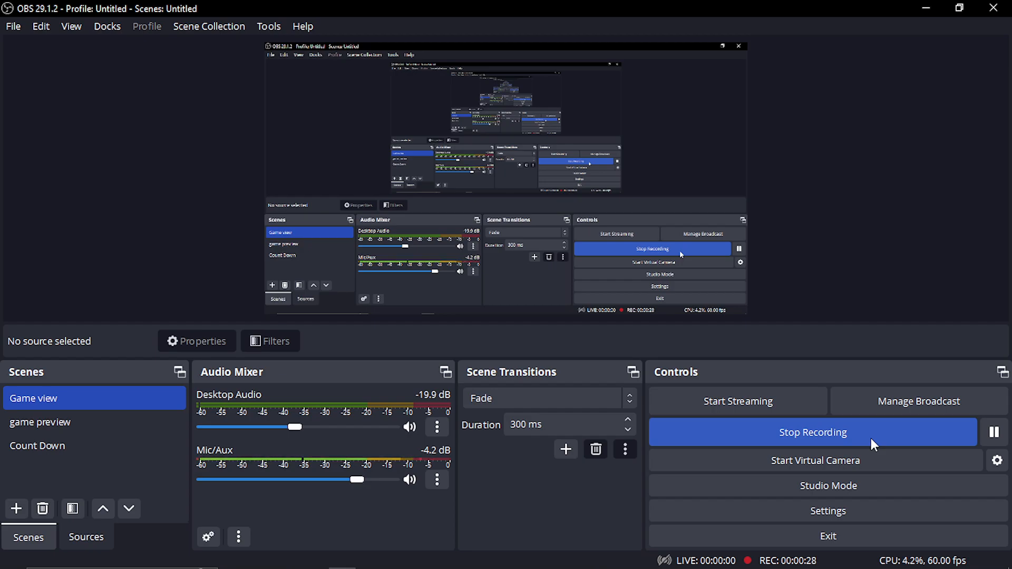
Start the background music and minimize OBS to switch to the UPBGE window
key(XF86AudioPlay)
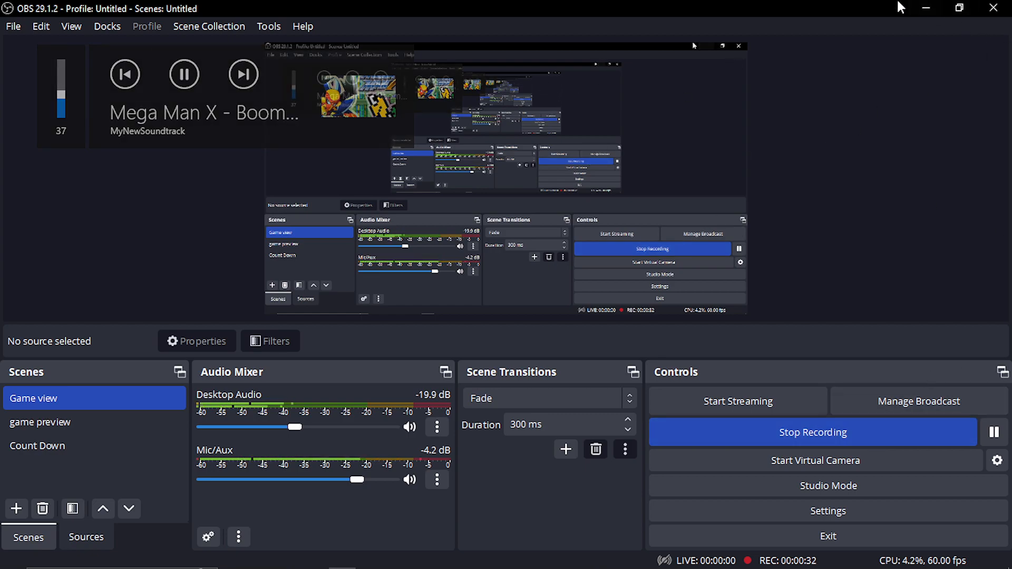
click(922, 10)
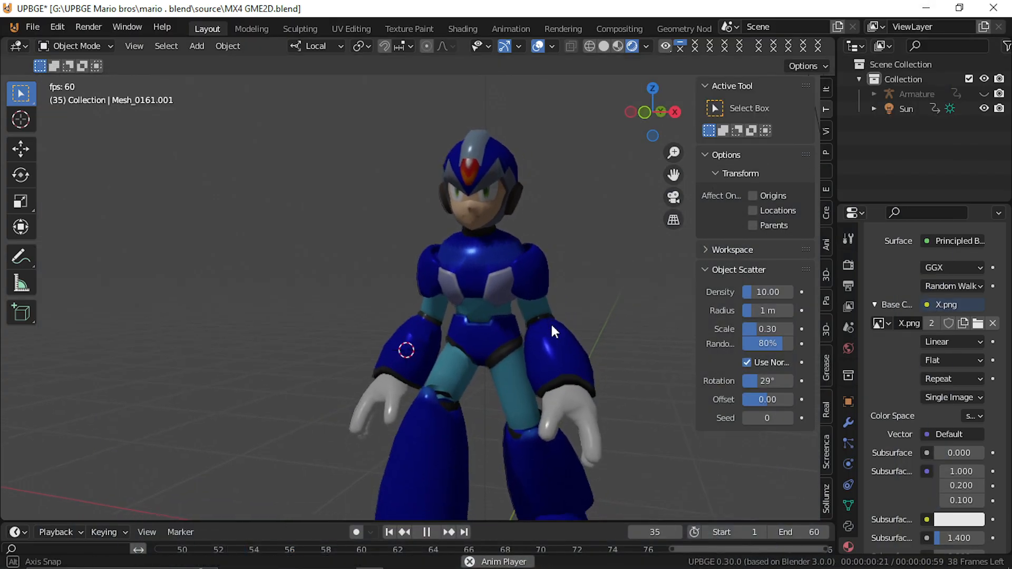
Examine the animated character from the front and inspect its right knee up close
key(shift+grave)
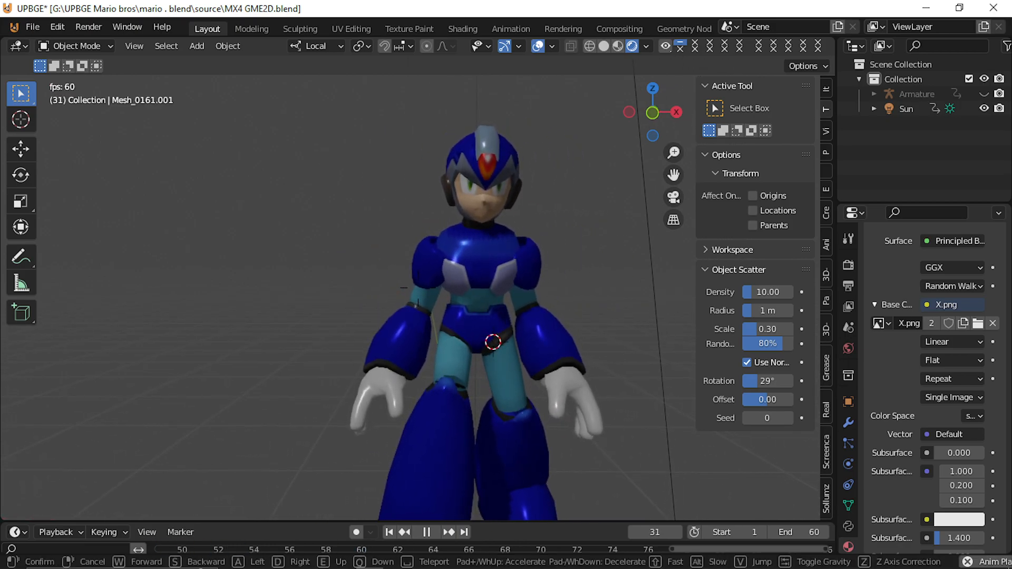
key(a)
key(d)
key(w)
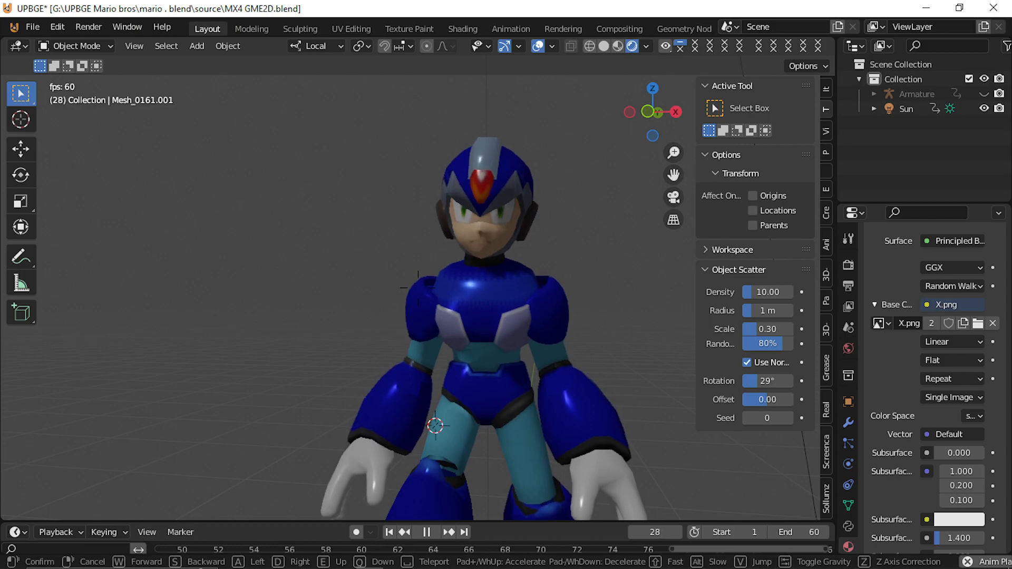
key(d)
key(w)
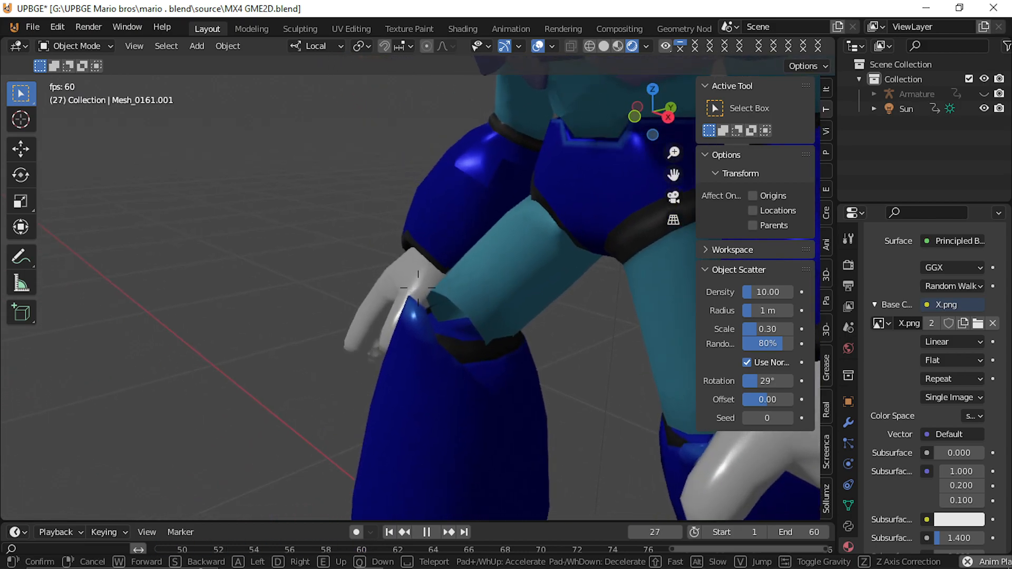
click(419, 287)
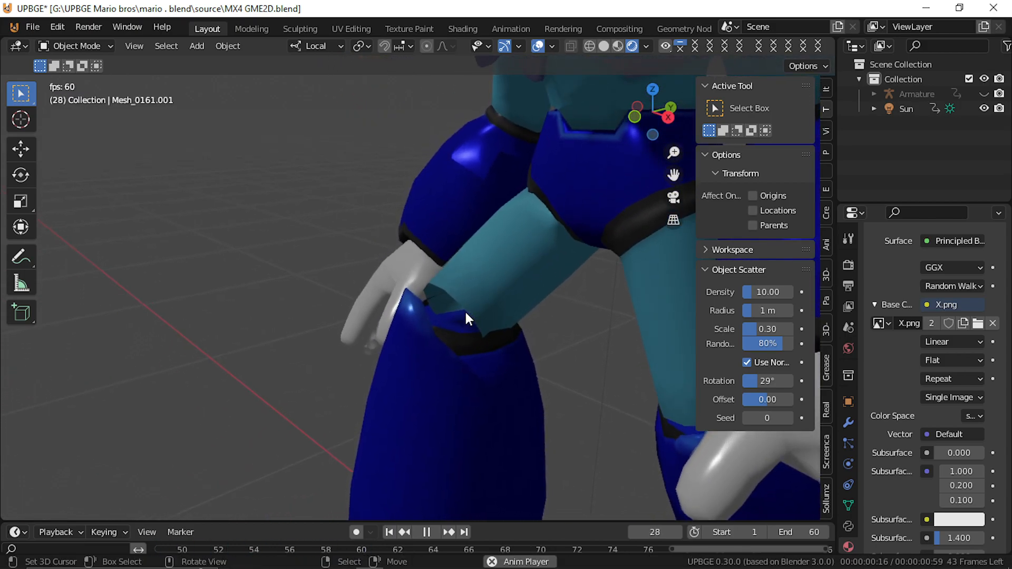
Inspect the thighs and knee joints from the side and close up while the animation plays
key(shift+grave)
key(w)
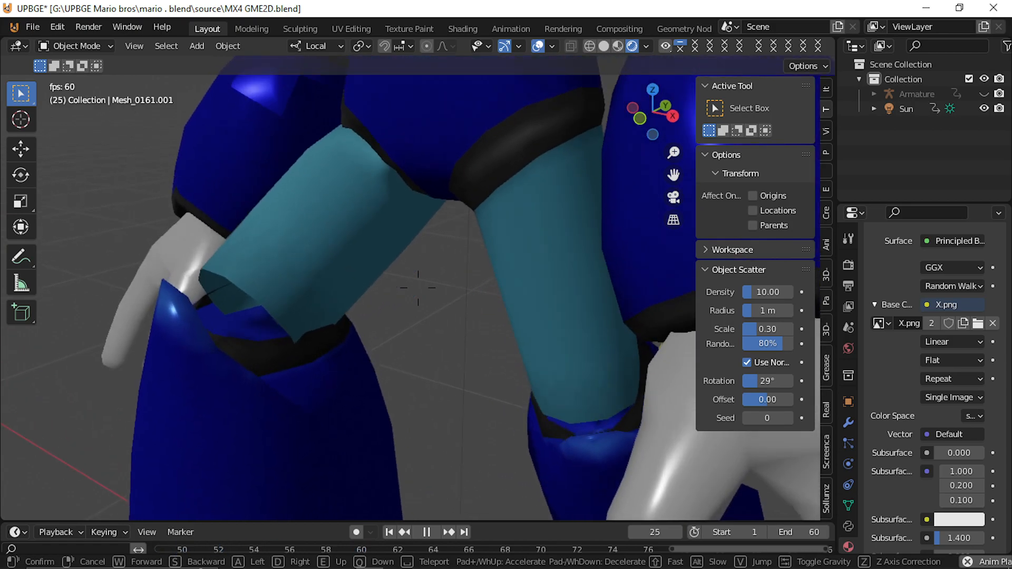
key(d)
key(s)
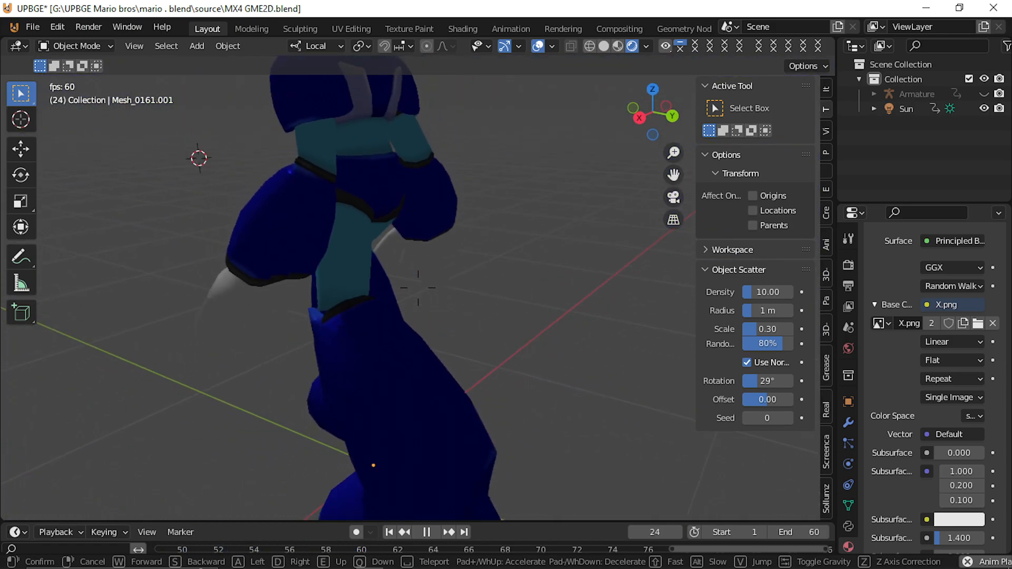
key(a)
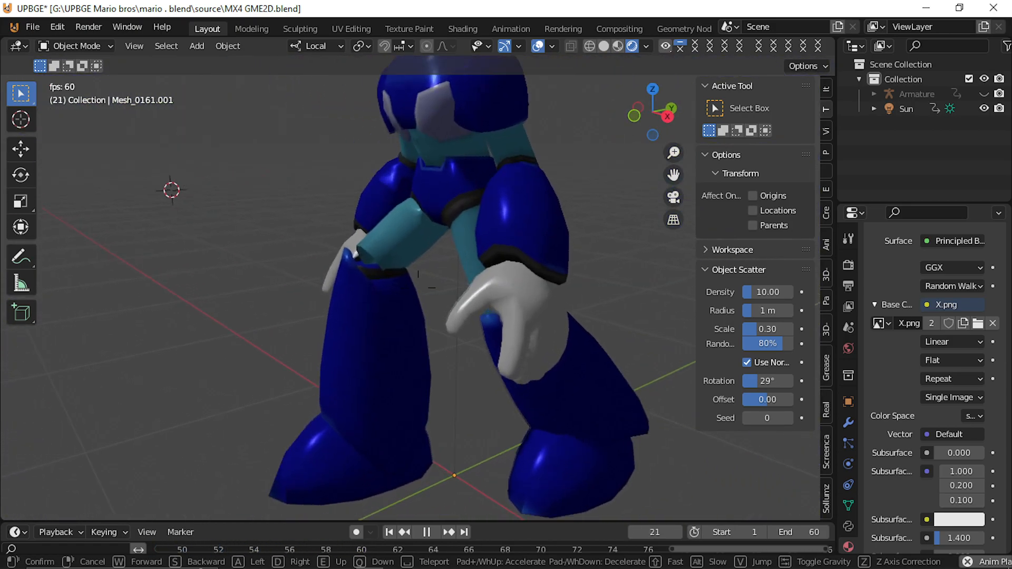
key(w)
key(e)
key(w)
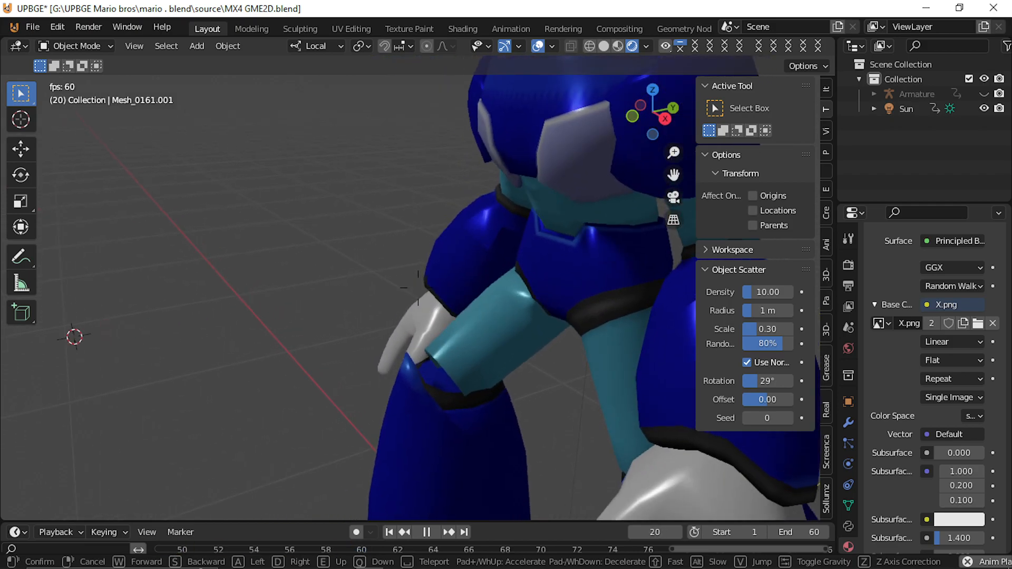
key(w)
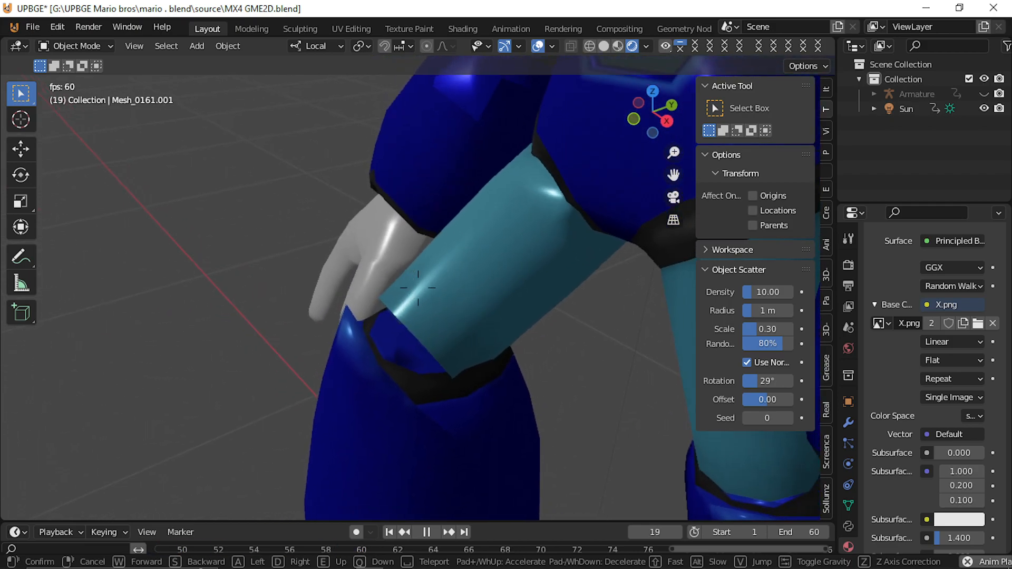
click(418, 288)
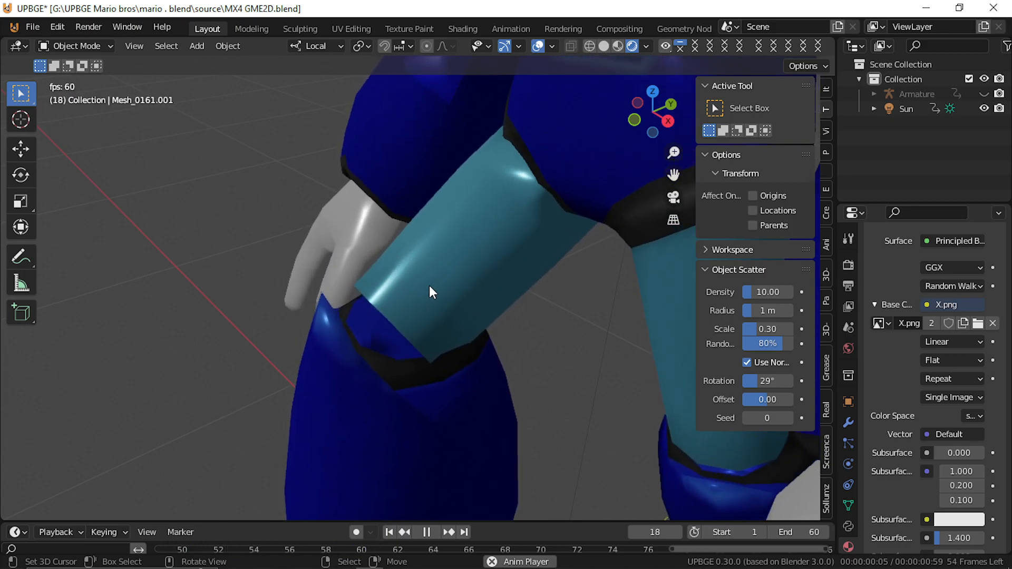
Select the character's arm mesh and enter Edit Mode on it
key(shift+grave)
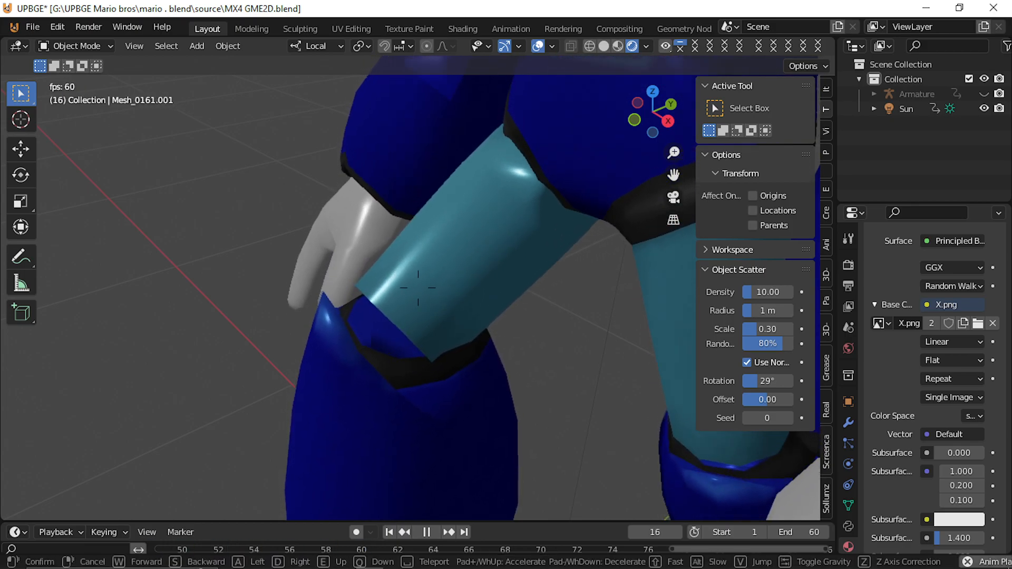
key(s)
key(w)
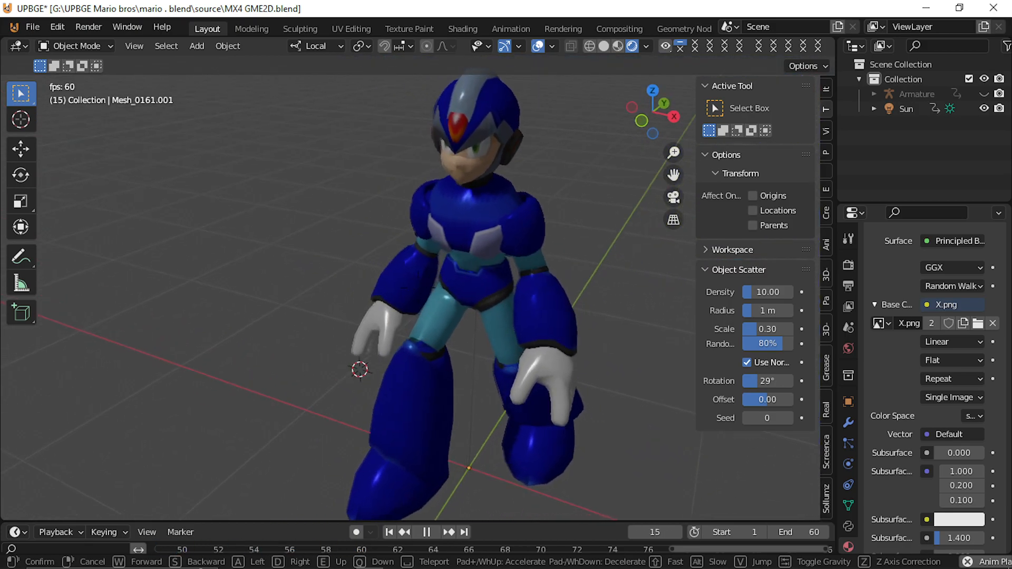
click(418, 288)
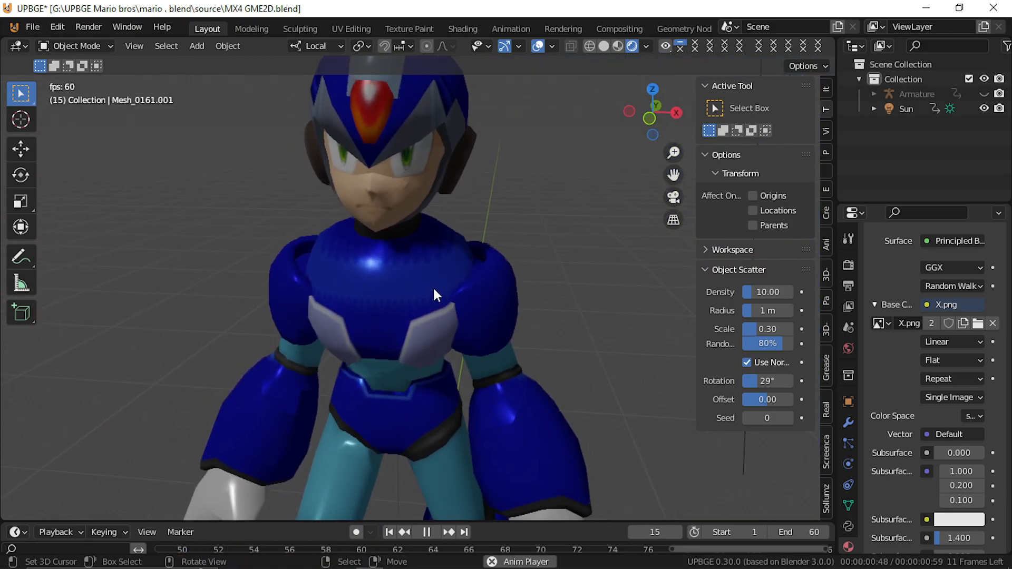
click(451, 290)
click(502, 288)
key(Tab)
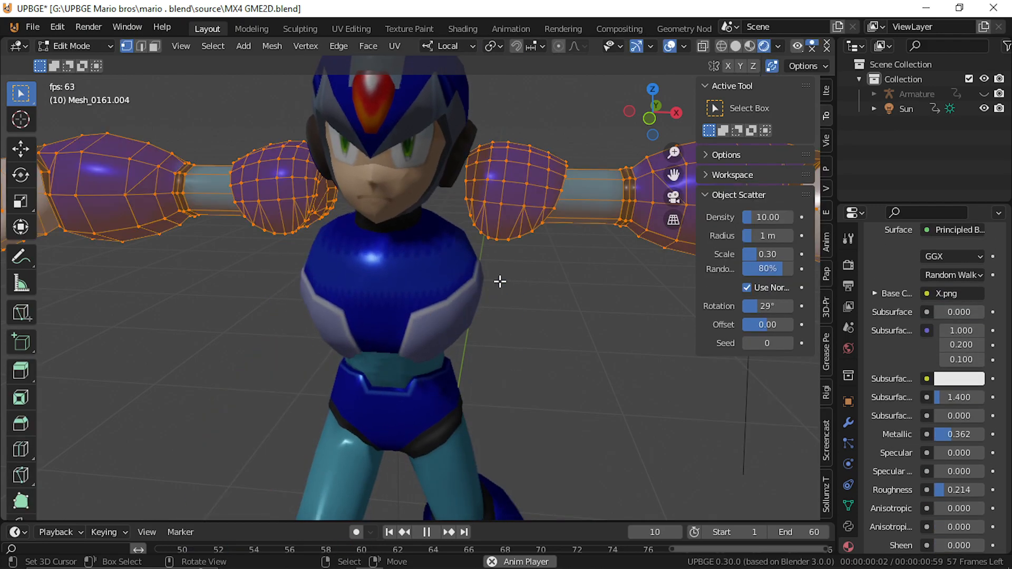
Examine the arm mesh in Edit Mode, and return to Object Mode to view the whole posed character
key(shift+grave)
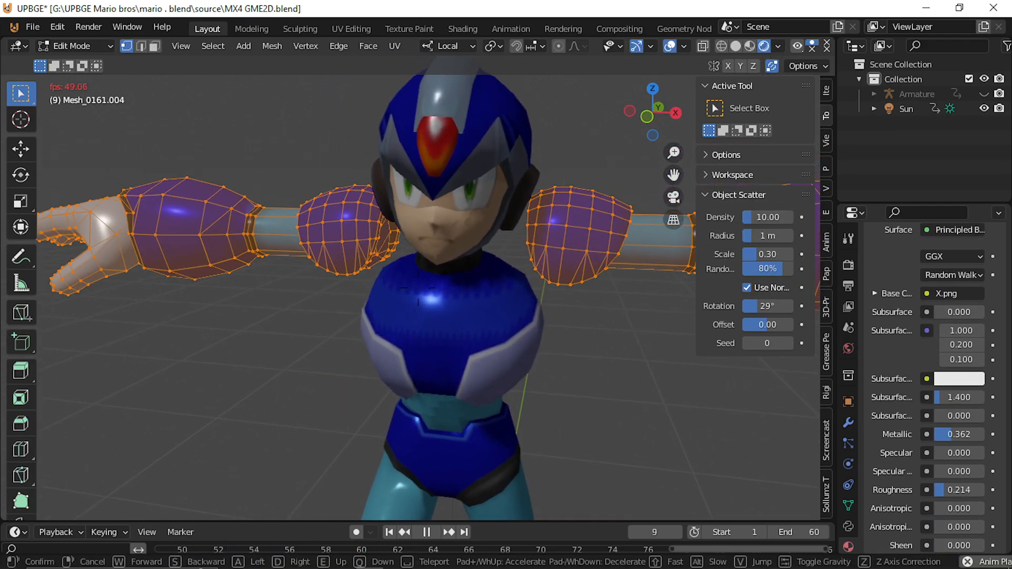
key(w)
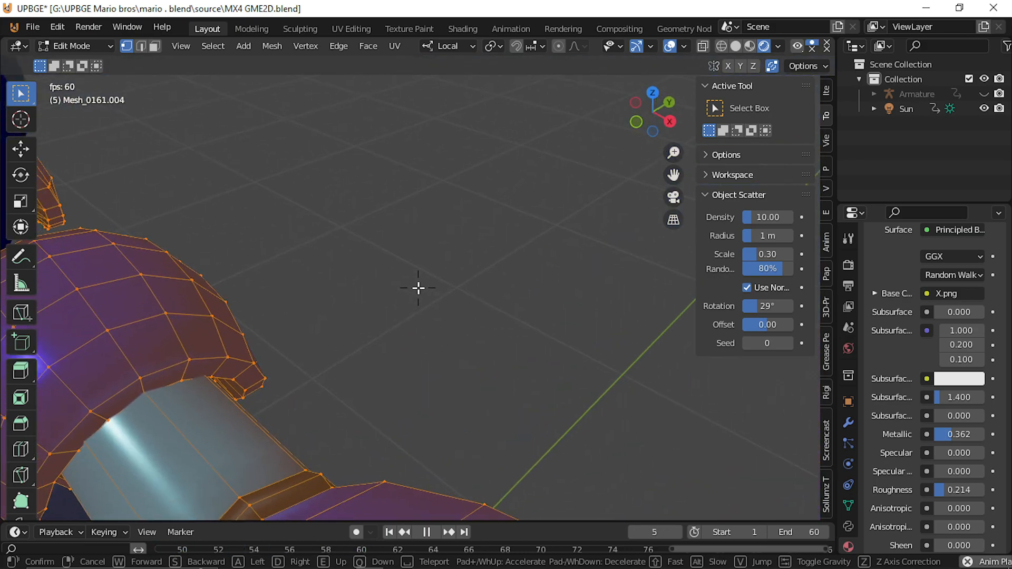
click(418, 287)
key(Tab)
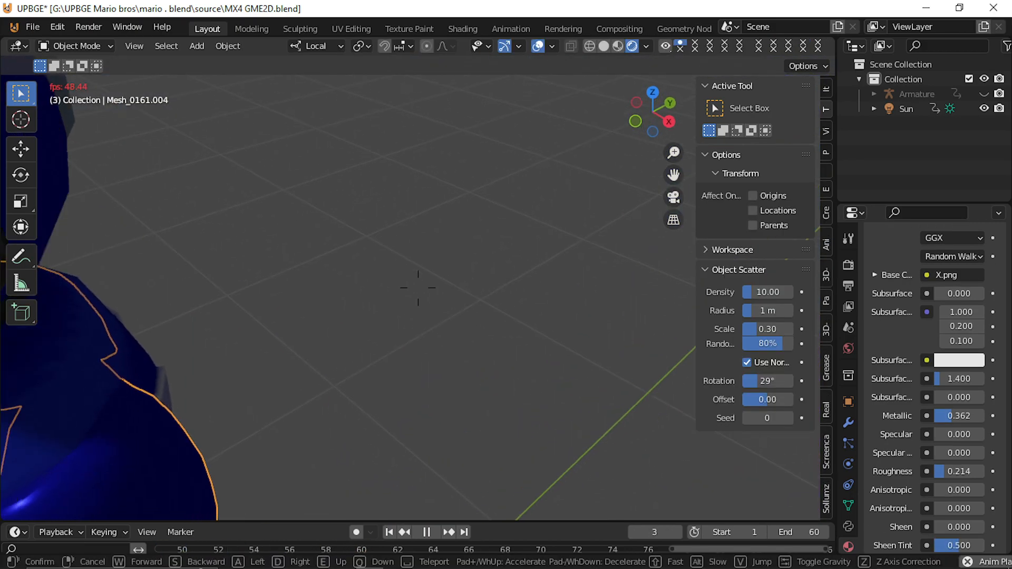
key(shift+grave)
click(418, 287)
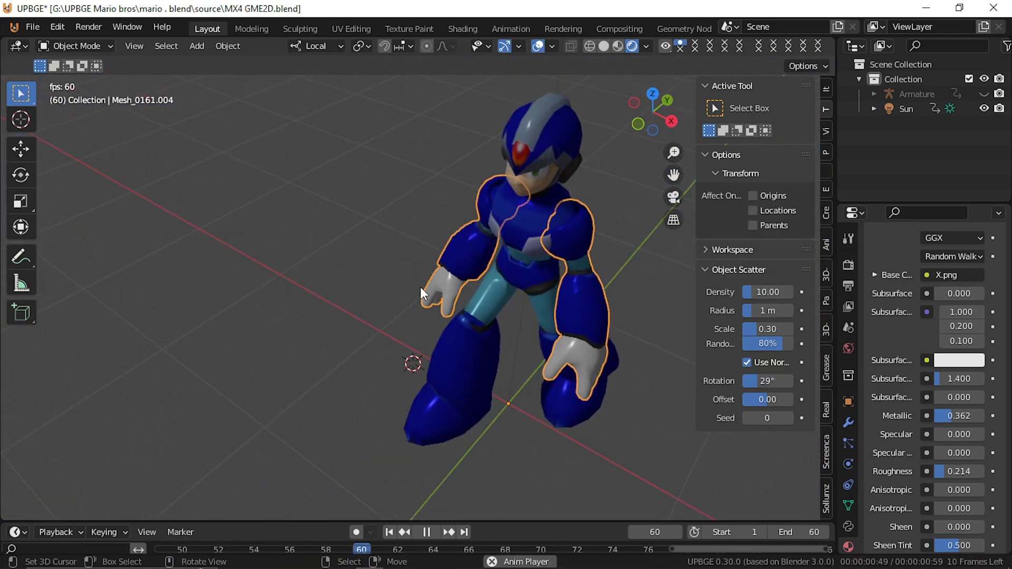
Clear the sharp marks from all edges of the arm mesh in Edit Mode and return to Object Mode
key(Tab)
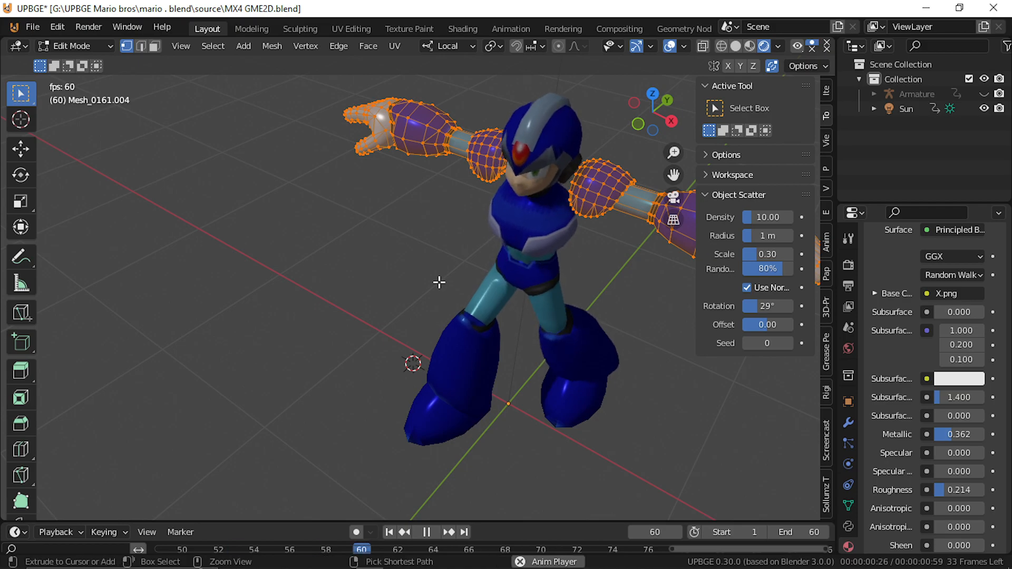
key(ctrl+e)
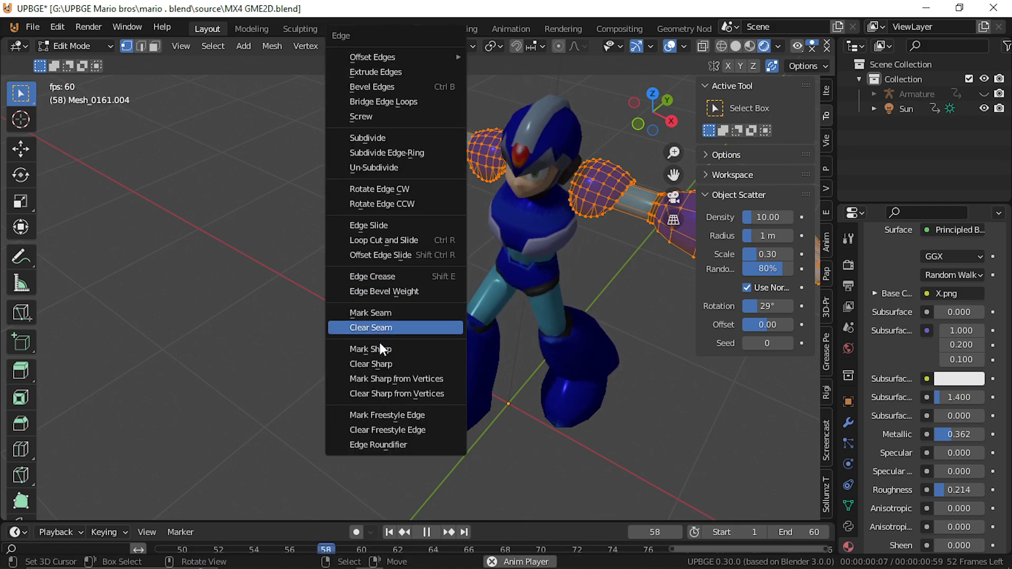
click(375, 362)
key(Tab)
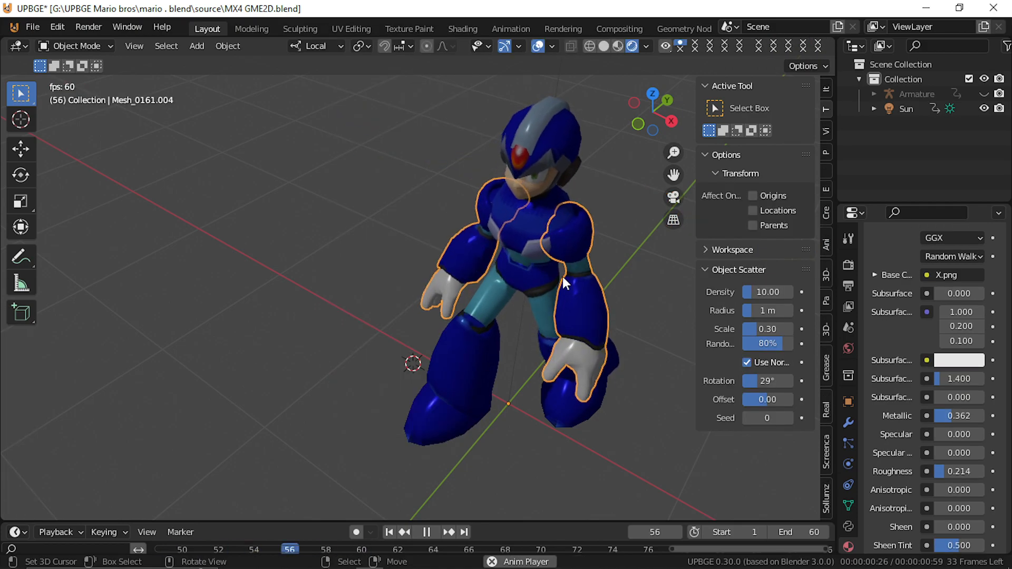
mouse_move(940, 469)
mouse_down()
mouse_move(964, 469)
mouse_move(929, 469)
mouse_move(970, 469)
mouse_move(929, 470)
mouse_move(941, 469)
mouse_up()
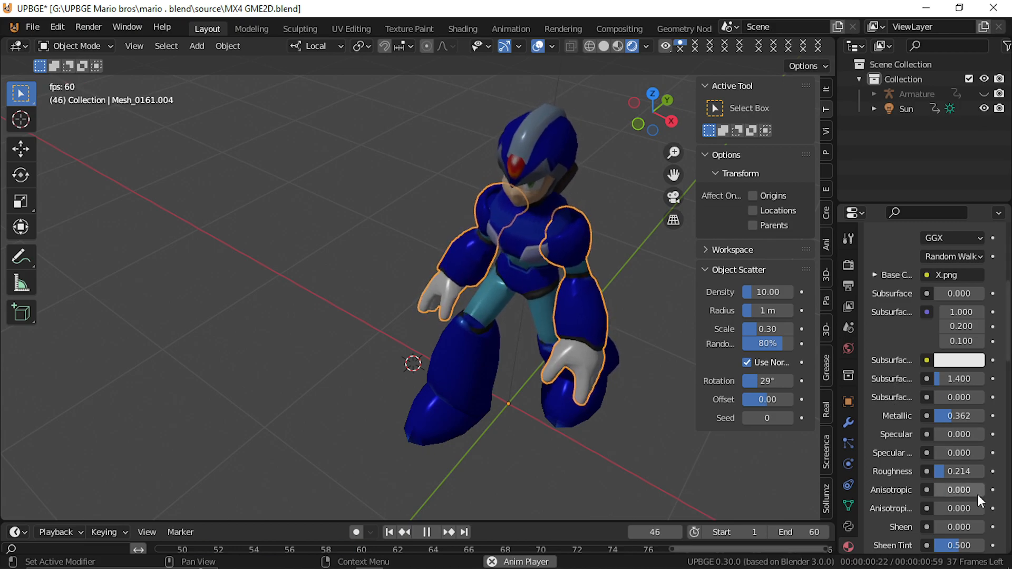
drag(963, 419, 937, 416)
right_click(937, 415)
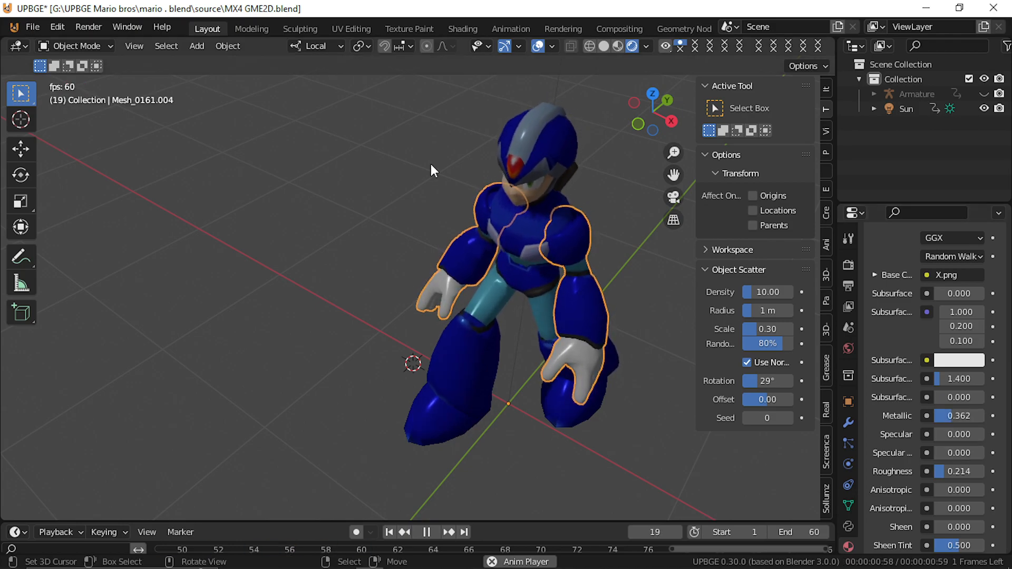
Unhide all hidden objects in the scene, including the character's armature
middle_drag(431, 163, 491, 173)
key(shift+grave)
key(a)
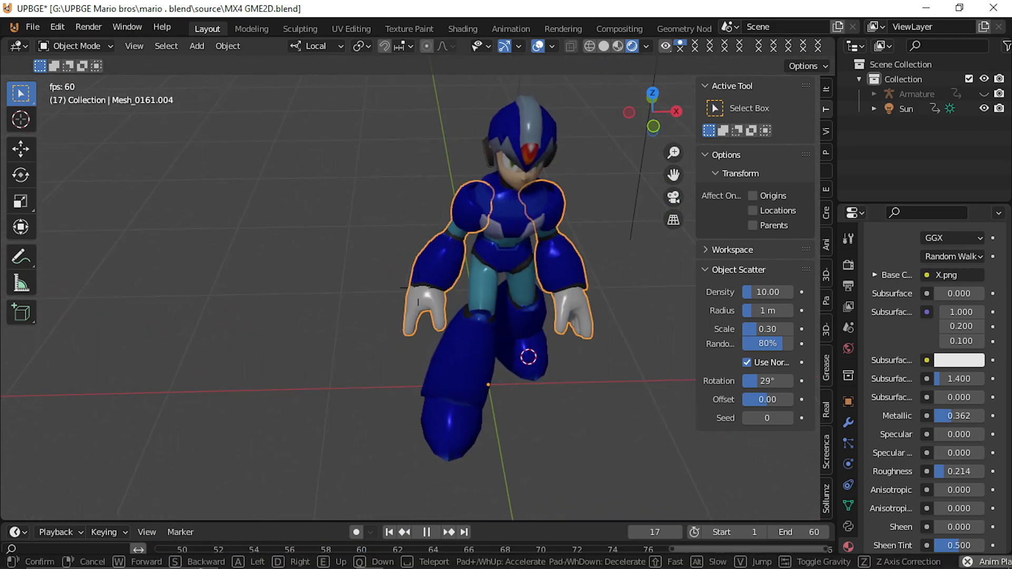
key(w)
key(q)
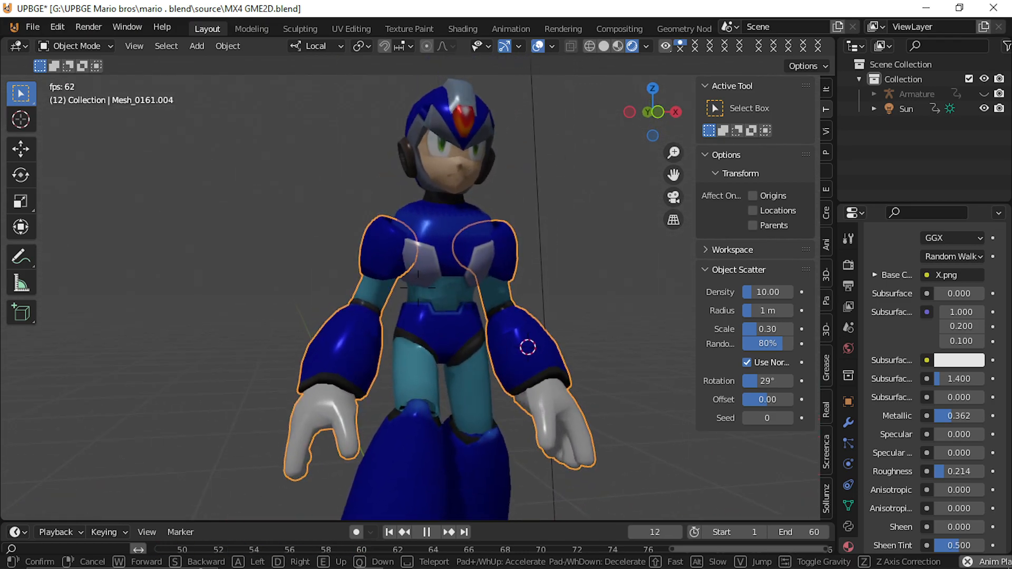
key(w)
key(e)
click(419, 310)
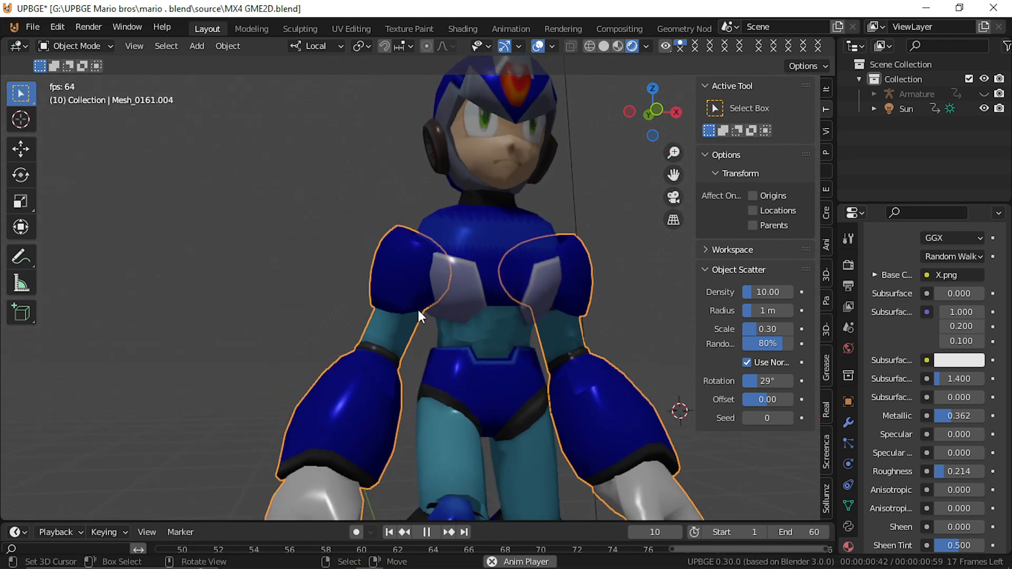
key(alt+h)
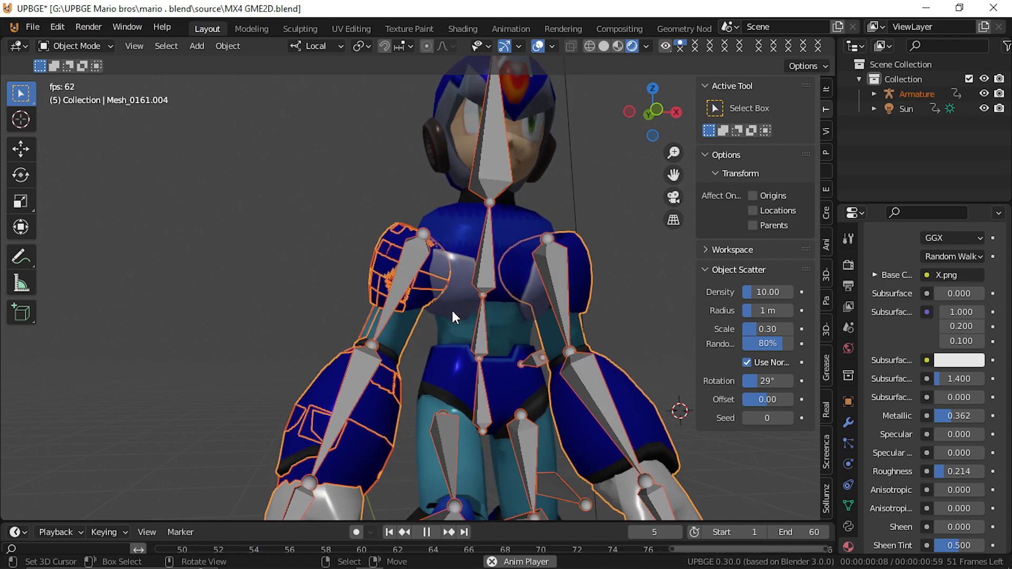
click(315, 434)
key(g)
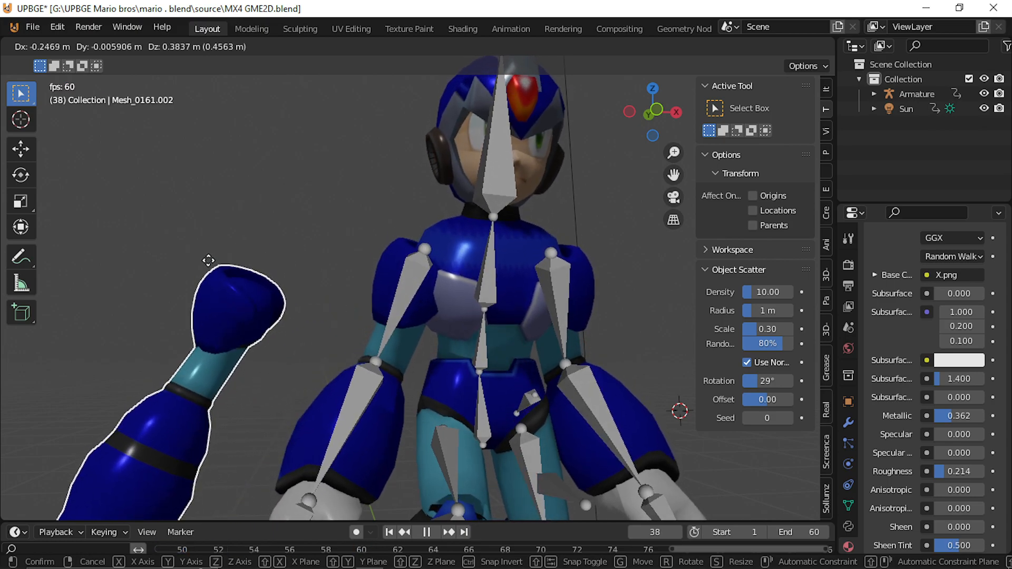
key(Escape)
Stop the animation playback and select the character's body mesh
click(460, 220)
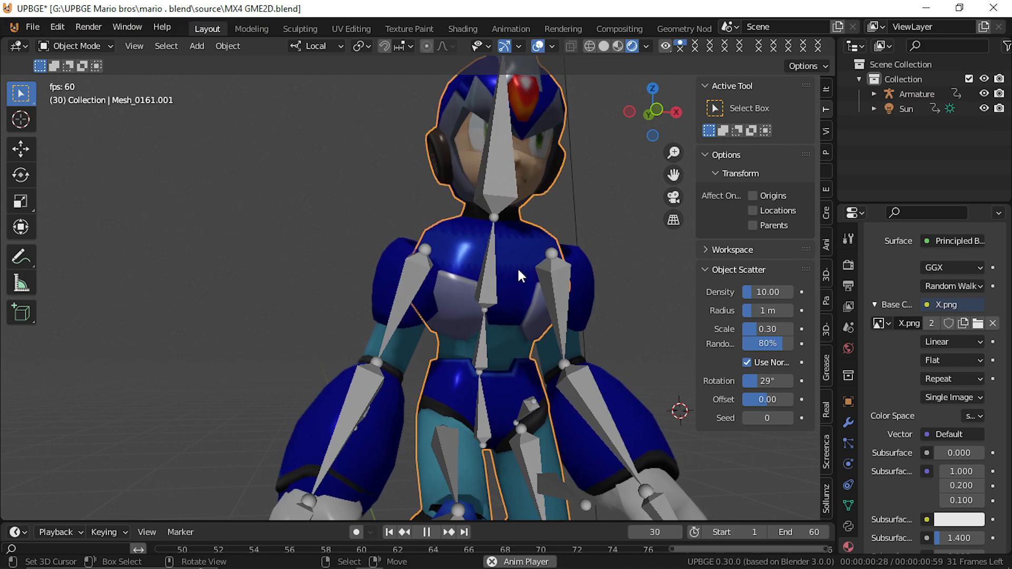
click(484, 283)
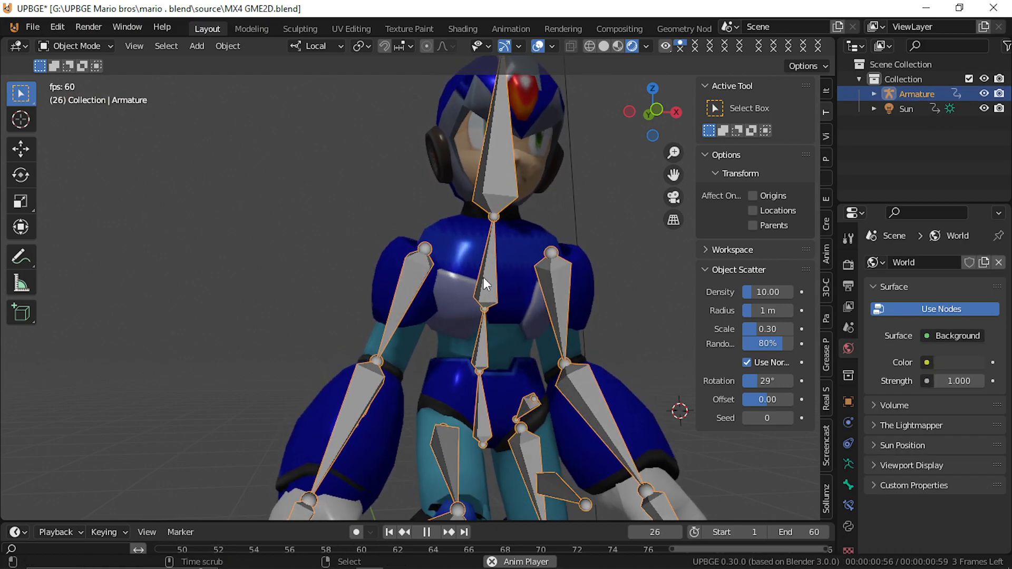
key(space)
click(472, 267)
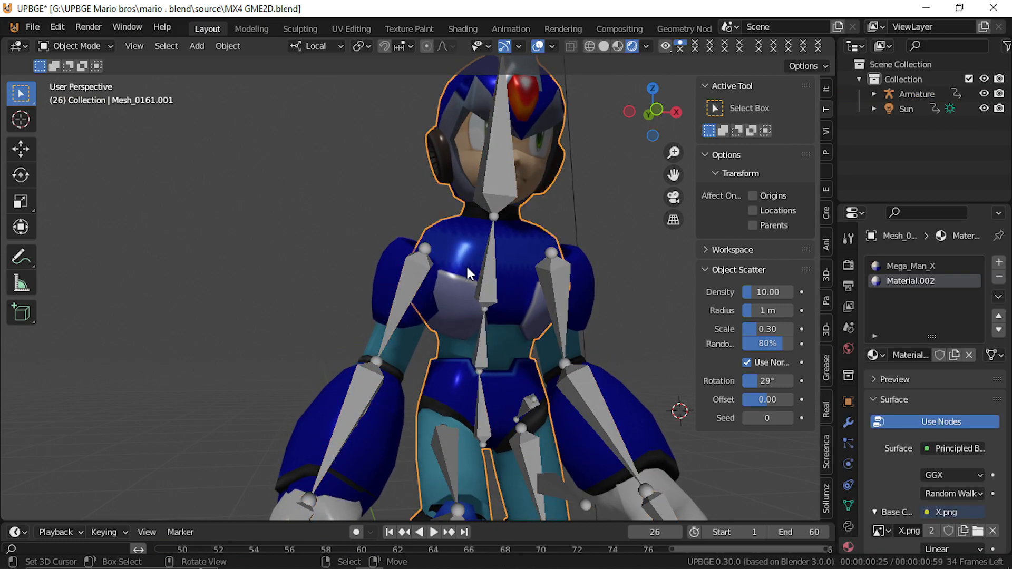
Enter Edit Mode on the body mesh and select the edge loop along the upper border of the grey chest plate
key(Tab)
key(shift+grave)
key(w)
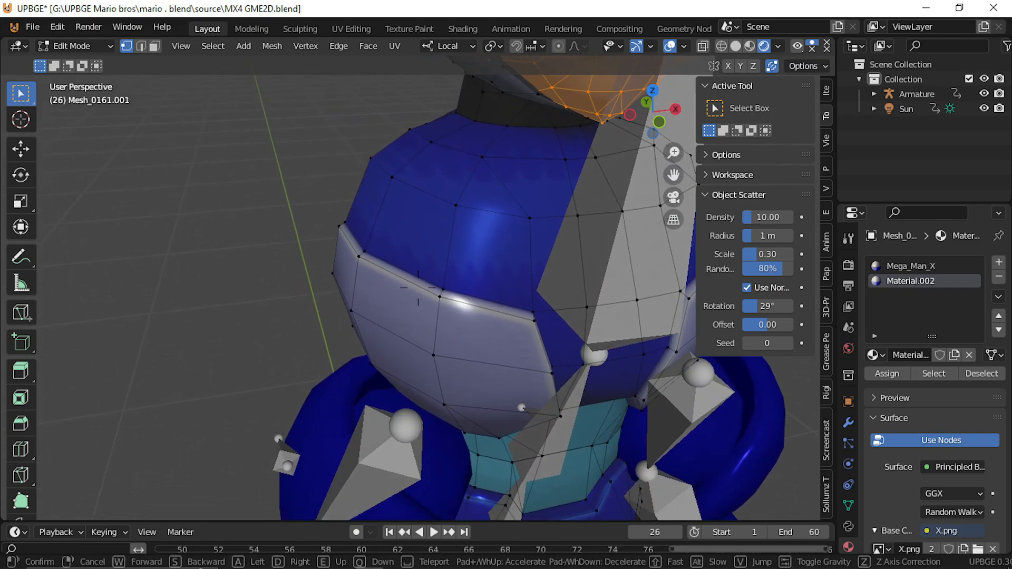
click(418, 290)
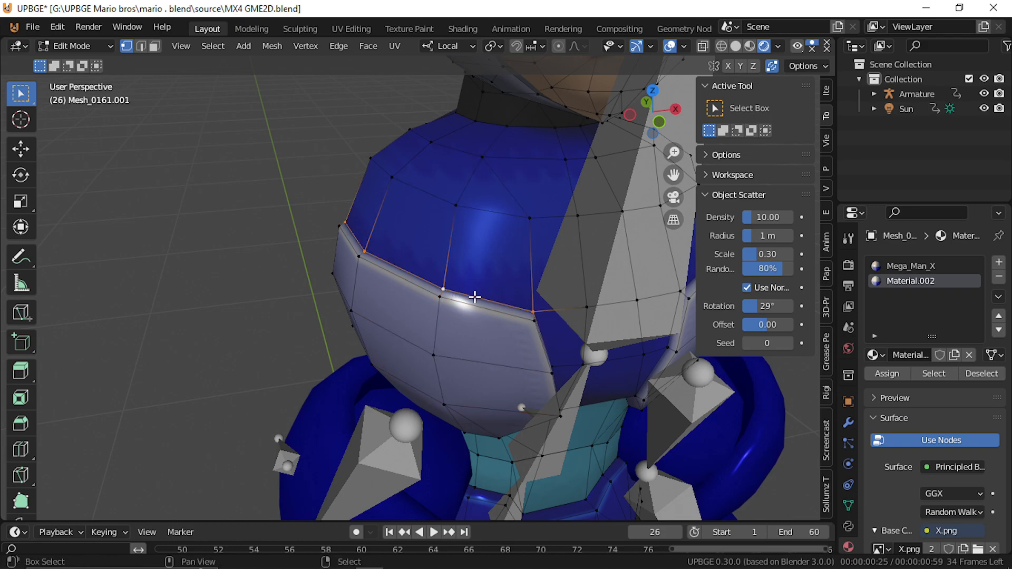
Select the thin strip of faces along the upper and inner border of one grey chest plate, using face select mode
key(shift+grave)
key(a)
click(418, 288)
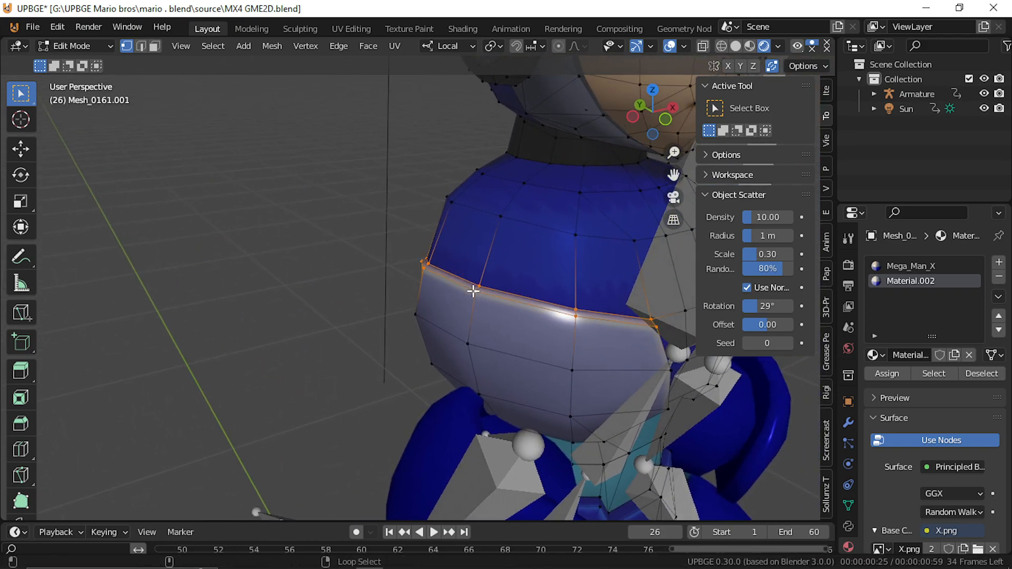
key(d)
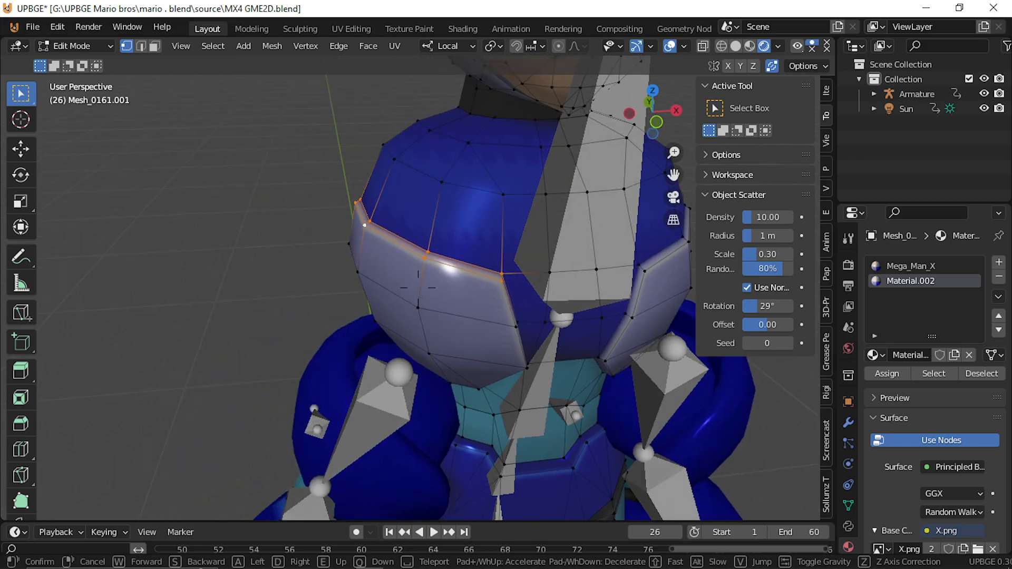
key(w)
key(d)
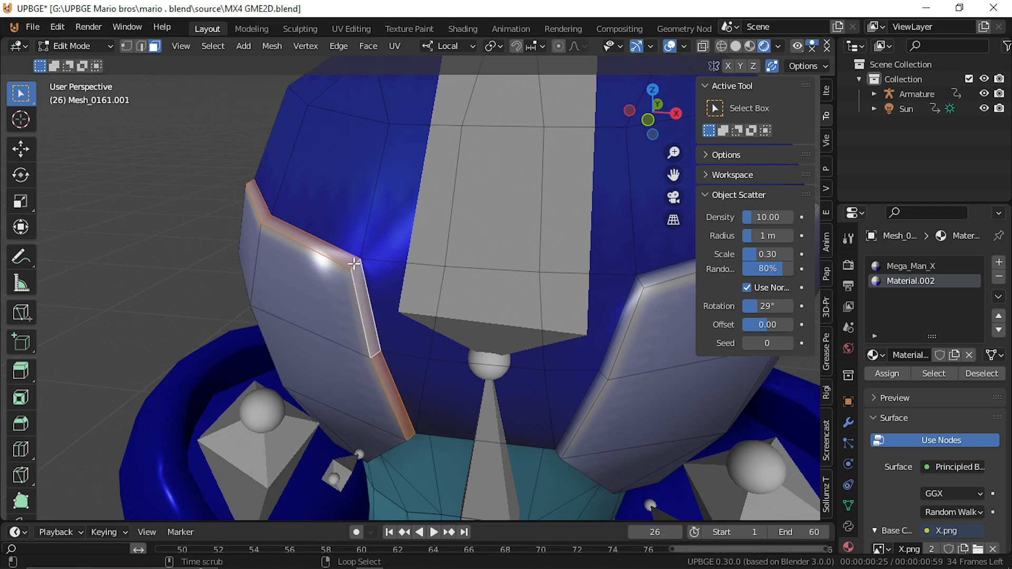
Add the matching strip of border faces on the other grey chest plate to the selection
key(shift+grave)
key(s)
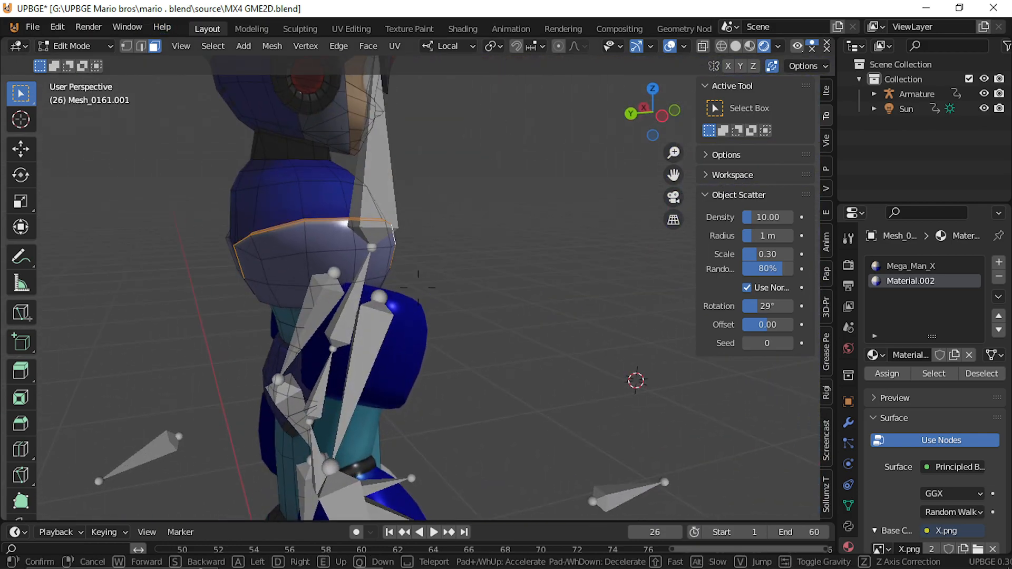
key(a)
key(d)
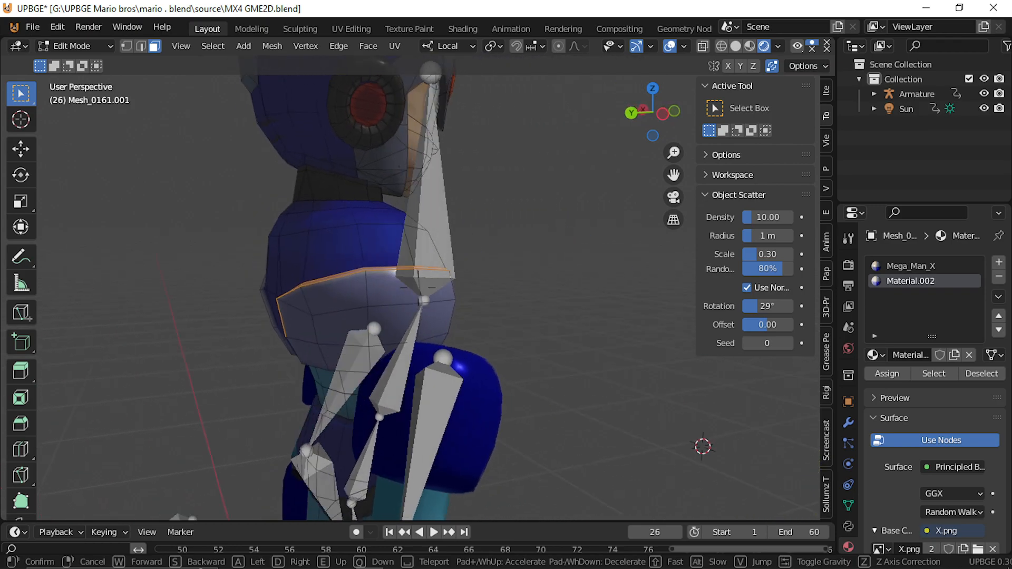
key(w)
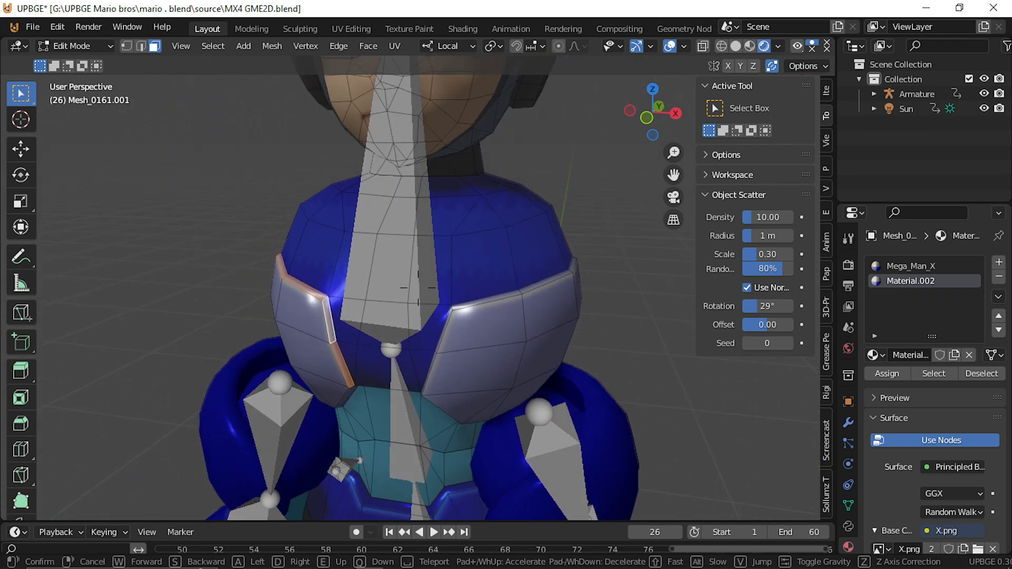
click(418, 288)
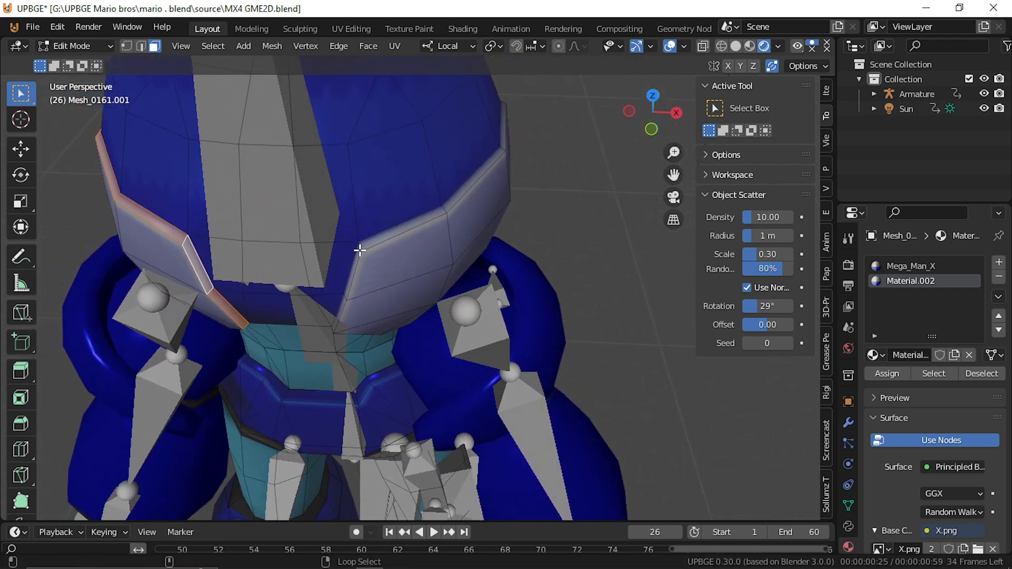
middle_drag(409, 249, 419, 288)
Mark the edges of both selected chest plate borders as sharp and check the shading in Object Mode
key(ctrl+e)
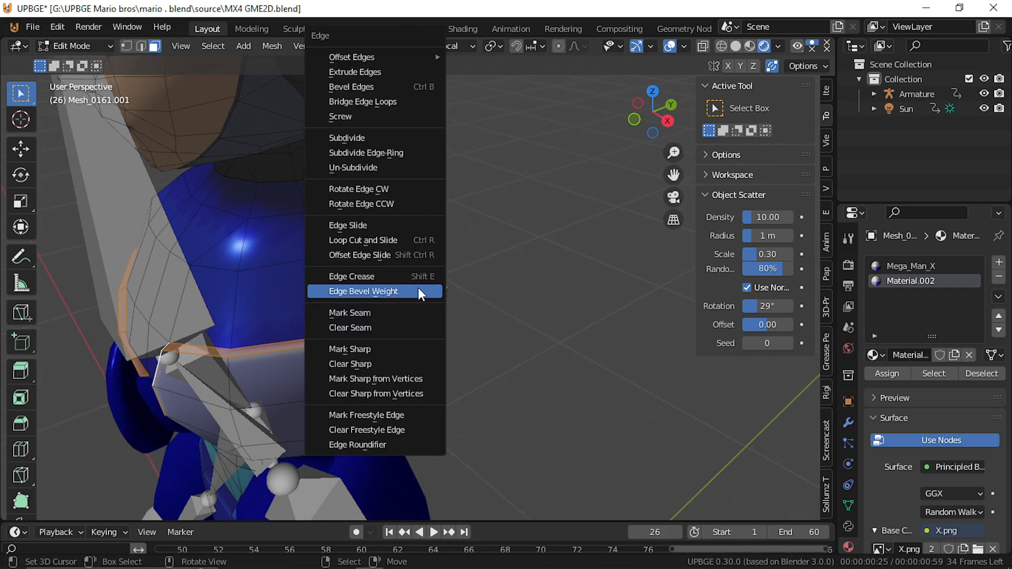
click(381, 348)
key(Tab)
key(shift+grave)
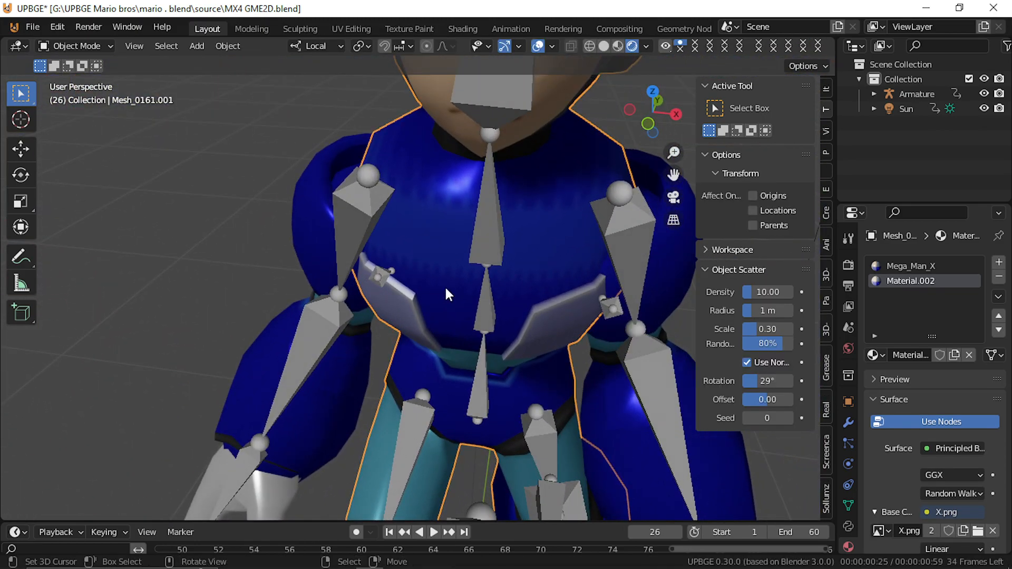
key(shift+grave)
key(w)
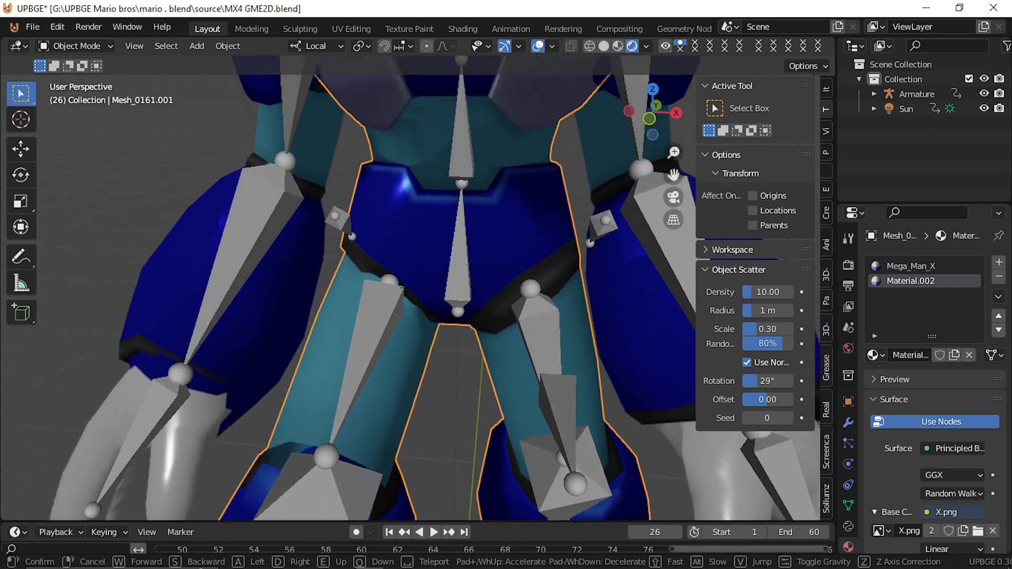
click(418, 288)
In Edit Mode, select the strip of faces along the upper border of the blue waist armour
key(Tab)
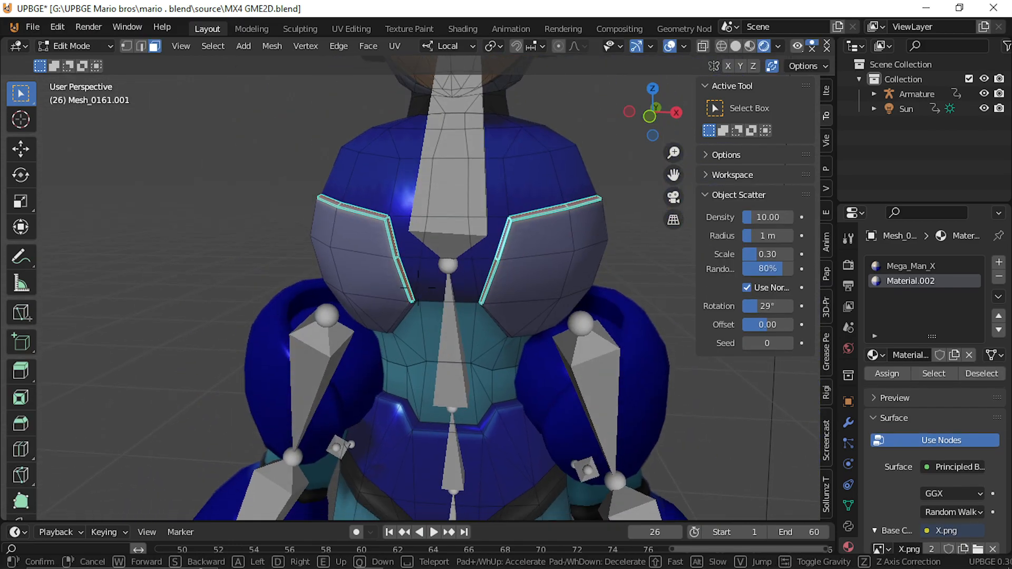
key(w)
click(433, 289)
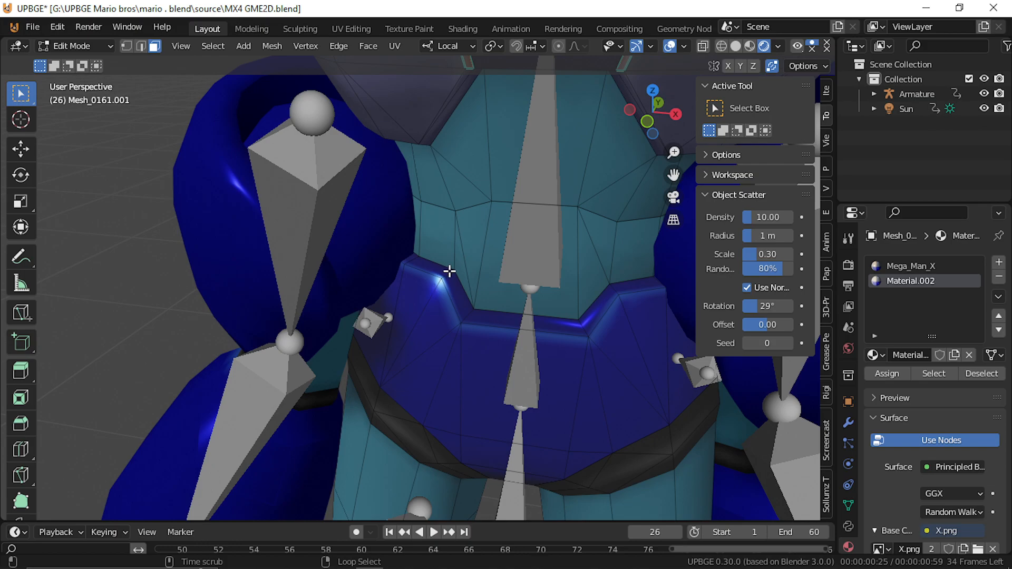
key(shift+grave)
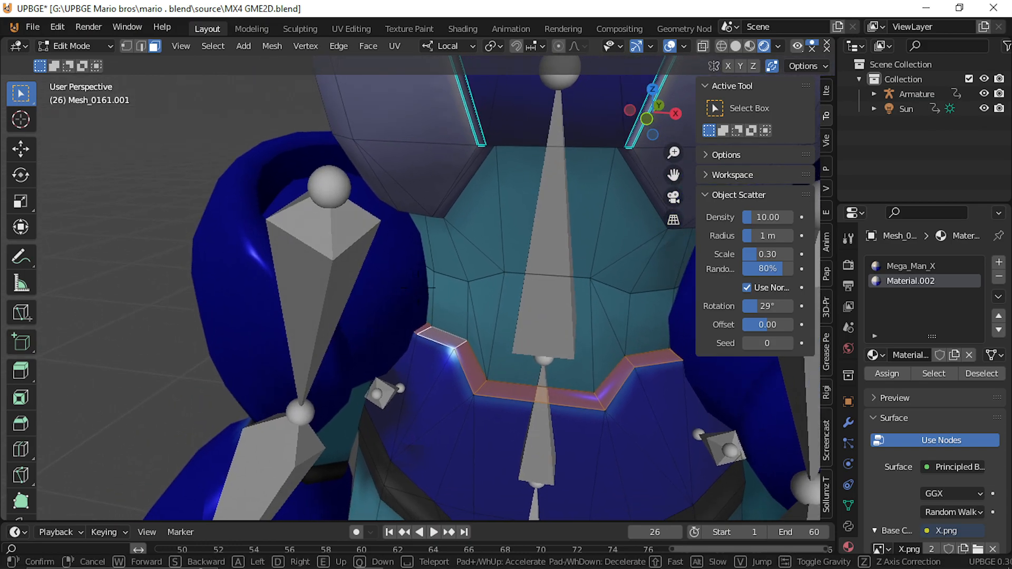
key(a)
key(w)
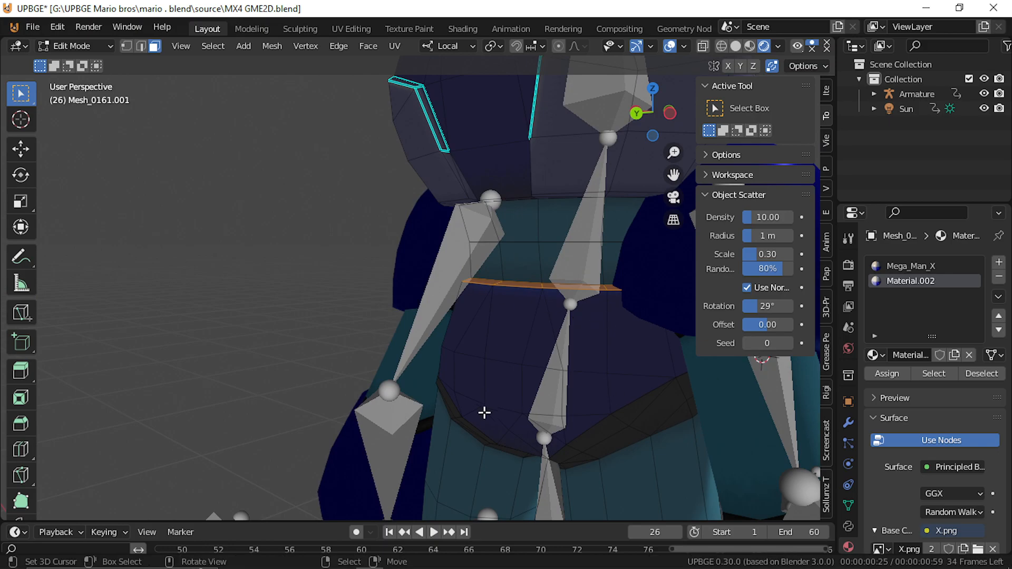
key(shift+grave)
click(418, 287)
Mark the edges of the selected waist border as sharp and inspect the waist shading in Object Mode
key(ctrl+e)
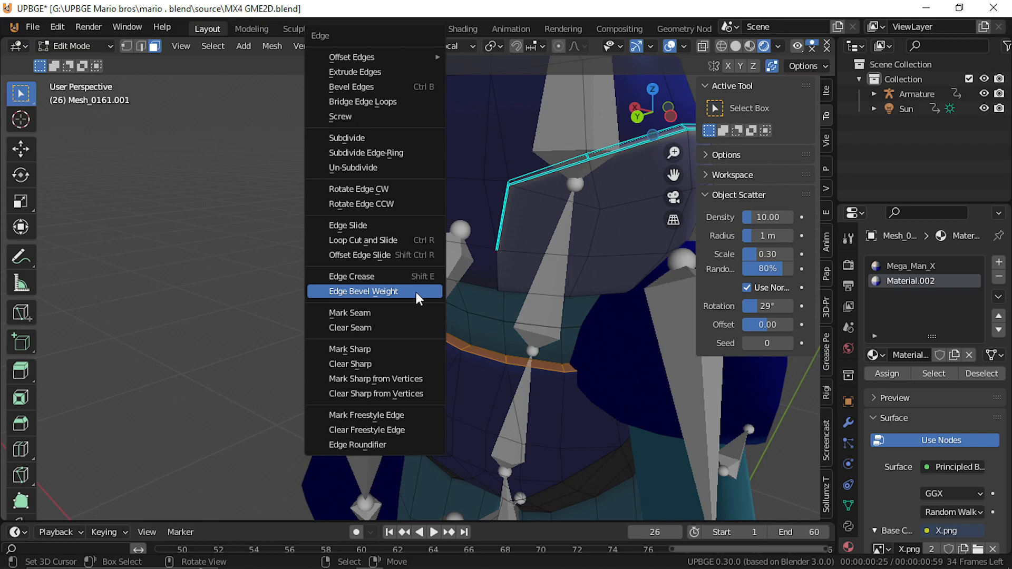
click(350, 349)
key(Tab)
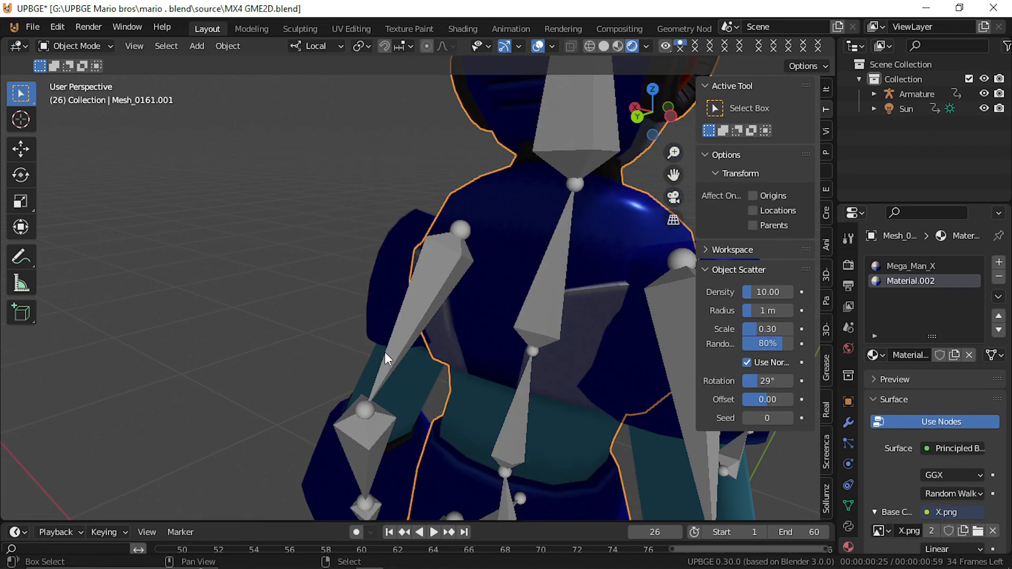
key(shift+grave)
key(d)
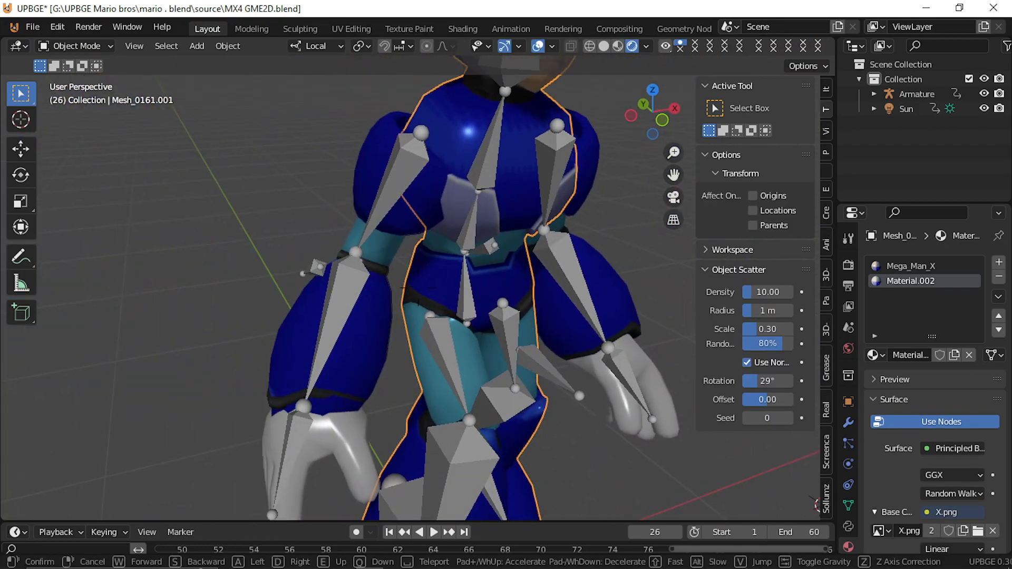
key(w)
key(w)
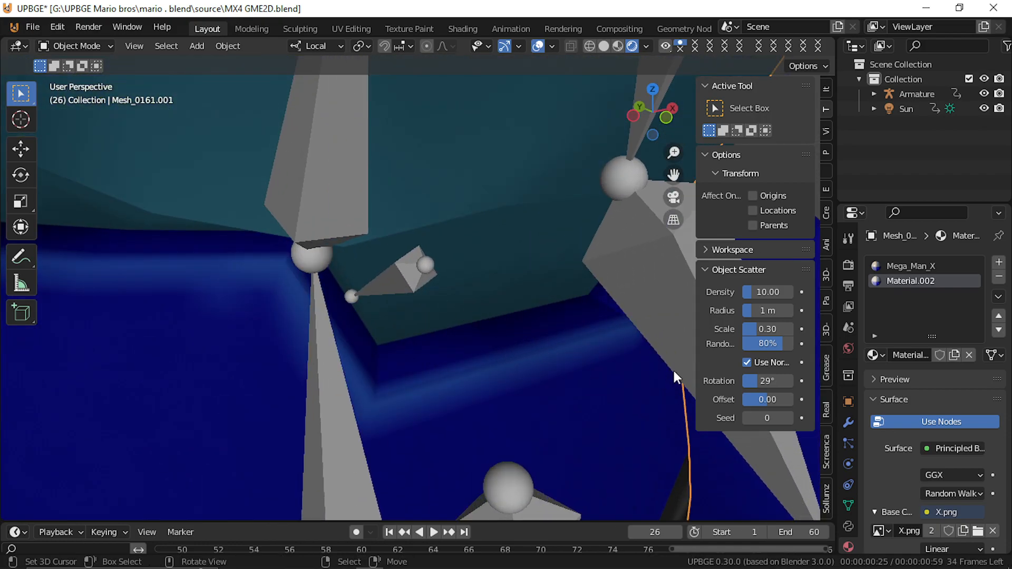
Examine the sharp-marked waist and chest borders from several angles, comparing Edit Mode with Object Mode
key(Tab)
key(shift+grave)
key(s)
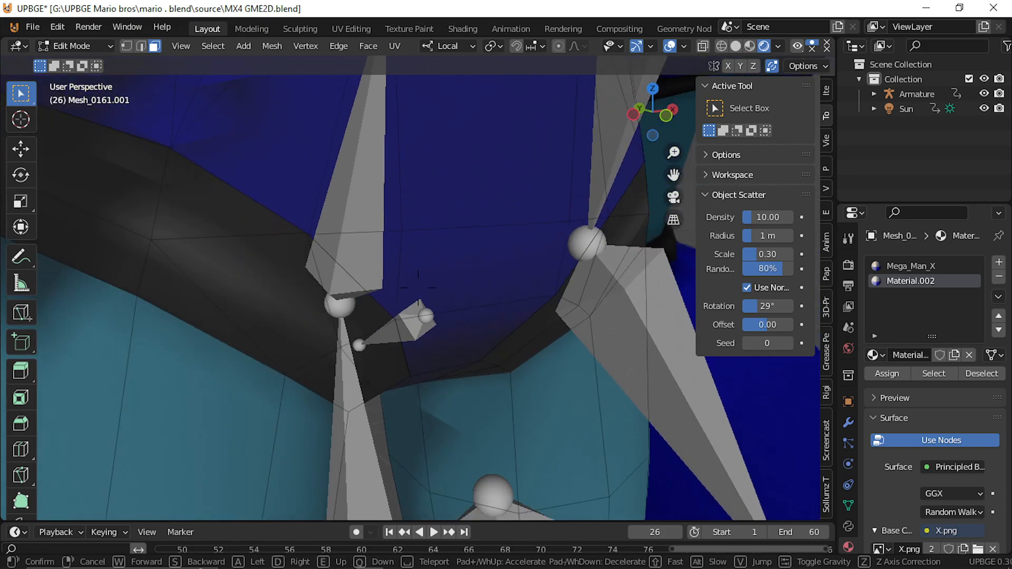
key(q)
key(w)
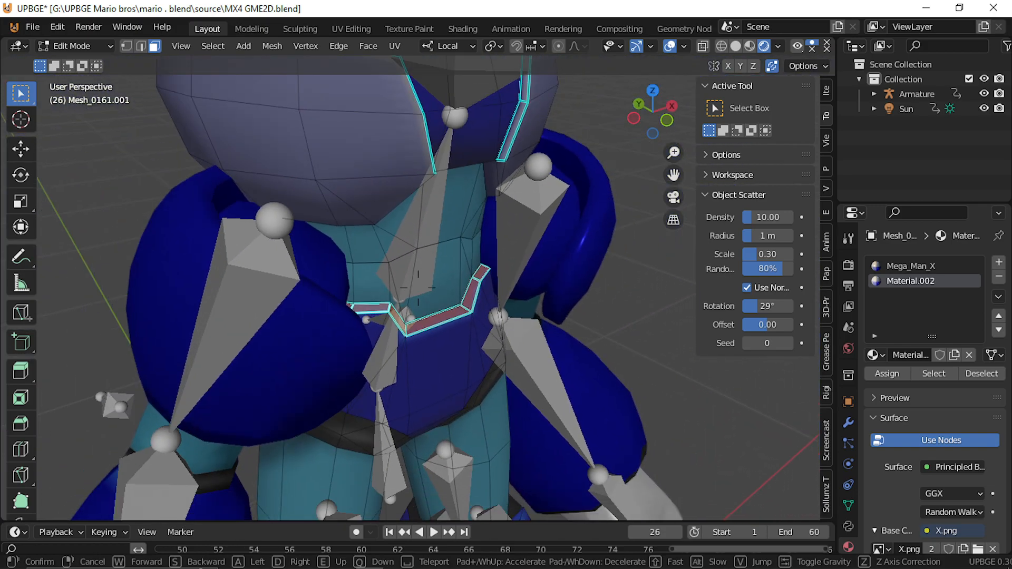
click(420, 294)
key(Tab)
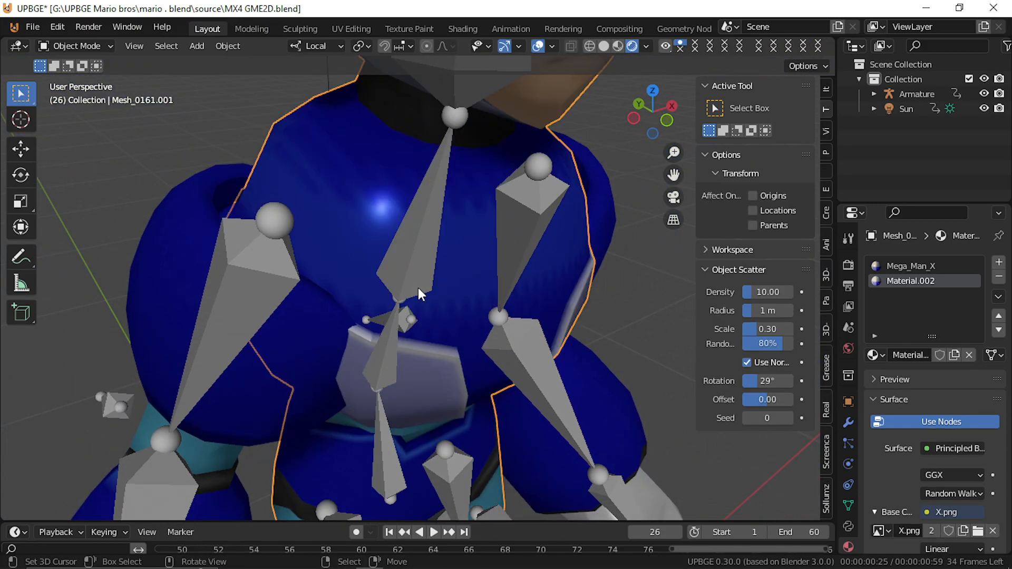
key(shift+grave)
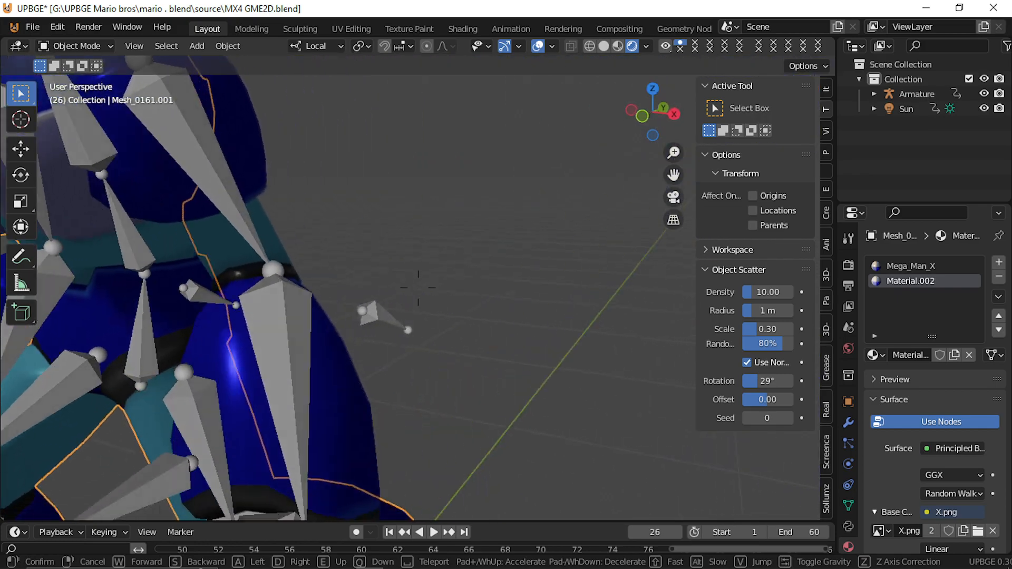
click(418, 287)
key(Tab)
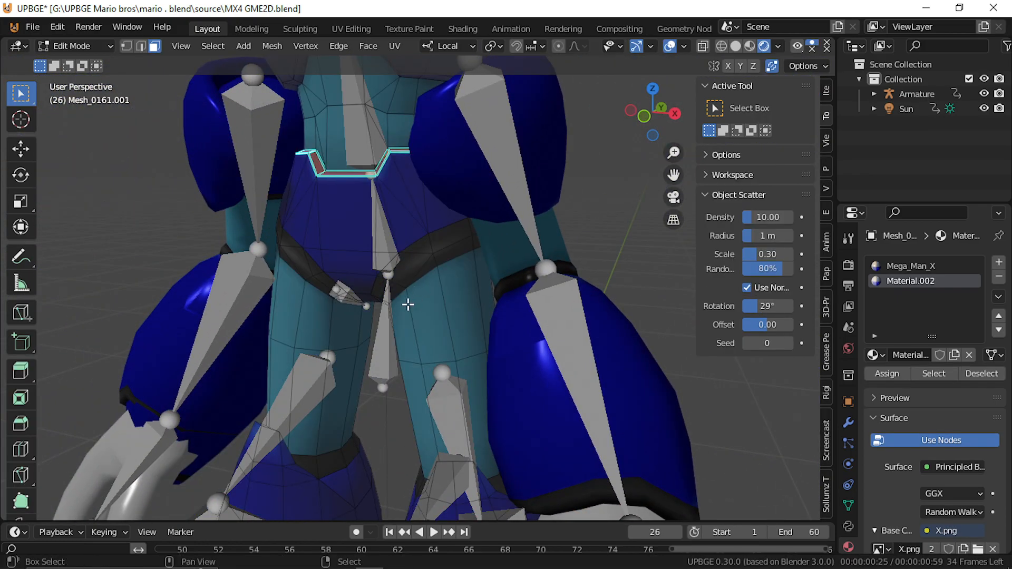
Select the narrow triangular face just below one chest plate's sharp border and the adjoining face beside the teal abdomen
key(shift+grave)
key(a)
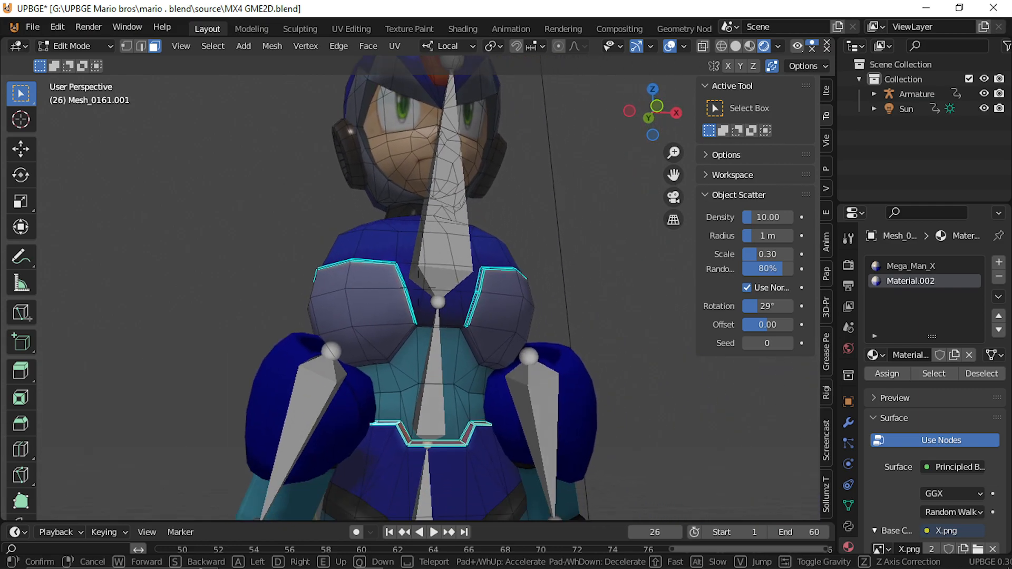
key(w)
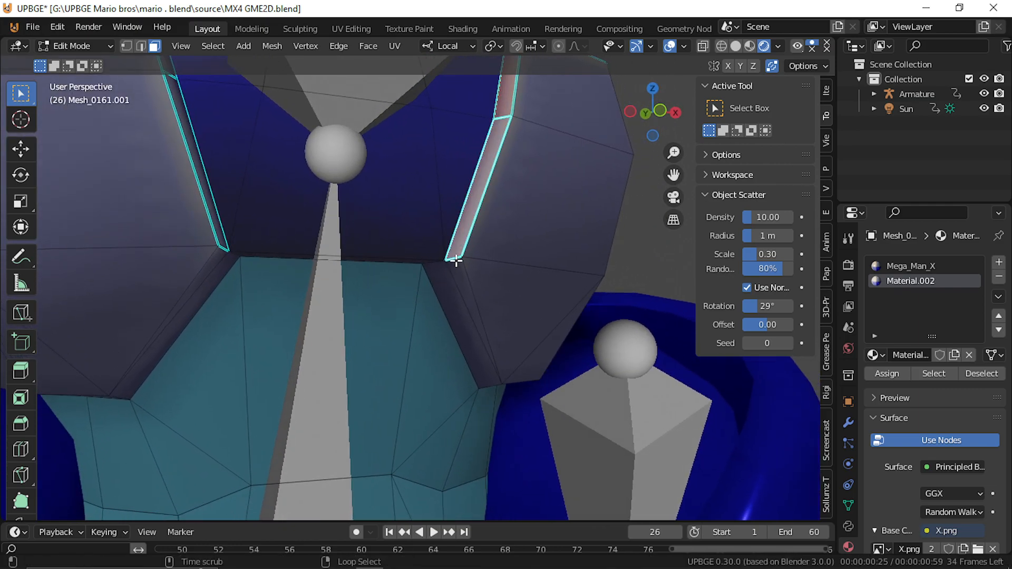
right_click(475, 320)
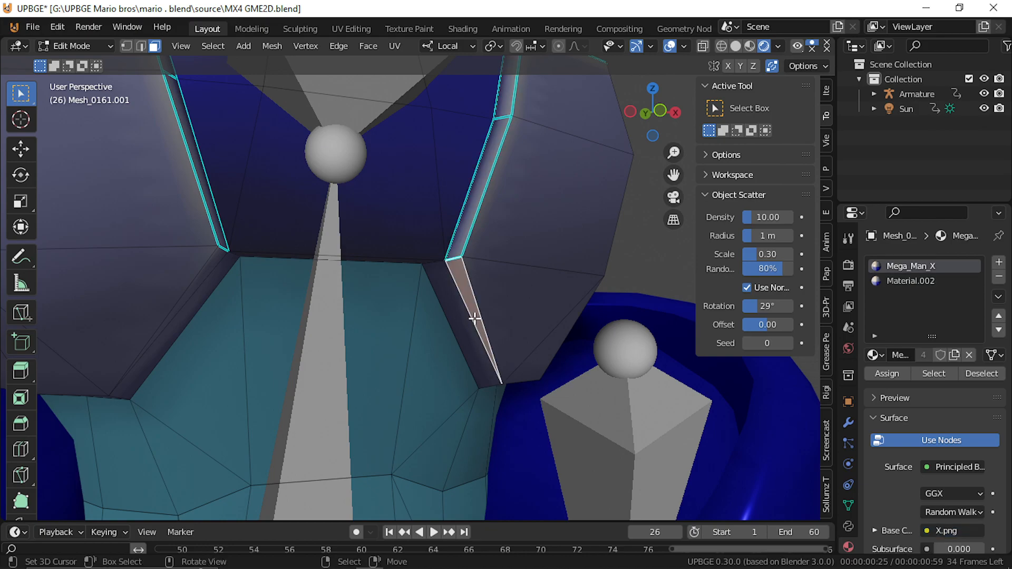
key(shift+grave)
key(a)
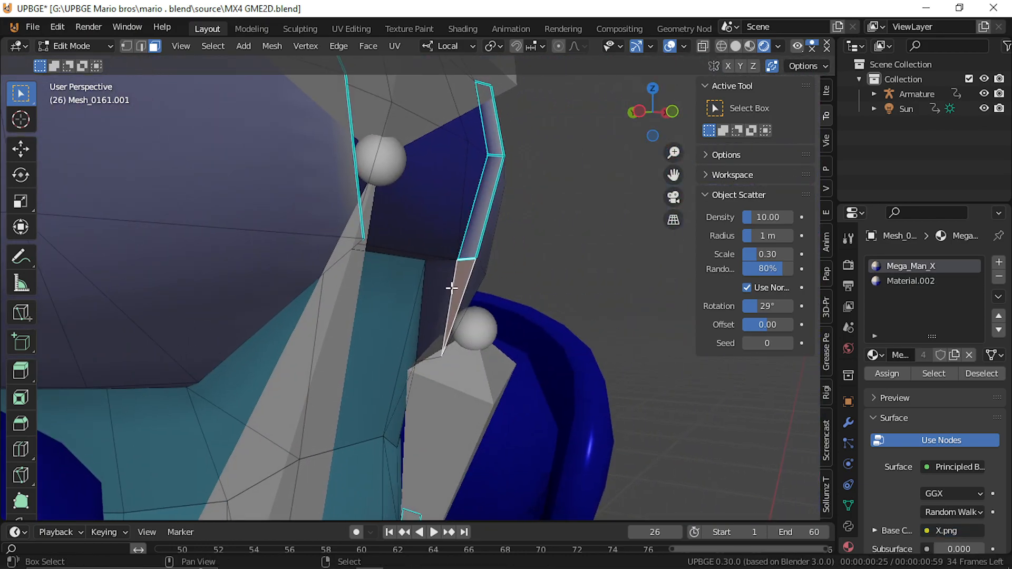
key(shift+grave)
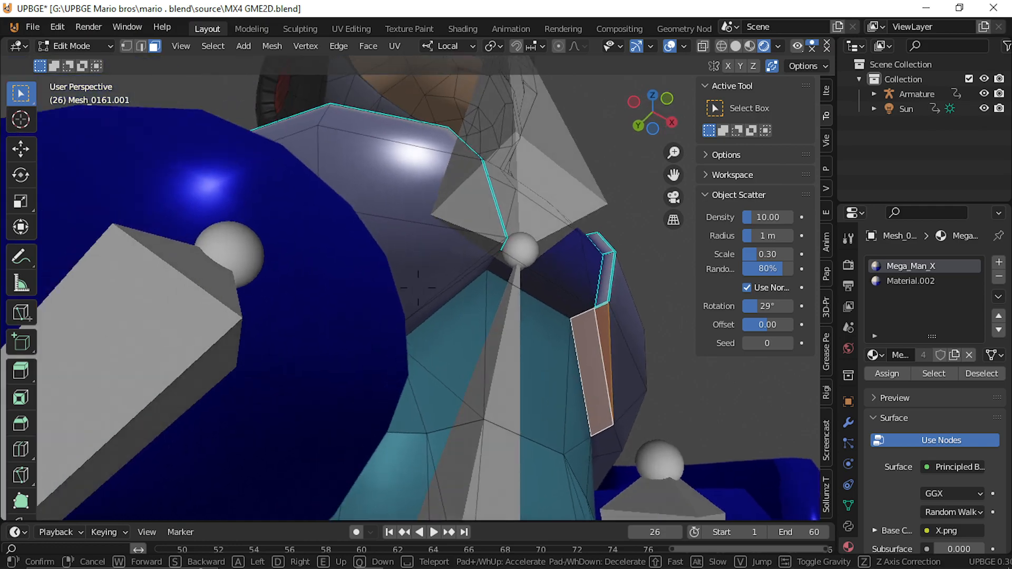
key(s)
click(418, 304)
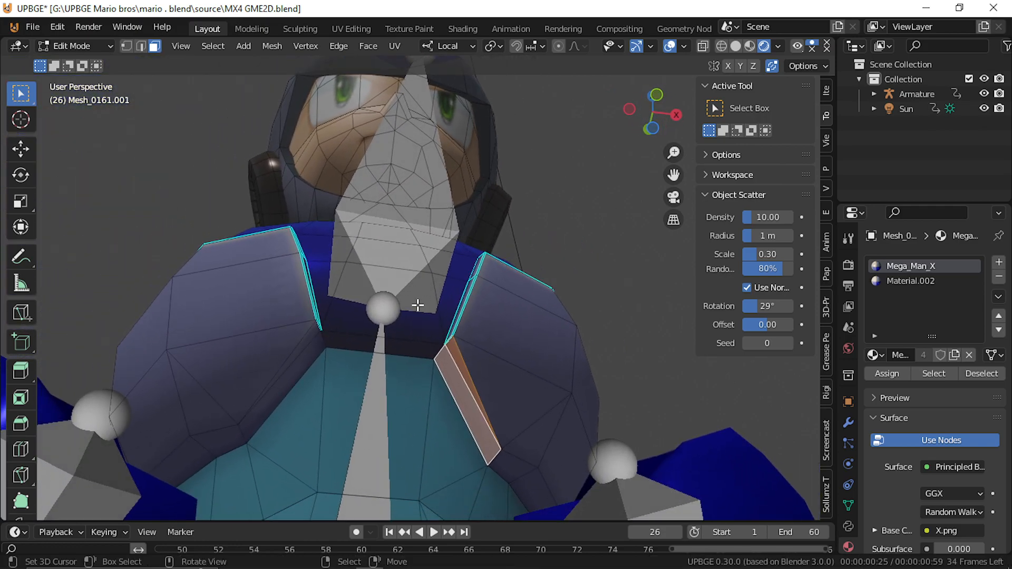
Extend the face selection around the chest armour's whole lower border, including the narrow faces at the back of both plates
shift+right_click(410, 356)
key(ctrl+z)
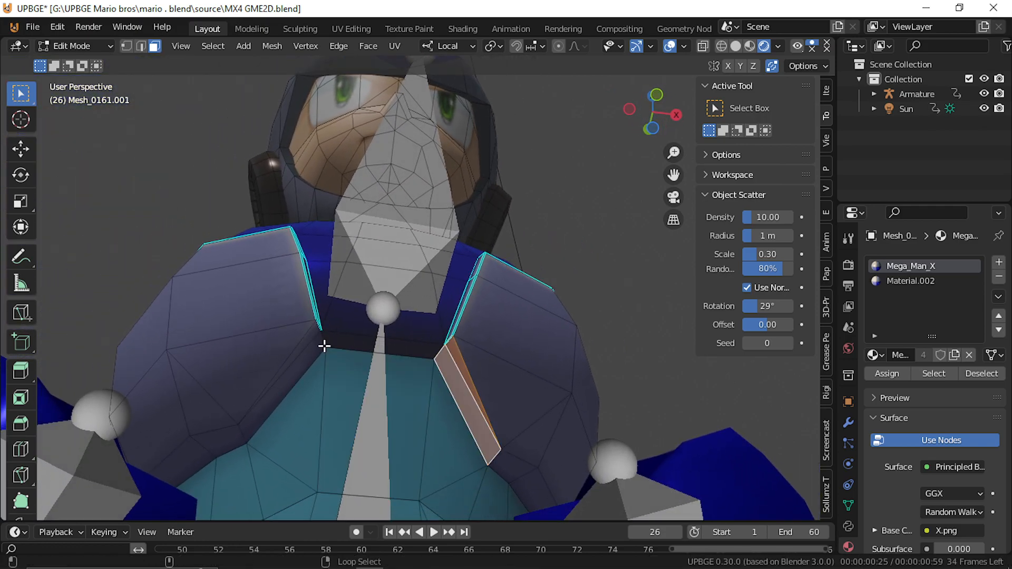
alt+shift+right_click(325, 346)
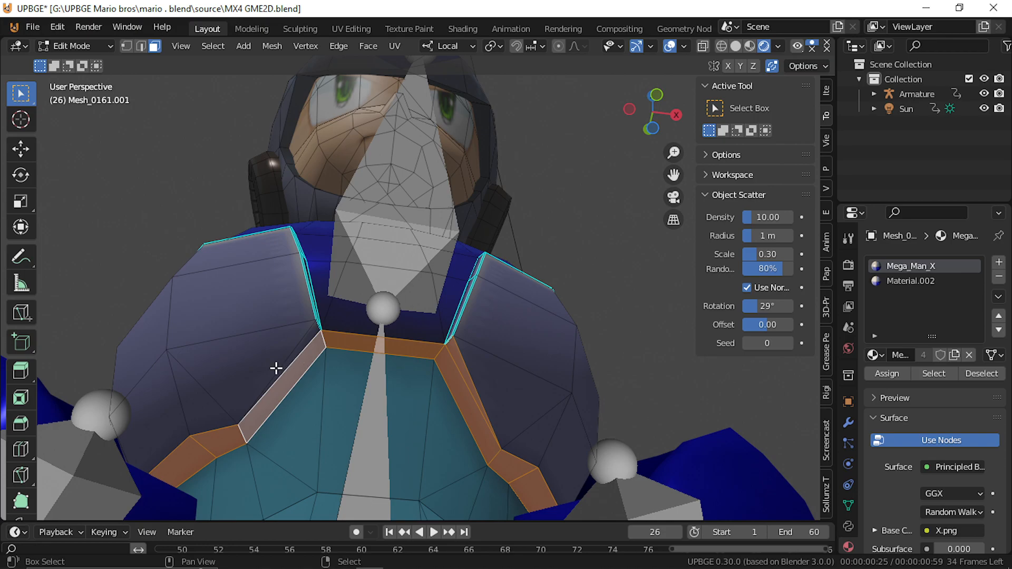
key(shift+grave)
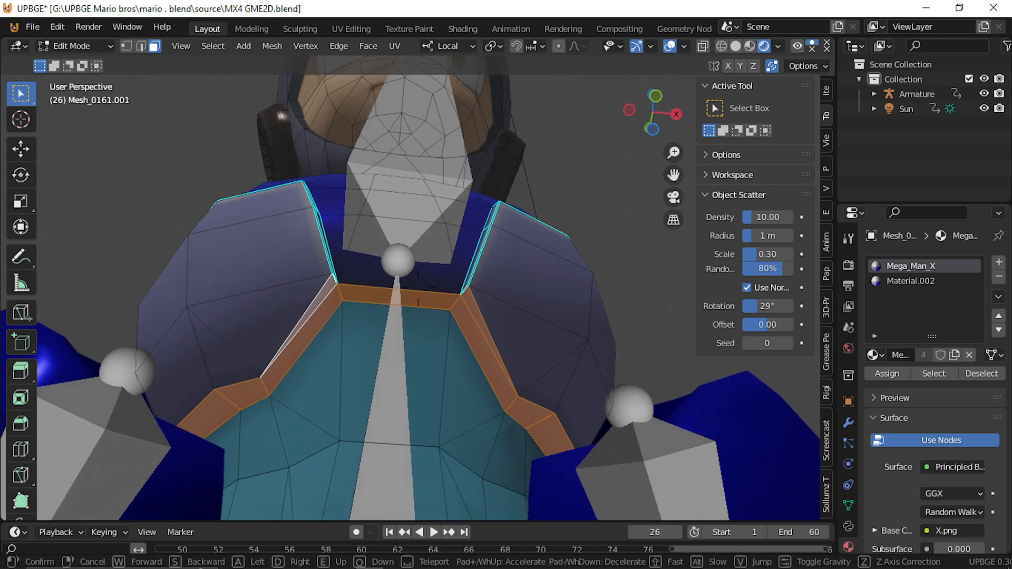
key(a)
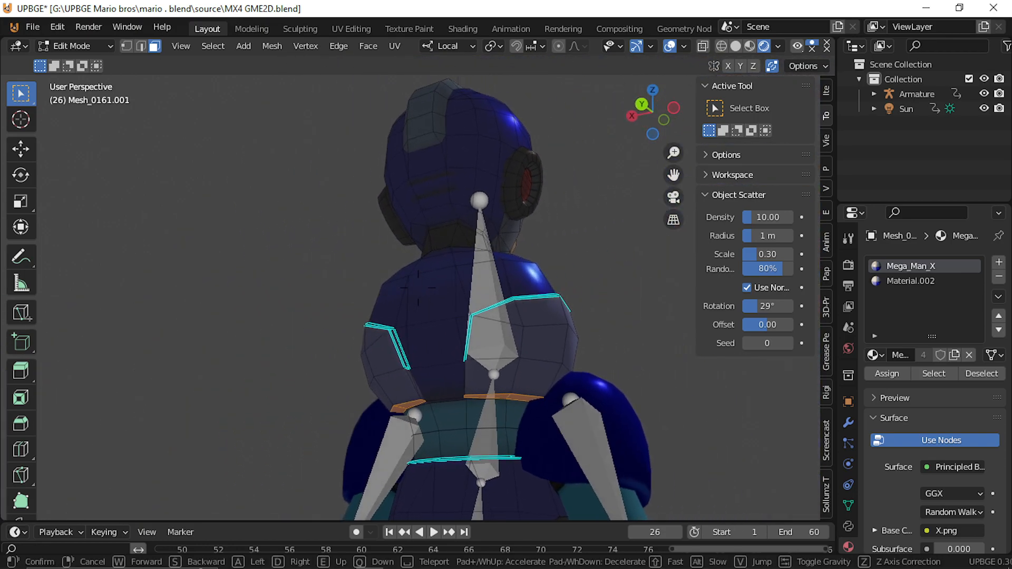
key(w)
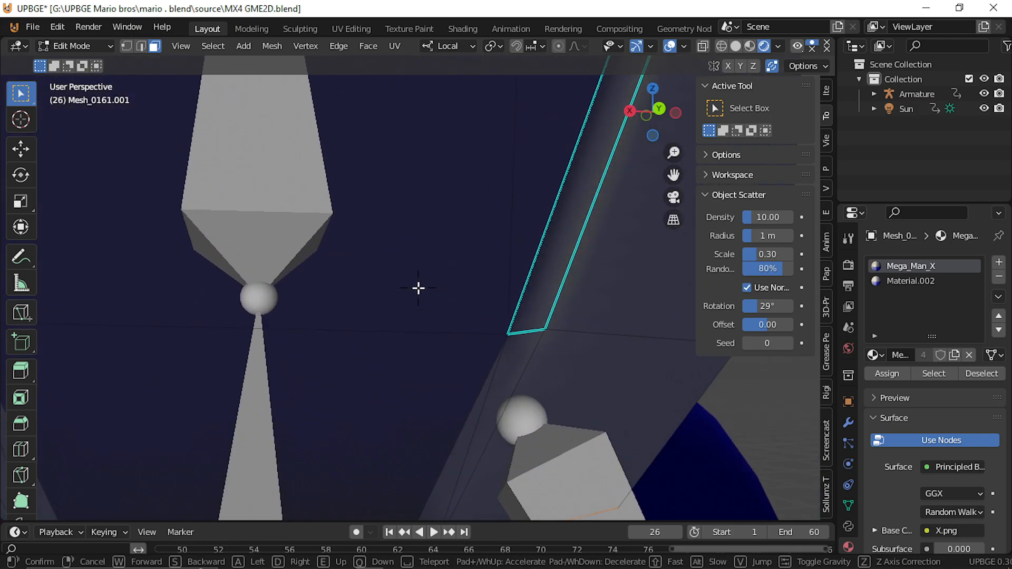
click(418, 287)
key(shift+grave)
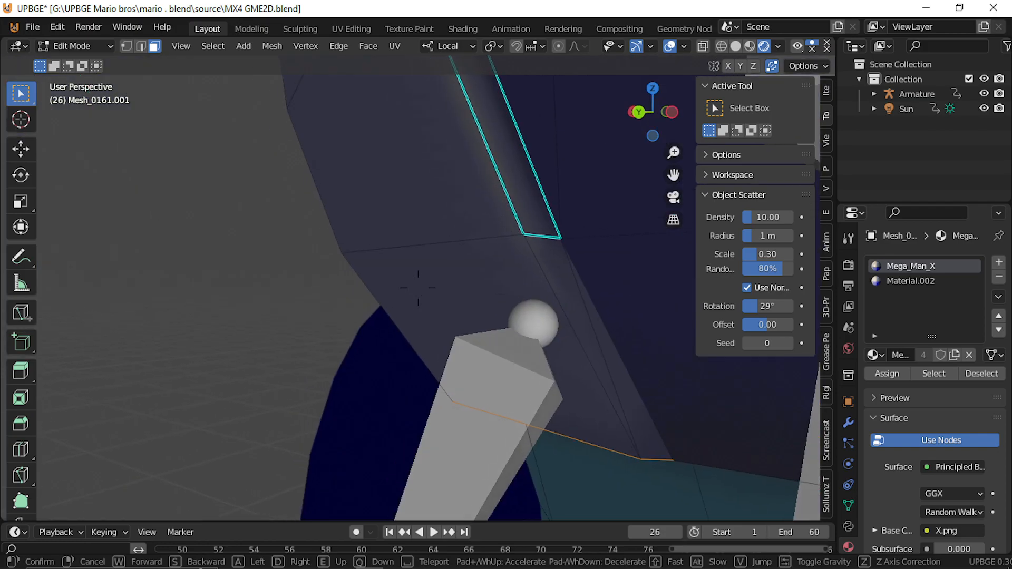
click(436, 332)
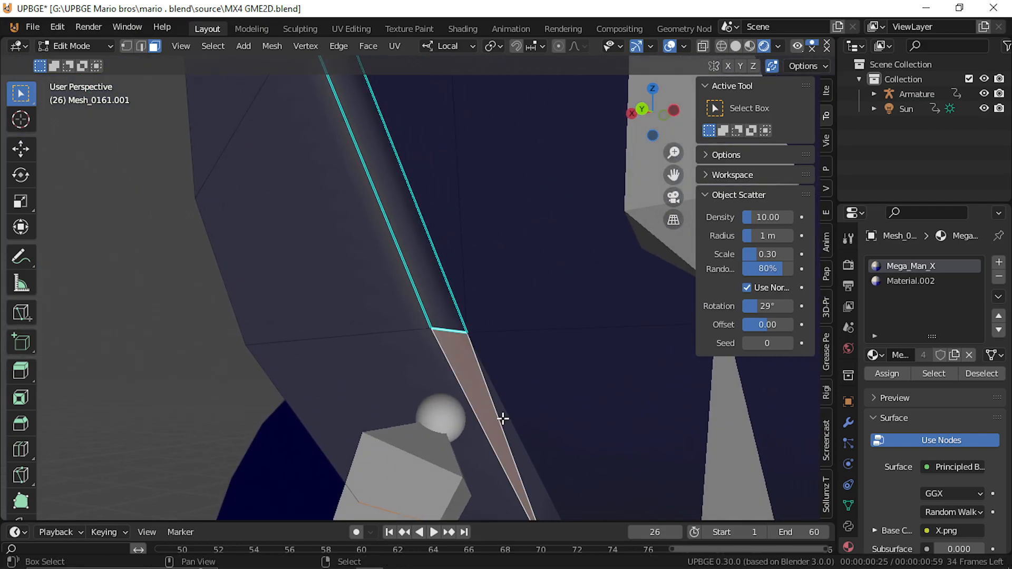
key(KP_Decimal)
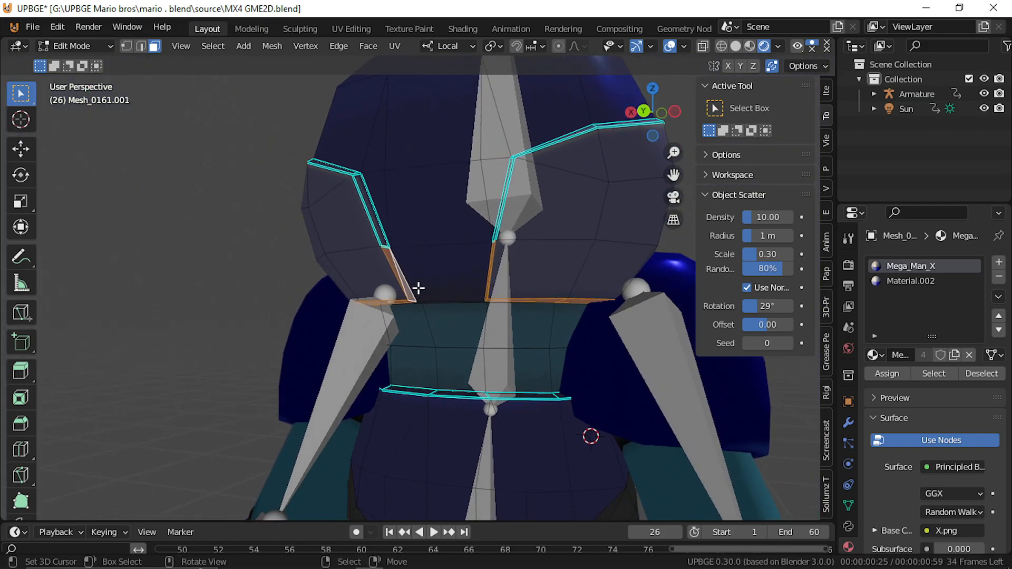
Mark the edges of the selected lower chest border faces as sharp
key(ctrl+e)
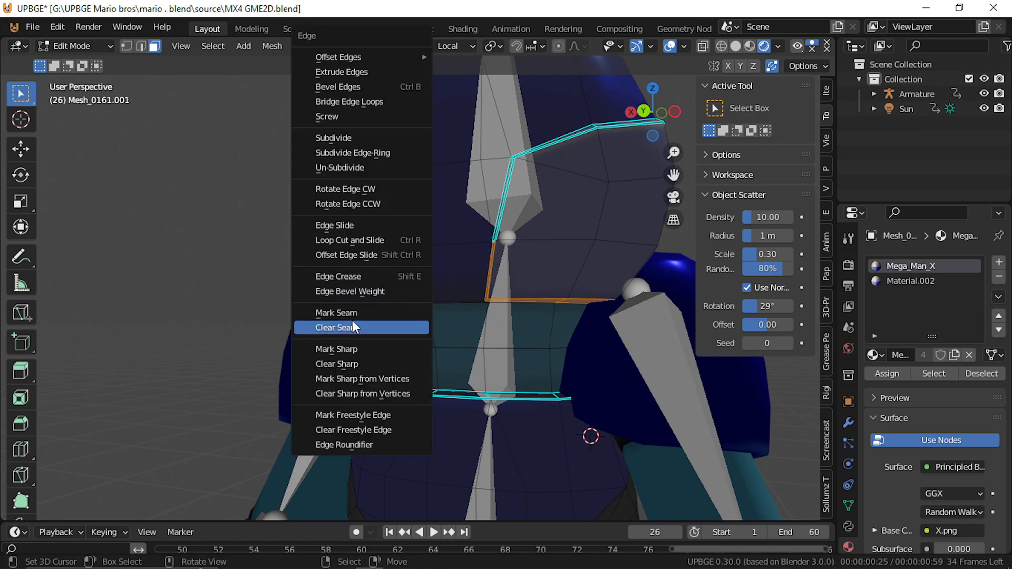
click(385, 349)
key(shift+grave)
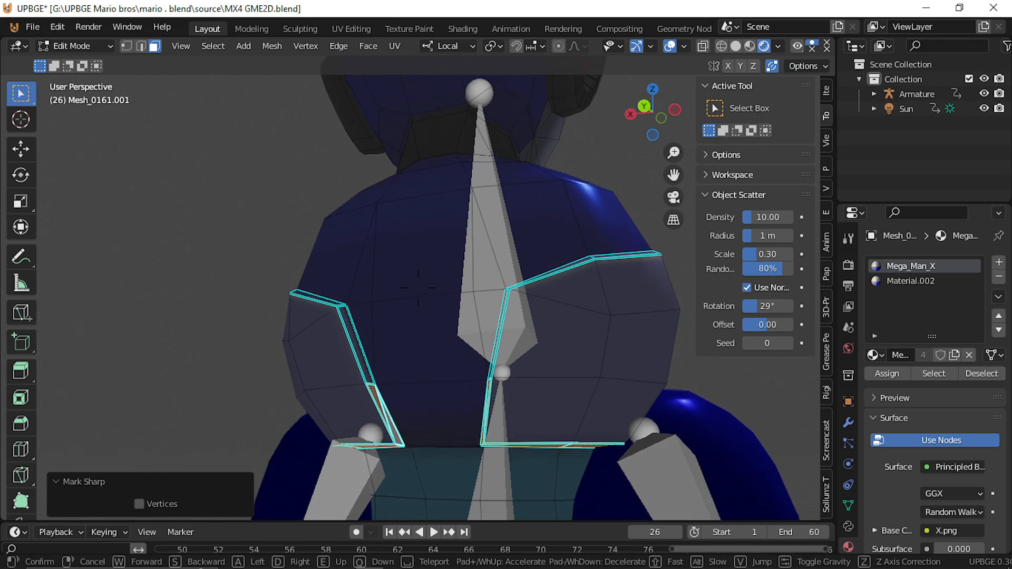
key(w)
click(418, 288)
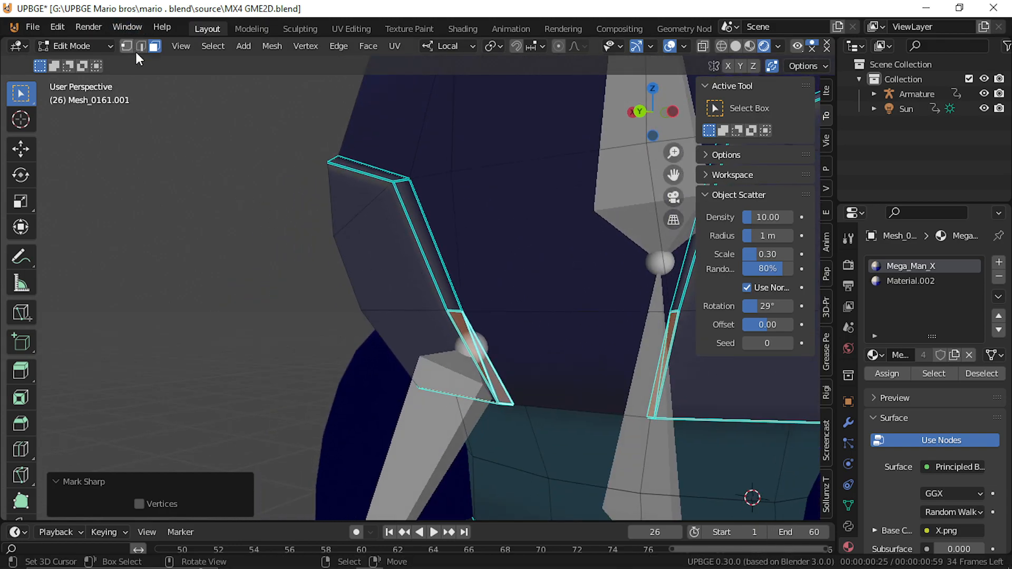
Dissolve the diagonal edges crossing the narrow border faces at the back of the chest armour
click(479, 338)
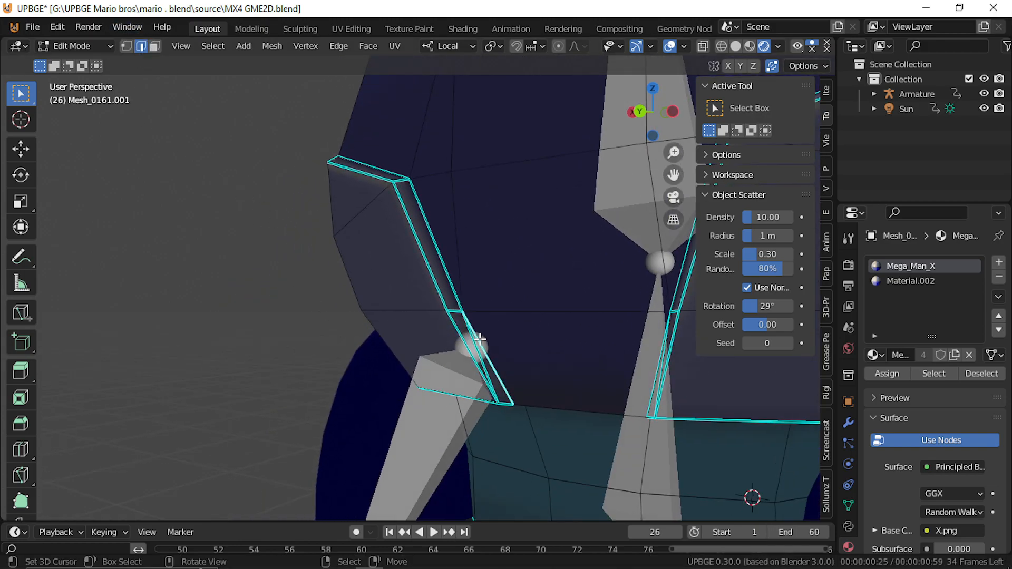
key(shift+grave)
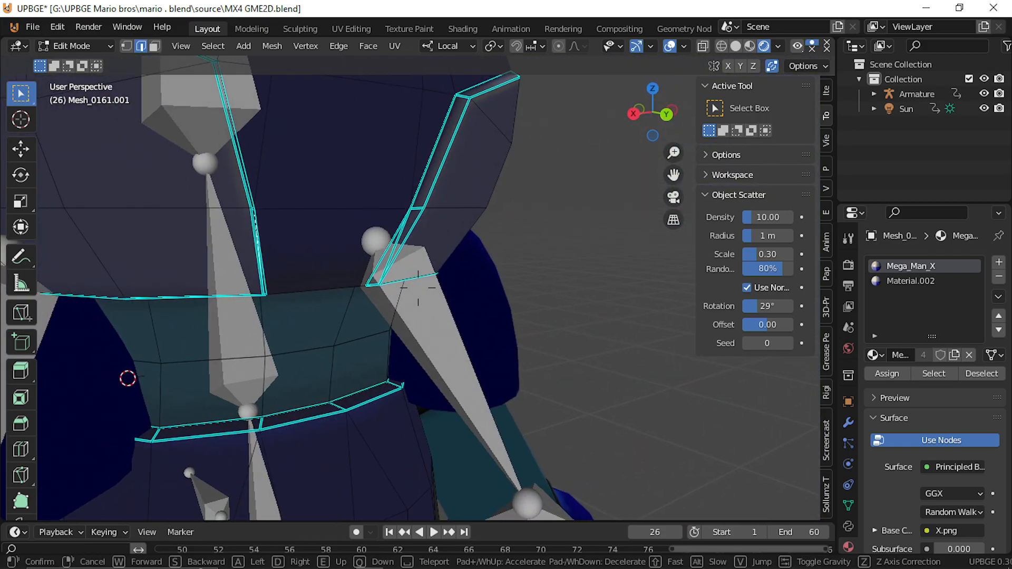
click(412, 279)
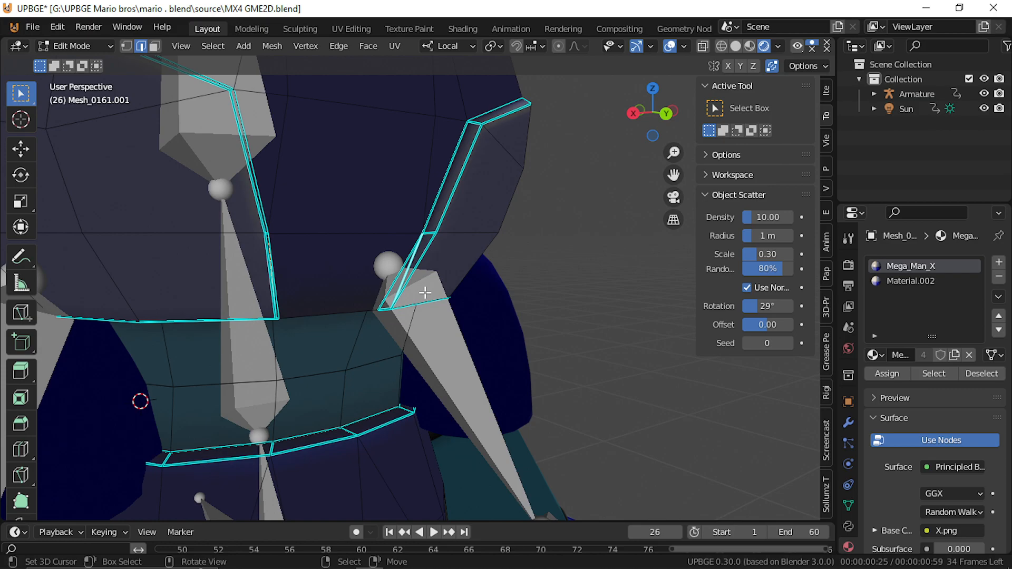
key(g)
right_click(419, 279)
key(x)
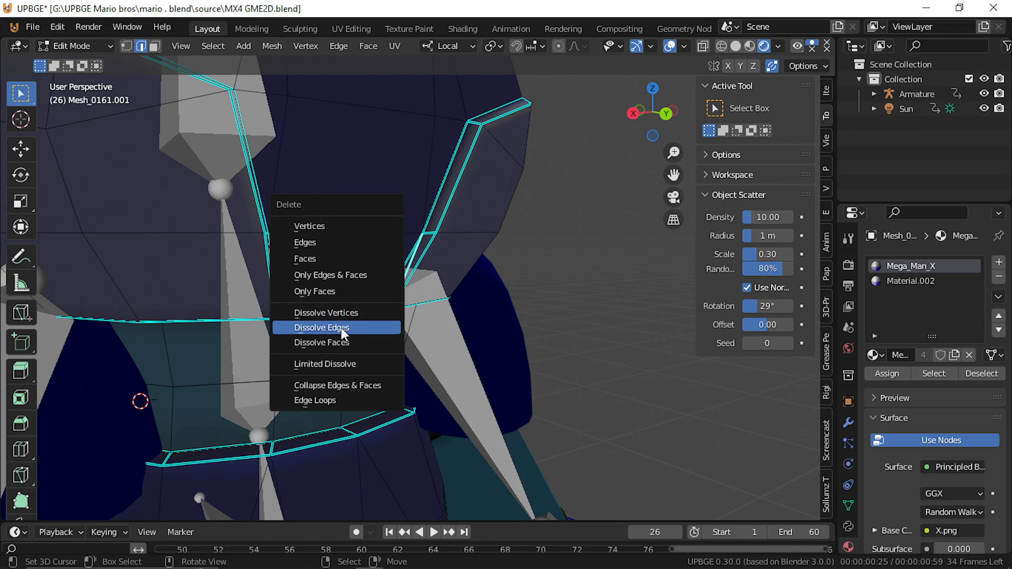
click(341, 328)
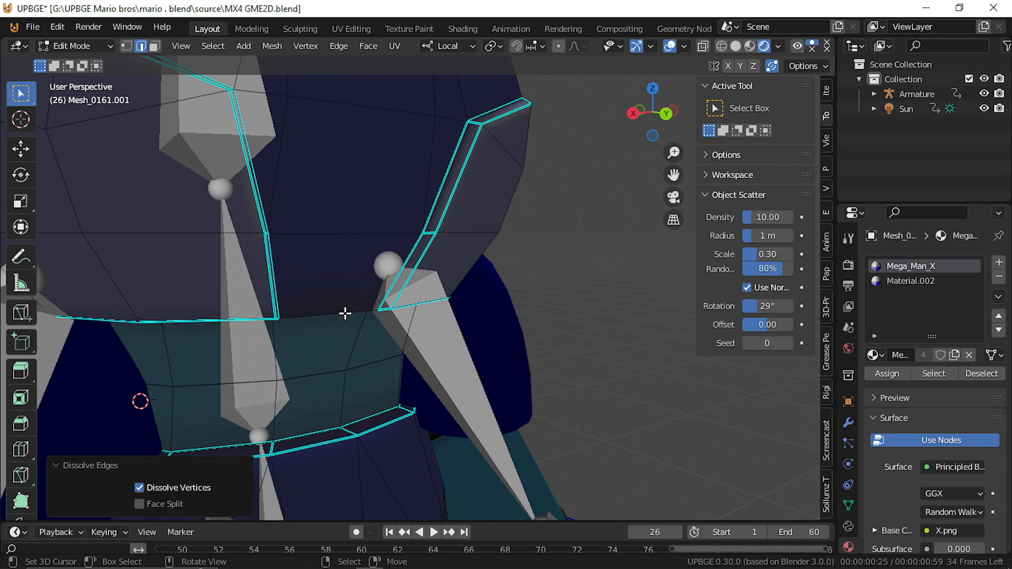
Try to dissolve the upright edge between the border faces just below the front of one chest plate
key(shift+grave)
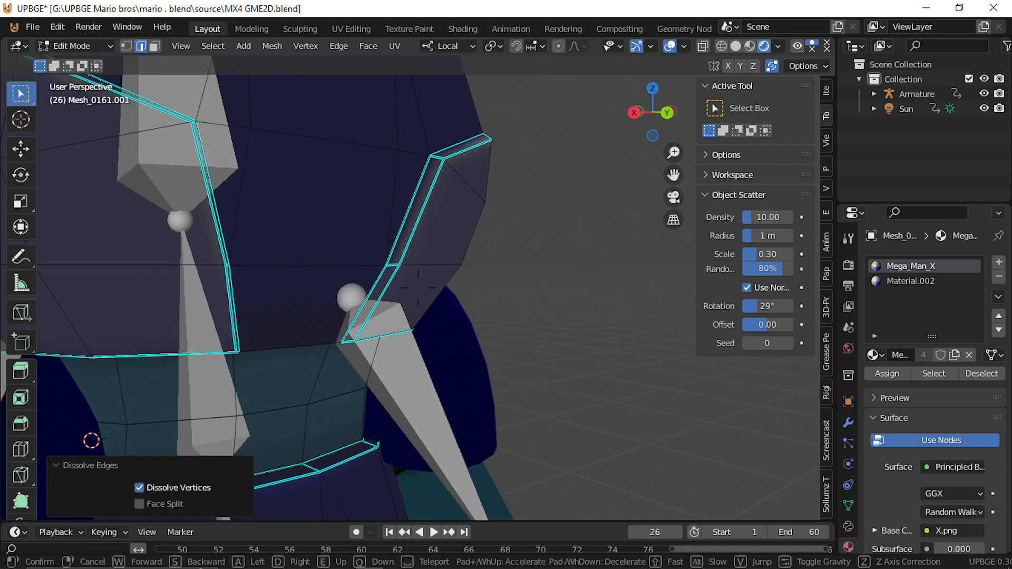
key(d)
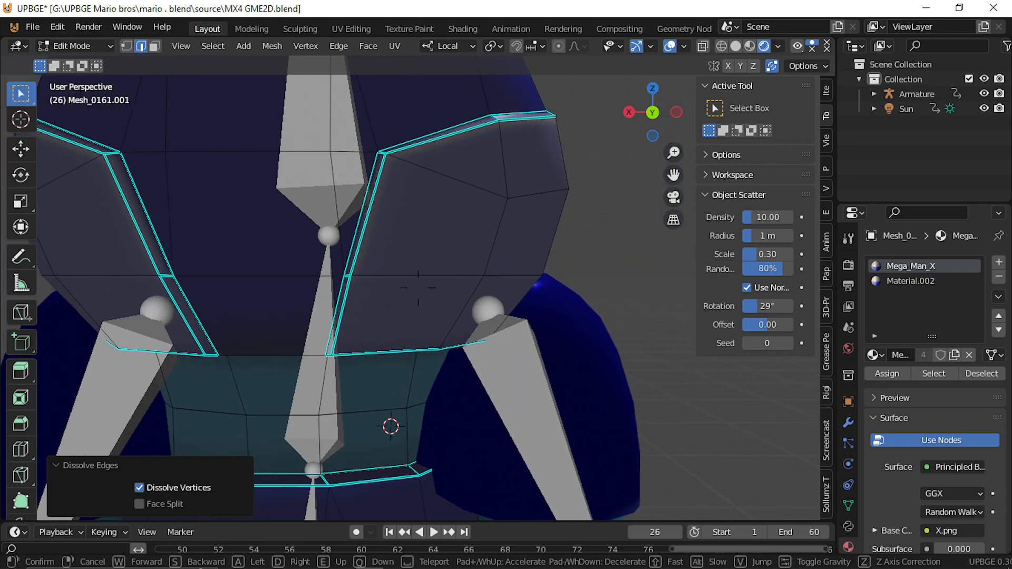
key(d)
key(d)
key(w)
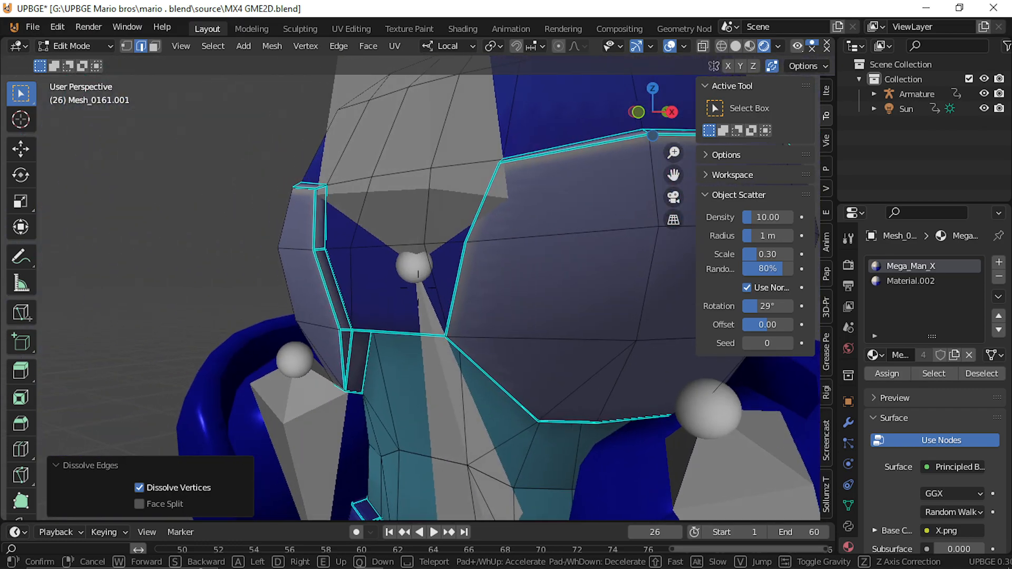
click(331, 354)
click(354, 341)
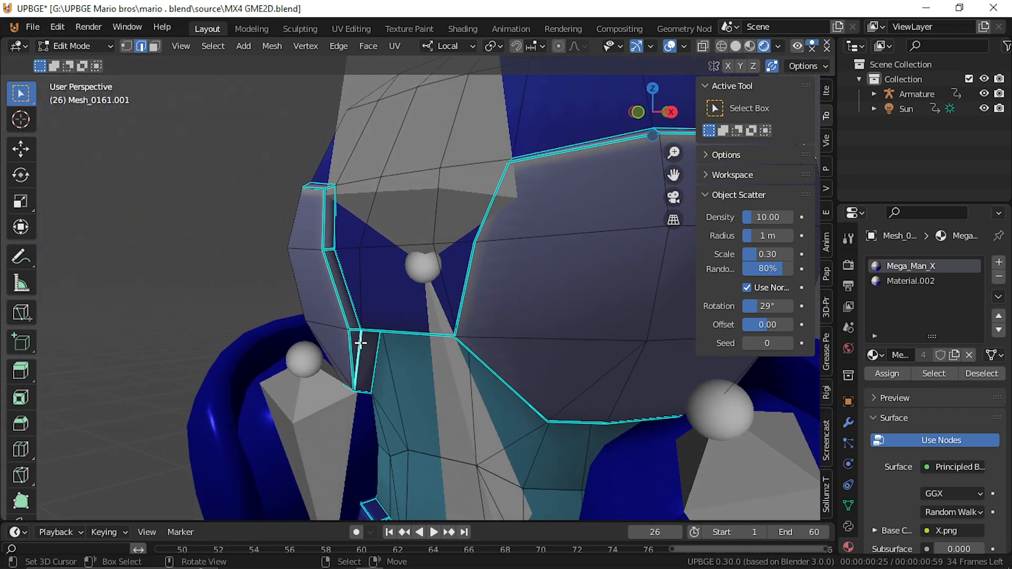
key(shift+grave)
key(w)
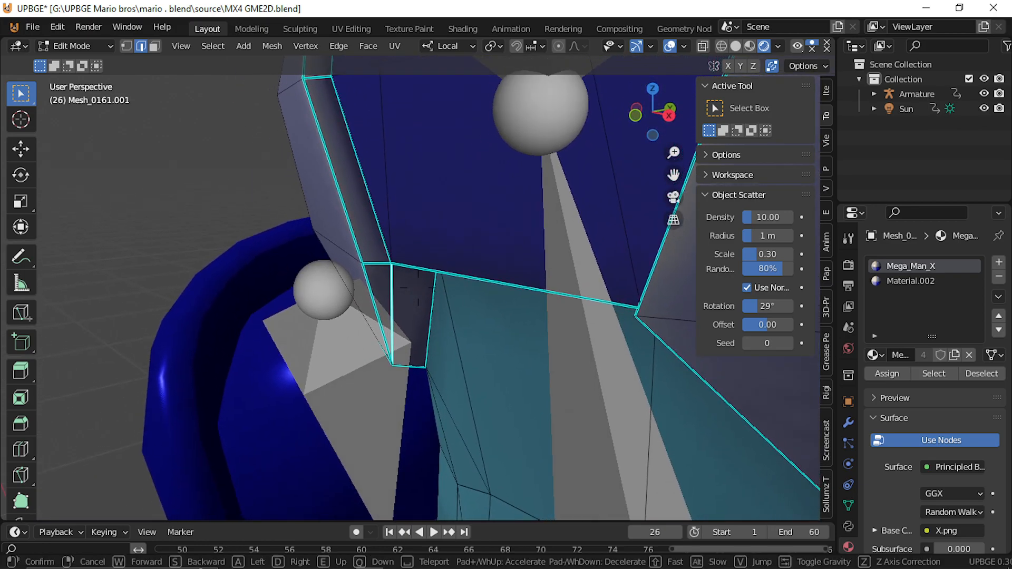
click(418, 288)
key(x)
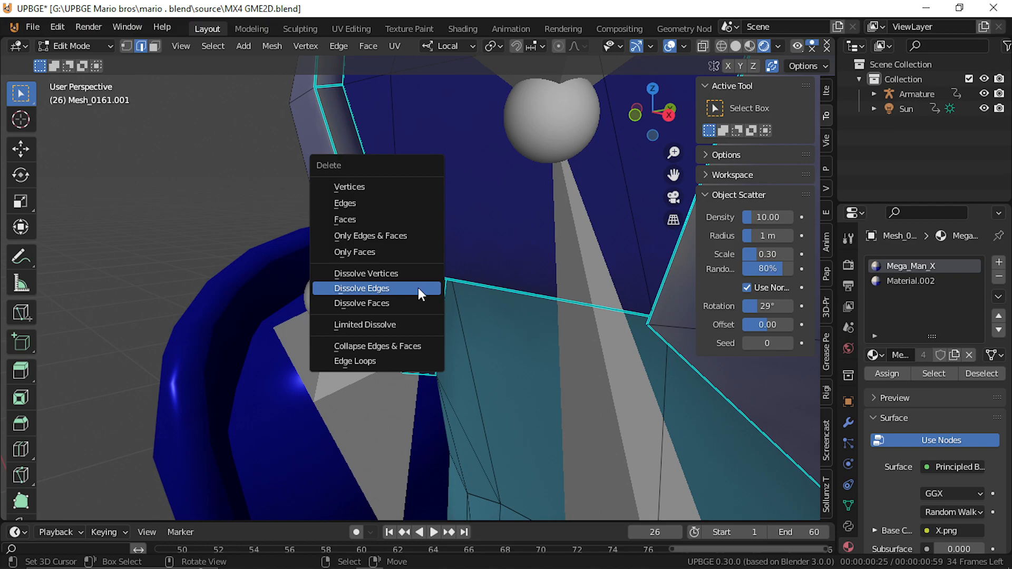
click(419, 288)
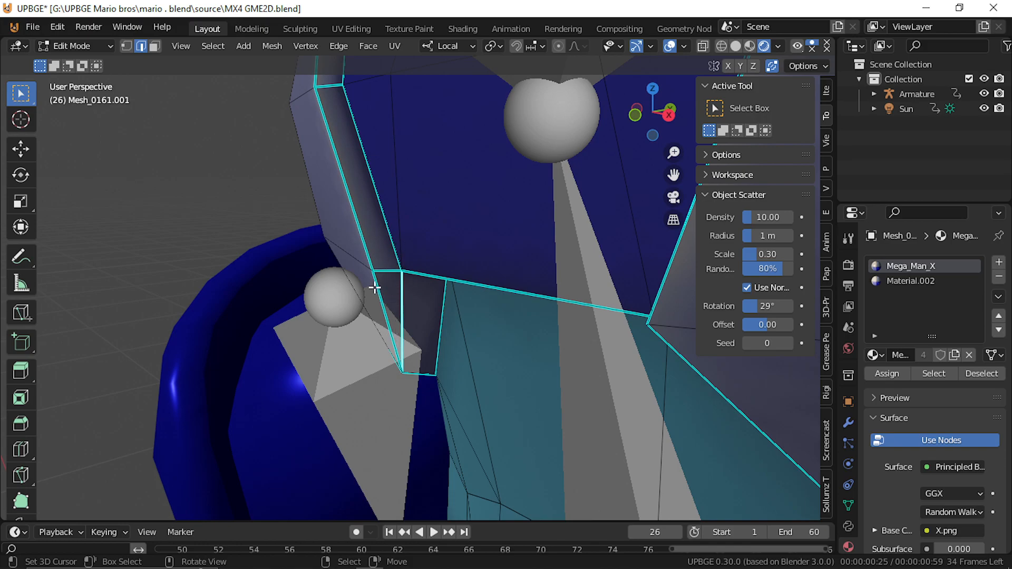
In face select mode, select the strip of helmet rim faces along one side of the face opening
key(shift+grave)
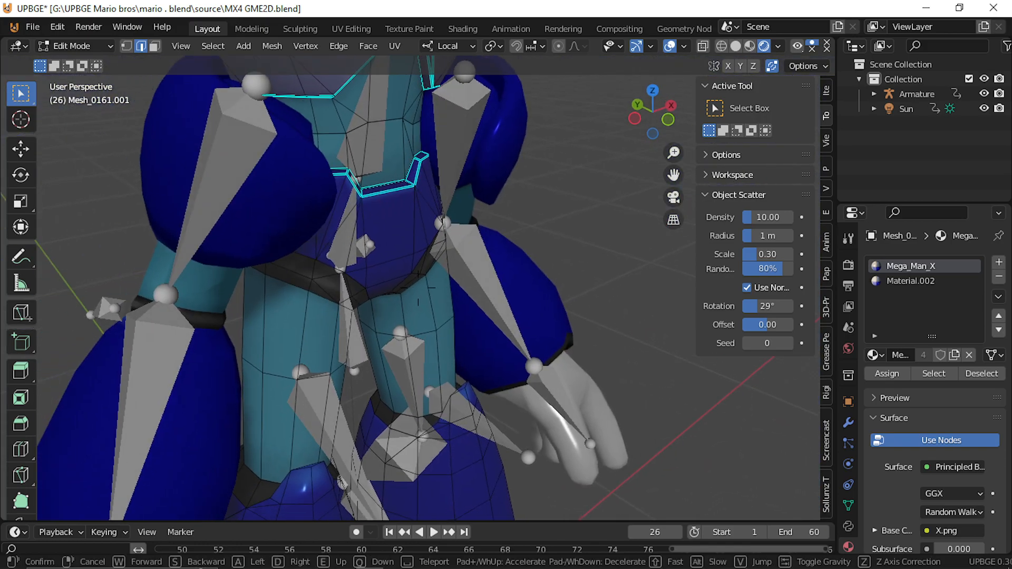
click(418, 288)
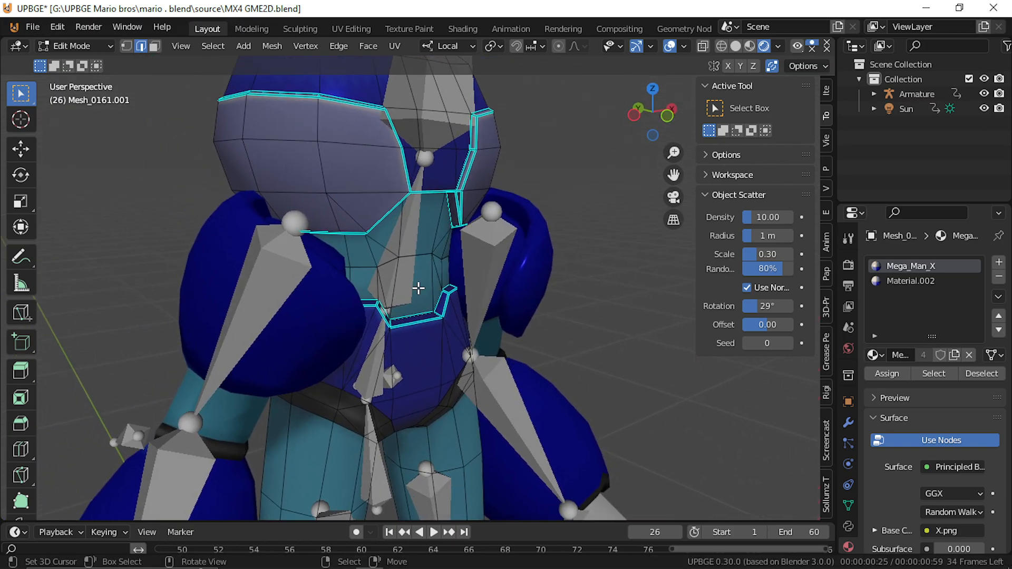
key(shift+grave)
key(w)
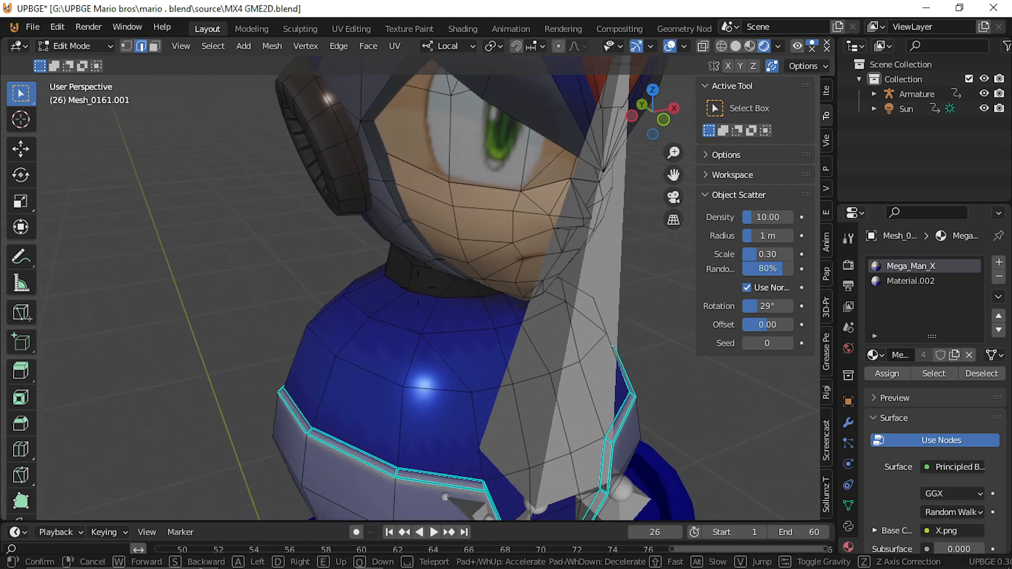
click(408, 251)
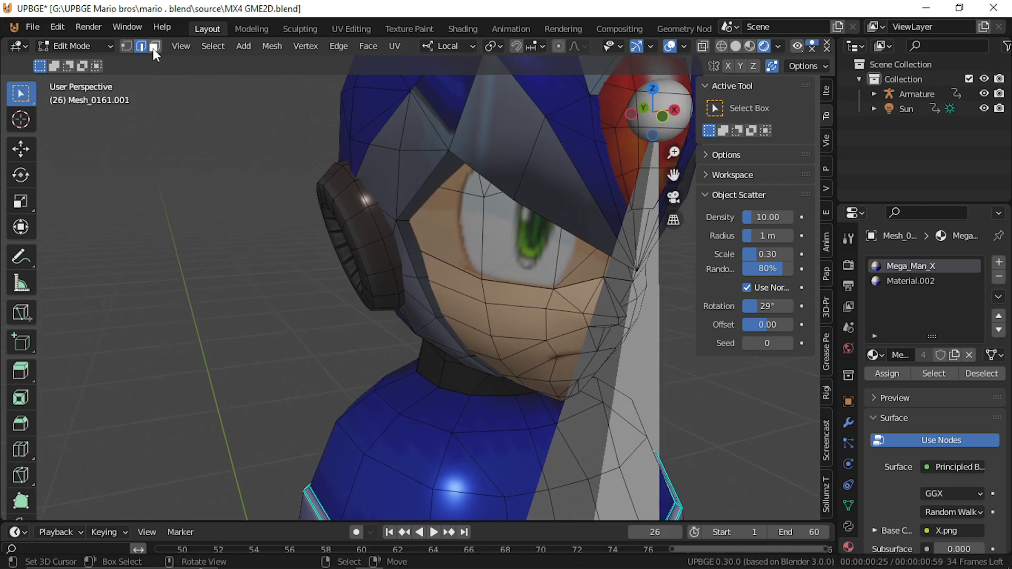
alt+click(408, 221)
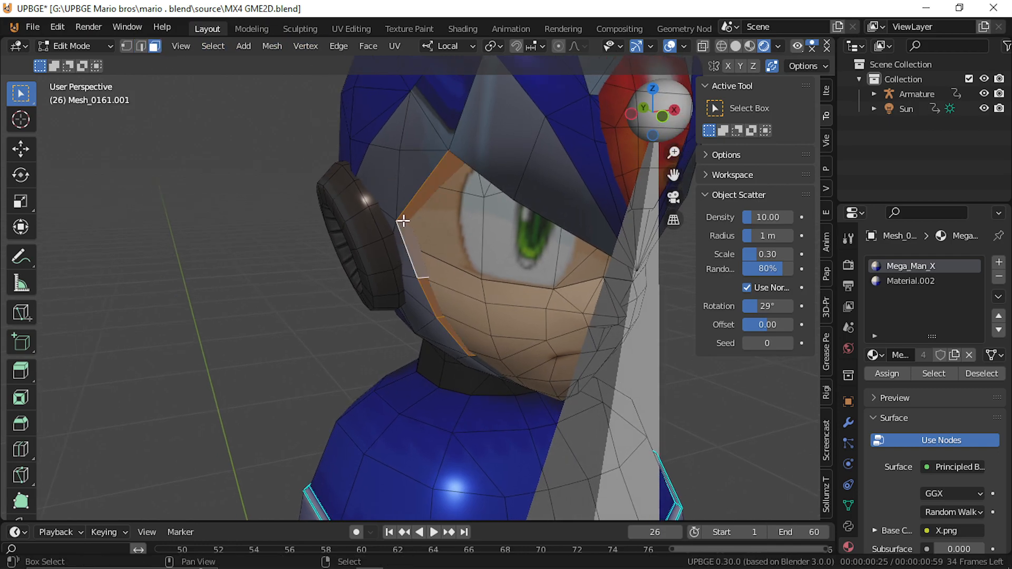
Extend the helmet rim face selection around the other side of the face opening and down to the chin
key(shift+grave)
key(w)
click(420, 288)
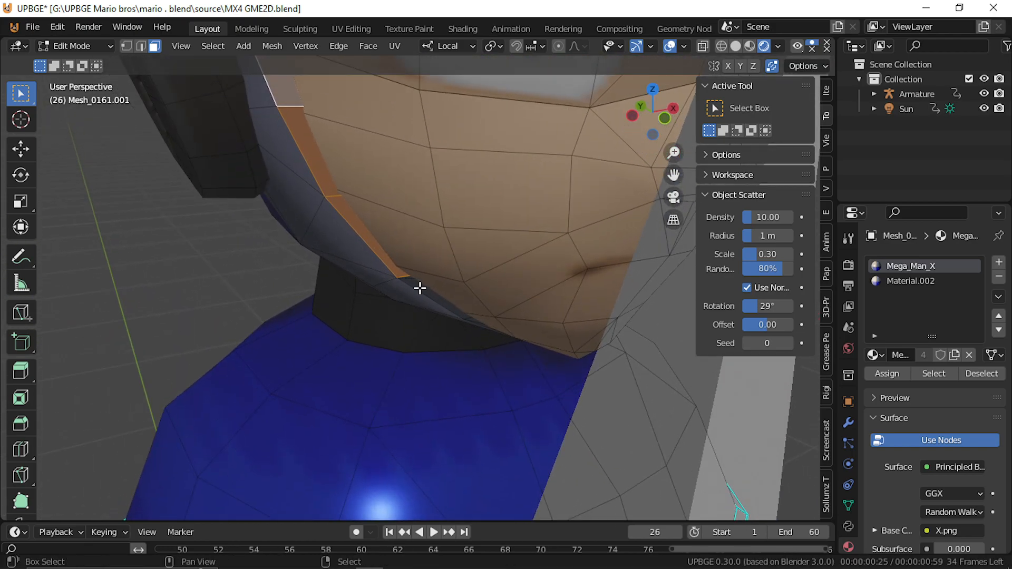
key(shift+grave)
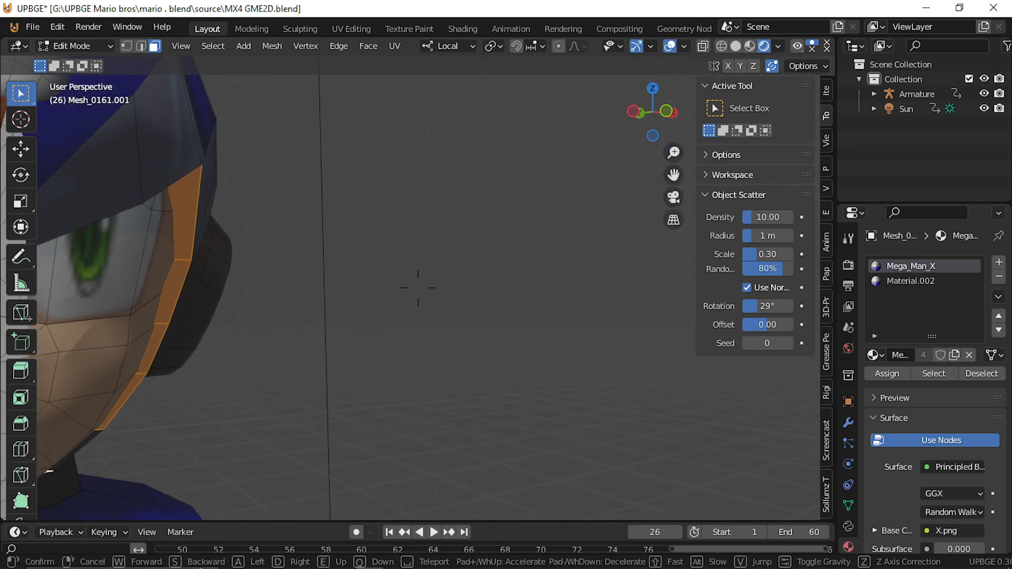
key(s)
click(409, 303)
key(shift+grave)
key(w)
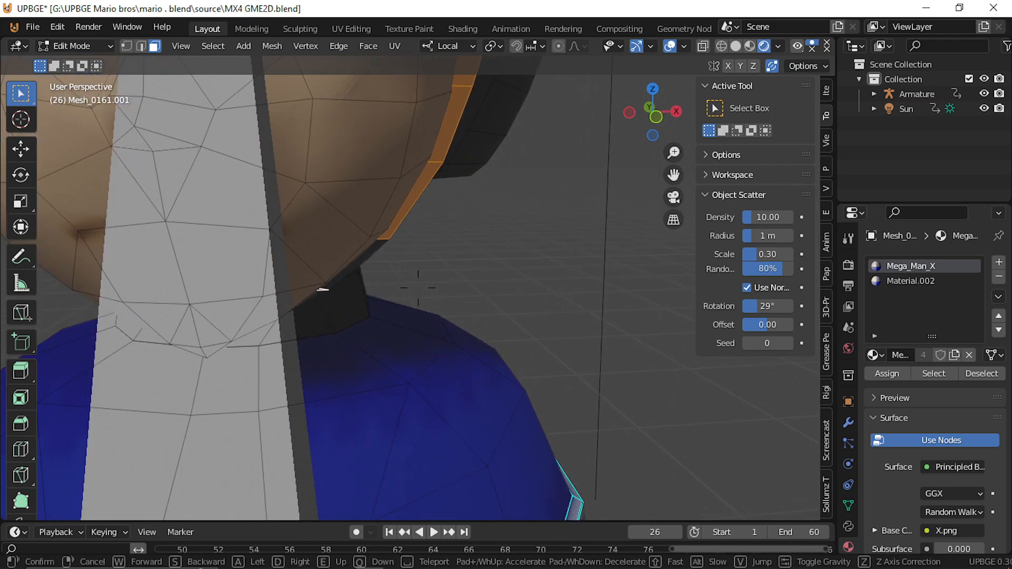
click(405, 271)
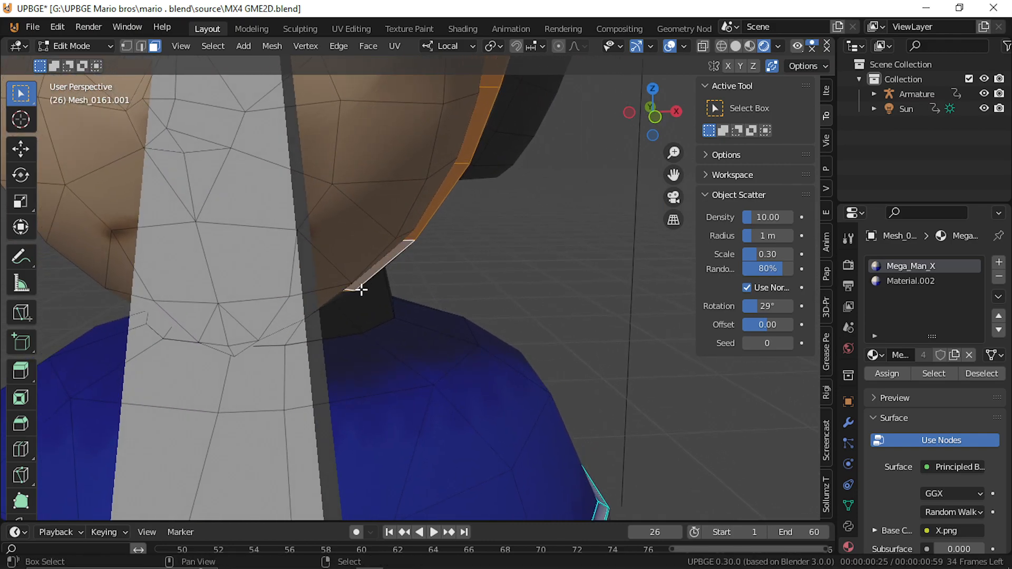
key(shift+grave)
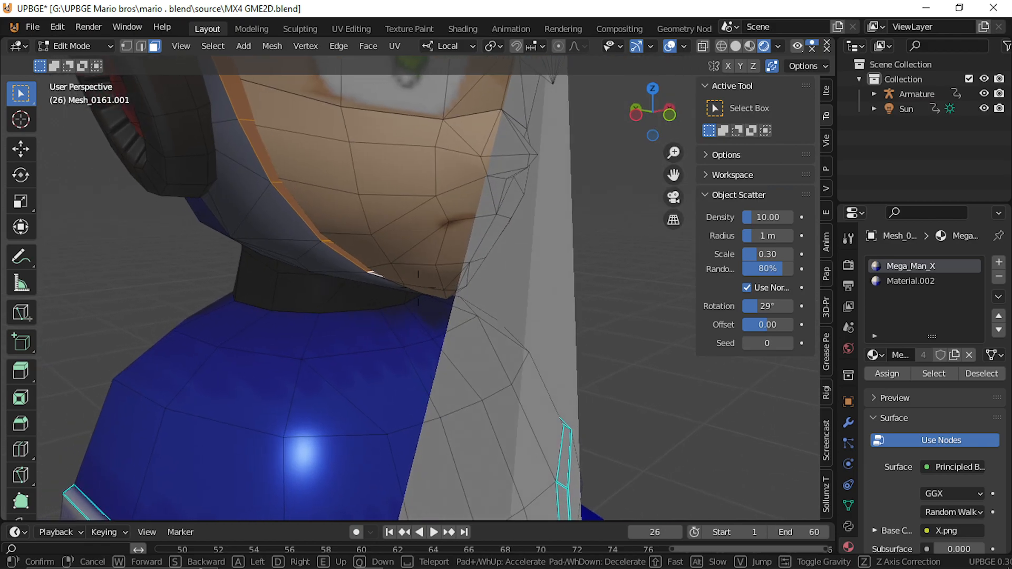
click(404, 290)
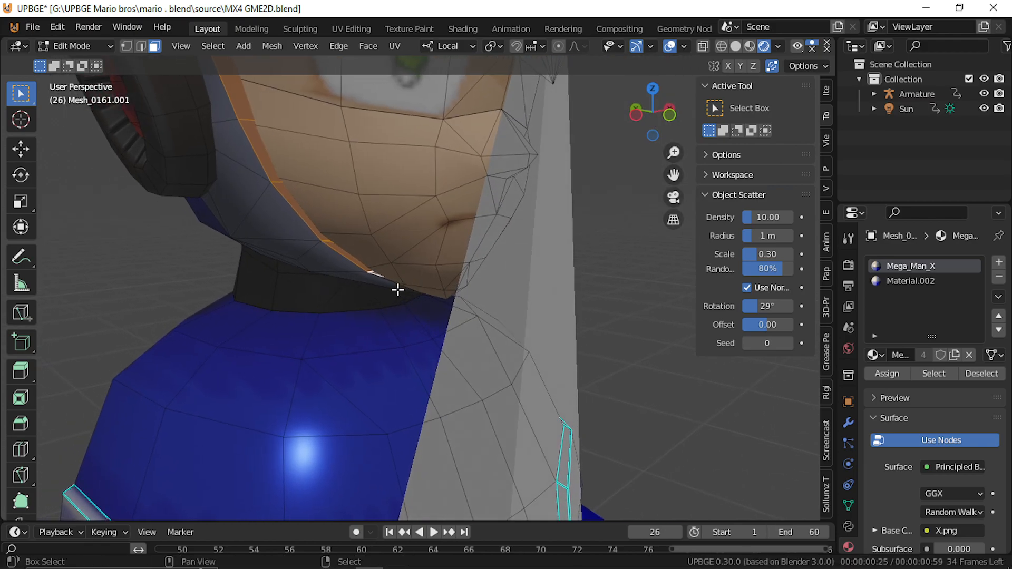
Add the side face strips of the helmet's central crest to the selection and mark the selected faces' edges as sharp
key(shift+grave)
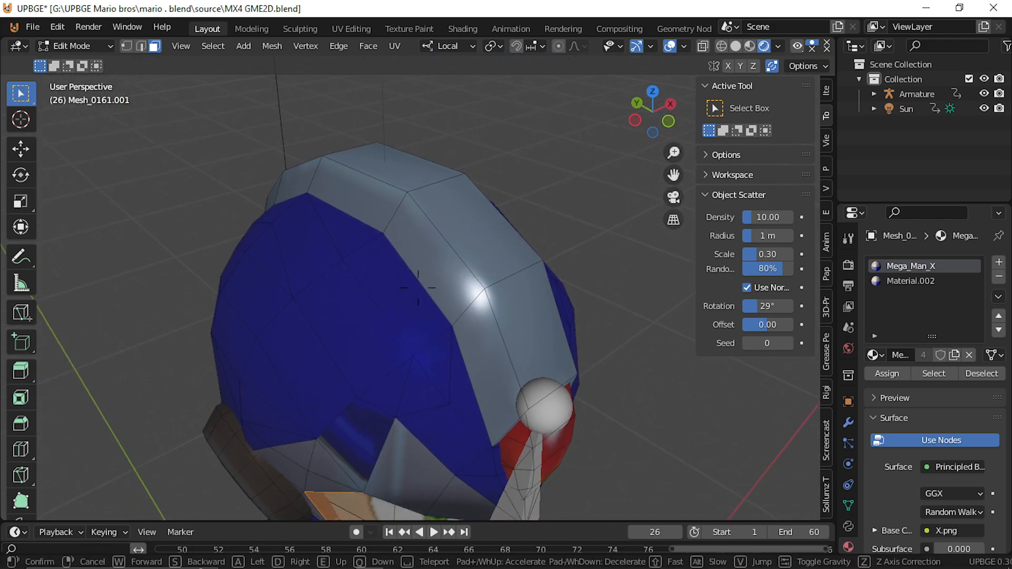
click(427, 292)
key(shift+grave)
click(418, 288)
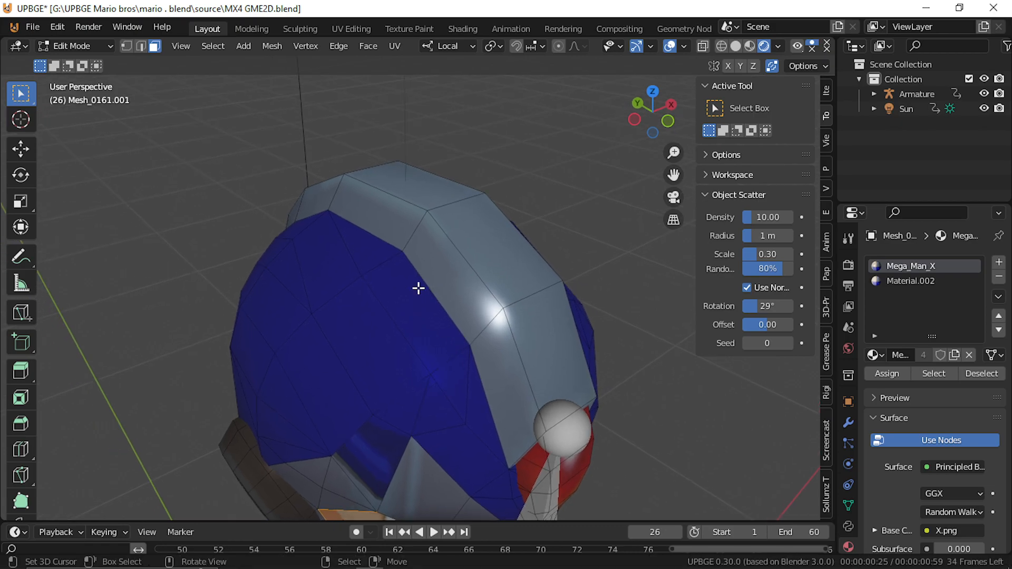
alt+click(478, 317)
key(shift+grave)
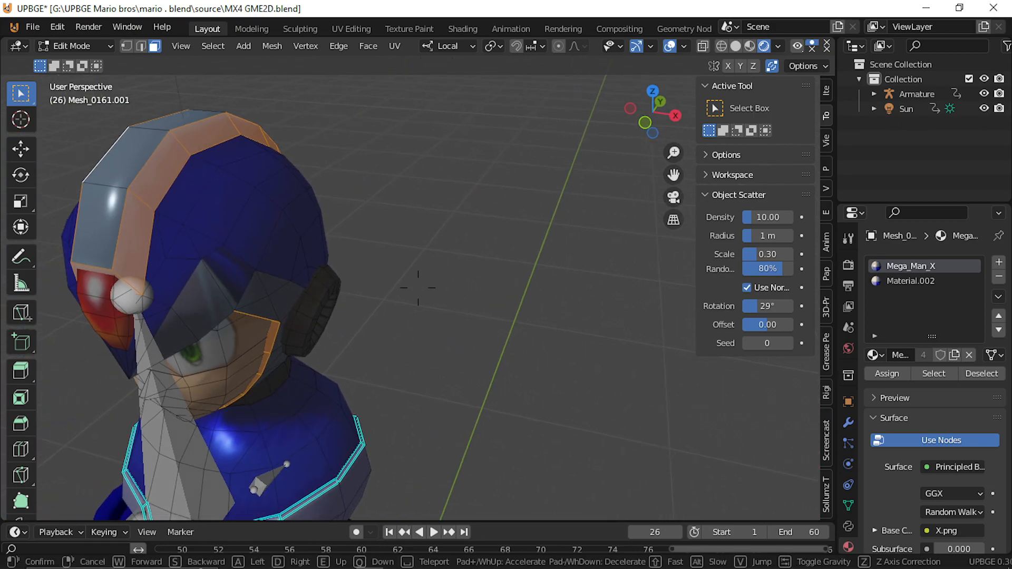
click(418, 288)
key(ctrl+e)
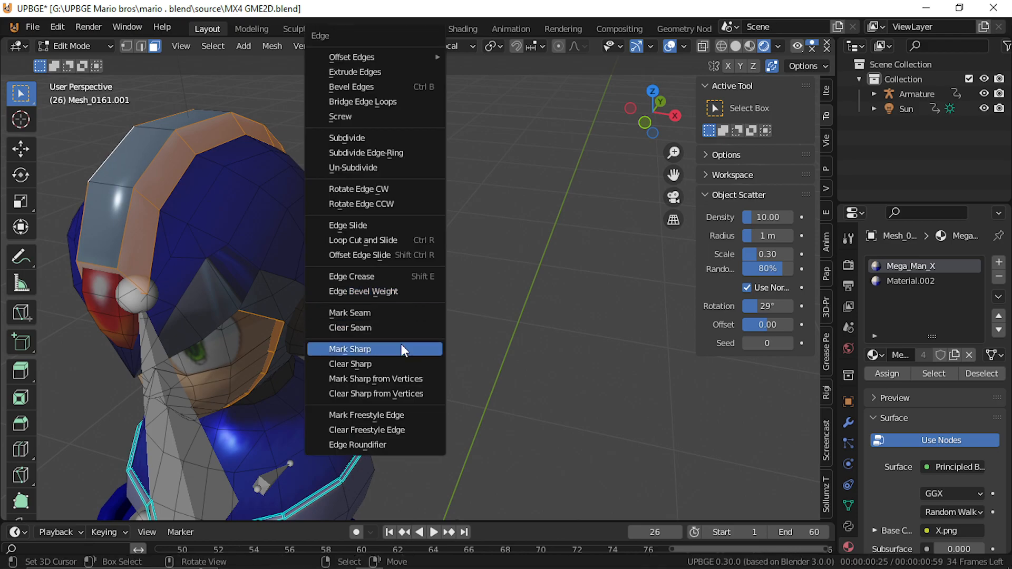
click(369, 349)
Finish editing the body mesh, select the arms mesh and open it in Edit Mode
key(Tab)
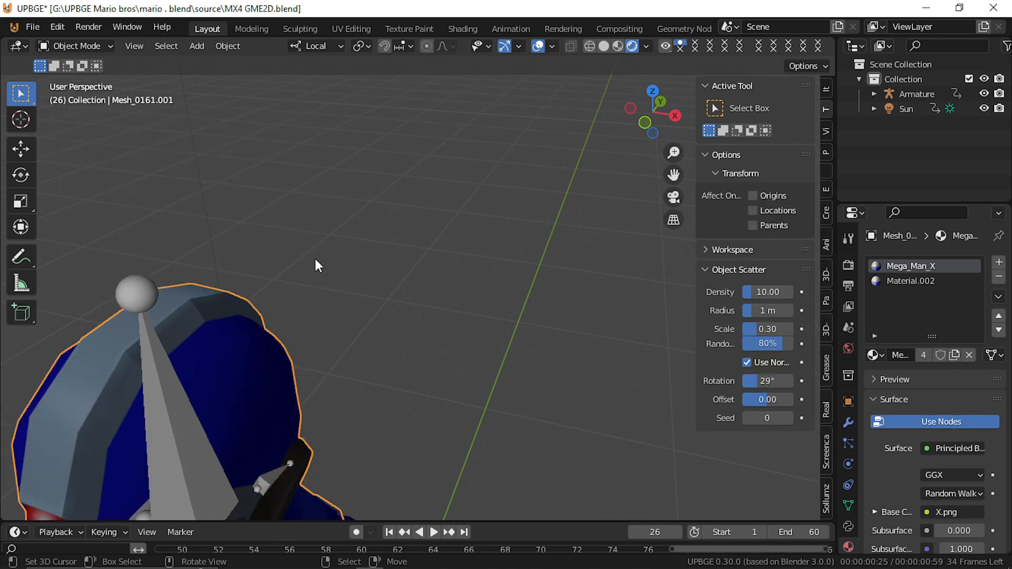
key(shift+grave)
key(a)
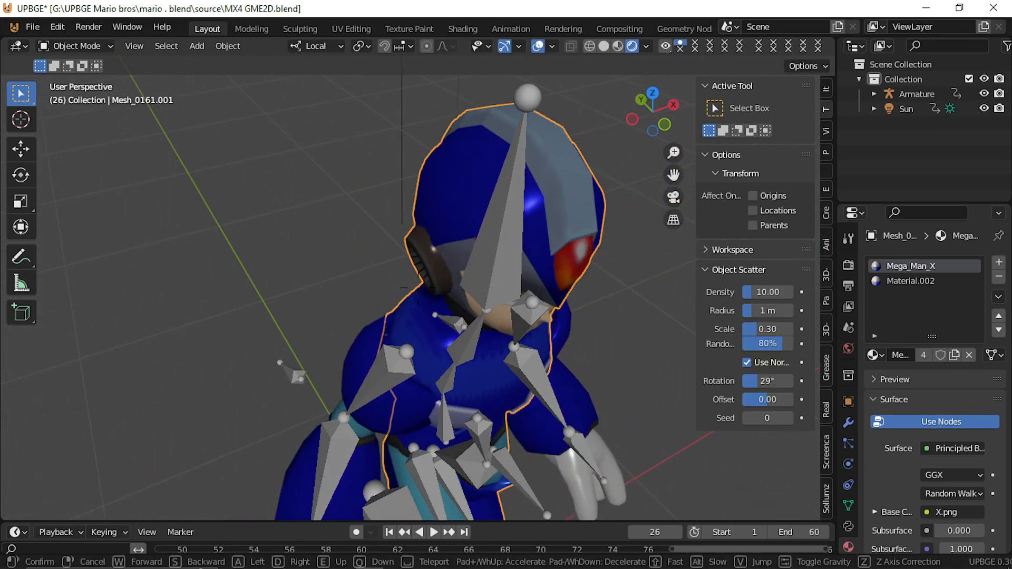
key(q)
key(e)
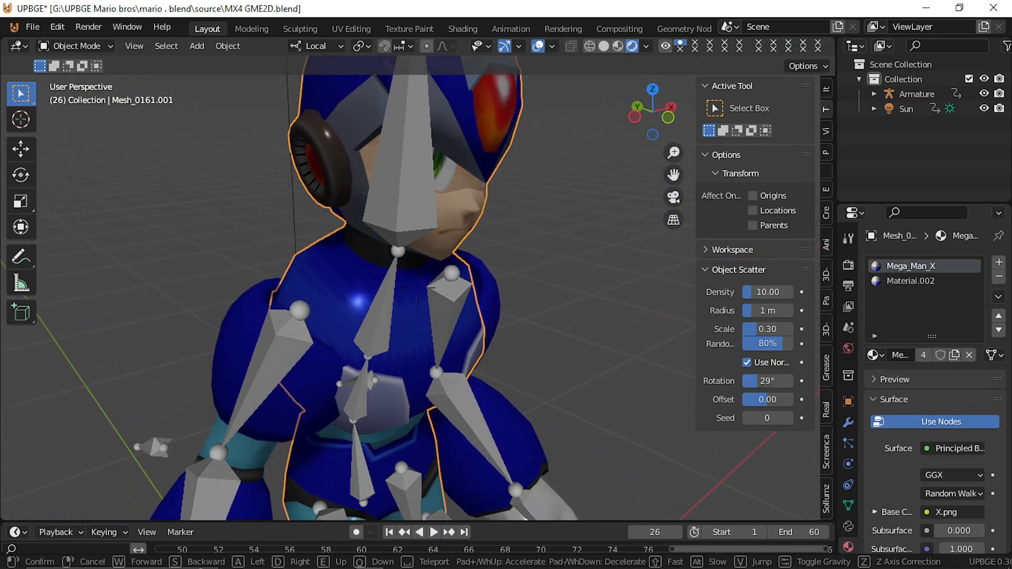
key(s)
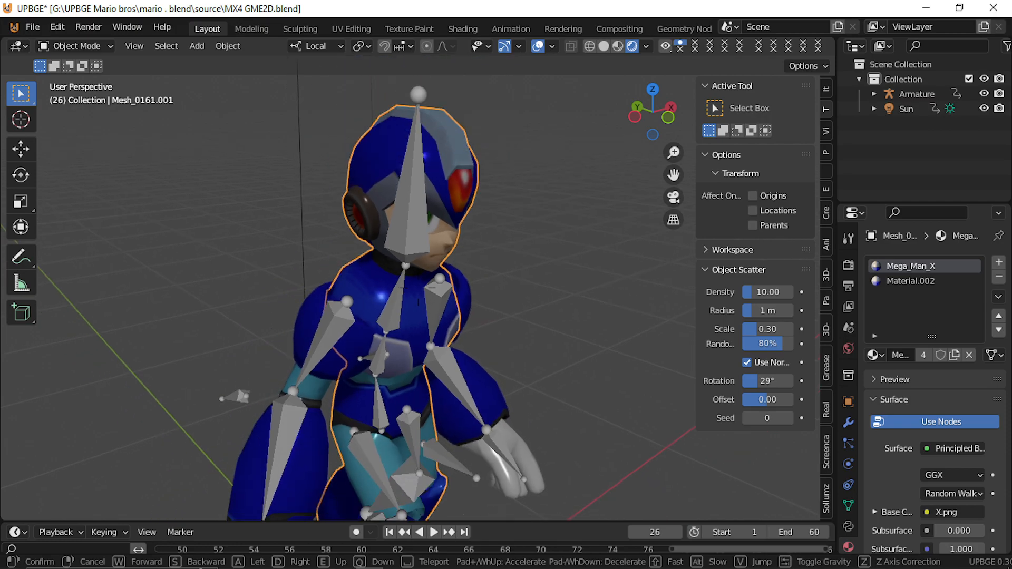
key(w)
click(419, 288)
right_click(352, 311)
key(Tab)
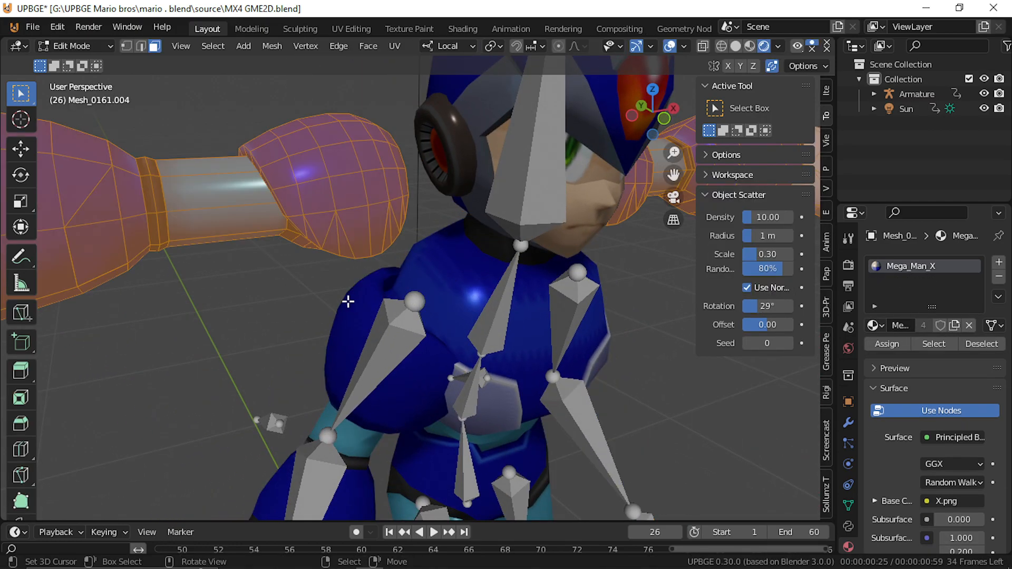
Select the loop of narrow rim faces around one shoulder armour's opening and mark their edges as sharp
key(shift+grave)
key(w)
key(d)
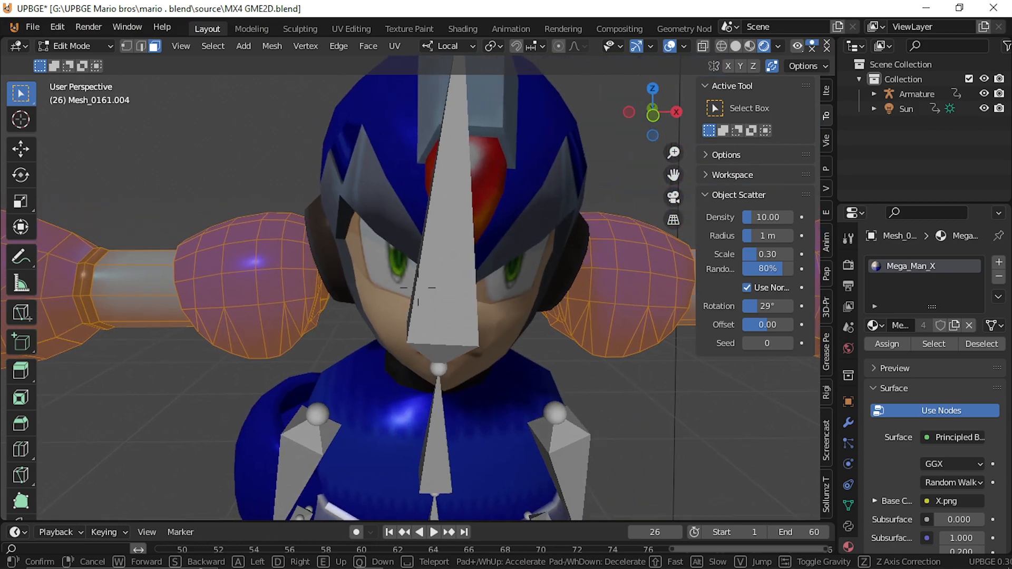
key(a)
key(d)
key(s)
key(a)
key(w)
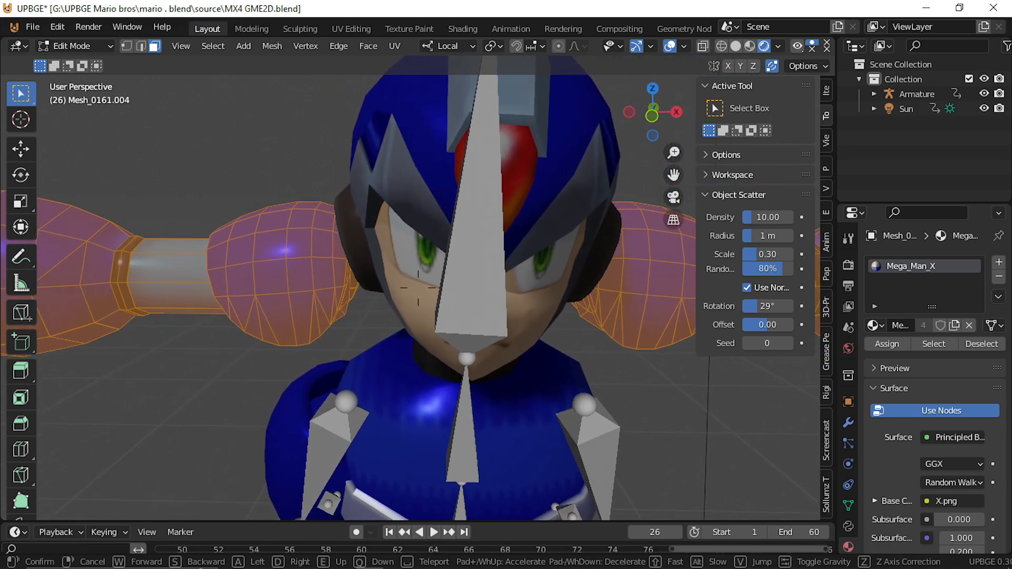
key(a)
key(a)
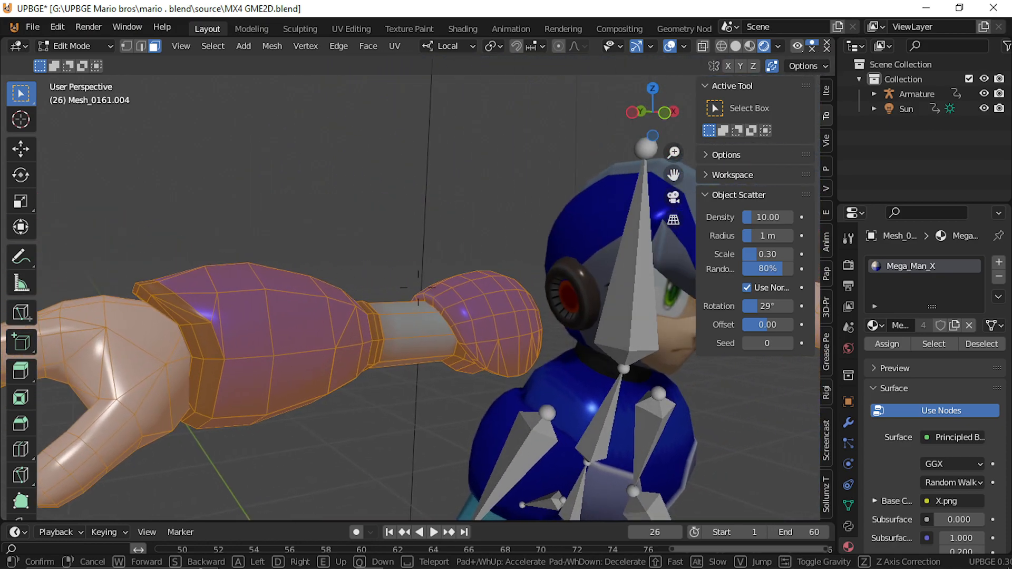
key(w)
click(248, 207)
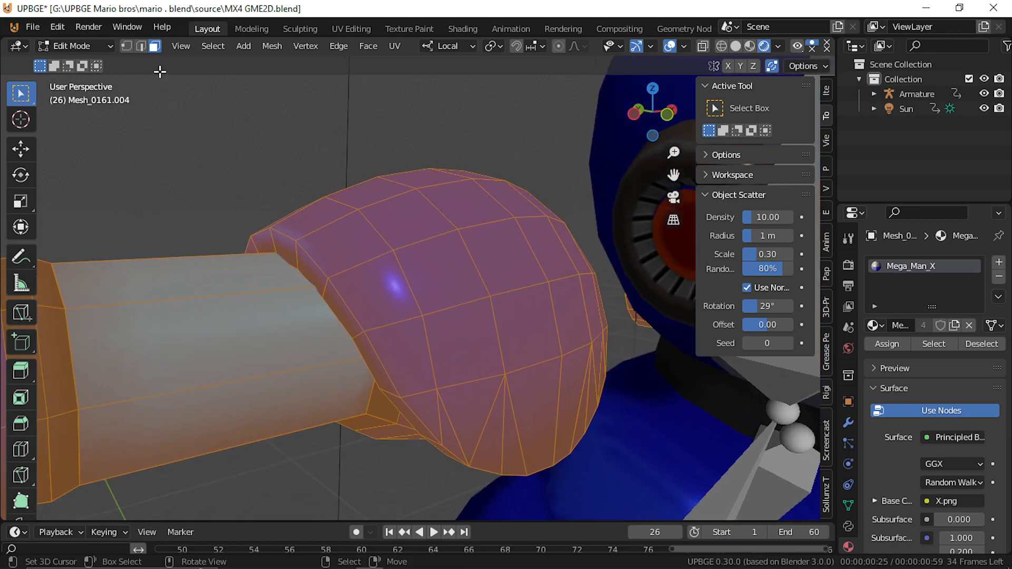
alt+click(324, 290)
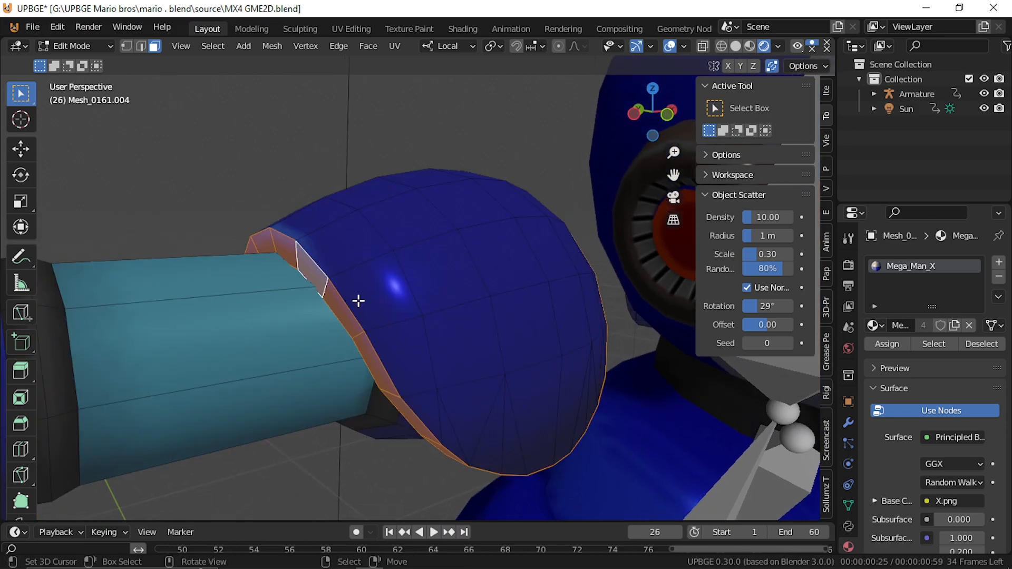
key(ctrl+e)
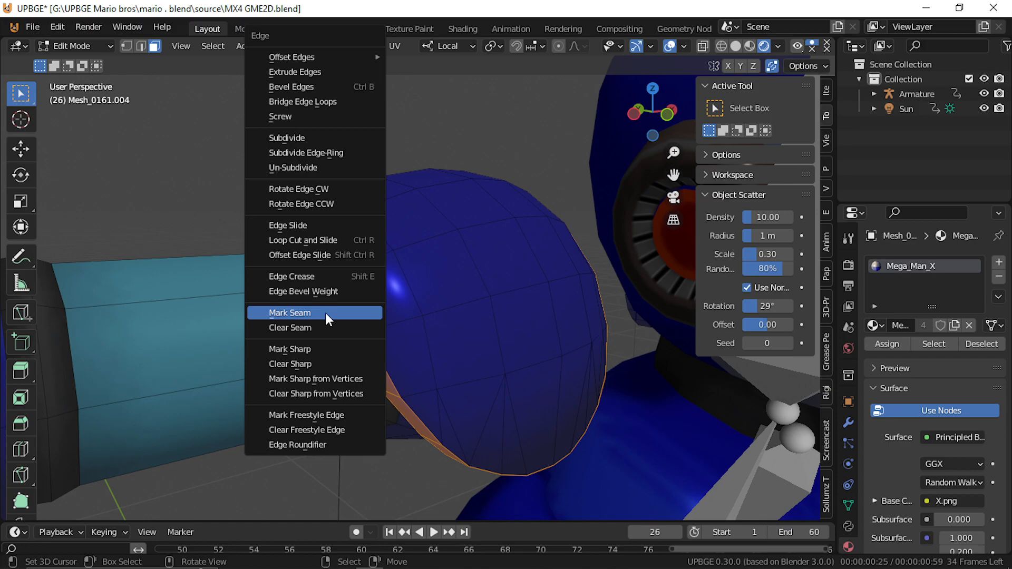
click(327, 342)
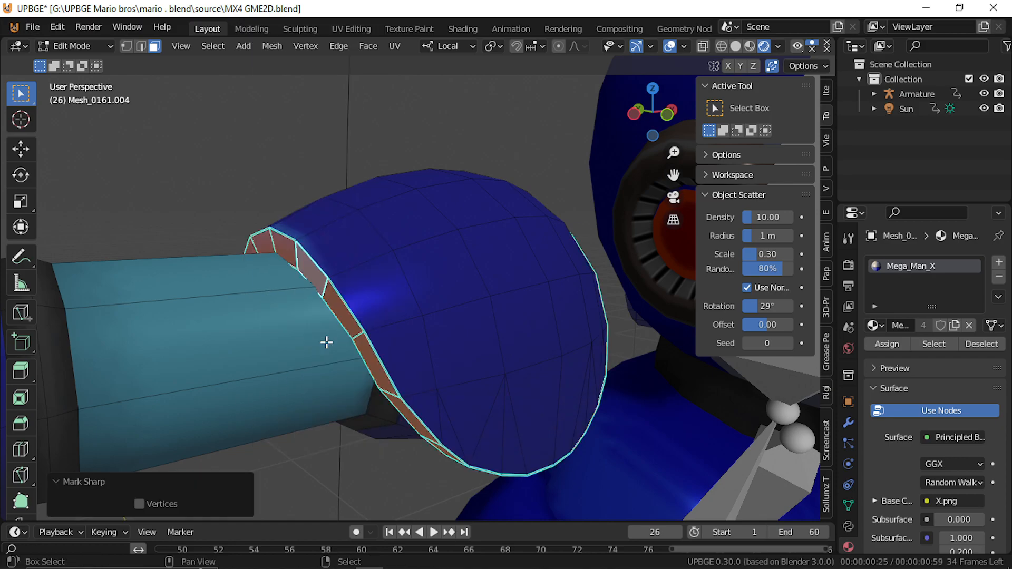
Select the matching loop of rim faces on the opposite shoulder armour and mark their edges as sharp
key(shift+grave)
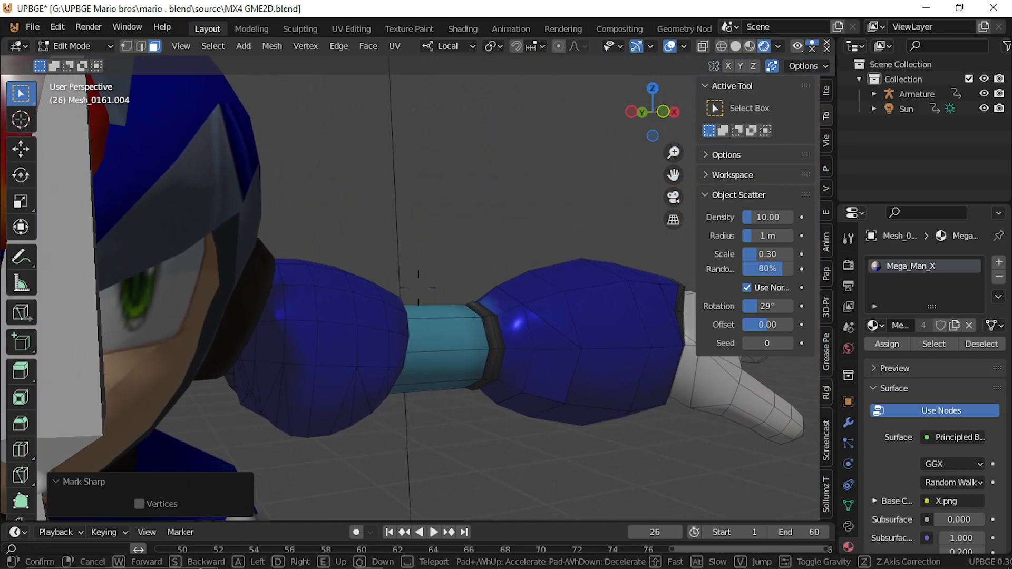
key(q)
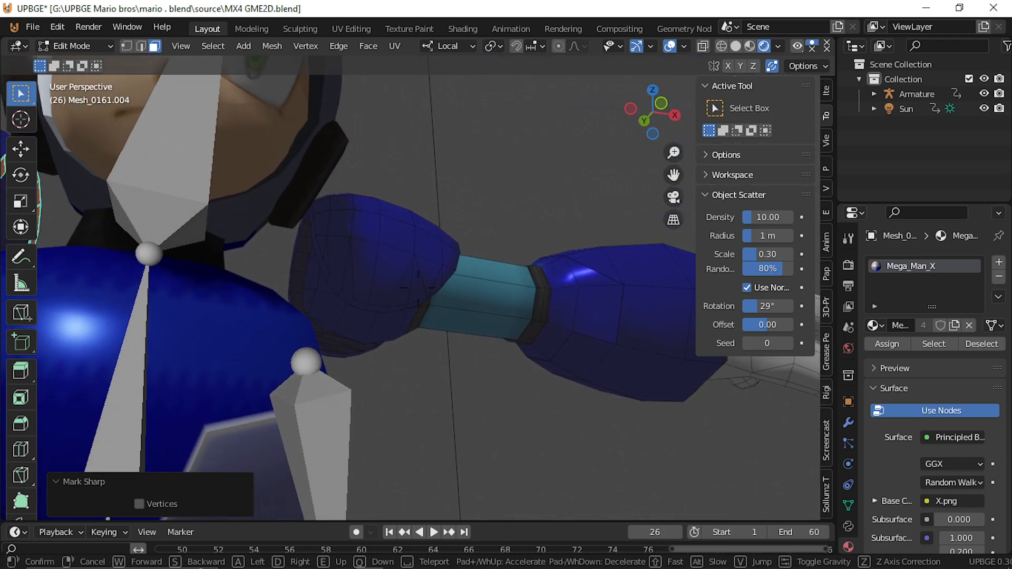
key(w)
click(413, 301)
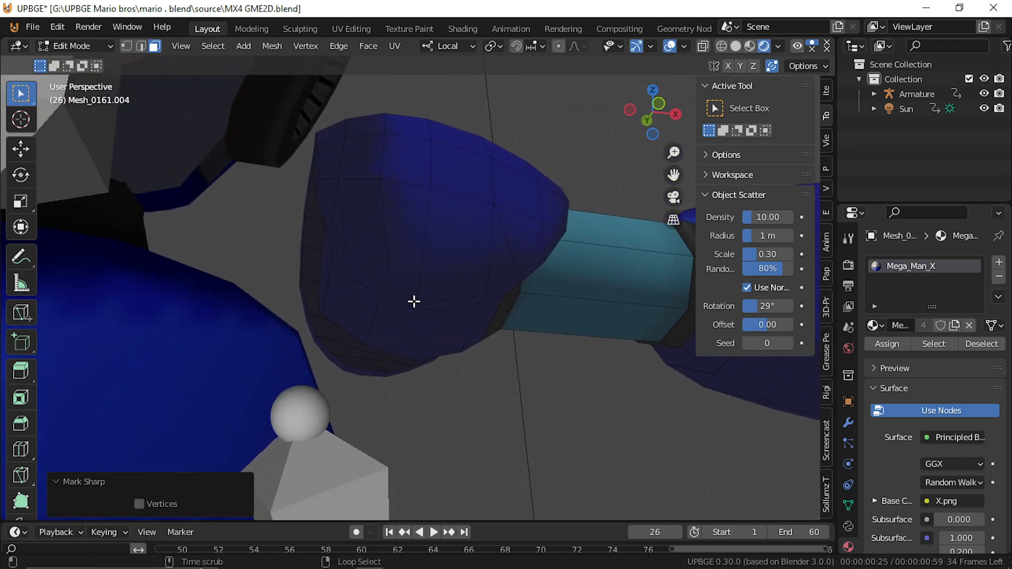
alt+click(414, 302)
key(ctrl+e)
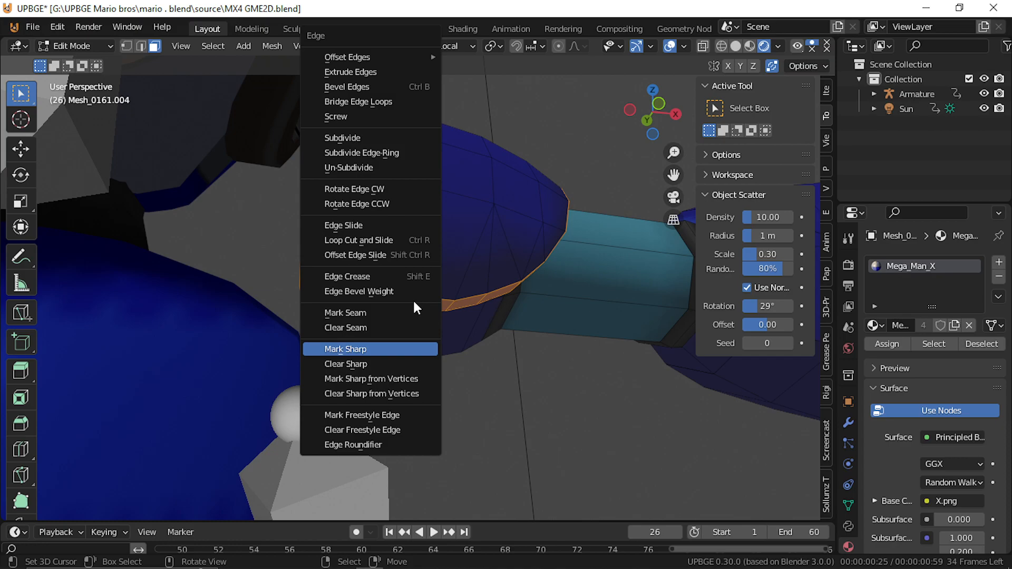
click(375, 345)
Finish editing the arms mesh and return to Object Mode
key(shift+grave)
key(s)
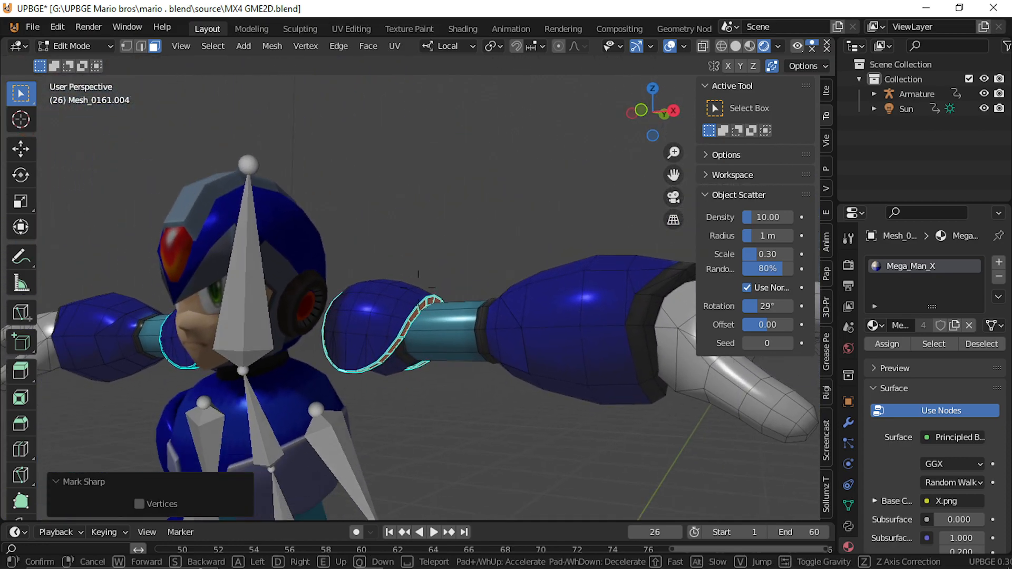
key(w)
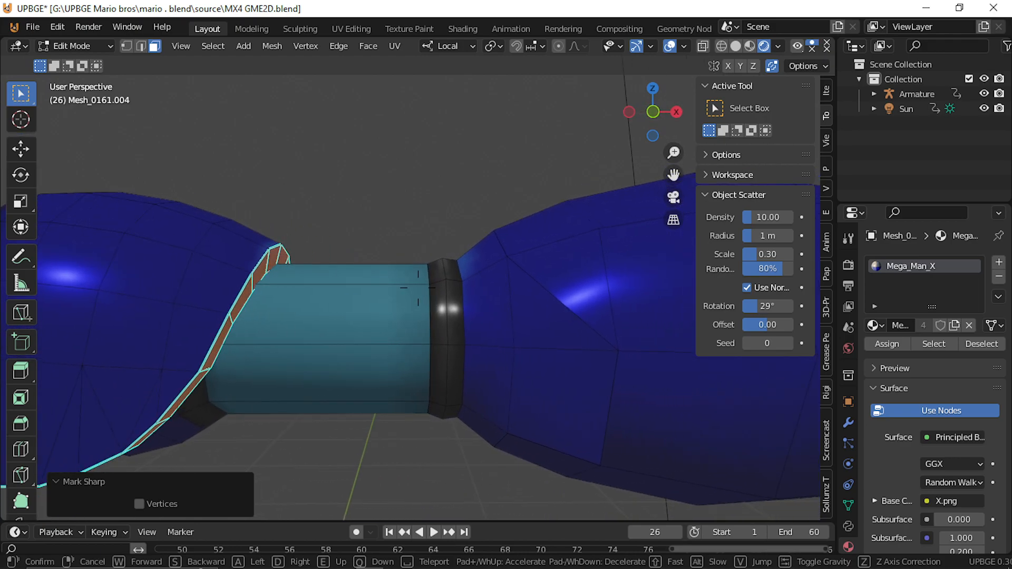
click(429, 291)
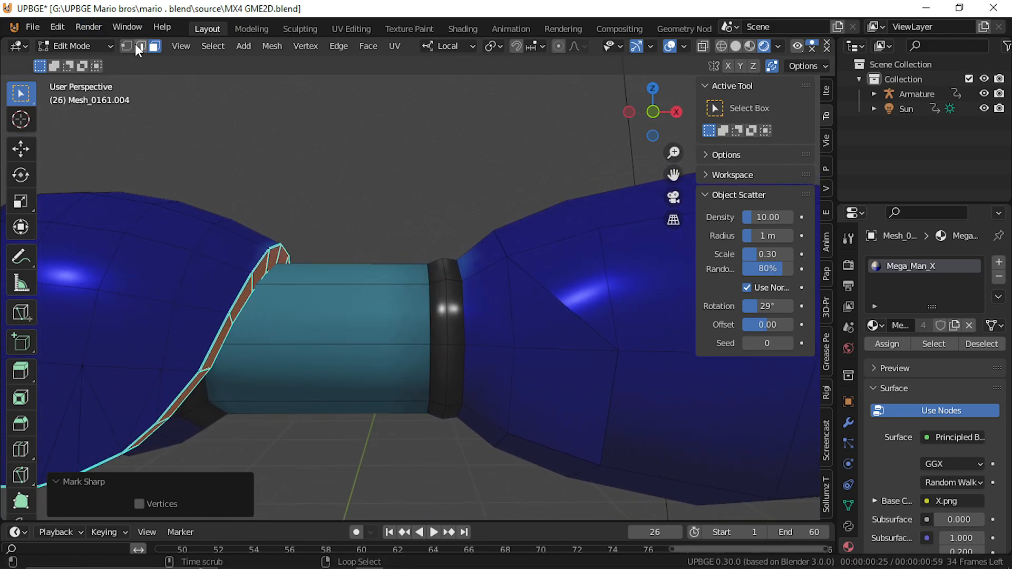
key(Tab)
Examine the shading of the shoulders, chest and arms from the front, side and back of the character
key(shift+grave)
key(s)
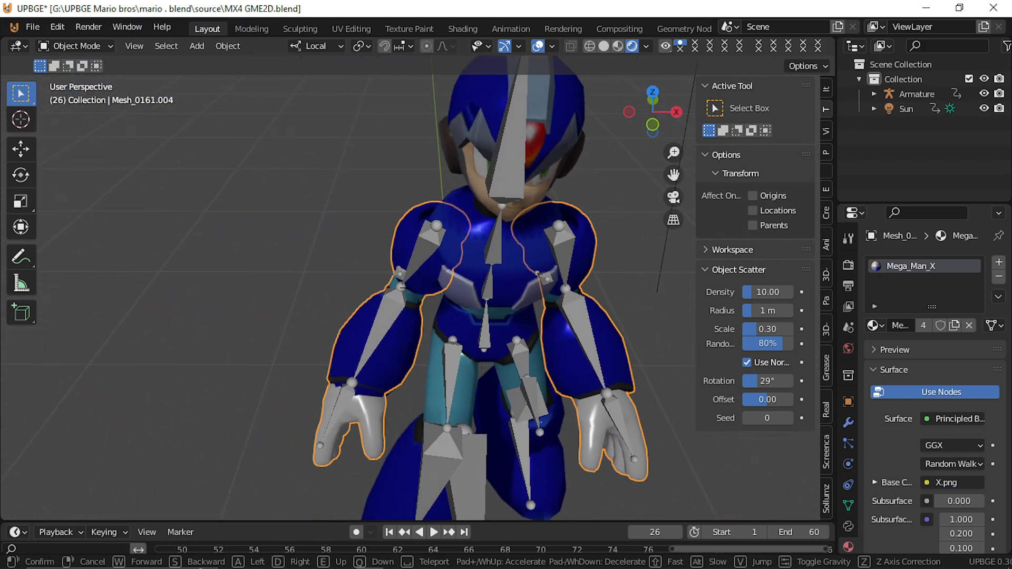
key(w)
key(a)
key(a)
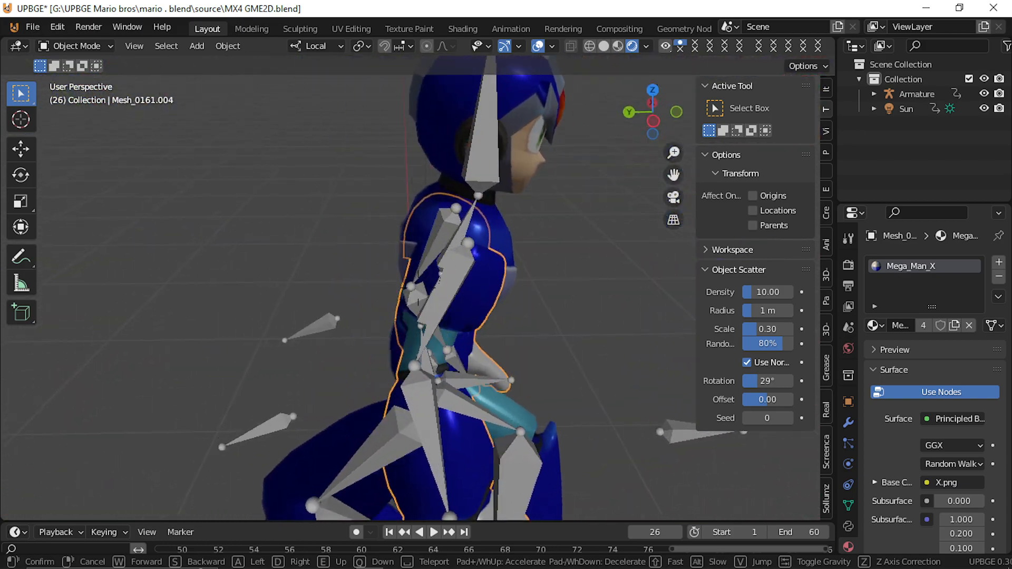
click(419, 288)
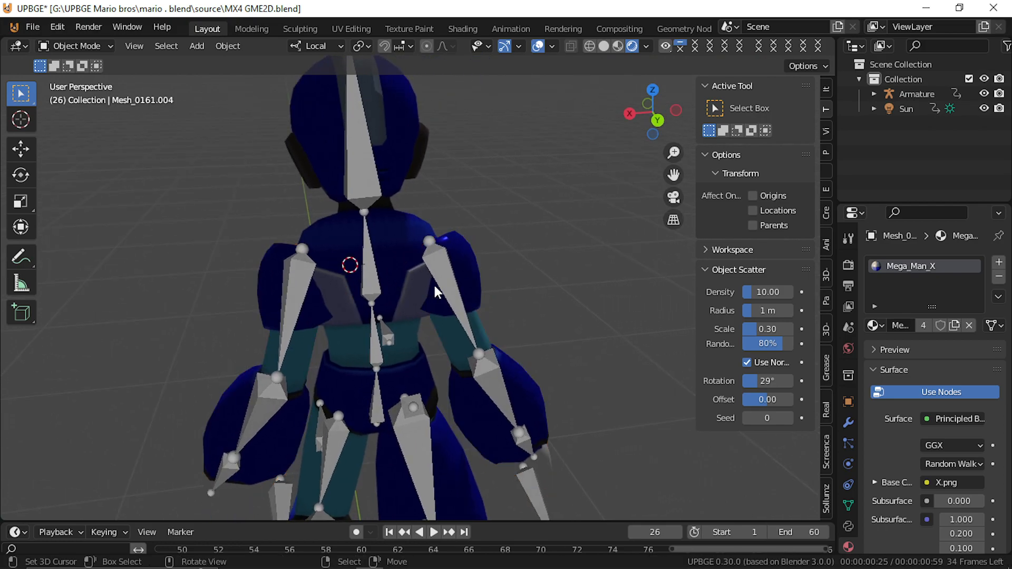
key(shift+grave)
key(w)
key(d)
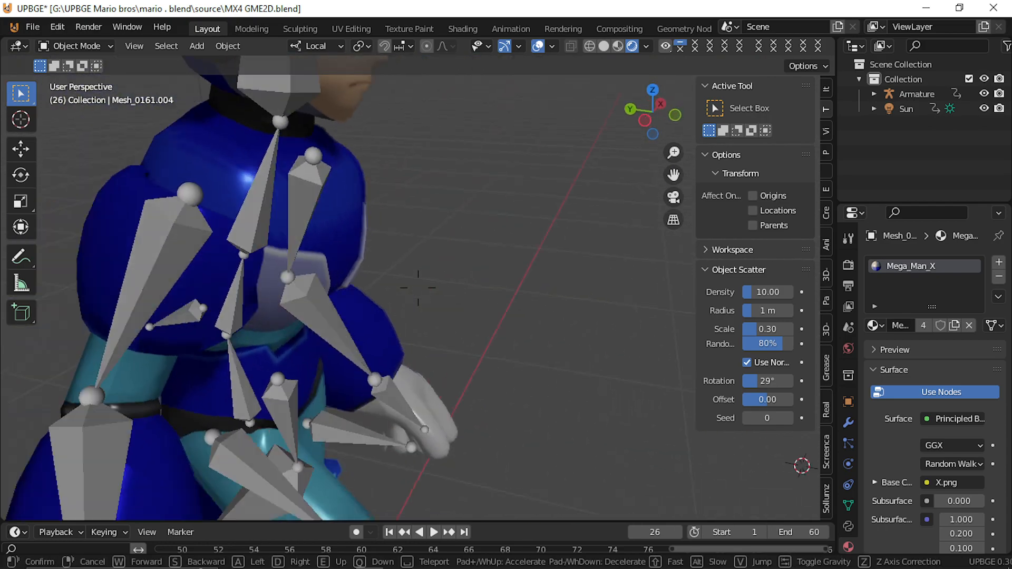
key(w)
click(419, 288)
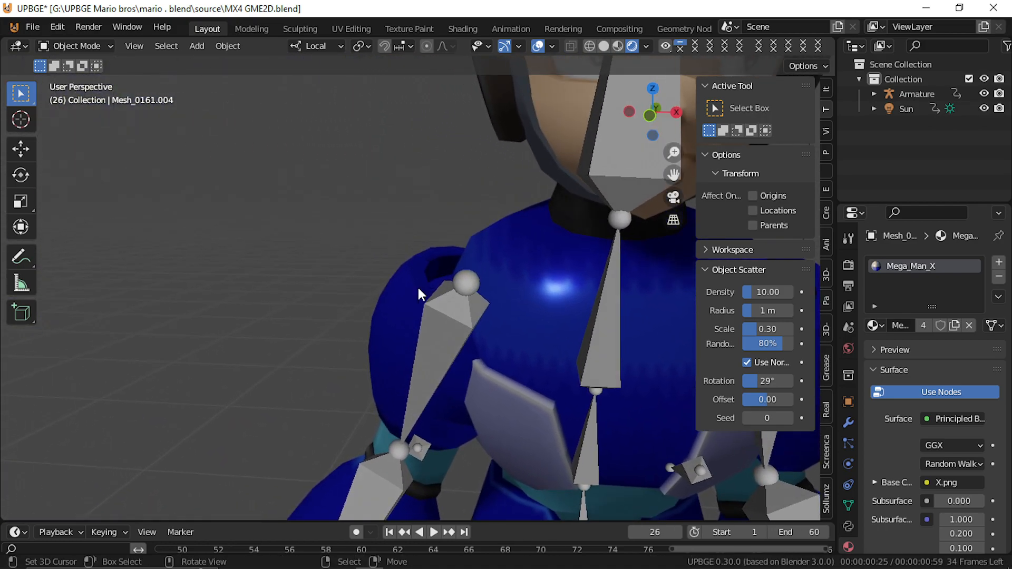
key(shift+grave)
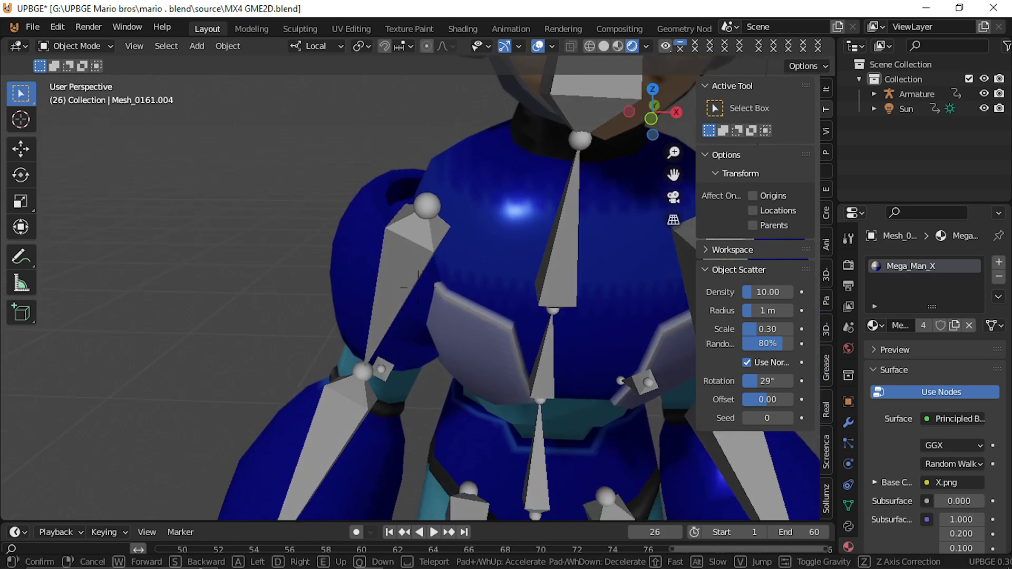
key(s)
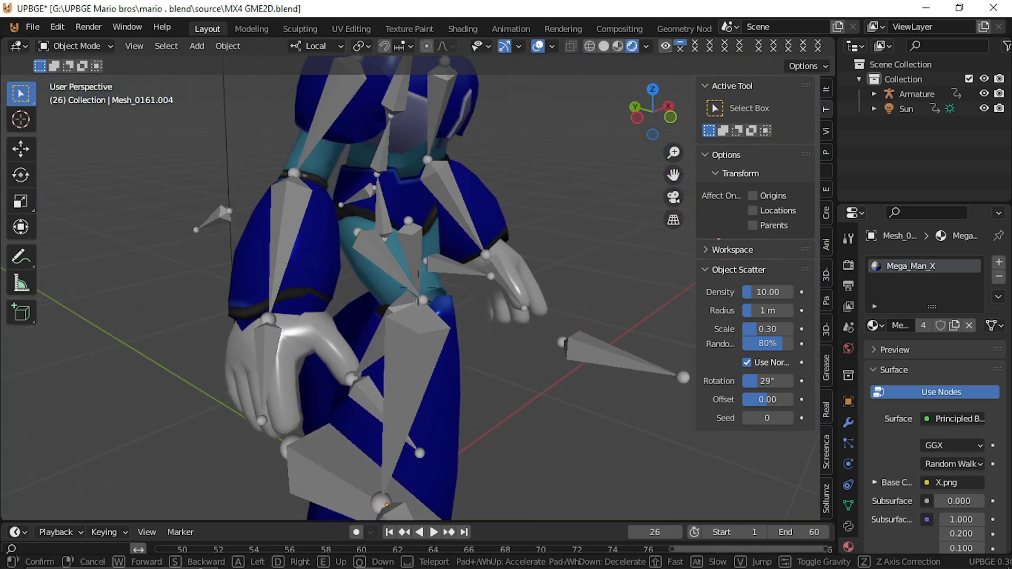
Select the arms mesh with the open hands and open it in Edit Mode
click(376, 343)
click(343, 367)
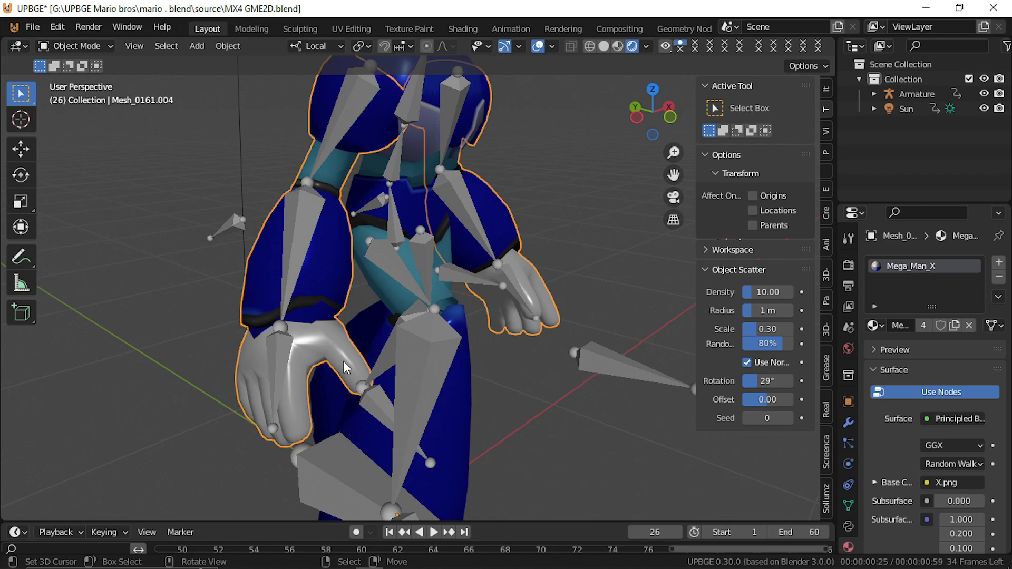
key(ctrl+Tab)
key(ctrl+Tab)
key(Tab)
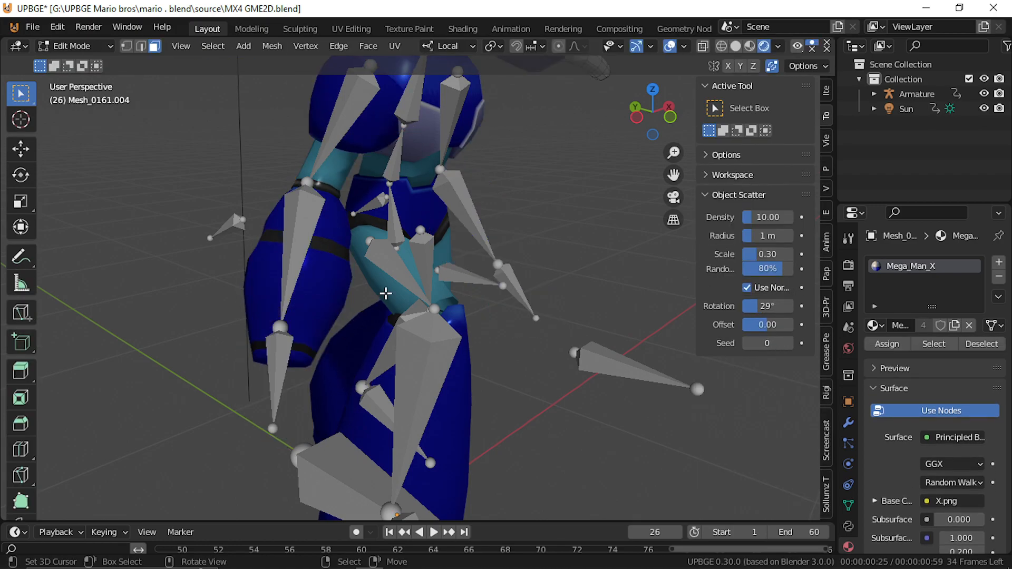
Select all linked faces of one white hand and add the linked faces of the opposite hand
key(shift+grave)
click(416, 285)
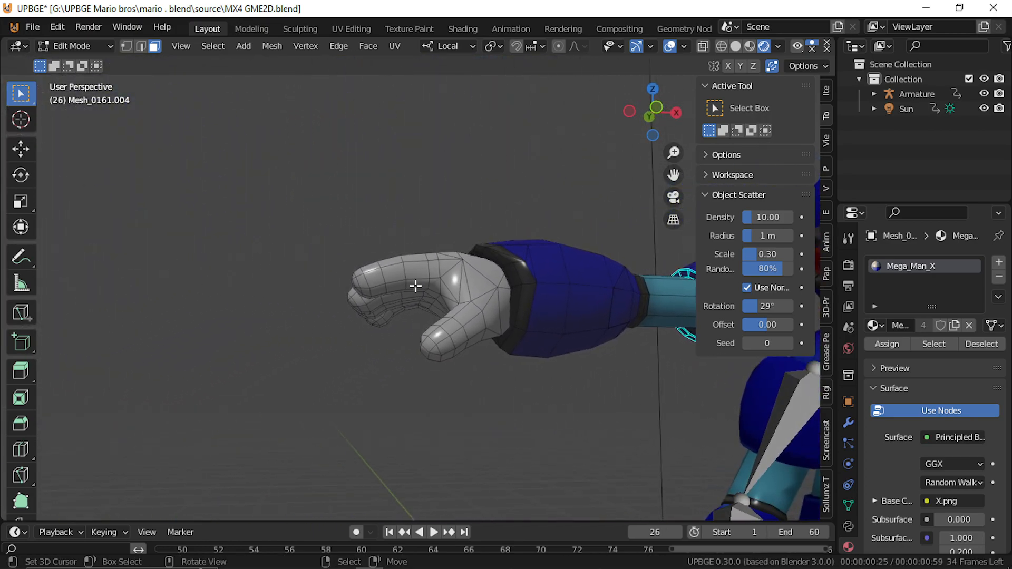
key(ctrl+l)
key(shift+grave)
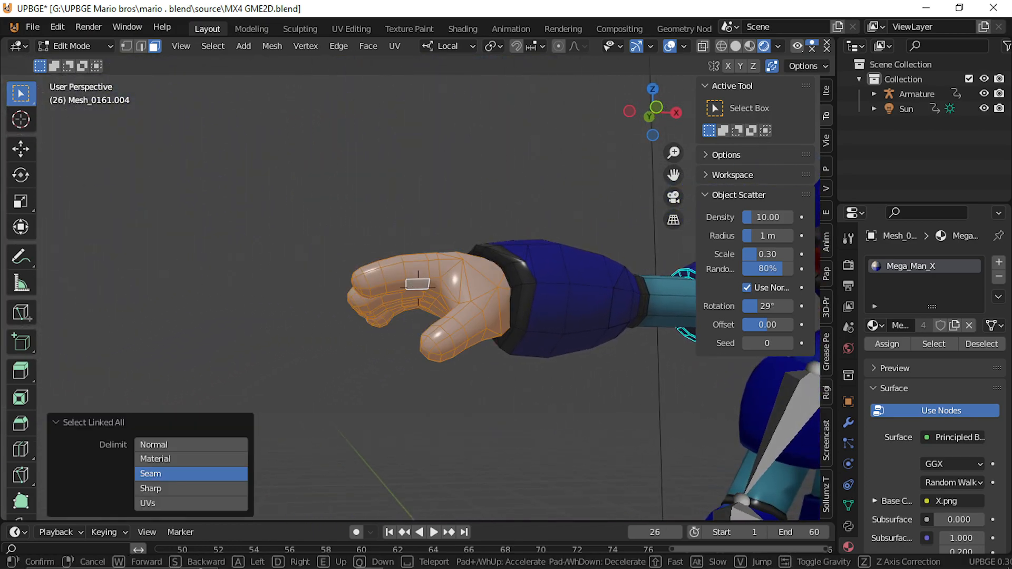
key(w)
click(419, 289)
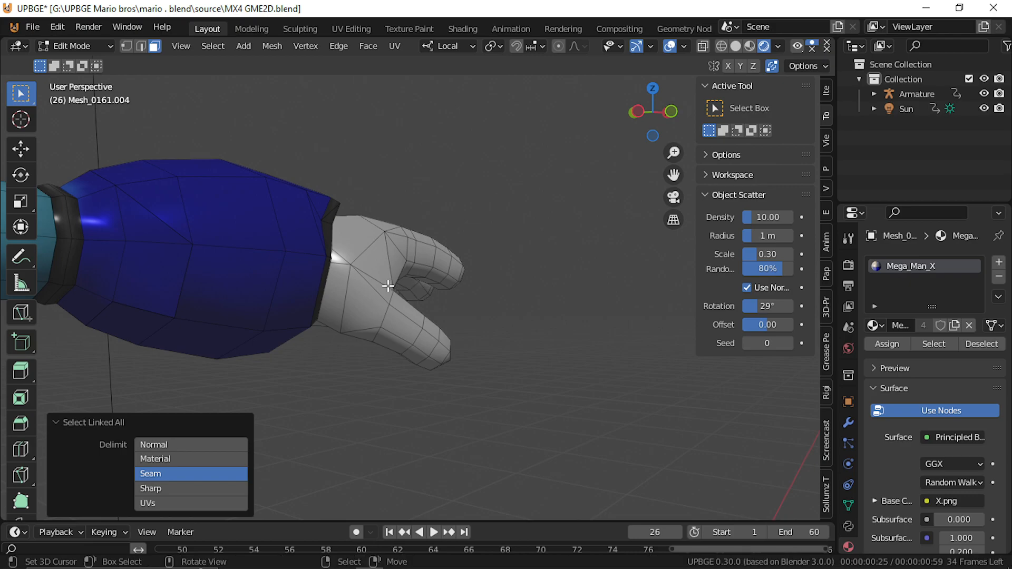
key(l)
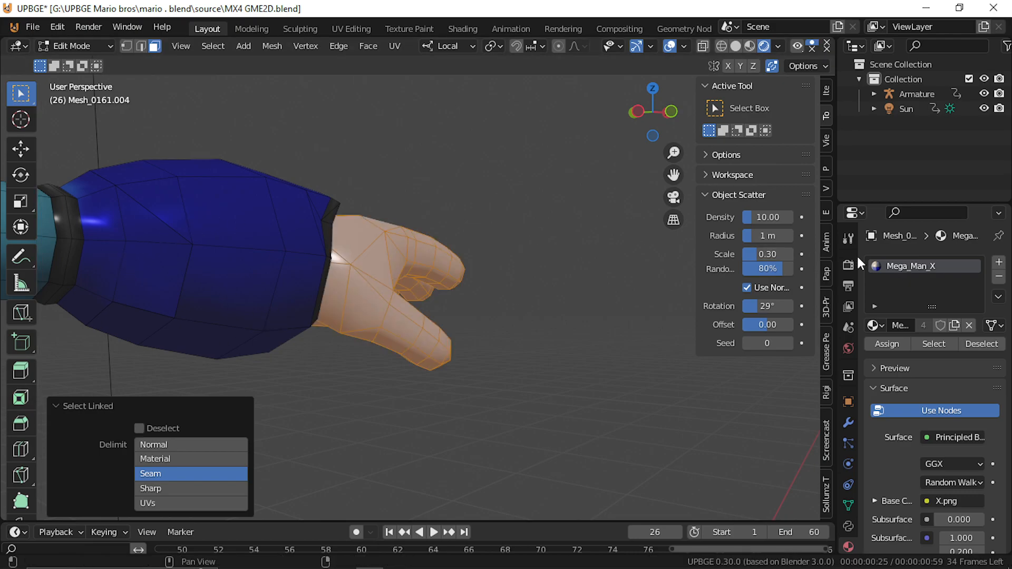
Replace the arms mesh's Mega_Man_X material with Material.002 and return to Object Mode
click(876, 326)
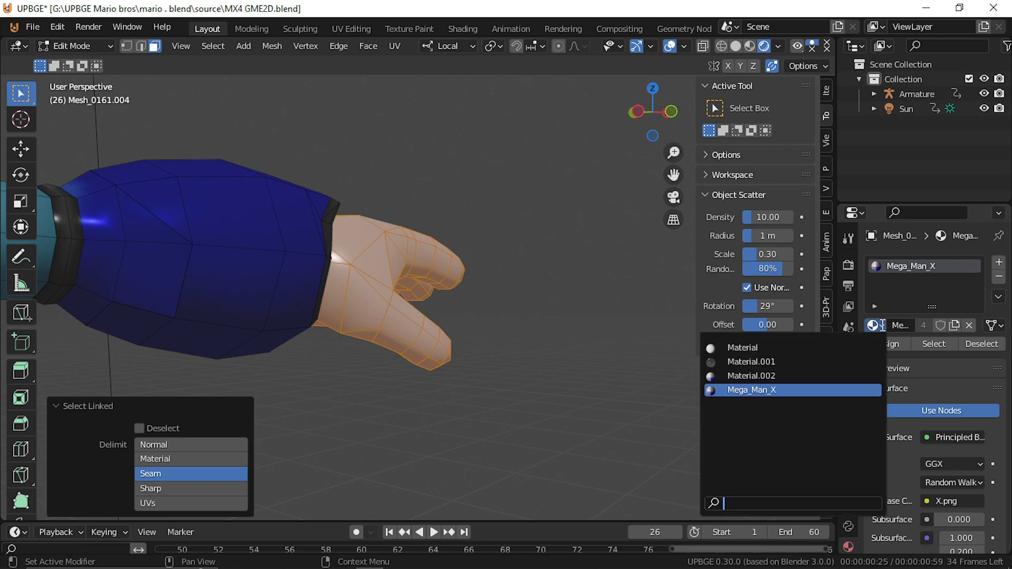
click(780, 376)
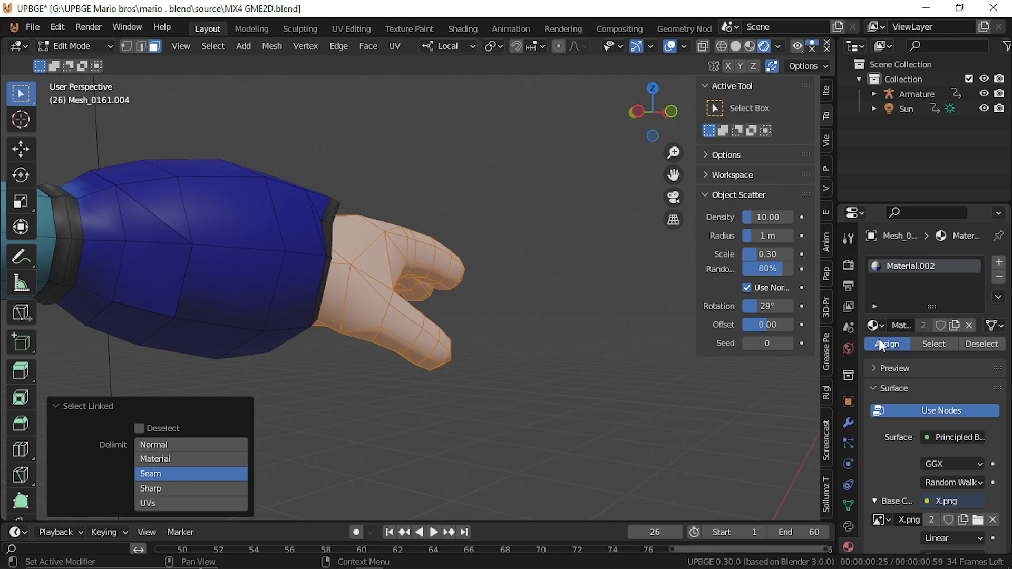
key(Tab)
Try to move the buster arm mesh away from the hand-bearing arm it overlaps
key(shift+grave)
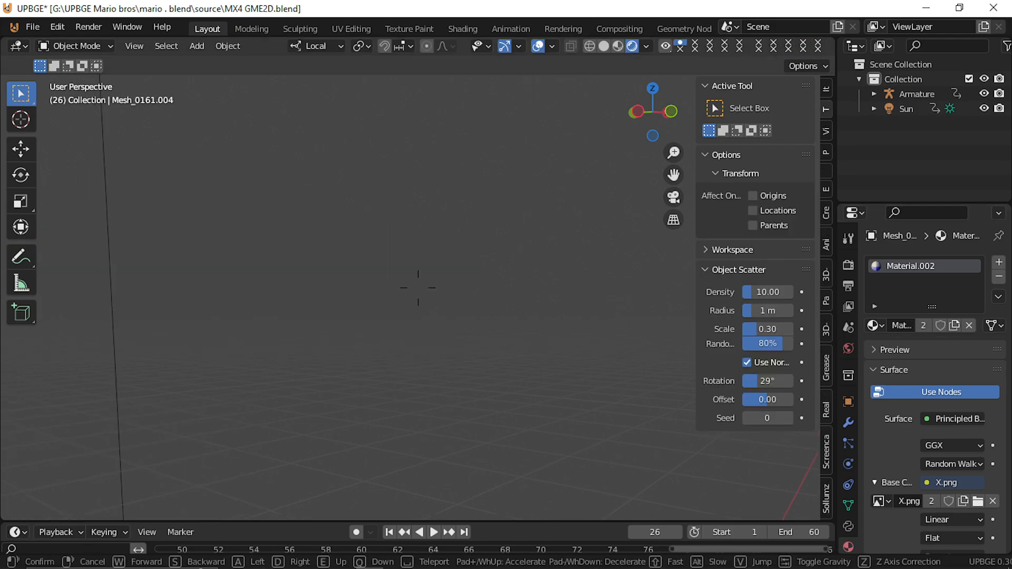
key(d)
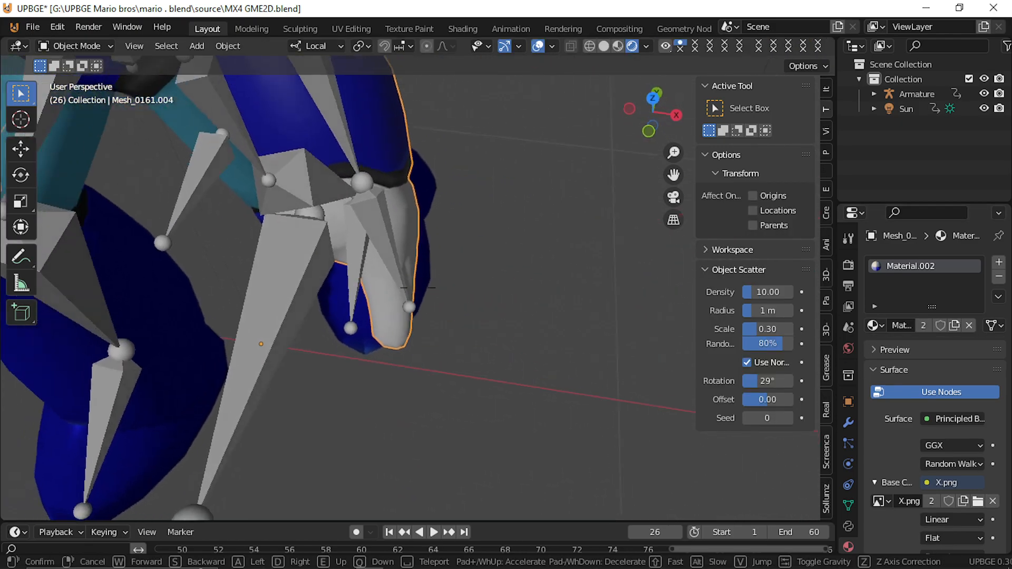
key(a)
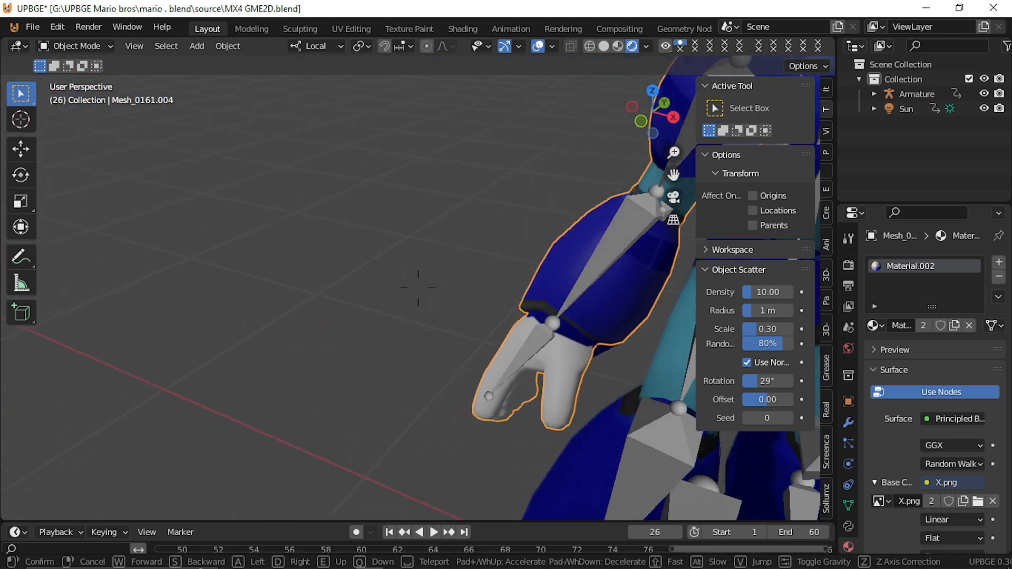
key(a)
key(a)
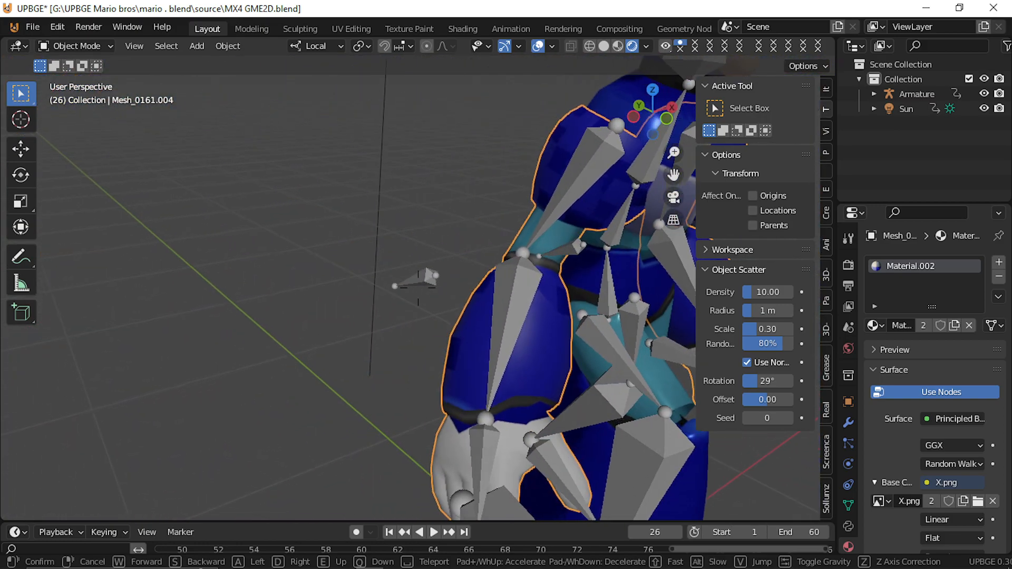
click(419, 288)
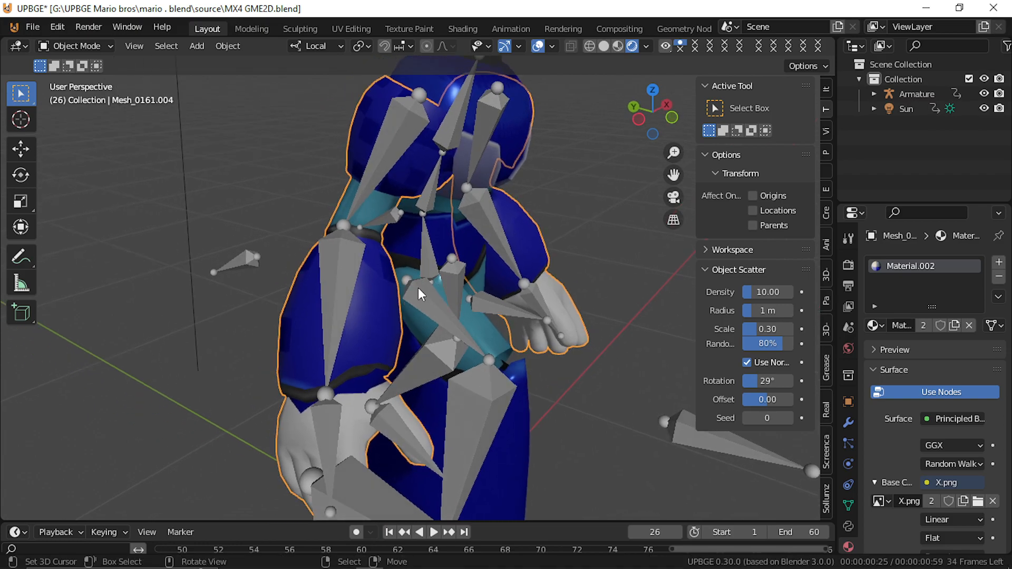
click(384, 305)
key(g)
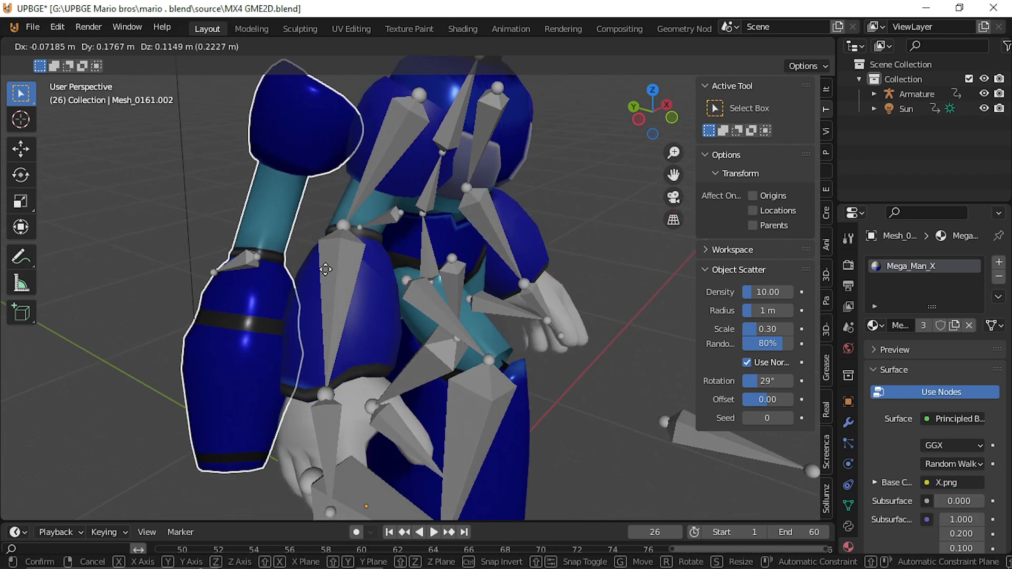
key(Escape)
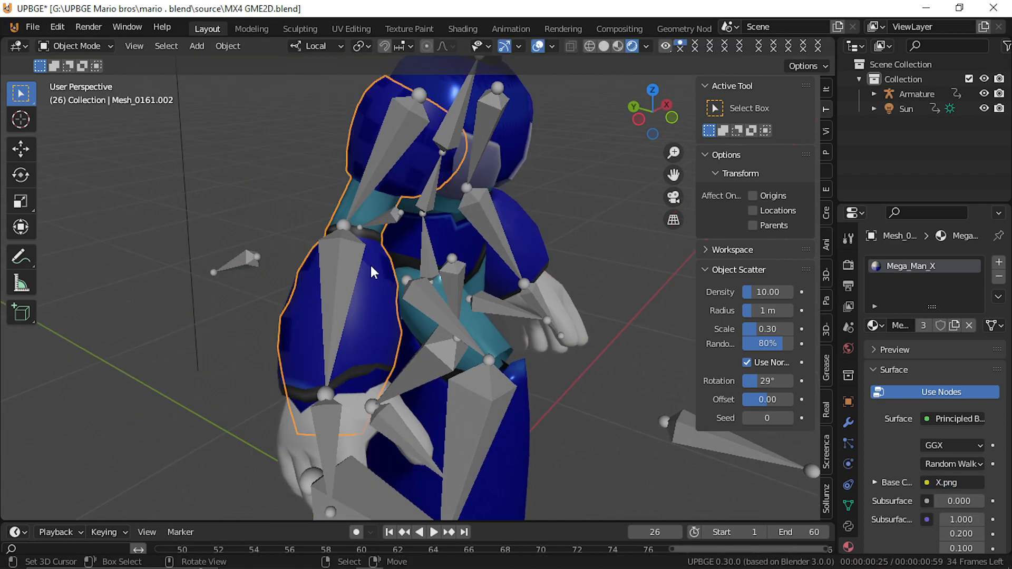
Hide the arms mesh with the open hands, and open the buster arm mesh in Edit Mode
shift+click(357, 324)
key(h)
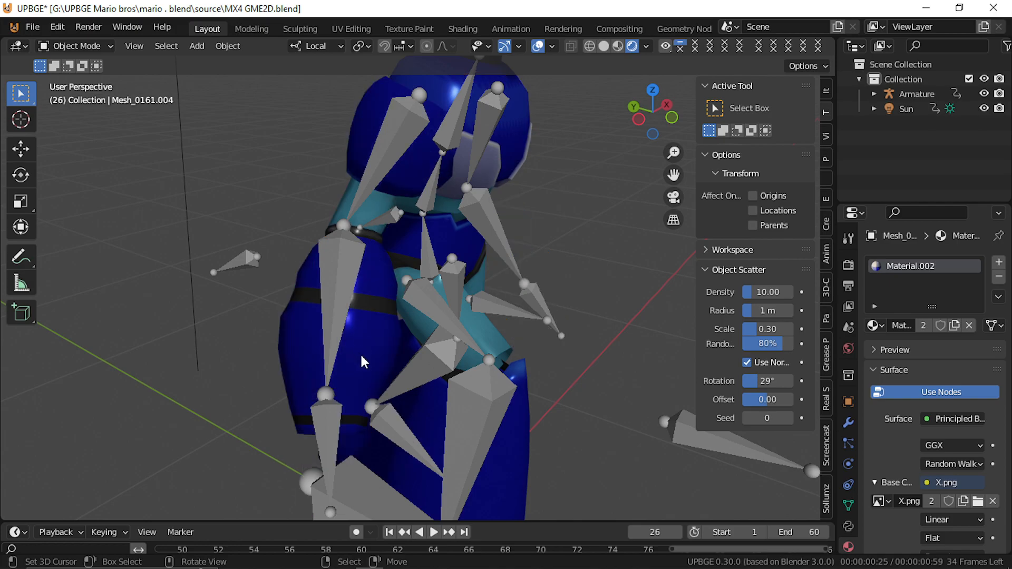
key(shift+grave)
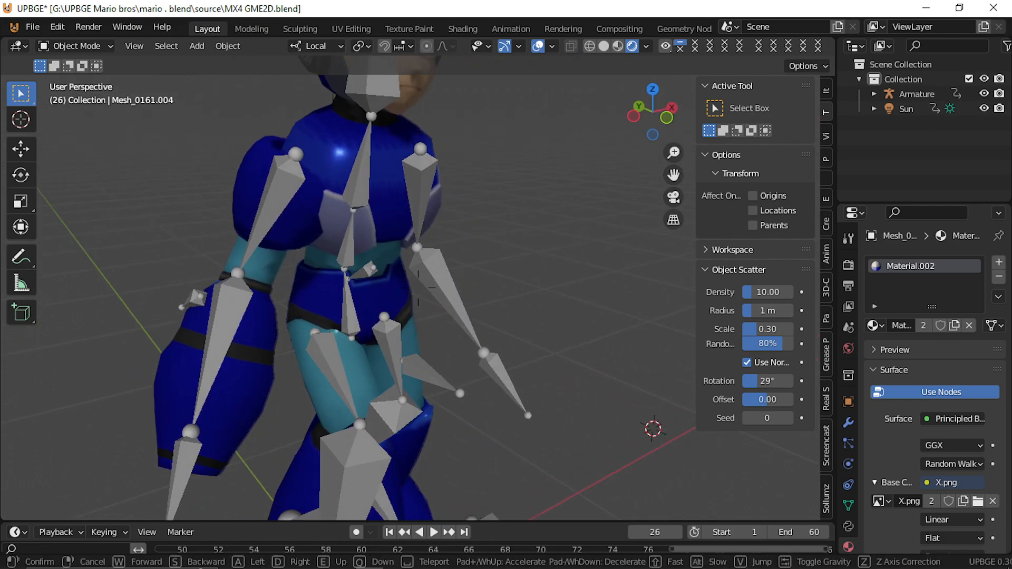
key(w)
key(d)
shift+middle_drag(419, 290, 253, 490)
middle_drag(396, 326, 419, 288)
scroll(419, 288, up, 1)
right_click(375, 268)
key(Tab)
Select the loop of rim faces around the shoulder armour's opening on the buster arm mesh
key(shift+grave)
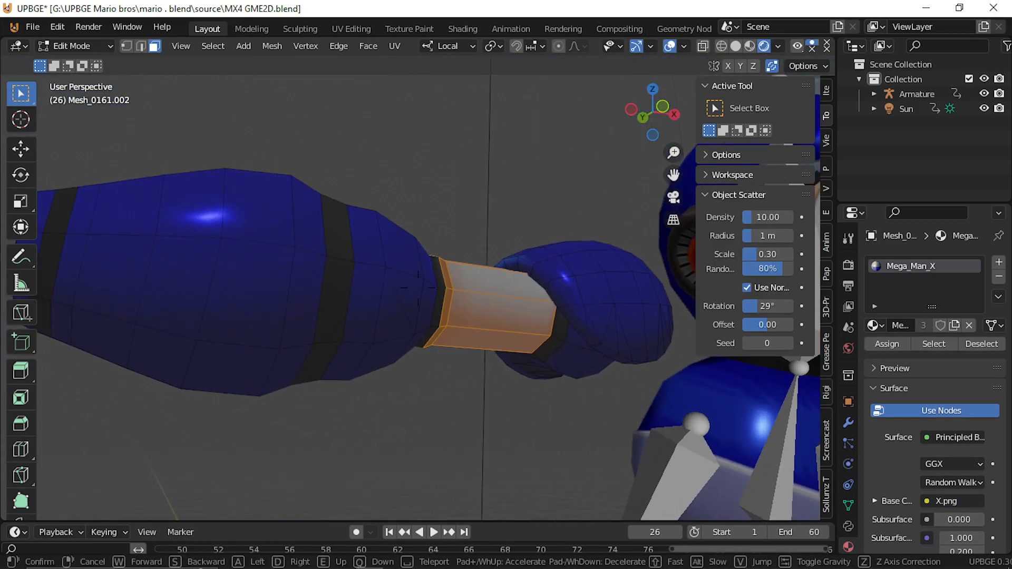
key(w)
click(418, 288)
alt+right_click(458, 320)
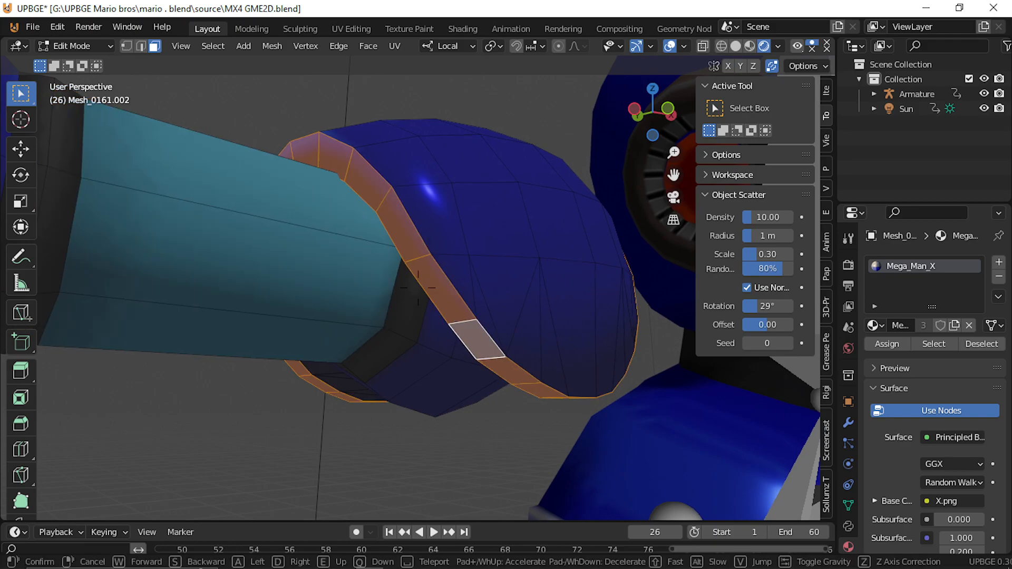
Select the ring of faces around the buster's muzzle, mark their edges as sharp and leave Edit Mode
key(shift+grave)
key(w)
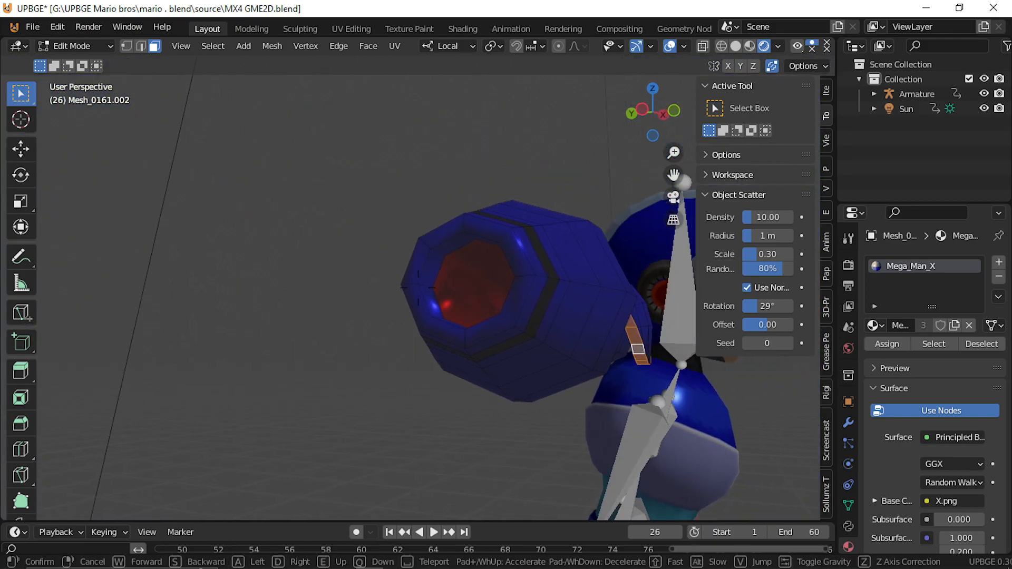
click(418, 288)
alt+right_click(527, 366)
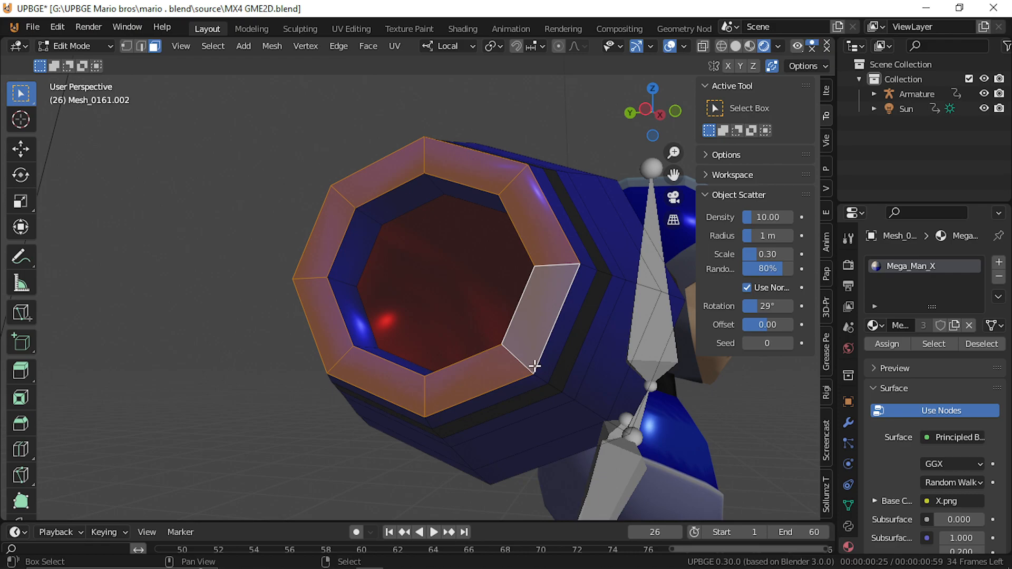
key(ctrl+e)
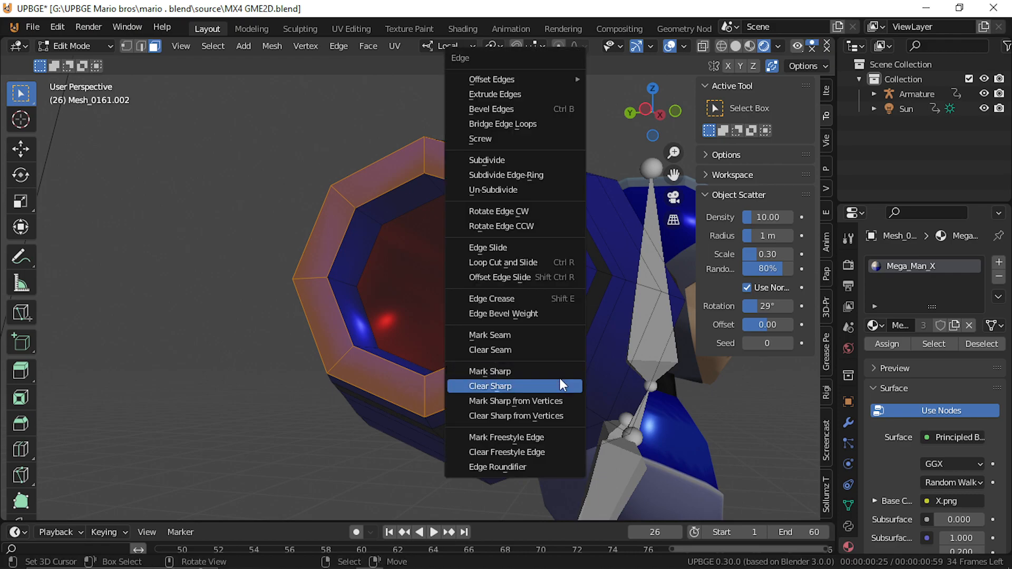
click(527, 373)
key(Tab)
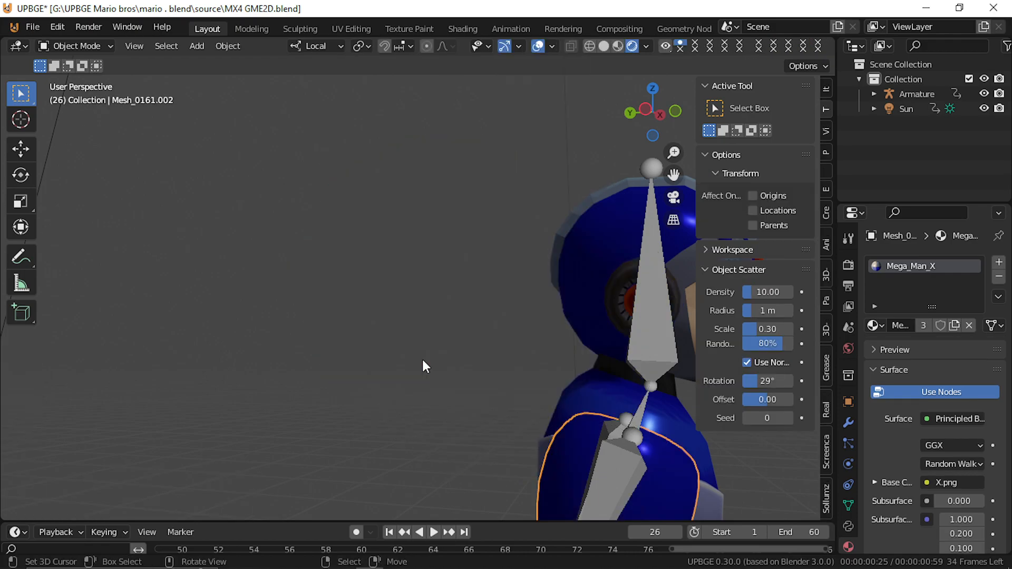
Examine the shading of the buster arm, waist and back of the character from several sides
key(shift+grave)
key(s)
key(w)
key(q)
key(e)
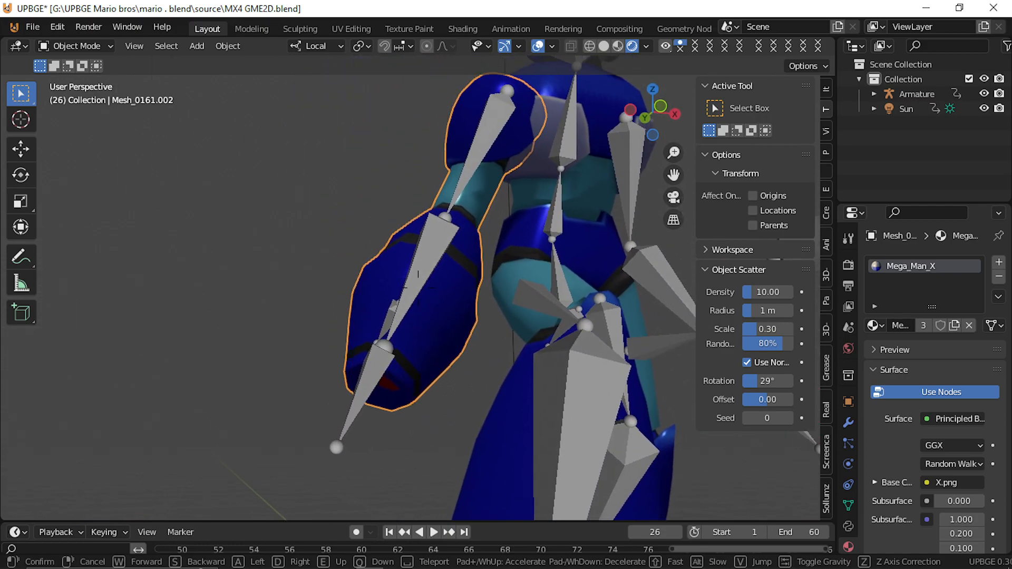
key(w)
key(w)
key(a)
key(w)
key(e)
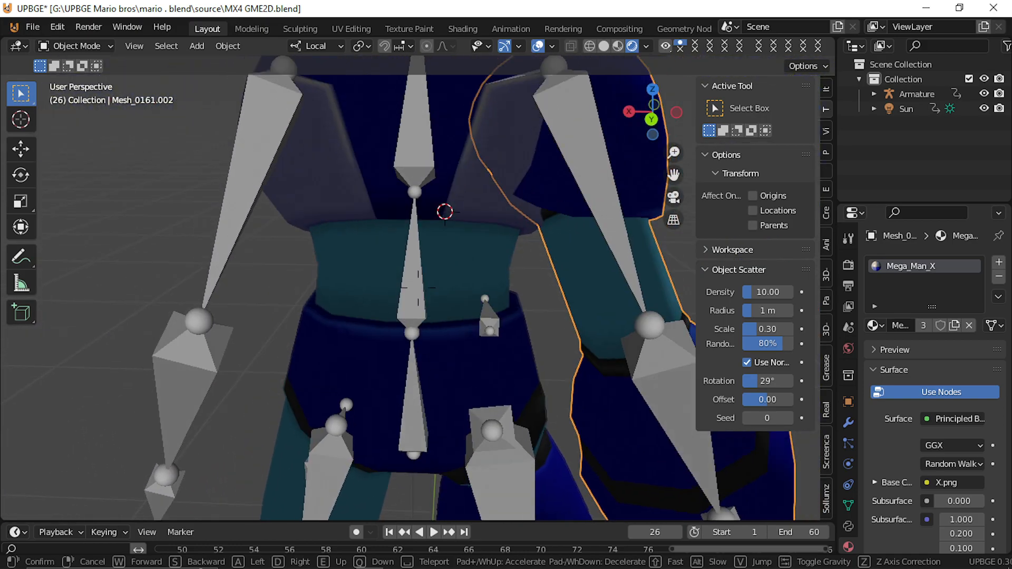
Examine the waist and thigh area of the body mesh in Edit Mode and in Object Mode
click(360, 340)
right_click(360, 340)
key(Tab)
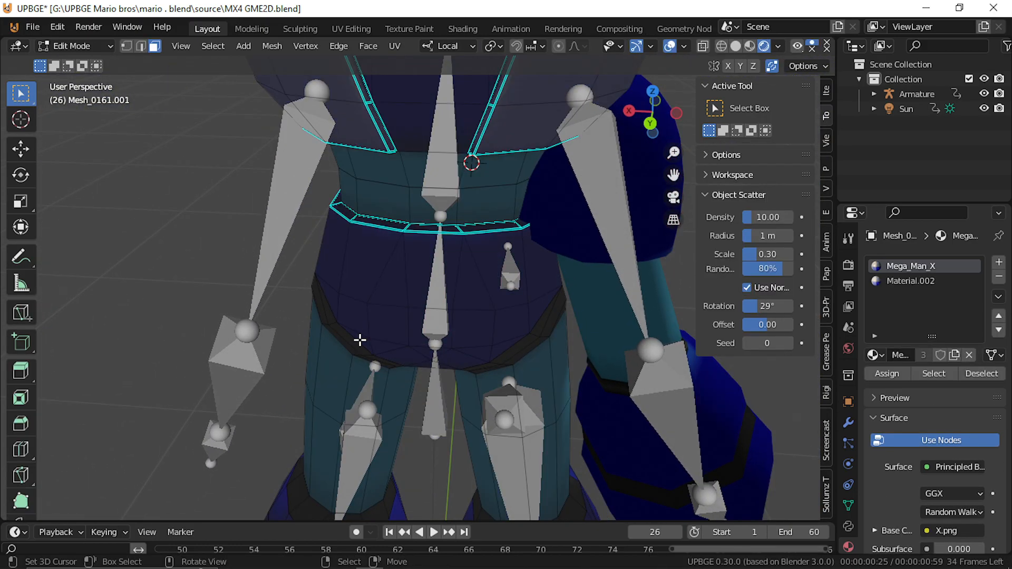
key(shift+grave)
key(w)
key(q)
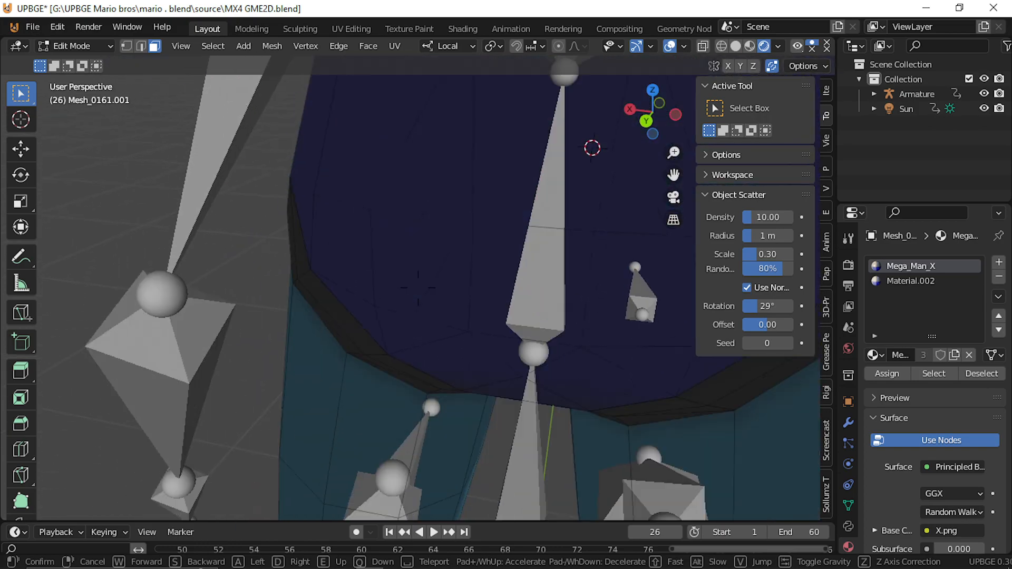
key(e)
key(s)
click(413, 291)
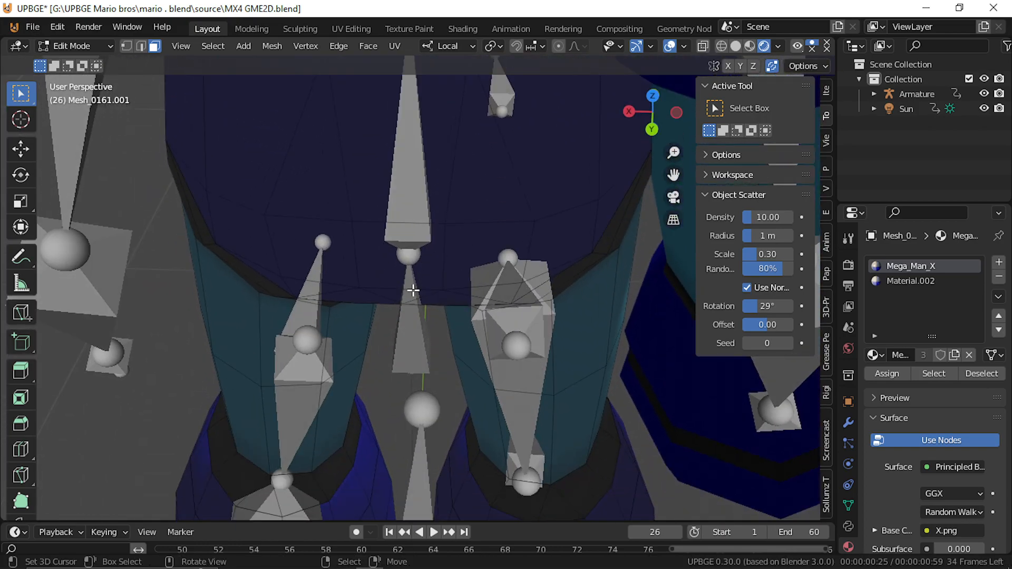
key(Tab)
key(shift+grave)
key(w)
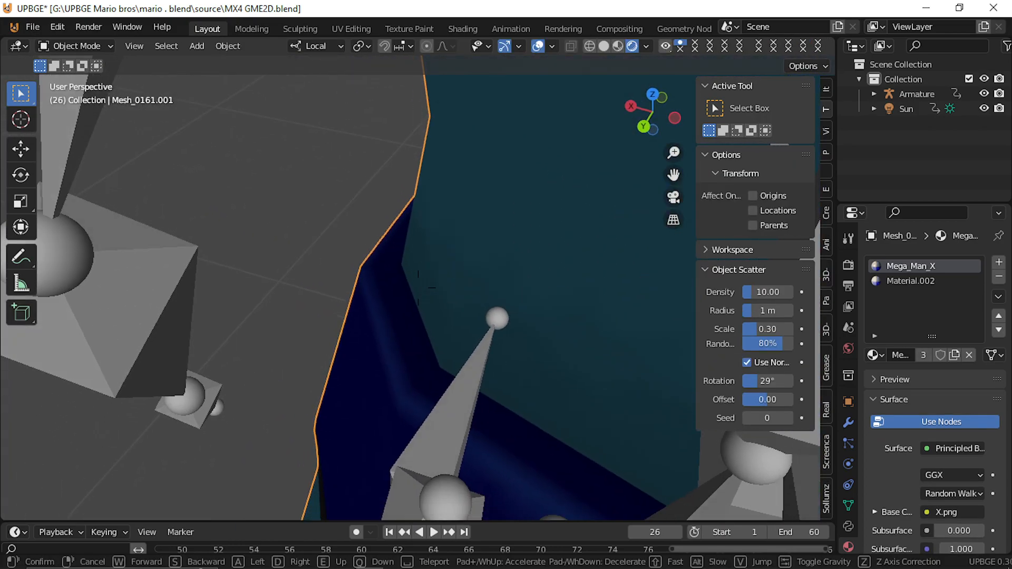
click(418, 288)
Clear the custom split normals data of the body mesh
click(848, 506)
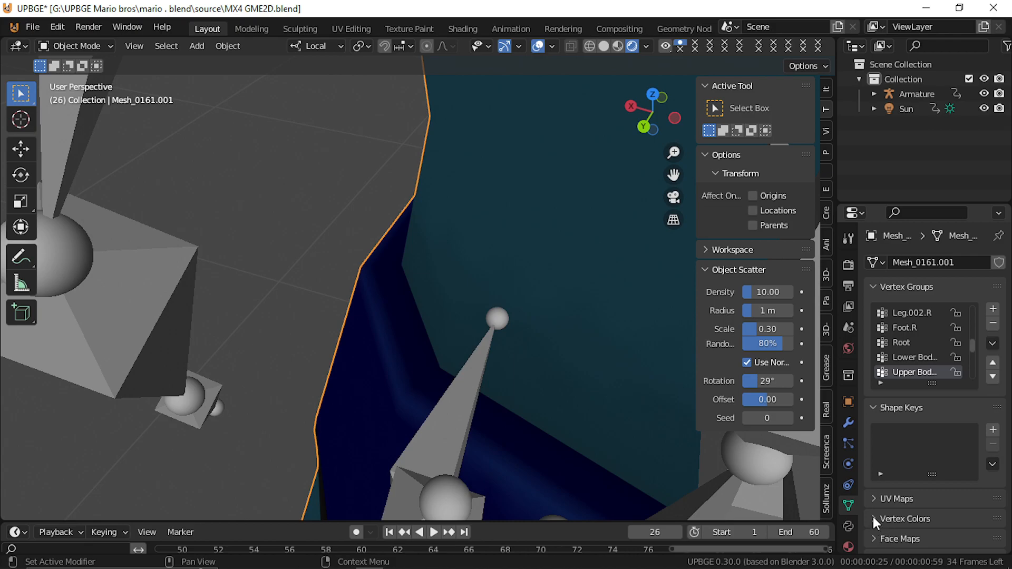
scroll(873, 517, down, 6)
click(891, 460)
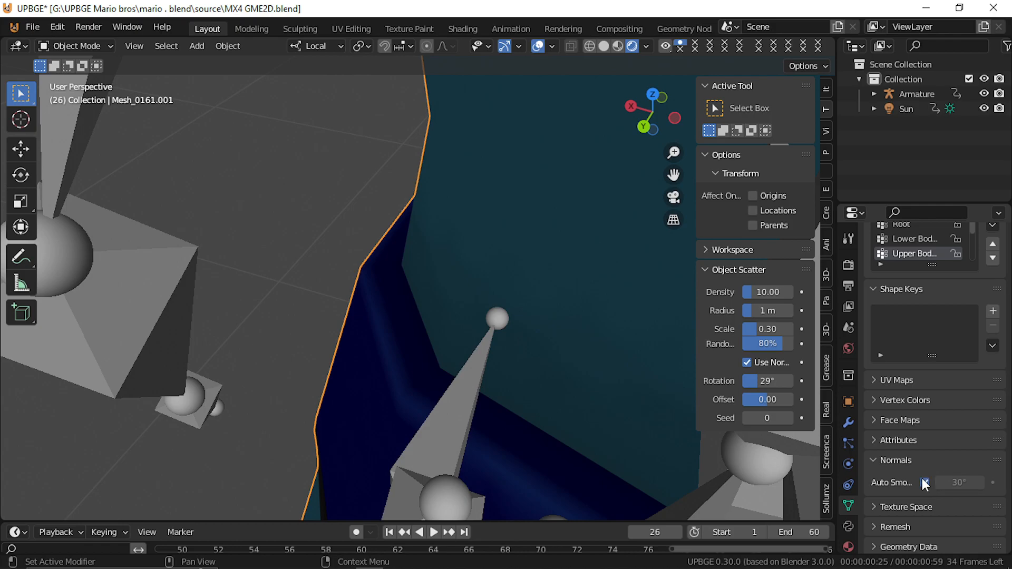
scroll(925, 482, down, 4)
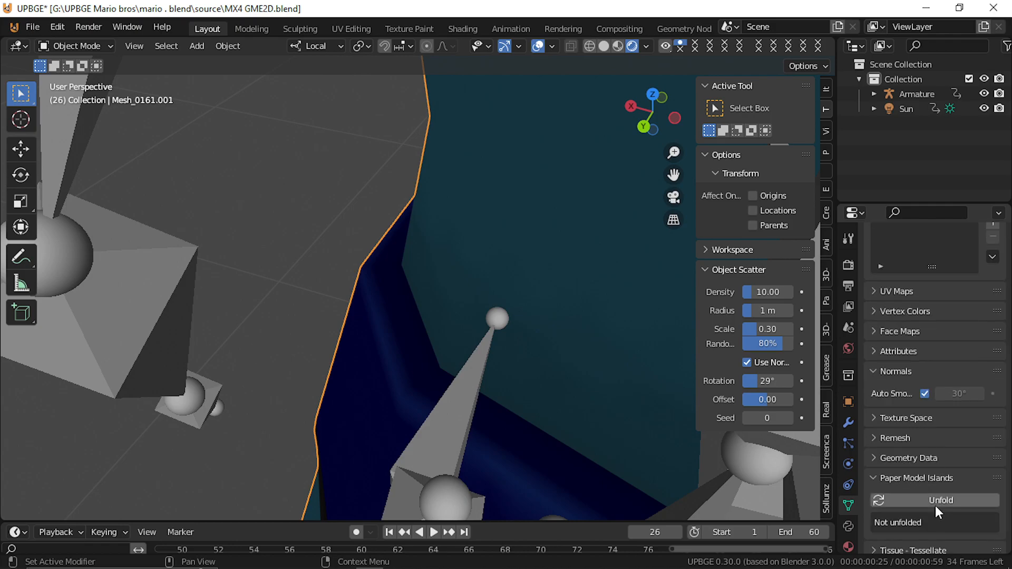
scroll(936, 506, down, 1)
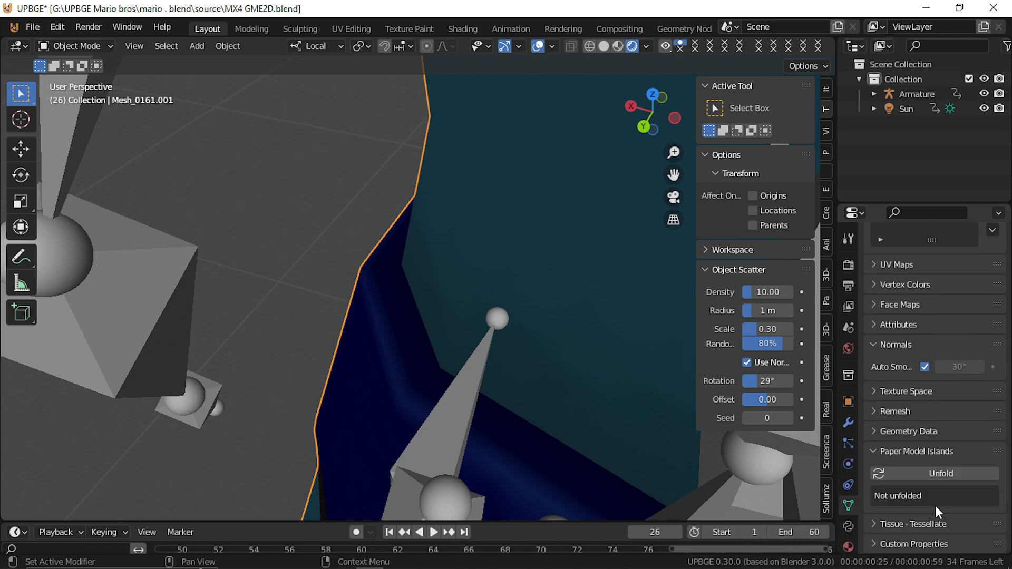
click(872, 453)
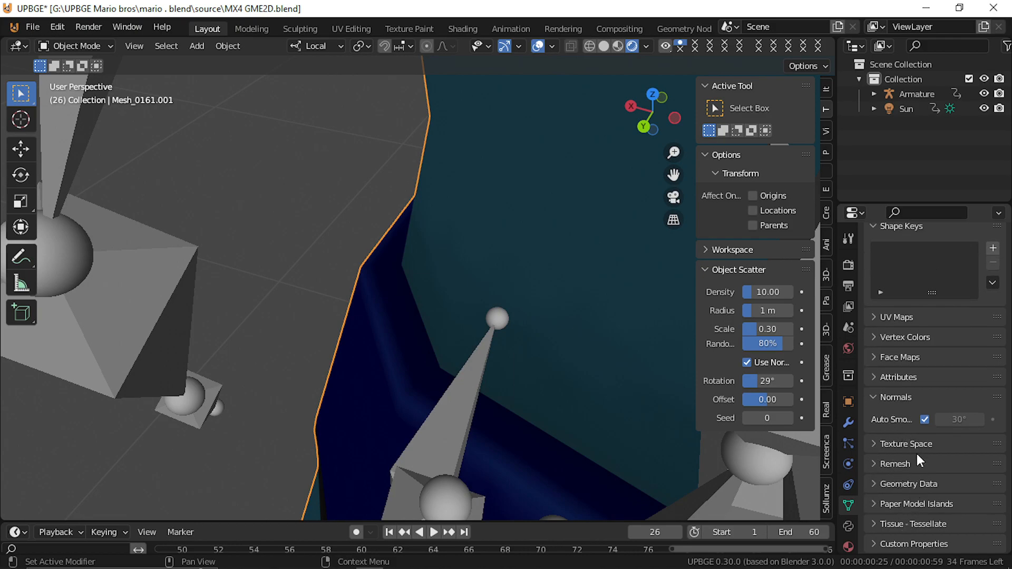
click(916, 484)
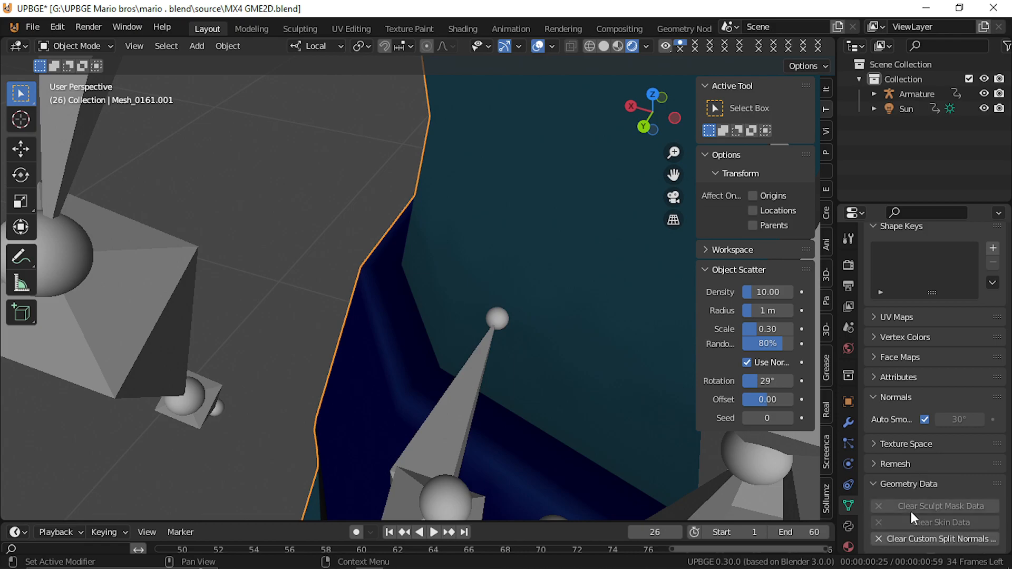
click(919, 539)
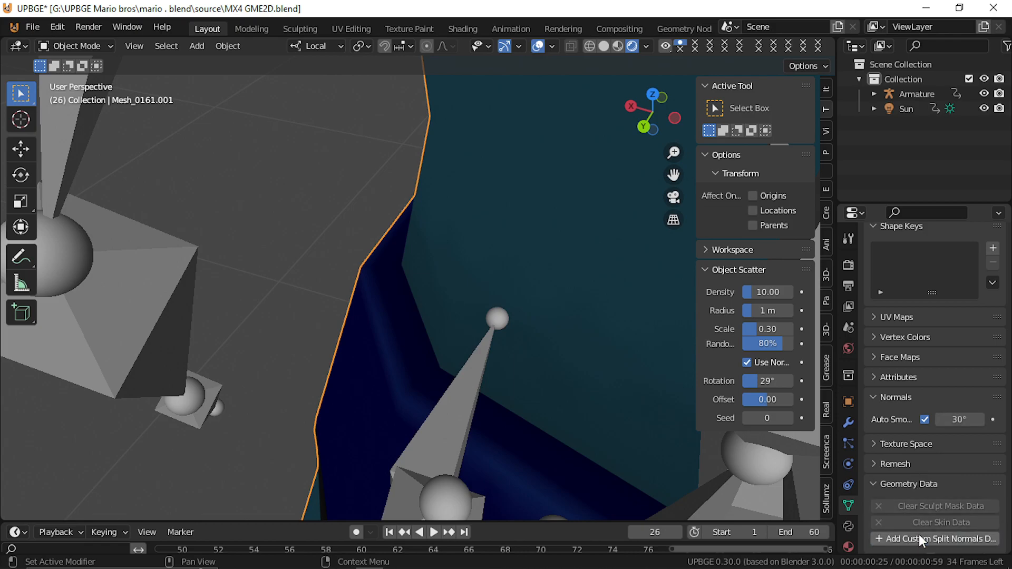
Rebuild the body mesh's custom split normals data, trying it with Auto Smooth off and leaving Auto Smooth on
click(923, 539)
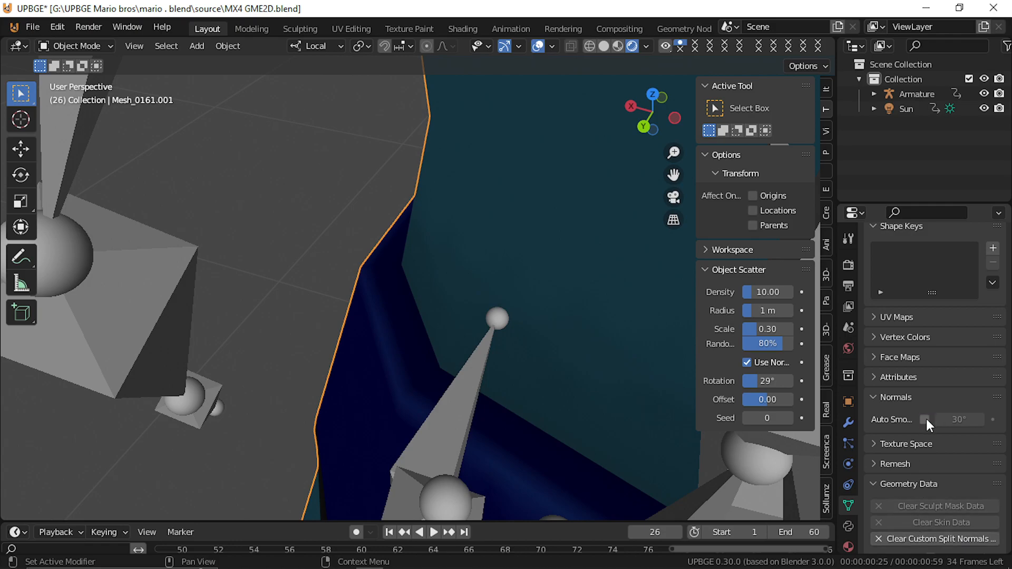
click(920, 536)
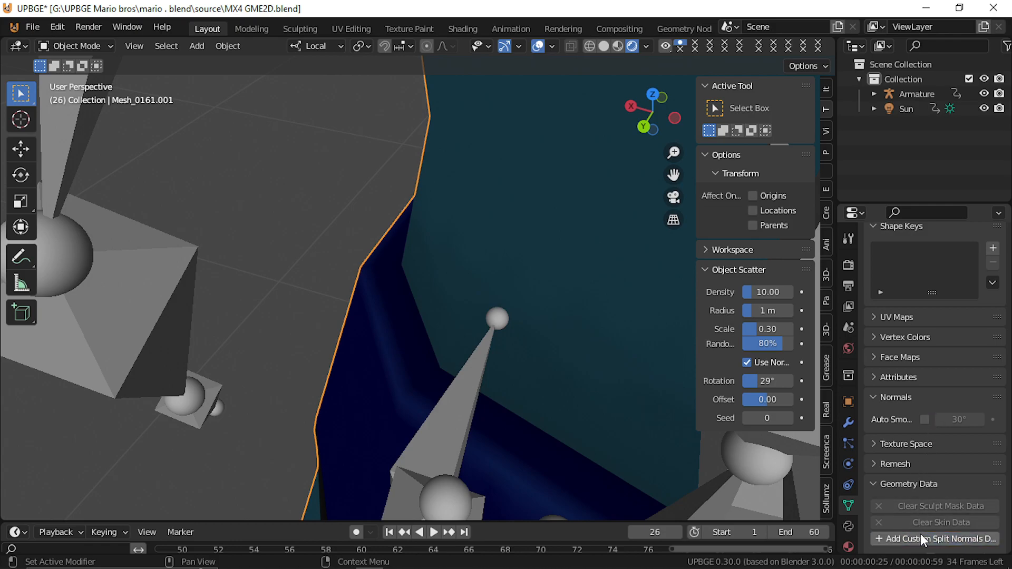
click(917, 538)
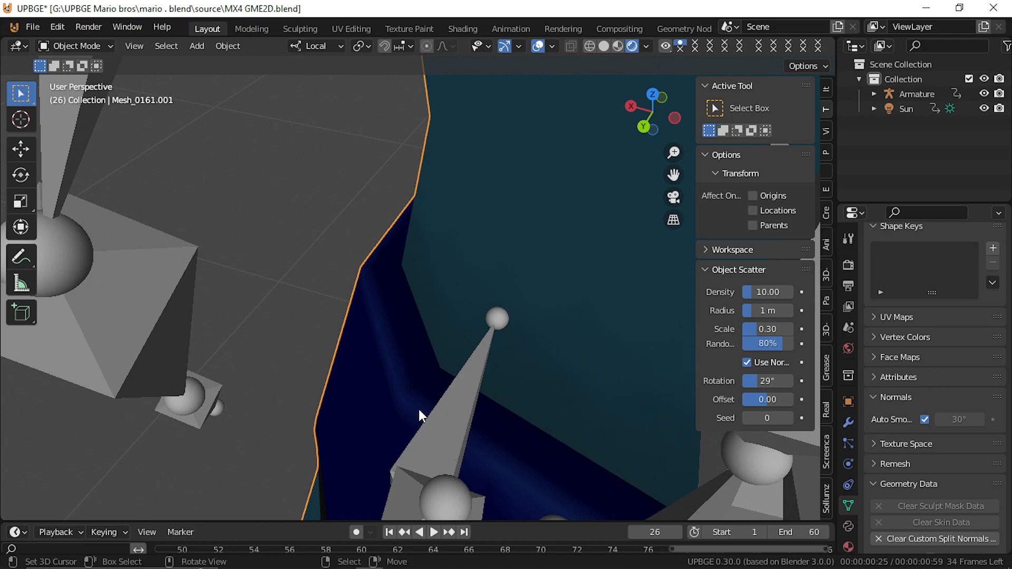
Check the sharp edges around the waist and legs of the body mesh in Edit Mode
key(Tab)
key(shift+grave)
key(s)
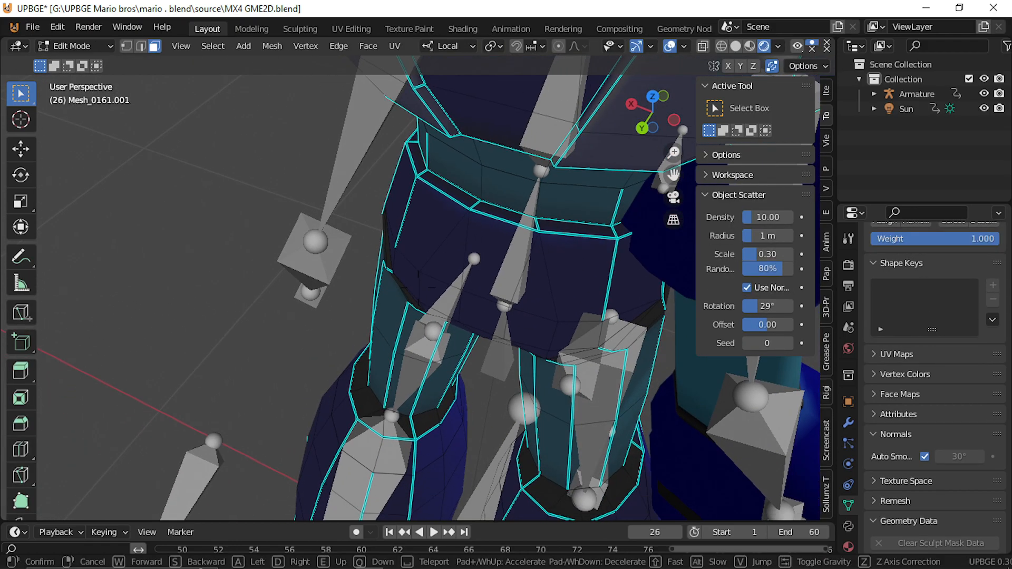
key(w)
click(417, 288)
key(Tab)
Examine the shading of the chest, back, face and helmet from several sides in Object Mode
key(shift+grave)
key(s)
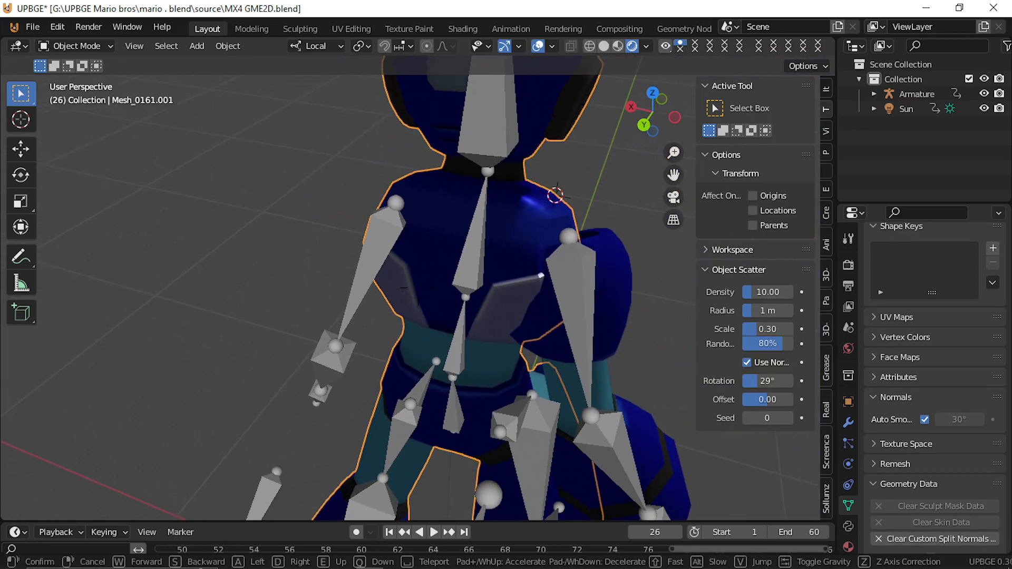
key(w)
key(s)
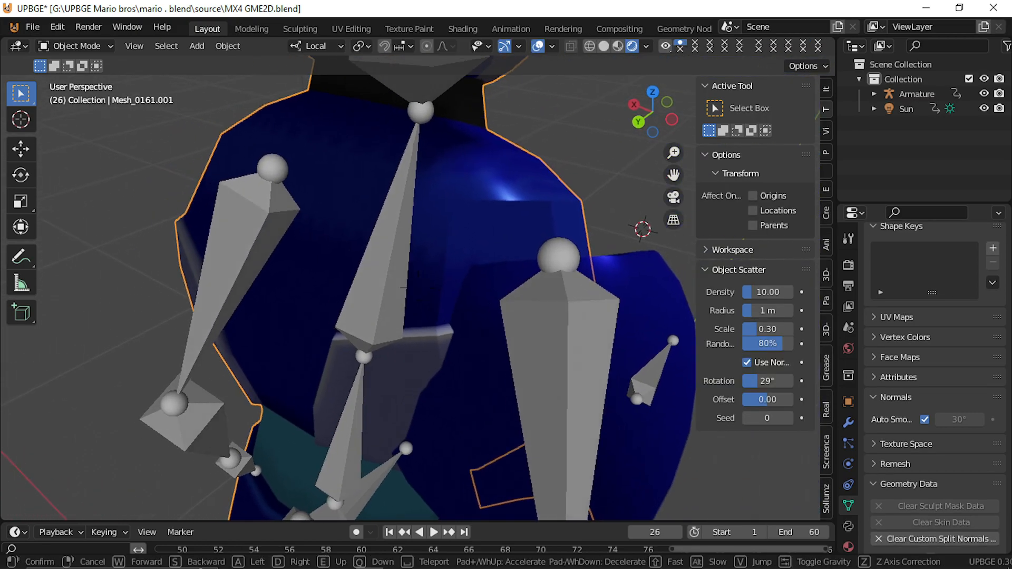
key(d)
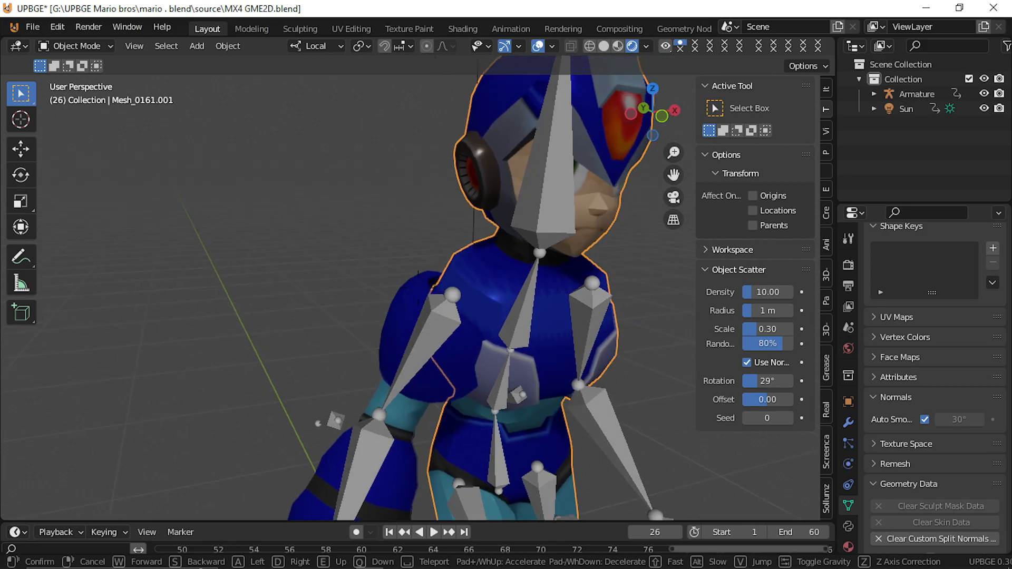
key(w)
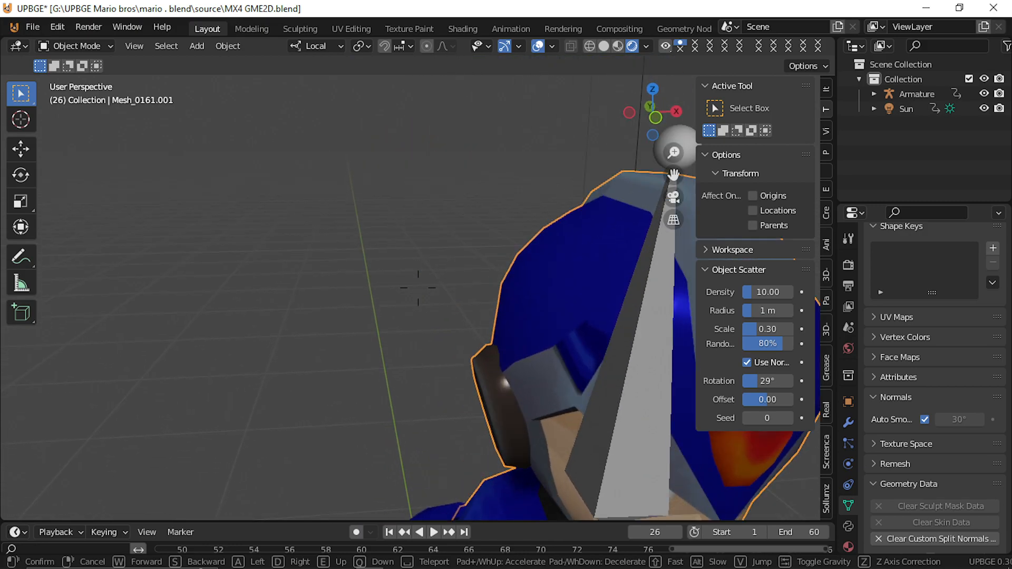
key(d)
key(w)
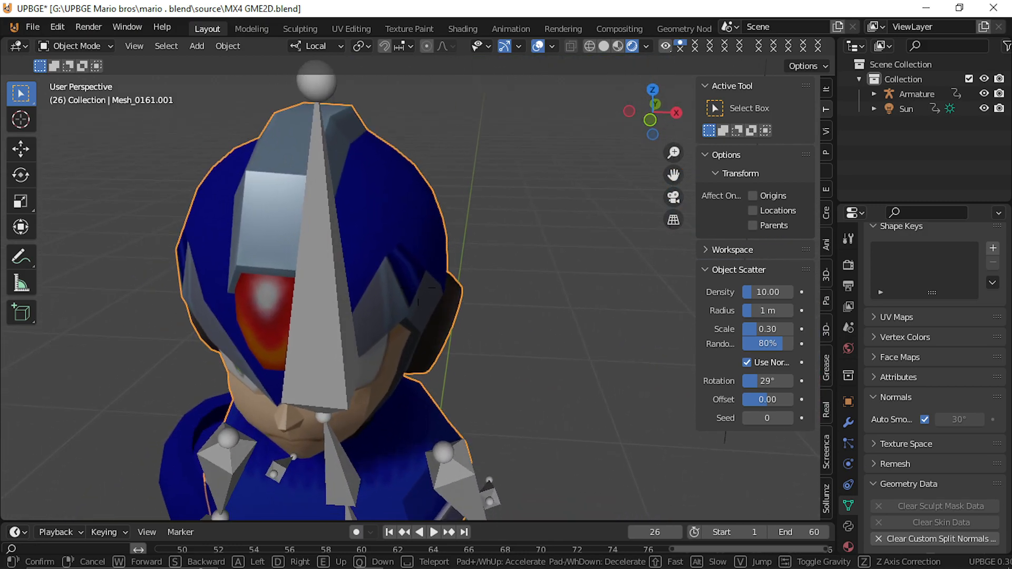
key(s)
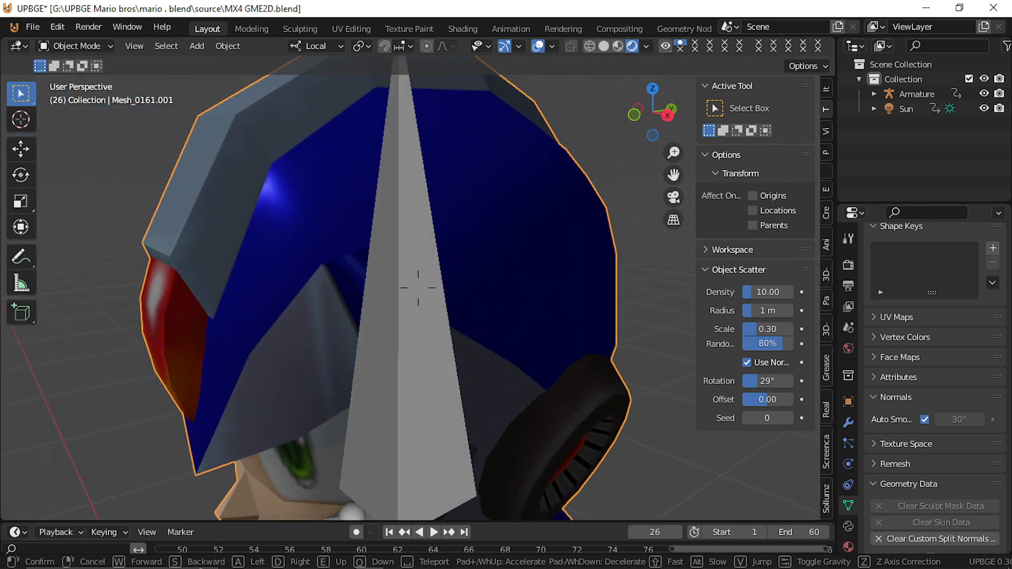
click(419, 289)
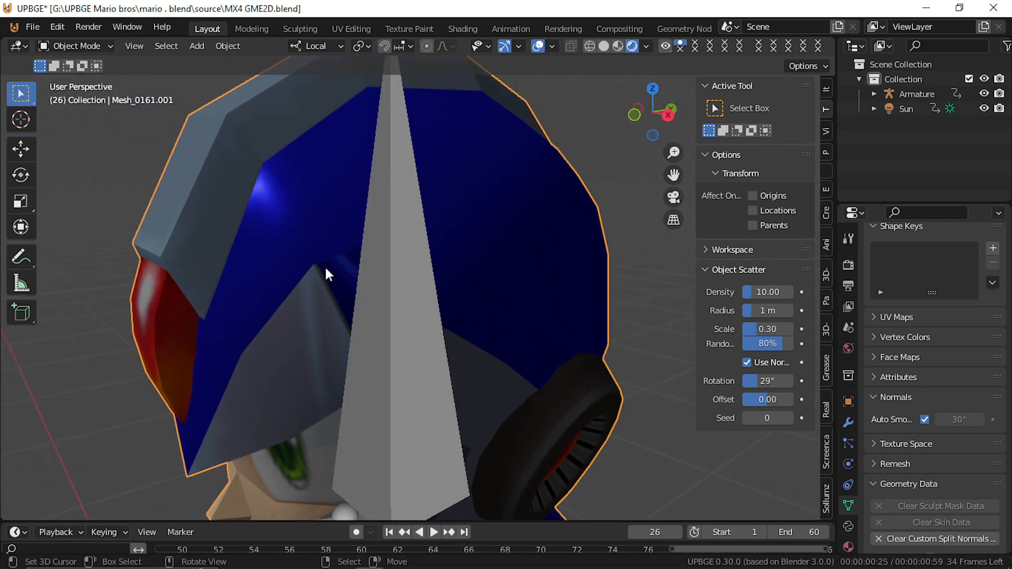
Hide the armature and open the body mesh in Edit Mode at the head
click(379, 296)
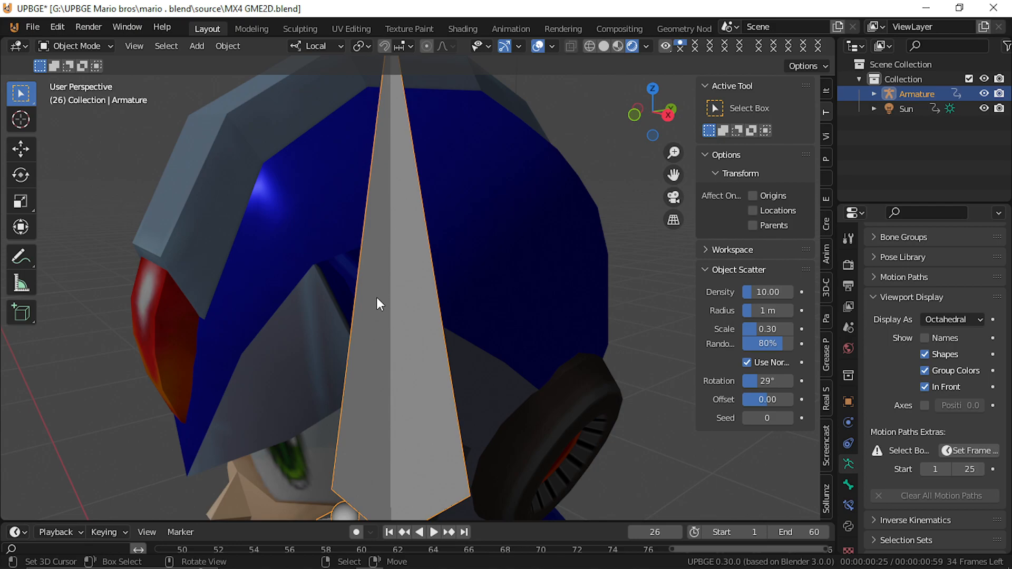
key(h)
click(365, 295)
key(Tab)
key(shift+grave)
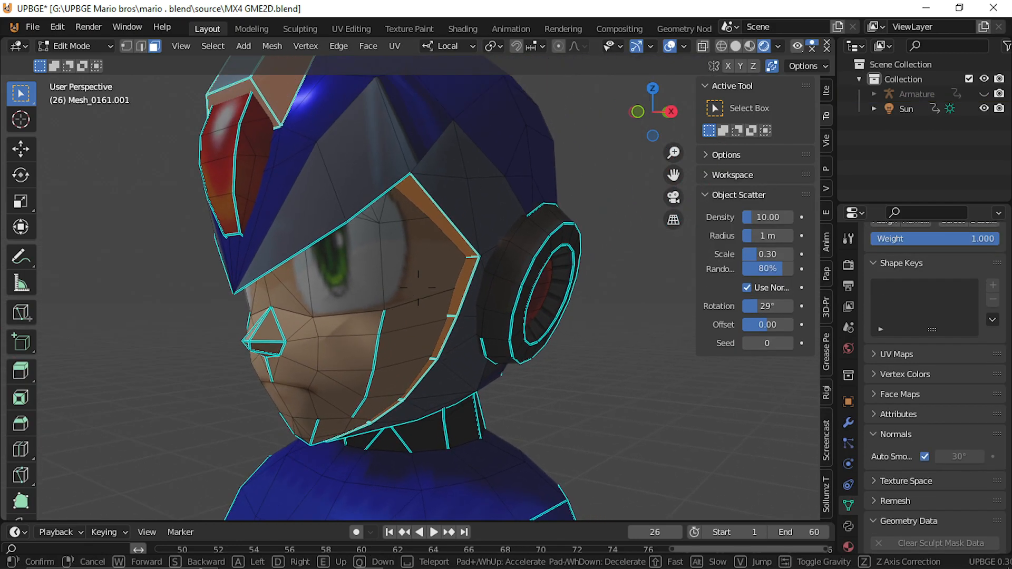
click(418, 288)
Select the blue face in the notch between the grey peaks on the side of the helmet
click(391, 291)
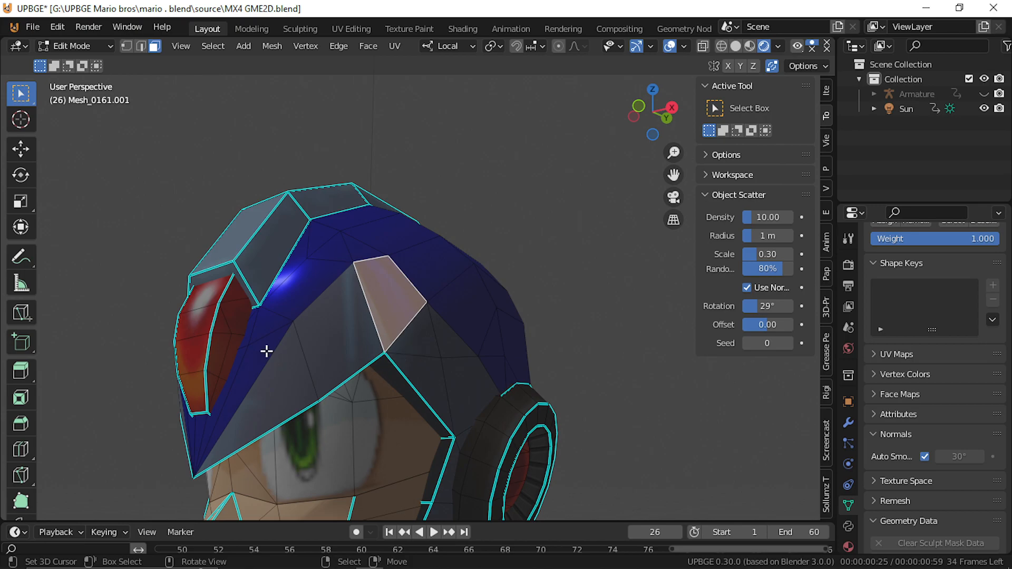
key(shift+grave)
click(418, 288)
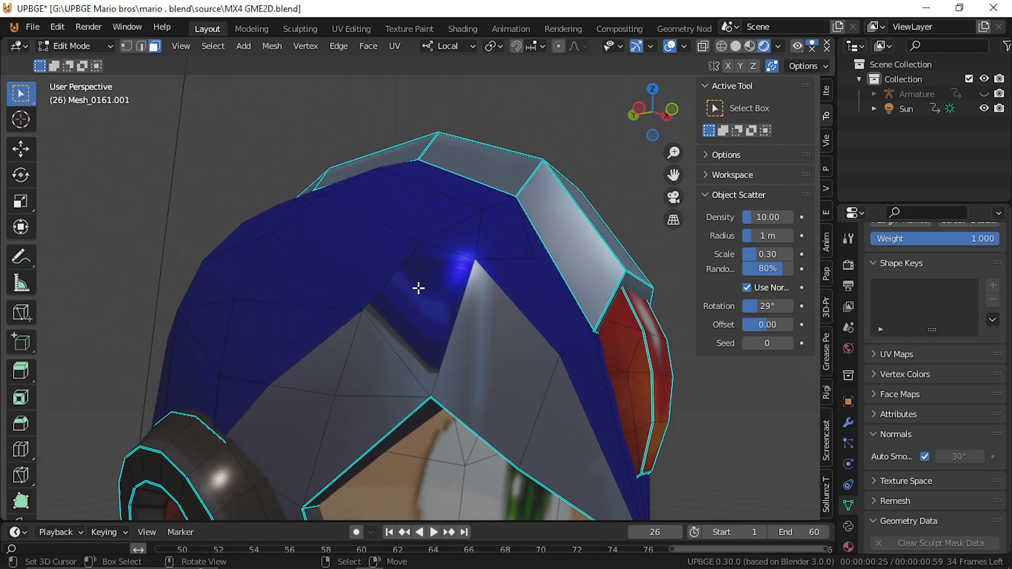
click(418, 288)
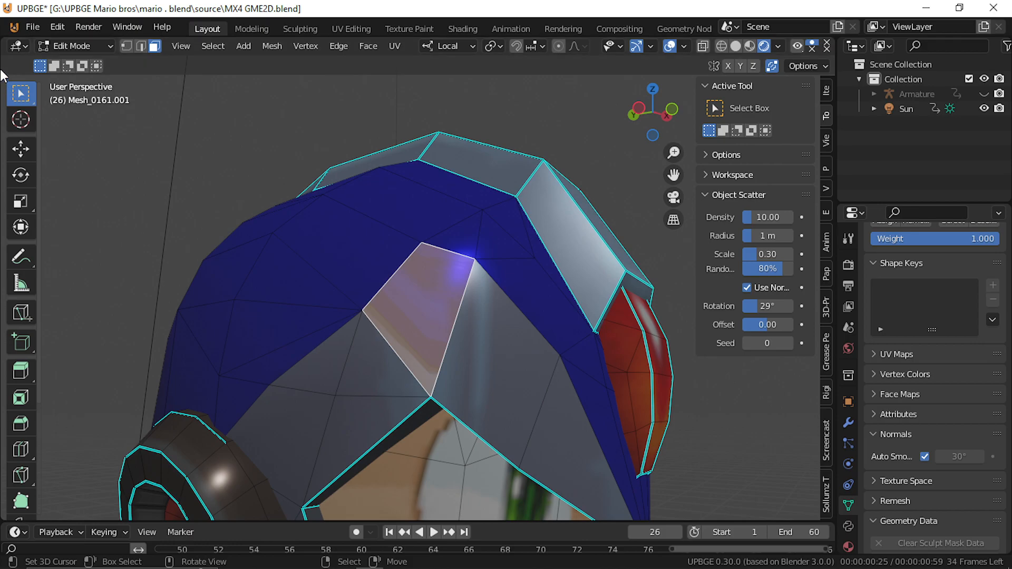
Split the 3D viewport into two areas and turn the new one into a UV Editor
key(b)
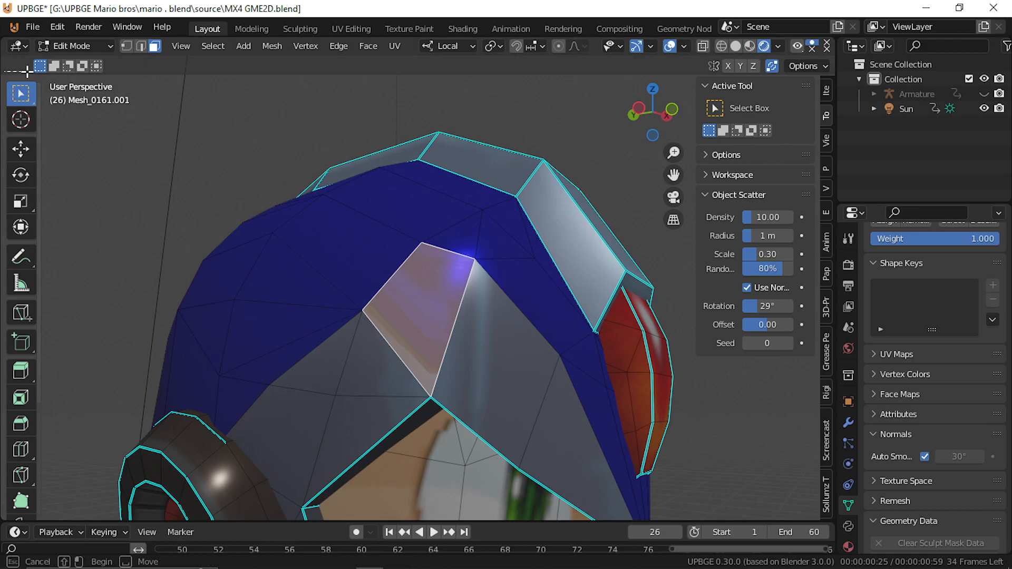
drag(194, 85, 5, 40)
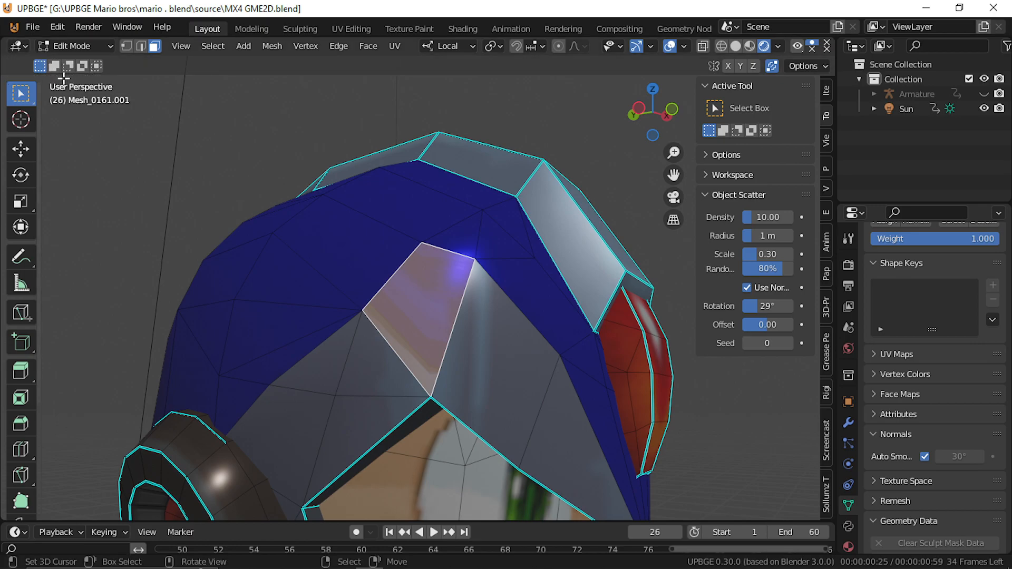
drag(3, 35, 311, 75)
drag(170, 101, 290, 101)
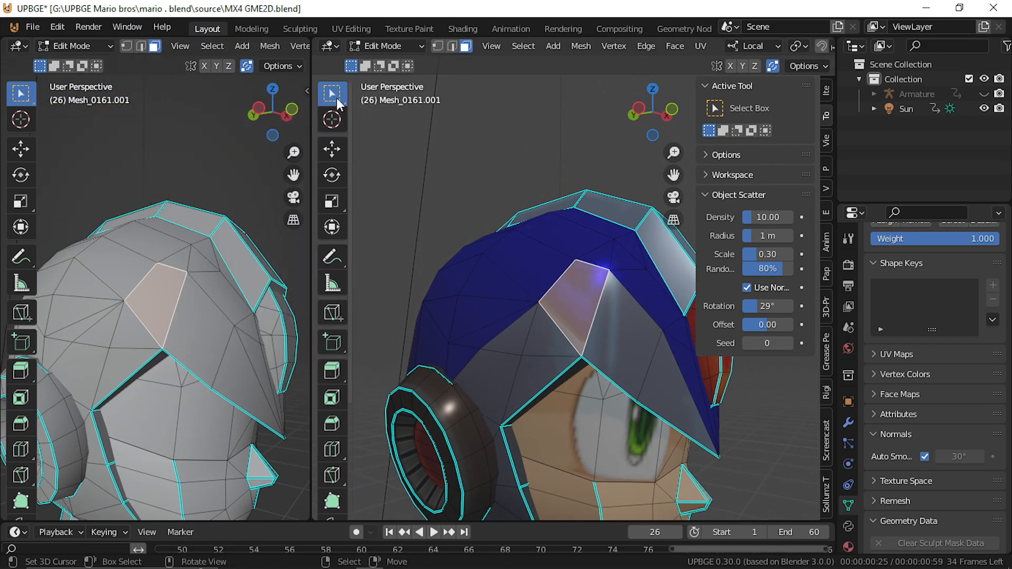
click(48, 46)
click(19, 46)
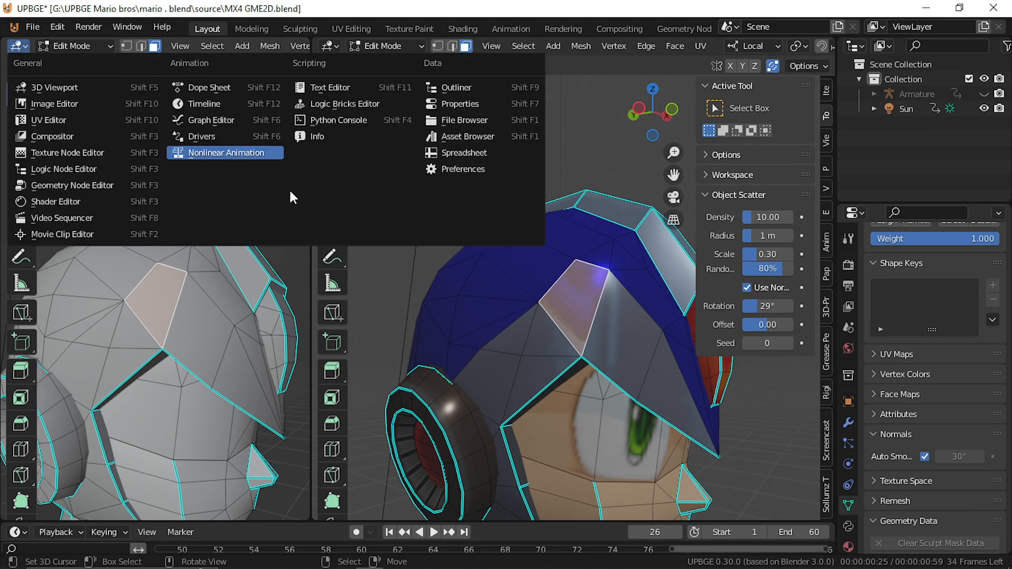
click(17, 46)
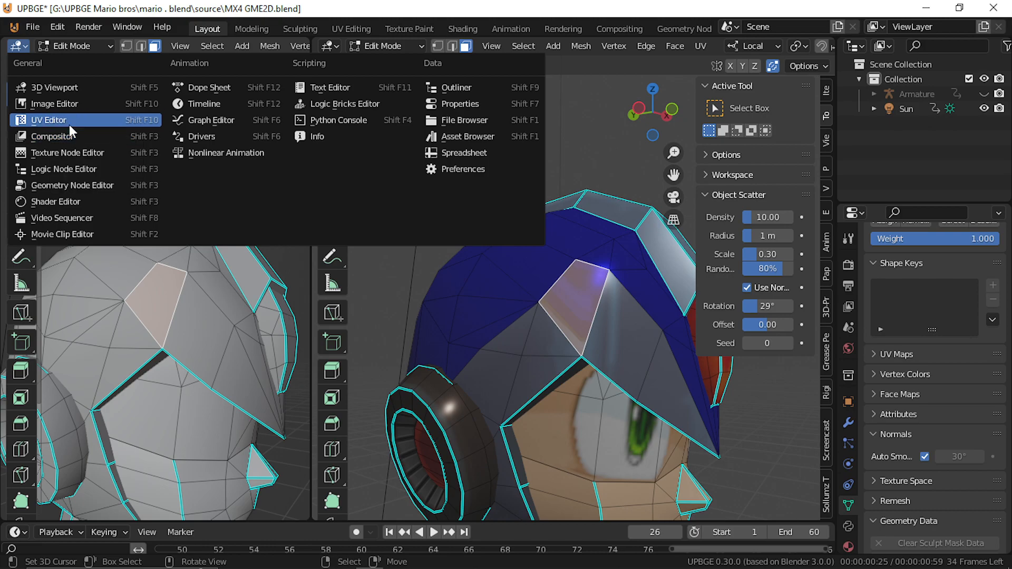
click(48, 121)
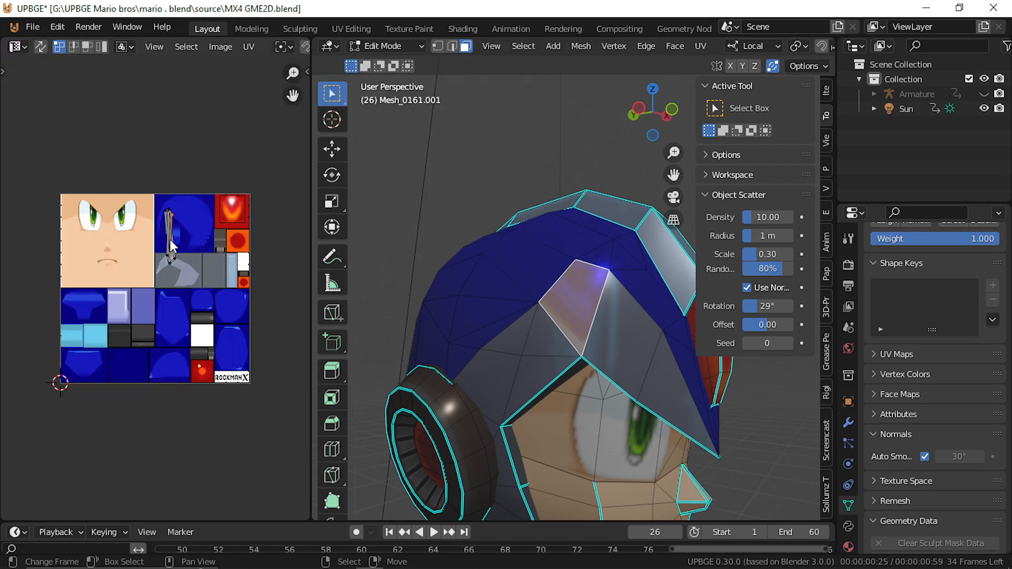
Select the linked UVs of the helmet's notch face on the texture
key(ctrl+l)
key(shift+w)
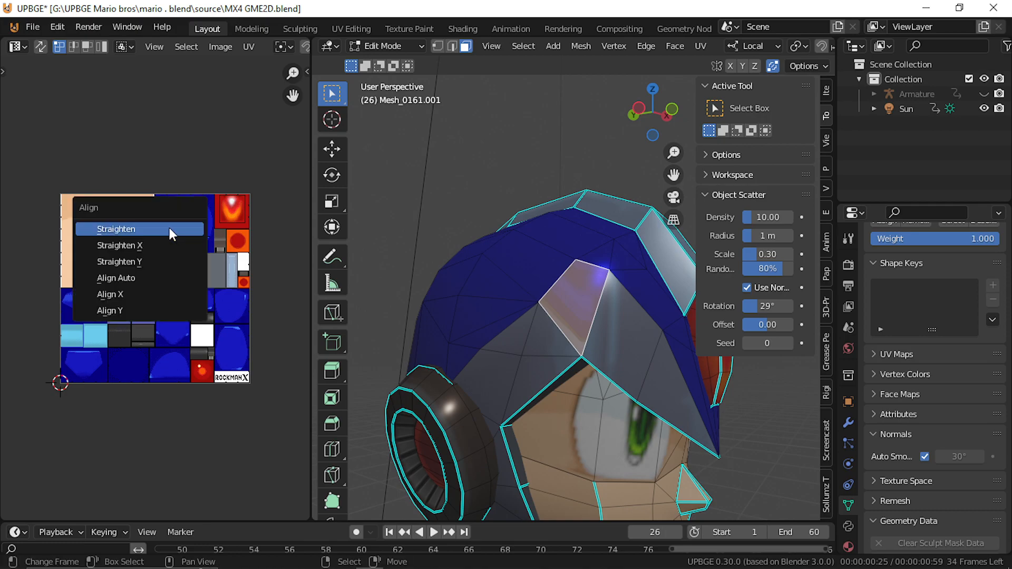
scroll(230, 276, up, 1)
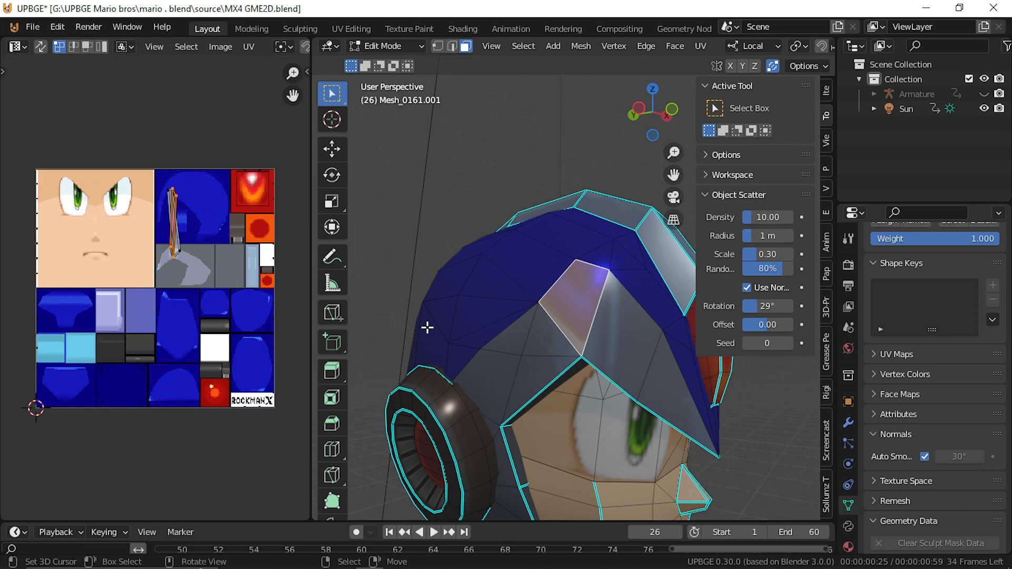
Move the notch face's stray UV vertices from the blue helmet area down onto the grey brim area of the texture
click(581, 306)
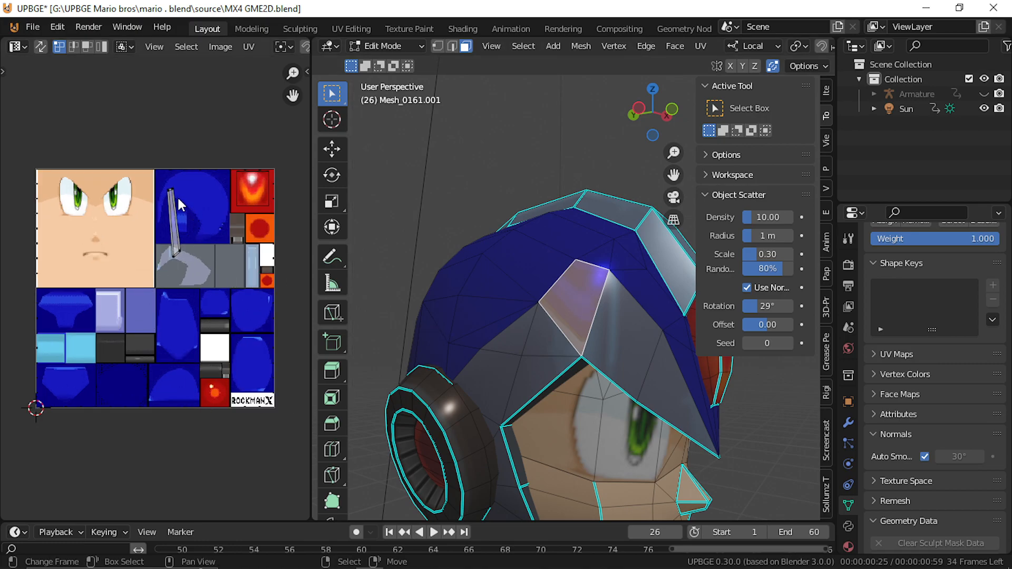
key(g)
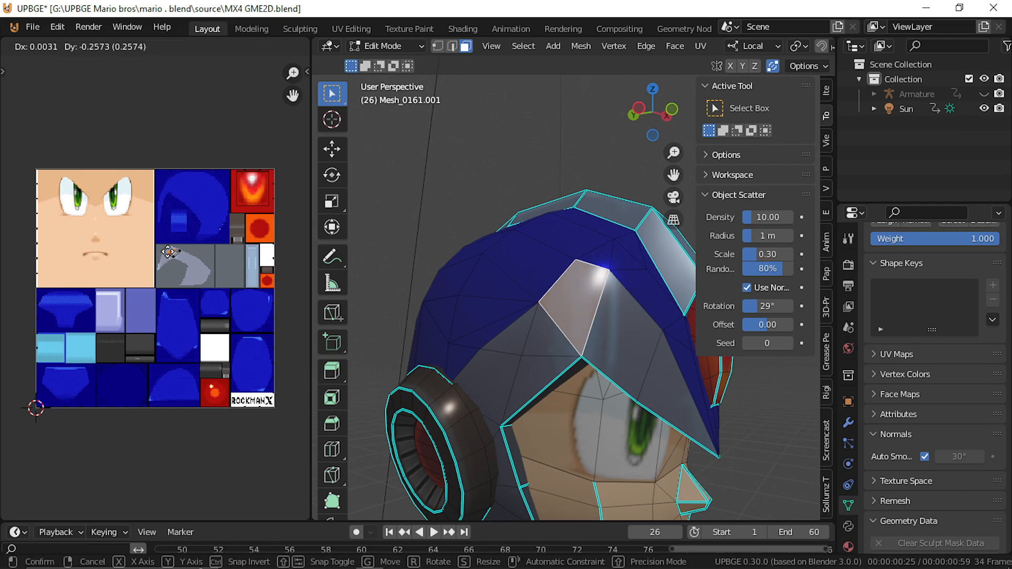
click(221, 254)
Inspect the recoloured notch on the side of the helmet in Object Mode, then return to Edit Mode
key(Tab)
key(shift+grave)
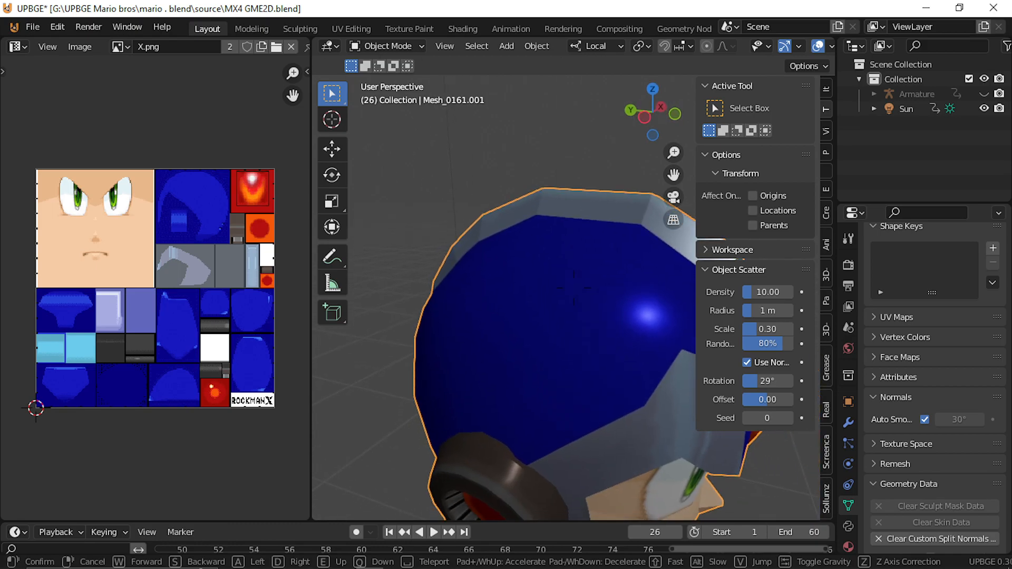
key(d)
key(q)
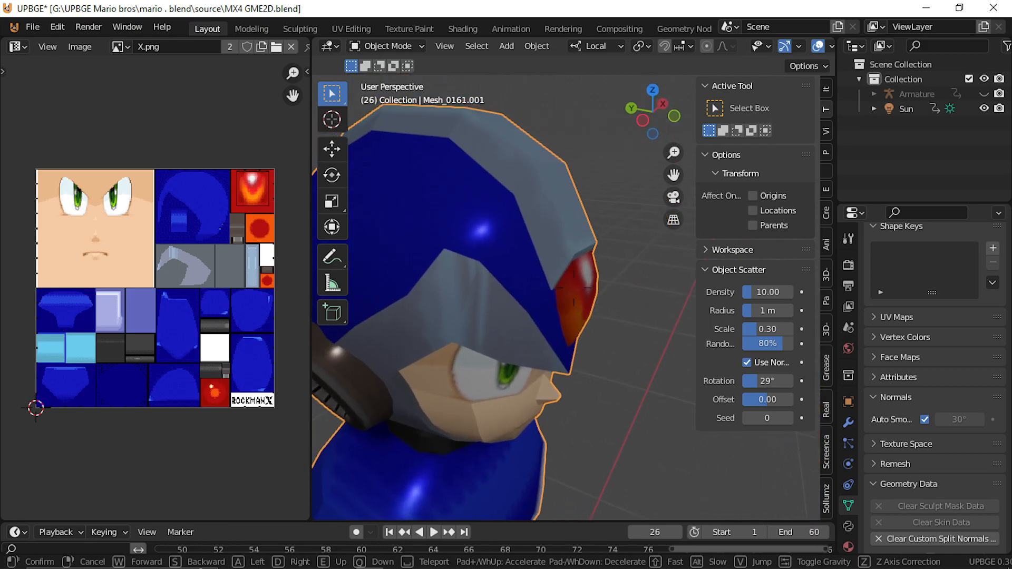
key(w)
click(543, 299)
key(Tab)
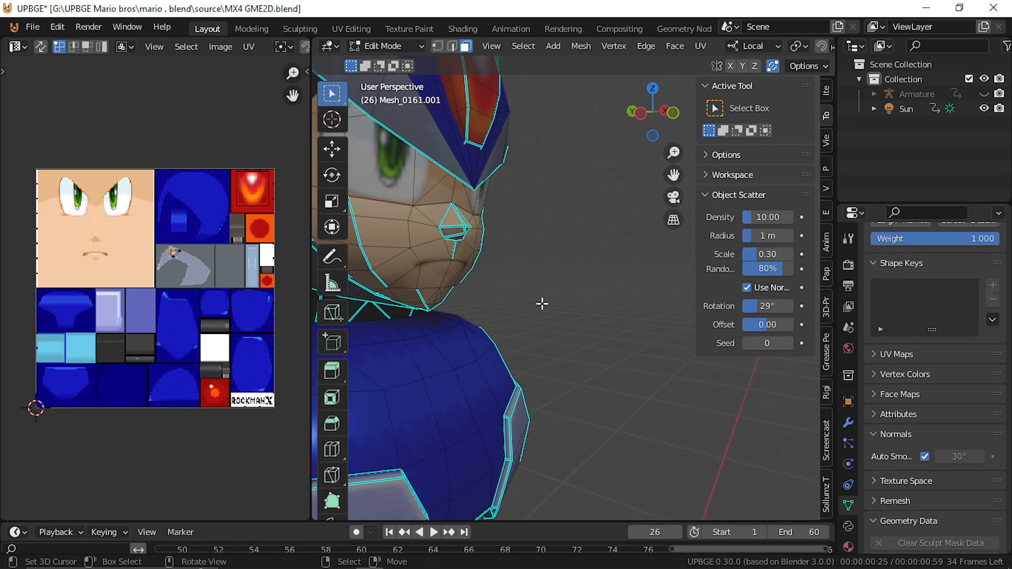
Select the connected grey faces forming the peaked brim on this side of the helmet
middle_drag(506, 248, 487, 232)
shift+middle_drag(488, 232, 574, 289)
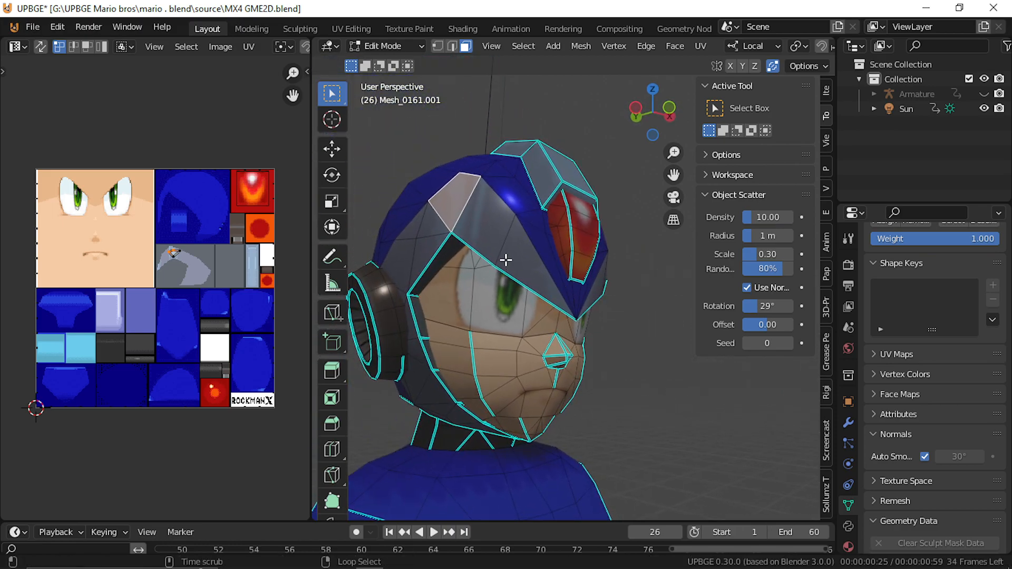
alt+right_click(502, 250)
right_click(519, 260)
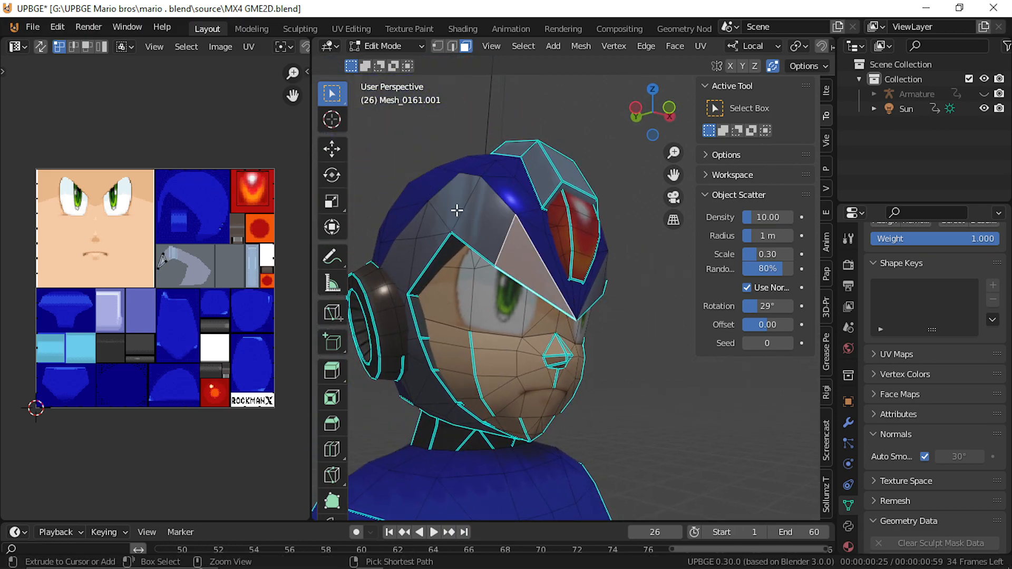
ctrl+right_click(457, 210)
ctrl+right_click(428, 246)
ctrl+right_click(407, 262)
ctrl+right_click(417, 228)
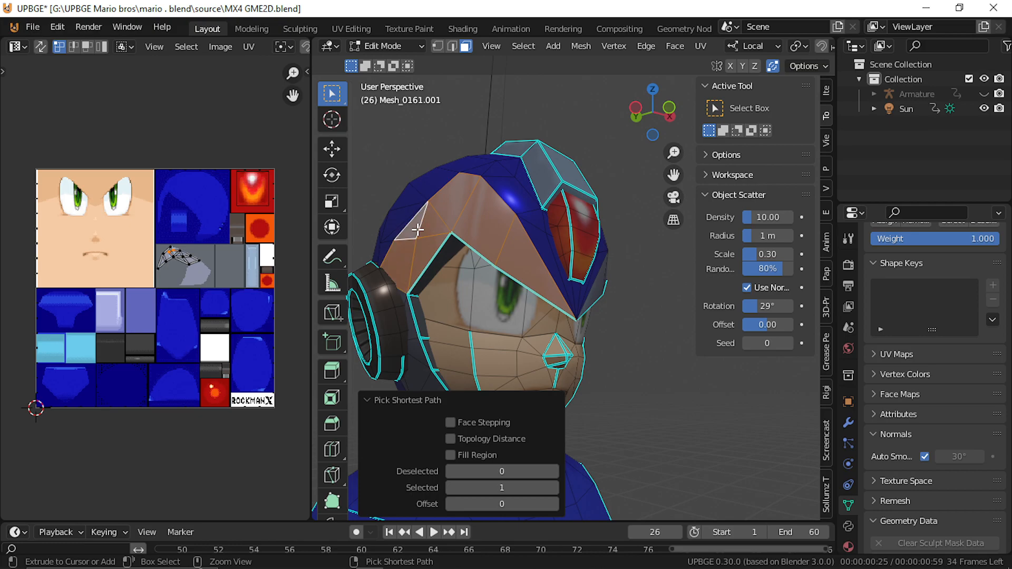
key(w)
click(210, 232)
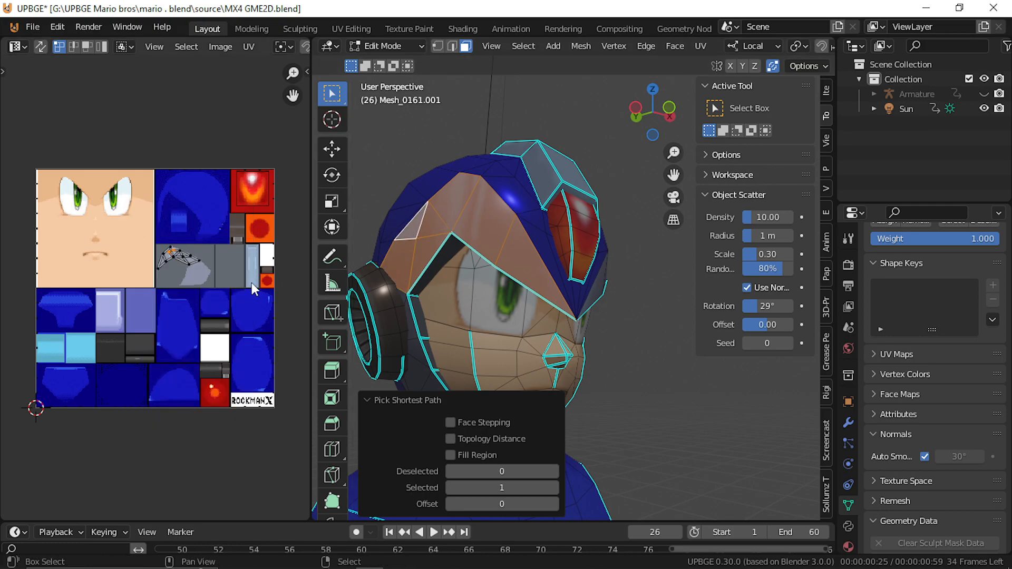
Turn on snapping with Vertex as the snap target, with the brim's UVs enlarged on the texture
scroll(225, 268, up, 3)
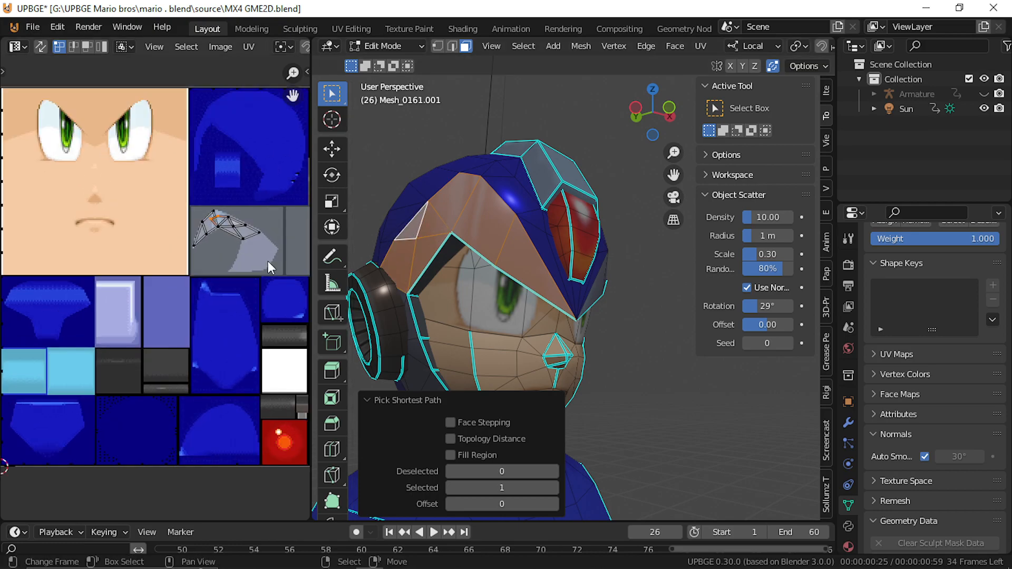
scroll(260, 255, up, 1)
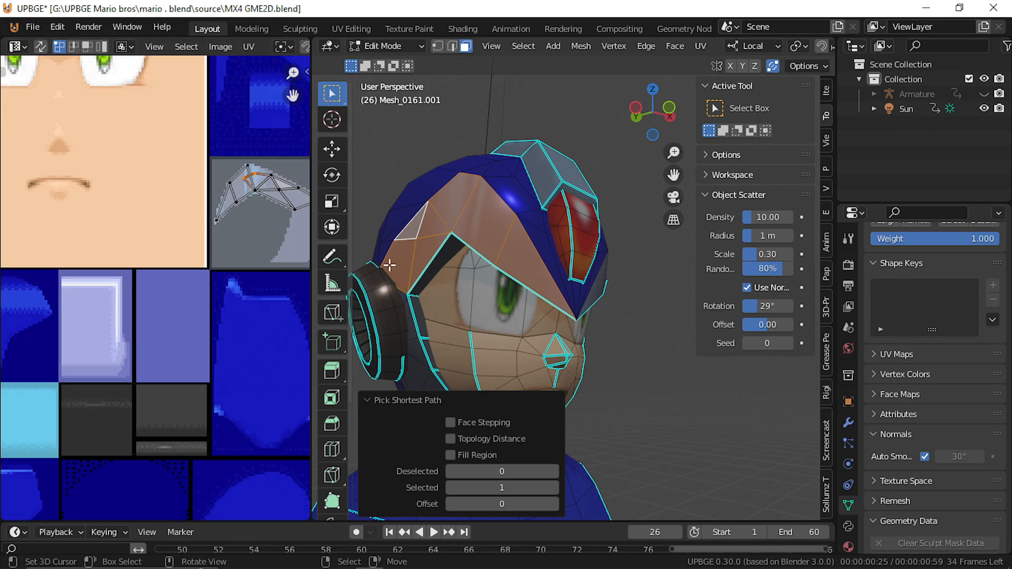
scroll(282, 226, up, 1)
middle_drag(254, 198, 77, 421)
scroll(218, 353, up, 1)
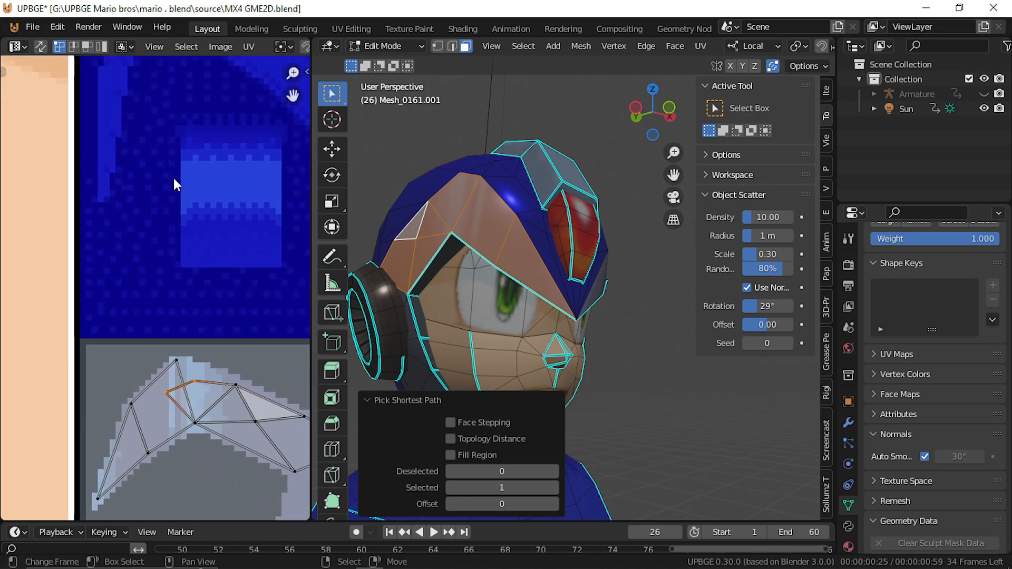
click(281, 47)
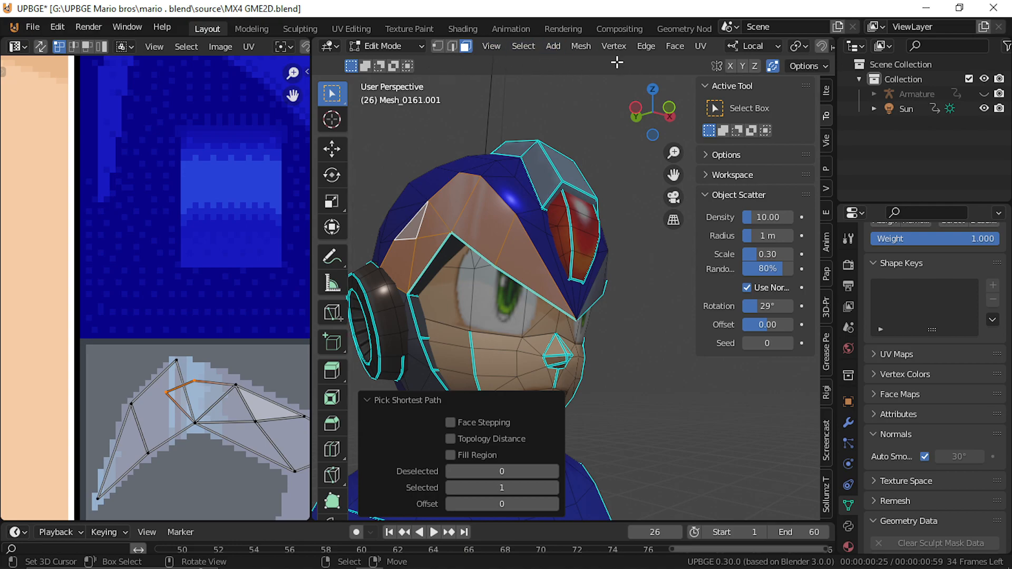
scroll(707, 50, right, 10)
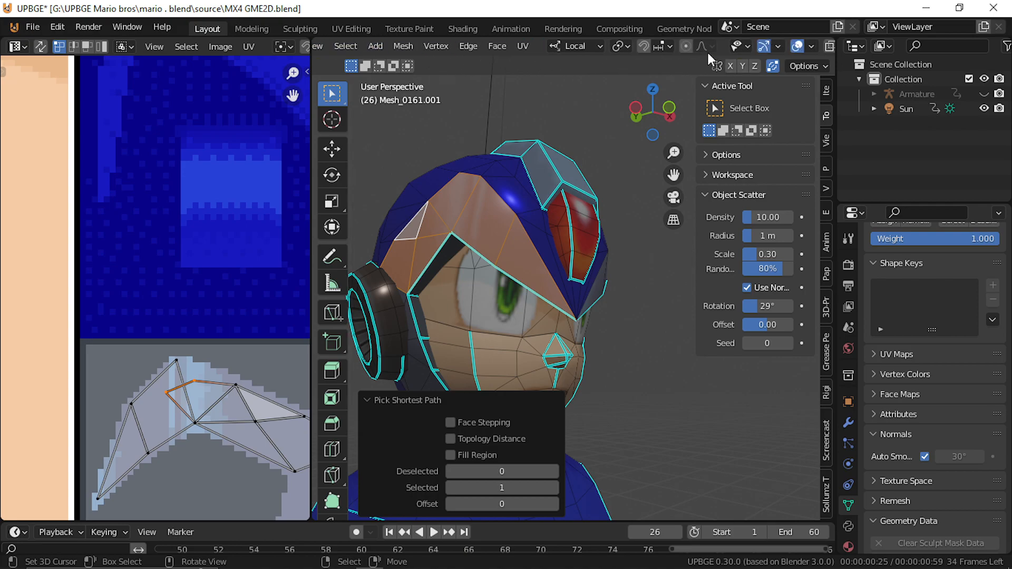
click(635, 47)
click(604, 101)
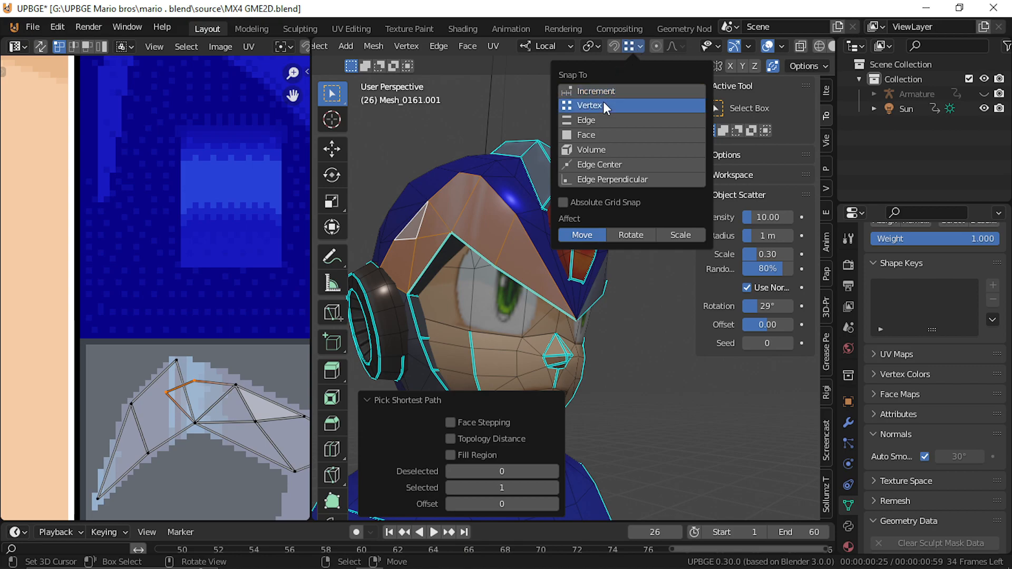
click(591, 48)
click(616, 47)
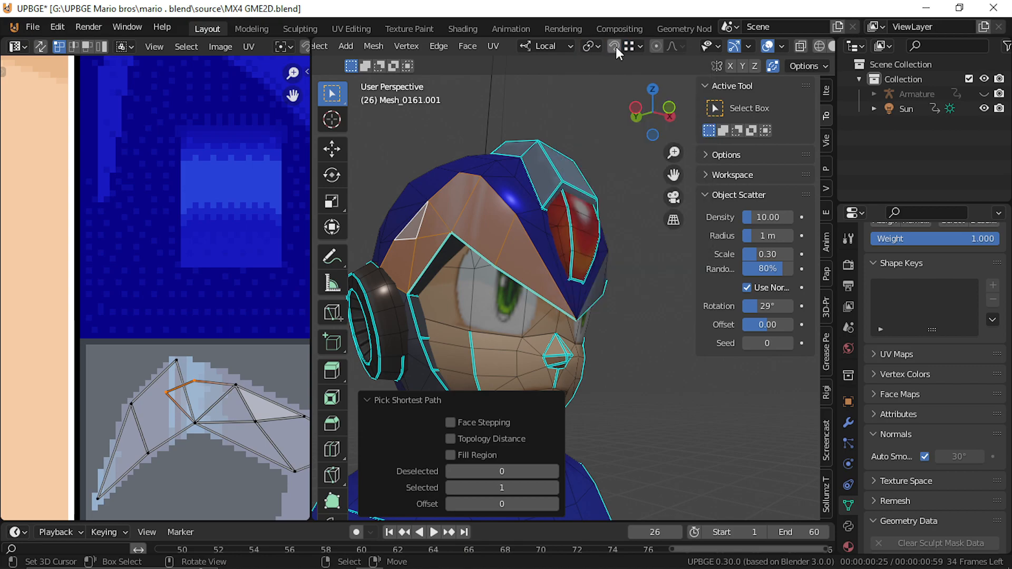
click(612, 47)
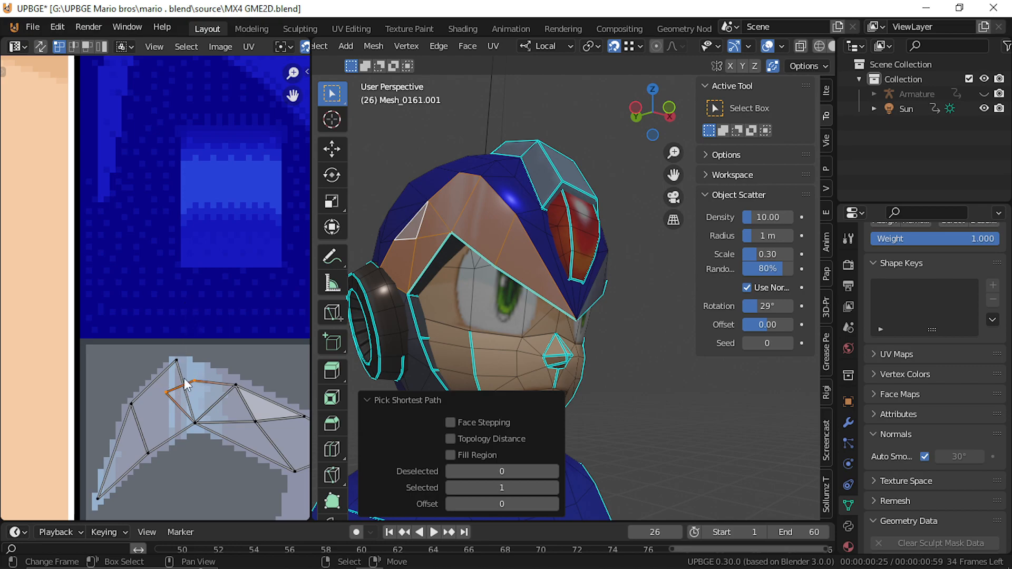
Snap the notch face's loose UV vertex to the adjacent peak vertex and move its other one onto the grey region's upper edge
click(169, 392)
key(g)
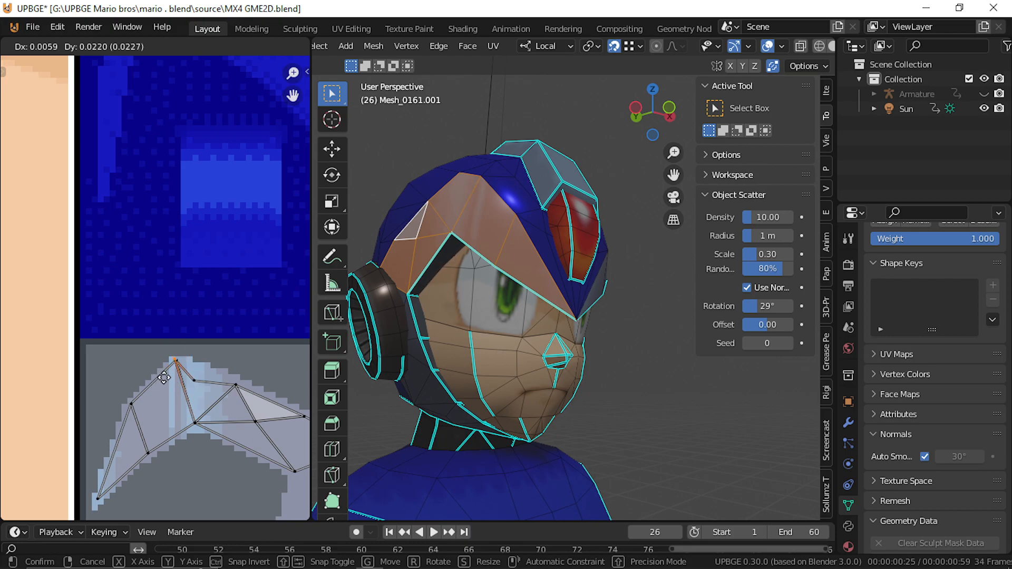
click(165, 379)
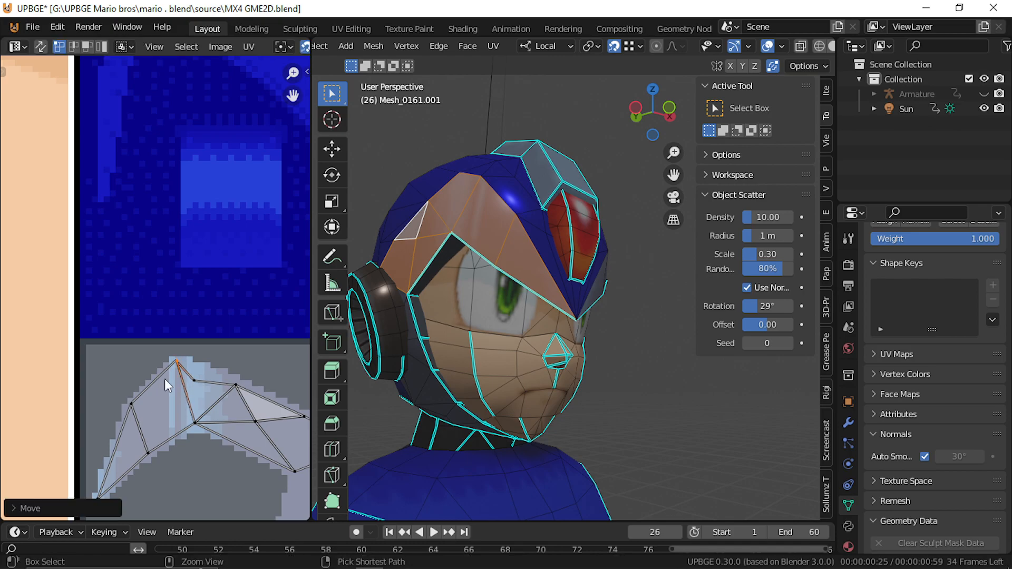
click(194, 380)
key(g)
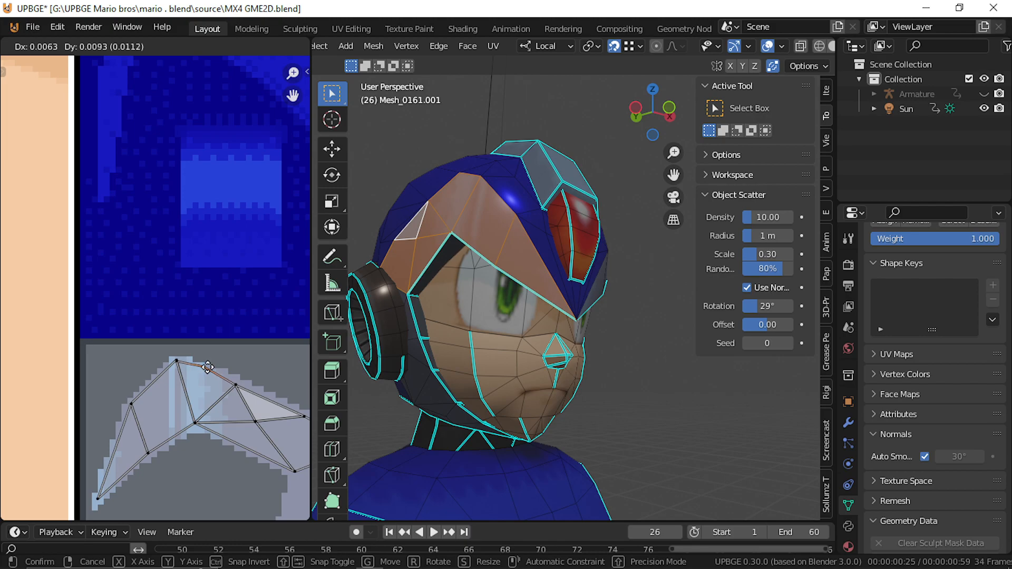
click(208, 367)
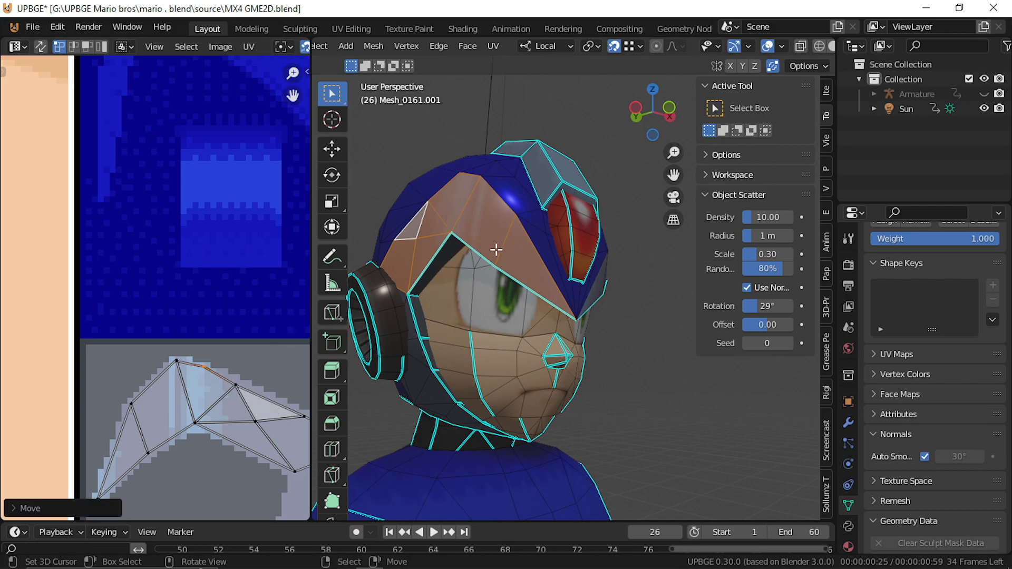
Inspect the corrected brim in Object Mode and bring the opposite side of the helmet into view in Edit Mode
key(Tab)
key(shift+grave)
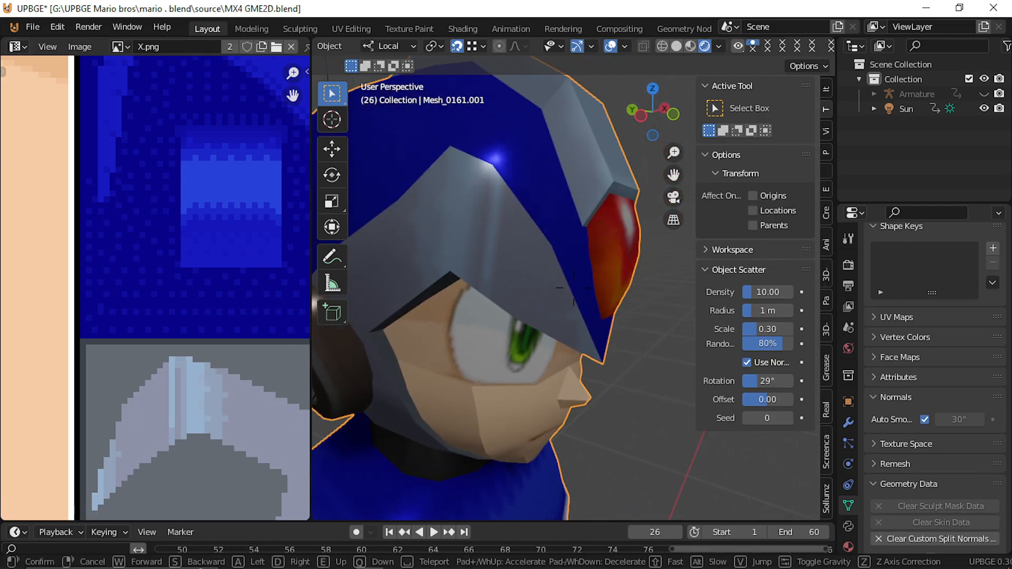
key(s)
key(d)
key(w)
click(473, 288)
key(Tab)
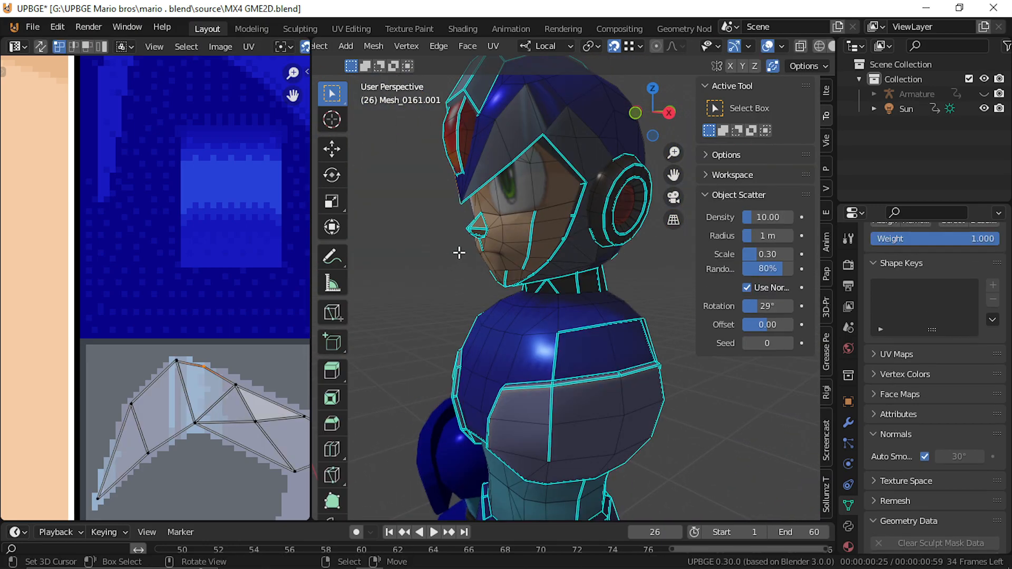
Select the notch face and the neighbouring grey brim faces on the opposite side of the helmet
click(550, 112)
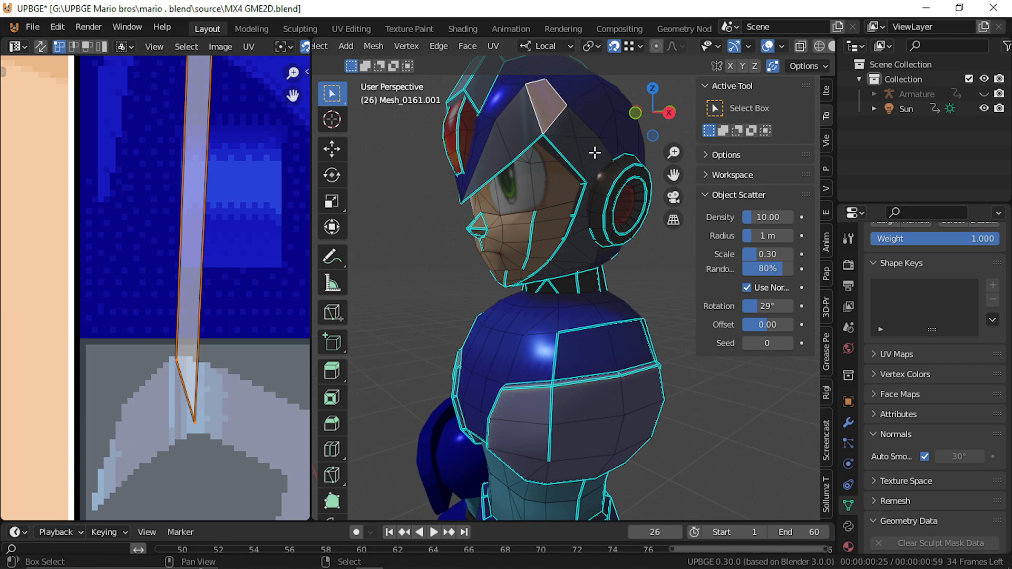
shift+click(594, 151)
shift+click(581, 130)
shift+click(571, 138)
shift+click(546, 130)
shift+click(532, 132)
shift+click(487, 181)
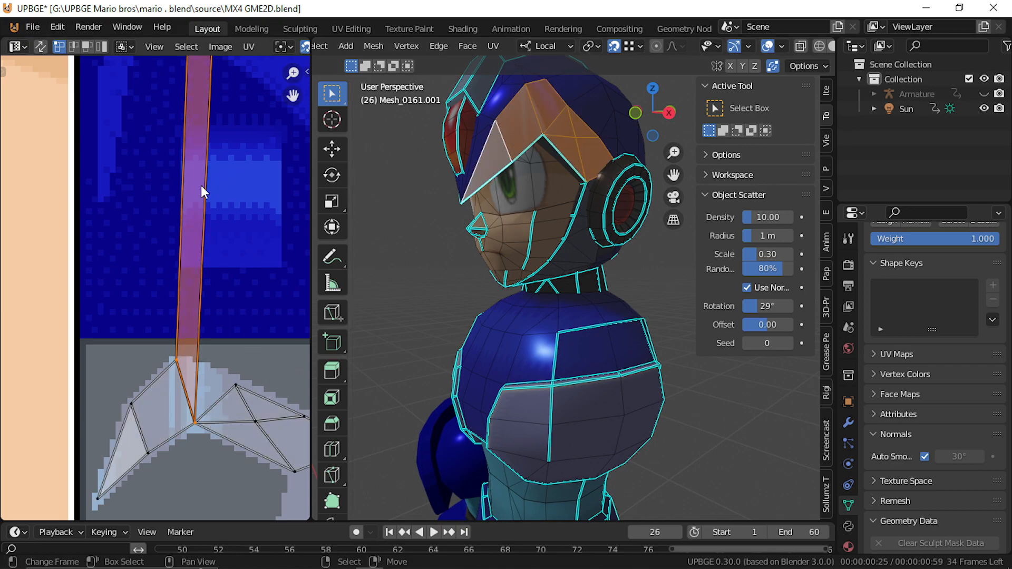
Move the opposite notch face's stray UV vertices from the blue area down beside the grey brim's UVs
scroll(201, 185, down, 2)
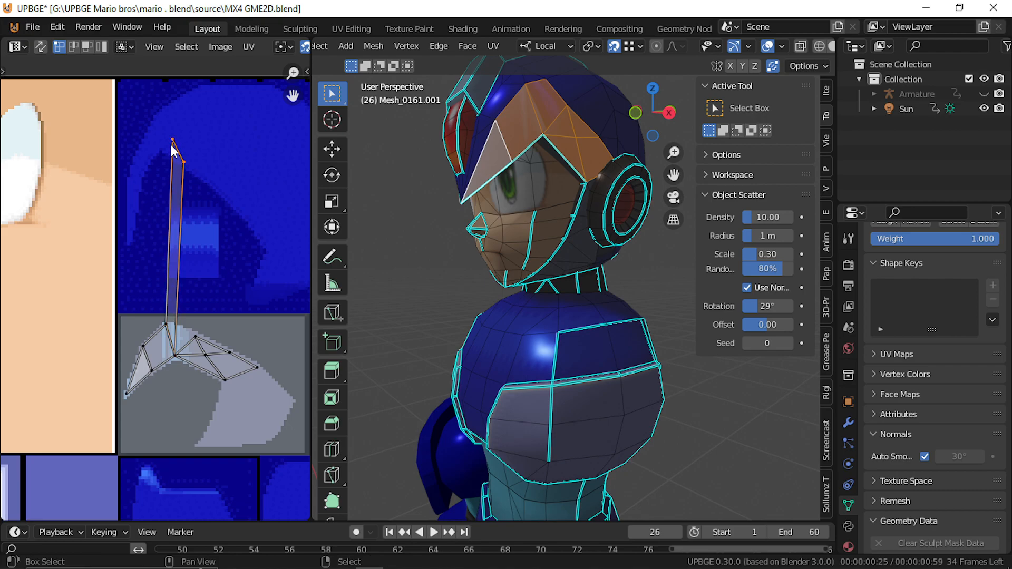
key(g)
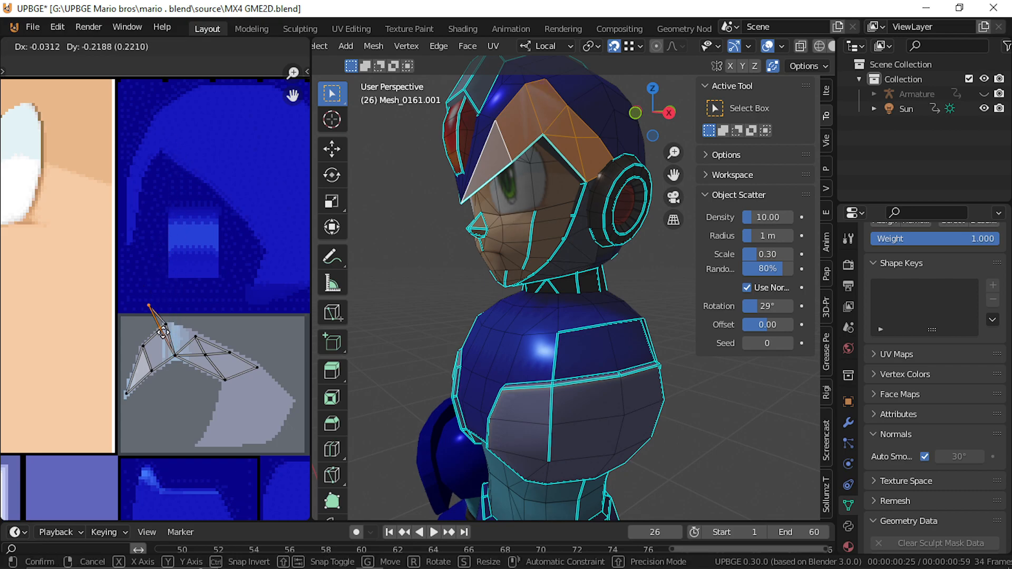
click(195, 343)
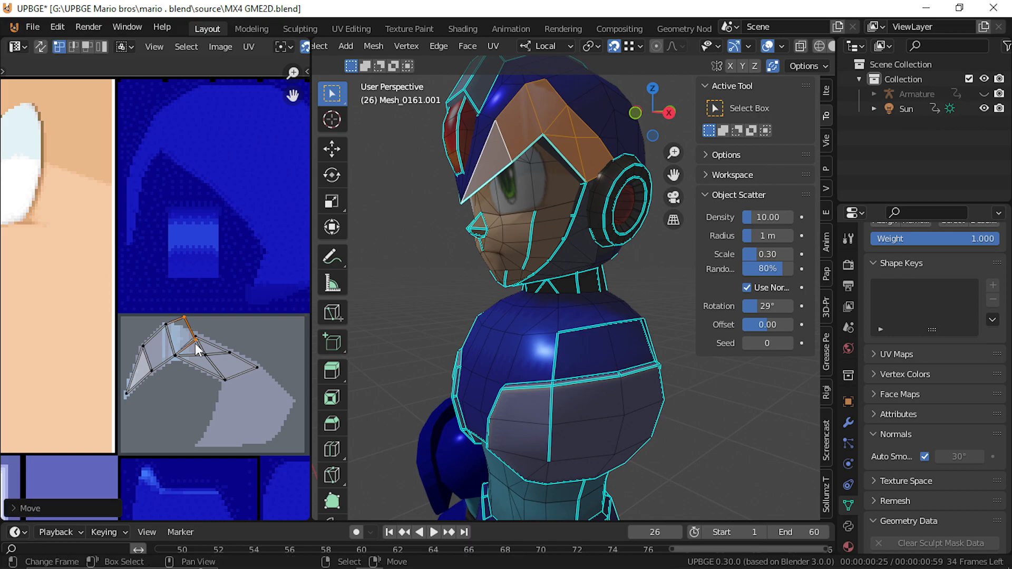
scroll(239, 365, up, 3)
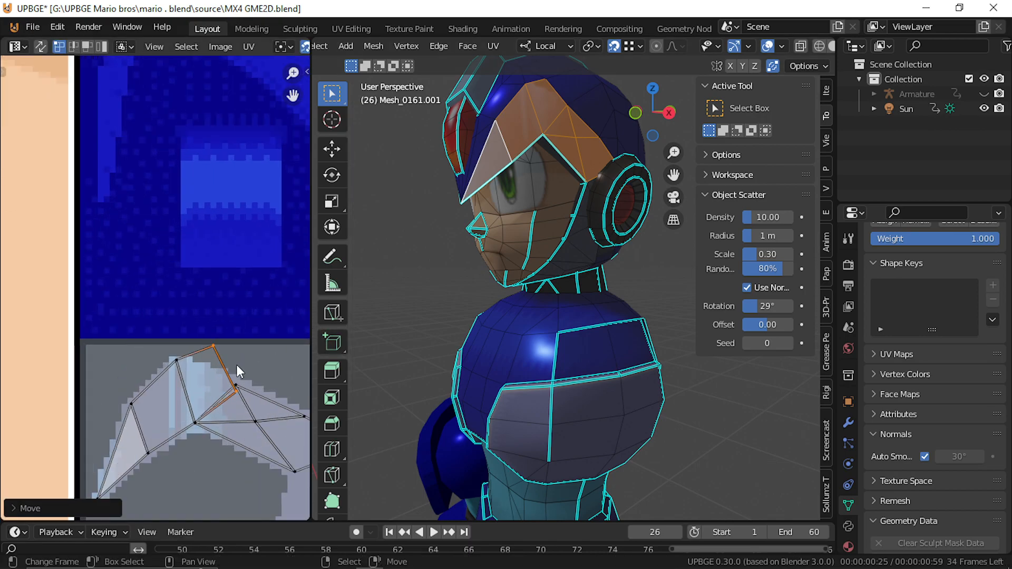
Snap the notch face's lower UV vertex to the neighbouring brim vertex and move its upper one onto the grey region's edge
click(237, 389)
key(g)
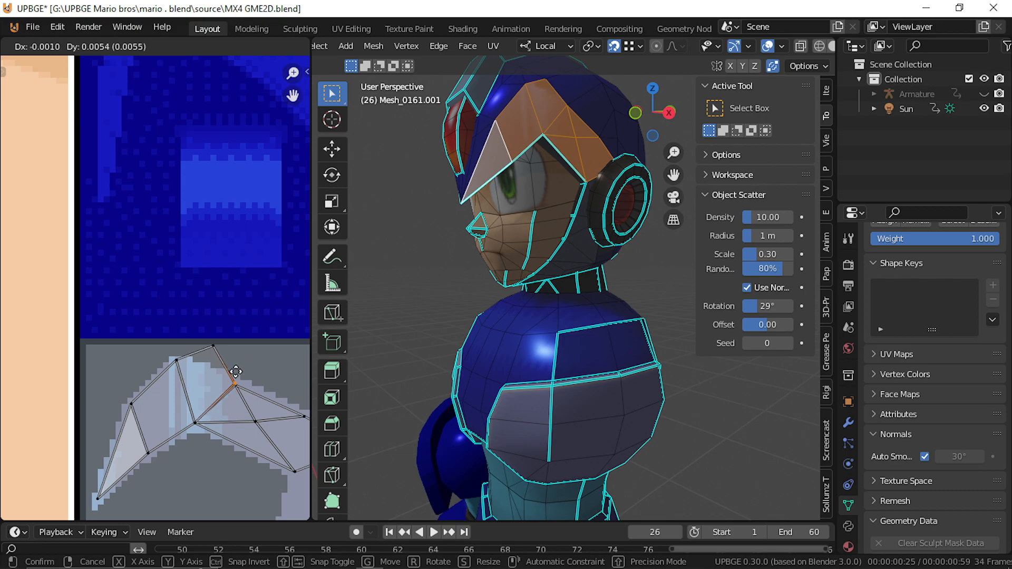
right_click(237, 379)
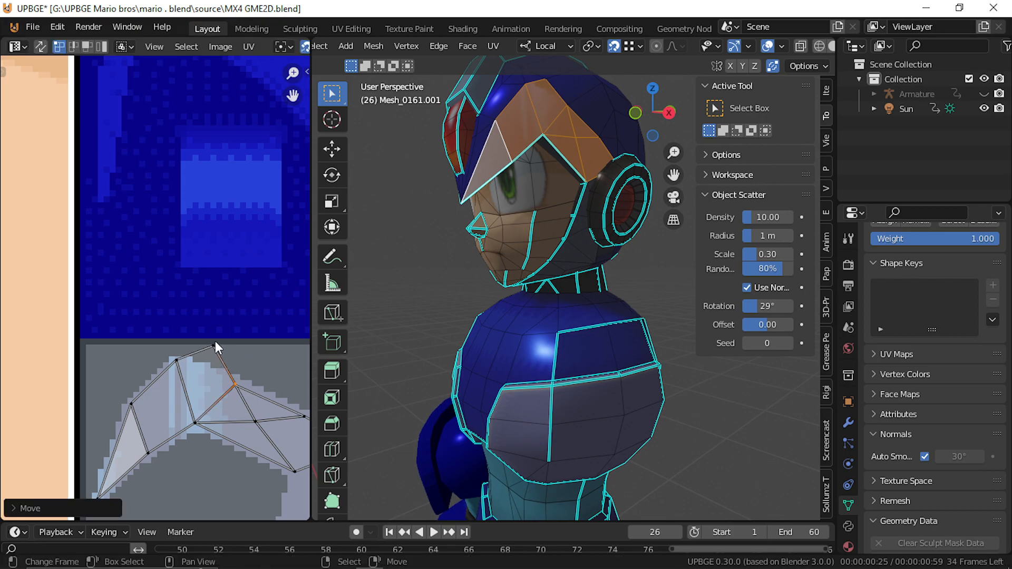
click(214, 345)
key(g)
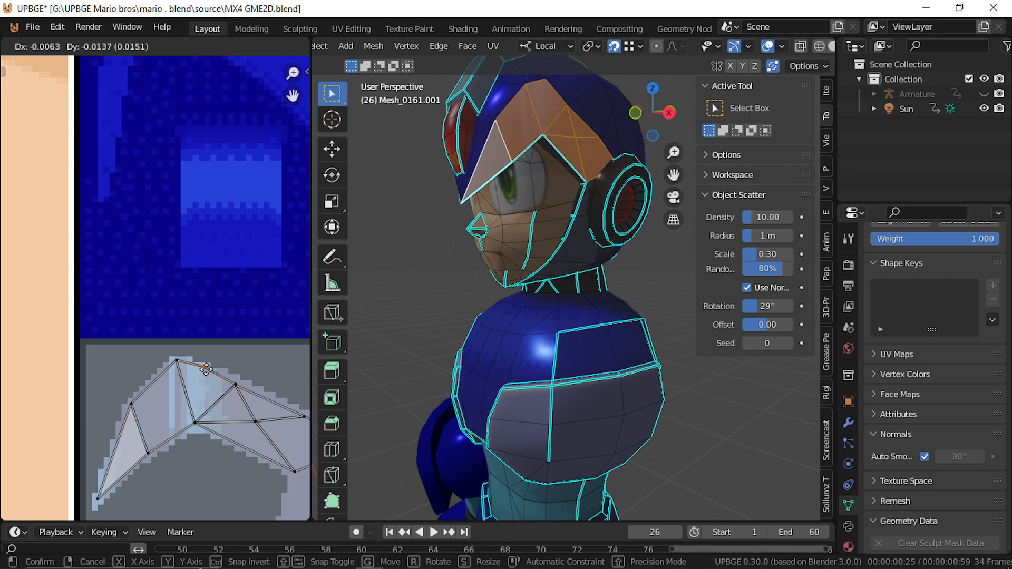
click(207, 369)
Inspect the character in Object Mode, from the helmet down to the knee joint between the thigh and the boot
key(Tab)
key(shift+grave)
key(s)
key(w)
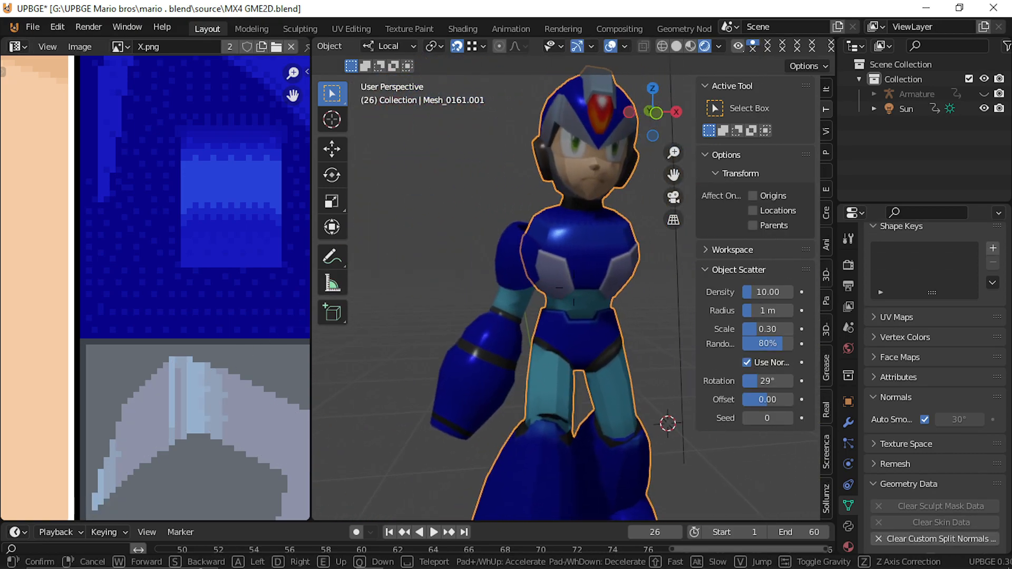
key(q)
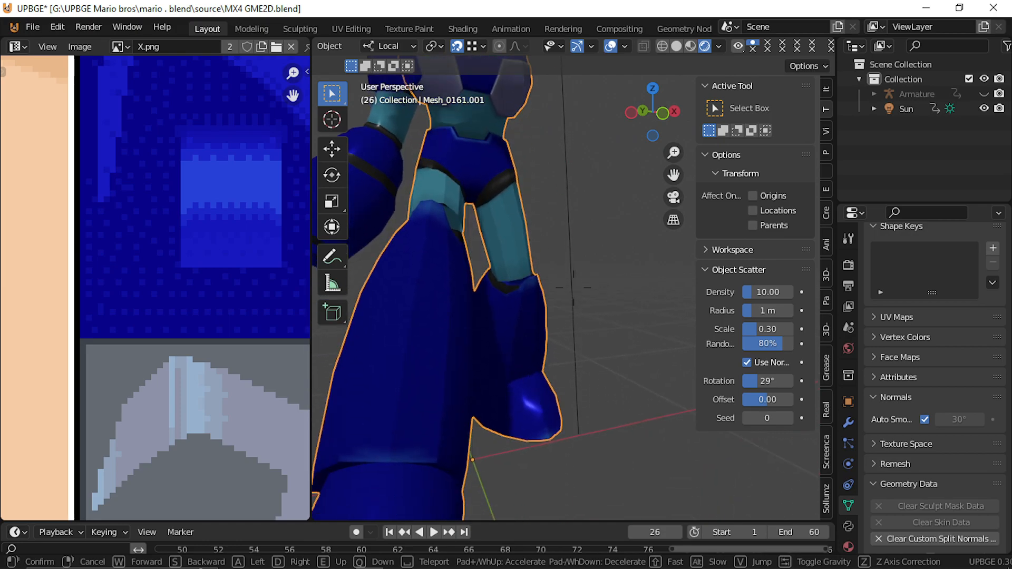
key(s)
key(w)
key(d)
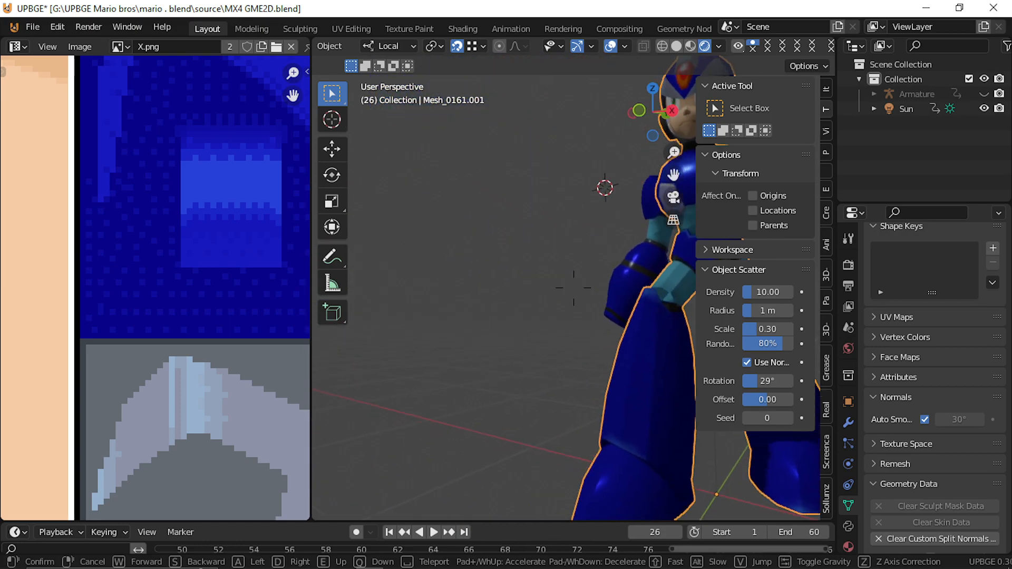
key(w)
click(568, 285)
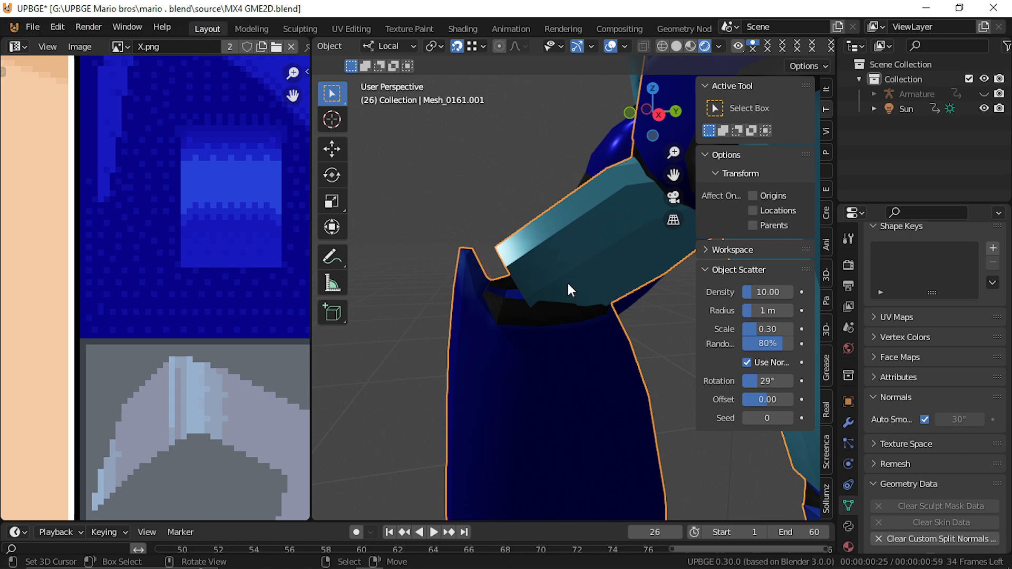
Select a face of the dark knee band just above the boot in Edit Mode
key(Tab)
key(shift+grave)
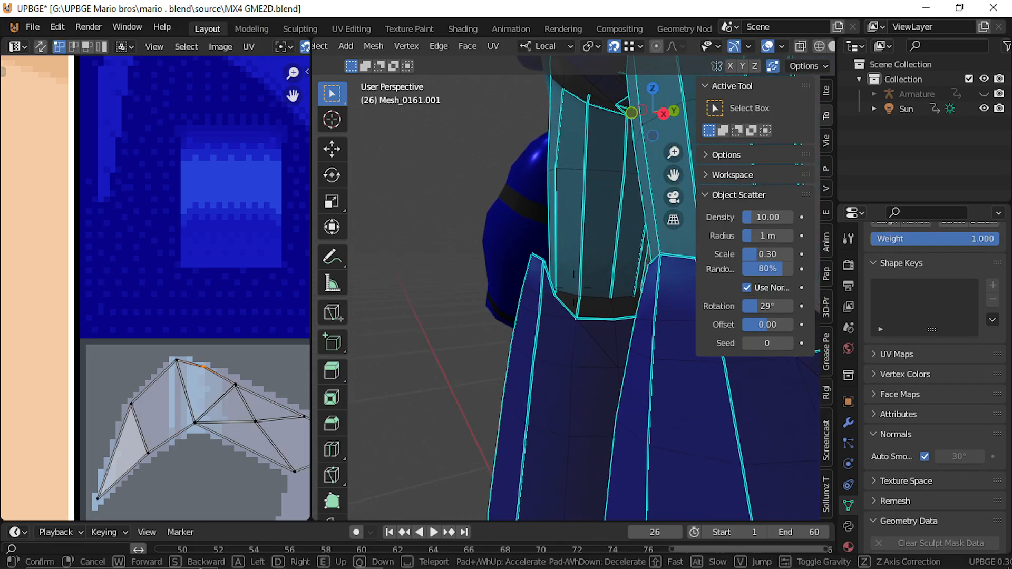
key(w)
key(d)
key(s)
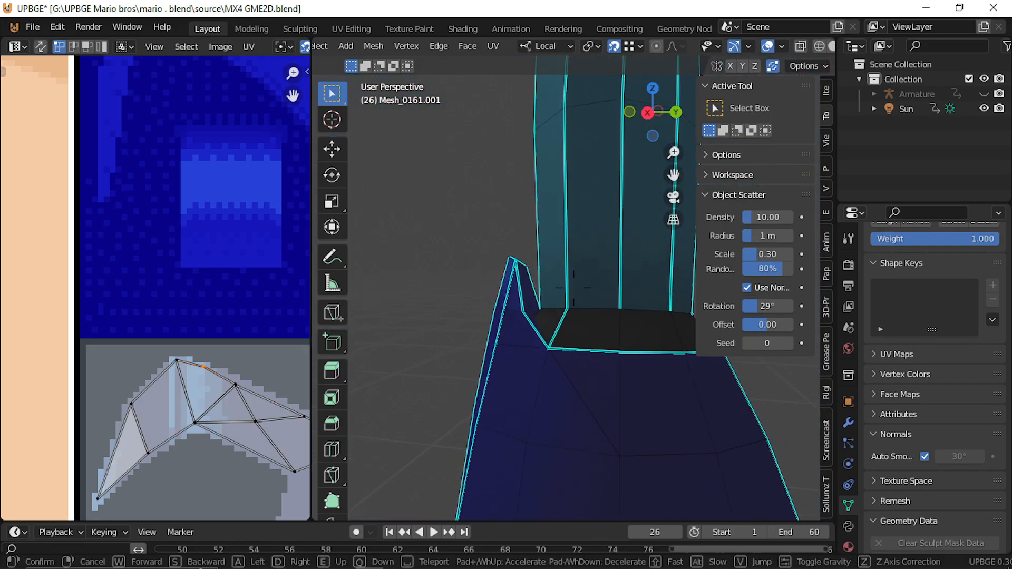
click(576, 287)
click(580, 280)
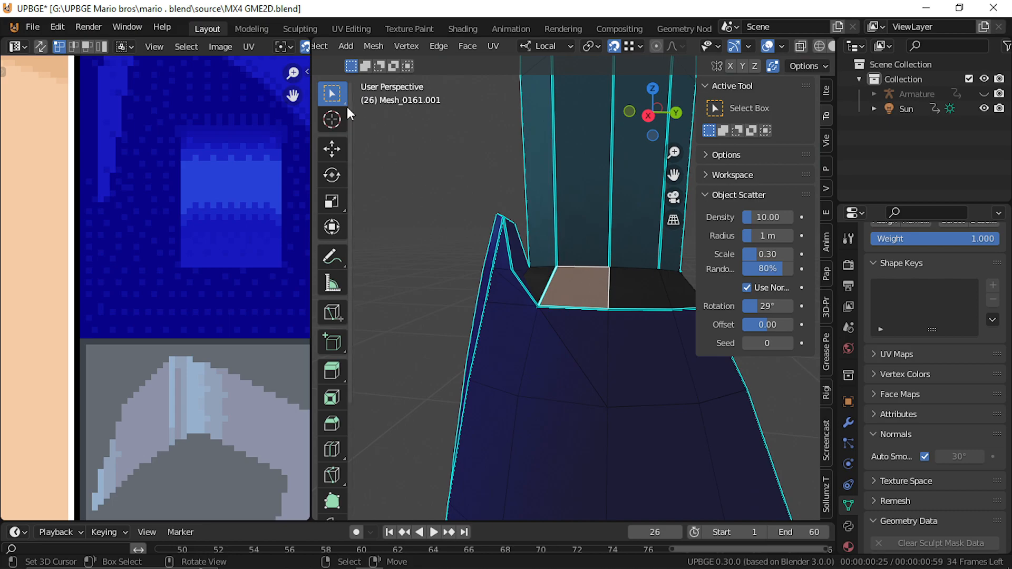
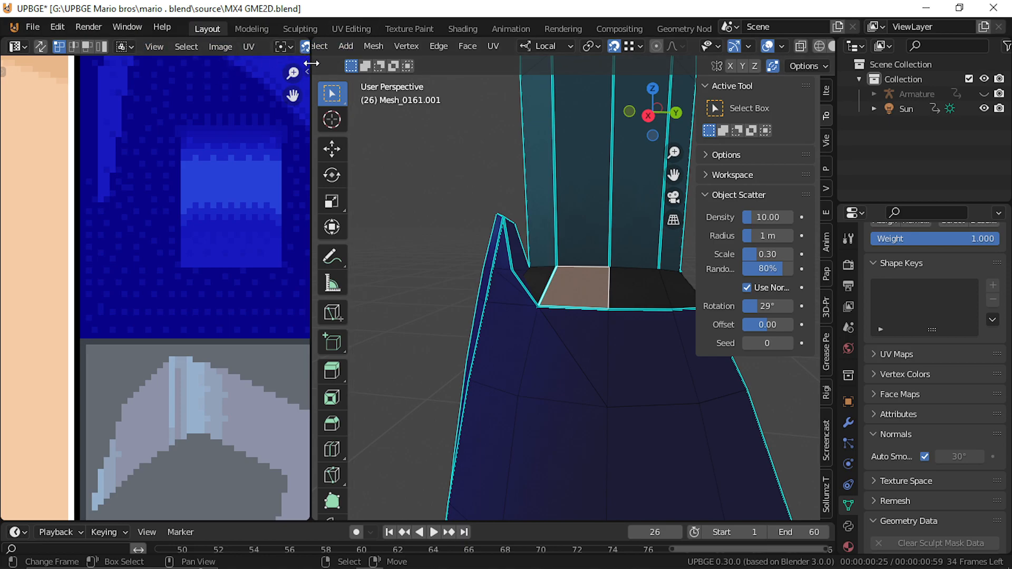
Close the UV editor by joining its area into the 3D viewport
right_click(310, 72)
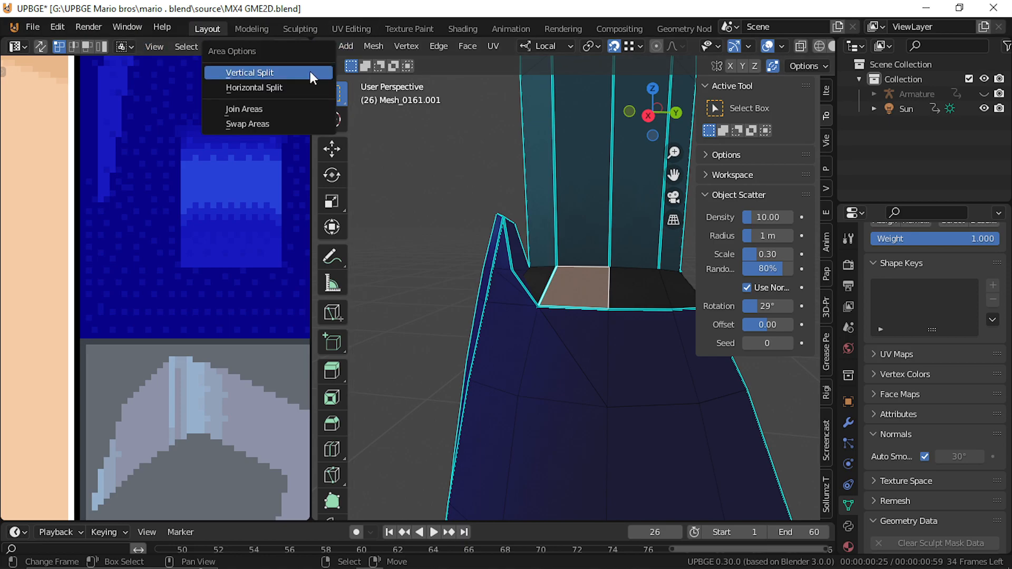
click(262, 108)
click(171, 136)
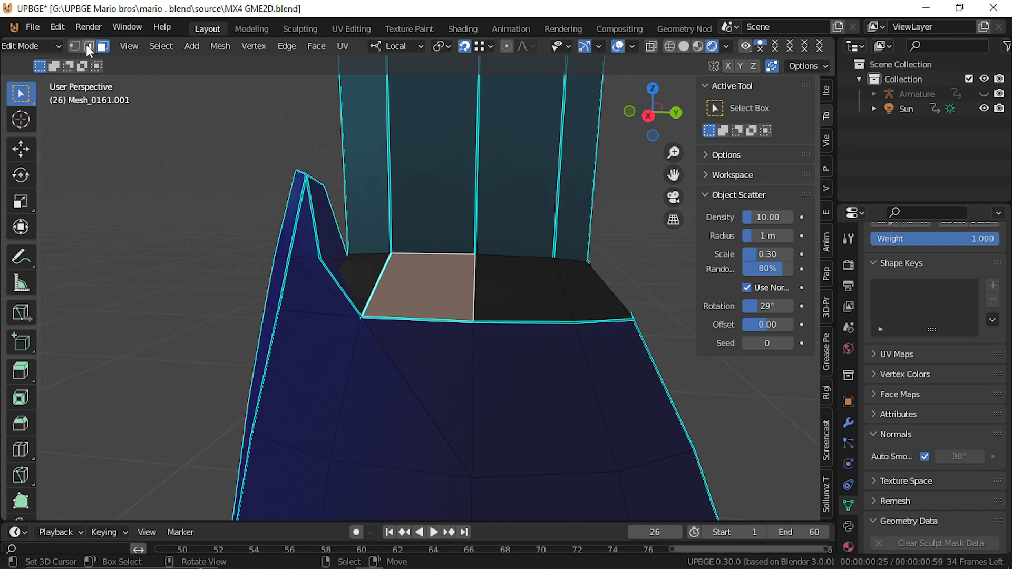
Select the edge loop where the thigh meets the dark knee band, using edge selection
click(89, 47)
click(407, 258)
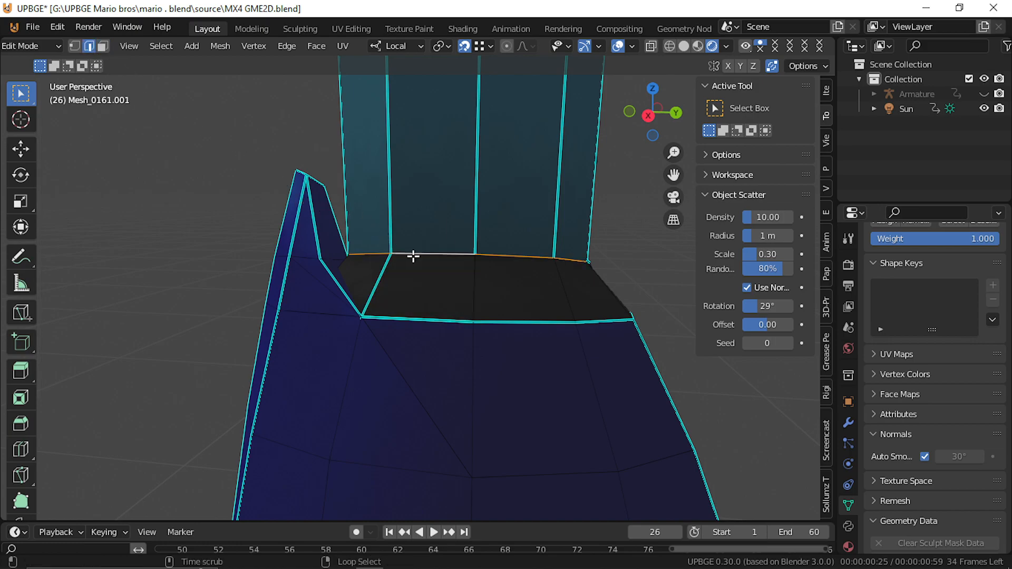
key(shift+grave)
key(a)
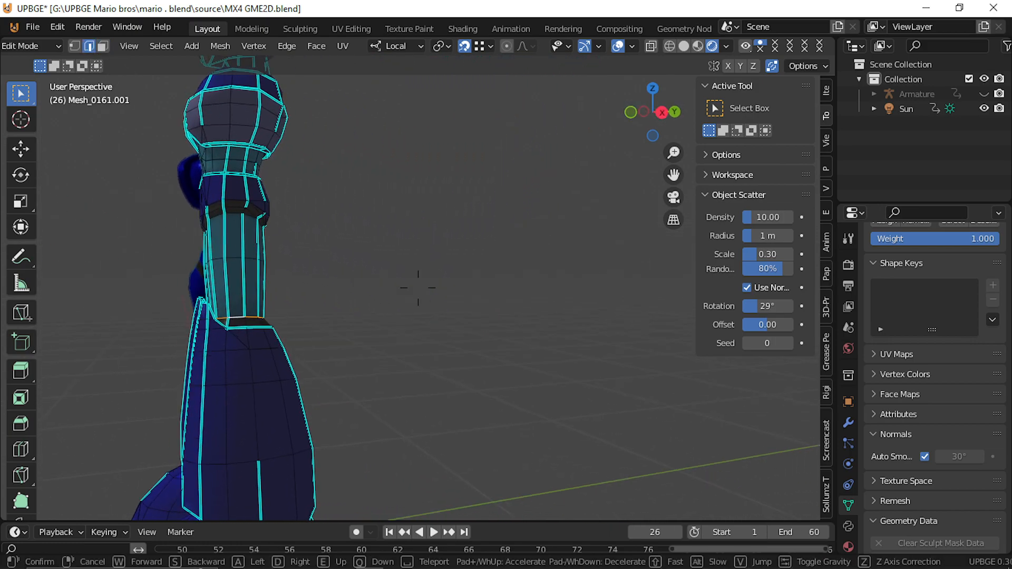
click(419, 288)
Inspect the model from the front in Object Mode and examine the sharp edges on the upper chest in Edit Mode
key(shift+grave)
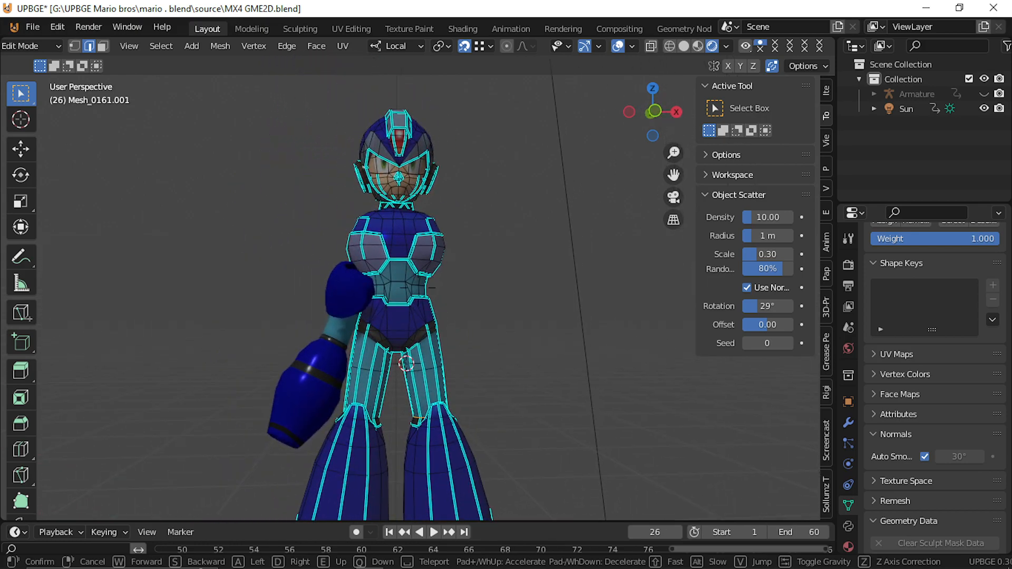
click(418, 288)
key(Tab)
key(shift+grave)
key(w)
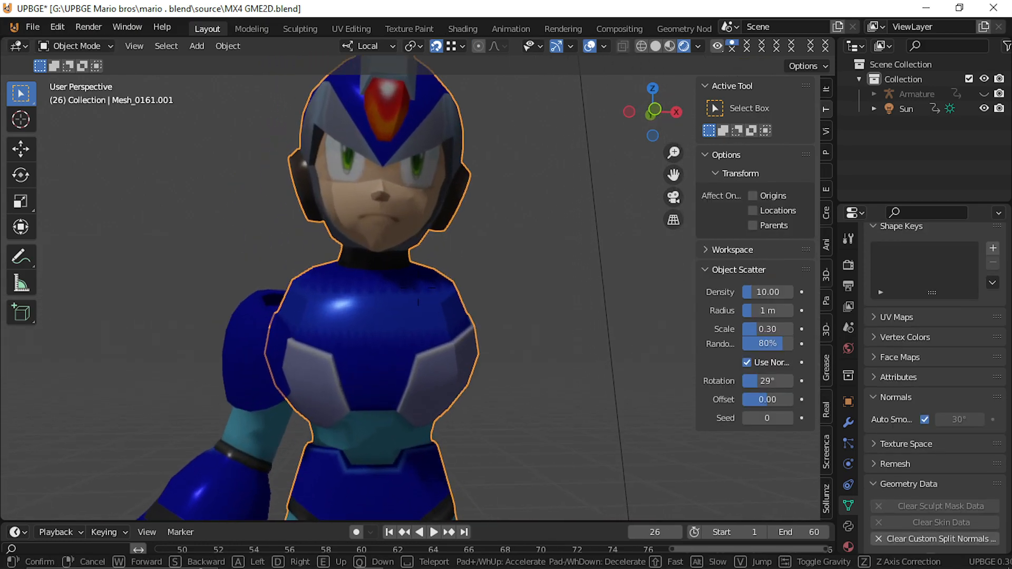
key(Tab)
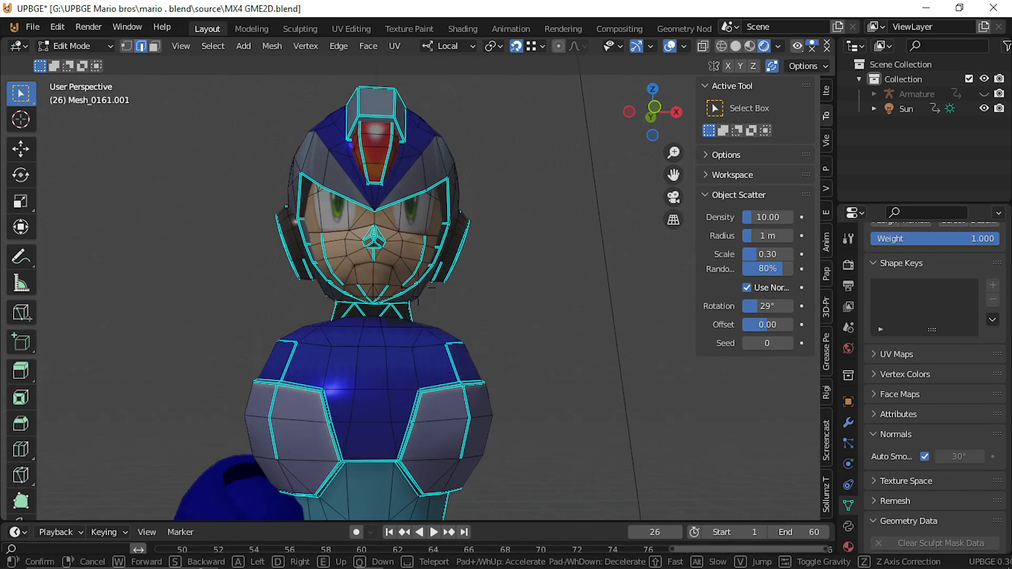
click(424, 303)
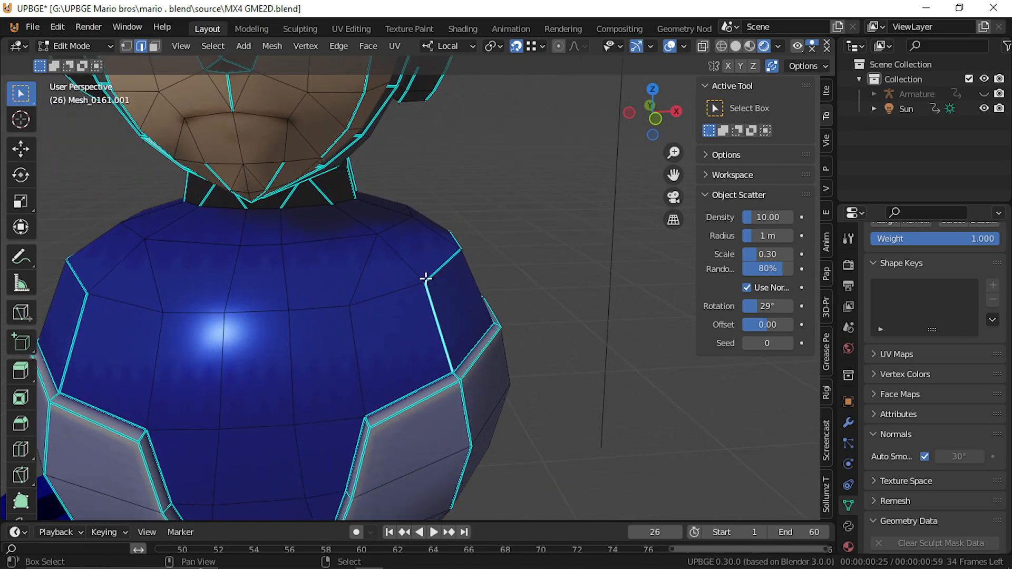
key(shift+grave)
key(w)
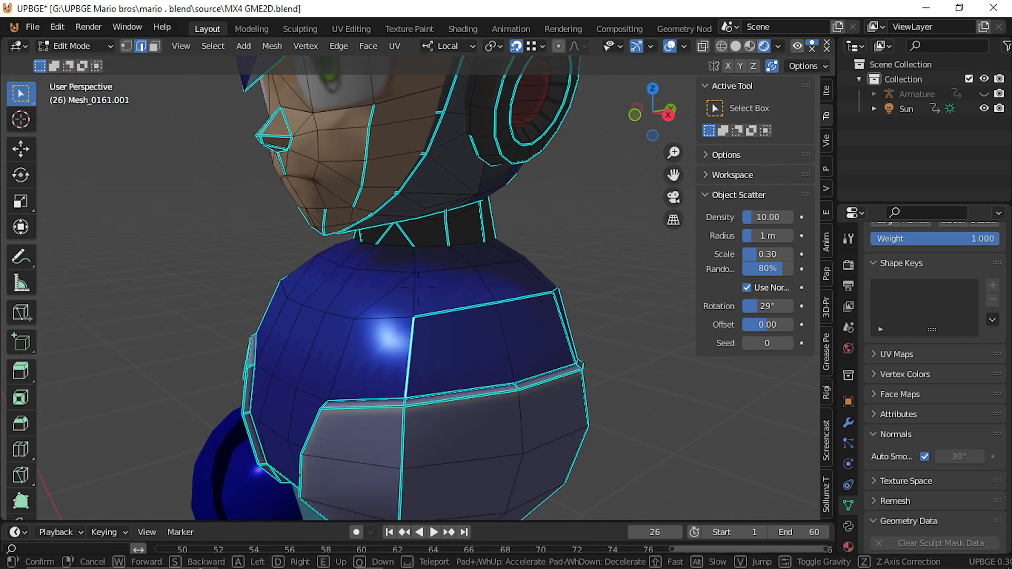
click(418, 288)
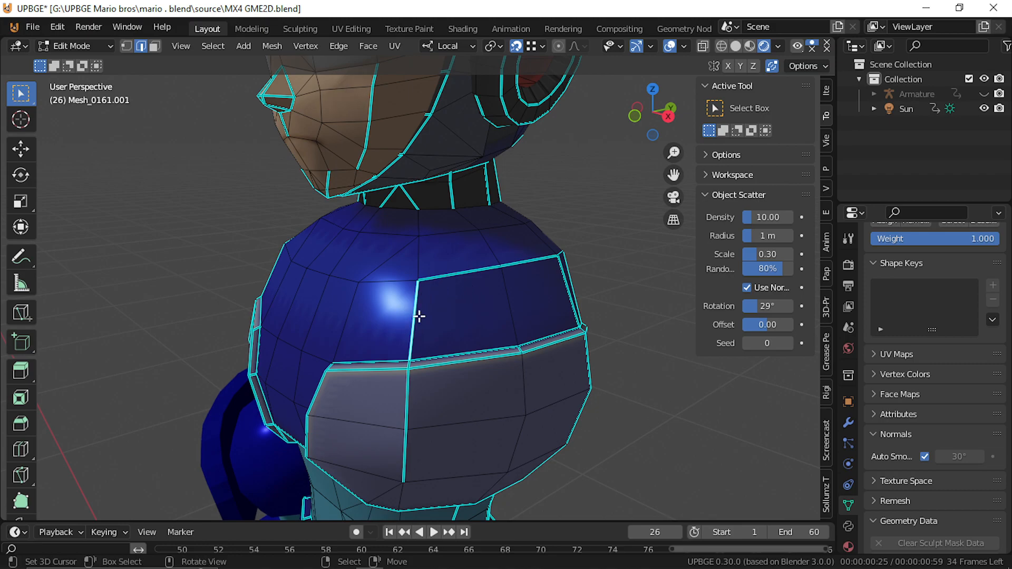
Select the face ring around the upper chest and deselect its edges bordering the grey chest plates in edge selection
click(154, 47)
alt+click(414, 322)
key(shift+grave)
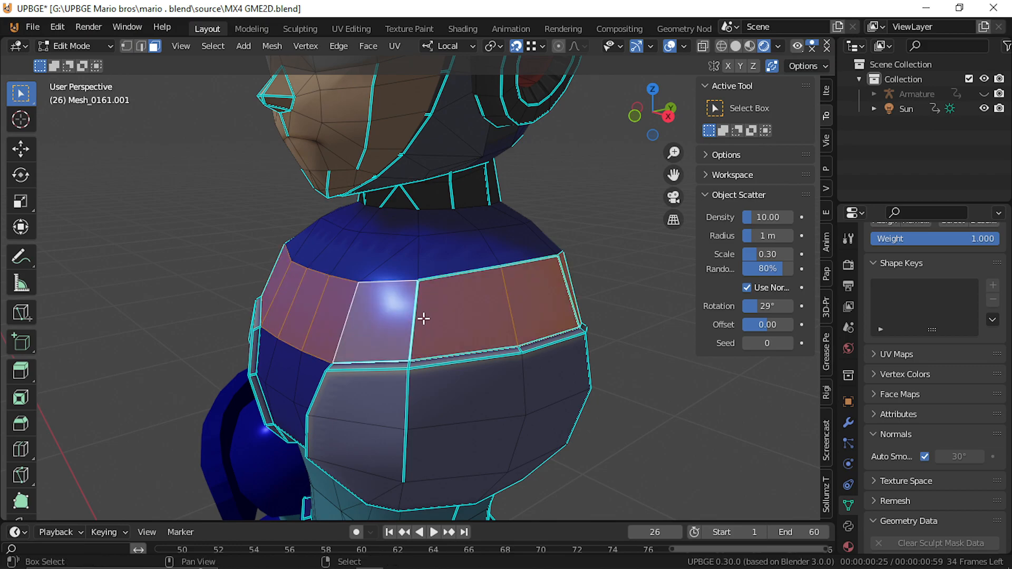
key(a)
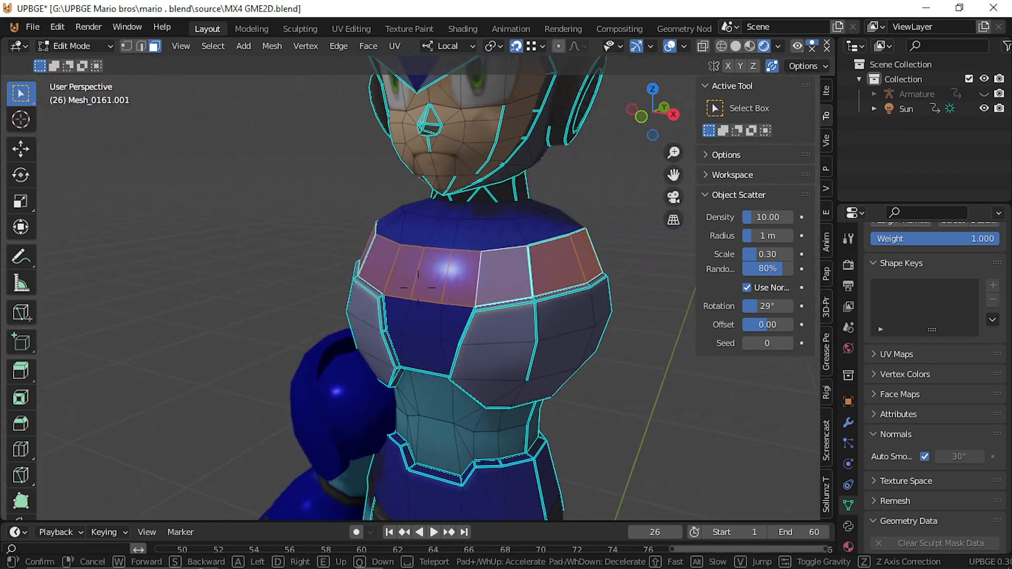
click(418, 288)
key(ctrl+e)
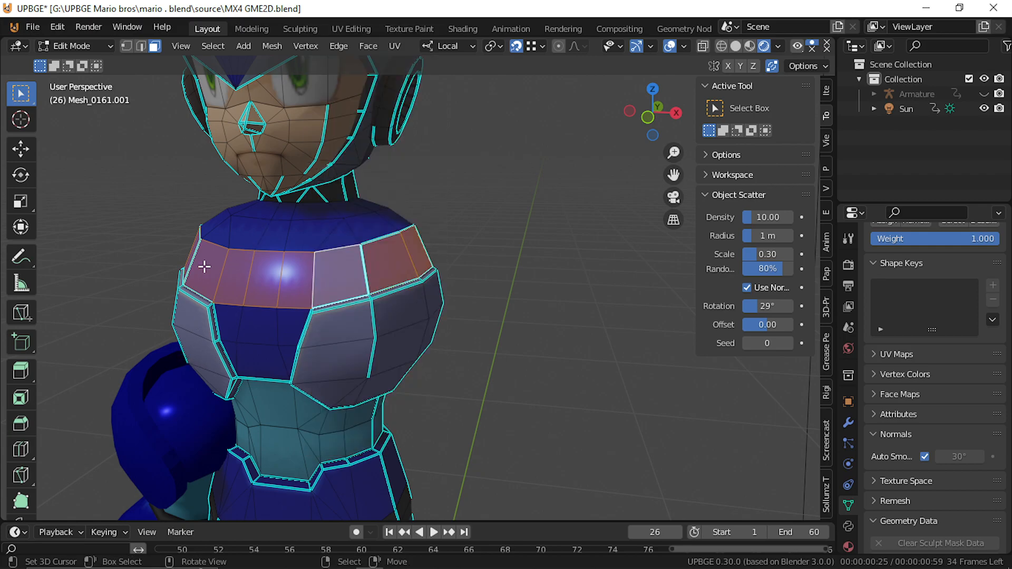
click(143, 47)
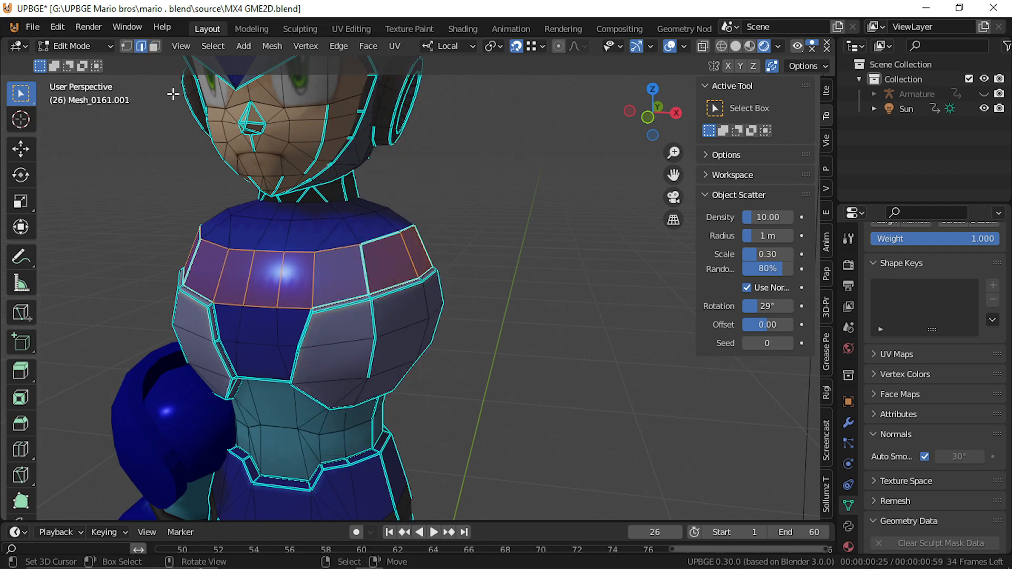
alt+click(337, 305)
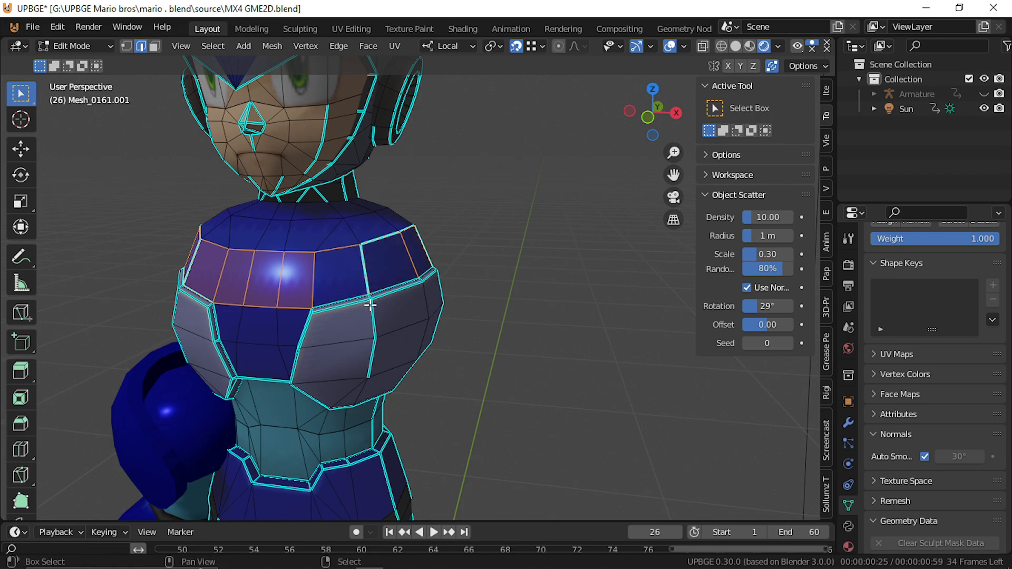
alt+shift+click(202, 298)
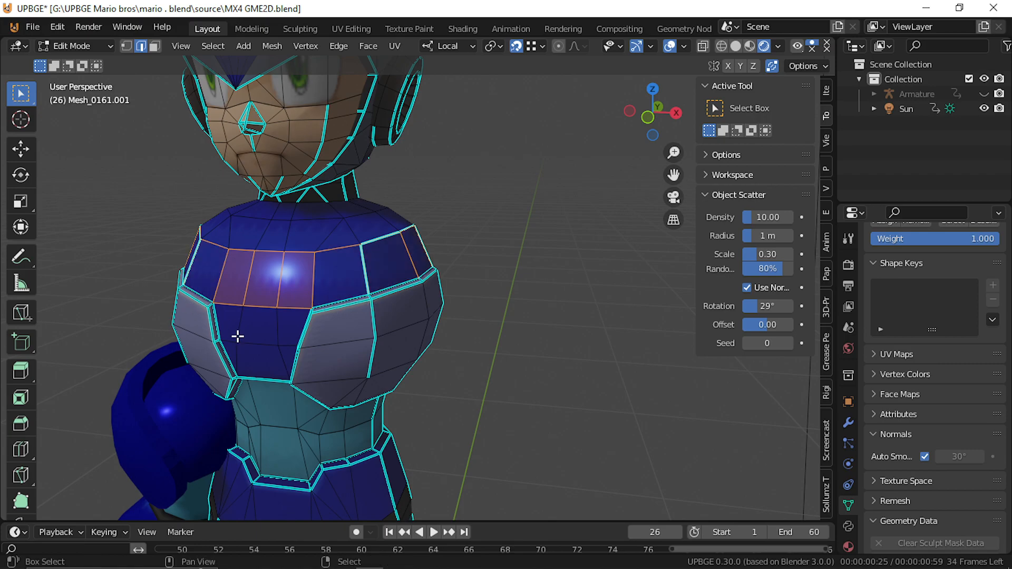
Clear the sharp marks from the selected upper-chest edges and check the chest's shading in Object Mode
key(shift+grave)
key(a)
click(432, 285)
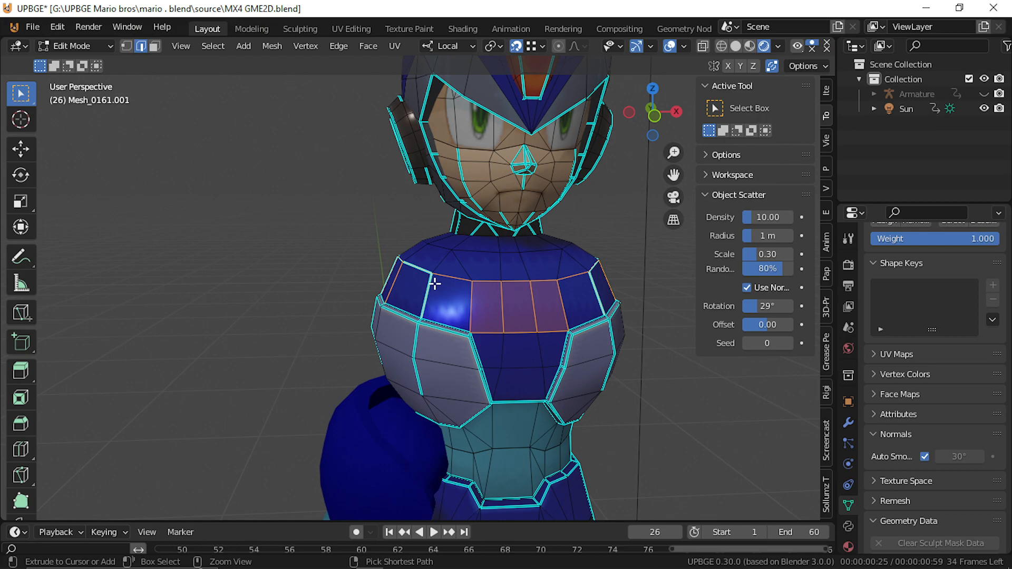
key(ctrl+e)
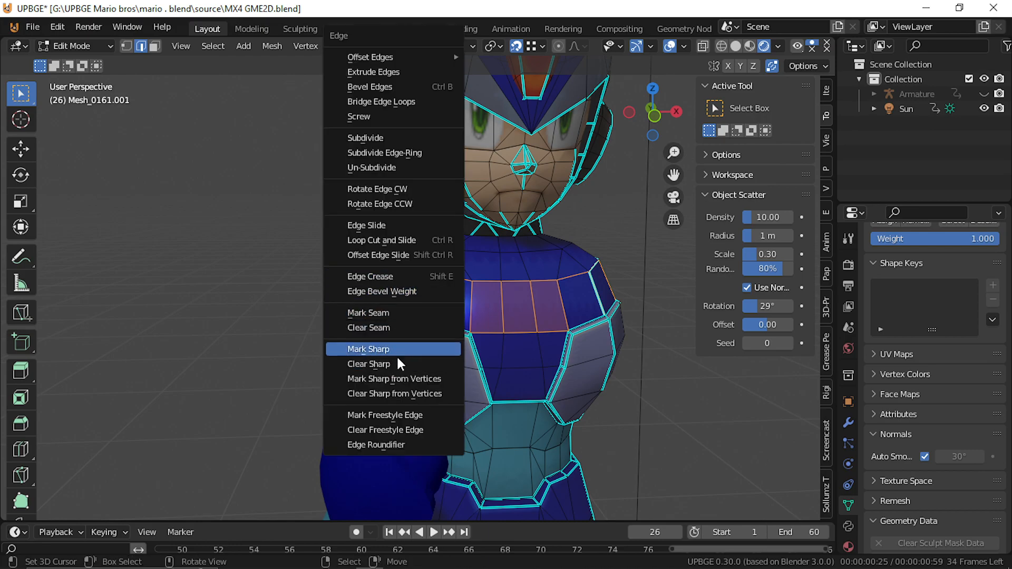
click(416, 365)
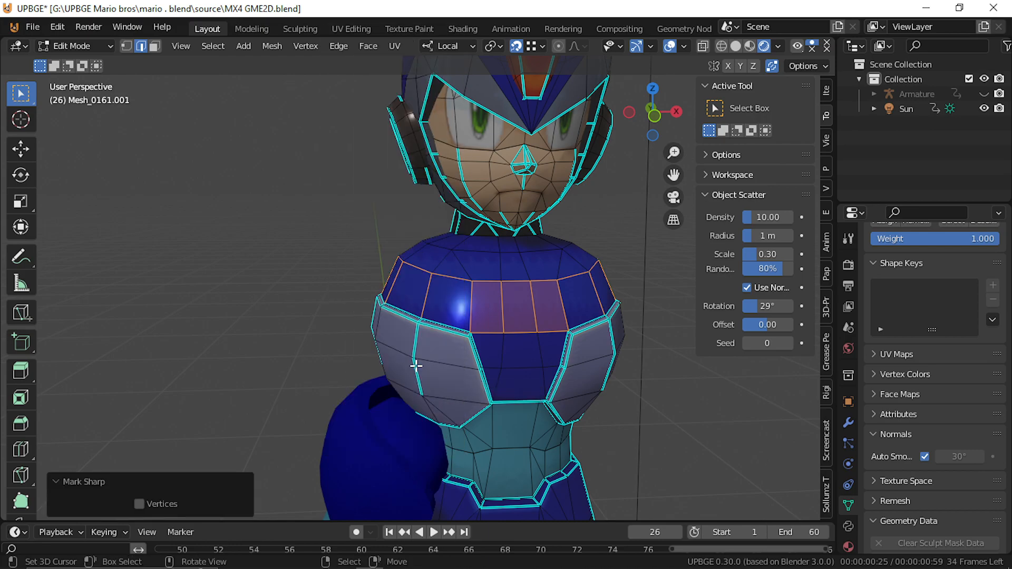
key(Tab)
key(shift+grave)
key(d)
key(a)
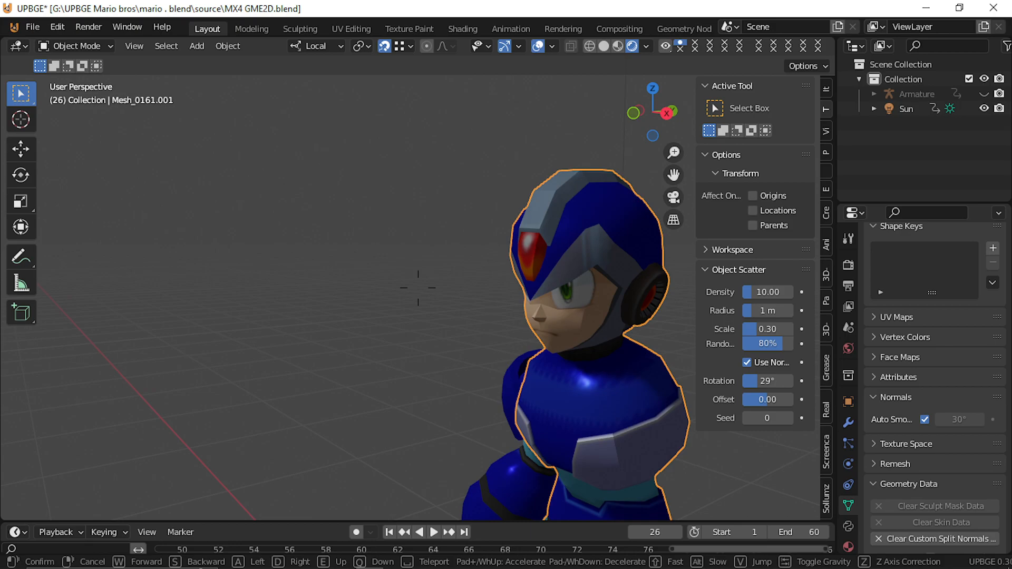
Select the face loops covering both thighs in Edit Mode and clear the sharp marks from their edges
key(q)
click(429, 279)
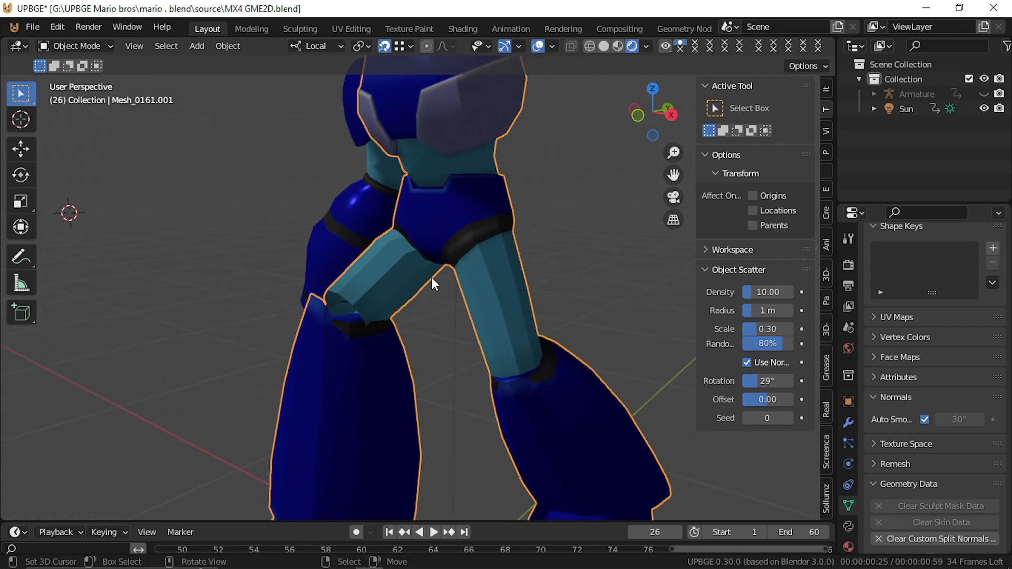
key(Tab)
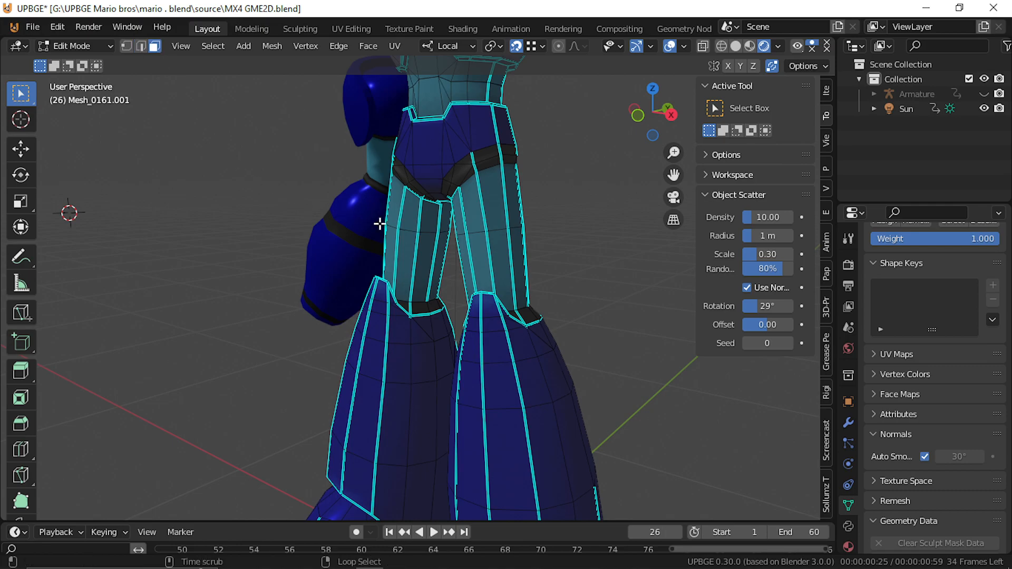
alt+click(428, 220)
alt+shift+click(416, 253)
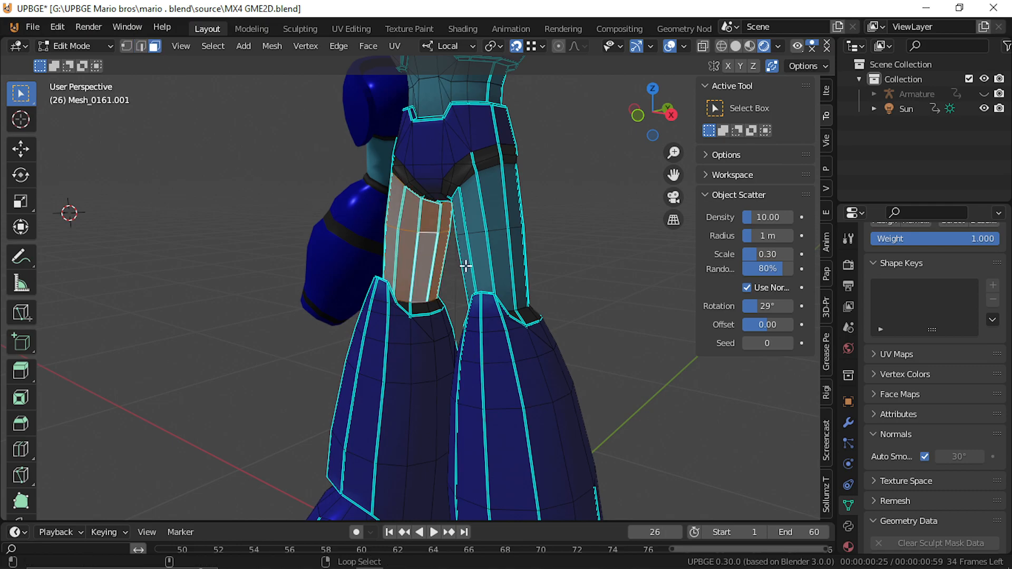
alt+shift+click(488, 250)
alt+shift+click(479, 210)
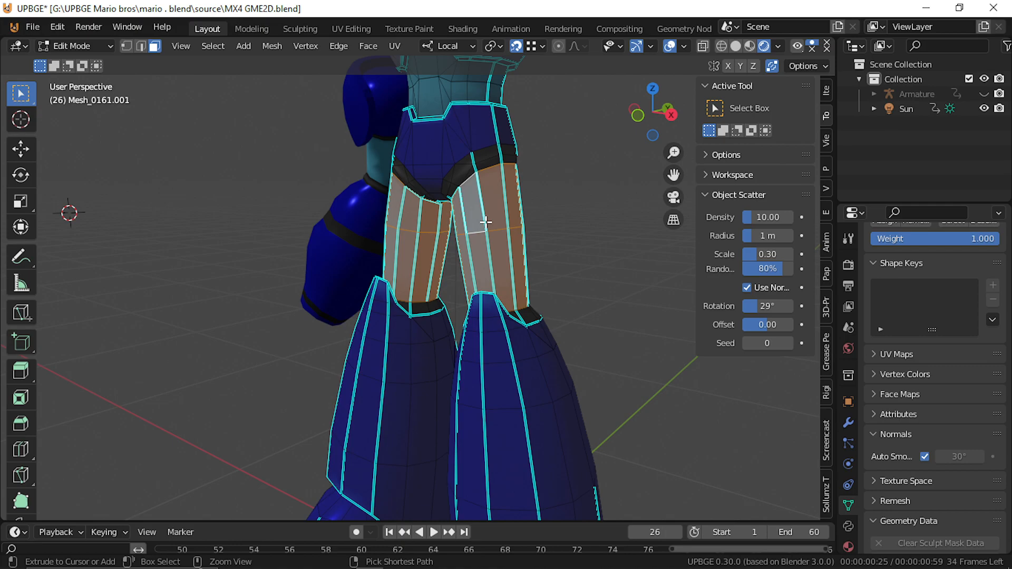
key(ctrl+e)
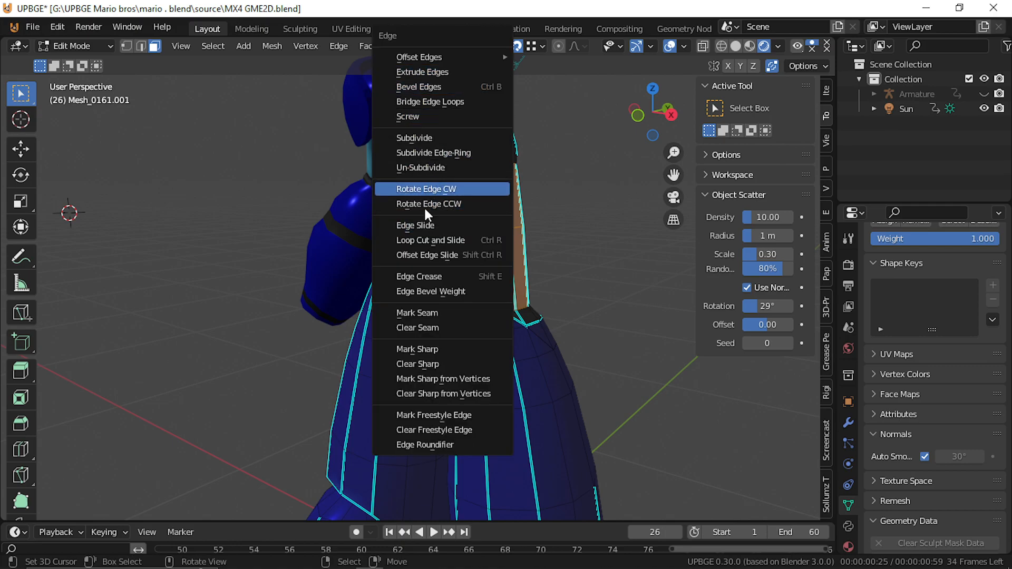
click(439, 365)
Check the thighs' shading in Object Mode and bring both boots into view in Edit Mode
key(Tab)
key(shift+grave)
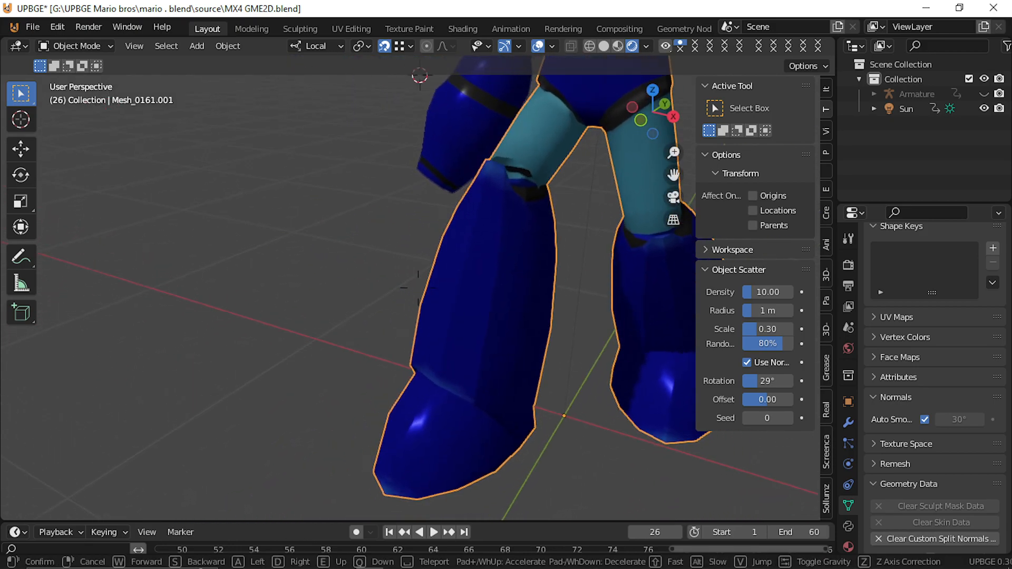
click(418, 287)
key(Tab)
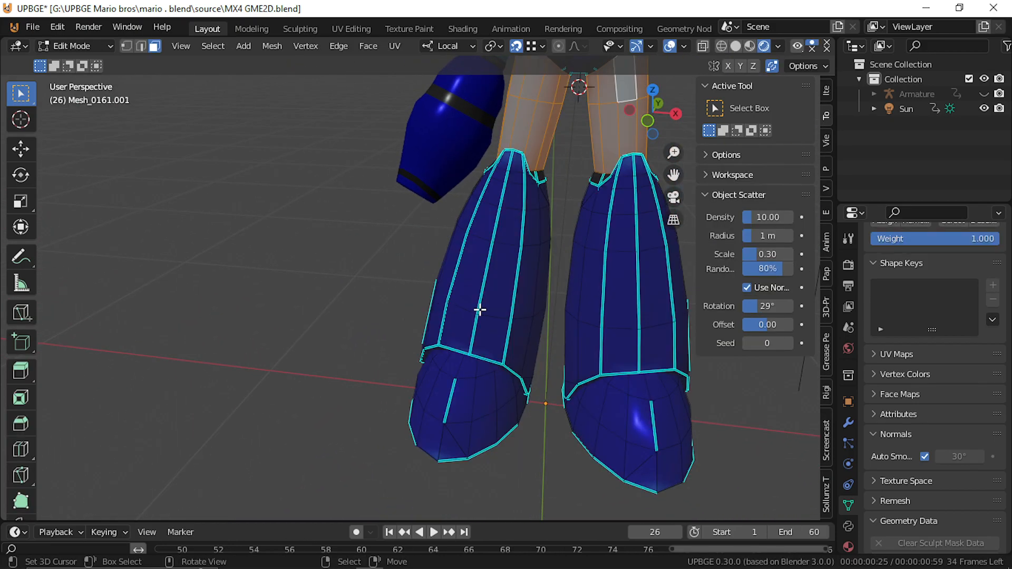
Select the linked faces of both boots, including the shafts, the feet and the black cuffs
click(471, 309)
key(l)
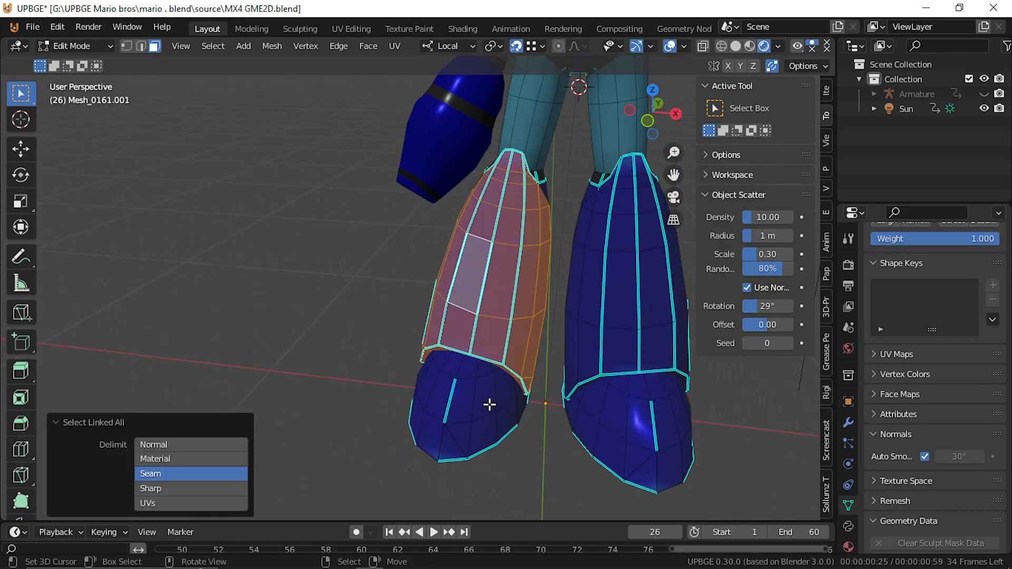
key(l)
key(l)
key(l)
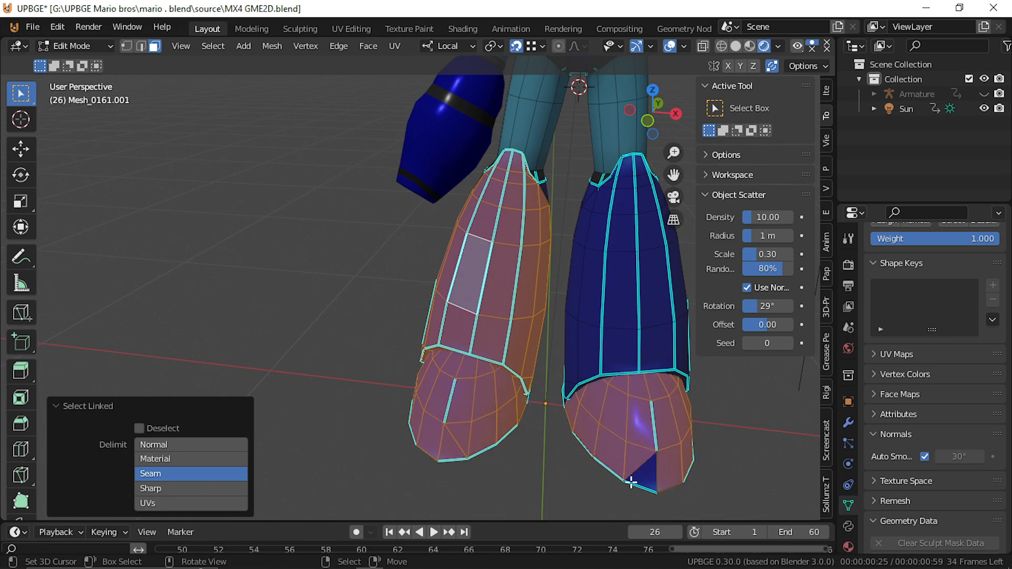
key(l)
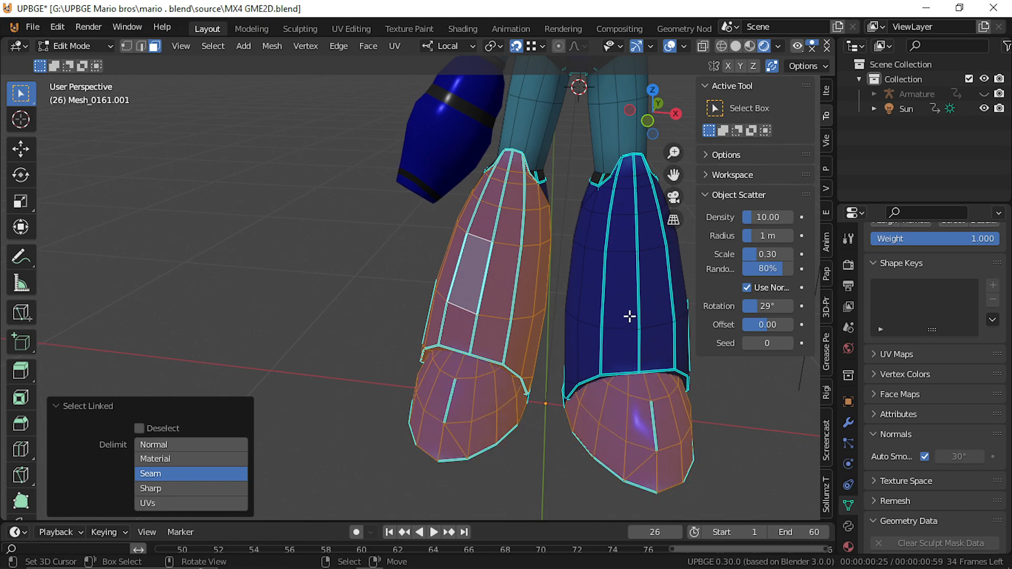
key(l)
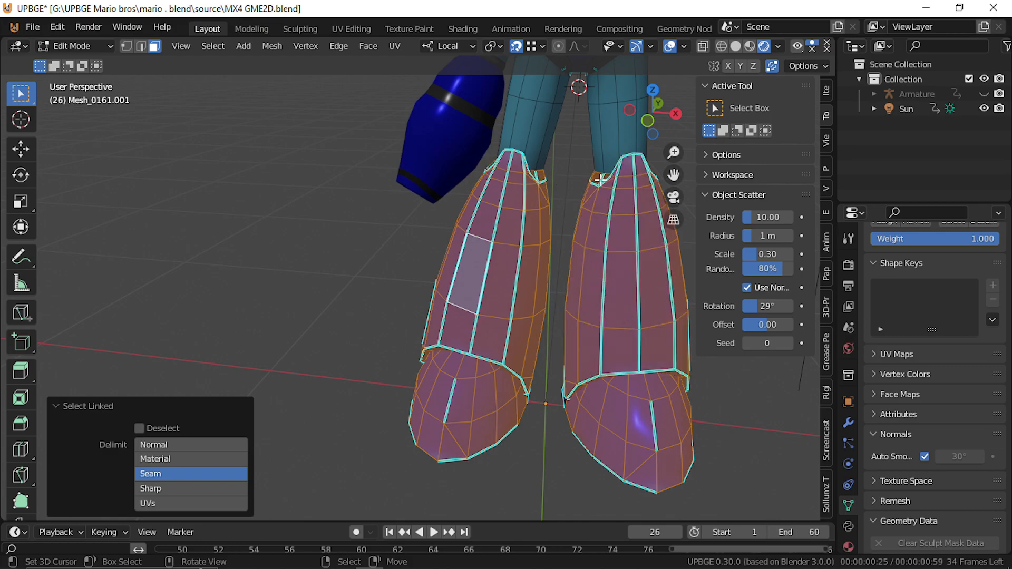
Clear the sharp marks from the selected boot edges and hide the selected boot faces
key(ctrl+e)
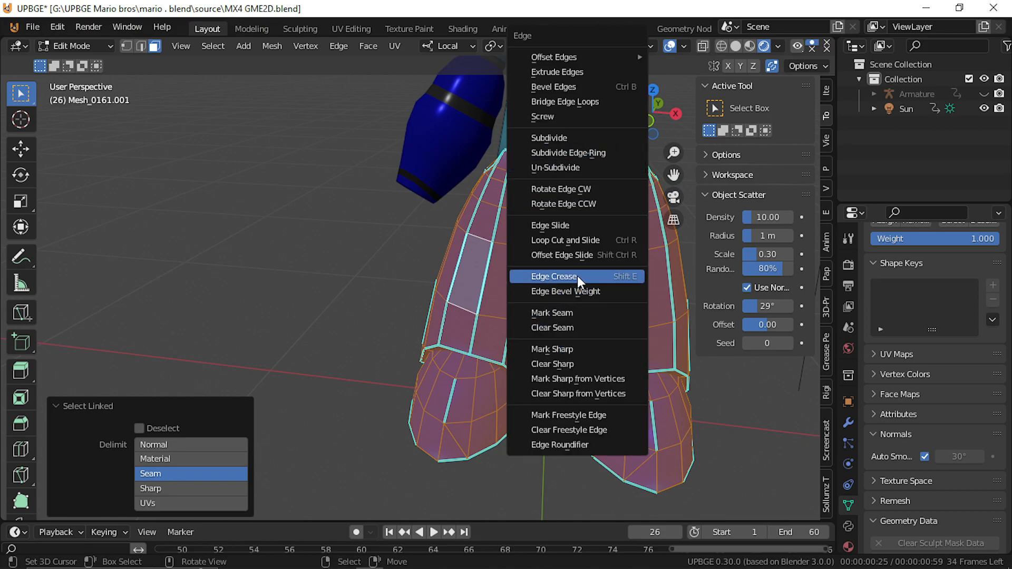
click(570, 362)
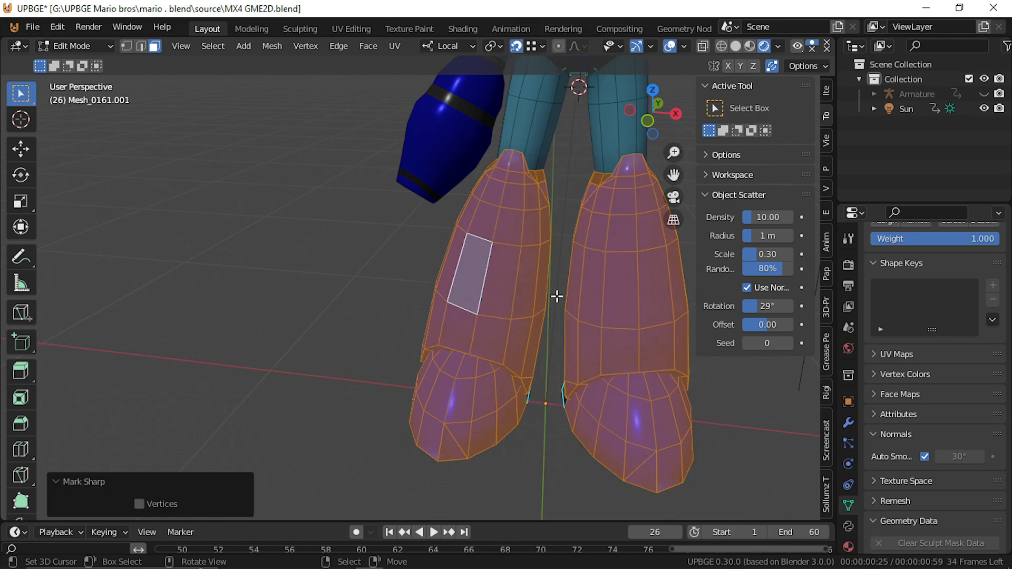
key(h)
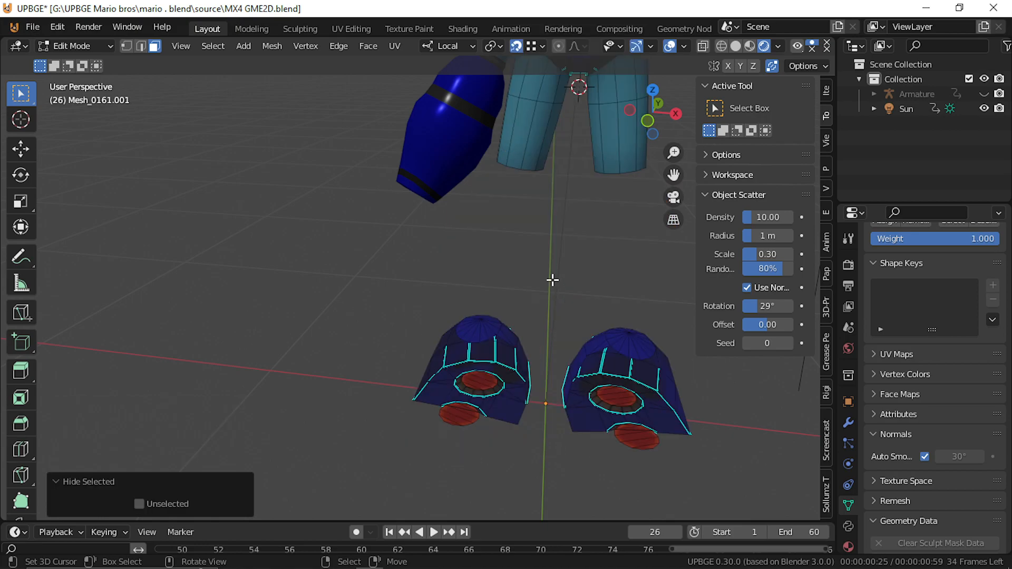
Select all linked faces of the remaining inner and sole parts of both boots and clear their sharp marks
click(484, 352)
shift+drag(447, 318, 681, 463)
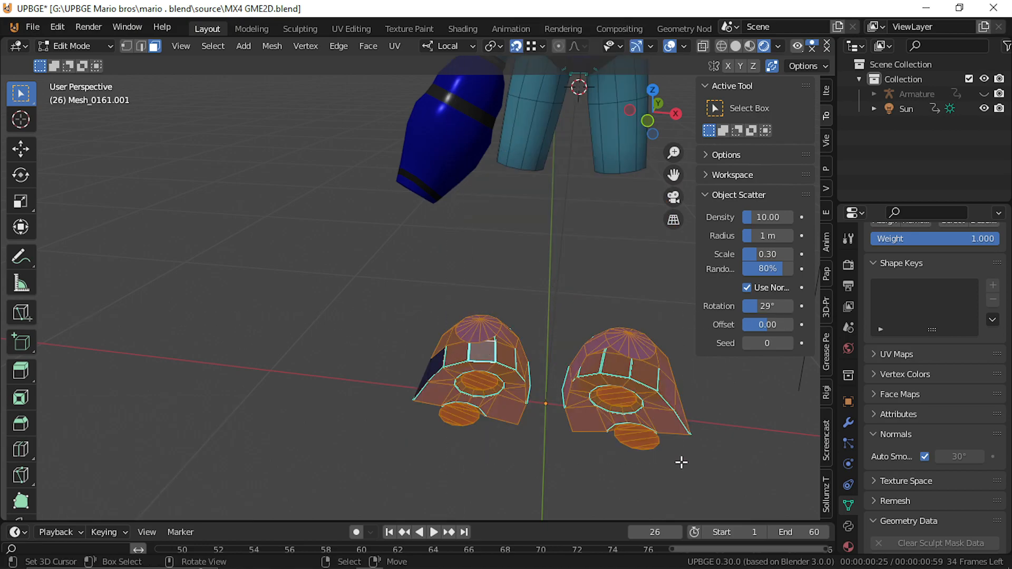
key(ctrl+l)
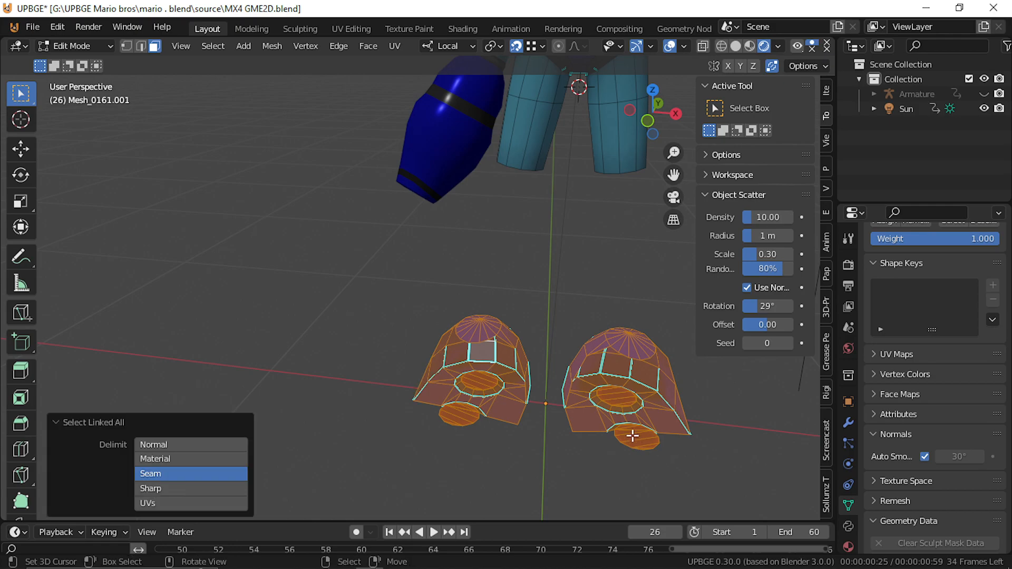
key(ctrl+e)
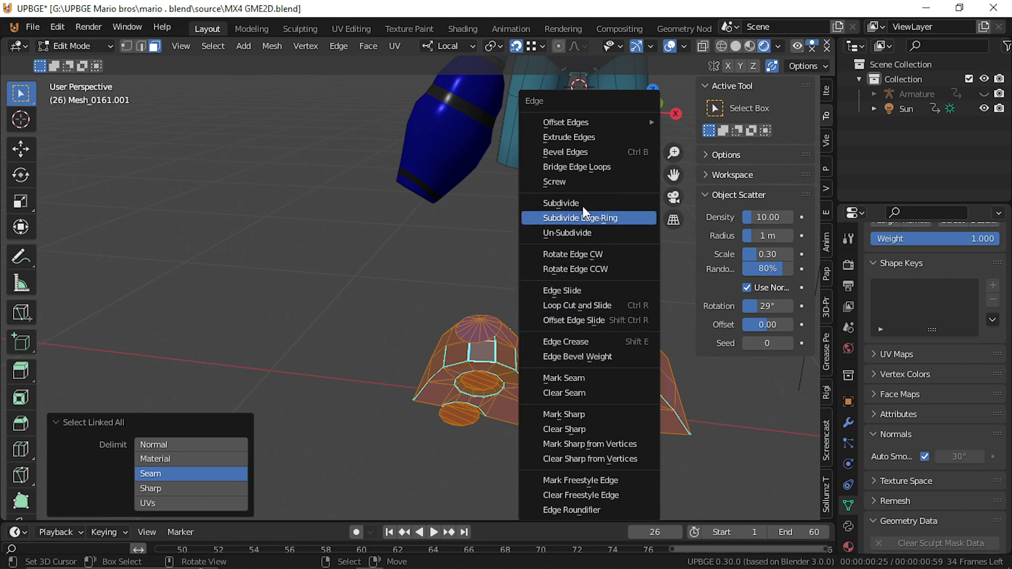
click(570, 430)
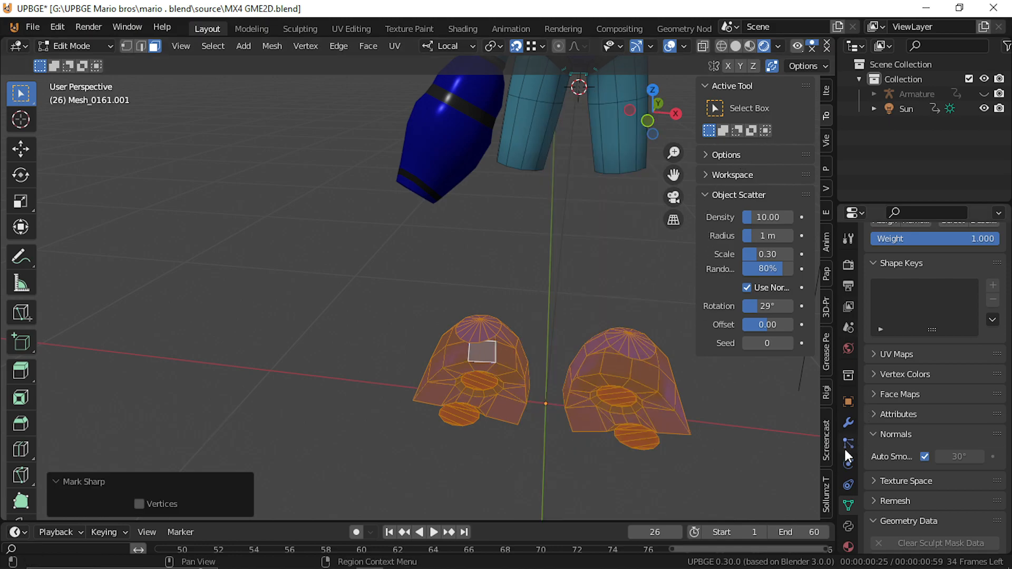
Enable Screencast Keys with the sidebar narrowed and check the boots' shading in Object Mode
click(827, 445)
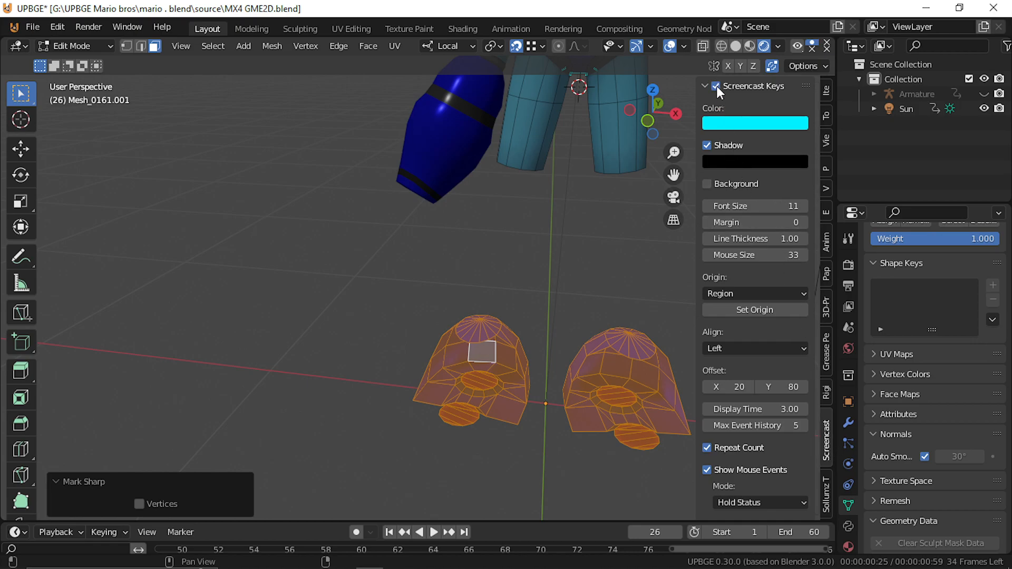
drag(694, 172, 802, 174)
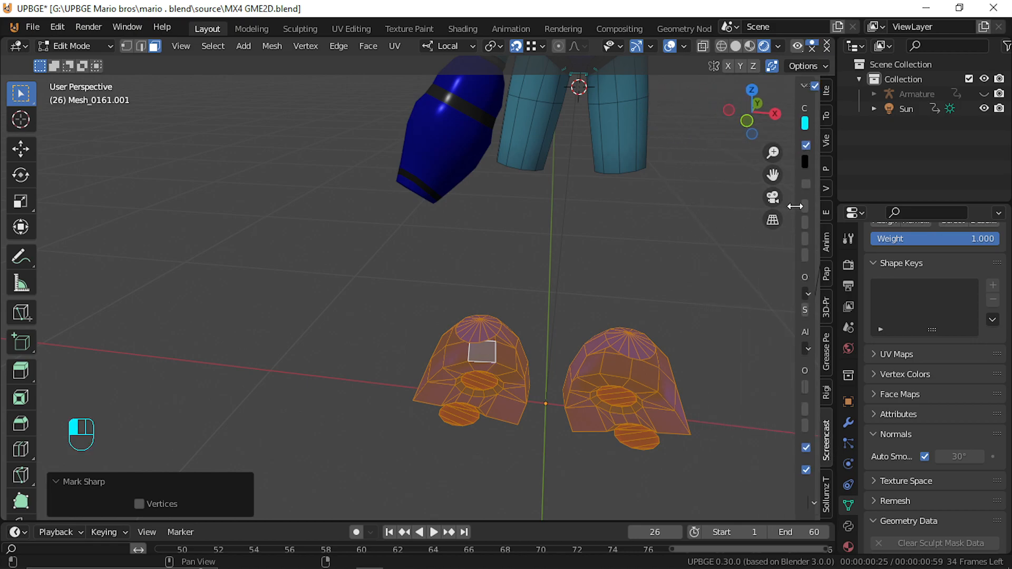
key(Tab)
key(shift+f)
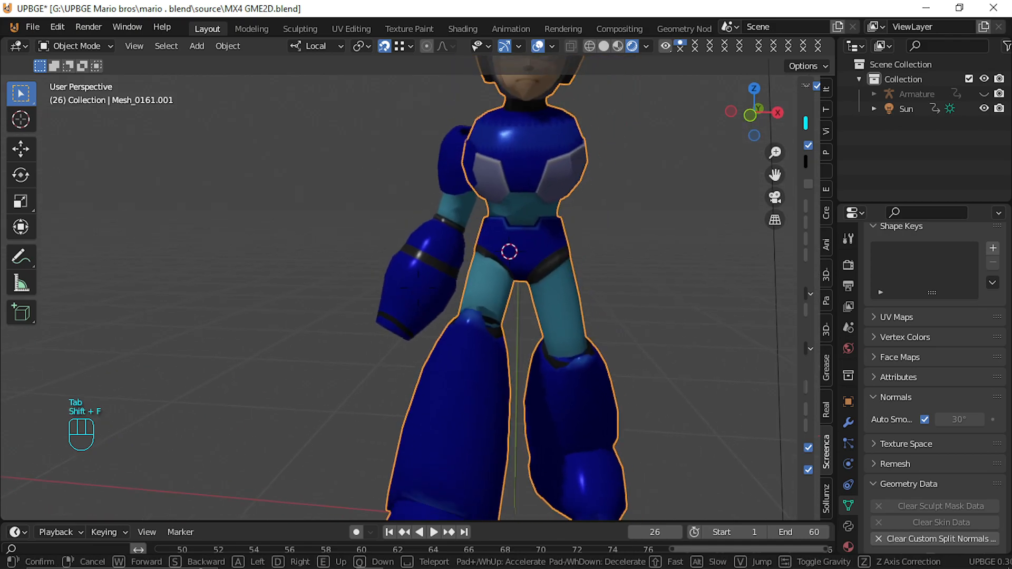
key(w)
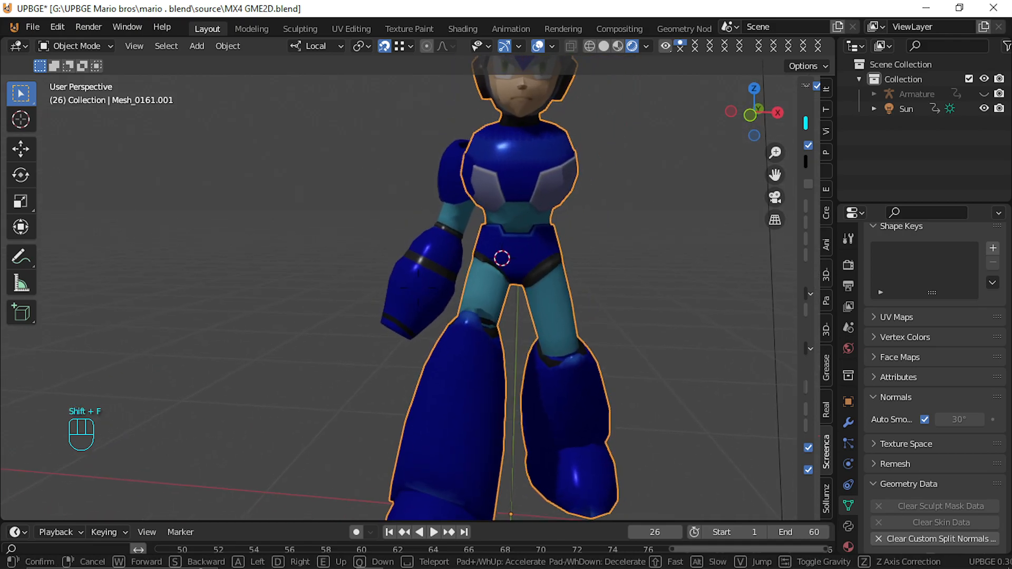
Open the arm mesh in Edit Mode and select the face rings of the forearm's middle and end black bands
click(418, 288)
right_click(418, 288)
key(Tab)
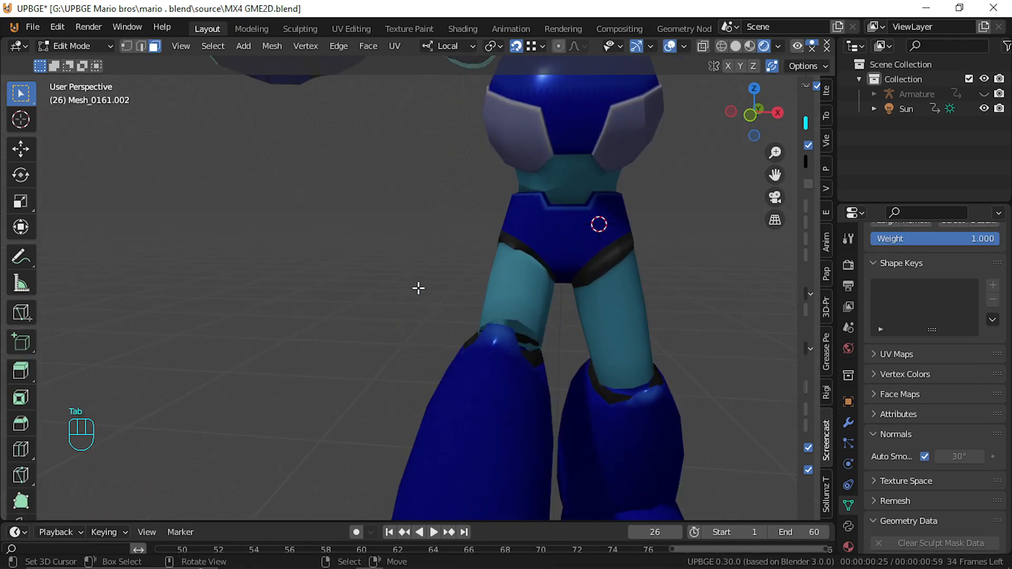
key(shift+f)
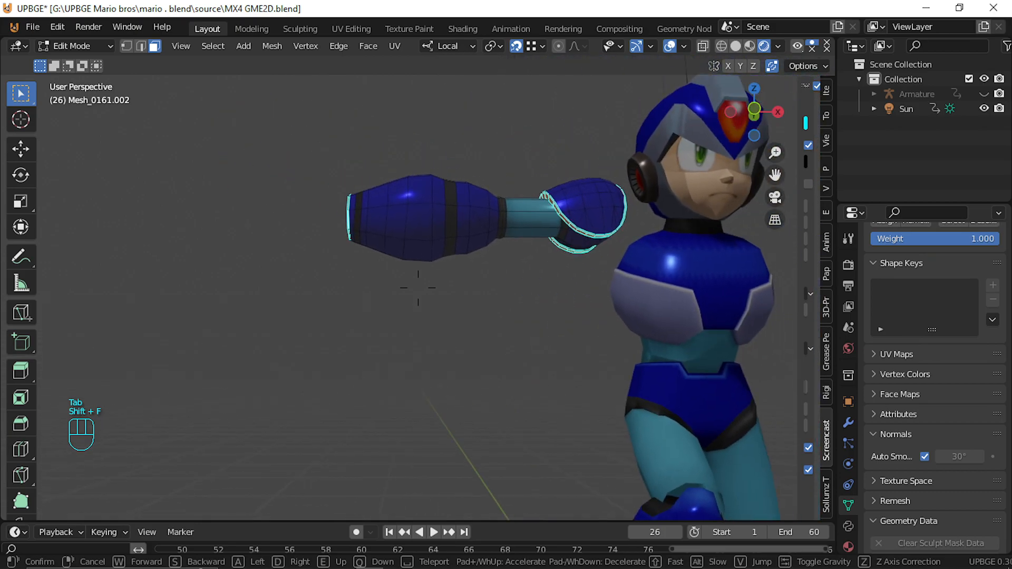
key(w)
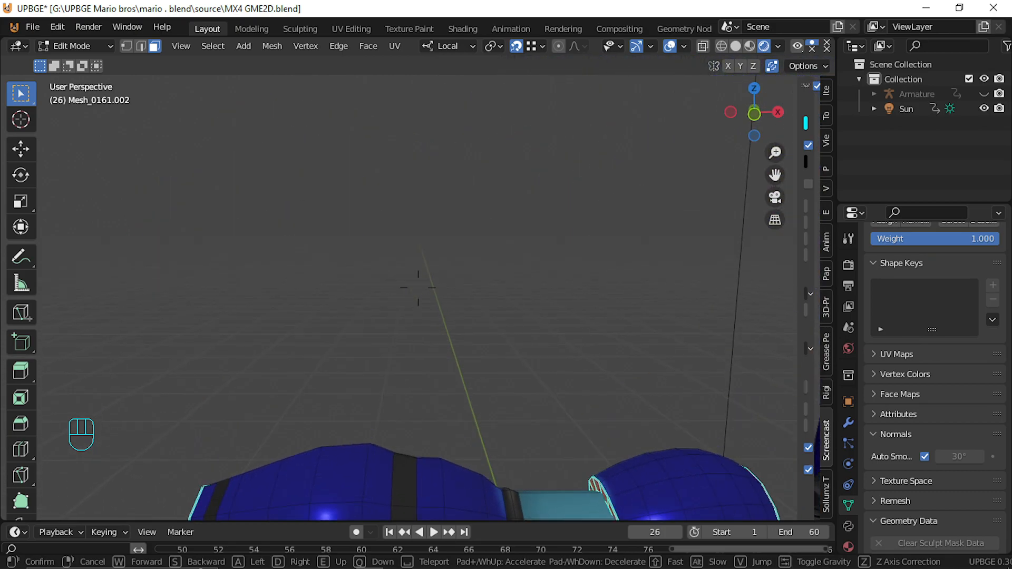
click(418, 288)
alt+click(414, 344)
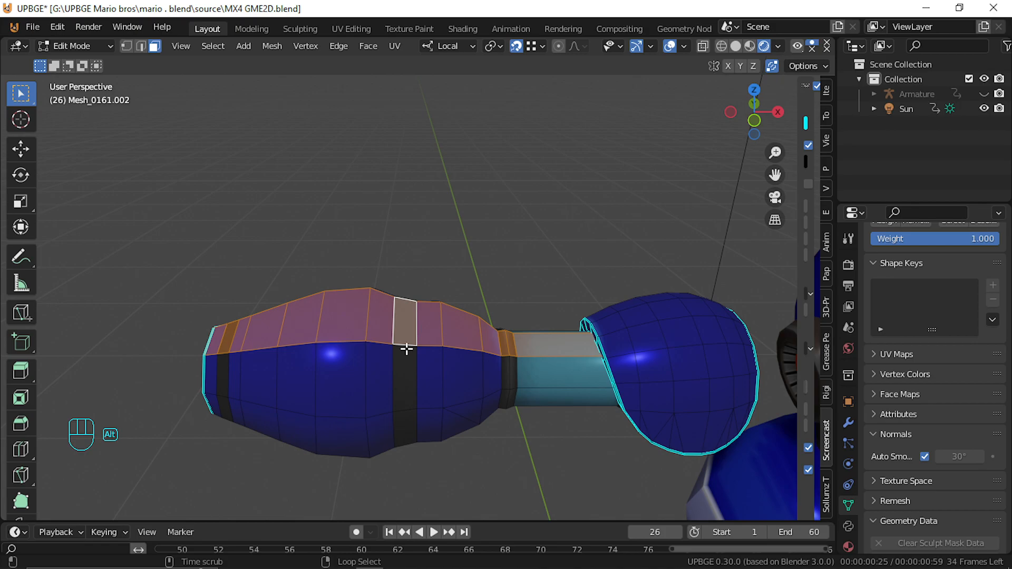
alt+click(404, 350)
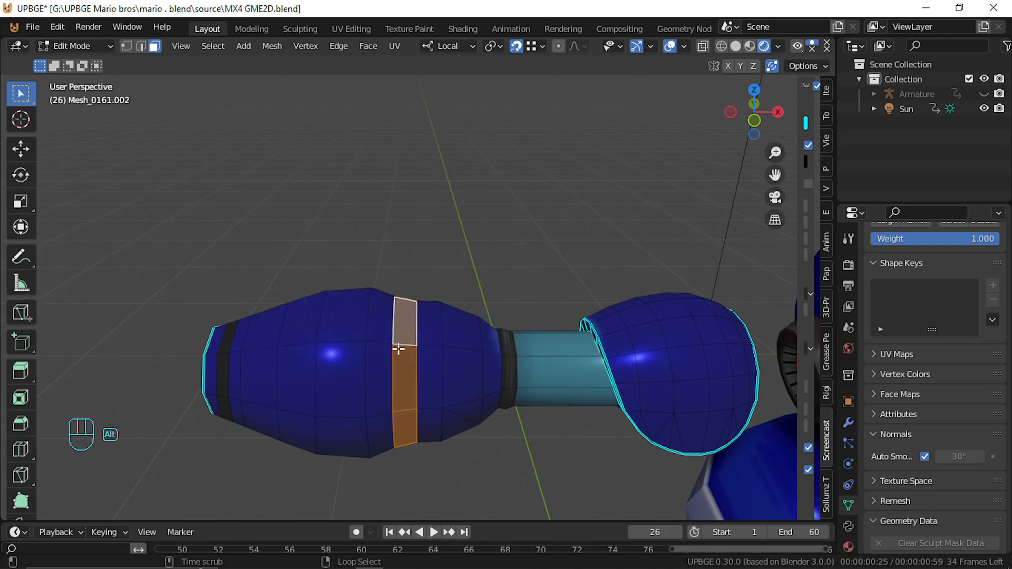
alt+click(223, 350)
alt+shift+click(402, 344)
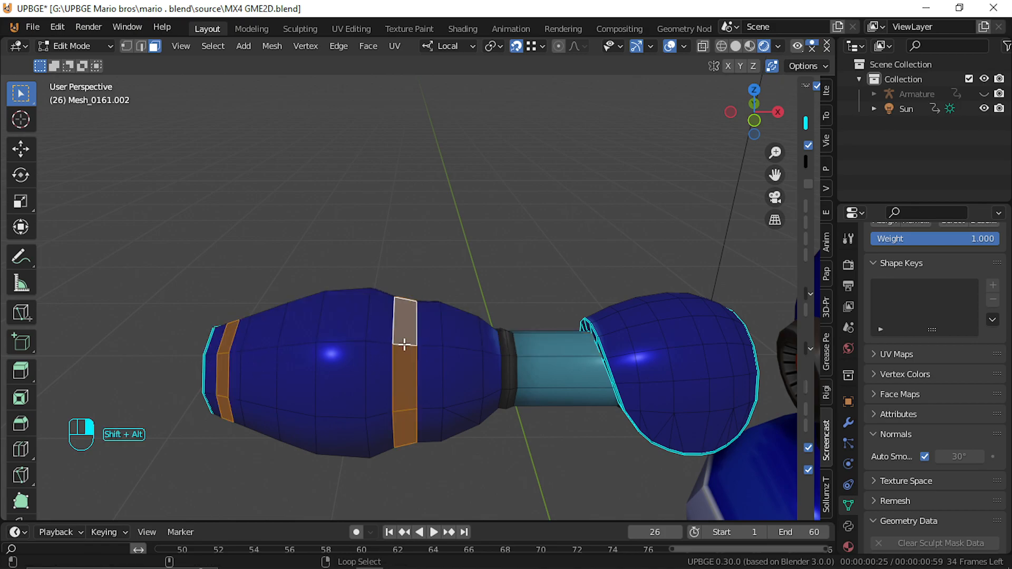
Mark the edges of the selected black forearm bands as sharp and inspect the arm and knee in Object Mode
key(ctrl+e)
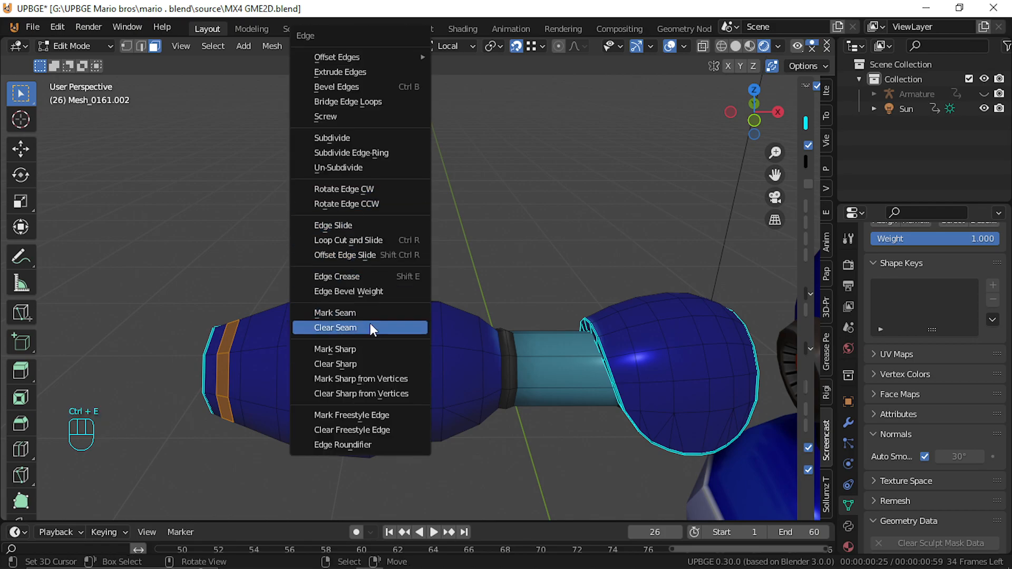
click(372, 347)
key(Tab)
key(shift+f)
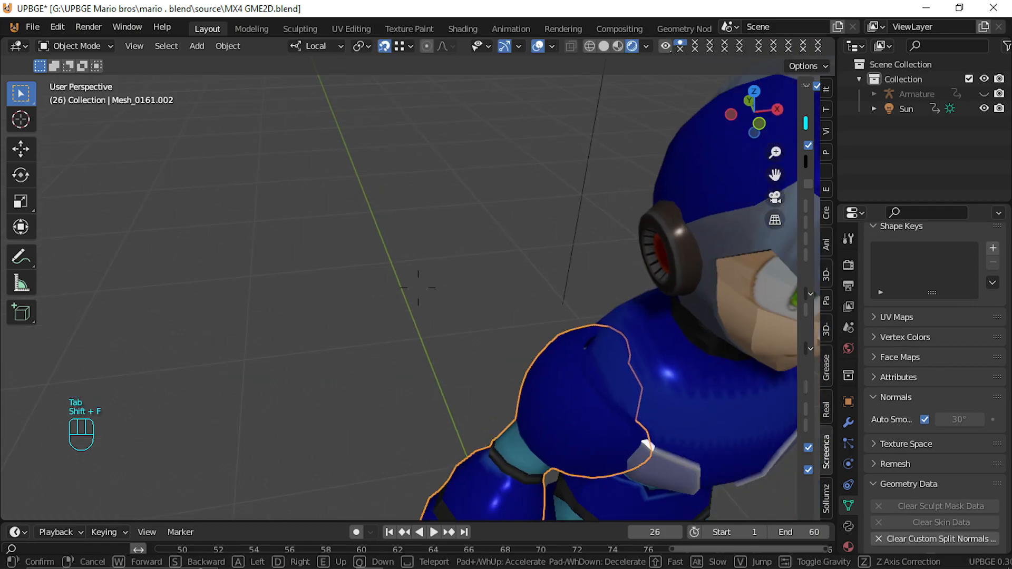
key(d)
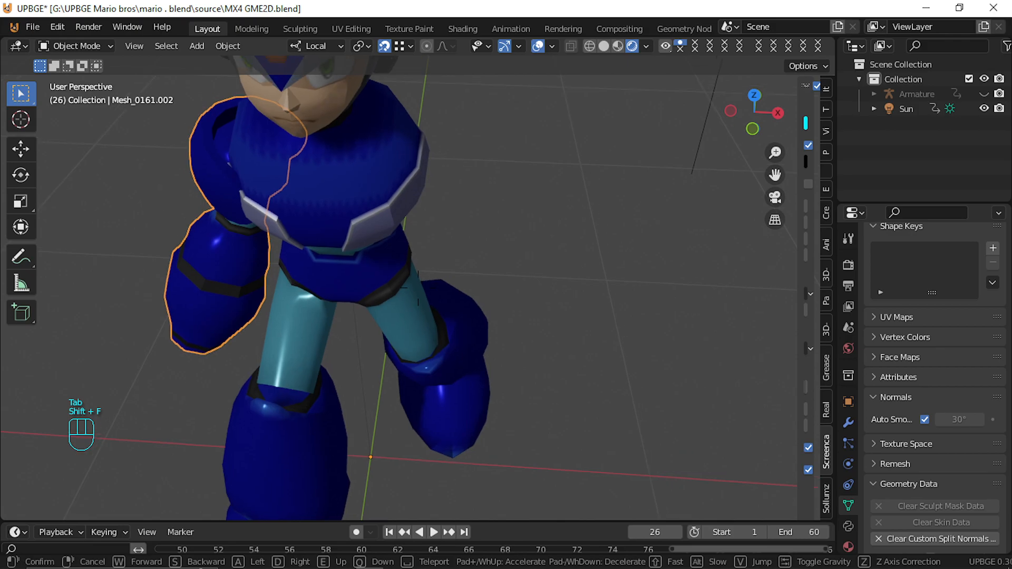
key(q)
key(d)
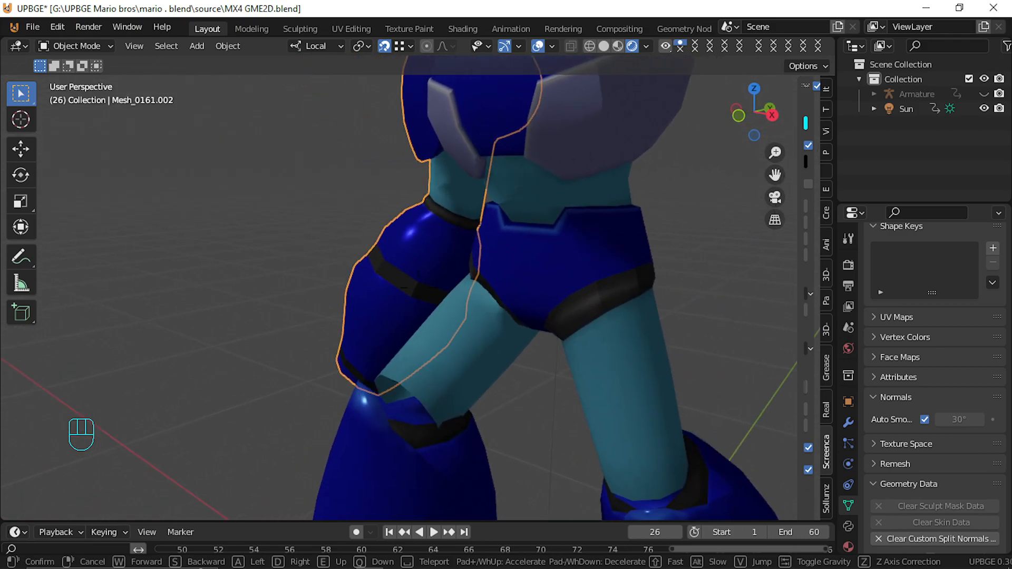
key(w)
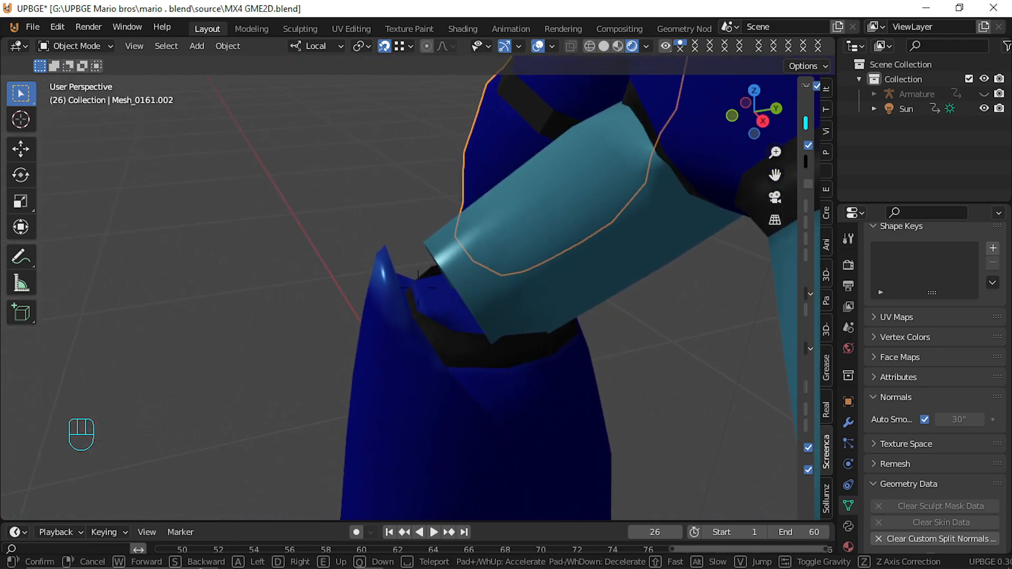
click(420, 289)
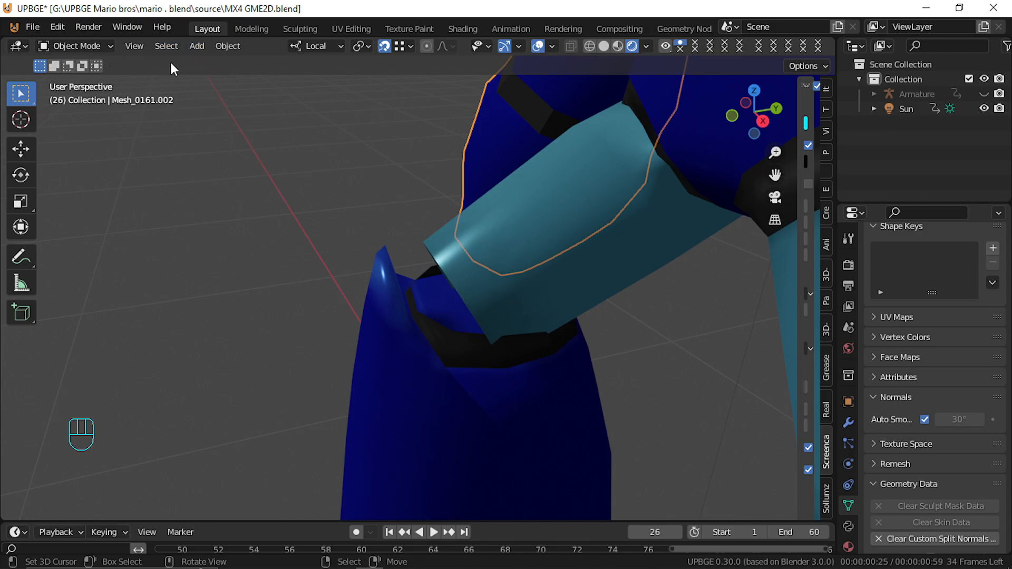
Open the body mesh in Edit Mode, reveal the hidden boot faces and clear their selection
click(445, 284)
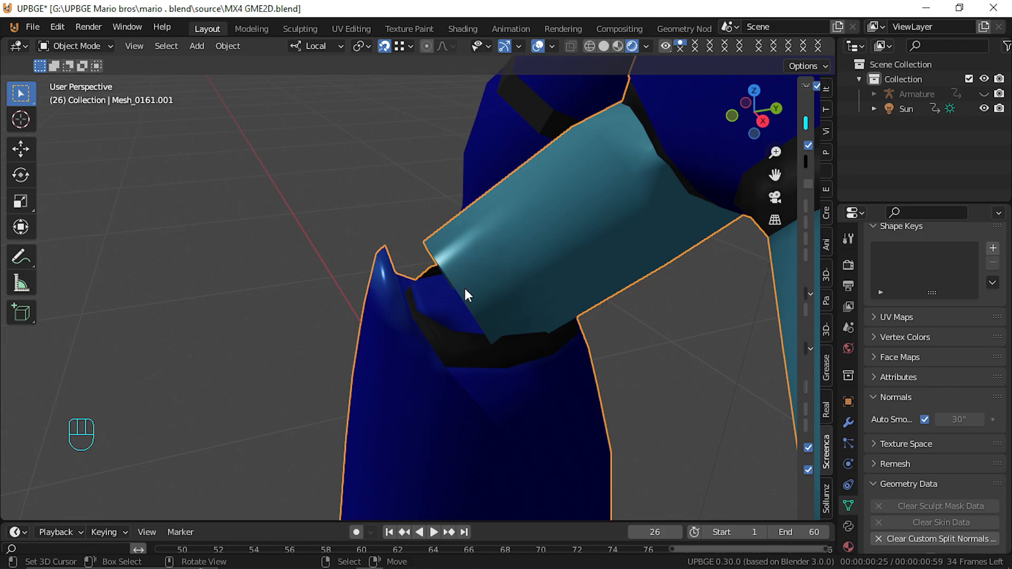
key(Tab)
key(shift+f)
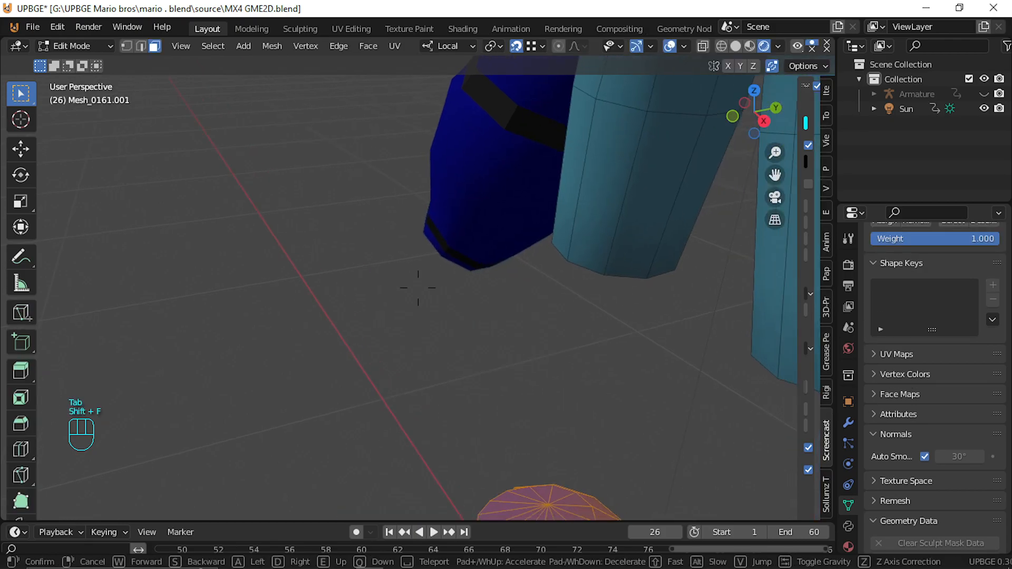
click(418, 288)
key(alt+h)
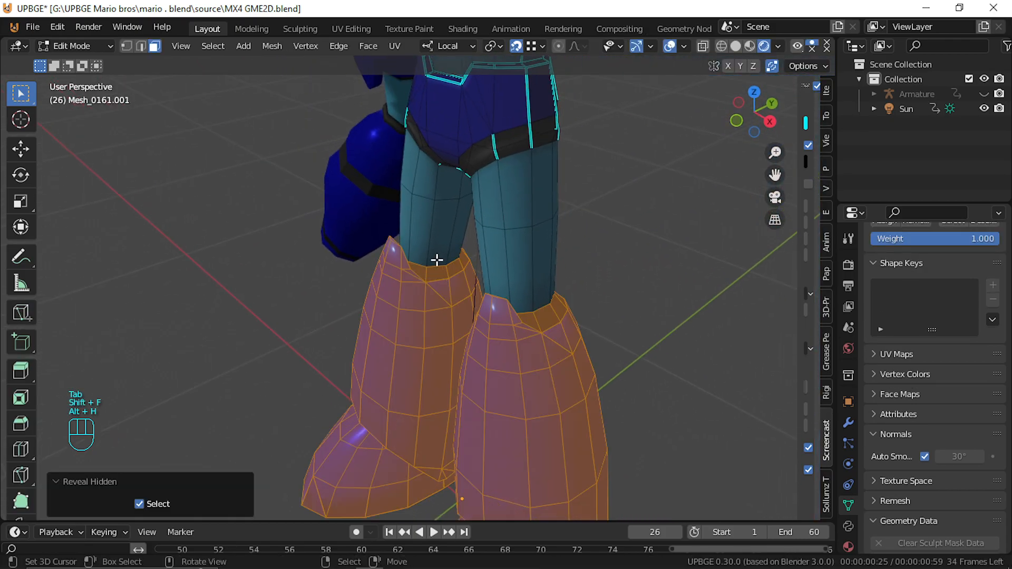
key(alt+a)
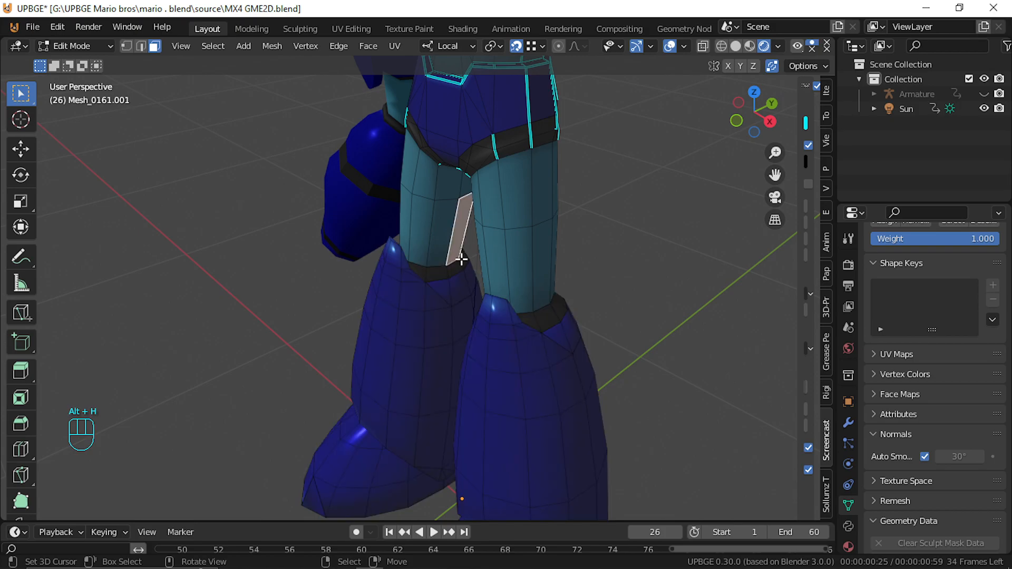
Switch to edge selection, select the loop where the right thigh meets its black knee band and test its connection with Move
key(shift+f)
key(w)
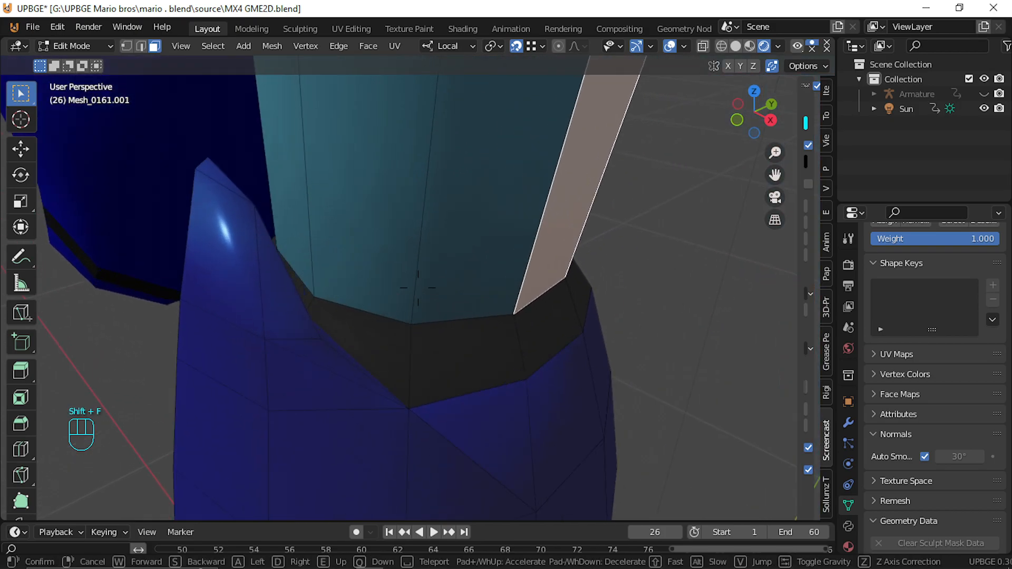
click(418, 288)
click(143, 48)
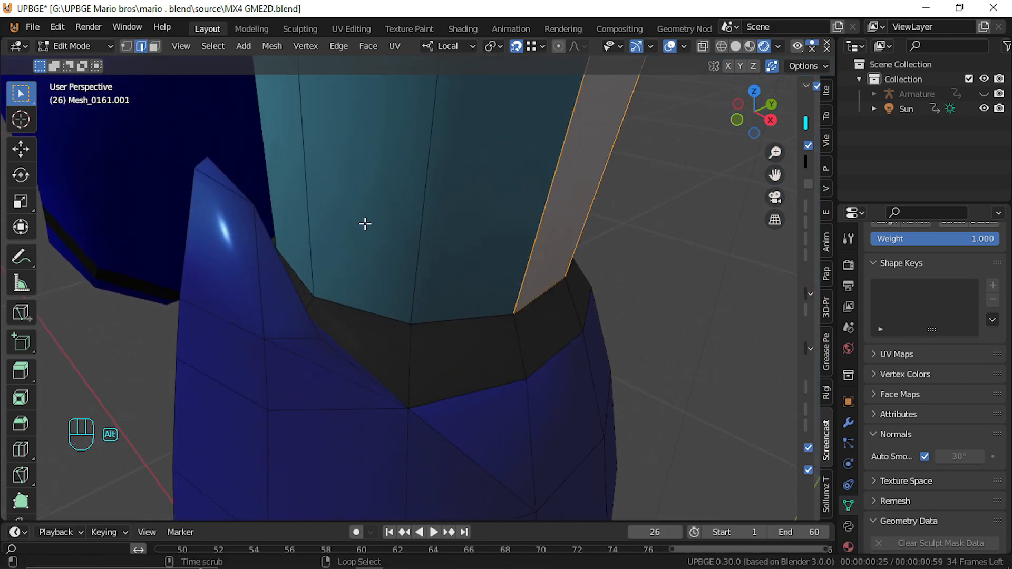
alt+click(439, 315)
key(g)
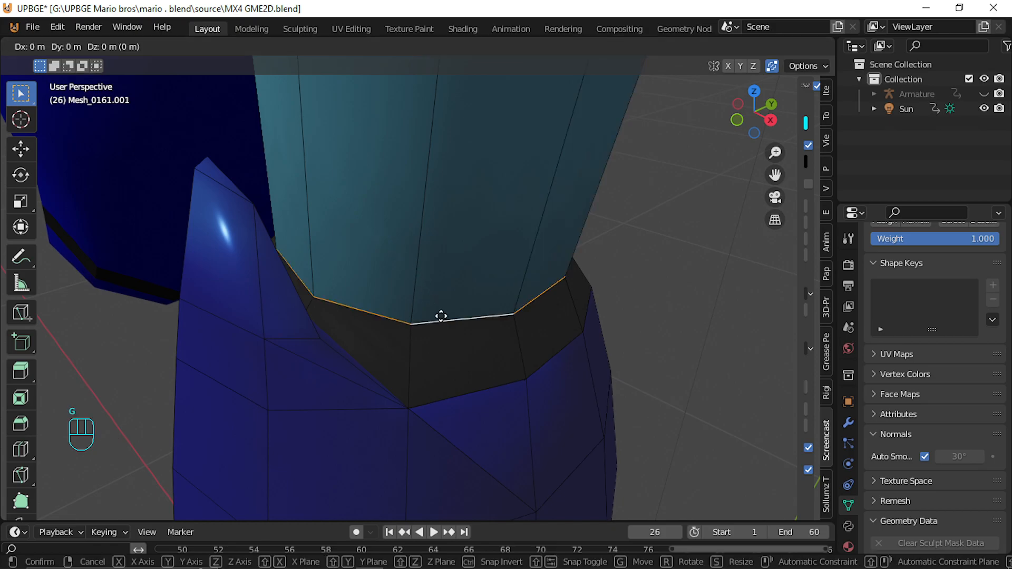
click(441, 316)
Select the edges where the left thigh meets its black knee band and test them with a zero-distance Move
key(shift+f)
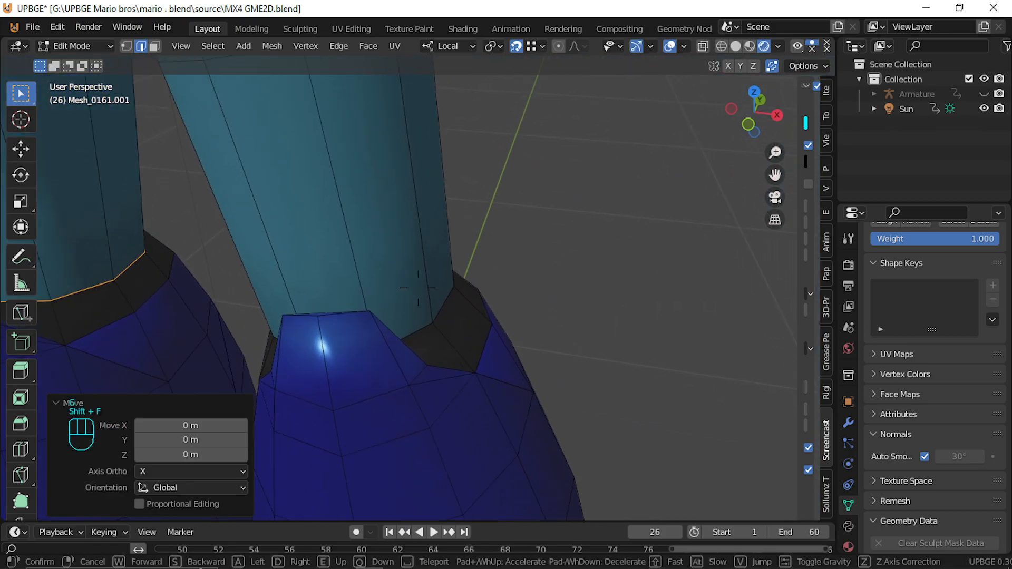
click(431, 300)
click(454, 310)
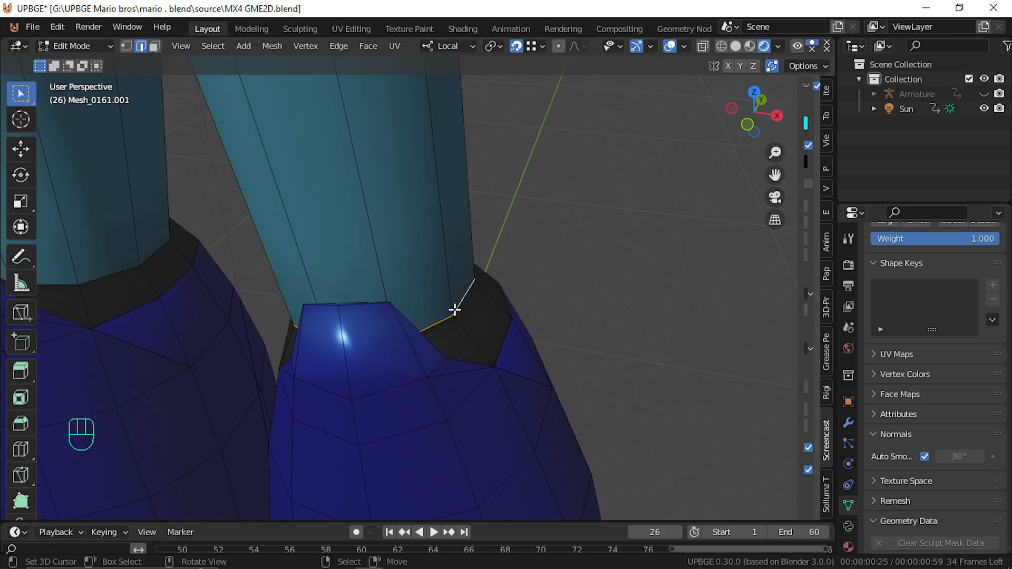
key(g)
click(455, 310)
Inspect the posed thighs, black knee bands and boots in Object Mode from several distances
key(Tab)
key(shift+f)
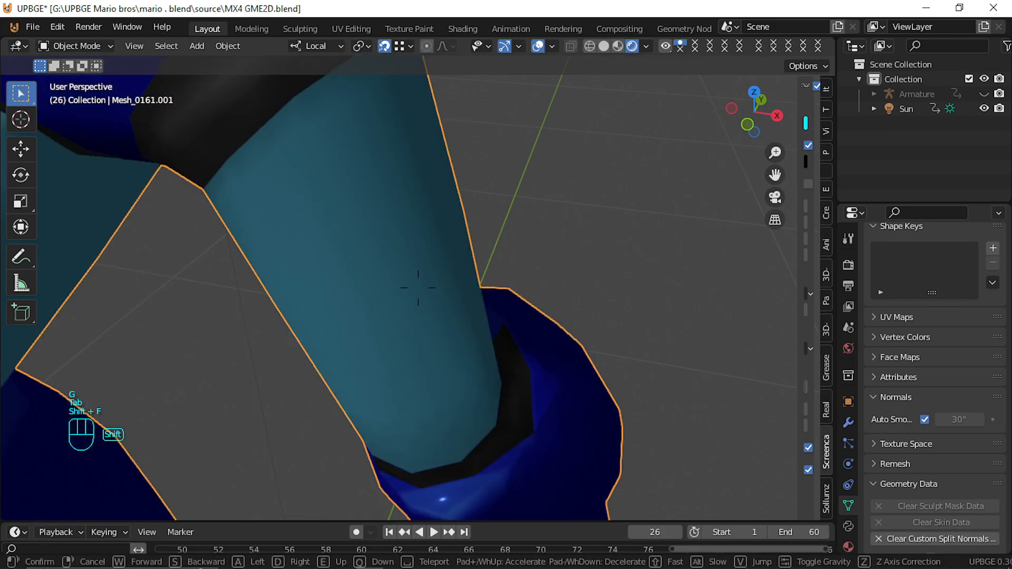
key(s)
key(d)
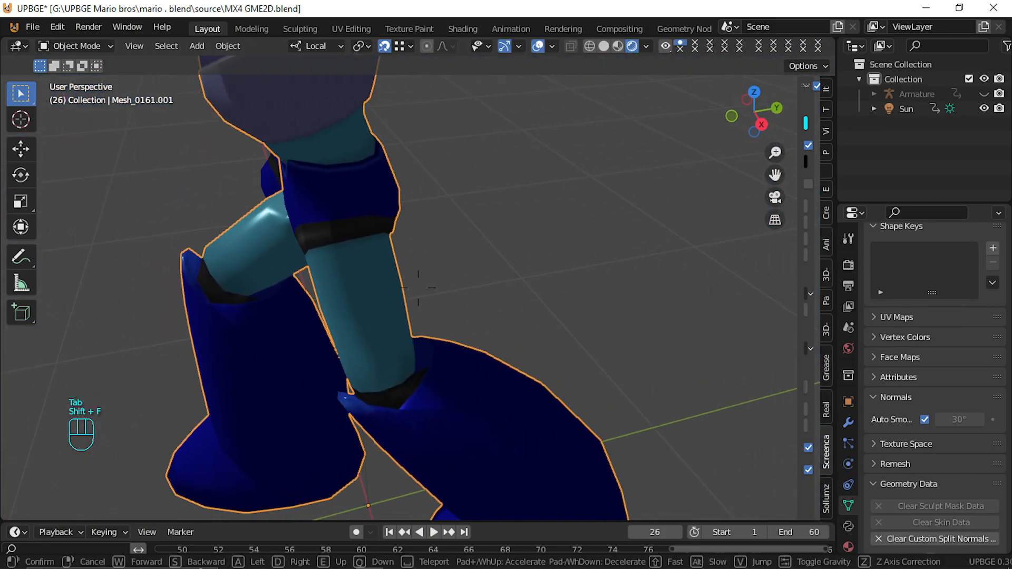
key(s)
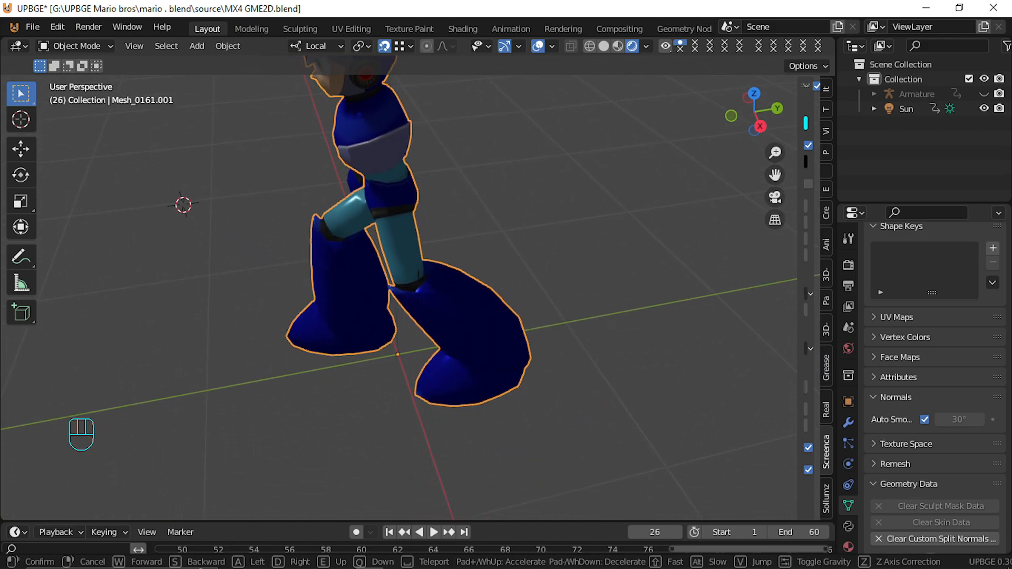
key(w)
click(367, 305)
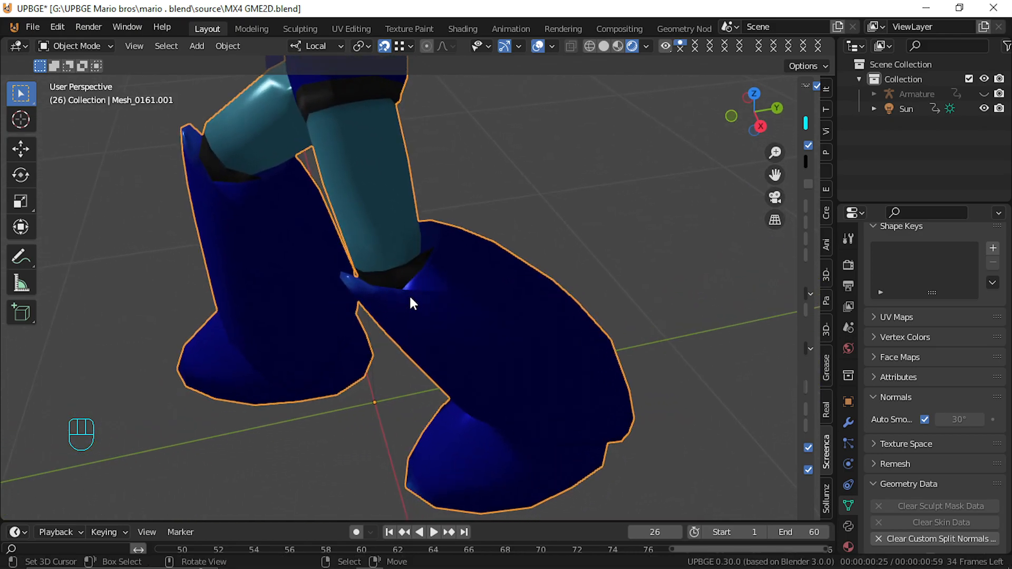
Return the body mesh to Edit Mode and select the left boot's outer and rear rim edges below the black band
key(Tab)
key(shift+f)
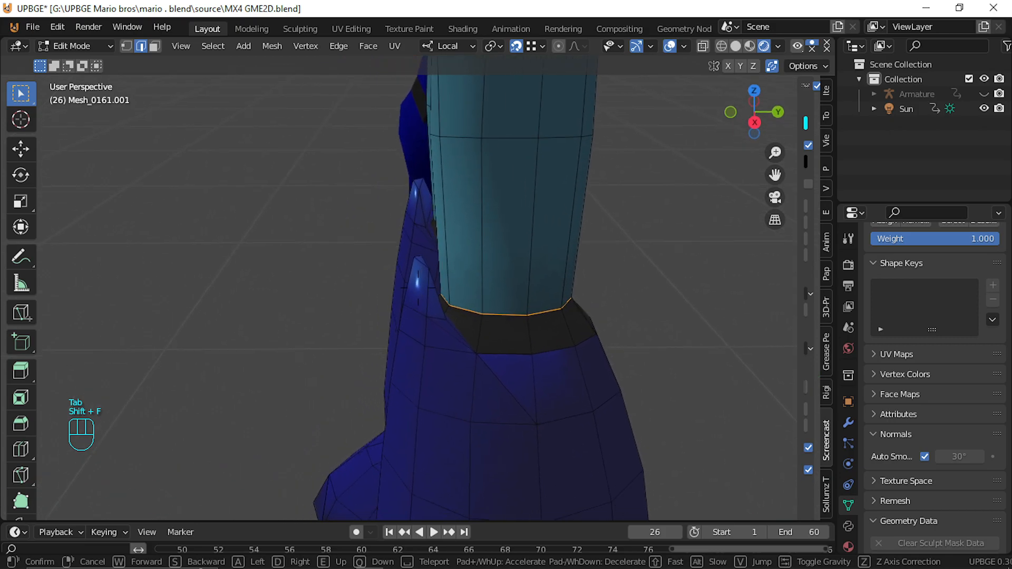
click(146, 198)
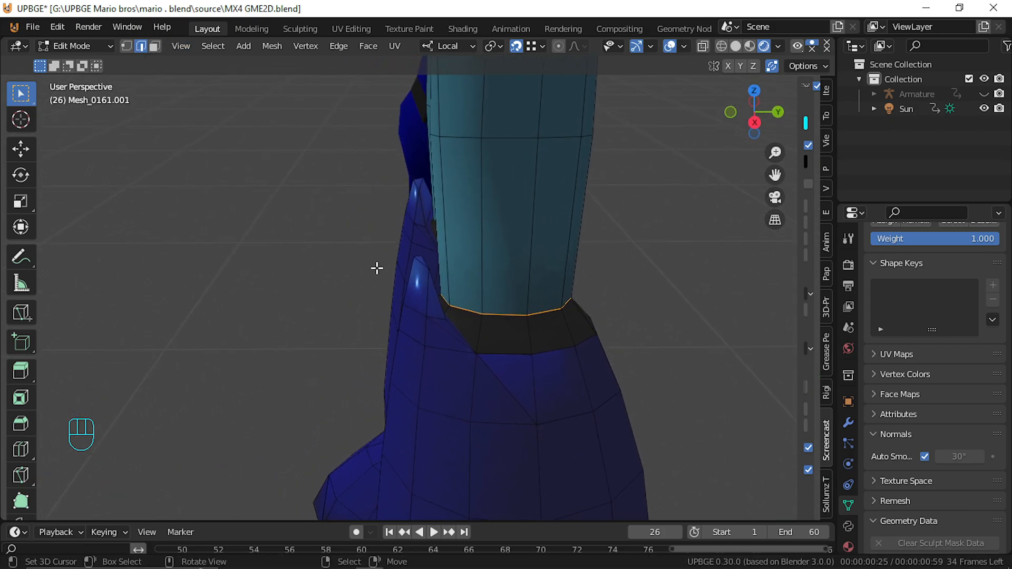
key(shift+f)
click(418, 288)
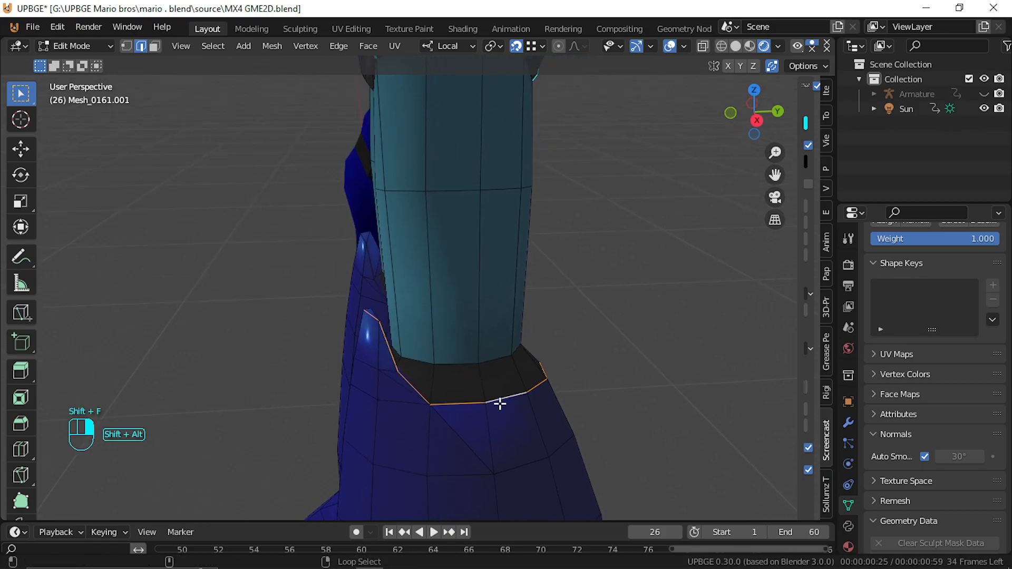
key(shift+f)
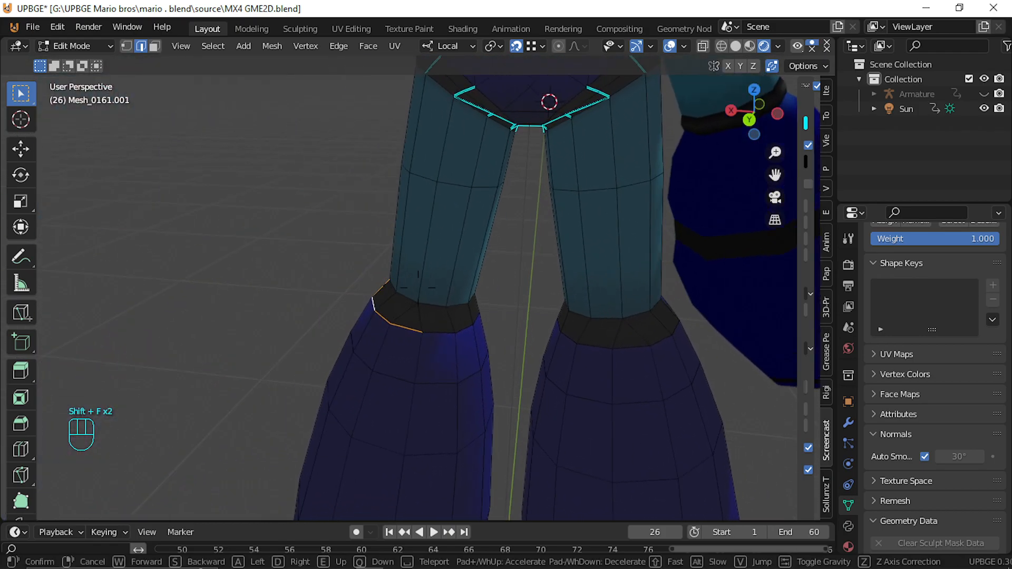
click(528, 355)
Extend the selection along the inner side and pointed front of the left boot's rim
key(shift+f)
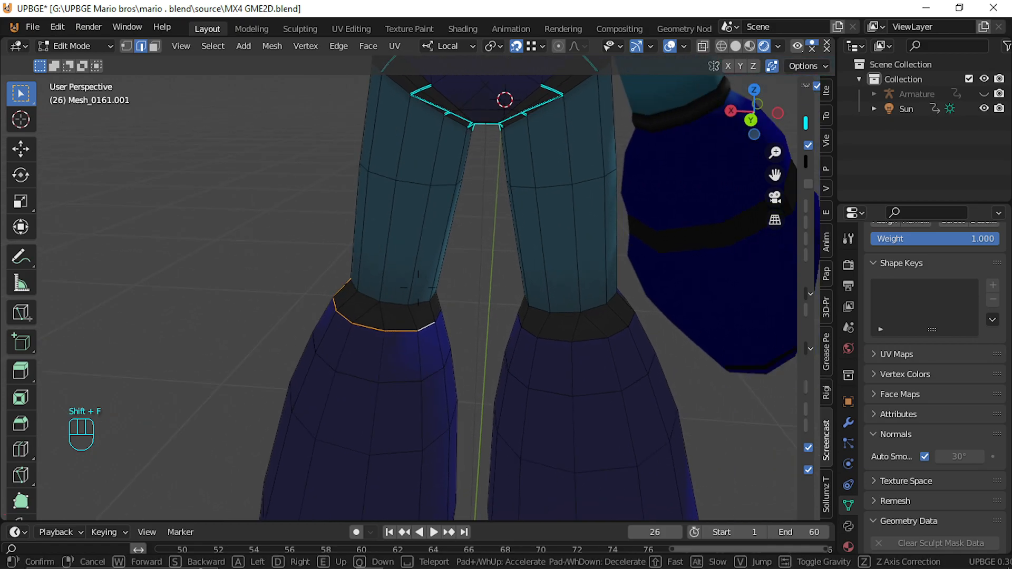
key(s)
key(w)
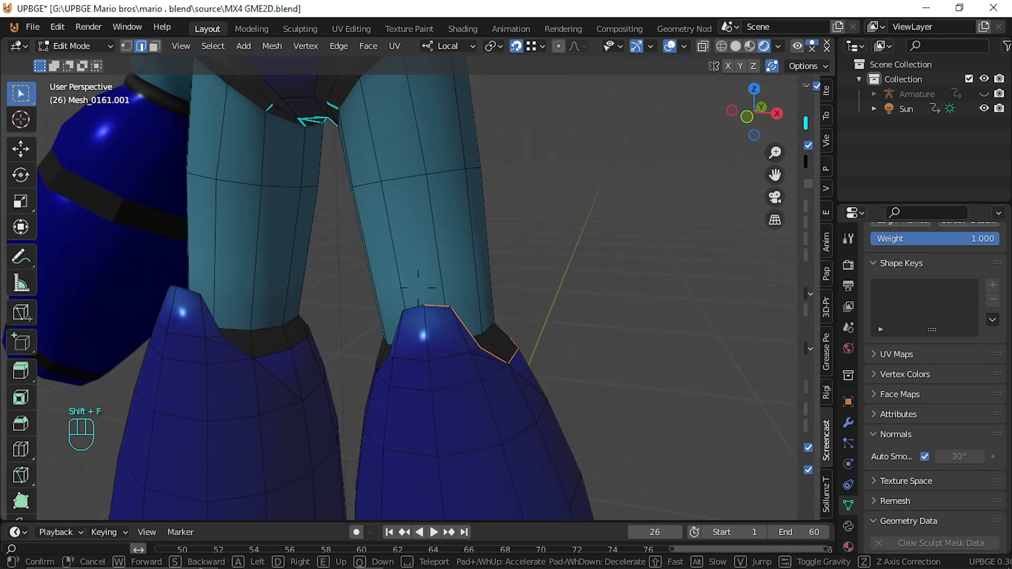
key(a)
key(w)
click(436, 294)
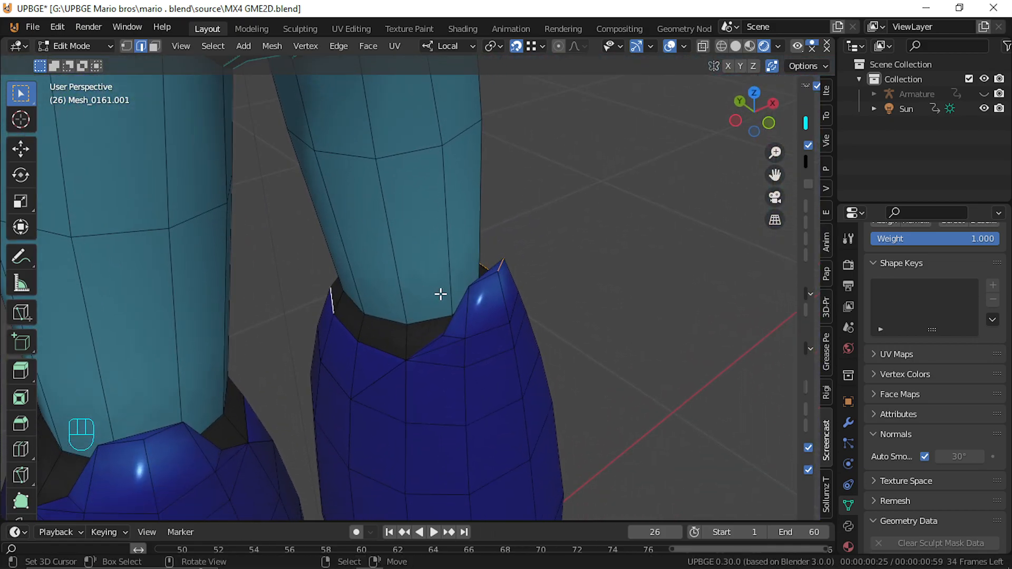
shift+right_click(425, 346)
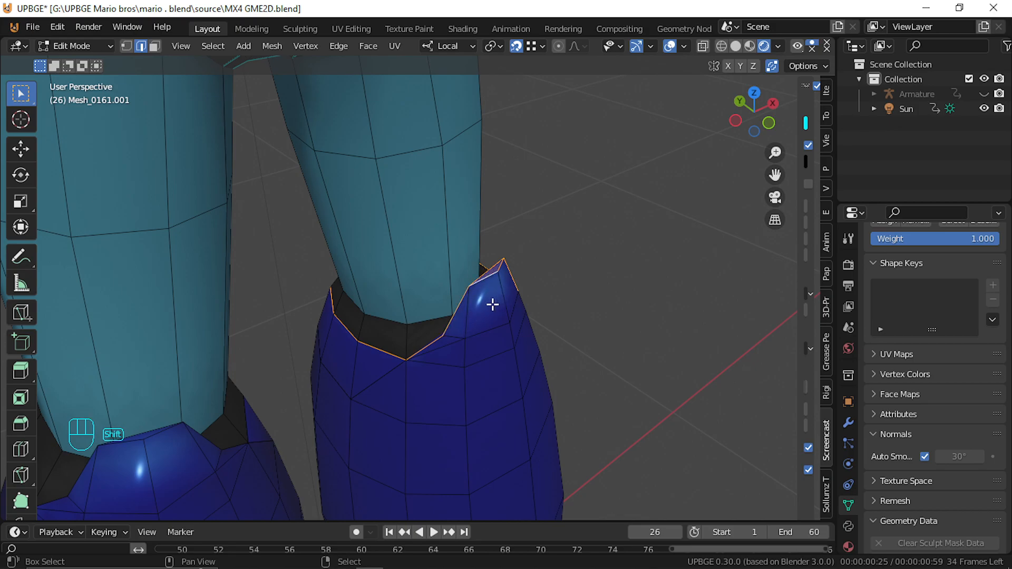
Add the right boot's rim edges at the front, sides and back to the selection, undoing the wrongly picked edge
key(shift+f)
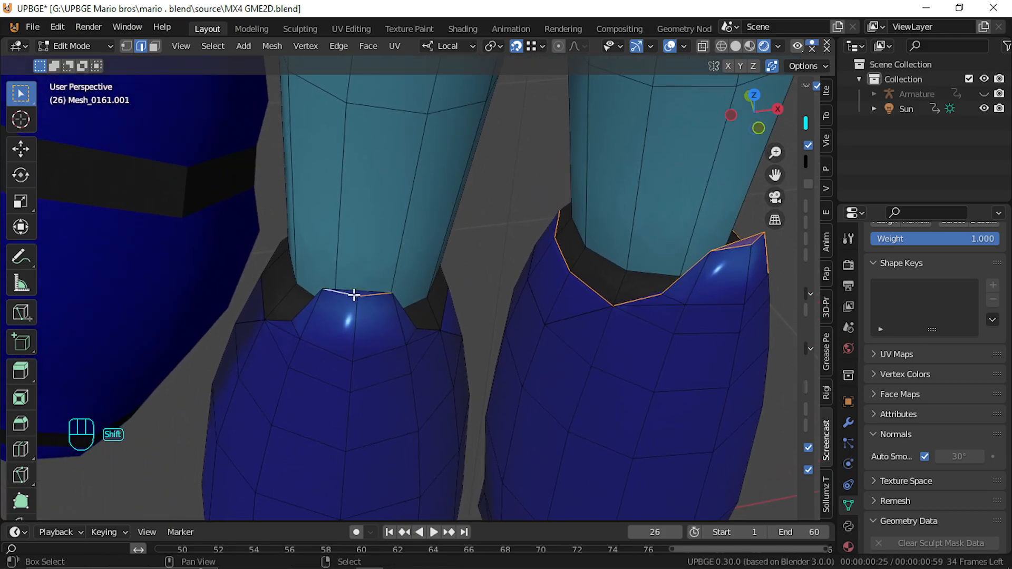
alt+shift+click(405, 315)
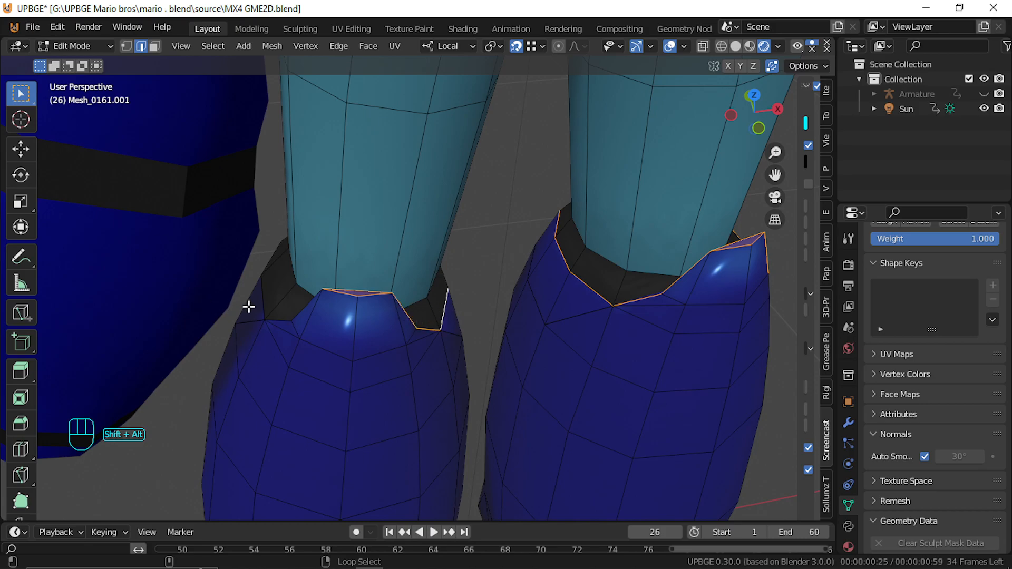
alt+shift+right_click(257, 293)
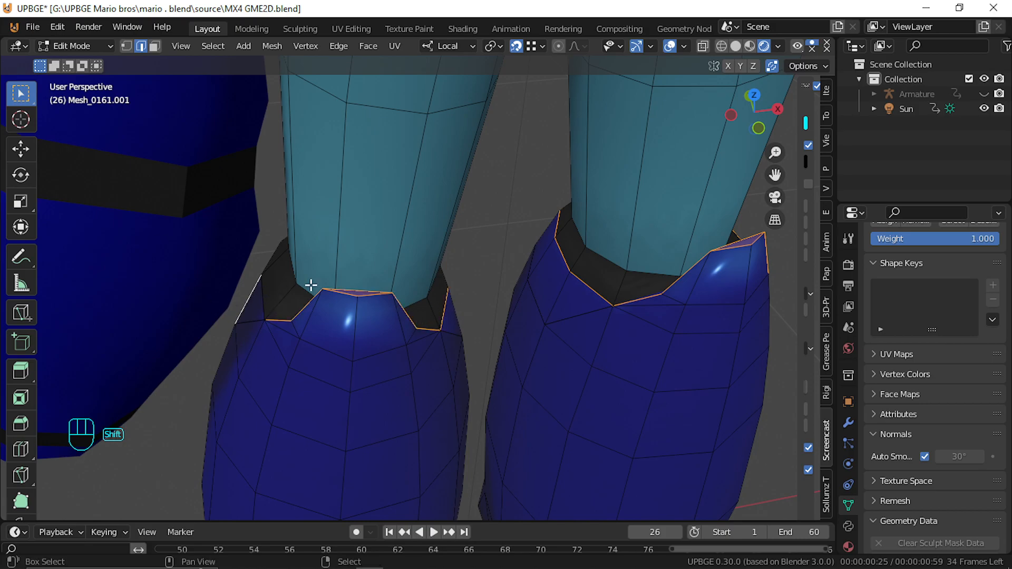
key(ctrl+z)
key(shift+f)
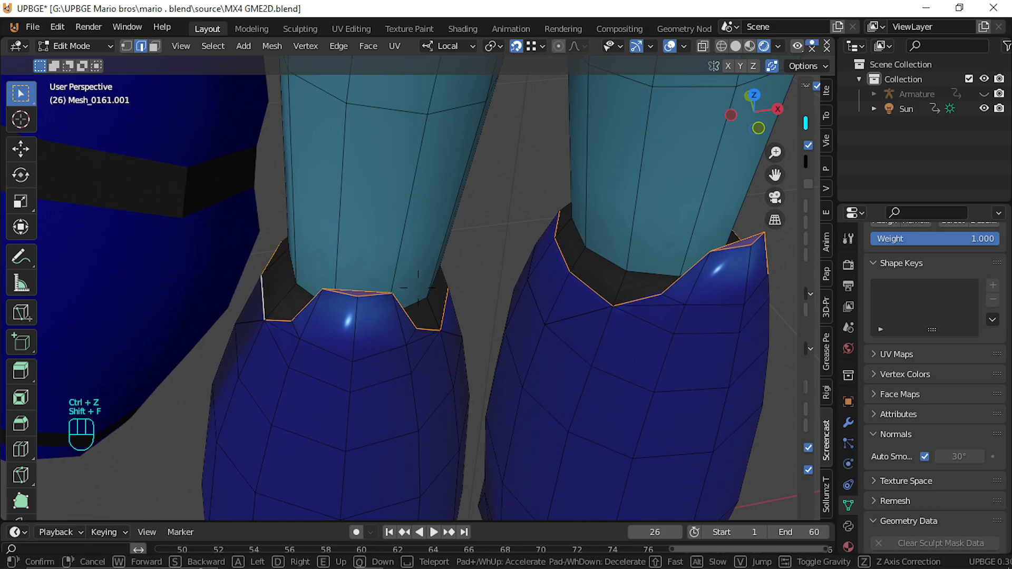
key(w)
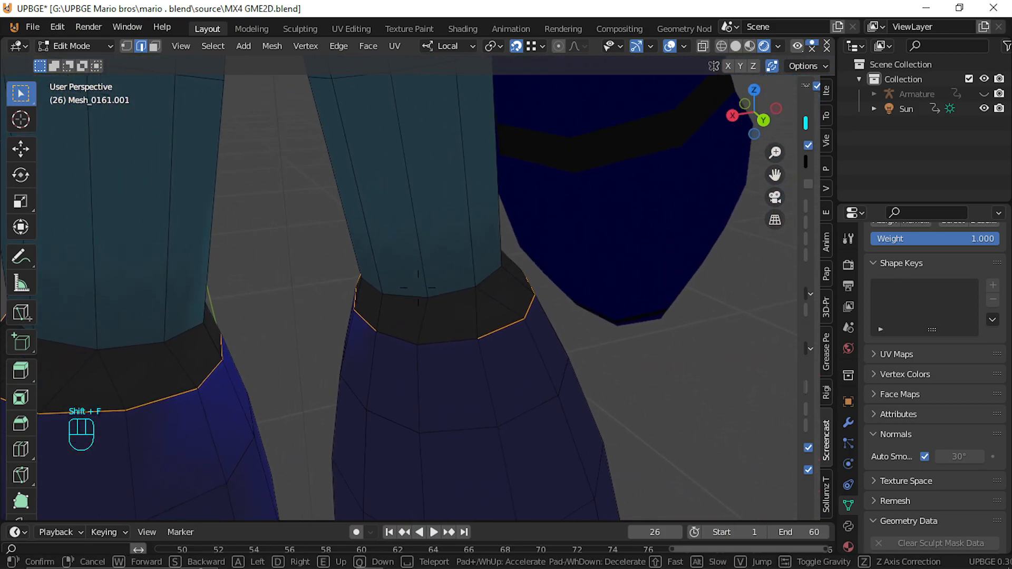
click(418, 288)
alt+shift+right_click(430, 302)
Select the outer edge loop where the left boot's shaft meets the foot, undoing the wrong pick
key(shift+f)
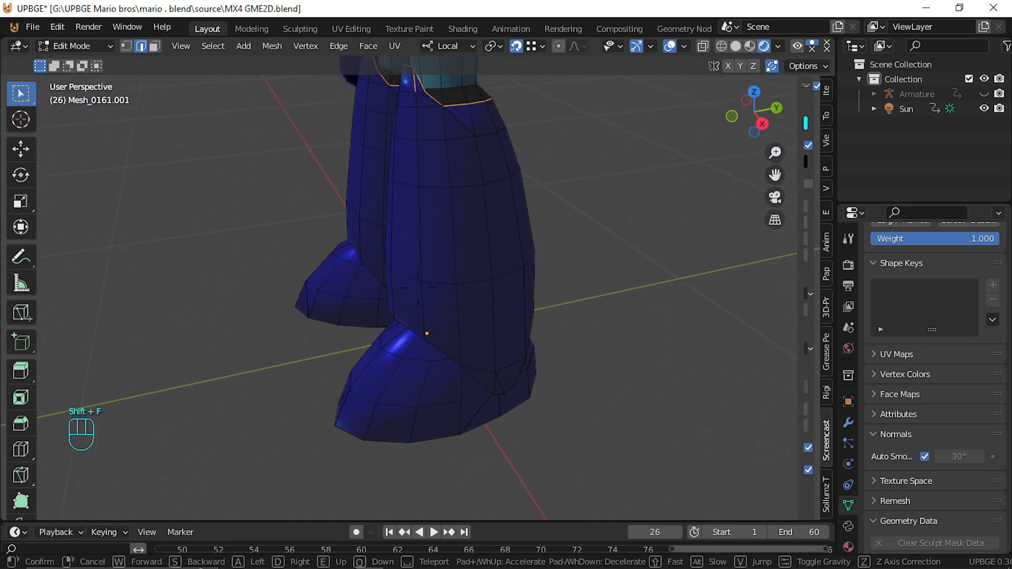
click(420, 289)
alt+shift+right_click(420, 298)
key(ctrl+z)
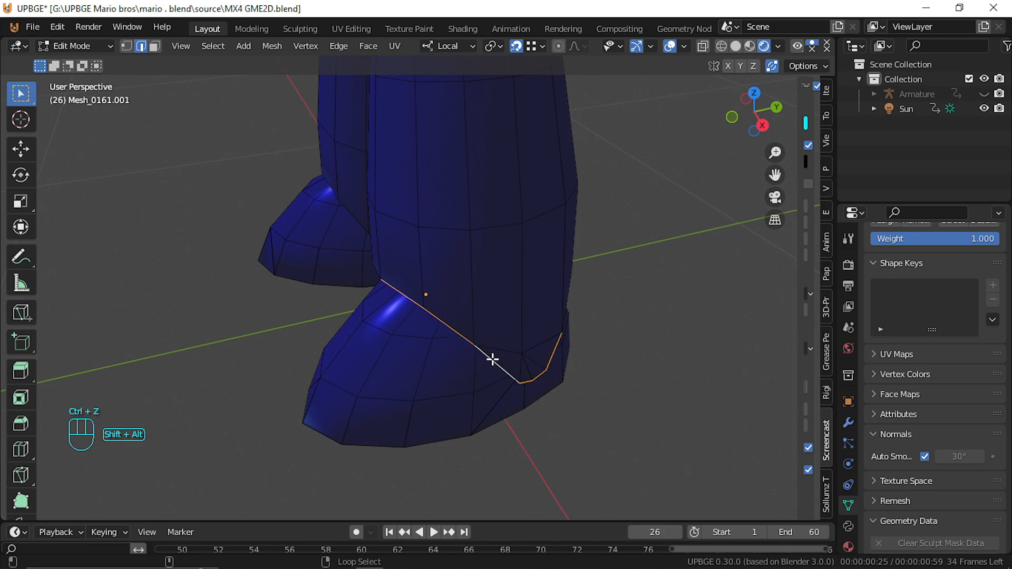
key(shift+f)
click(434, 288)
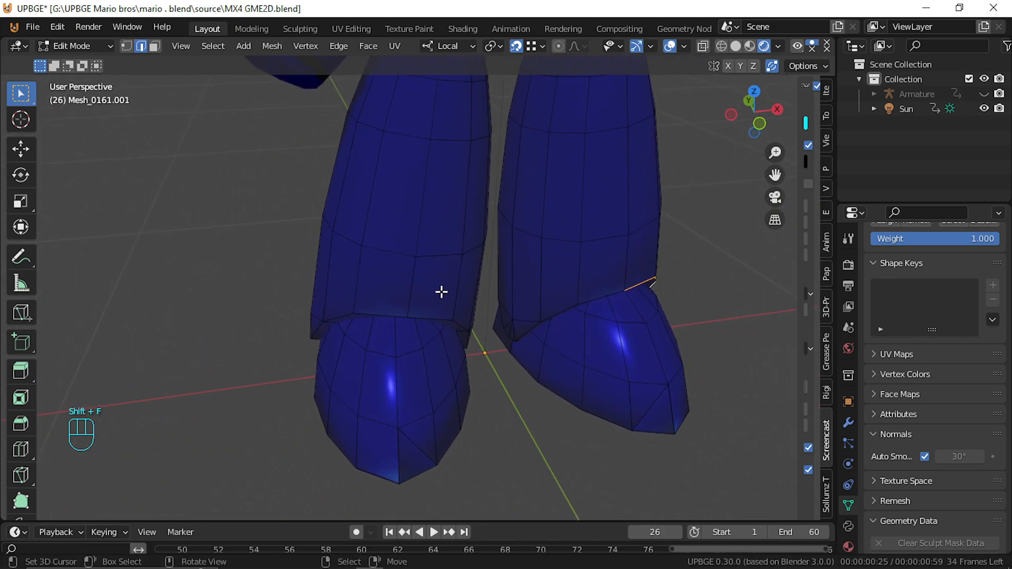
Add the left boot's remaining ankle edges and the right boot's front and outer ankle edges to the selection
alt+shift+click(575, 307)
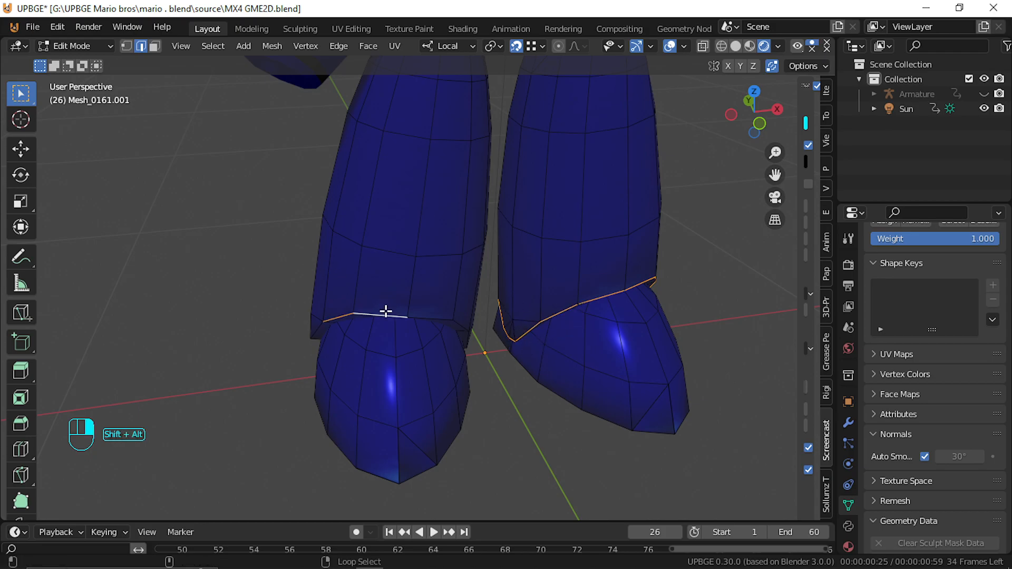
key(shift+f)
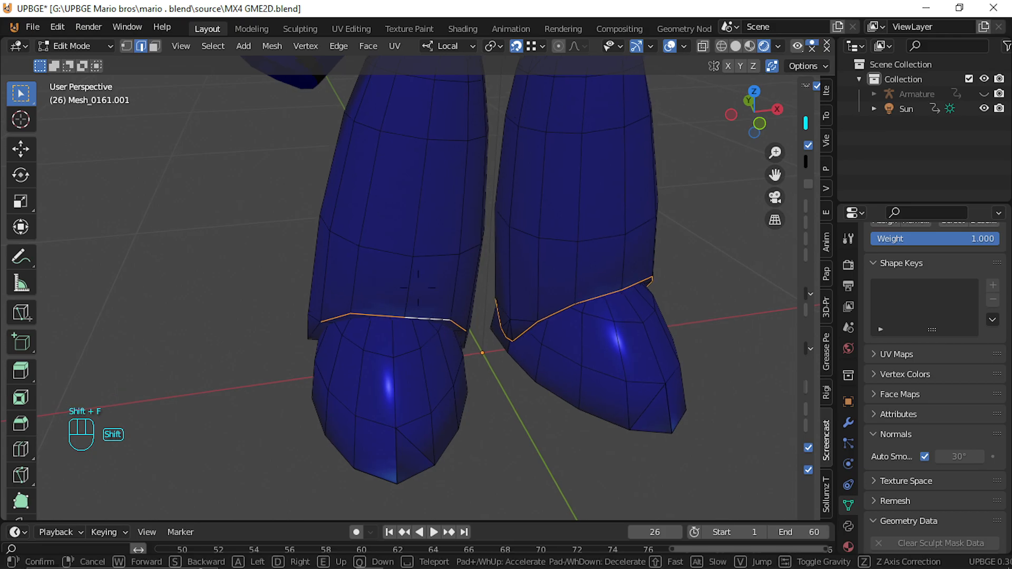
right_click(418, 288)
alt+shift+click(412, 289)
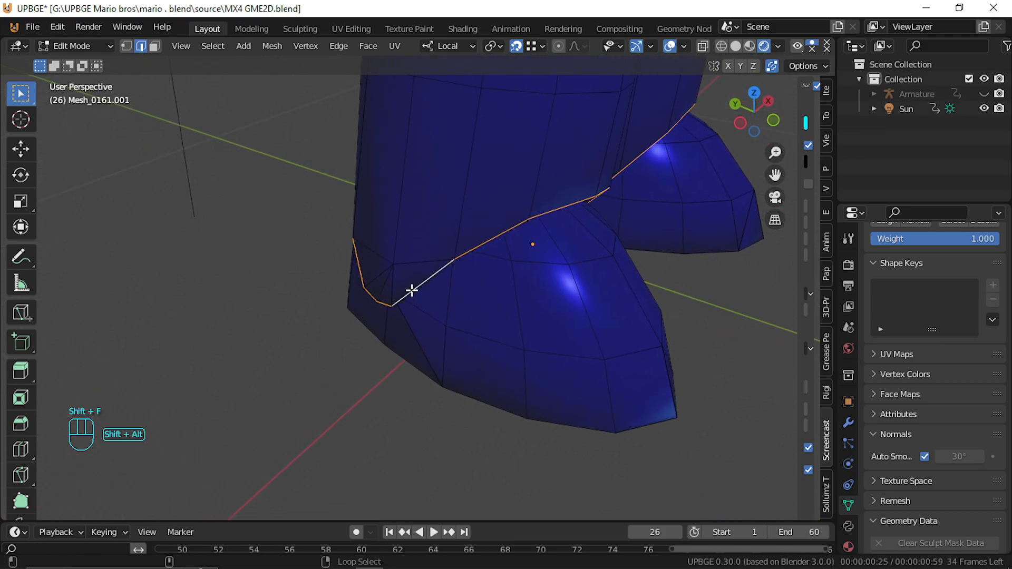
key(shift+f)
right_click(418, 287)
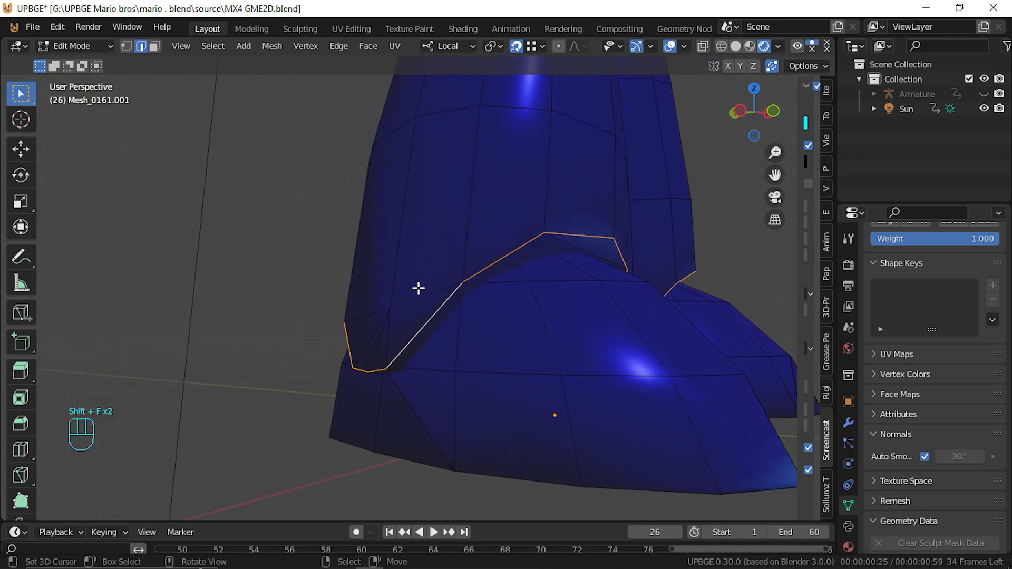
Select both linked mesh pieces of one foot and hide them to expose the bottom of the boot shaft
key(shift+f)
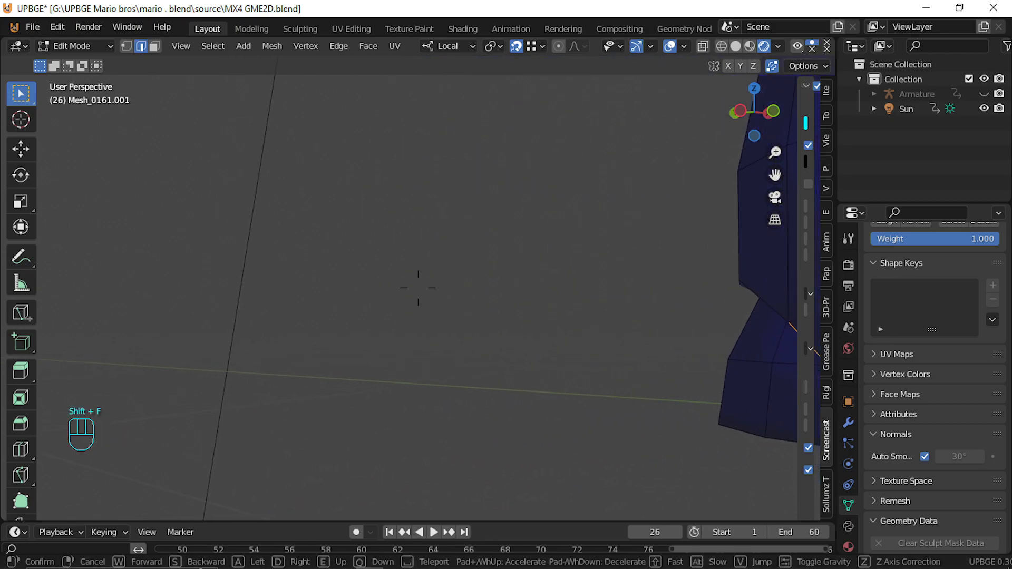
click(418, 287)
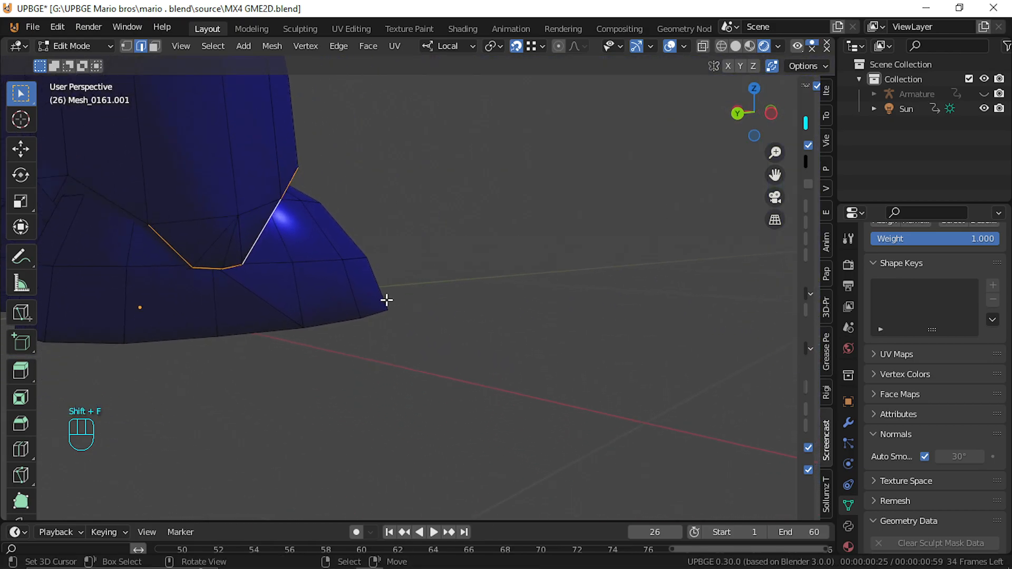
key(ctrl+l)
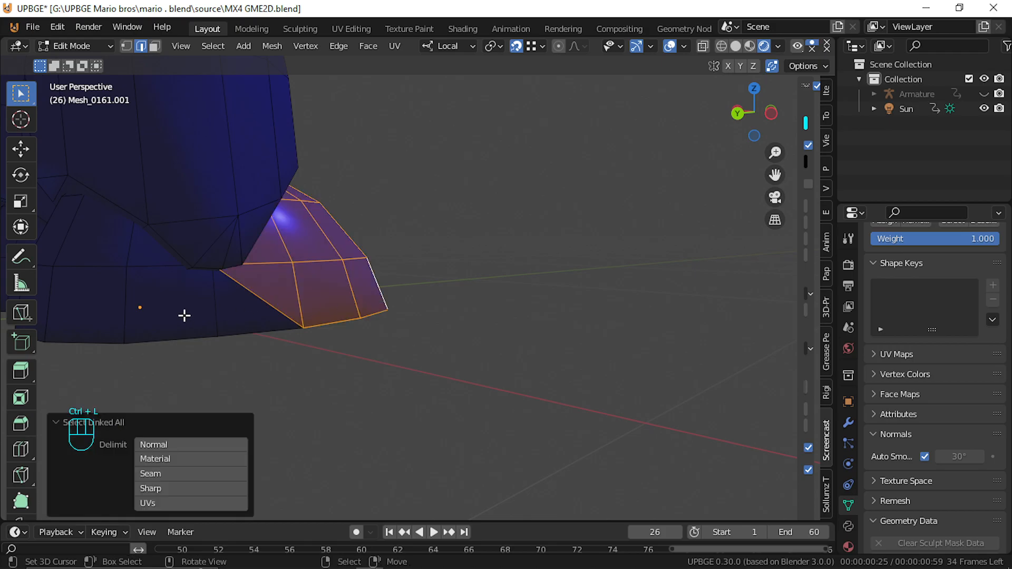
key(l)
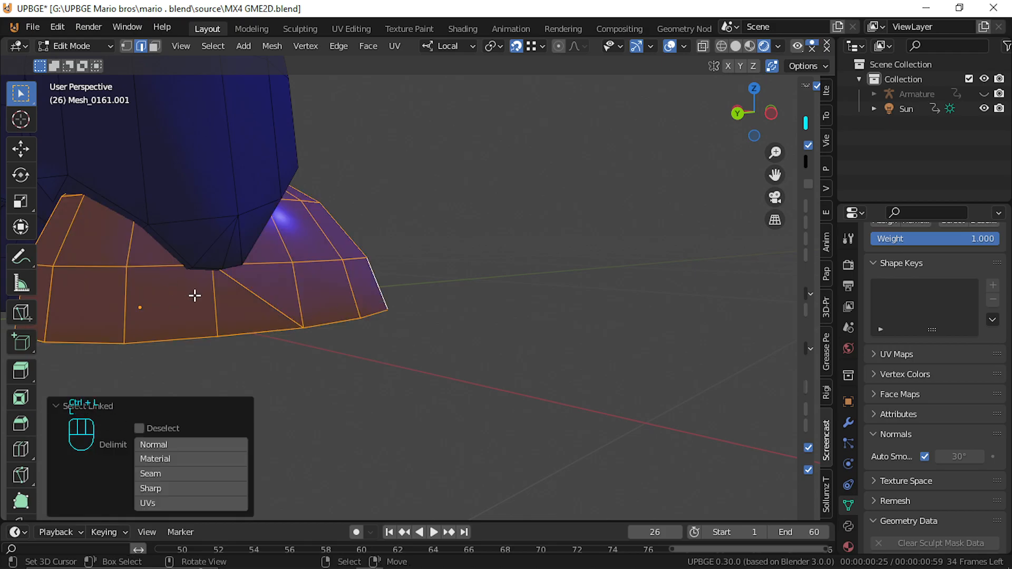
key(h)
key(shift+f)
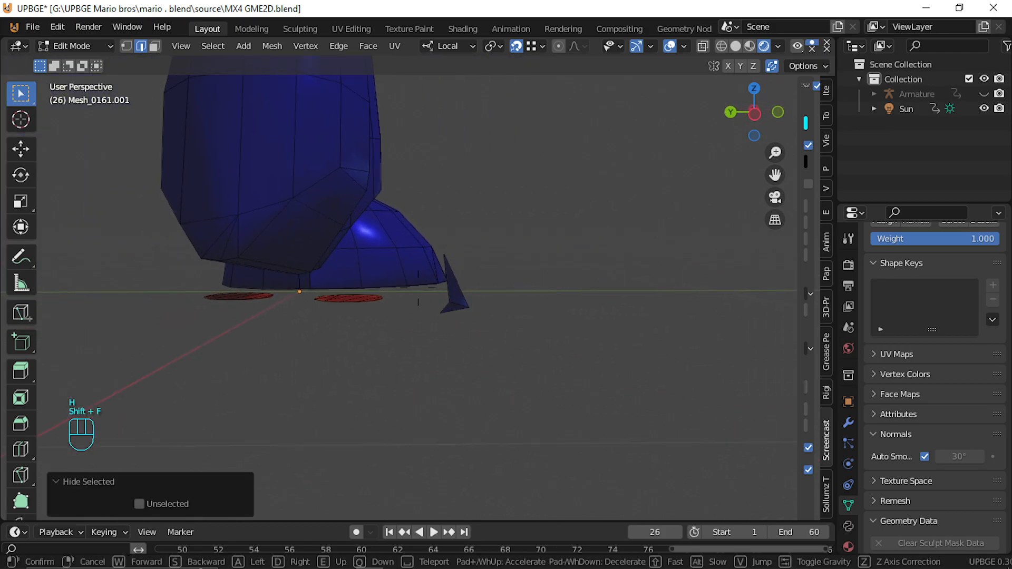
click(332, 285)
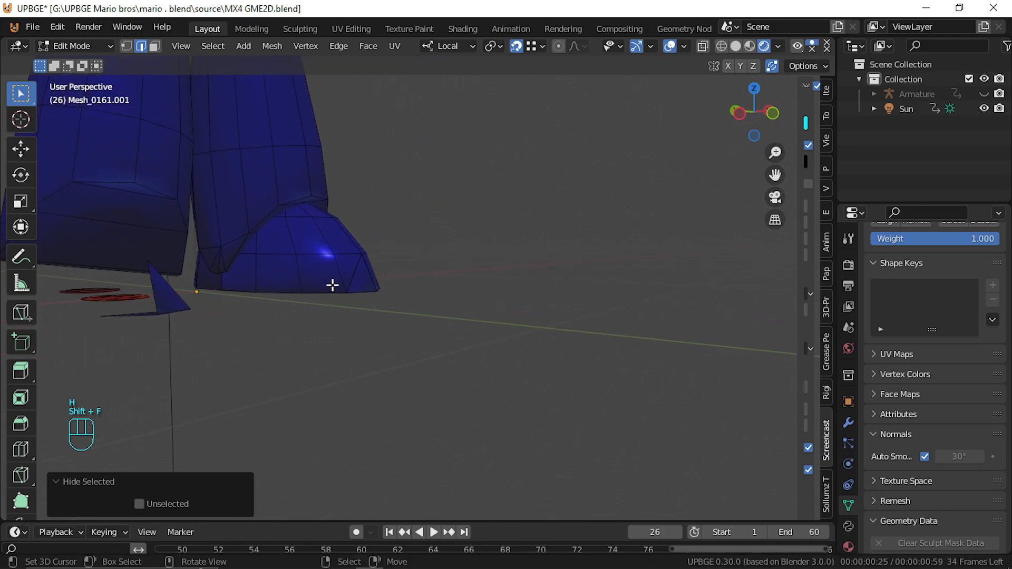
Hide the loose triangular piece and the remaining foot, each with all its linked geometry
click(152, 305)
key(ctrl+l)
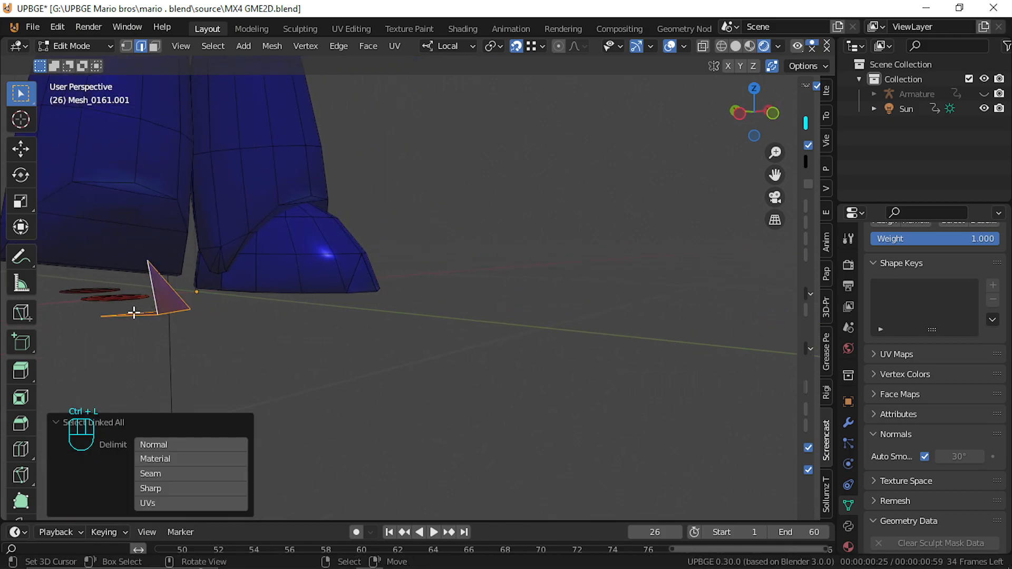
key(h)
key(l)
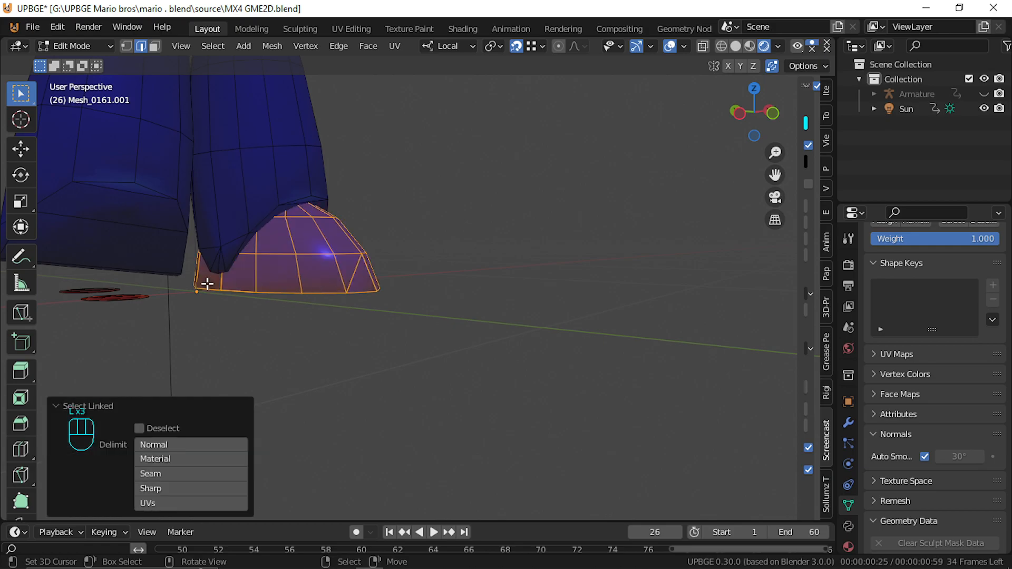
key(h)
Select all the flat discs below the boot shafts with their linked geometry and hide them
click(117, 298)
key(c)
click(100, 298)
drag(314, 305, 250, 297)
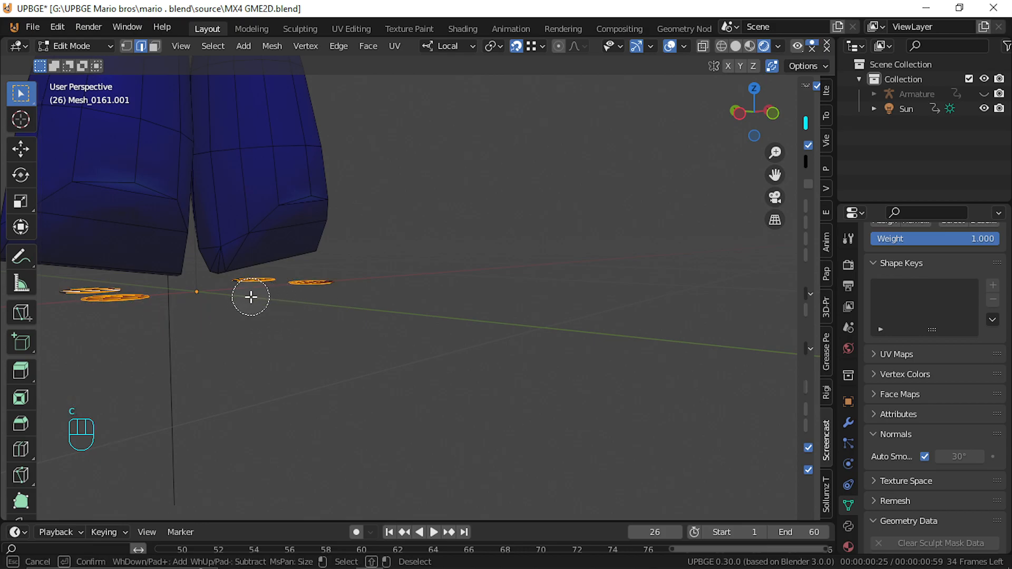
right_click(241, 295)
key(ctrl+l)
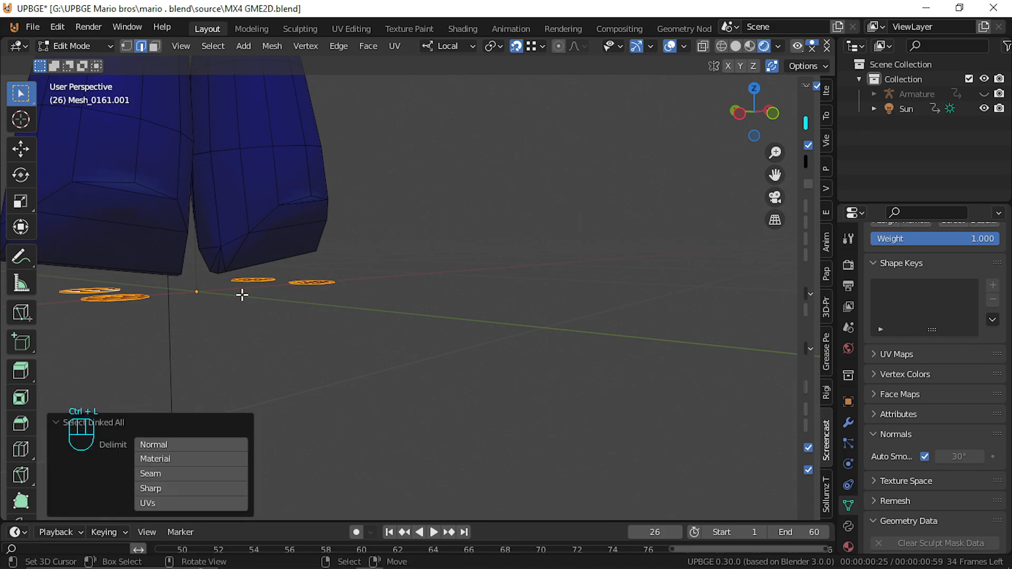
key(h)
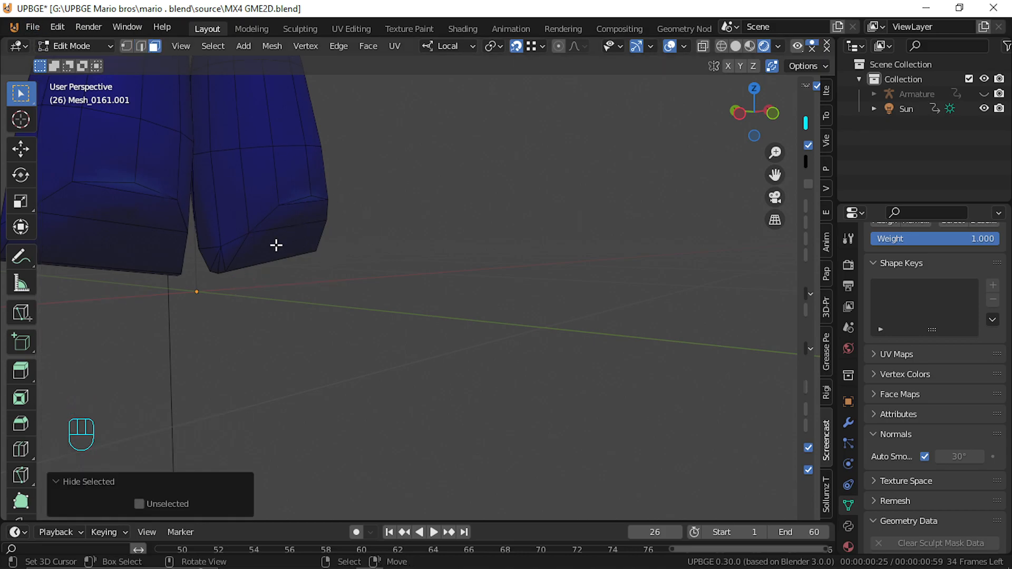
Select the strip of faces closing the underside of the character's right boot shaft, from its front triangle to the back
key(shift+f)
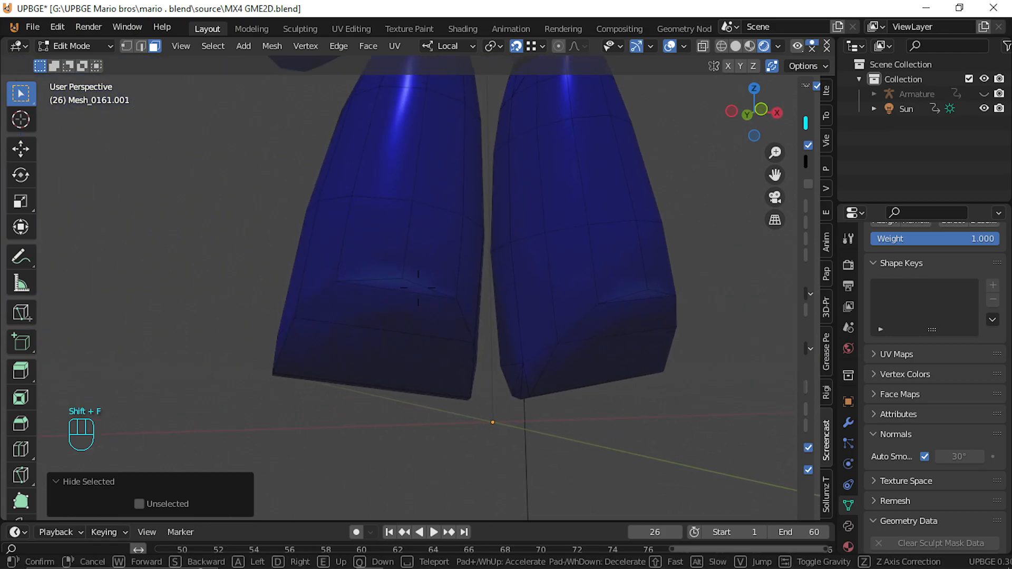
click(418, 287)
click(354, 274)
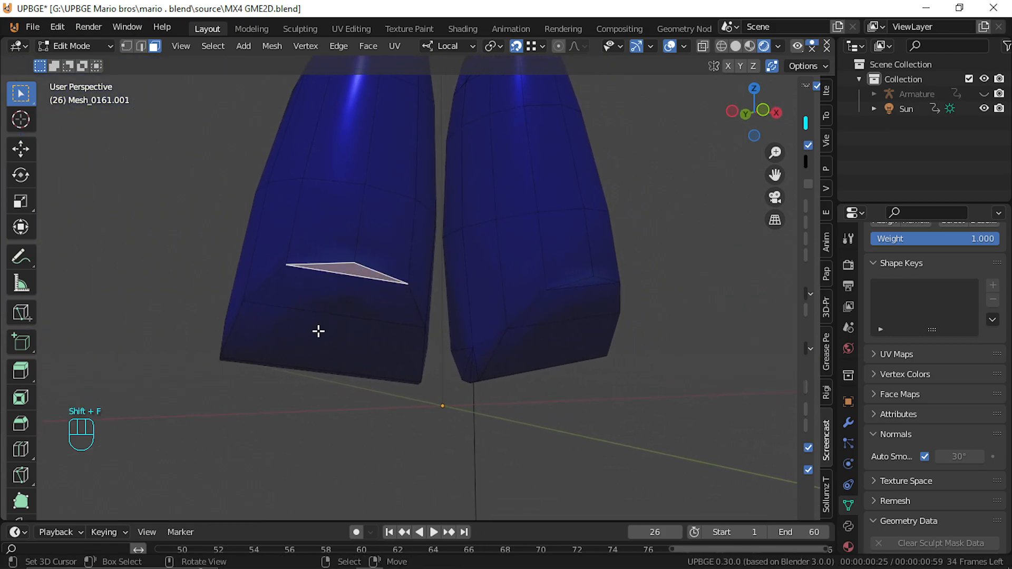
ctrl+click(317, 332)
key(shift+f)
key(a)
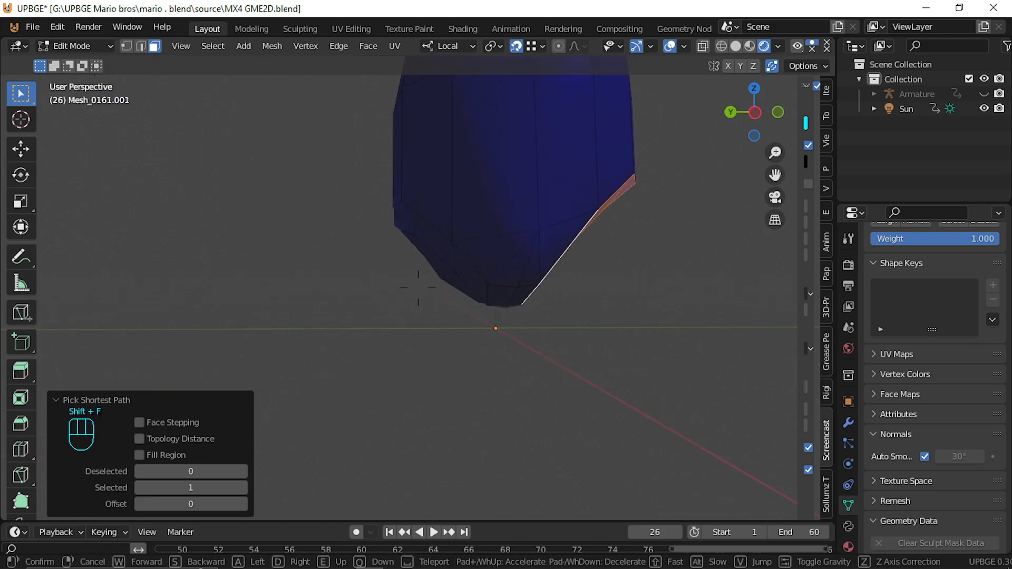
key(q)
click(418, 288)
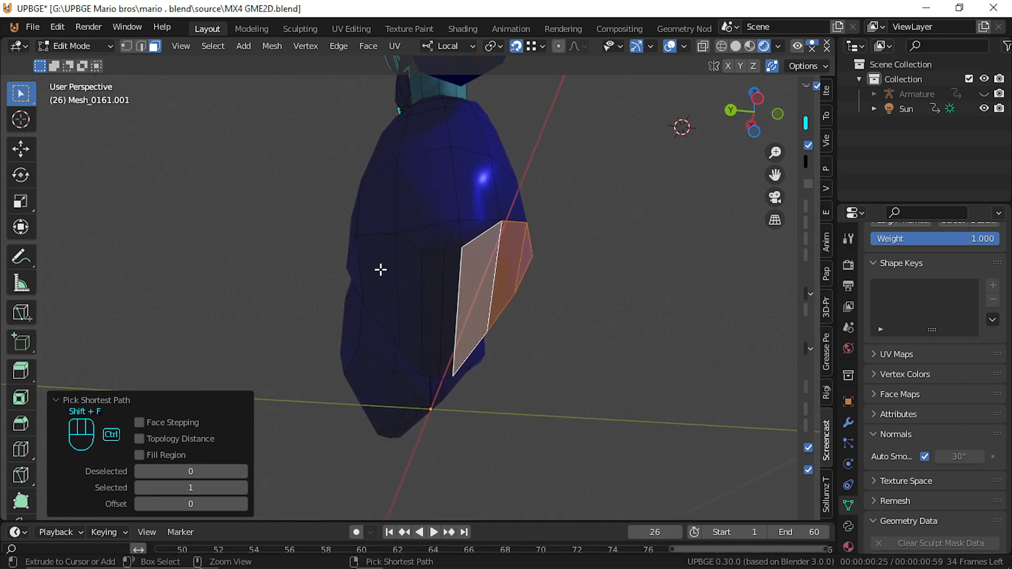
ctrl+click(349, 273)
Add the left boot shaft's underside faces to the selection, undoing the wrong pick, and mark the edges of both undersides as sharp
key(shift+f)
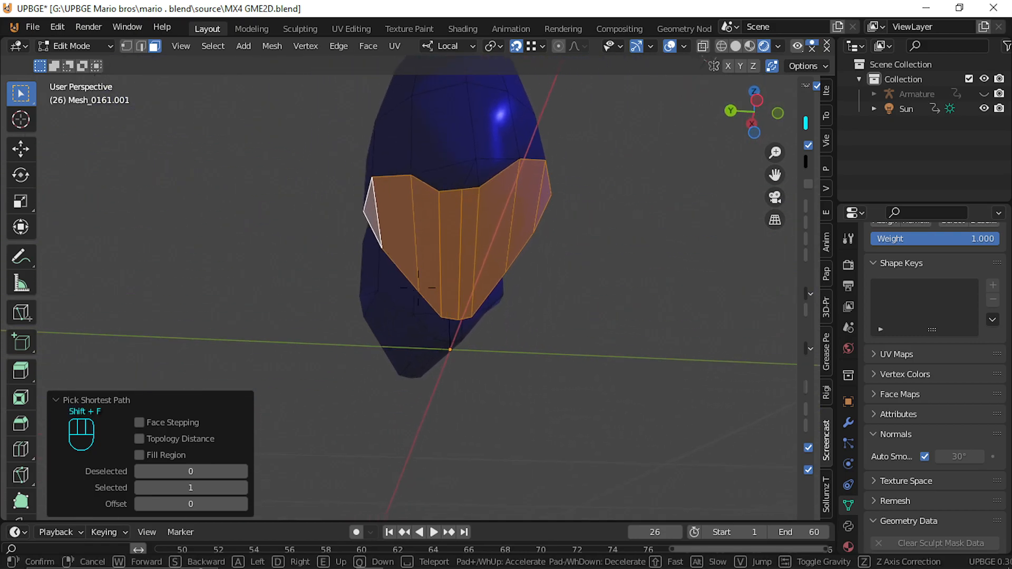
click(418, 288)
click(433, 255)
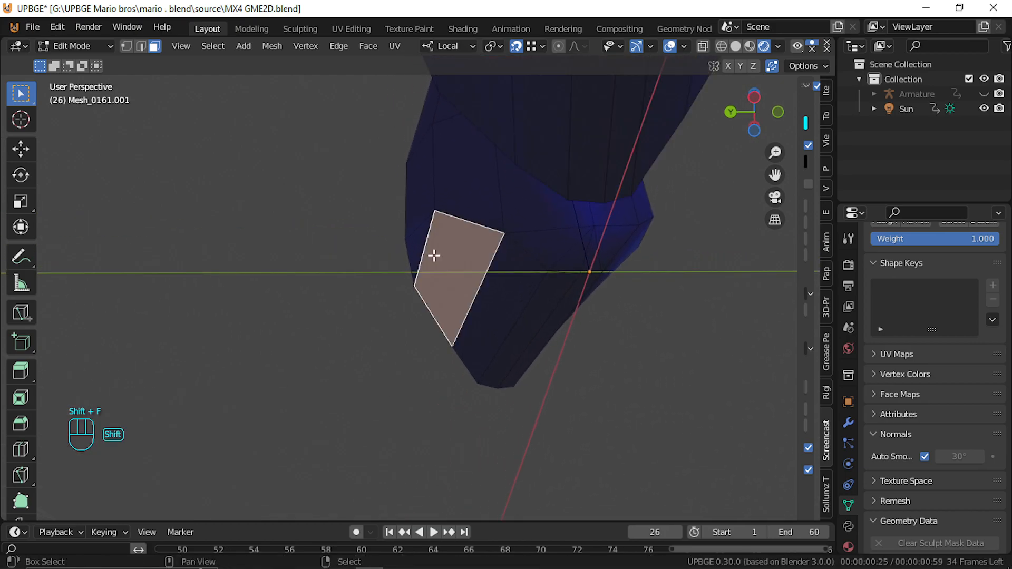
key(ctrl+z)
shift+click(421, 254)
key(shift+f)
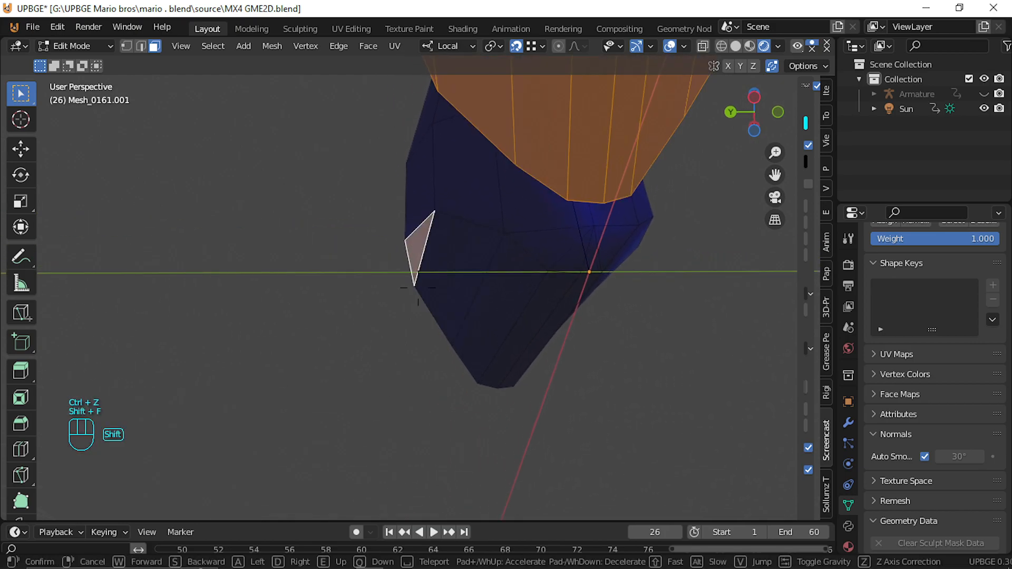
key(d)
click(420, 288)
ctrl+click(339, 258)
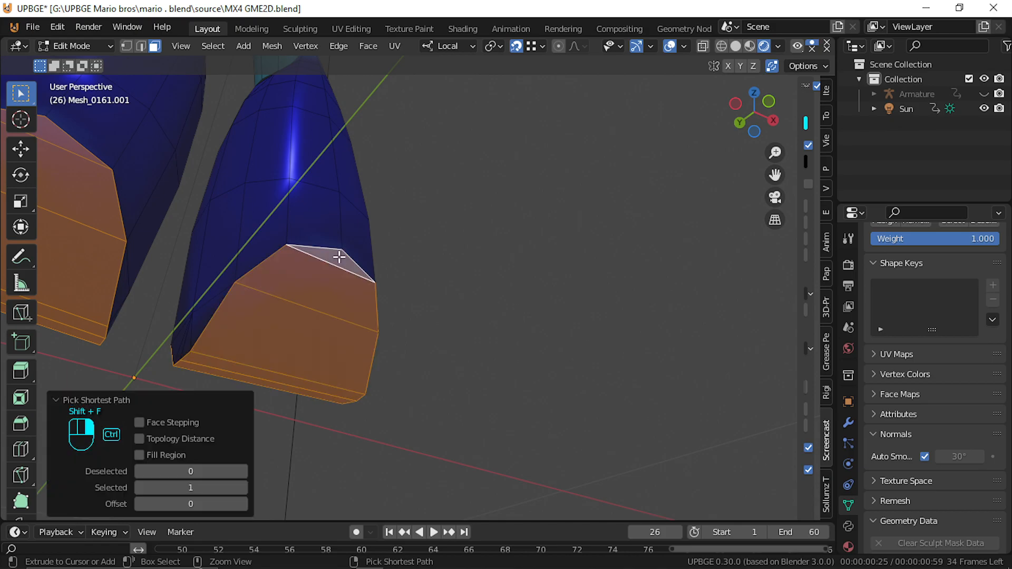
key(ctrl+e)
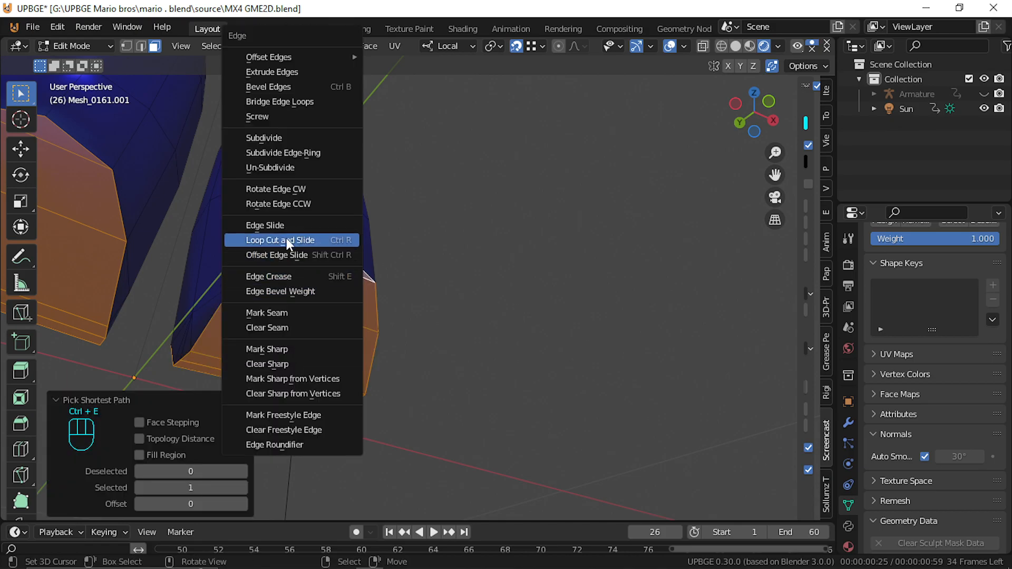
click(299, 349)
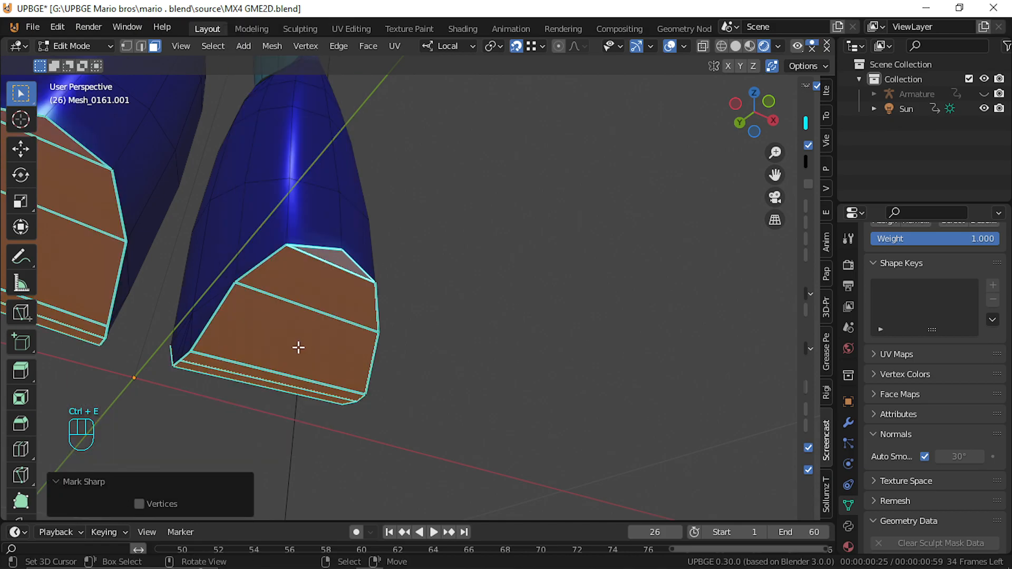
In edge mode, select the rim edges where the right boot's top meets the black band, including the front peak's side edge
key(shift+f)
key(w)
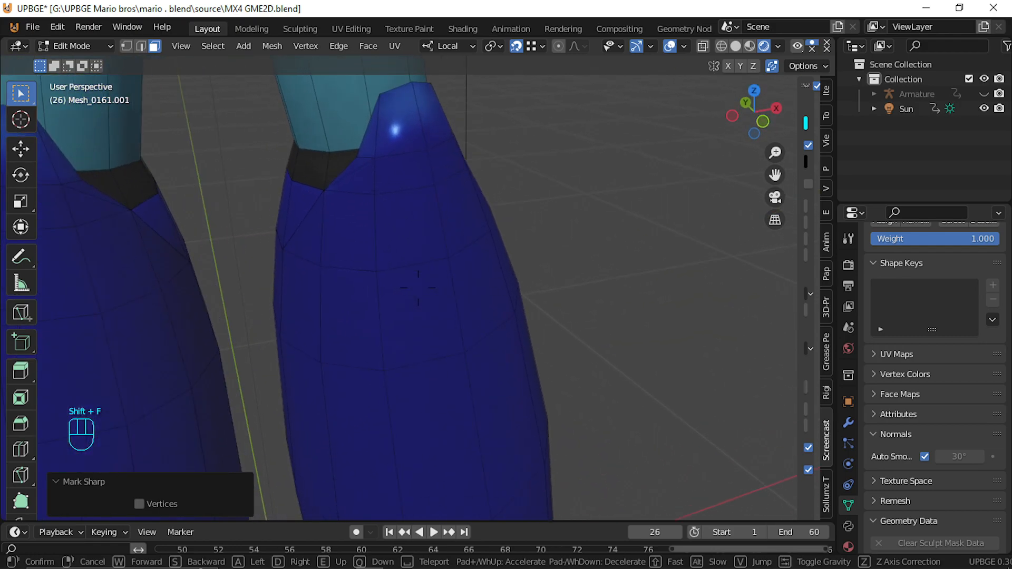
key(s)
click(418, 287)
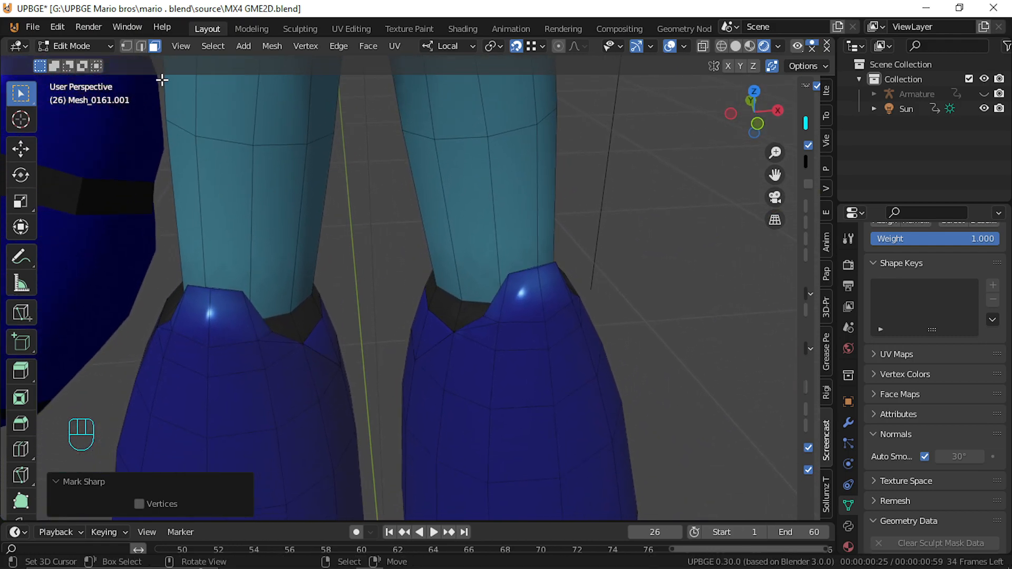
click(142, 47)
key(shift+f)
key(w)
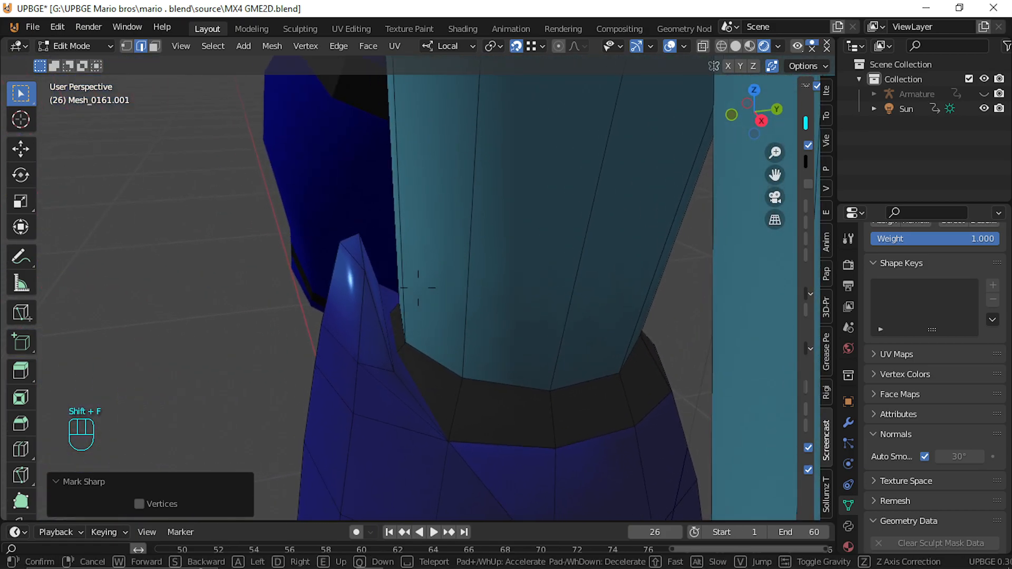
click(418, 287)
alt+click(384, 261)
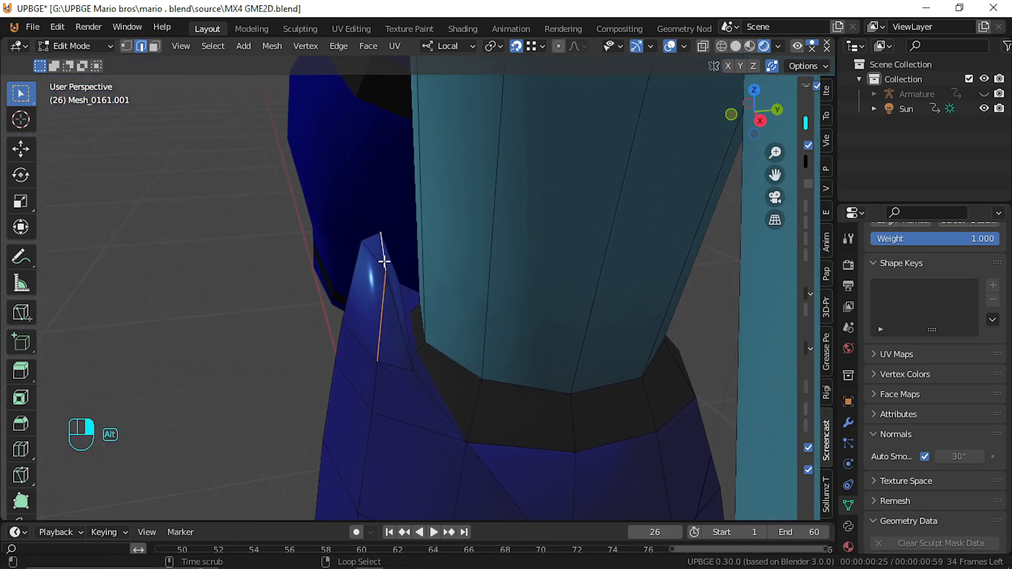
alt+click(376, 257)
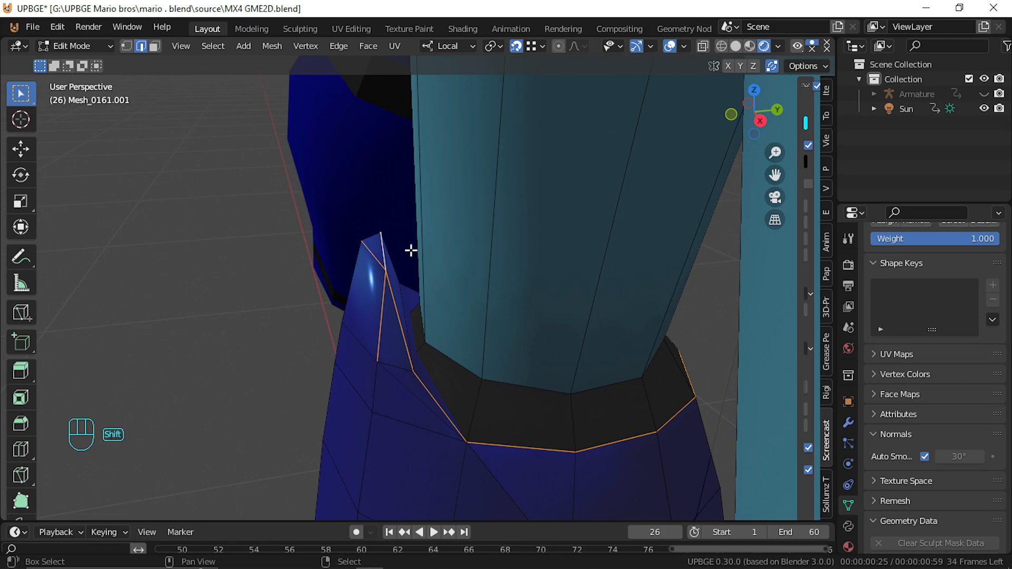
Add the edges around the small triangular facets on both sides of the right boot's front peak and the adjoining outer rim edge
key(shift+f)
click(478, 298)
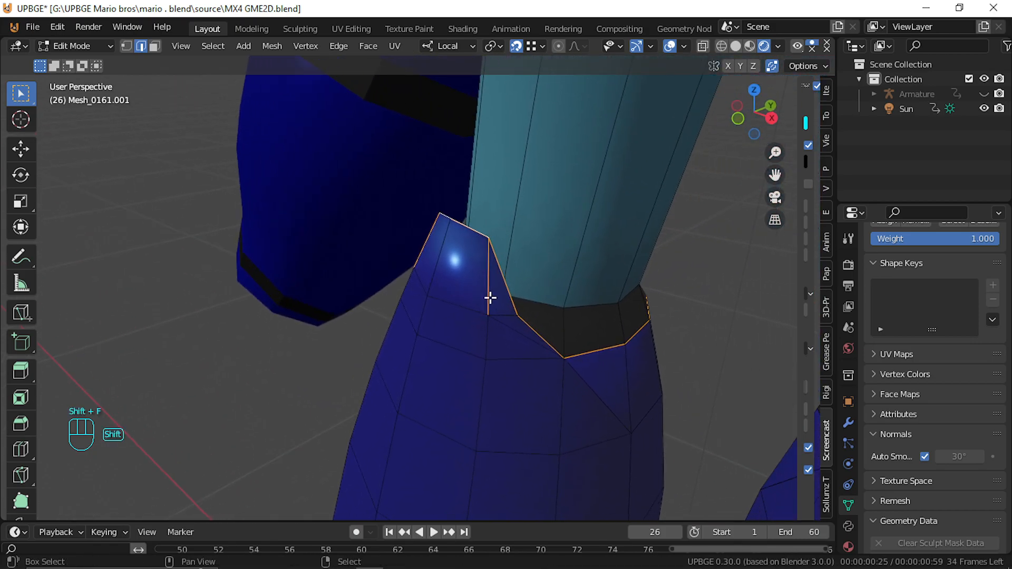
shift+right_click(502, 313)
key(shift+f)
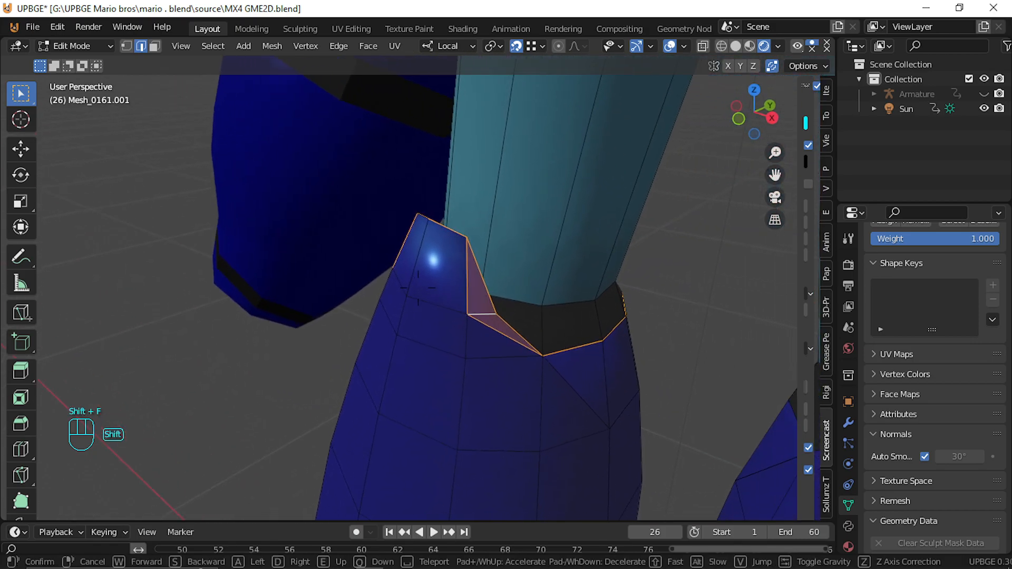
key(a)
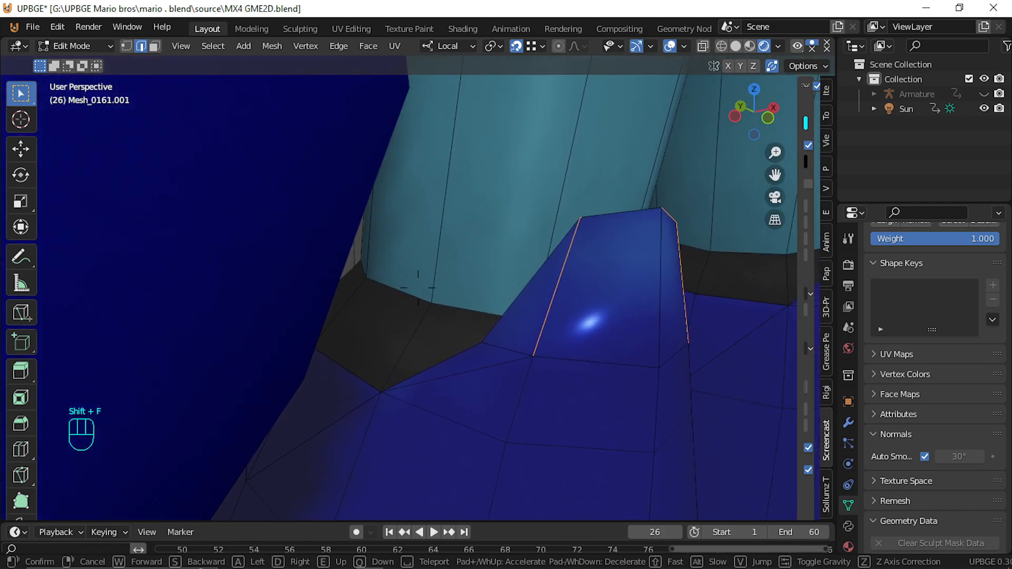
click(493, 381)
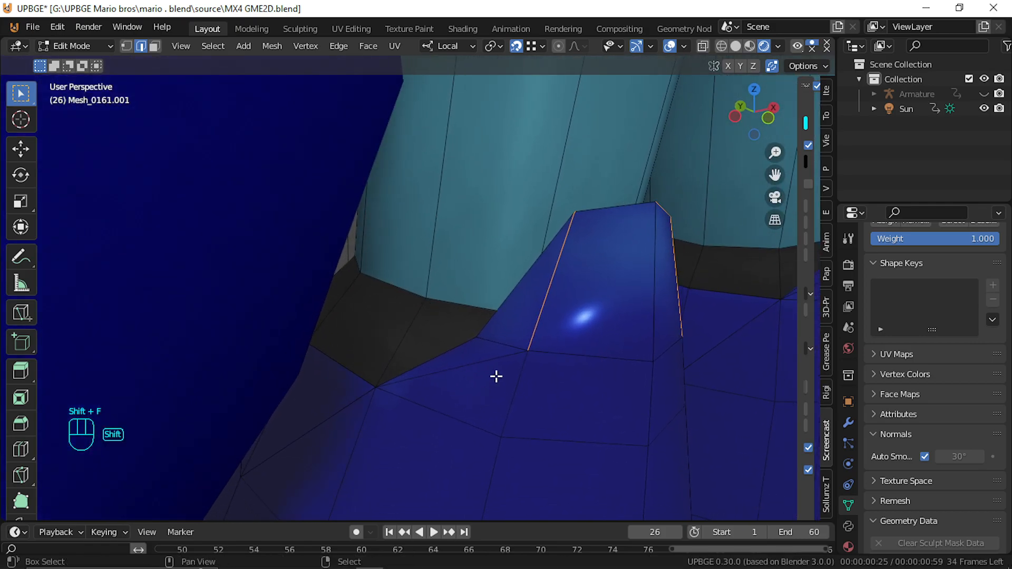
shift+right_click(497, 315)
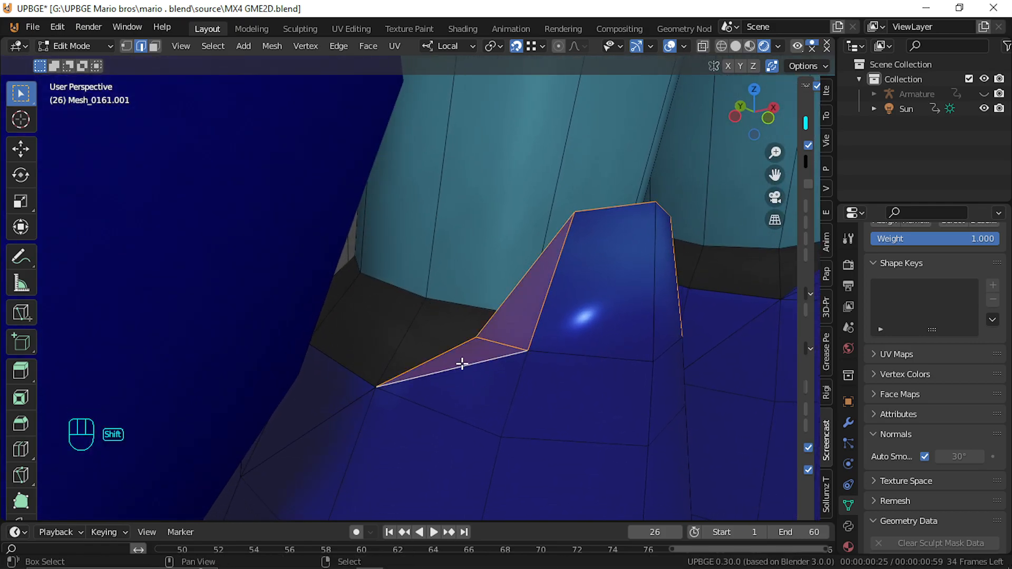
key(shift+f)
click(420, 290)
alt+shift+right_click(491, 329)
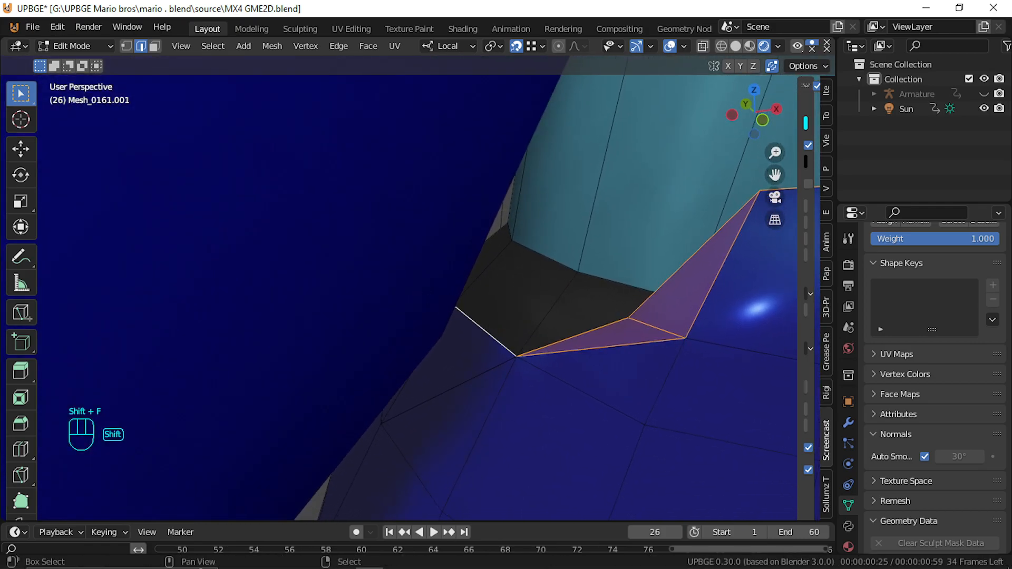
Check the right boot's rim selection from behind and mark the selected edges as sharp
key(shift+f)
key(a)
key(s)
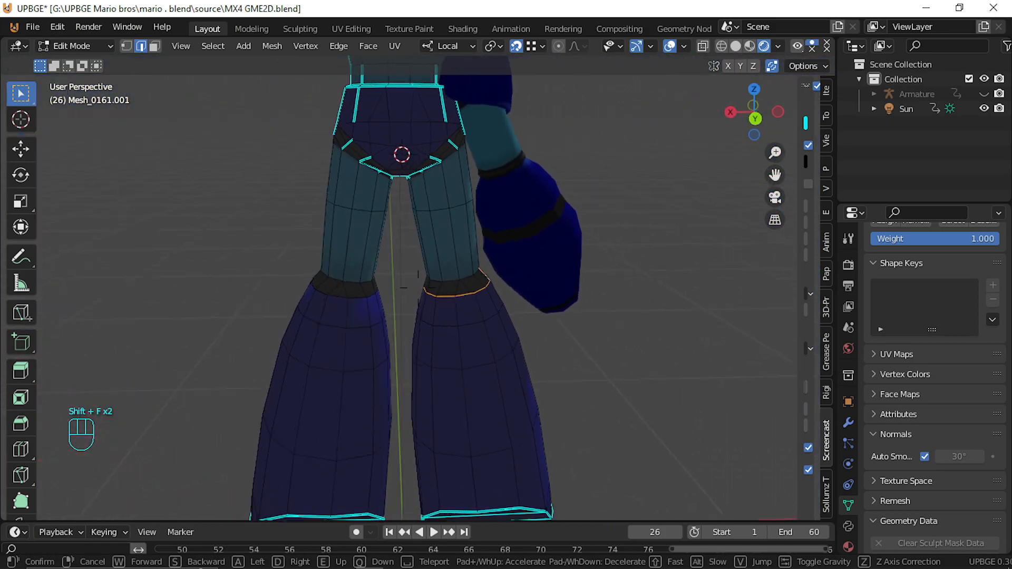
key(w)
click(418, 289)
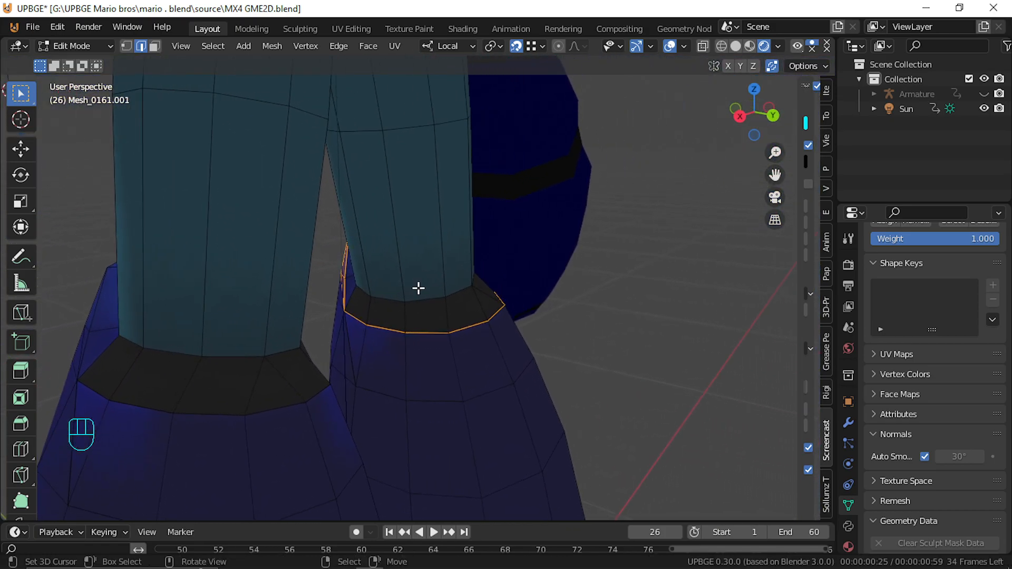
key(ctrl+e)
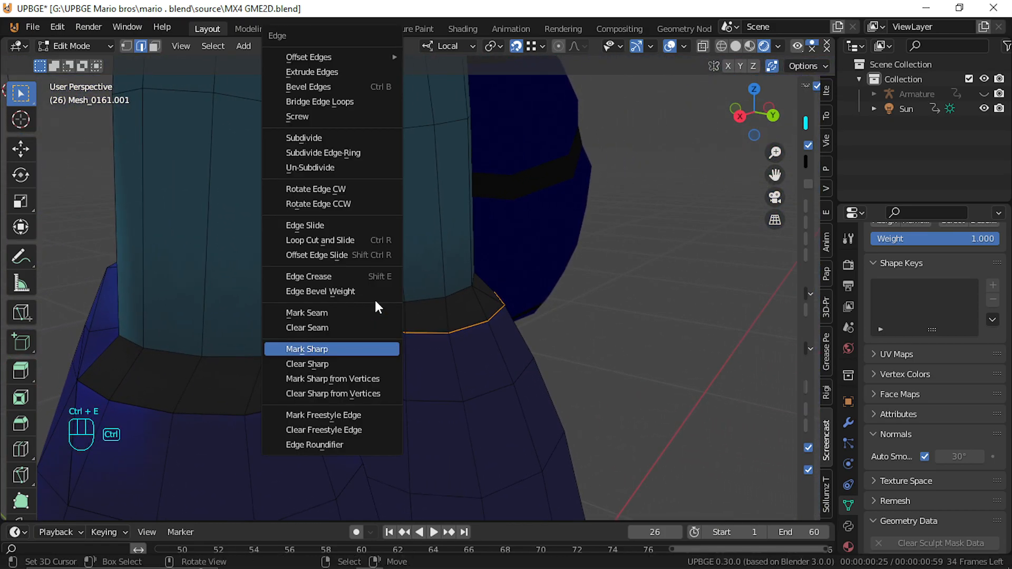
click(327, 349)
Select the left boot's back and outer rim edges and the edges of the outer triangular facets beside its front peak
alt+click(264, 408)
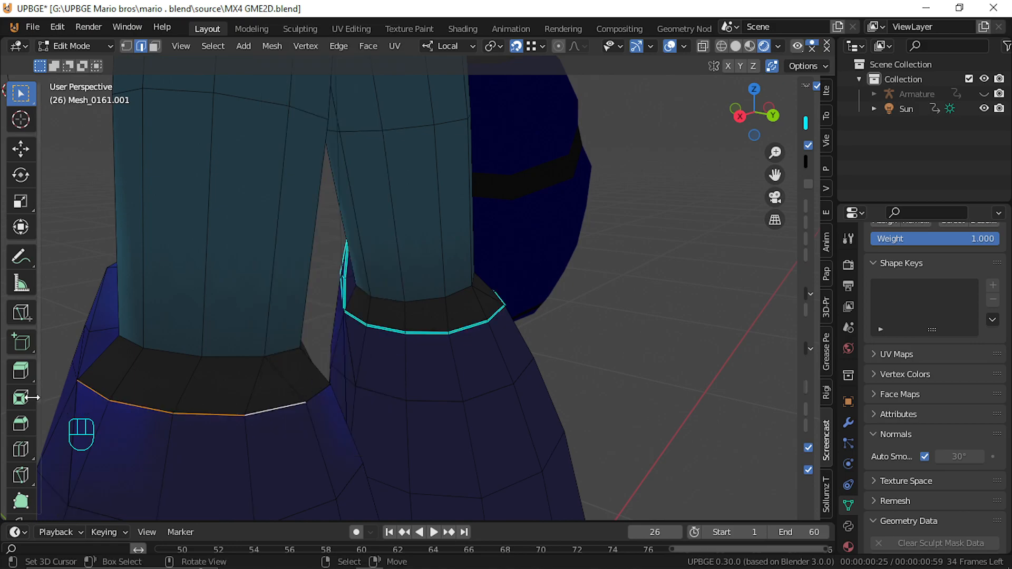
key(shift+f)
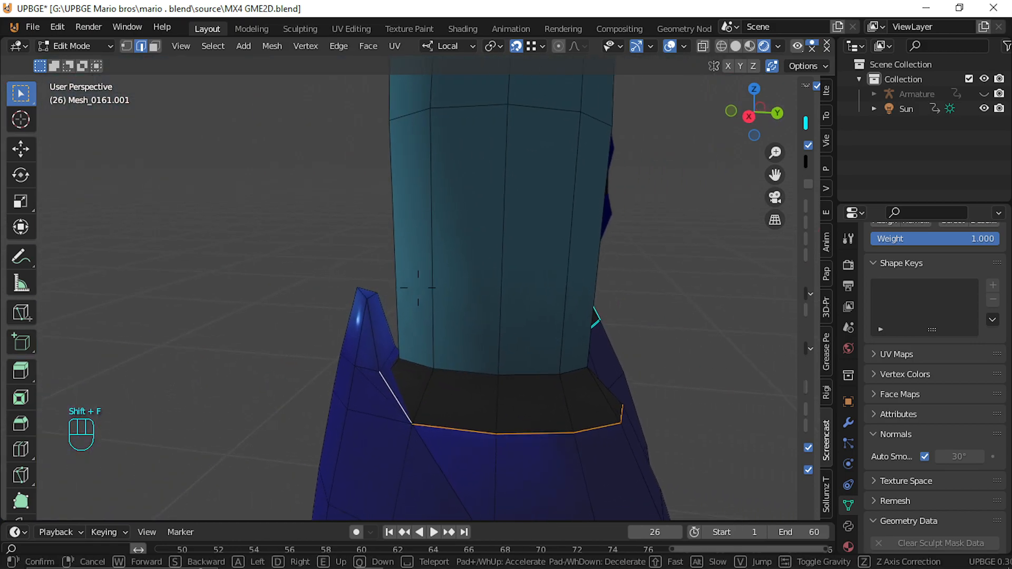
click(418, 287)
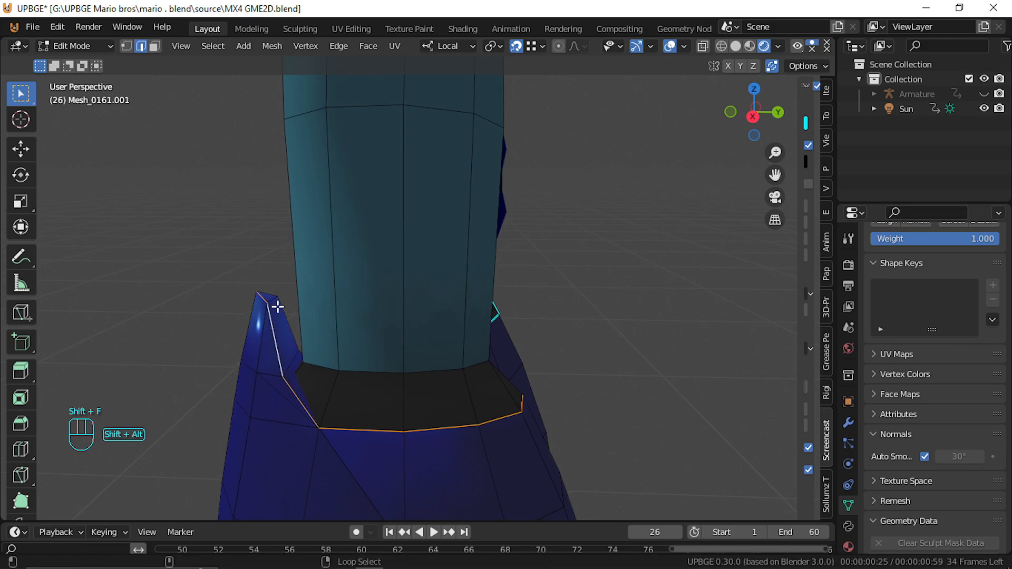
shift+click(278, 379)
Extend the left boot's rim selection across the front peak, its inner triangular facets, and the inner rim edges bordering the black band
key(shift+f)
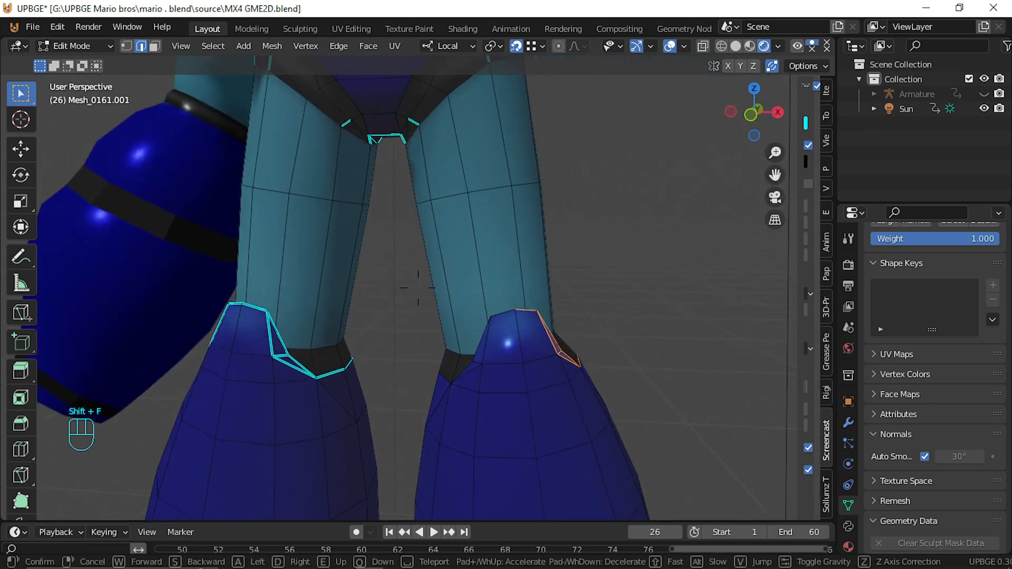
click(418, 287)
shift+click(356, 292)
shift+click(294, 297)
key(shift+f)
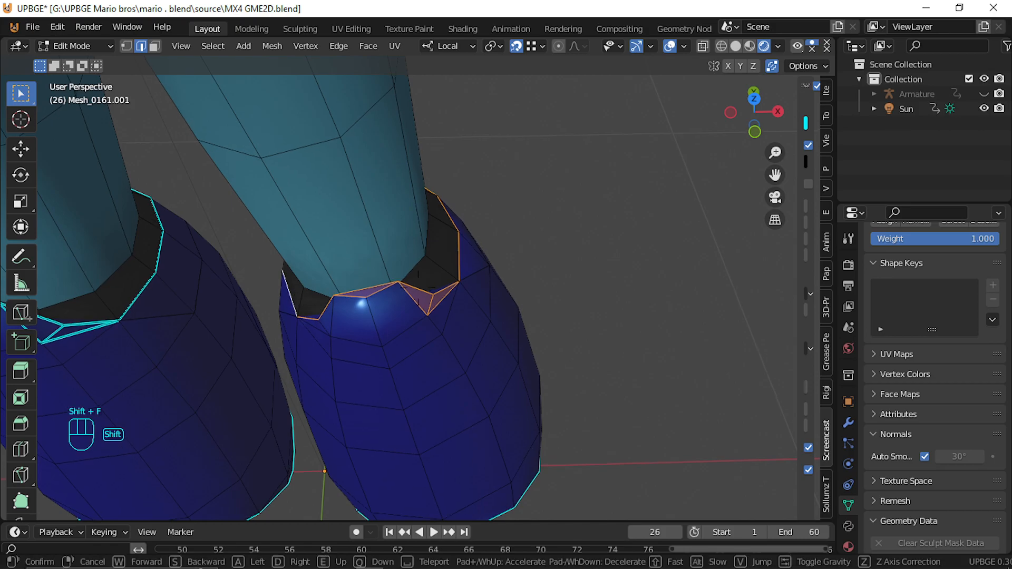
click(418, 287)
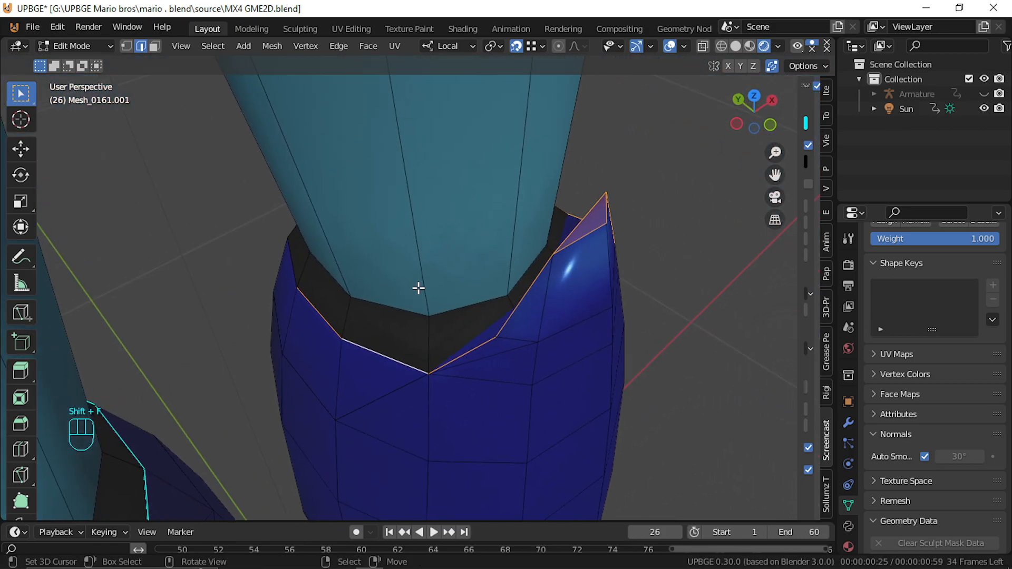
alt+shift+click(291, 271)
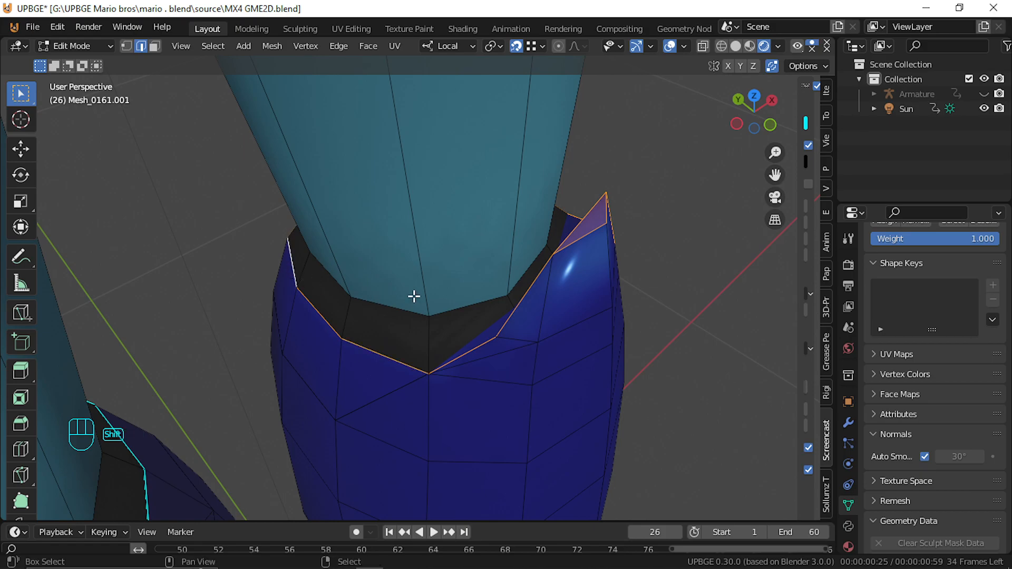
Check the left boot's rim selection from the other side and mark the selected edges as sharp
key(shift+f)
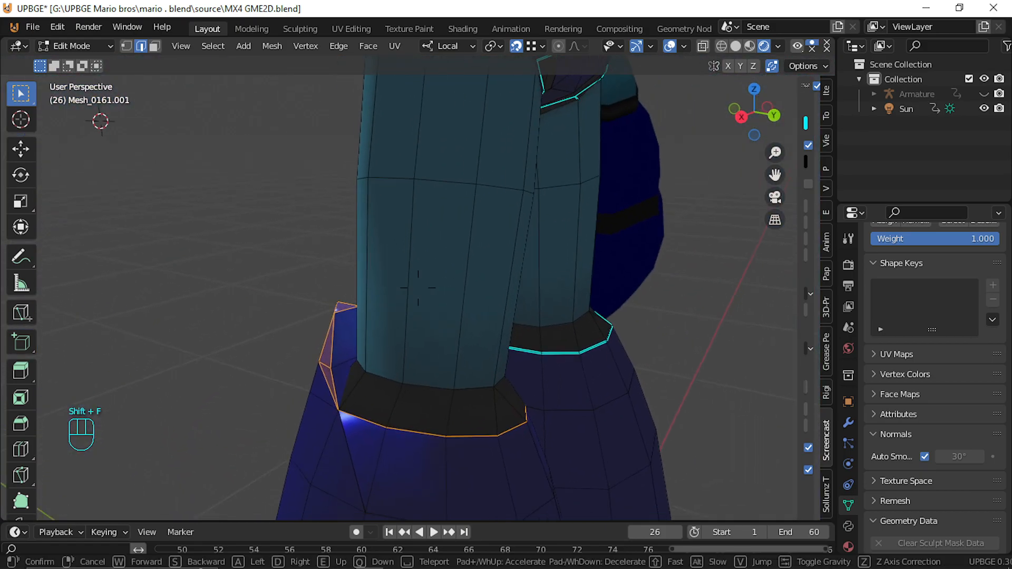
click(418, 287)
key(ctrl+e)
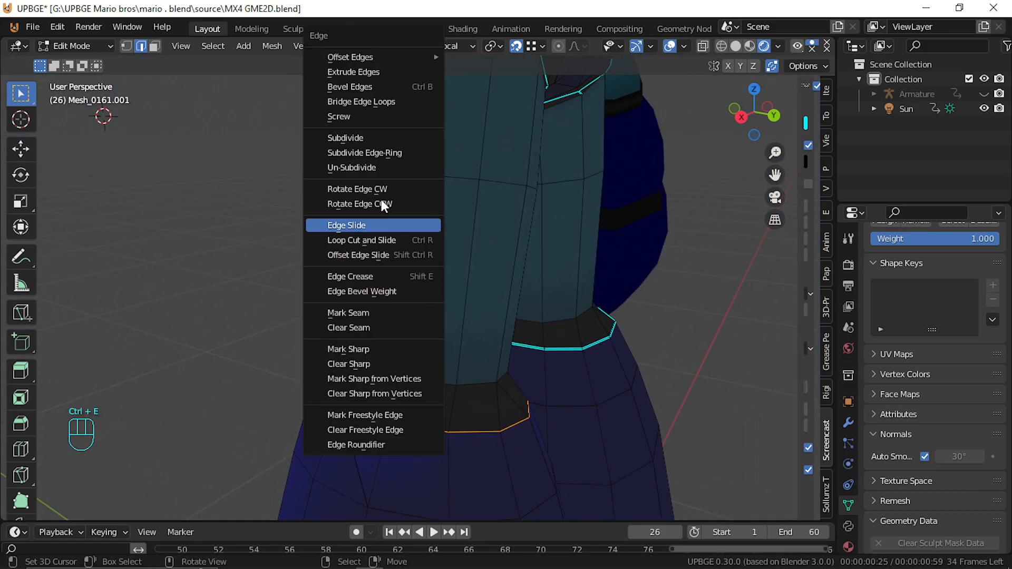
click(376, 362)
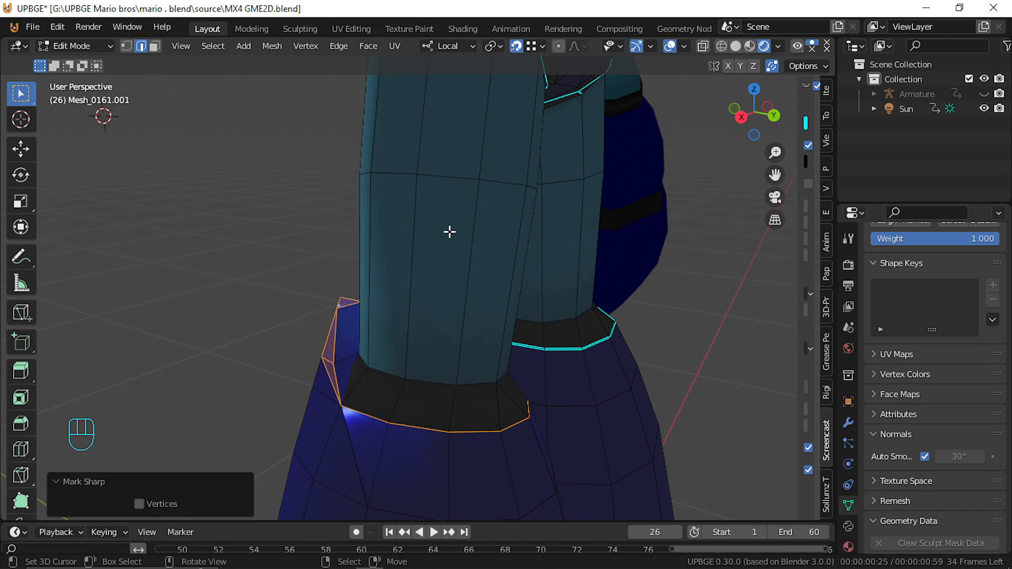
key(Tab)
key(Tab)
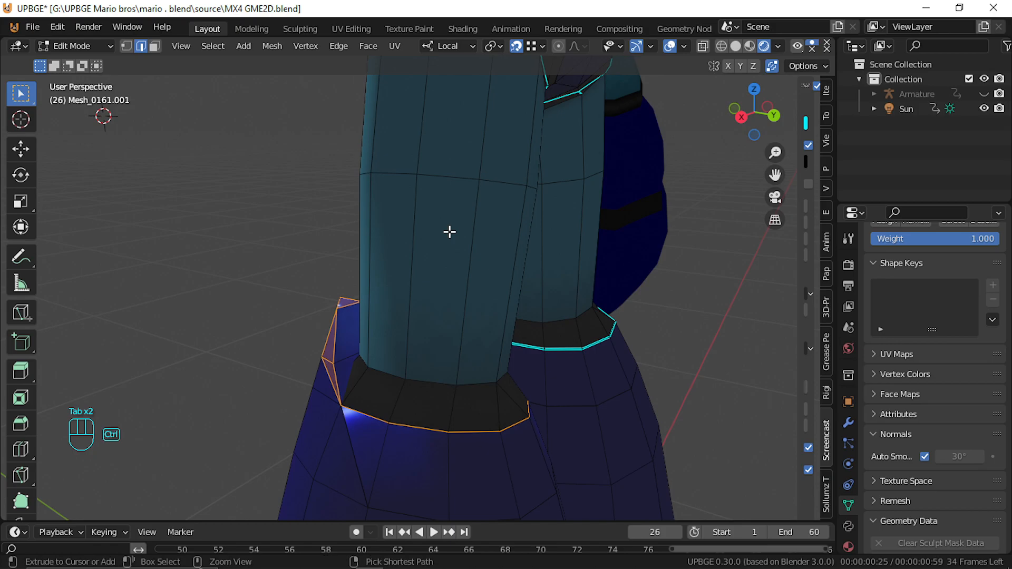
key(ctrl+e)
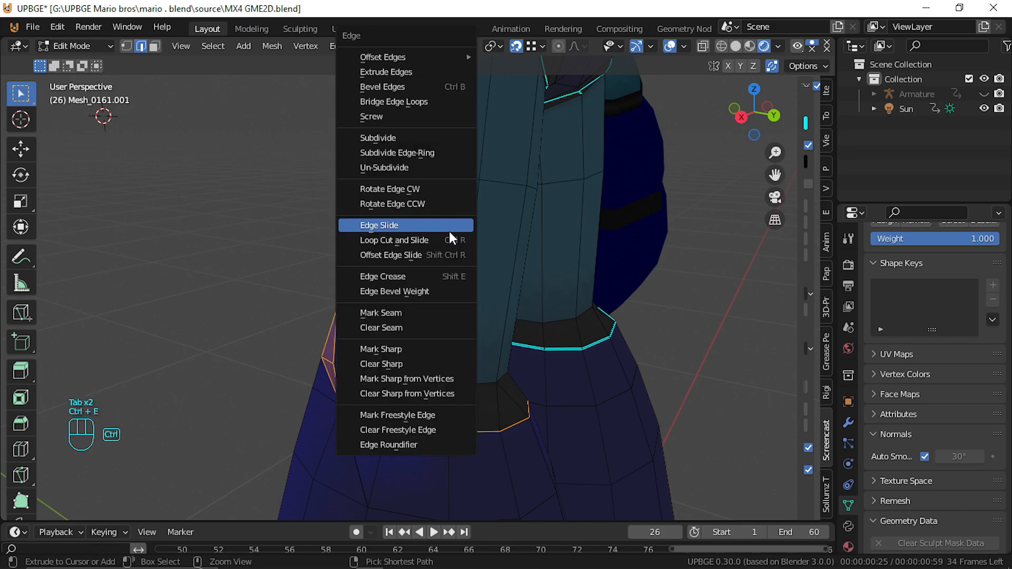
Mark the selected edges around the top of the boot as sharp and return to Object Mode
click(442, 355)
key(Tab)
key(shift+f)
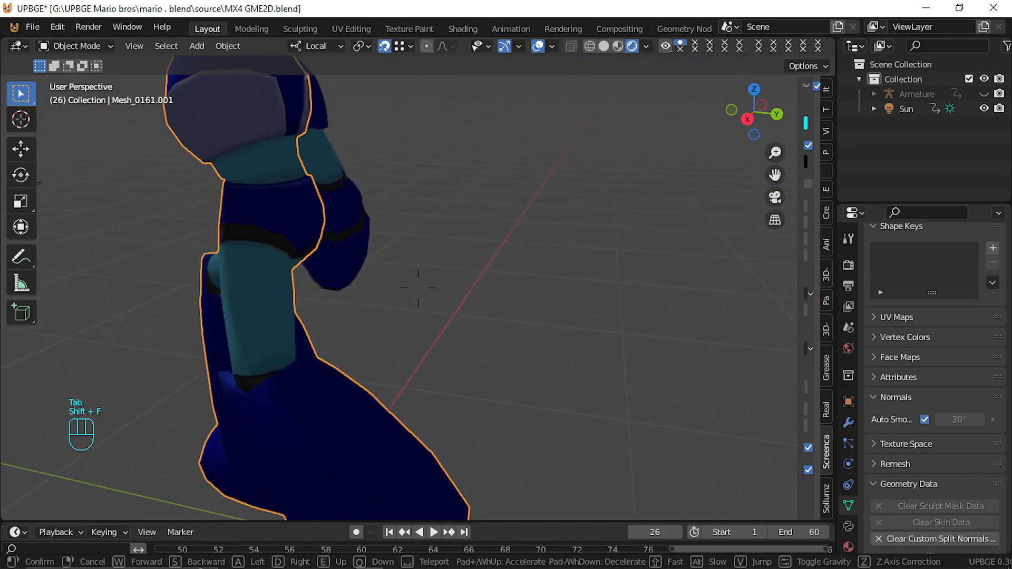
key(a)
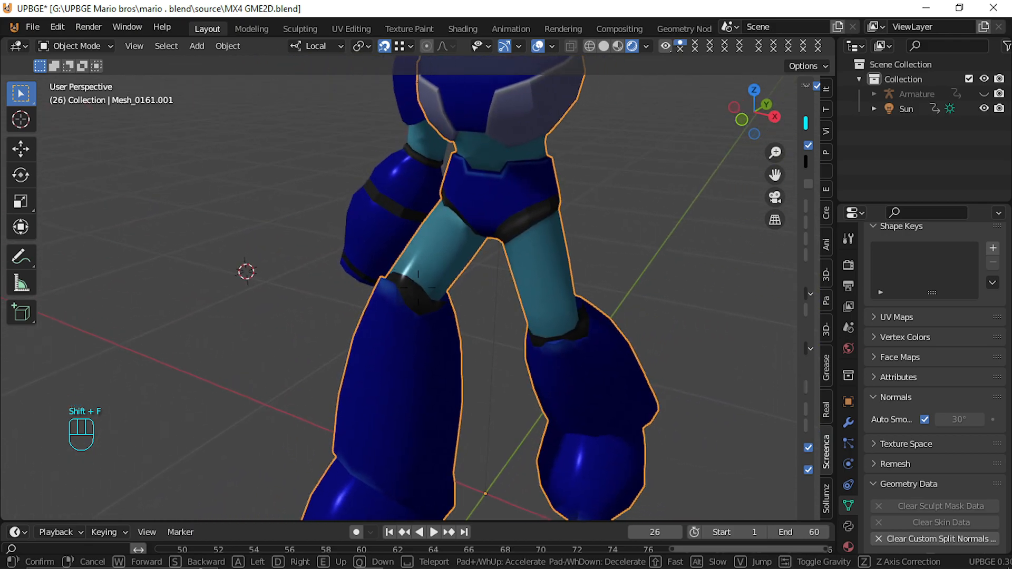
key(a)
key(w)
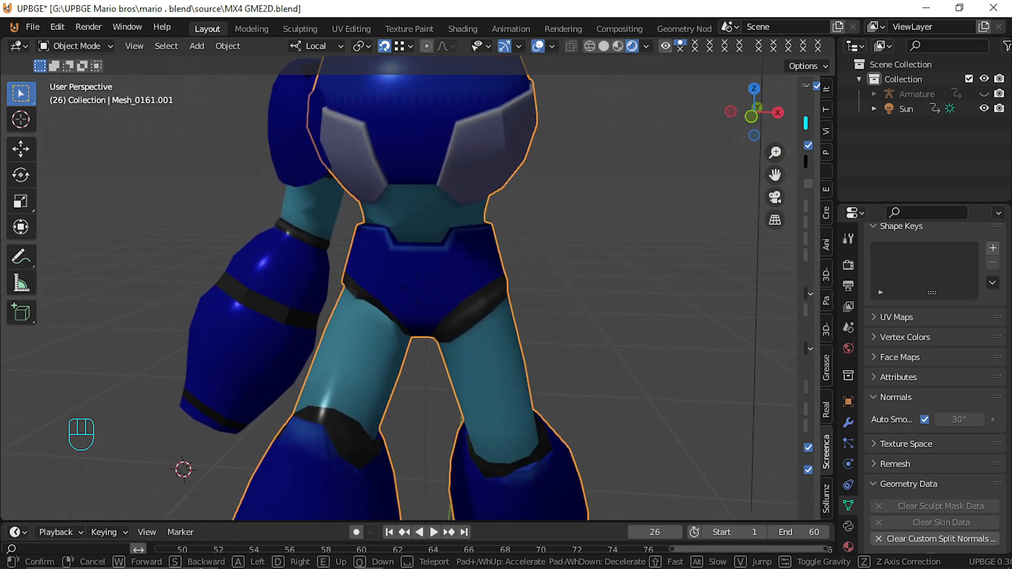
click(417, 289)
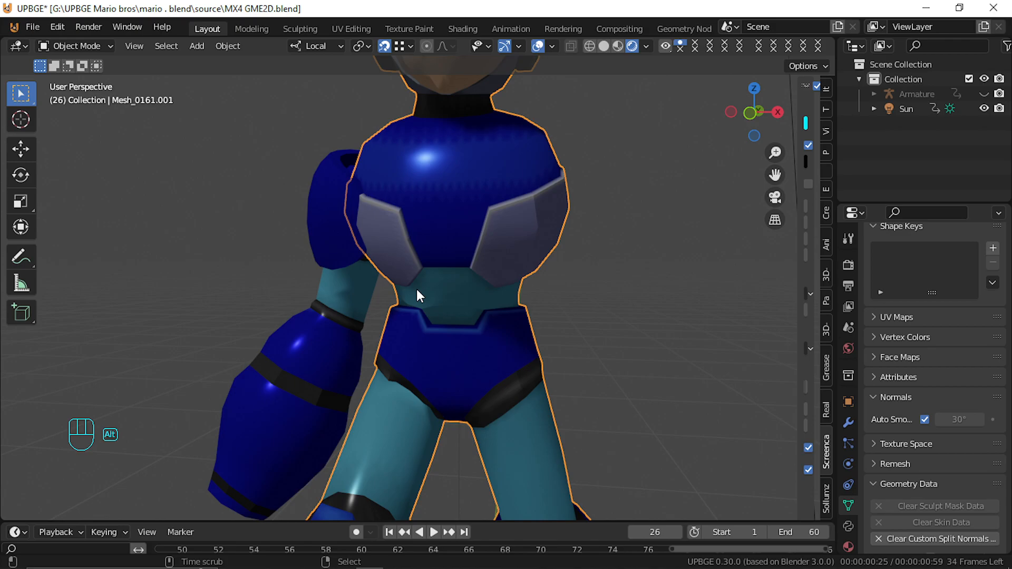
Reveal all hidden objects, and hide the arms mesh that spans both sides of the body
key(alt+h)
right_click(323, 234)
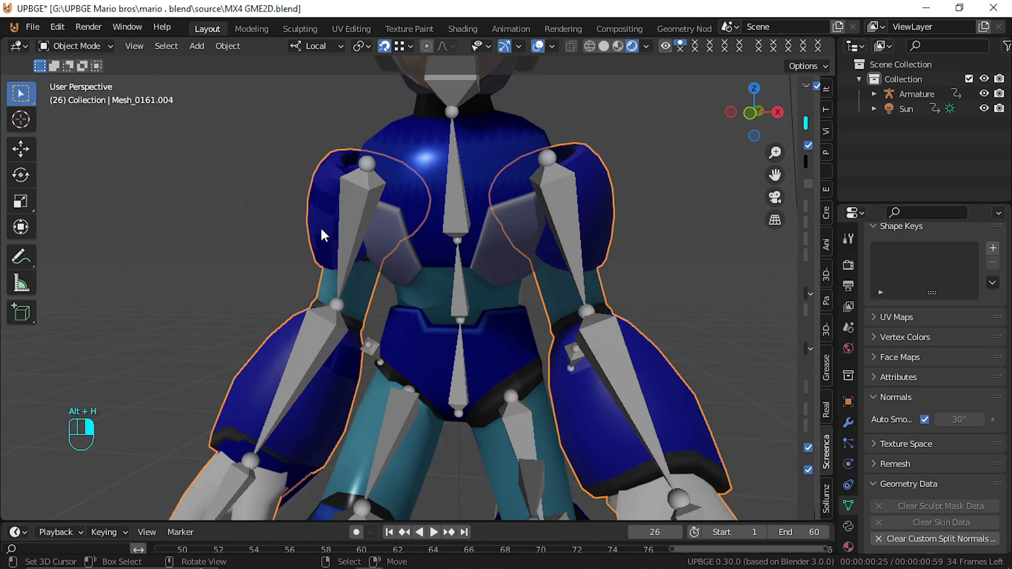
key(shift+f)
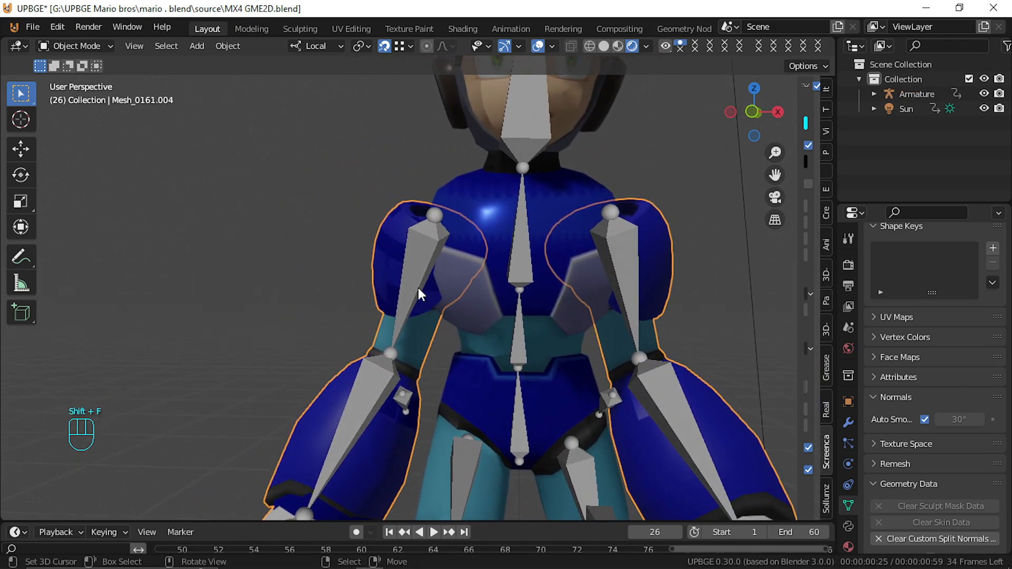
key(g)
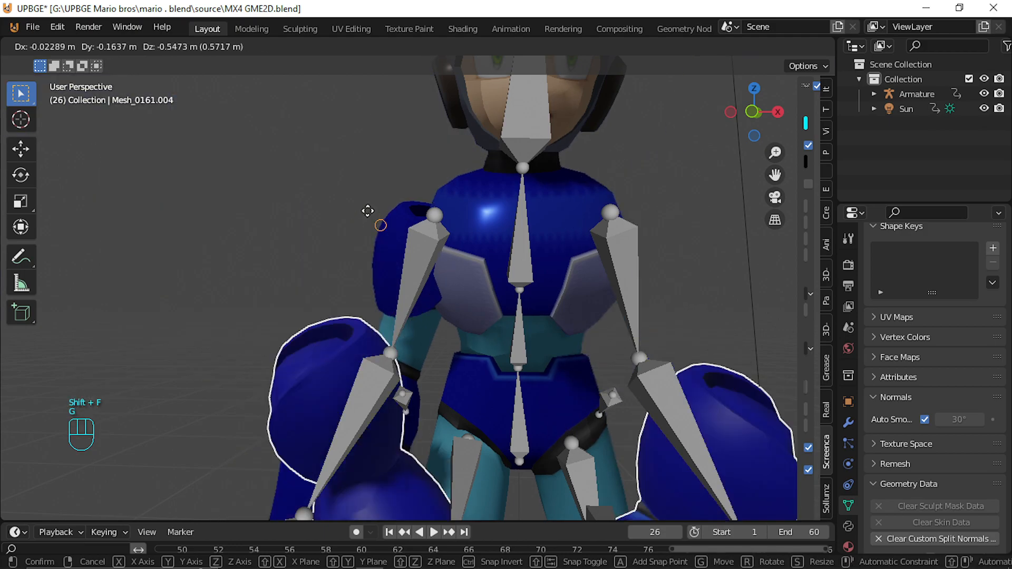
right_click(349, 227)
key(h)
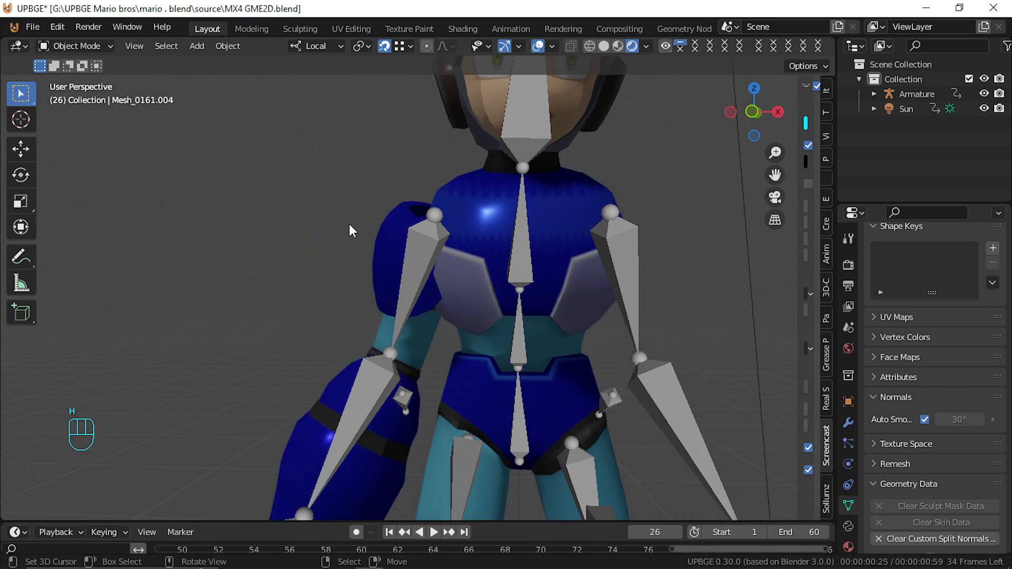
Toggle the two-sided arms mesh's visibility to compare it with the single arm mesh, and inspect the shoulder up close
click(395, 224)
key(shift+f)
click(419, 288)
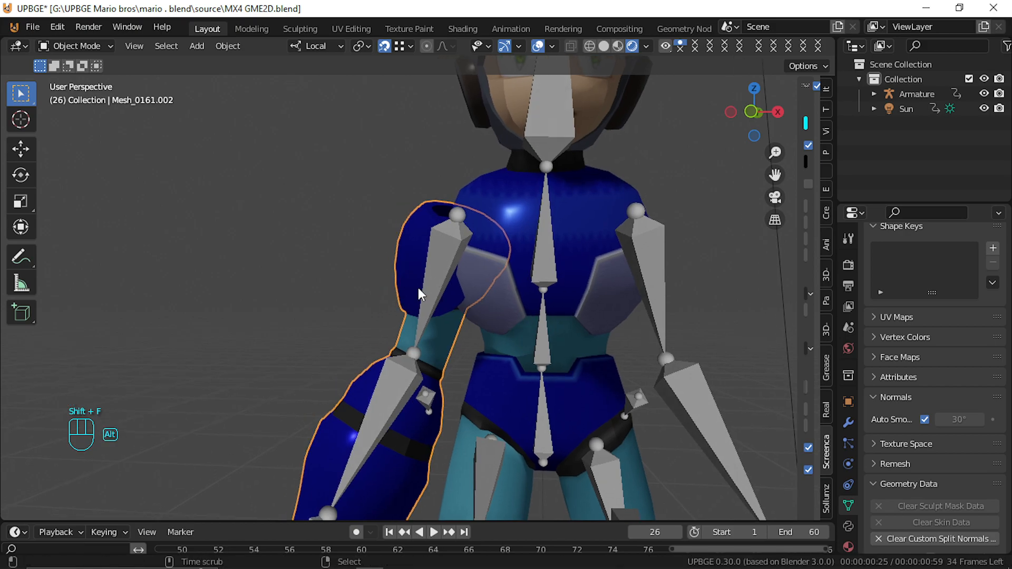
key(alt+h)
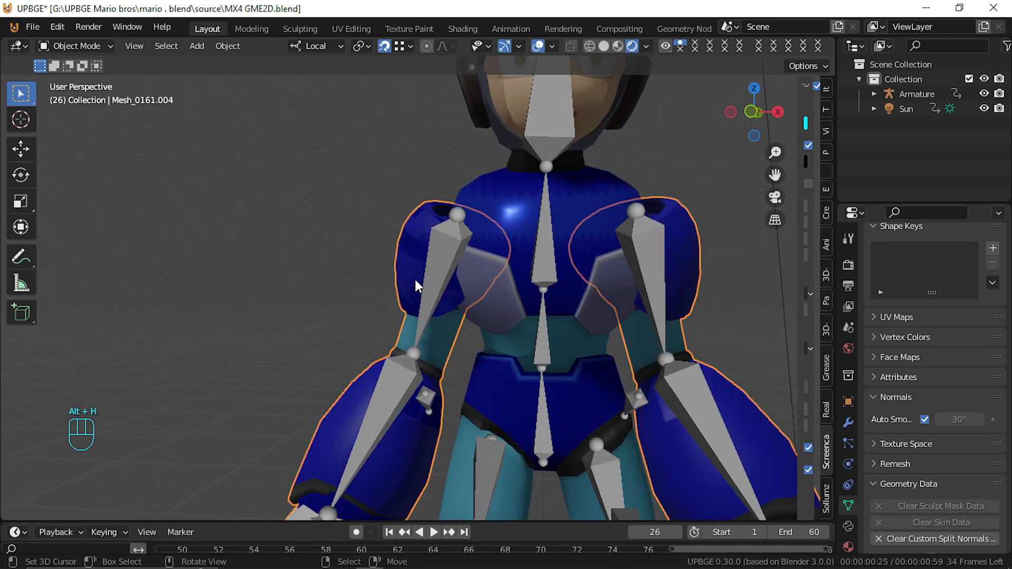
key(h)
key(shift+f)
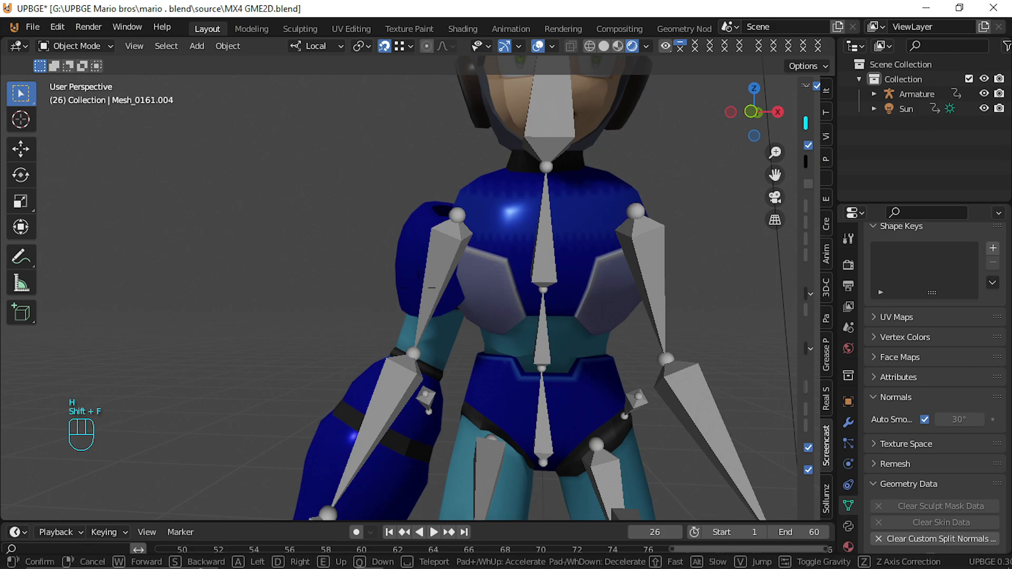
key(e)
key(w)
click(419, 288)
right_click(412, 293)
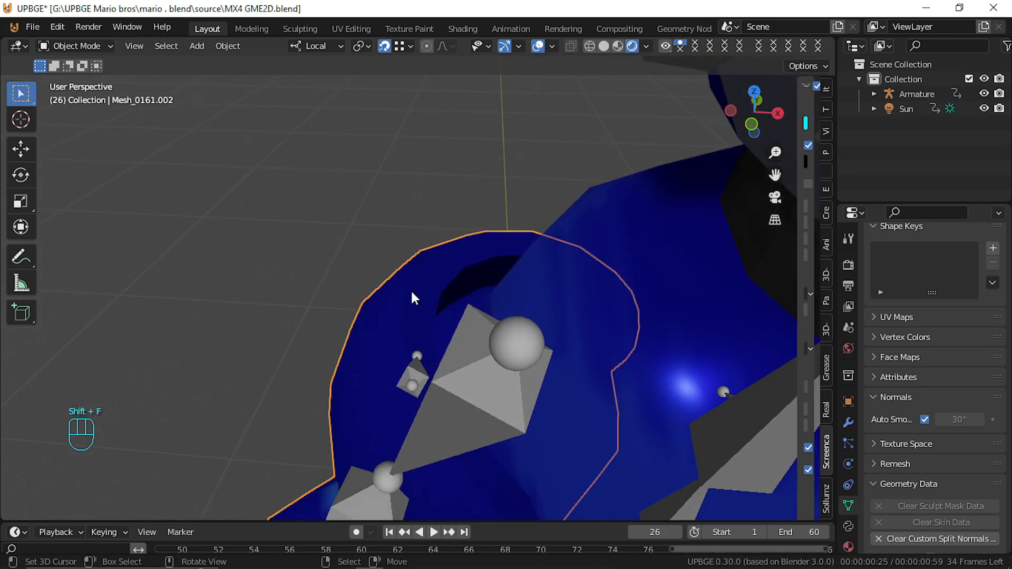
Reveal all hidden objects, and hide only the single banded arm mesh
key(alt+h)
key(shift+f)
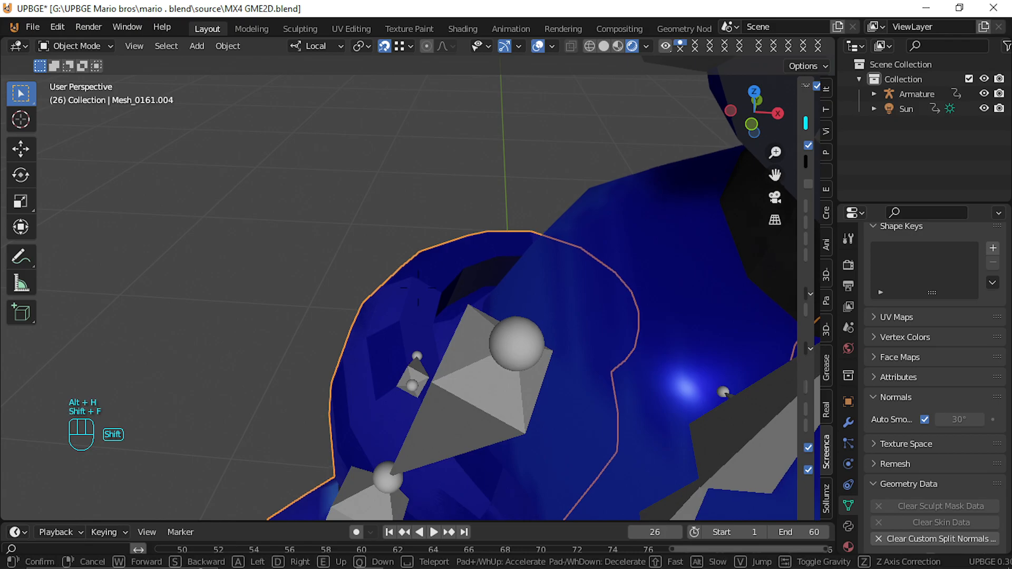
key(s)
click(419, 288)
key(a)
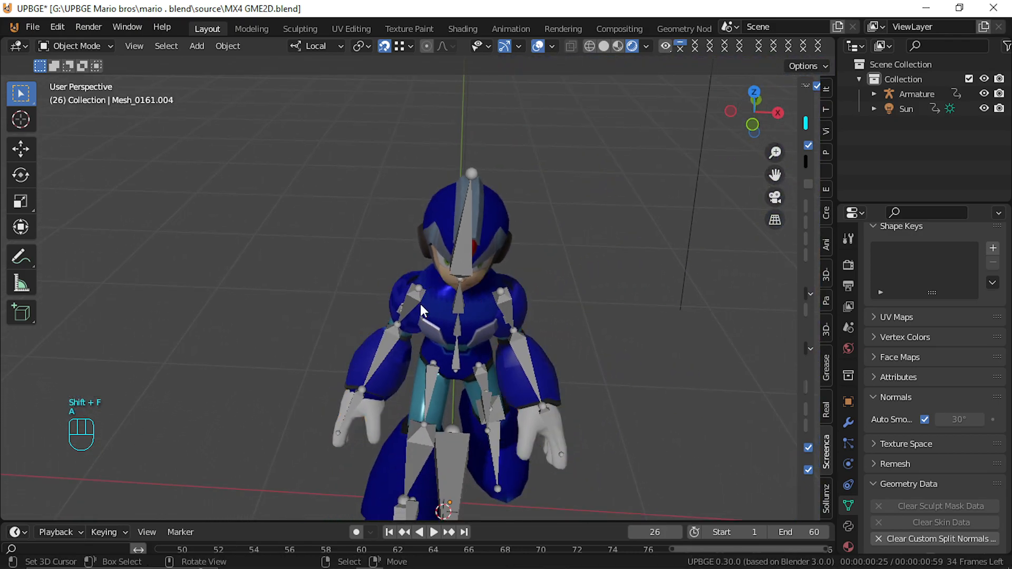
click(395, 359)
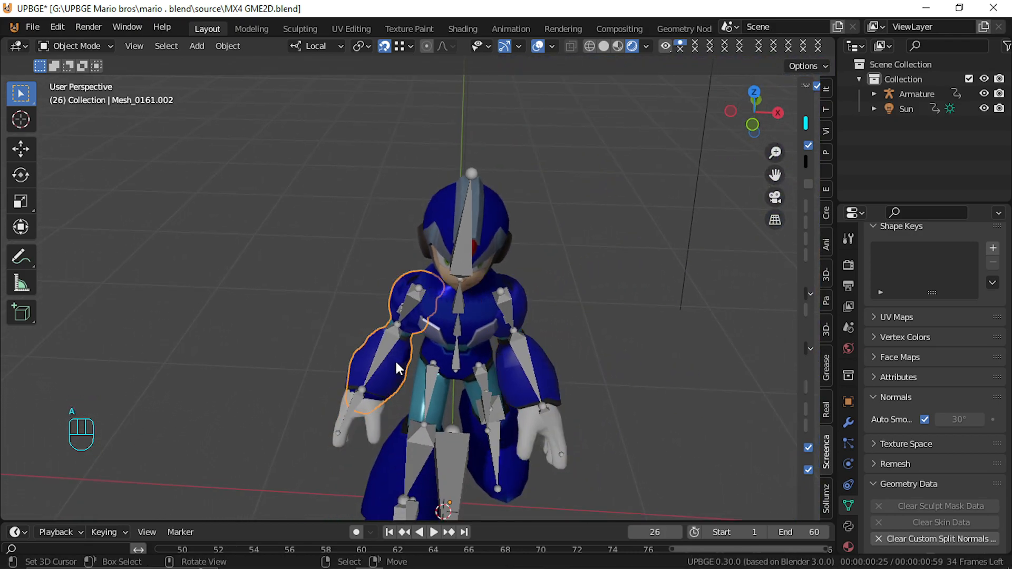
key(h)
Play the animation and examine the character from the front, side and back, ending close to the helmet
key(alt+a)
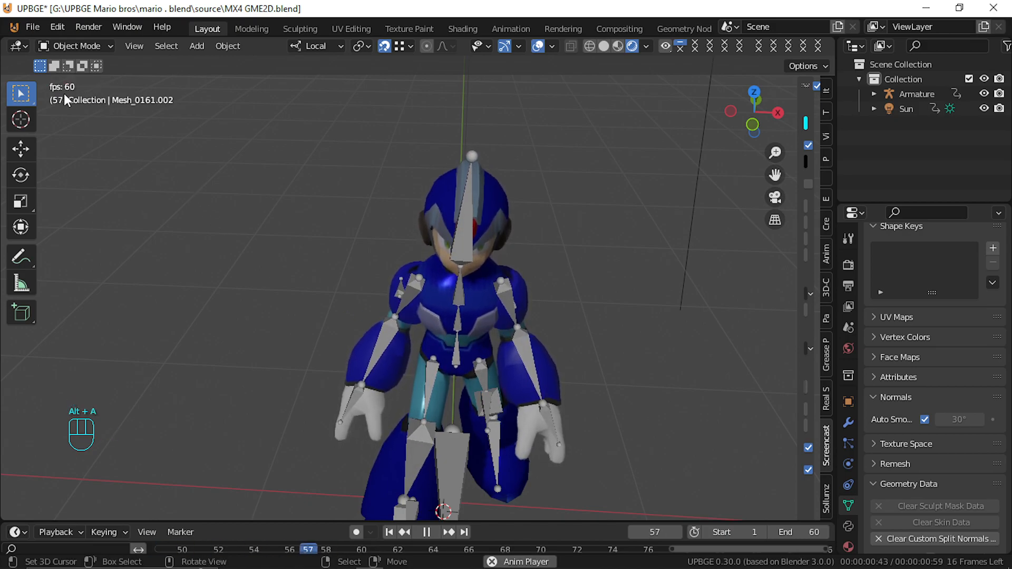
key(shift+f)
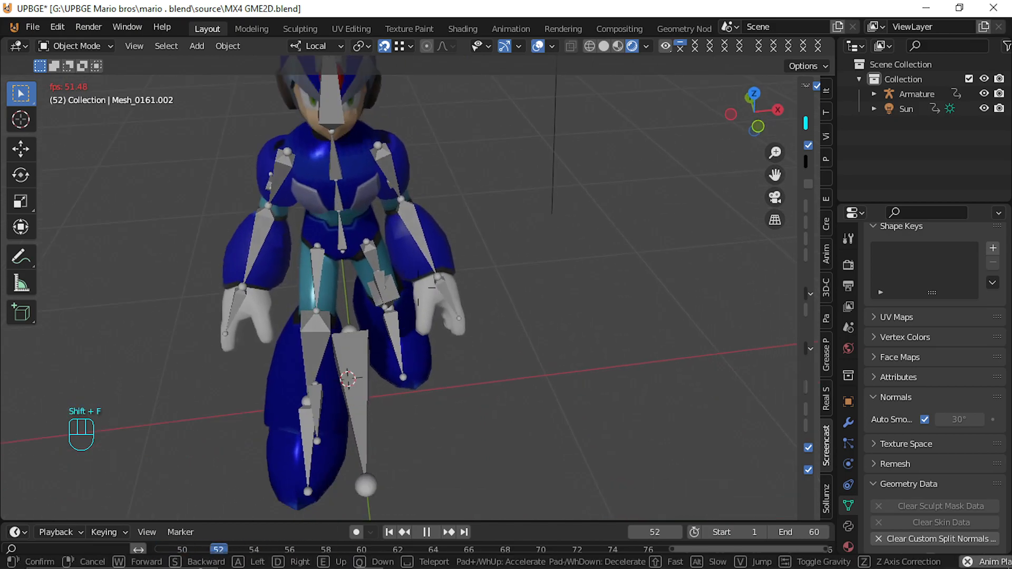
key(d)
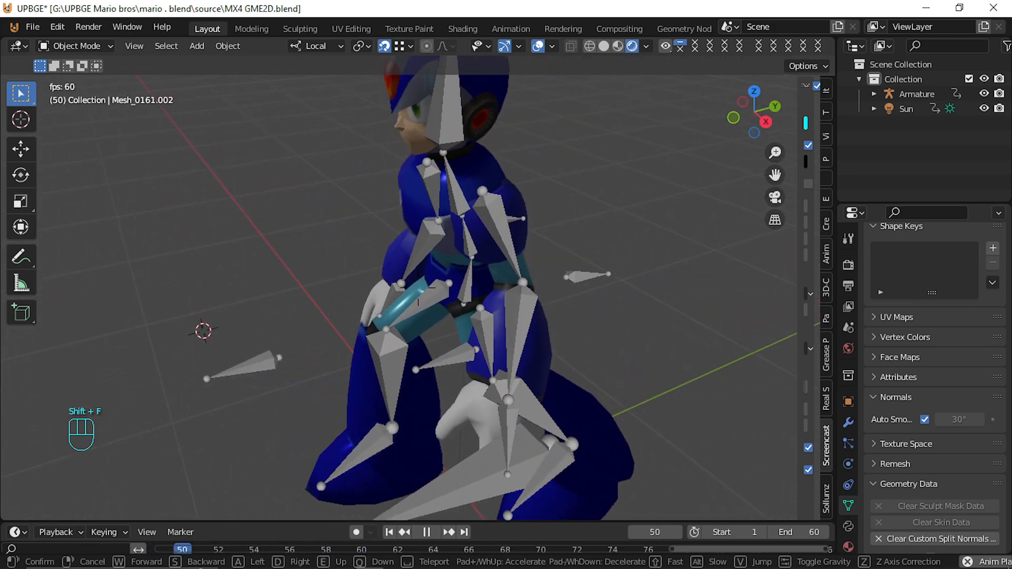
key(d)
key(d)
key(d)
key(d)
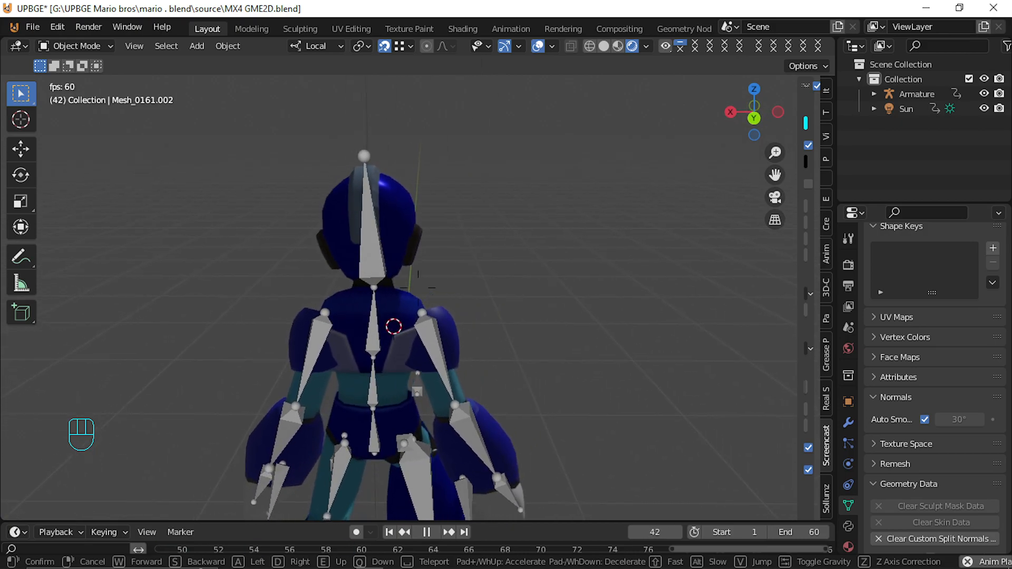
key(d)
key(d)
key(d)
key(w)
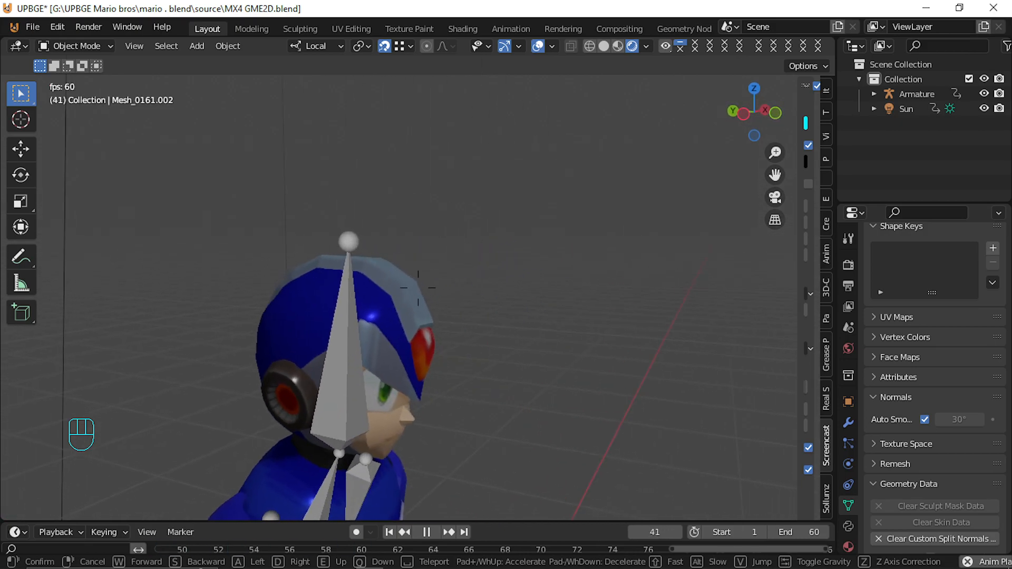
key(w)
click(418, 288)
Enter Edit Mode on the body mesh and select the helmet crest's top and side face loops in Face select mode
click(573, 307)
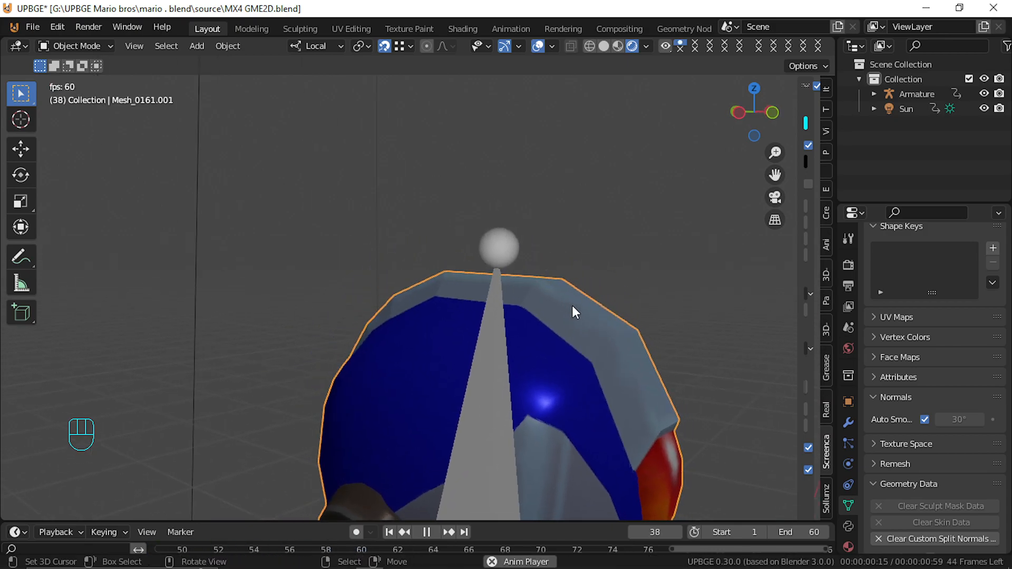
key(Tab)
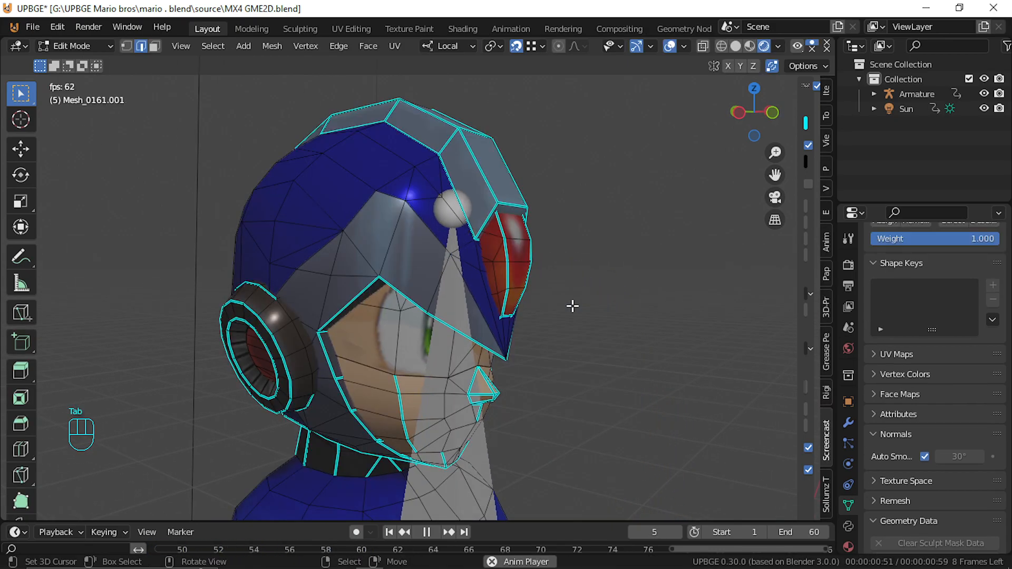
click(154, 47)
alt+click(470, 132)
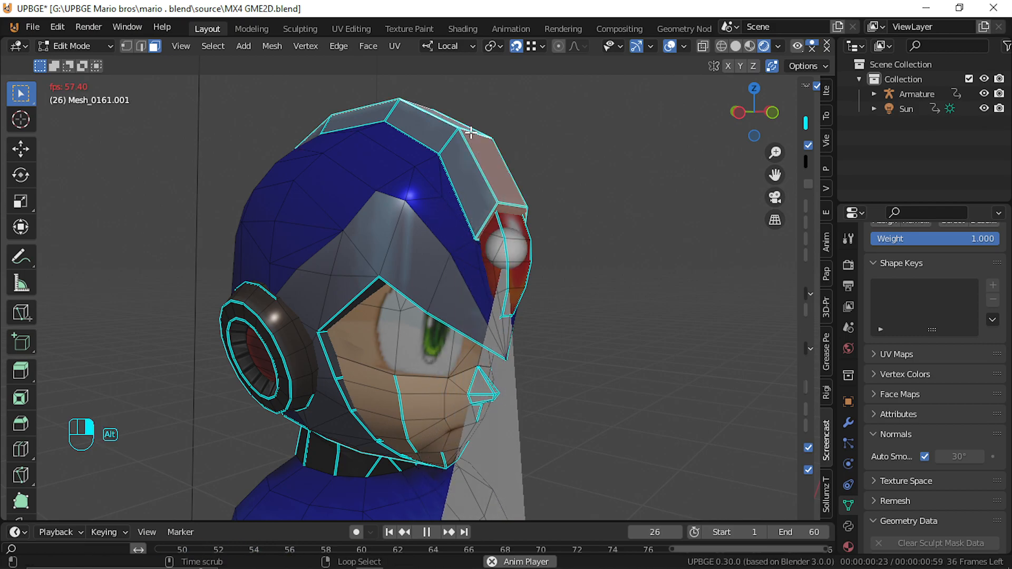
alt+shift+click(447, 150)
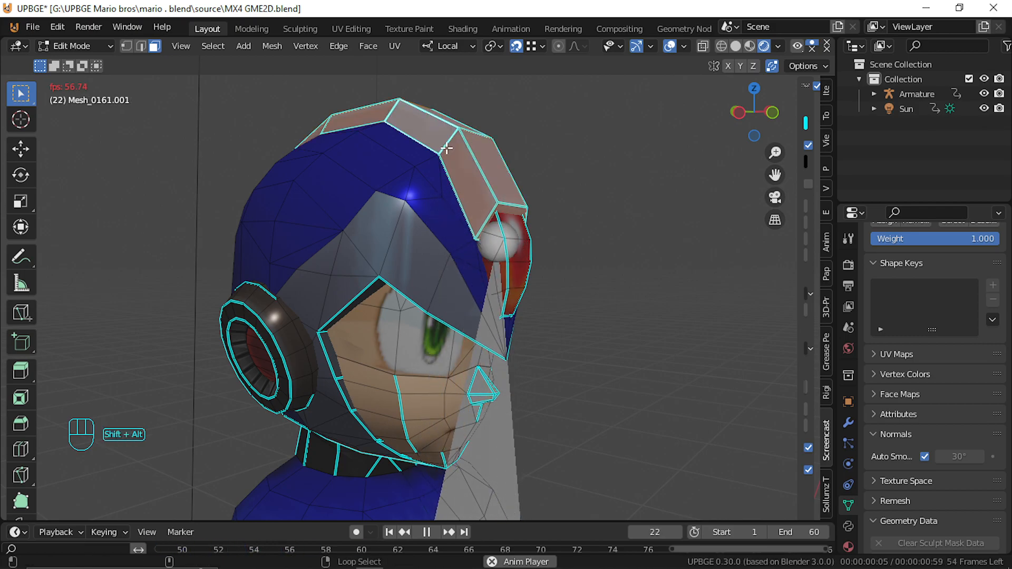
Clear the sharp marks from all edges of the selected helmet crest faces
key(shift+f)
key(d)
click(418, 288)
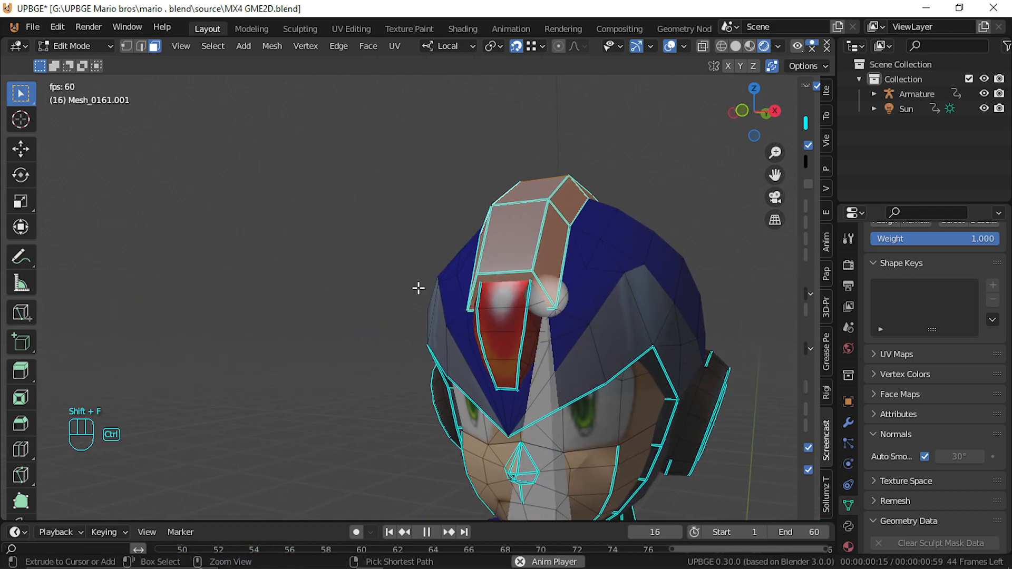
key(ctrl+e)
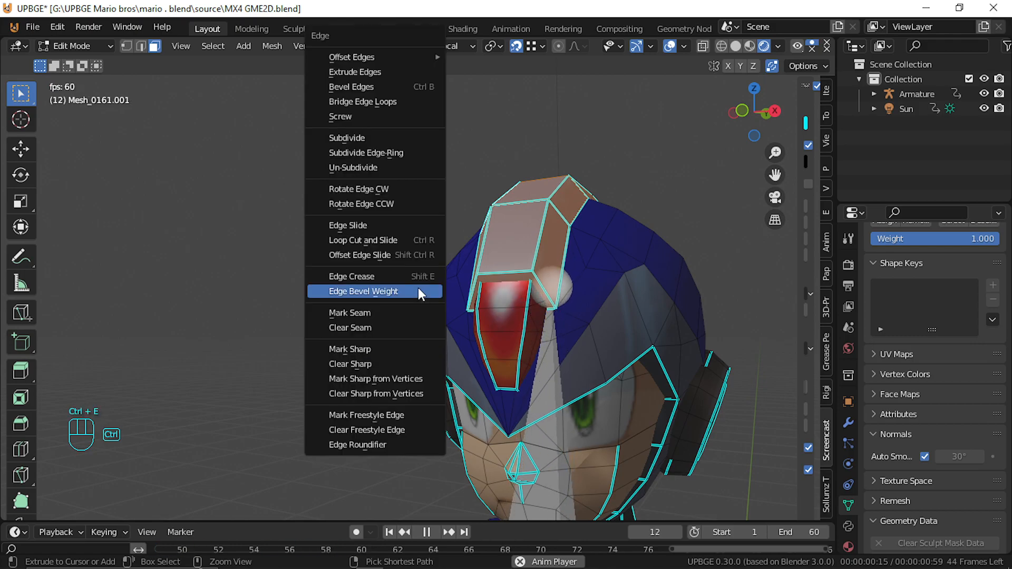
click(377, 352)
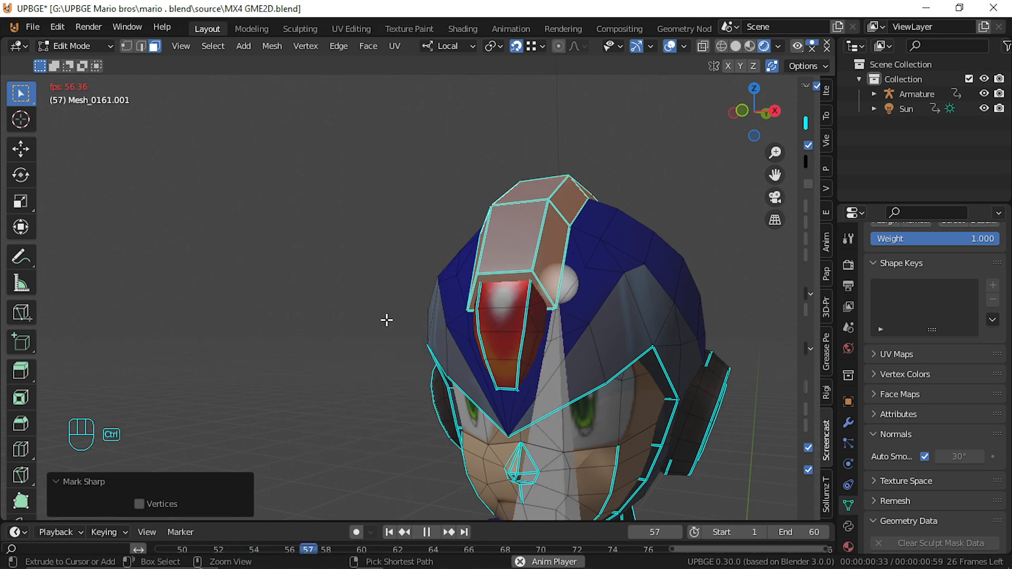
key(ctrl+e)
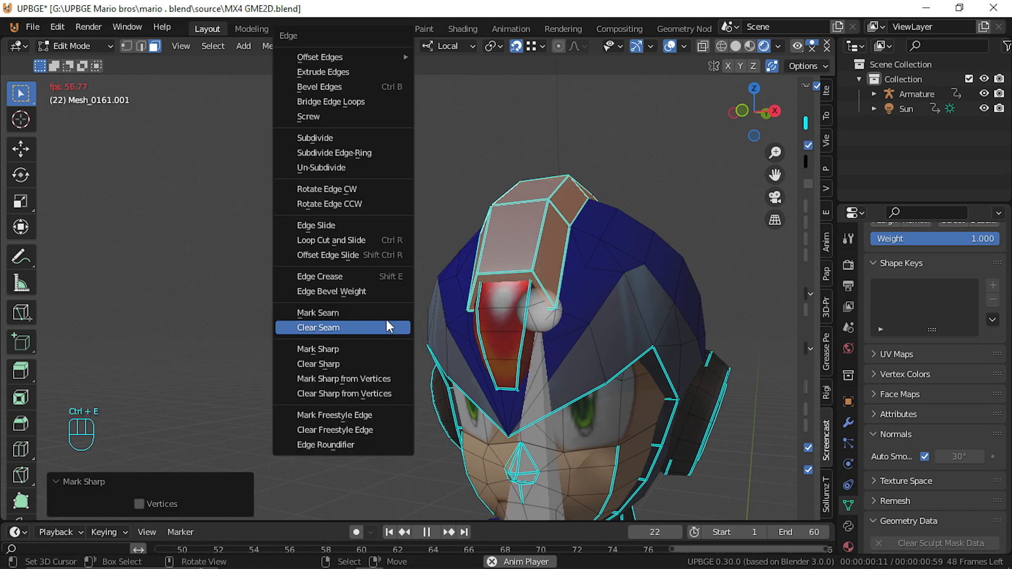
click(362, 364)
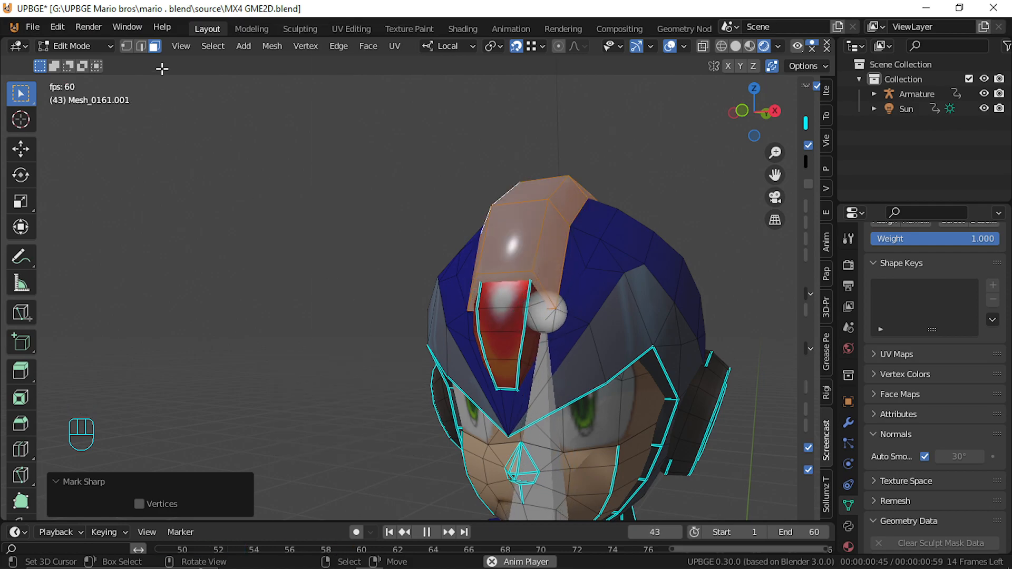
In Edge select mode, select the long edge loops running along the helmet crest's top face and lower sides
click(142, 47)
alt+click(538, 231)
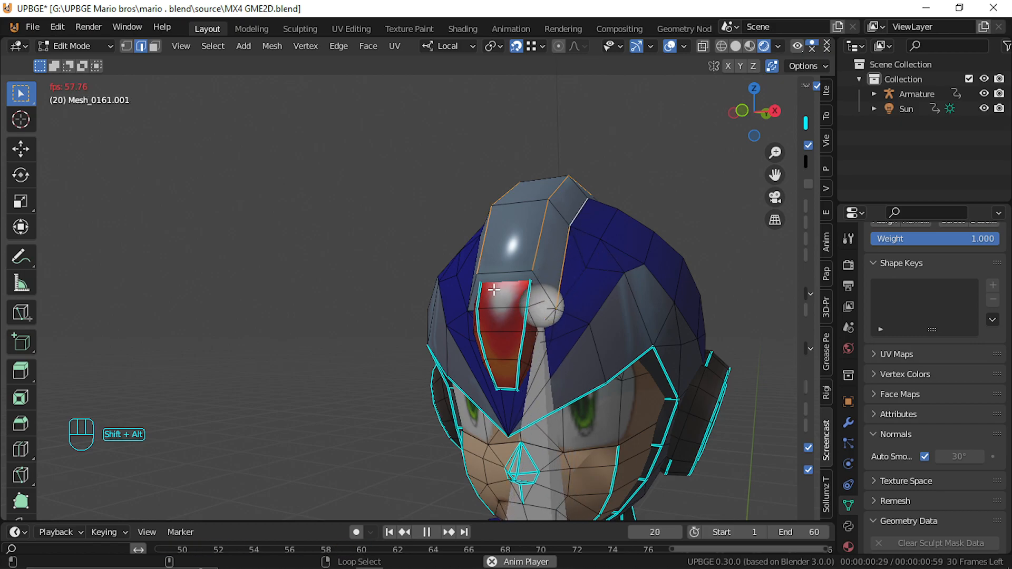
shift+click(471, 289)
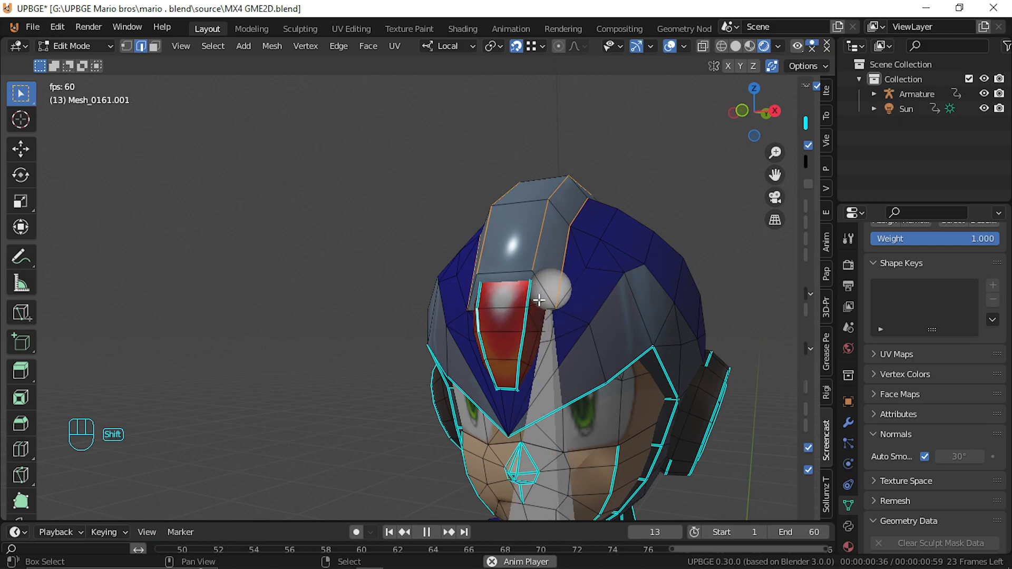
key(shift+f)
key(d)
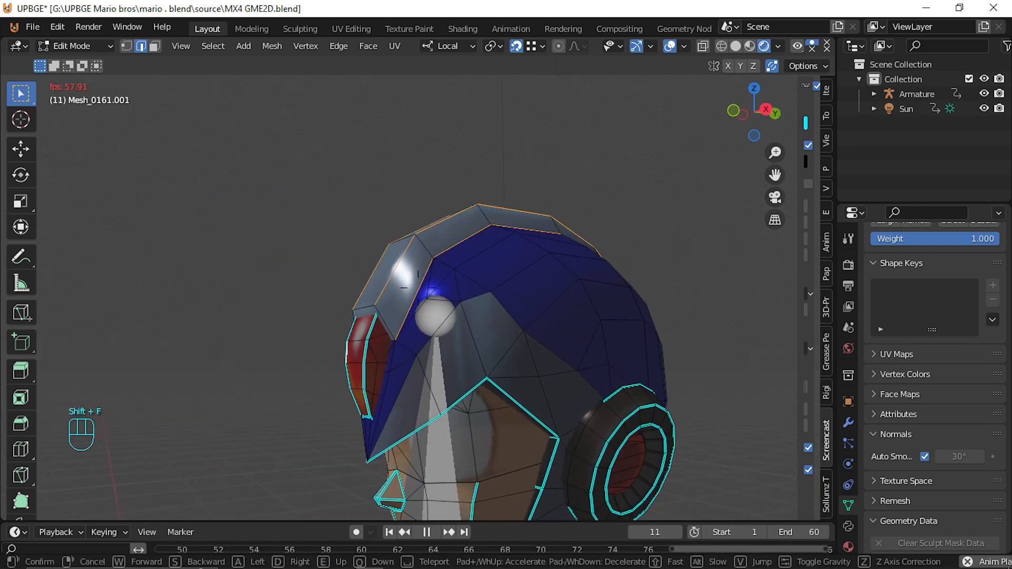
click(418, 287)
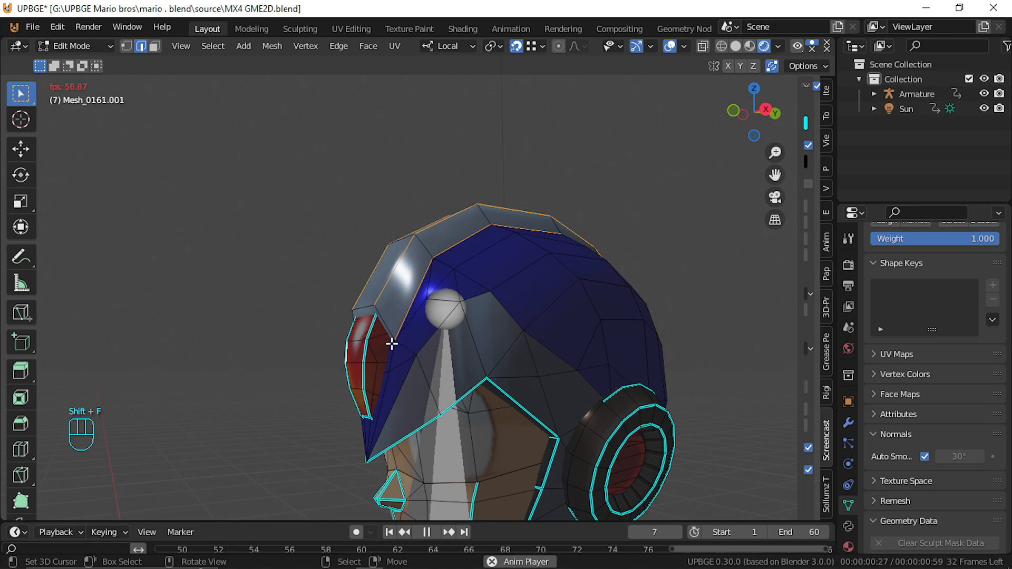
Stop the animation and add the crest's side border edges at the back of the helmet to the selection
key(alt+a)
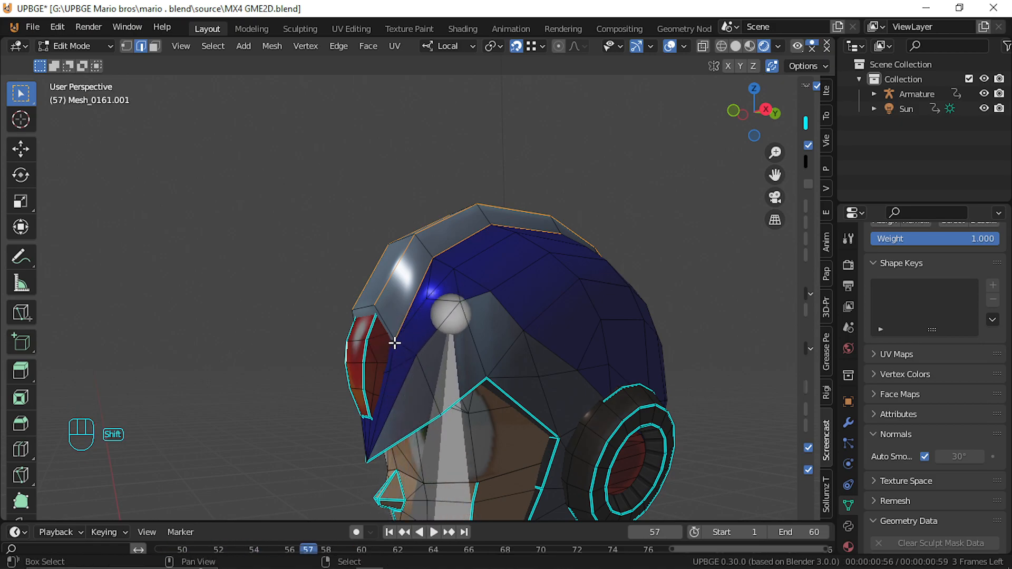
key(shift+f)
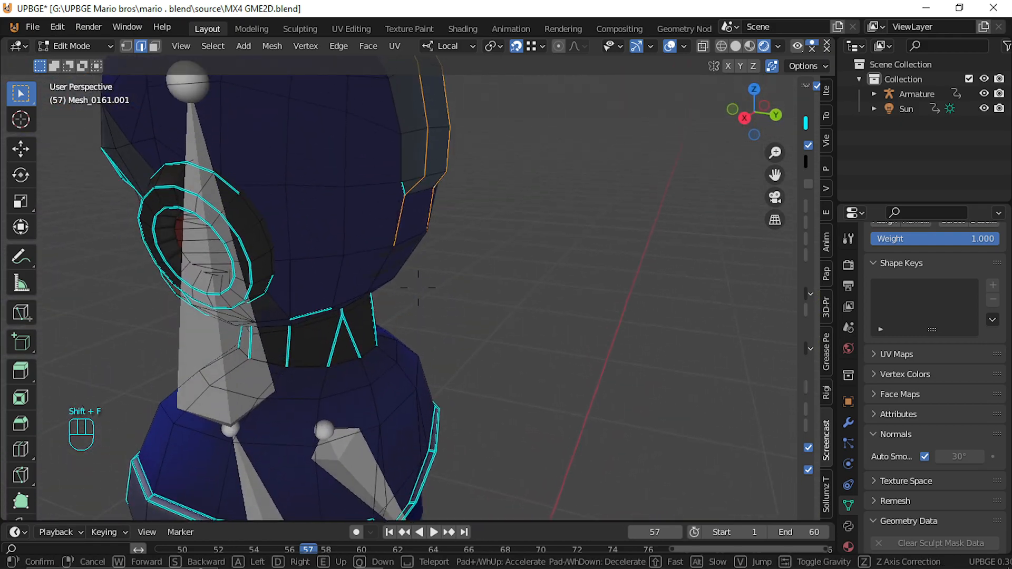
click(419, 288)
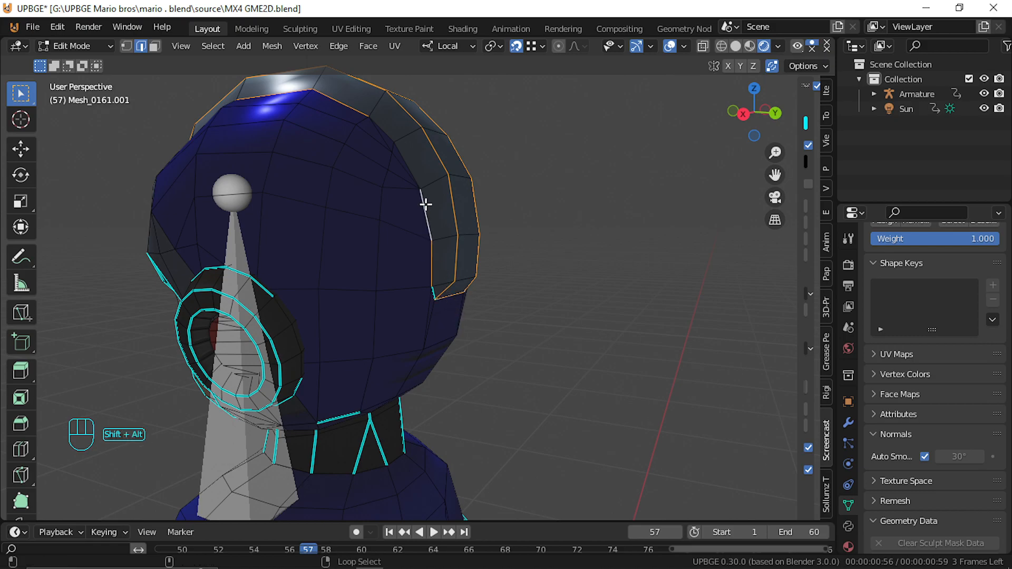
key(shift+f)
key(d)
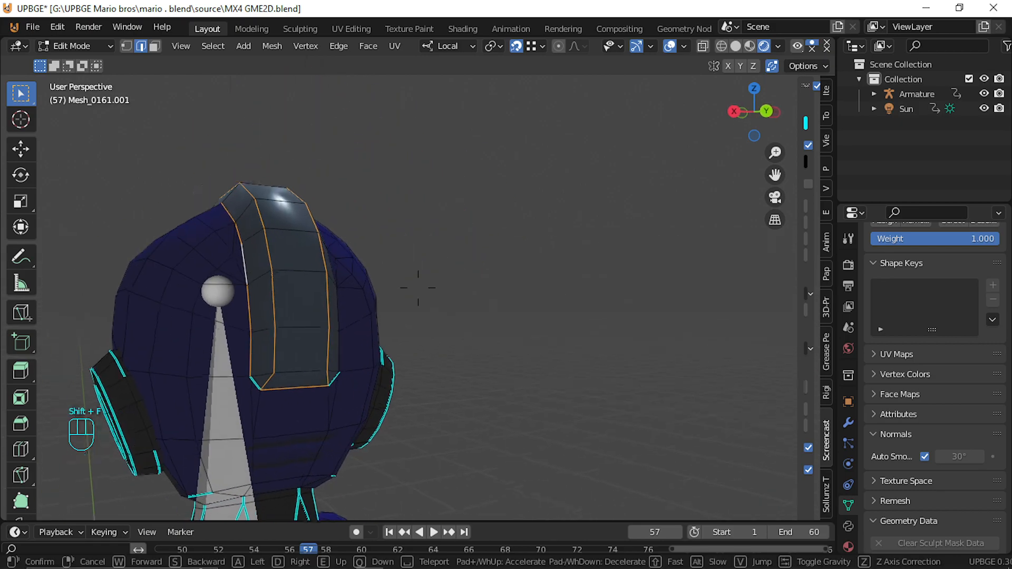
click(418, 288)
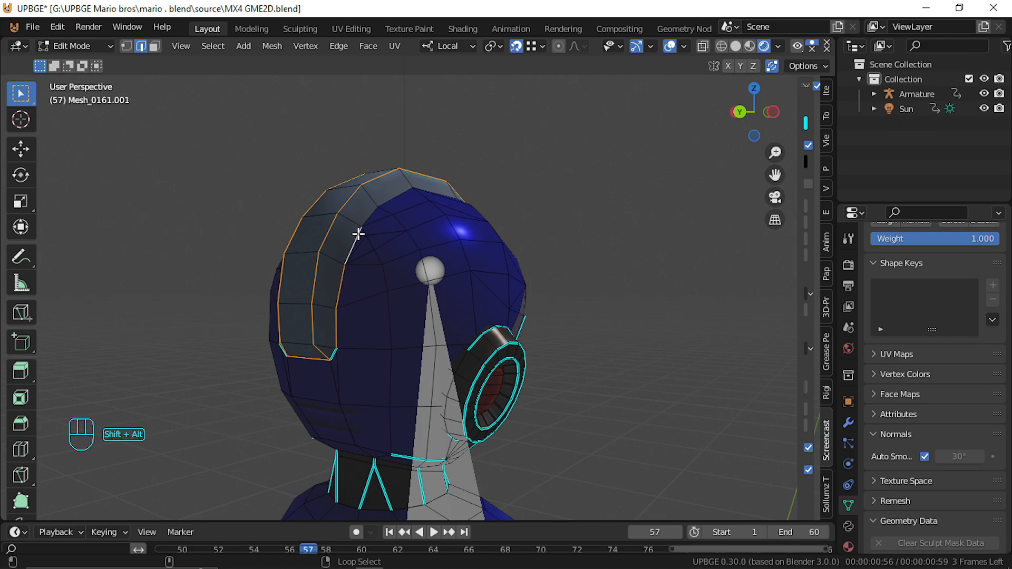
Extend the edge selection along the crest's other side border, over the top of the helmet to the front end
key(shift+f)
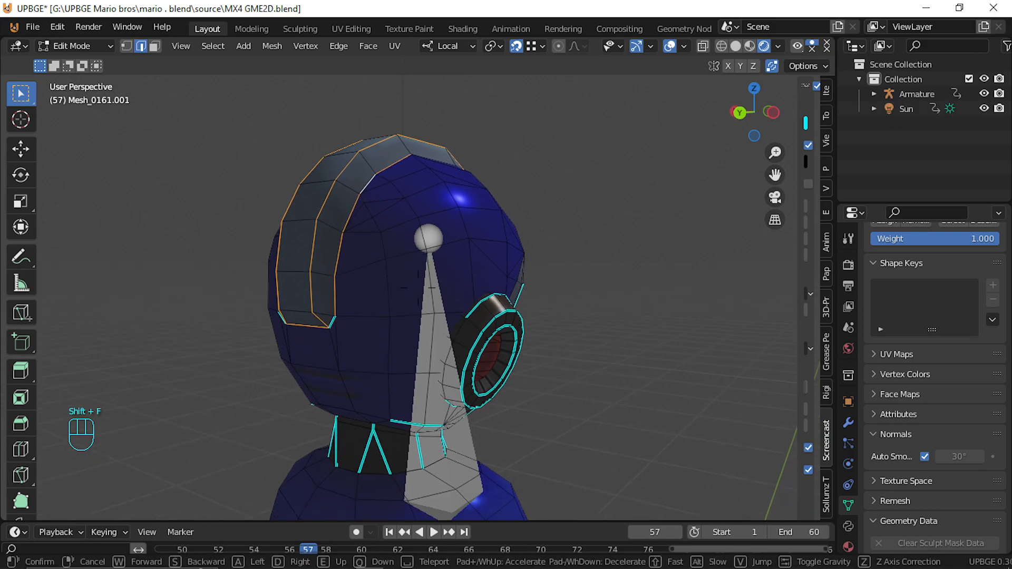
key(e)
key(w)
click(402, 280)
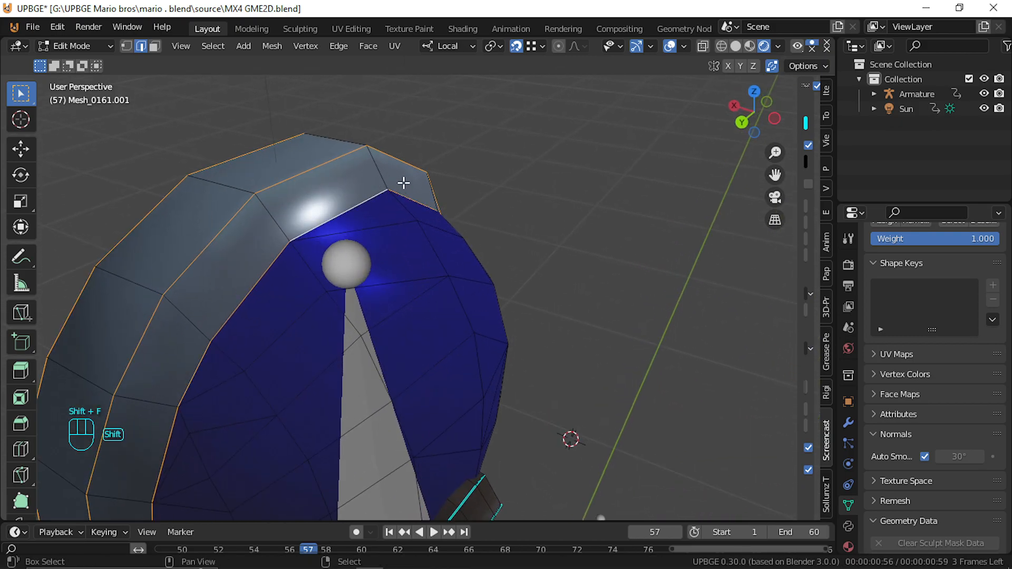
key(shift+f)
click(414, 288)
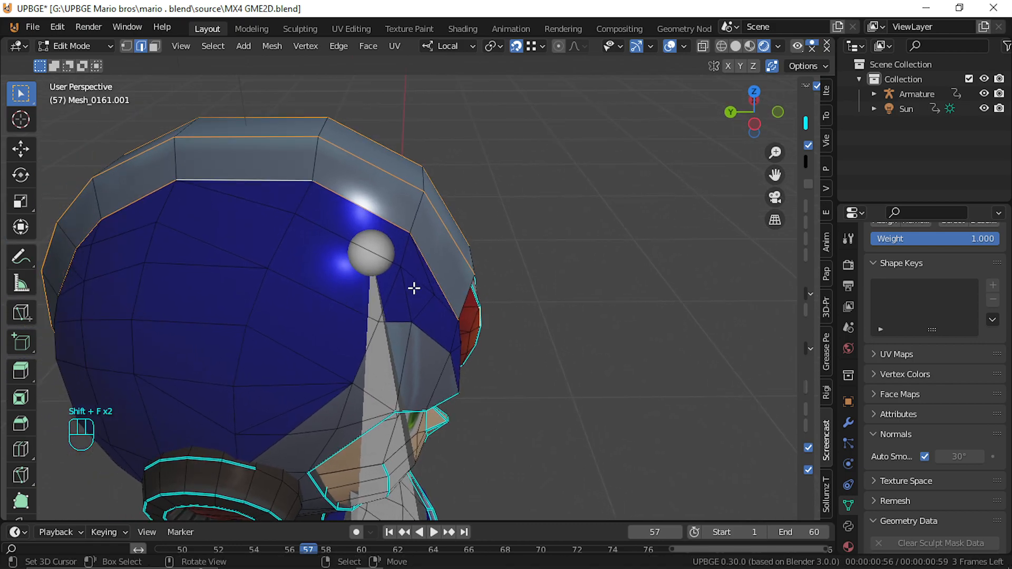
key(shift+f)
click(432, 327)
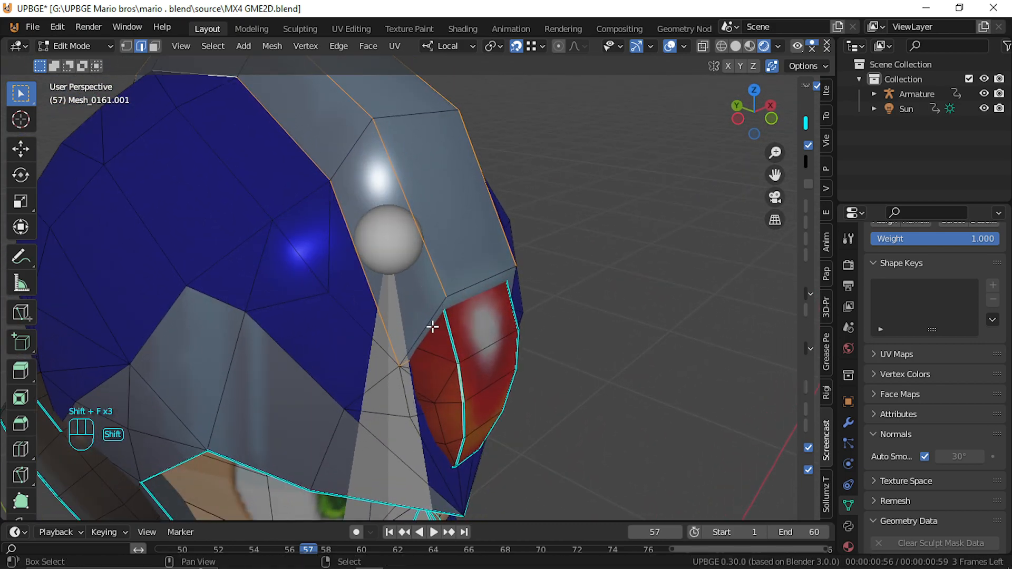
Add the crest's front edges above the red gem and its rear end edges, and mark the selected edges sharp
key(shift+f)
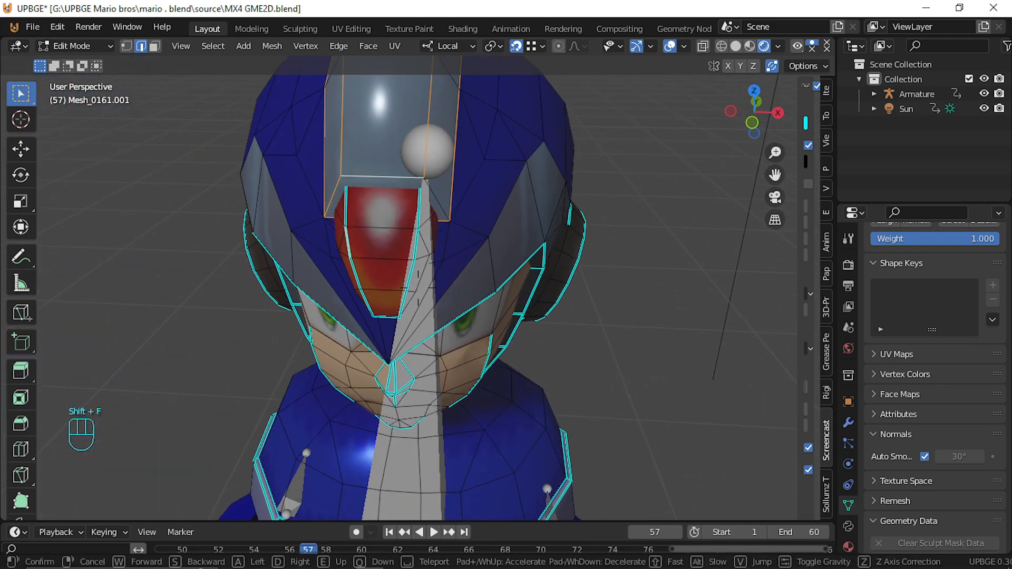
click(417, 266)
key(shift+f)
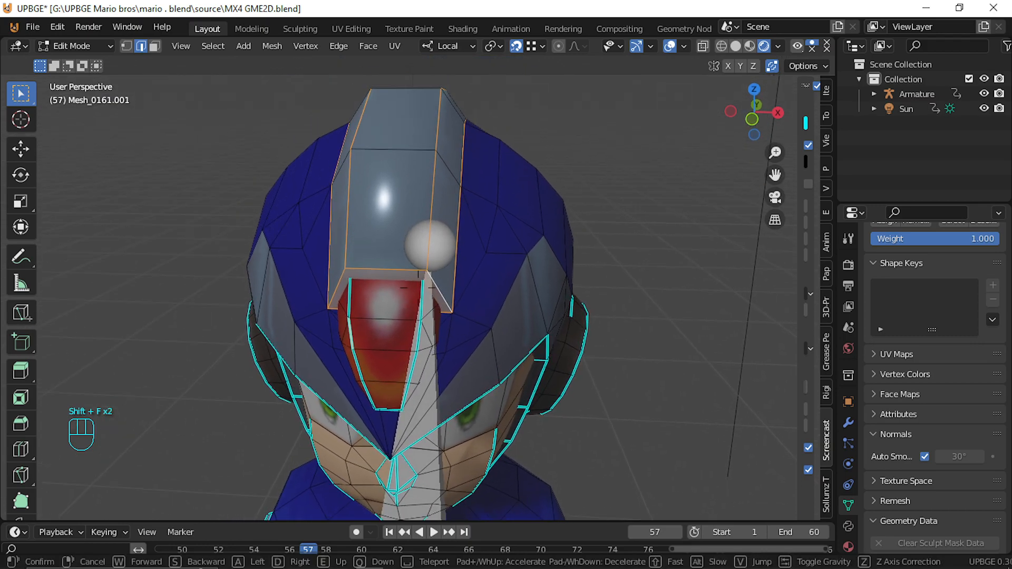
key(d)
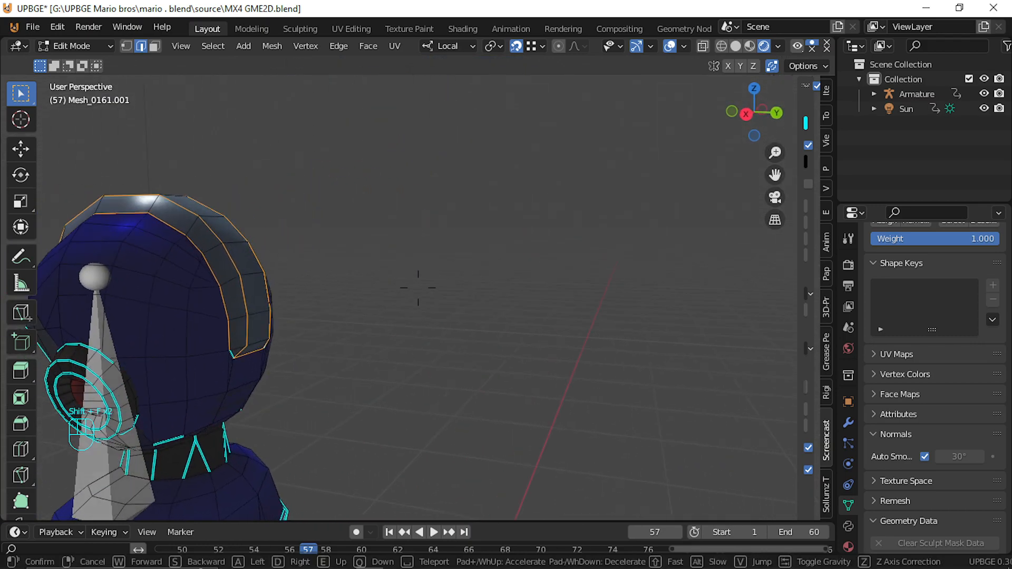
key(w)
click(418, 287)
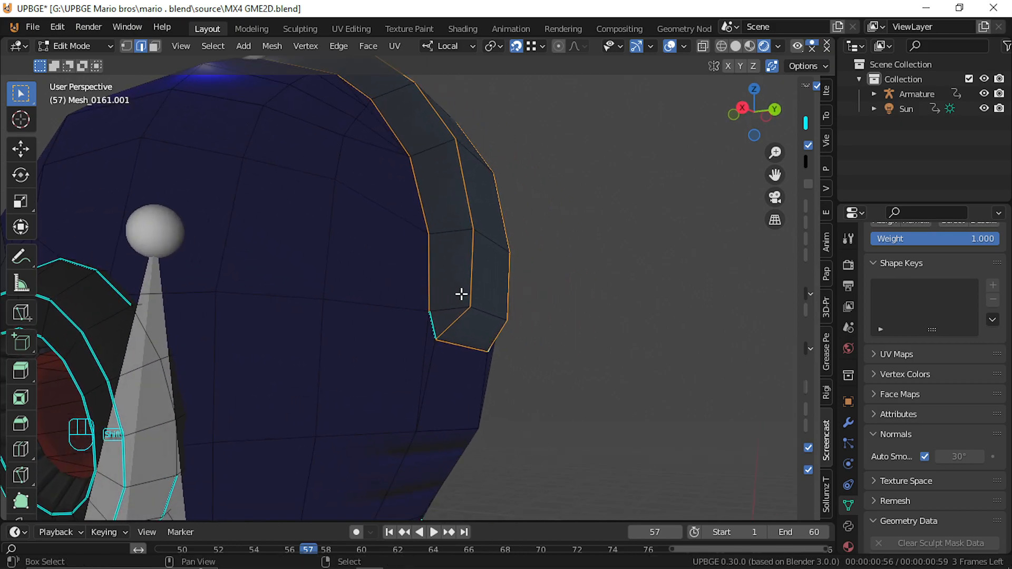
shift+click(486, 319)
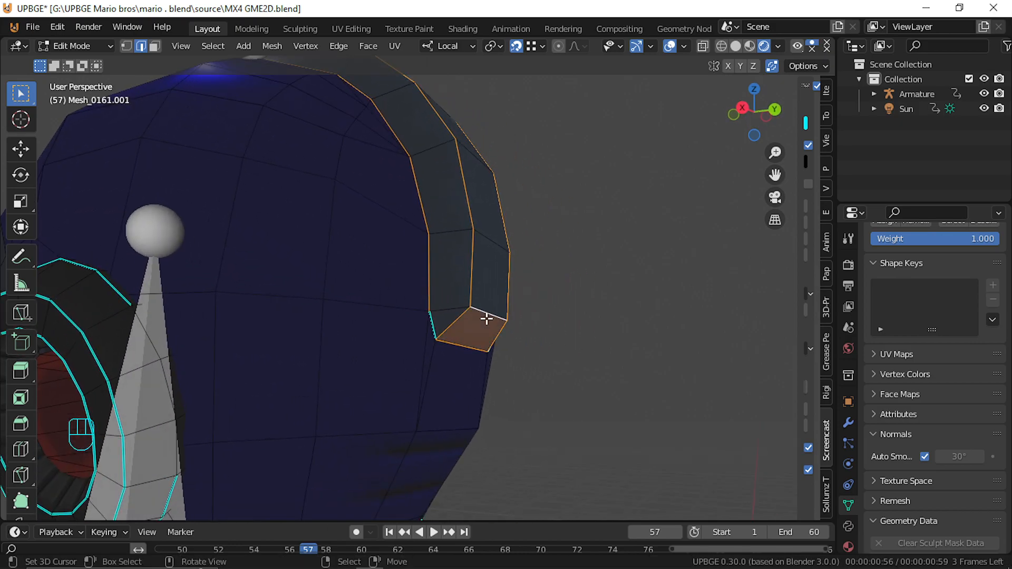
key(ctrl+e)
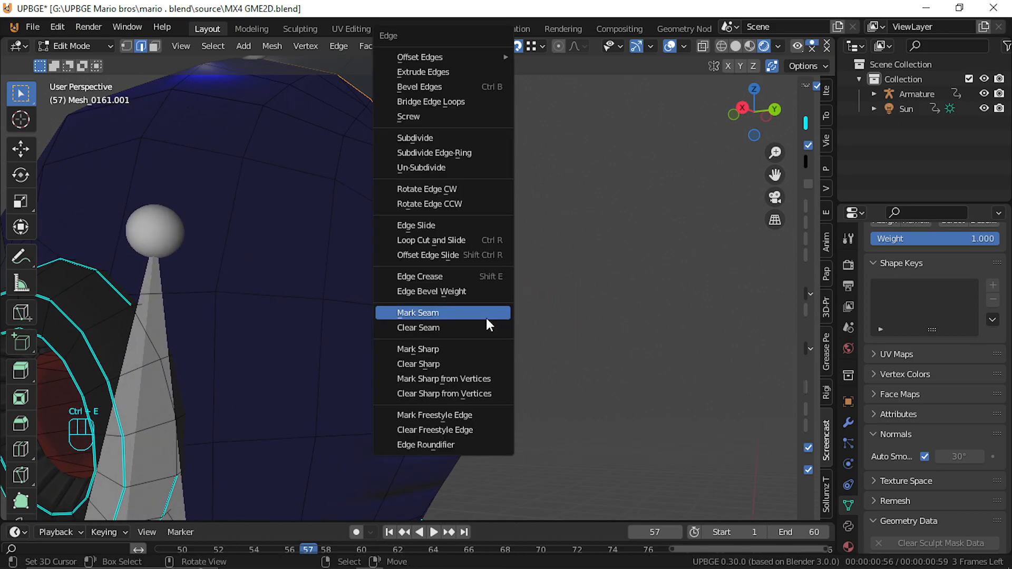
click(454, 349)
Examine the shaded helmet and crest from the front in Object Mode, and return to editing the body mesh
key(Tab)
key(shift+f)
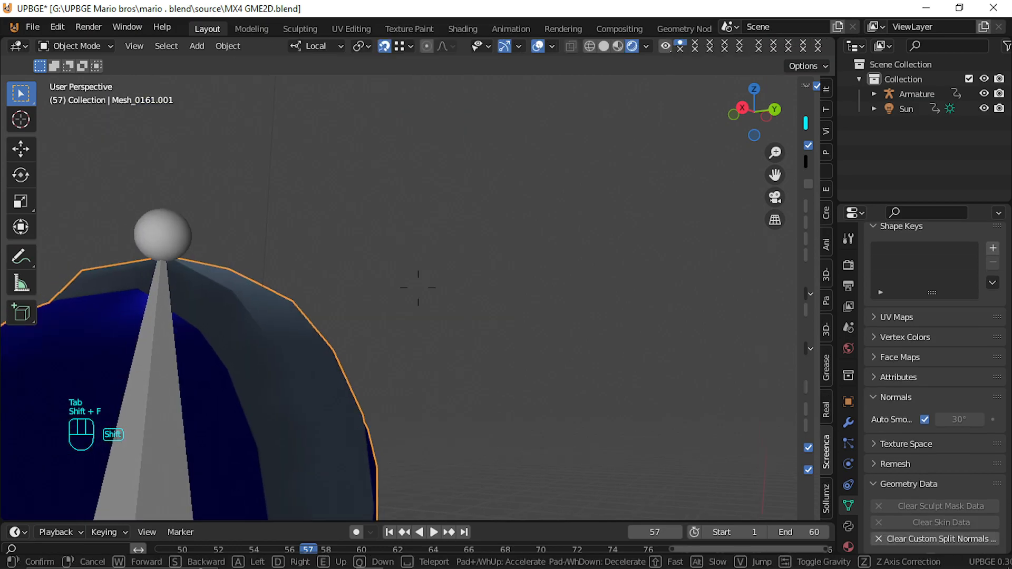
key(s)
key(a)
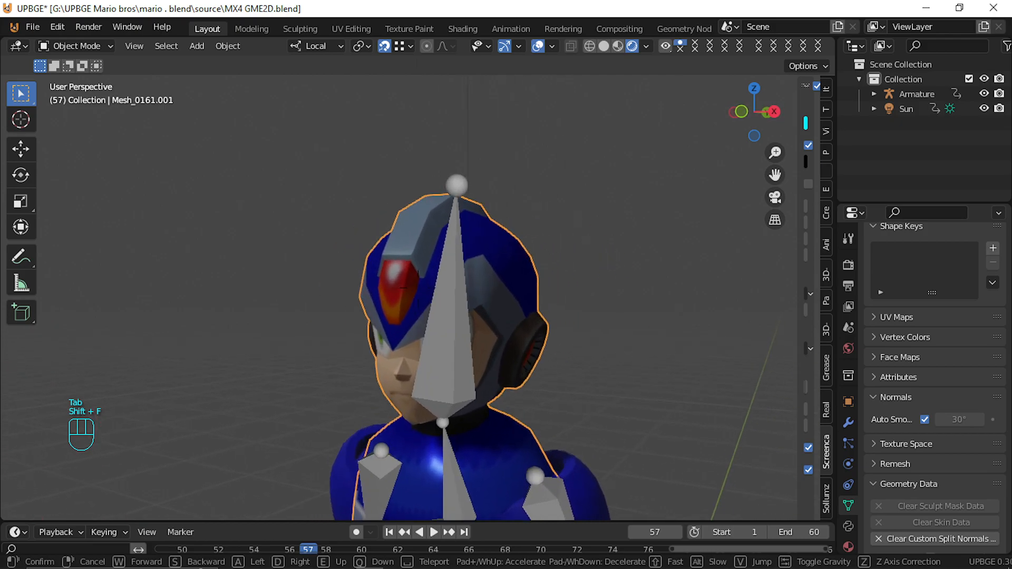
key(w)
click(371, 319)
key(Tab)
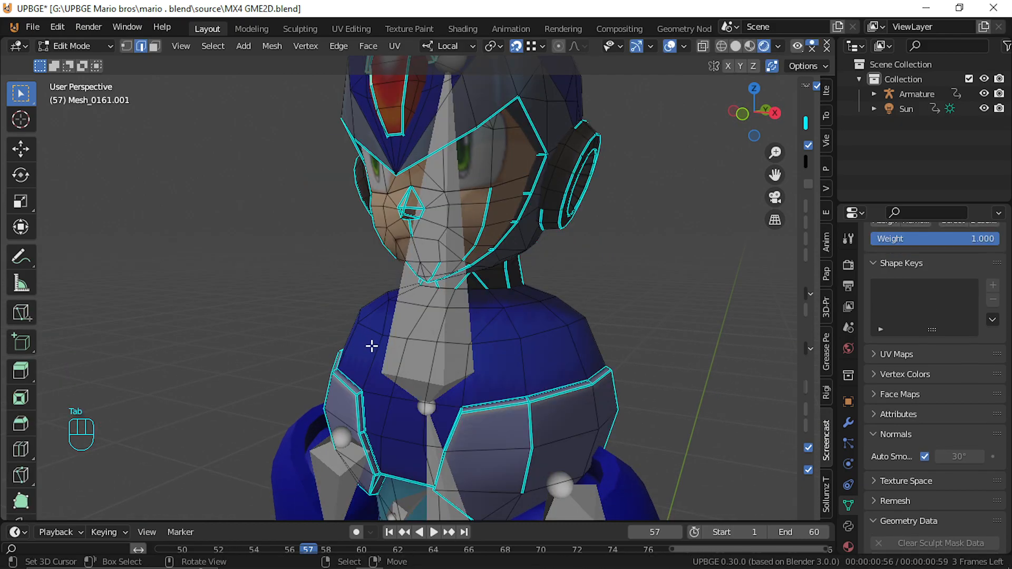
In Vertex select mode, grow a selection over the nose and clear the sharp marks from its edges
key(shift+f)
key(w)
click(317, 201)
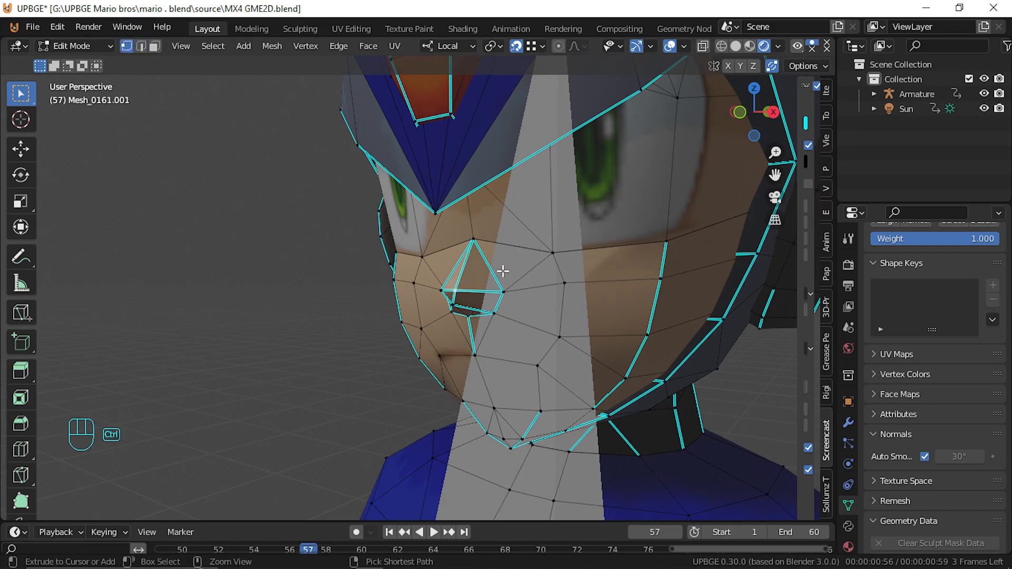
key(ctrl+KP_Add)
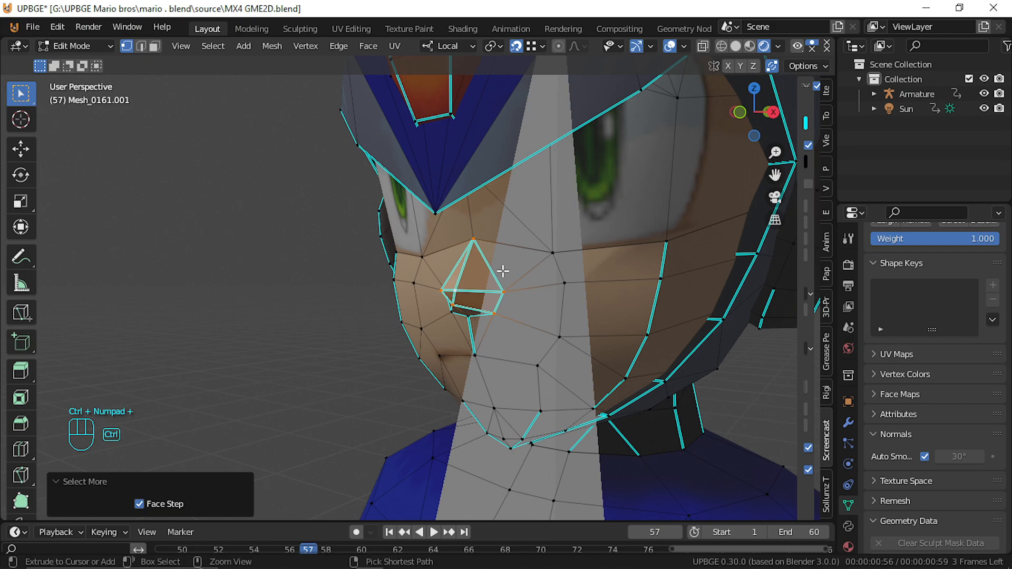
key(ctrl+e)
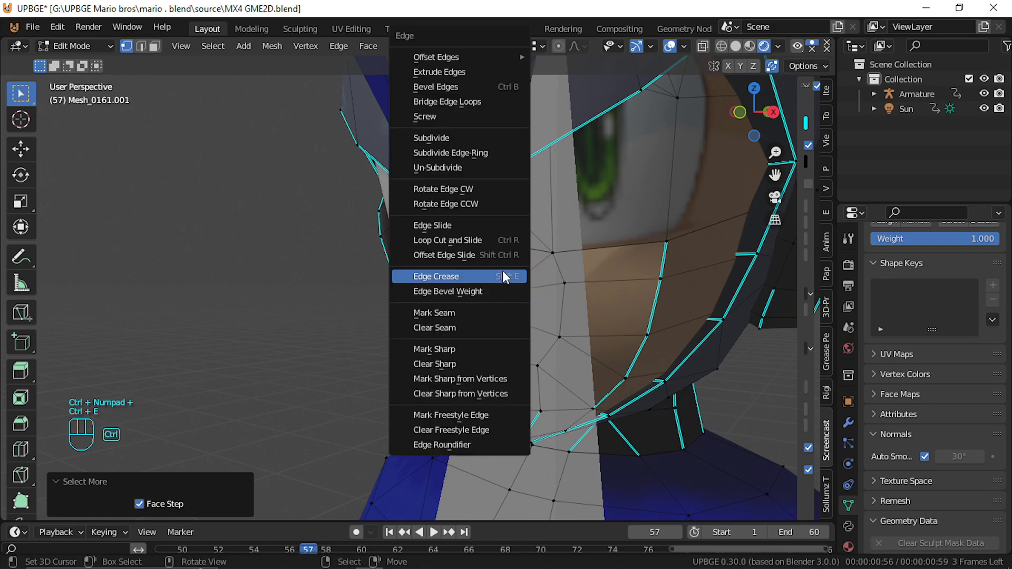
click(470, 363)
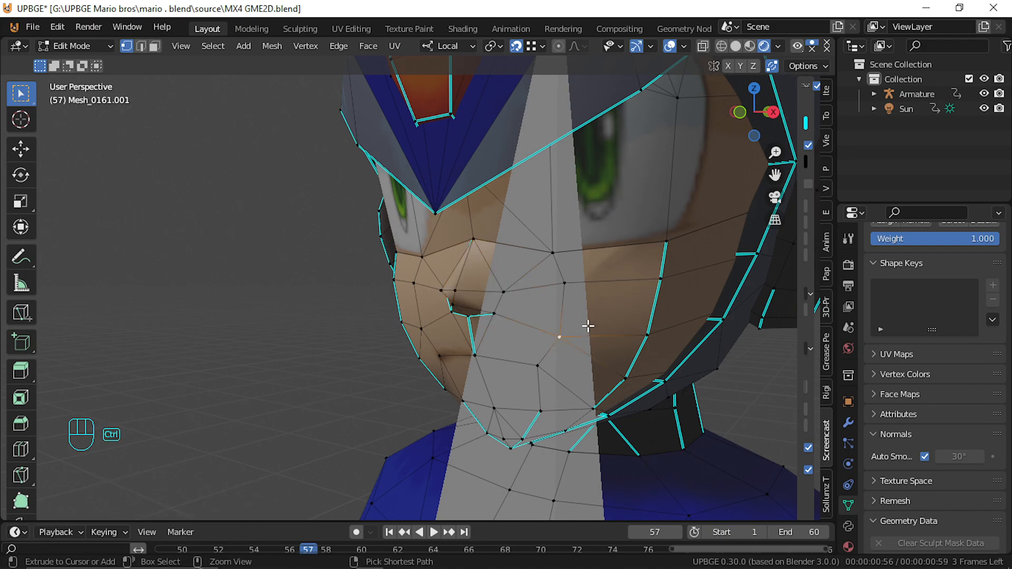
Select the whole linked lower face region and clear the sharp marks from its edges
key(ctrl+l)
key(ctrl+e)
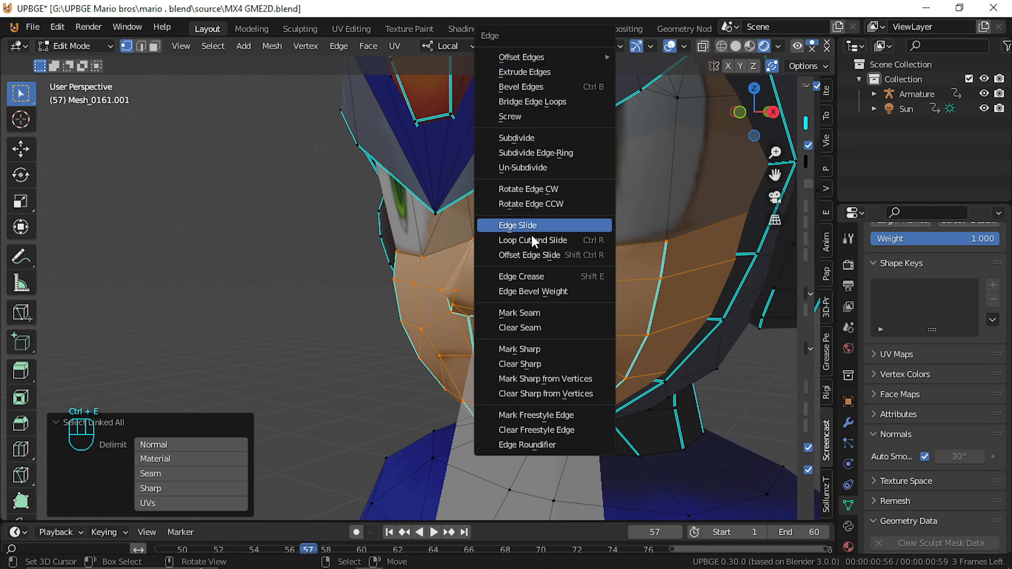
click(549, 366)
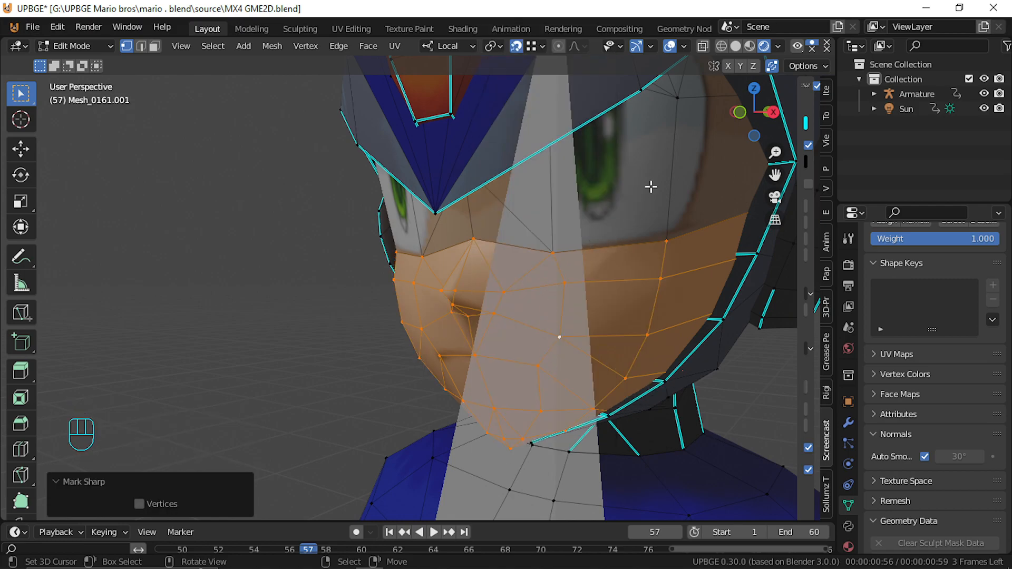
Select the linked eye region of the face and clear the sharp marks from its edges
click(669, 194)
key(ctrl+l)
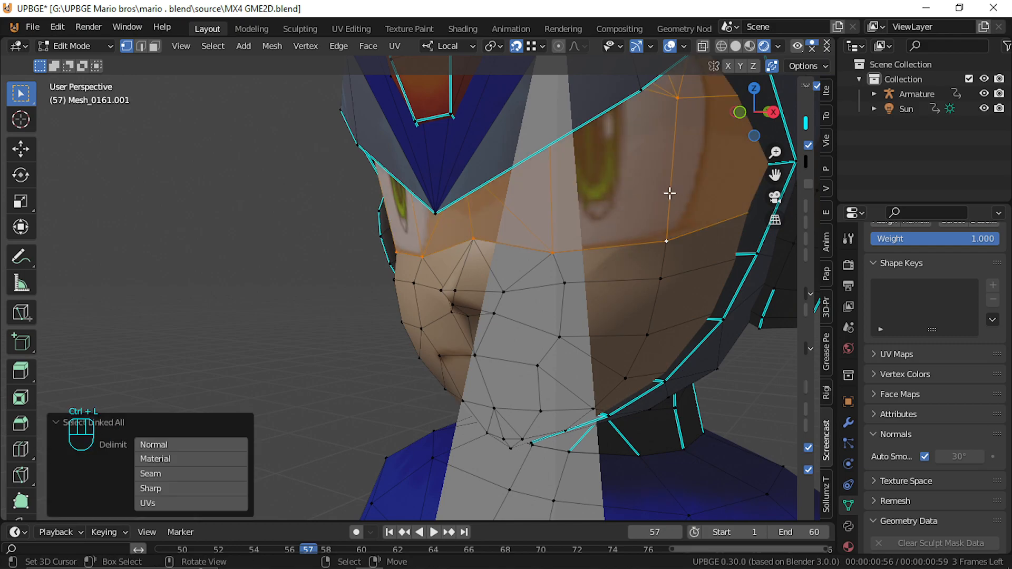
key(ctrl+e)
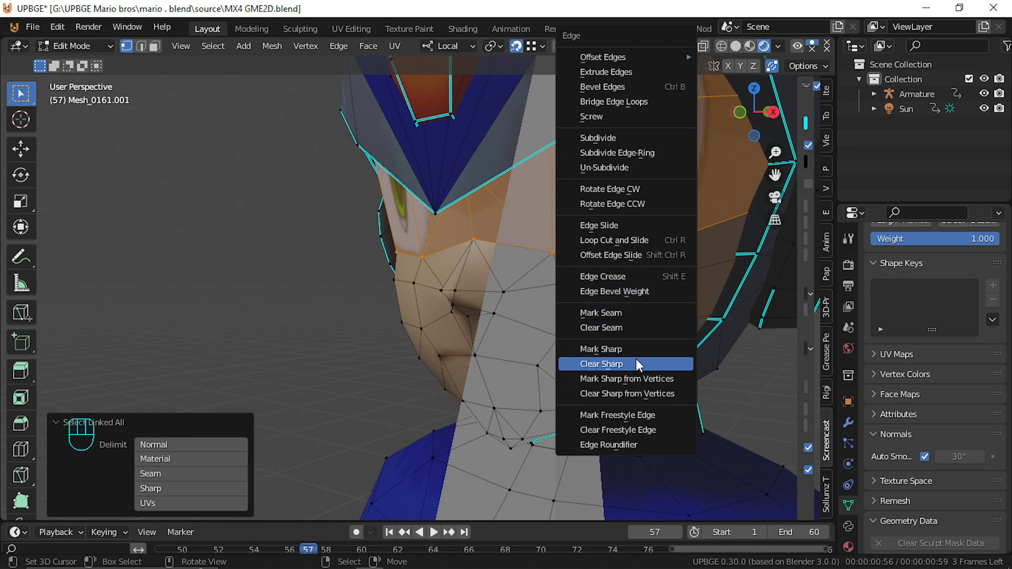
click(606, 349)
Switch to Face select mode and select a loop of faces around the side of the neck
key(shift+f)
key(s)
key(q)
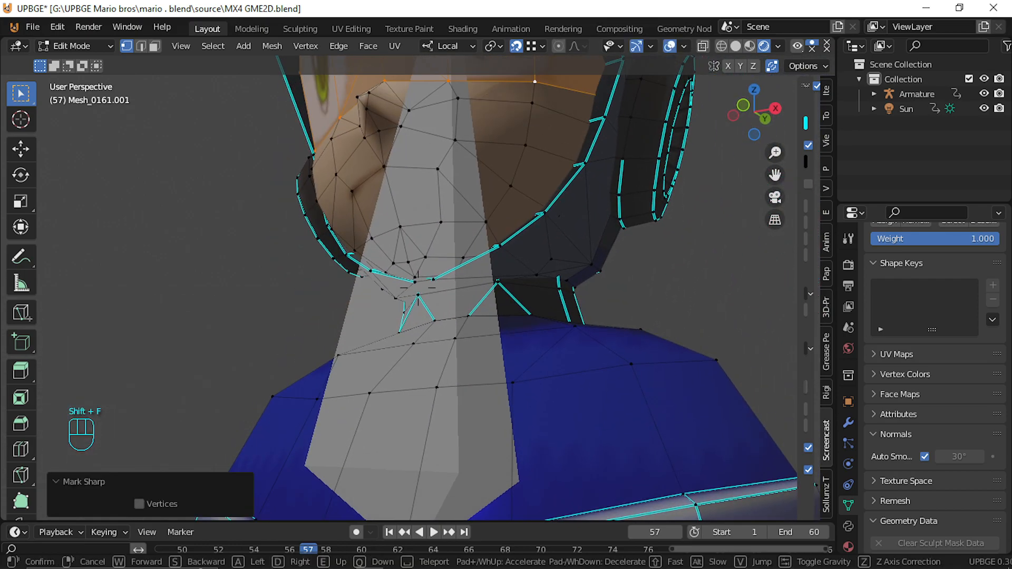
key(w)
click(423, 291)
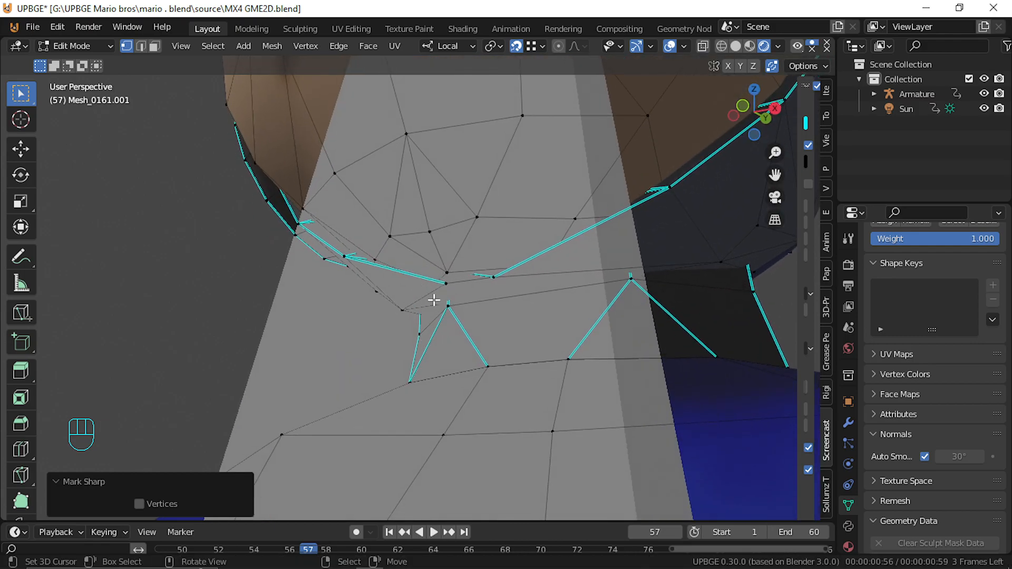
click(156, 47)
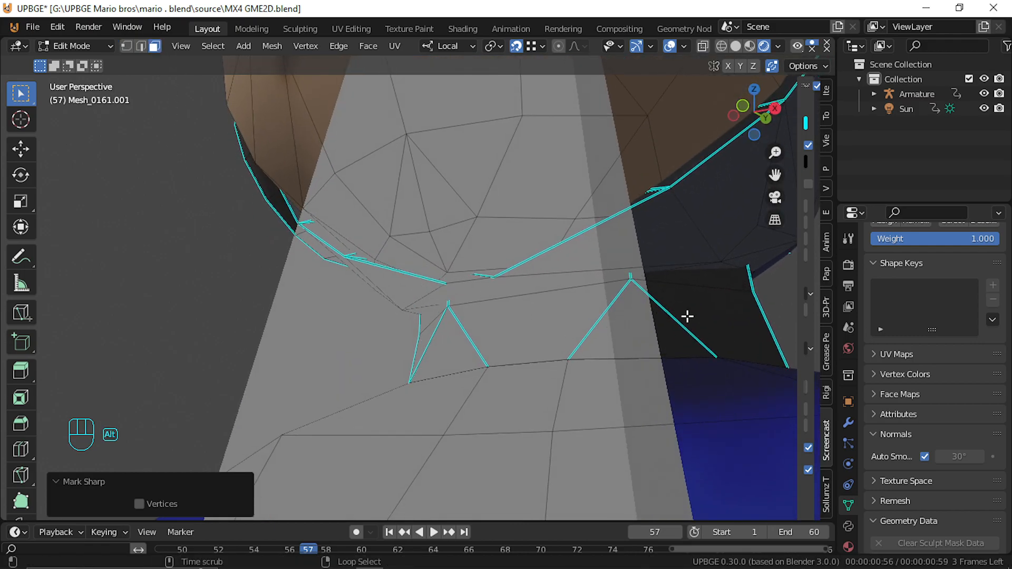
alt+click(675, 312)
key(shift+f)
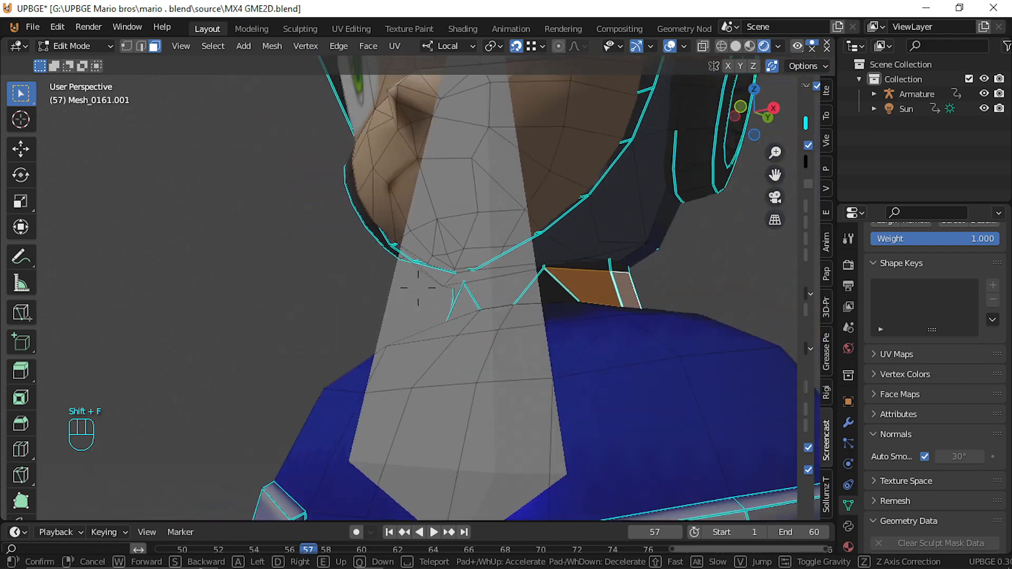
key(w)
key(d)
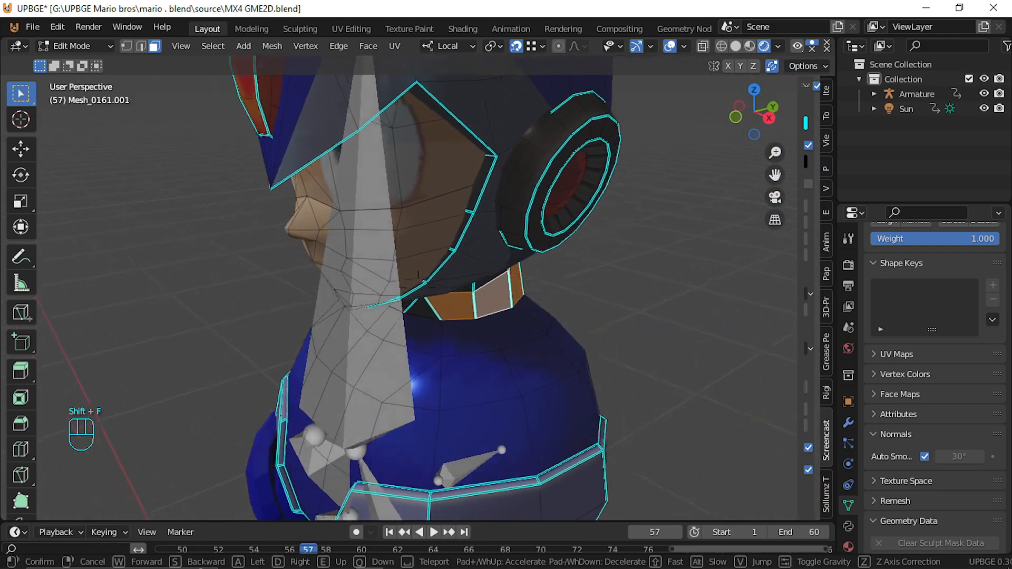
click(421, 283)
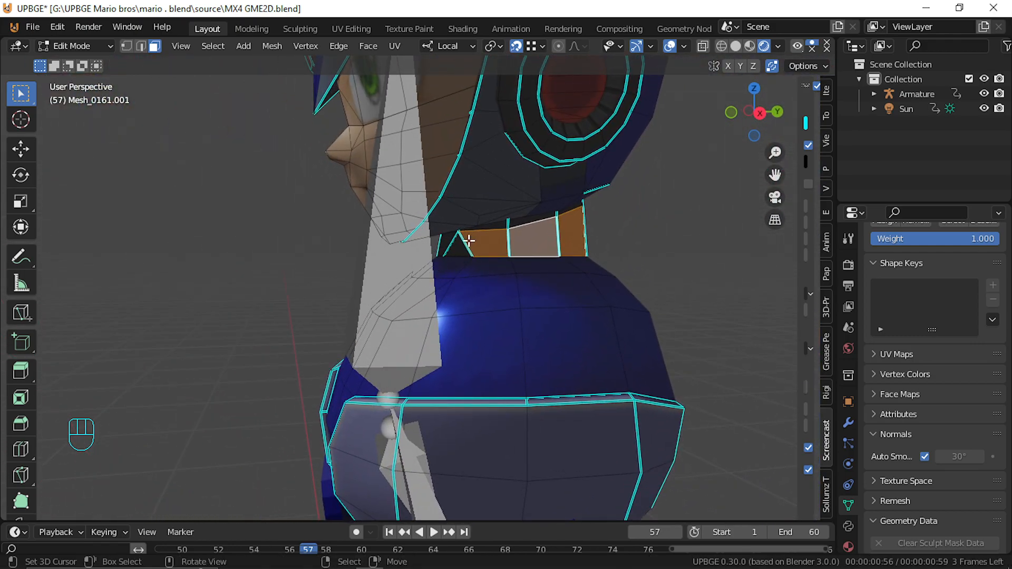
Hide the armature in Object Mode and return to editing the body mesh
key(ctrl+Tab)
key(Tab)
right_click(401, 280)
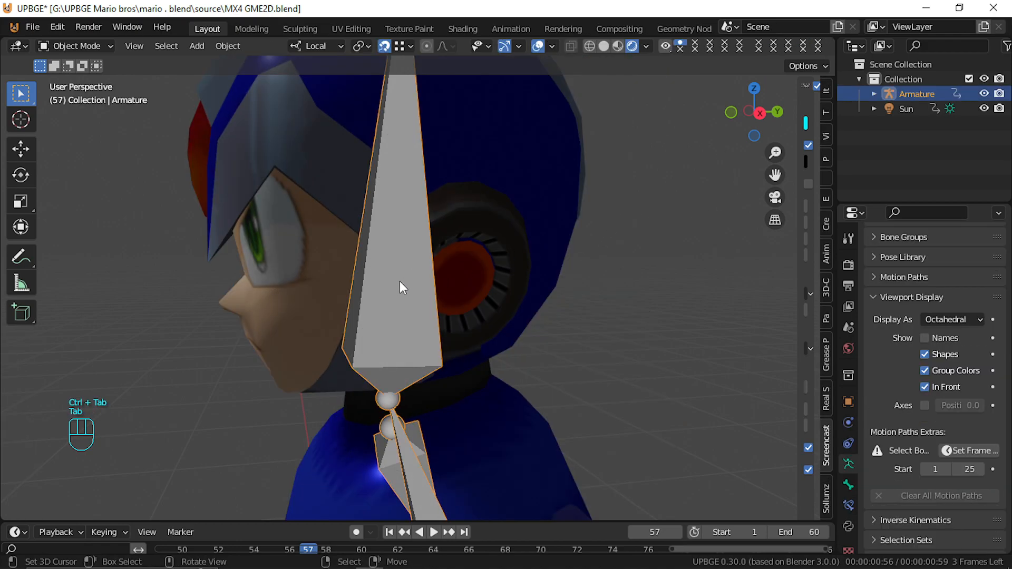
key(h)
right_click(381, 363)
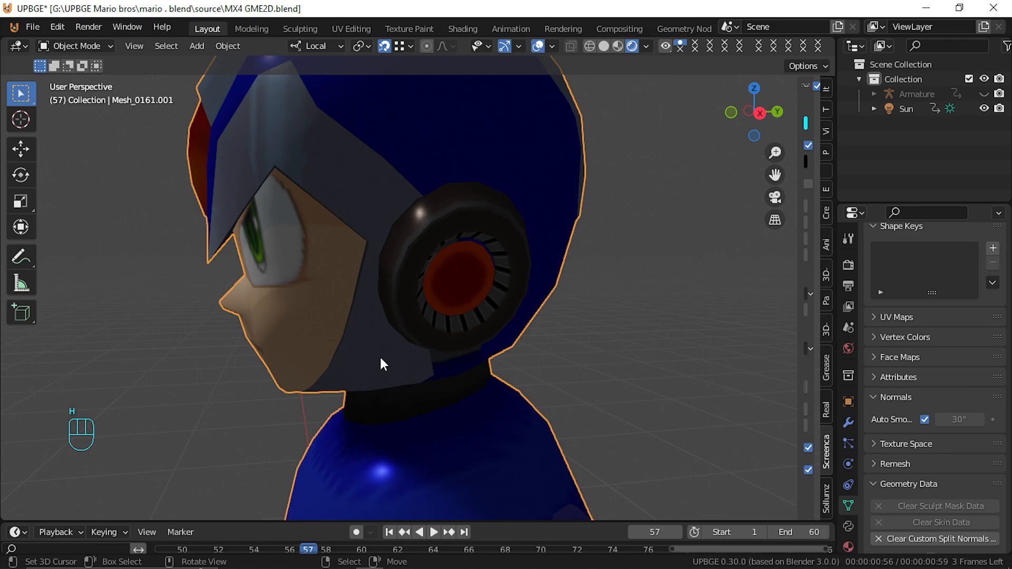
key(Tab)
Select the narrow face loop around the top of the neck, plus the larger faces at the back of the neck below it
key(shift+f)
key(d)
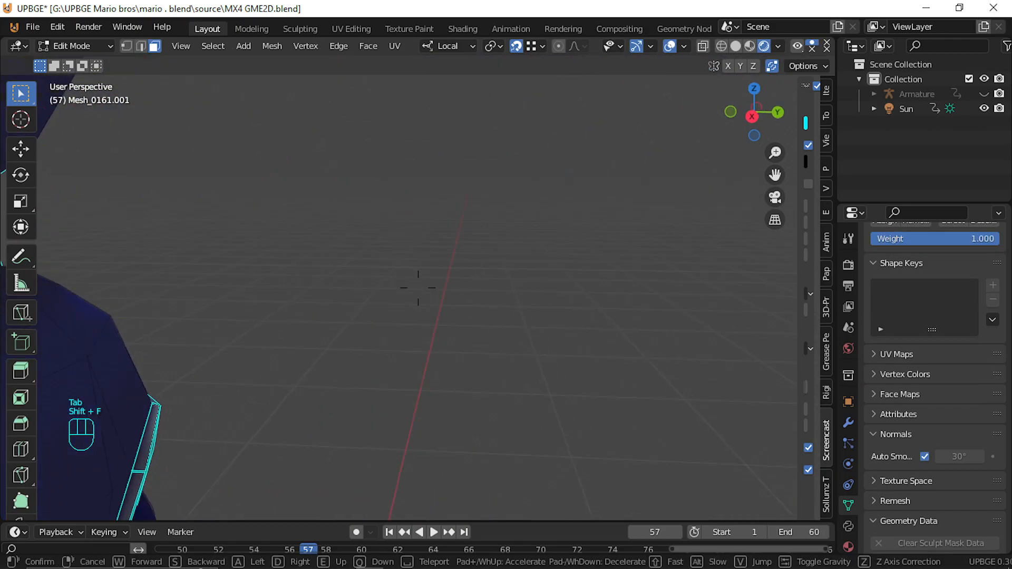
key(w)
click(418, 287)
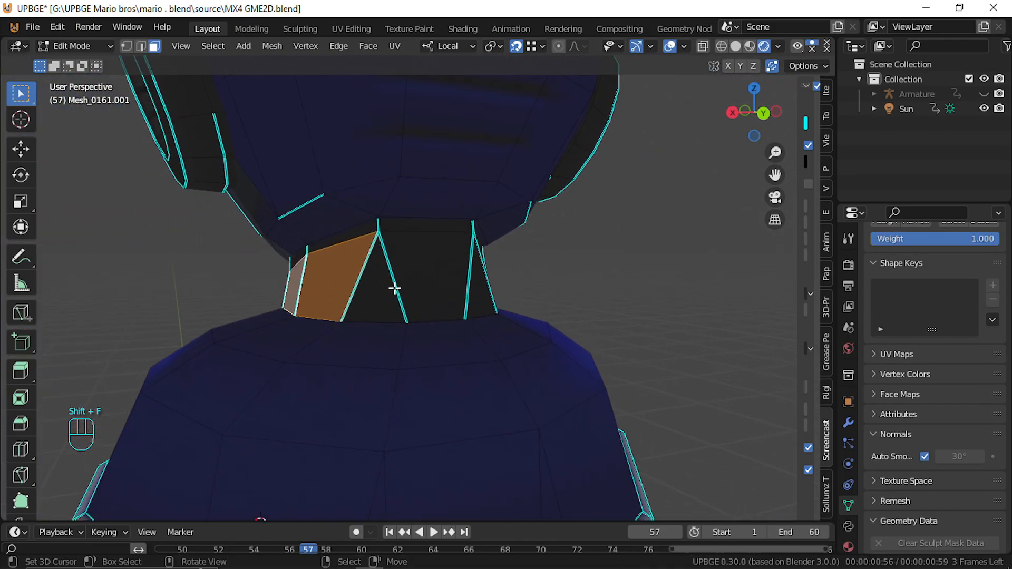
right_click(389, 287)
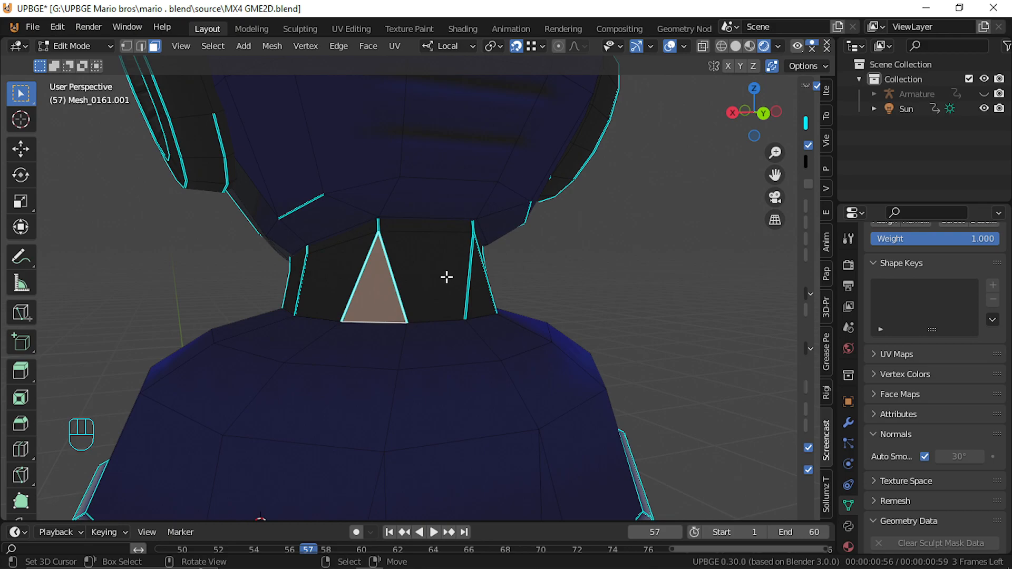
alt+right_click(390, 292)
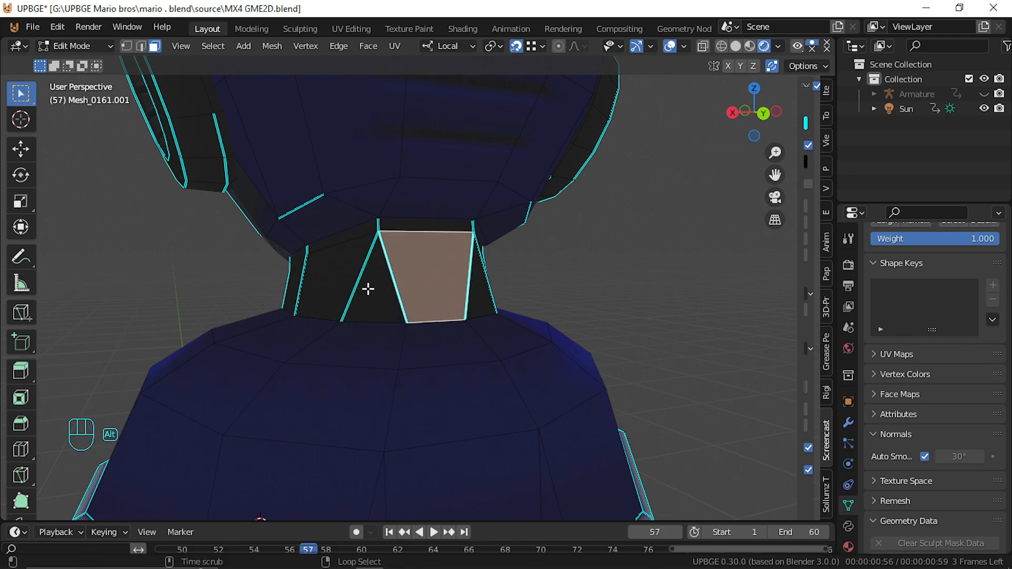
shift+right_click(368, 291)
alt+right_click(376, 222)
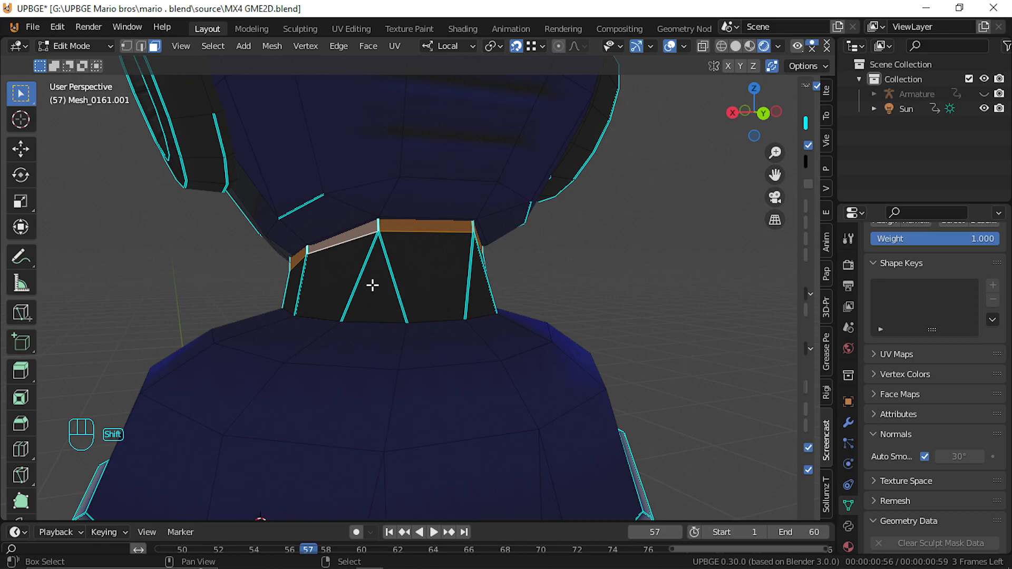
shift+right_click(341, 287)
shift+right_click(389, 289)
shift+right_click(418, 282)
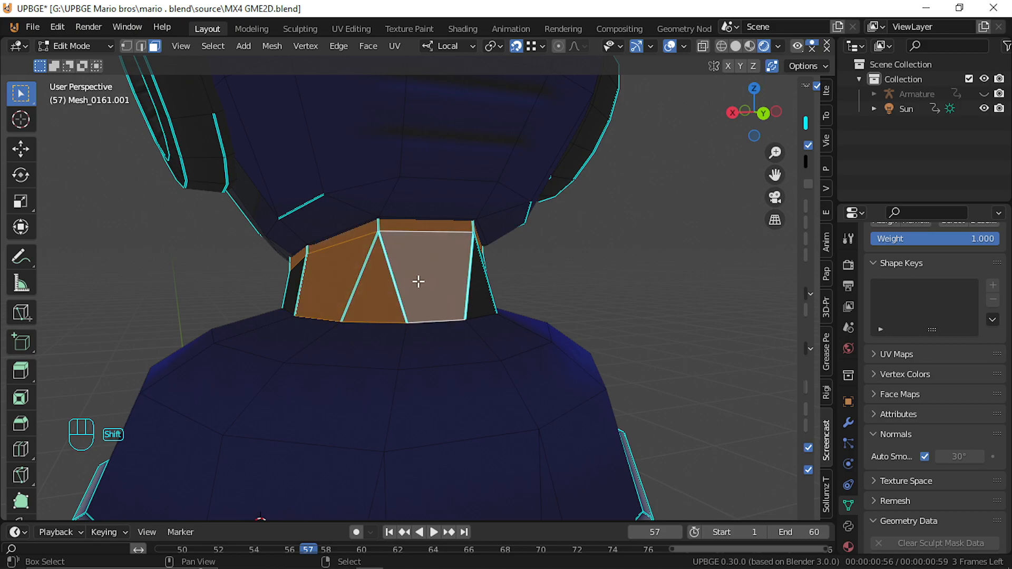
shift+right_click(482, 288)
Extend the face selection around the side of the neck towards the front
key(shift+f)
key(d)
click(416, 287)
shift+right_click(398, 286)
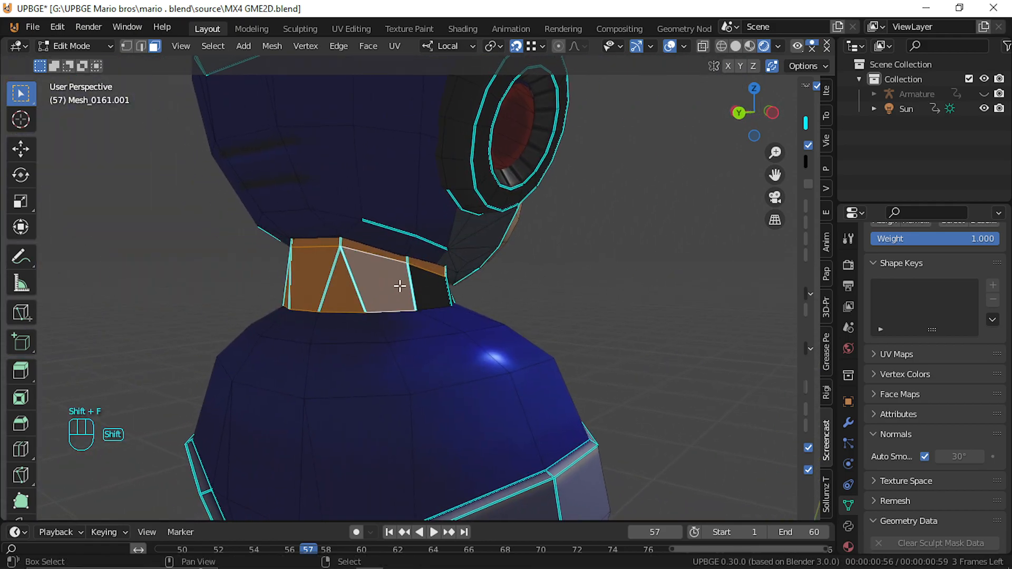
key(shift+f)
click(419, 288)
alt+shift+right_click(440, 323)
alt+shift+right_click(441, 316)
shift+right_click(520, 320)
Add the remaining front and side neck faces to the selection and clear the sharp marks from all neck edges
key(shift+f)
click(419, 288)
shift+right_click(441, 290)
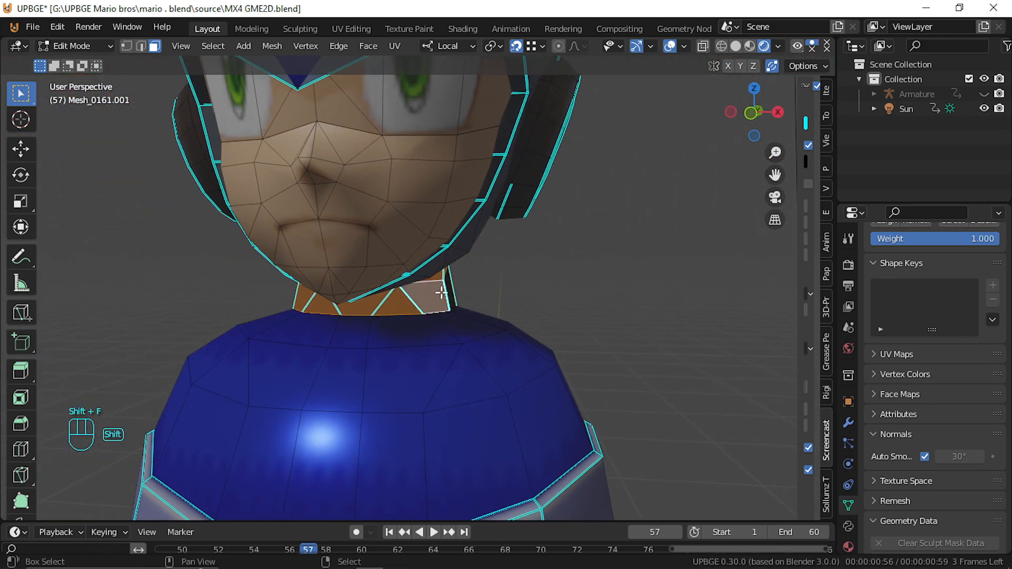
alt+shift+right_click(447, 294)
alt+shift+right_click(448, 294)
key(shift+f)
key(d)
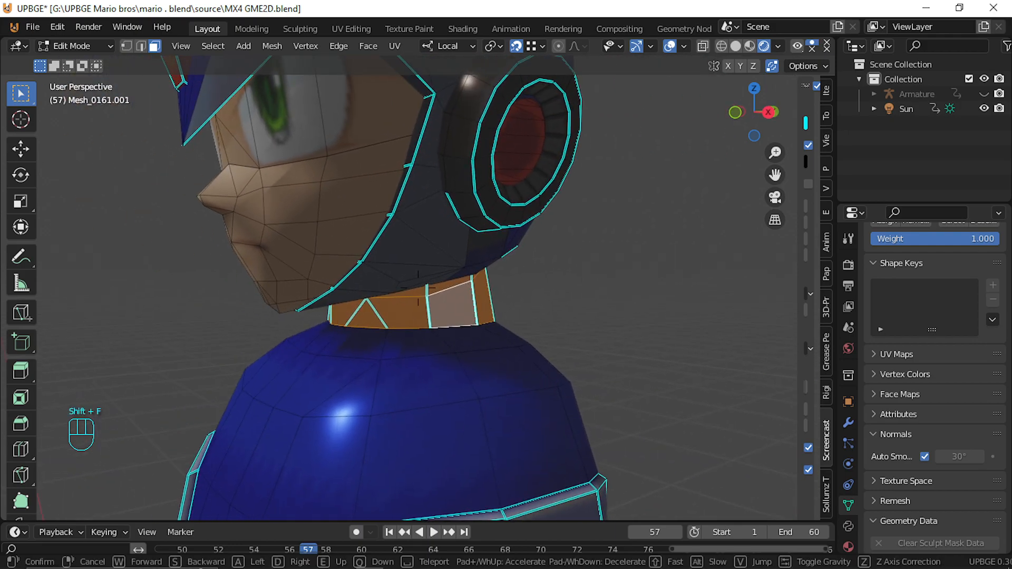
click(419, 288)
key(ctrl+e)
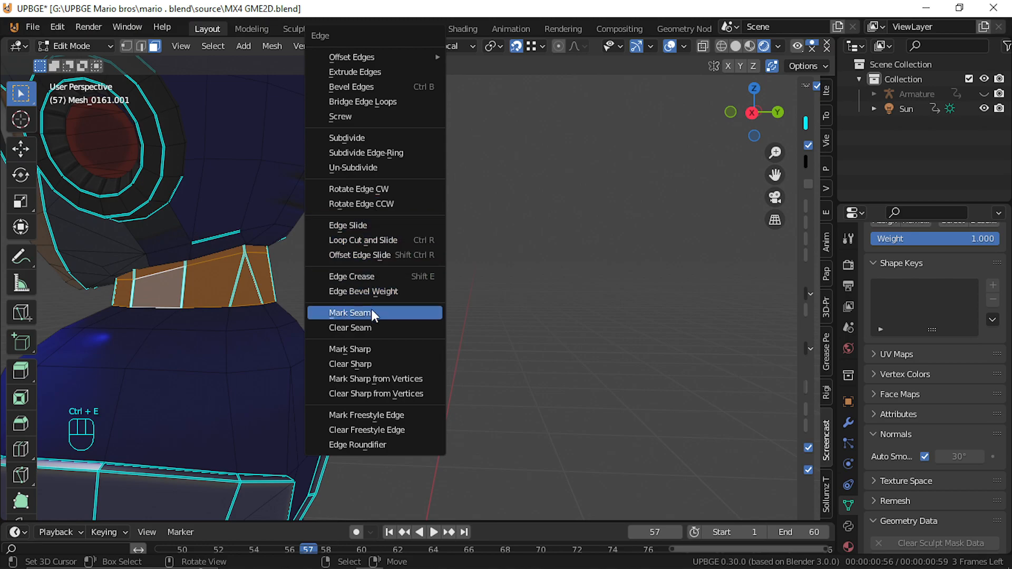
click(376, 365)
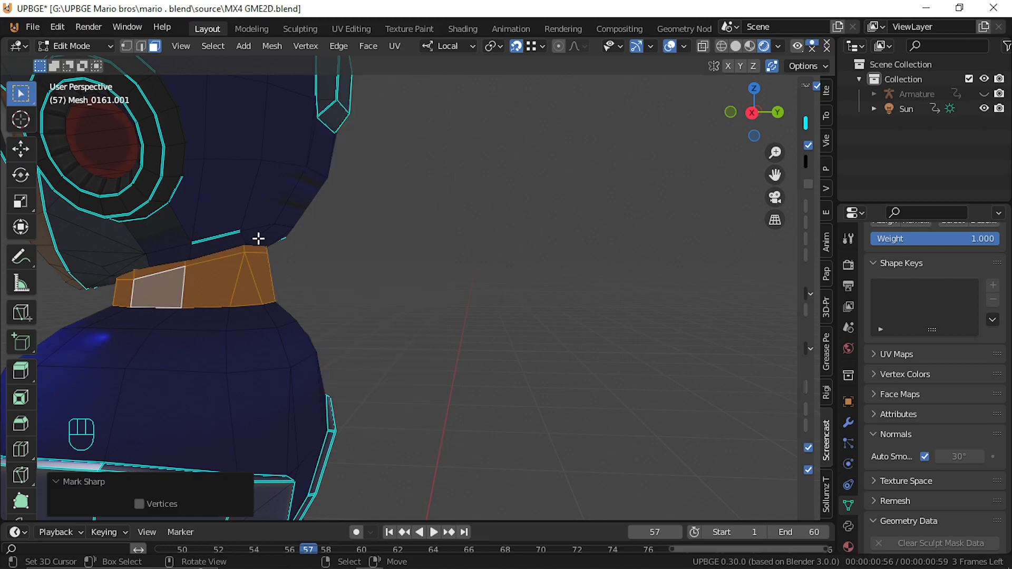
Select the faces beside the stray sharp edges on both sides of the helmet's lower back rim and clear their sharp marks
click(230, 232)
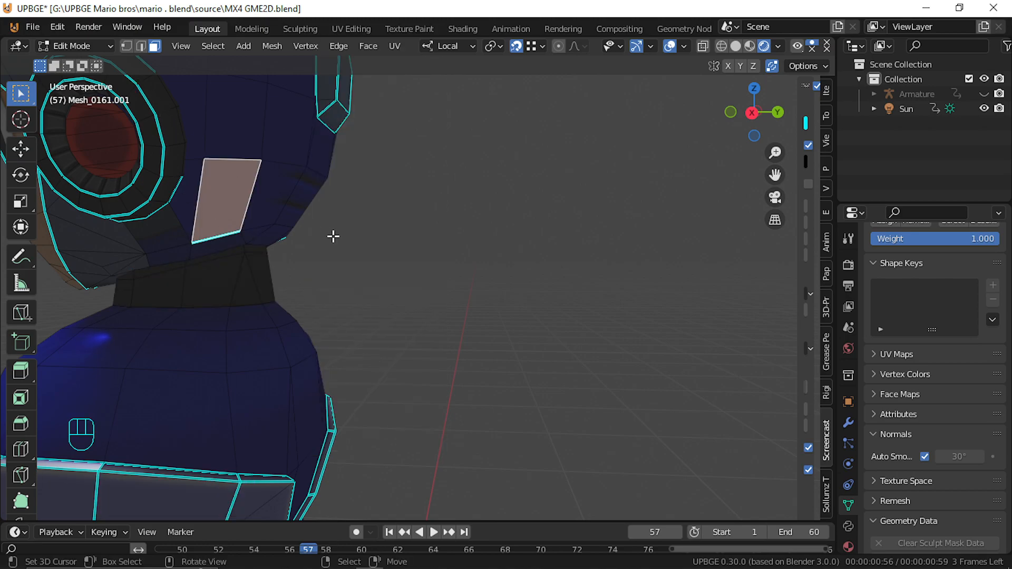
key(shift+f)
key(s)
key(d)
click(418, 289)
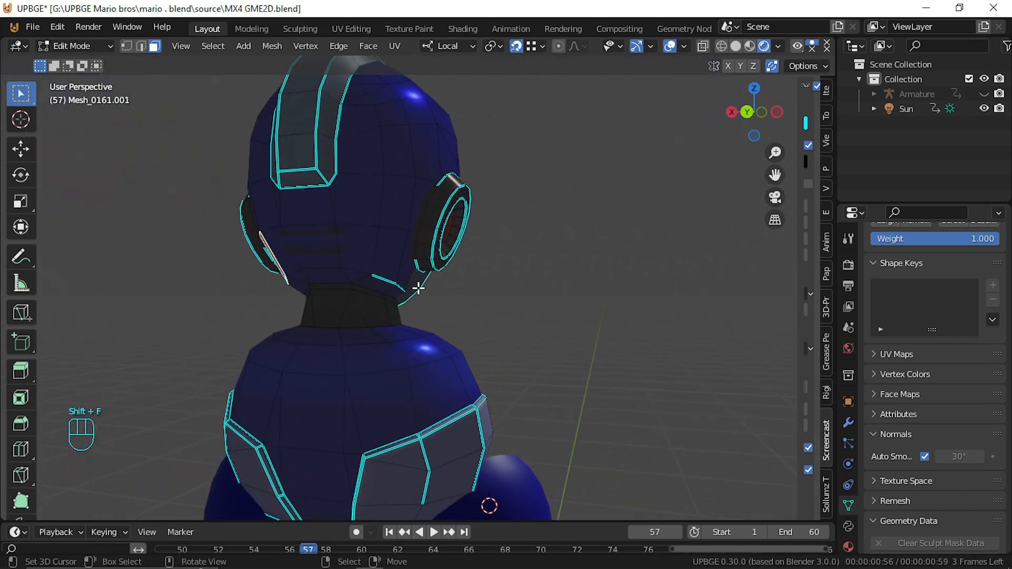
shift+click(394, 293)
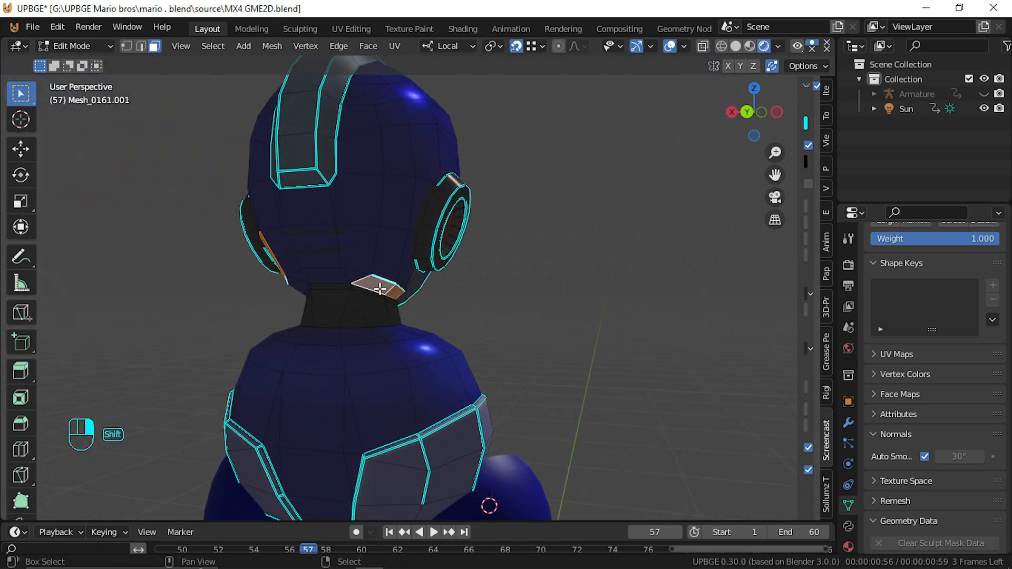
key(shift+f)
click(418, 289)
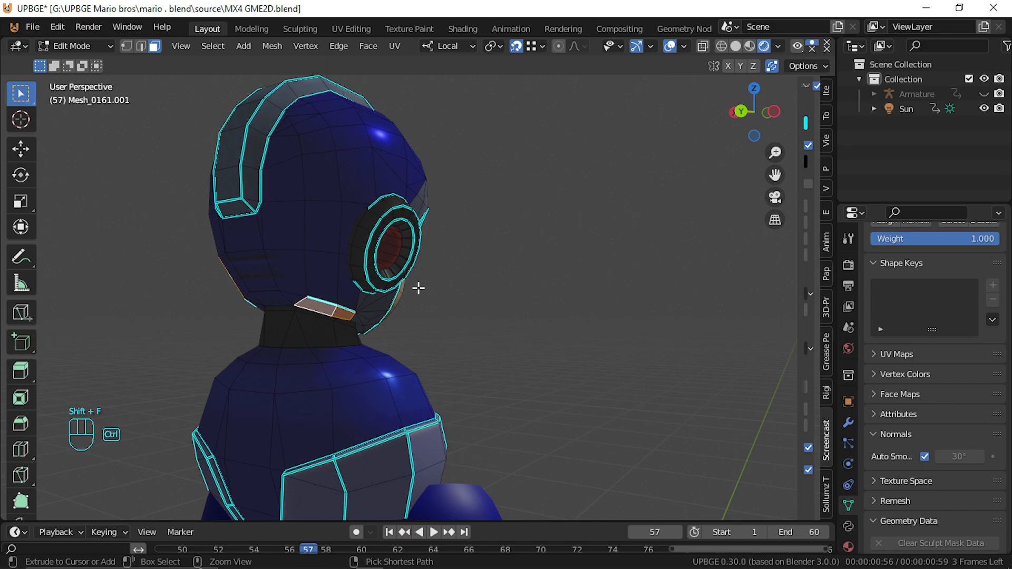
key(ctrl+e)
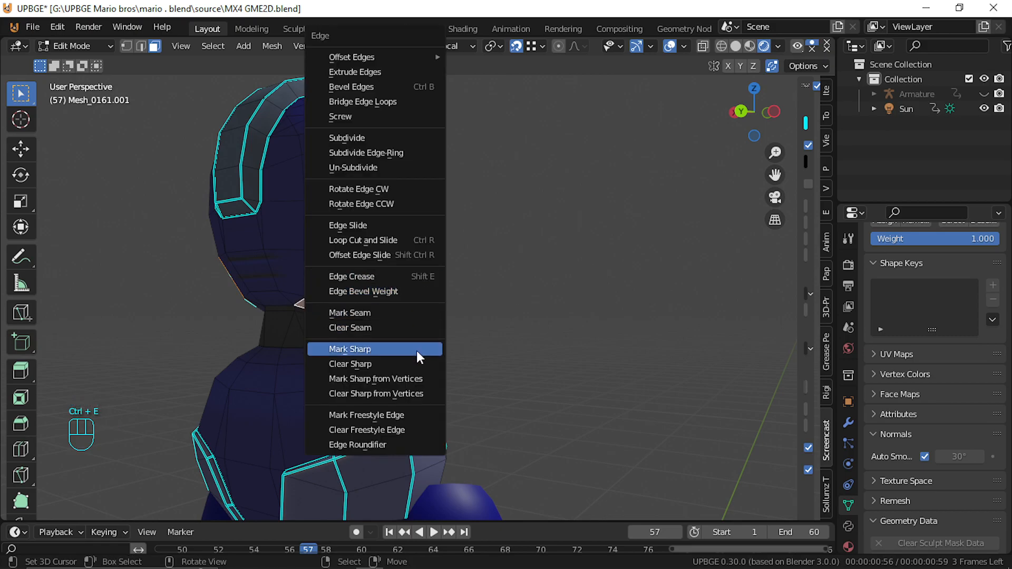
click(416, 365)
In Edge select mode, replace the selection with the whole linked ear ring on the helmet's side
key(alt)
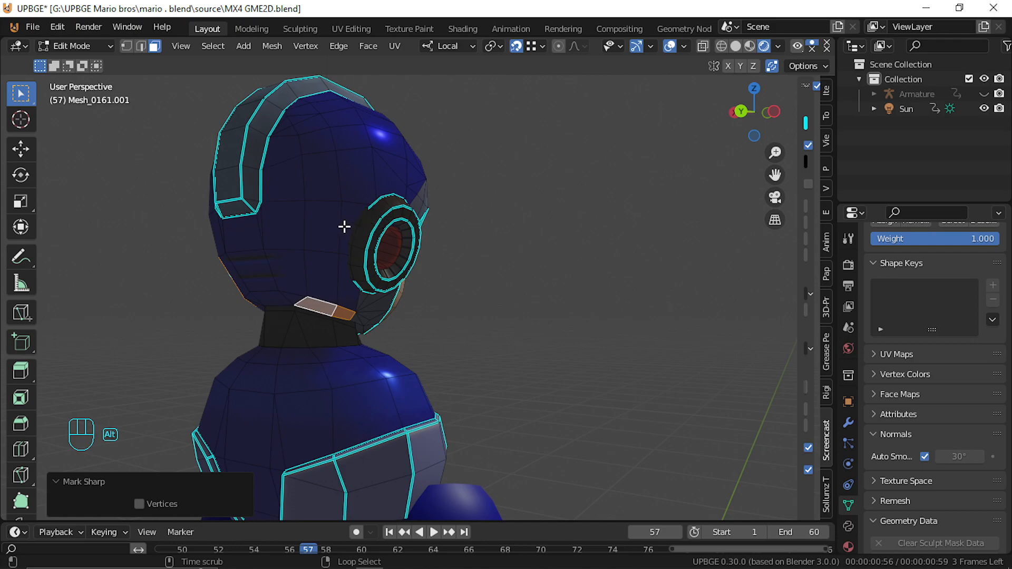
key(shift+f)
key(w)
click(418, 288)
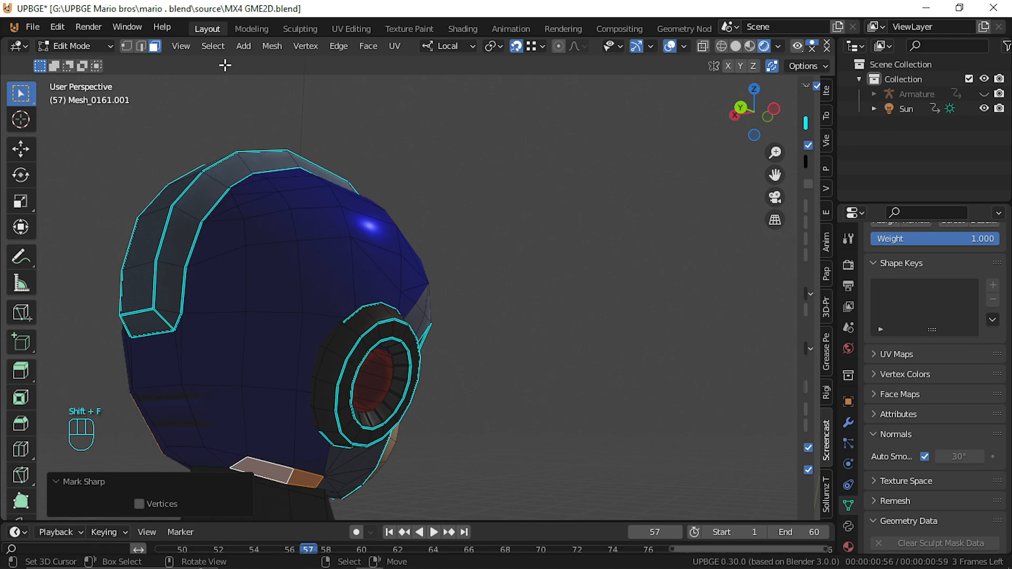
click(141, 46)
key(alt)
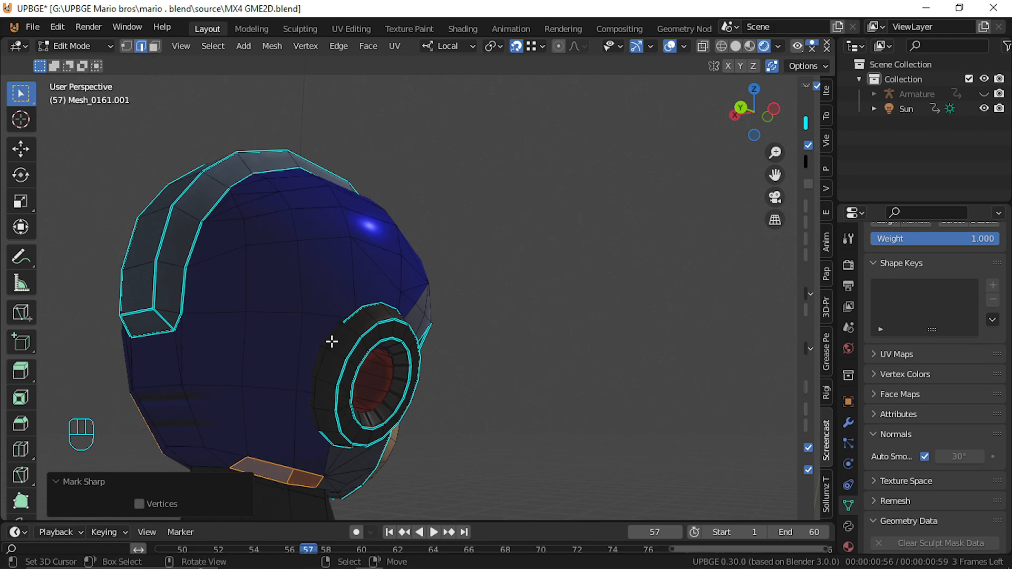
key(alt+a)
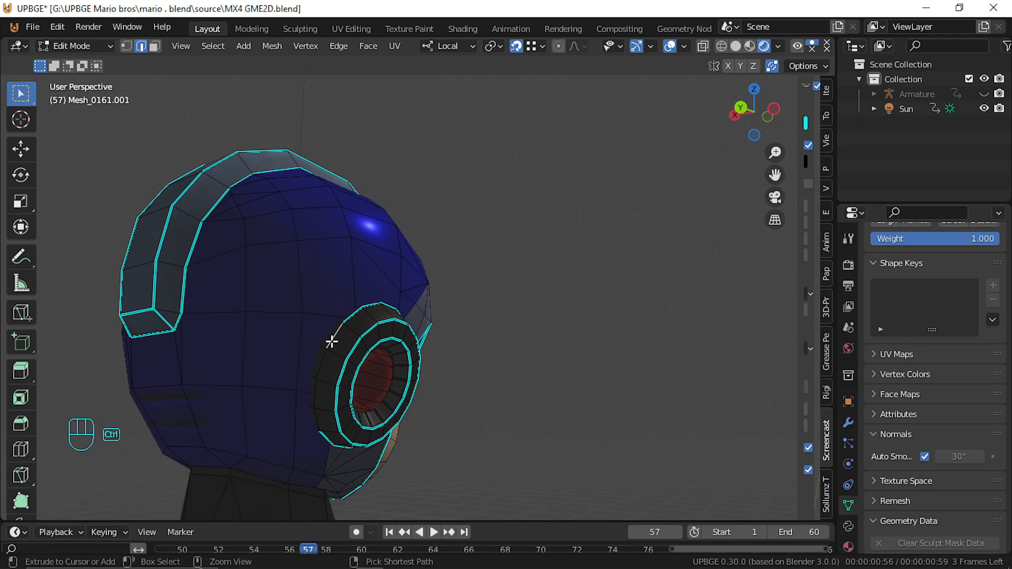
key(ctrl+l)
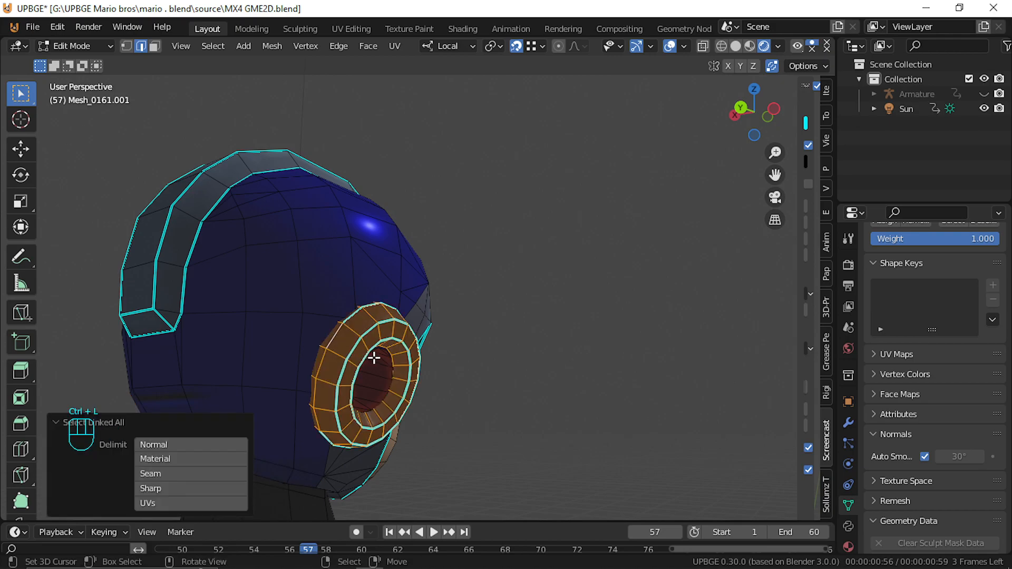
Test that the ear ring is a separate piece, cancel the move, and isolate the ring by hiding the rest of the mesh
key(g)
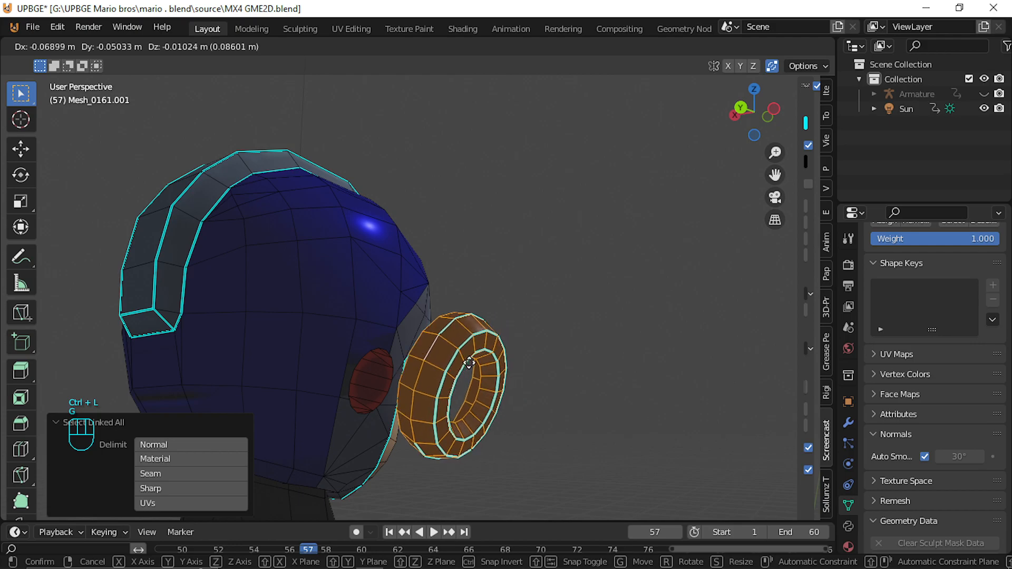
right_click(466, 362)
key(ctrl+i)
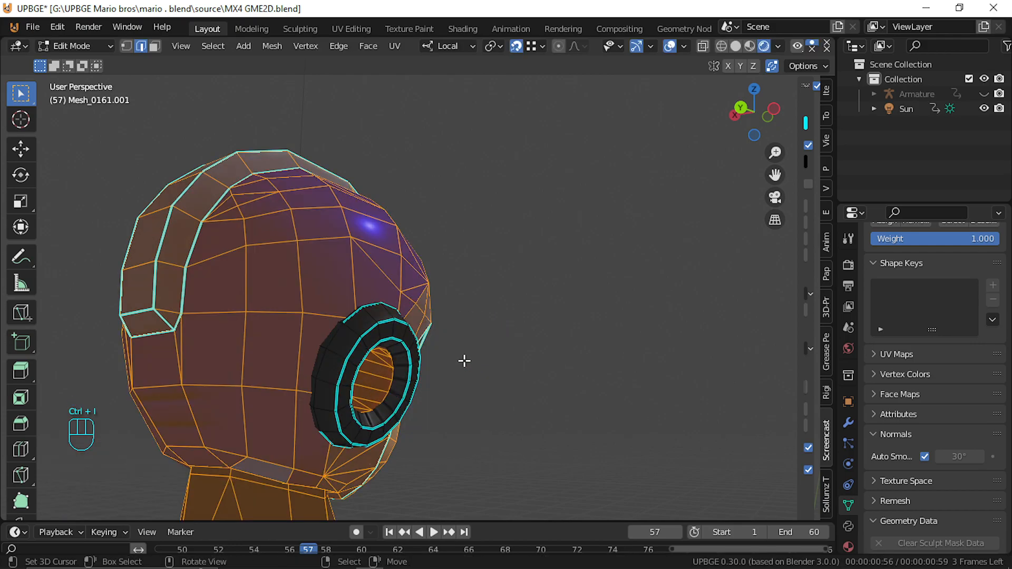
key(h)
Select the outer edge loop towards the back of the isolated ear ring and mark it sharp
key(shift+f)
key(w)
click(418, 287)
alt+click(328, 299)
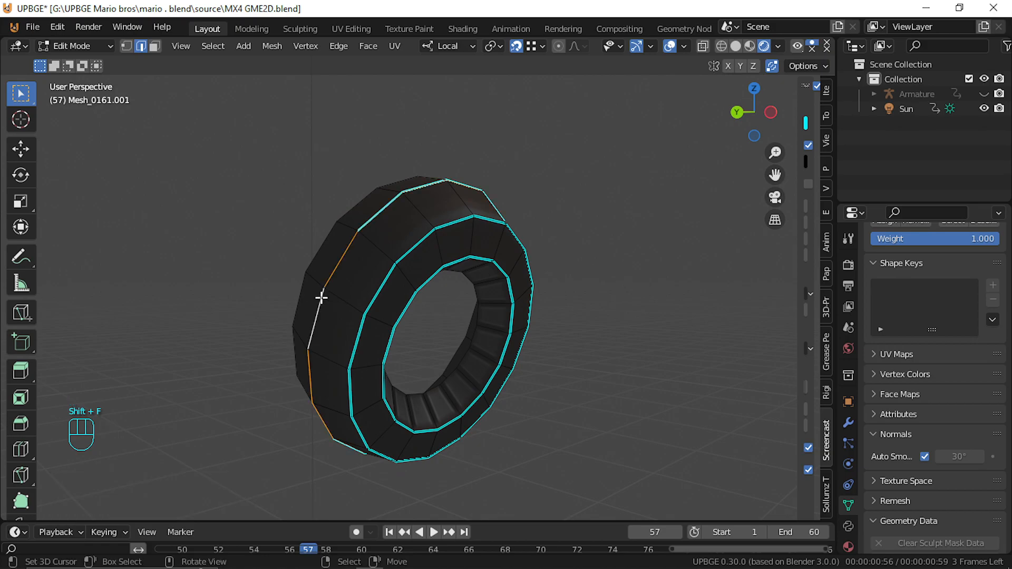
key(ctrl+e)
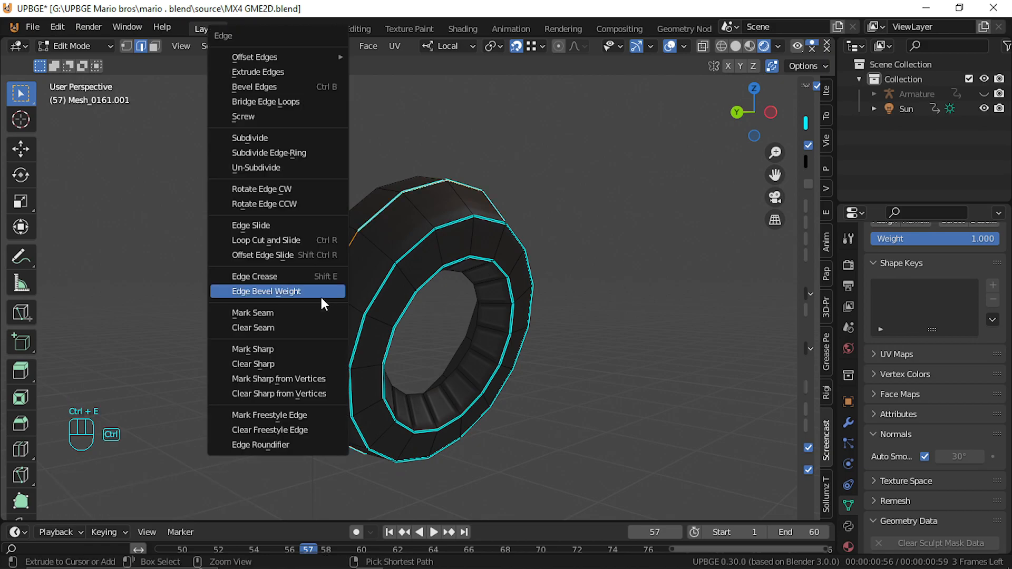
click(276, 348)
Check the ear ring from behind and reveal the hidden parts of the body mesh
key(shift+f)
click(420, 285)
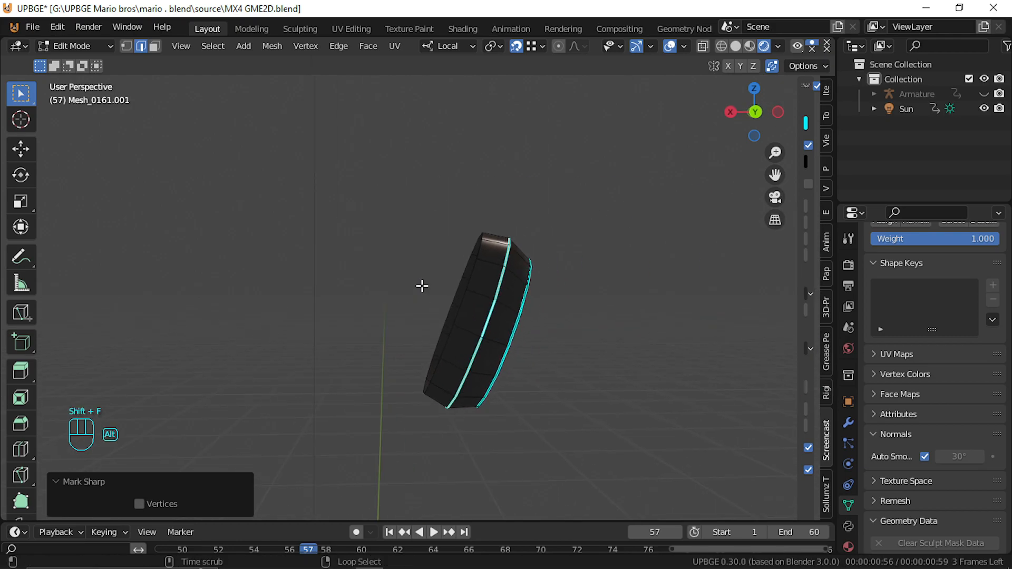
key(alt+h)
key(shift+f)
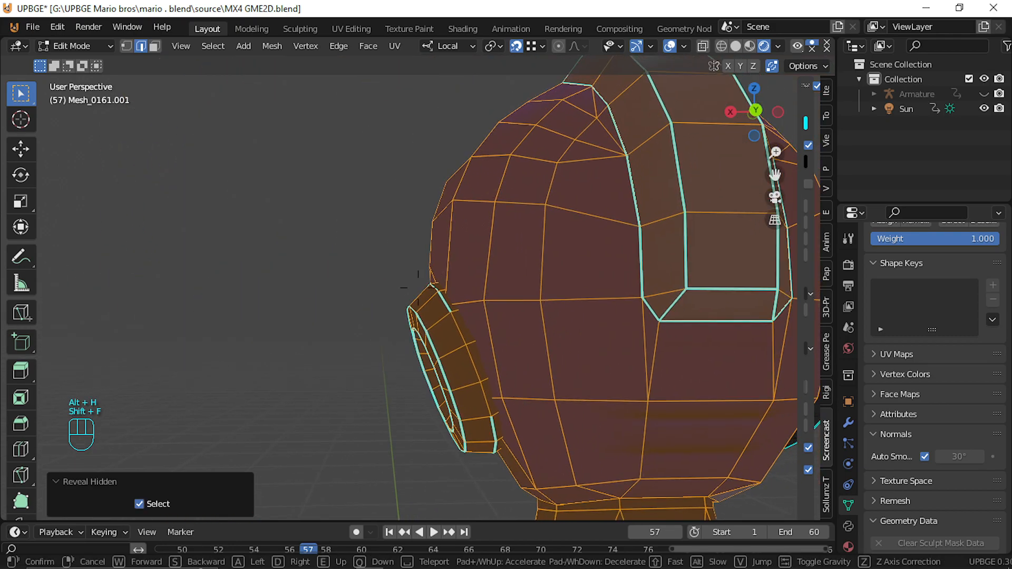
Select the ear ring's outer edge loop where it meets the back of the helmet and mark it sharp
click(419, 287)
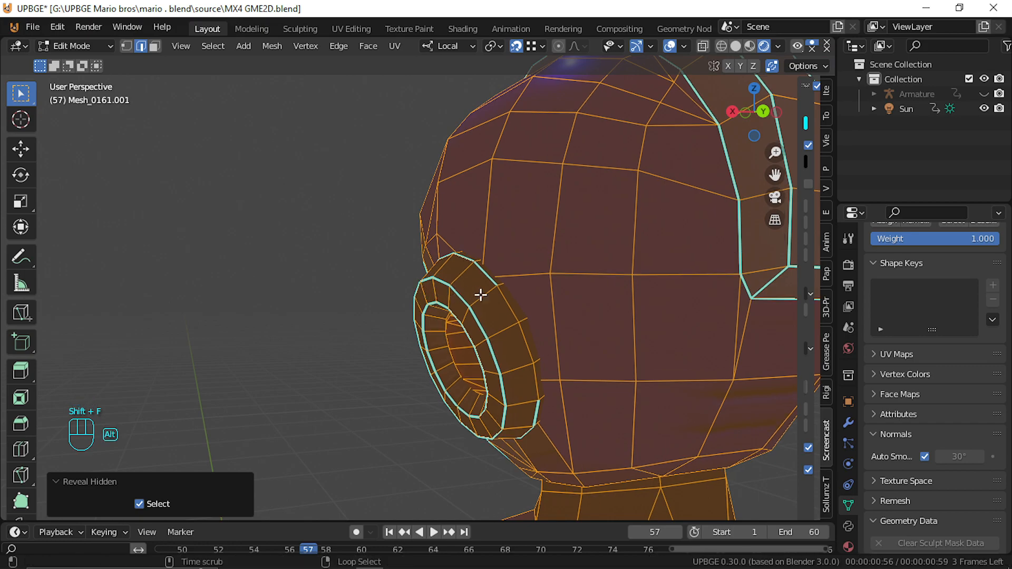
alt+click(509, 302)
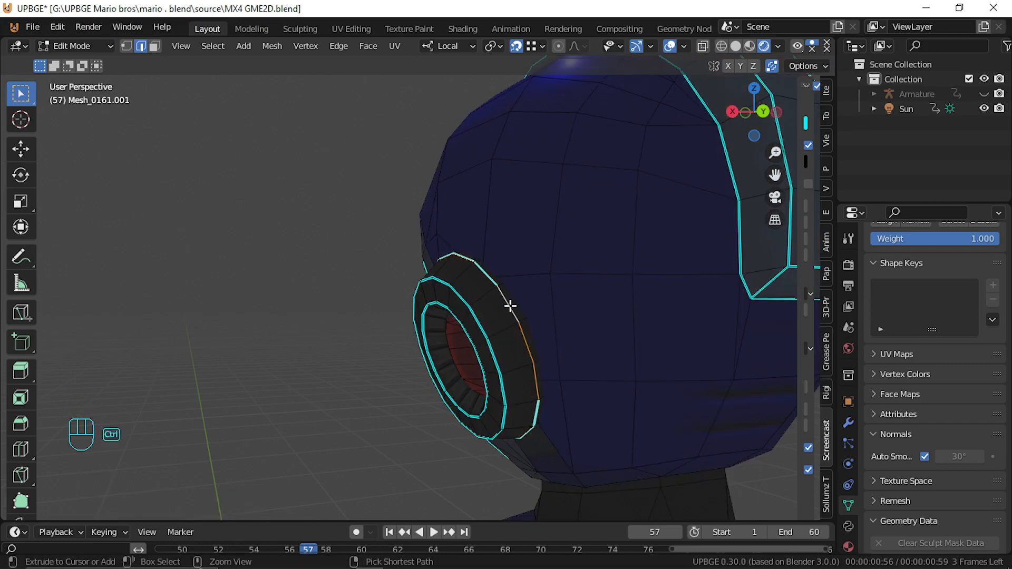
key(ctrl+e)
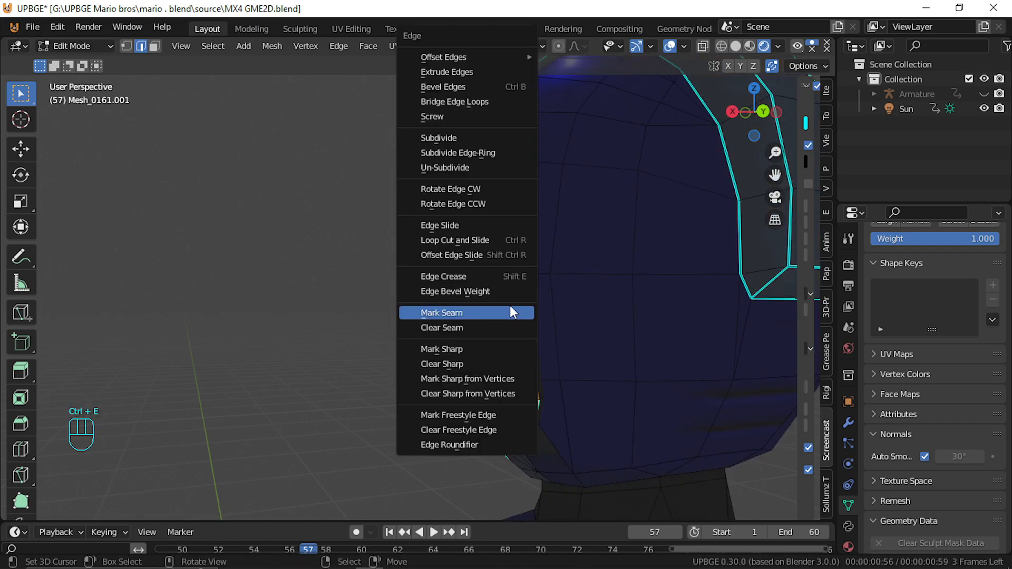
click(478, 349)
Examine the sharp edge loops and shading of the ear ring from the helmet's side
key(shift+f)
key(w)
click(418, 287)
key(shift+f)
key(s)
key(w)
key(w)
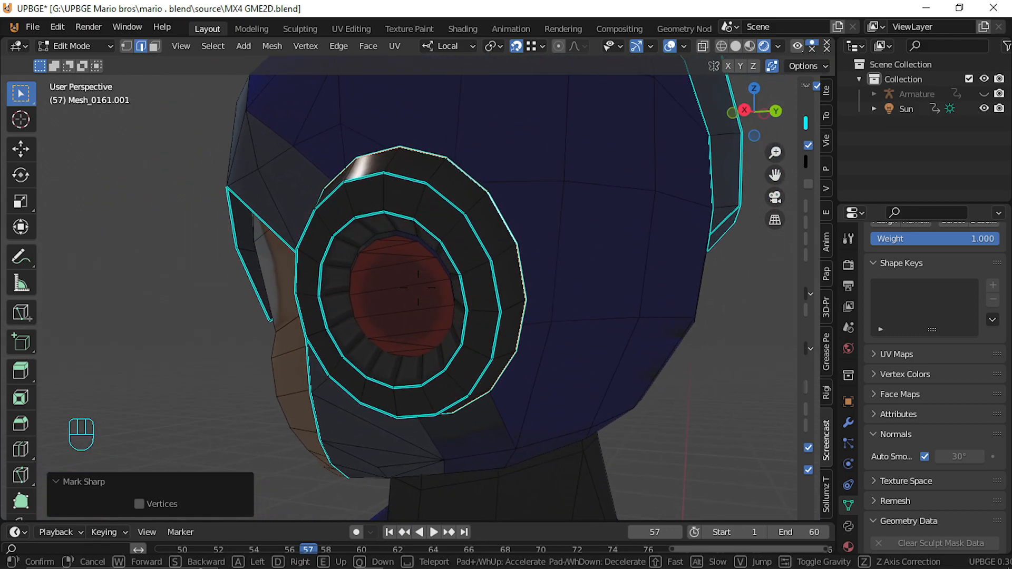
click(410, 283)
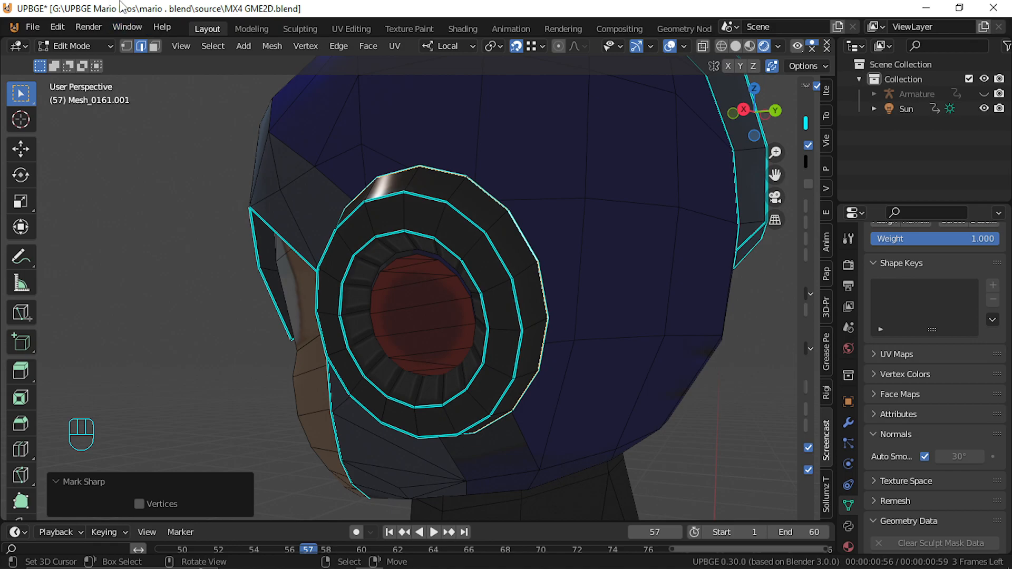
Select the whole linked red disc inside the ear ring, test that it is a separate piece, and cancel the move
click(447, 336)
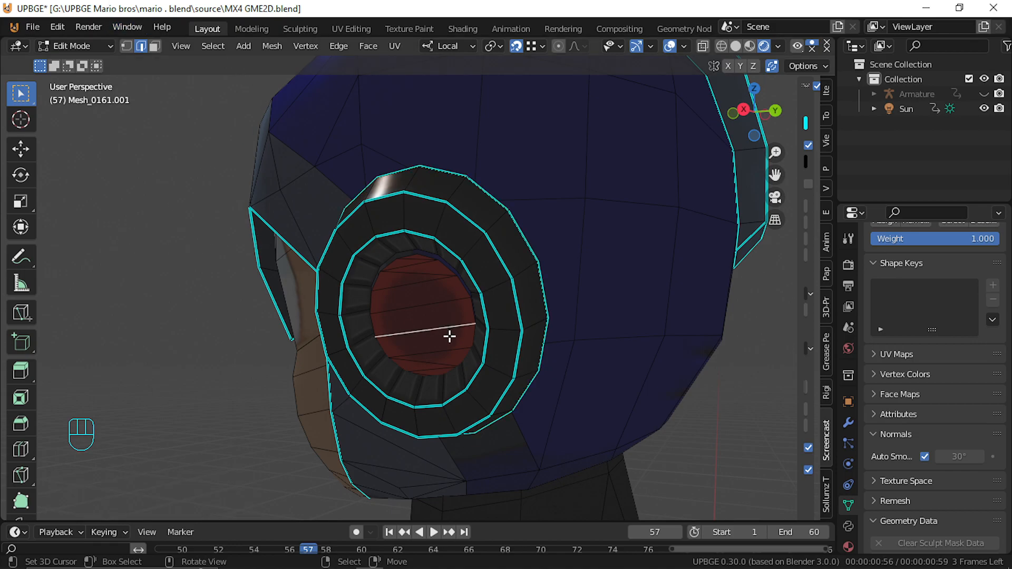
key(ctrl+l)
key(g)
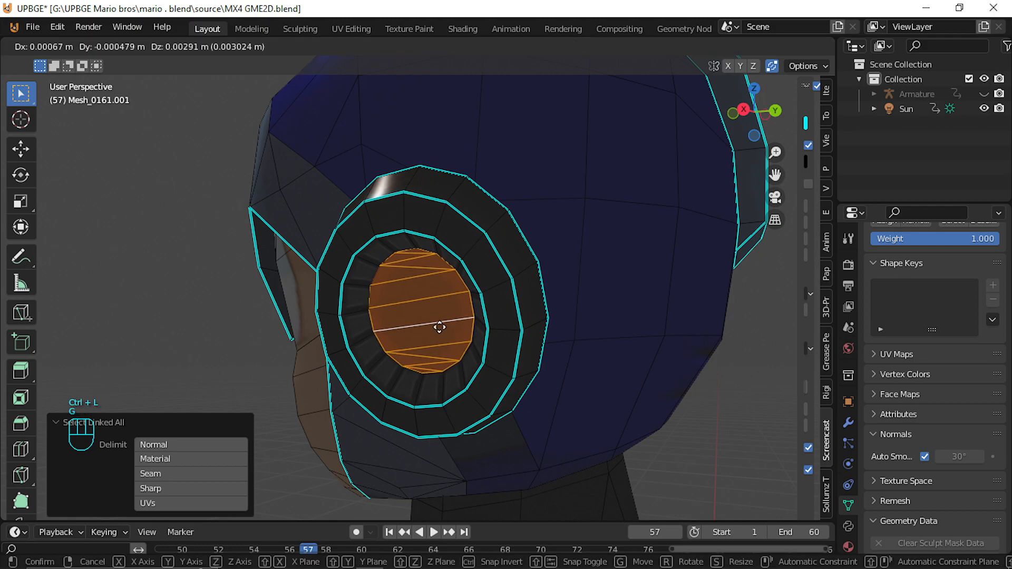
right_click(438, 329)
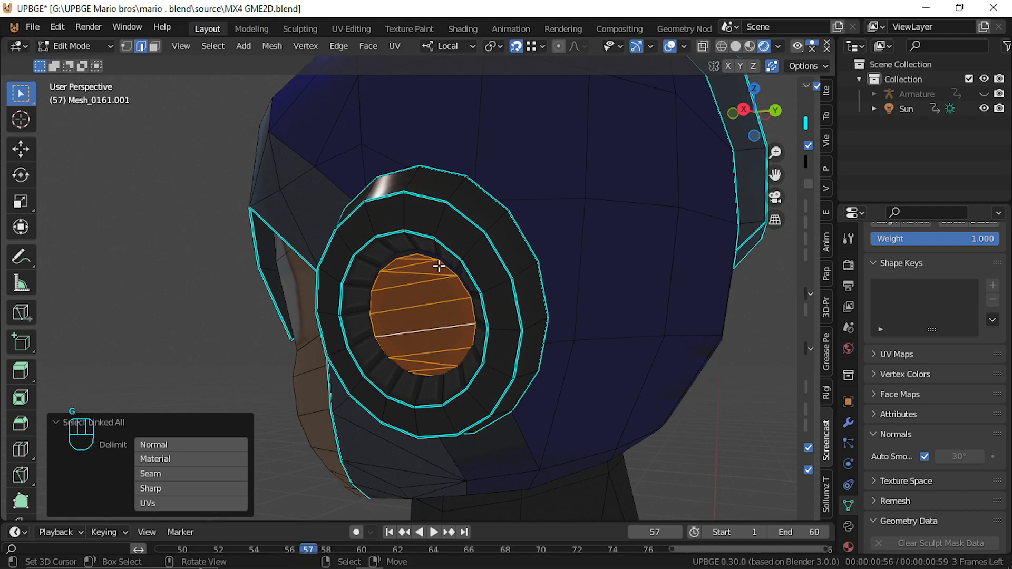
In Vertex select mode, move the rim vertices along the upper front of the red disc outward to the ear ring's ribbed wall
click(126, 46)
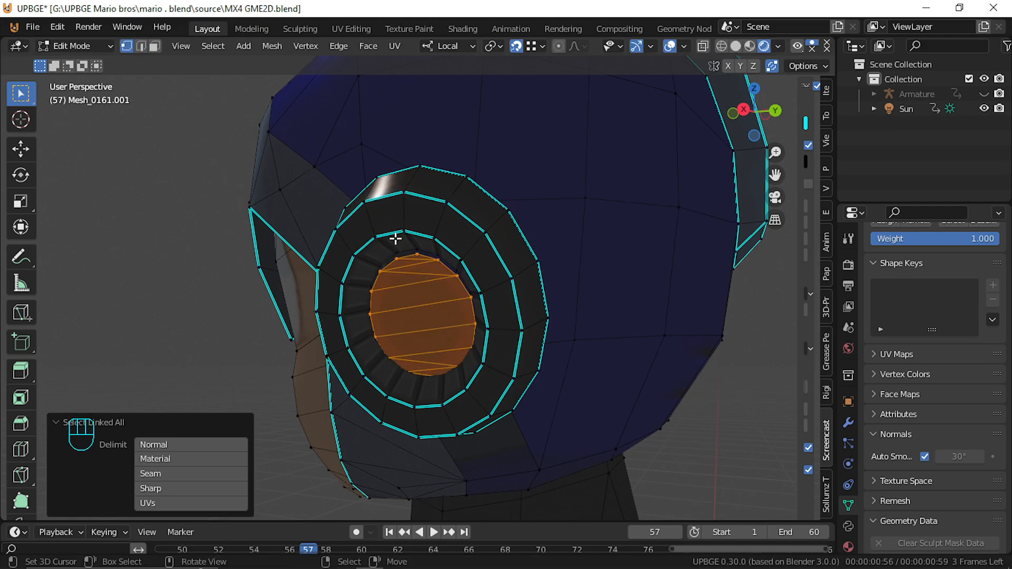
right_click(419, 251)
key(g)
click(418, 239)
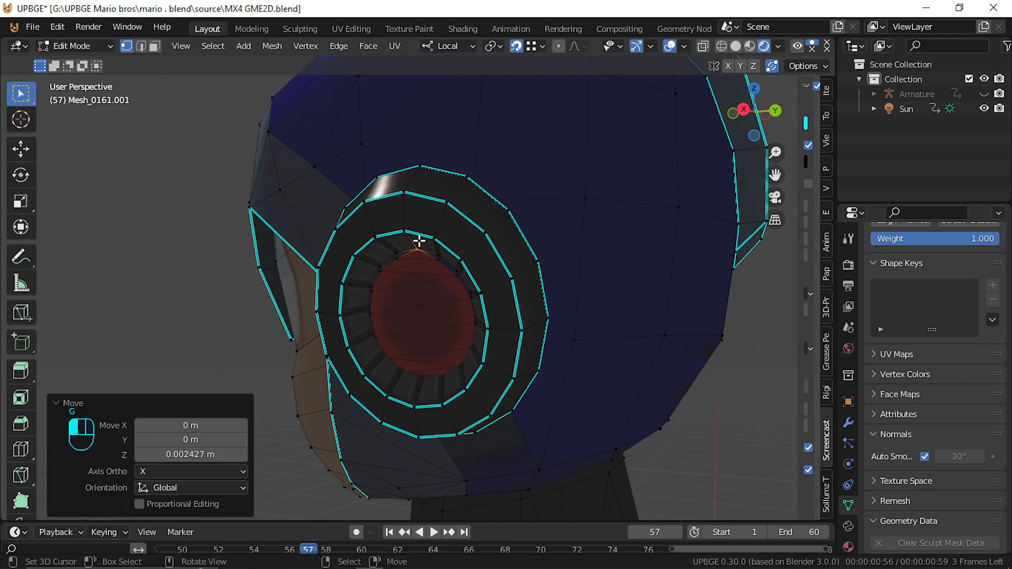
right_click(397, 256)
key(g)
click(397, 251)
right_click(385, 269)
key(g)
click(383, 272)
Adjust the vertices down the front side of the red disc's rim so they line up with the ribbed wall
right_click(378, 293)
key(g)
click(375, 293)
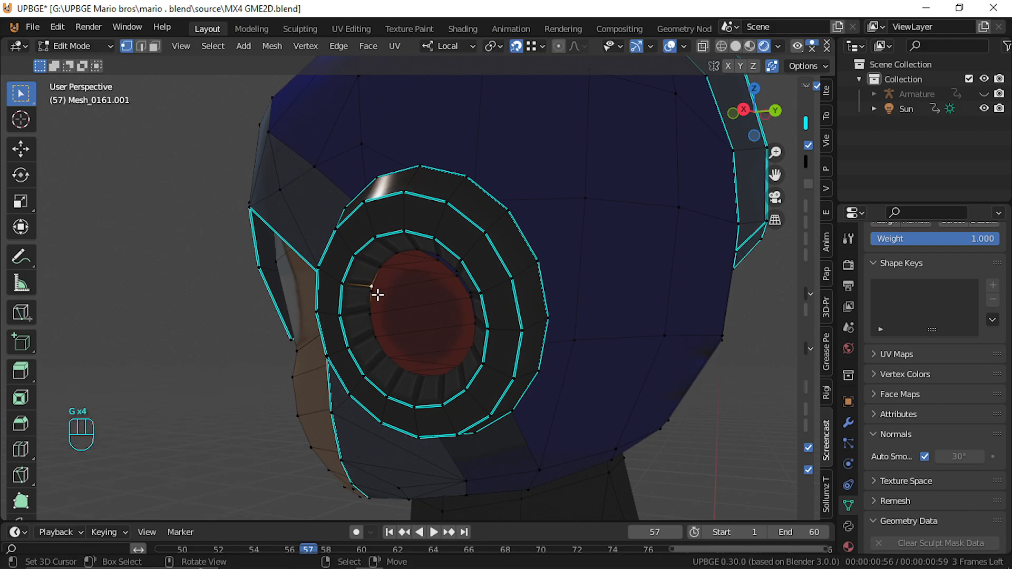
key(g)
click(374, 297)
right_click(374, 310)
key(g)
click(373, 312)
right_click(384, 347)
key(g)
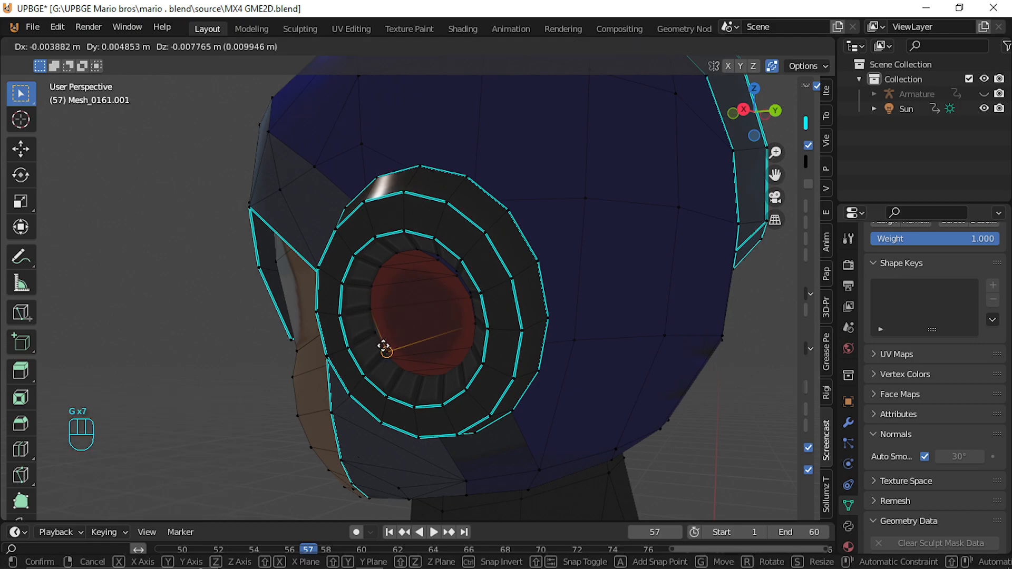
click(377, 333)
right_click(393, 351)
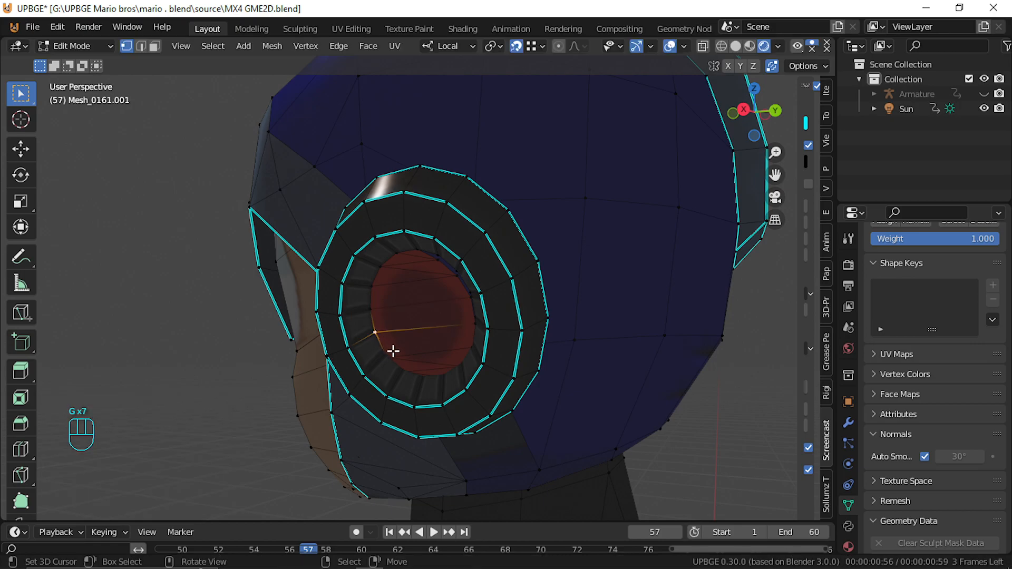
Examine the junction between the red disc and the ribbed wall up close, including from inside the ear ring
key(shift+f)
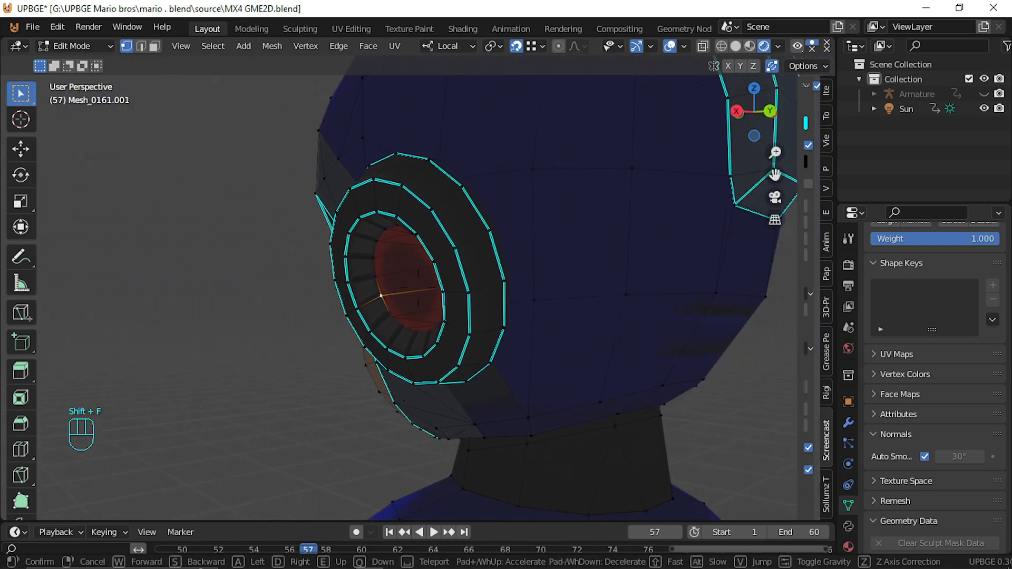
key(w)
key(w)
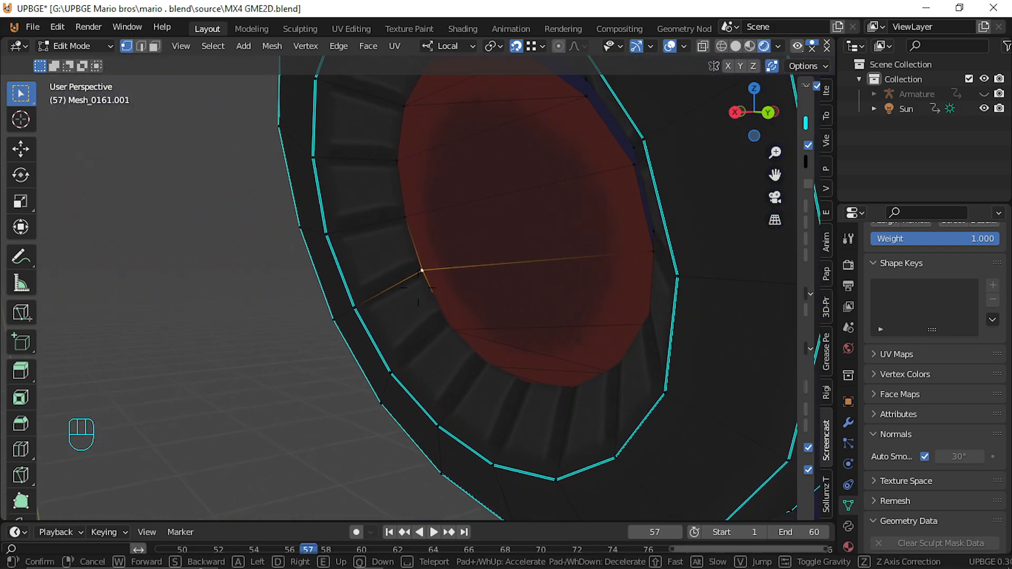
key(d)
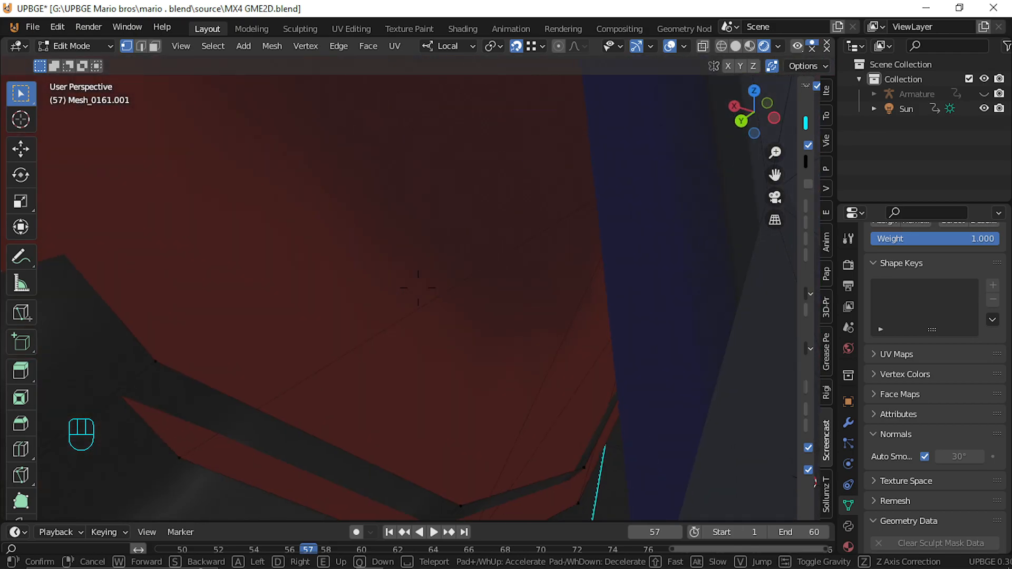
key(d)
key(a)
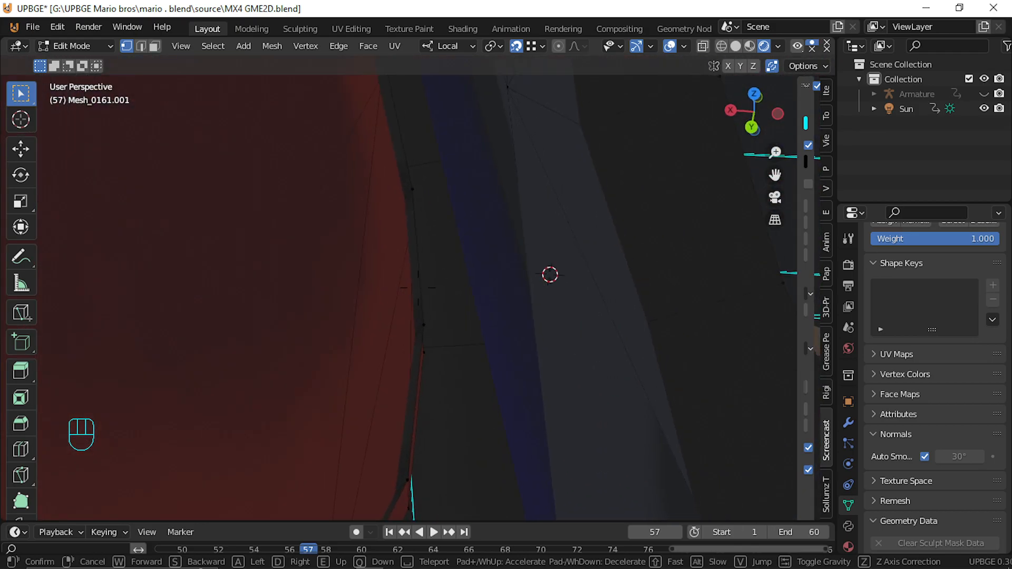
click(418, 289)
key(shift+f)
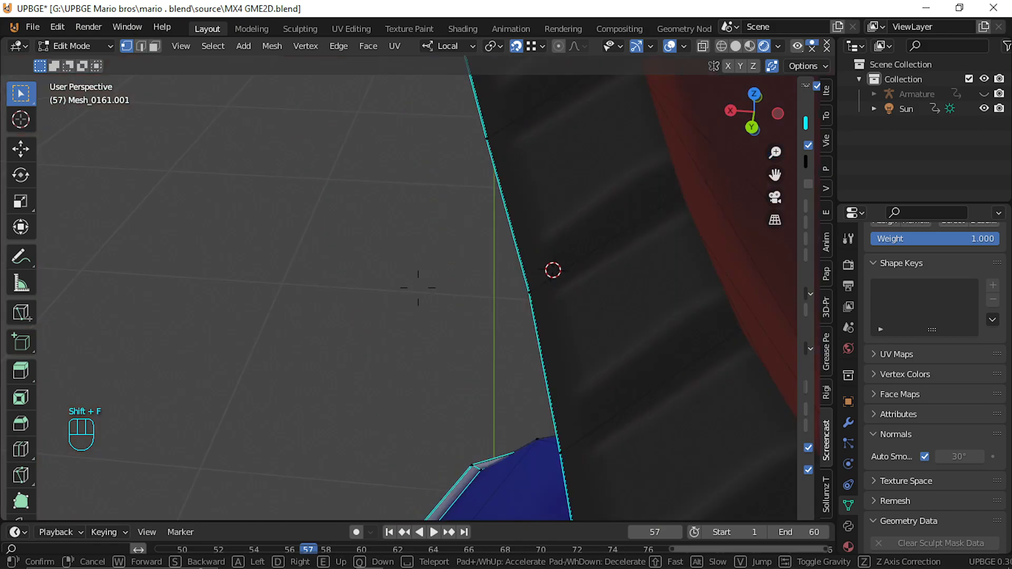
click(418, 288)
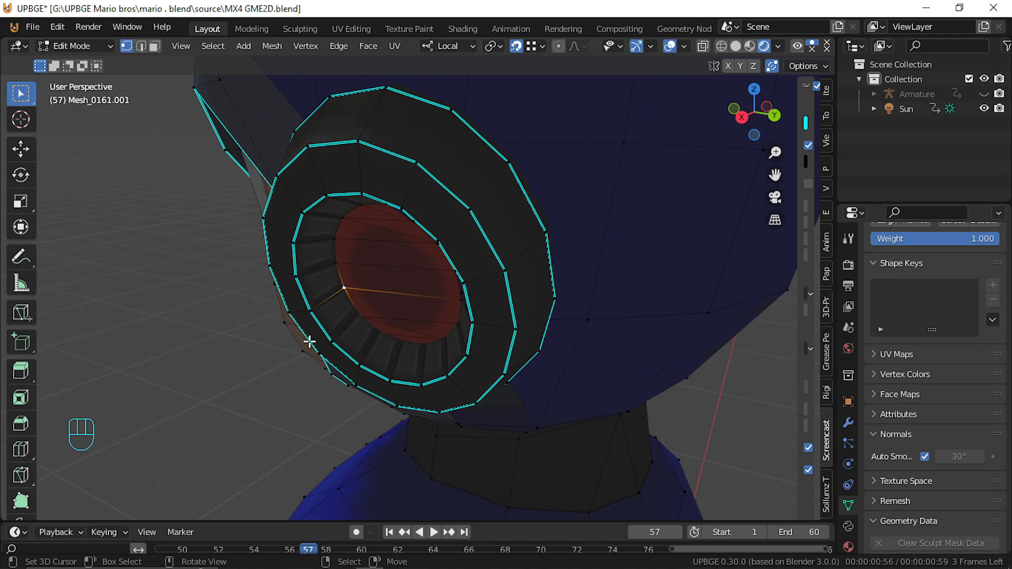
In Edge select mode, hide the ear ring's inner sharp edge loop to check the geometry behind it, and reveal it again
click(140, 46)
alt+click(370, 363)
key(h)
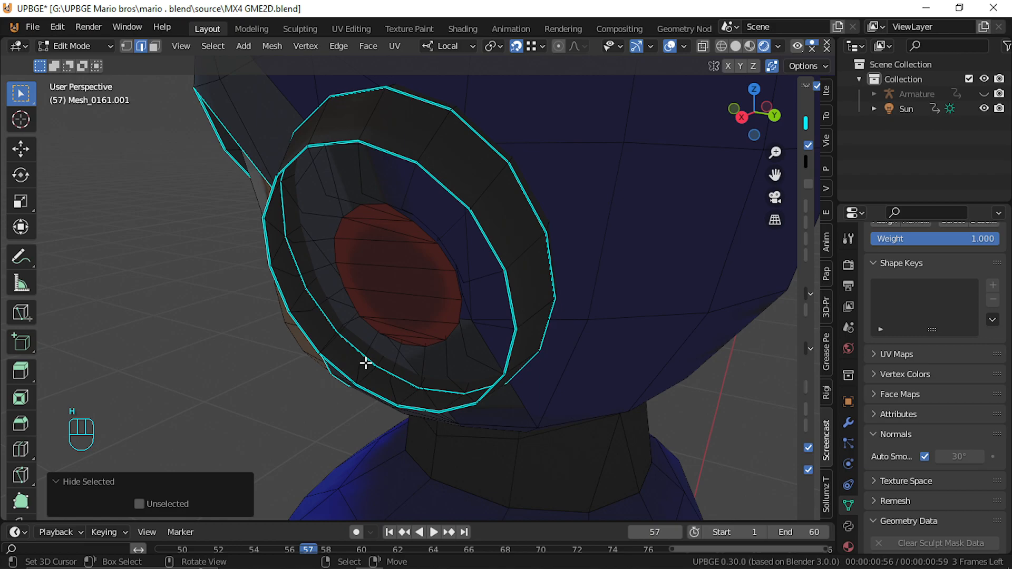
key(shift+f)
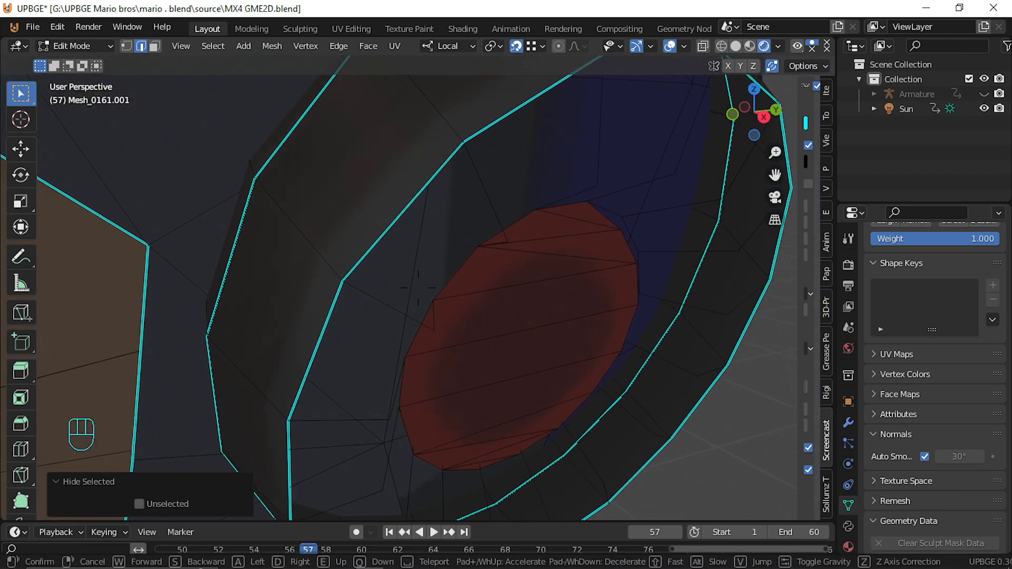
click(418, 287)
key(alt+h)
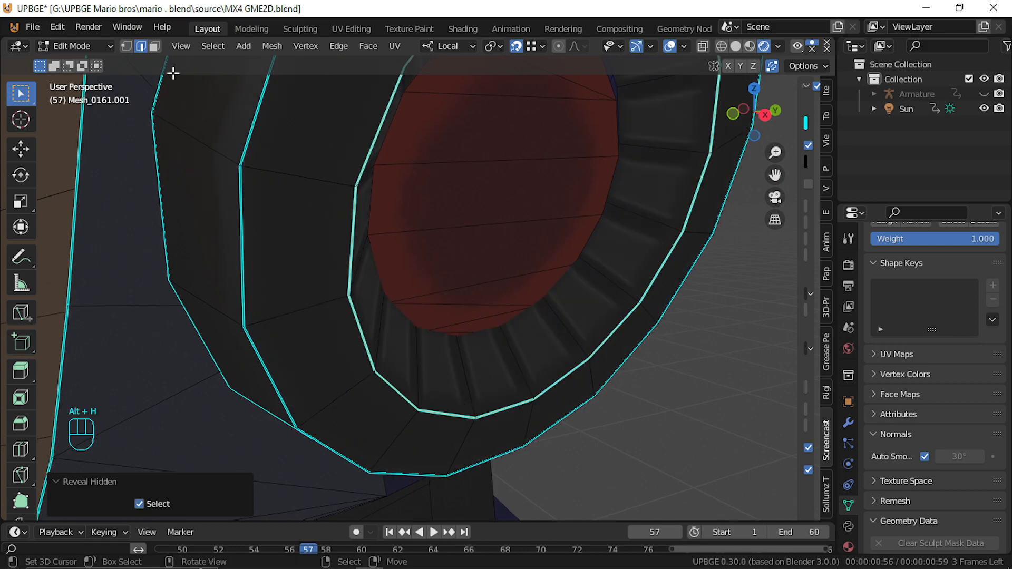
In Face select mode, try moving a lower face of the red disc, and cancel the move
click(154, 47)
click(529, 238)
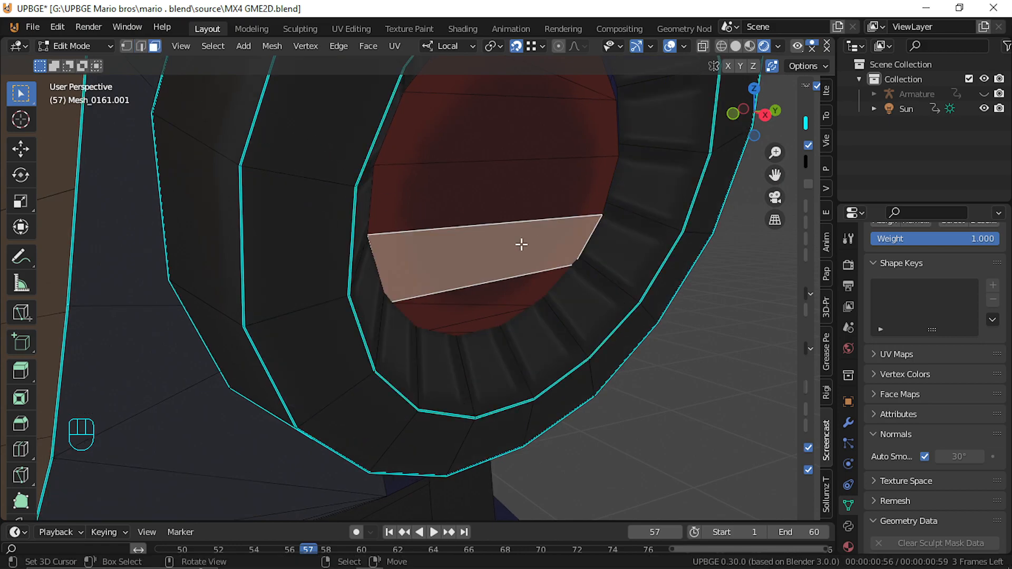
key(ctrl+l)
right_click(505, 244)
key(g)
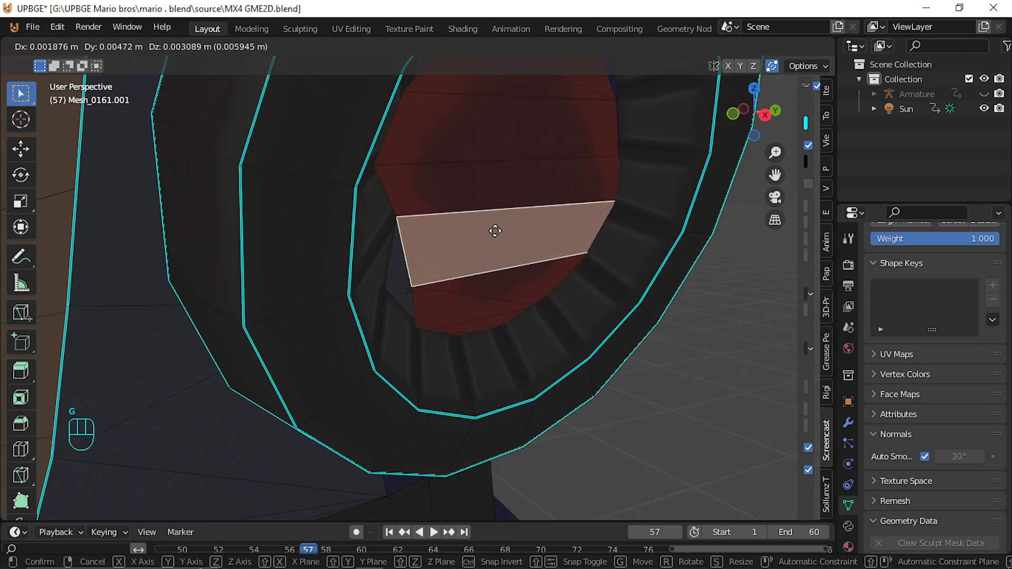
click(423, 258)
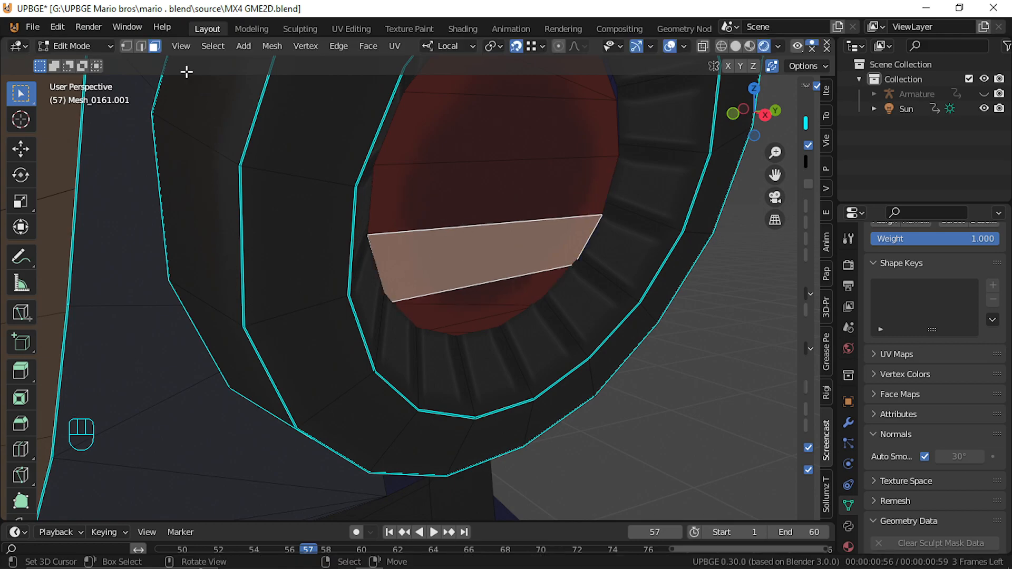
In Vertex select mode, try moving a front vertex of the ear ring's inner sharp loop, and cancel the move
click(127, 46)
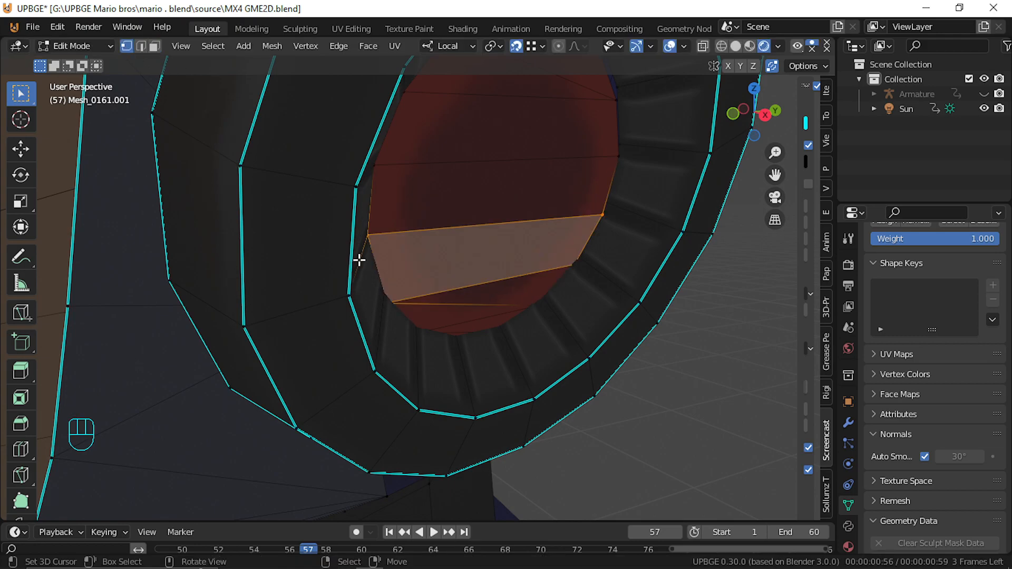
click(395, 290)
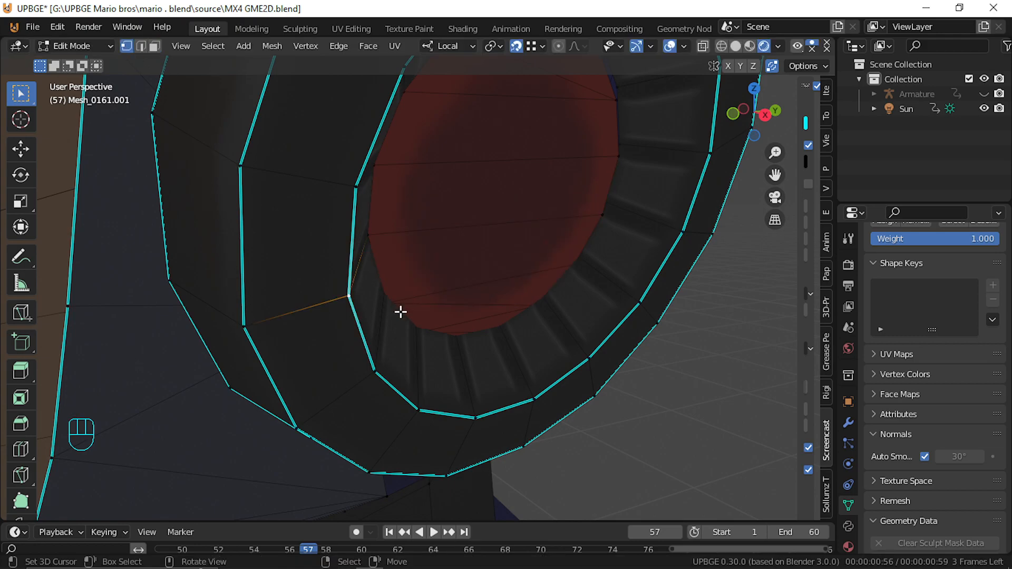
key(g)
click(372, 275)
key(shift+f)
click(419, 288)
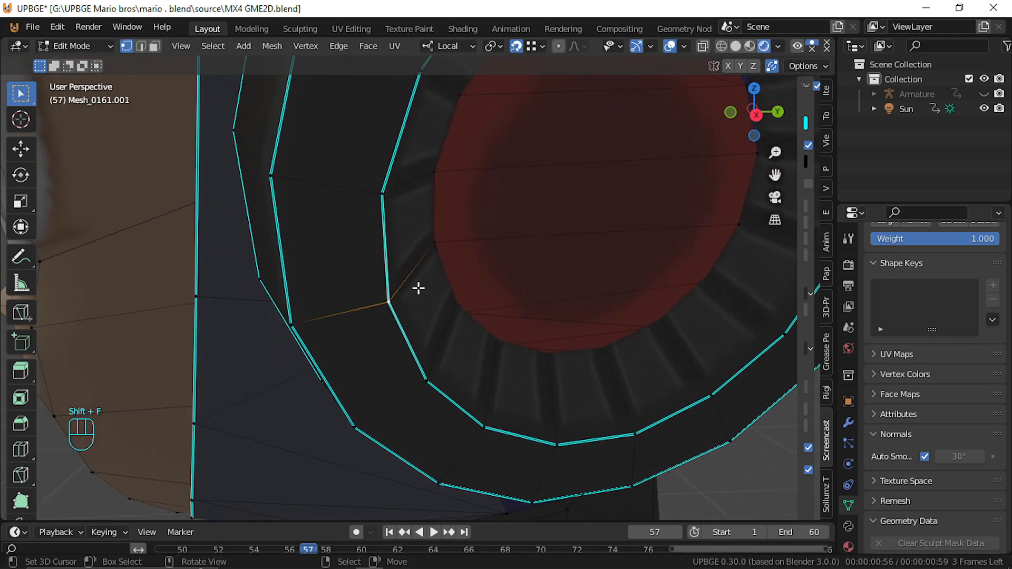
Try a loop selection from the front rim vertex of the red disc, and reduce it to that single vertex
click(436, 242)
alt+right_click(465, 262)
alt+right_click(447, 257)
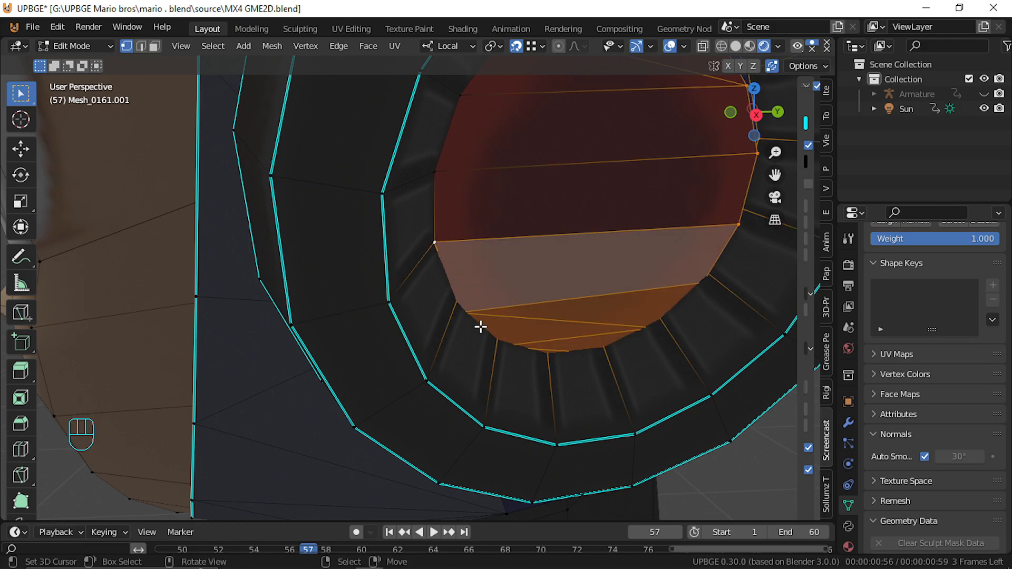
click(435, 241)
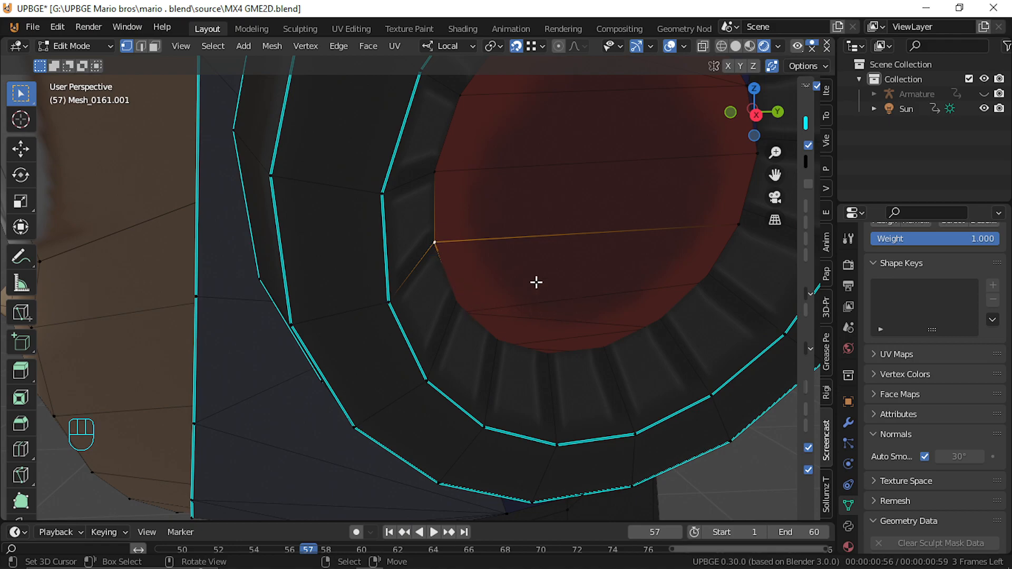
In Face select mode, select the three middle faces of the red disc and hide them to open a view inside
click(154, 46)
right_click(576, 201)
shift+right_click(553, 118)
shift+right_click(543, 83)
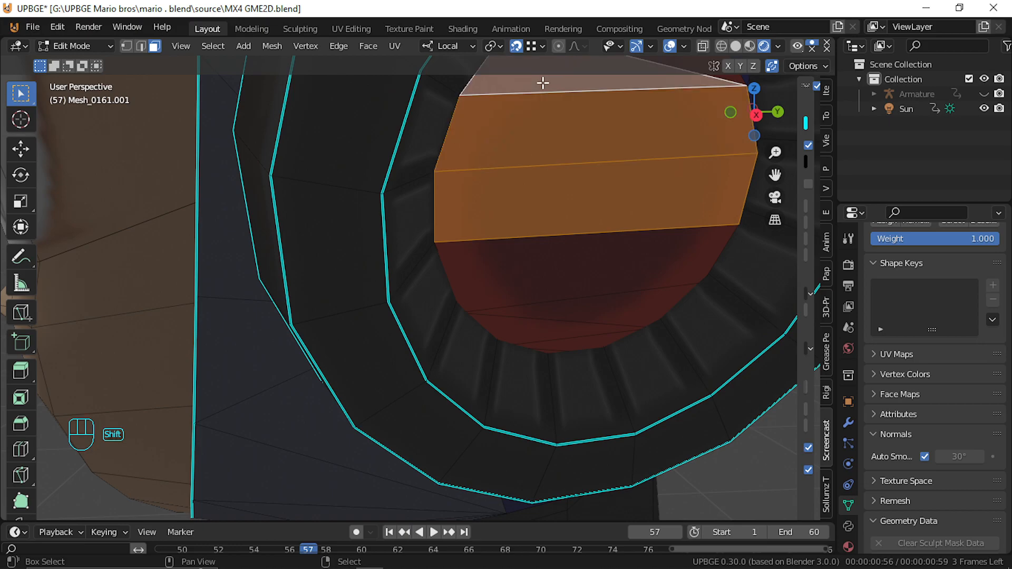
key(h)
key(shift+f)
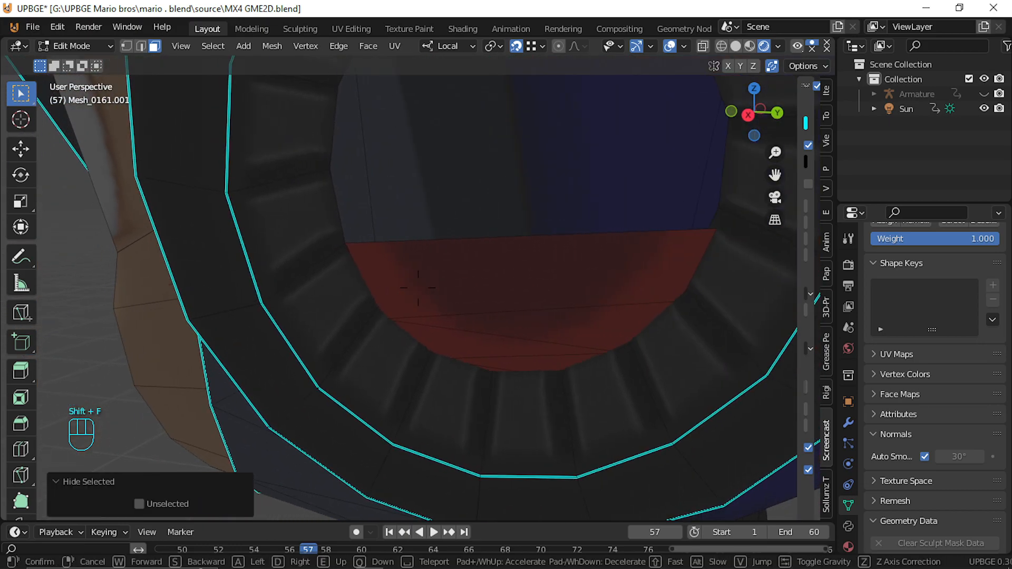
key(w)
key(s)
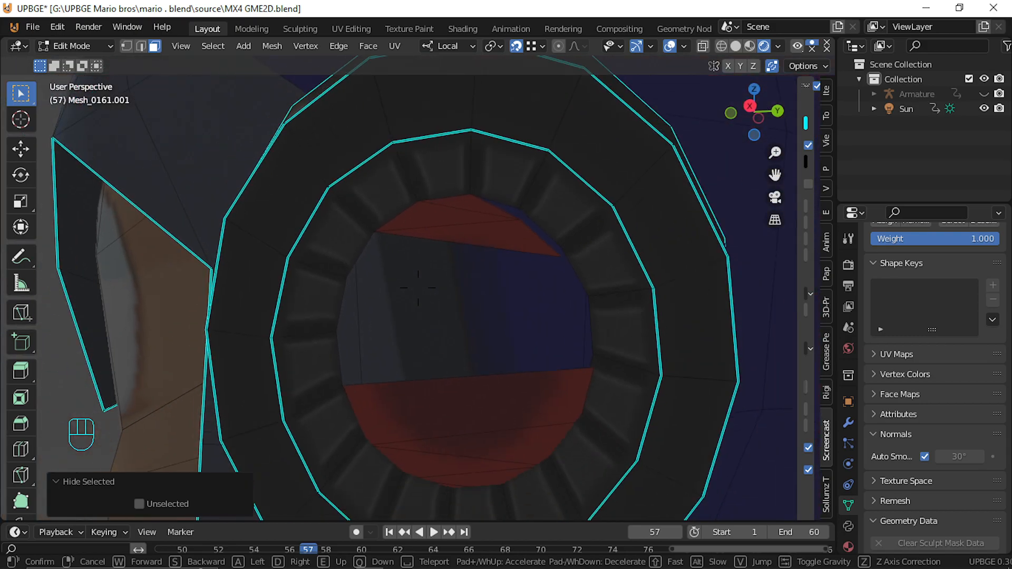
Hide the helmet face visible behind the opening in the red disc to look through from inside
click(438, 291)
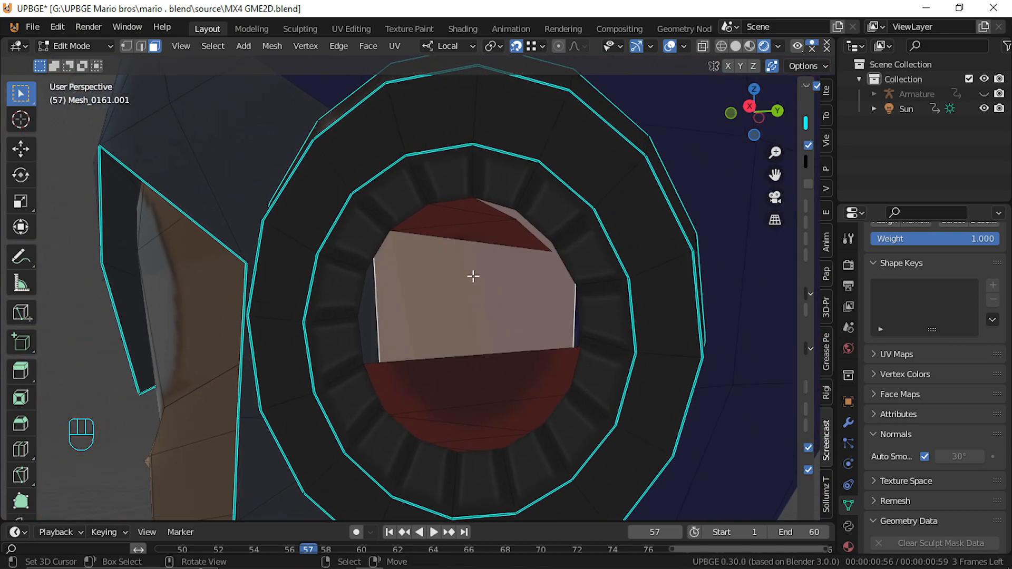
key(h)
key(shift+f)
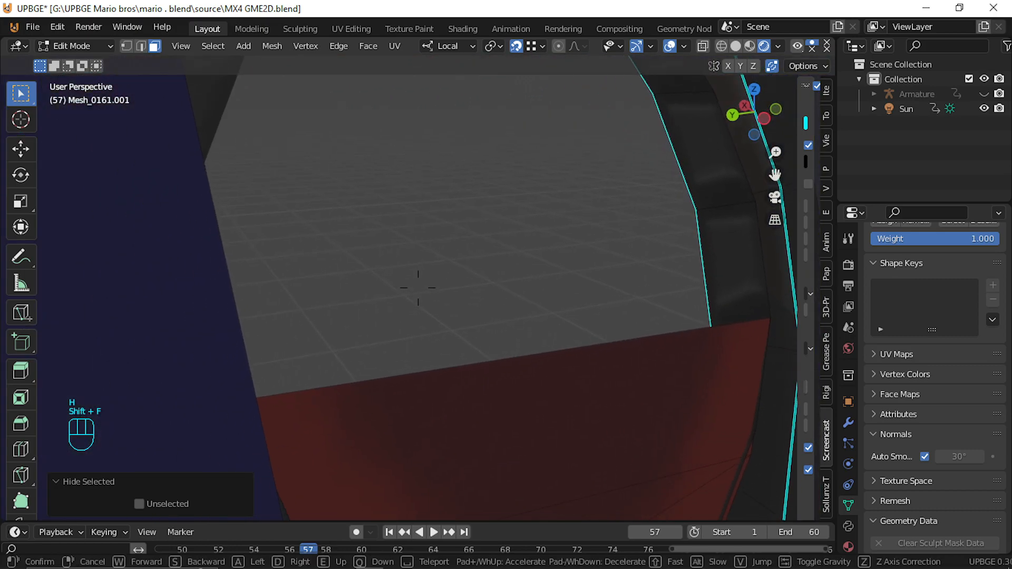
In Vertex select mode, snap the red disc's lower front rim vertex down 0.002912 m onto the adjoining ring vertex
key(s)
key(w)
click(418, 288)
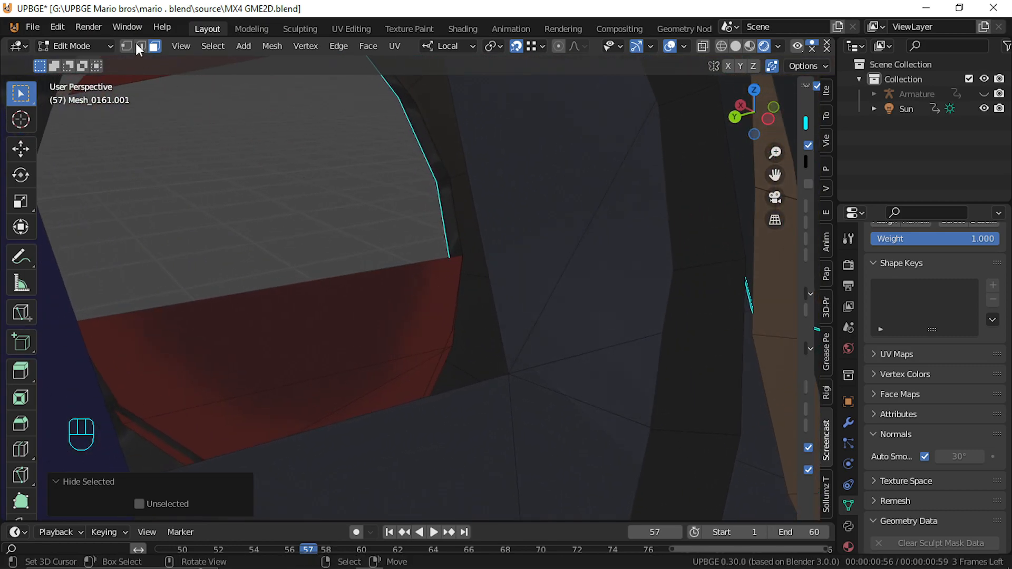
click(126, 47)
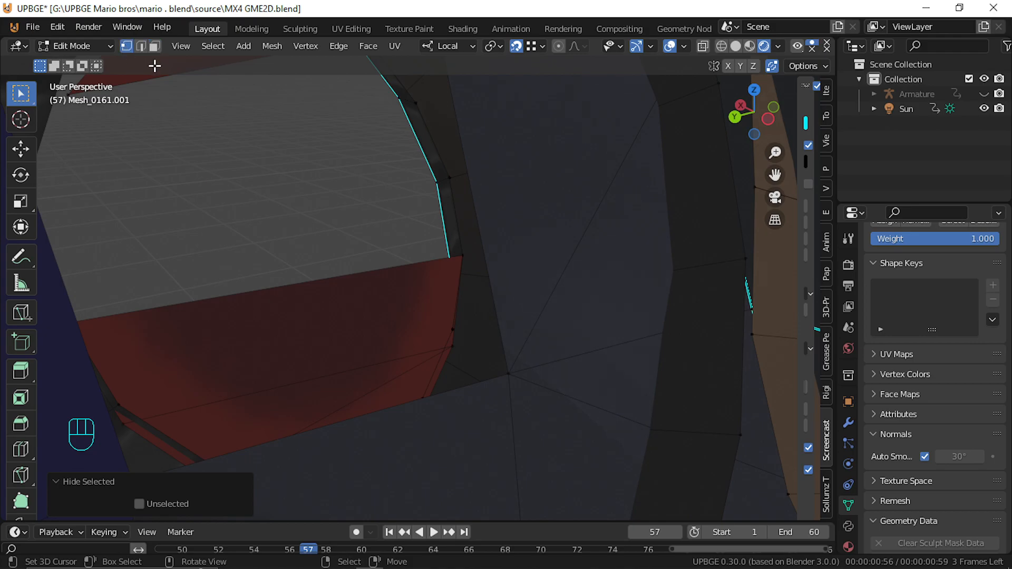
click(460, 252)
click(453, 333)
key(g)
key(z)
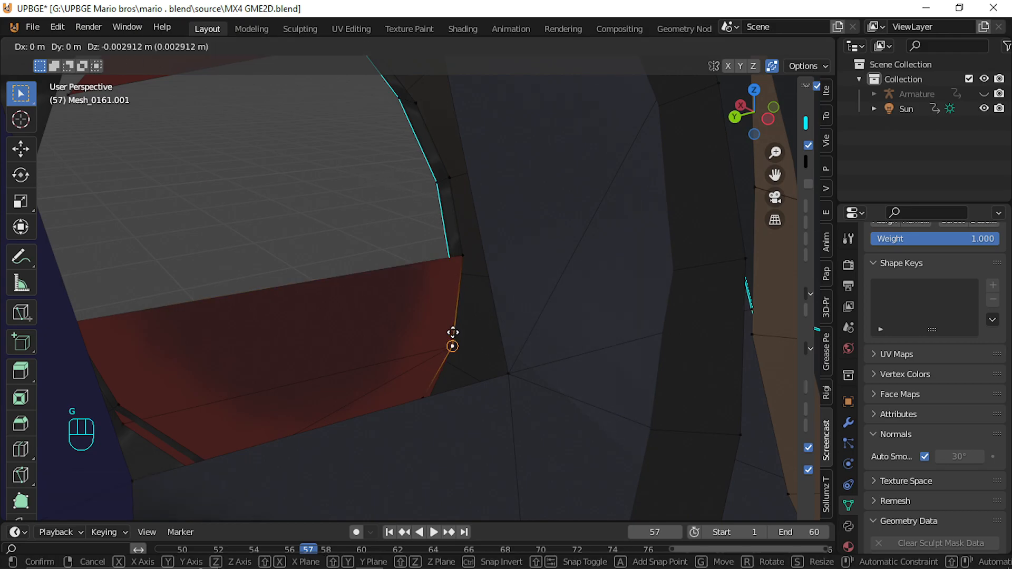
click(455, 332)
Select the two helmet vertices that block the inside view of the ear ring and hide them
key(shift+f)
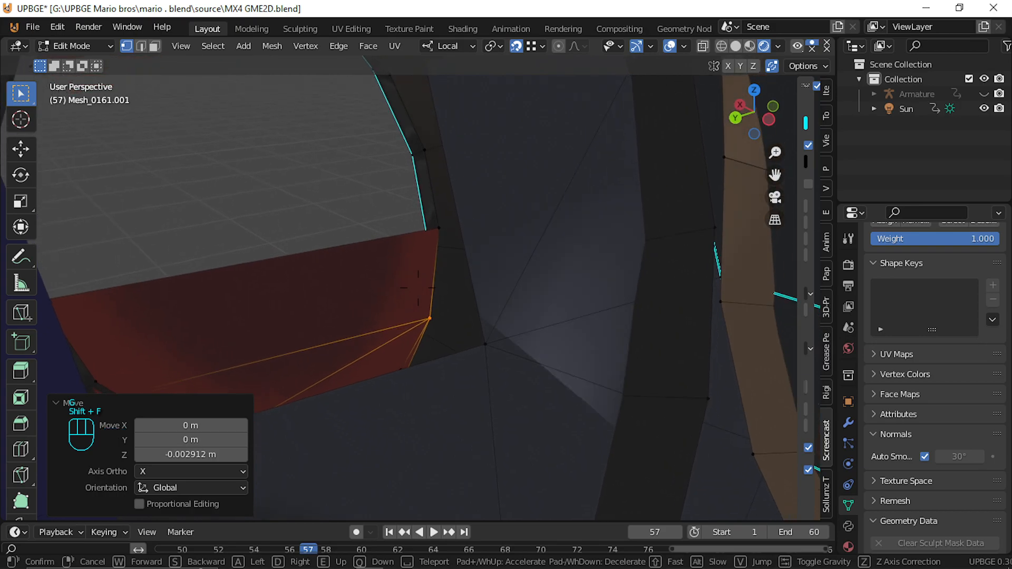
key(w)
click(471, 298)
right_click(580, 323)
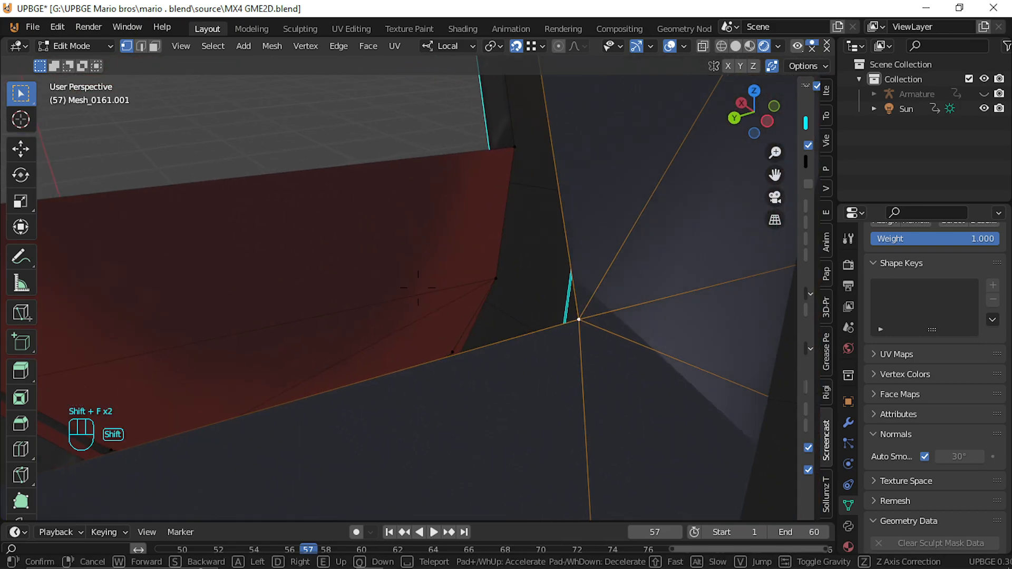
key(shift+f)
key(w)
click(418, 280)
shift+right_click(392, 280)
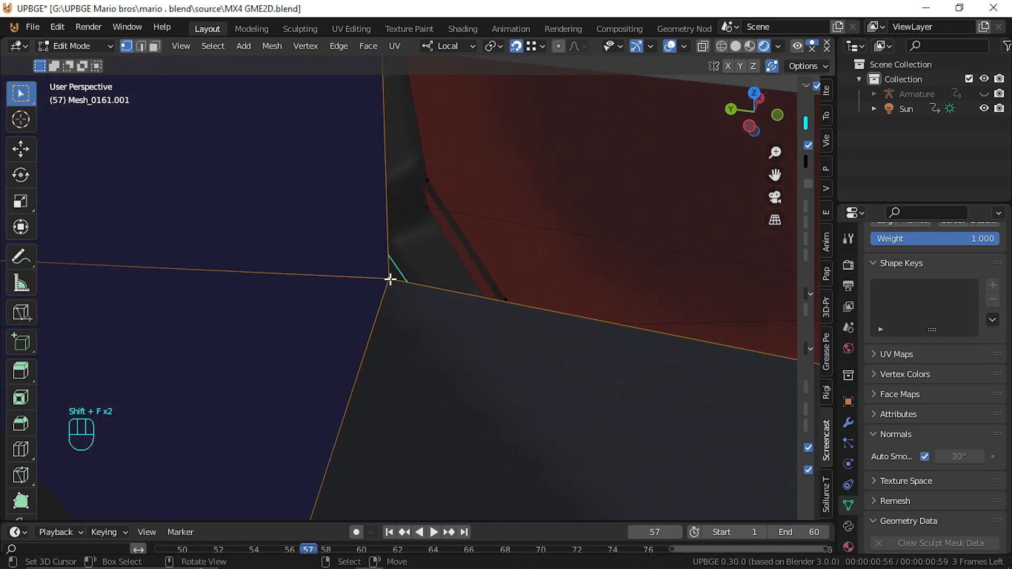
key(h)
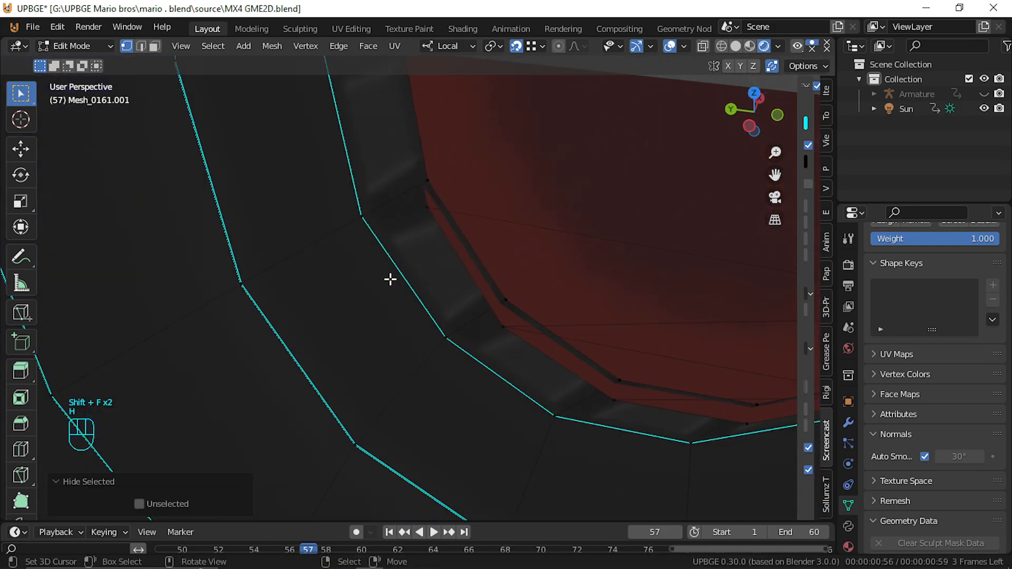
Snap four rear and bottom rim vertices of the red disc one by one onto the adjoining inner ring vertices
right_click(514, 324)
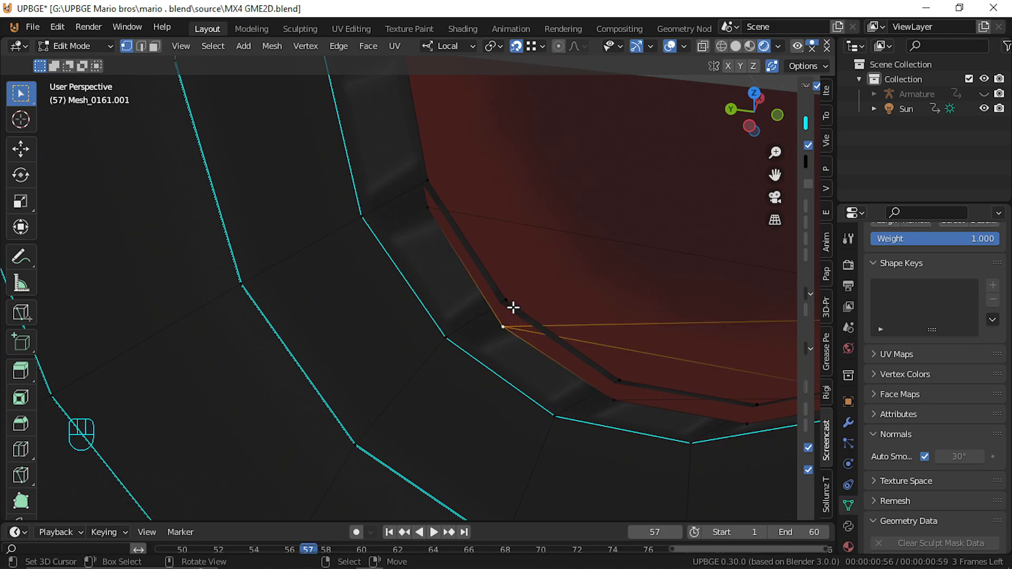
key(g)
click(512, 303)
right_click(431, 211)
key(g)
click(428, 196)
right_click(617, 399)
key(g)
click(622, 387)
right_click(750, 429)
key(g)
click(754, 413)
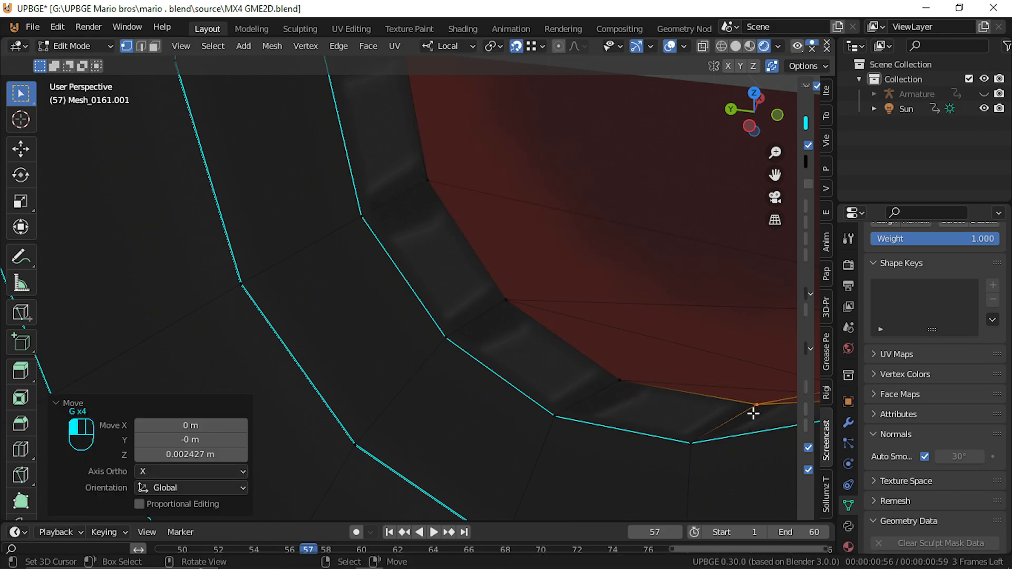
Snap the next rim vertex toward the disc's lower front up 0.002426 m onto the adjoining ring vertex
key(shift+f)
click(418, 289)
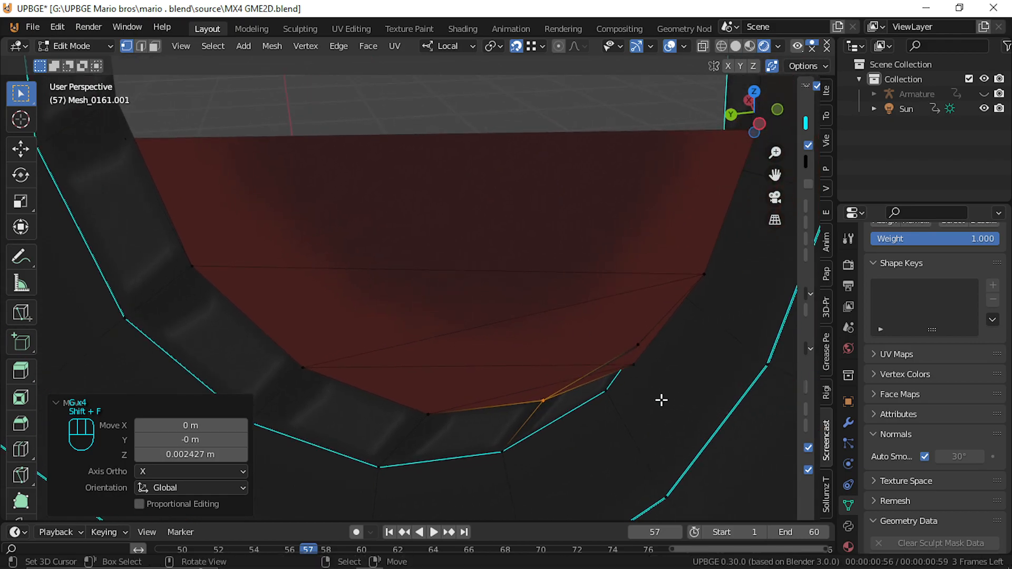
right_click(636, 359)
key(g)
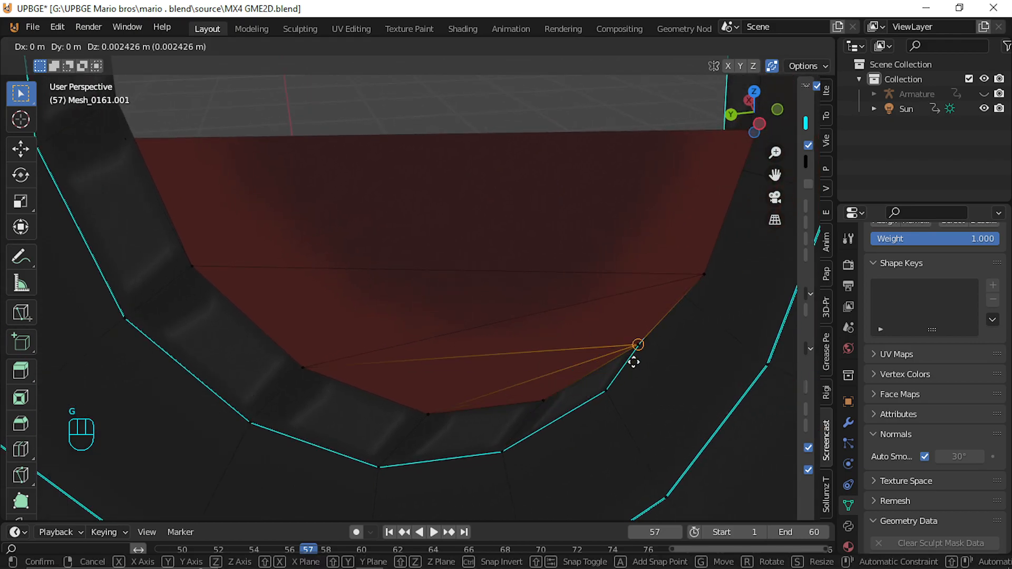
click(633, 362)
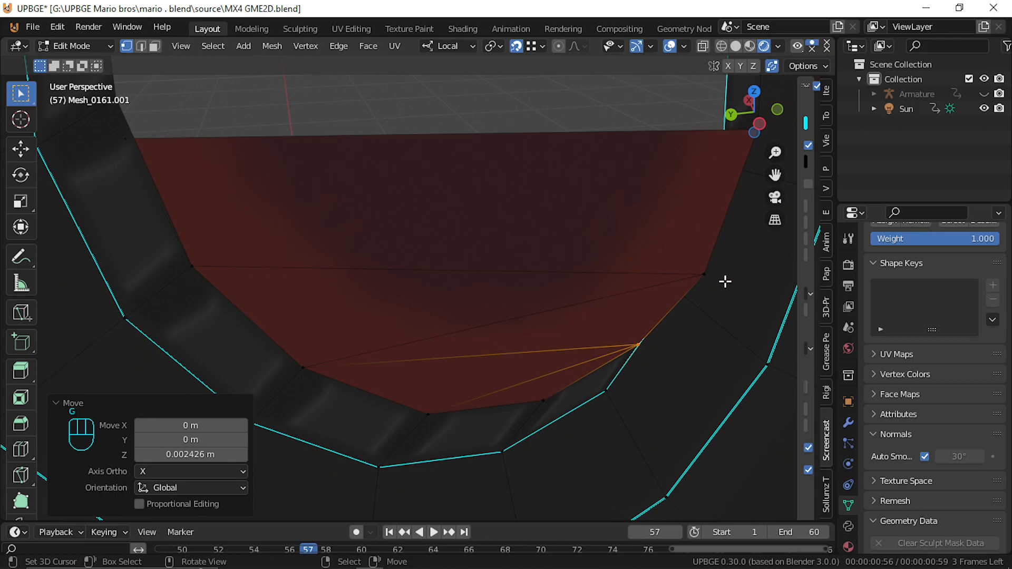
right_click(705, 277)
key(g)
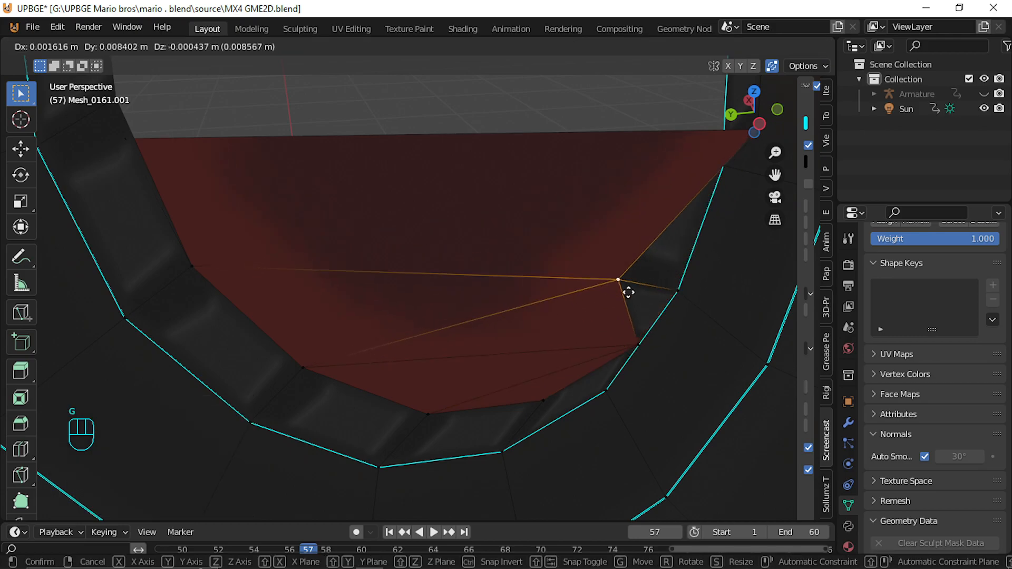
right_click(654, 295)
key(g)
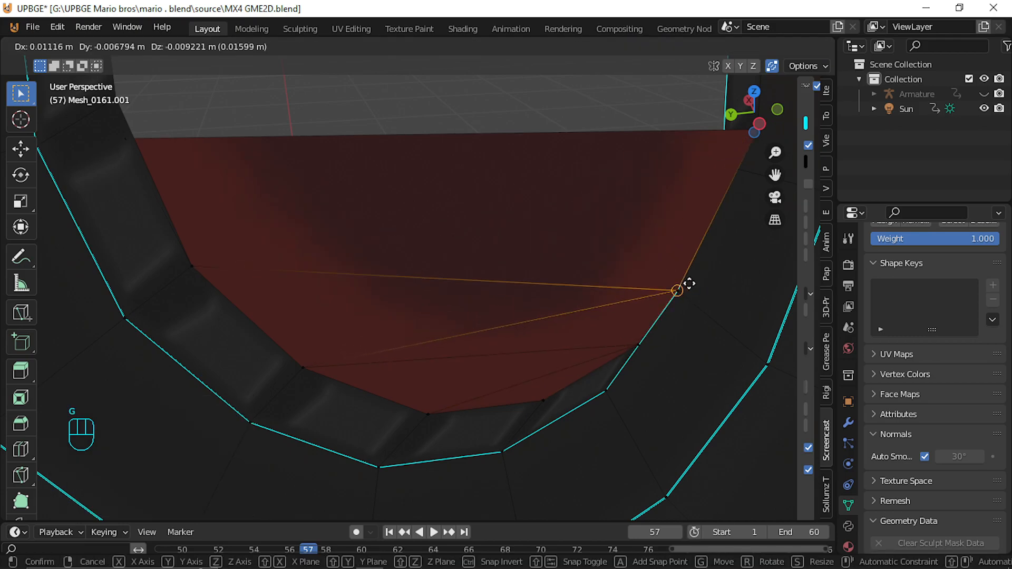
right_click(689, 283)
key(g)
click(720, 298)
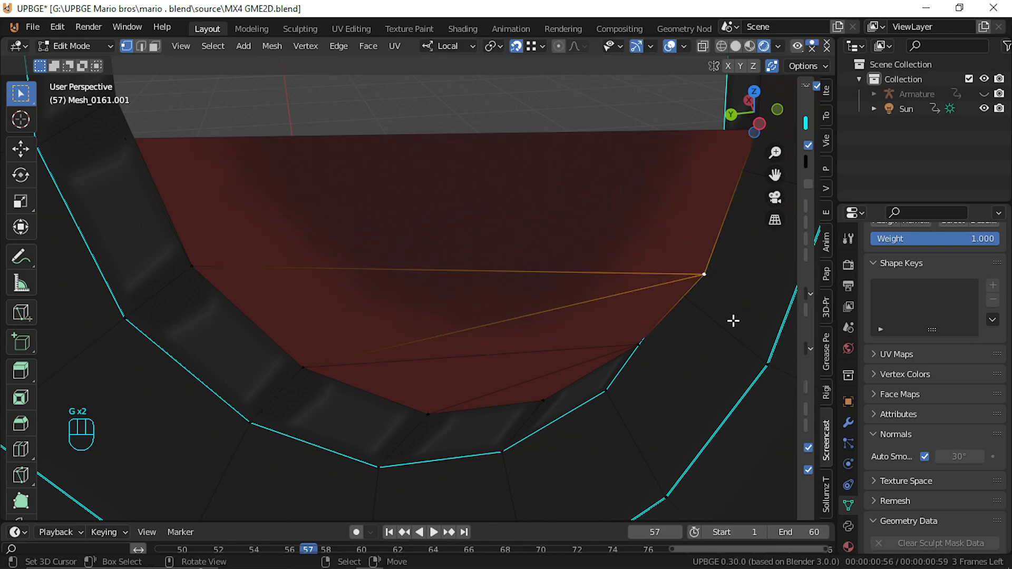
Return to the outside of the ear and reveal all hidden geometry
key(shift+f)
key(w)
click(418, 288)
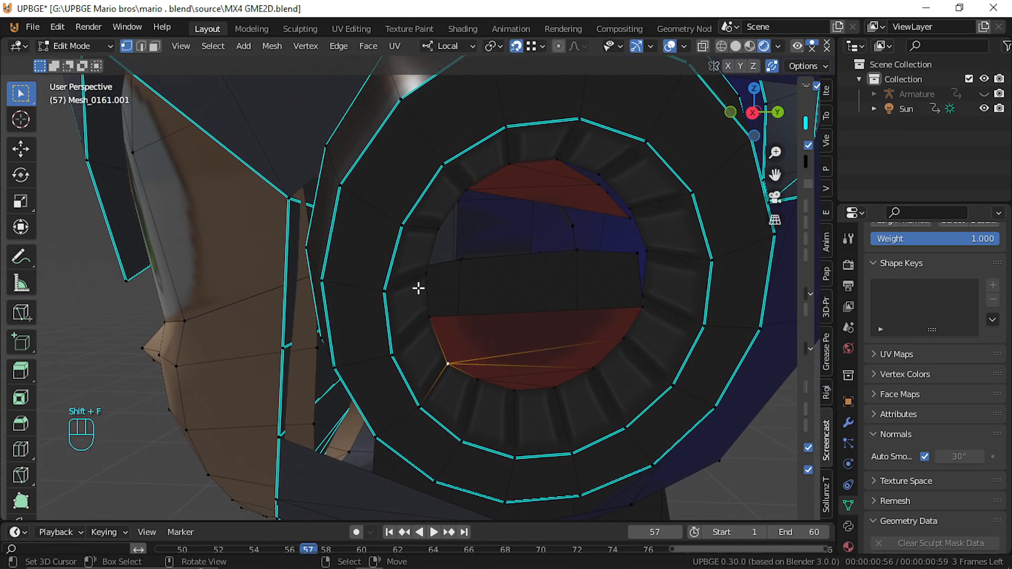
key(alt+h)
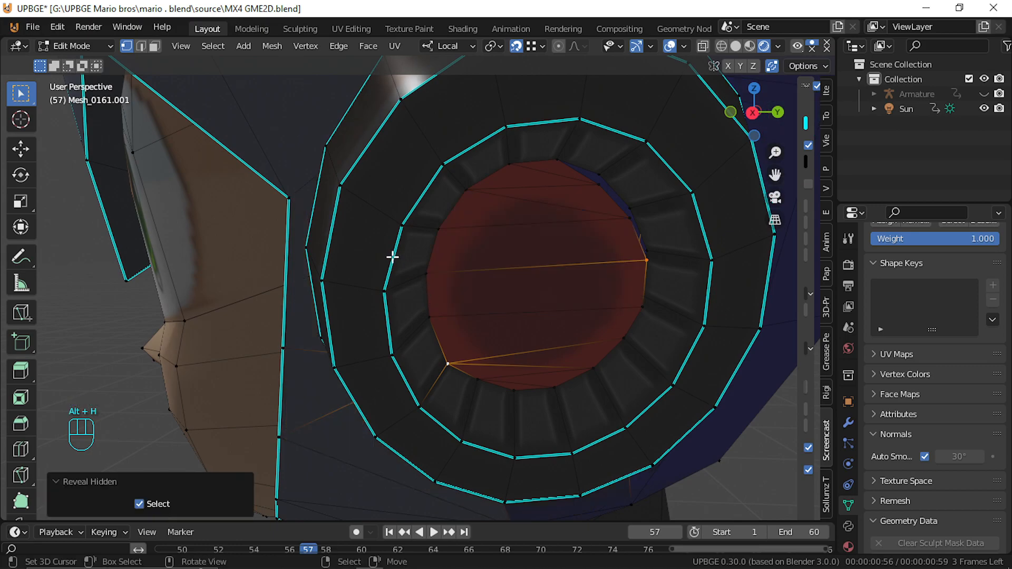
Snap the red disc's four upper and rear rim vertices one by one onto the adjoining inner ring vertices
click(602, 188)
key(g)
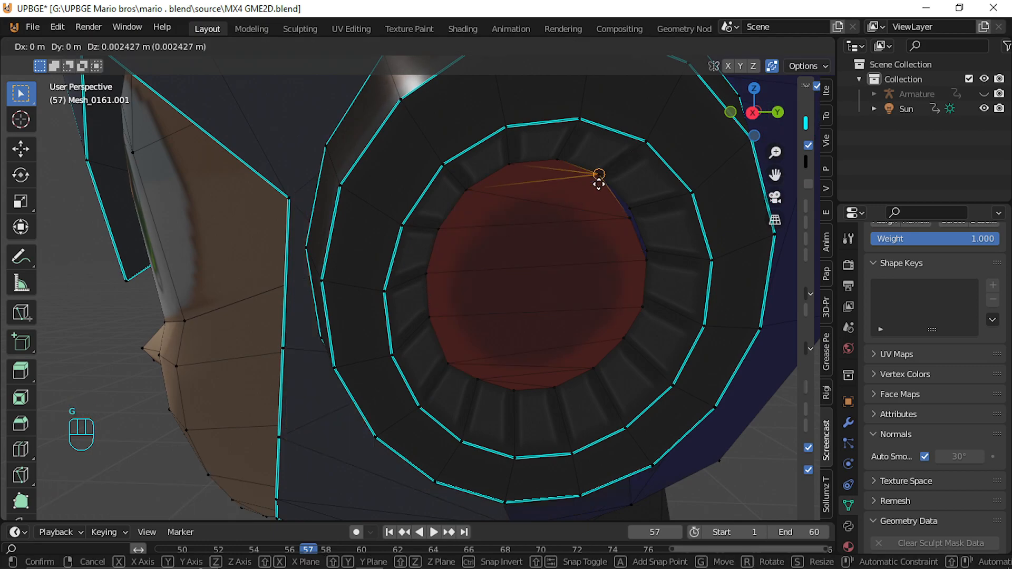
click(613, 222)
key(g)
key(g)
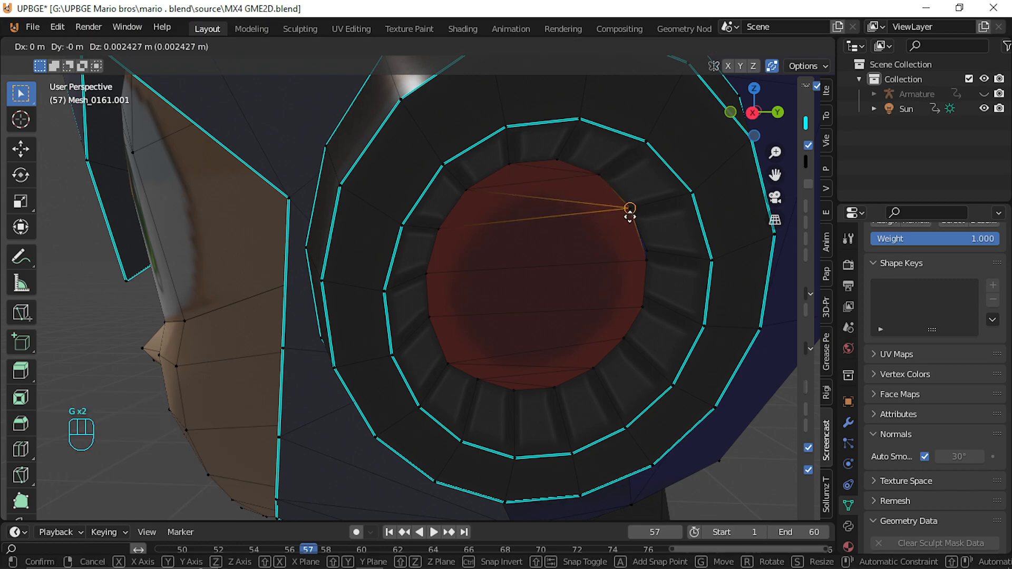
click(638, 237)
key(g)
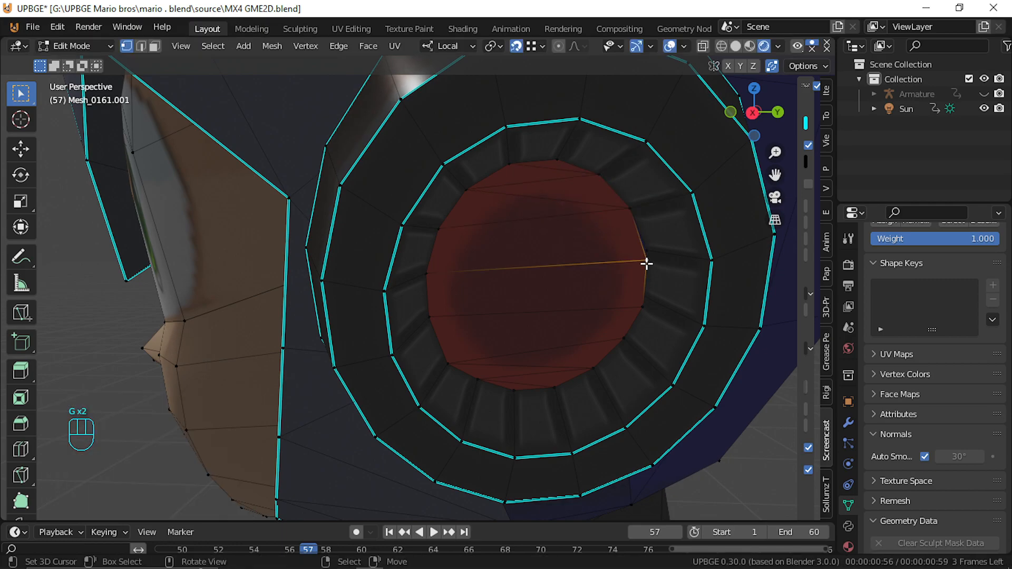
click(650, 255)
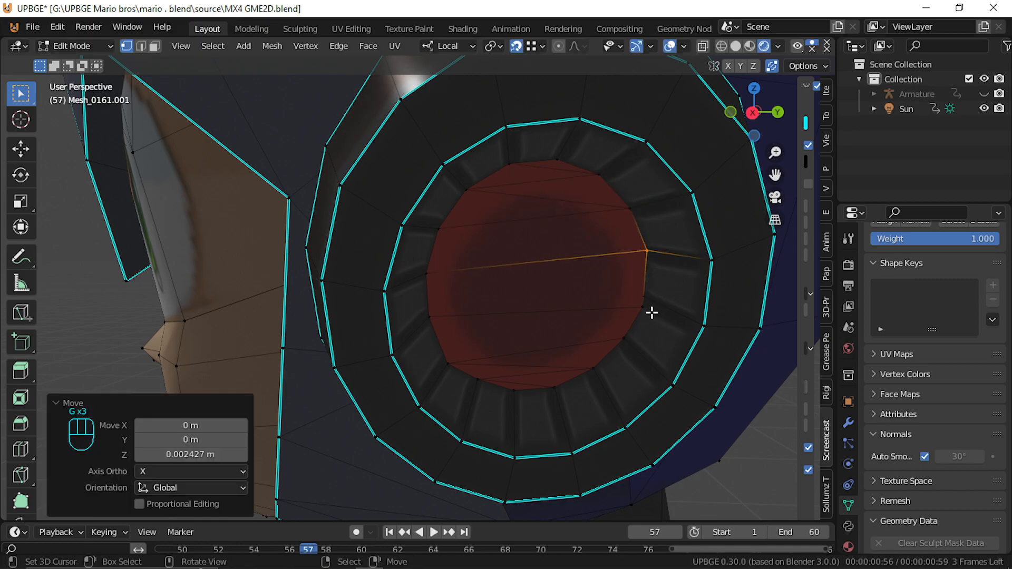
key(g)
click(644, 298)
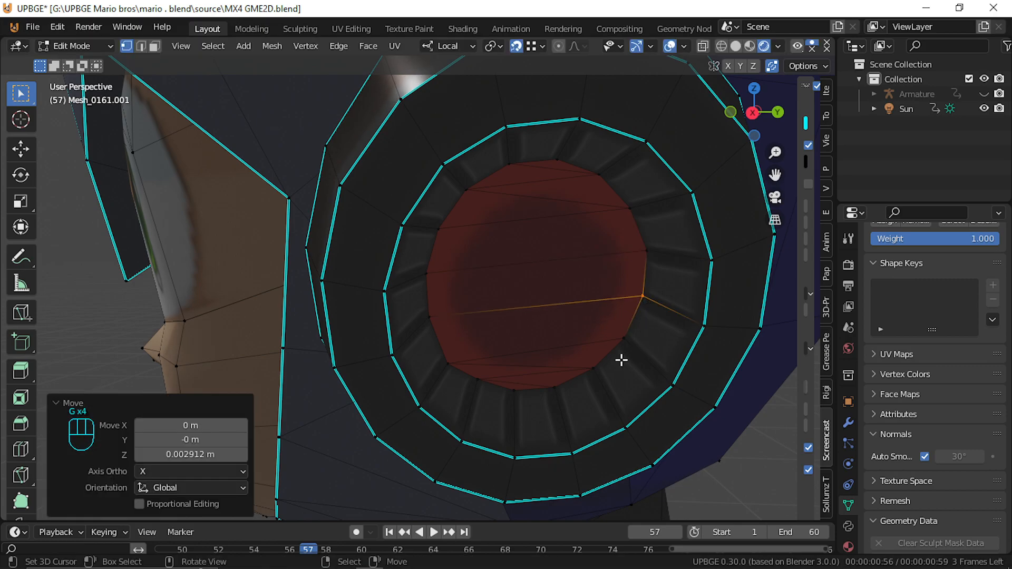
On the opposite ear, snap three upper front rim vertices of the red disc onto the adjoining inner ring vertices
key(shift+f)
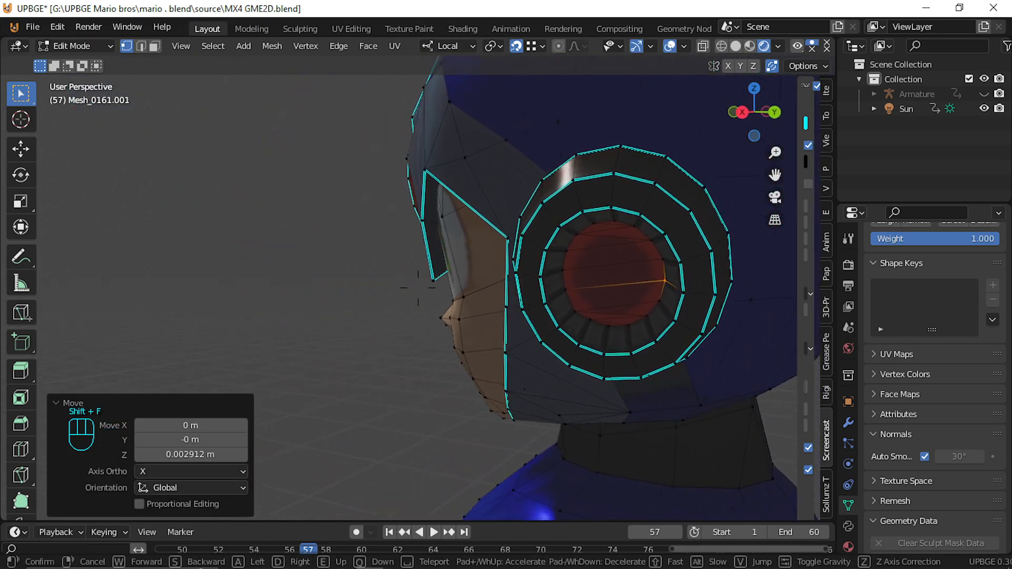
key(d)
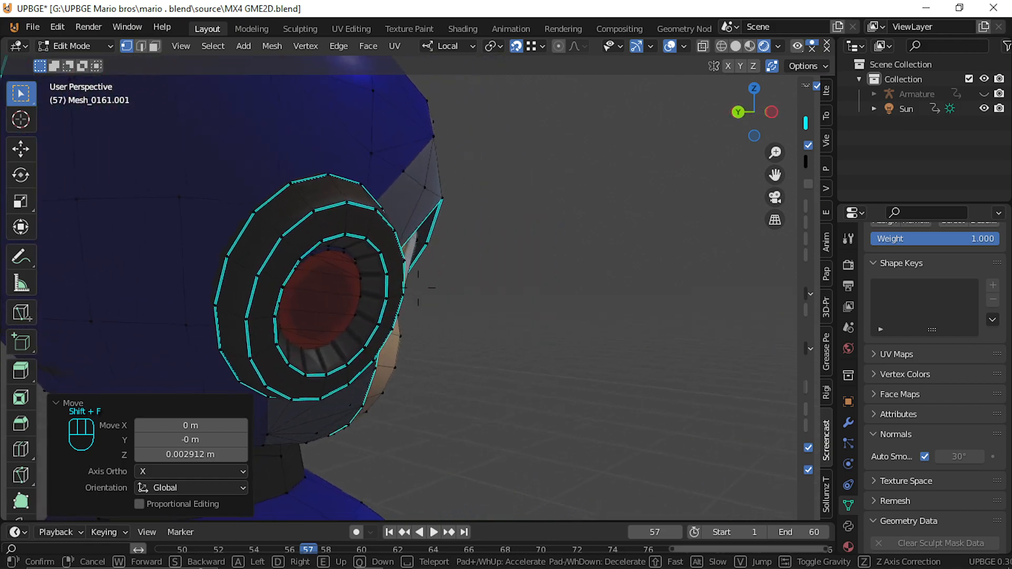
key(w)
click(422, 280)
click(509, 190)
key(g)
click(512, 179)
click(544, 197)
key(g)
click(549, 185)
click(572, 219)
key(g)
click(584, 206)
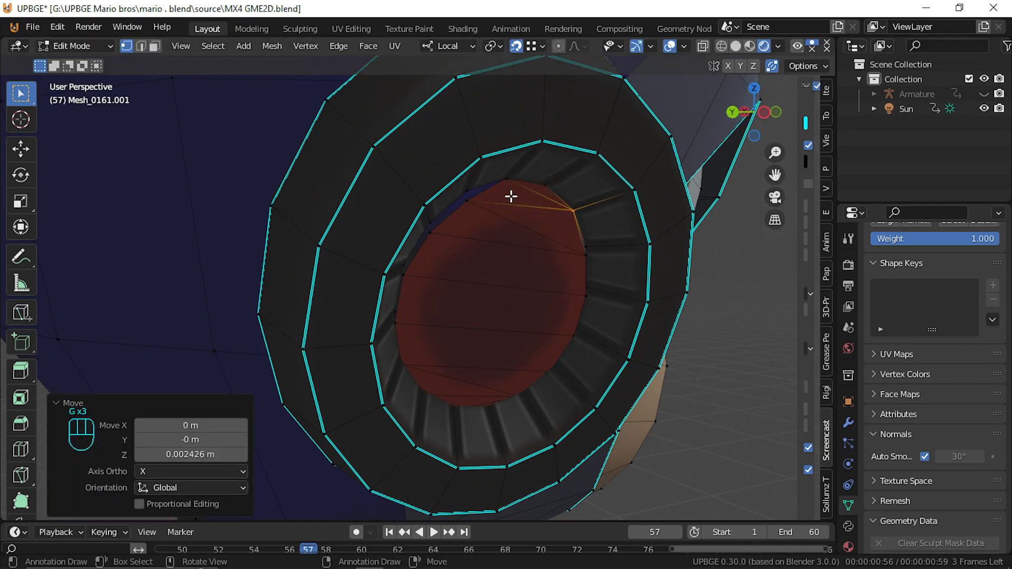
Snap the rear rim vertices of the opposite ear's red disc onto the inner ring to close the gap
click(471, 200)
key(g)
click(468, 198)
click(431, 238)
key(g)
click(416, 272)
key(g)
right_click(412, 273)
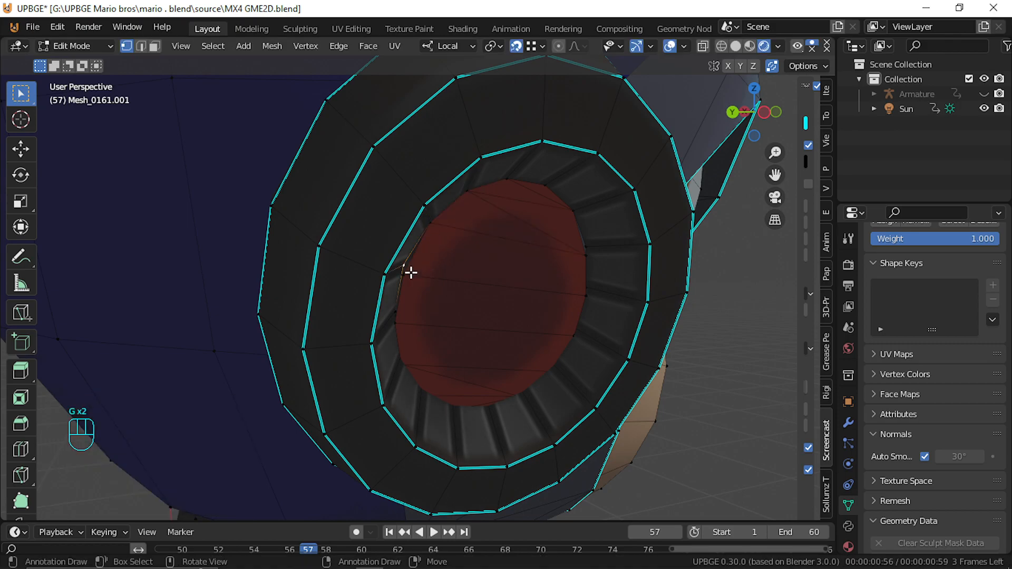
key(g)
click(414, 276)
click(398, 321)
key(g)
click(401, 315)
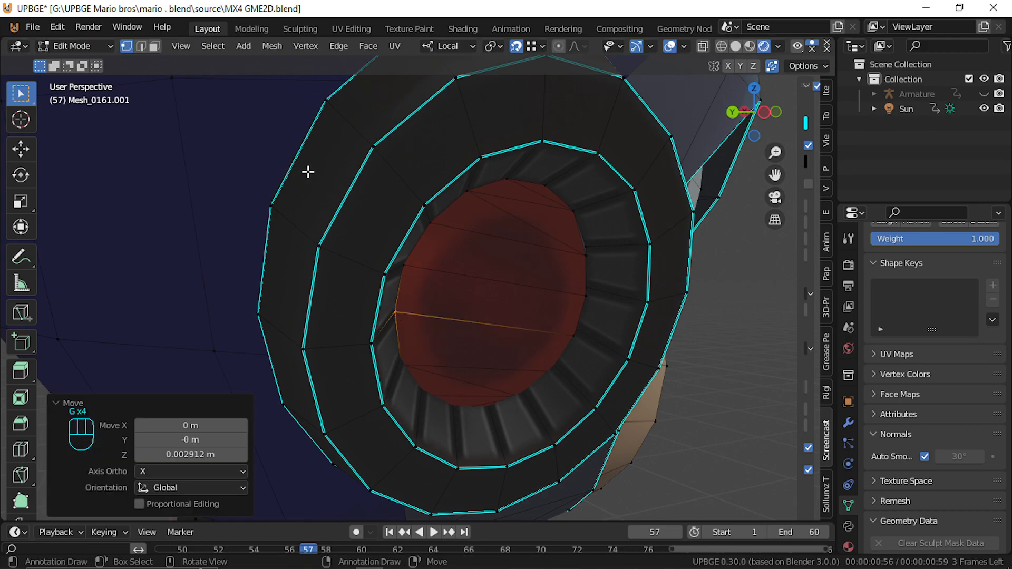
In Face select mode, select all faces of this red disc across its full height and merge their vertices by distance
click(154, 45)
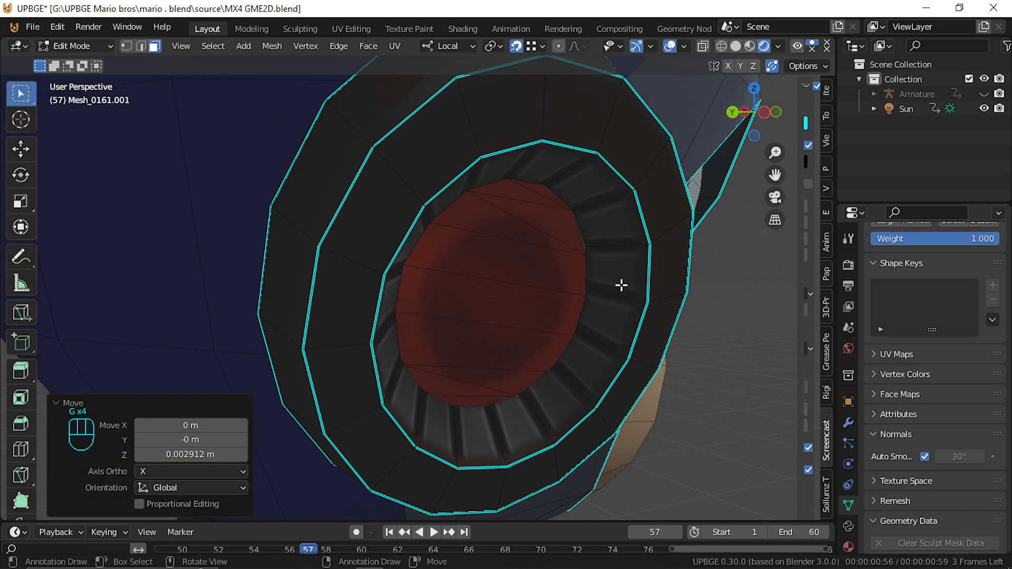
click(502, 239)
click(537, 189)
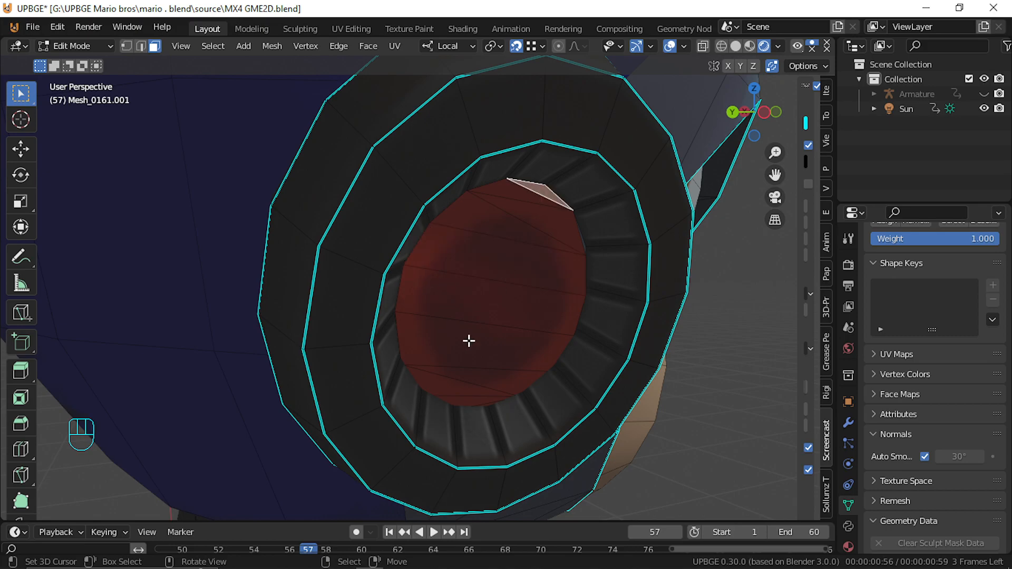
ctrl+click(485, 406)
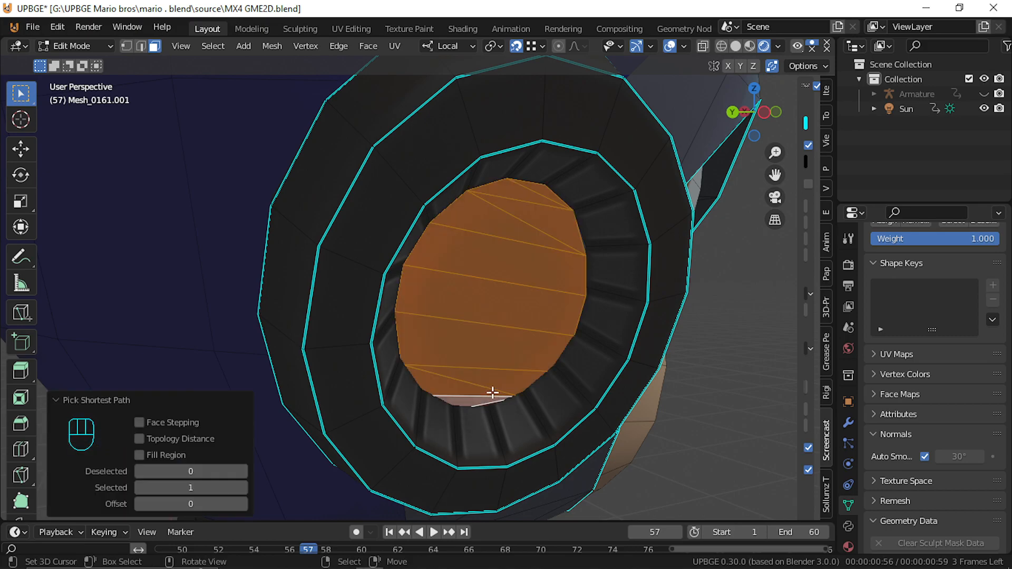
key(ctrl+e)
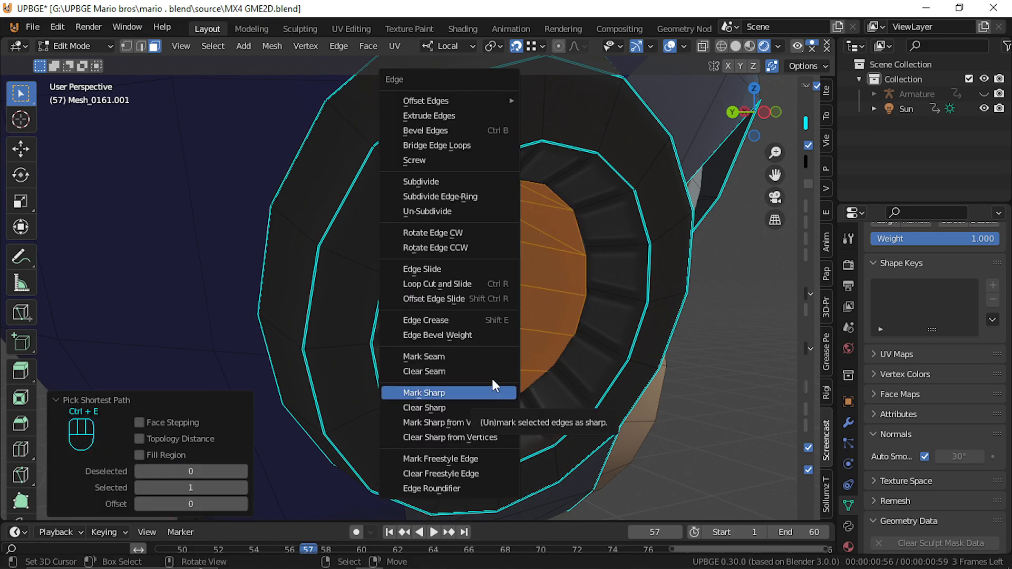
click(492, 379)
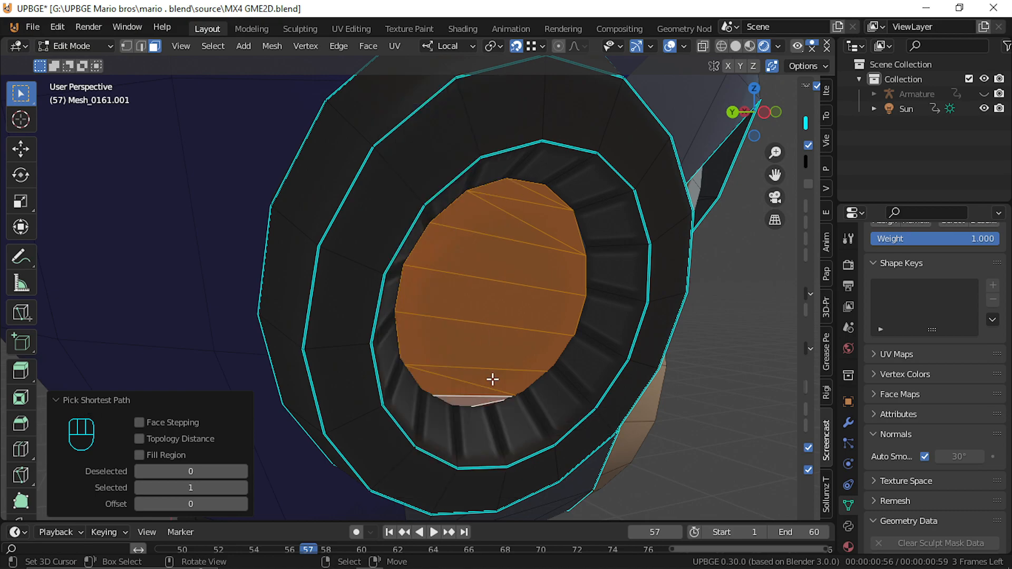
key(w)
mouse_move(493, 380)
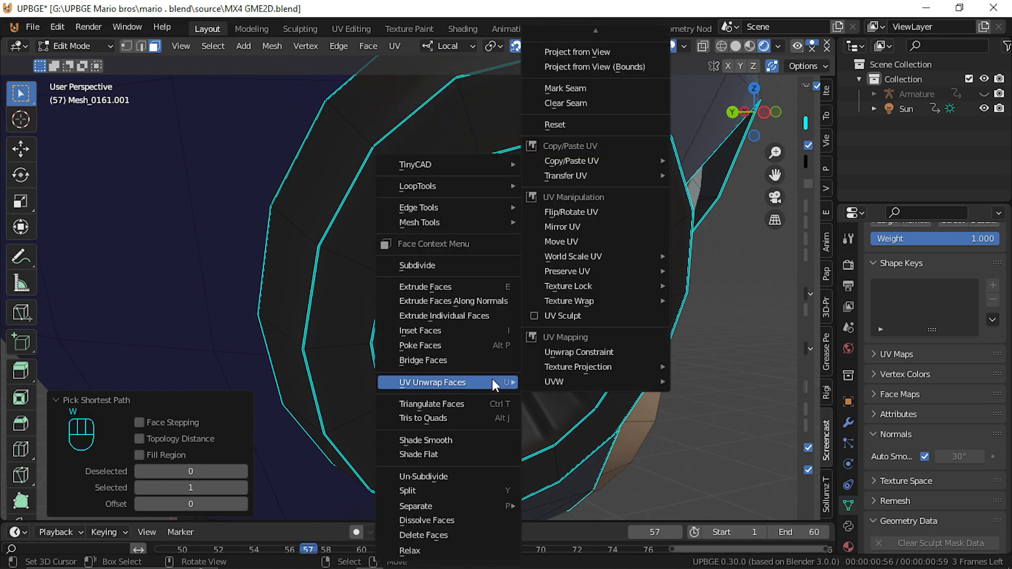
mouse_move(425, 215)
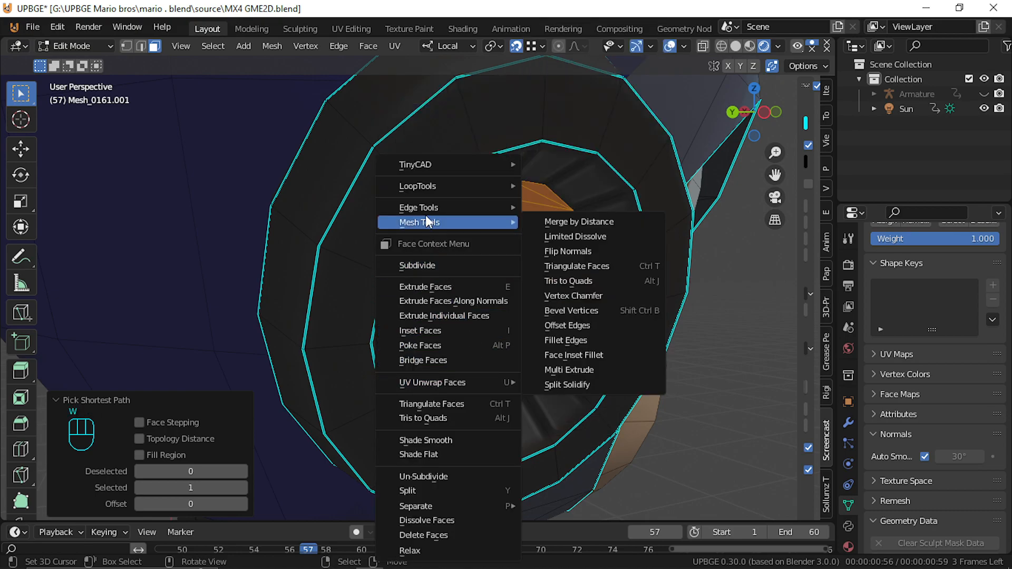
click(609, 222)
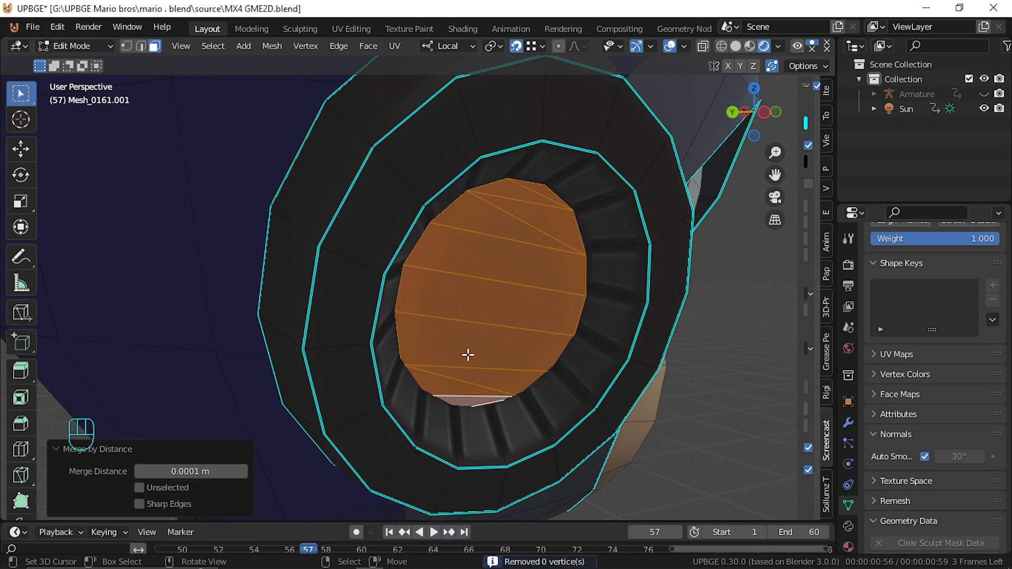
Try moving and then scaling the selected red disc faces to test whether the rim is attached to the ring
key(Tab)
key(shift+f)
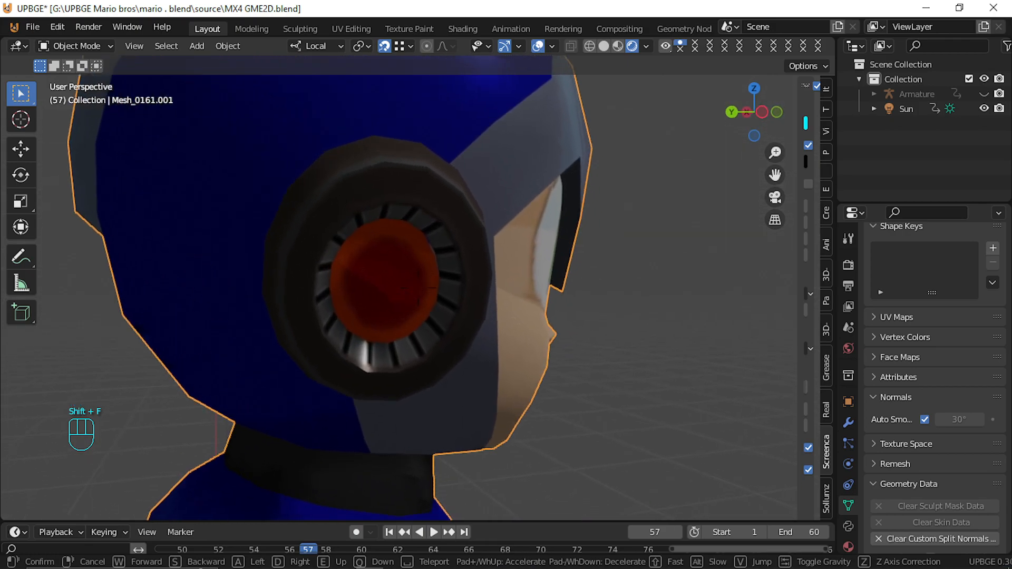
click(418, 288)
key(Tab)
key(shift+f)
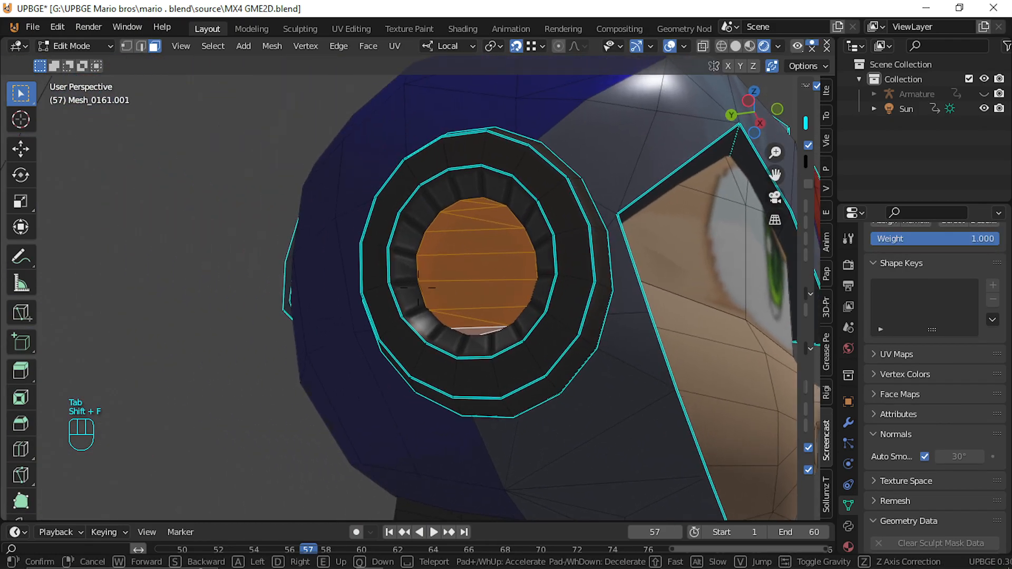
click(418, 288)
key(g)
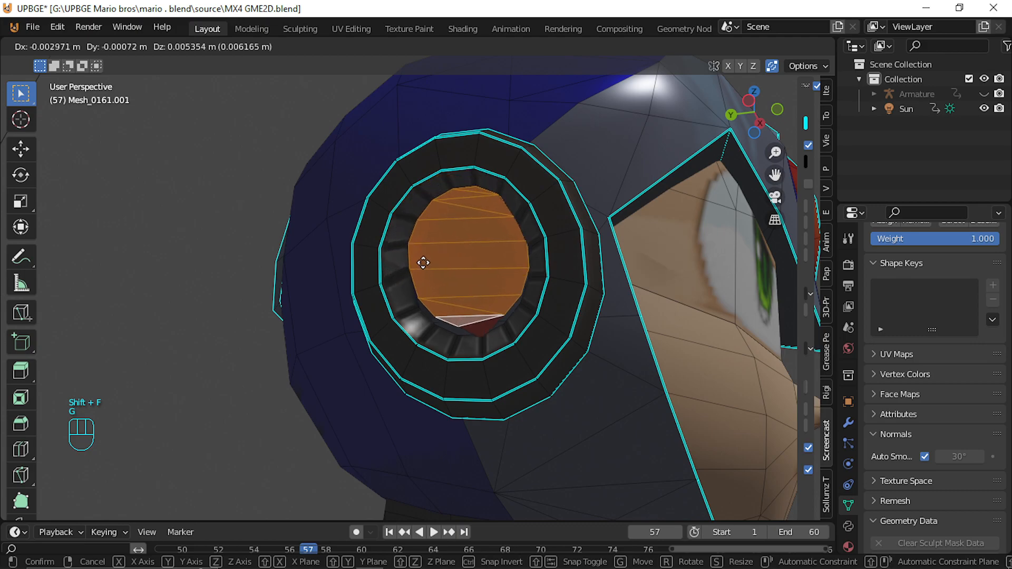
click(426, 261)
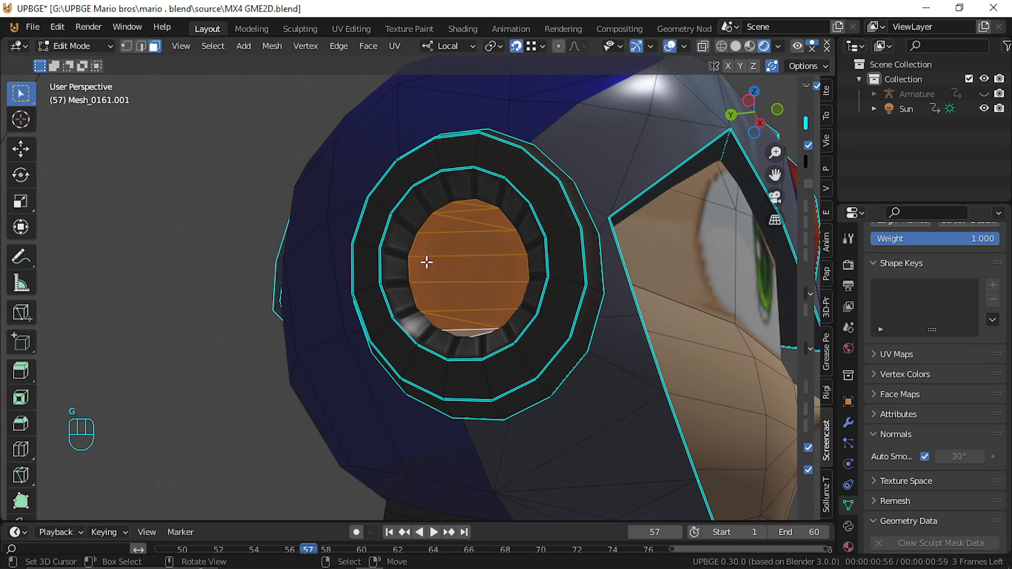
key(shift+f)
click(490, 280)
key(s)
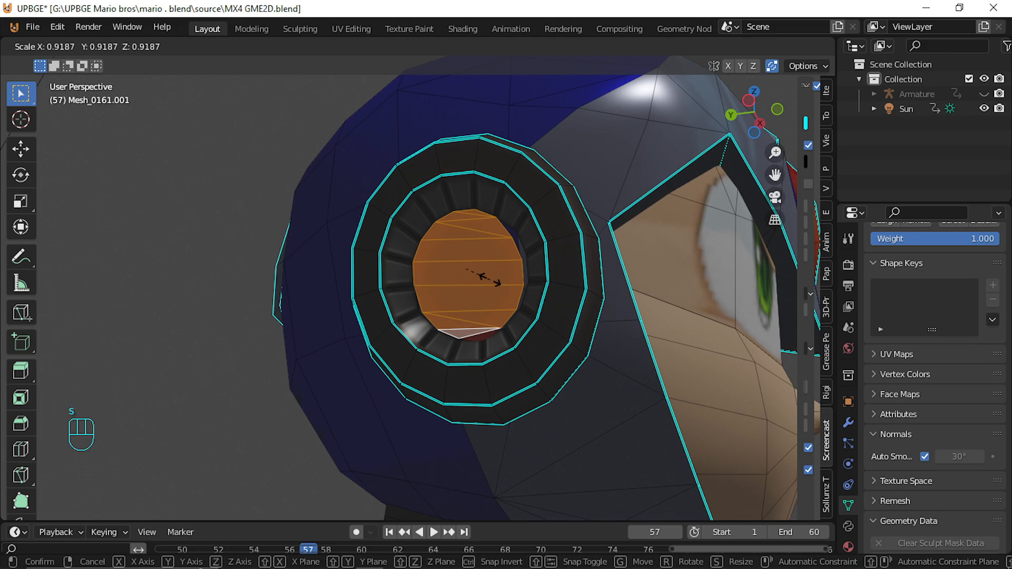
click(489, 279)
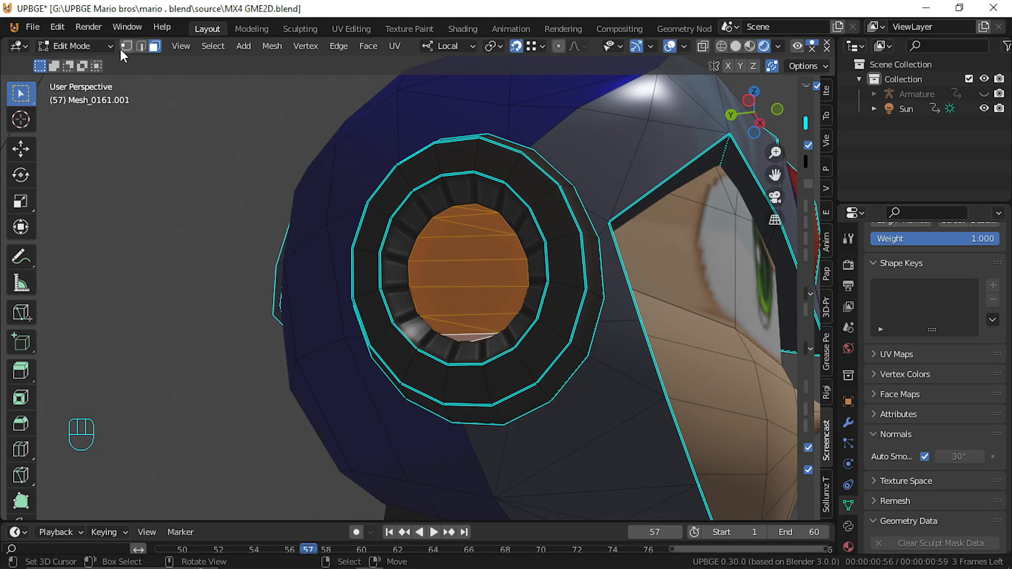
In Vertex select mode, snap the disc's lower rear rim vertex onto the adjoining ring vertex, moving it 0.002427 m in Z
click(125, 46)
key(shift+f)
key(w)
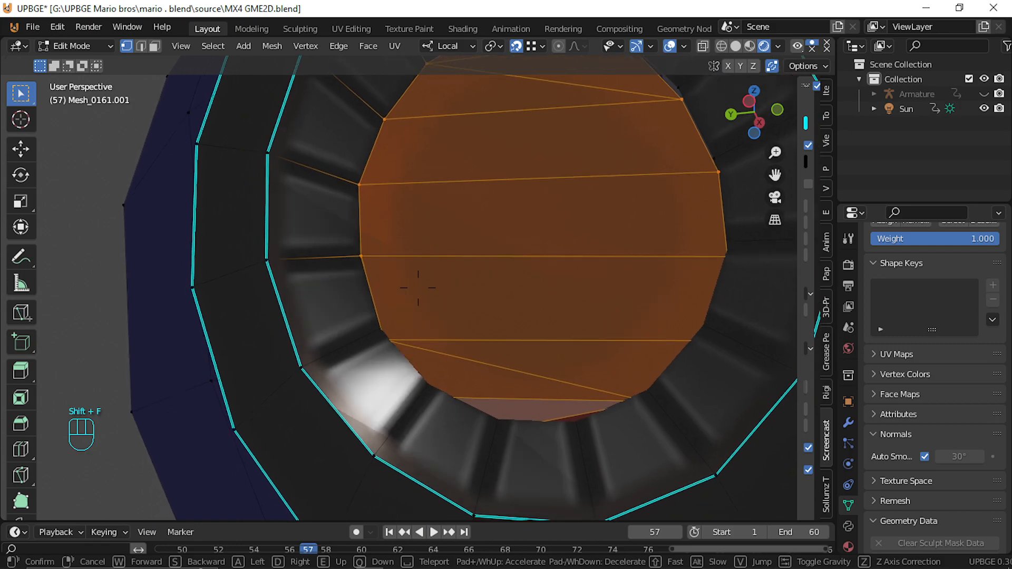
key(d)
click(418, 288)
right_click(449, 359)
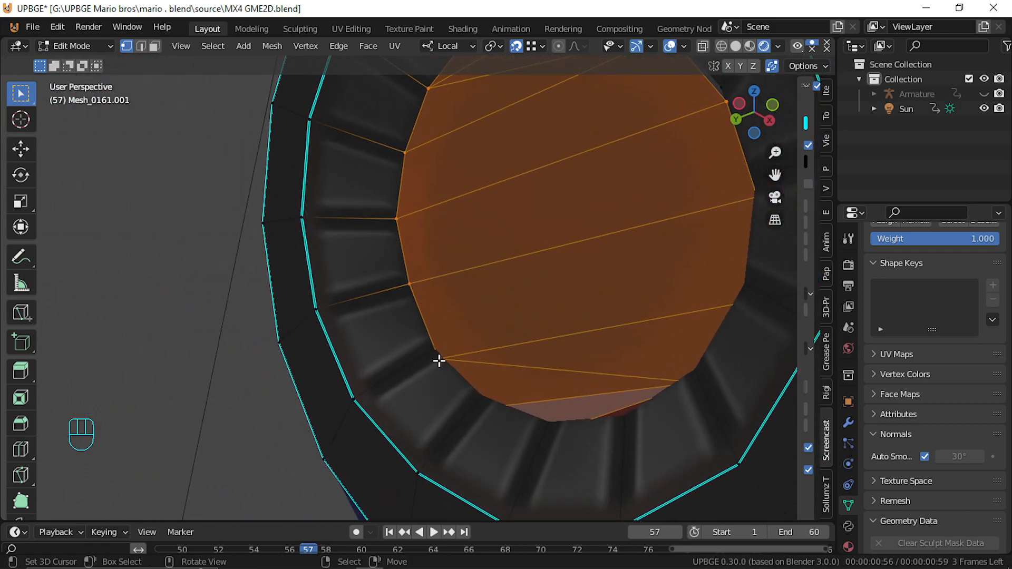
key(z)
key(z)
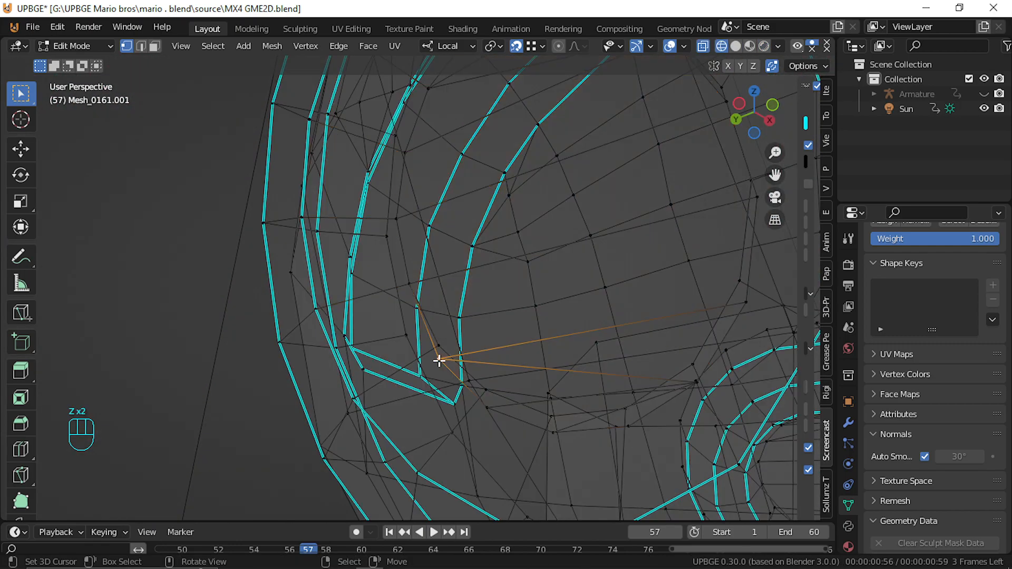
key(g)
key(z)
click(470, 350)
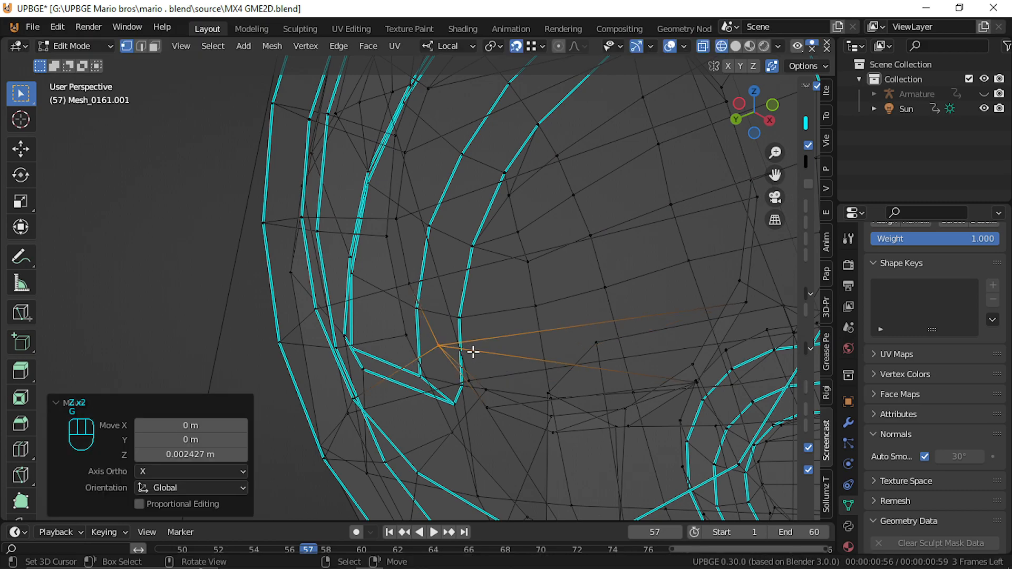
key(z)
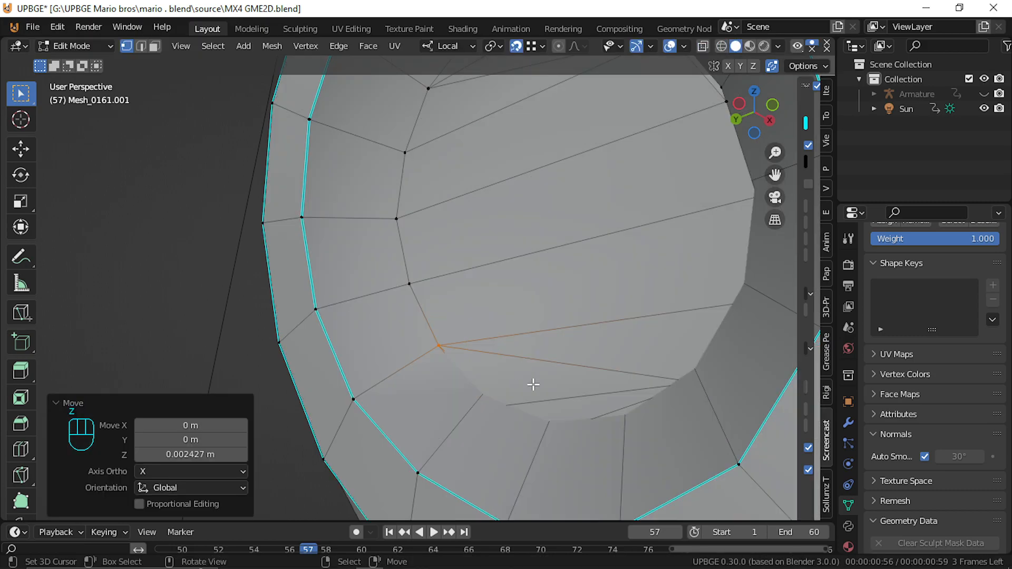
Snap the next rim vertex toward the disc's bottom onto its ring vertex, moving it 0.002912 m in Z
key(shift+f)
click(418, 288)
key(z)
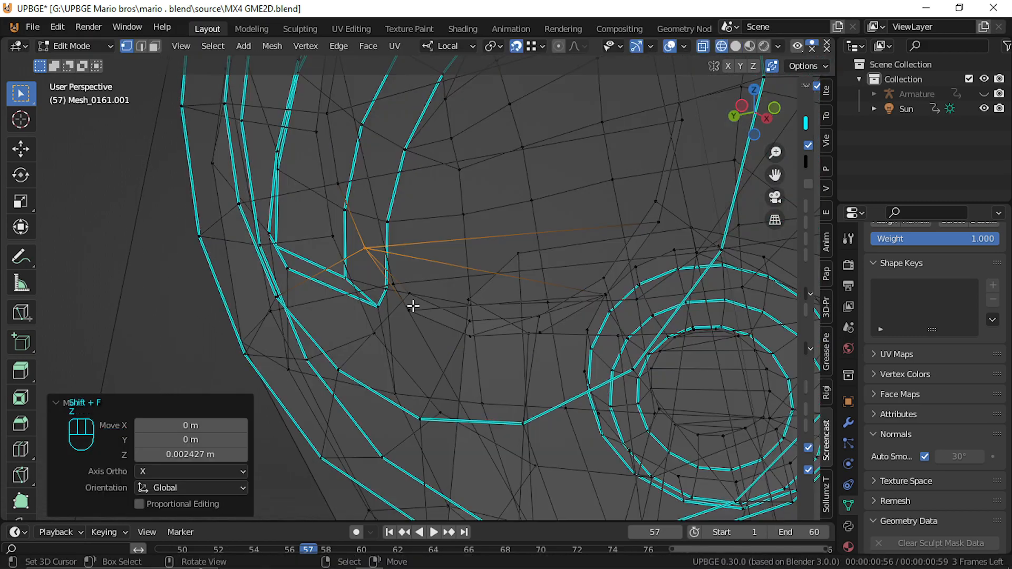
alt+right_click(366, 249)
right_click(411, 305)
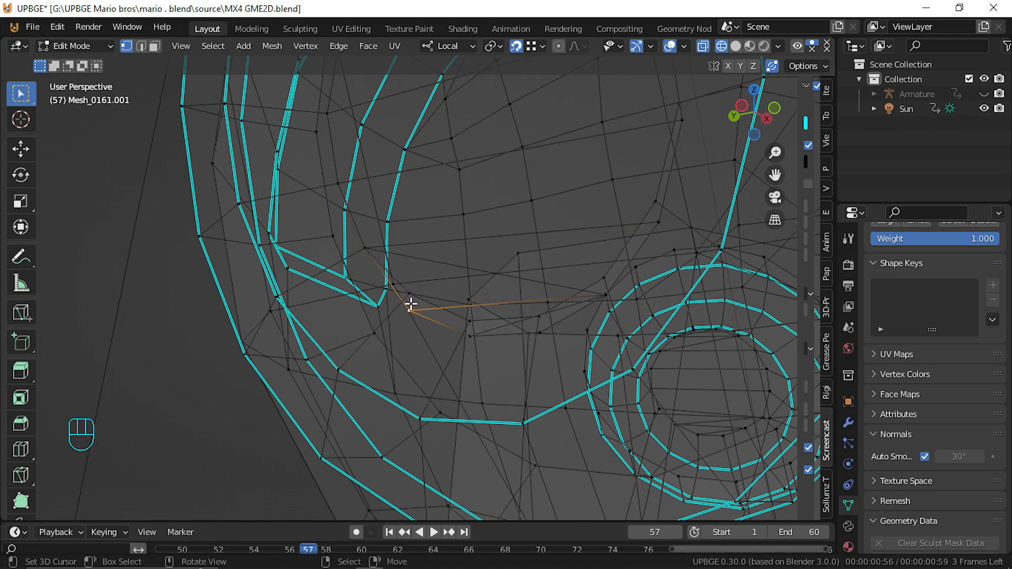
key(z)
key(g)
key(z)
click(411, 302)
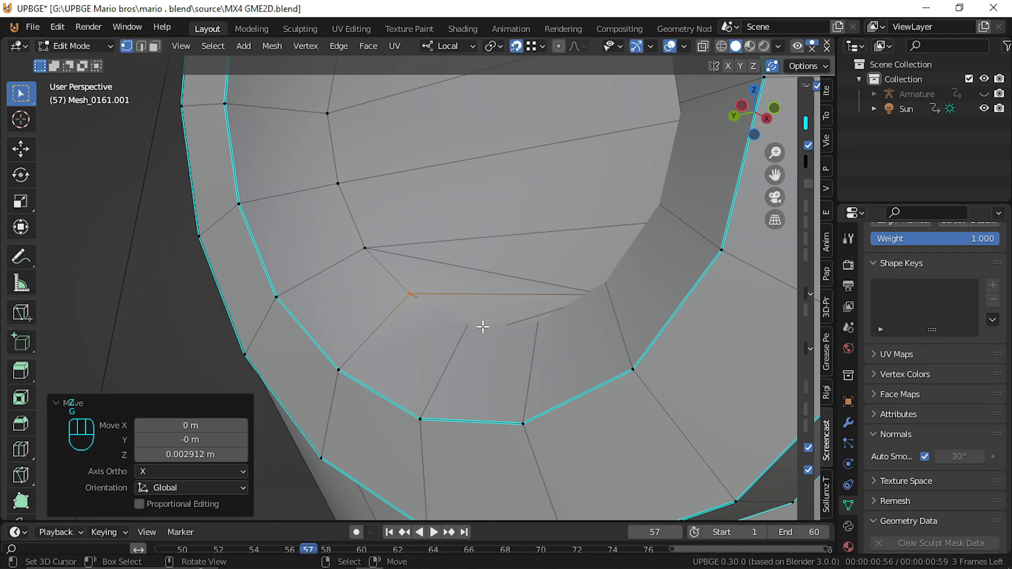
Snap the rear of the disc's bottom rim vertices onto its ring vertex, moving it 0.002427 m in Z
key(z)
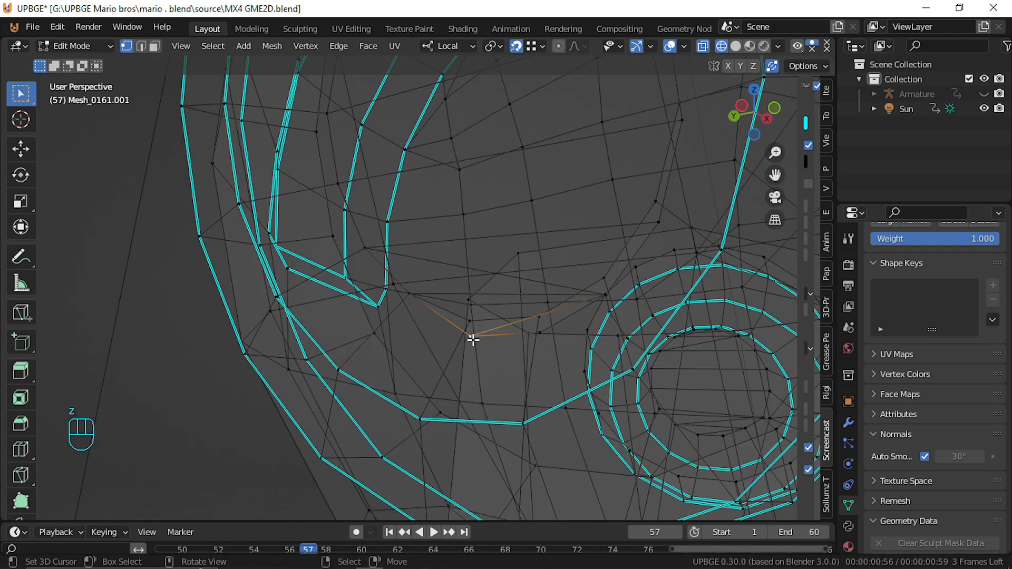
key(z)
key(g)
key(z)
click(473, 328)
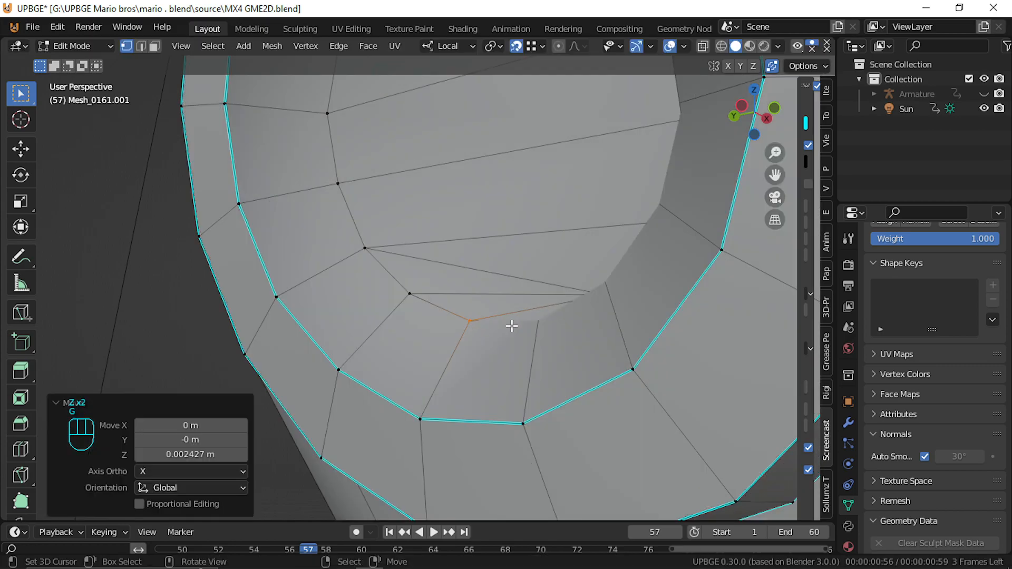
Snap the disc's lower front rim vertex onto the adjoining ring vertex, moving it 0.002426 m in Z
key(z)
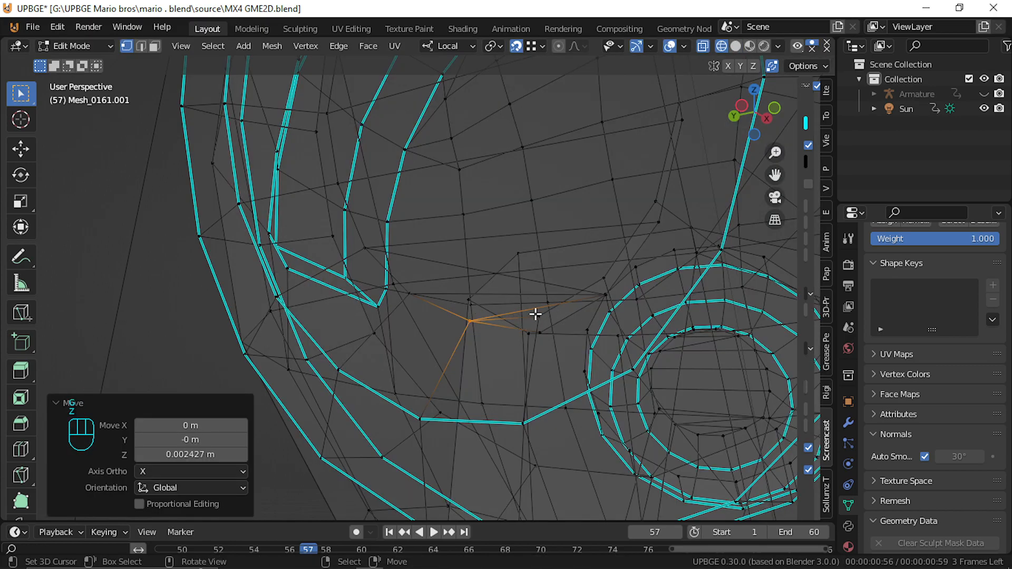
alt+click(464, 322)
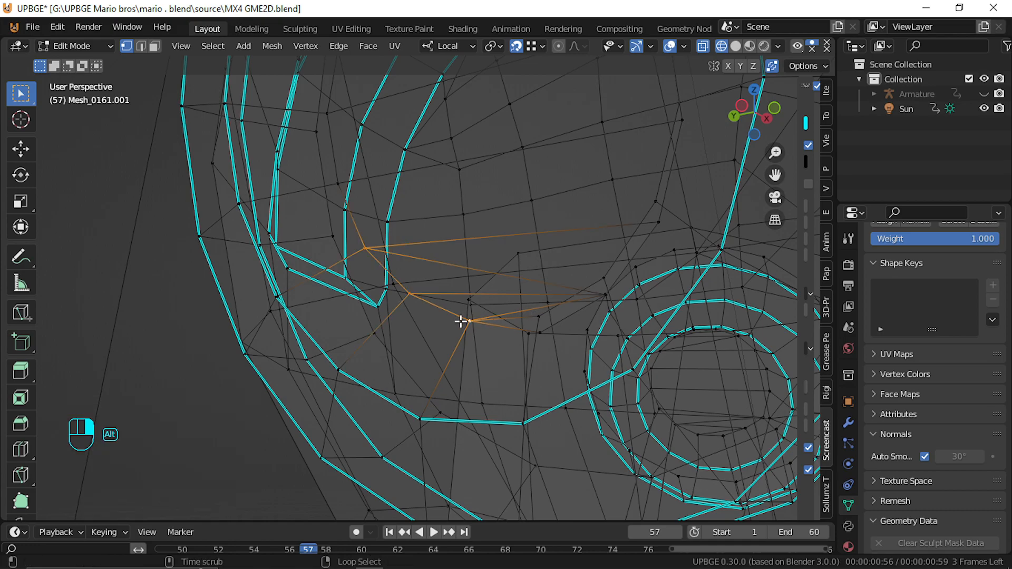
alt+click(484, 322)
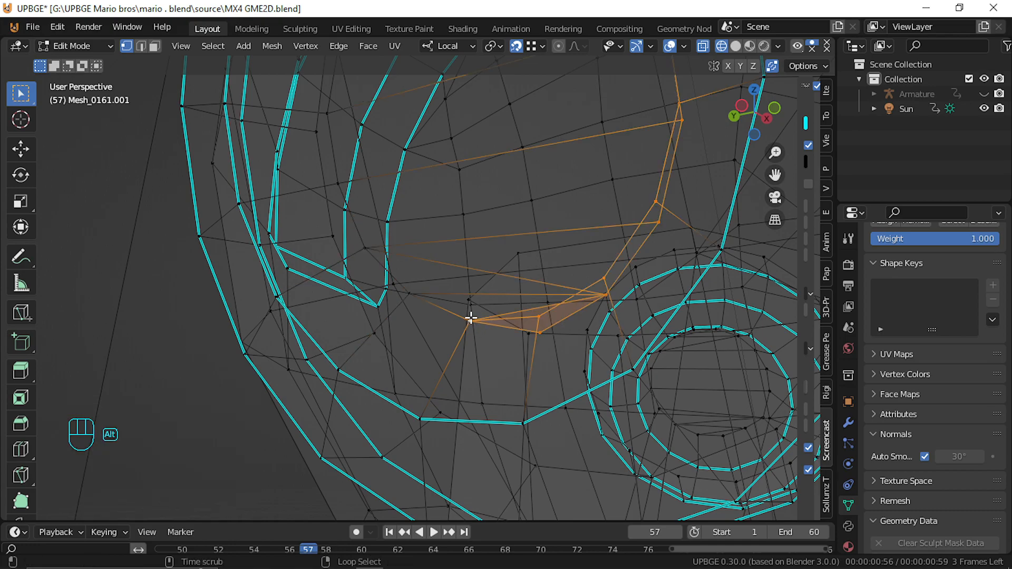
click(606, 294)
key(g)
click(610, 303)
right_click(604, 297)
key(g)
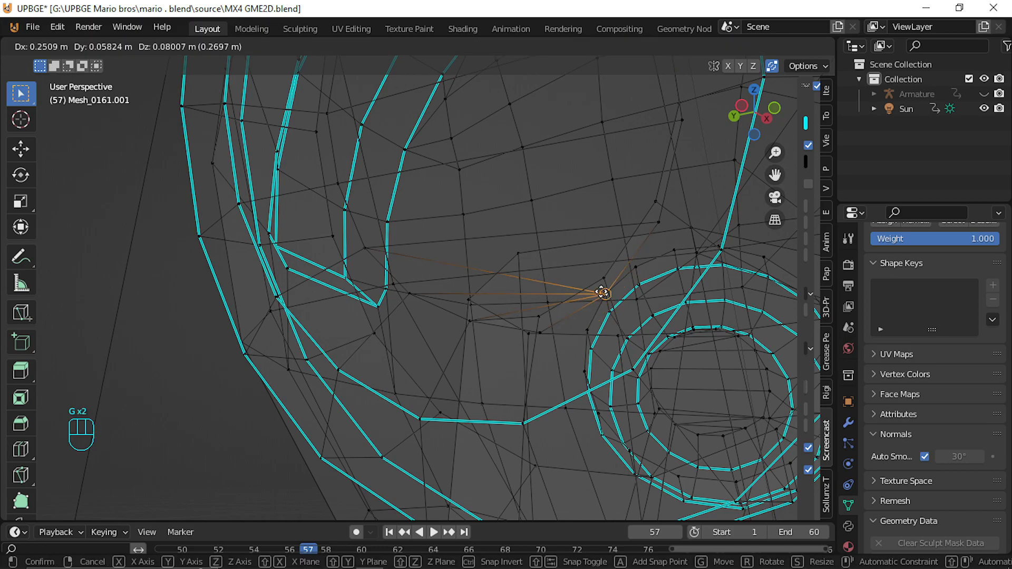
right_click(598, 275)
key(z)
key(g)
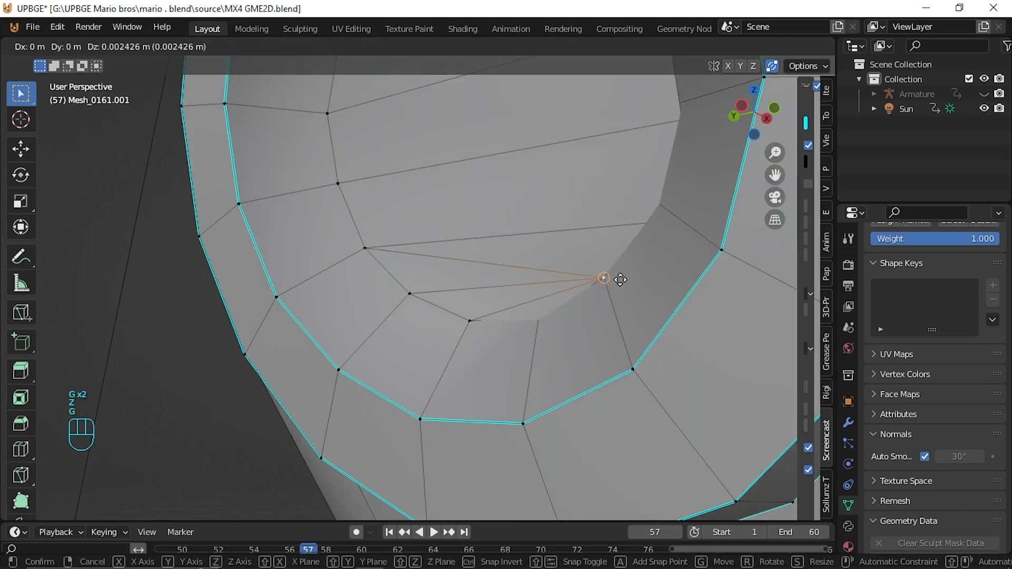
click(598, 277)
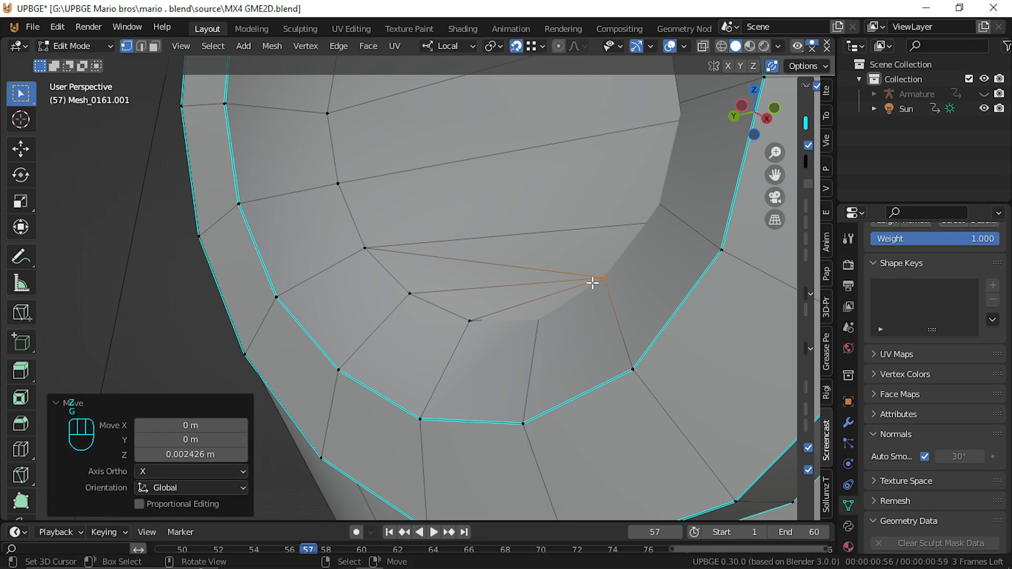
Select the disc's remaining loose bottom rim vertex in wireframe view and try moving it
key(shift+z)
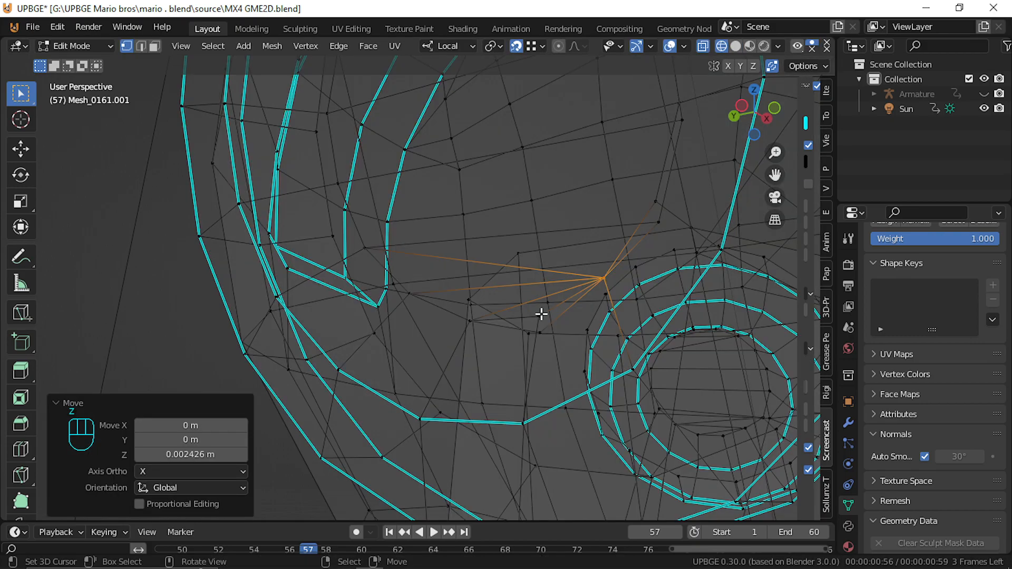
right_click(547, 338)
key(g)
right_click(528, 312)
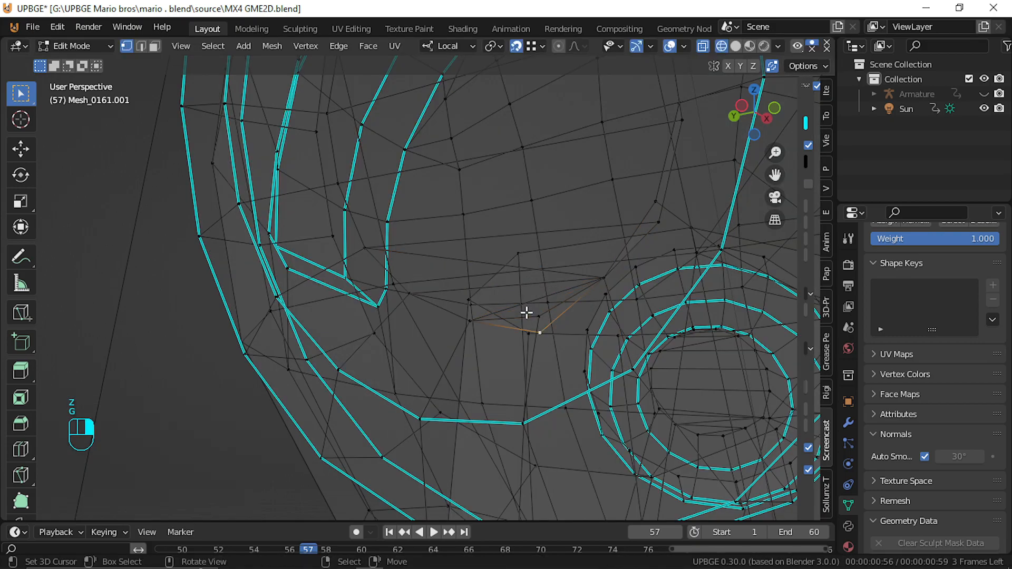
Switch to solid shading and examine the head and the ear recess in Object and Edit Mode
key(Tab)
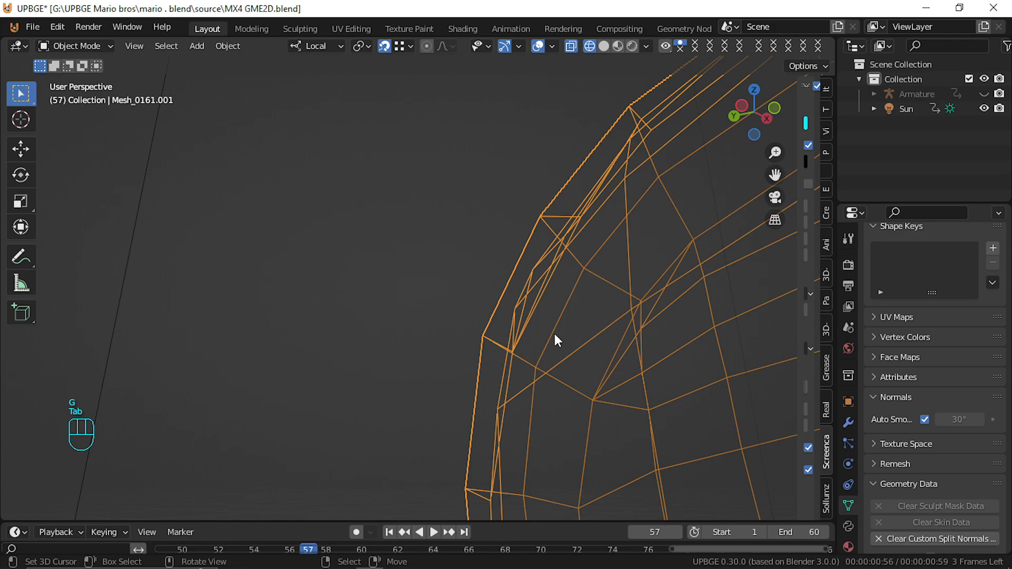
key(shift+z)
scroll(555, 333, down, 4)
scroll(555, 334, up, 1)
shift+middle_drag(594, 372, 583, 325)
key(Tab)
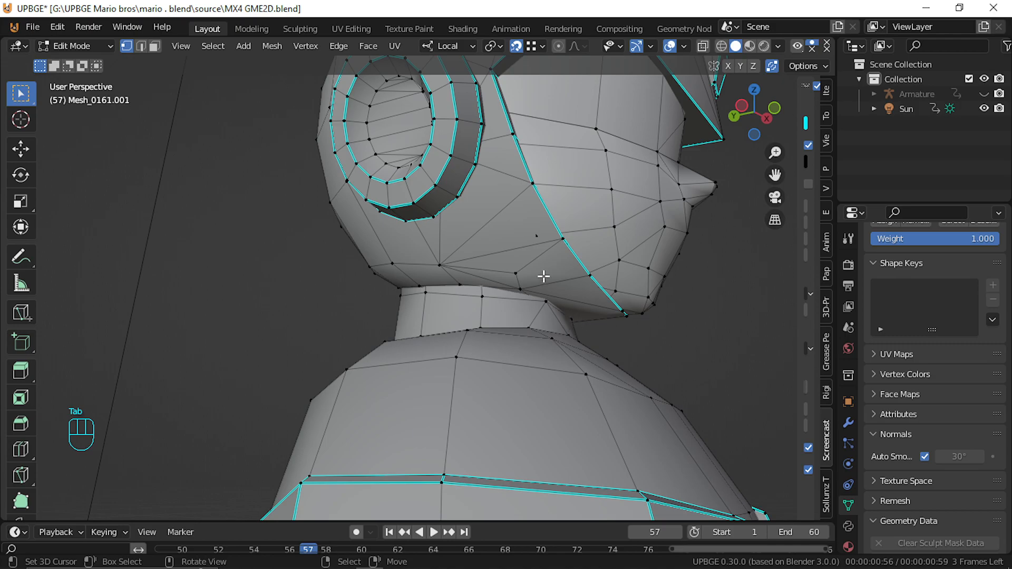
key(shift+f)
key(w)
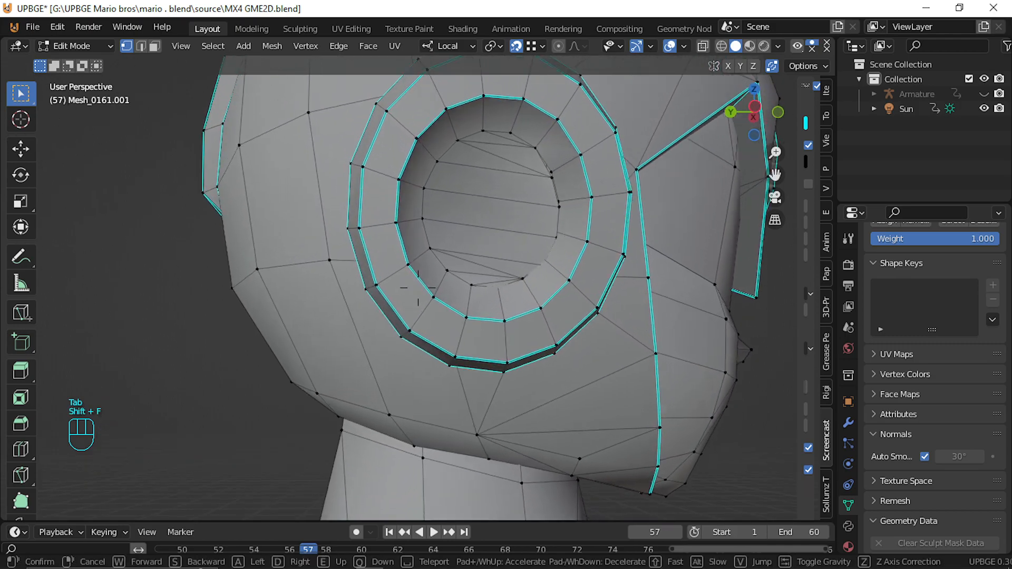
key(w)
key(w)
click(418, 288)
key(Tab)
key(shift+f)
key(s)
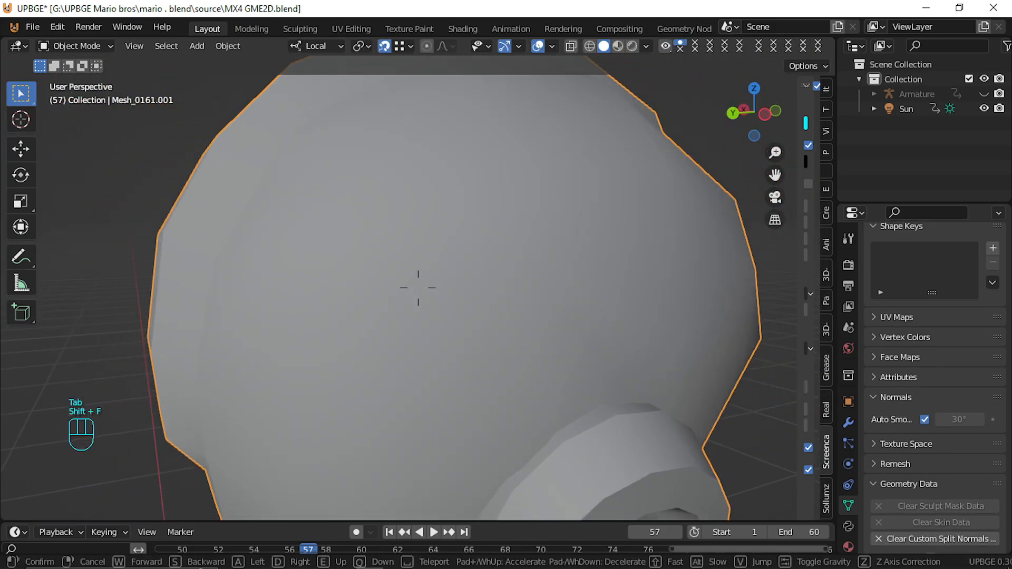
click(418, 287)
In Edit Mode, snap the remaining bottom rim vertex onto the ring vertex, moving it 0.002427 m in Z
key(Tab)
key(z)
key(z)
key(g)
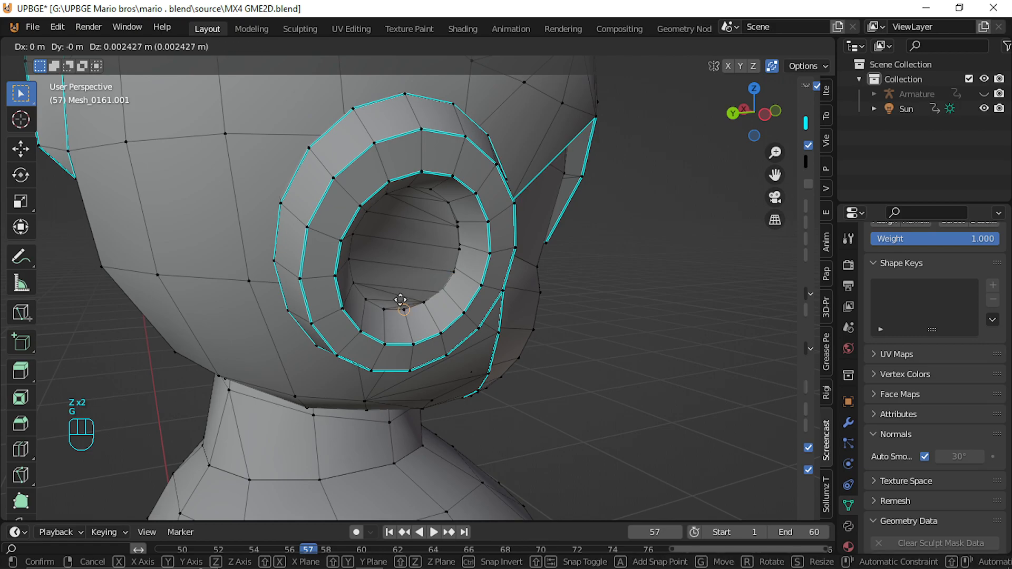
click(402, 301)
Try moving the disc's lower front rim vertex to test its connection to the ring
key(shift+f)
key(w)
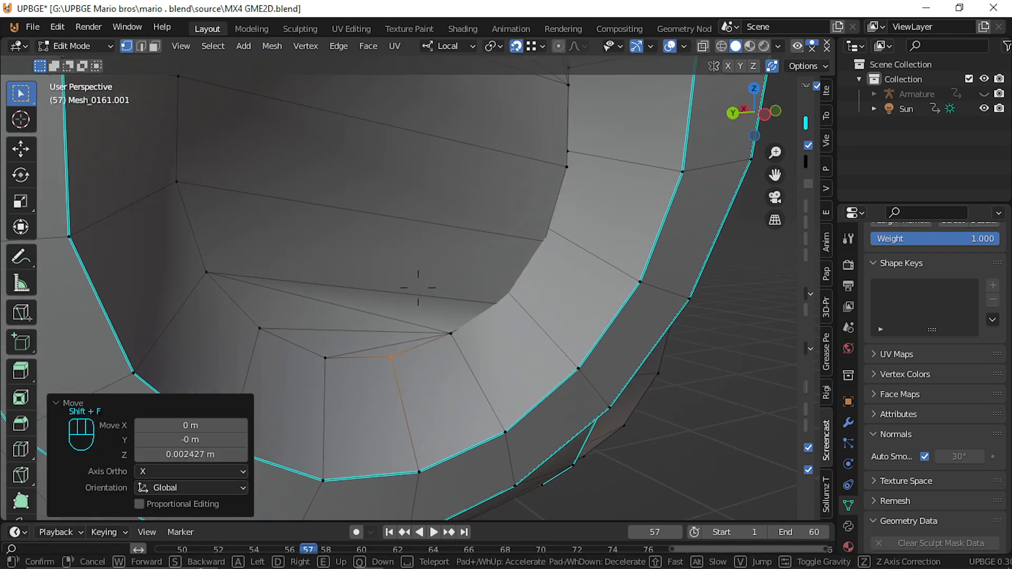
click(419, 289)
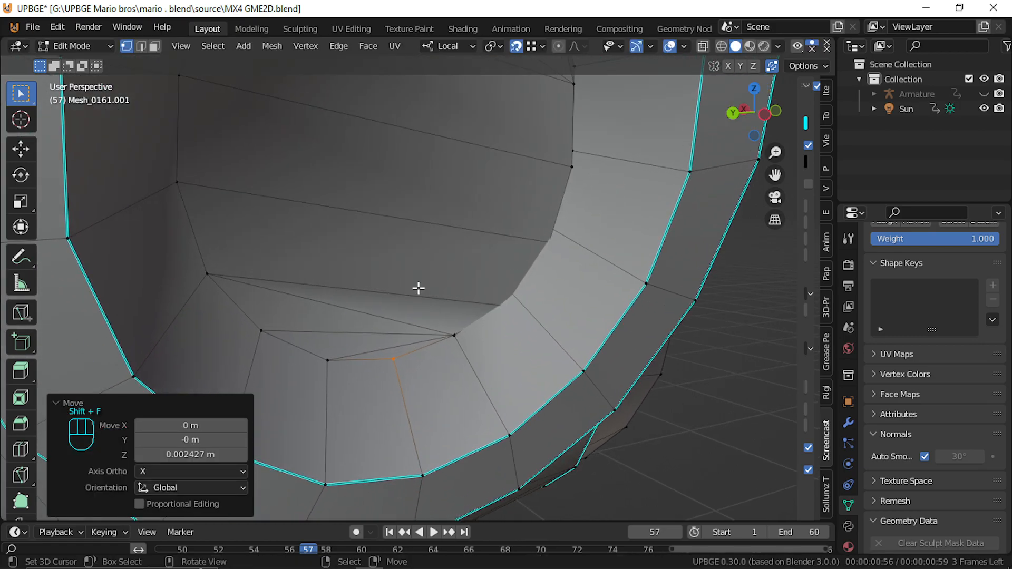
click(448, 329)
key(g)
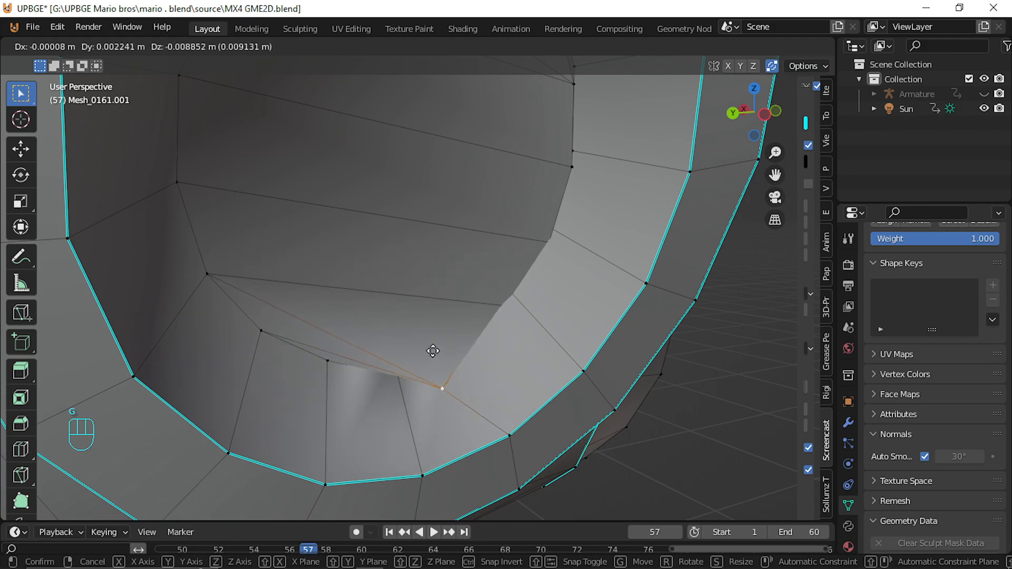
click(433, 343)
Examine the disc in Object and Edit Mode, selecting one of its lower face strips and viewing it in wireframe
key(Tab)
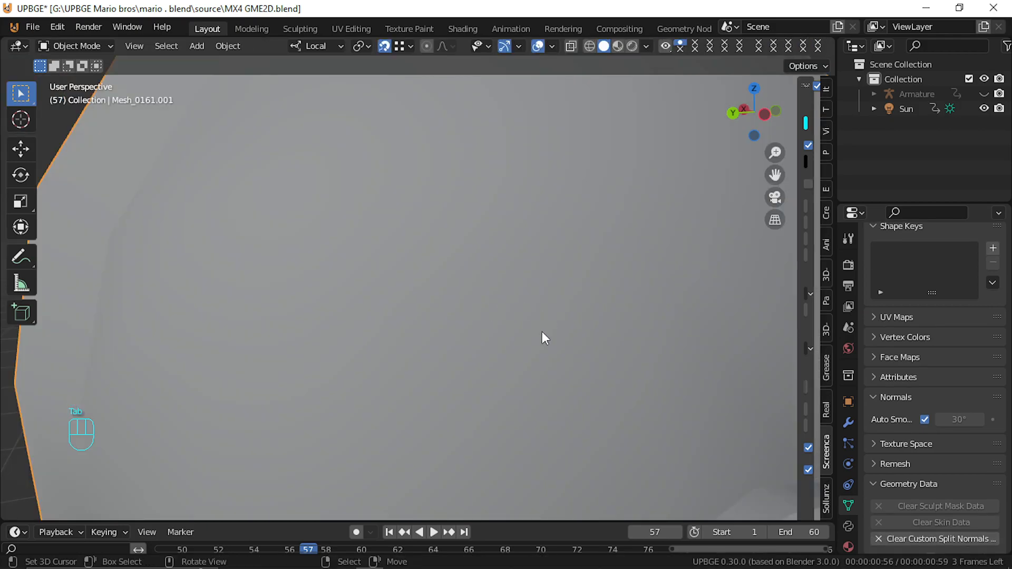
key(Tab)
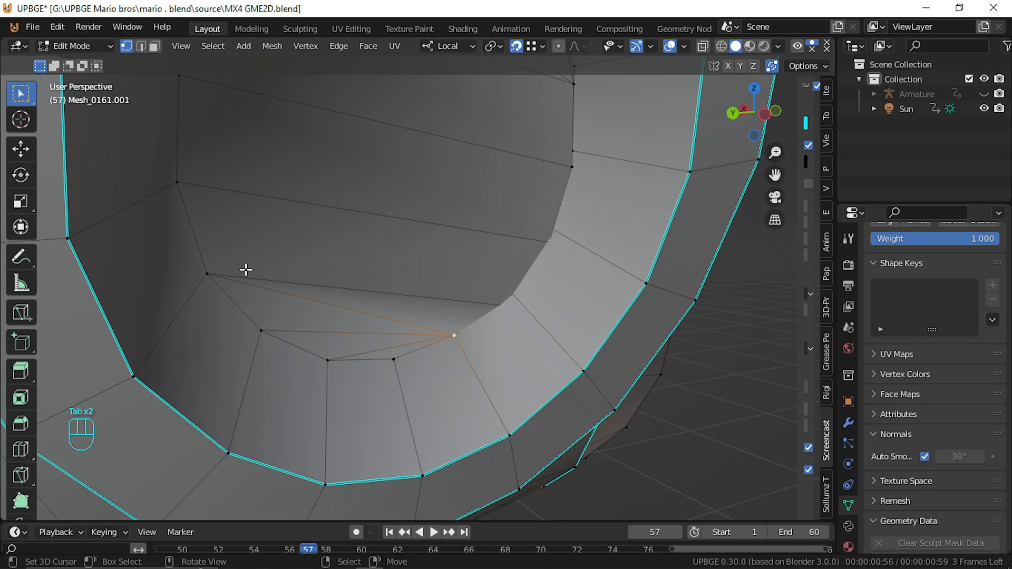
click(156, 47)
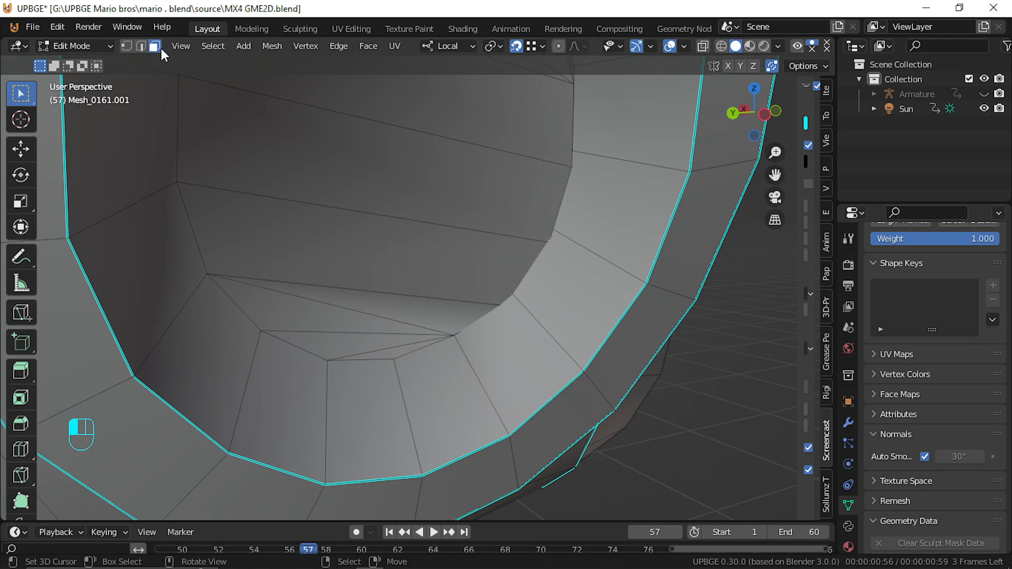
right_click(461, 269)
key(Tab)
key(Tab)
key(z)
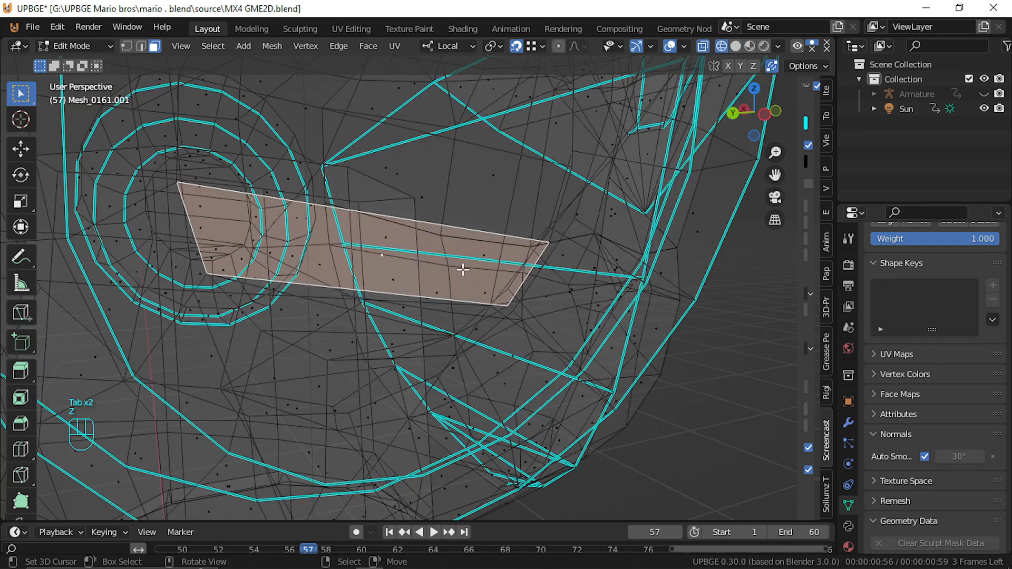
Snap the front end vertex of the selected disc face's upper edge onto the ring vertex, moving it 0.002427 m in Z
click(127, 47)
right_click(548, 244)
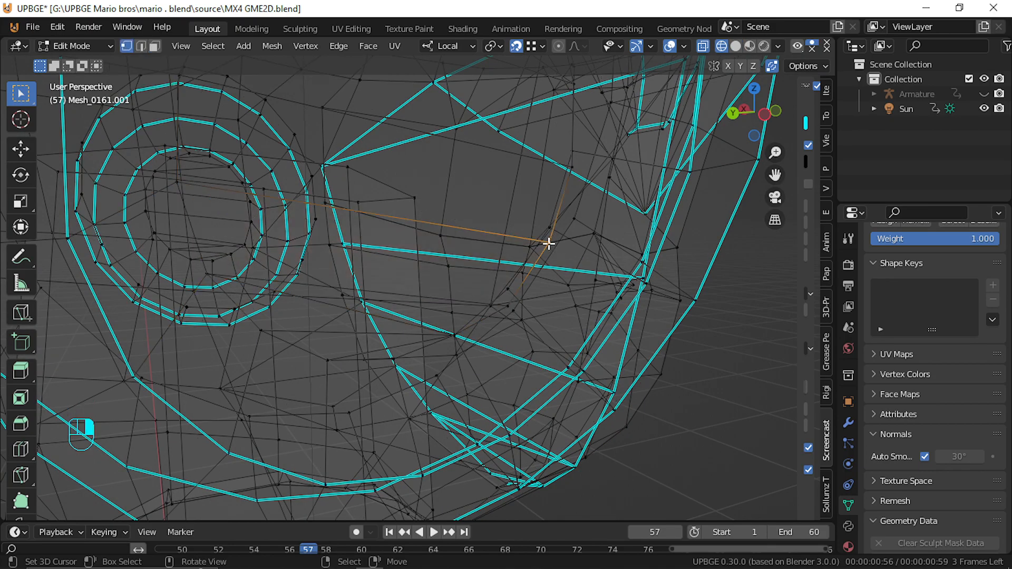
key(shift+z)
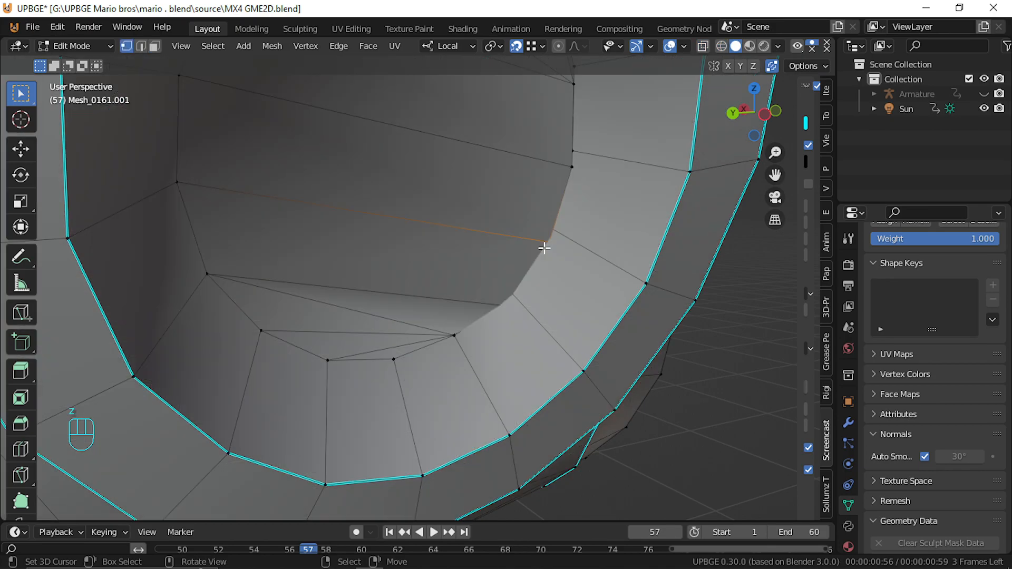
key(g)
key(z)
click(568, 229)
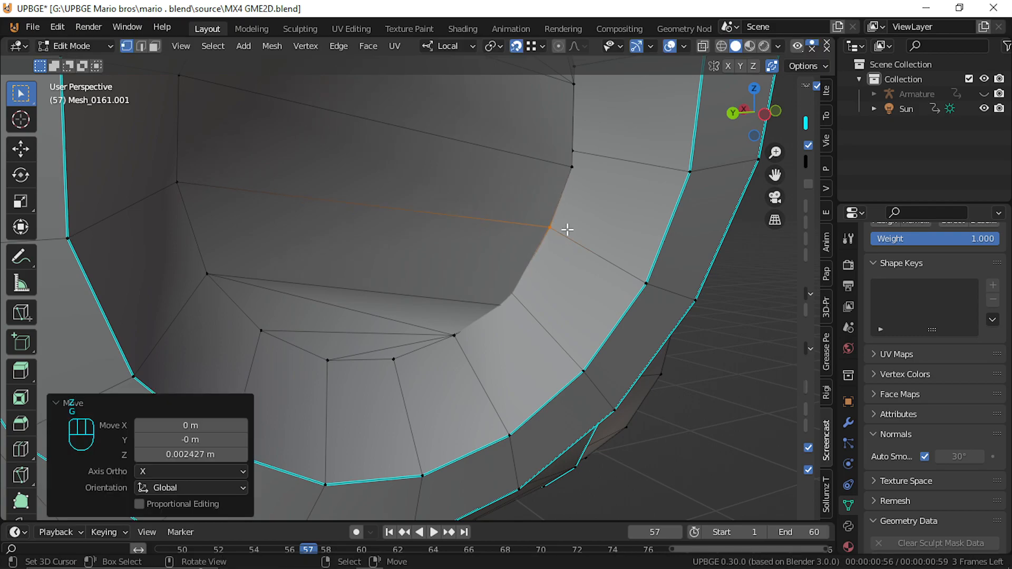
Snap the next higher front disc rim vertex onto its ring vertex, moving it 0.002426 m in Z
right_click(572, 153)
key(g)
key(z)
click(565, 217)
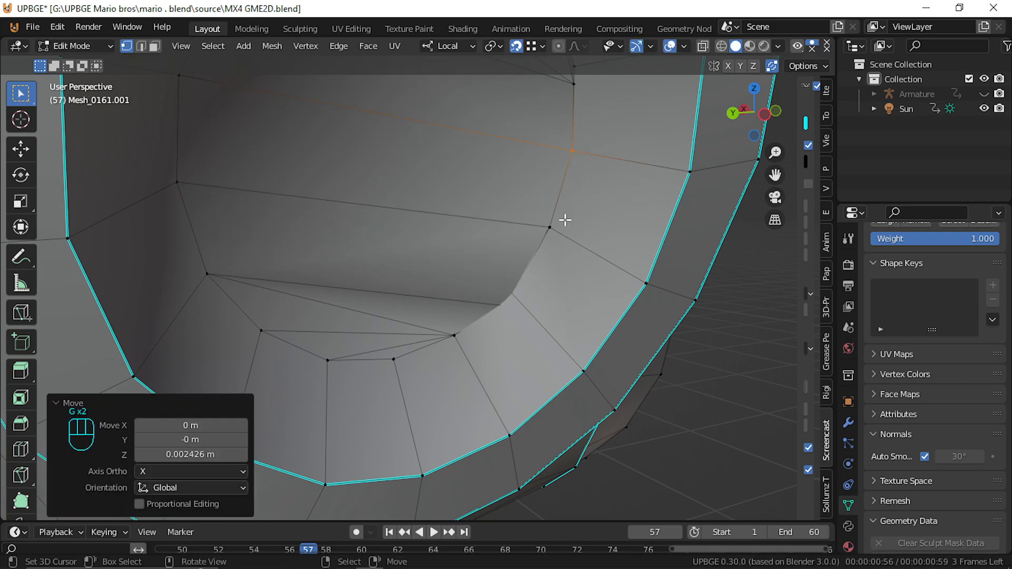
Select the loose lower front disc rim vertex in wireframe and move it 0.002912 m in Z onto the ring vertex
key(shift+z)
key(shift+z)
key(shift+z)
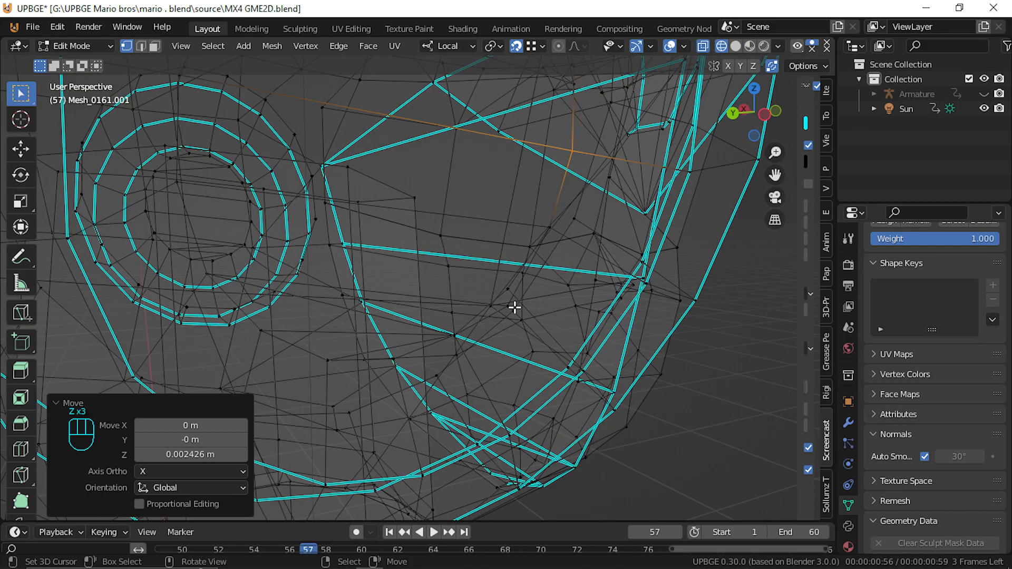
right_click(515, 308)
key(shift+z)
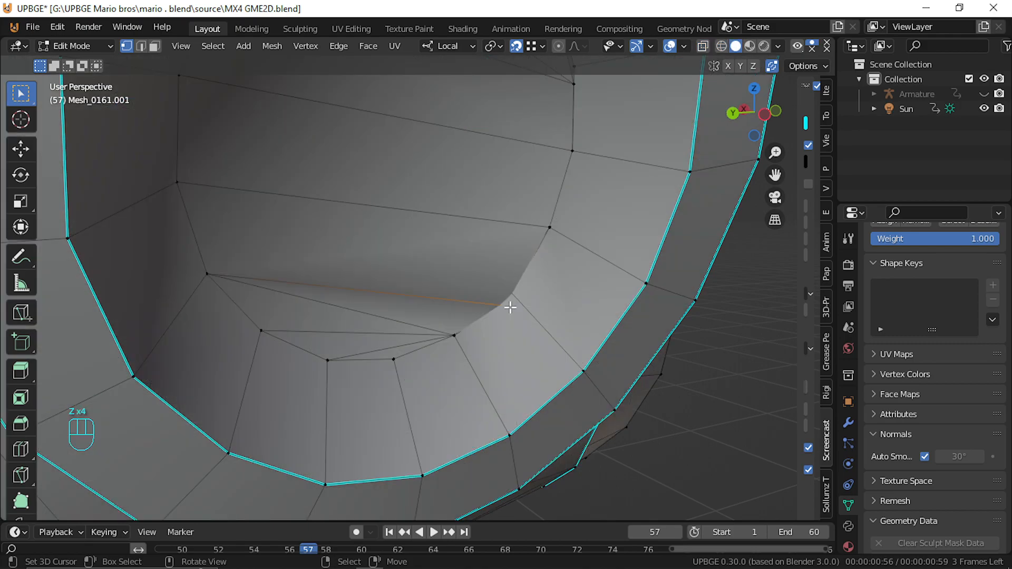
key(g)
click(511, 307)
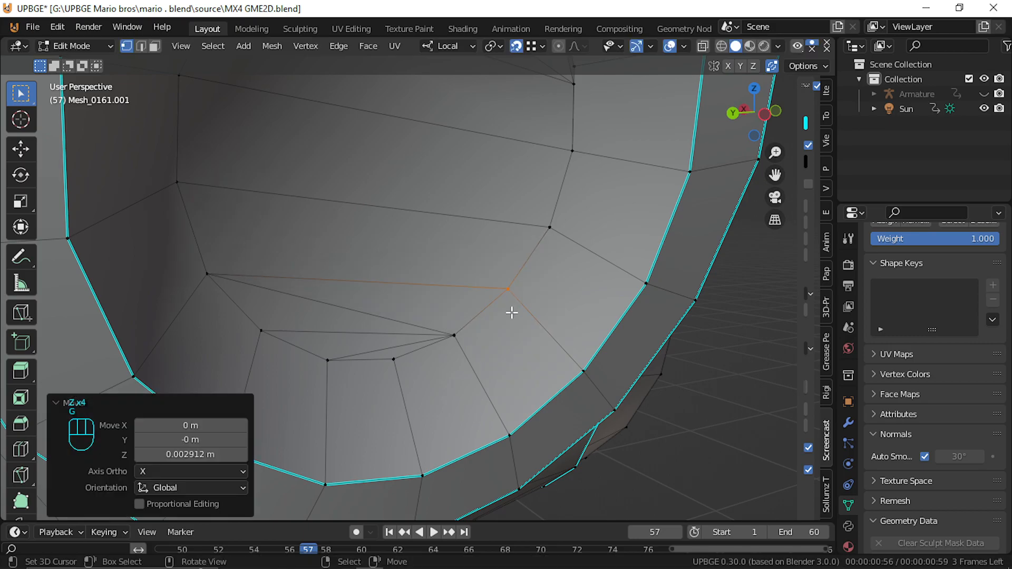
Snap the loose upper front disc rim vertex onto the ring vertex, moving it 0.002427 m in Z
key(shift+f)
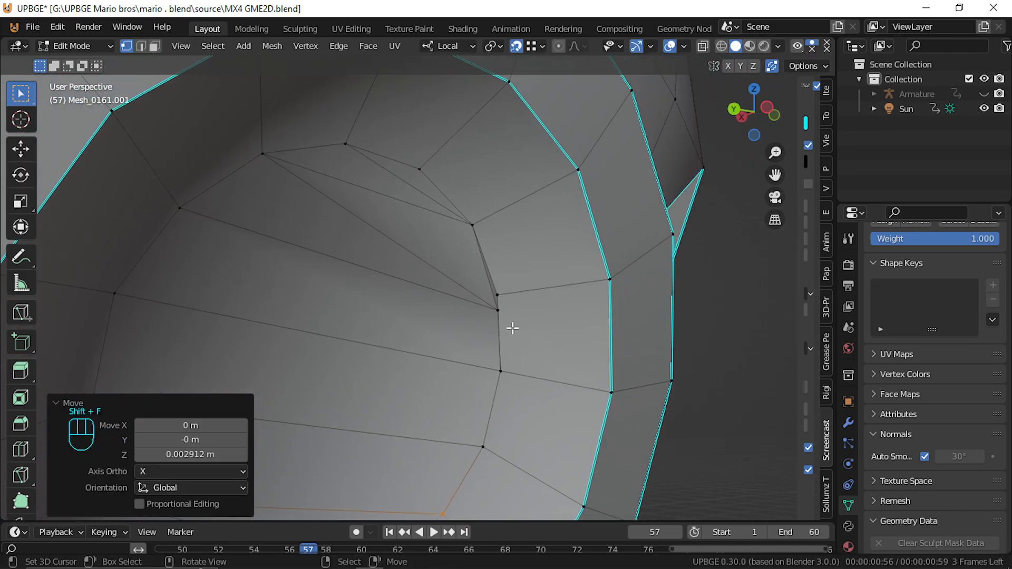
click(500, 310)
key(g)
click(498, 291)
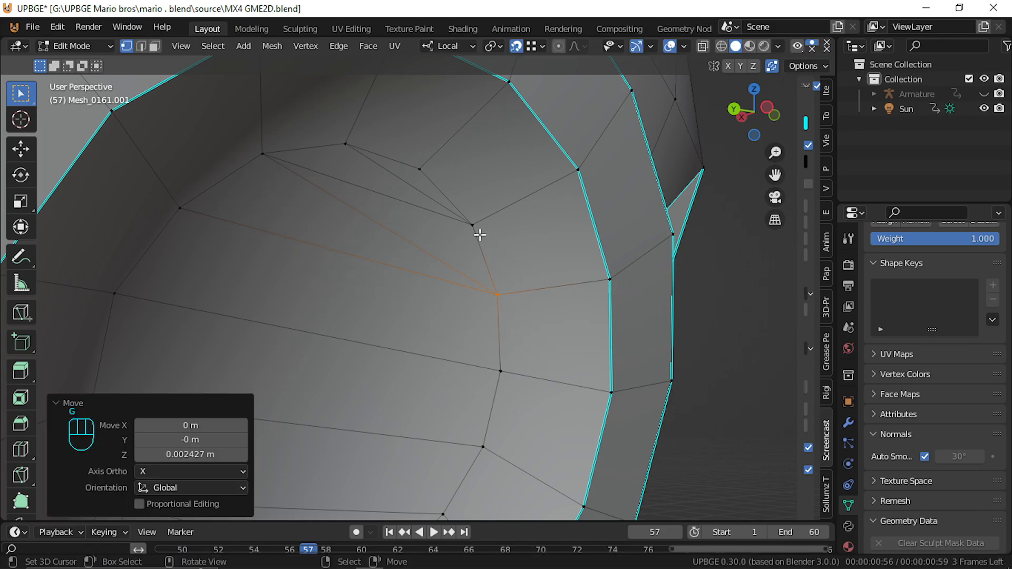
Examine the closed ear recess and the head's shading in Object and Edit Mode
key(shift+f)
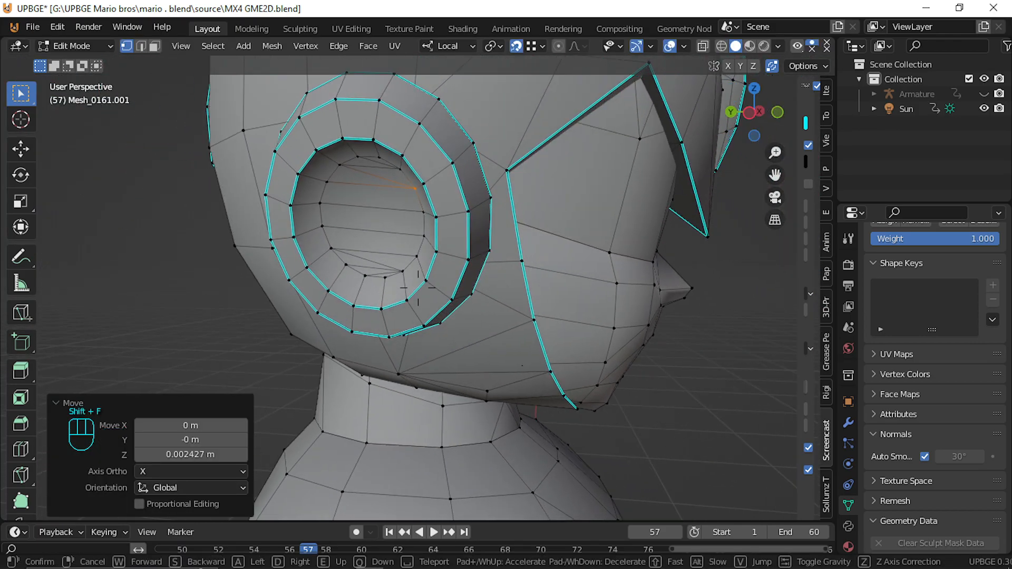
key(w)
click(418, 288)
key(Tab)
key(shift+f)
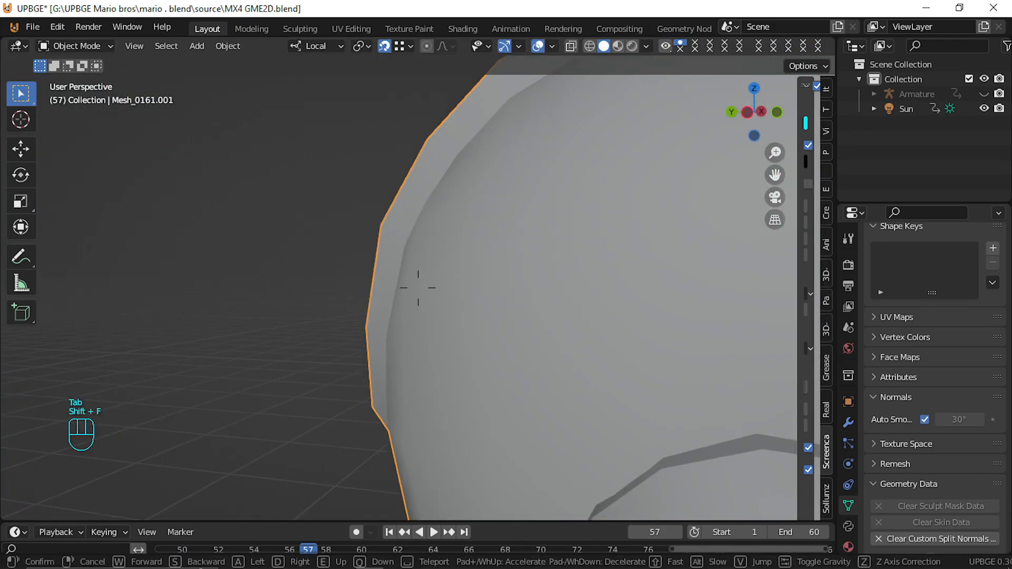
key(s)
click(418, 288)
key(Tab)
key(shift+f)
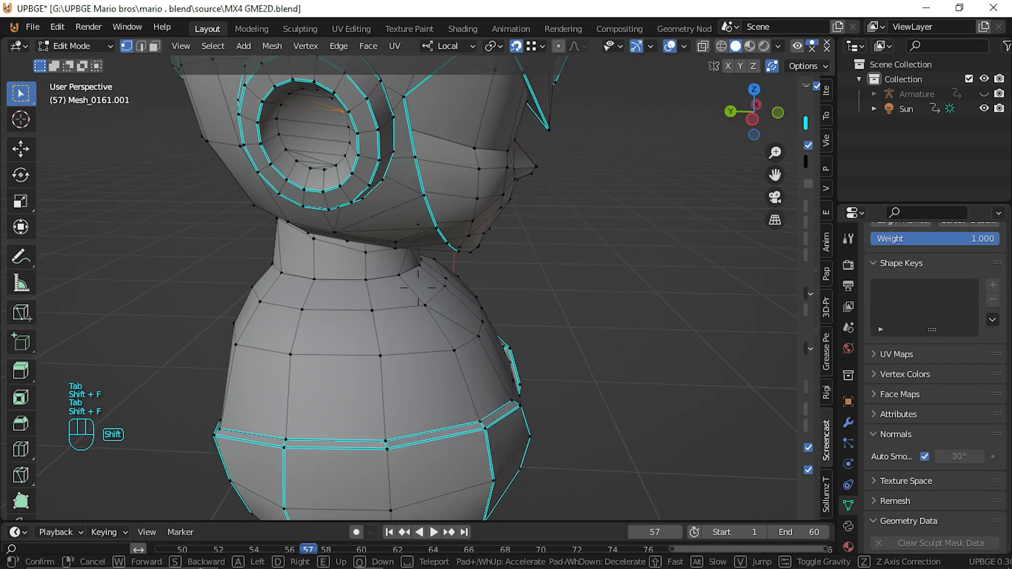
key(a)
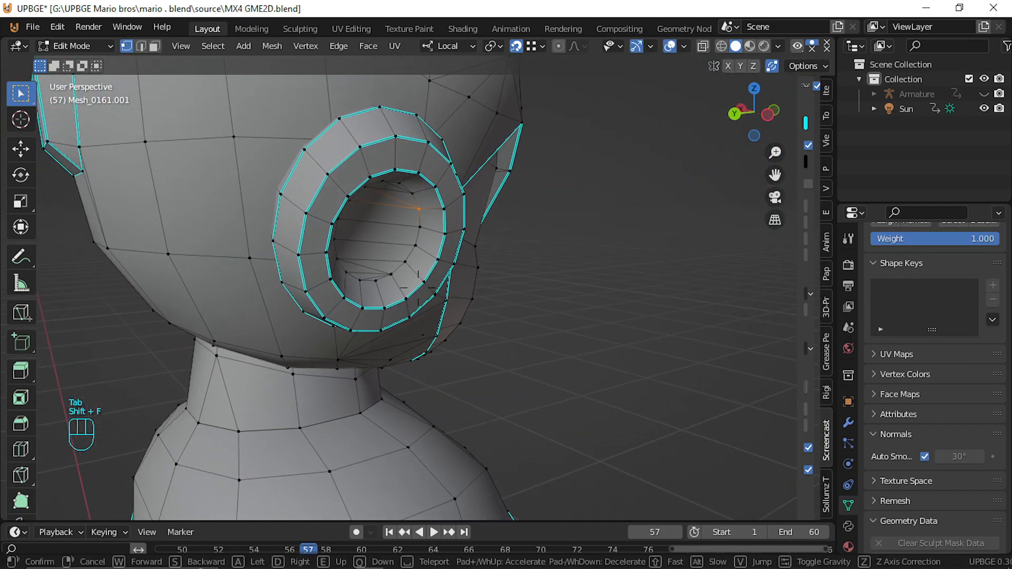
key(w)
click(419, 288)
Select all of the disc's rim vertices inside the ear ring, undoing the stray loop selection
alt+click(441, 309)
alt+click(429, 308)
alt+shift+click(379, 331)
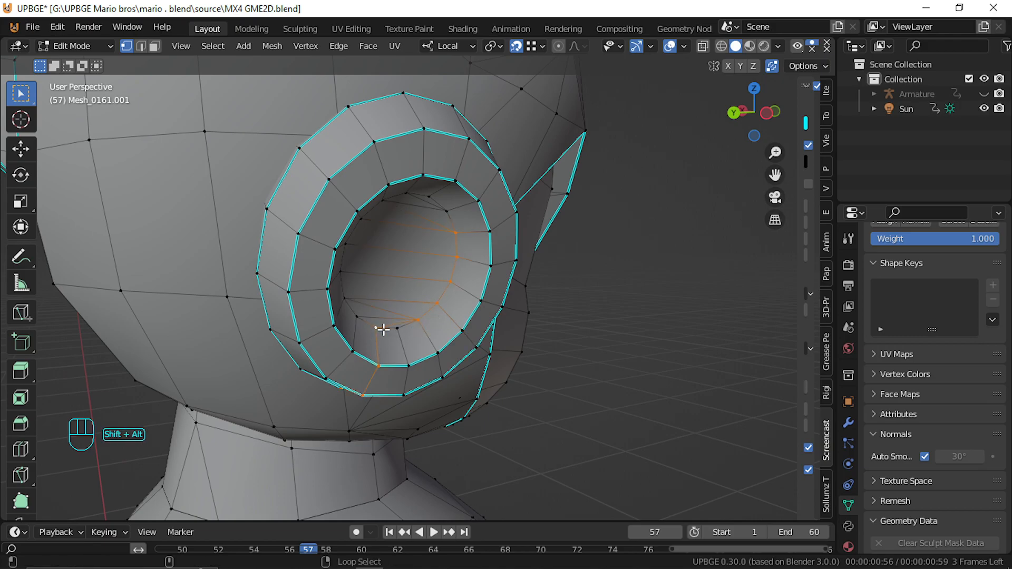
key(ctrl+z)
alt+shift+click(386, 330)
key(shift+f)
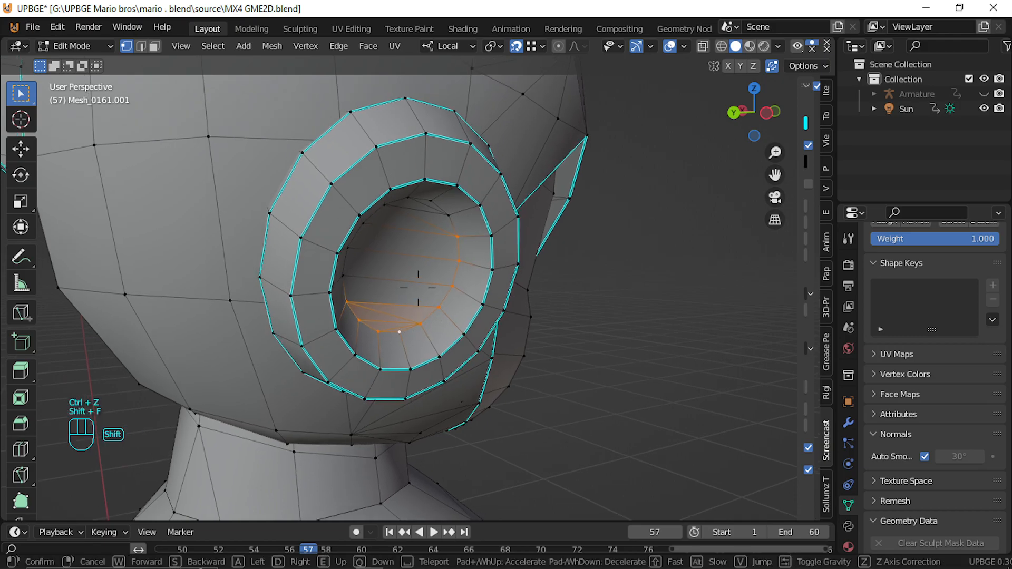
key(w)
key(d)
click(418, 289)
alt+shift+click(419, 289)
alt+shift+click(509, 240)
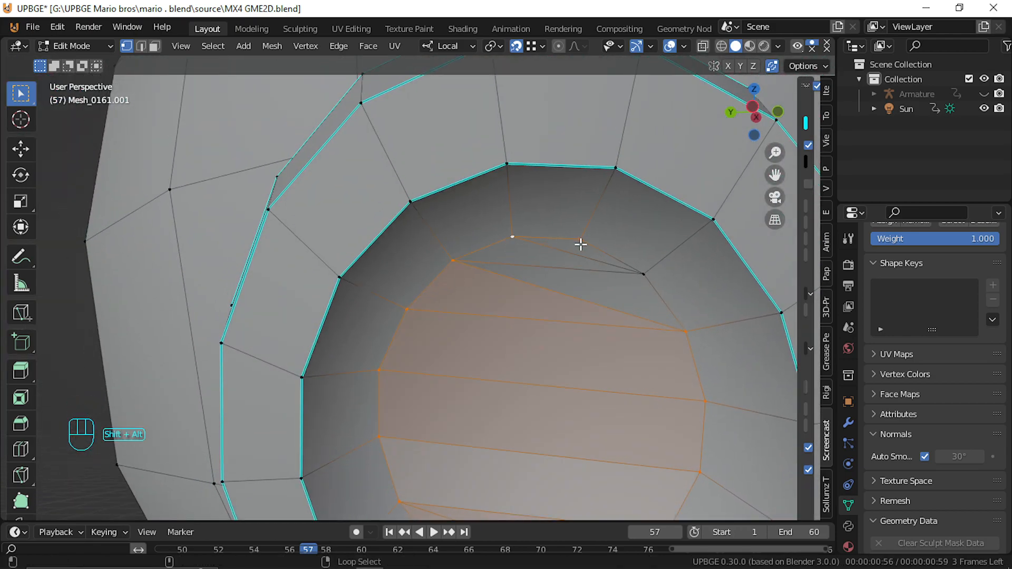
shift+click(644, 274)
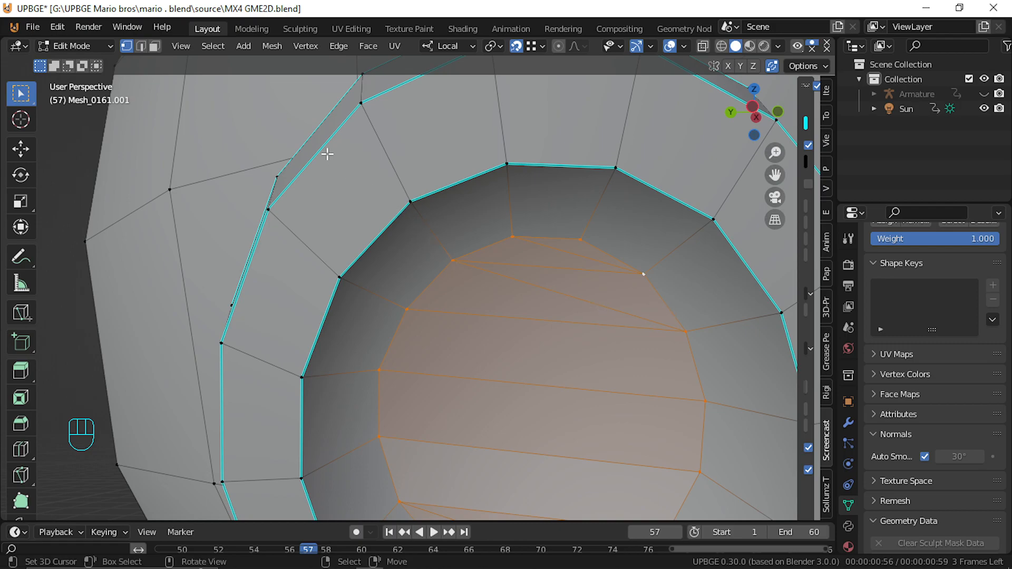
Mark the edges of the selected ear disc as sharp
click(141, 46)
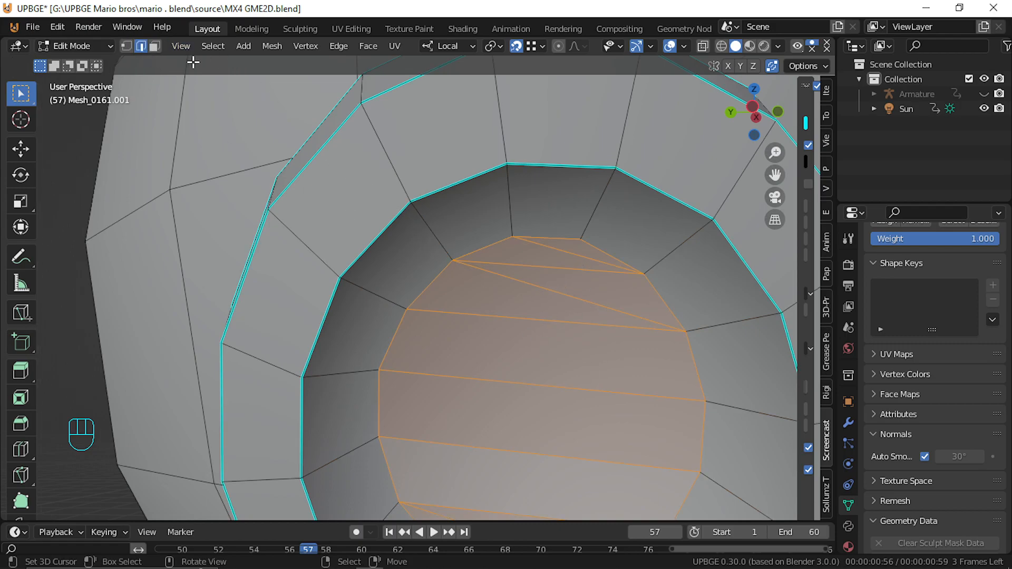
click(127, 47)
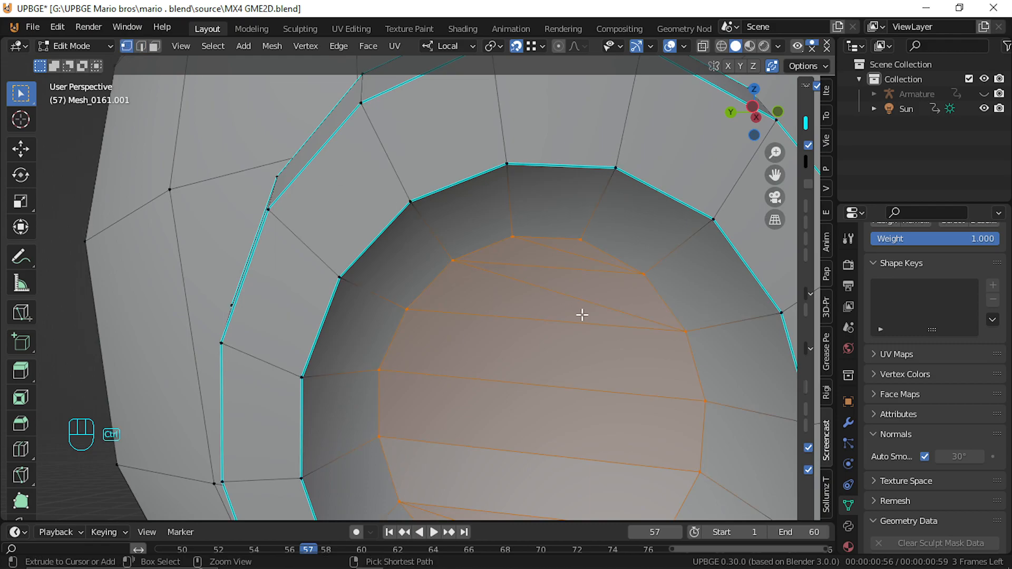
key(ctrl+e)
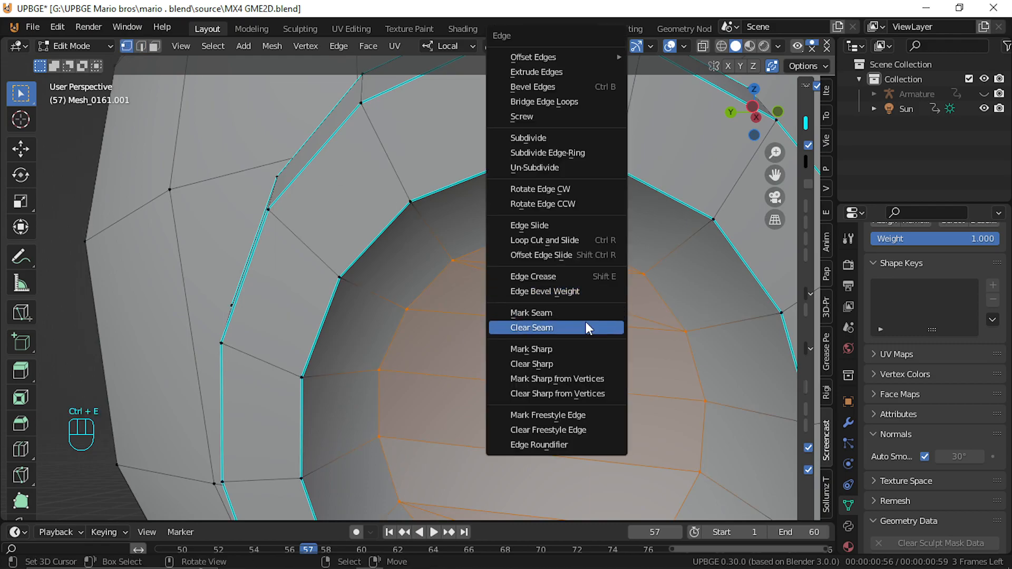
click(581, 349)
Examine the head's shading in Object Mode from the marked ear around to the opposite ear
key(Tab)
key(shift+f)
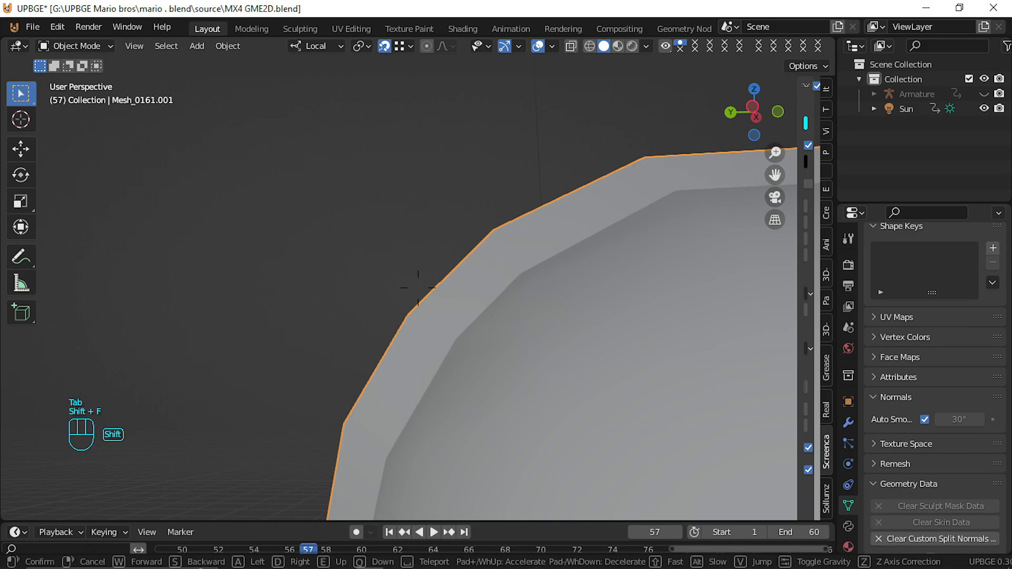
key(s)
key(w)
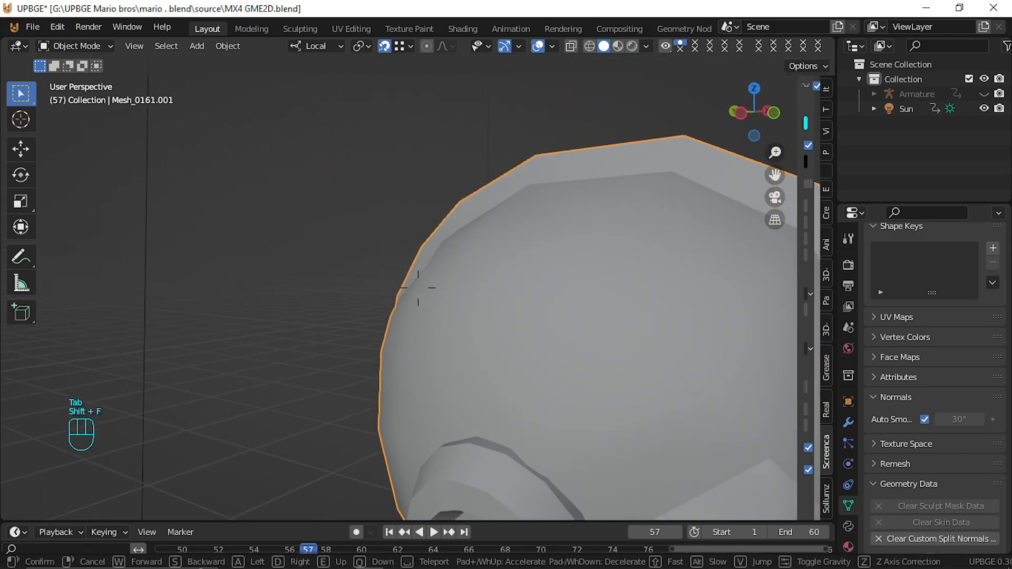
key(d)
key(d)
key(w)
right_drag(418, 288, 418, 288)
key(d)
right_drag(339, 272, 340, 272)
In Edit Mode, select all faces of the opposite ear's disc and mark their edges as sharp
key(Tab)
key(shift+f)
key(w)
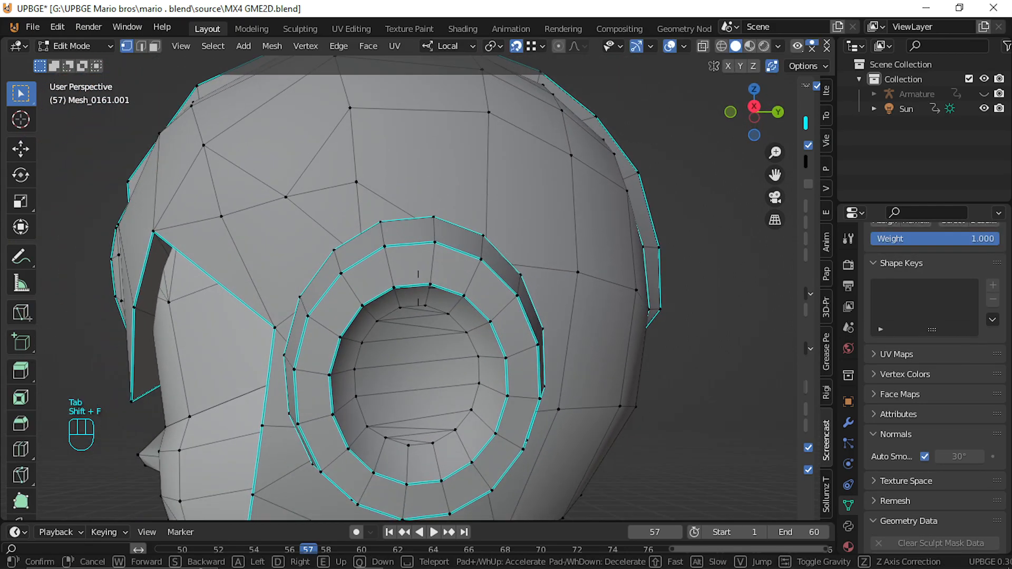
click(418, 288)
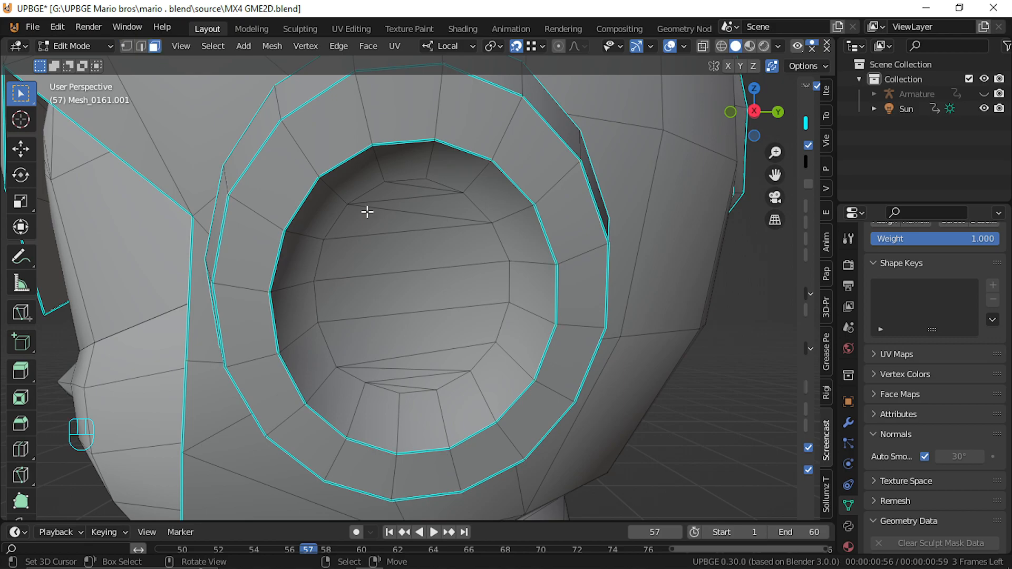
ctrl+click(405, 385)
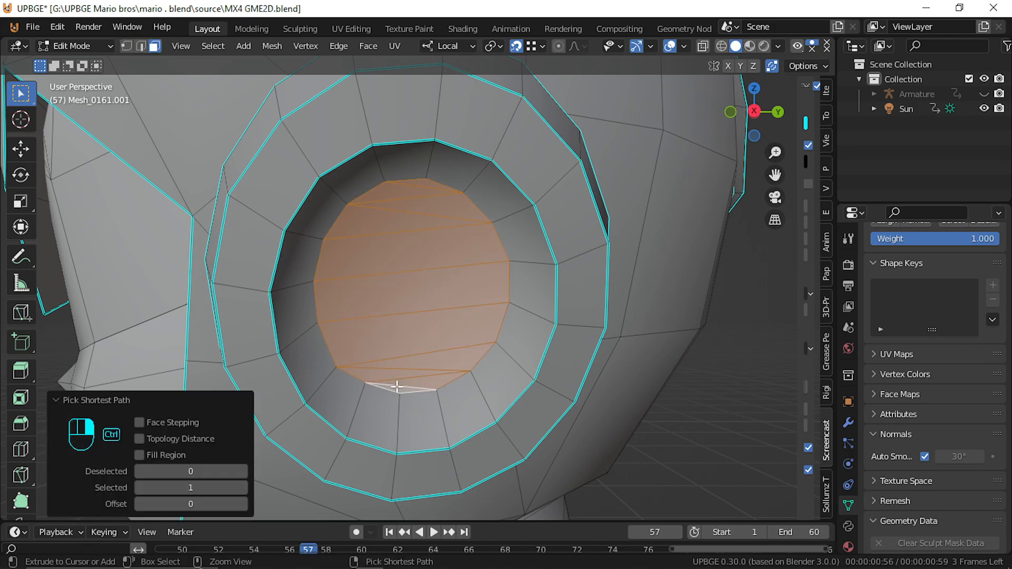
key(ctrl+e)
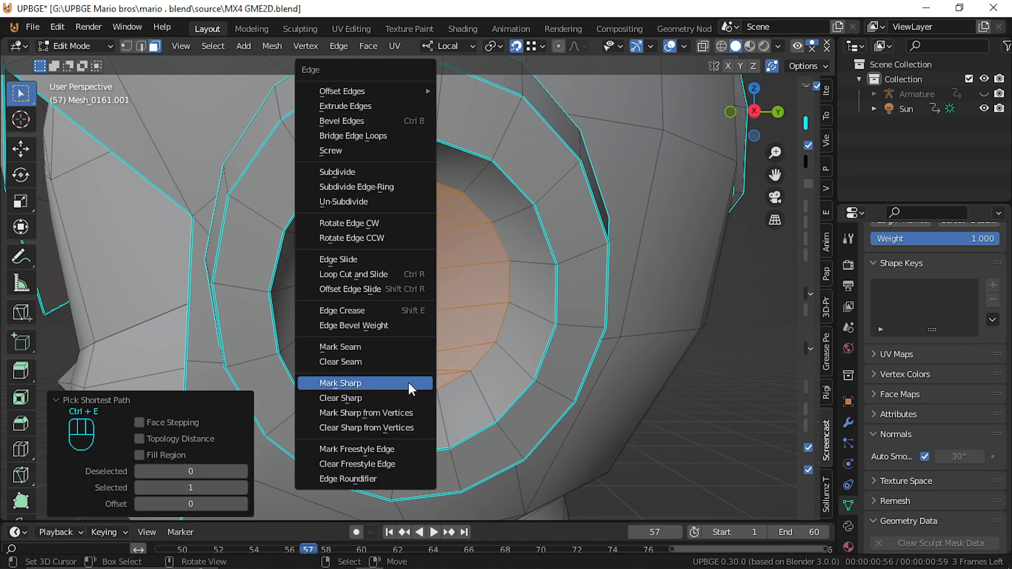
click(409, 383)
Examine the ear disc's shading in Object Mode, from the whole head down to a close view of the recess
key(Tab)
key(shift+f)
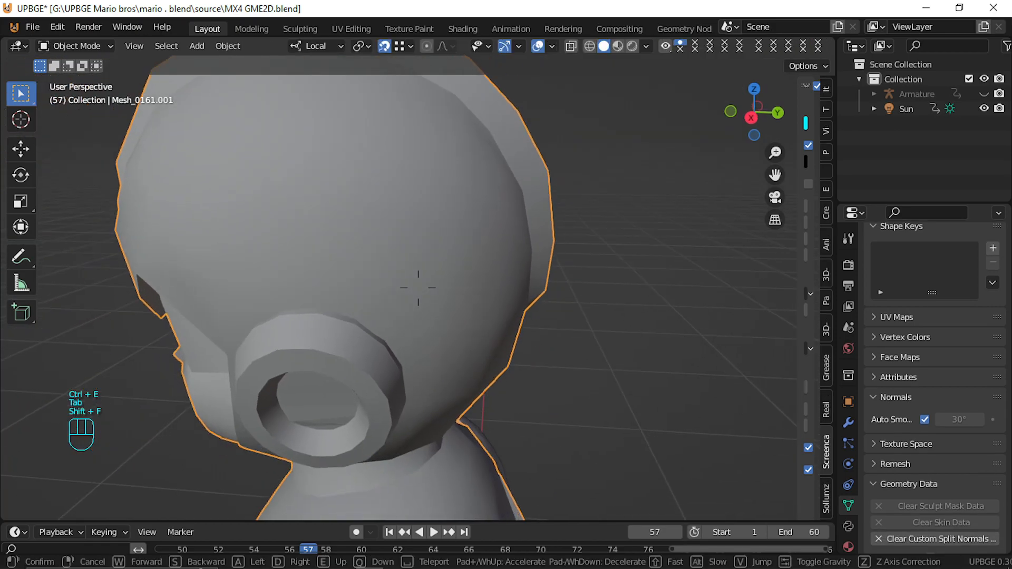
key(s)
key(a)
key(w)
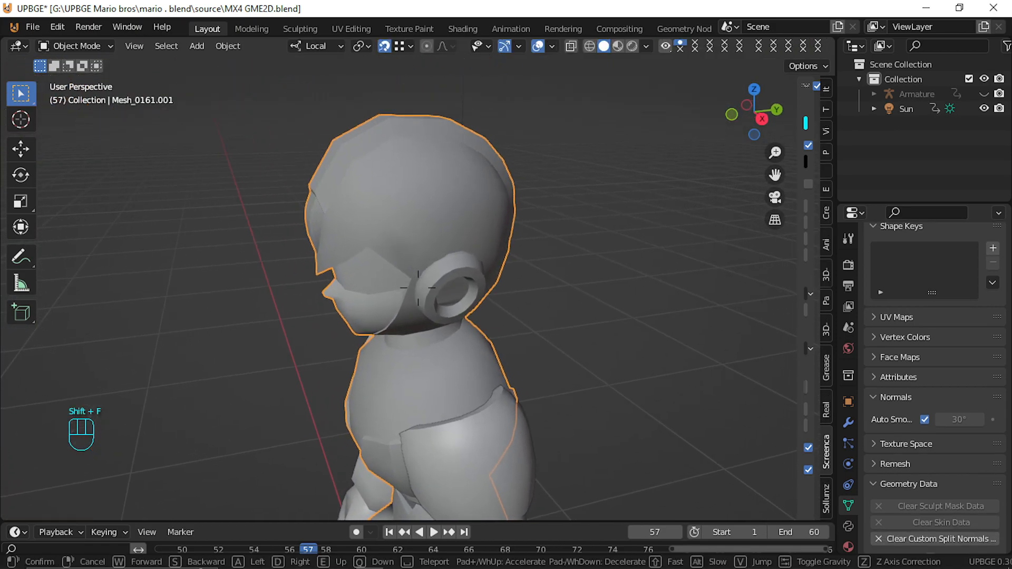
key(shift+w)
key(s)
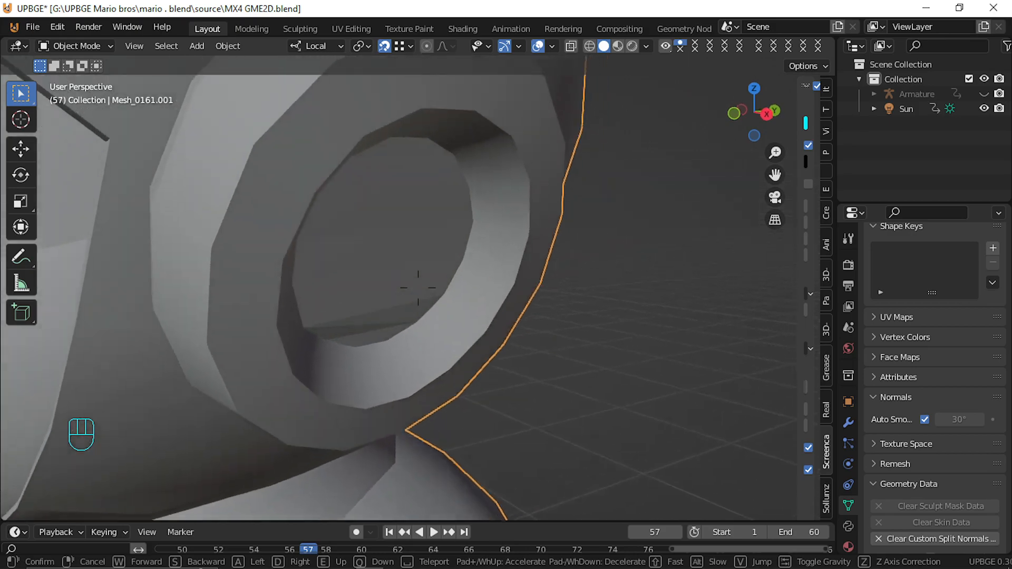
key(w)
click(418, 288)
In Edit Mode, check the ear recess's disc and wall faces for gaps using test moves that are cancelled
key(Tab)
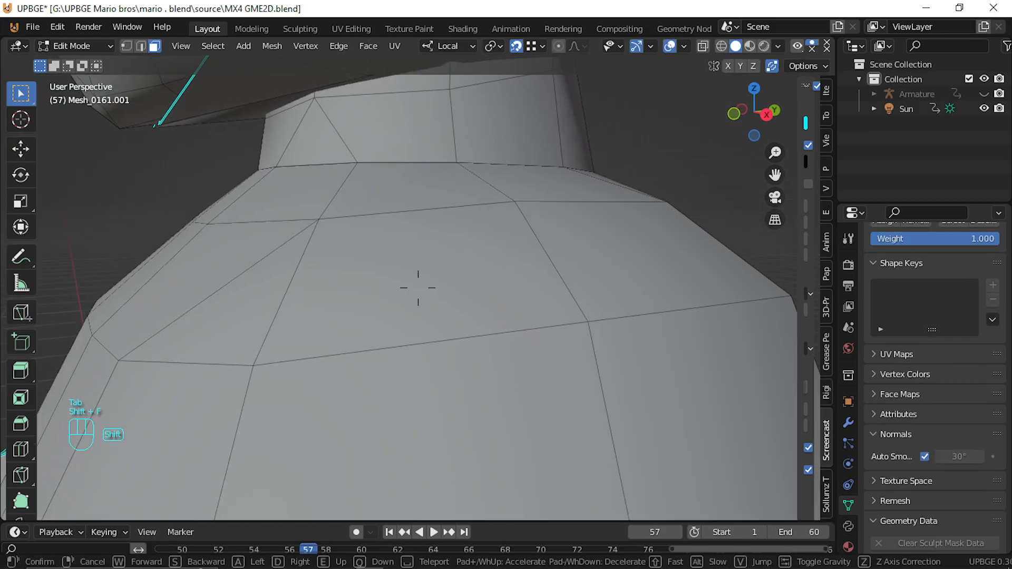
key(shift+f)
key(s)
key(w)
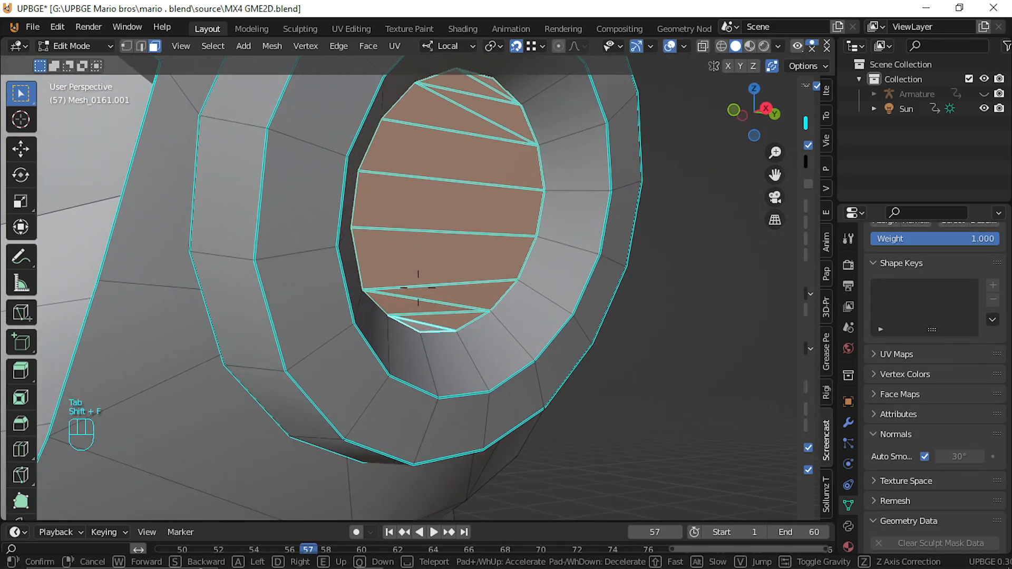
click(418, 288)
right_click(486, 273)
key(g)
right_click(482, 273)
right_click(435, 324)
key(g)
right_click(425, 322)
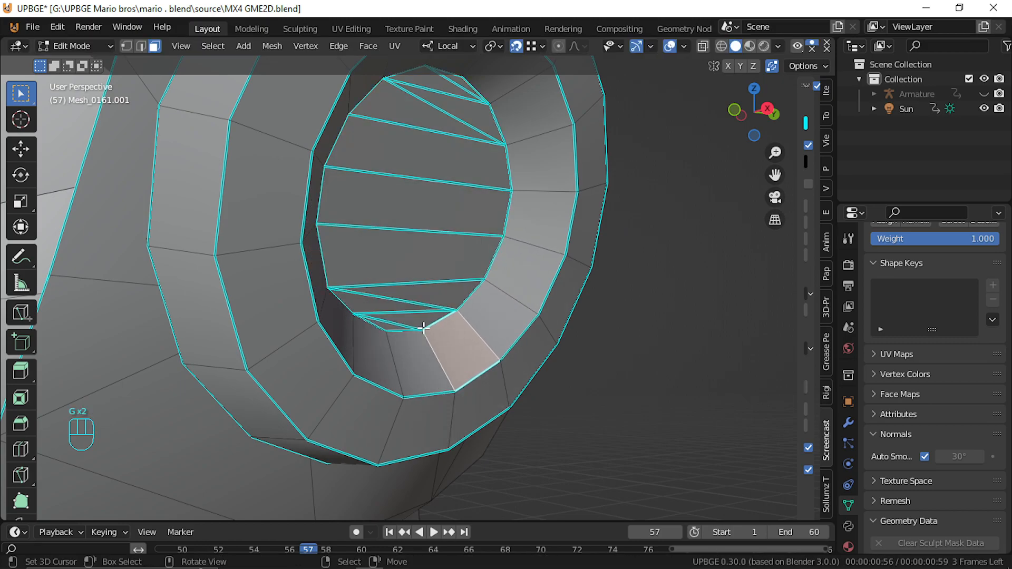
right_click(369, 354)
key(g)
right_click(364, 358)
key(shift+f)
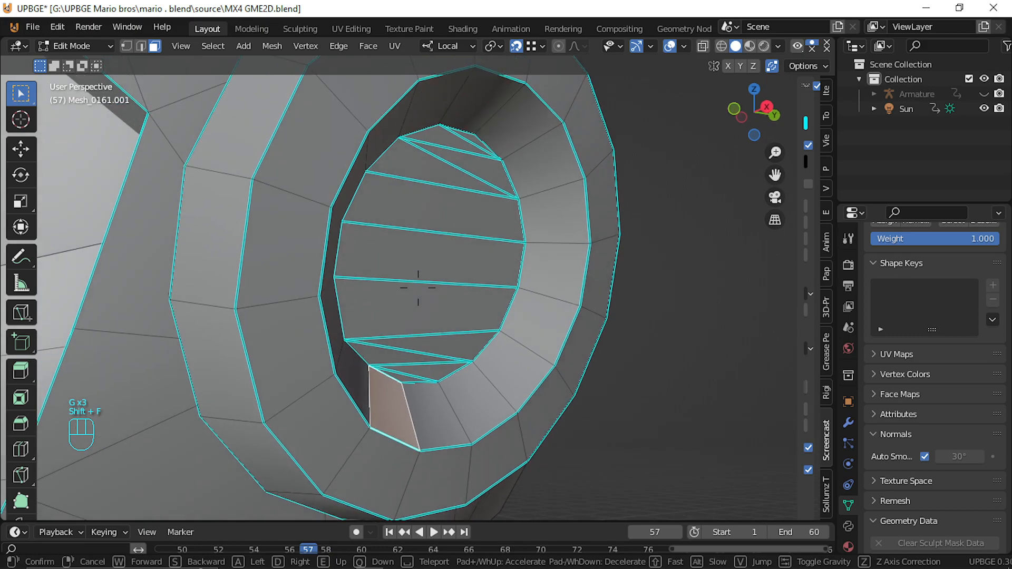
Examine the character's shading in Object Mode from the head and chest down to the arms and legs
key(Tab)
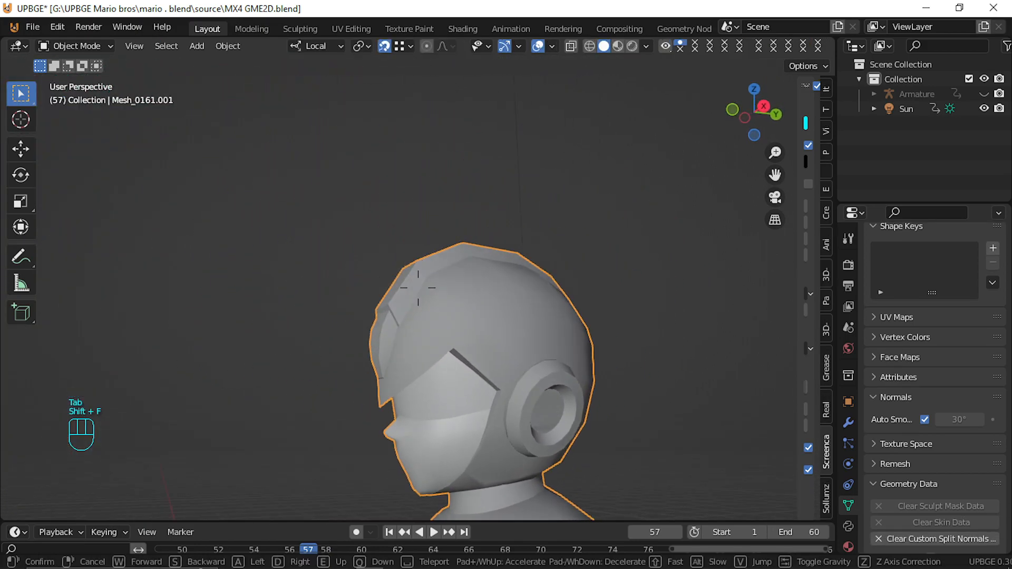
key(a)
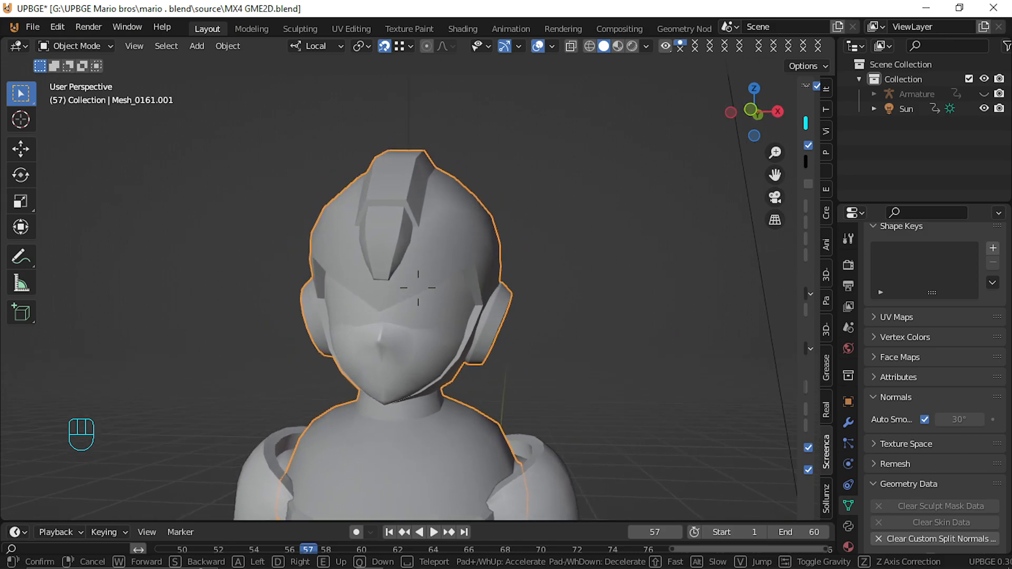
key(w)
key(d)
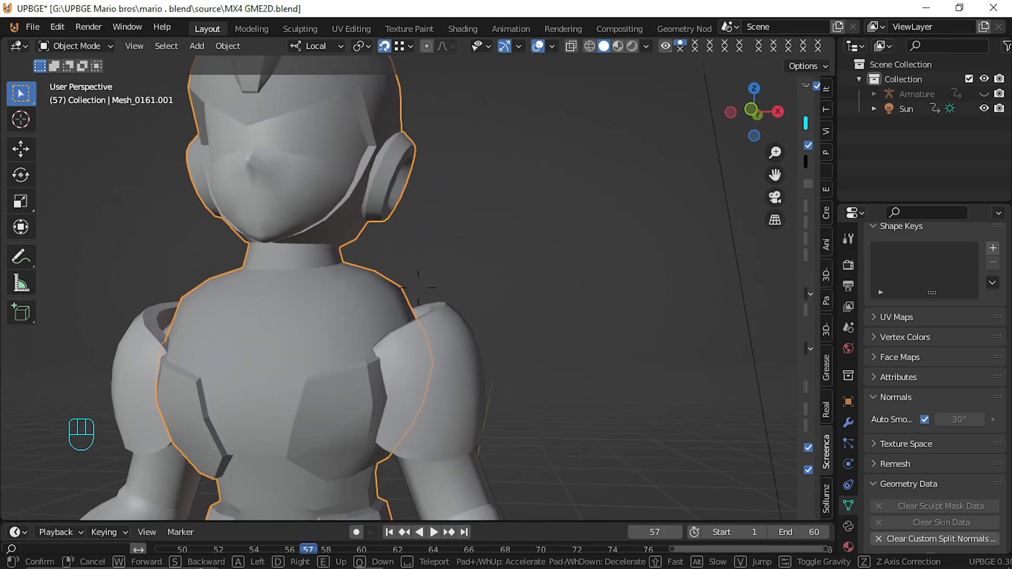
key(w)
key(d)
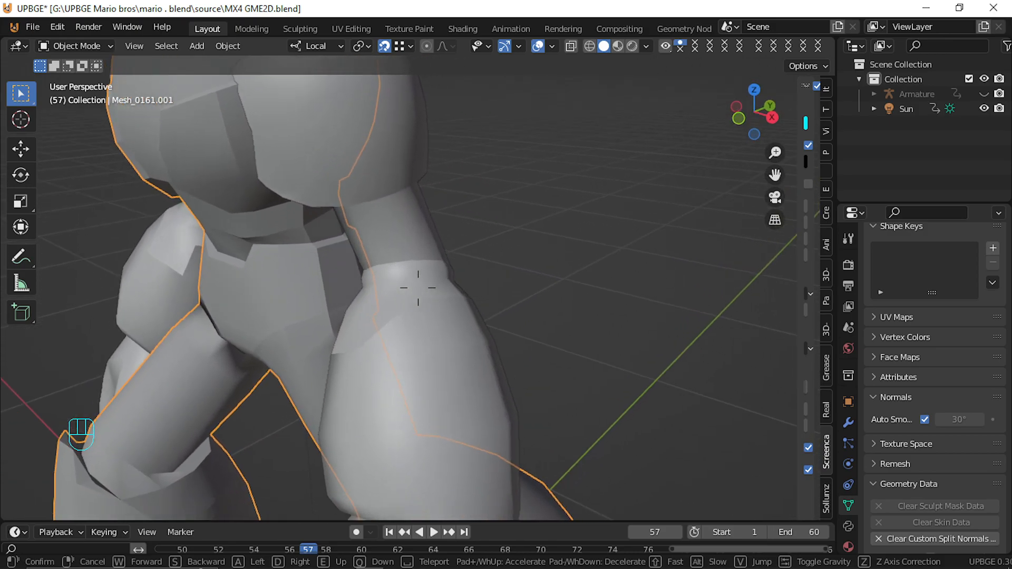
key(s)
key(s)
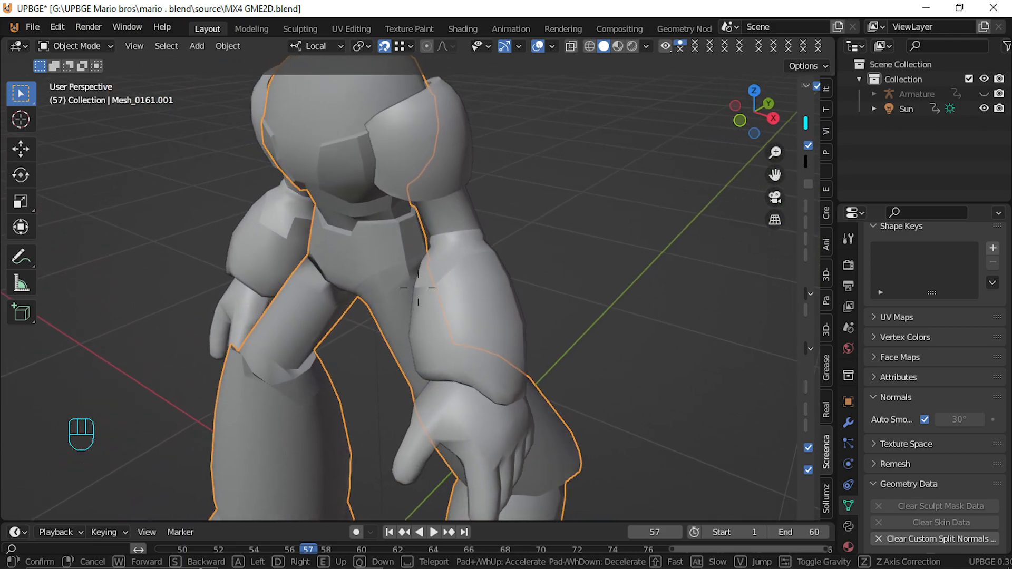
key(a)
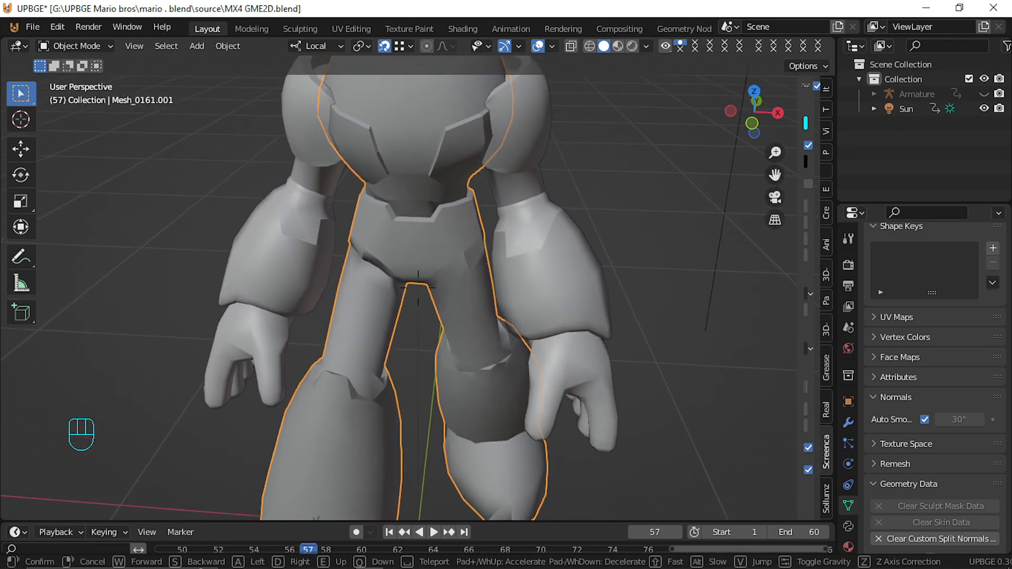
Examine the arm mesh's forearm and its edges in Edit Mode, and return to Object Mode
click(418, 287)
click(451, 258)
key(Tab)
key(Tab)
key(Tab)
key(shift+f)
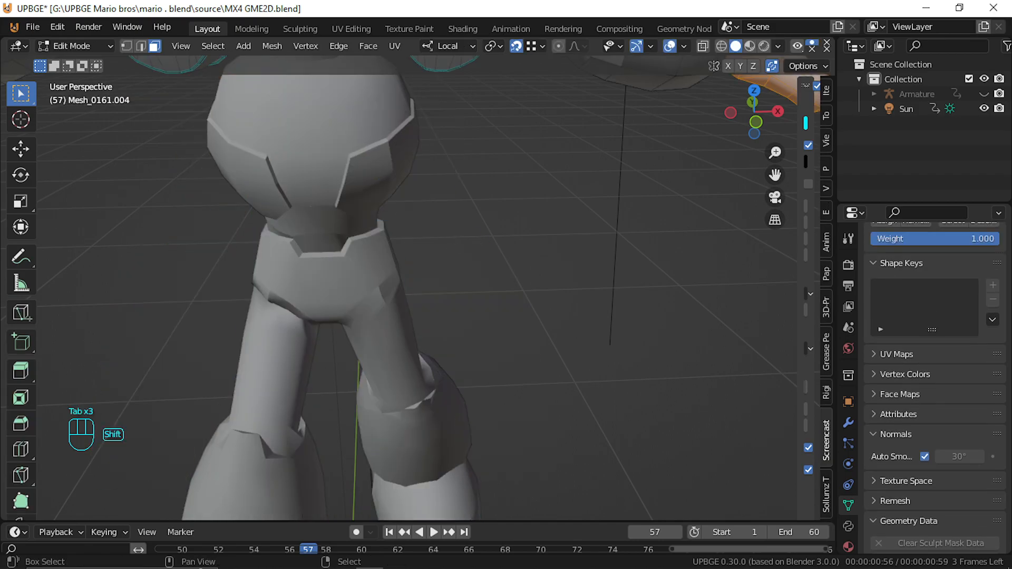
key(w)
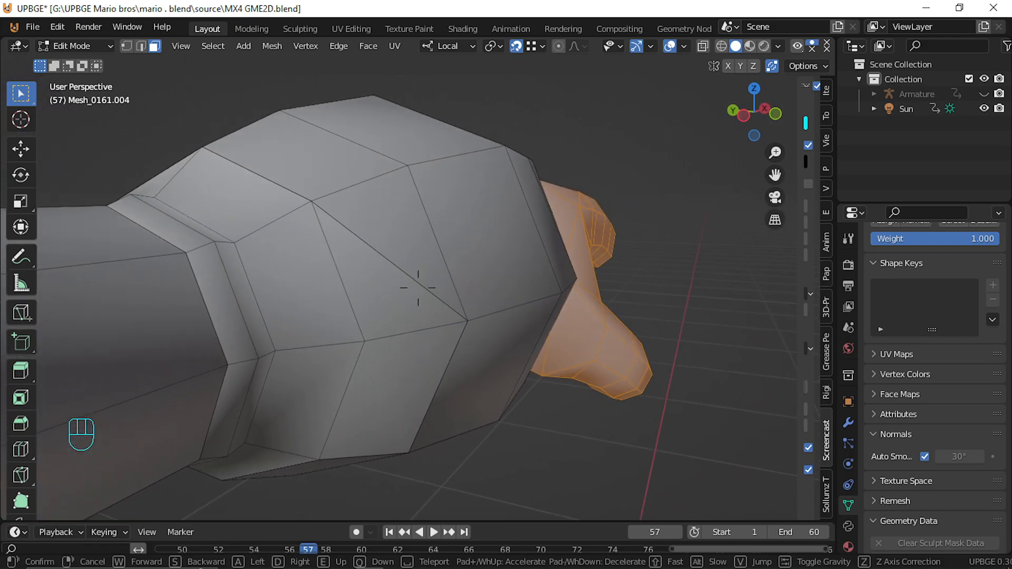
key(d)
key(s)
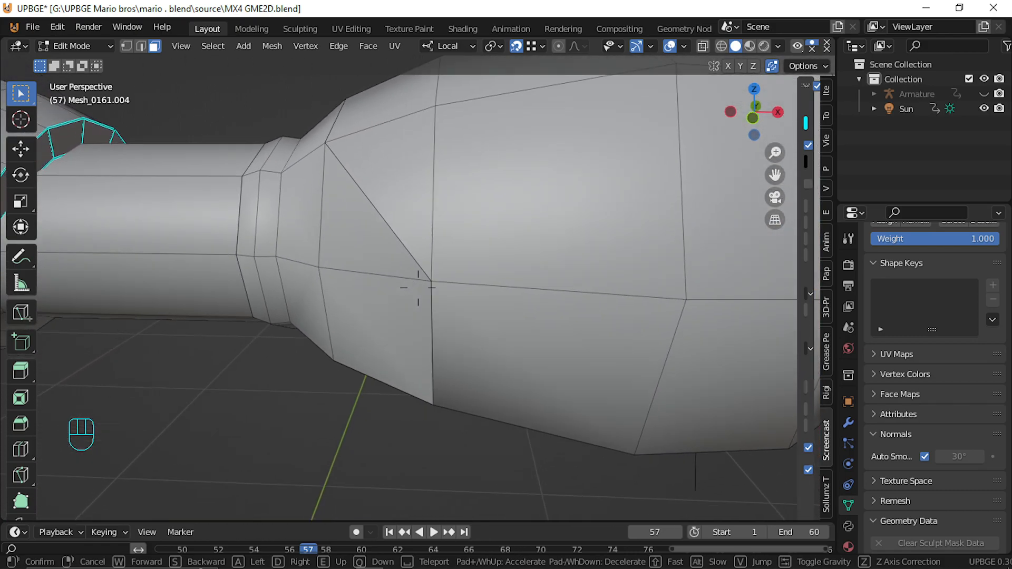
click(418, 288)
key(Tab)
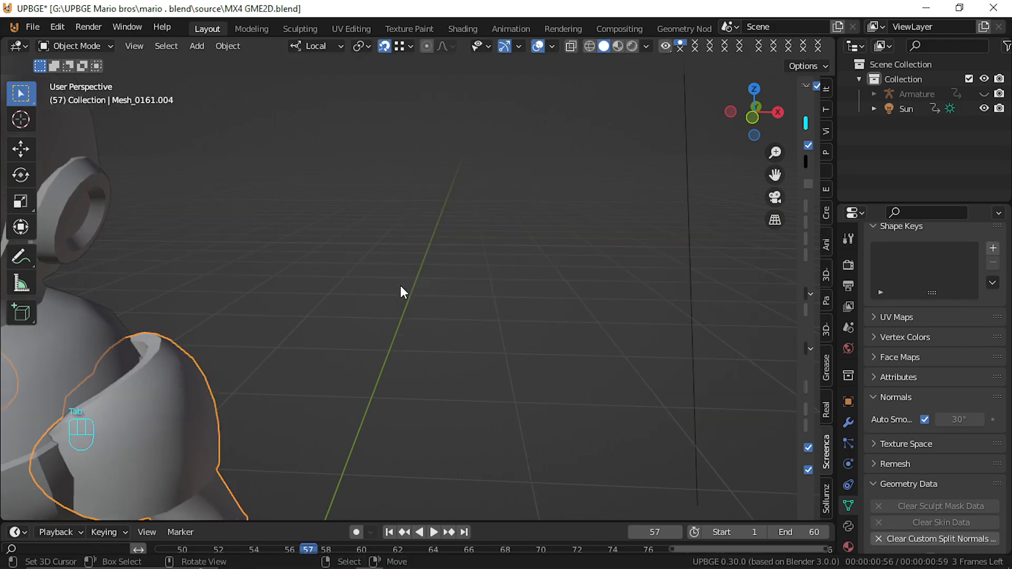
Open the body mesh in Edit Mode and select the triangular face at the toe of one boot
key(shift+f)
key(s)
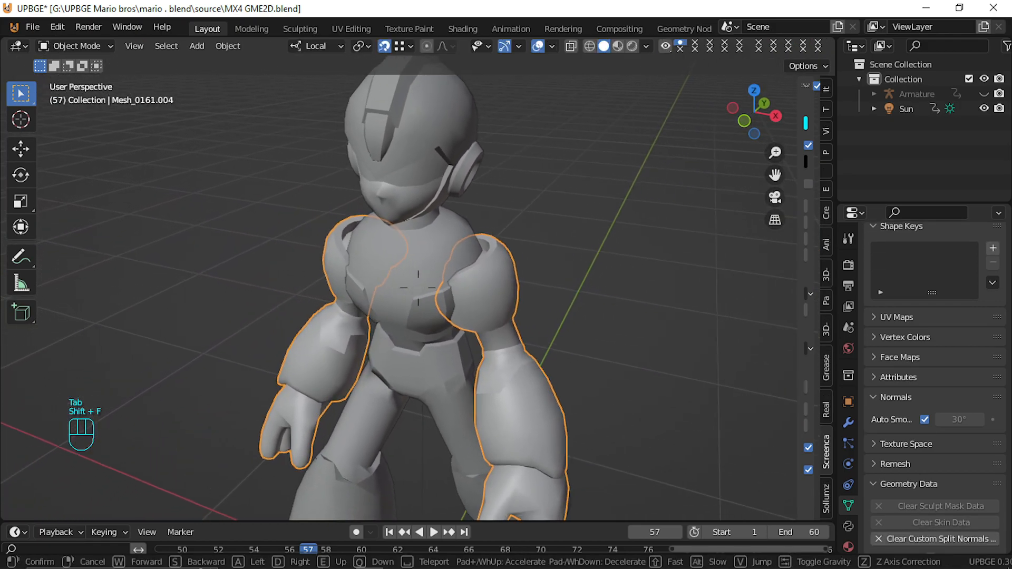
key(a)
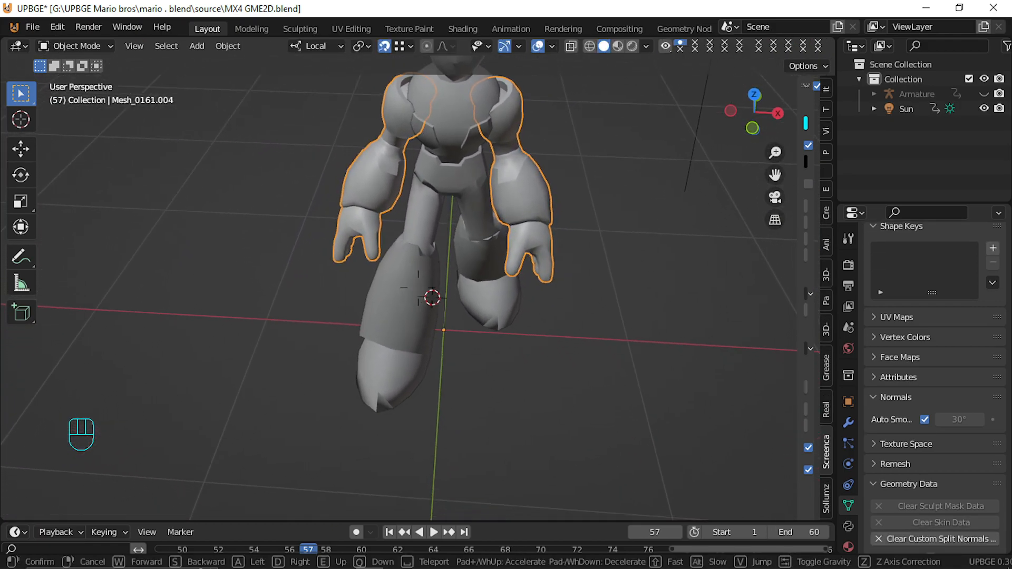
key(shift+w)
click(419, 292)
click(419, 292)
key(Tab)
key(shift+f)
click(419, 286)
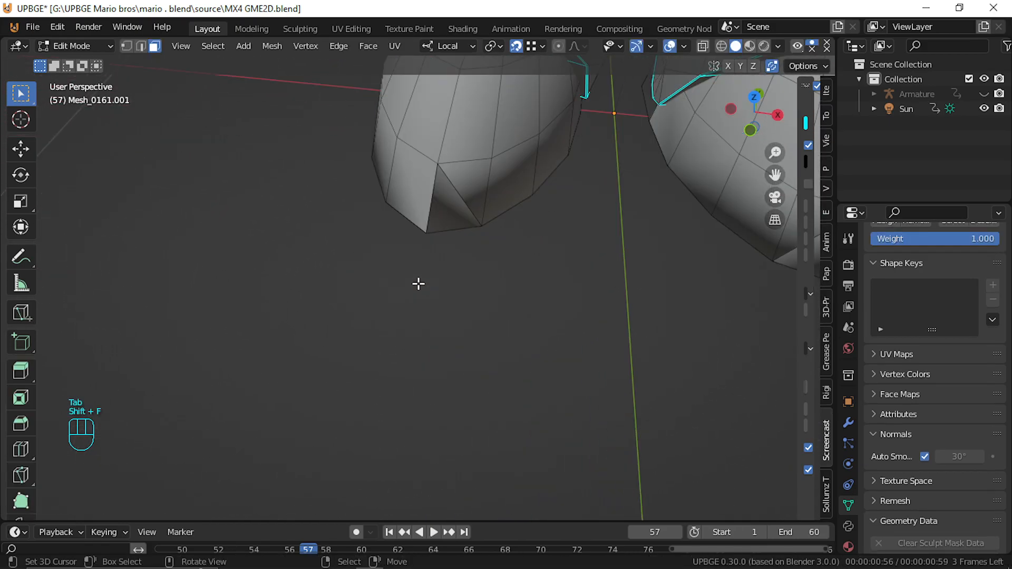
click(441, 205)
Try a 0 m move on each boot's triangular toe face separately
key(g)
click(441, 205)
key(shift+f)
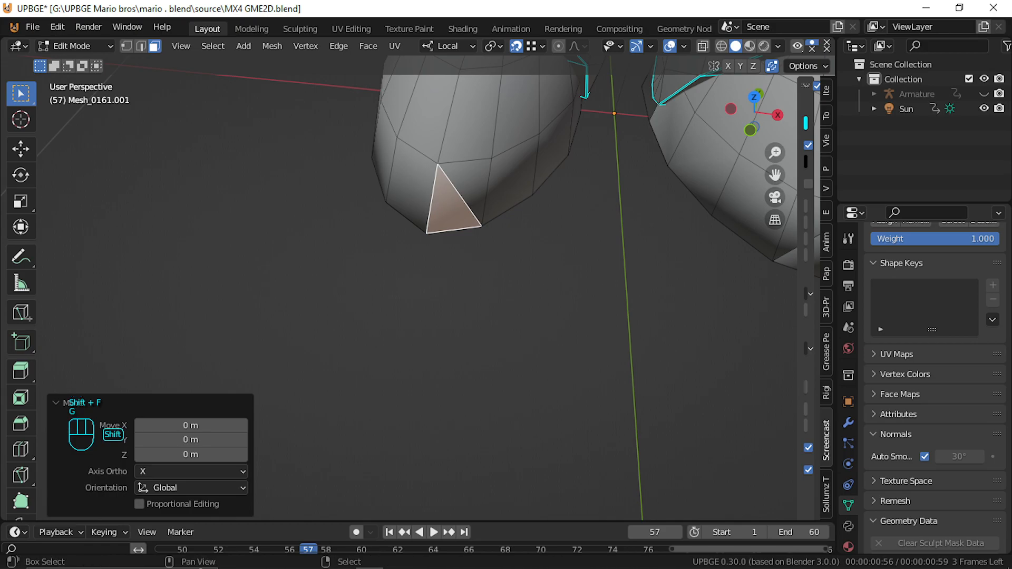
click(418, 288)
click(551, 224)
key(shift+f)
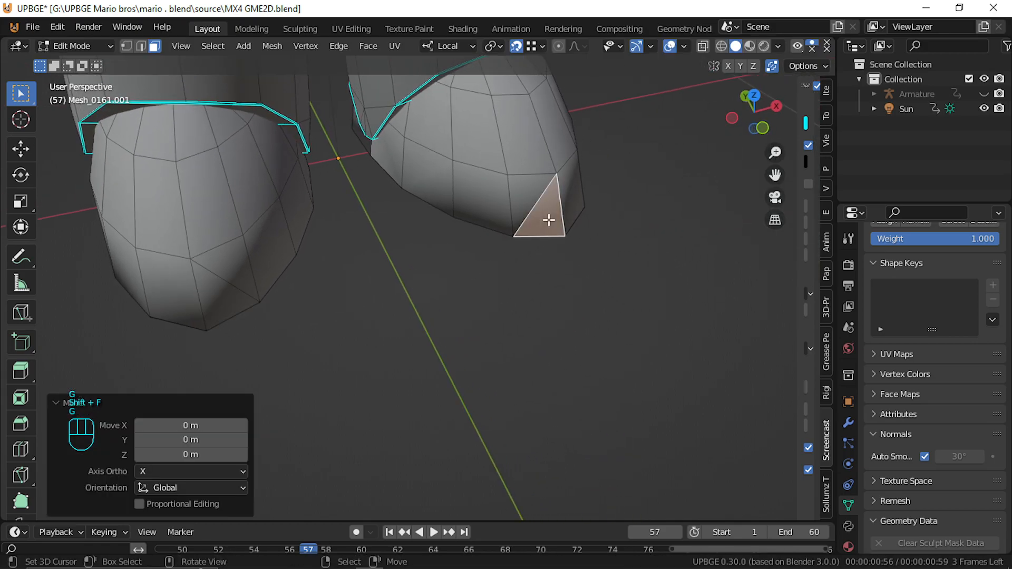
click(418, 288)
key(ctrl+z)
key(ctrl+z)
key(ctrl+z)
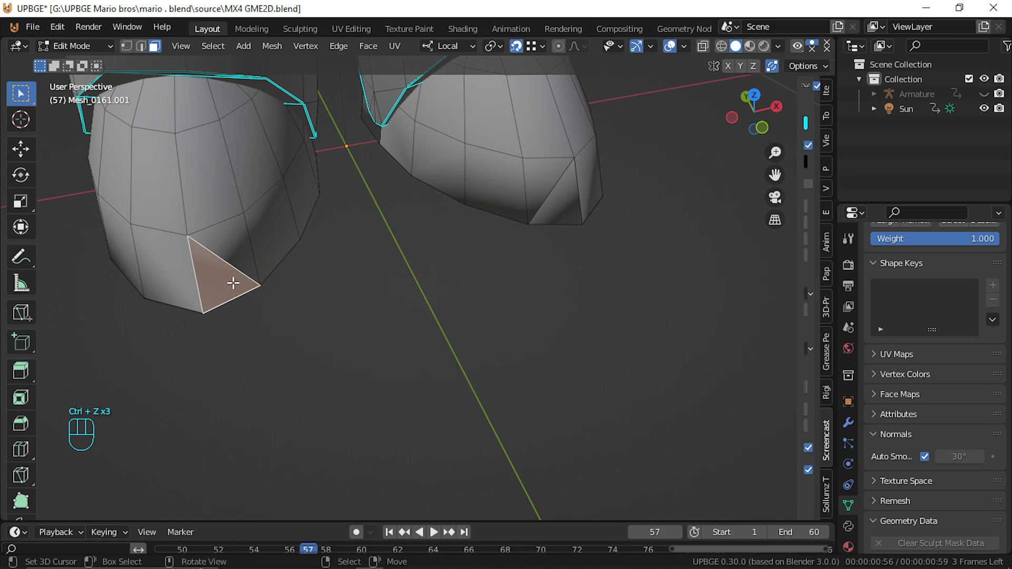
Add the other boot's triangular toe face, extend the selection to linked faces, and confirm a 0 m move
key(g)
right_click(316, 277)
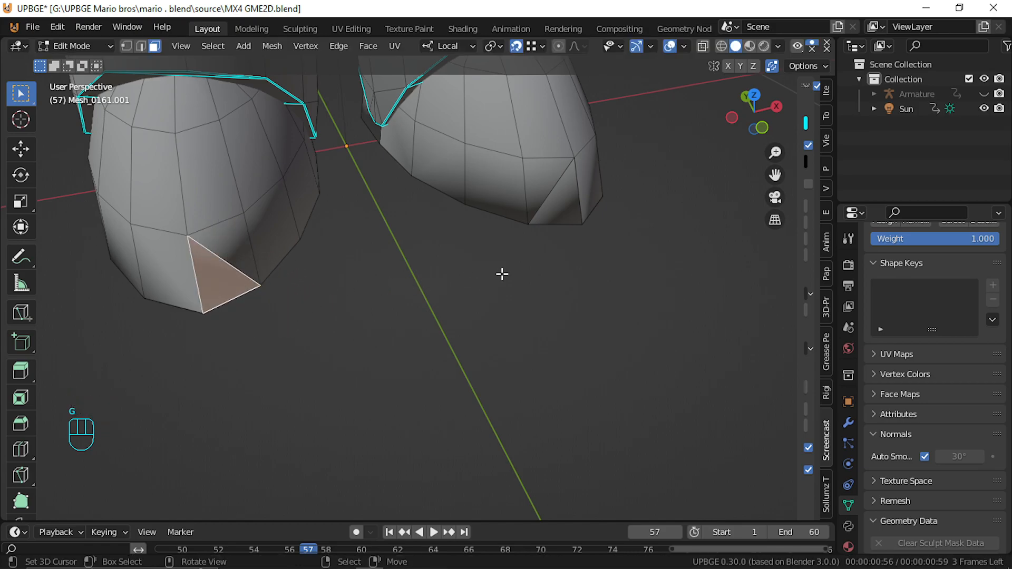
shift+click(559, 210)
key(ctrl+l)
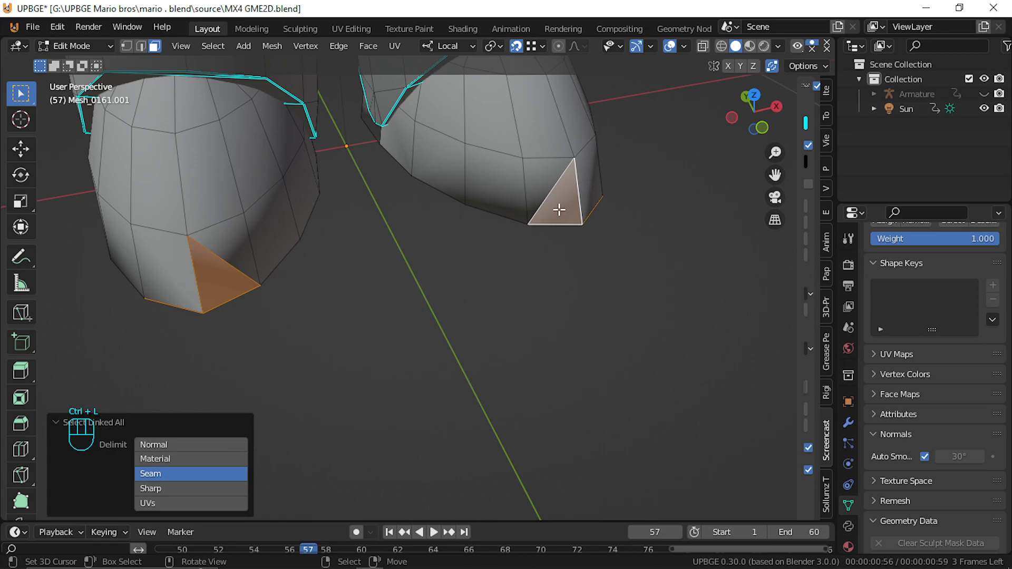
key(g)
click(559, 209)
In edge select mode, select the outer rim edges of the larger opening in one boot's sole
key(shift+f)
key(q)
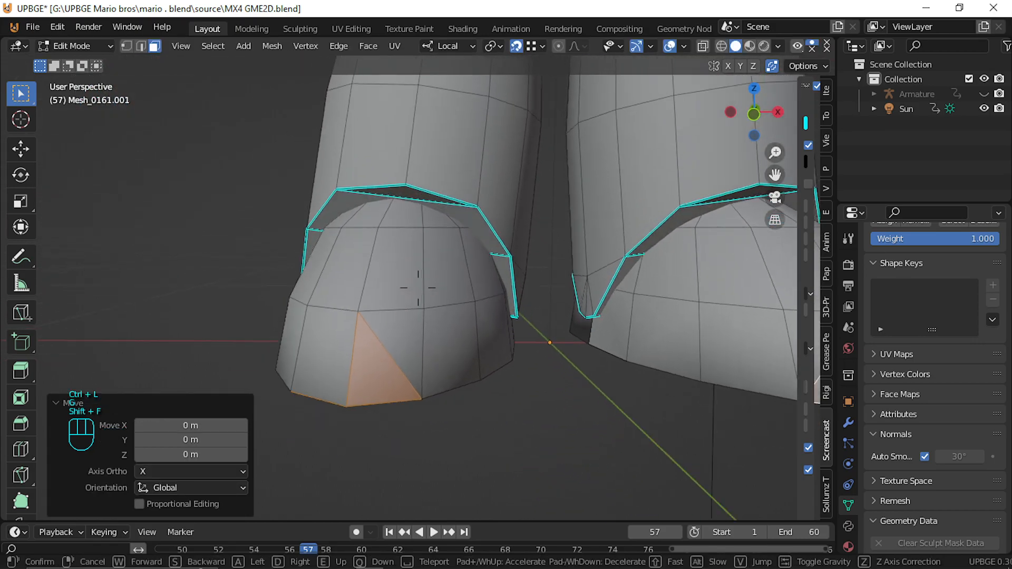
key(w)
click(365, 265)
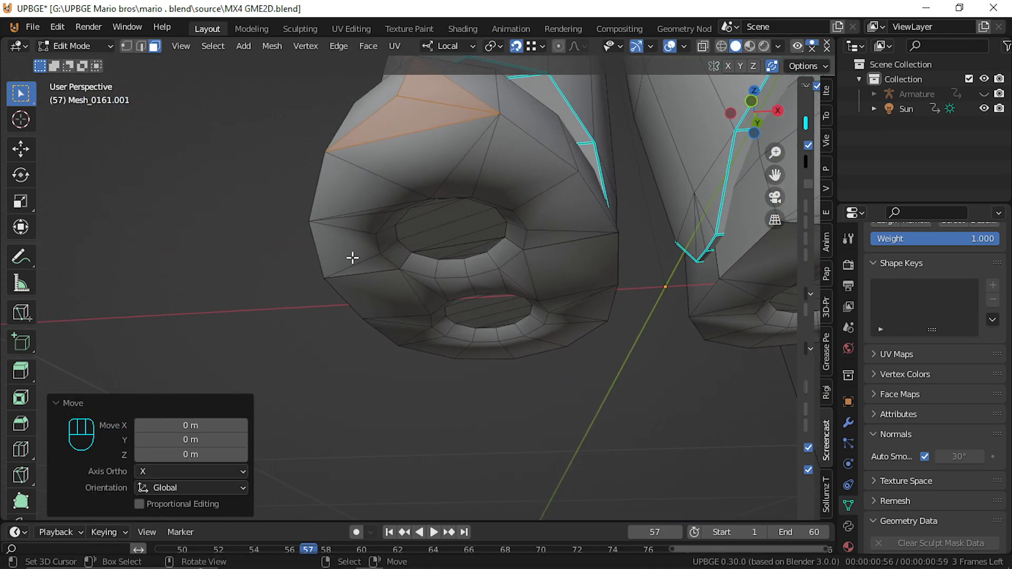
click(139, 49)
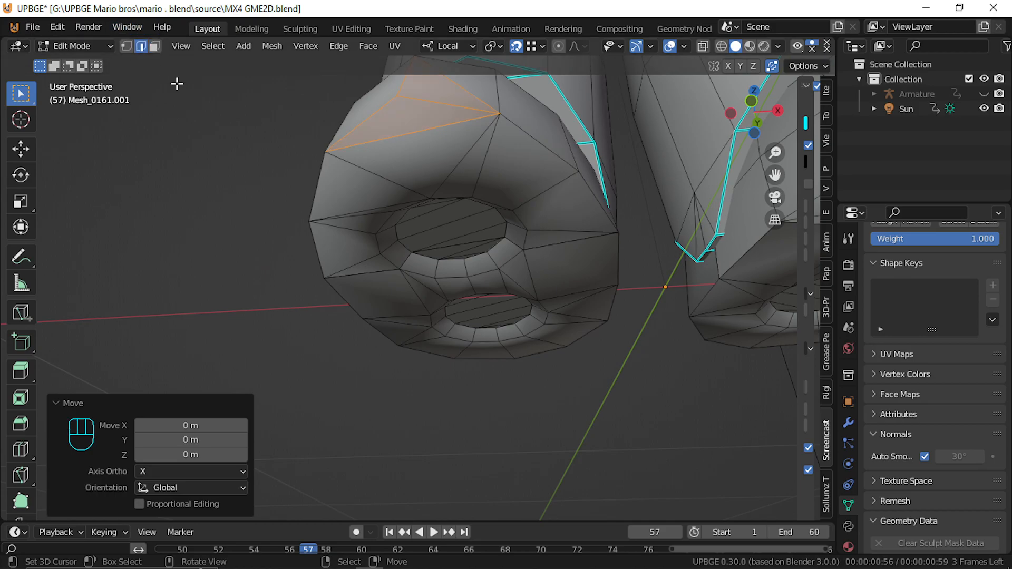
alt+click(397, 267)
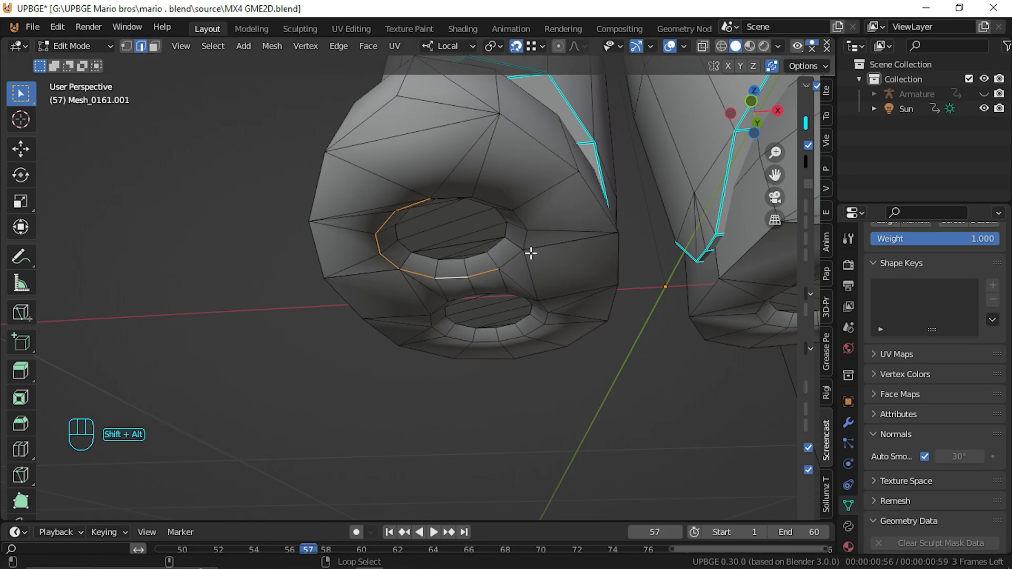
key(ctrl+z)
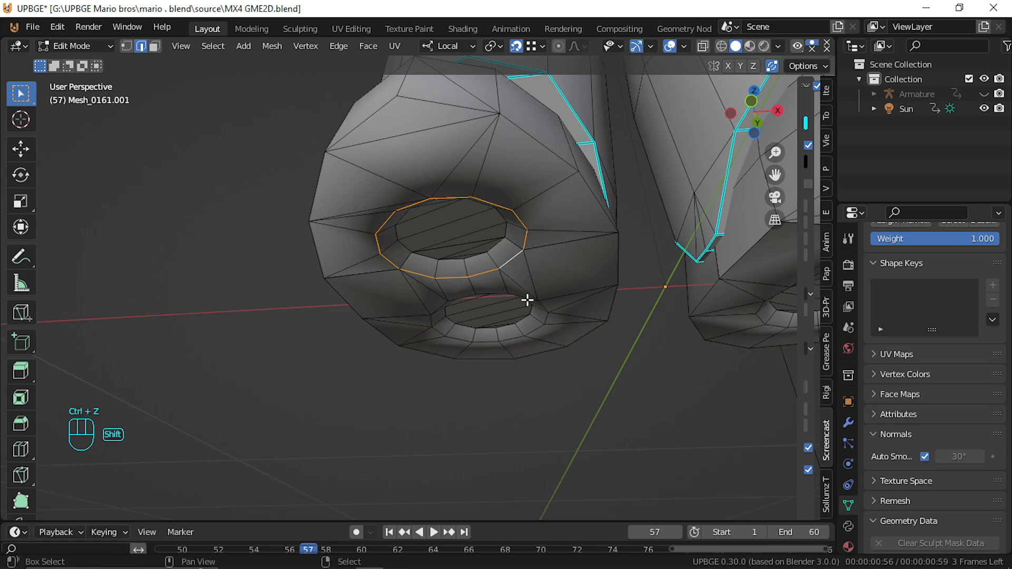
Add the outer and inner rim edges of the smaller sole opening to the selection
key(shift+f)
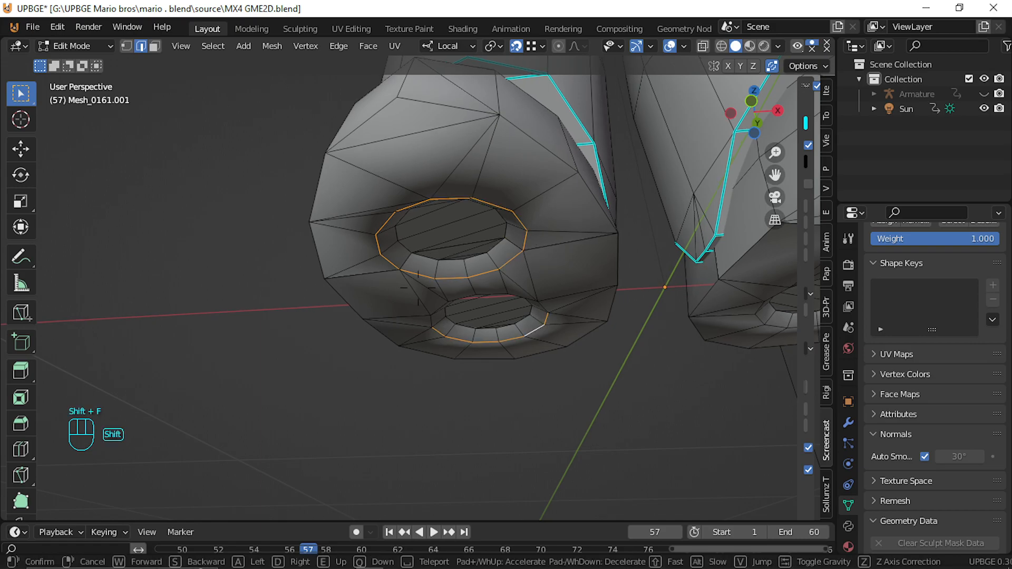
key(w)
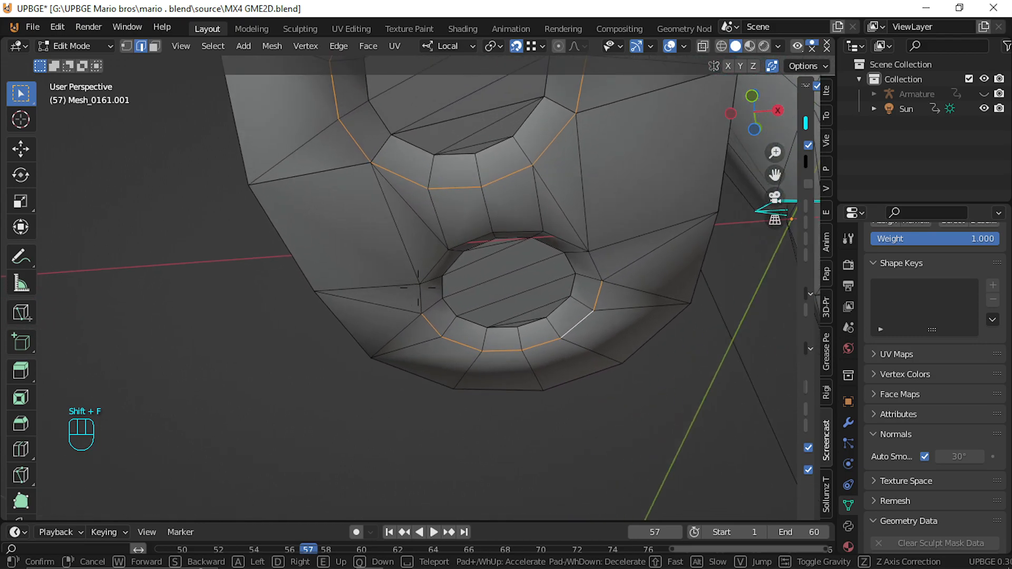
click(418, 289)
key(ctrl+z)
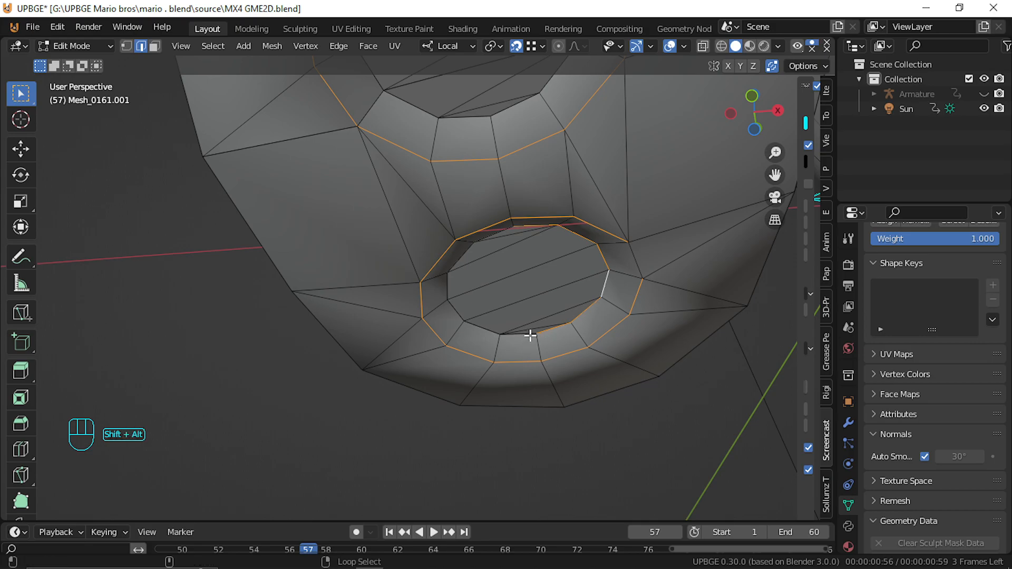
key(shift+f)
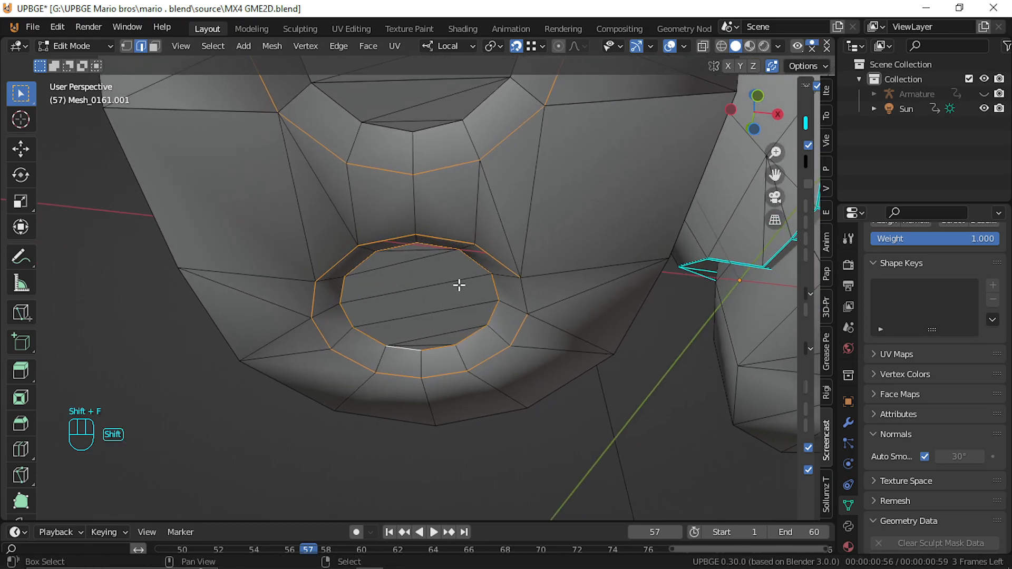
key(shift+f)
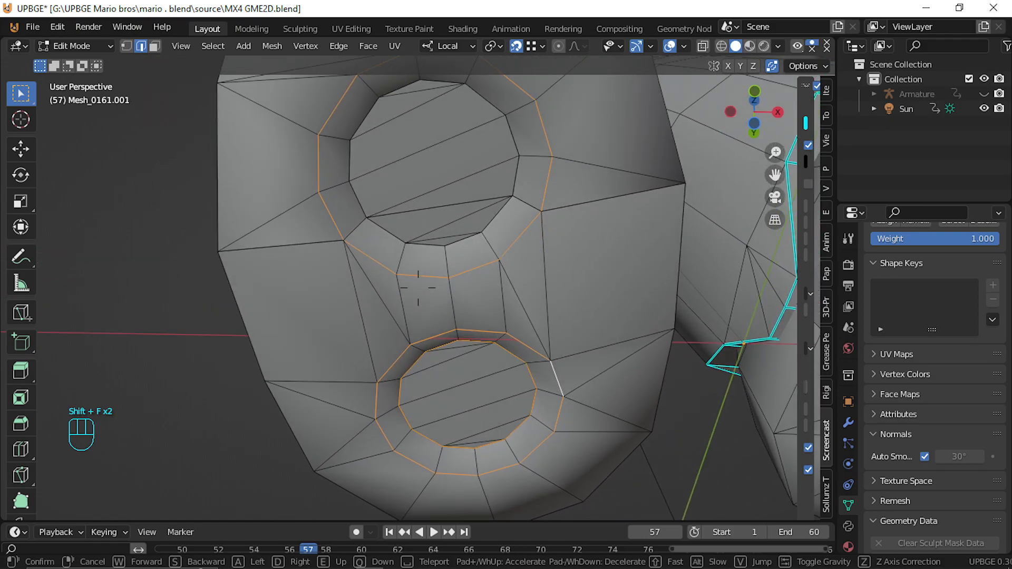
Add the inner rim edges of the larger sole opening to the selection and deselect the stray diagonal edge crossing its floor
click(418, 287)
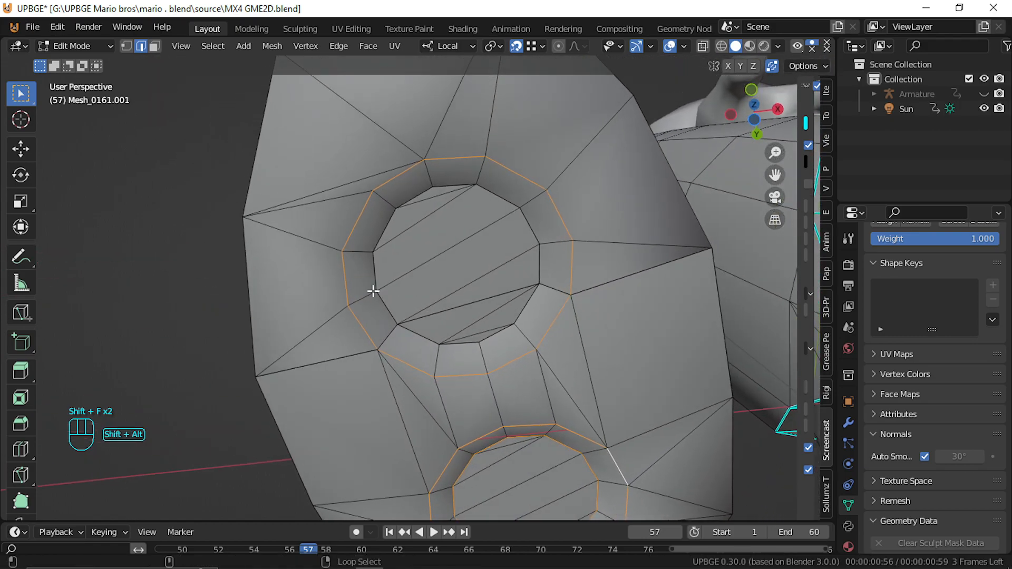
key(ctrl+z)
key(shift+f)
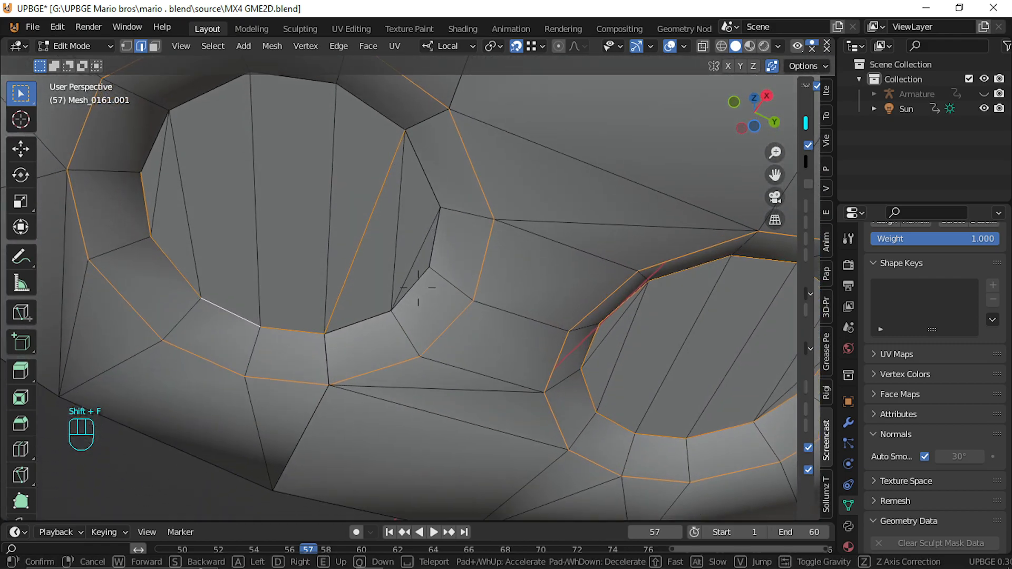
click(418, 287)
key(ctrl+z)
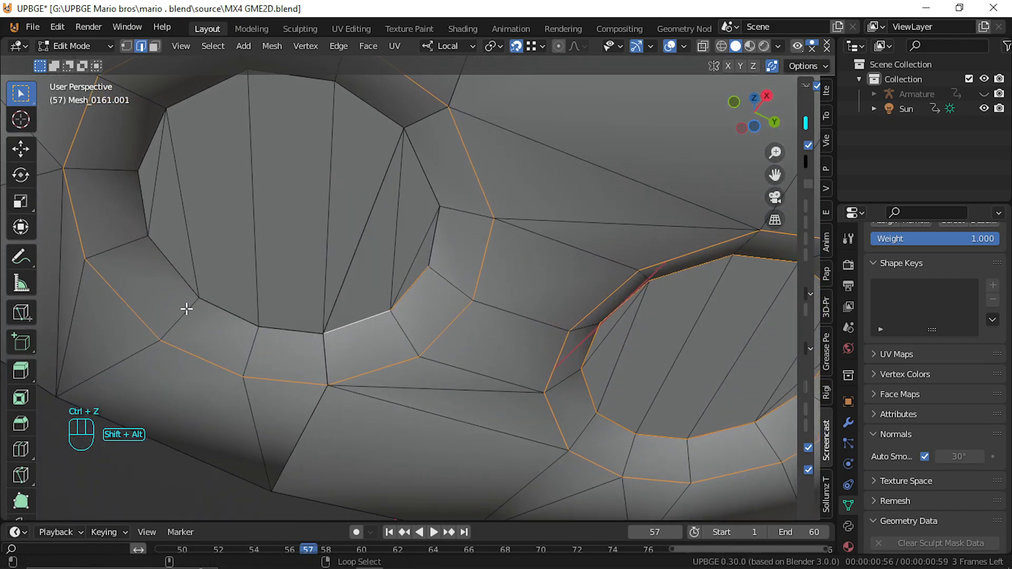
key(ctrl+z)
alt+shift+right_click(179, 292)
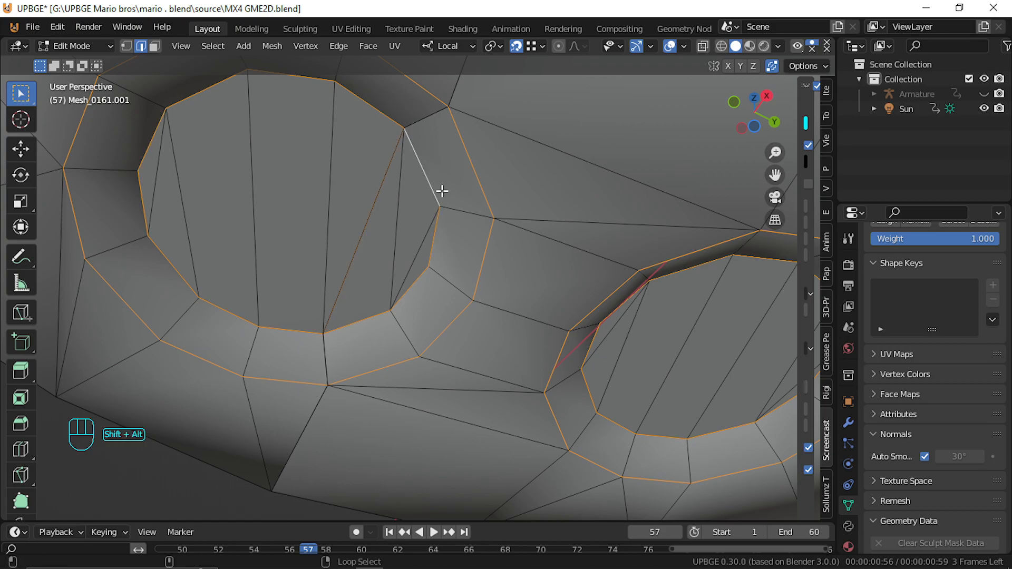
key(c)
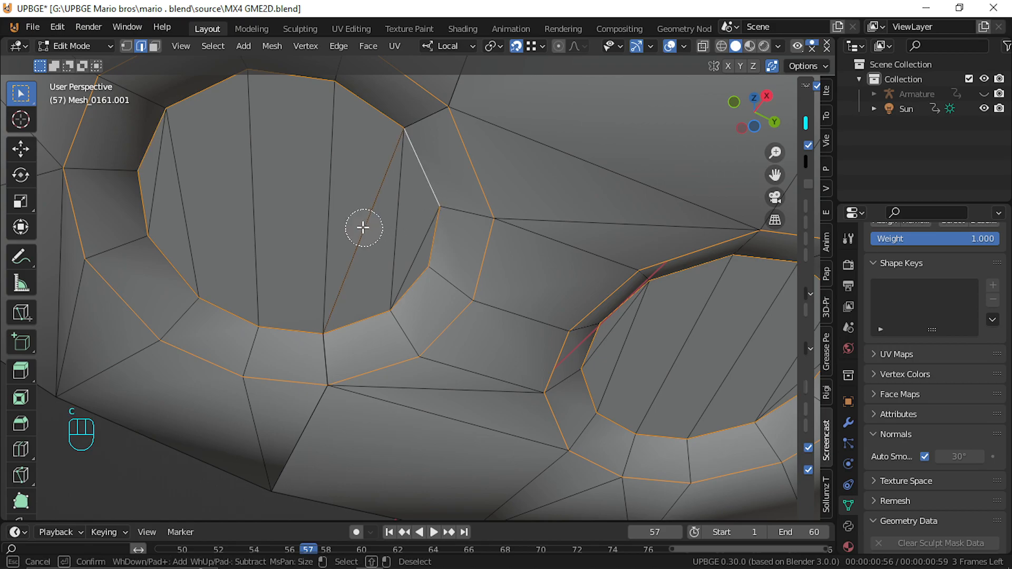
right_click(362, 237)
Mark the selected inner and outer rim edges of both sole openings as sharp
key(shift+f)
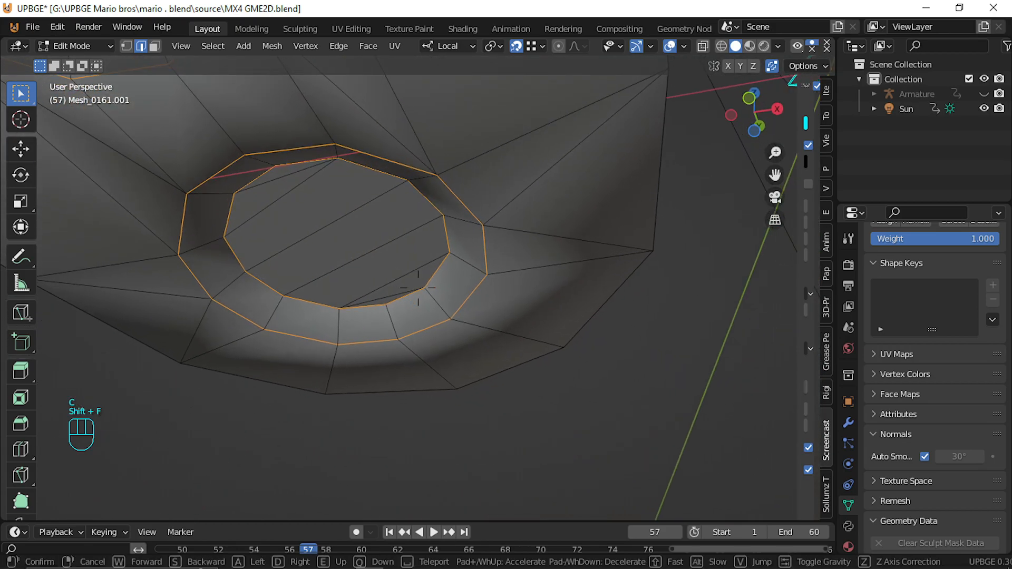
click(418, 289)
key(ctrl+e)
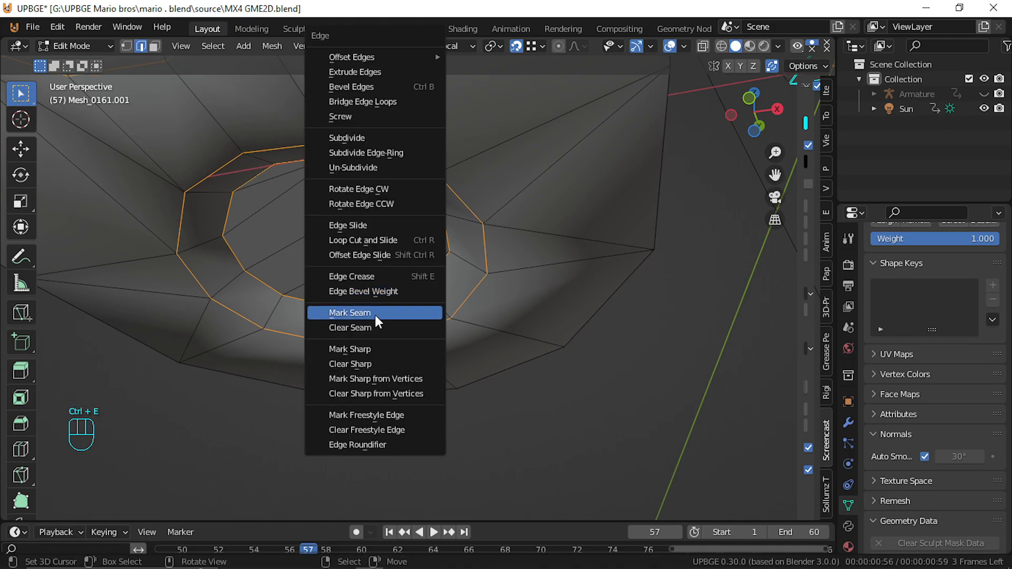
click(378, 349)
Select the diagonal edge across the larger opening's floor and apply Clear Sharp to it
key(shift+f)
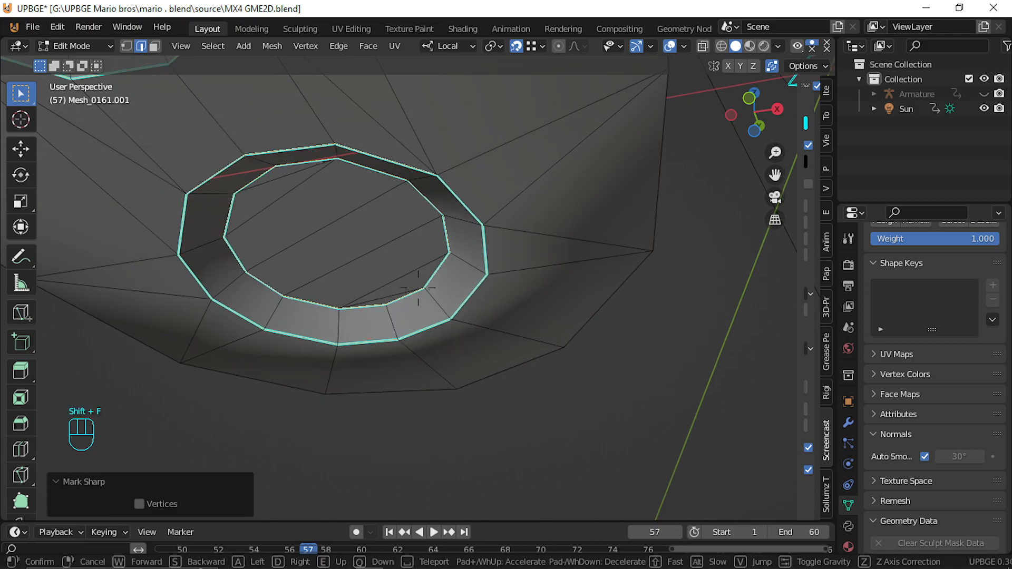
key(w)
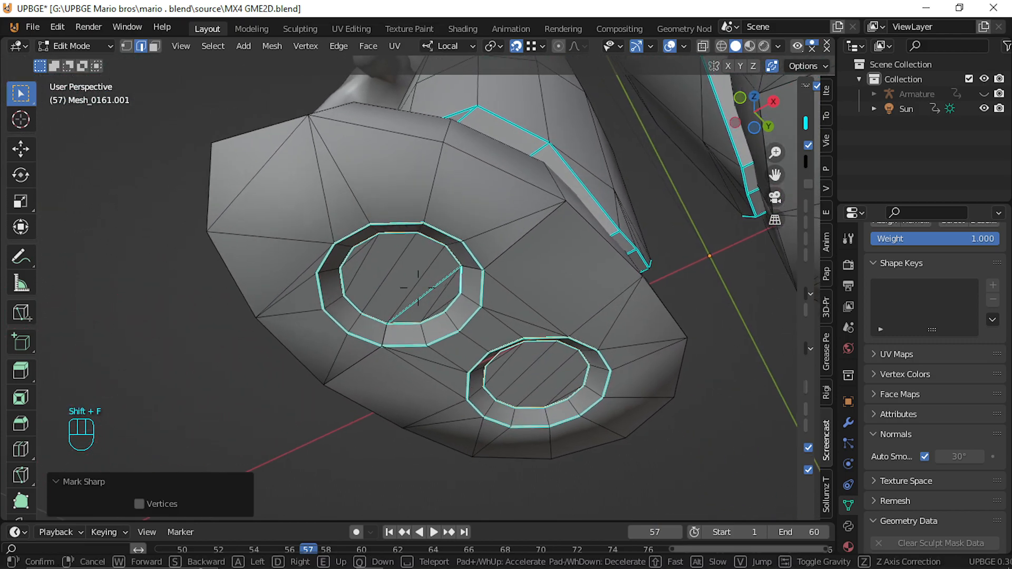
click(418, 288)
right_click(430, 290)
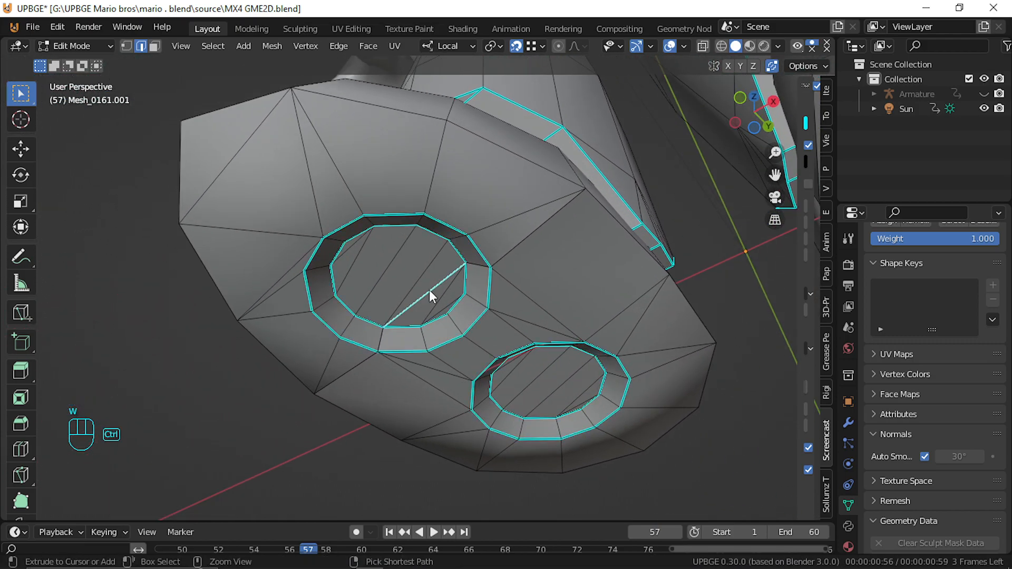
key(ctrl+e)
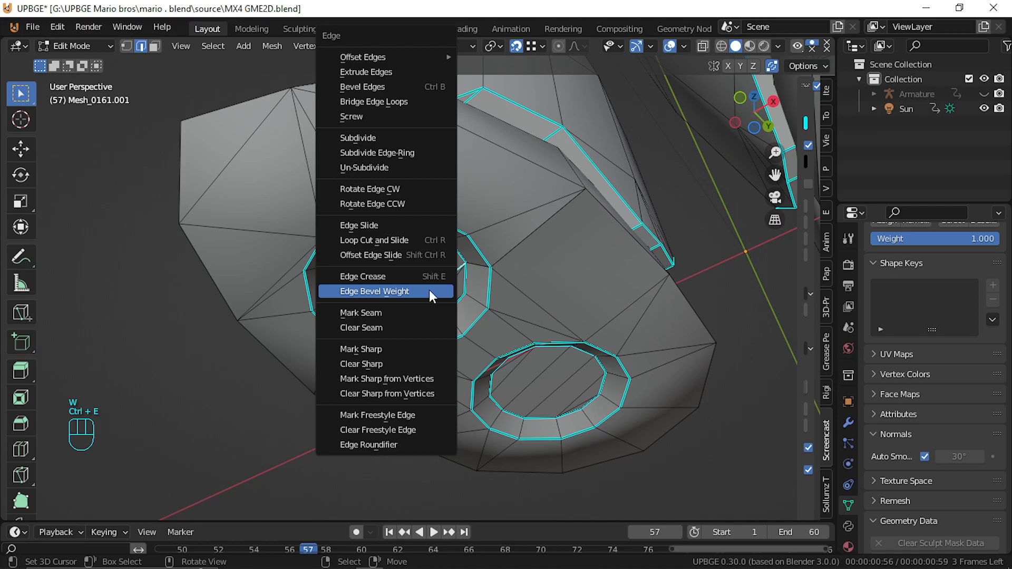
click(400, 363)
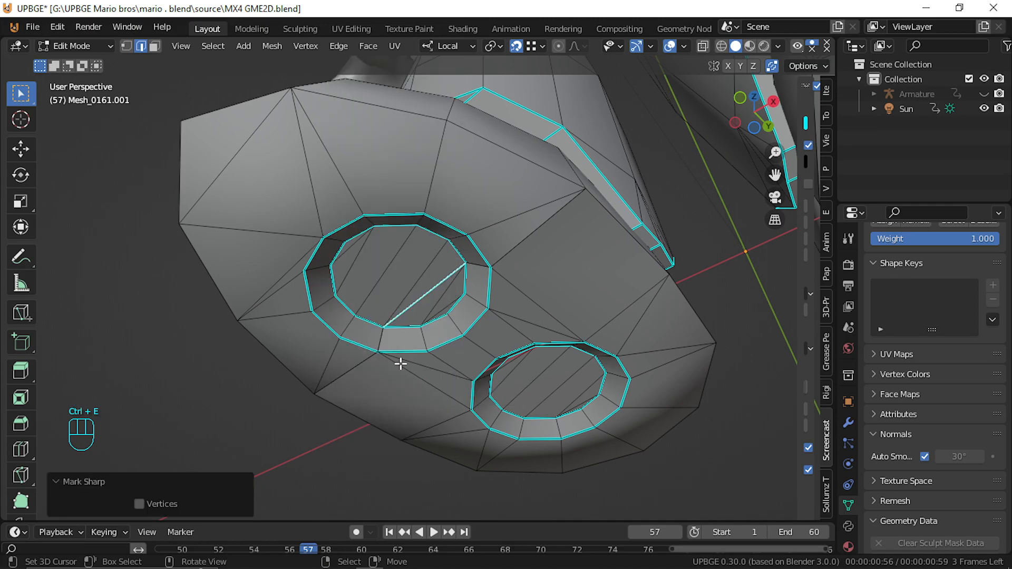
right_click(423, 298)
key(ctrl+e)
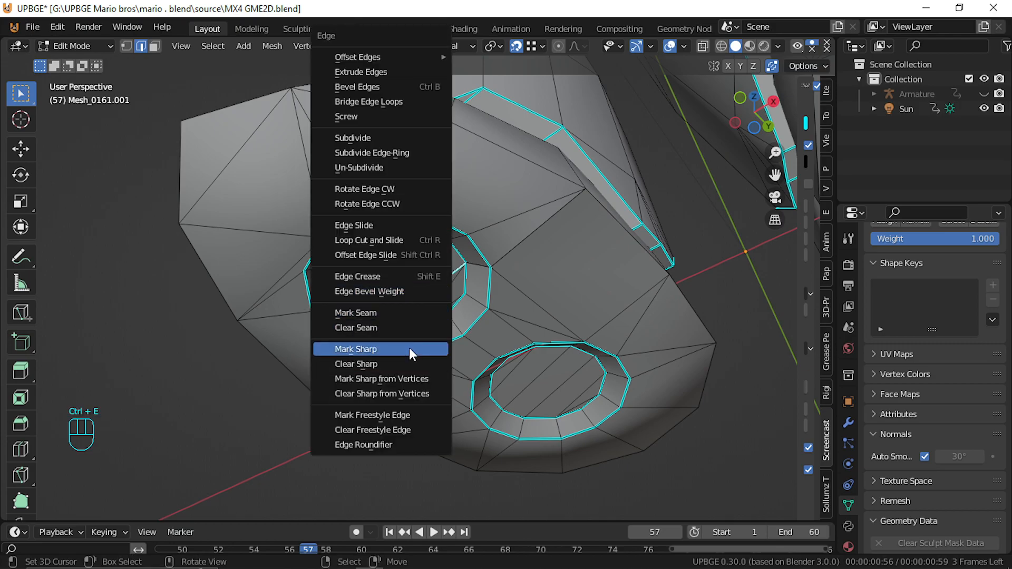
click(409, 363)
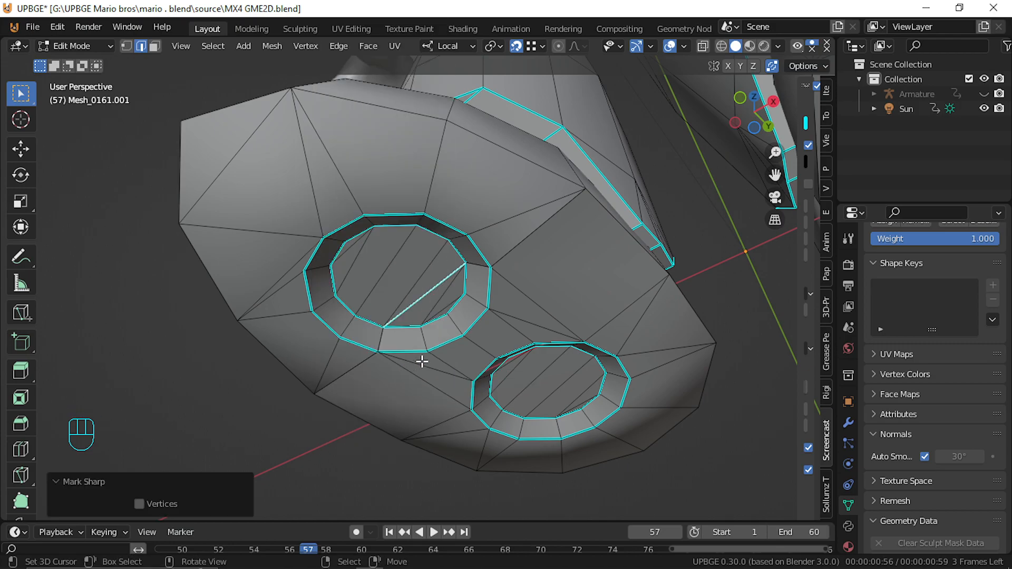
Confirm a 0 m move on the larger opening's diagonal edge and clear its sharp mark again
right_click(423, 300)
key(g)
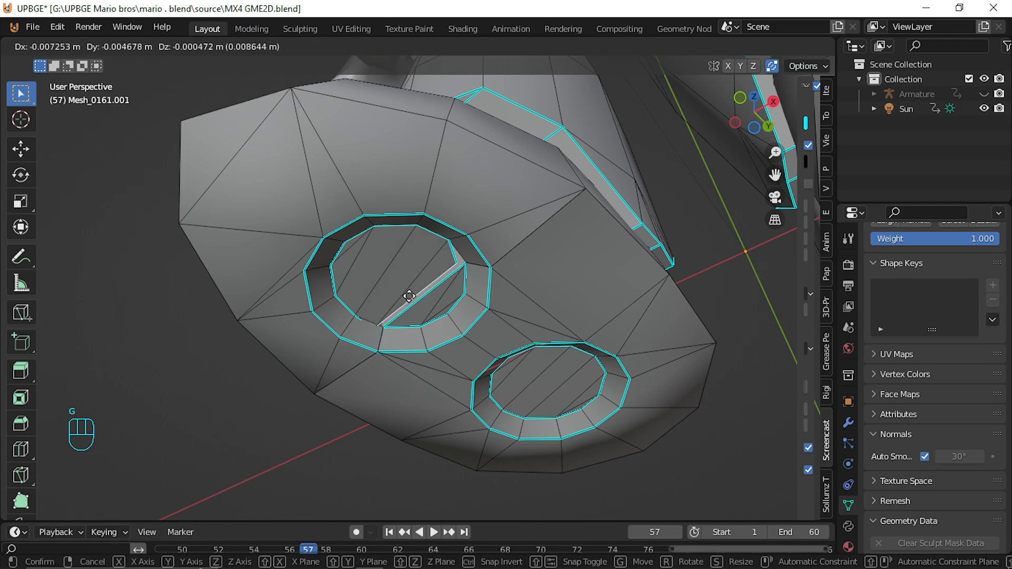
right_click(410, 287)
key(g)
click(409, 287)
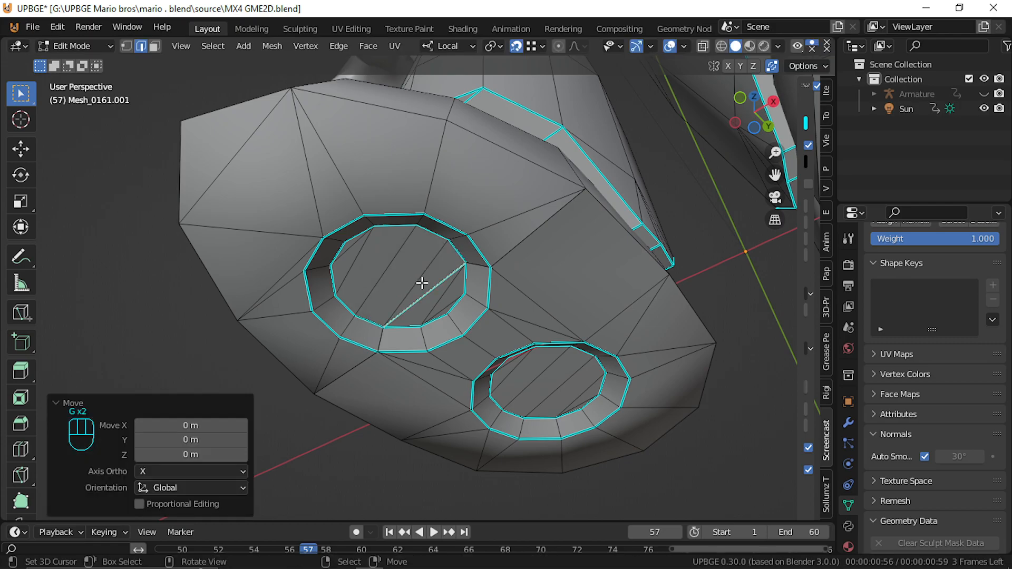
key(ctrl+e)
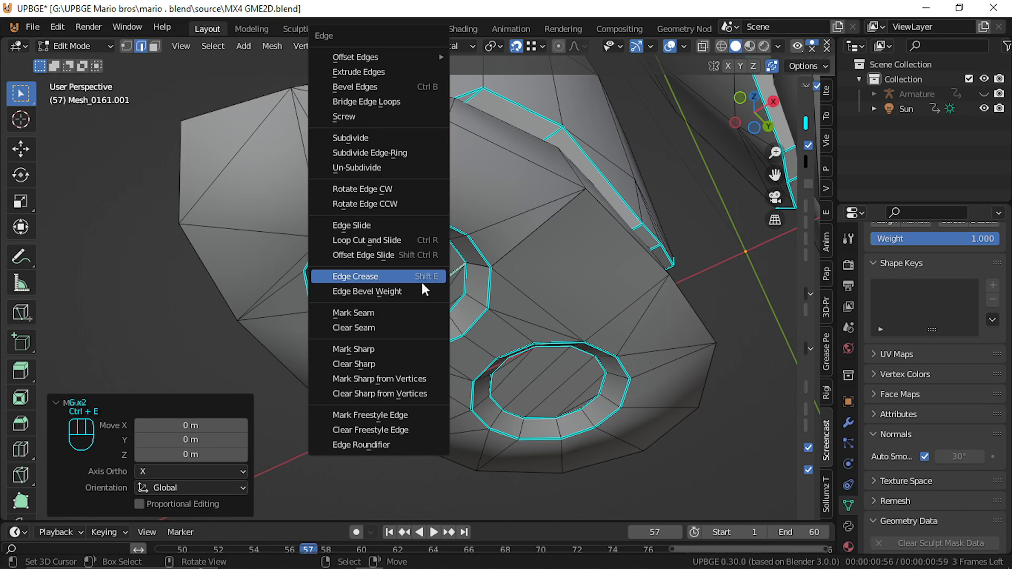
click(400, 364)
Confirm another 0 m move on the larger opening's diagonal edge and try moving a diagonal edge in the smaller opening
key(g)
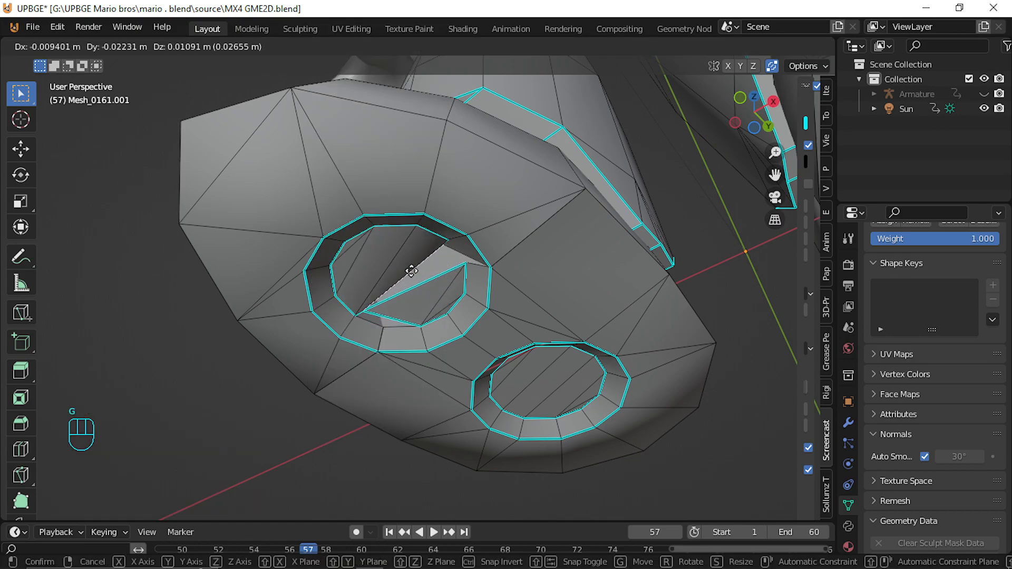
right_click(416, 287)
key(g)
click(390, 266)
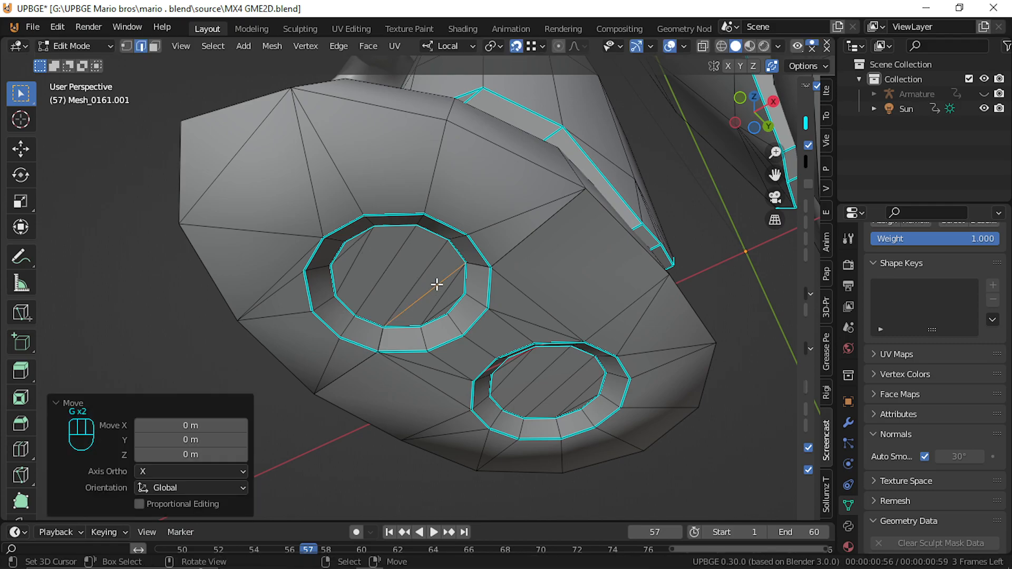
click(589, 388)
key(g)
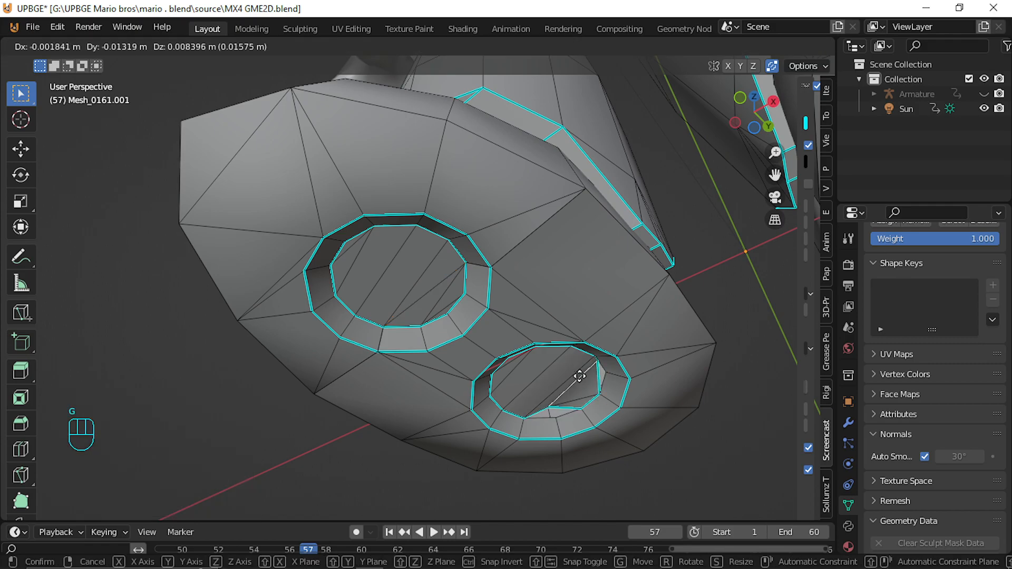
click(626, 380)
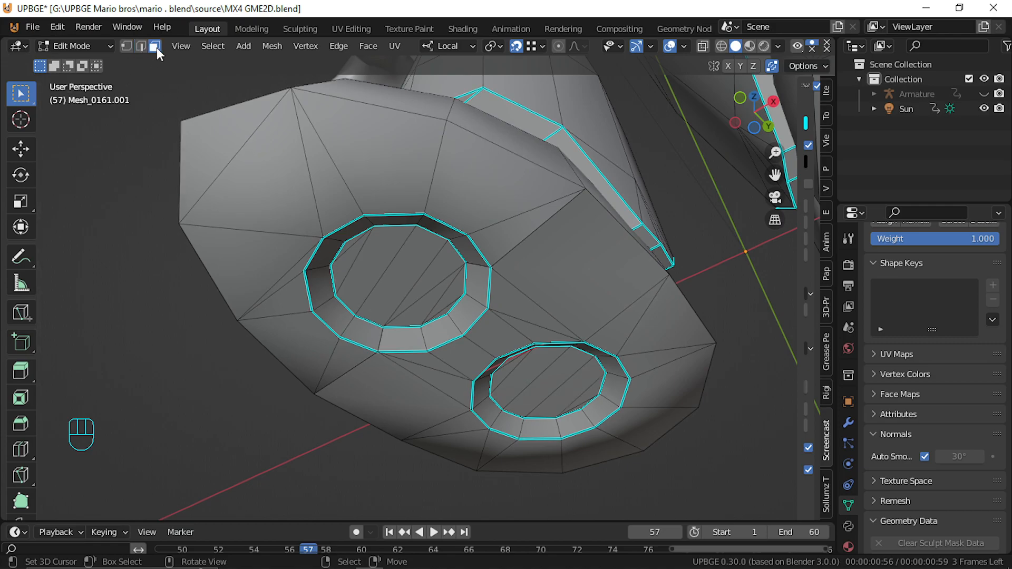
In face select mode, select the linked floor faces of both sole openings and merge their vertices by distance at 0.0001 m
click(387, 259)
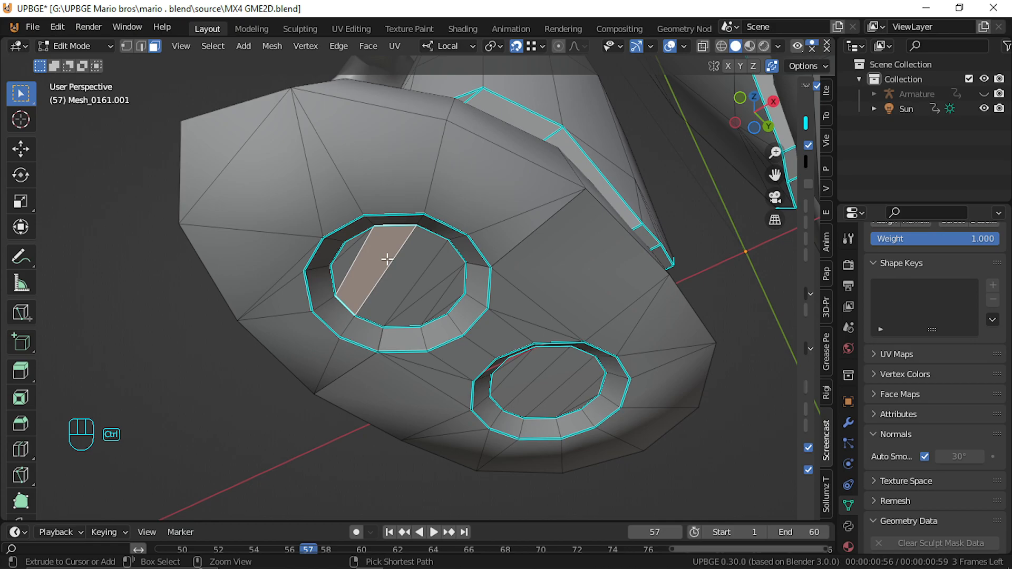
key(ctrl+l)
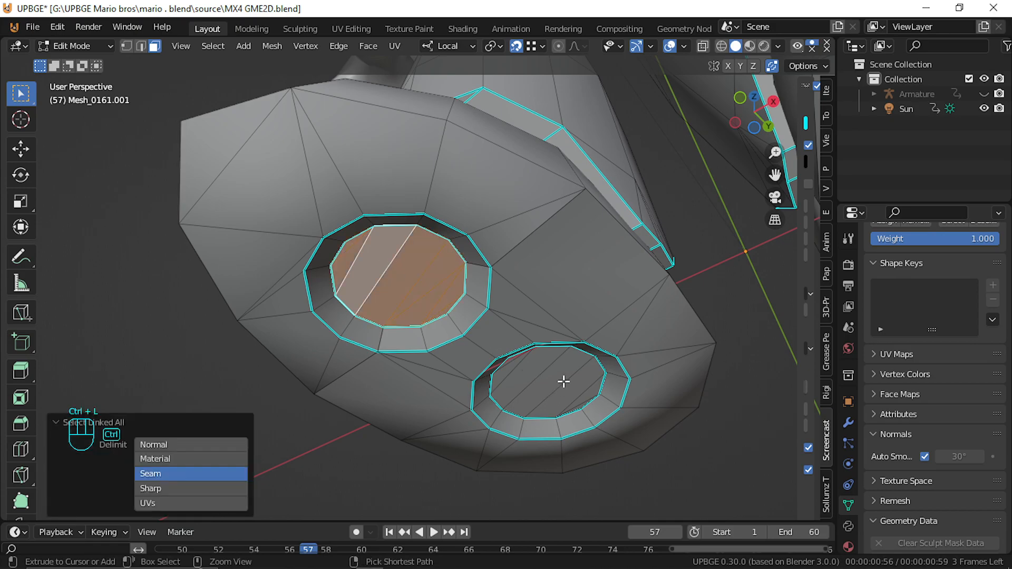
key(ctrl+l)
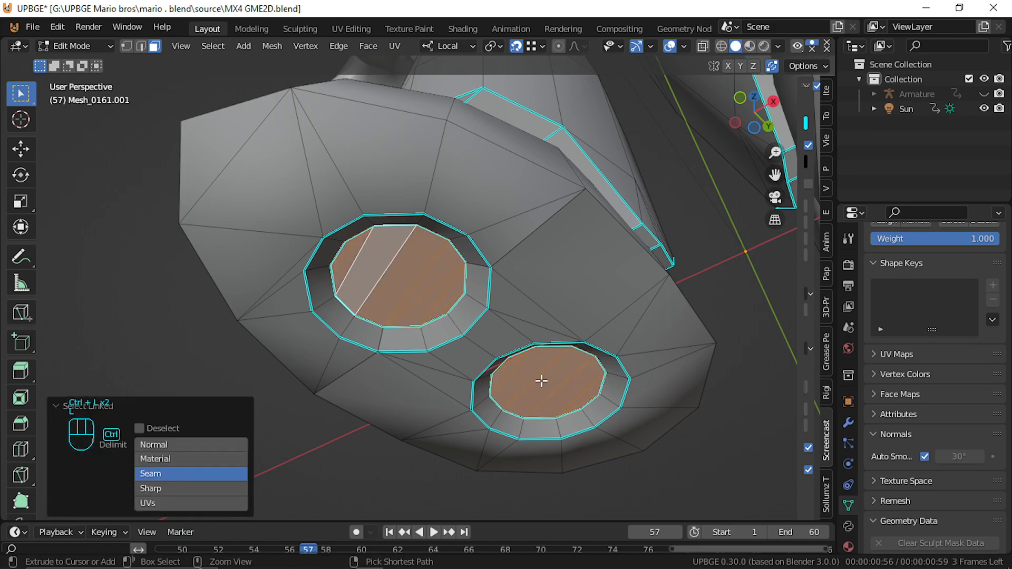
key(ctrl+e)
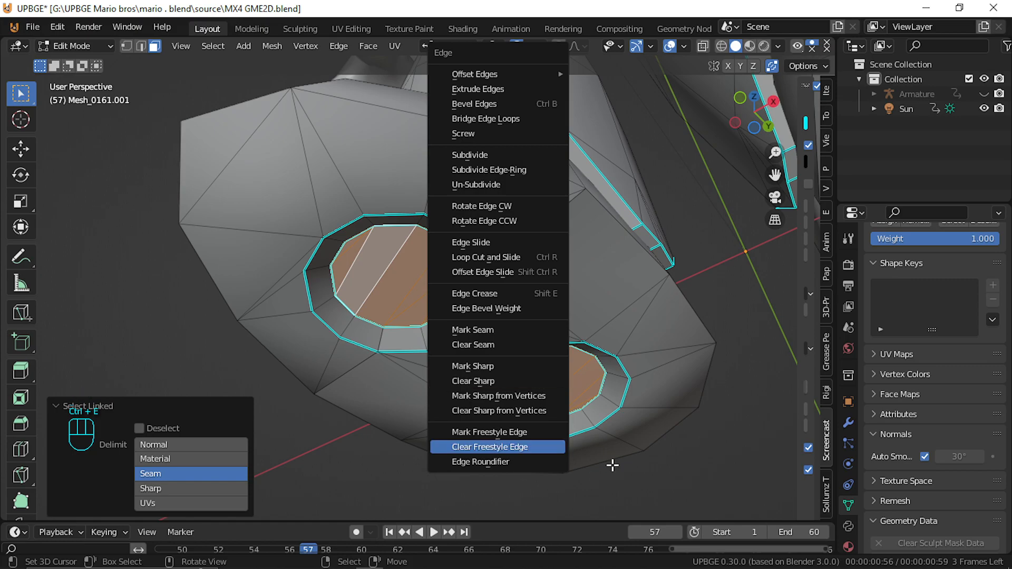
key(ctrl+f)
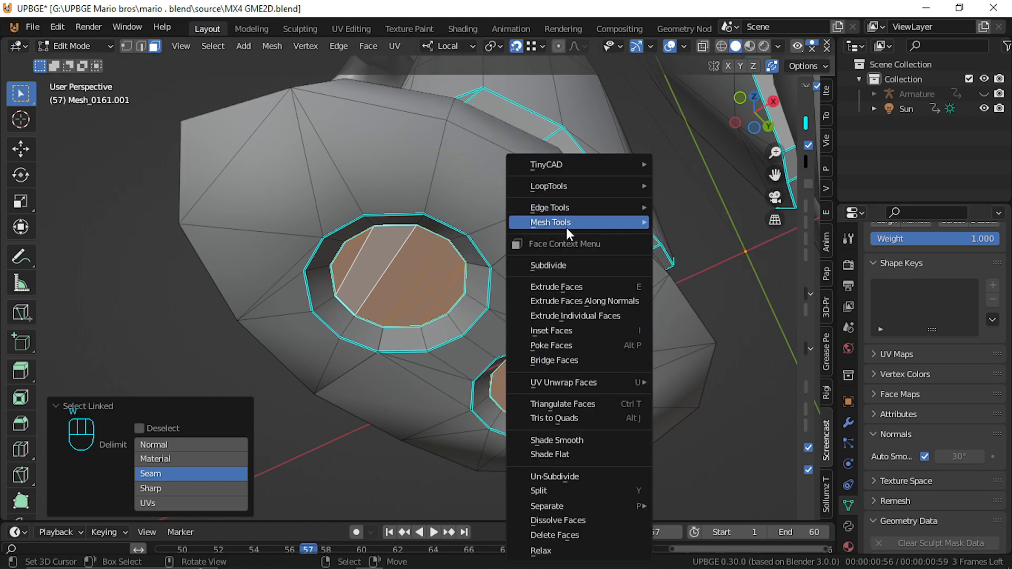
mouse_move(570, 223)
click(745, 223)
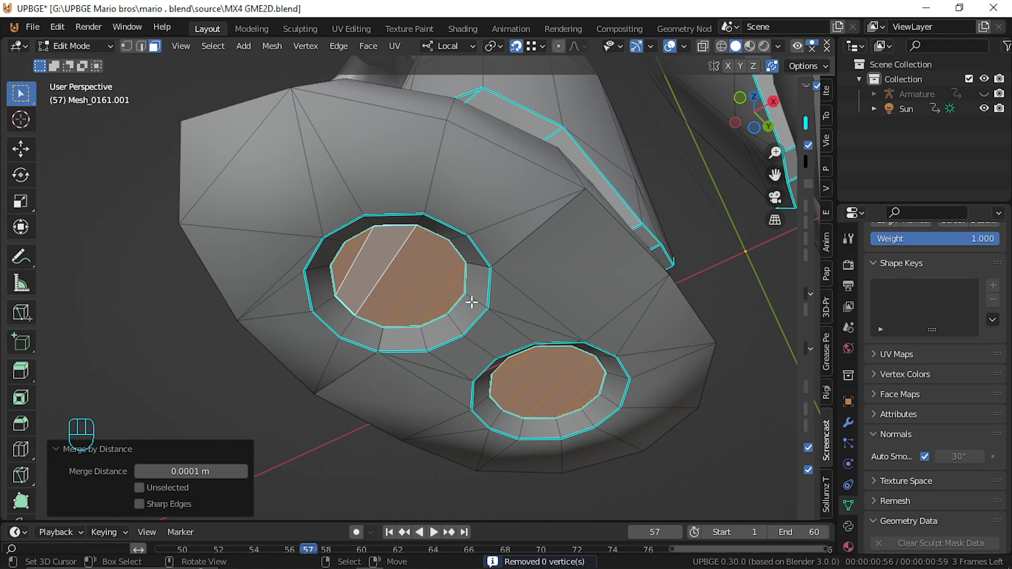
Try a snapped move of both openings' floor faces, then confirm a 0 m move on them
key(g)
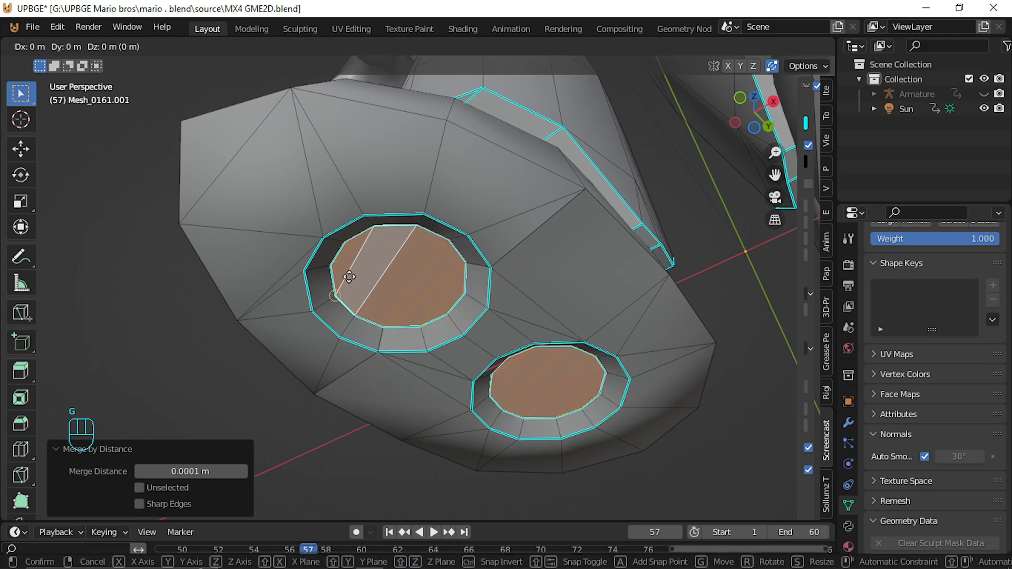
key(ctrl)
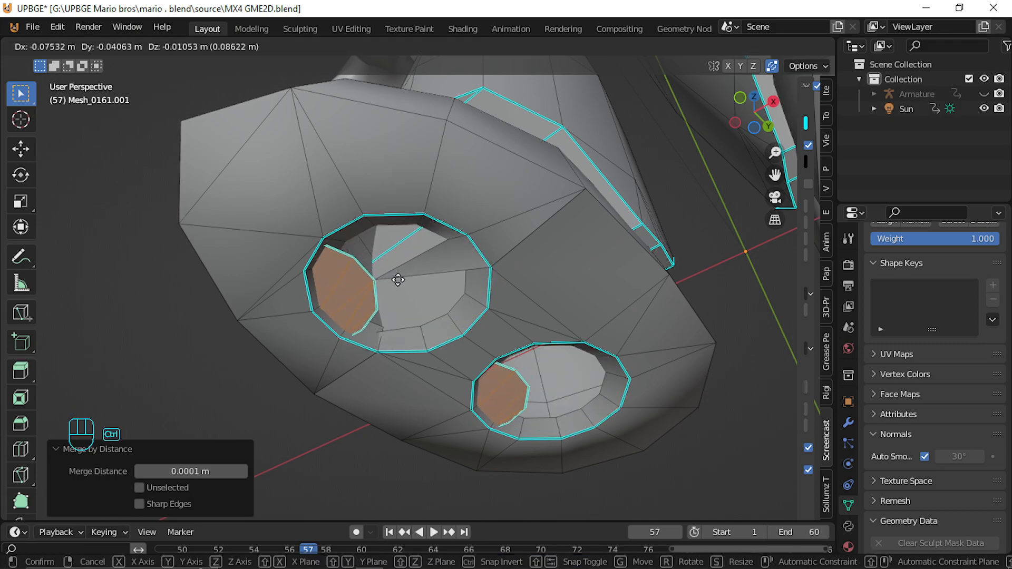
click(478, 265)
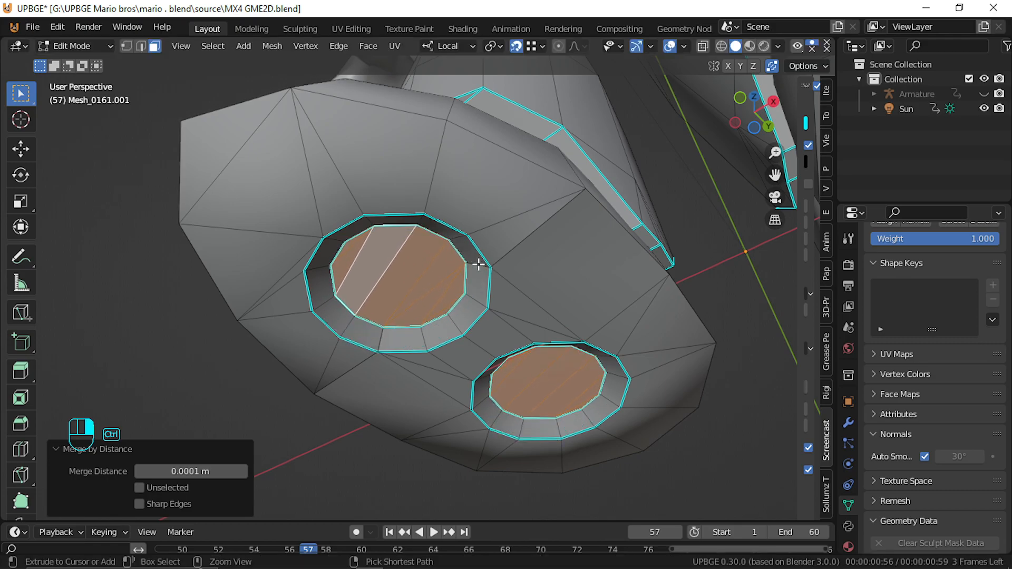
key(shift+f)
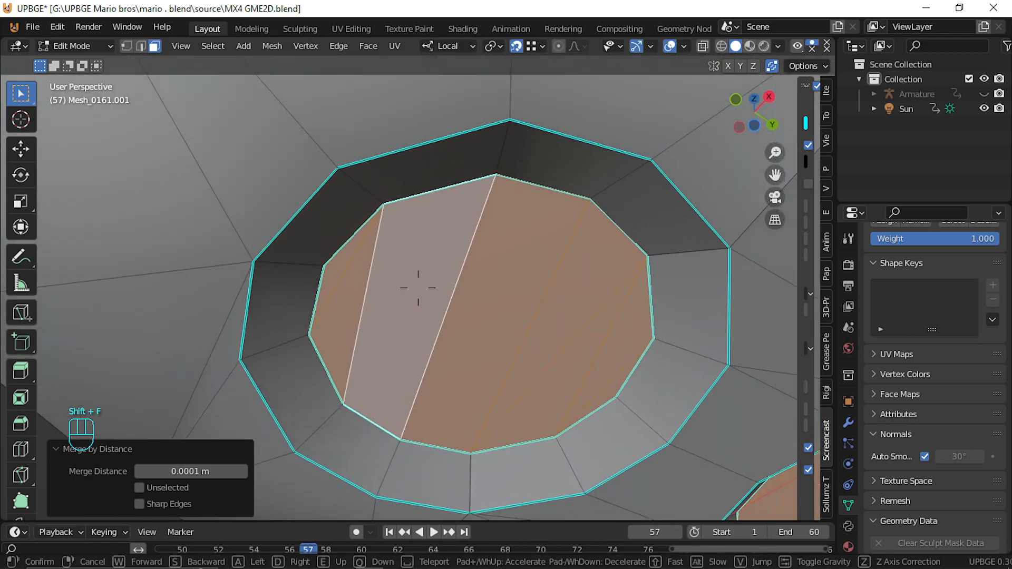
click(418, 288)
key(g)
click(418, 288)
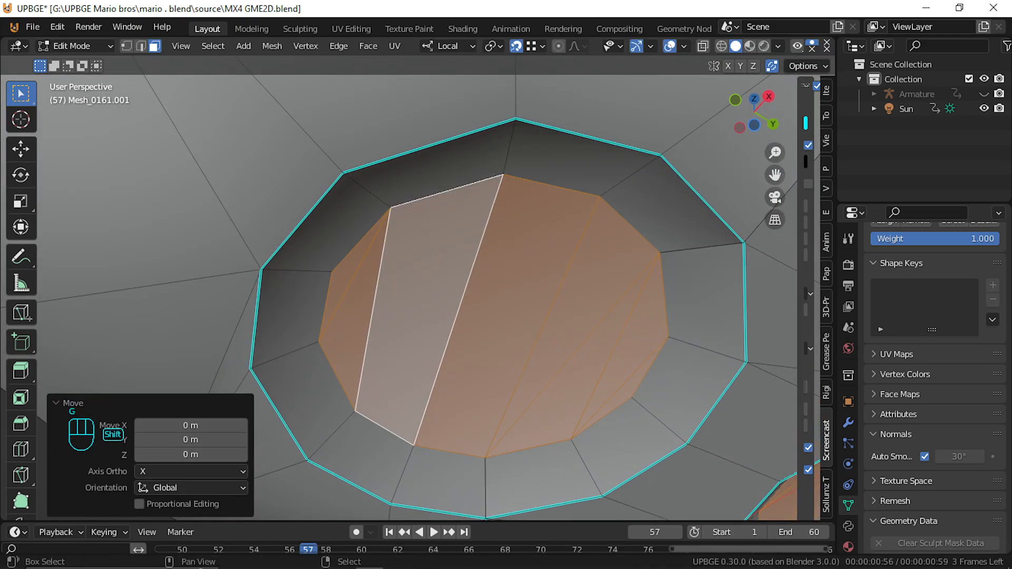
In edge select mode, select the floor rim edges of the boot sole's larger opening and mark them sharp
key(shift+f)
key(s)
click(418, 287)
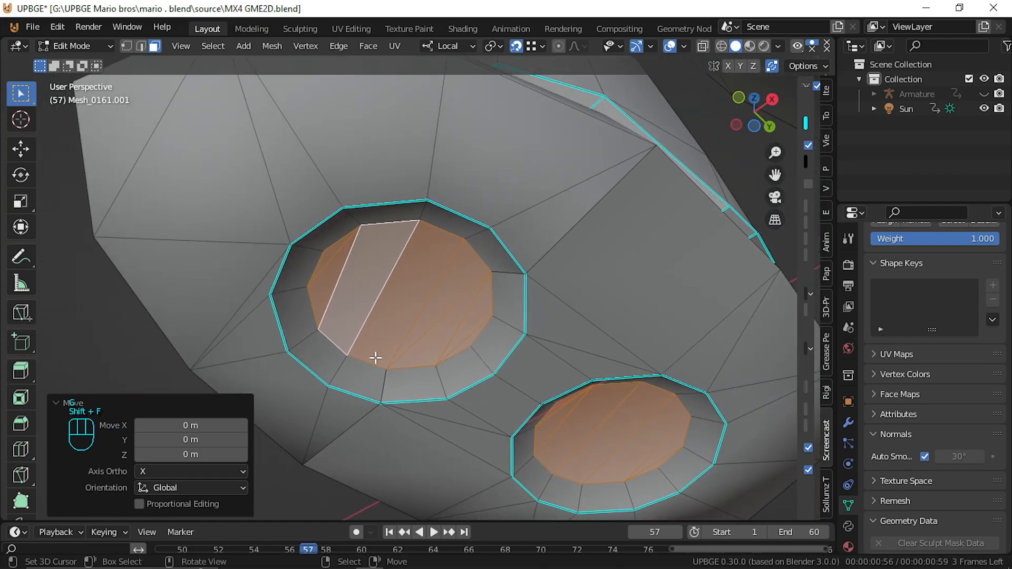
click(153, 48)
click(144, 47)
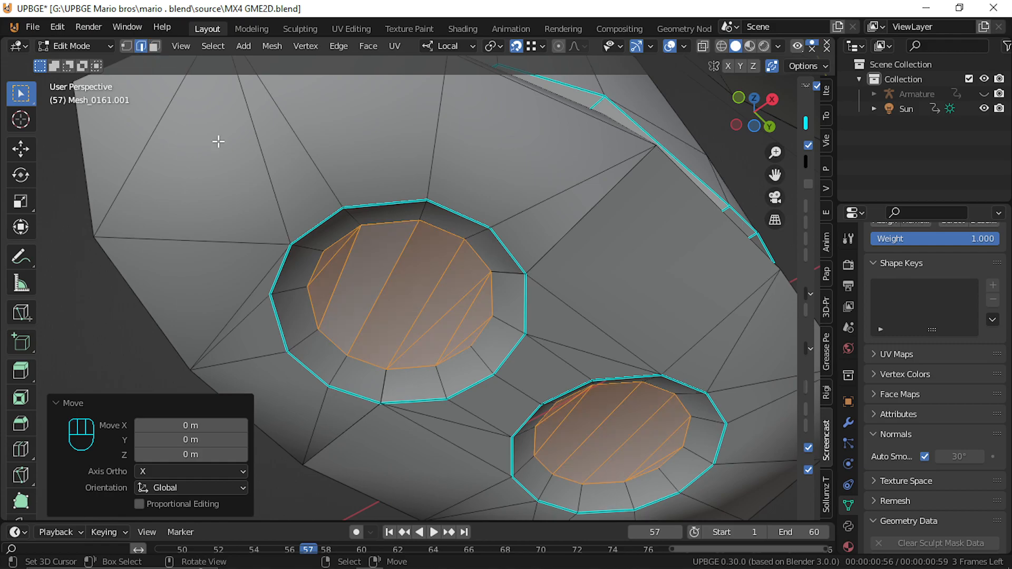
alt+click(315, 262)
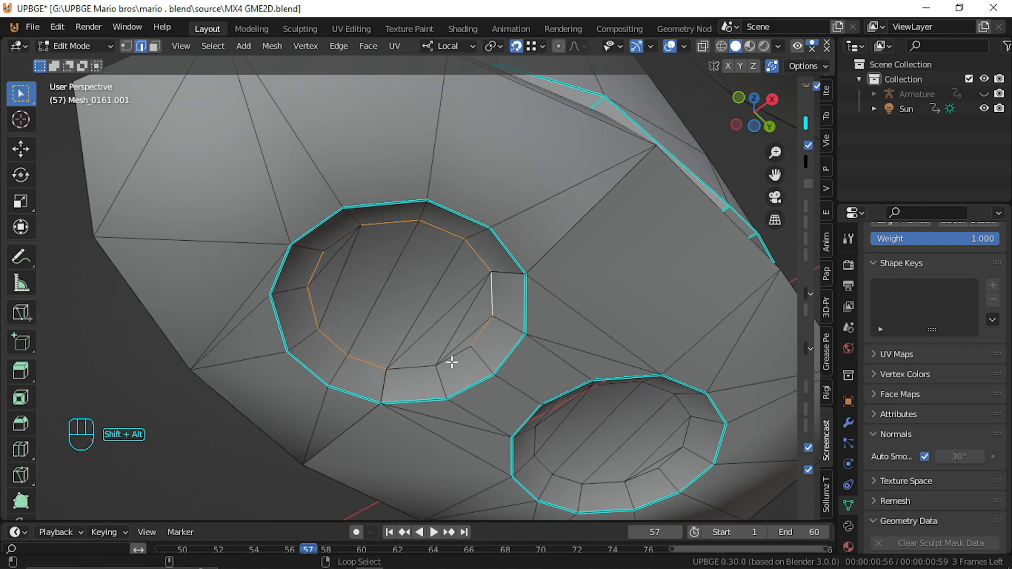
shift+click(430, 367)
key(ctrl+e)
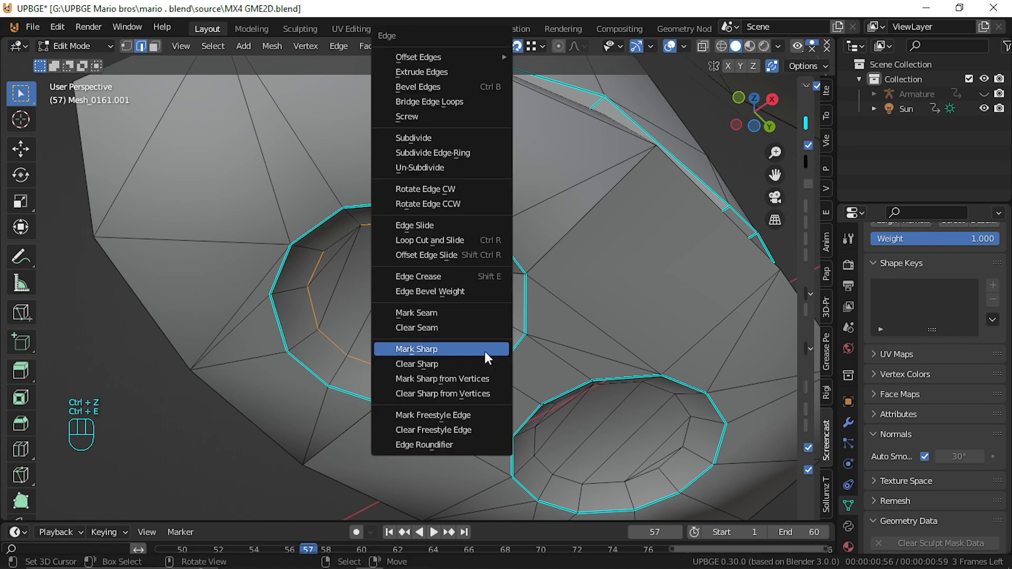
click(484, 350)
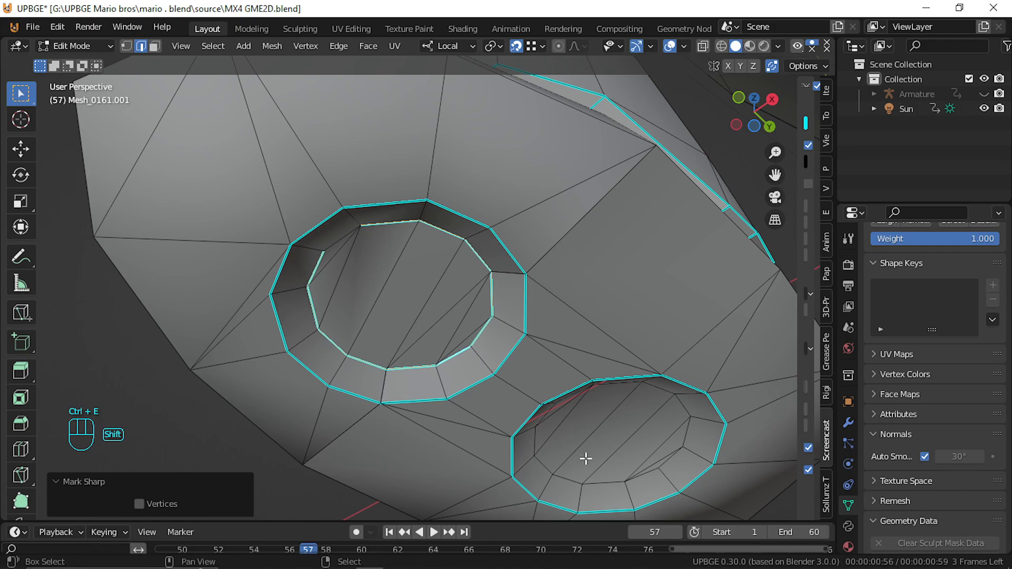
Select the complete floor rim of the same sole's smaller opening and mark it sharp
key(shift+f)
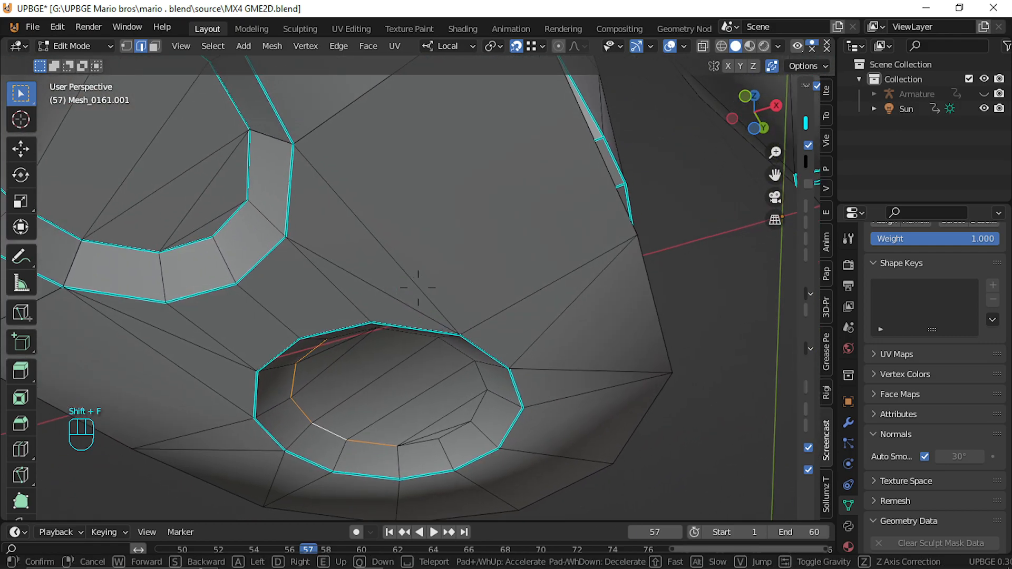
click(418, 287)
alt+shift+click(487, 301)
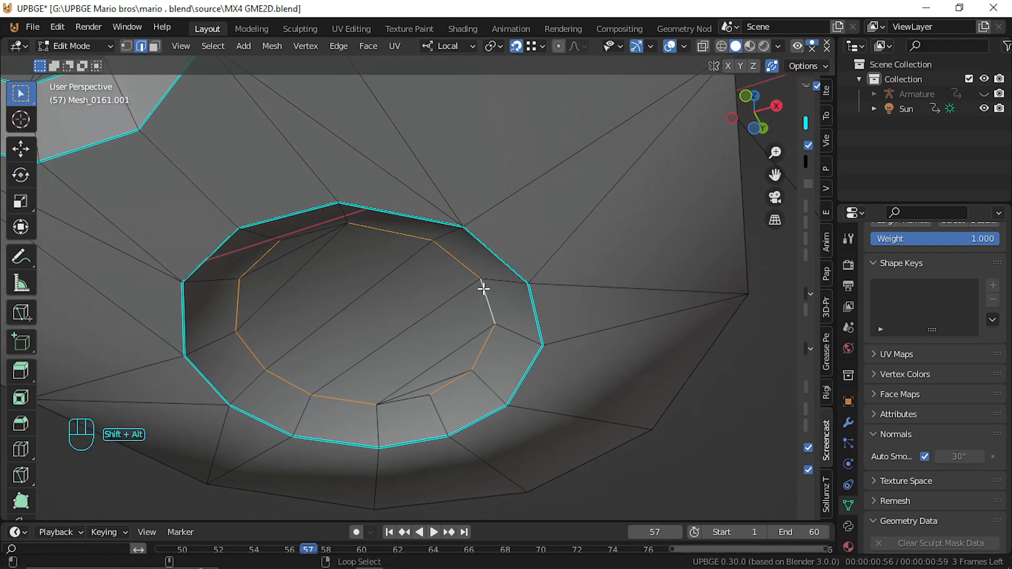
shift+click(323, 234)
shift+click(322, 235)
shift+click(308, 236)
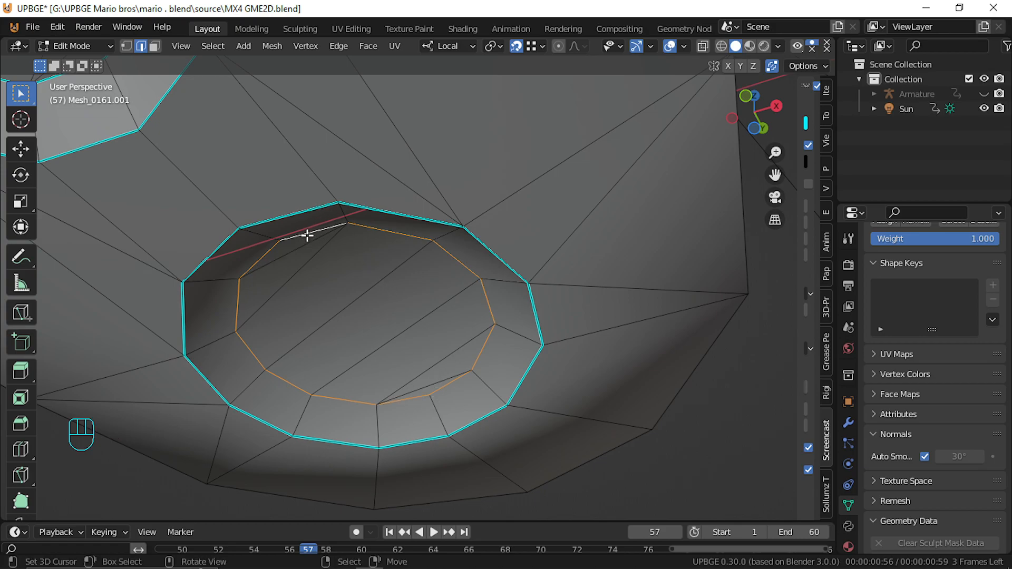
key(ctrl+e)
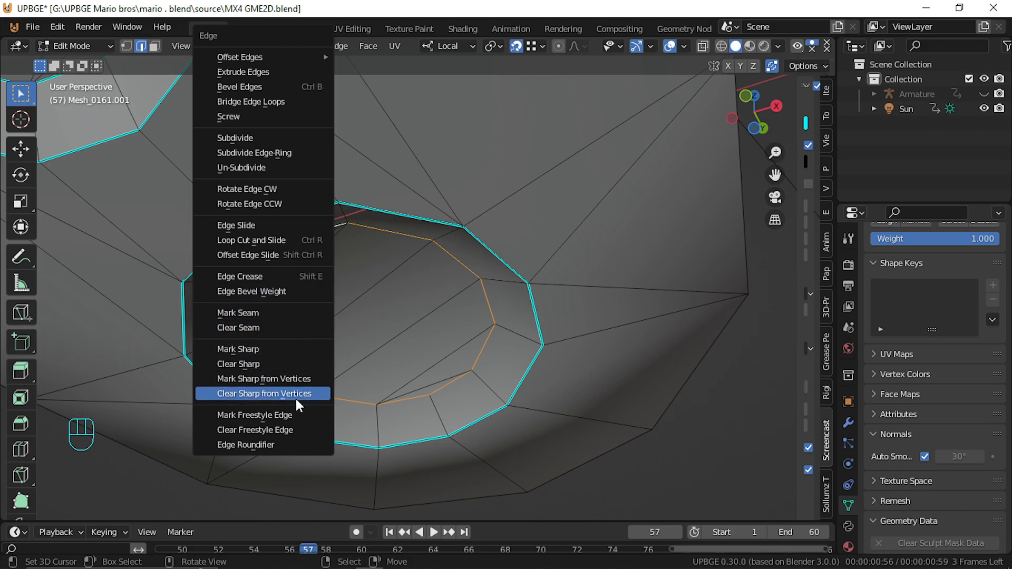
click(265, 349)
On the other boot's sole, select the linked floor faces of both openings and confirm a 0 m move on them
key(shift+f)
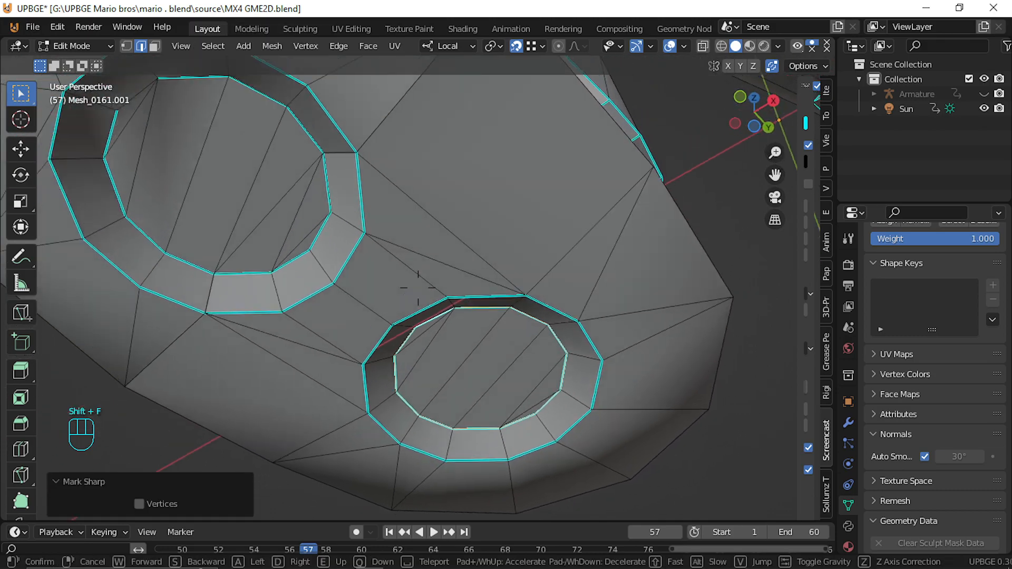
key(s)
key(w)
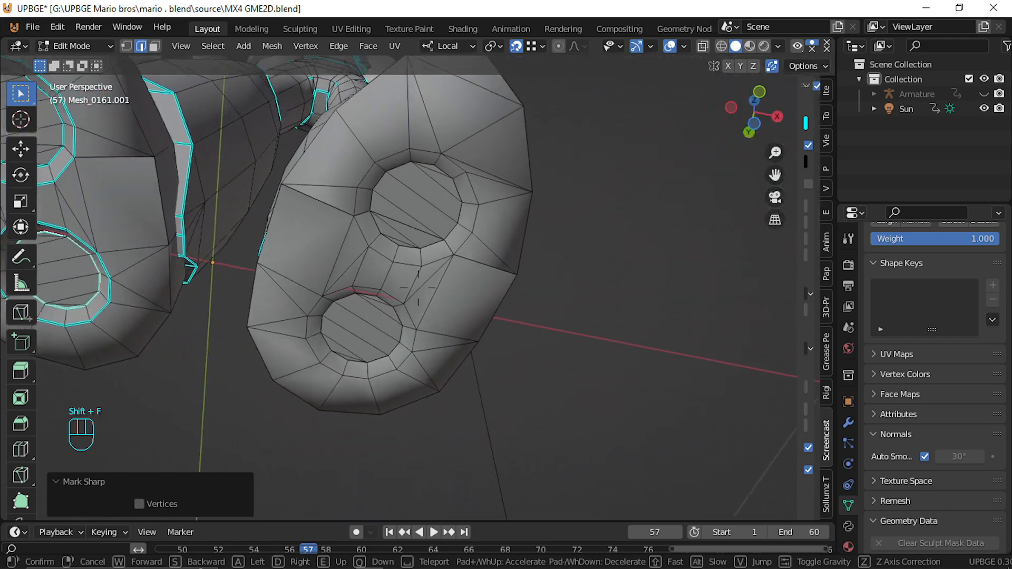
click(418, 288)
click(418, 289)
key(ctrl+l)
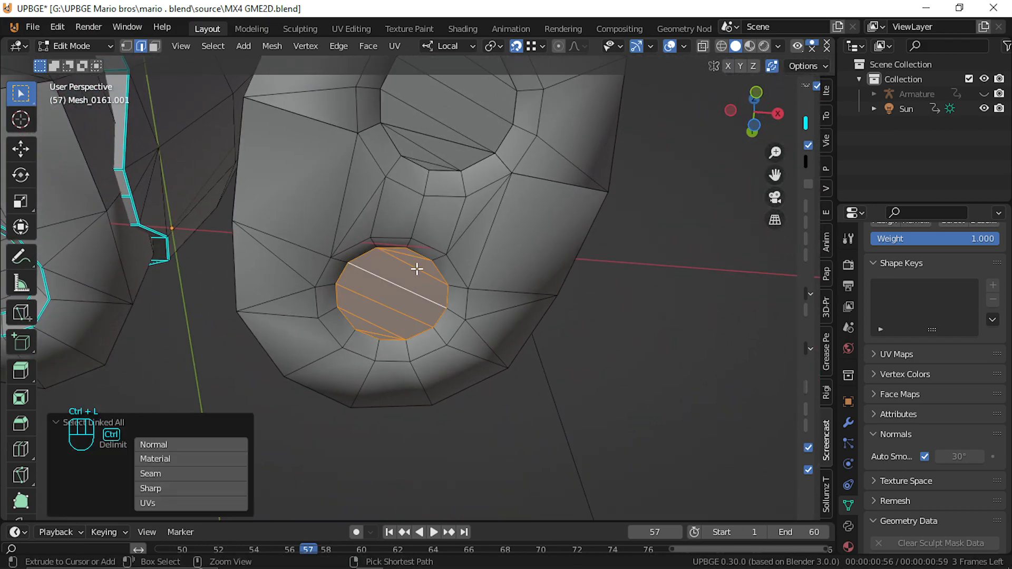
key(l)
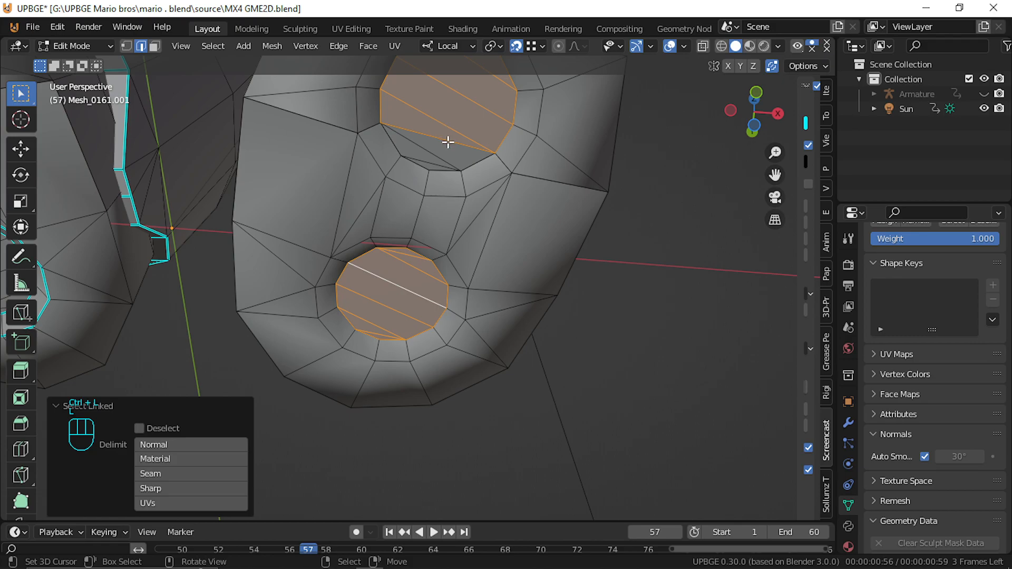
key(l)
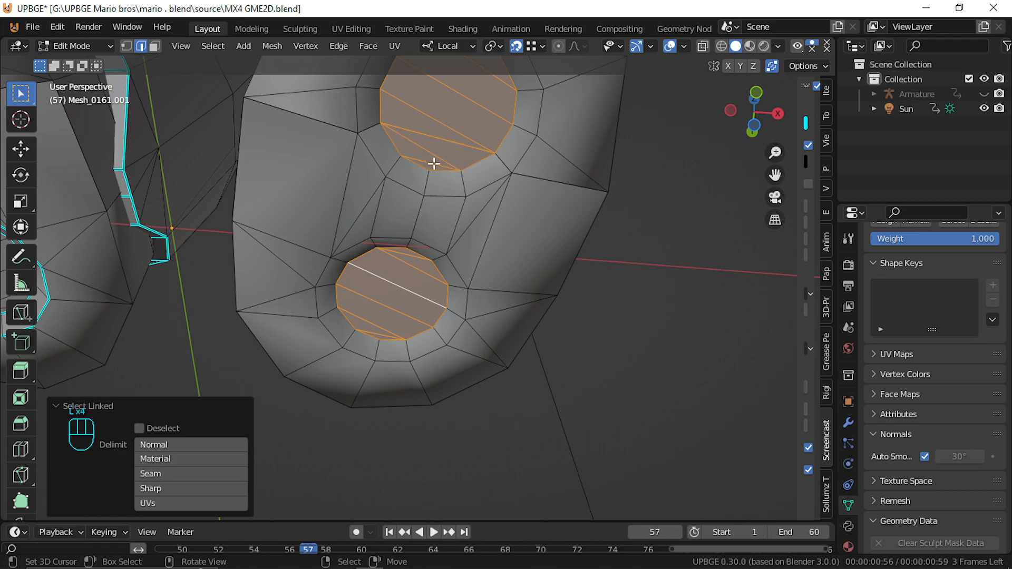
key(g)
click(434, 164)
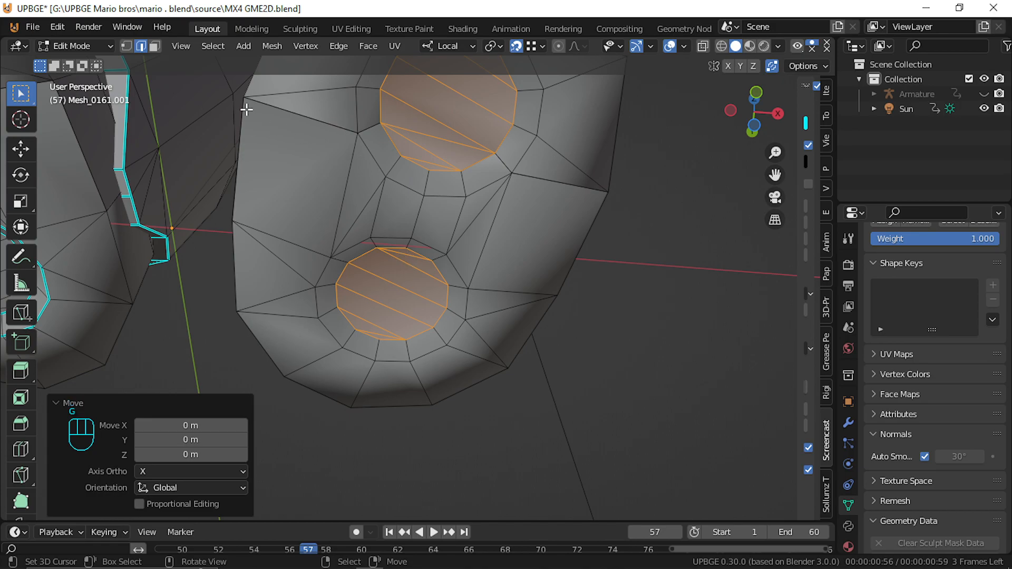
Select the complete outer rim of the larger opening on the other boot's sole
alt+click(370, 162)
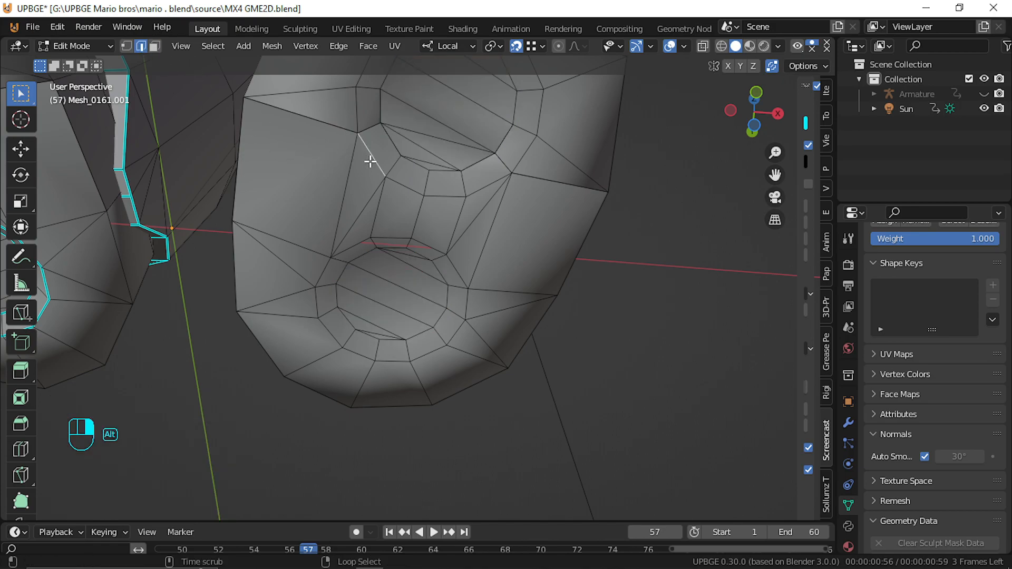
alt+shift+click(359, 112)
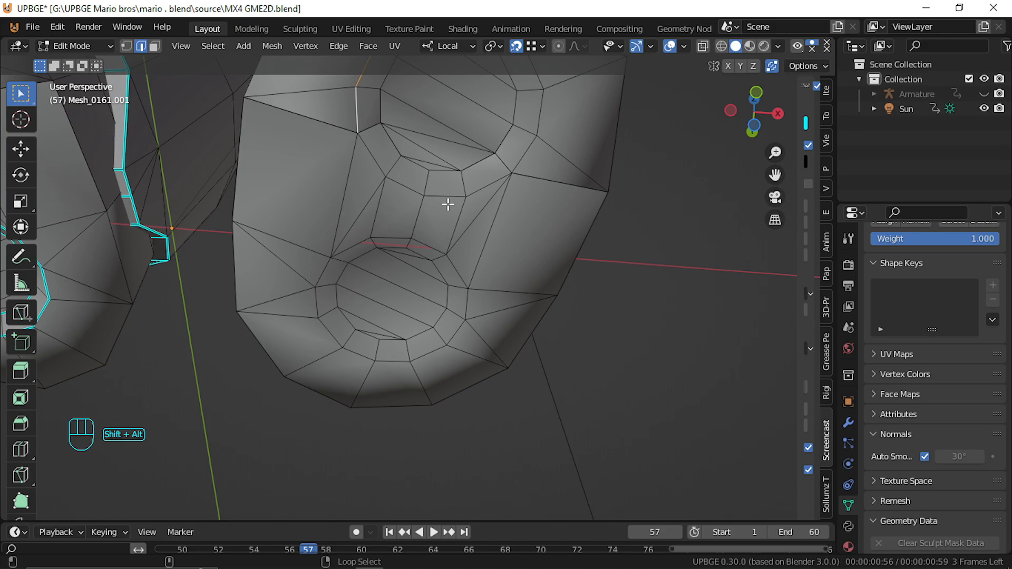
alt+shift+click(468, 195)
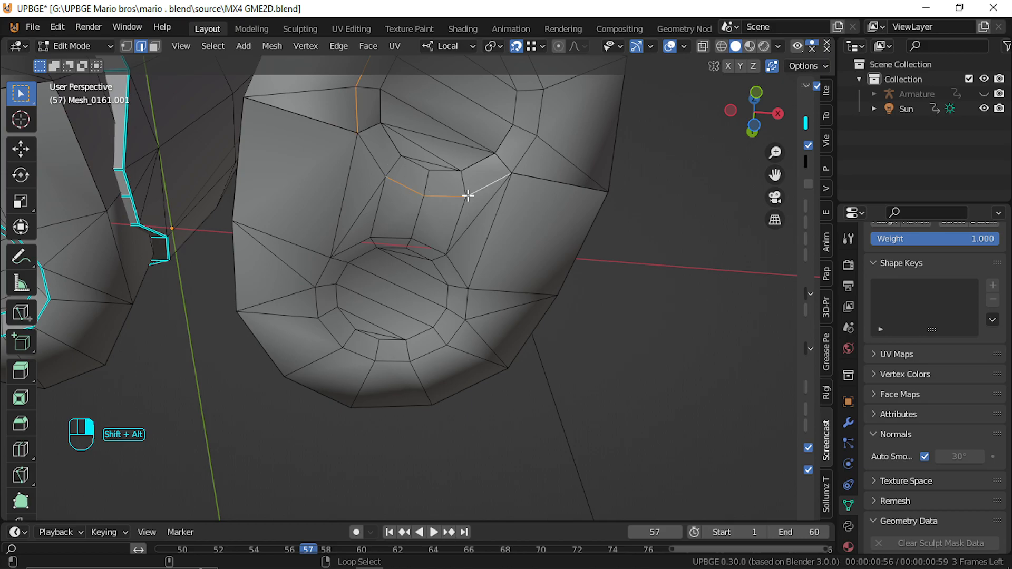
shift+click(372, 153)
alt+shift+click(529, 151)
key(shift+f)
click(418, 288)
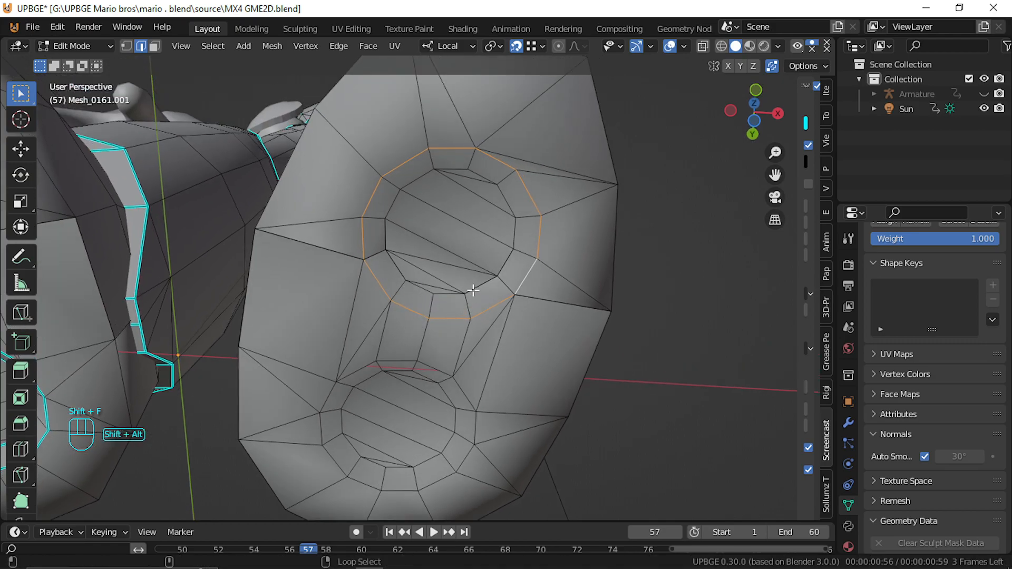
Add the floor rim edges of the larger opening to the selection
alt+shift+right_click(416, 285)
alt+shift+right_click(393, 259)
alt+shift+right_click(419, 177)
key(ctrl+z)
alt+shift+right_click(418, 178)
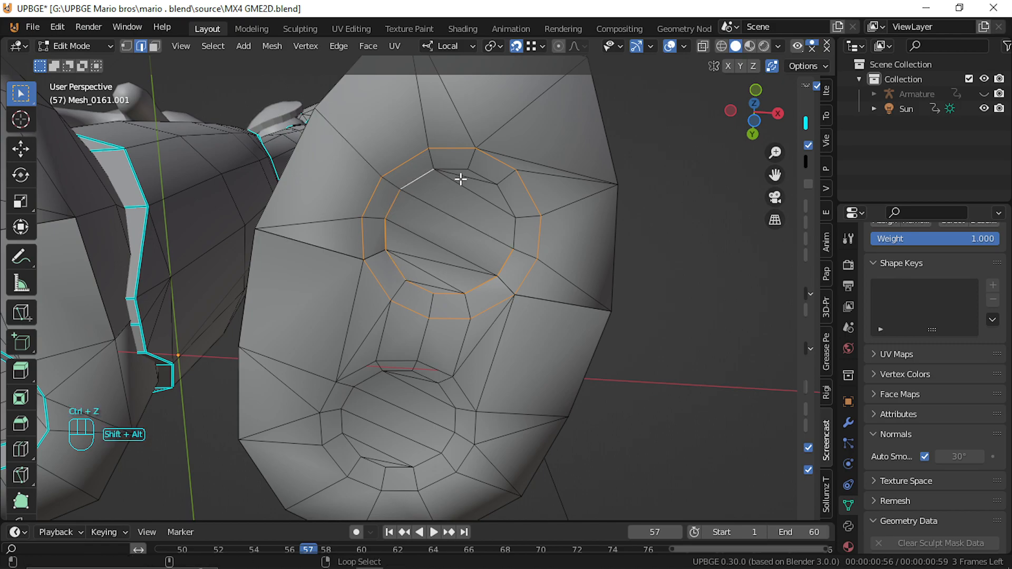
alt+shift+right_click(486, 178)
alt+shift+right_click(452, 168)
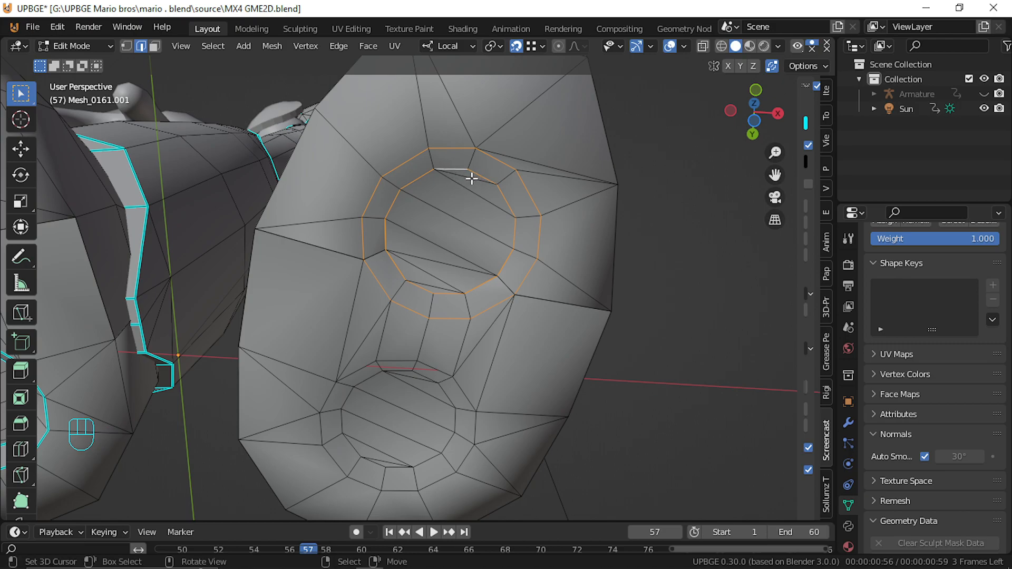
Add the smaller opening's floor and outer rims to the selection and mark all selected edges sharp
alt+shift+right_click(455, 425)
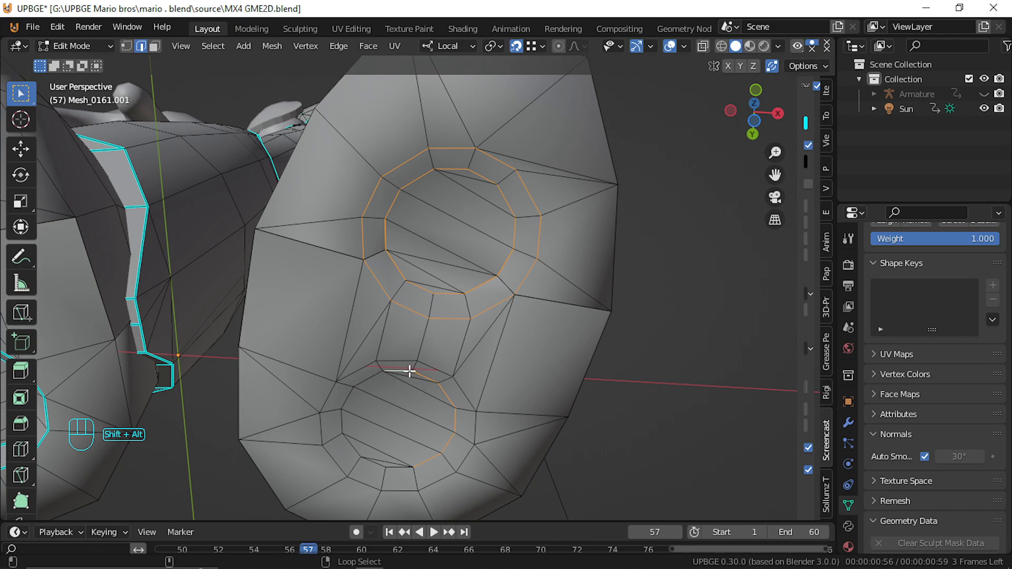
alt+shift+right_click(373, 378)
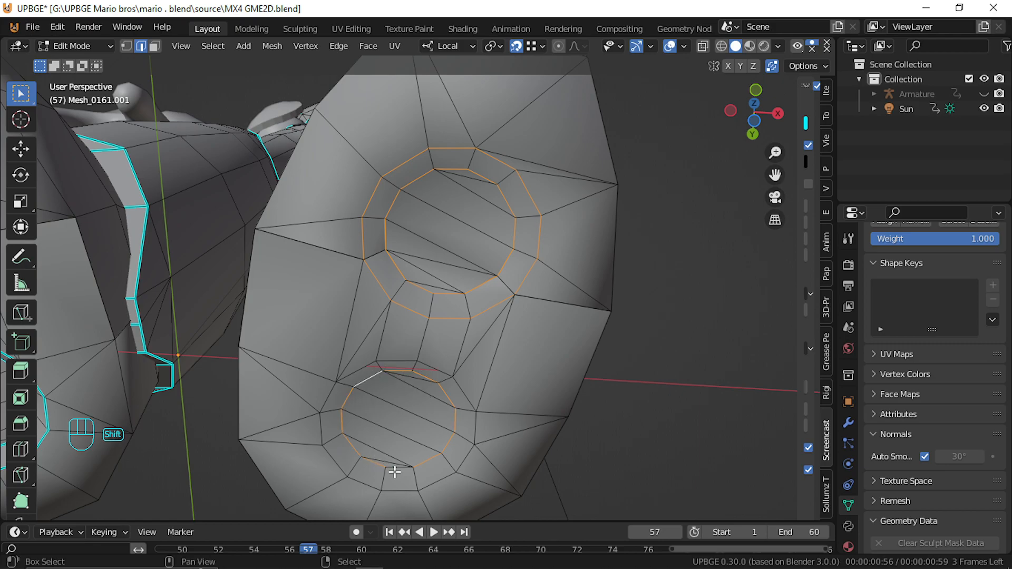
alt+shift+right_click(440, 481)
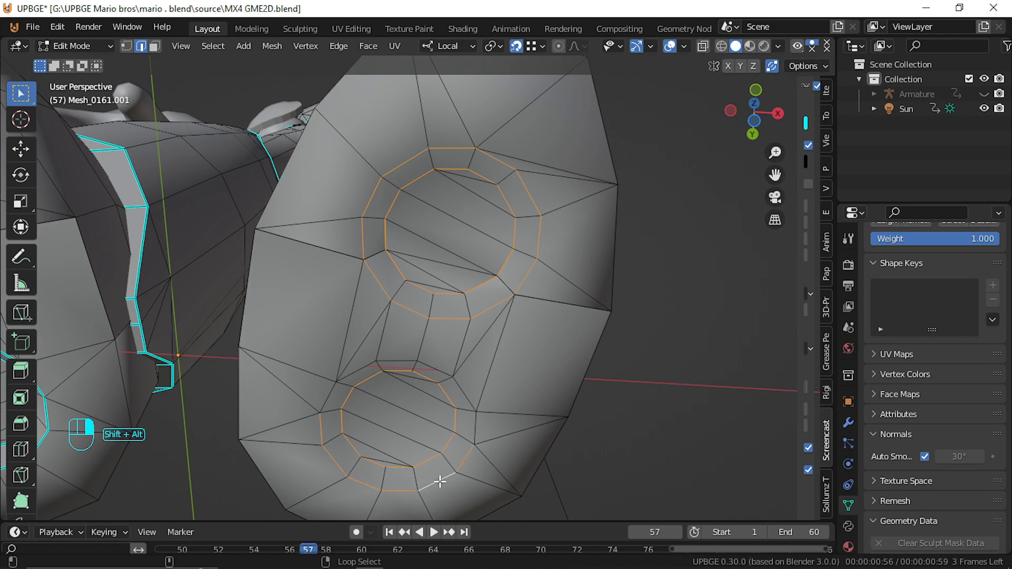
alt+shift+right_click(437, 371)
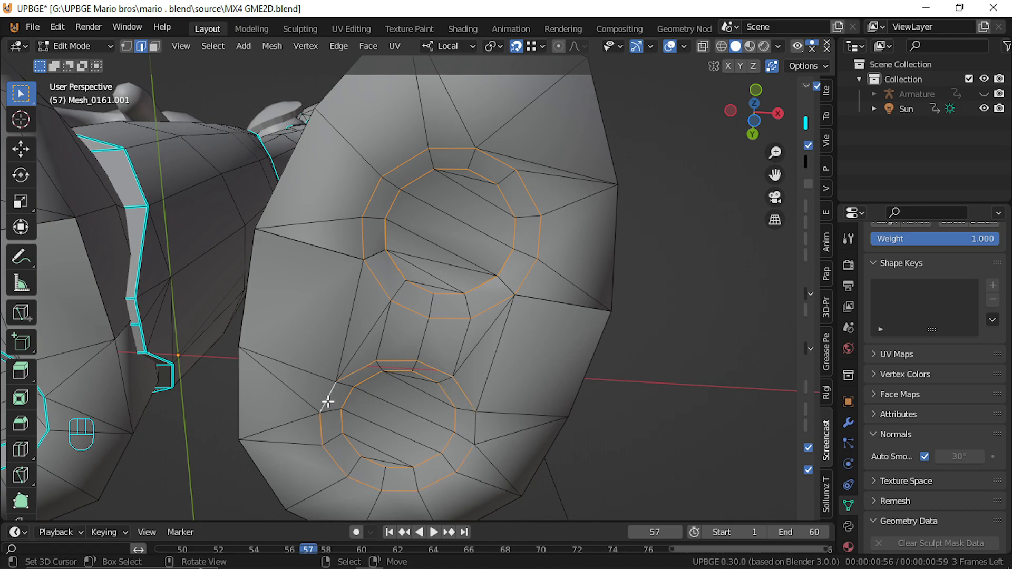
key(ctrl+e)
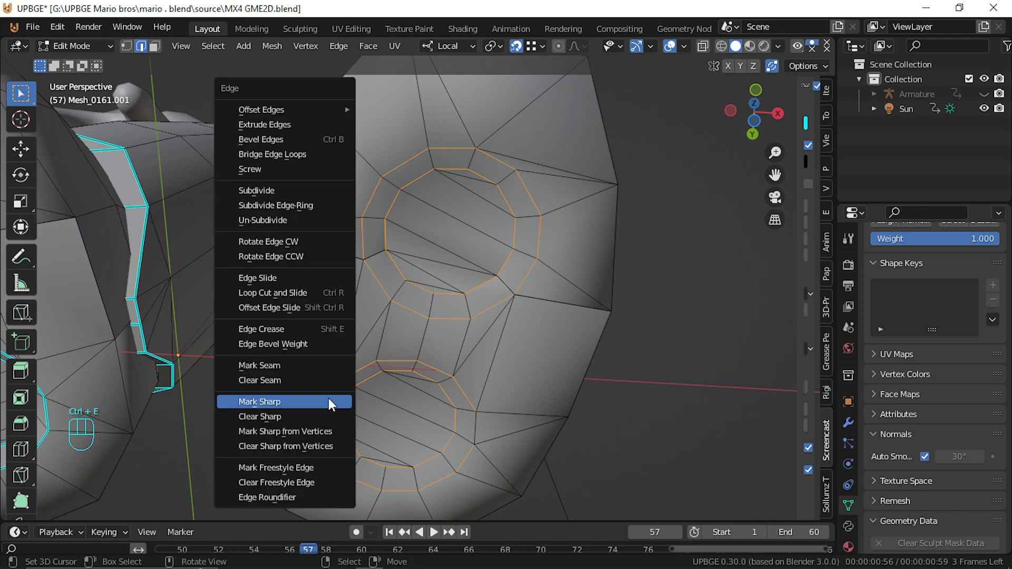
click(328, 399)
Examine the shading of both boot soles in Object Mode, and return to Edit Mode to inspect the boot's side
key(shift+f)
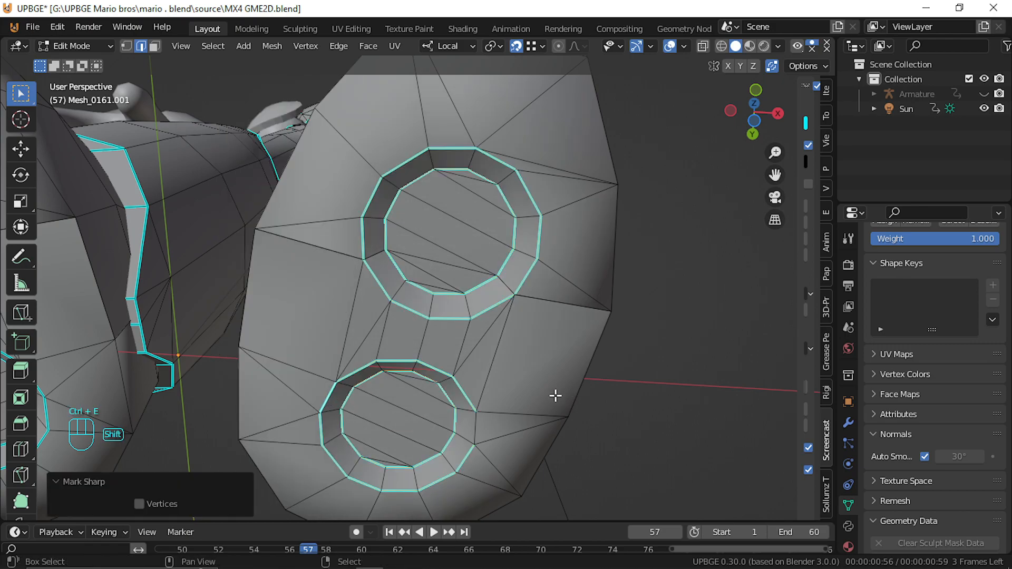
key(s)
key(w)
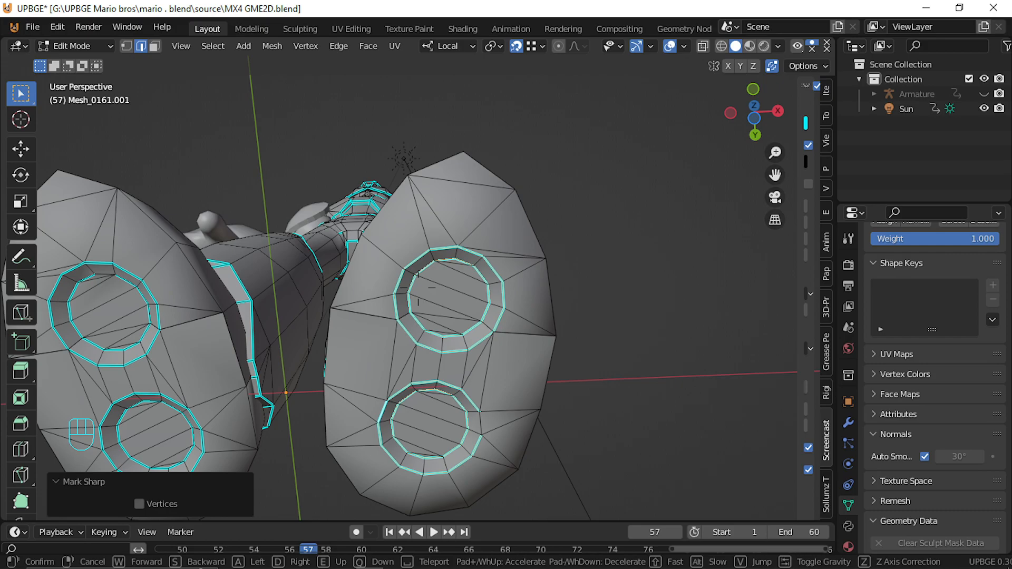
key(s)
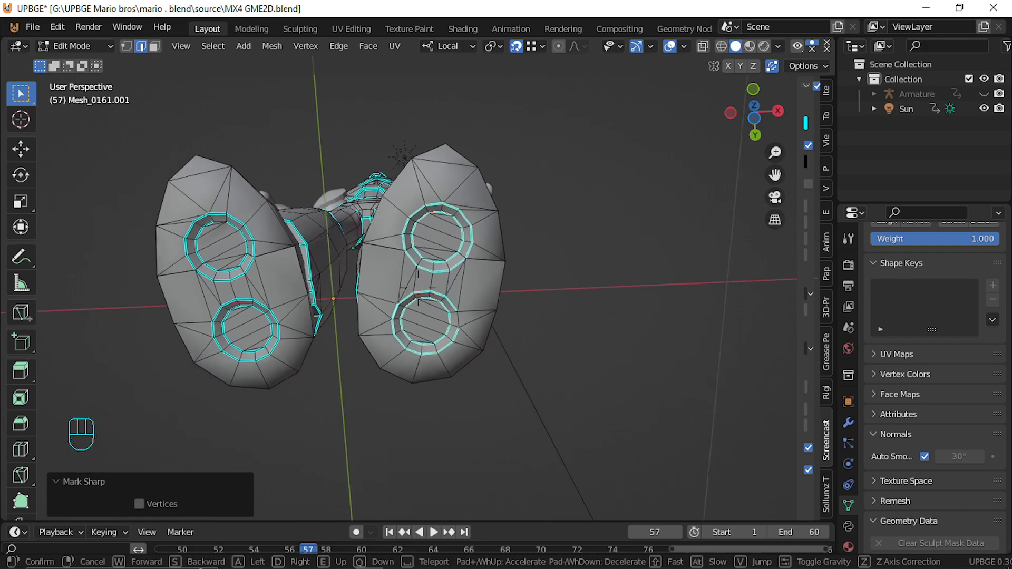
click(419, 288)
key(Tab)
key(shift+f)
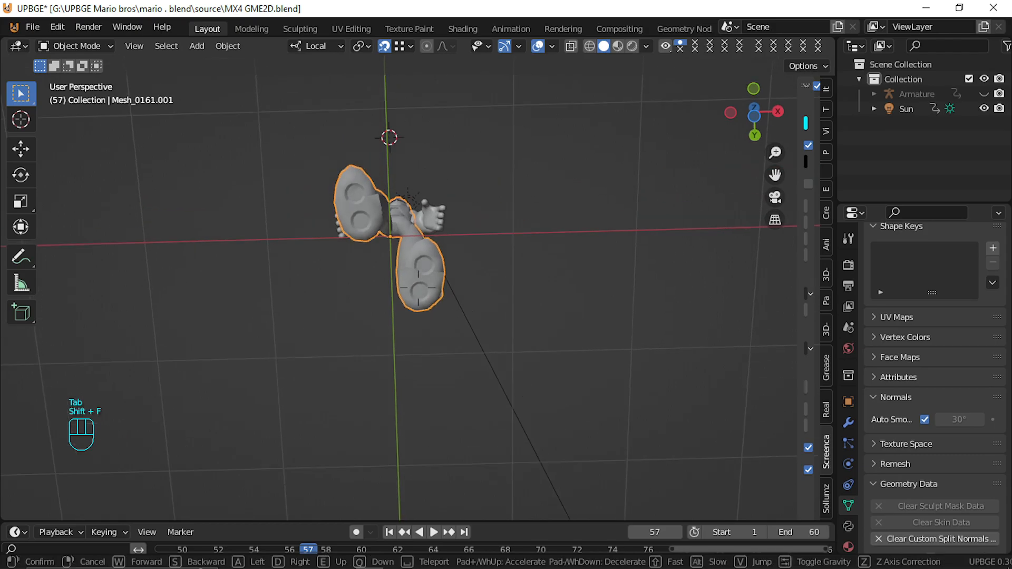
key(w)
click(419, 288)
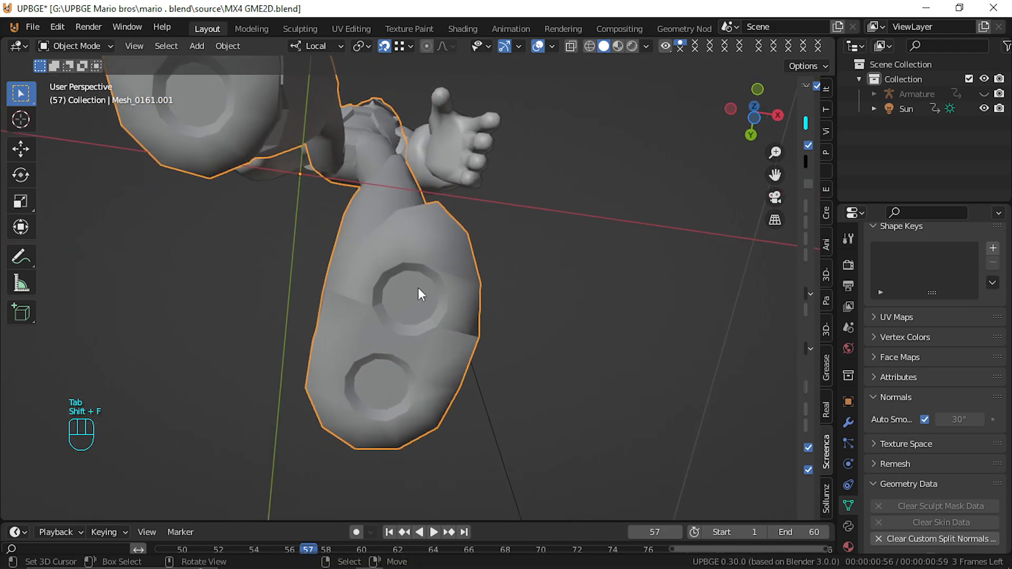
key(Tab)
key(shift+f)
click(419, 288)
key(shift+f)
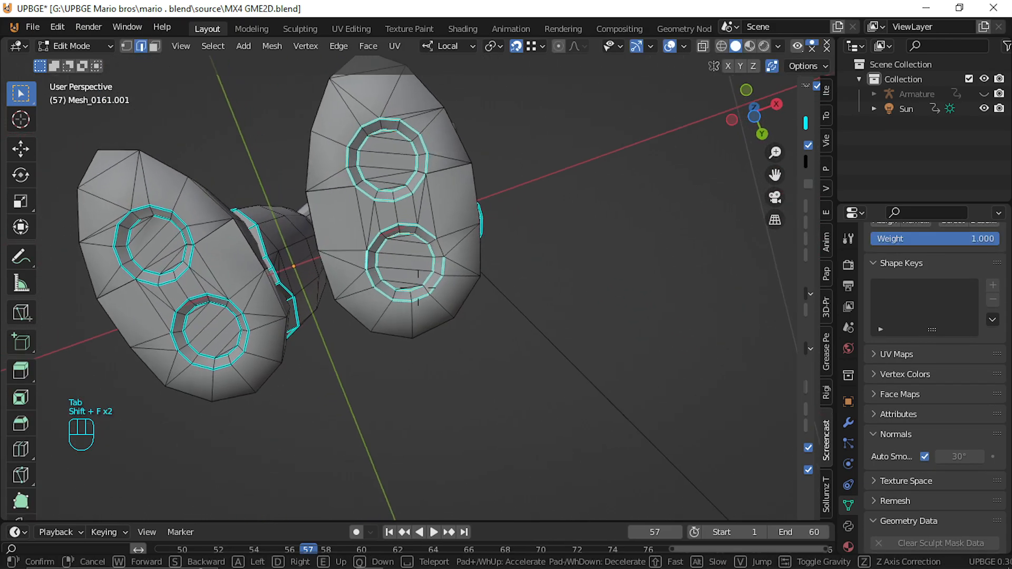
key(w)
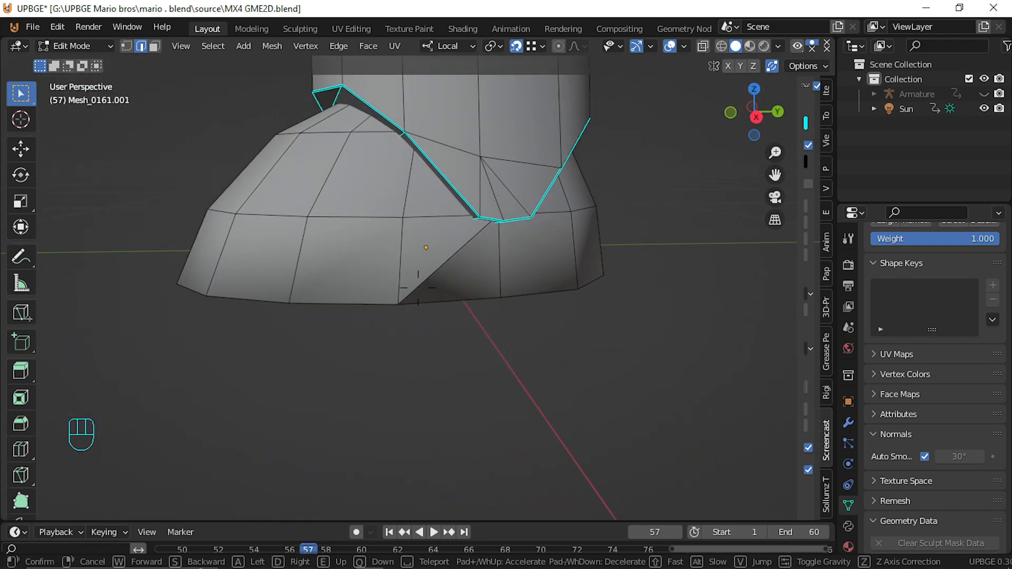
click(419, 288)
Try moving a bottom edge near the boot's heel about -0.12 m along X, and undo the move
alt+right_click(346, 314)
right_click(555, 284)
key(g)
key(x)
click(523, 290)
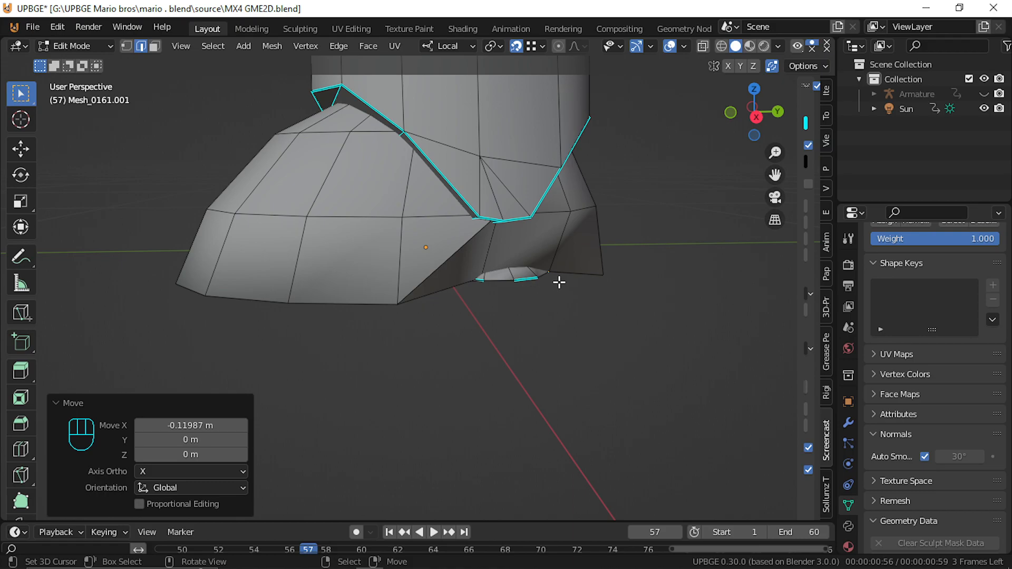
key(ctrl+z)
Select all faces linked to the boot's lower side and try moving the piece away from the leg
click(450, 258)
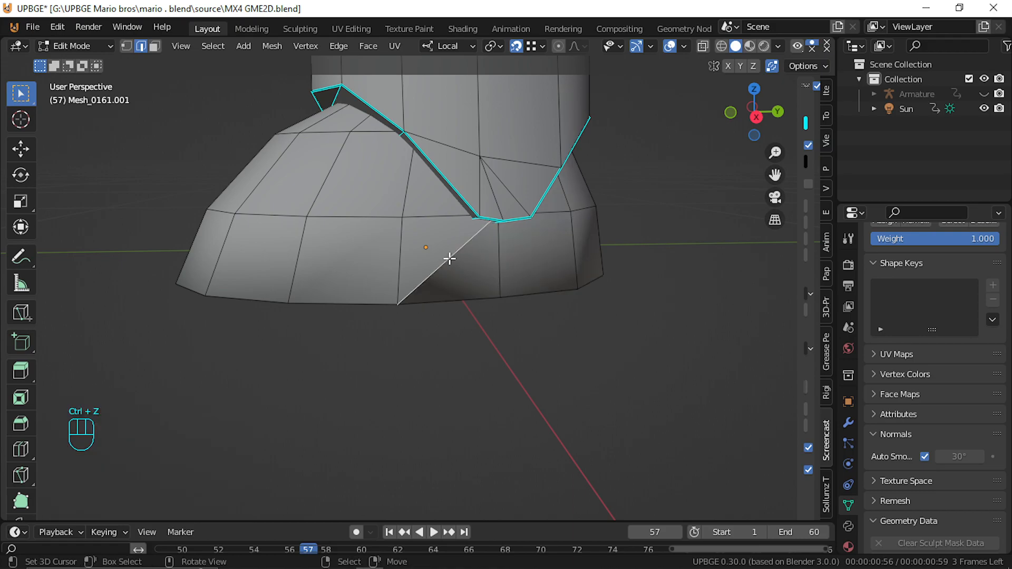
key(shift+f)
click(154, 46)
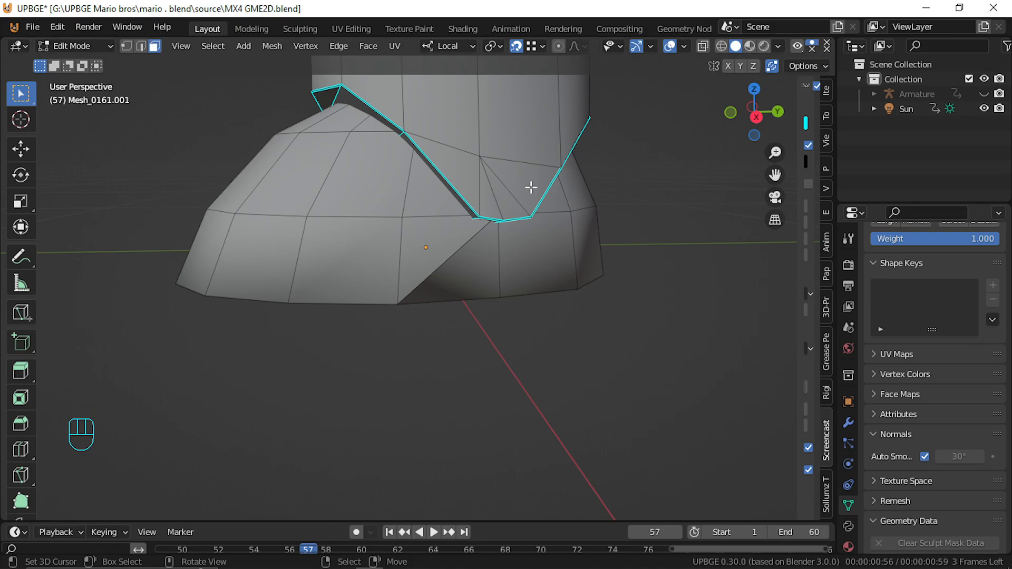
click(543, 246)
key(ctrl+l)
key(g)
click(533, 242)
key(ctrl+z)
key(g)
click(452, 194)
key(shift+f)
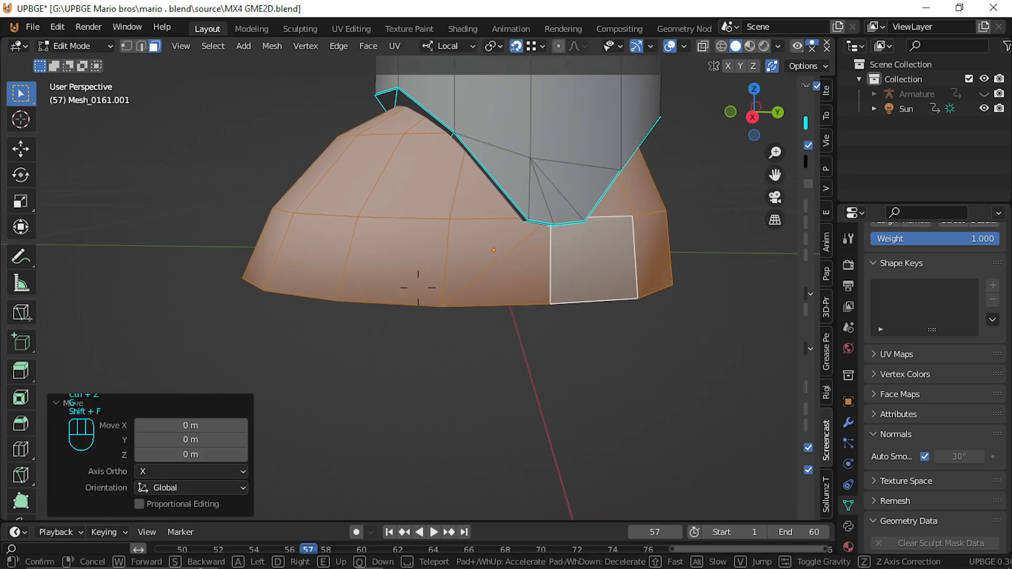
click(418, 288)
key(g)
right_click(371, 381)
Select the other boot's linked faces and try moving that piece
key(shift+f)
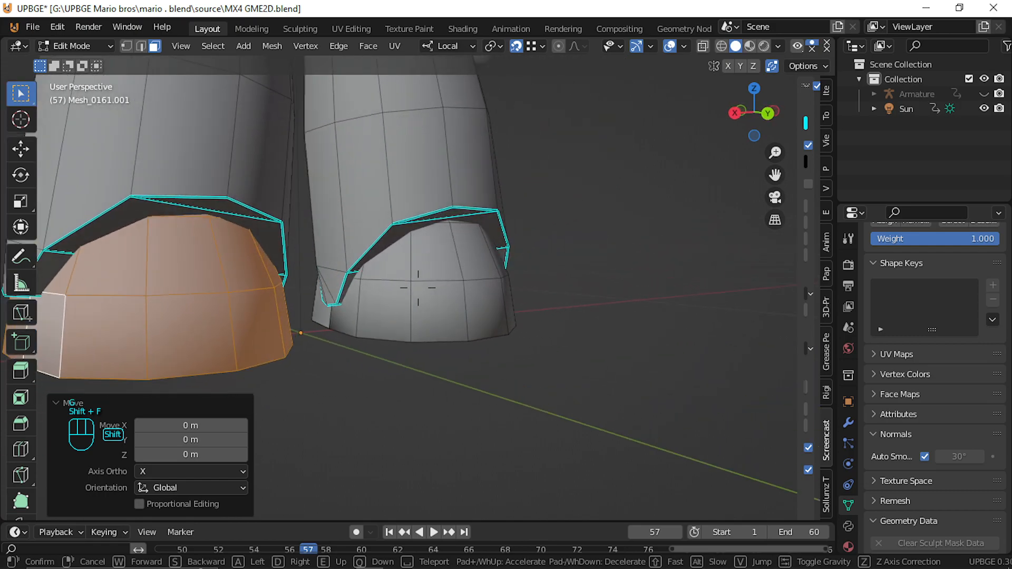
click(418, 287)
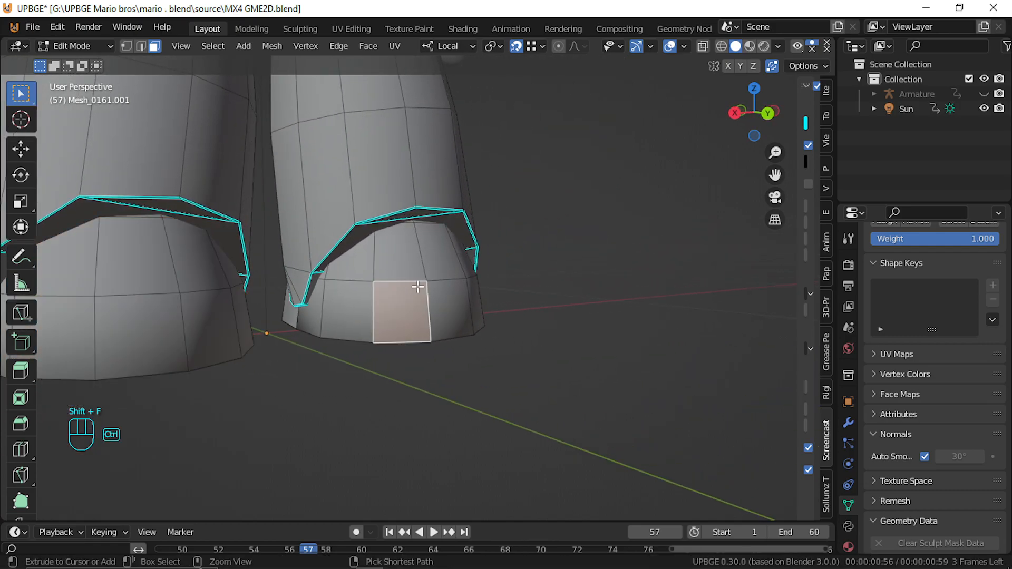
key(ctrl+l)
key(g)
click(345, 363)
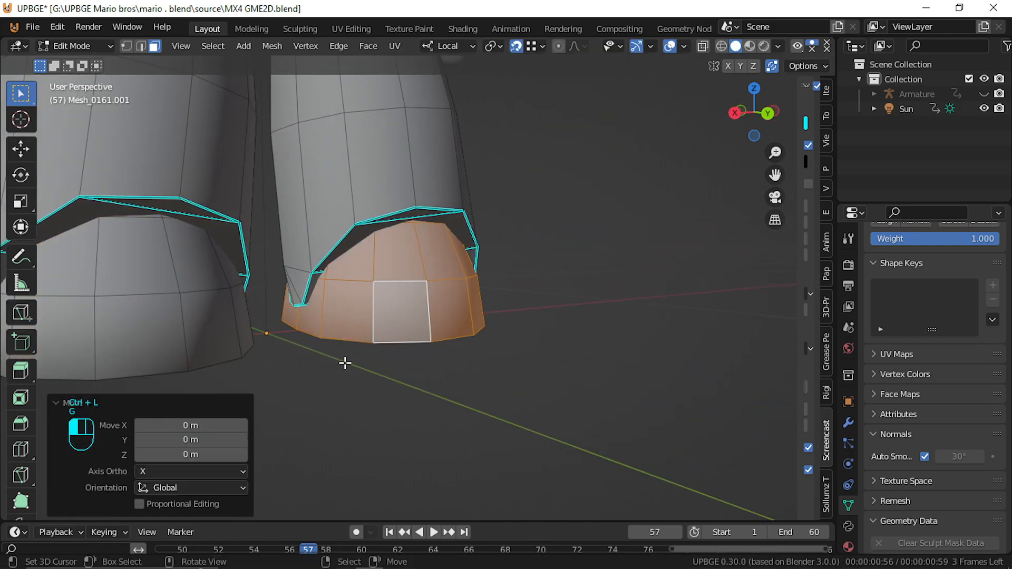
Examine the boots' shading in Object Mode, and return to Edit Mode
key(shift+f)
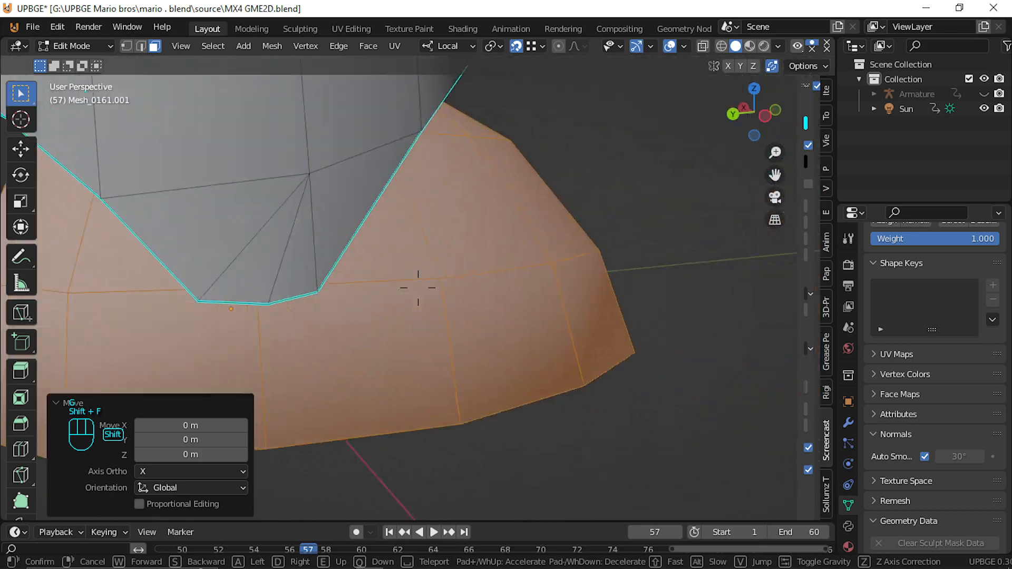
key(s)
click(418, 288)
key(Tab)
key(shift+f)
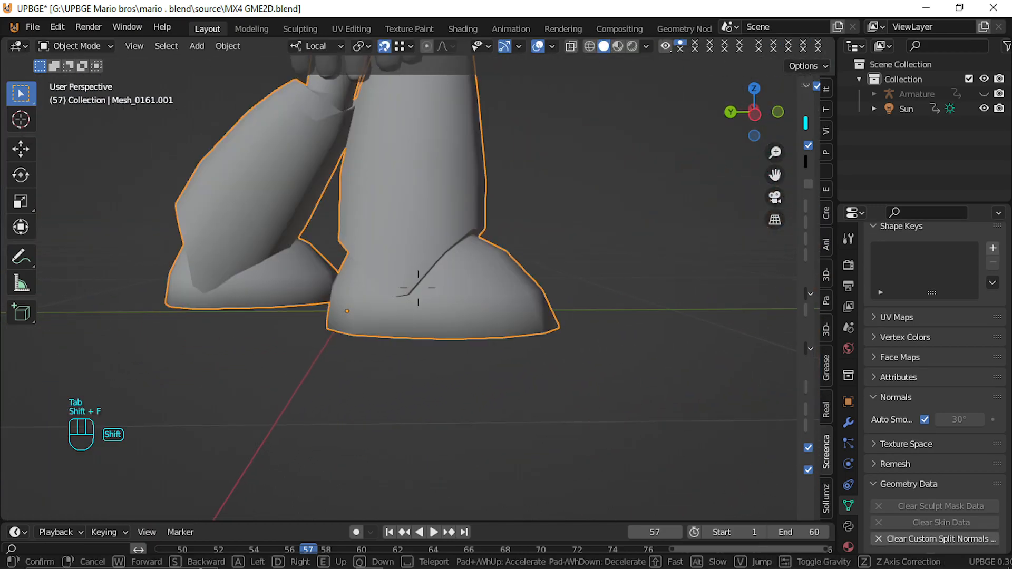
key(s)
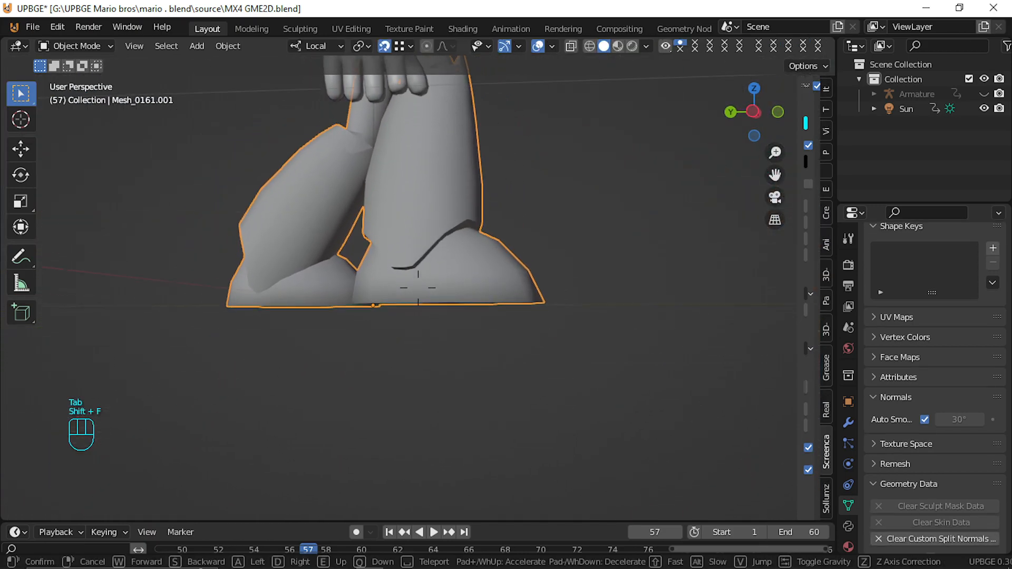
click(418, 287)
key(Tab)
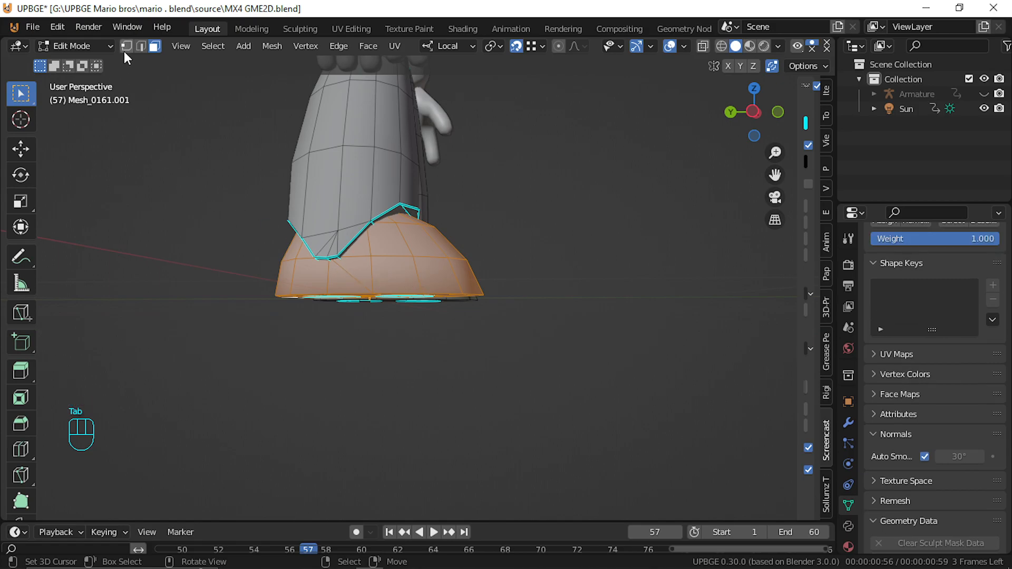
Select the first boot's outer sole rim edges along the side and around the heel
click(142, 46)
alt+click(414, 293)
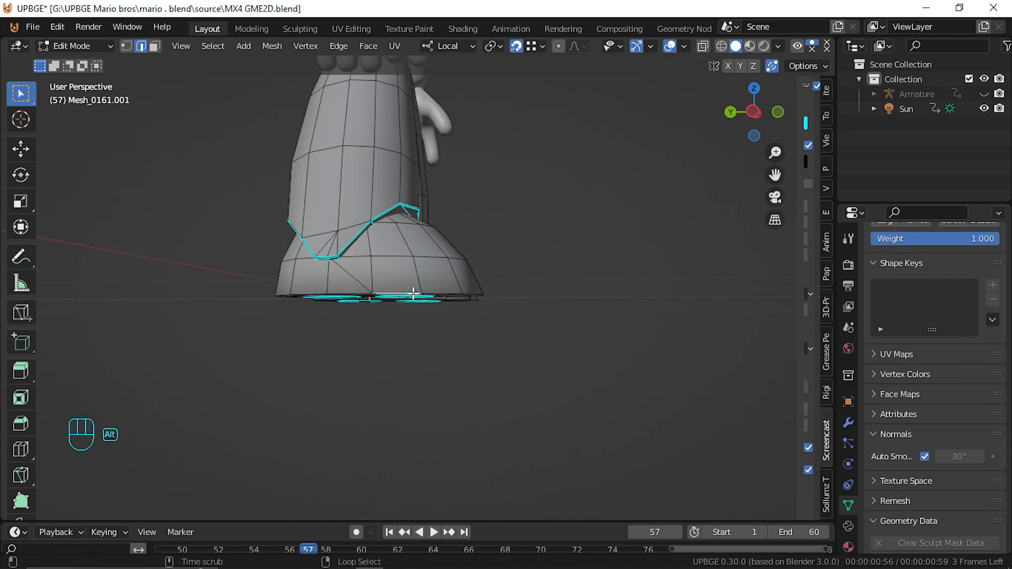
key(shift+f)
key(w)
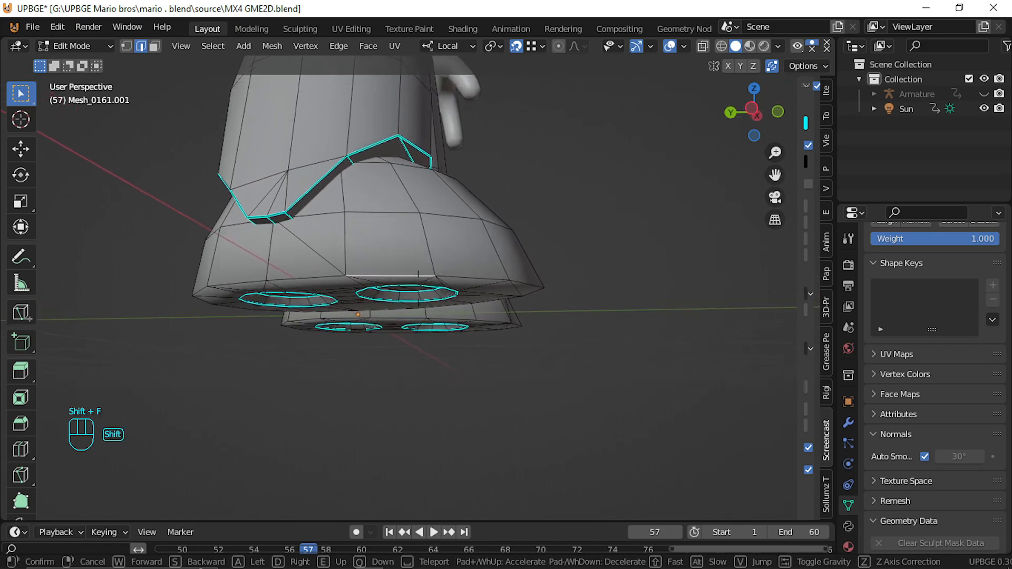
click(418, 288)
alt+click(367, 287)
alt+right_click(269, 286)
ctrl+right_click(306, 287)
alt+shift+right_click(552, 280)
alt+shift+right_click(468, 283)
alt+shift+right_click(647, 300)
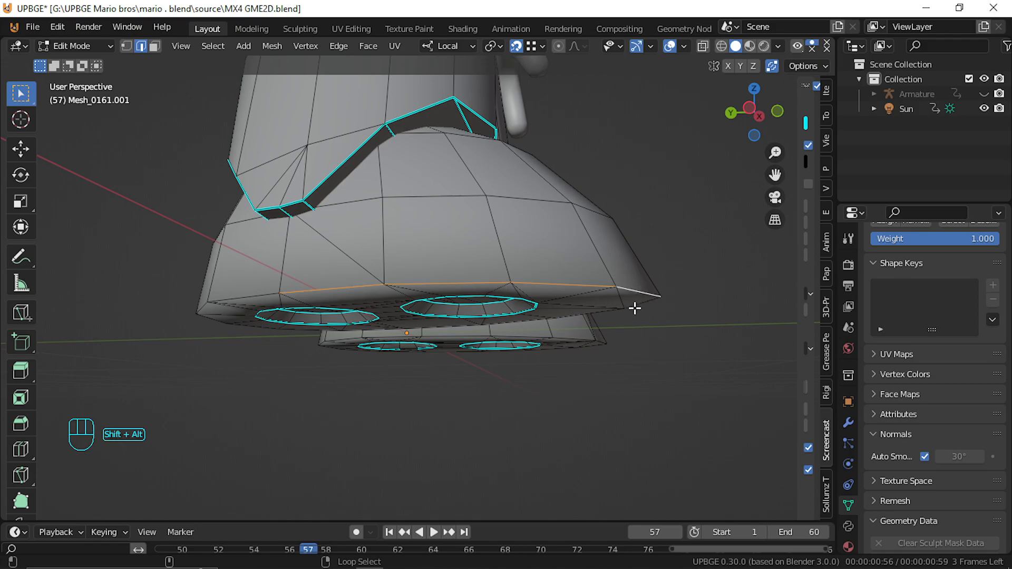
alt+shift+right_click(202, 305)
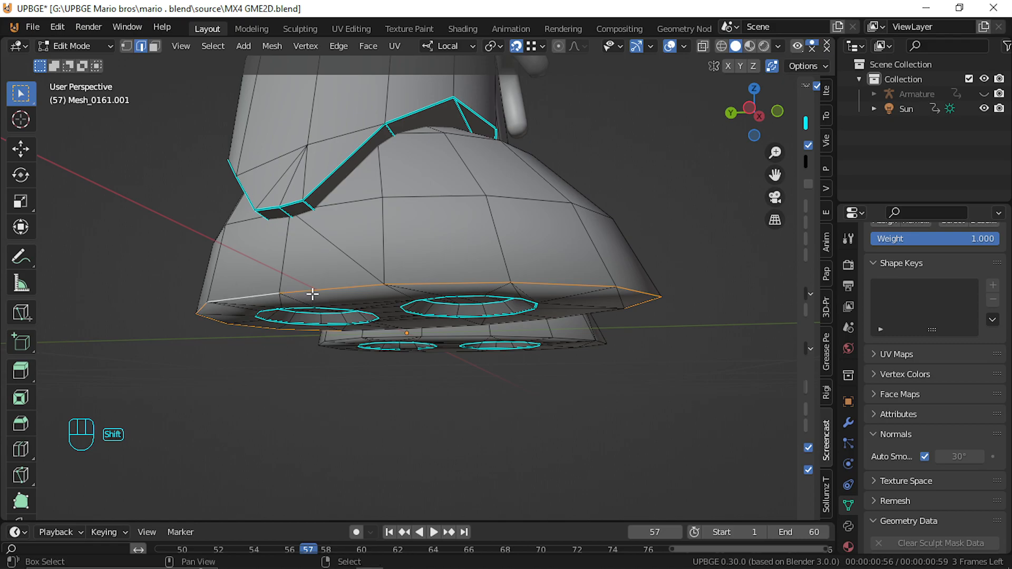
Add the remaining toe edges of the first boot's sole rim and try adding the other boot's nearest rim edges
key(shift+f)
key(d)
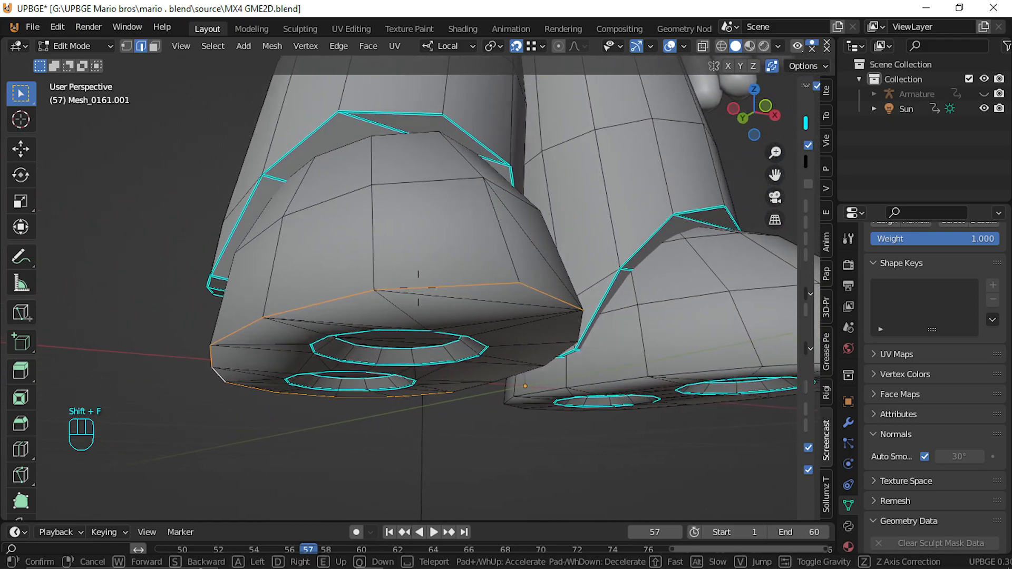
click(418, 288)
alt+shift+right_click(445, 273)
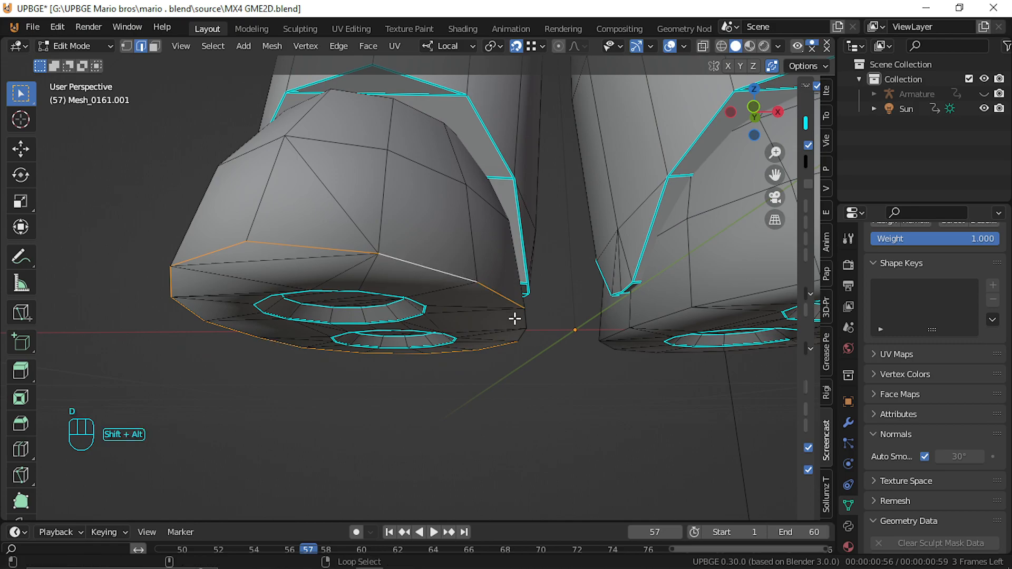
alt+shift+right_click(661, 319)
alt+shift+right_click(615, 346)
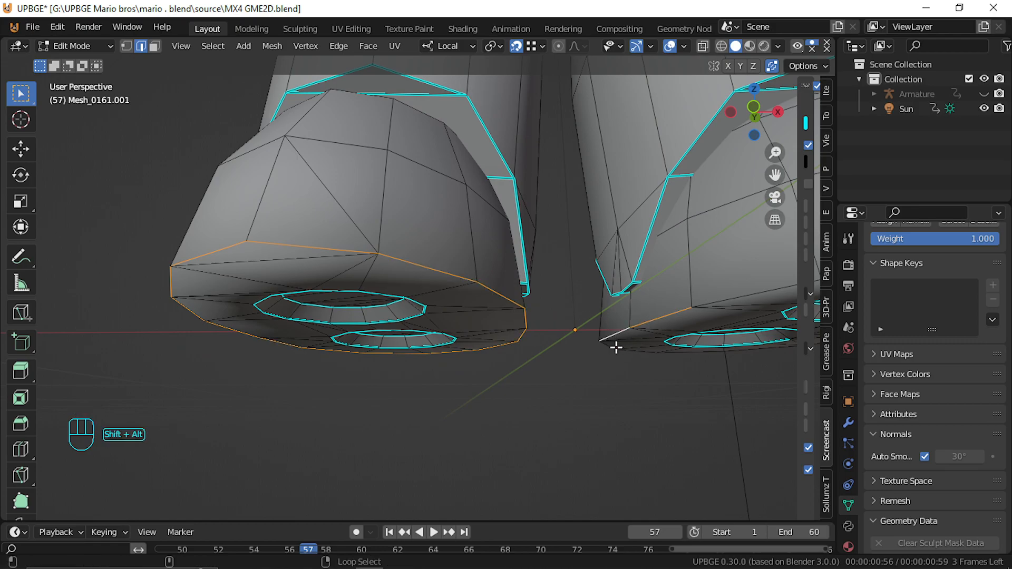
key(ctrl+z)
alt+shift+right_click(612, 352)
key(ctrl+z)
Add the other boot's sole rim edges along its inner side and the start of the toe to the selection
key(shift+f)
key(d)
click(418, 288)
alt+shift+right_click(417, 326)
alt+shift+right_click(589, 307)
alt+shift+right_click(635, 325)
Add the remaining toe and outer-side edges to close the other boot's sole rim selection
key(shift+f)
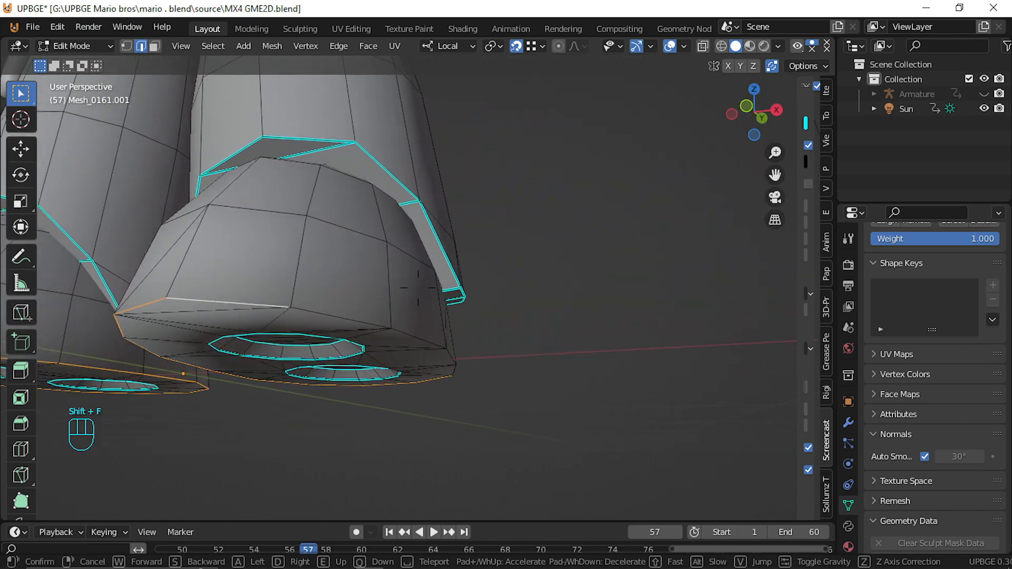
click(419, 288)
alt+shift+right_click(405, 314)
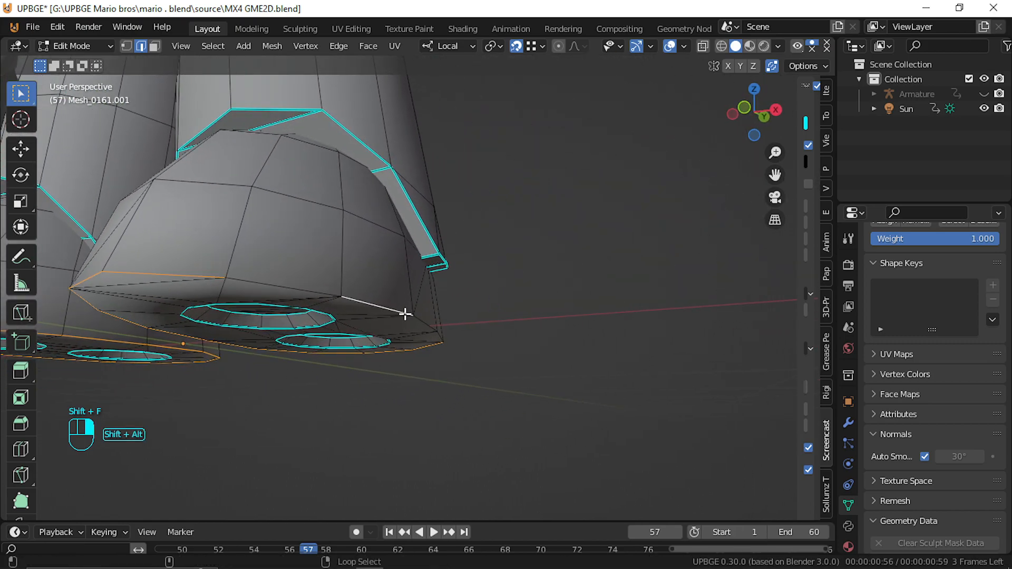
key(ctrl+z)
alt+shift+right_click(337, 291)
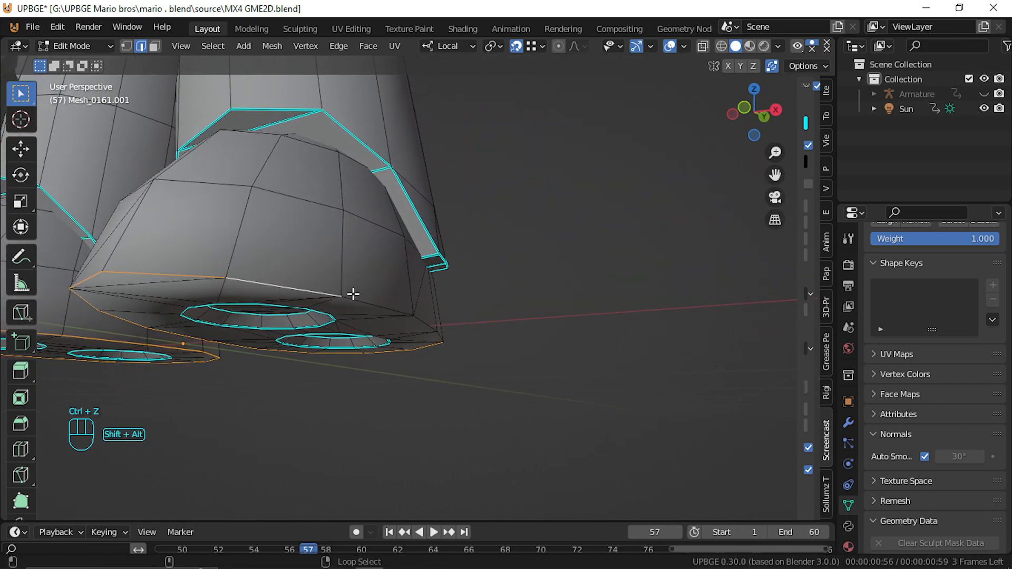
alt+shift+right_click(400, 310)
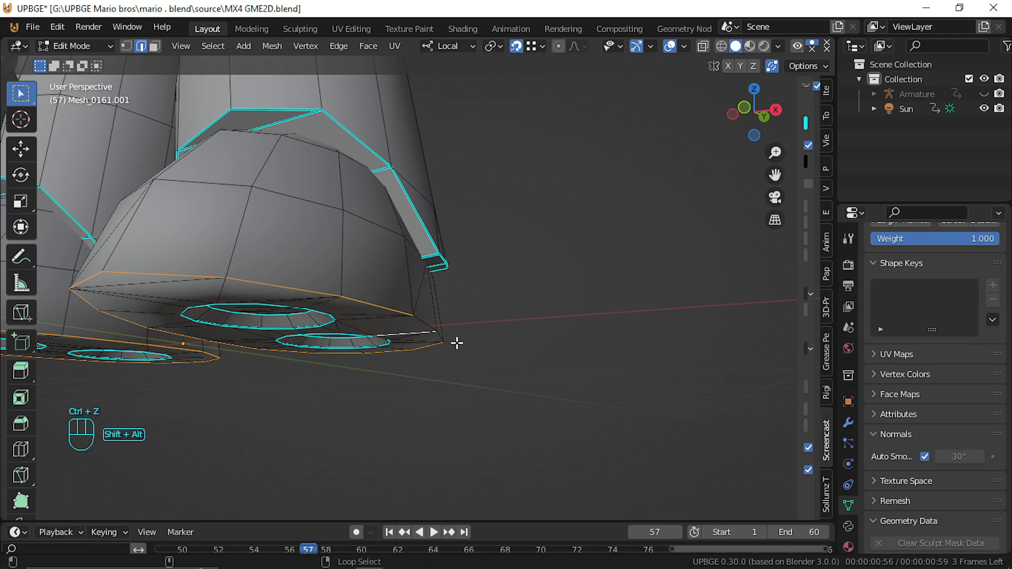
alt+shift+right_click(425, 322)
alt+shift+right_click(439, 335)
key(ctrl+z)
alt+shift+right_click(441, 333)
key(ctrl+z)
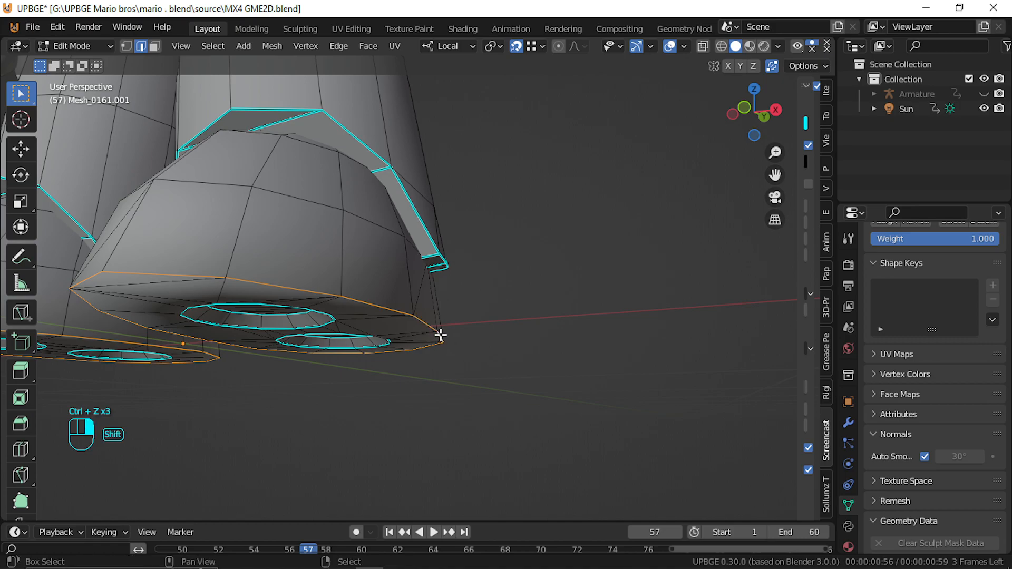
shift+right_click(440, 335)
Mark the selected sole rim edges of both boots sharp
key(shift+f)
click(418, 288)
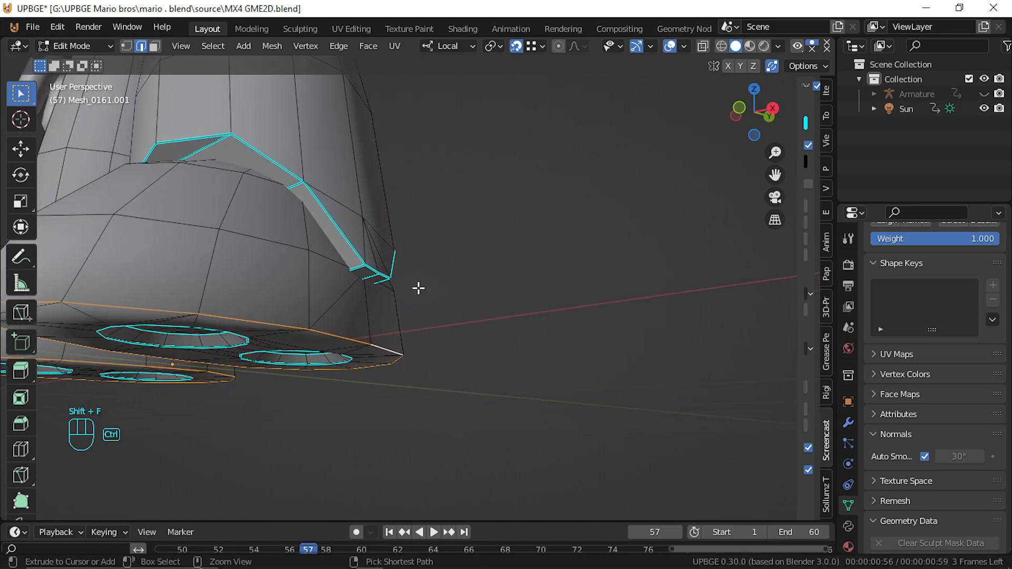
key(ctrl+e)
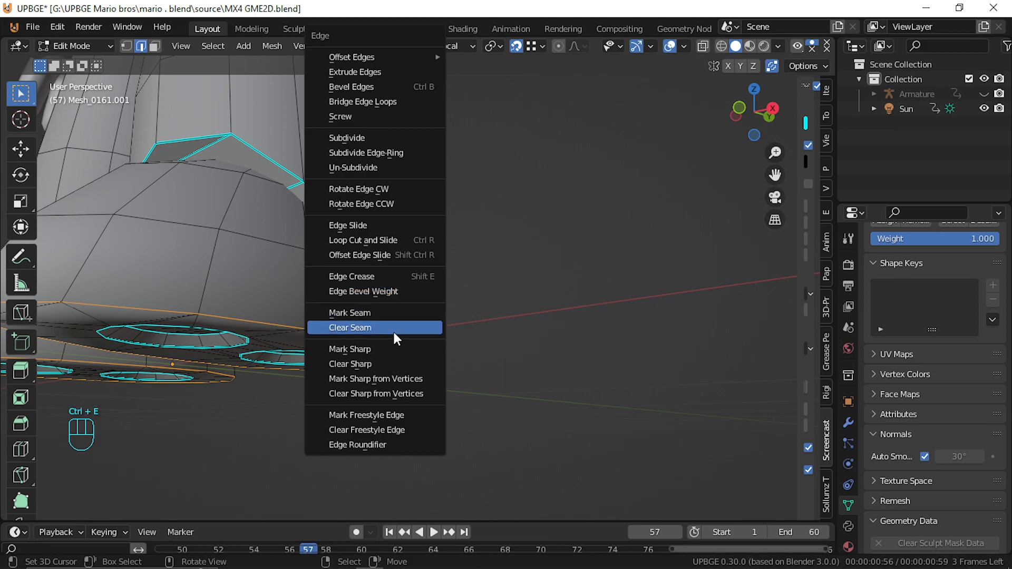
click(366, 351)
Examine the shading of both boots in Object Mode and look over the character's upper body
key(shift+f)
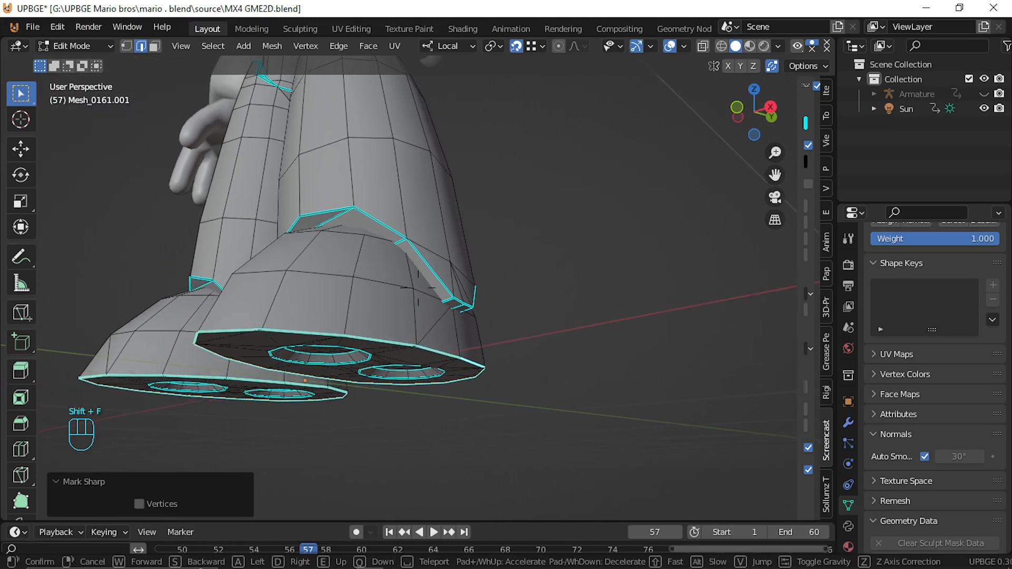
key(Tab)
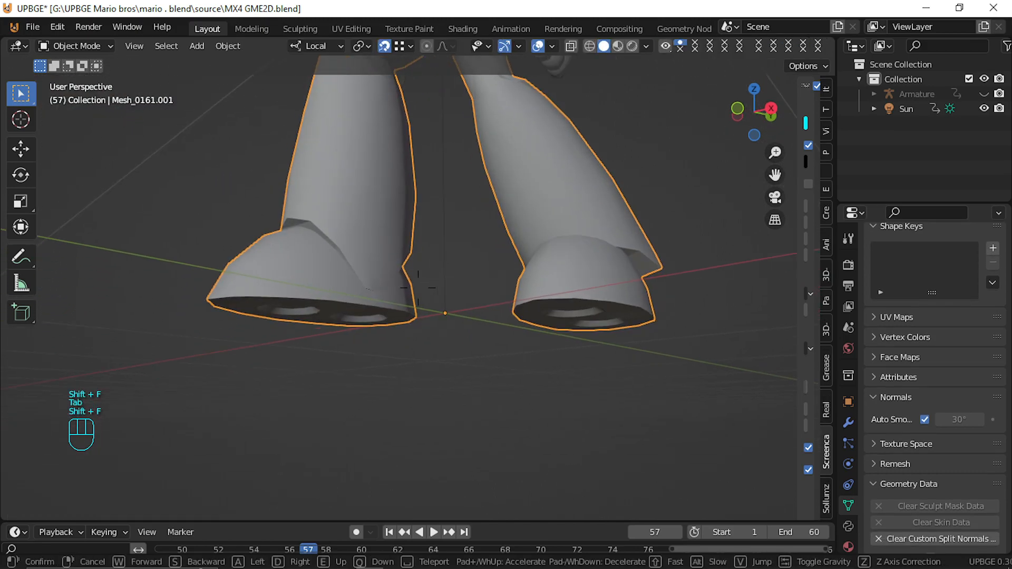
key(s)
key(e)
key(w)
key(shift+w)
click(431, 290)
Open the arms mesh in Edit Mode with face selection at the wrist between forearm and hand
right_click(431, 290)
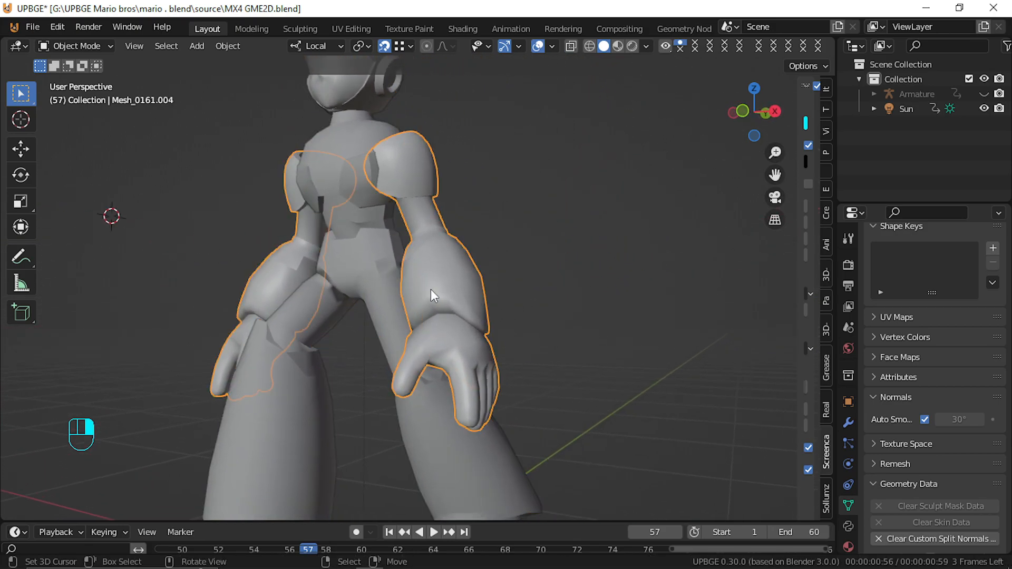
key(Tab)
key(shift+f)
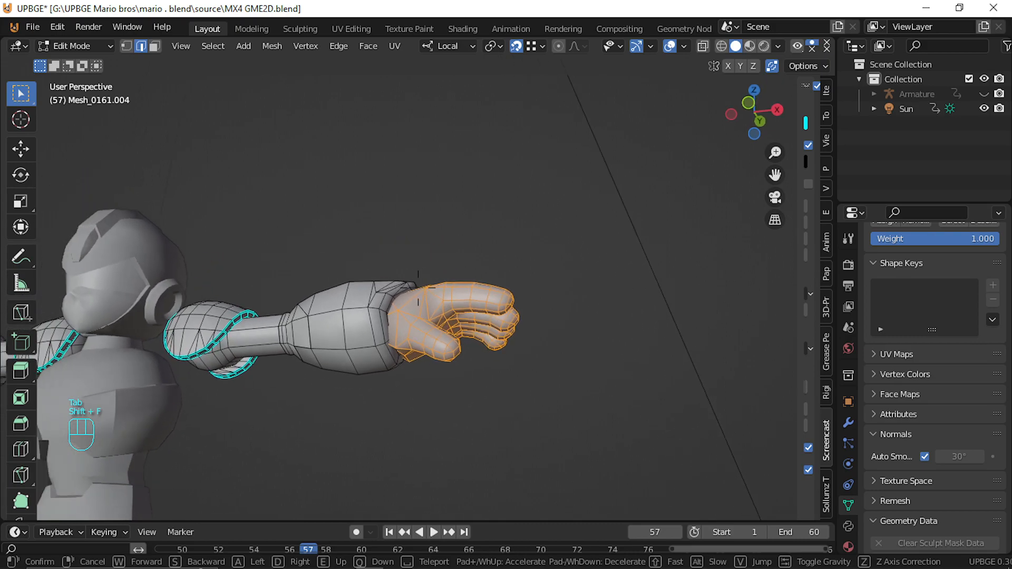
key(w)
click(418, 289)
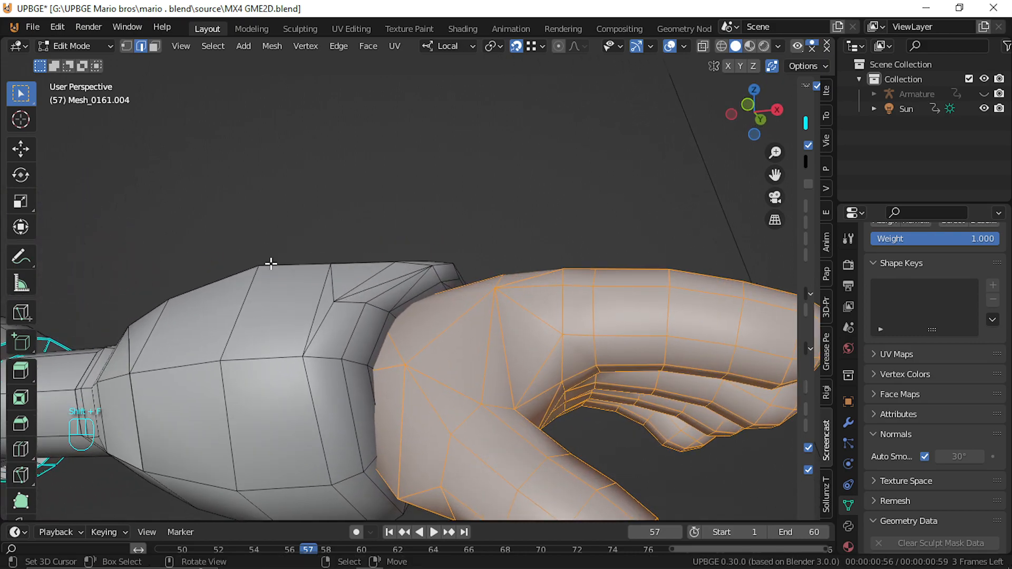
click(157, 49)
Try selecting the face loop along the forearm cuff's rim at the wrist
alt+click(430, 282)
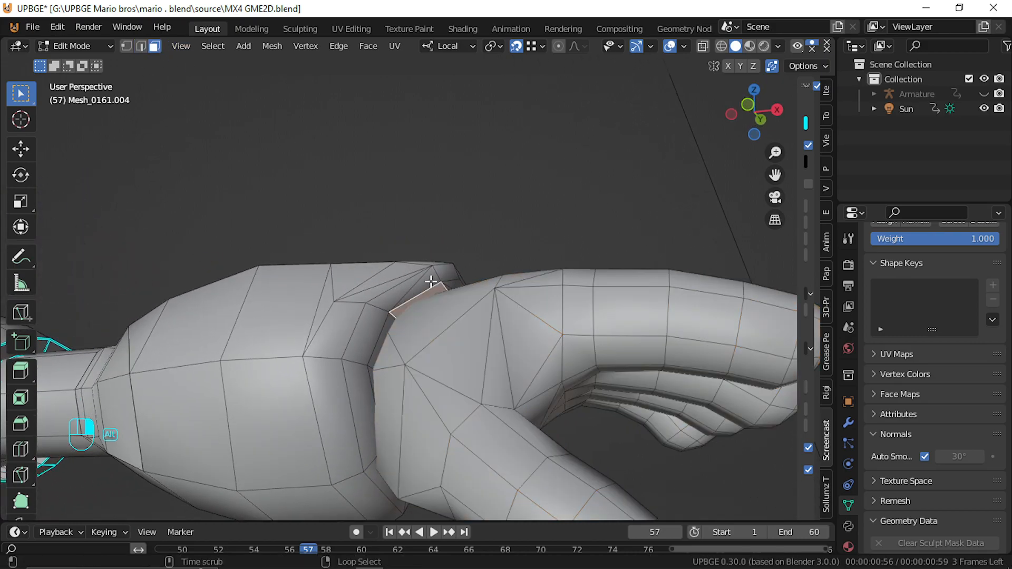
alt+click(435, 270)
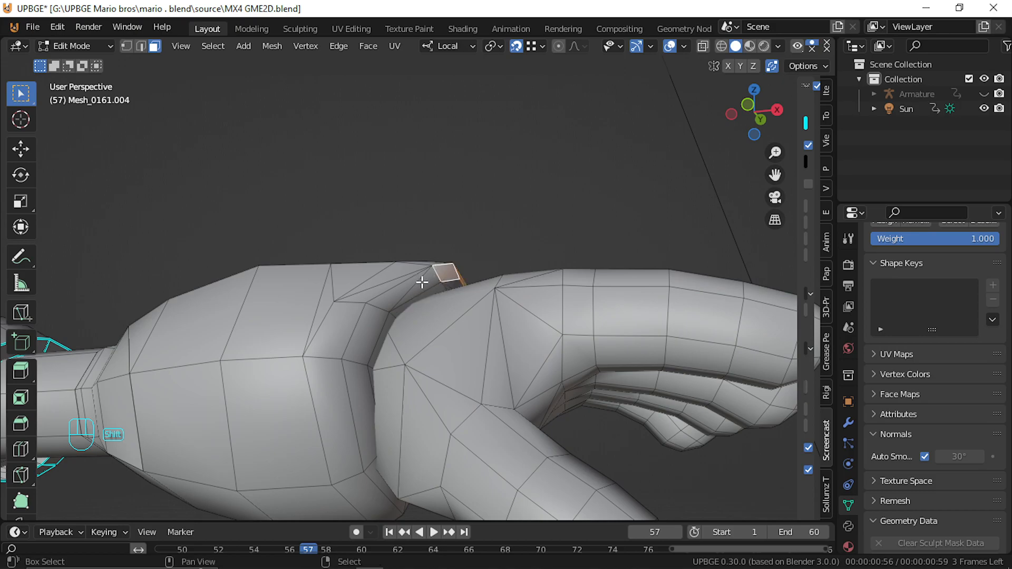
shift+click(404, 304)
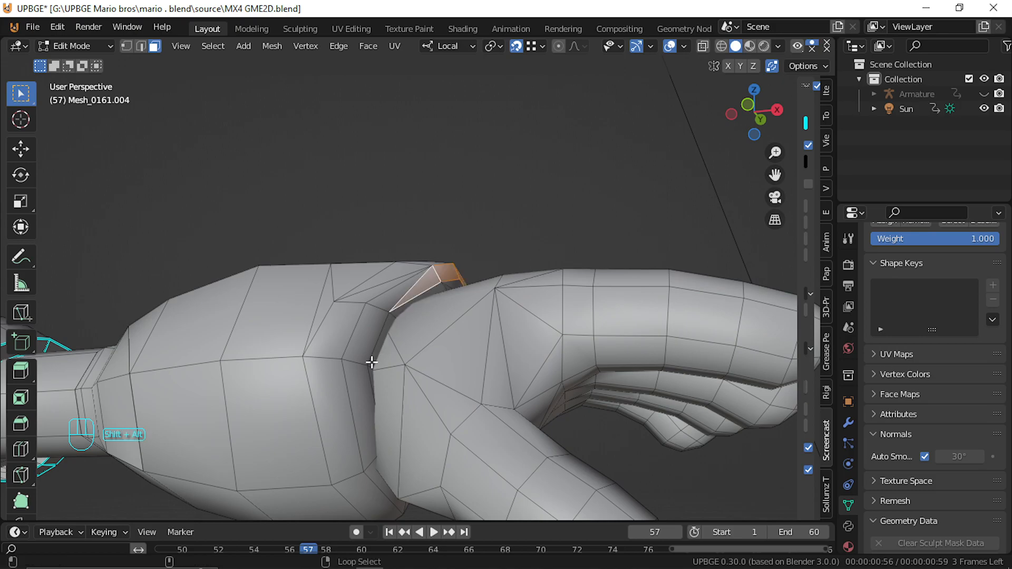
Select all linked faces of the hand and hide them to expose the forearm's end
click(422, 342)
key(ctrl+l)
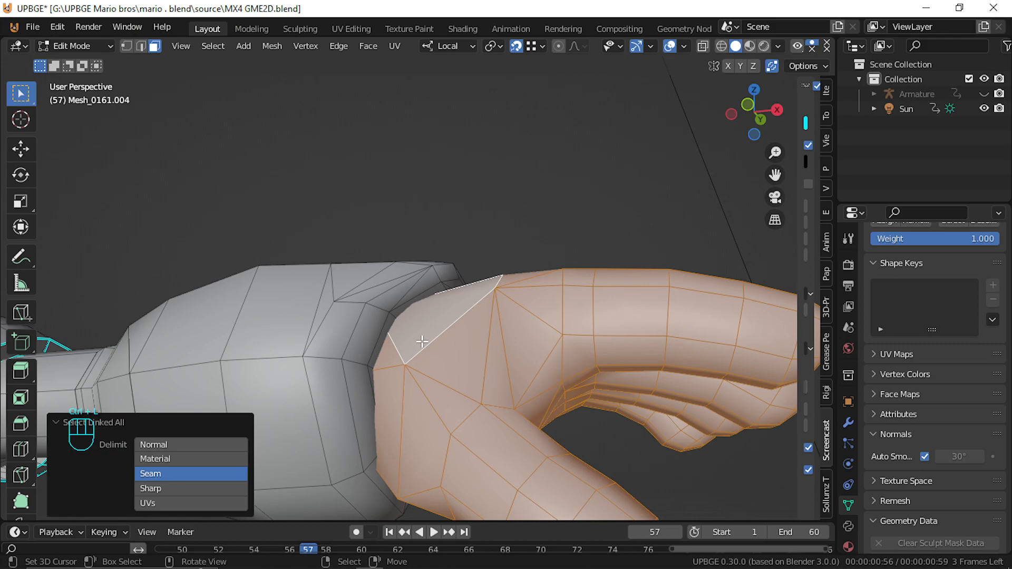
key(h)
key(shift+f)
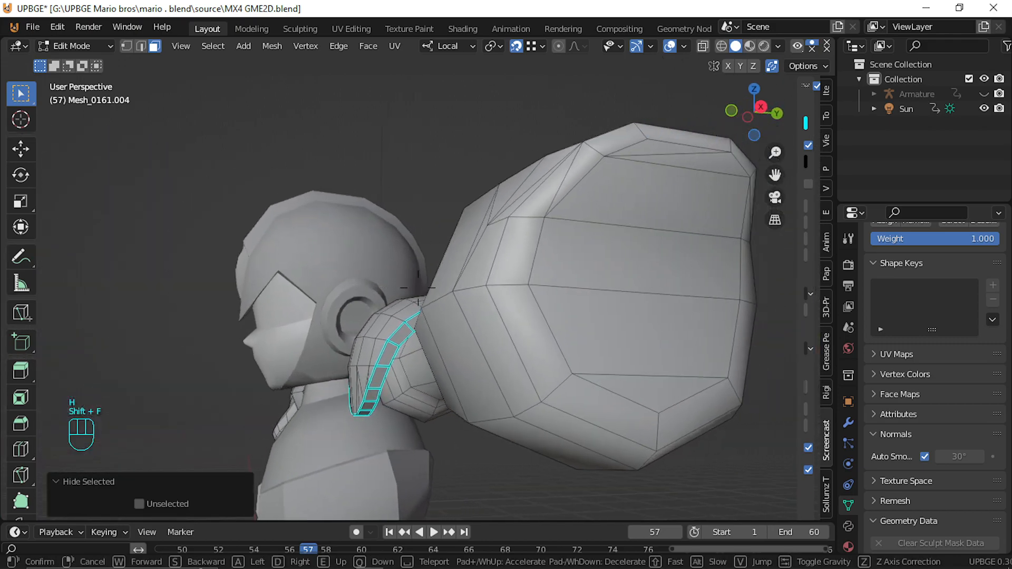
click(418, 288)
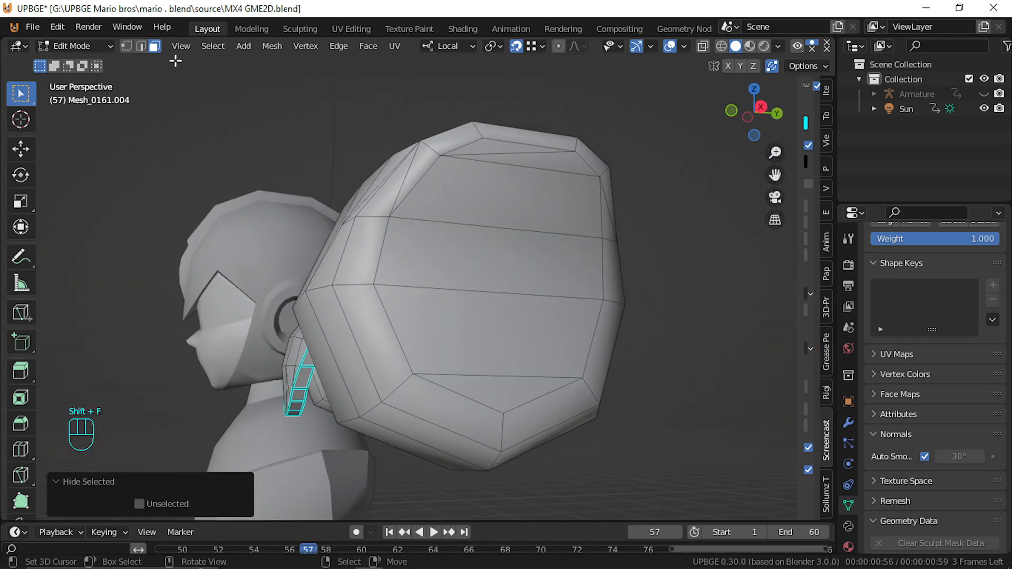
Select the full ring of rim faces at the open end of the left forearm and mark its edges as sharp
alt+right_click(376, 213)
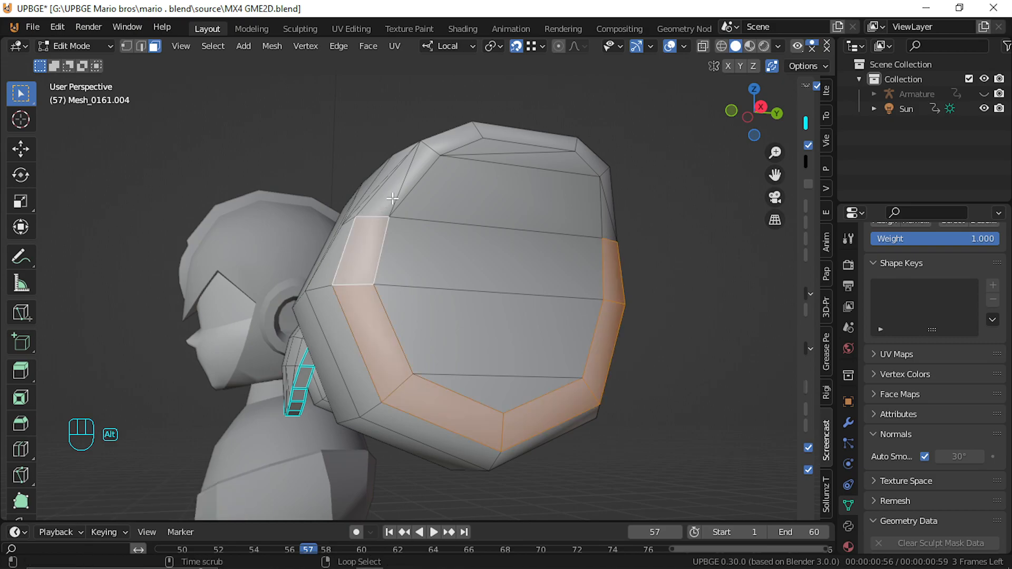
shift+right_click(410, 185)
shift+right_click(399, 196)
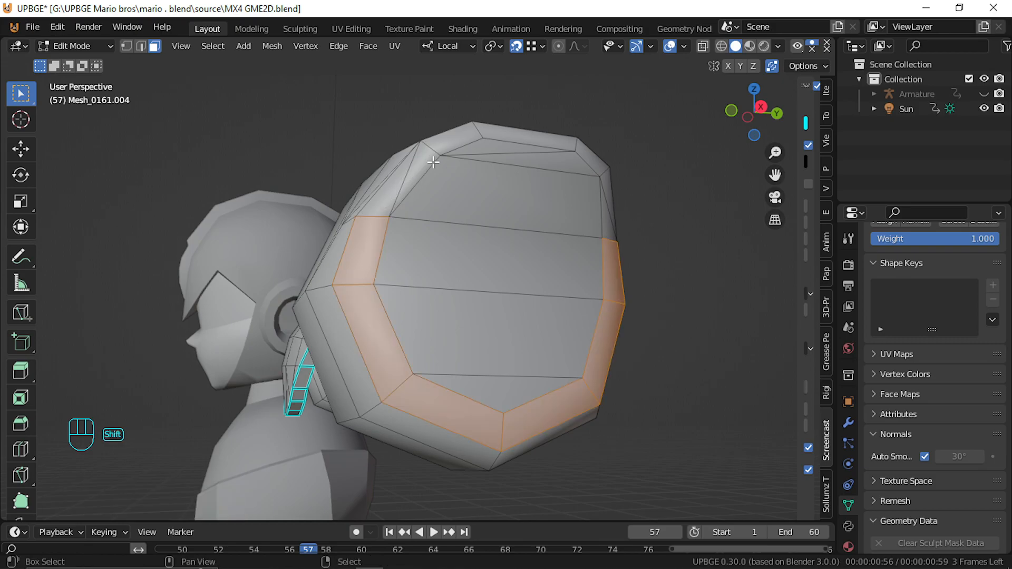
shift+right_click(381, 193)
shift+right_click(413, 166)
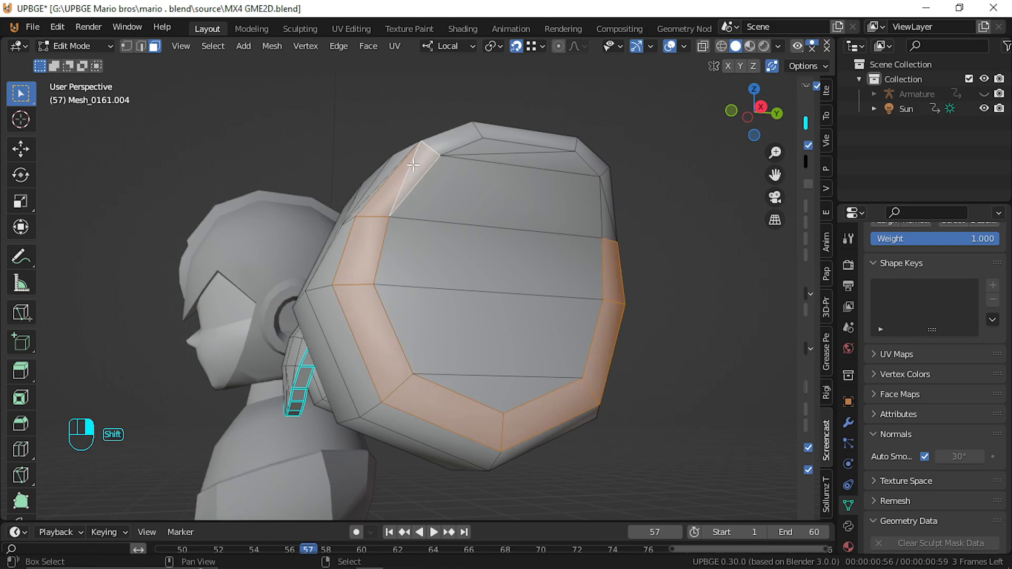
alt+shift+right_click(456, 134)
shift+right_click(610, 200)
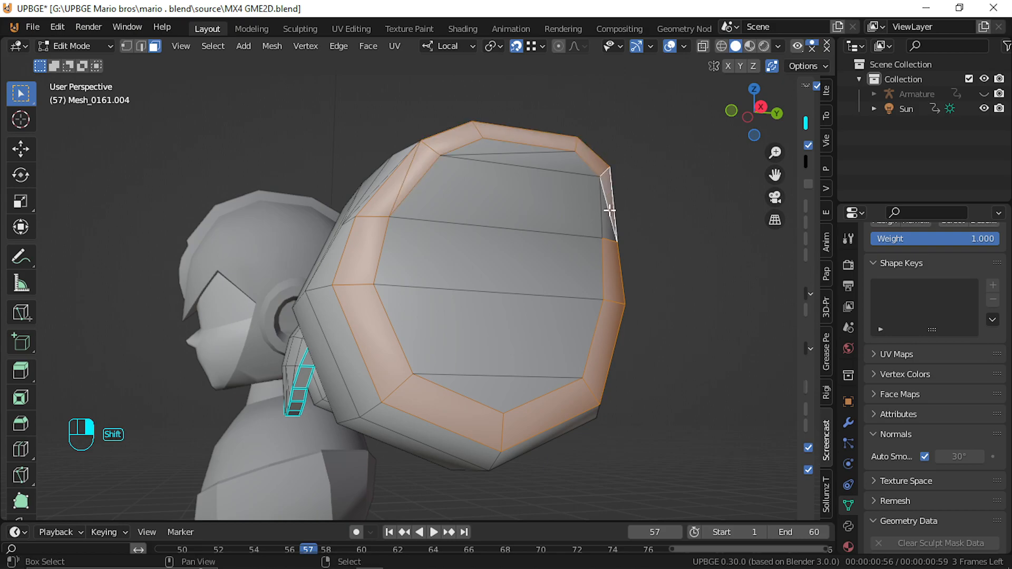
key(a)
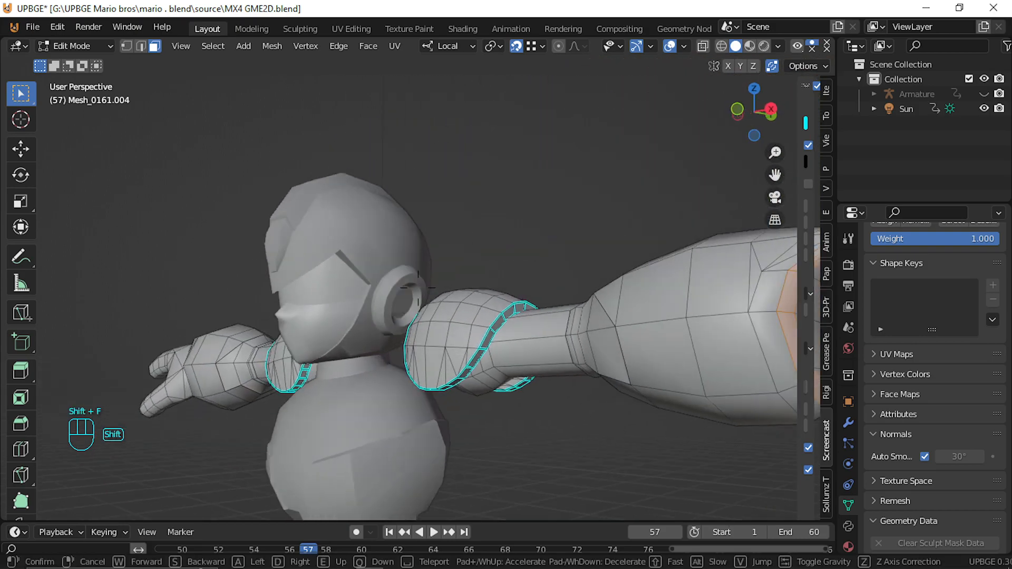
key(d)
key(w)
key(d)
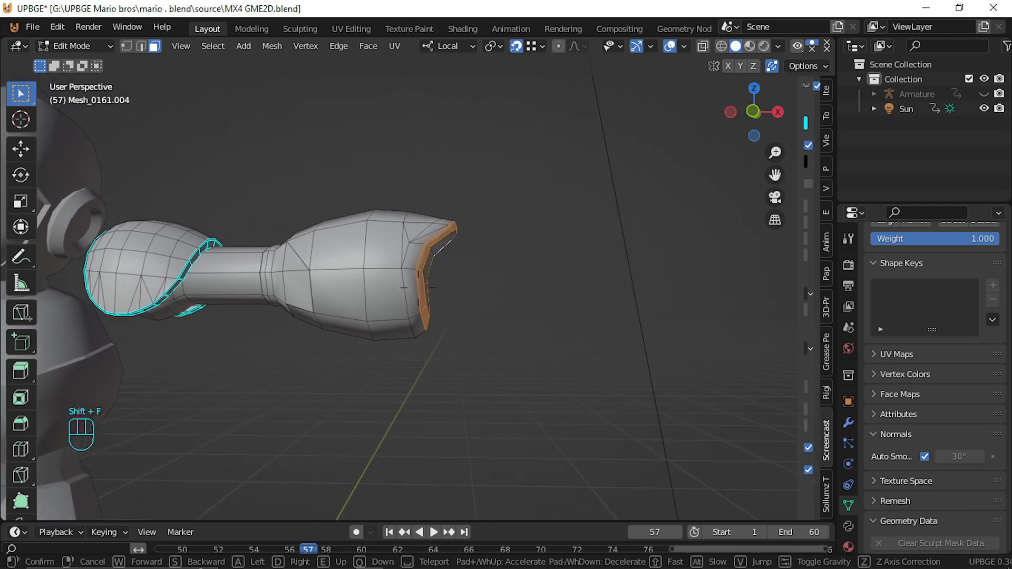
click(418, 288)
key(ctrl+e)
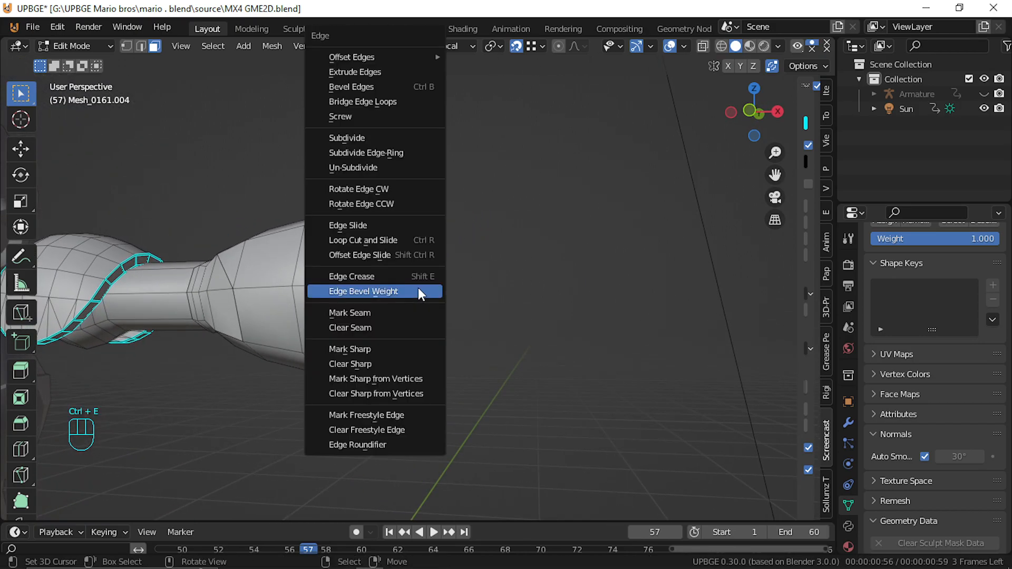
click(378, 350)
Hide the entire linked hand mesh on the character's right arm in Edit Mode to expose the forearm opening
key(shift+f)
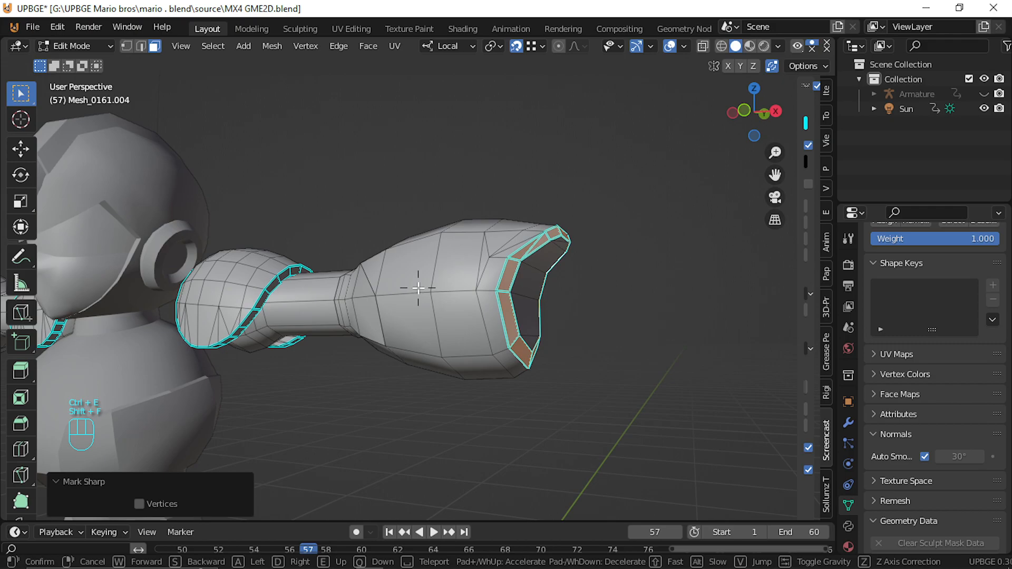
click(418, 289)
key(Tab)
key(shift+f)
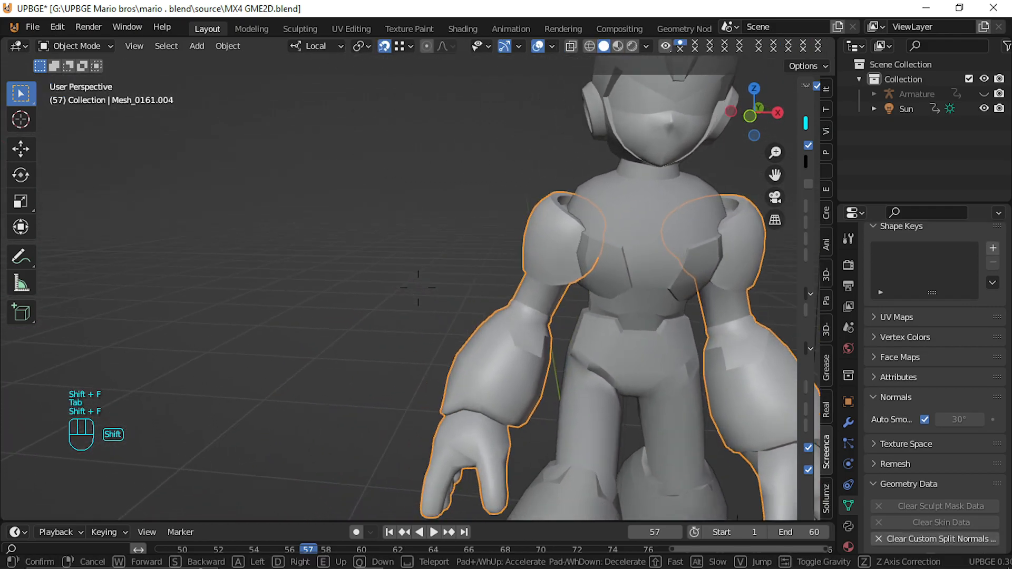
click(425, 285)
key(Tab)
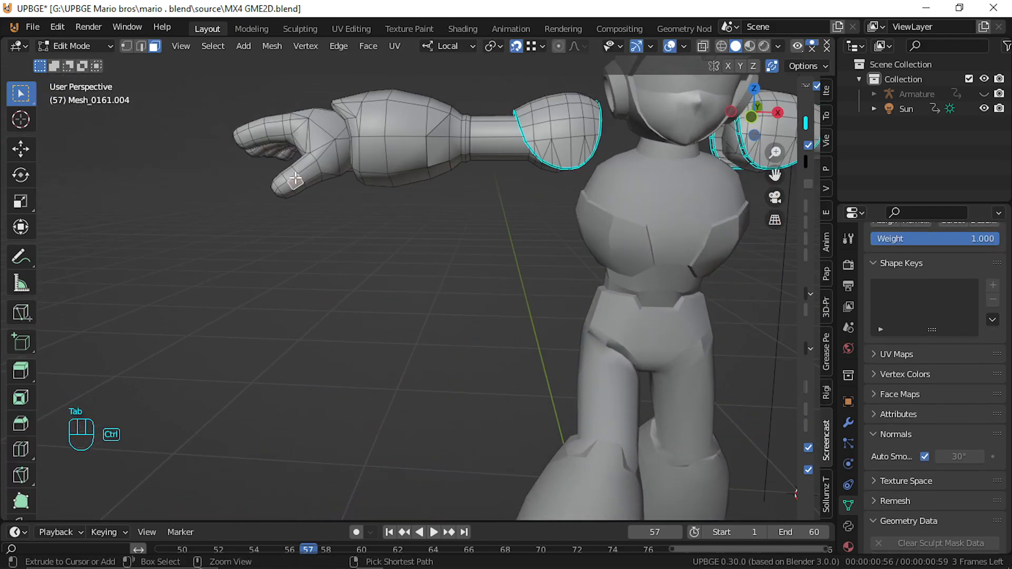
key(ctrl+l)
key(h)
Select the ring of rim faces at the right forearm's open end and mark its edges as sharp
key(shift+f)
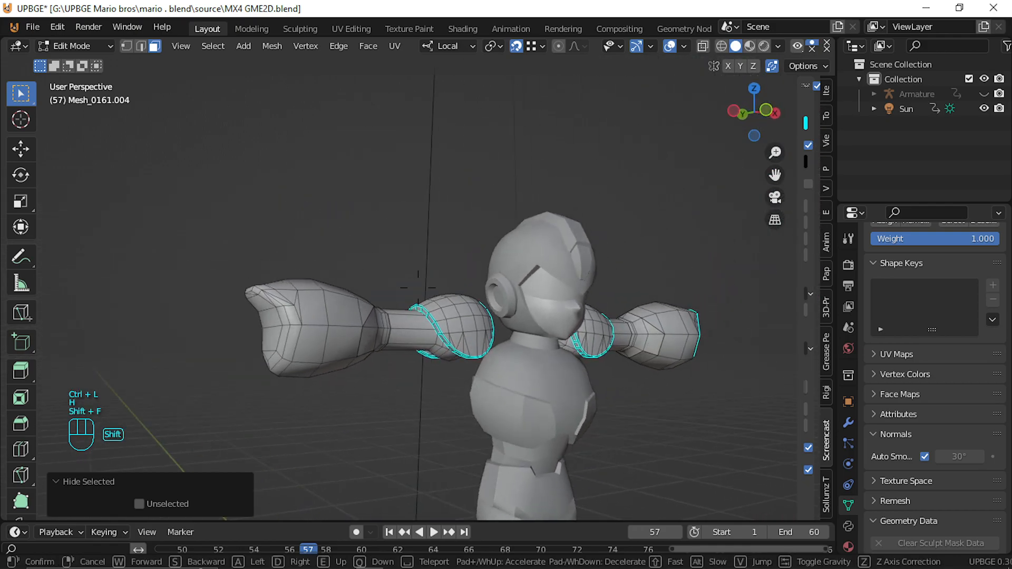
click(485, 282)
alt+click(513, 297)
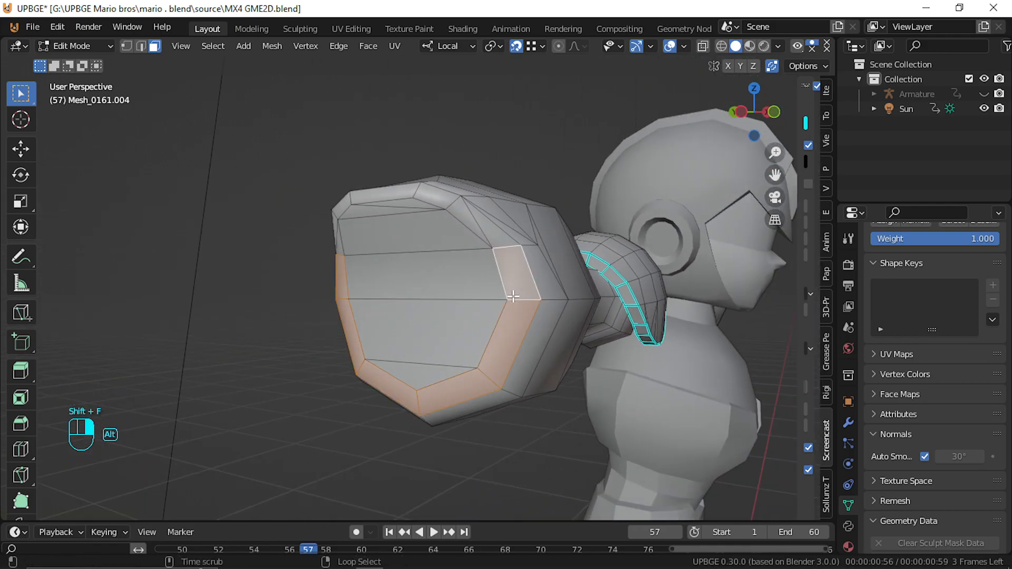
shift+click(489, 233)
alt+shift+click(416, 193)
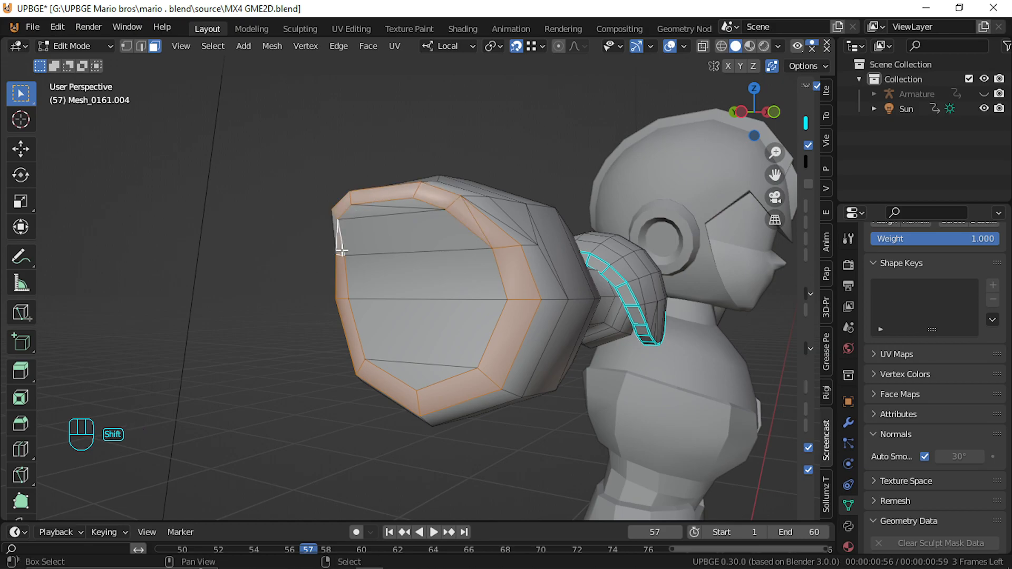
key(ctrl+e)
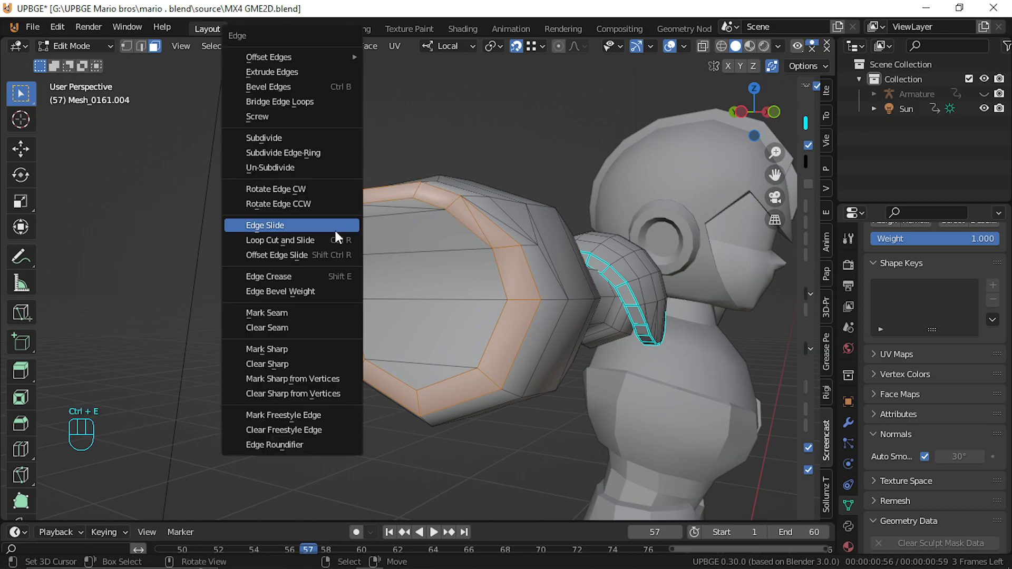
click(299, 347)
Examine the shading of both forearm rims and hands from several sides in Object Mode
key(Tab)
key(shift+f)
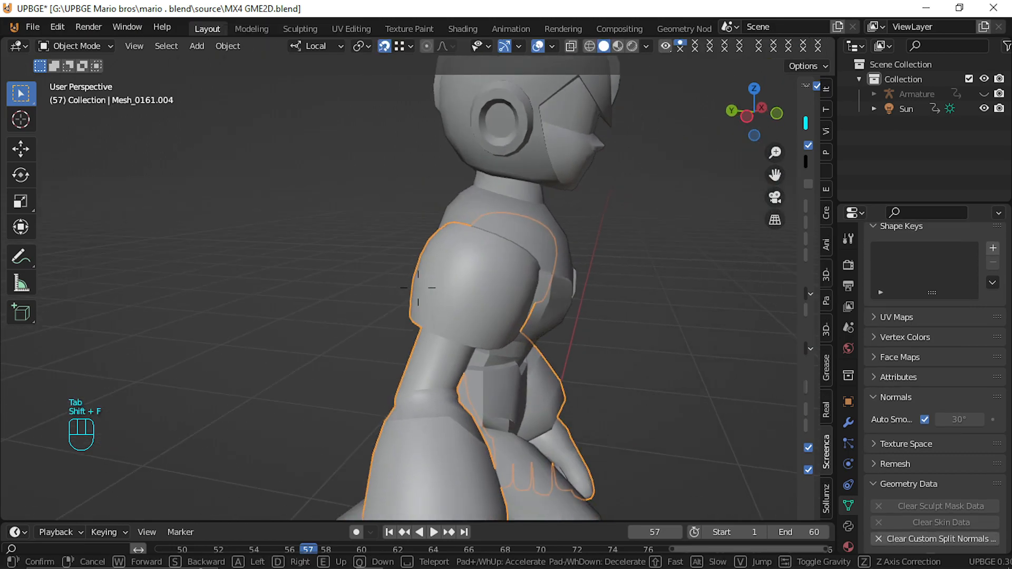
key(d)
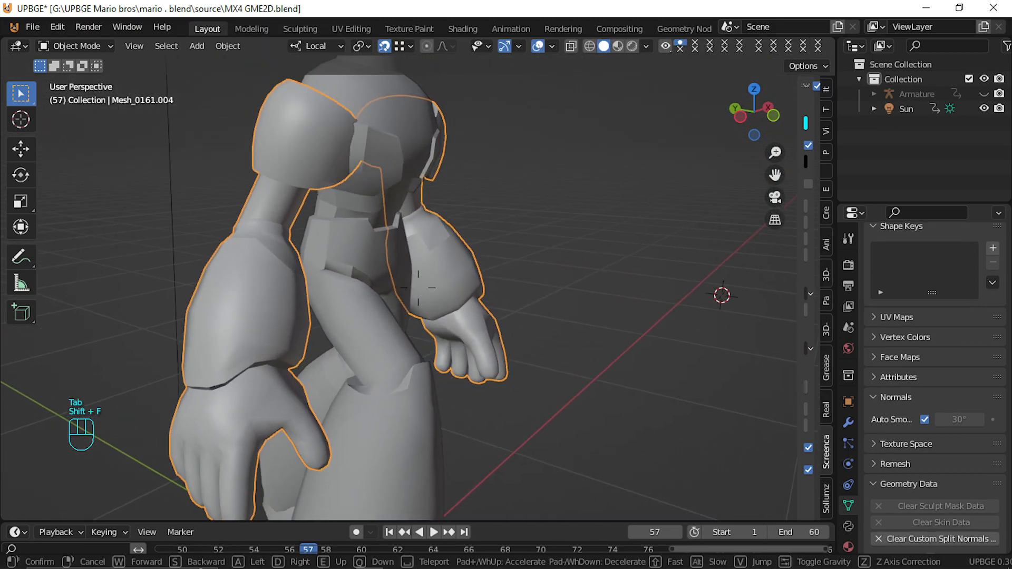
key(w)
click(279, 305)
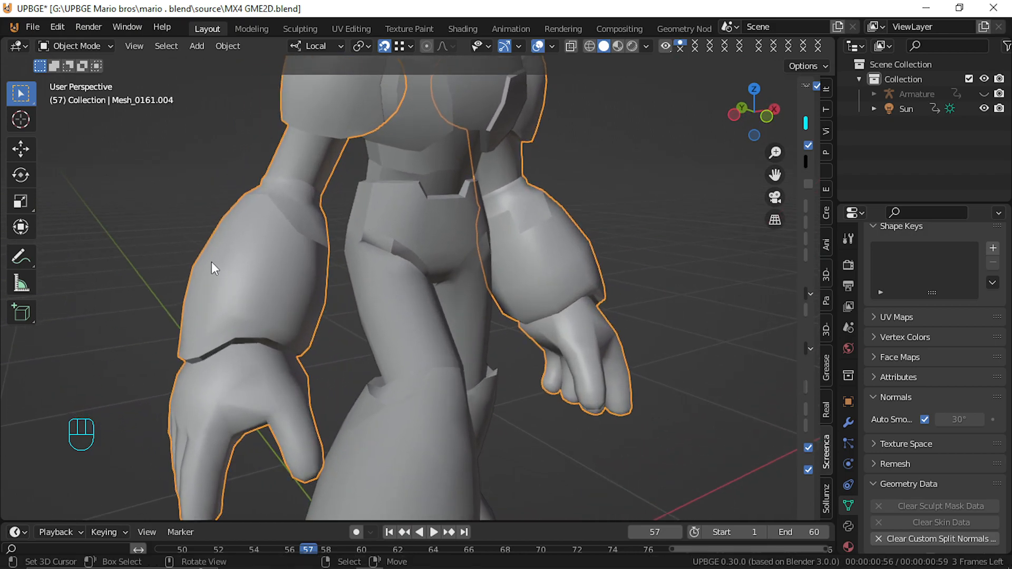
key(g)
right_click(194, 264)
key(shift+f)
key(s)
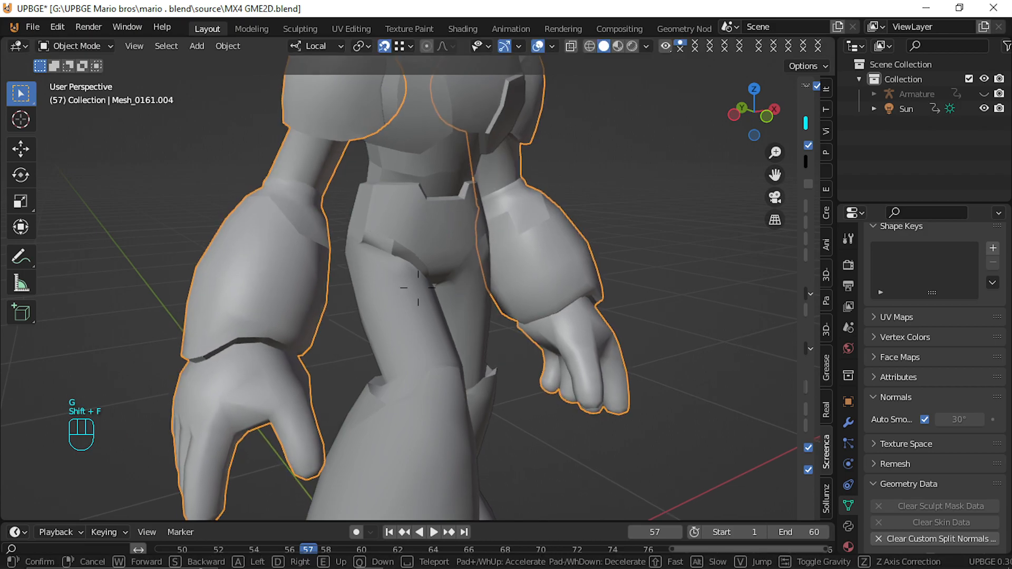
key(d)
click(419, 288)
Reveal the hidden hand geometry of the arms mesh and return to Object Mode
key(Tab)
key(alt)
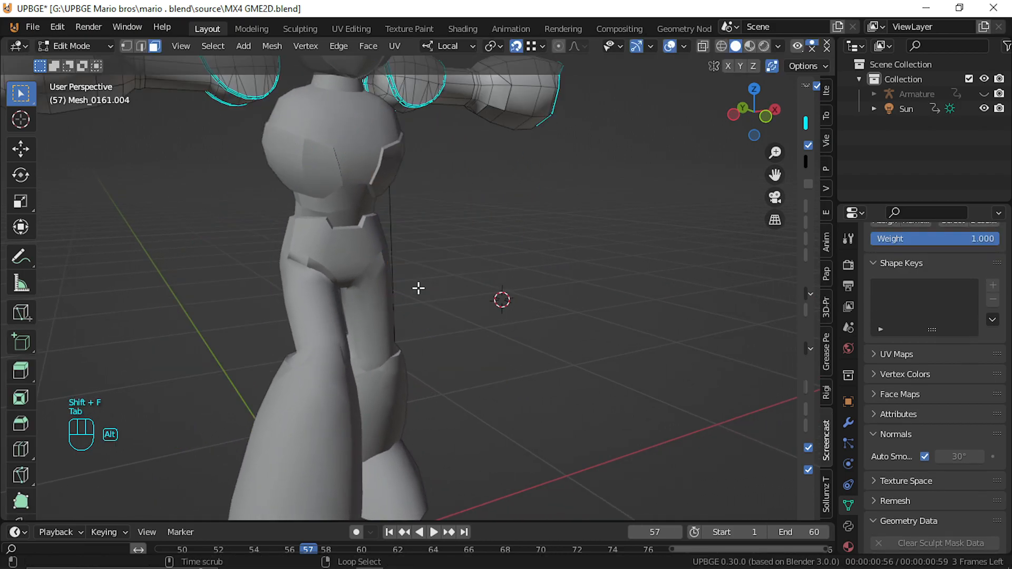
key(alt+h)
key(Tab)
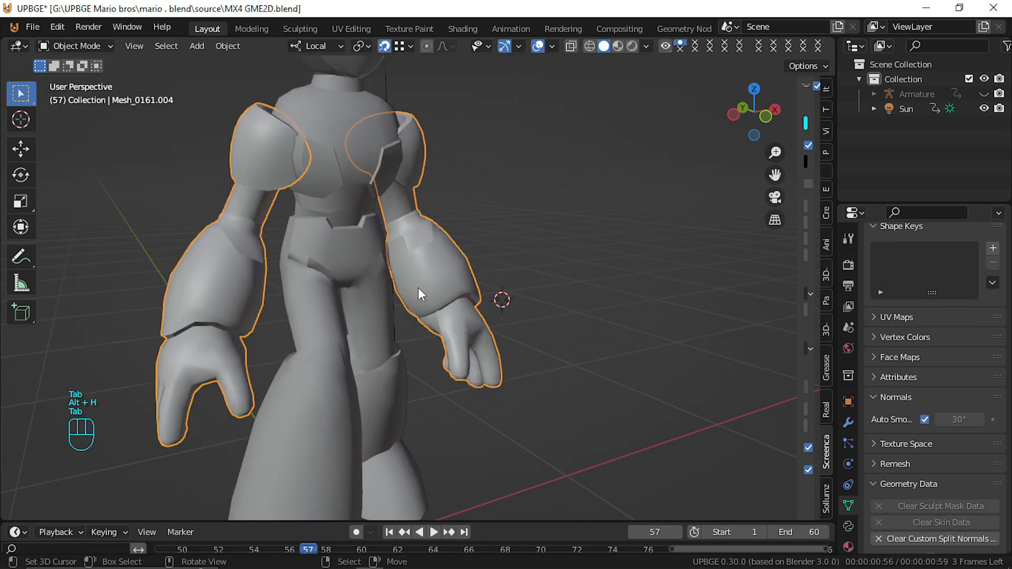
Select the character's body mesh and open it in Edit Mode
key(shift+f)
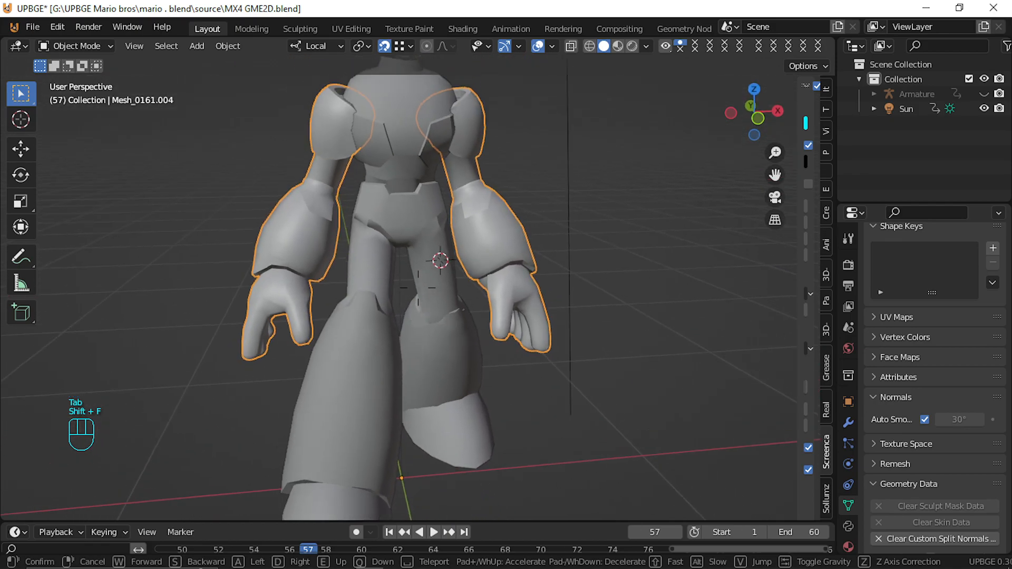
key(w)
key(d)
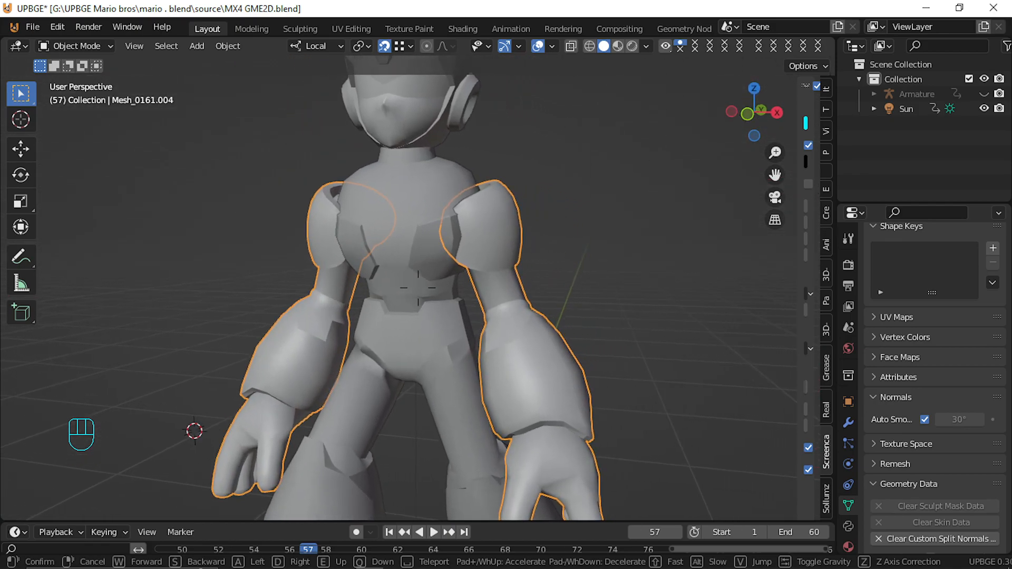
click(413, 299)
click(387, 339)
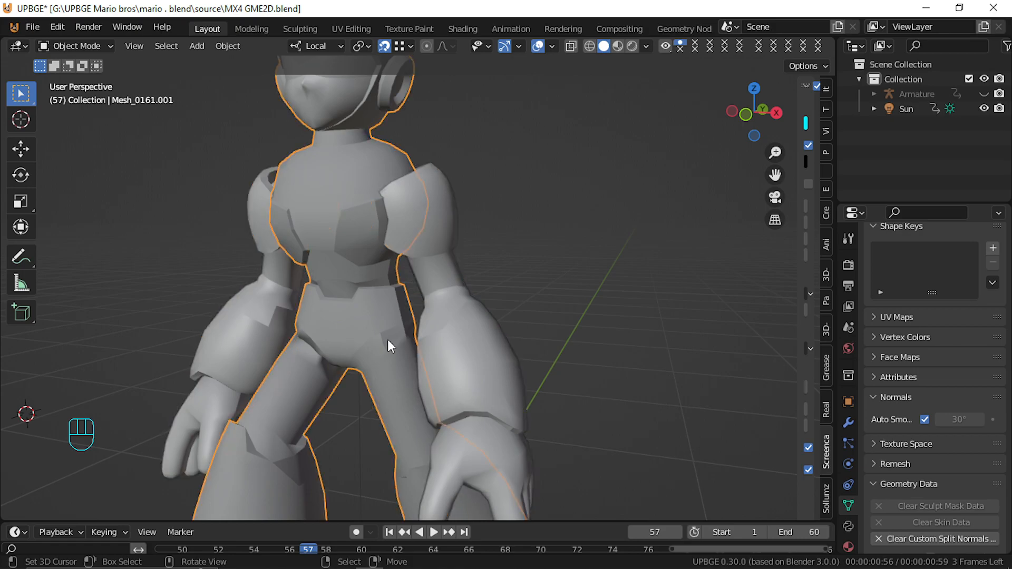
key(Tab)
Switch to edge selection and select the vertical edge loop running along the left outer hip of the body mesh
key(shift+f)
key(w)
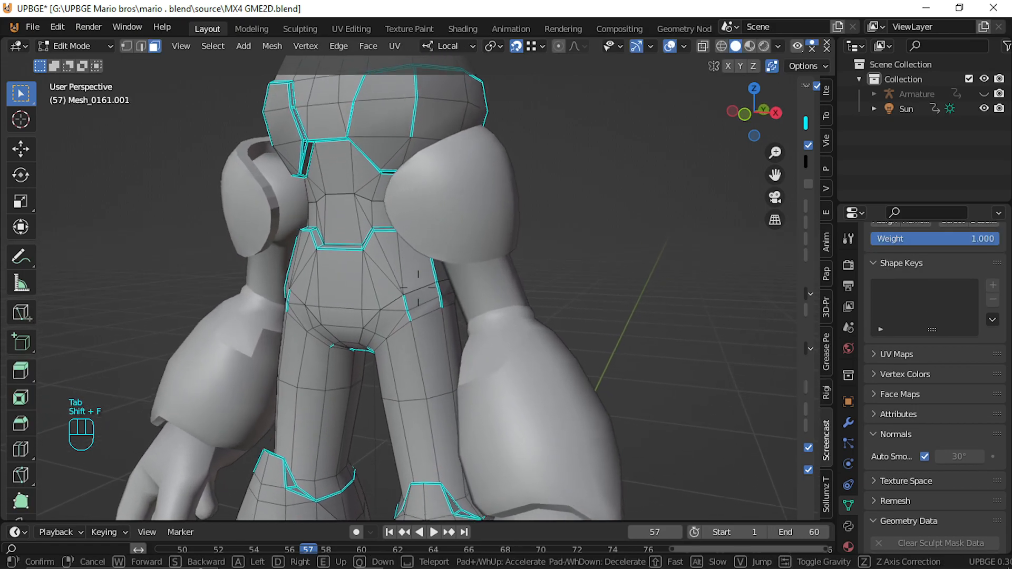
key(w)
click(418, 288)
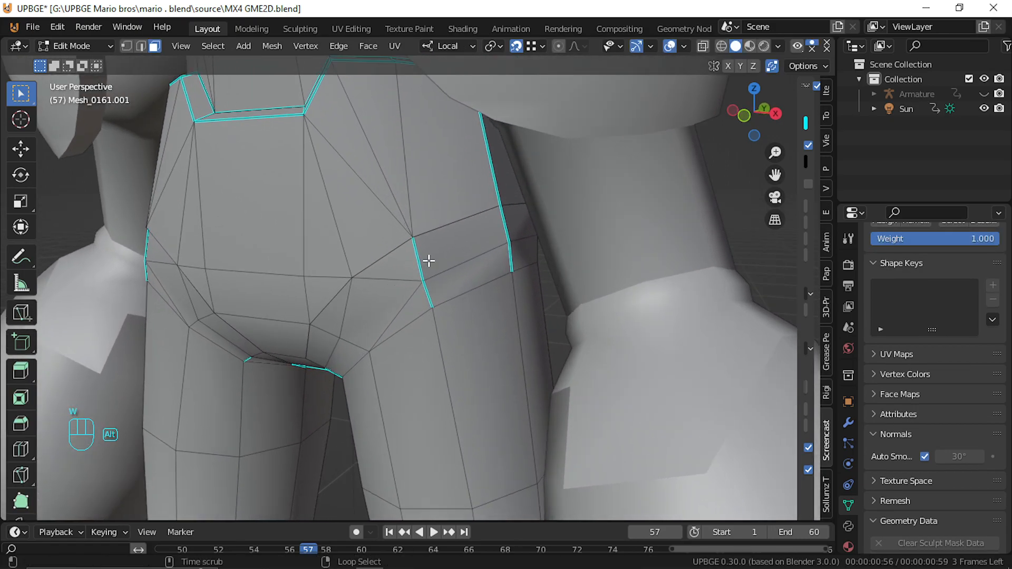
alt+click(417, 267)
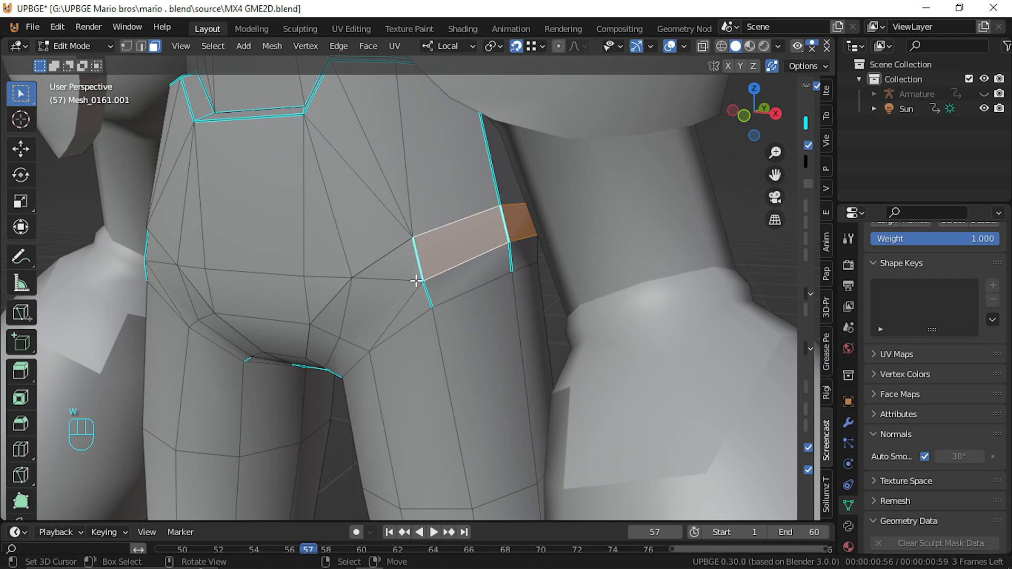
click(142, 51)
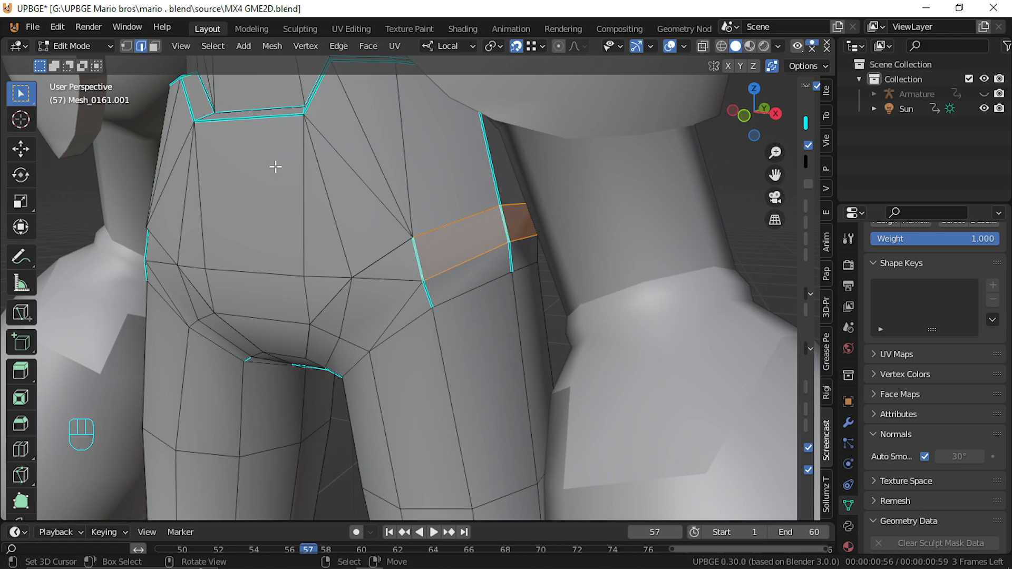
alt+click(488, 168)
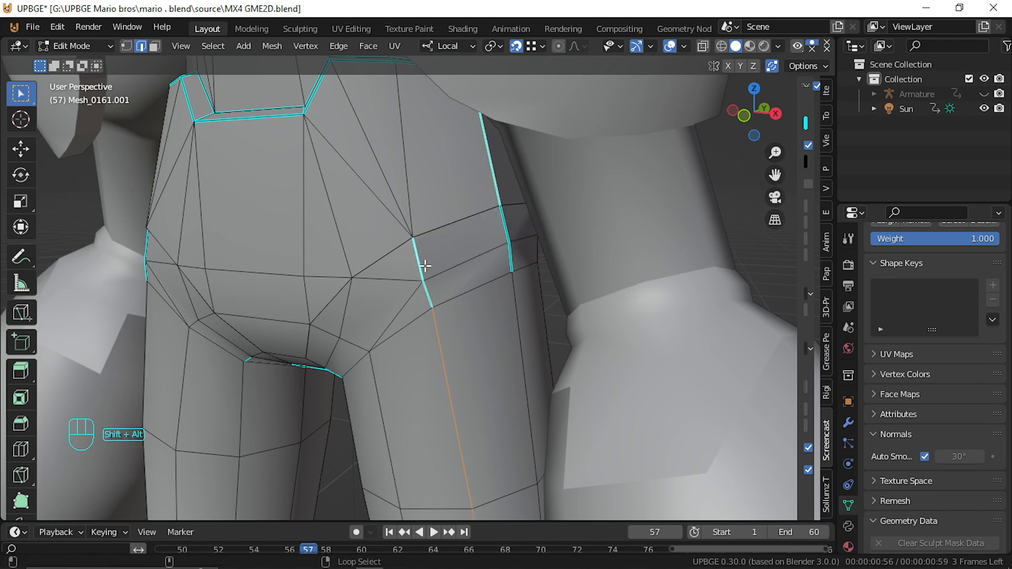
Add the remaining vertical edge loops along the front and outer sides of both hips and thighs to the selection
key(shift+f)
key(a)
click(419, 288)
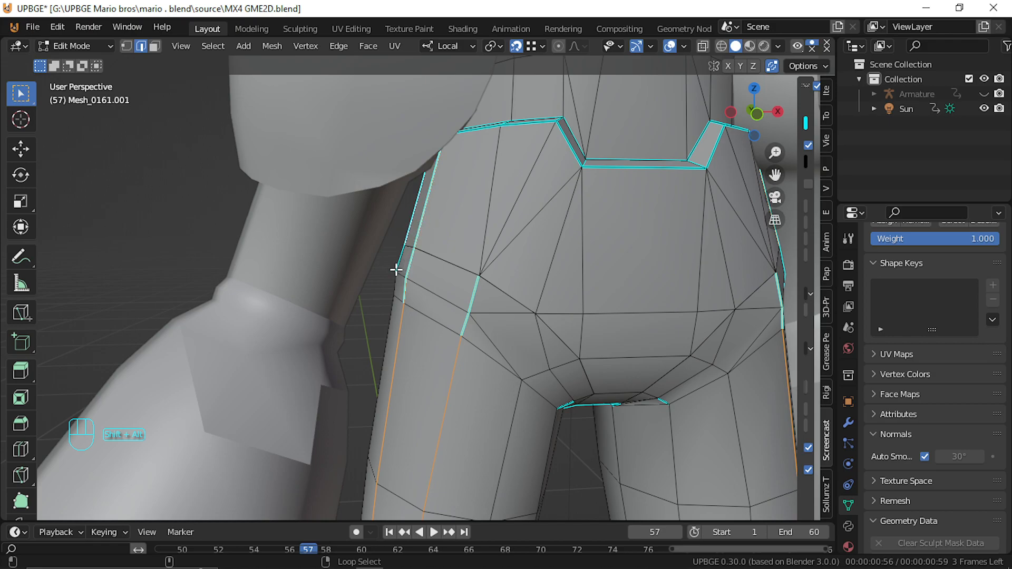
key(shift+f)
key(a)
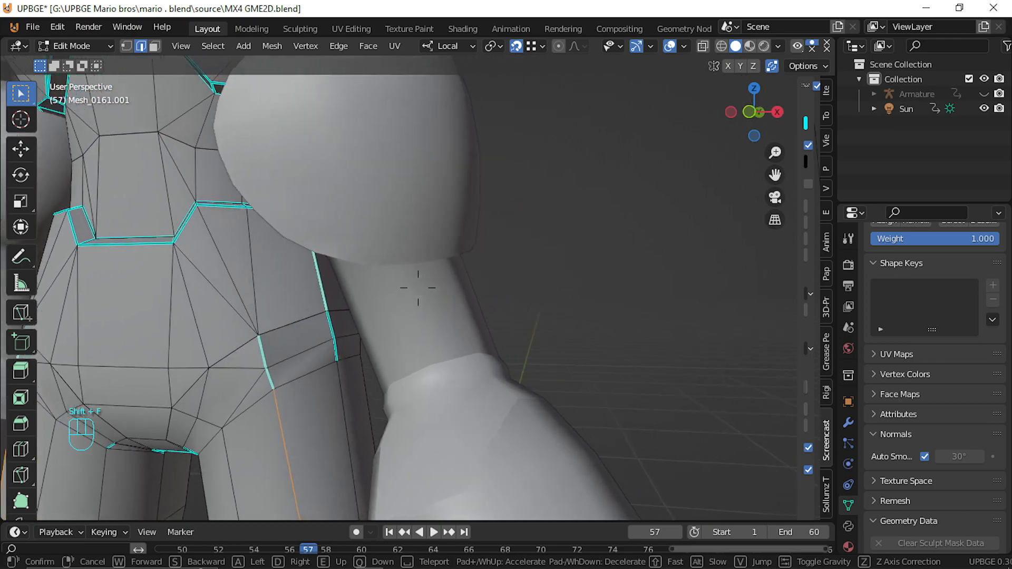
click(418, 288)
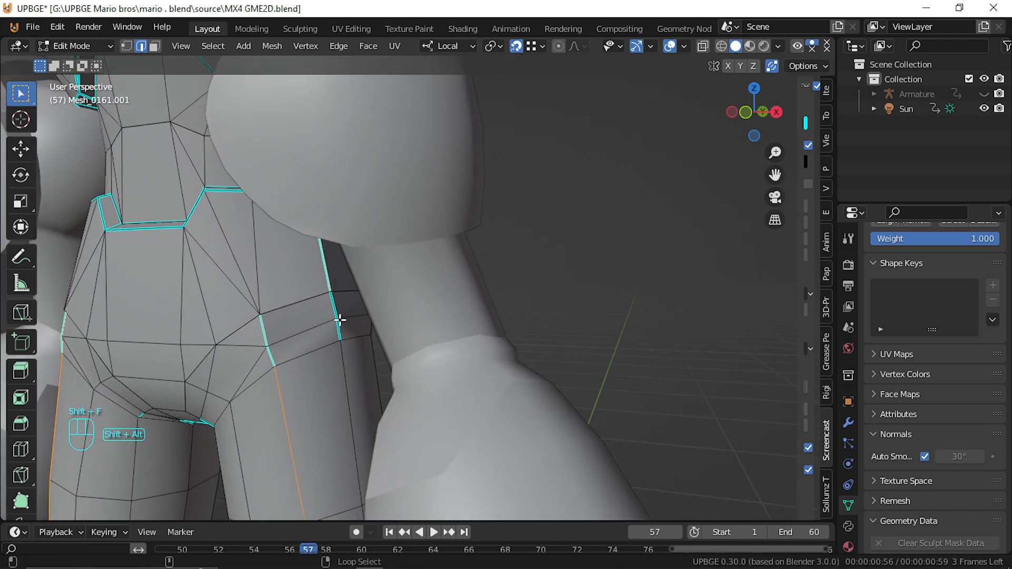
key(shift+f)
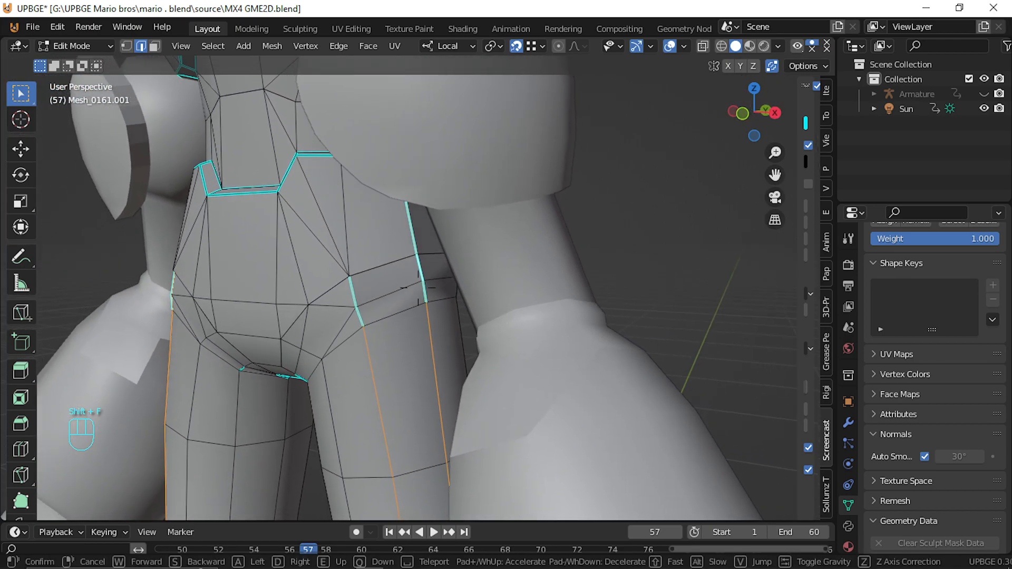
key(q)
key(a)
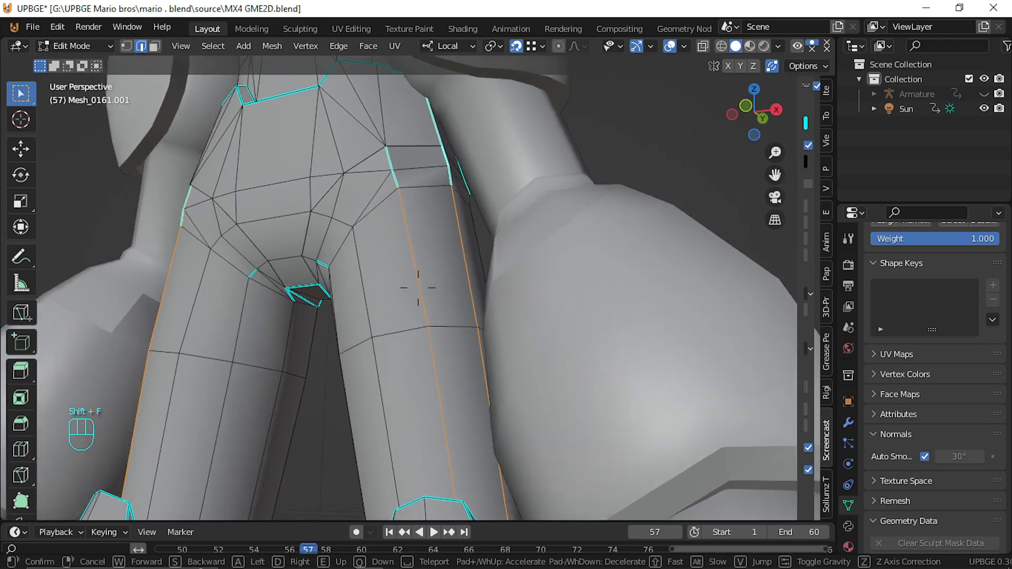
key(d)
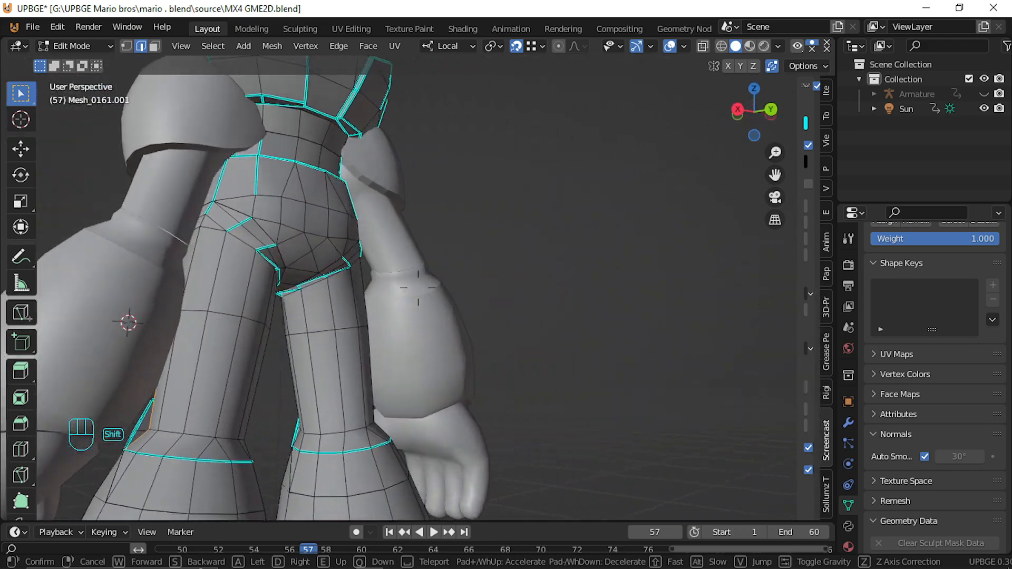
Add the vertical edge loops at the back of both hips to the selection and clear the sharp marking from all selected edges
key(w)
key(w)
key(e)
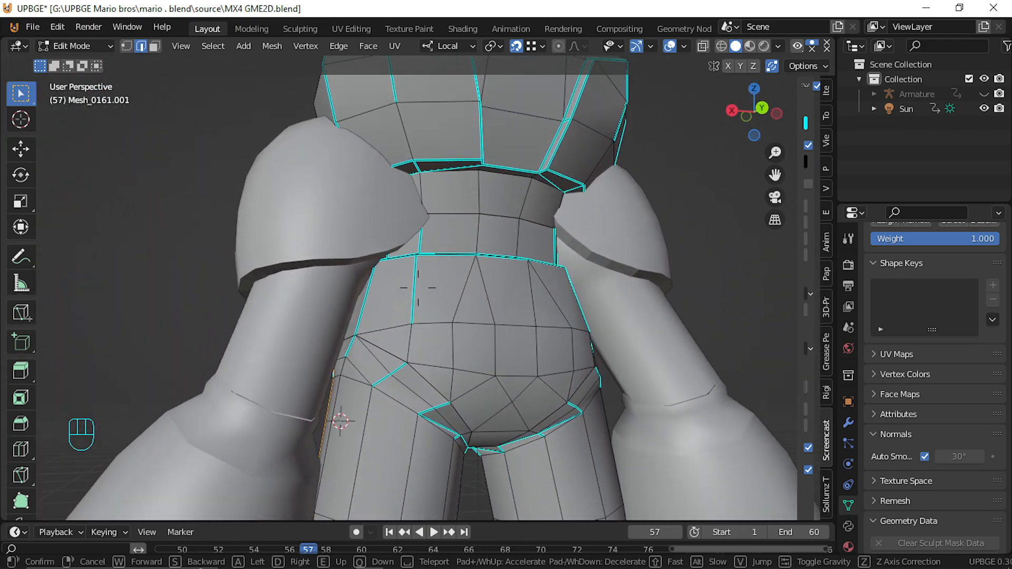
click(418, 288)
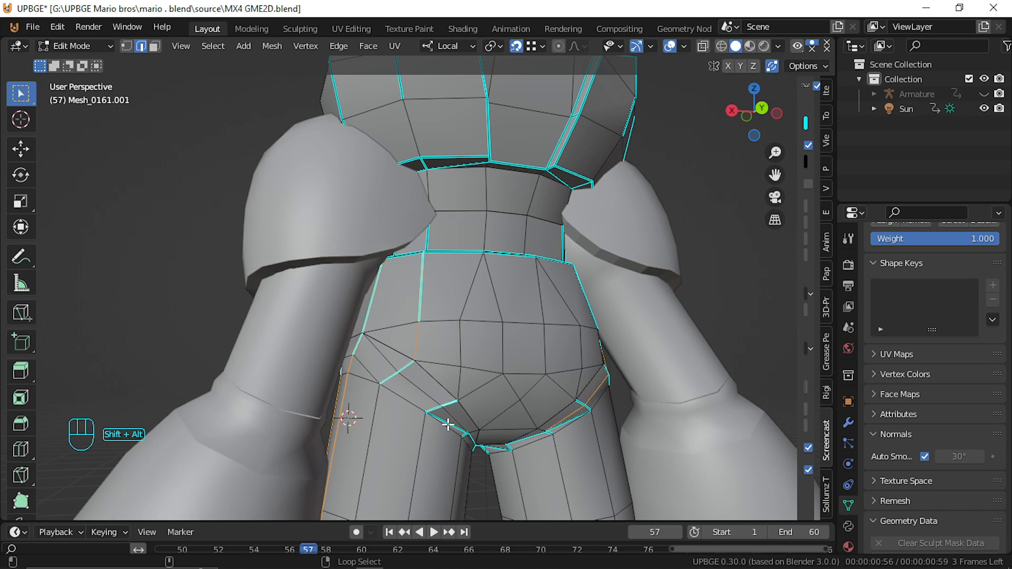
key(shift+f)
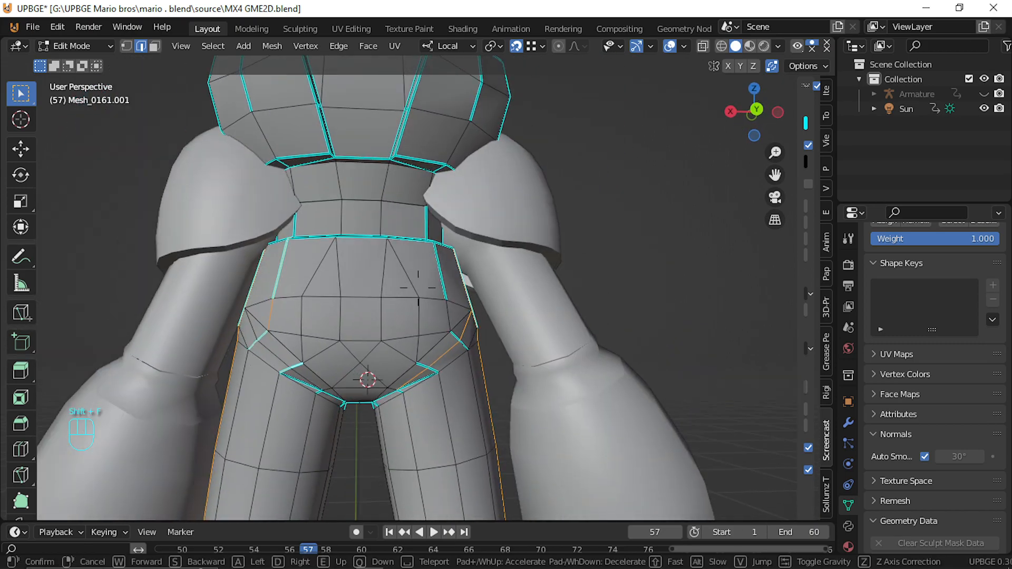
click(417, 287)
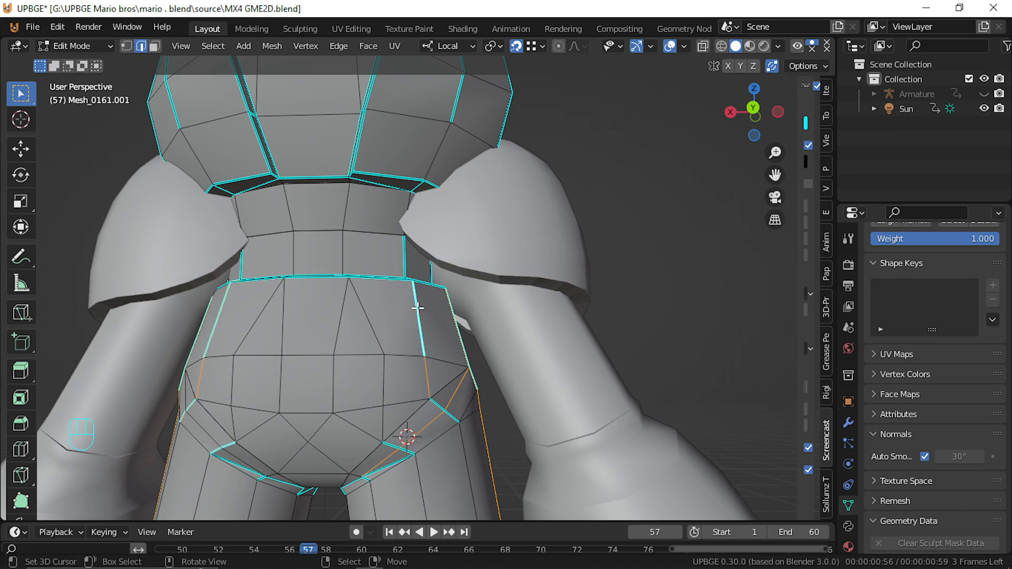
key(ctrl+e)
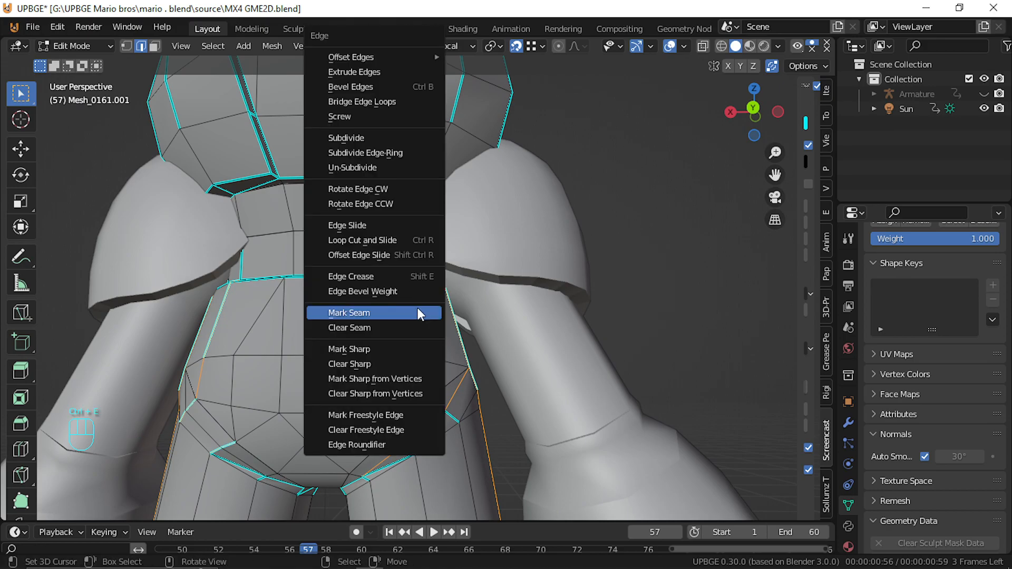
click(361, 366)
Select the remaining sharp edges at the back of one hip, and all geometry linked to the pelvis piece
key(shift+f)
key(s)
key(d)
key(w)
click(411, 339)
alt+right_click(420, 372)
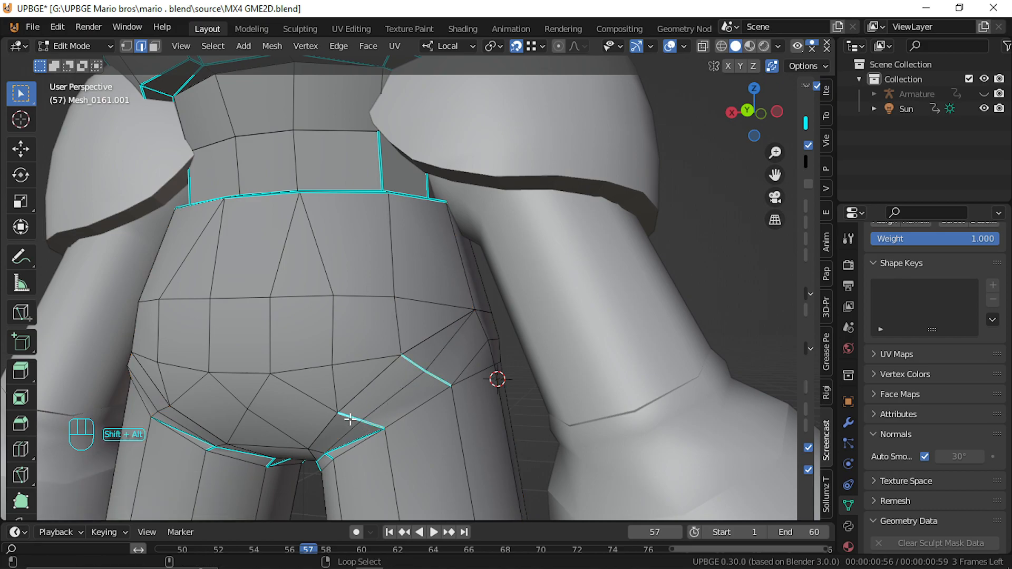
key(shift+f)
key(q)
click(418, 288)
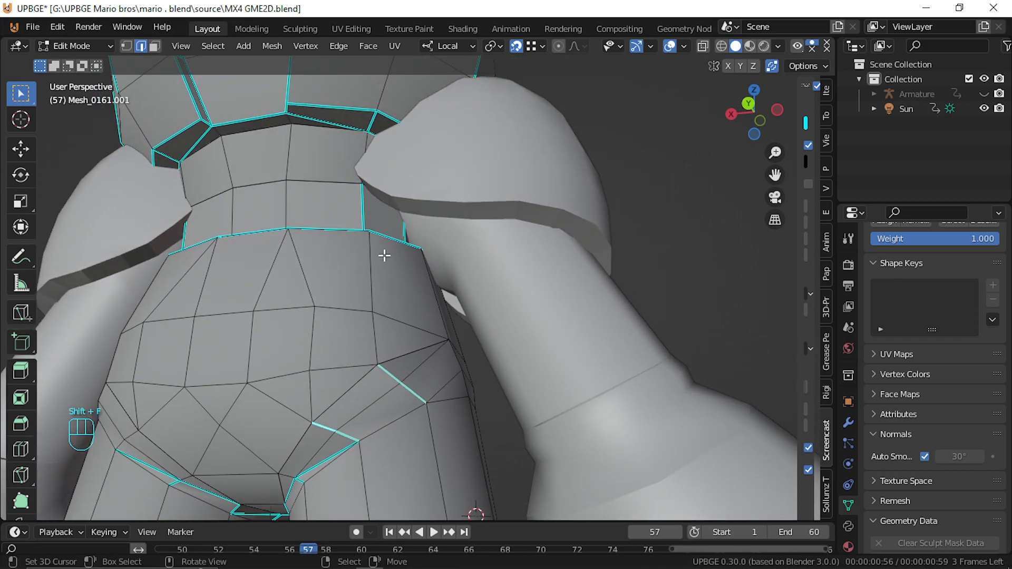
key(ctrl+l)
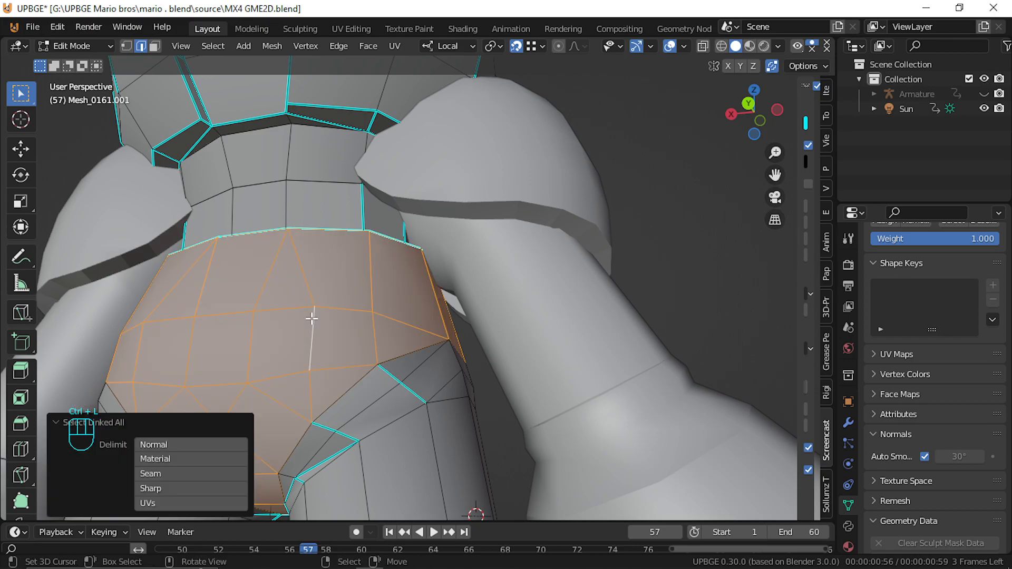
Select all linked geometry of both leg pieces and clear the sharp marking from their edges
click(367, 428)
key(ctrl+l)
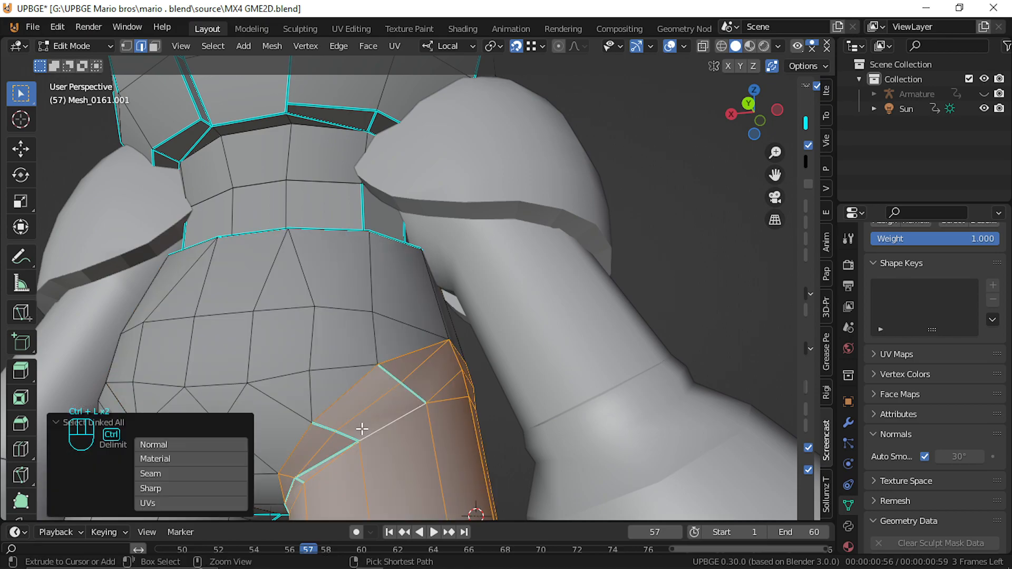
key(shift+f)
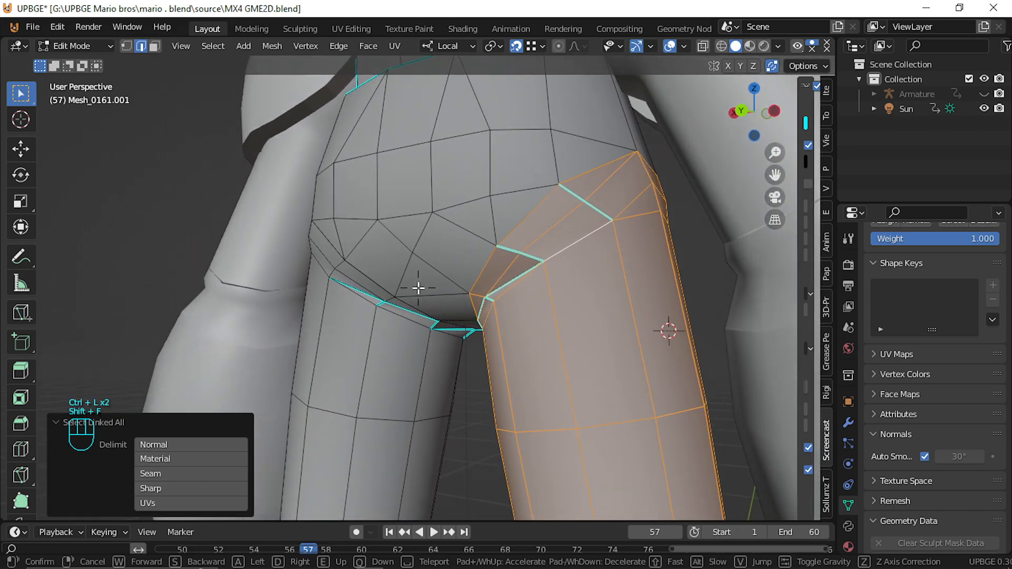
click(418, 288)
key(l)
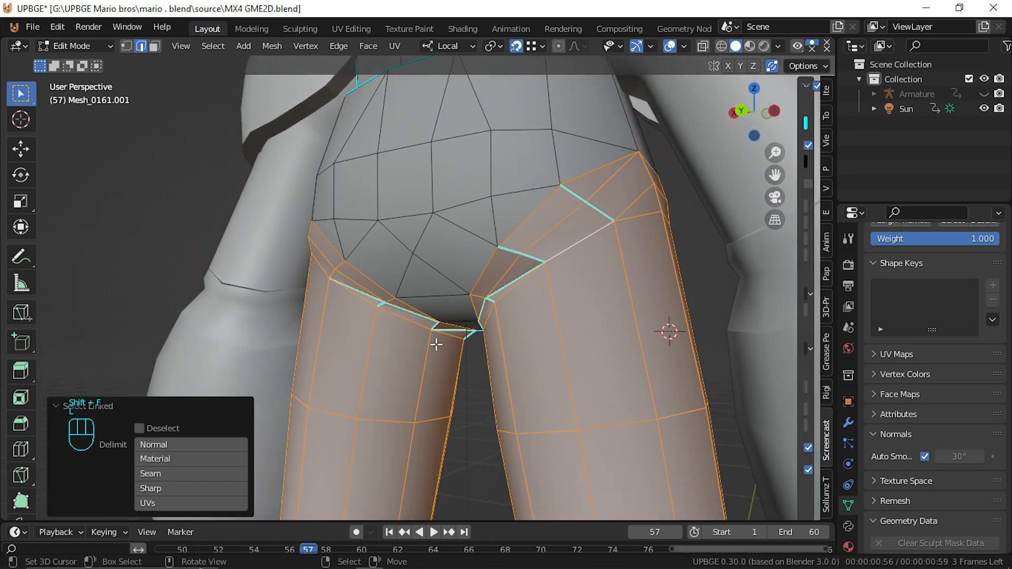
key(ctrl+e)
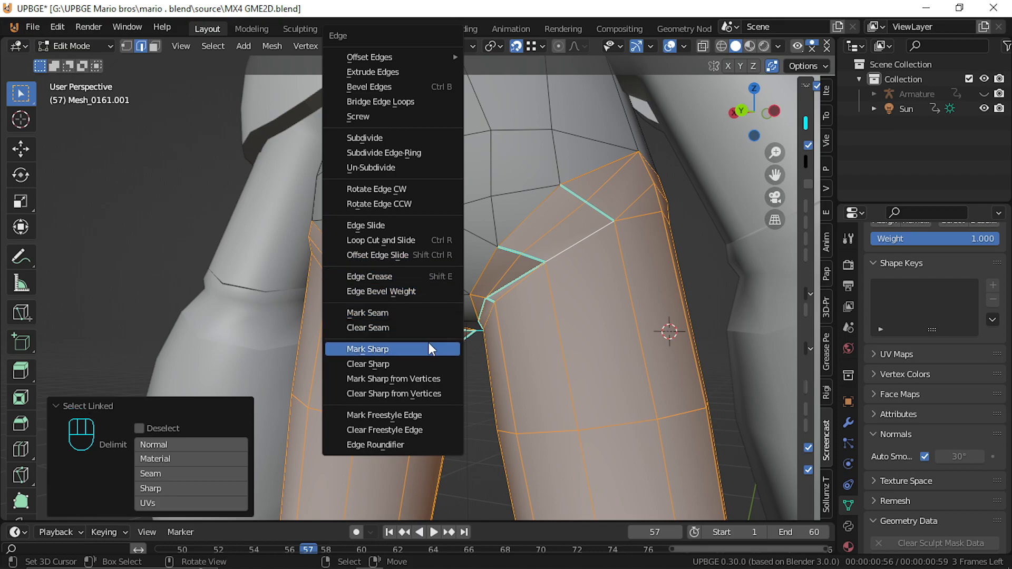
click(410, 362)
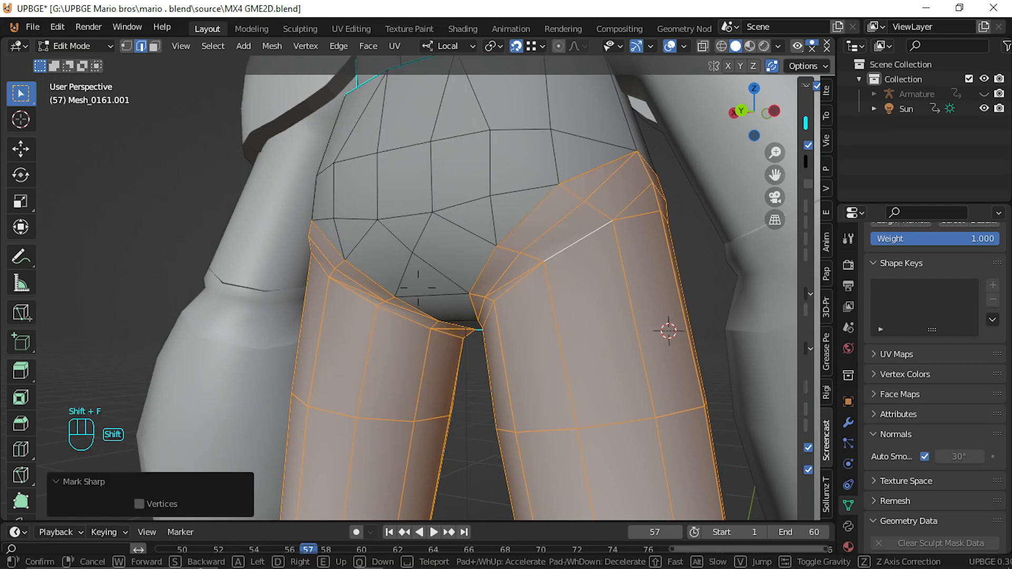
Examine the shading of the pelvis and thighs from behind in Object Mode and return to Edit Mode
key(shift+f)
key(s)
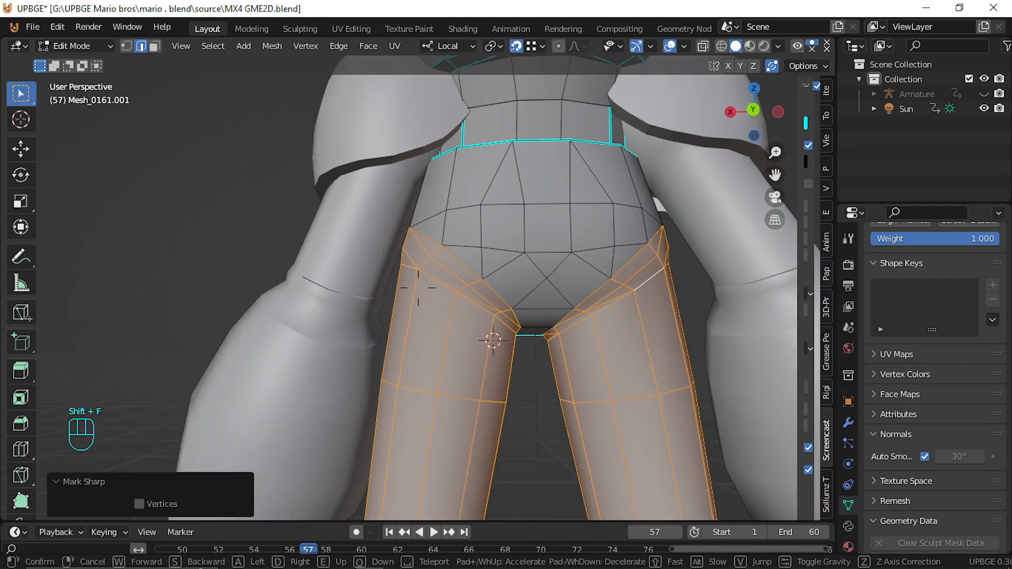
key(Tab)
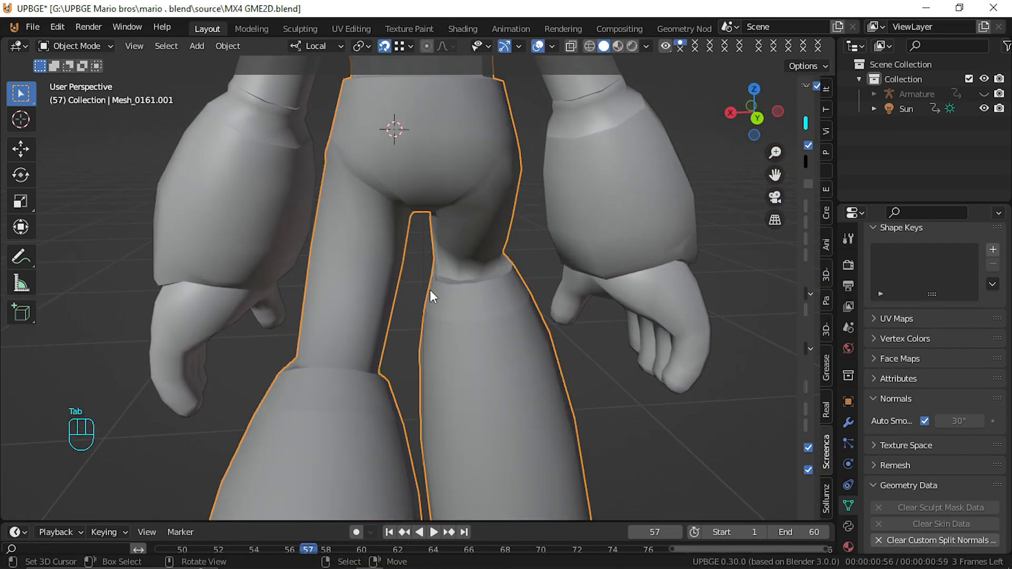
key(shift+f)
key(d)
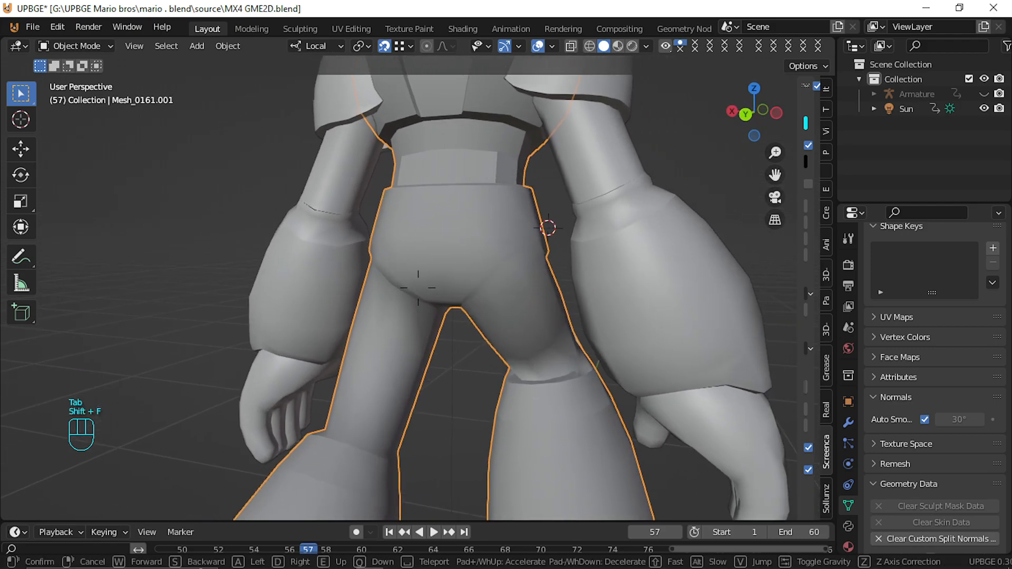
click(418, 287)
key(Tab)
Select the edge loops around the tops of both legs where they meet the pelvis and mark them sharp
key(shift+f)
key(w)
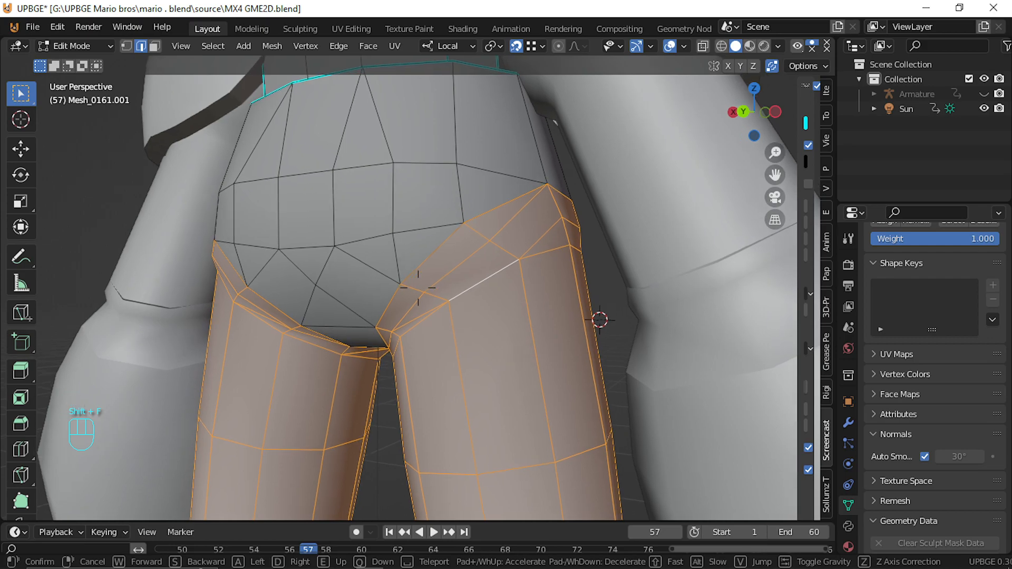
click(418, 288)
alt+click(407, 273)
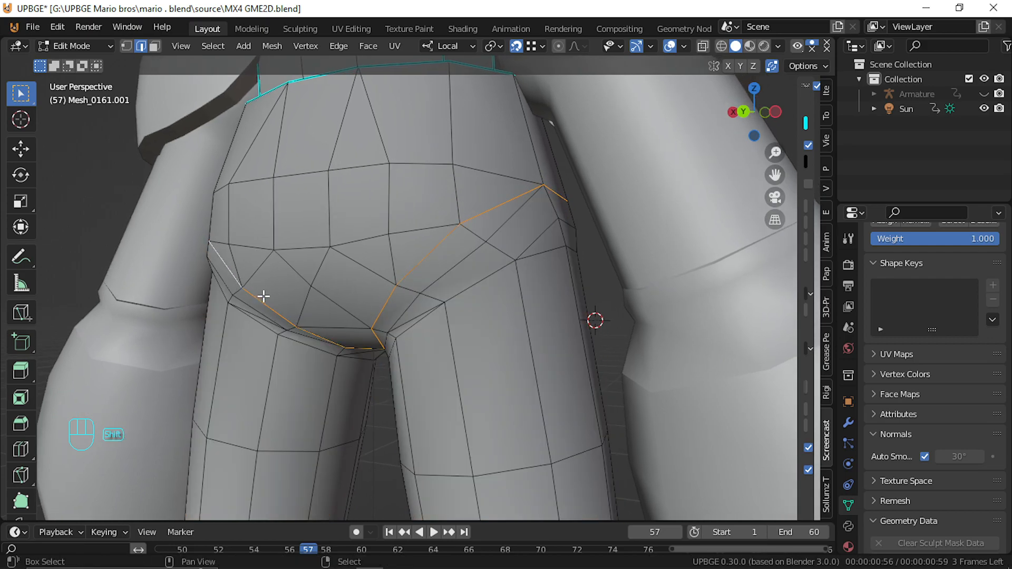
key(shift+f)
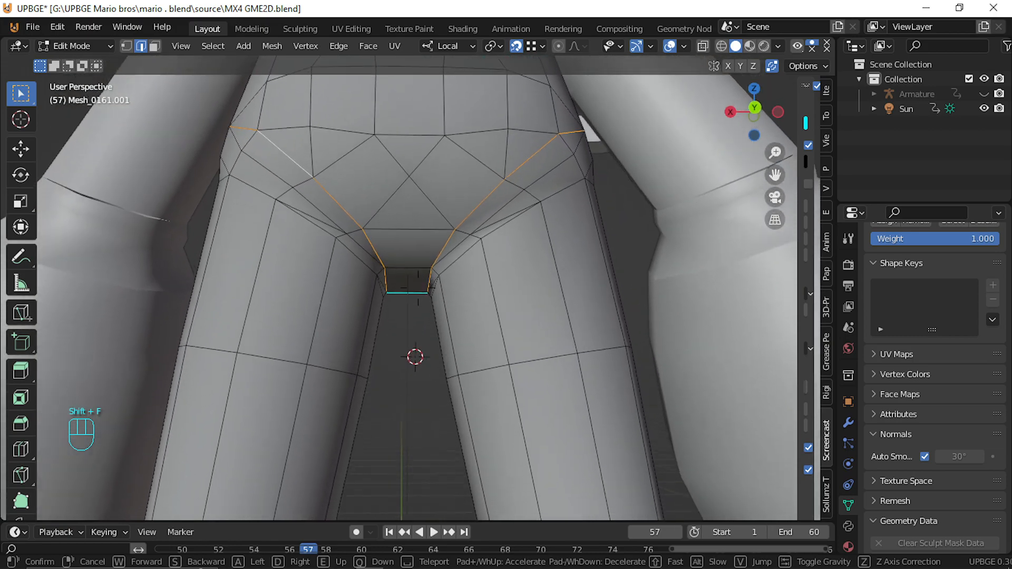
key(w)
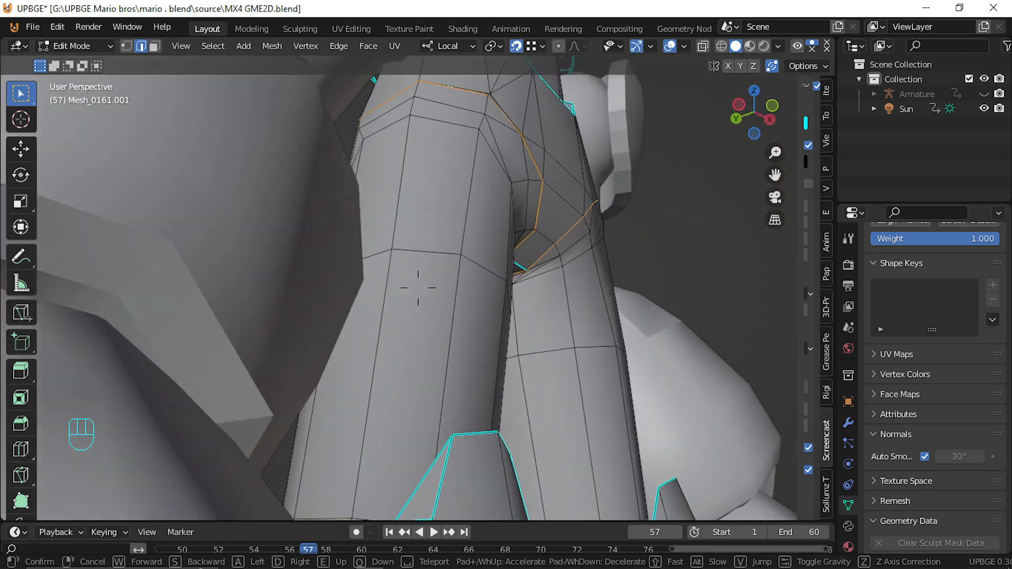
key(s)
key(w)
click(418, 288)
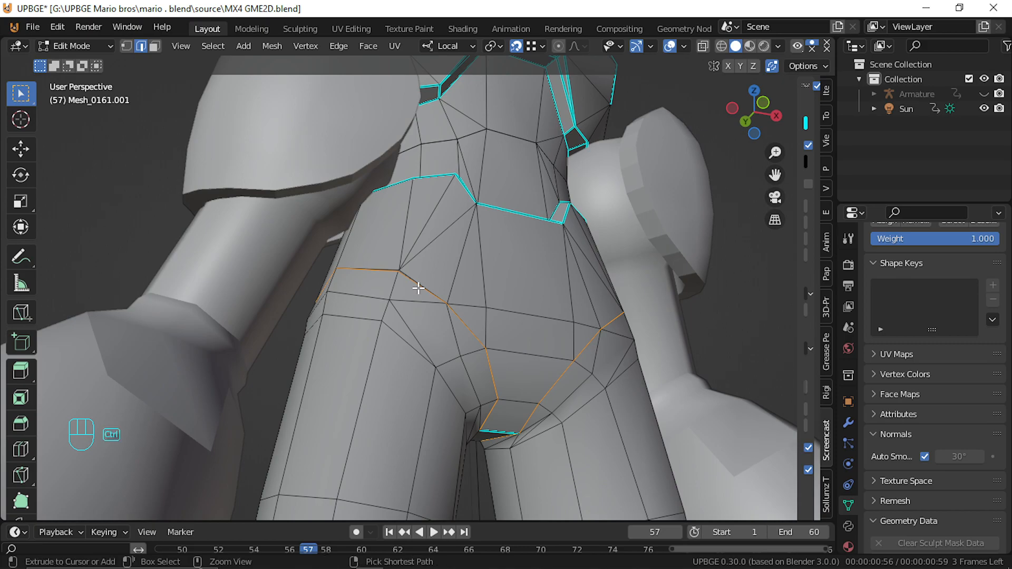
key(ctrl+e)
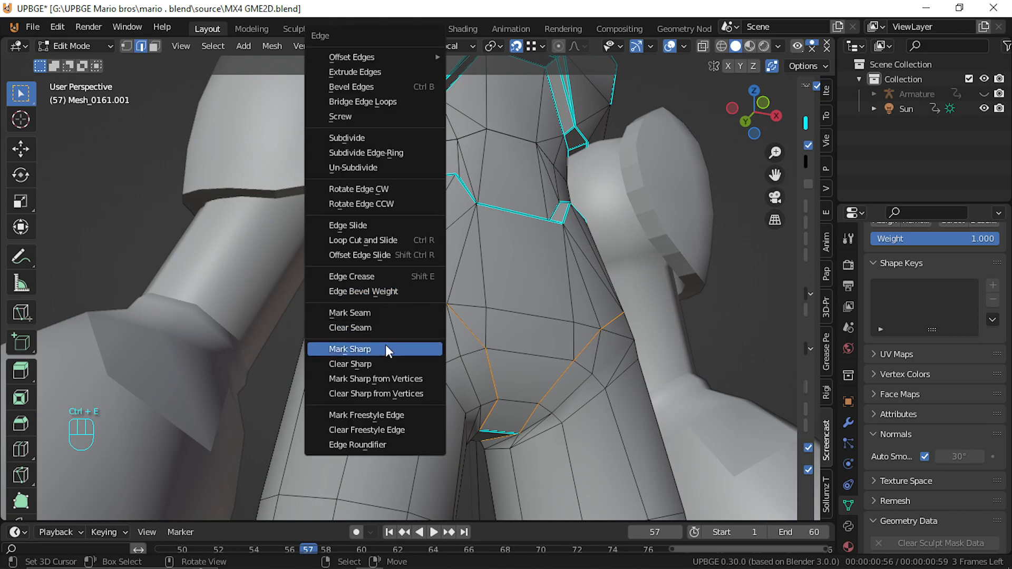
click(349, 349)
Switch to vertex selection and move two misaligned pelvis vertices at the front outer hip onto the leg seam
key(shift+f)
key(w)
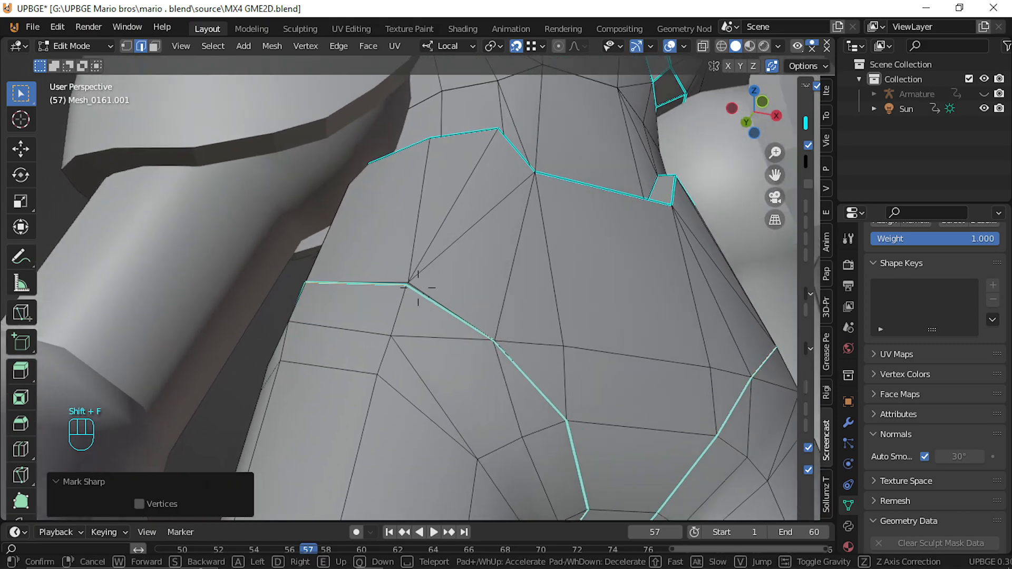
key(shift+f)
key(w)
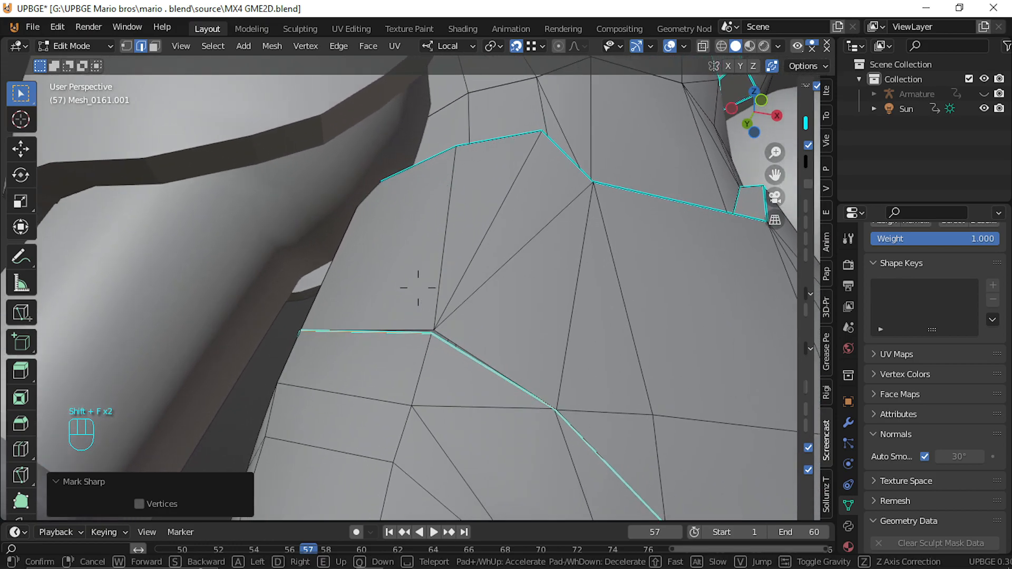
click(418, 288)
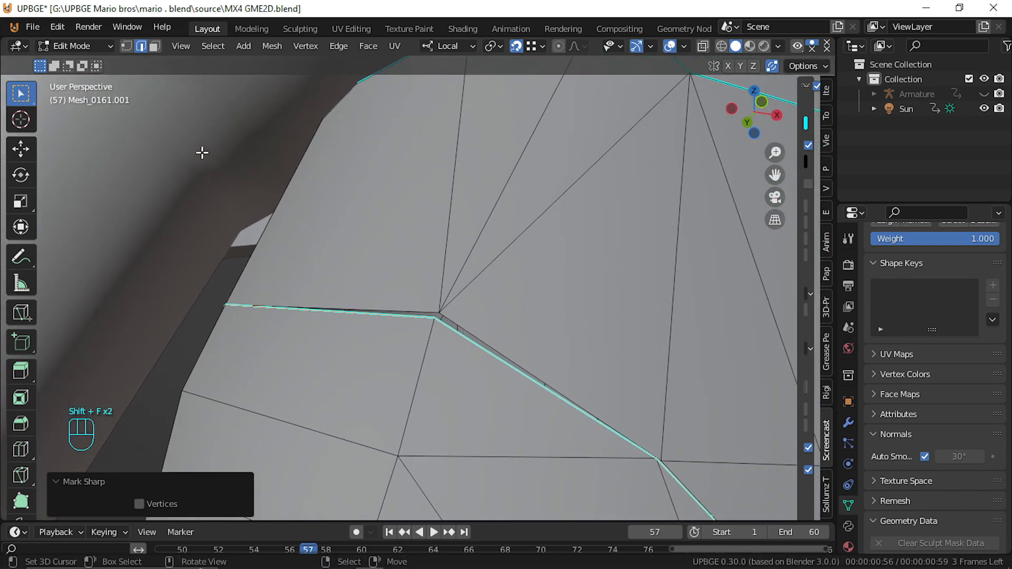
click(126, 47)
right_click(438, 311)
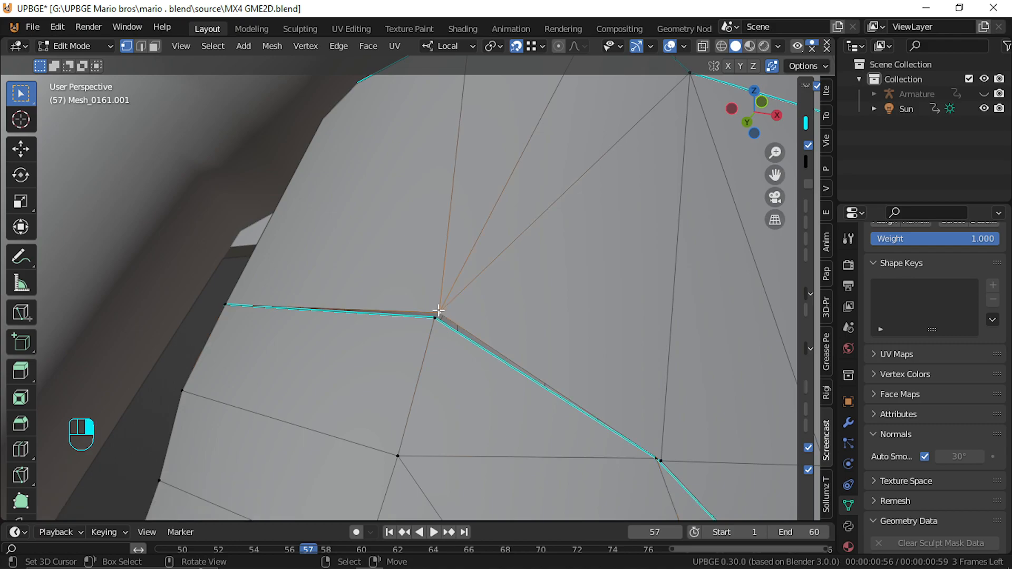
key(g)
click(431, 315)
right_click(229, 316)
key(g)
click(229, 316)
Move the pelvis vertex between the outer hip and the crotch by about 0.0005 m onto the matching leg seam vertex
key(shift+f)
click(417, 287)
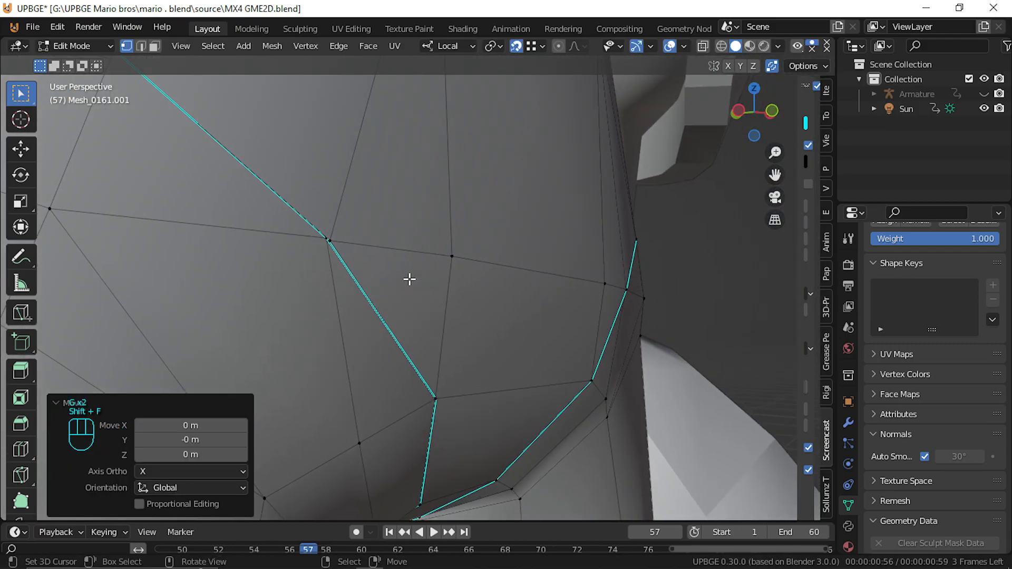
right_click(333, 239)
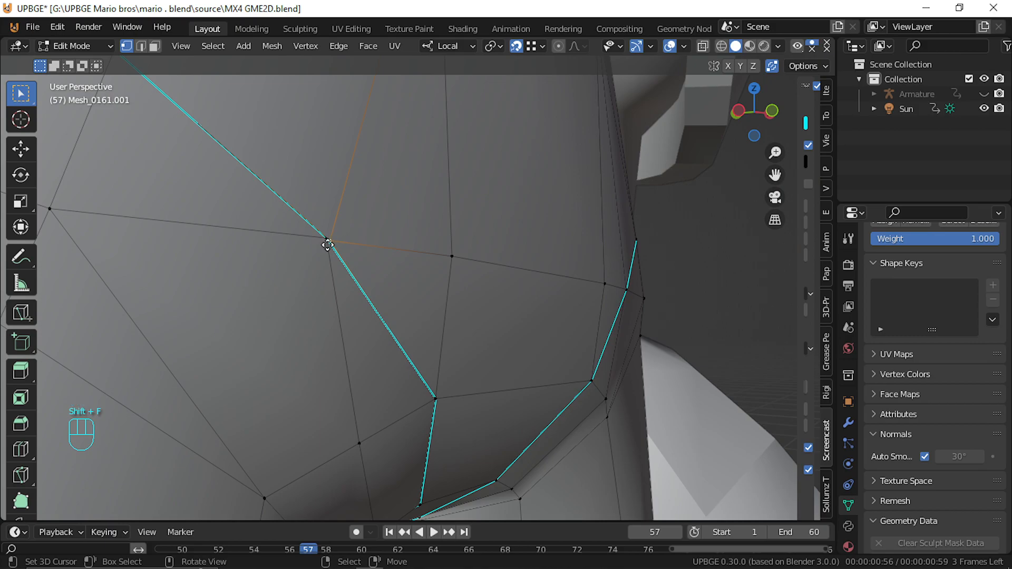
key(g)
click(328, 245)
key(shift+f)
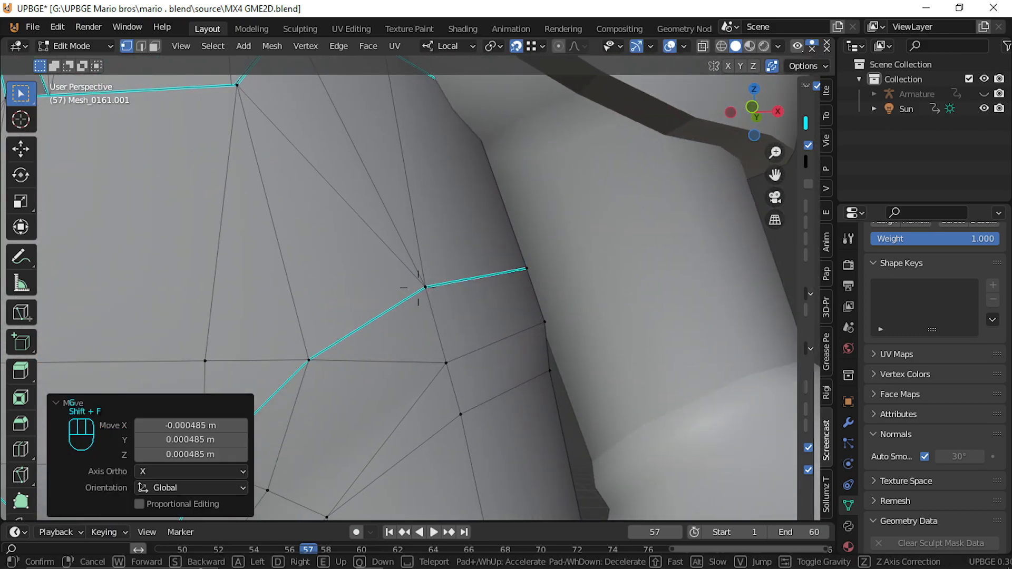
Select the remaining unmarked edges of the leg-pelvis seam around the front of the right hip and mark them sharp
click(417, 268)
key(shift+f)
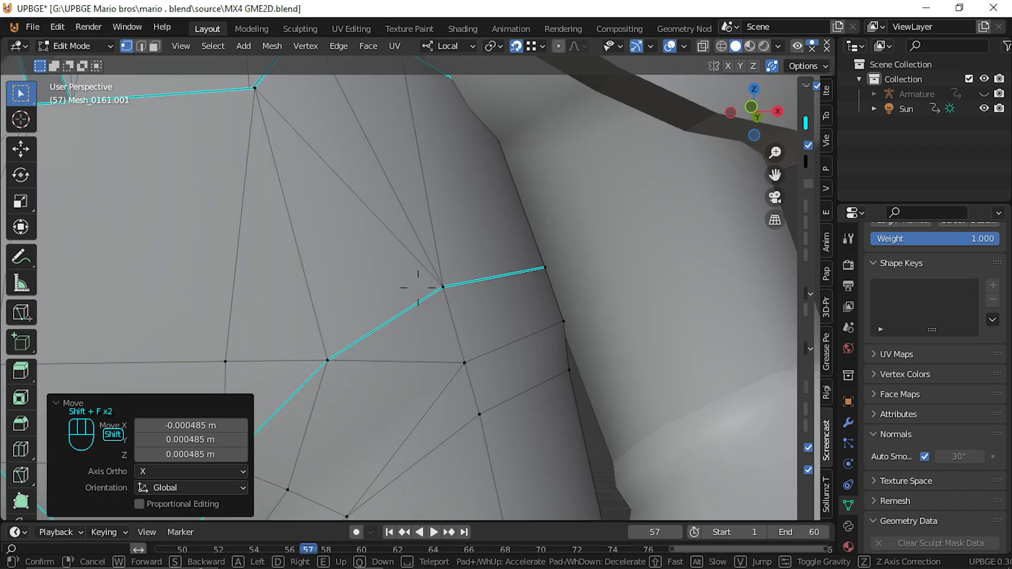
click(418, 288)
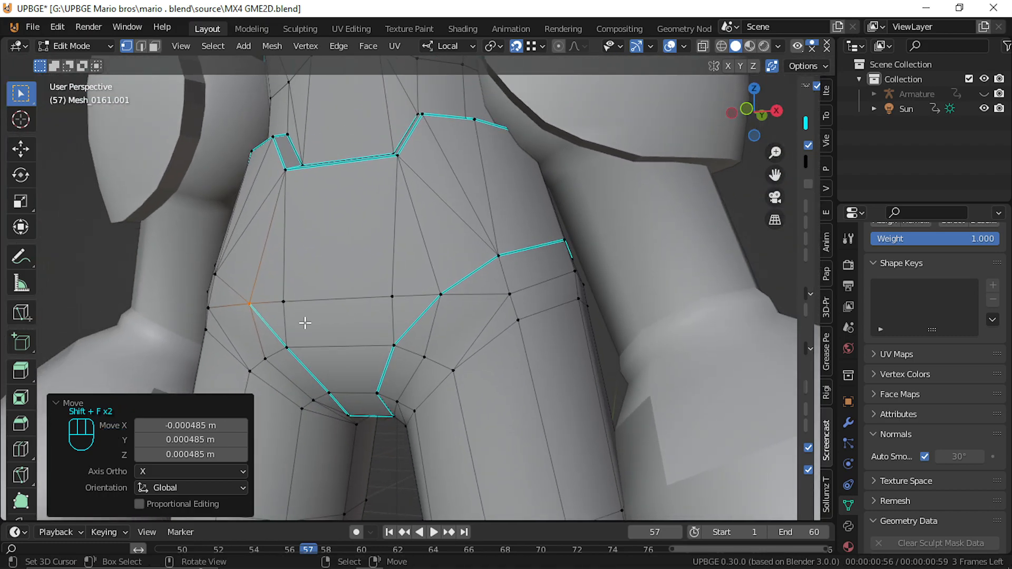
key(shift+f)
click(417, 291)
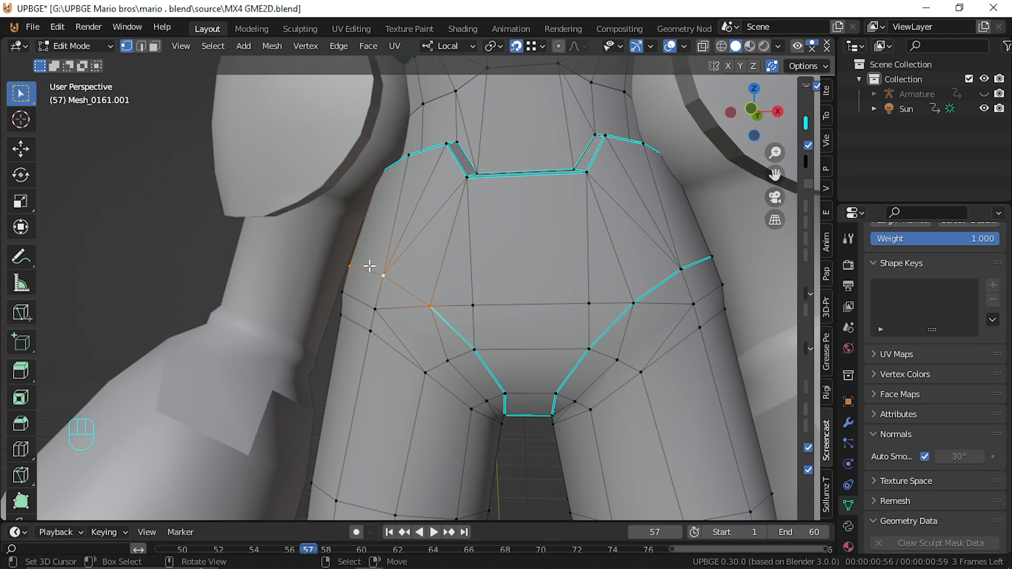
key(ctrl+e)
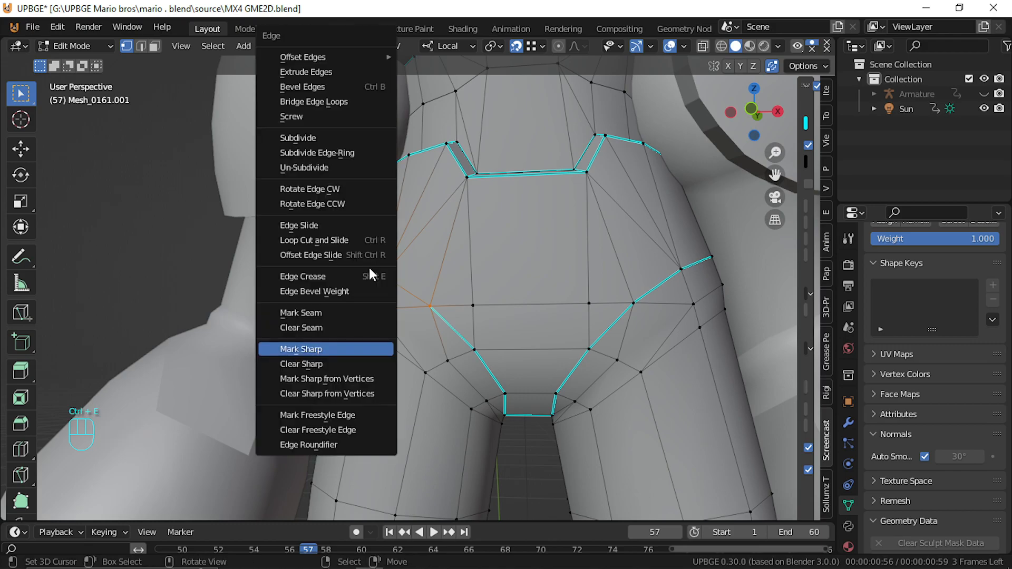
click(328, 348)
Hide the arm and shoulder mesh in Object Mode and return to editing the body mesh
key(shift+f)
key(d)
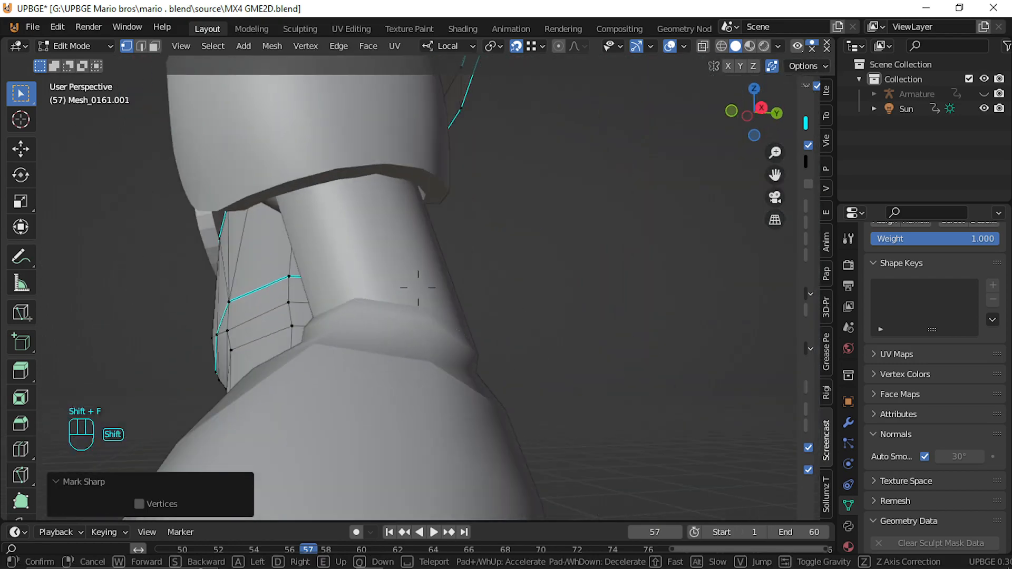
key(w)
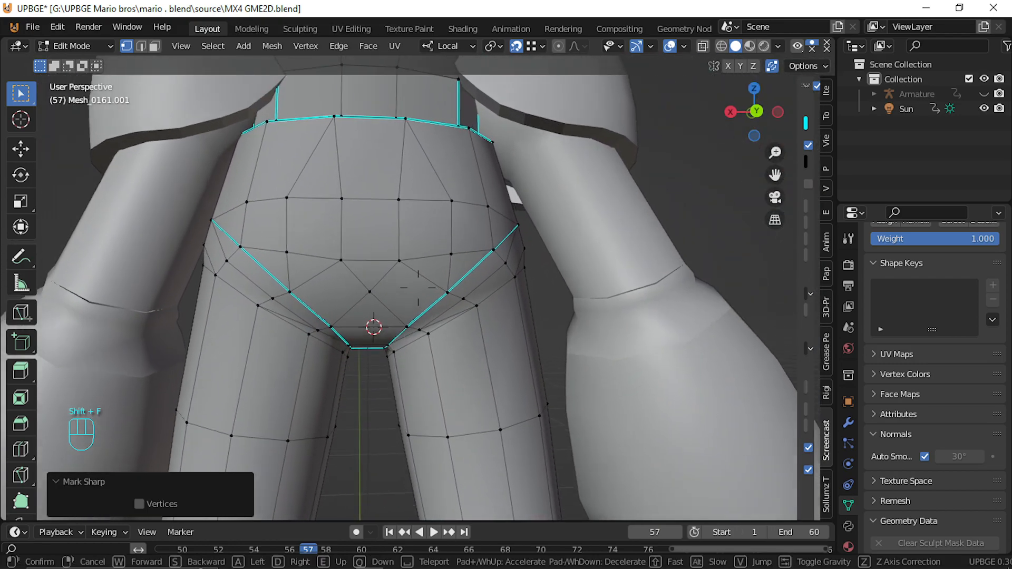
key(e)
click(418, 288)
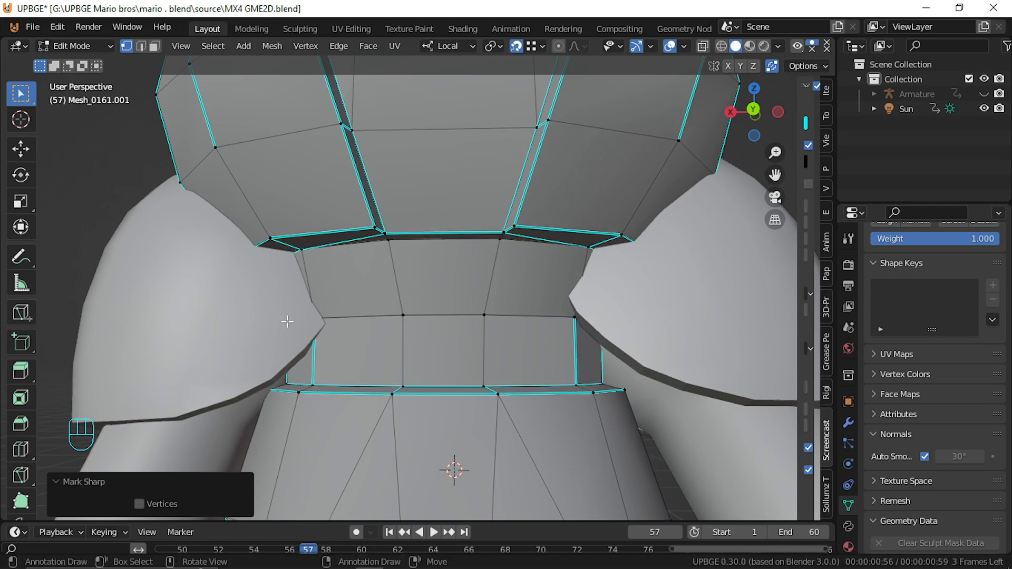
key(Tab)
click(217, 307)
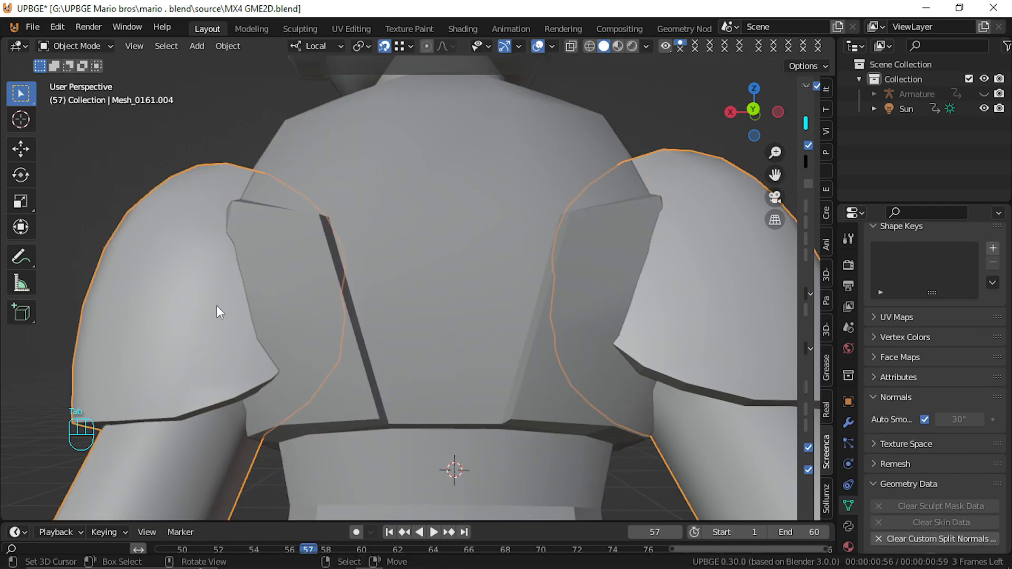
key(h)
key(Tab)
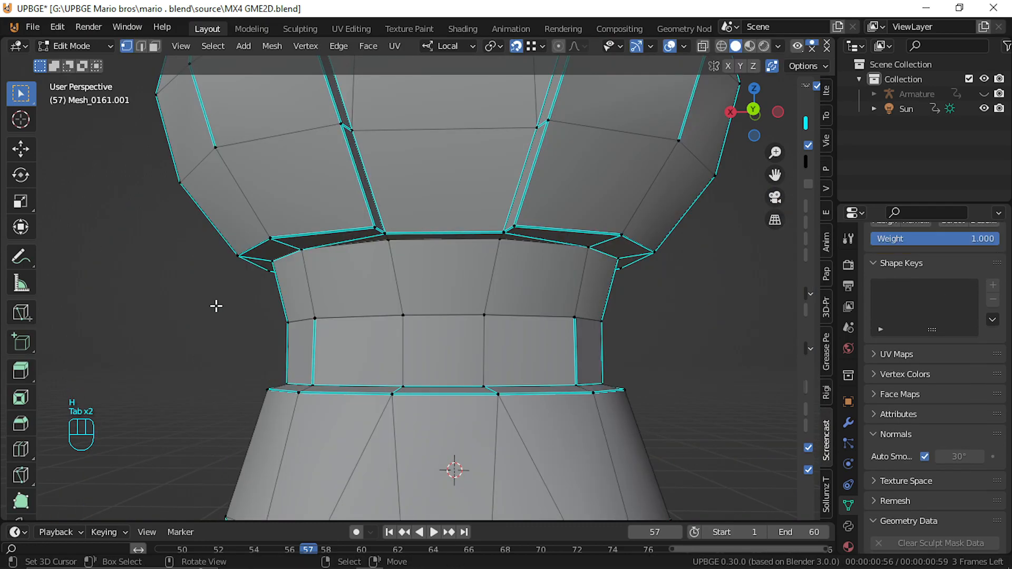
Select the vertical edge loop through the left panel on the back of the upper torso and clear its sharp marking
key(shift+f)
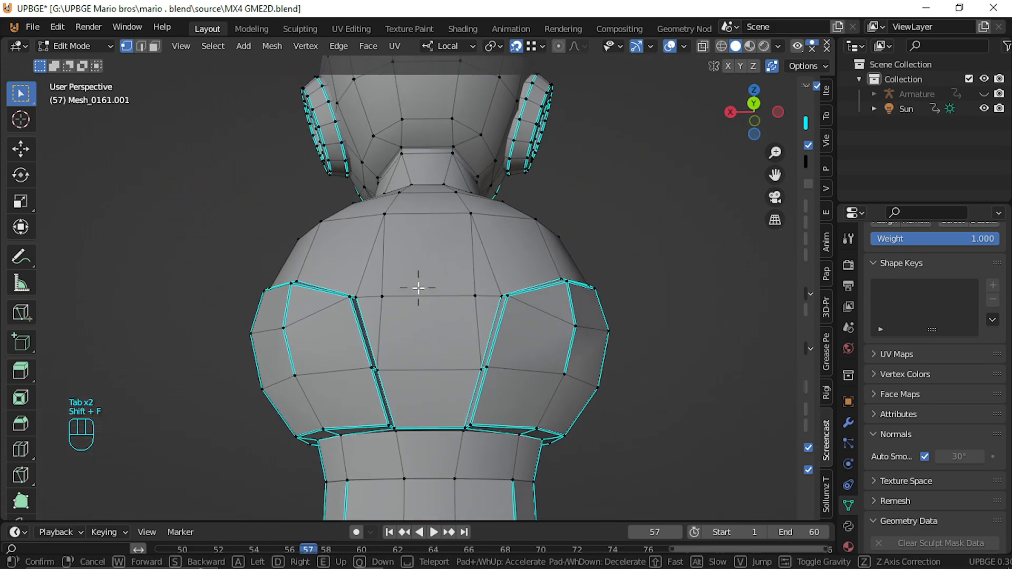
click(418, 288)
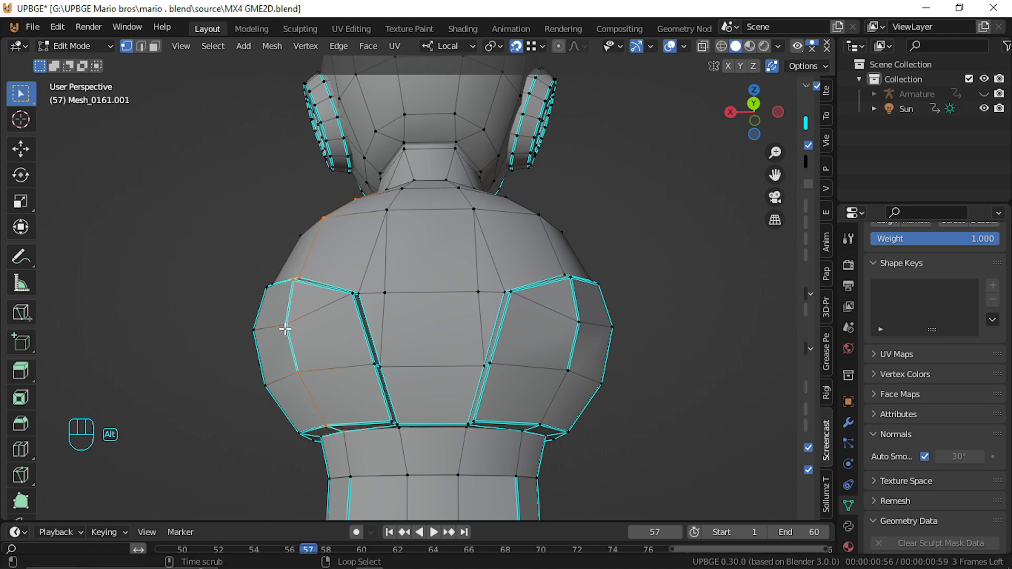
key(ctrl+e)
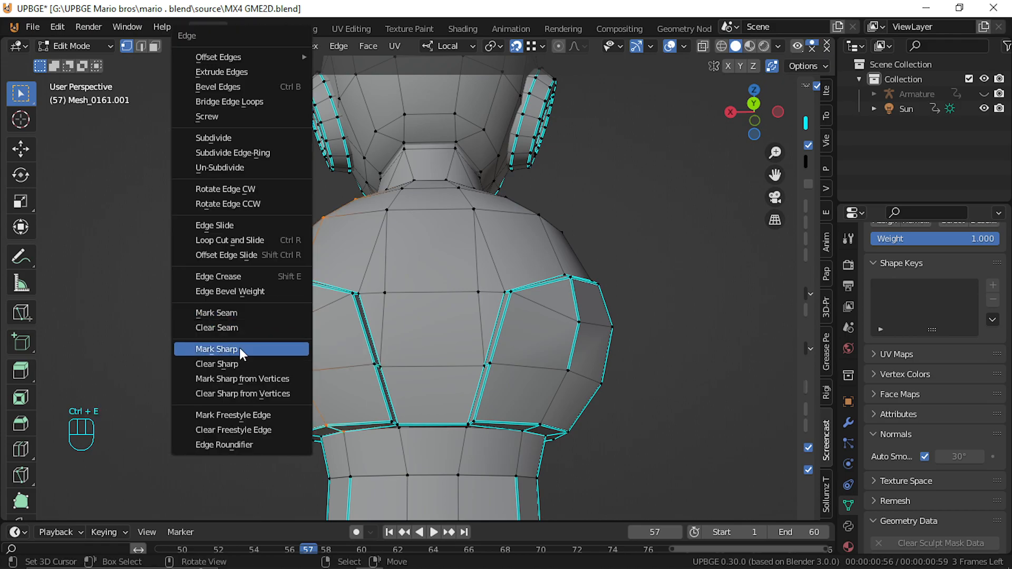
click(241, 365)
Mark the short edge across the rim of the left back panel as sharp again
key(shift+f)
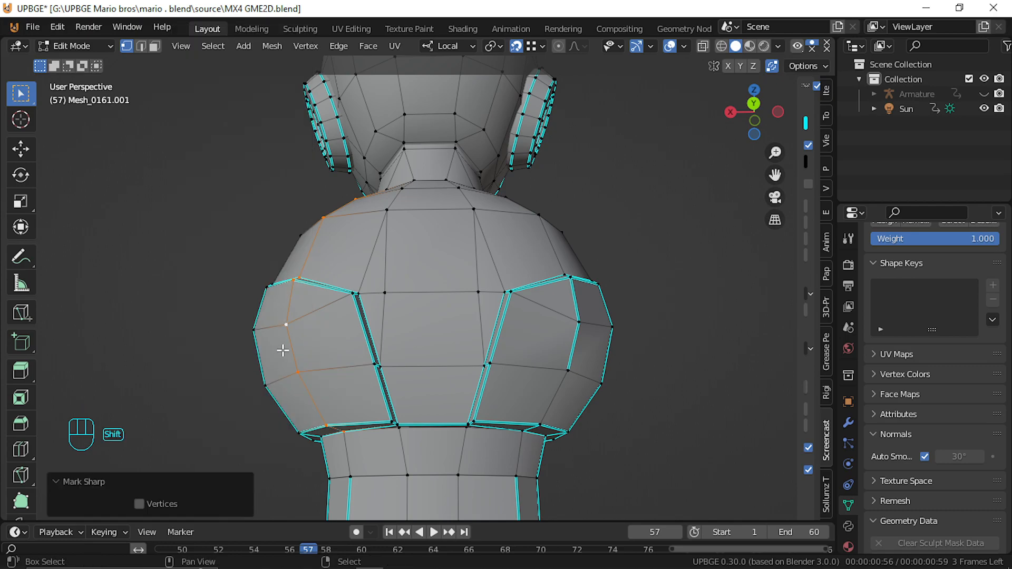
key(w)
click(418, 288)
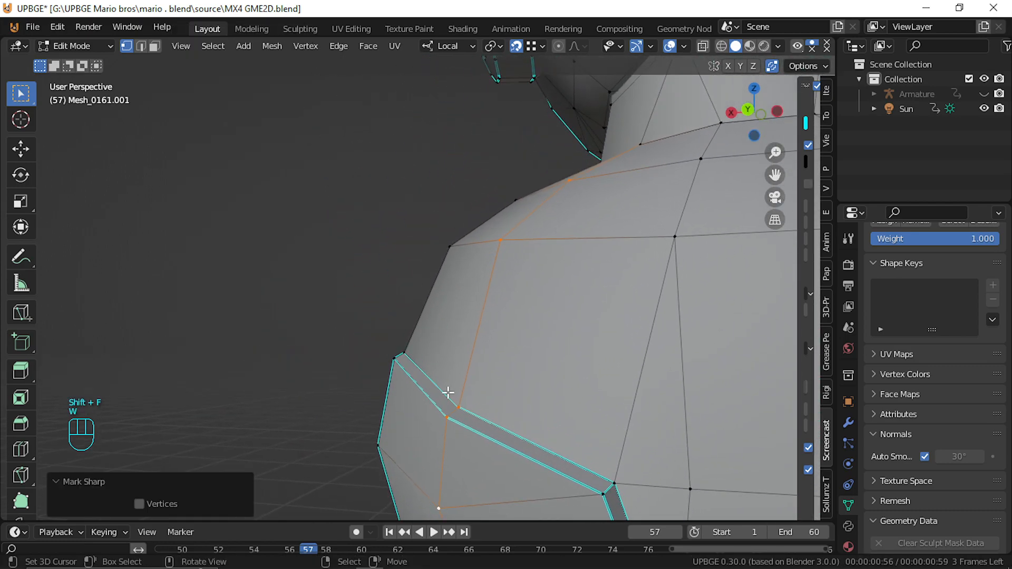
key(shift)
shift+click(453, 409)
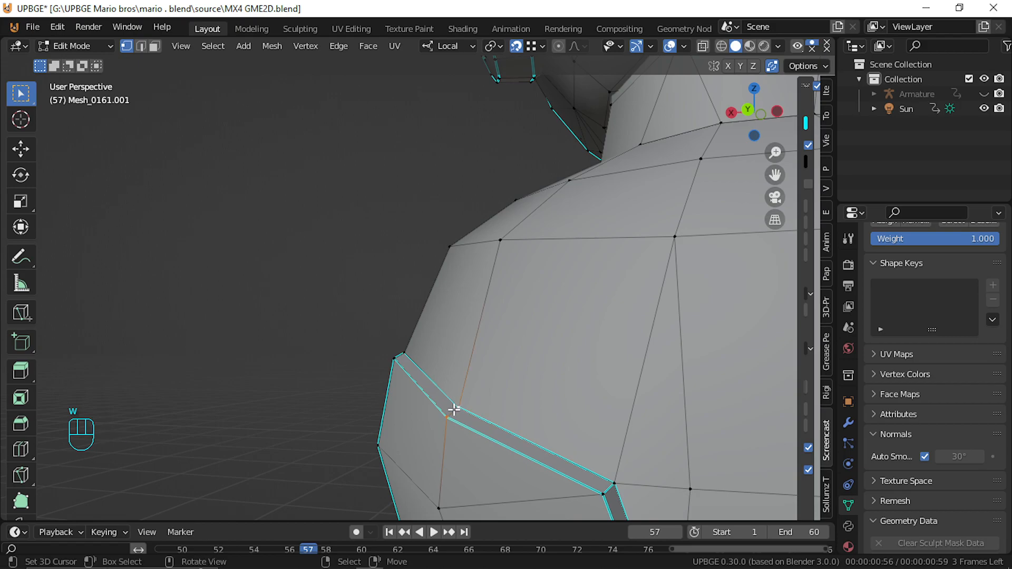
key(ctrl+e)
click(451, 392)
Switch to edge selection, select the sharp vertical waist edges at the back and on both sides, and clear their sharp marking
key(shift+f)
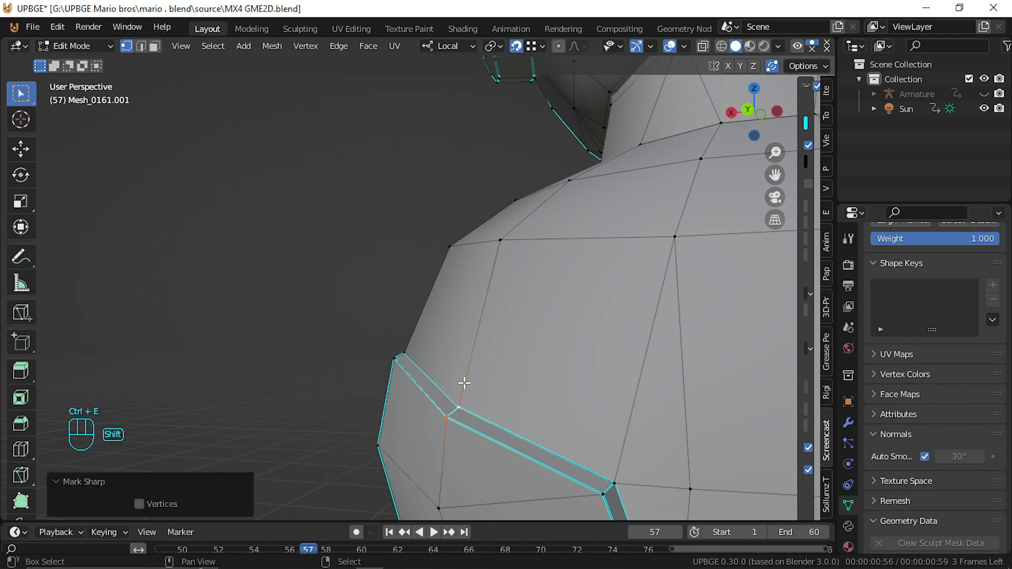
key(d)
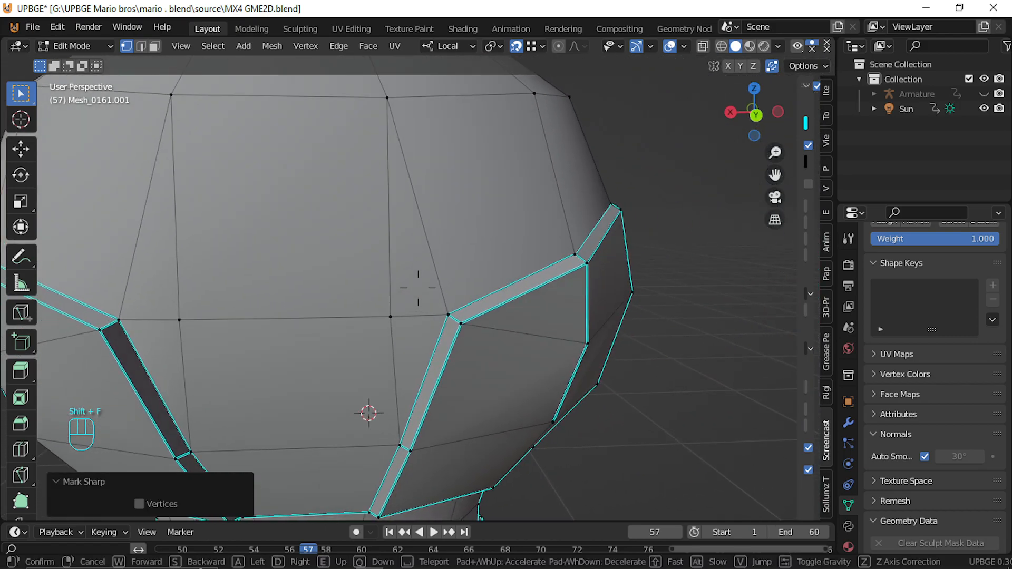
key(s)
key(q)
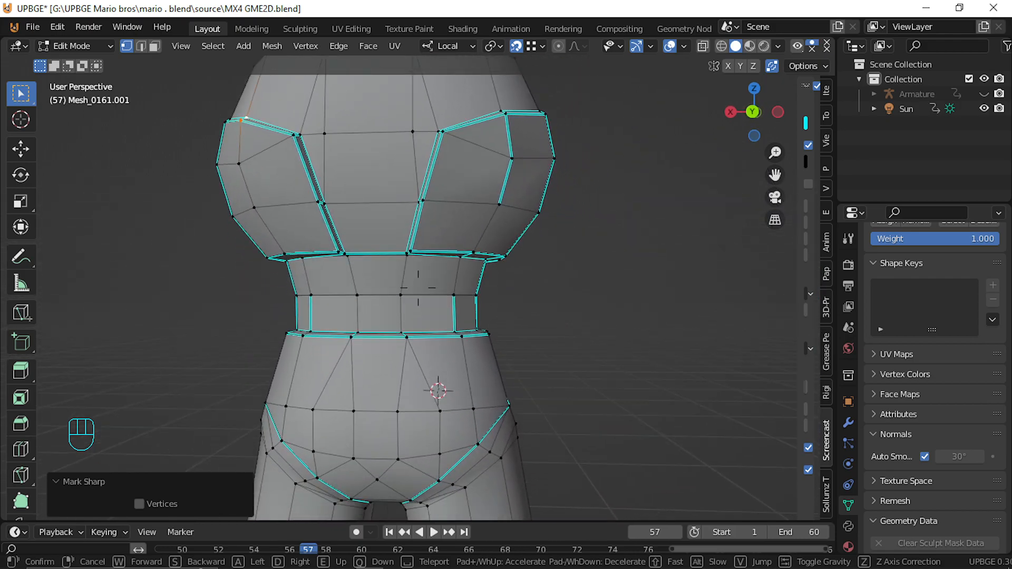
key(w)
click(419, 289)
click(462, 307)
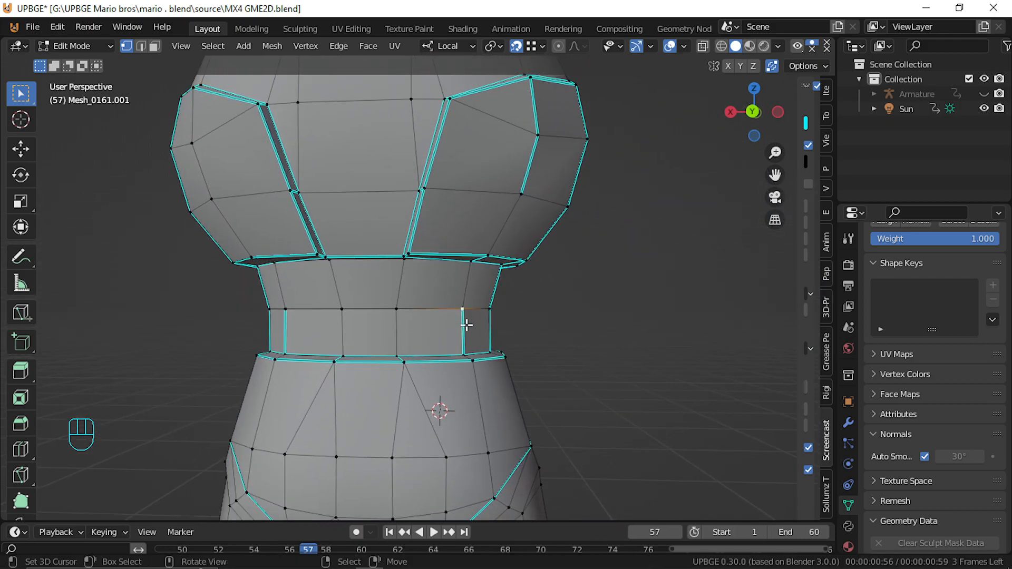
click(141, 46)
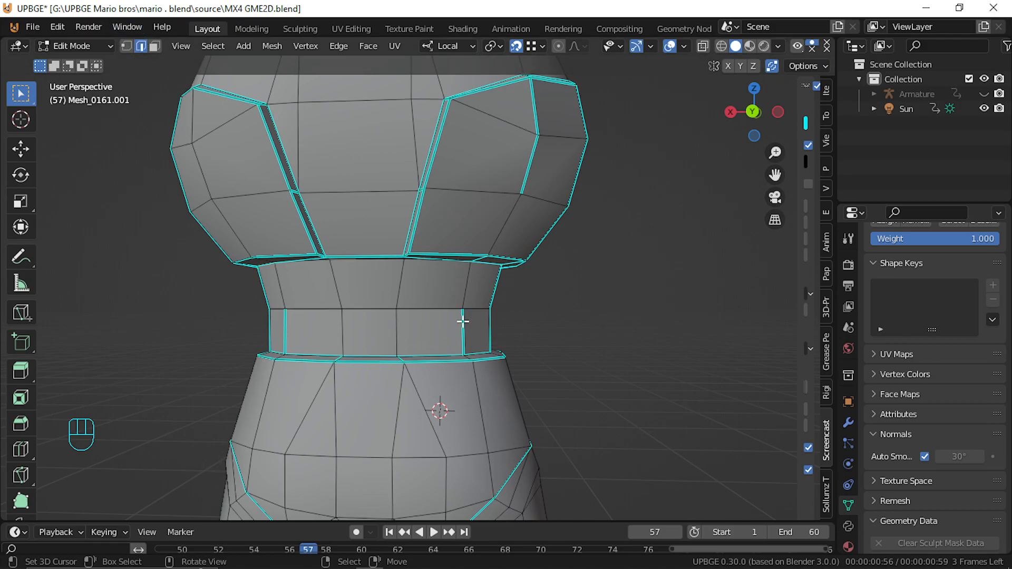
key(shift)
shift+click(284, 329)
key(shift+f)
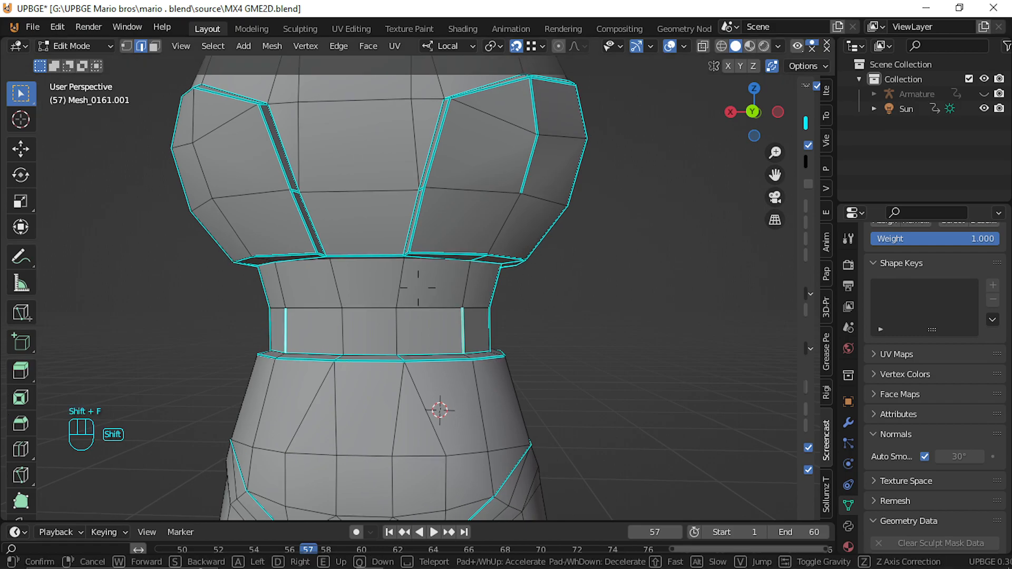
click(362, 332)
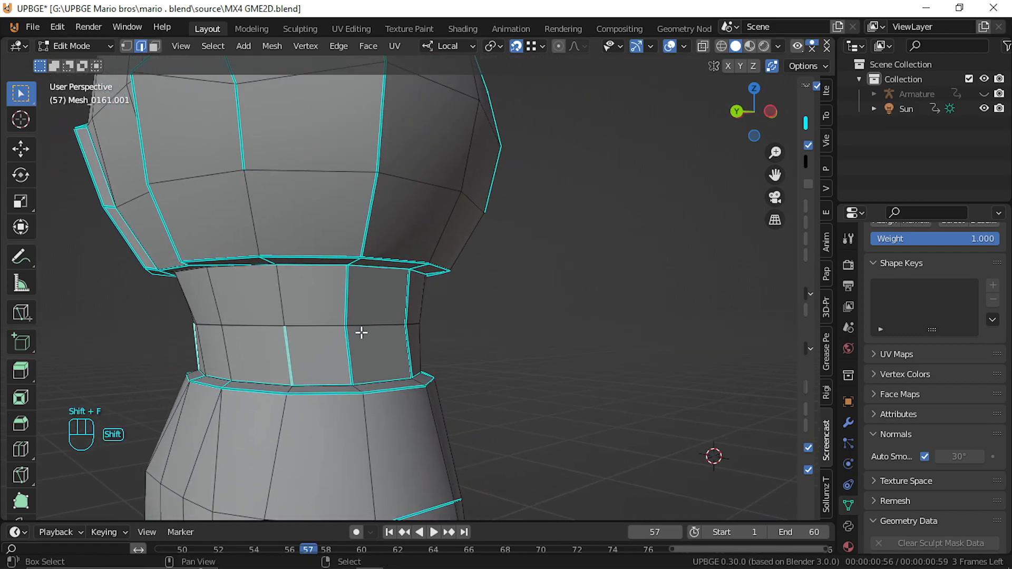
shift+click(346, 344)
shift+click(352, 313)
shift+click(408, 311)
shift+click(409, 328)
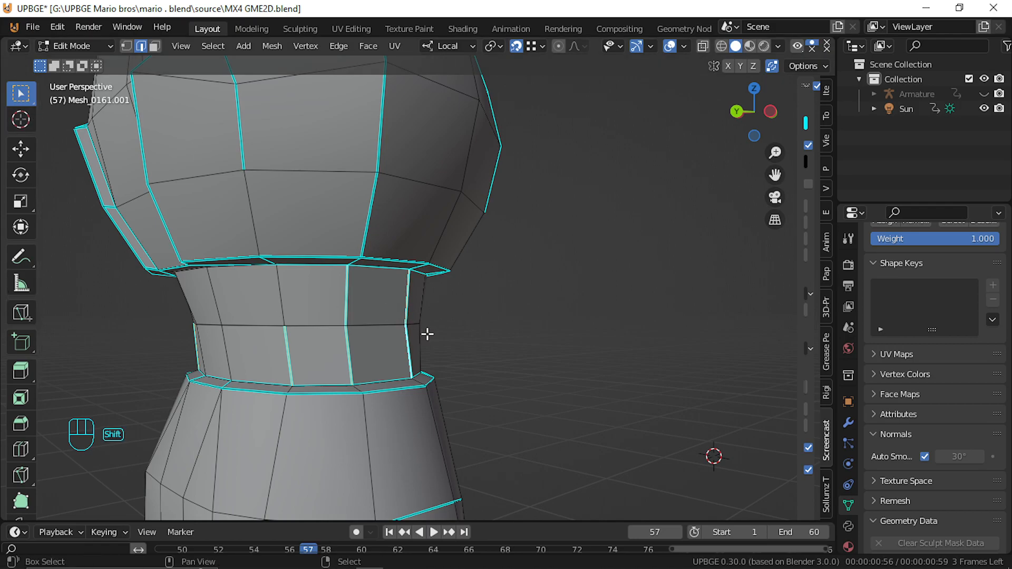
key(shift+f)
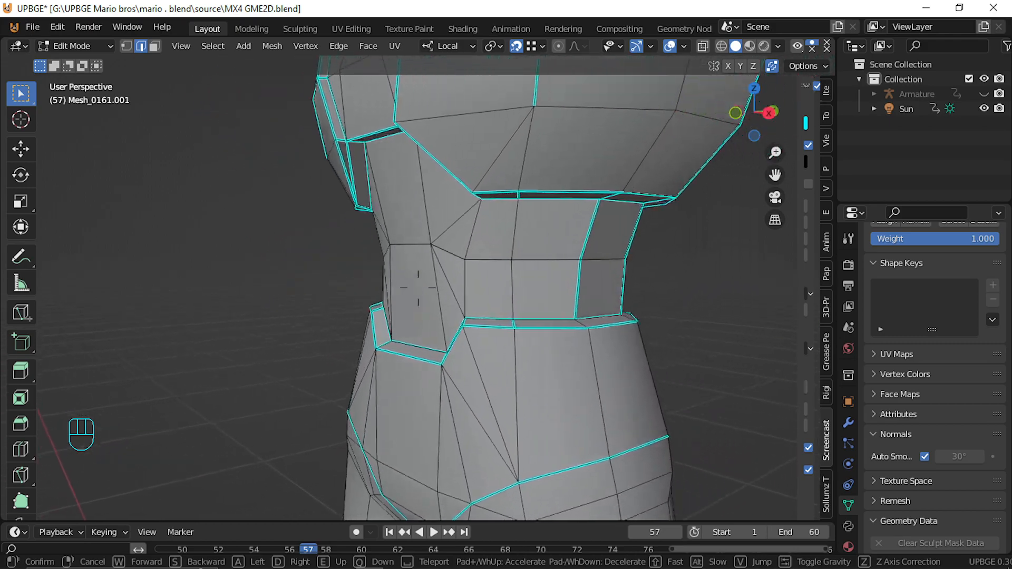
click(452, 279)
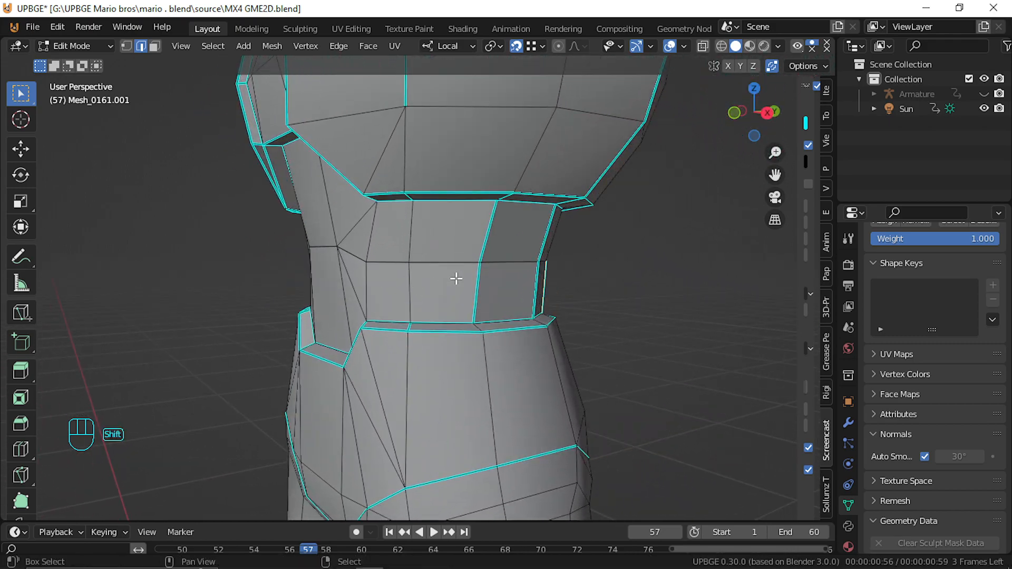
shift+click(480, 276)
shift+click(487, 220)
key(shift+f)
key(d)
click(418, 282)
shift+click(399, 288)
shift+click(363, 267)
key(shift+f)
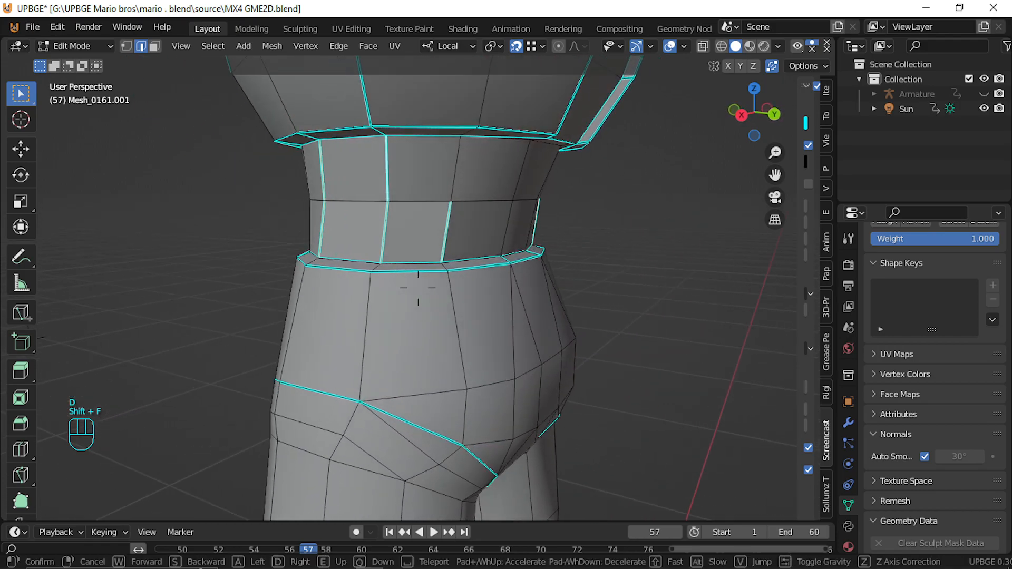
key(d)
click(418, 288)
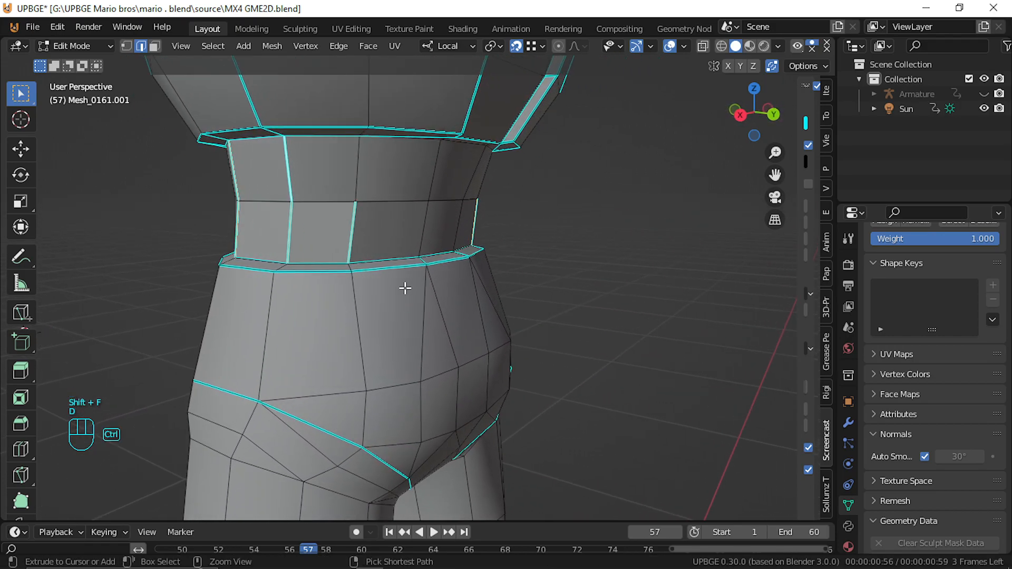
key(ctrl+e)
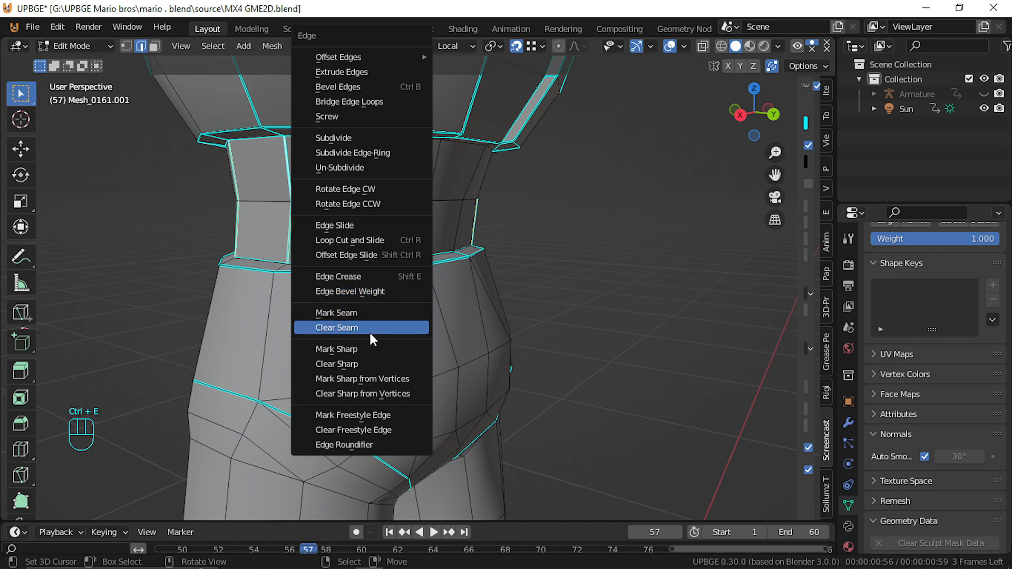
click(363, 365)
Examine the waist edges all around the torso and reveal any hidden geometry
key(shift+f)
key(d)
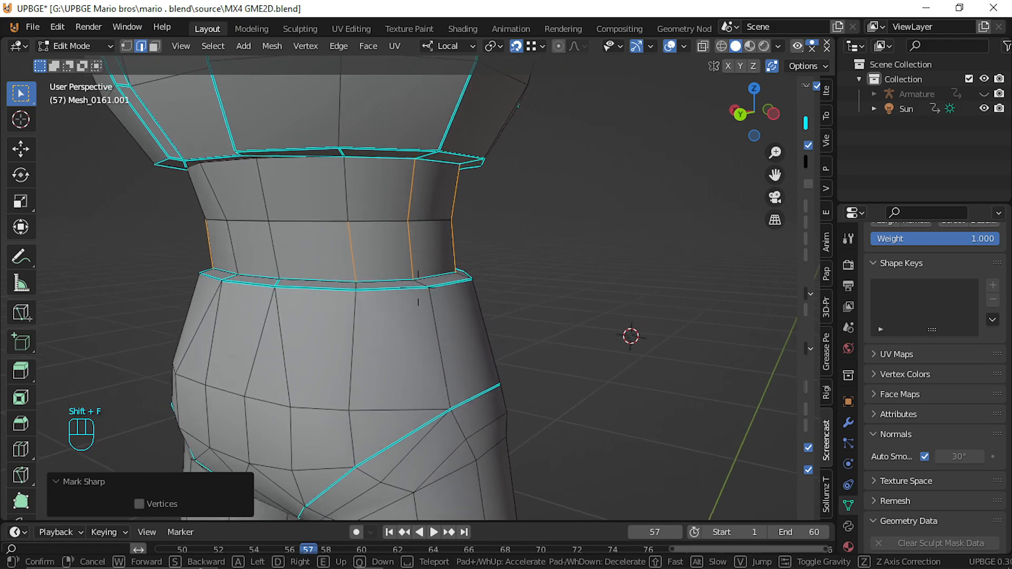
key(d)
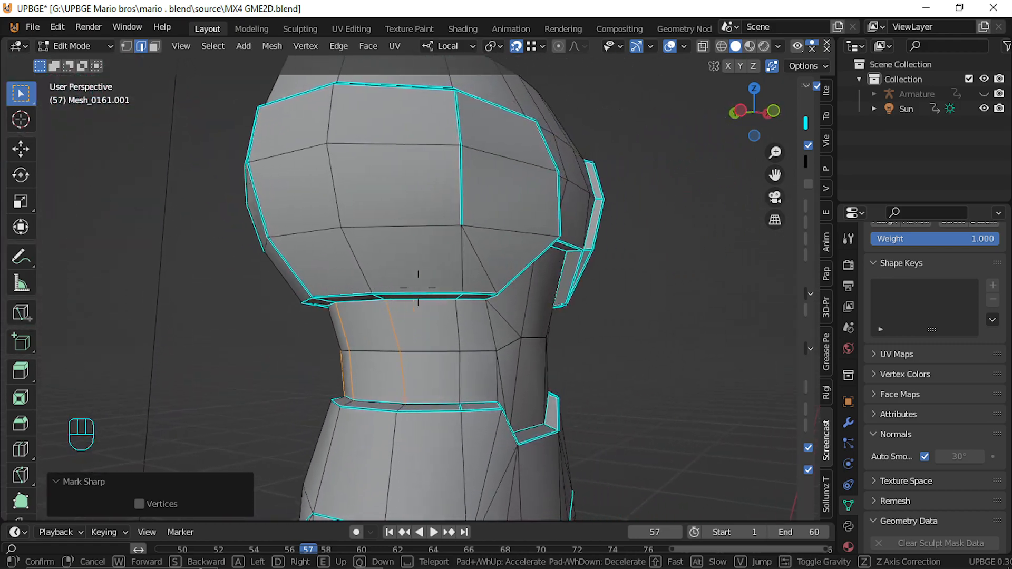
key(d)
click(407, 288)
key(alt)
key(alt+h)
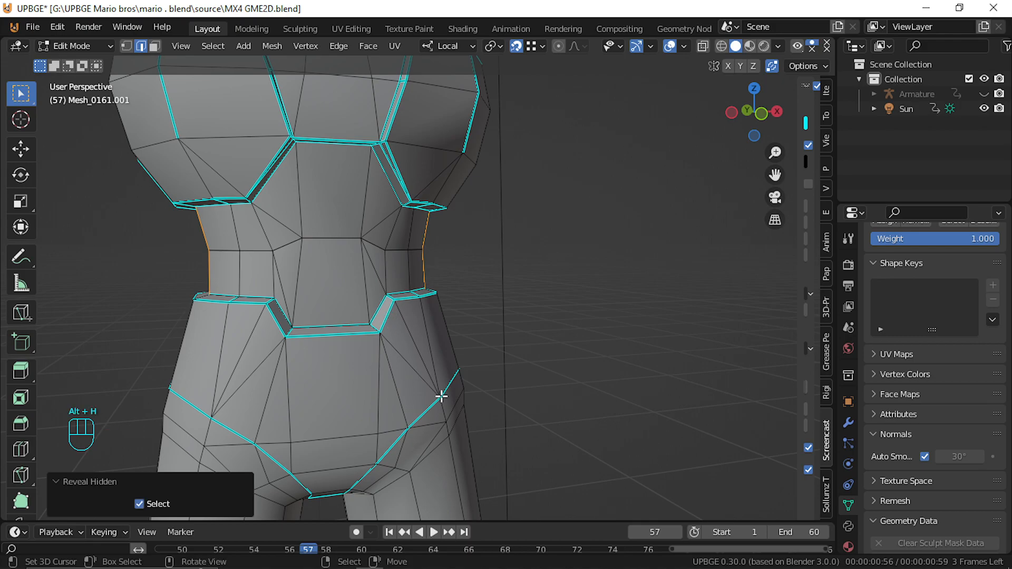
Check the smooth shading of the torso and hips in Object Mode and return to editing the mesh
scroll(204, 138, down, 3)
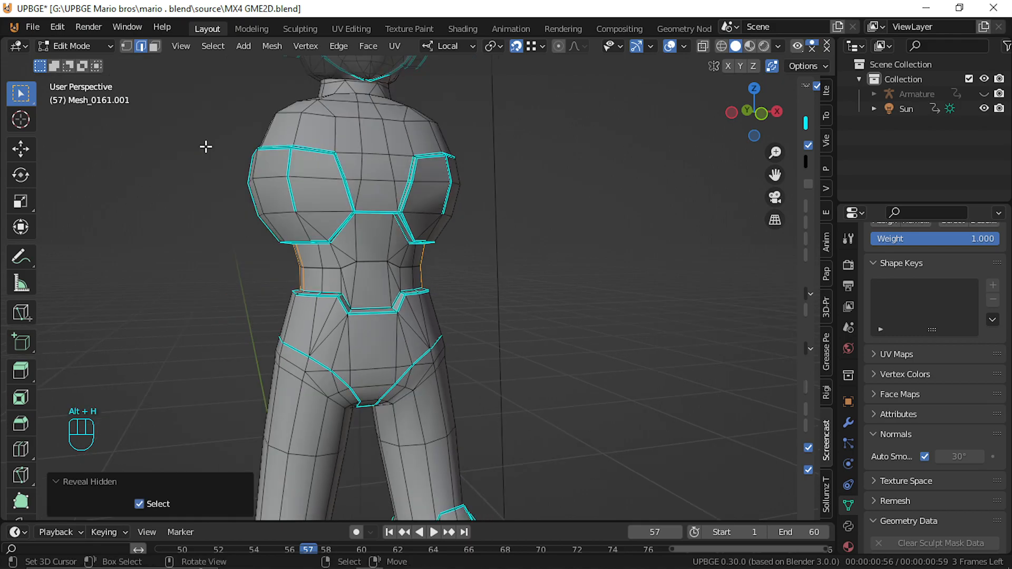
key(Tab)
key(alt)
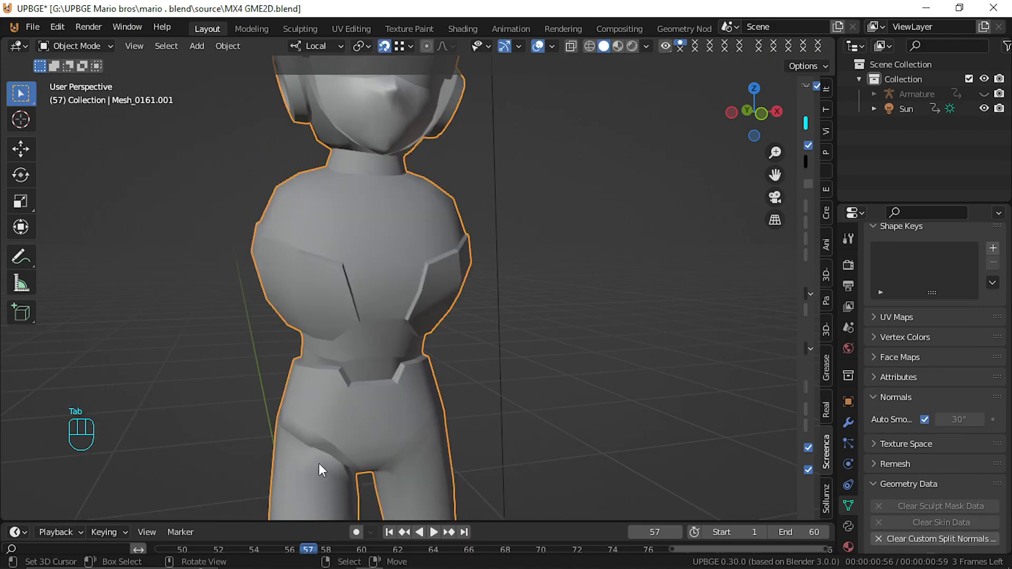
key(Tab)
Select the front edges of the loop where the character's right thigh meets the pelvis, including the inner-thigh edges
key(shift+f)
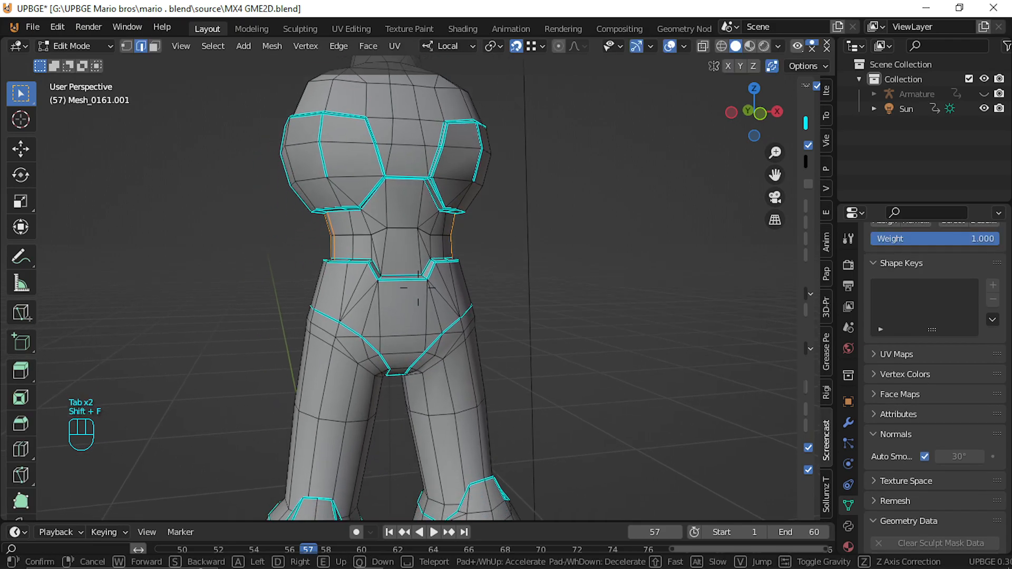
key(w)
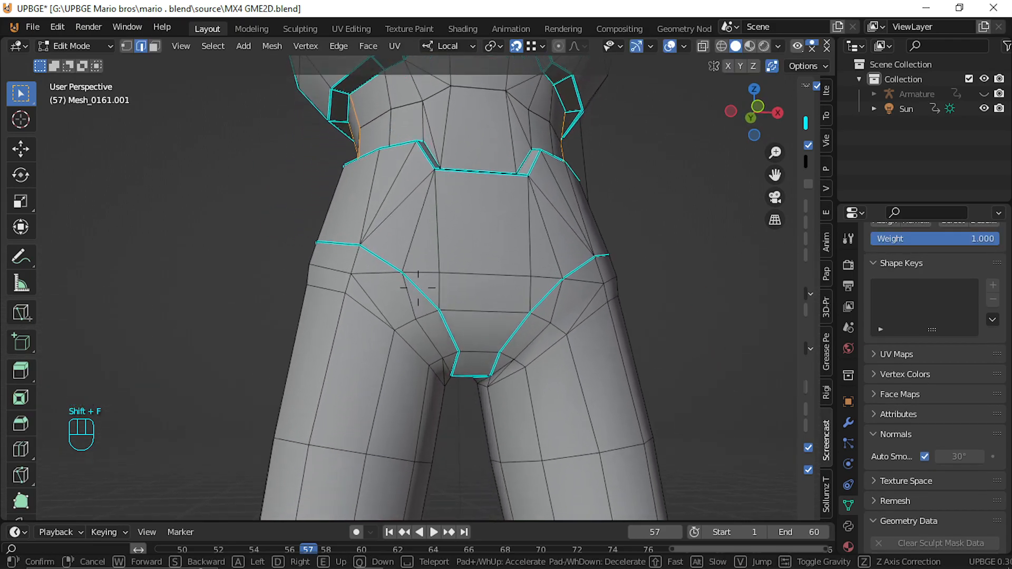
key(a)
click(372, 290)
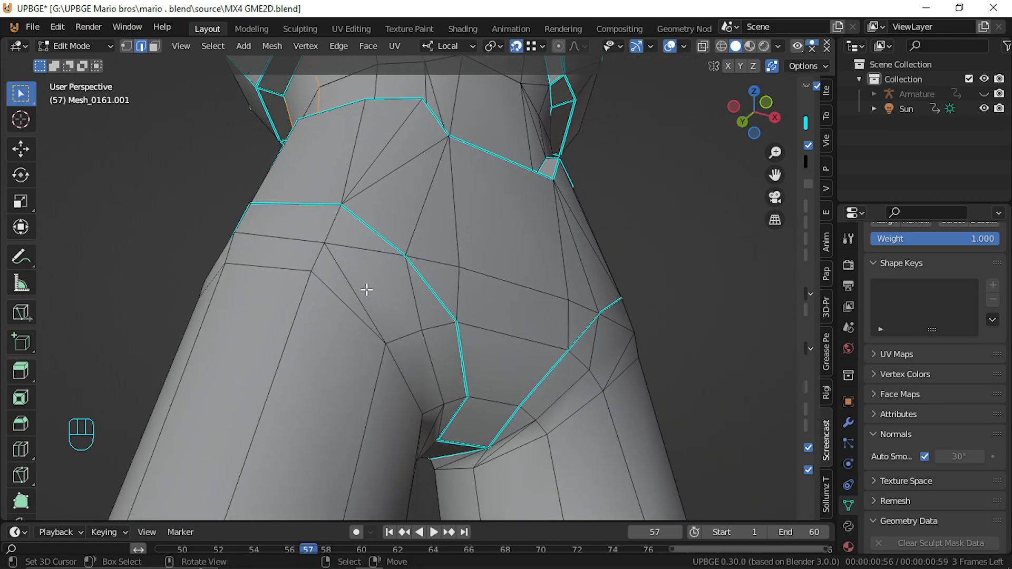
alt+click(347, 275)
alt+shift+right_click(415, 378)
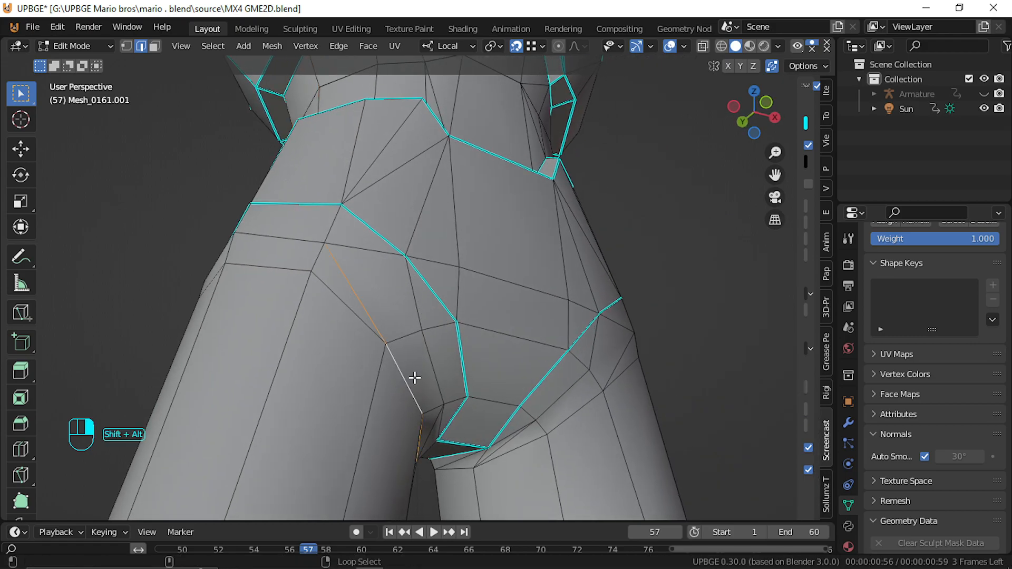
key(g)
click(409, 380)
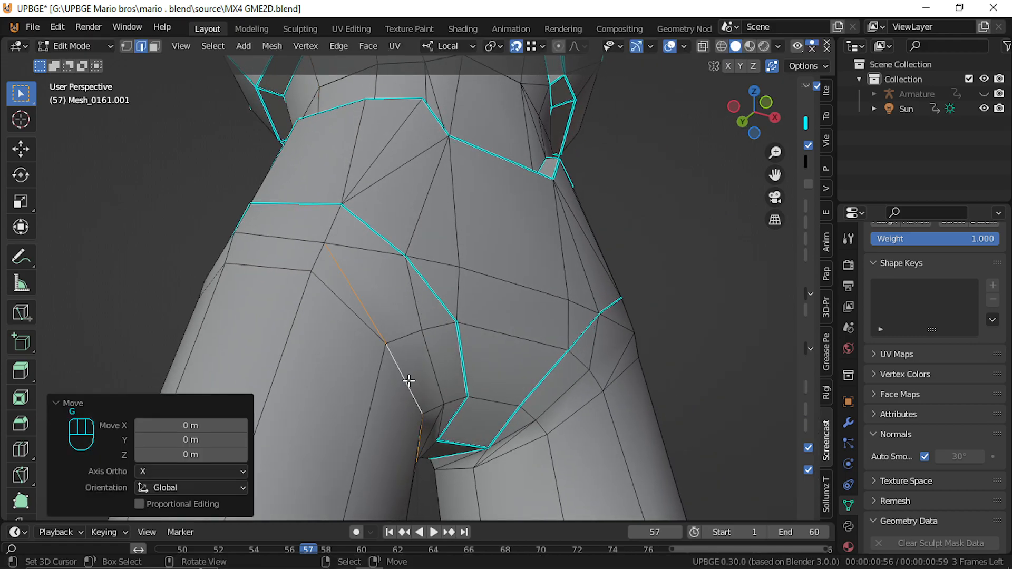
key(shift+f)
click(418, 289)
key(g)
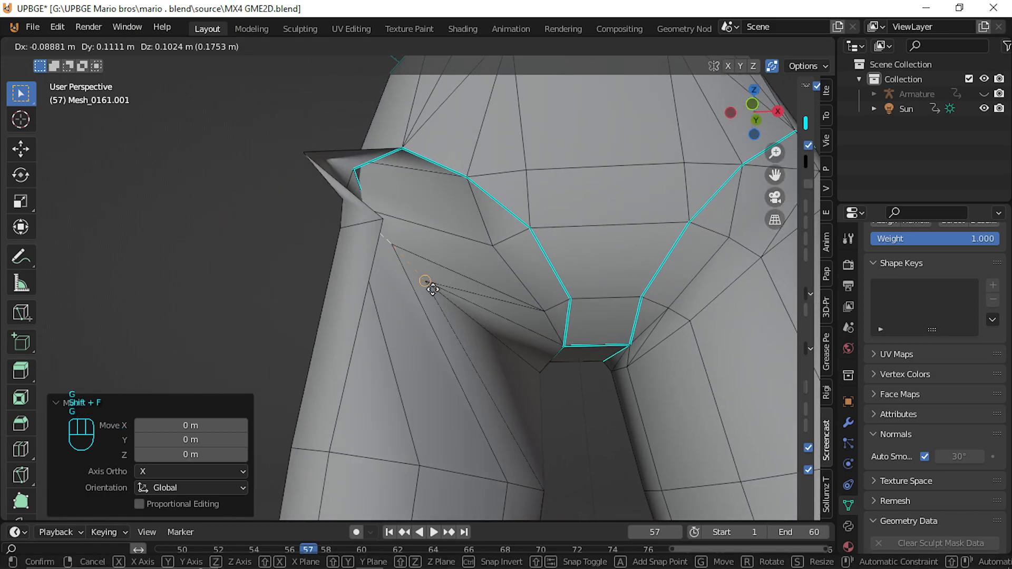
key(Escape)
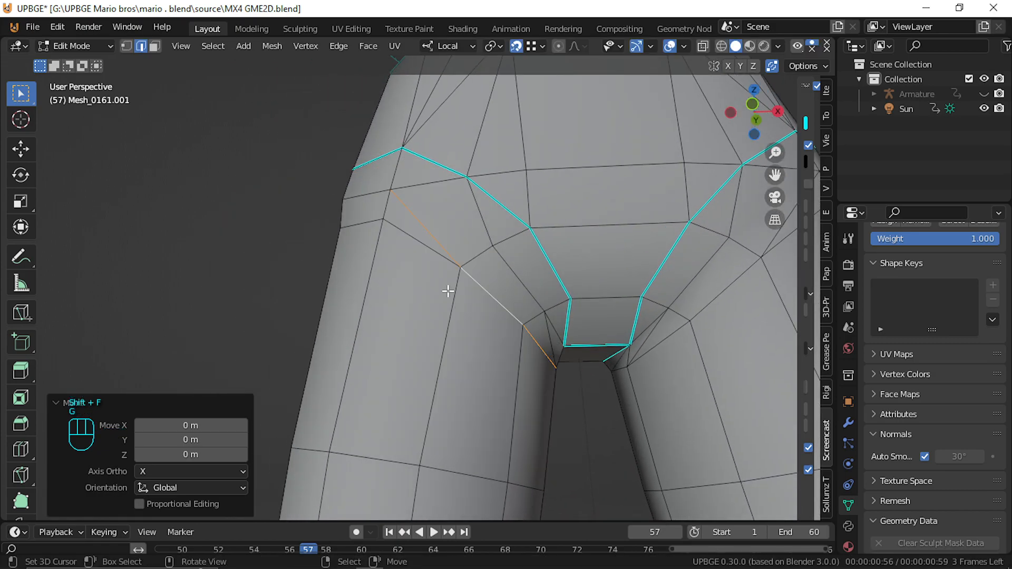
Extend the selection around the outer side and back of the right thigh's top edge loop
shift+click(371, 191)
key(shift+f)
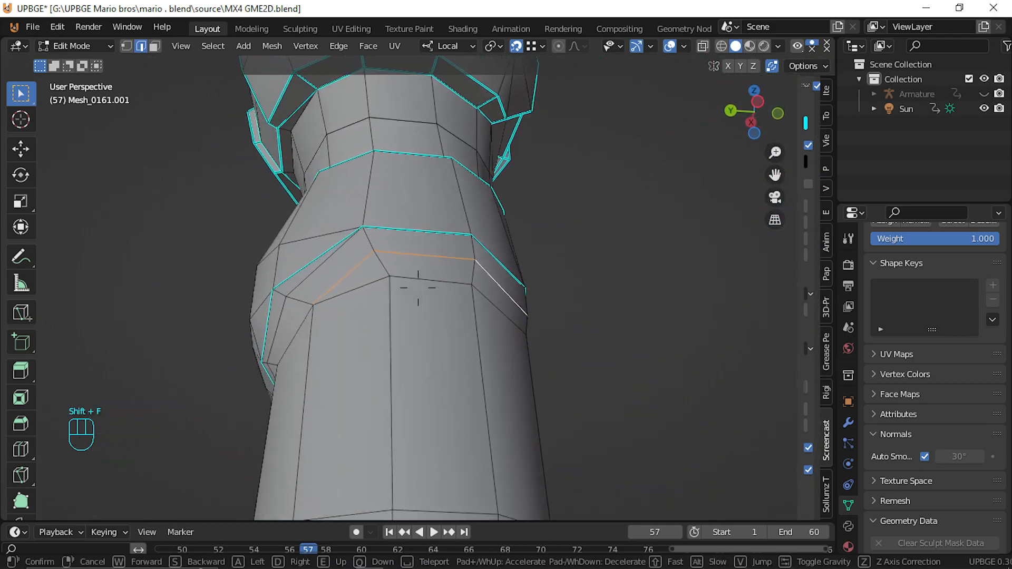
click(400, 285)
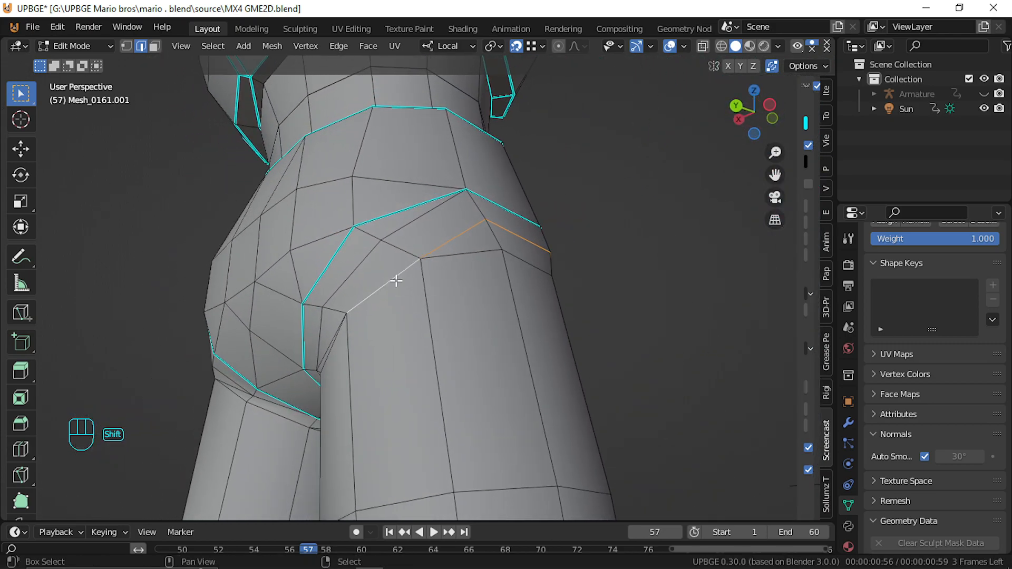
key(shift+f)
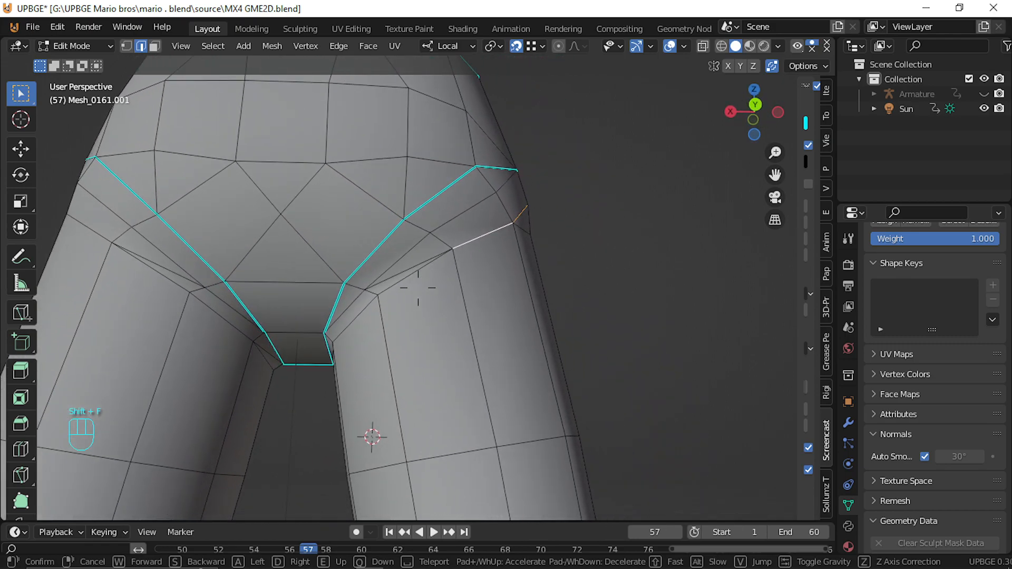
click(418, 288)
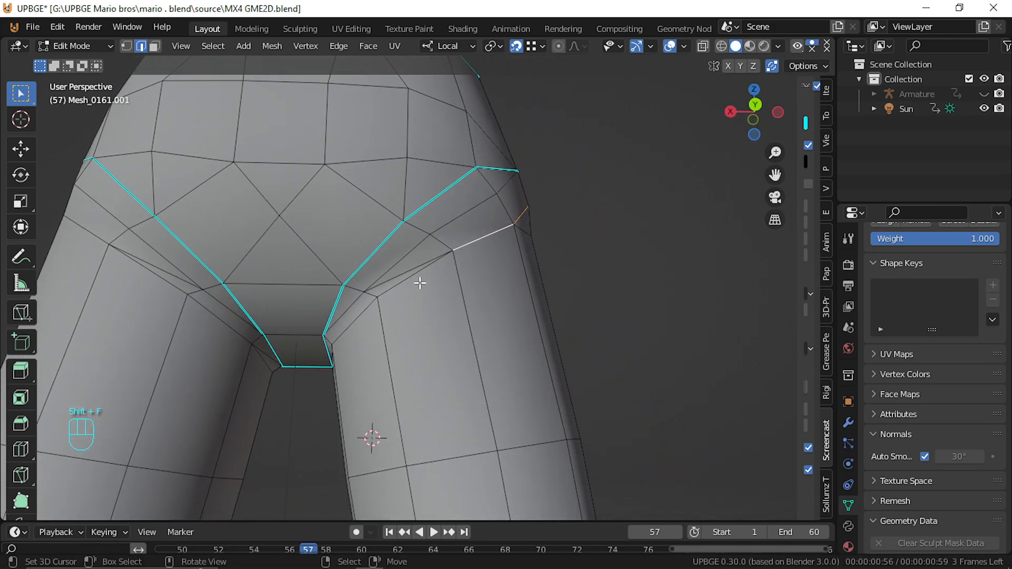
alt+shift+click(416, 273)
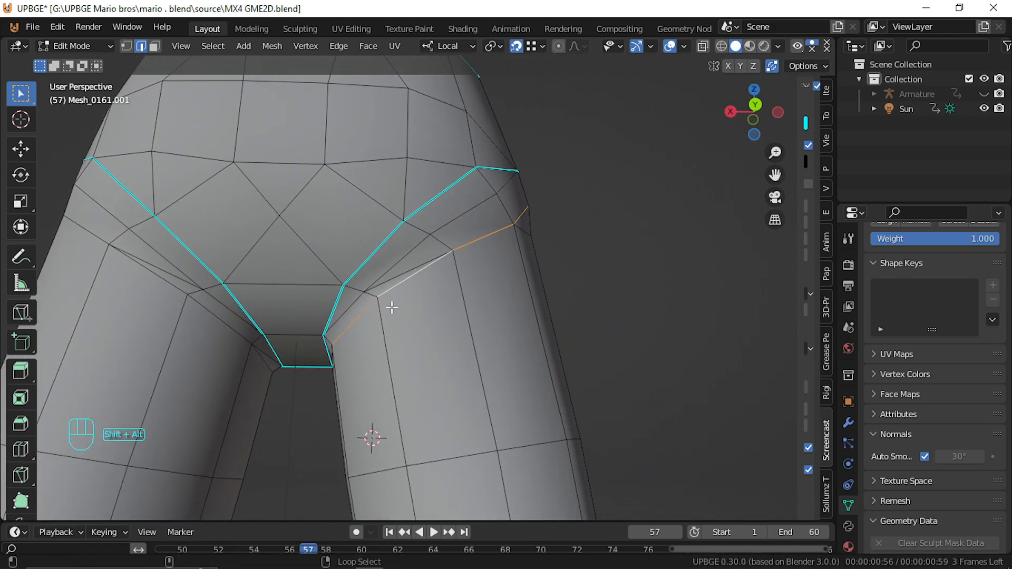
key(shift+f)
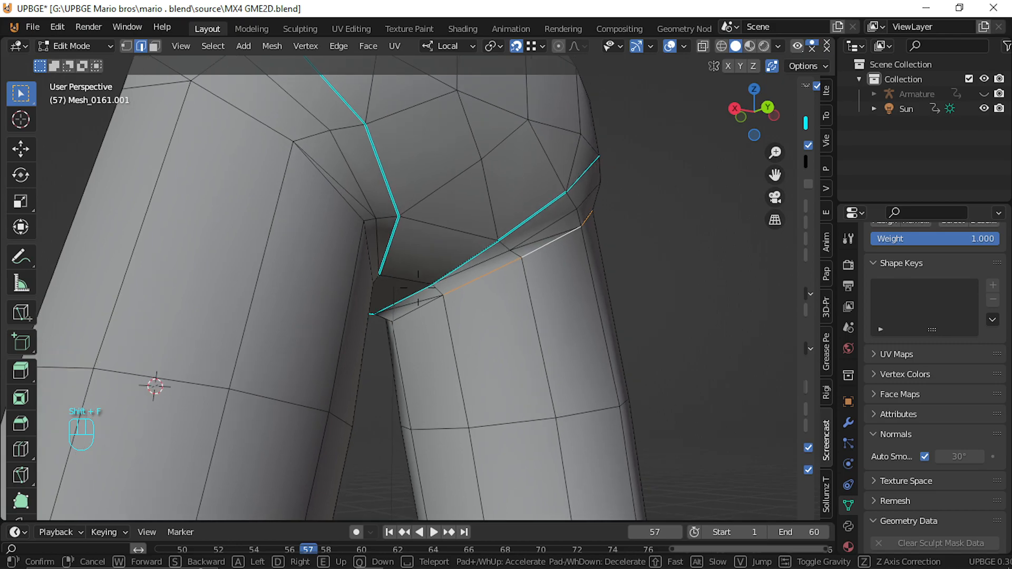
click(418, 288)
Add the inner and back edges around the top of the left thigh to the selection
key(shift+f)
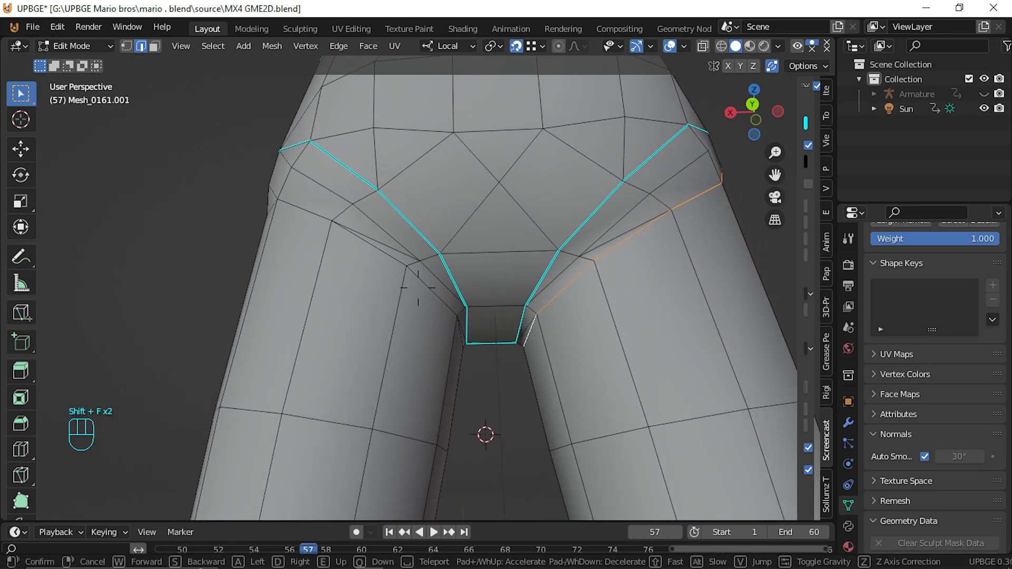
click(418, 287)
alt+shift+click(402, 301)
alt+shift+click(430, 325)
alt+shift+click(264, 214)
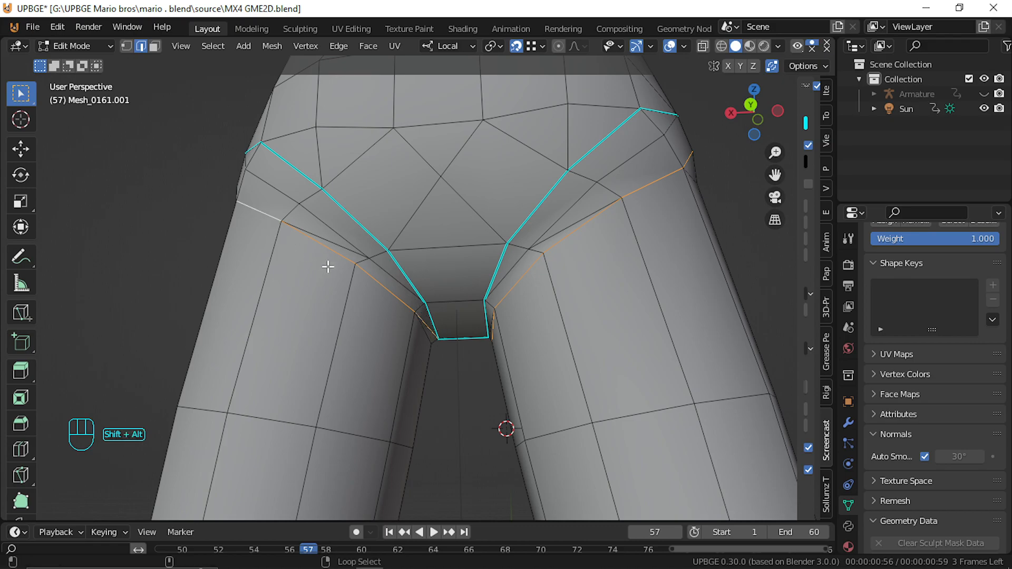
Complete the left thigh's loop by adding its outer-side and front edges to the selection
key(shift+f)
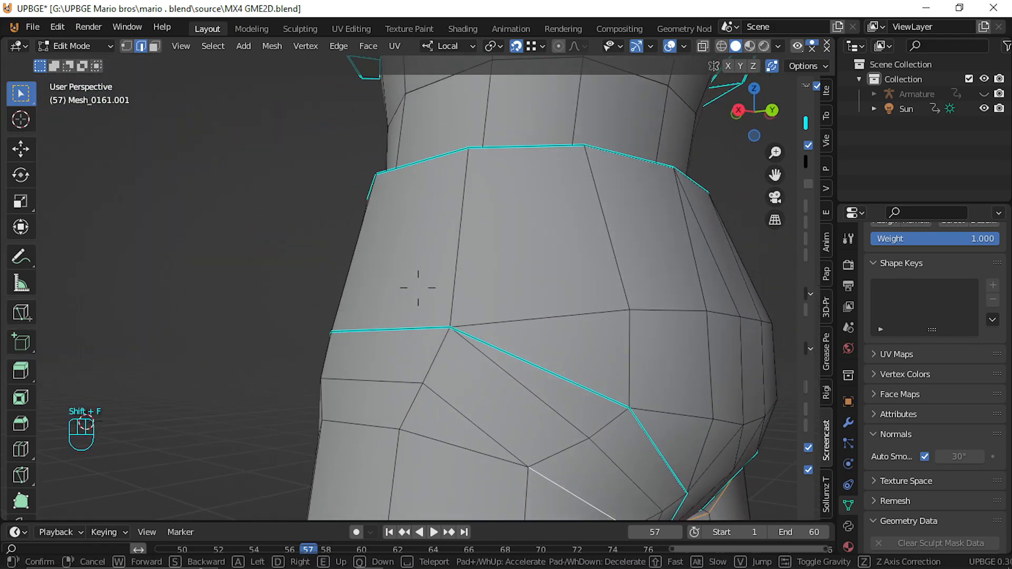
click(426, 307)
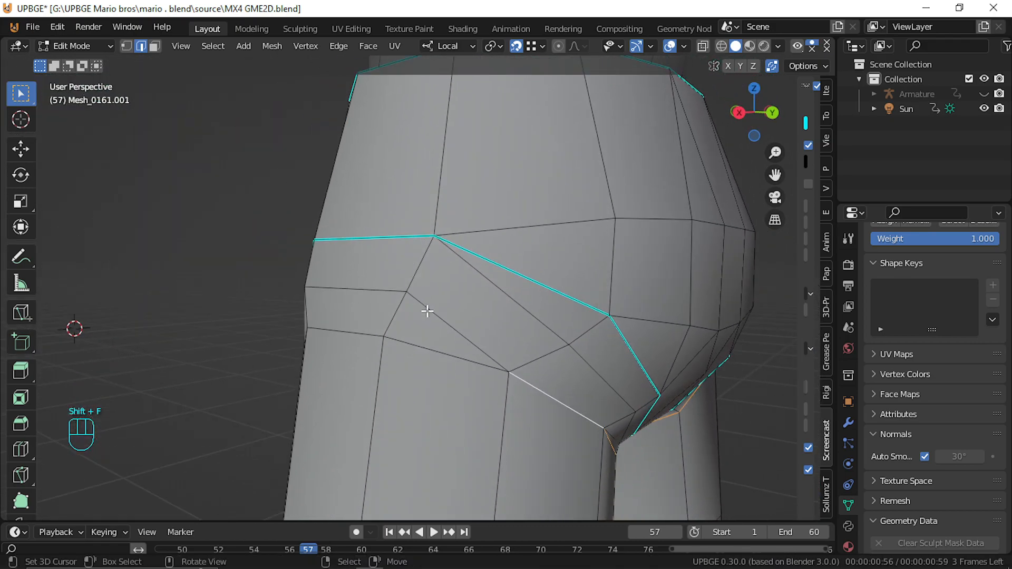
alt+shift+click(436, 315)
key(shift+f)
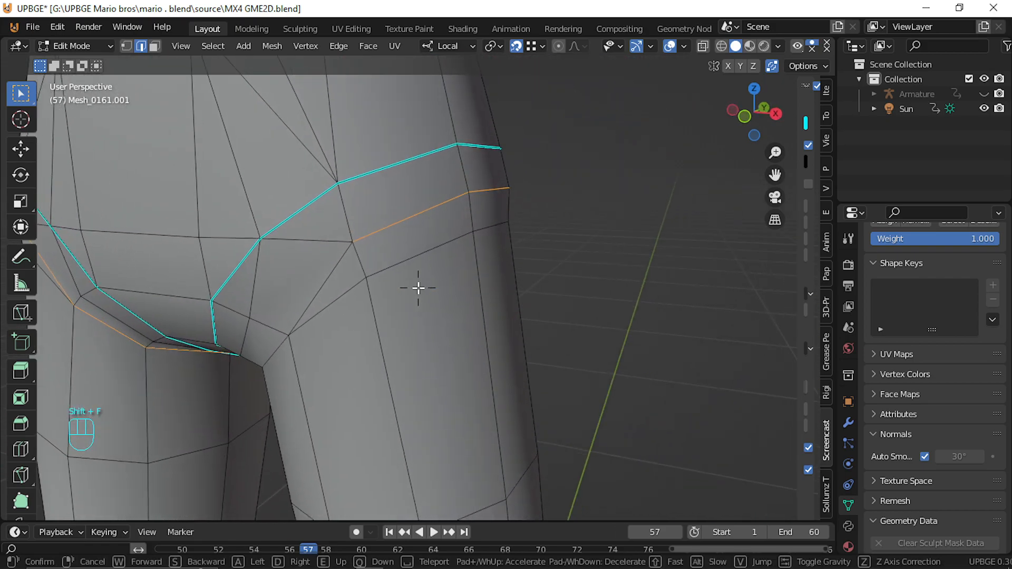
click(374, 266)
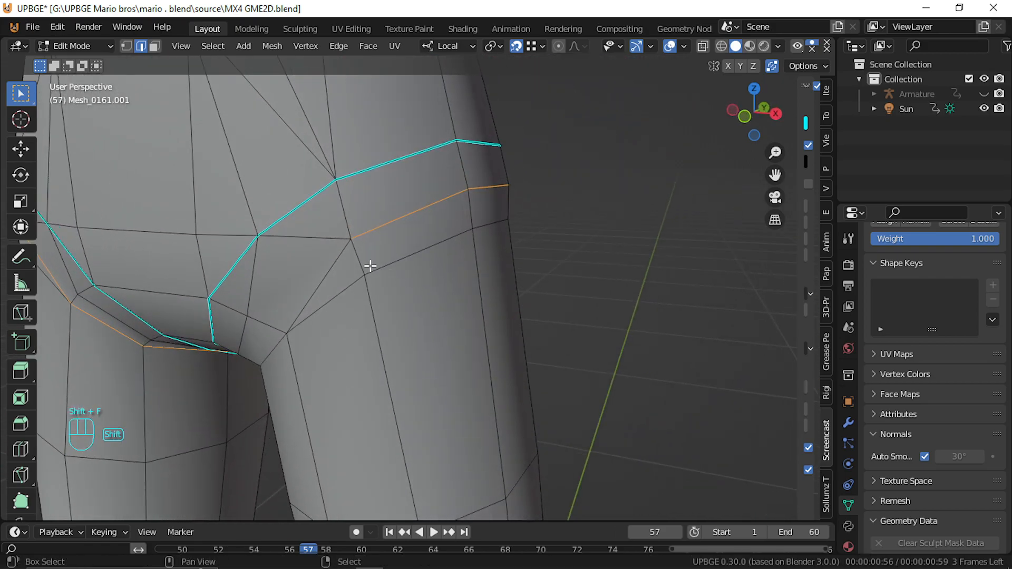
shift+click(323, 287)
shift+click(274, 347)
Mark the selected edge loops around the tops of both thighs as sharp
key(shift+f)
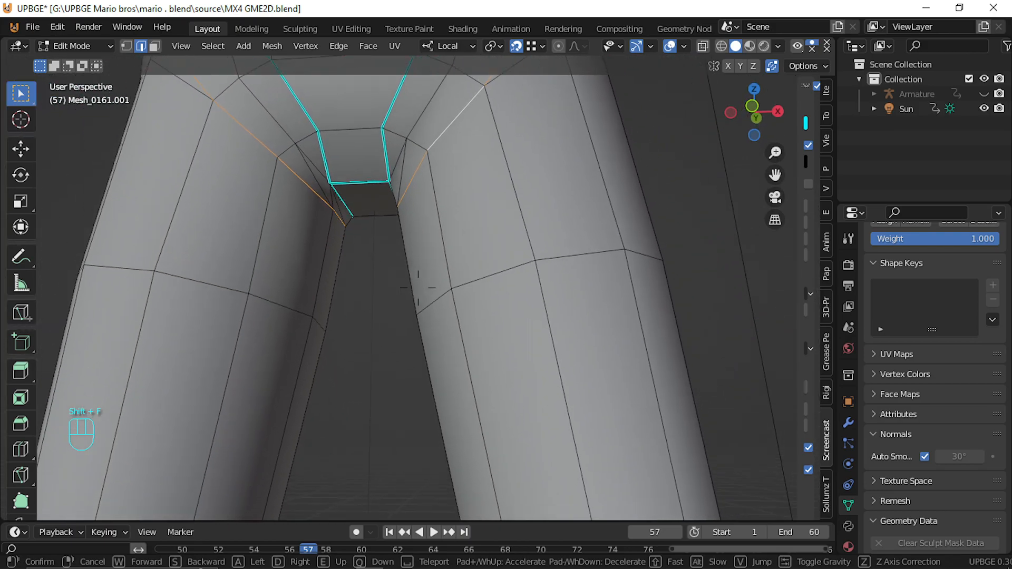
click(418, 288)
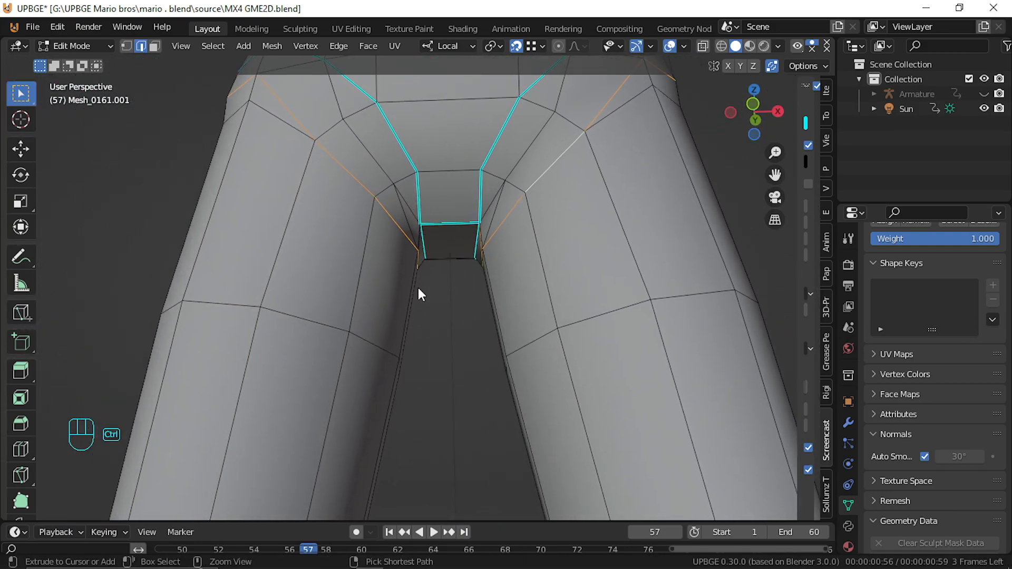
key(ctrl+e)
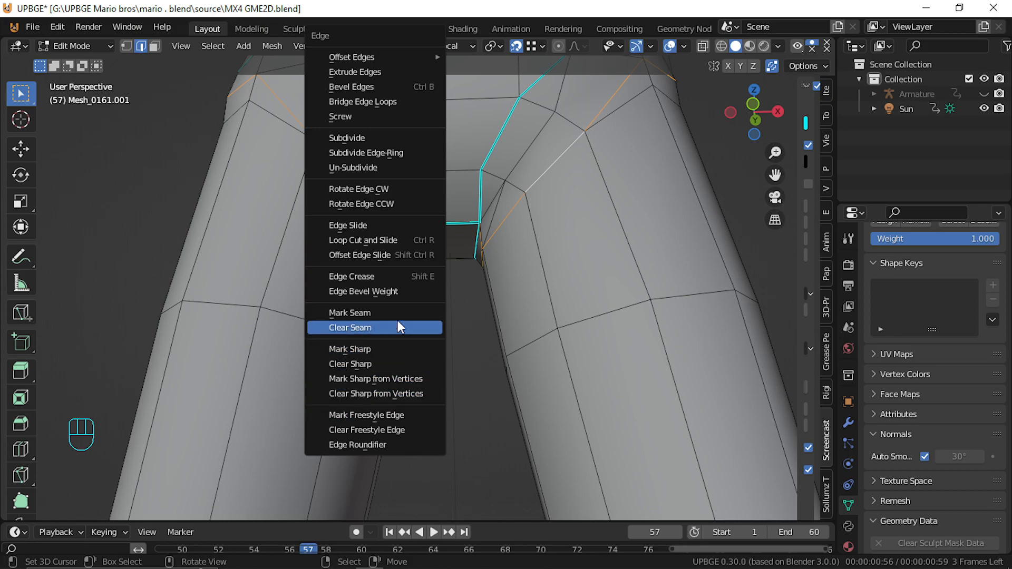
click(350, 349)
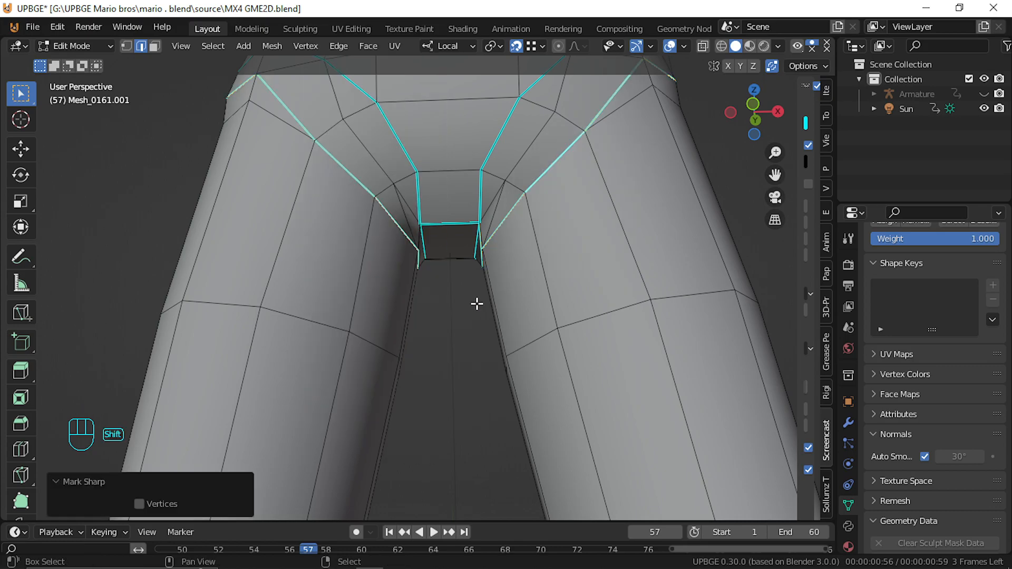
Inspect the shading of the hips, thighs and knees from the front and side in Object Mode
key(shift+f)
key(Tab)
key(shift+f)
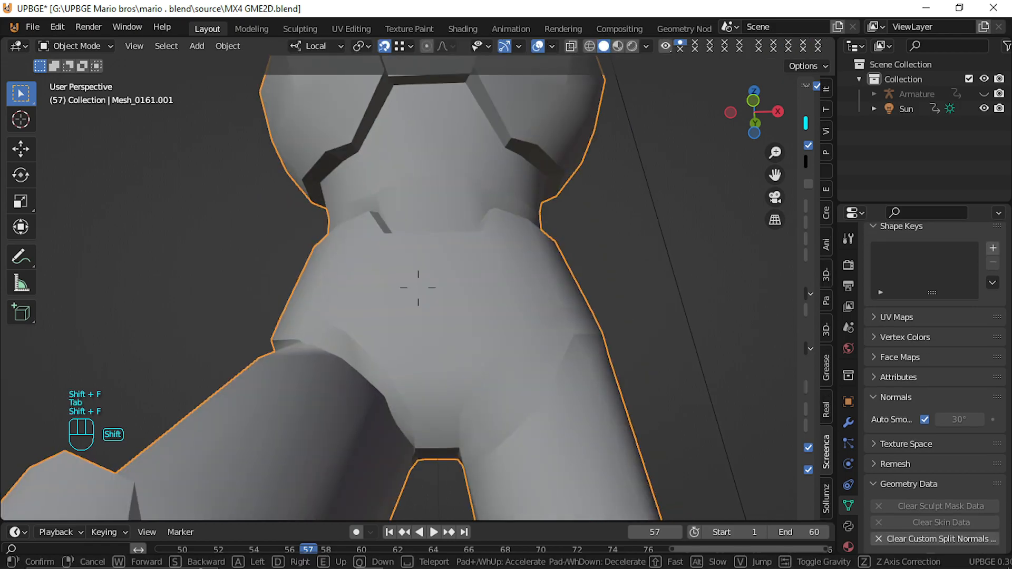
key(d)
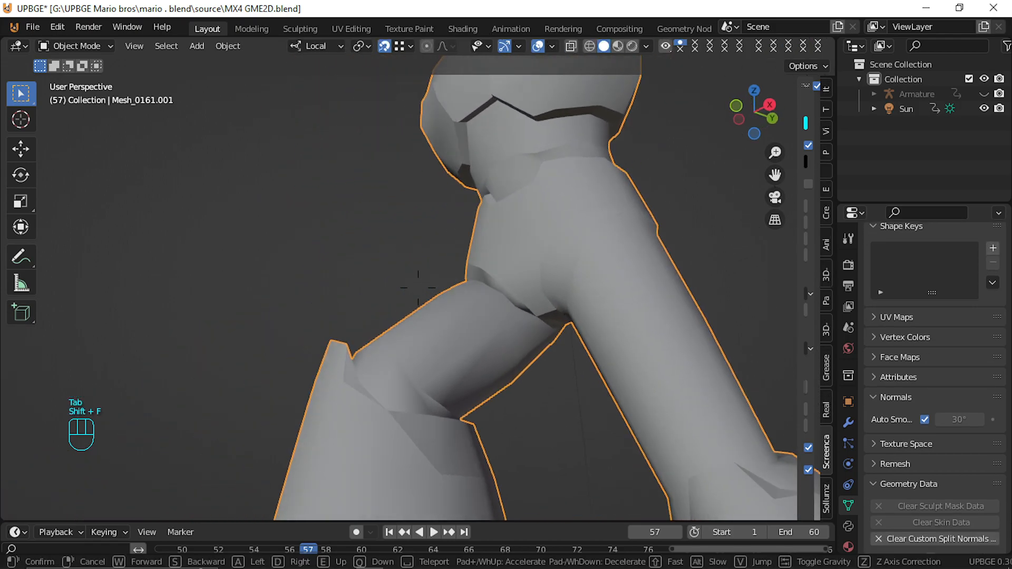
key(s)
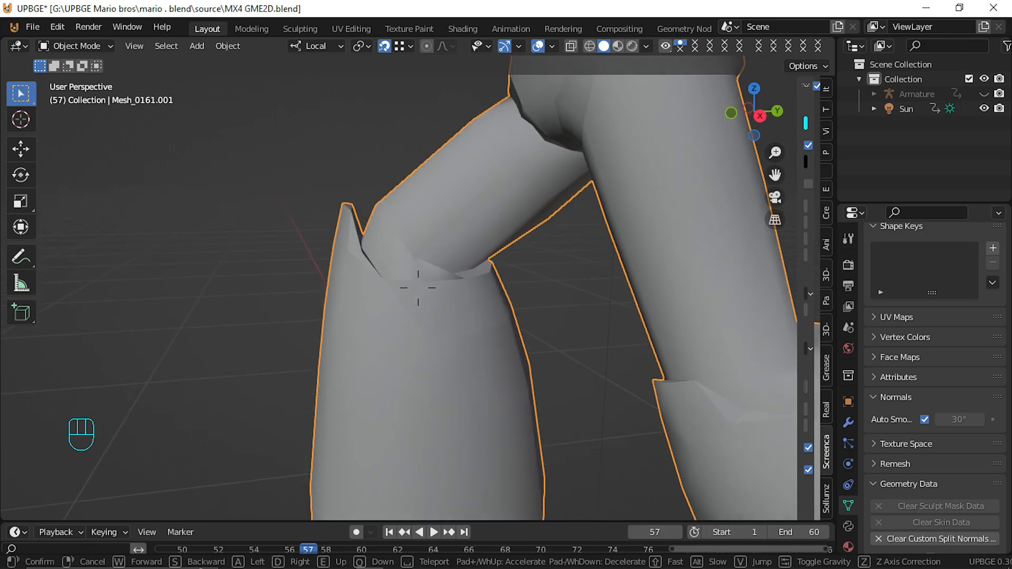
key(shift+s)
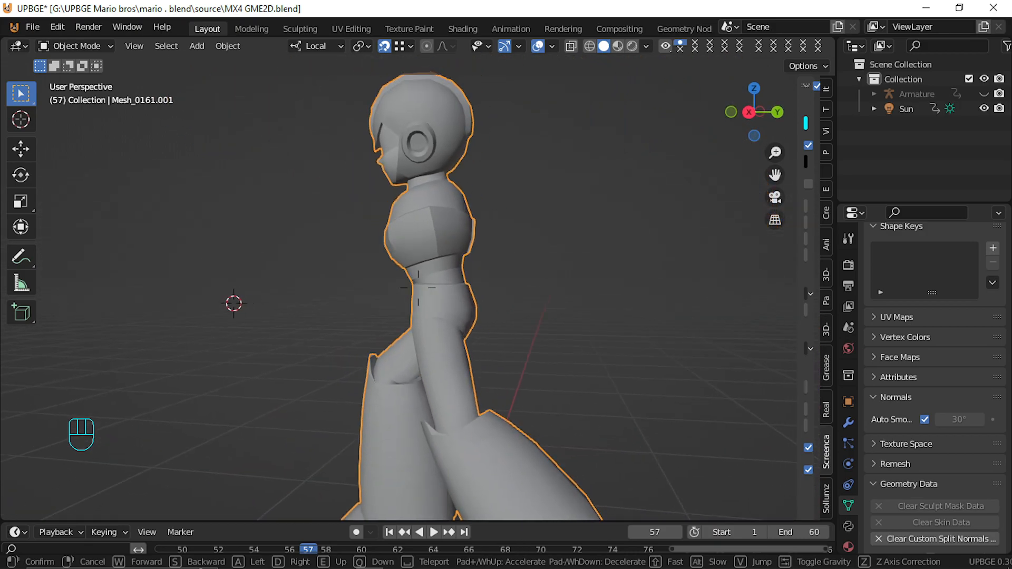
click(419, 288)
Reveal the hidden armature and body parts, and play the character's animation briefly
key(alt+h)
key(shift+f)
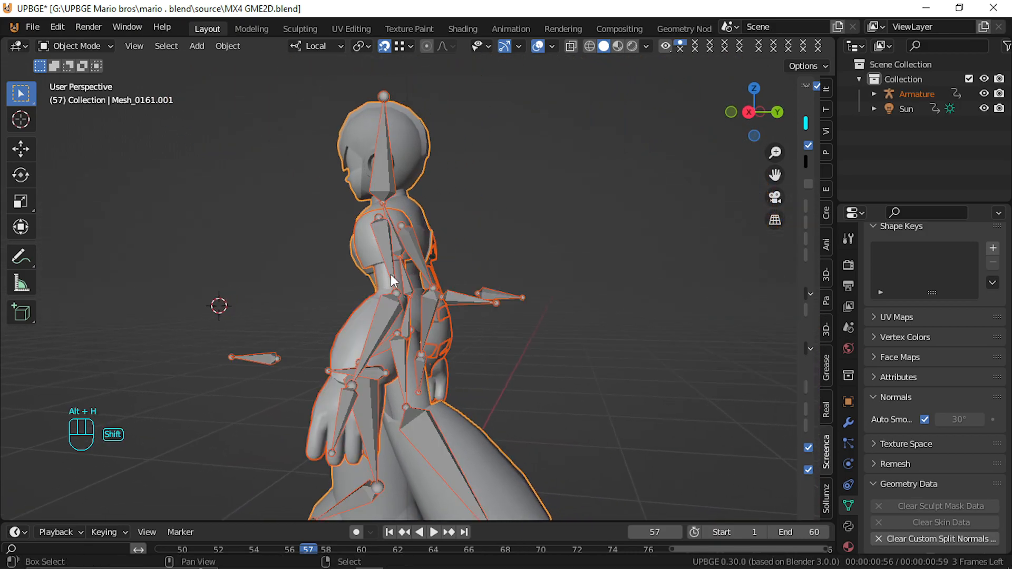
click(419, 288)
key(alt+a)
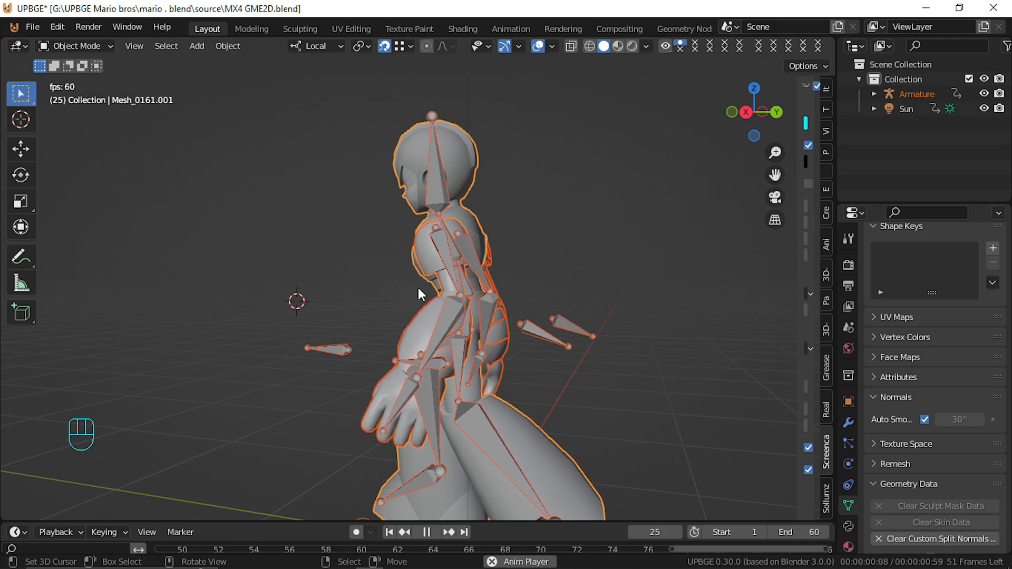
key(alt+a)
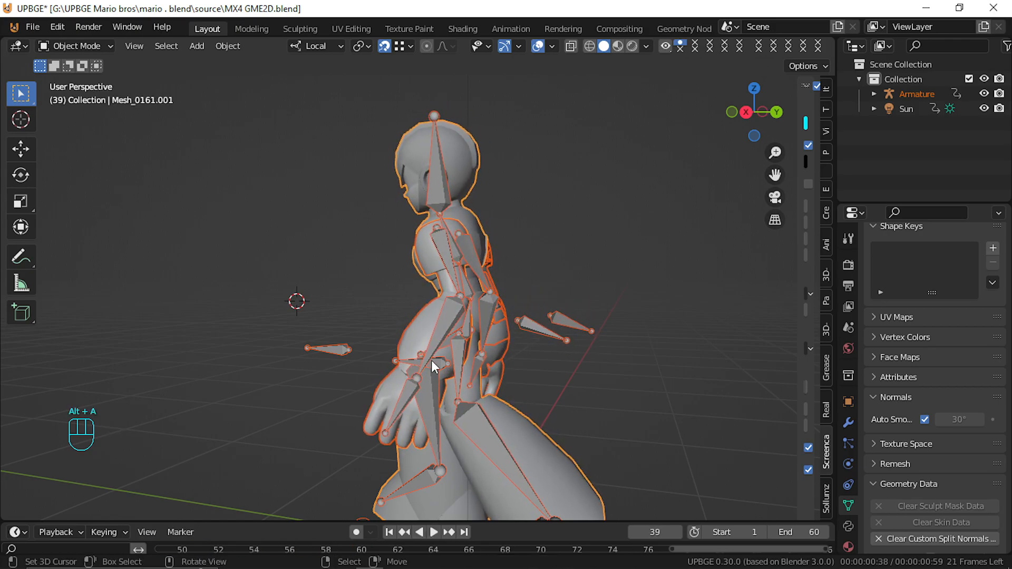
Enlarge the timeline area, switch it to the Logic Bricks Editor and select the character's armature
drag(317, 520, 362, 276)
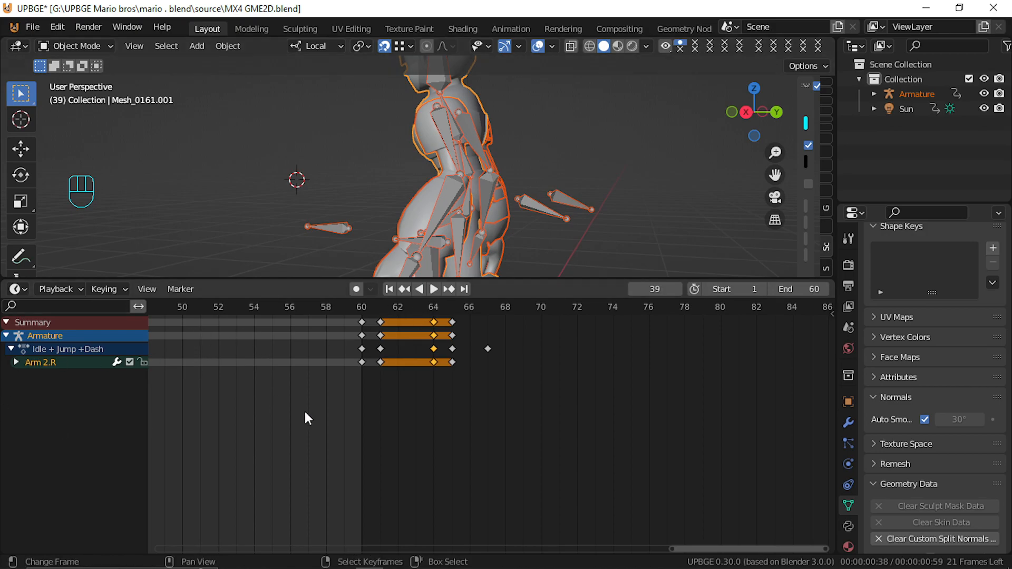
middle_drag(226, 369, 668, 542)
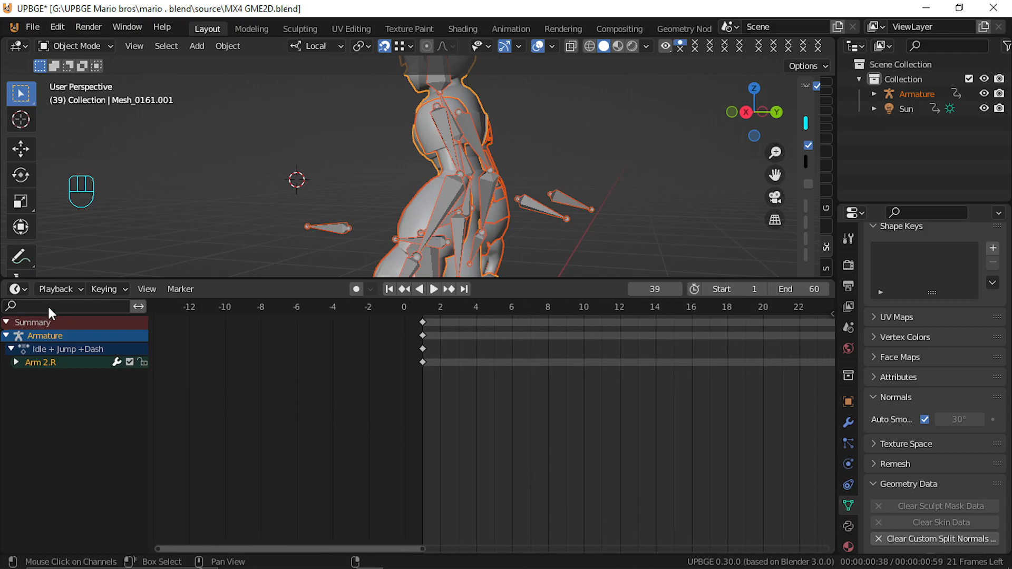
click(15, 291)
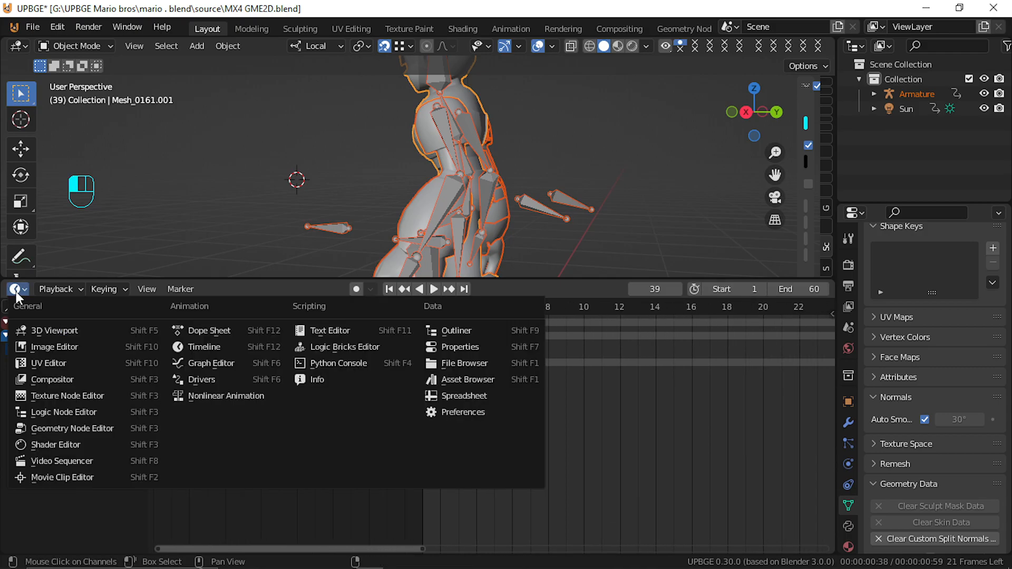
click(355, 351)
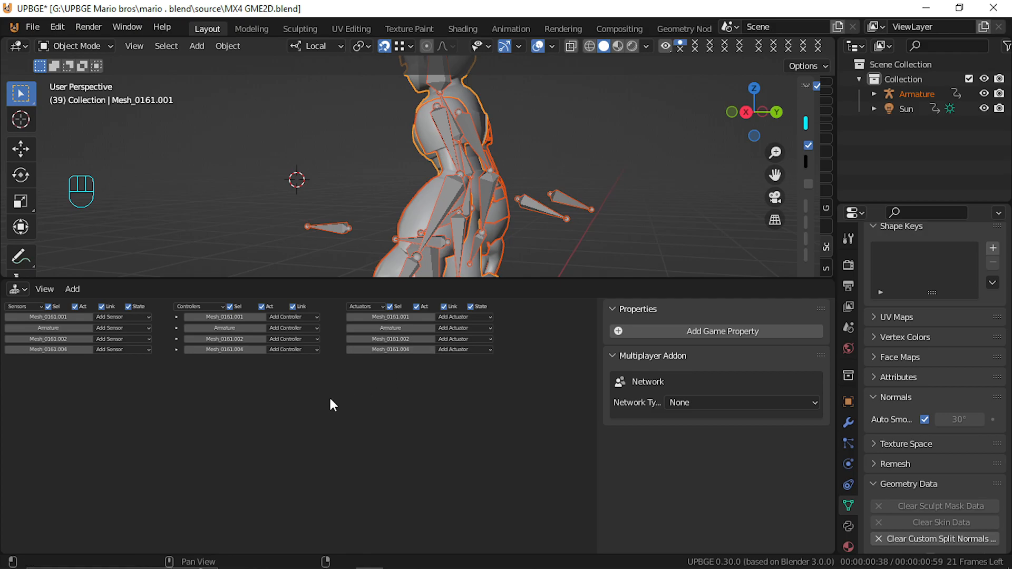
click(434, 226)
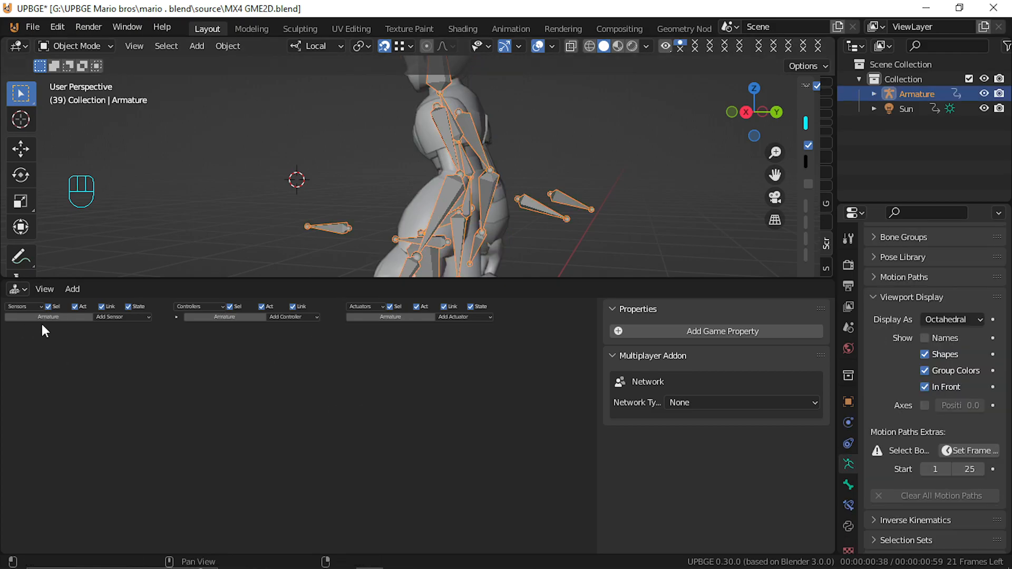
Add a Keyboard sensor to the armature, set it to All Keys with true level triggering, and collapse it
click(134, 317)
click(135, 318)
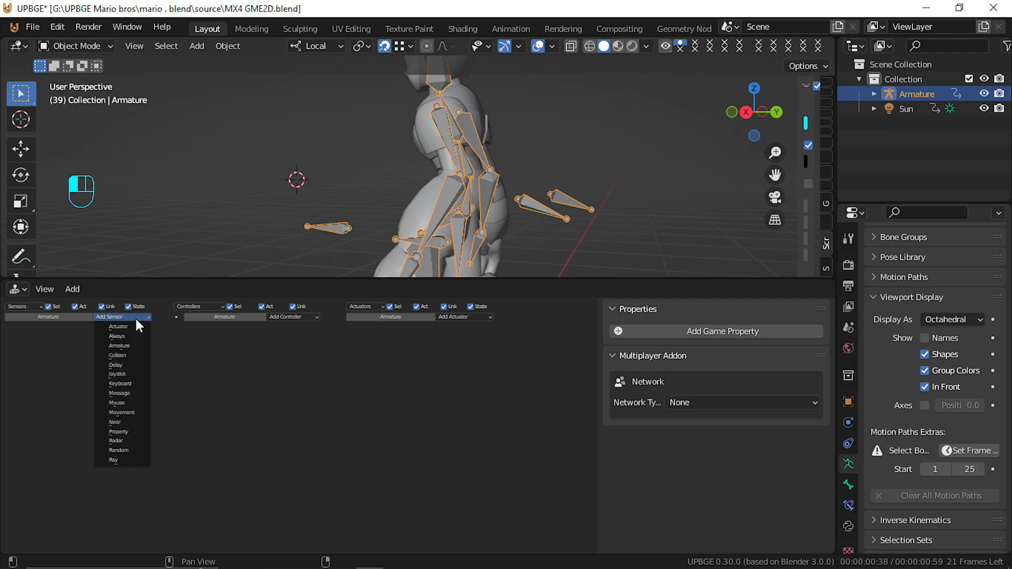
click(135, 382)
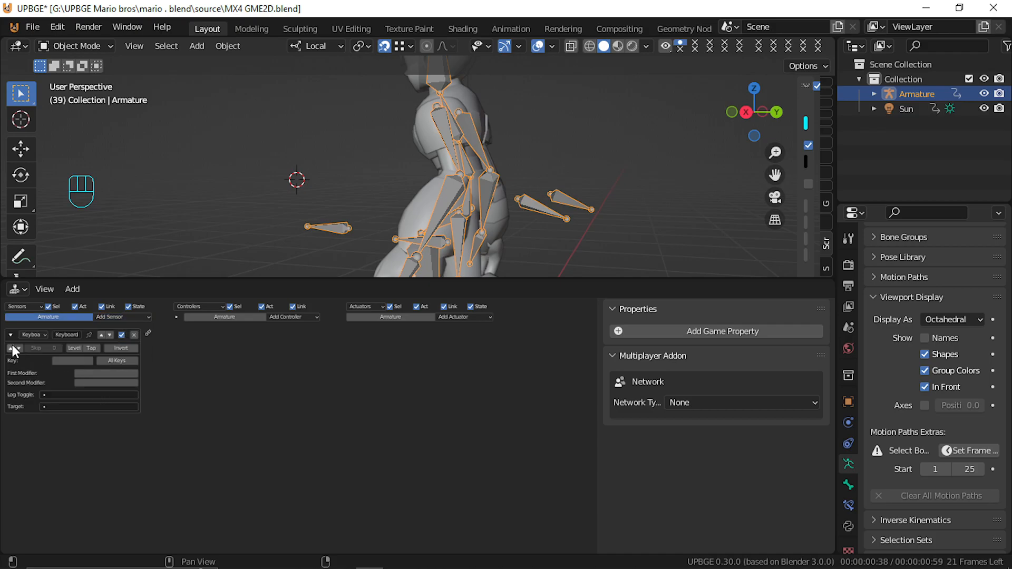
click(116, 362)
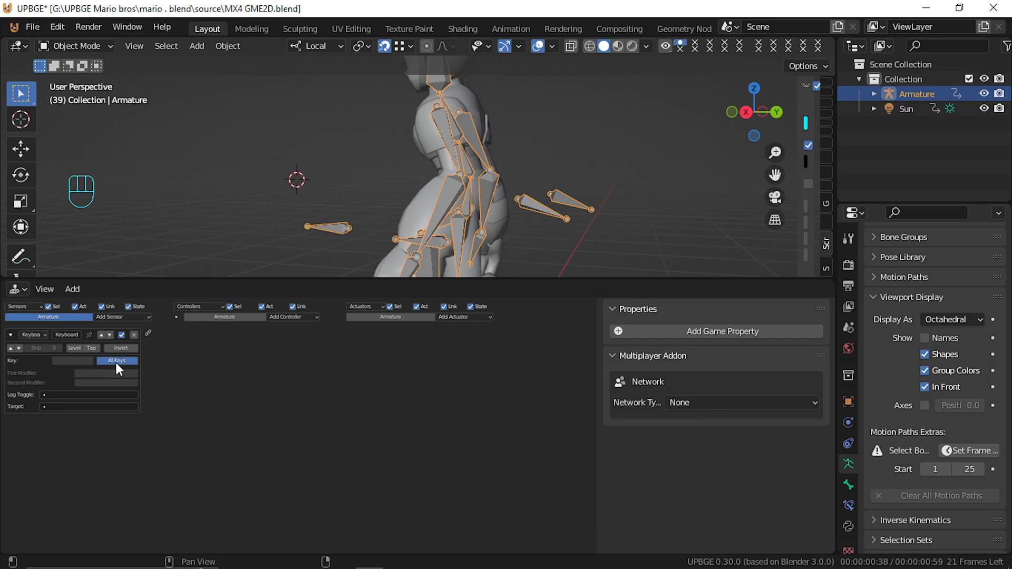
click(10, 348)
click(10, 335)
click(483, 318)
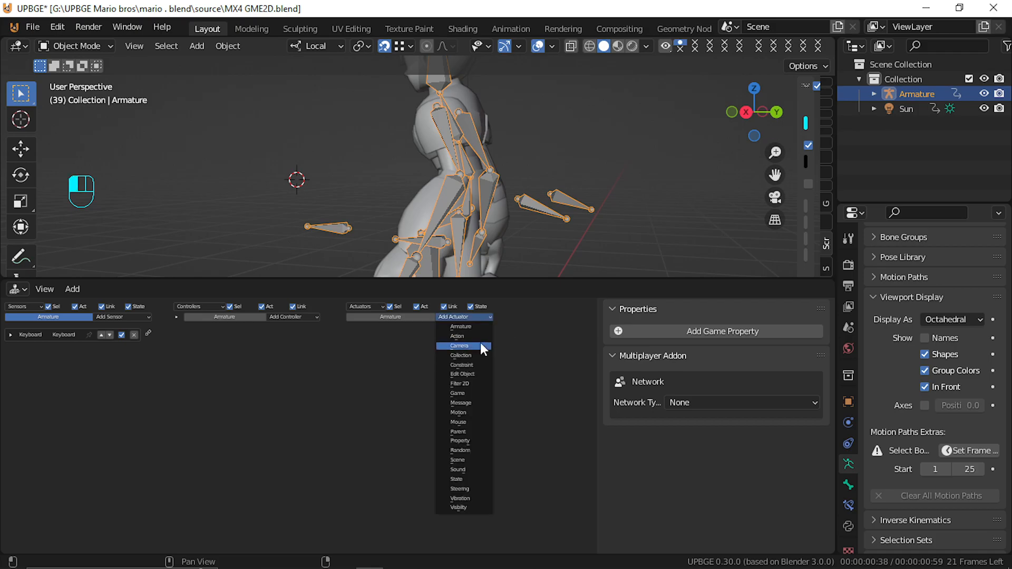
click(478, 334)
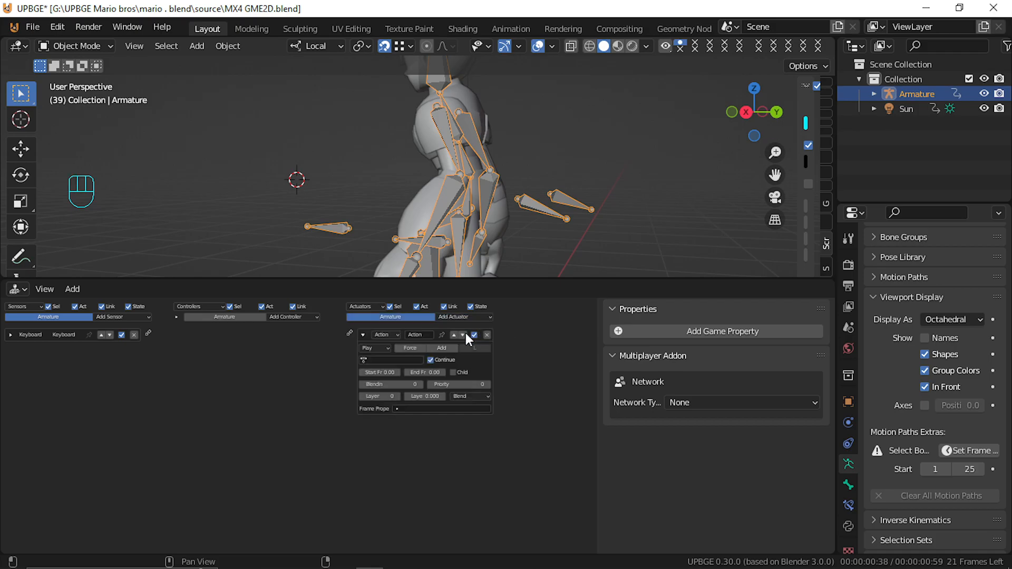
click(399, 359)
click(391, 375)
click(399, 373)
click(426, 372)
click(320, 394)
click(488, 335)
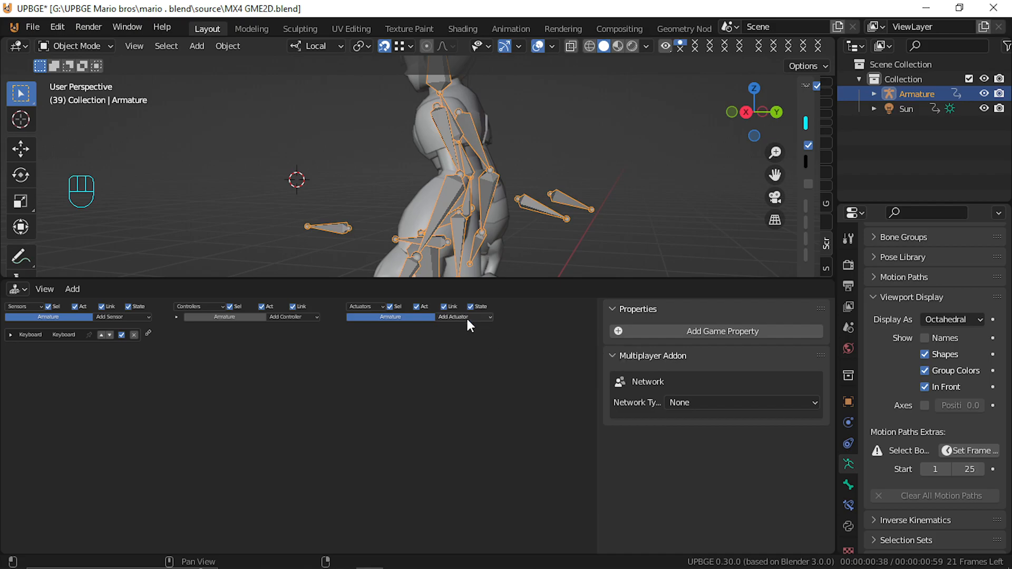
Add a Property actuator and three game properties to the armature
click(466, 317)
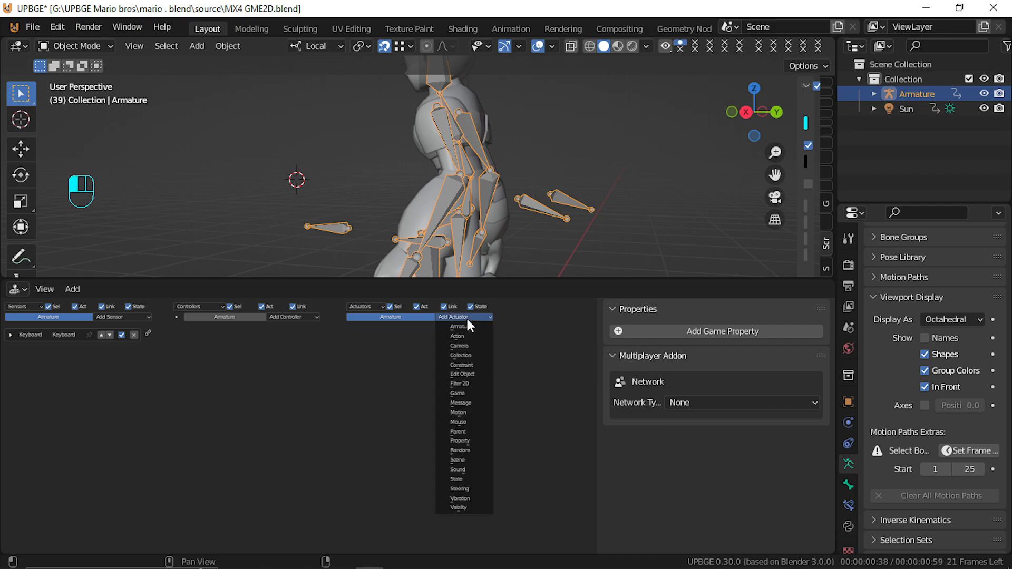
click(471, 441)
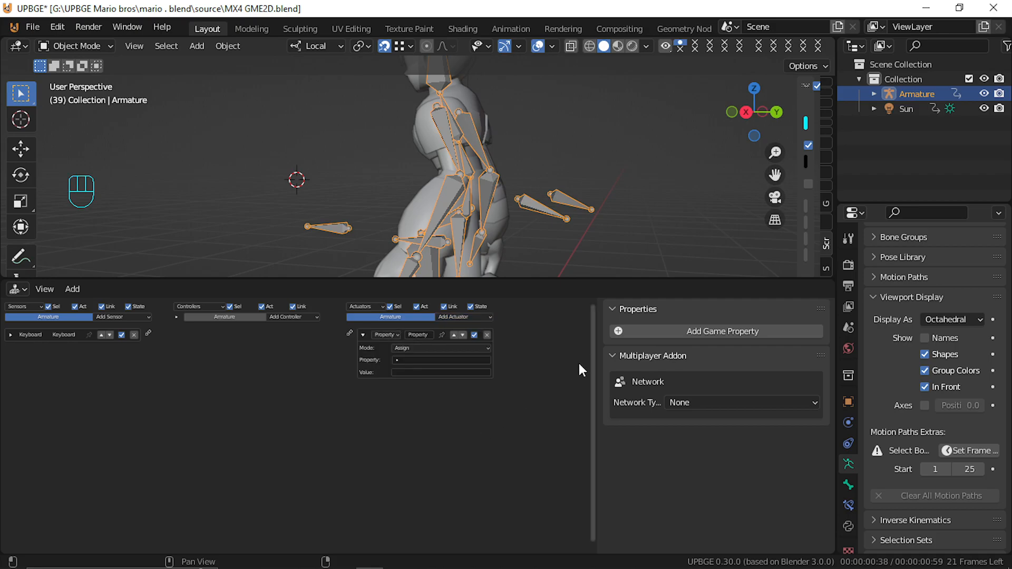
click(707, 331)
click(706, 331)
click(706, 331)
Rename the first game property as Idle
click(641, 352)
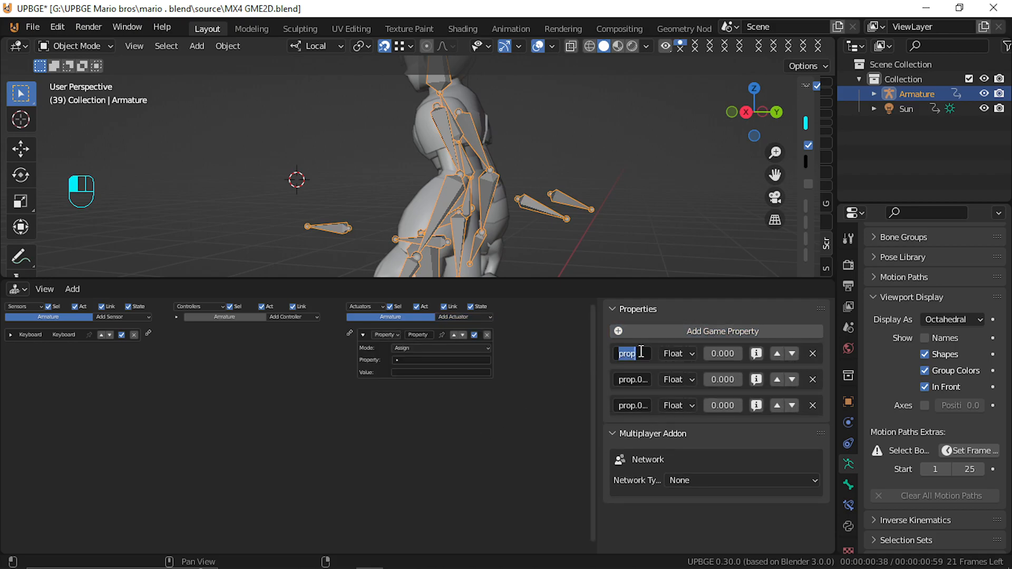
text(iDLE)
key(ctrl+a)
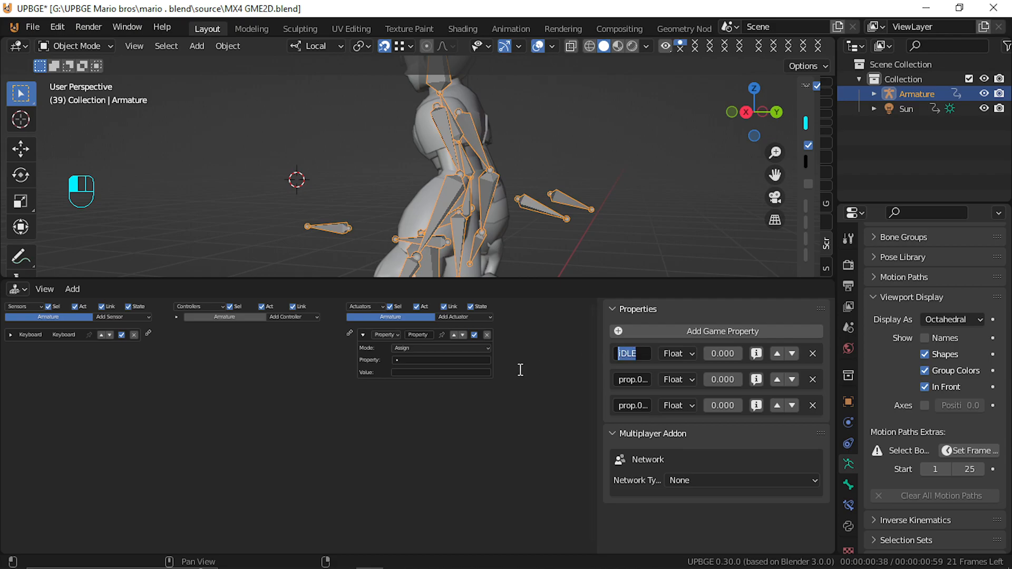
key(BackSpace)
key(Return)
Set the type of all three game properties to Boolean
click(673, 353)
click(709, 372)
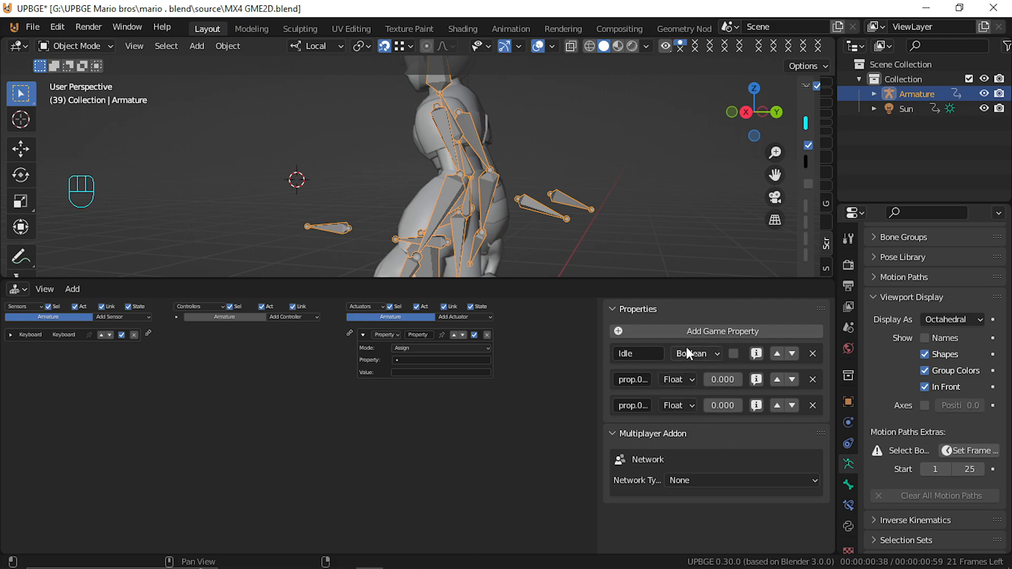
click(680, 381)
click(690, 396)
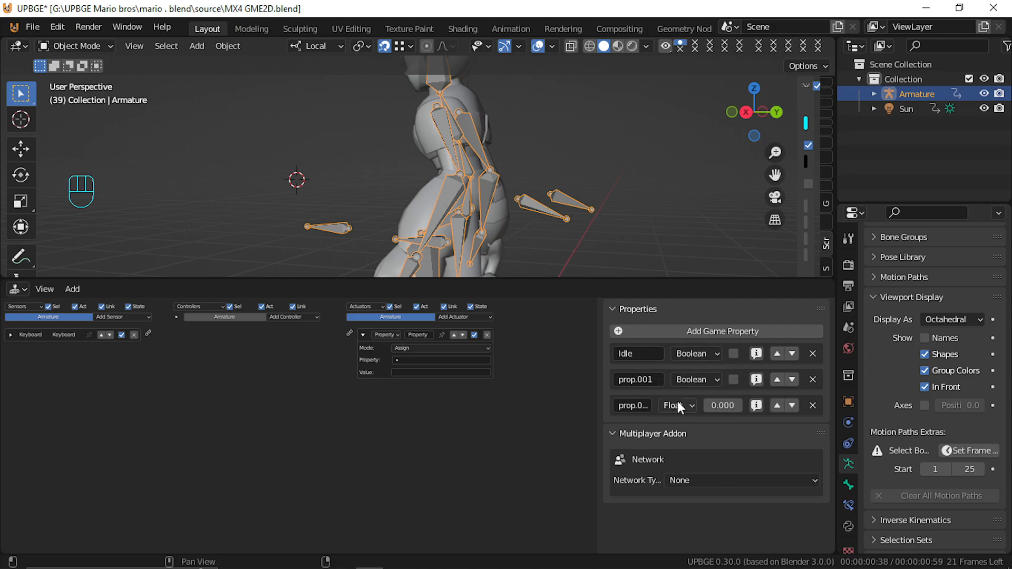
click(678, 402)
click(682, 422)
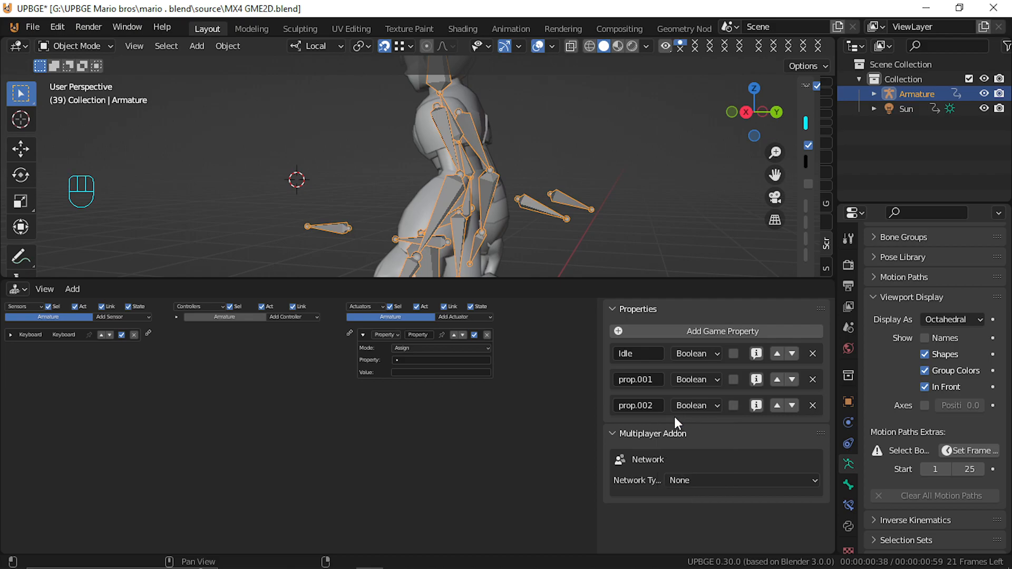
Rename the second game property as Run and the third as Run Gun
click(657, 379)
text(Ru)
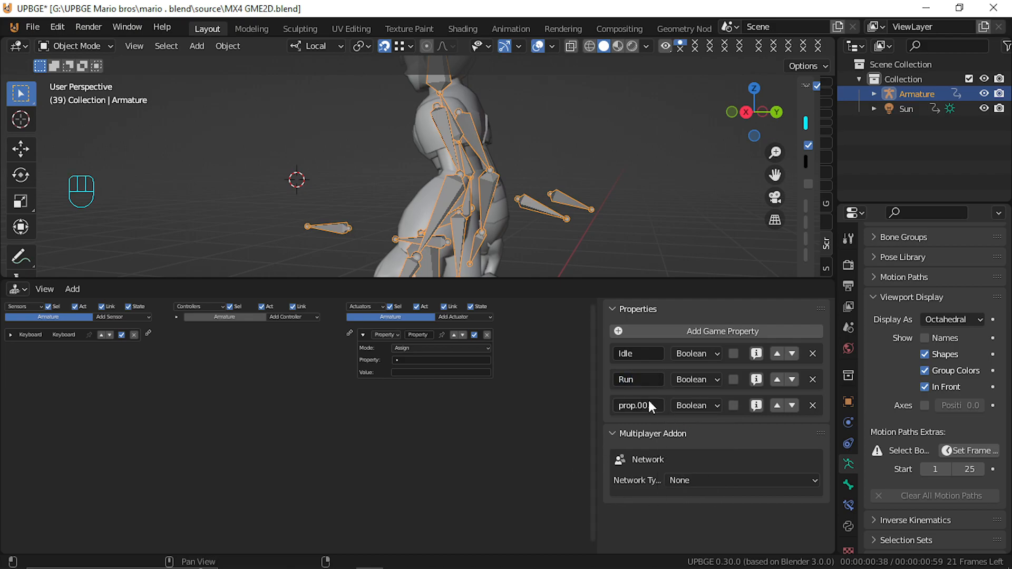
text(R)
text(u)
text(r)
key(BackSpace)
text(n)
key(Return)
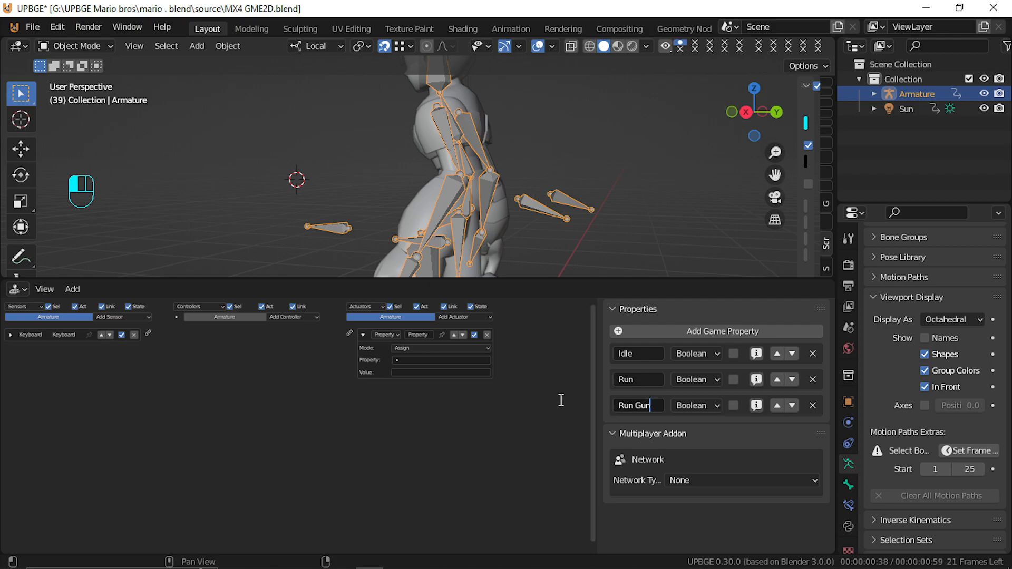
Add two more game properties named Dash and Jump
click(751, 331)
click(627, 432)
text(Da)
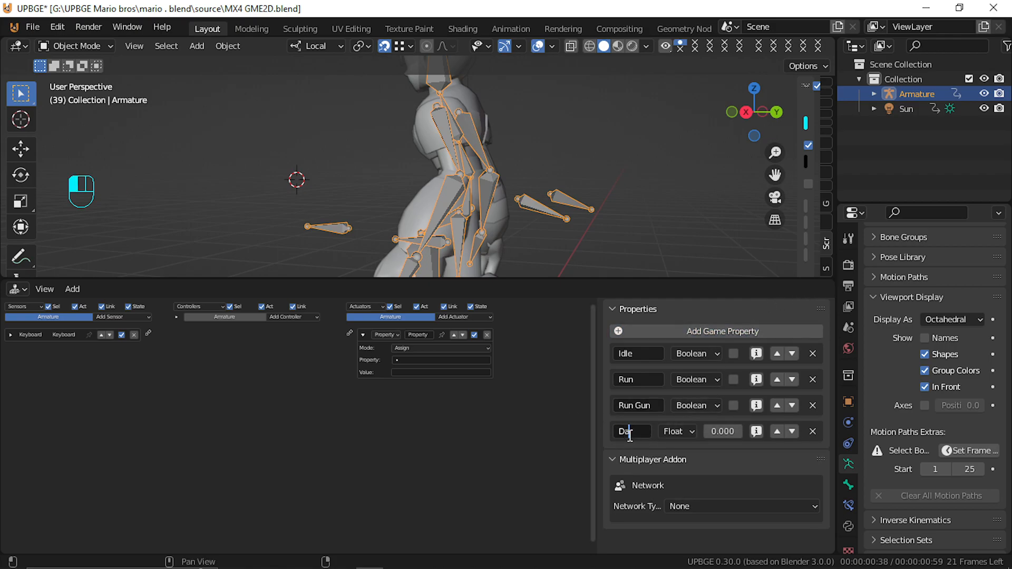
text(sh)
key(Return)
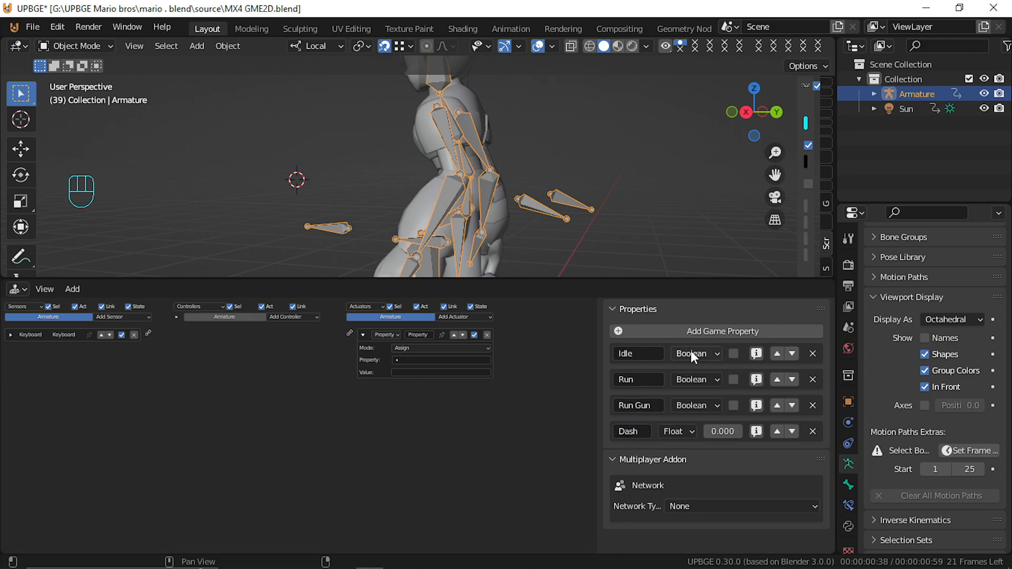
click(709, 332)
click(639, 458)
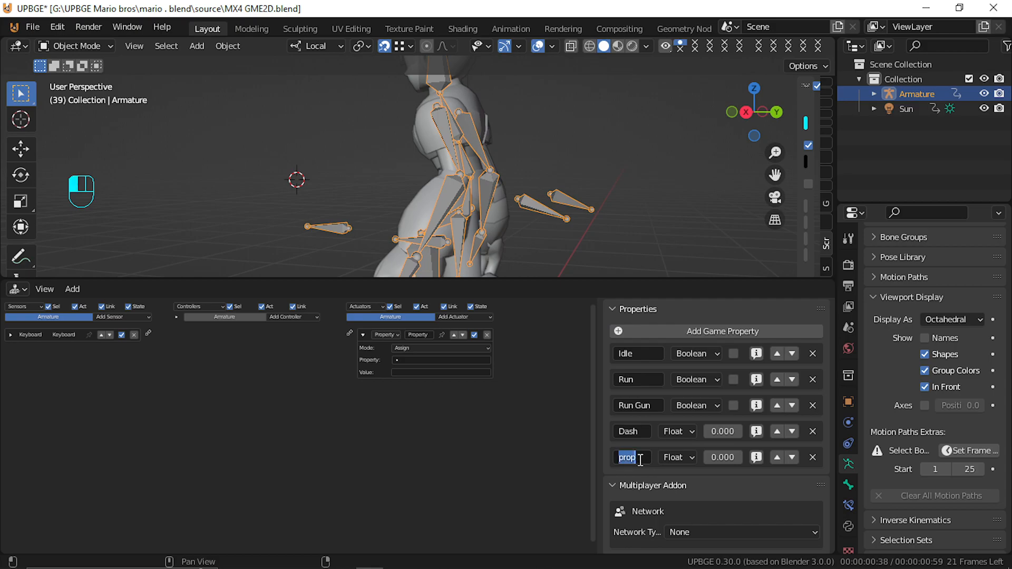
text(Jump)
key(Return)
Set the Dash and Jump properties to the Boolean type
click(674, 431)
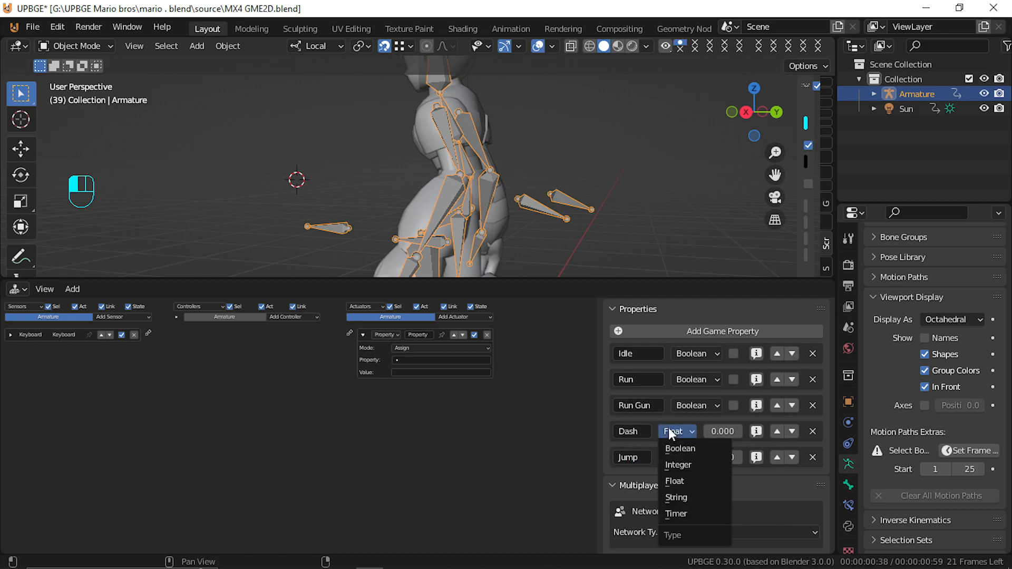
click(692, 448)
click(676, 458)
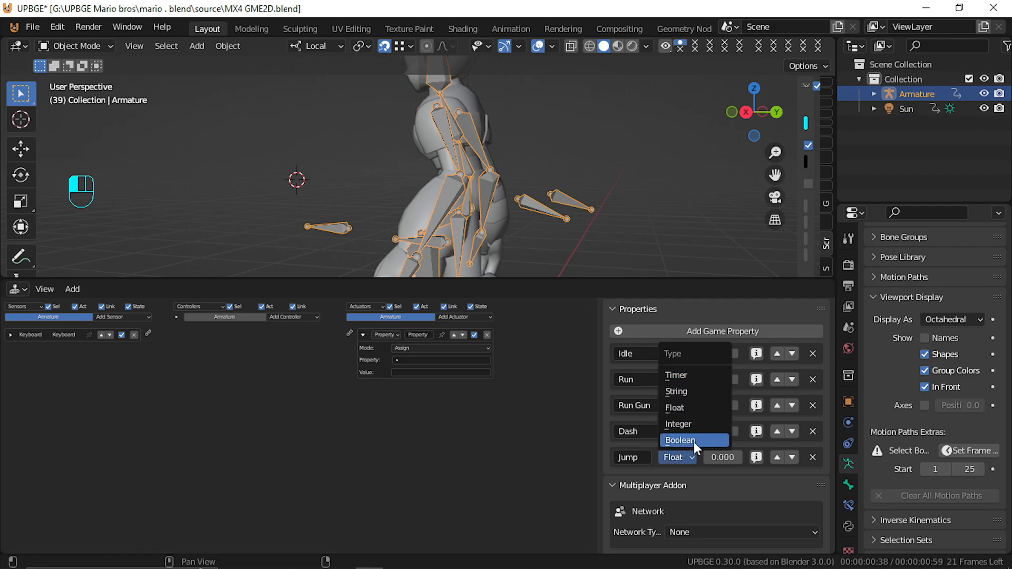
click(694, 442)
Have the Property actuator assign the value True to the Idle property
scroll(425, 362, up, 4)
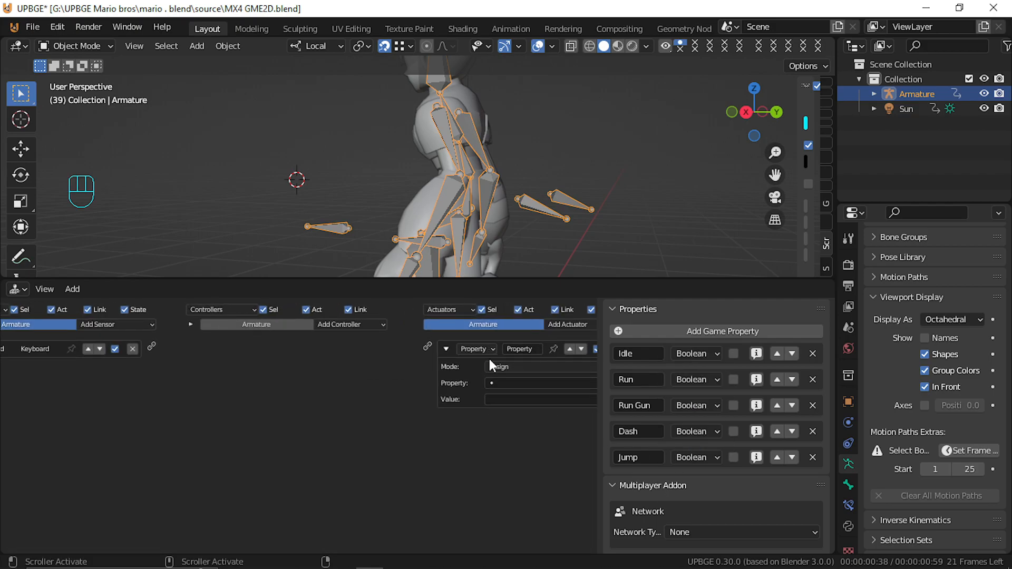
click(505, 384)
click(516, 397)
click(524, 400)
text(T)
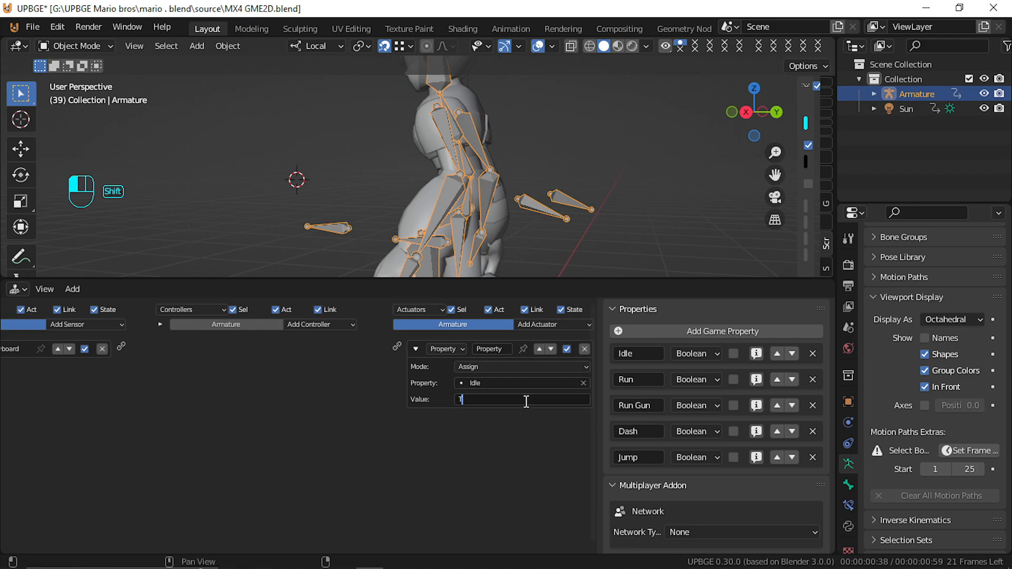
text(rue)
key(Return)
Add a Property sensor that evaluates whether the Idle property is equal to True
click(189, 322)
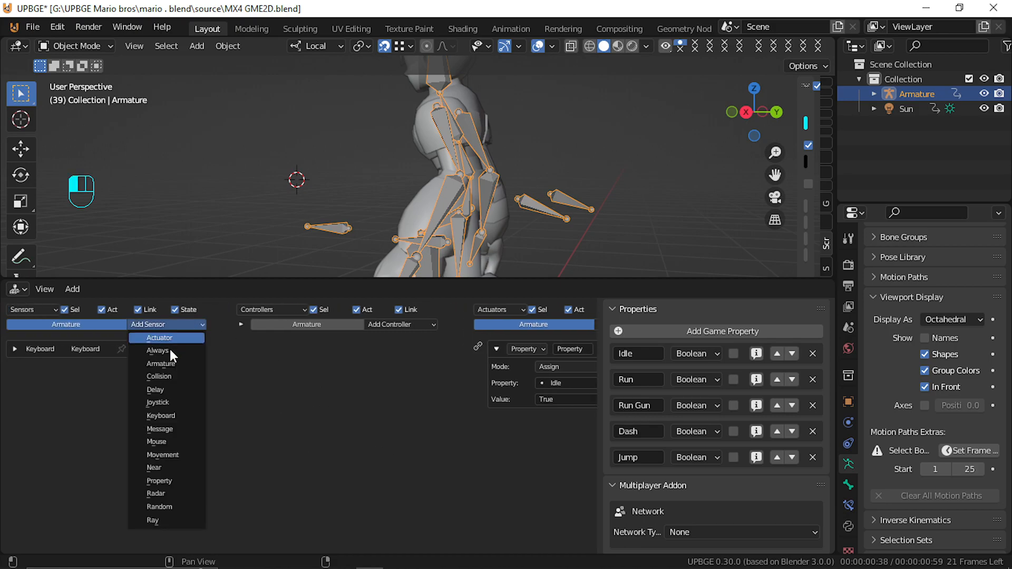
click(172, 480)
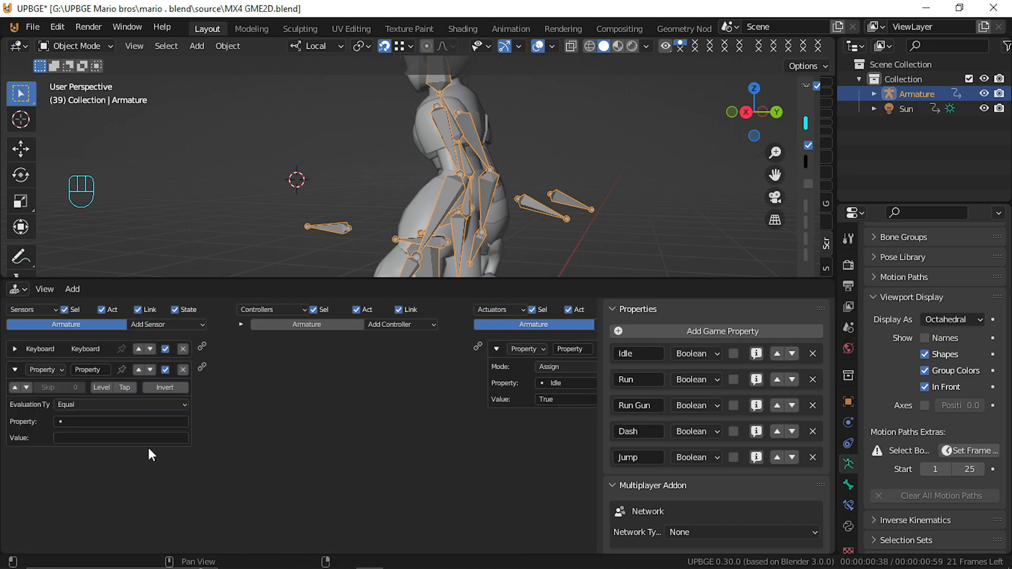
click(126, 404)
click(122, 407)
click(116, 421)
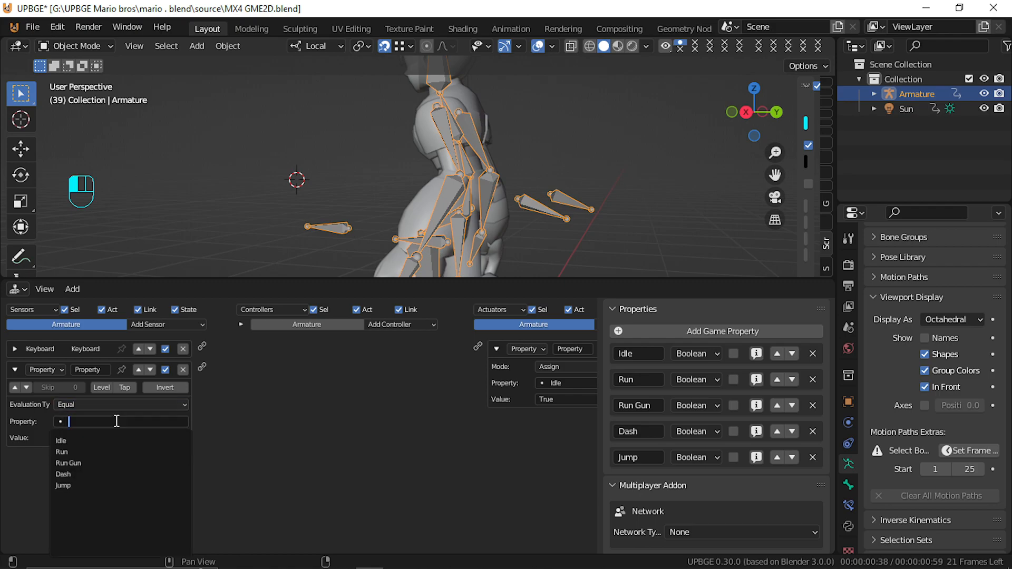
click(110, 439)
click(110, 438)
text(True)
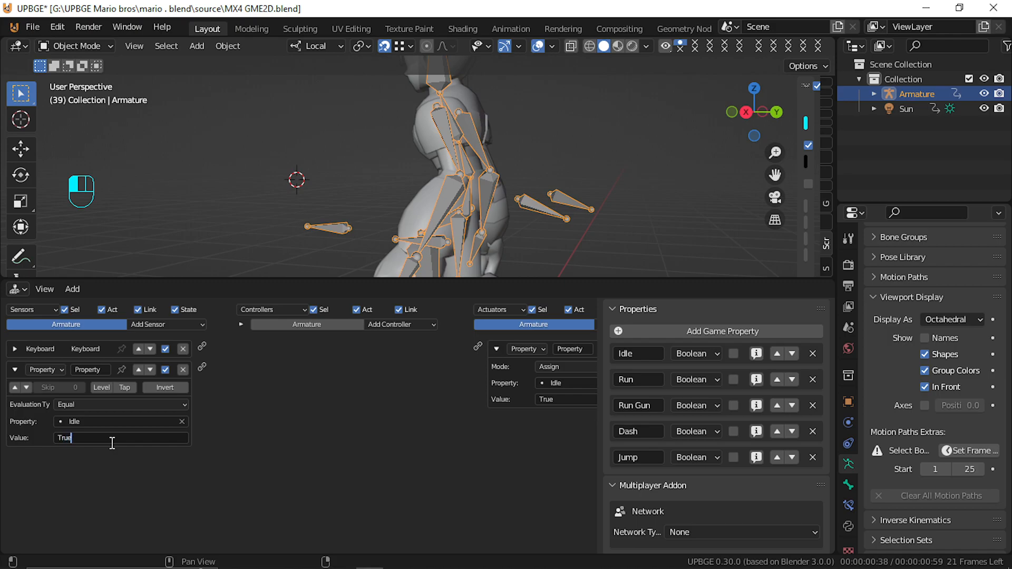
click(132, 472)
Link the Keyboard sensor to the Property actuator through an And controller
drag(201, 346, 477, 347)
middle_drag(477, 346, 397, 369)
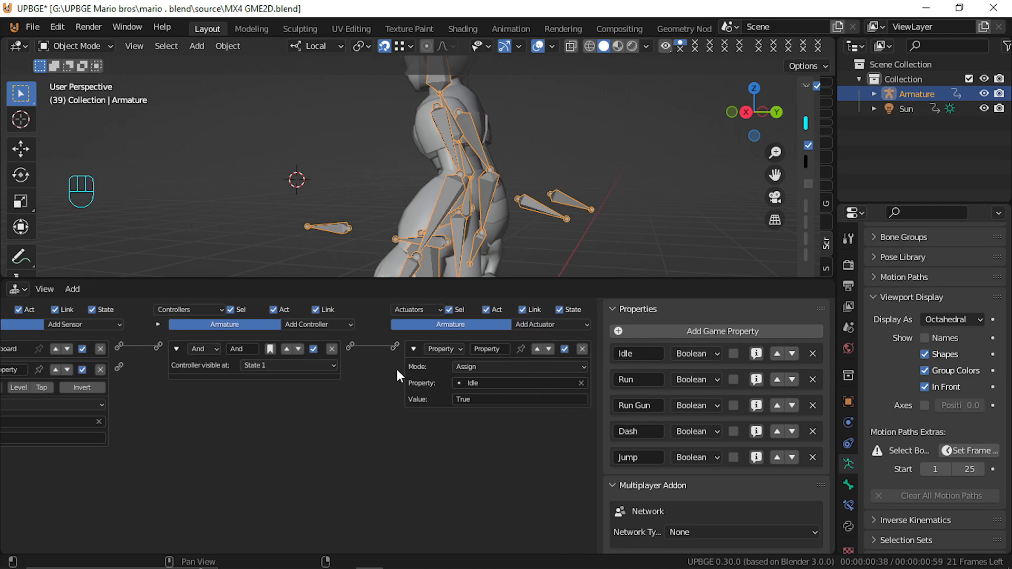
Add an Action actuator and link the Property sensor to it through a second And controller
click(544, 321)
click(549, 299)
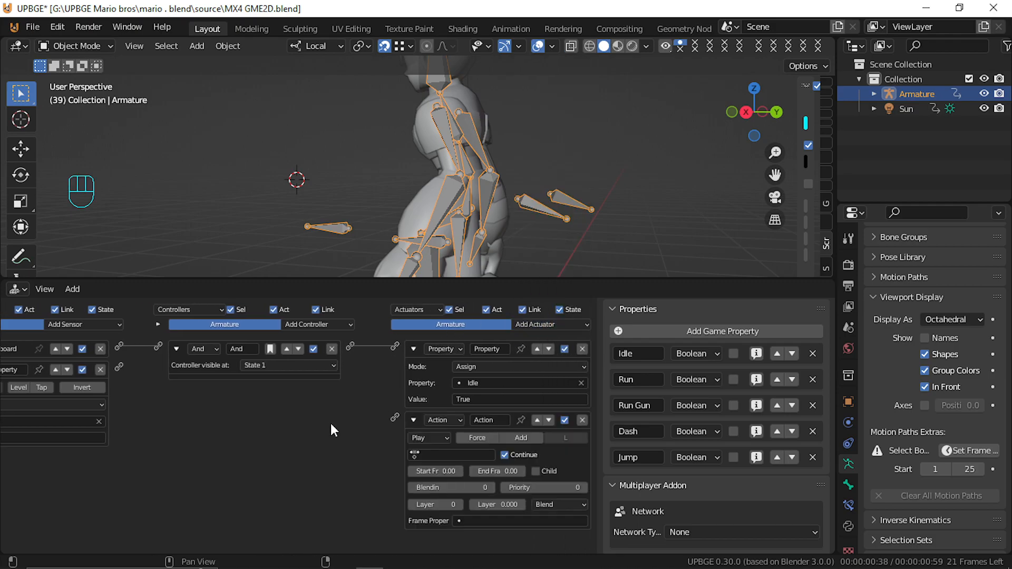
drag(123, 368, 394, 418)
Assign the Idle + Jump +Dash action to the Action actuator with start frame 1 and end frame 60
click(435, 456)
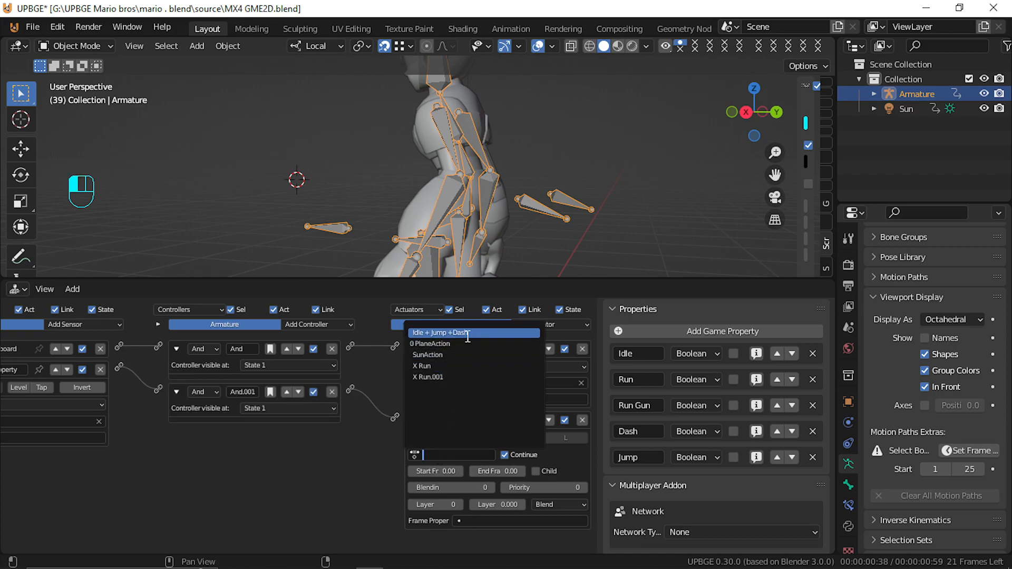
click(441, 333)
click(458, 471)
click(506, 472)
text(60)
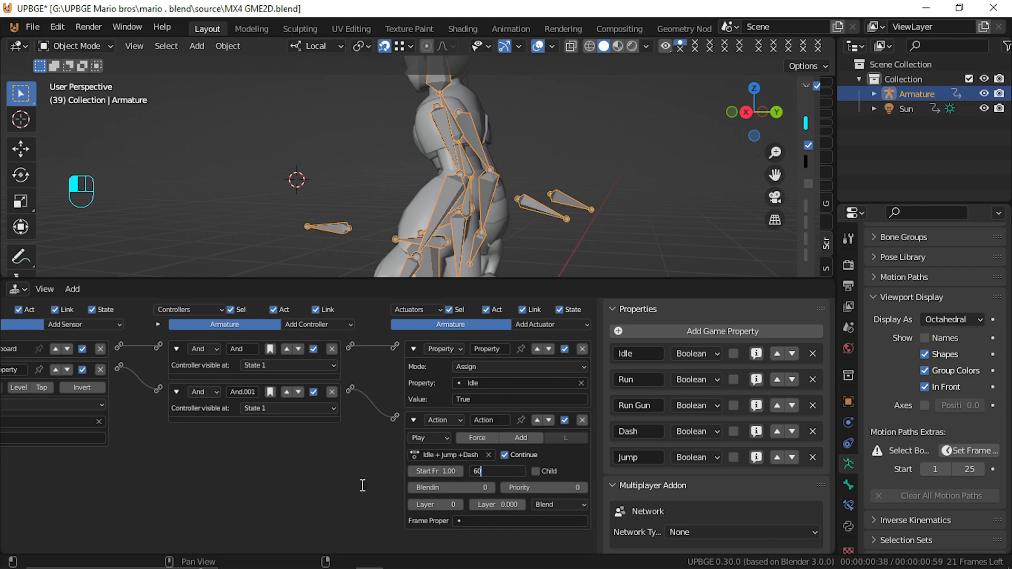
key(Return)
Set the Action actuator's play mode to Loop Stop
click(426, 452)
click(422, 446)
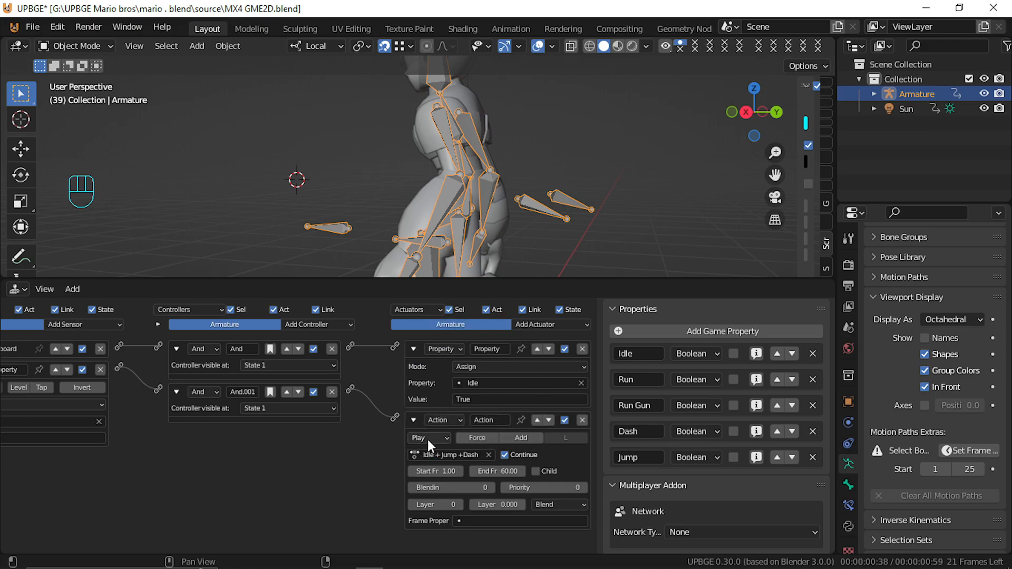
click(428, 438)
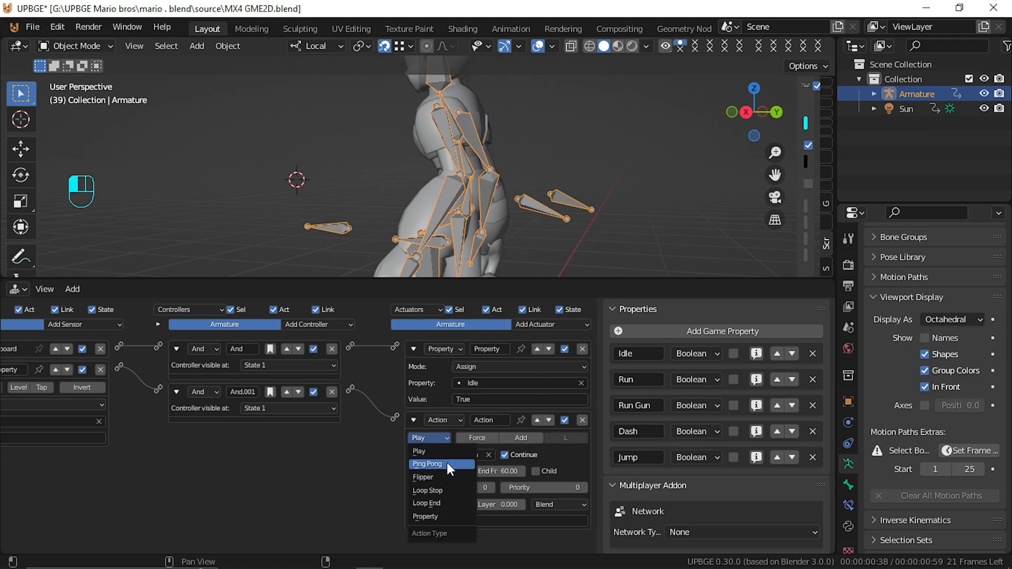
click(454, 490)
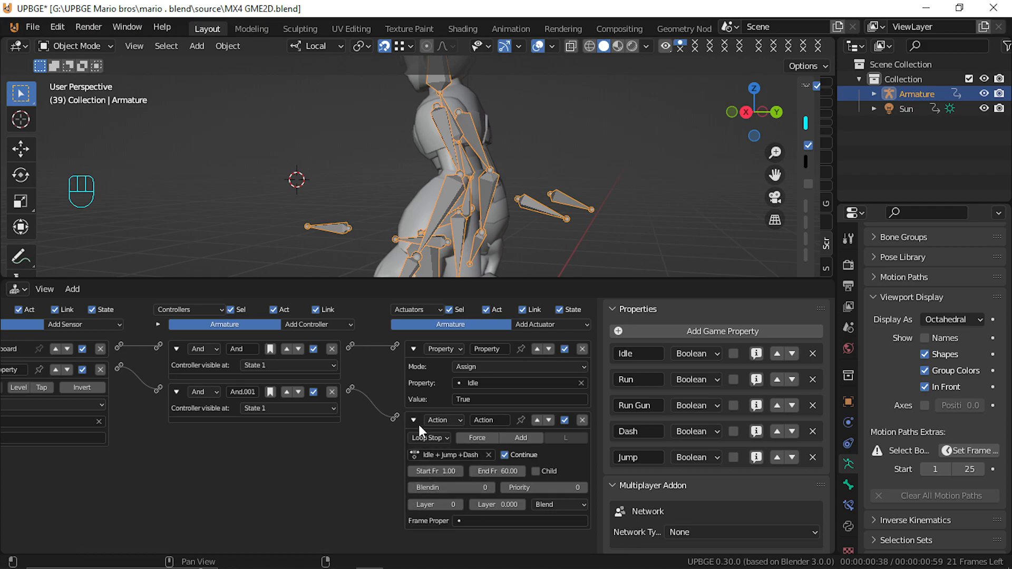
Enable true-level pulse triggering on the Property sensor that checks Idle
key(shift+f)
key(s)
middle_drag(126, 552, 24, 469)
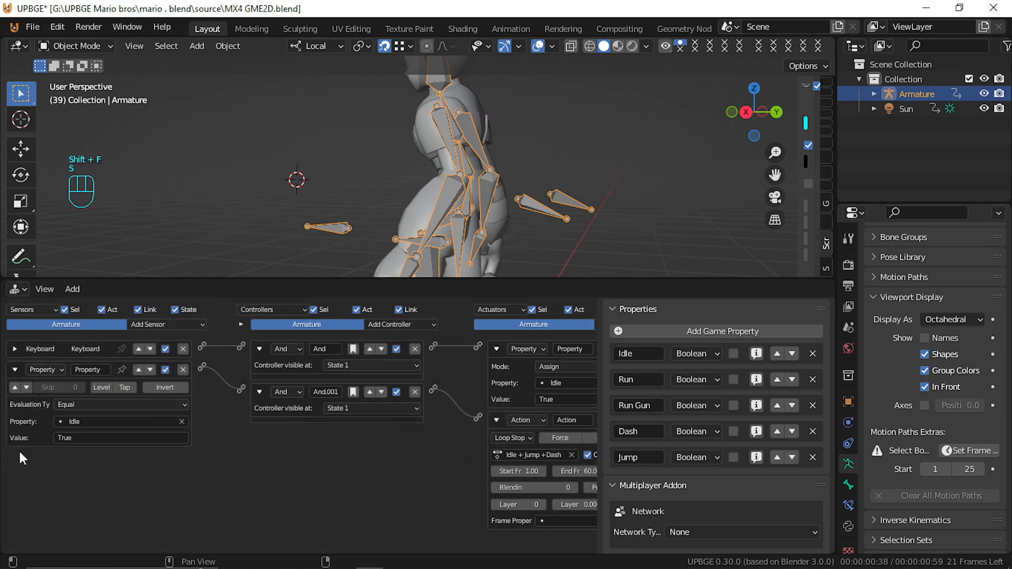
click(15, 388)
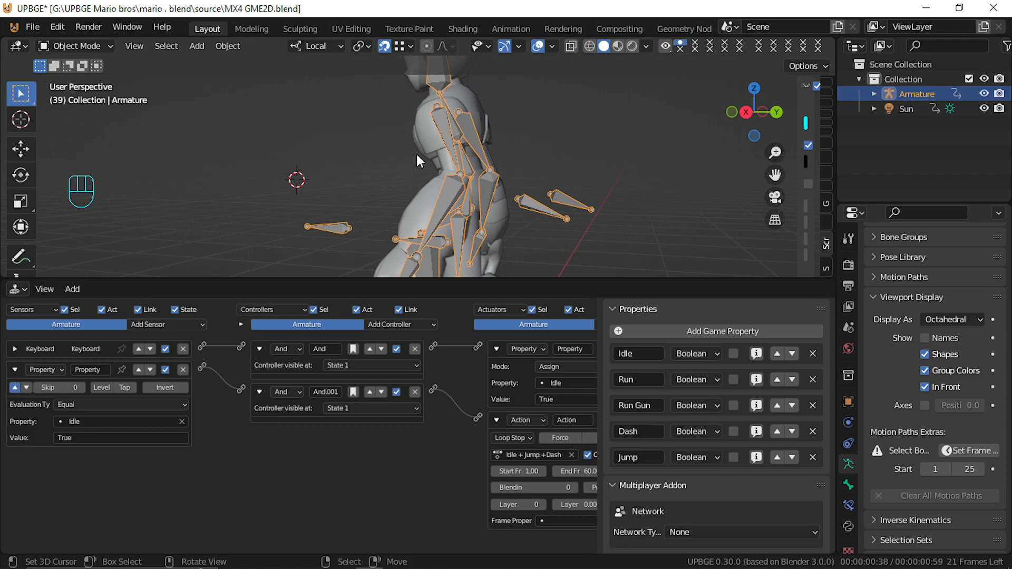
Test-run the game with the whole character in view, and turn on debug display for all five game properties
scroll(417, 154, down, 3)
scroll(417, 154, down, 2)
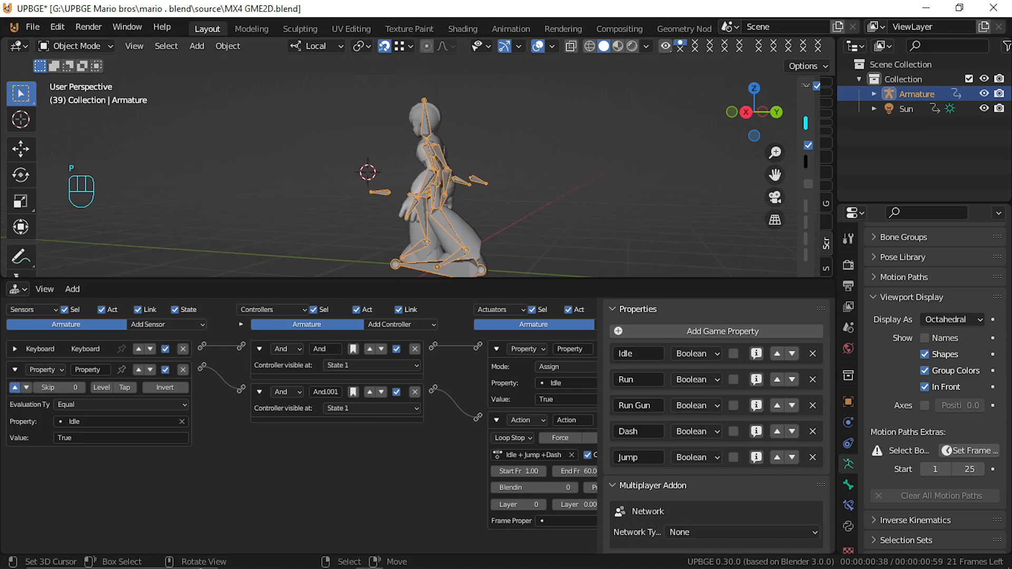
key(p)
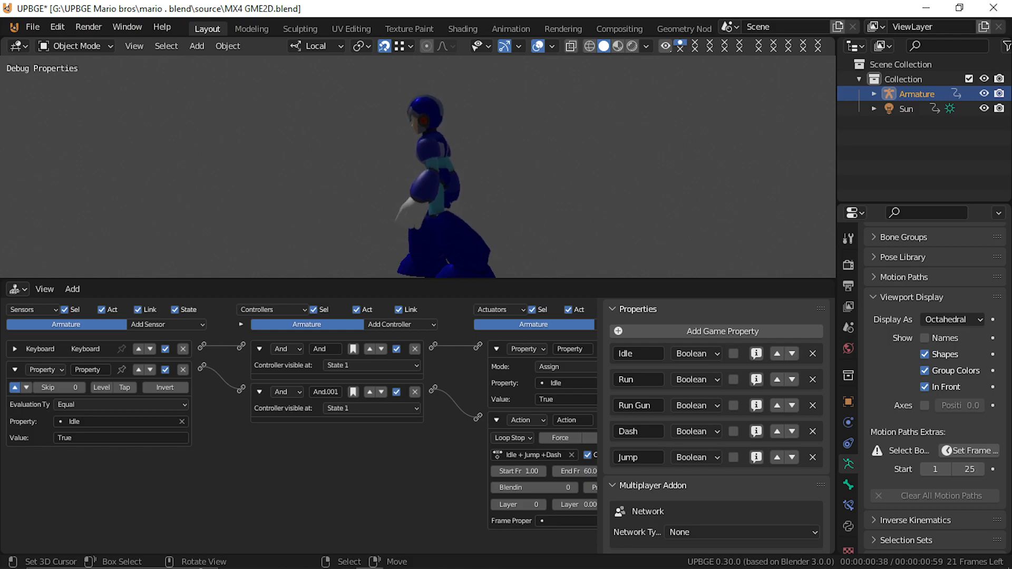
key(Escape)
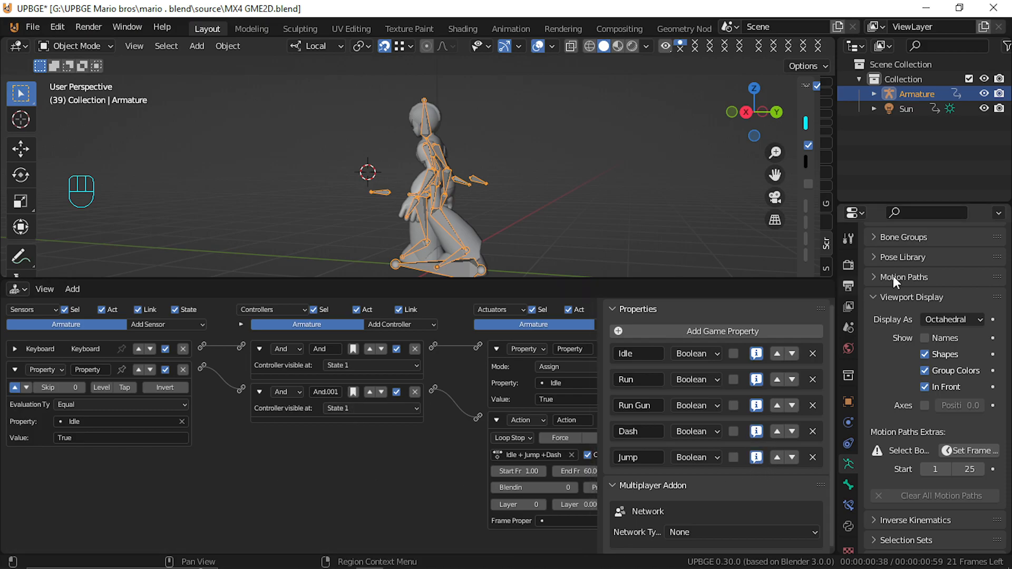
Check the scene's Game Debug settings and run the game to inspect the debug values of the armature's properties
click(848, 506)
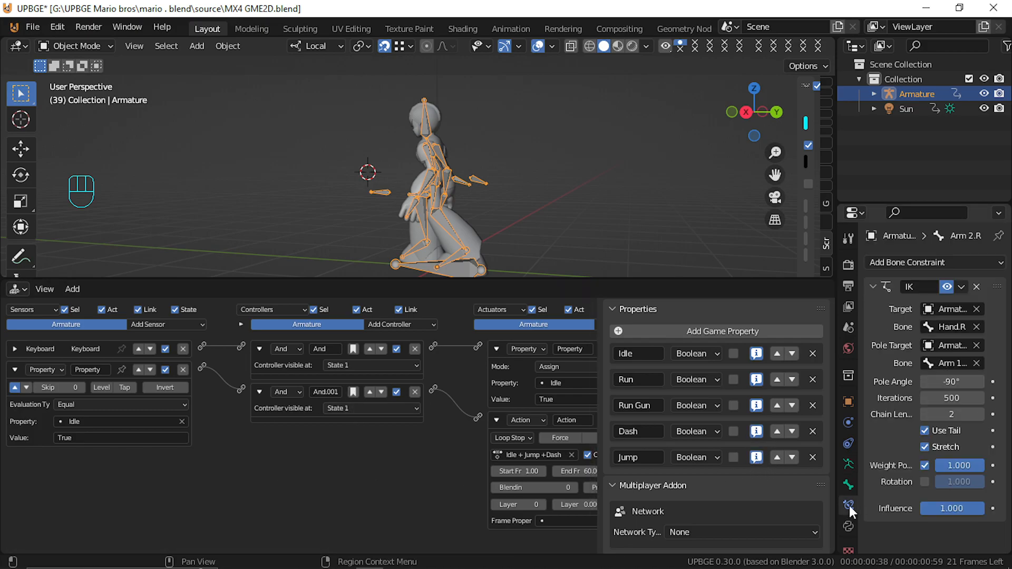
click(848, 269)
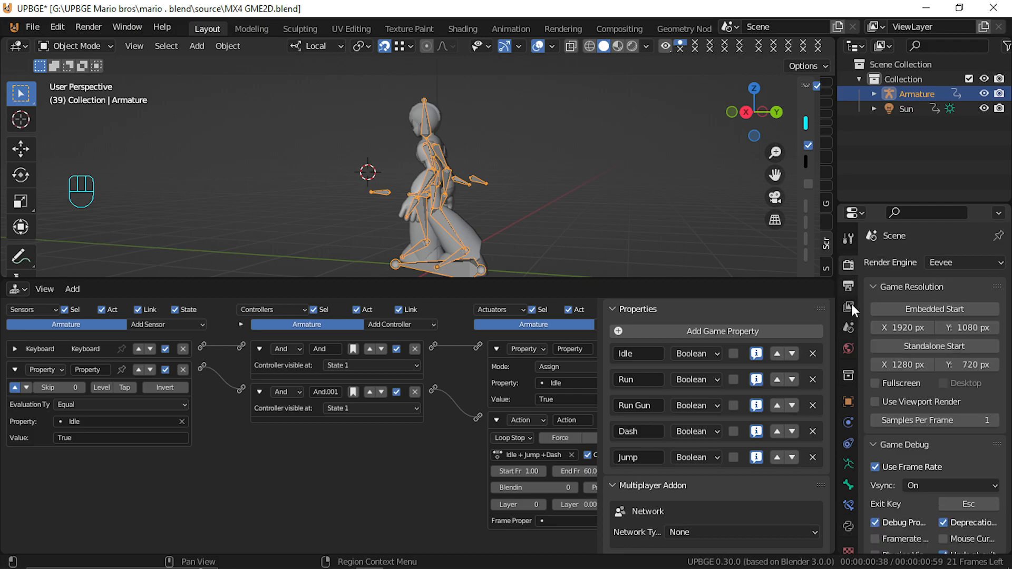
scroll(882, 532, down, 3)
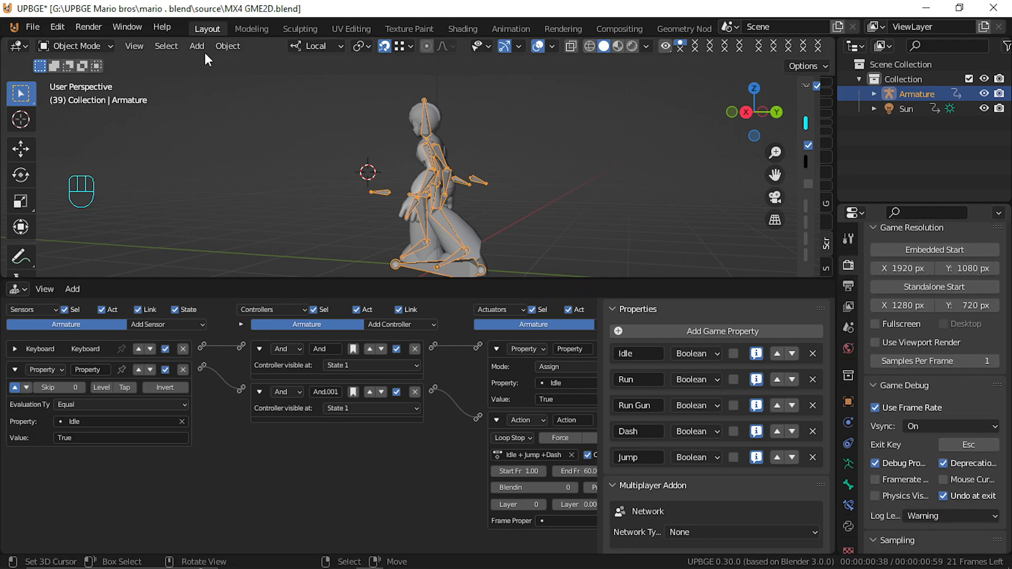
key(p)
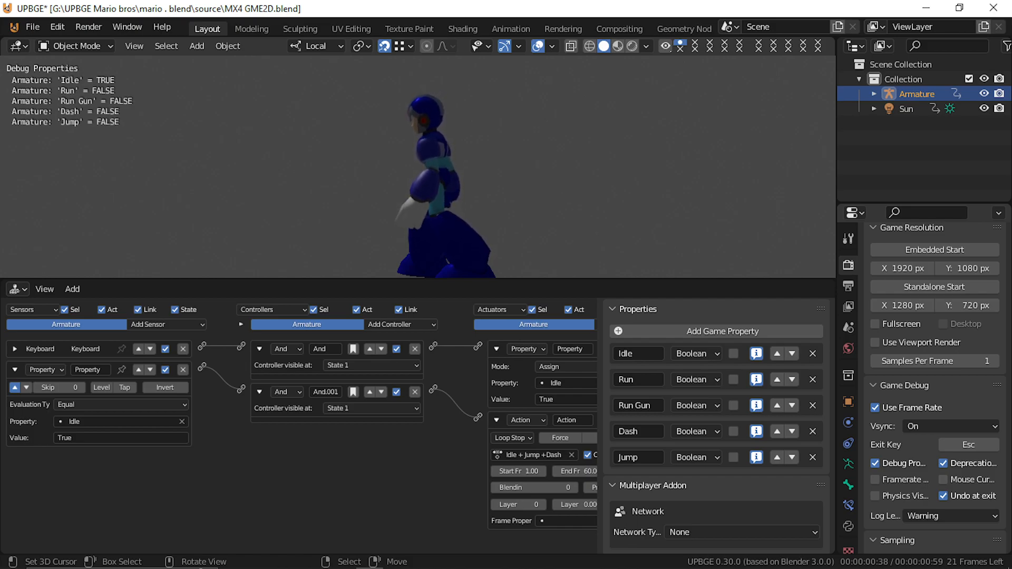
key(Escape)
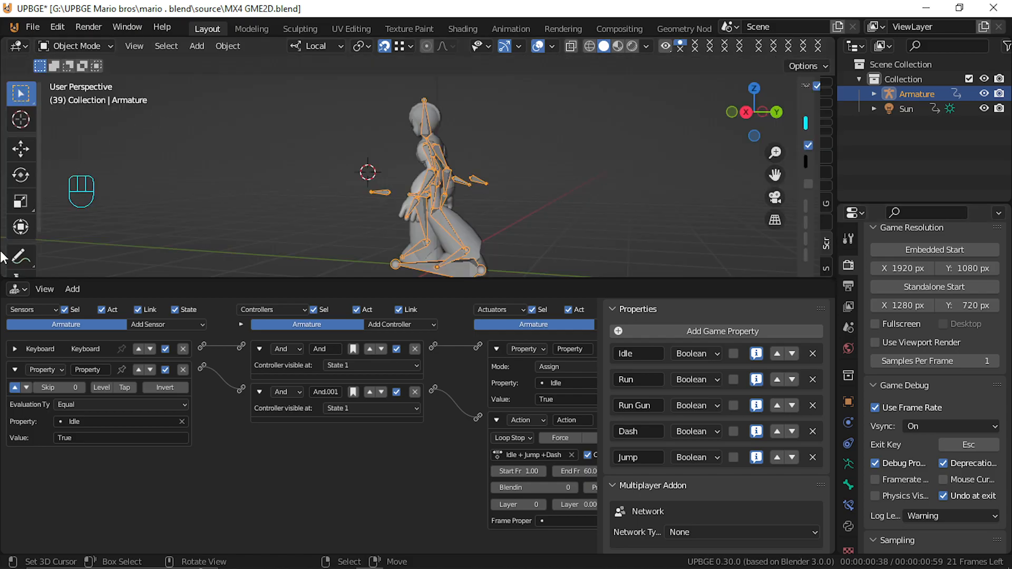
Collapse all of the armature's sensor, controller and actuator bricks after reviewing the Keyboard sensor
click(15, 349)
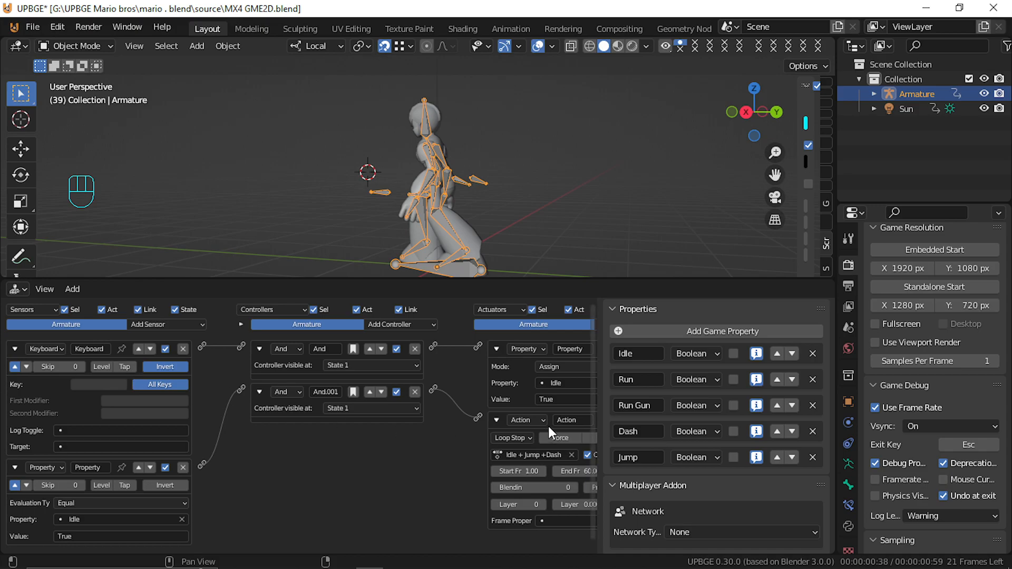
click(496, 349)
click(495, 369)
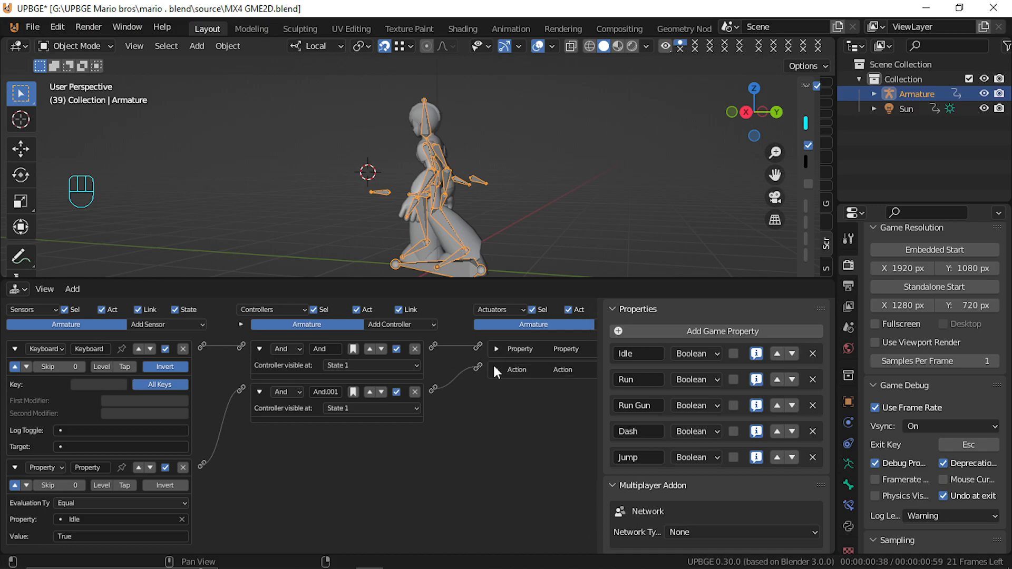
click(15, 348)
click(15, 369)
click(259, 349)
click(258, 370)
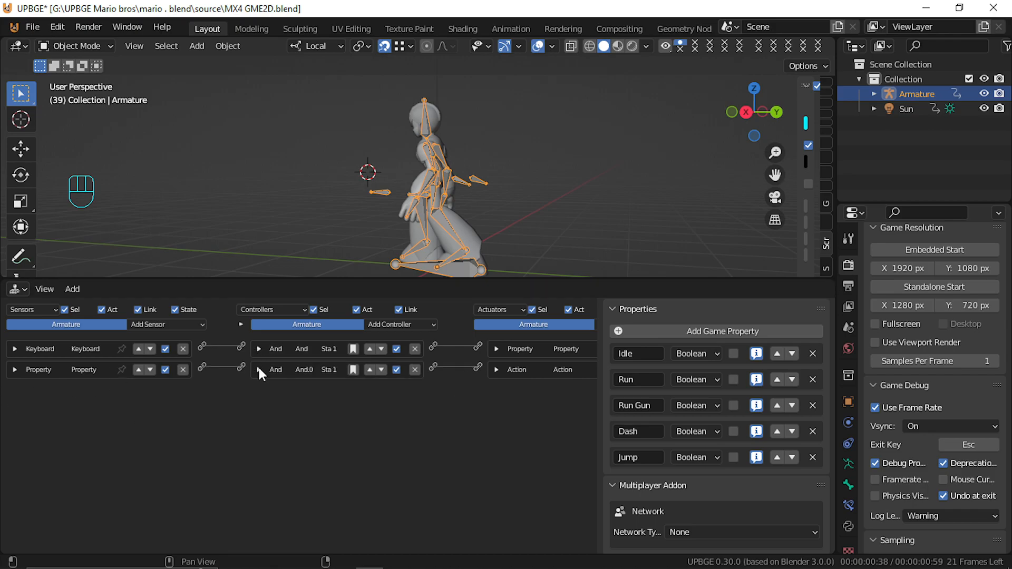
Add a second Keyboard sensor that reacts to all keys with true-level triggering, and add another Property actuator
click(163, 329)
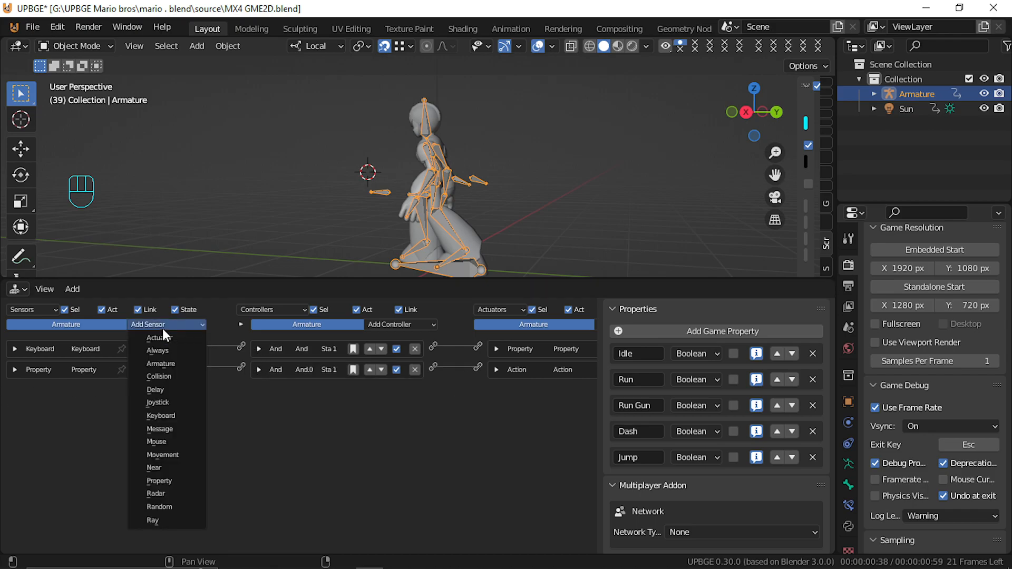
click(173, 416)
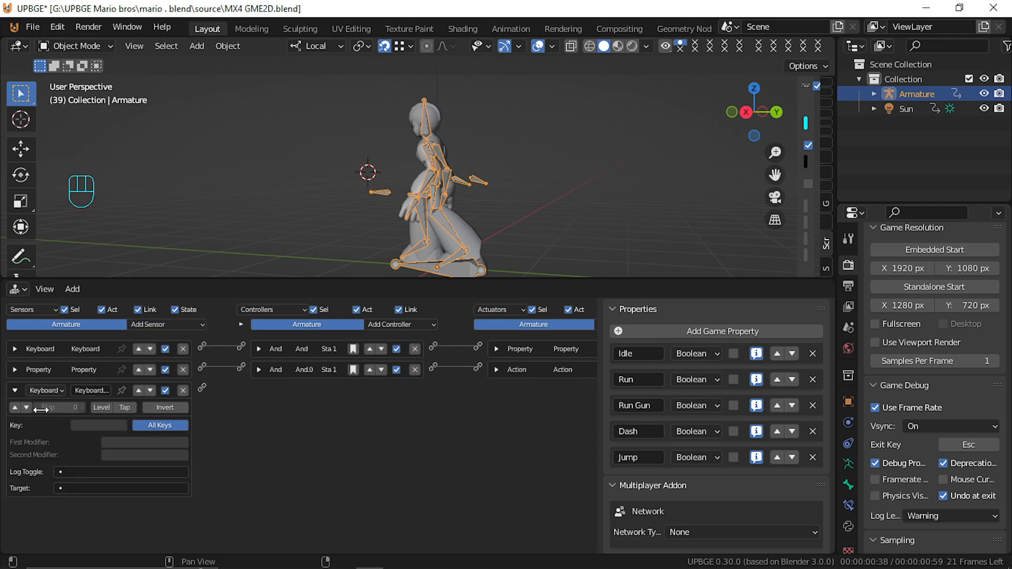
middle_drag(527, 361, 440, 364)
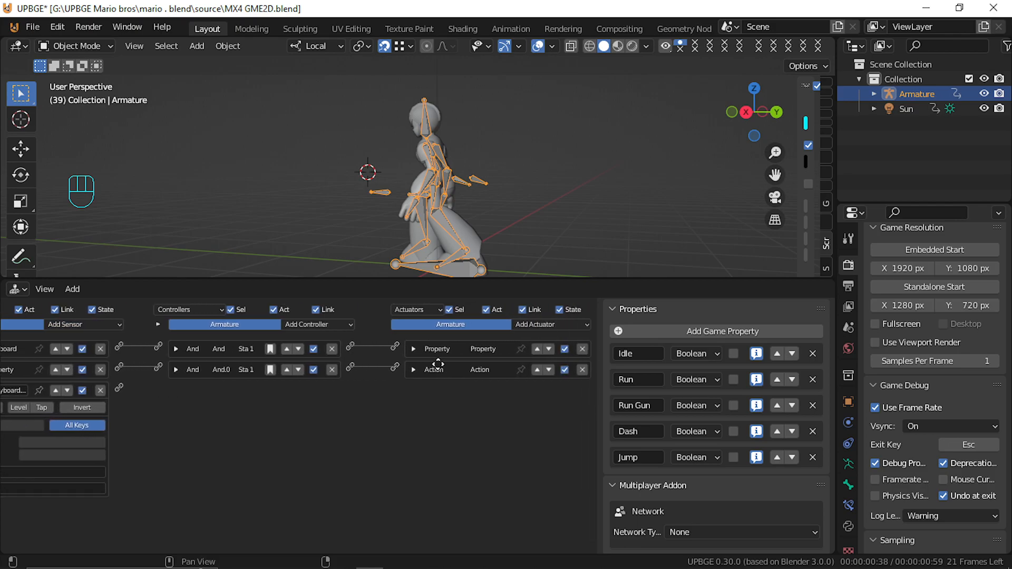
click(538, 325)
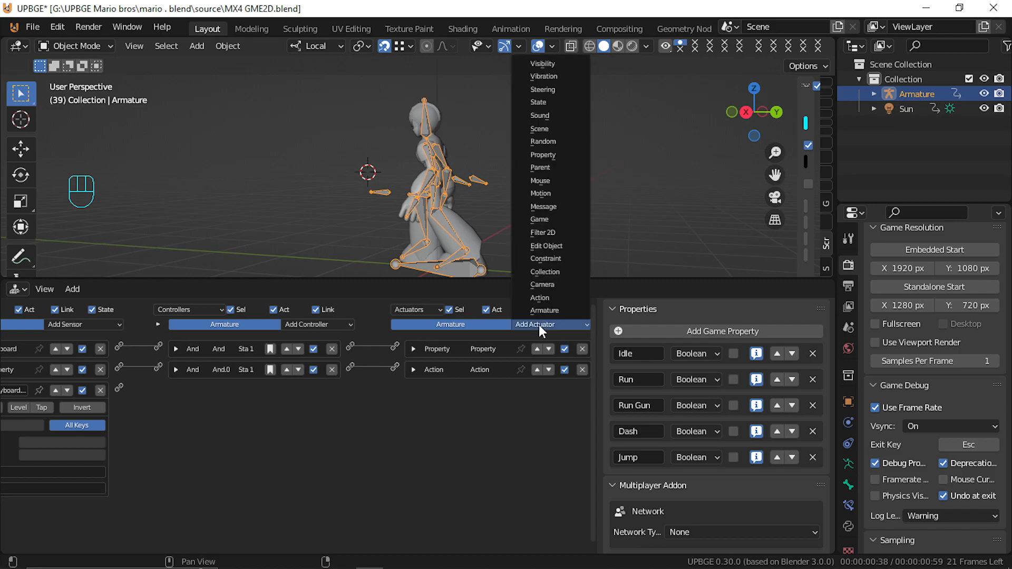
click(546, 155)
Have the new Property actuator assign False to Idle and link the second Keyboard sensor to it through an And controller
click(497, 425)
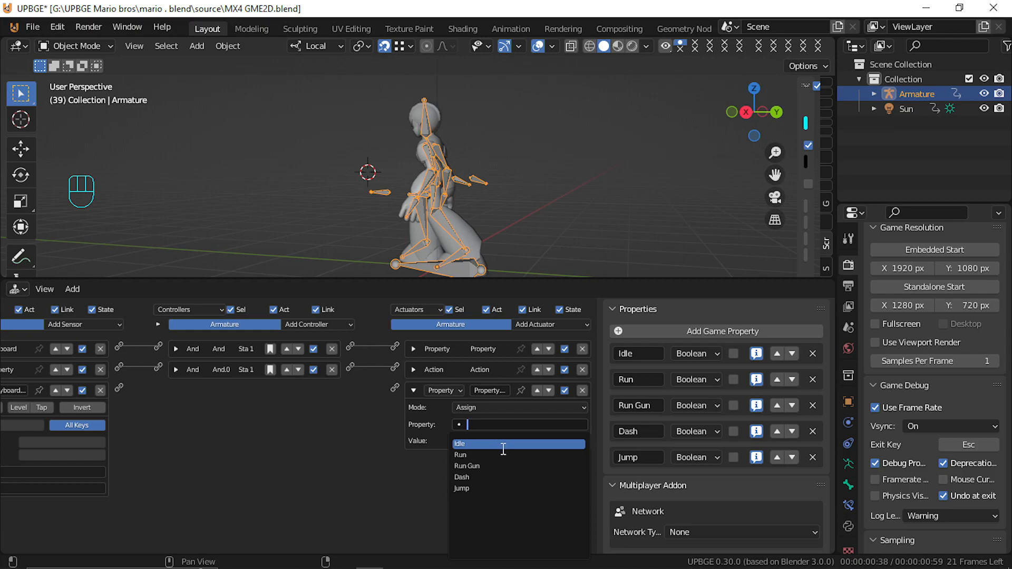
click(413, 369)
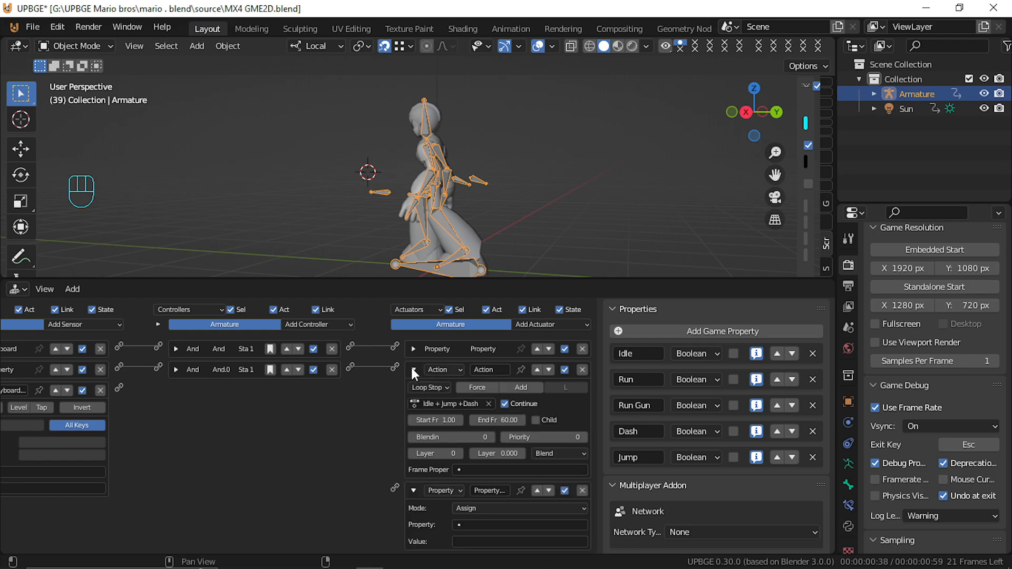
click(413, 370)
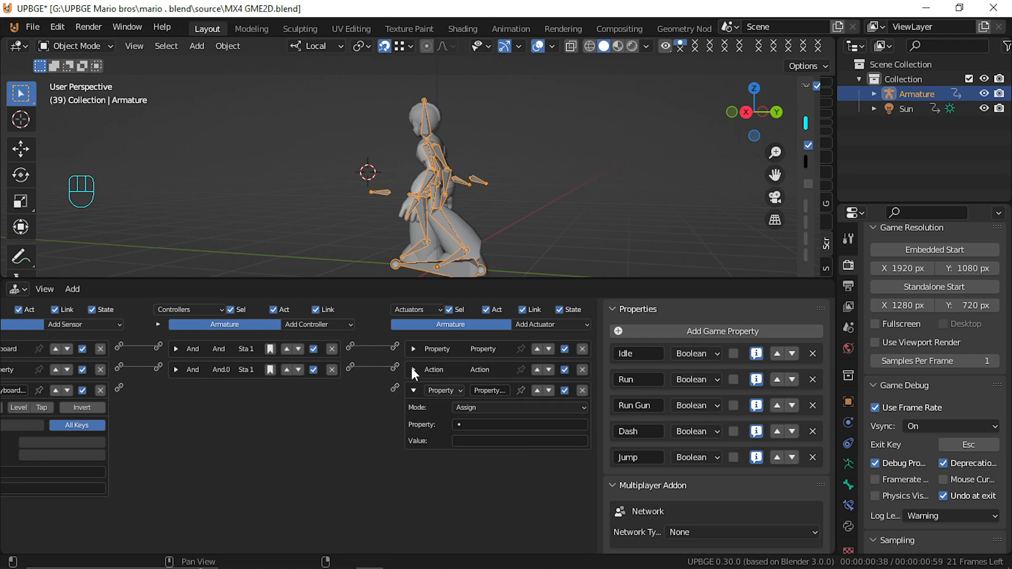
click(476, 427)
click(481, 442)
click(483, 442)
text(False)
key(Return)
drag(119, 387, 394, 385)
Run the game to test how the Idle property responds to keyboard input
key(p)
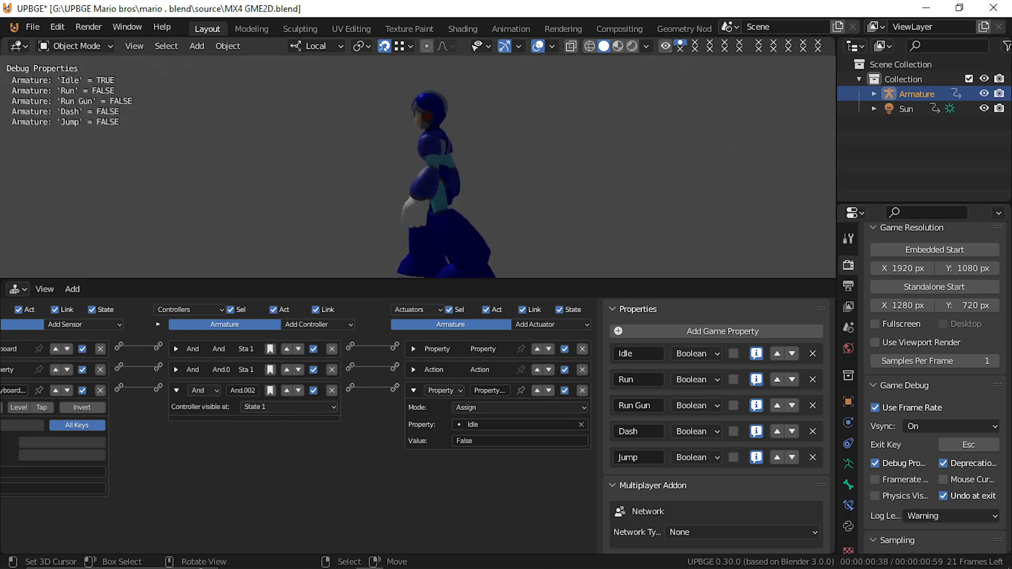
key(Right)
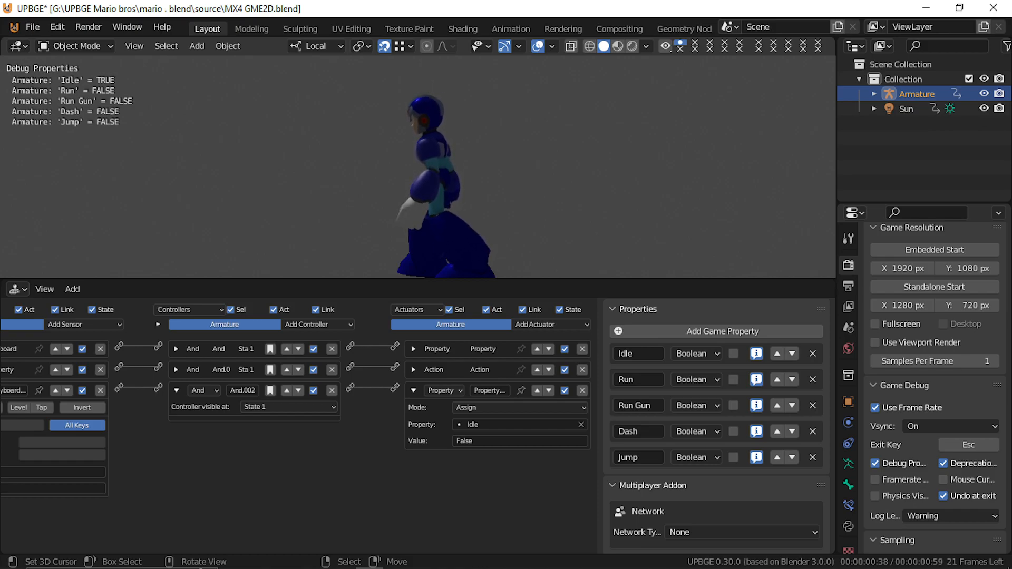
key(Escape)
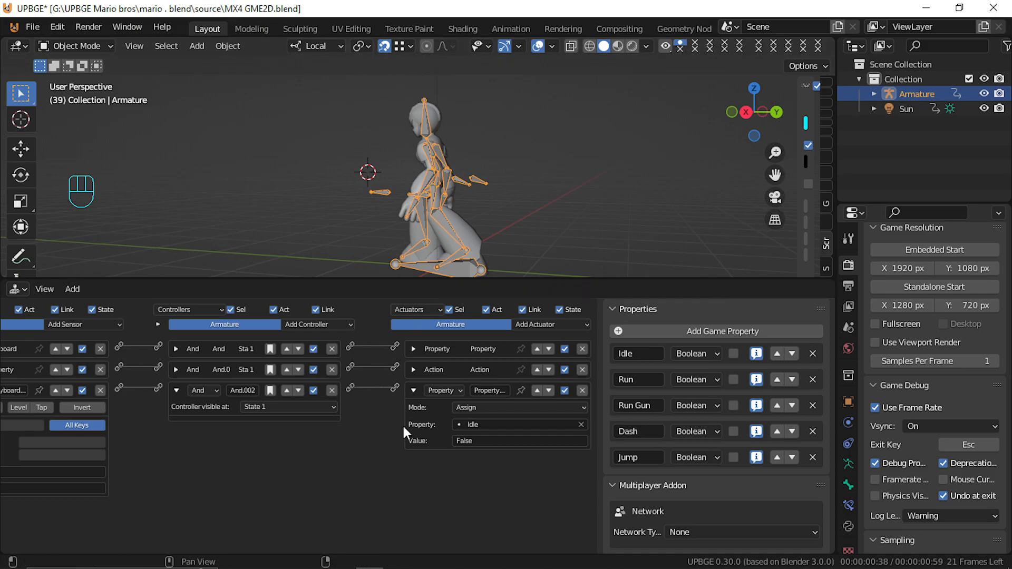
Collapse the second Keyboard sensor, its And controller and its Property actuator
click(413, 390)
middle_drag(237, 467, 322, 447)
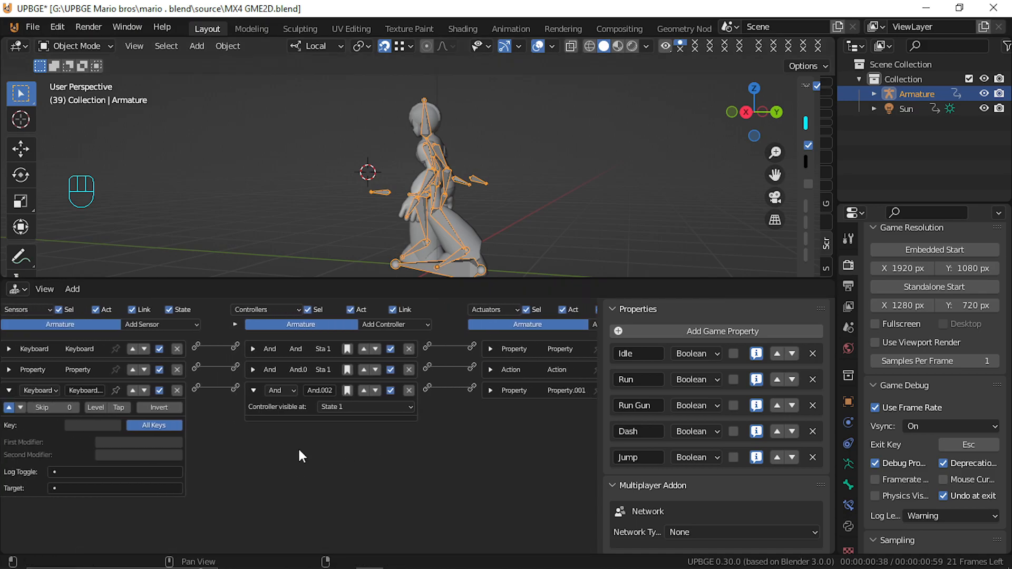
click(8, 391)
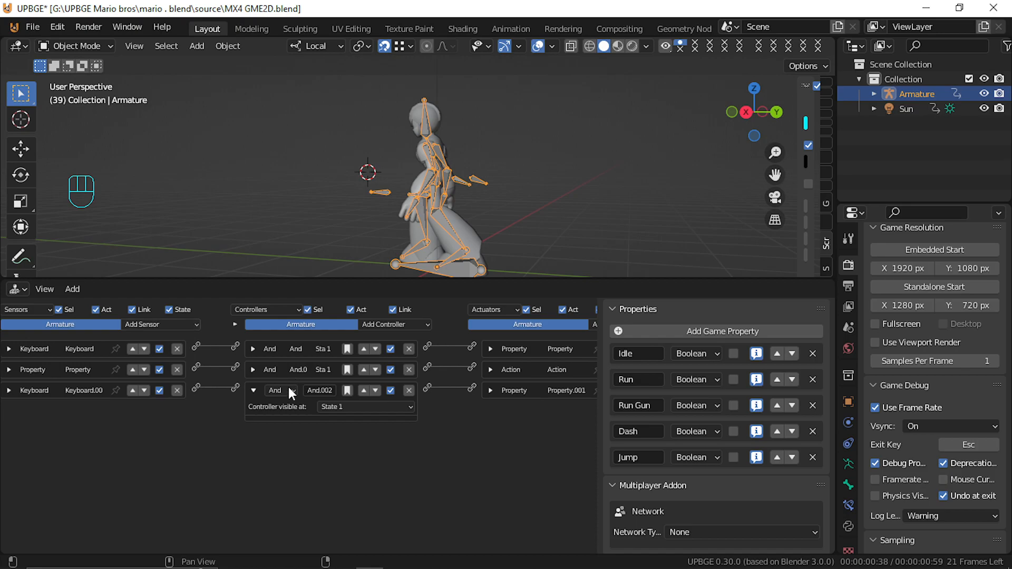
click(253, 391)
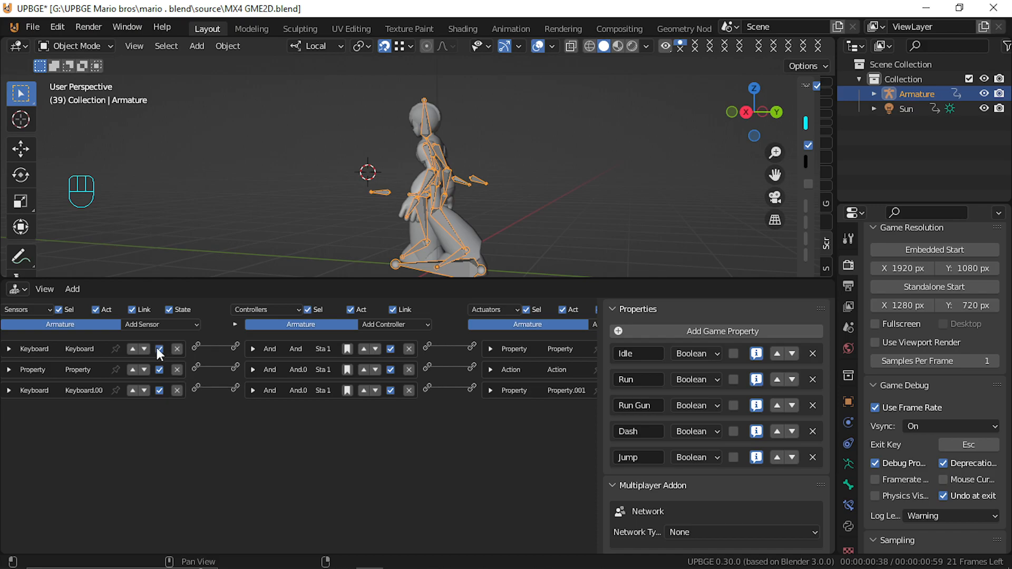
Add a Keyboard sensor for the W key with true-level triggering, and add a third Property actuator
click(169, 323)
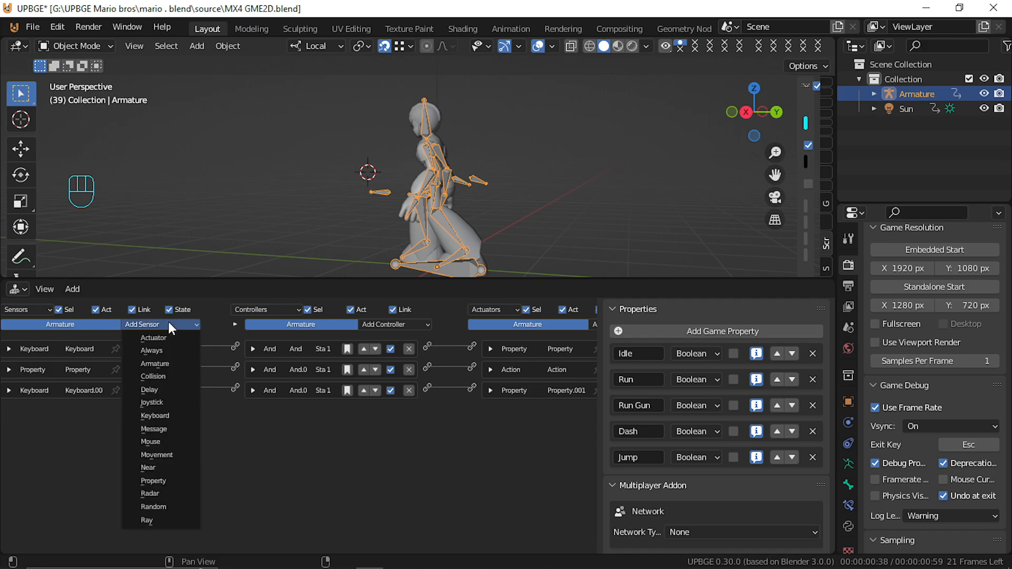
click(173, 416)
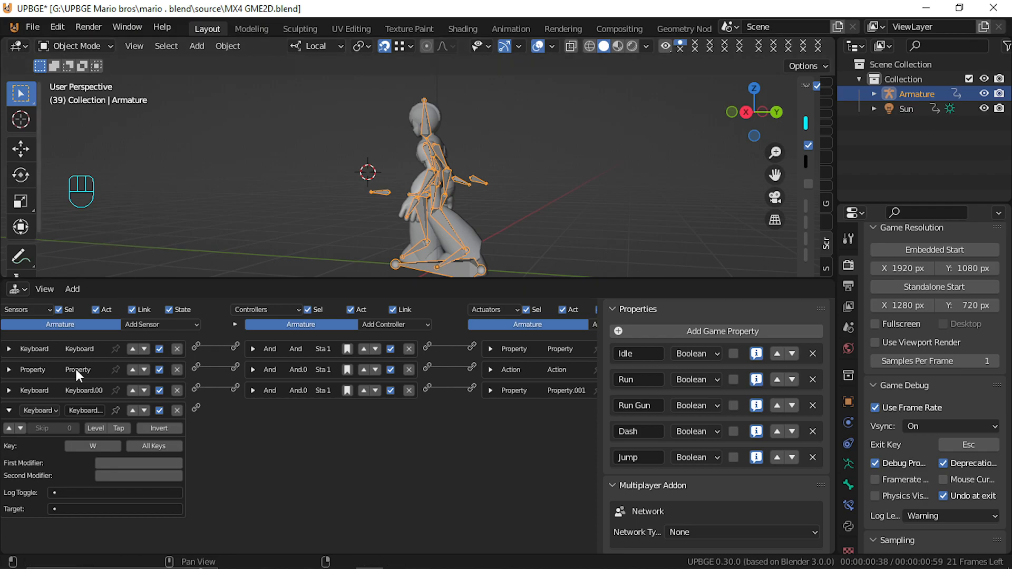
click(8, 429)
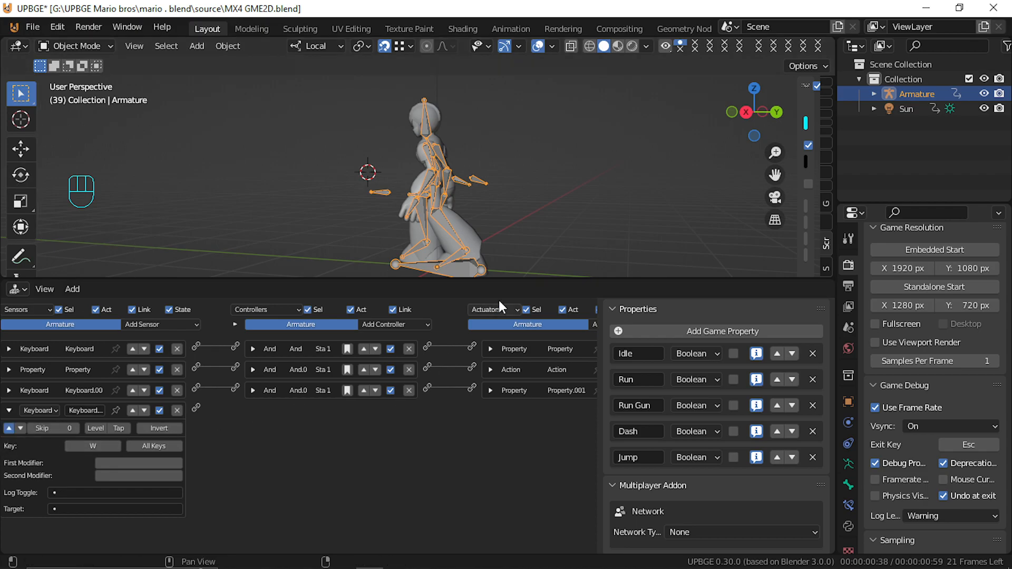
middle_drag(583, 333, 512, 353)
click(537, 326)
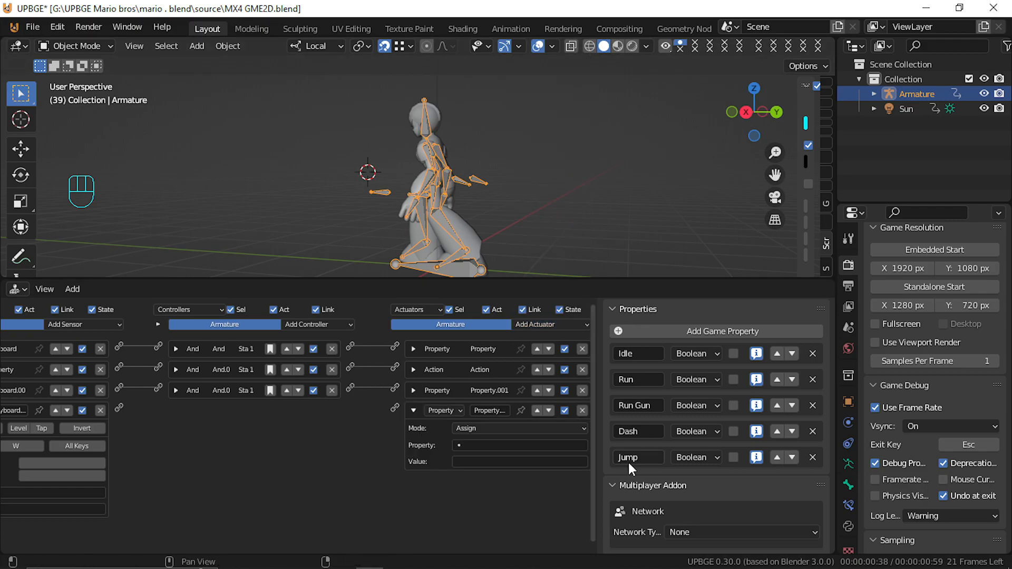
Have the third Property actuator assign True to Run and link the W Keyboard sensor to it through an And controller
click(505, 446)
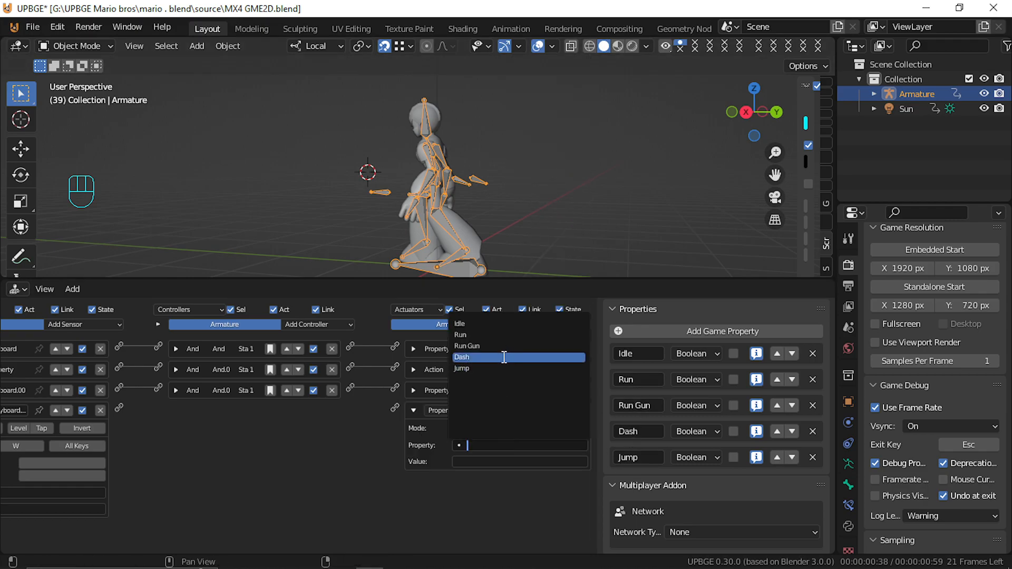
click(487, 335)
click(475, 462)
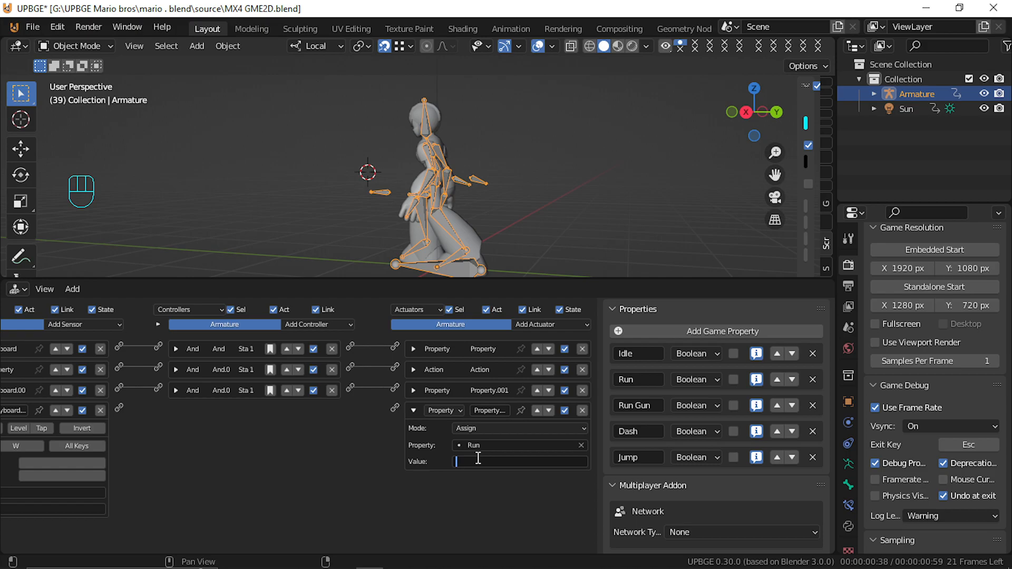
text(True)
key(Return)
drag(119, 409, 395, 410)
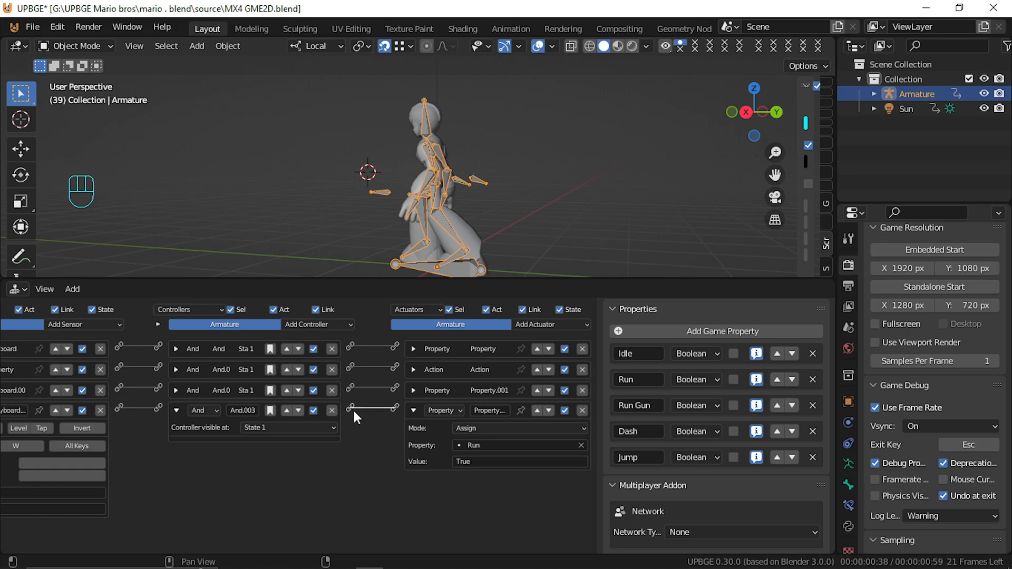
Also link the W sensor's And controller to the Property actuator that assigns False to Idle
click(414, 390)
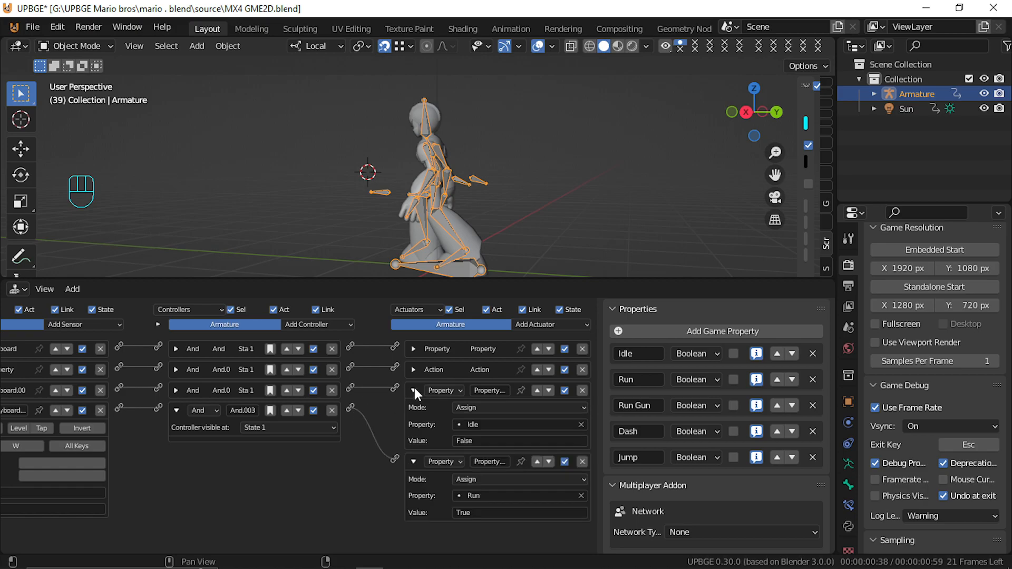
click(414, 390)
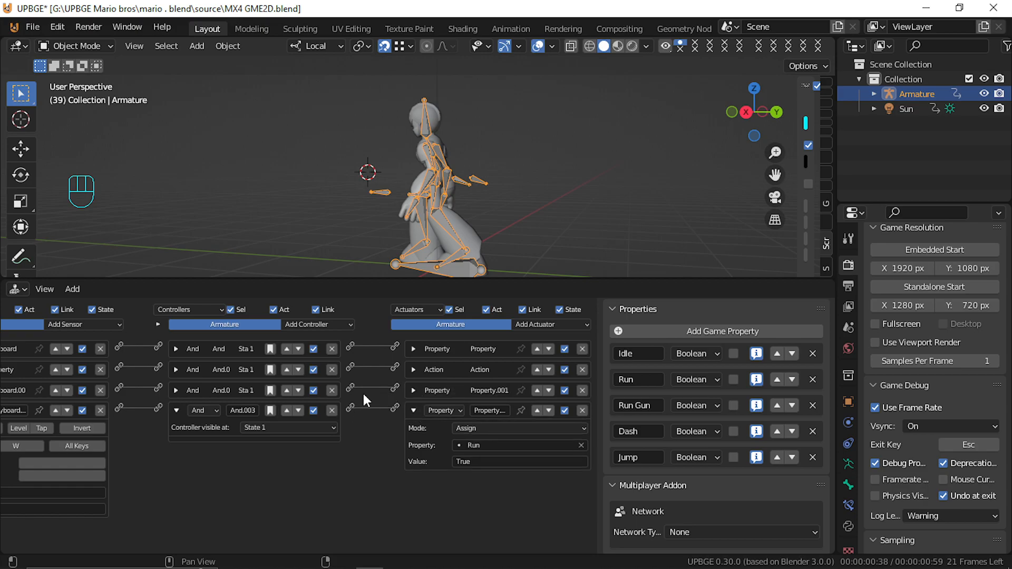
drag(397, 384, 395, 388)
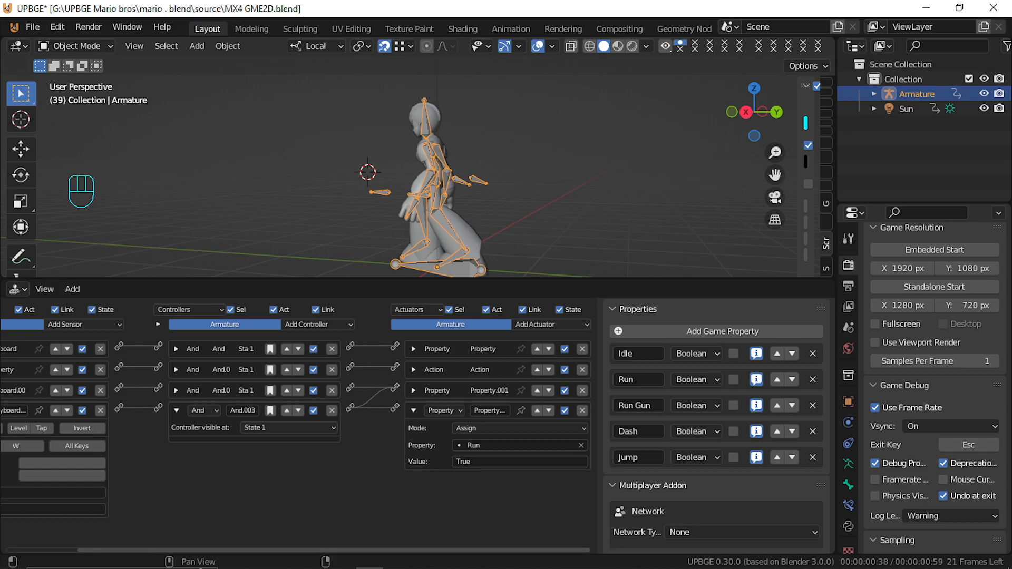
Collapse the W Keyboard sensor and run the game to test how the Idle and Run properties respond to keyboard input
middle_drag(178, 430, 277, 414)
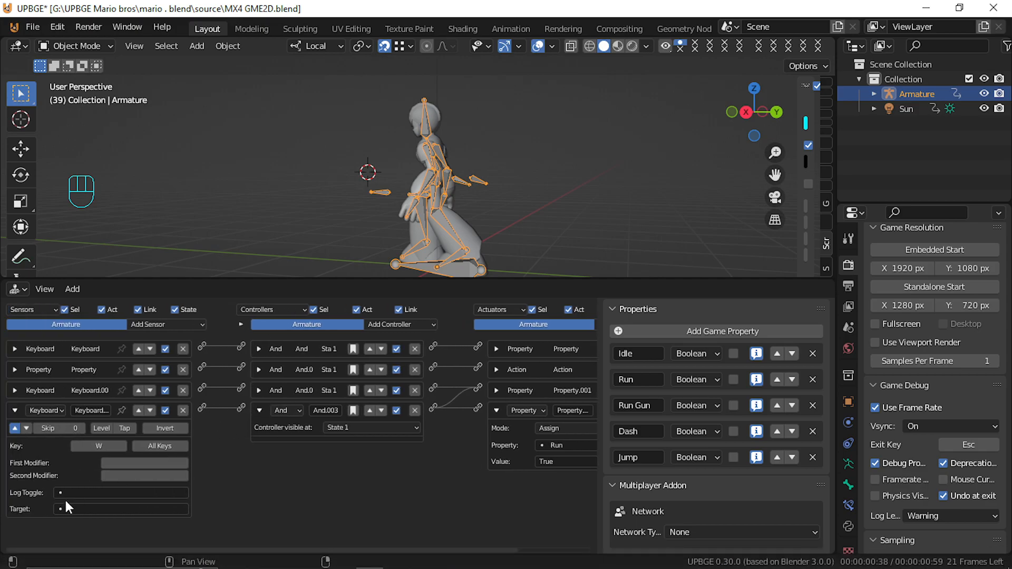
click(14, 410)
key(p)
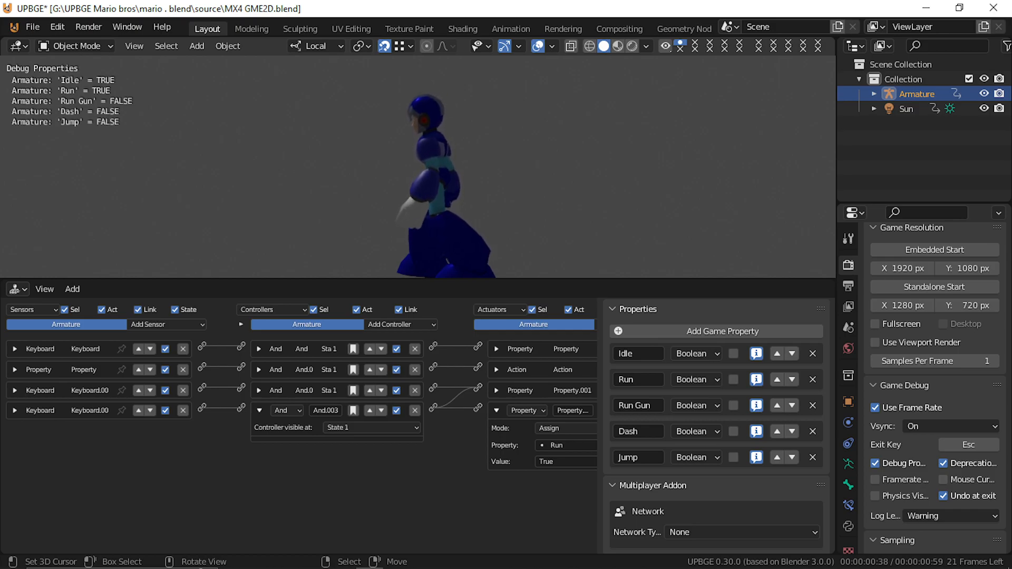
key(Right)
key(Right)
key(Right)
key(Escape)
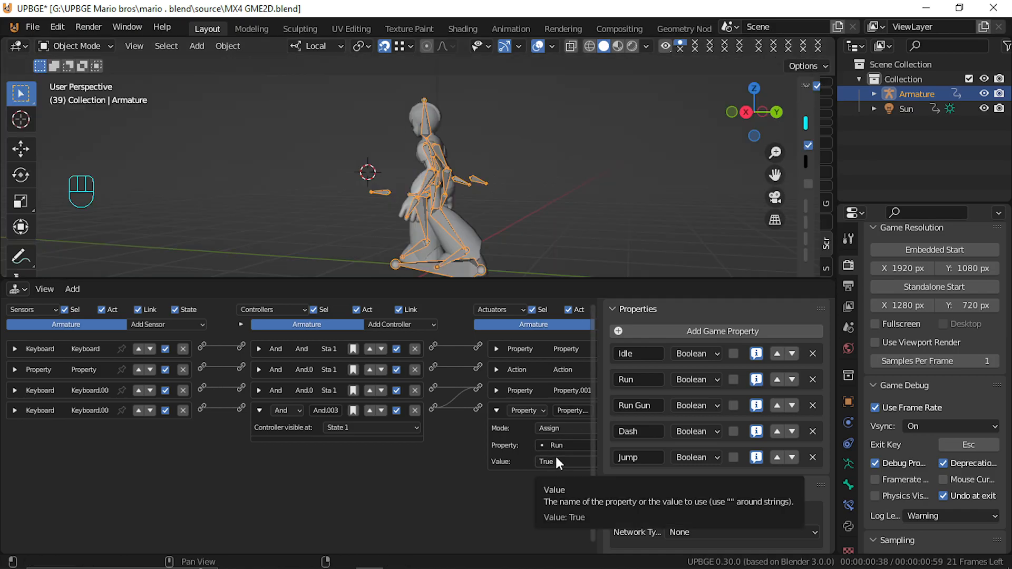
Collapse the Run Property actuator and review the second Keyboard sensor and the Property actuators that assign values to Idle
click(14, 391)
click(13, 391)
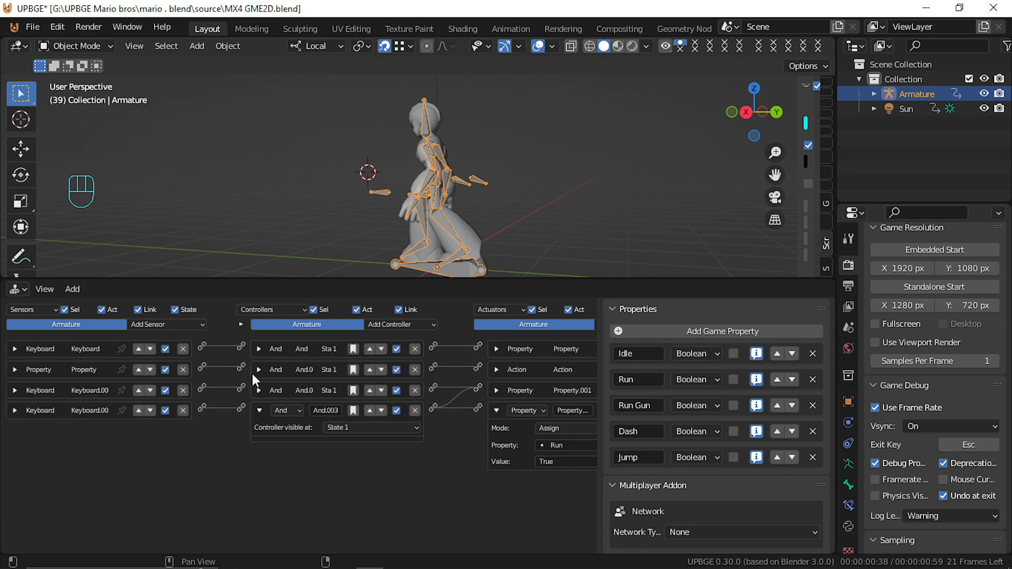
drag(441, 402, 437, 406)
click(497, 411)
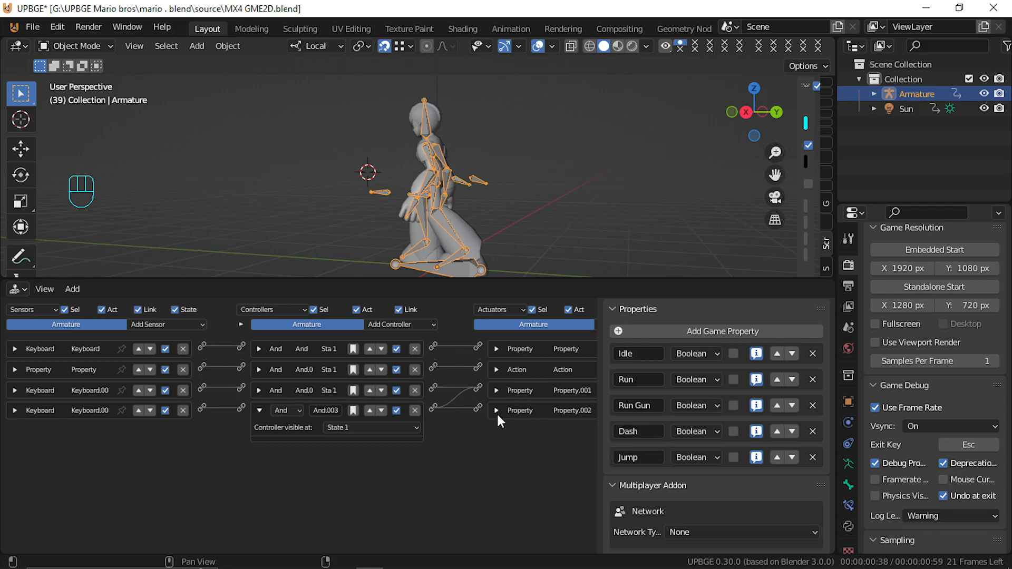
click(496, 391)
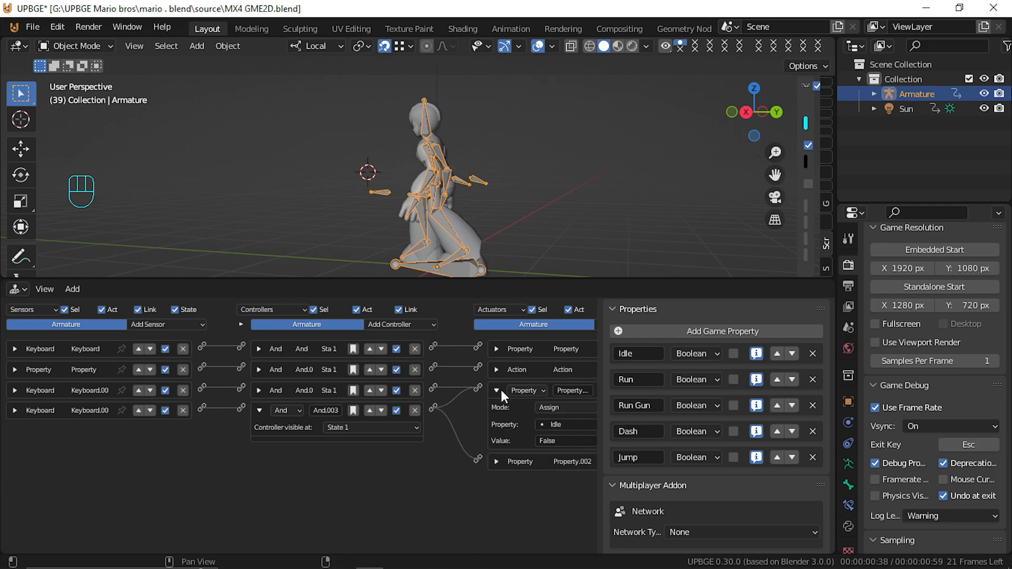
click(498, 391)
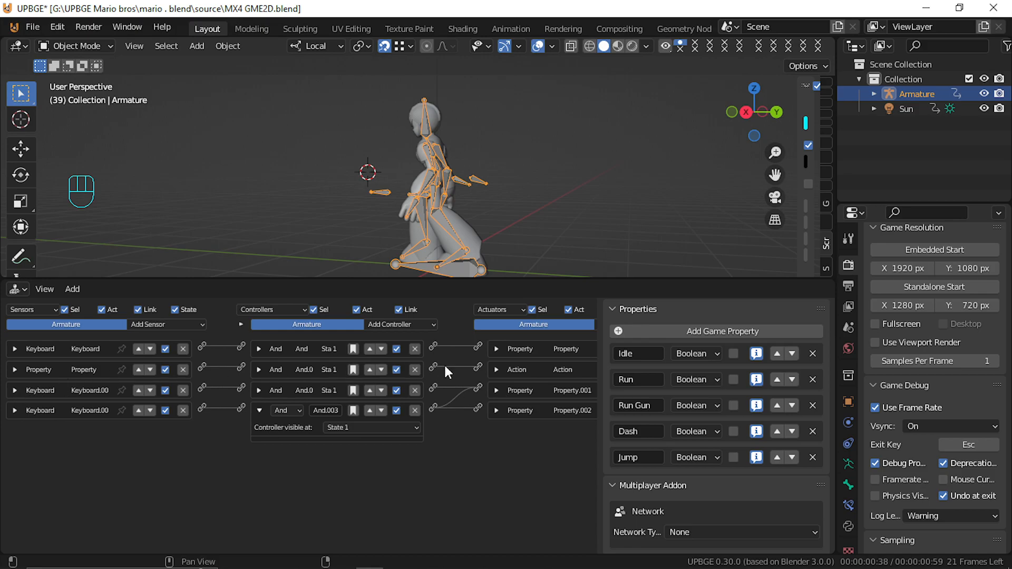
click(492, 349)
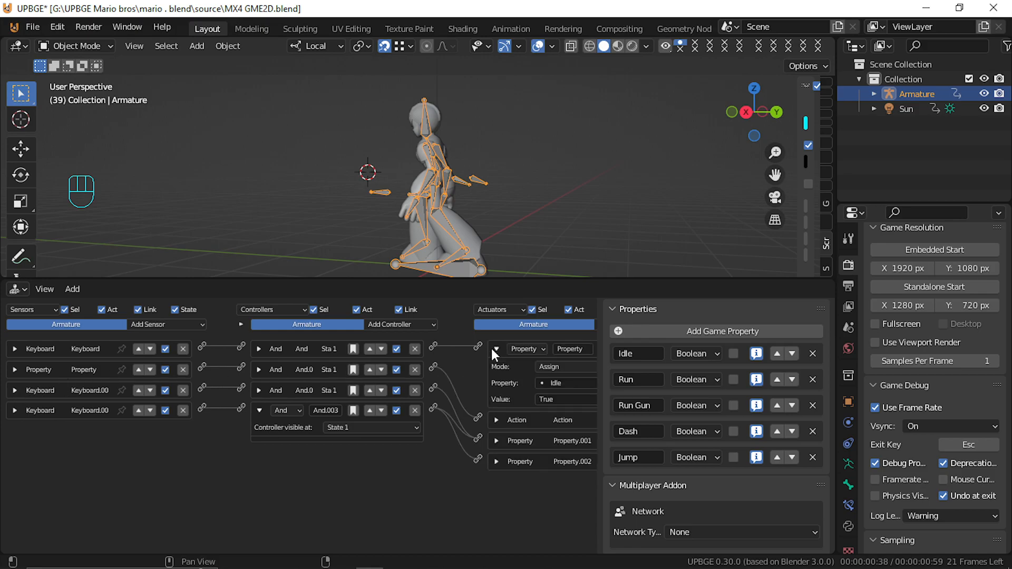
click(491, 349)
click(499, 408)
click(498, 407)
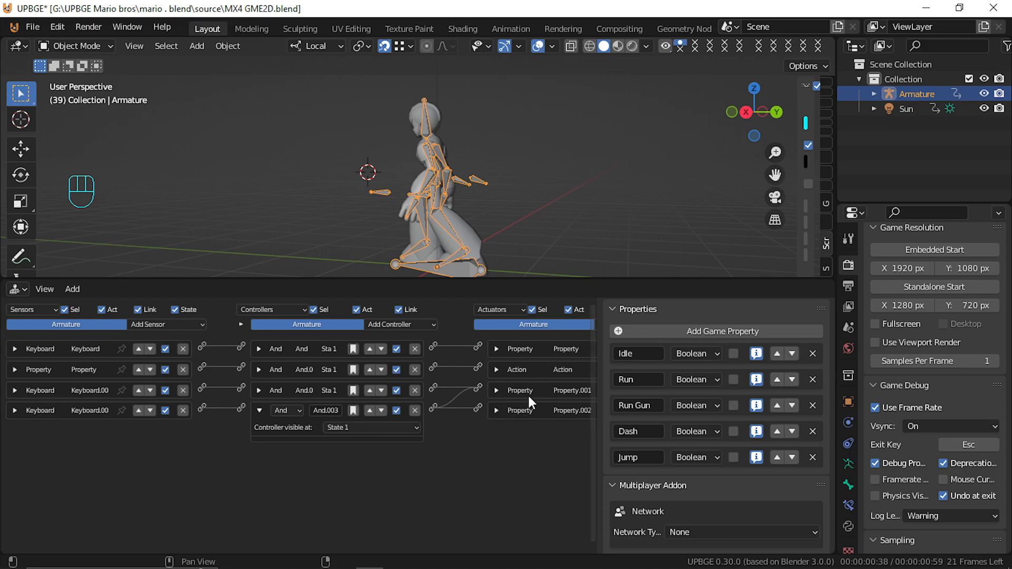
Add an Action actuator that plays the X Run action from frame 1 to frame 40
middle_drag(542, 365, 464, 369)
click(553, 321)
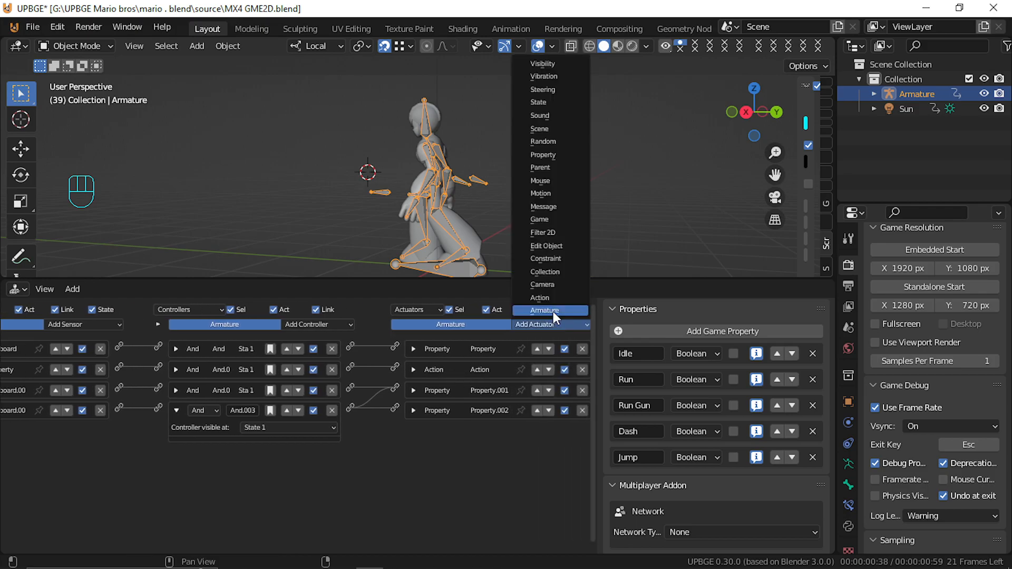
click(554, 299)
click(447, 462)
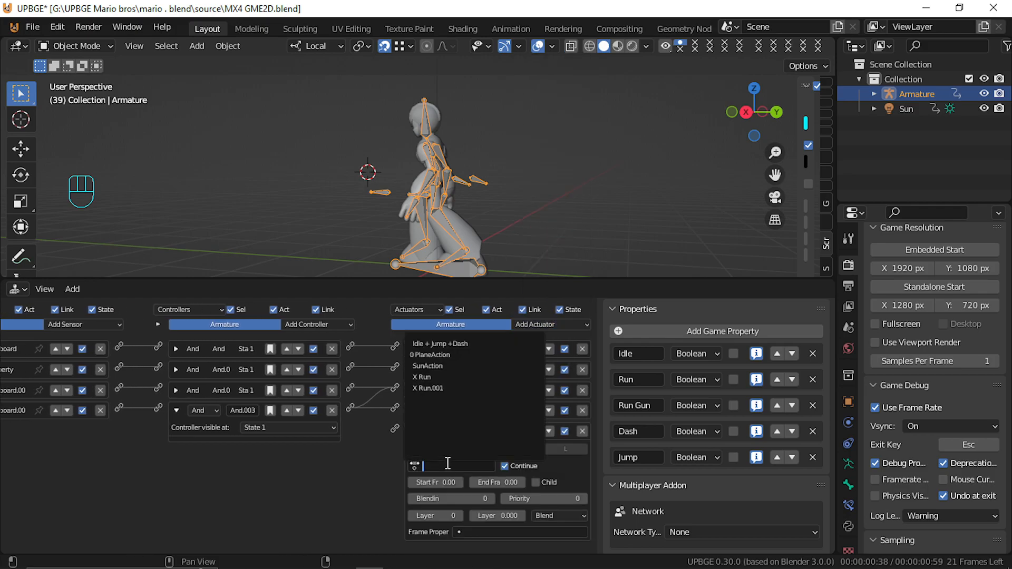
text(r)
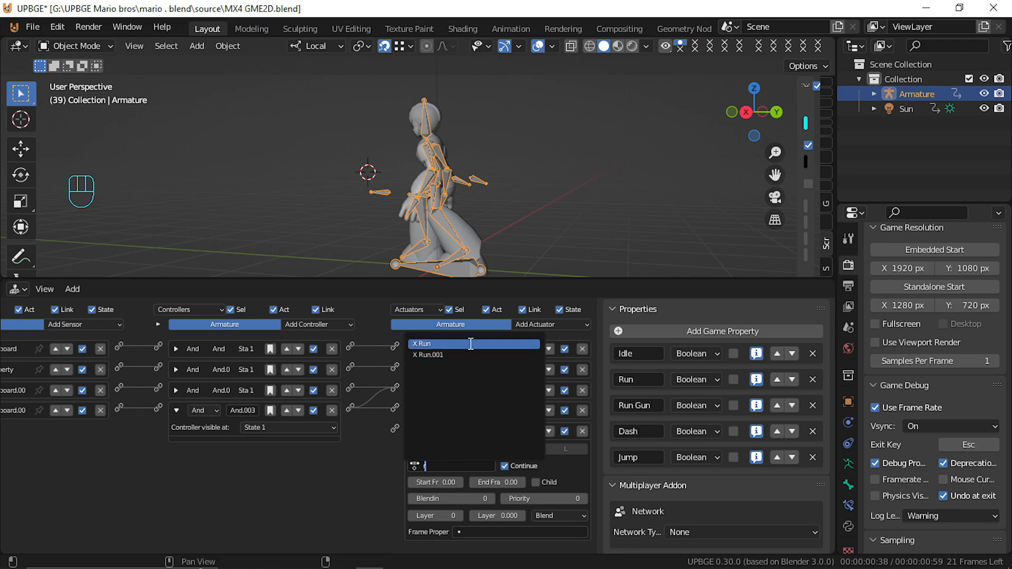
click(471, 344)
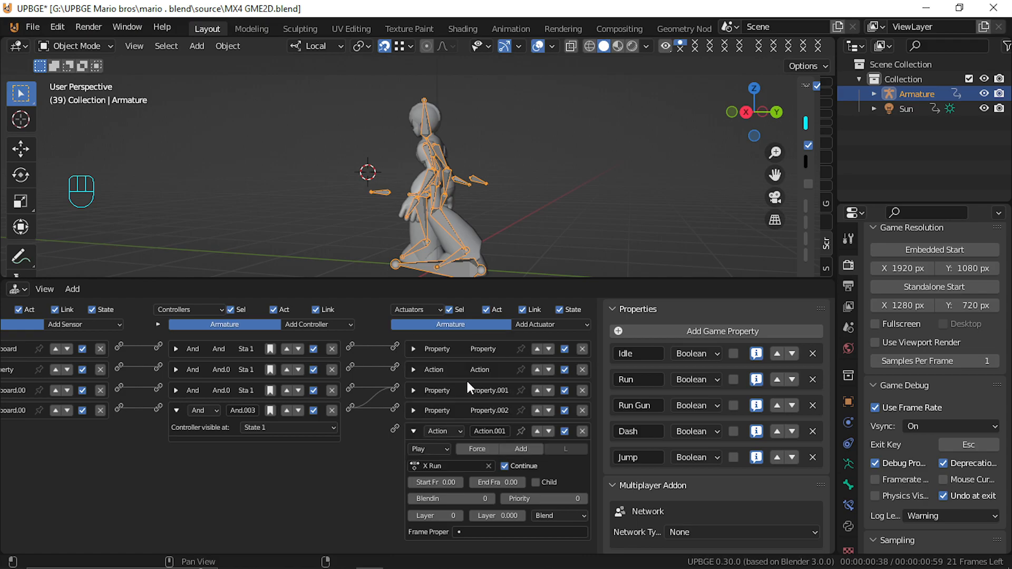
click(509, 482)
text(40)
key(Return)
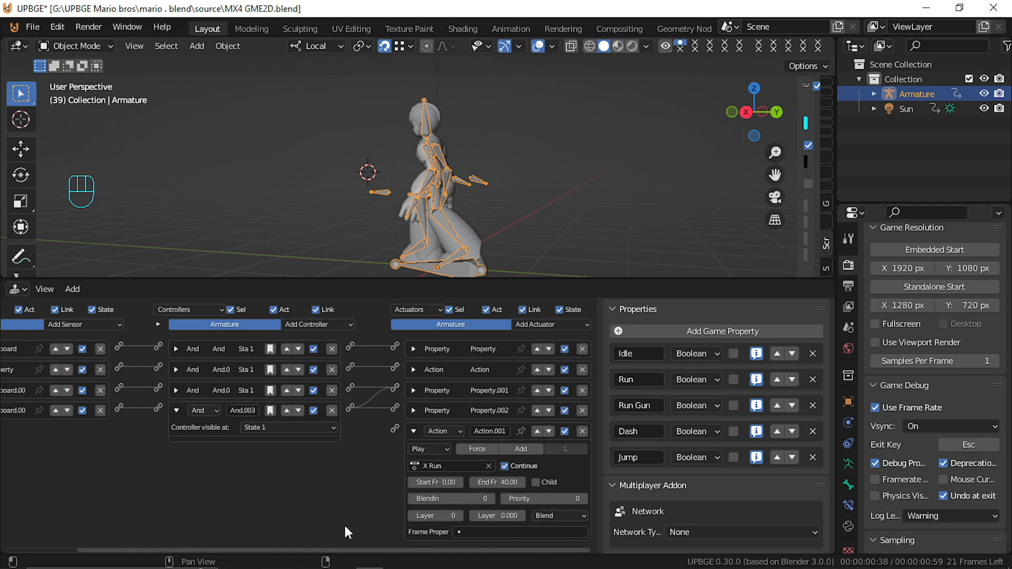
click(456, 481)
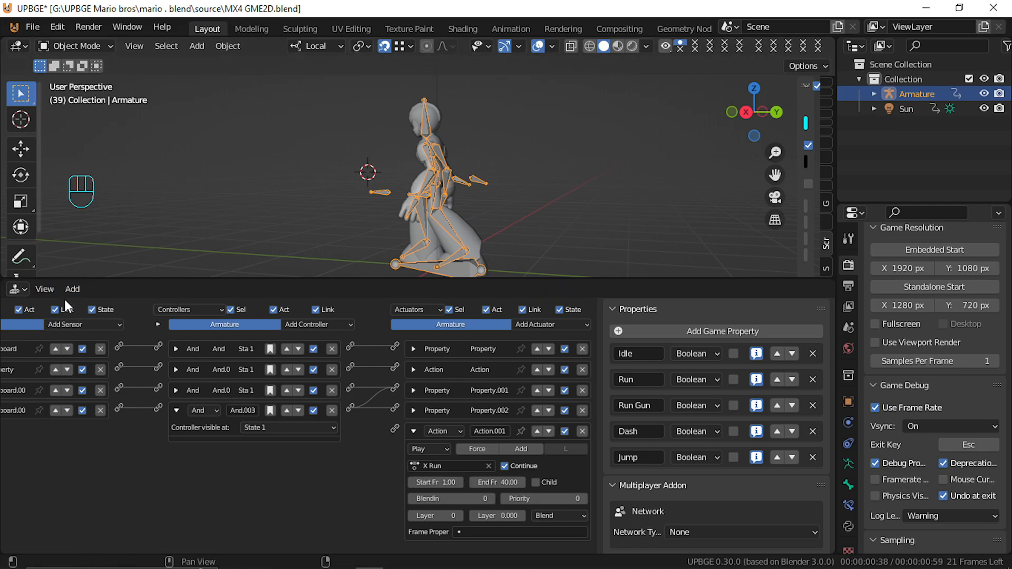
In the Nonlinear Animation editor, disable the Sun's animation and the X run gun track, and move the playhead to frame 40 at the X Run strip's end
click(18, 290)
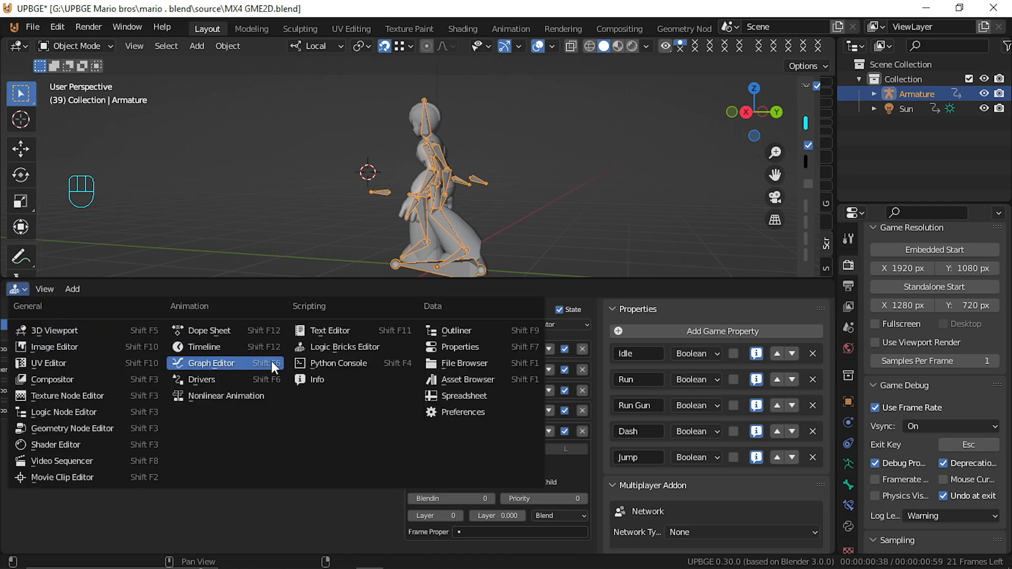
click(229, 395)
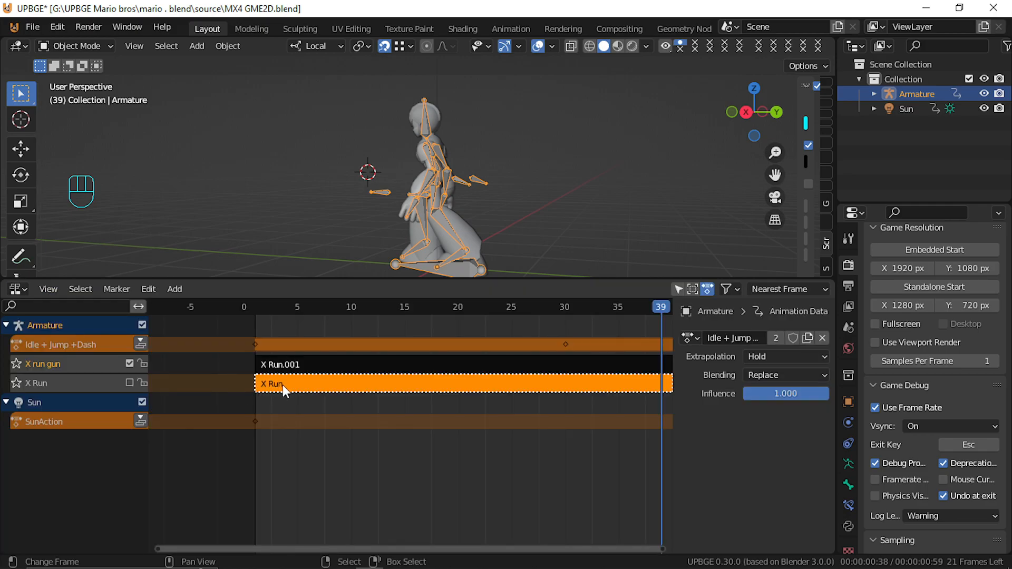
click(140, 407)
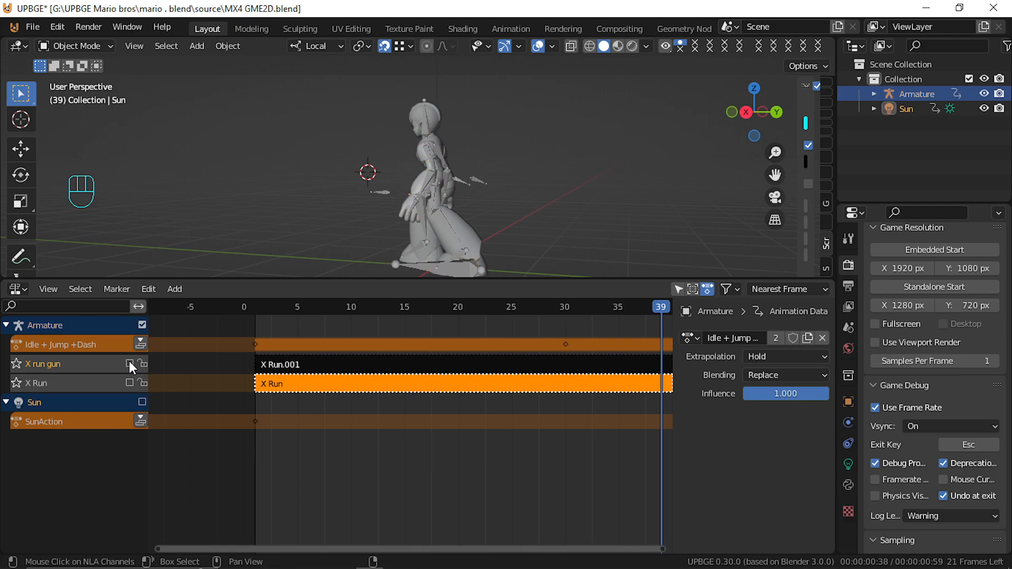
middle_drag(464, 371, 350, 375)
drag(536, 390, 546, 391)
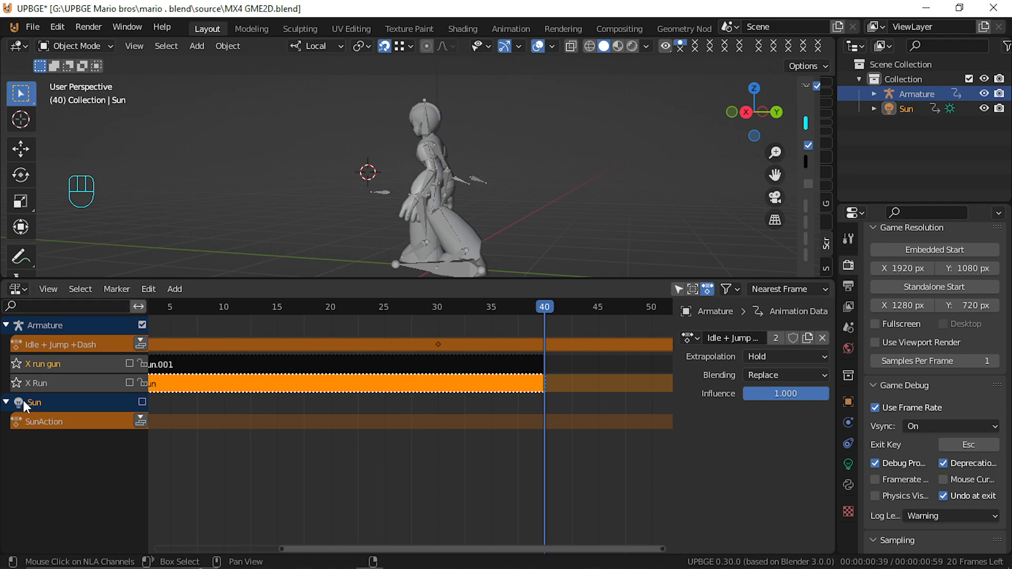
Collapse the Sun channels, make the Armature active and switch the area back to the Logic Bricks Editor
click(6, 402)
click(13, 325)
click(16, 289)
click(18, 290)
click(16, 293)
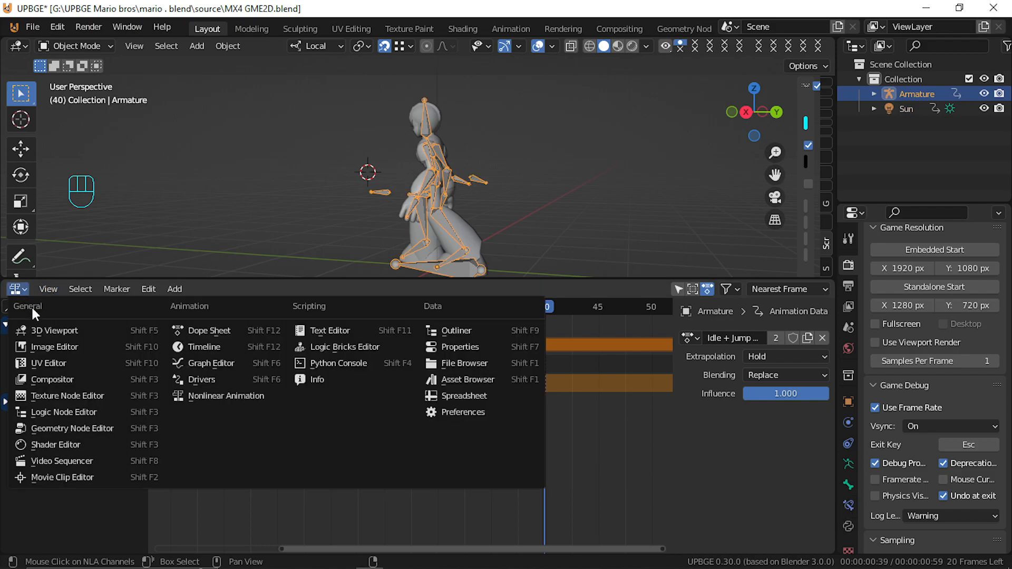
click(353, 353)
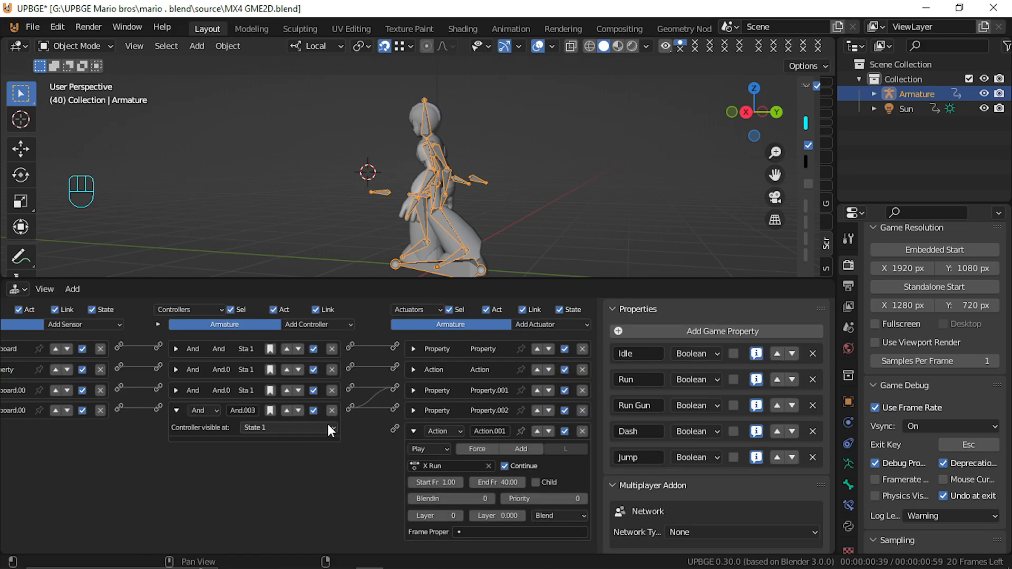
Add a Property sensor to the armature's logic bricks
middle_drag(185, 401, 311, 401)
click(14, 416)
click(14, 416)
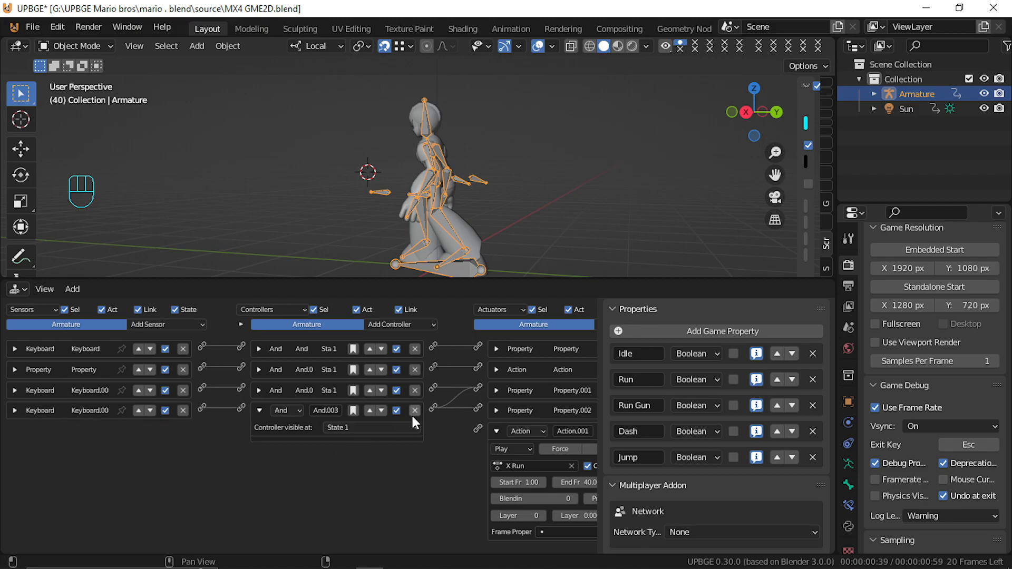
middle_drag(446, 414, 403, 397)
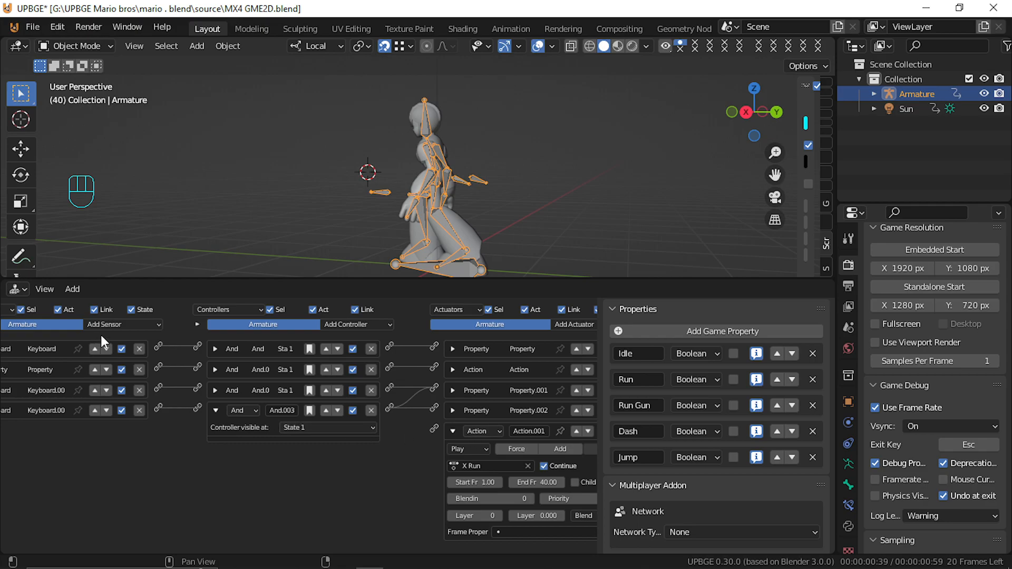
click(115, 326)
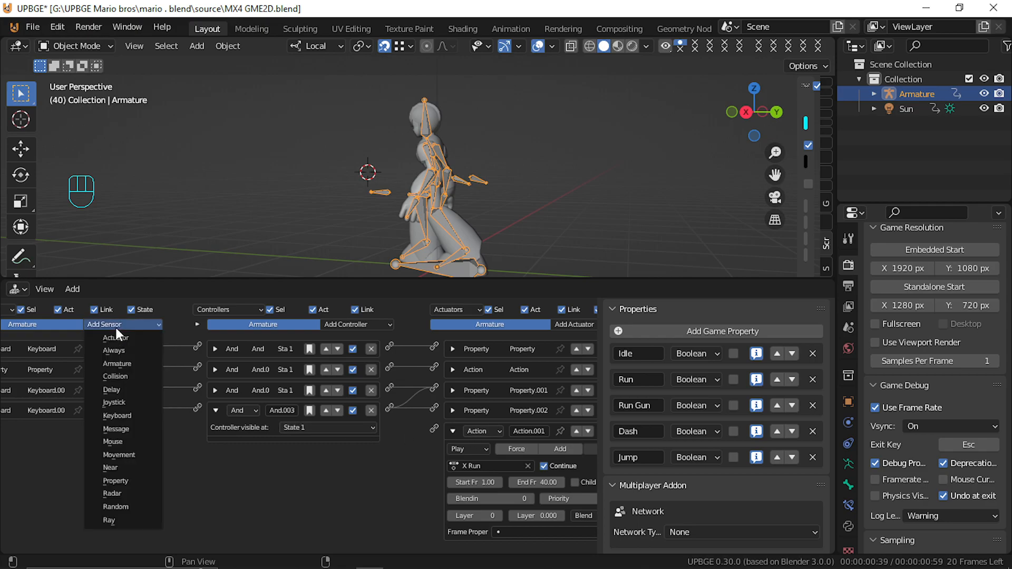
click(119, 480)
middle_drag(60, 467, 104, 468)
Have the Property sensor check for Run equal to True with true-level triggering, and link it to the X Run Action actuator through an And controller
click(122, 484)
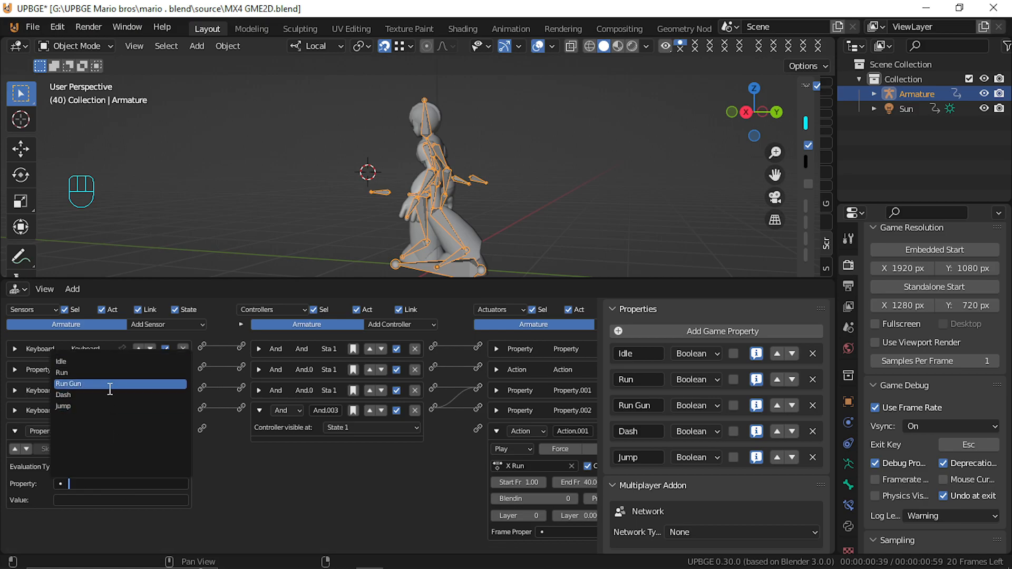
click(105, 373)
click(91, 499)
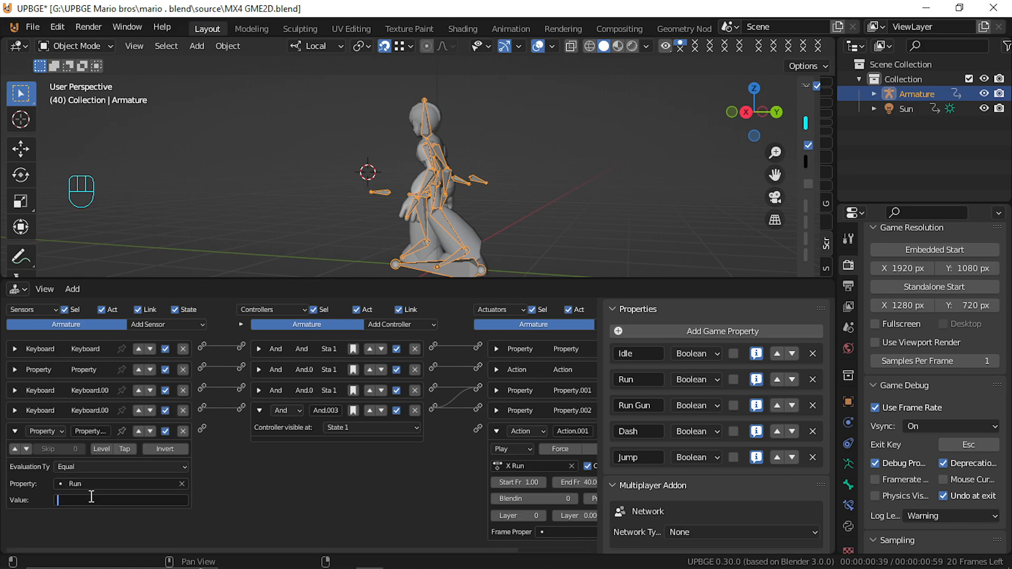
text(True)
key(Return)
click(15, 451)
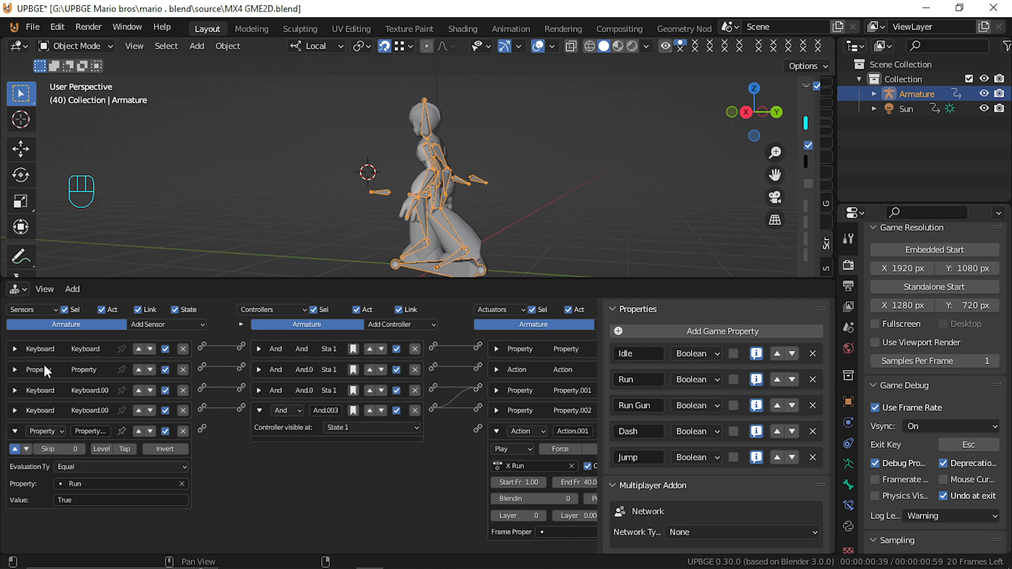
drag(202, 429, 479, 428)
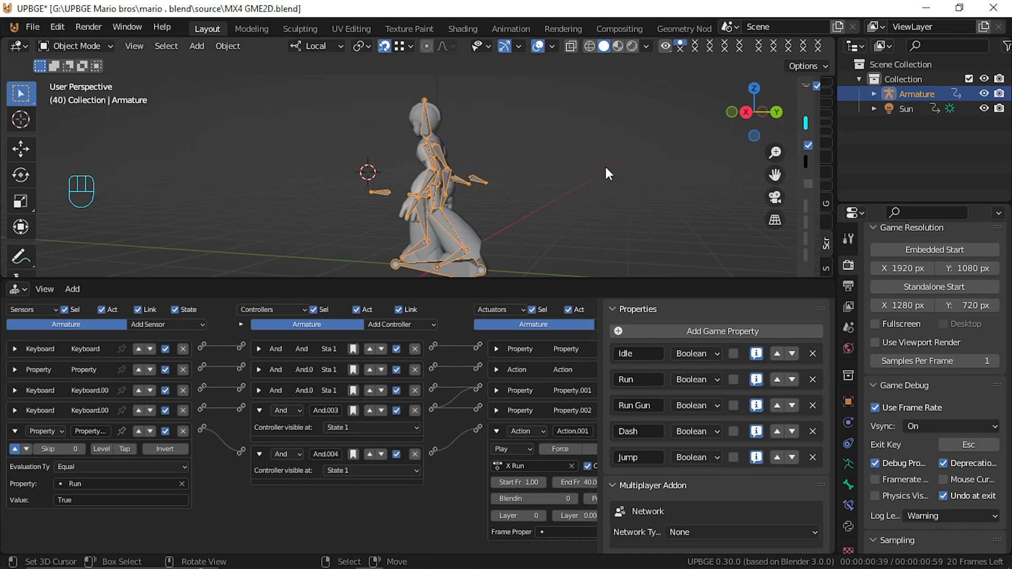
Test the game, then inspect the W Keyboard sensor and the Run and Idle Property actuators linked to its controller
key(p)
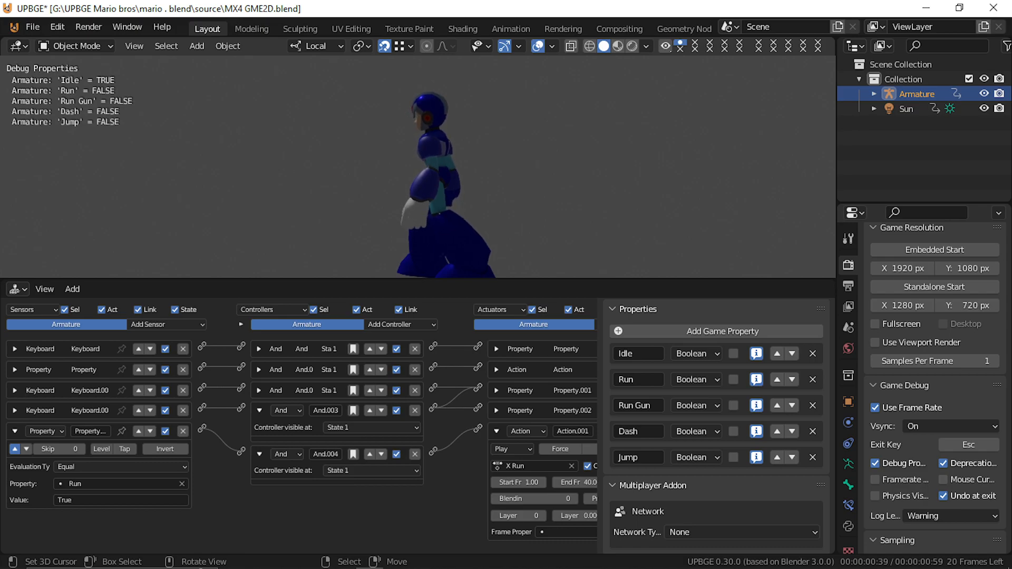
key(Escape)
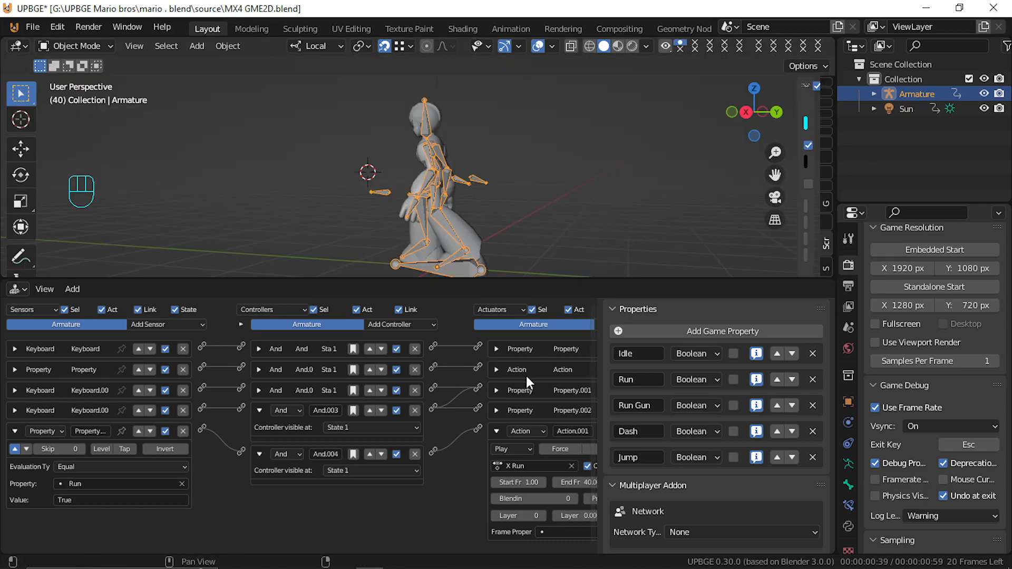
click(496, 410)
middle_drag(553, 460, 586, 460)
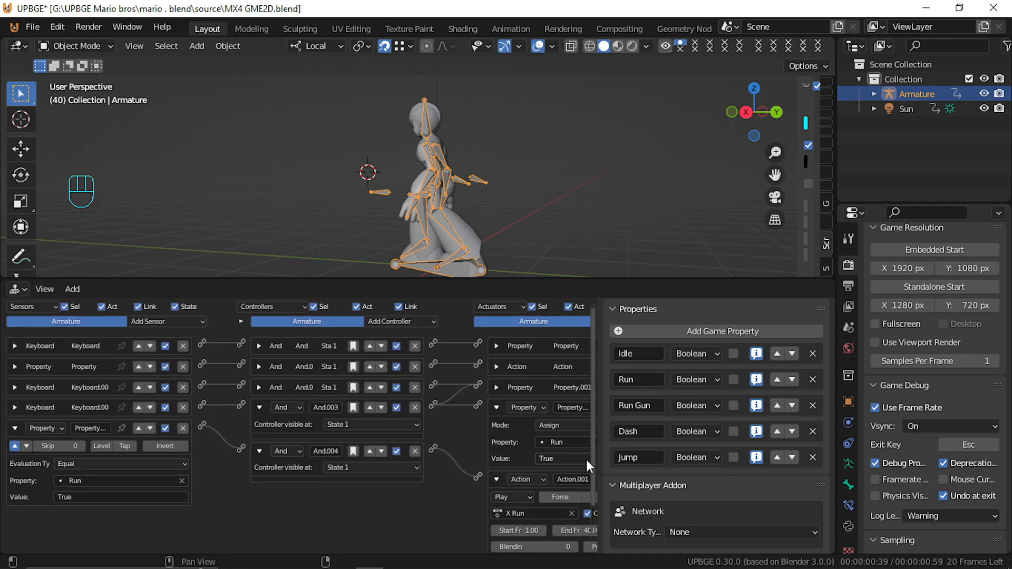
click(24, 403)
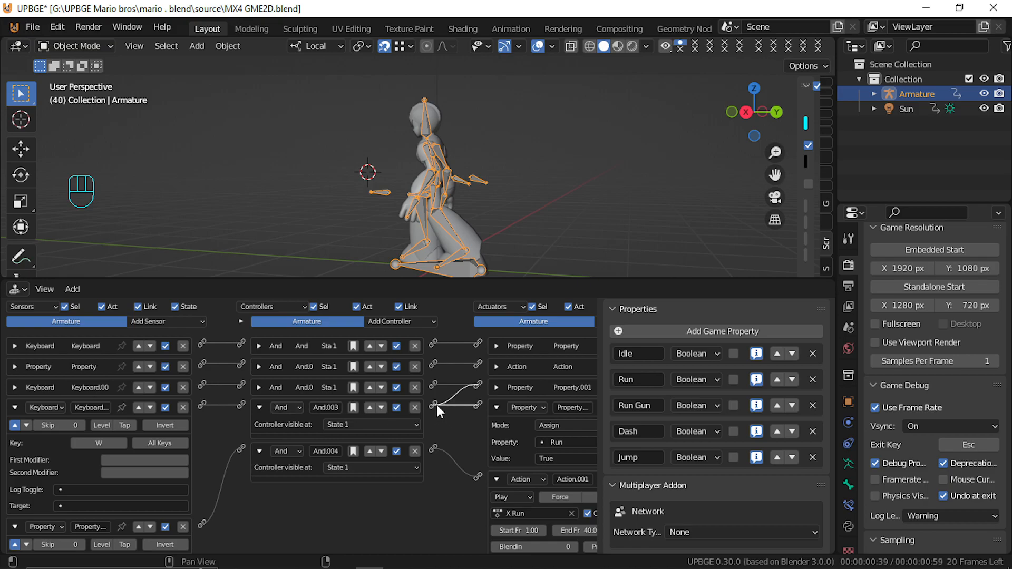
click(497, 387)
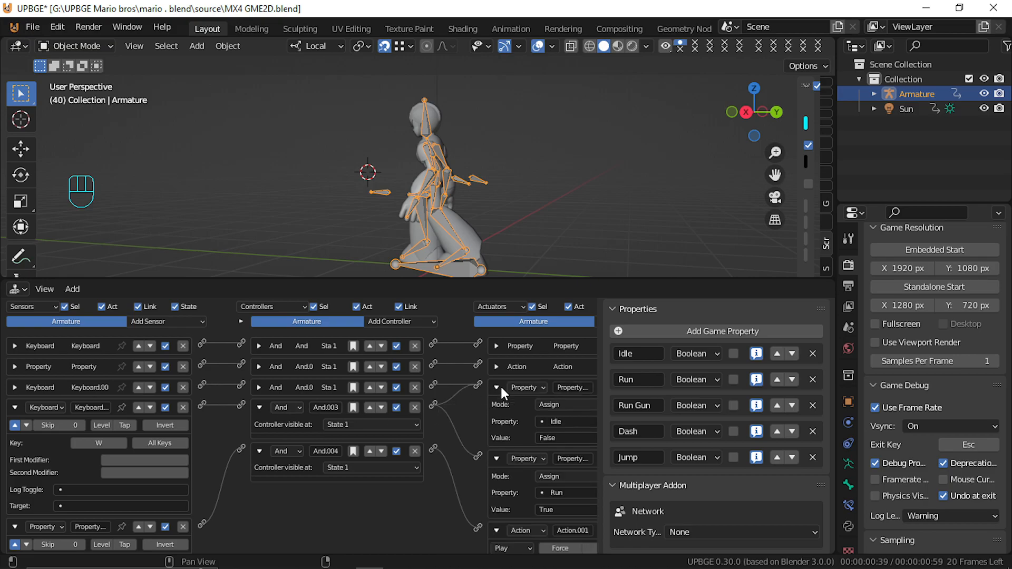
click(498, 388)
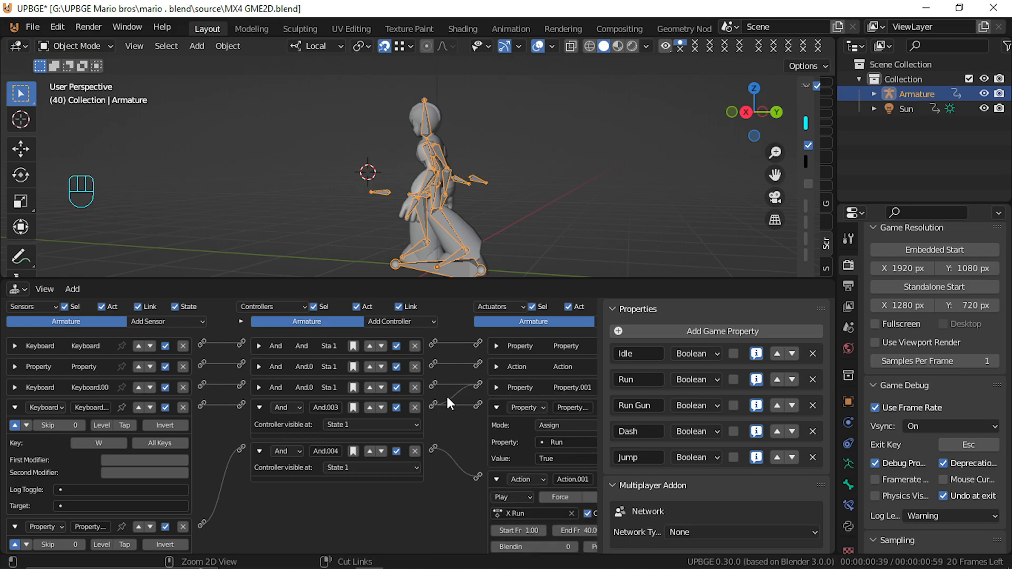
Cut the link from the W key's And controller to the Property actuator that sets Idle to False, and test the game
ctrl+right_drag(470, 387, 466, 400)
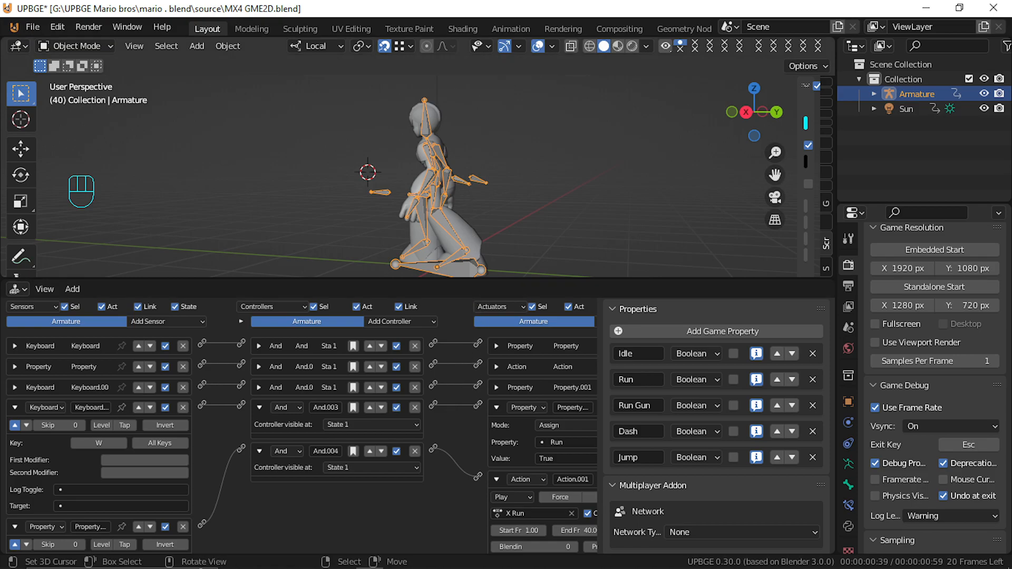
key(p)
key(Escape)
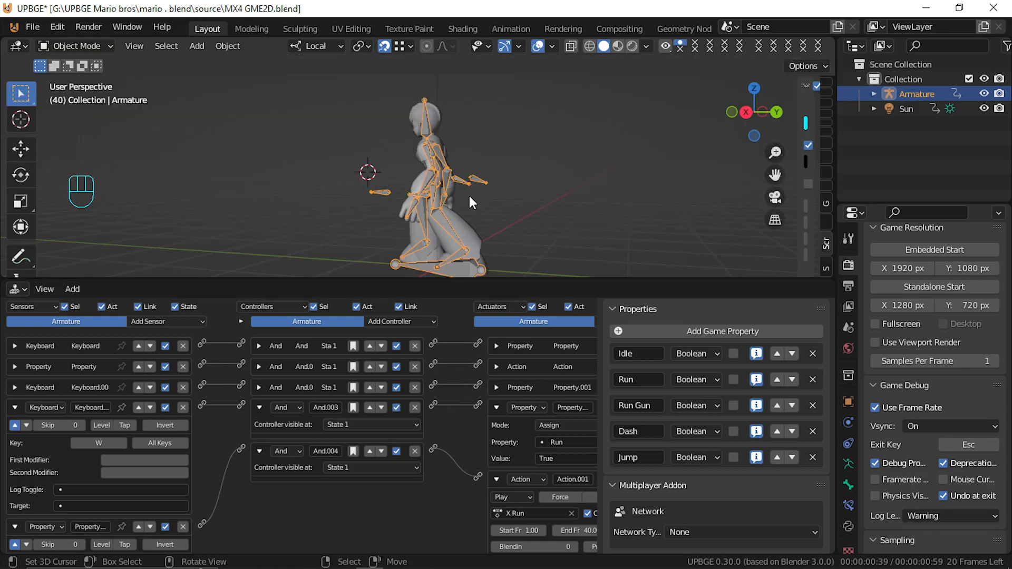
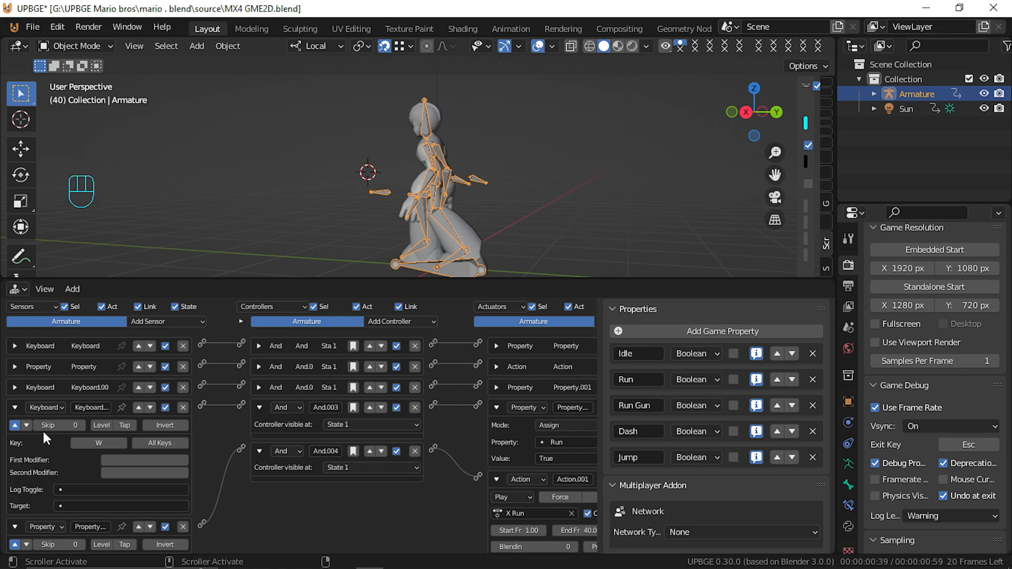
Disable the non-inverted all-keys Keyboard sensor that sets Idle to False and test the W key in the game
click(15, 347)
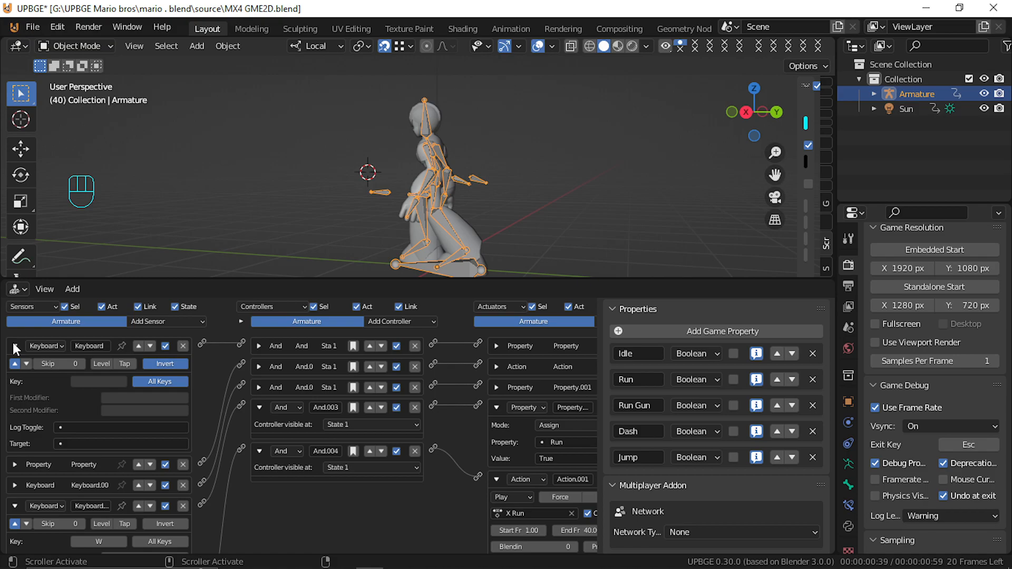
click(15, 347)
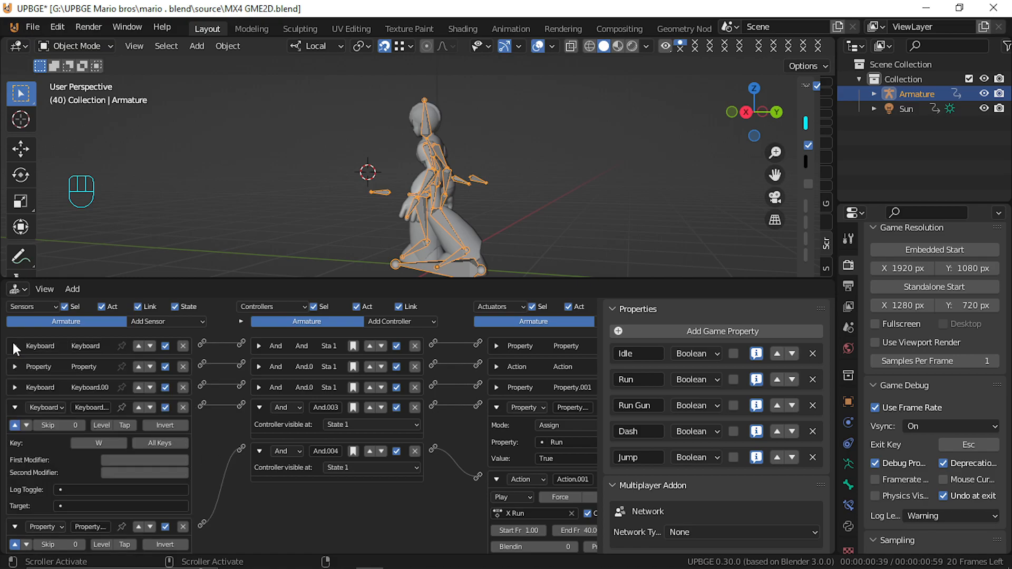
click(11, 390)
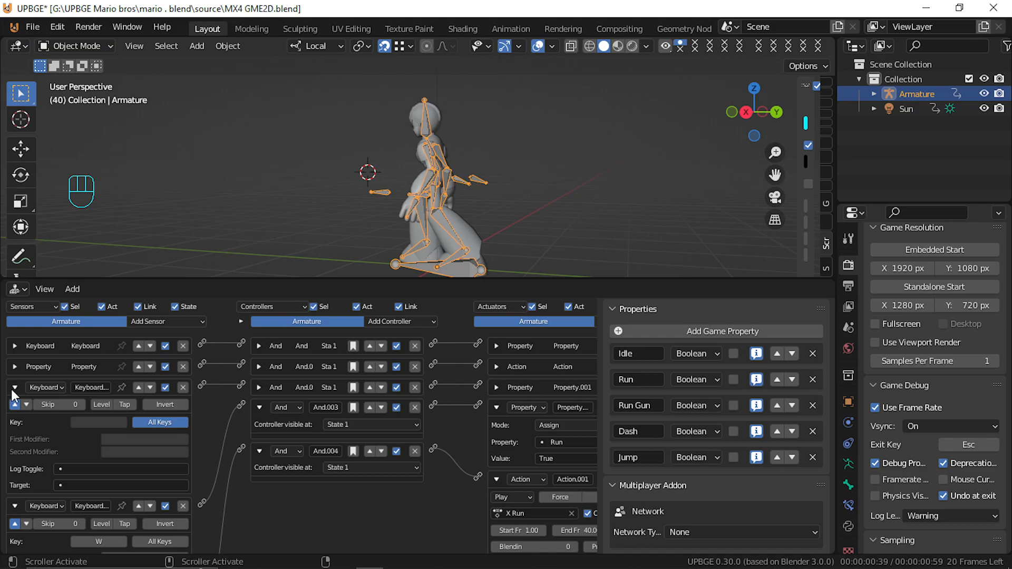
click(165, 387)
key(p)
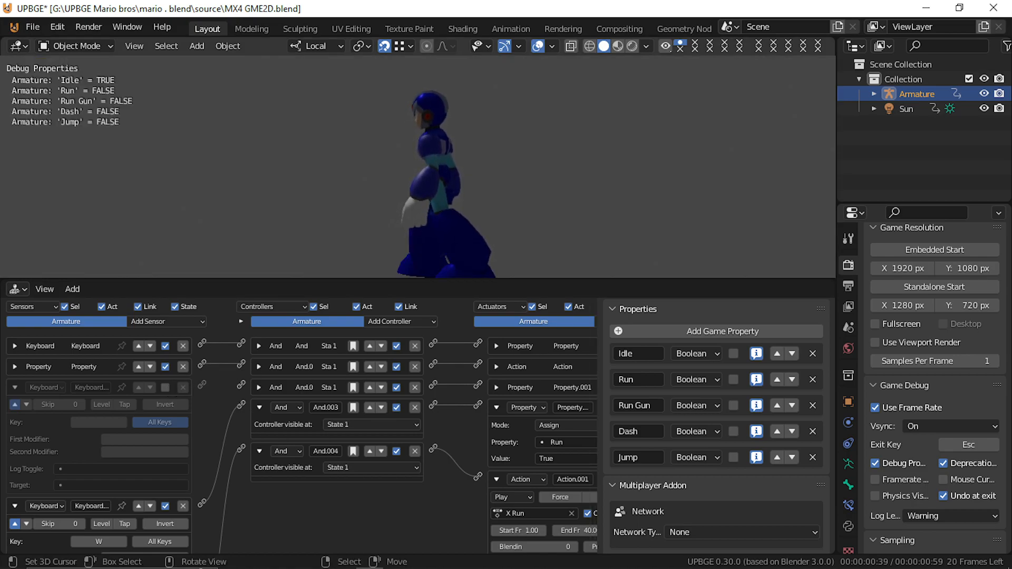
key(w)
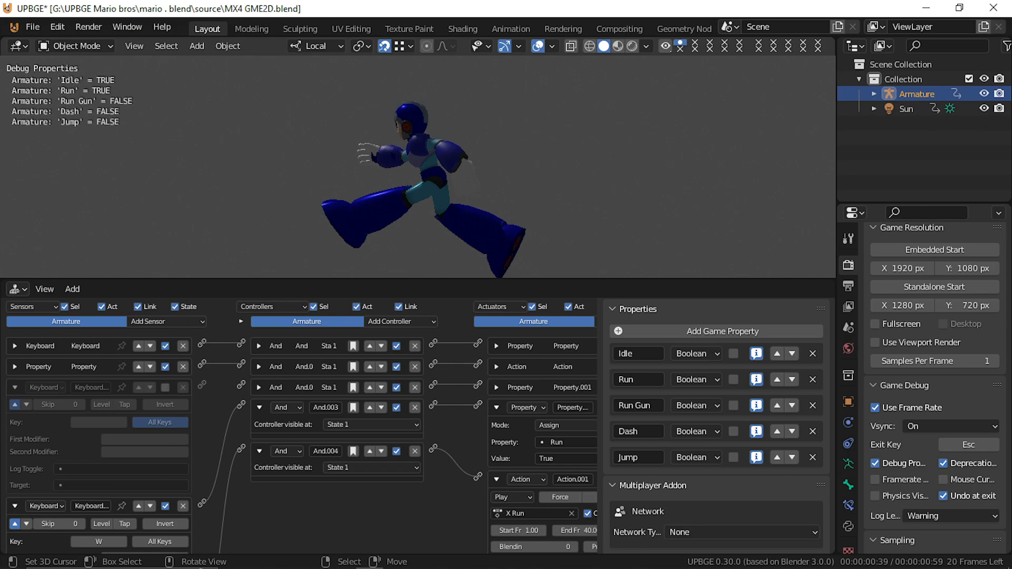
key(Escape)
Set the X Run Action actuator's play mode to Loop Stop and test the run animation in the game
middle_drag(517, 480, 467, 427)
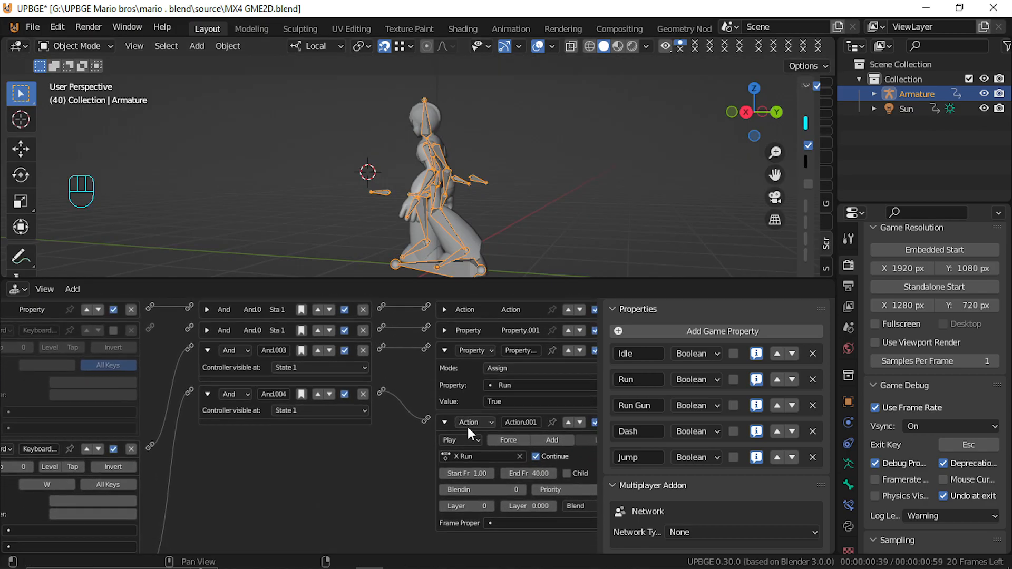
click(472, 441)
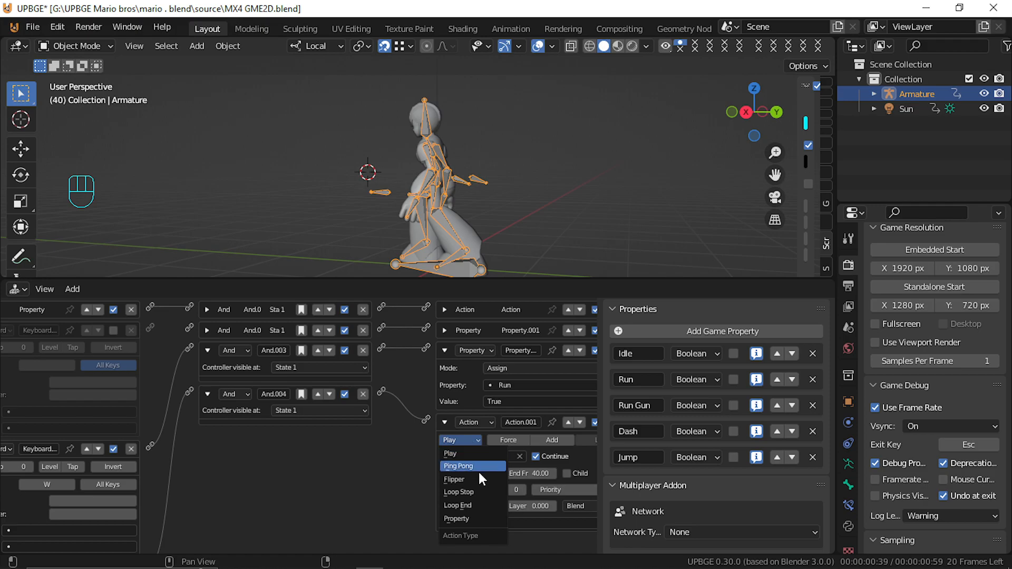
click(480, 493)
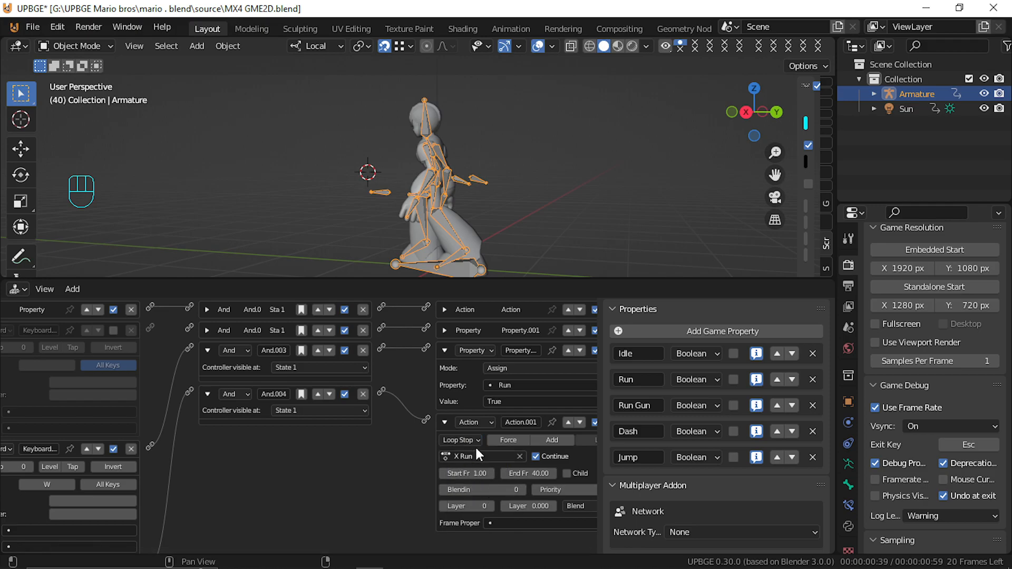
key(p)
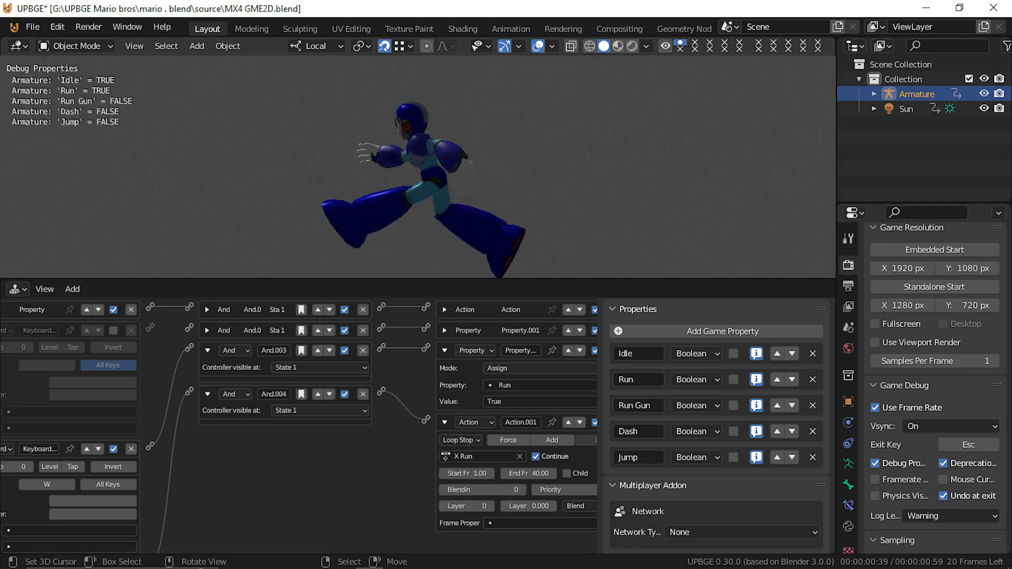
key(Escape)
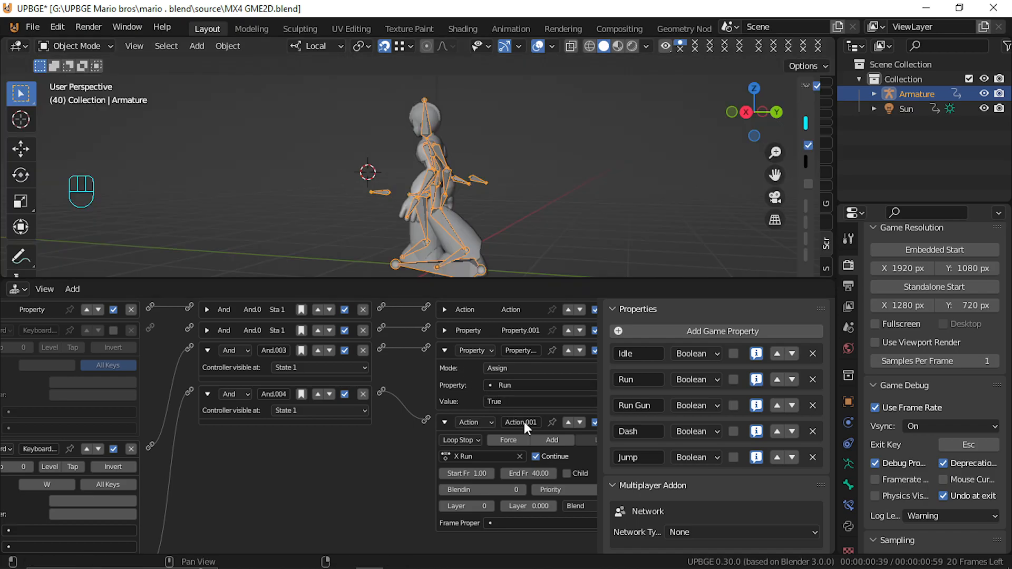
Try assigning Run as the X Run Action actuator's frame property and test it in the game
middle_drag(480, 450, 567, 345)
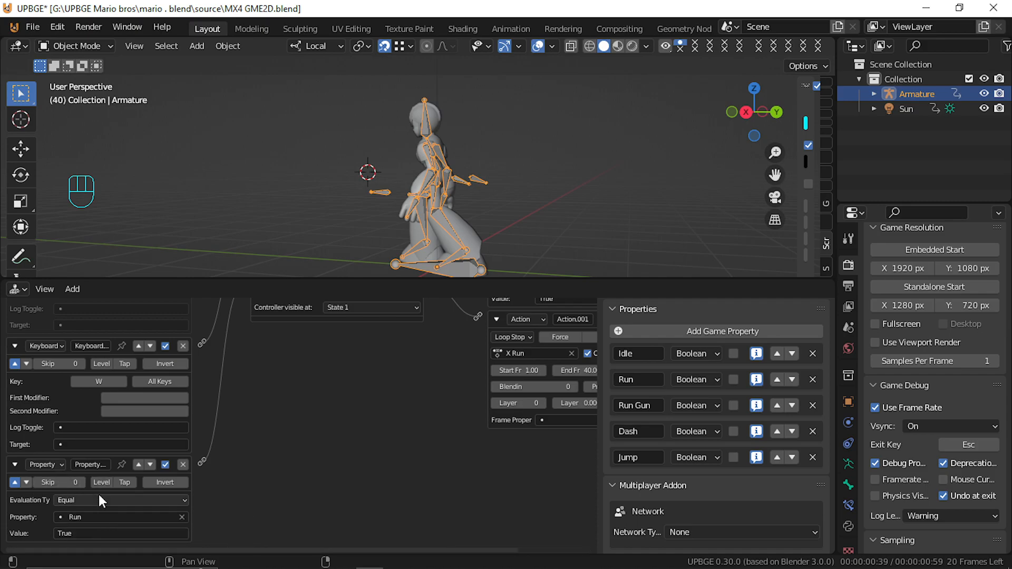
click(125, 482)
click(126, 484)
click(574, 420)
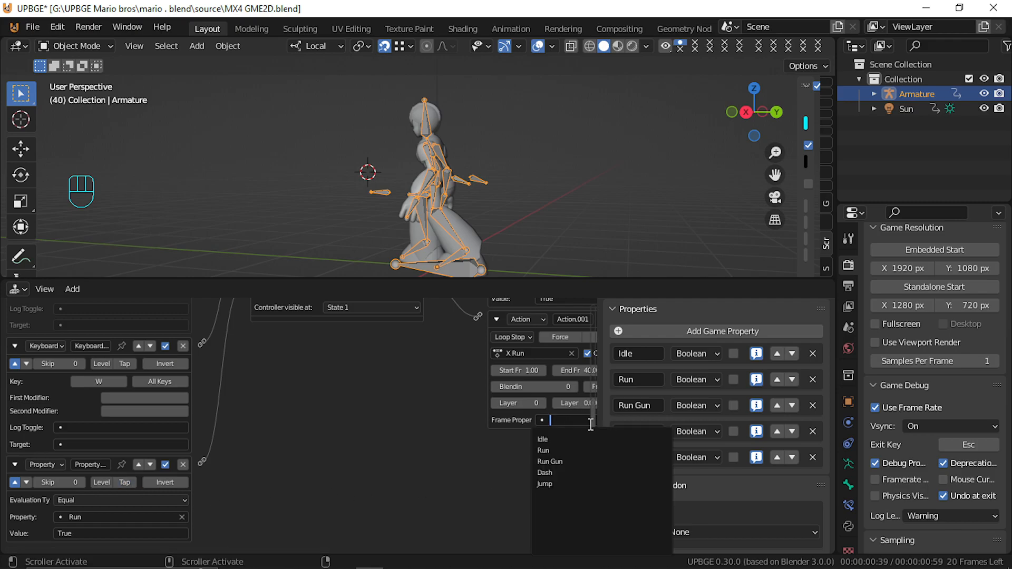
click(586, 450)
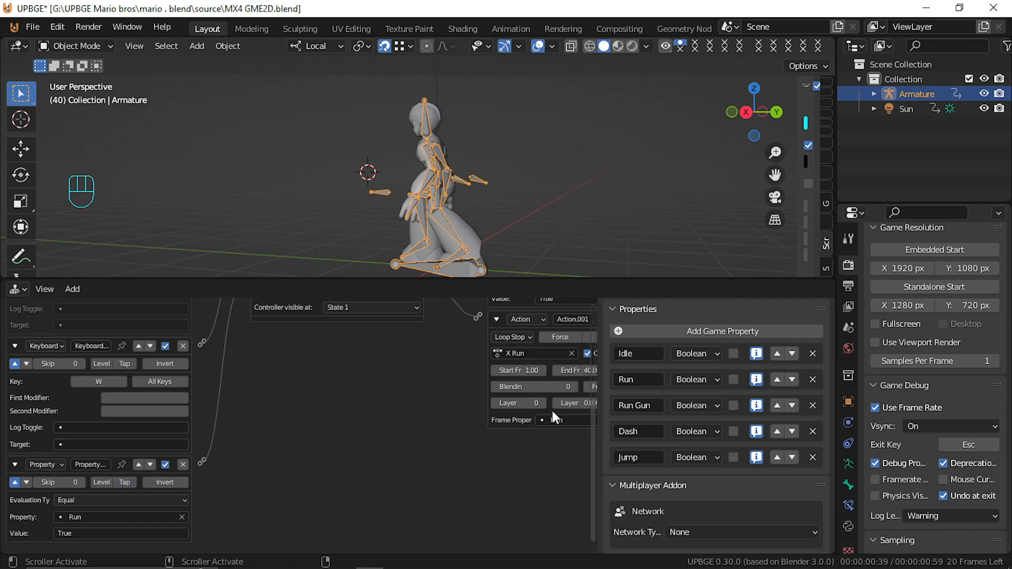
key(p)
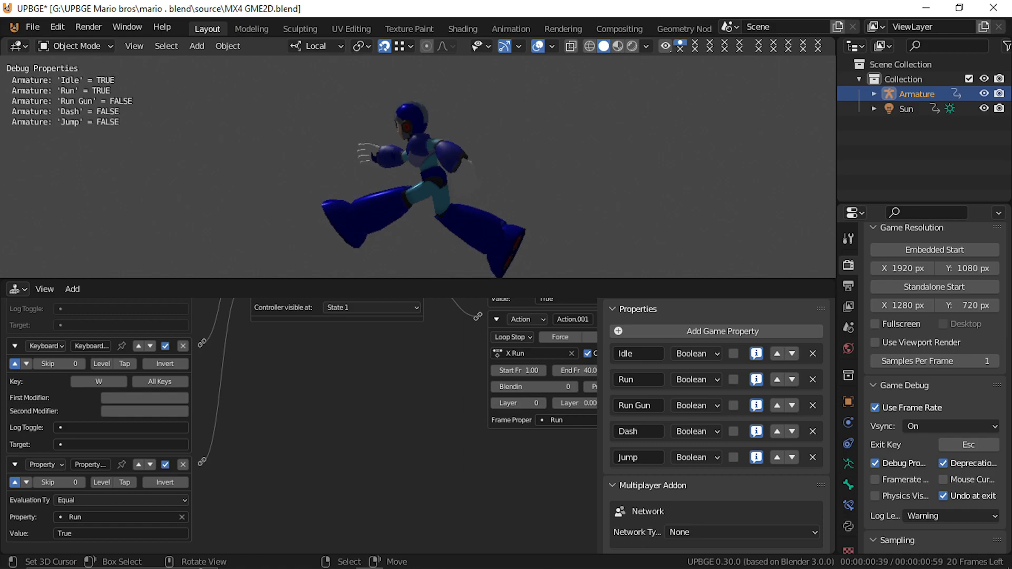
key(Escape)
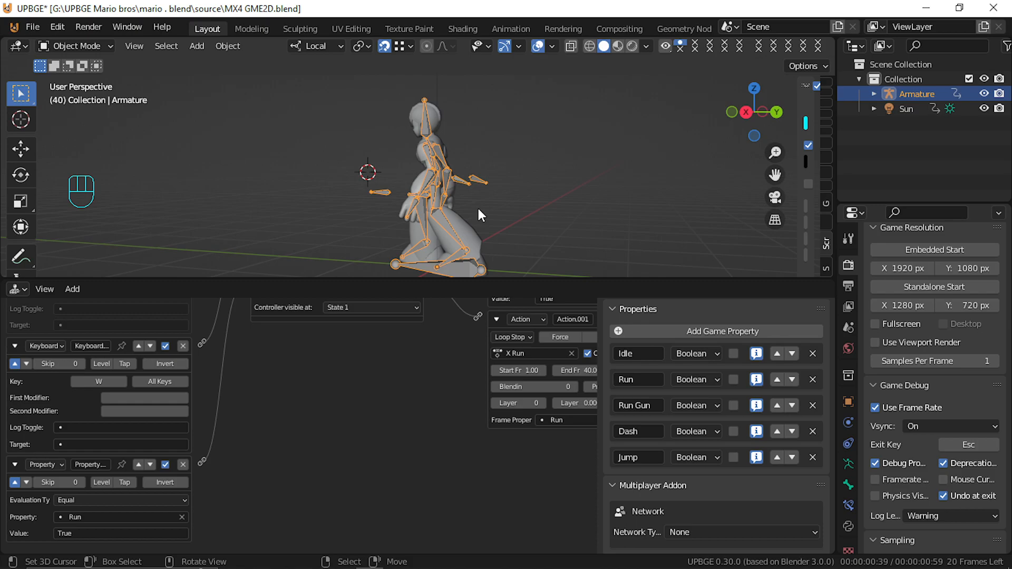
Check the Idle + Jump + Dash Action actuator's settings for comparison and clear the frame property of the X Run actuator
middle_drag(527, 394, 500, 324)
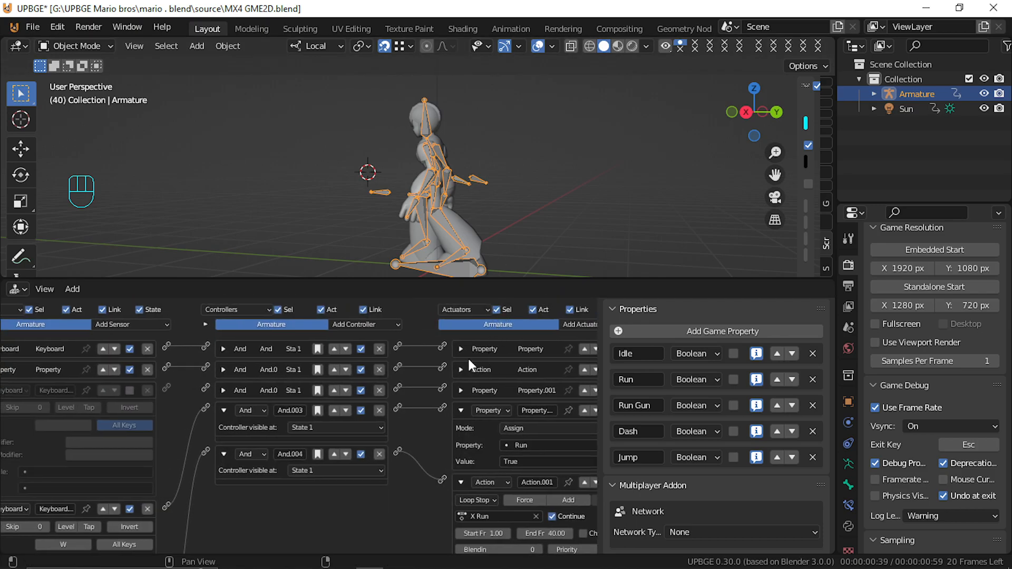
click(458, 371)
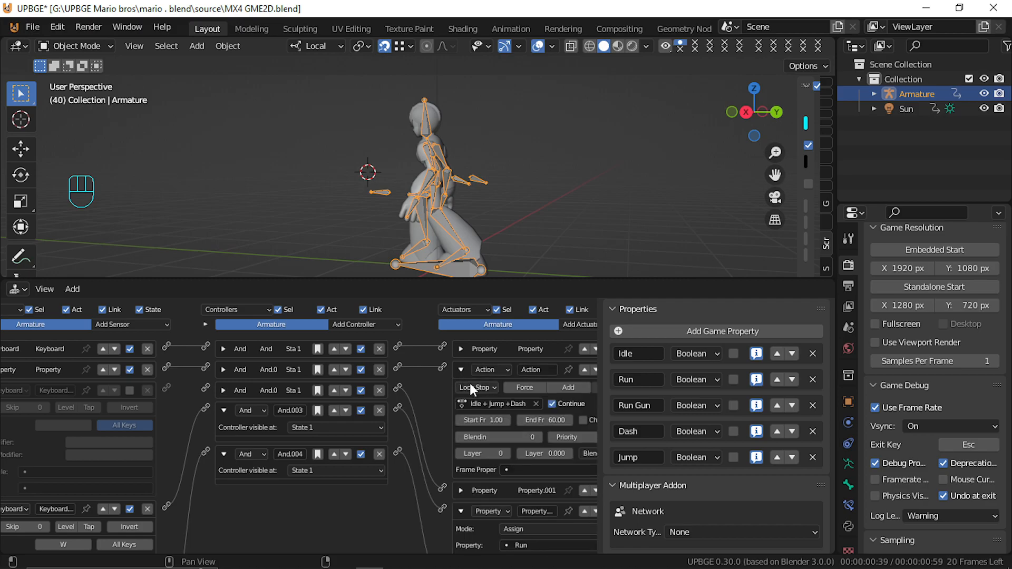
middle_drag(515, 436, 519, 273)
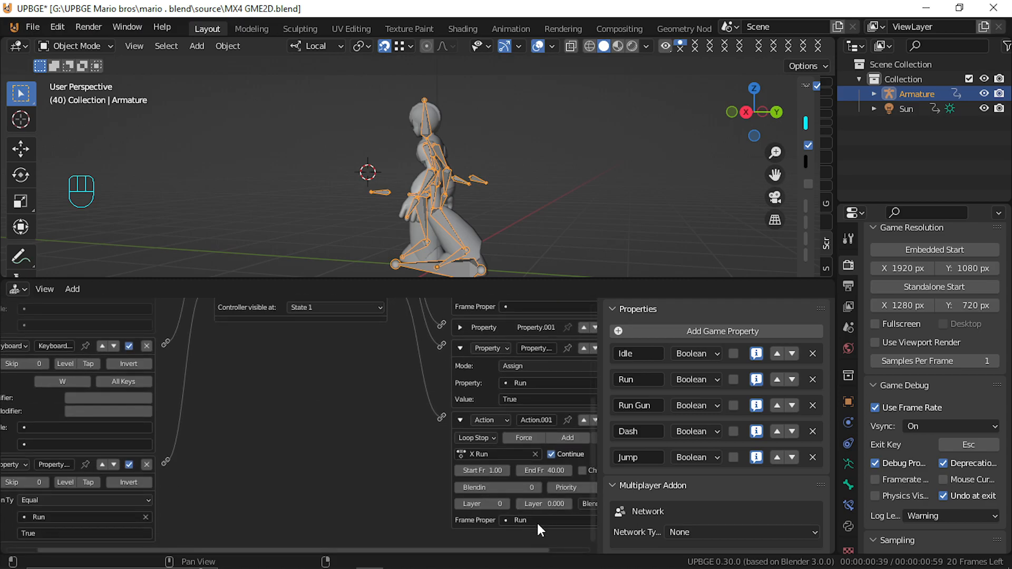
click(533, 521)
key(Down)
key(Down)
key(Down)
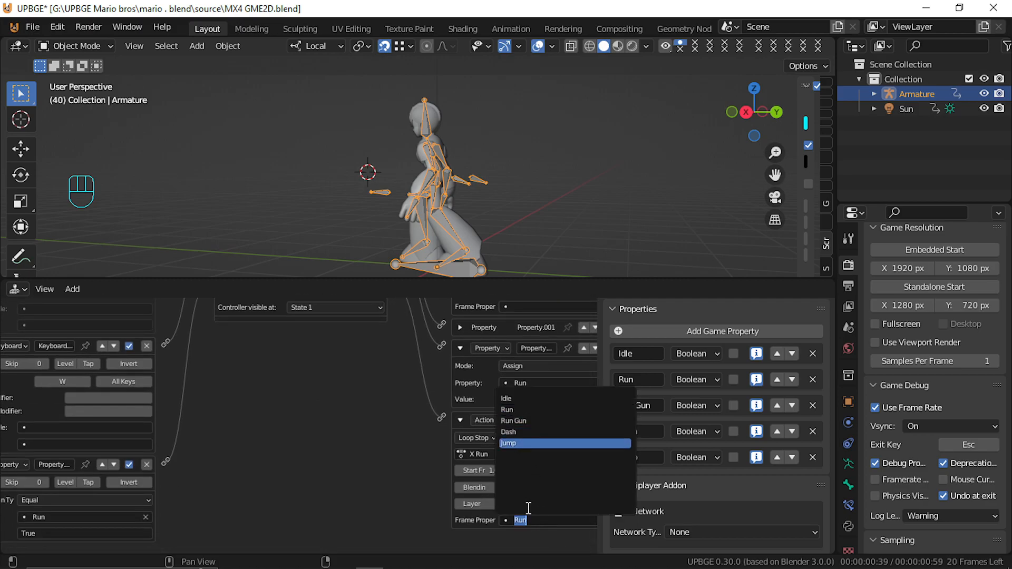
key(BackSpace)
click(384, 508)
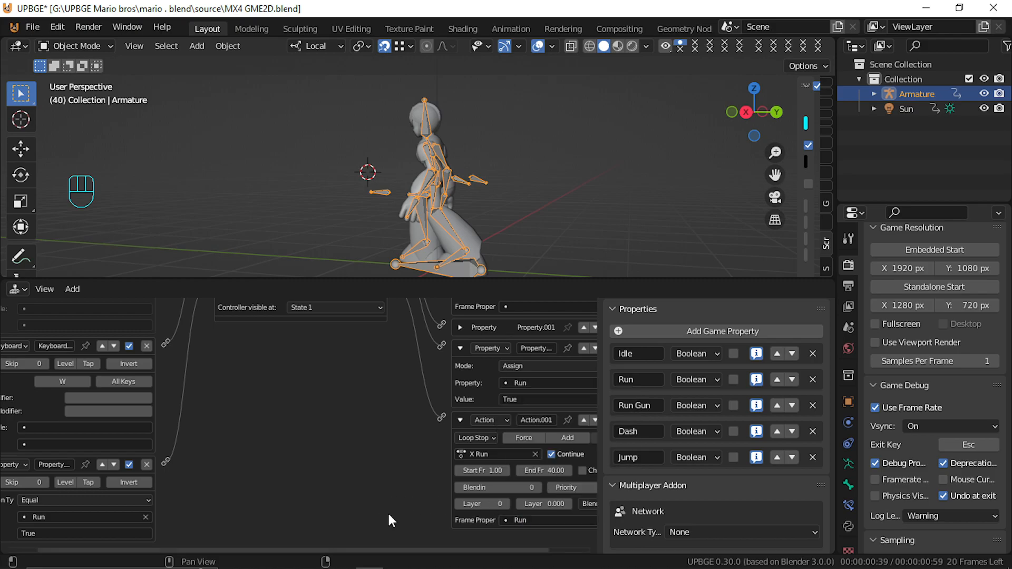
mouse_move(555, 515)
middle_down()
mouse_move(496, 519)
mouse_move(557, 528)
middle_up()
key(BackSpace)
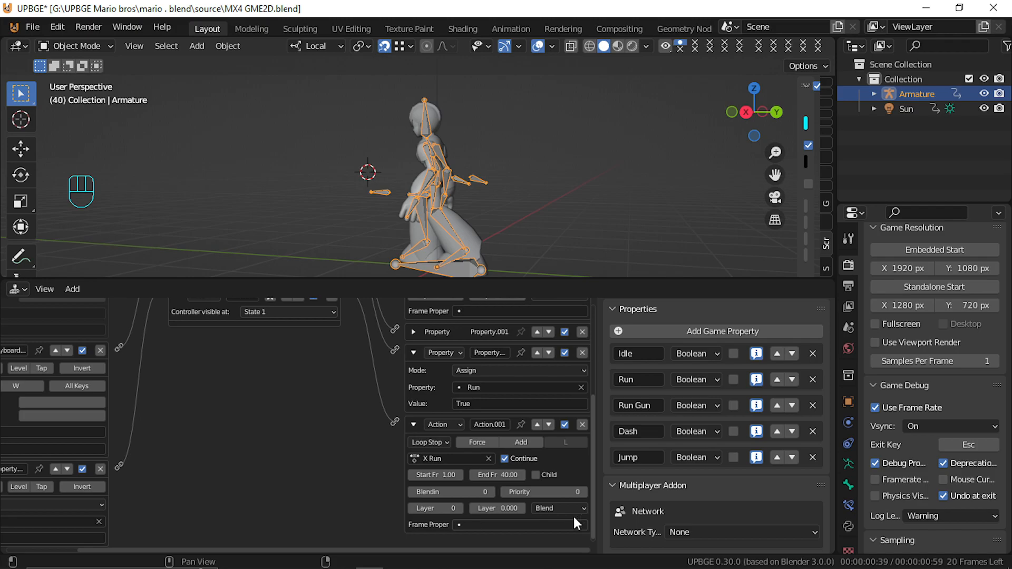
Set the X Run Action actuator's layer blend mode to Add and test the W key in the game
click(568, 509)
click(568, 535)
key(p)
key(w)
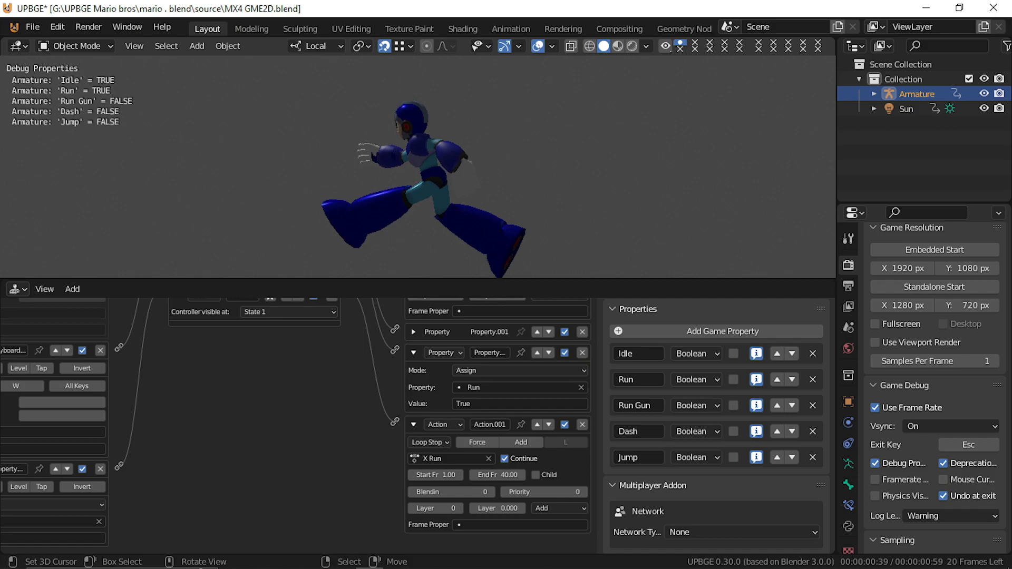
key(Escape)
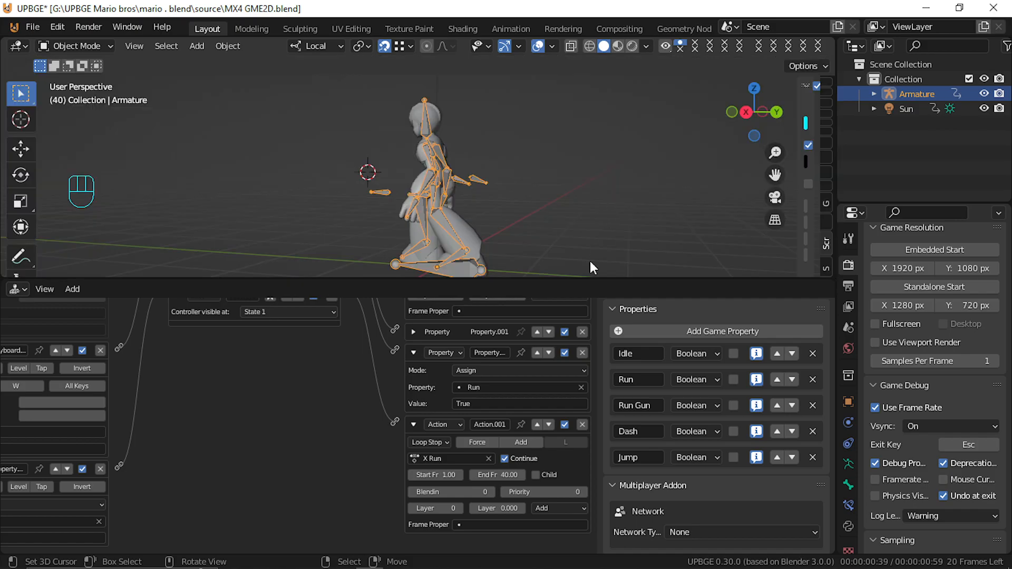
Expand the Idle Property actuator's settings and test the W key in the game
middle_drag(372, 441, 42, 318)
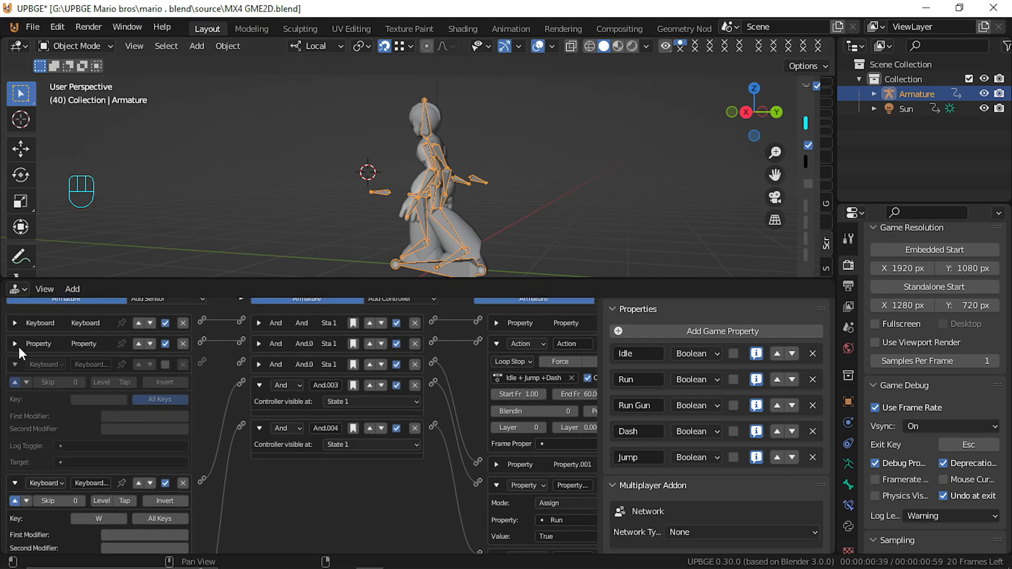
click(14, 322)
click(18, 320)
click(497, 323)
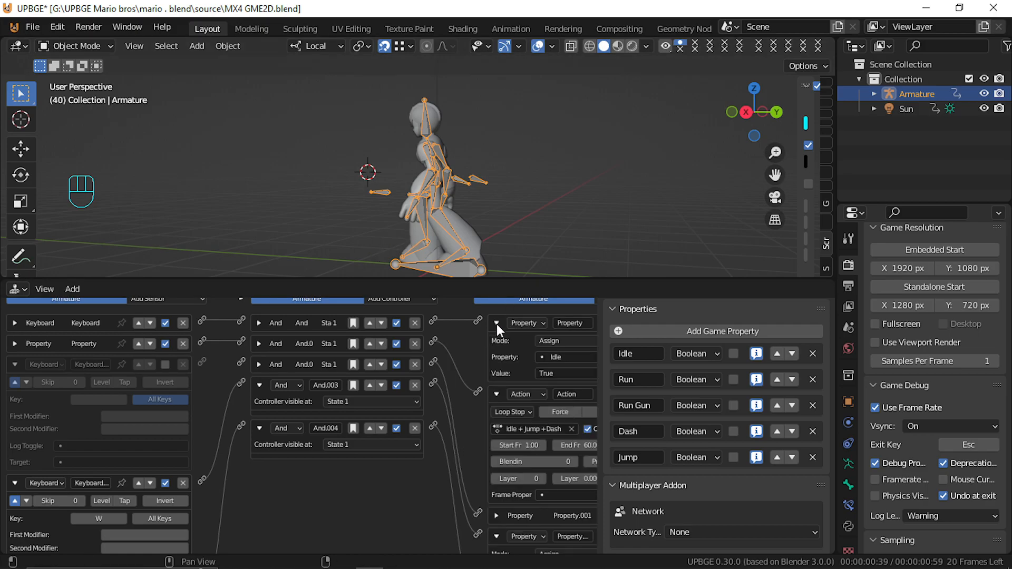
key(p)
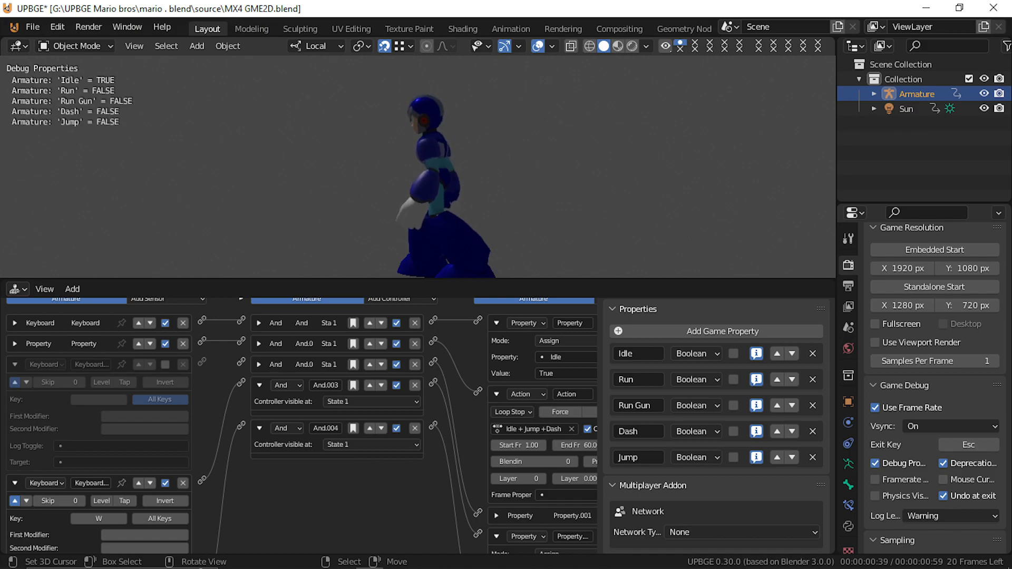
key(w)
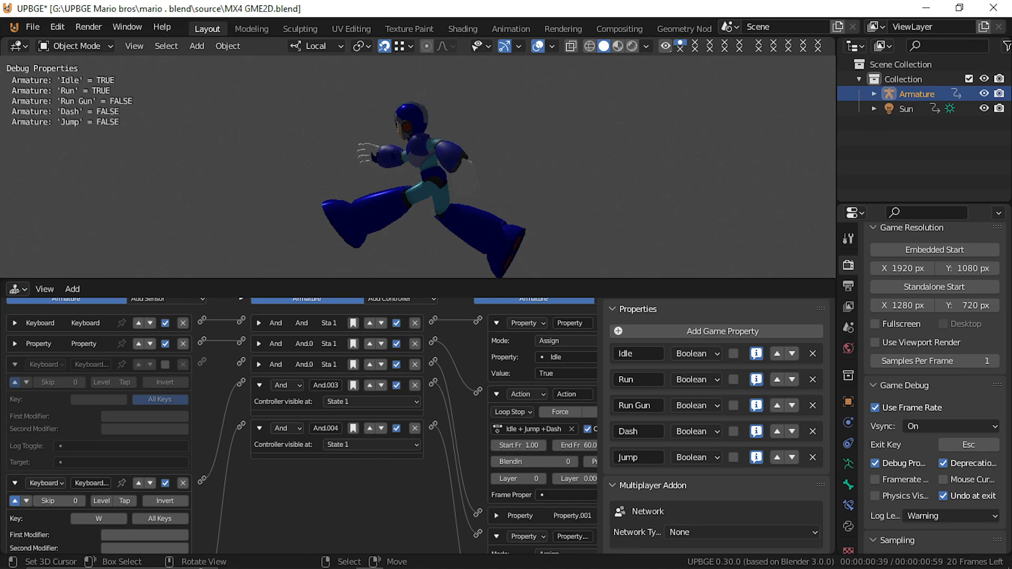
key(Escape)
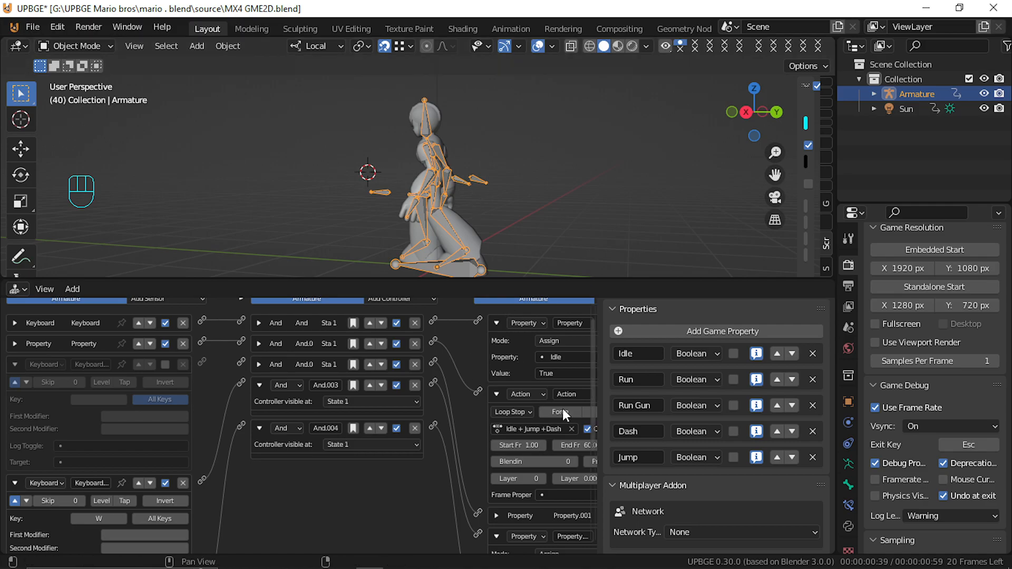
Review the Idle Property actuator's available modes and the Idle + Jump + Dash Action actuator's settings
middle_drag(567, 416, 416, 423)
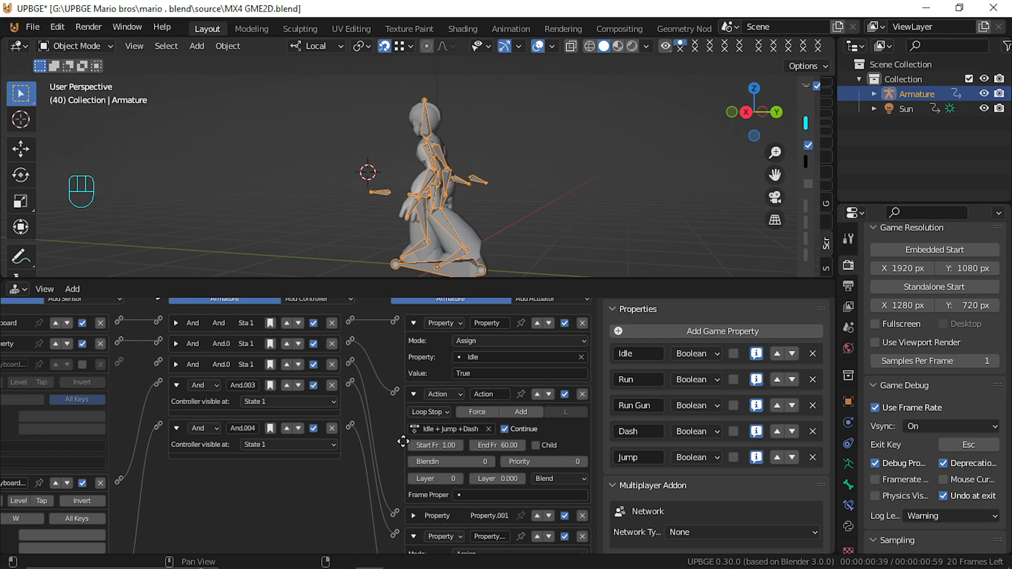
middle_drag(403, 441, 404, 467)
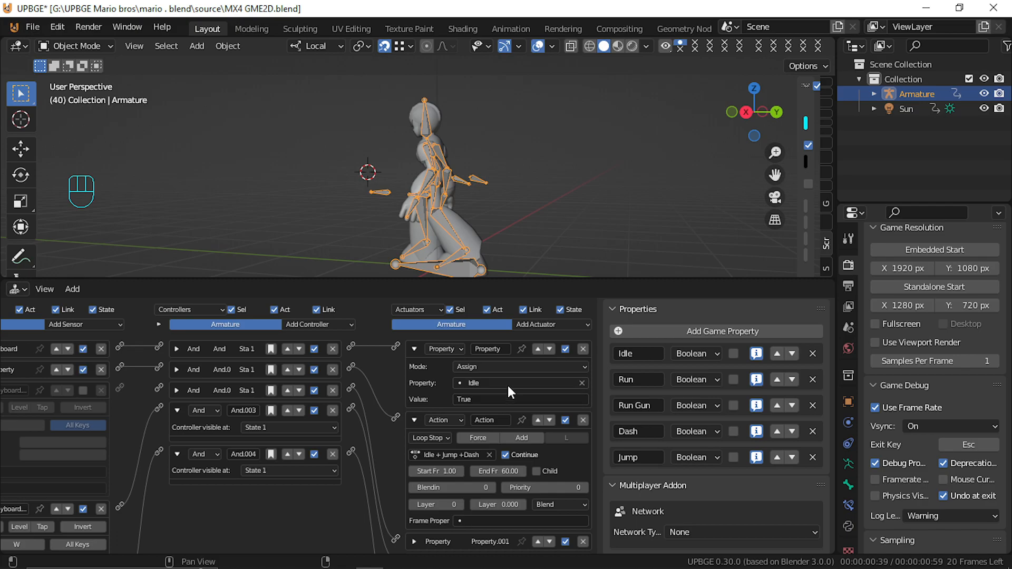
click(509, 368)
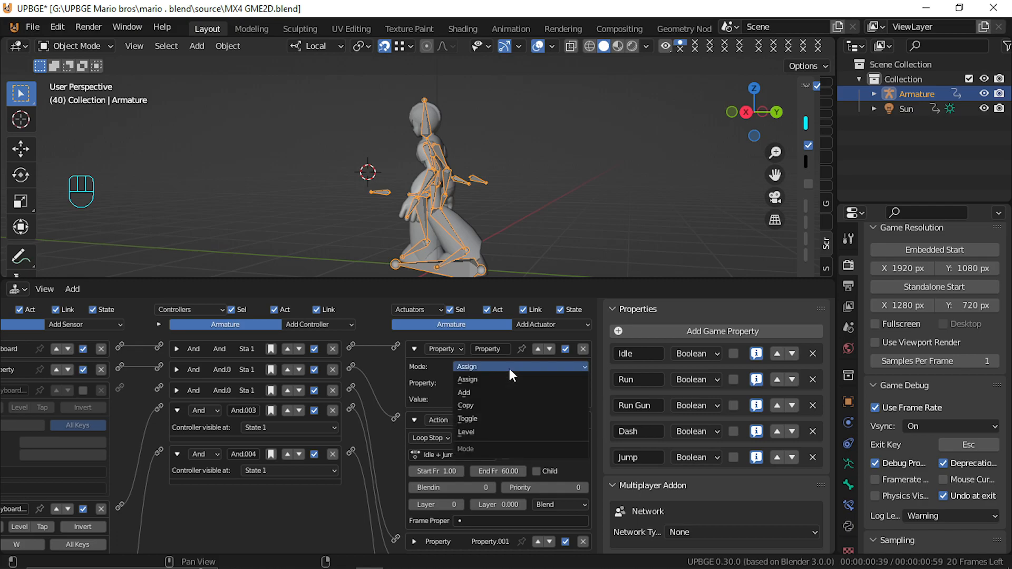
click(509, 370)
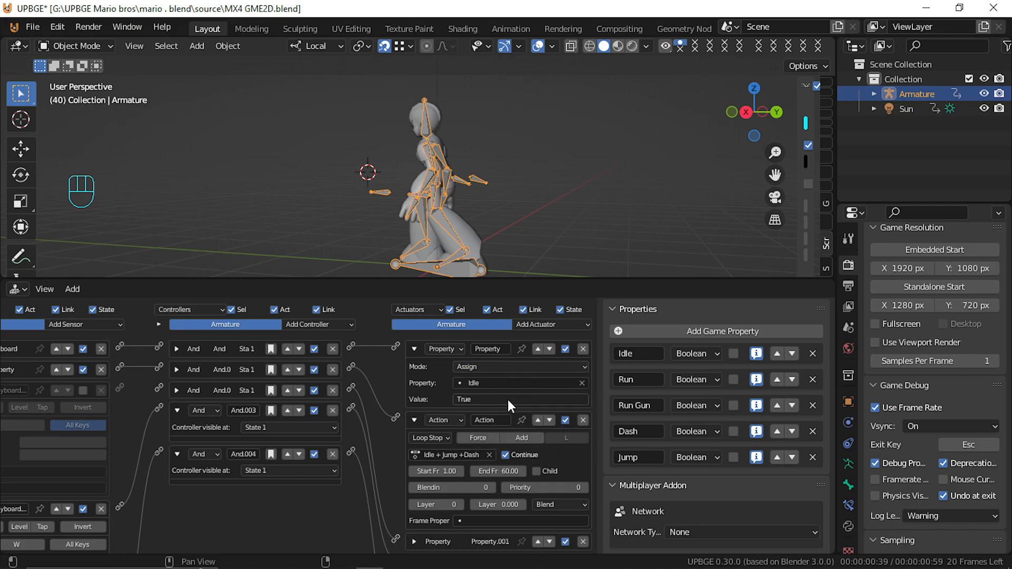
scroll(491, 414, down, 3)
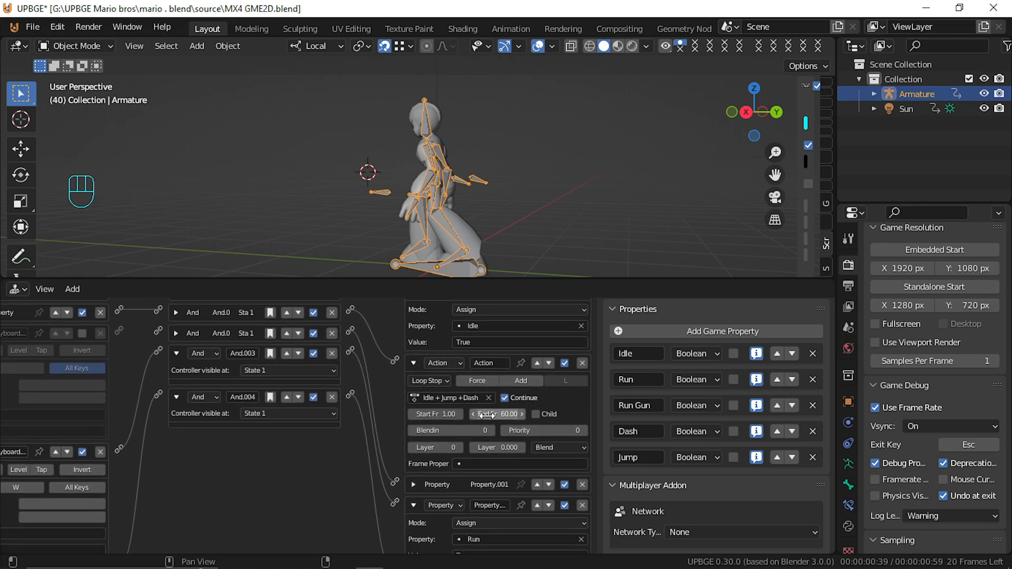
scroll(499, 366, up, 3)
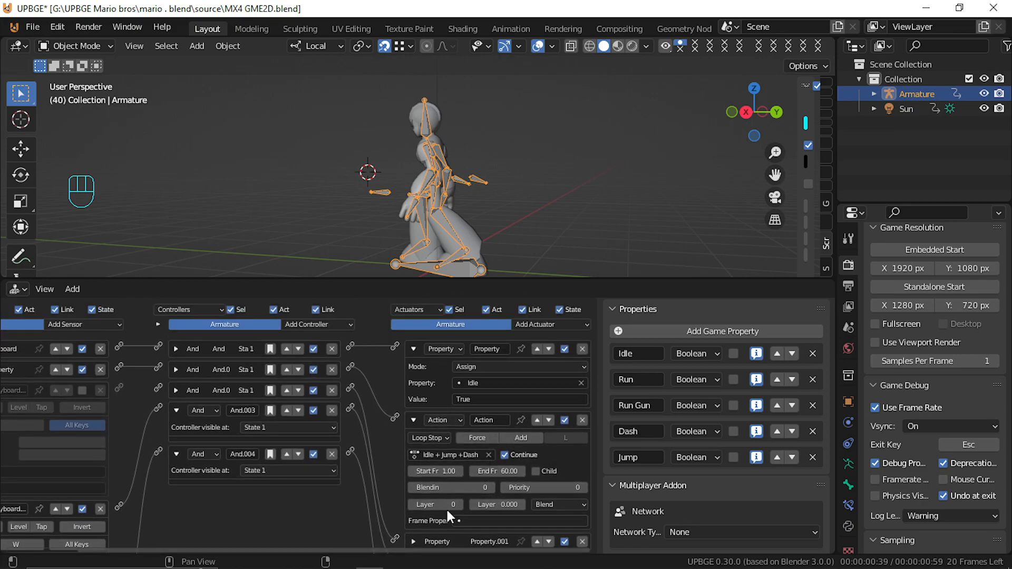
Turn off Continue and set the layer weight to 1.000 on the Idle + Jump + Dash Action actuator, testing the W key in the game
click(505, 455)
scroll(475, 464, down, 5)
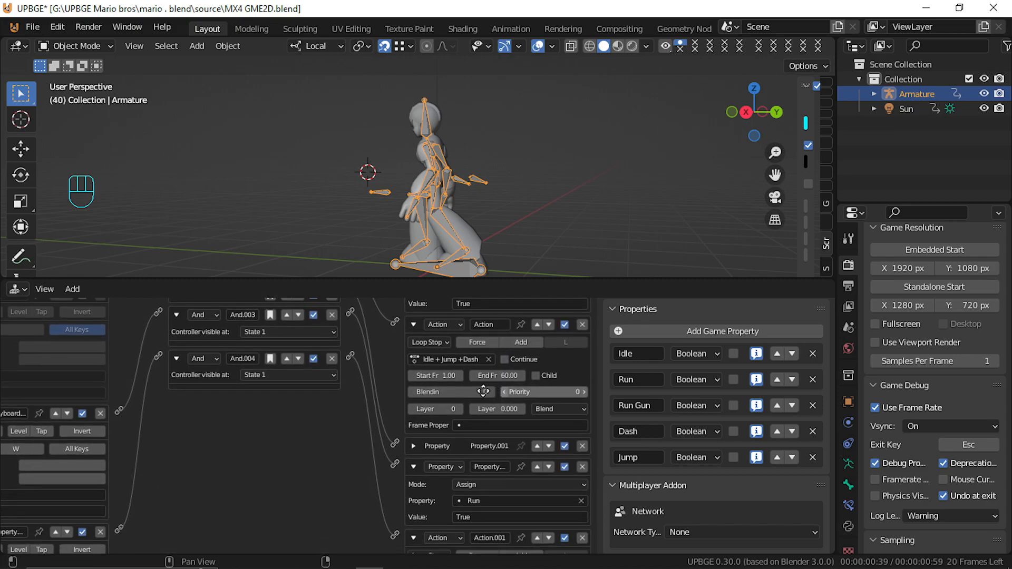
scroll(476, 479, up, 2)
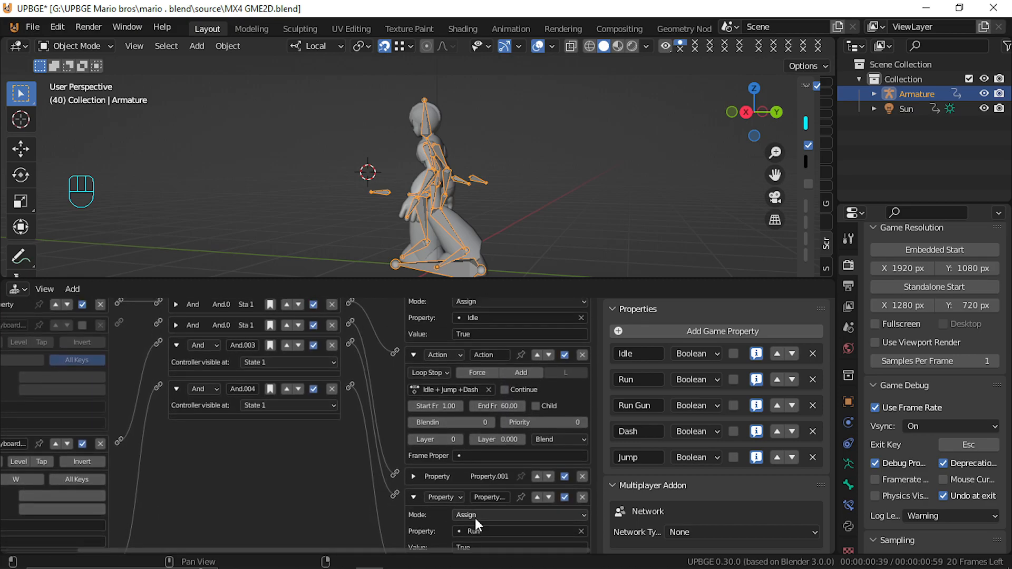
drag(514, 441, 559, 441)
key(p)
key(w)
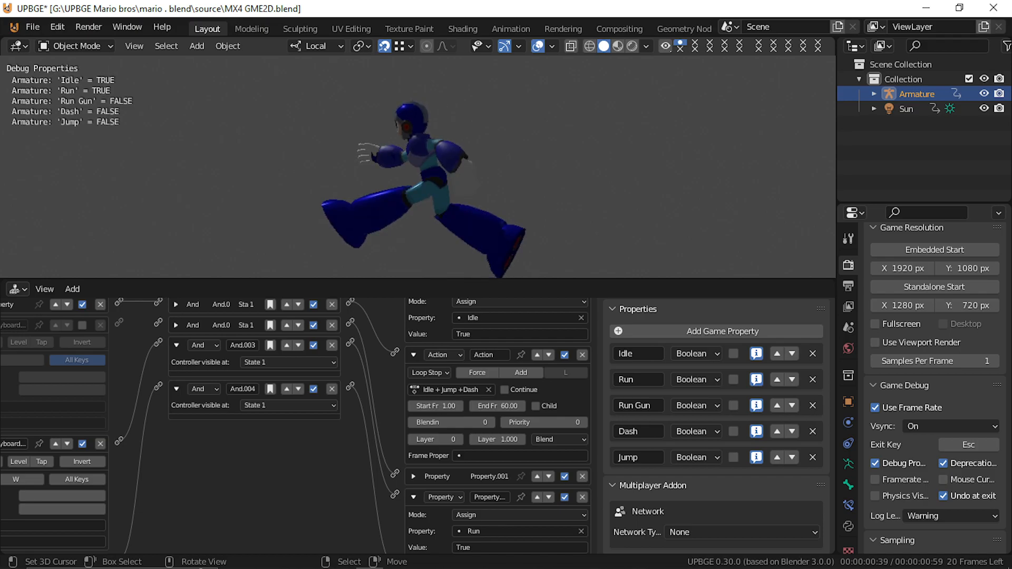
key(Escape)
Cut the link between the Run Property sensor and its And.004 controller and test the result in the game
middle_drag(388, 510, 391, 428)
middle_drag(496, 467, 578, 455)
ctrl+right_drag(210, 420, 250, 421)
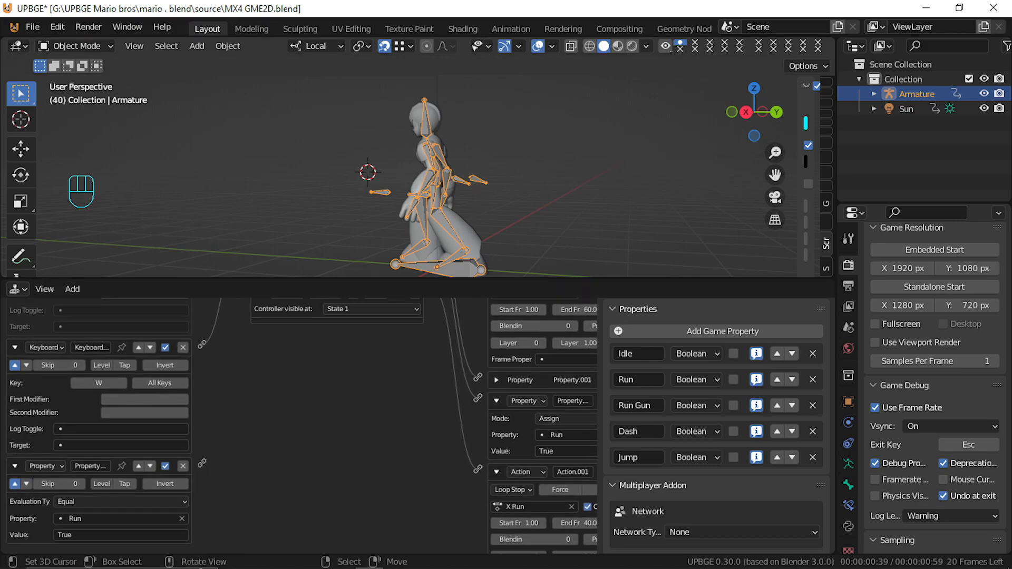
key(p)
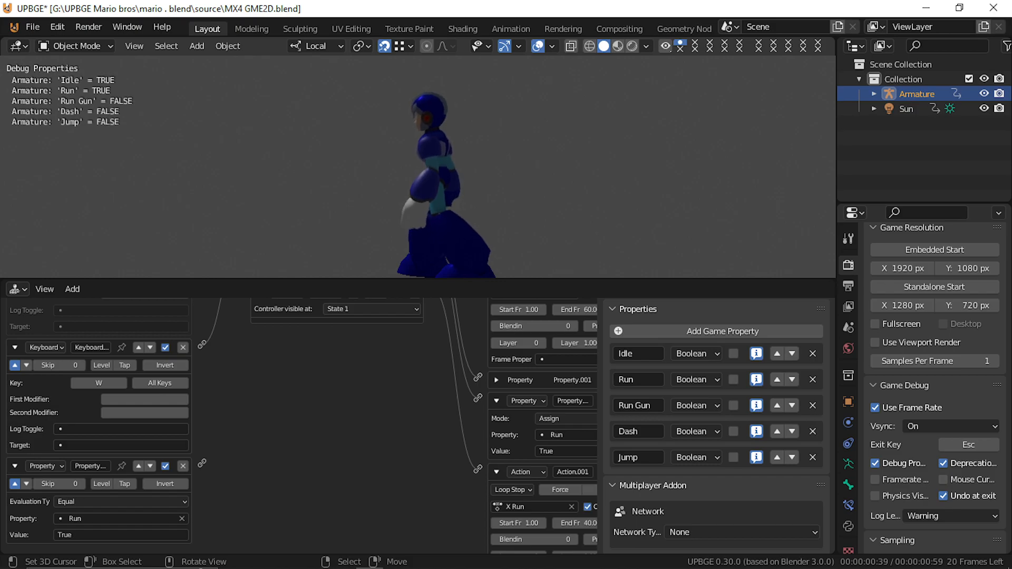
key(Escape)
Delete the And.004 controller, linking And.003 directly to the X Run Action actuator instead, and test it in the game
middle_drag(271, 378, 238, 459)
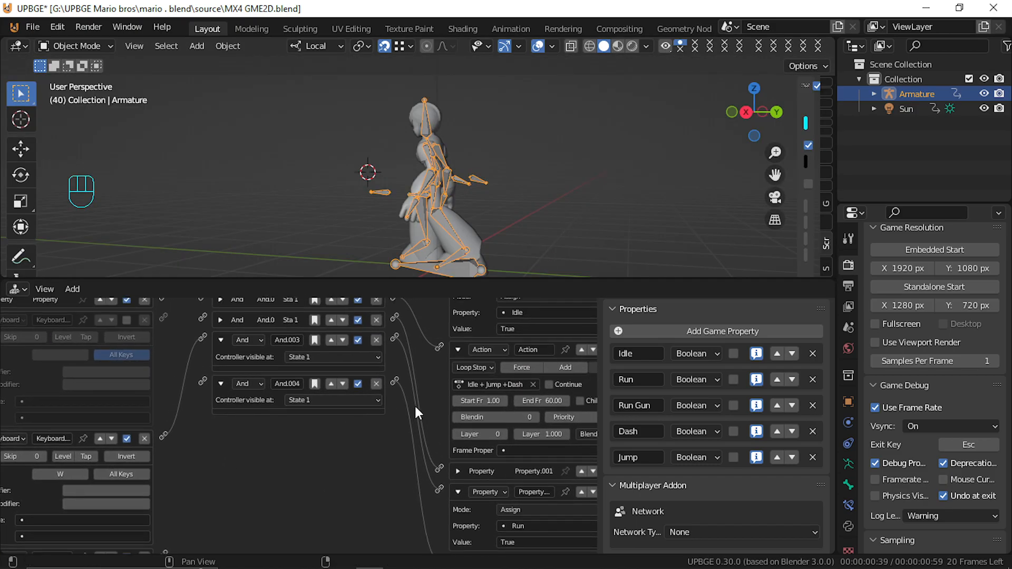
middle_drag(444, 443, 426, 334)
middle_drag(150, 432, 225, 429)
middle_drag(201, 339, 181, 468)
middle_drag(412, 340, 409, 323)
drag(410, 326, 457, 549)
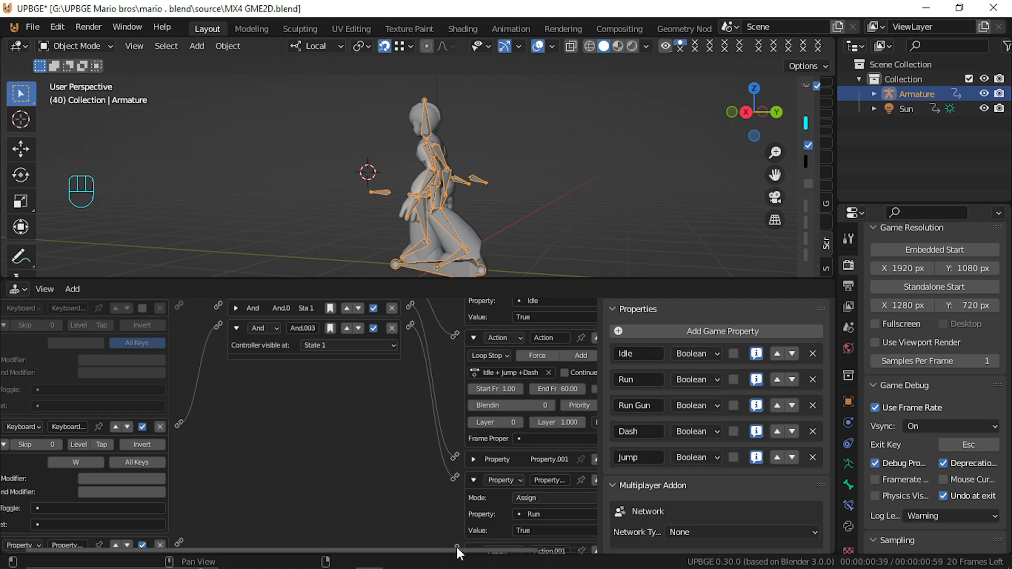
scroll(451, 467, down, 2)
drag(374, 320, 409, 511)
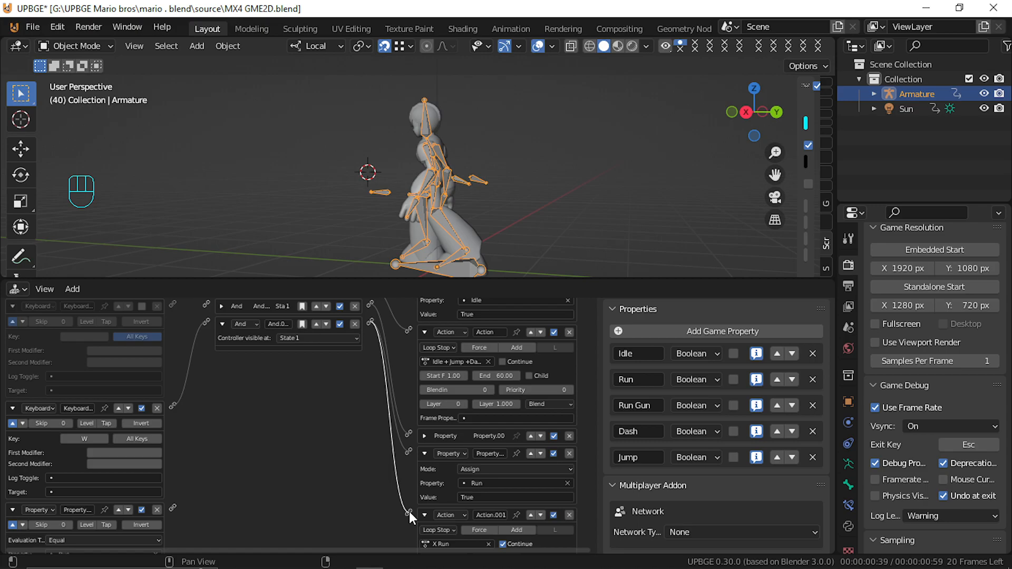
key(p)
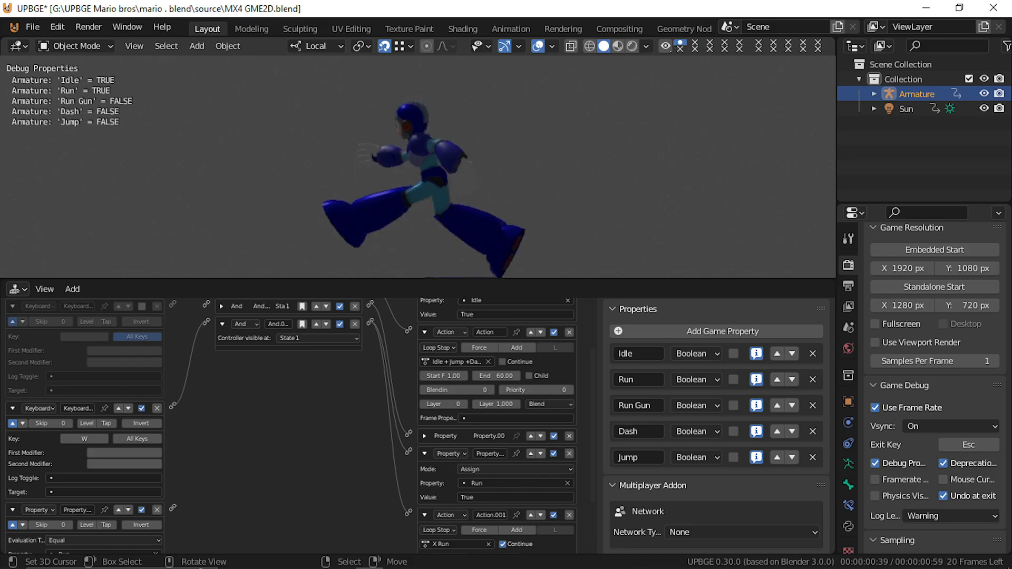
key(Escape)
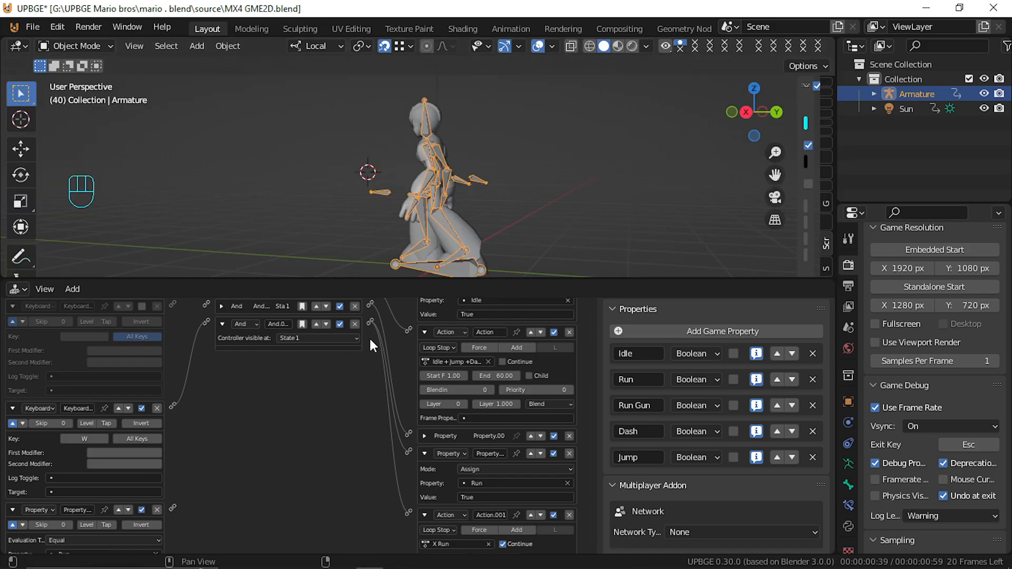
Deactivate the Property actuator that assigns Run as True and test the run animation in the game
click(553, 454)
key(p)
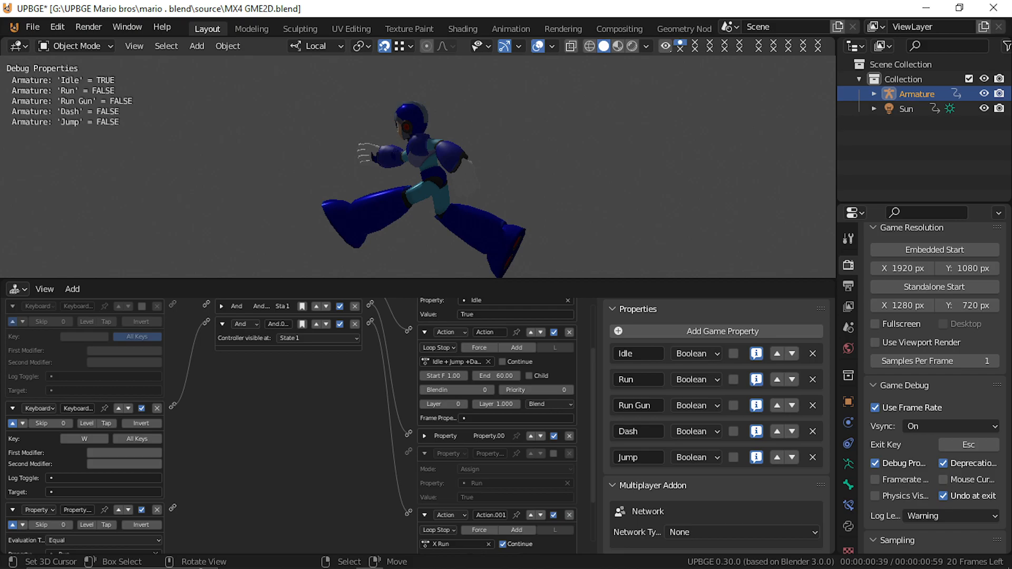
key(Escape)
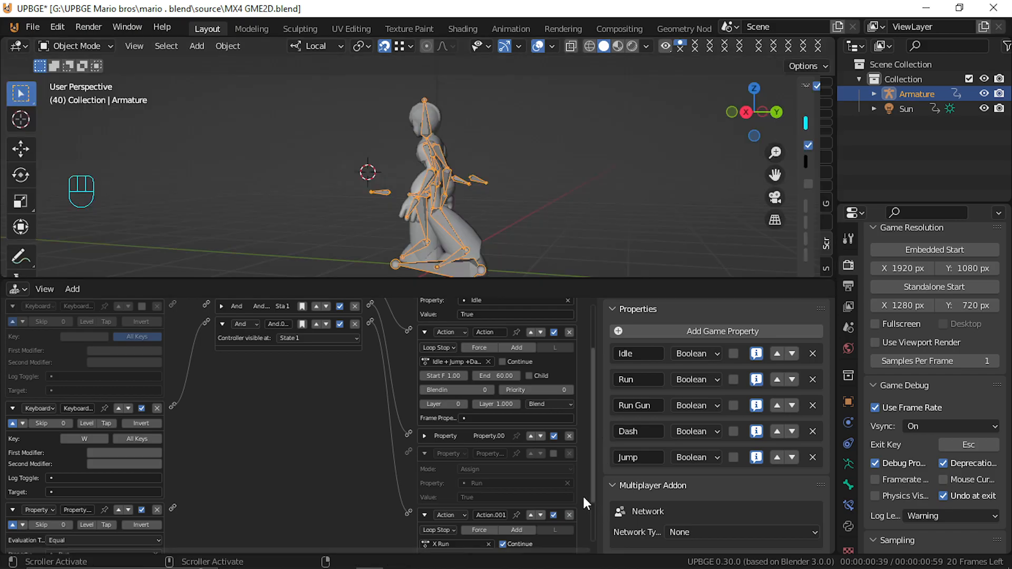
Set the X Run Action actuator's blend mode to Blend and its layer weight to 1.000, and test it in the game
scroll(580, 490, down, 3)
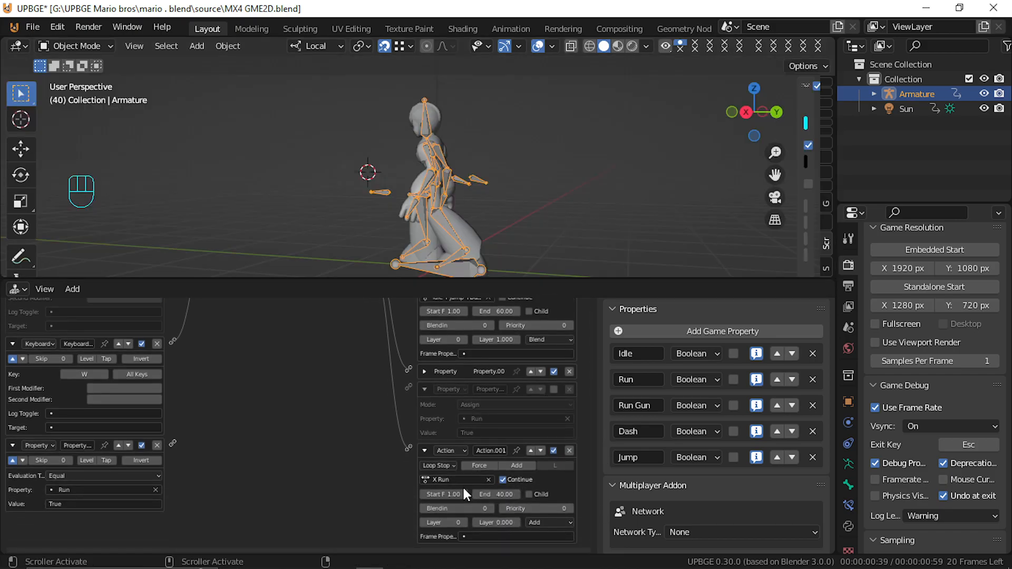
click(546, 523)
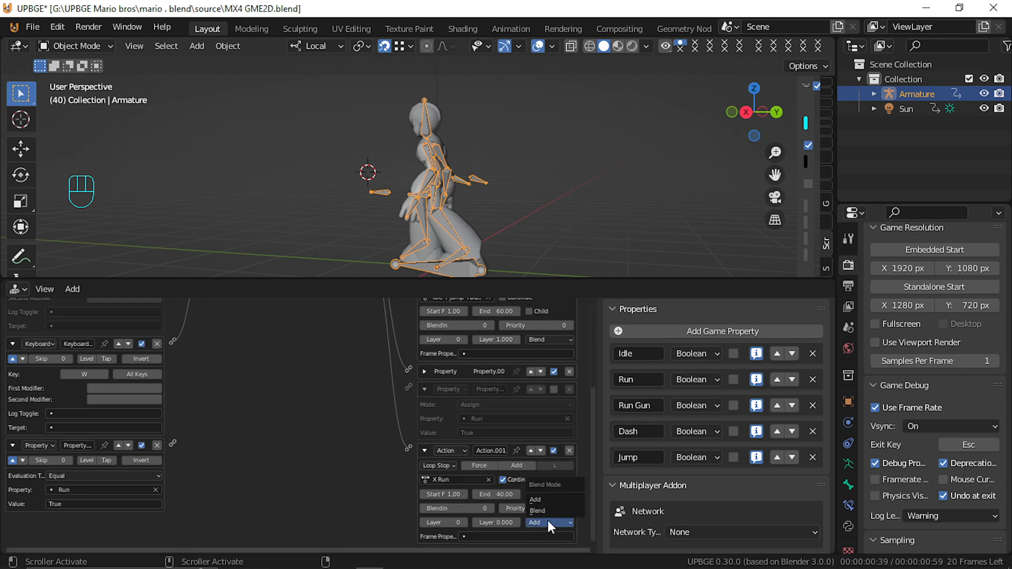
click(546, 510)
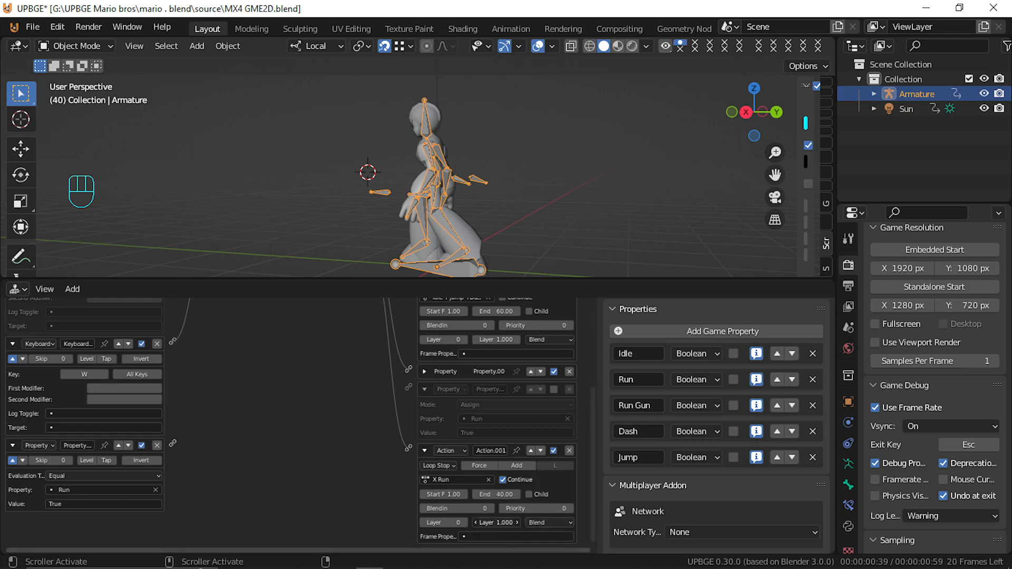
key(p)
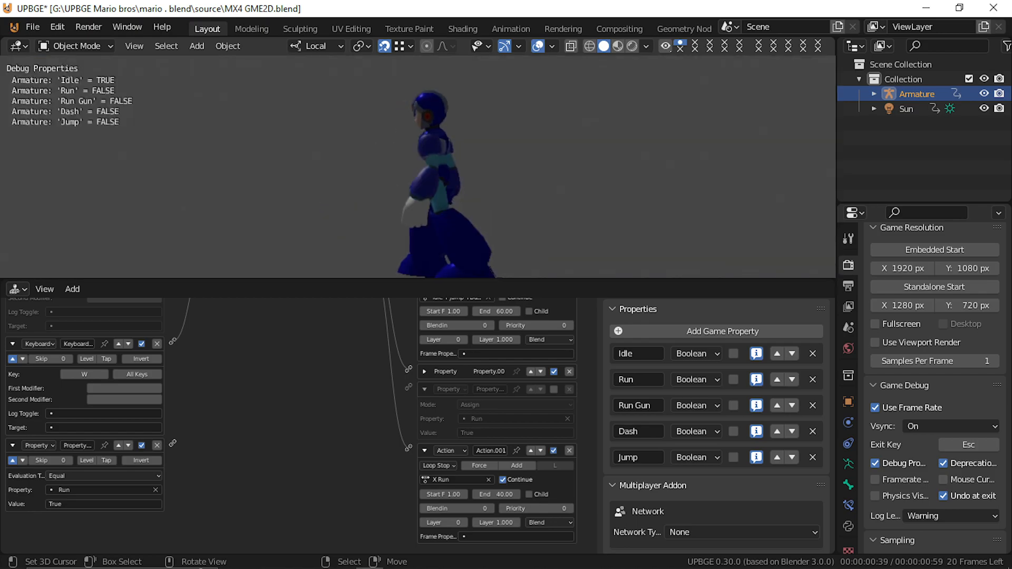
key(Escape)
Try priority 1 on the X Run Action actuator in the game and restore its priority to 0
click(570, 508)
key(p)
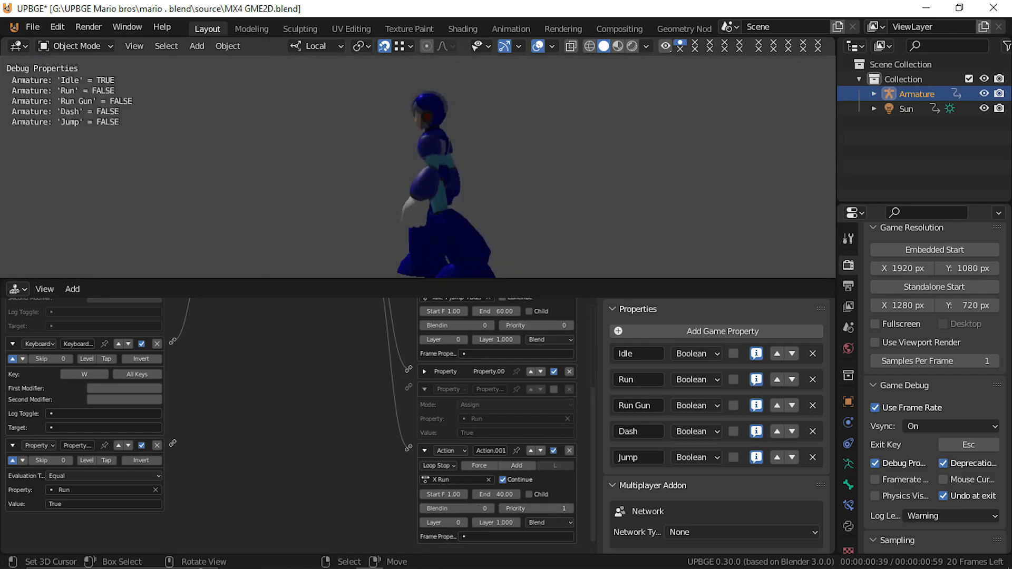
key(Escape)
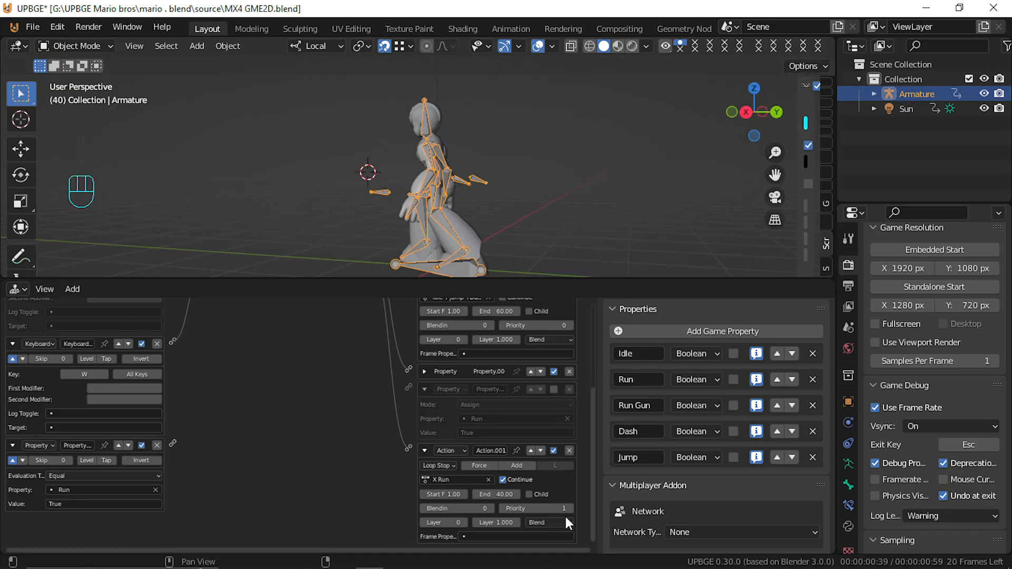
click(504, 509)
Set the Idle + Jump + Dash Action actuator's priority to 1 and test the animations in the game
scroll(524, 380, down, 1)
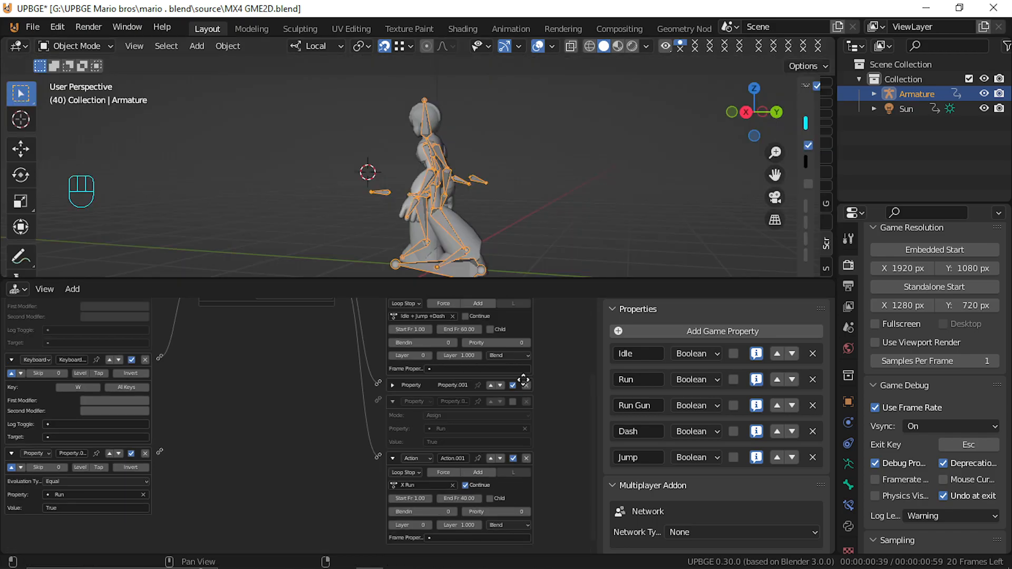
scroll(523, 378, up, 5)
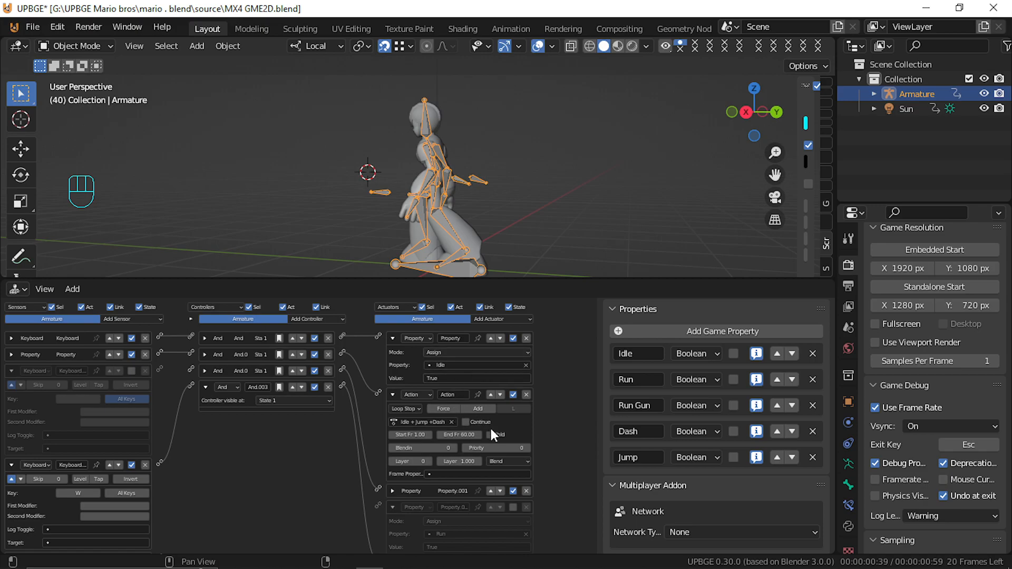
click(528, 448)
key(p)
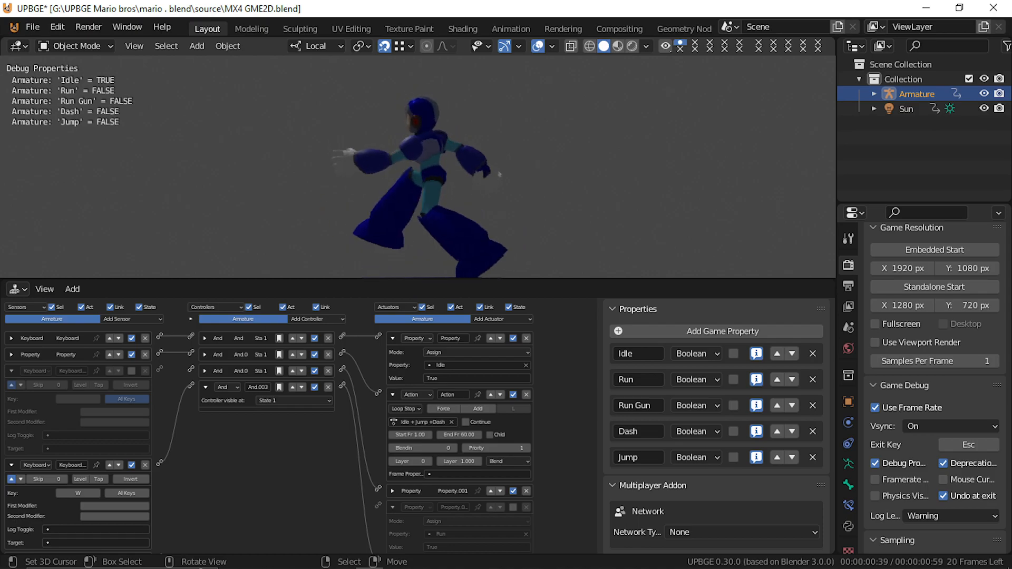
key(Escape)
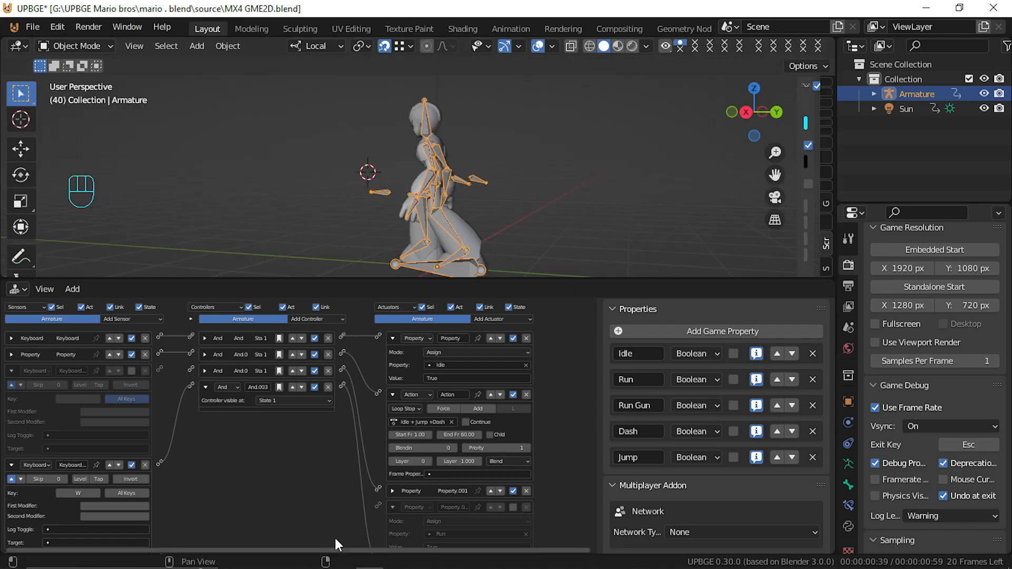
Reactivate the Property actuator that assigns Run as True, with And.003 linked to it
scroll(386, 467, down, 2)
scroll(353, 470, down, 2)
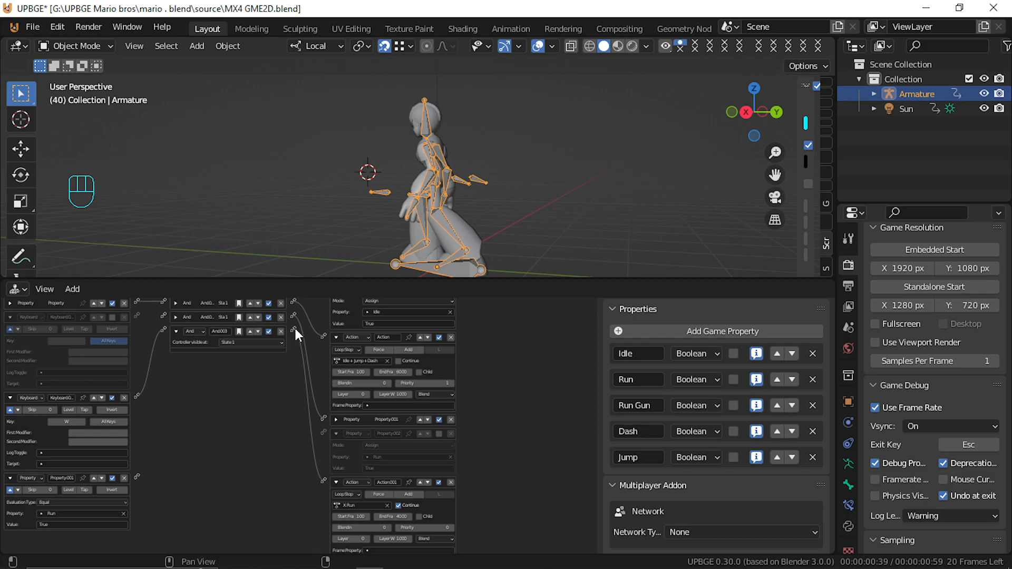
drag(293, 329, 275, 435)
click(438, 434)
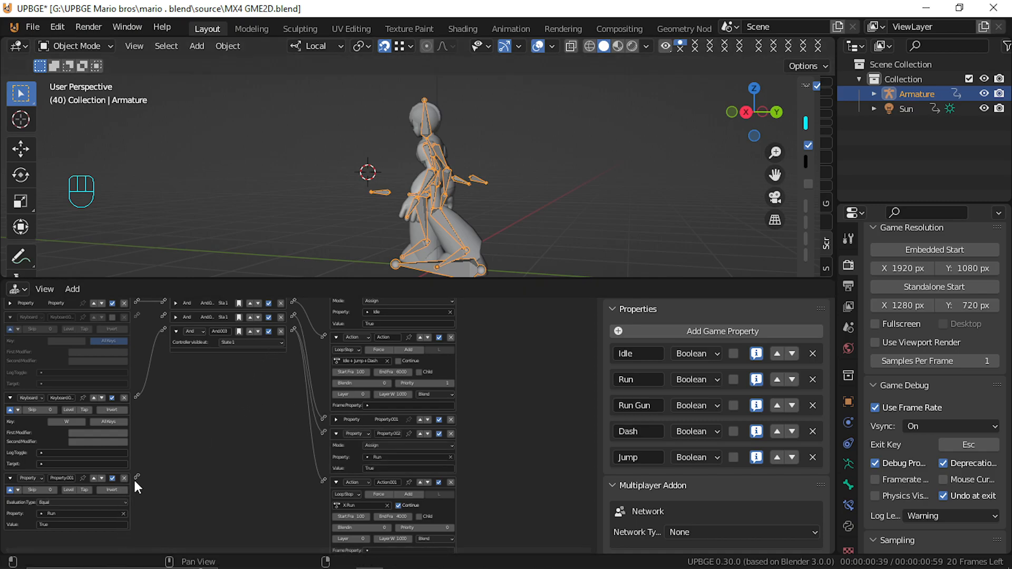
Link the Property sensor that checks Run equals True to the X Run Action actuator and test it in the game
drag(137, 476, 322, 482)
key(p)
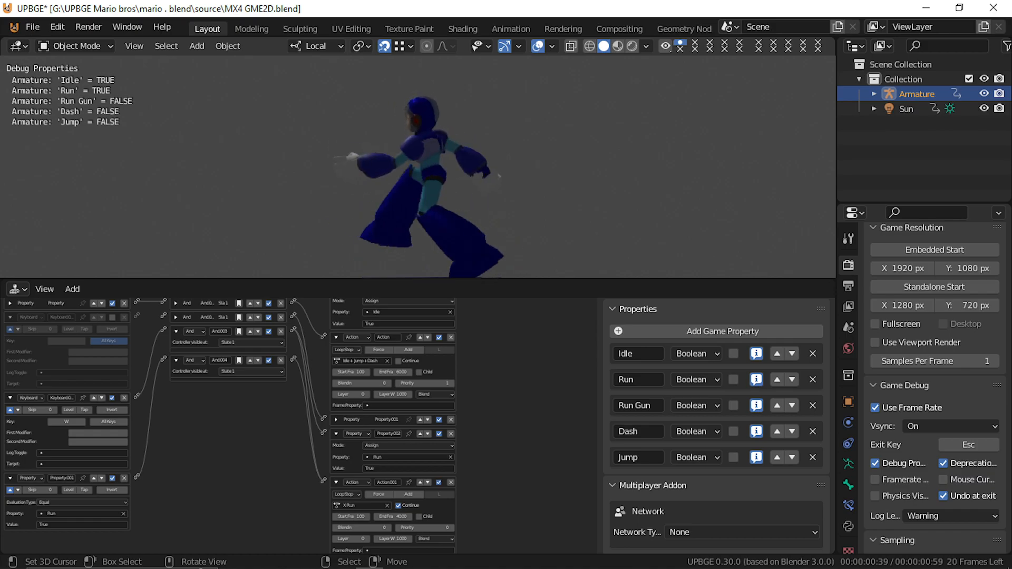
key(Escape)
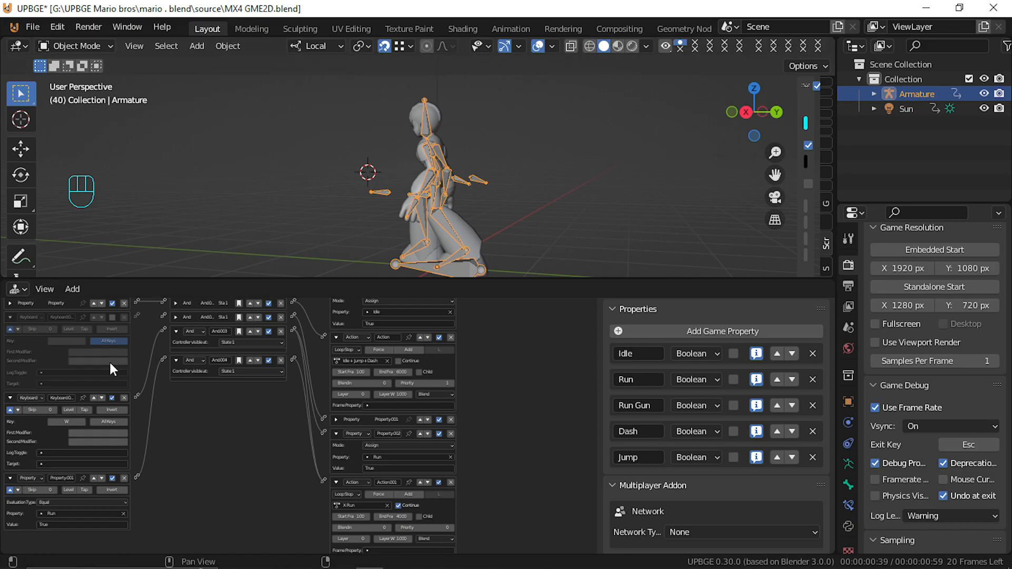
Collapse all the expanded Property and Action actuators of the armature
scroll(327, 331, up, 2)
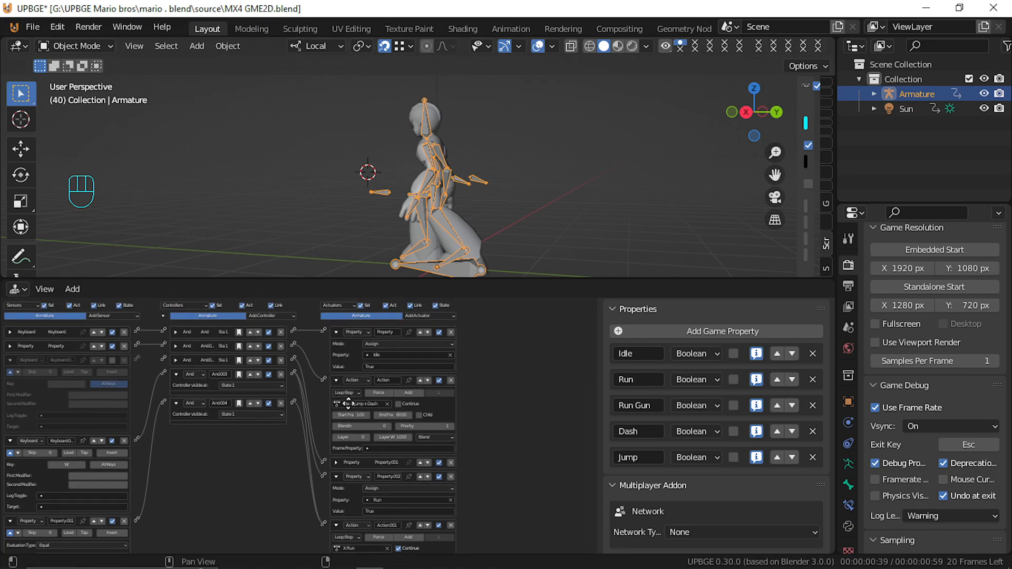
click(335, 332)
click(336, 347)
click(335, 374)
click(336, 389)
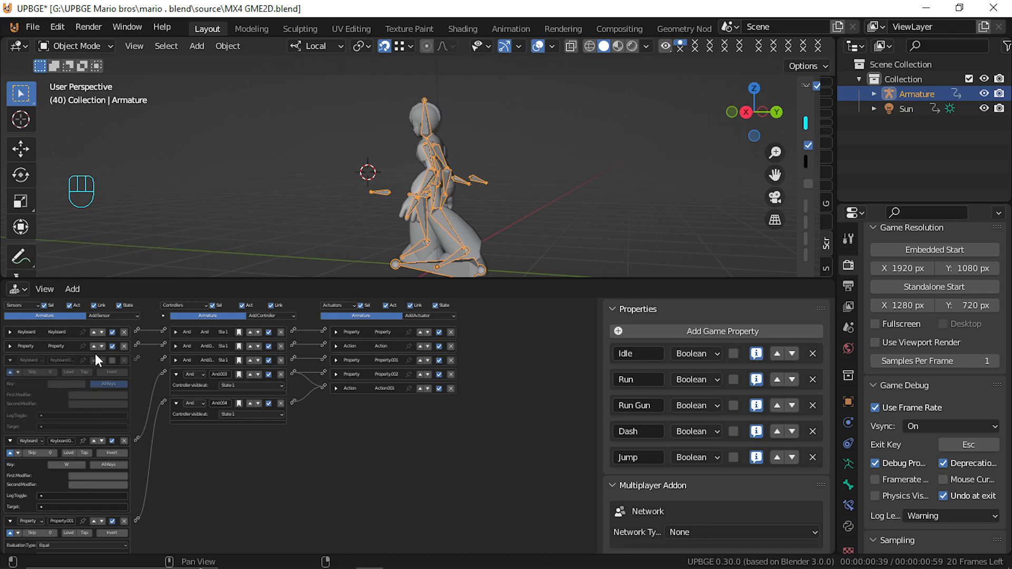
Reactivate the All Keys Keyboard sensor and test the W key in the game
click(112, 362)
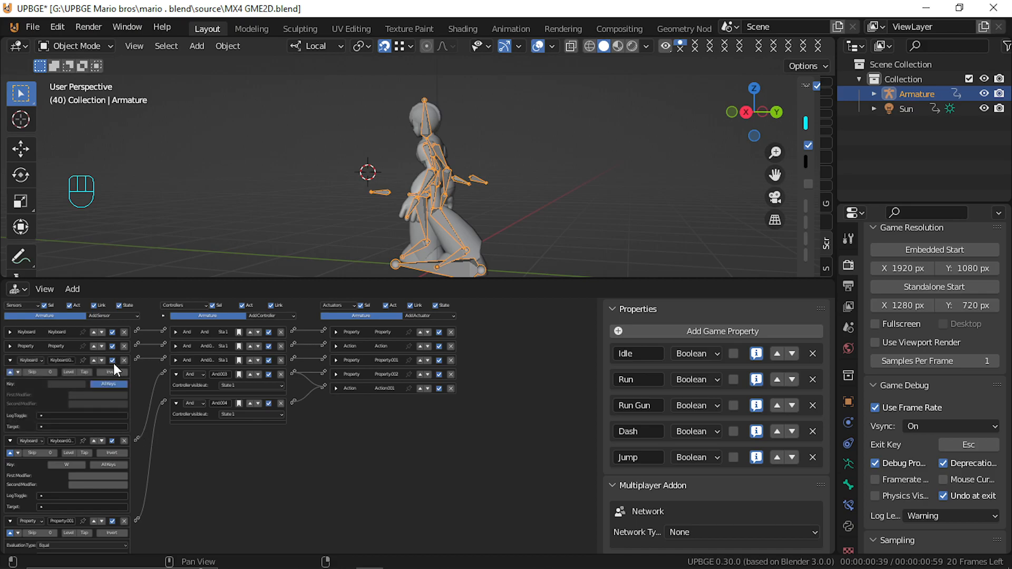
key(p)
key(w)
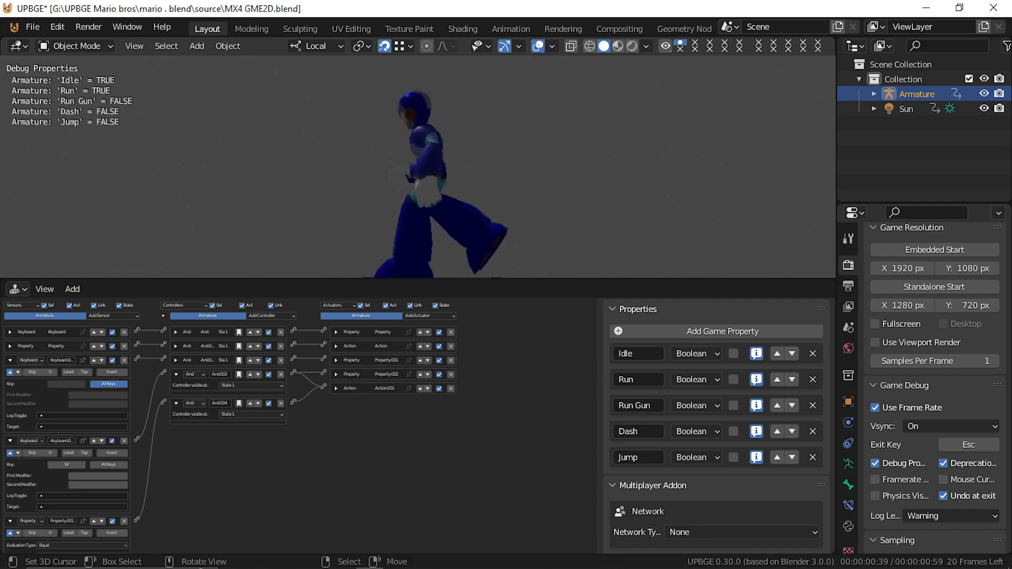
key(Escape)
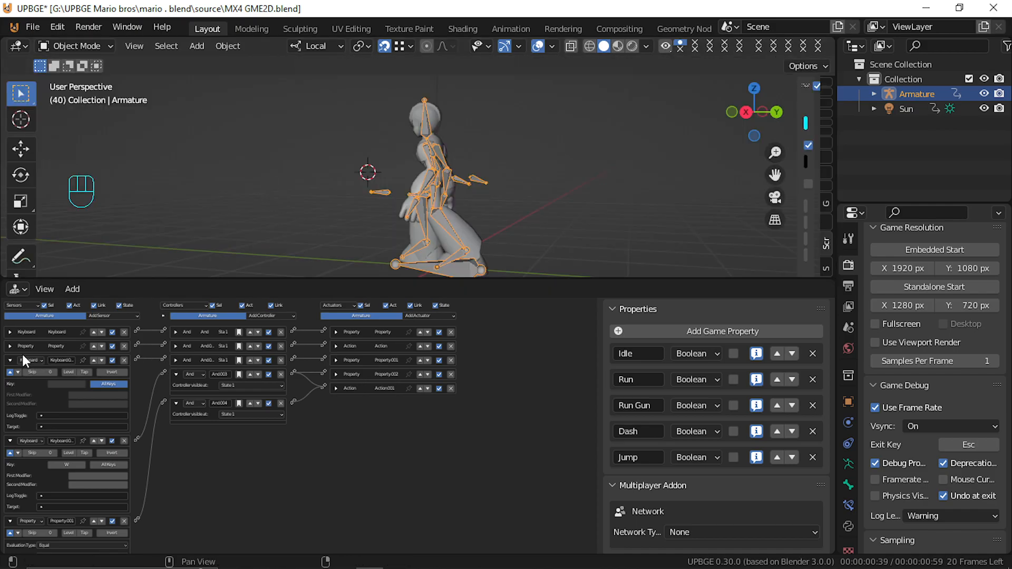
Collapse the expanded sensors and the And.003 and And.004 controllers
drag(11, 361, 15, 405)
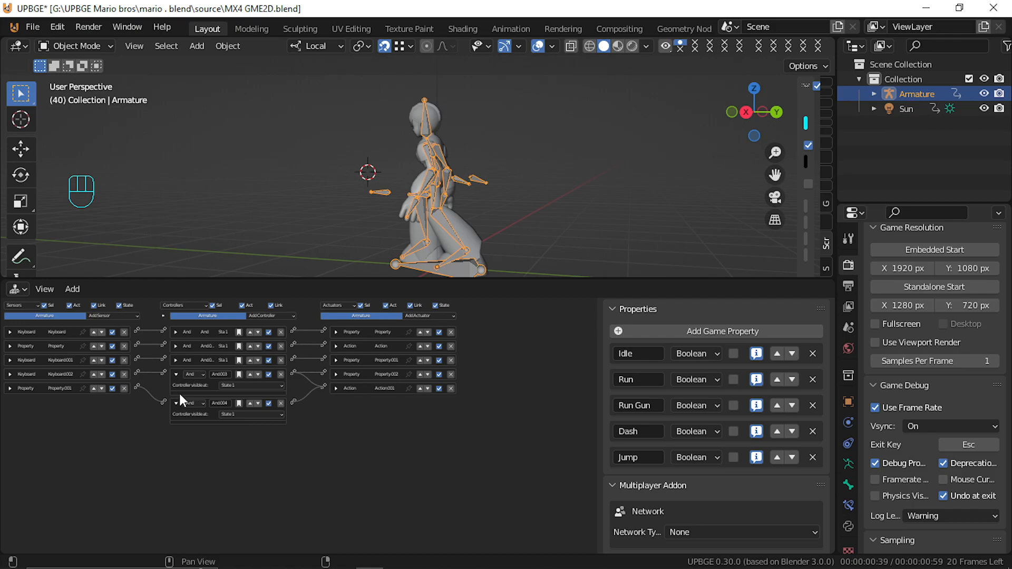
click(176, 374)
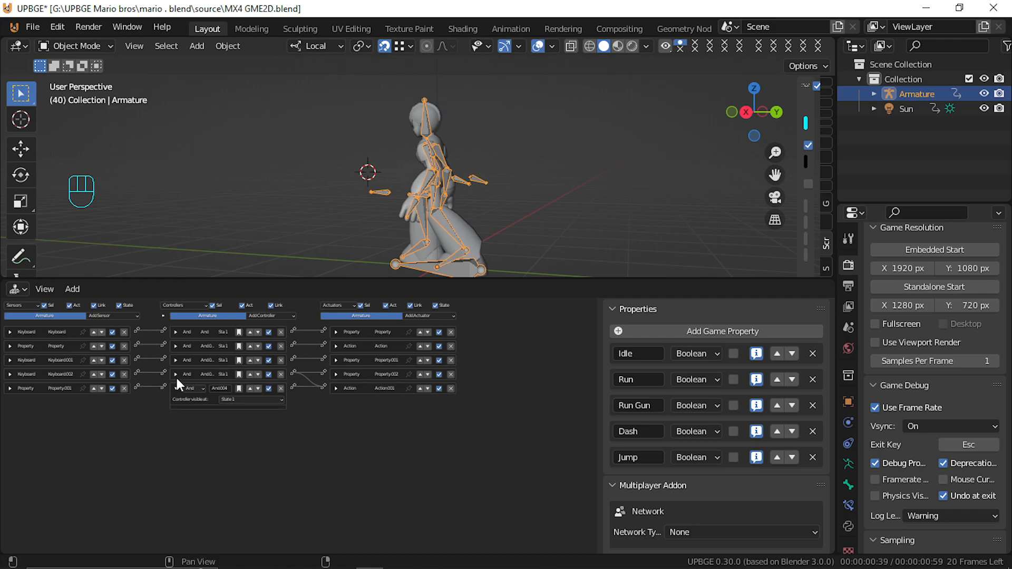
click(175, 388)
Add a Property actuator in Assign mode that sets Run to False
click(440, 316)
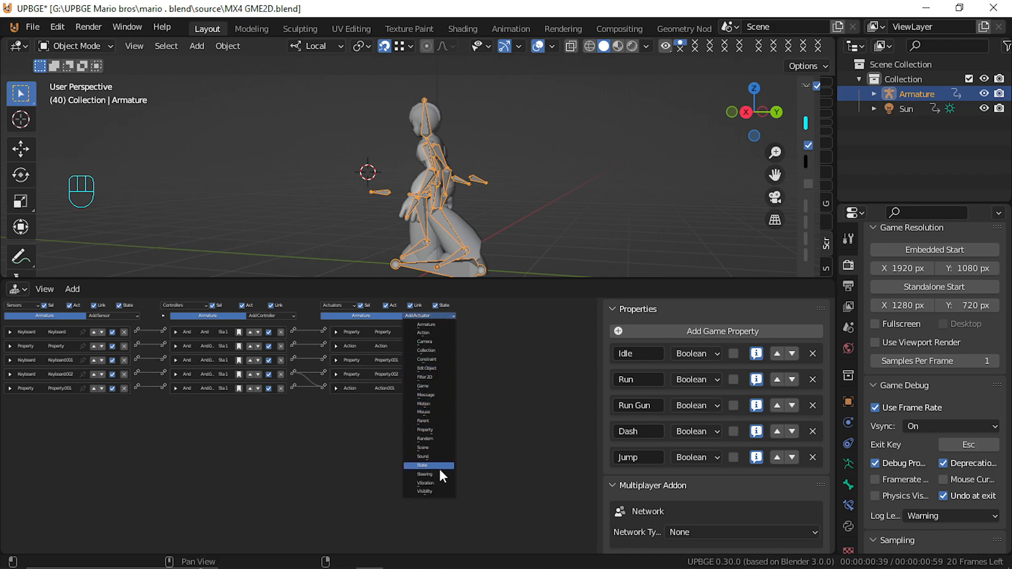
click(437, 430)
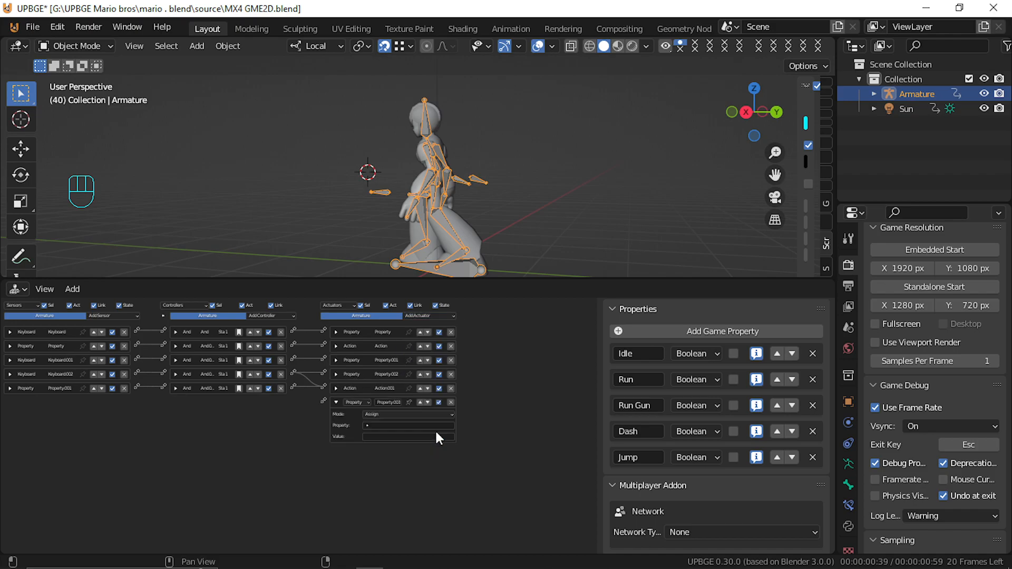
click(389, 423)
click(398, 448)
click(406, 438)
text(False)
key(Return)
Add an inverted Keyboard sensor for the W key with true level triggering and link it to the Run False actuator
click(98, 317)
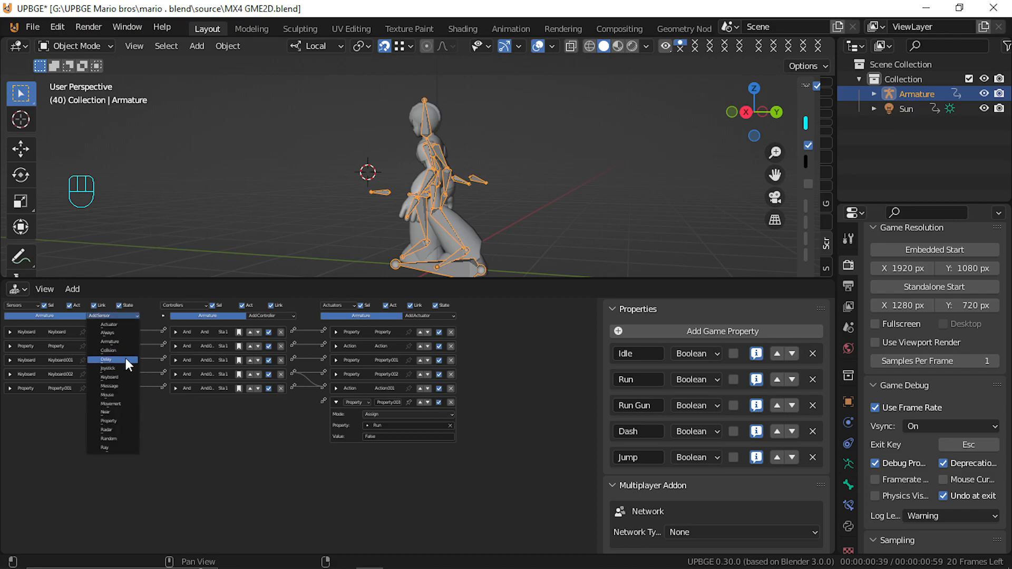
click(126, 376)
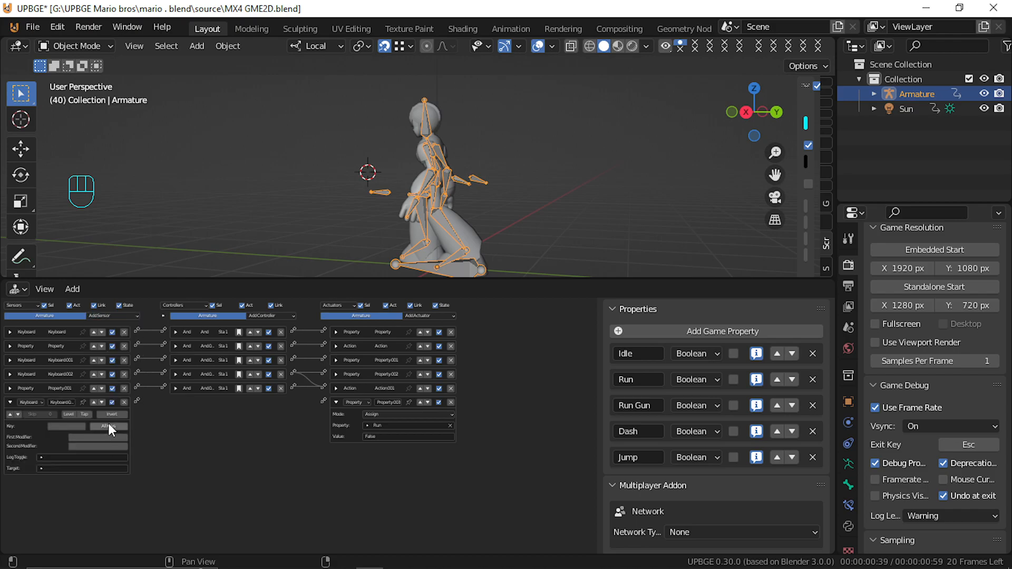
click(60, 425)
key(w)
click(10, 415)
drag(135, 402, 326, 400)
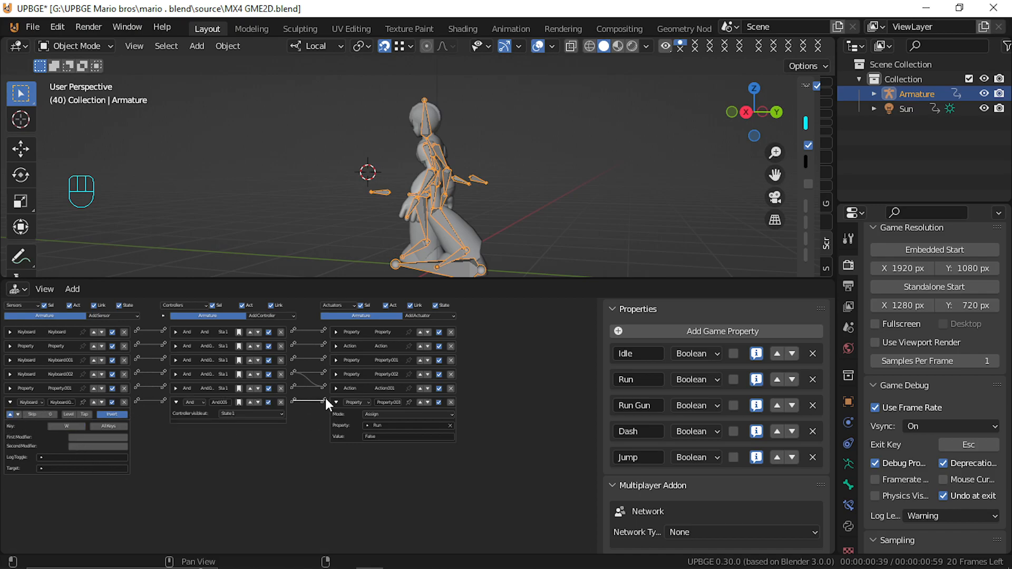
Test switching between the idle and run animations with the W key in the game
key(p)
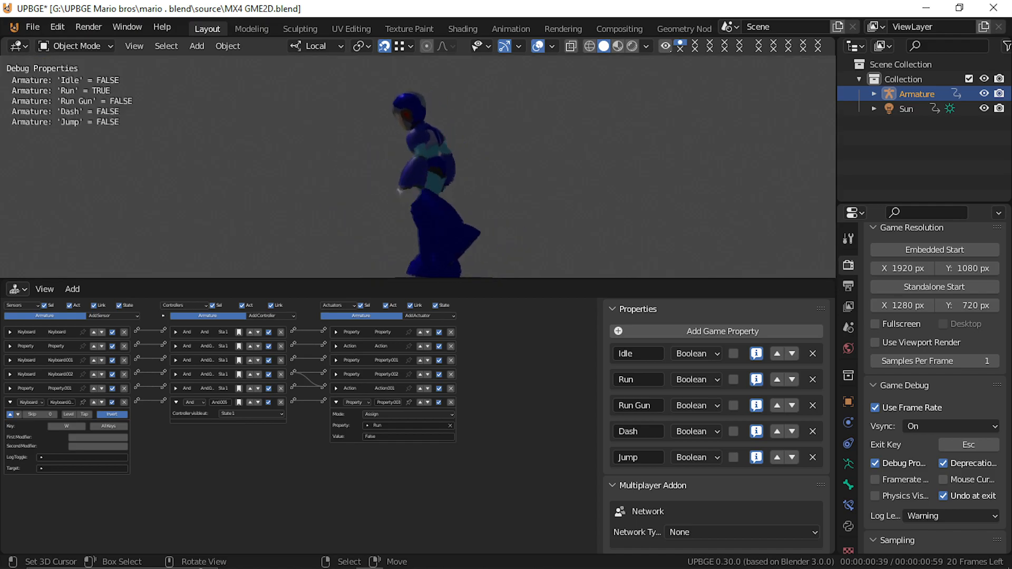
key(w)
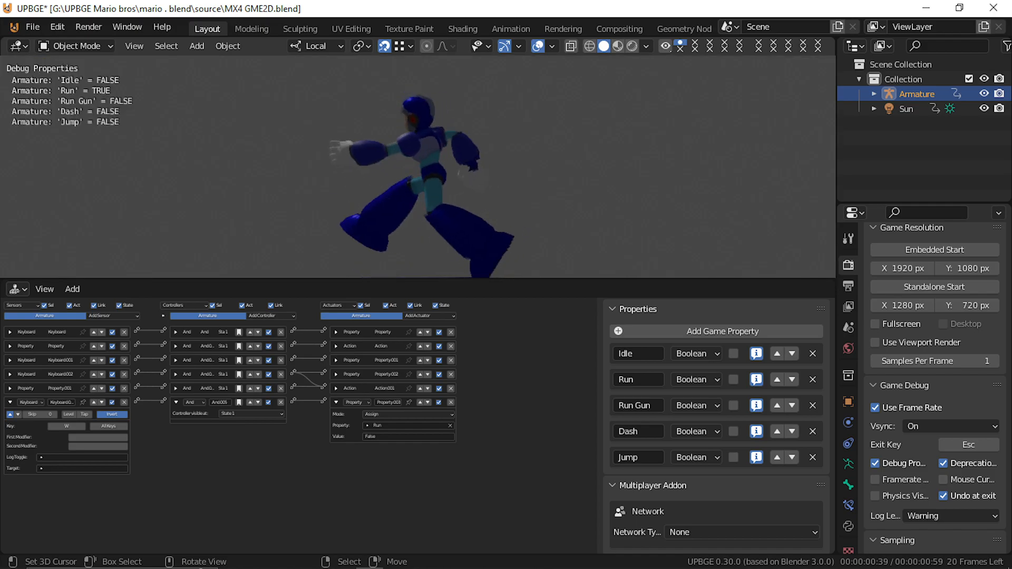
key(w)
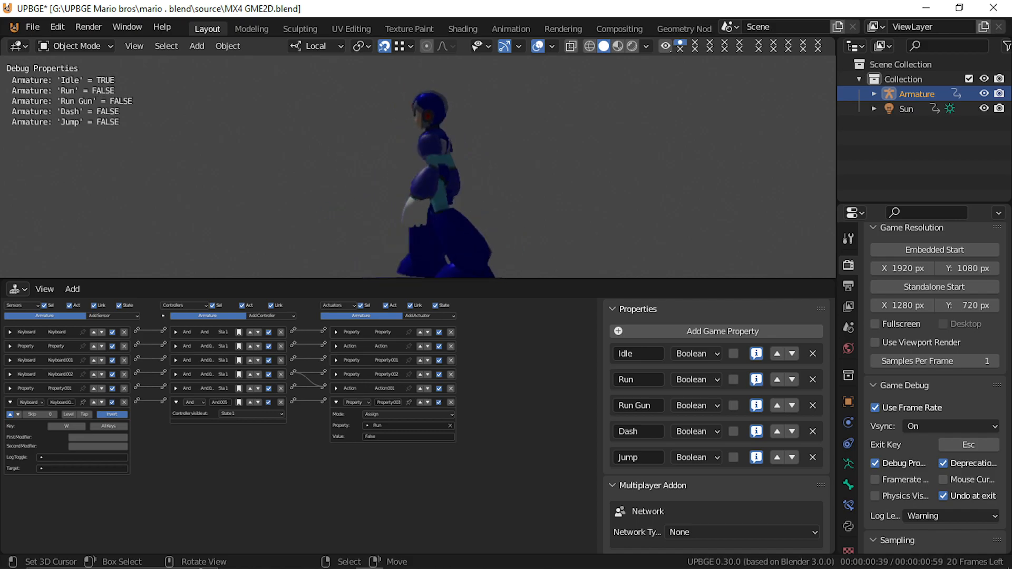
key(w)
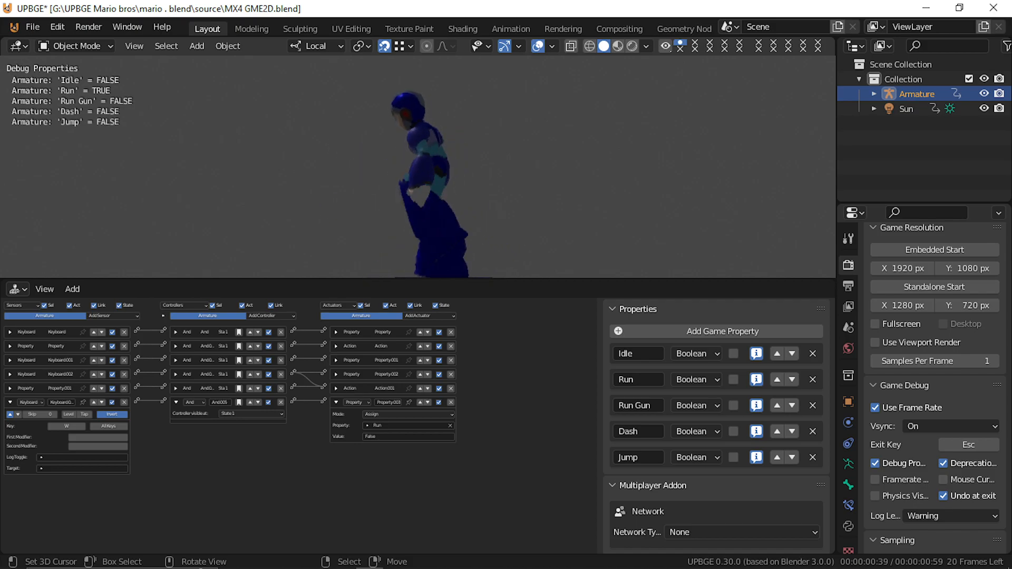
key(Escape)
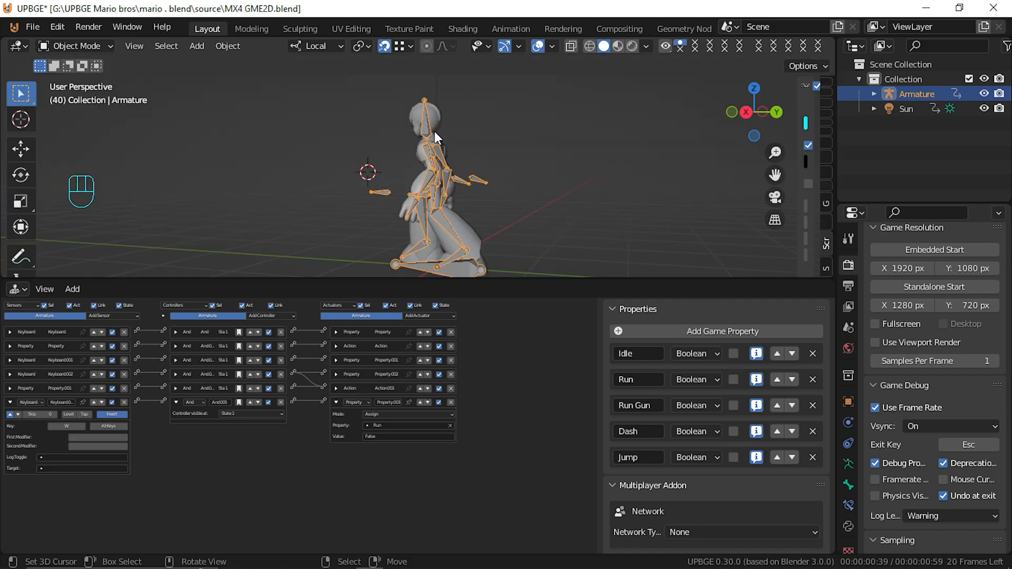
Collapse the Run False Property actuator, its W Keyboard sensor and the And controller between them
click(337, 402)
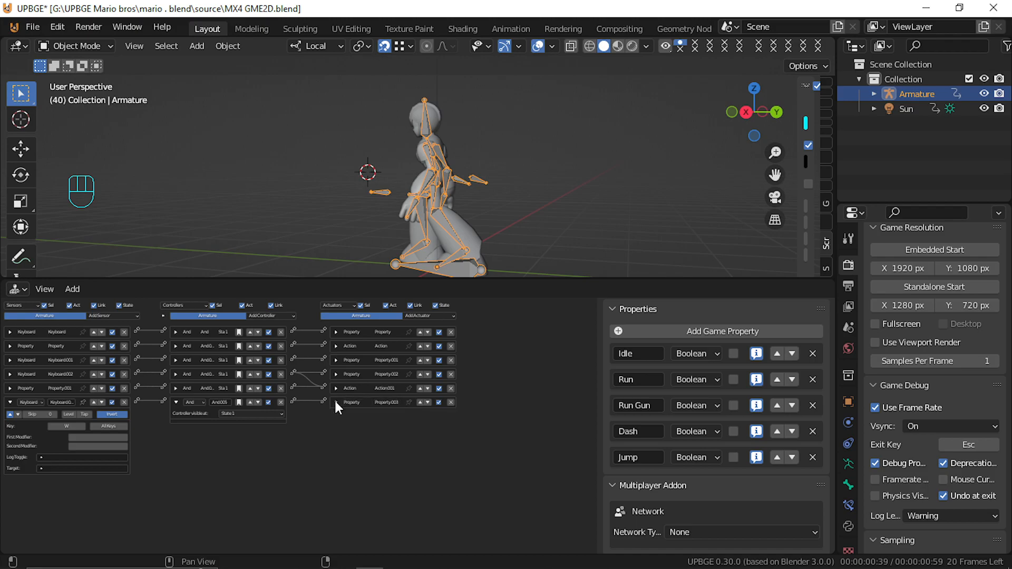
click(10, 403)
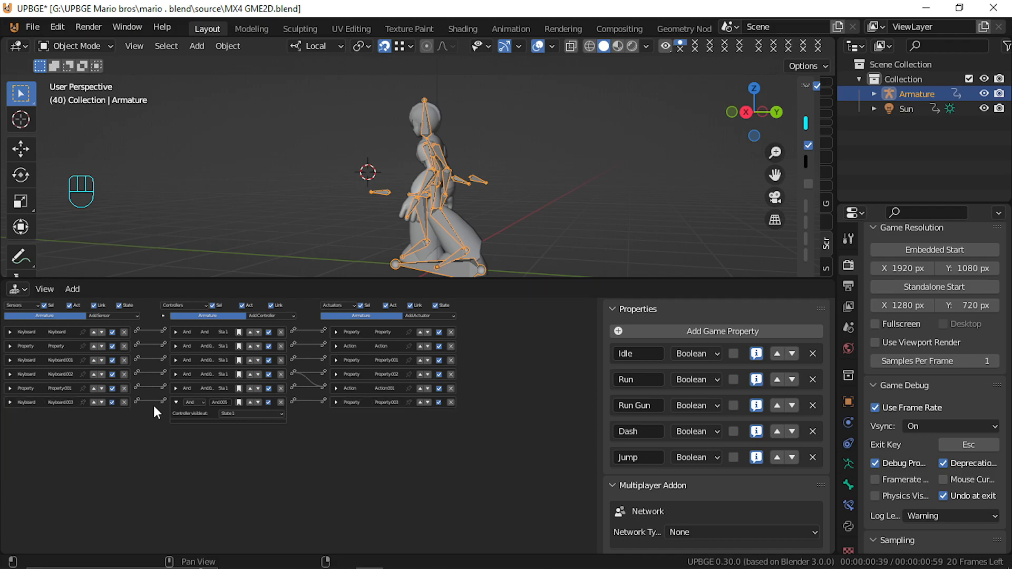
click(175, 403)
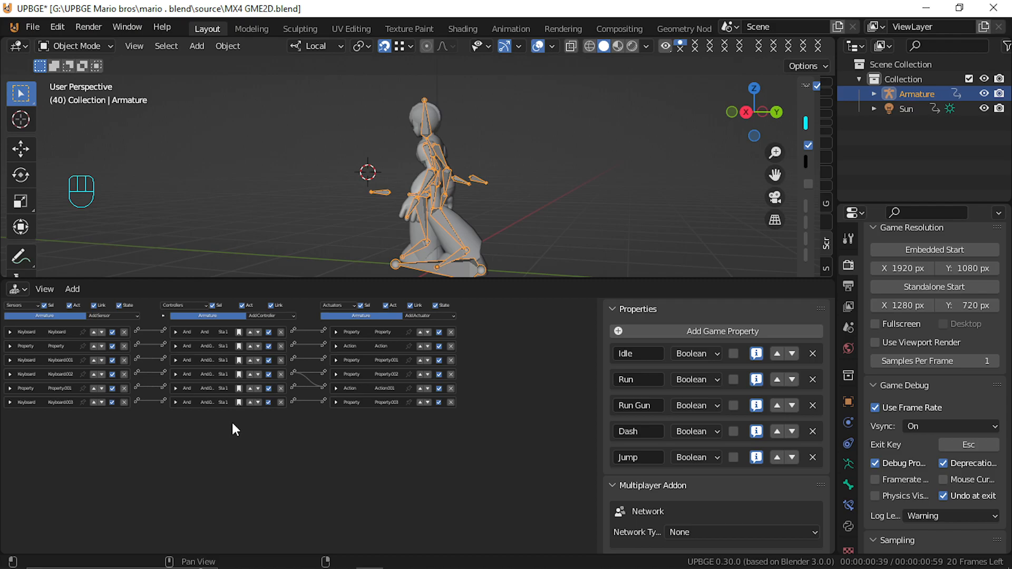
Add another Keyboard sensor to the armature
click(113, 316)
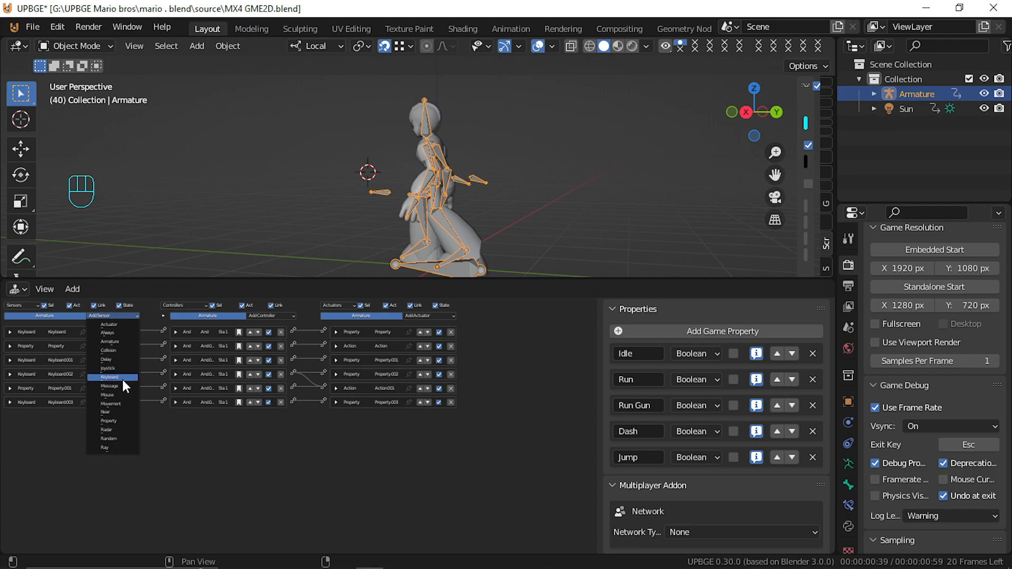
click(125, 376)
click(110, 317)
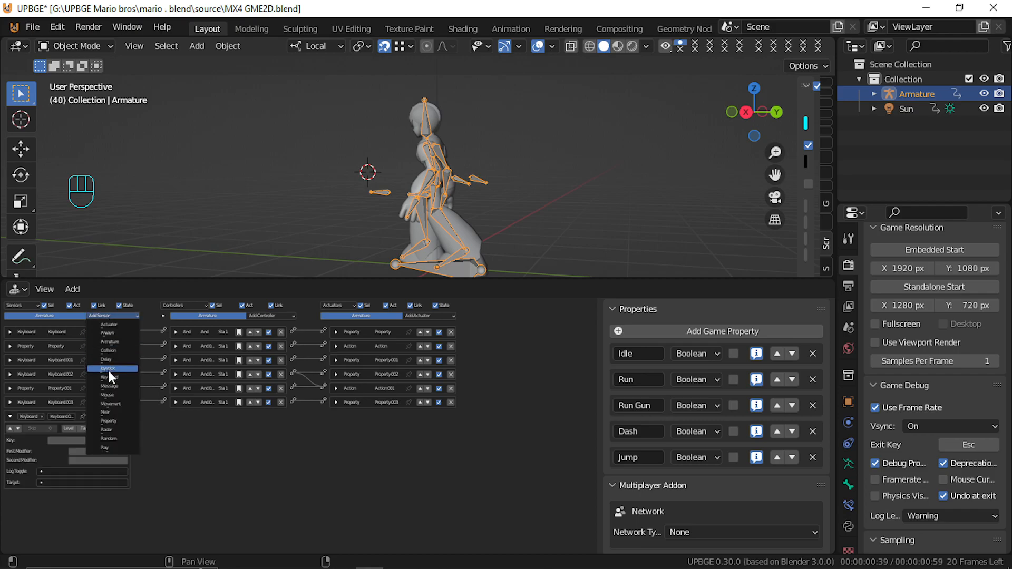
click(115, 422)
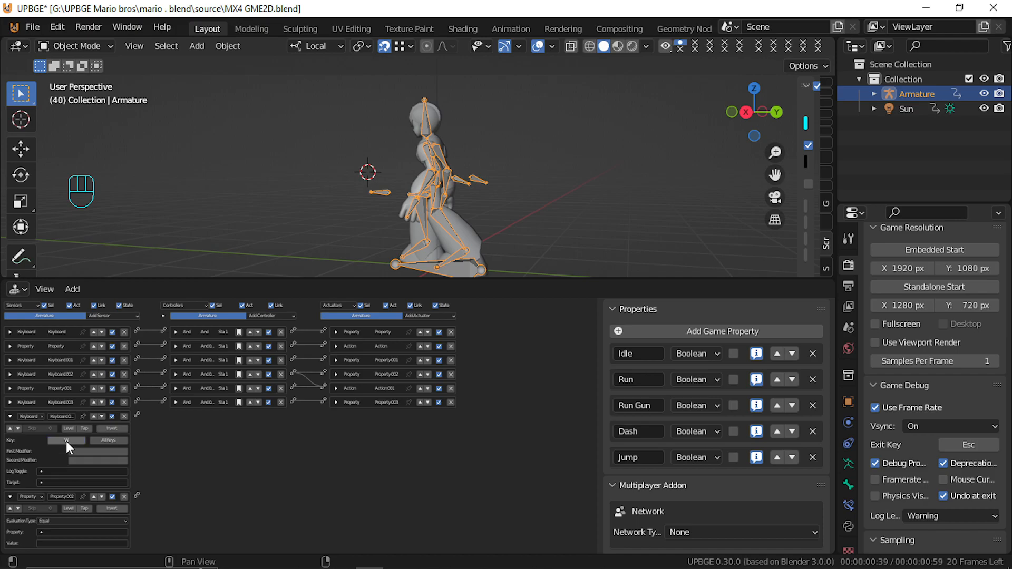
click(124, 497)
Add a Mouse sensor for the left button and enable true level triggering on the new W Keyboard sensor
click(119, 315)
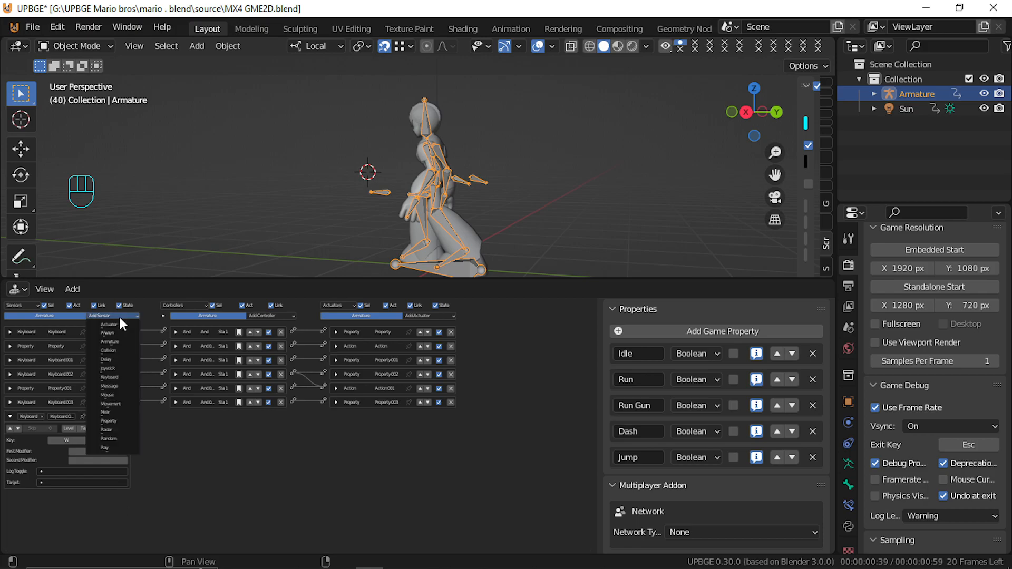
click(124, 394)
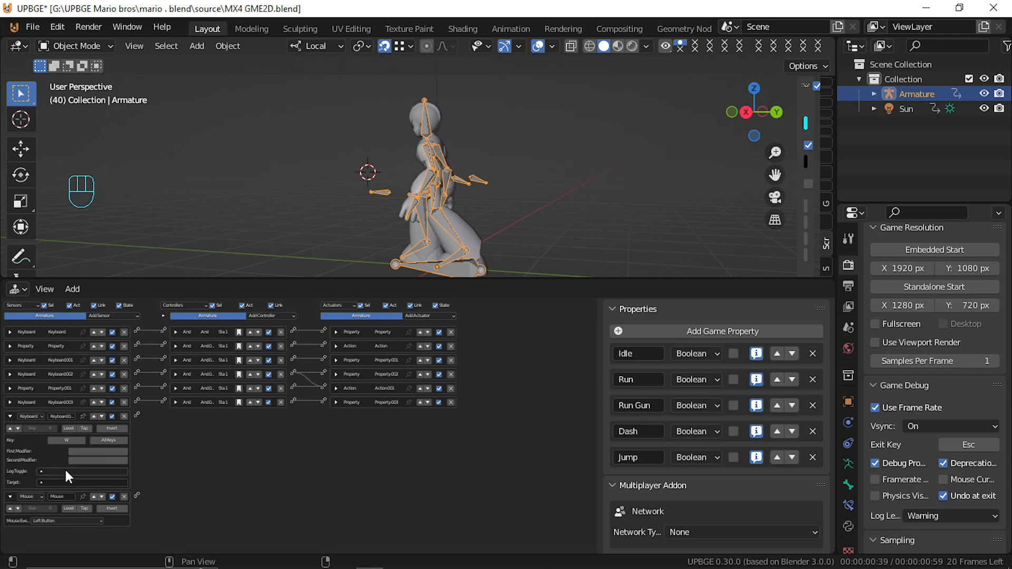
click(17, 428)
click(18, 431)
Add a Property actuator in Assign mode that sets Run Gun to True
click(444, 316)
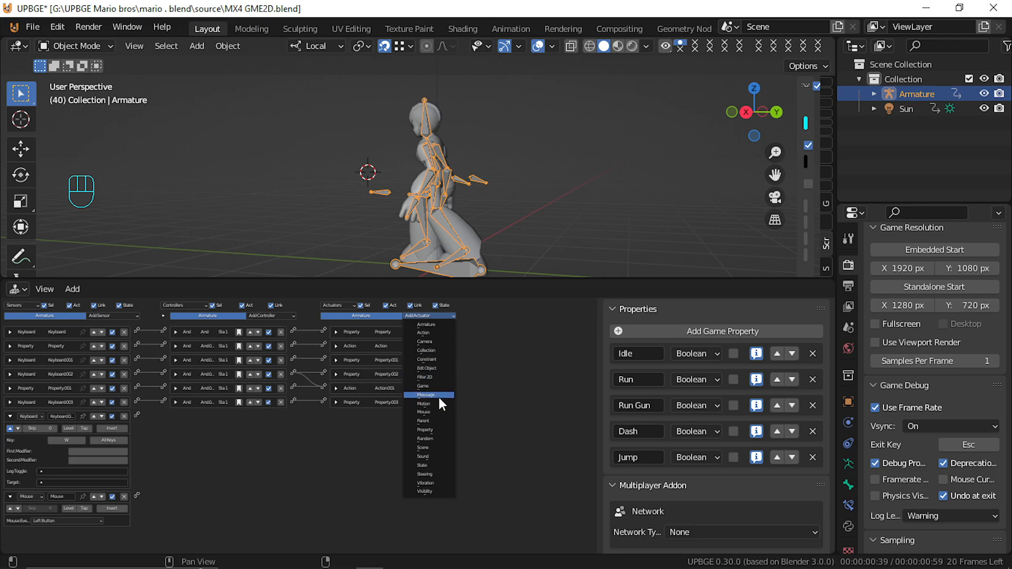
click(429, 430)
click(408, 439)
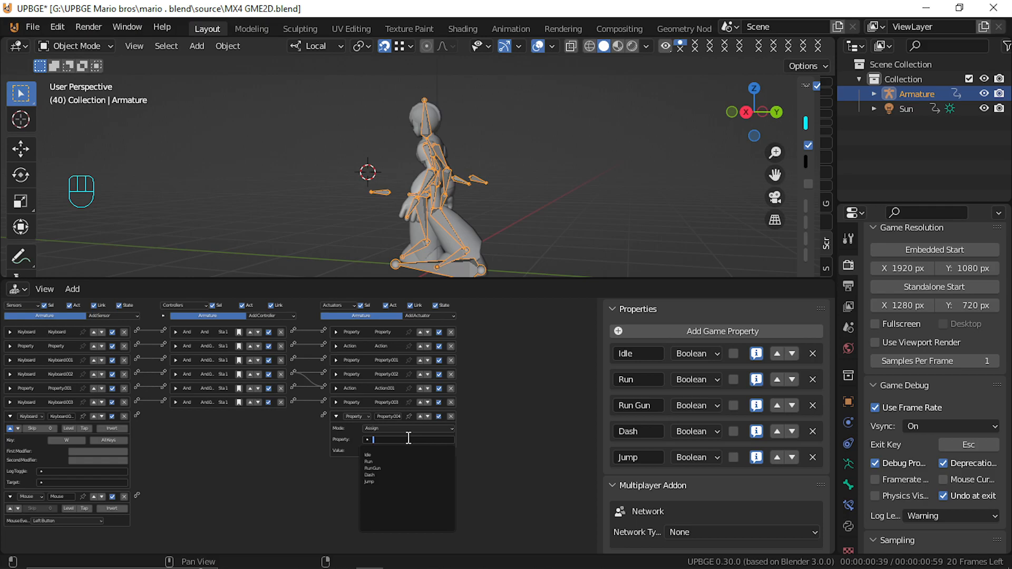
click(402, 468)
click(401, 450)
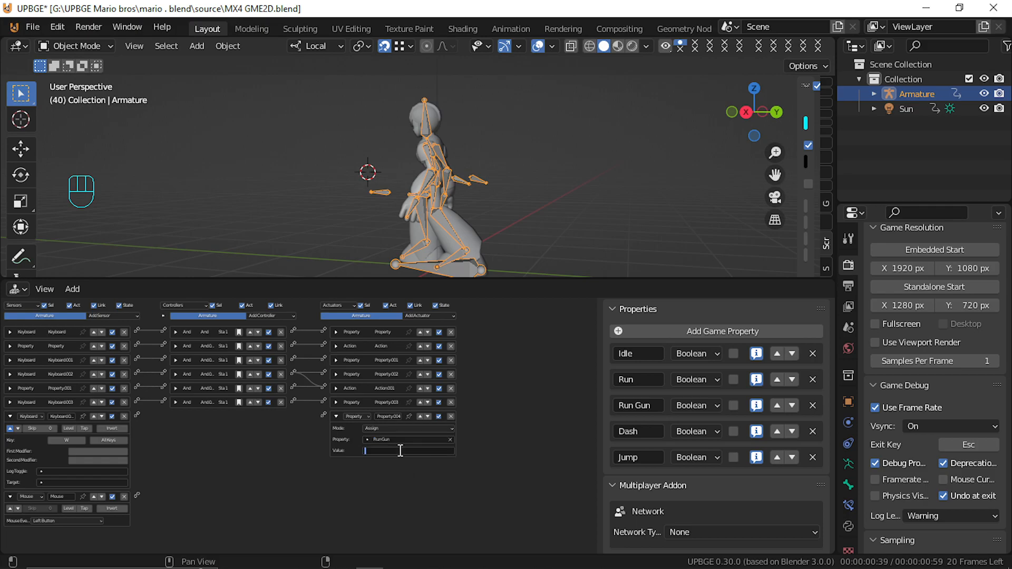
text(true)
key(Return)
click(381, 451)
key(Home)
key(Delete)
key(Delete)
text(Tr)
key(Return)
Link the new W Keyboard sensor and the Mouse sensor through one And controller to the Run Gun actuator
scroll(389, 467, up, 3)
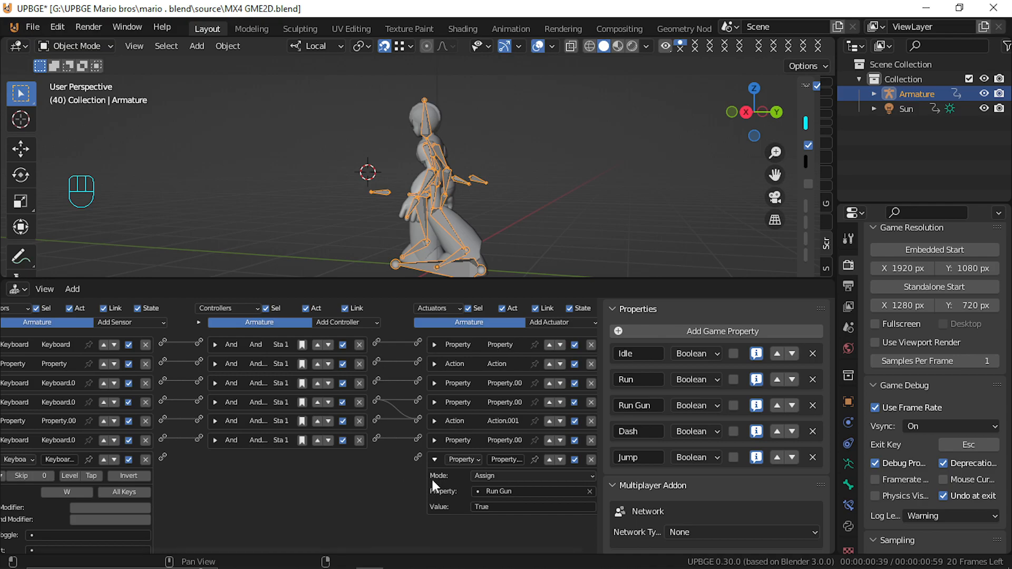
scroll(427, 484, down, 2)
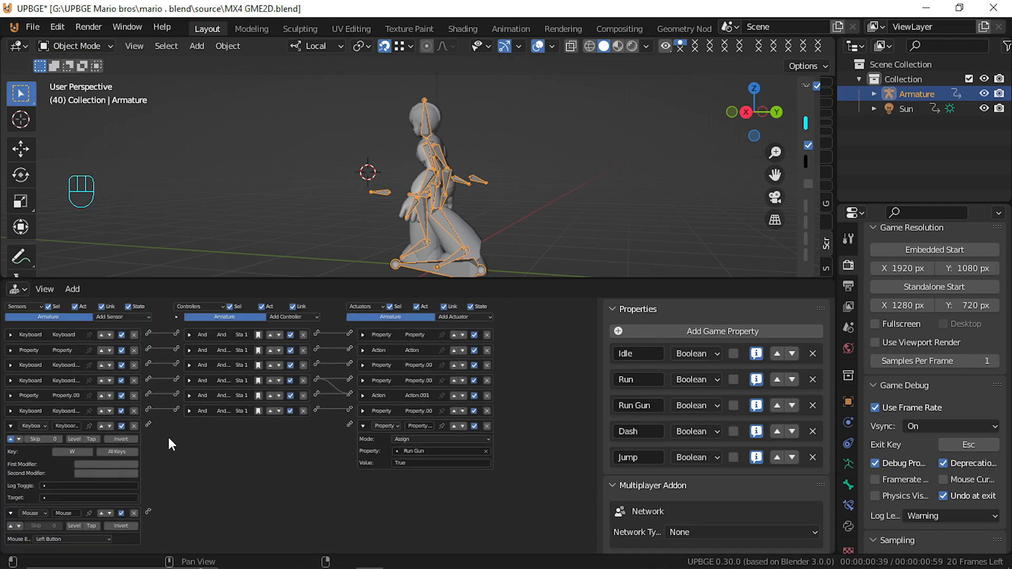
drag(150, 423, 348, 425)
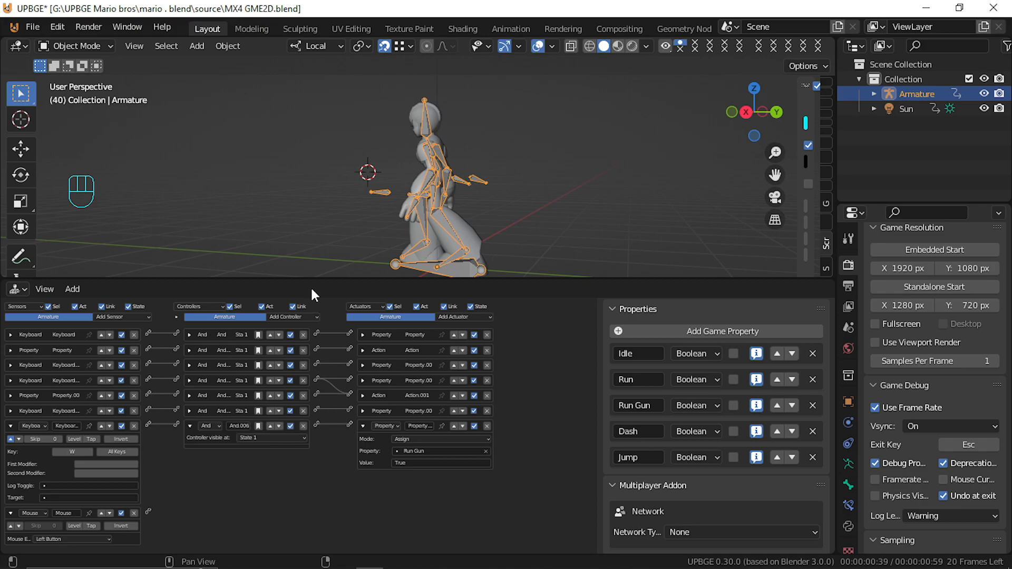
drag(149, 512, 177, 425)
Run the game and test the W key together with the left mouse button to check the Run Gun property
key(p)
key(w)
key(w)
click(418, 167)
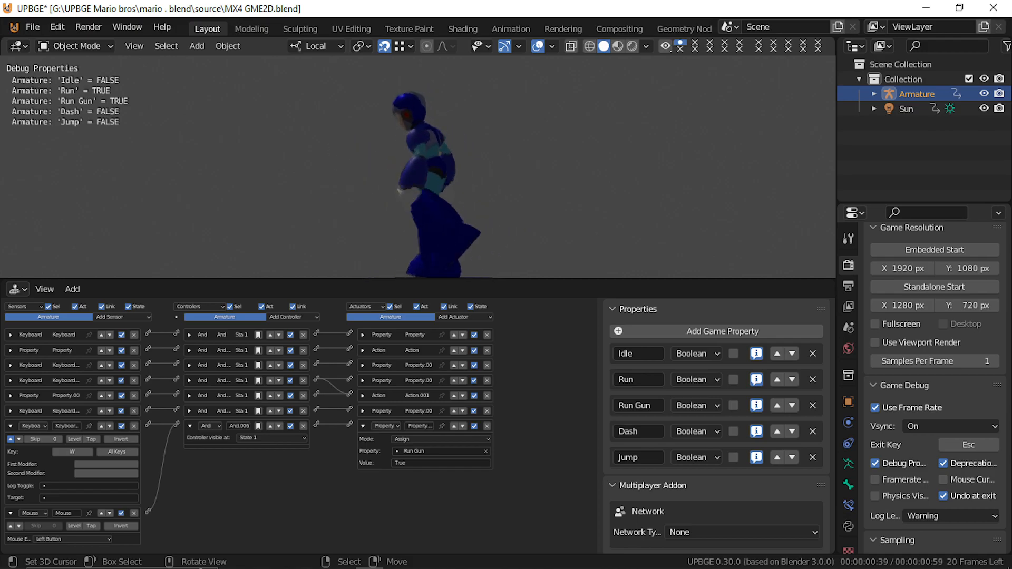
key(w)
key(w)
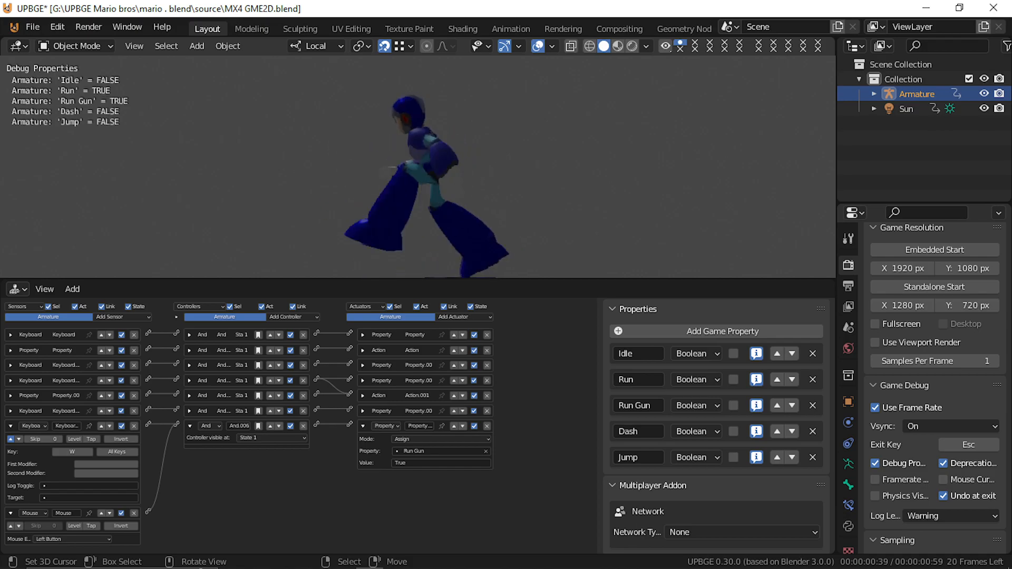
key(Escape)
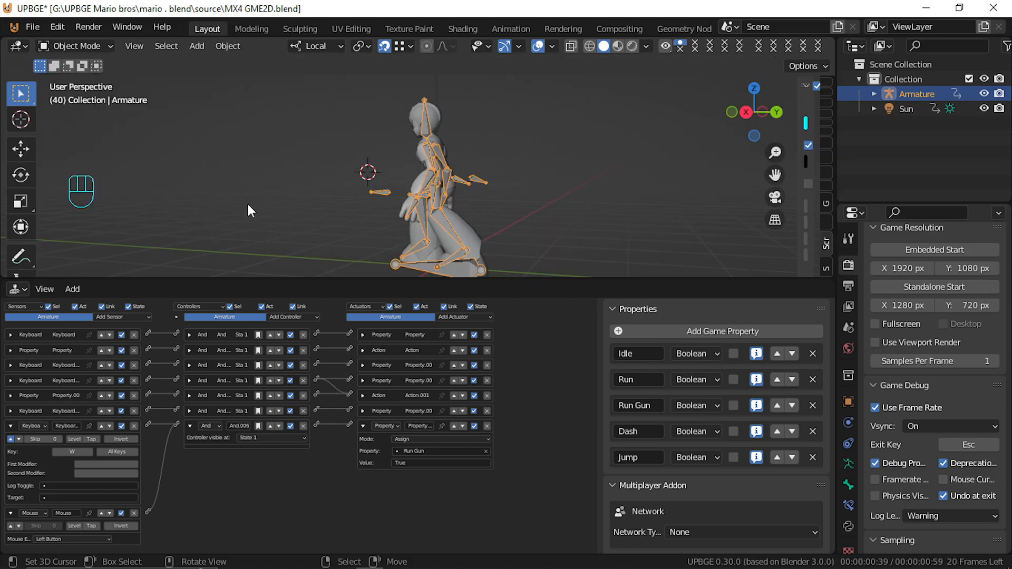
Collapse the newest Run Gun Property actuator, W Keyboard sensor and Mouse sensor
click(362, 425)
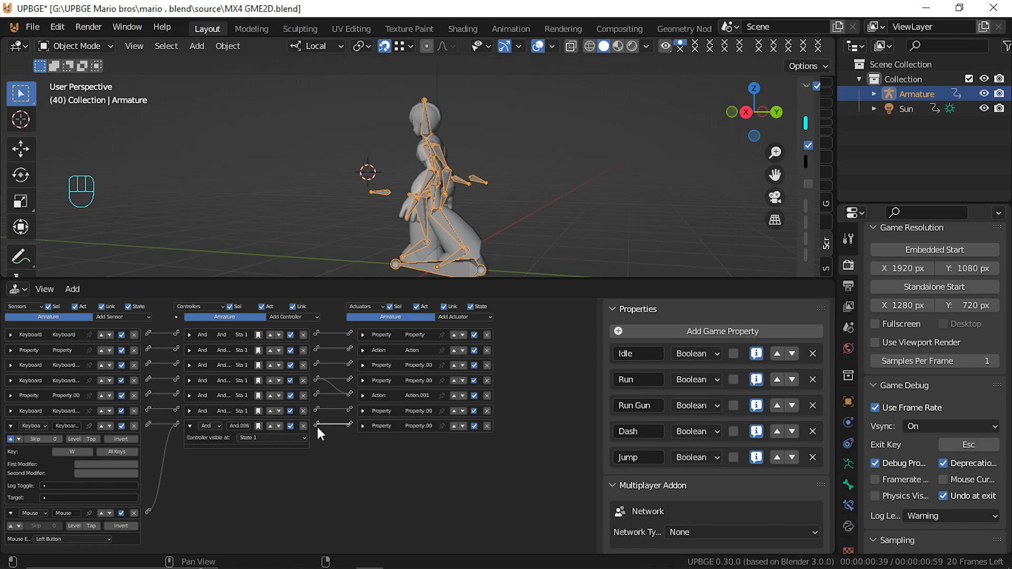
click(10, 426)
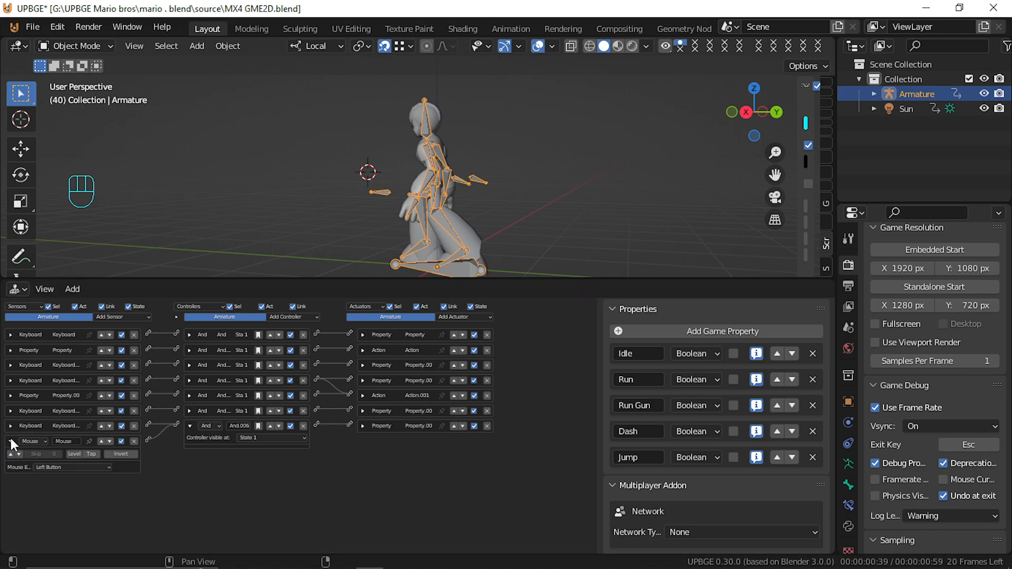
click(10, 442)
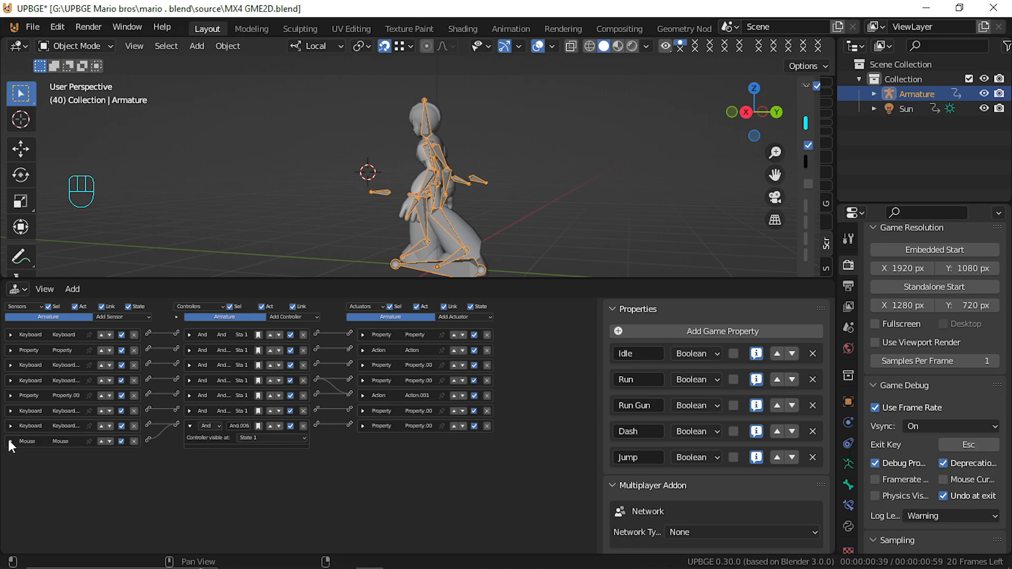
Add a Property sensor that checks whether Run Gun equals True, with true level triggering enabled
click(132, 317)
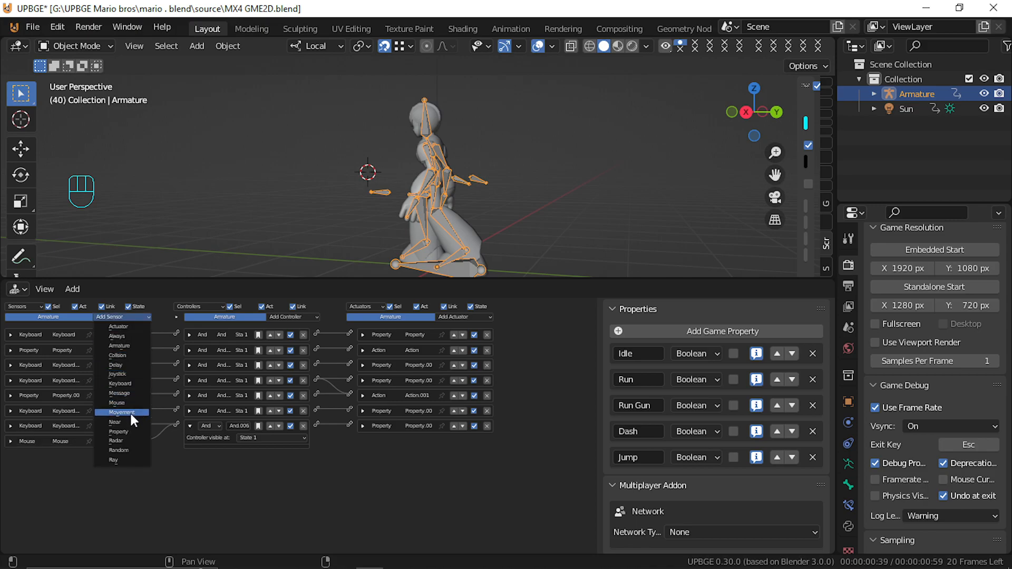
click(133, 429)
click(64, 494)
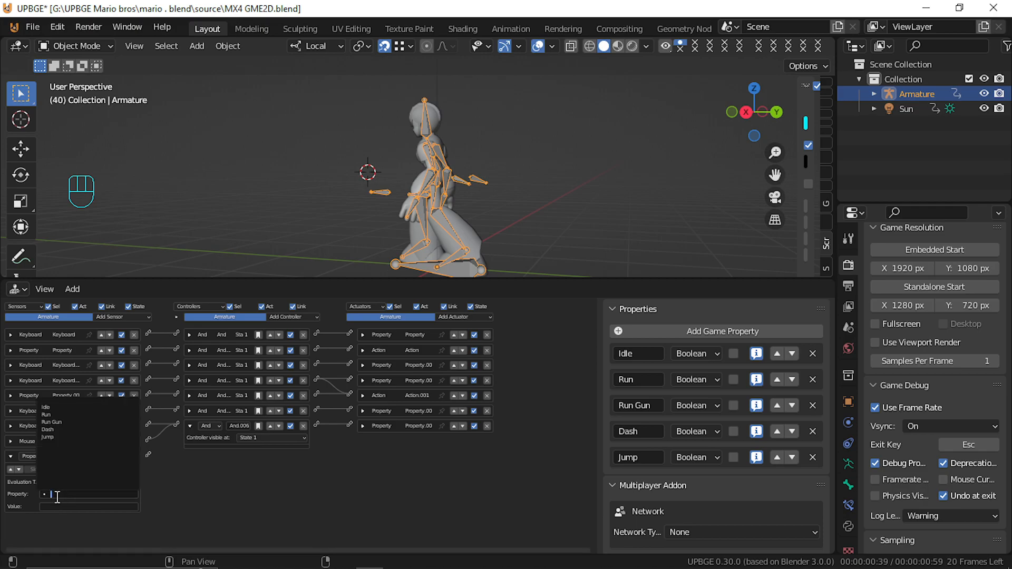
click(67, 420)
click(75, 505)
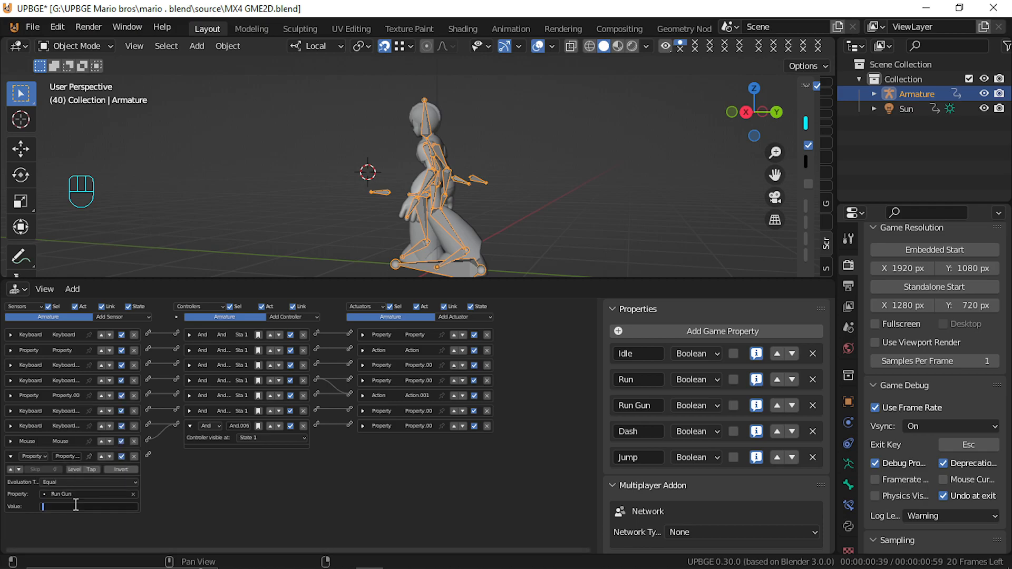
text(tru)
drag(91, 508, 30, 515)
text(True)
key(Return)
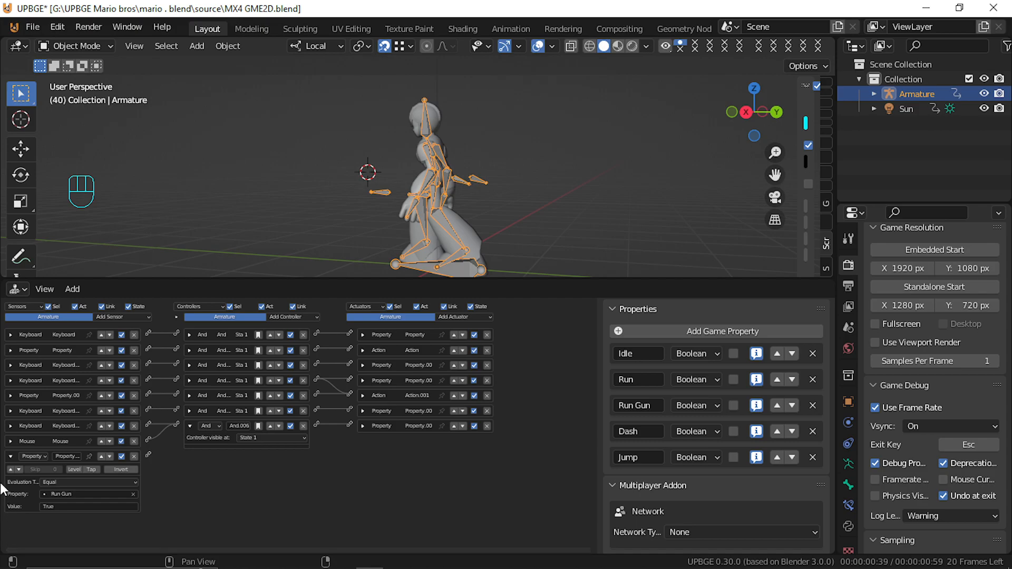
click(11, 470)
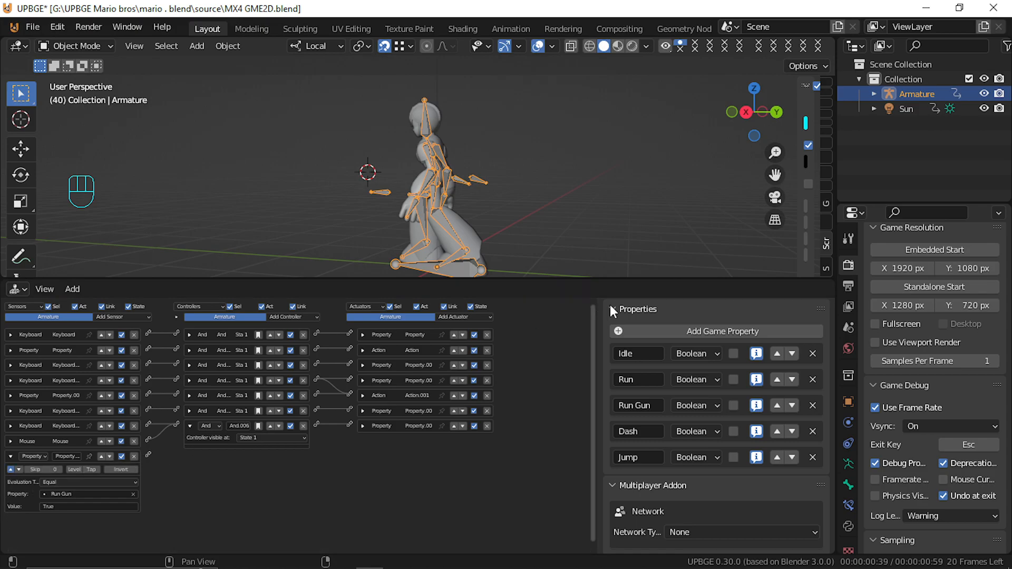
Add an Action actuator to the armature and set its playback type to Loop Stop
click(457, 316)
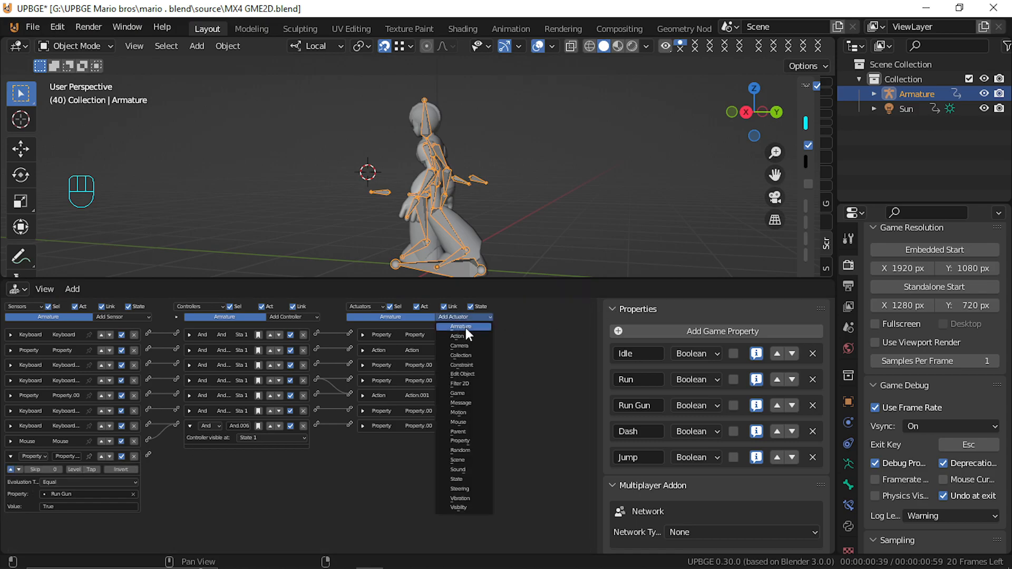
click(462, 336)
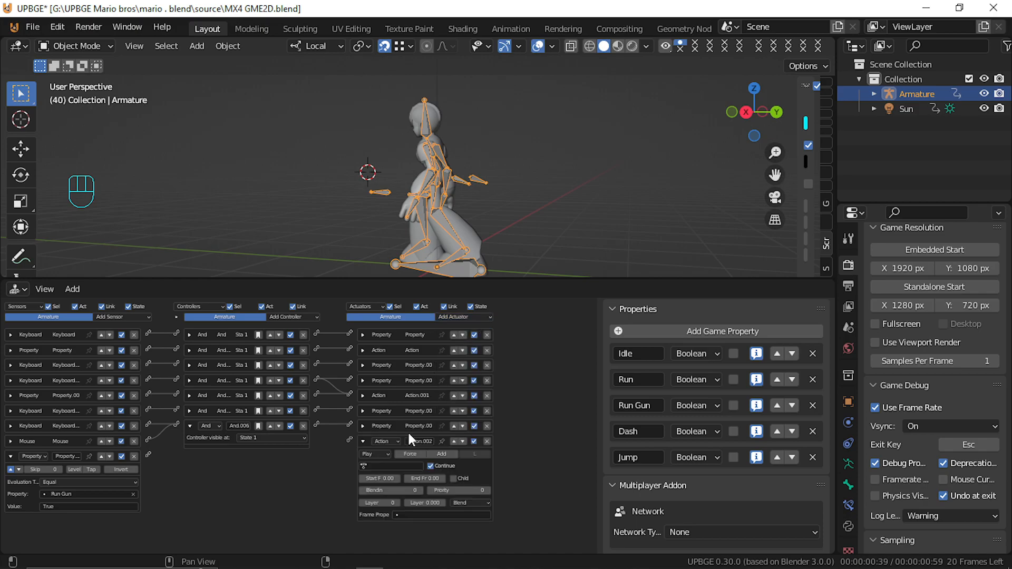
click(379, 454)
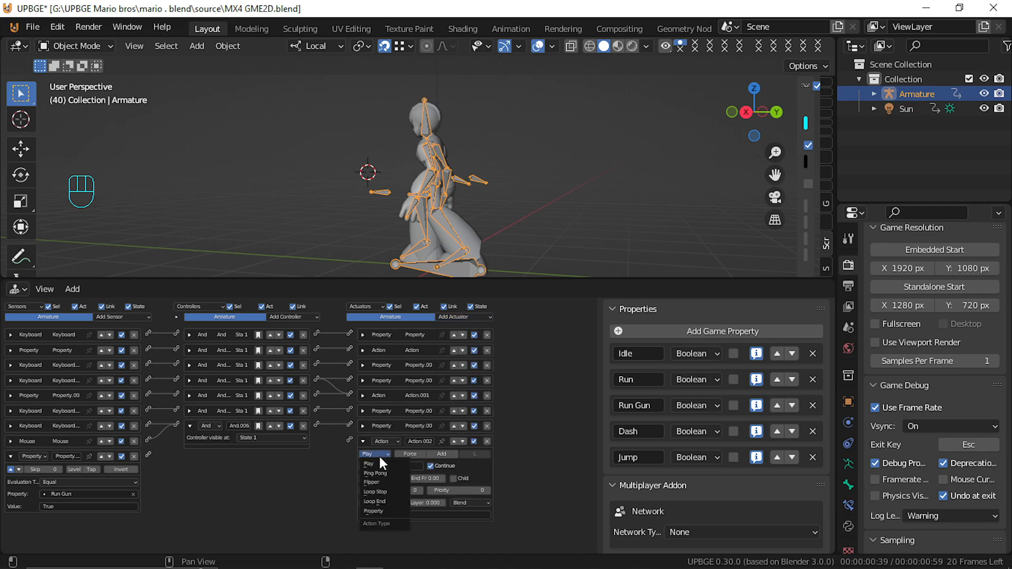
click(391, 492)
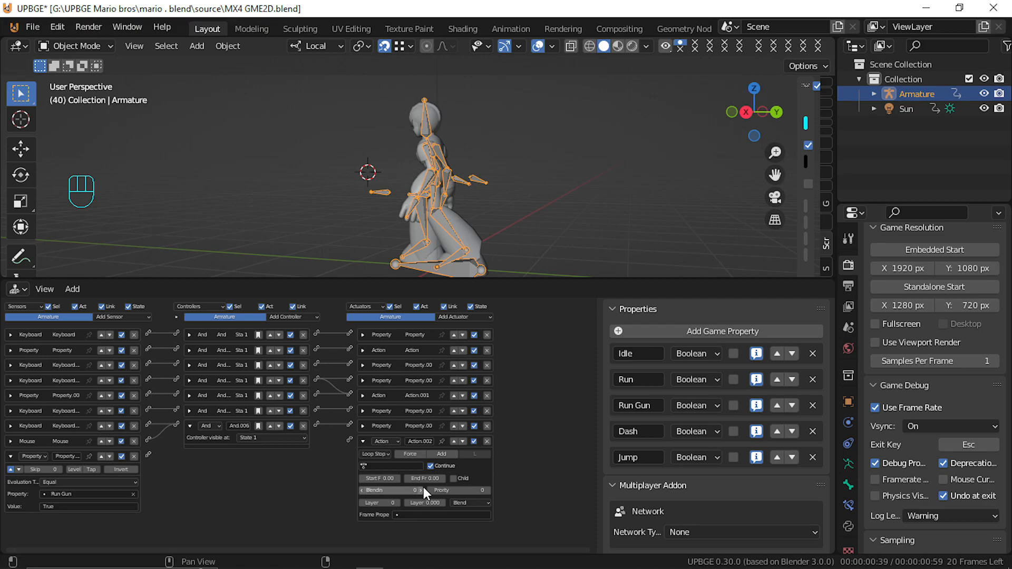
Set the new Action actuator's start frame to 1 and end frame to 60, and assign the X Run.001 action
click(387, 480)
text(1)
key(Return)
click(424, 479)
text(60)
key(Return)
click(402, 466)
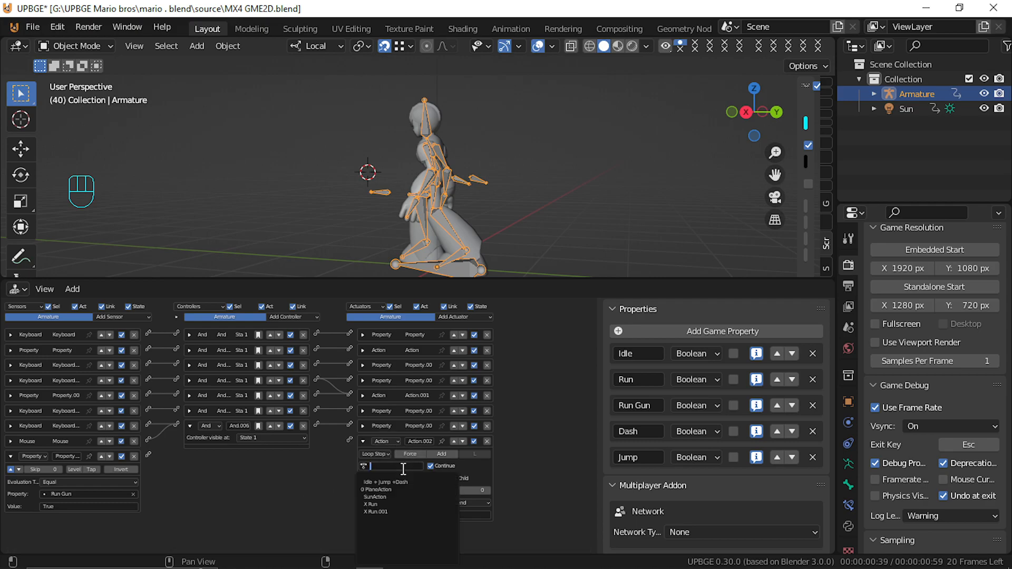
click(426, 513)
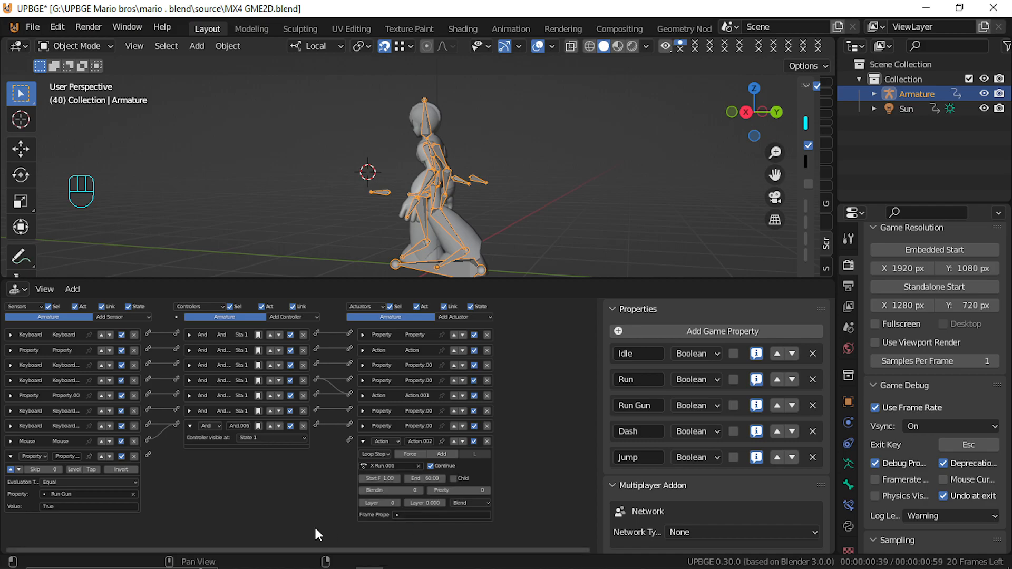
Link the Run Gun Property sensor through a new And controller to the X Run.001 Action actuator and test it in the game
drag(148, 455, 347, 441)
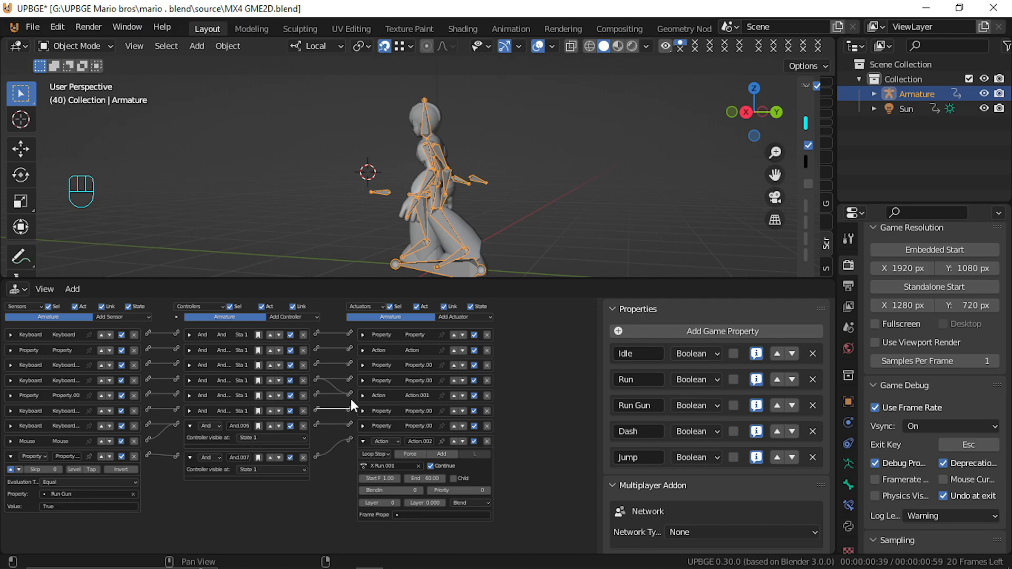
key(p)
key(d)
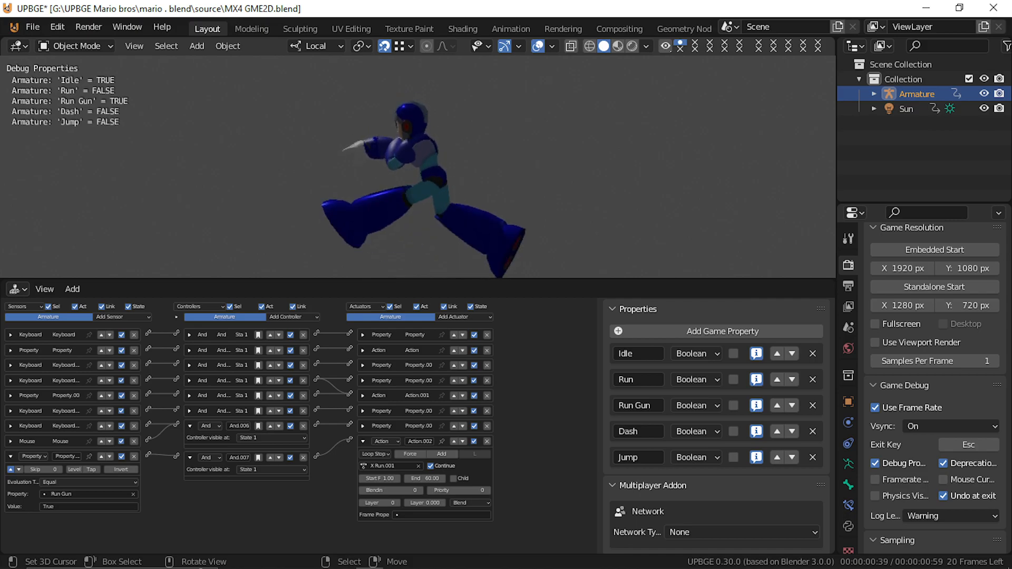
key(Escape)
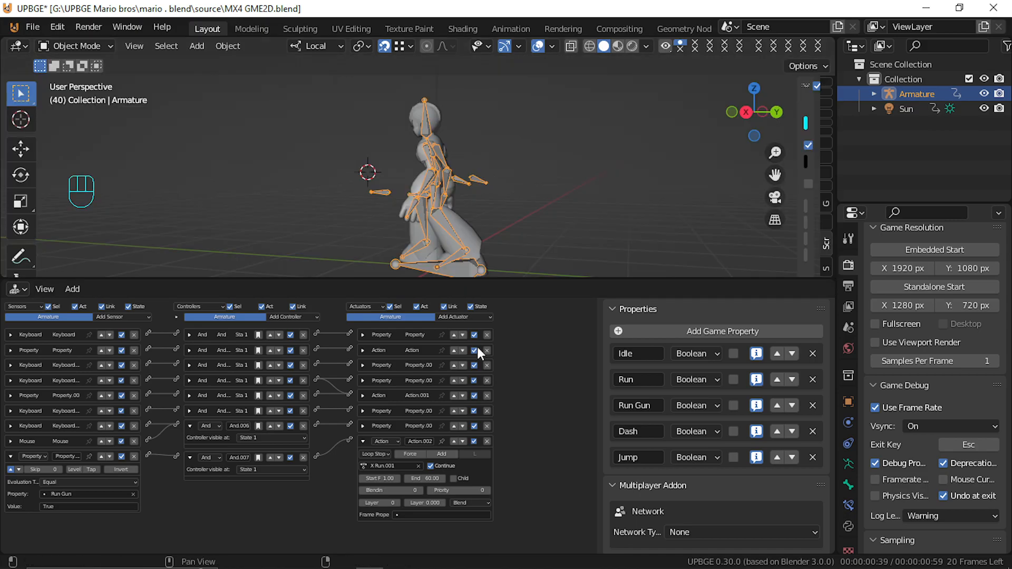
Set the X Run.001 actuator's end frame to 40 and test the run-gun animation in the game
click(435, 479)
text(40)
key(Return)
key(p)
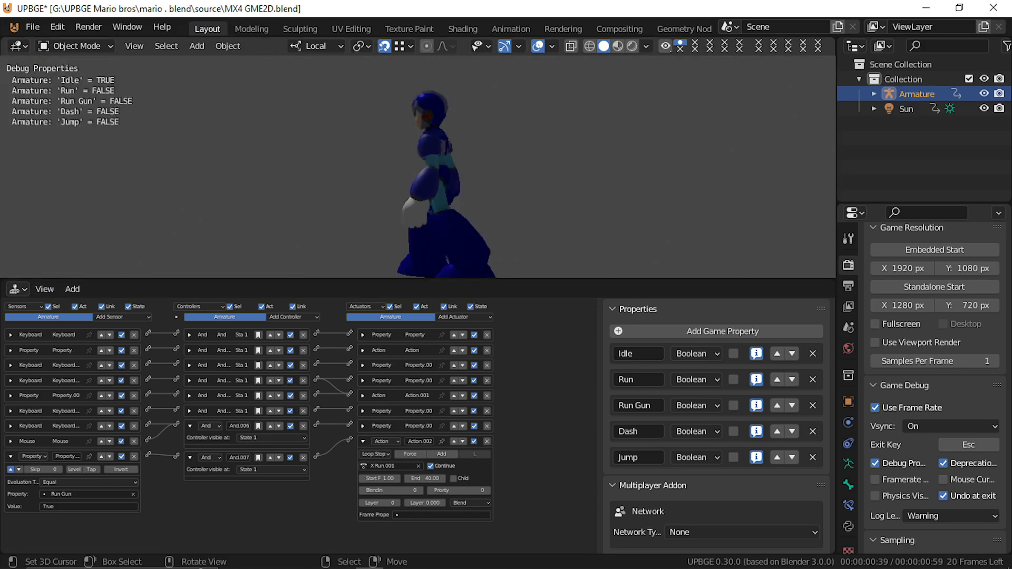
key(d)
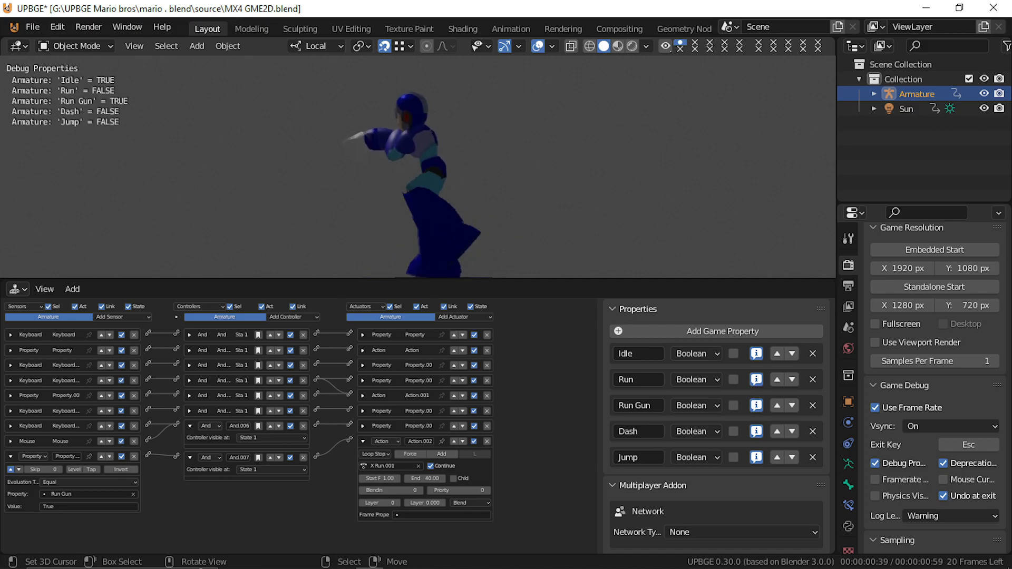
key(Escape)
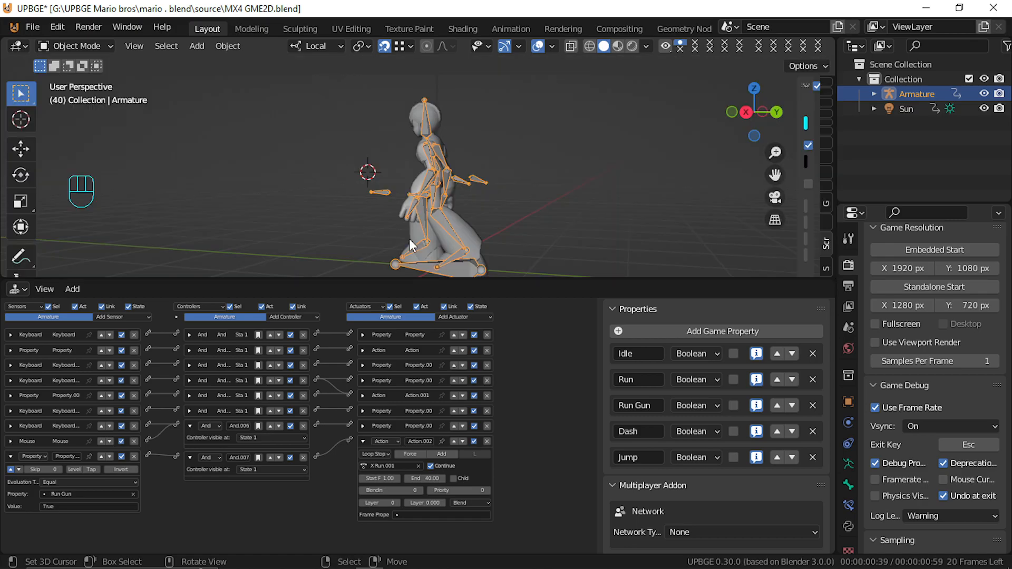
Collapse the Run Gun Property sensor and add an inverted left-button Mouse sensor with true level triggering
click(11, 454)
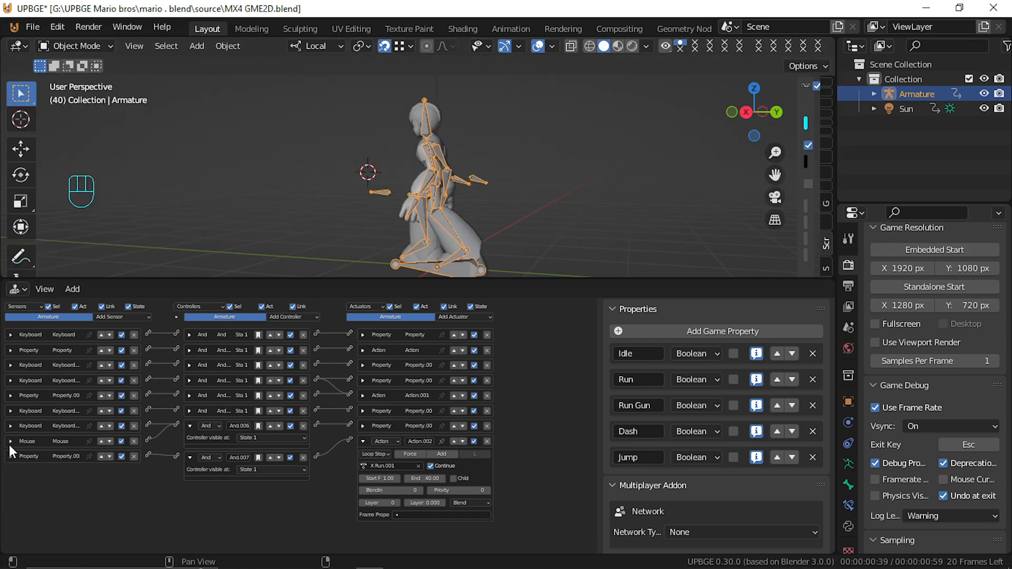
click(116, 318)
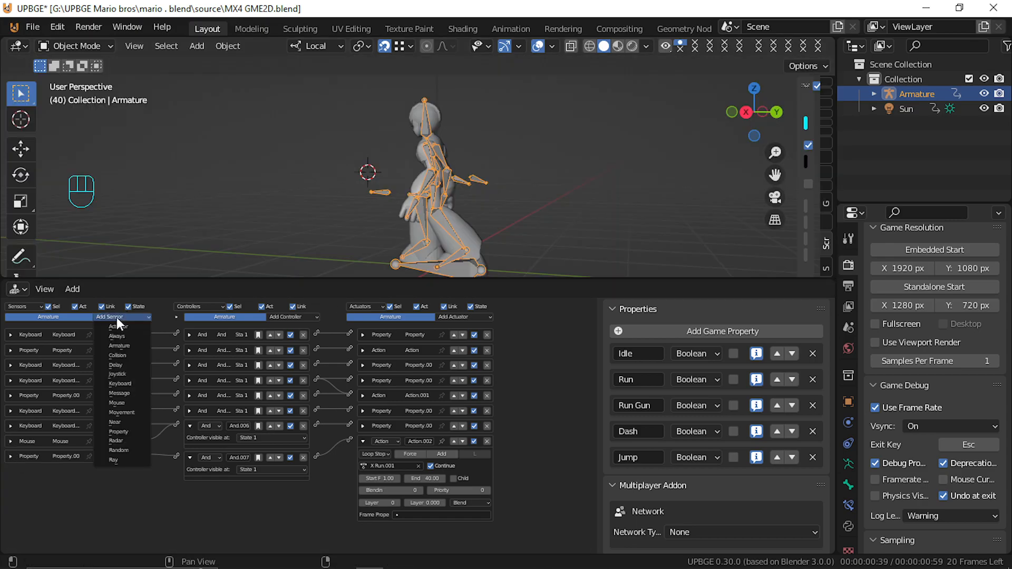
click(132, 402)
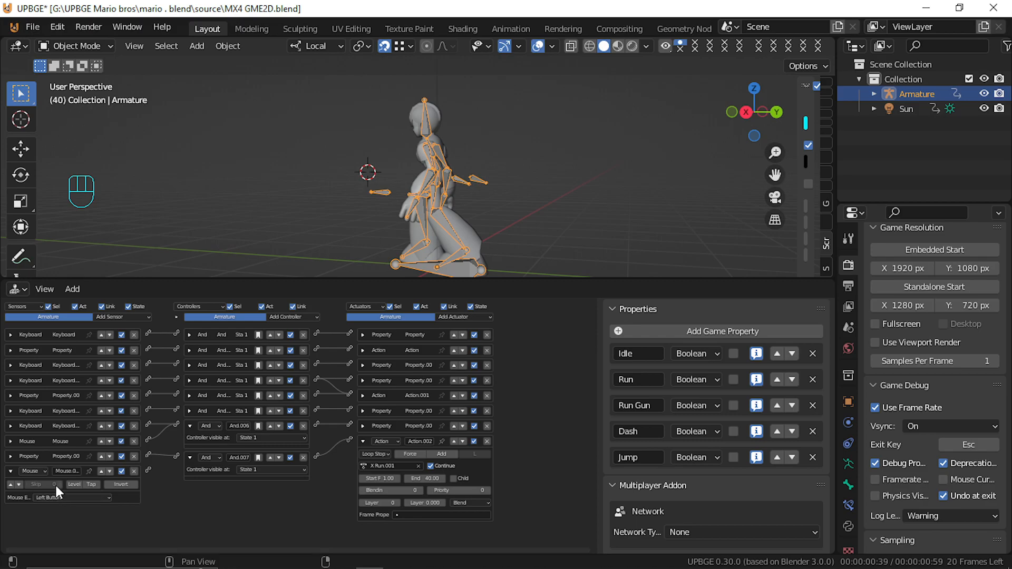
click(121, 484)
click(11, 485)
Collapse the X Run.001 Action actuator and add a Property actuator in Assign mode that sets Run Gun to False
click(363, 441)
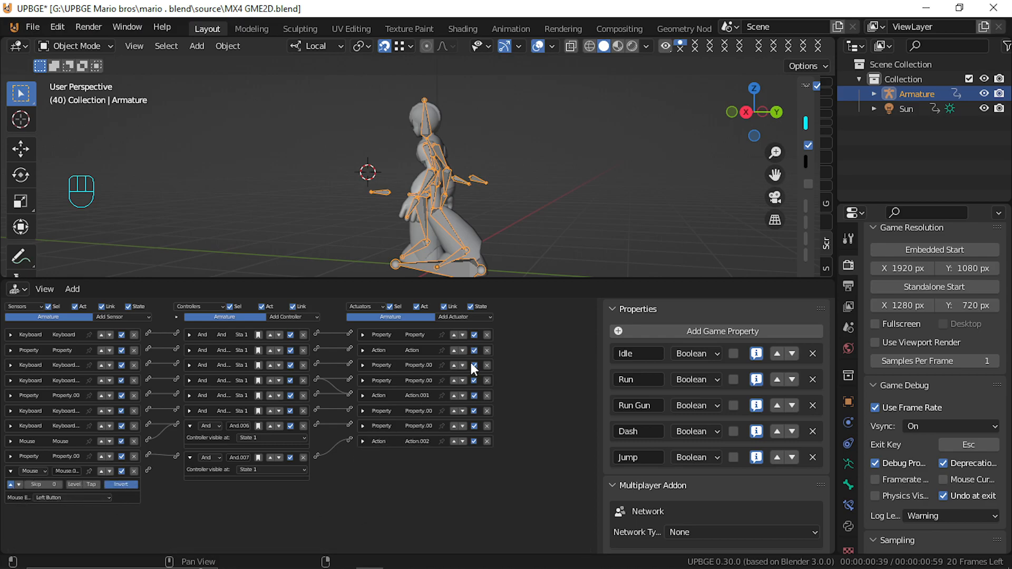
click(476, 318)
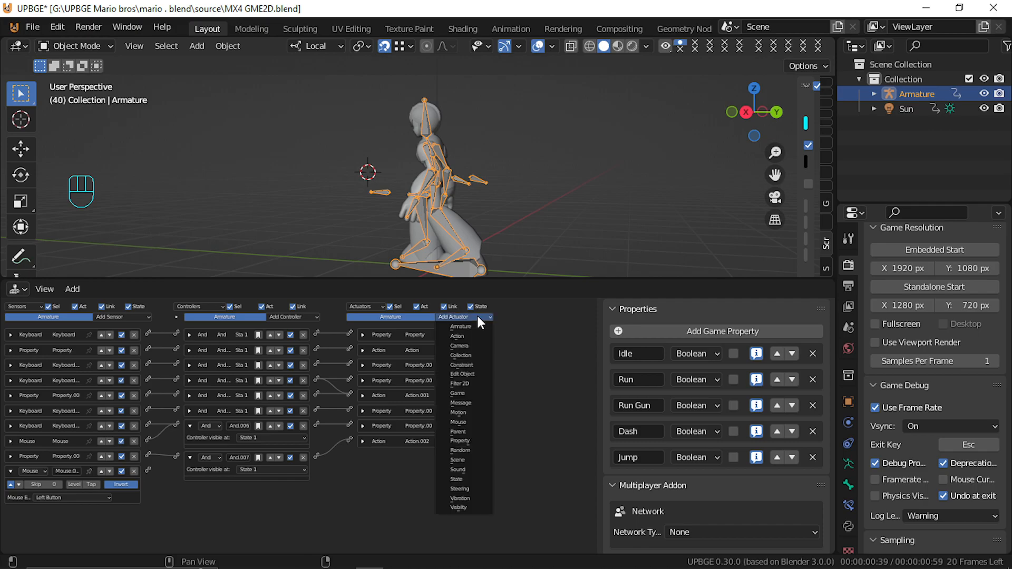
click(467, 441)
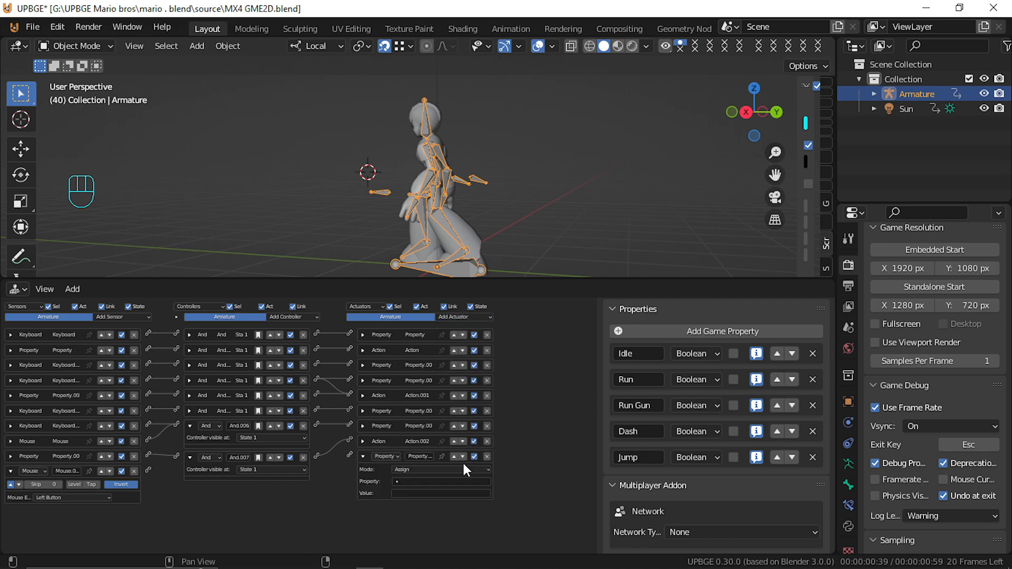
click(414, 481)
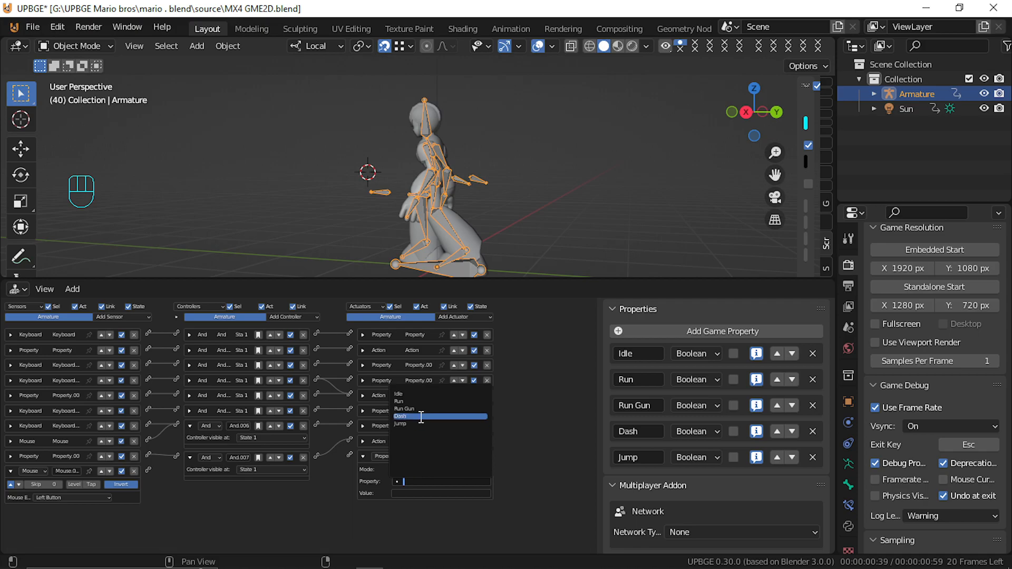
click(446, 410)
click(420, 495)
text(Fa)
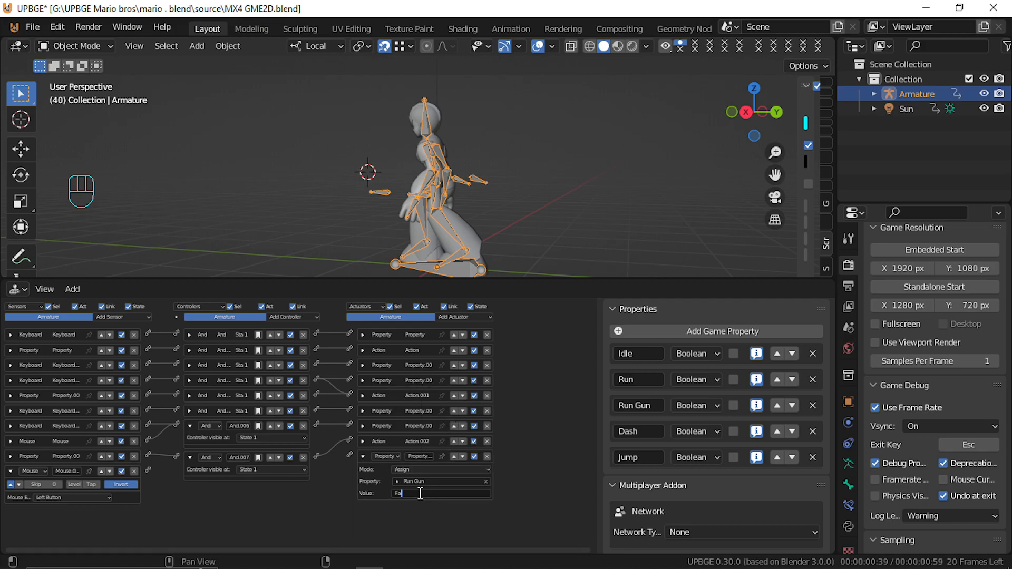
text(lse)
key(Return)
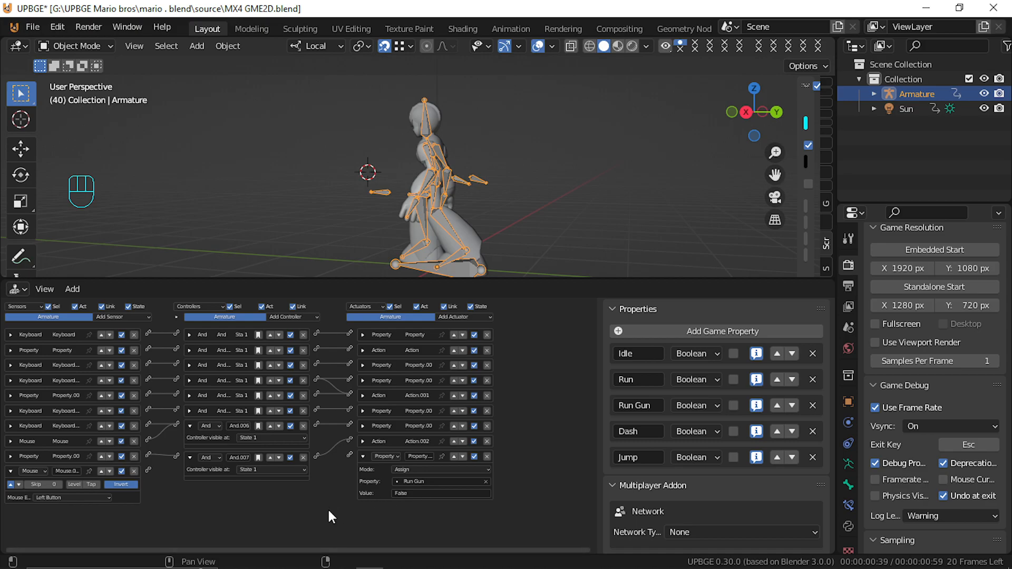
Link the inverted Mouse sensor through a new And controller to the Run Gun False actuator and start the game
drag(148, 470, 350, 454)
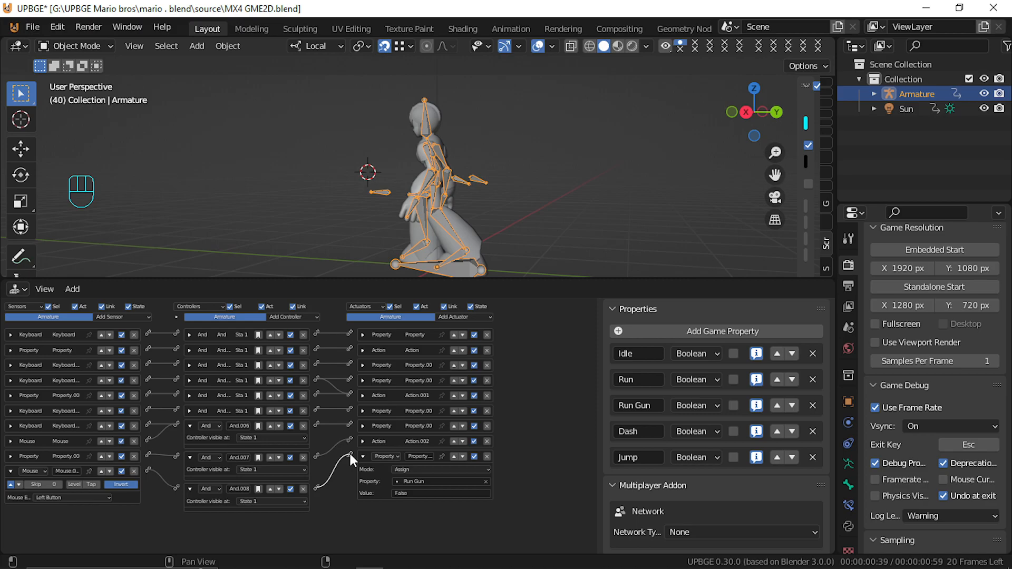
key(p)
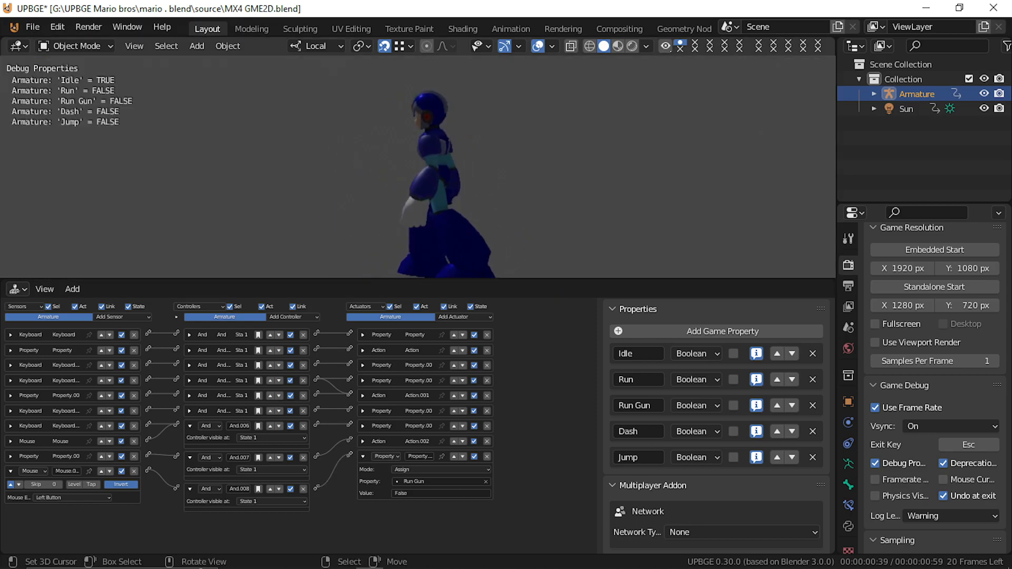
Link the And.007 controller to the property actuator that assigns False to Run, and test it in the game preview
key(w)
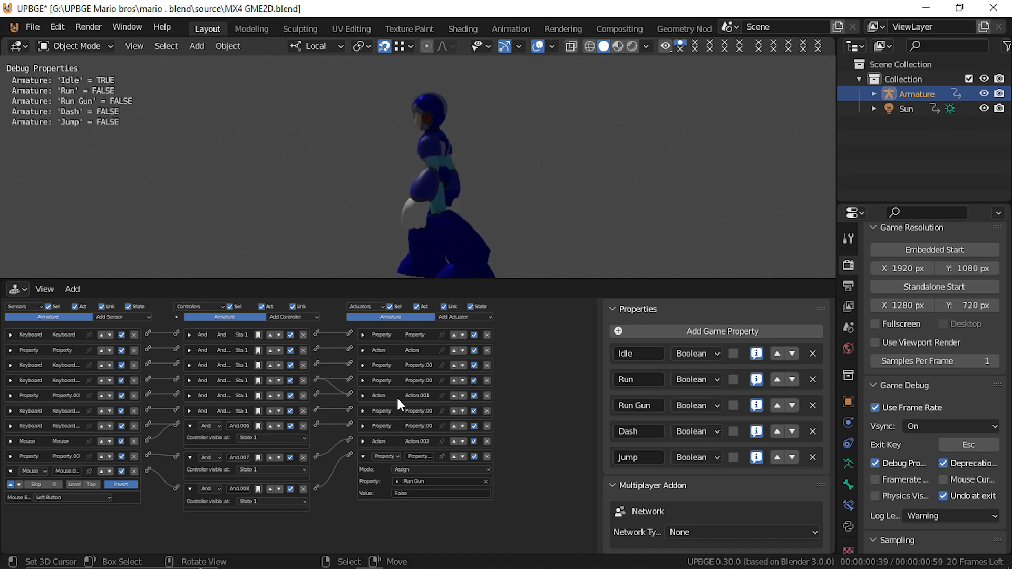
key(Escape)
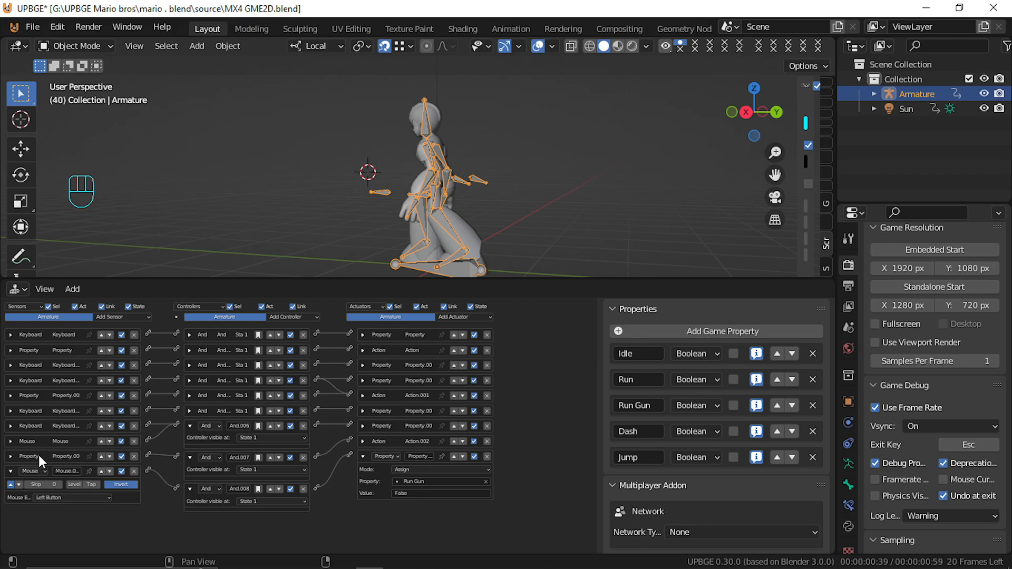
click(11, 457)
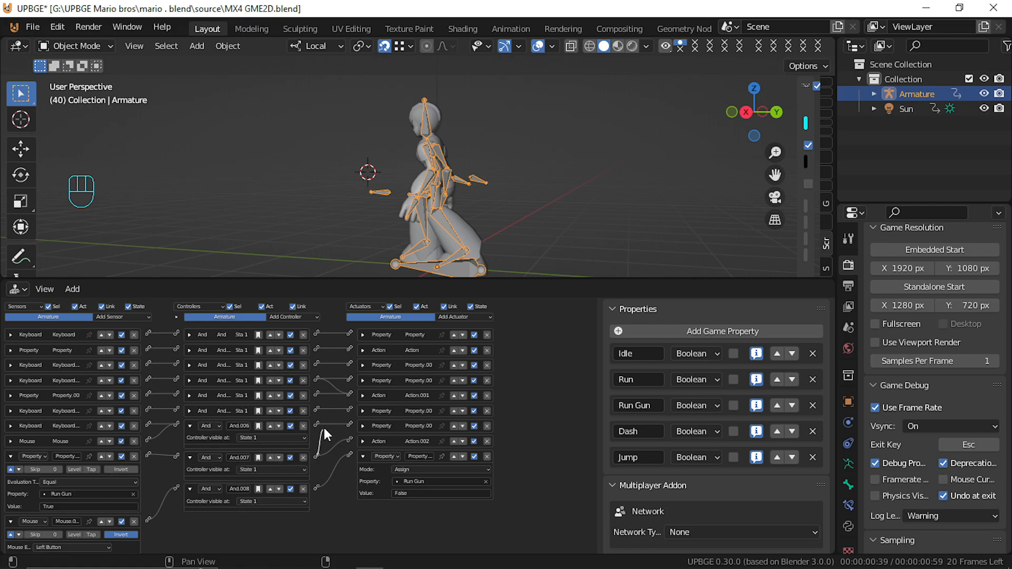
click(362, 426)
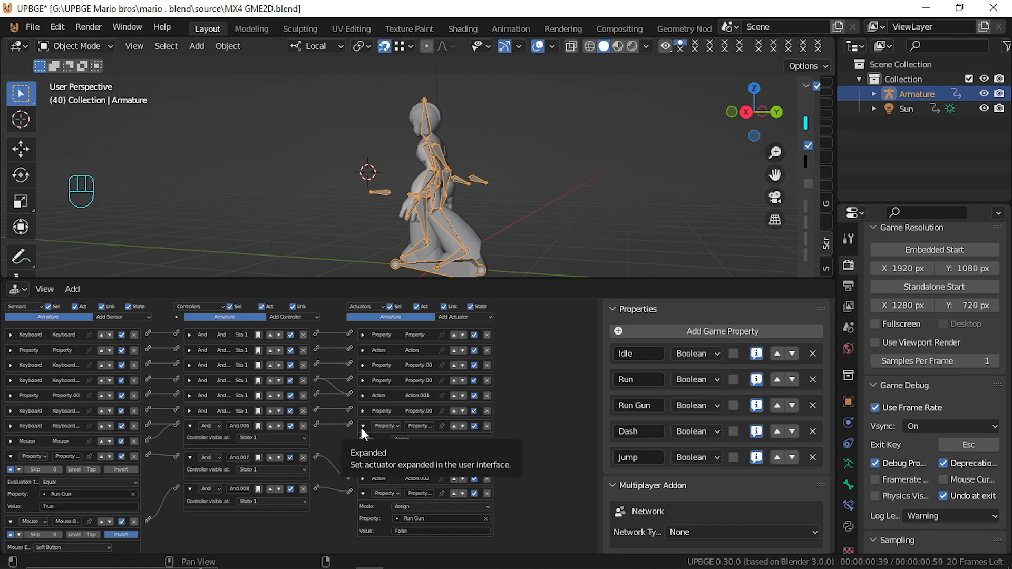
click(360, 426)
click(362, 411)
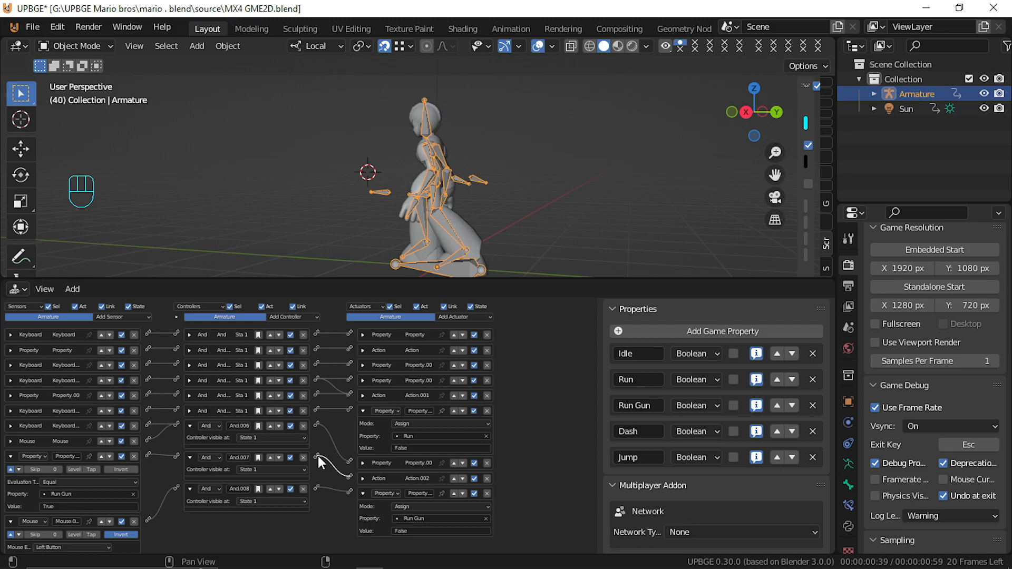
drag(350, 425, 349, 404)
key(p)
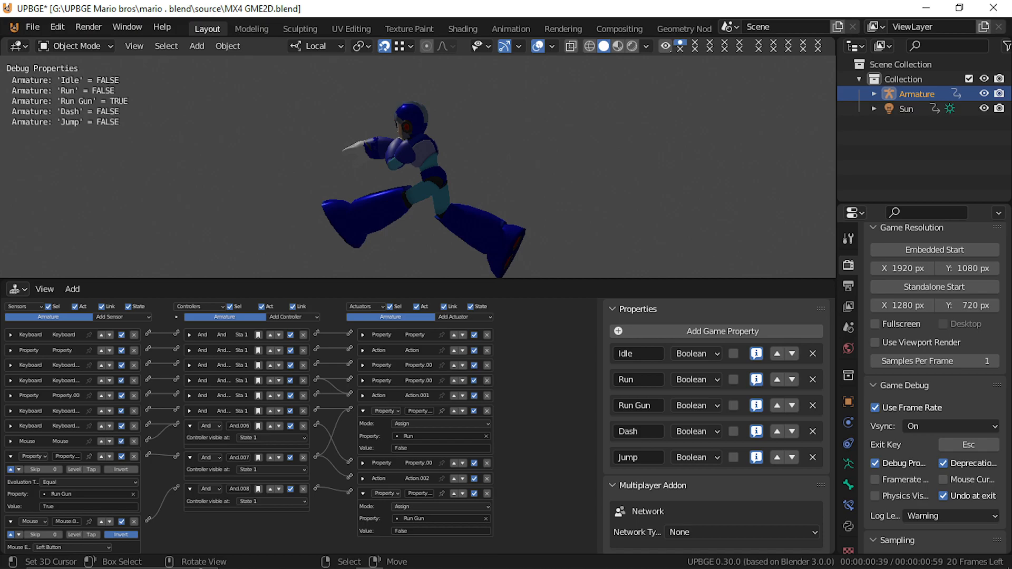
key(Escape)
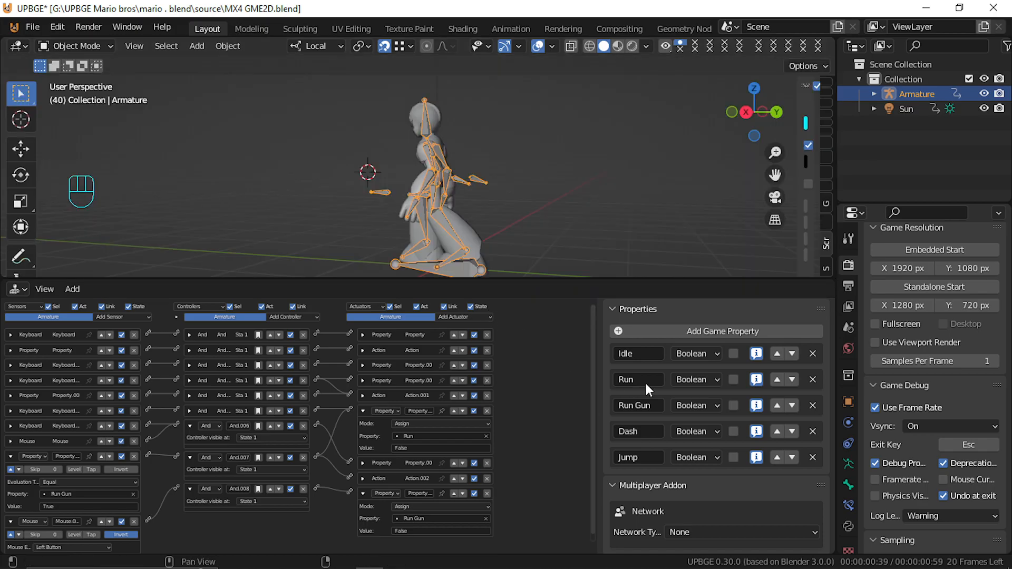
Set the animation layer of the Action.002 actuator to 1
click(363, 478)
scroll(459, 490, down, 2)
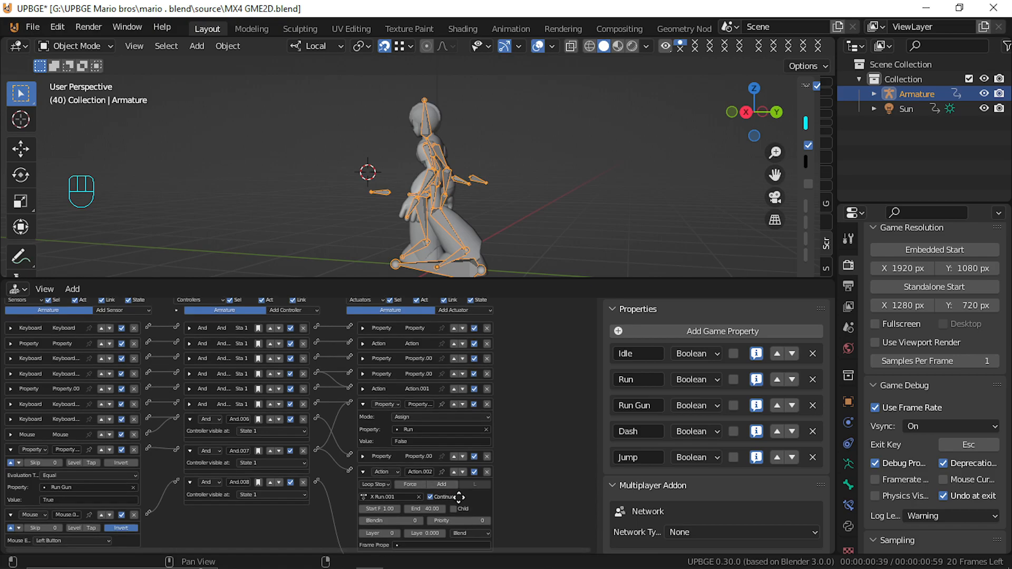
click(394, 508)
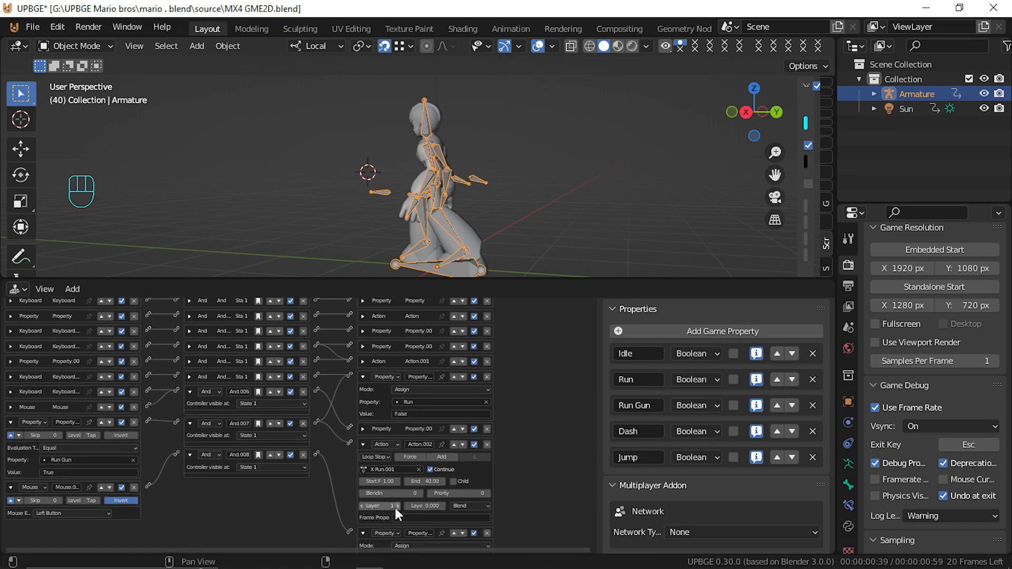
Run the game preview, test firing while running, and stop the preview
key(p)
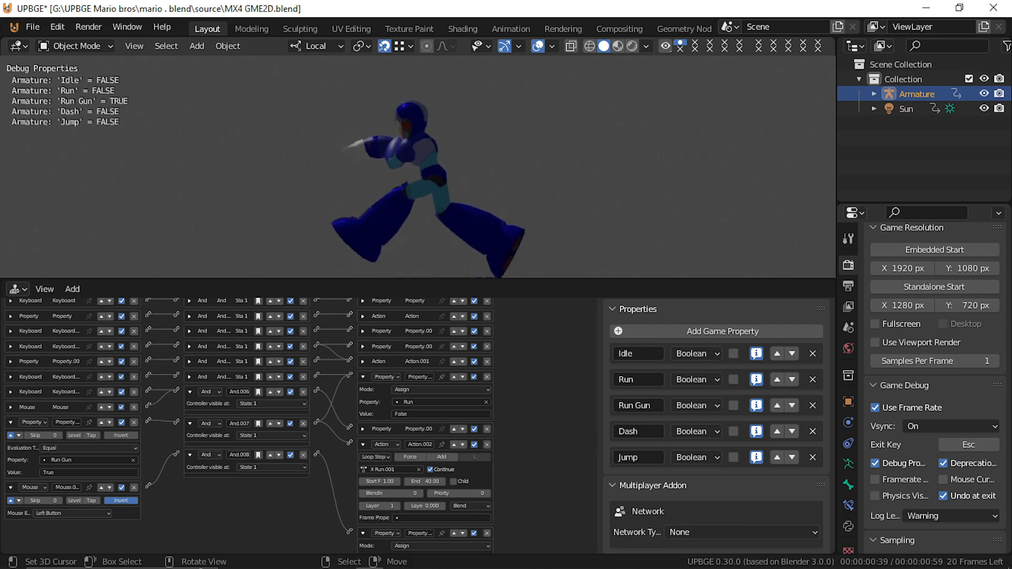
click(419, 167)
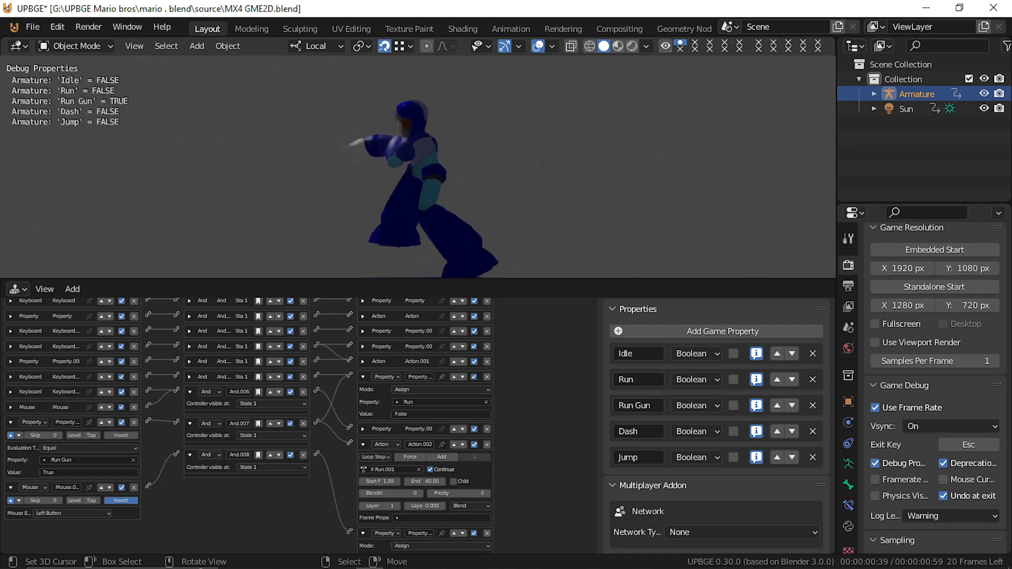
click(419, 167)
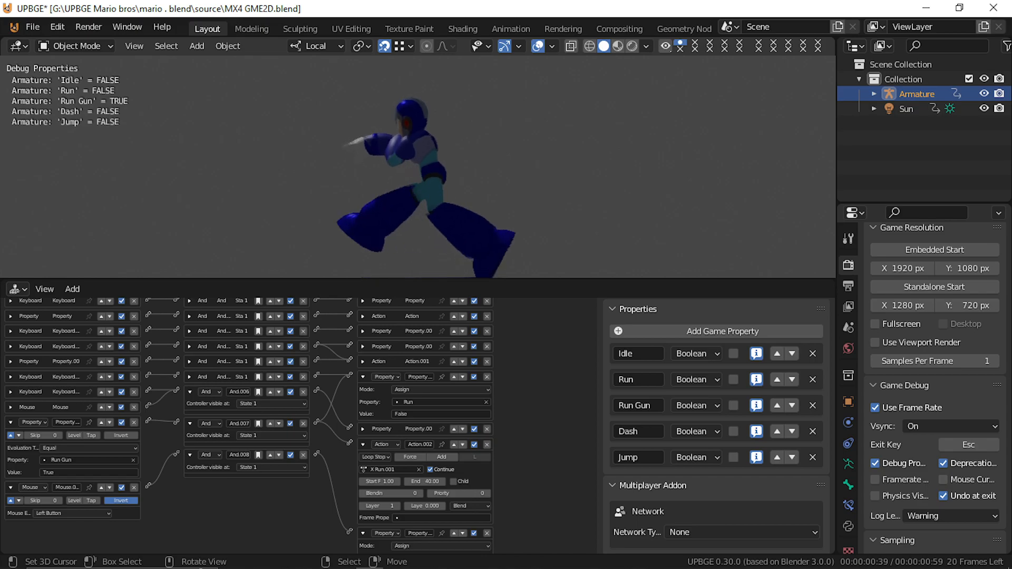
click(418, 167)
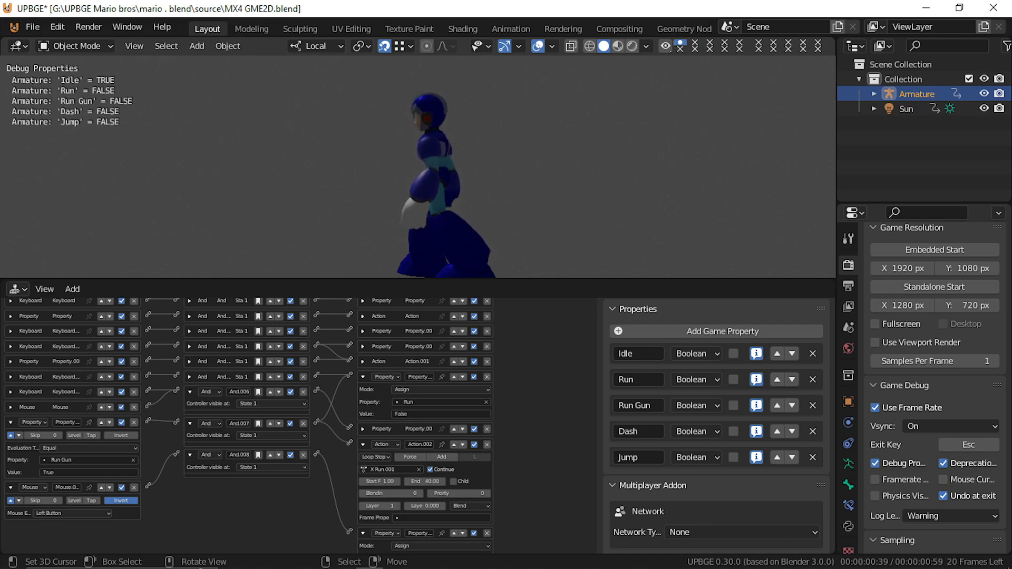
key(Escape)
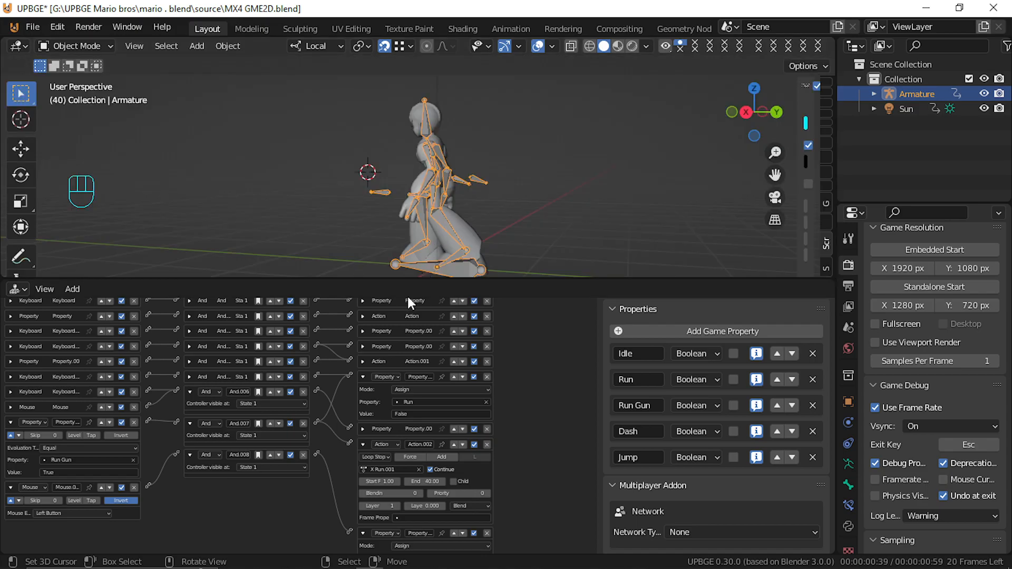
Collapse the expanded actuators, sensors and controllers of the armature's logic
click(363, 445)
click(363, 378)
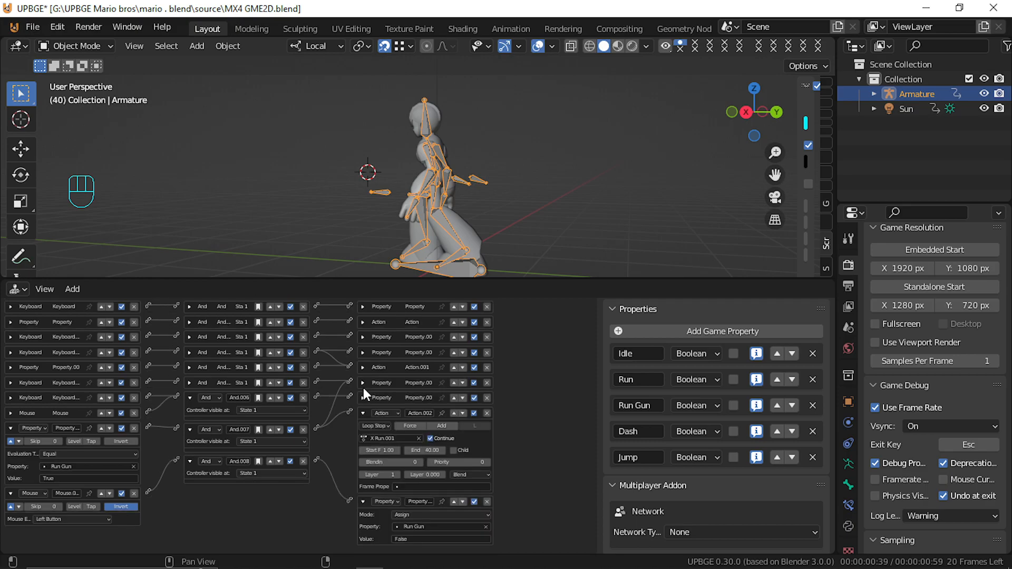
click(362, 428)
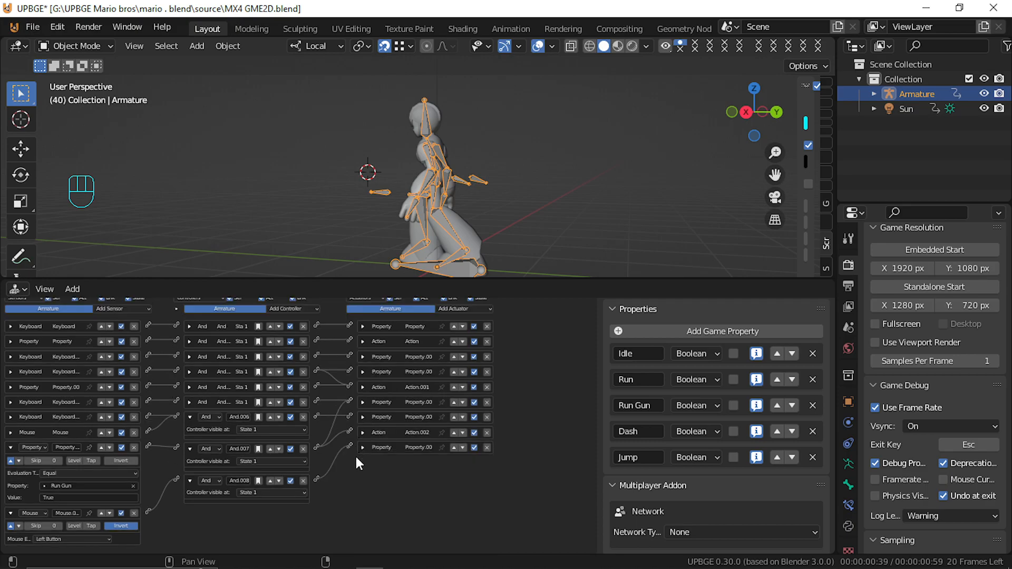
click(10, 454)
click(11, 470)
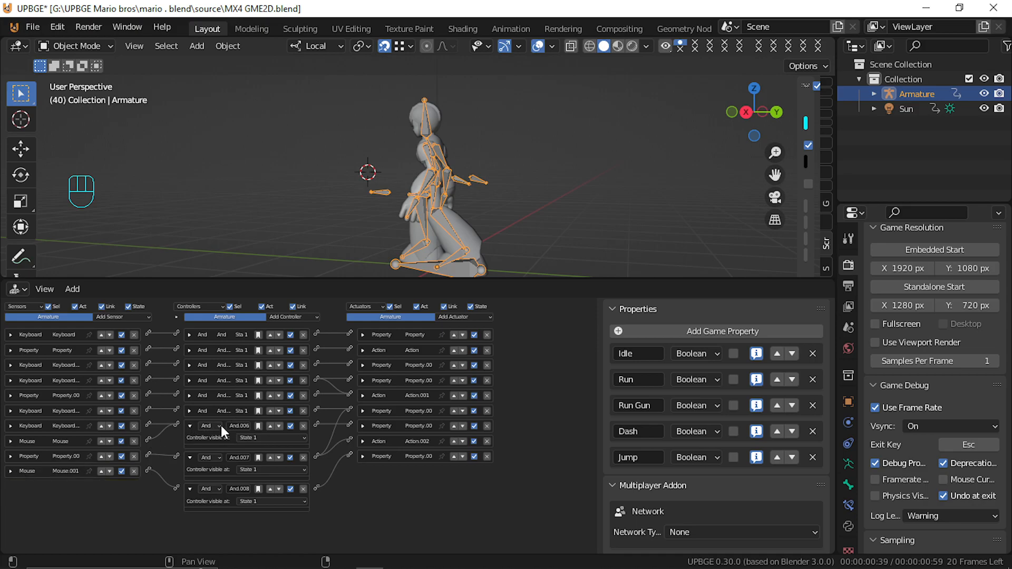
click(190, 426)
click(189, 441)
click(189, 456)
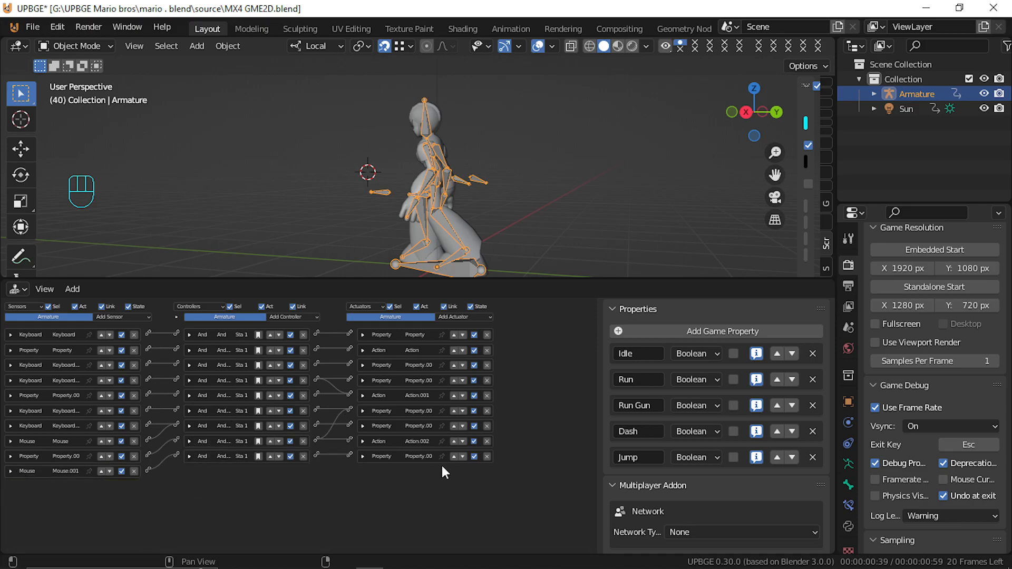
Add a game property named "stand fire" to the armature
click(756, 330)
click(636, 481)
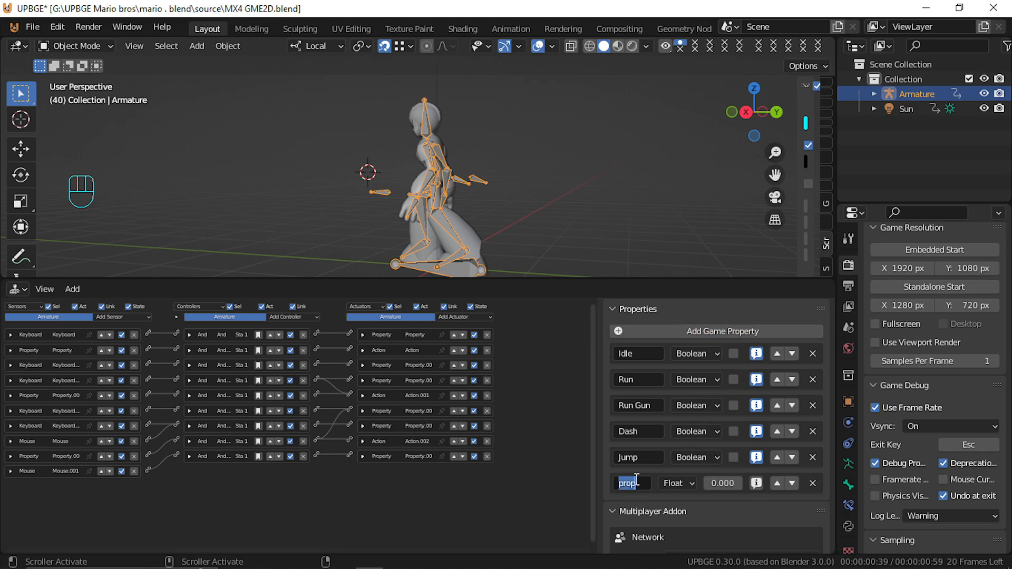
text(s)
text(tand fire)
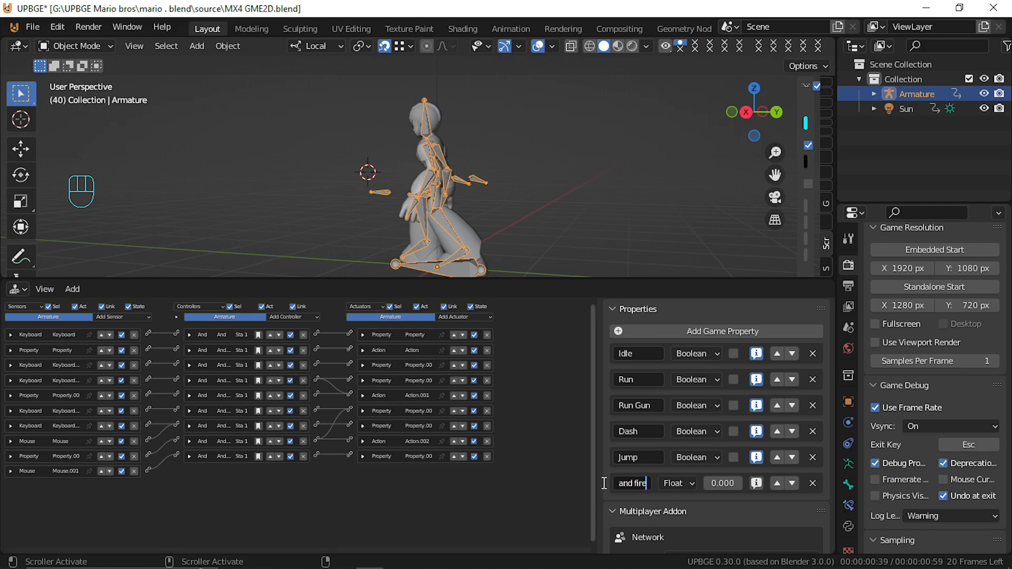
key(ctrl+a)
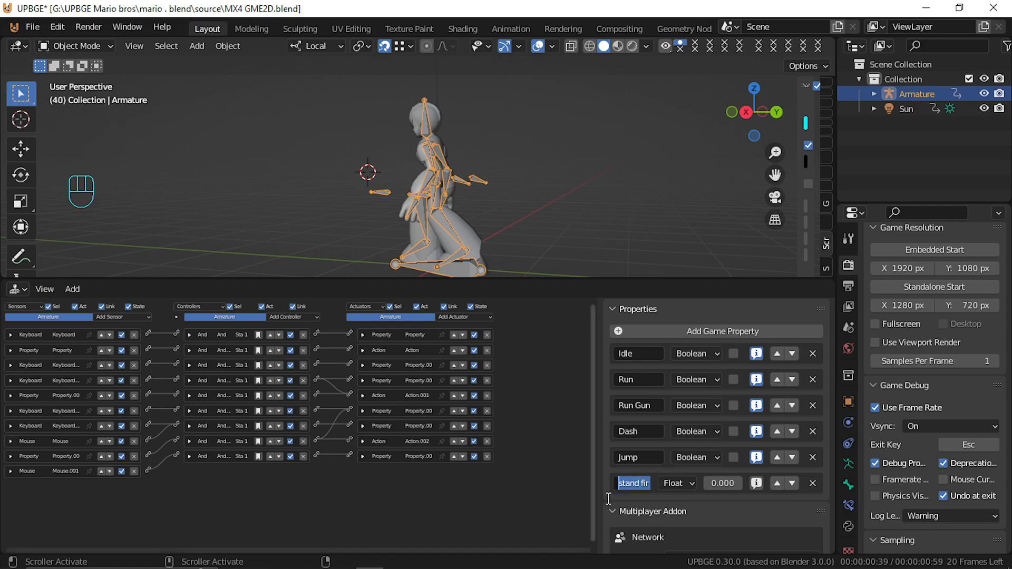
key(Return)
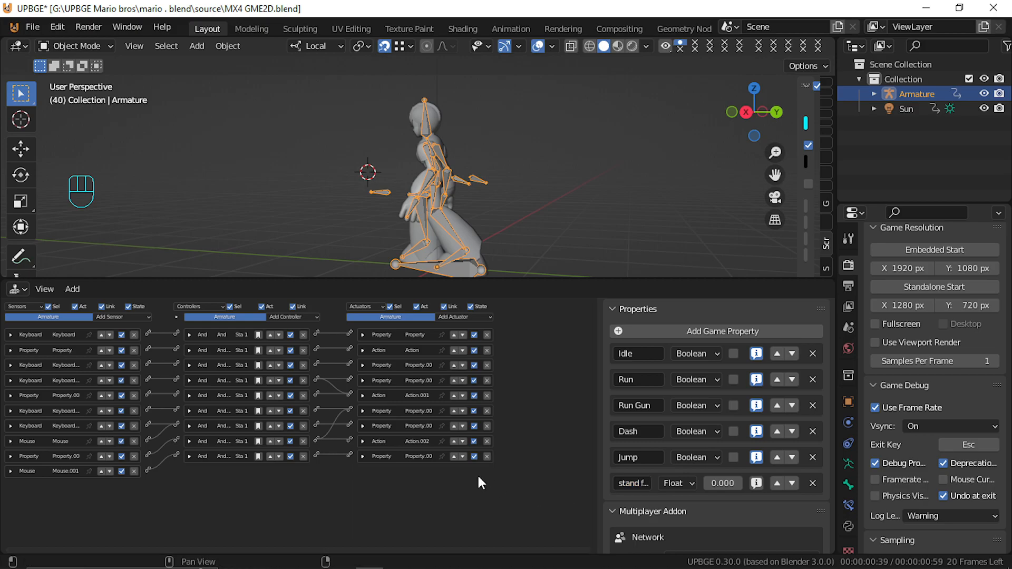
Switch the logic bricks area to the Dope Sheet's Action Editor
click(17, 289)
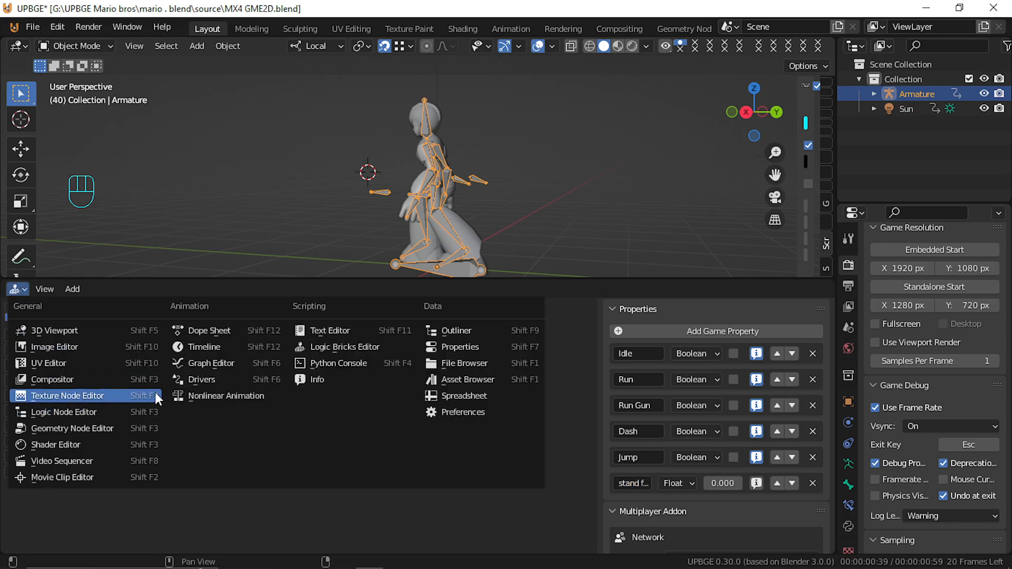
click(393, 350)
click(17, 289)
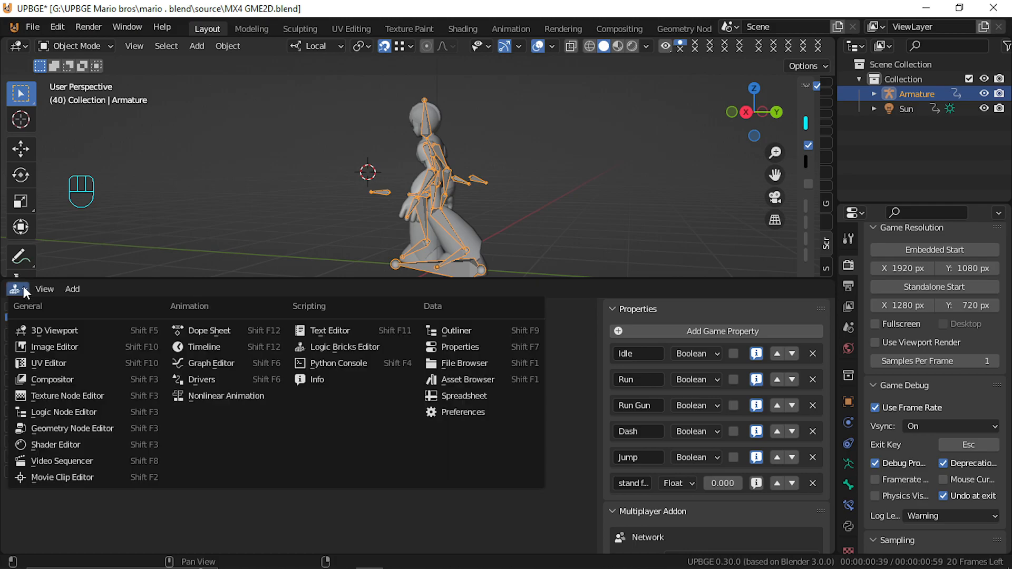
click(72, 288)
mouse_move(77, 305)
click(15, 289)
click(226, 330)
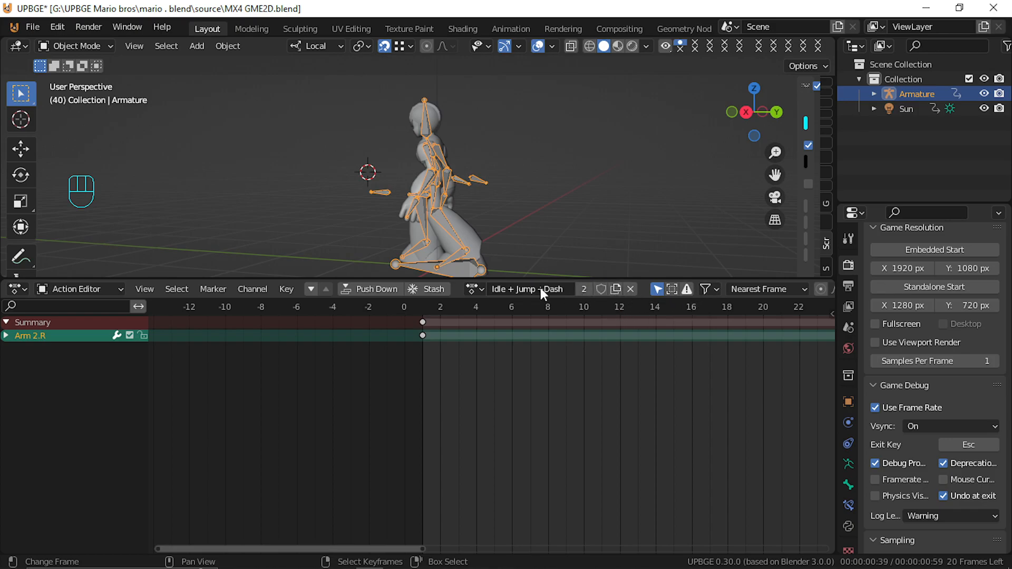
Unlink the armature's current action and keyframe all its bones in Pose Mode at frame 1
click(387, 290)
middle_drag(493, 315, 537, 499)
key(shift+Left)
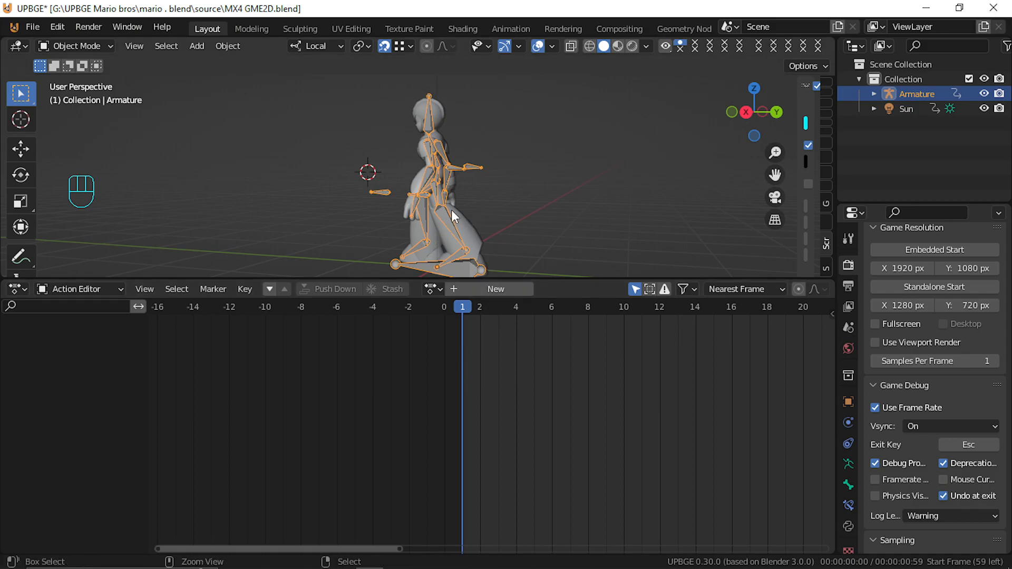
key(ctrl+Tab)
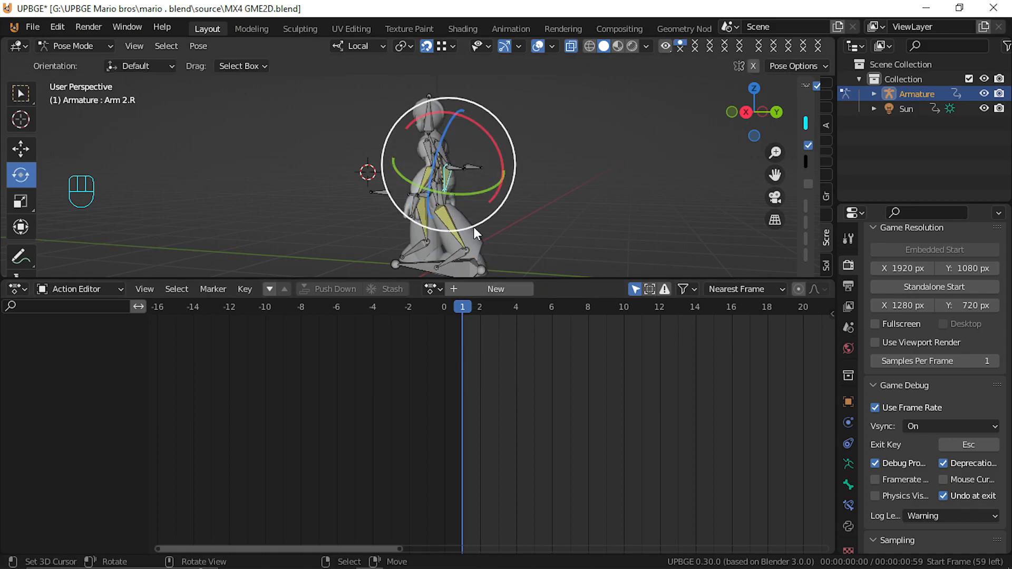
key(a)
key(i)
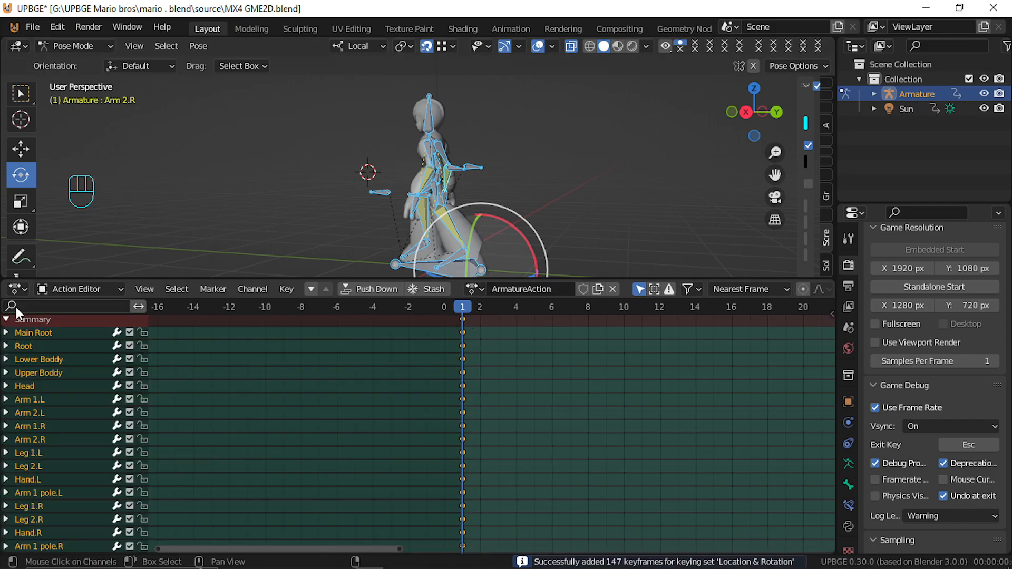
Enlarge the 3D viewport and select the Hand.R bone
drag(488, 279, 487, 465)
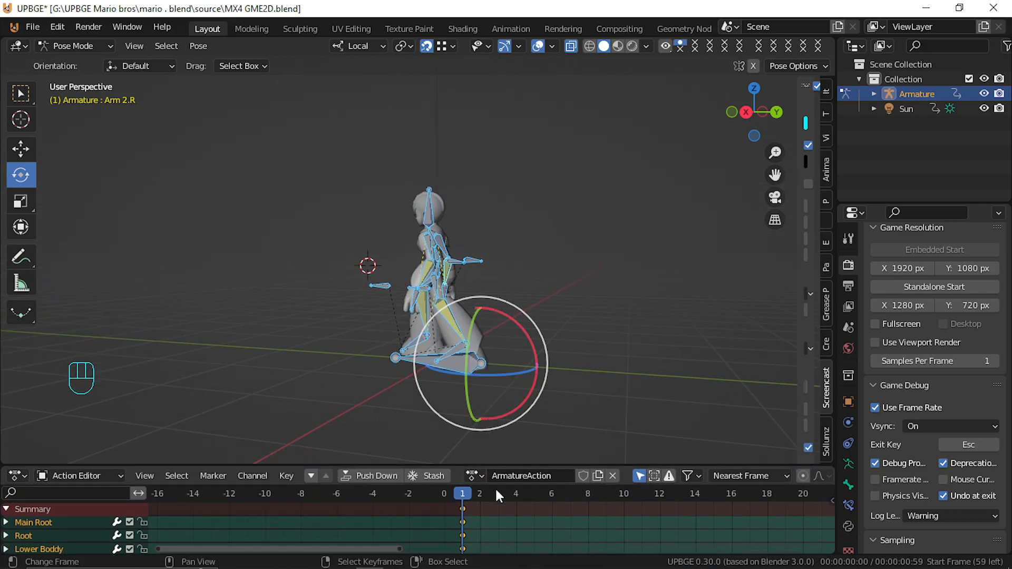
shift+middle_drag(521, 377, 669, 293)
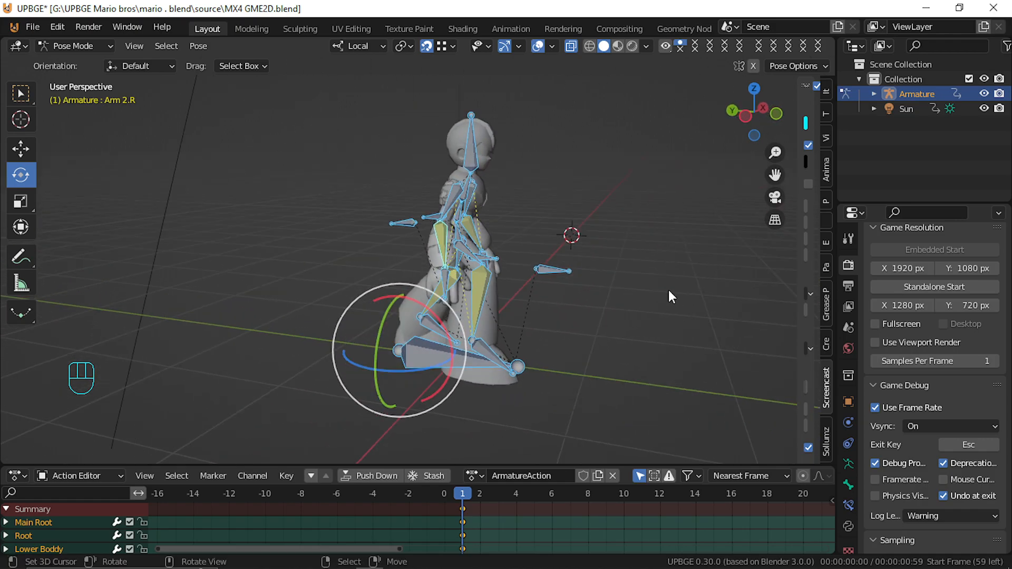
click(447, 279)
middle_drag(447, 279, 538, 266)
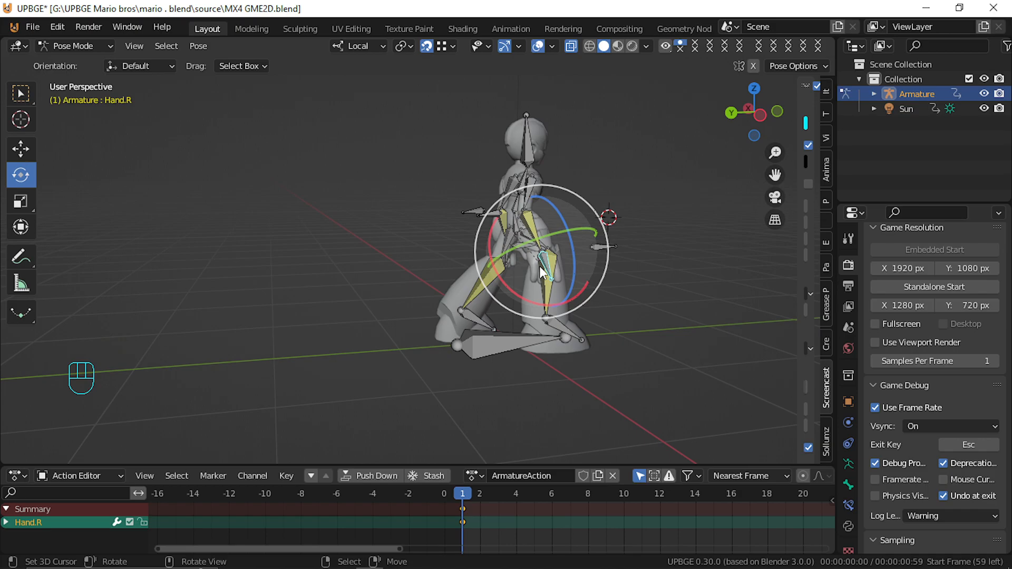
scroll(540, 267, up, 3)
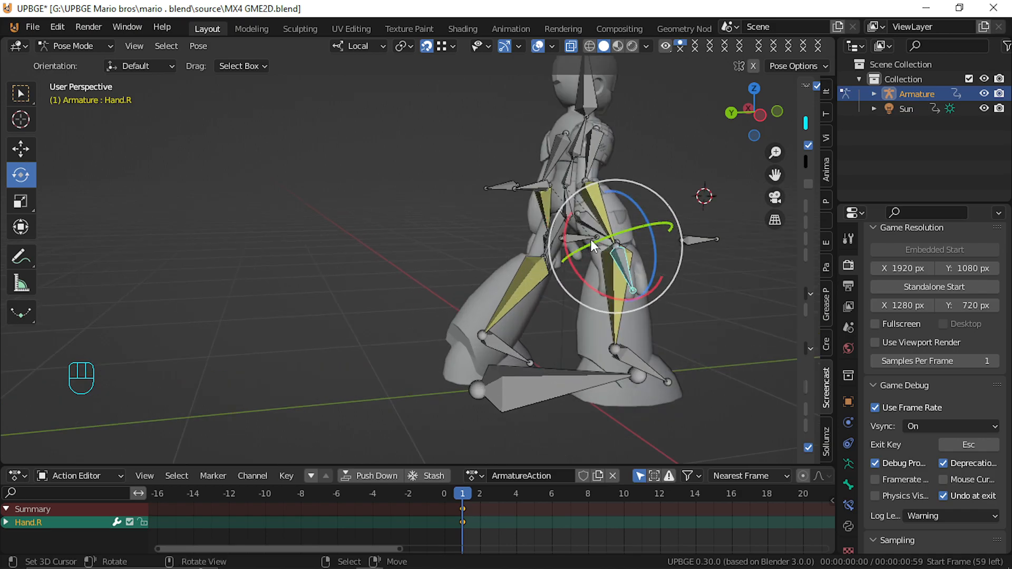
Leave Pose Mode and open the mesh containing both arms in Edit Mode
key(ctrl+Tab)
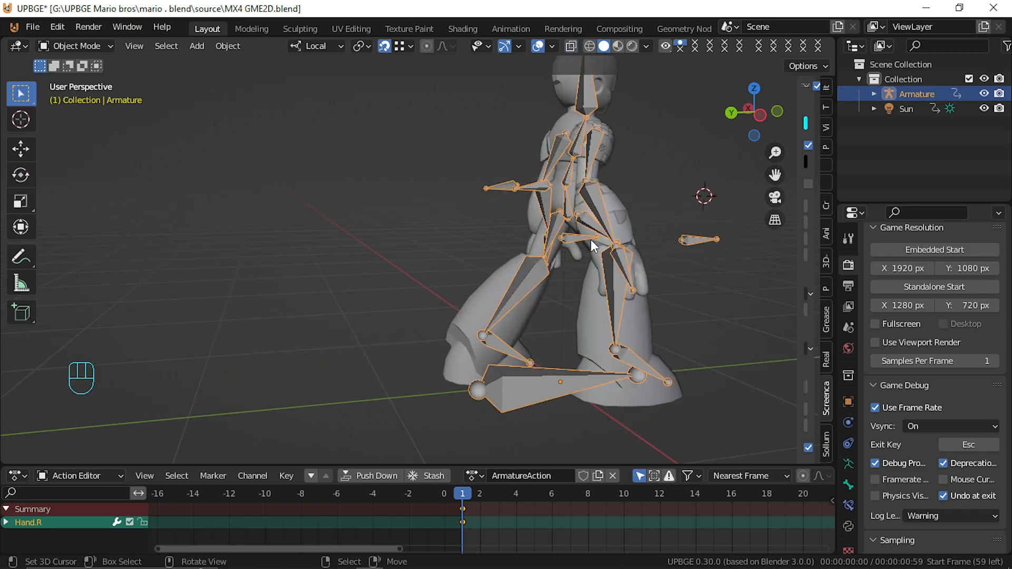
click(590, 259)
key(g)
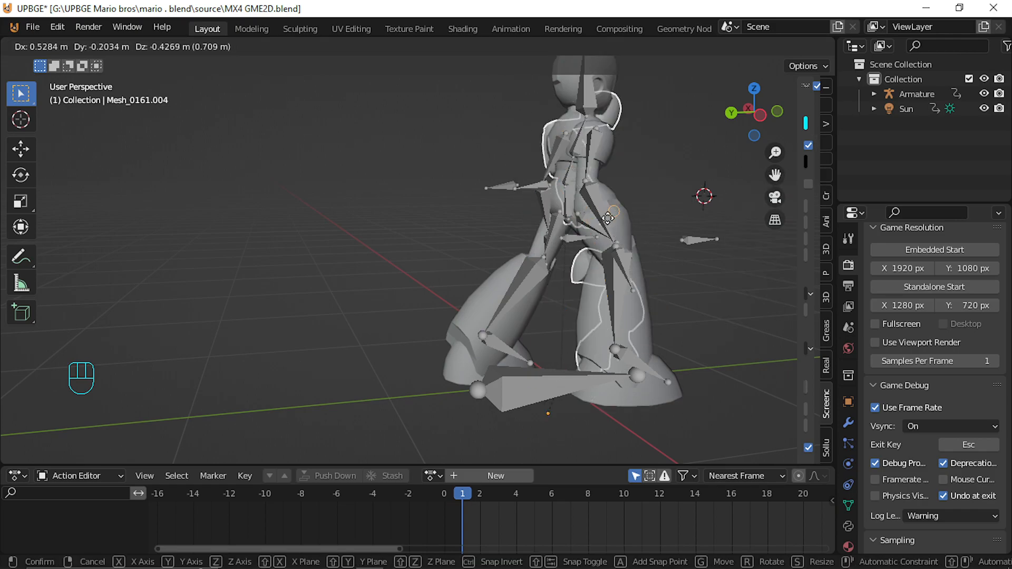
key(Escape)
key(shift+grave)
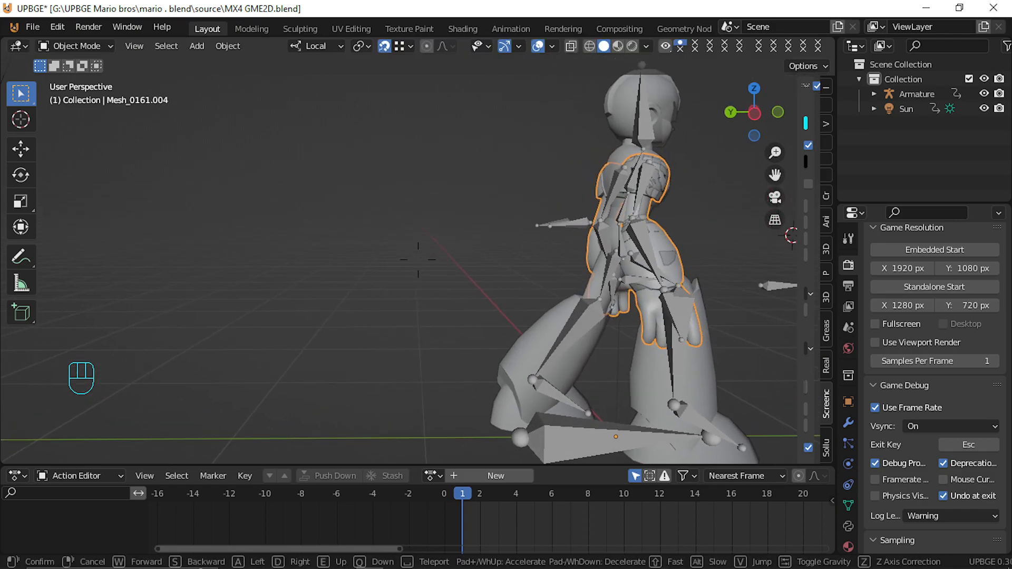
key(d)
click(416, 260)
key(Tab)
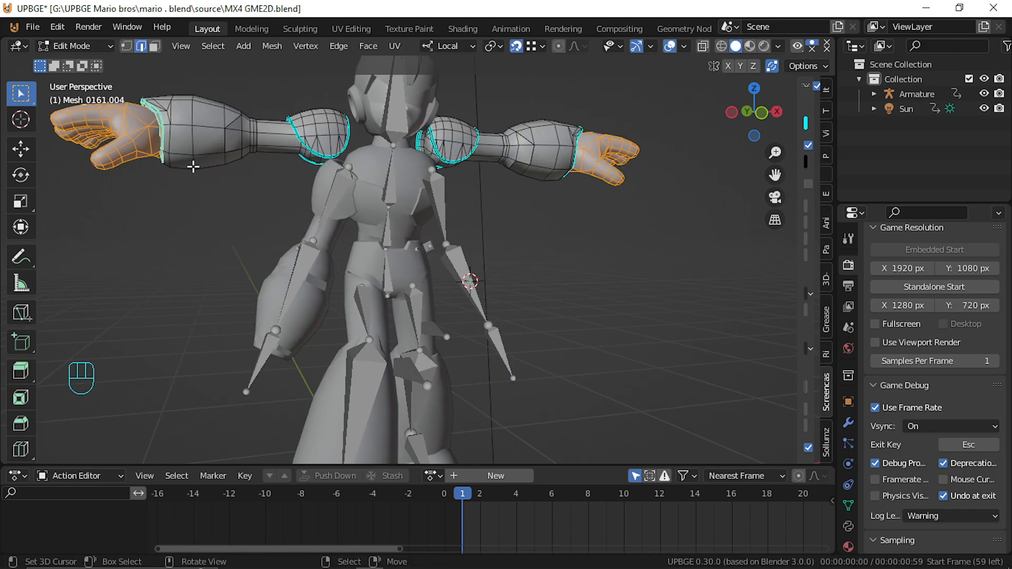
Select all linked parts of the right arm, including the hand, separate them into their own object and return to Object Mode
key(ctrl)
key(ctrl+l)
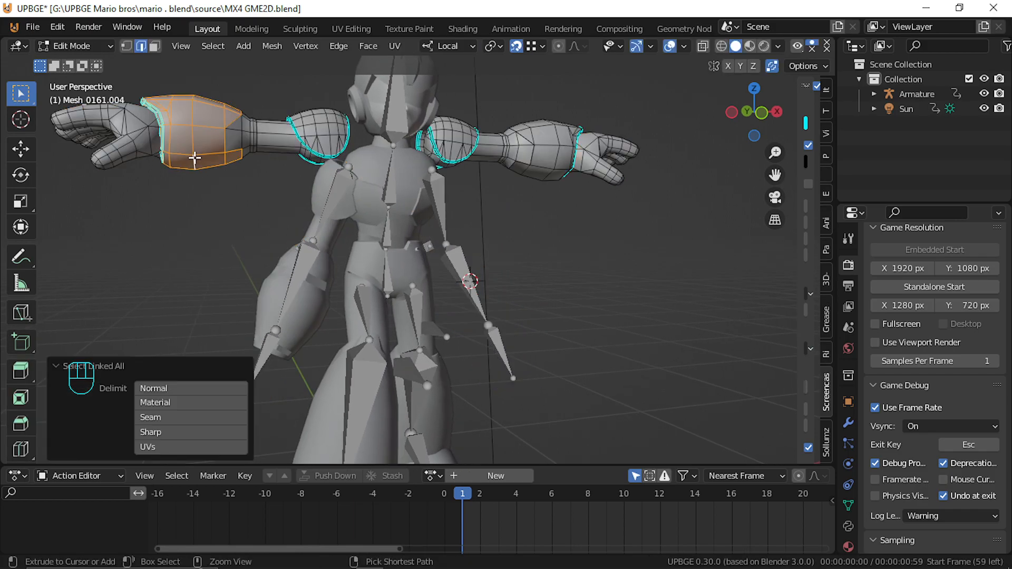
key(l)
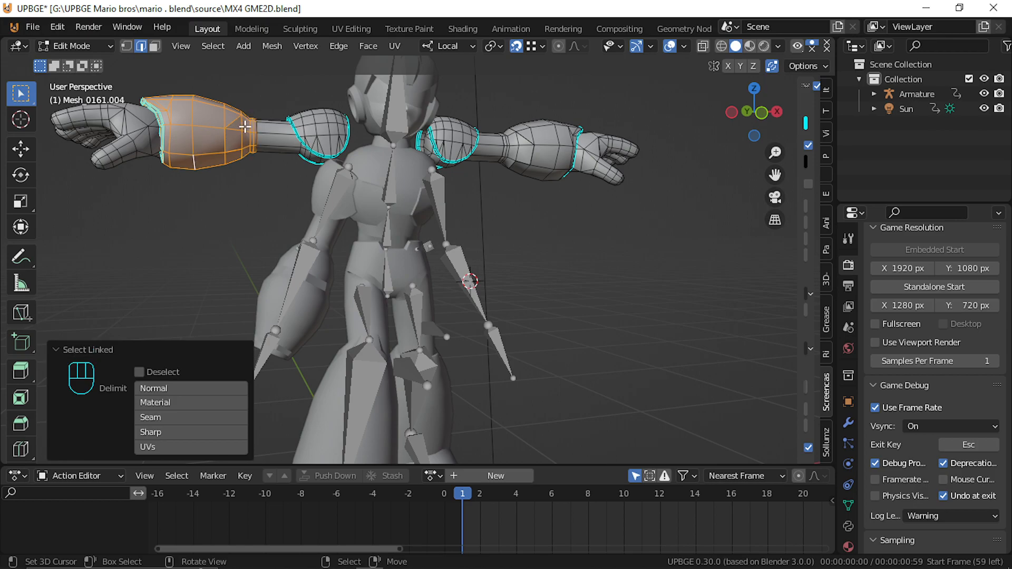
key(l)
key(l)
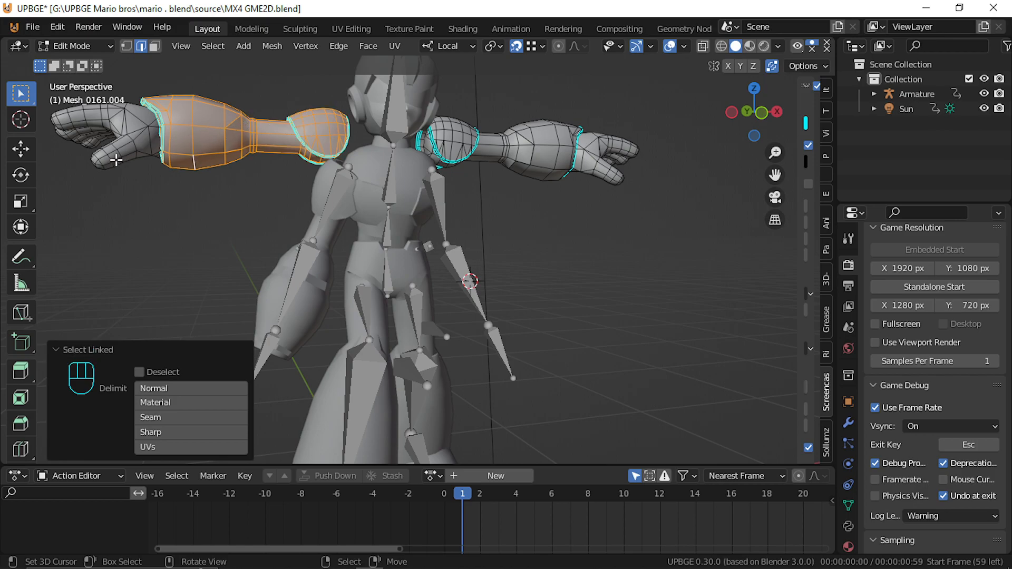
key(l)
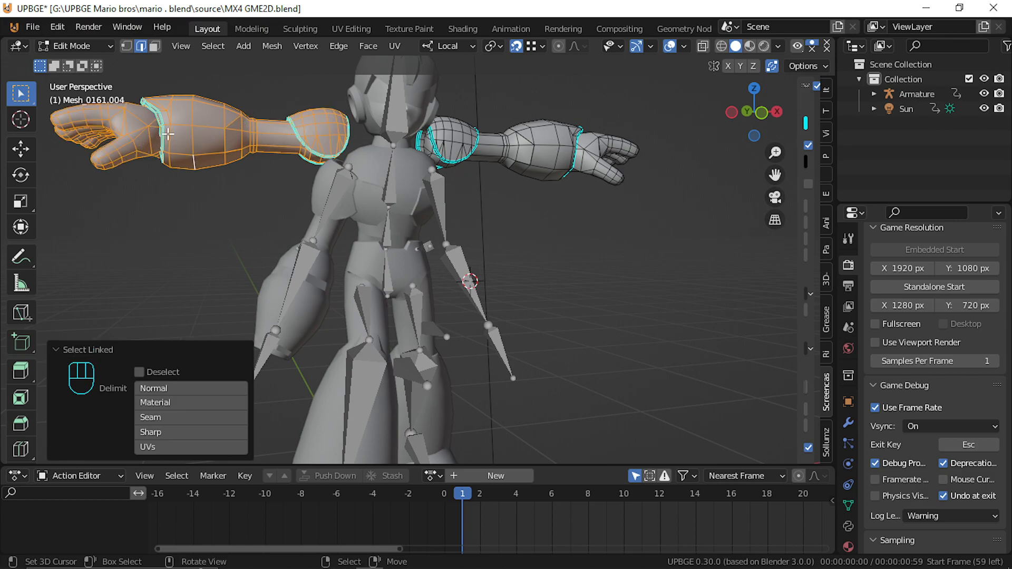
key(g)
right_click(137, 154)
key(p)
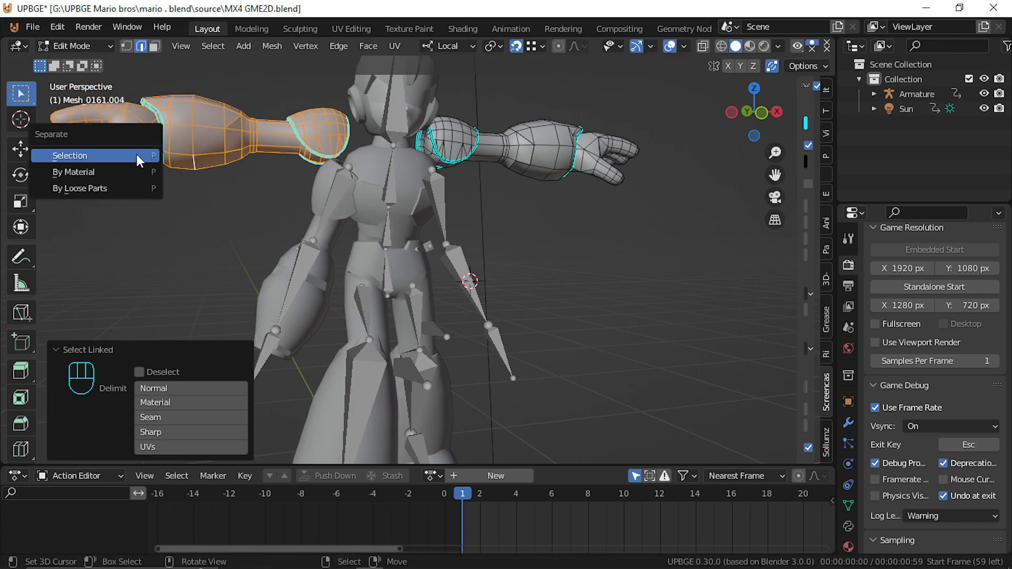
click(138, 156)
key(Tab)
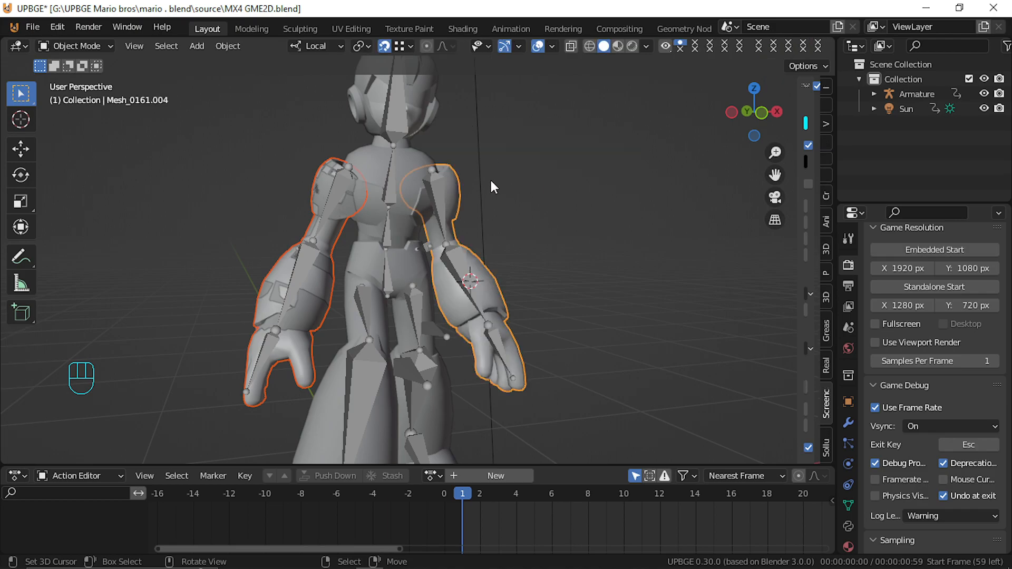
Turn off snapping for object transforms
click(323, 305)
key(g)
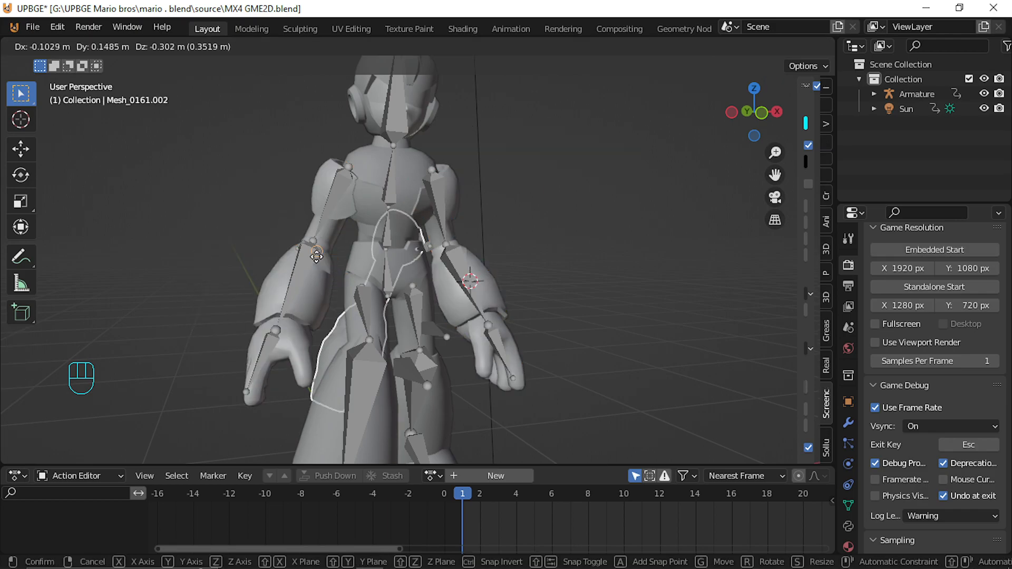
right_click(322, 272)
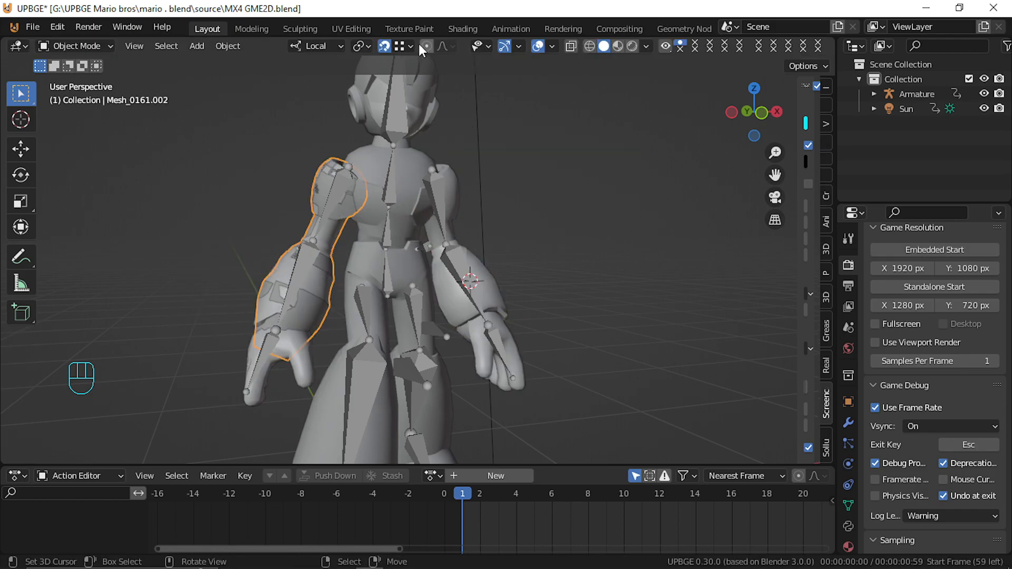
click(393, 46)
click(385, 48)
key(g)
right_click(222, 163)
Delete the separated right arm mesh with the hand, keeping the buster arm, and put the armature back in Pose Mode
click(299, 375)
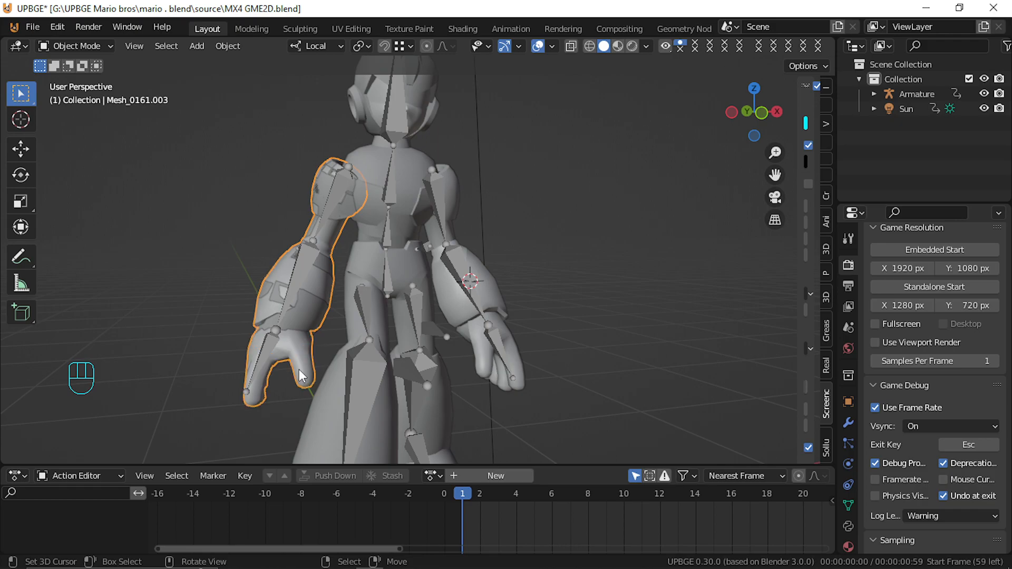
key(Delete)
click(320, 289)
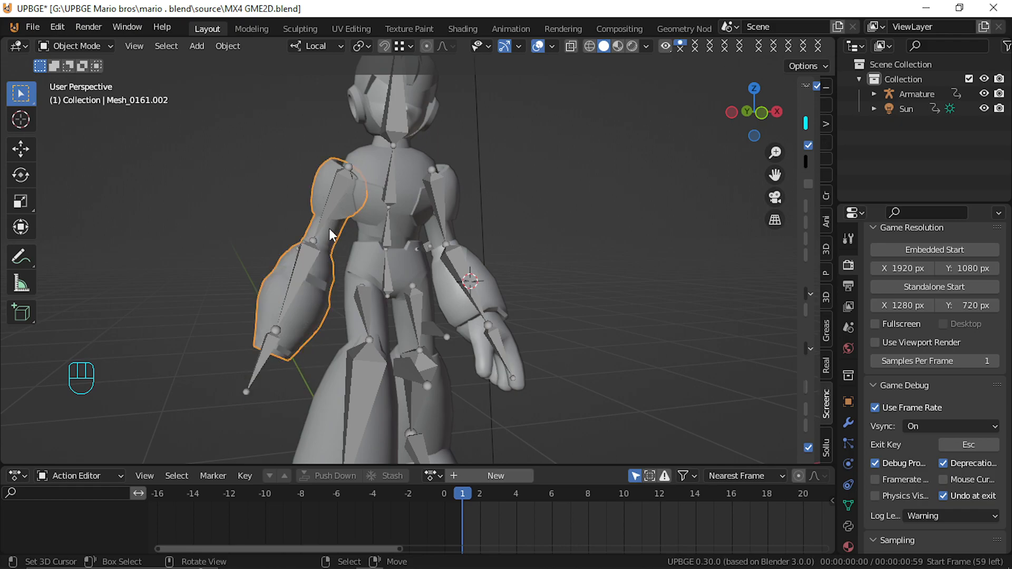
click(329, 209)
key(ctrl+Tab)
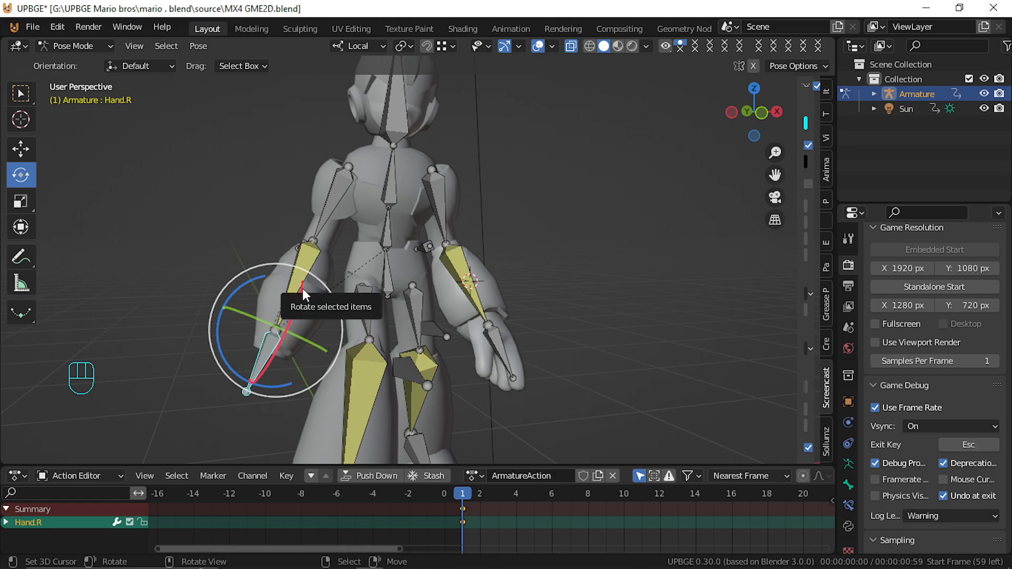
In the right view, move the Hand.R bone about -0.68 m in Y and 0.29 m in Z and rotate it about 82°
key(KP_3)
key(g)
click(196, 248)
key(r)
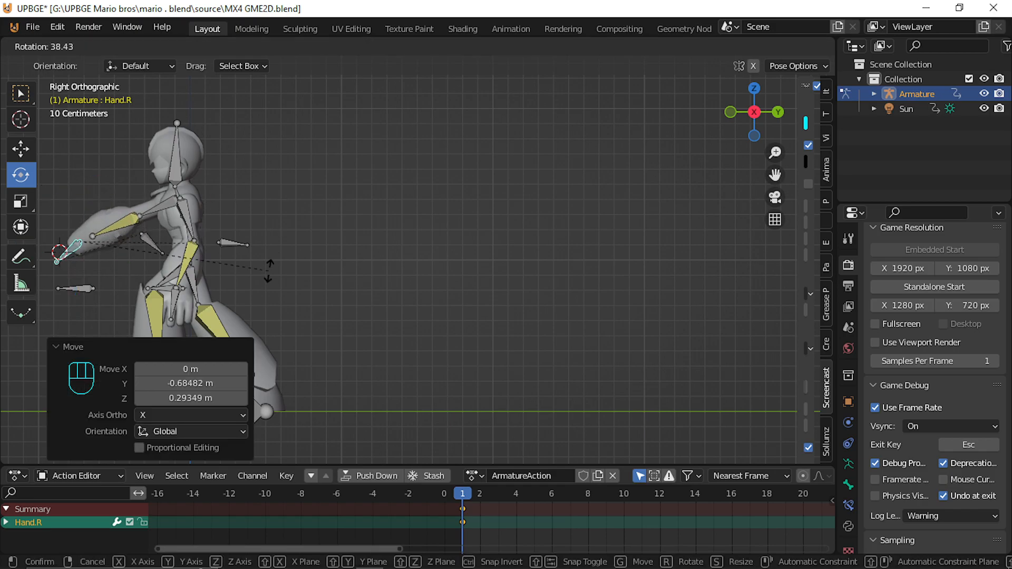
click(167, 355)
Raise the Hand.R bone about 0.3 m to level the arm and roll it about -82° around its local Y axis
key(g)
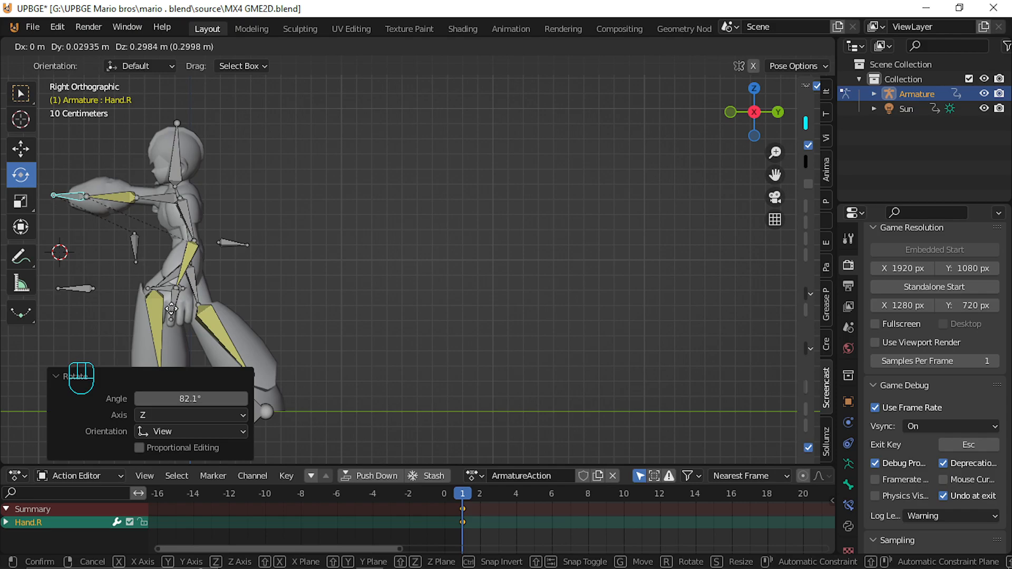
click(174, 315)
key(g)
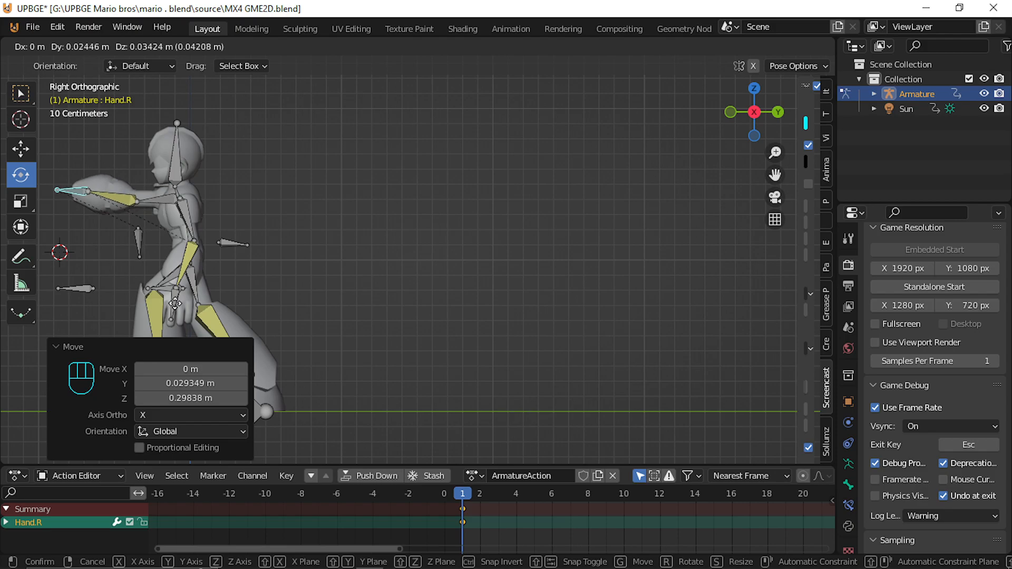
click(170, 299)
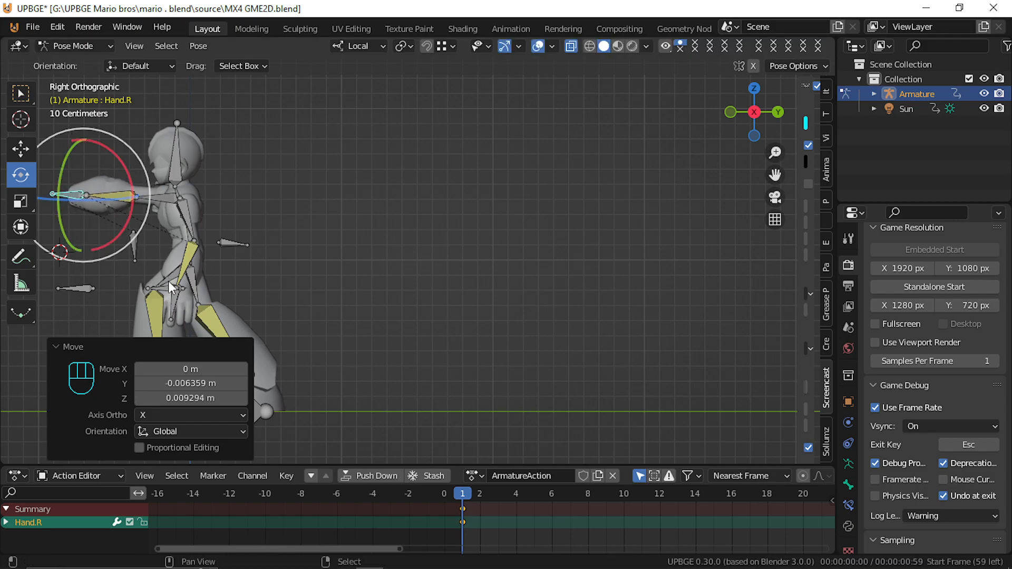
drag(65, 170, 79, 204)
middle_drag(198, 184, 135, 163)
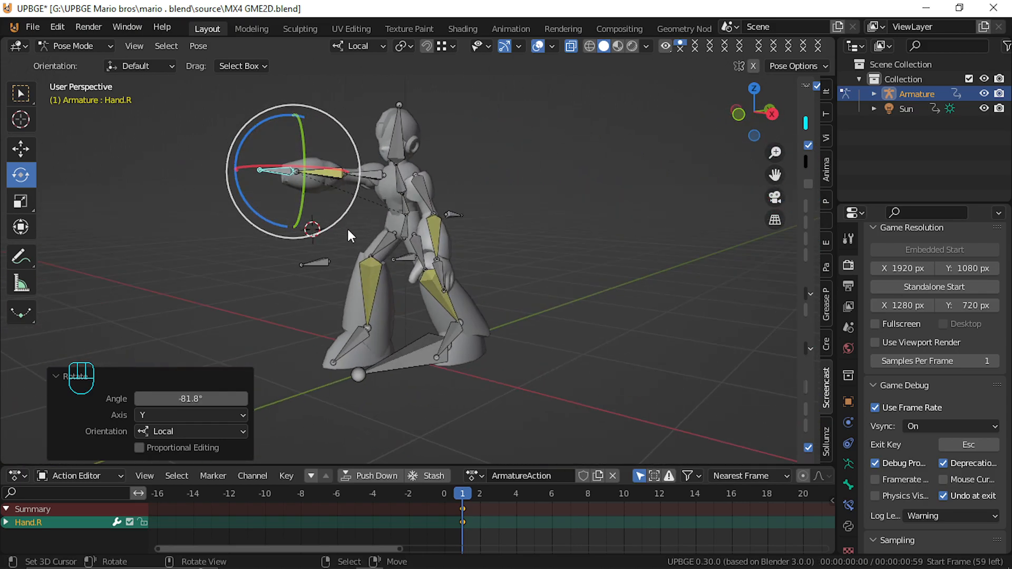
Rotate the Hand.L bone about 54.5° and move it about -0.14 m in X, -0.21 m in Y and 0.54 m in Z
click(439, 265)
middle_drag(407, 252, 423, 231)
key(r)
click(544, 272)
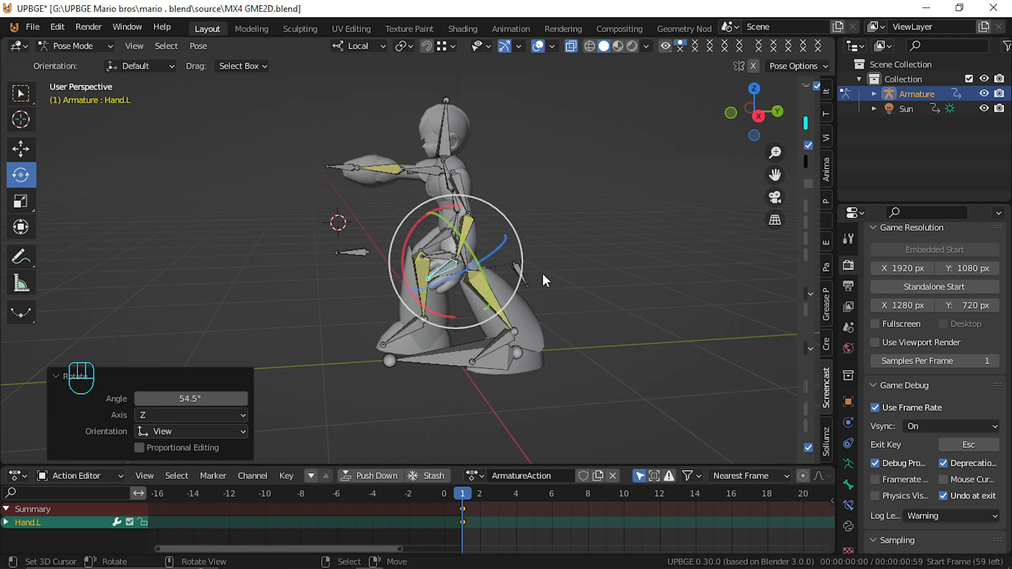
key(g)
click(497, 192)
middle_drag(497, 192, 633, 220)
key(r)
right_click(573, 205)
In the top view, move the Hand.R bone about 0.2 m in X, rotate it about -24° and nudge it so the arm points forward
middle_drag(496, 209, 524, 279)
middle_drag(295, 189, 316, 245)
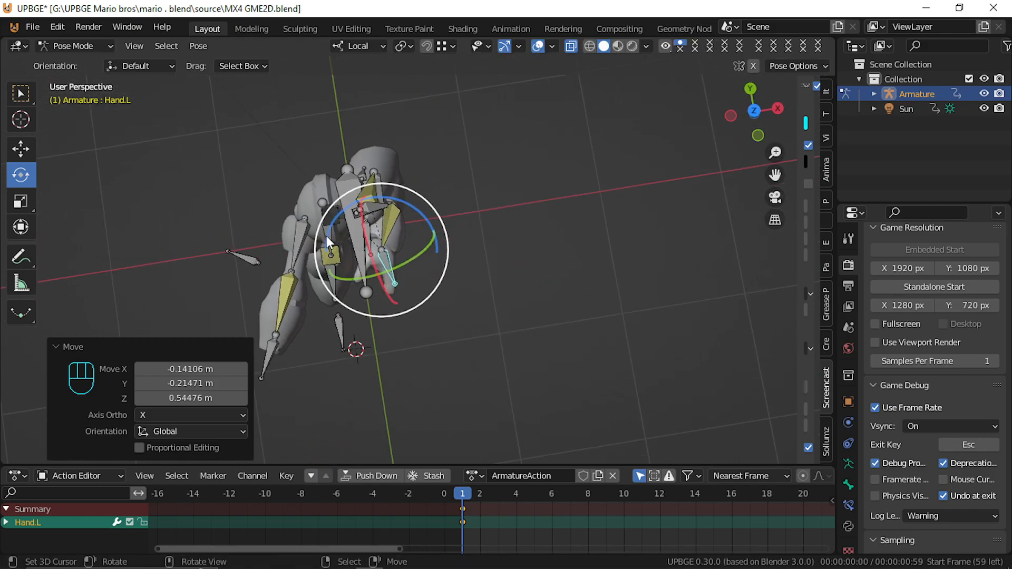
key(KP_7)
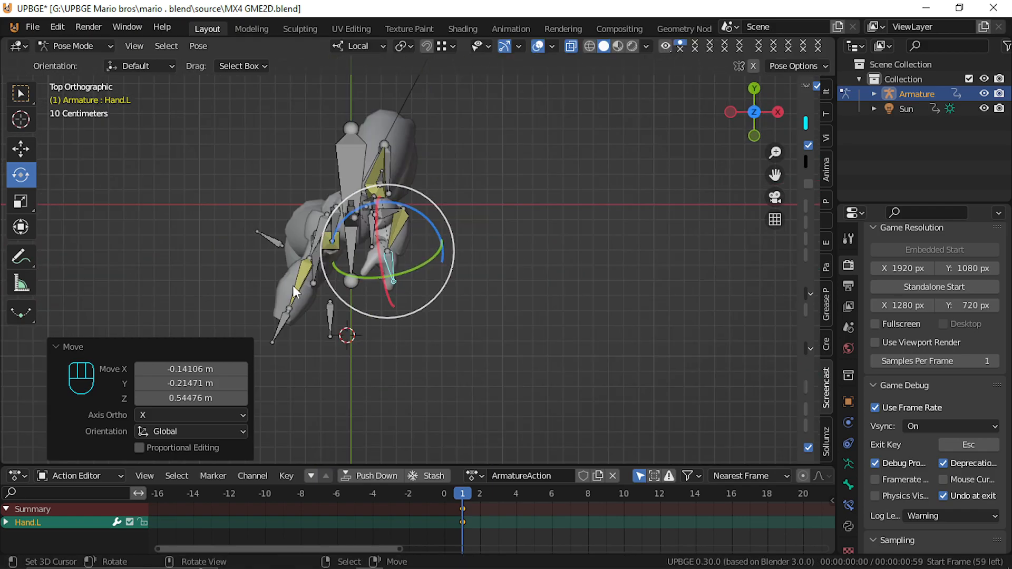
click(283, 328)
key(g)
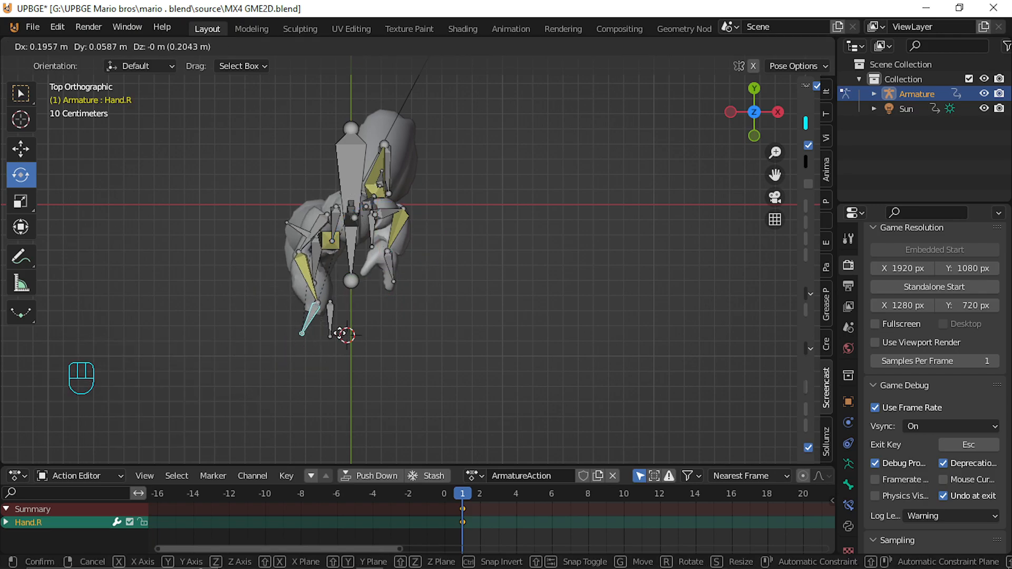
click(340, 343)
key(r)
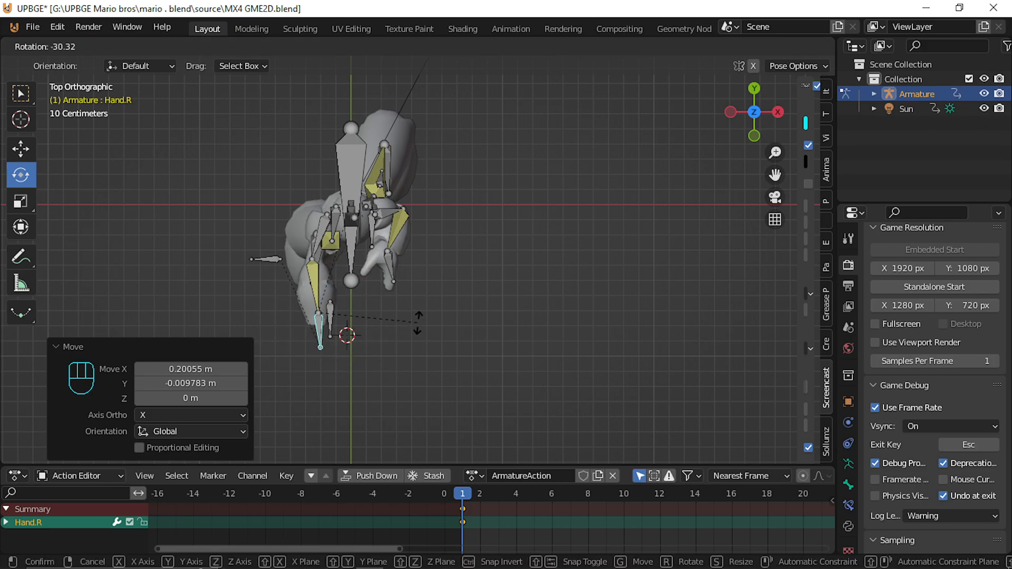
click(407, 334)
key(g)
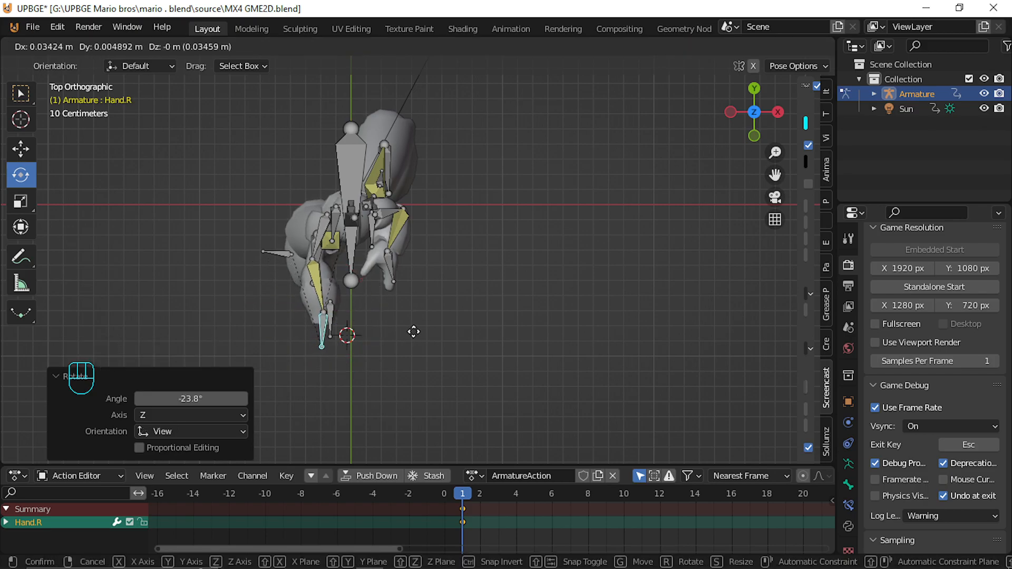
click(415, 324)
Move Hand.L about 0.09 m in X and -0.15 m in Y, and move Arm 1 pole.L outward about 0.97 m in X
click(392, 271)
key(g)
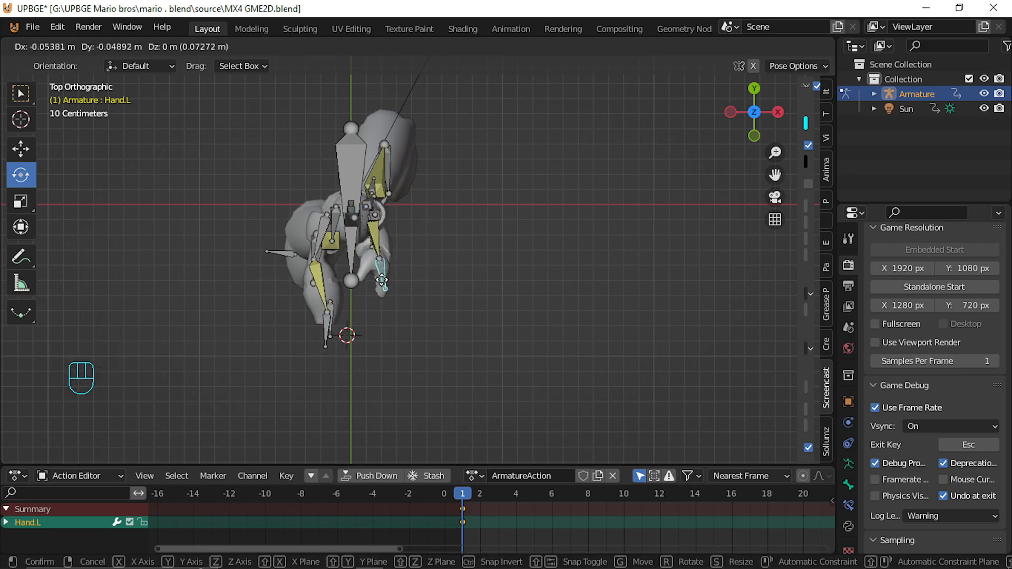
click(406, 292)
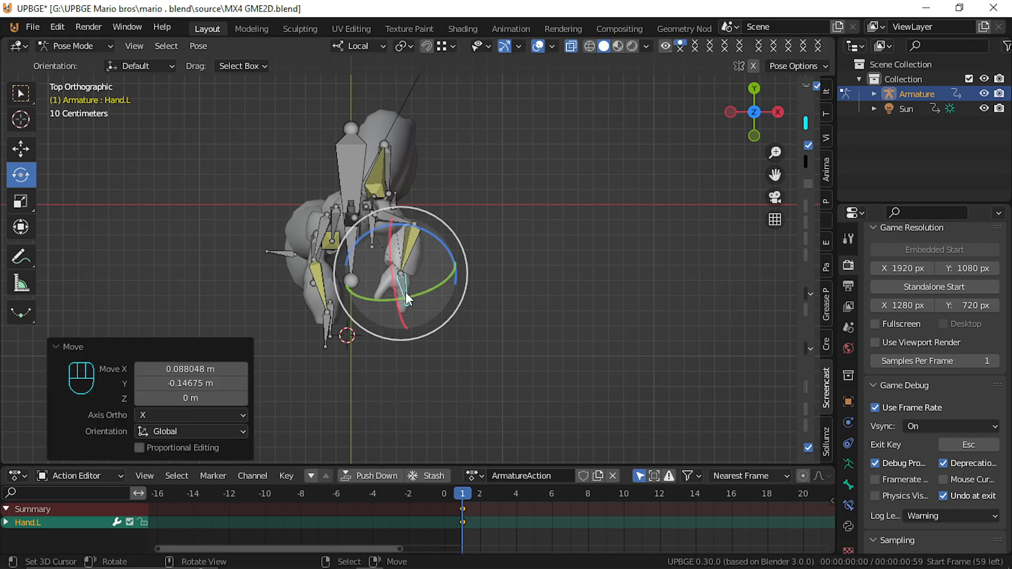
click(397, 201)
key(g)
click(543, 220)
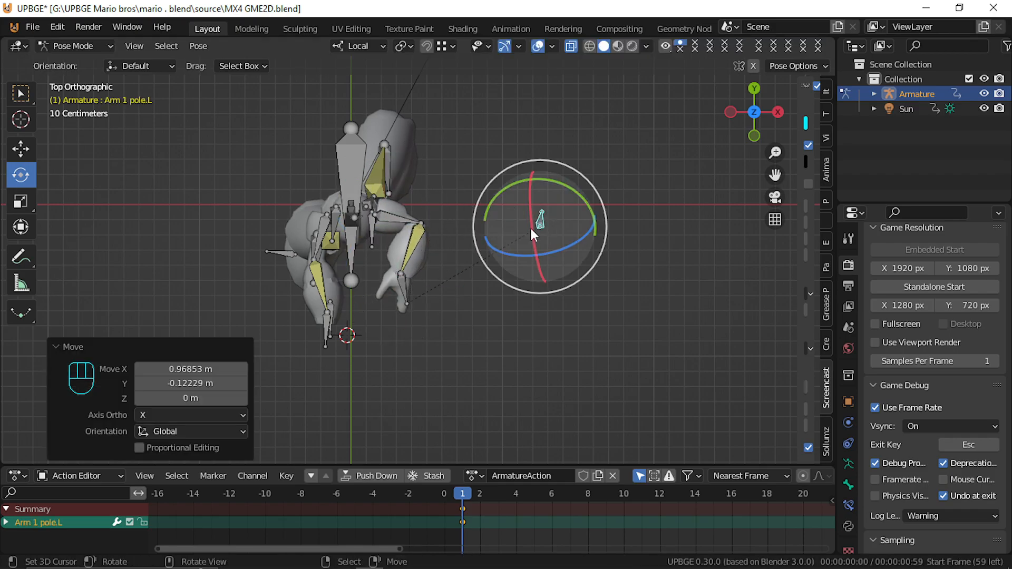
Bring the Hand.L bone across the chest by about -0.4 m in X and 0.15 m in Y, and rotate it about 65°
click(398, 289)
key(g)
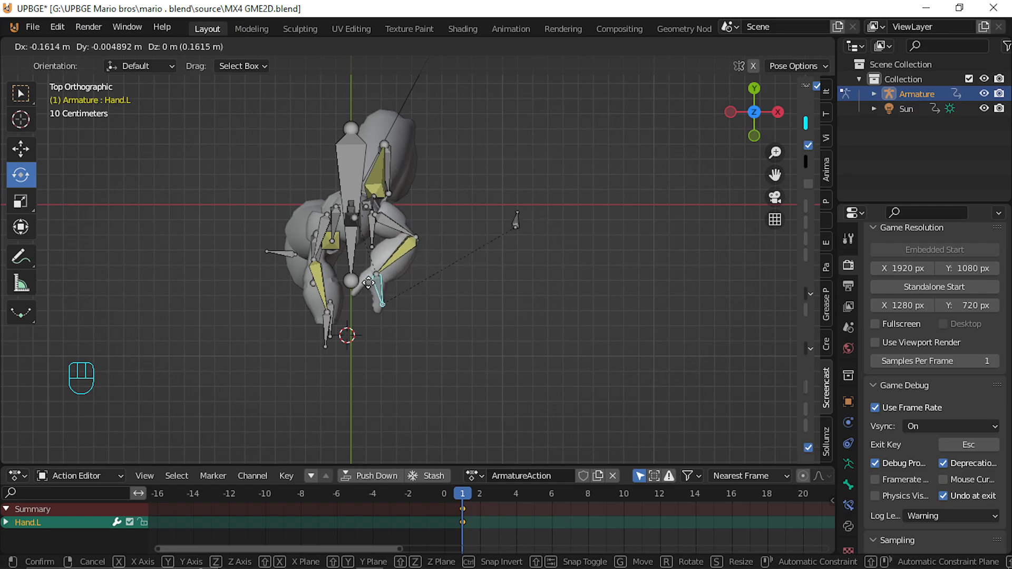
click(334, 262)
middle_drag(378, 263, 380, 107)
key(r)
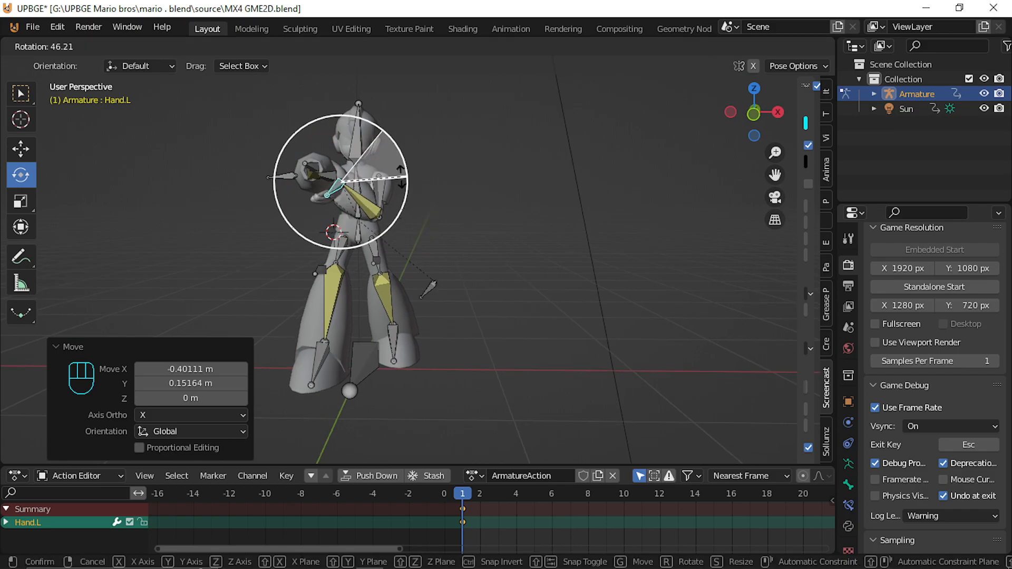
click(407, 217)
Move the Arm 1 pole.L bone outward and up beside the left elbow at about chest height, and rotate it
middle_drag(407, 219, 120, 212)
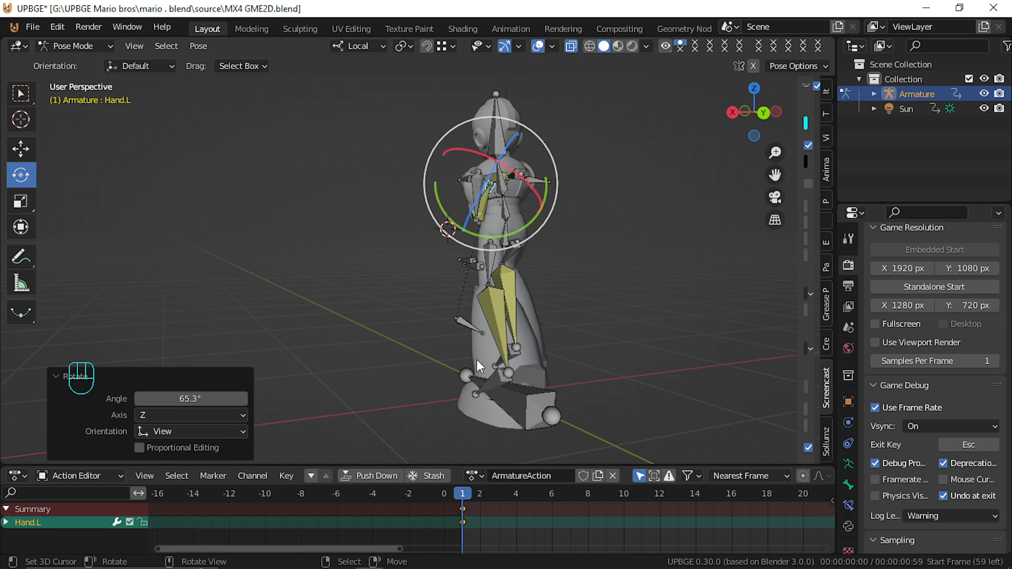
click(466, 323)
middle_drag(466, 323, 425, 312)
key(g)
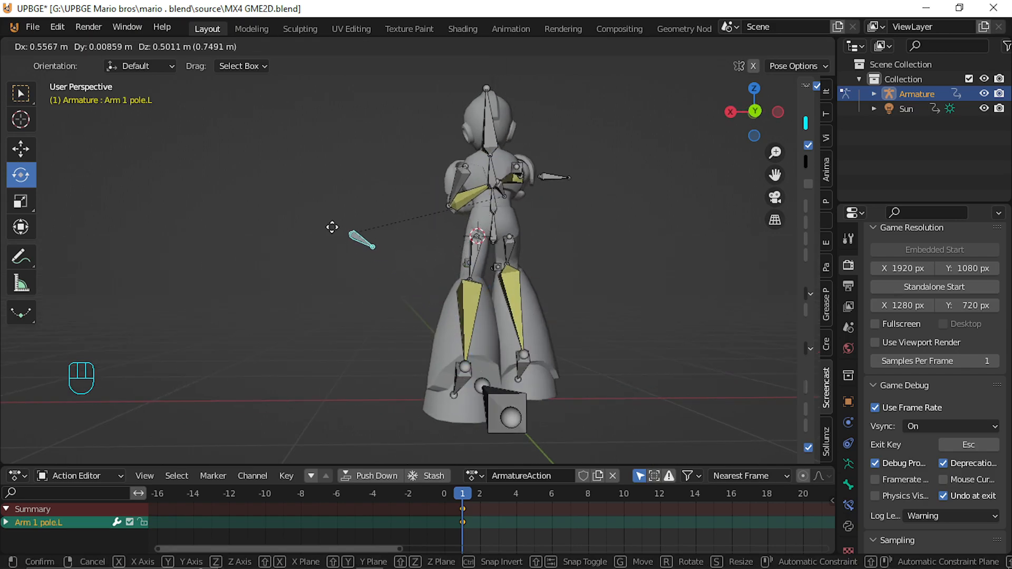
click(336, 223)
middle_drag(337, 224, 669, 242)
key(g)
click(636, 186)
key(r)
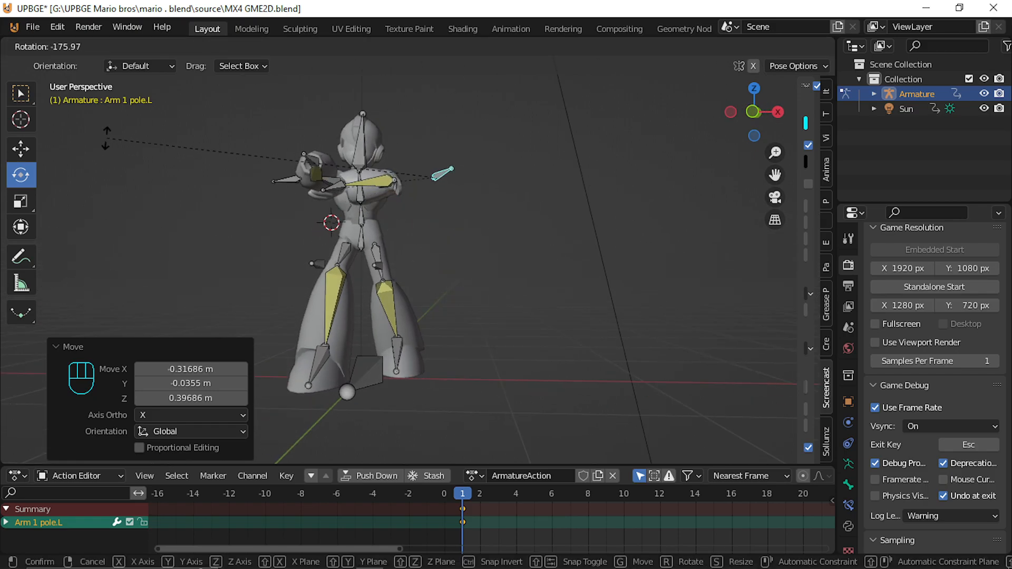
click(365, 175)
Rotate the Hand.L bone about -44° around the global Z axis
middle_drag(365, 175, 330, 302)
click(308, 258)
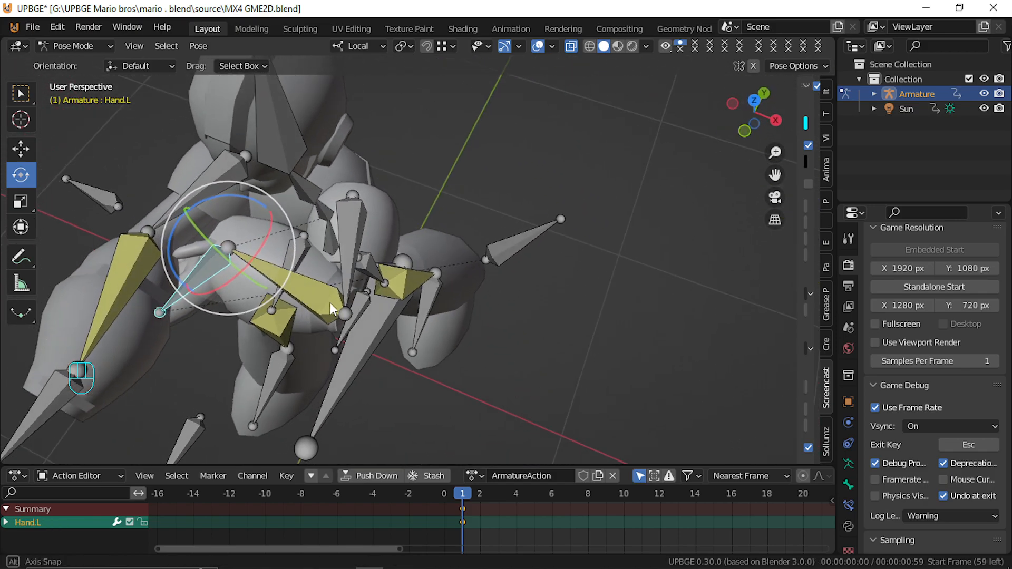
key(r)
key(z)
key(z)
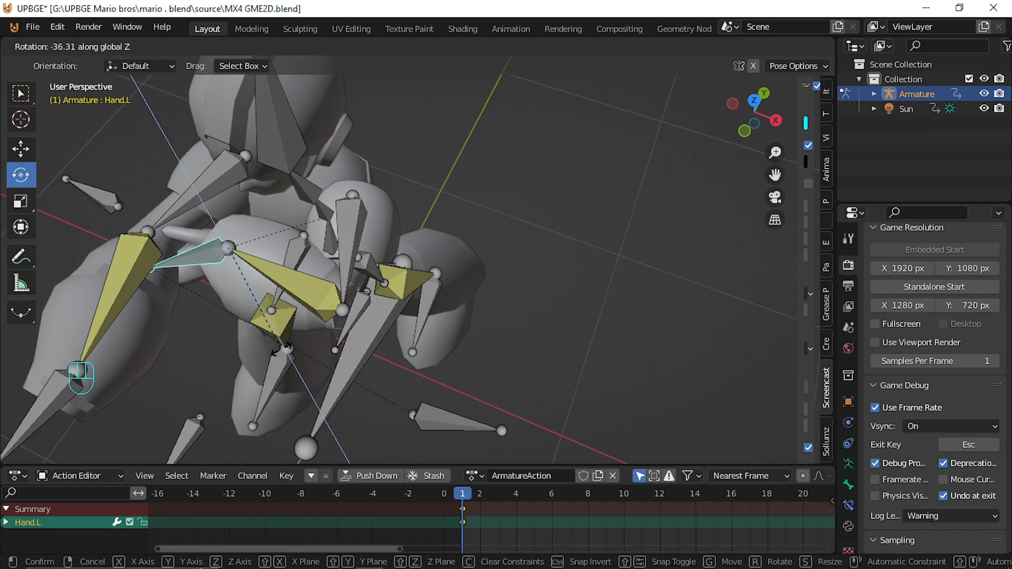
click(265, 348)
Shift Hand.L along global Z and fine-tune its rotation so the left hand sits against the buster arm
middle_drag(265, 348, 177, 176)
key(g)
key(z)
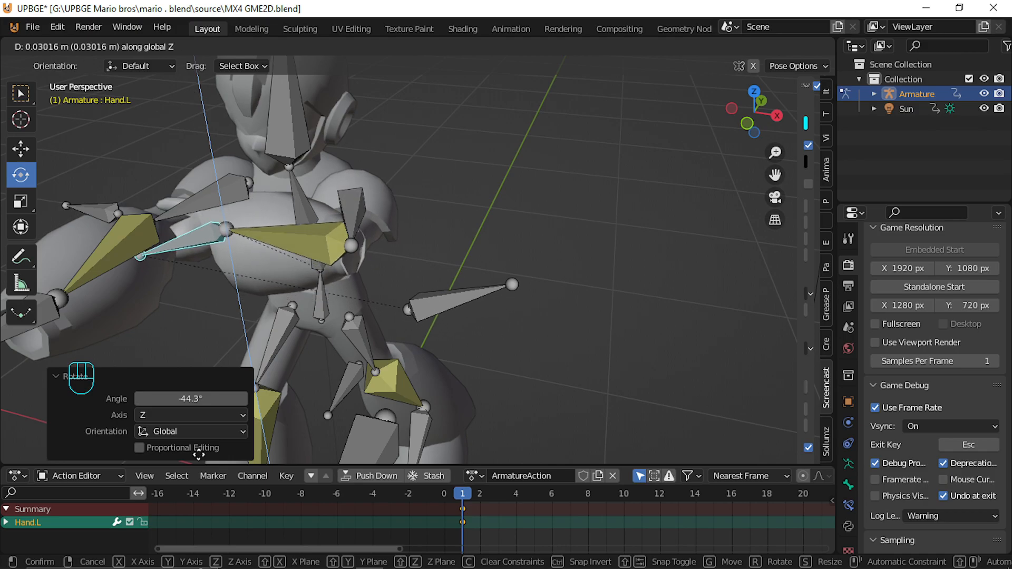
click(190, 87)
middle_drag(226, 175, 255, 171)
drag(184, 214, 172, 223)
middle_drag(207, 211, 21, 216)
Move Arm 1 pole.L about -0.7 m along its local Z axis, and fine-tune it along the same axis
click(286, 221)
middle_drag(286, 220, 177, 173)
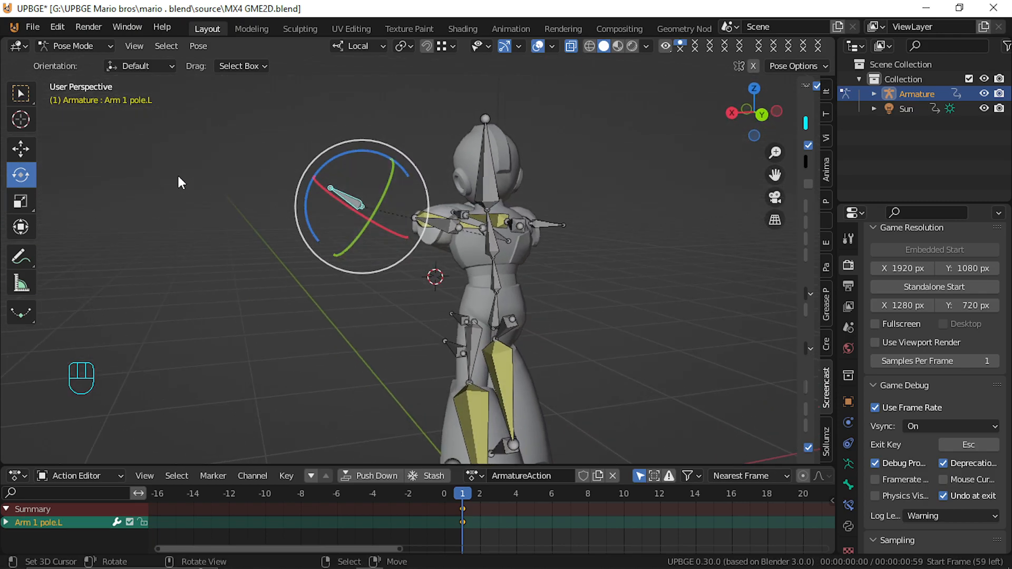
key(g)
key(z)
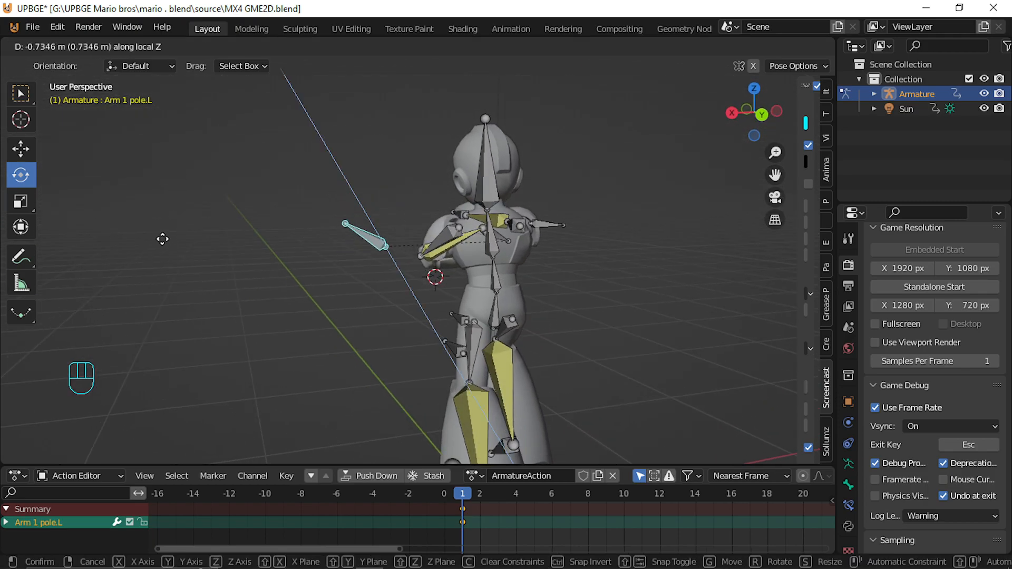
click(164, 242)
middle_drag(163, 242, 555, 180)
key(g)
key(z)
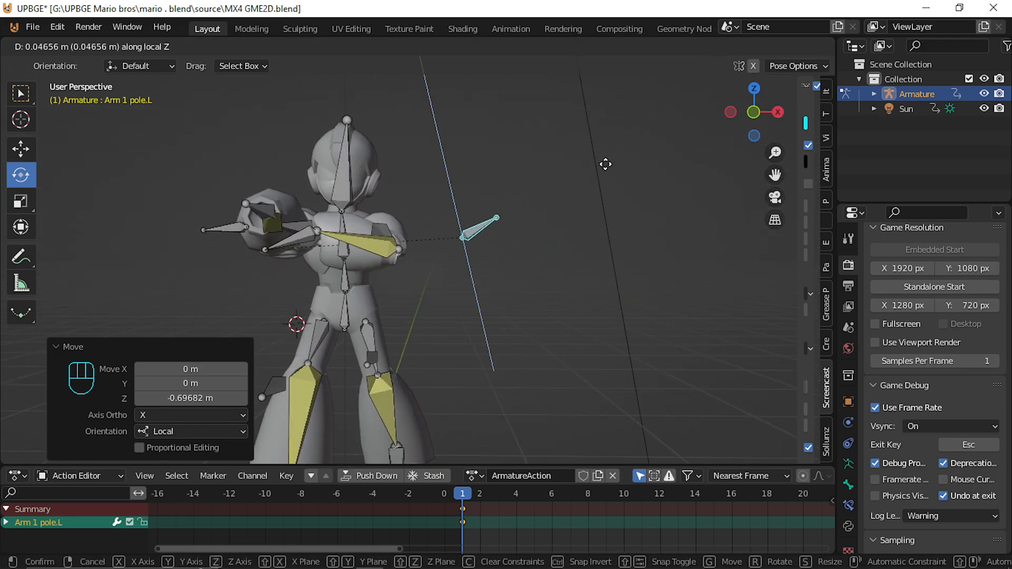
click(467, 214)
middle_drag(467, 214, 420, 203)
Insert Location & Rotation keyframes for all bones at frame 1
click(301, 228)
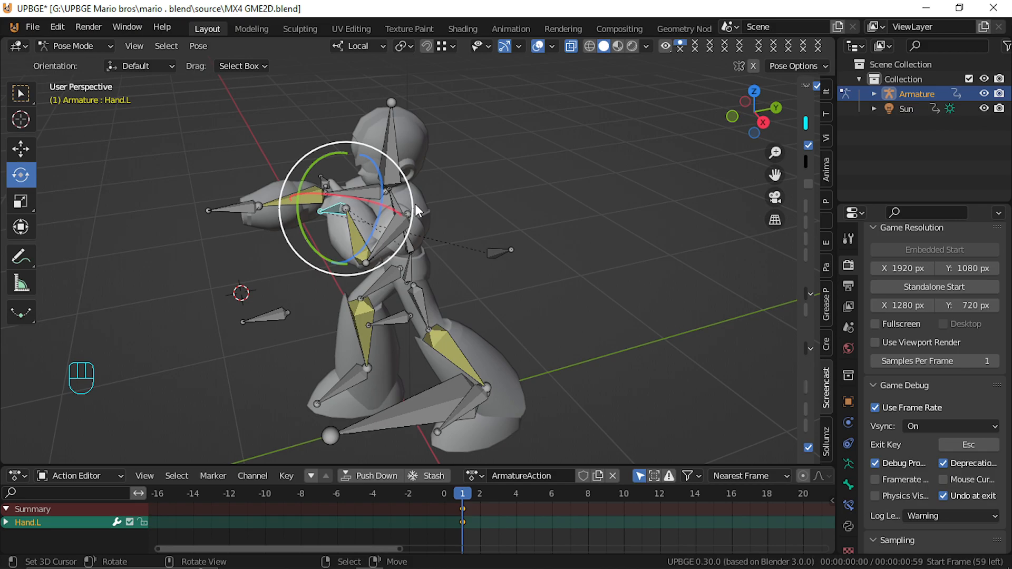
drag(464, 494, 472, 494)
key(ctrl+z)
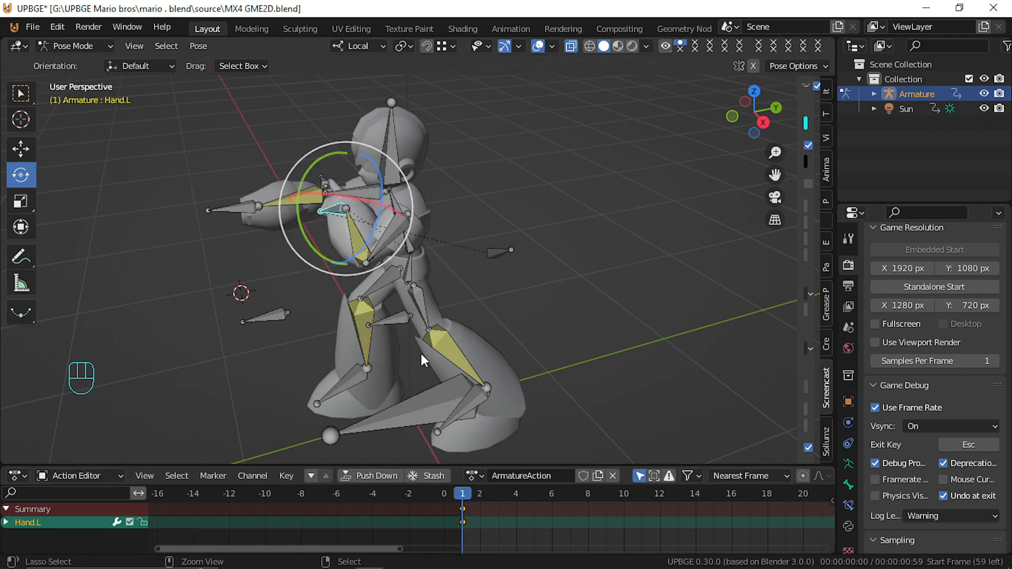
key(a)
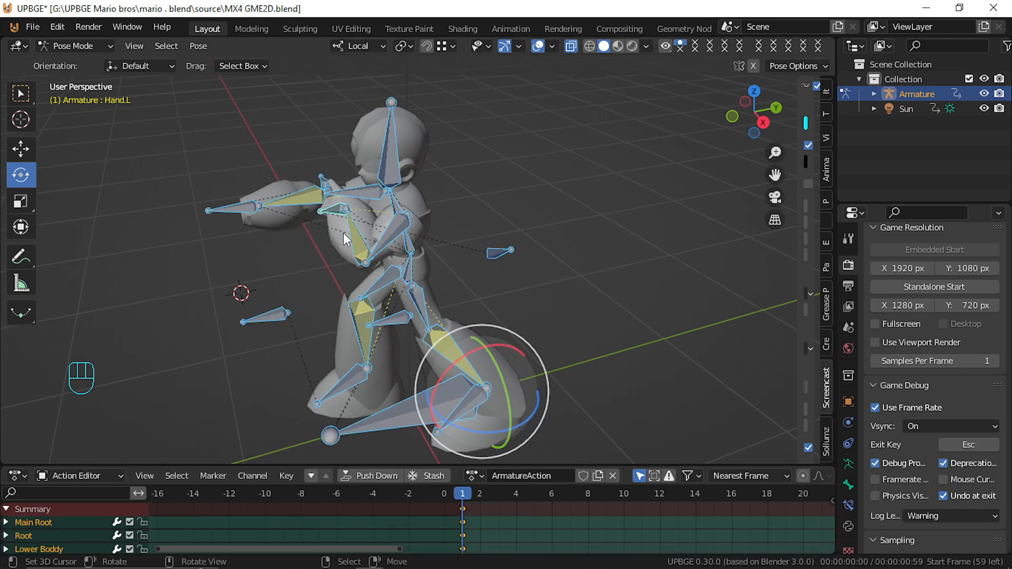
key(i)
Go to frame 4 and select the Hand.R and Hand.L bones together
drag(465, 511, 474, 509)
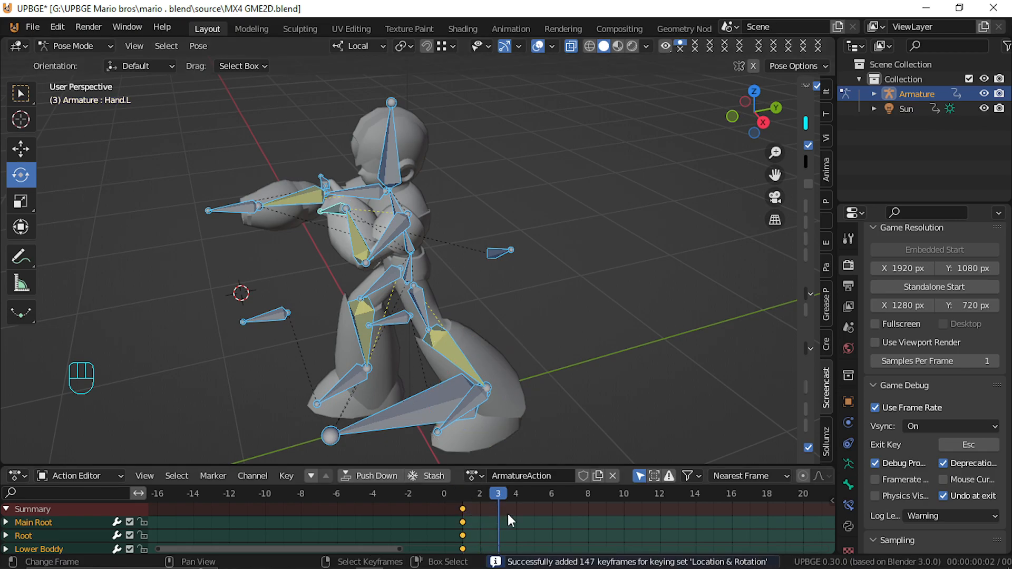
click(240, 211)
shift+click(334, 209)
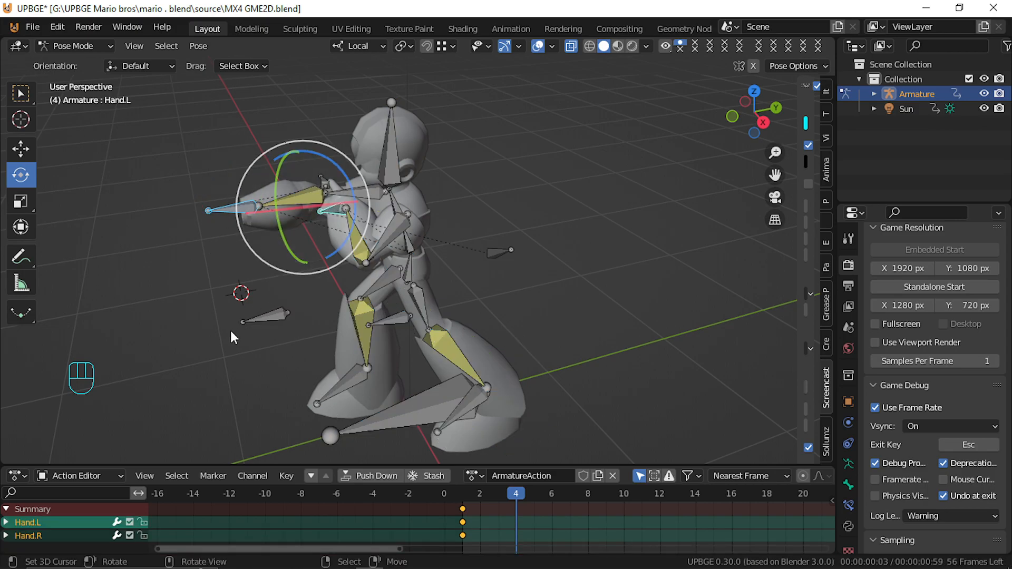
key(g)
key(y)
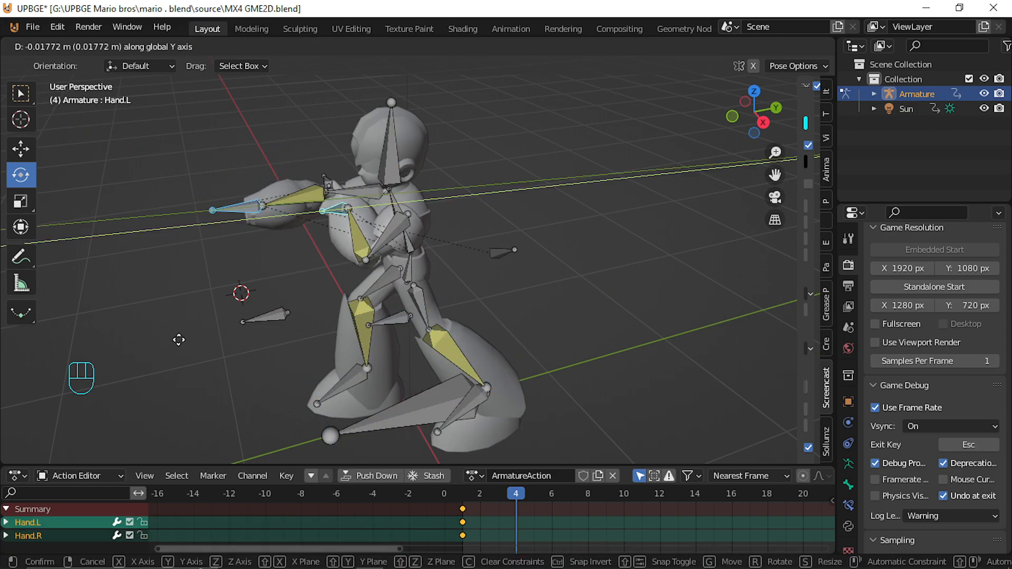
click(152, 340)
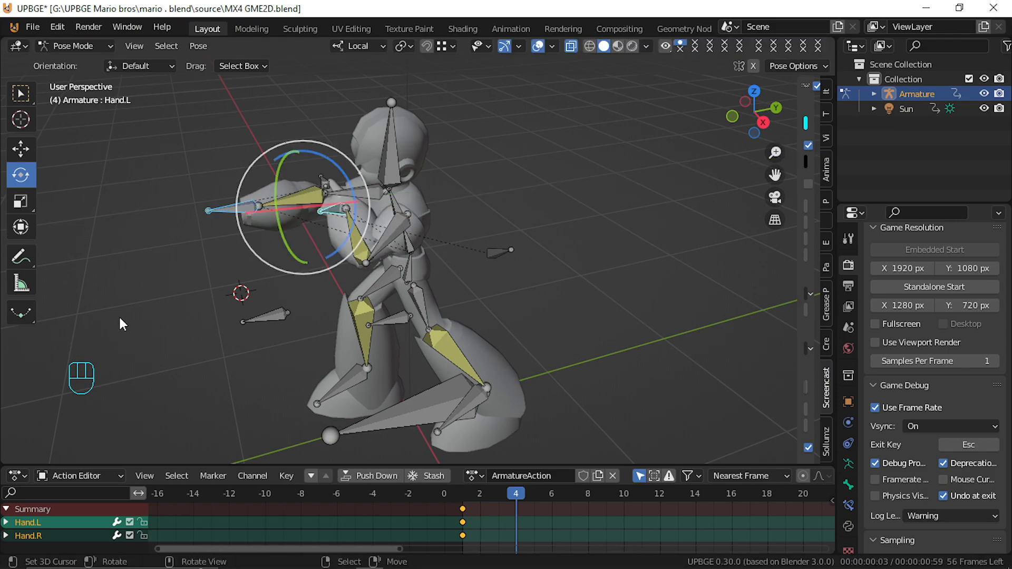
Move both hand bones back about 0.007 m in global Y and insert Location & Rotation keyframes for them at frame 4
key(g)
key(y)
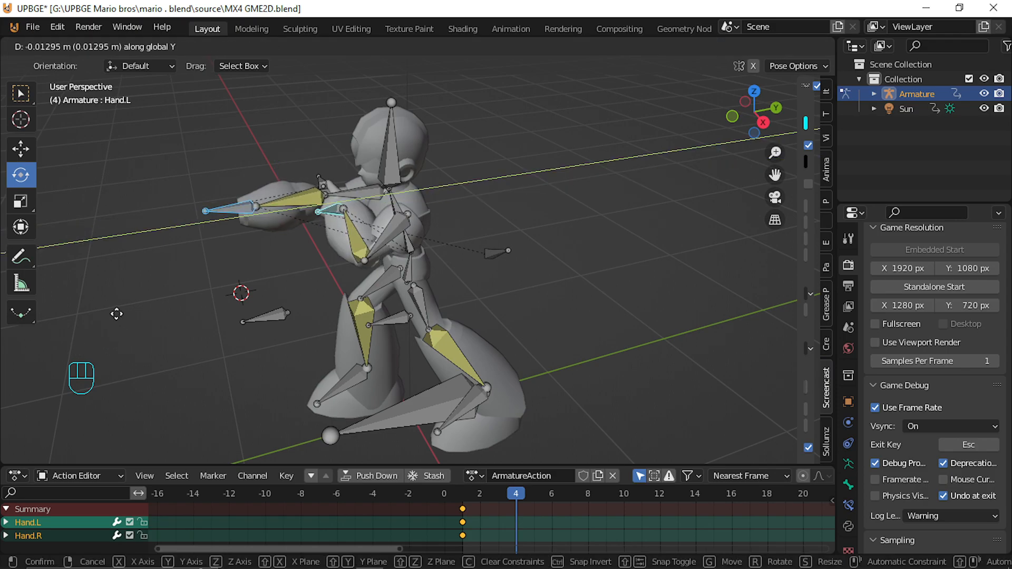
click(158, 314)
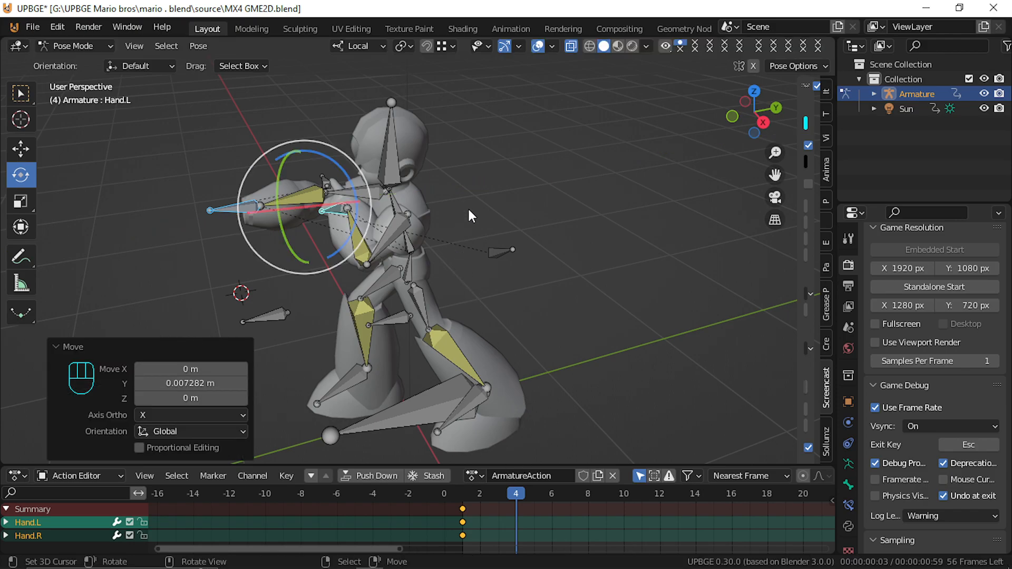
key(i)
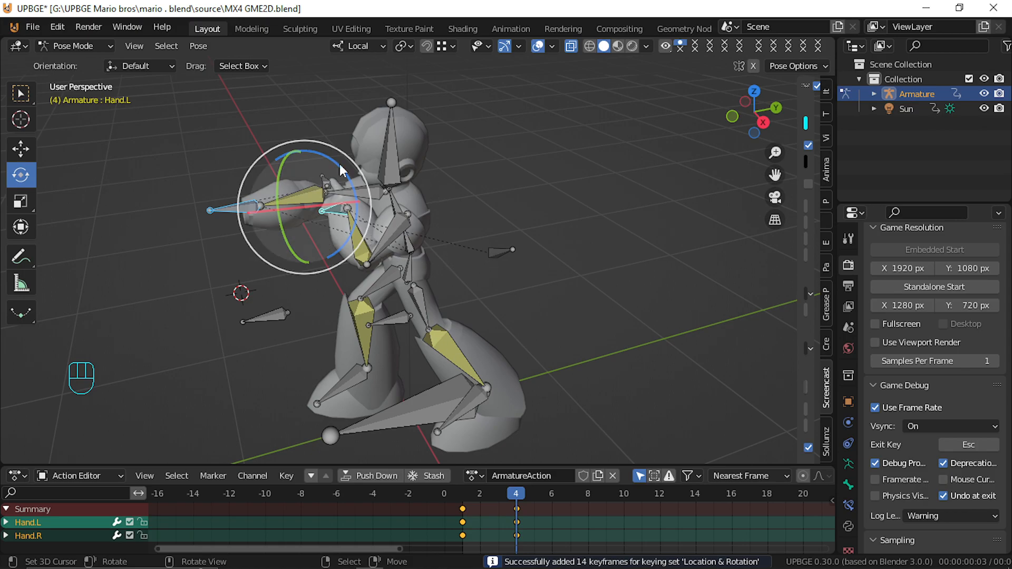
Tilt the head bone slightly and rotate the Lower Boddy bone about -2° around its local Z axis
click(389, 141)
drag(367, 148, 365, 144)
click(409, 244)
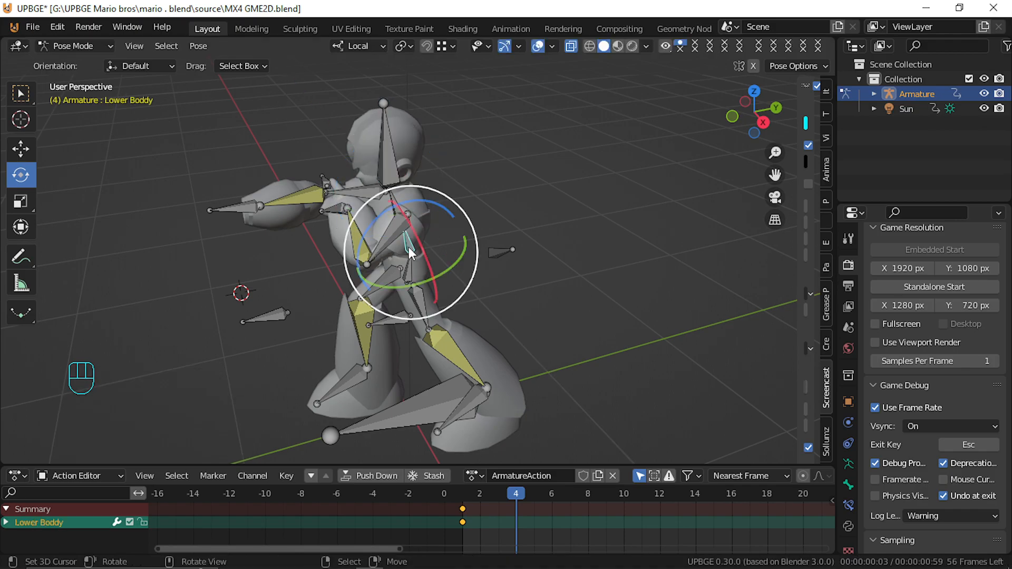
drag(381, 210, 386, 209)
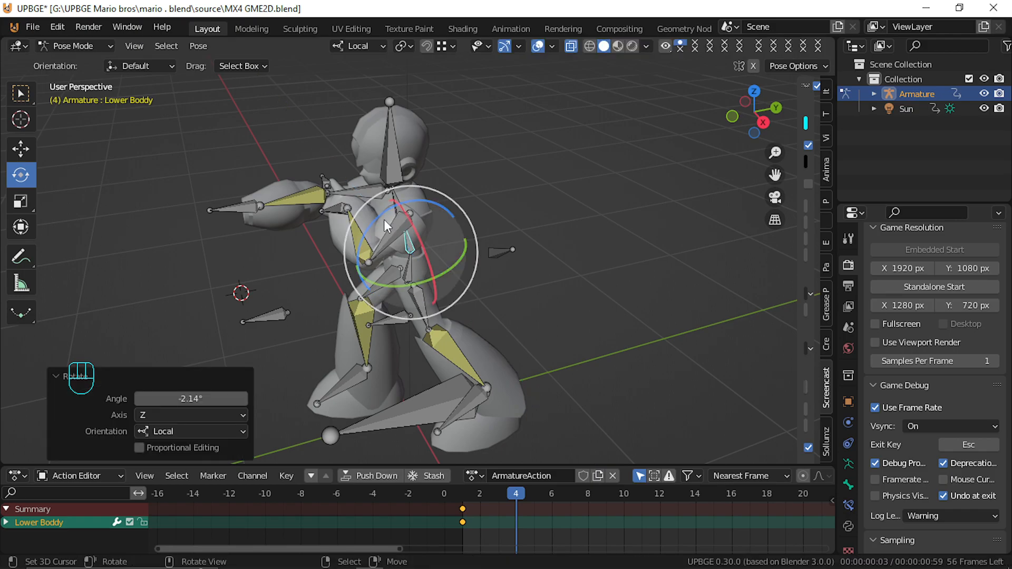
Insert Location & Rotation keyframes for all bones at frame 4, and play the animation back from frame 1
key(a)
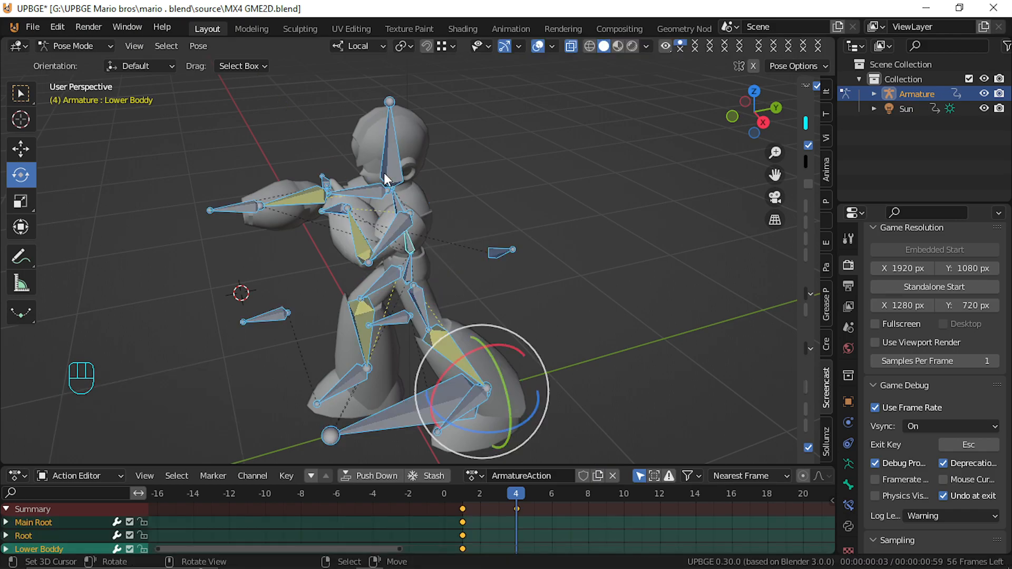
key(i)
drag(496, 522, 455, 546)
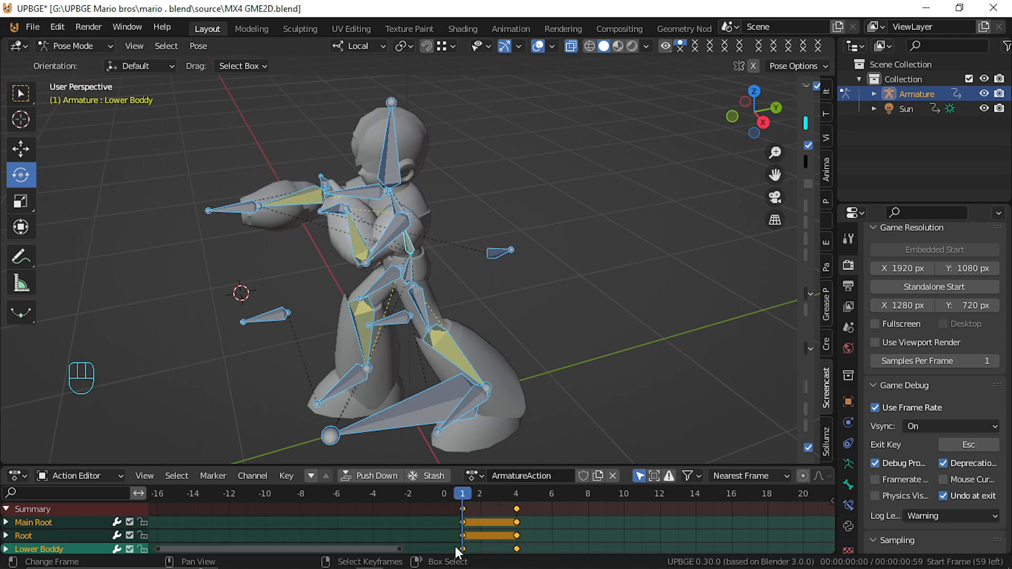
key(space)
key(space)
drag(538, 524, 464, 541)
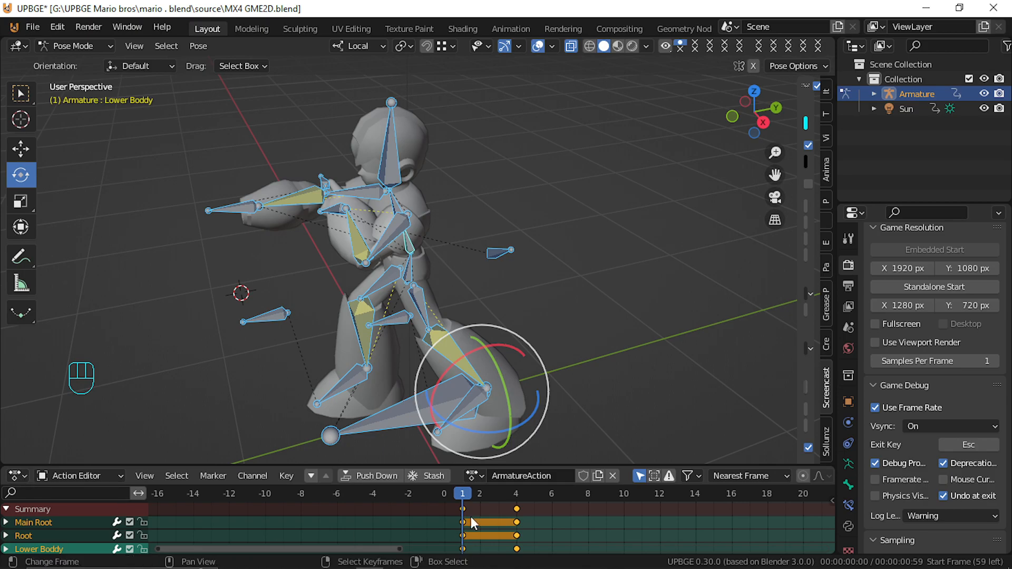
Rename the armature's action to "stand fire" and push it down onto the NLA stack
click(526, 477)
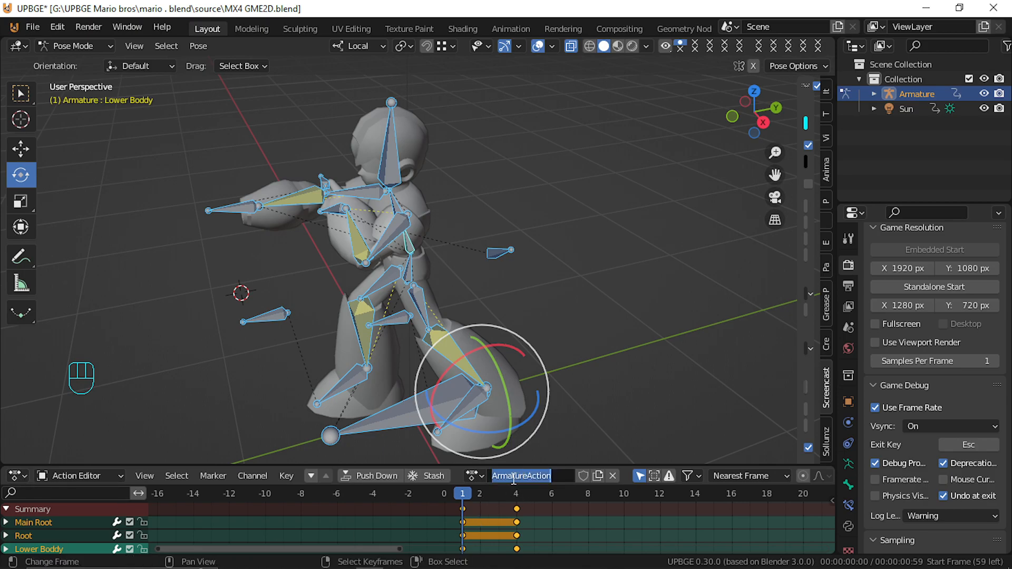
text(standfire)
key(Return)
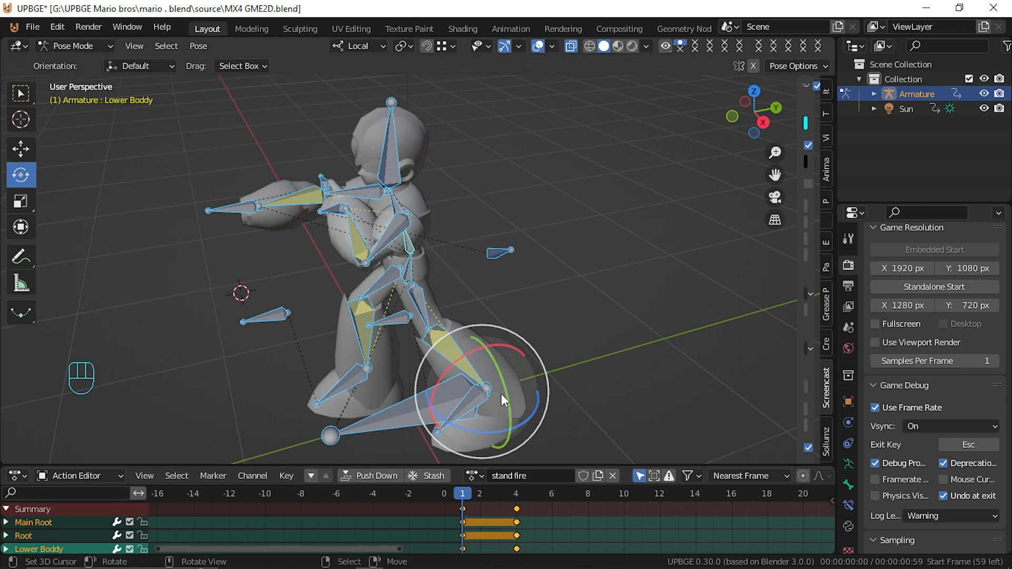
click(377, 477)
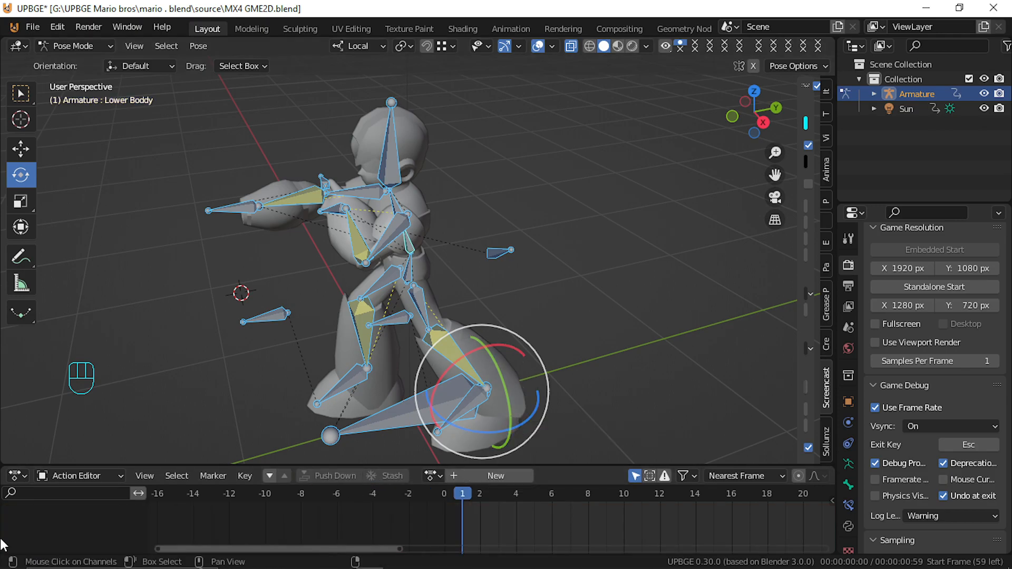
Switch the animation editor area to the Logic Bricks Editor and enlarge it to show the armature's logic bricks
click(15, 478)
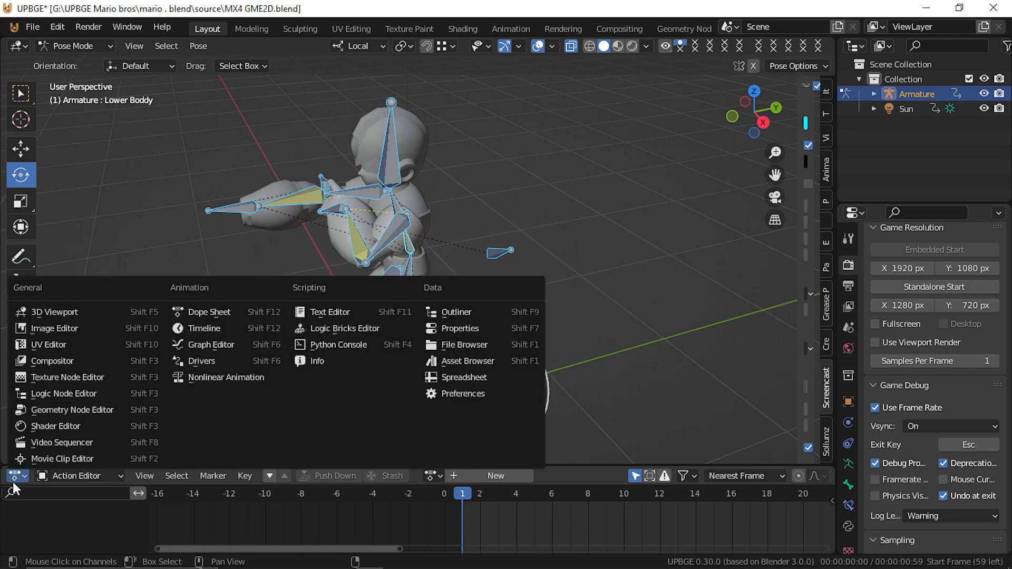
click(225, 312)
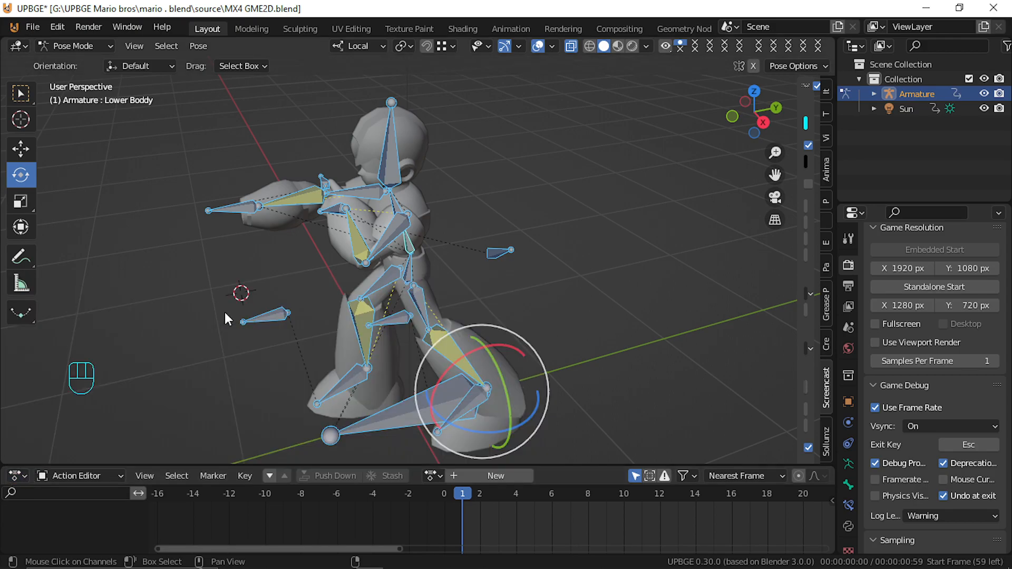
click(15, 478)
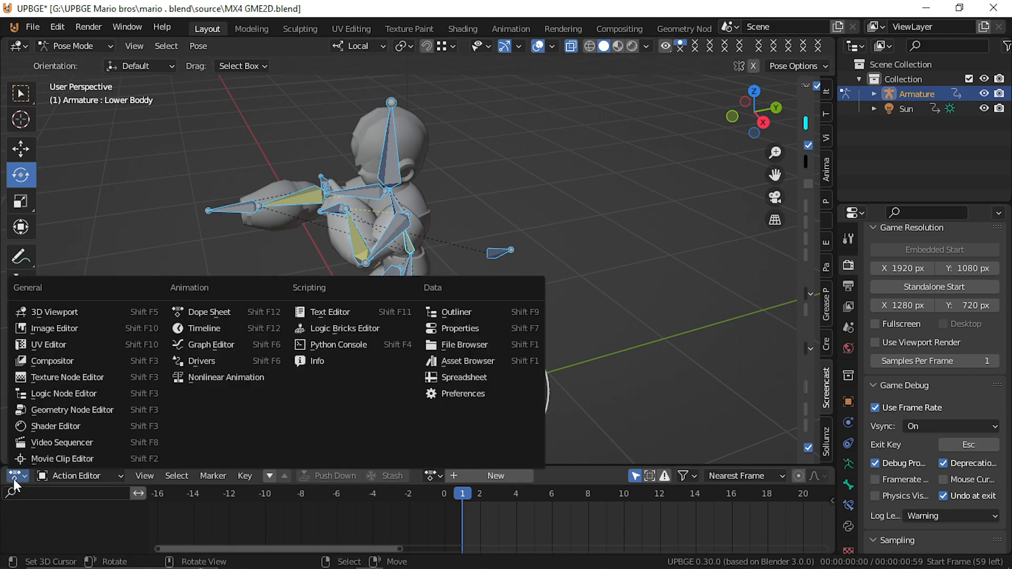
click(327, 328)
drag(406, 462, 412, 245)
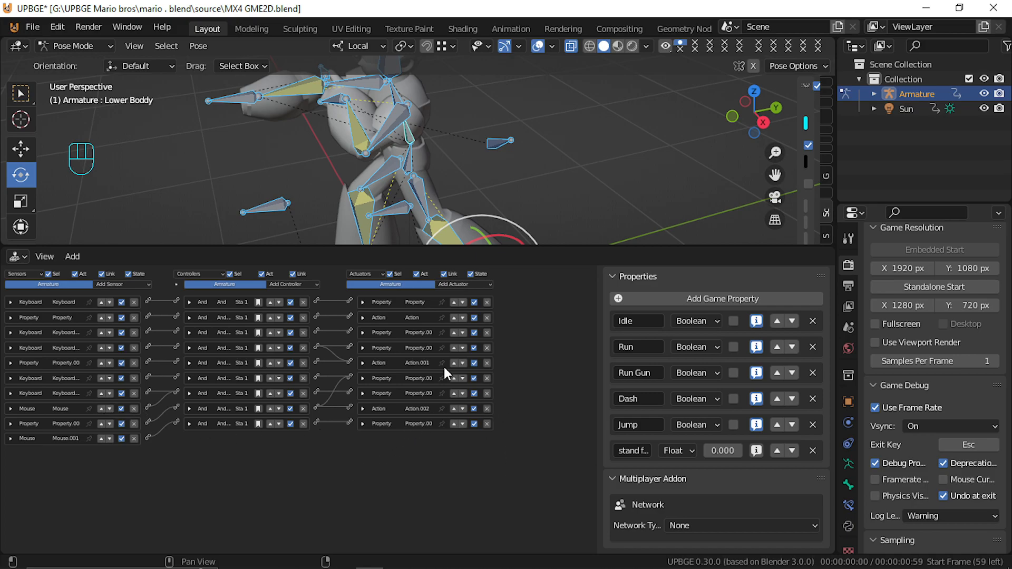
Add a Keyboard sensor for the W key to the armature, inverted and with true level triggering enabled
click(458, 285)
click(112, 285)
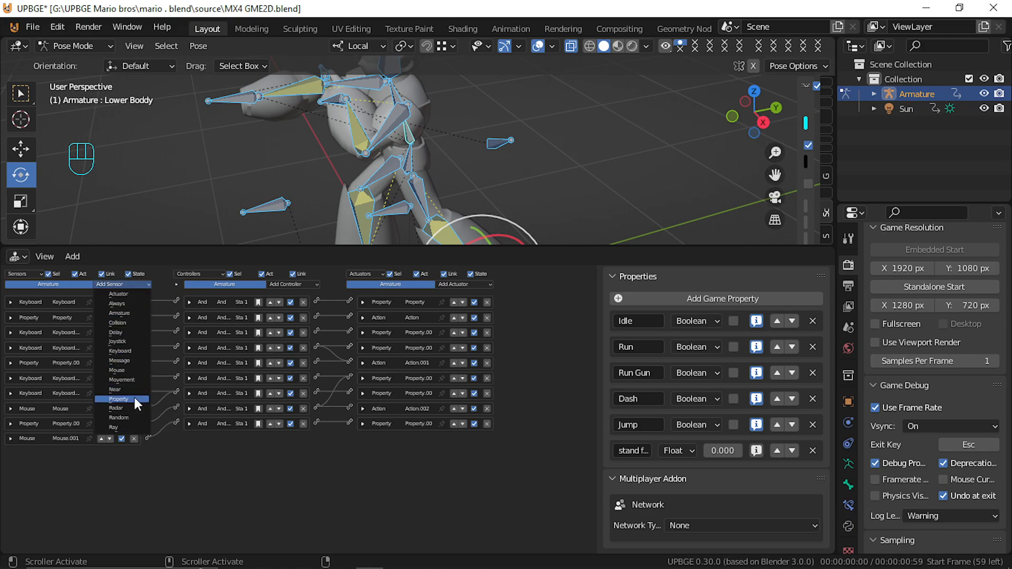
click(115, 353)
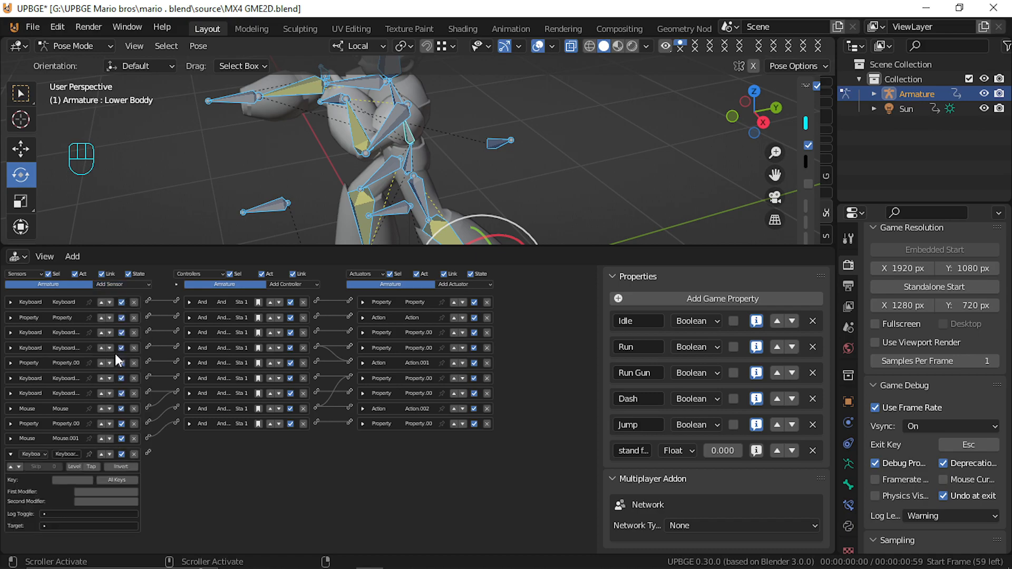
click(74, 478)
key(w)
click(122, 466)
click(11, 467)
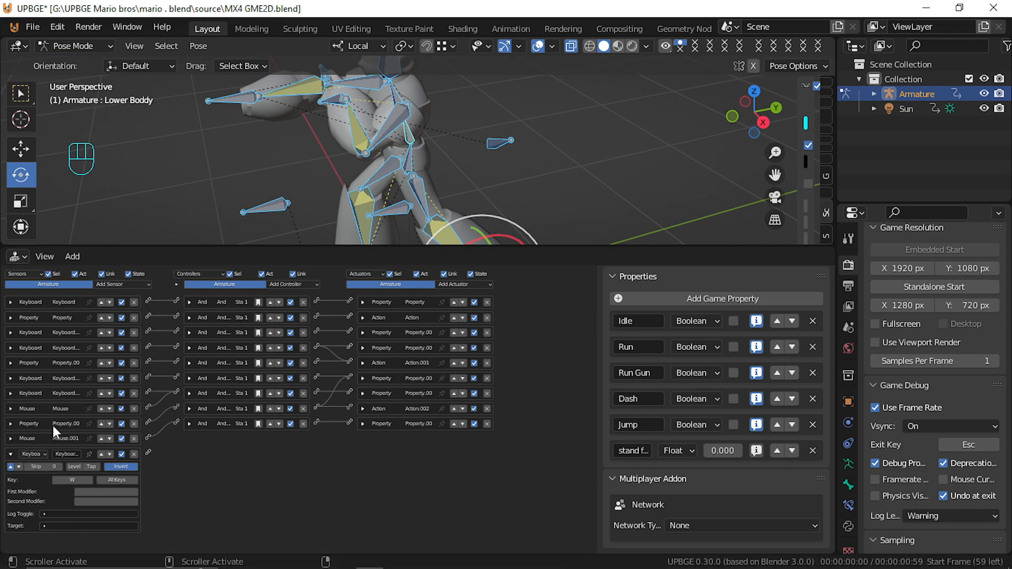
Add a Mouse sensor for the Left Button with true level triggering enabled
click(112, 285)
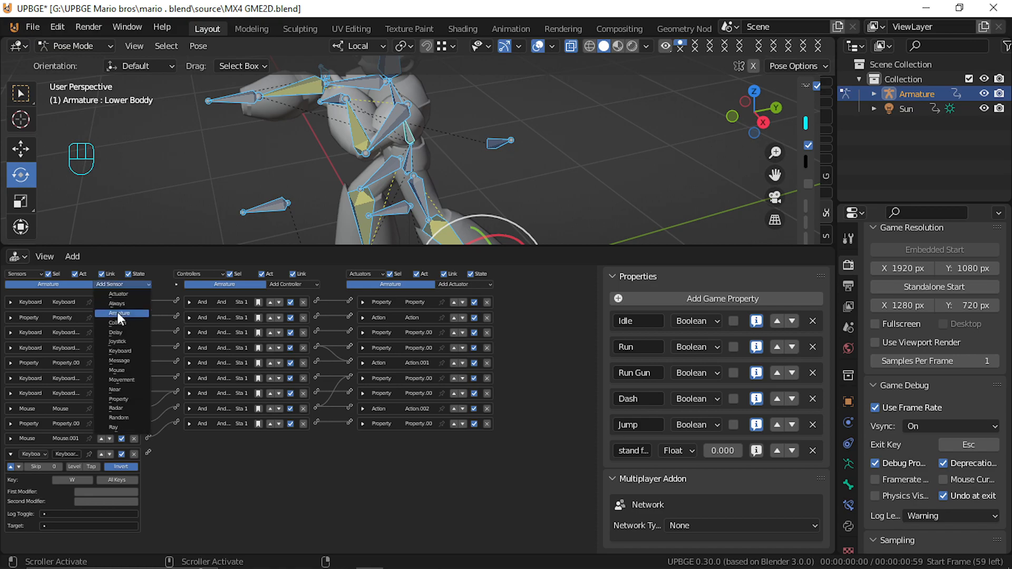
click(122, 370)
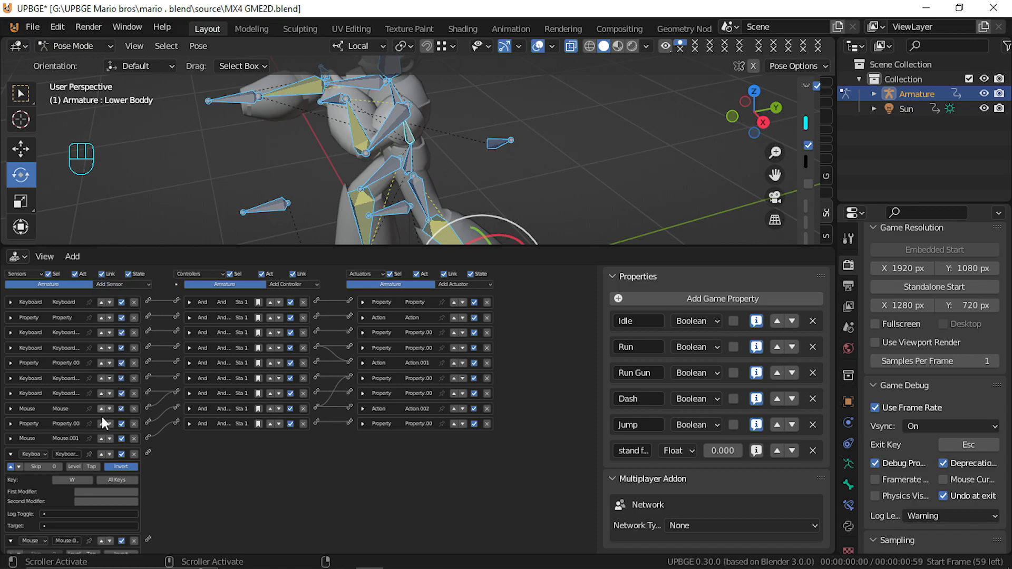
scroll(53, 506, down, 2)
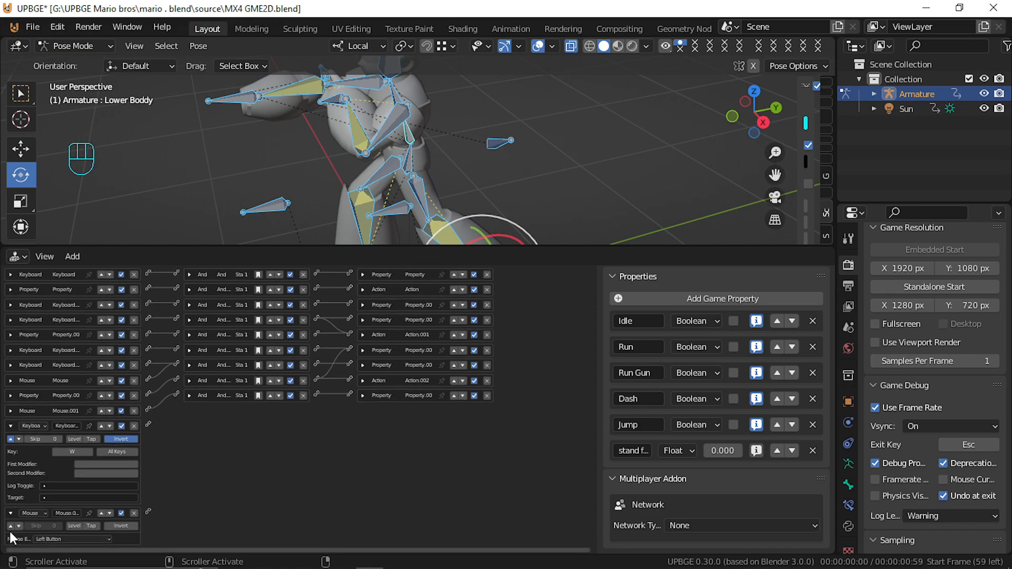
click(11, 526)
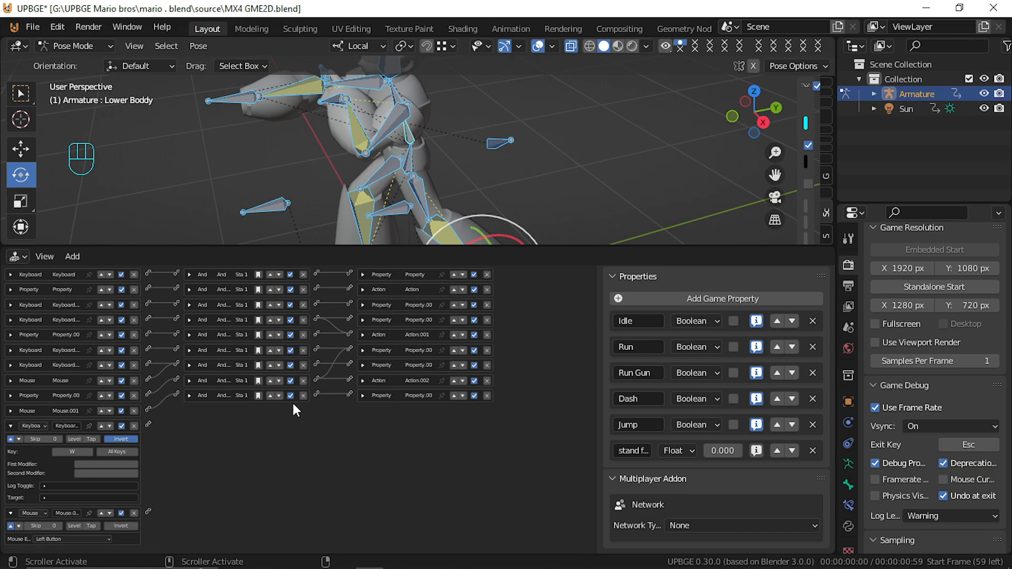
Add a Property actuator to the armature that assigns the value True to the stand fire property
scroll(354, 412, up, 2)
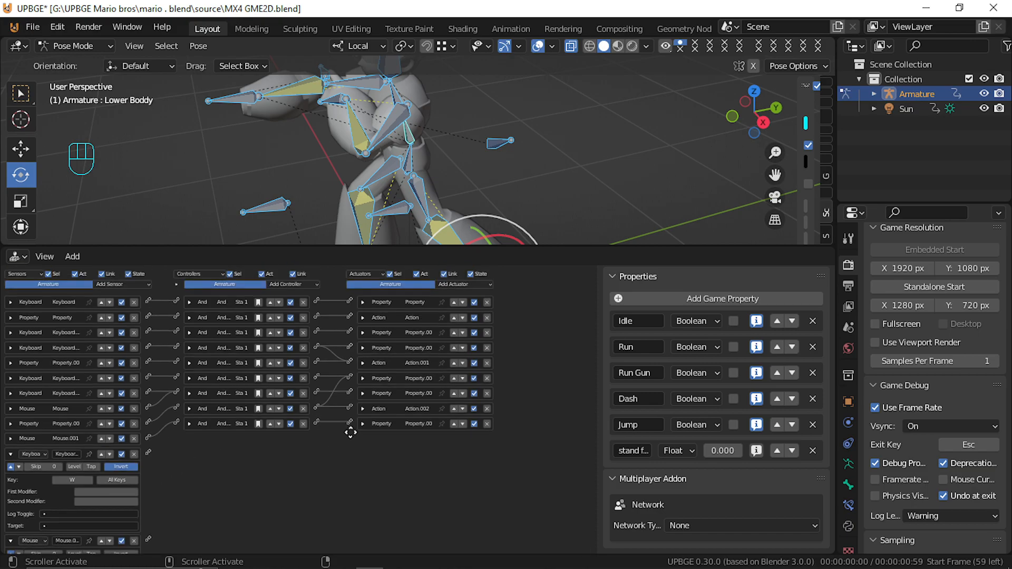
click(459, 286)
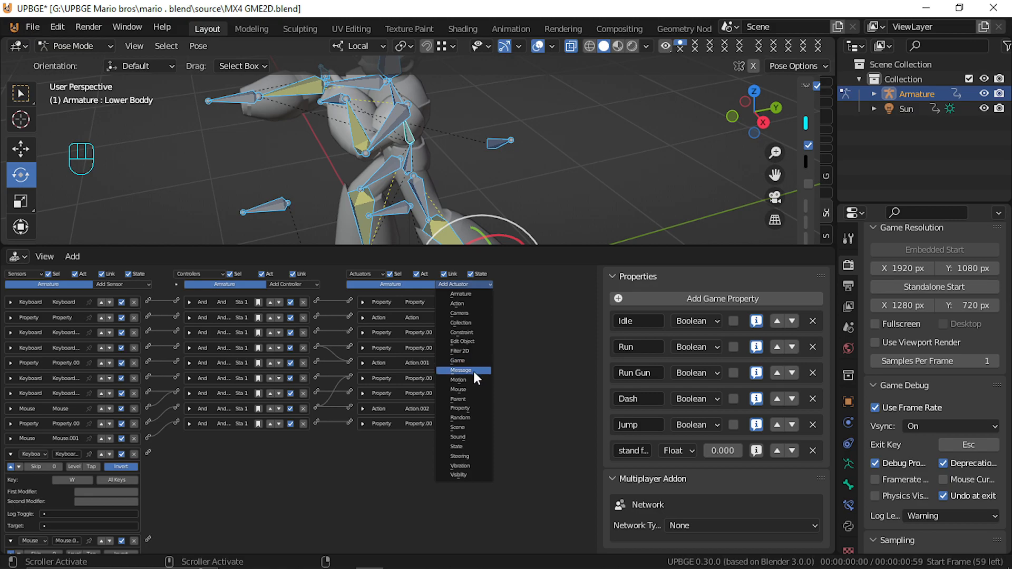
click(473, 408)
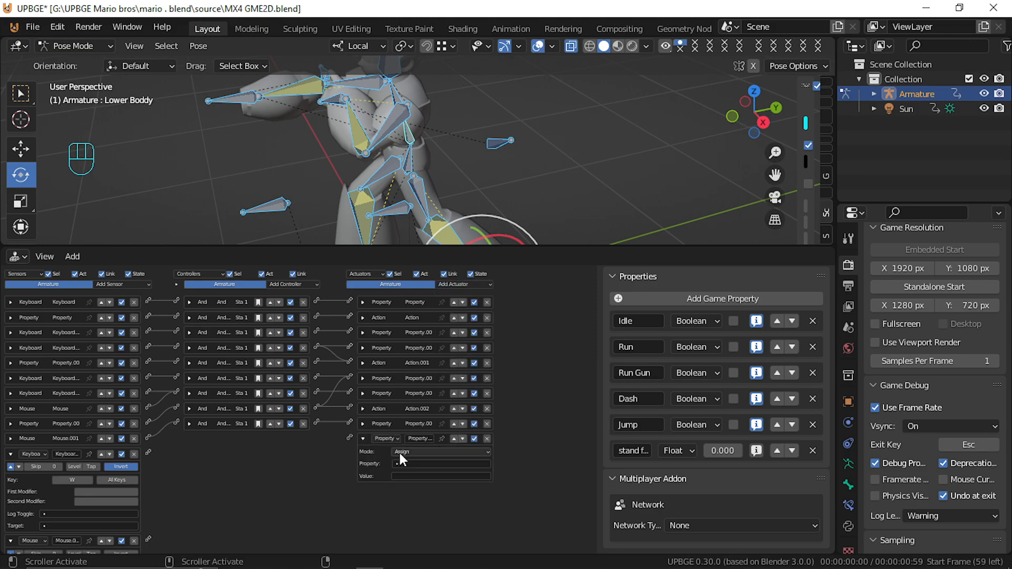
click(425, 463)
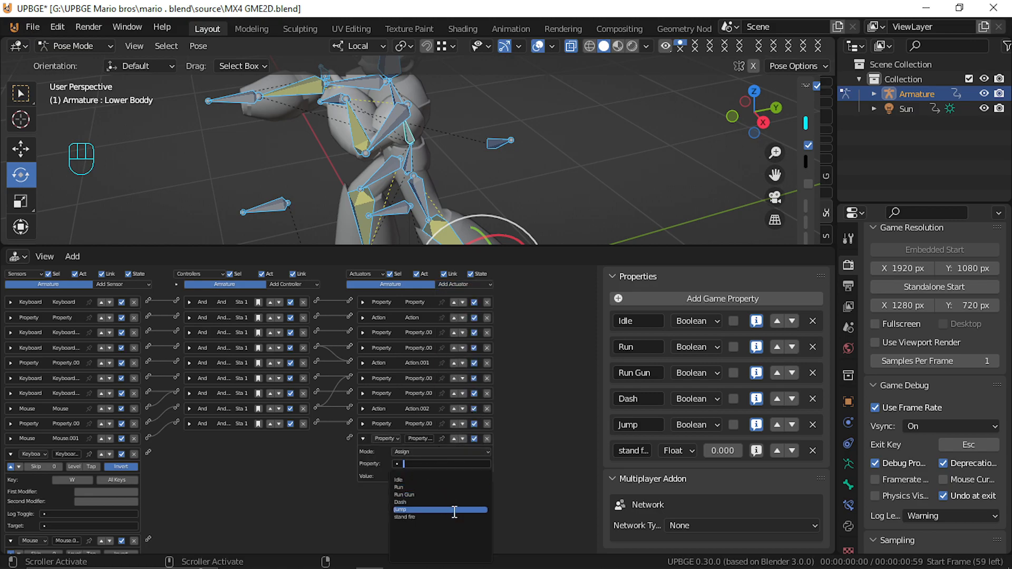
click(460, 517)
click(419, 477)
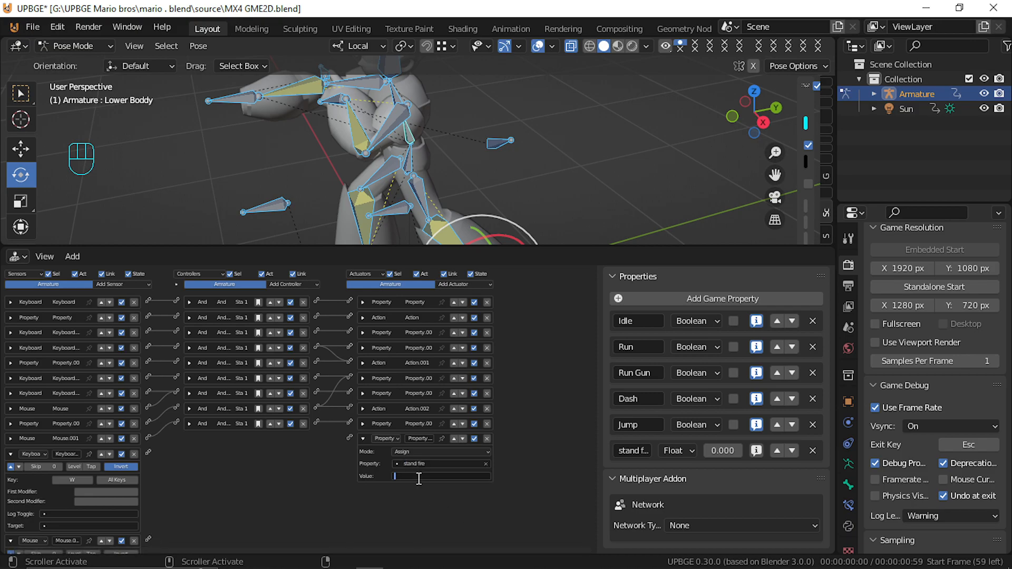
text(1rue)
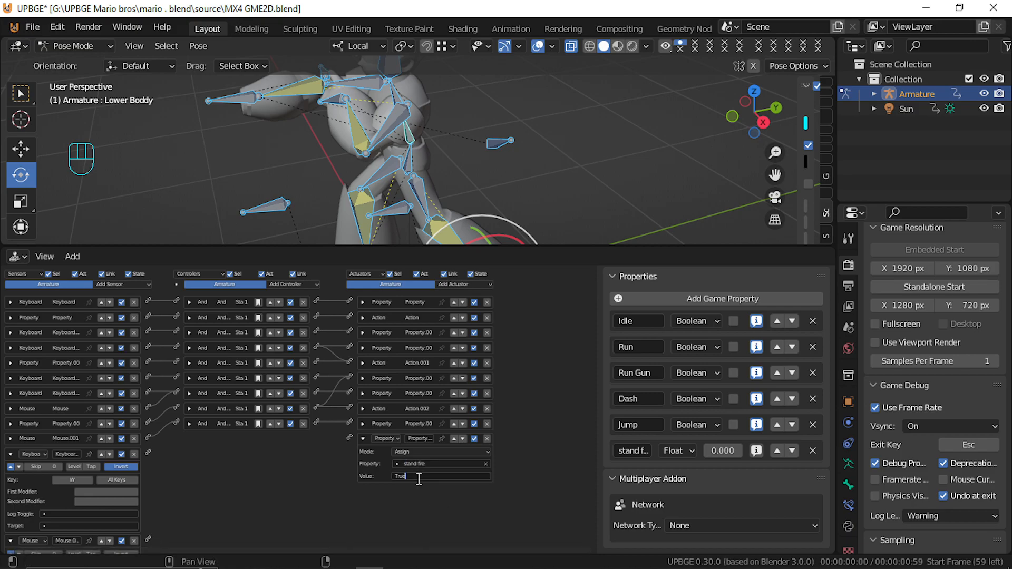
key(Return)
Link the new Keyboard and Mouse sensors through one And controller to the stand fire Property actuator, and collapse both sensors
drag(148, 453, 350, 438)
drag(148, 540, 176, 438)
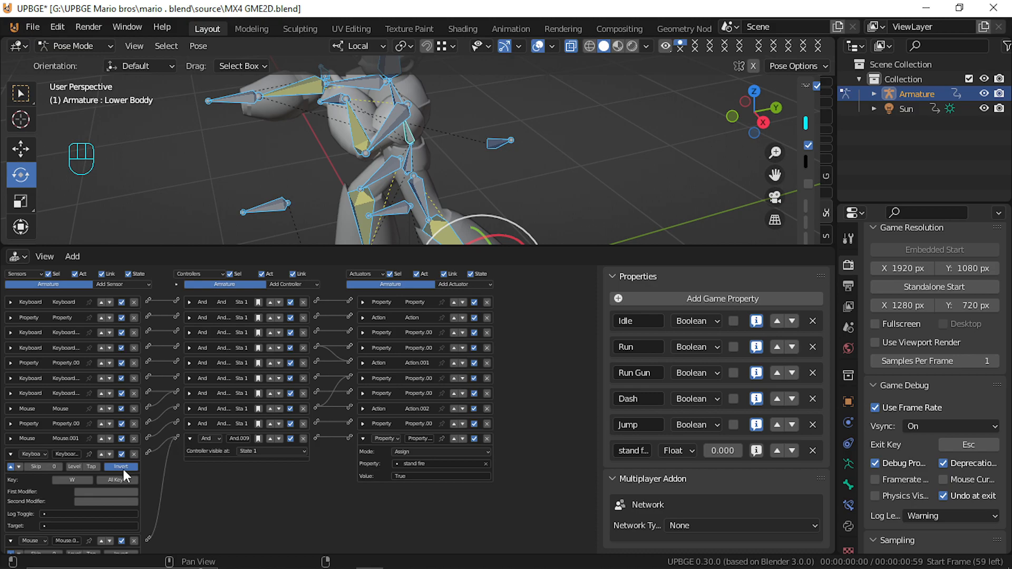
click(11, 454)
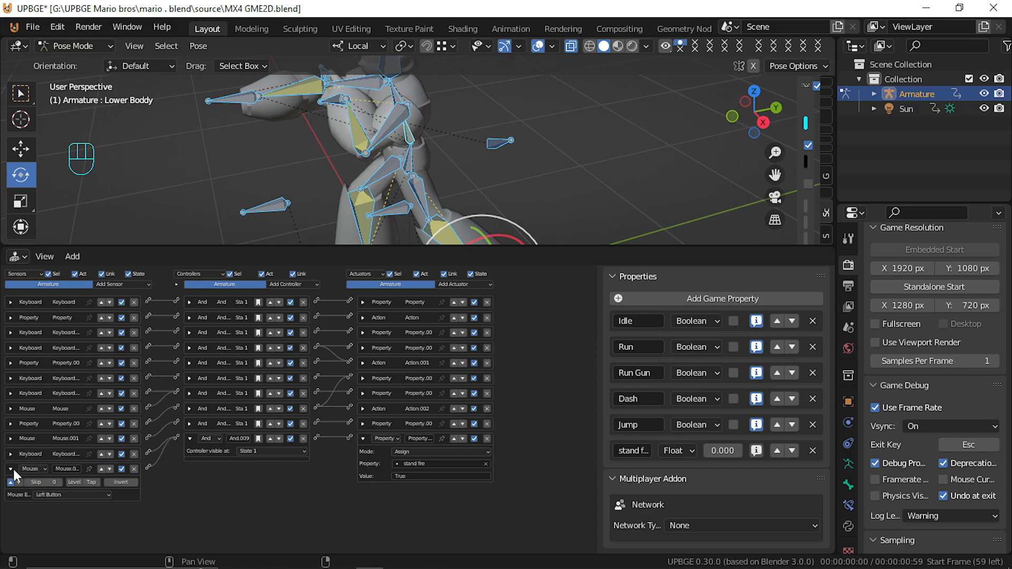
click(11, 469)
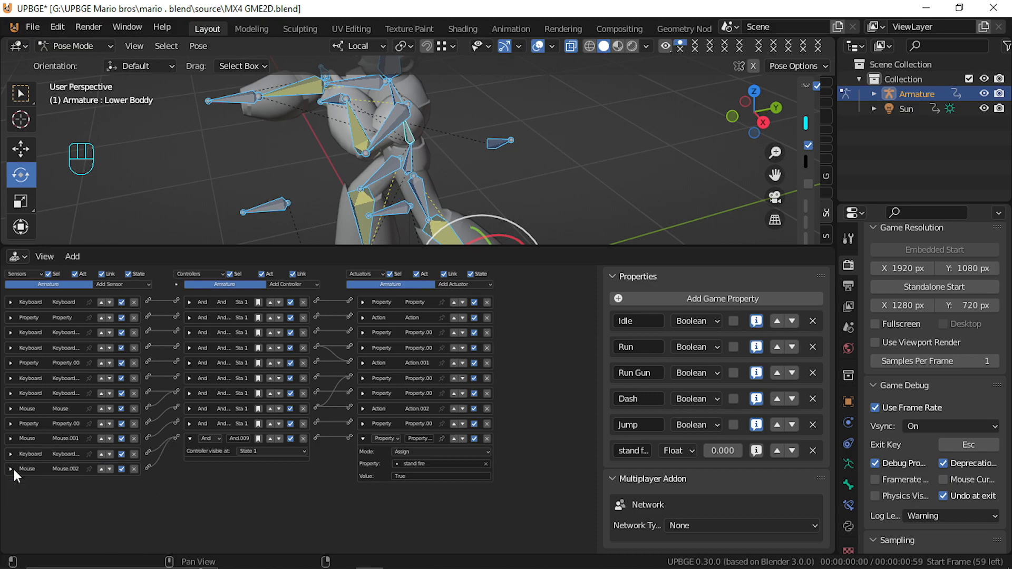
Add a Property sensor that checks whether the stand fire property equals True
click(112, 285)
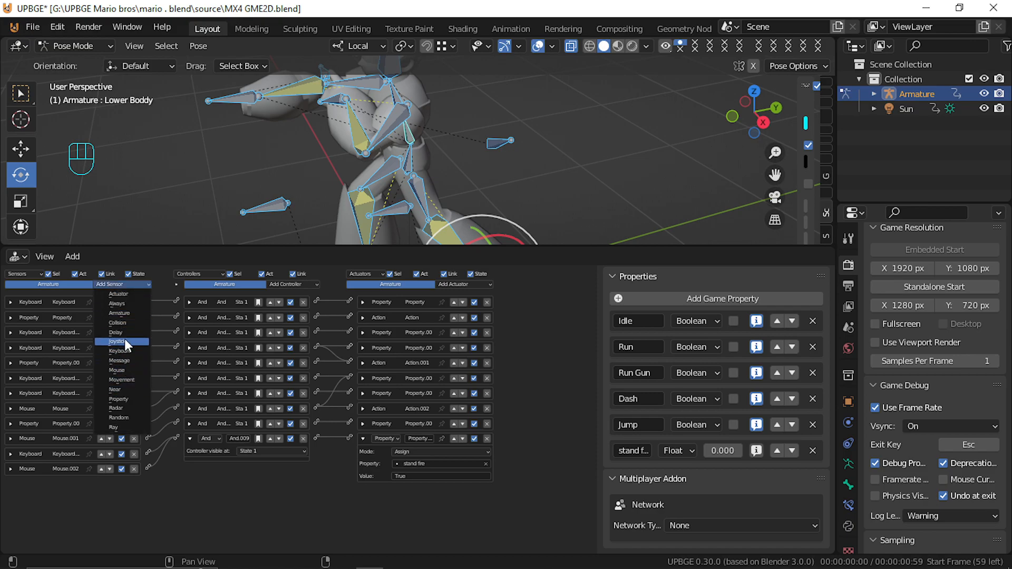
click(132, 400)
click(77, 522)
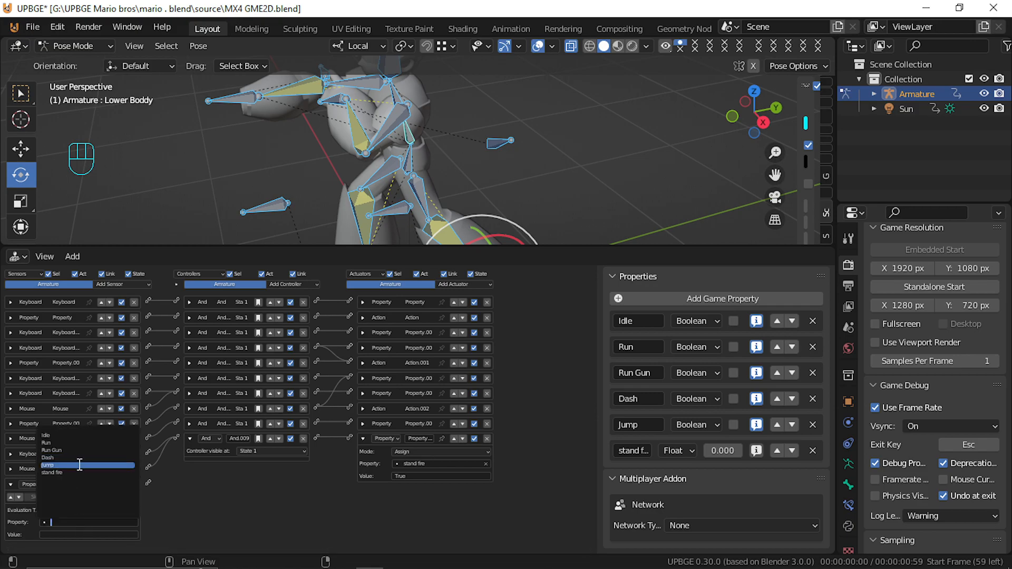
click(80, 472)
click(86, 533)
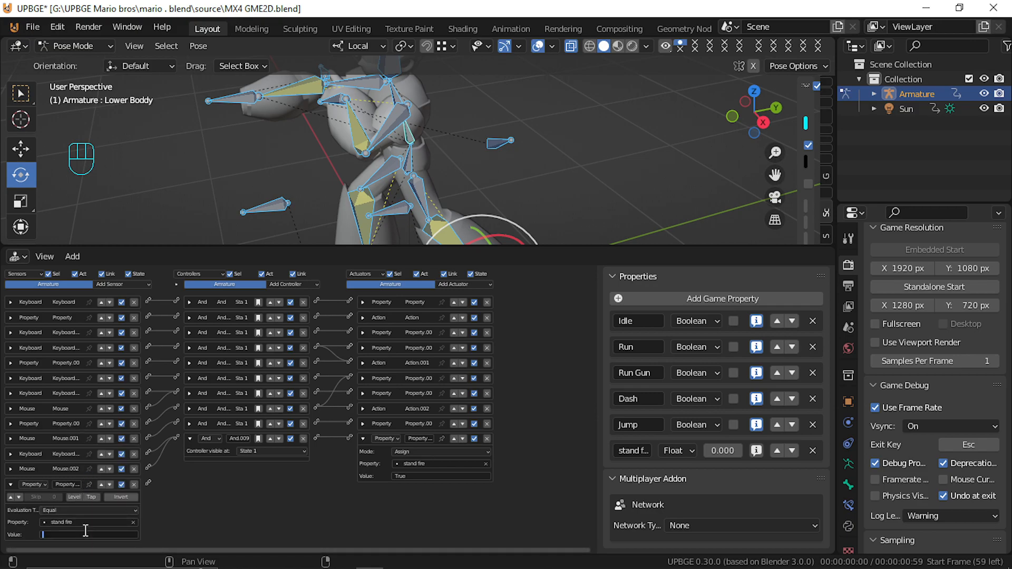
text(True)
key(Return)
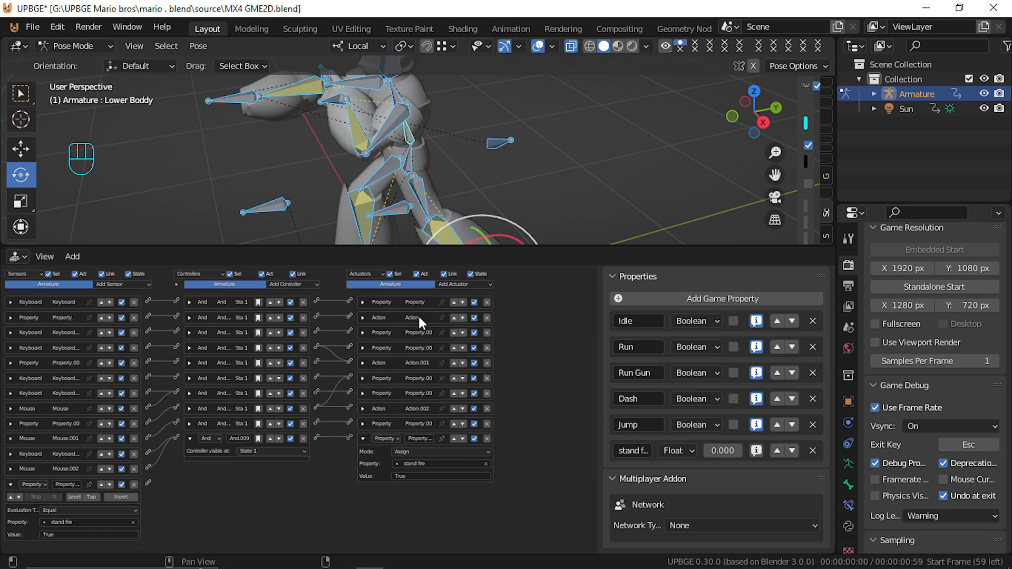
Add a State actuator set to state 2, link the stand fire Property sensor to it, and show the controller state settings
click(449, 285)
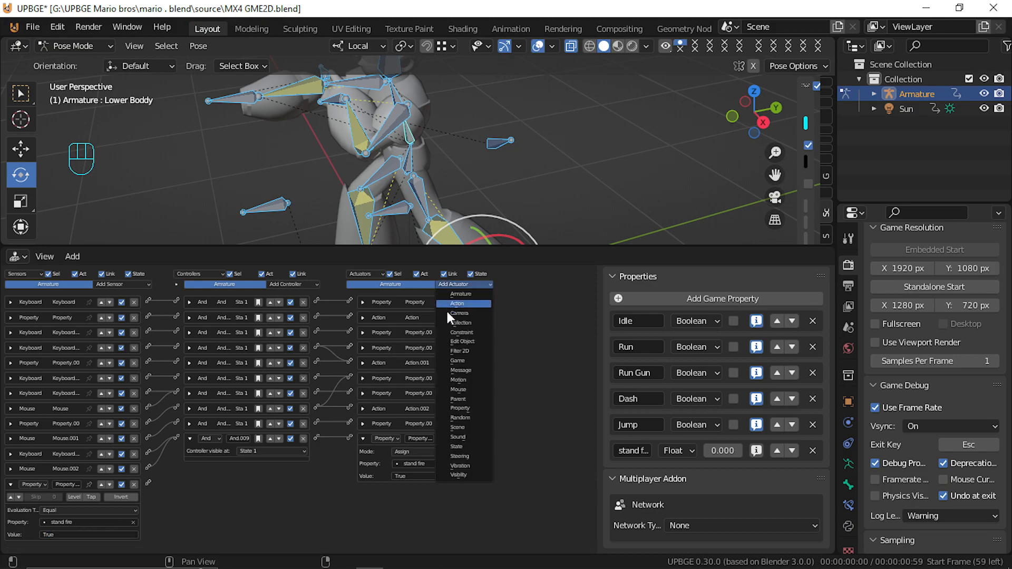
click(469, 447)
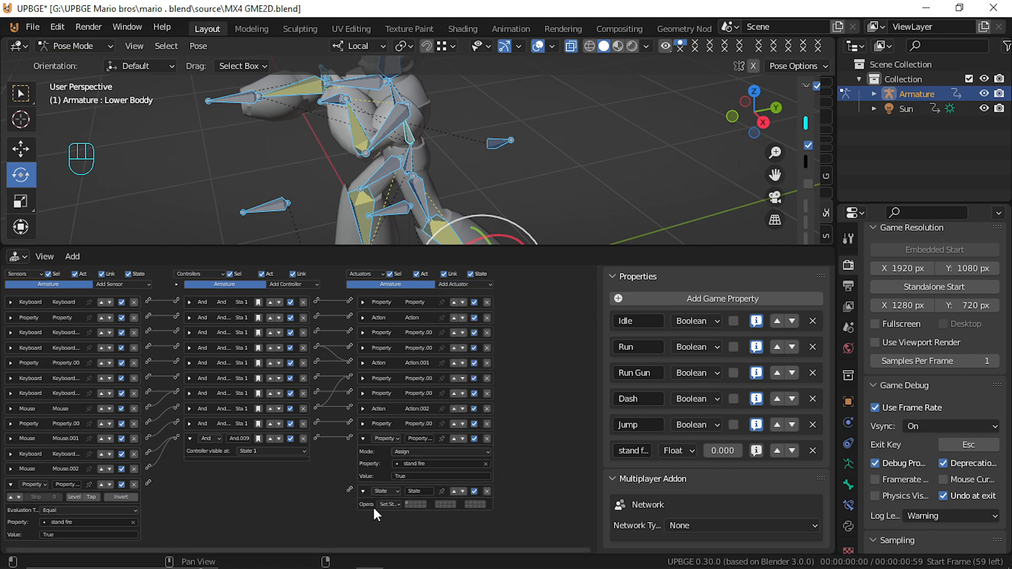
click(409, 502)
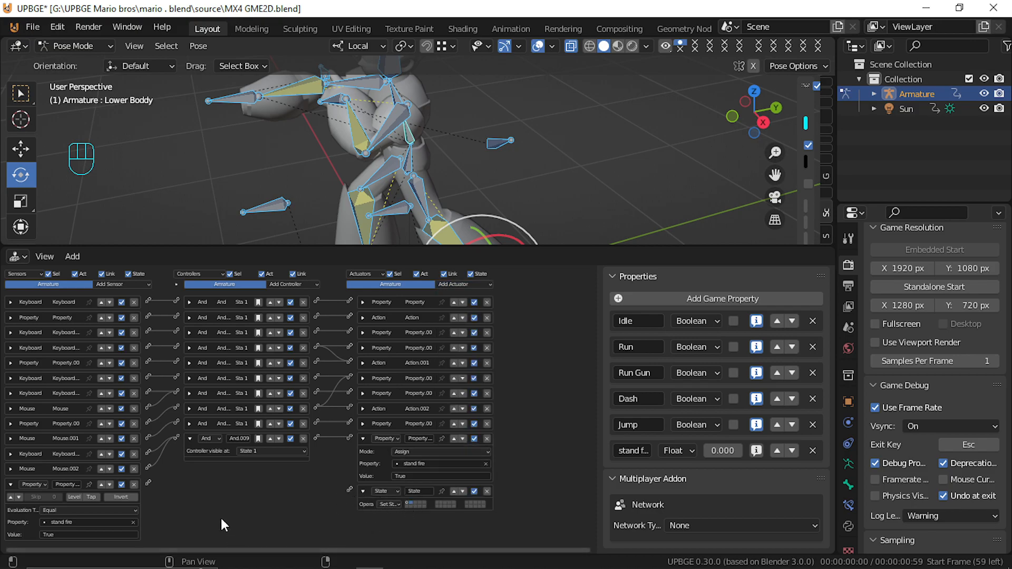
drag(148, 484, 350, 489)
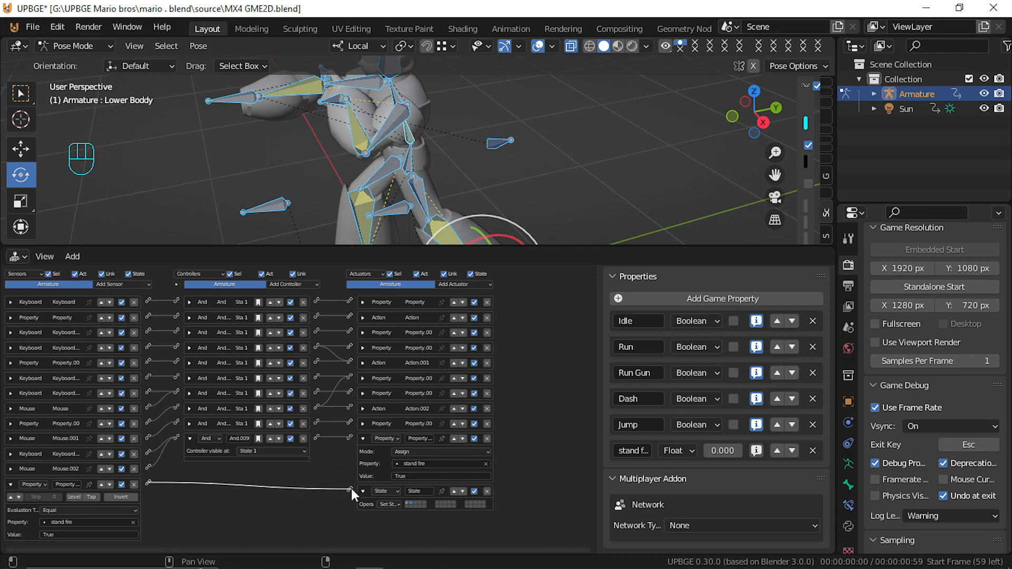
click(175, 285)
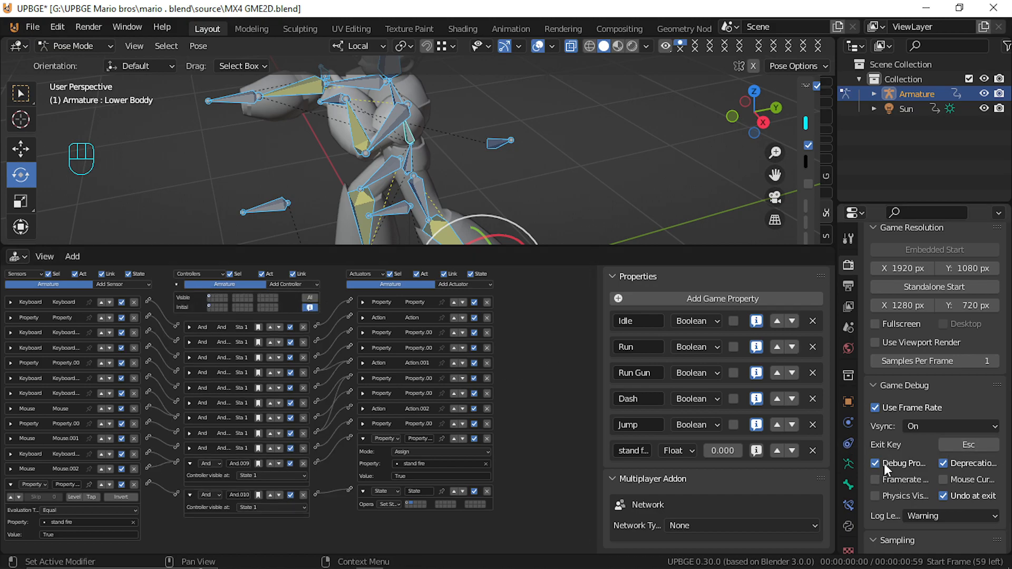
Enlarge the 3D viewport, switch the armature to Object Mode, and run the game to test the character
drag(462, 246, 443, 298)
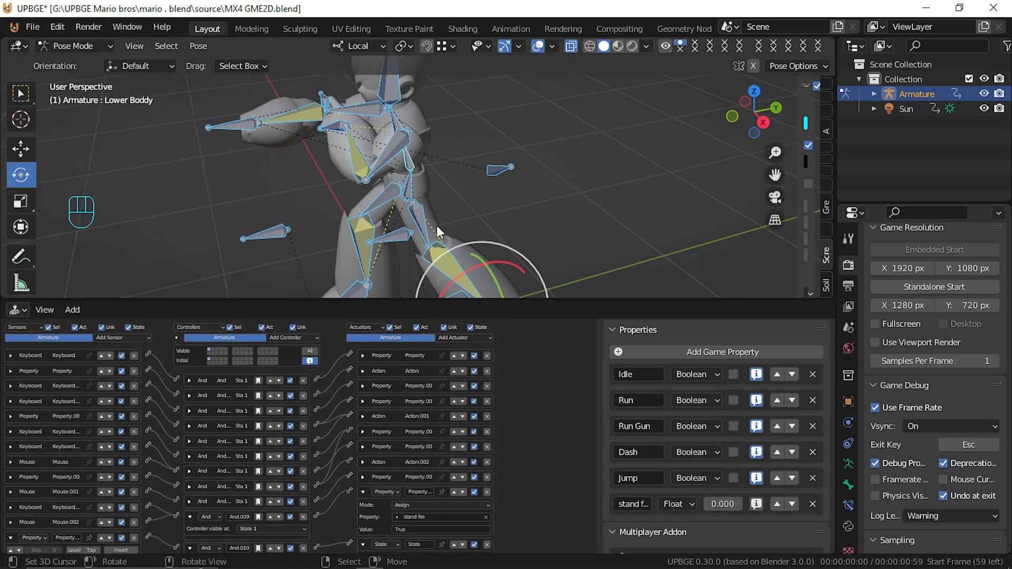
scroll(434, 218, down, 5)
key(ctrl+Tab)
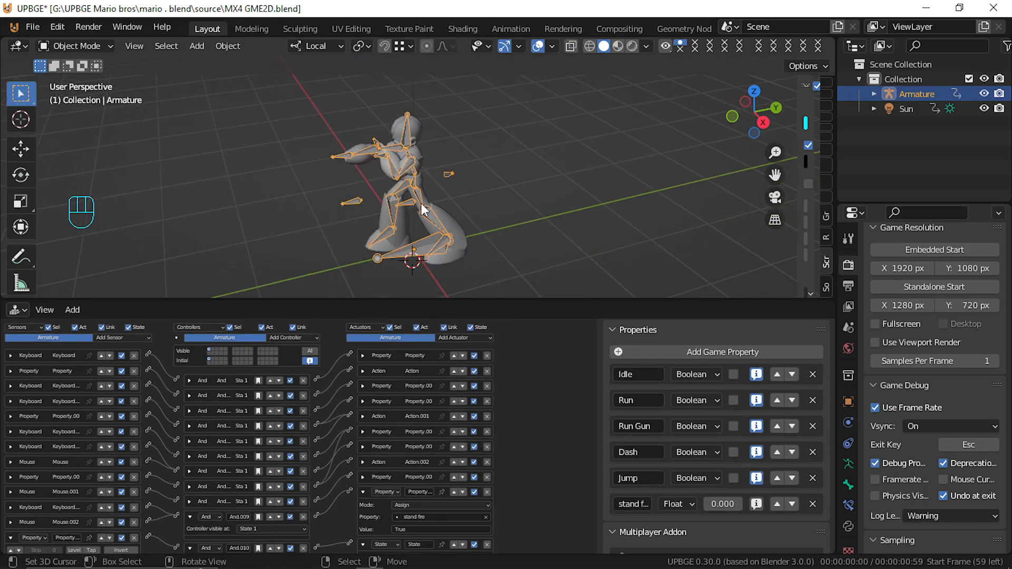
key(p)
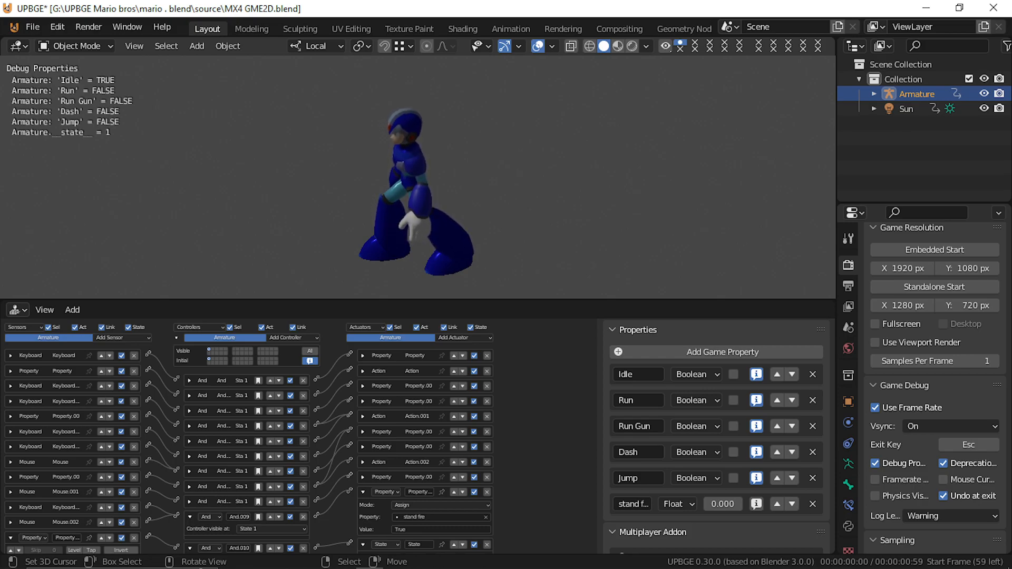
key(d)
key(Escape)
Enable true level triggering on the stand fire Property sensor and check the settings of the Mouse and W Keyboard sensors
middle_drag(246, 474, 257, 378)
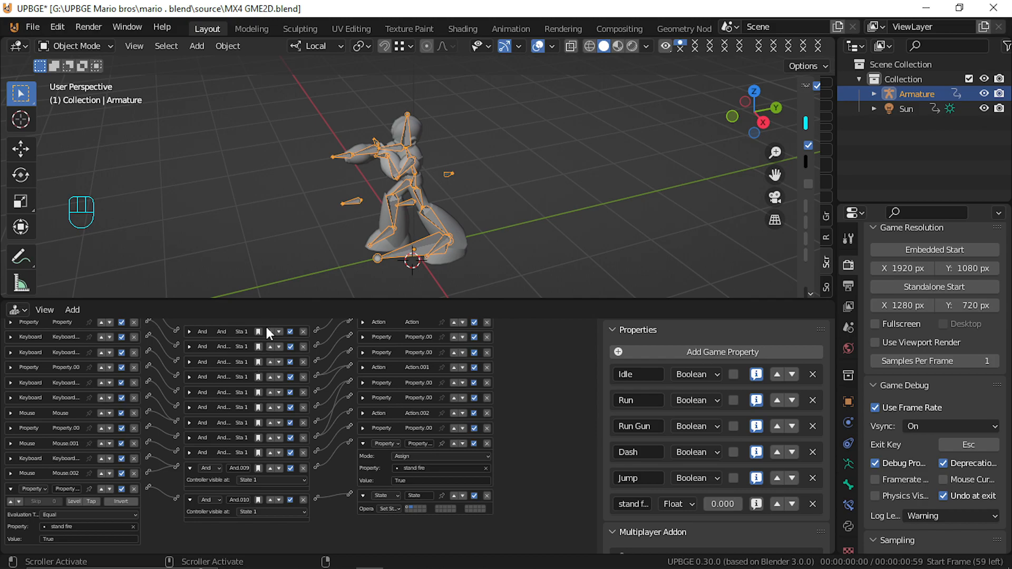
click(11, 502)
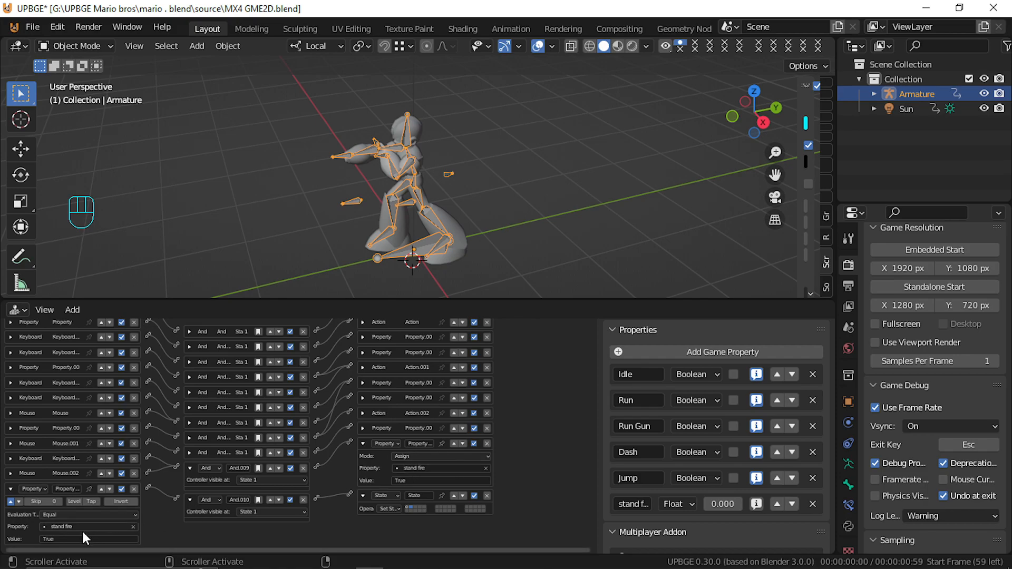
click(11, 473)
click(10, 473)
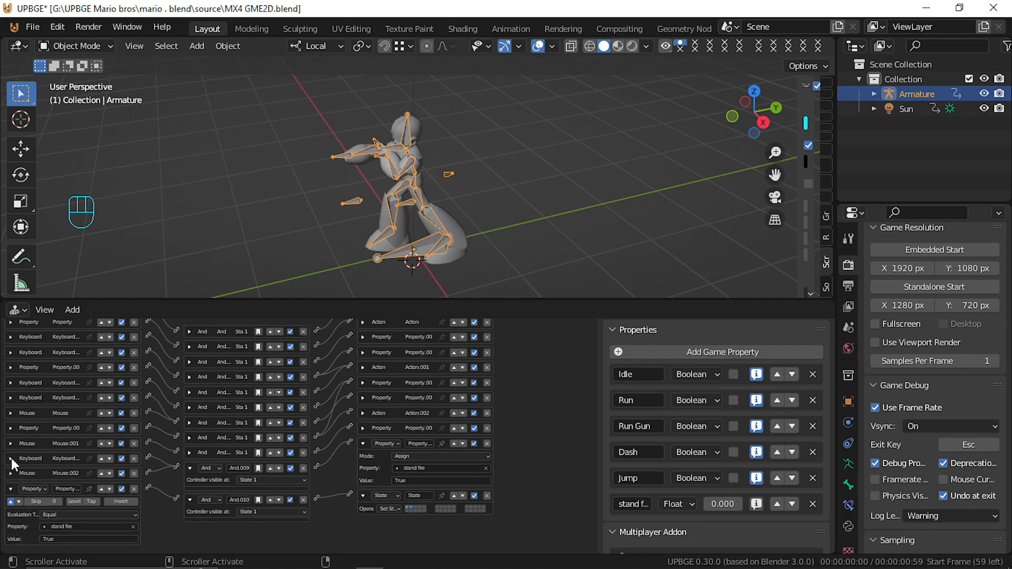
click(10, 458)
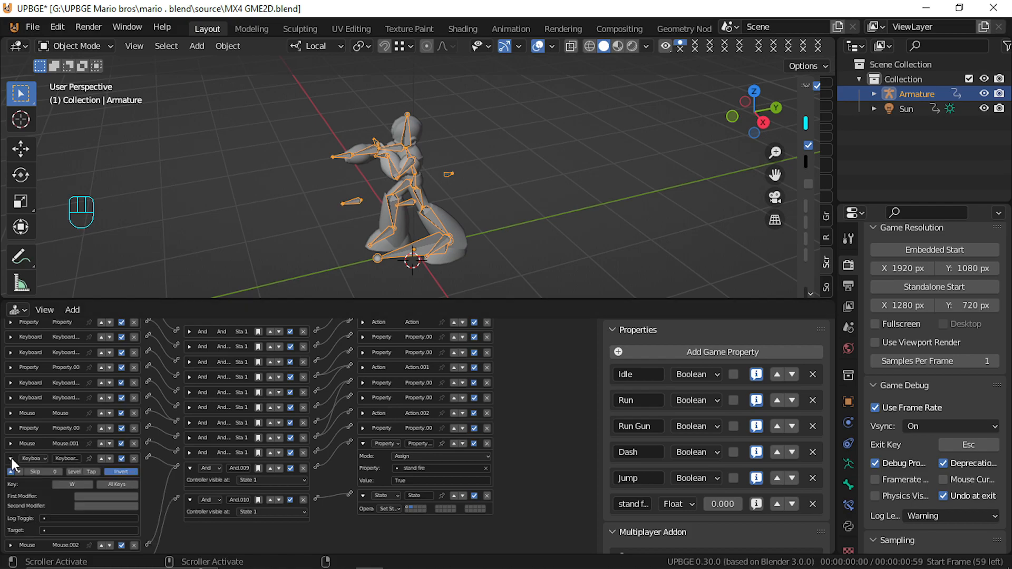
click(11, 457)
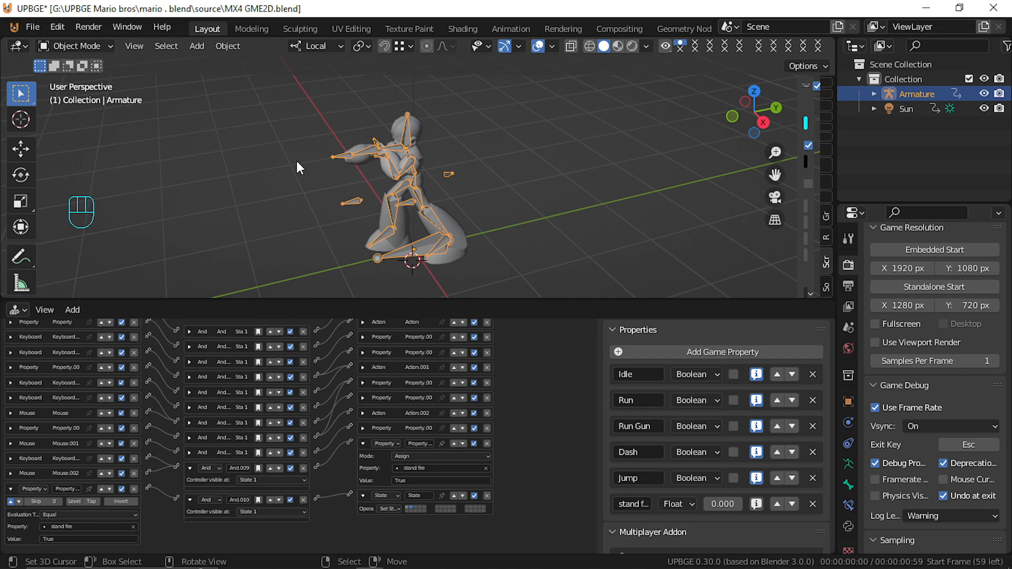
Run the game and test the character's running and firing controls against the debug properties
key(p)
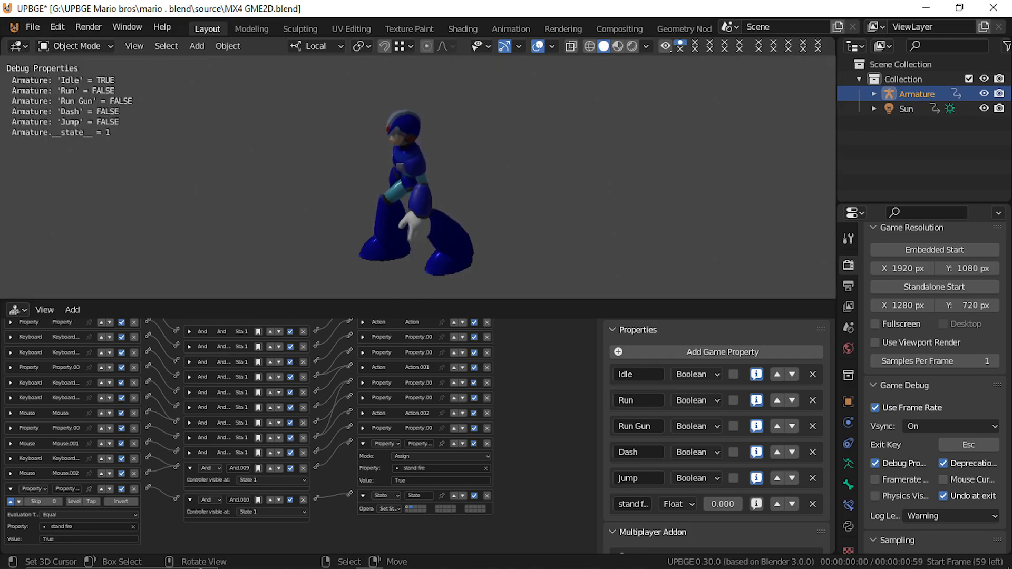
key(w)
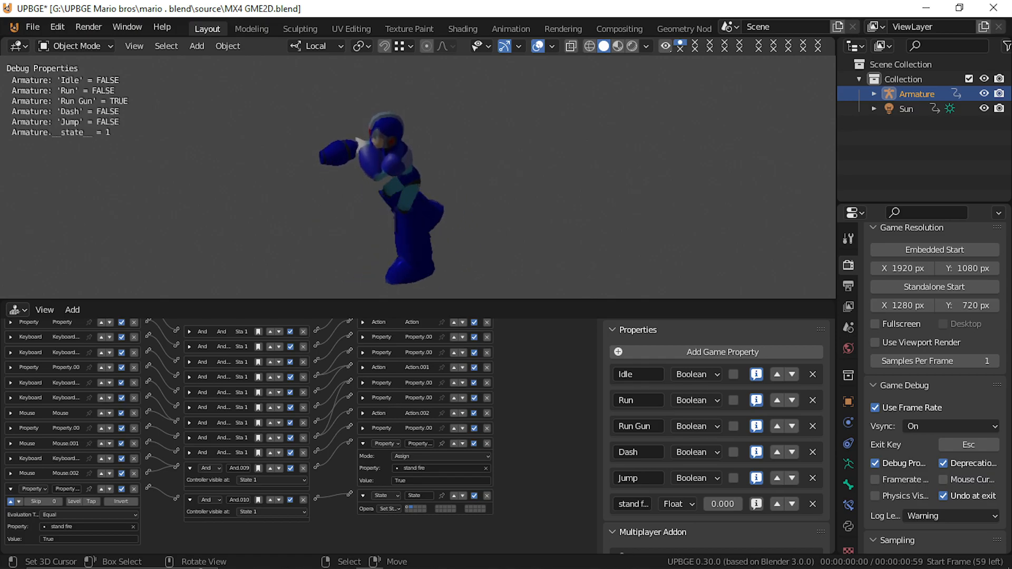
key(a)
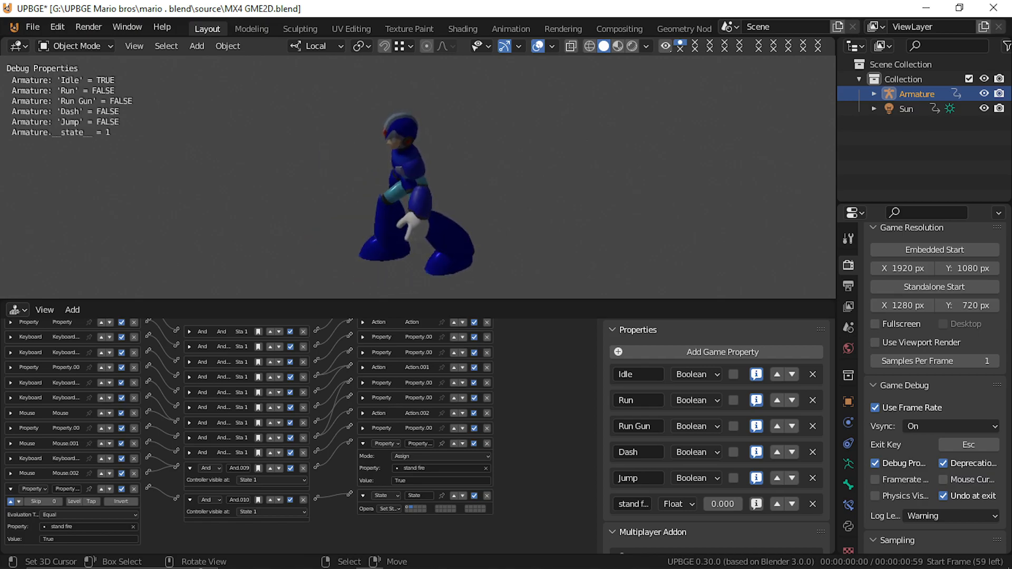
key(a)
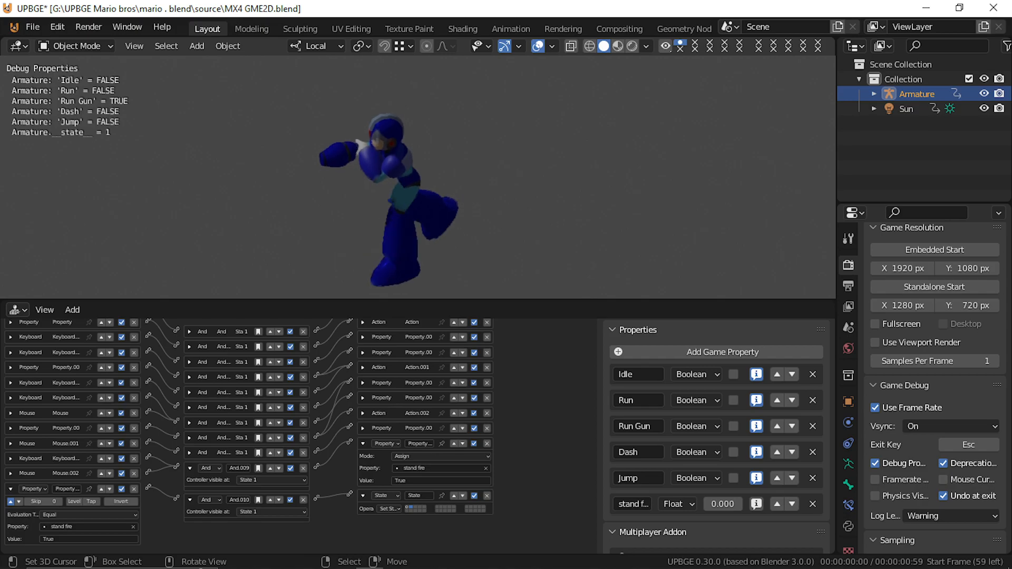
key(a)
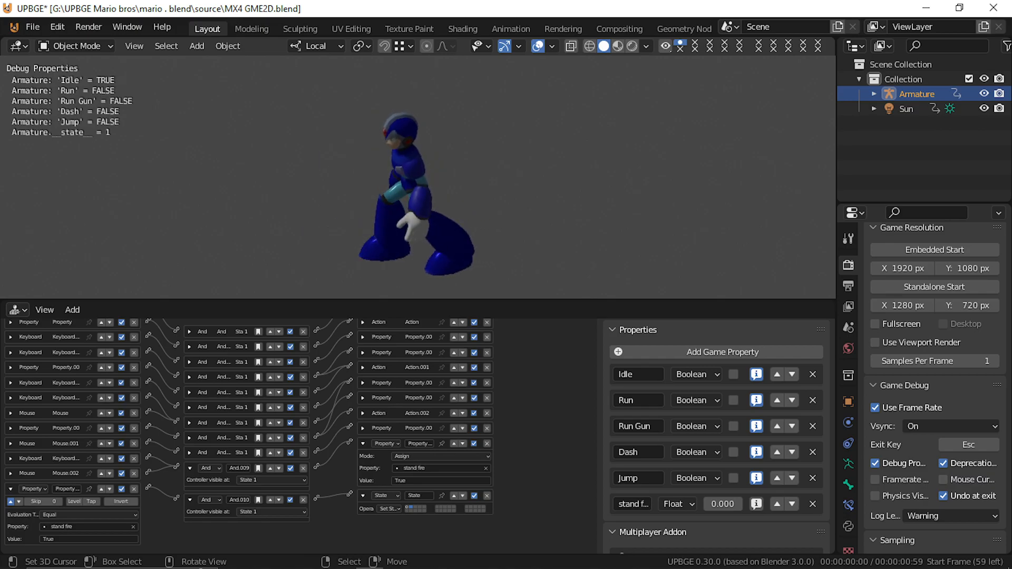
key(Escape)
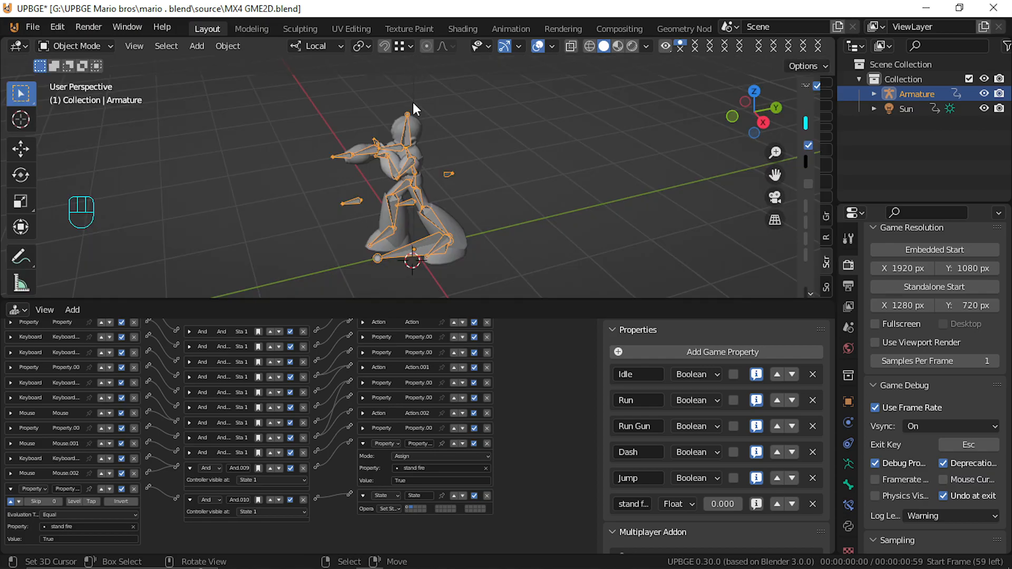
Play the game from the right orthographic view to check the character's animation from the side
key(KP_3)
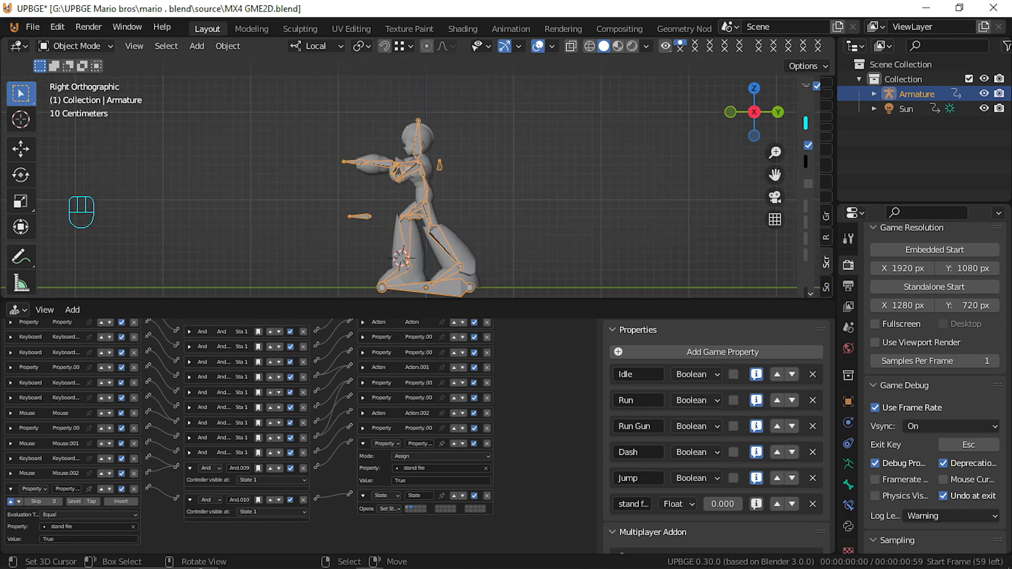
key(p)
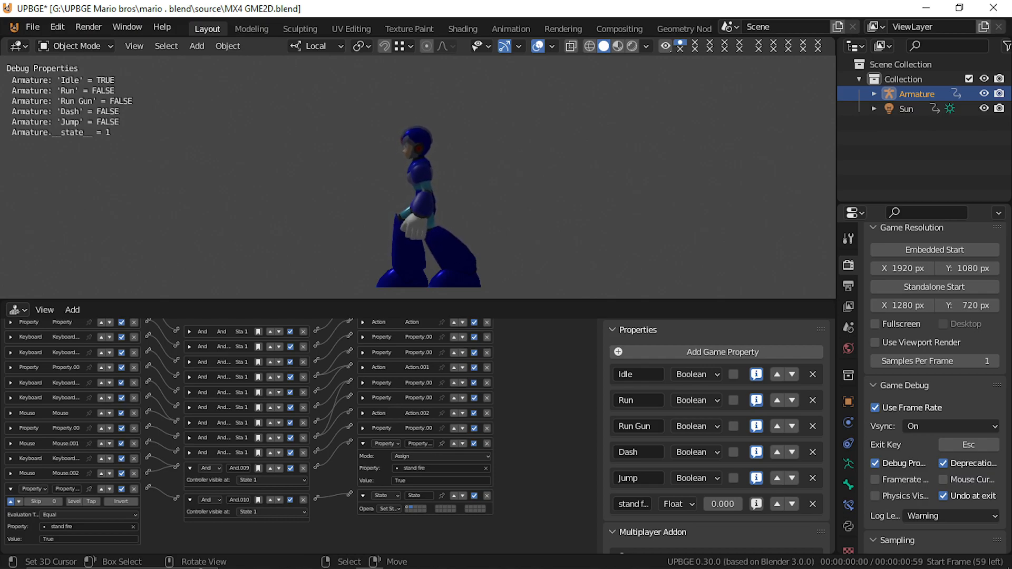
key(Escape)
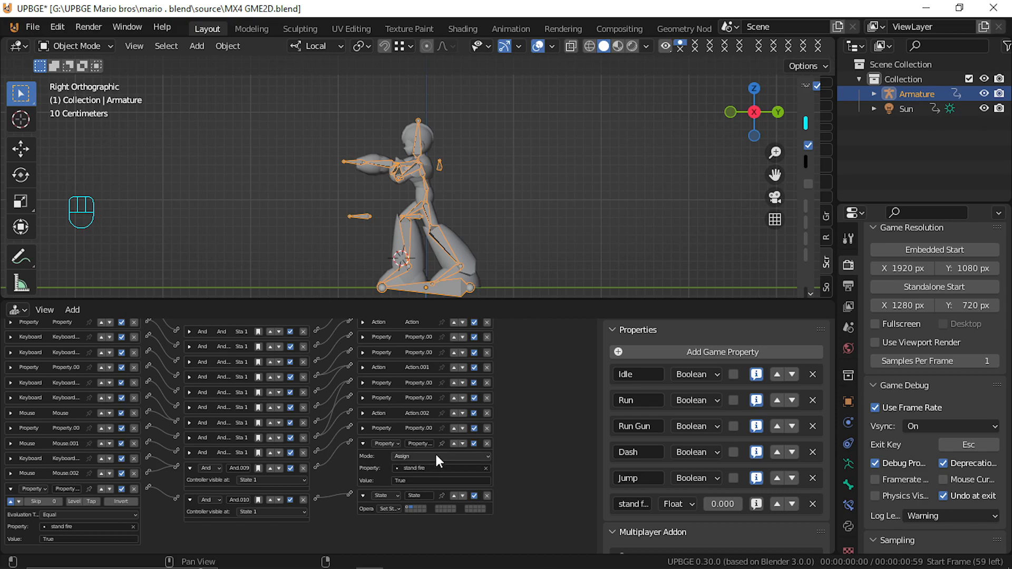
Delete the stand fire Property actuator, its Property sensor and And controller, and link the last remaining And controller to the State actuator
click(487, 444)
click(135, 489)
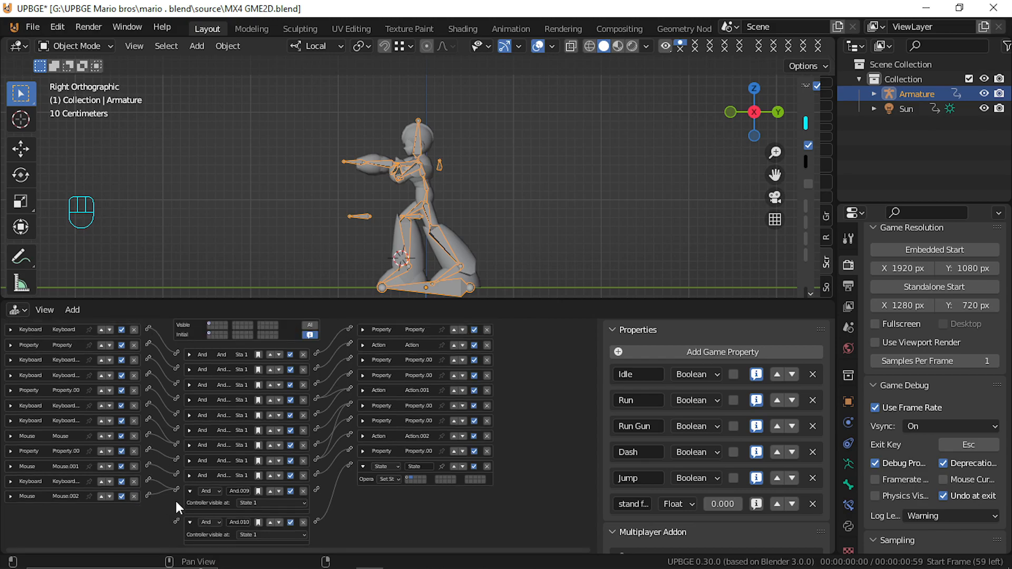
click(306, 524)
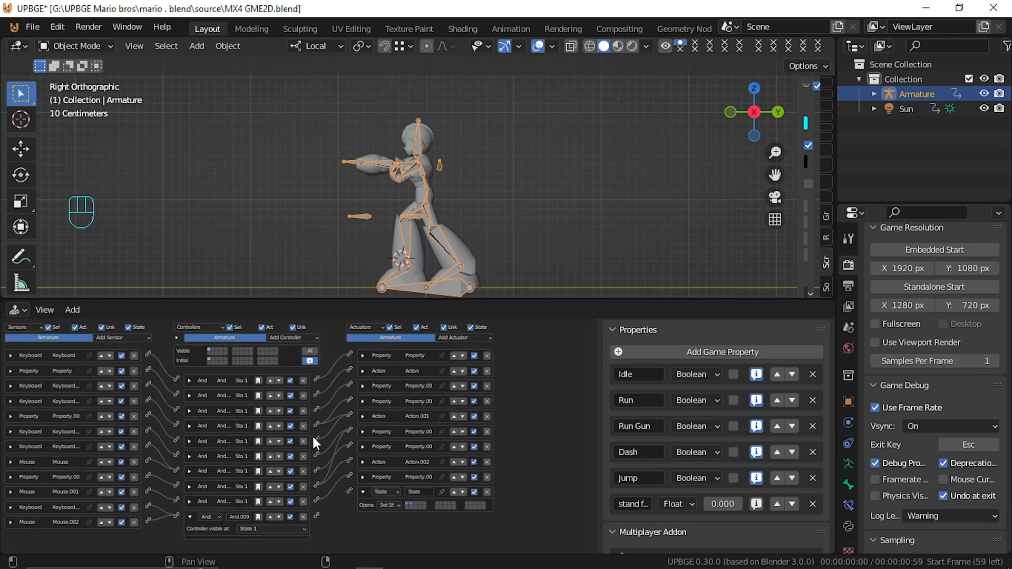
drag(344, 507, 349, 489)
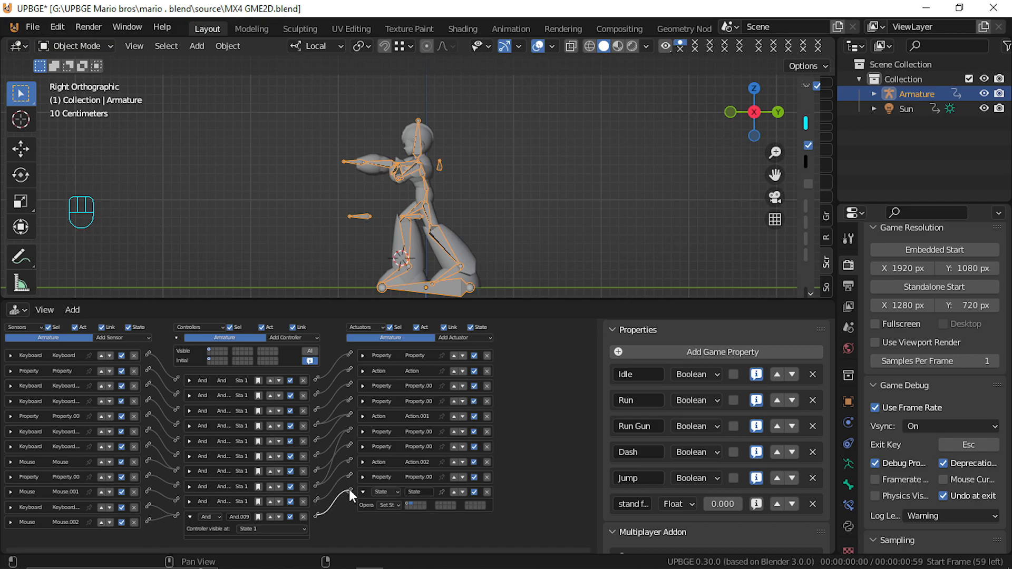
Run the game twice to test the character's state change, and collapse the State actuator
key(p)
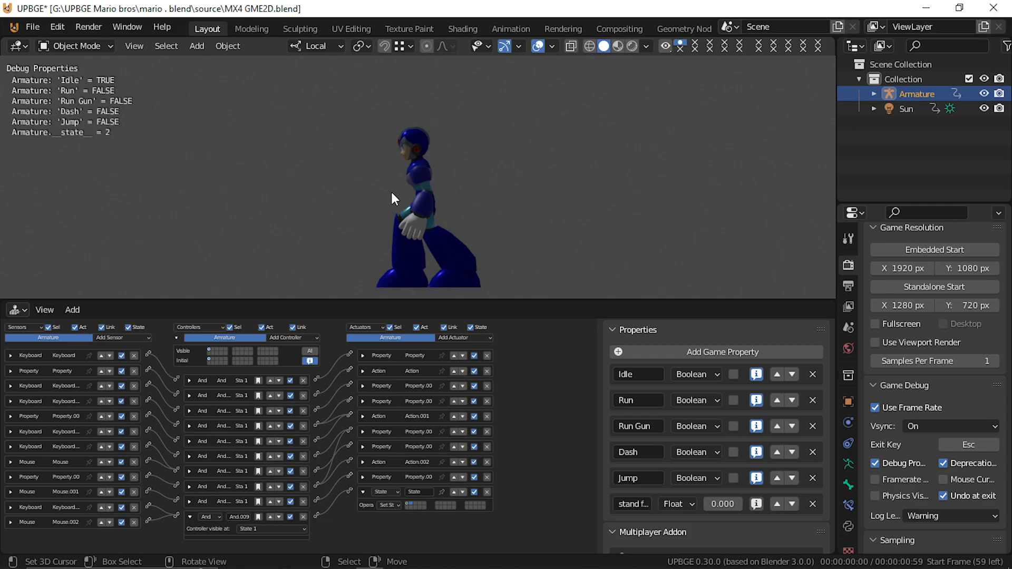
key(Escape)
key(p)
key(Escape)
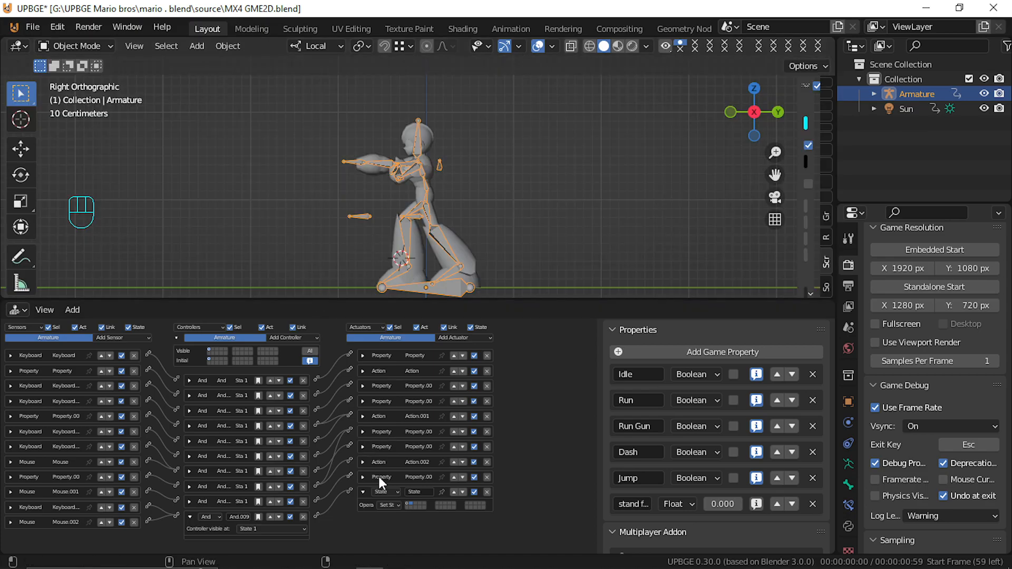
click(362, 491)
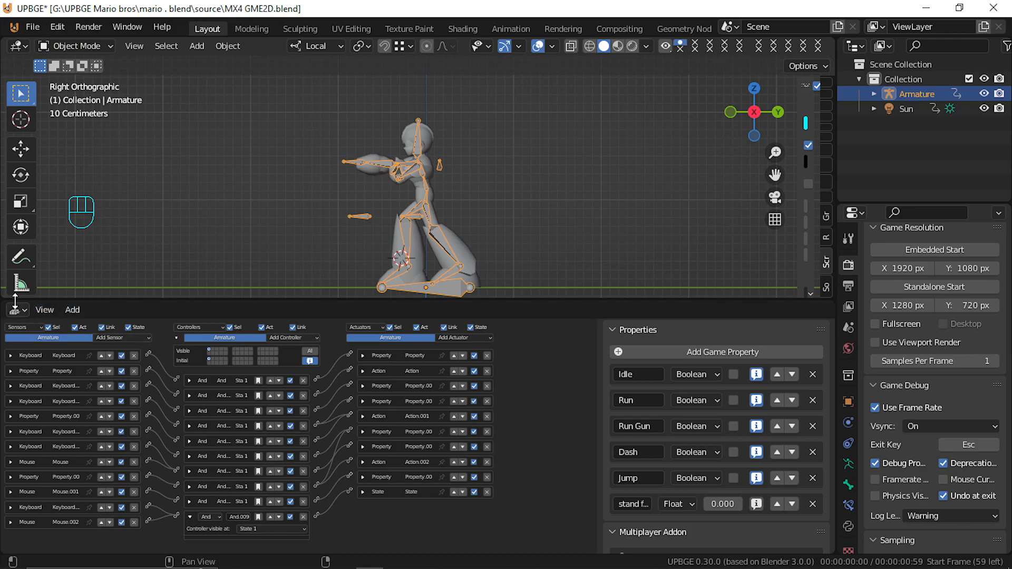
Display state 2 and add an Always sensor linked to a Property actuator that assigns the stand fire property
click(213, 351)
click(126, 341)
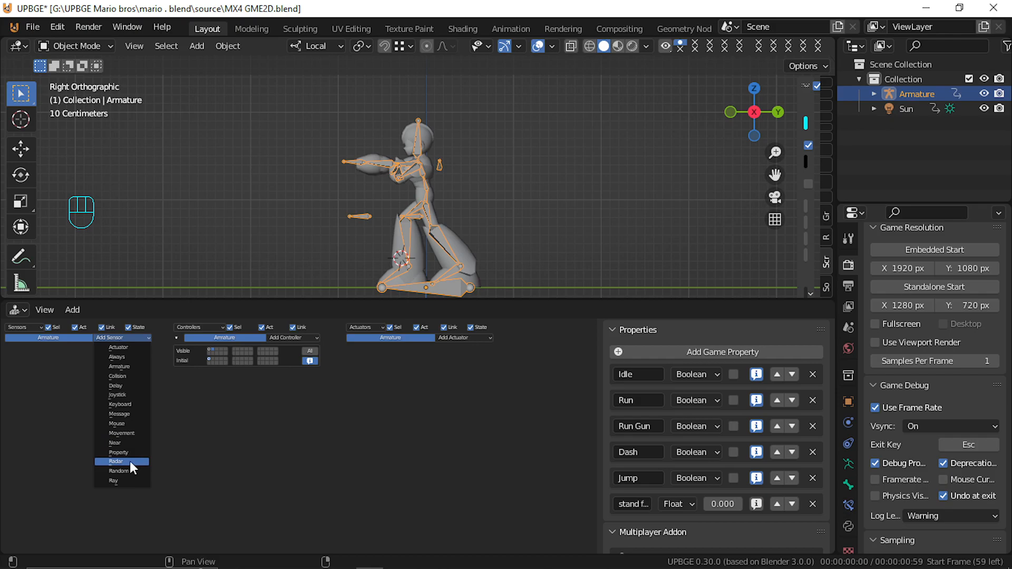
click(127, 357)
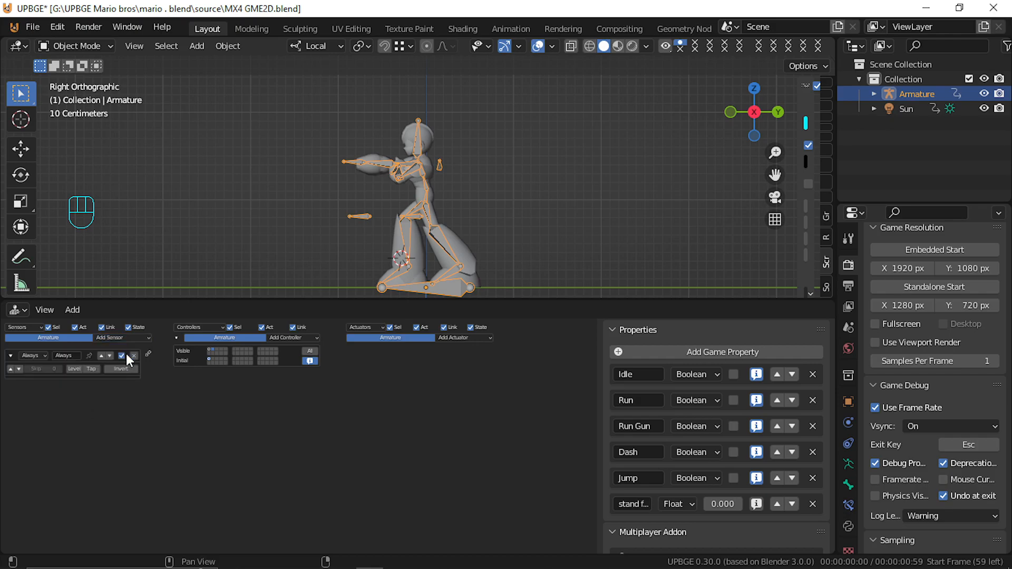
click(463, 338)
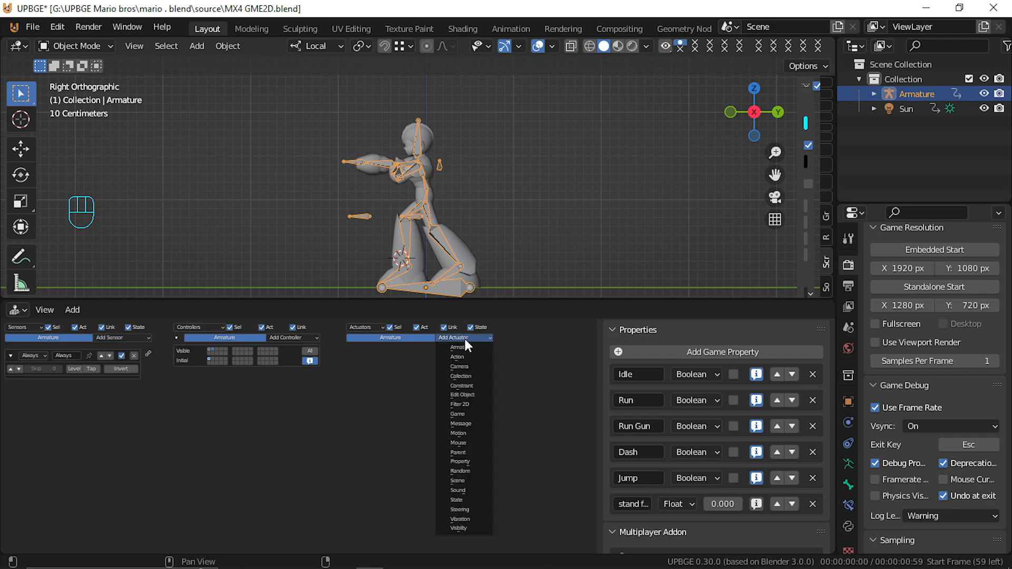
click(475, 461)
click(409, 381)
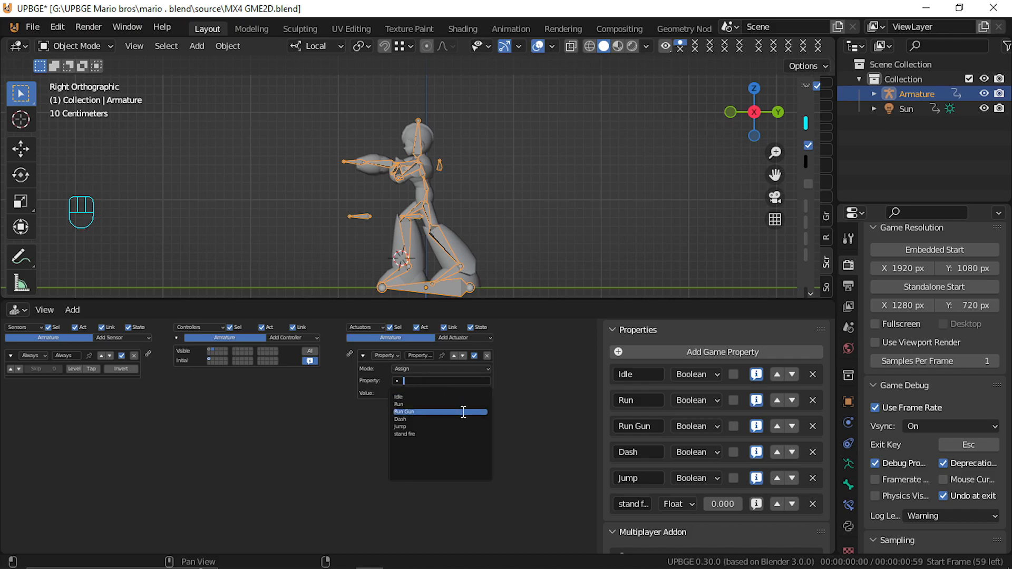
click(468, 434)
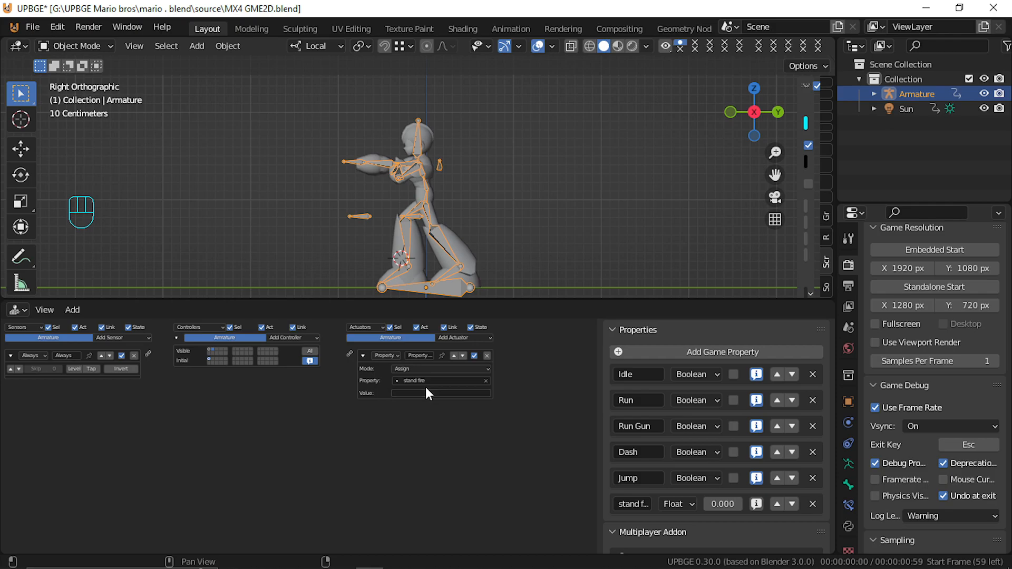
drag(146, 358, 350, 353)
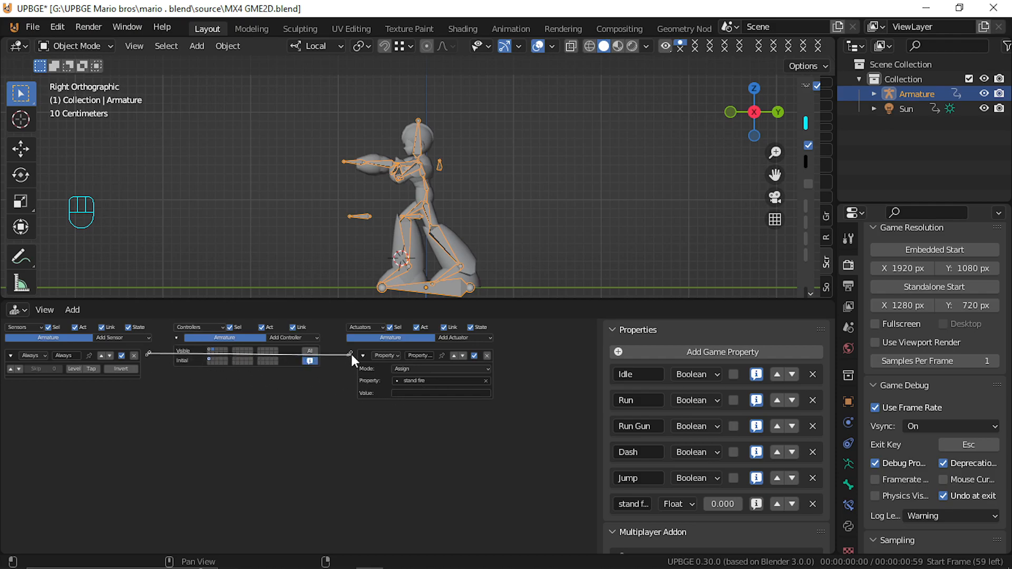
Enable Tap and true level triggering on the Always sensor, and run the game to test it
click(12, 370)
click(9, 370)
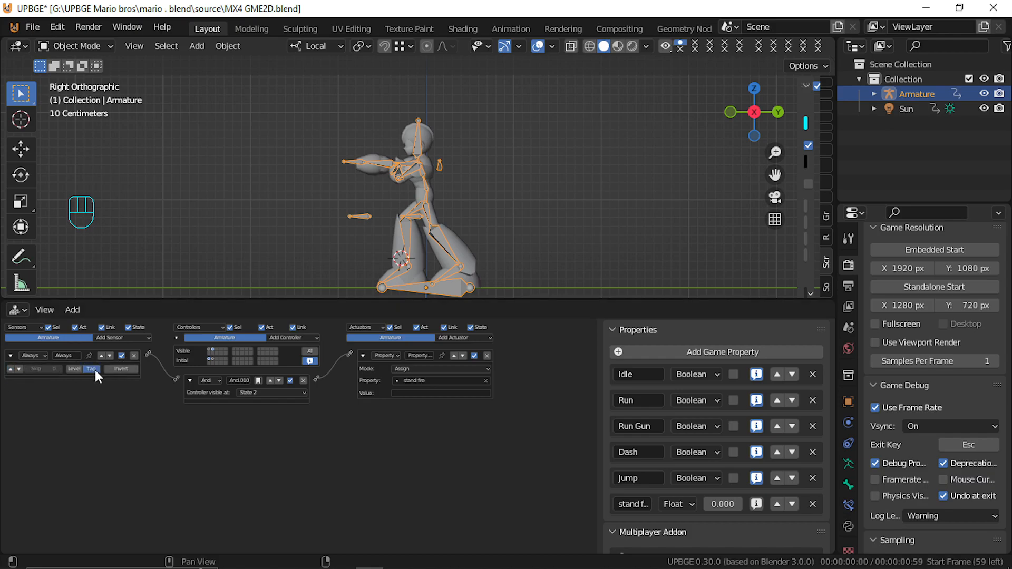
key(p)
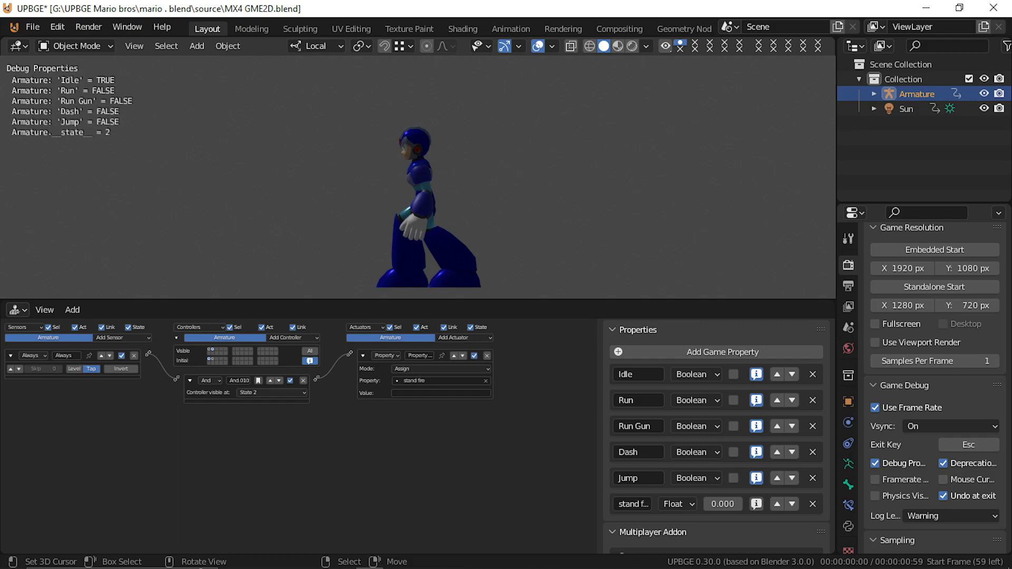
key(Escape)
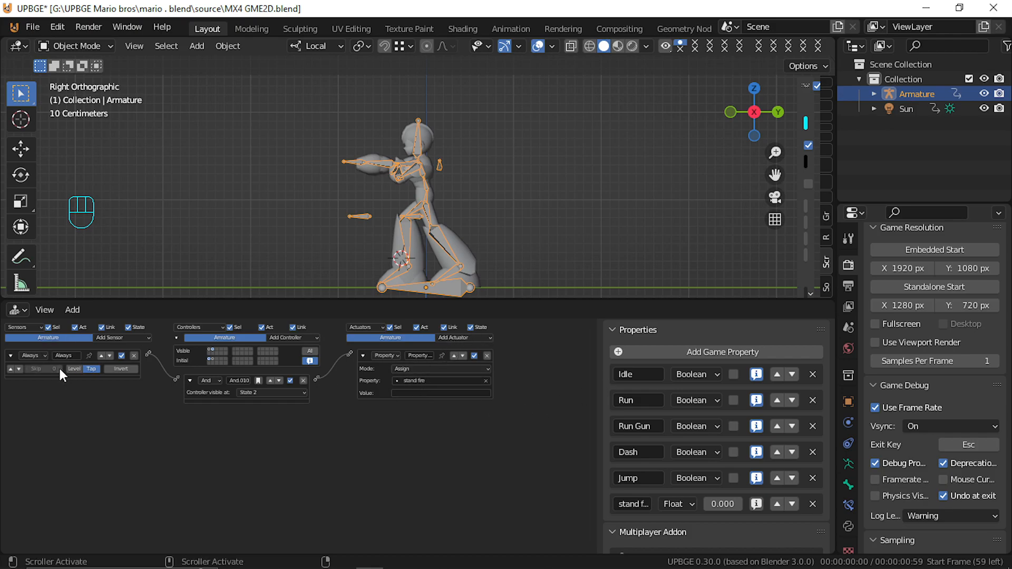
click(12, 367)
key(p)
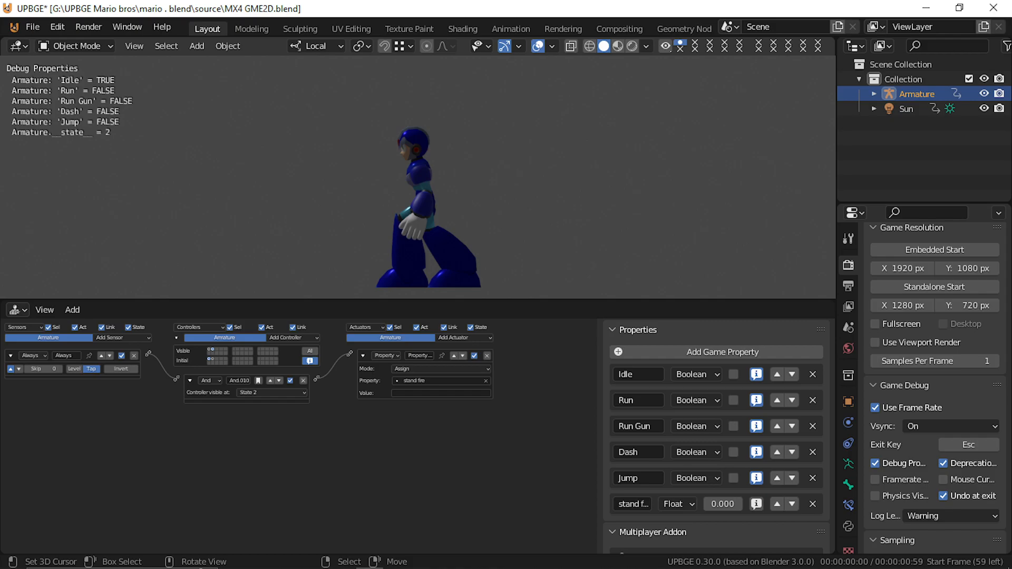
key(Escape)
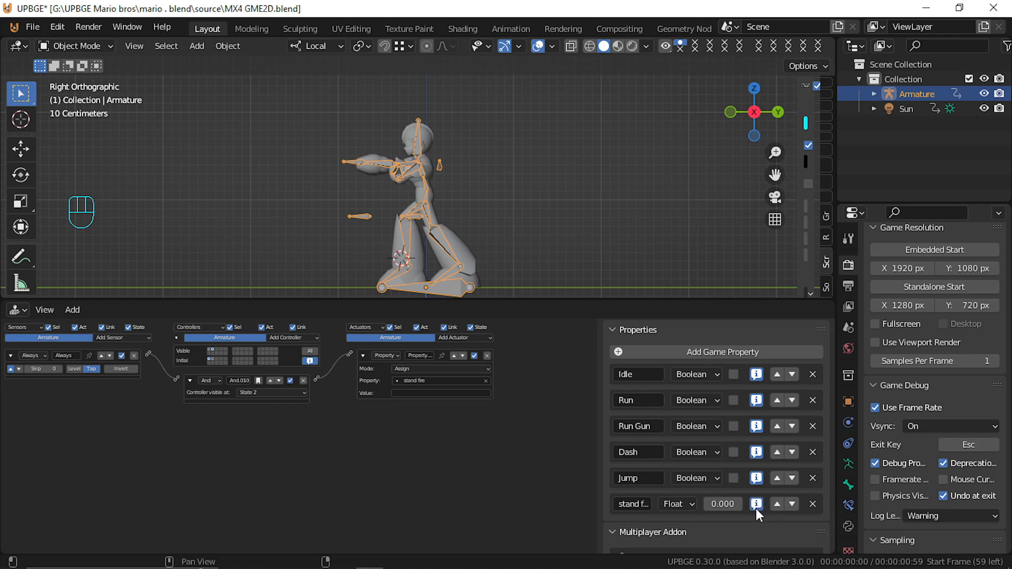
Change the stand fire property's type to Boolean and run the game with it included in the debug properties
key(p)
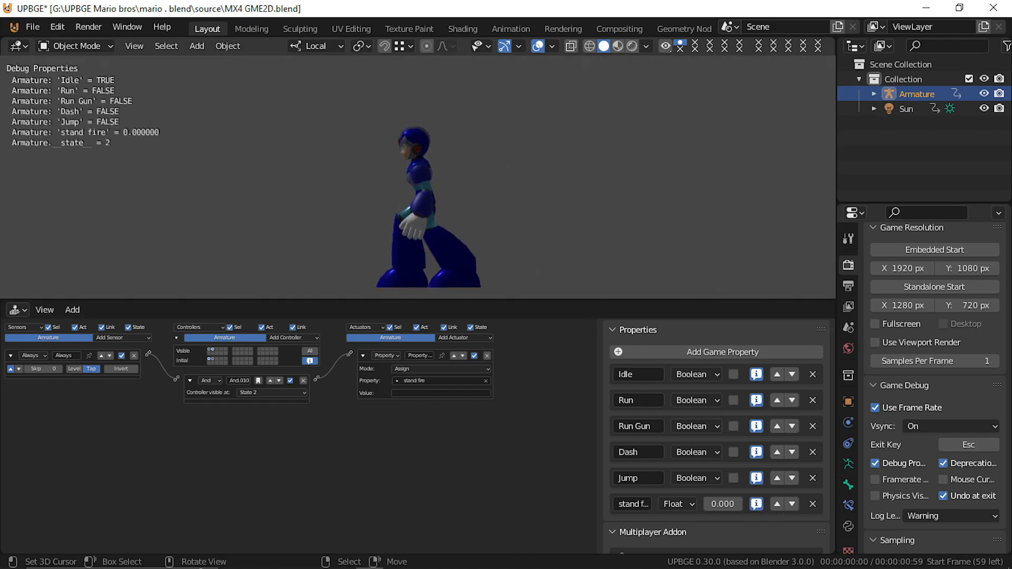
key(Escape)
click(677, 502)
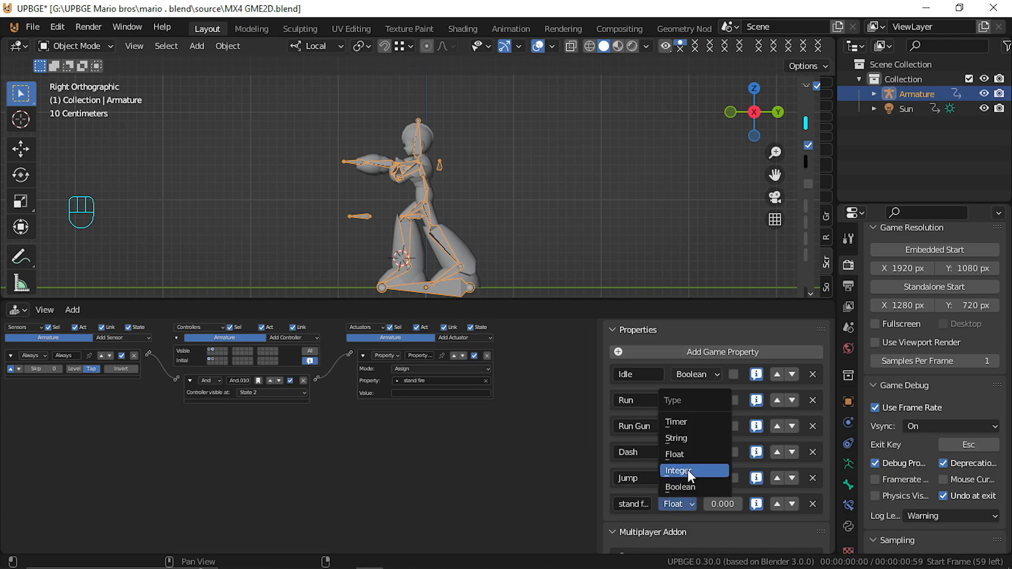
click(697, 485)
key(p)
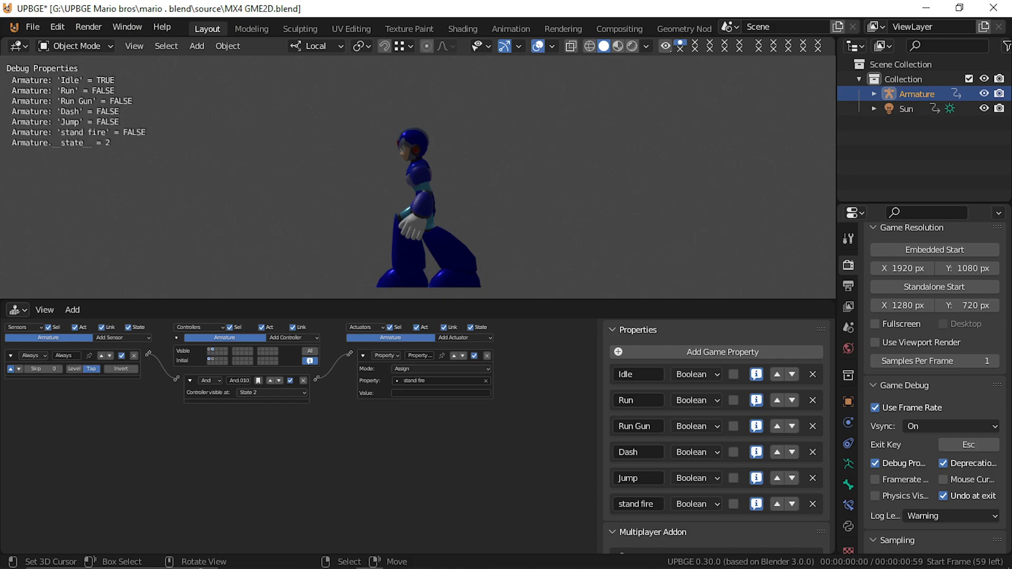
key(Escape)
Try to enter a value for the stand fire Property actuator in state 2, and delete that actuator
click(427, 392)
text(T)
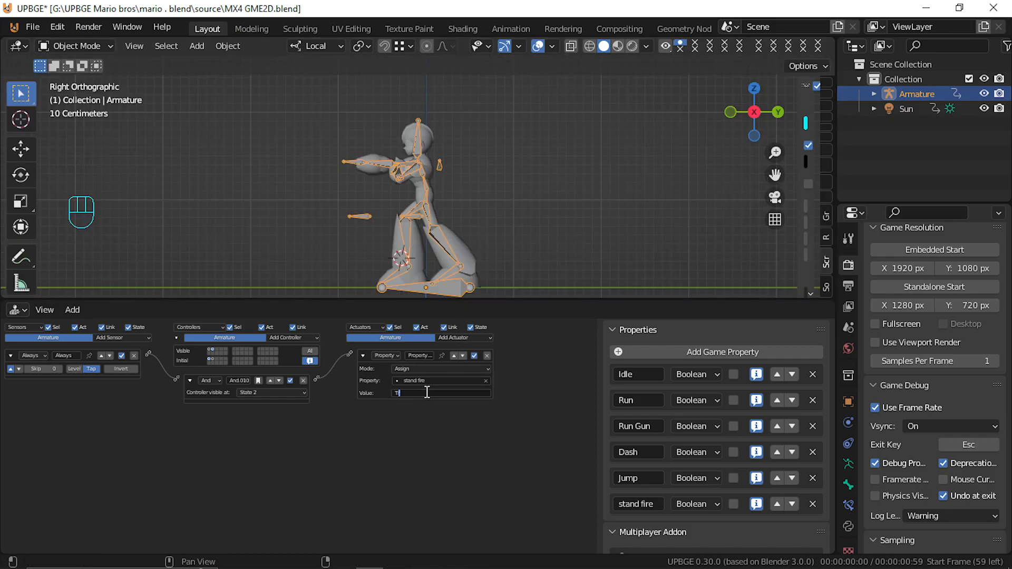
key(shift+Left)
click(393, 396)
click(412, 394)
click(365, 441)
click(488, 356)
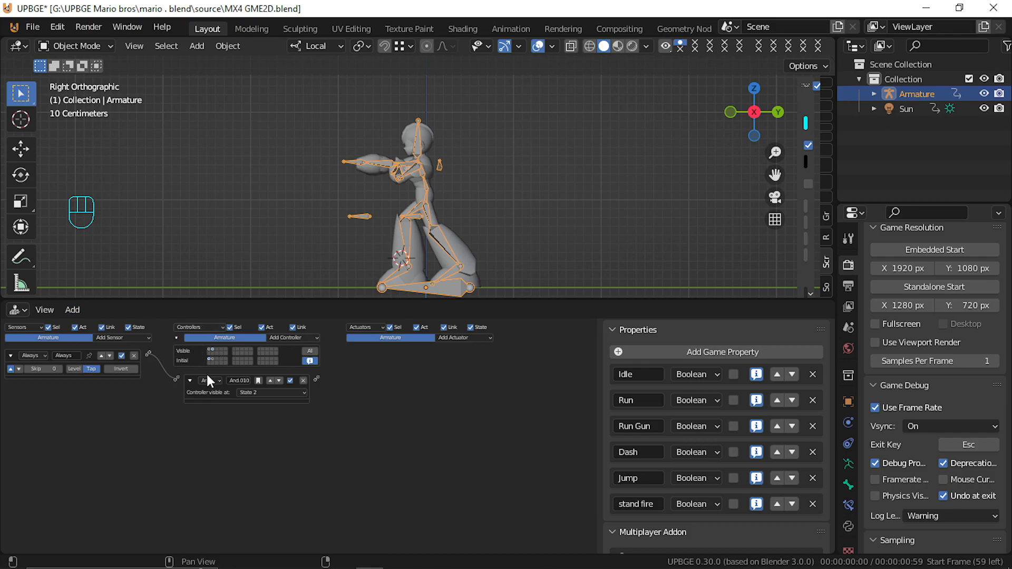
In state 1, add a Property actuator assigning True to stand fire and link it to the last And controller
click(209, 349)
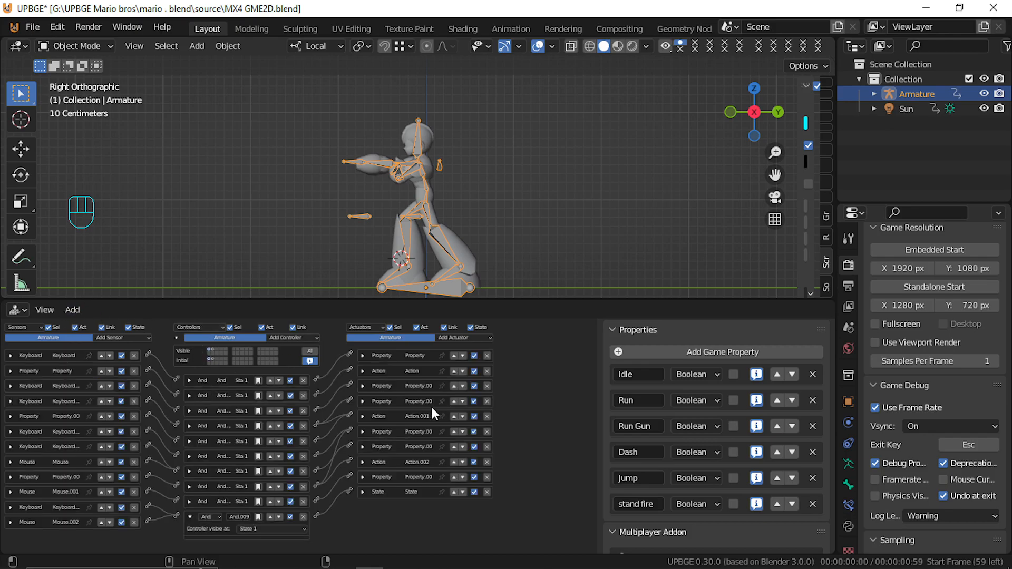
click(457, 340)
click(460, 462)
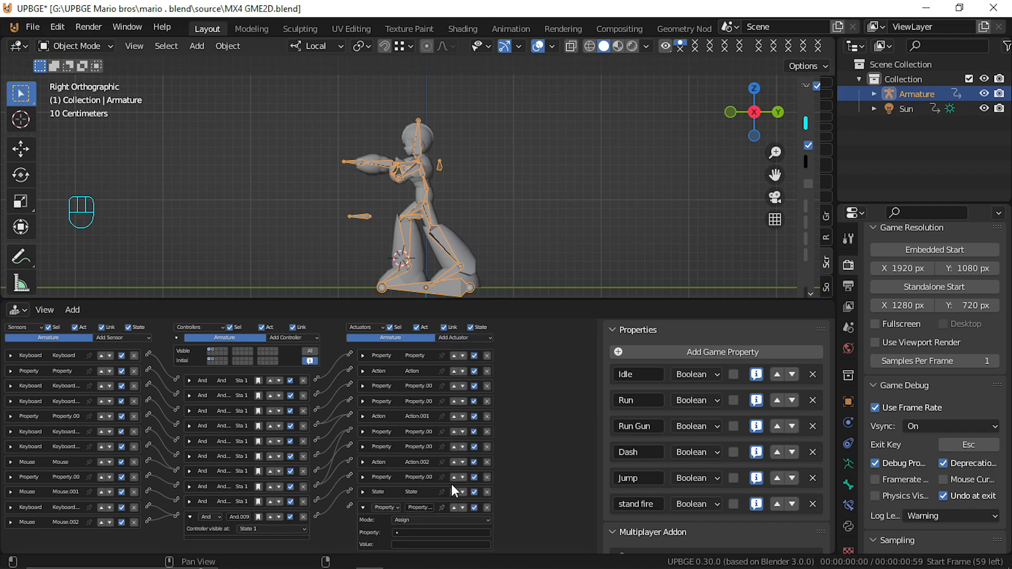
click(421, 531)
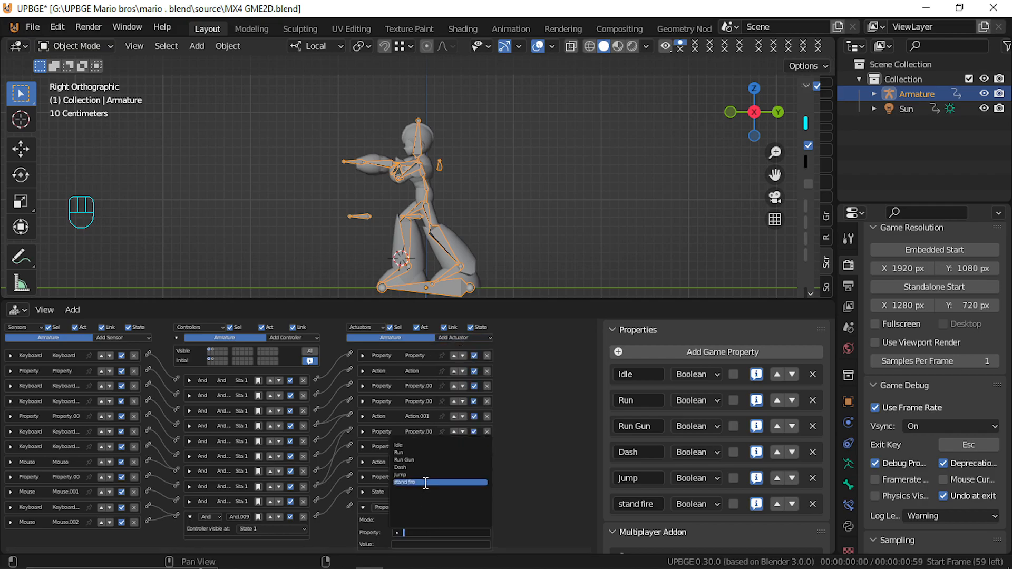
click(424, 483)
click(424, 544)
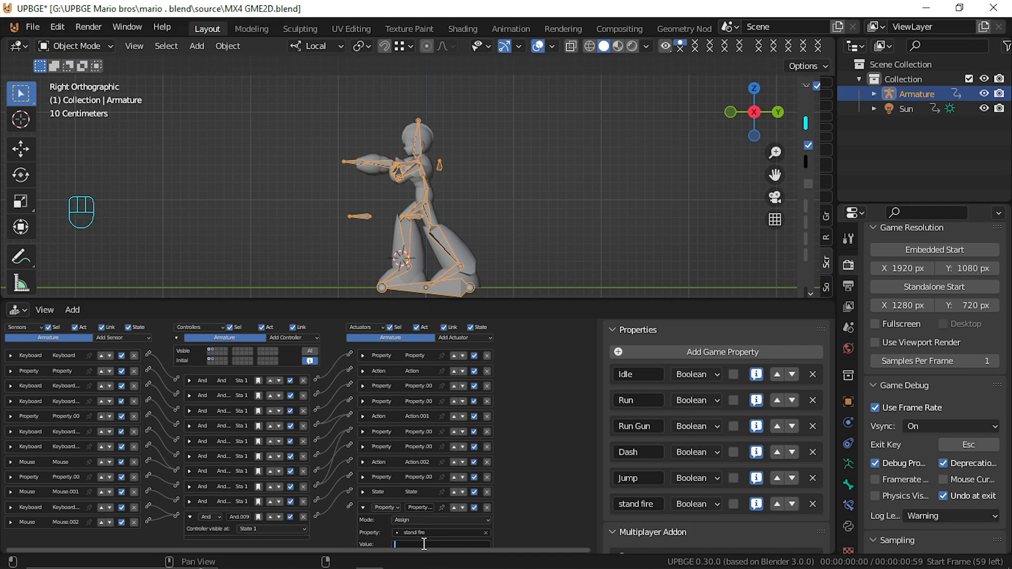
text(True)
key(Return)
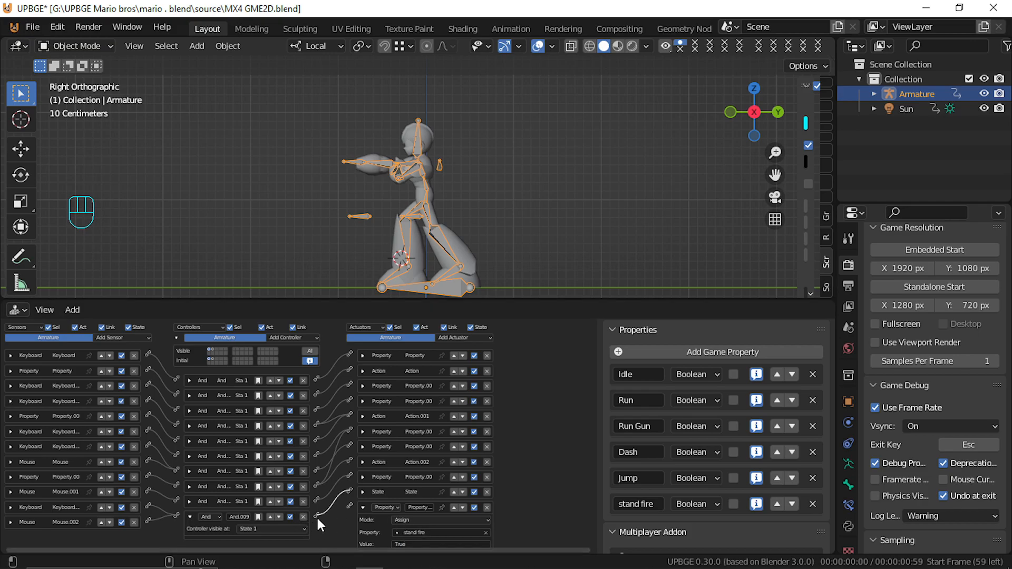
drag(350, 505, 350, 506)
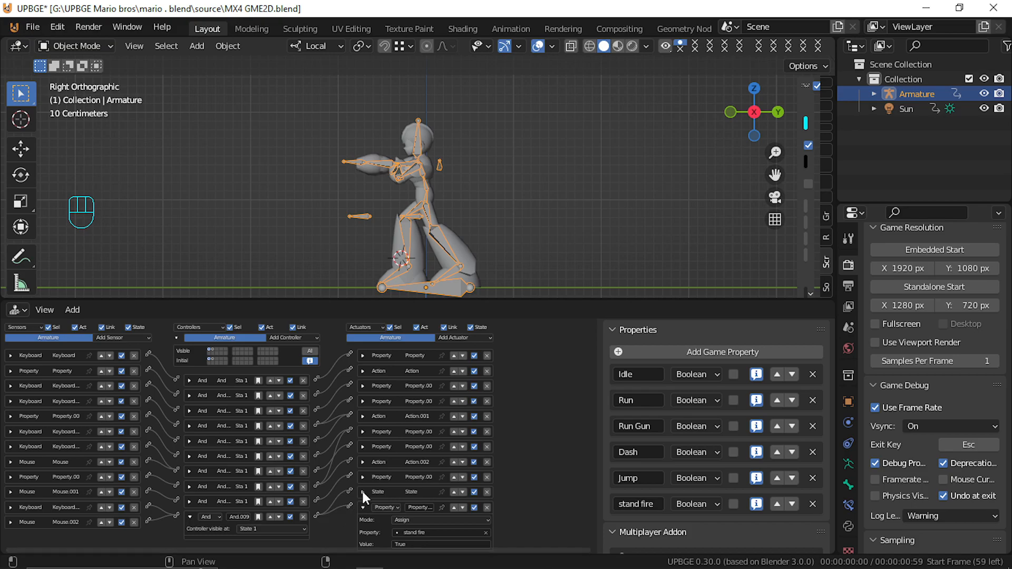
Run the game and fire while standing to check the stand fire property and the state in the debug properties
key(p)
click(418, 178)
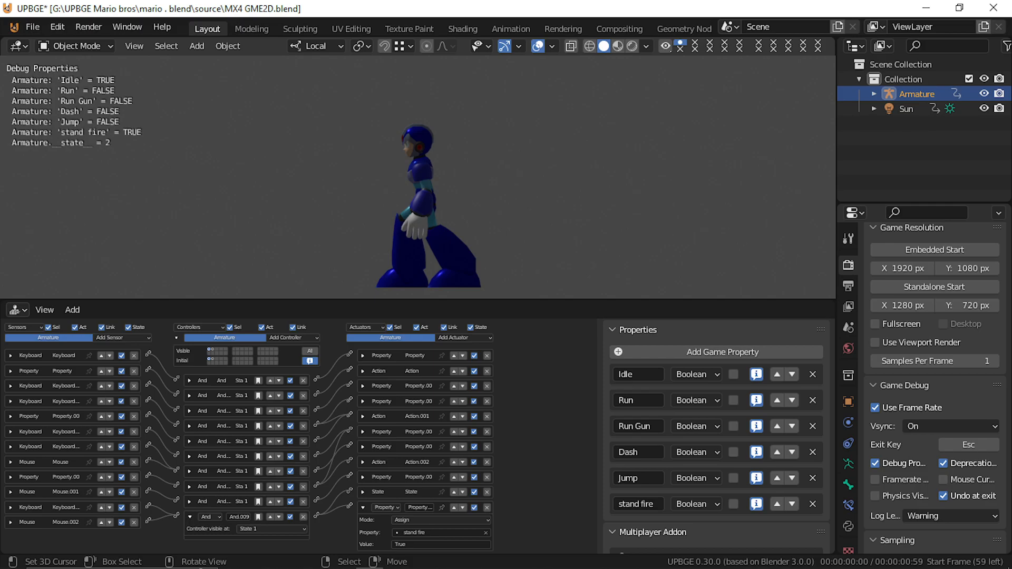
key(Escape)
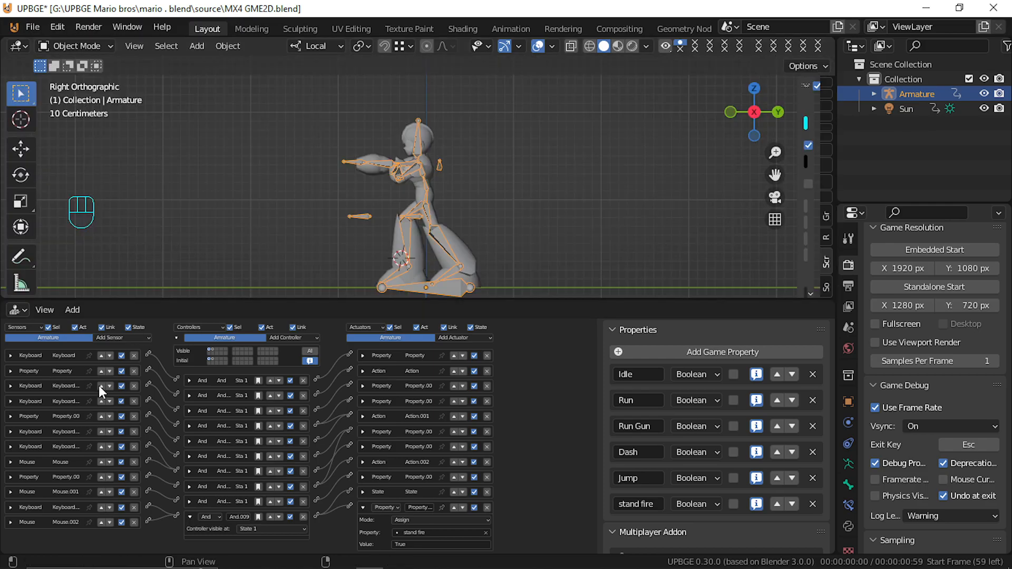
Display state 2 and delete its Always sensor and And controller
click(214, 350)
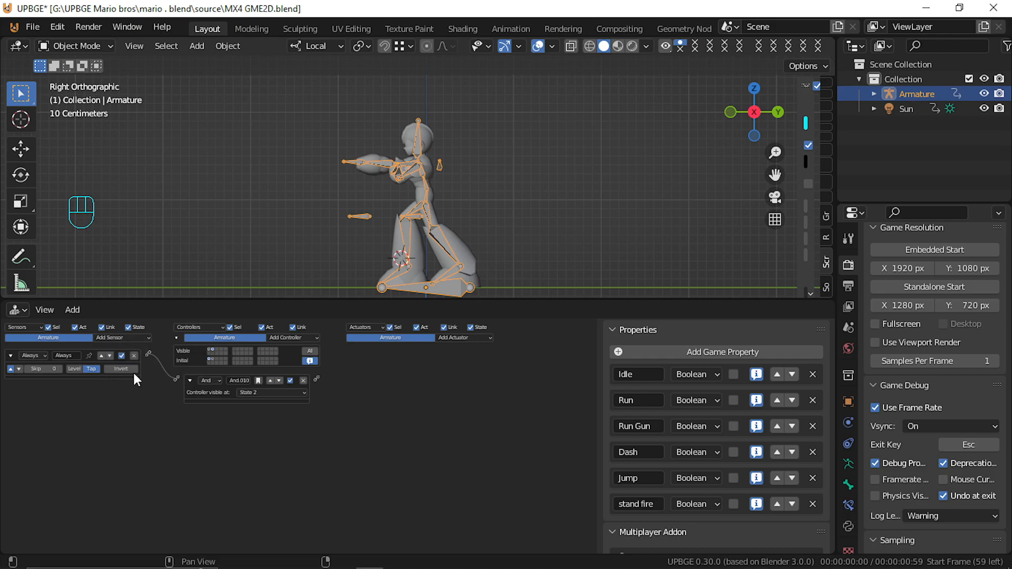
click(134, 356)
click(302, 380)
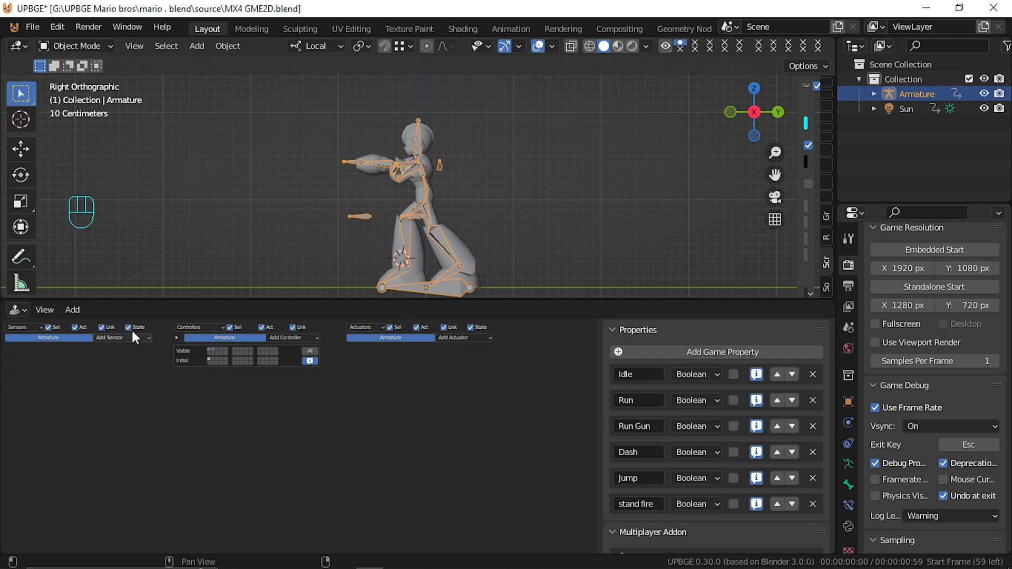
Add a Left Button Mouse sensor in state 2 with true level triggering enabled and Skip at 0
click(119, 338)
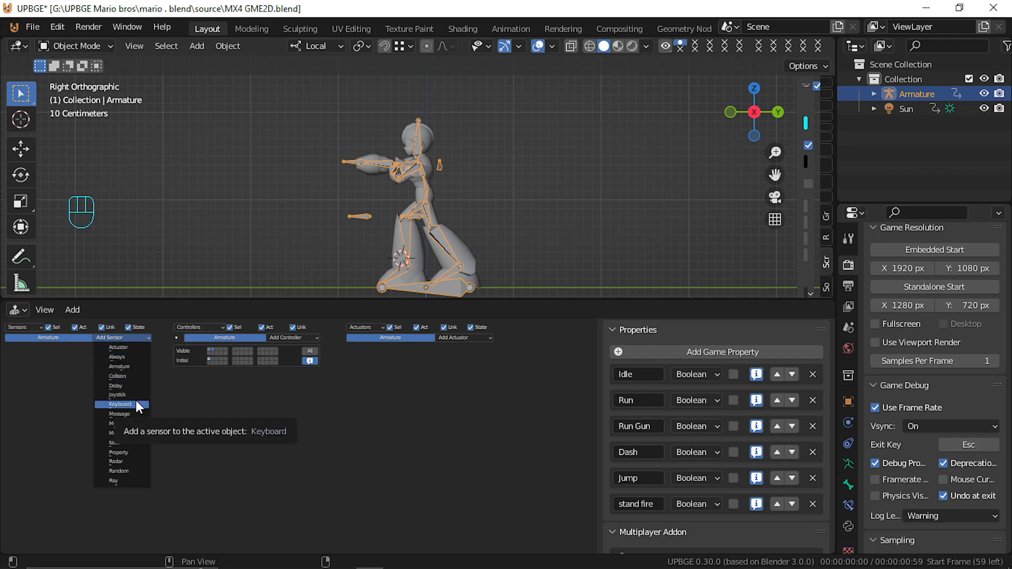
click(132, 423)
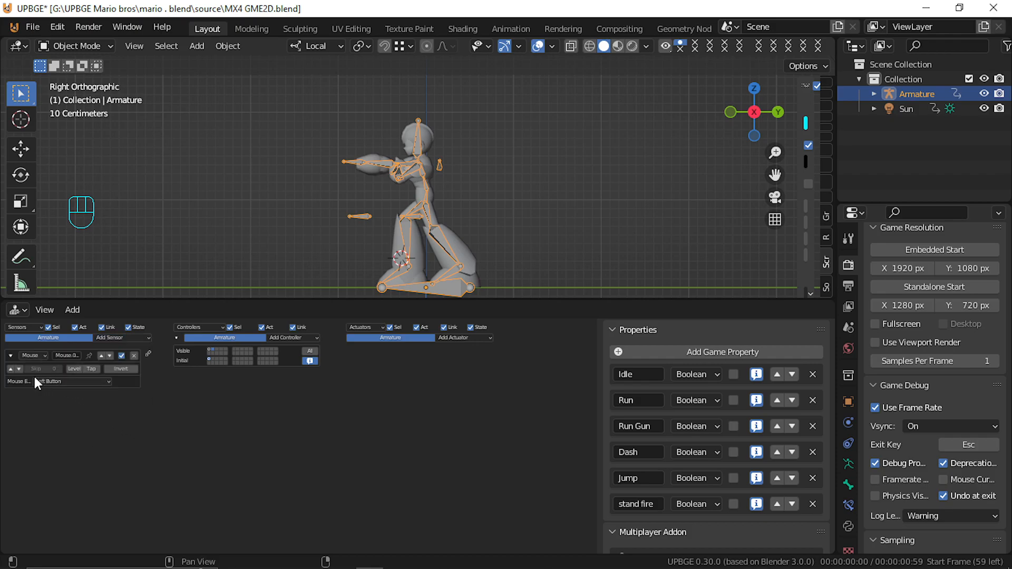
click(11, 369)
click(61, 369)
click(61, 369)
click(59, 370)
drag(59, 371, 32, 371)
Add an Action actuator in state 2 and link the Left Button Mouse sensor to it through an And controller
click(446, 340)
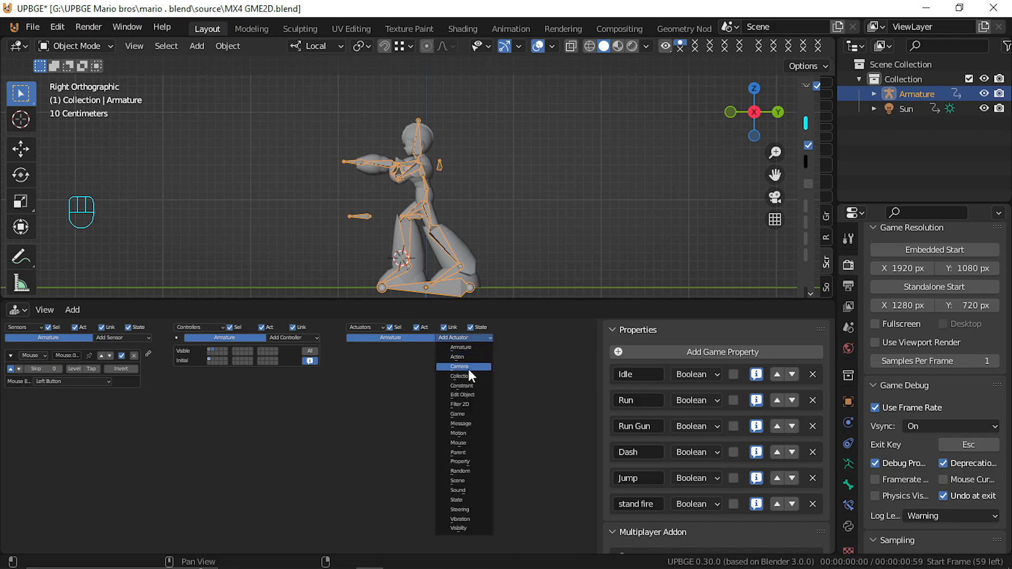
click(458, 358)
drag(150, 355, 351, 351)
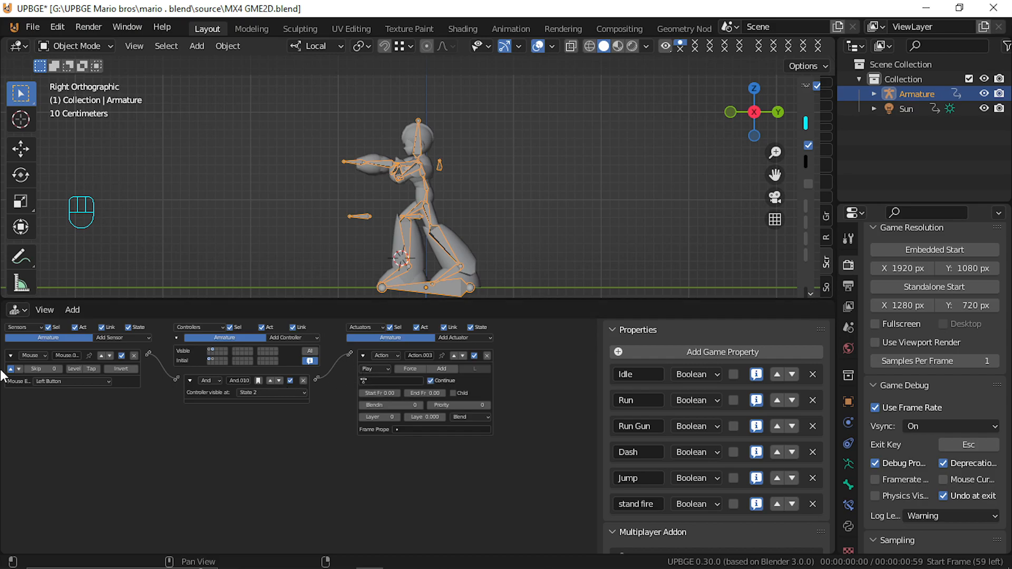
Add a Property sensor checking that stand fire equals True, and link it to the state 2 And controller
click(136, 338)
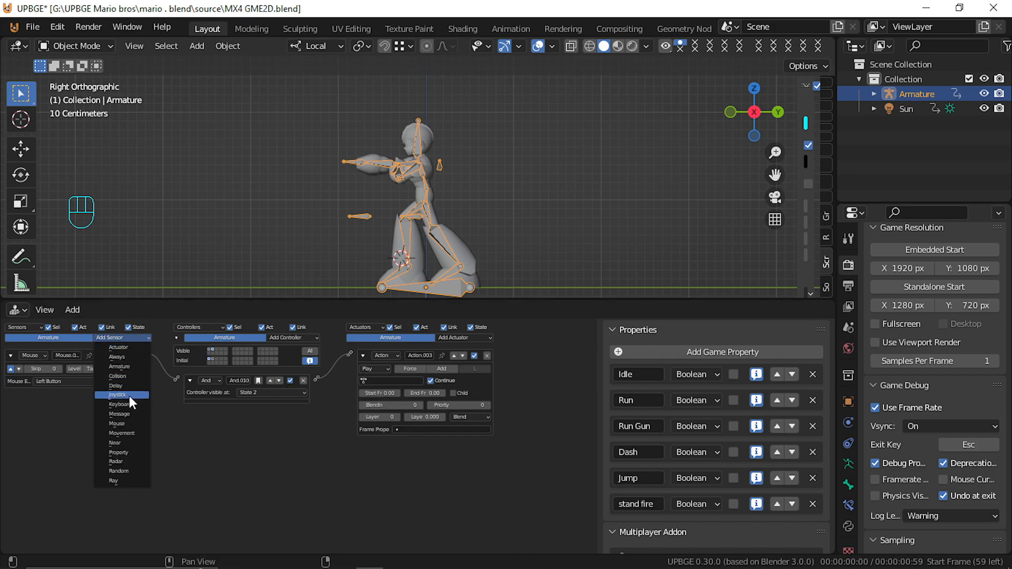
click(134, 452)
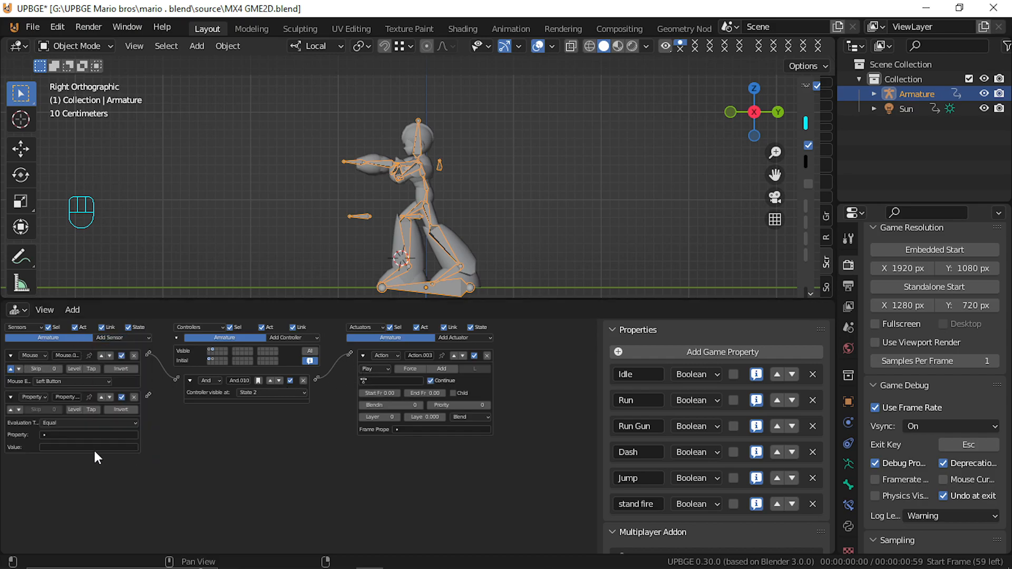
click(62, 431)
click(75, 483)
click(79, 447)
text(True)
key(Return)
drag(174, 383, 175, 378)
Assign the stand fire action to the Action actuator with end frame 4 and test it in the game
click(399, 379)
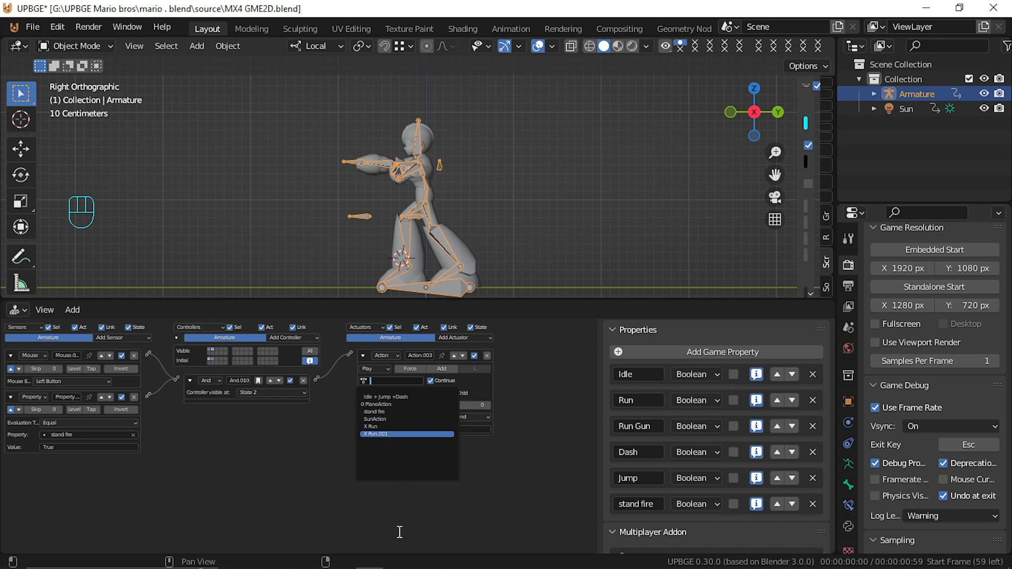
click(412, 411)
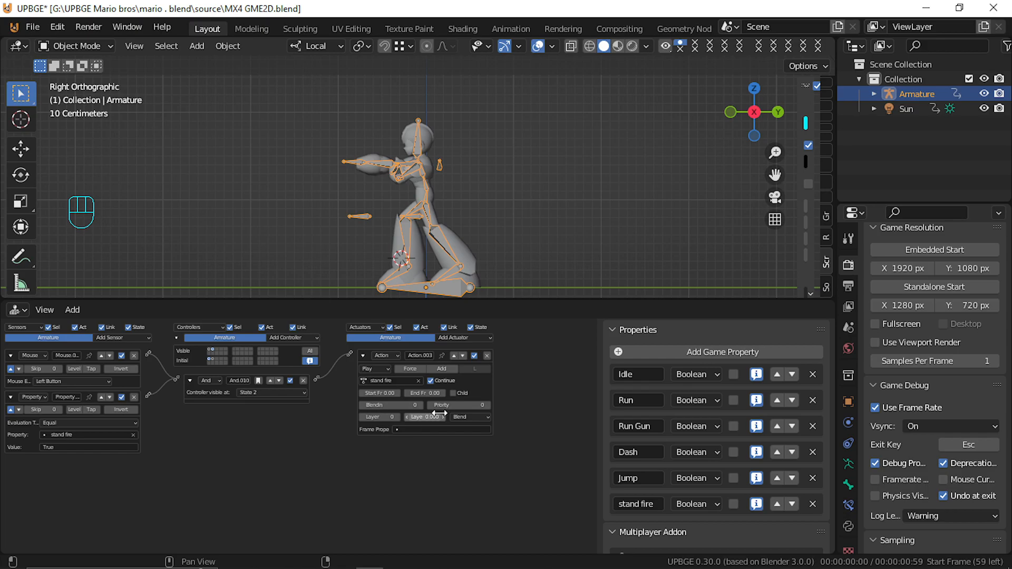
click(437, 394)
text(40)
key(Return)
click(429, 392)
text(4)
key(Return)
click(364, 395)
key(p)
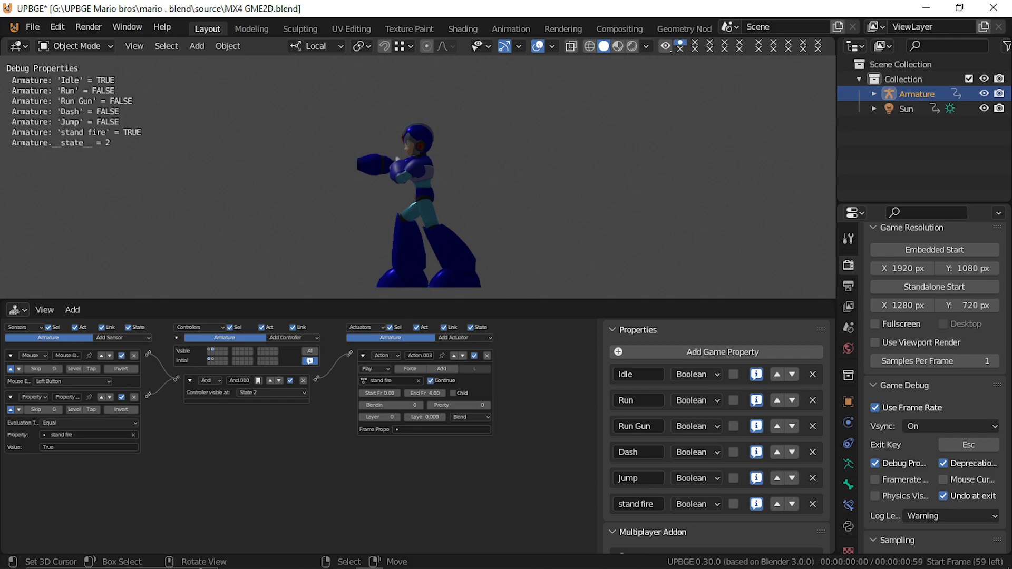
key(Escape)
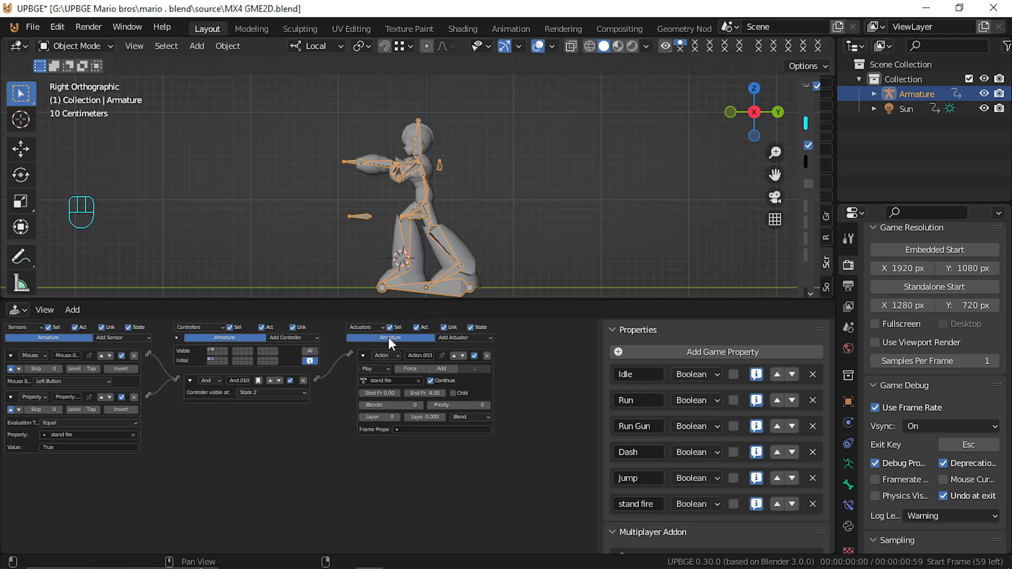
Try the Loop Stop play type on the stand fire Action actuator and run the game with it
click(377, 369)
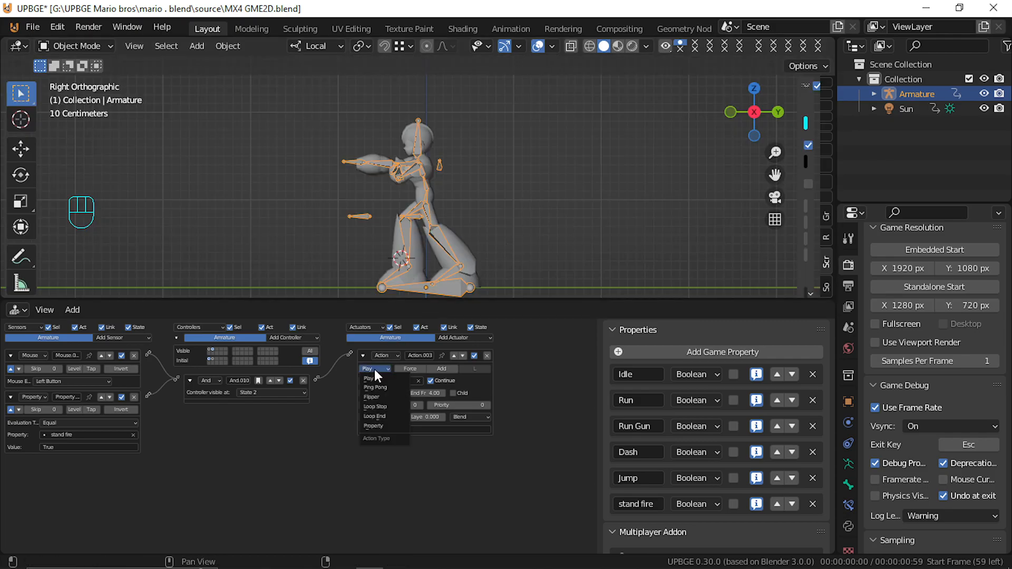
click(394, 405)
key(p)
click(419, 177)
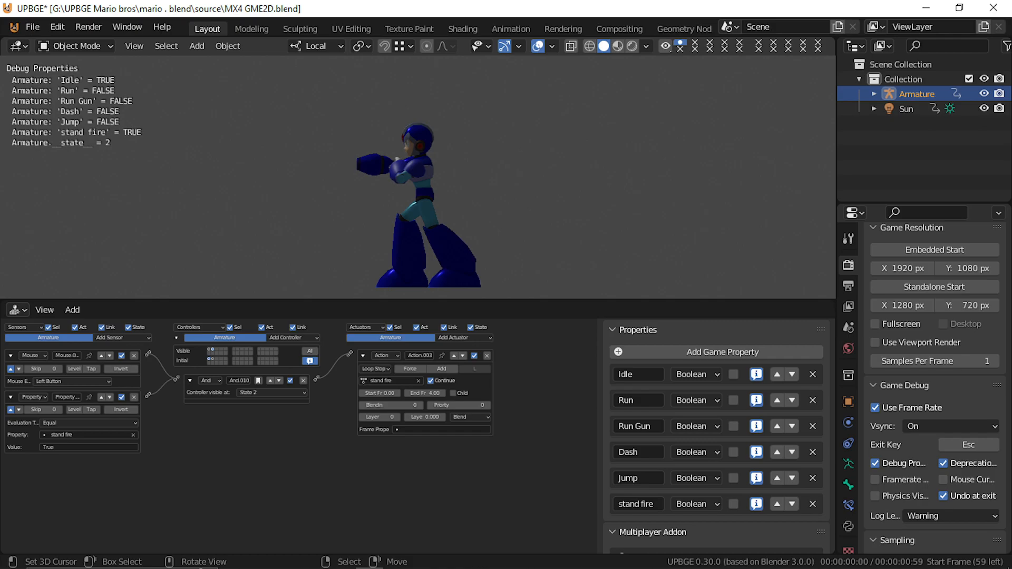
key(Escape)
Step back and forth through the first frames to examine the armature's stand fire pose up close
scroll(508, 226, up, 3)
middle_drag(474, 201, 470, 203)
key(Right)
key(Right)
key(Right)
key(Right)
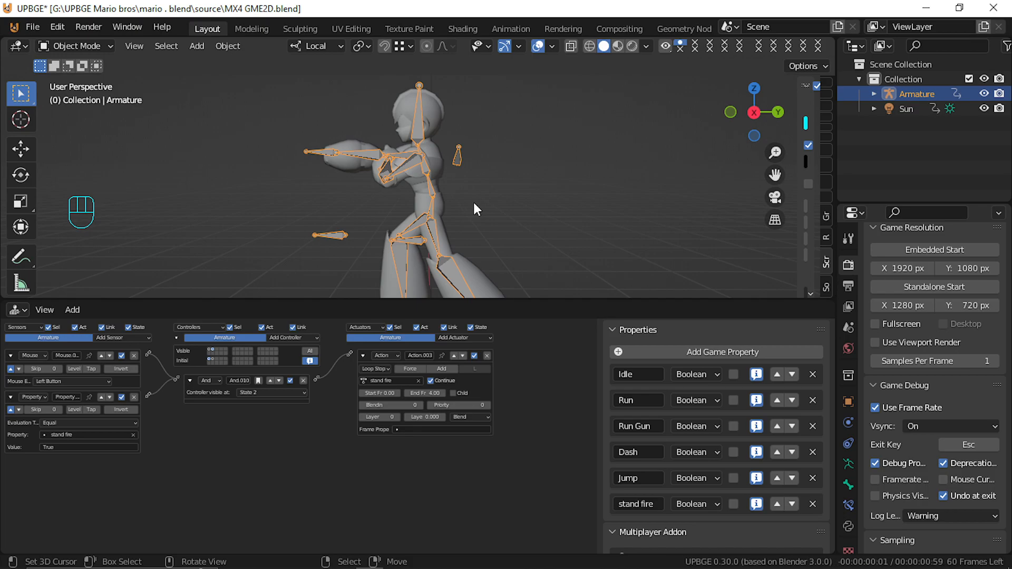
key(Left)
key(Left)
key(Left)
key(Left)
key(Left)
key(Right)
key(Right)
key(Right)
key(Right)
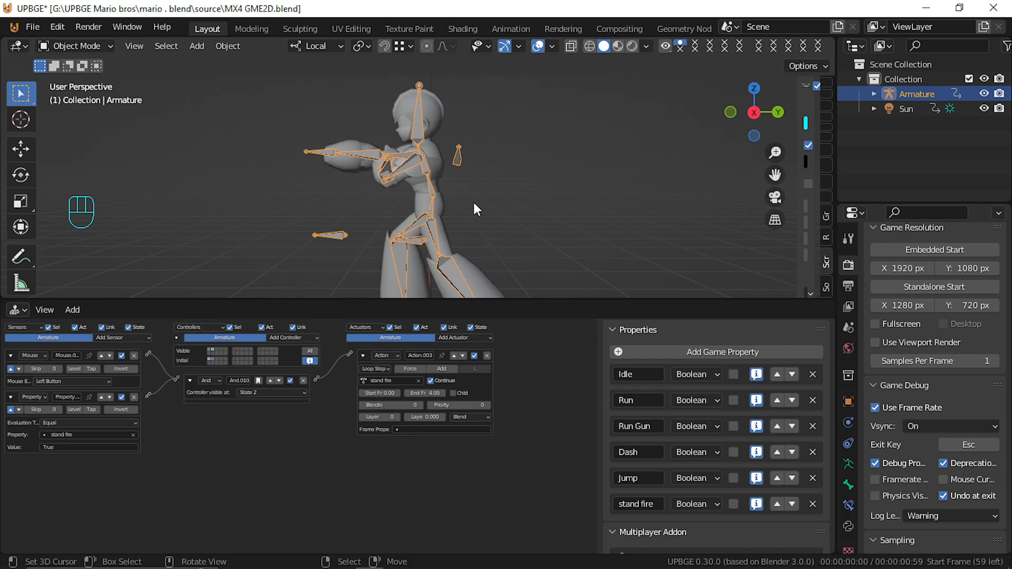
key(Left)
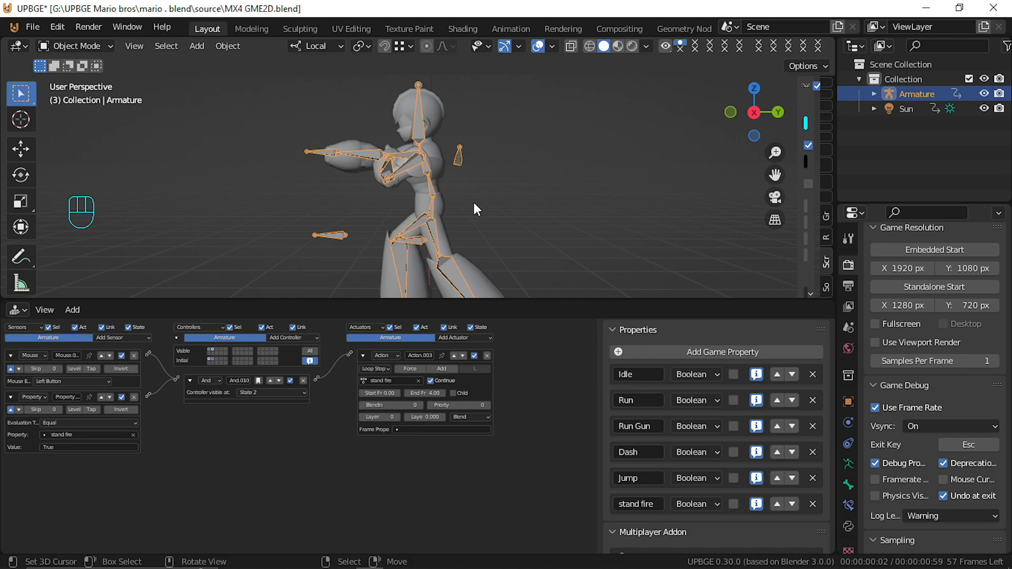
Set the stand fire Action actuator to layer 1 and priority 2, and test it in the game
click(399, 419)
click(489, 406)
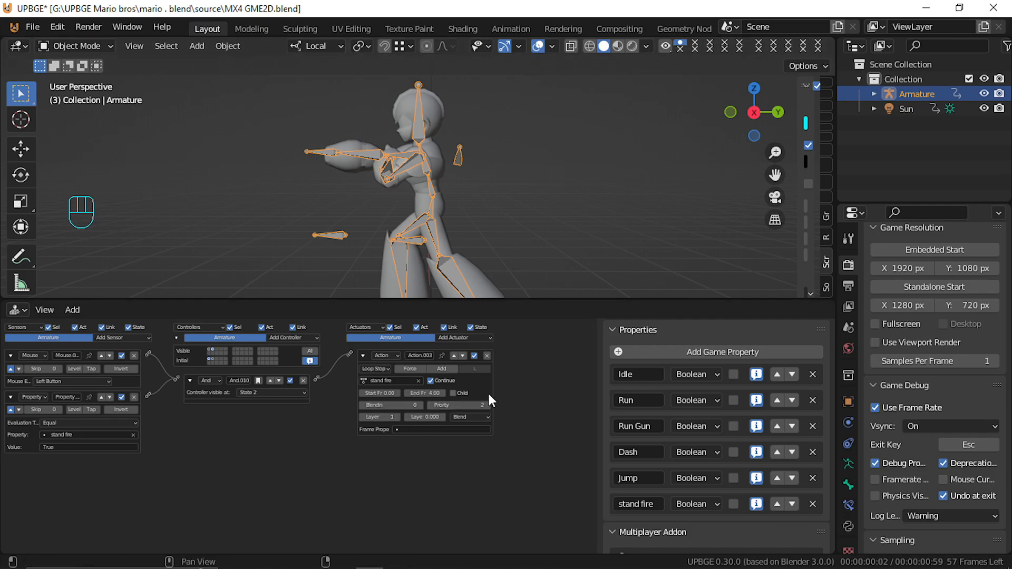
key(p)
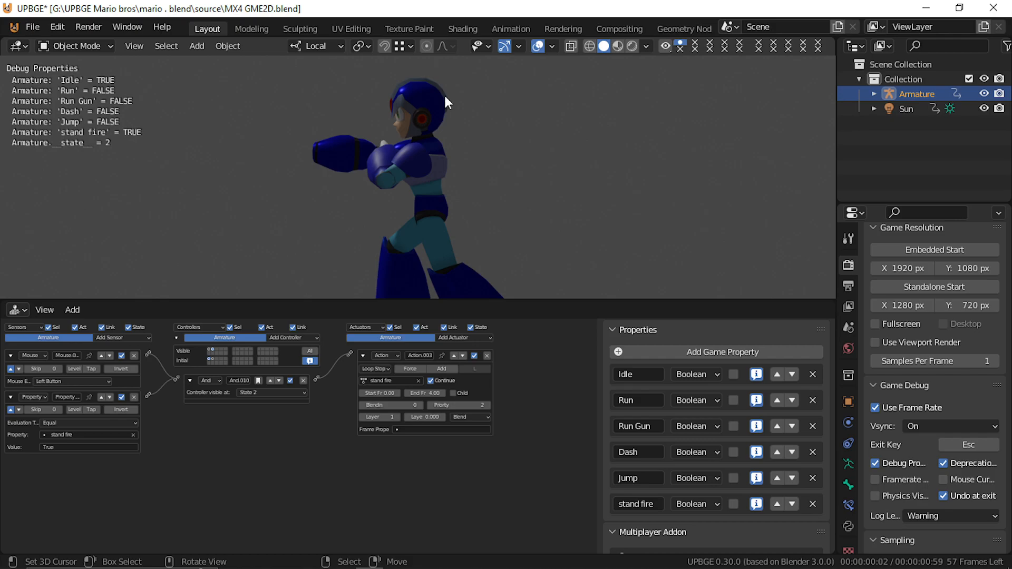
key(Escape)
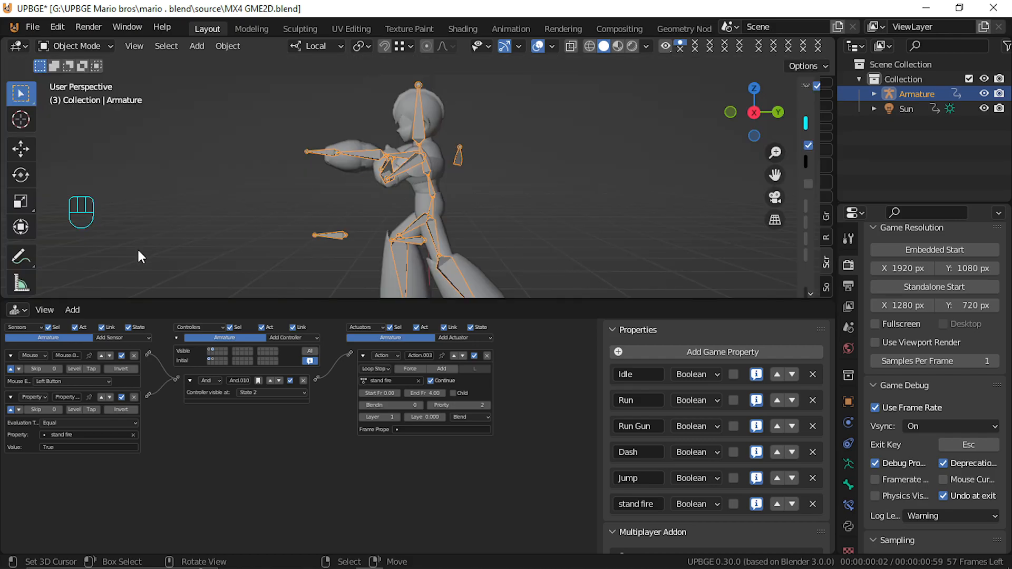
Display the armature's tracks in the Nonlinear Animation editor and enter tweak mode on the stand fire strip
click(20, 315)
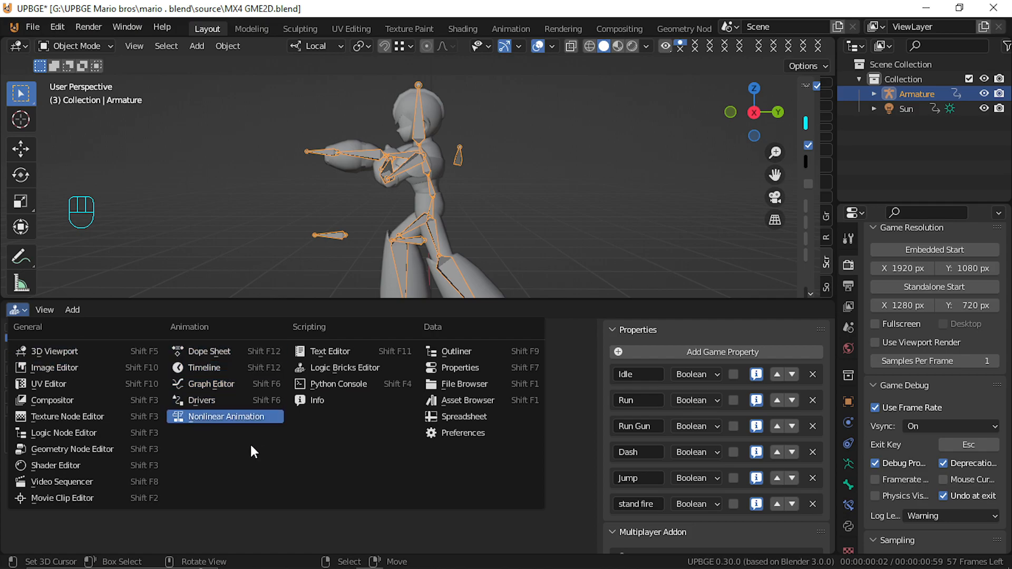
click(253, 417)
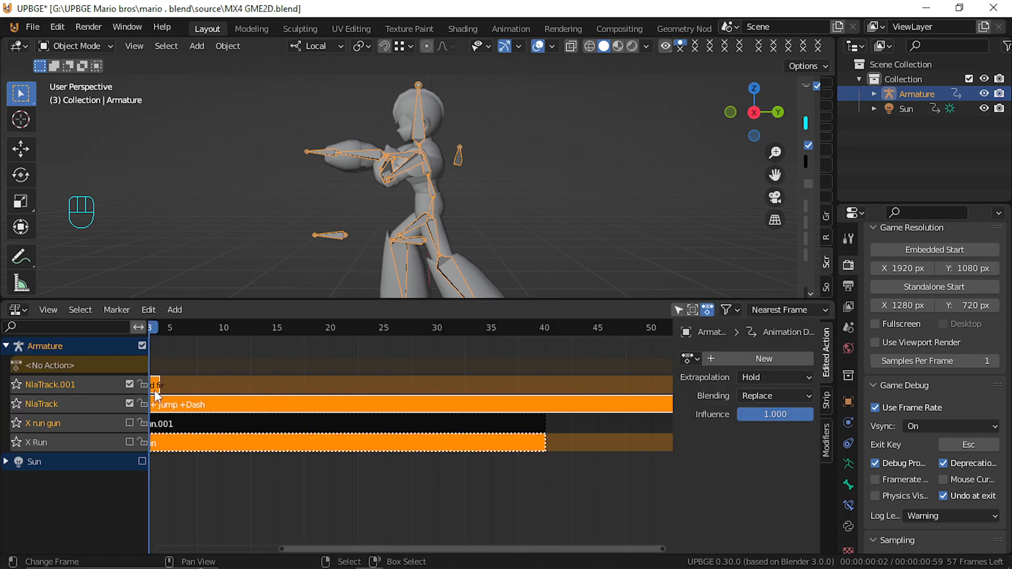
middle_drag(156, 389, 240, 385)
drag(239, 385, 218, 382)
click(223, 387)
key(Tab)
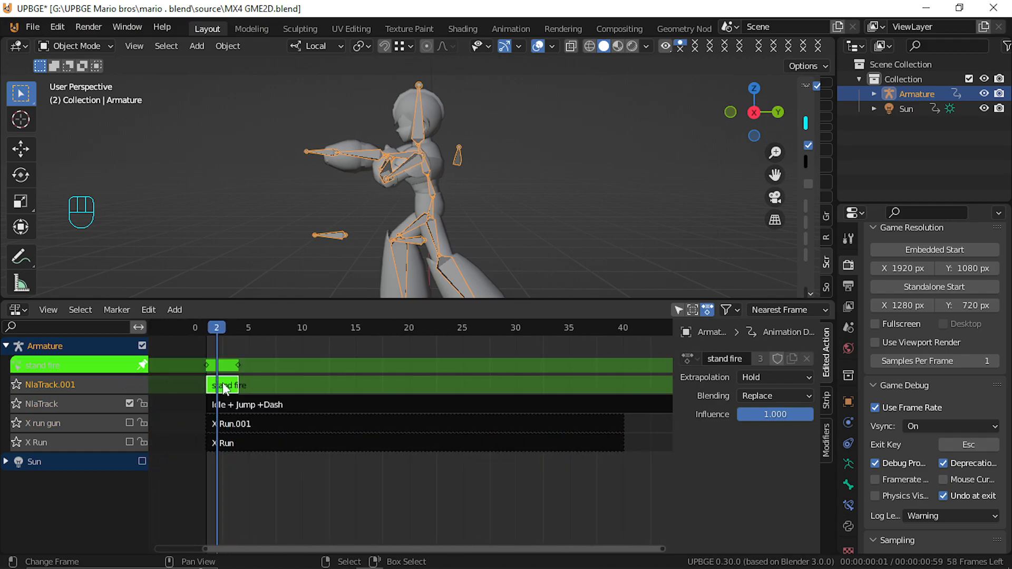
In the Action Editor, move the last stand fire keyframes to frame 8 and set the current frame to 1
click(18, 309)
click(180, 355)
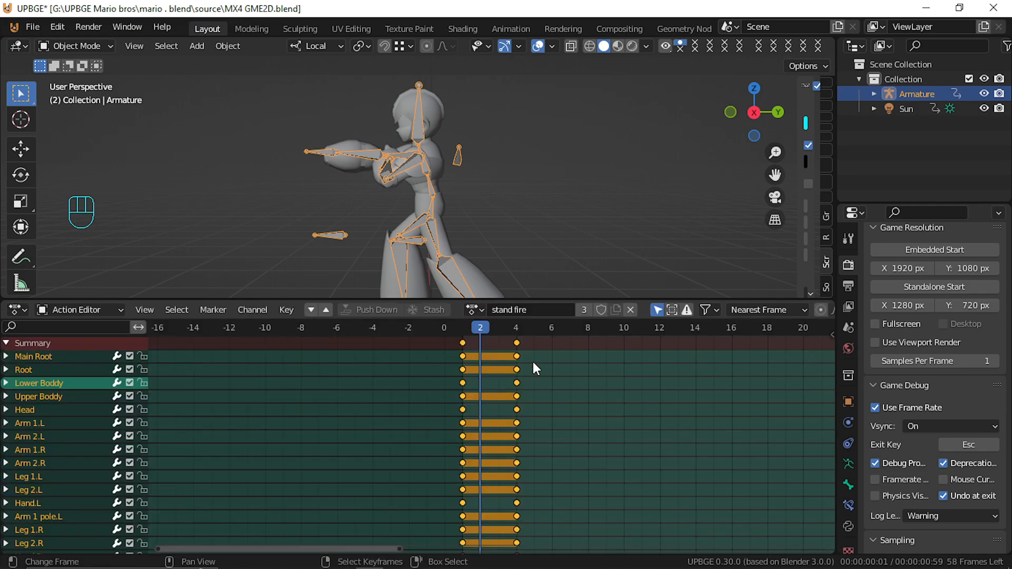
click(515, 344)
key(g)
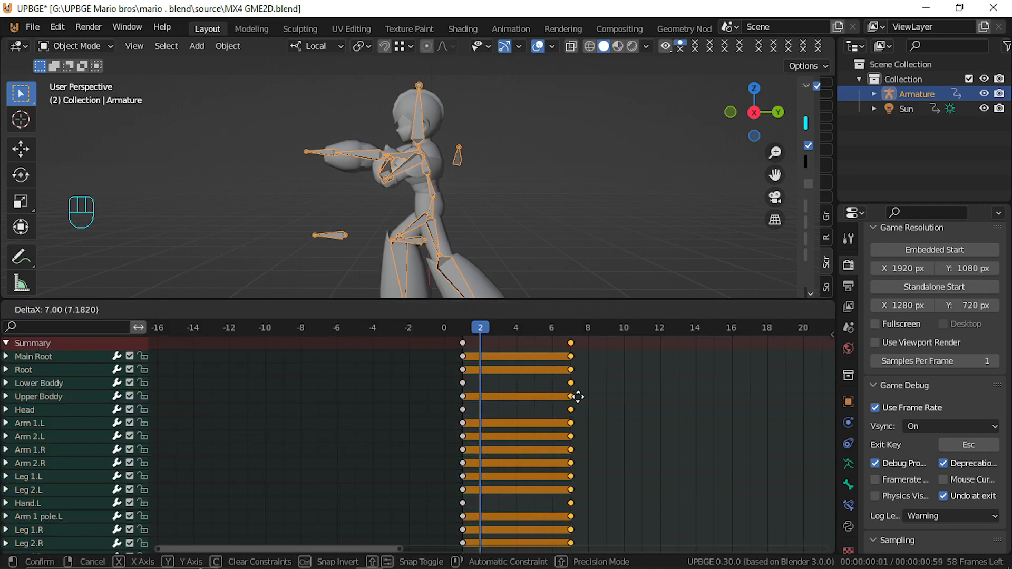
click(589, 396)
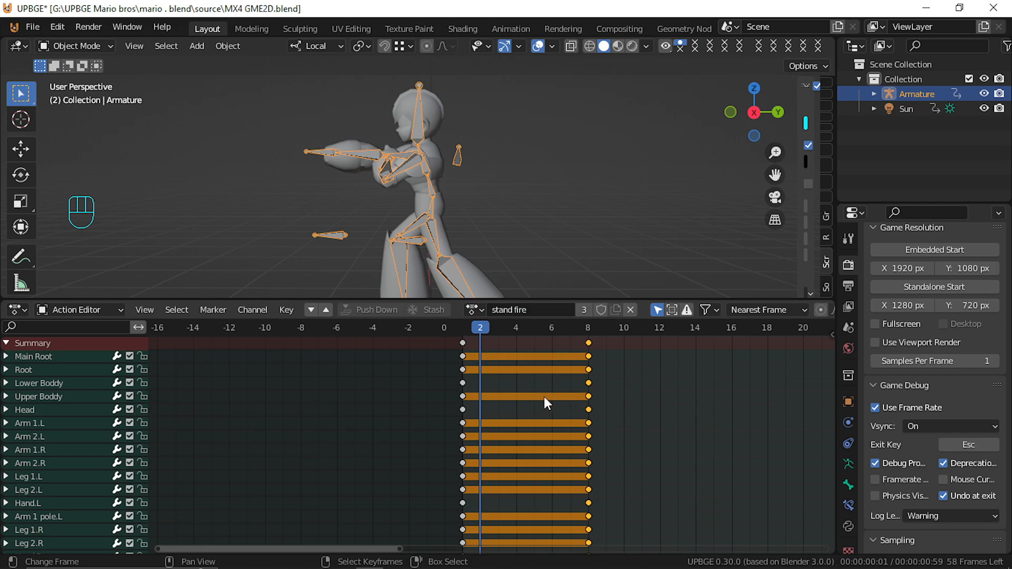
drag(481, 370, 463, 387)
Return to the Nonlinear Animation editor, leave tweak mode on the stand fire strip and preview the animation
click(16, 310)
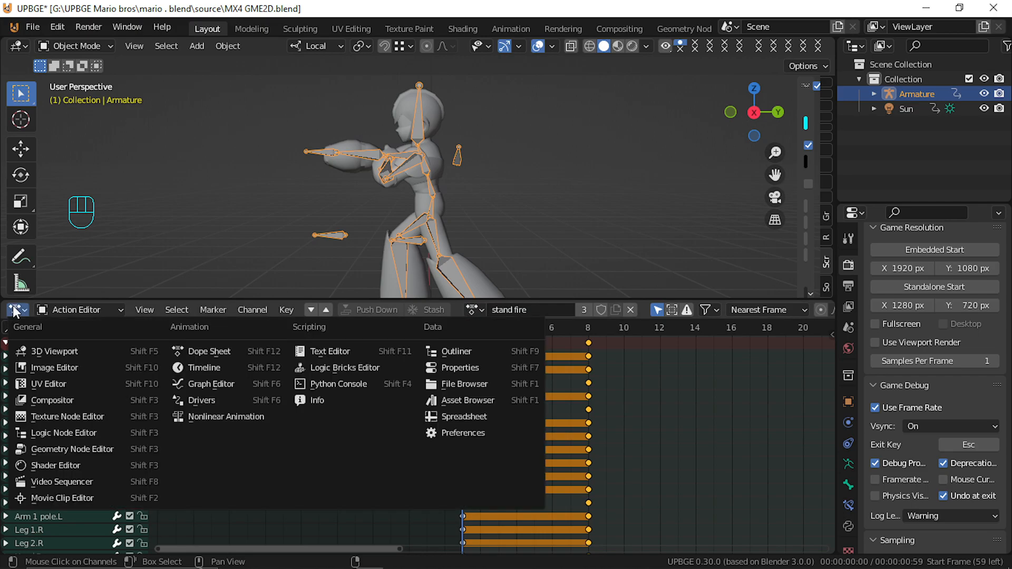
click(208, 416)
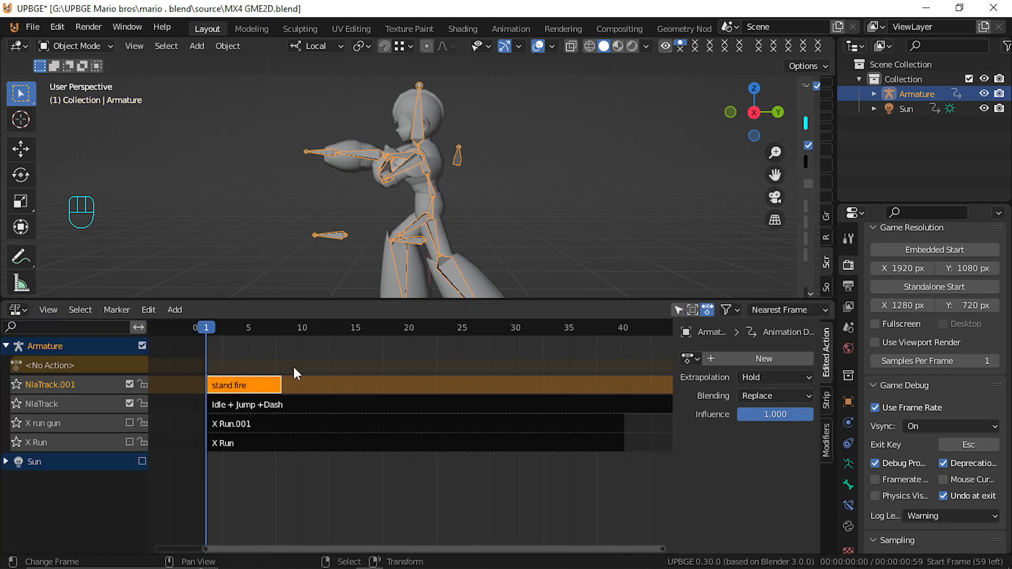
drag(198, 394, 210, 415)
key(space)
key(space)
key(shift+Left)
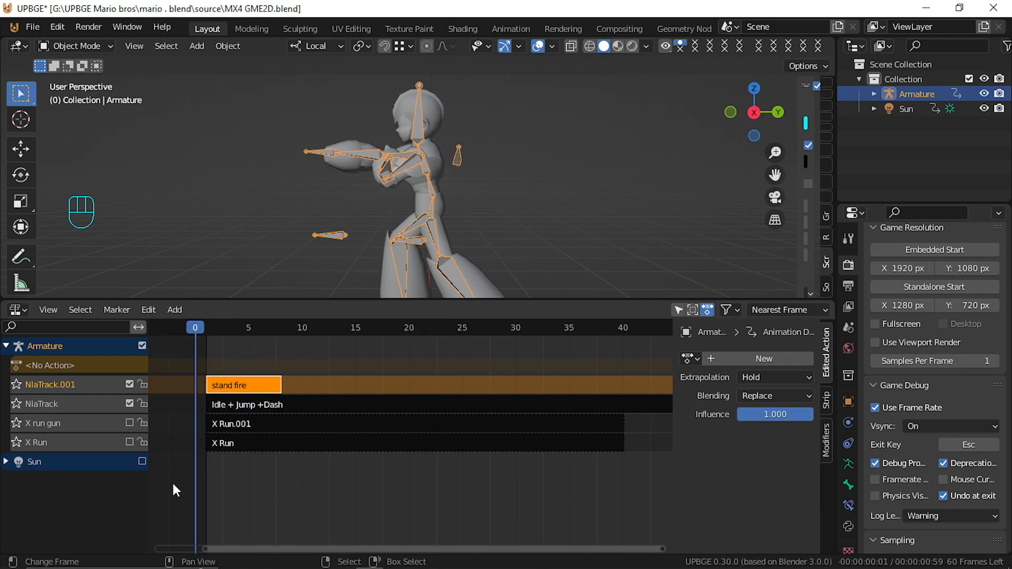
Return to the logic bricks and set the stand fire Action actuator to Ping Pong with end frame 8
click(18, 310)
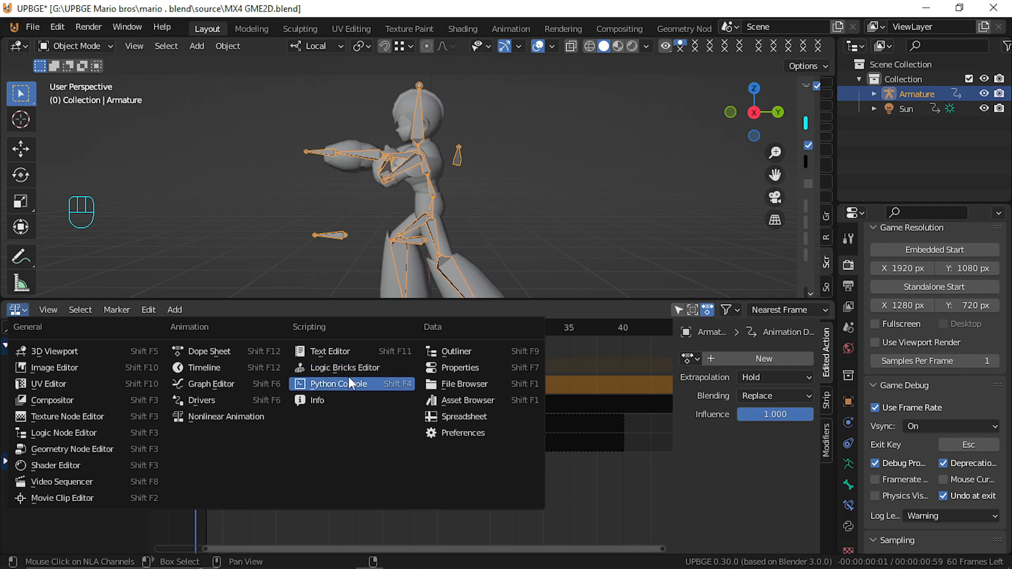
click(235, 353)
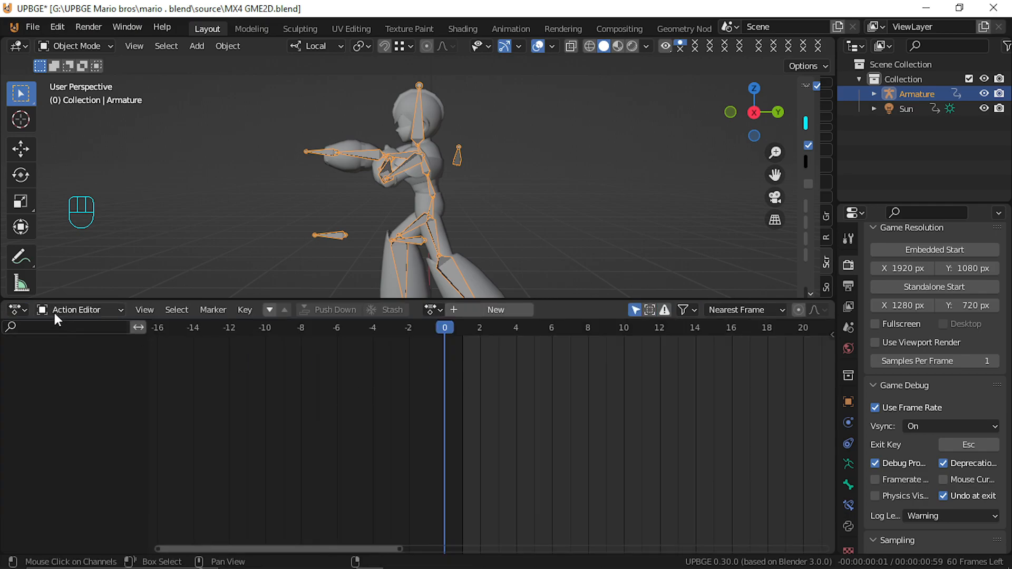
click(20, 310)
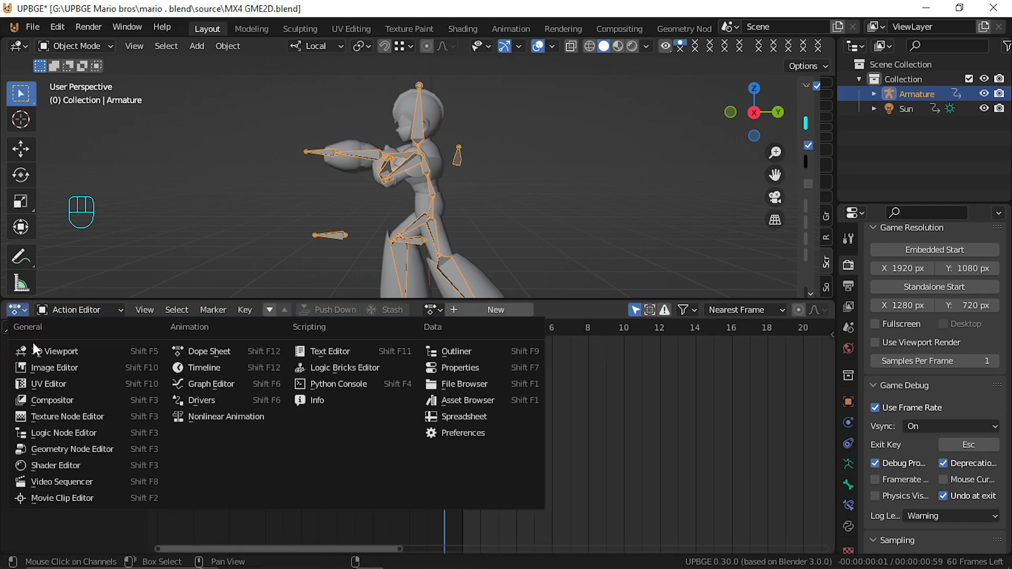
click(351, 368)
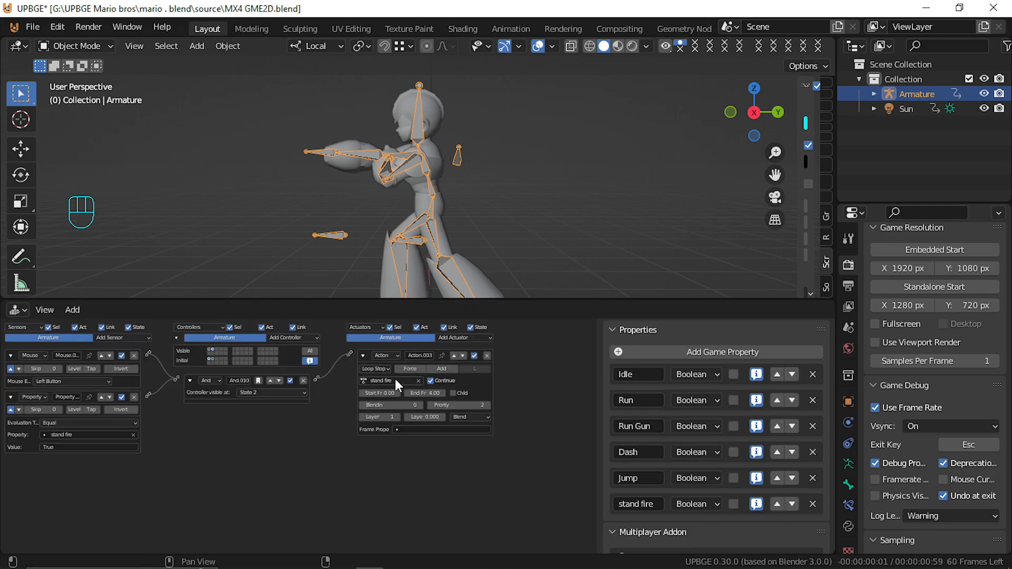
ctrl+scroll(378, 381, up, 2)
ctrl+scroll(462, 394, up, 1)
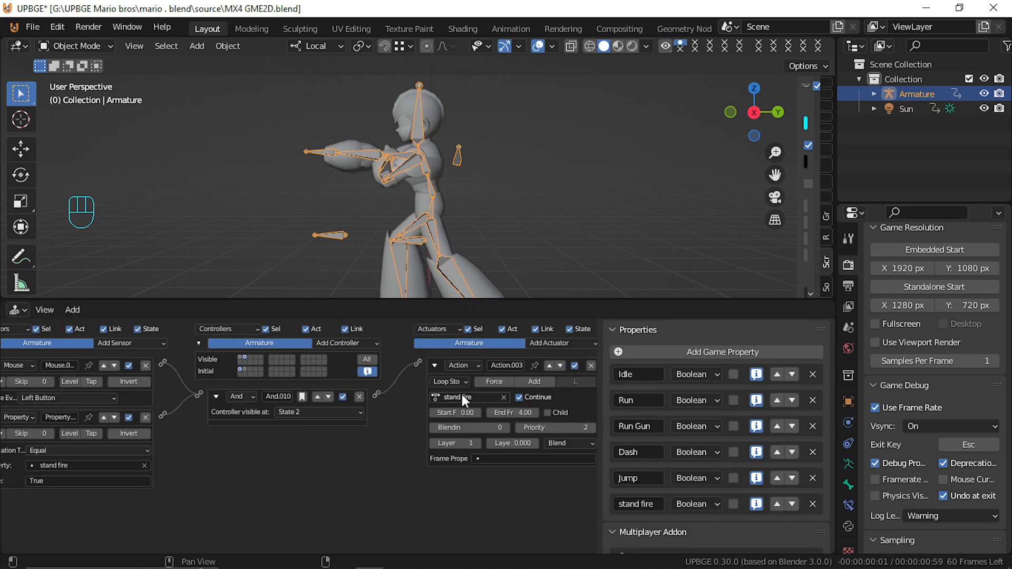
ctrl+scroll(475, 401, up, 1)
click(435, 382)
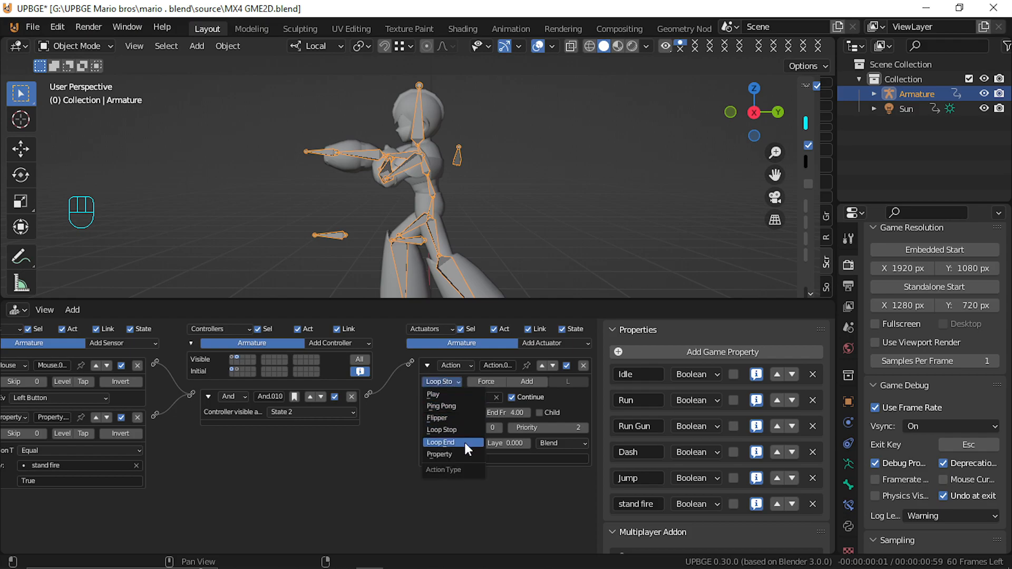
click(451, 404)
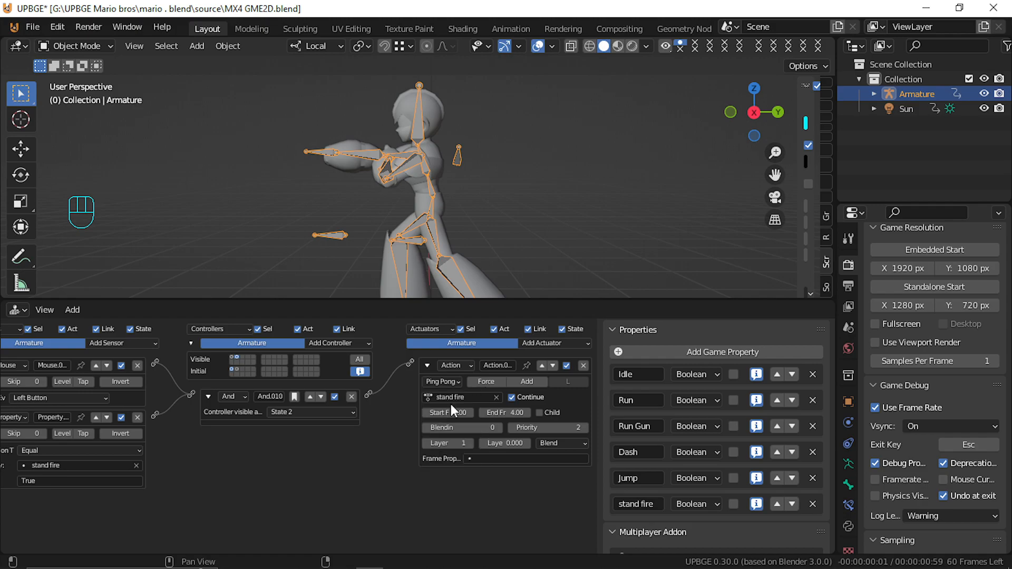
click(508, 412)
text(8)
key(Return)
Run the game and fire while standing to check the Ping Pong stand fire animation
key(p)
click(418, 177)
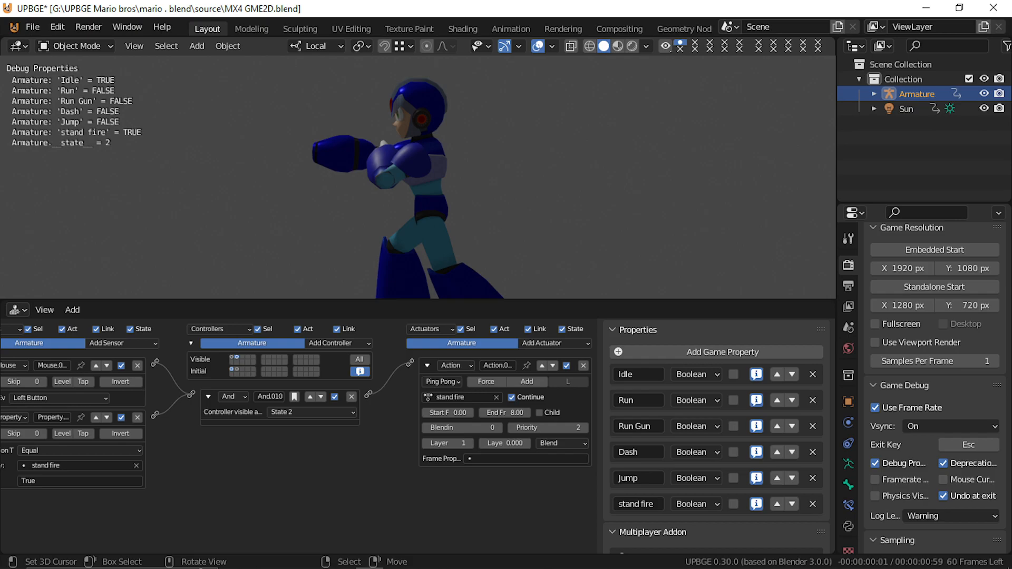
key(Escape)
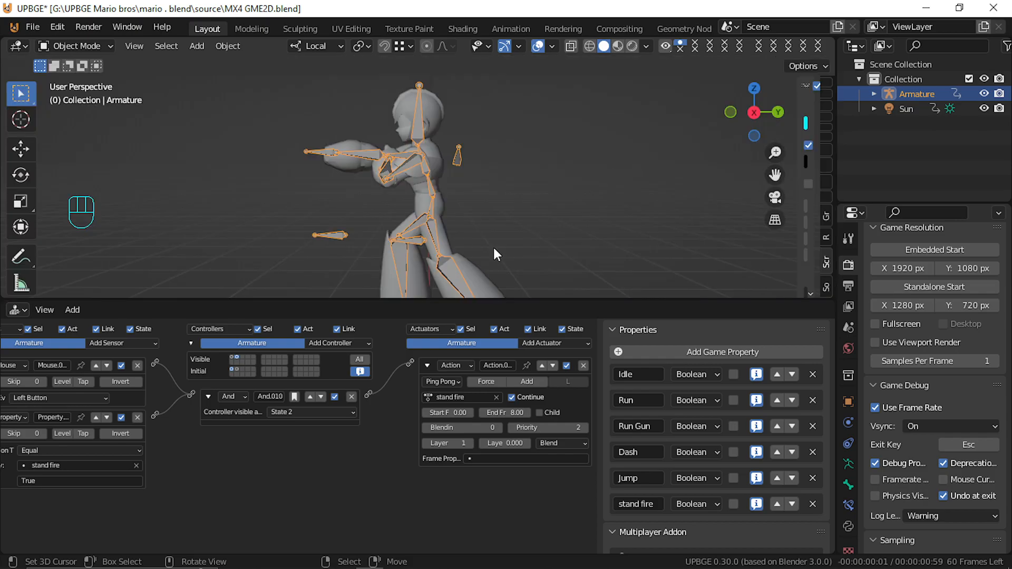
middle_drag(125, 423, 229, 423)
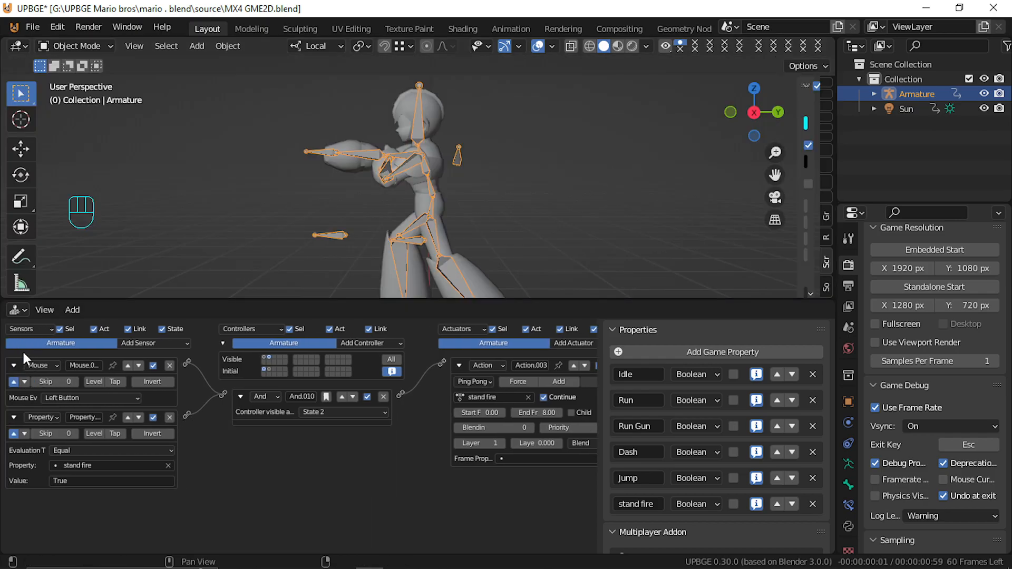
Collapse the state 2 bricks and add an inverted left-button Mouse sensor with true level triggering
click(13, 365)
click(13, 385)
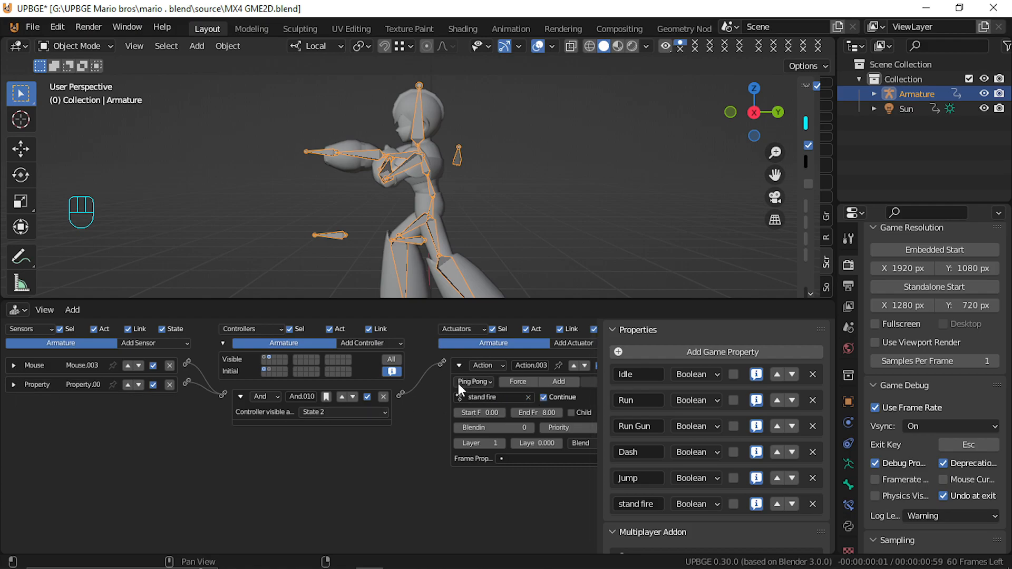
click(460, 365)
click(146, 343)
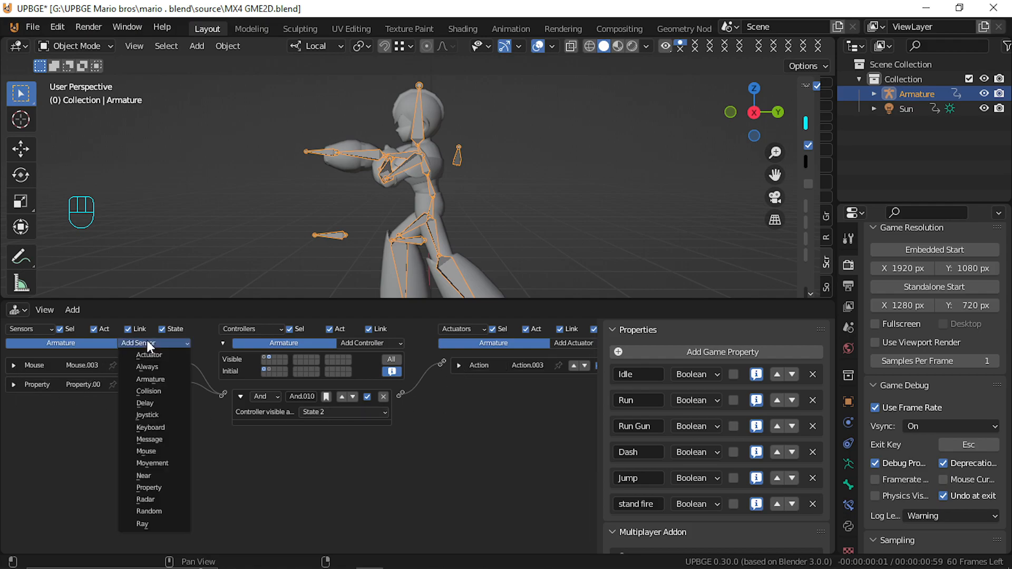
click(153, 451)
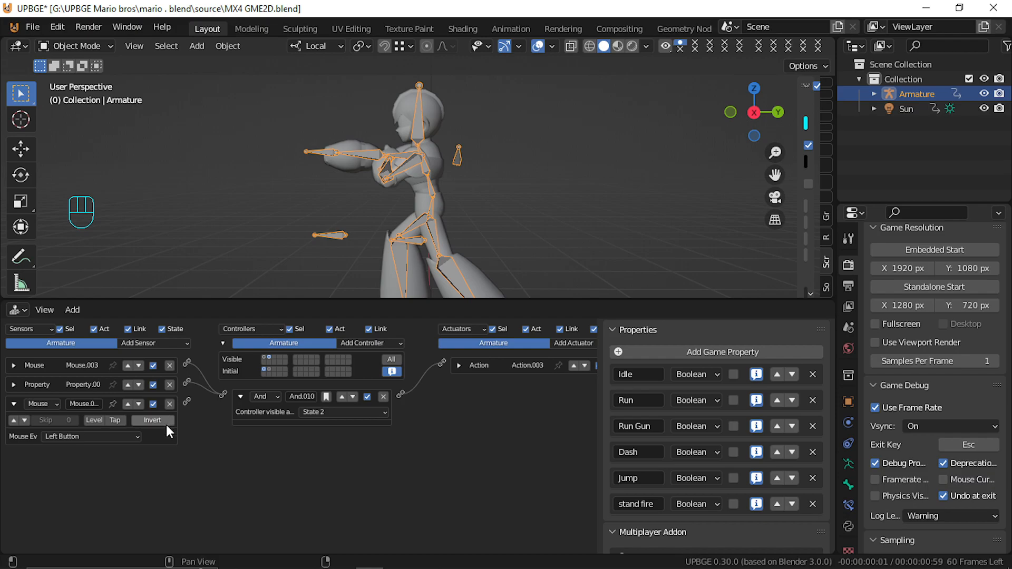
click(14, 422)
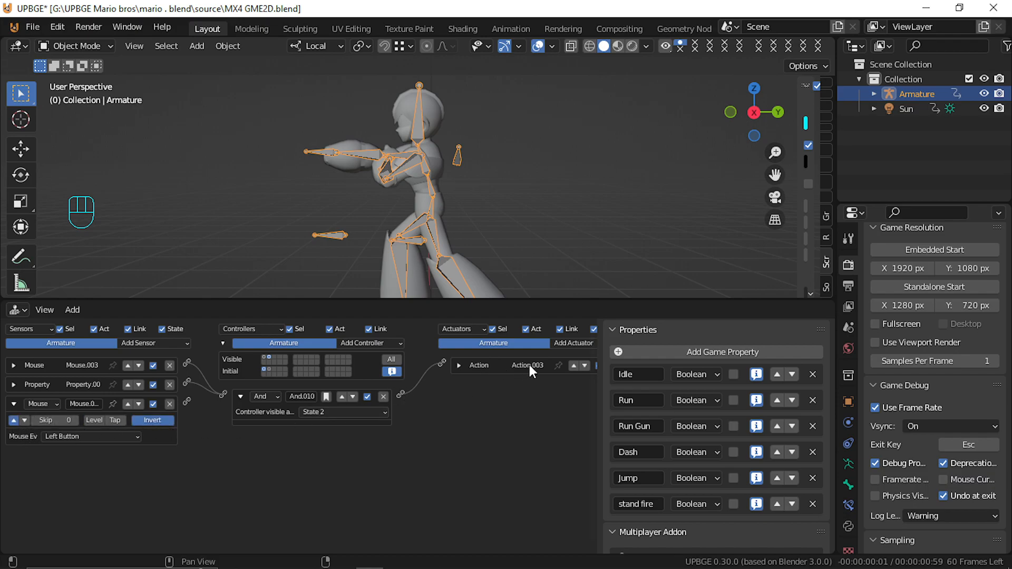
Add a Property actuator assigning False to stand fire and link the inverted Mouse sensor to it through a new And controller
click(575, 343)
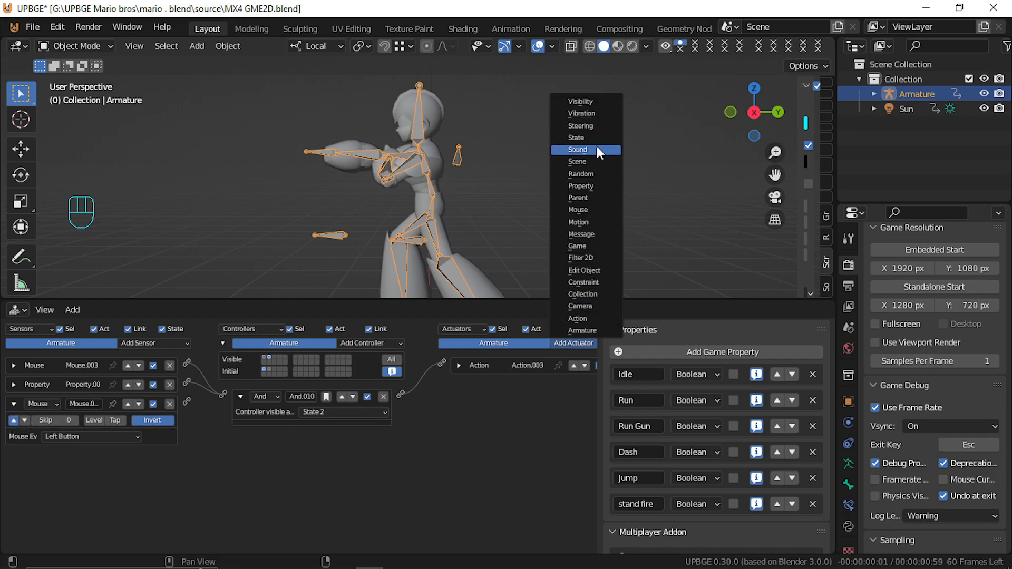
click(581, 186)
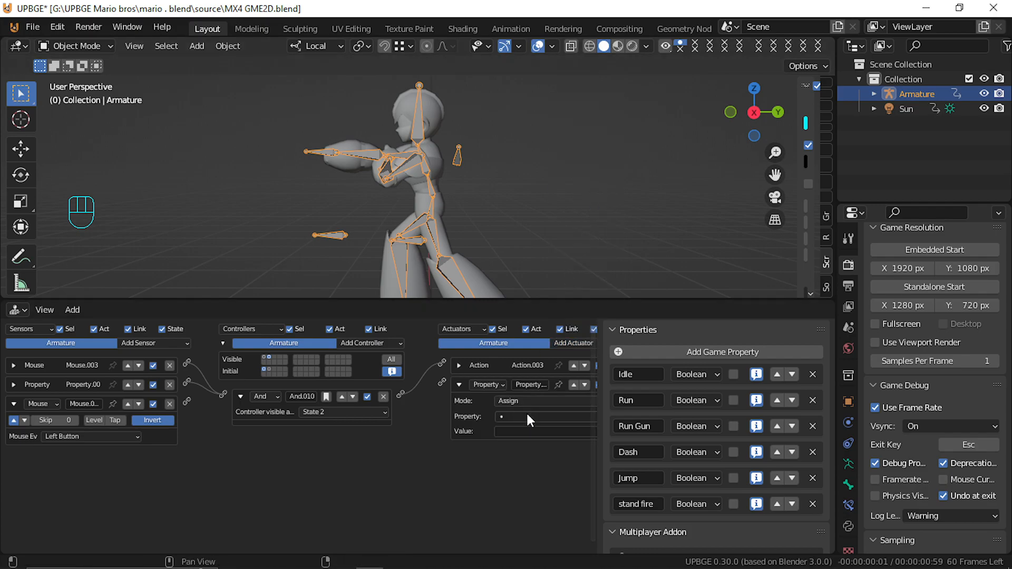
click(527, 416)
click(540, 488)
click(534, 430)
text(fa)
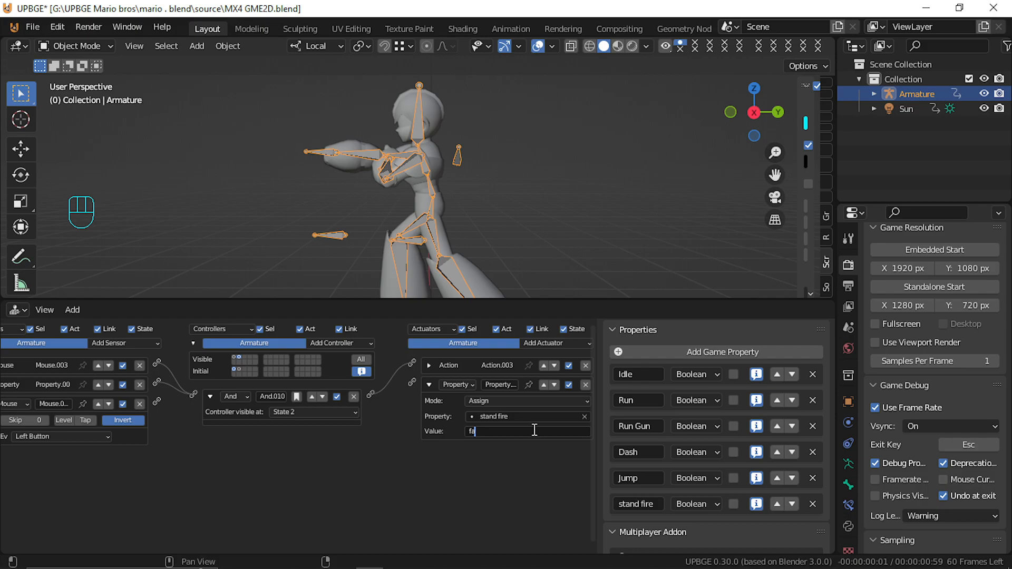
key(BackSpace)
key(BackSpace)
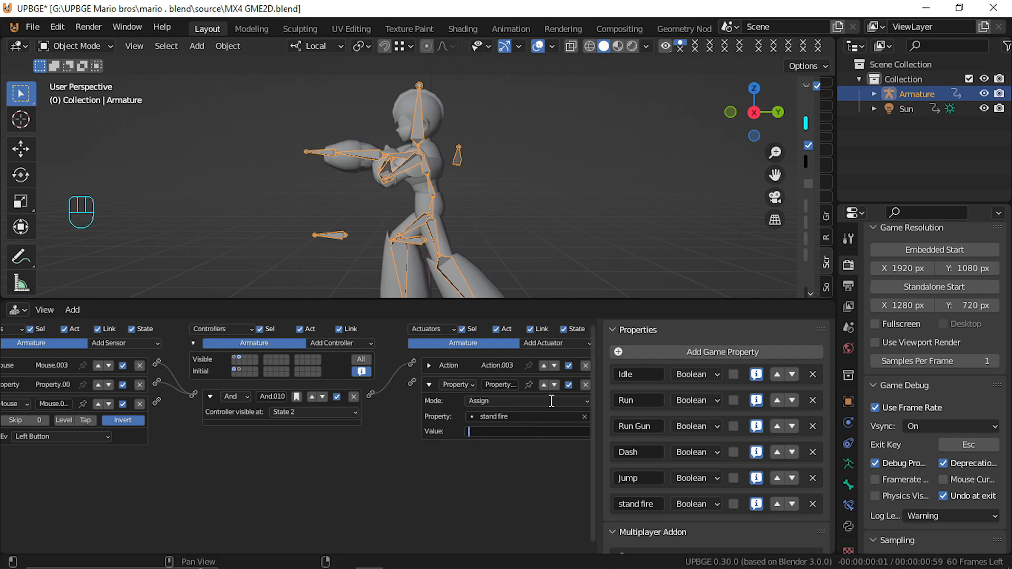
text(False)
click(481, 494)
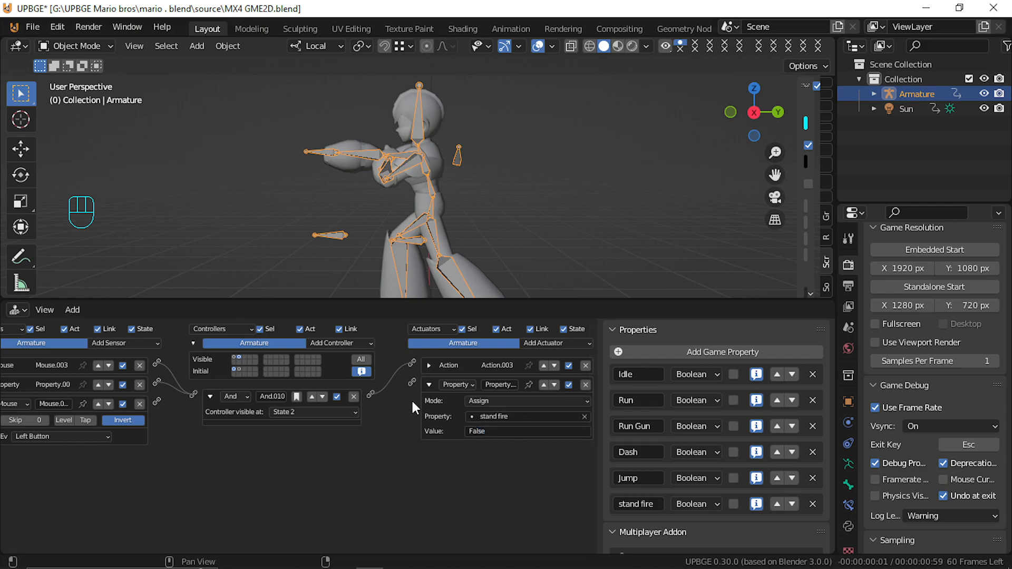
drag(156, 400, 410, 381)
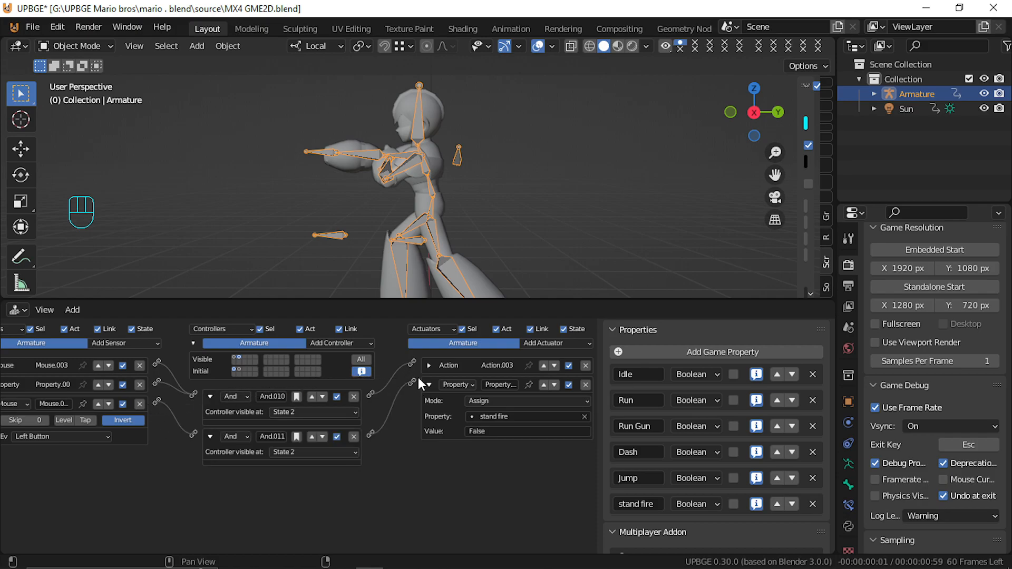
Add a State actuator that sets state 1 and link it to the inverted Mouse sensor's And controller
click(543, 343)
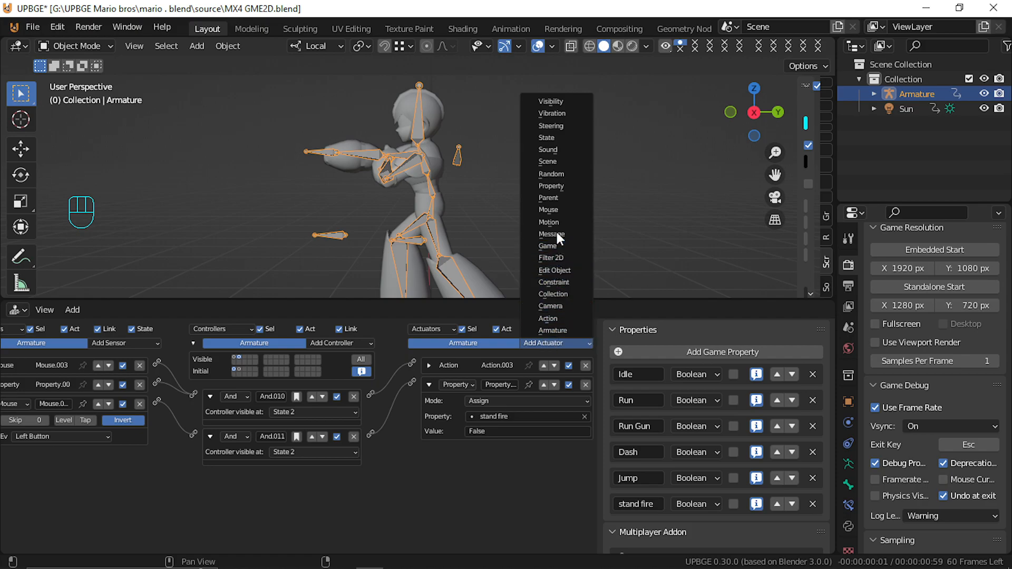
click(548, 138)
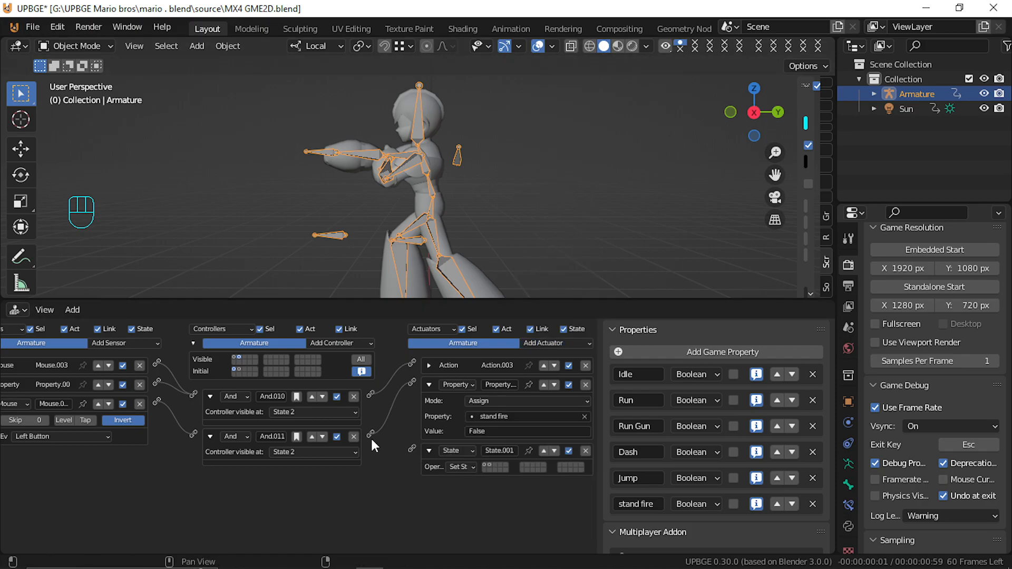
drag(411, 444, 413, 446)
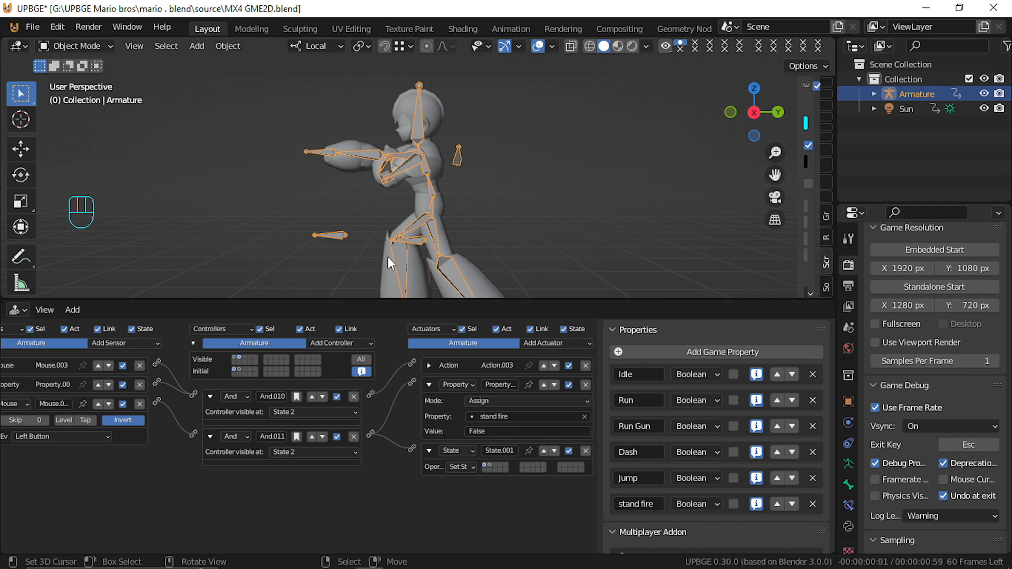
Run the game and fire repeatedly while standing to check the switching between states 1 and 2
key(p)
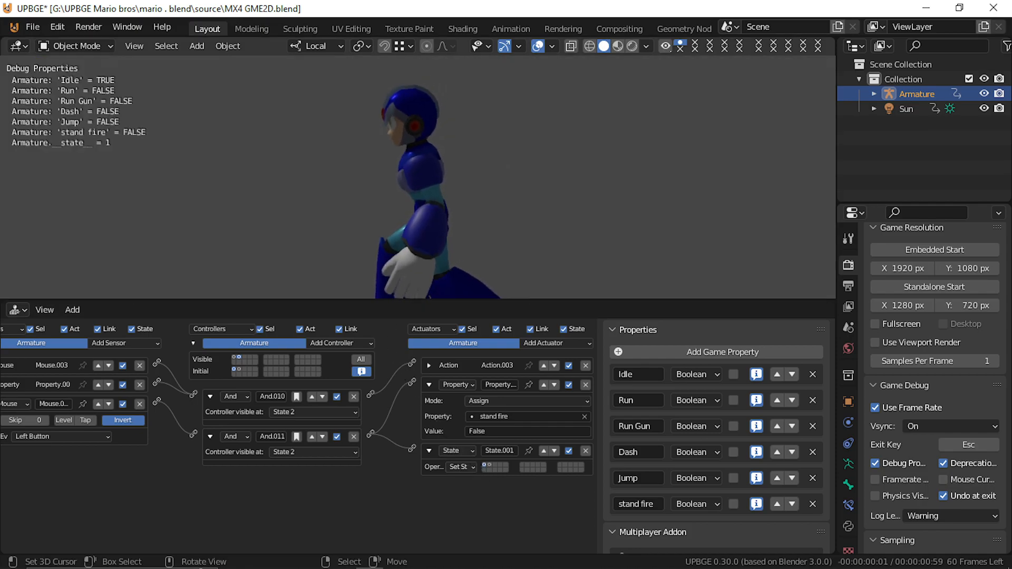
click(418, 178)
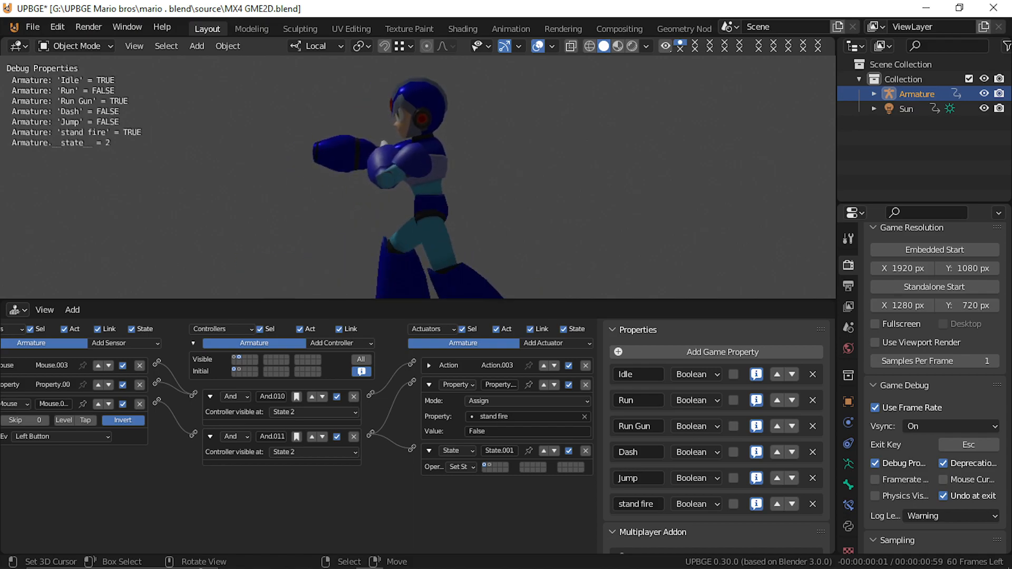
key(a)
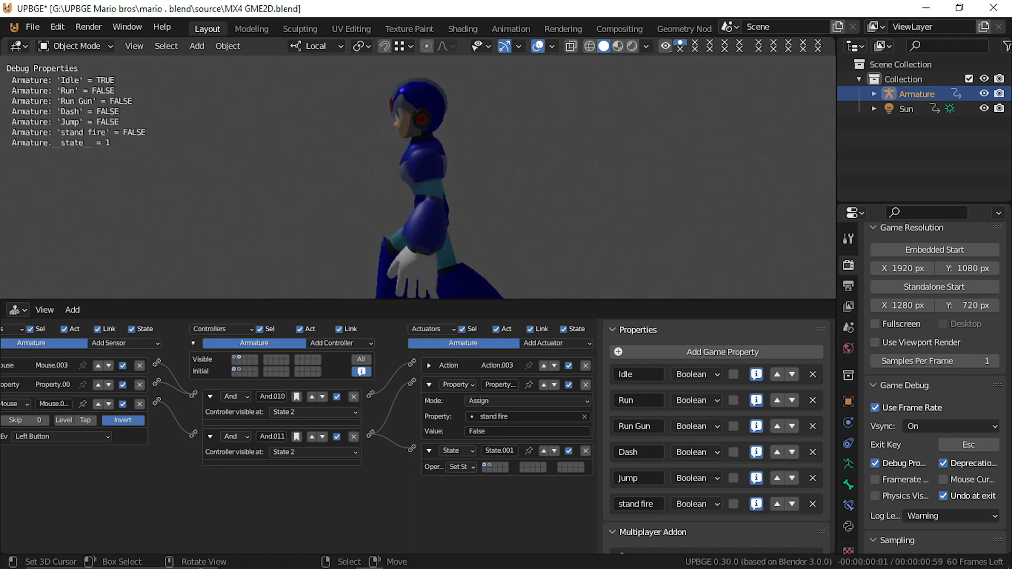
click(418, 177)
click(418, 177)
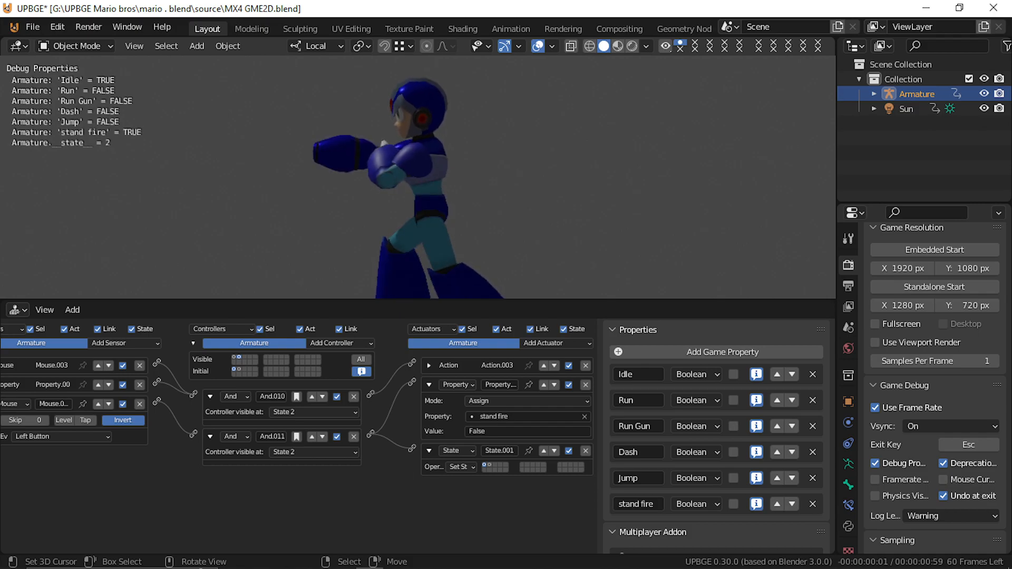
key(Escape)
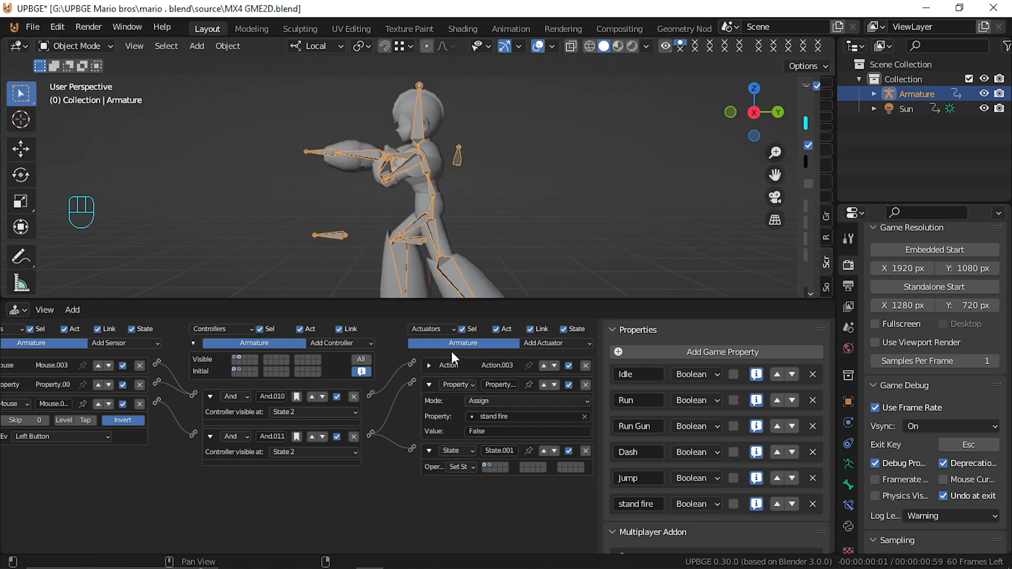
Set the stand fire Action actuator's blending to 4 and layer weight to 0.500, and briefly run the game
click(428, 364)
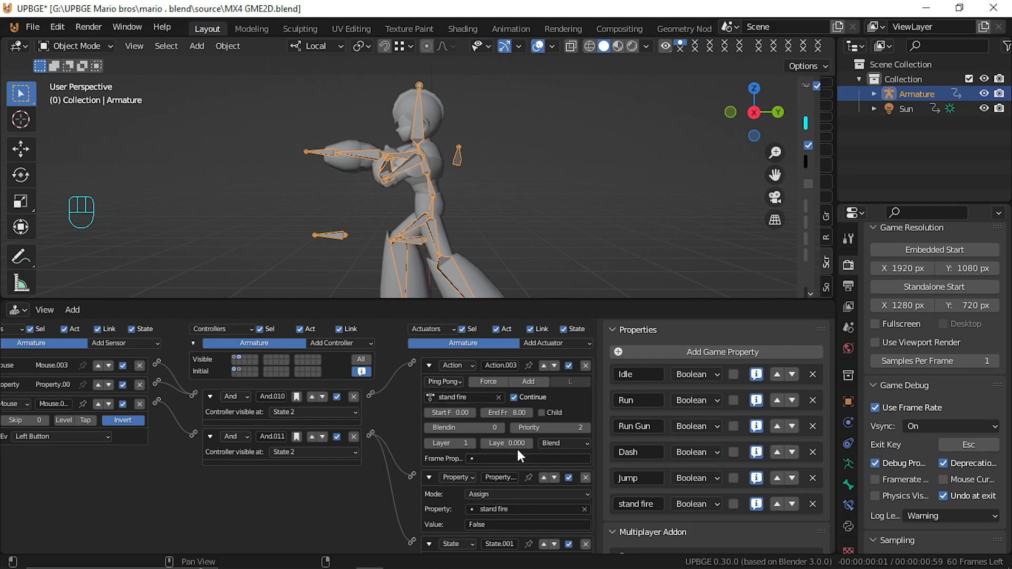
mouse_move(529, 441)
mouse_down()
mouse_move(570, 441)
mouse_move(476, 445)
mouse_move(523, 425)
mouse_up()
key(p)
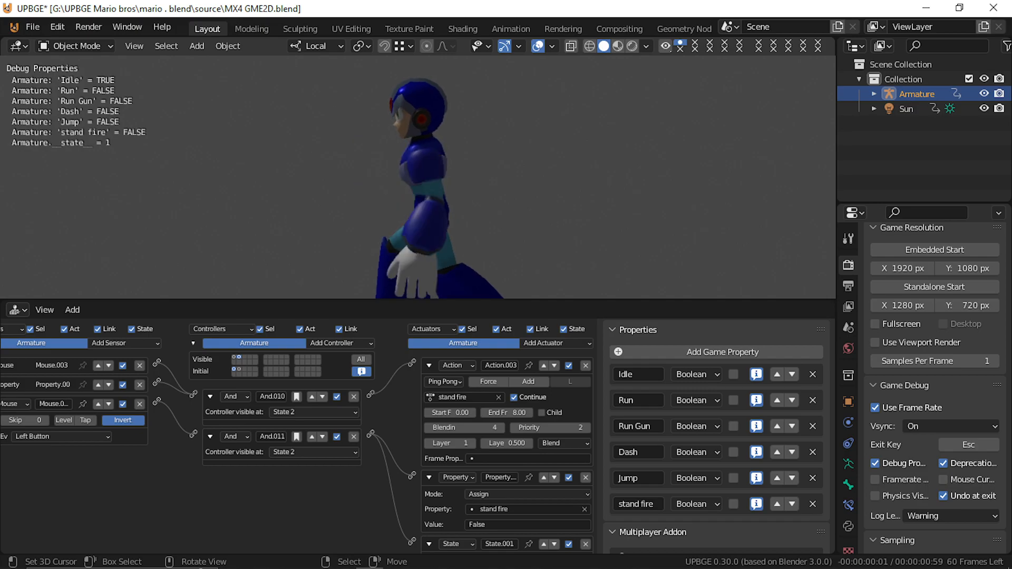
key(Escape)
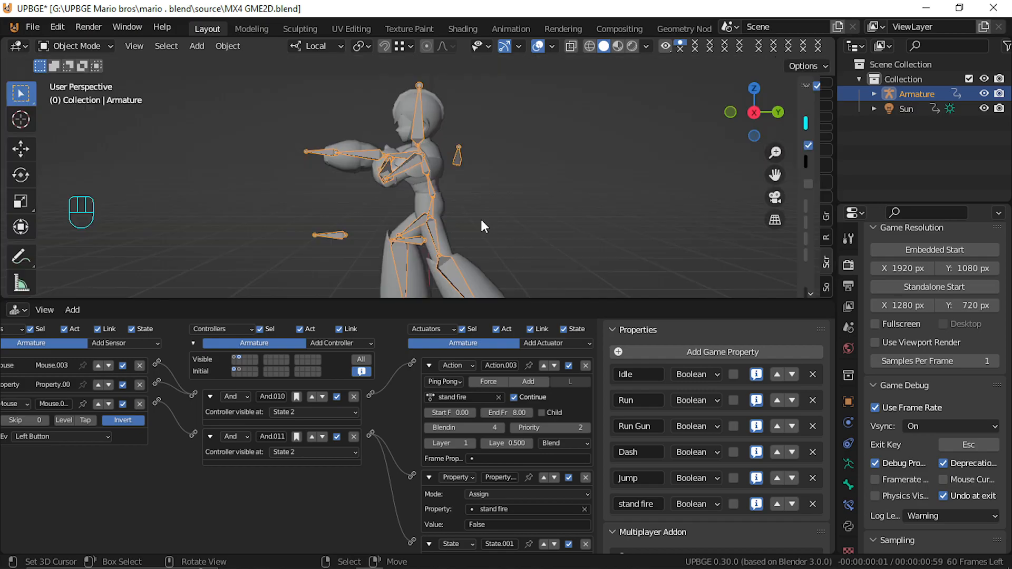
Show the state 1 logic and set the idle Action actuator's blending to 5
click(234, 357)
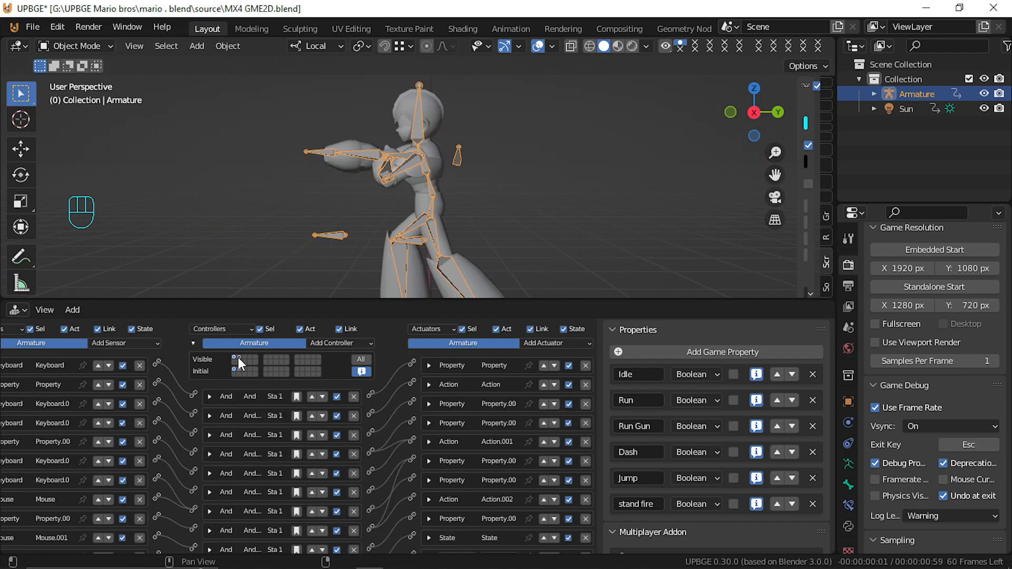
click(432, 385)
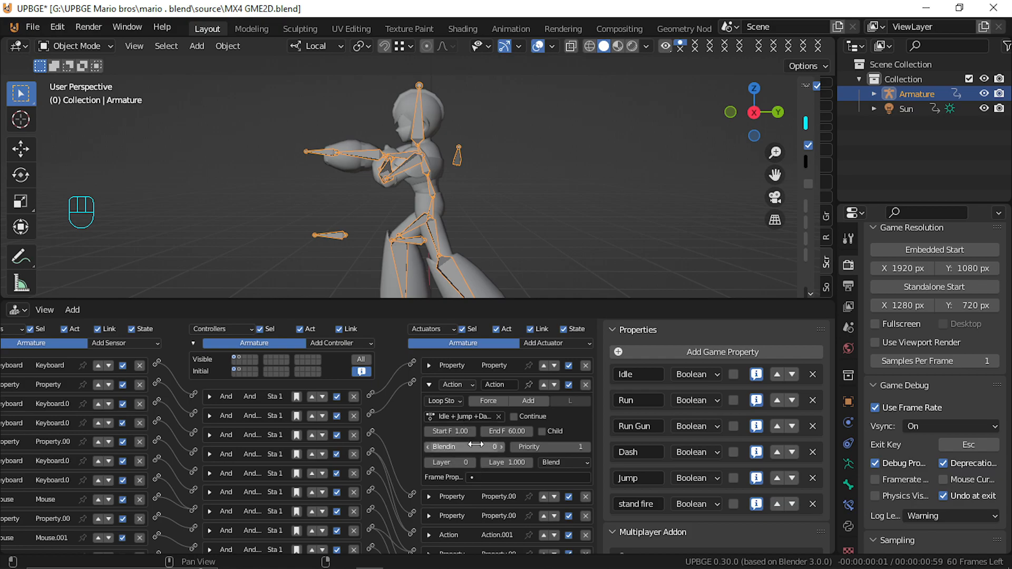
click(498, 448)
text(5)
key(Return)
Run the game and test firing while standing, running and running with the gun to check the animation blending
key(p)
click(418, 178)
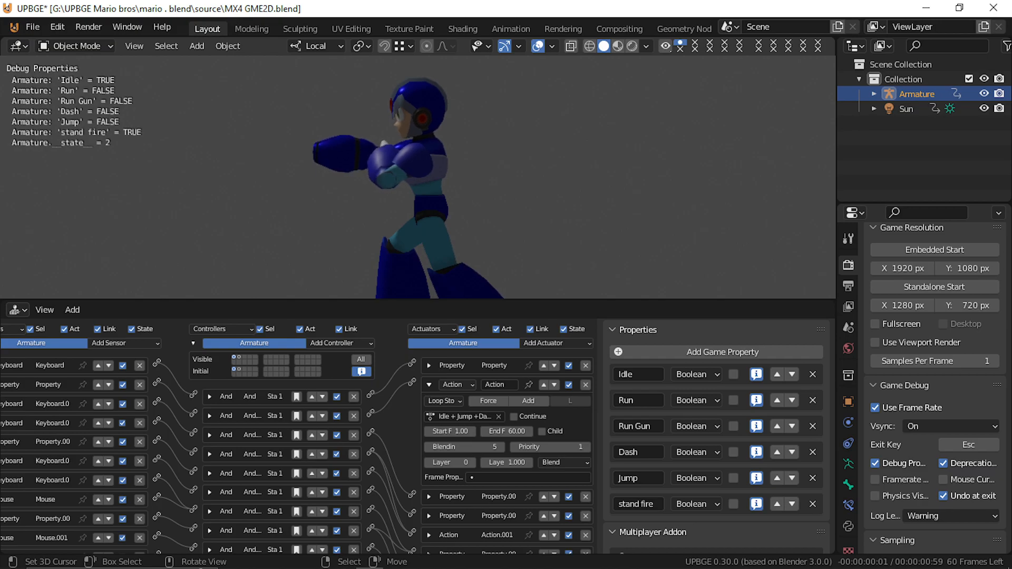
click(418, 177)
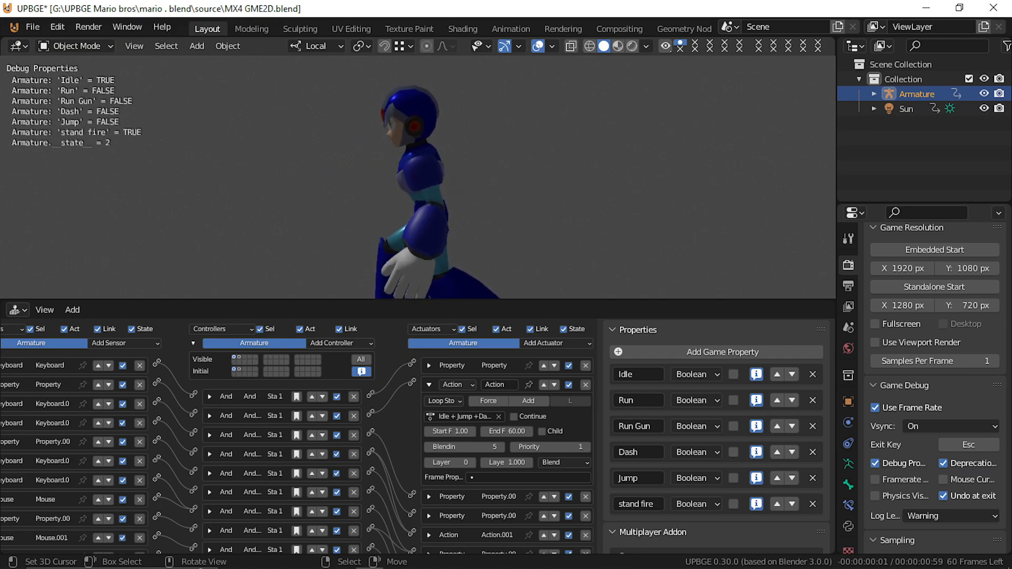
key(d)
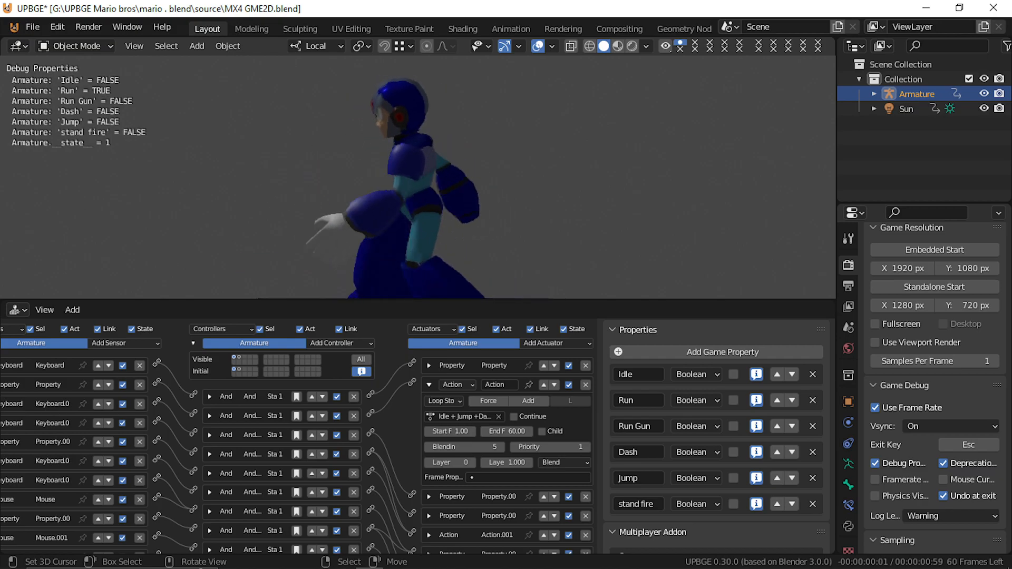
click(418, 177)
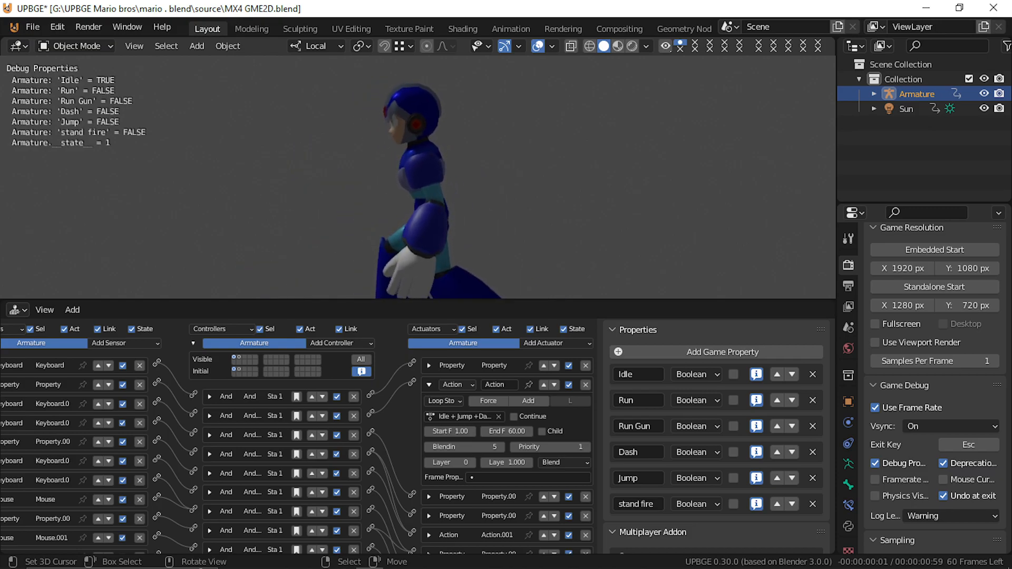
key(w)
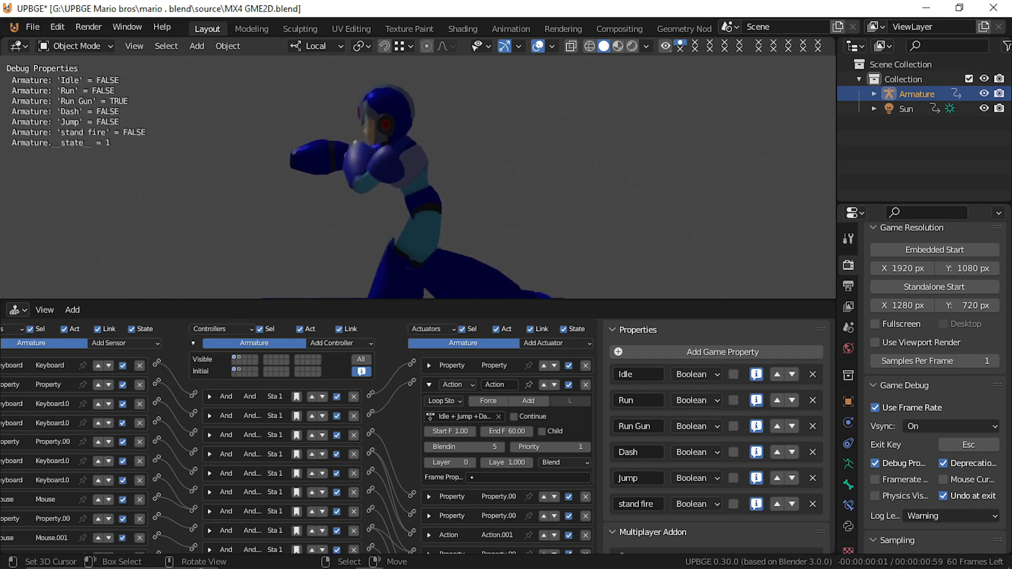
key(Escape)
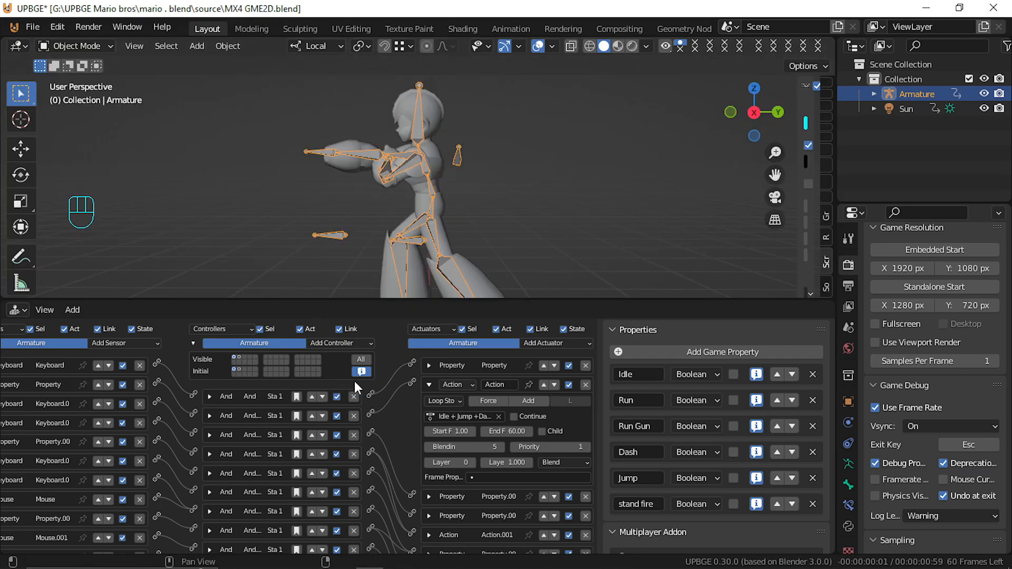
Collapse the expanded idle Action actuator, last Property actuator and last And controller in state 1
ctrl+scroll(369, 407, down, 2)
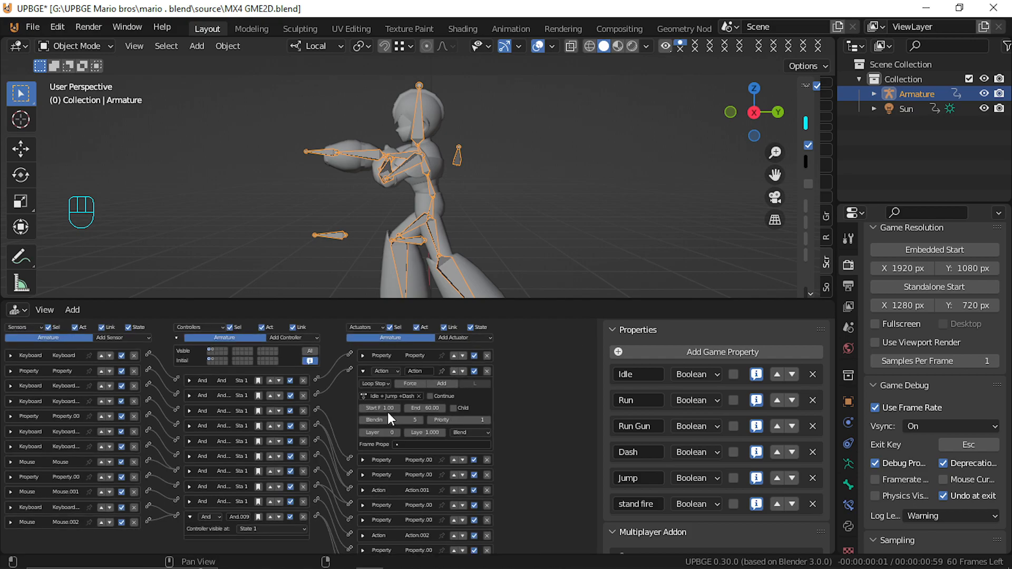
click(361, 371)
click(362, 508)
click(190, 517)
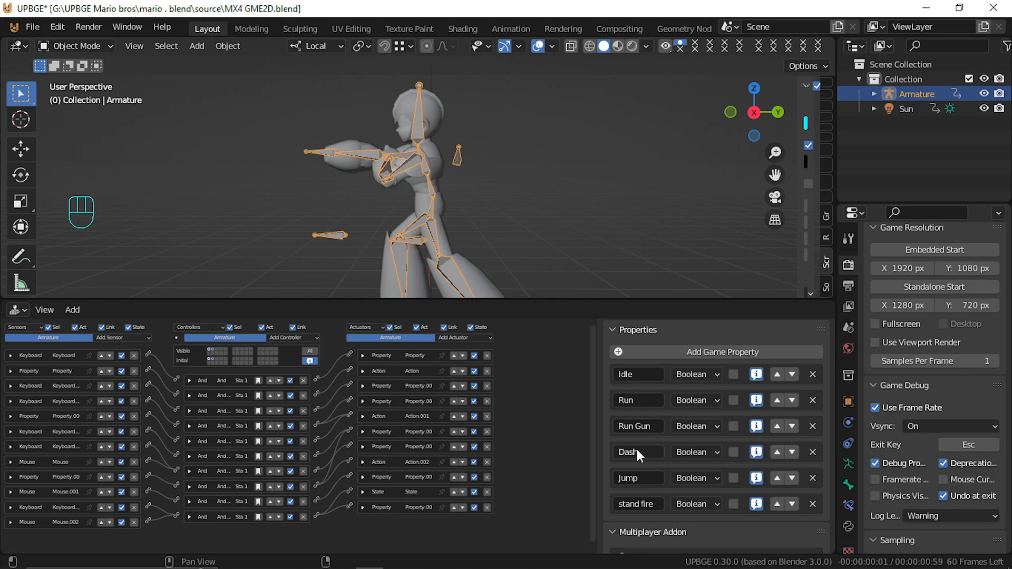
Add a new game property named Jump to the armature, below the stand fire property
scroll(657, 444, down, 2)
scroll(658, 444, up, 2)
scroll(658, 444, down, 1)
scroll(658, 443, up, 1)
scroll(657, 444, down, 2)
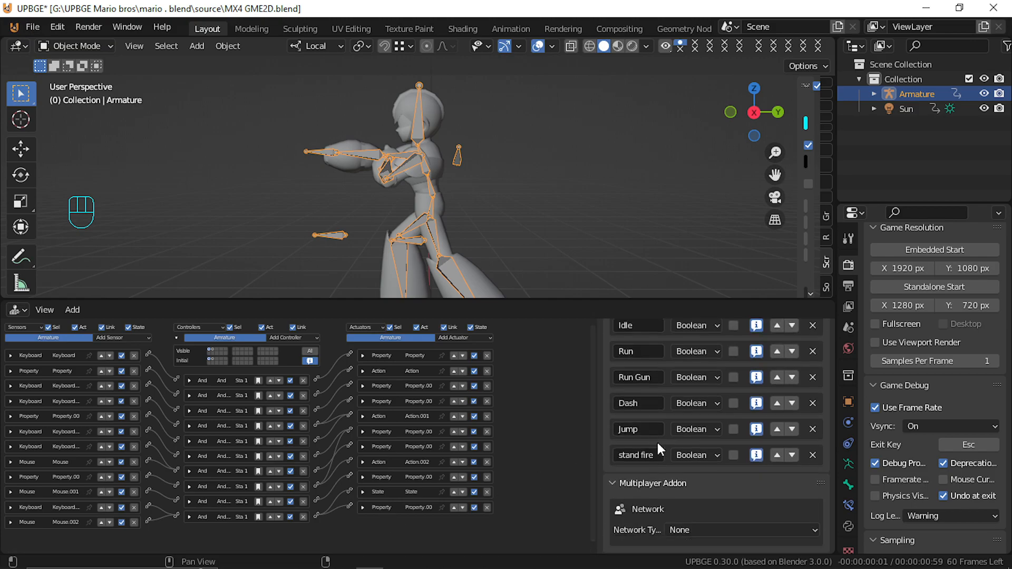
scroll(657, 444, up, 2)
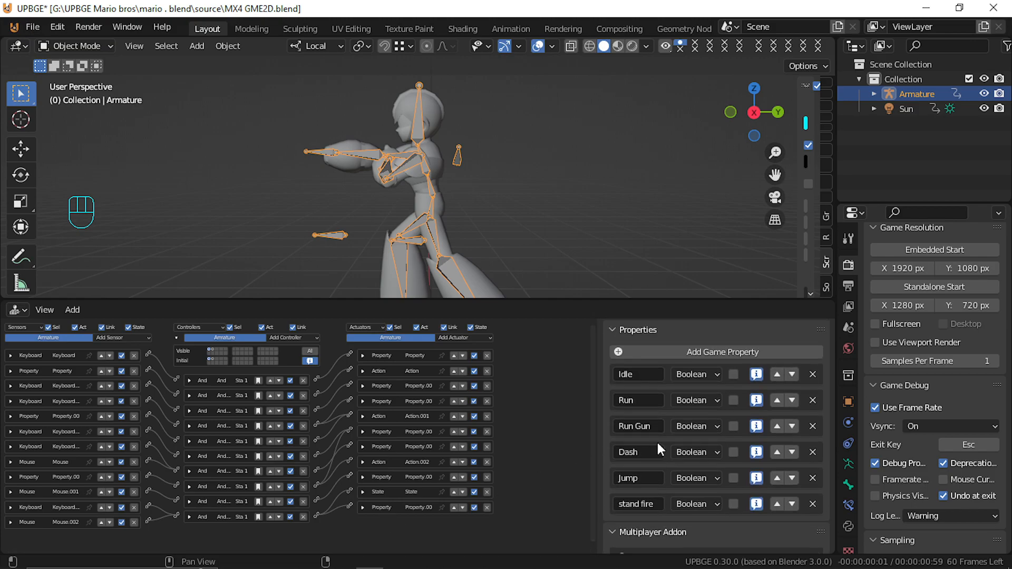
click(743, 346)
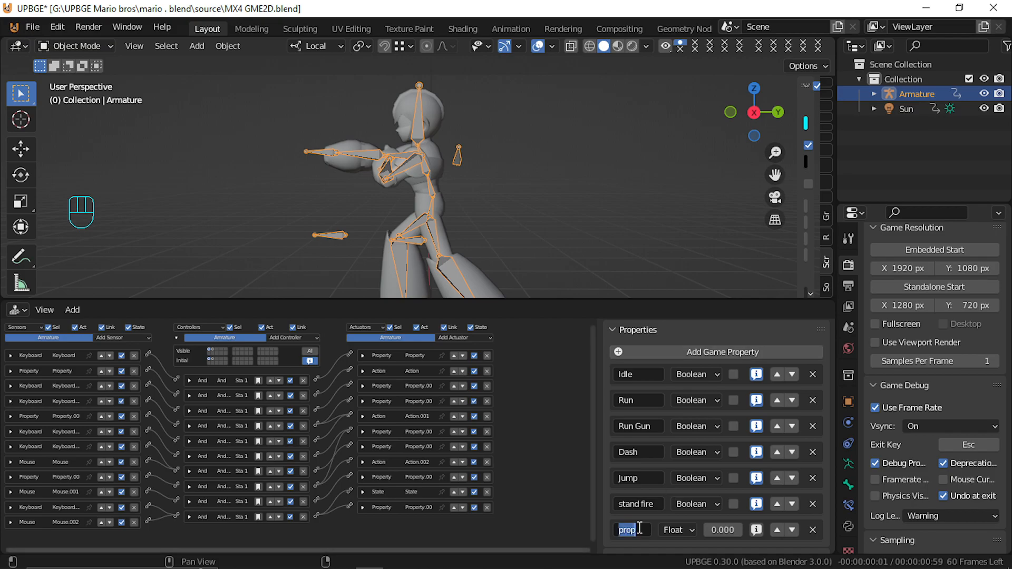
key(BackSpace)
text(Jump)
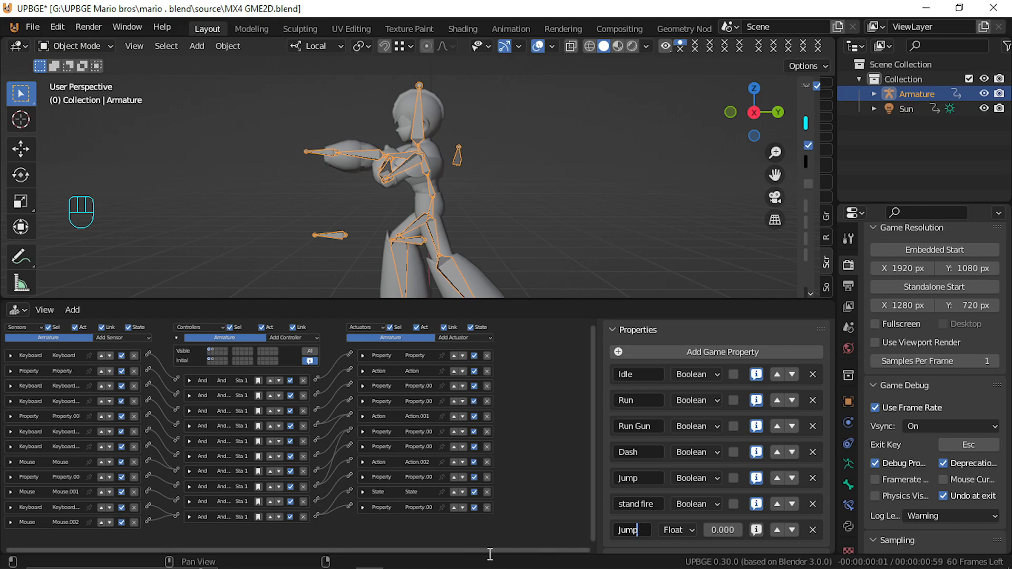
click(489, 489)
Add another game property named Dash to the armature
click(718, 353)
scroll(628, 509, down, 3)
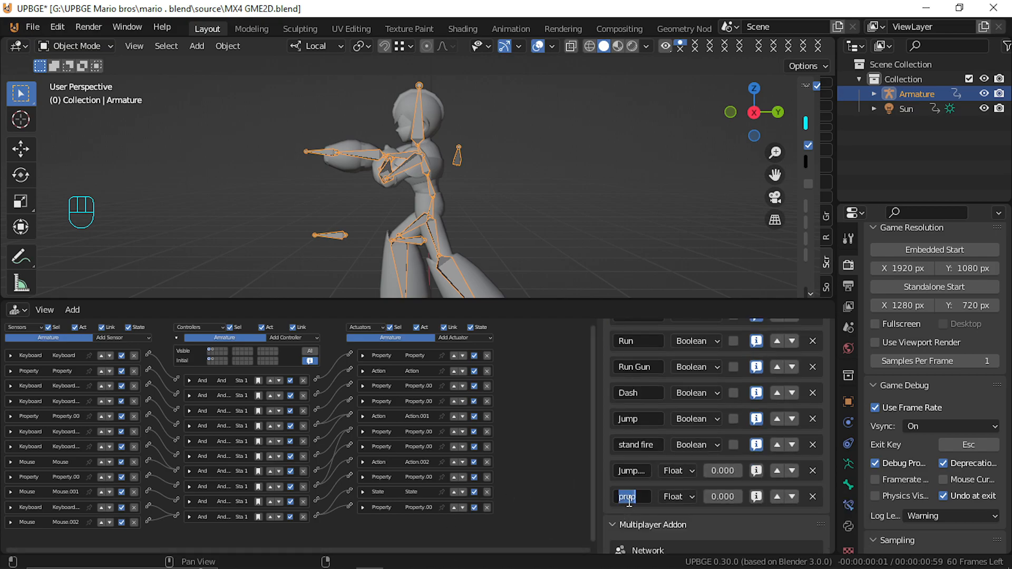
text(Dash)
click(531, 501)
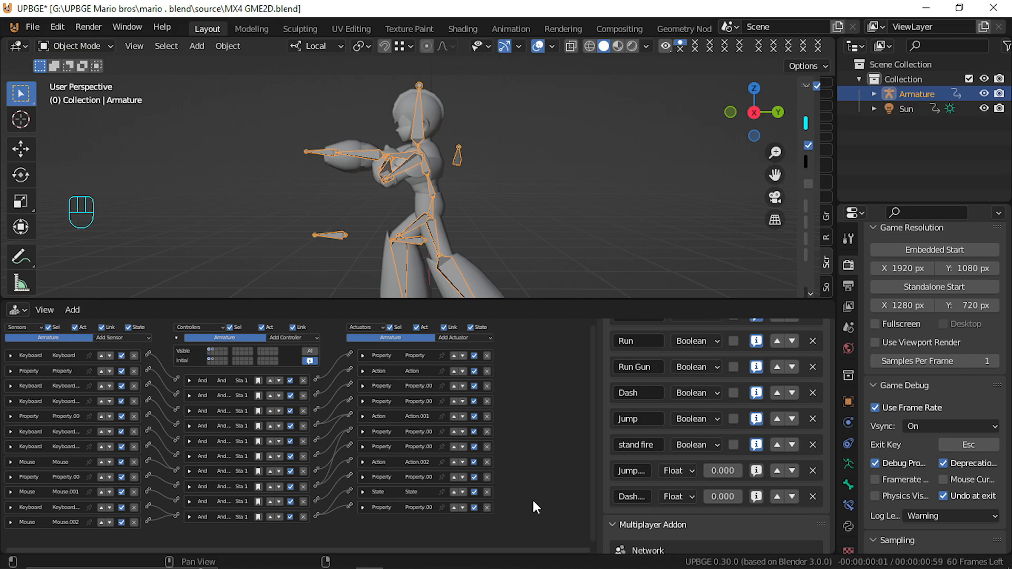
Change the type of the two newly added Jump and Dash game properties to Boolean
click(667, 470)
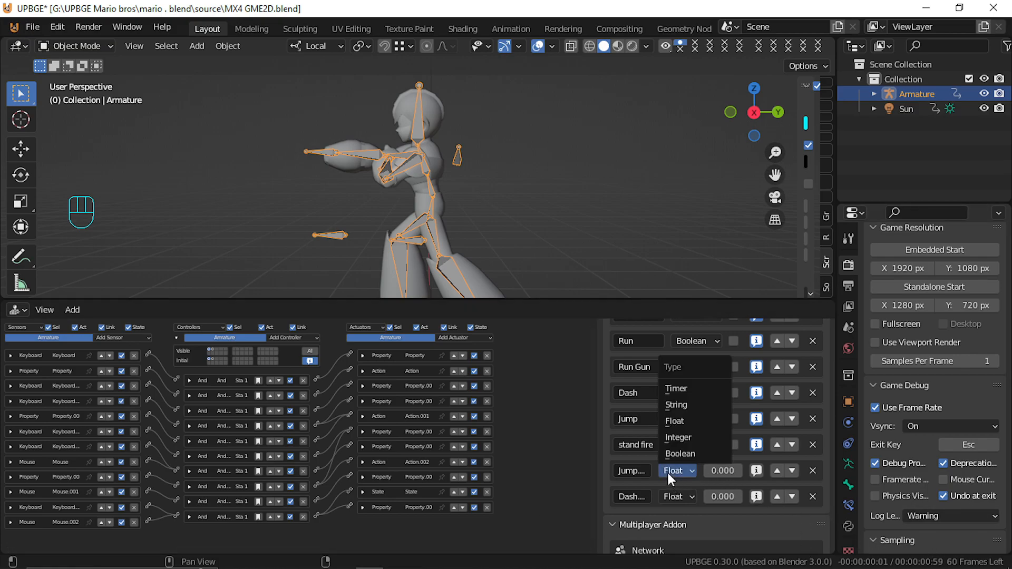
click(693, 453)
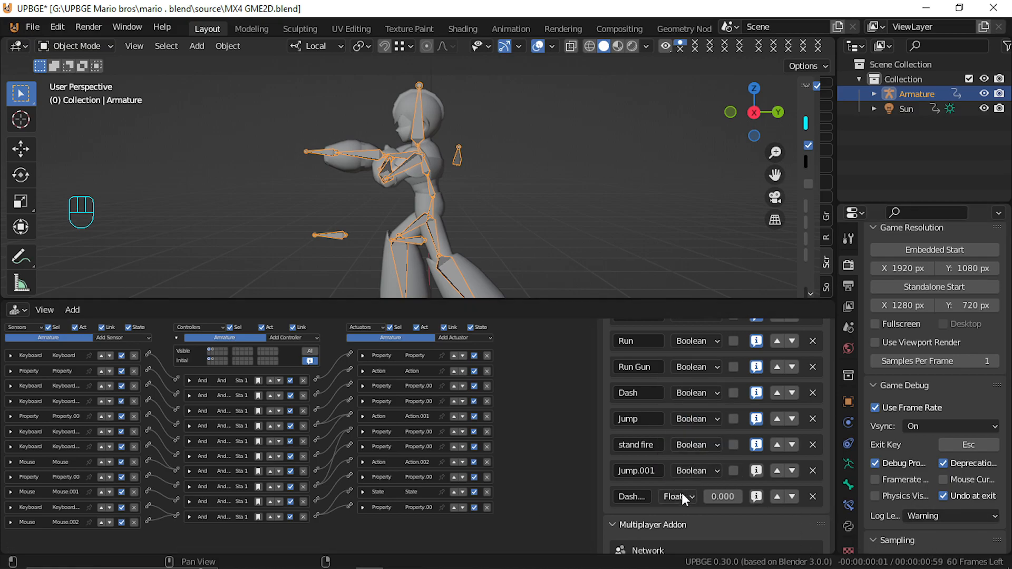
click(681, 492)
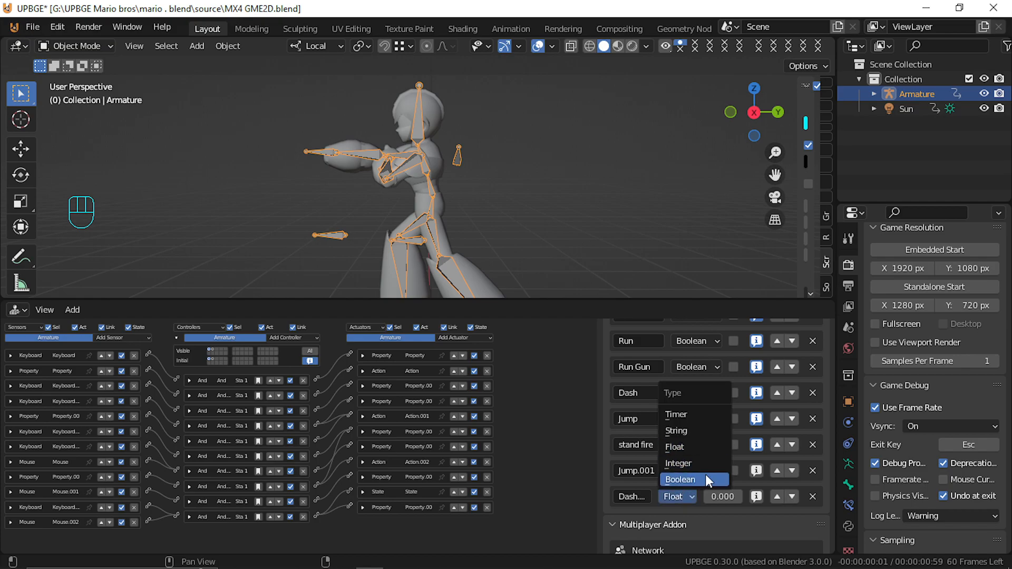
click(705, 475)
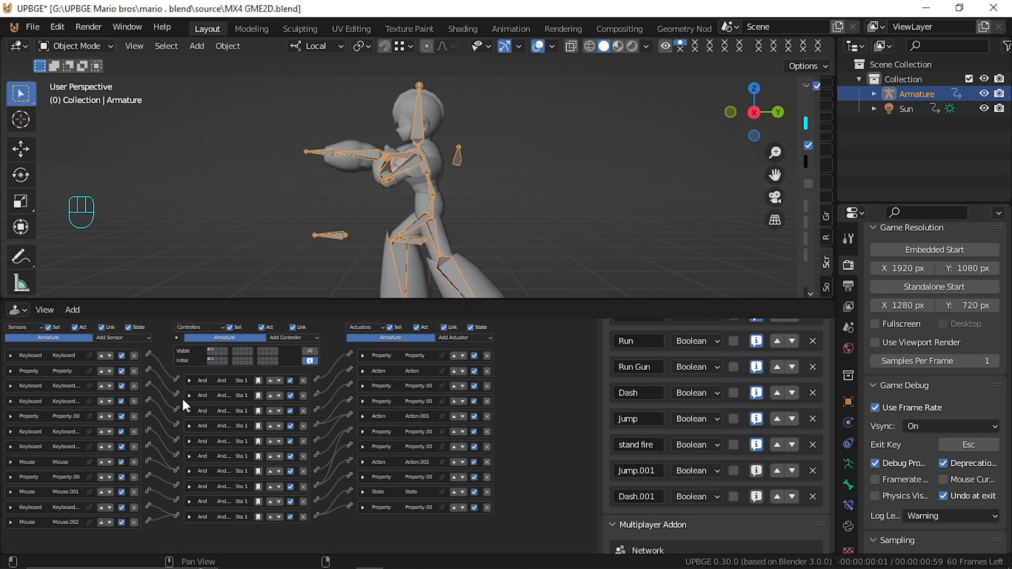
Add a Keyboard sensor for the Spacebar key and a Property actuator to state 1, and collapse the sensor
click(129, 340)
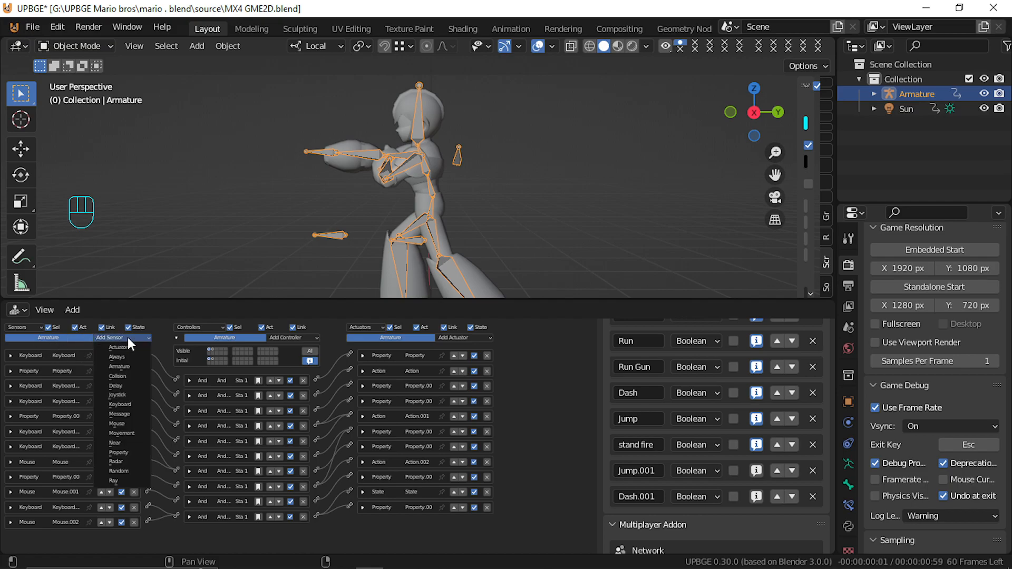
click(124, 403)
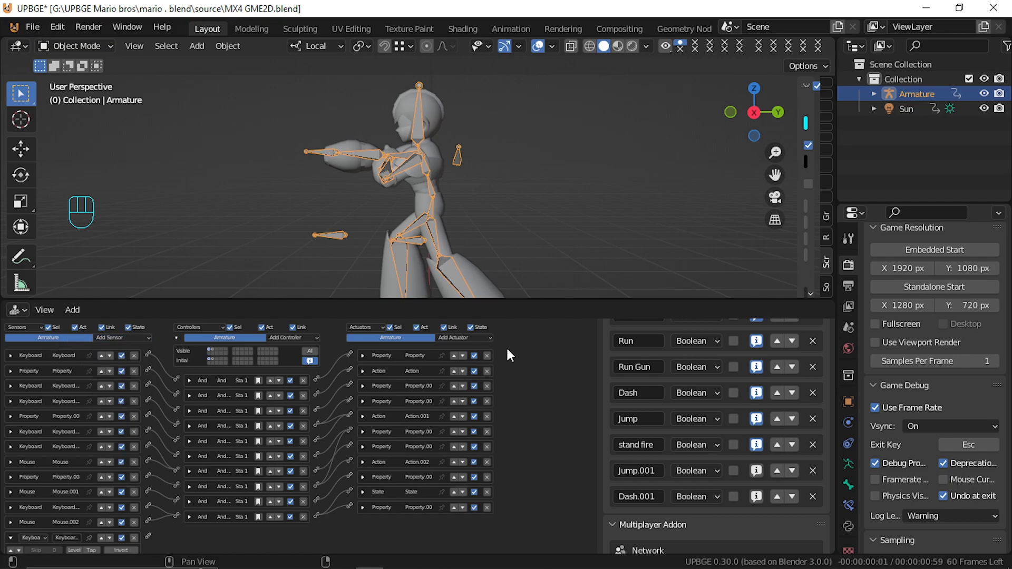
click(464, 338)
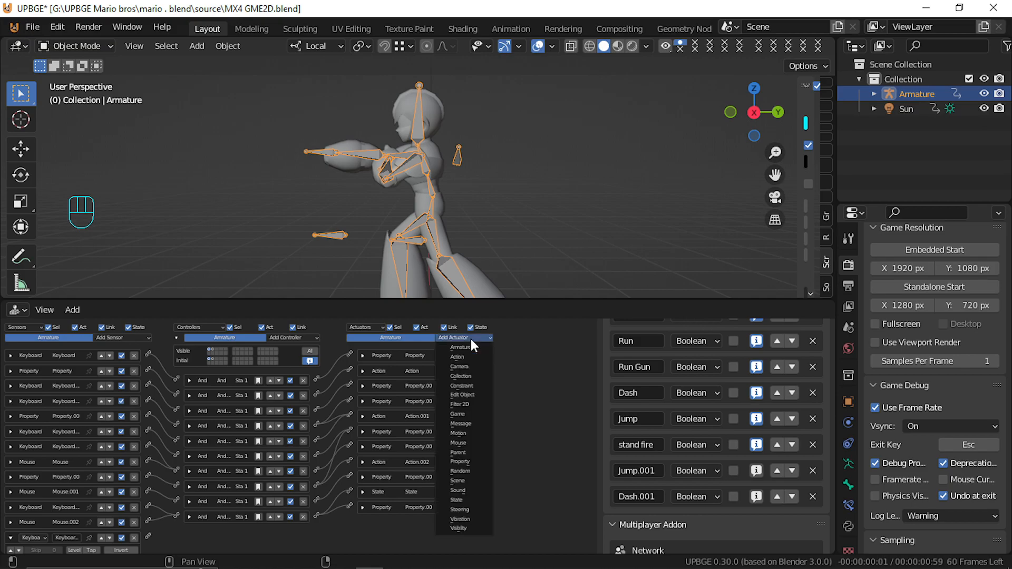
click(473, 459)
middle_drag(327, 523, 327, 453)
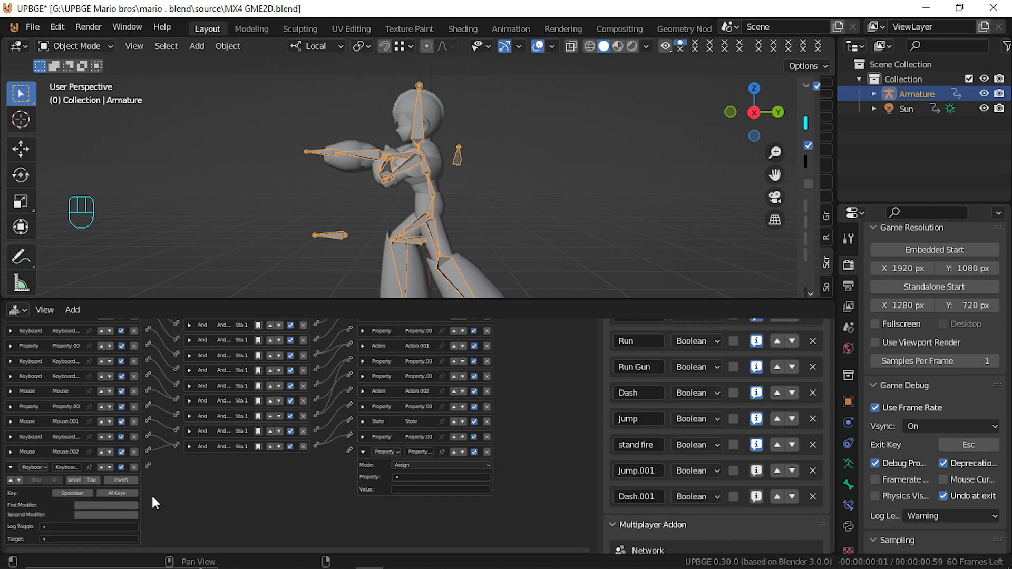
click(11, 467)
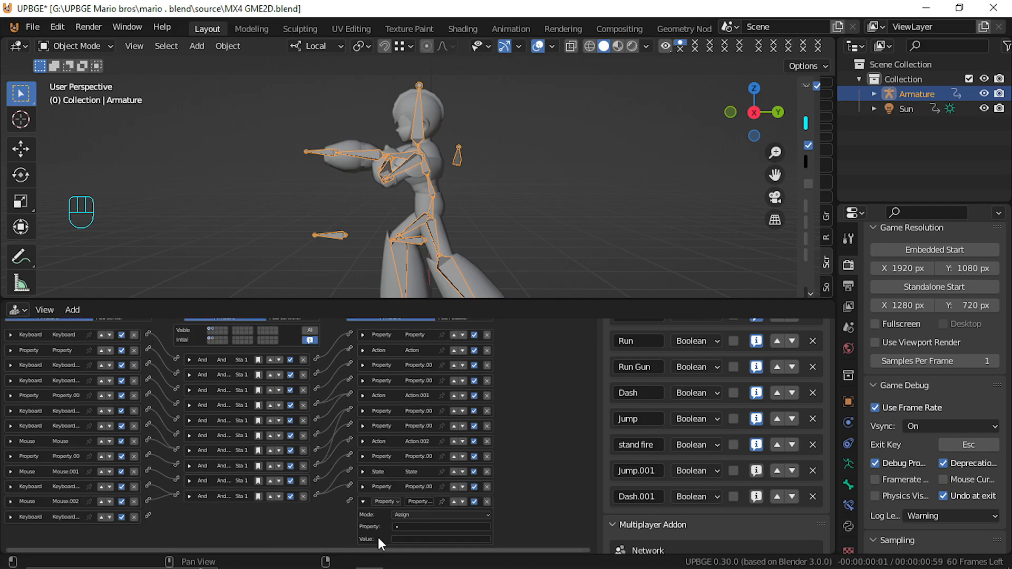
Make the new Property actuator assign True to Jump, link the Spacebar sensor to it through an And controller, and collapse the actuator
click(426, 529)
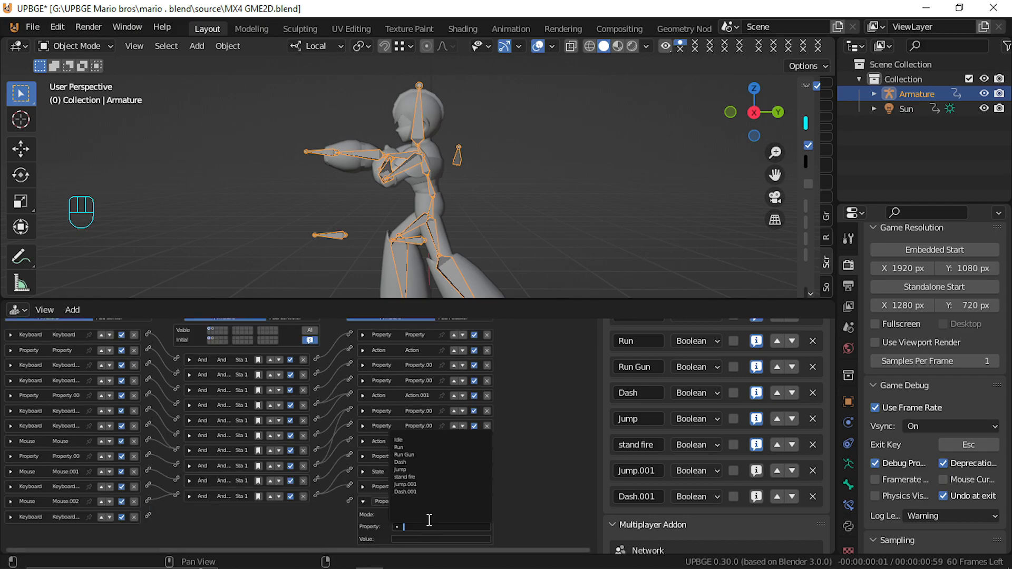
click(430, 470)
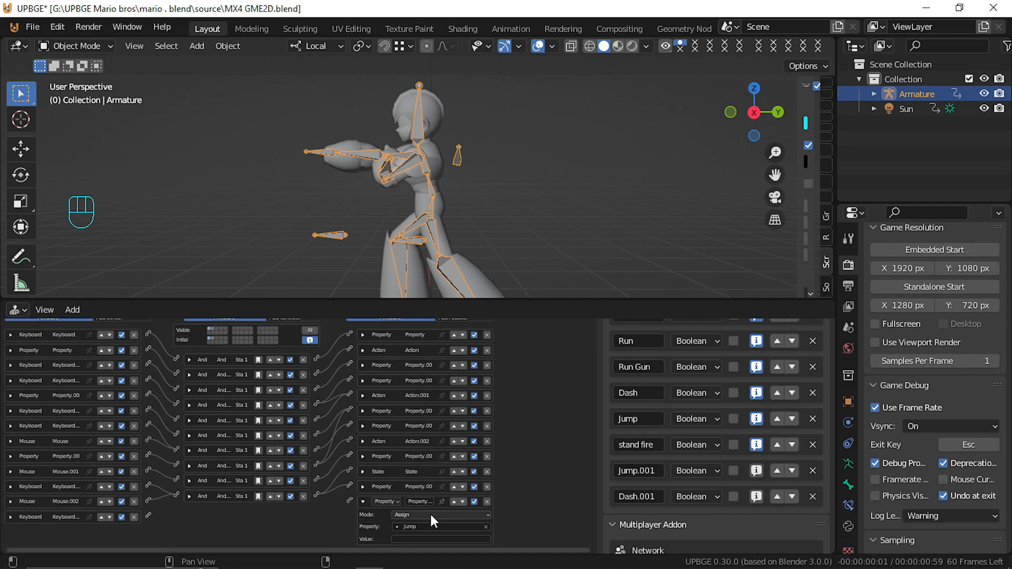
click(403, 540)
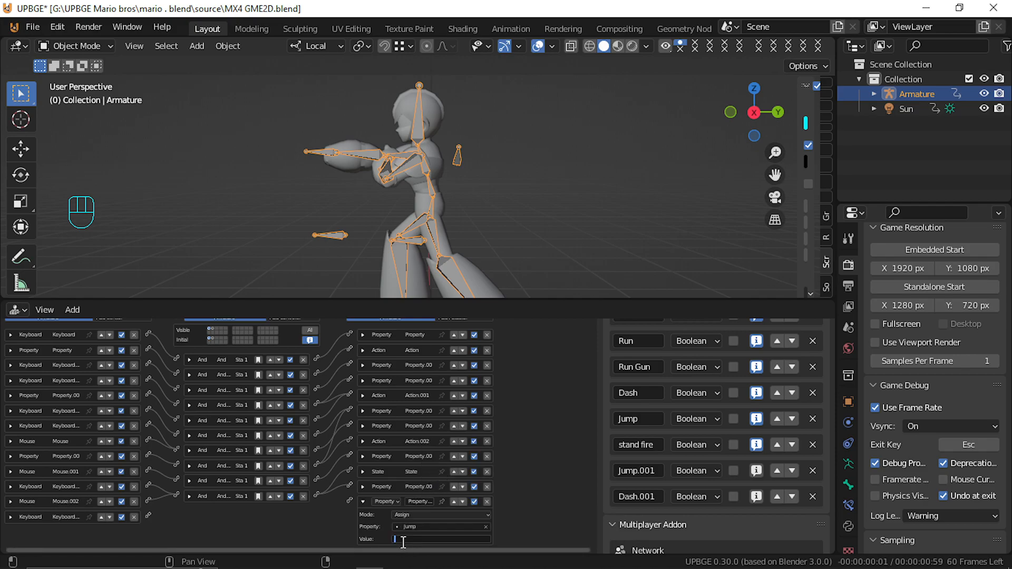
text(1)
text(rue)
key(Return)
drag(150, 517, 349, 502)
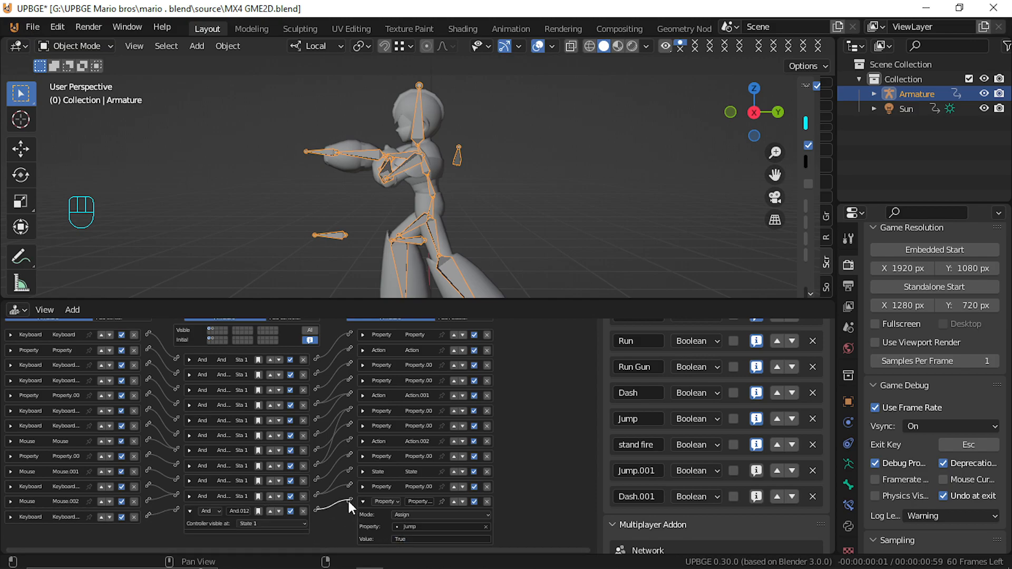
click(363, 502)
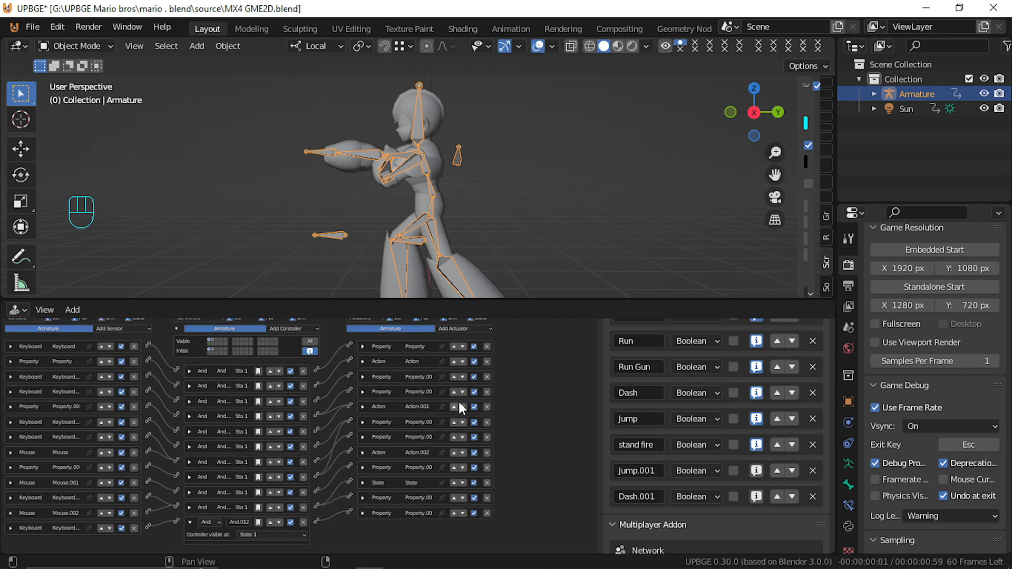
Add a State actuator that sets state 3 and link it to the Spacebar sensor's And controller
click(470, 326)
click(474, 492)
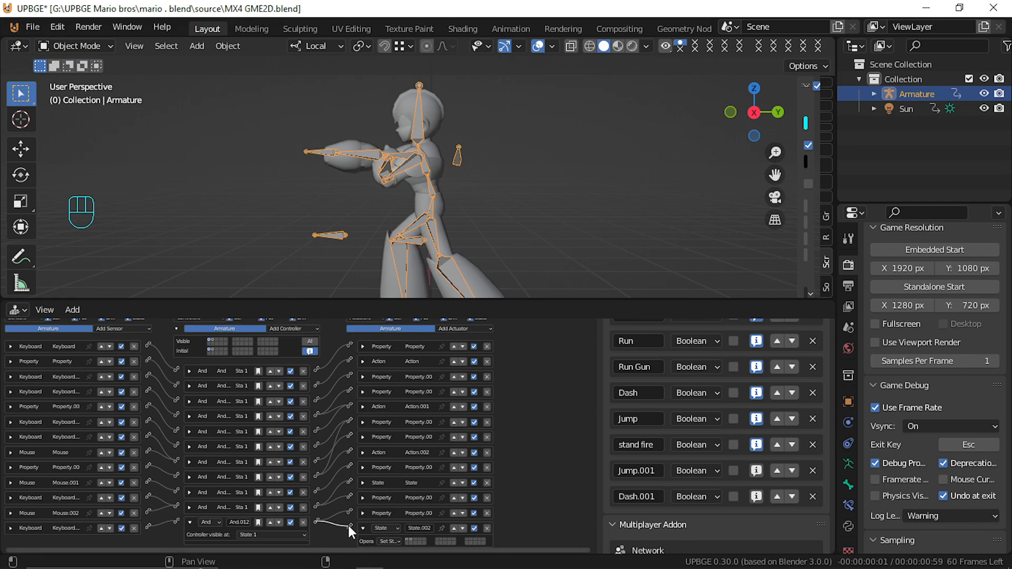
click(415, 540)
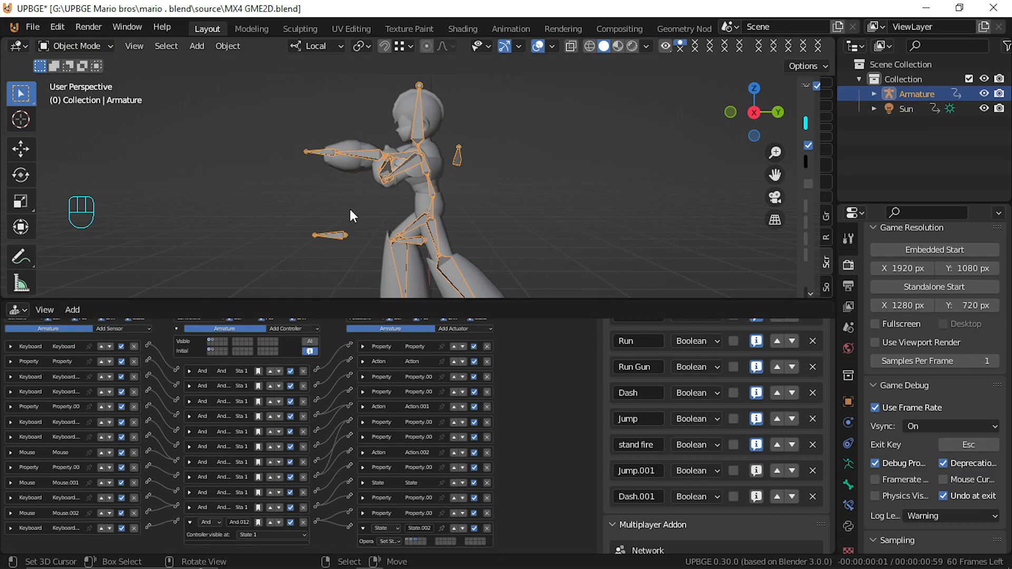
Run the game and test the jump input with Spacebar, checking the Jump property and the state
key(p)
key(space)
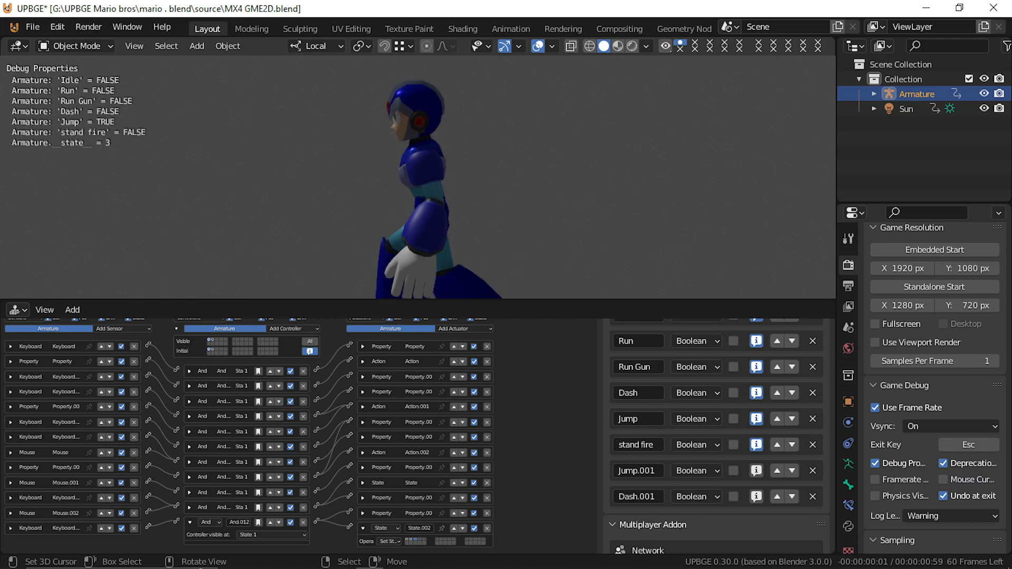
key(Escape)
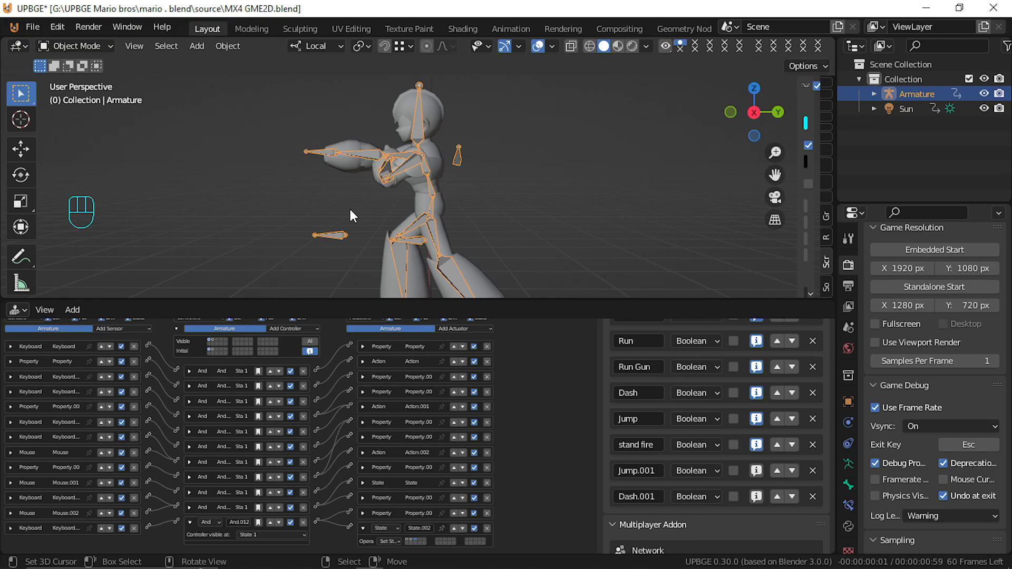
Show the state 3 logic of the armature and add a Property sensor and a Message sensor
mouse_move(424, 567)
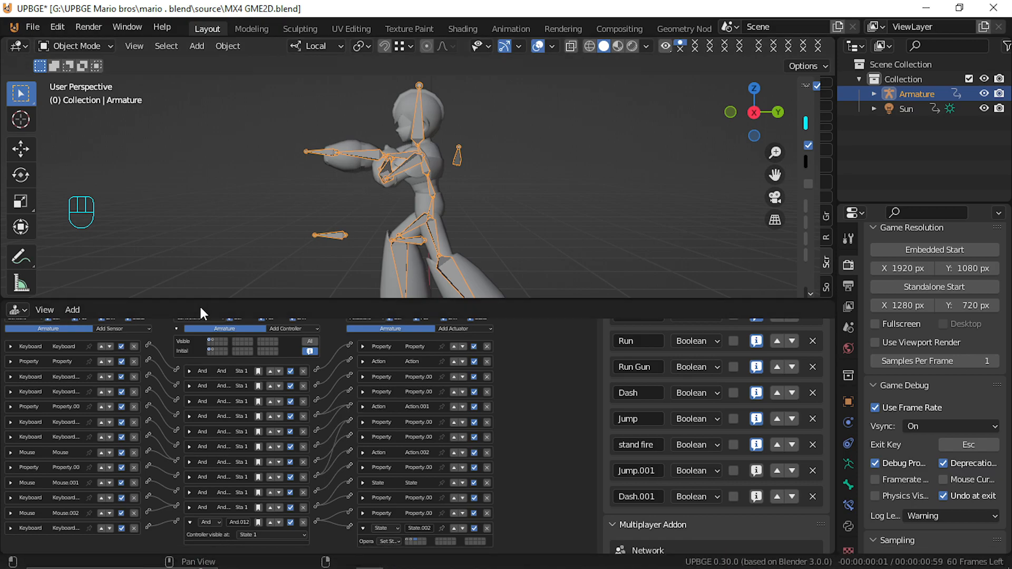
click(217, 341)
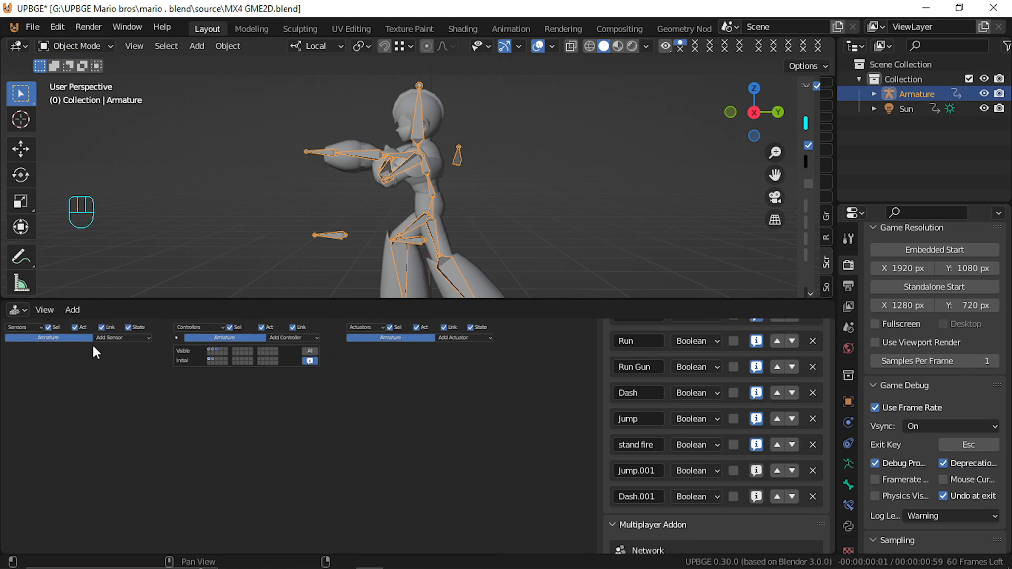
click(110, 338)
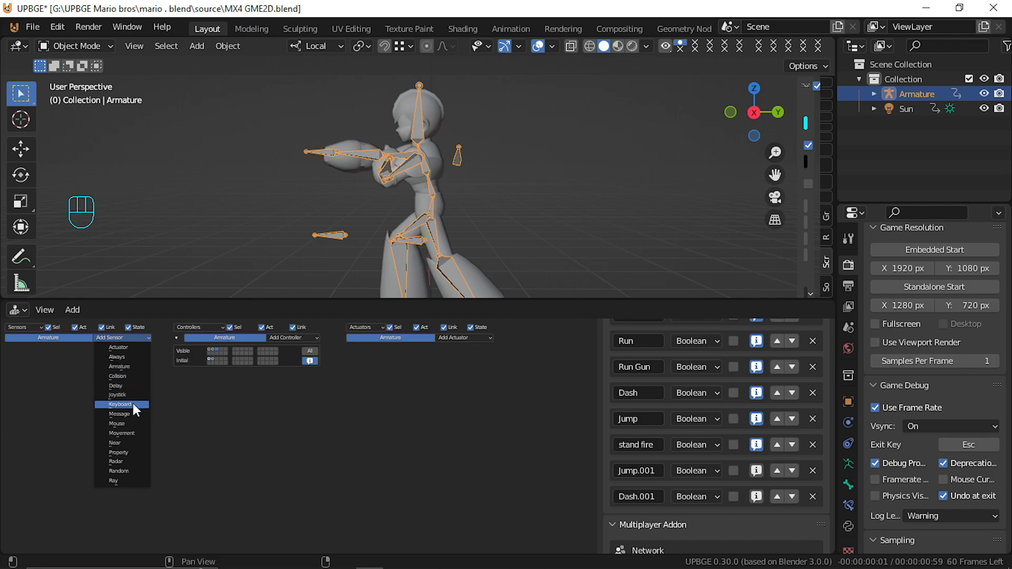
click(137, 454)
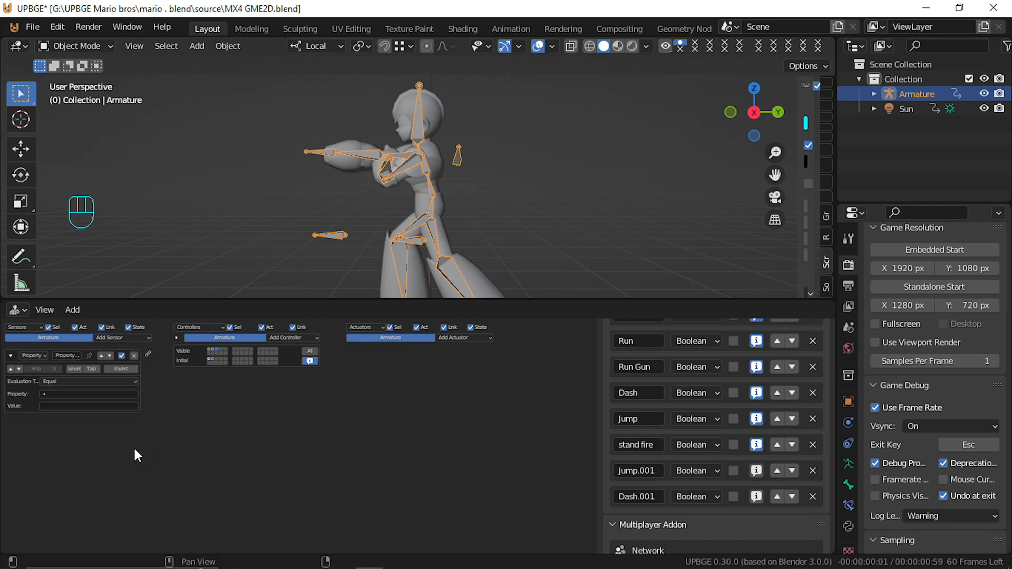
click(107, 339)
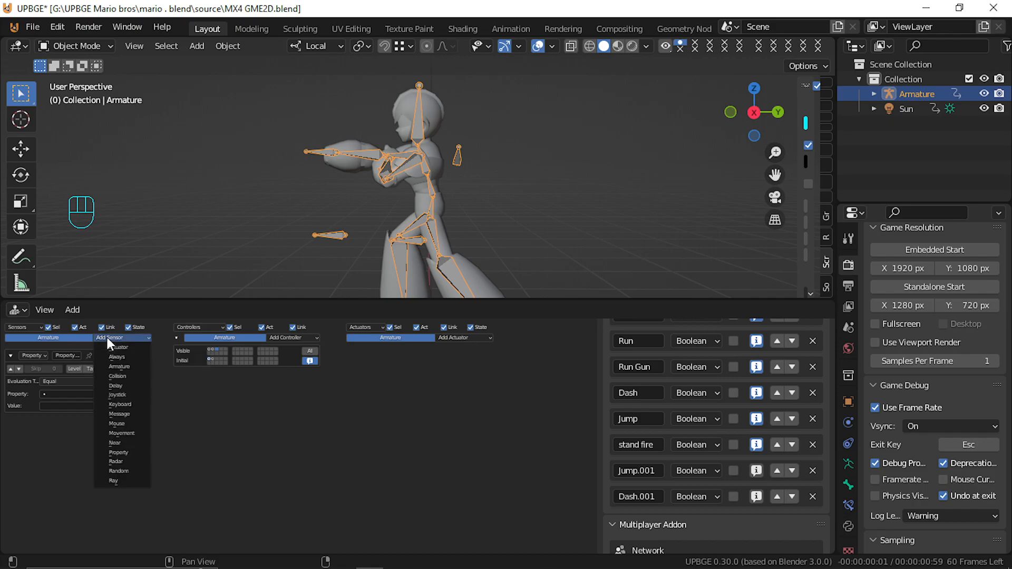
click(130, 415)
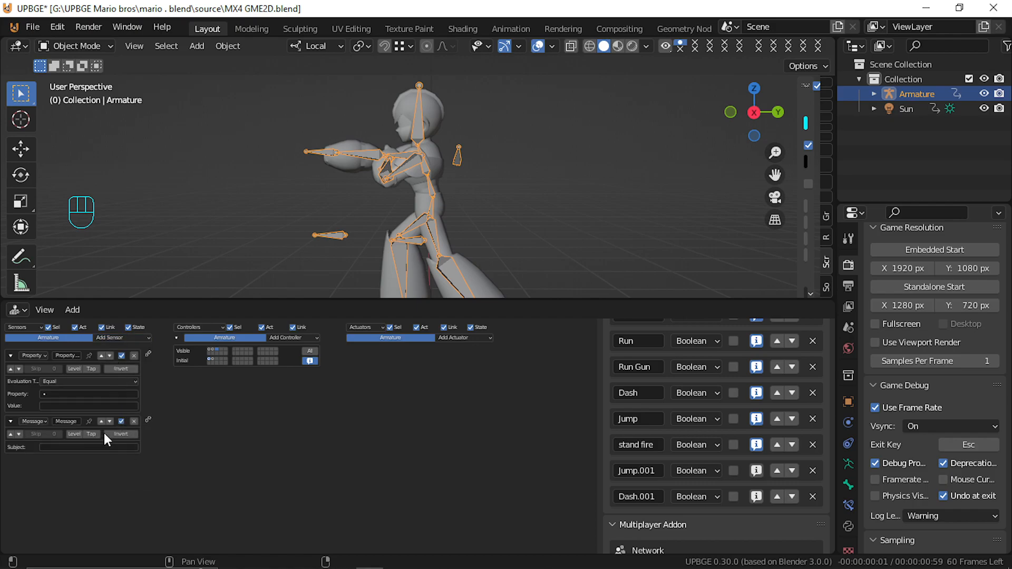
Snap the 3D cursor to the world origin and add a 2 m cube there
scroll(380, 200, down, 6)
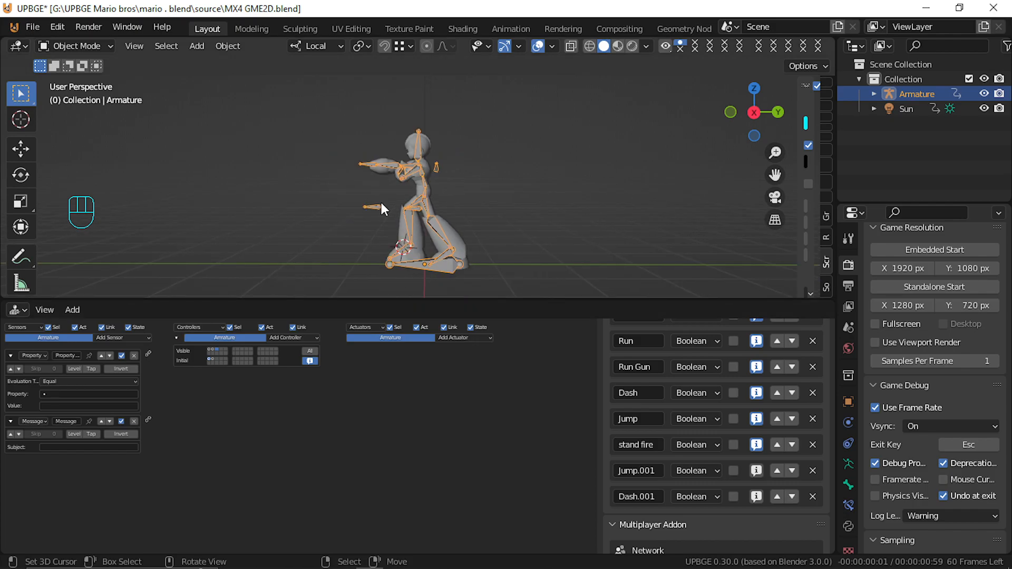
middle_drag(394, 220, 95, 231)
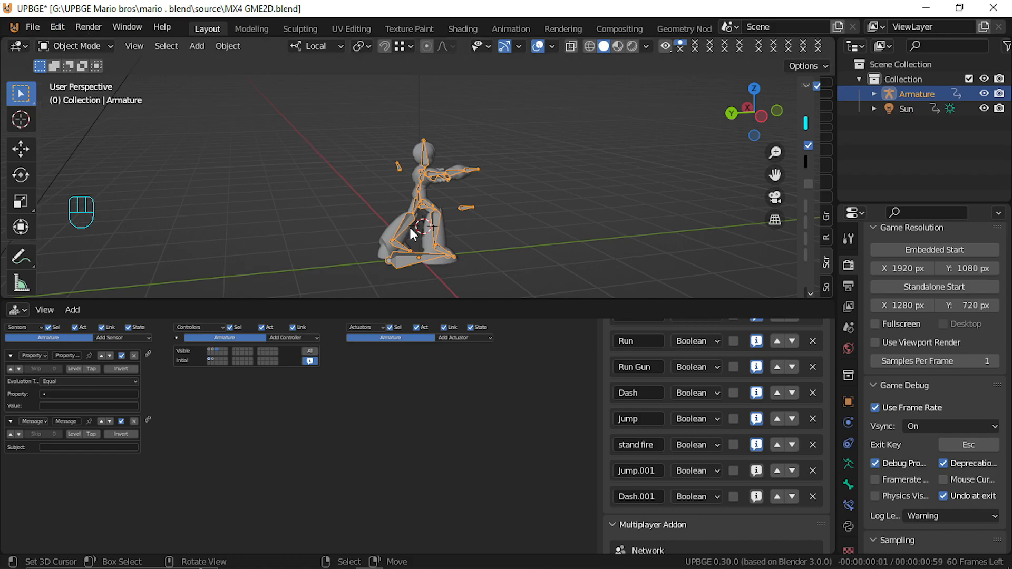
middle_drag(426, 238, 137, 217)
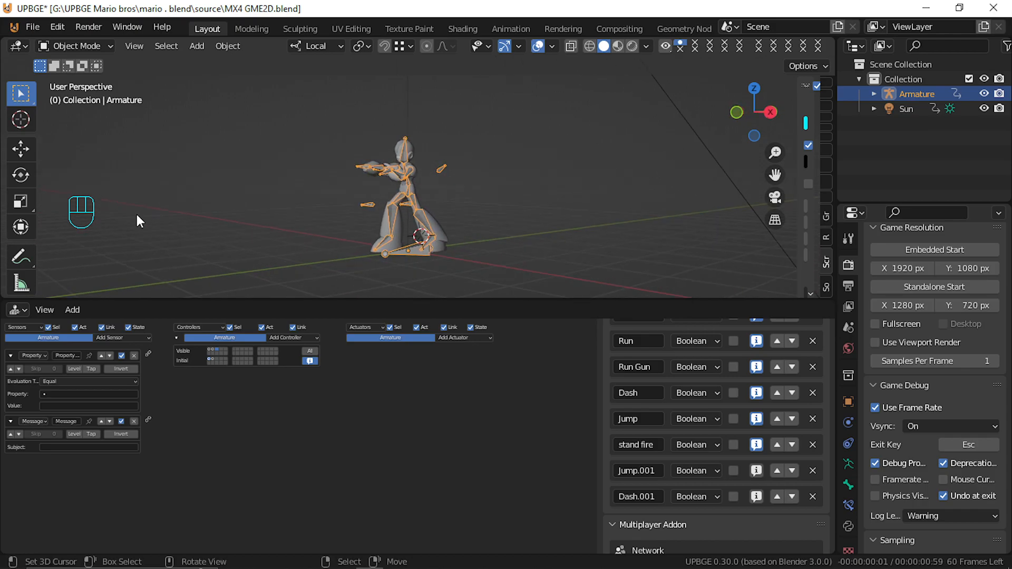
middle_drag(322, 224, 274, 230)
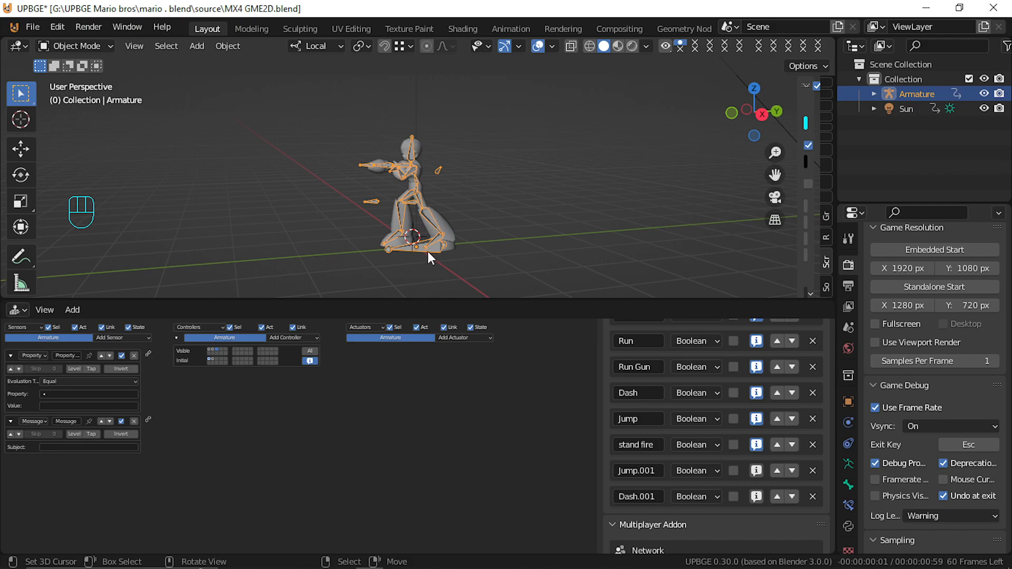
key(shift+s)
click(400, 316)
key(shift+a)
mouse_move(421, 245)
click(520, 264)
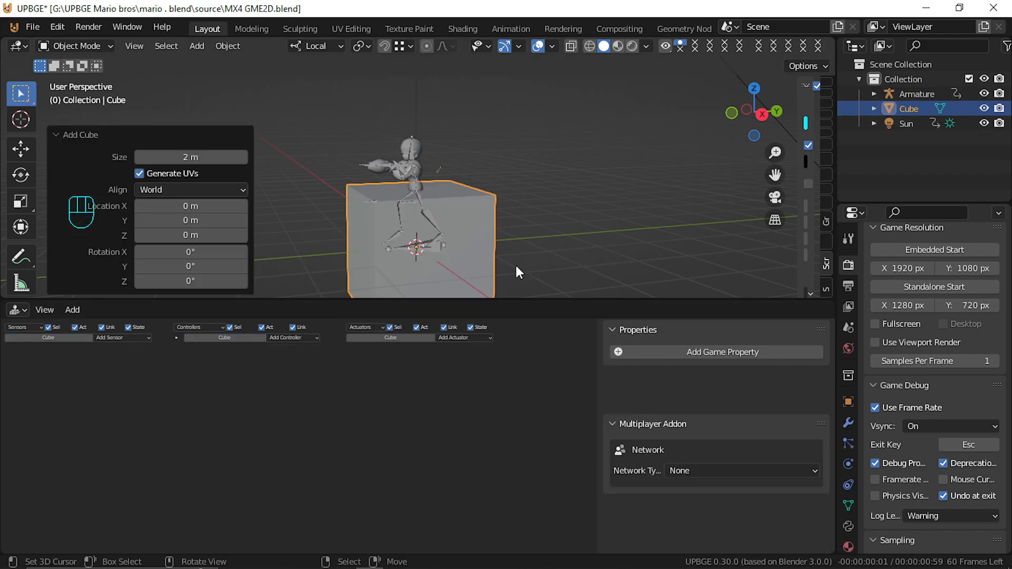
key(s)
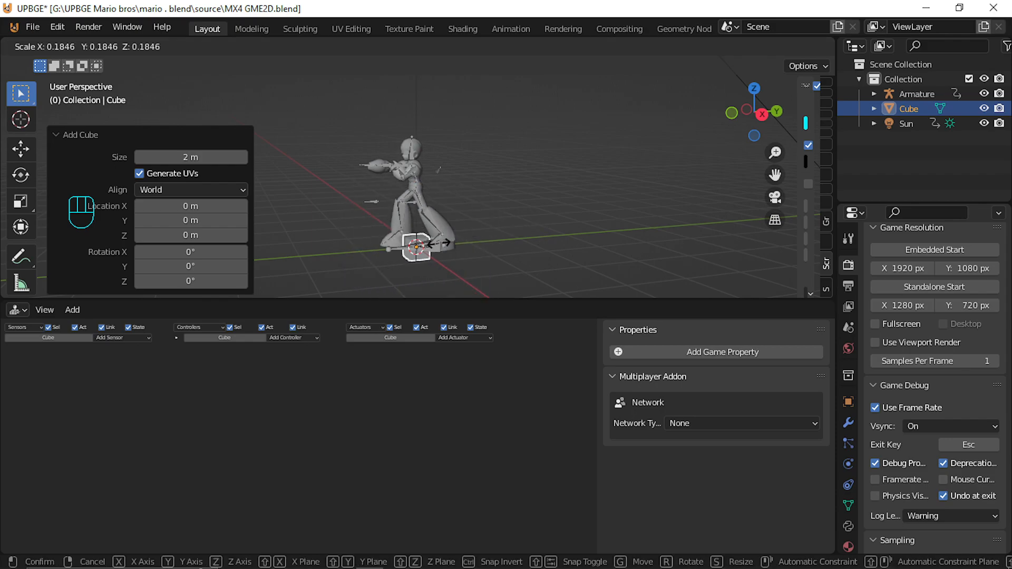
click(437, 243)
mouse_move(424, 252)
middle_down()
mouse_move(521, 258)
mouse_move(436, 251)
middle_up()
key(g)
key(z)
right_click(437, 252)
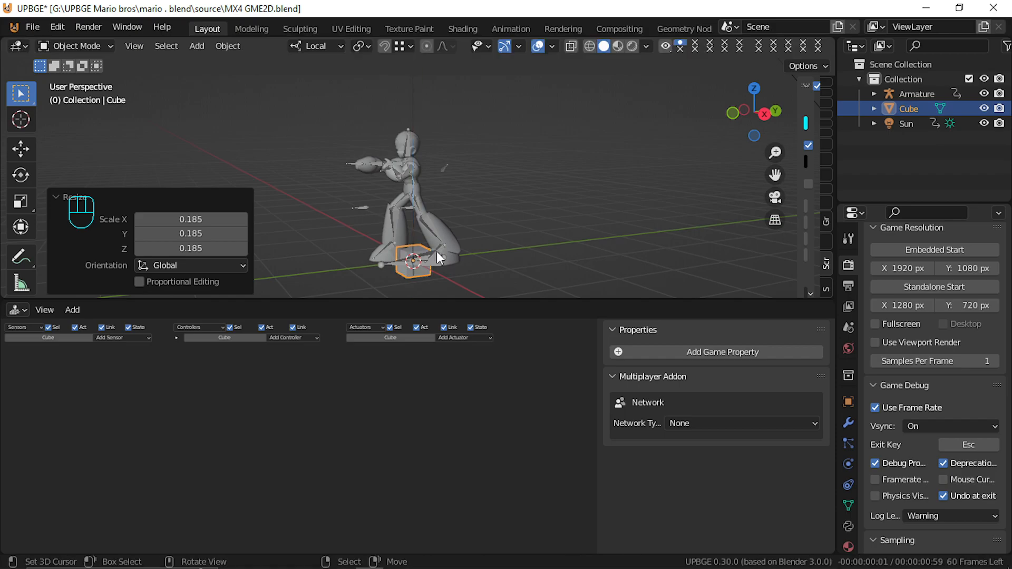
key(ctrl+z)
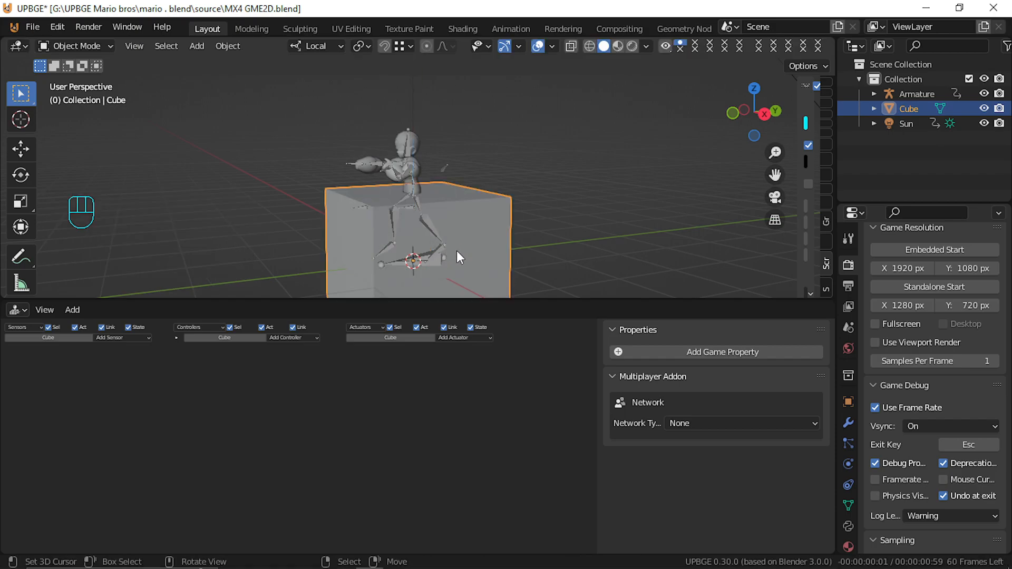
Set snapping to Increment and move the cube up 1 m along Z
click(397, 50)
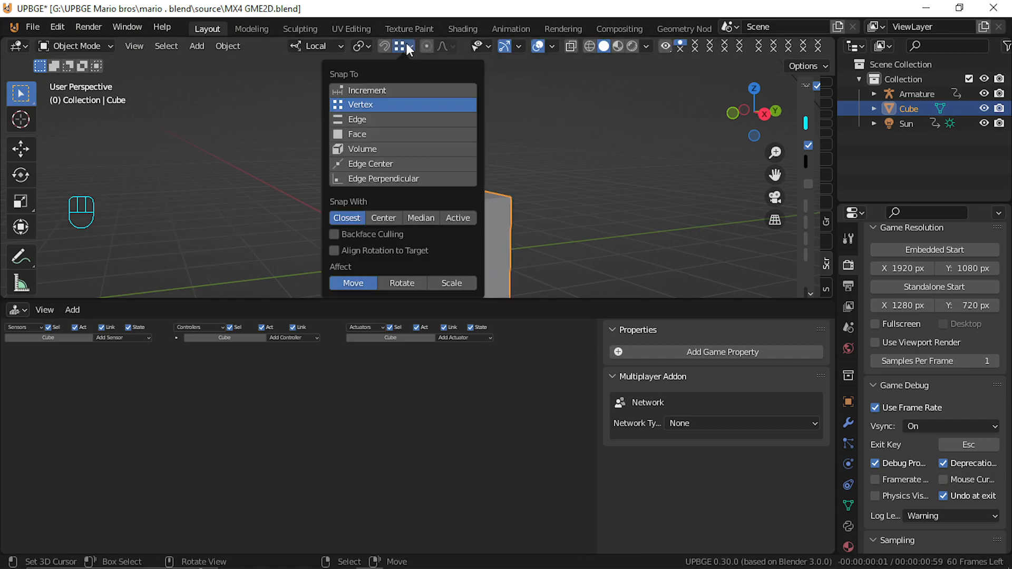
click(374, 89)
key(g)
key(z)
click(569, 170)
key(s)
right_click(572, 165)
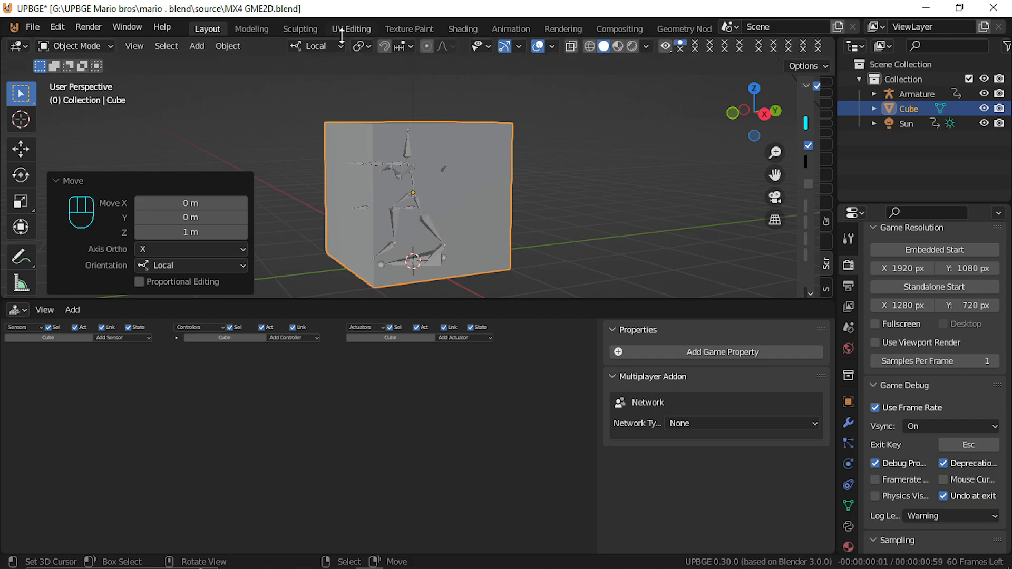
Set the pivot point to 3D Cursor, scale the cube to about 0.166 and apply its scale
click(399, 45)
click(354, 47)
click(360, 48)
click(360, 47)
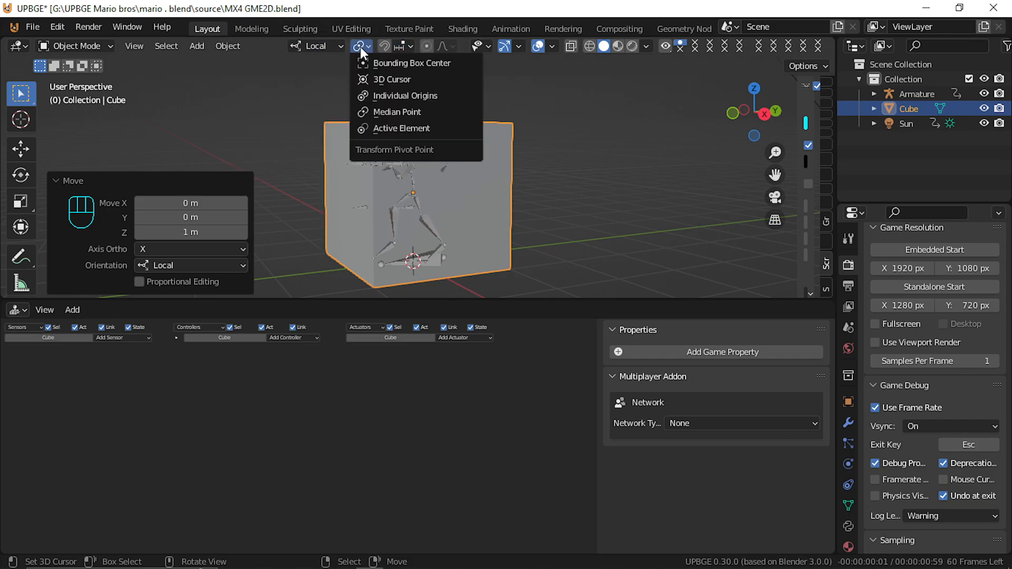
click(379, 80)
key(s)
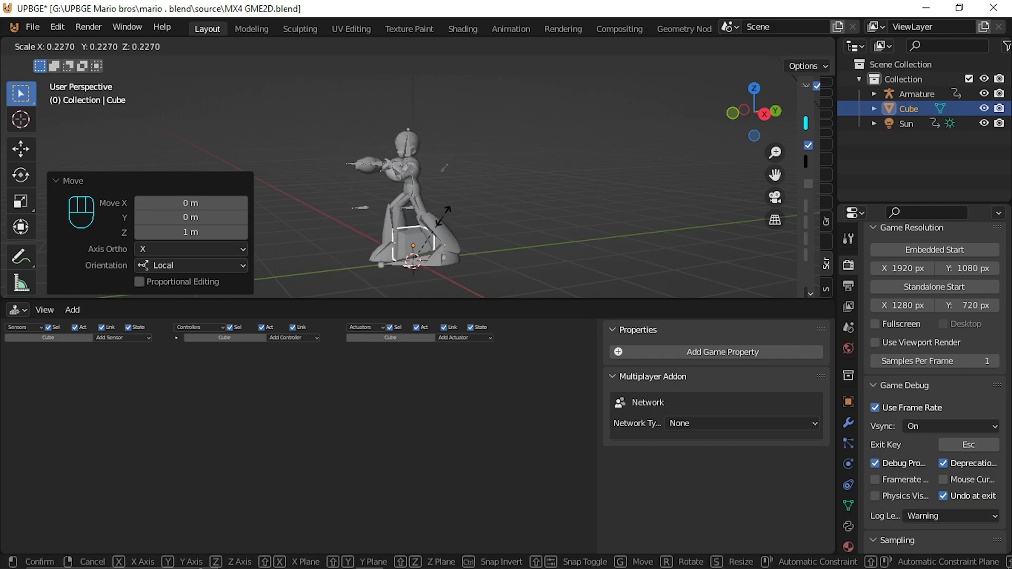
click(437, 232)
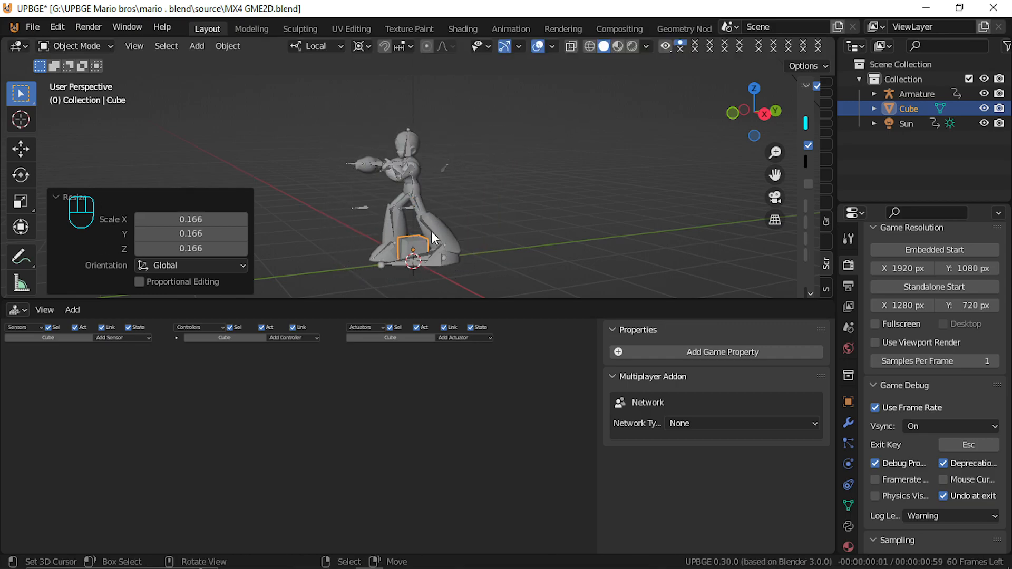
key(ctrl+a)
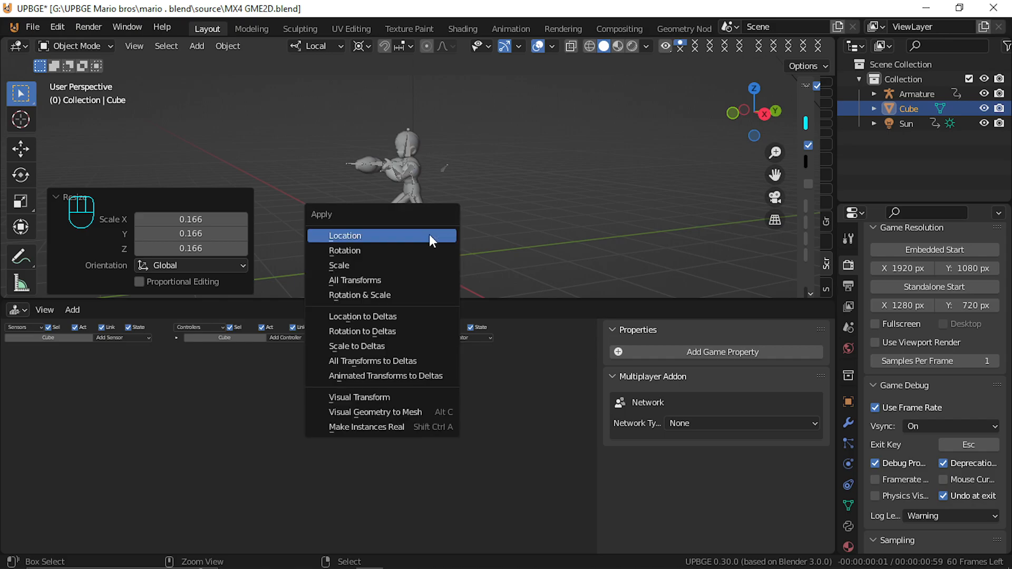
click(383, 267)
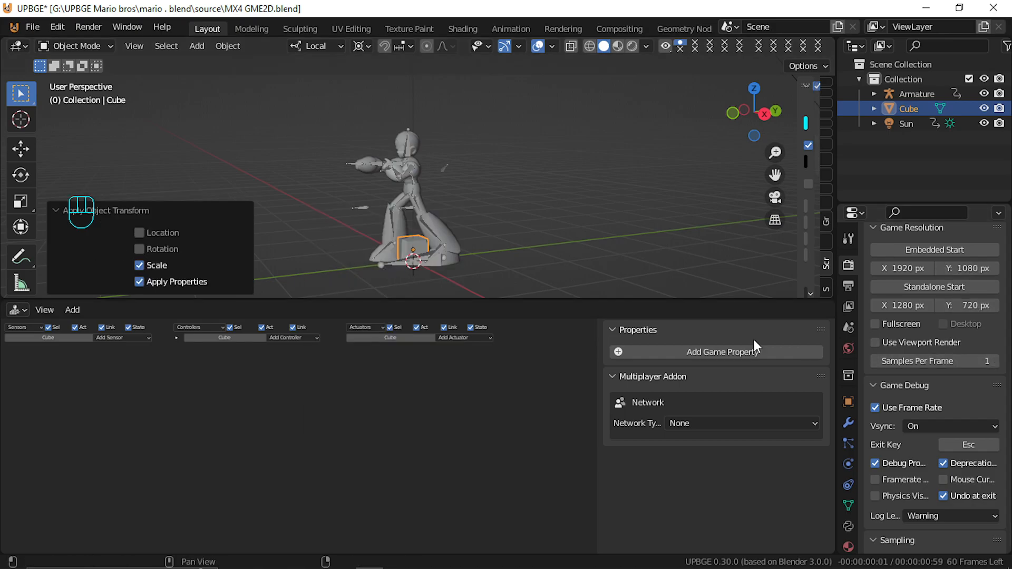
Add a 2 m plane at the world origin and scale it up by about 7.14 as the ground
key(shift+a)
mouse_move(524, 233)
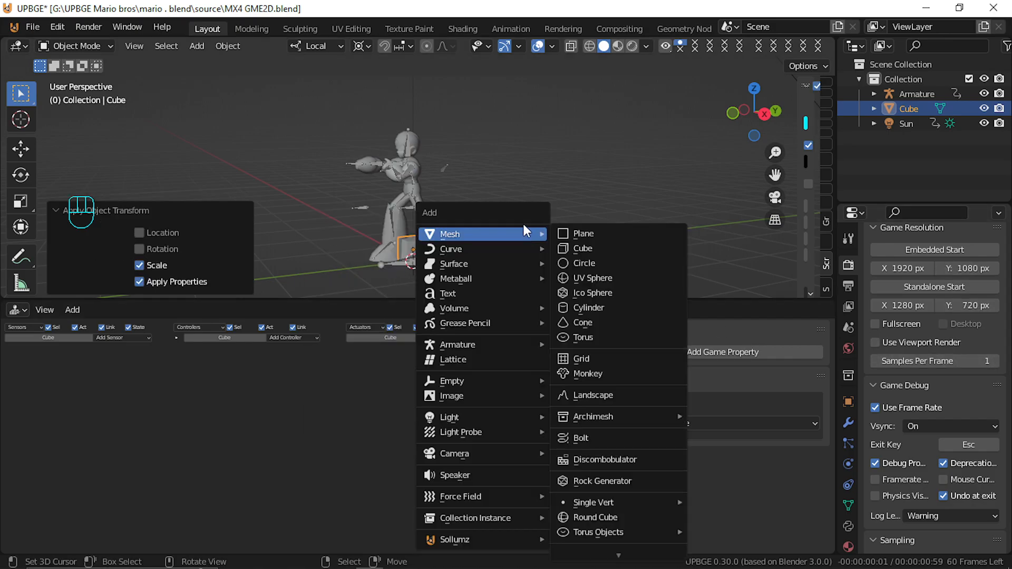
click(603, 233)
key(s)
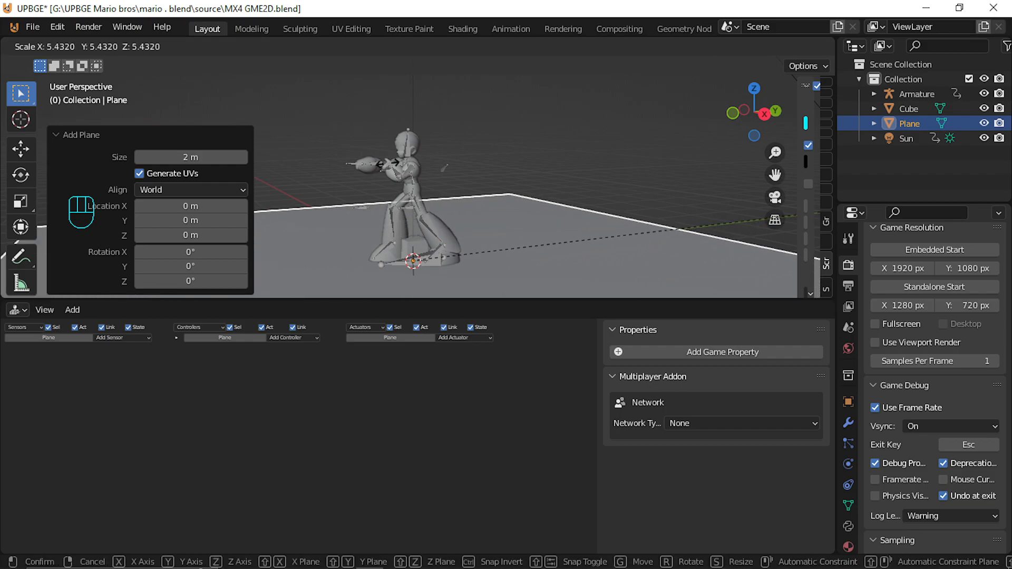
click(618, 128)
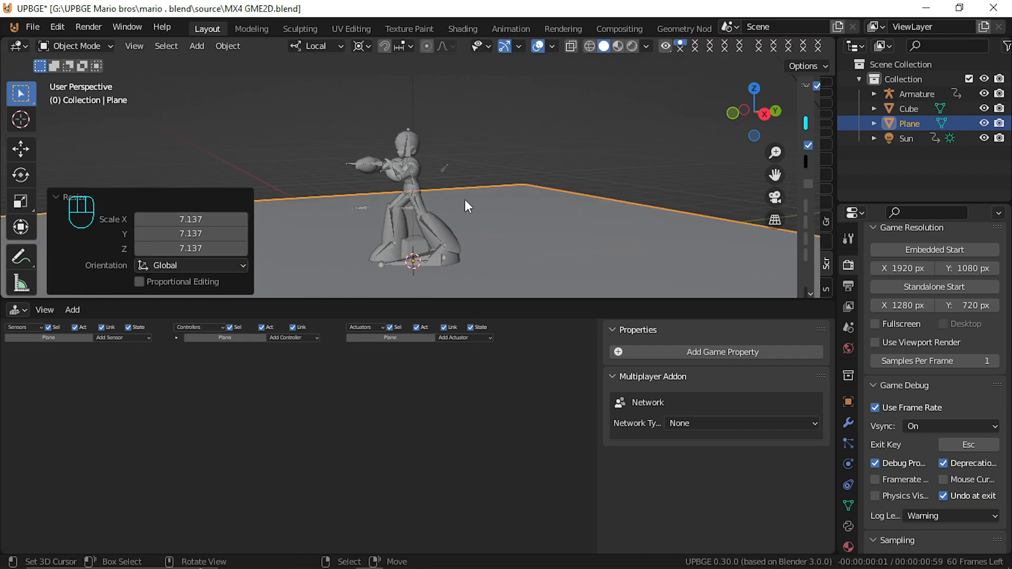
Give the plane a new material with a Checker Texture as base color and show the viewport in Material Preview shading
scroll(466, 199, down, 5)
middle_drag(466, 201, 469, 243)
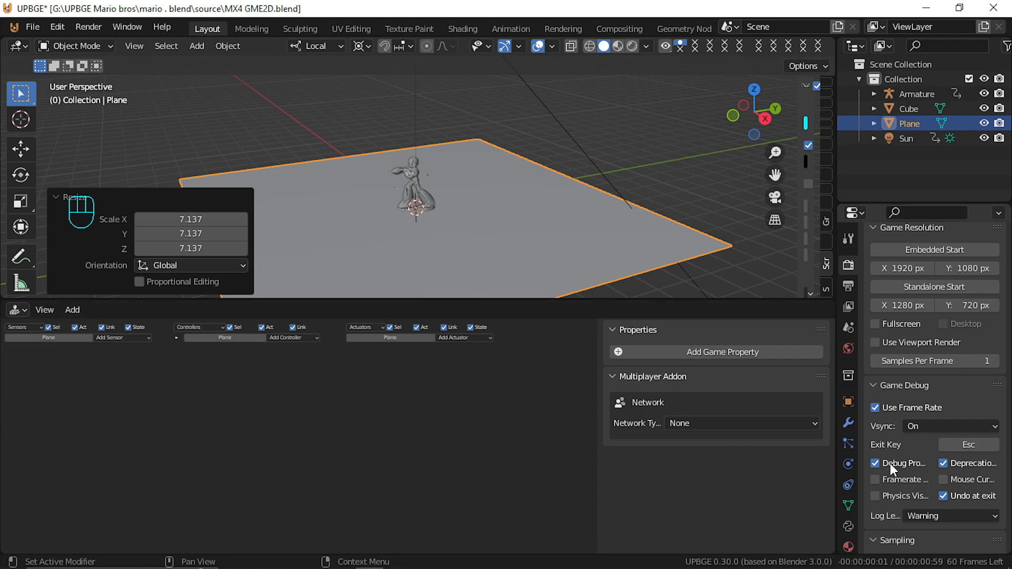
click(849, 547)
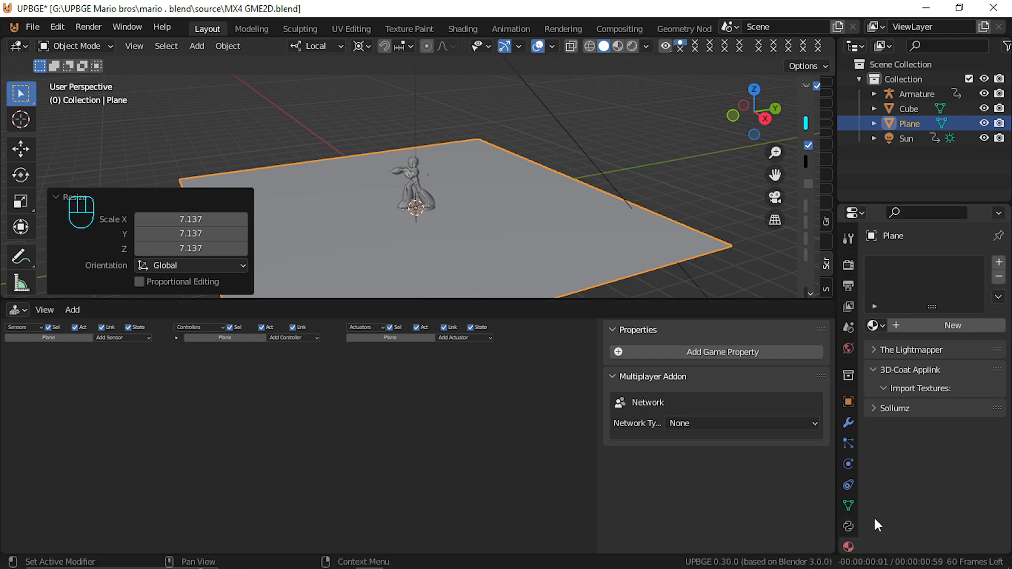
click(954, 327)
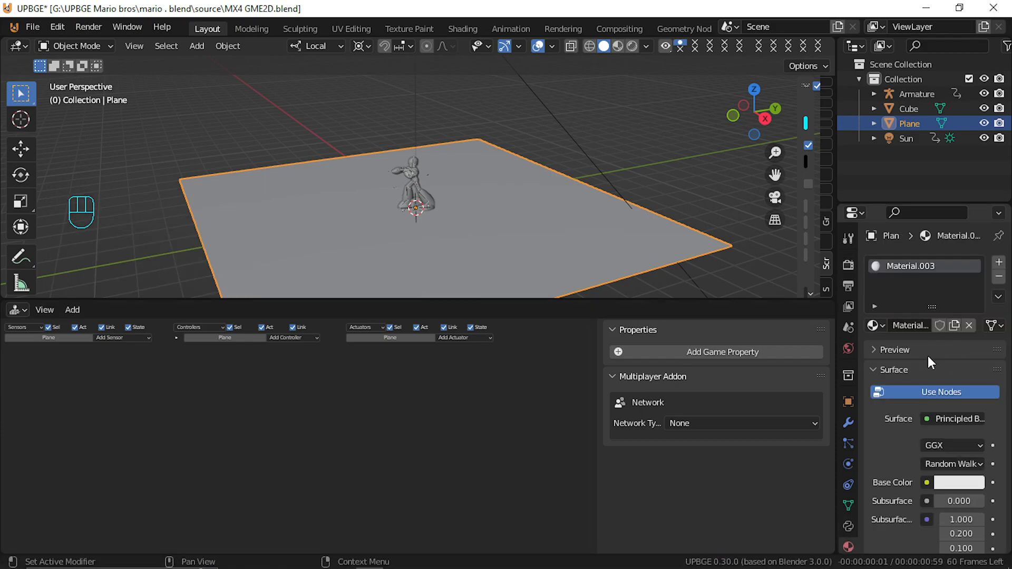
click(927, 484)
click(926, 483)
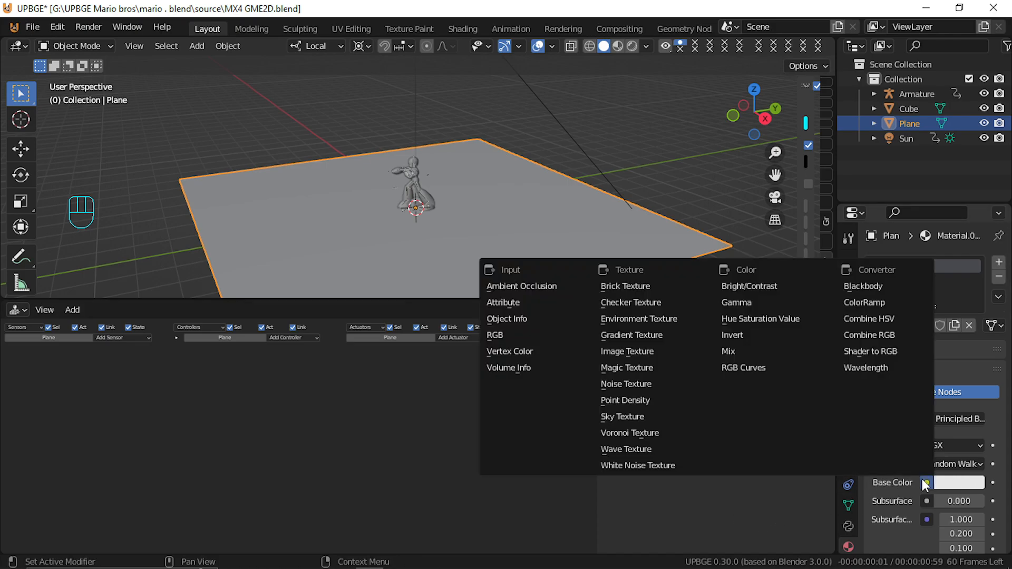
click(656, 307)
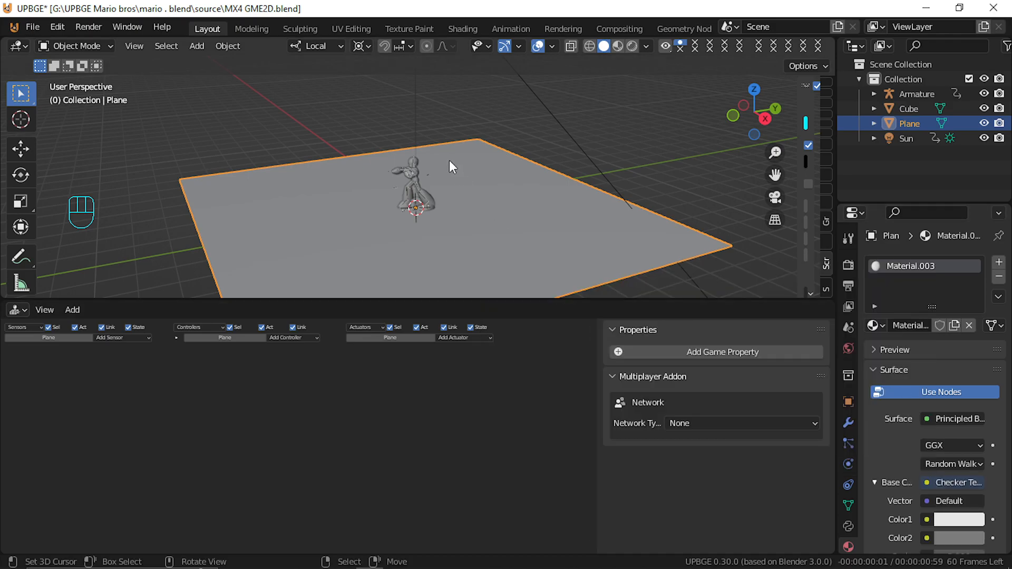
click(617, 46)
middle_drag(539, 180, 443, 193)
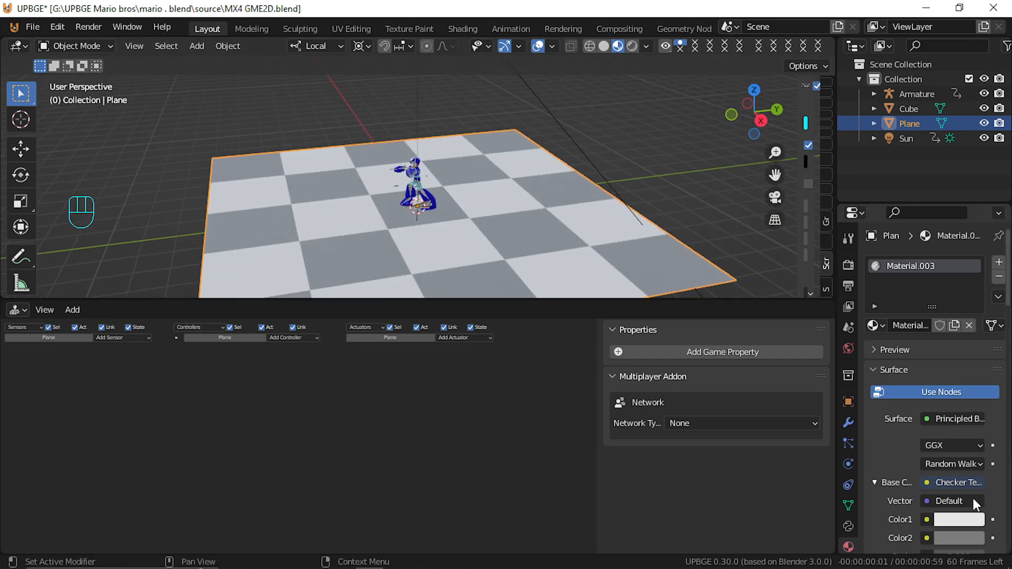
middle_drag(567, 121, 535, 222)
key(s)
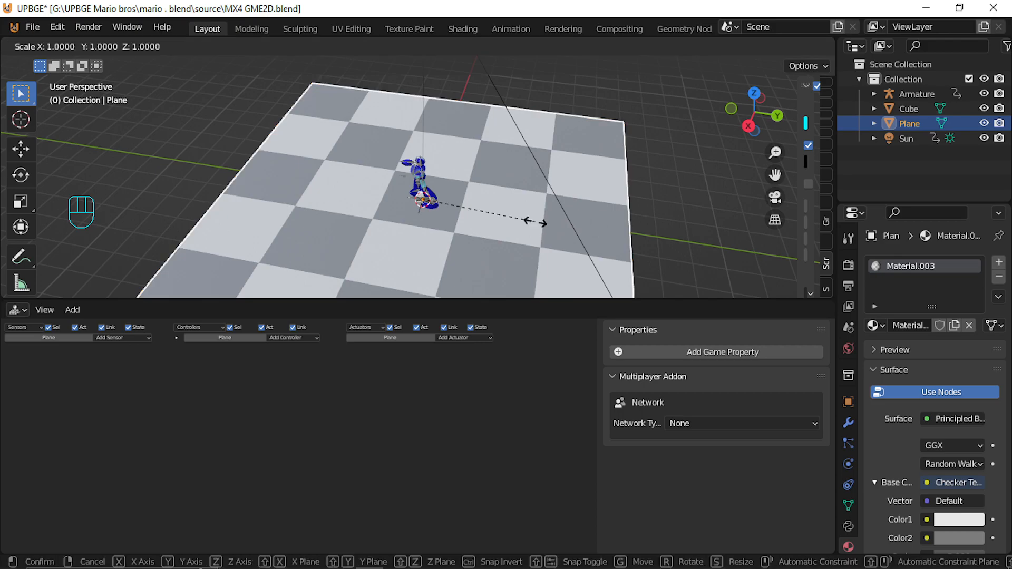
key(Escape)
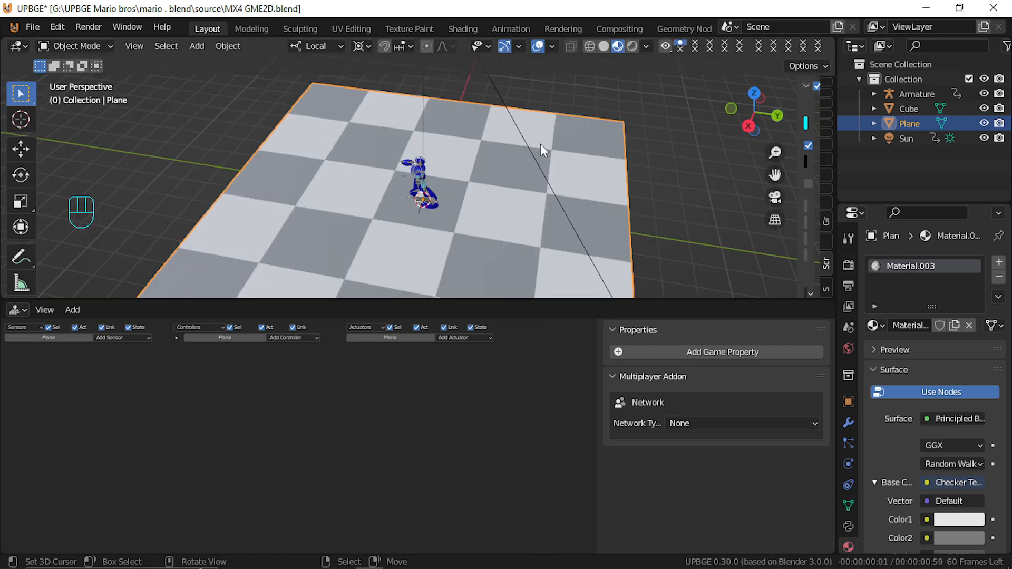
Add a game property named Ground to the plane
middle_drag(451, 199, 470, 157)
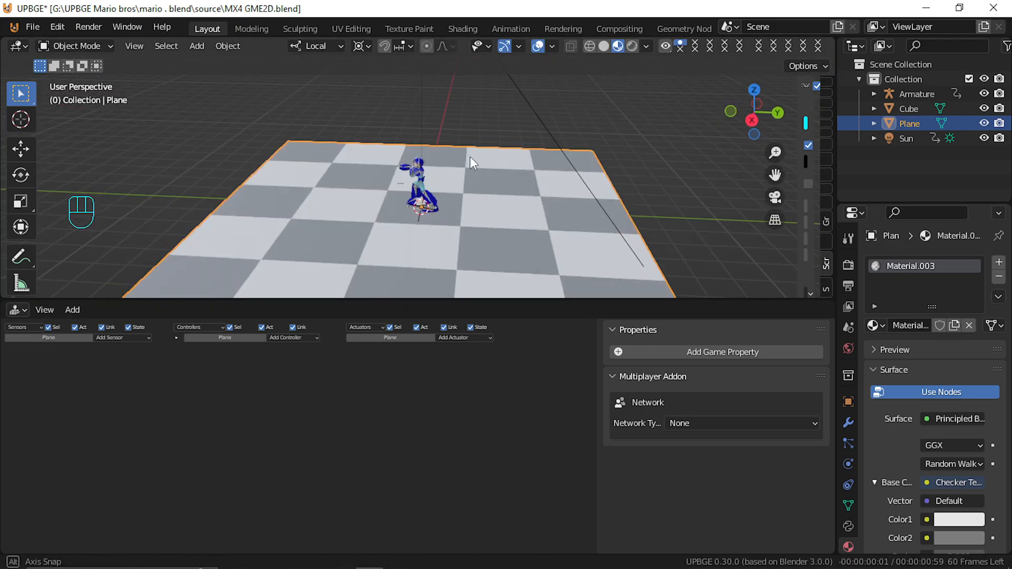
scroll(474, 152, up, 2)
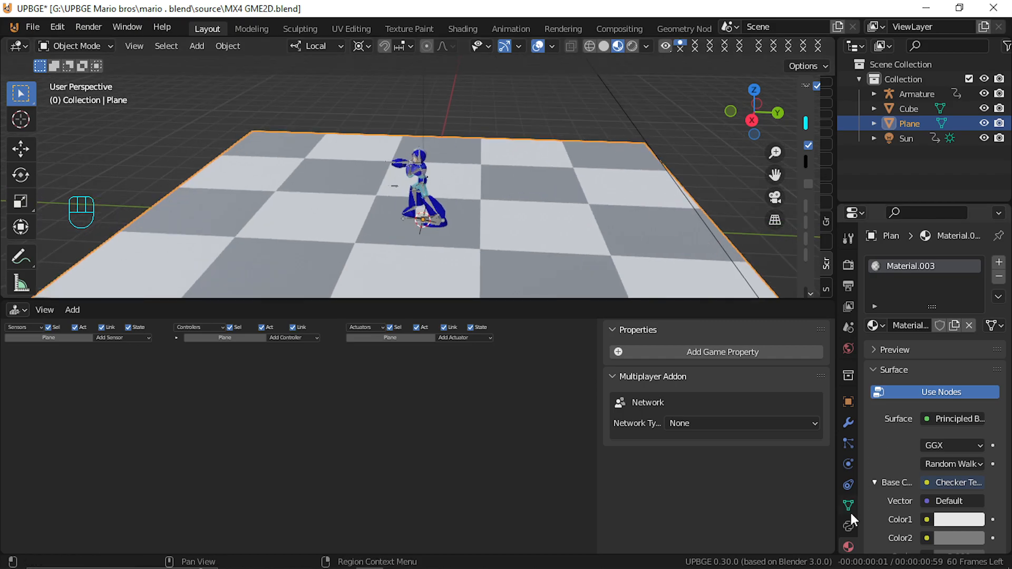
click(703, 353)
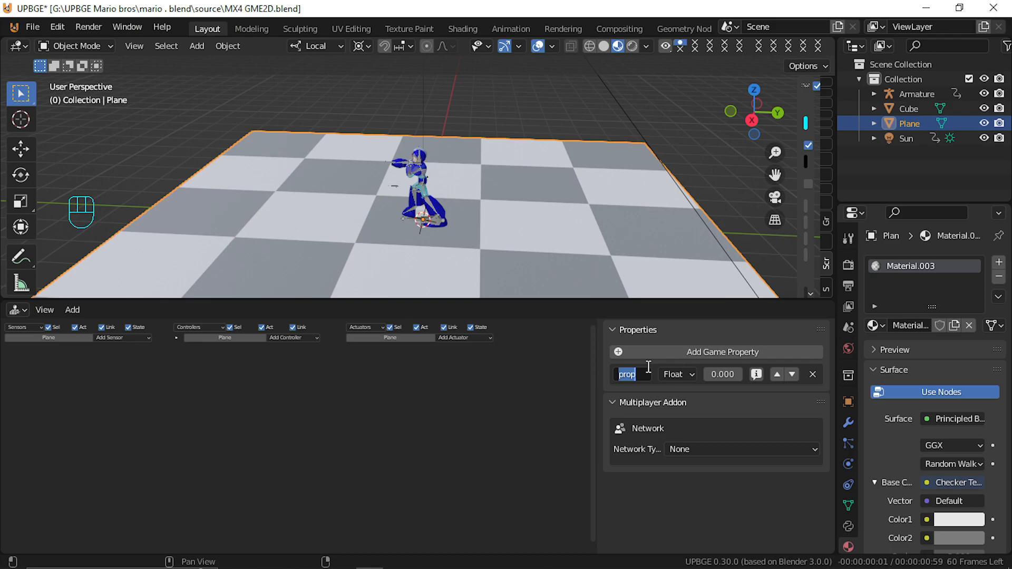
text(Gr)
key(BackSpace)
key(BackSpace)
text(Ground)
key(Return)
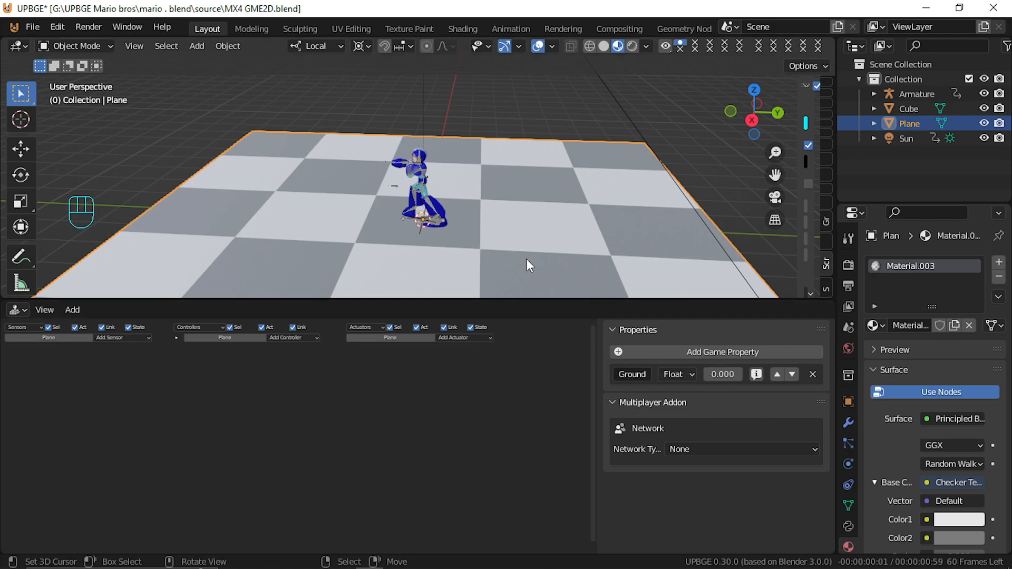
Select the Mega Man mesh Mesh_0161.001 and add a game property named Player to it
click(426, 212)
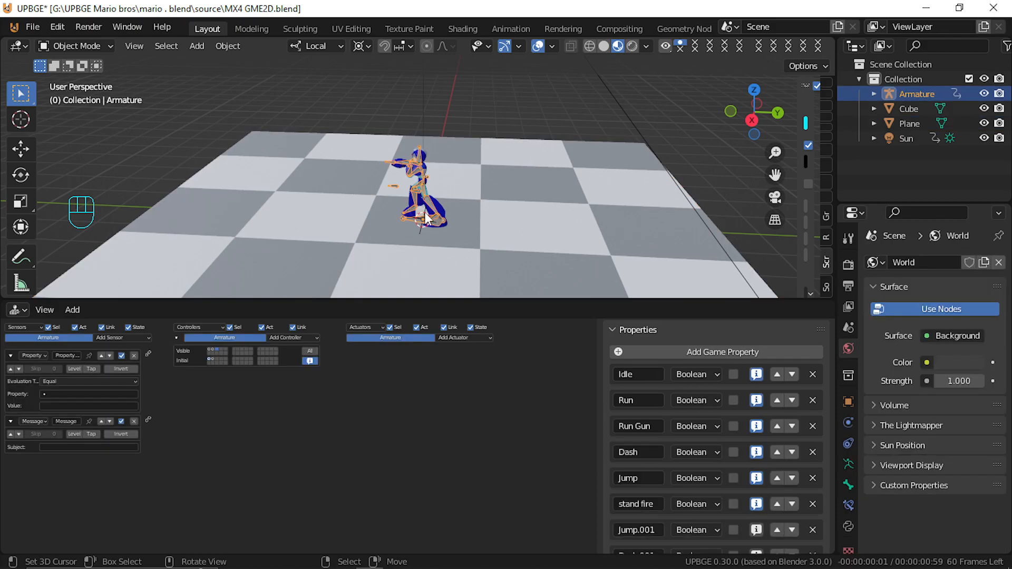
click(425, 214)
click(736, 352)
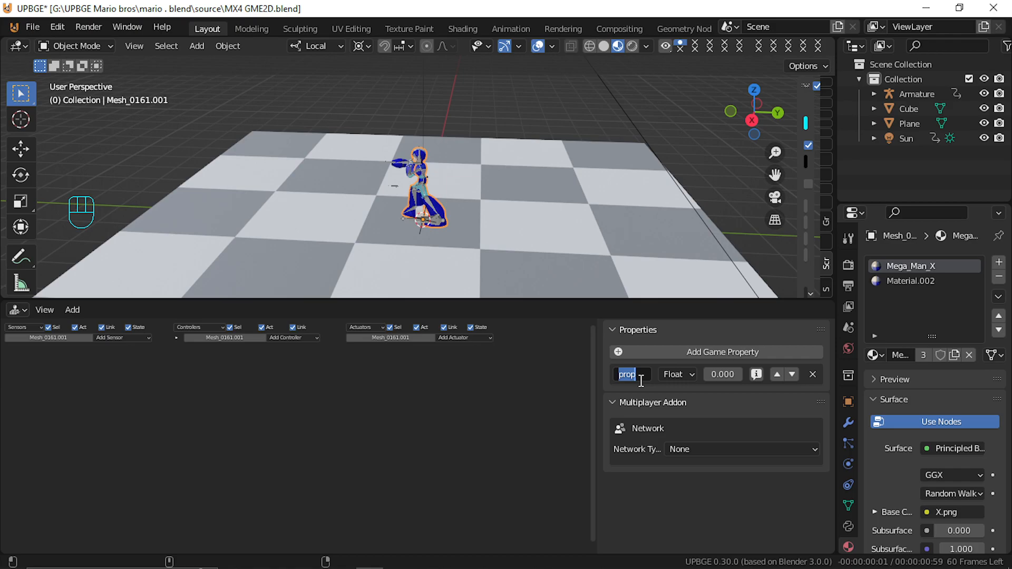
text(Player)
key(Return)
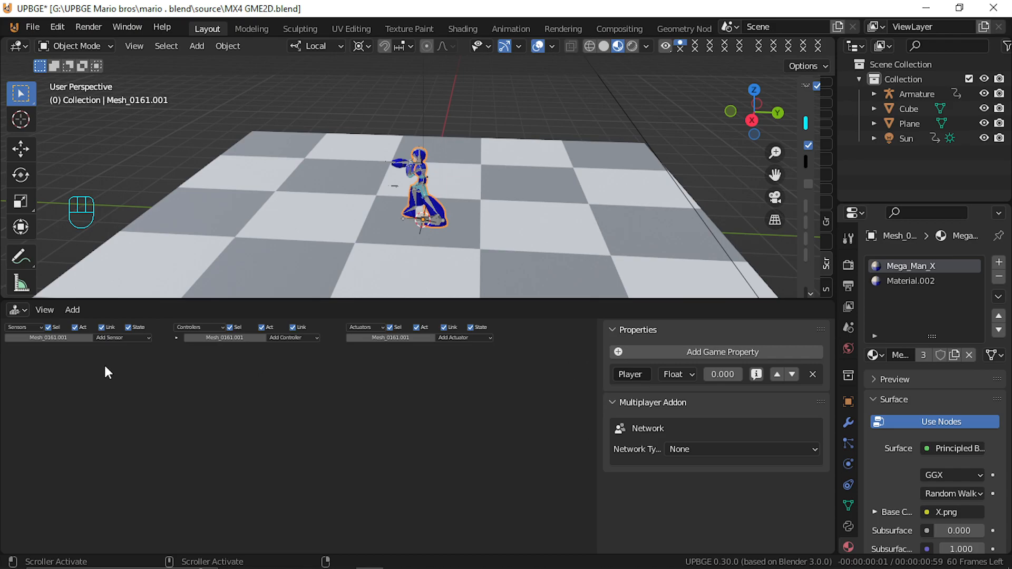
Set the game physics type of the Mega Man mesh Mesh_0161.001 to Sensor
click(422, 214)
click(422, 214)
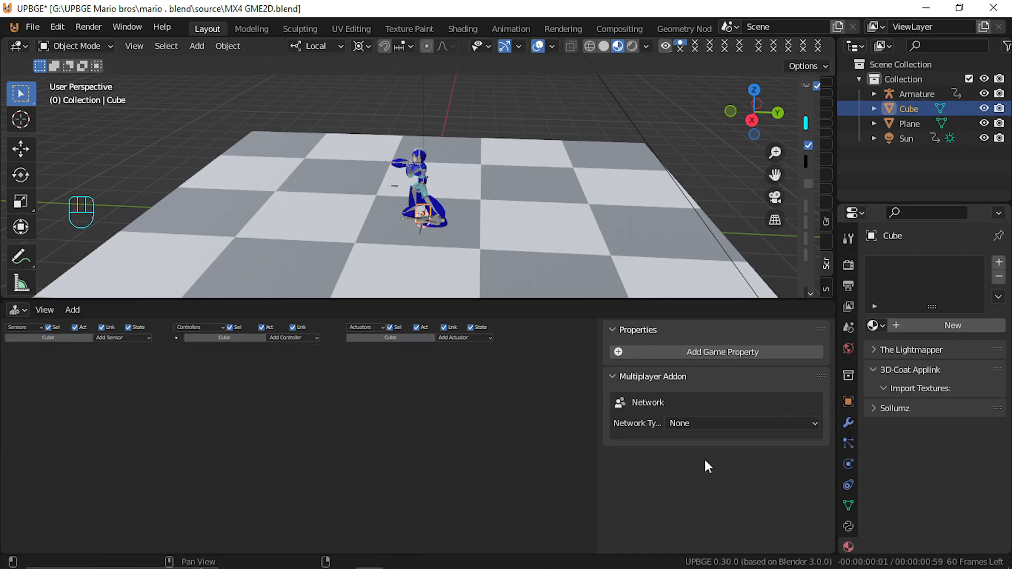
click(433, 208)
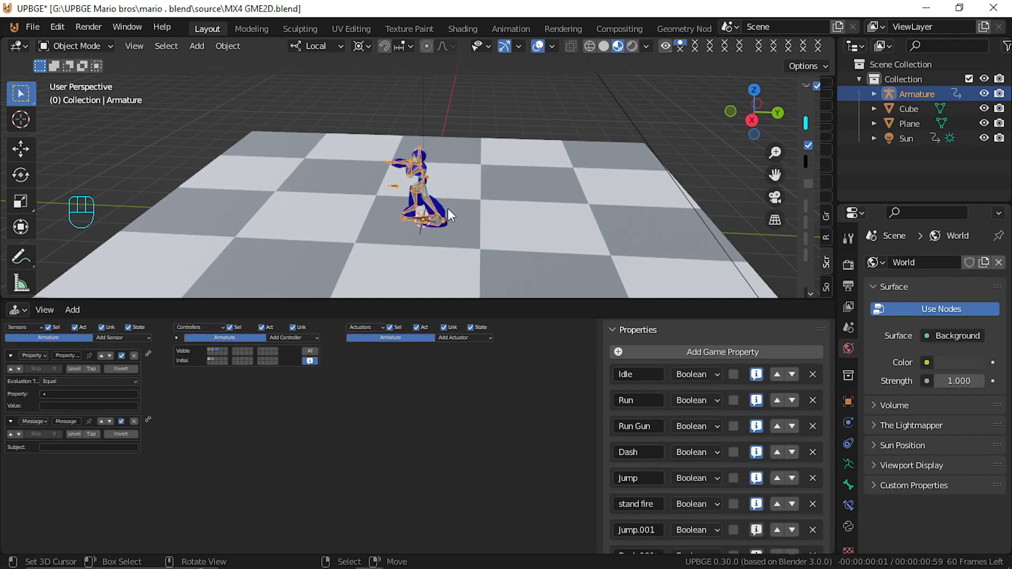
click(448, 209)
click(850, 464)
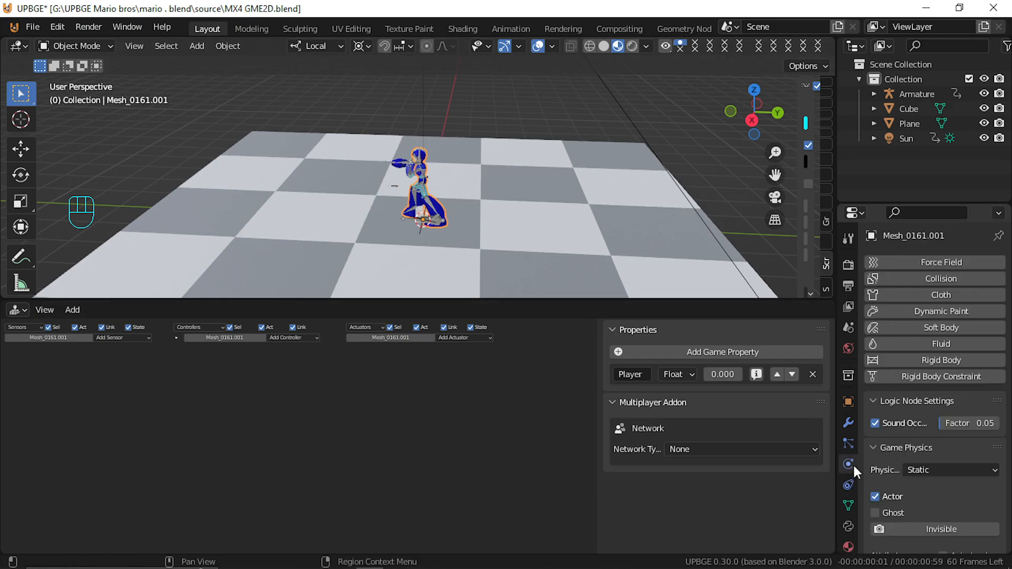
click(935, 471)
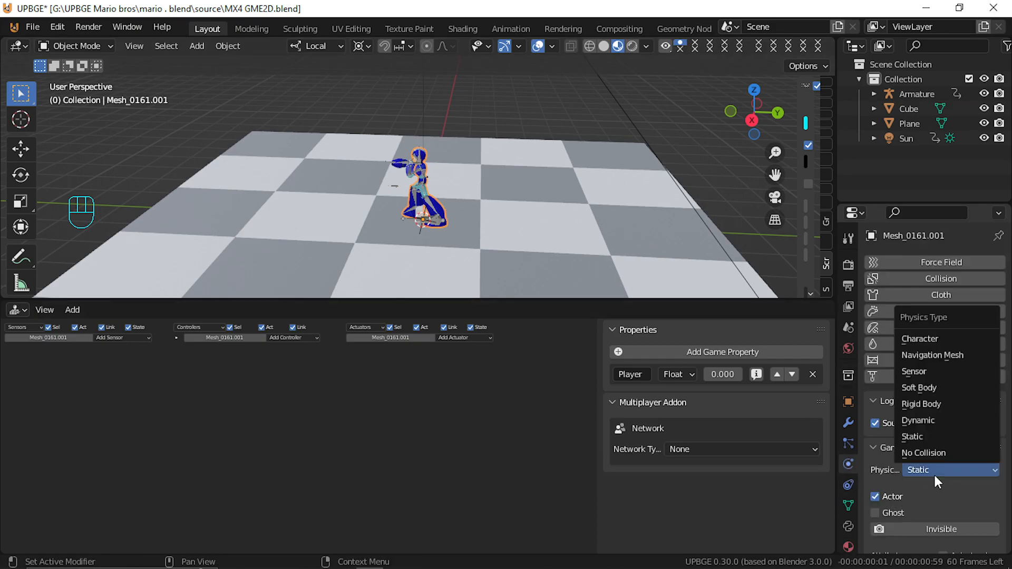
click(951, 370)
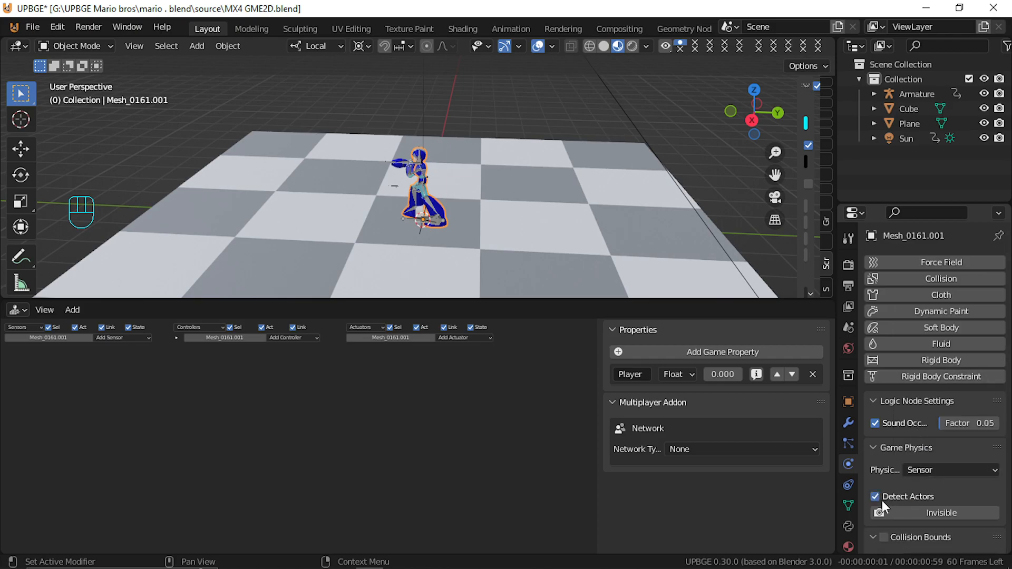
Parent the Armature to the small Cube with the Object parent type
click(424, 210)
click(425, 215)
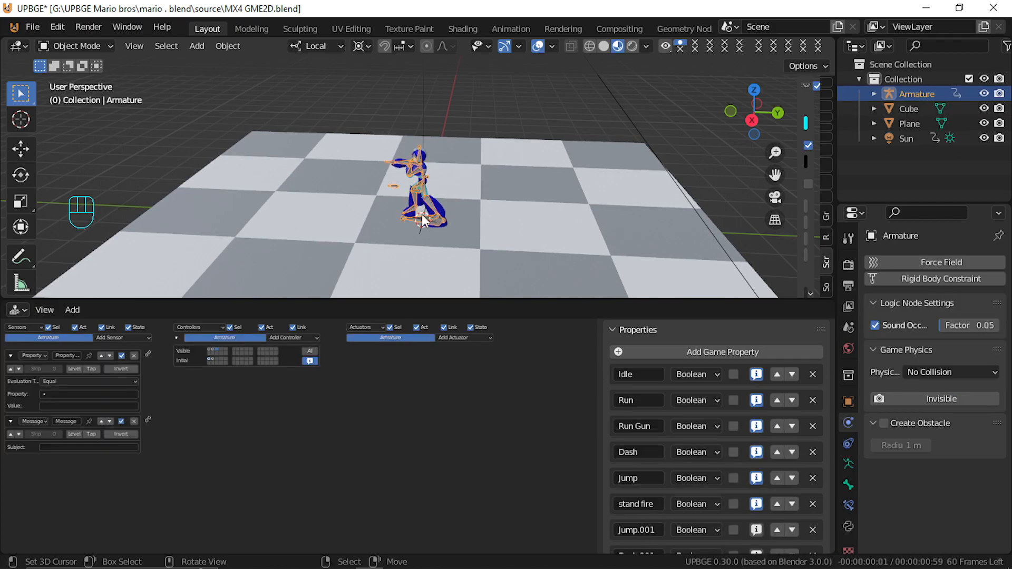
shift+click(423, 215)
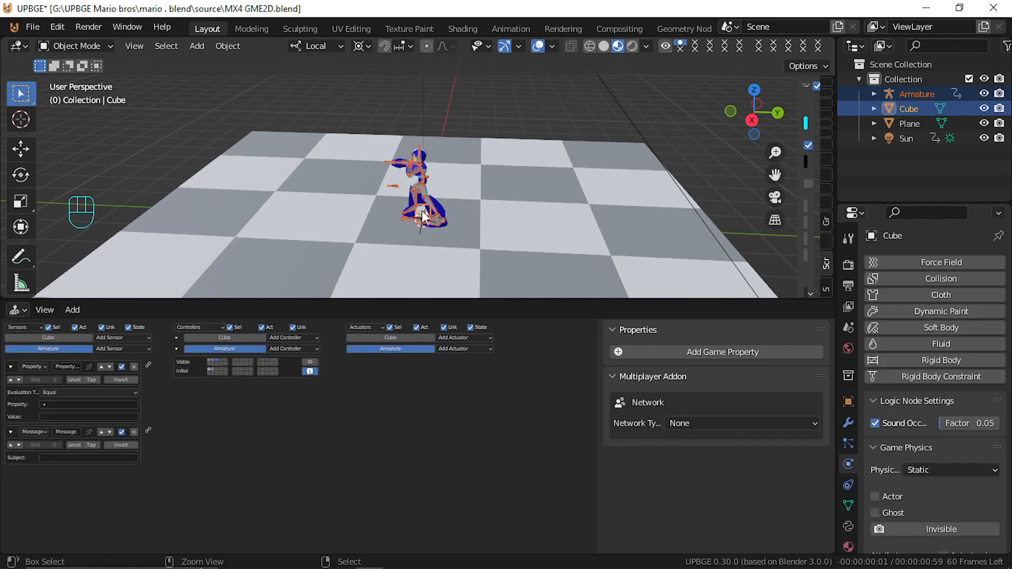
key(ctrl+p)
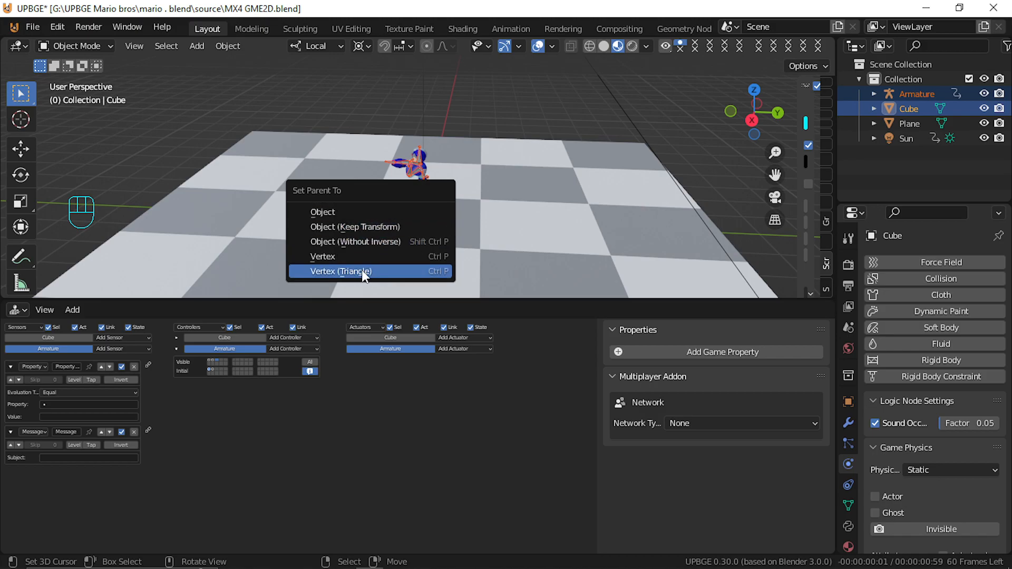
click(349, 211)
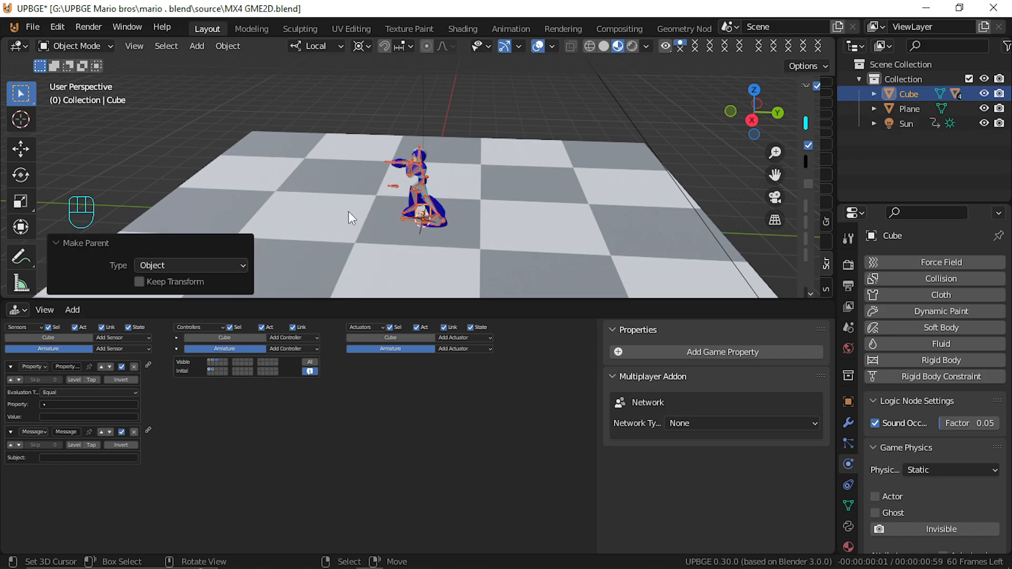
Test-move the Cube to check that the character follows it, cancelling each move
right_click(418, 210)
right_click(418, 210)
key(g)
right_click(419, 200)
right_click(423, 209)
key(g)
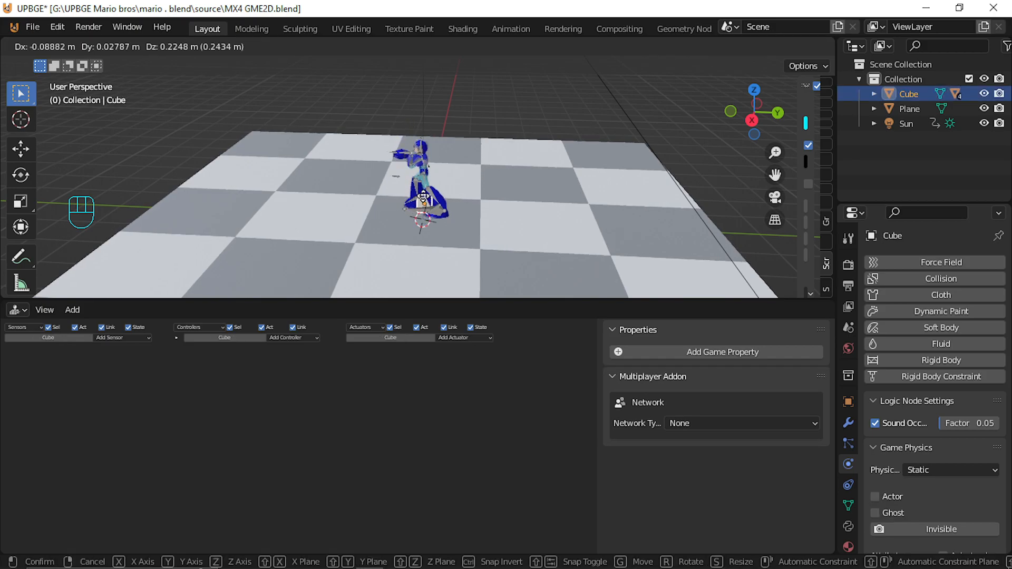
right_click(403, 193)
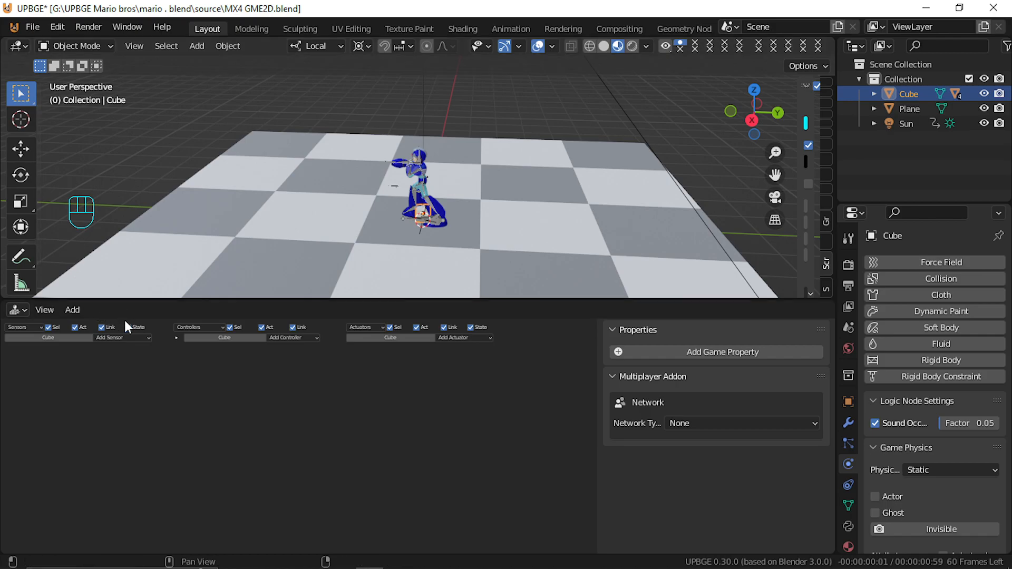
Add a Keyboard sensor to the Cube and assign the W key to it
click(136, 338)
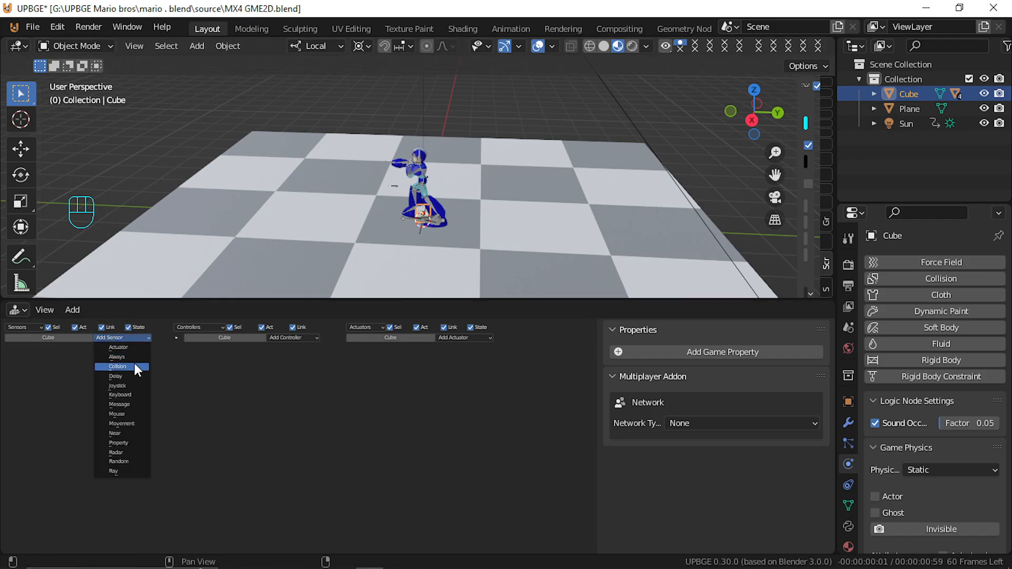
click(127, 393)
click(87, 382)
key(w)
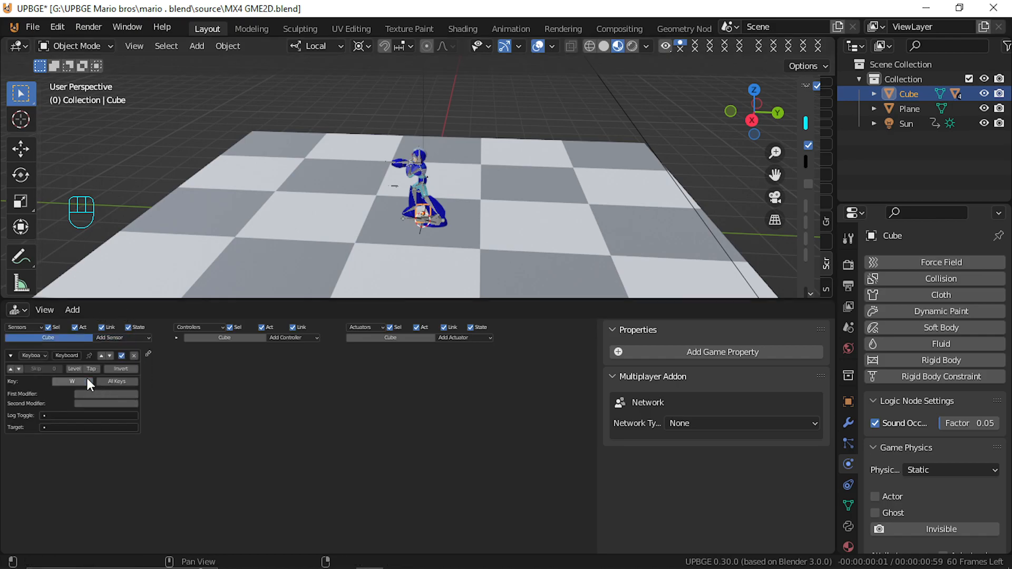
Add a Motion actuator to the Cube and set the Cube's game physics type to Character
click(477, 337)
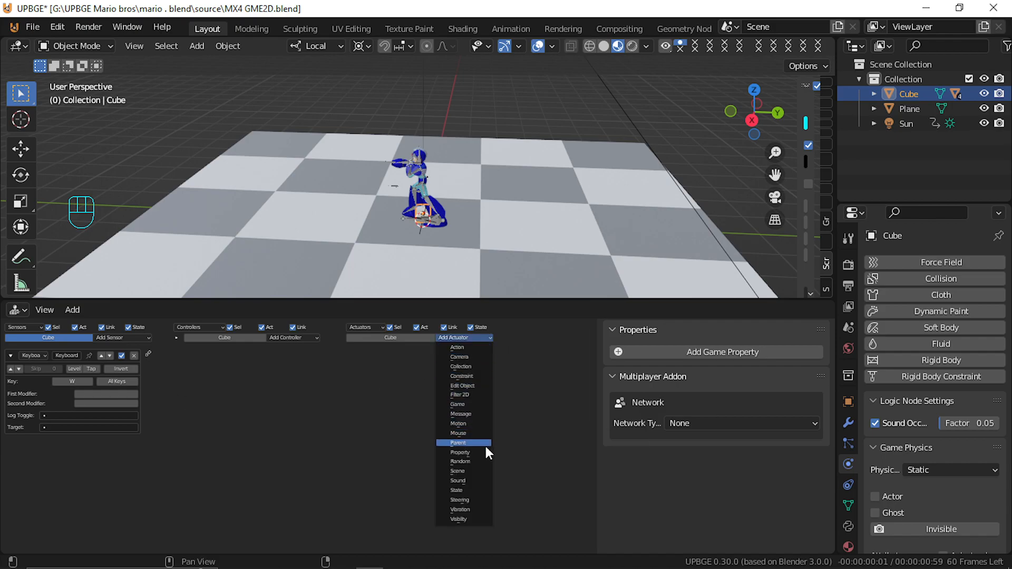
click(481, 424)
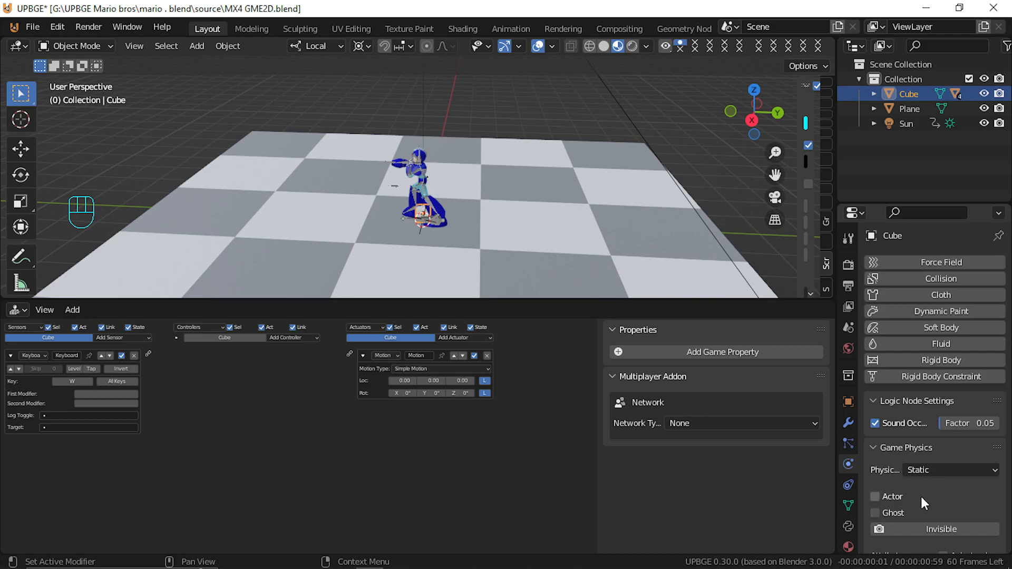
click(923, 461)
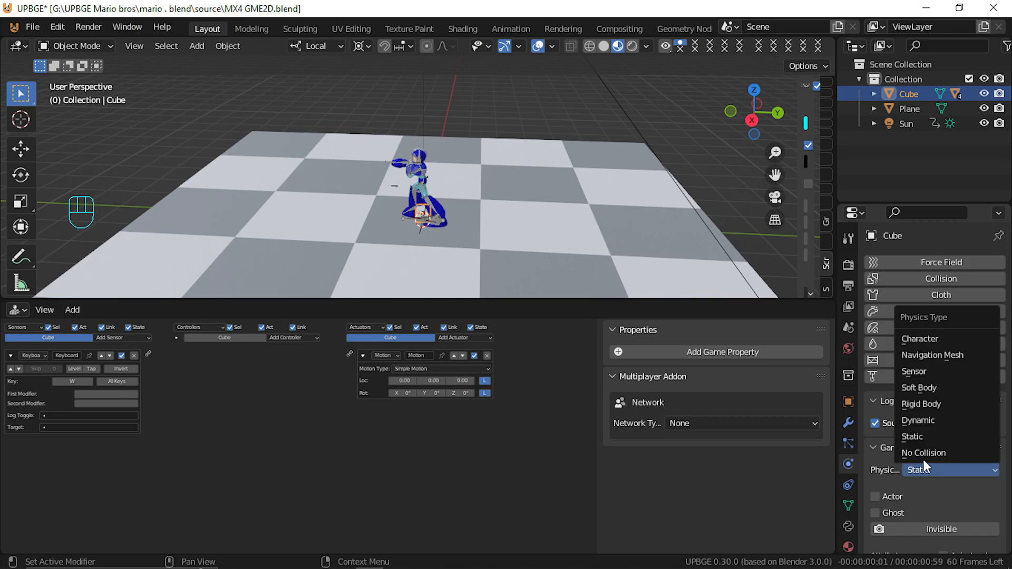
click(928, 339)
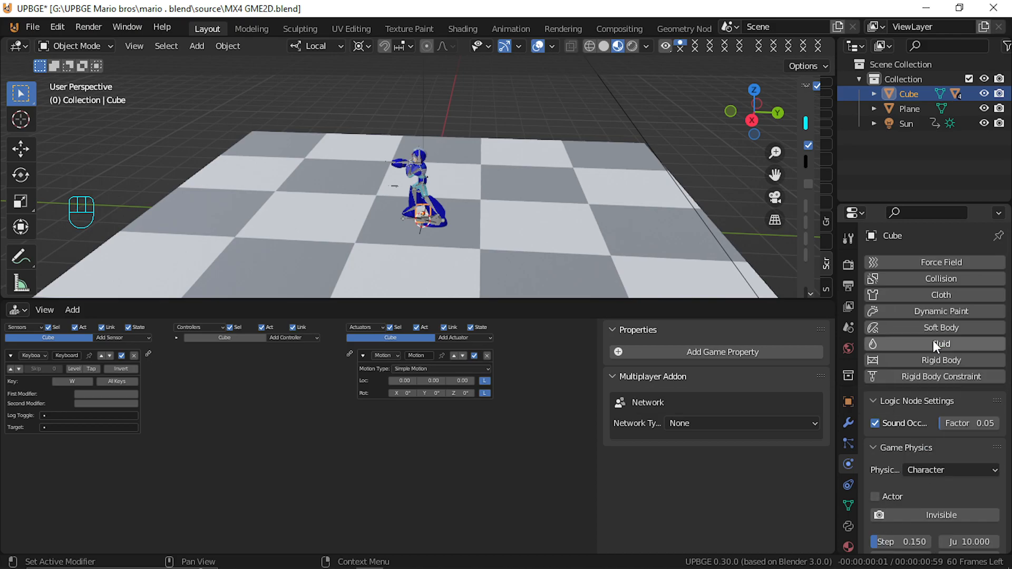
Add a second Motion actuator to the Cube, set to Character Motion with Jump enabled
click(466, 337)
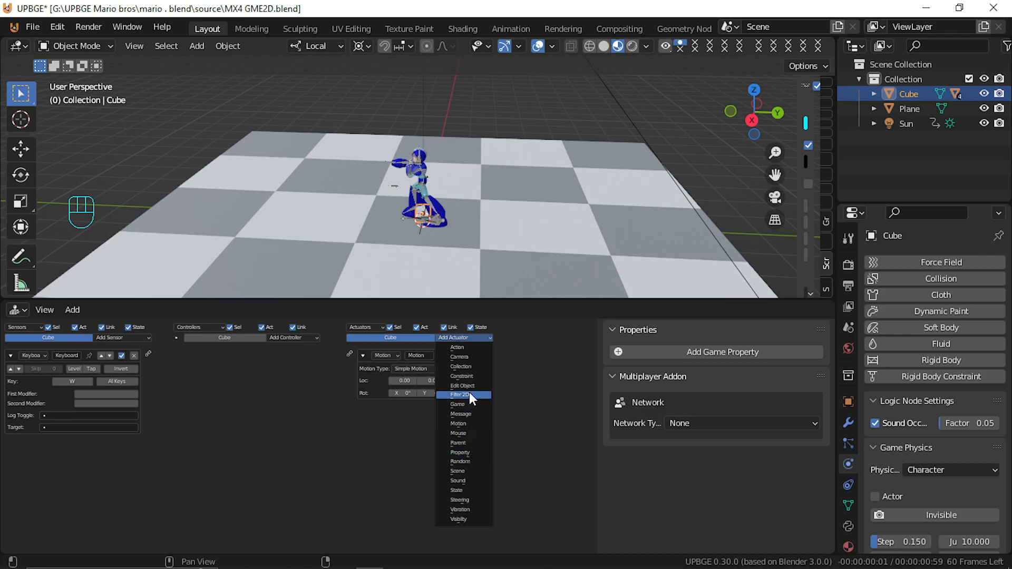
click(470, 422)
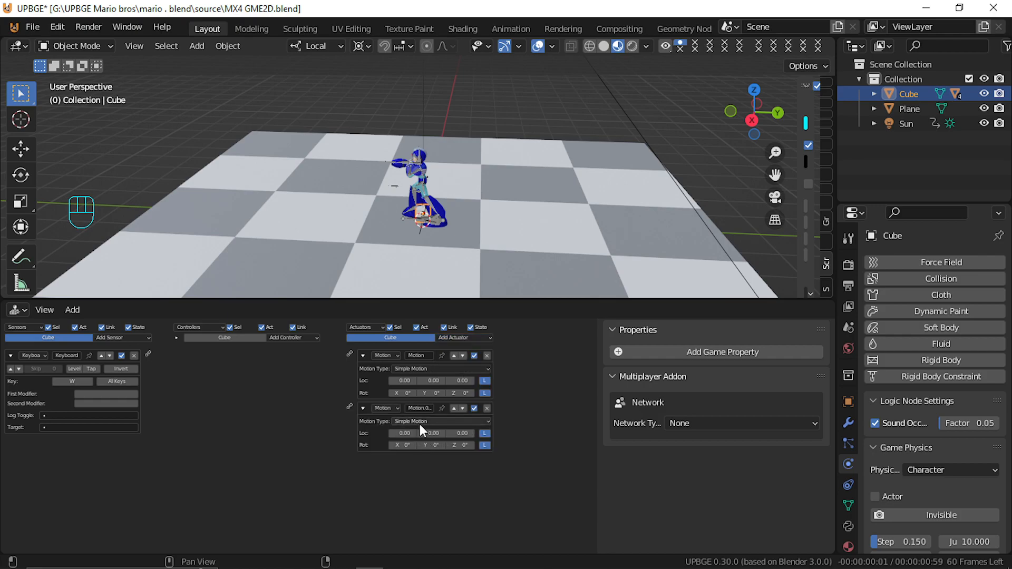
click(429, 421)
click(447, 449)
Link the W Keyboard sensor to the Simple Motion actuator through an And controller and enable the sensor's true level triggering
drag(166, 355, 350, 353)
click(11, 368)
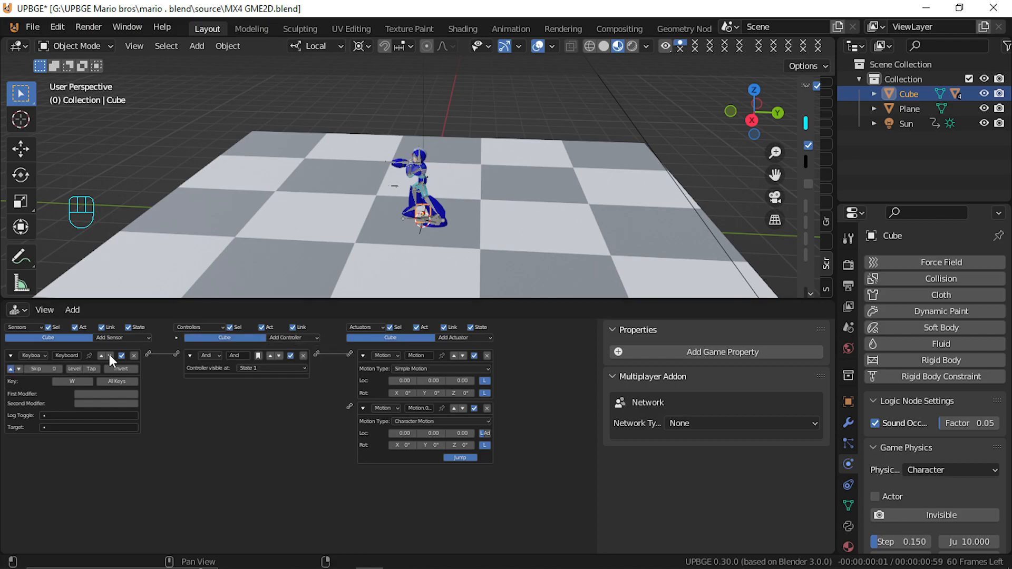
Add a Keyboard sensor for the Spacebar with Tap enabled and link it to the Character Motion actuator through an And controller
click(128, 327)
click(128, 335)
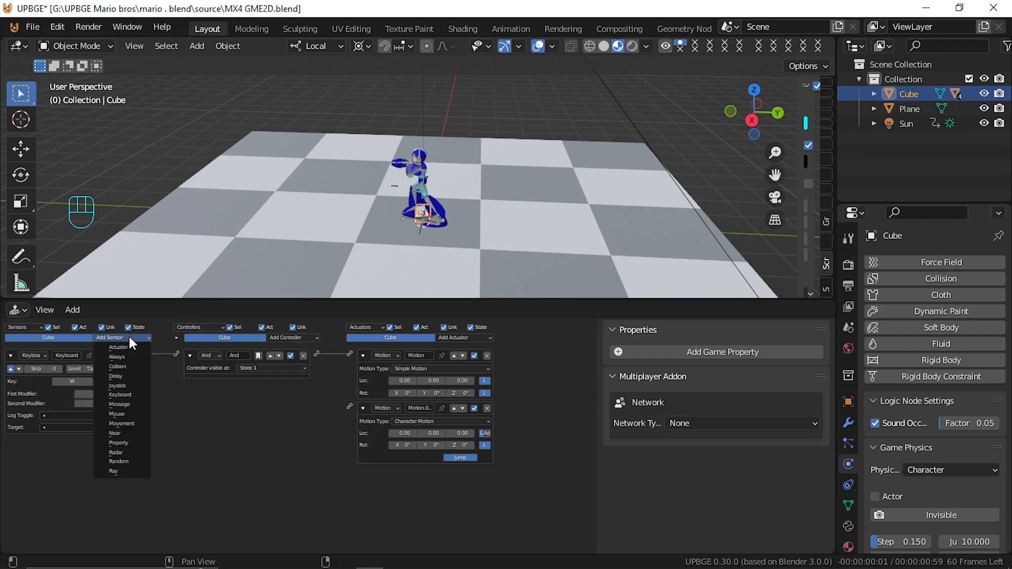
click(138, 393)
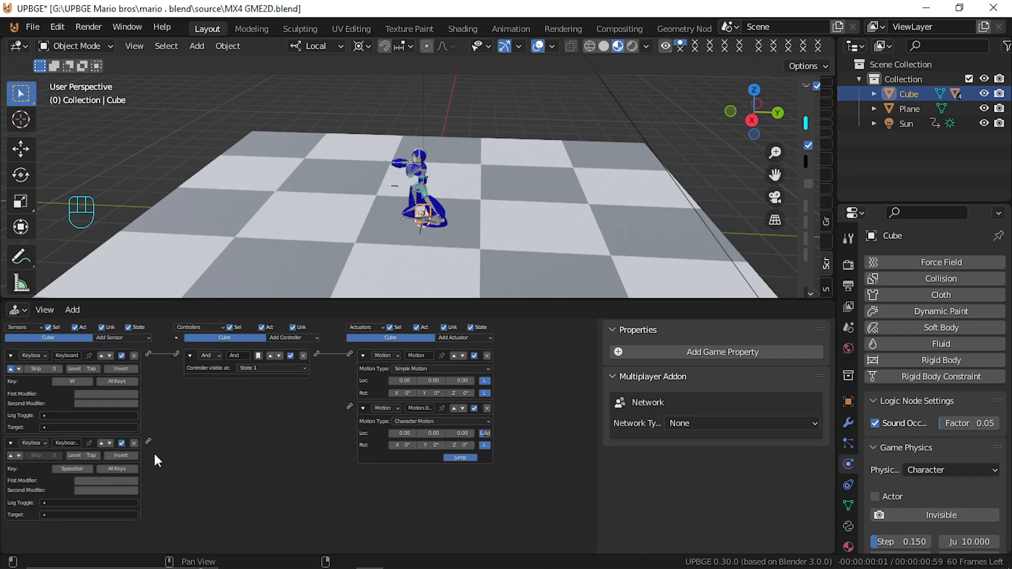
drag(148, 442, 349, 405)
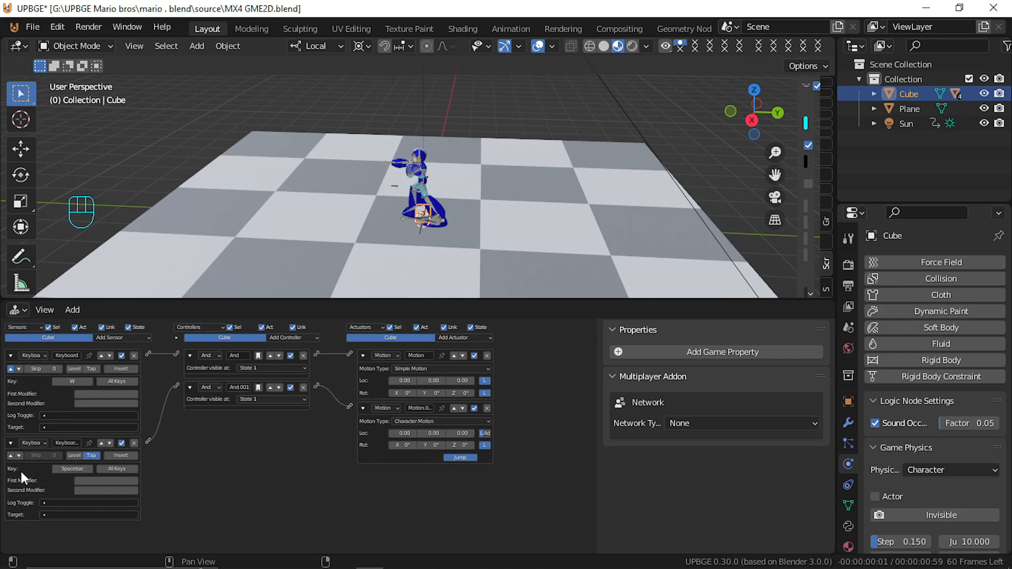
drag(173, 384, 176, 386)
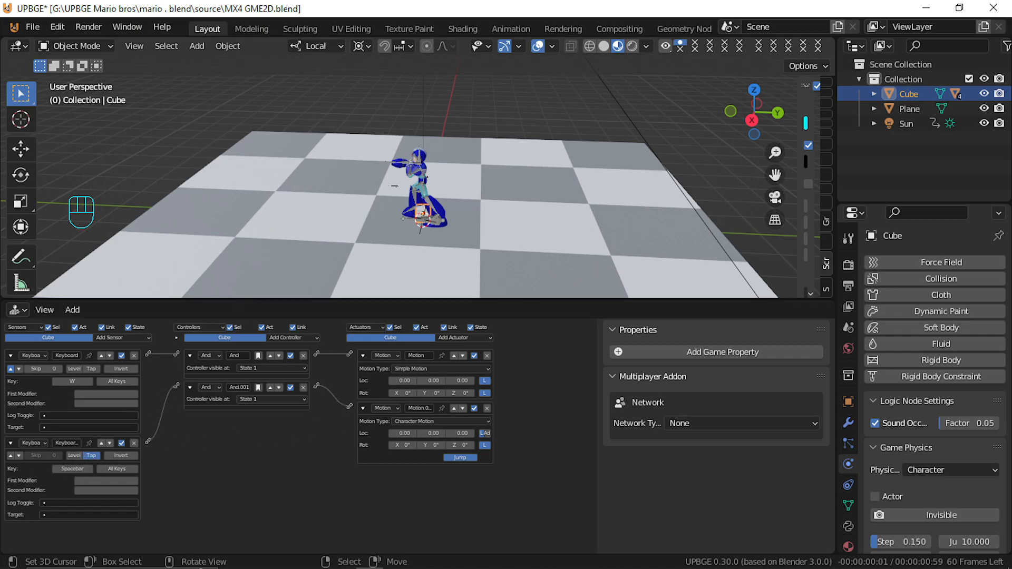
Run the game, test the character's jump repeatedly, and stop the game
key(p)
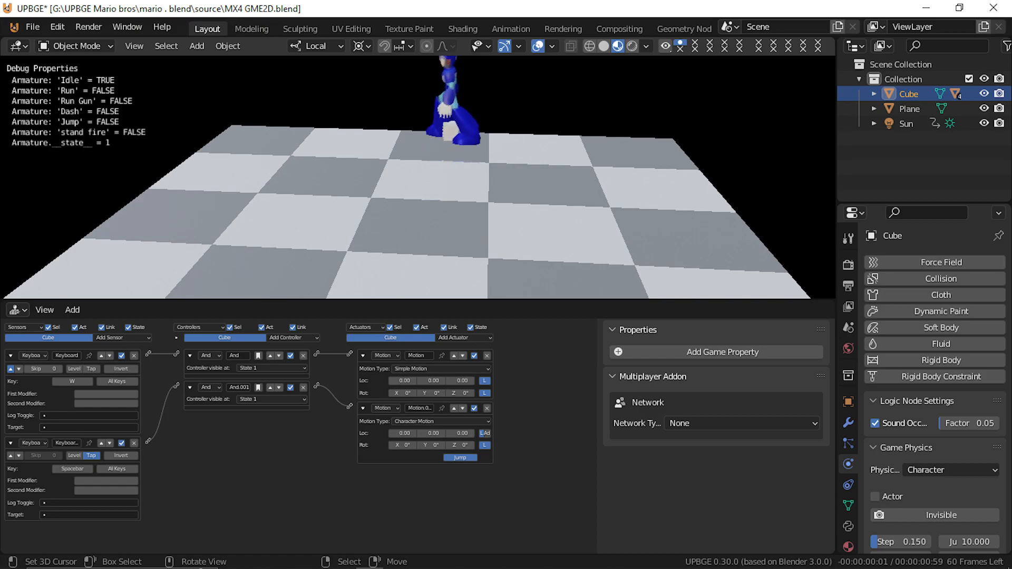
key(space)
key(space)
key(space)
key(space)
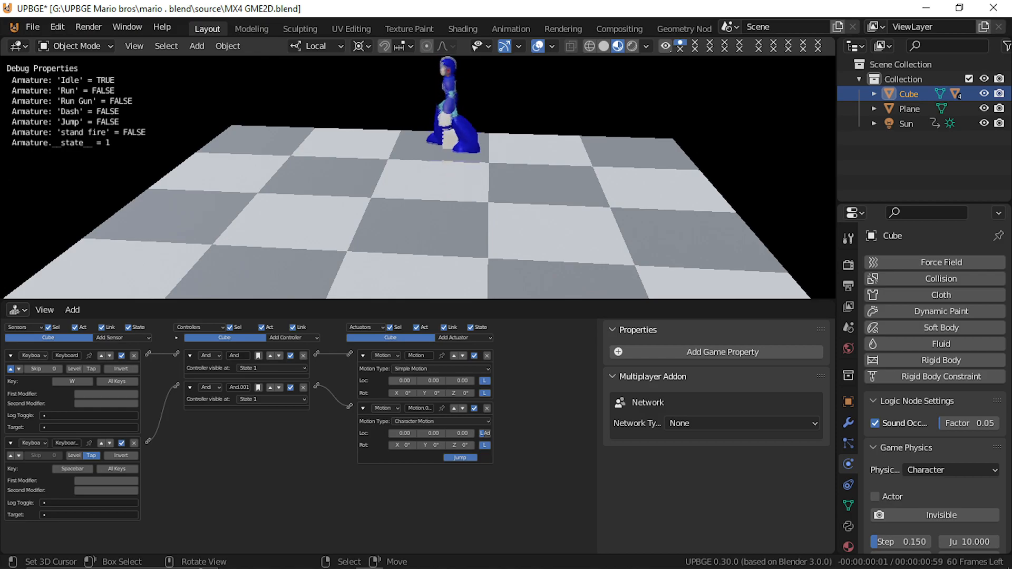
key(space)
key(space)
key(space)
key(space)
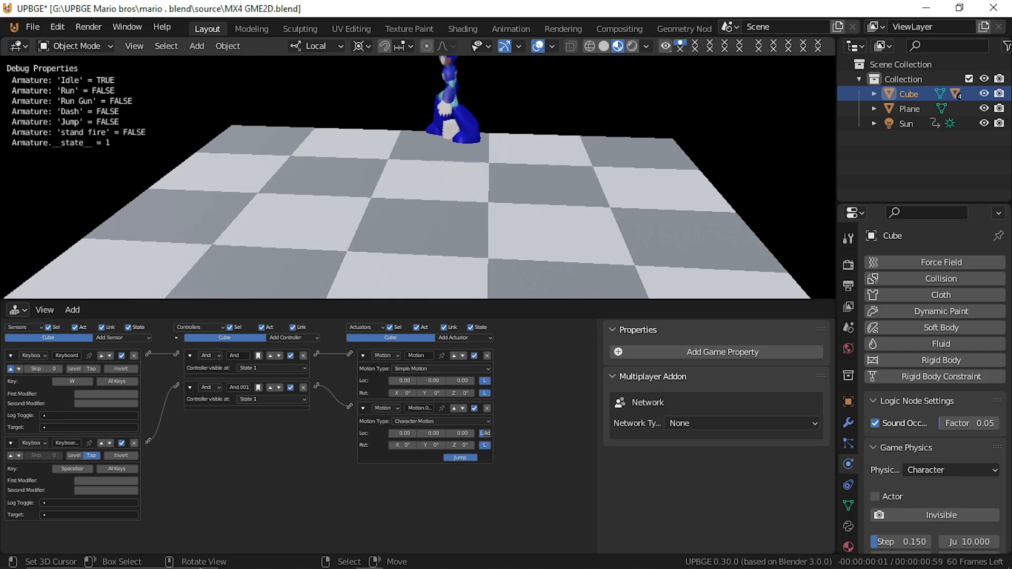
key(Escape)
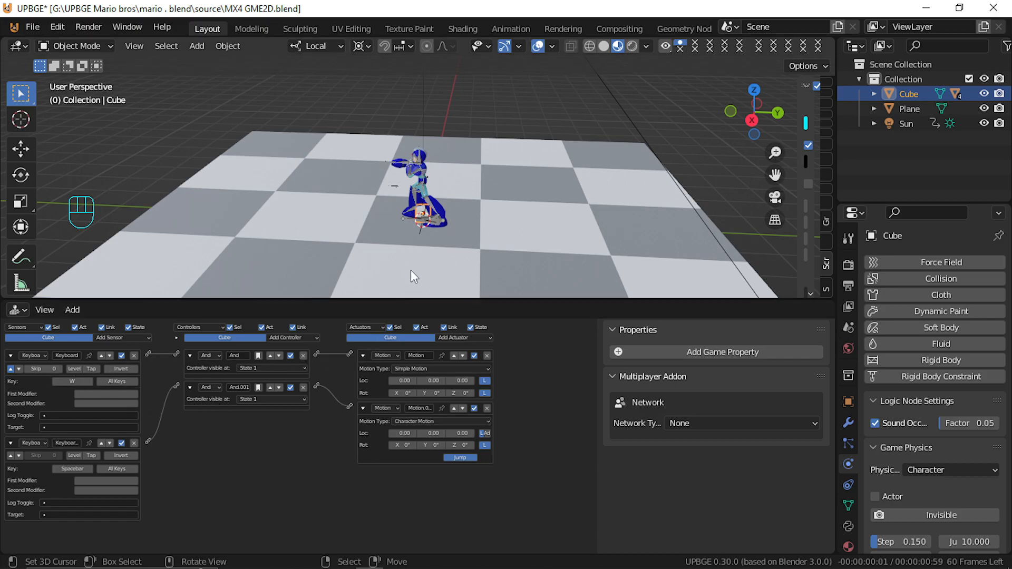
Enable Actor and Collision Bounds with Box bounds in the Cube's game physics settings
click(888, 495)
scroll(910, 491, down, 6)
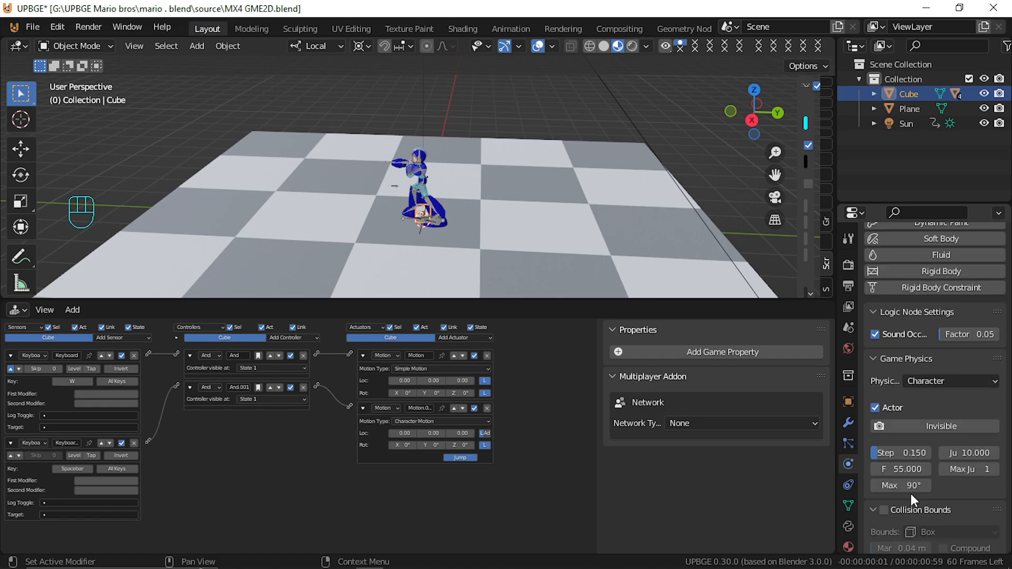
click(884, 422)
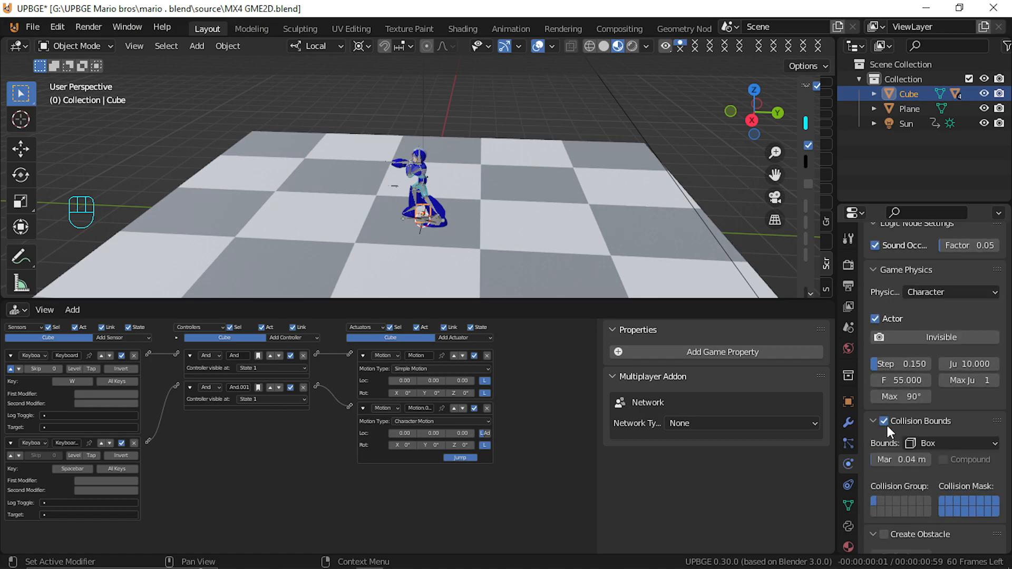
Run the game again to test the jump with collision bounds active, and stop it
key(p)
key(space)
key(space)
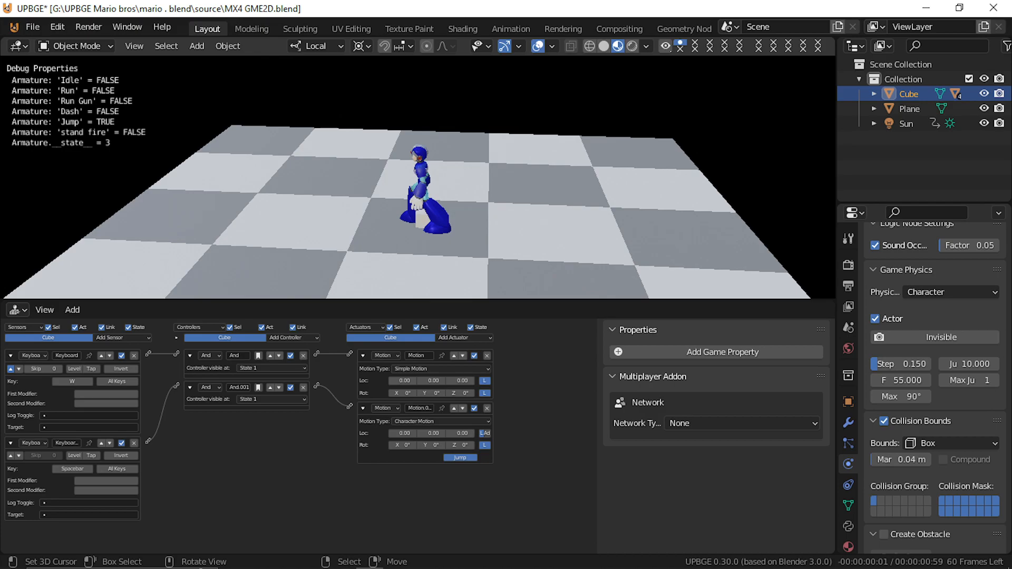
key(Escape)
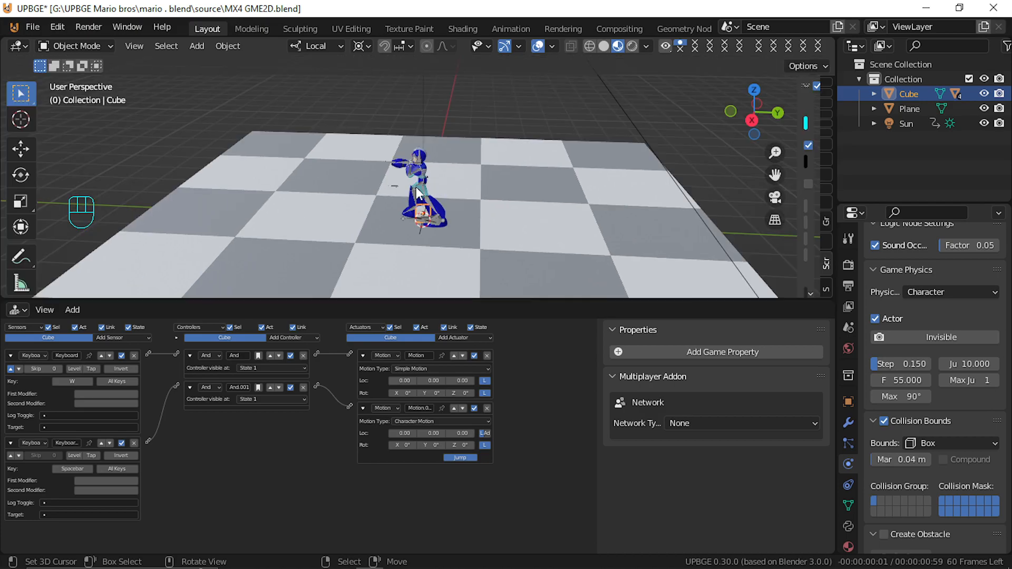
Select the Armature and run the game to test the run, stand fire, run gun and jump animations
click(416, 193)
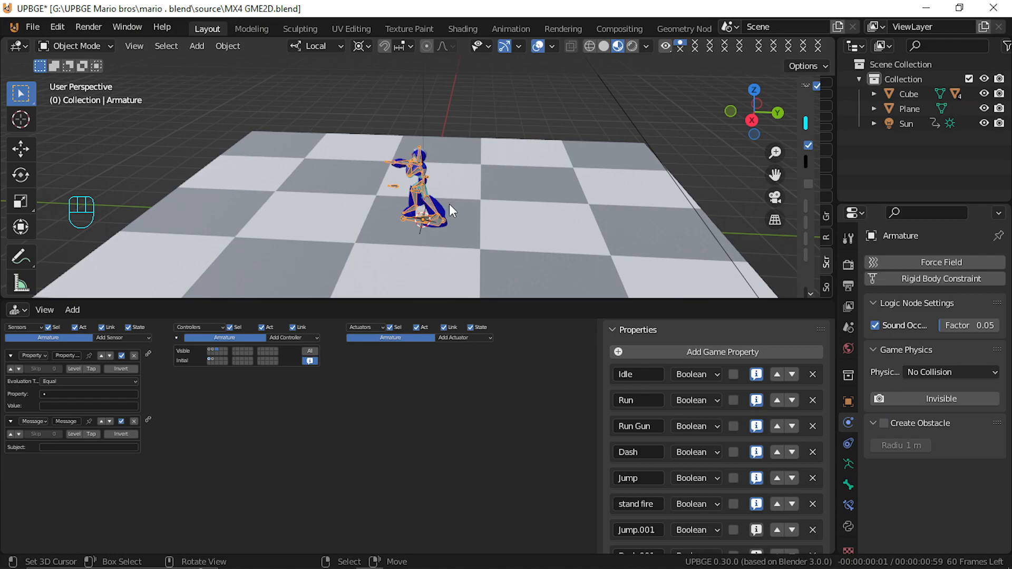
key(p)
key(Right)
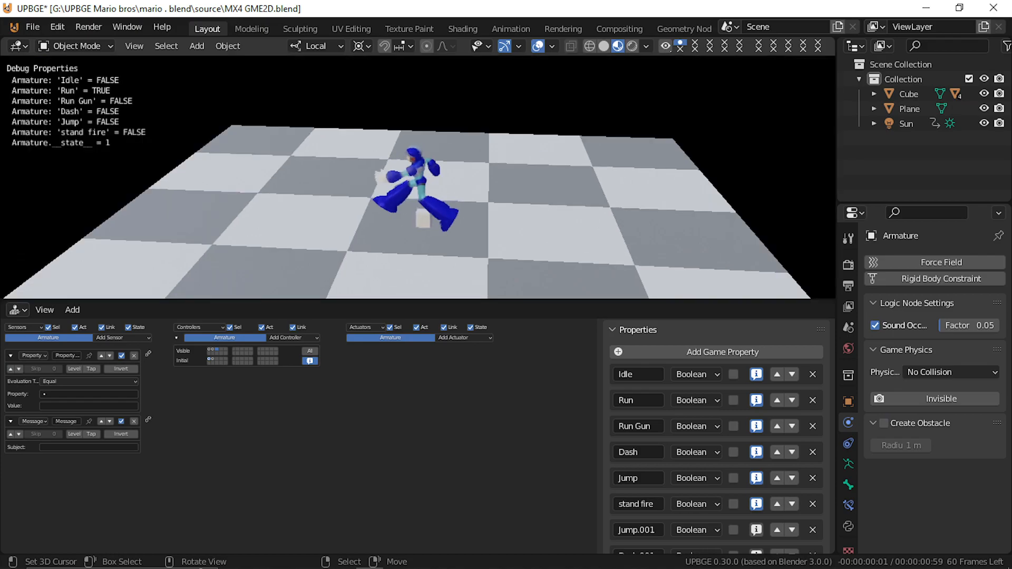
key(Right)
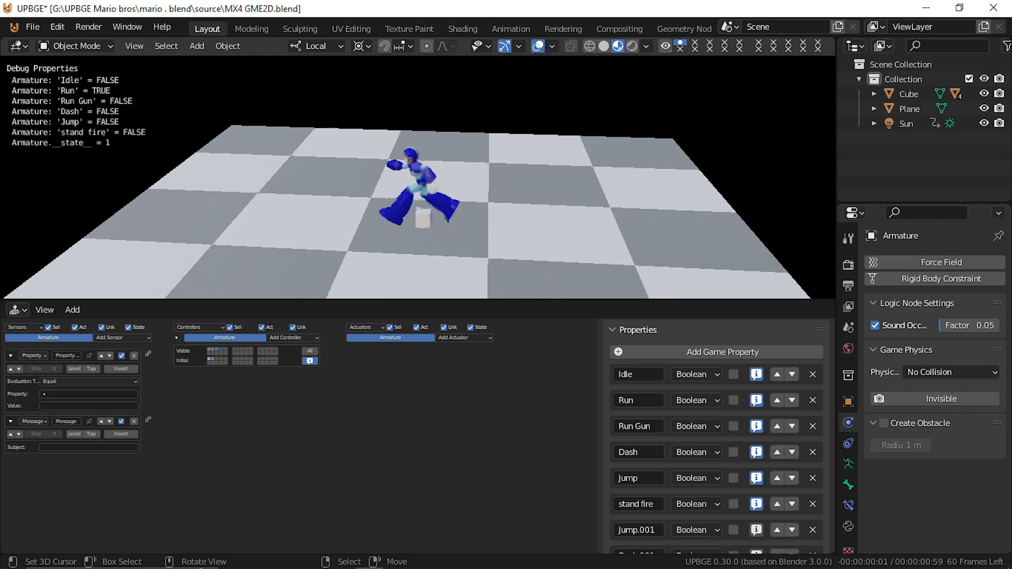
key(x)
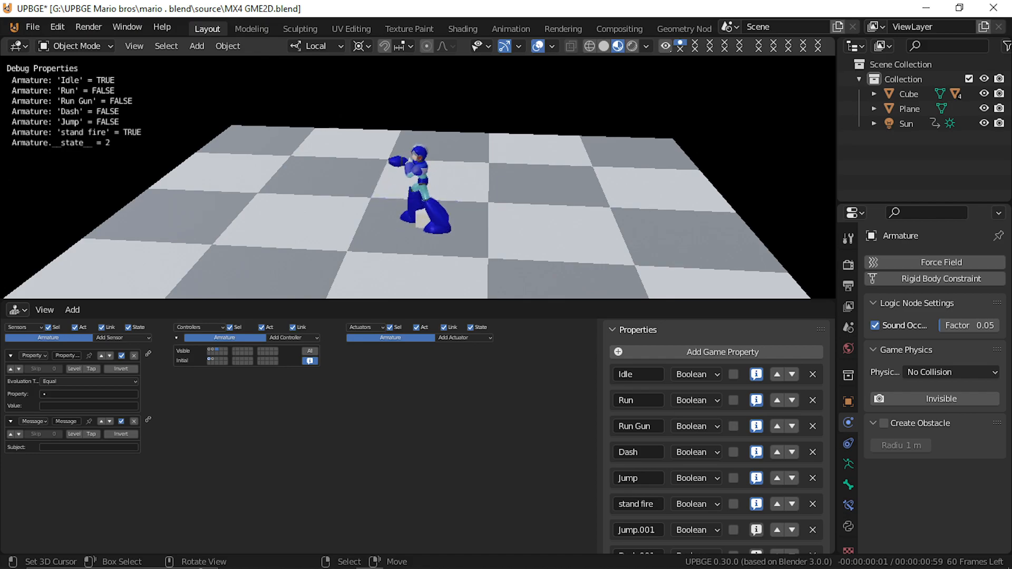
key(Right)
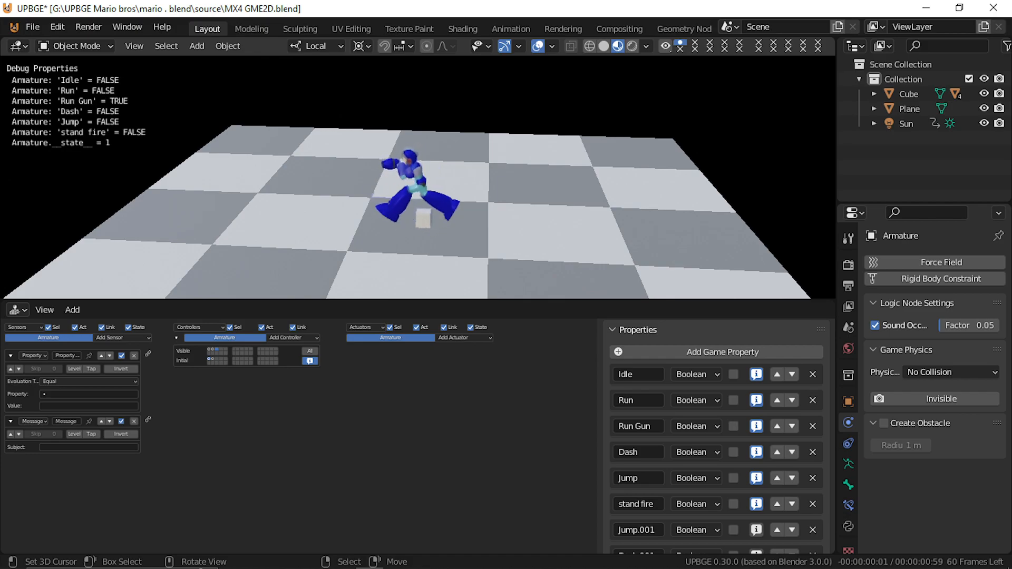
key(Right)
key(x)
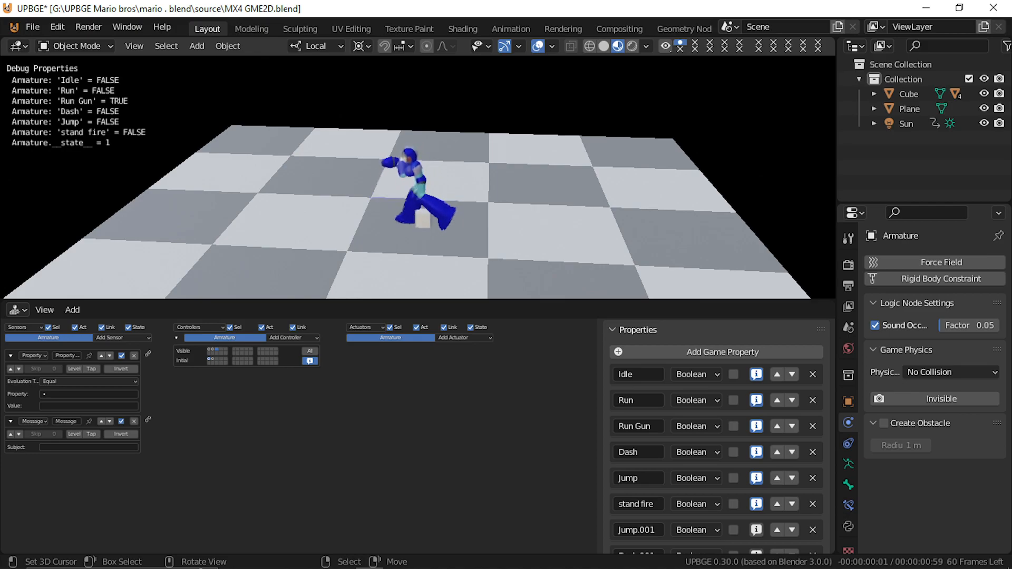
key(x)
key(x)
key(space)
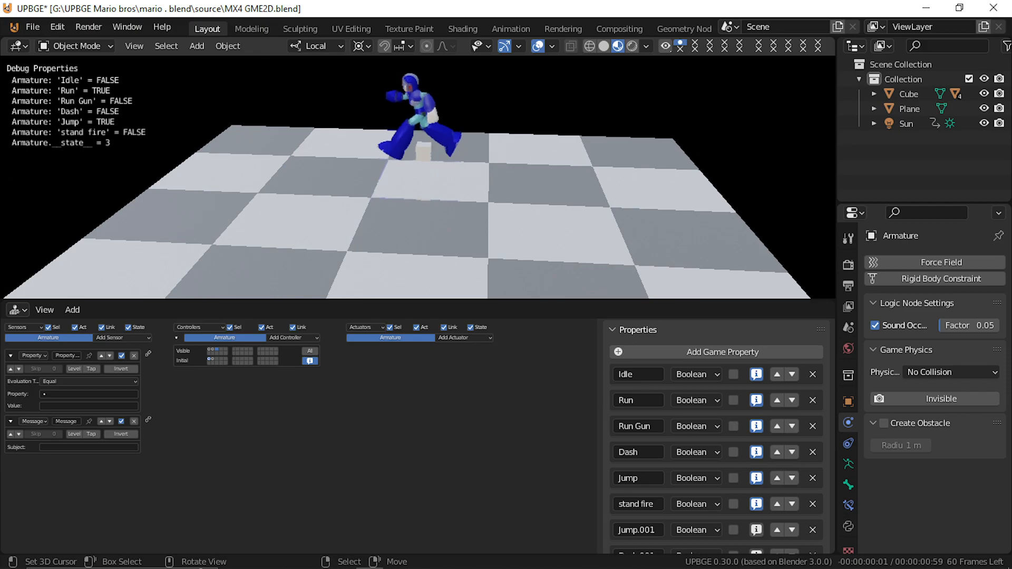
key(space)
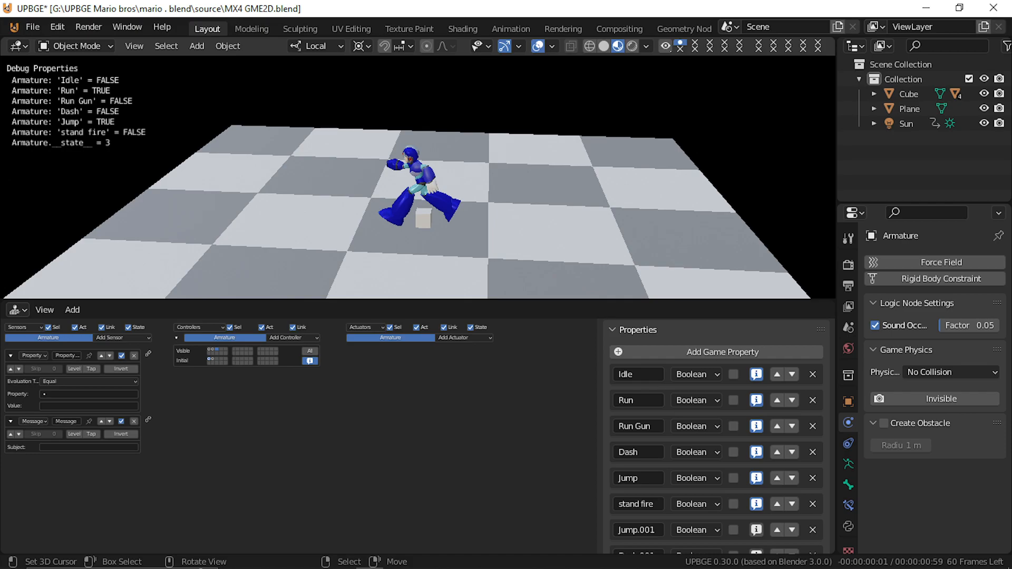
Stop the game and open the Armature's Idle + Jump +Dash strip for tweaking in the Nonlinear Animation editor
key(Escape)
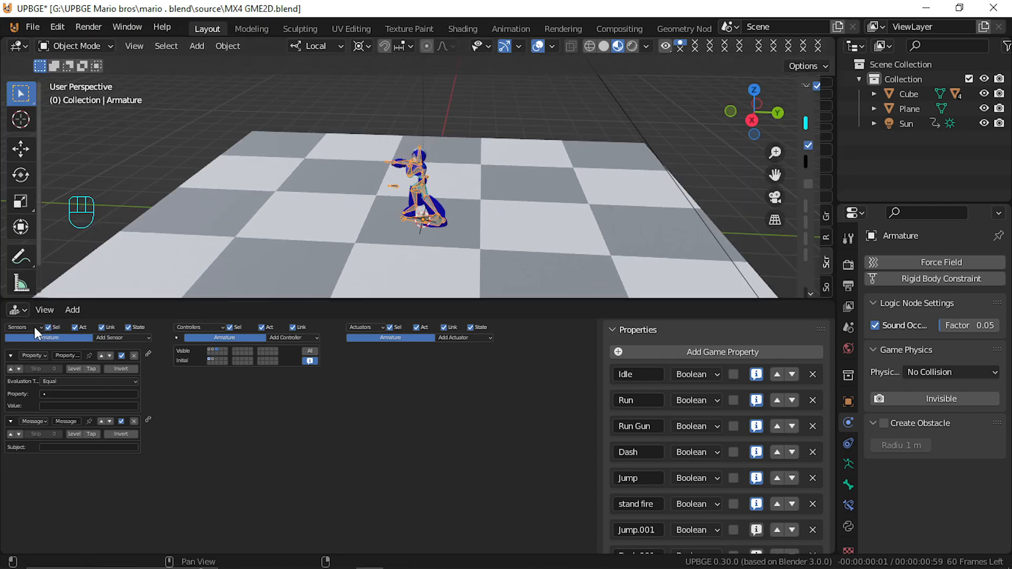
click(15, 312)
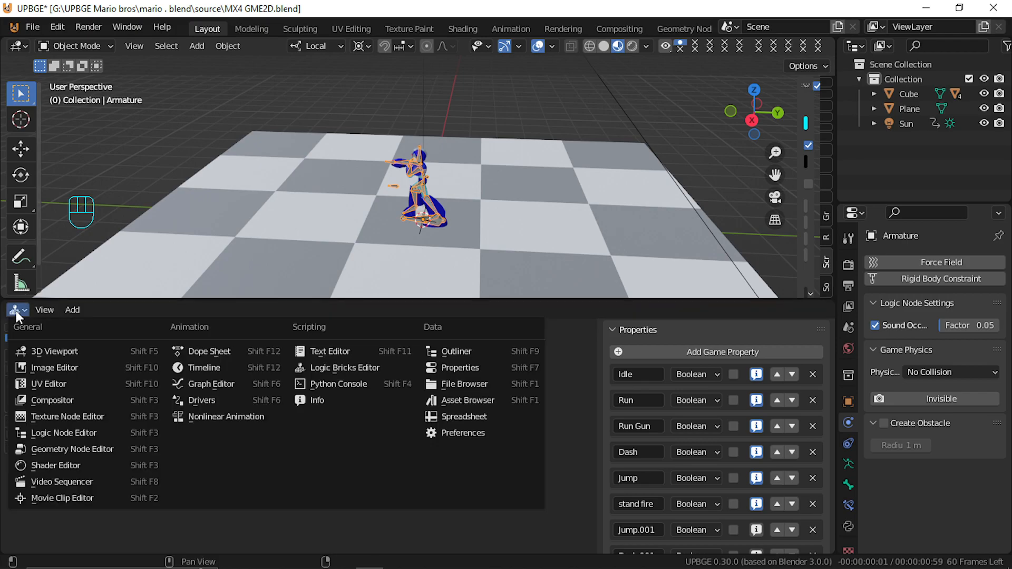
click(253, 419)
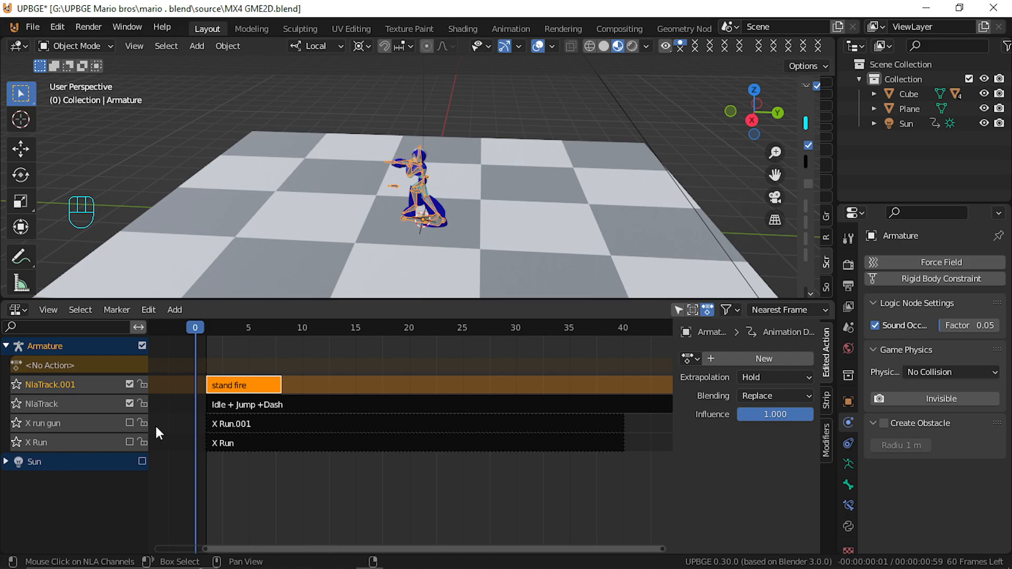
click(268, 406)
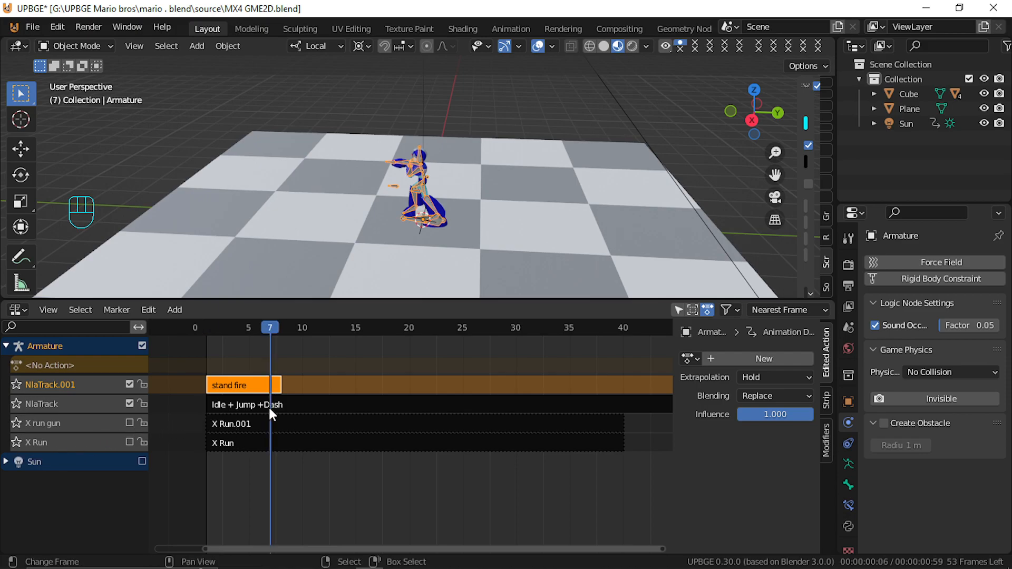
right_click(269, 407)
key(Tab)
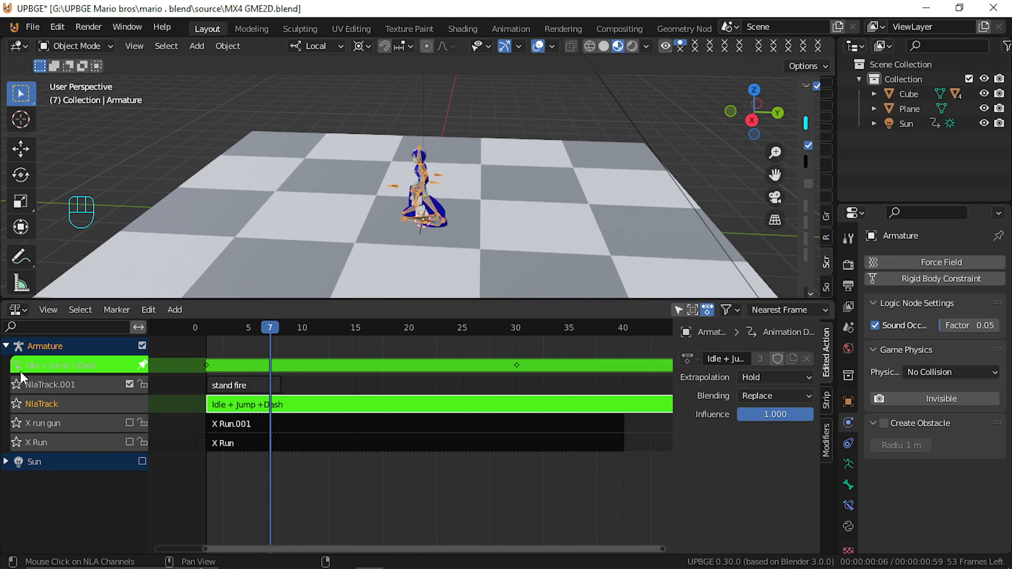
Show the Idle + Jump +Dash action's keyframes in the Action Editor and go to frame 61
click(17, 310)
click(220, 352)
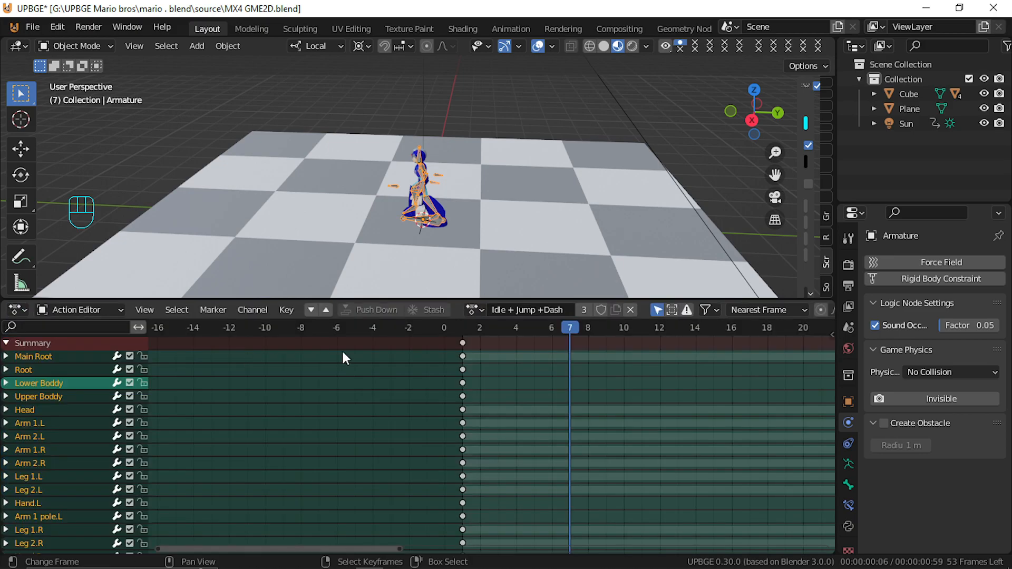
click(434, 363)
drag(274, 396, 654, 407)
middle_drag(654, 407, 659, 458)
middle_drag(763, 428, 826, 467)
drag(186, 419, 302, 461)
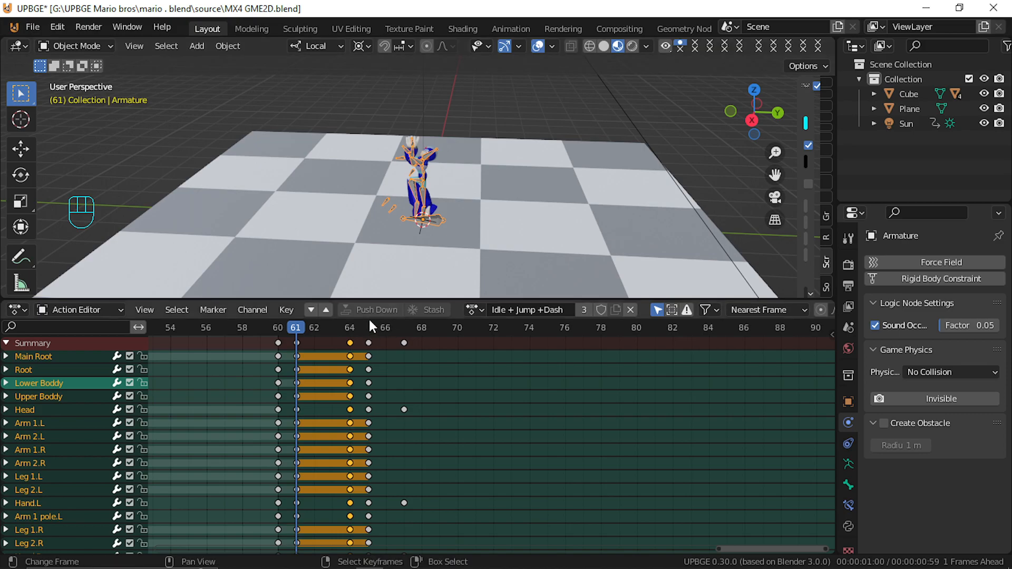
Enter Pose Mode on the Armature and clear the Head bone's rotation at frame 61
middle_drag(458, 184, 439, 181)
key(shift+grave)
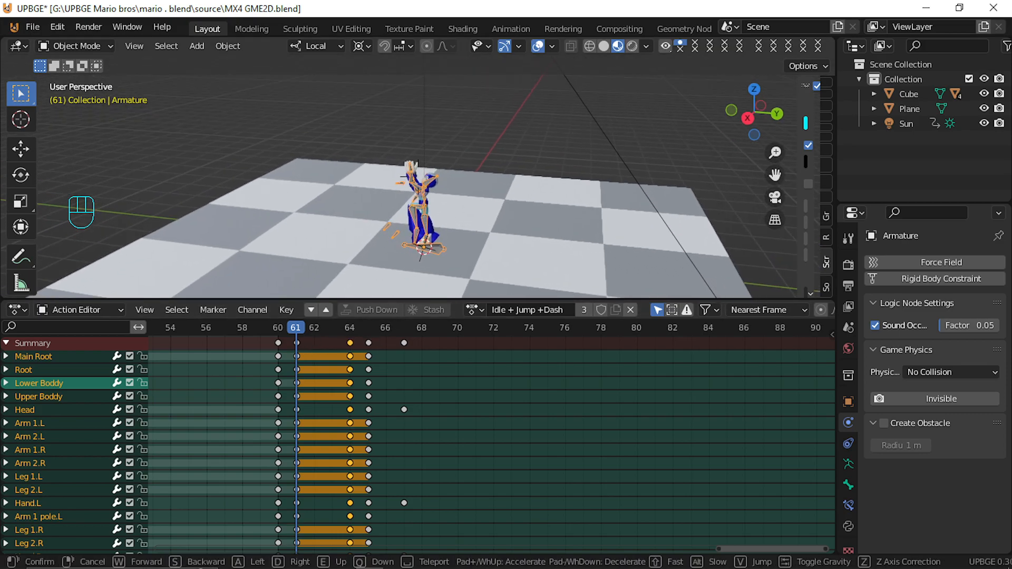
key(w)
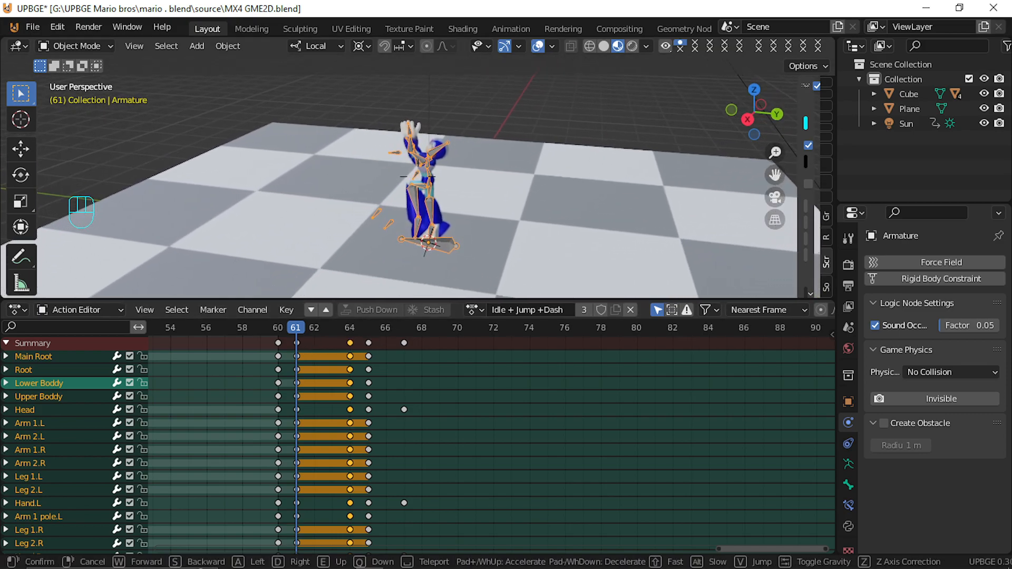
click(418, 176)
right_click(410, 154)
right_click(410, 153)
key(ctrl+Tab)
right_click(410, 153)
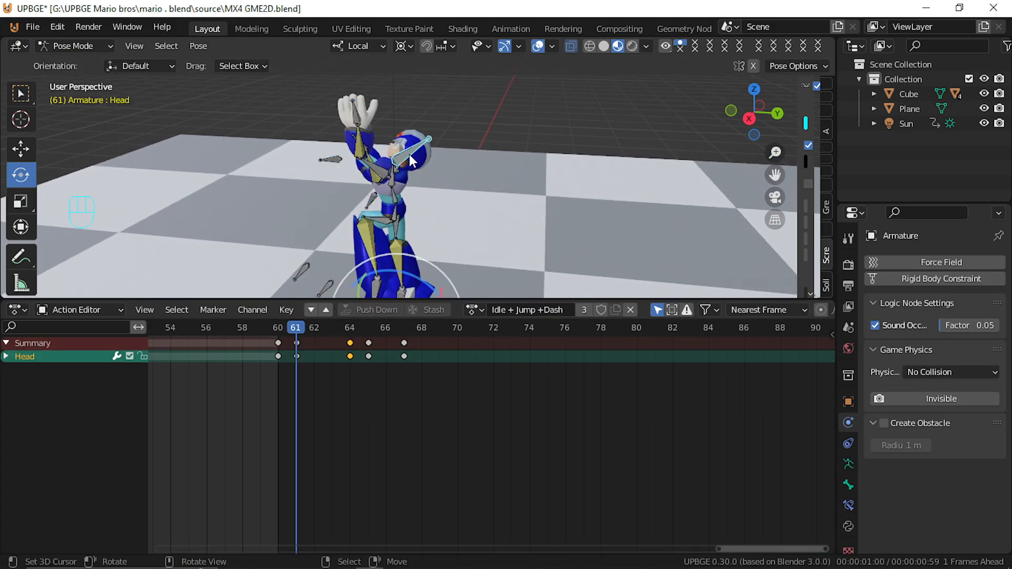
key(alt+r)
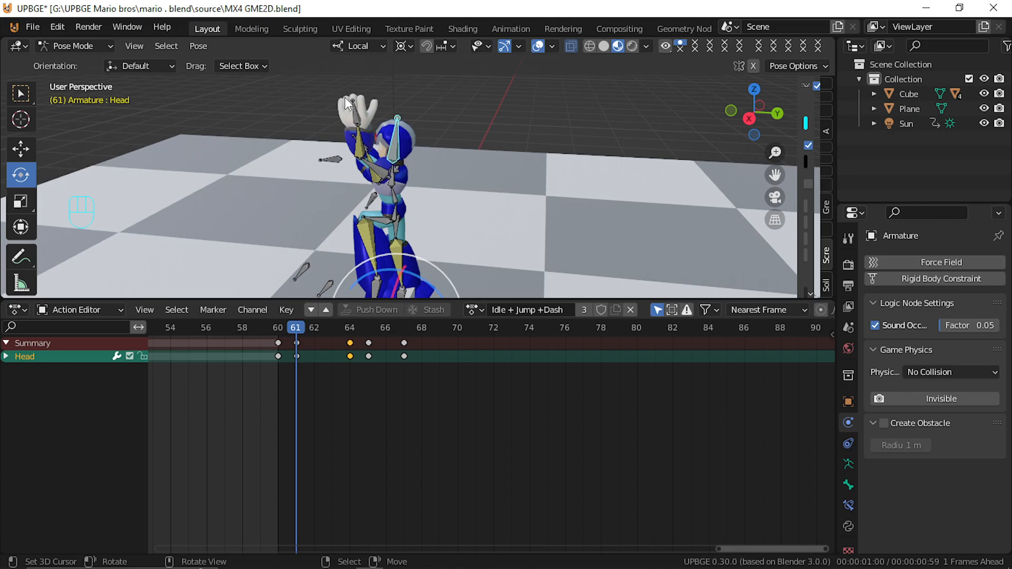
Select the left and right hand bones and inspect the jump pose around frame 61 from the other side
right_click(356, 114)
key(shift+grave)
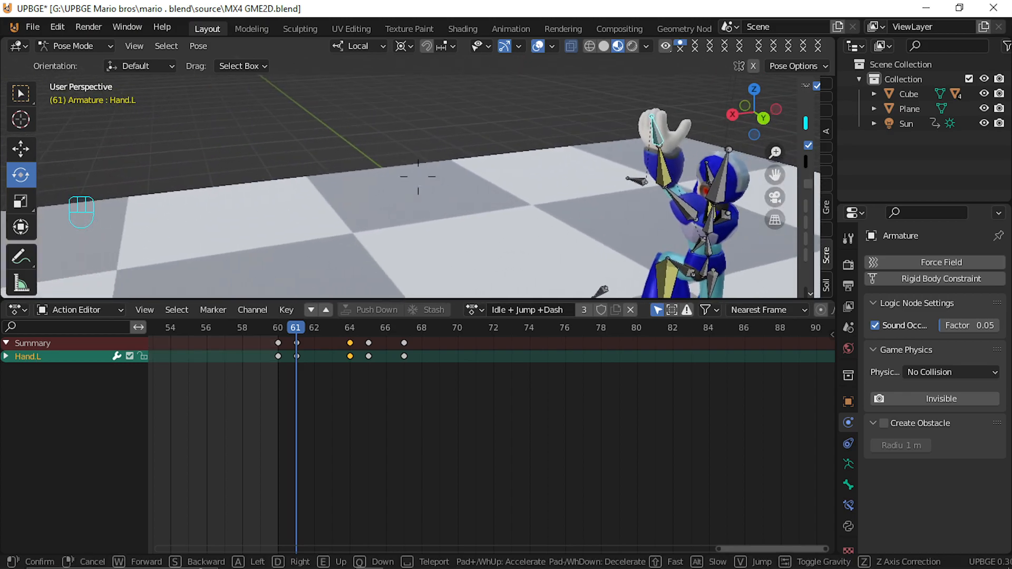
key(w)
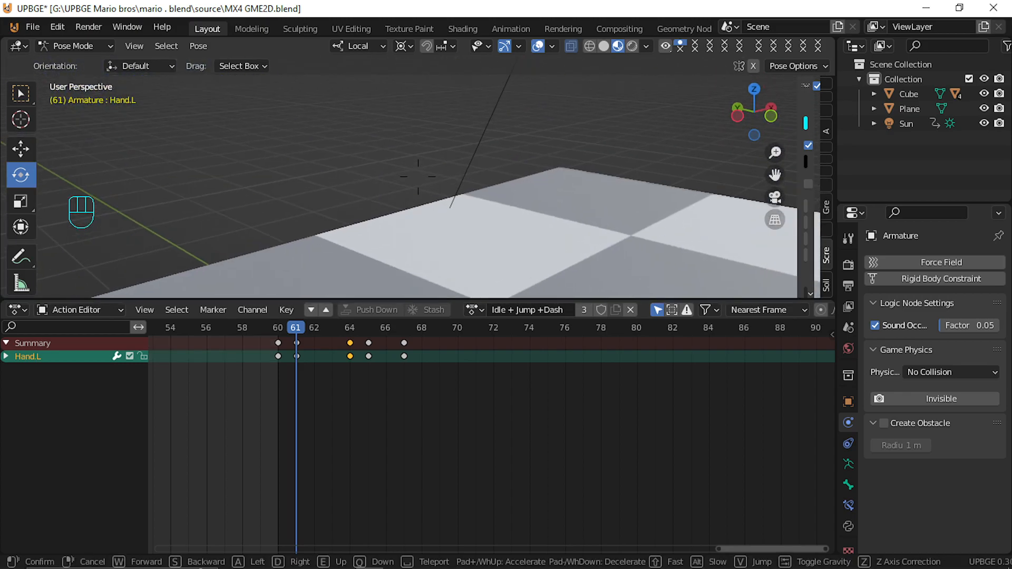
click(428, 172)
right_click(466, 141)
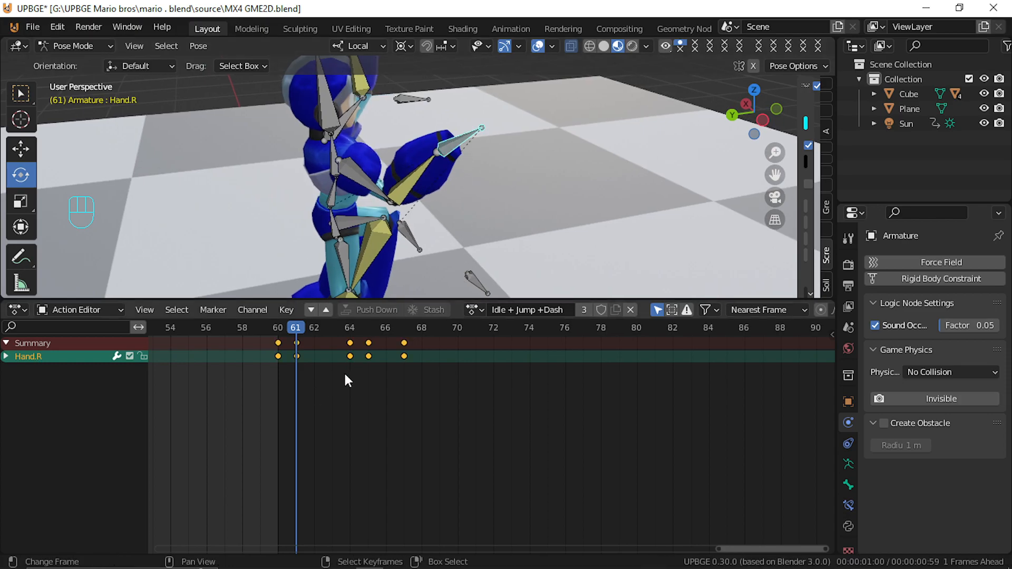
drag(315, 361, 293, 358)
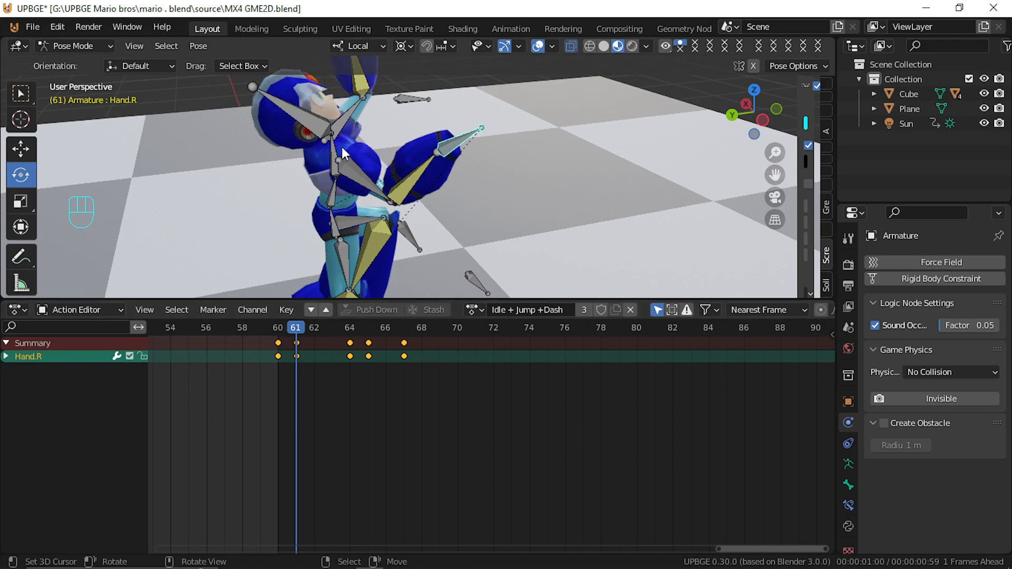
Clear the Head bone's rotation at frame 61 and insert a Location & Rotation keyframe
click(302, 119)
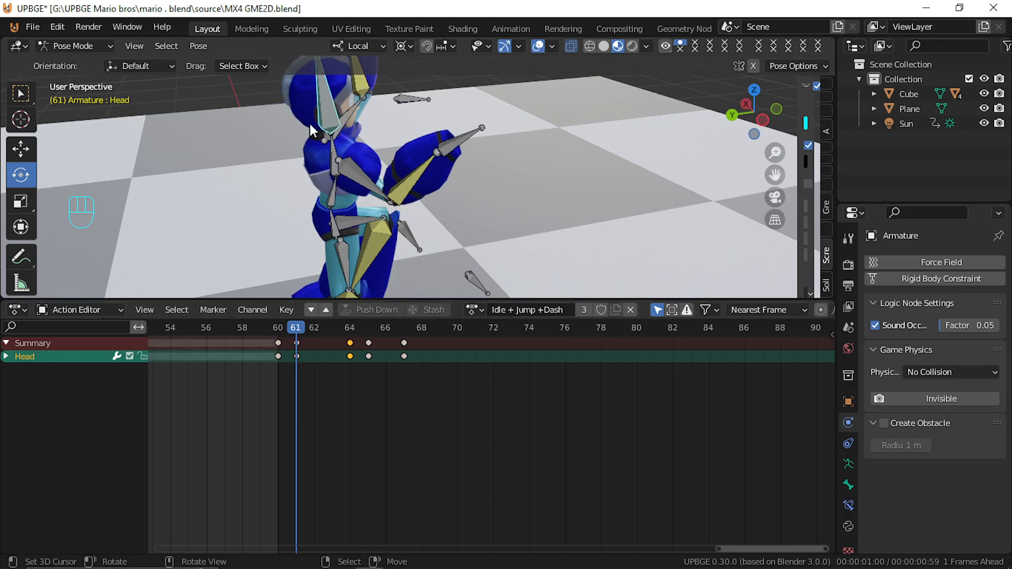
drag(302, 340, 295, 343)
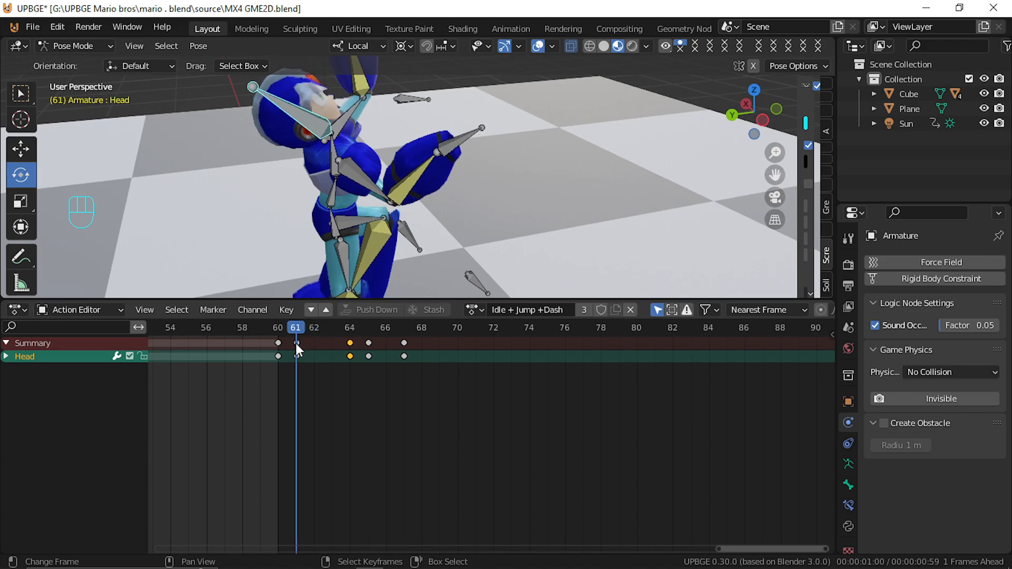
key(ctrl+v)
key(i)
Clear the Head bone's rotation at frame 64, insert a Location & Rotation keyframe, and scrub the frames to check it
drag(298, 355, 351, 354)
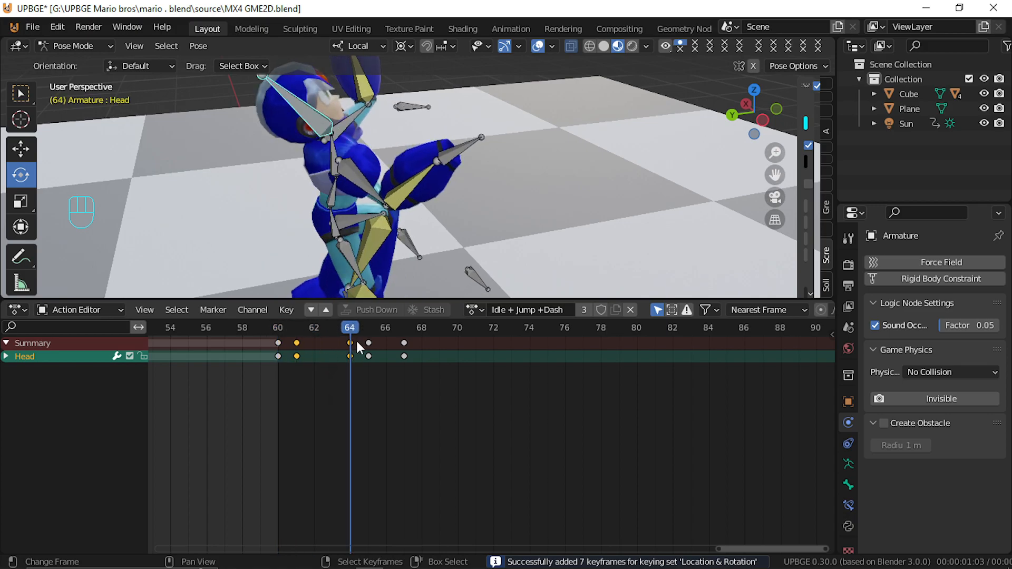
key(ctrl+v)
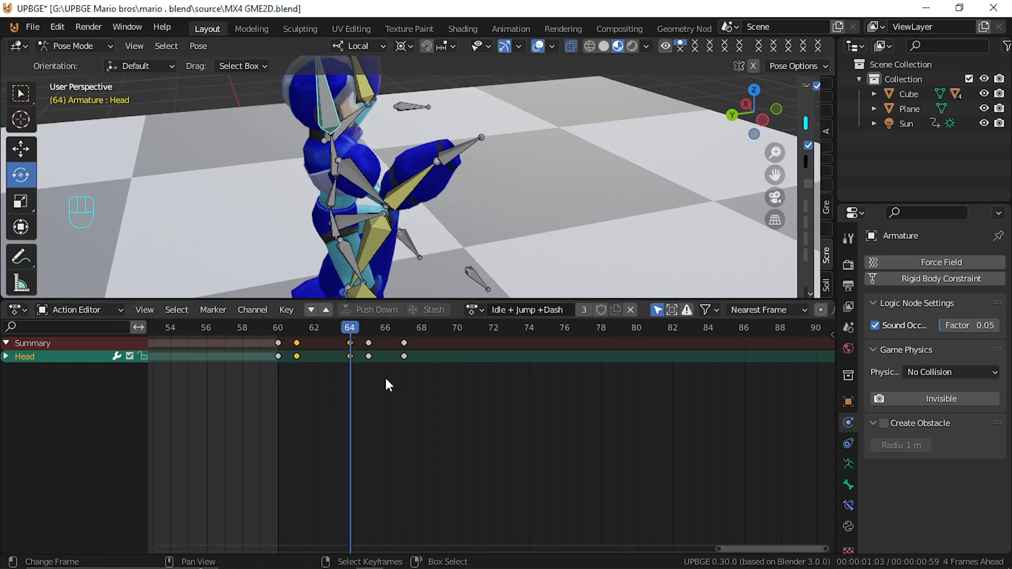
click(362, 382)
click(354, 378)
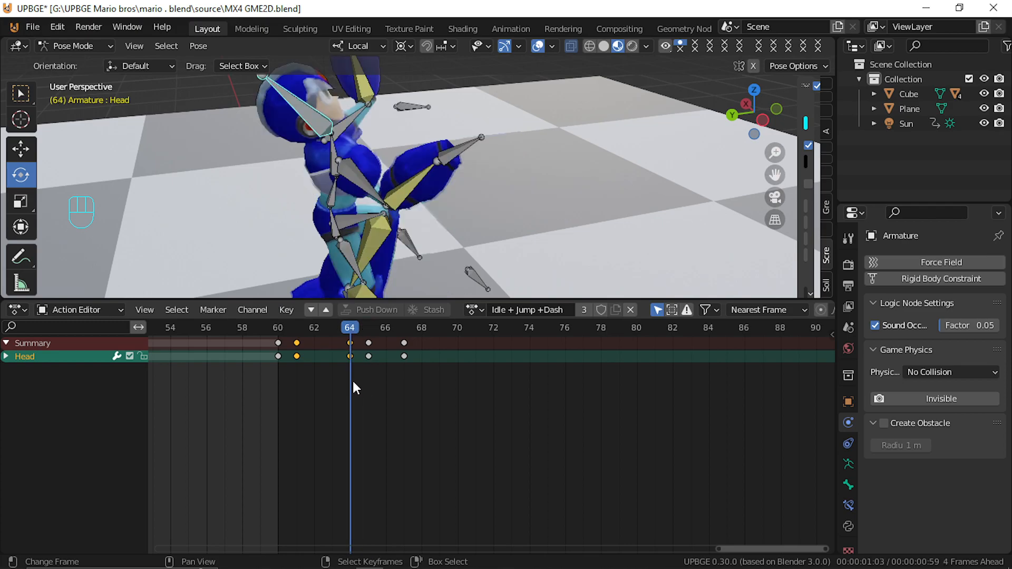
drag(352, 379, 359, 400)
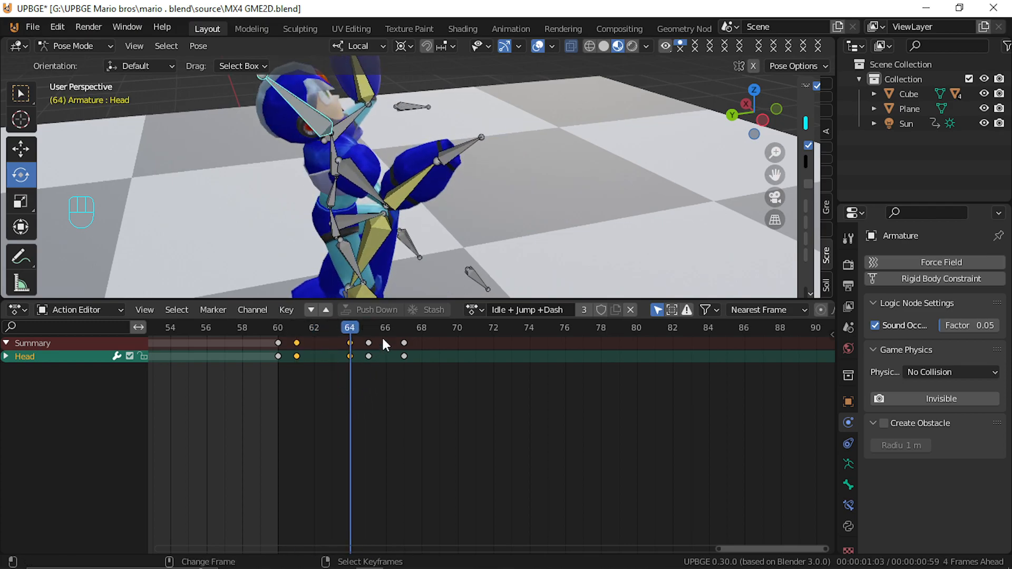
key(alt+r)
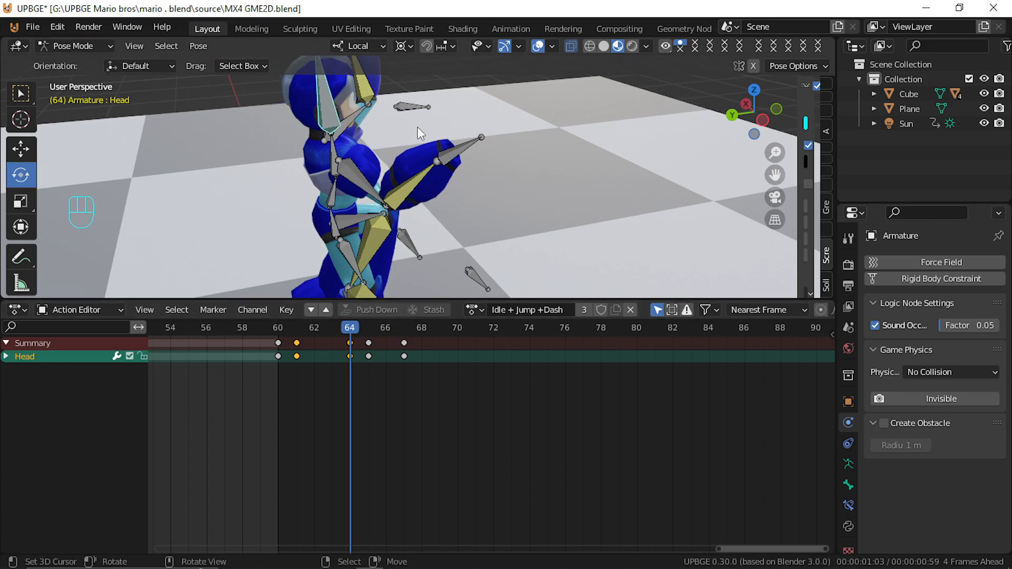
key(i)
click(325, 366)
drag(323, 363, 346, 371)
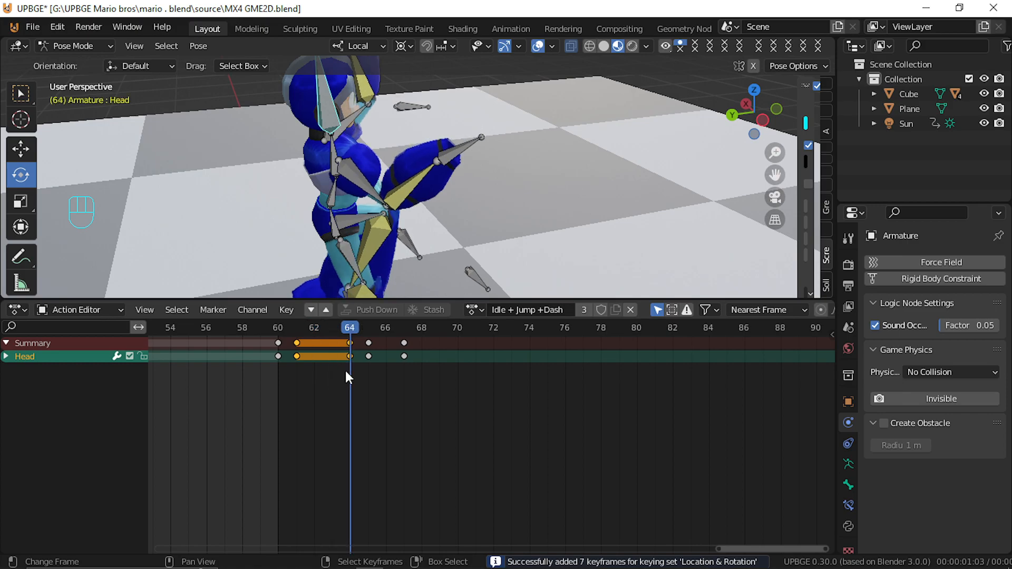
At frame 64, move the Hand.R bone about 0.166 m in X and -0.258 m in Y in the top view
click(464, 150)
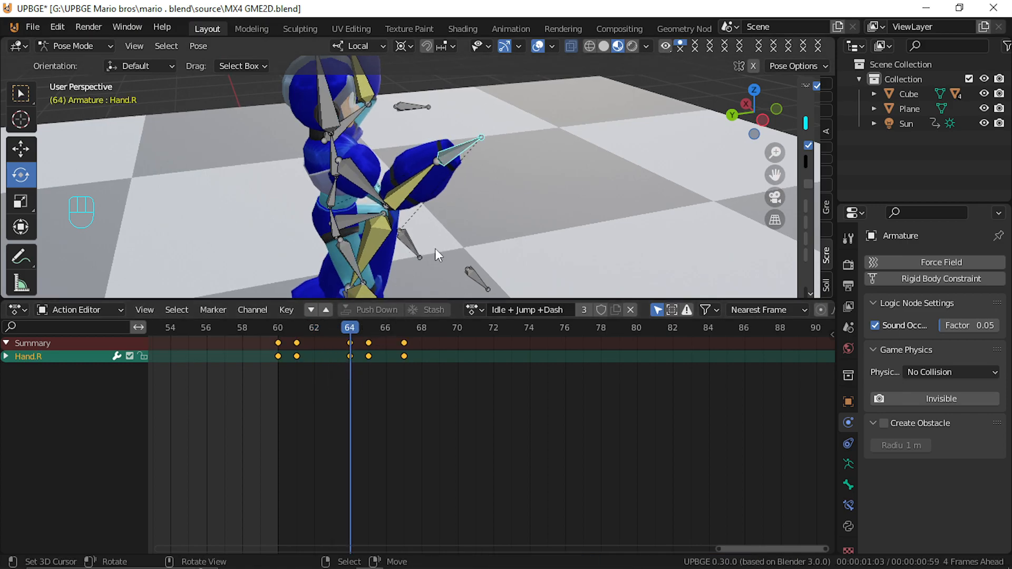
key(KP_7)
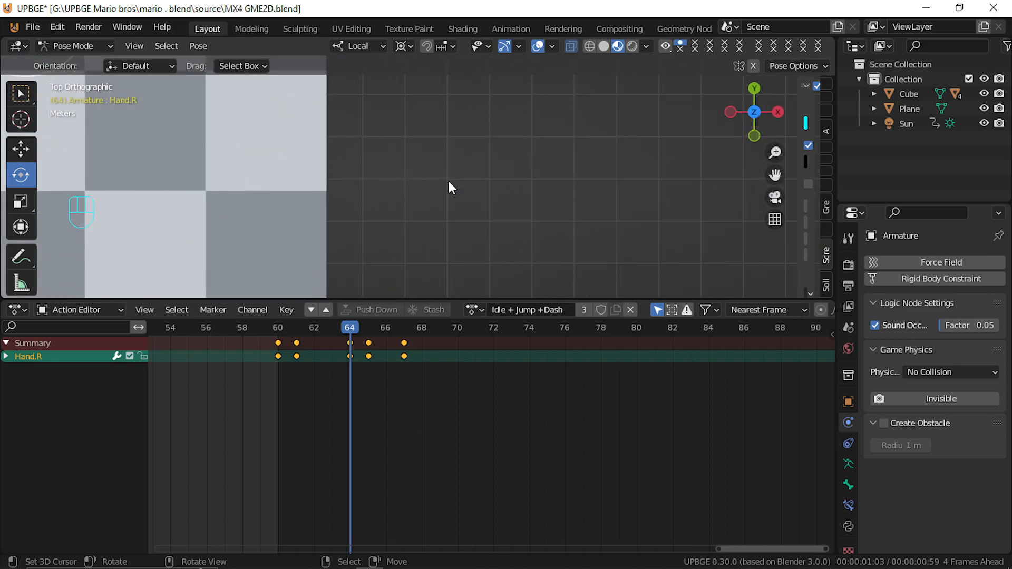
key(KP_Decimal)
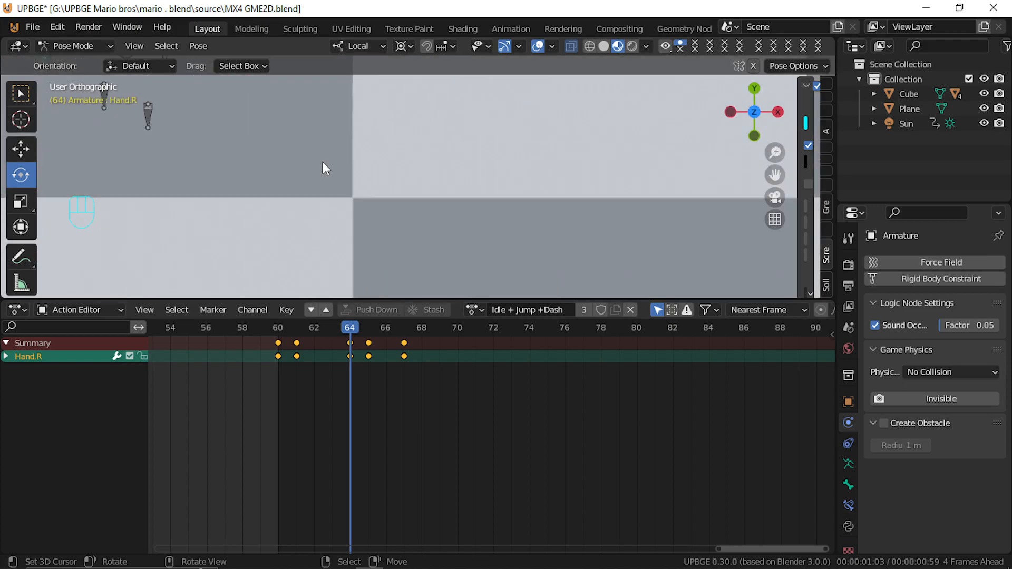
scroll(314, 193, down, 6)
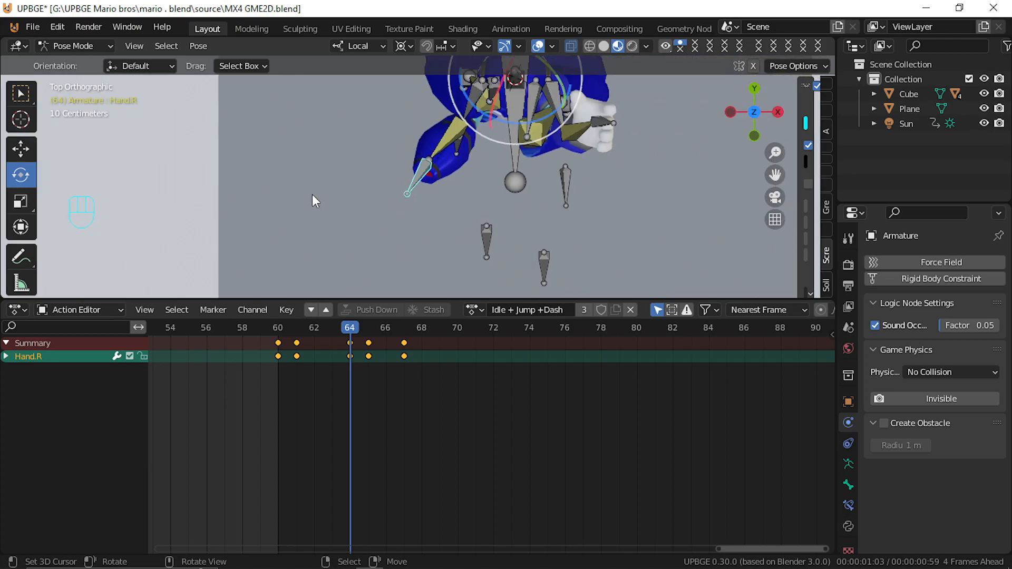
key(g)
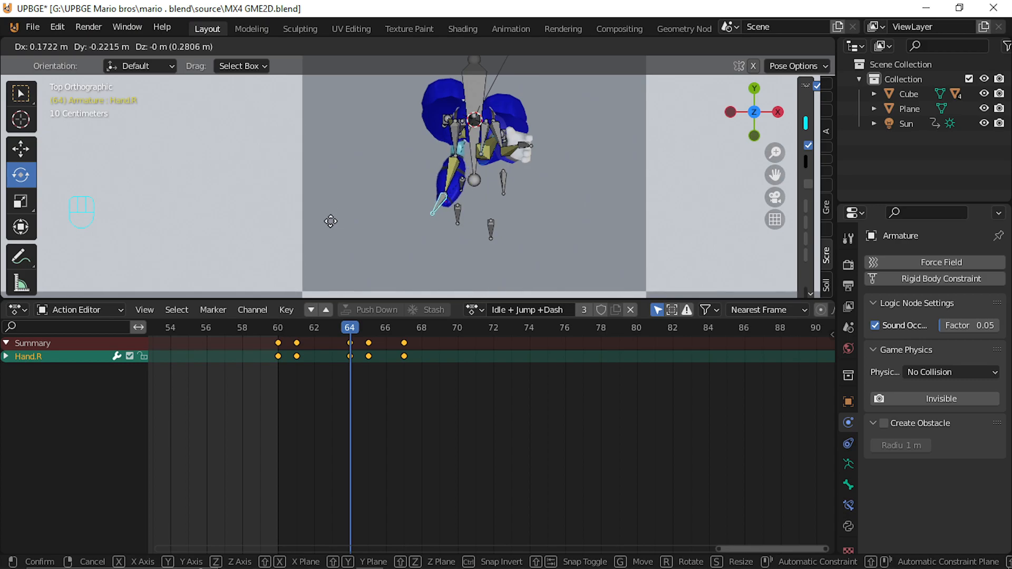
click(331, 228)
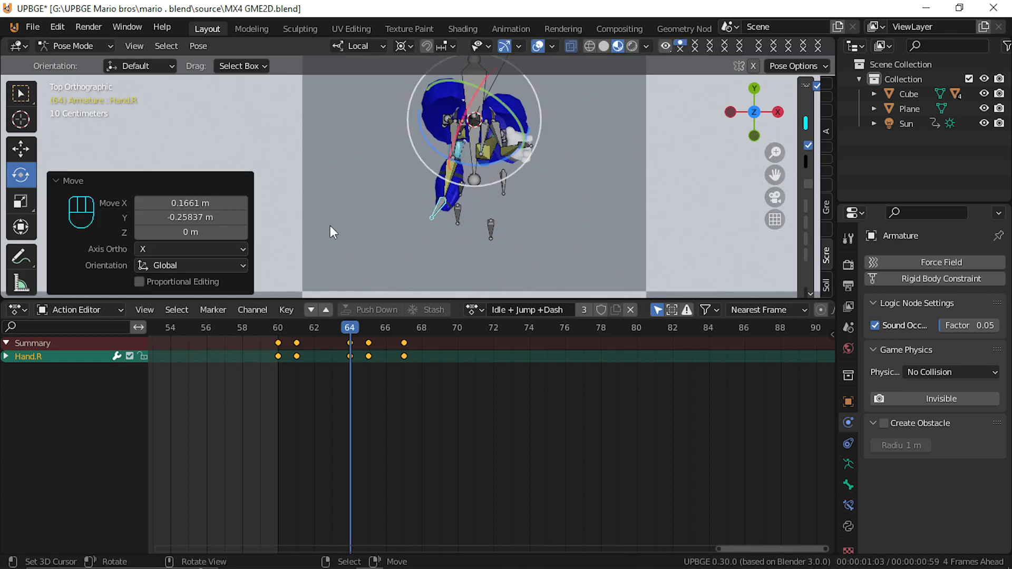
Clear the Hand.R bone's rotation and try rotating it about its local Z axis
key(KP_3)
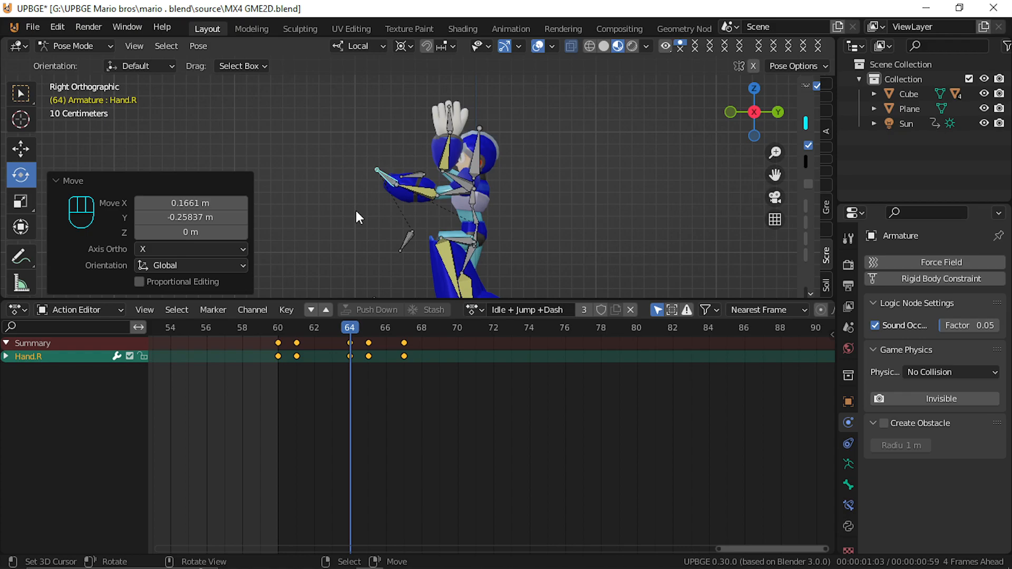
key(ctrl+z)
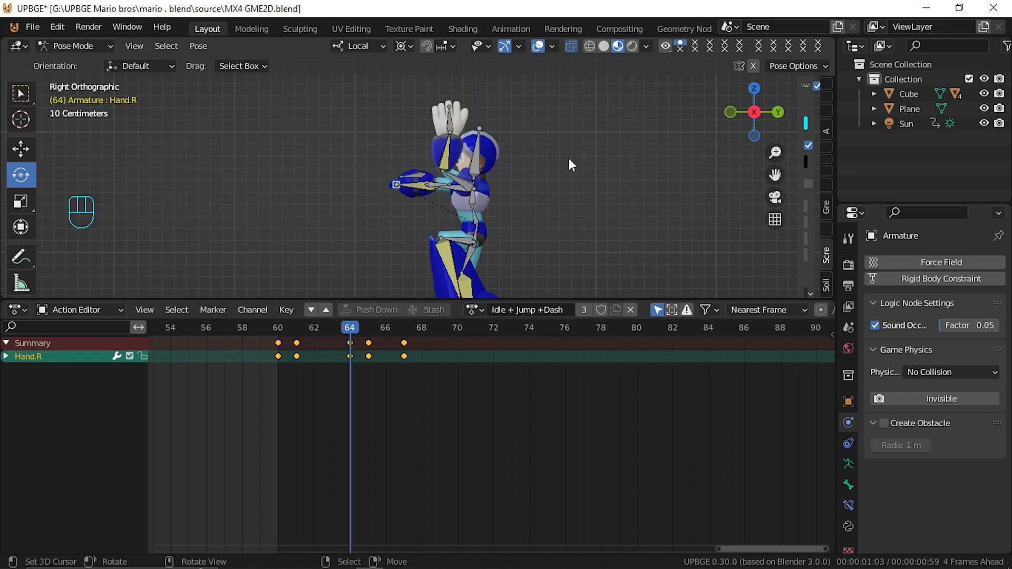
key(r)
key(z)
key(z)
click(409, 112)
Set the transform pivot point to Median Point and rotate the Hand.R bone about 88.1° around global Z
click(404, 45)
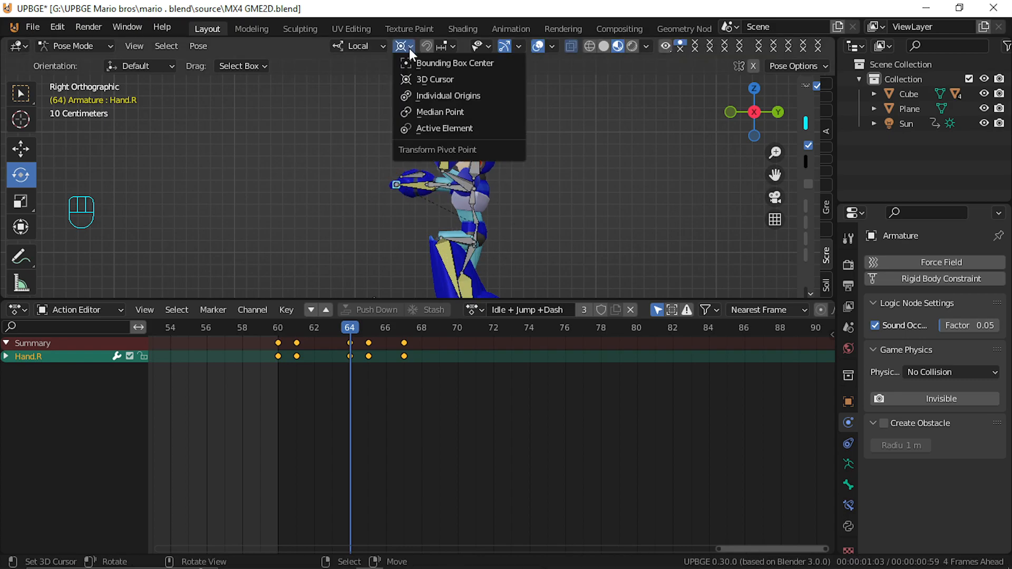
click(453, 112)
key(r)
key(z)
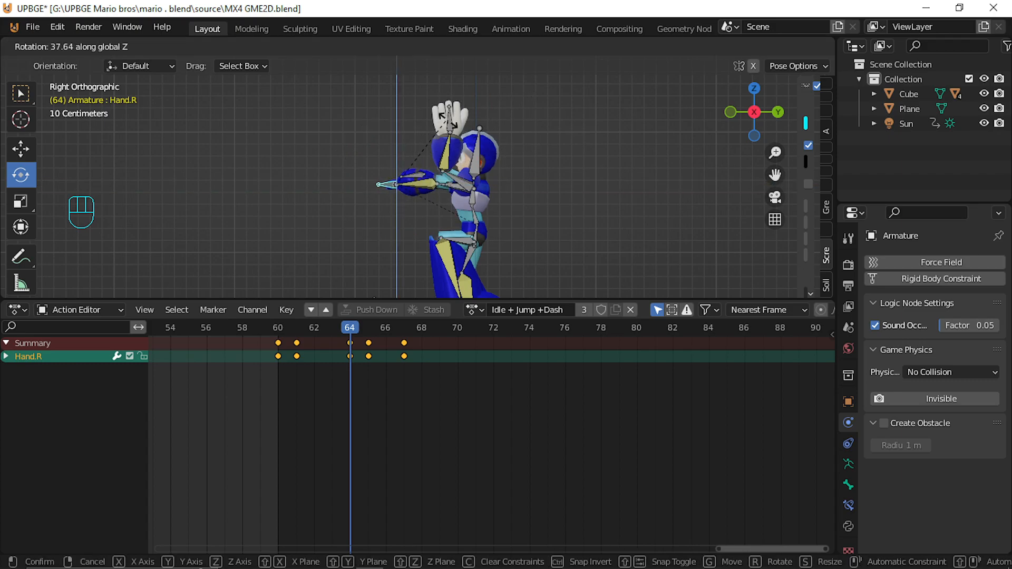
click(383, 126)
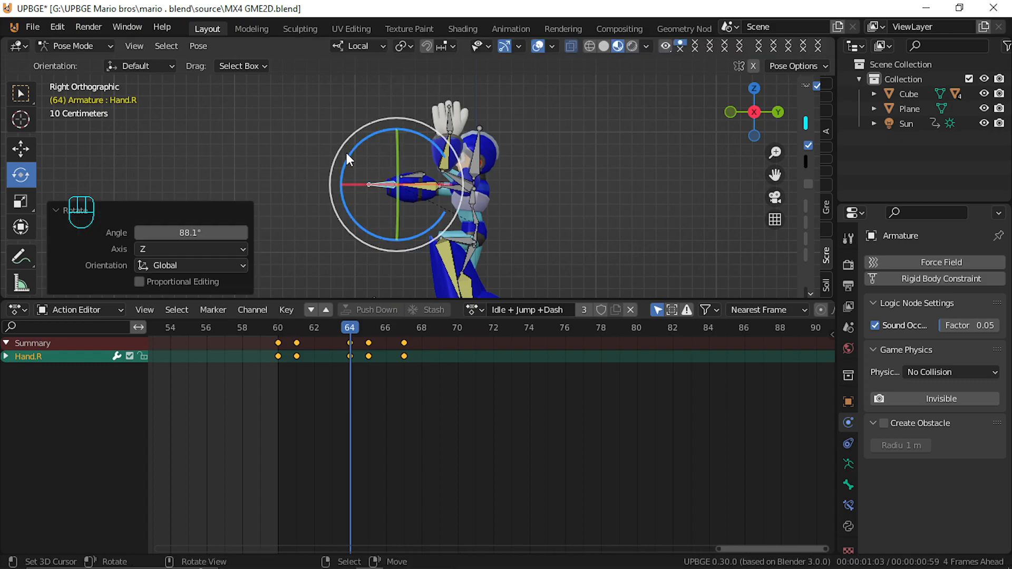
Move the Arm 1 pole.R bone about -0.062 m in X and 0.012 m in Y in the top view
key(KP_7)
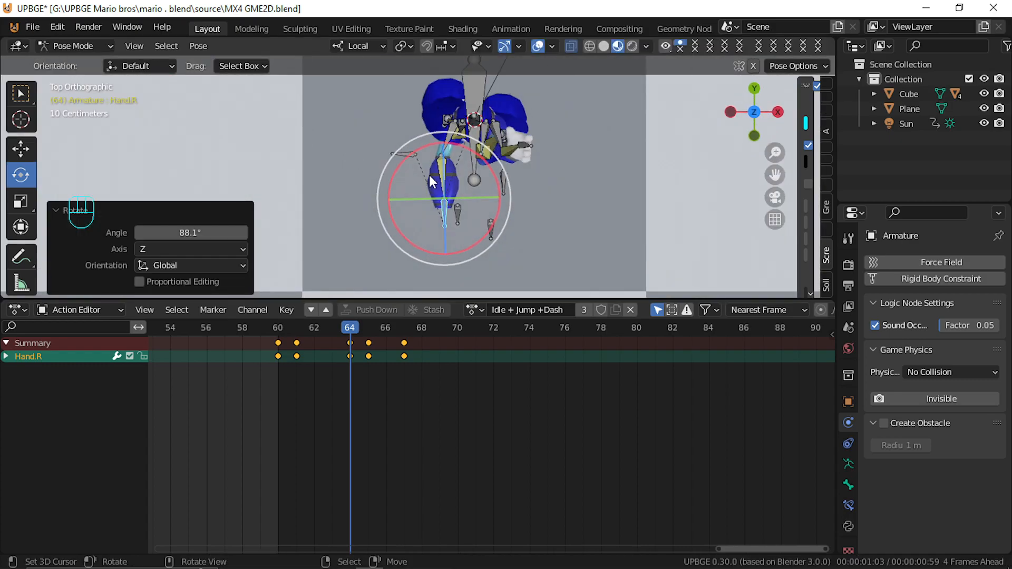
right_click(404, 153)
key(g)
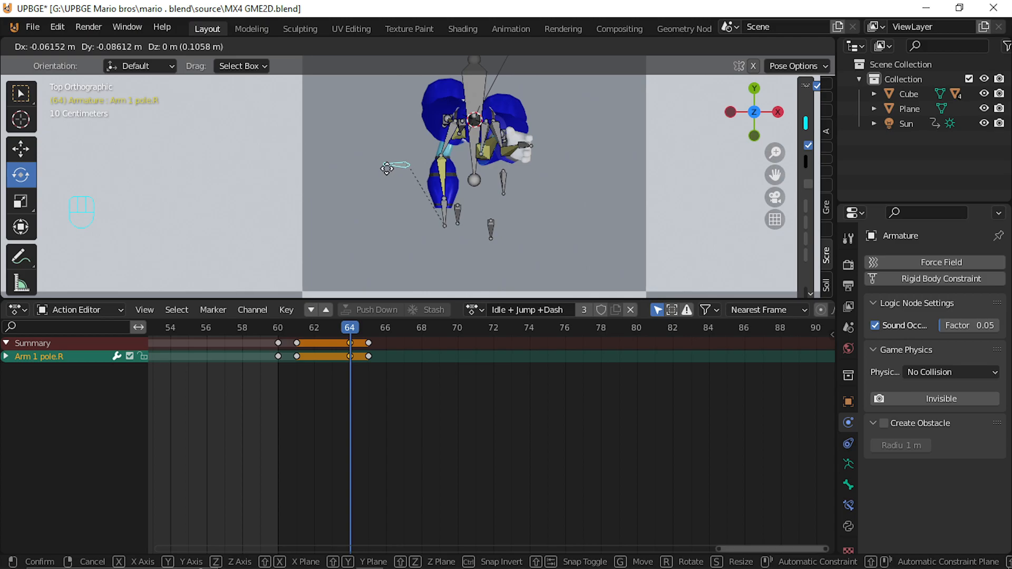
click(387, 157)
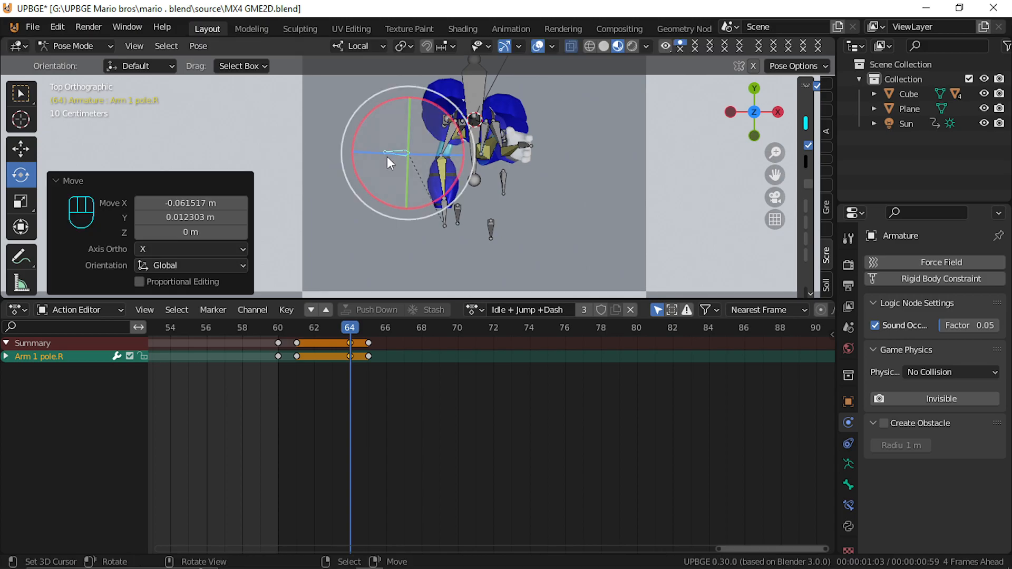
Move the Hand.R bone about 0.091 m in X and -0.019 m in Y
right_click(440, 184)
key(g)
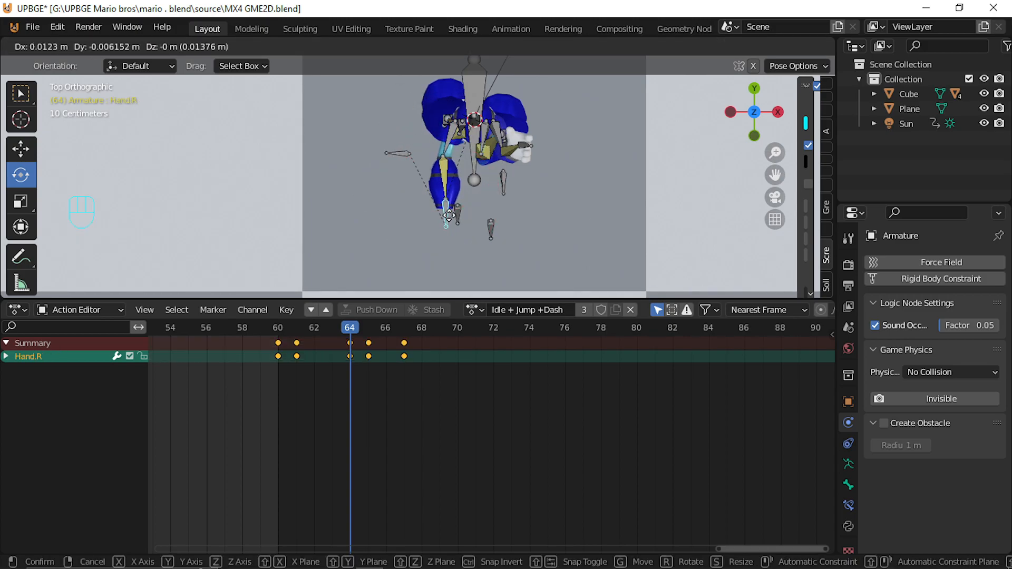
click(487, 235)
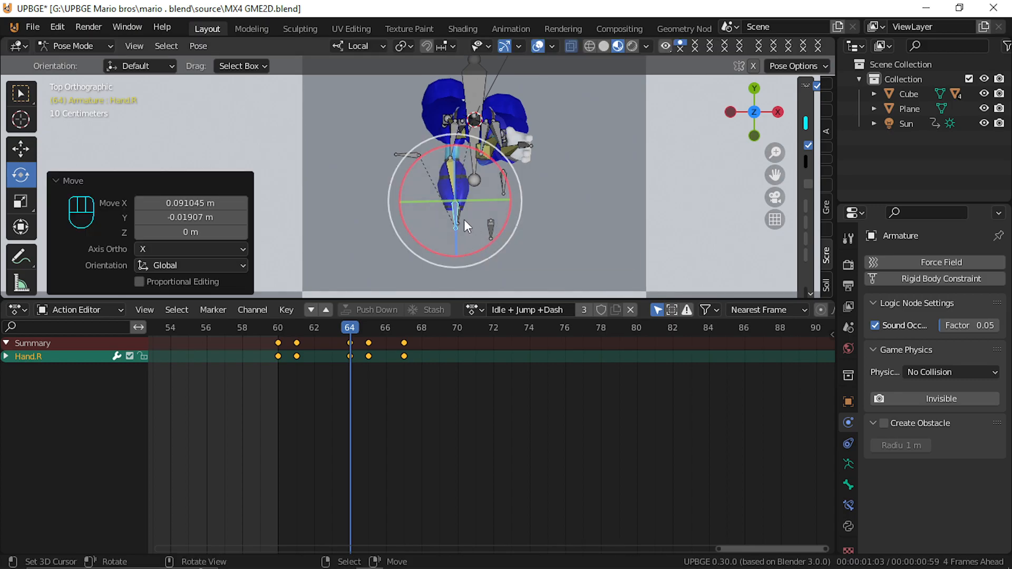
click(352, 342)
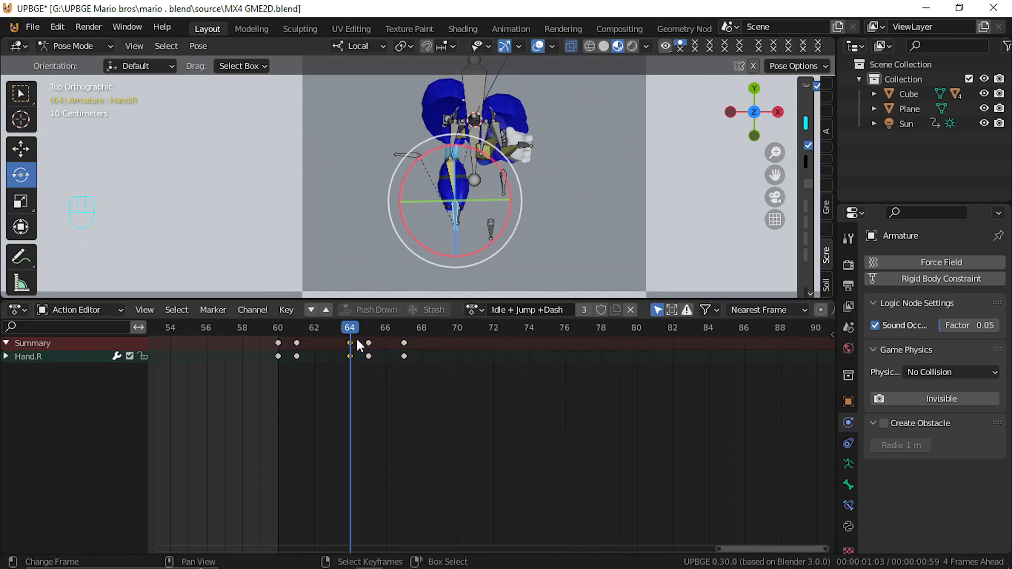
drag(355, 357, 303, 357)
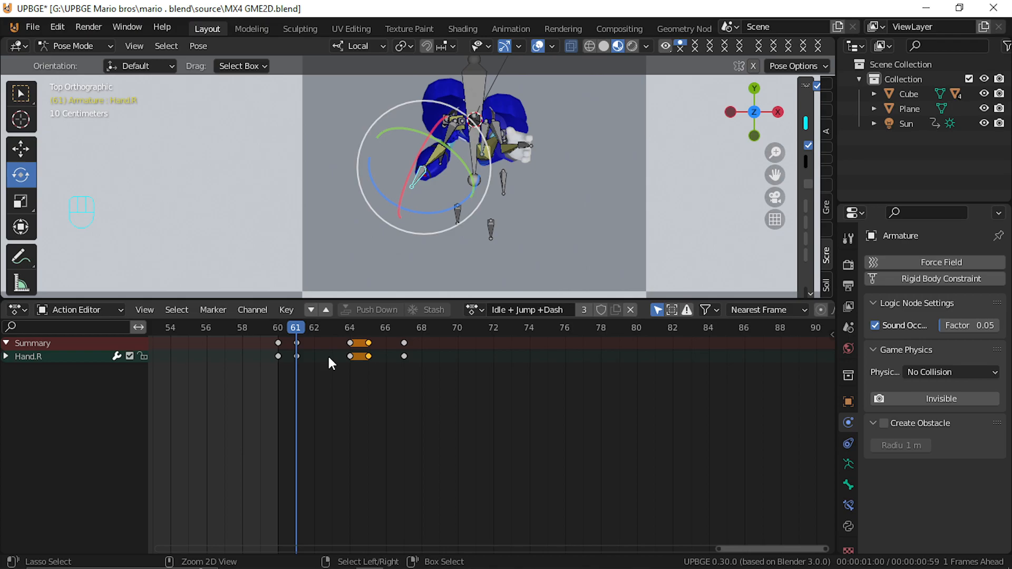
key(ctrl+z)
key(ctrl+z)
key(ctrl+i)
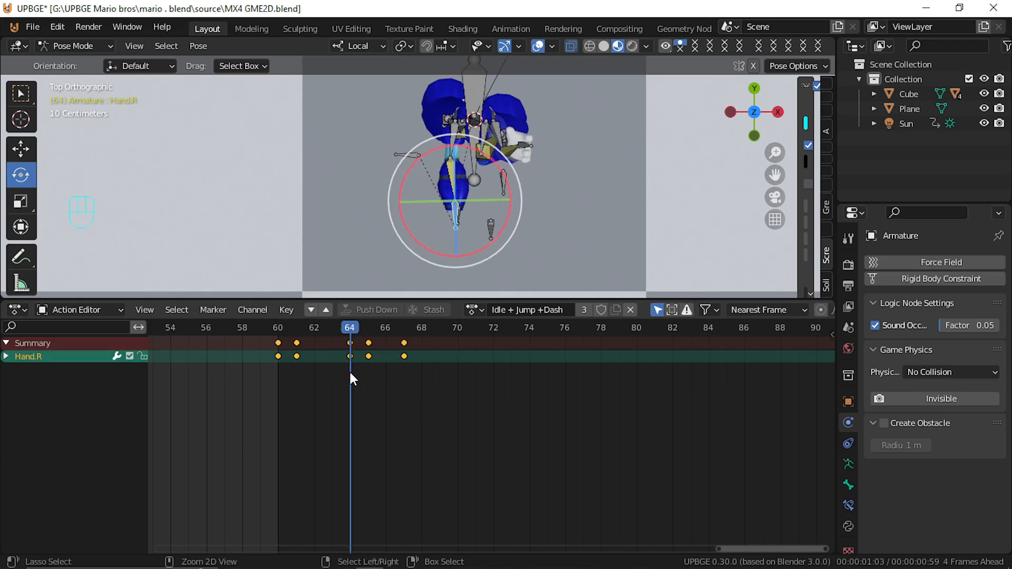
Insert a Location & Rotation keyframe for the Hand.R bone at frame 64
click(350, 343)
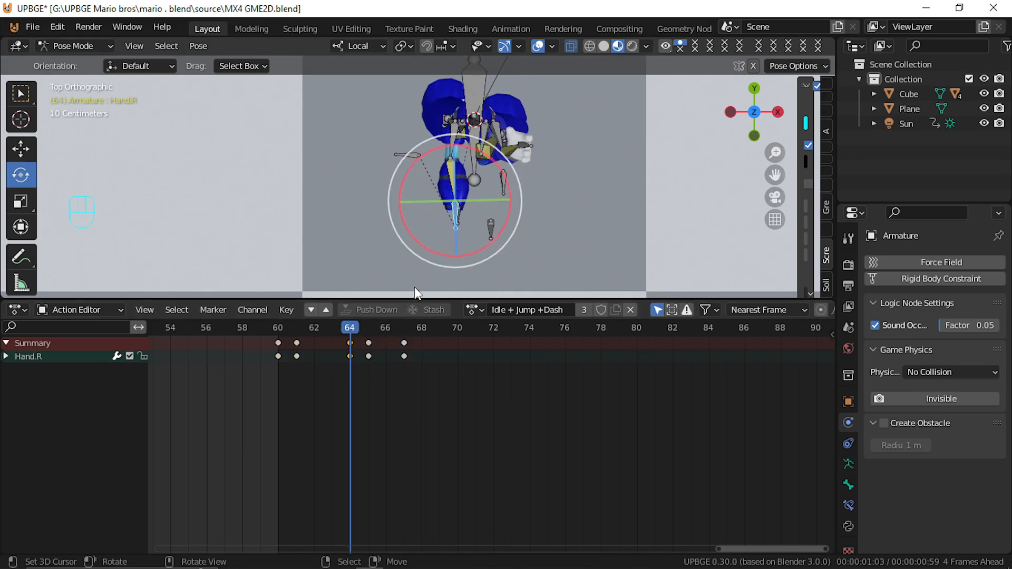
key(i)
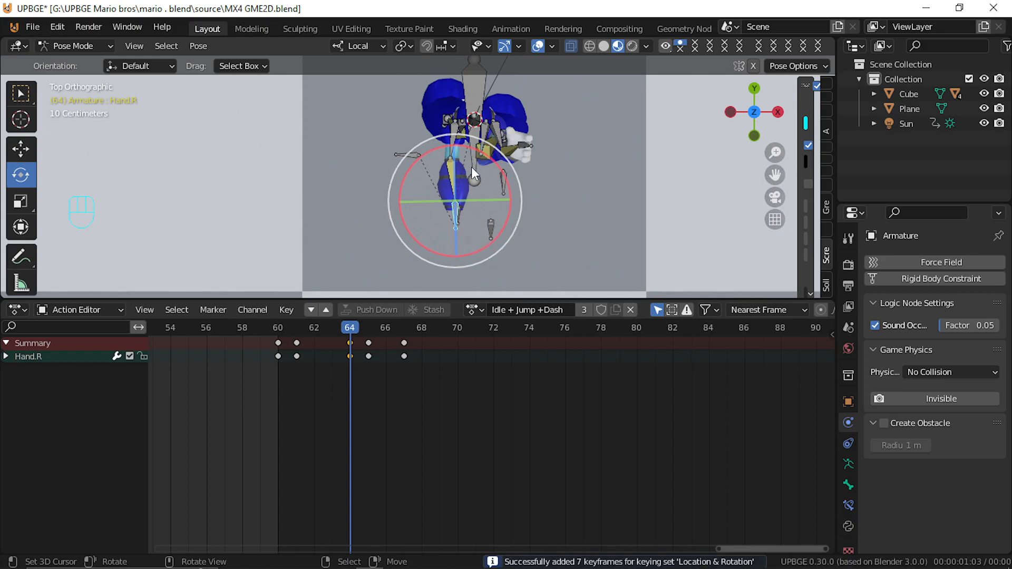
Change the Action Editor area to the Timeline, enable auto keying and go to frame 63
click(12, 311)
click(9, 317)
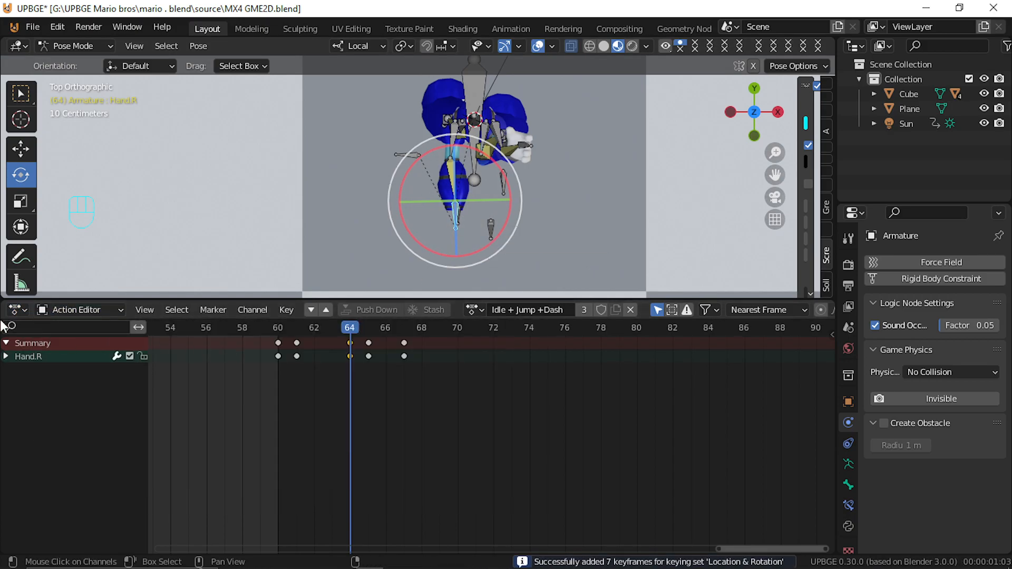
click(15, 311)
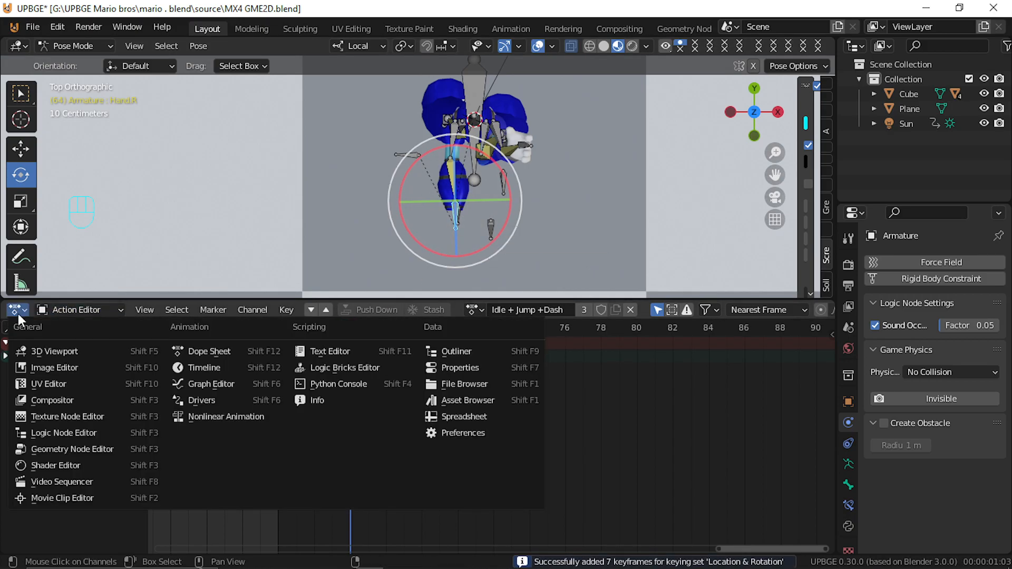
click(182, 369)
click(356, 310)
mouse_move(344, 350)
mouse_down()
mouse_move(295, 356)
mouse_move(344, 350)
mouse_up()
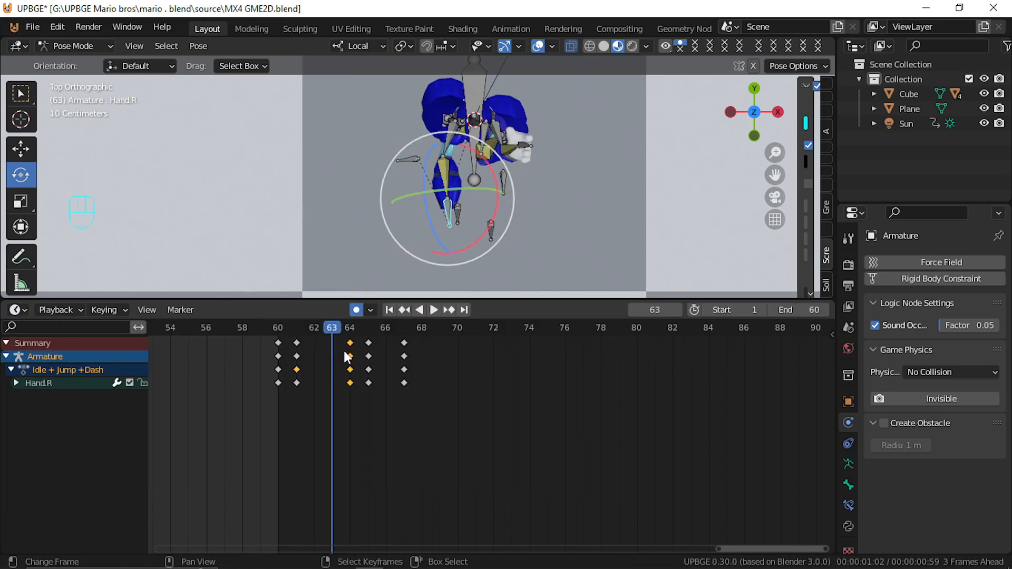
Duplicate the Hand.R keyframe at frame 64 onto frame 61 and check the arm pose from the side
key(shift+d)
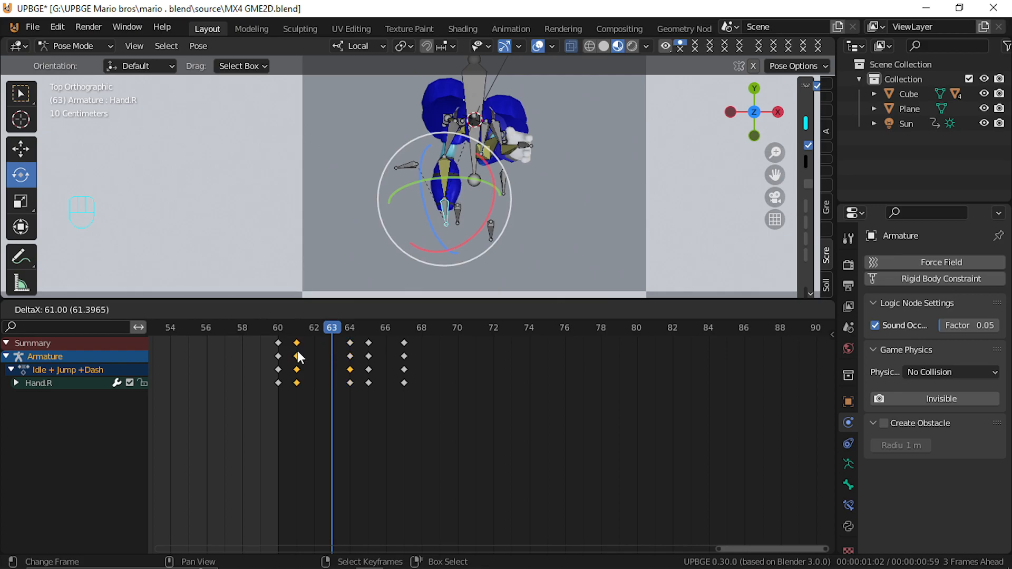
click(296, 353)
mouse_move(333, 362)
mouse_down()
mouse_move(274, 371)
mouse_move(346, 375)
mouse_up()
middle_drag(526, 217, 371, 67)
drag(347, 335, 332, 369)
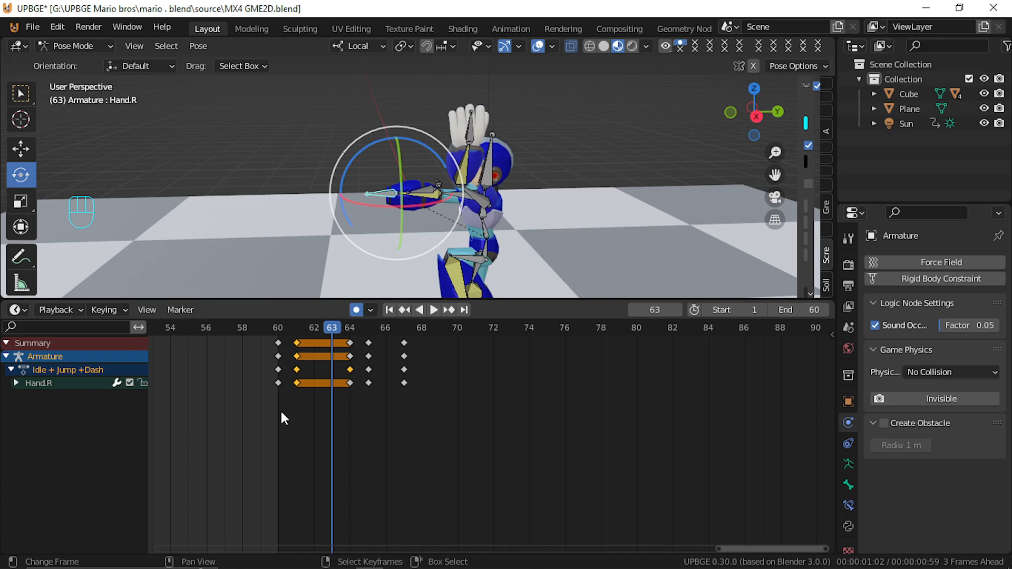
In the Nonlinear Animation editor, leave tweak mode on the Idle + Jump +Dash strip and switch the armature to Object Mode
click(15, 311)
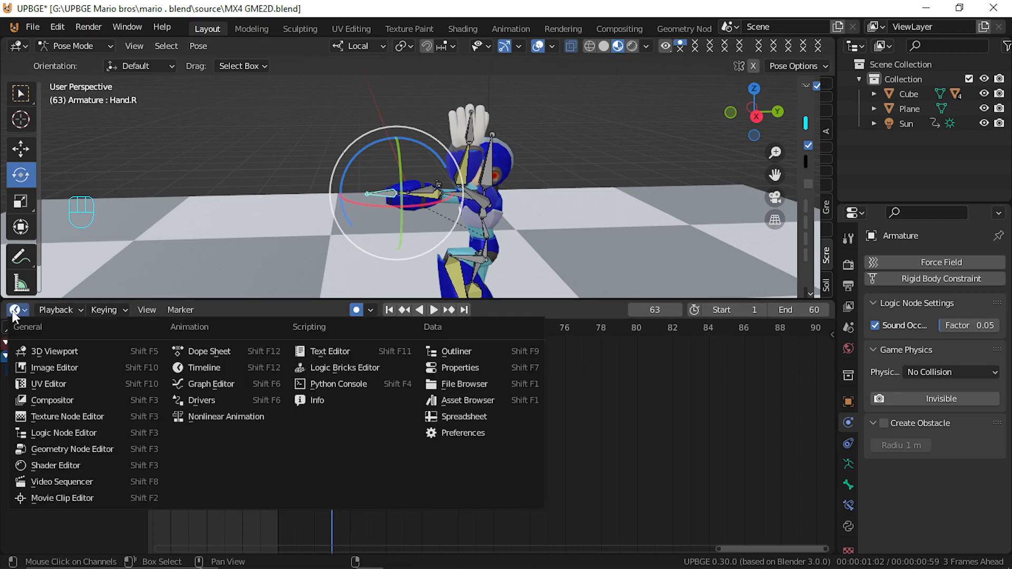
click(210, 416)
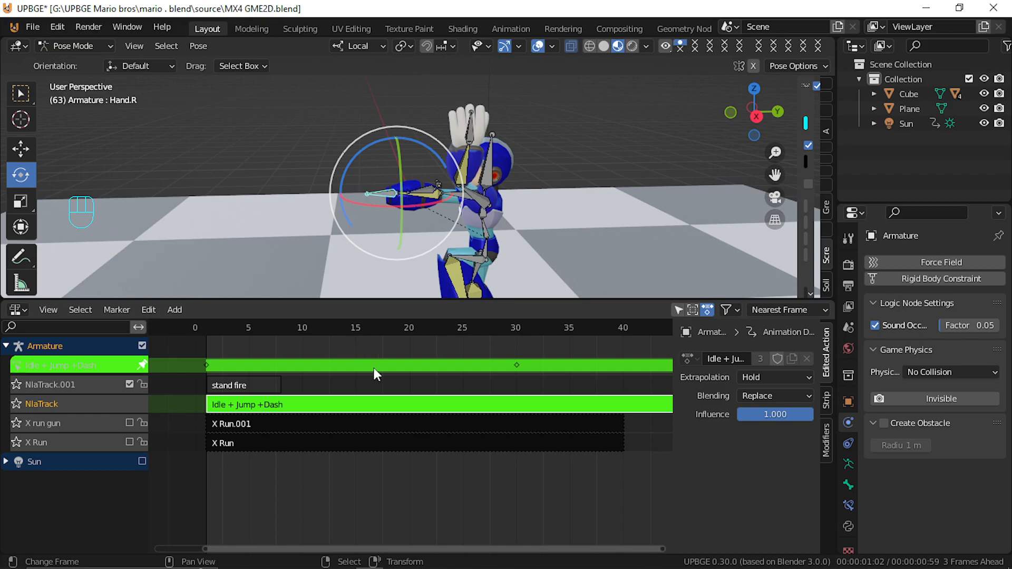
key(Tab)
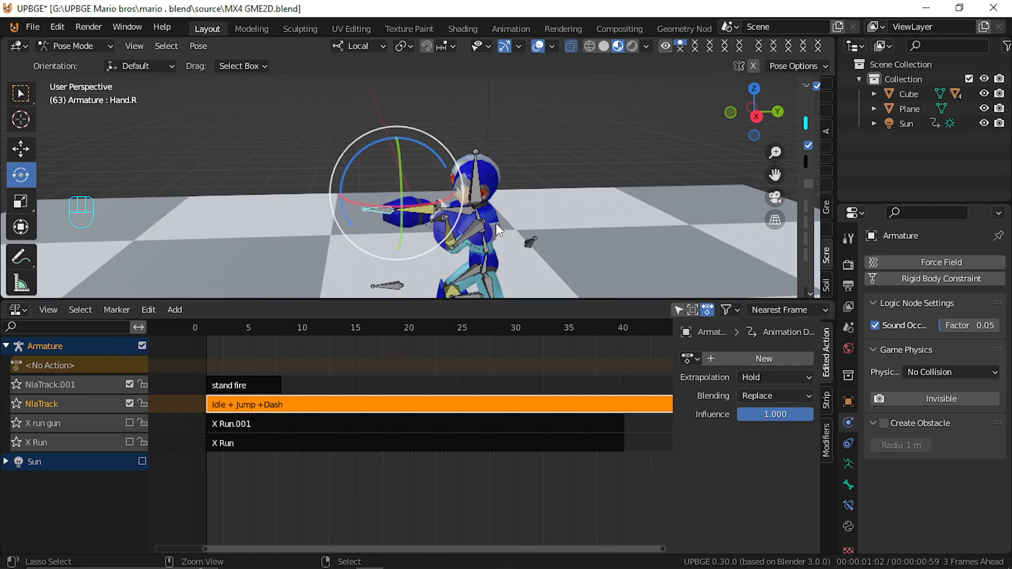
key(ctrl+Tab)
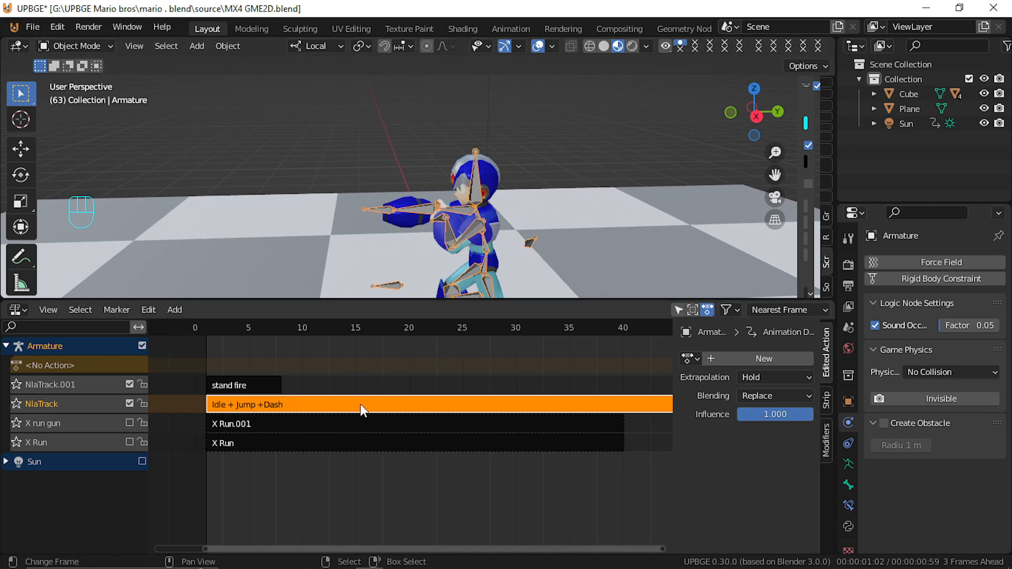
In the Logic Bricks Editor, set the armature's Property sensor to check that the property Jump equals True
click(17, 310)
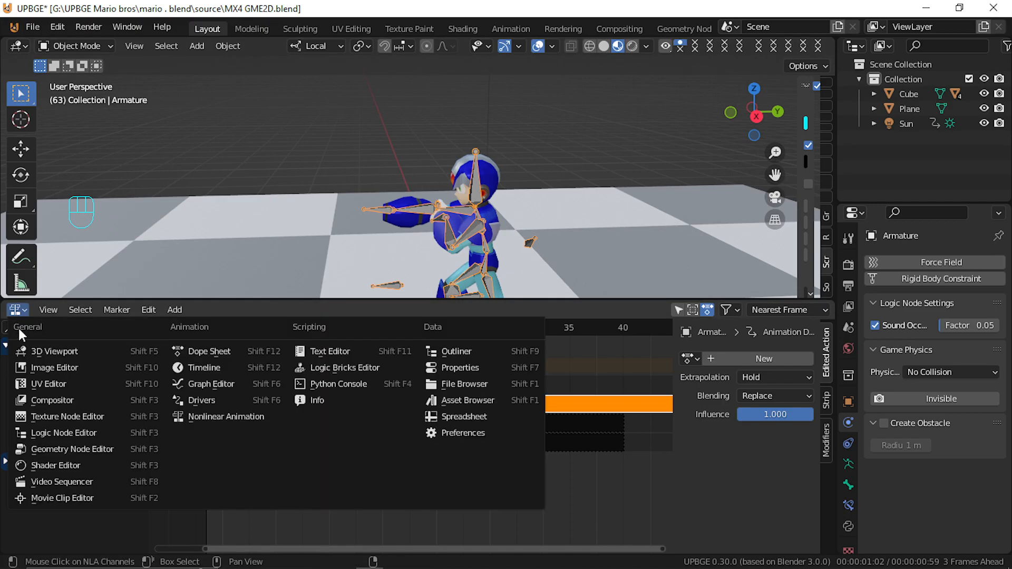
click(370, 367)
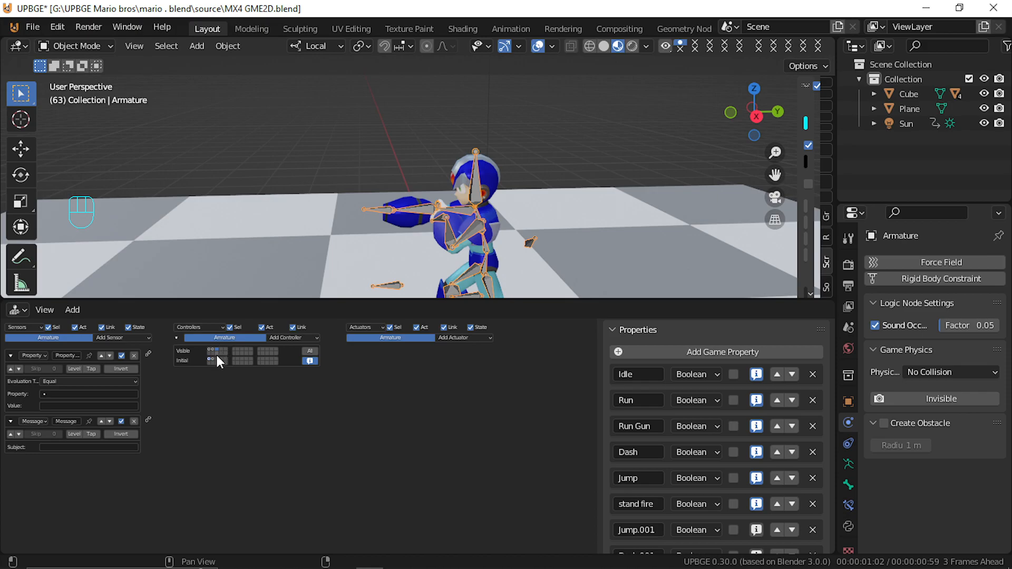
click(70, 394)
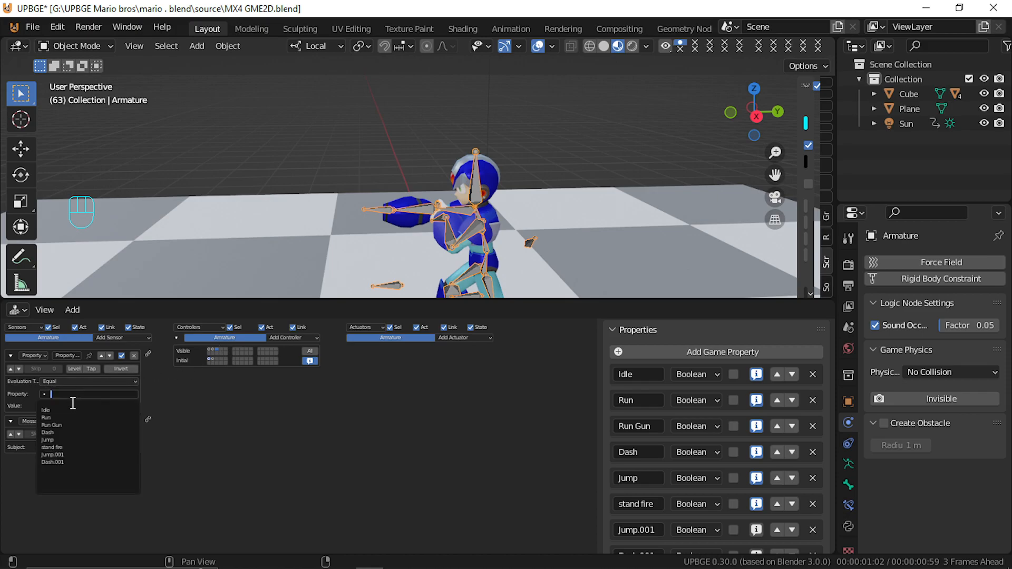
click(77, 440)
click(74, 405)
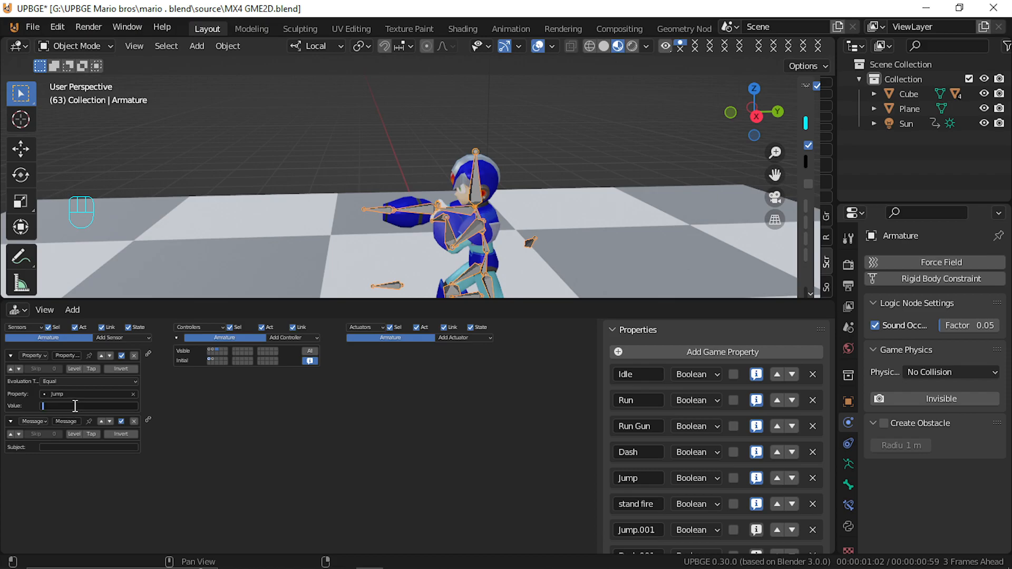
text(Tru)
Set the Message sensor's subject to GB and activate true level triggering on both the Message and Property sensors
click(92, 448)
text(H)
key(BackSpace)
text(Gf)
text(N)
text(D)
key(BackSpace)
key(BackSpace)
key(BackSpace)
key(BackSpace)
text(GR)
key(Return)
click(10, 434)
click(11, 368)
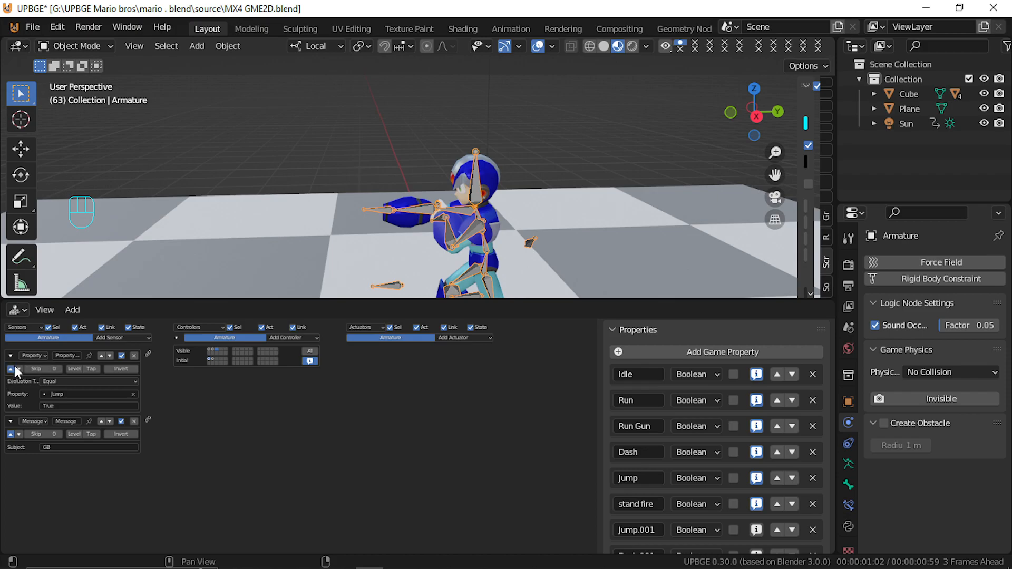
Add an Action actuator to the armature and assign it the Idle + Jump +Dash action
click(466, 338)
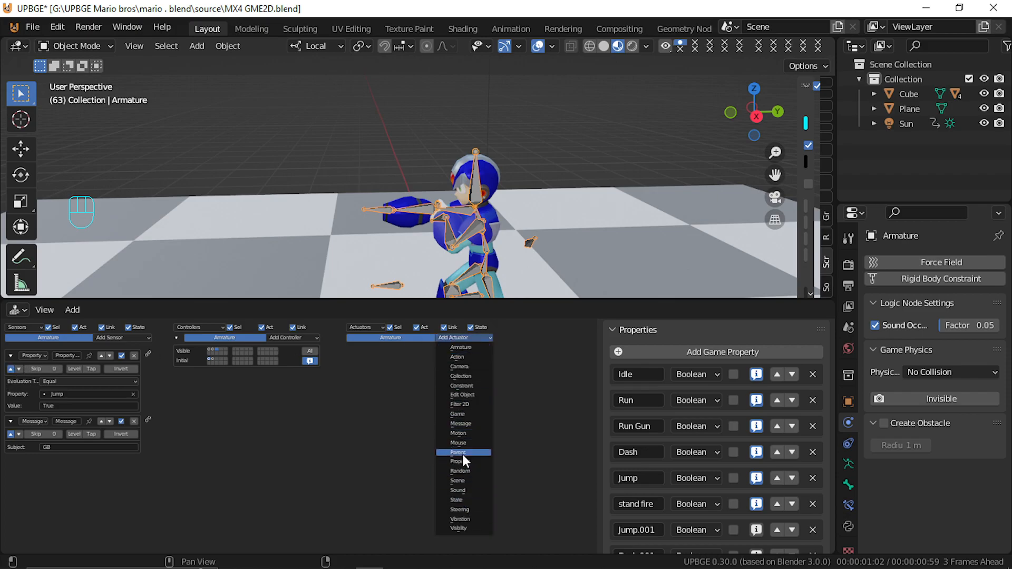
click(461, 357)
click(382, 383)
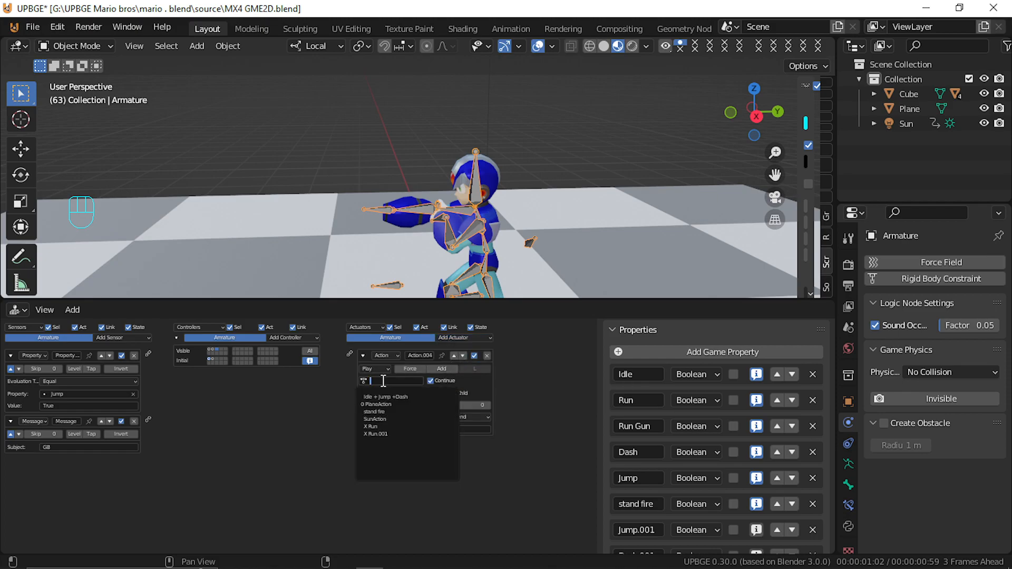
click(413, 397)
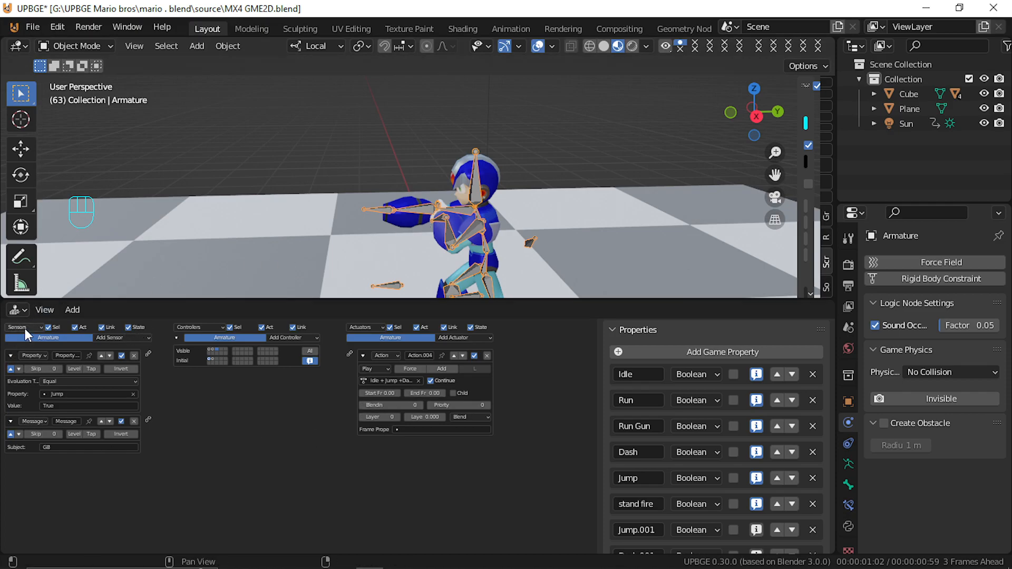
In the Nonlinear Animation editor, disable the NlaTrack.001 track holding the stand fire strip
click(18, 310)
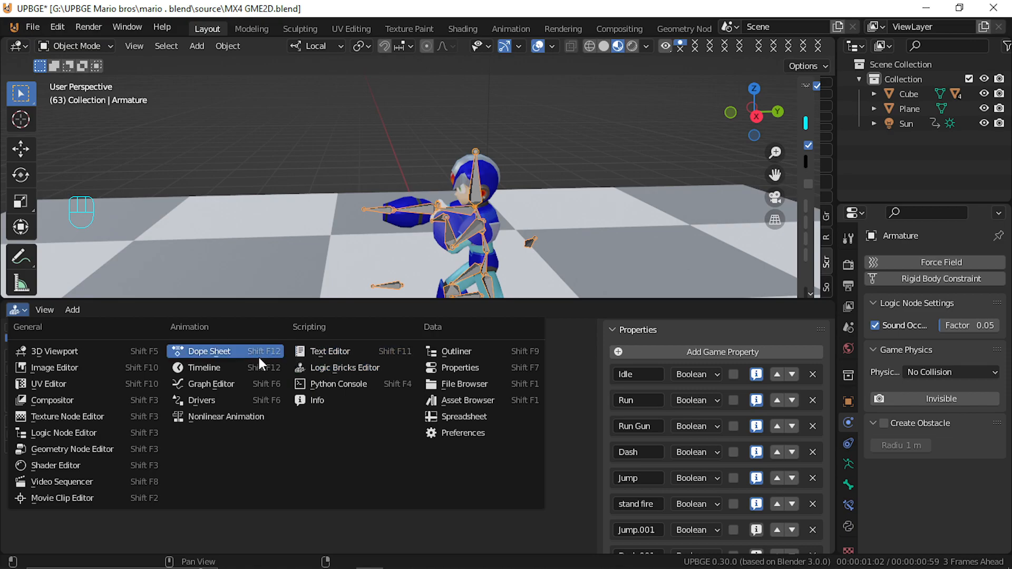
click(258, 415)
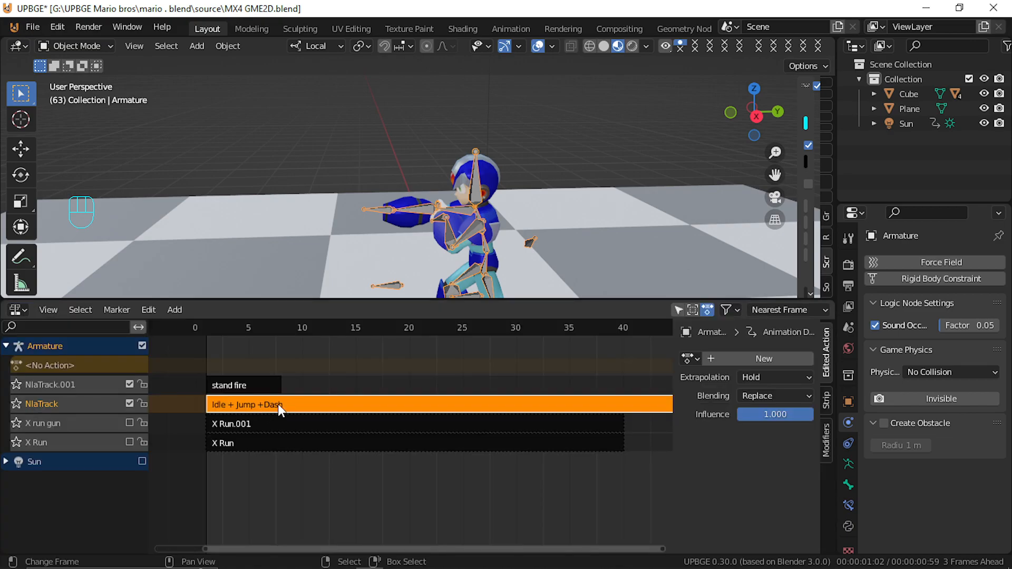
click(128, 385)
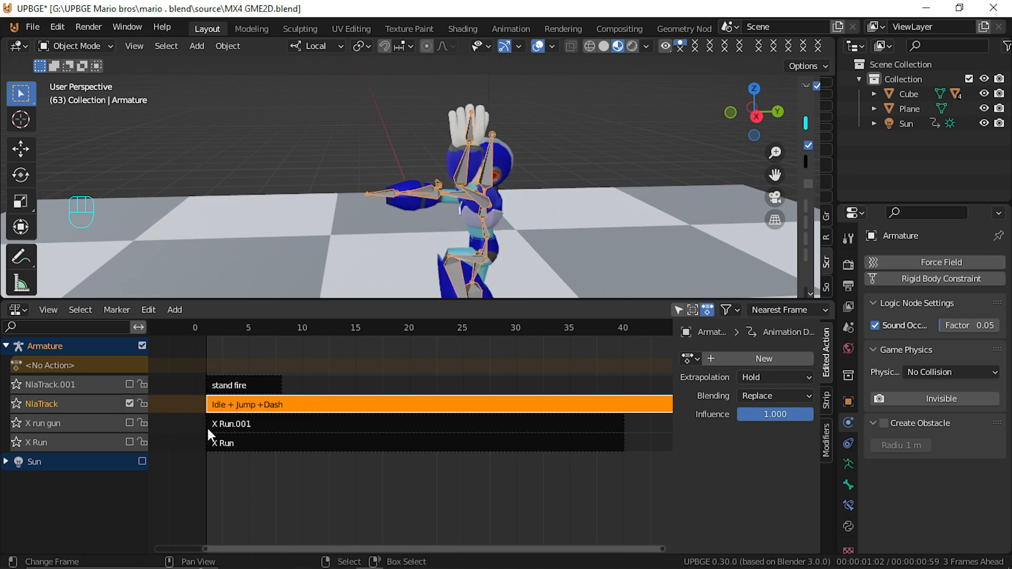
Step through frames 61 to 64 at the end of the Idle + Jump +Dash strip to examine the jump firing pose
middle_drag(502, 406, 640, 434)
key(Left)
key(Left)
key(Left)
key(Right)
key(Right)
key(Right)
key(Right)
key(Right)
key(Left)
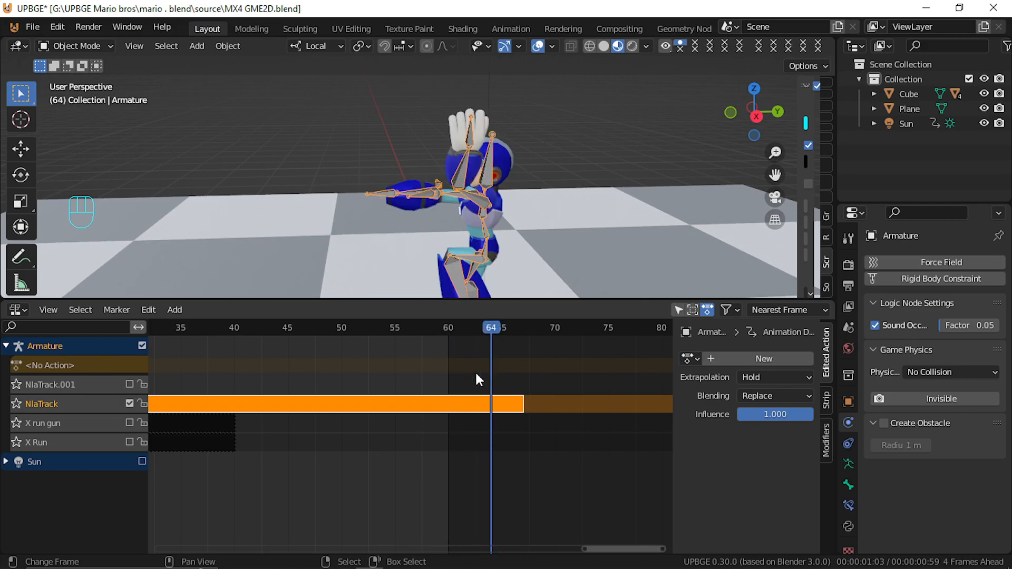
key(Left)
key(Left)
key(Left)
key(Left)
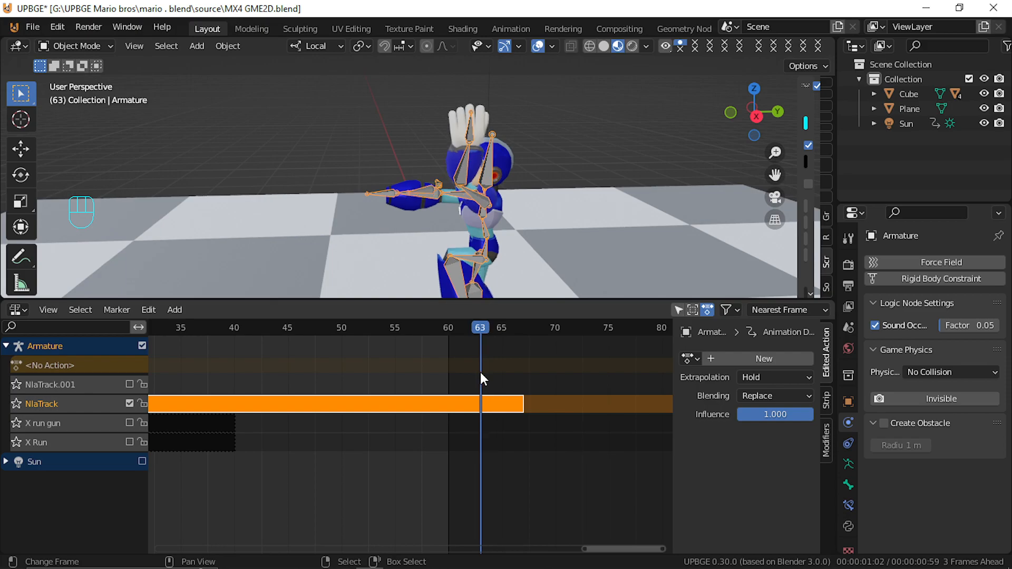
key(Right)
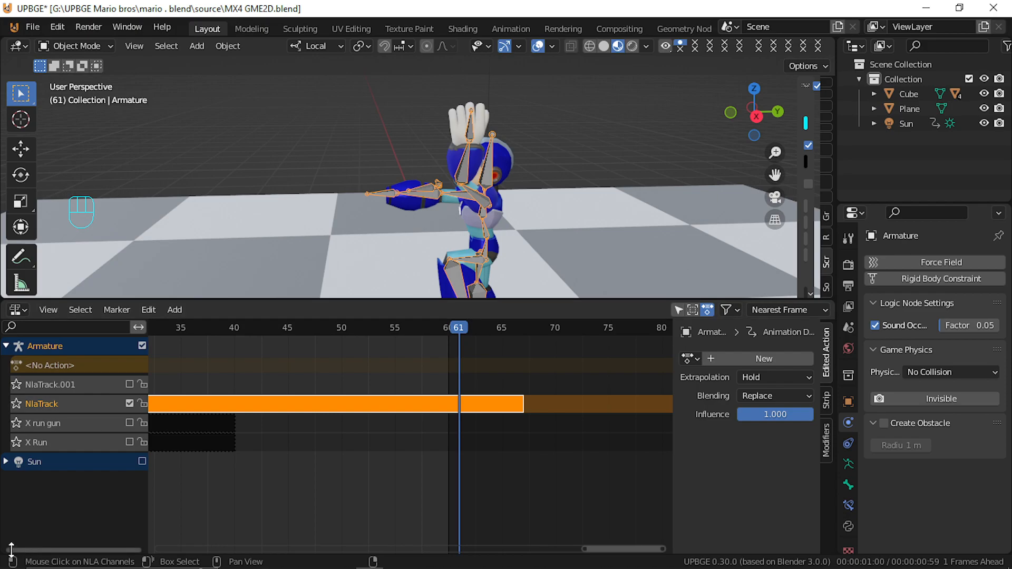
Back in the Logic Bricks Editor, set the Action actuator's start frame to 61 and end frame to 64
click(20, 308)
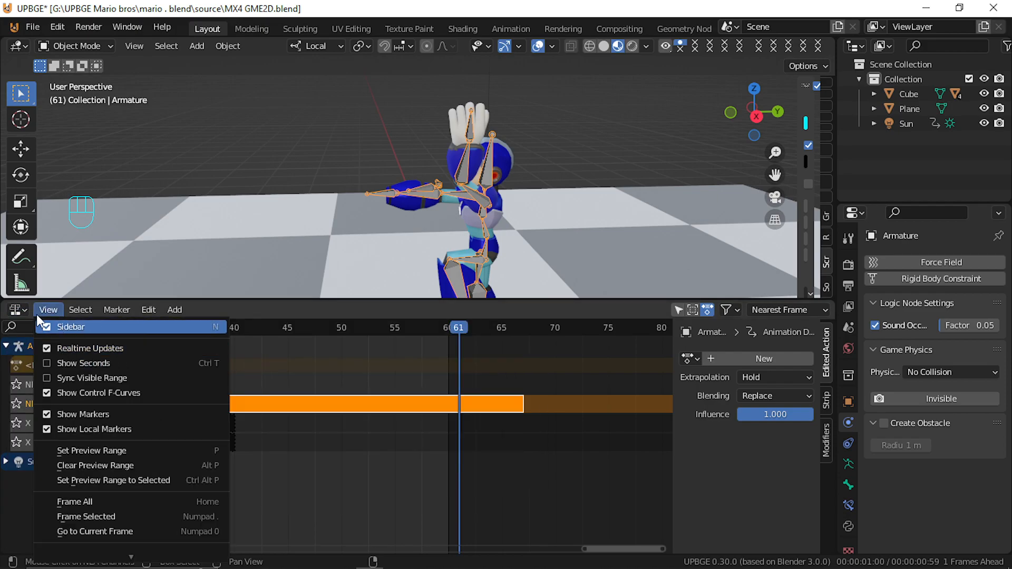
click(16, 312)
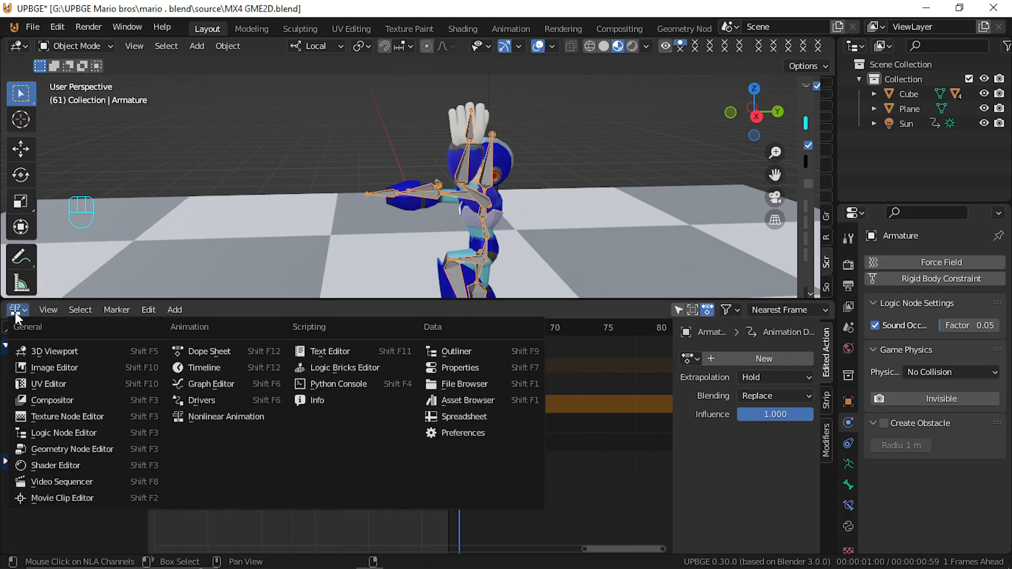
click(371, 368)
click(381, 395)
text(61)
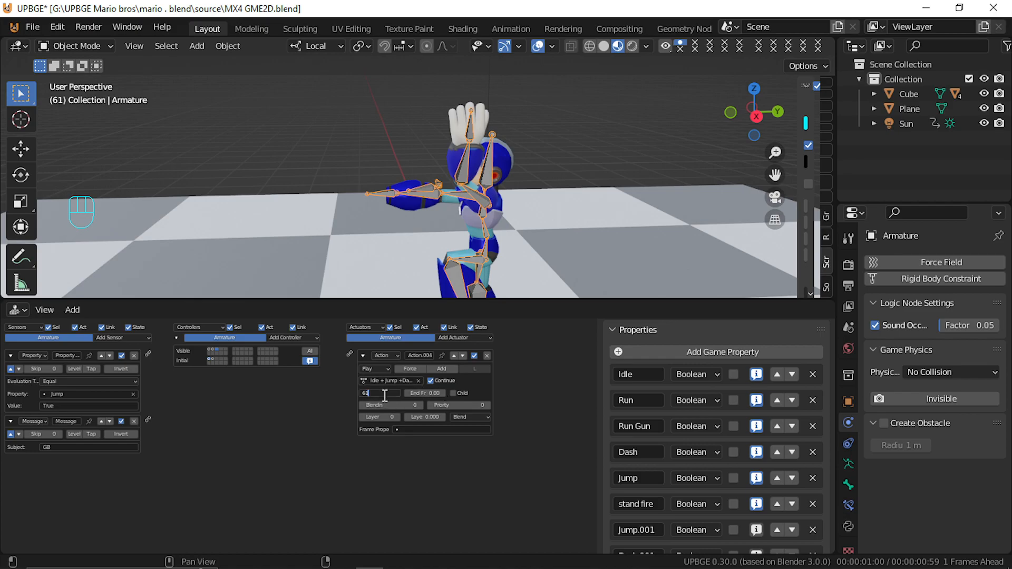
key(Return)
click(425, 394)
text(4)
key(Return)
Set the Action actuator's play mode to Ping Pong and link the Property sensor to it through an And controller
click(376, 369)
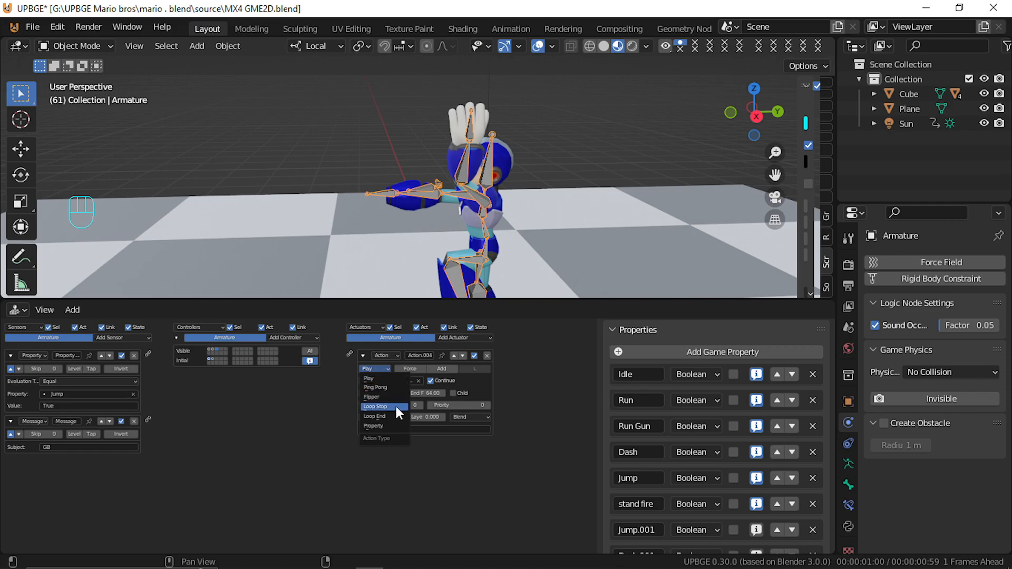
click(384, 388)
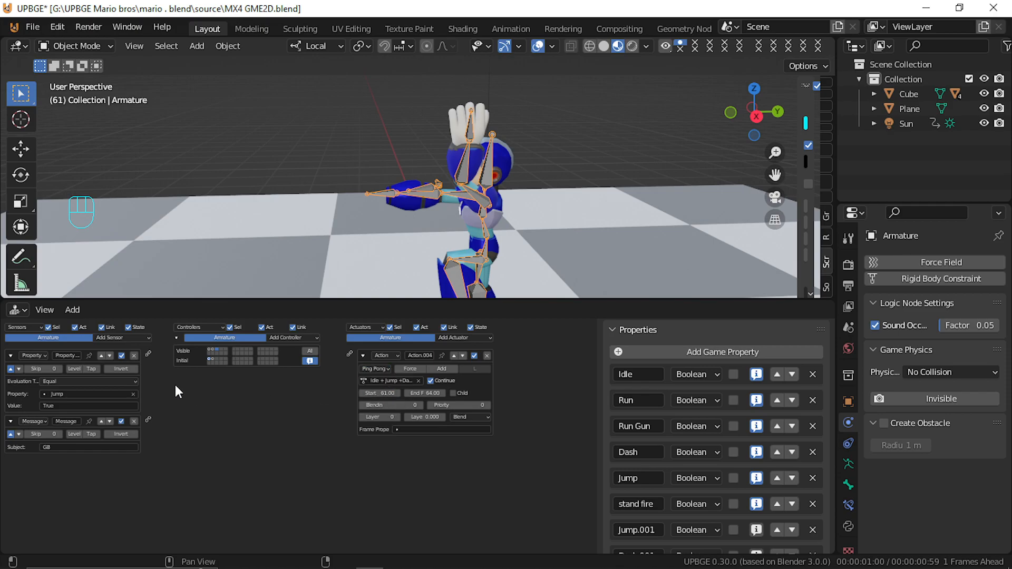
drag(148, 354, 353, 352)
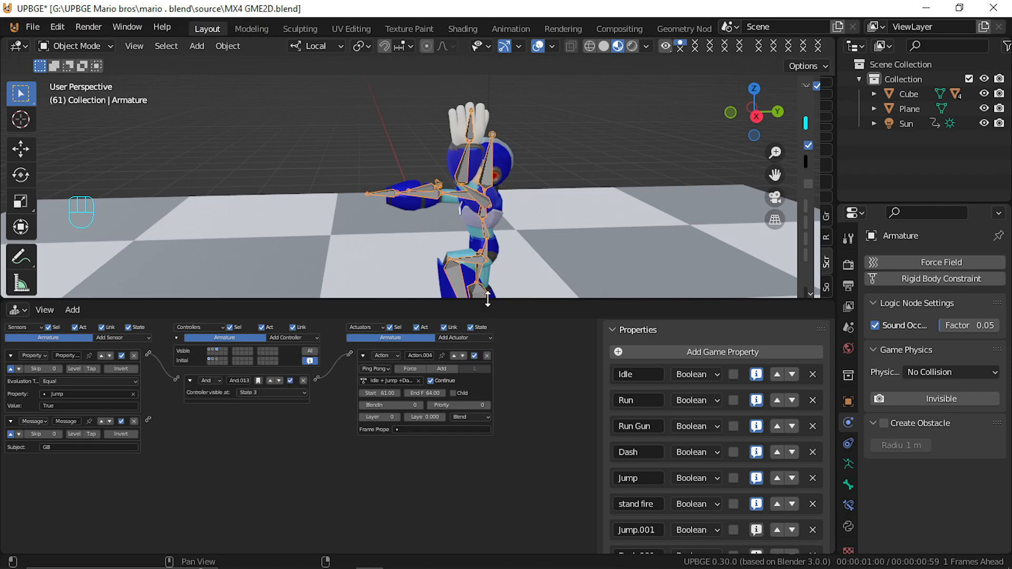
Run the game twice in the viewport to test the jump animation, stopping it each time
middle_drag(474, 275, 466, 163)
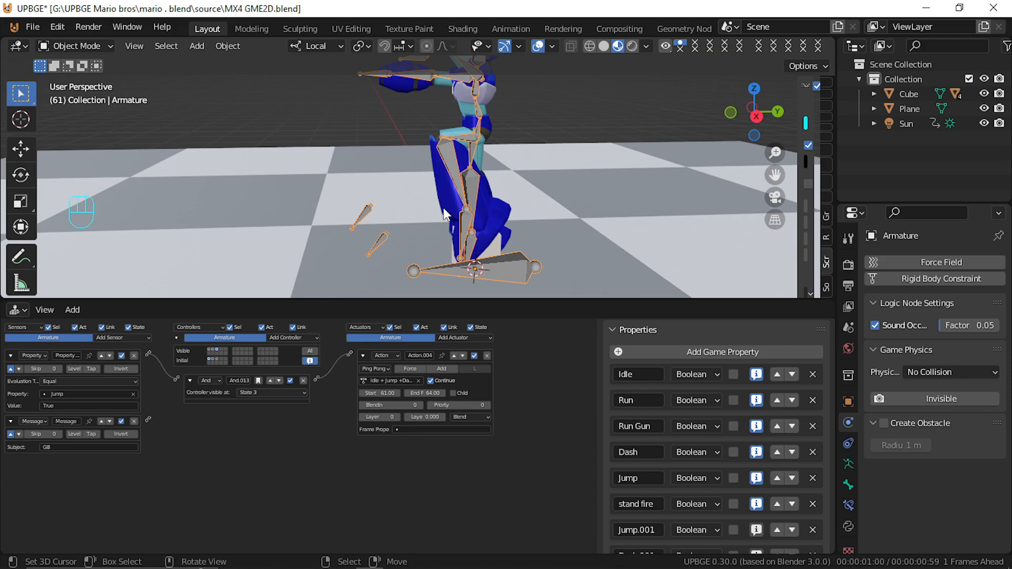
key(p)
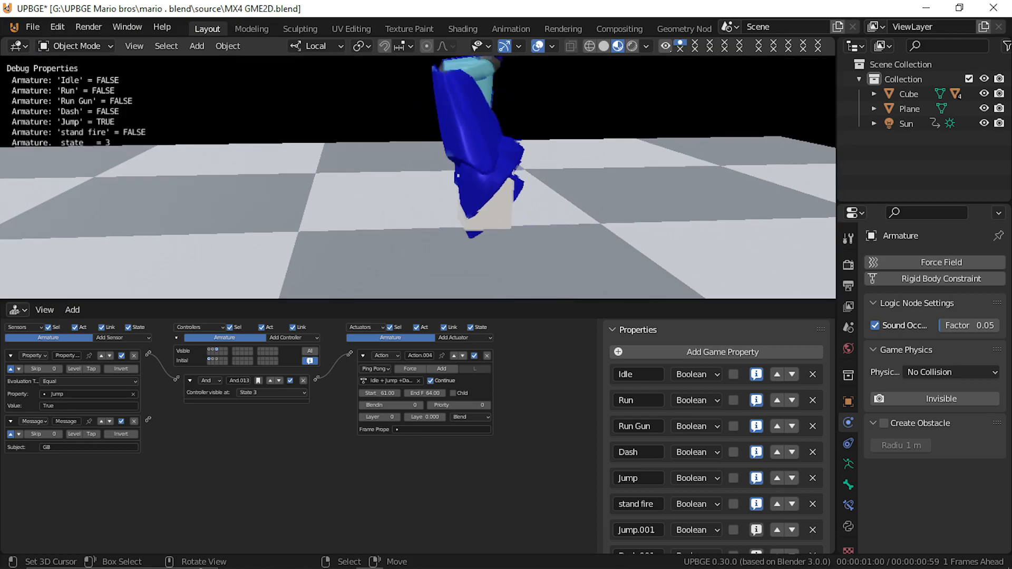
key(Escape)
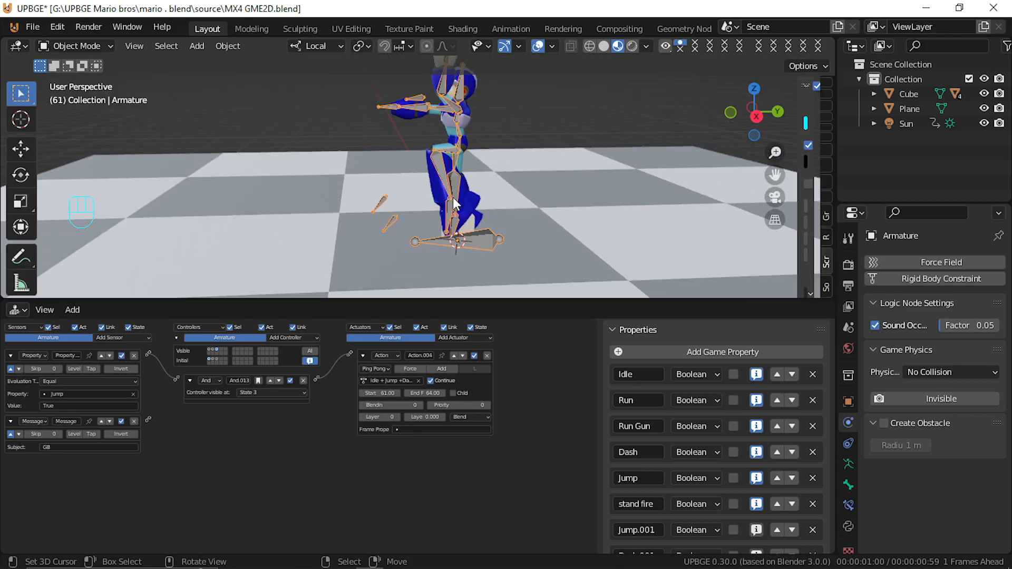
key(p)
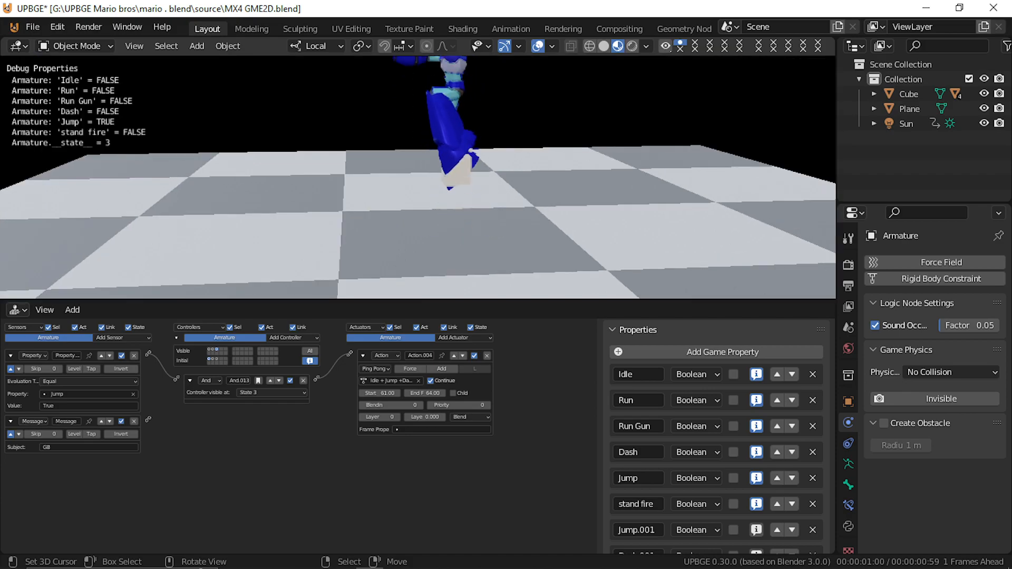
key(Escape)
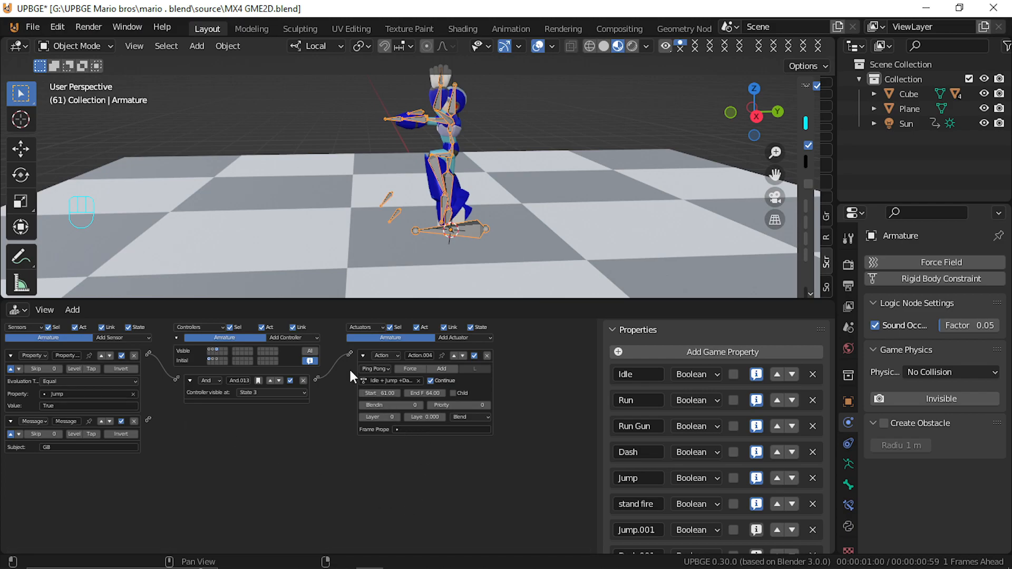
Collapse the armature's Action actuator, then select the cube and collapse all its existing sensors, controllers and actuators
click(364, 355)
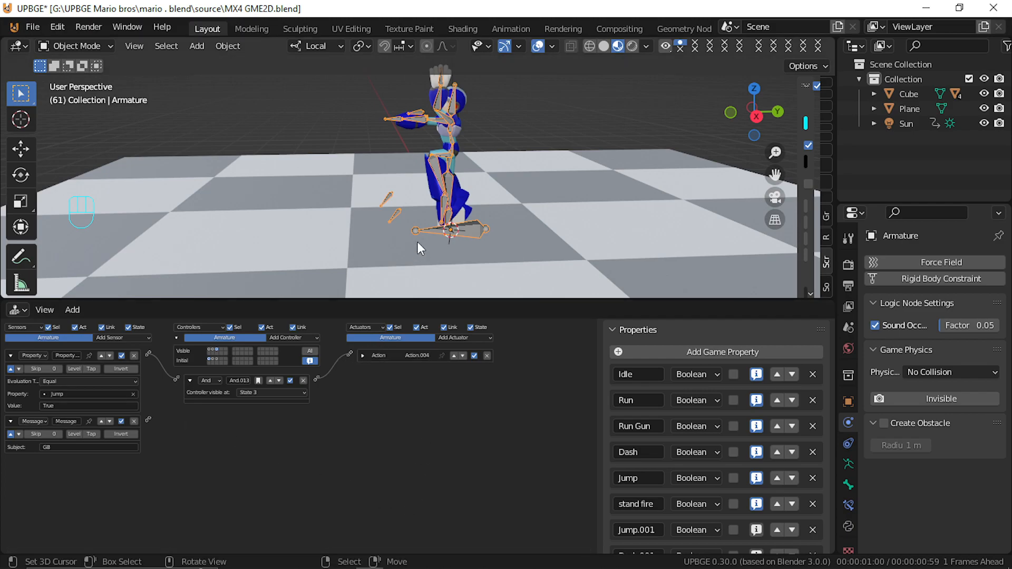
middle_drag(452, 191, 535, 177)
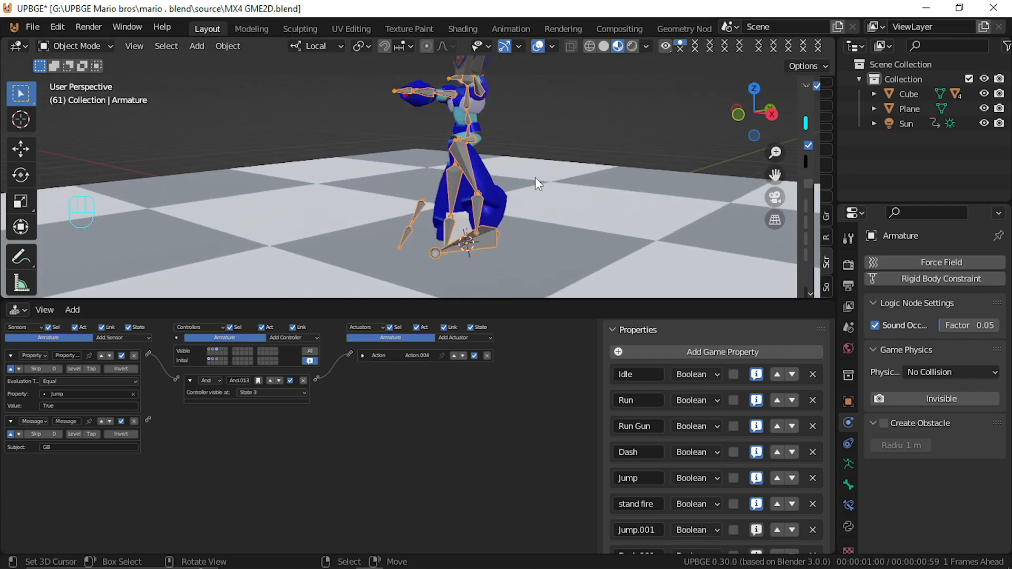
click(469, 222)
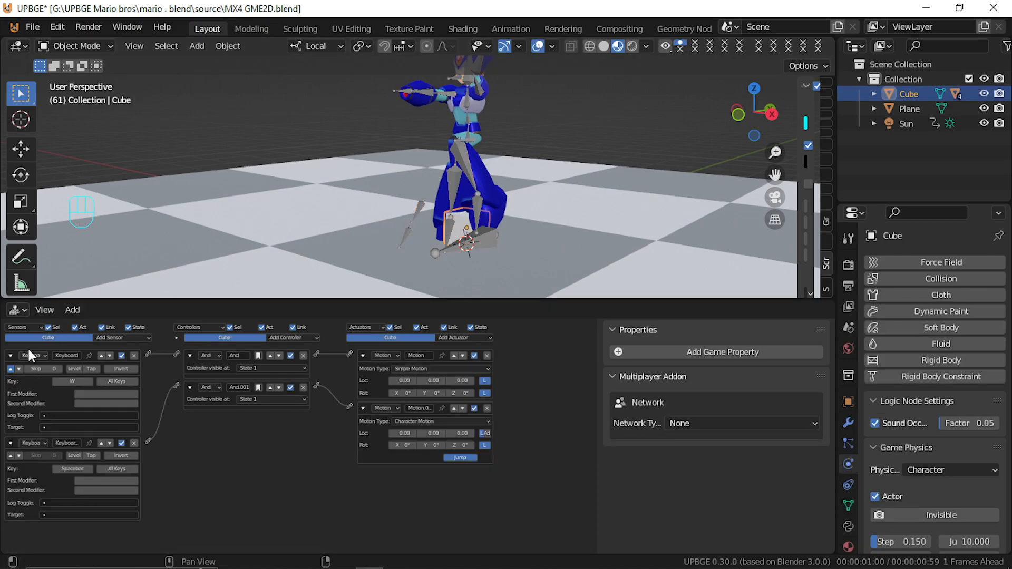
click(11, 356)
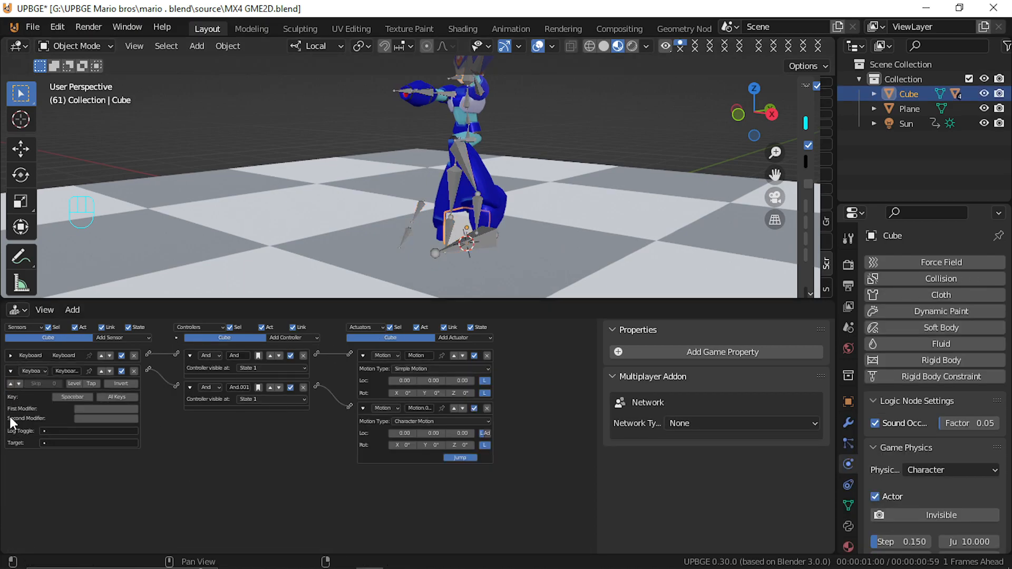
click(11, 371)
click(363, 356)
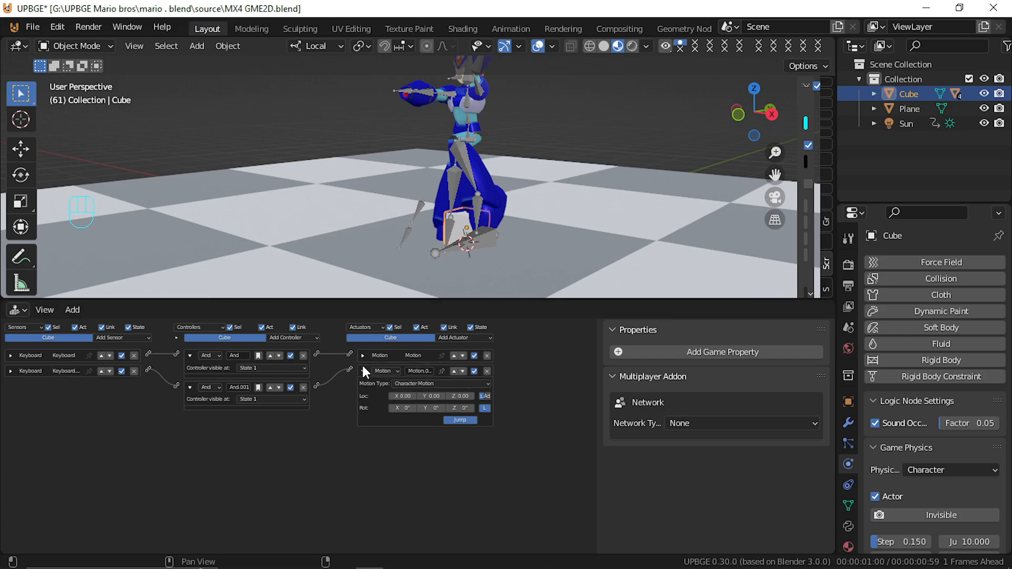
click(363, 371)
click(190, 355)
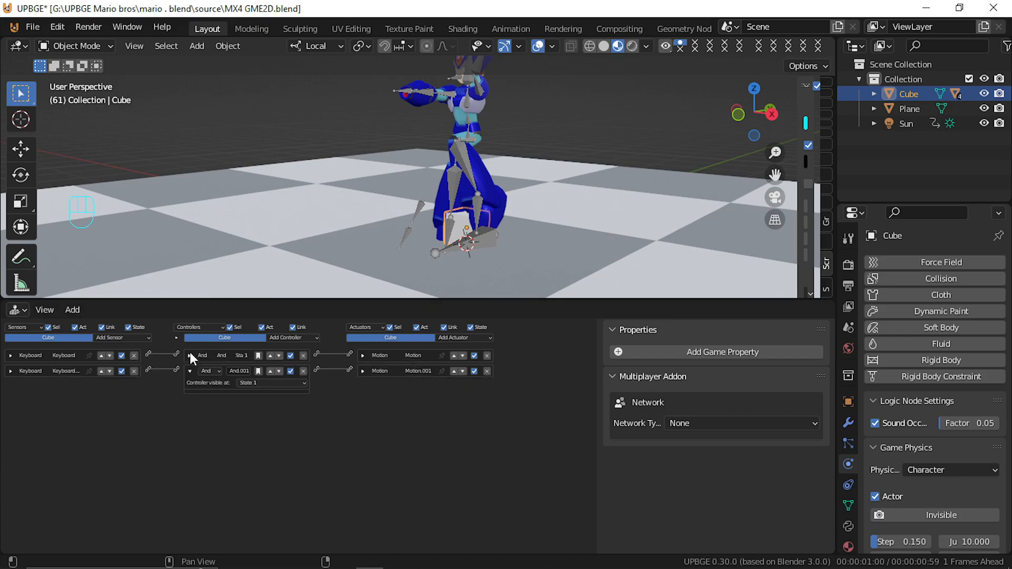
click(190, 370)
Add a Collision sensor to the cube for the property Ground and activate its true level triggering
click(140, 338)
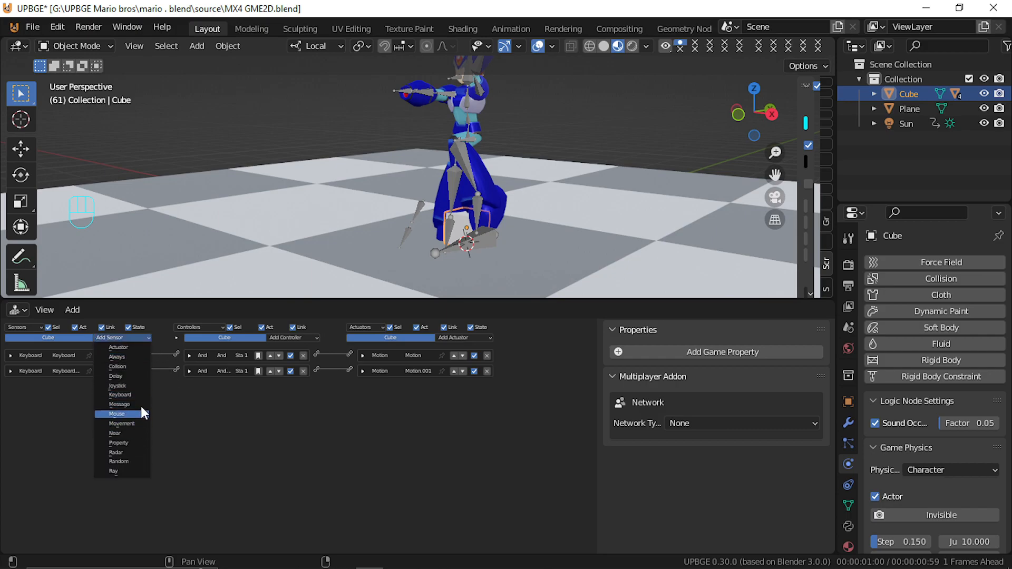
click(131, 366)
click(99, 412)
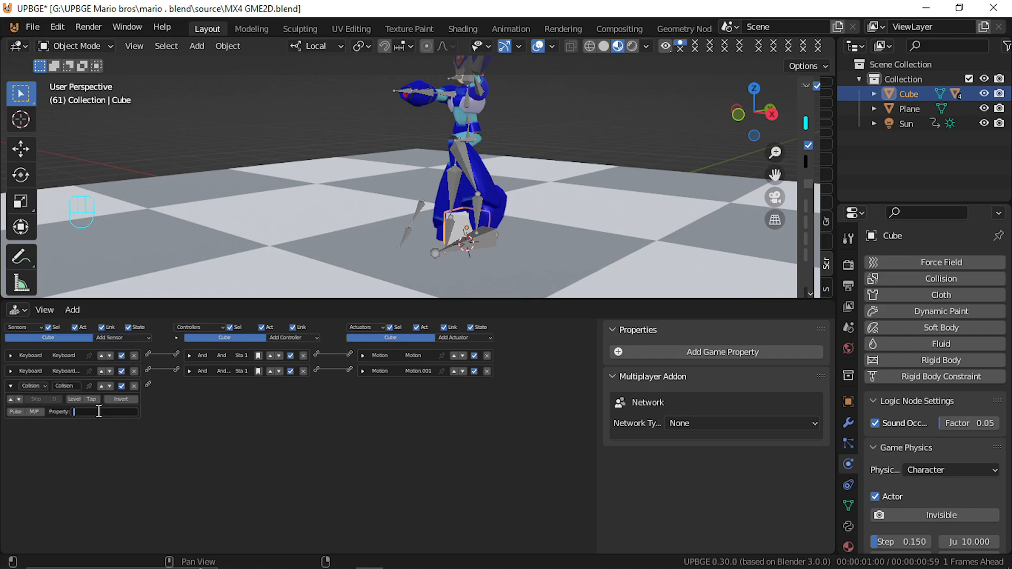
text(Ground)
key(Return)
click(11, 400)
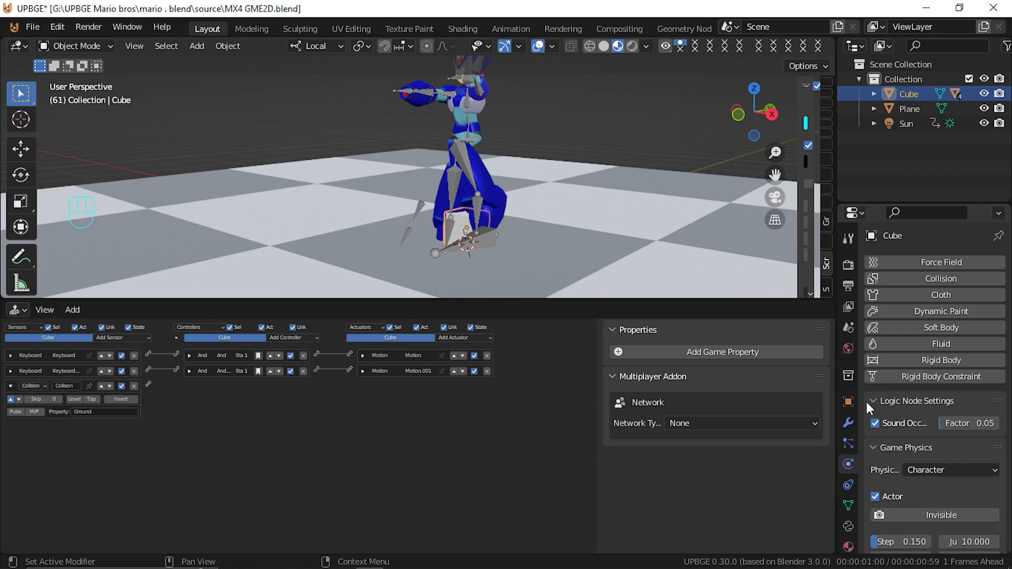
Add a Message actuator to the cube and set Armature as its recipient
click(470, 336)
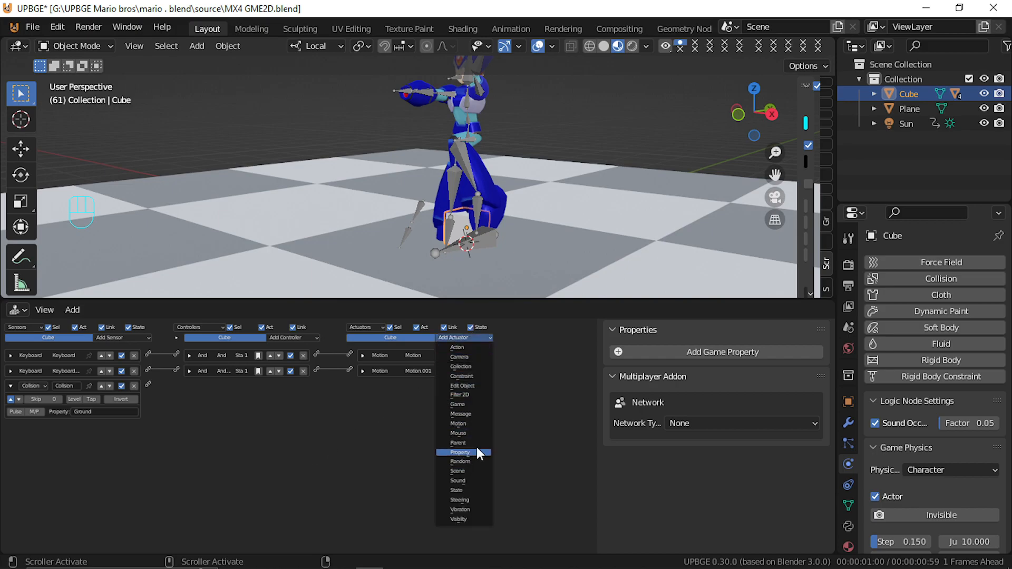
click(461, 415)
click(430, 398)
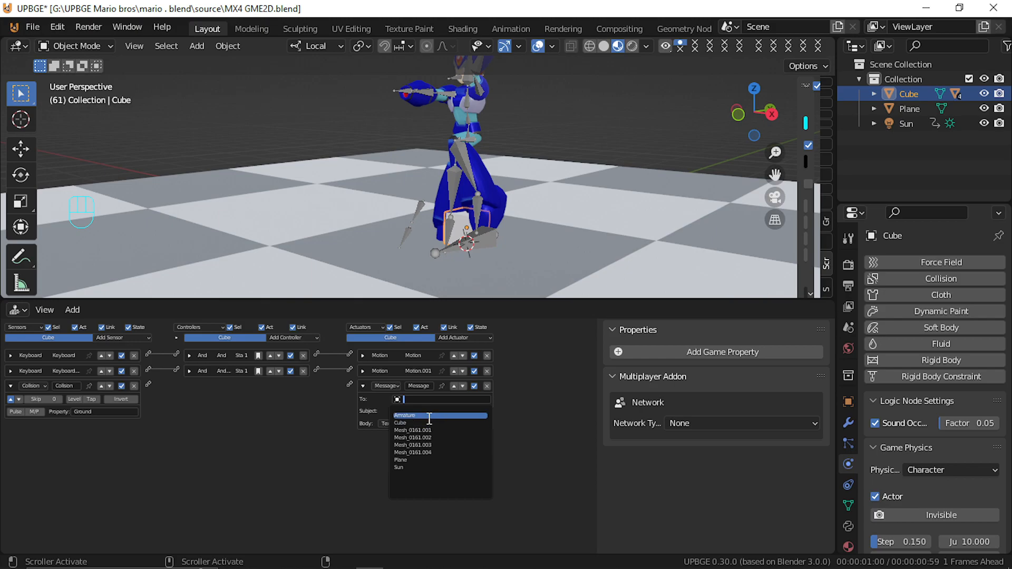
click(428, 416)
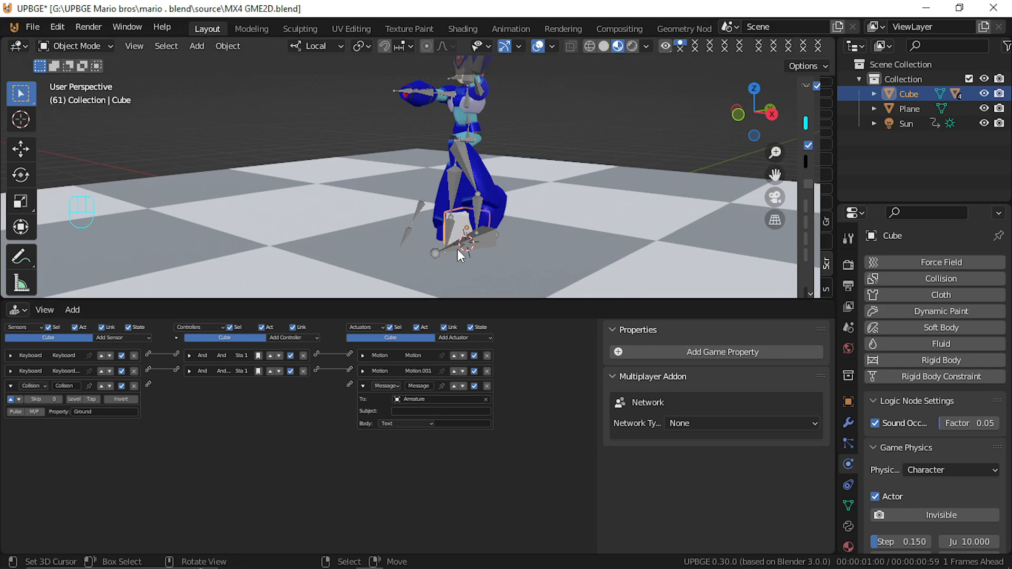
click(460, 175)
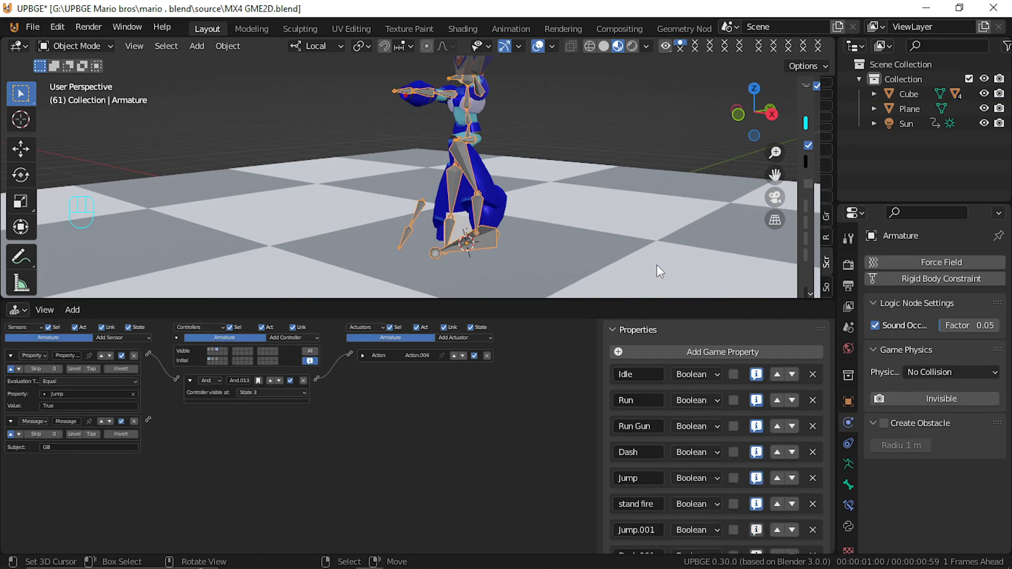
click(848, 465)
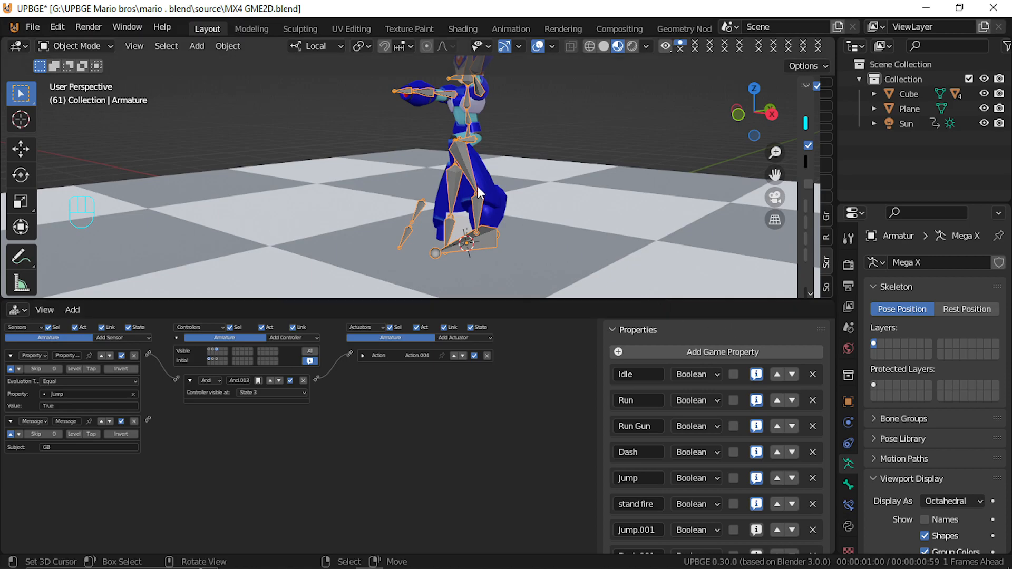
click(457, 243)
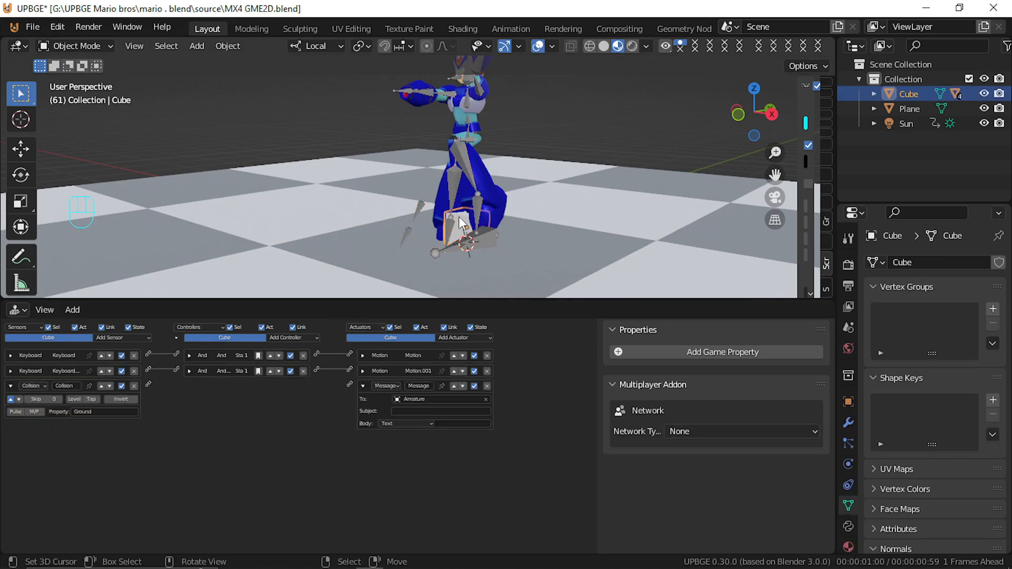
Rename the armature object as Mega X
click(410, 399)
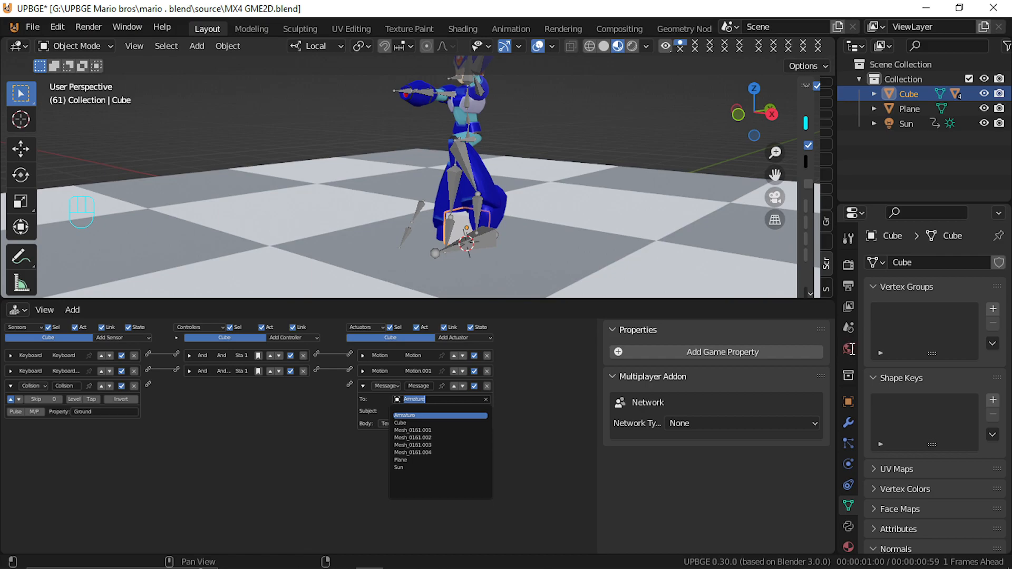
click(848, 400)
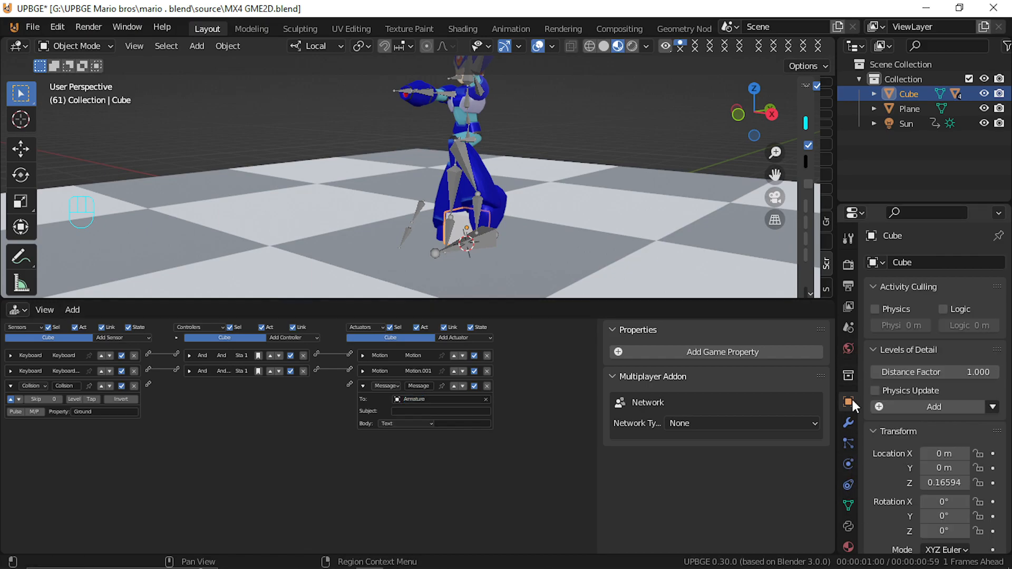
click(456, 141)
click(928, 260)
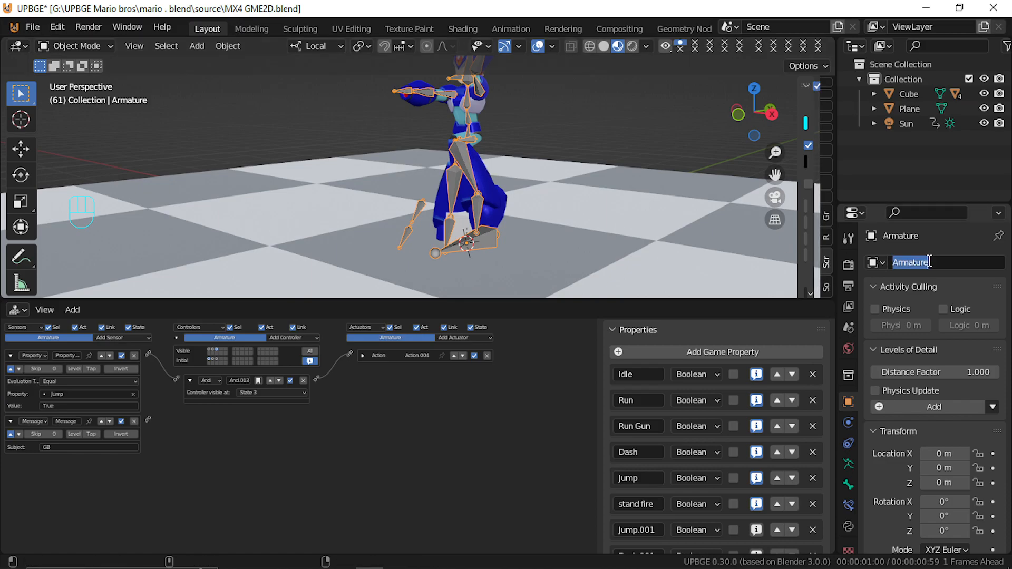
text(Mega)
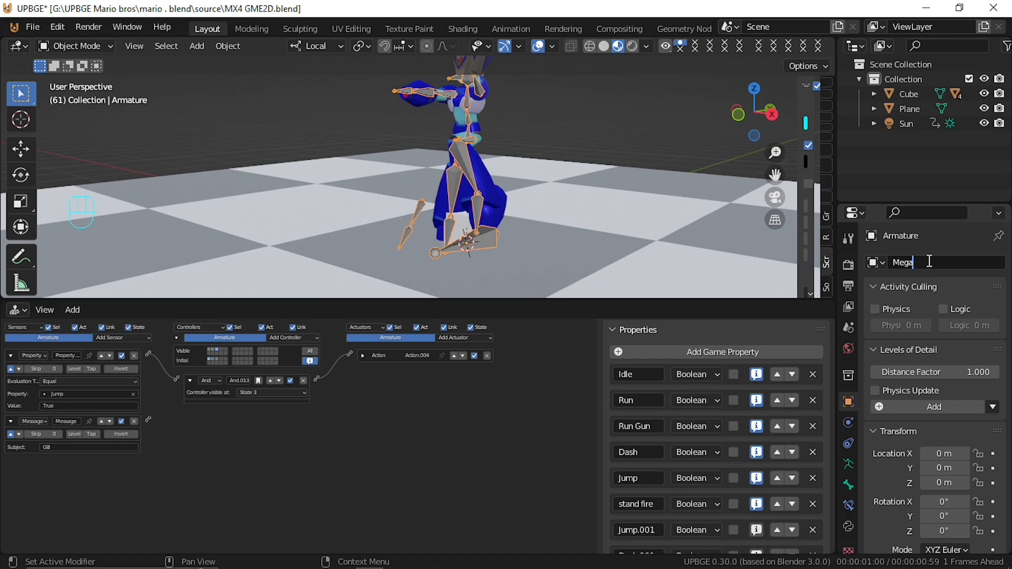
text( X)
key(Return)
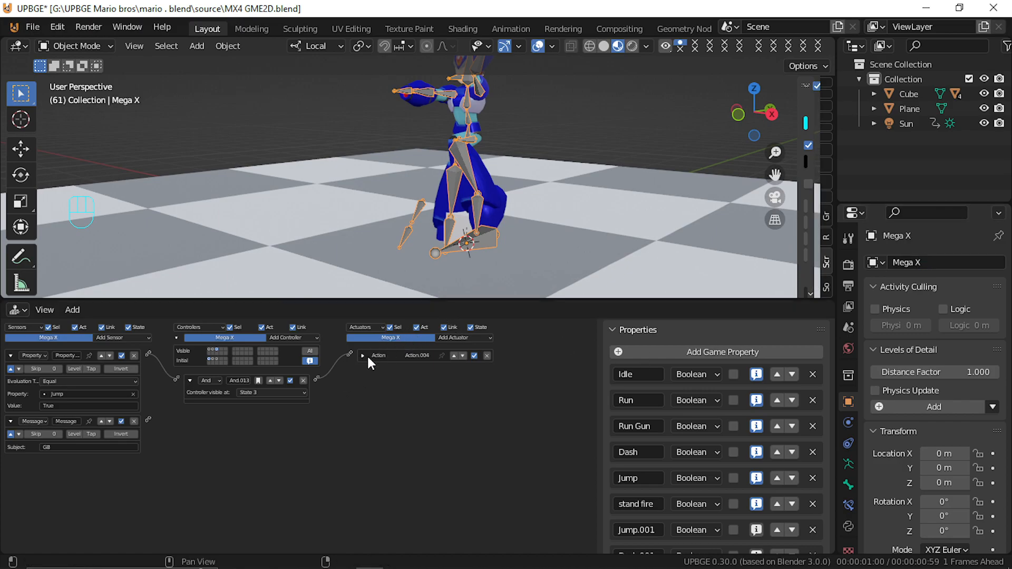
Select the cube and set Mega X as the recipient of its Message actuator
click(457, 219)
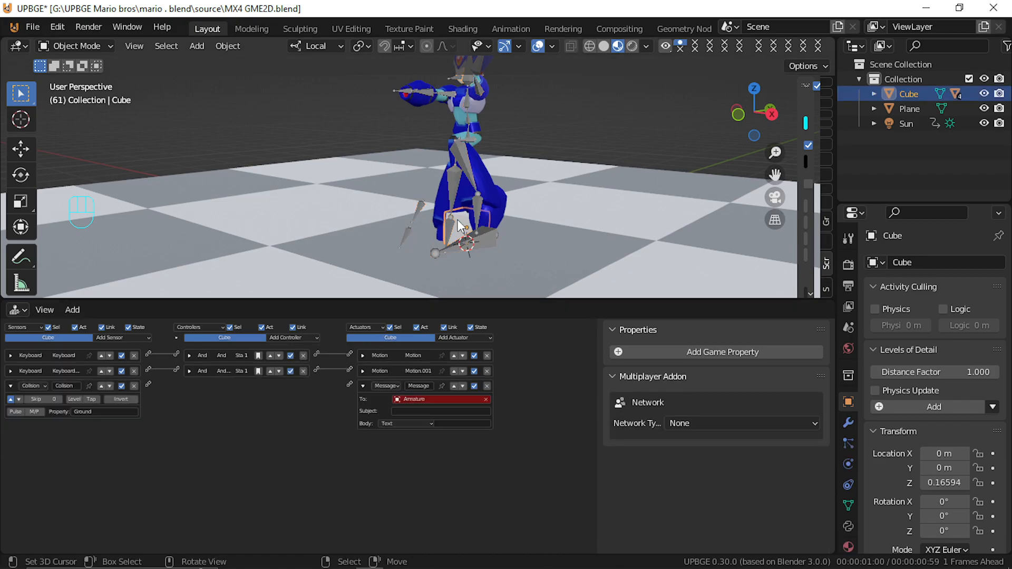
click(448, 396)
click(402, 411)
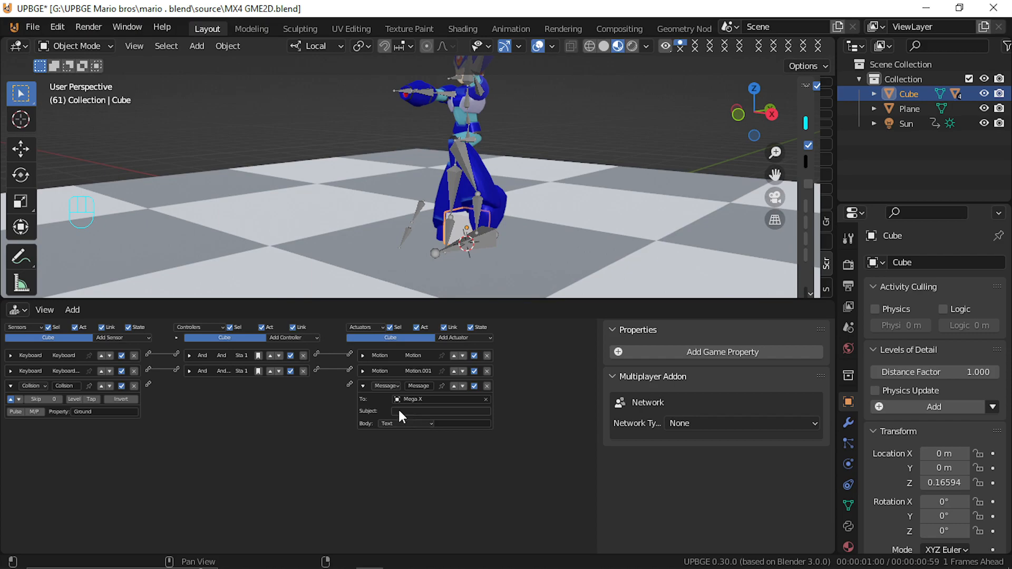
Set the cube's Message subject to GB, matching the armature's Message sensor, and link the Collision sensor to the Message actuator
click(409, 412)
click(467, 160)
click(466, 160)
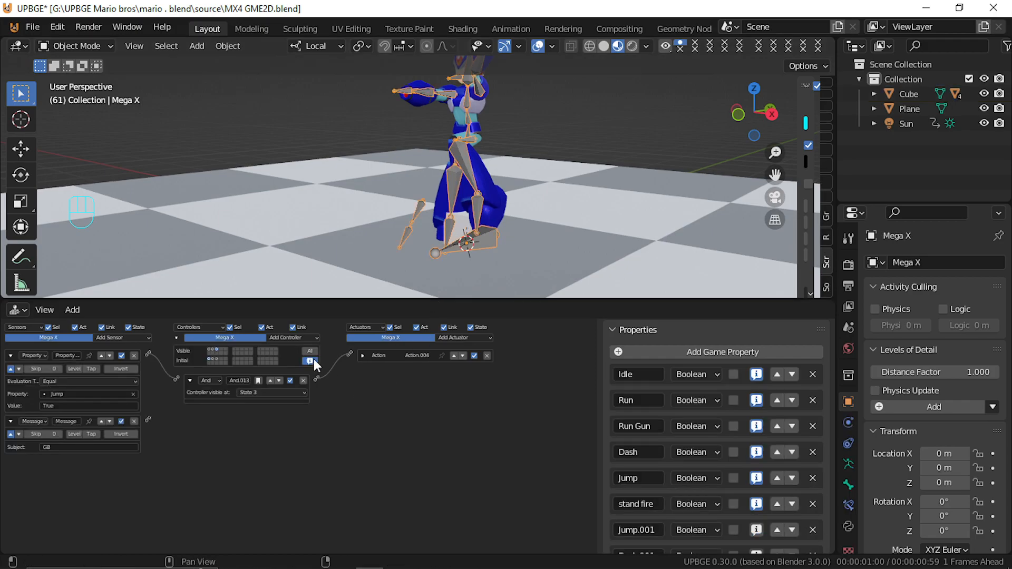
click(80, 448)
click(252, 444)
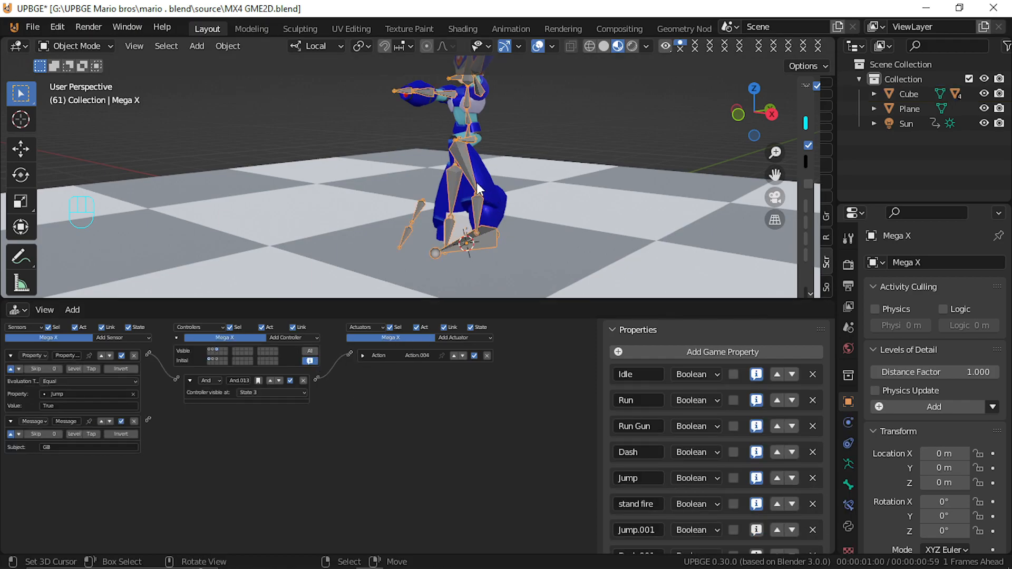
click(451, 239)
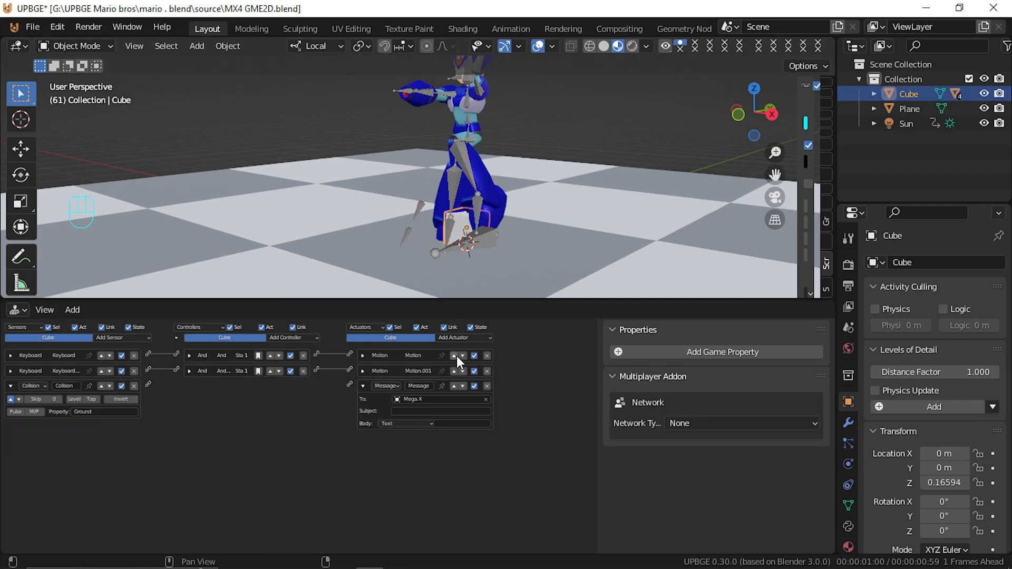
click(428, 412)
text(GB)
click(409, 489)
drag(149, 382, 346, 384)
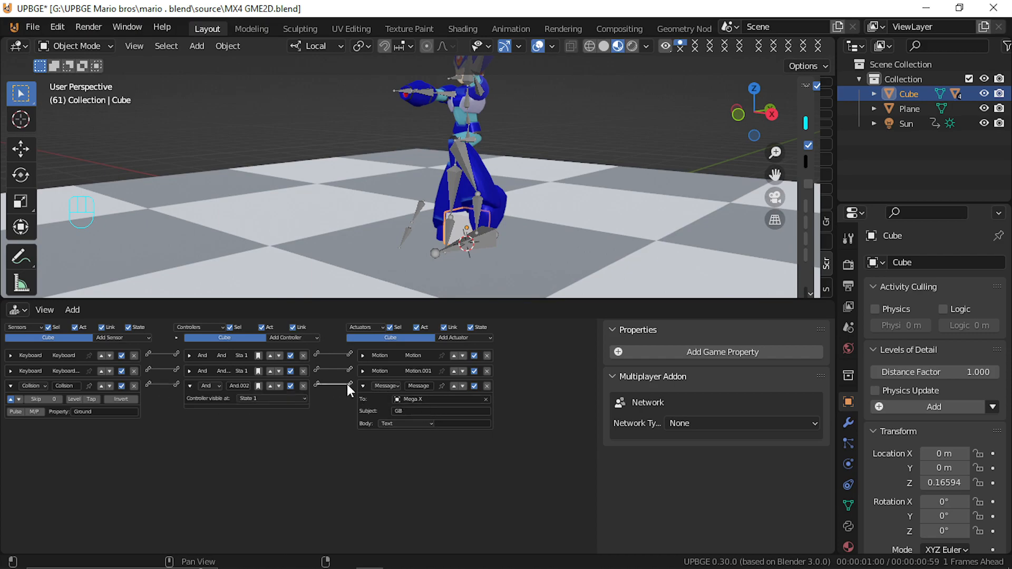
Select the Mega X armature and switch it to Pose Mode with its legs in close view
click(476, 338)
click(466, 176)
key(shift+grave)
key(w)
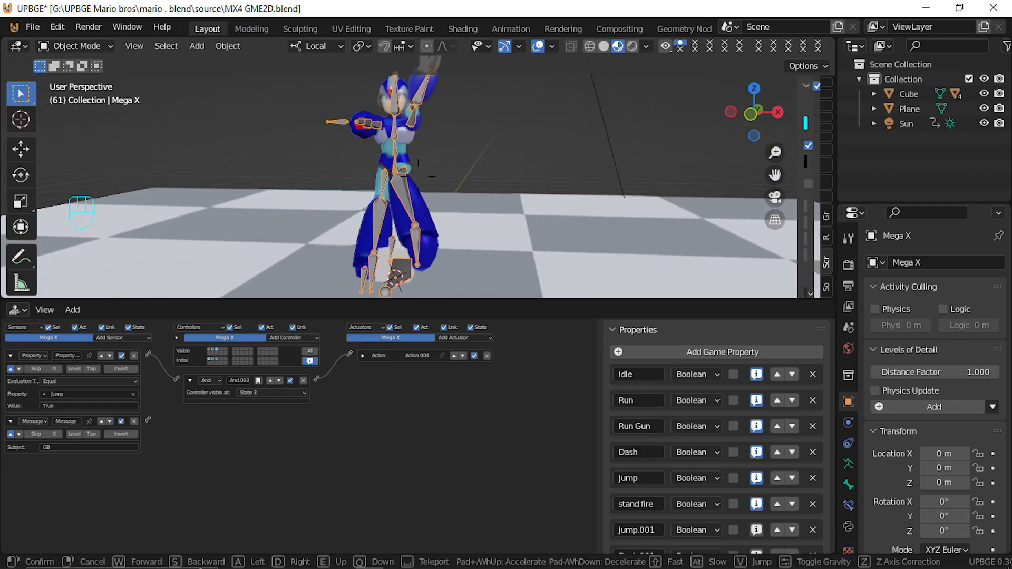
key(e)
key(w)
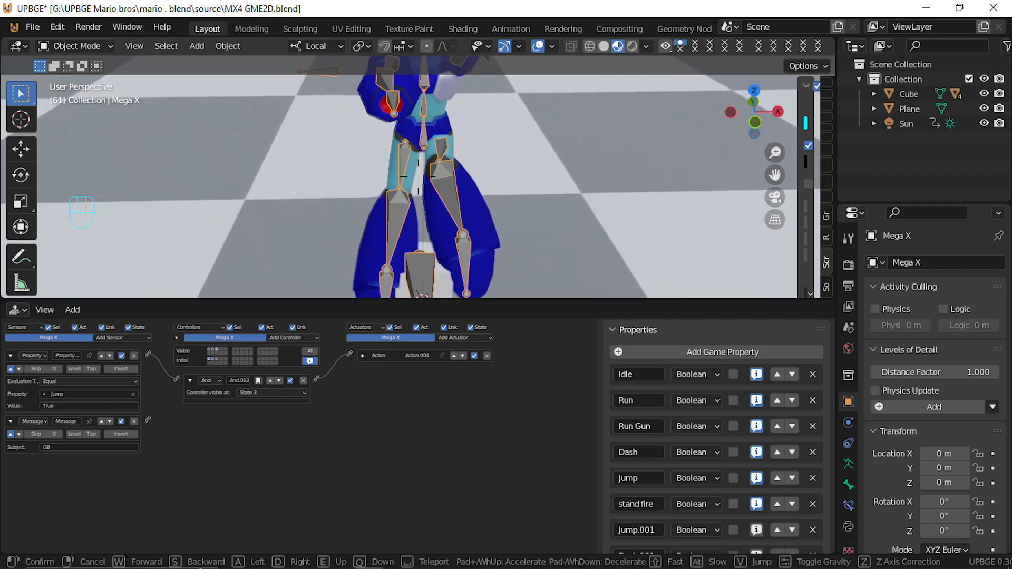
click(416, 174)
click(428, 137)
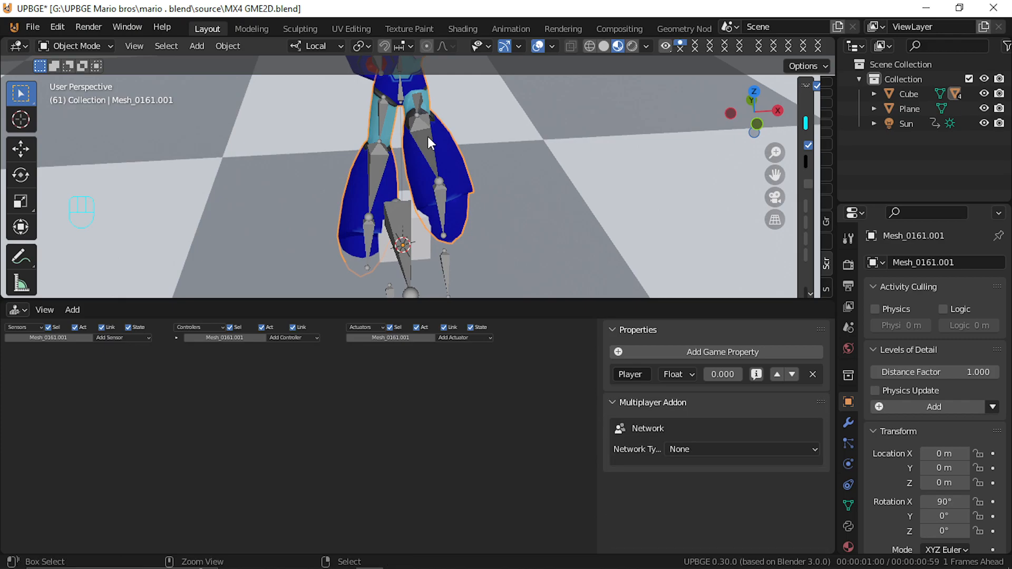
click(428, 137)
key(ctrl+Tab)
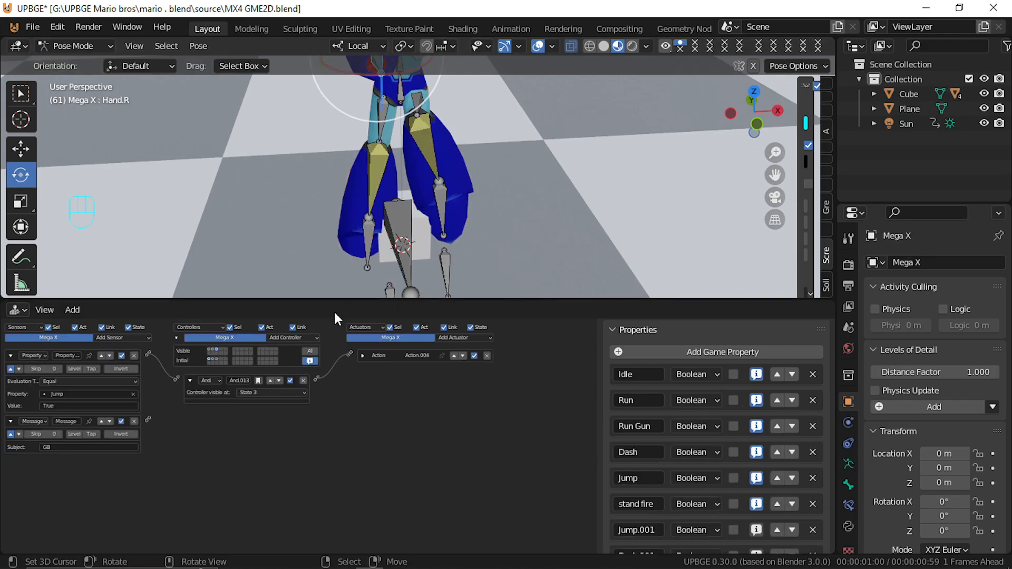
Replace the logic bricks editor with Nonlinear Animation and enter tweak mode on the NlaTrack strip
click(17, 310)
click(45, 310)
click(18, 310)
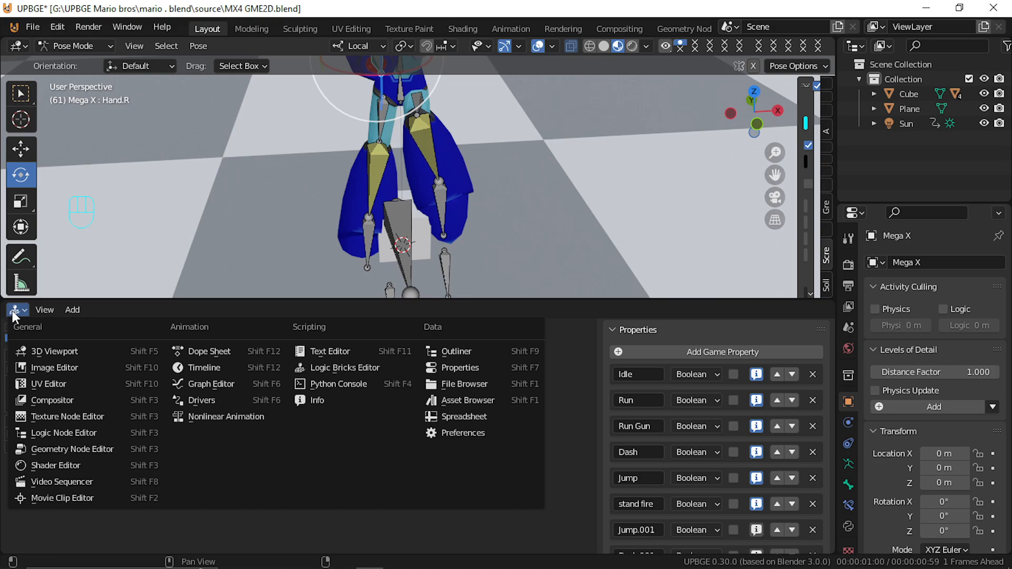
click(338, 364)
click(17, 311)
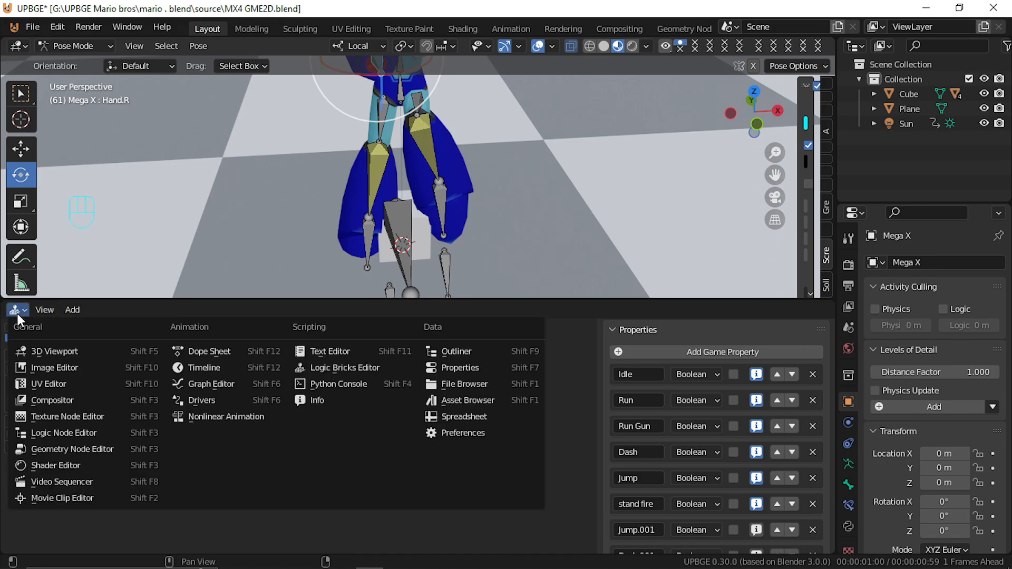
click(230, 418)
key(Tab)
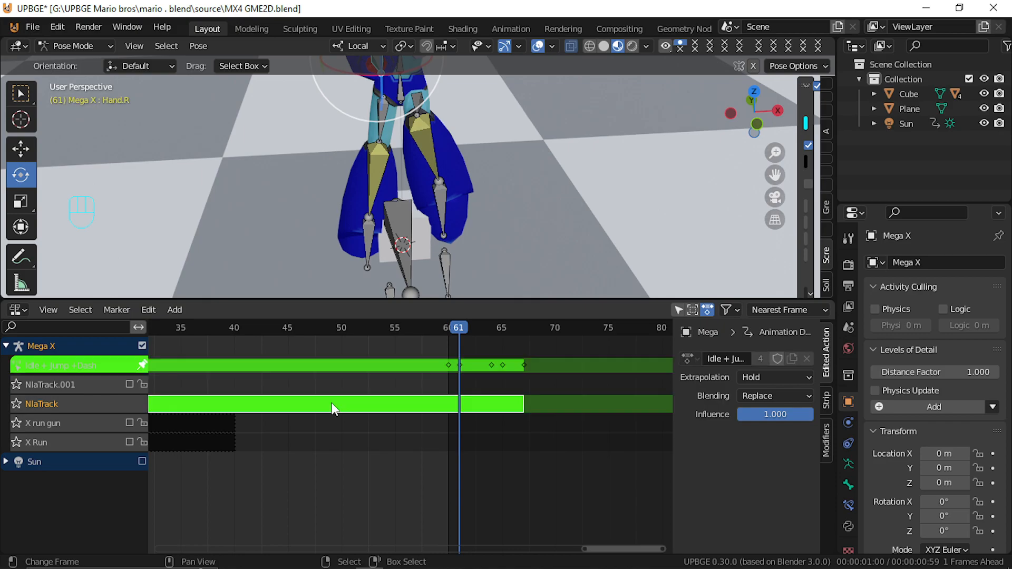
Move the Leg pole.L bone outward by about 0.25 m at frame 61 with auto keying
click(454, 369)
click(441, 270)
key(g)
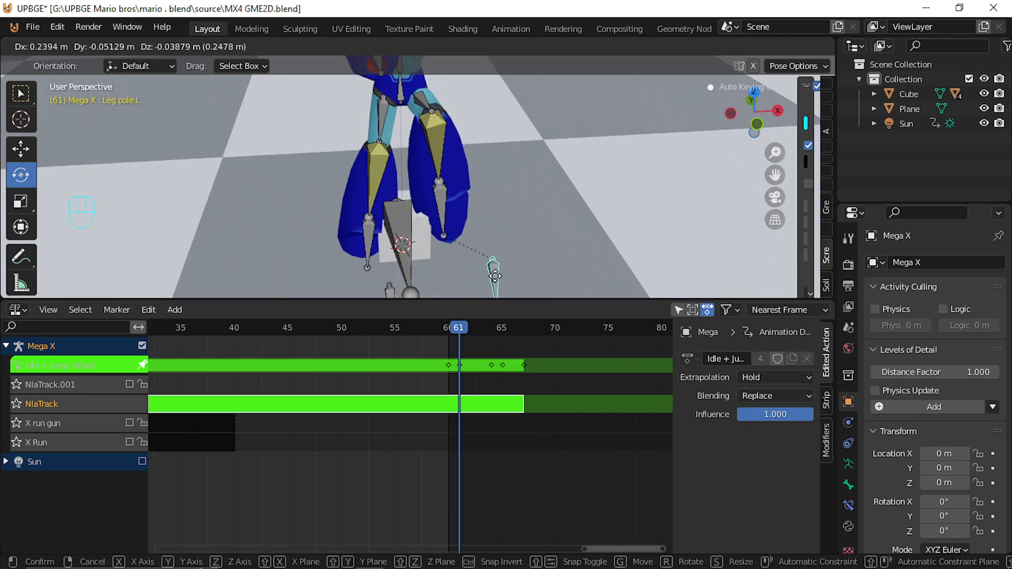
click(495, 277)
Move the Leg pole.L bone outward at frame 64, return to frame 61 and exit tweak mode
mouse_move(490, 397)
mouse_down()
mouse_move(470, 405)
mouse_move(490, 396)
mouse_up()
key(g)
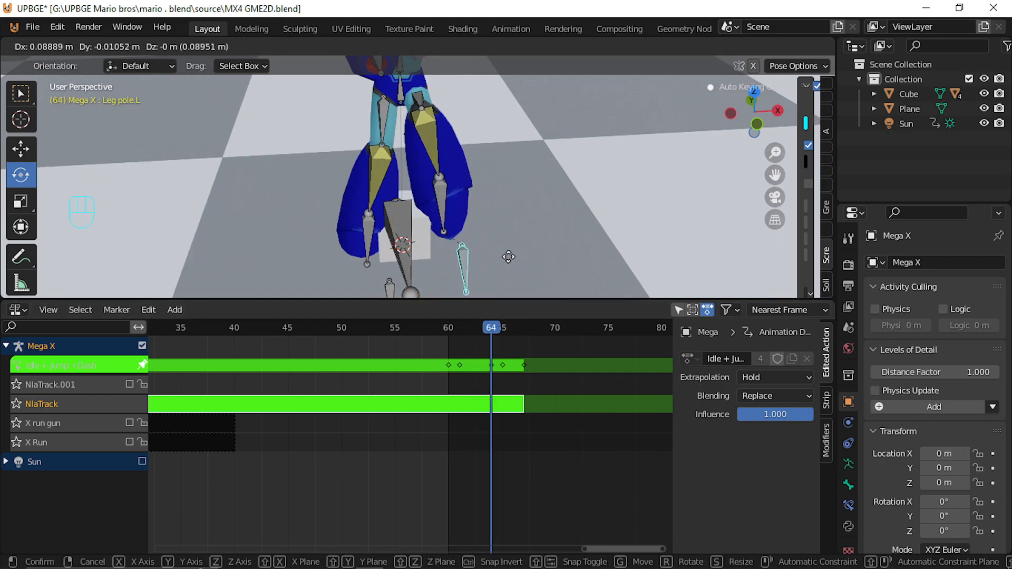
click(558, 255)
drag(512, 381, 460, 333)
key(Tab)
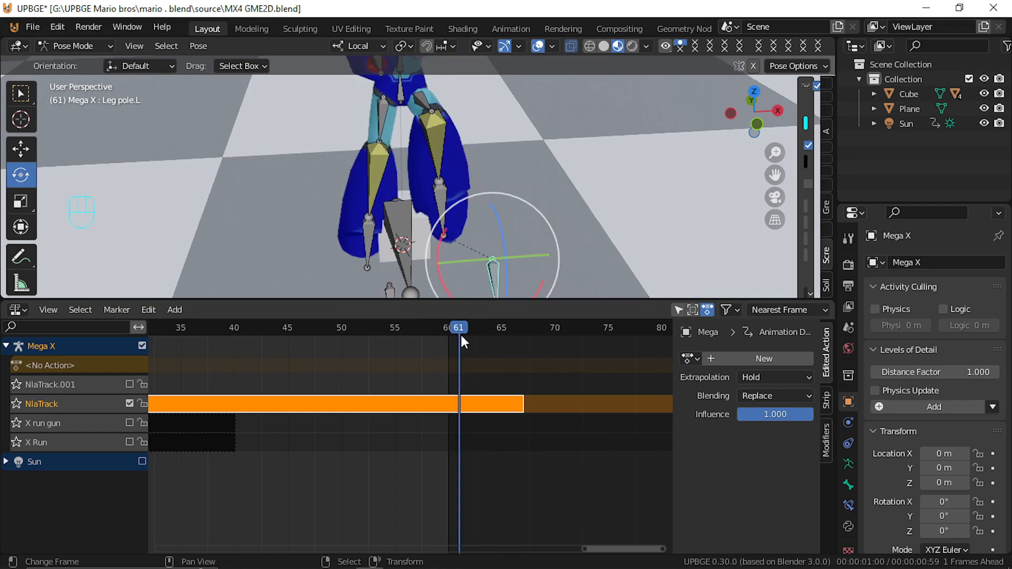
Return to the Logic Bricks Editor, add a State actuator to Mega X and link the GB Message sensor to it
click(17, 310)
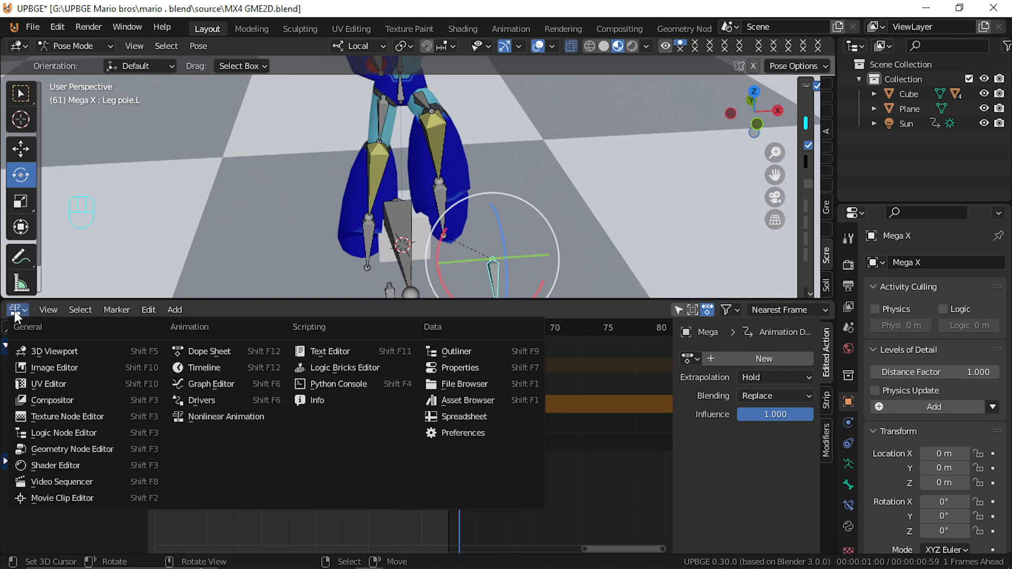
click(337, 367)
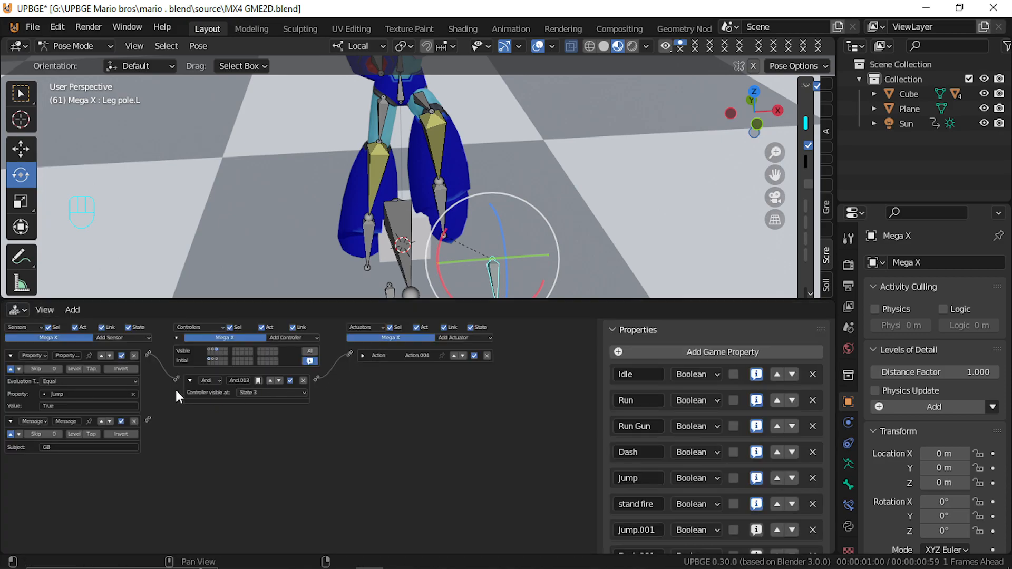
click(463, 339)
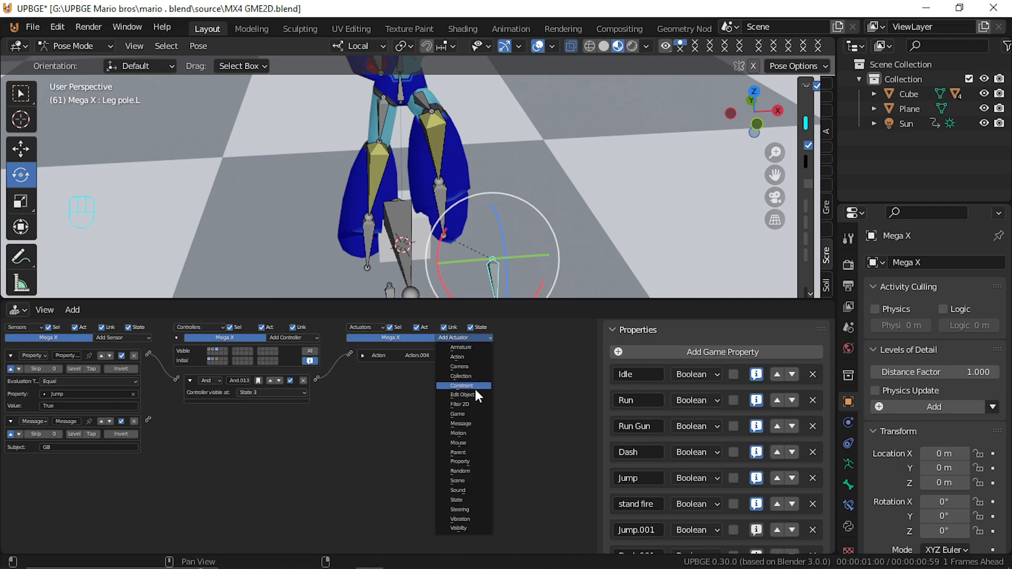
click(467, 499)
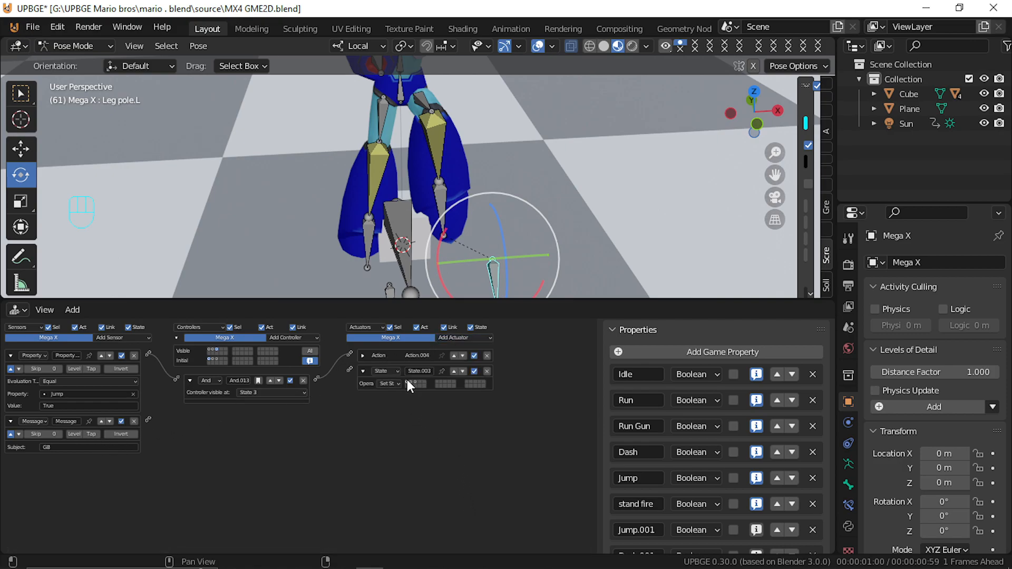
drag(149, 417, 349, 370)
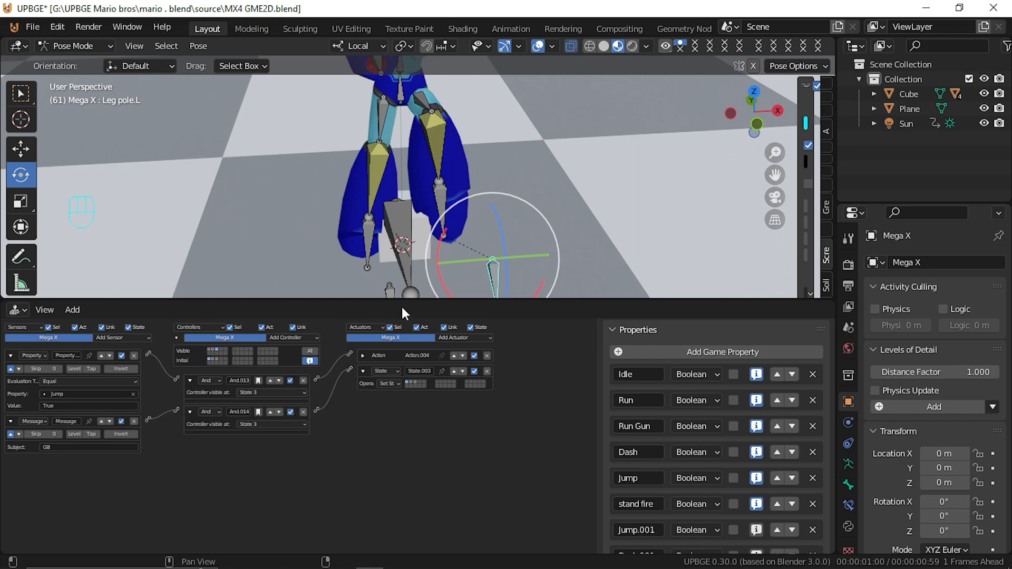
Expand the armature's jump Action actuator and set its Blendin to 4
scroll(431, 237, down, 3)
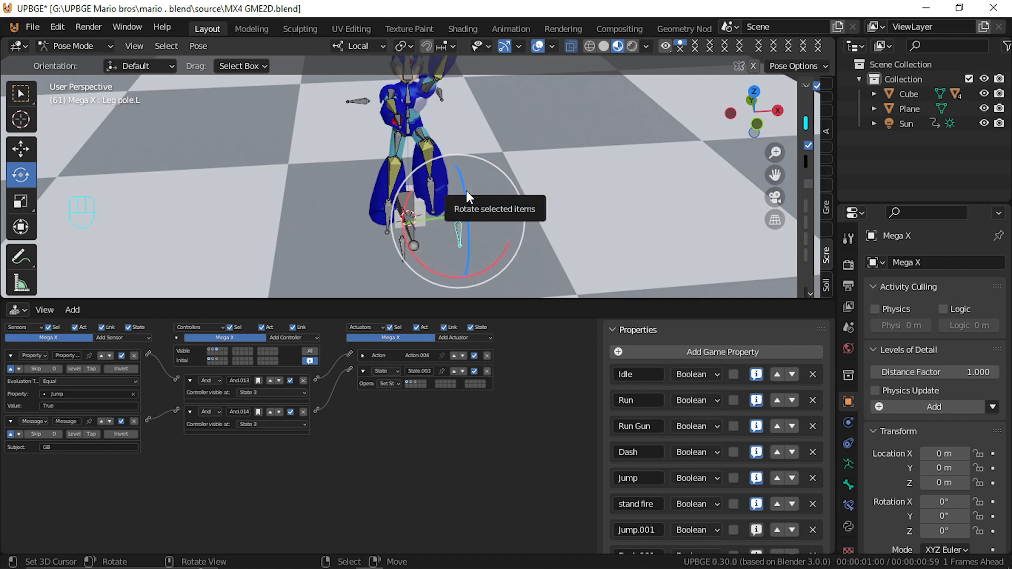
click(364, 355)
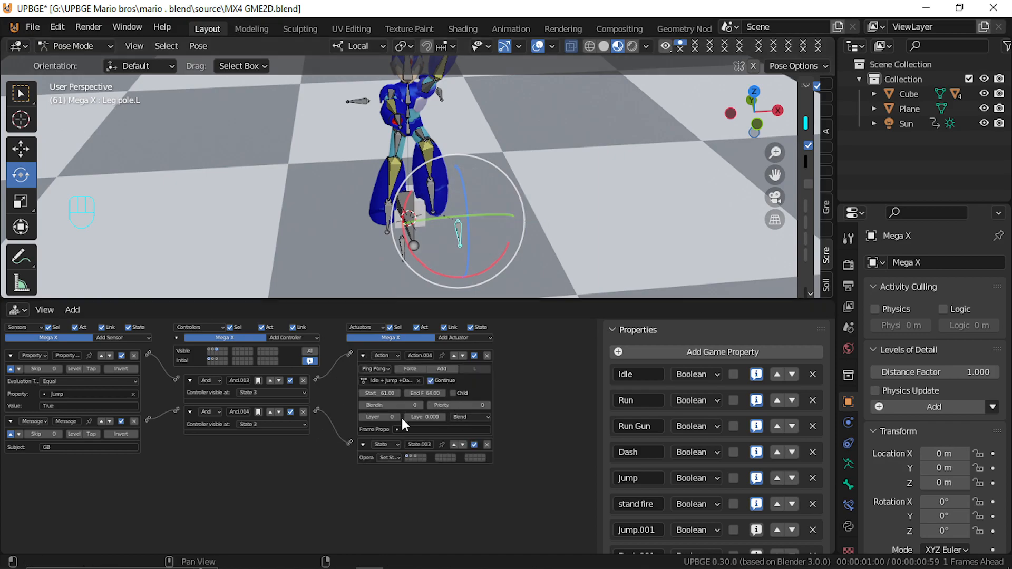
click(363, 415)
click(362, 415)
click(363, 415)
click(419, 407)
click(419, 407)
click(419, 407)
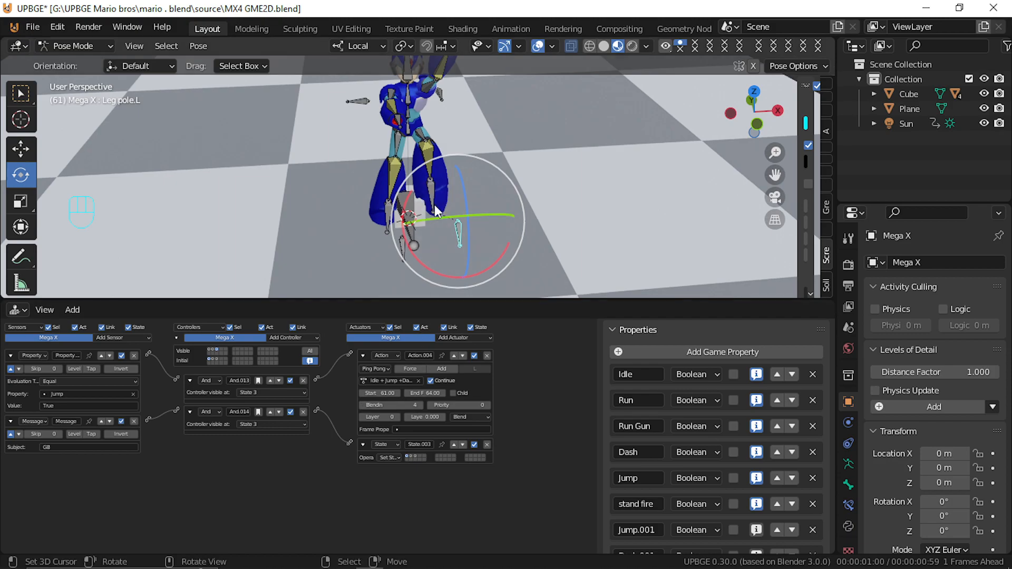
Return the armature to Object Mode, run the game to test the jump animation, and stop it
key(ctrl+Tab)
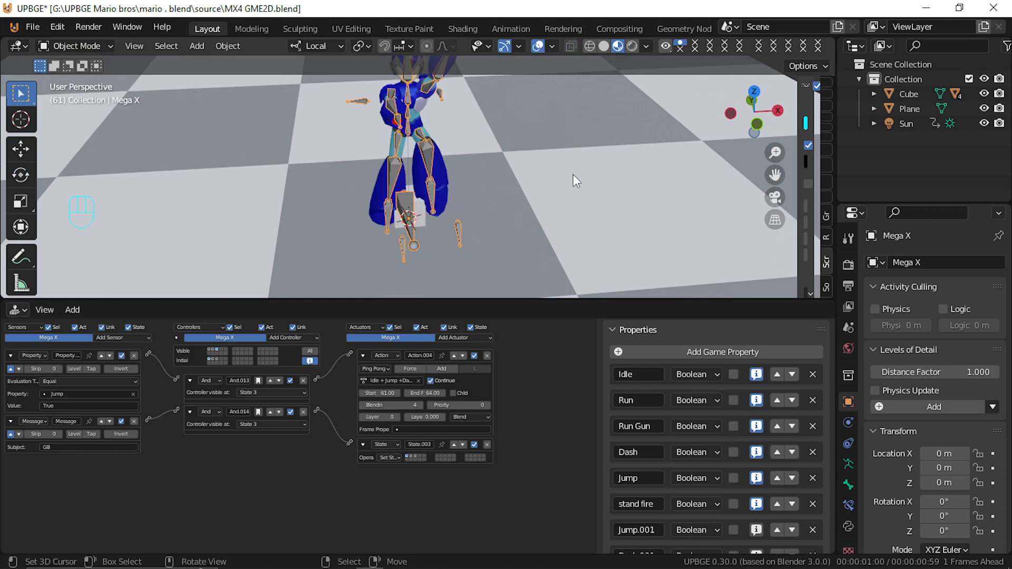
key(p)
key(space)
key(space)
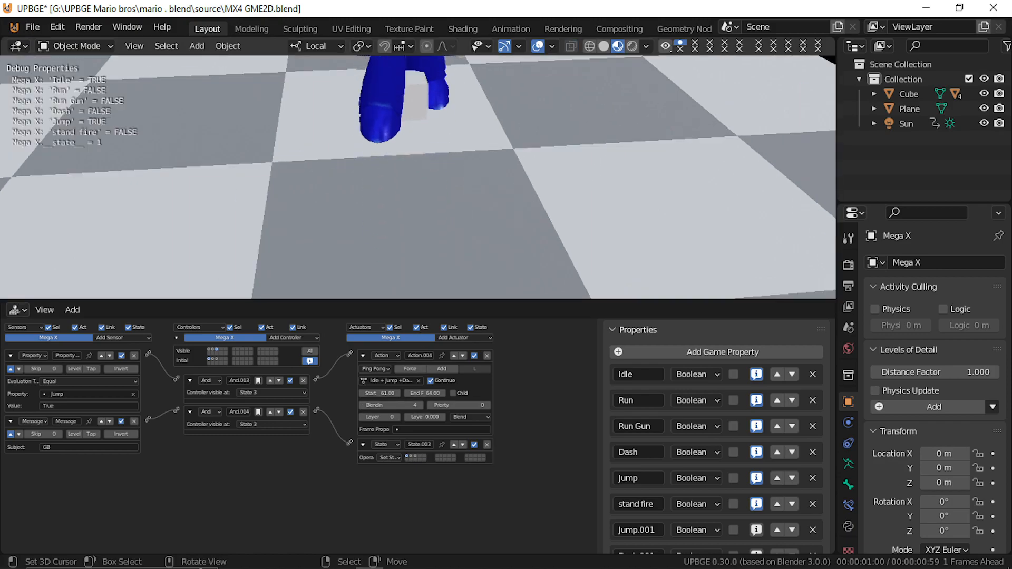
key(Escape)
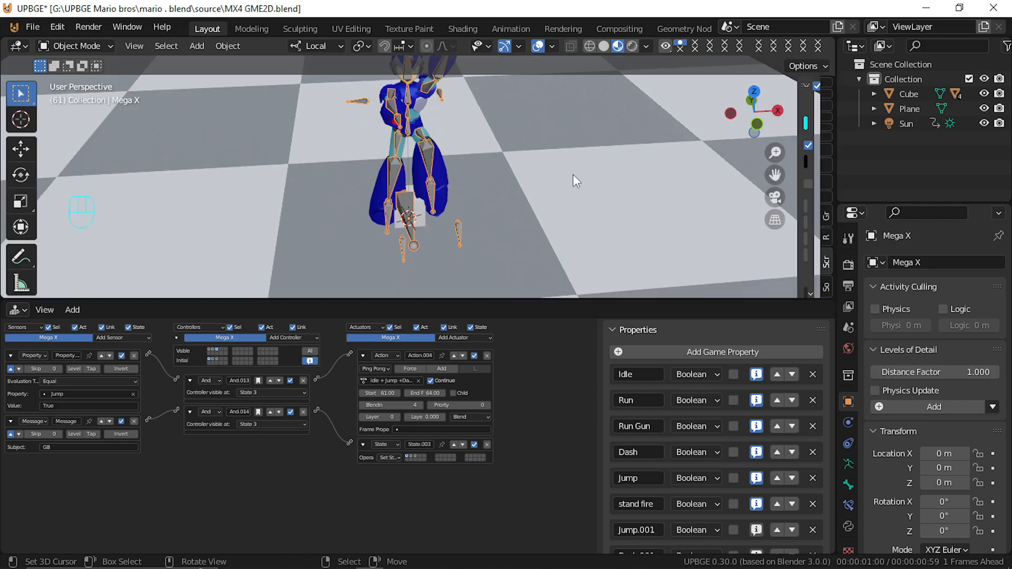
Run the game again and make the character jump repeatedly to check its landing and state change
key(p)
key(space)
key(space)
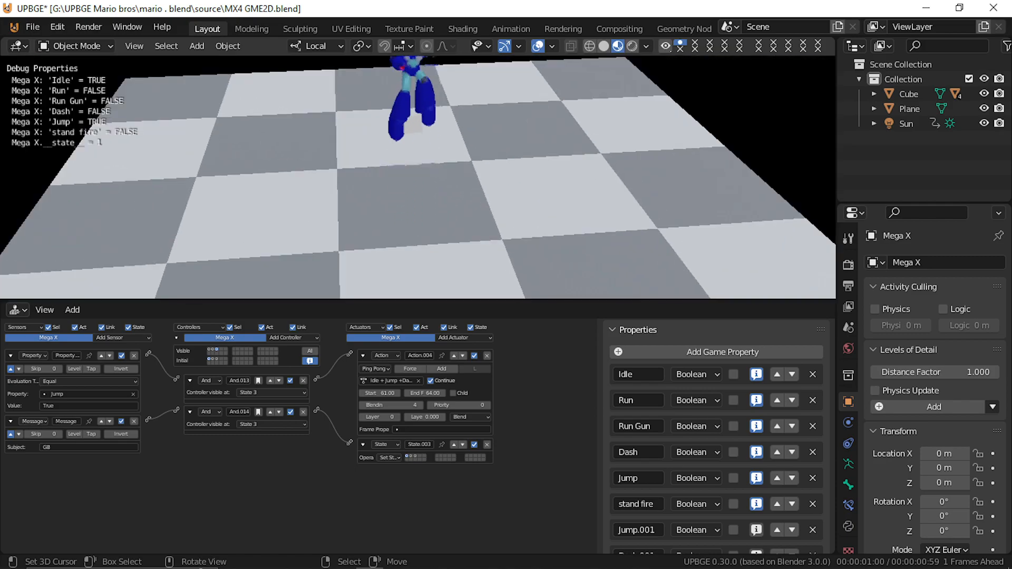
key(space)
key(space)
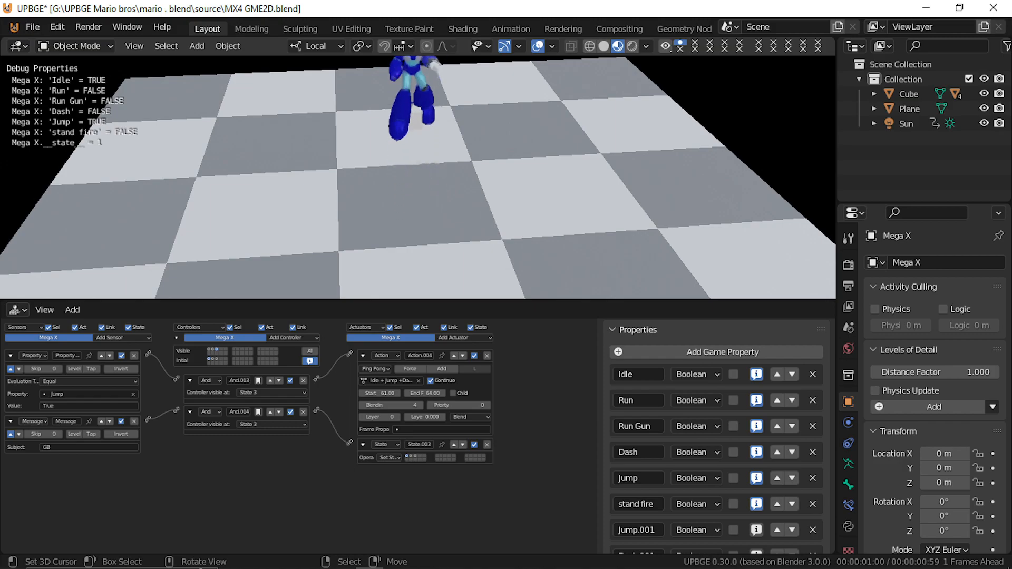
key(space)
key(space)
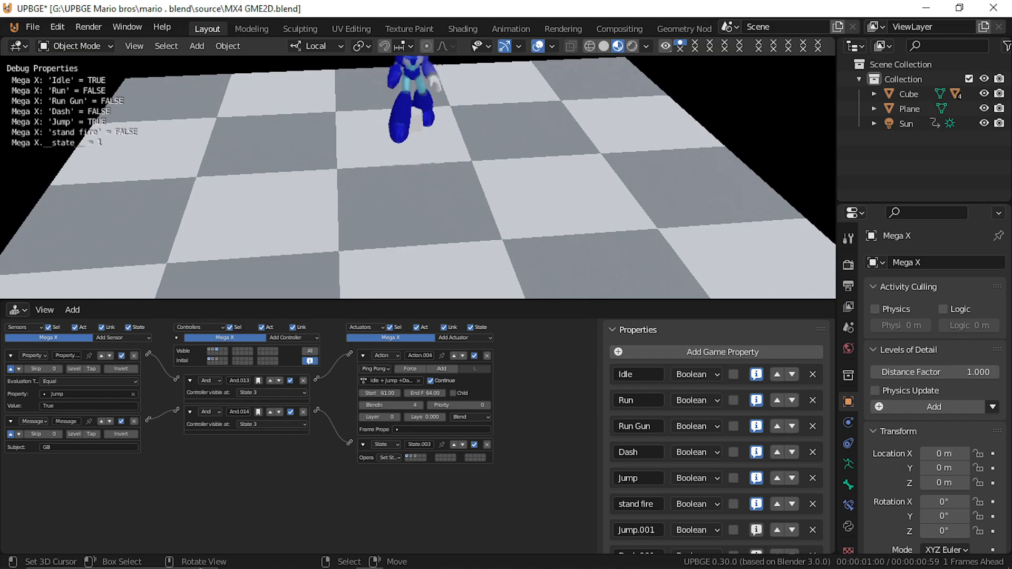
Keep making the character jump in the running game to watch its Jump and Idle properties, and stop the game
key(space)
key(space)
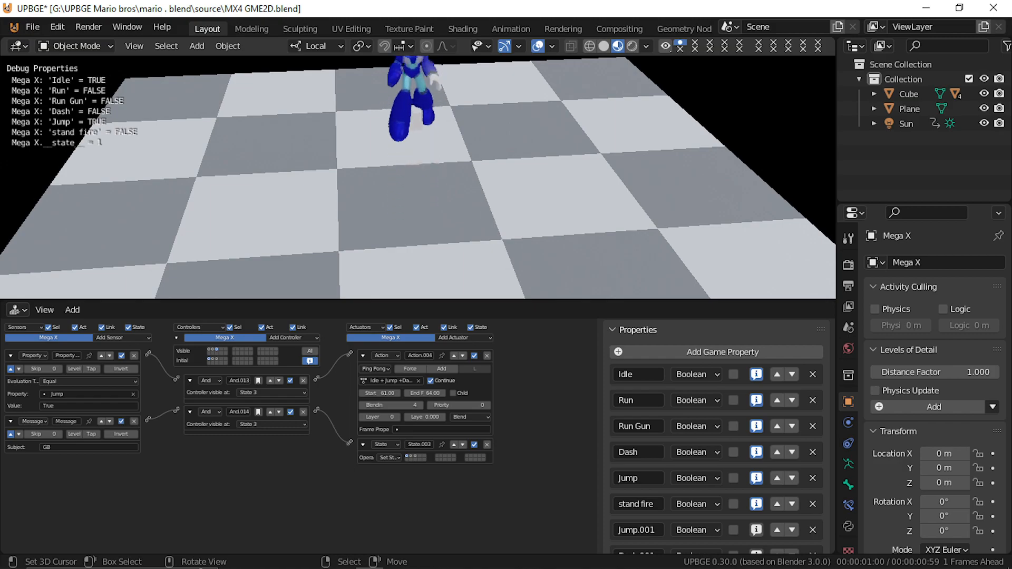
key(space)
key(space)
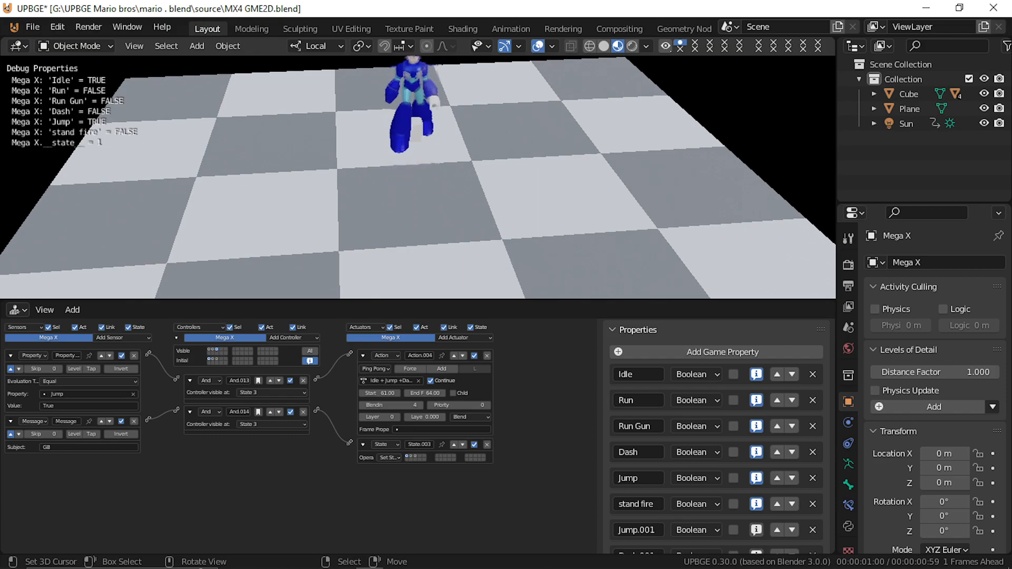
key(space)
key(space)
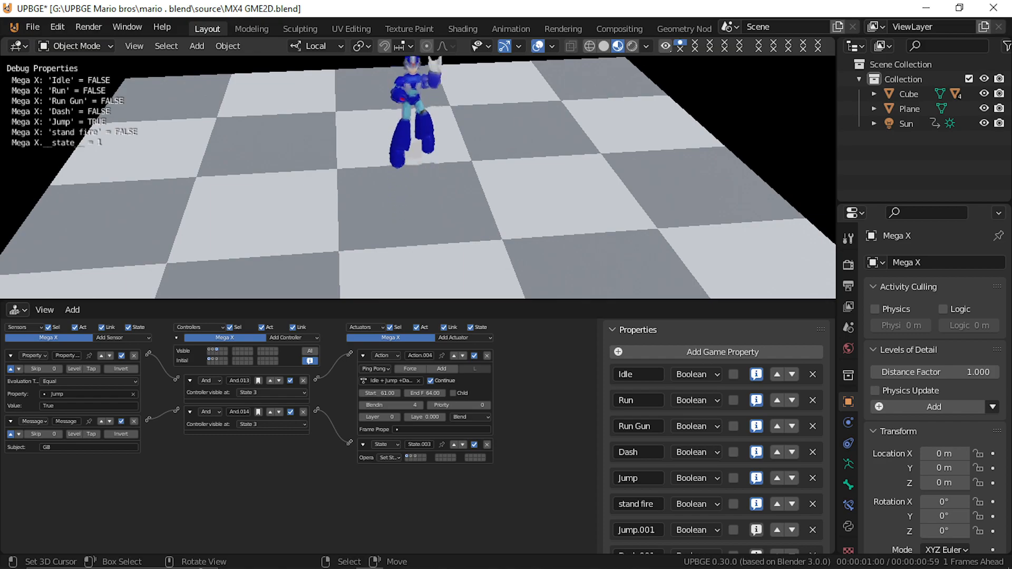
key(space)
key(space)
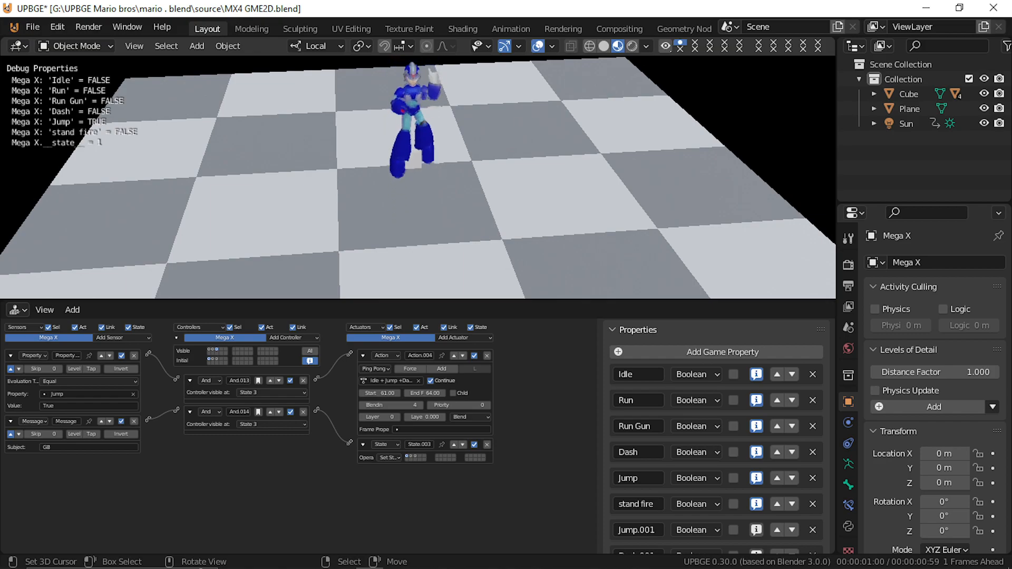
key(space)
key(space)
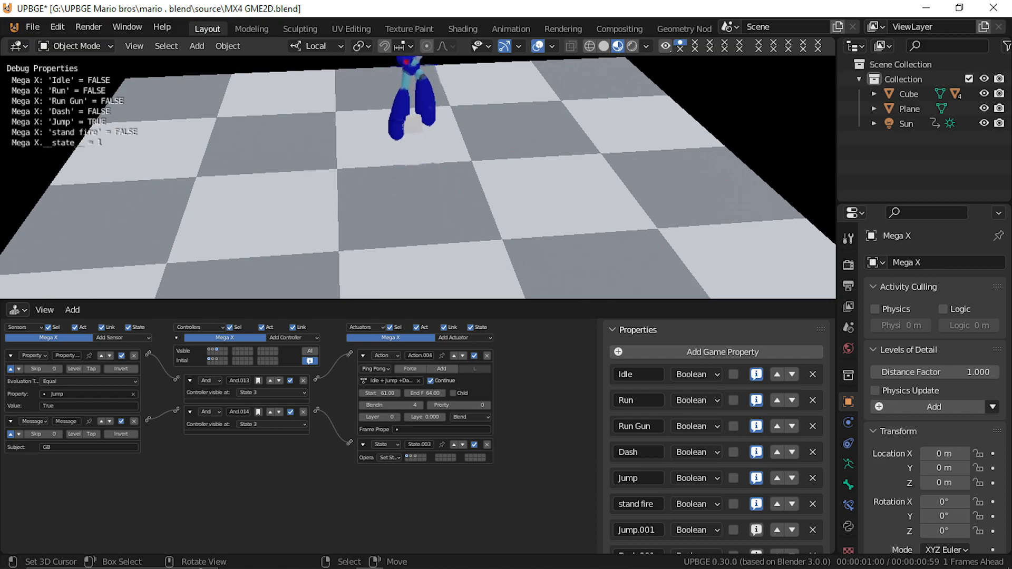
key(space)
key(space)
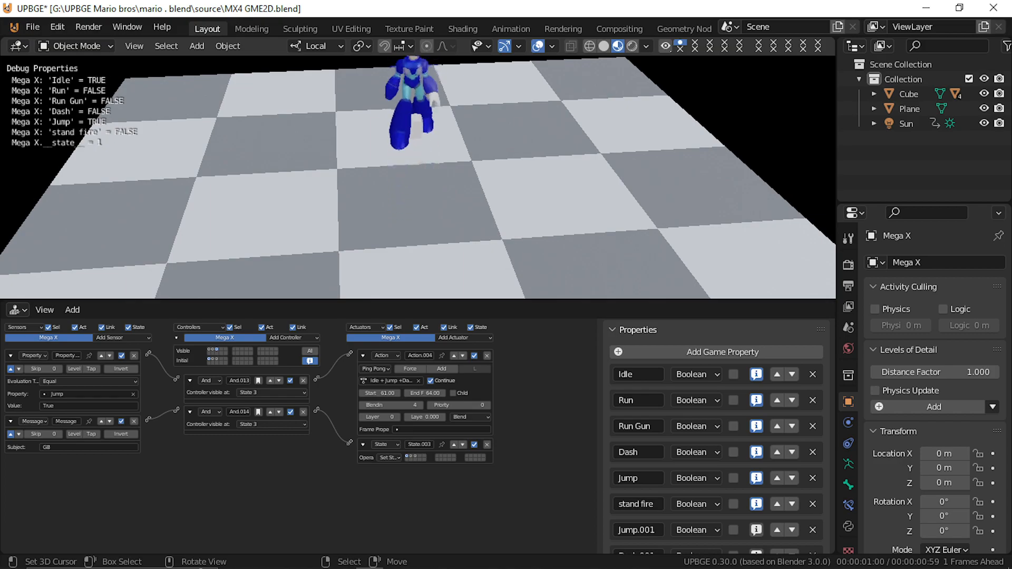
key(space)
key(space)
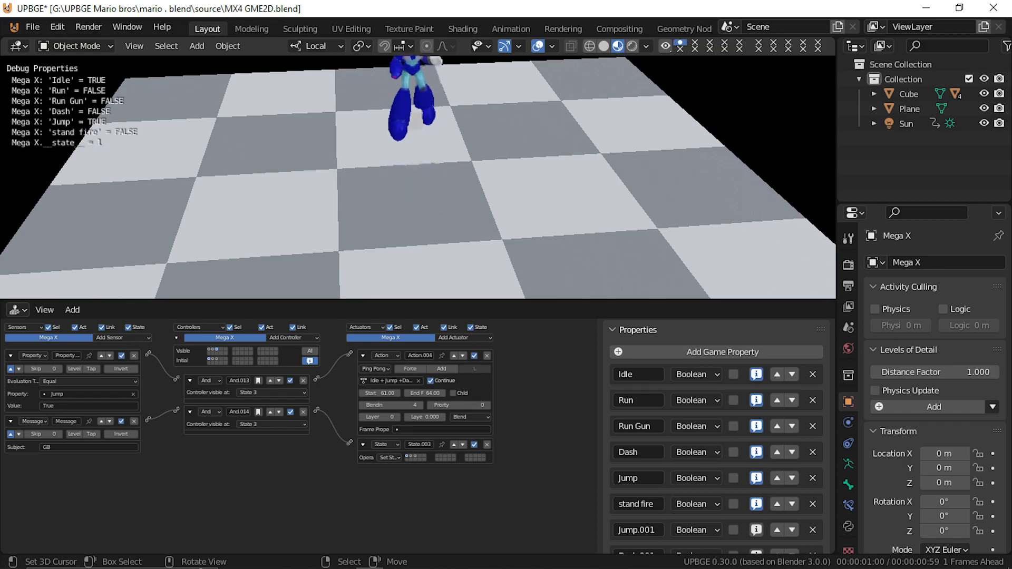
key(Escape)
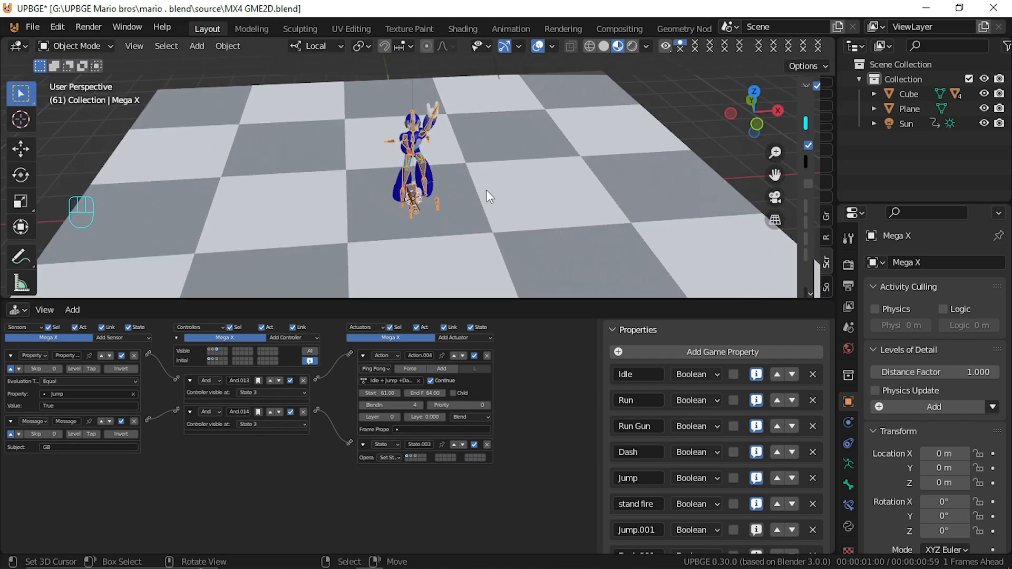
Select the Cube and add a second Collision sensor to it
click(419, 202)
click(419, 202)
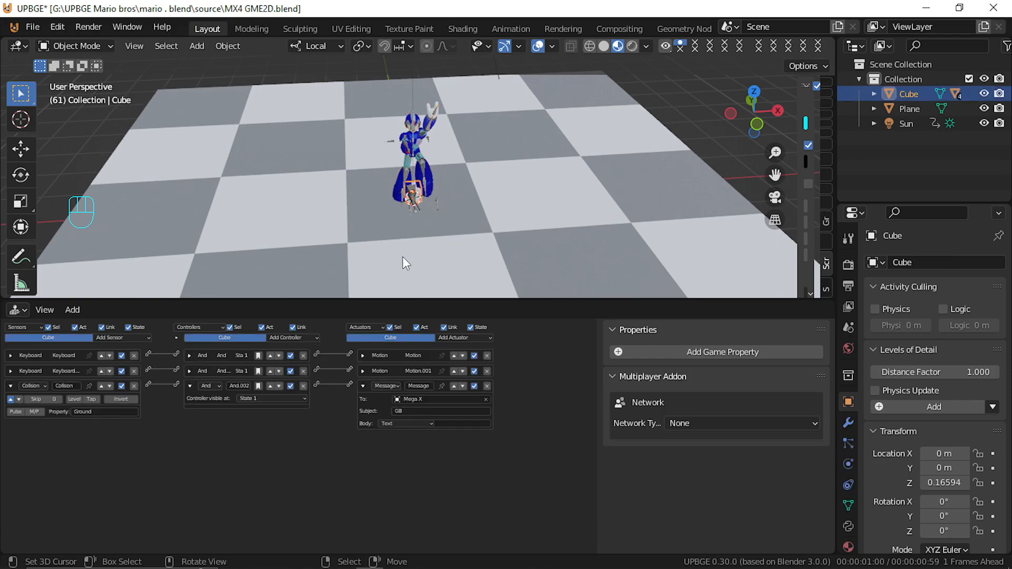
click(124, 338)
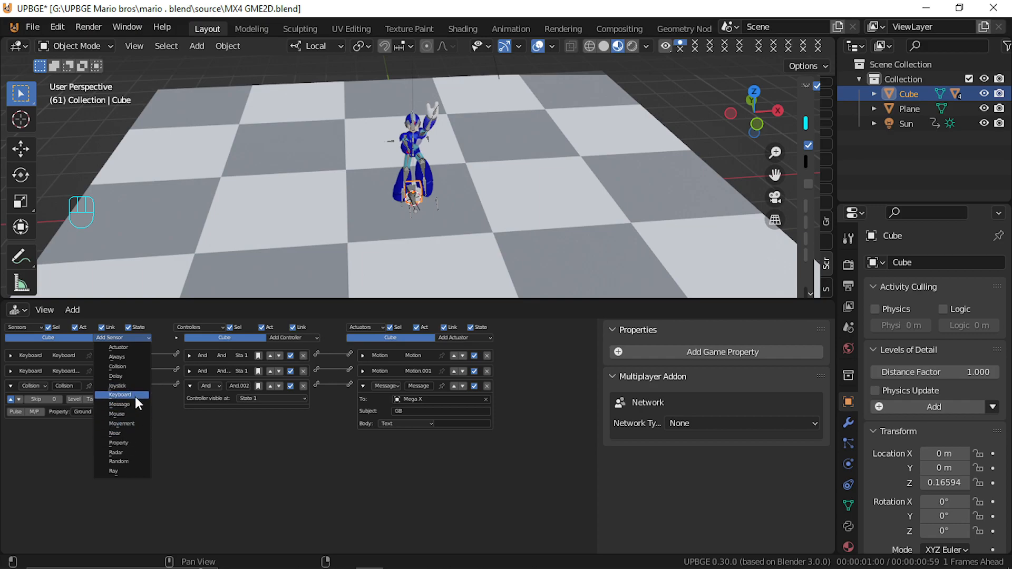
click(130, 366)
click(91, 452)
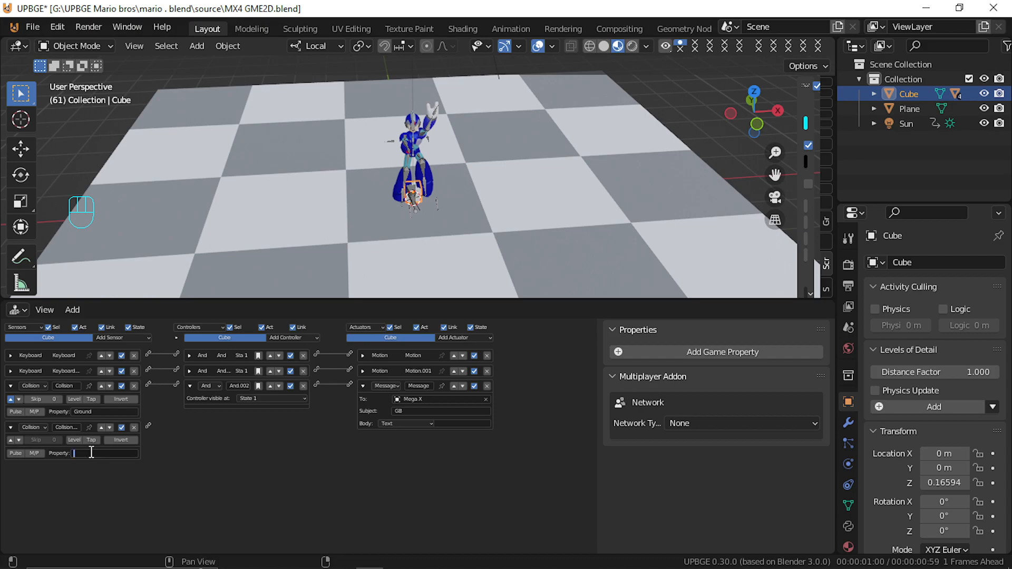
Check the Plane's game property name and the subject of Mega X's Message sensor, and reselect the Cube
click(210, 205)
click(643, 375)
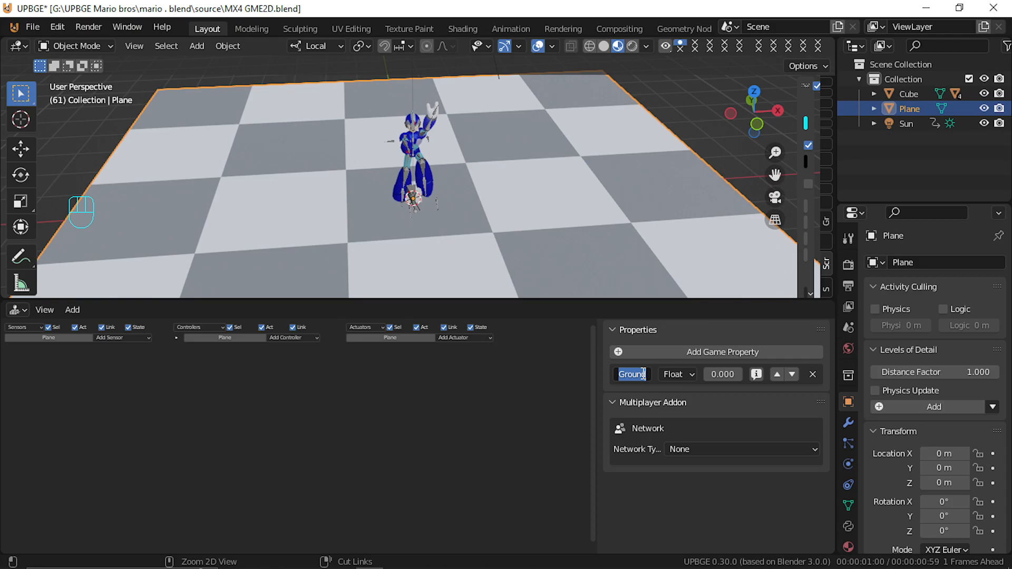
click(249, 198)
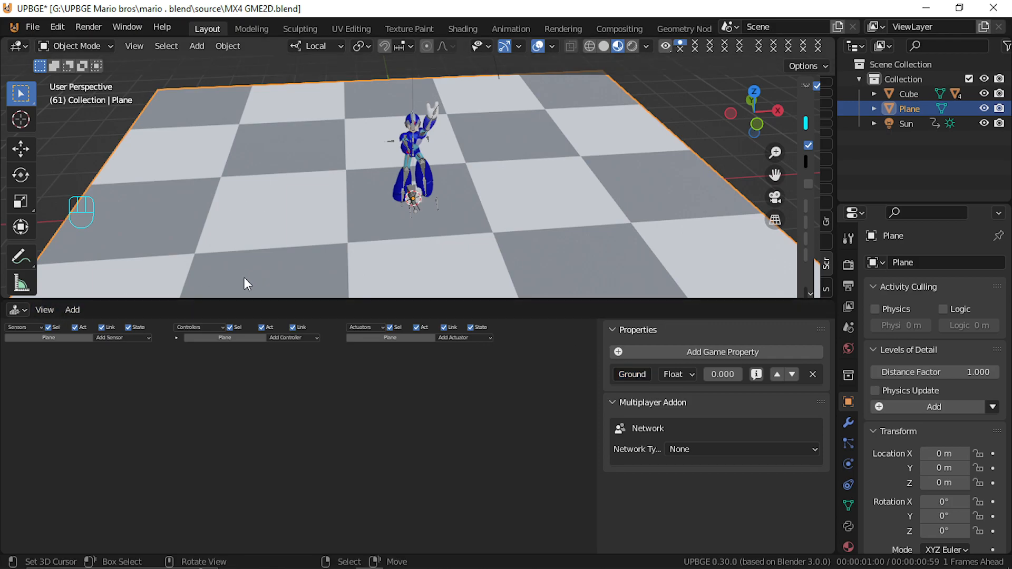
click(411, 191)
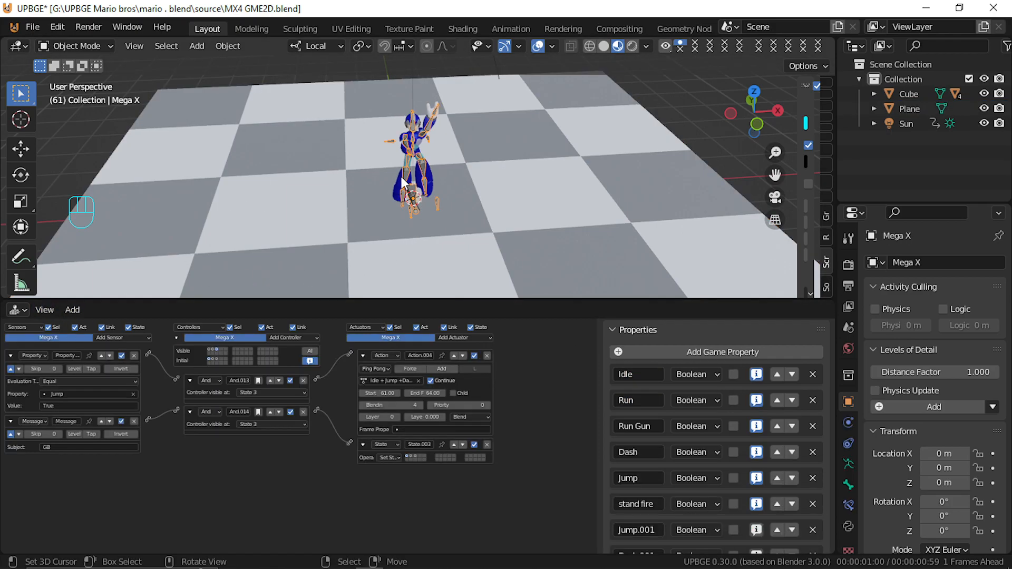
click(47, 447)
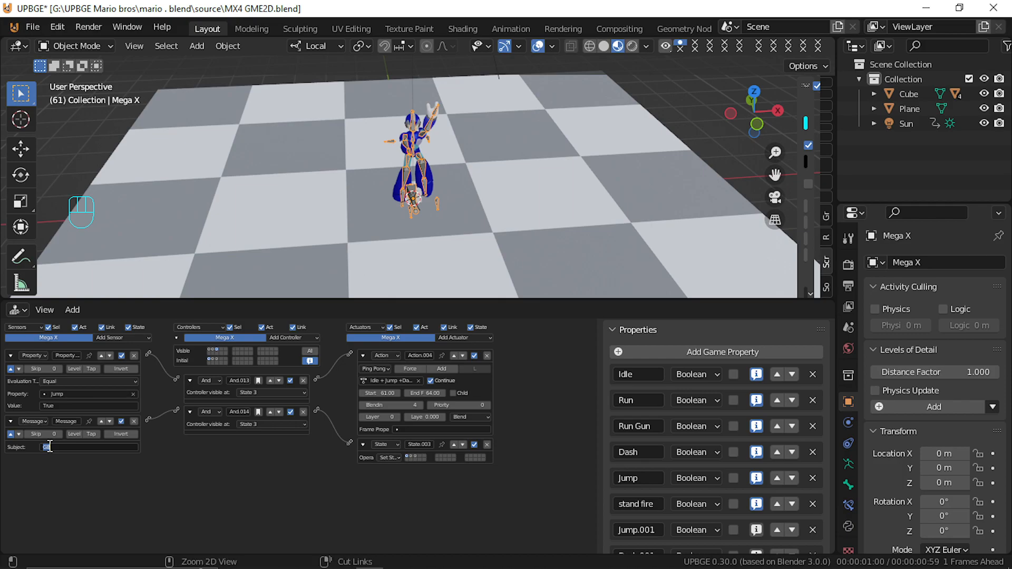
click(413, 195)
click(420, 198)
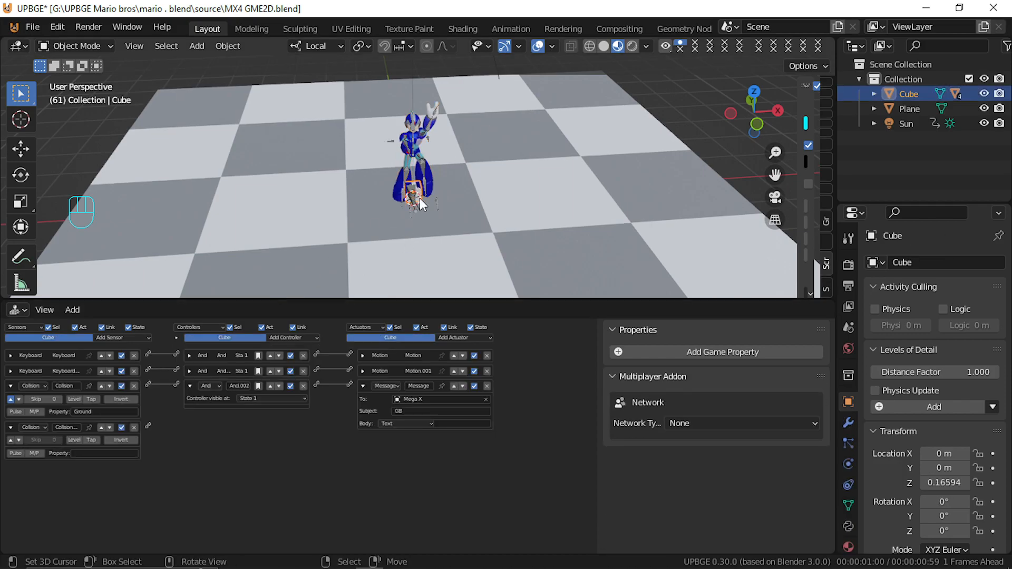
Set the new Collision sensor's Property to Ground with true level triggering, and invert the Cube's first Collision sensor
click(88, 453)
text(Ground)
click(102, 412)
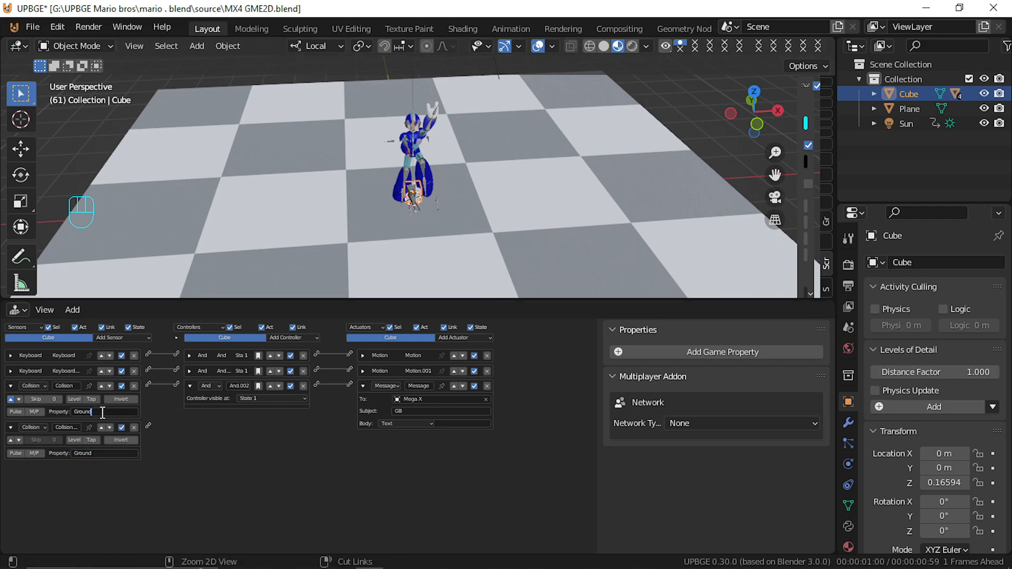
click(11, 440)
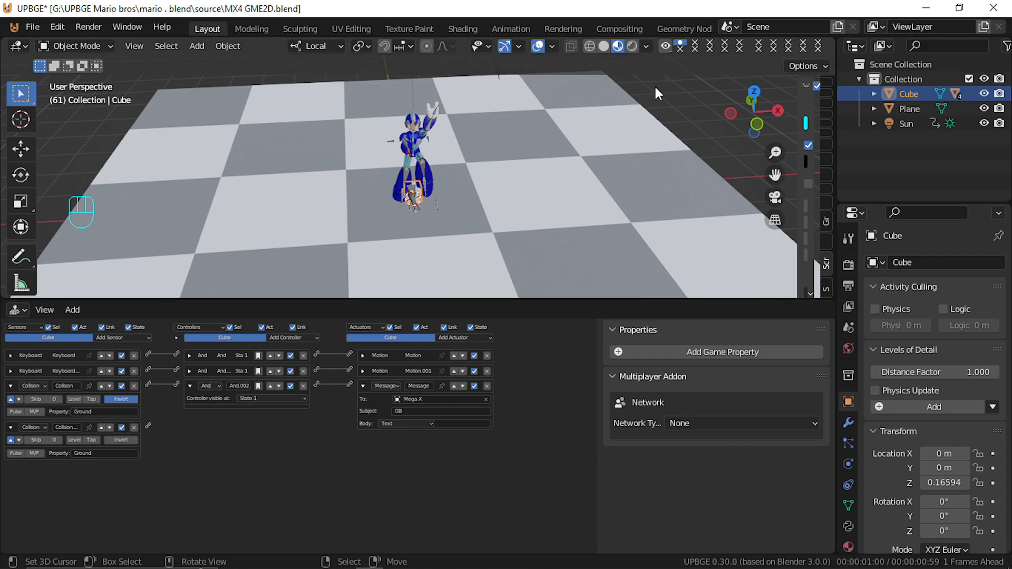
Run the game to test the jump with the inverted Collision sensor, and stop it
key(p)
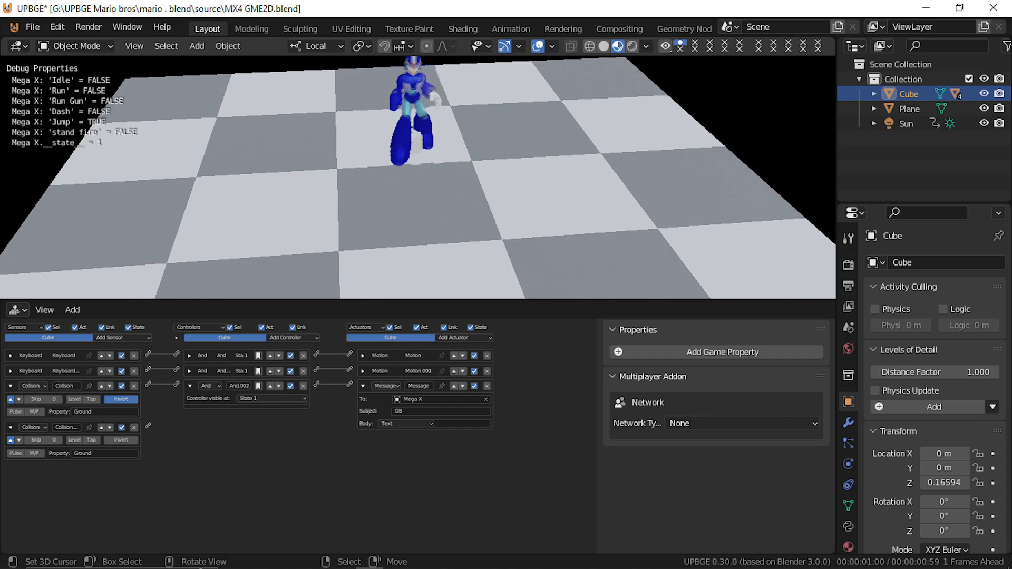
key(Escape)
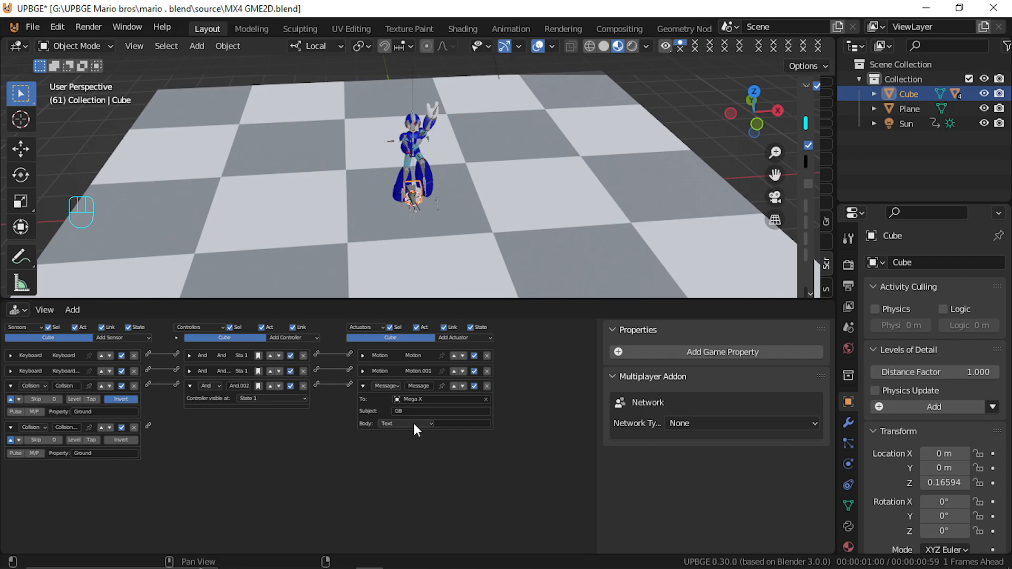
Try the game with the Subject of the Cube's Message actuator cleared, and undo that change
click(463, 339)
click(440, 412)
key(Return)
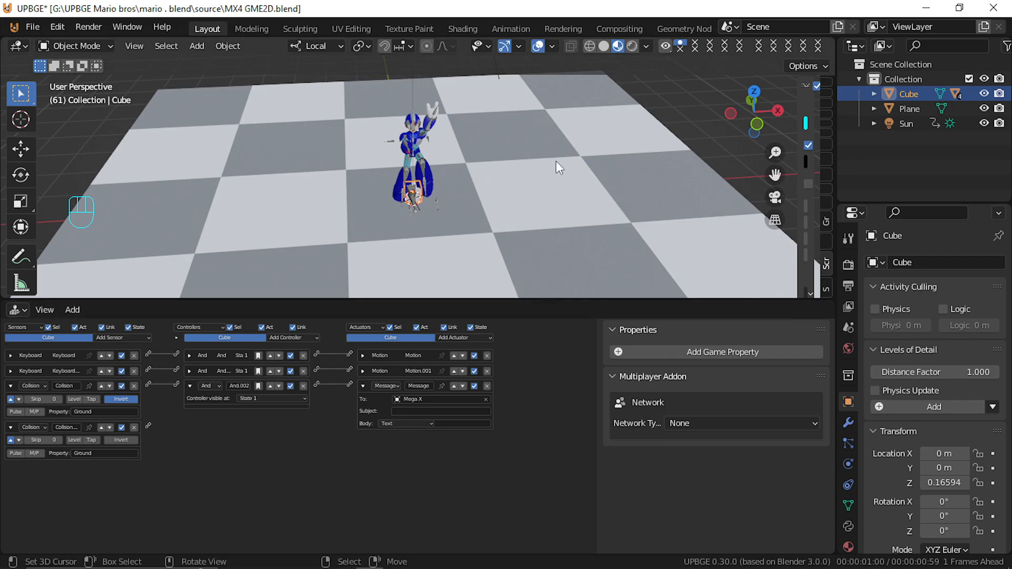
key(p)
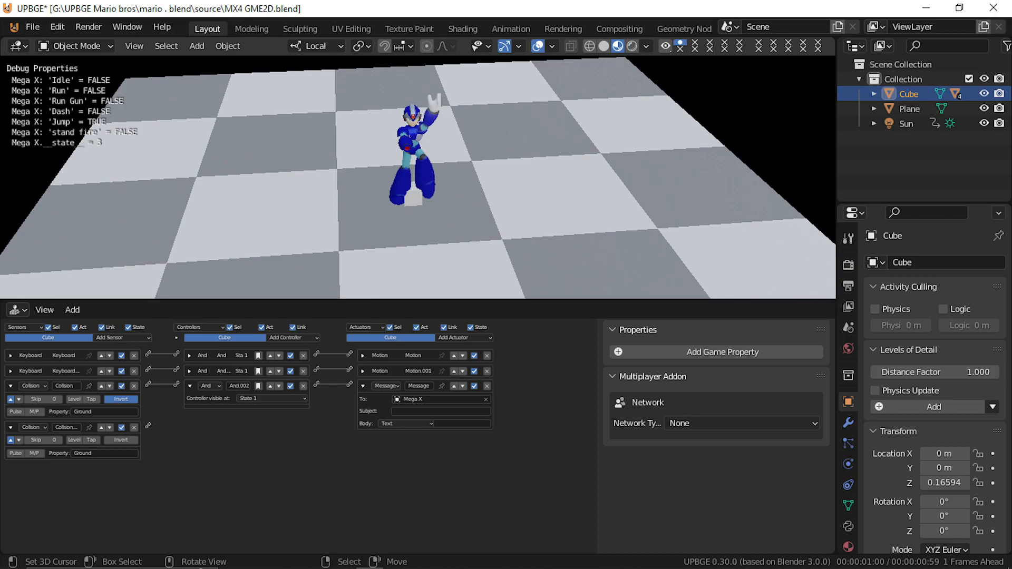
key(Escape)
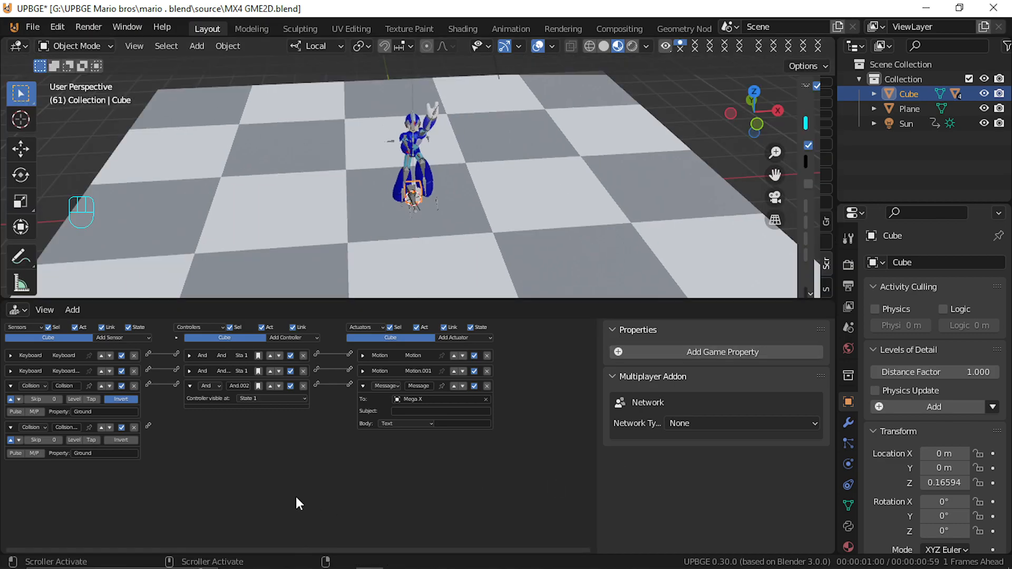
key(ctrl+z)
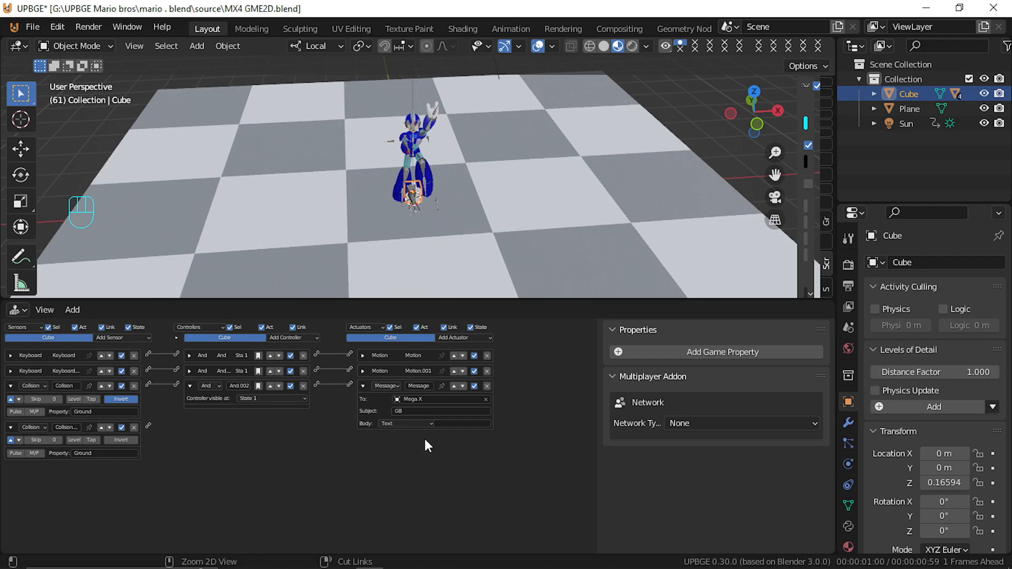
Clear the To target of the Cube's Message actuator and test the jump in the game
click(486, 398)
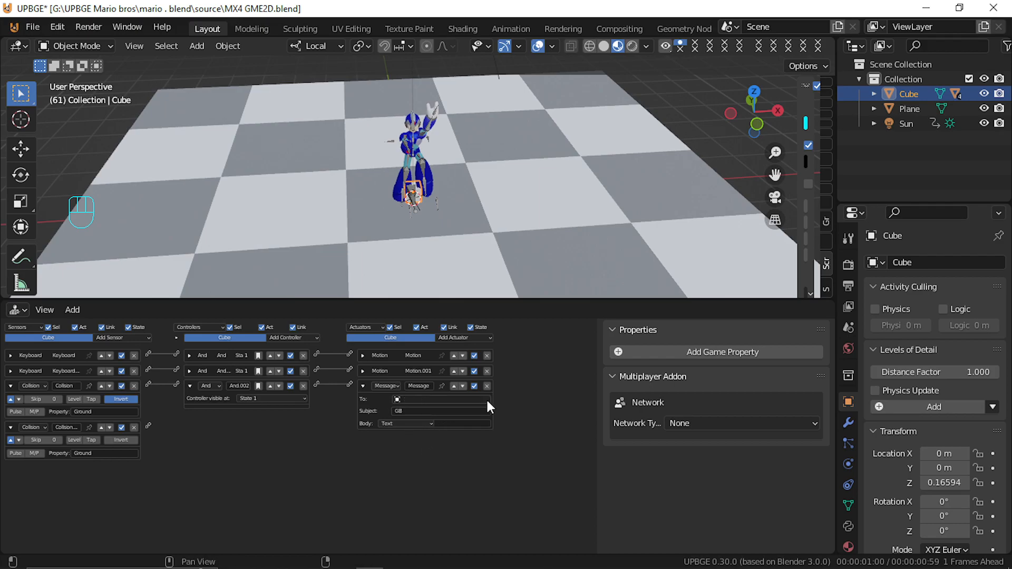
key(p)
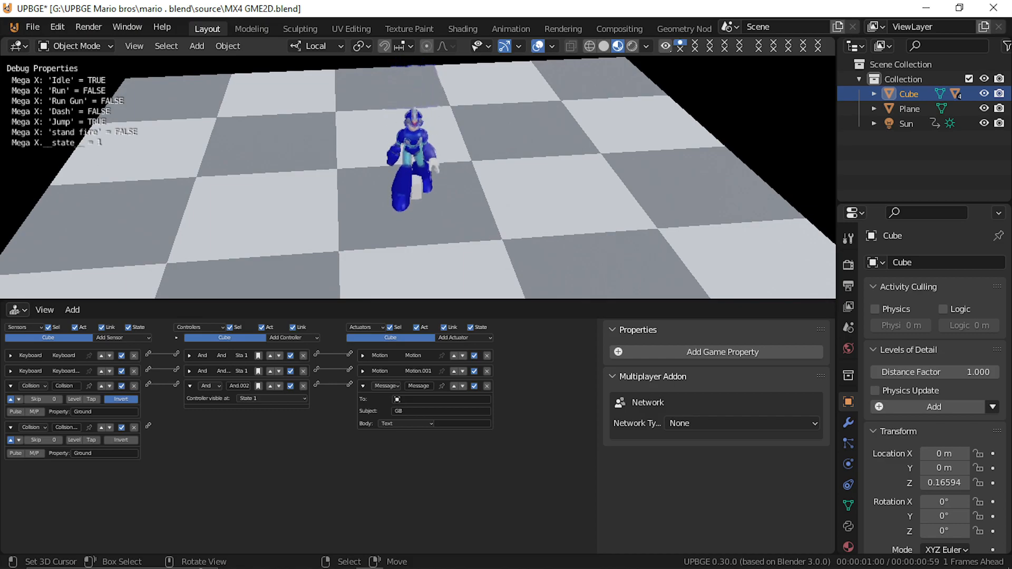
key(Escape)
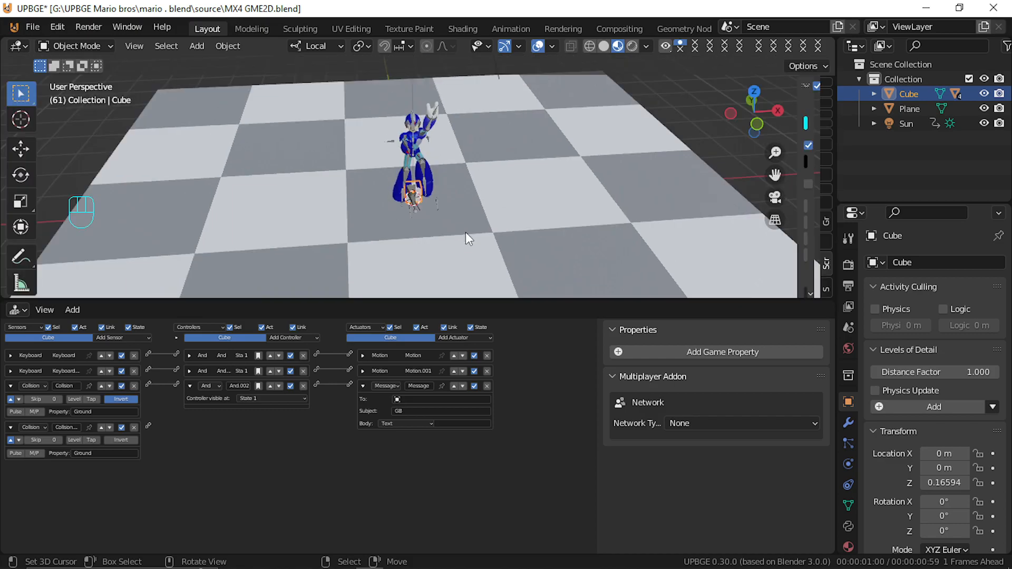
Show Mega X's State 1 logic bricks and enable true level triggering on the Spacebar Keyboard sensor
click(425, 170)
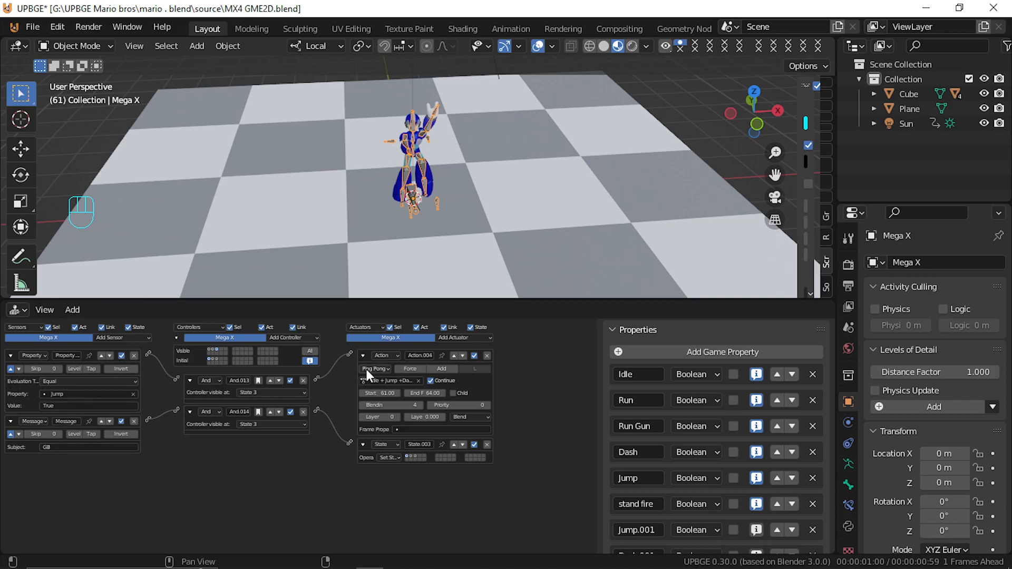
click(210, 350)
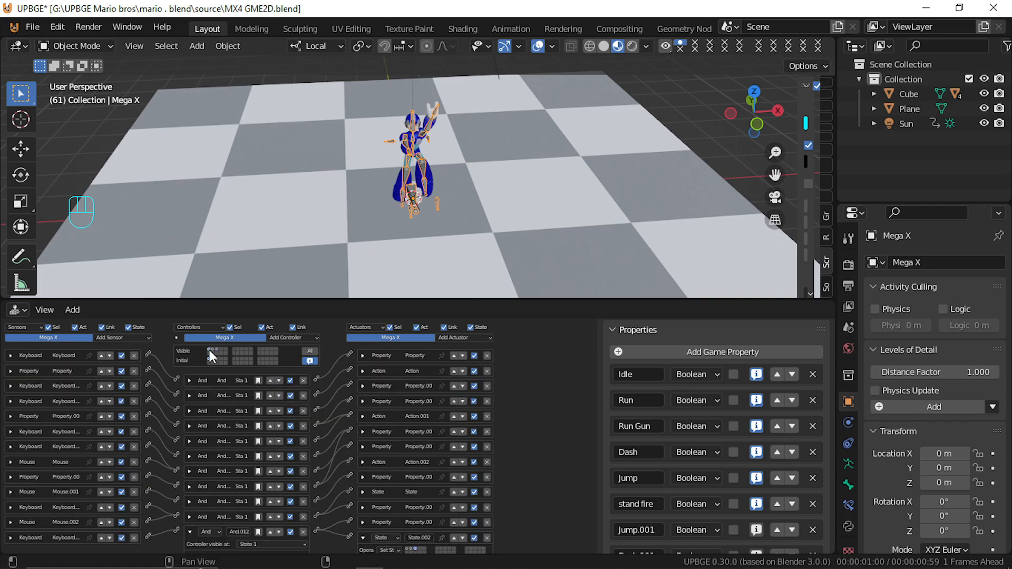
middle_drag(129, 466, 127, 330)
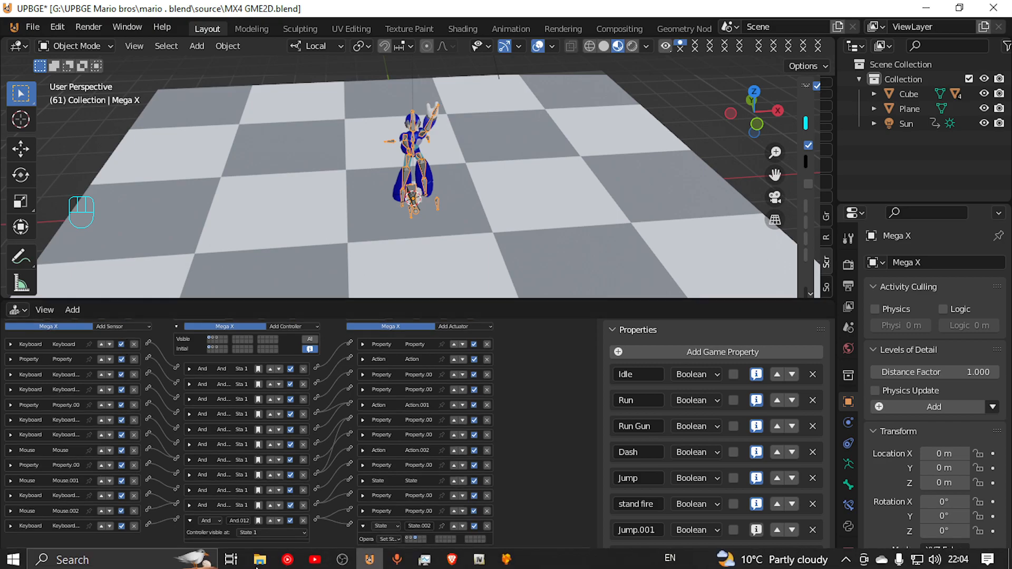
scroll(315, 475, down, 2)
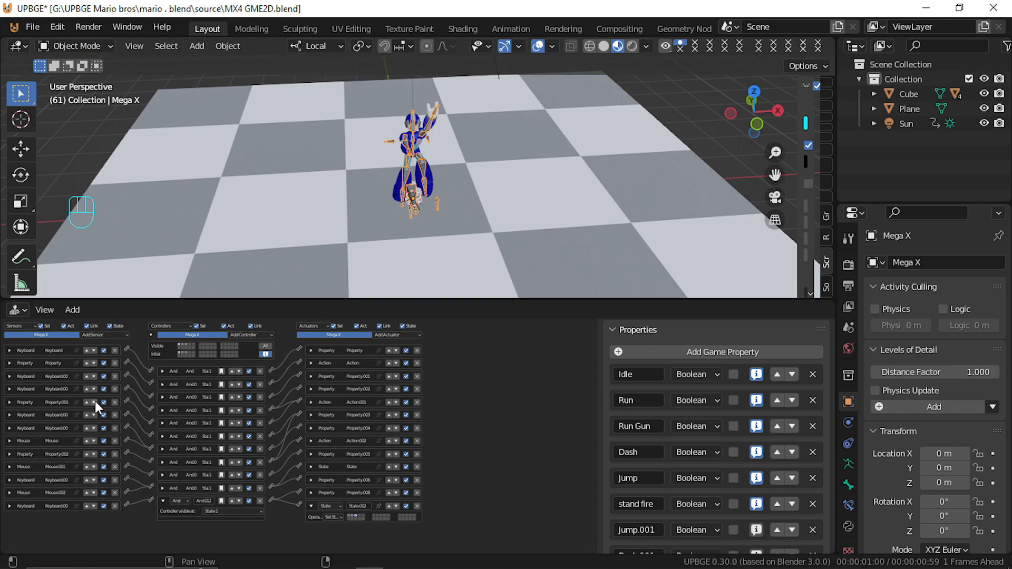
click(184, 344)
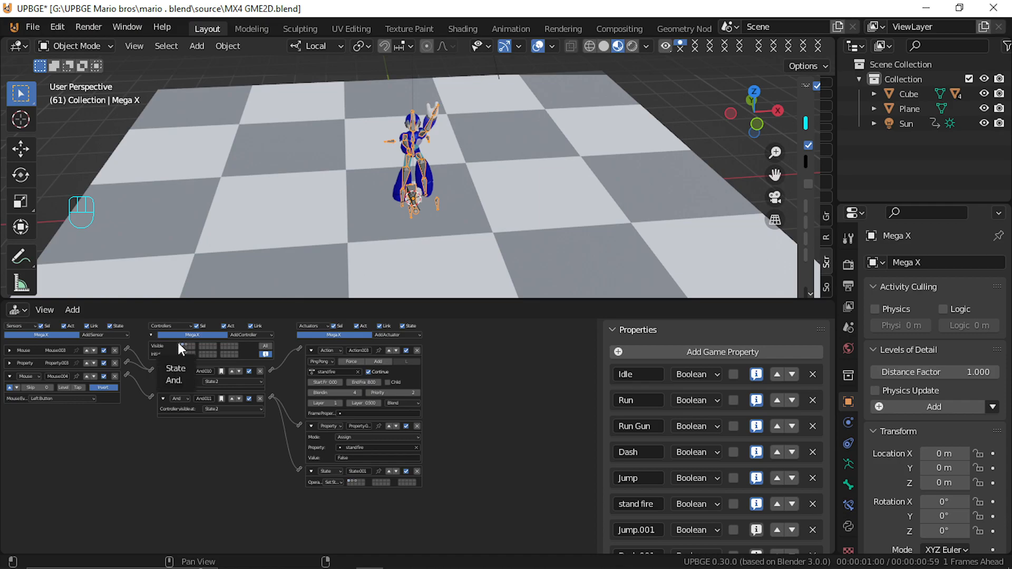
click(178, 345)
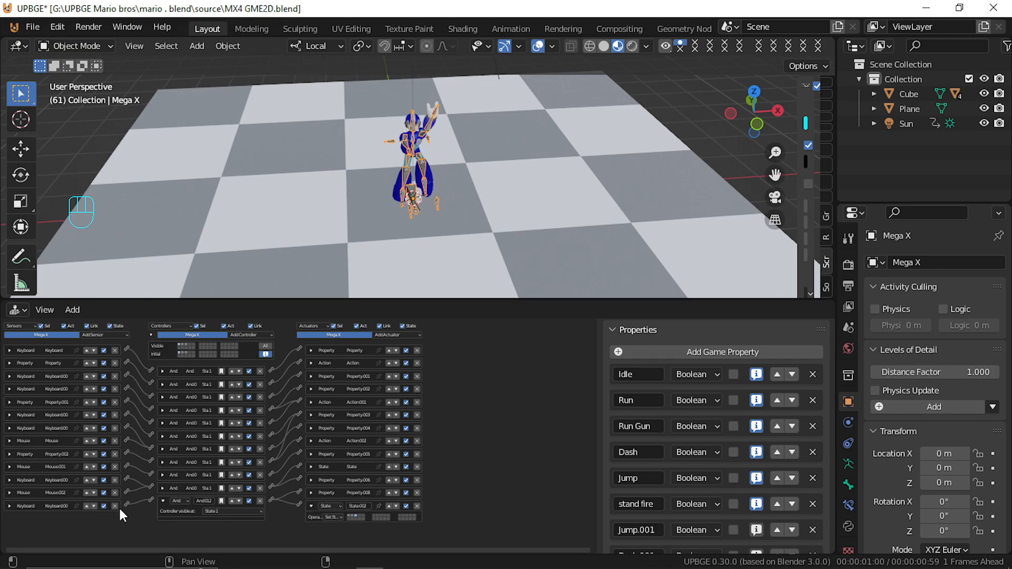
click(10, 506)
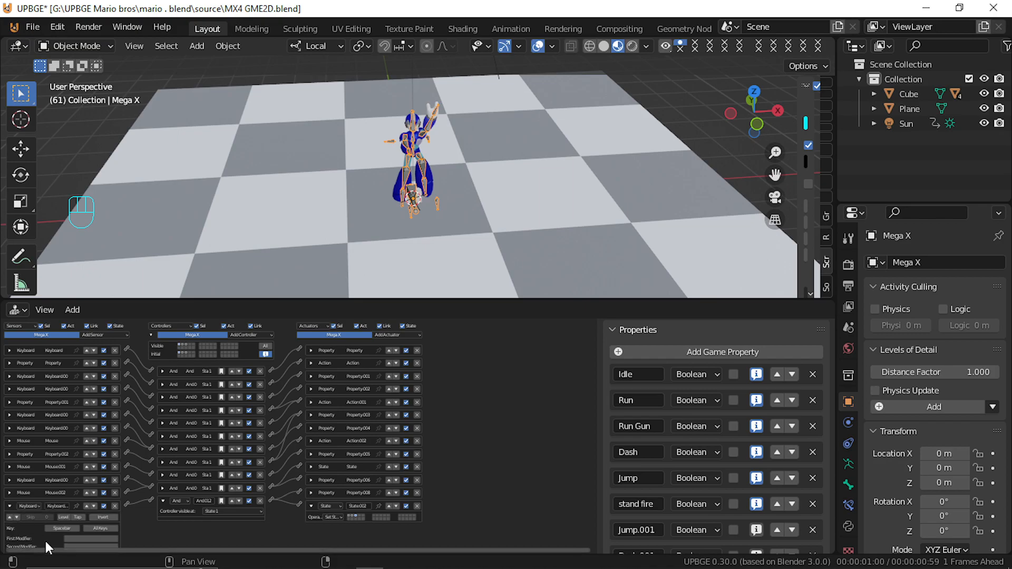
click(10, 517)
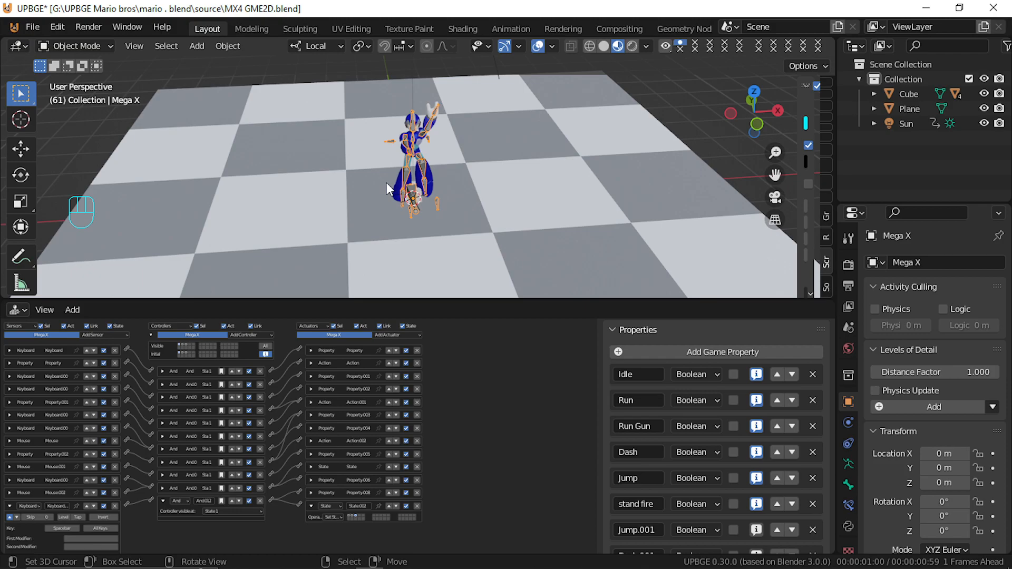
Run the game to test the jump with true level triggering on the Spacebar sensor, and stop it
key(p)
key(space)
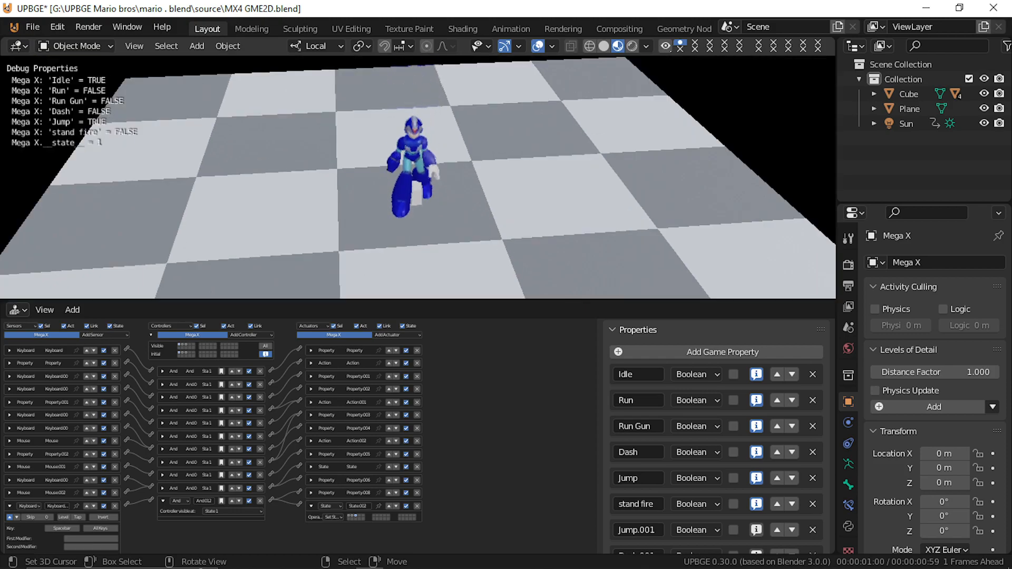
key(Escape)
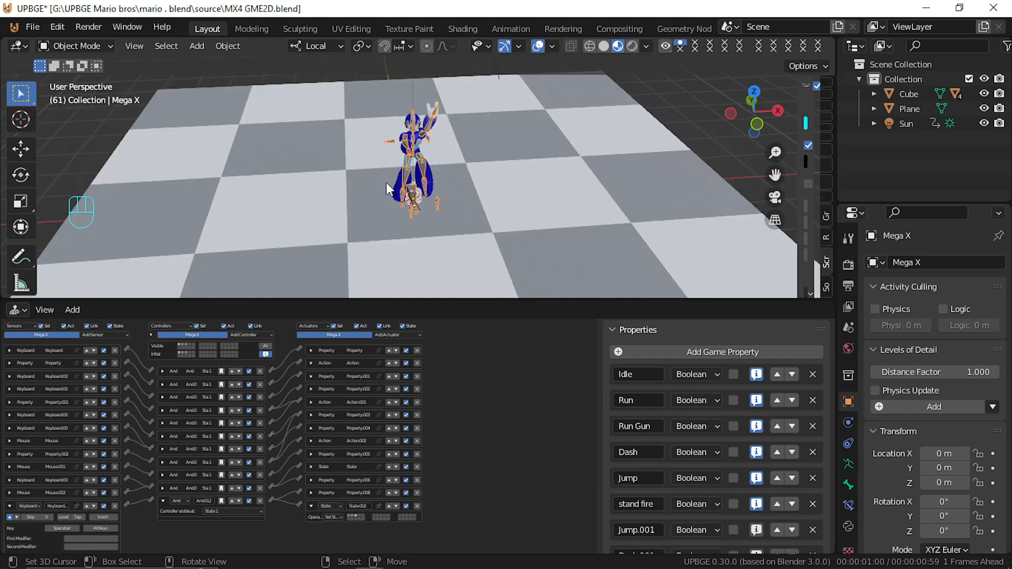
Show Mega X's State 3 bricks, set the jump Action actuator's Blendin to 0 and Layer to 1, and test the game
click(410, 159)
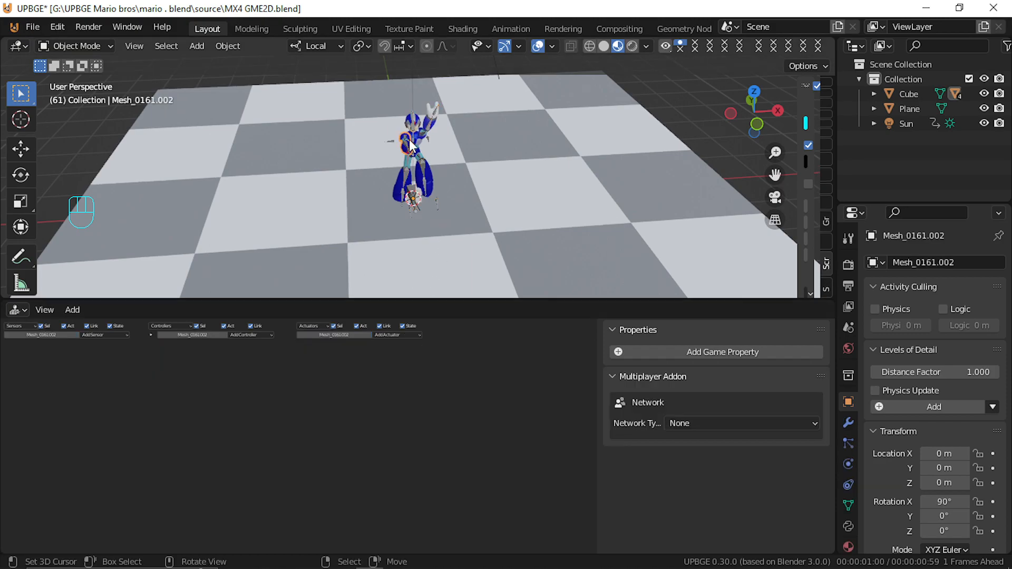
click(411, 160)
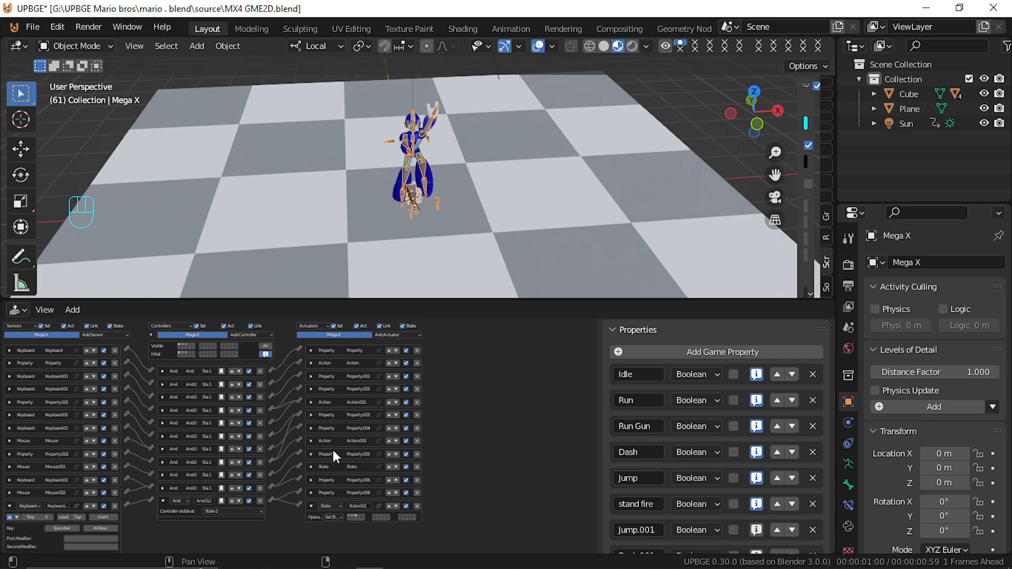
click(186, 343)
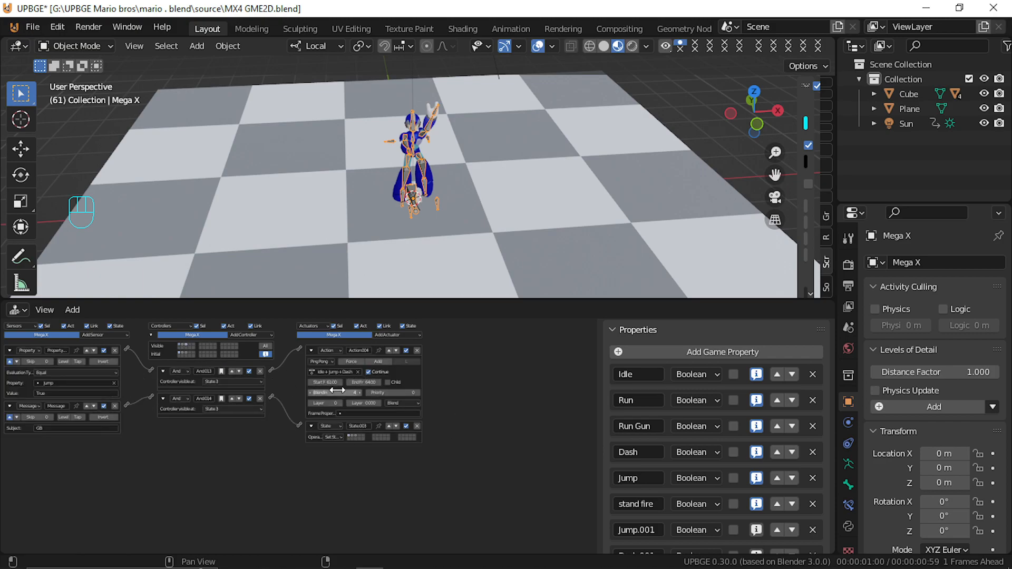
drag(343, 392, 333, 393)
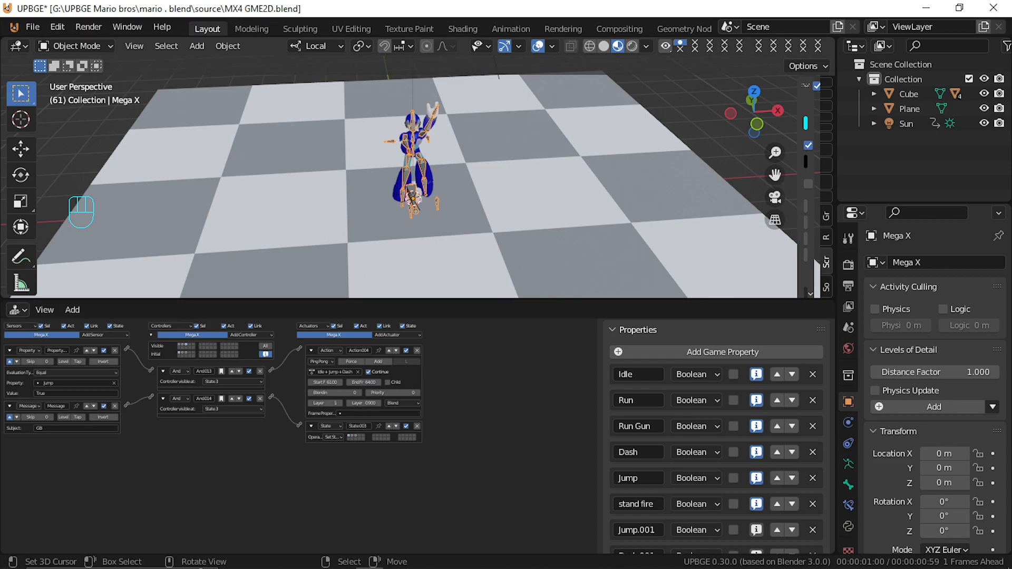
key(p)
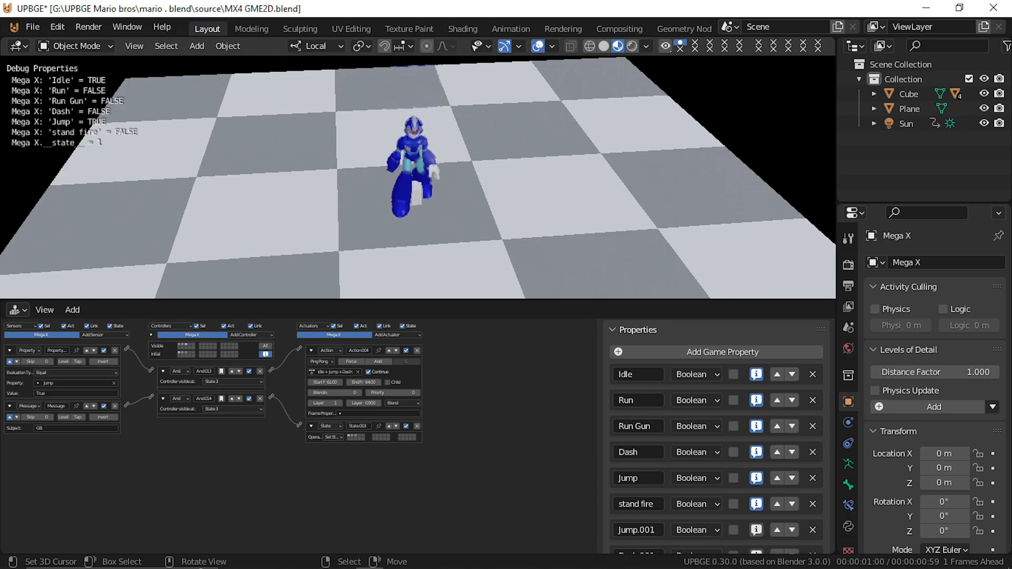
key(Escape)
Set the jump Action actuator's blend mode to Add and test the jump in the game
click(402, 403)
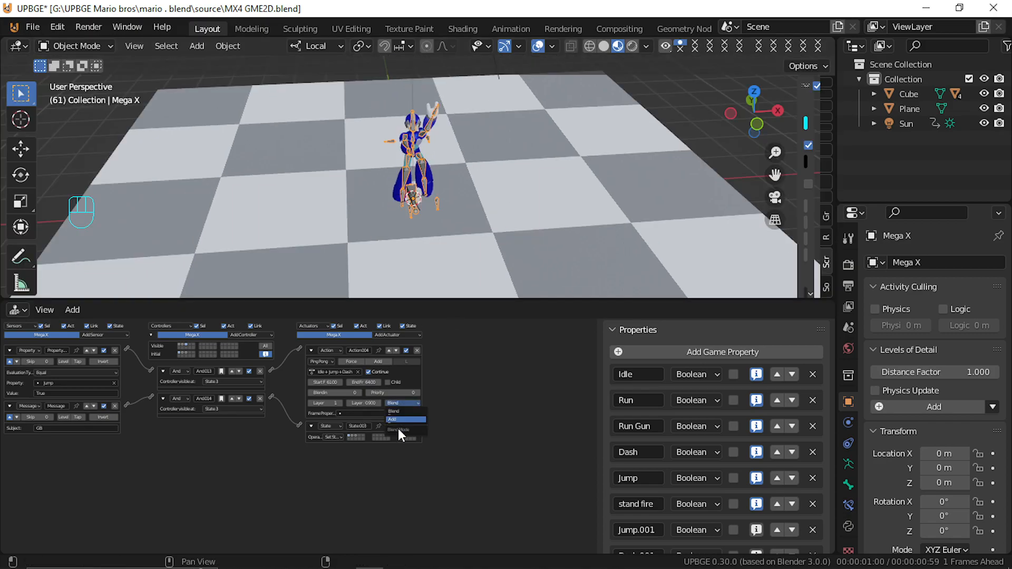
key(p)
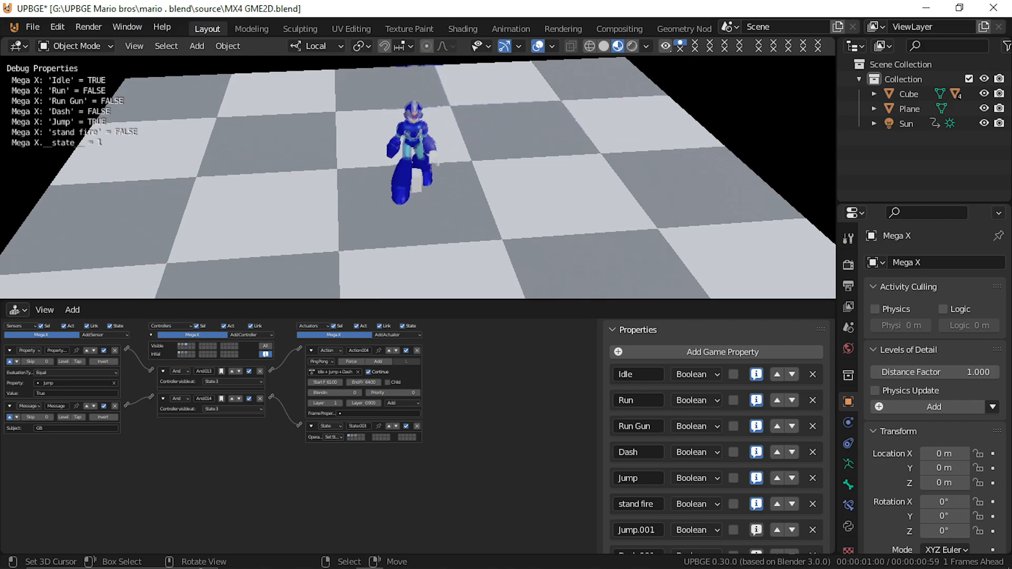
key(Escape)
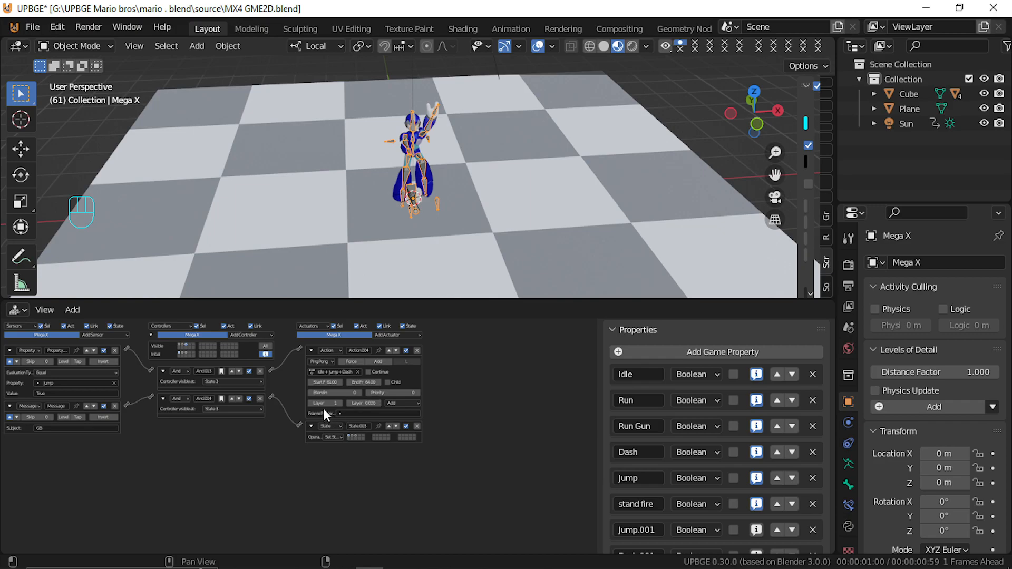
Turn off Continue on the jump Action actuator, set its Layer to 0, and test the jump in the game
drag(324, 403, 314, 403)
key(p)
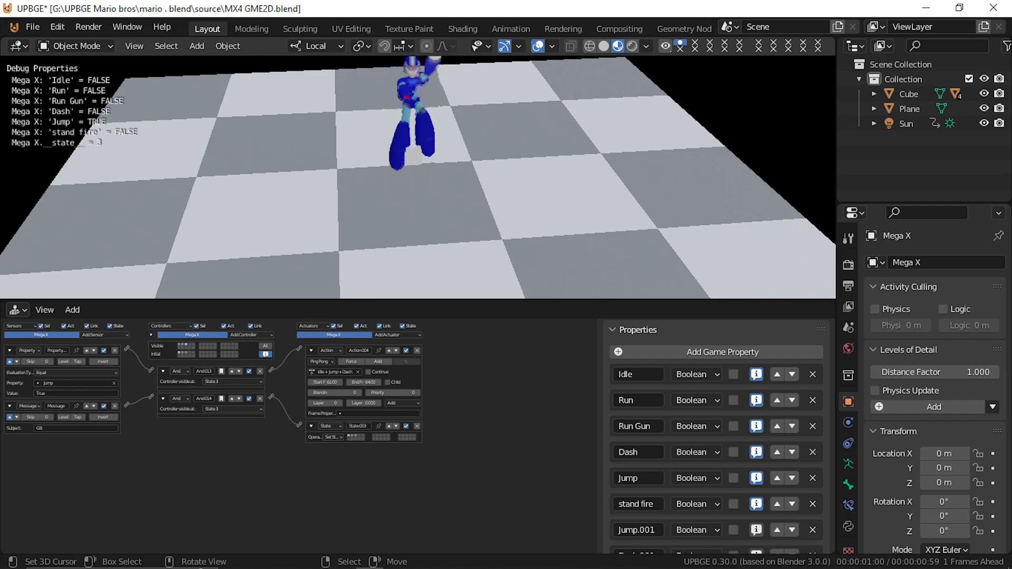
key(Escape)
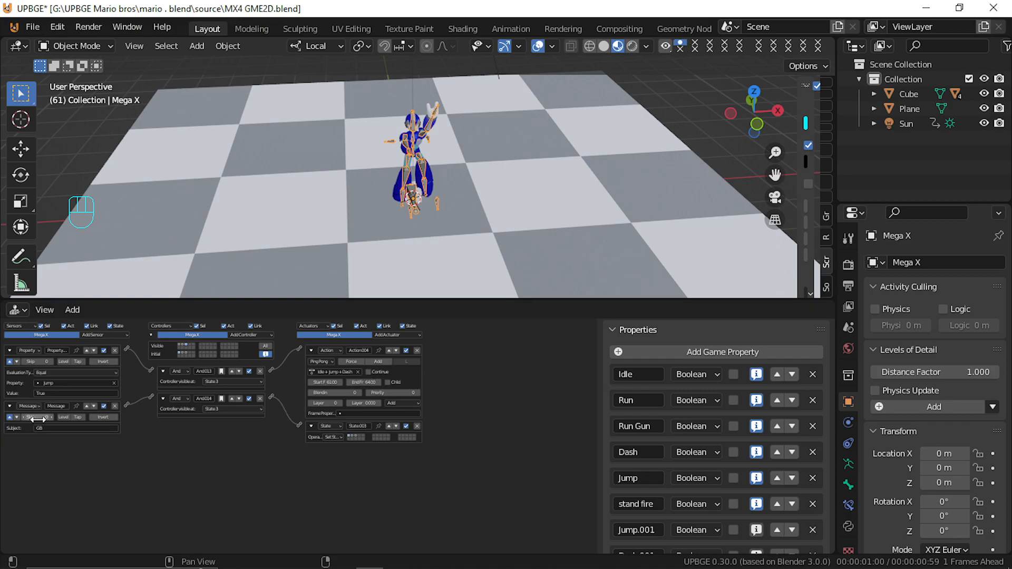
Collapse Mega X's State 3 sensors, controllers and actuators
click(310, 350)
click(310, 362)
click(9, 350)
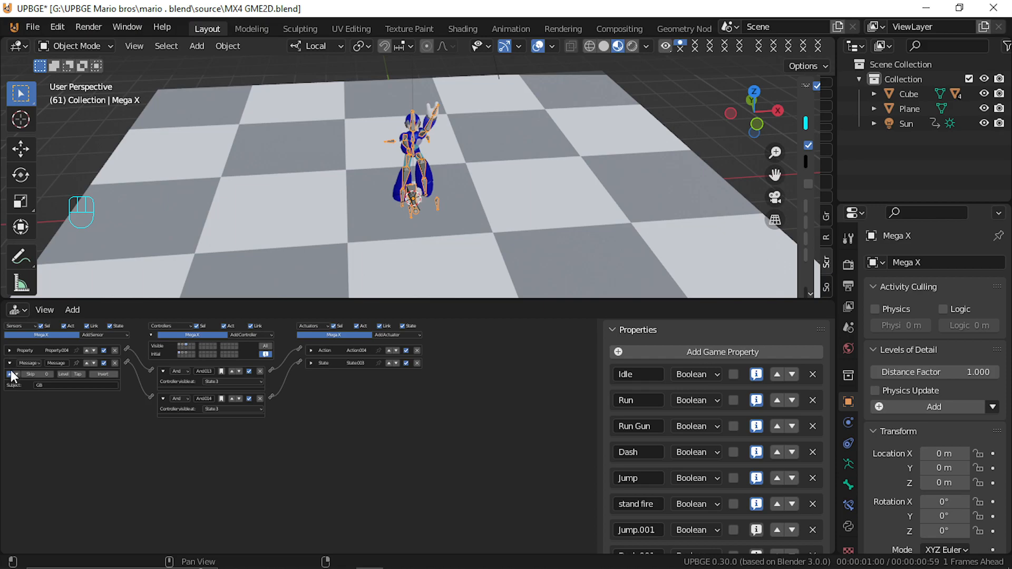
click(11, 363)
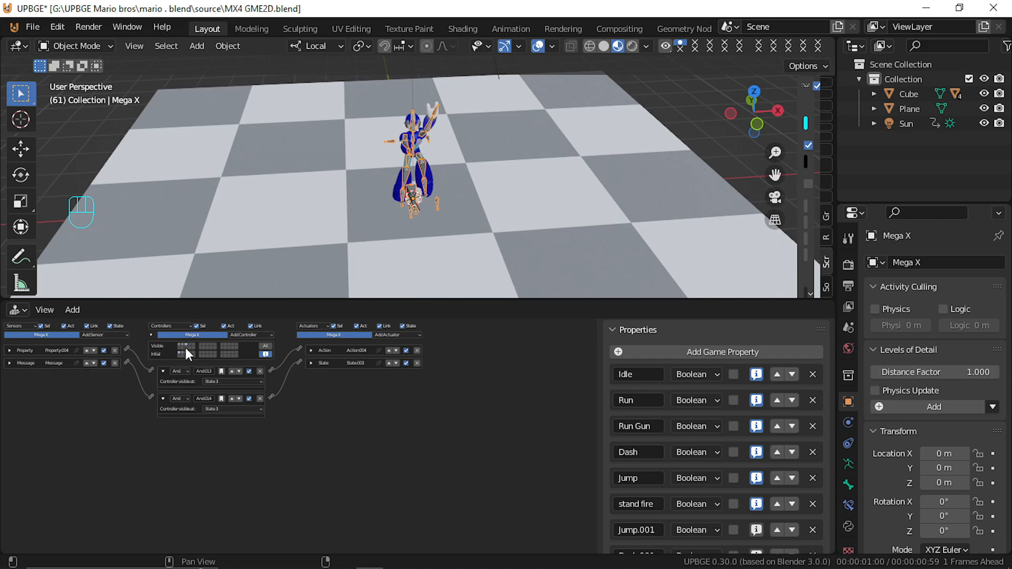
click(164, 371)
click(164, 385)
Add a Property actuator assigning False to Idle in State 3, link it to the Jump property's controller, and test the game
click(9, 351)
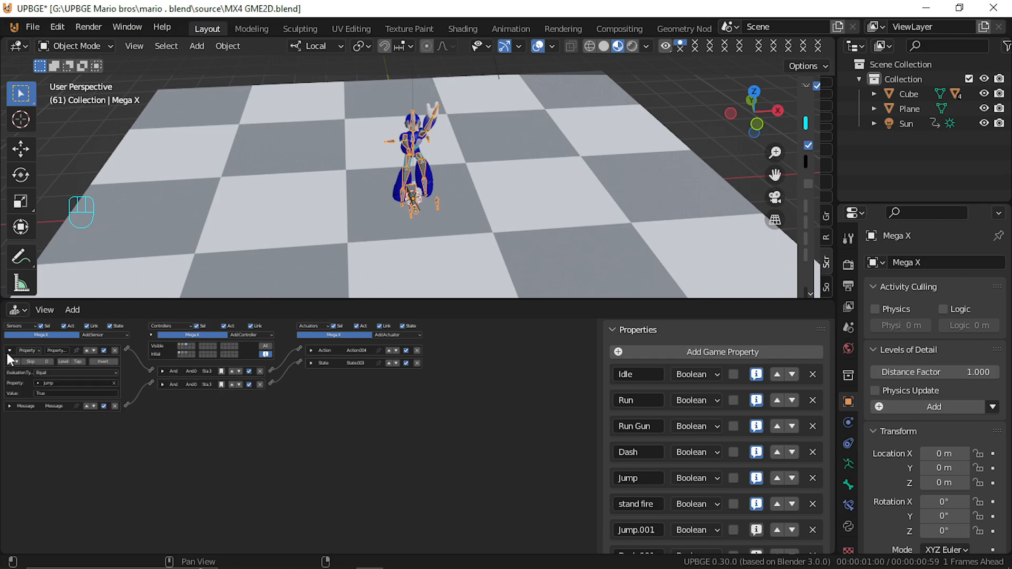
click(396, 336)
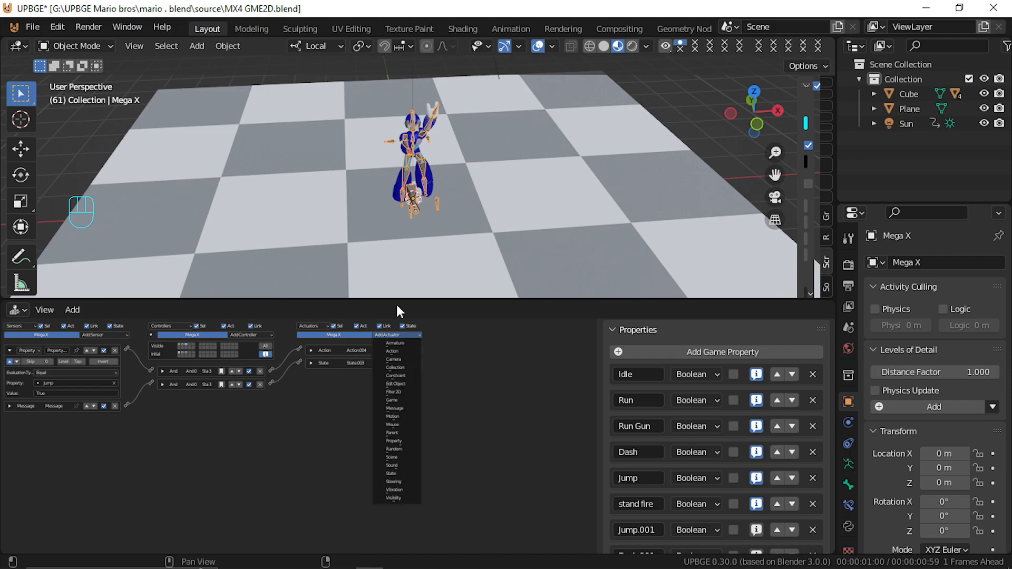
click(395, 335)
click(400, 442)
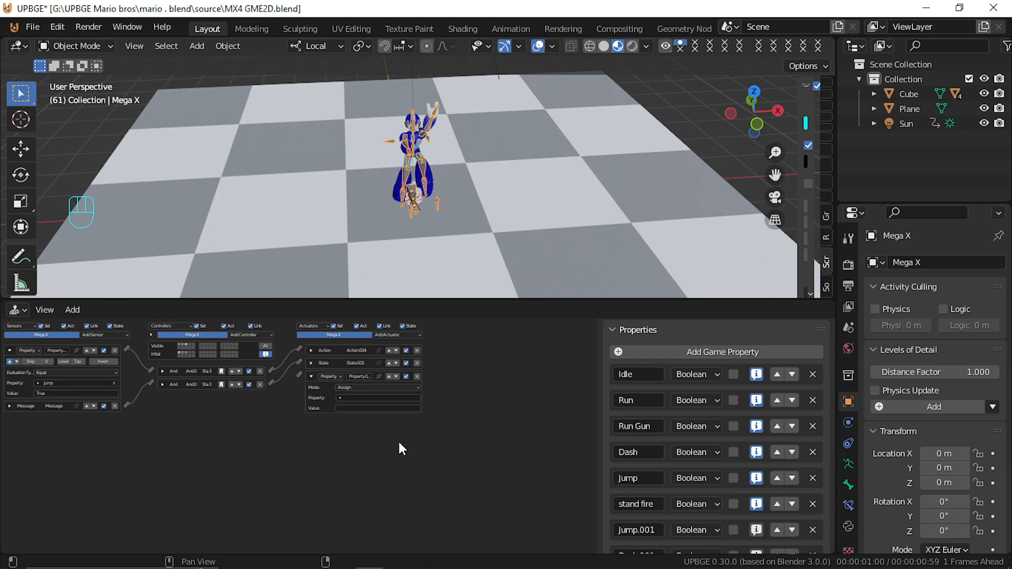
click(368, 398)
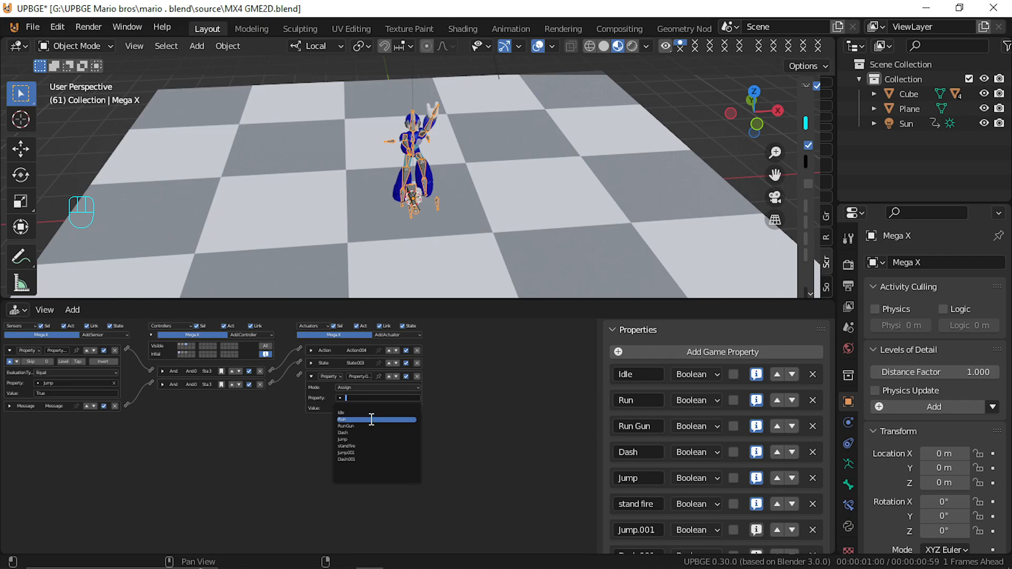
click(369, 413)
click(373, 407)
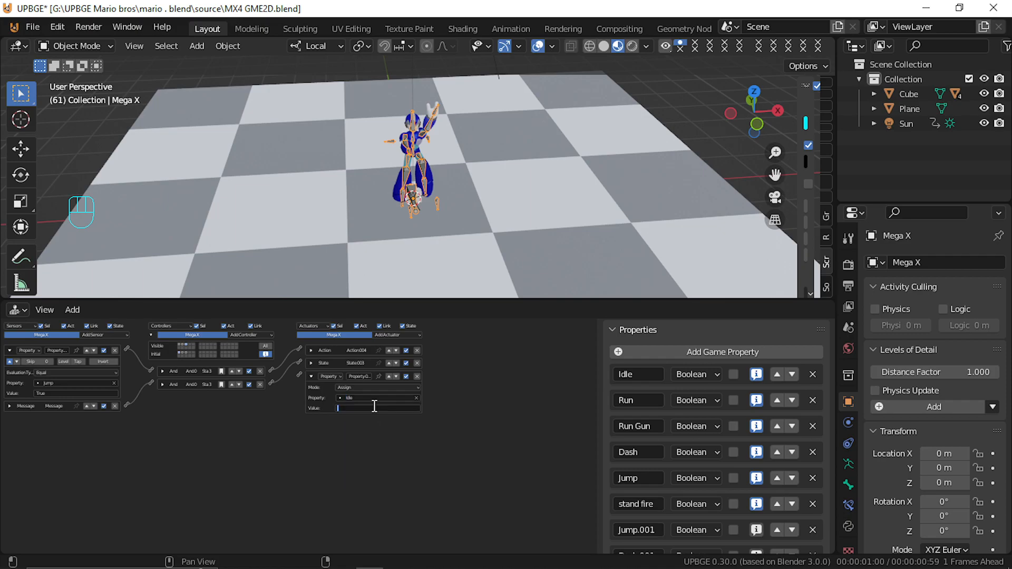
text(False)
key(Return)
key(p)
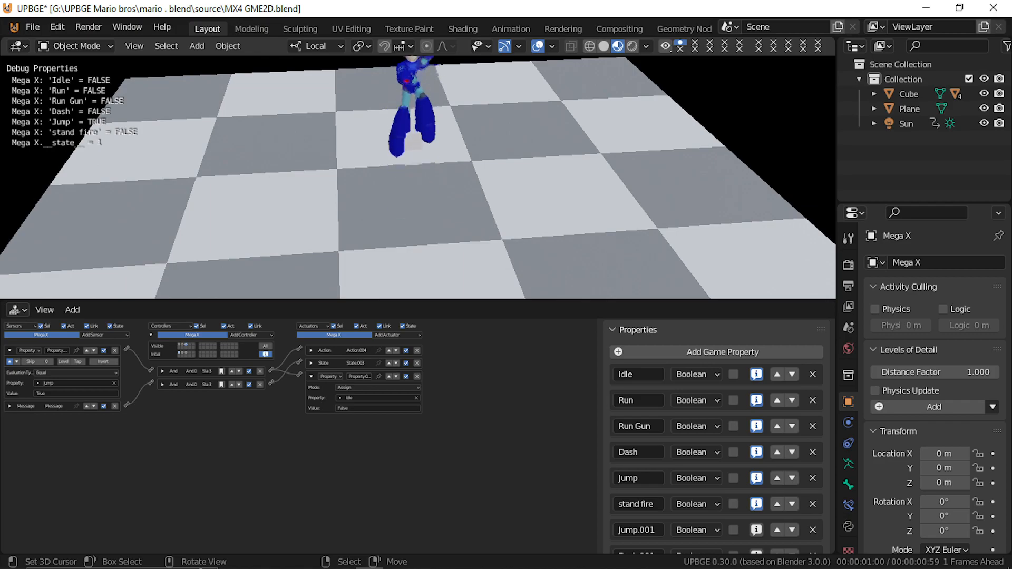
key(Escape)
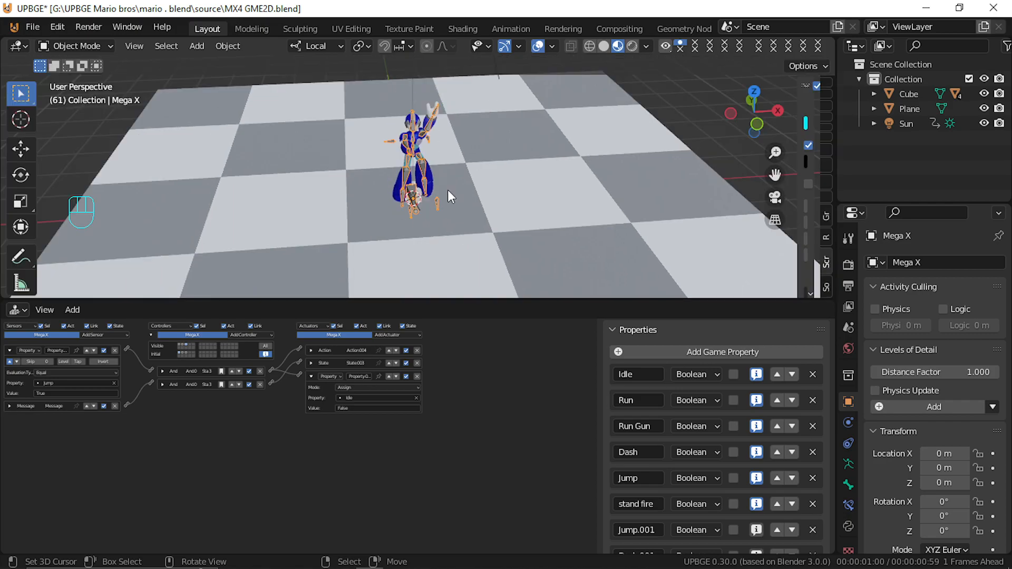
Select the Cube and enable physics visualization in the scene's Game Debug settings
click(421, 197)
click(422, 197)
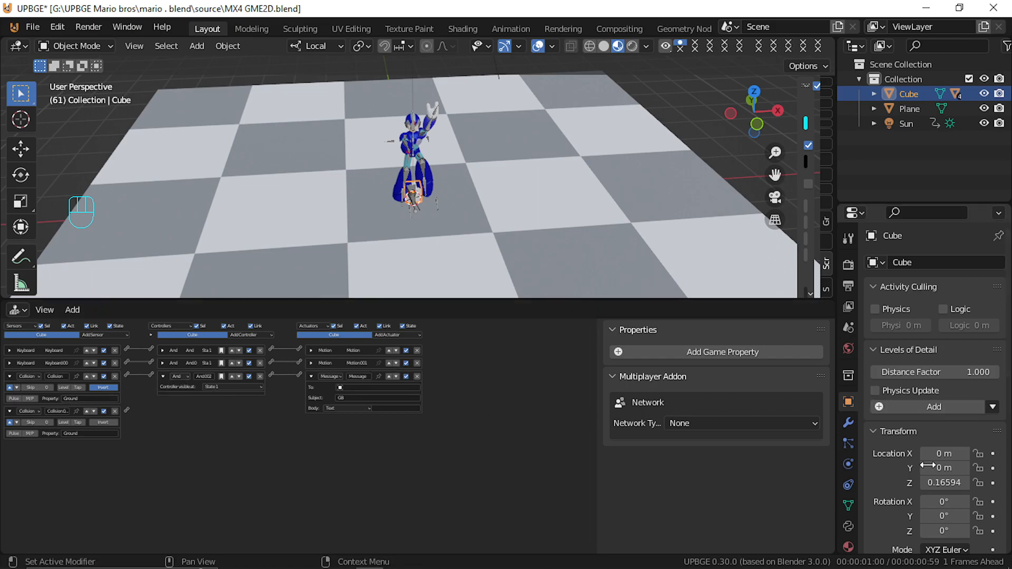
click(847, 265)
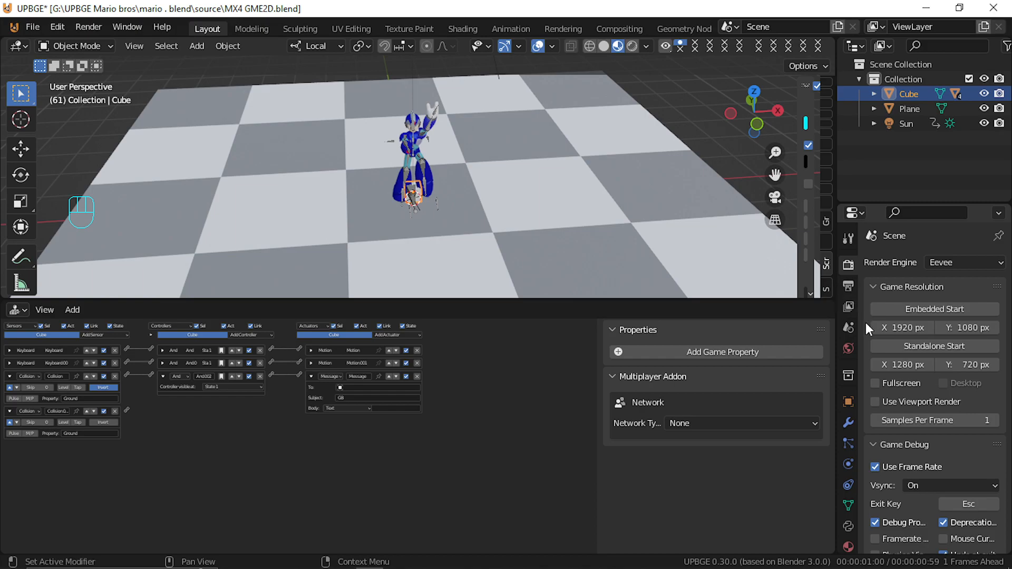
scroll(892, 537, down, 1)
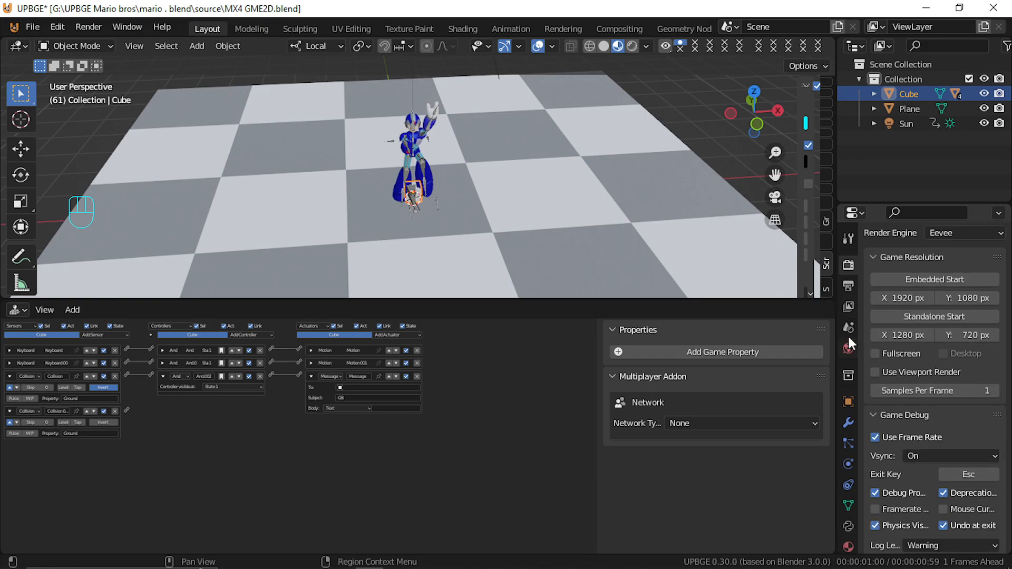
Set the step height of the Cube's Character physics to 0.079
click(845, 463)
scroll(919, 486, down, 3)
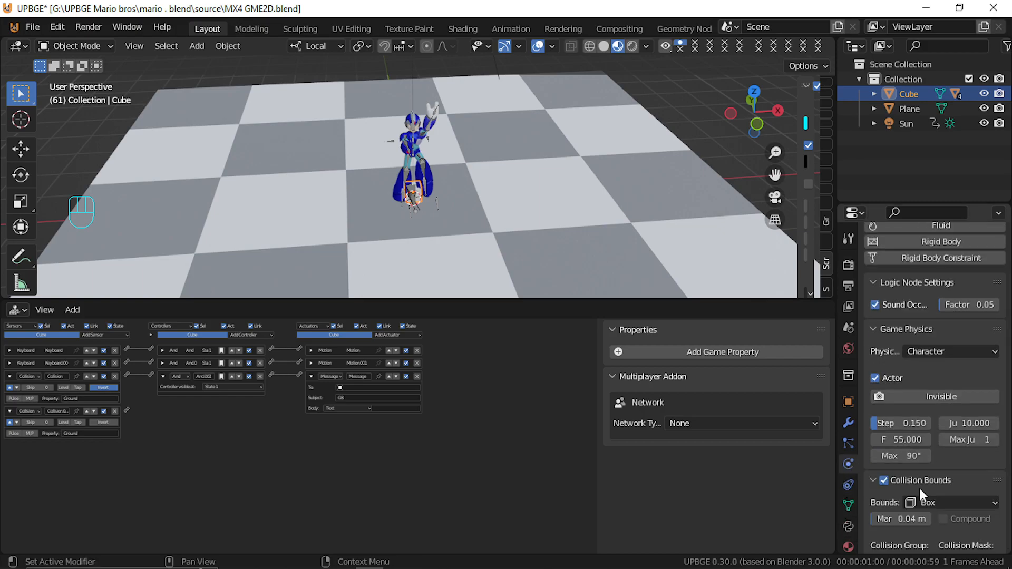
scroll(919, 486, down, 2)
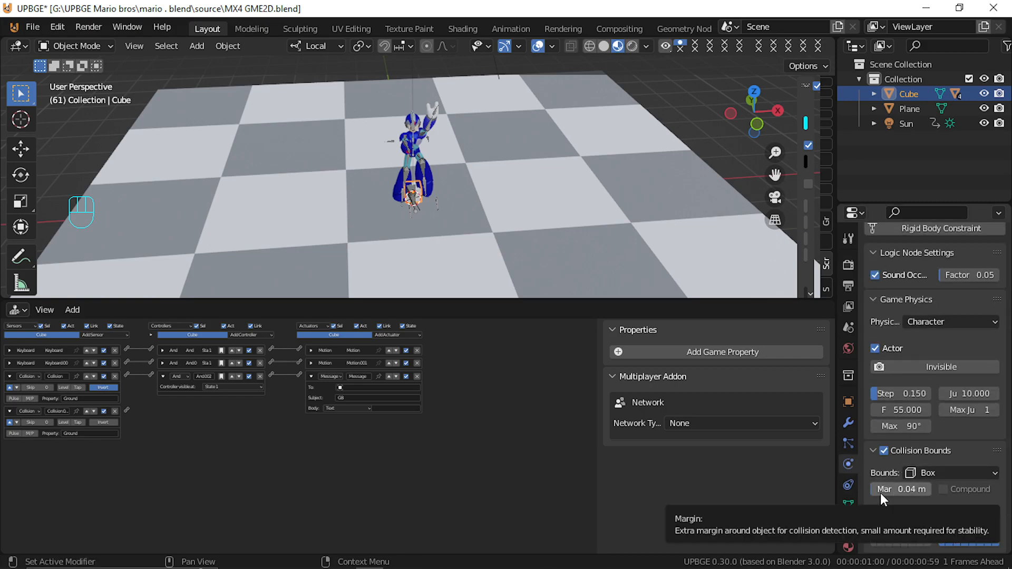
mouse_move(898, 397)
mouse_down()
mouse_move(912, 396)
mouse_move(878, 396)
mouse_move(891, 396)
mouse_up()
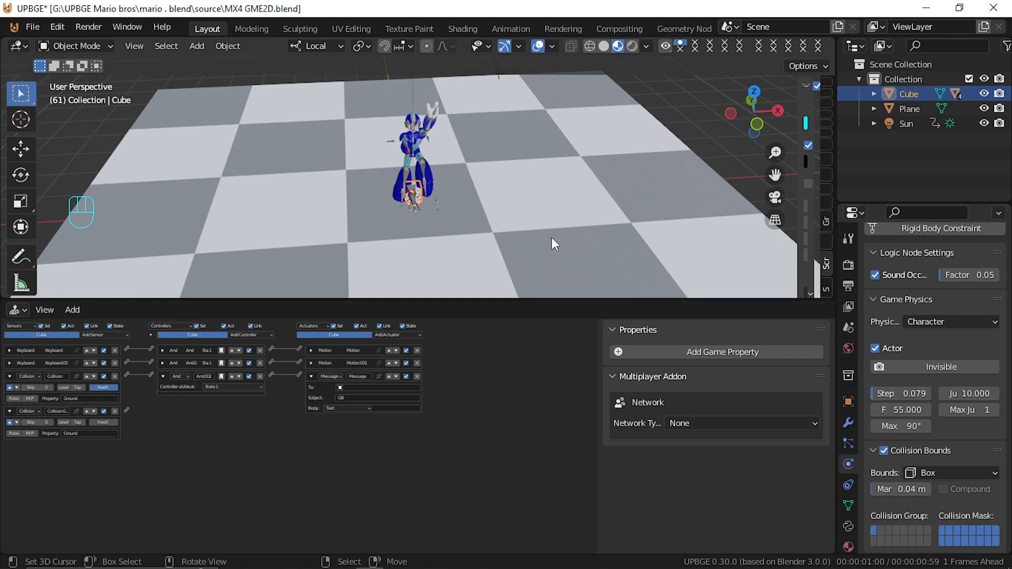
Run the game with physics visualization, test repeated jumps to examine the collision bounds and state changes, and stop it
key(p)
key(space)
key(space)
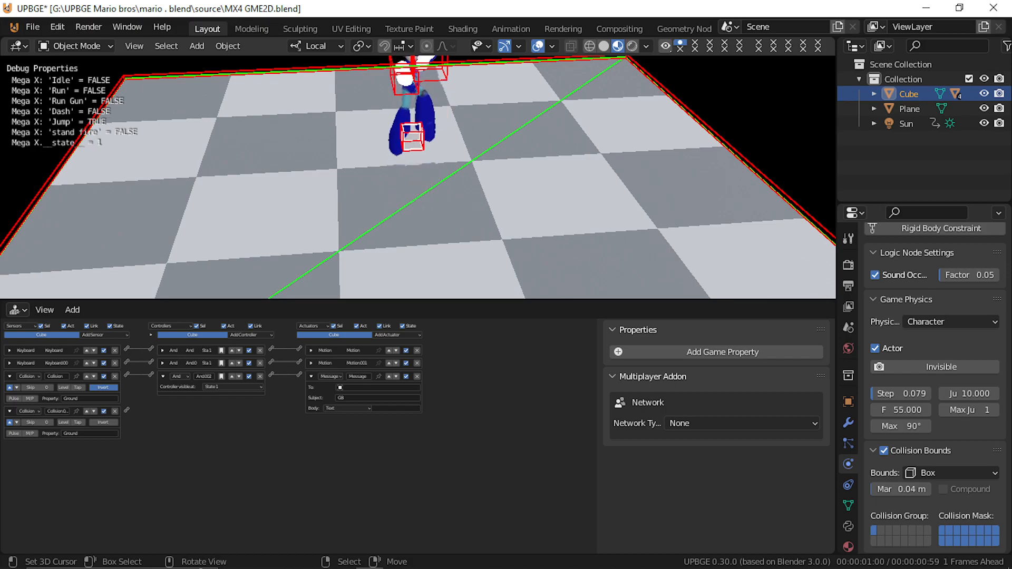
key(space)
key(w)
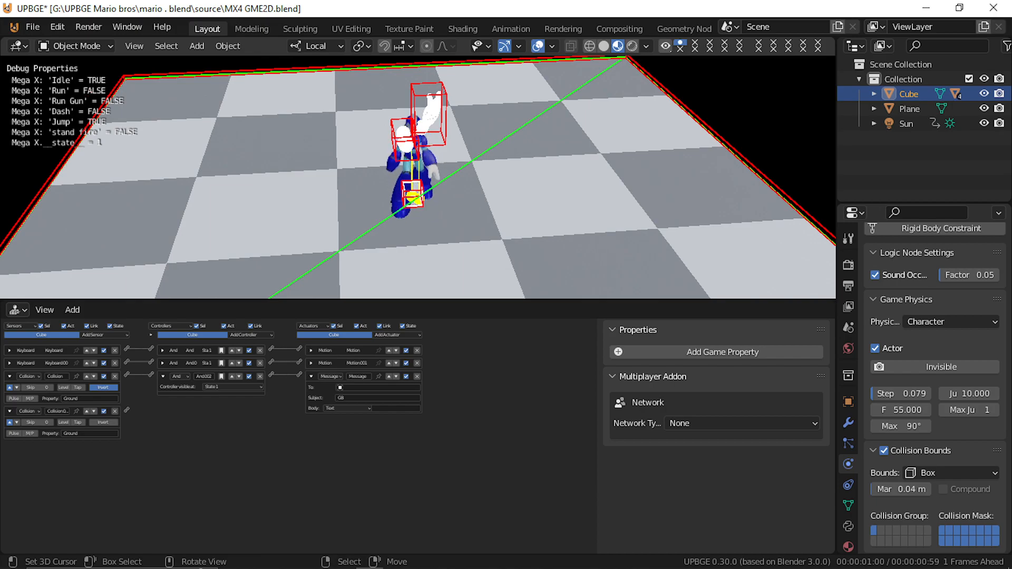
key(space)
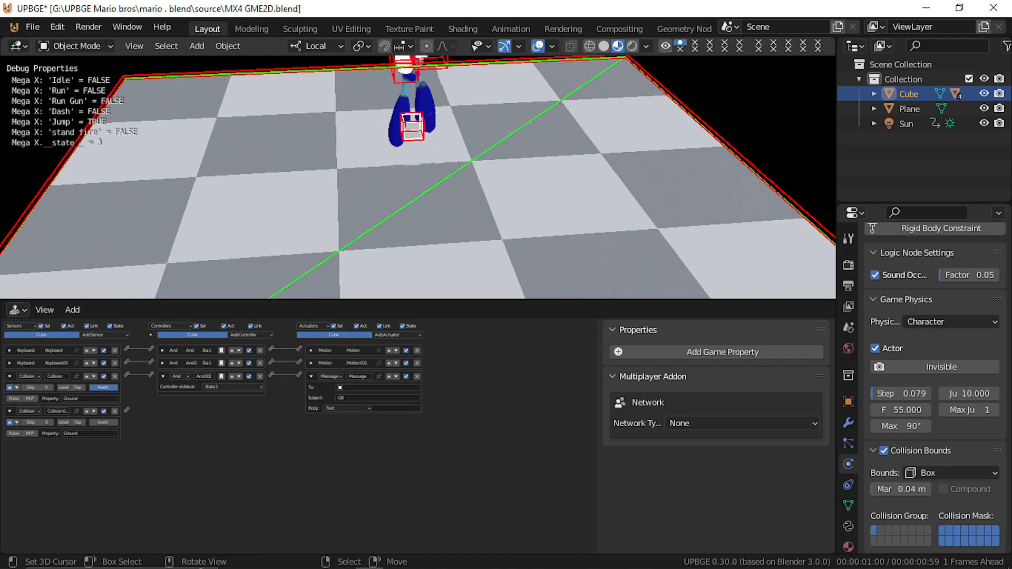
key(space)
key(space)
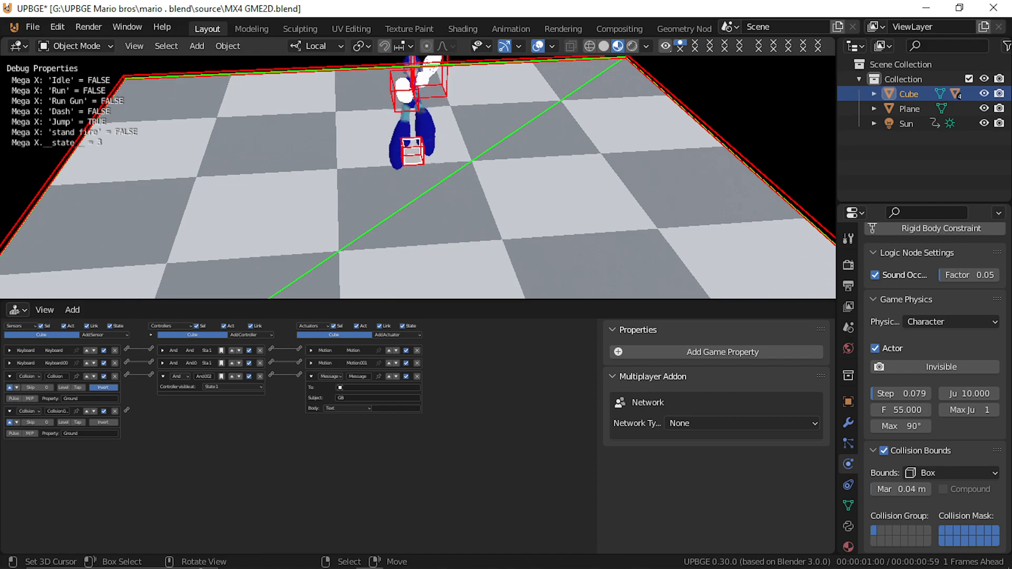
key(space)
key(space)
key(space)
key(space)
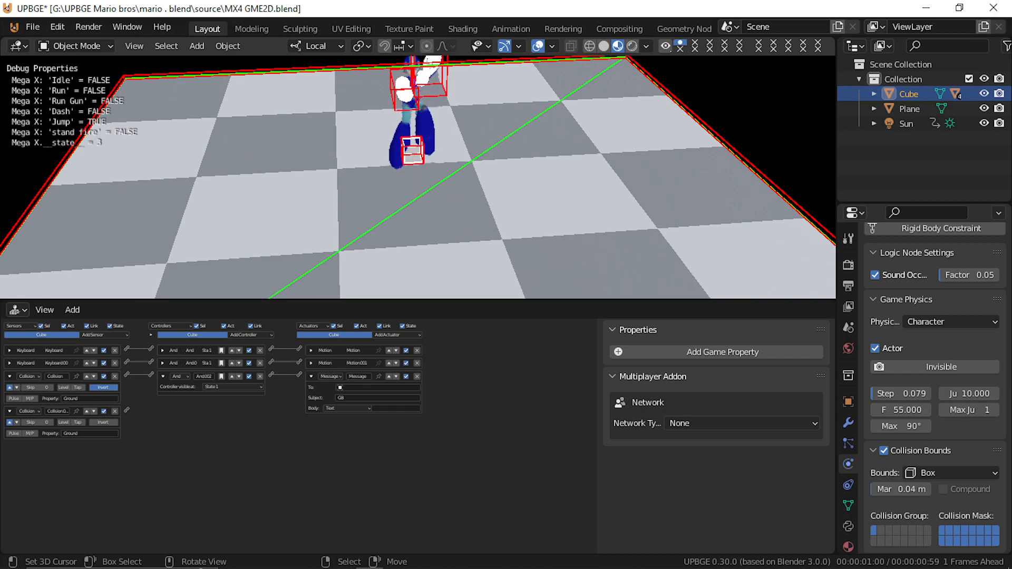
key(Escape)
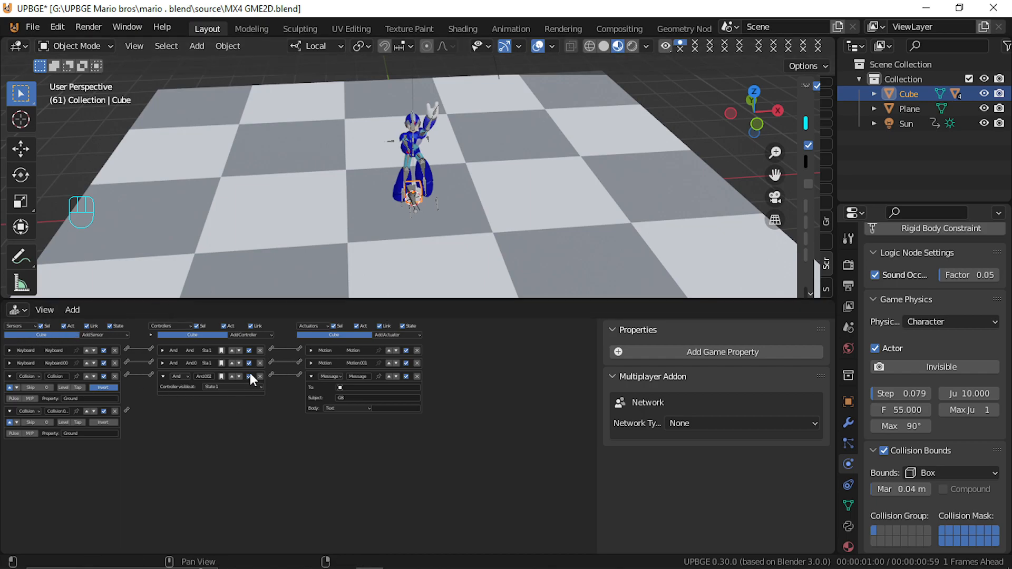
Link the Cube's second Ground Collision sensor to the second Motion actuator through a new And controller
scroll(461, 183, up, 3)
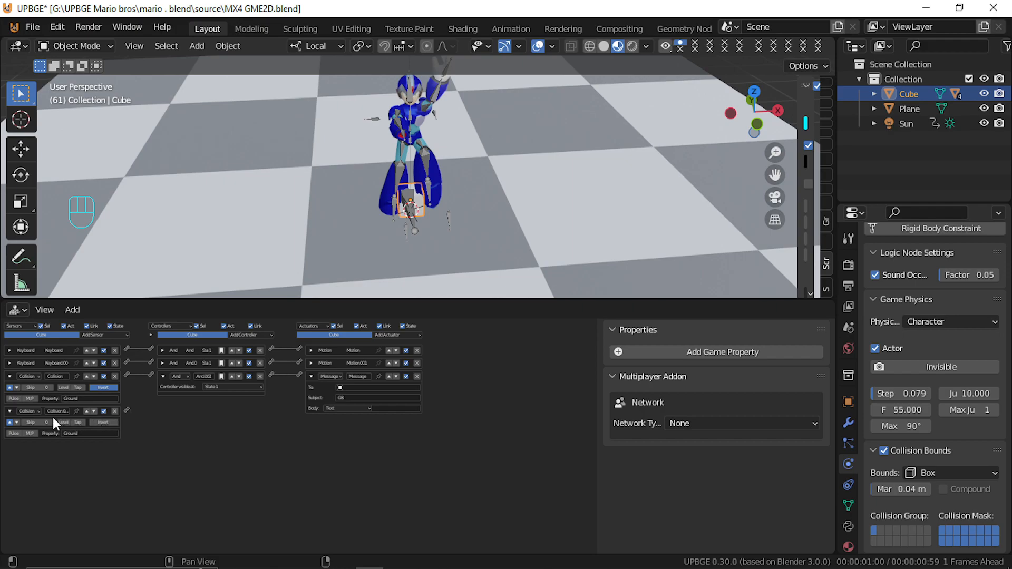
drag(129, 410, 298, 364)
click(311, 364)
click(312, 361)
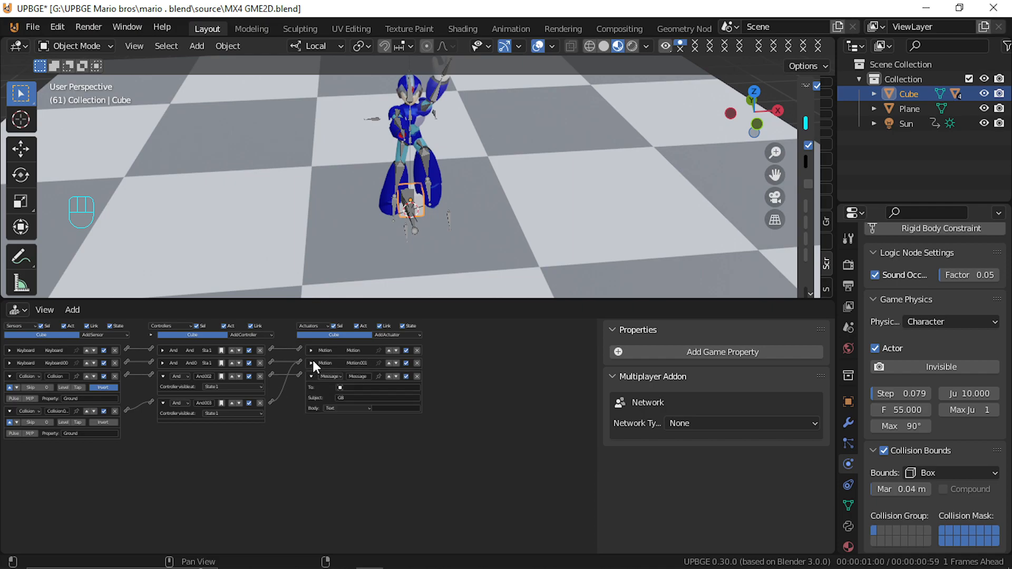
Run the game, test repeated jumps with the new Ground collision link, and stop it
key(p)
key(space)
key(space)
key(space)
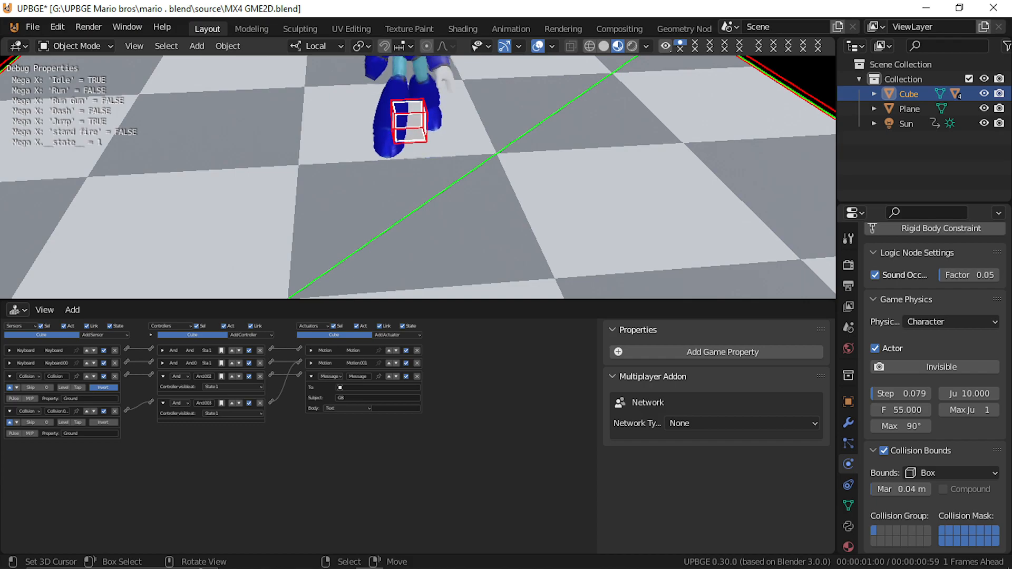
key(Escape)
Turn off true-level triggering on the Cube's second Ground Collision sensor, test the game briefly, and invert that sensor
click(12, 423)
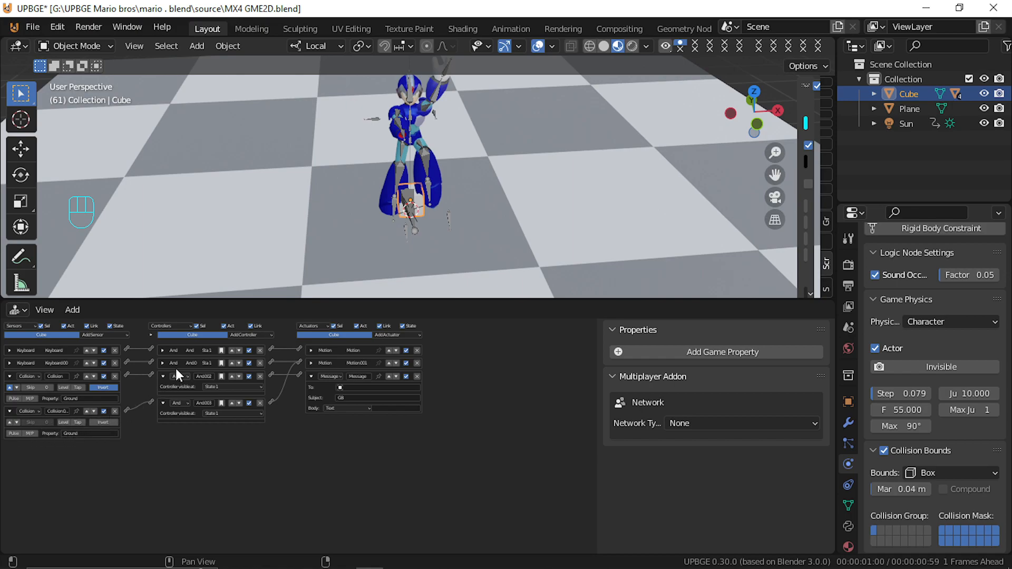
key(p)
key(Escape)
click(106, 423)
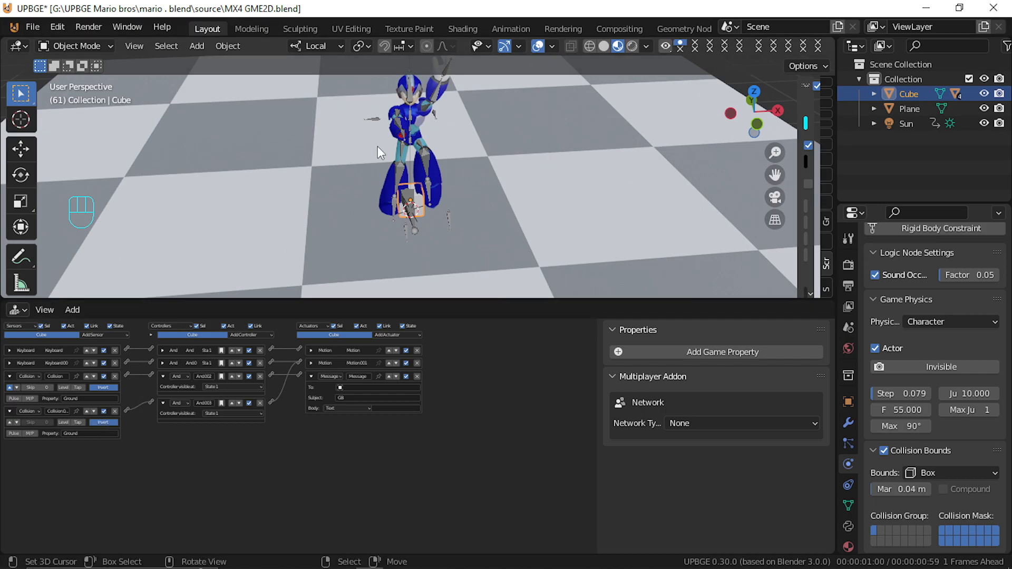
Run the game twice with the inverted second Collision sensor, testing single and repeated jumps to examine Mega X's state changes
key(p)
key(space)
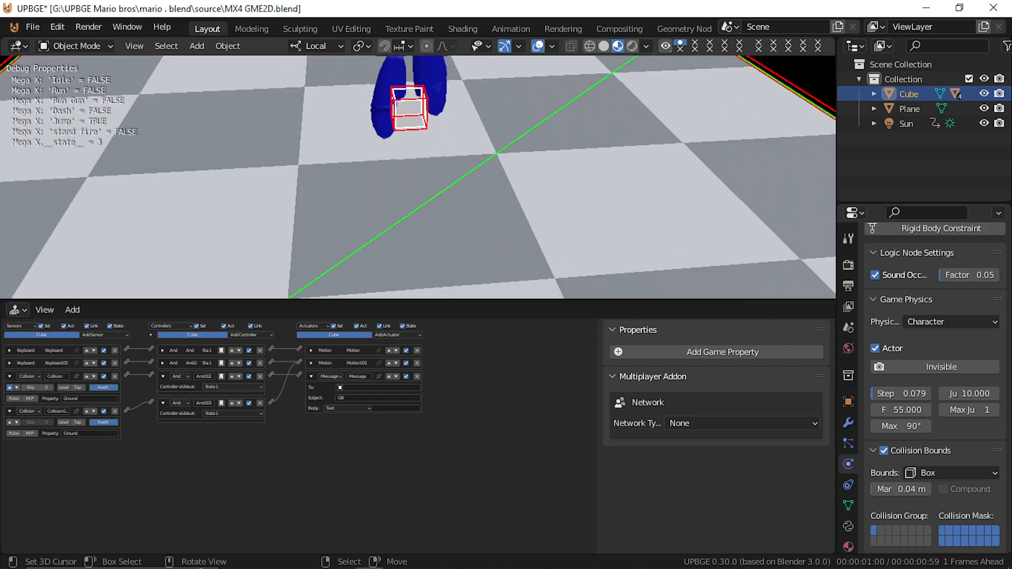
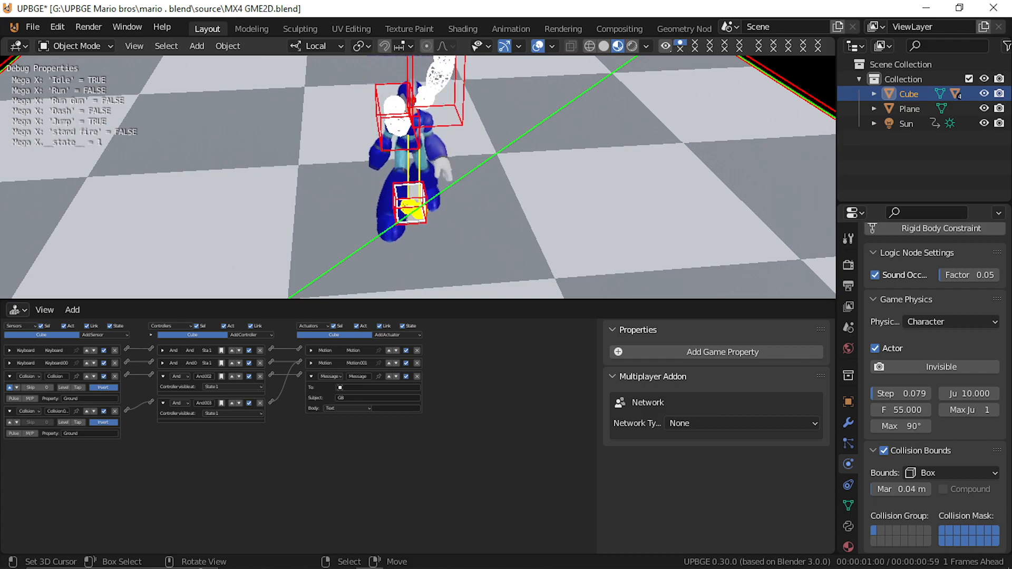
key(Escape)
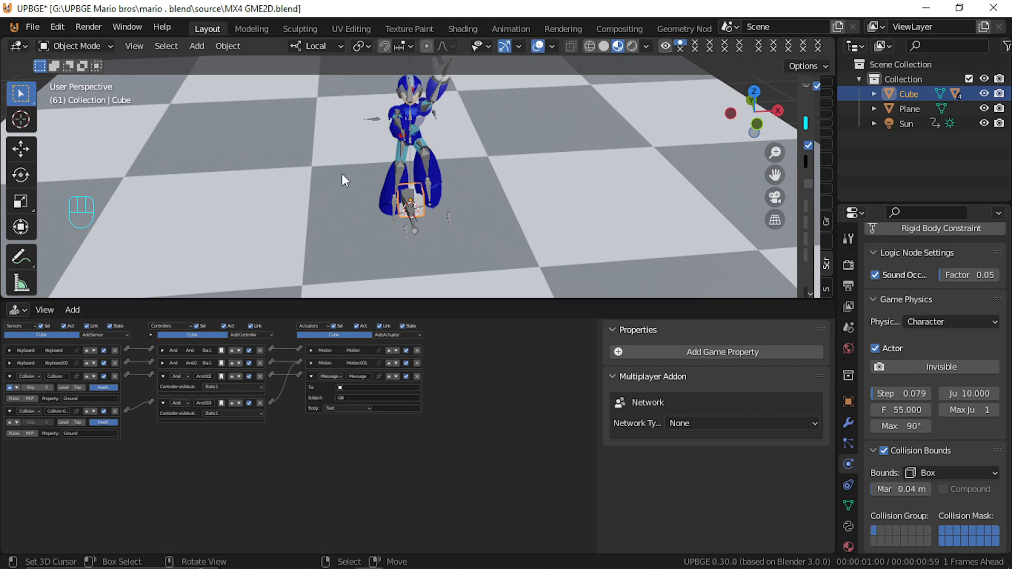
key(p)
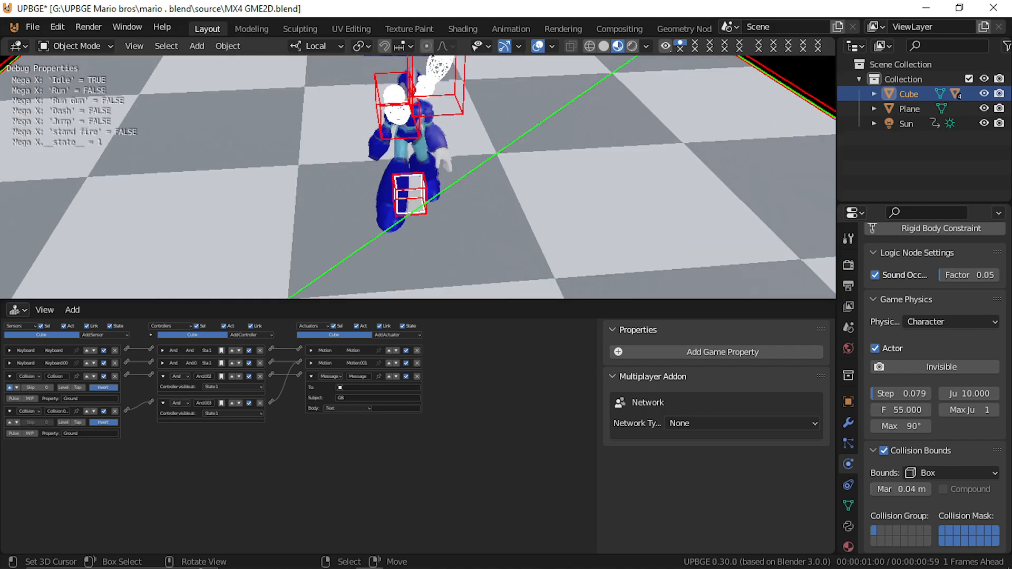
key(space)
key(space)
key(space)
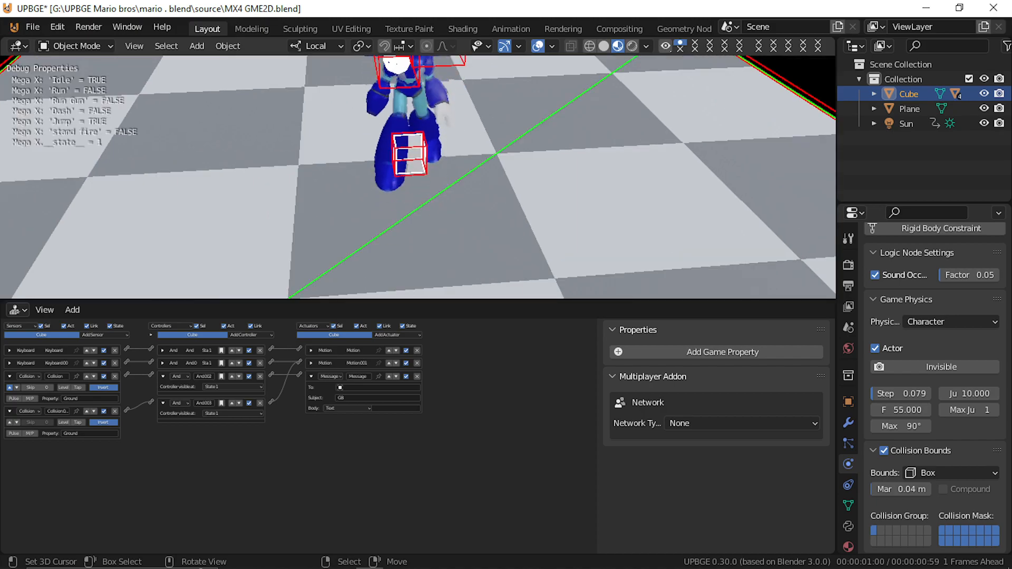
key(Escape)
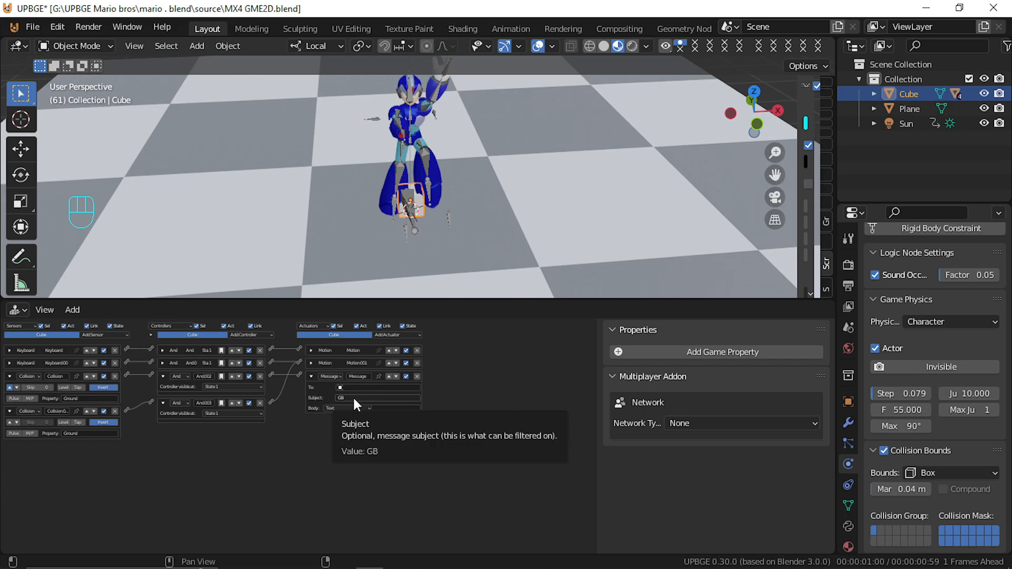
click(100, 335)
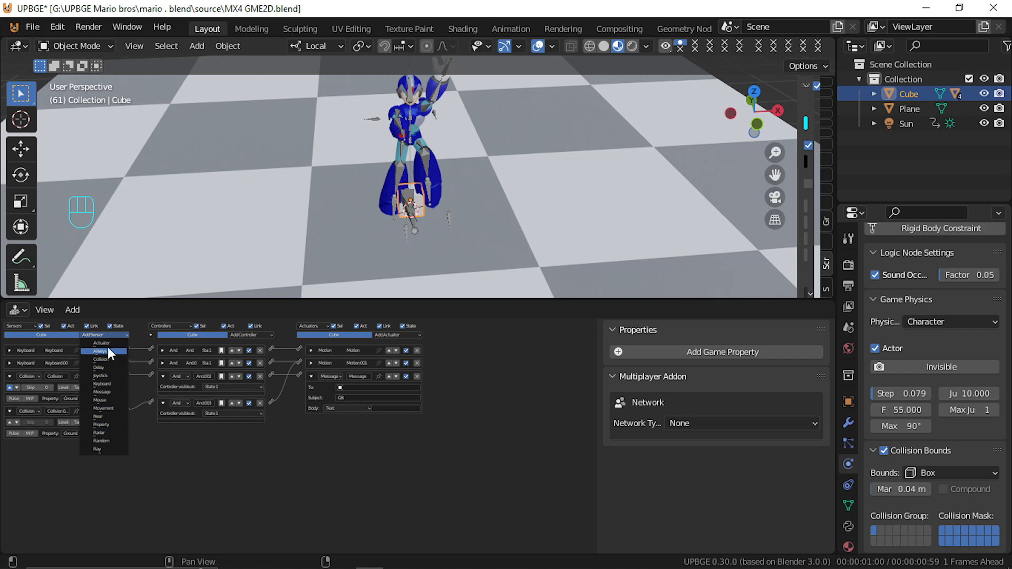
click(107, 349)
click(9, 458)
click(391, 336)
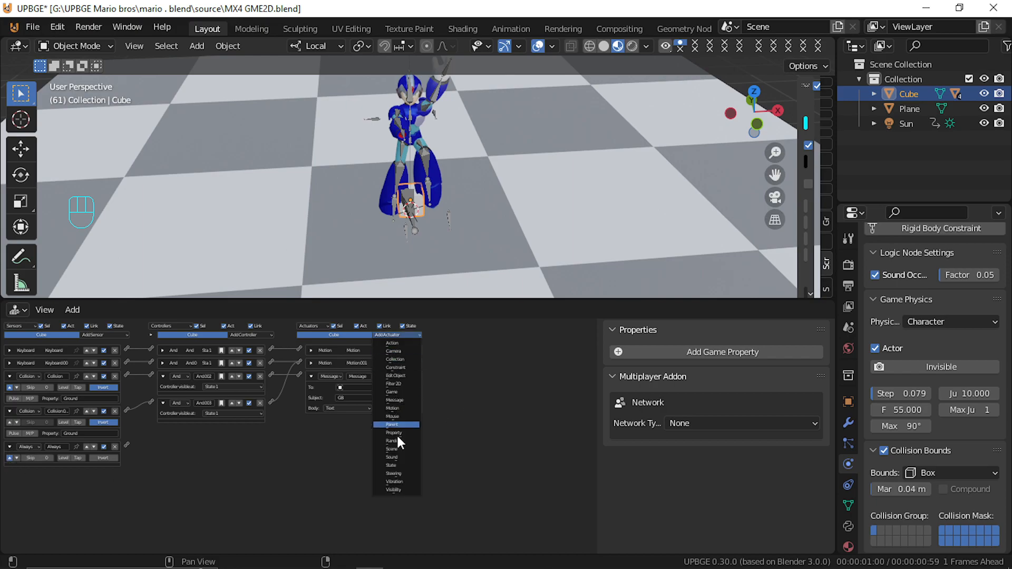
click(400, 464)
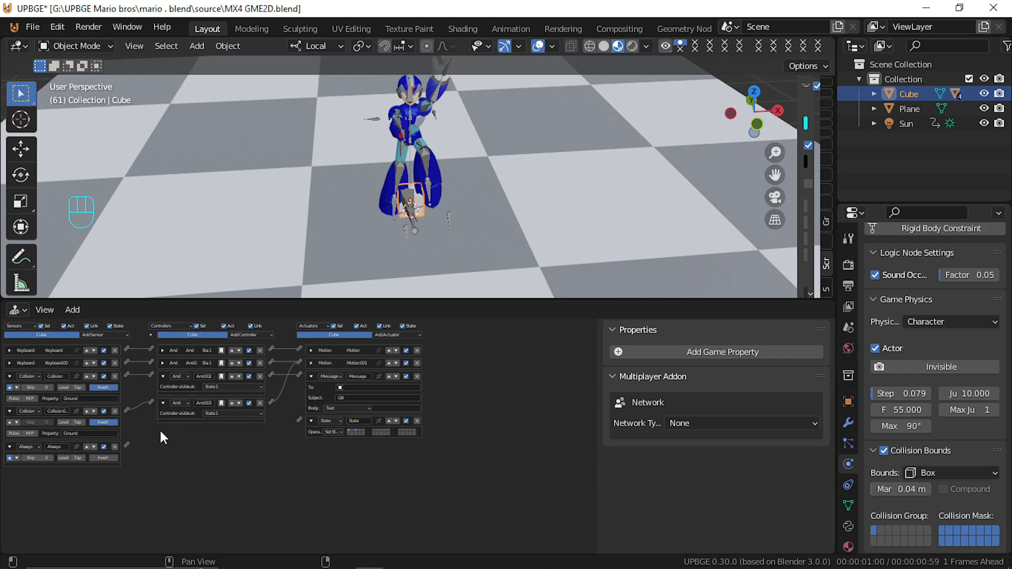
drag(127, 445, 300, 419)
click(417, 420)
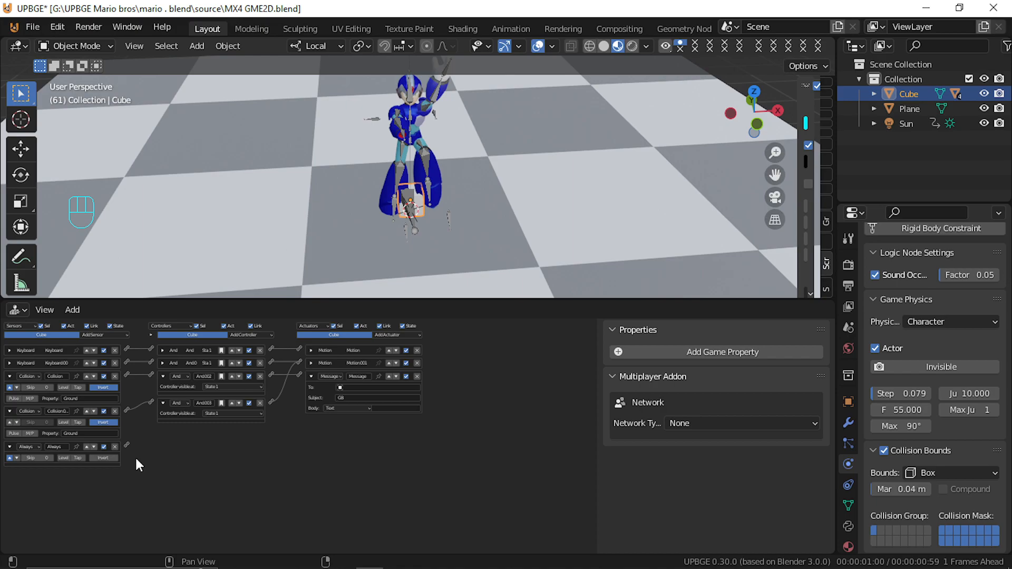
click(115, 446)
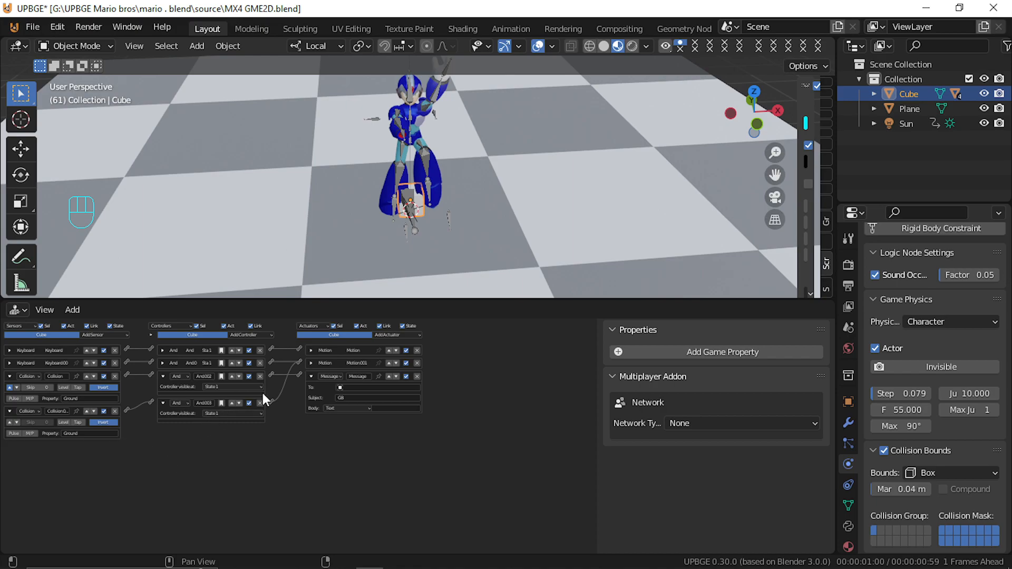
Select Mega X and link a new Always sensor to a new State actuator through an And controller in state 3
click(405, 183)
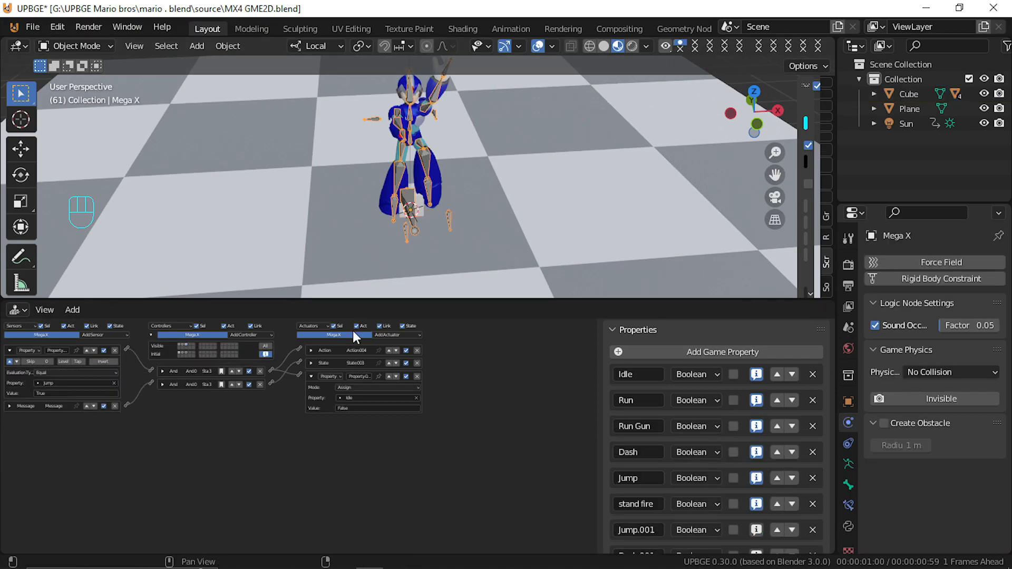
click(311, 377)
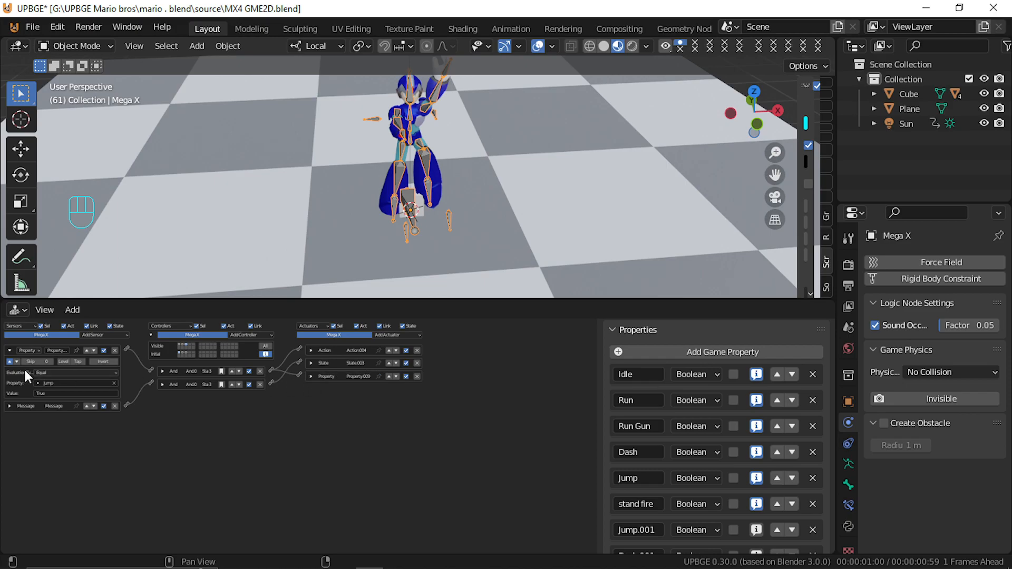
click(9, 350)
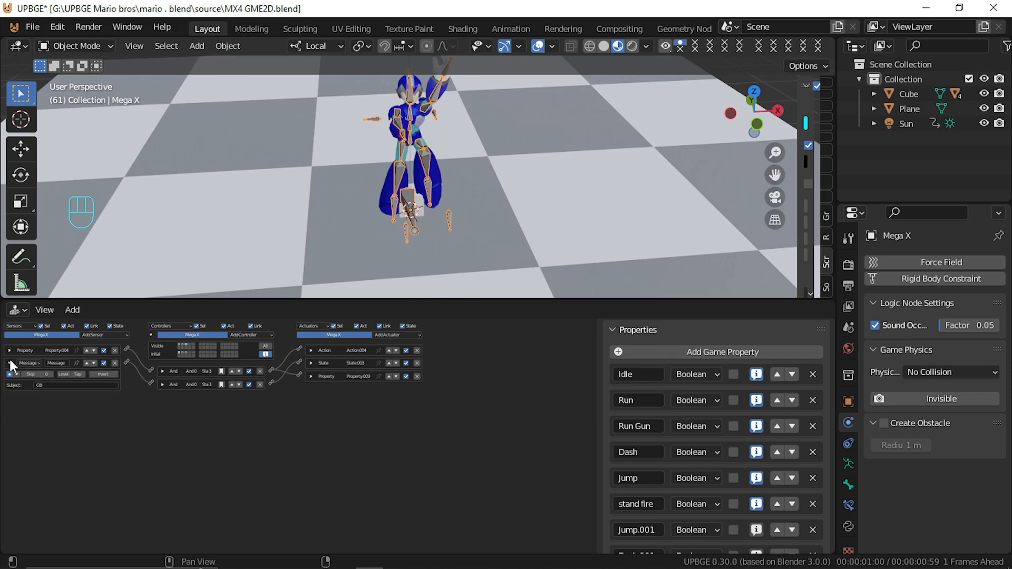
click(398, 335)
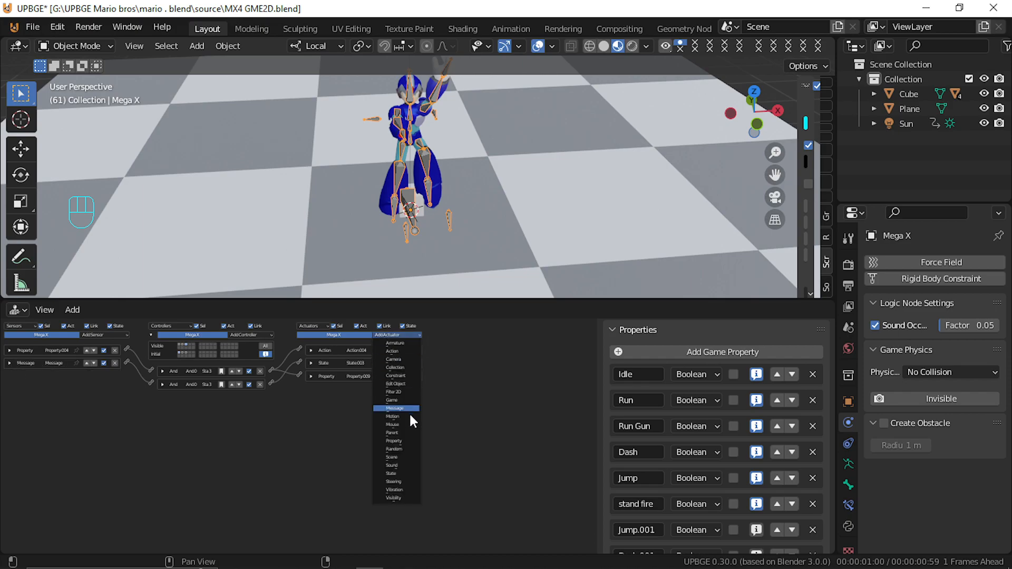
click(392, 473)
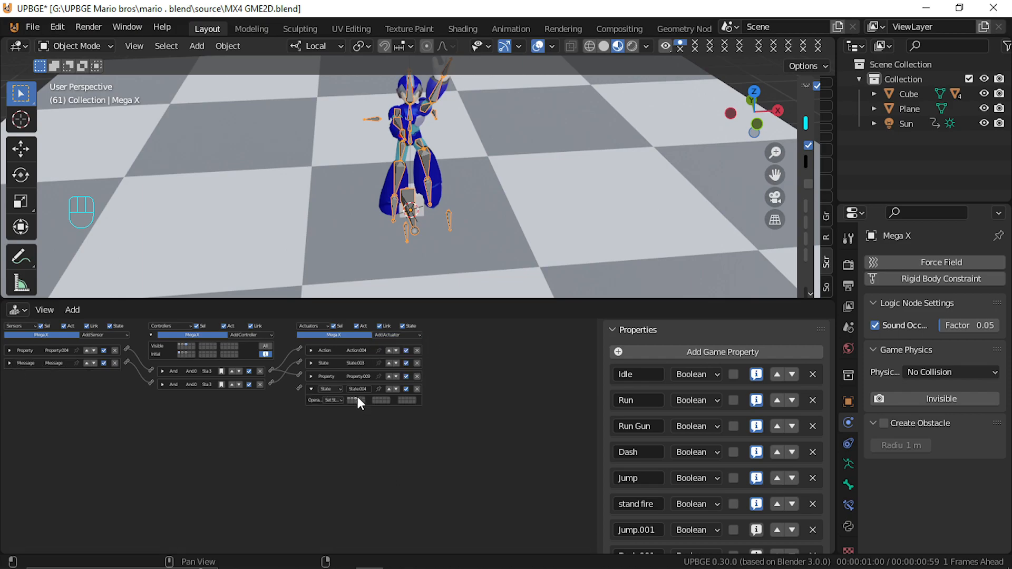
click(104, 336)
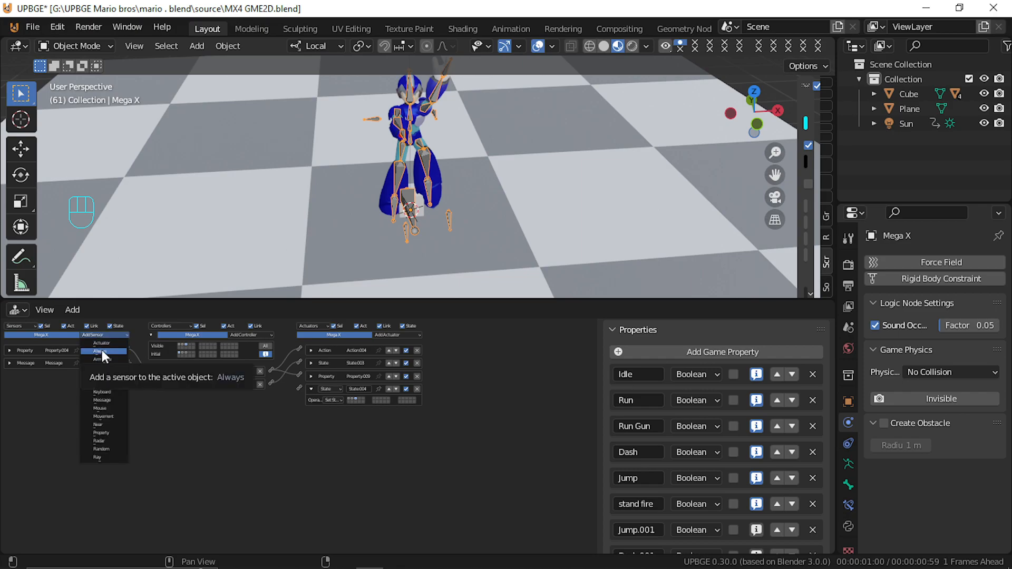
click(102, 350)
drag(127, 375, 300, 389)
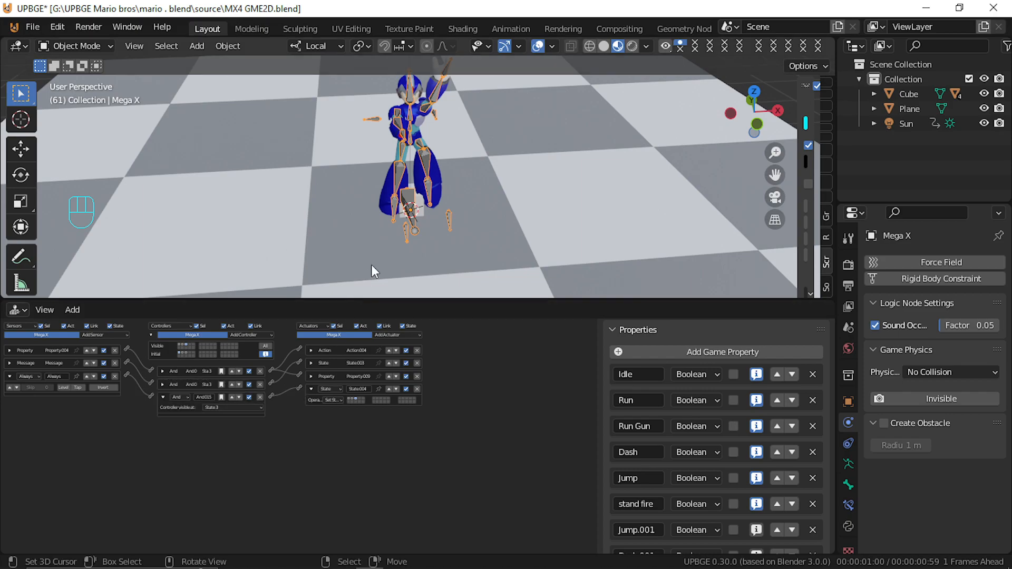
Test the game, enable Tap on Mega X's Always sensor, and test the jump again
key(p)
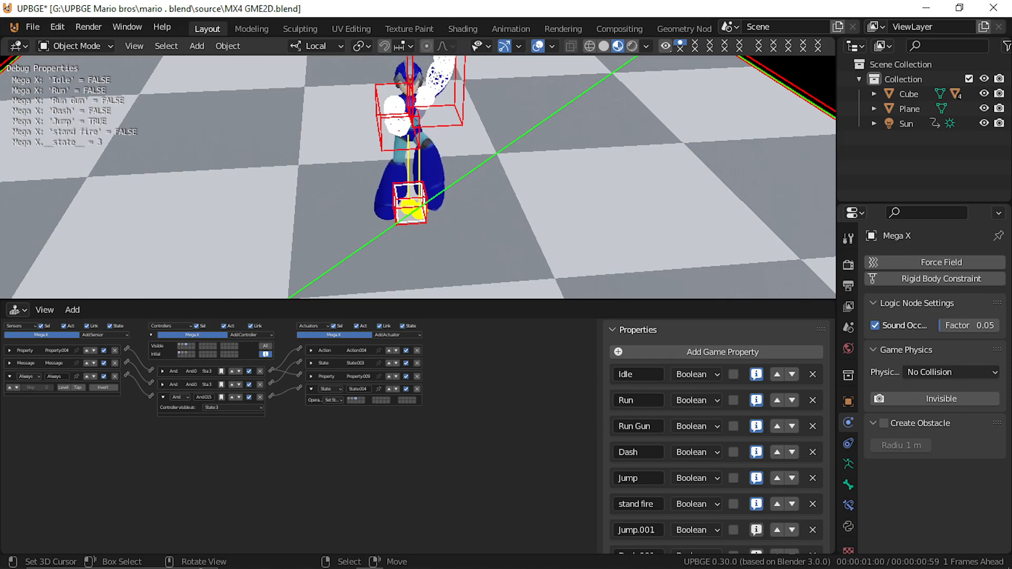
key(Escape)
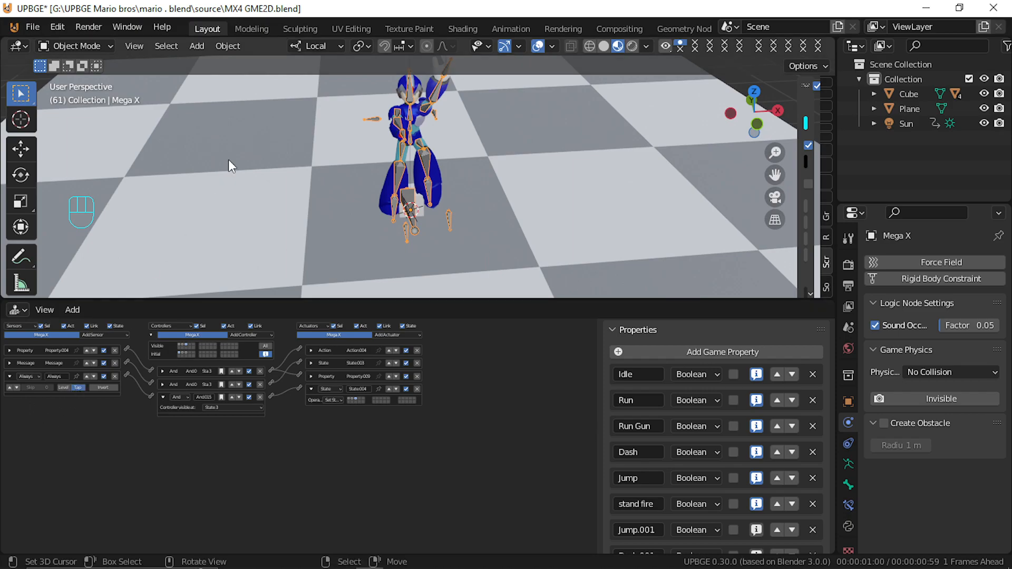
key(p)
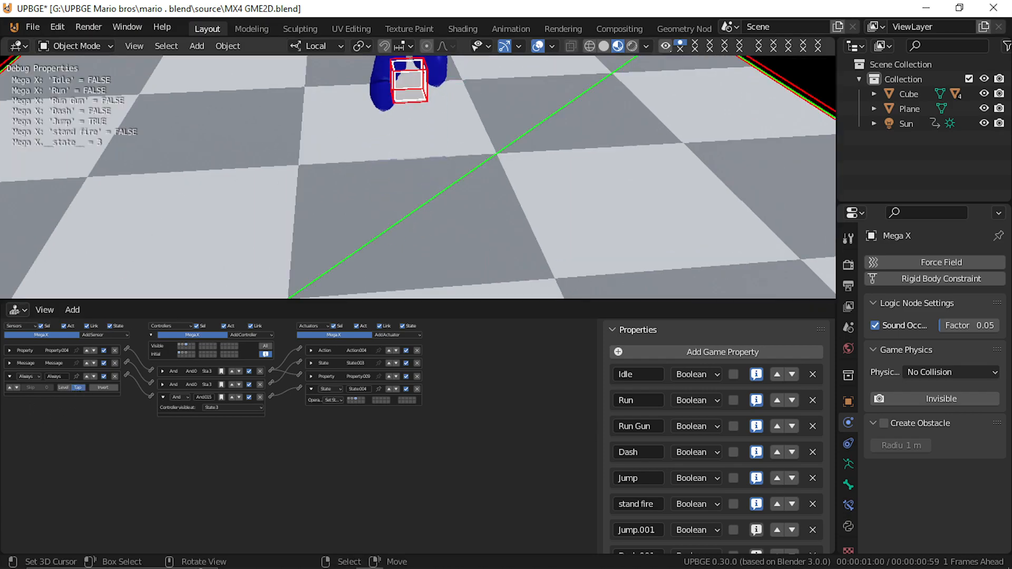
key(Escape)
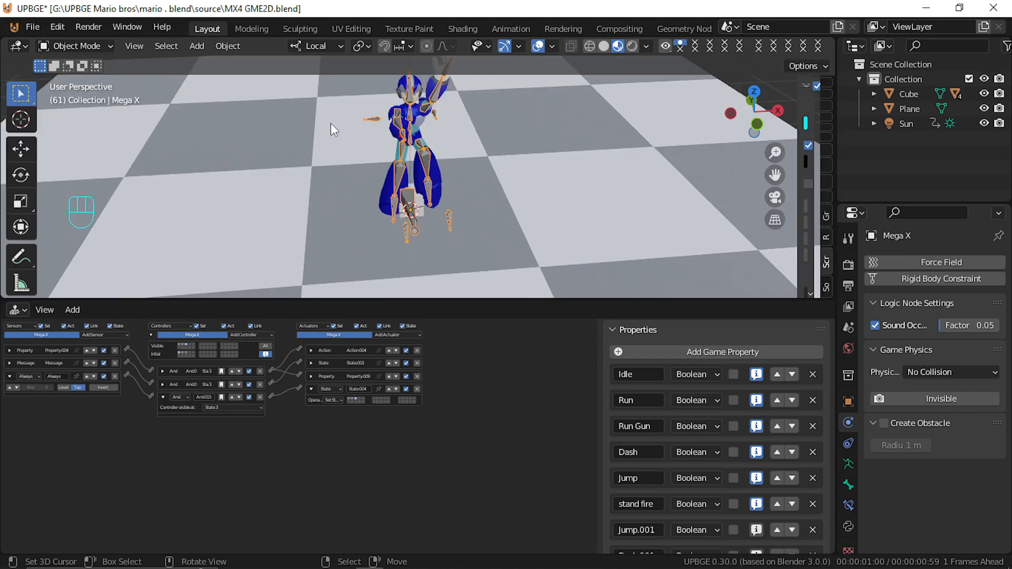
Select the Cube, check its second Motion actuator's settings, and turn off Invert on the first Ground Collision sensor
click(424, 210)
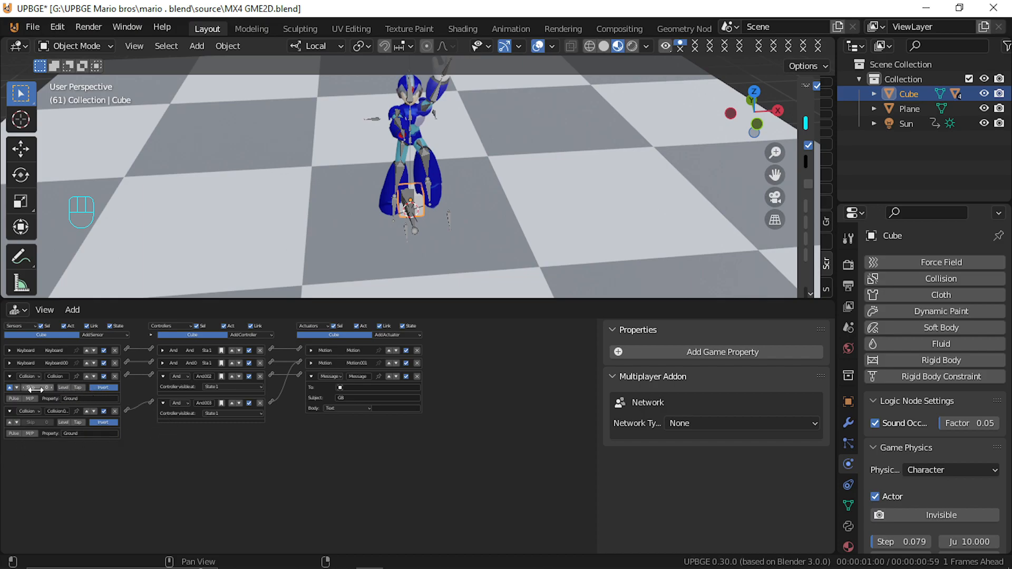
click(312, 364)
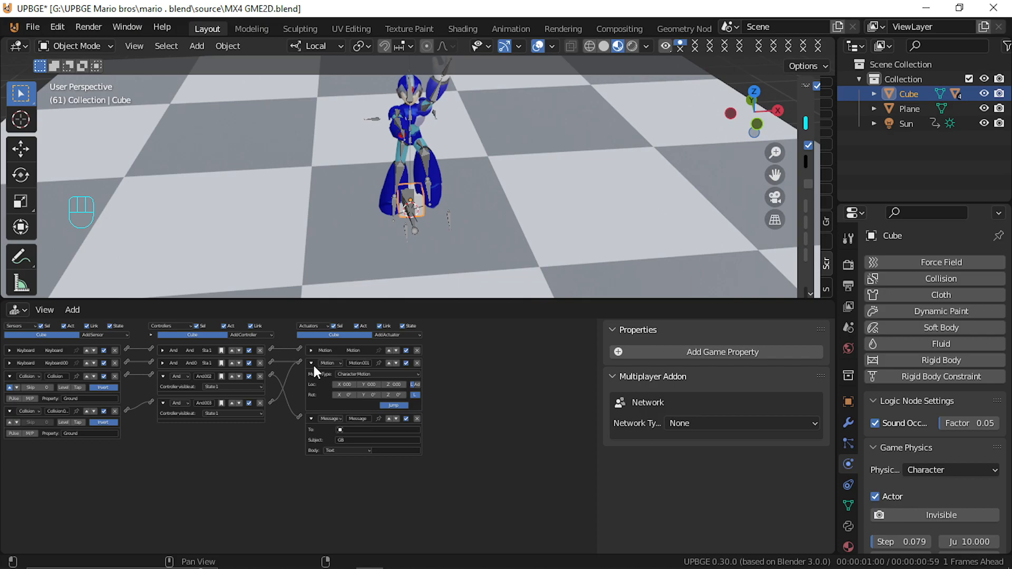
click(313, 364)
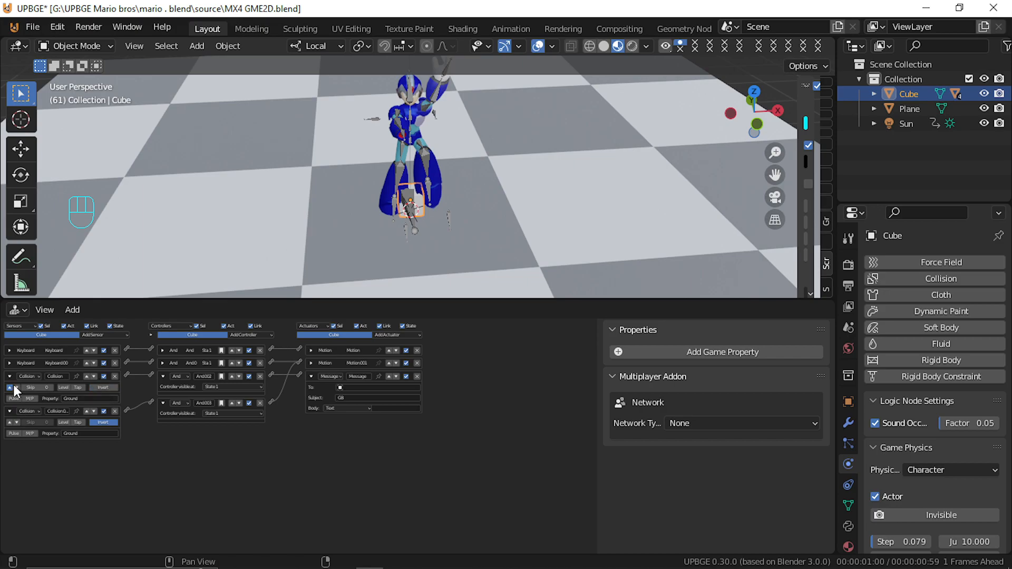
Run the game, test repeated jumps with the first Collision sensor no longer inverted, and stop it
key(p)
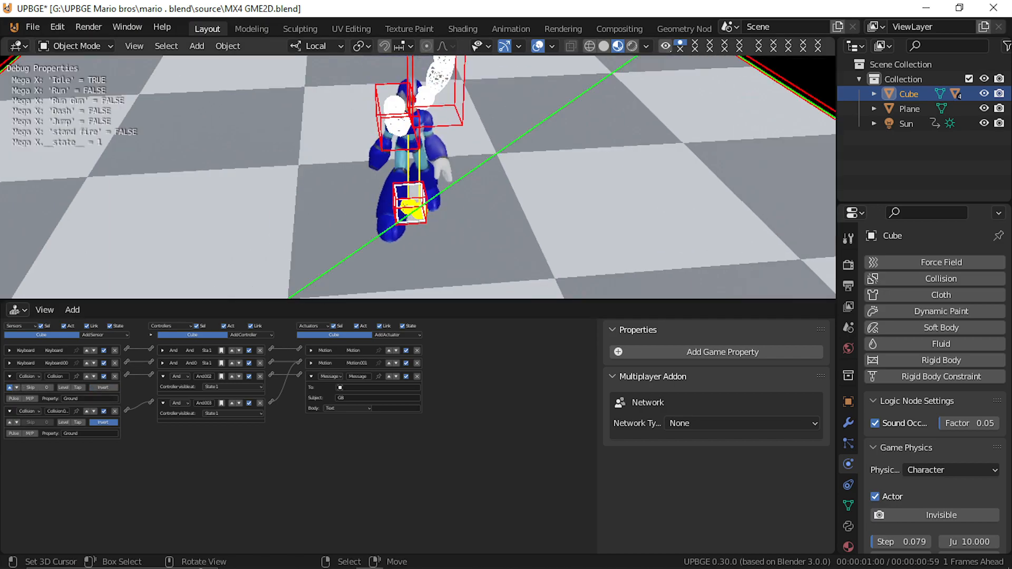
key(space)
key(space)
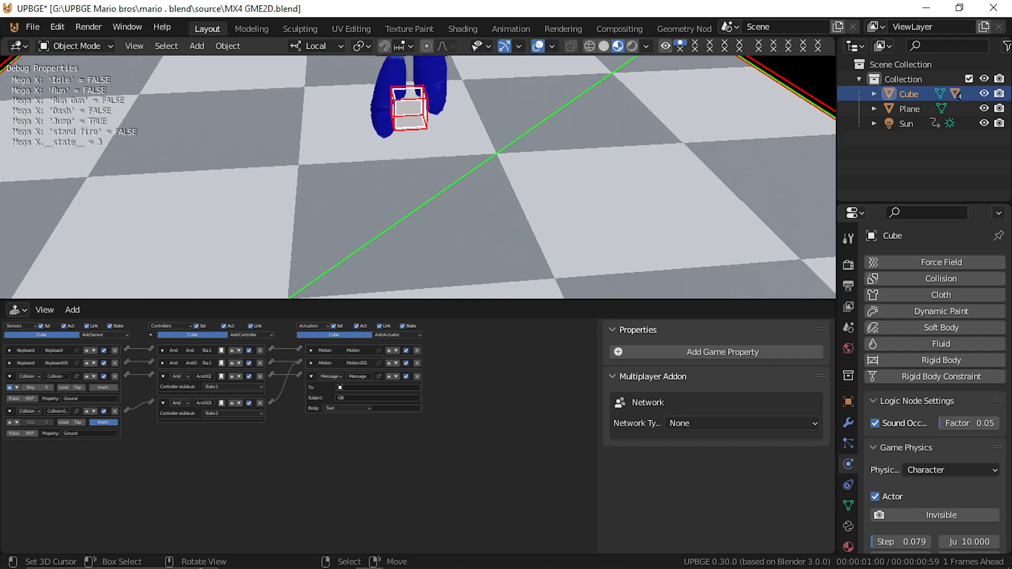
key(space)
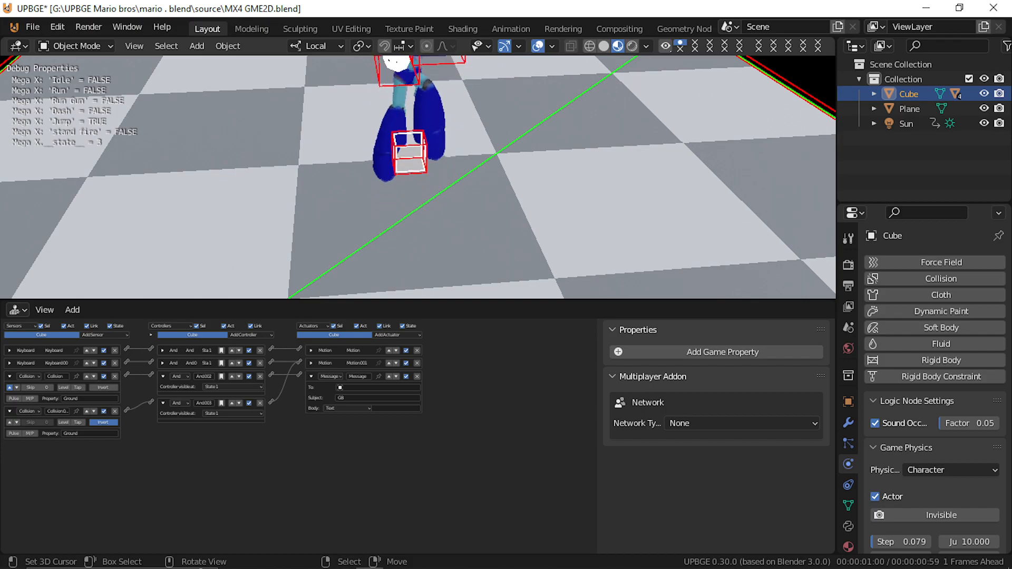
key(Escape)
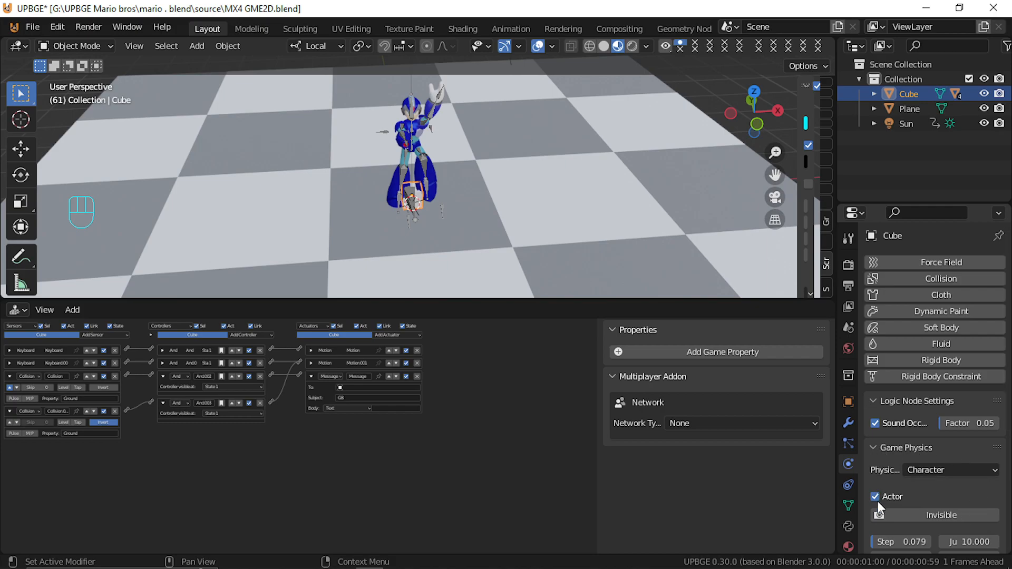
Turn off Physics Visualization in the scene's Game Debug settings
scroll(882, 473, down, 3)
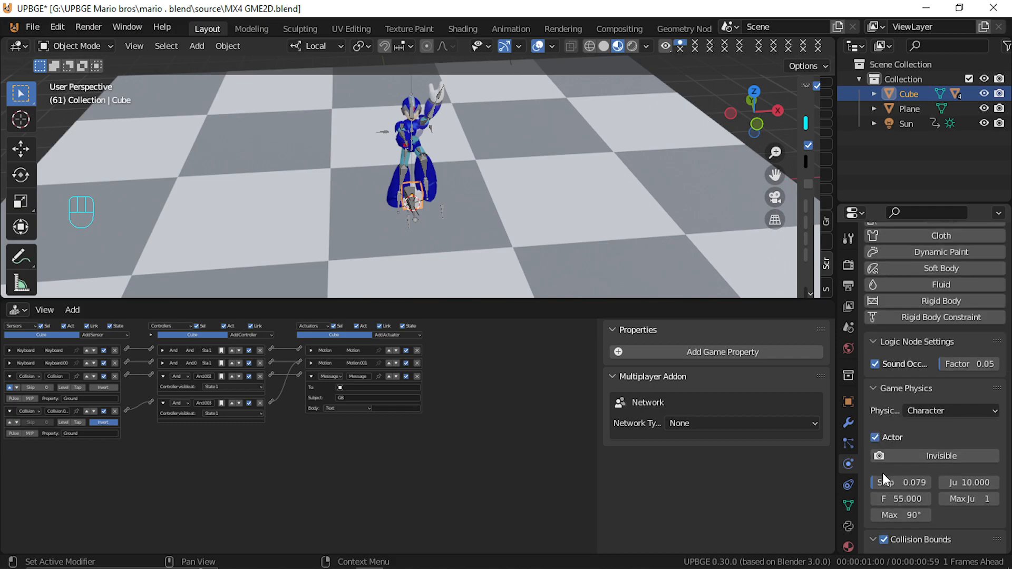
scroll(882, 473, up, 3)
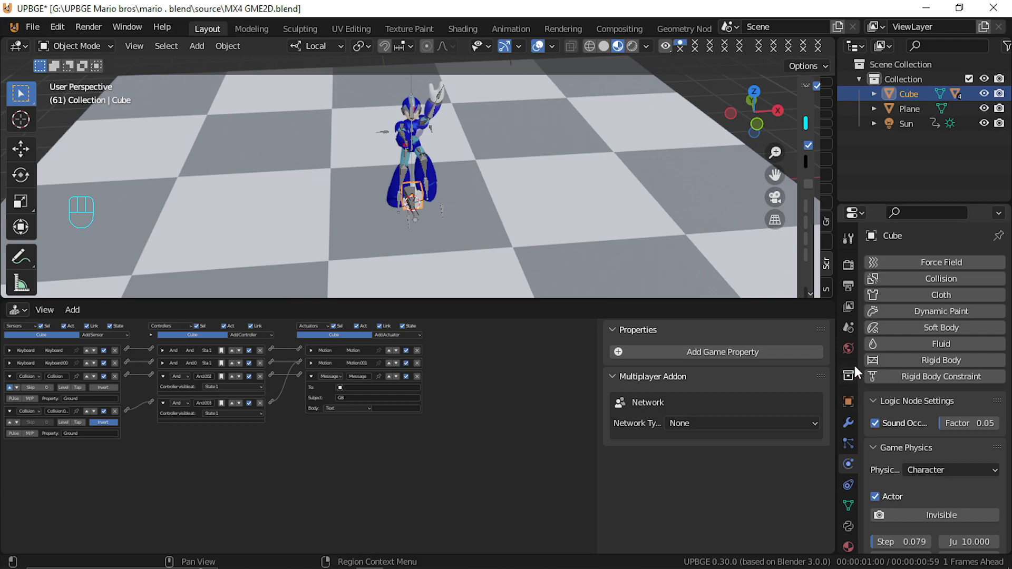
click(848, 310)
click(848, 293)
click(850, 261)
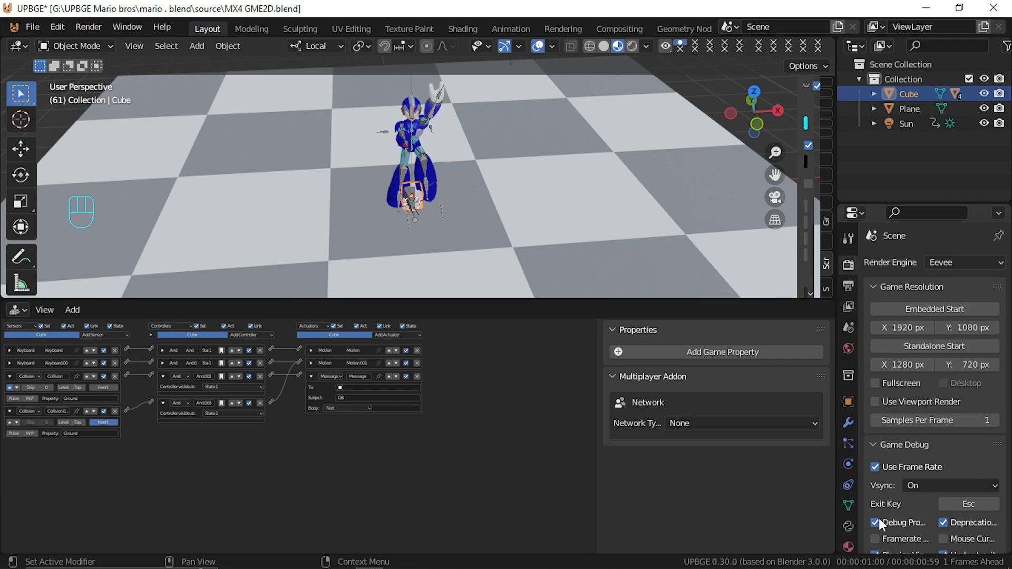
scroll(881, 518, down, 3)
click(874, 497)
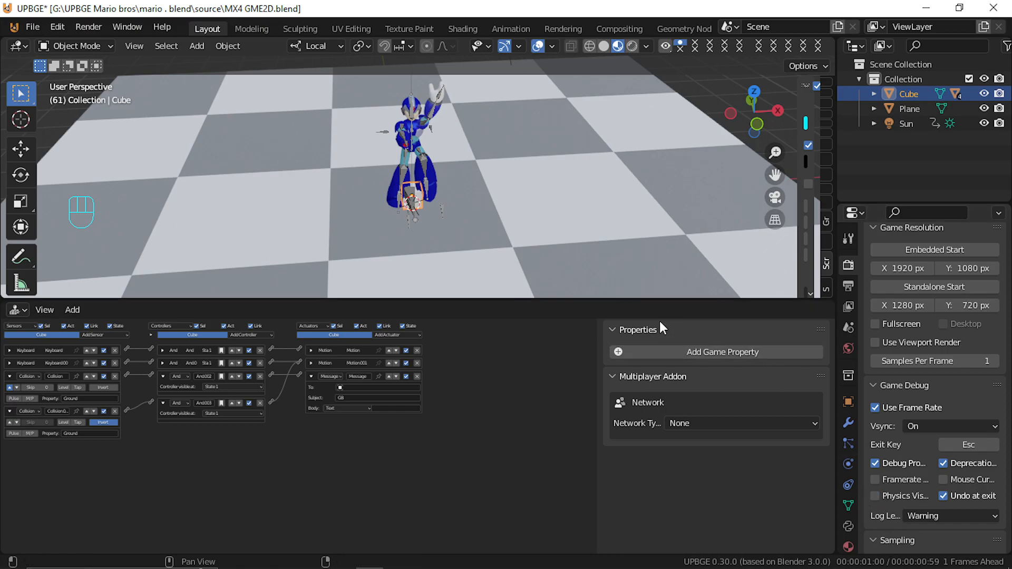
Run the game from a wider view, test repeated jumps combined with running and firing, and stop it
key(p)
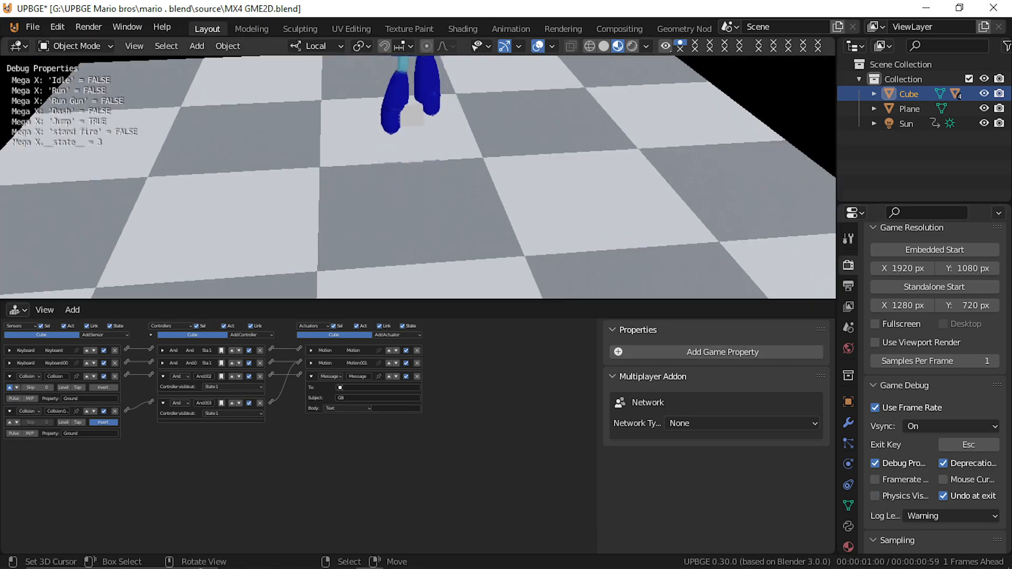
key(Escape)
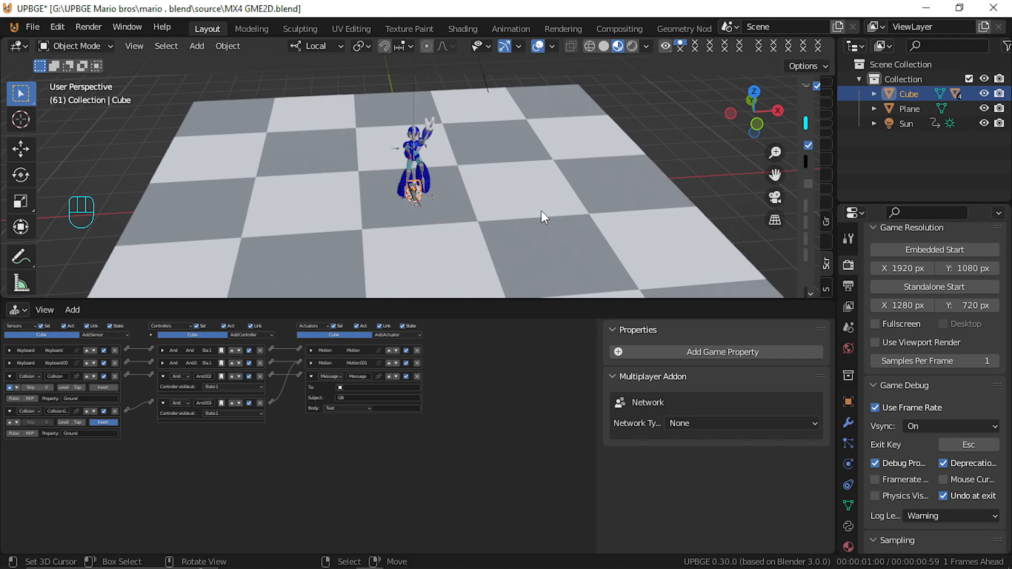
key(p)
key(space)
key(space)
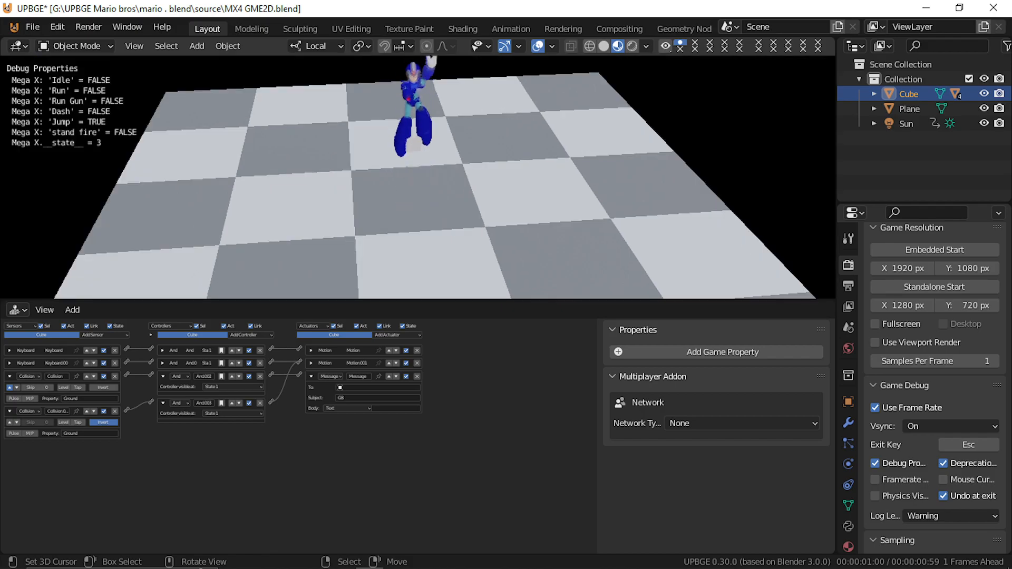
key(space)
key(space)
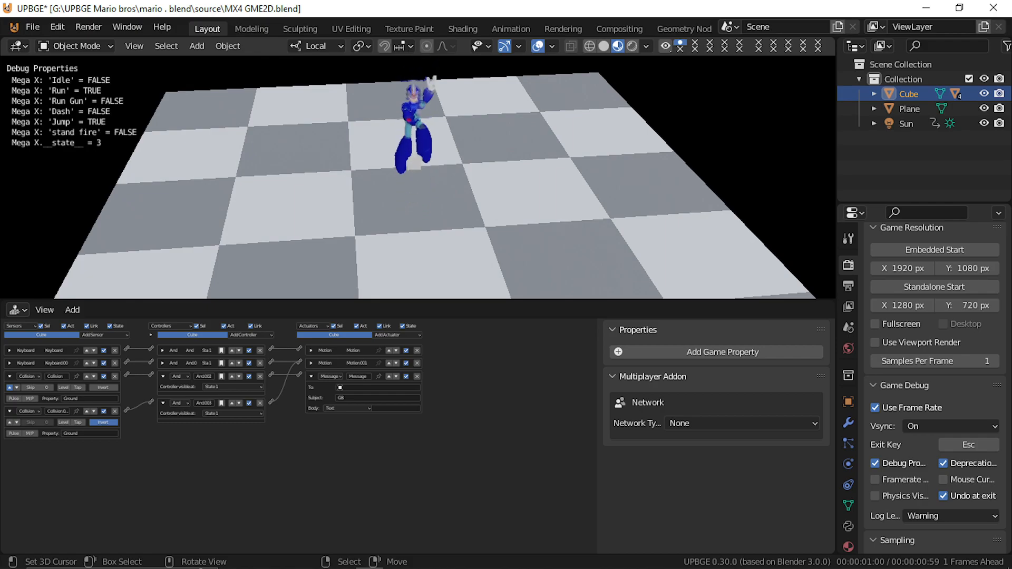
key(space)
key(space)
key(f)
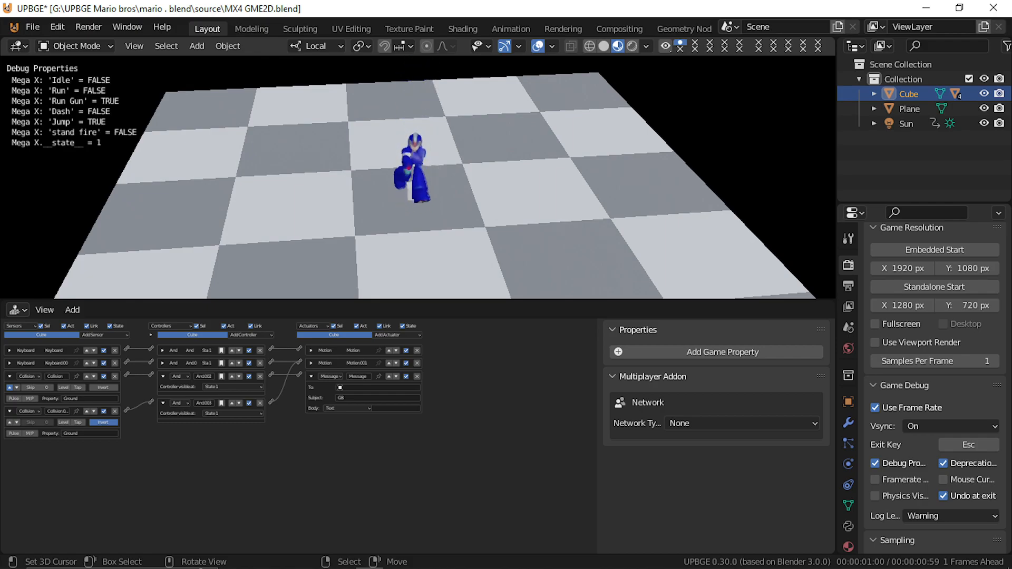
key(space)
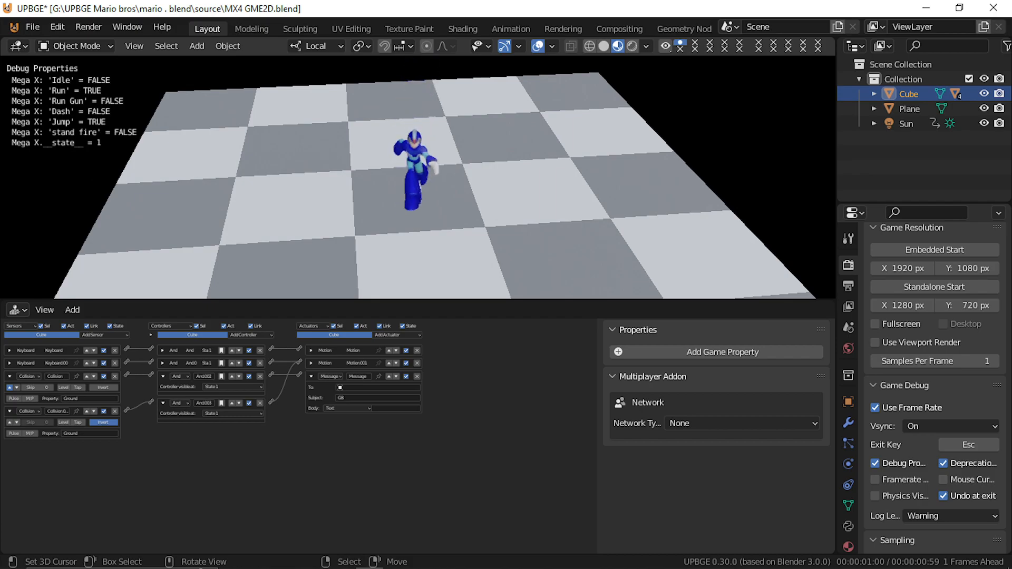
key(Escape)
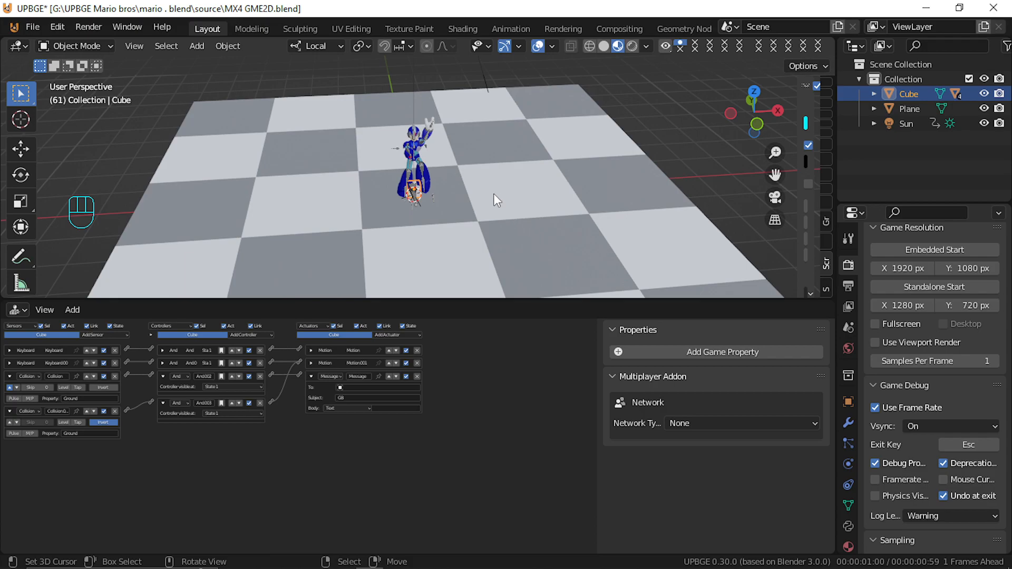
Collapse the Cube's two Collision sensors, their And controllers and the Message actuator
click(7, 378)
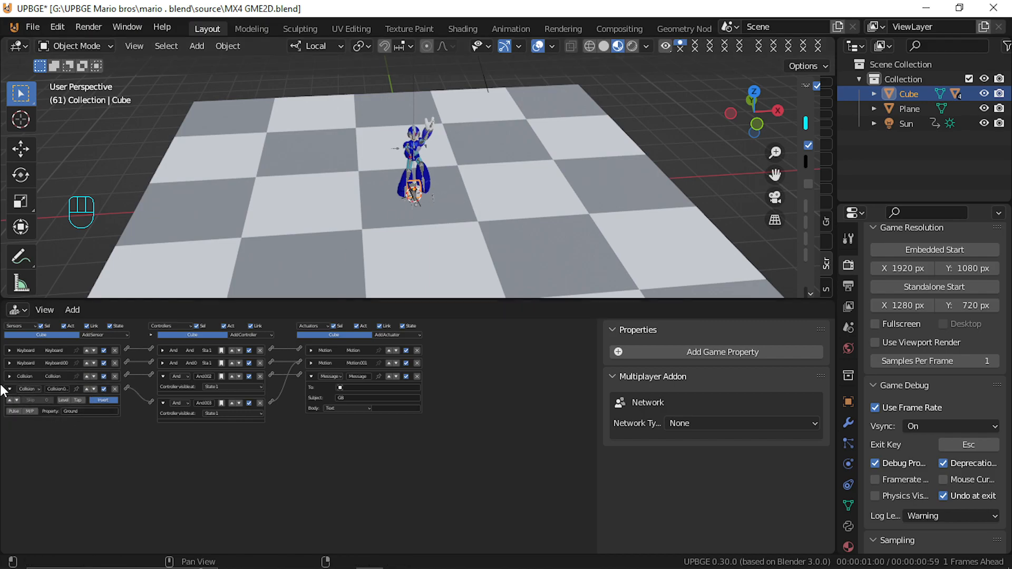
click(9, 389)
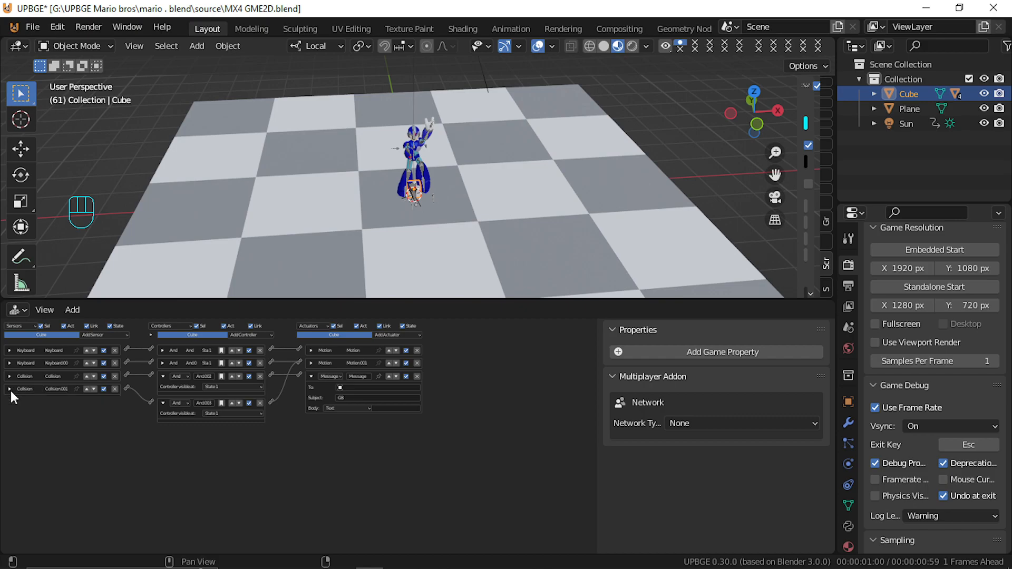
click(163, 375)
click(163, 389)
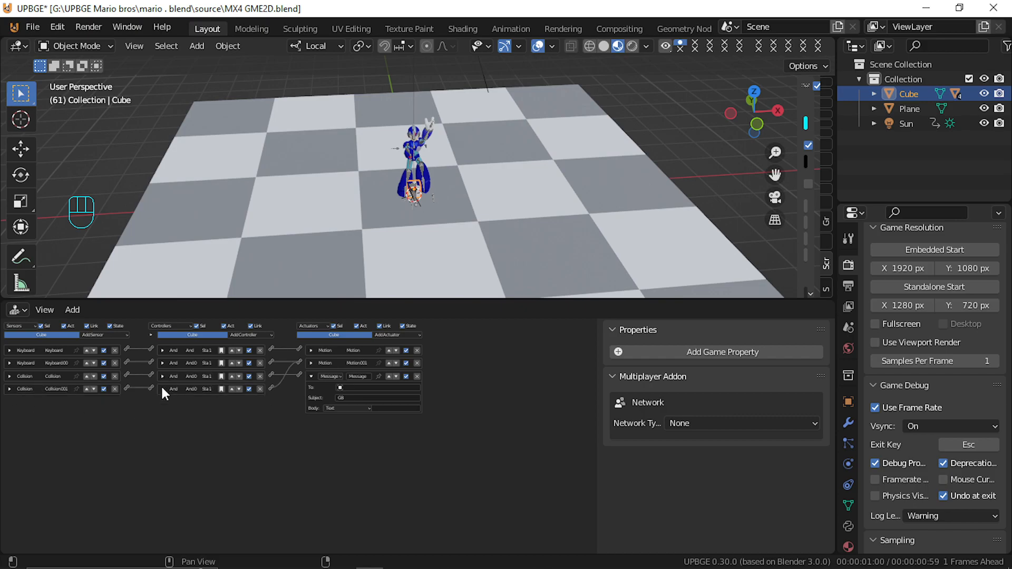
click(311, 377)
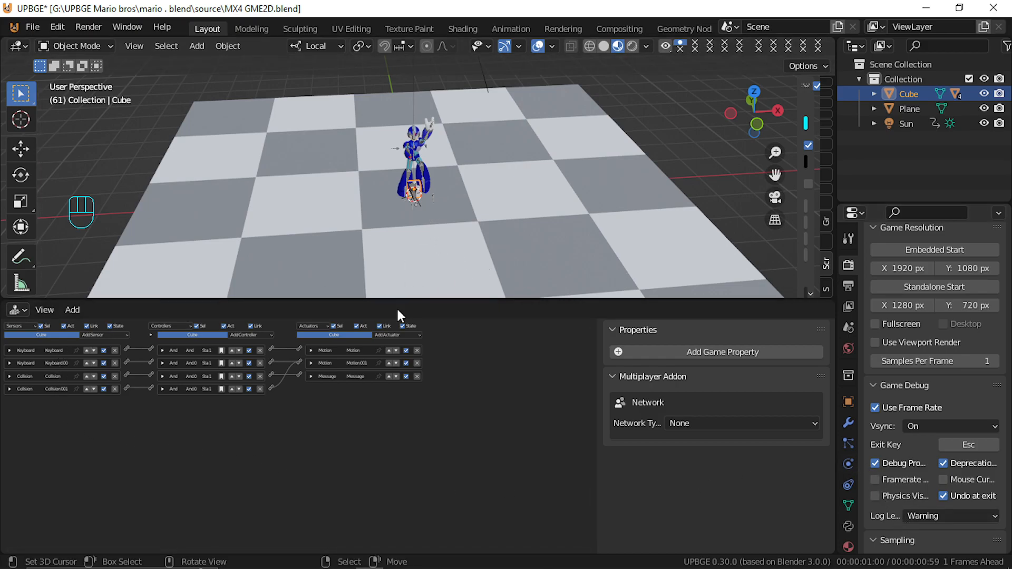
Select Mega X, show its state 1 logic, and collapse the Spacebar Keyboard sensor, its And controller and its State actuator
click(425, 170)
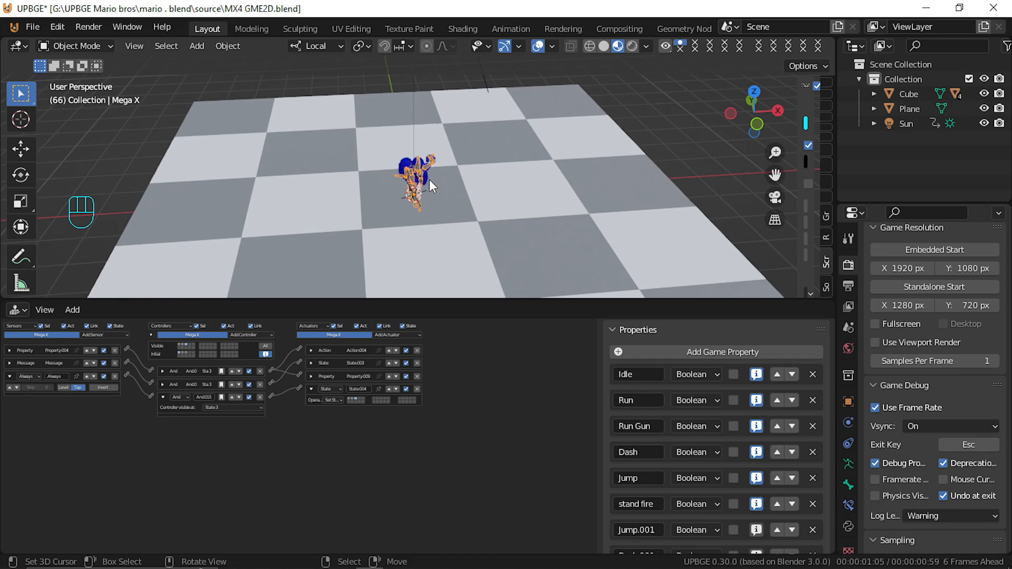
middle_drag(505, 186, 364, 172)
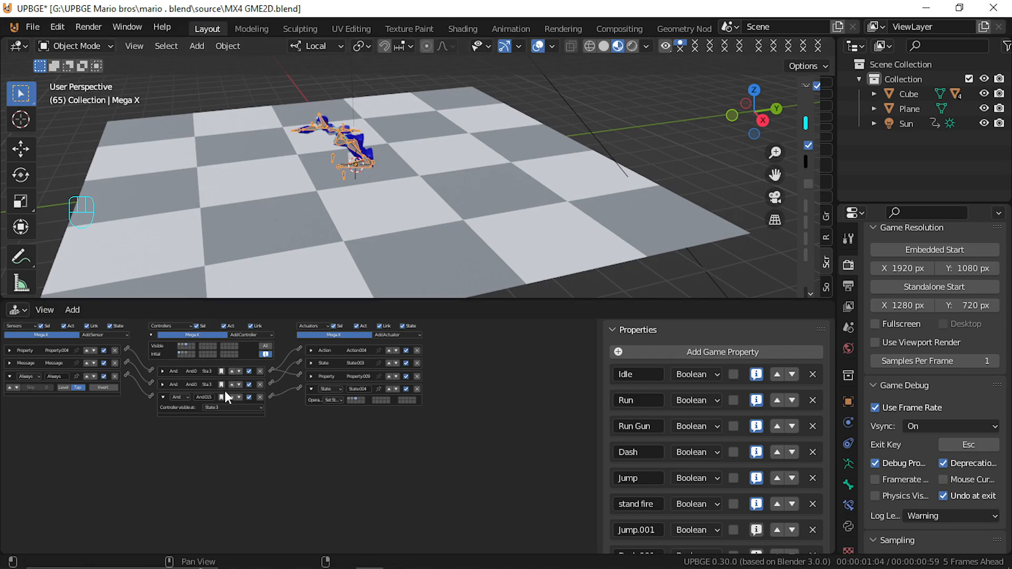
click(179, 345)
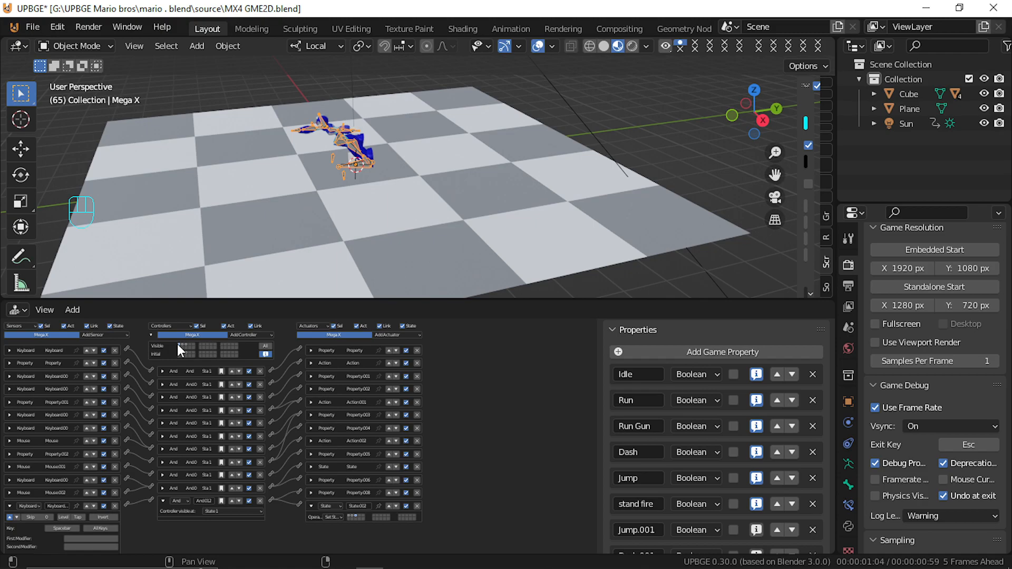
click(8, 507)
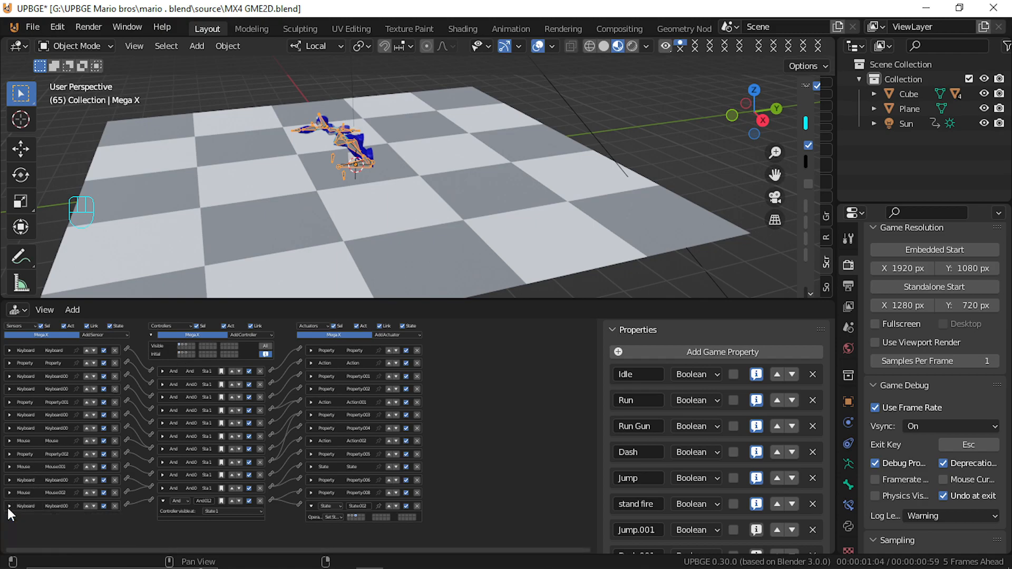
click(311, 507)
click(163, 502)
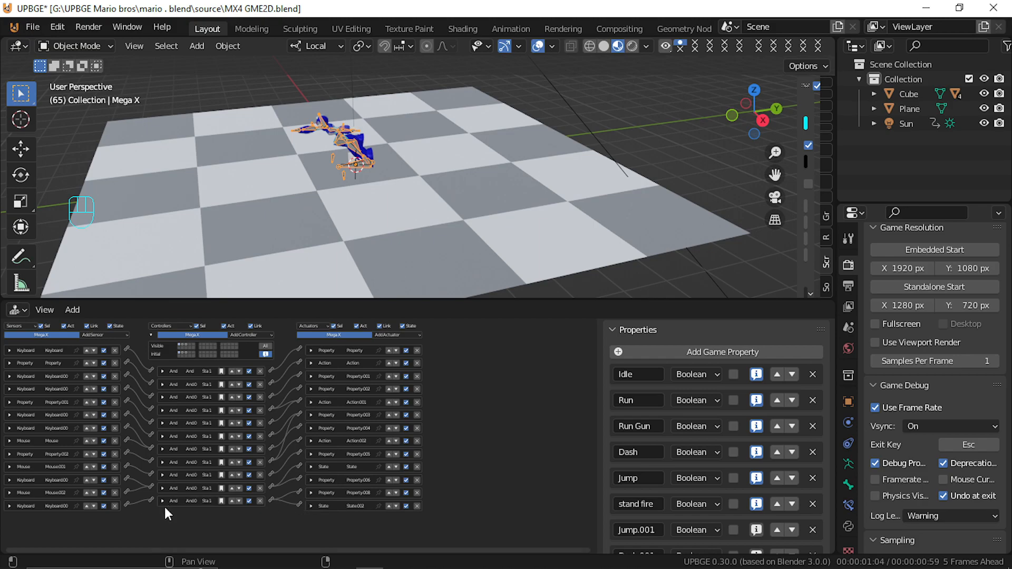
Add a Keyboard sensor to Mega X with key Left Shift, first modifier W, and true level triggering enabled
click(101, 336)
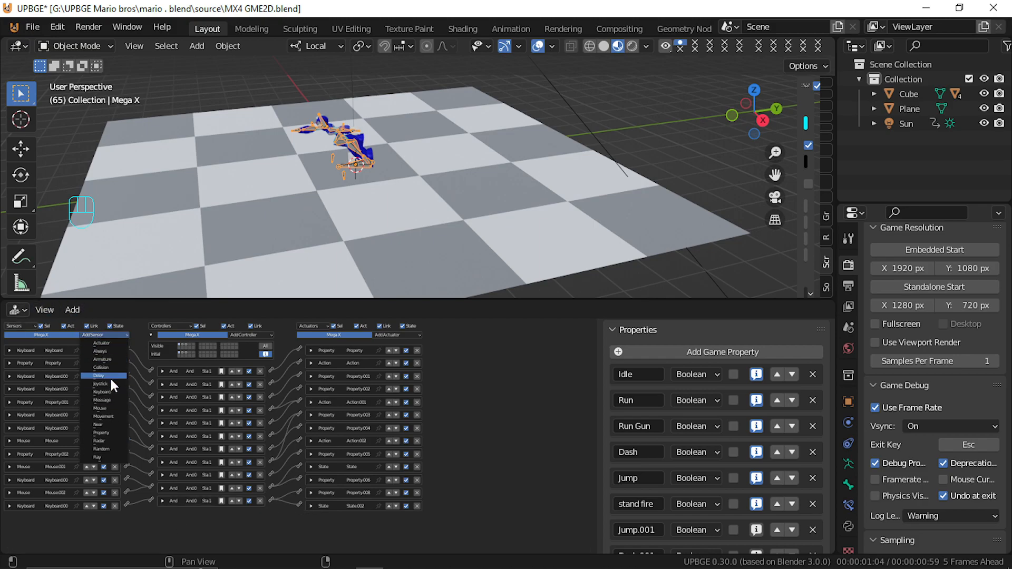
click(115, 393)
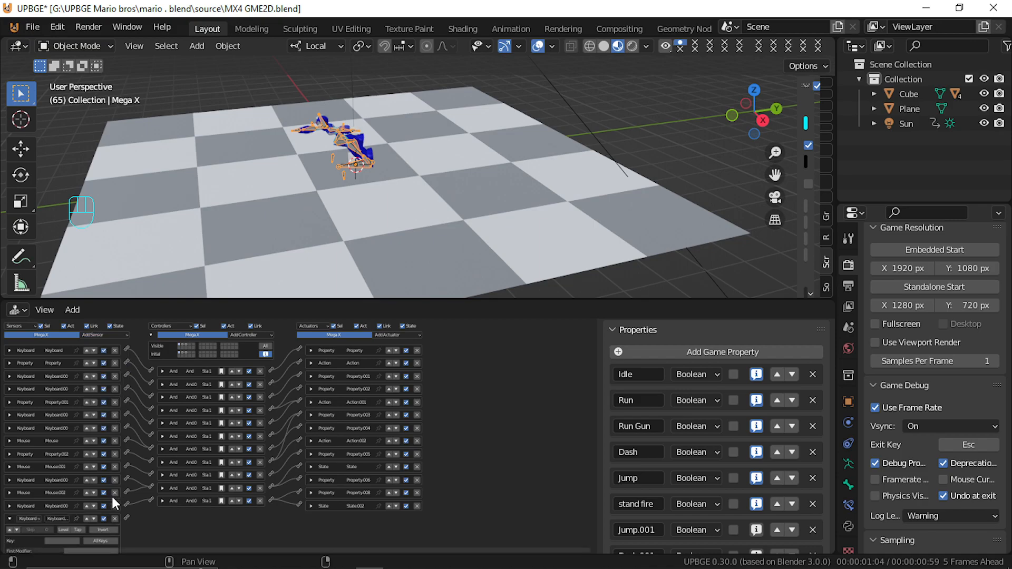
scroll(112, 495, down, 3)
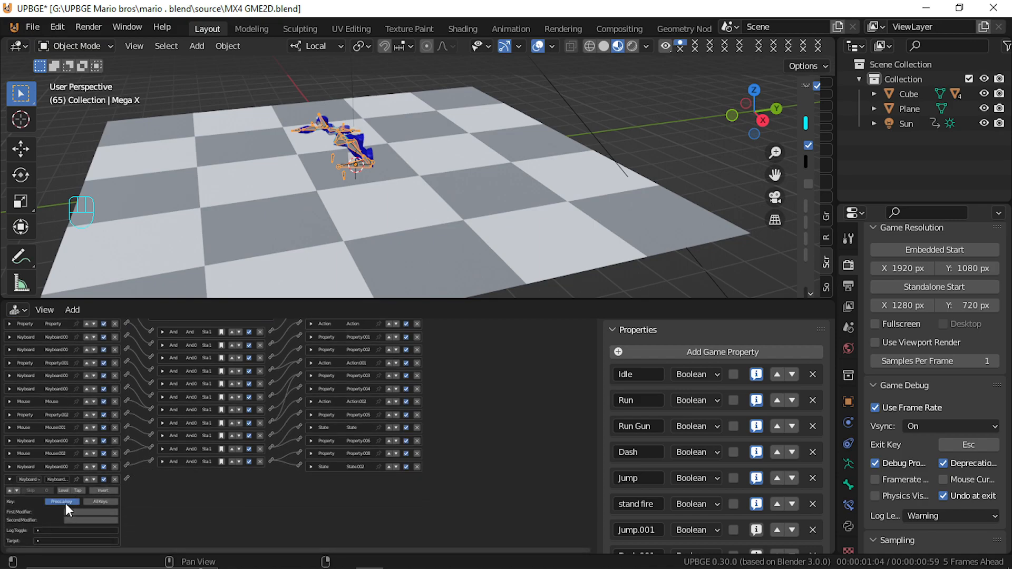
click(103, 510)
key(w)
click(11, 492)
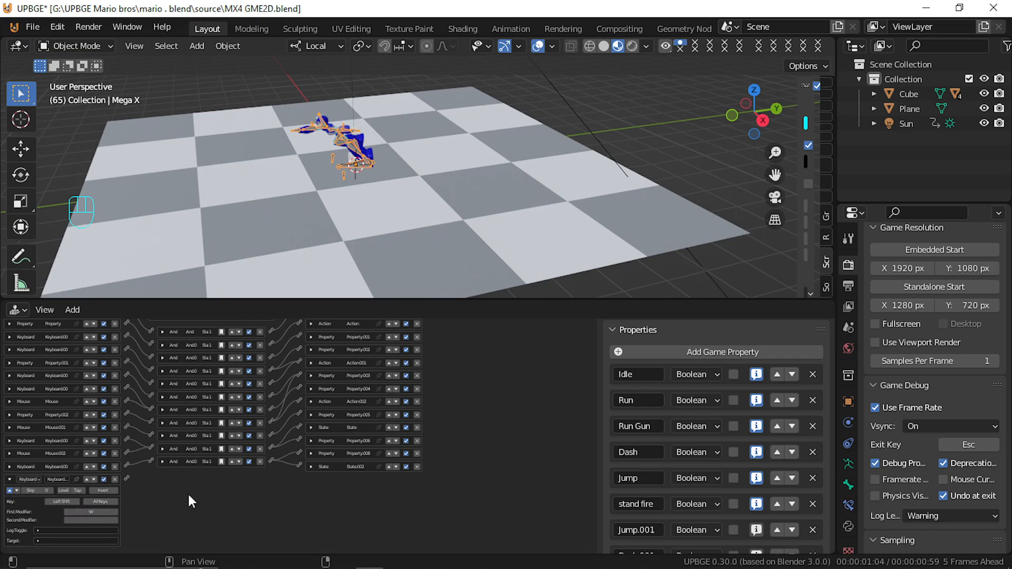
Run the game, test Mega X's standing fire animation, and stop it
middle_drag(378, 419, 372, 486)
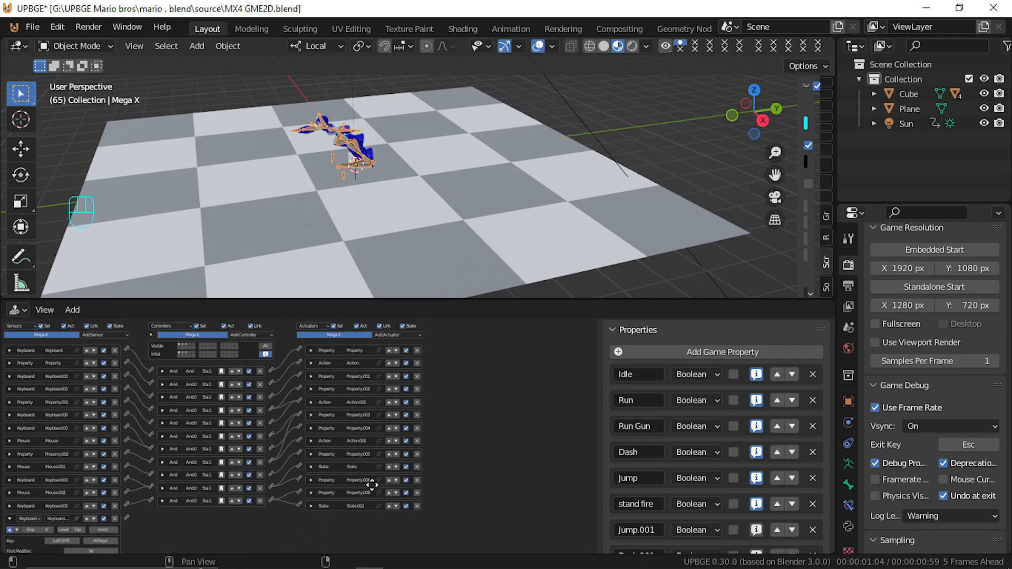
click(390, 336)
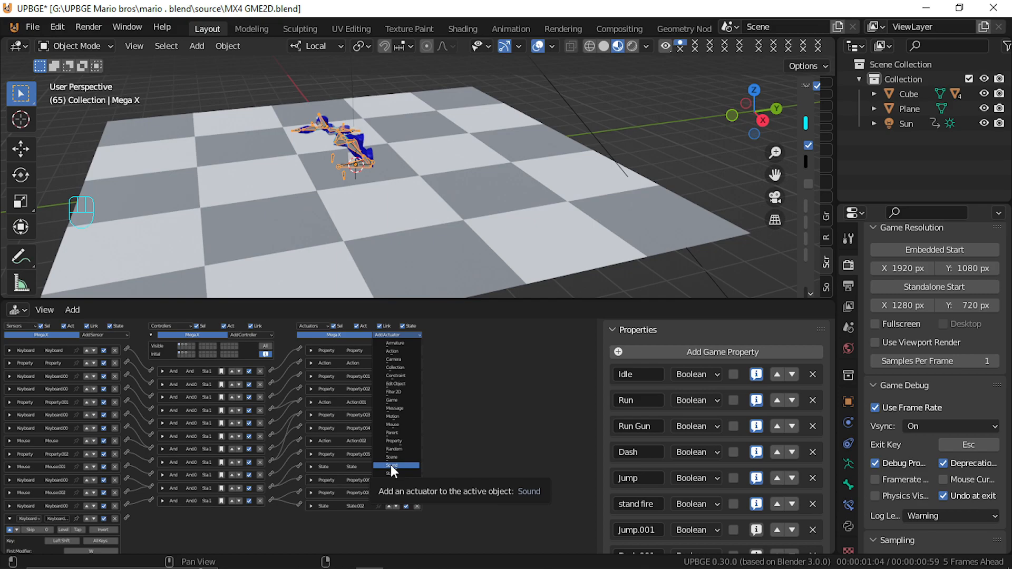
key(p)
click(418, 177)
click(418, 177)
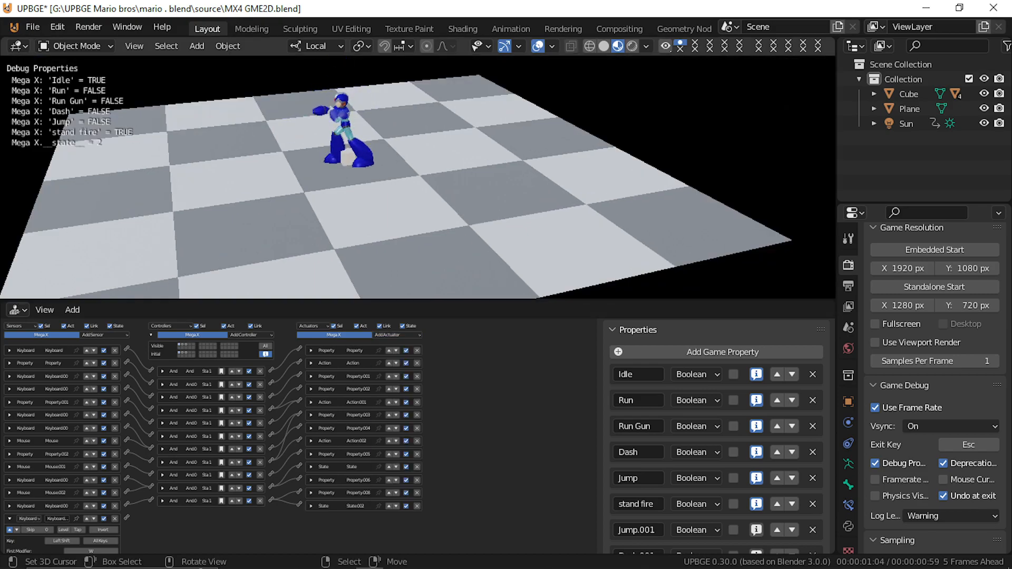
key(Escape)
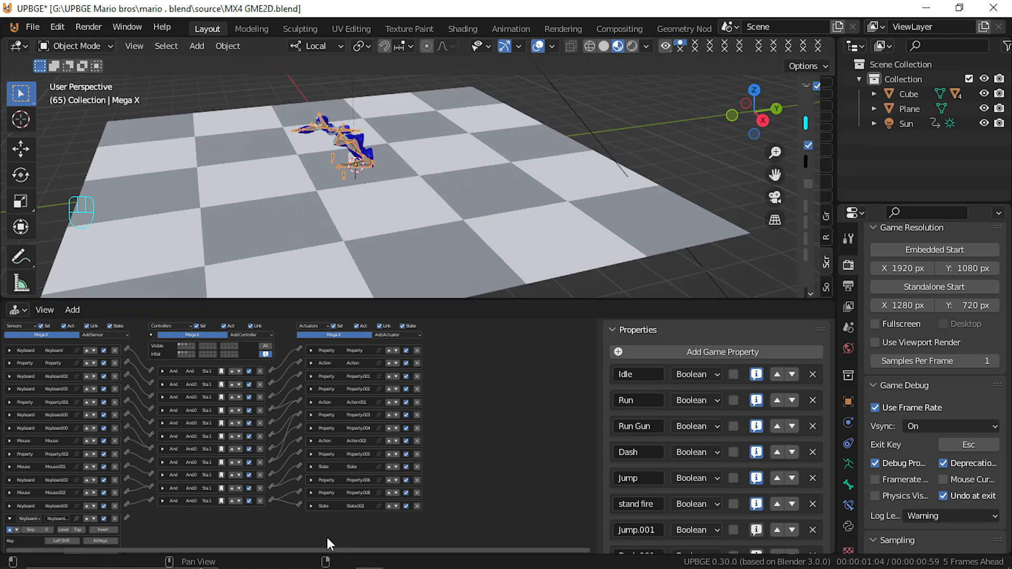
Add a State actuator to Mega X for the new Left Shift Keyboard sensor
click(396, 335)
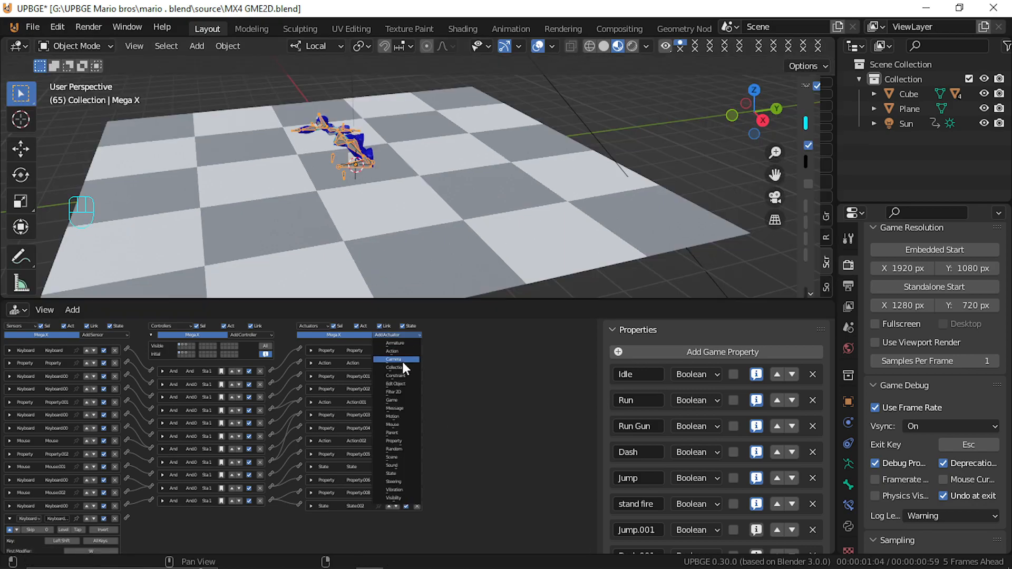
click(409, 473)
scroll(343, 425, down, 1)
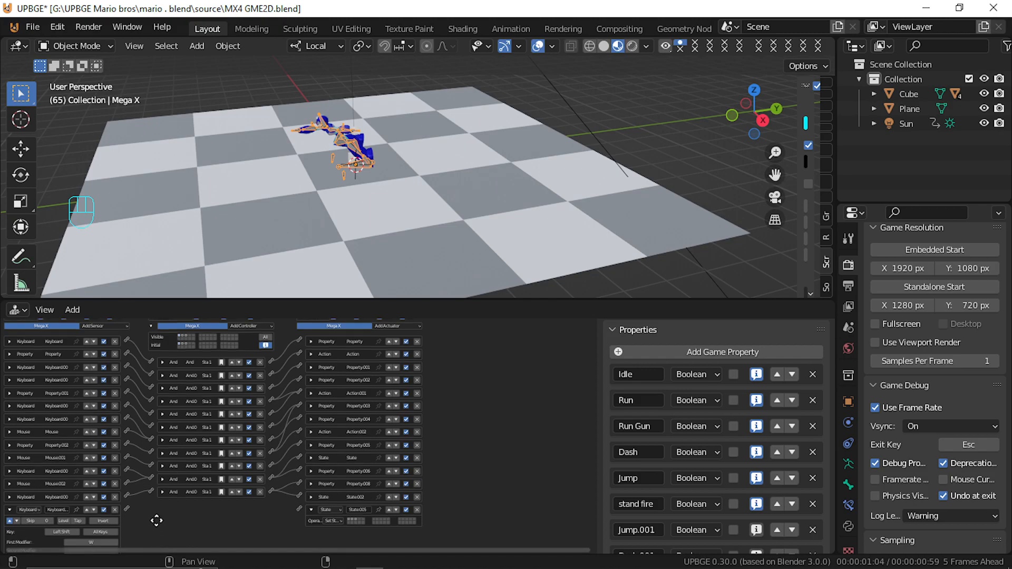
scroll(405, 357, up, 1)
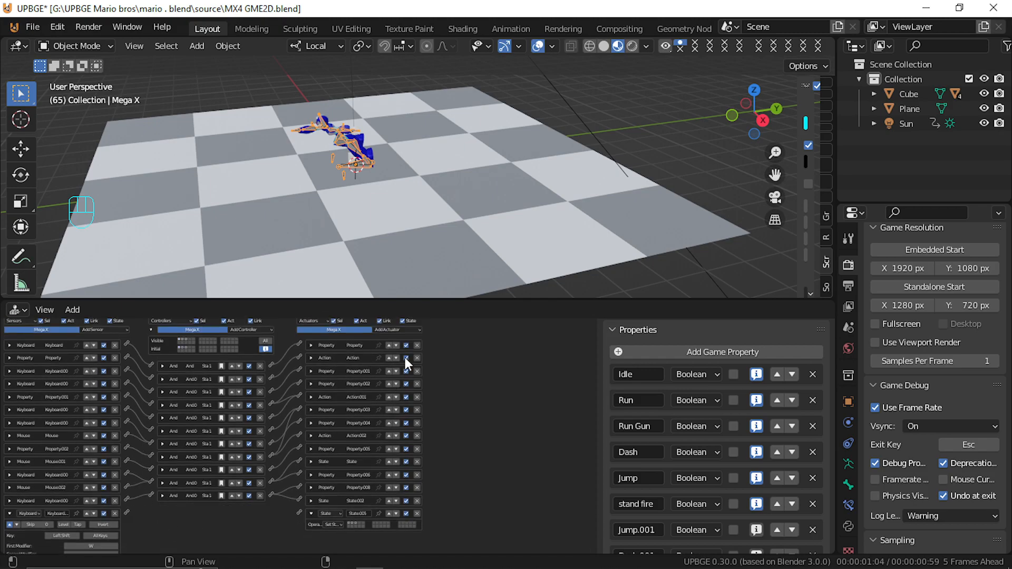
Add a Property actuator to Mega X that assigns the value True to the Dash property
click(398, 331)
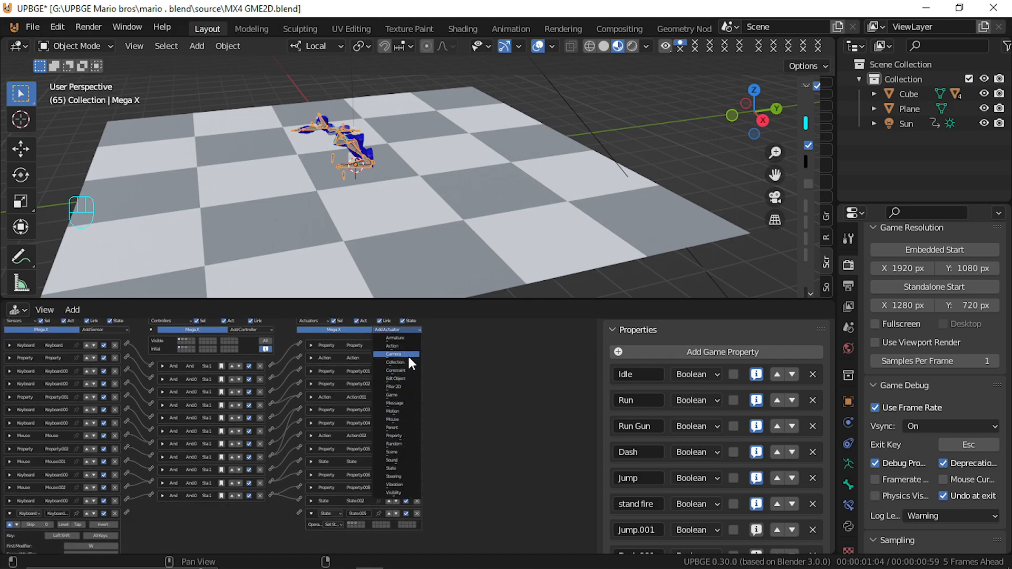
click(406, 436)
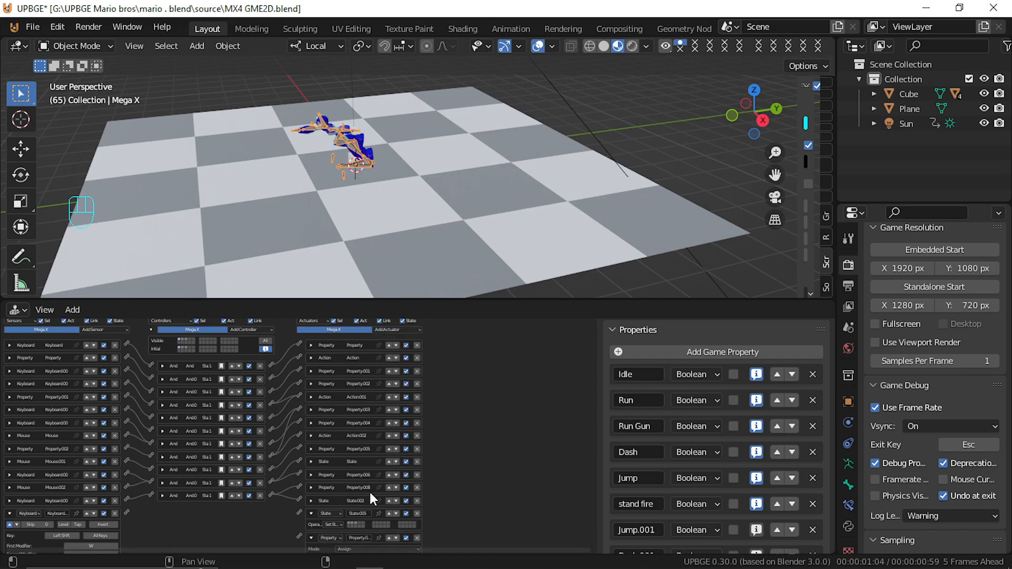
scroll(368, 469, down, 2)
scroll(368, 449, up, 1)
click(362, 533)
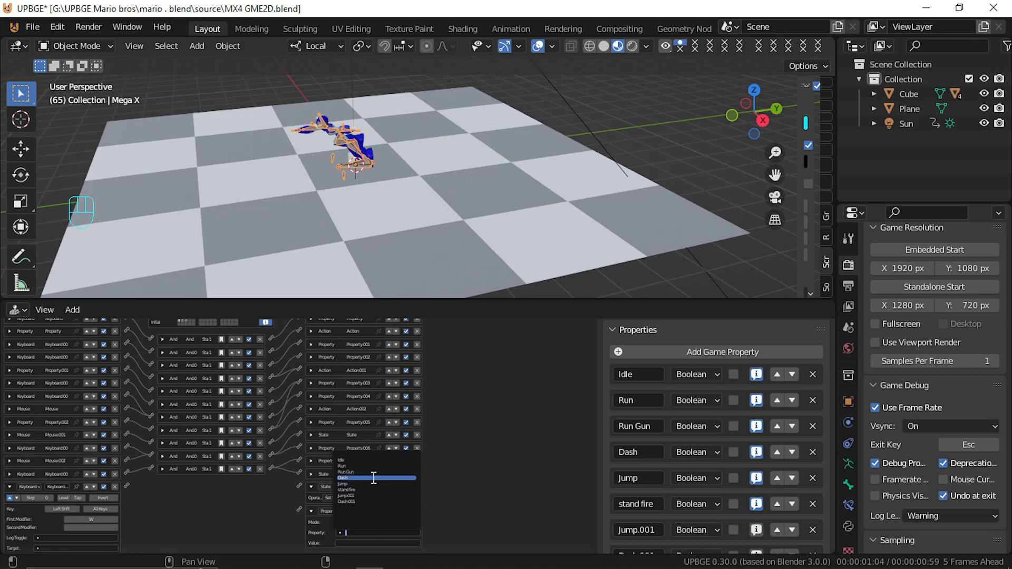
click(371, 478)
scroll(371, 473, down, 1)
click(359, 536)
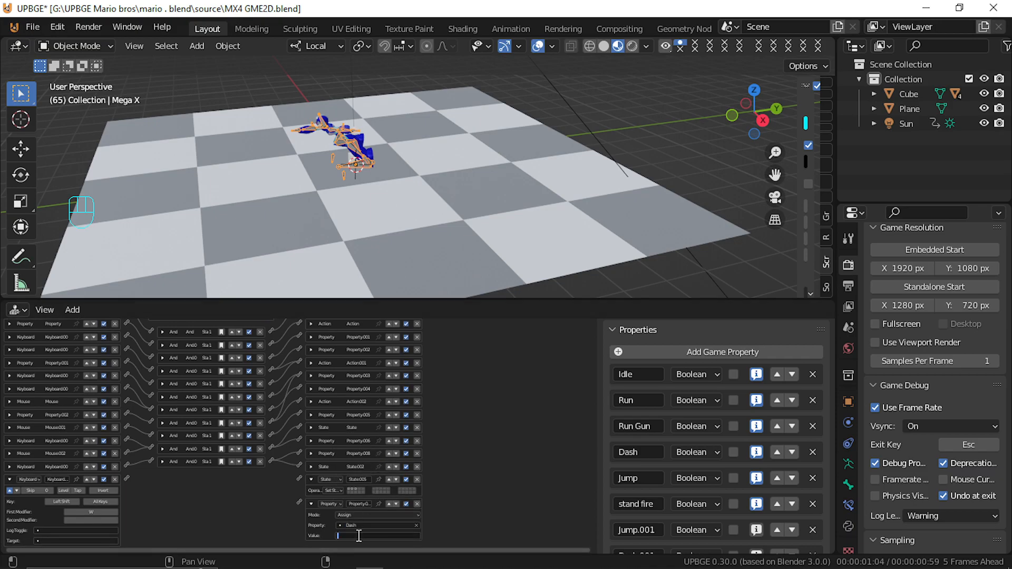
text(True)
key(Return)
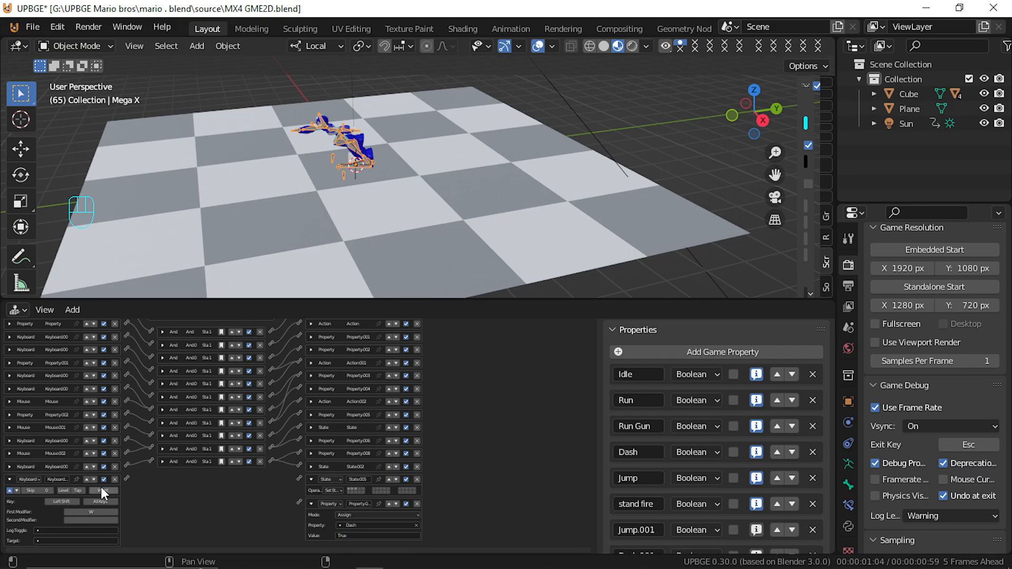
Link the Left Shift Keyboard sensor through an And controller to the State and Dash Property actuators, and target state 4
drag(127, 478, 304, 514)
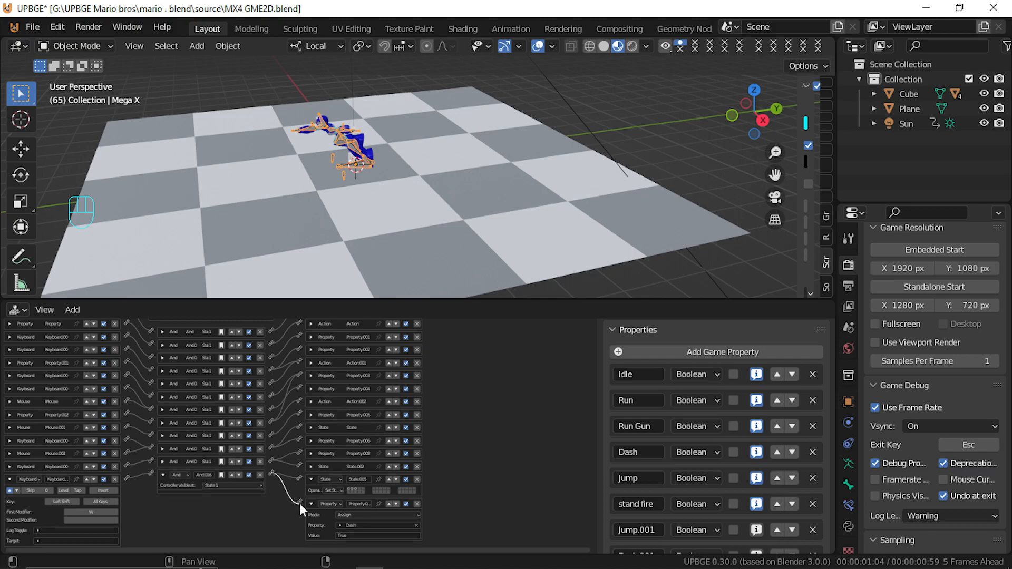
click(359, 489)
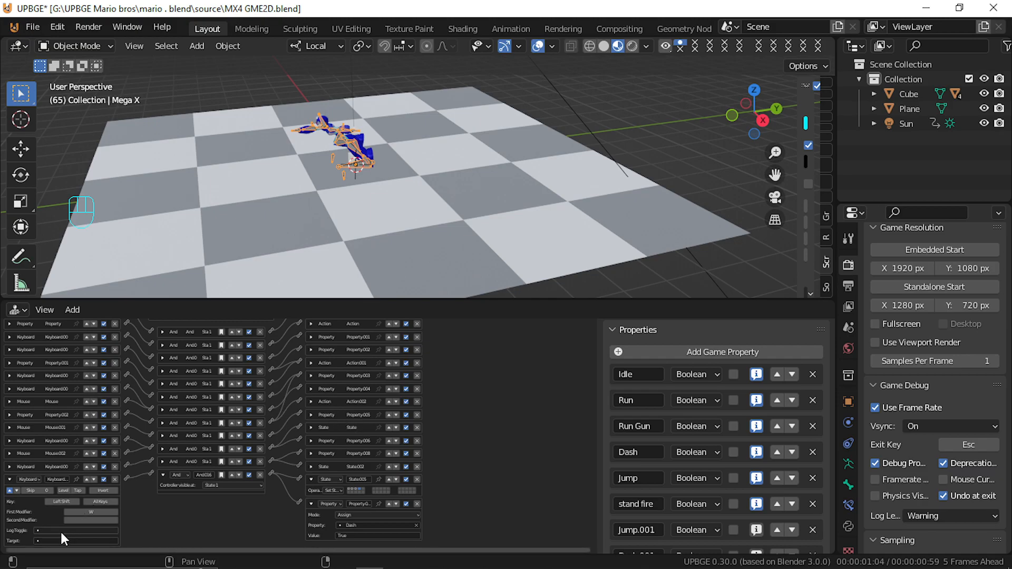
middle_drag(302, 358, 289, 435)
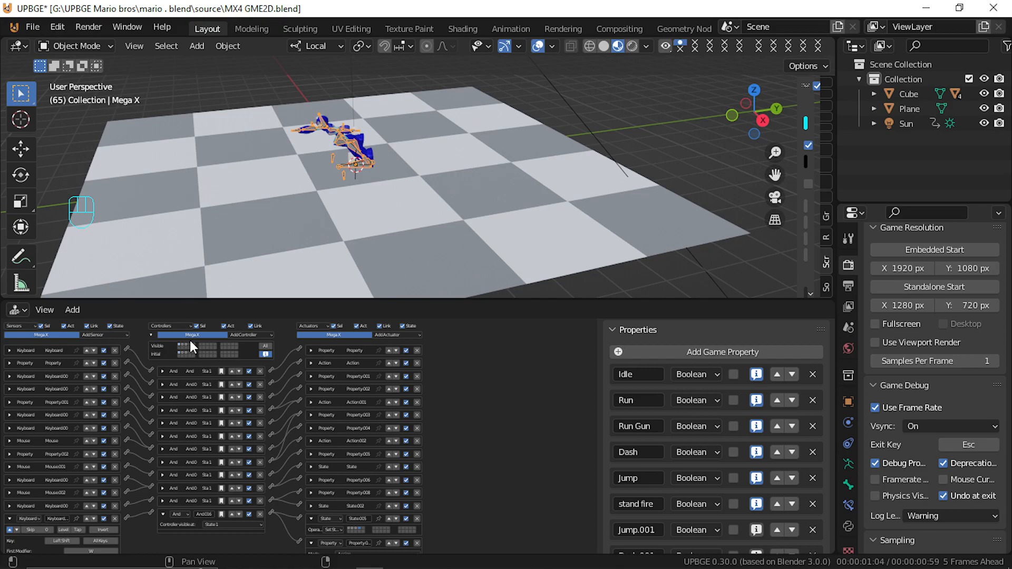
middle_drag(100, 493, 89, 454)
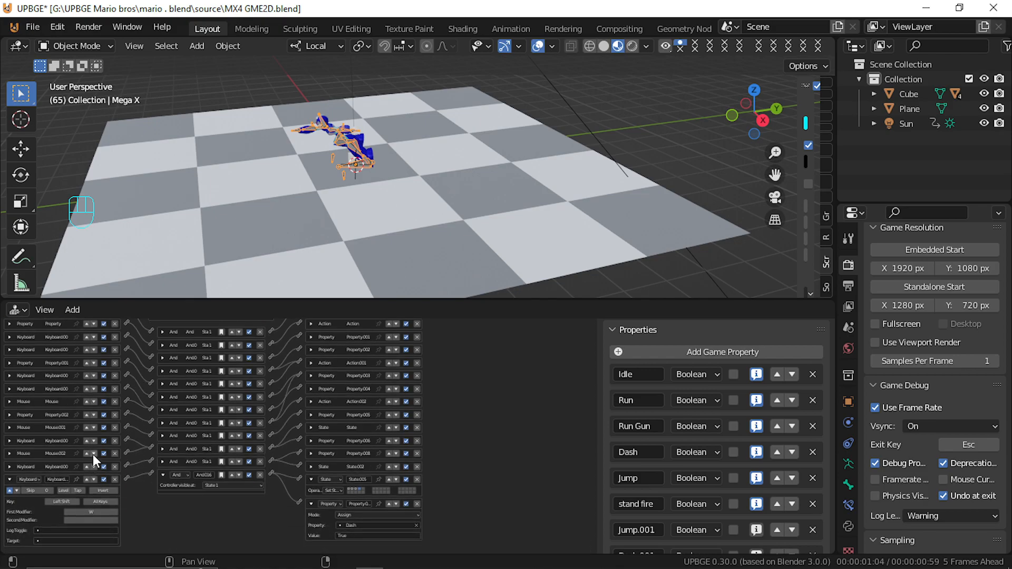
Collapse the Left Shift Keyboard sensor, its State actuator and the Dash Property actuator
click(8, 480)
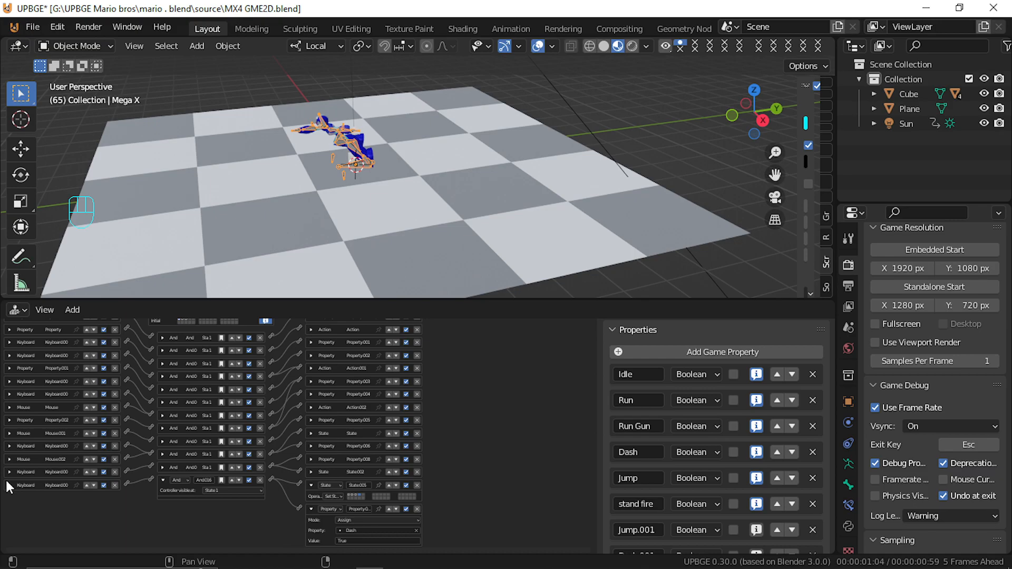
mouse_move(122, 565)
click(312, 487)
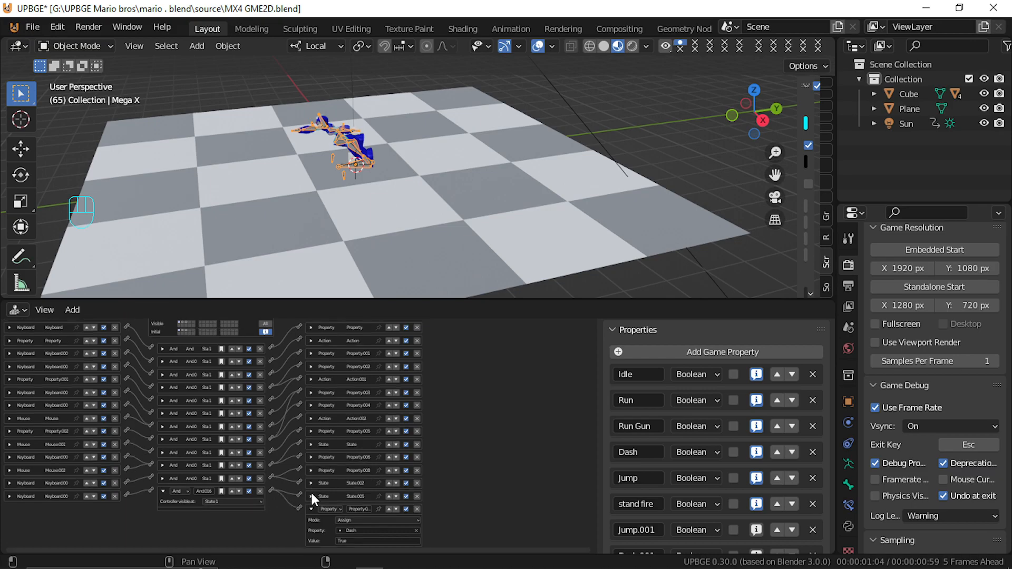
click(312, 511)
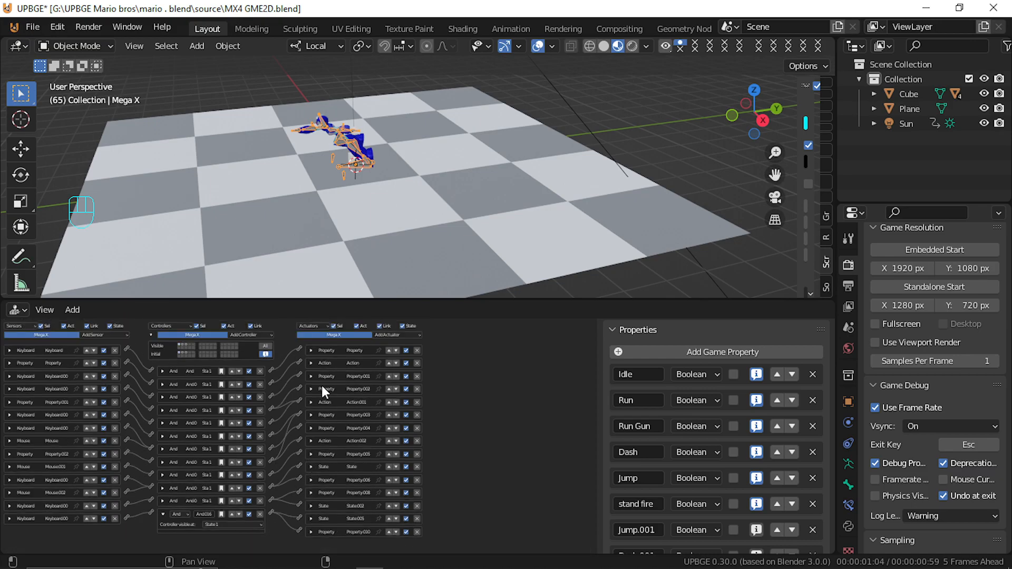
Show Mega X's state 4 logic and add a Property sensor that evaluates the Run Gun property
click(189, 346)
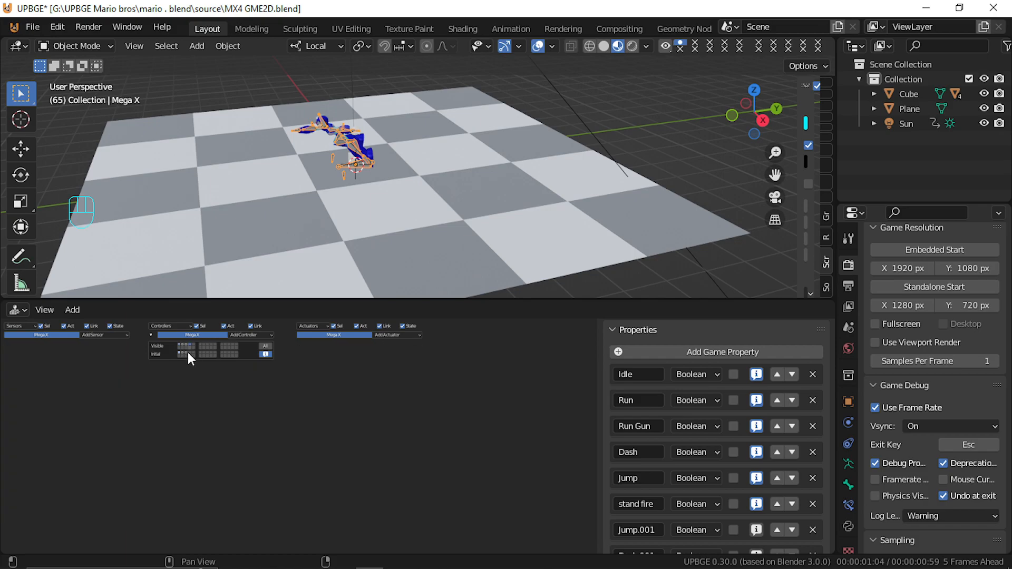
click(98, 338)
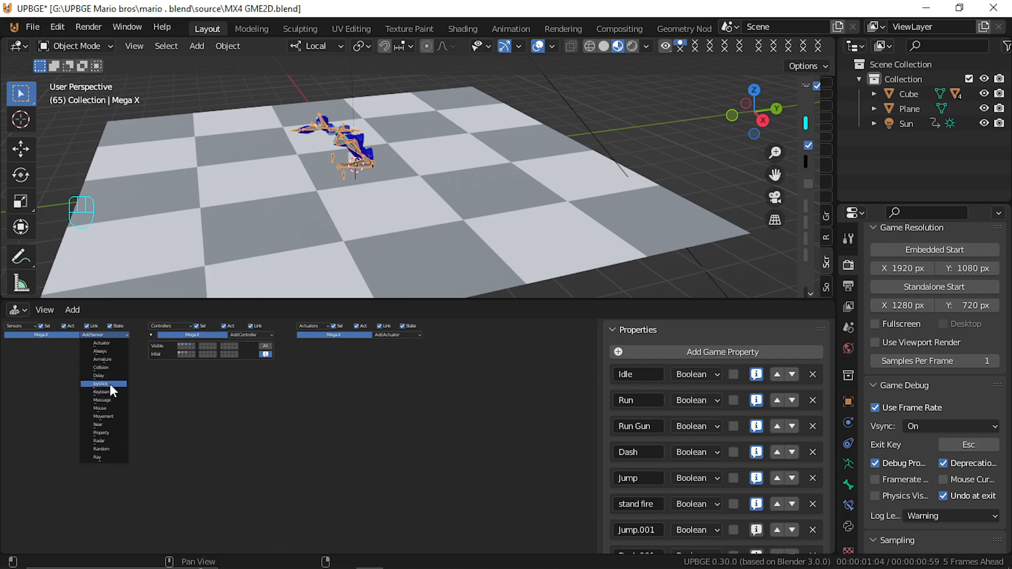
click(104, 433)
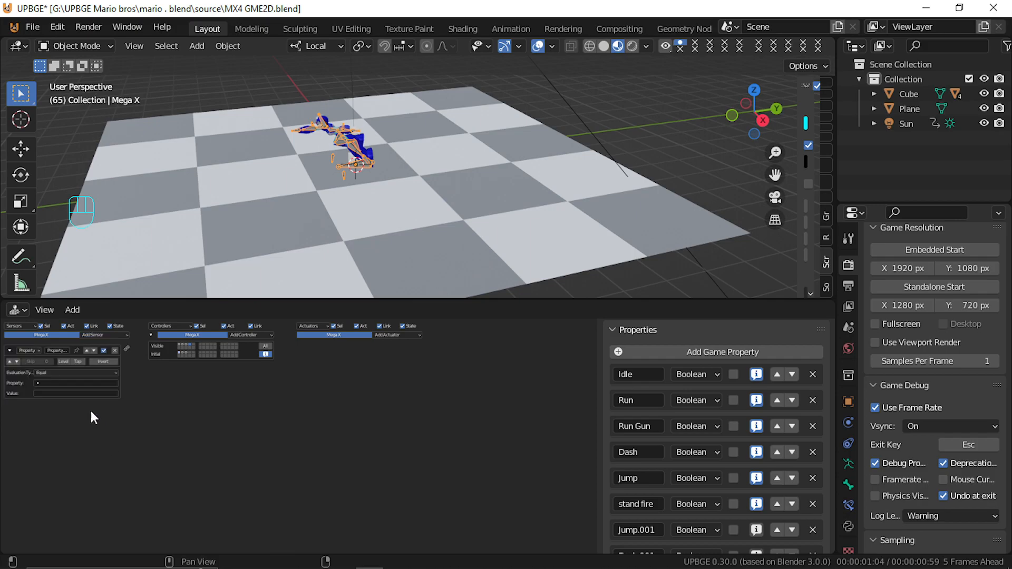
click(55, 383)
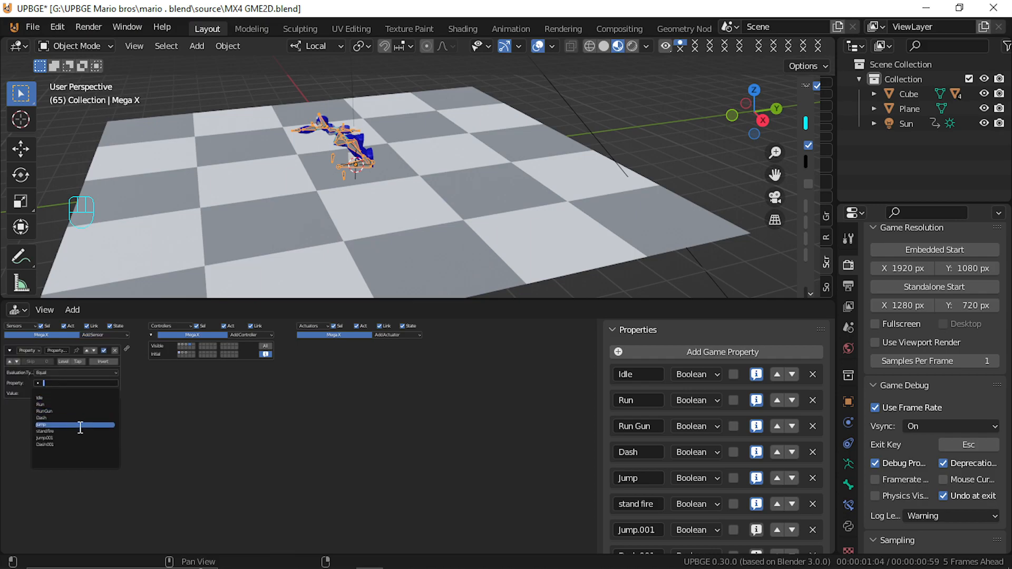
click(79, 410)
click(73, 393)
text(Tru)
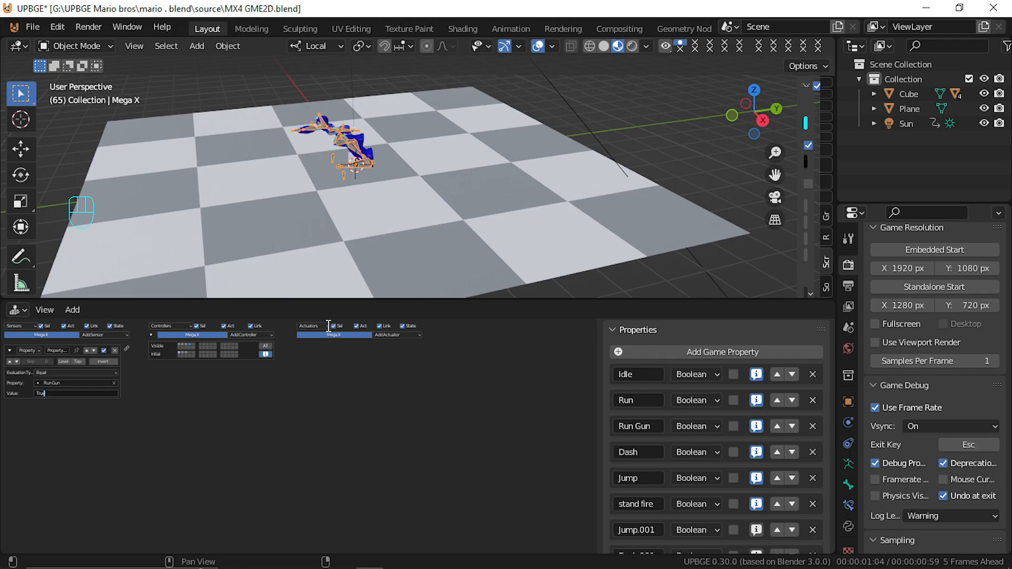
text(ee)
Correct the Run Gun Property sensor's value to True
scroll(50, 395, up, 4)
scroll(61, 437, up, 1)
middle_drag(68, 439, 121, 442)
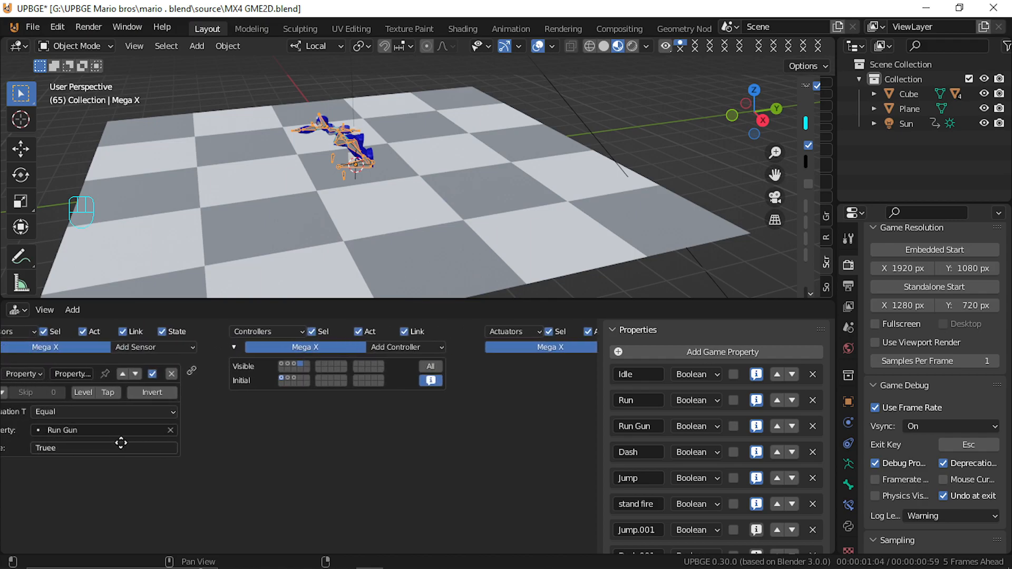
click(126, 448)
key(BackSpace)
key(Return)
scroll(125, 472, down, 1)
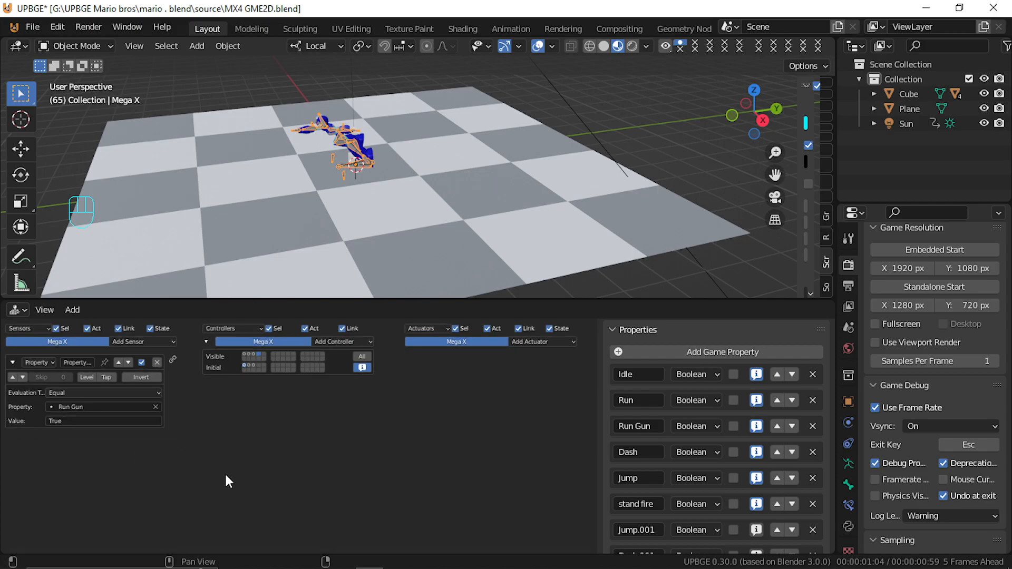
Add an Action actuator in Ping Pong mode and link the Run Gun Property sensor to it through an And controller
scroll(226, 475, down, 1)
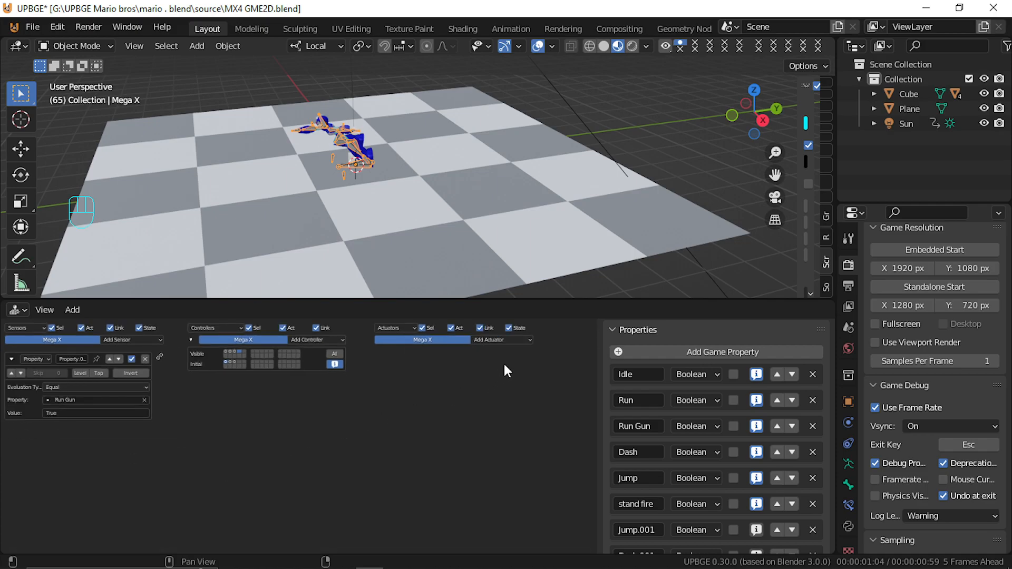
click(497, 341)
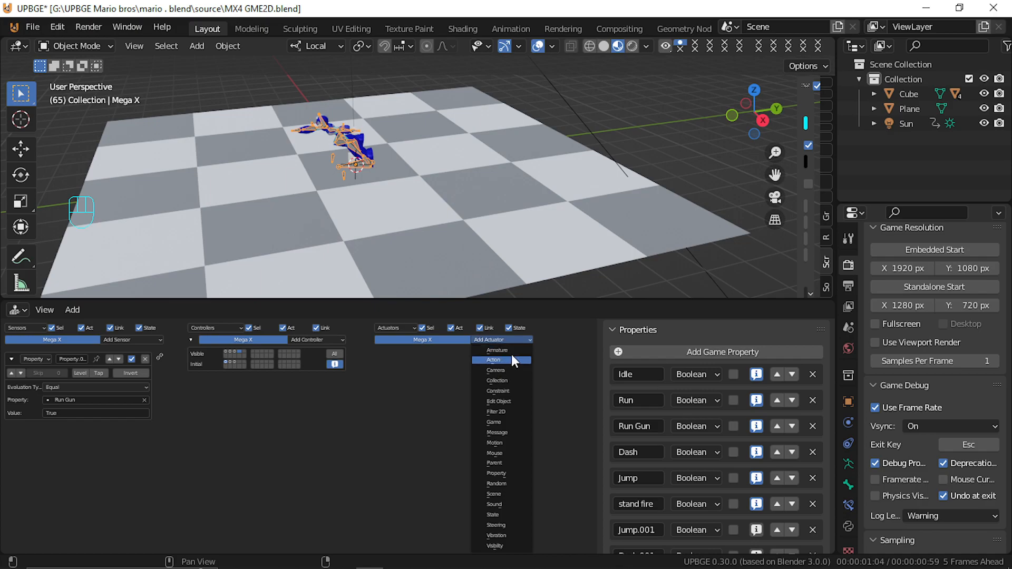
click(512, 358)
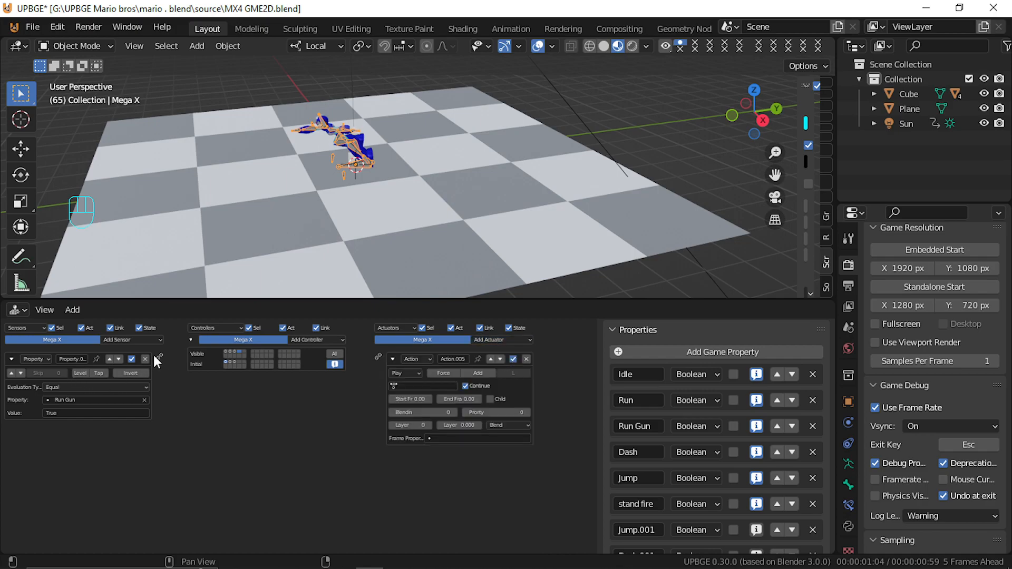
drag(159, 356, 379, 358)
click(404, 373)
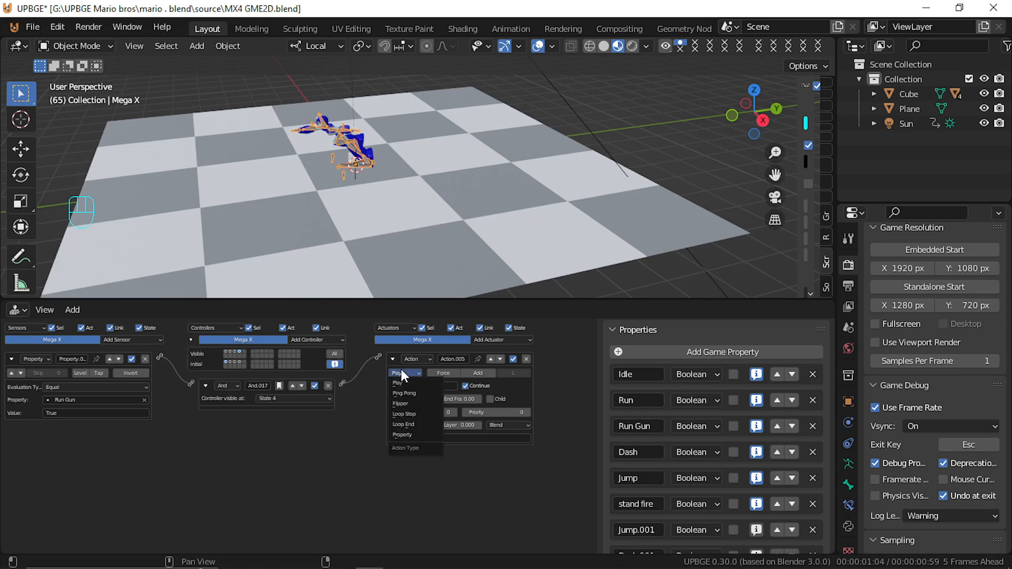
click(416, 393)
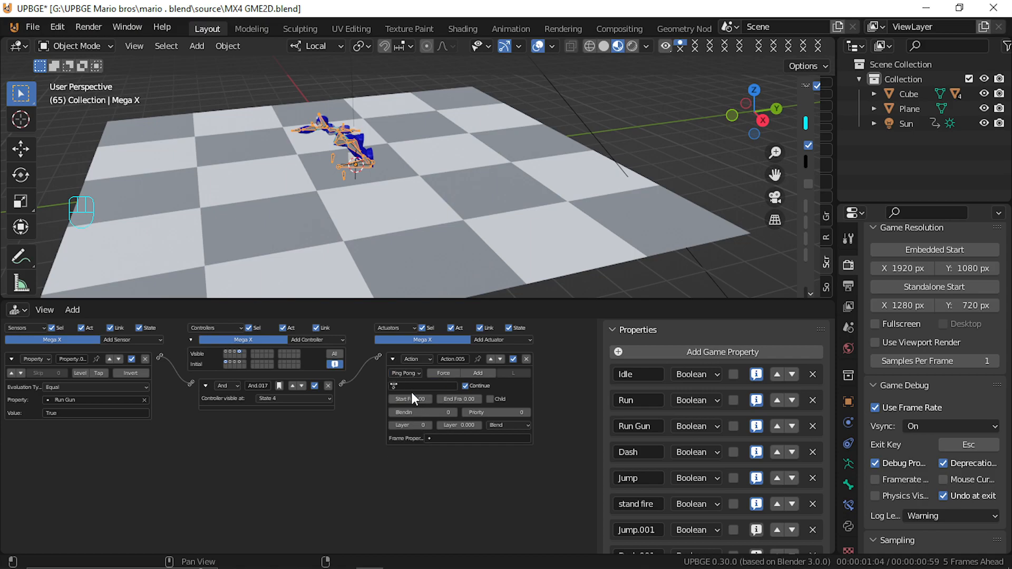
Assign PlaneAction to the Action actuator with start frame 65 and end frame 67
click(423, 387)
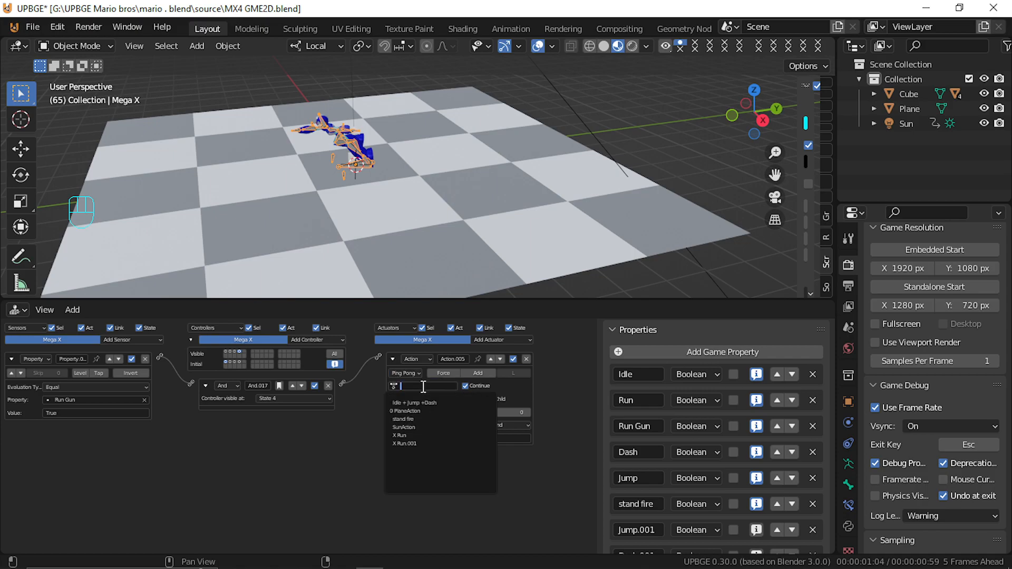
click(415, 406)
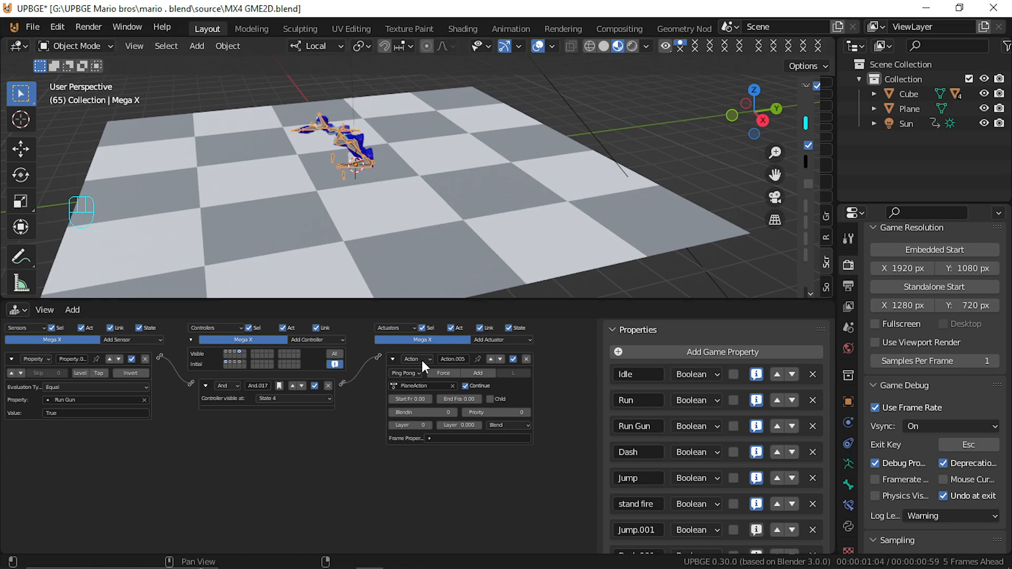
click(417, 396)
text(65)
key(Return)
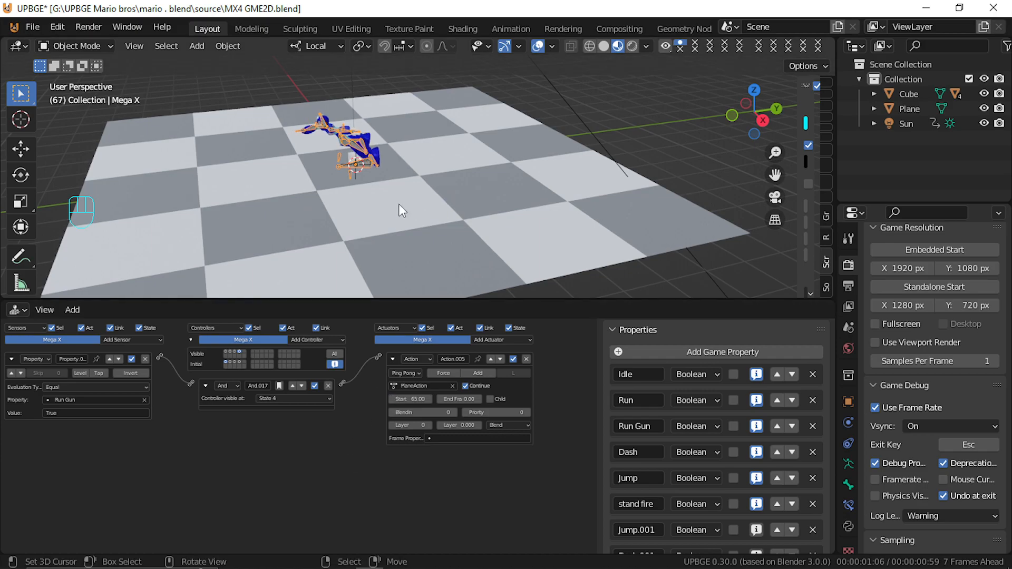
click(470, 400)
text(67)
key(Return)
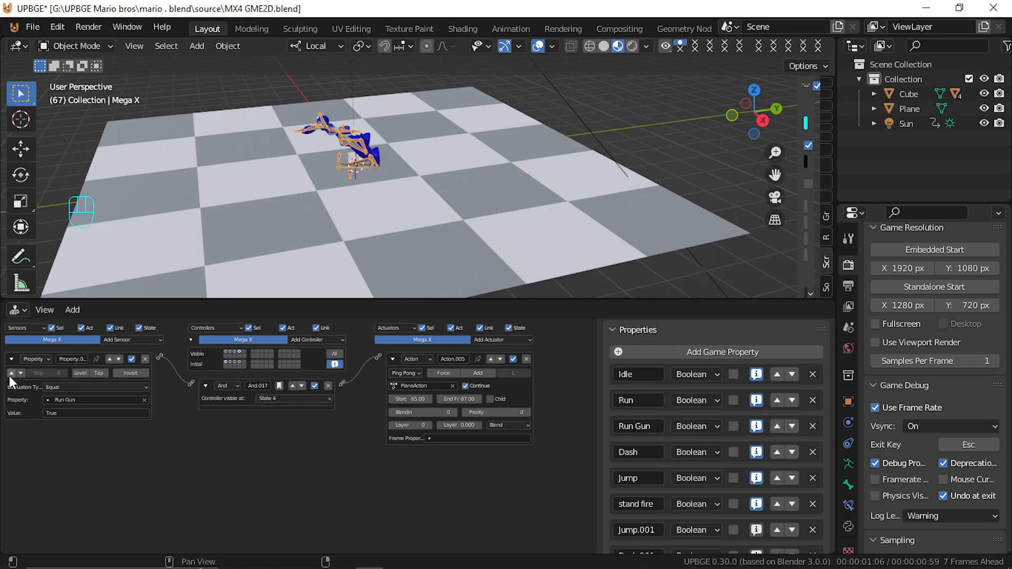
Collapse state 4's Property sensor, Action actuator and And controller
click(10, 359)
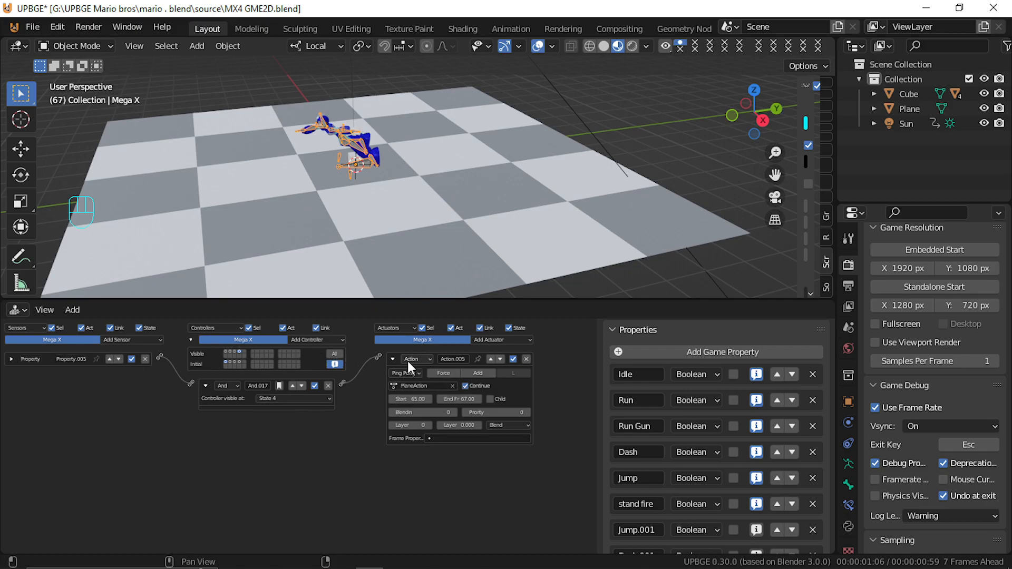
click(393, 359)
click(205, 385)
Add a Delay sensor to state 4 with true level triggering enabled and a delay of 8
click(147, 340)
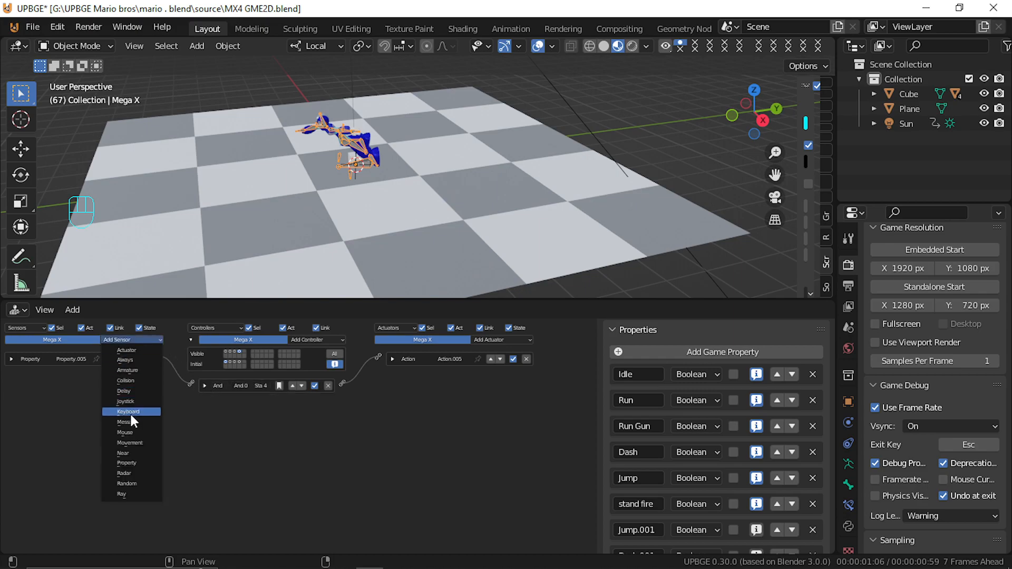
click(126, 392)
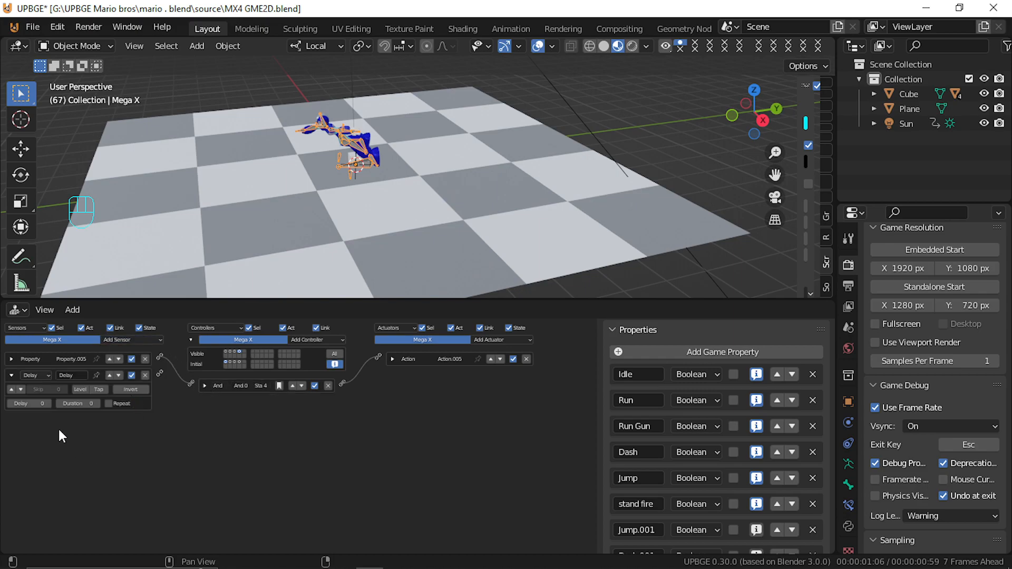
click(14, 390)
click(46, 404)
key(Return)
click(50, 403)
click(49, 403)
click(50, 403)
click(50, 403)
click(49, 404)
click(50, 403)
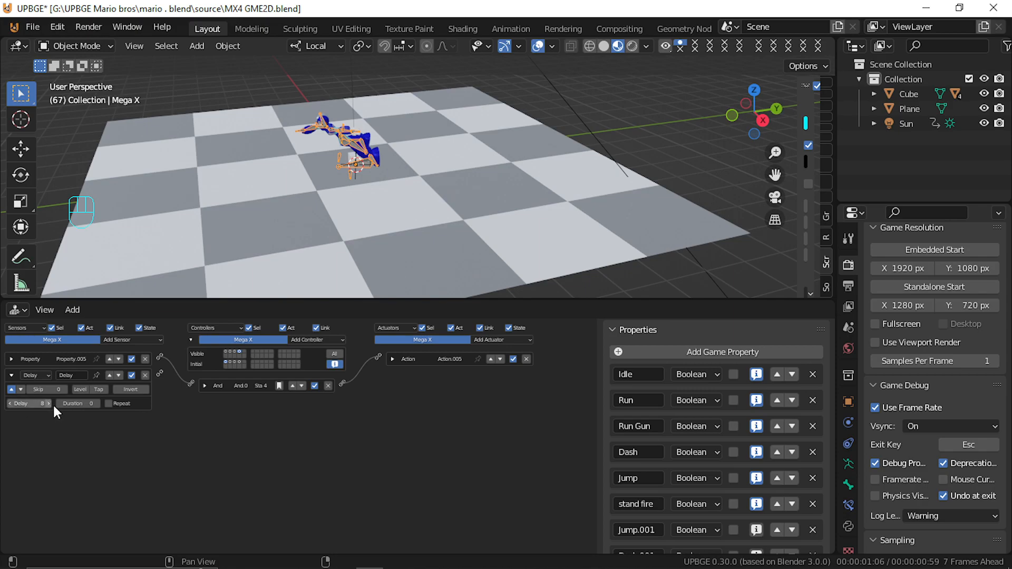
Set the Delay sensor's duration to 8 and enable its Repeat option
click(97, 403)
click(97, 403)
click(97, 404)
click(97, 403)
click(97, 404)
click(97, 404)
click(97, 403)
click(97, 403)
Add a State actuator, link the Delay sensor to it through an And controller, and expand the PlaneAction Action actuator
click(491, 340)
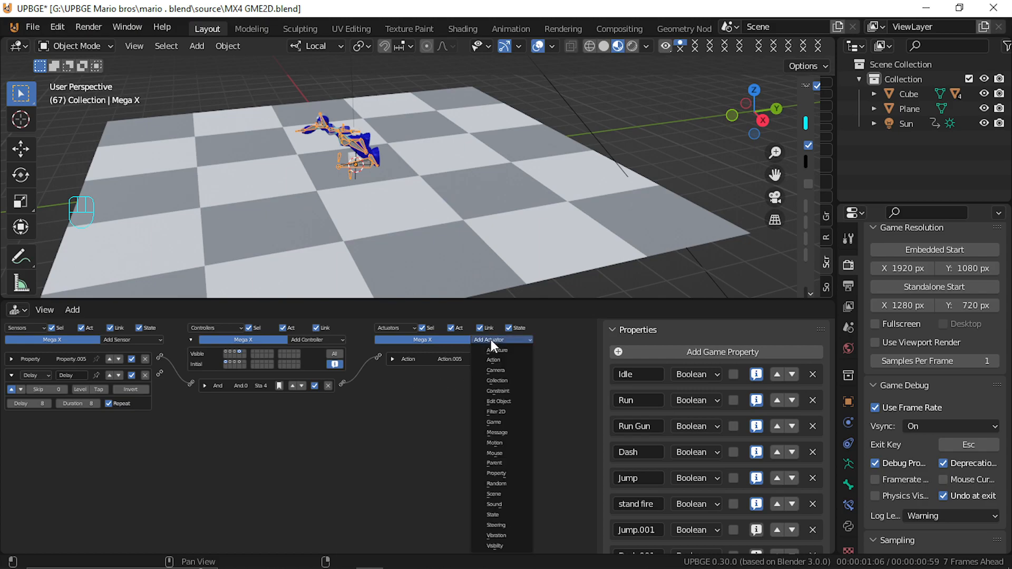
click(505, 512)
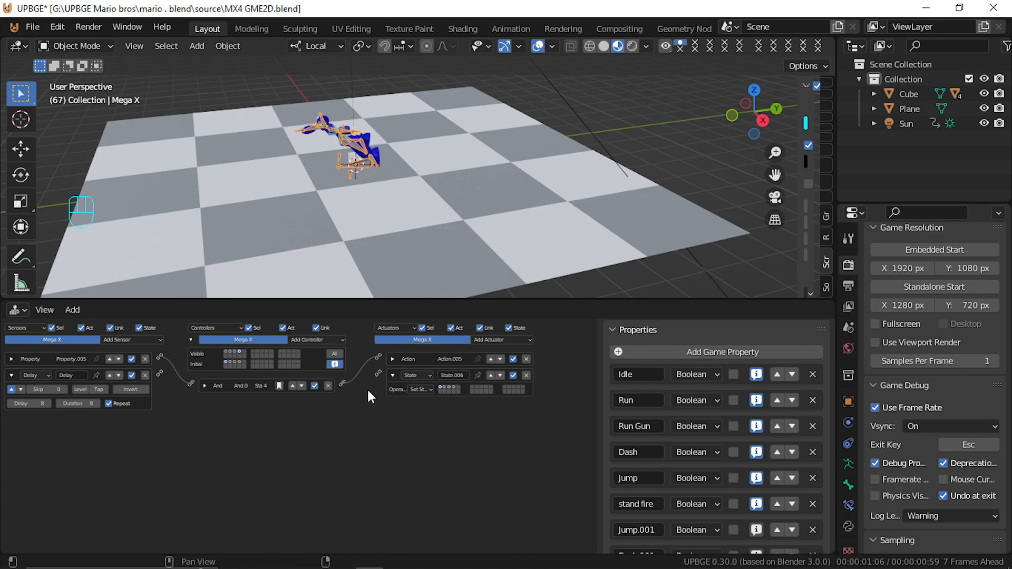
drag(172, 376, 376, 372)
click(392, 359)
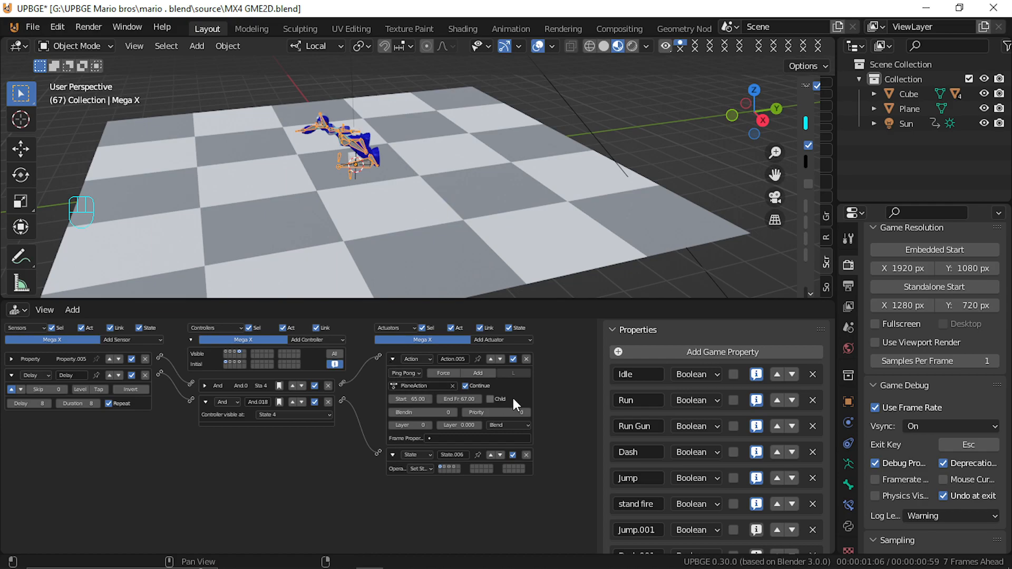
Enable Child, disable Continue and set the blend mode to Add on state 4's PlaneAction actuator
click(479, 374)
click(465, 386)
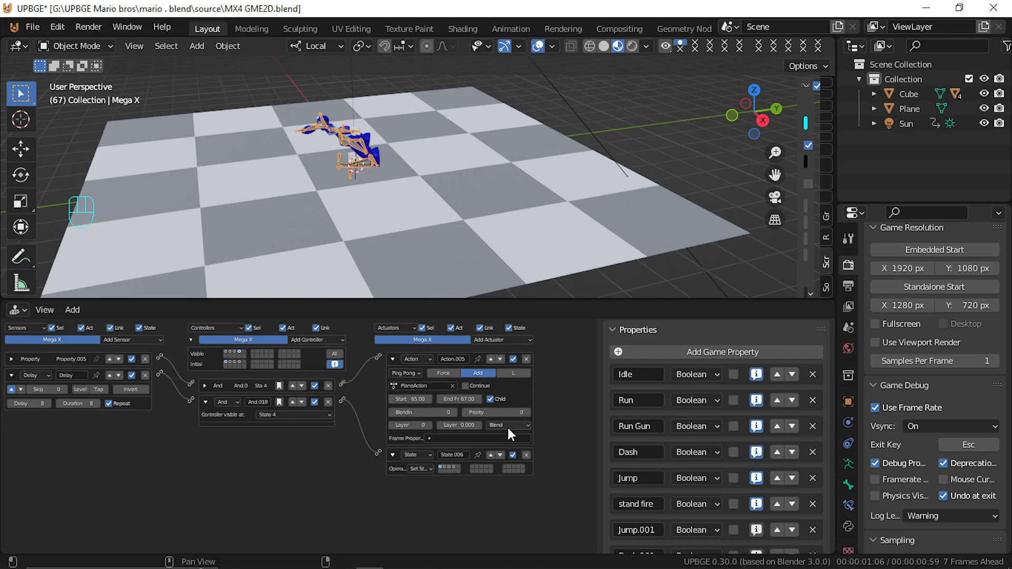
click(476, 373)
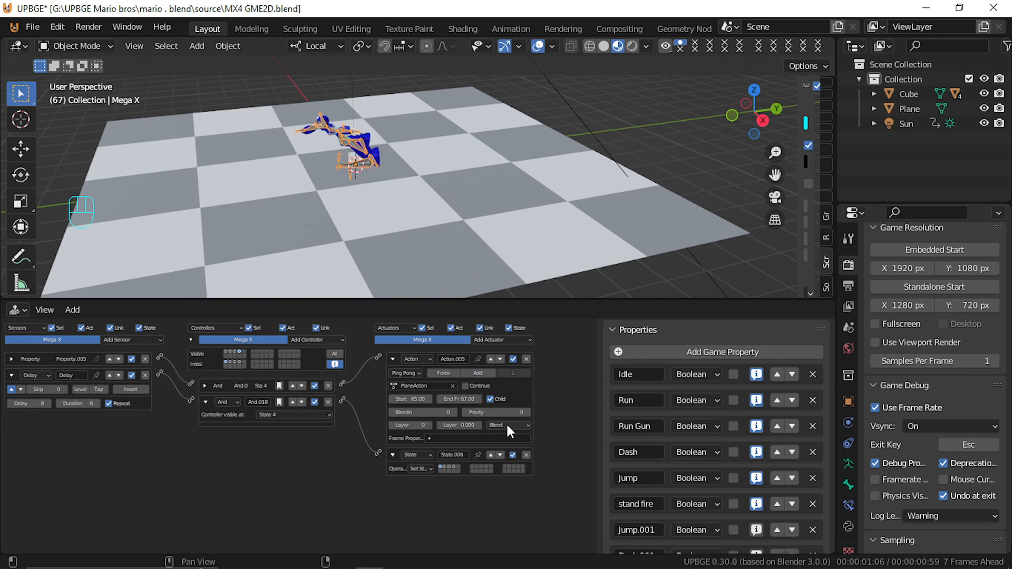
click(509, 425)
Run the game, try out Mega X's dash and stop the game again
key(p)
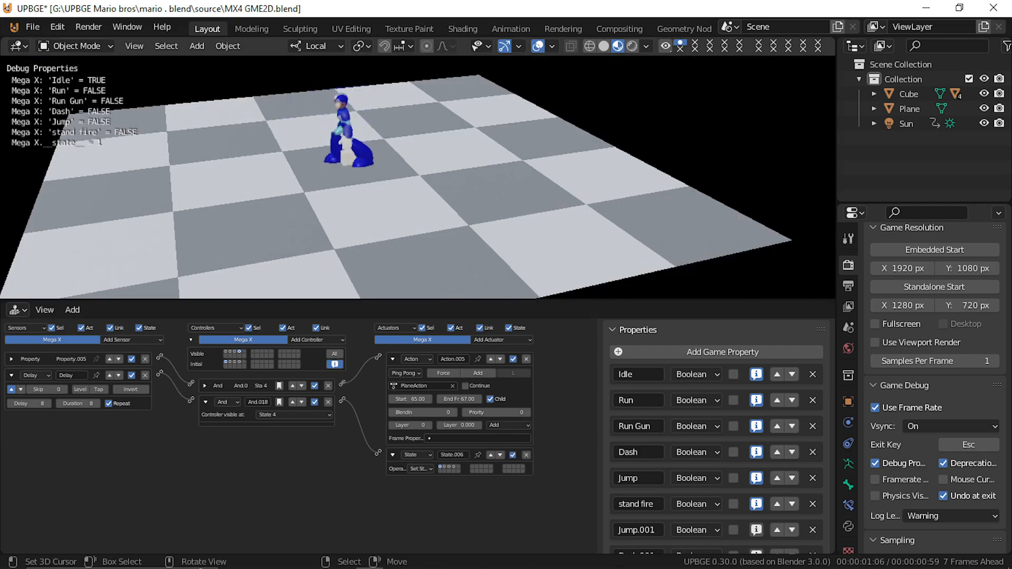
key(Right)
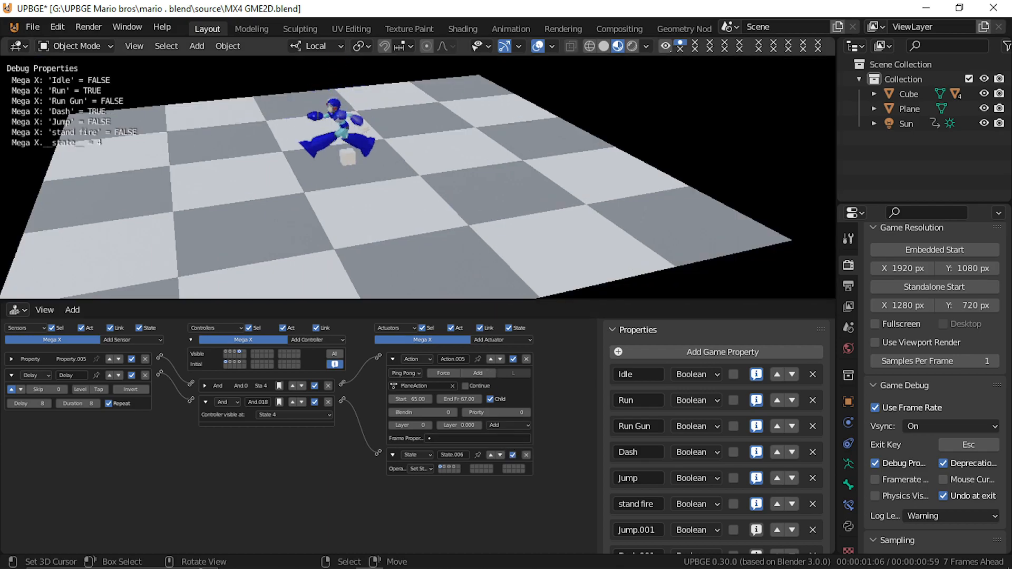
key(z)
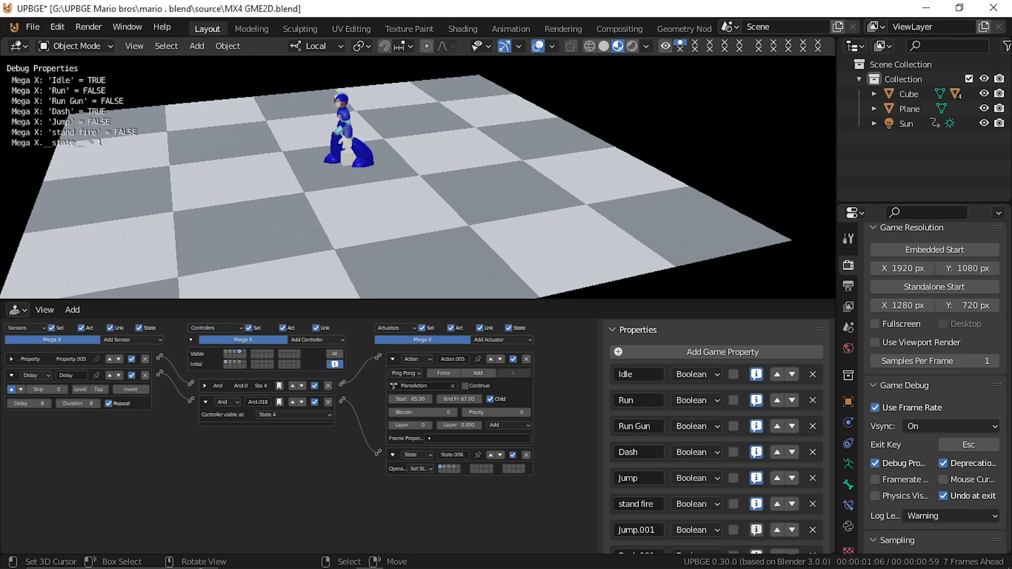
key(Escape)
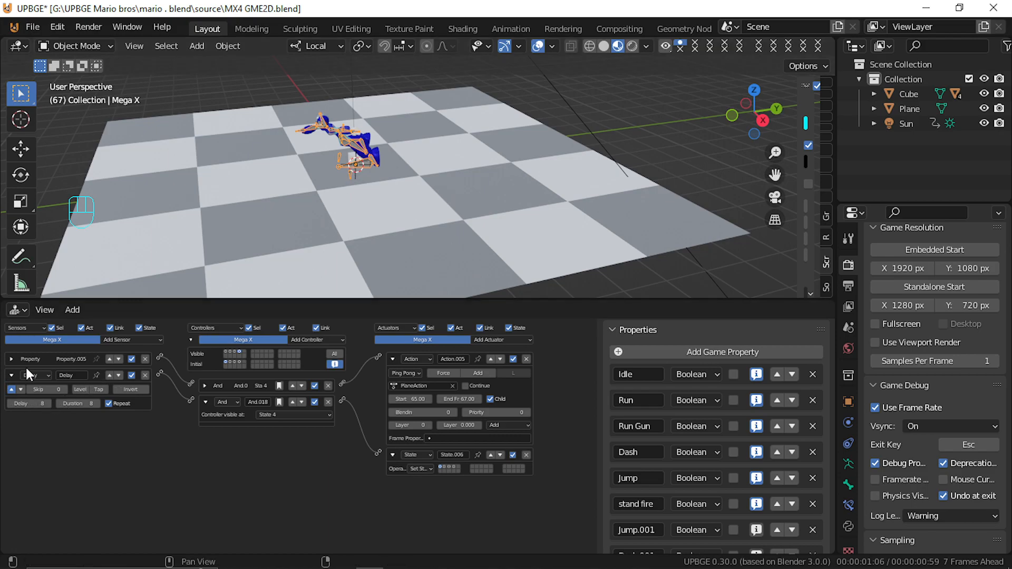
Show state 1's logic and expand its last Keyboard sensor to check the dash key combination
click(225, 353)
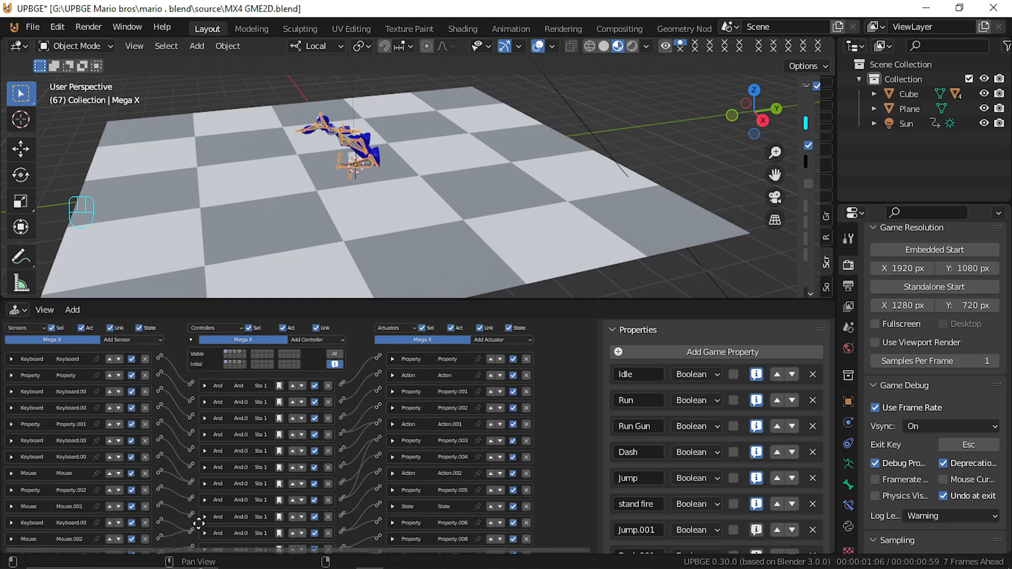
scroll(78, 465, down, 2)
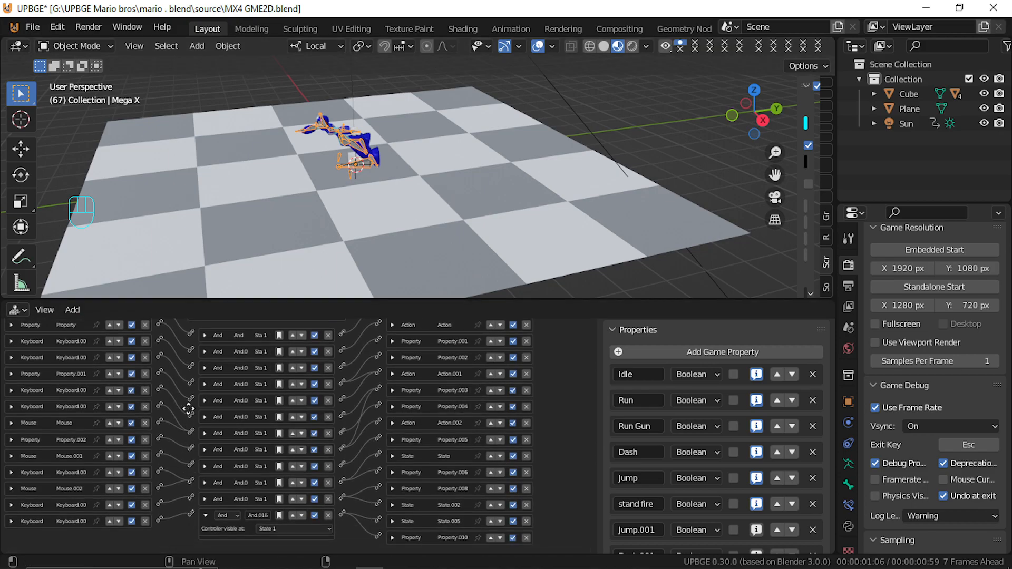
click(11, 522)
middle_drag(40, 512, 44, 432)
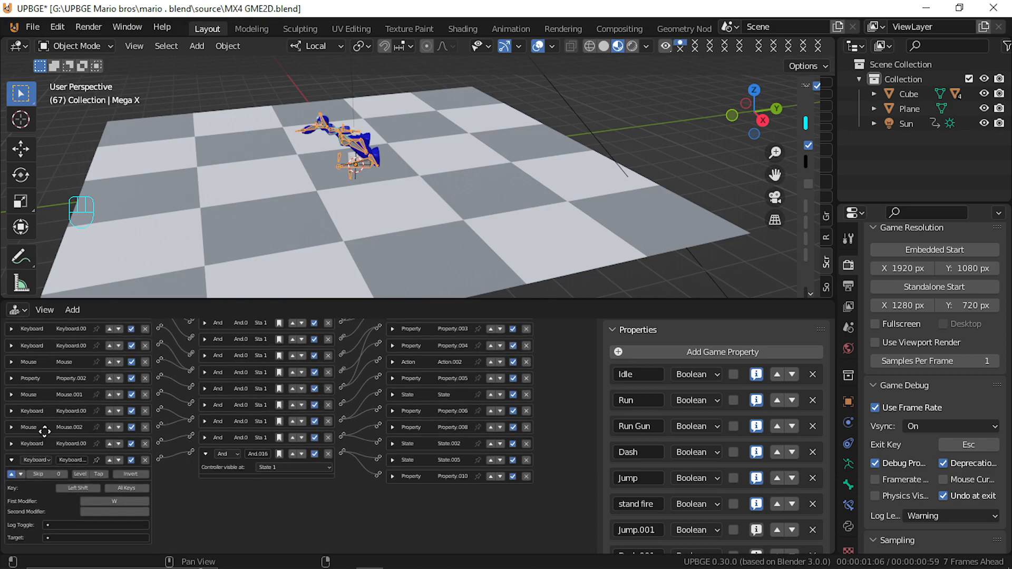
Run the game and test the Left Shift plus W dash repeatedly, ending the game when done
key(p)
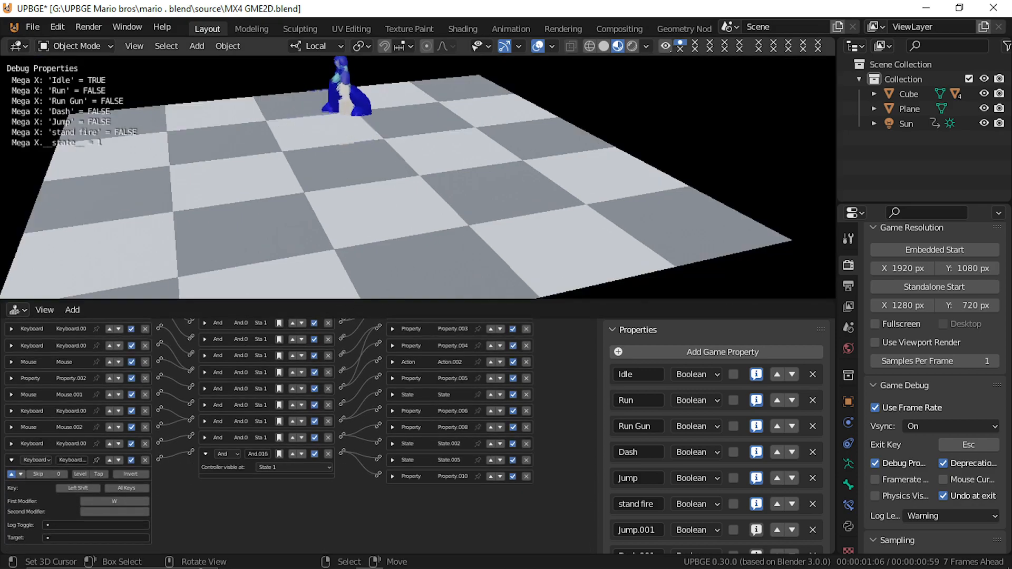
key(w)
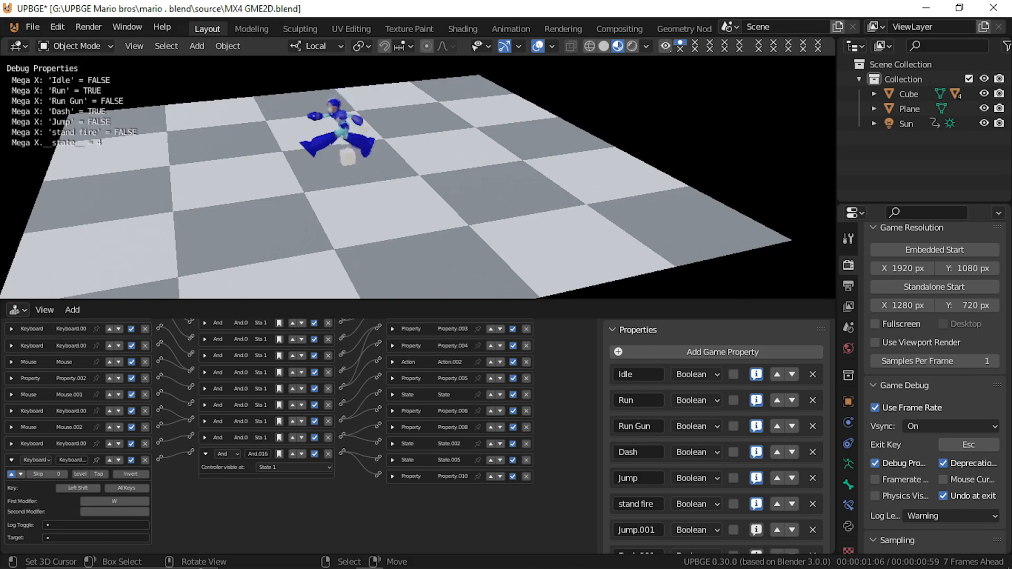
key(shift+w)
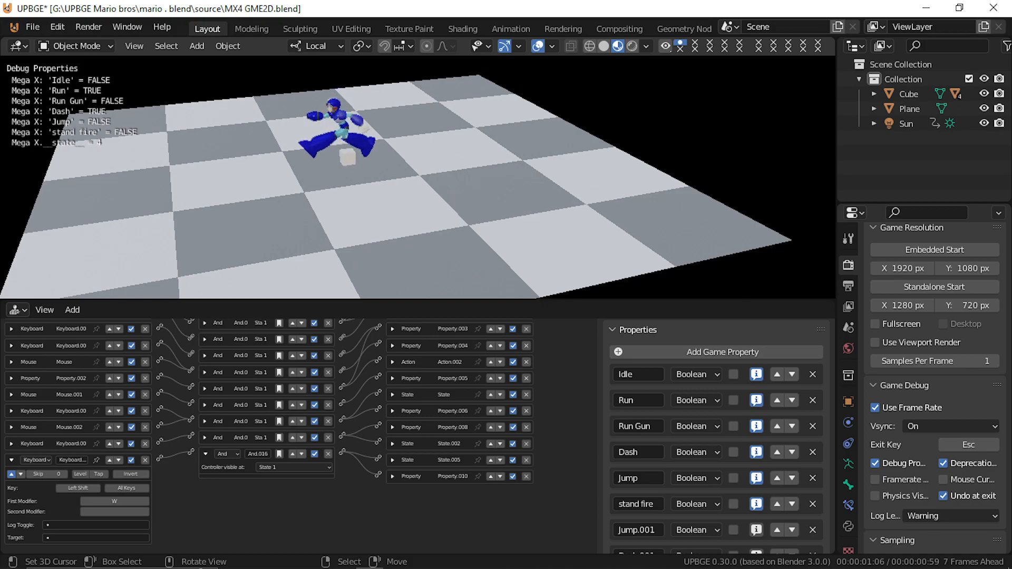
key(shift+w)
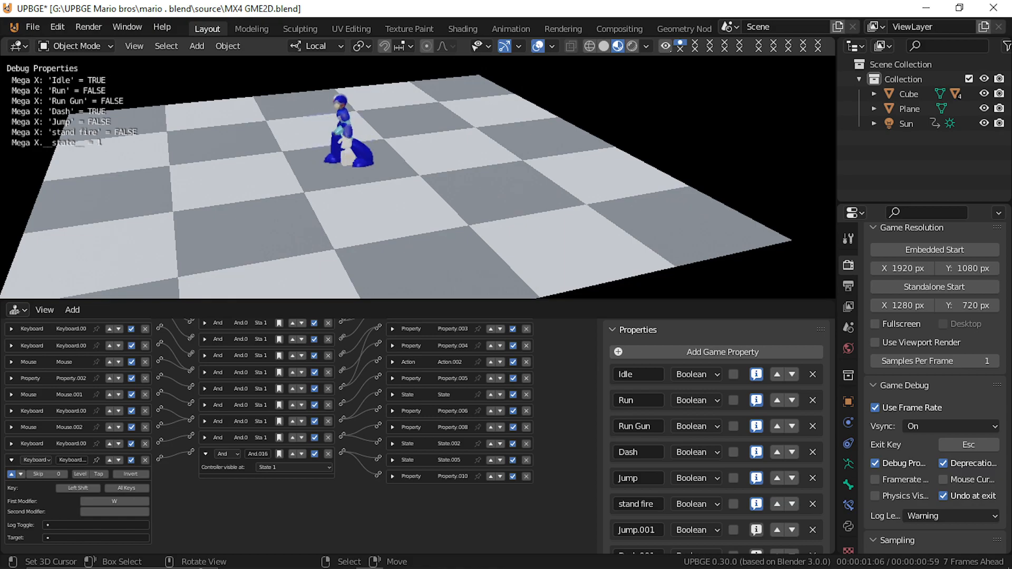
key(Escape)
Return to state 4, deactivate its Delay sensor and test the dash in the game
middle_drag(323, 349, 339, 380)
scroll(340, 380, up, 4)
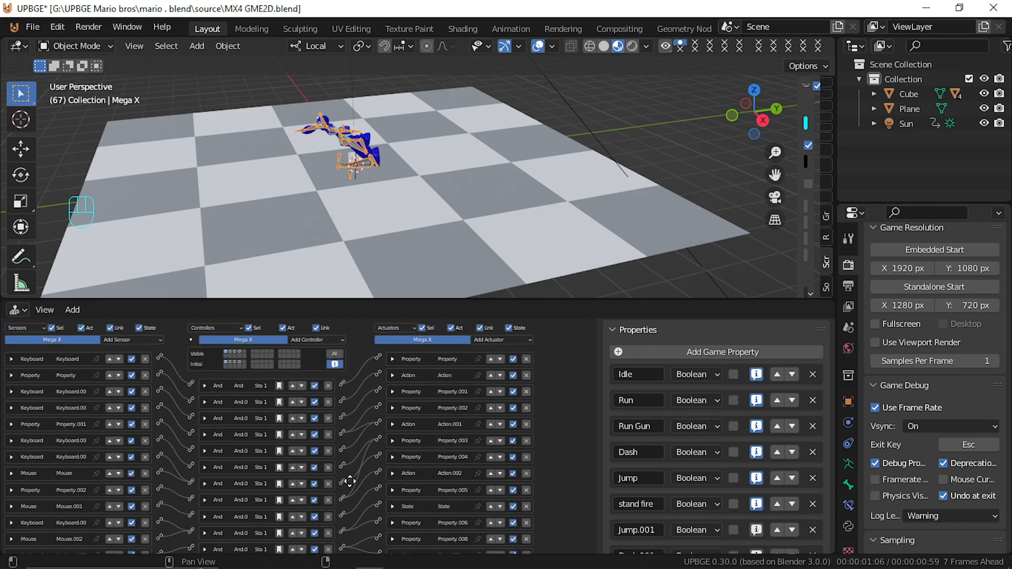
click(240, 352)
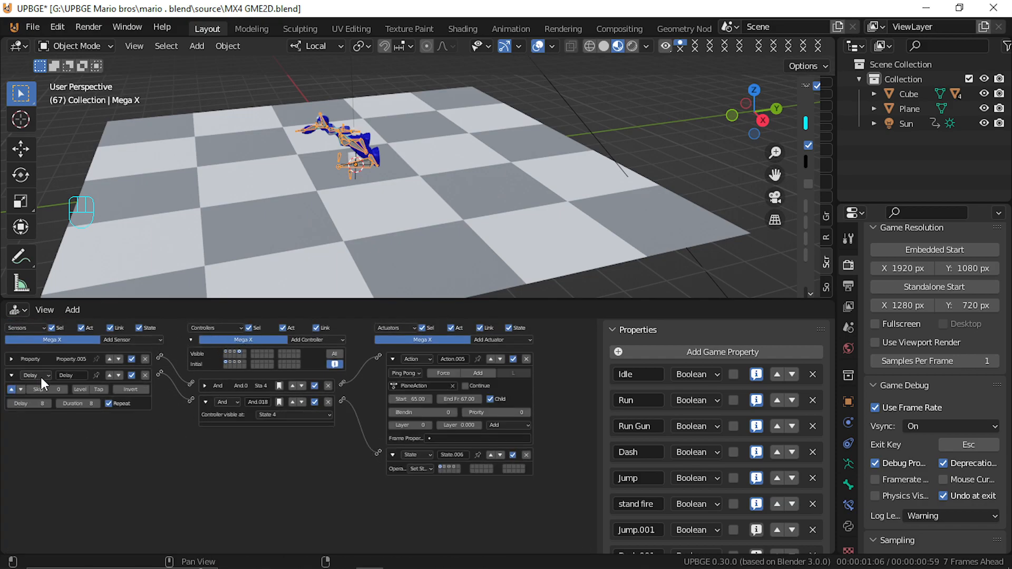
click(132, 374)
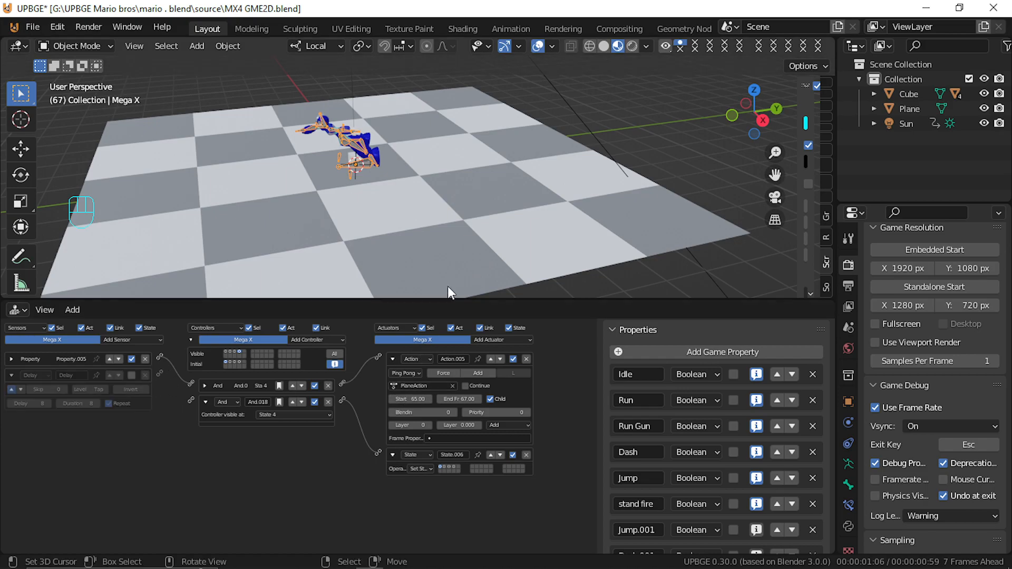
key(p)
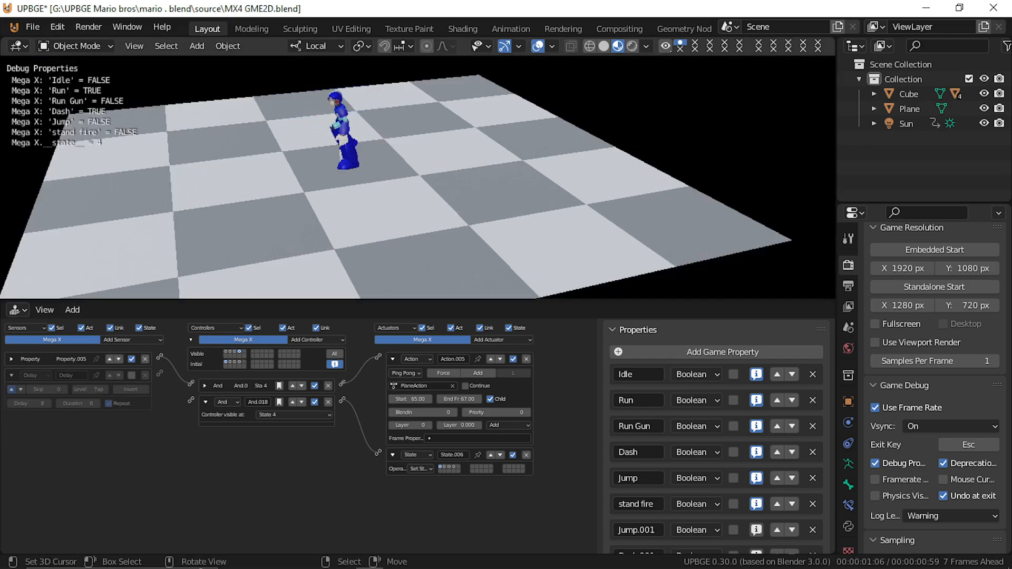
key(Escape)
Turn Child off and Continue back on for the Action actuator, and re-enter True as the Run Gun Property sensor's value
click(490, 399)
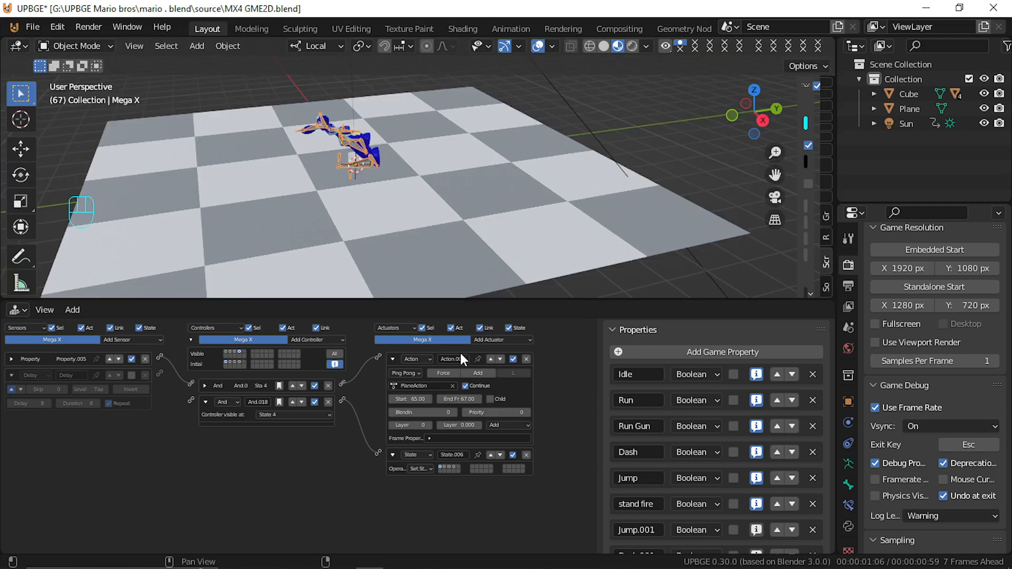
click(12, 359)
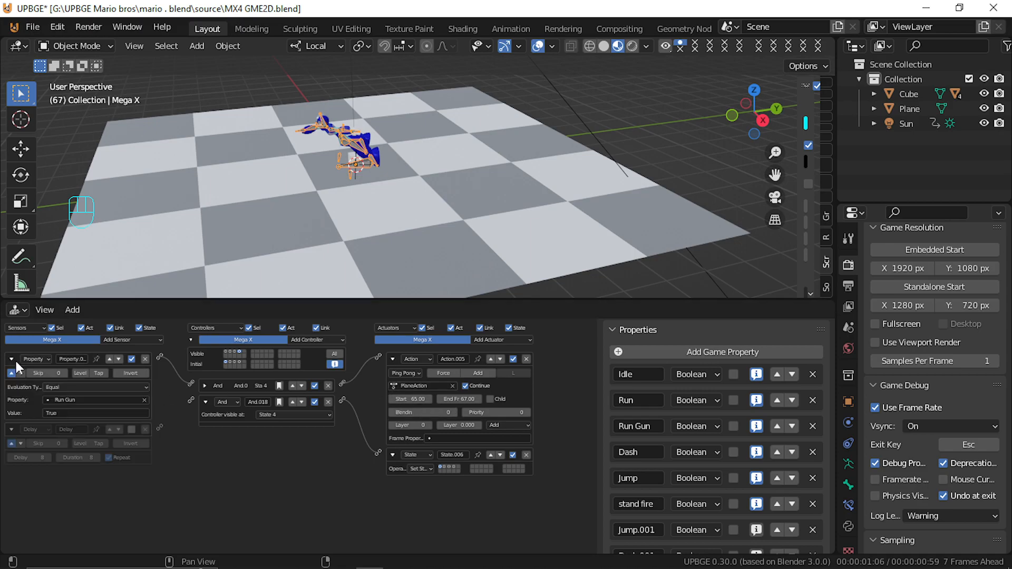
click(92, 413)
key(BackSpace)
text(True)
click(208, 464)
Run the game, trigger the dash to check its animation and stop the game
key(p)
key(w)
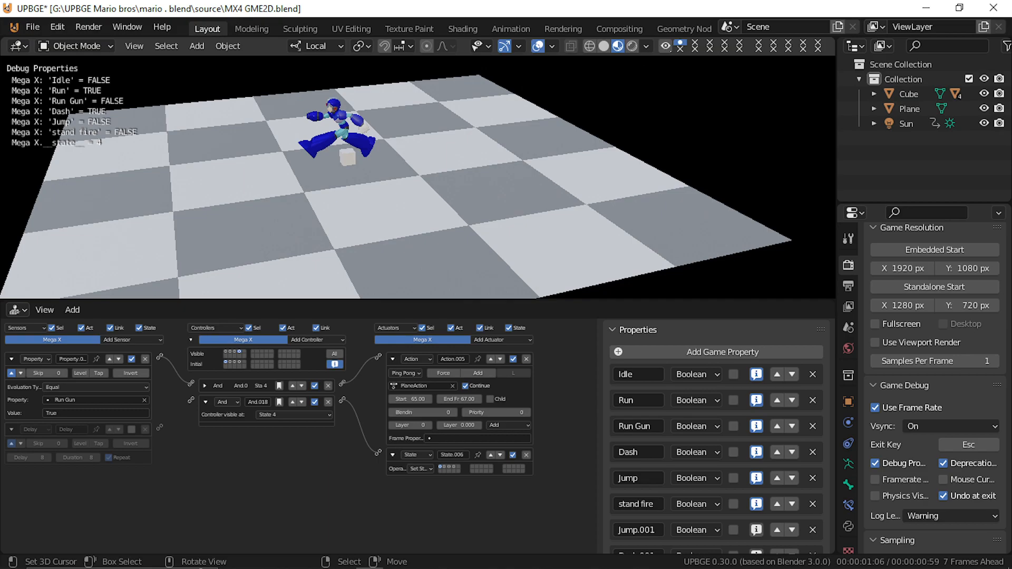
key(Escape)
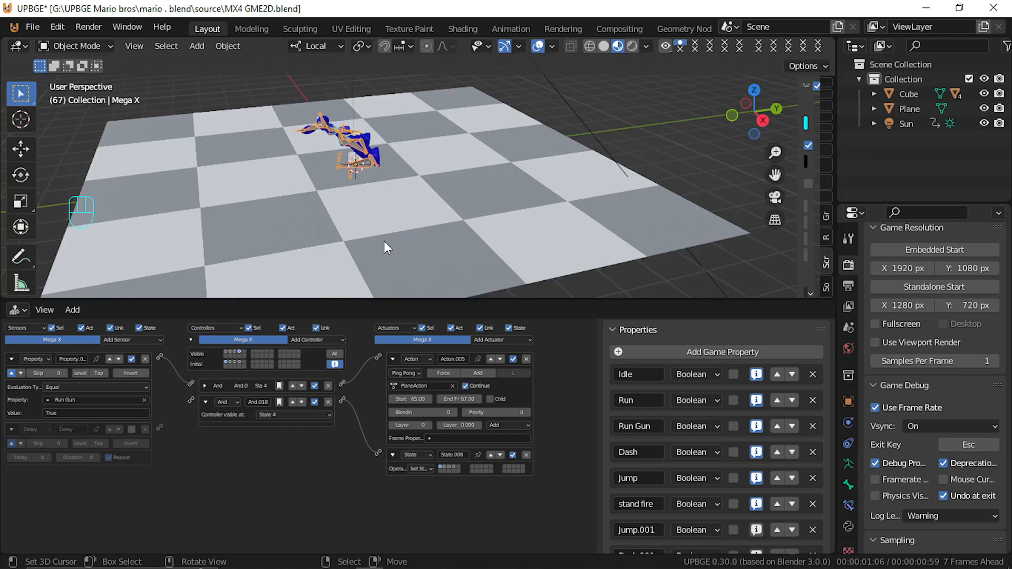
Change state 4's Property sensor to an Always sensor with true level triggering and test the dash in the game
click(37, 359)
click(52, 378)
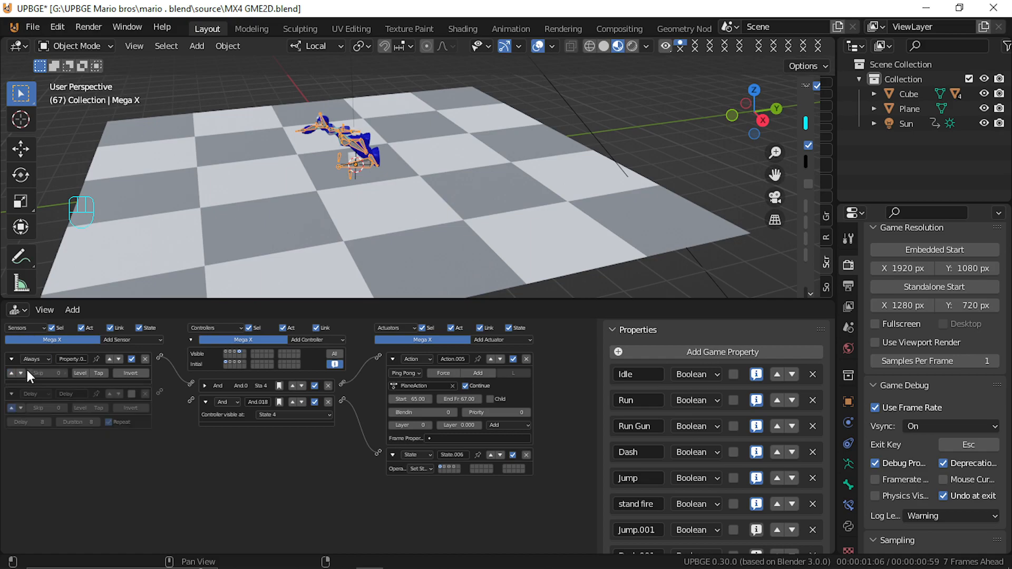
click(11, 373)
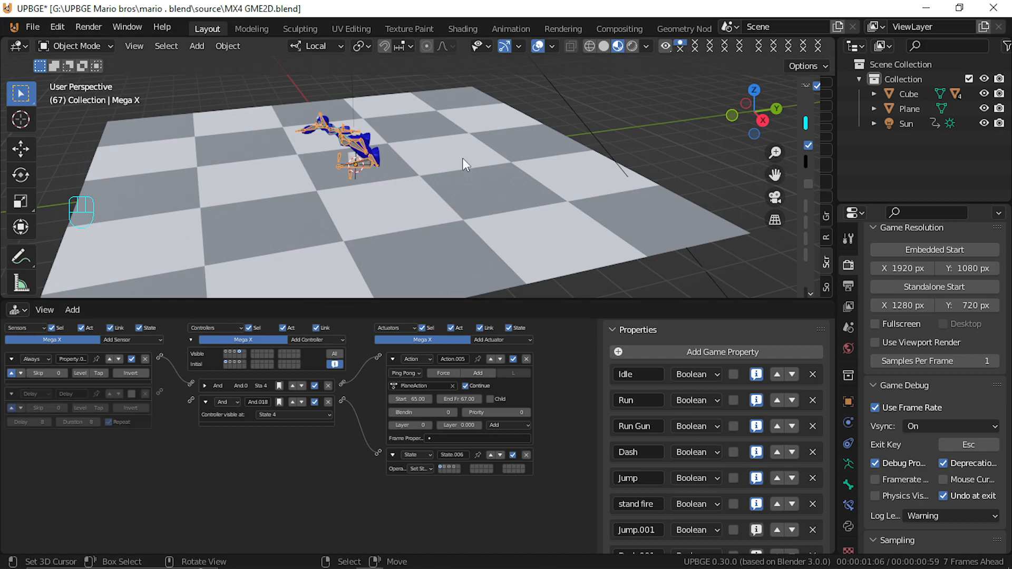
key(p)
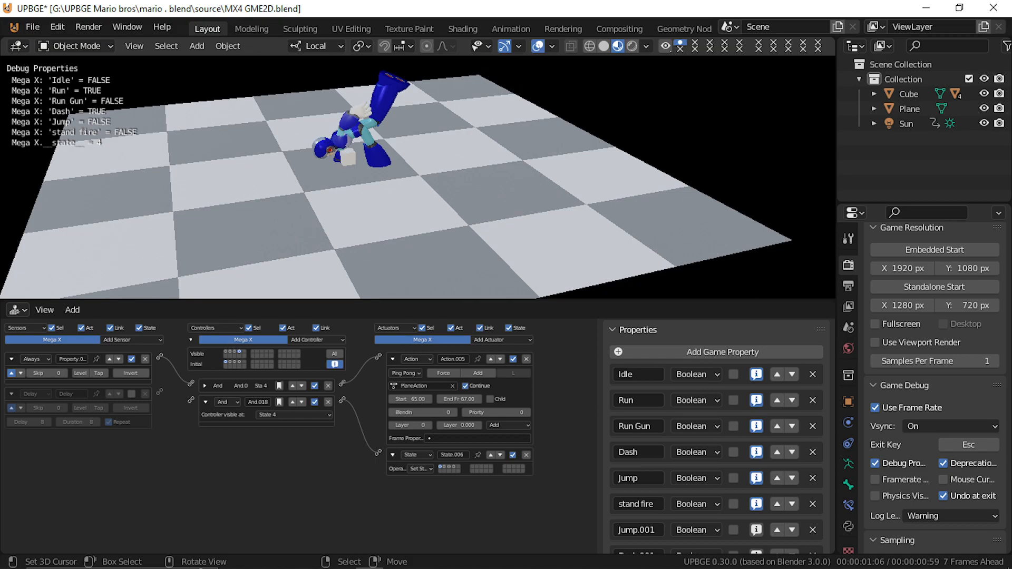
key(Escape)
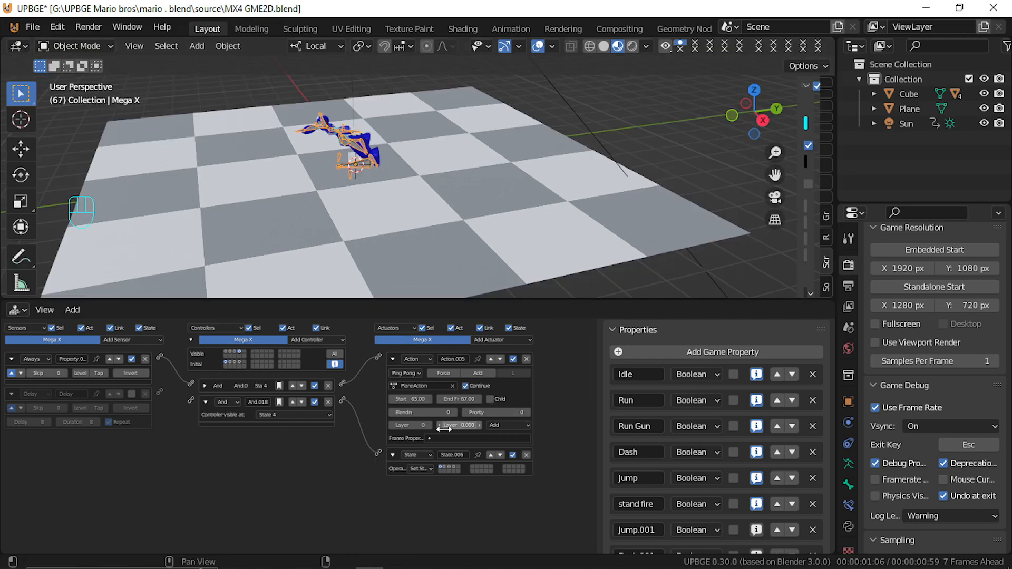
Set the PlaneAction actuator's blend mode to Blend and test the dash in the game
click(509, 425)
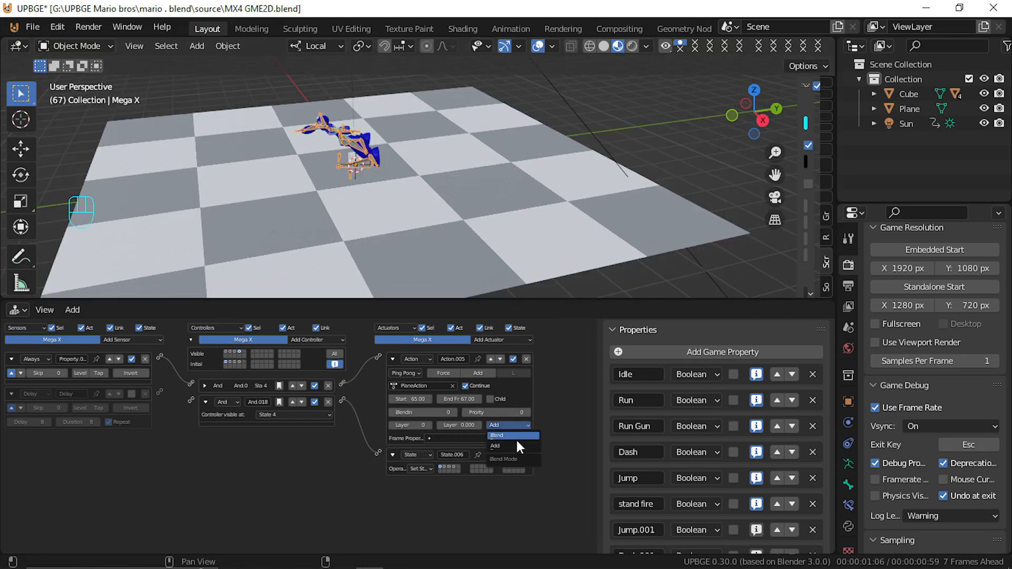
key(Right)
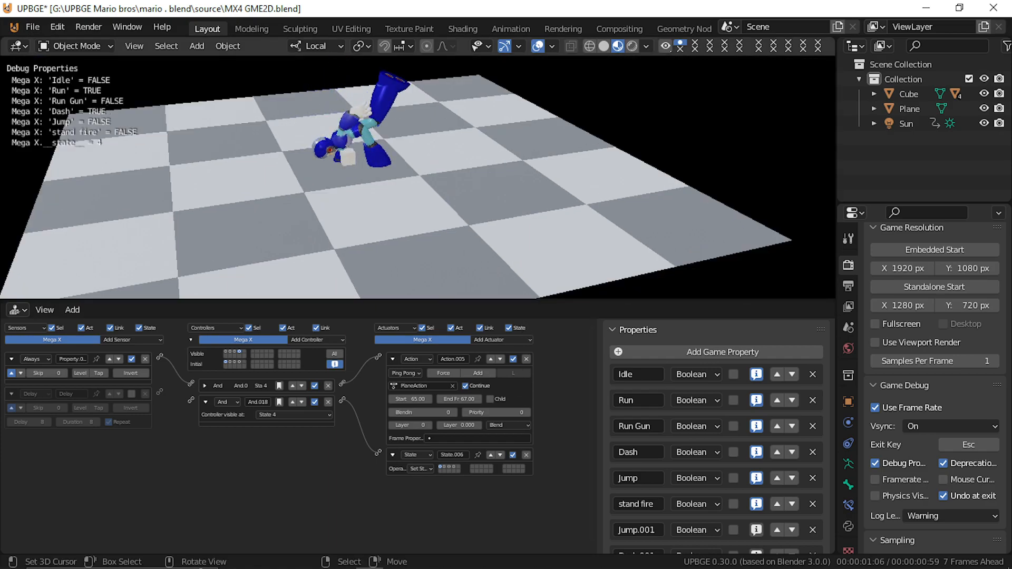
key(Escape)
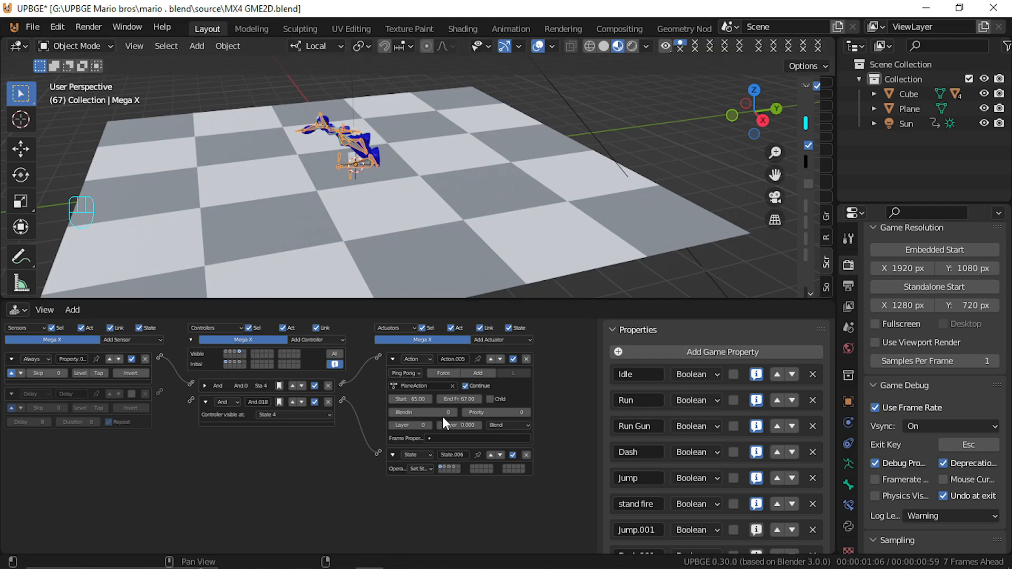
Set the PlaneAction actuator's layer to 4 and test the Left Shift plus W dash in the game
click(428, 425)
click(429, 426)
click(429, 425)
click(429, 425)
key(p)
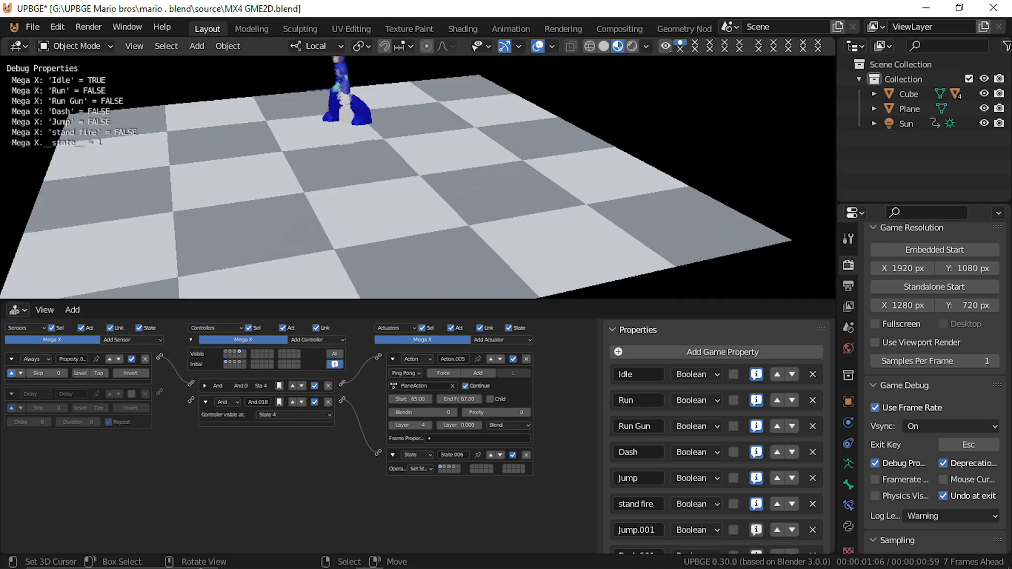
key(Escape)
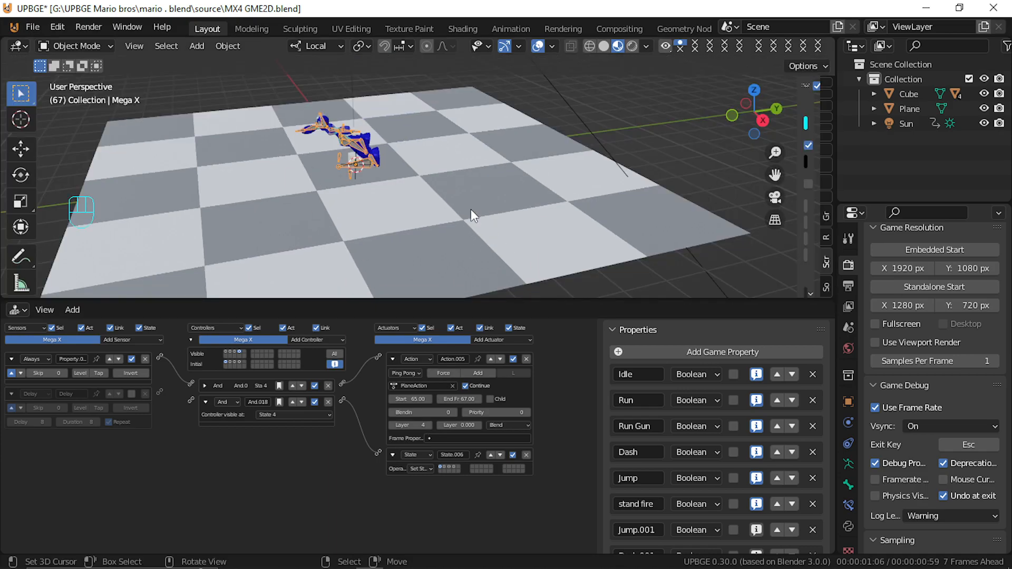
key(p)
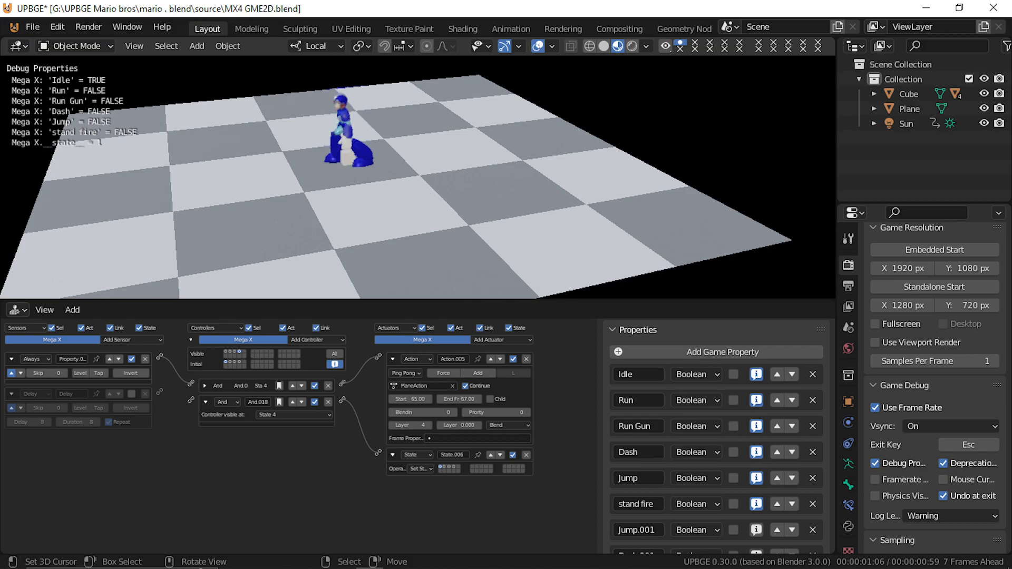
key(shift+w)
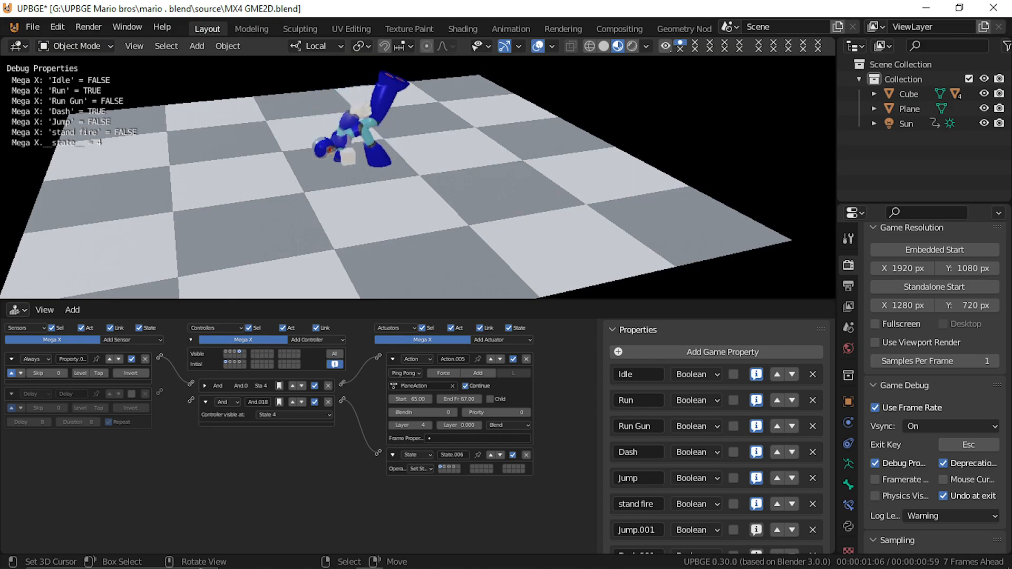
key(Escape)
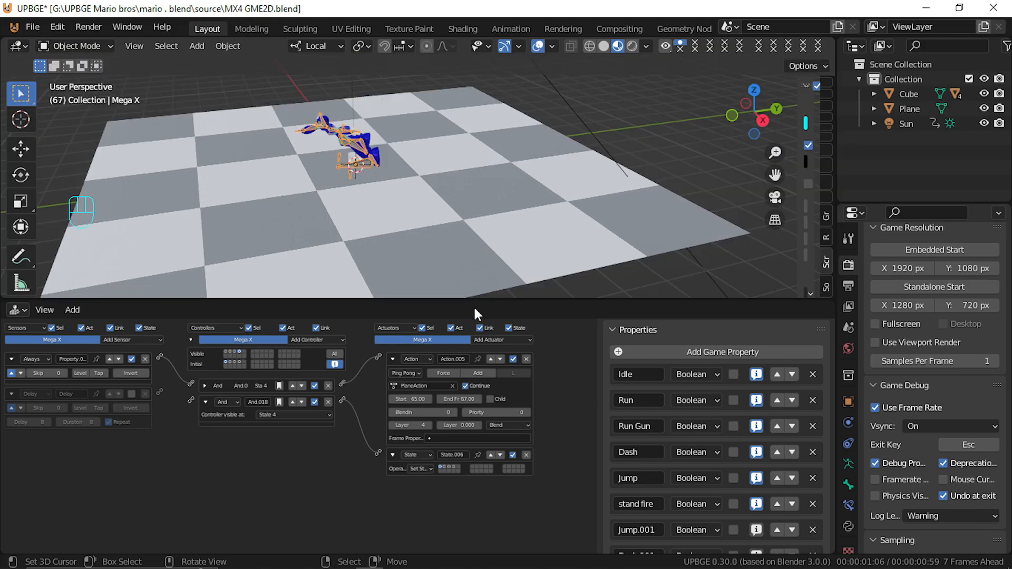
Set the PlaneAction actuator's priority to 5, keeping the Blend mode
click(499, 425)
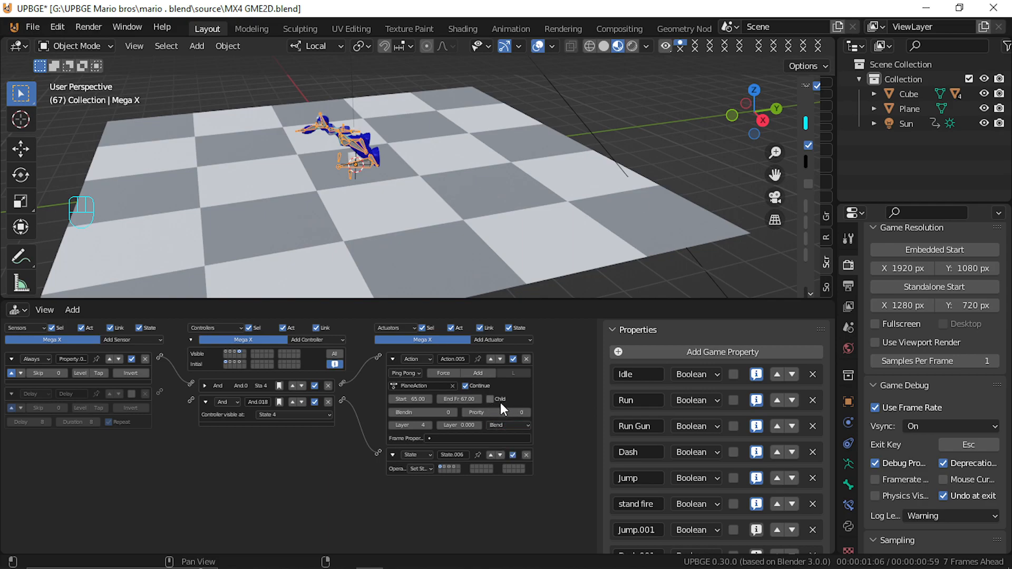
click(528, 413)
click(529, 414)
click(529, 413)
click(528, 413)
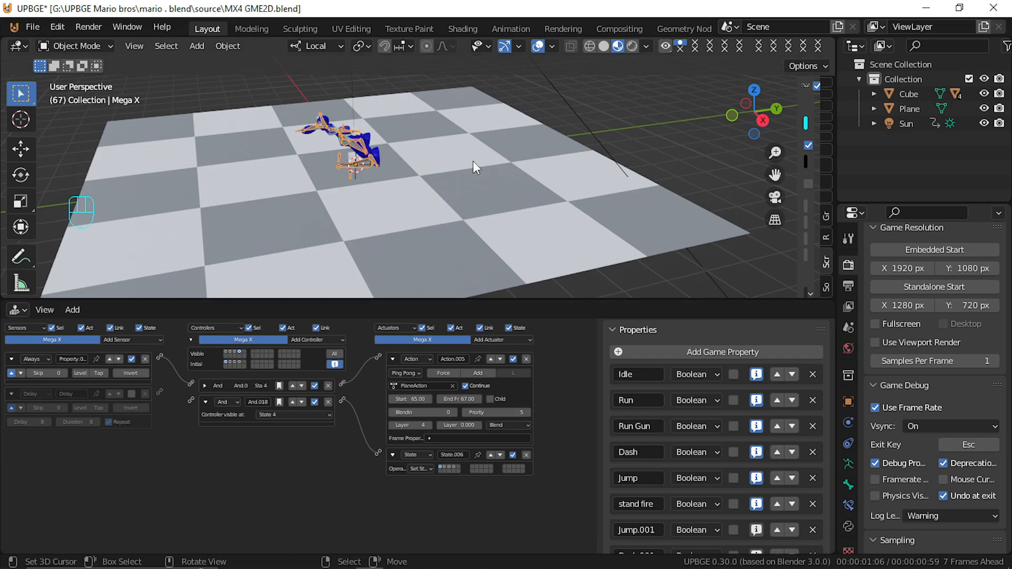
Turn off Continue and set the layer weight to 1.000 in the PlaneAction actuator, testing the dash in the game before and after
key(p)
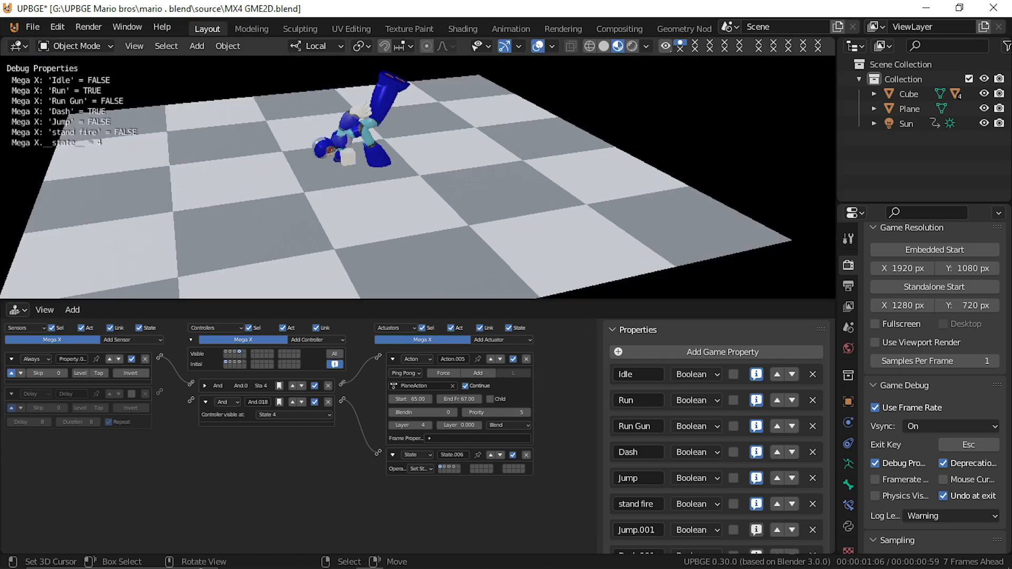
key(Escape)
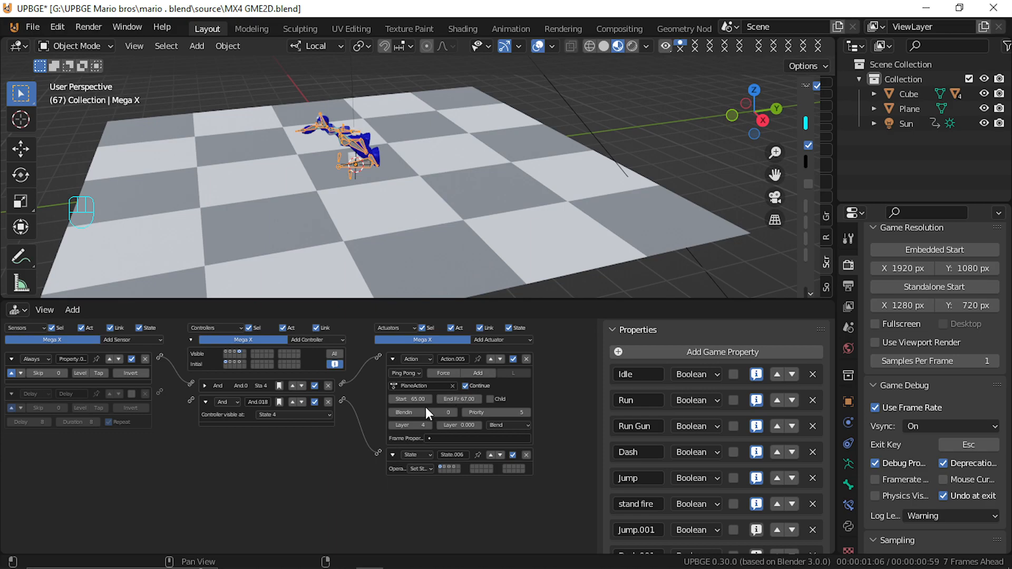
click(465, 387)
drag(450, 429, 481, 429)
key(p)
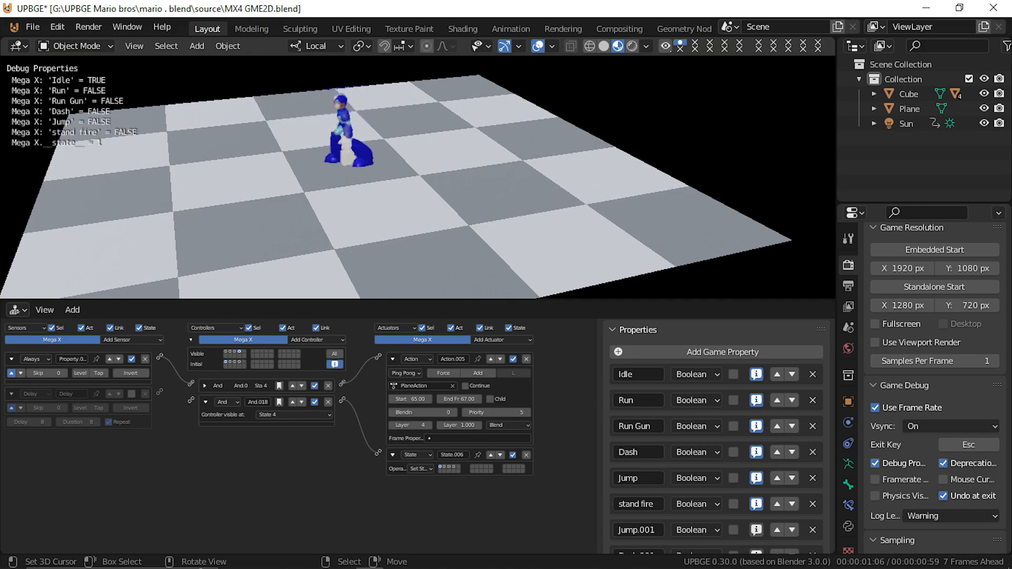
key(Escape)
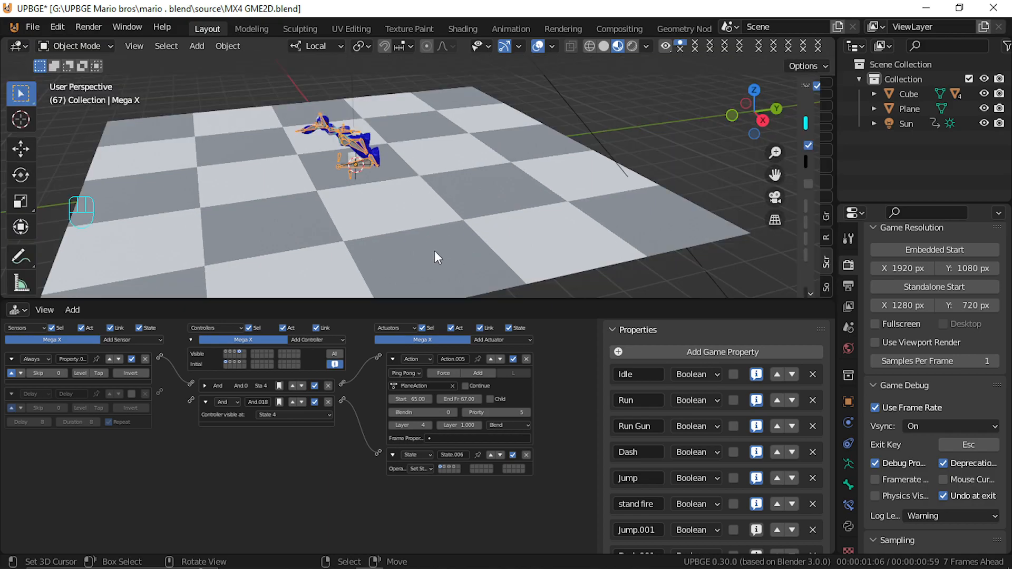
key(p)
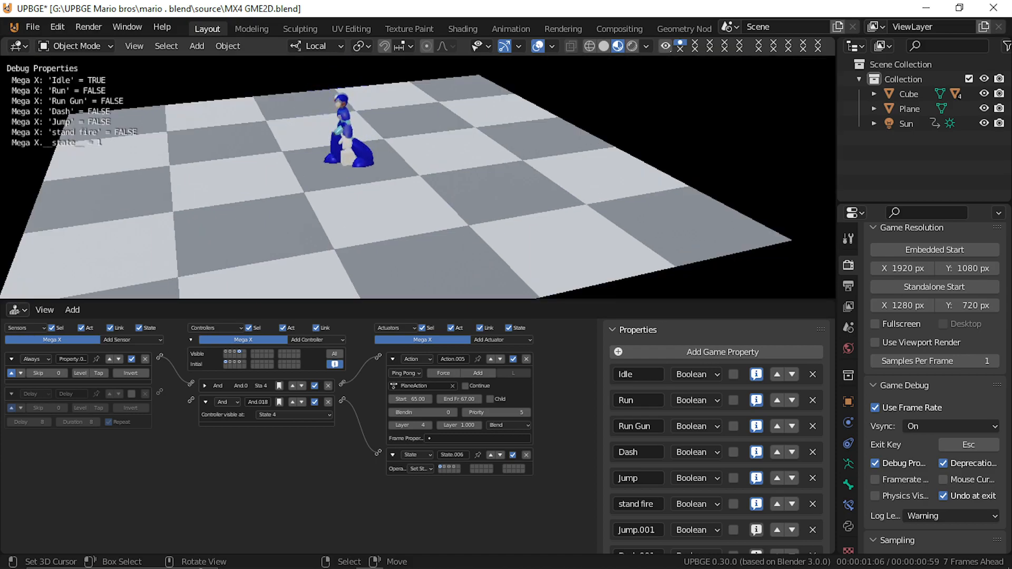
key(Escape)
Set Mega X's initial state to state 4 and test the game repeatedly
click(239, 362)
key(p)
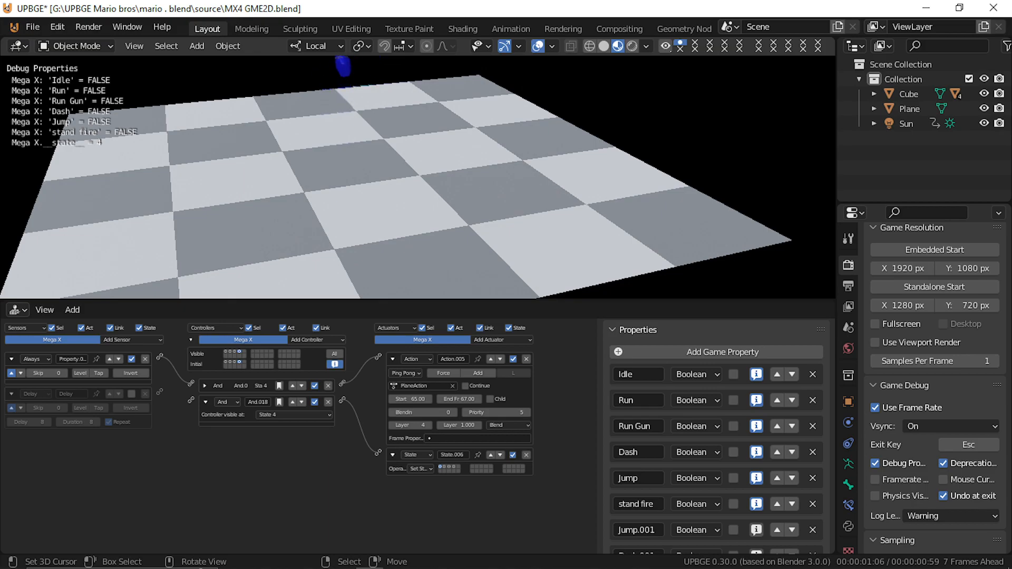
key(Escape)
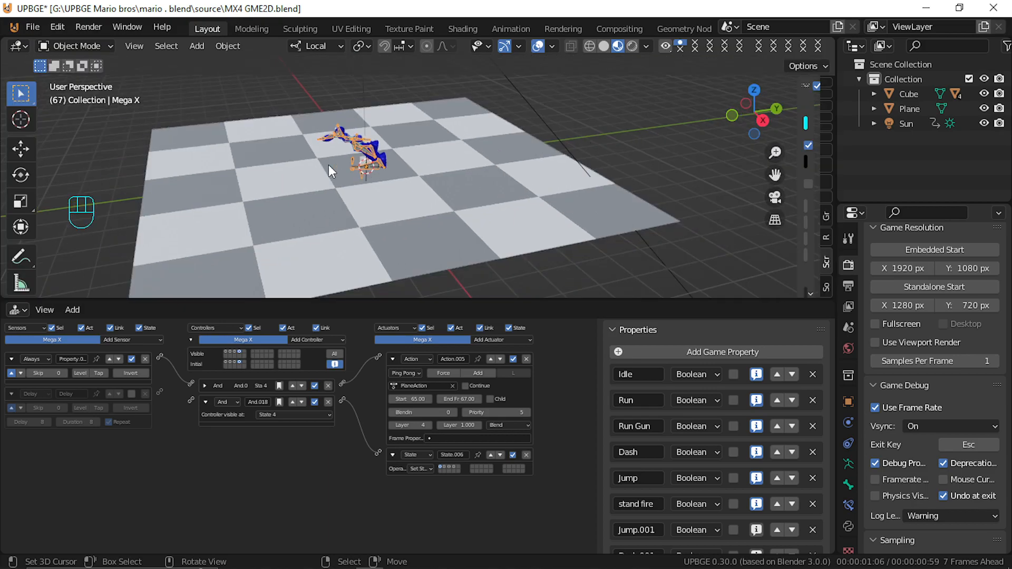
key(p)
key(Escape)
key(p)
key(Escape)
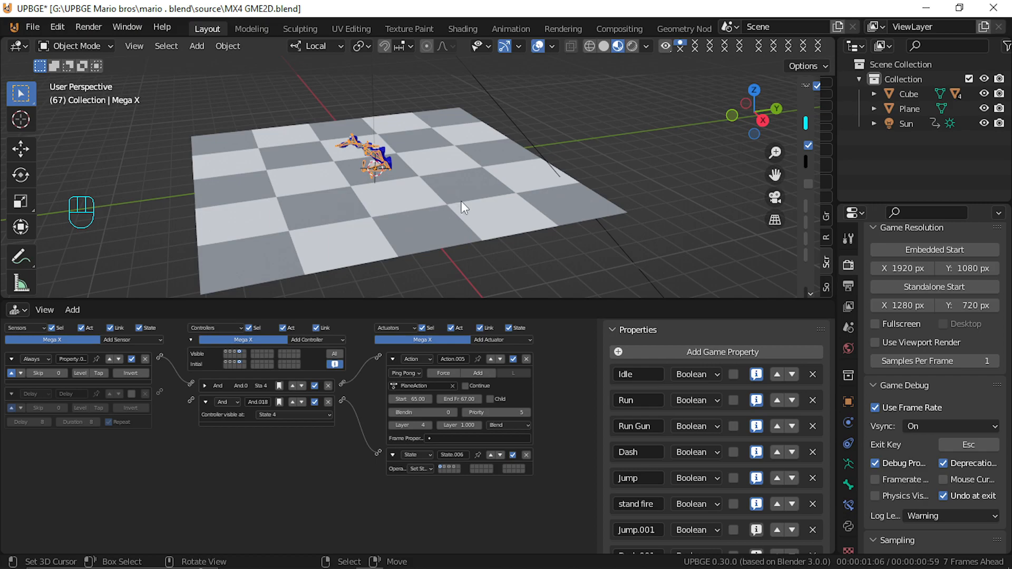
Set the physics type of the character mesh Mesh_0161.001 to No Collision and test the game
click(386, 152)
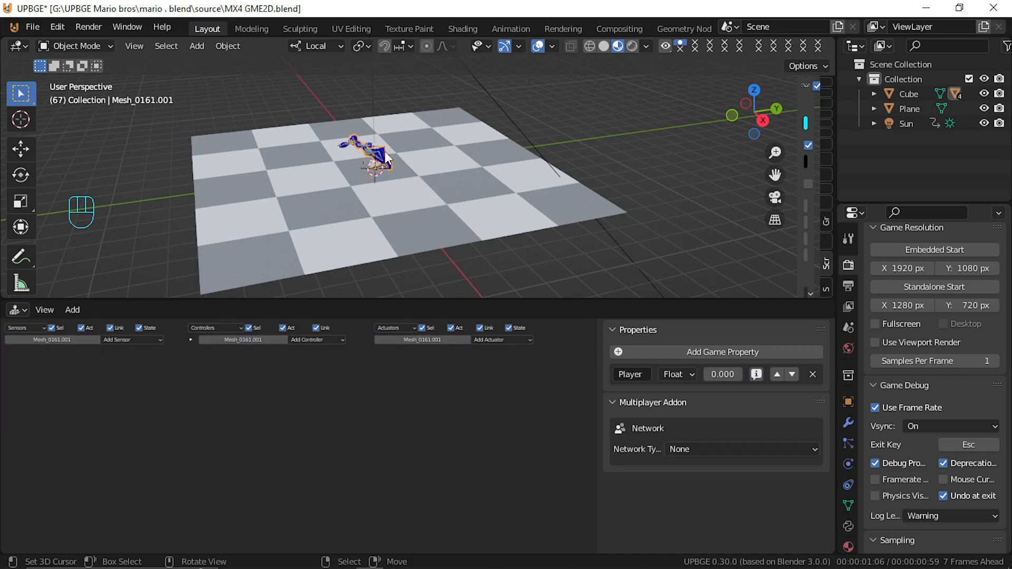
click(848, 464)
click(927, 411)
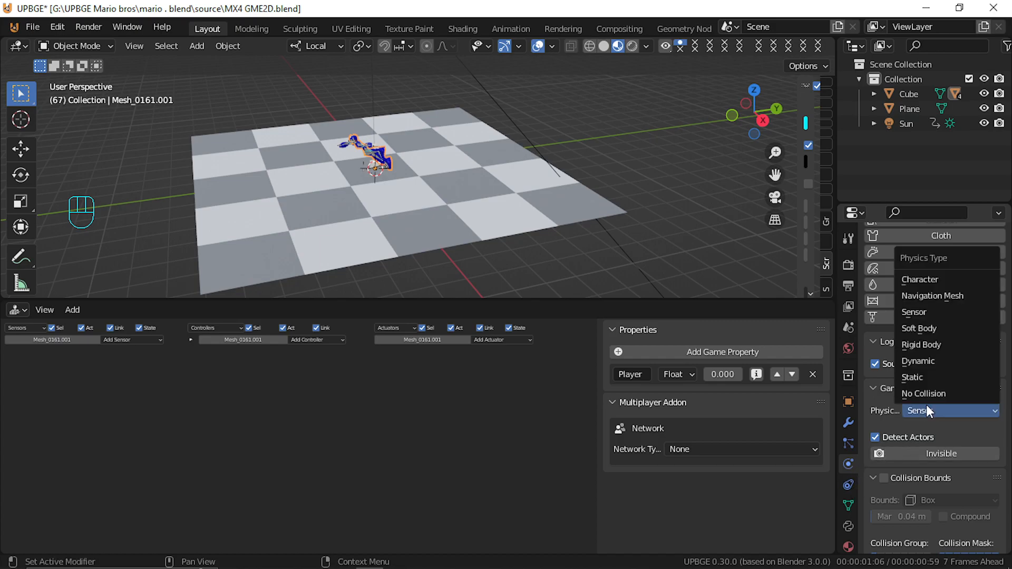
click(925, 395)
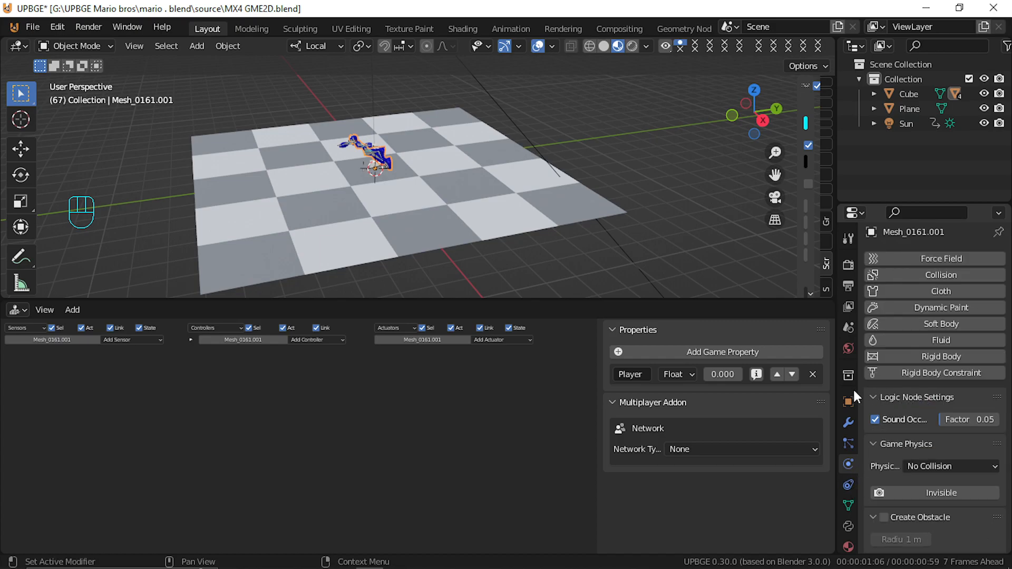
key(p)
key(Escape)
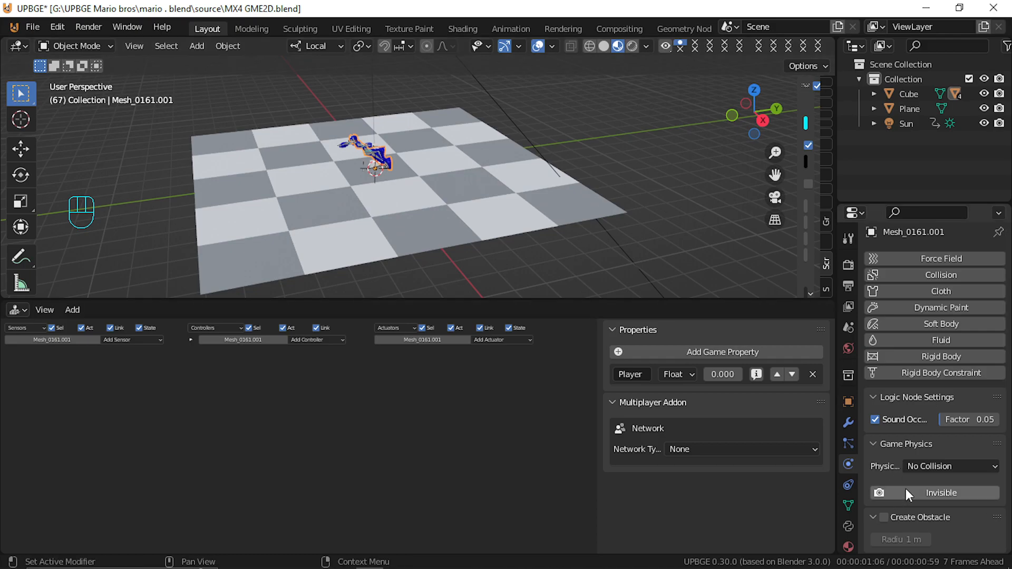
Put the Mega X armature in Pose Mode with all bones selected and examine the dash poses around frames 64 to 67
click(362, 147)
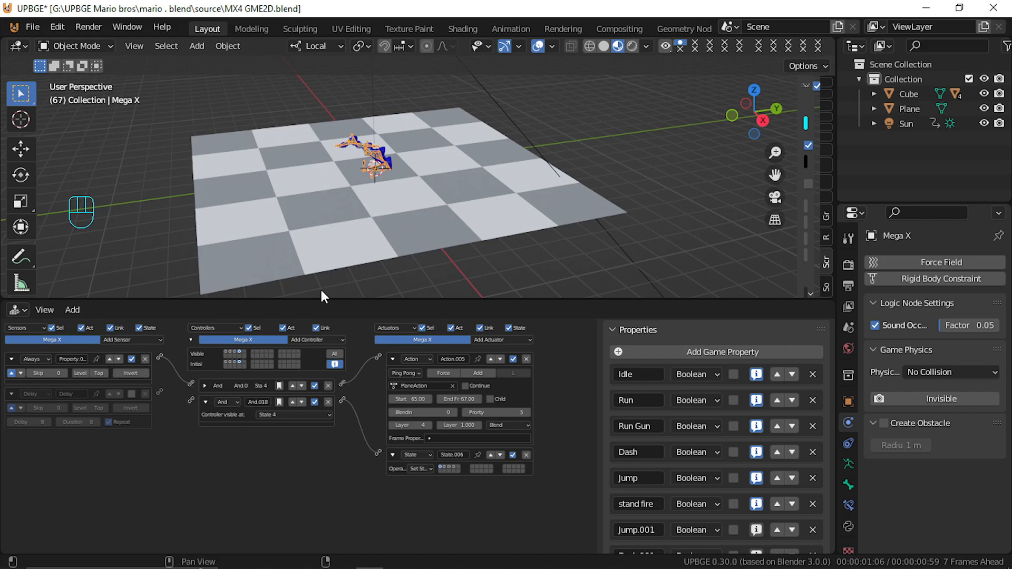
key(ctrl+Tab)
key(a)
key(a)
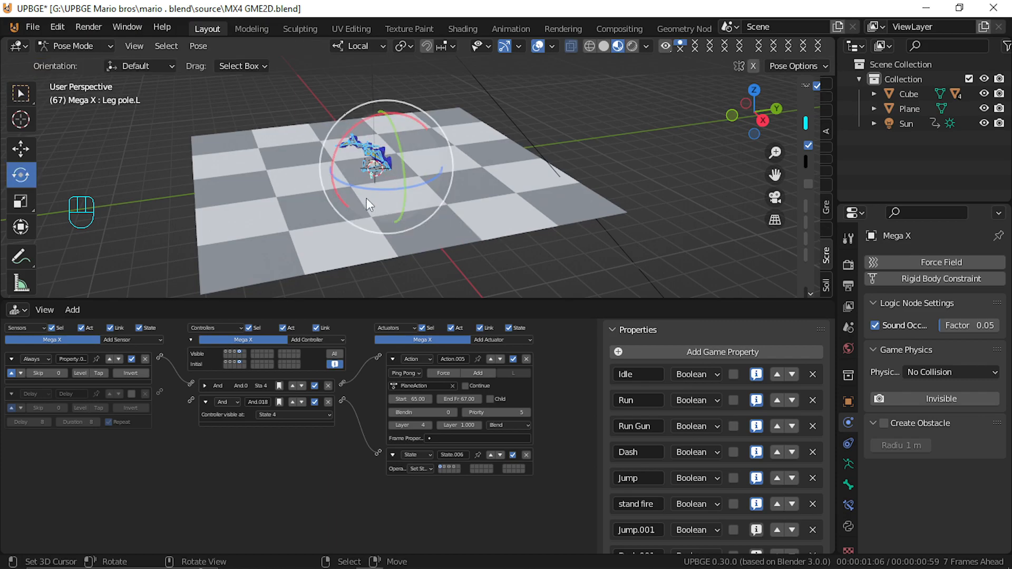
key(Up)
key(Left)
key(Left)
key(Left)
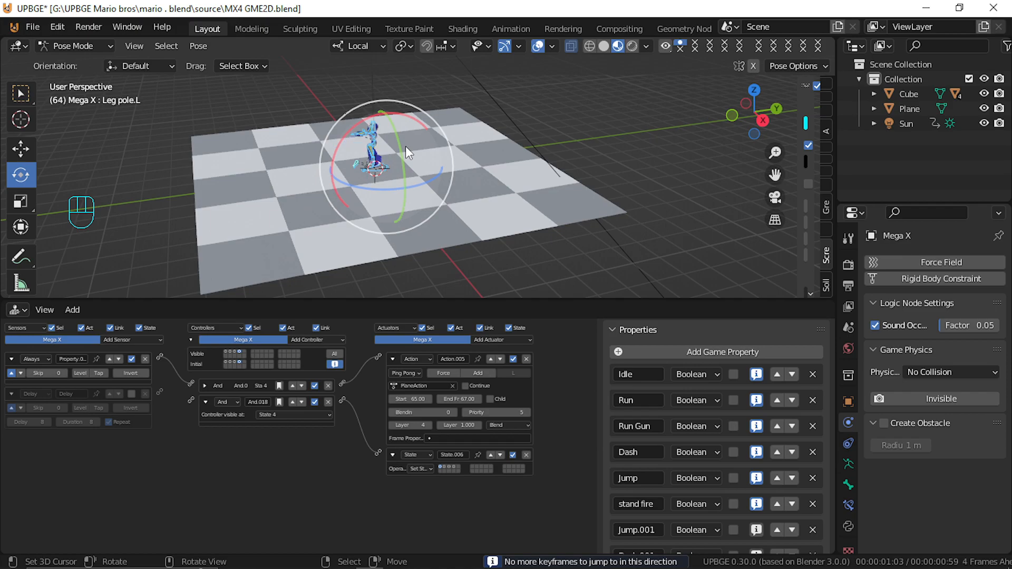
key(Right)
key(Right)
key(Right)
key(Left)
key(Left)
scroll(406, 146, up, 4)
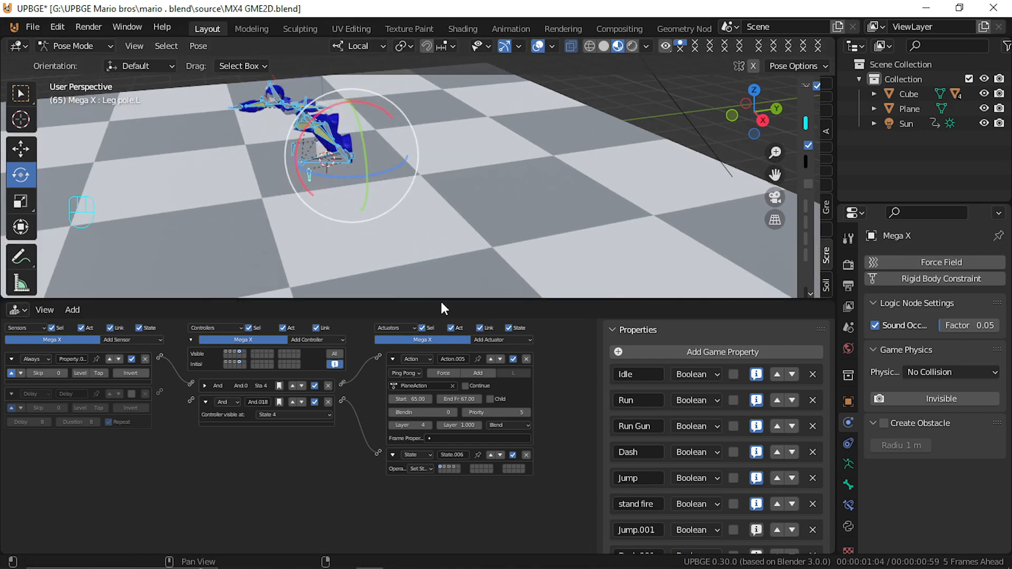
Try to keyframe all bones' location and rotation at frame 65 and step through the neighbouring dash frames
key(i)
key(Right)
key(Right)
key(Right)
key(Left)
key(Left)
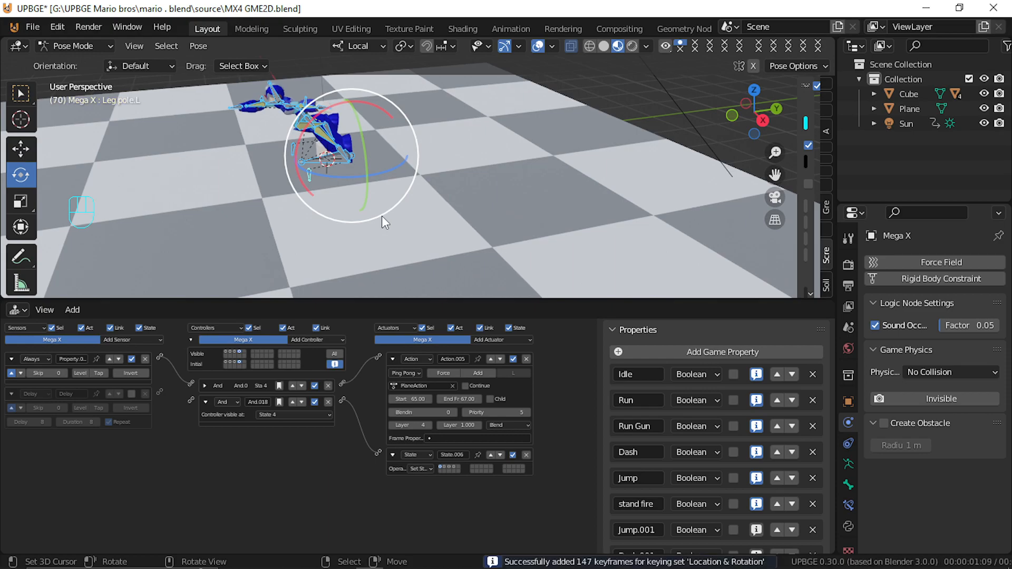
key(Left)
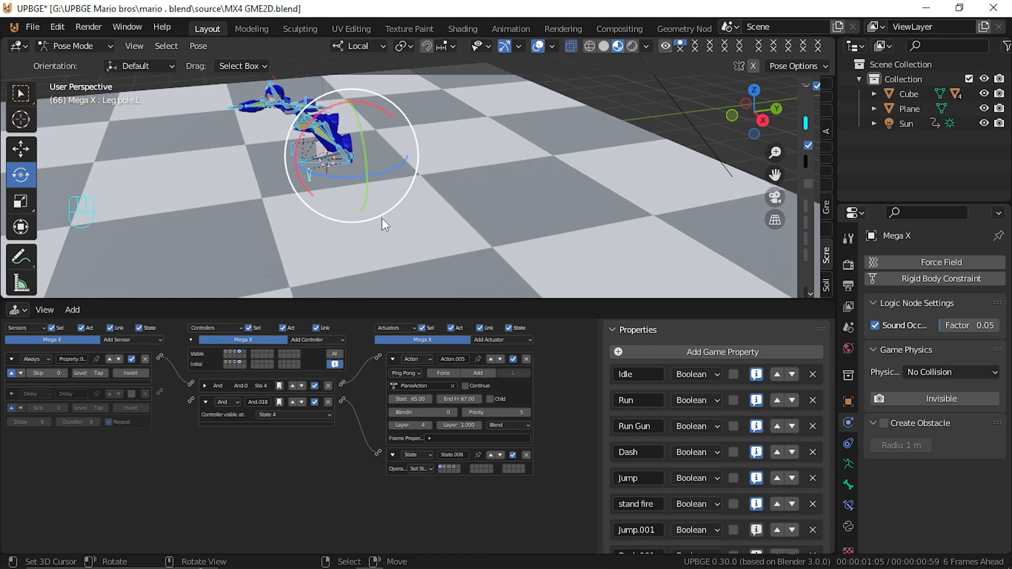
key(Left)
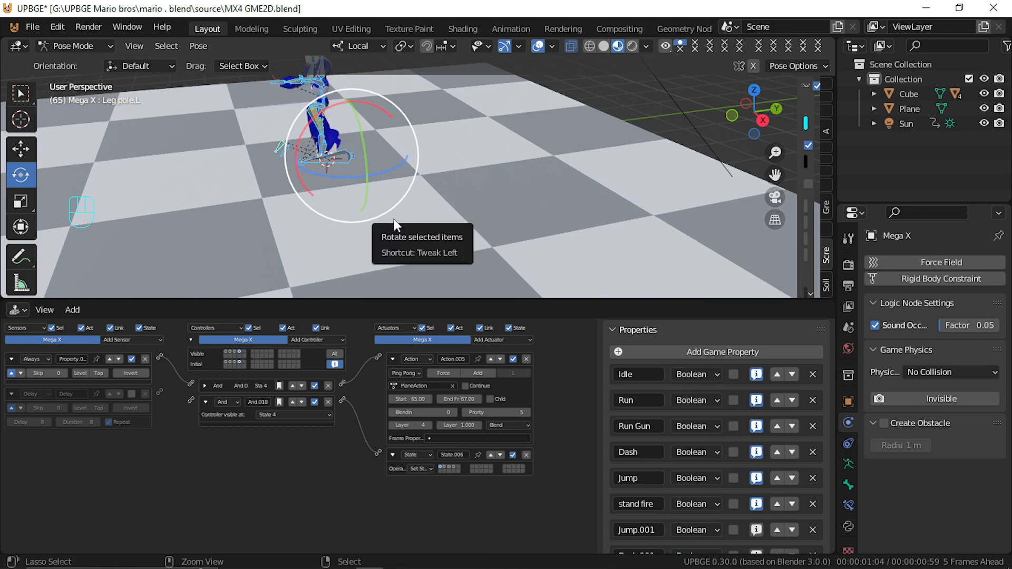
key(Right)
key(Right)
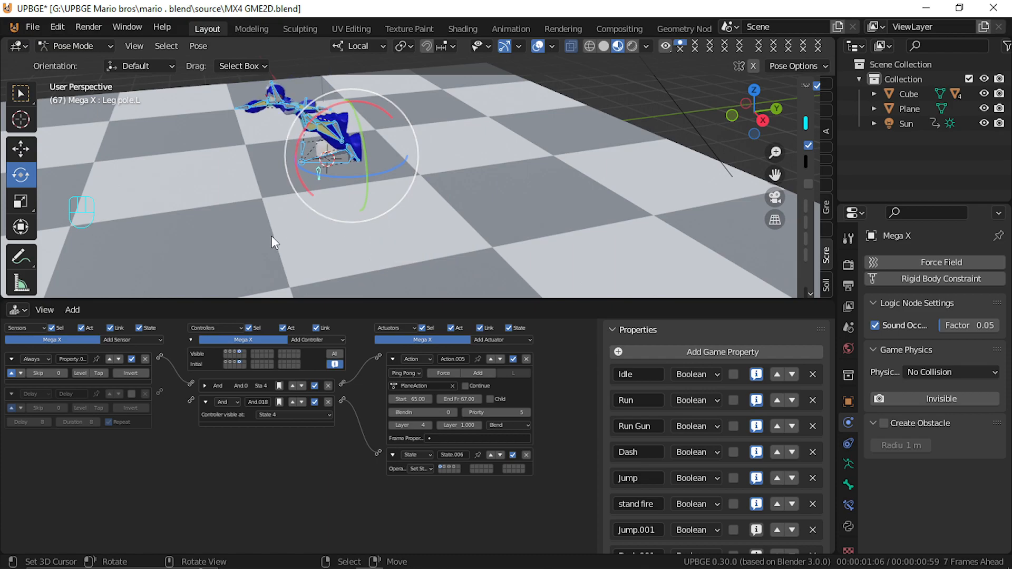
Show the Nonlinear Animation editor, enter tweak mode on the NlaTrack strip and keyframe all bones' location and rotation at frame 67
click(17, 311)
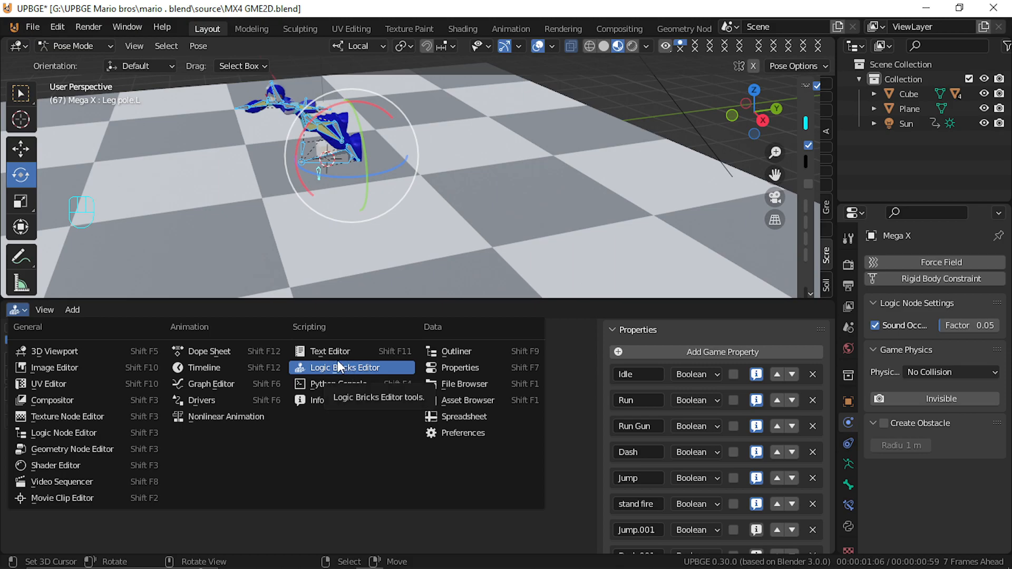
click(241, 417)
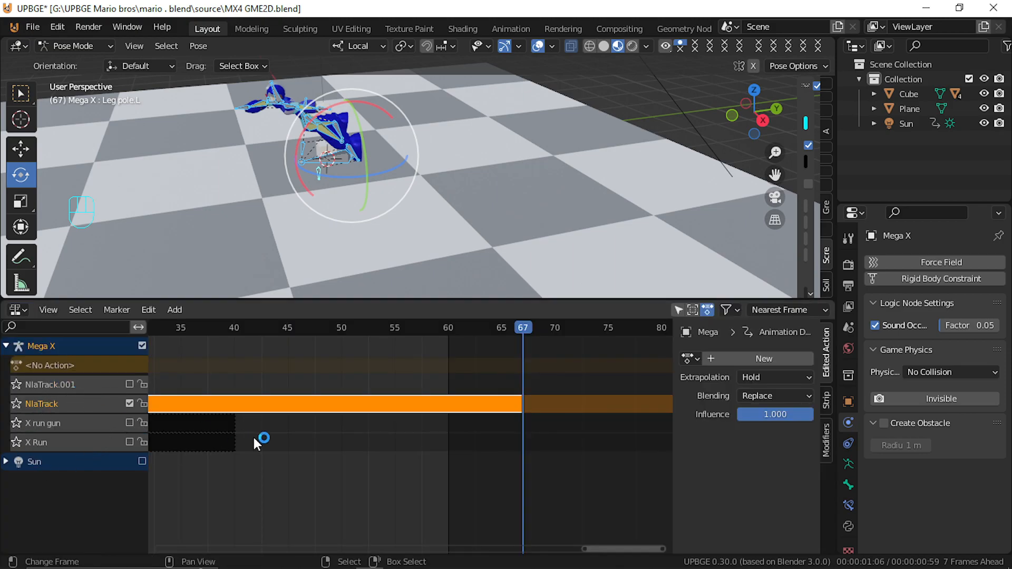
key(Tab)
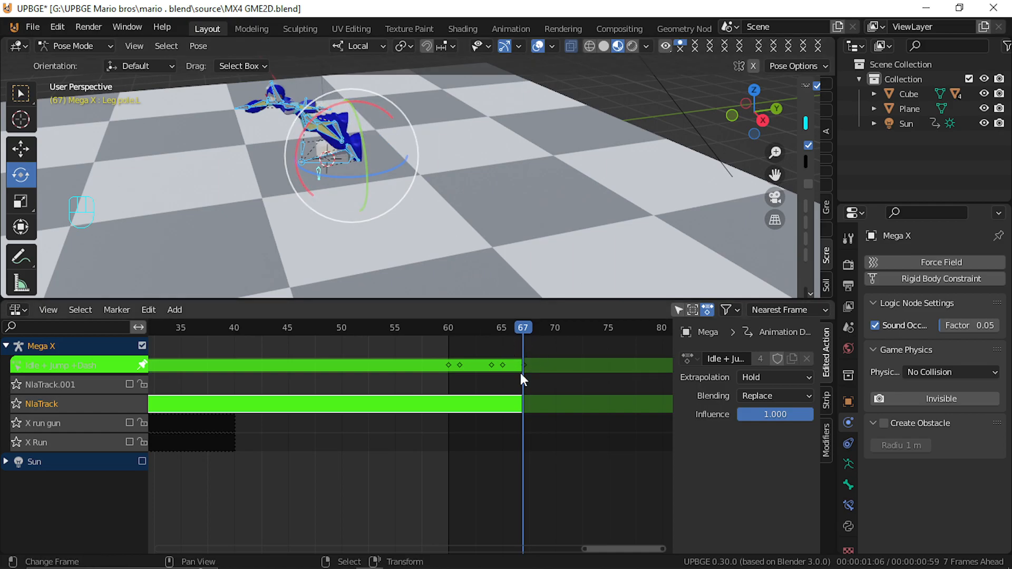
key(i)
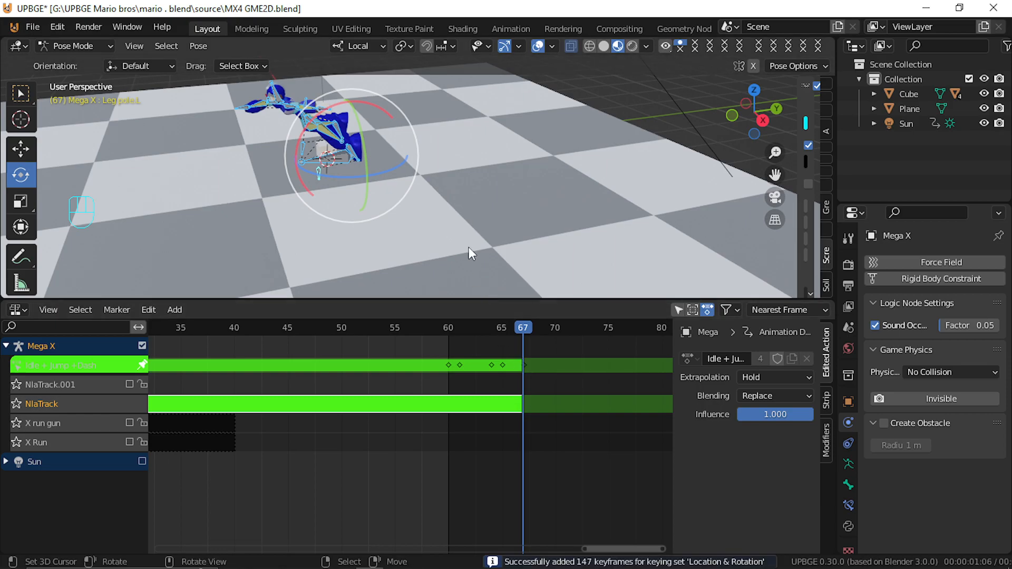
mouse_move(521, 375)
mouse_down()
mouse_move(487, 372)
mouse_move(522, 368)
mouse_up()
Keyframe all bones' location and rotation at frame 65 and leave the strip's tweak mode
key(Left)
key(Left)
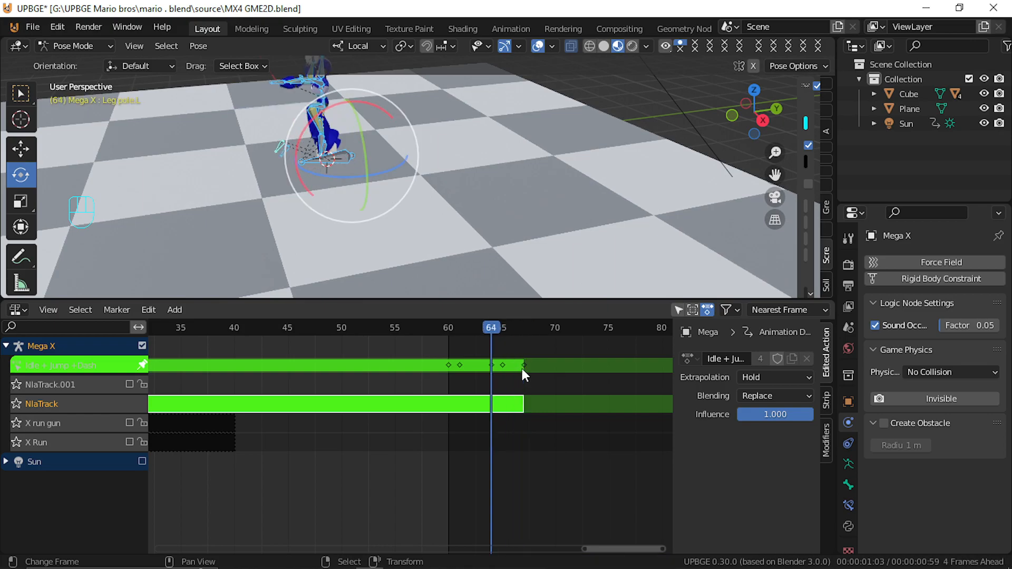
key(Right)
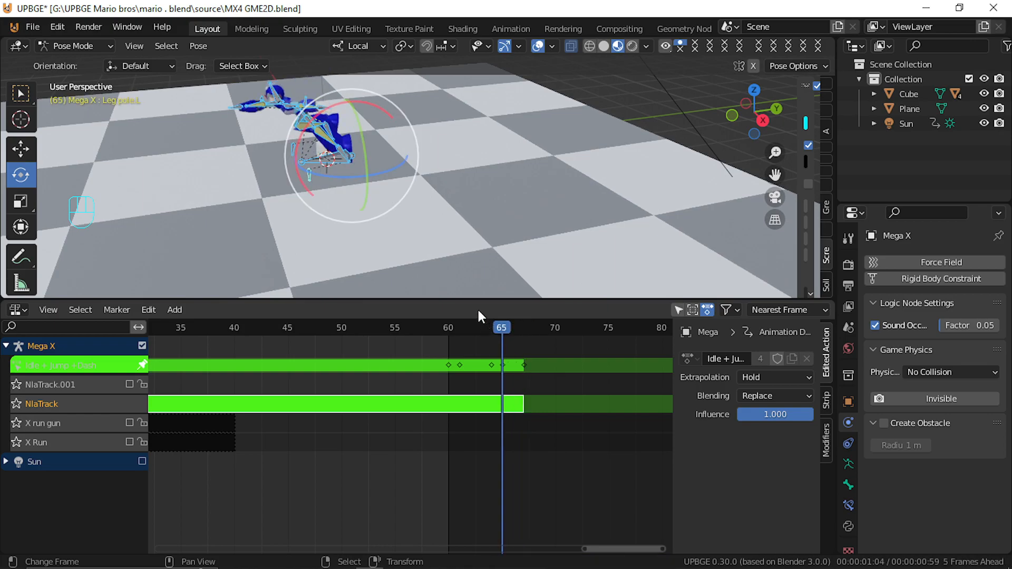
key(i)
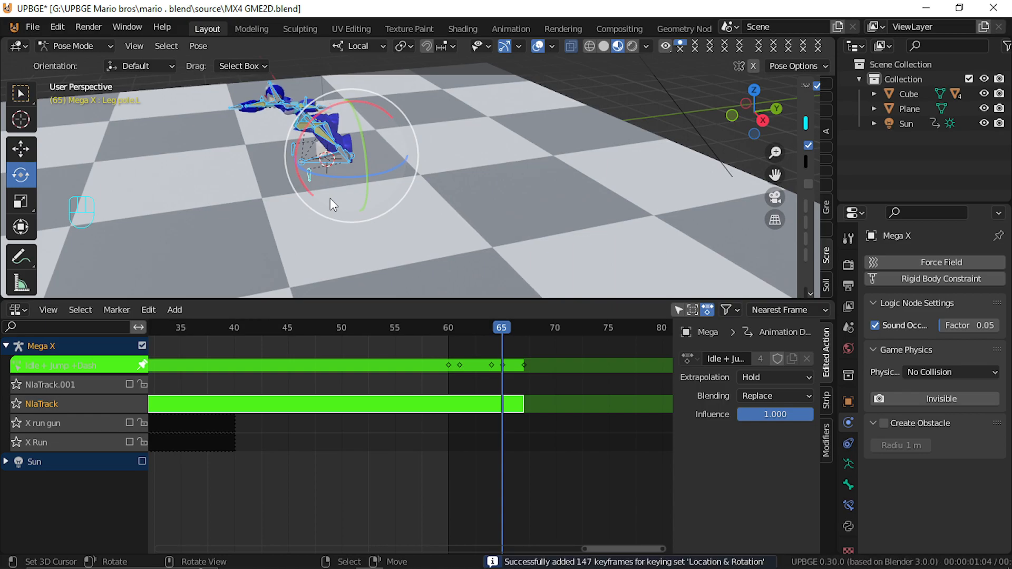
key(i)
key(i)
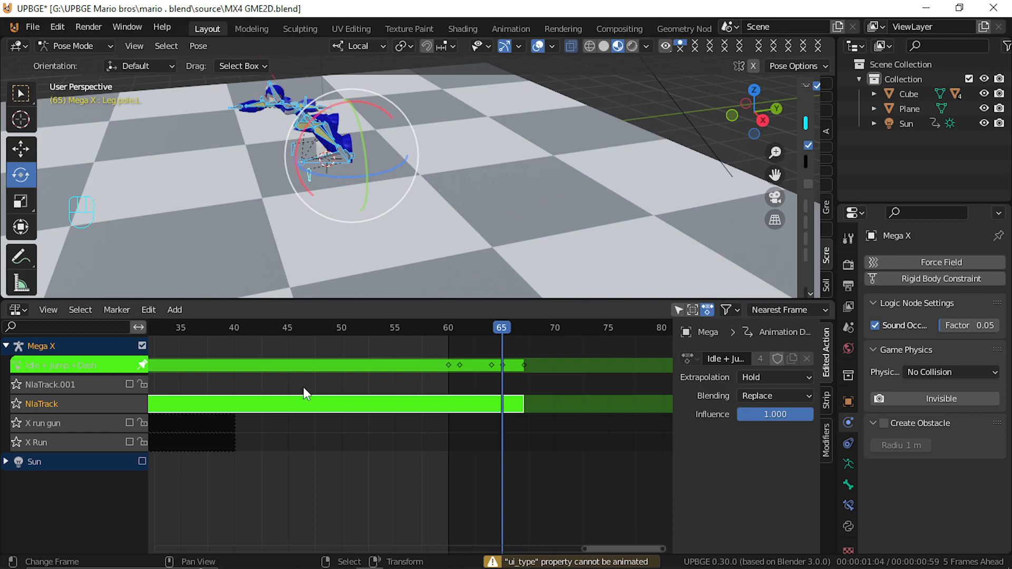
key(Tab)
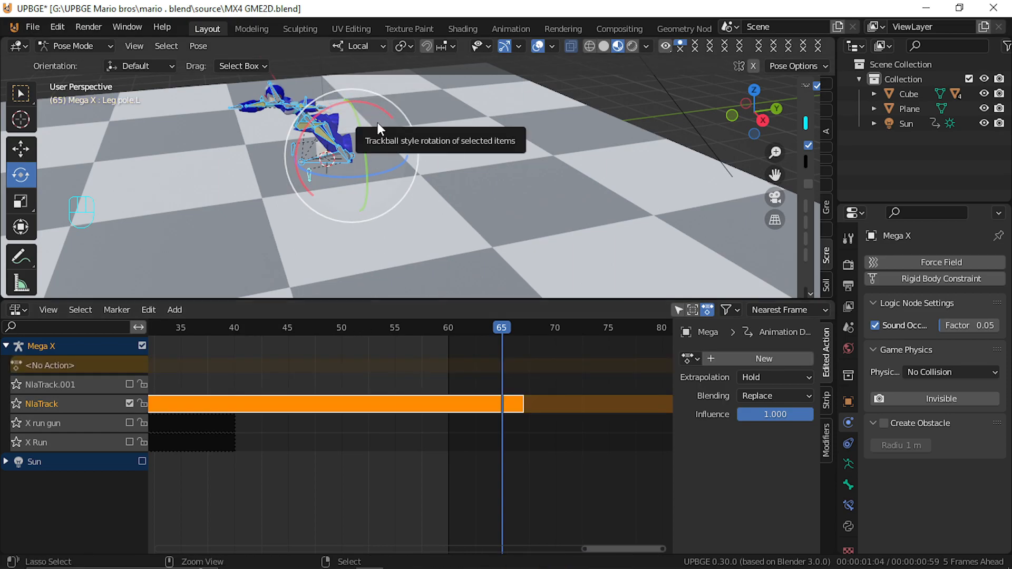
Return Mega X to Object Mode and test the game
key(ctrl+Tab)
key(p)
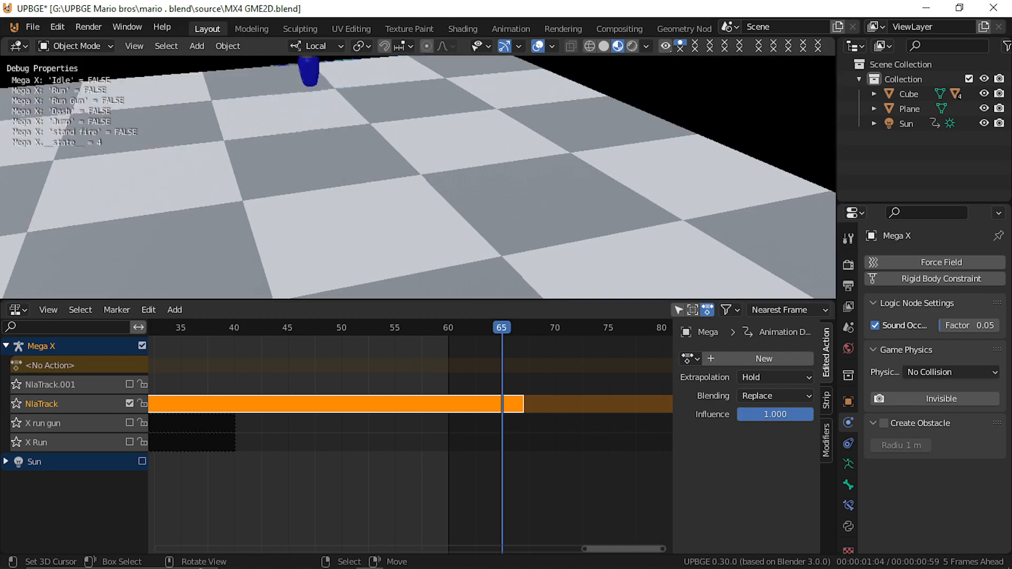
key(Escape)
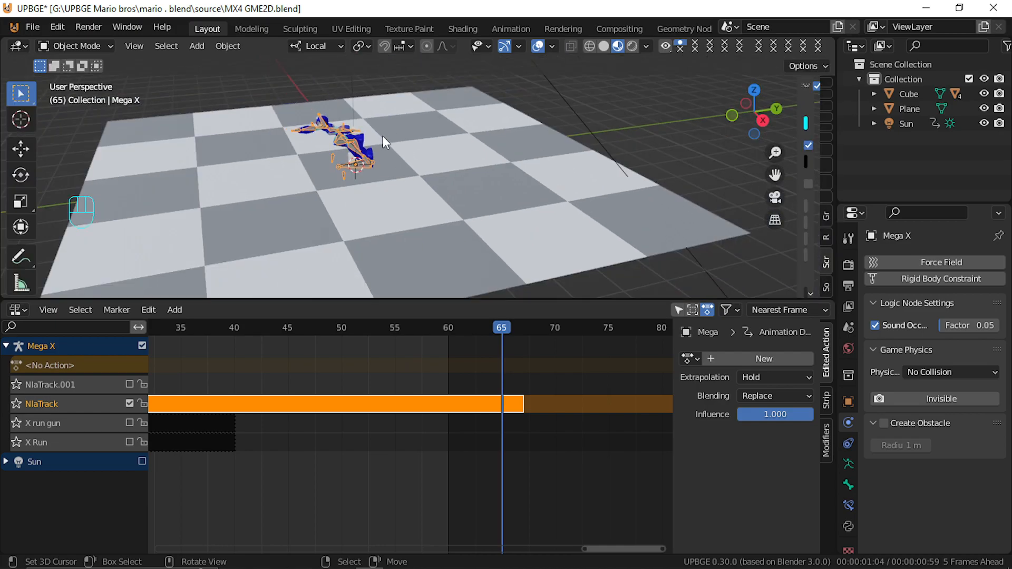
Try to rotate Mega X in Object Mode and test the game again
key(r)
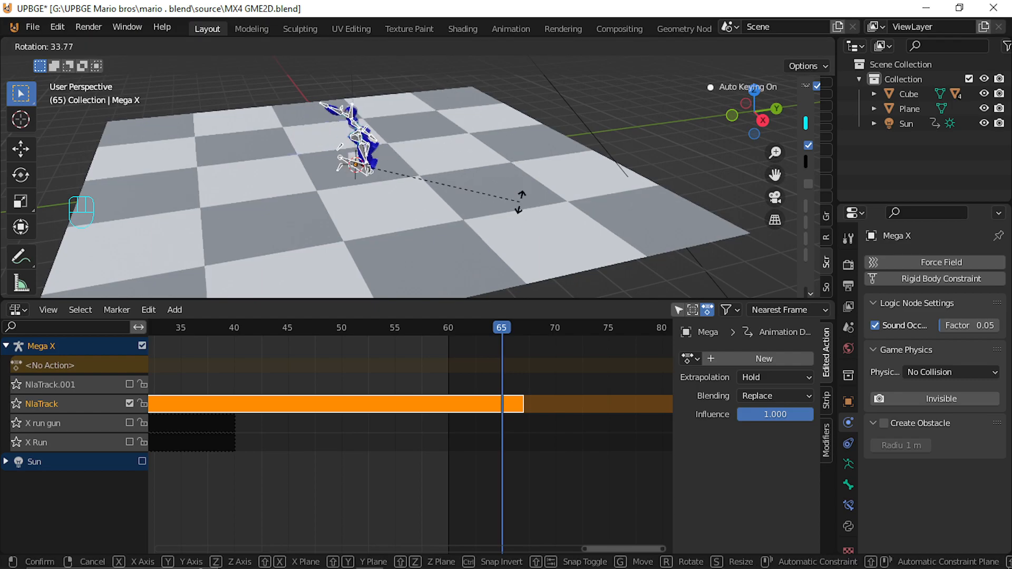
click(470, 154)
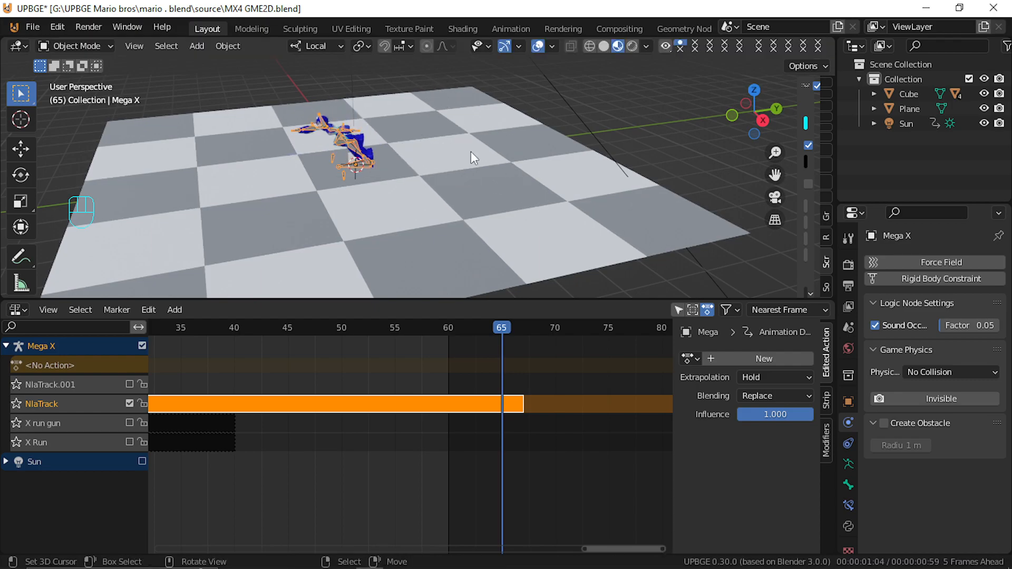
key(p)
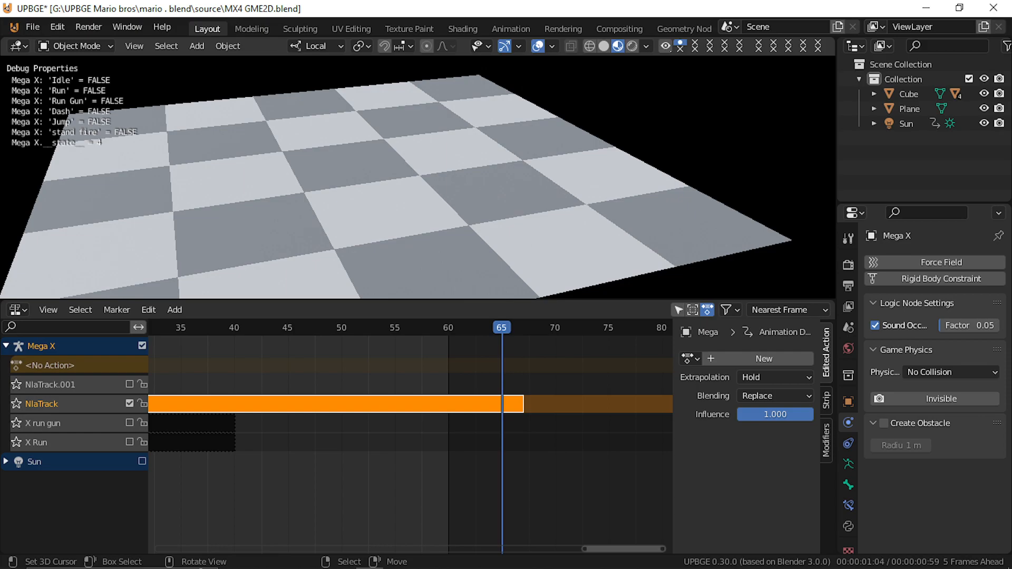
key(Escape)
Try to move Mega X freehand across the checkered plane in Object Mode
middle_drag(434, 157, 394, 149)
key(g)
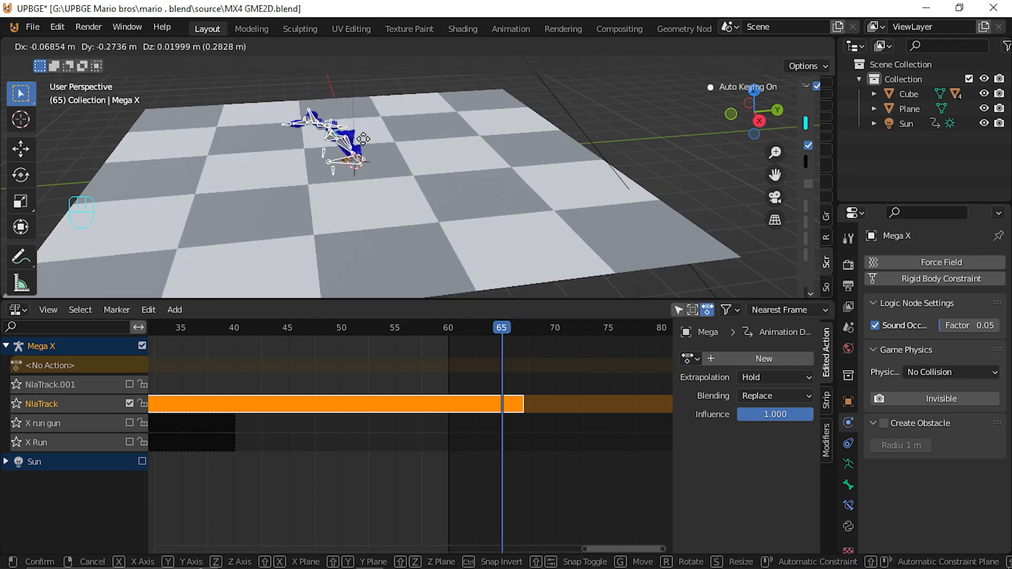
click(363, 147)
Show the Timeline, turn off auto keying and test the game from frame 0
click(16, 309)
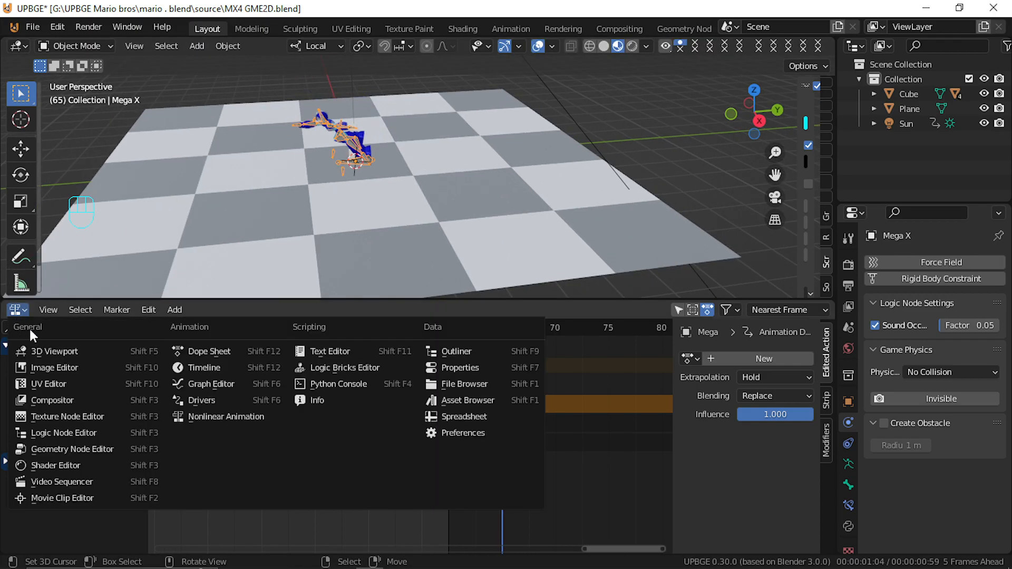
click(214, 365)
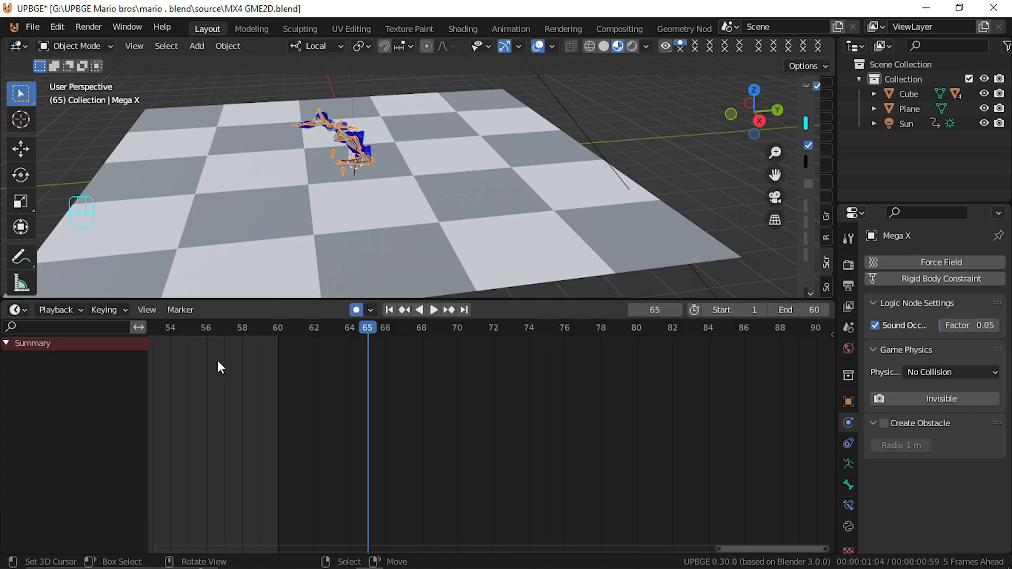
drag(368, 351, 224, 497)
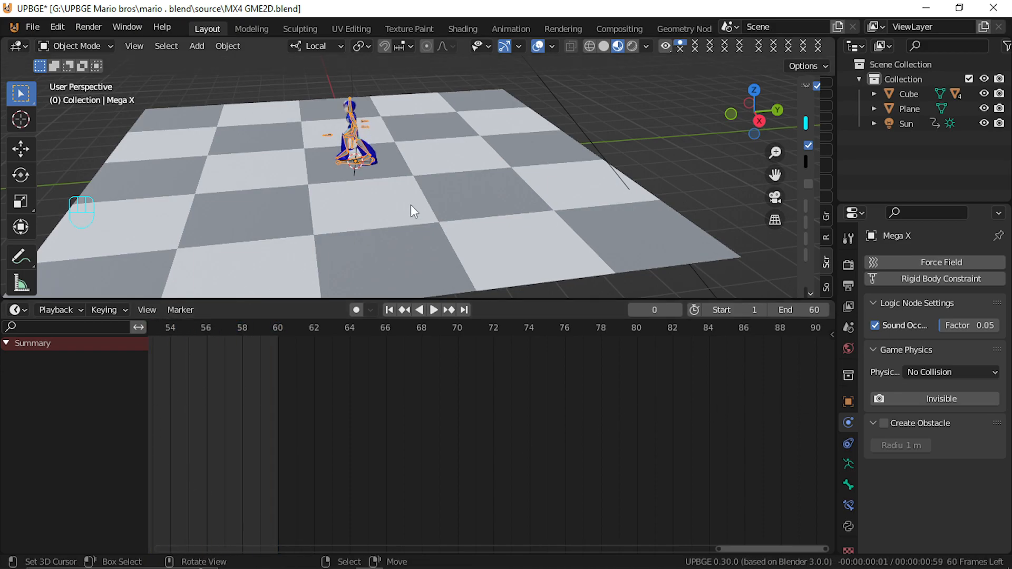
key(p)
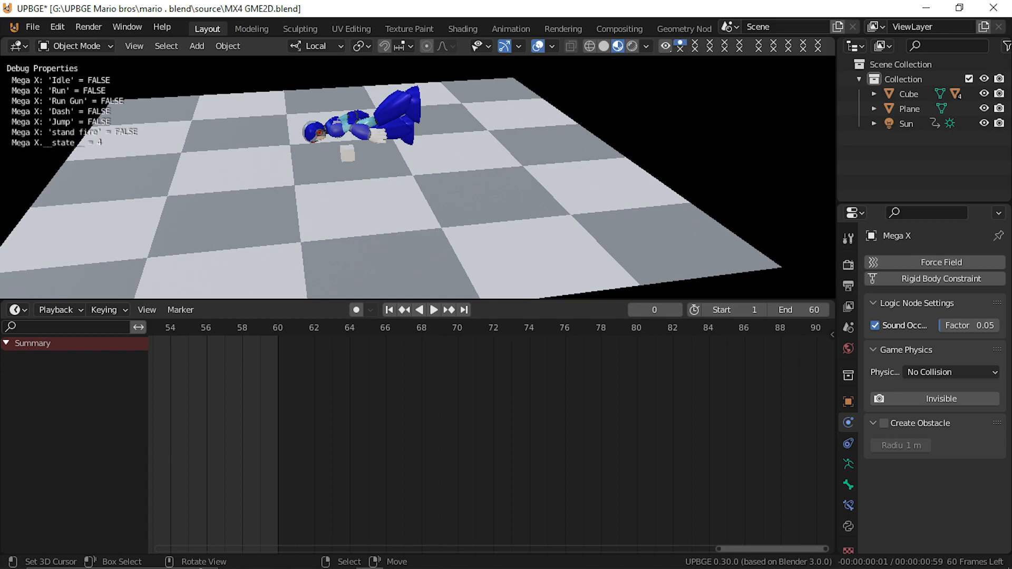
key(Escape)
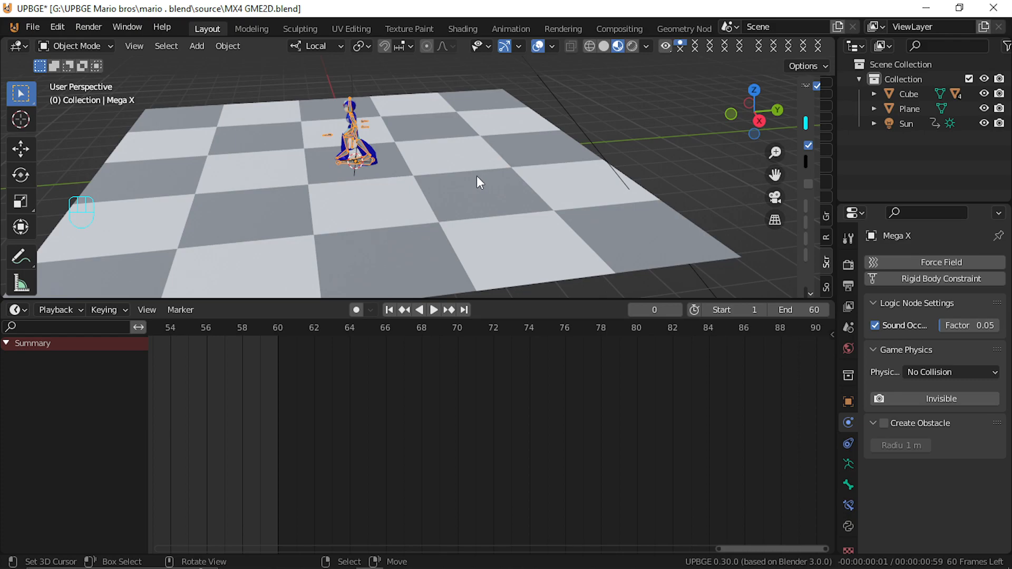
Put Mega X in Pose Mode, preview the animation and set the current frame to 64
key(Tab)
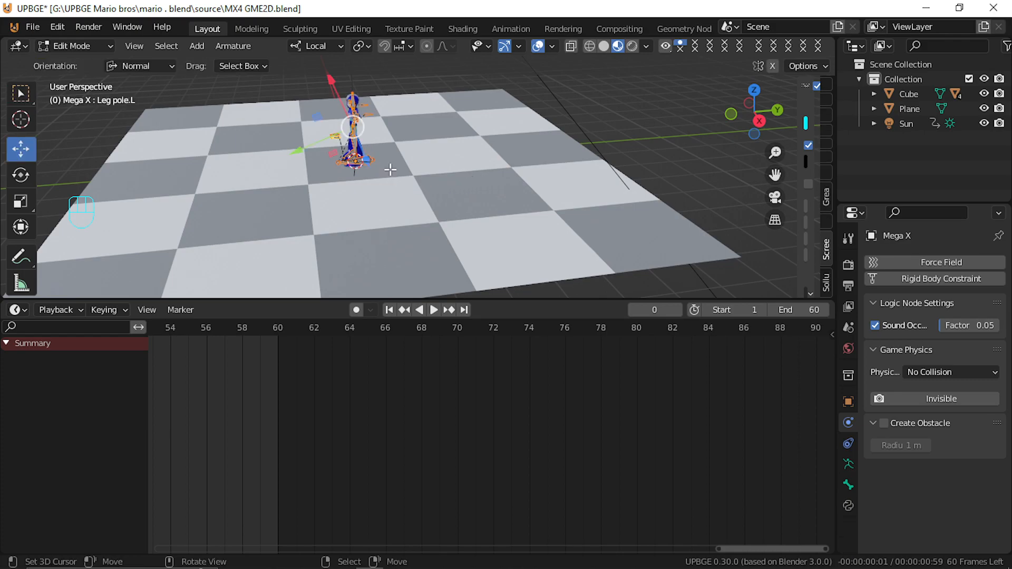
key(Tab)
key(ctrl+Tab)
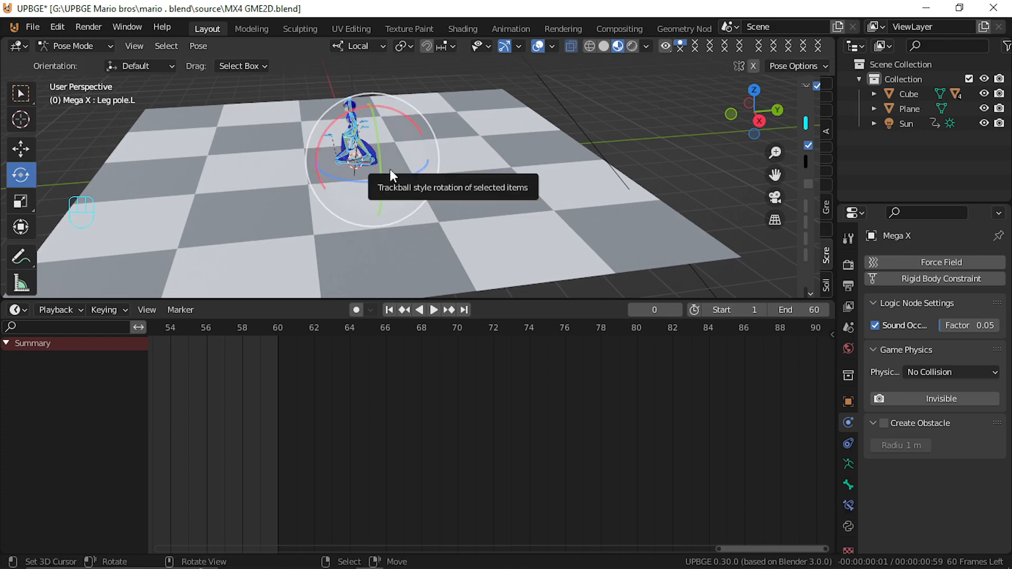
key(space)
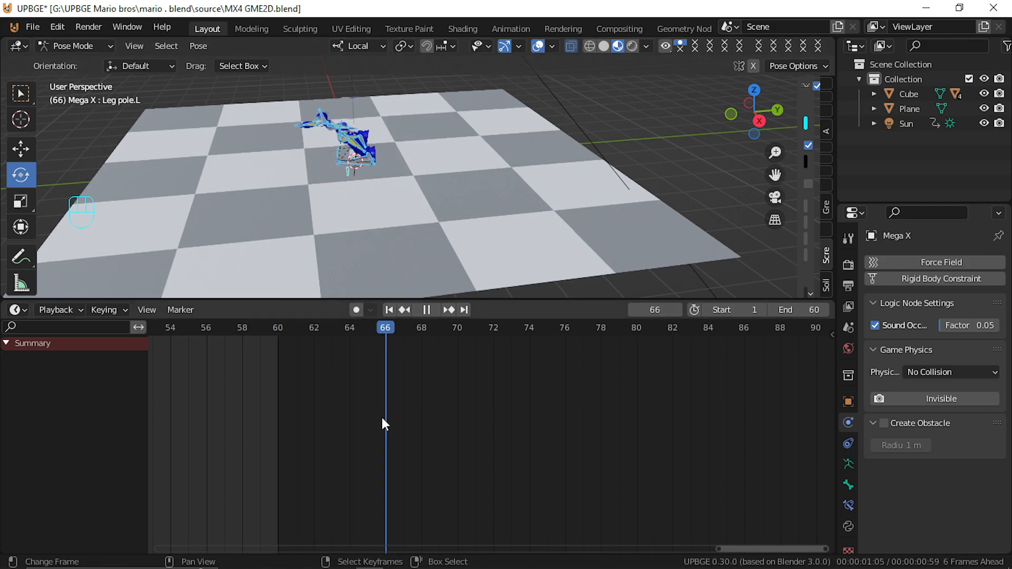
drag(330, 434, 353, 435)
key(space)
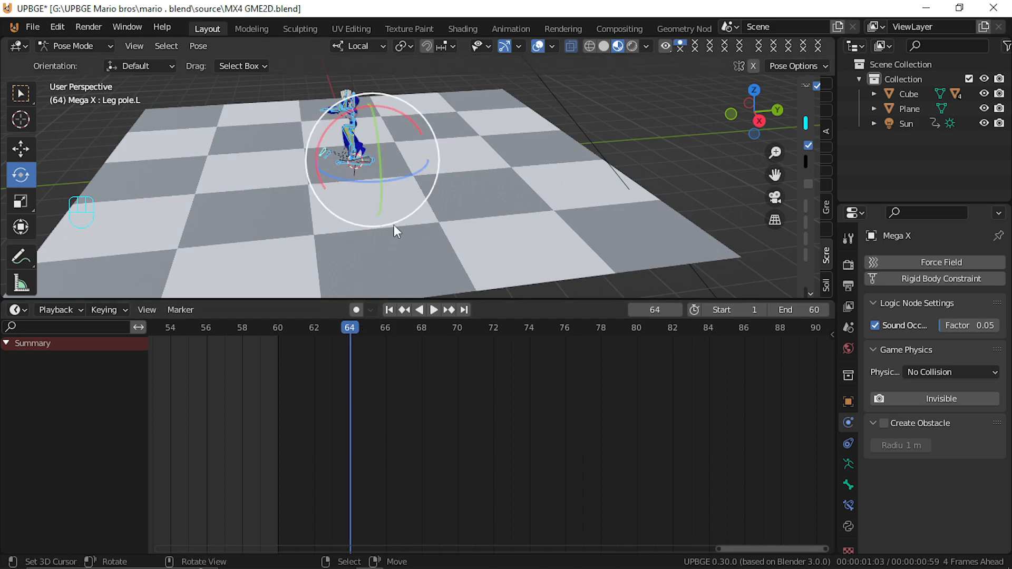
Return Mega X to Object Mode and test the game from frame 64
key(ctrl+Tab)
key(p)
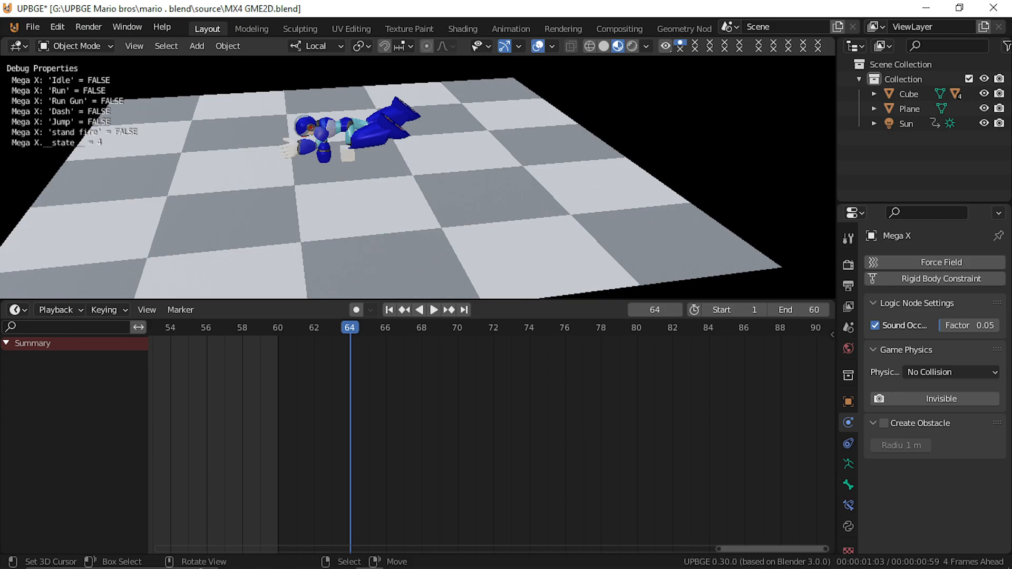
key(Escape)
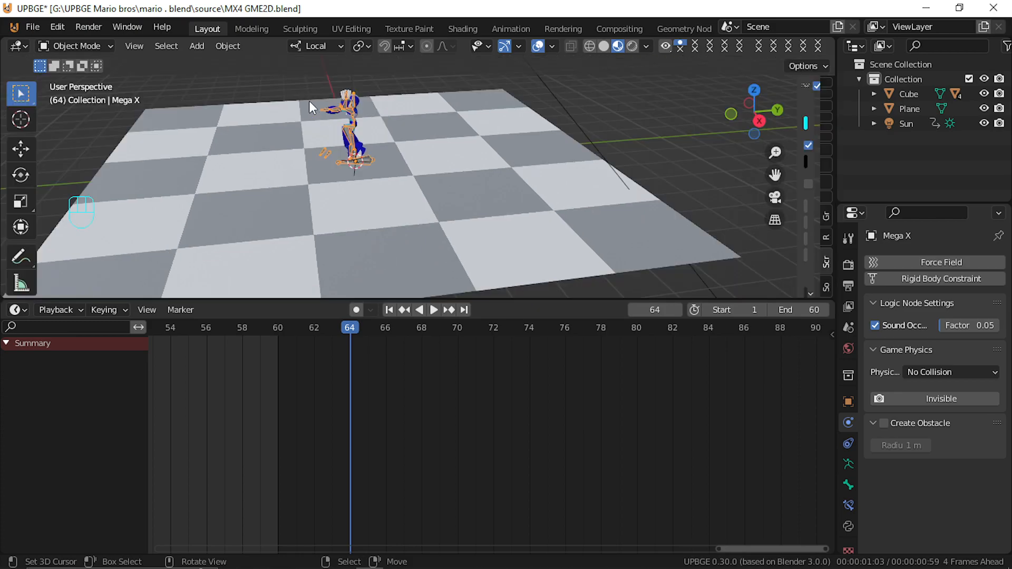
Show the Logic Bricks Editor and expand state 3's Action actuator to examine its settings
click(19, 311)
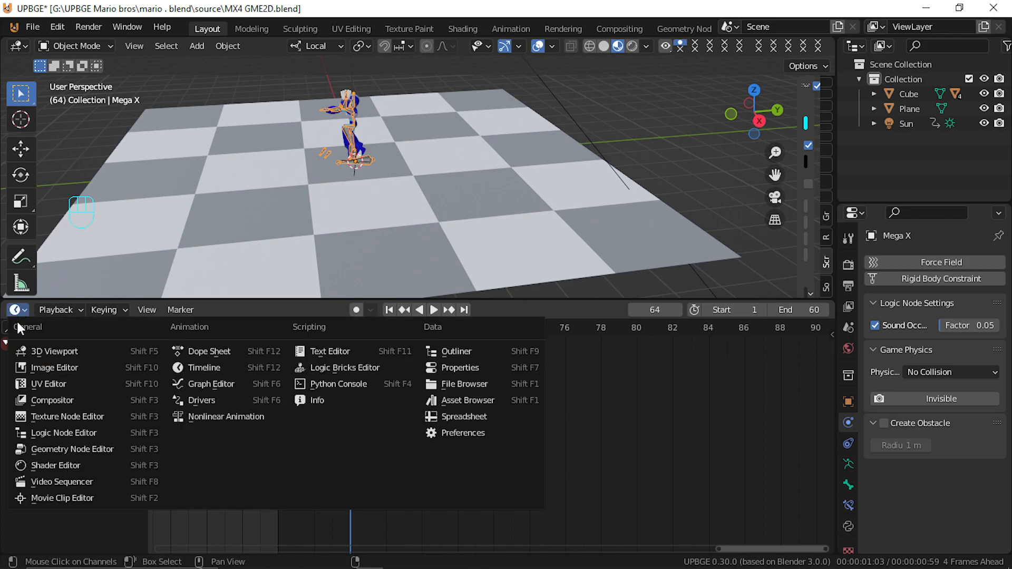
click(364, 366)
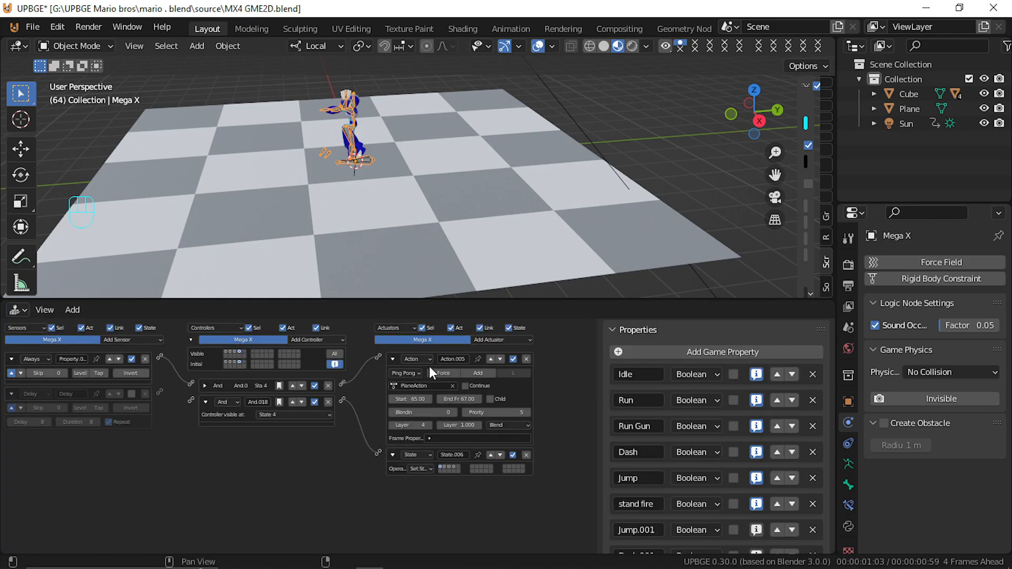
click(233, 350)
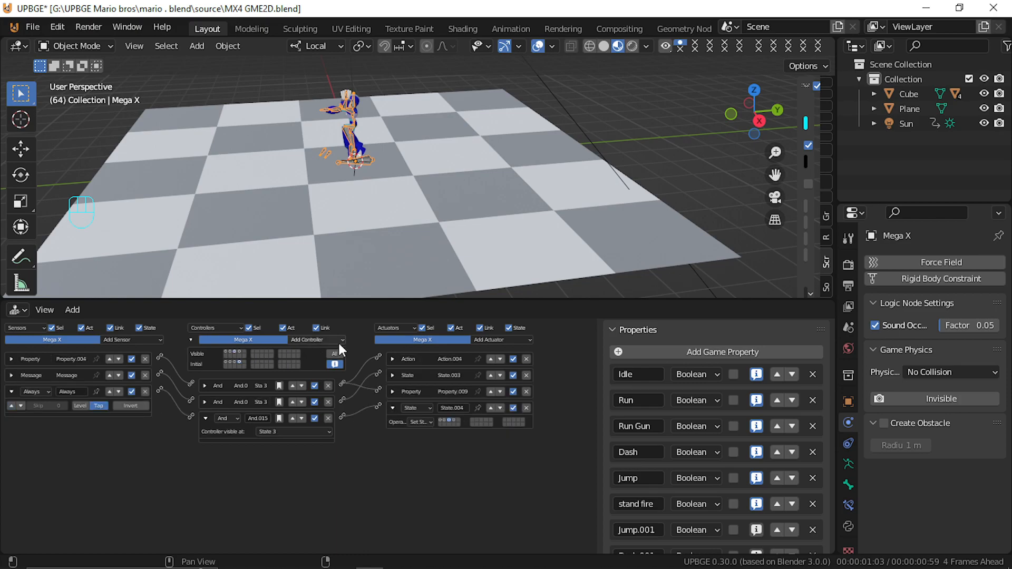
click(392, 359)
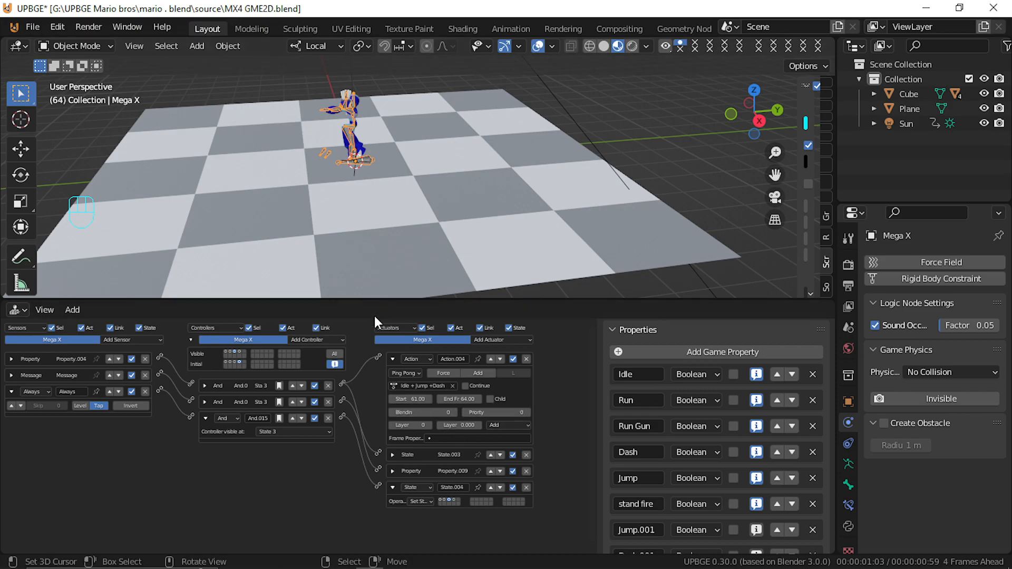
Set state 4's Action actuator to priority 1, layer 0 and layer weight 0, and test the game
click(239, 352)
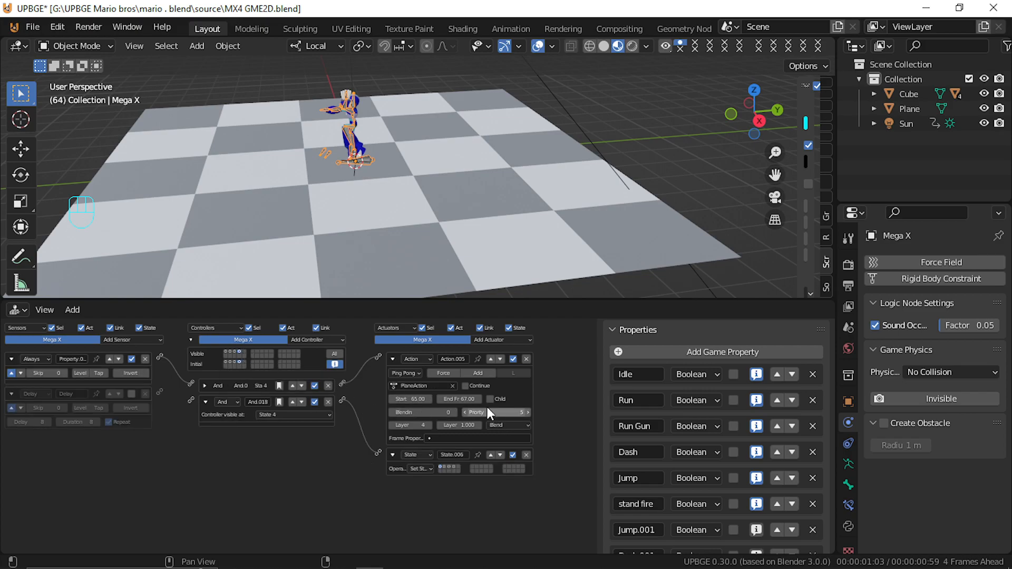
drag(528, 415, 516, 415)
click(526, 416)
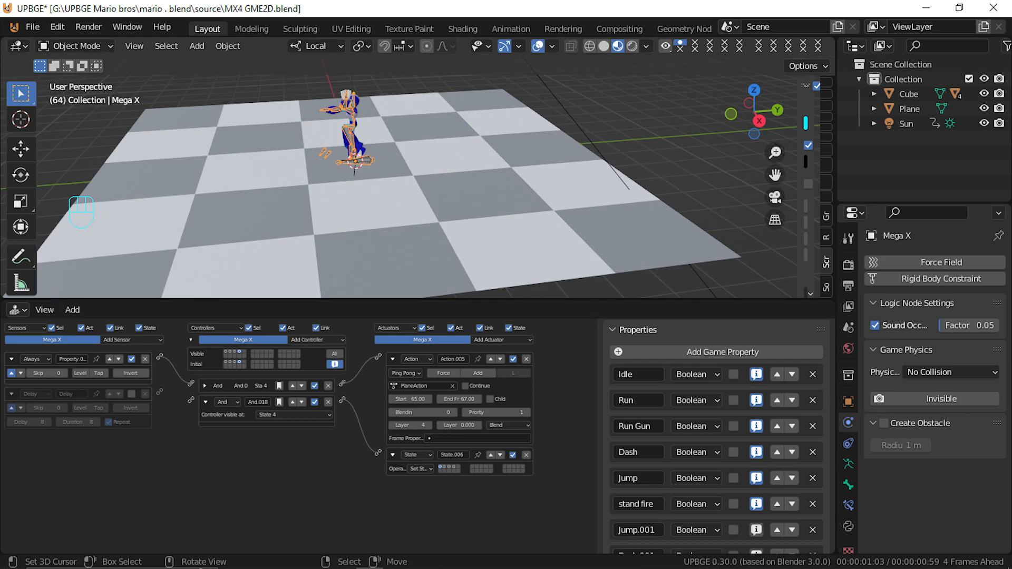
key(p)
key(Escape)
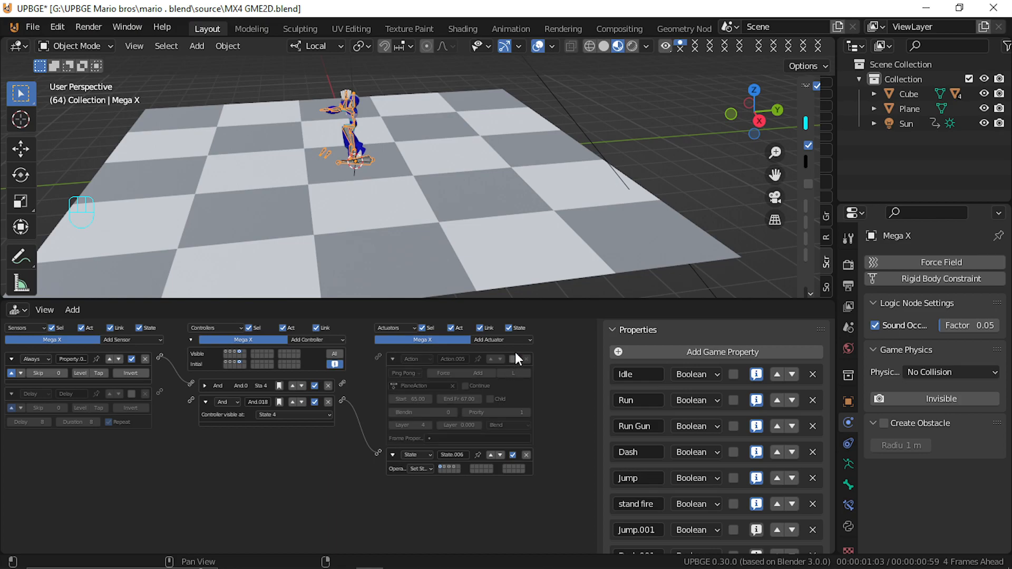
Deactivate state 4's Action actuator and test the game without it
key(p)
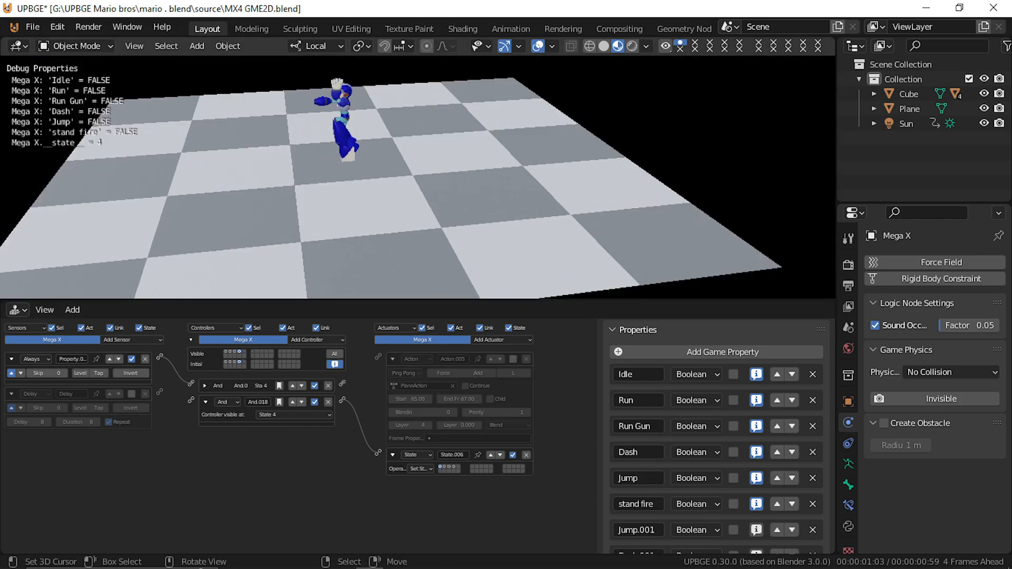
Enable the PlaneAction action actuator and the Dash game property, and test-run the game
key(Escape)
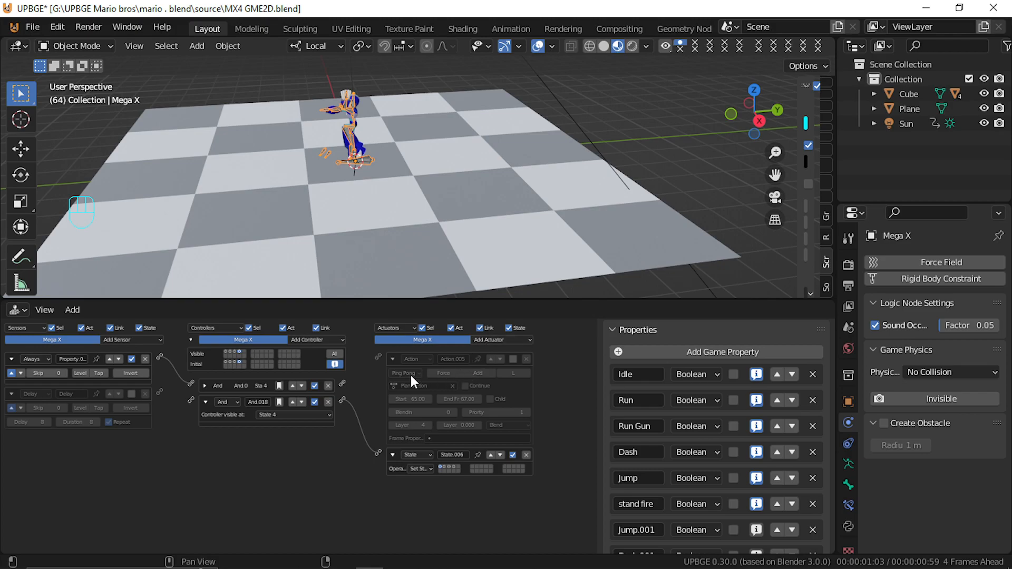
click(513, 359)
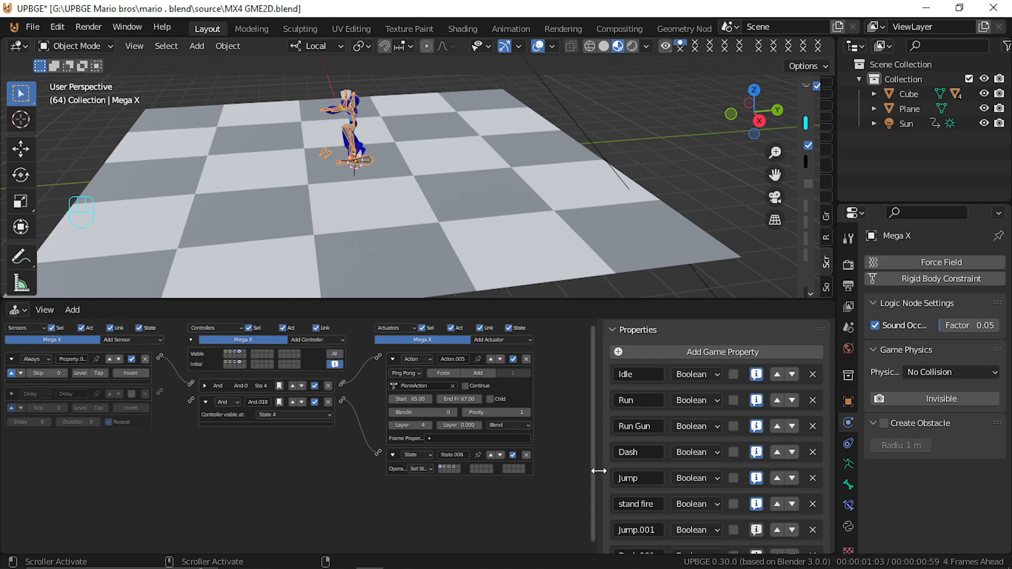
click(734, 452)
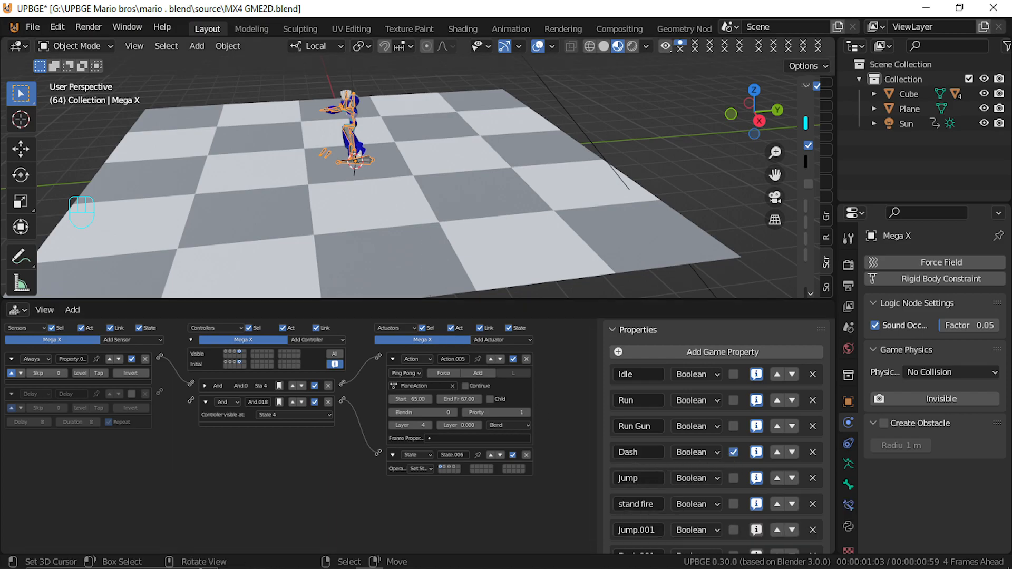
key(p)
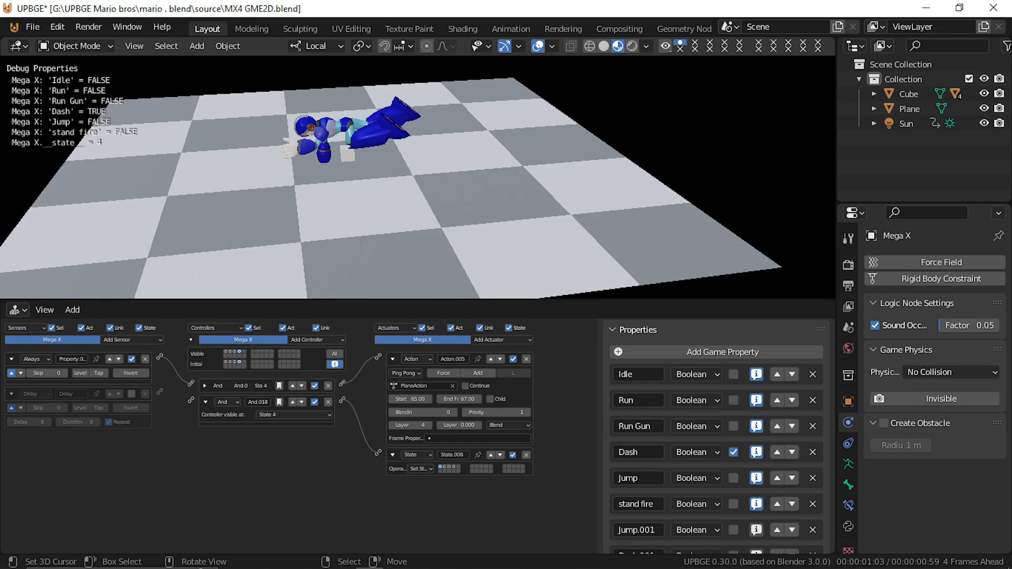
key(Escape)
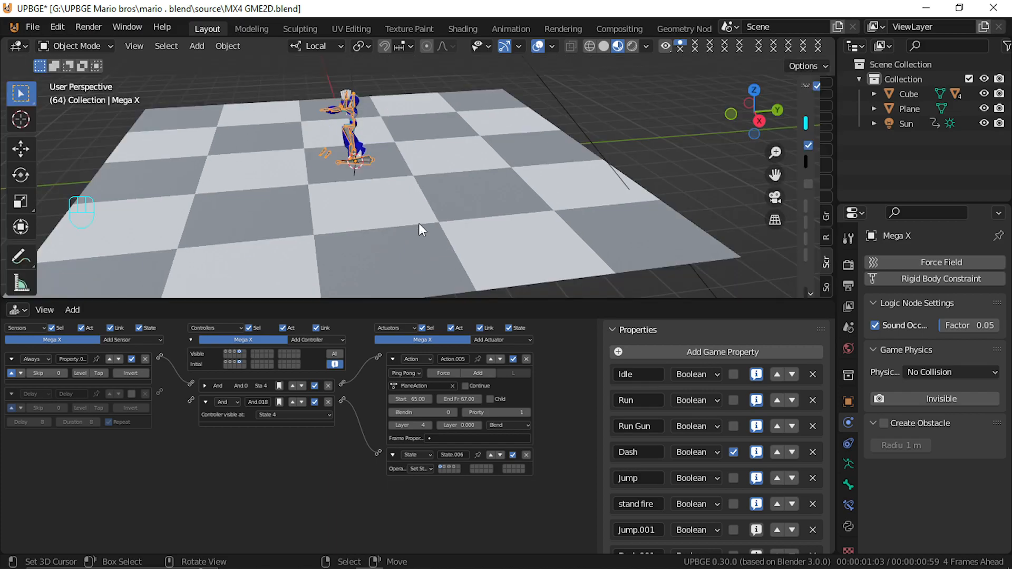
Set the PlaneAction actuator's blend mode to Add and test-run the game
click(501, 427)
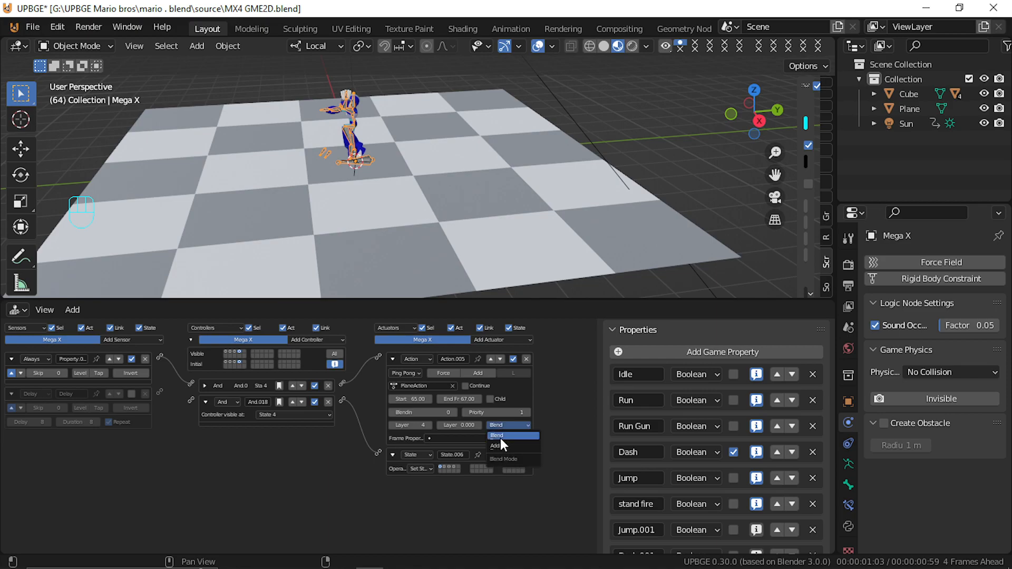
click(505, 442)
key(p)
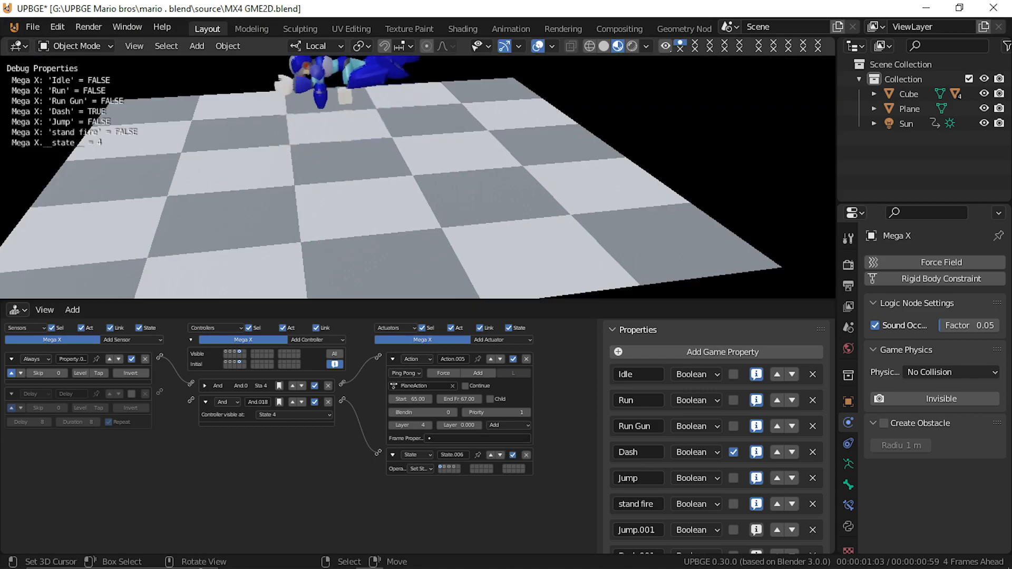
key(Escape)
Turn on the Add and L options of the PlaneAction actuator, test-running the game with them
click(487, 373)
key(p)
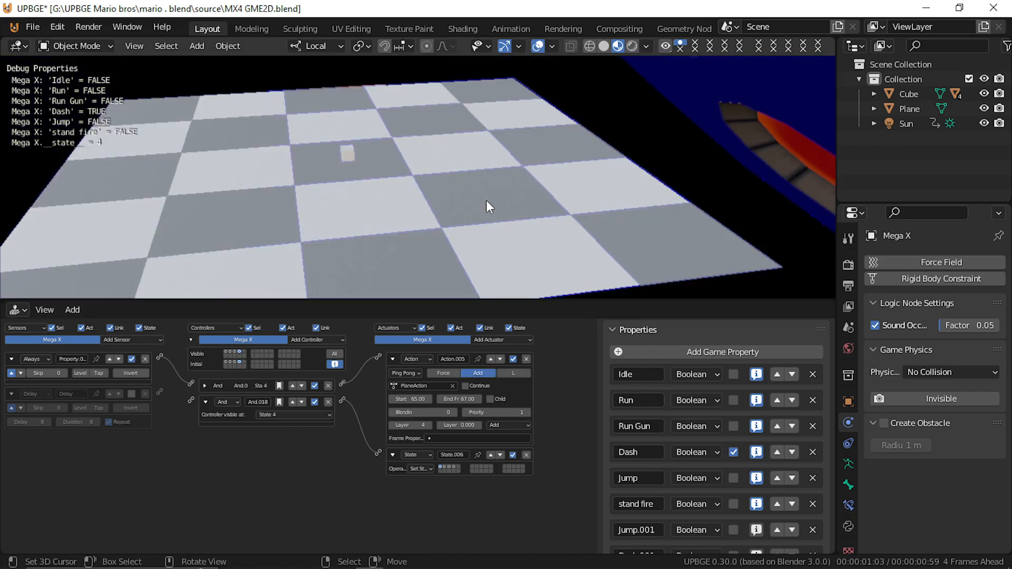
key(Escape)
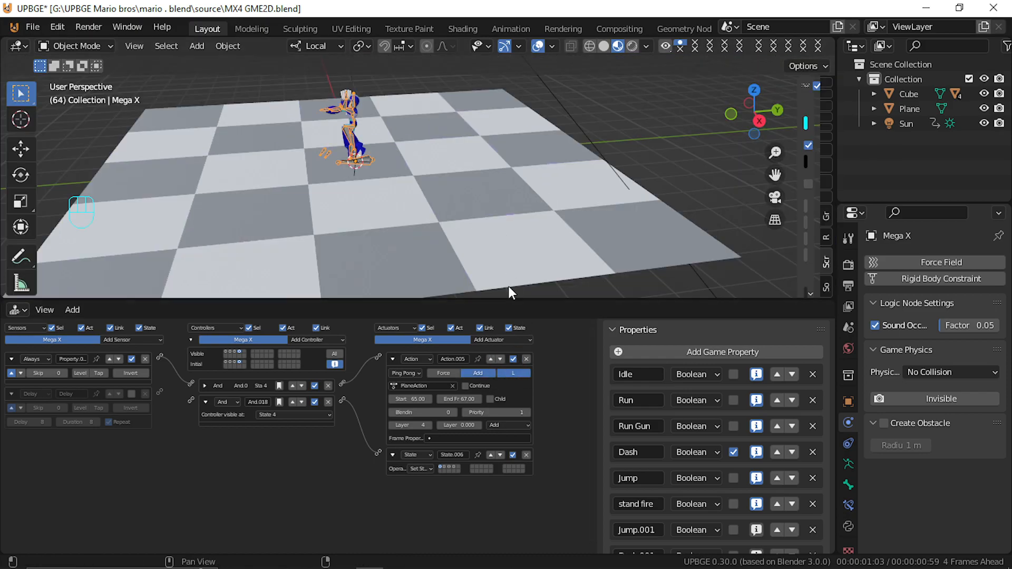
key(p)
key(Escape)
Turn on the Force option instead of Add for the PlaneAction actuator and test-run the game
click(456, 372)
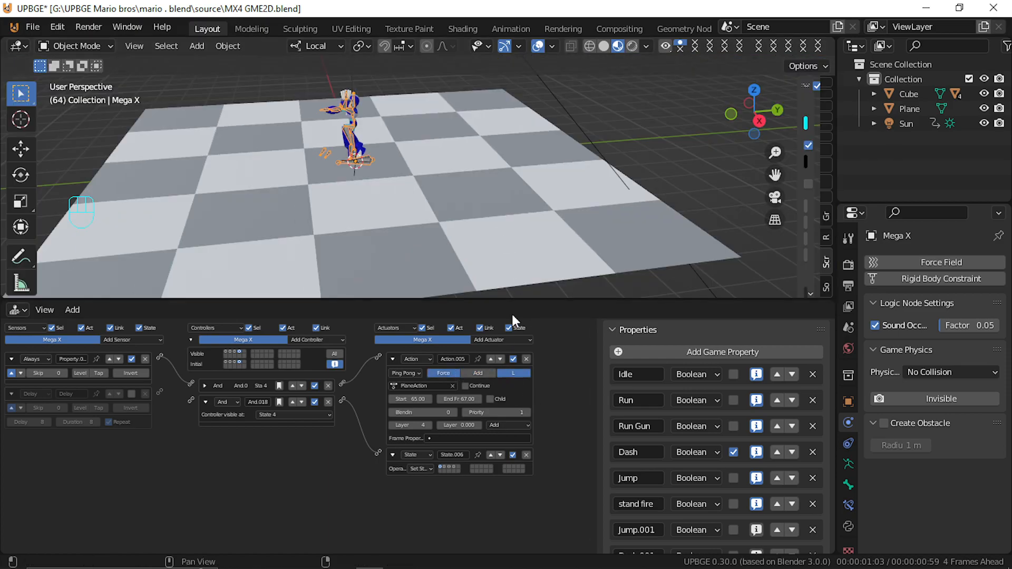
key(p)
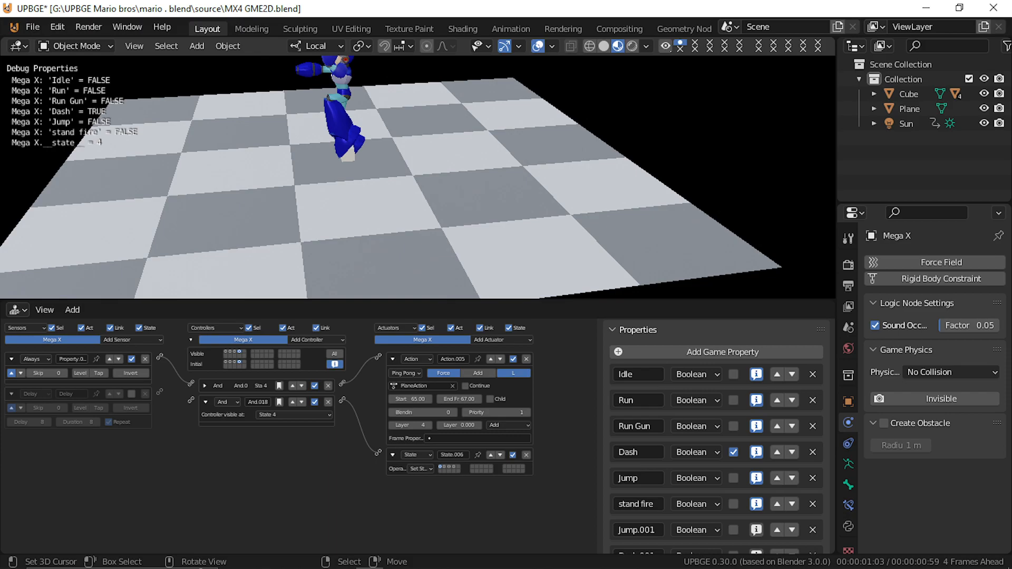
key(Escape)
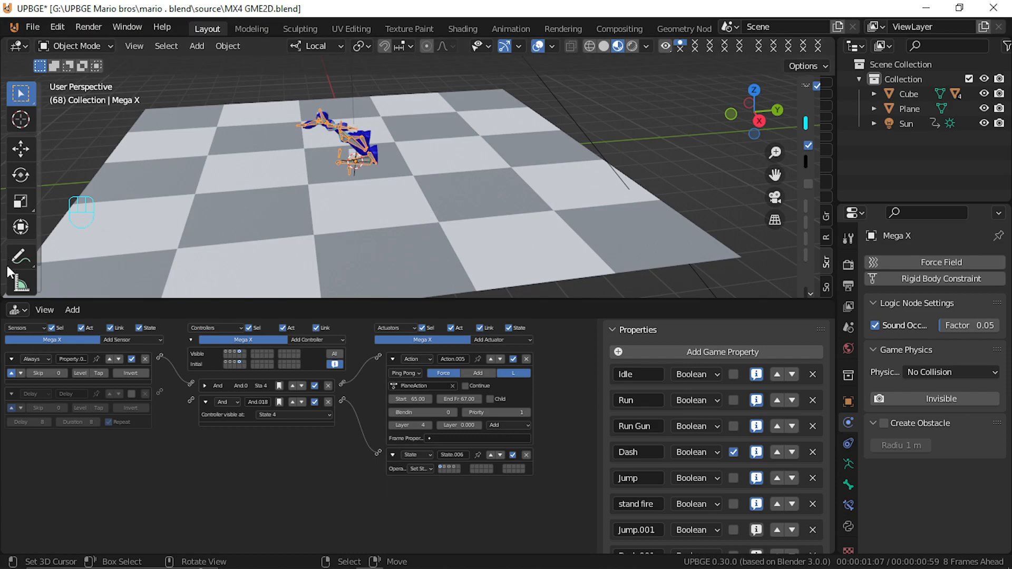
Switch the logic bricks editor to the Timeline and turn on auto keying
click(19, 310)
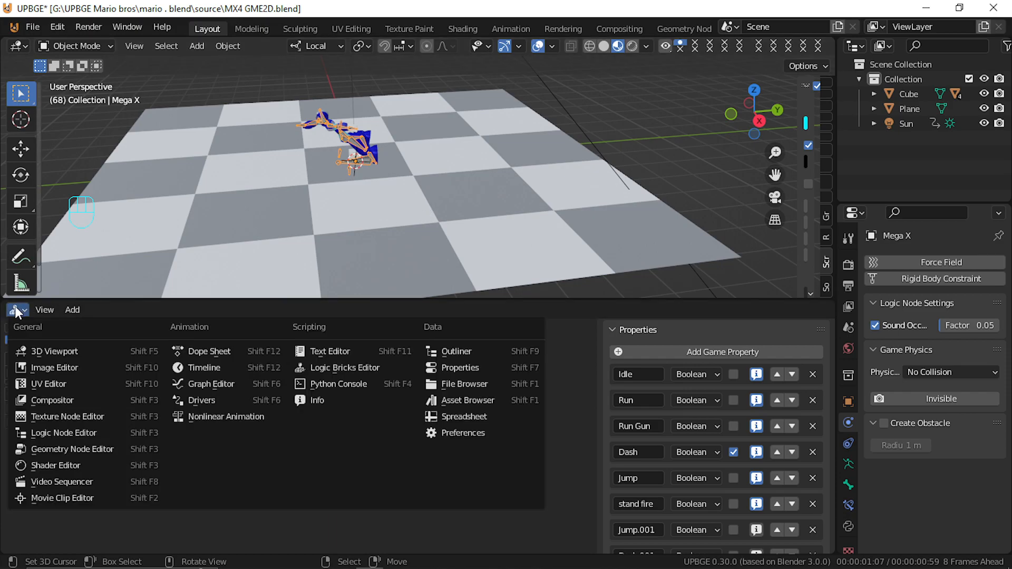
click(245, 369)
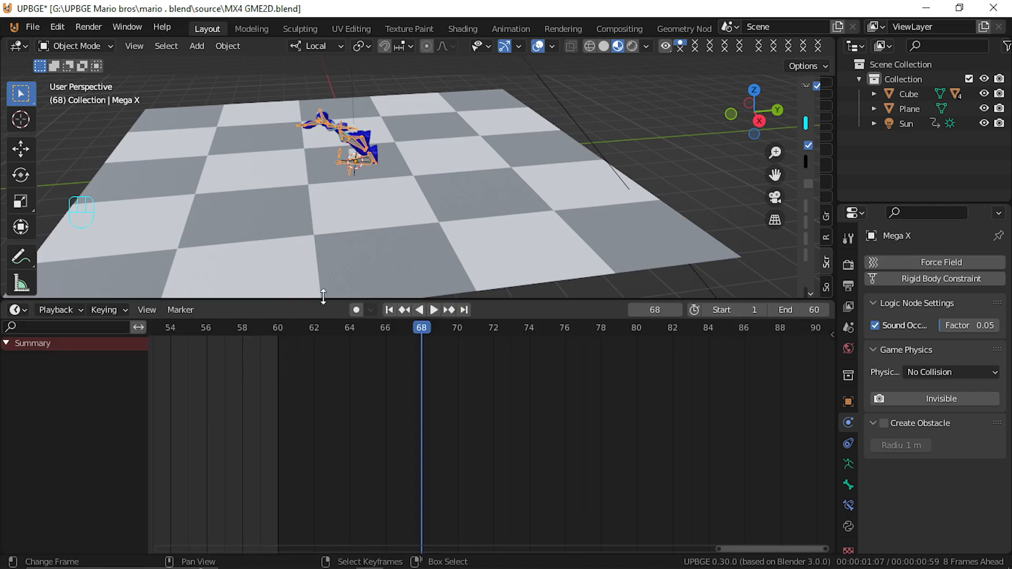
drag(337, 382, 425, 372)
click(17, 310)
click(19, 311)
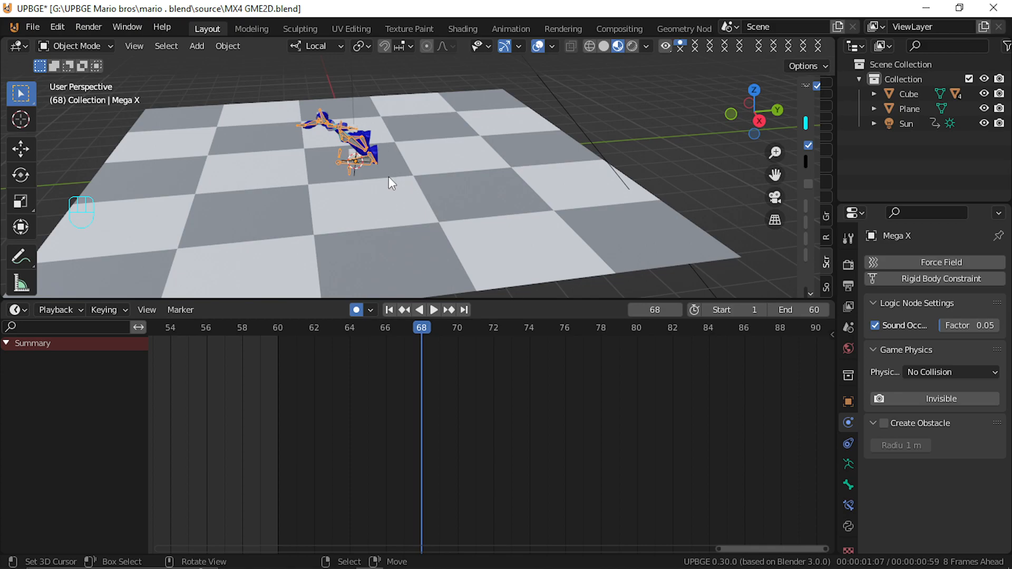
Put the Mega X armature in Pose Mode and keyframe location and rotation of all bones at frame 68
scroll(378, 131, up, 2)
shift+middle_drag(317, 97, 338, 211)
scroll(357, 229, up, 2)
key(ctrl+Tab)
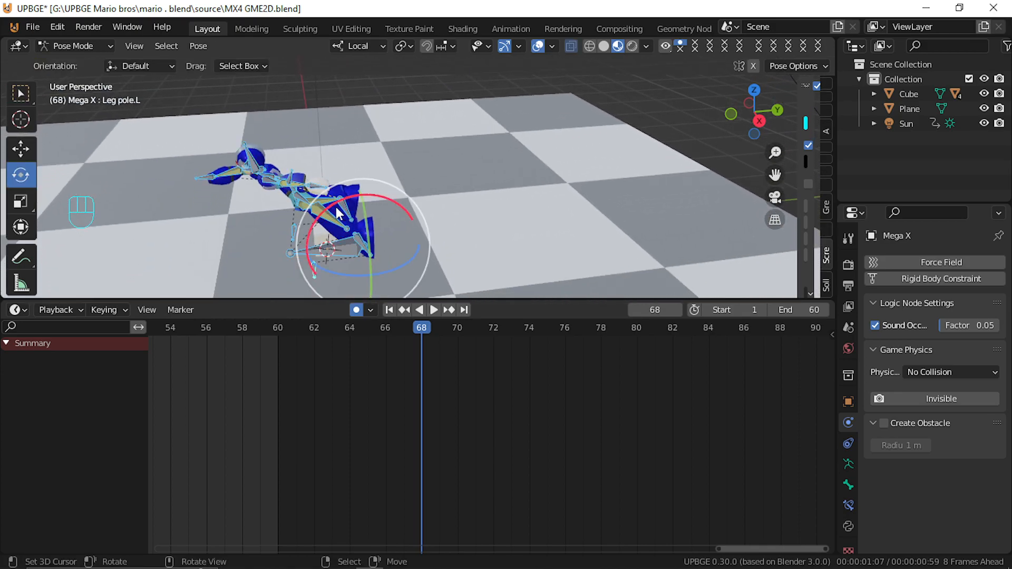
key(i)
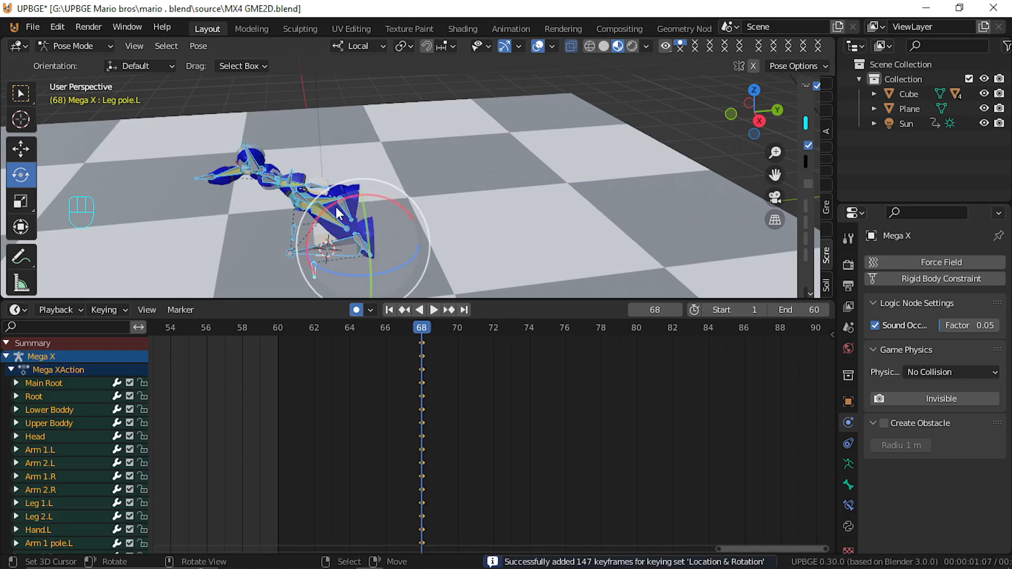
Move the armature's new pose keyframes from frame 68 to frame 1
middle_drag(300, 471, 650, 406)
scroll(571, 432, down, 4)
scroll(571, 431, down, 12)
key(g)
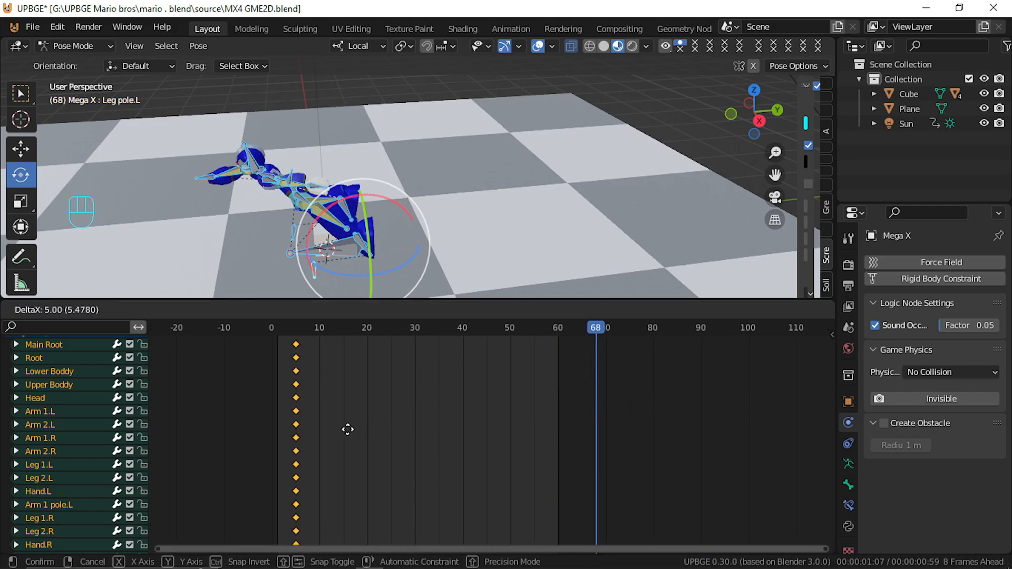
click(331, 431)
At frame 10, move Foot.R and Foot.L about -0.08 m along local Y, and shift them freely backward and upward
mouse_move(338, 431)
mouse_down()
mouse_move(353, 431)
mouse_move(268, 430)
mouse_move(321, 429)
mouse_up()
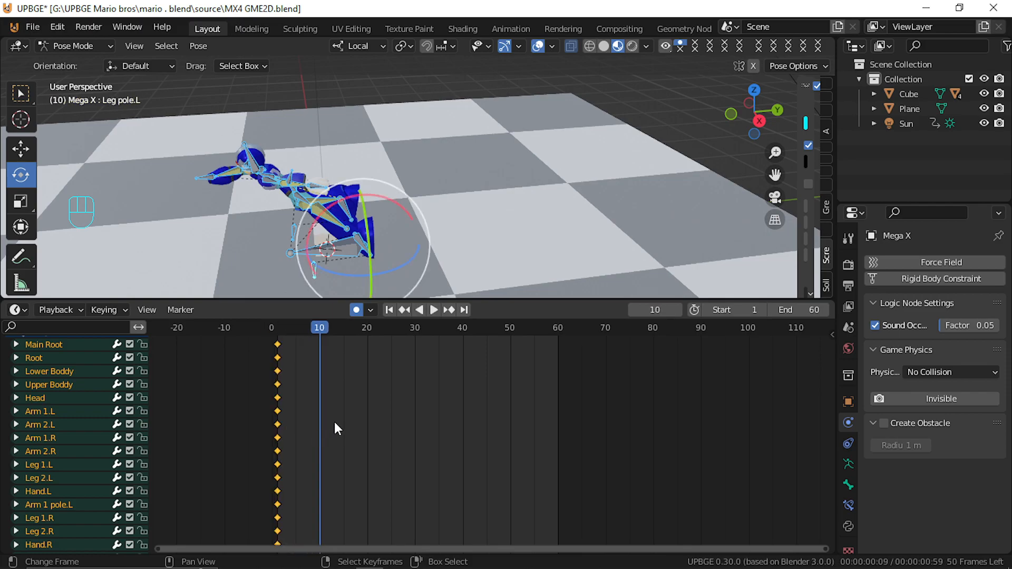
middle_drag(217, 167, 294, 167)
click(346, 208)
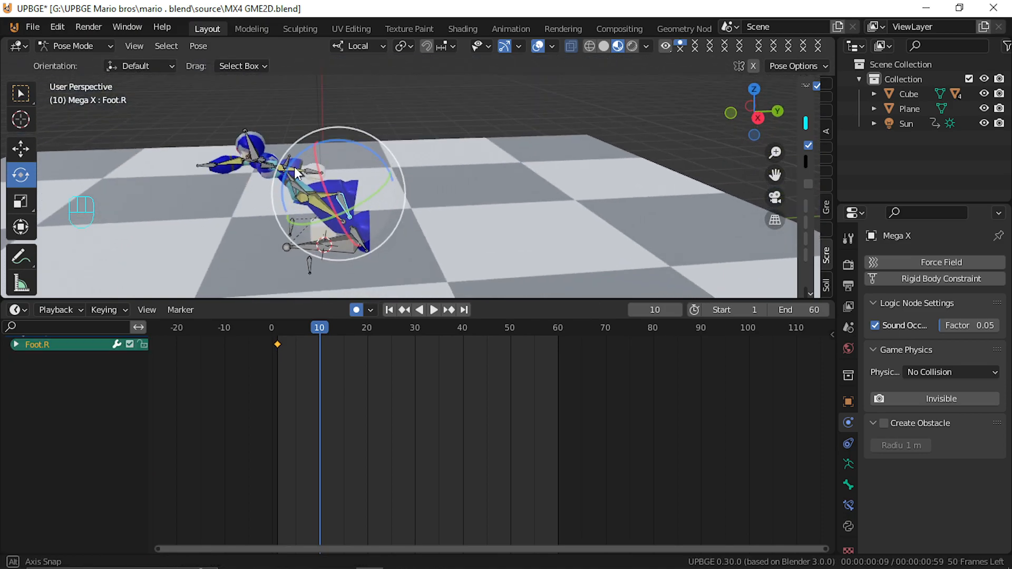
shift+click(359, 229)
key(g)
key(y)
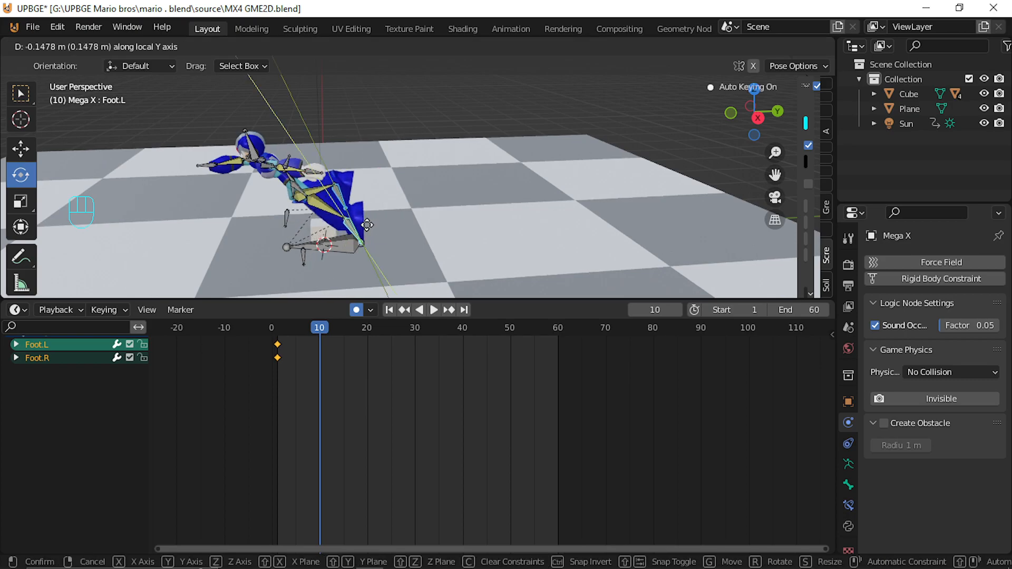
click(372, 226)
key(g)
key(y)
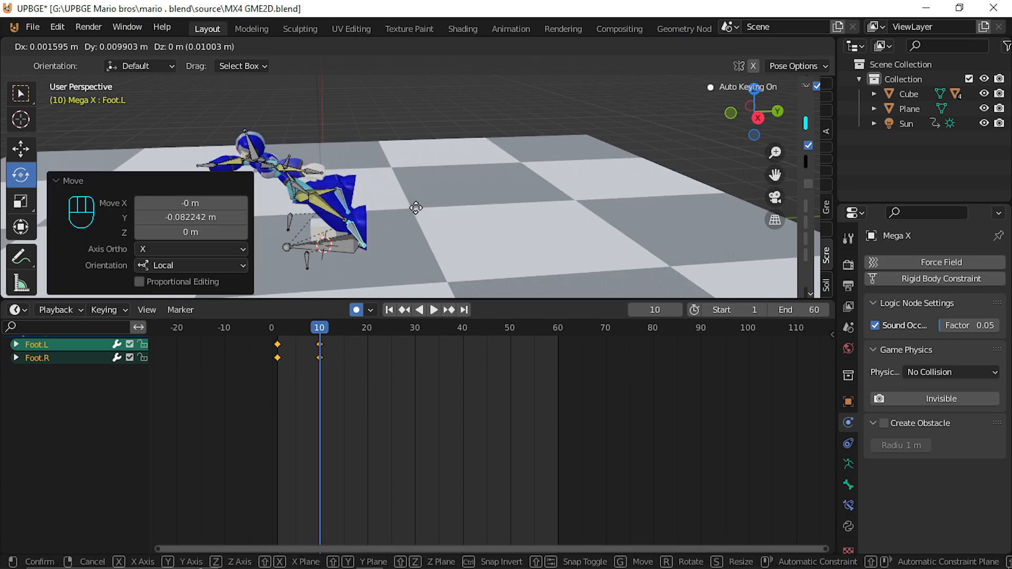
key(y)
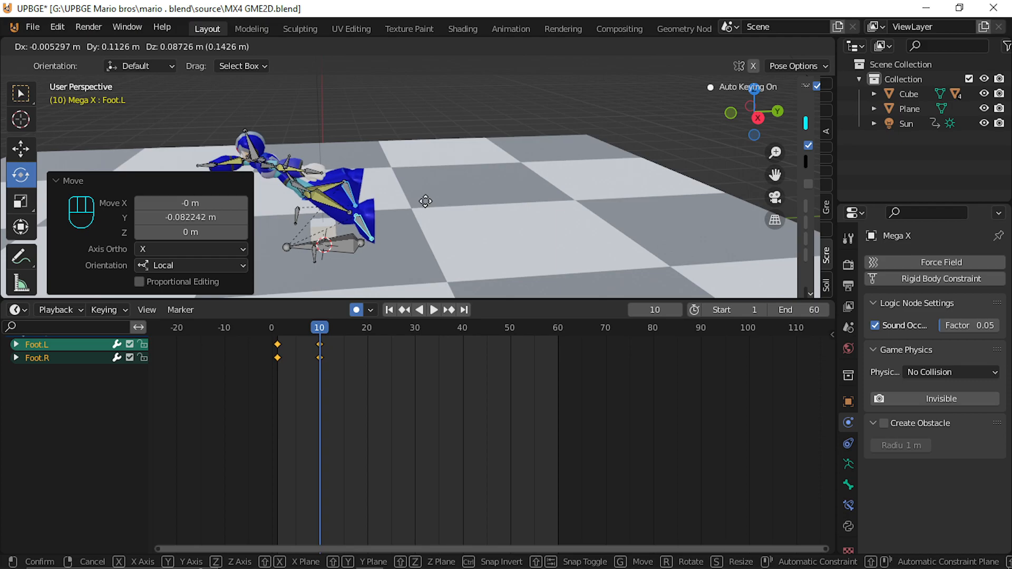
click(428, 202)
Move the Hand.R bone about -0.13 m along its local Y axis at frame 10
shift+middle_drag(239, 157, 287, 128)
click(261, 138)
key(g)
key(y)
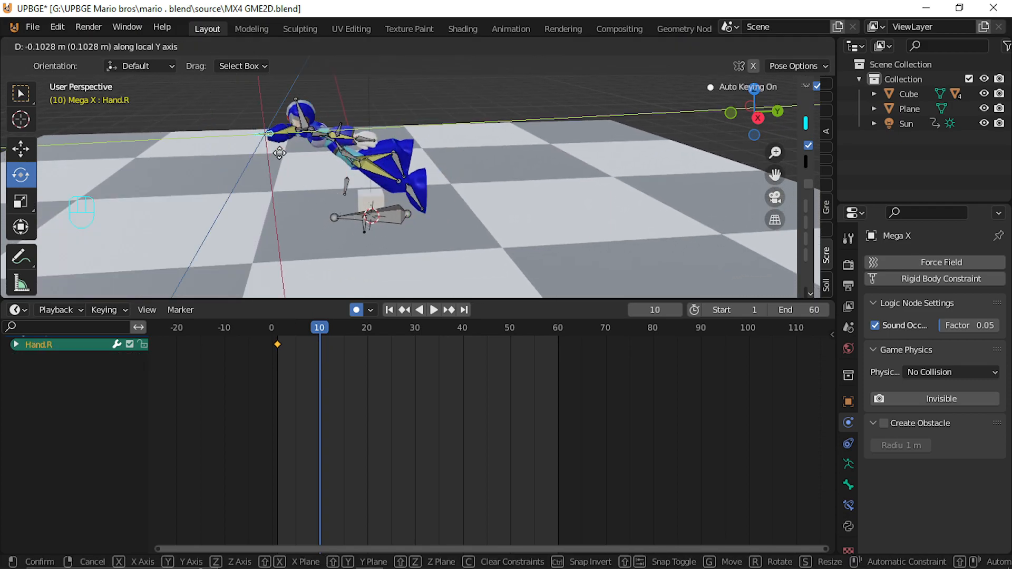
click(280, 151)
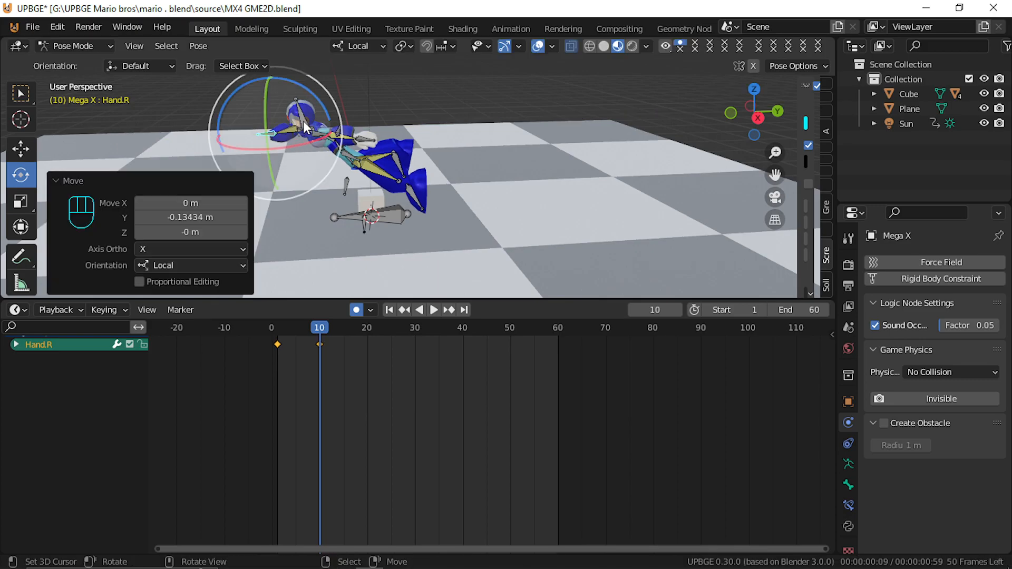
Rotate the Head bone about -1.4° in the view plane at frame 10
click(357, 143)
key(r)
click(358, 144)
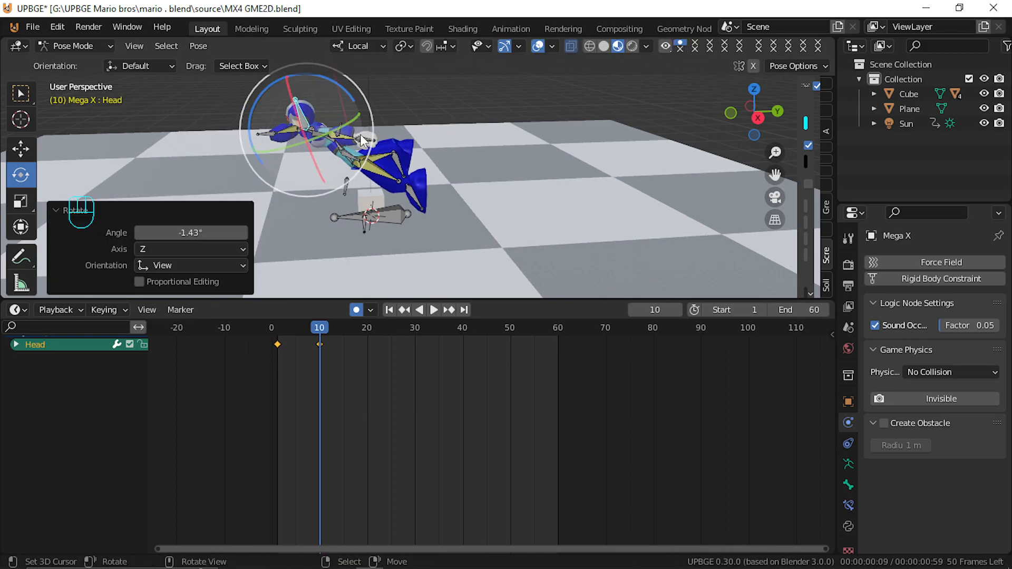
Keyframe all bones of the armature at frame 10 and bring the playhead back to frame 1
key(a)
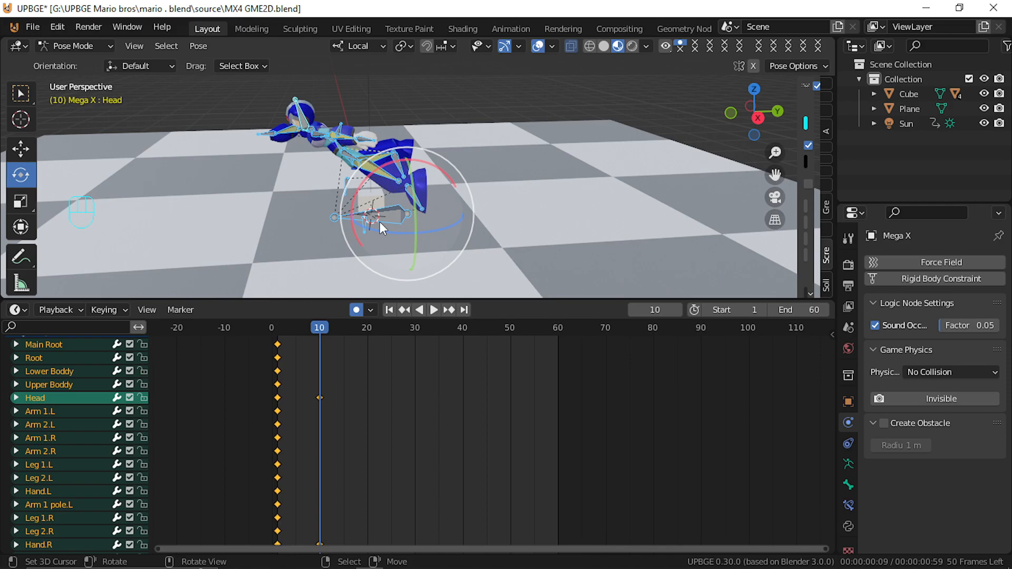
key(i)
drag(319, 388, 280, 391)
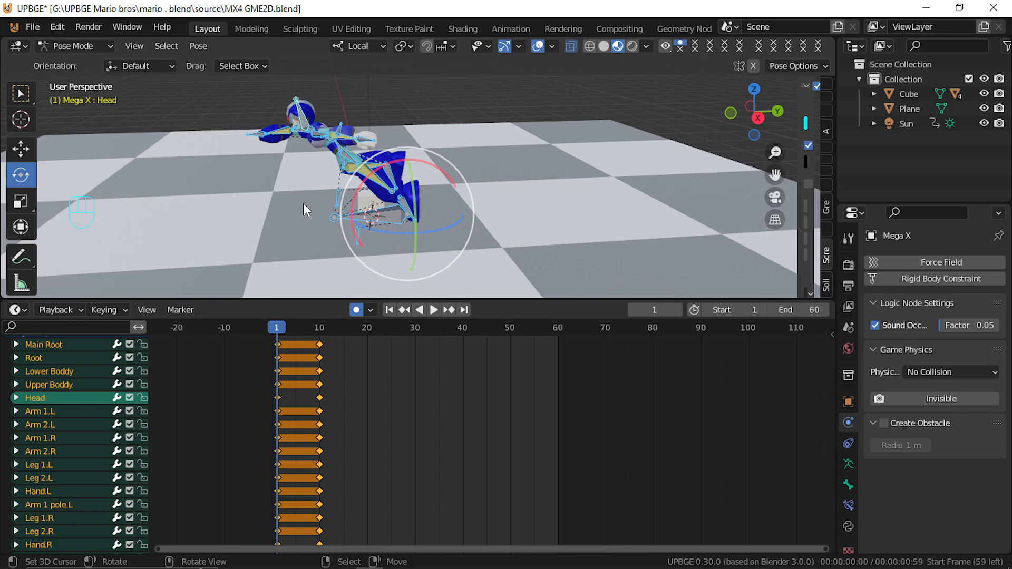
Rename the armature's action to Mega New Dash in the Action Editor and return to Object Mode
click(17, 310)
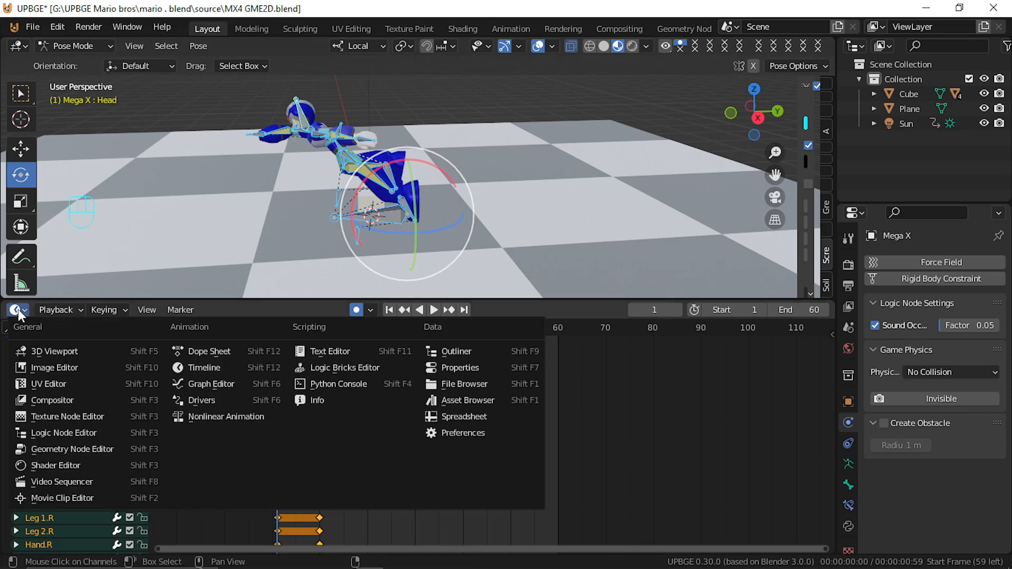
click(343, 367)
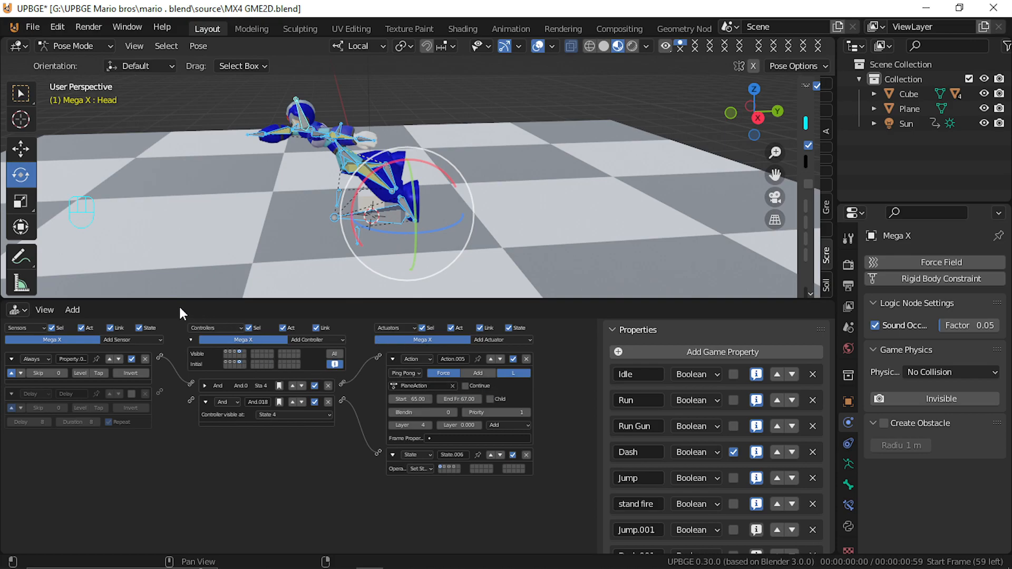
click(17, 309)
click(241, 352)
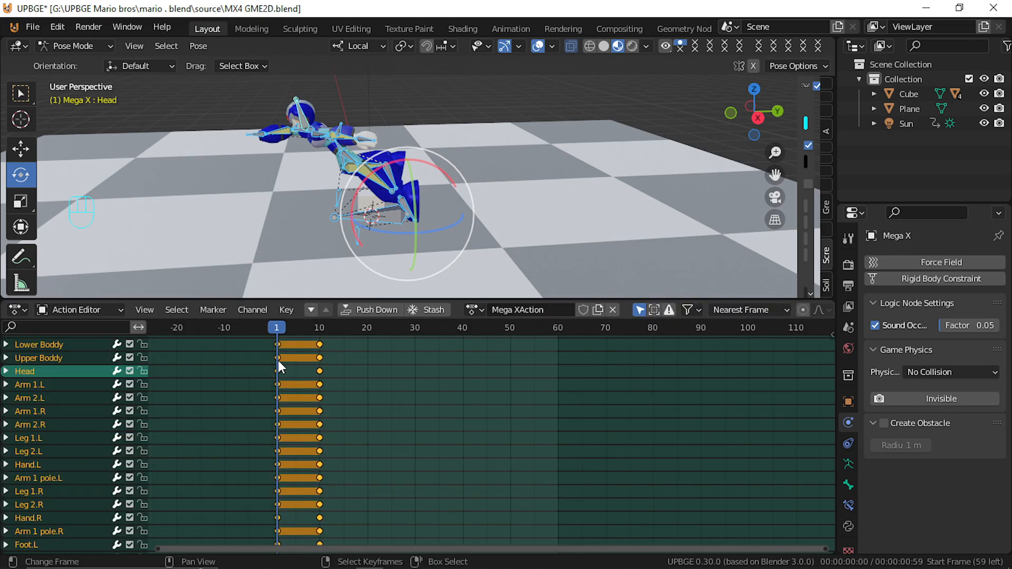
click(555, 310)
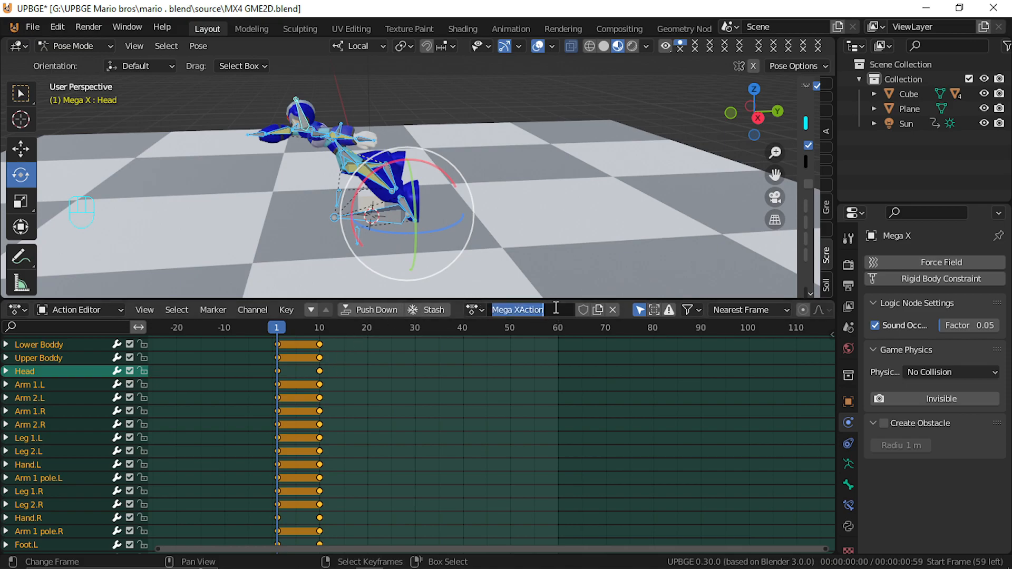
text(Mega)
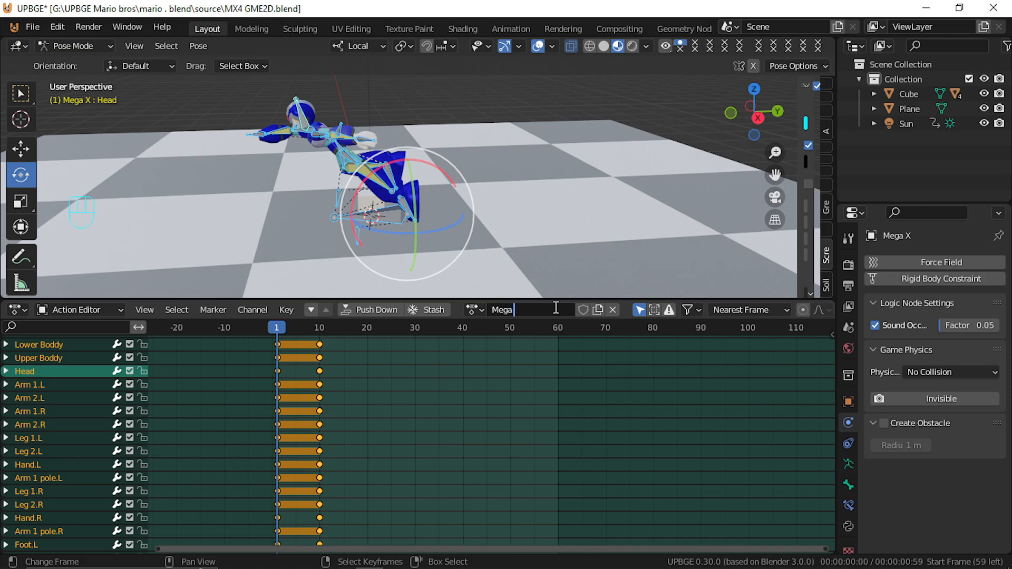
text( New Dash)
key(Return)
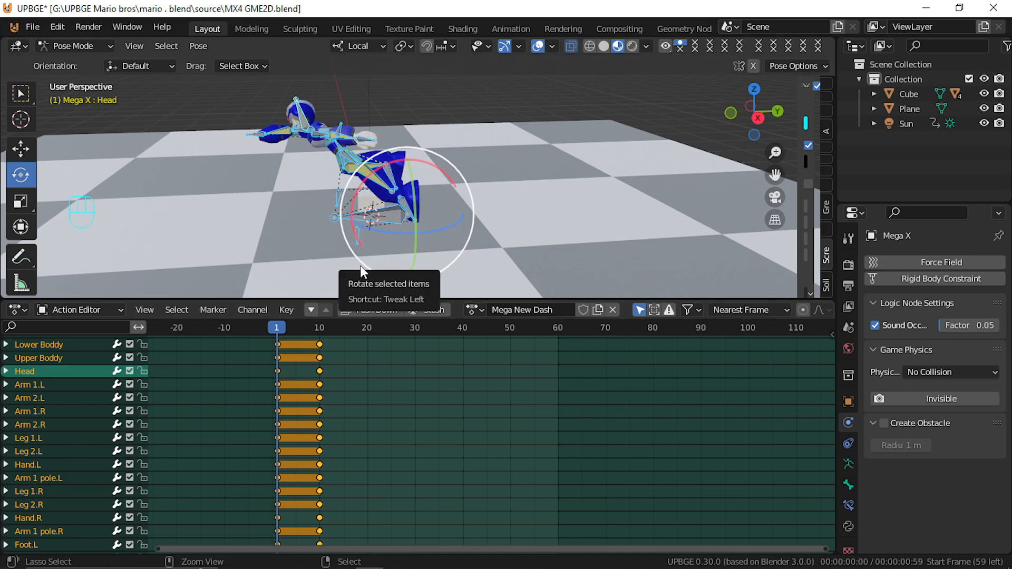
key(ctrl+Tab)
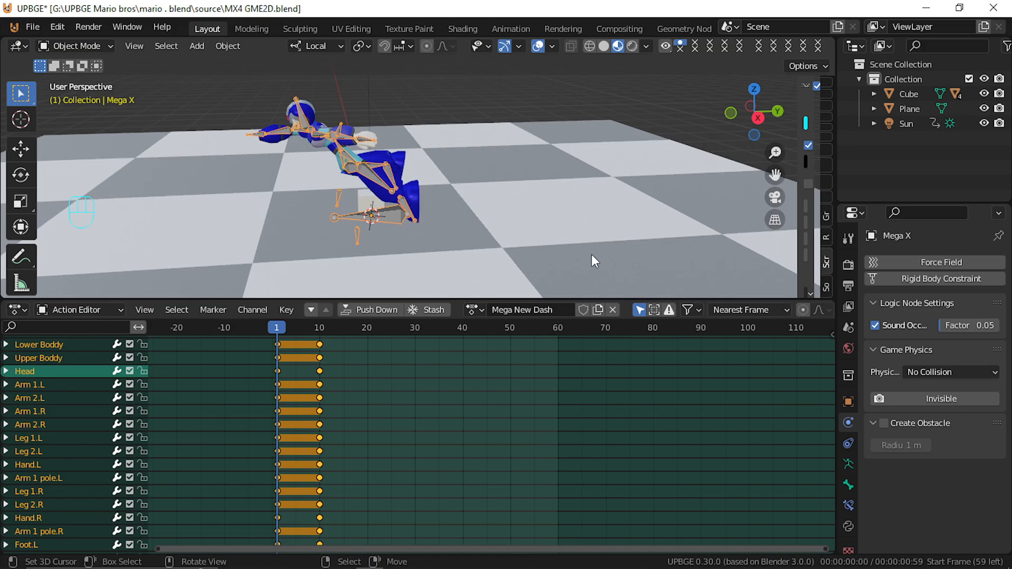
click(17, 311)
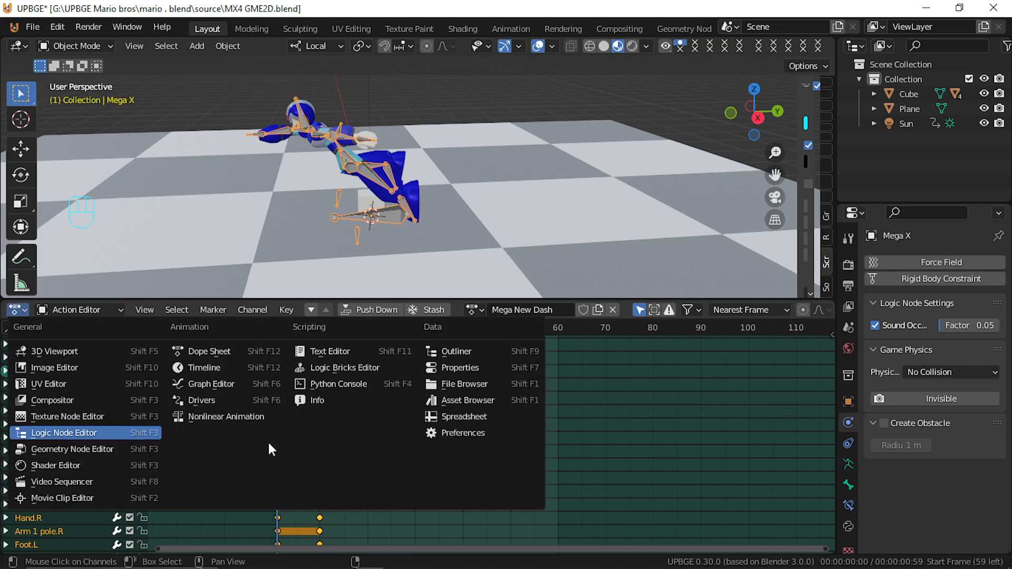
mouse_move(280, 431)
mouse_down()
mouse_move(324, 422)
mouse_move(272, 423)
mouse_up()
click(17, 311)
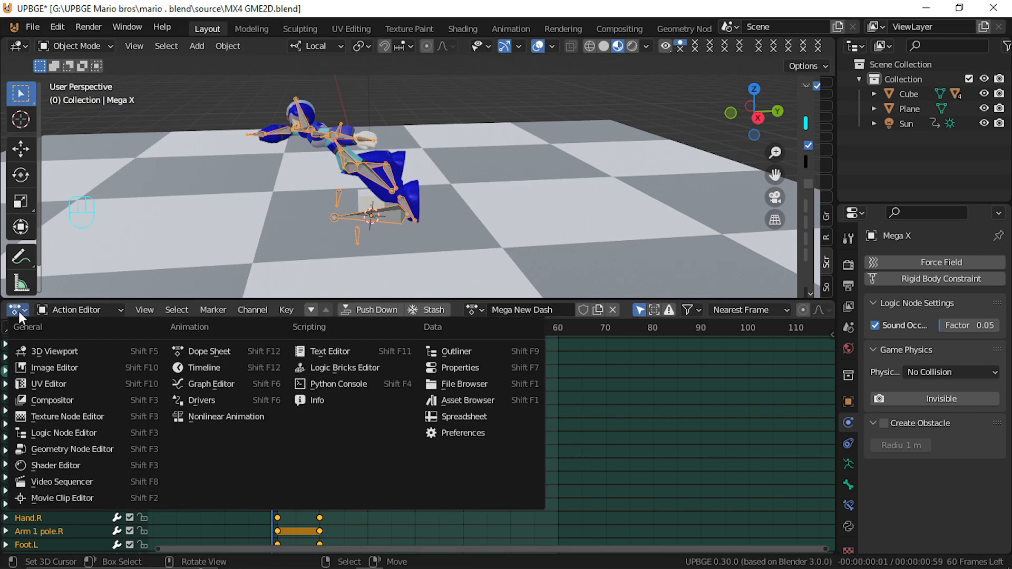
right_click(318, 345)
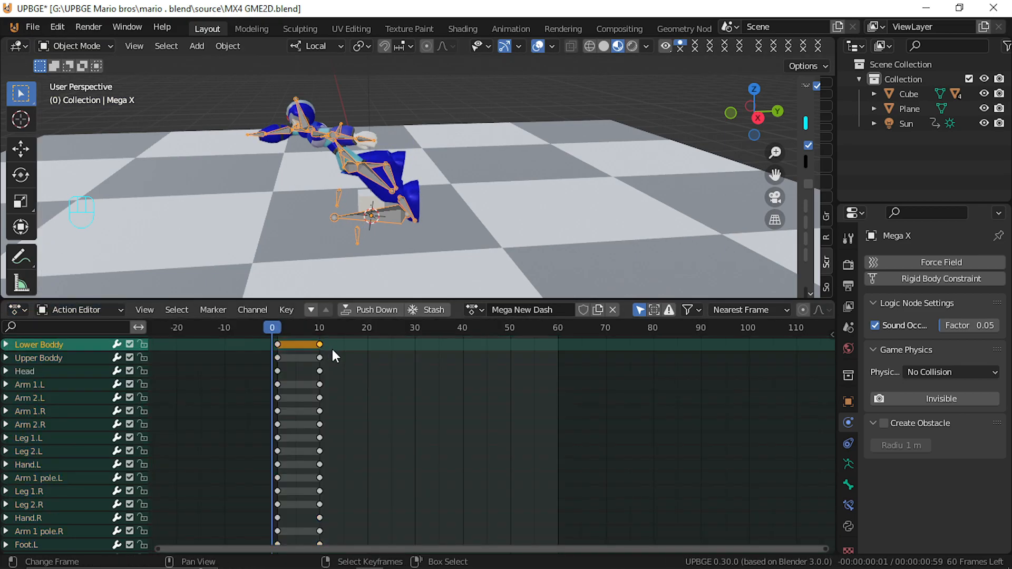
key(g)
right_click(324, 355)
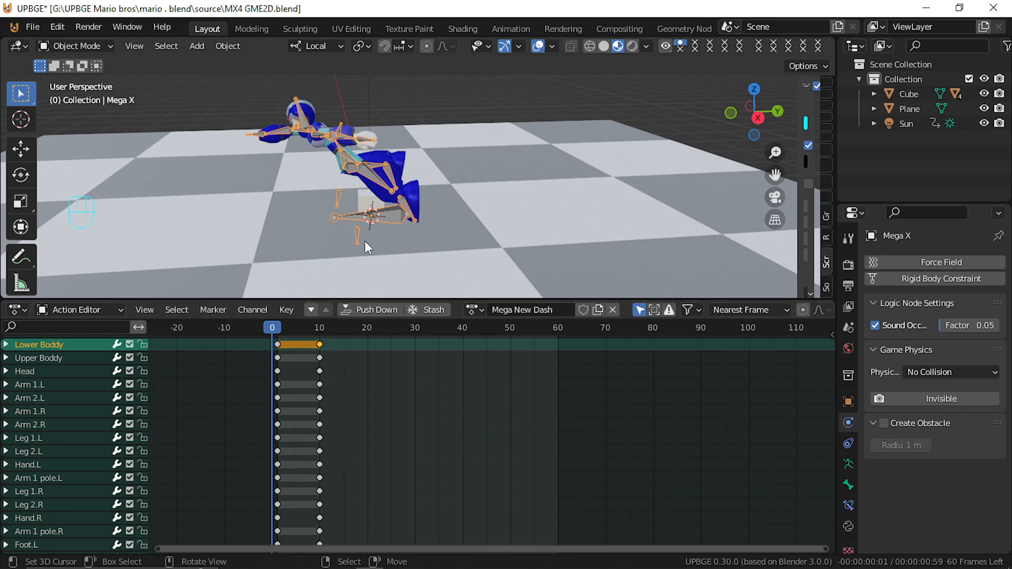
key(ctrl+Tab)
key(alt+a)
key(a)
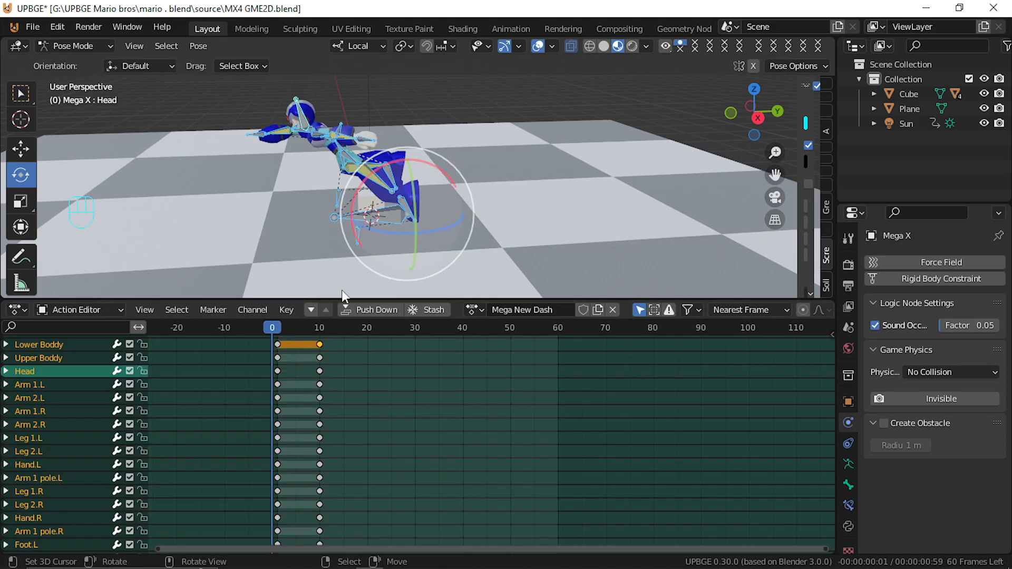
right_click(320, 344)
key(g)
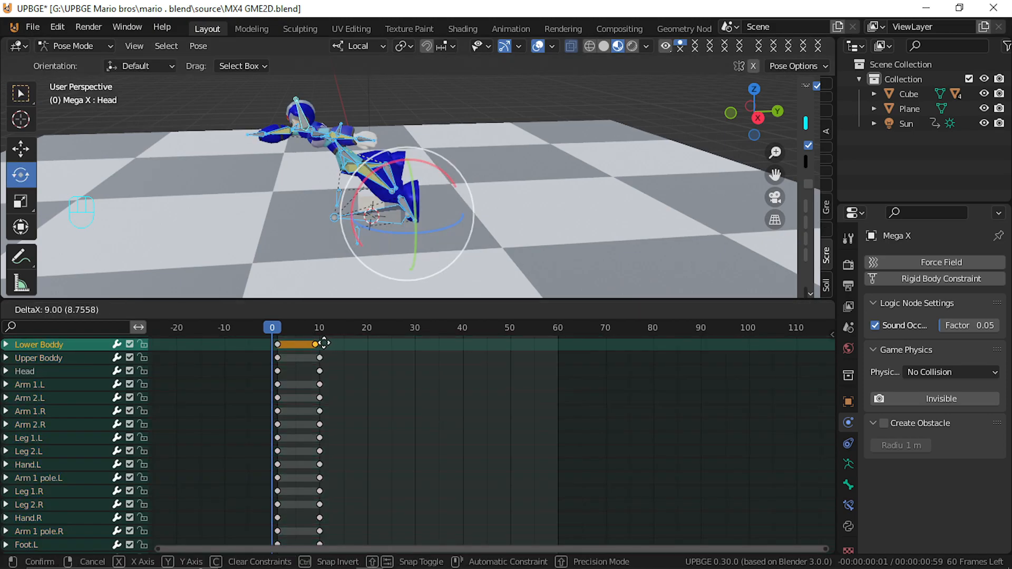
right_click(332, 342)
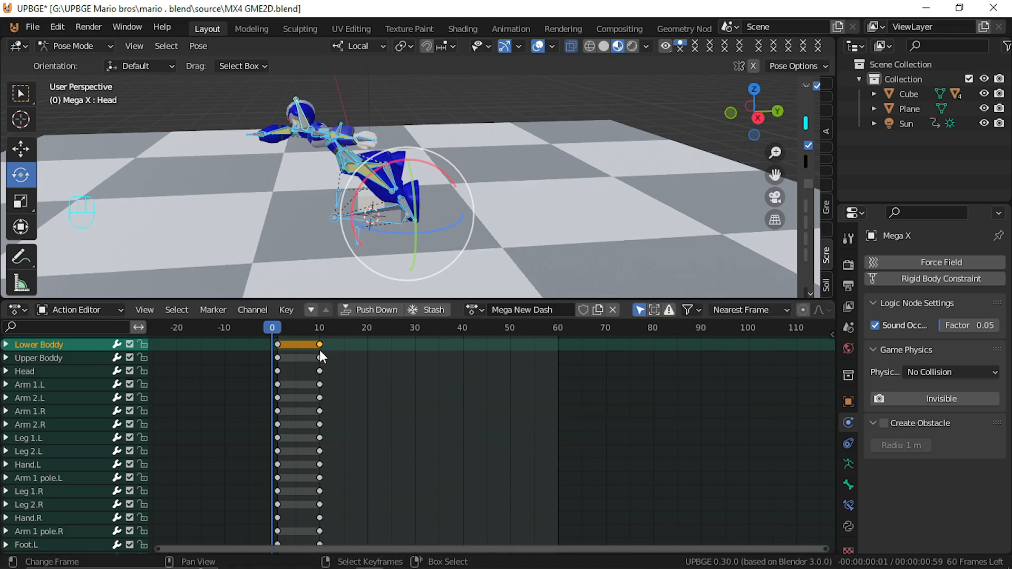
Move all bones' frame 10 keyframes of the Mega New Dash action to frame 5 and set the playhead to frame 5
middle_drag(321, 342, 321, 437)
click(319, 343)
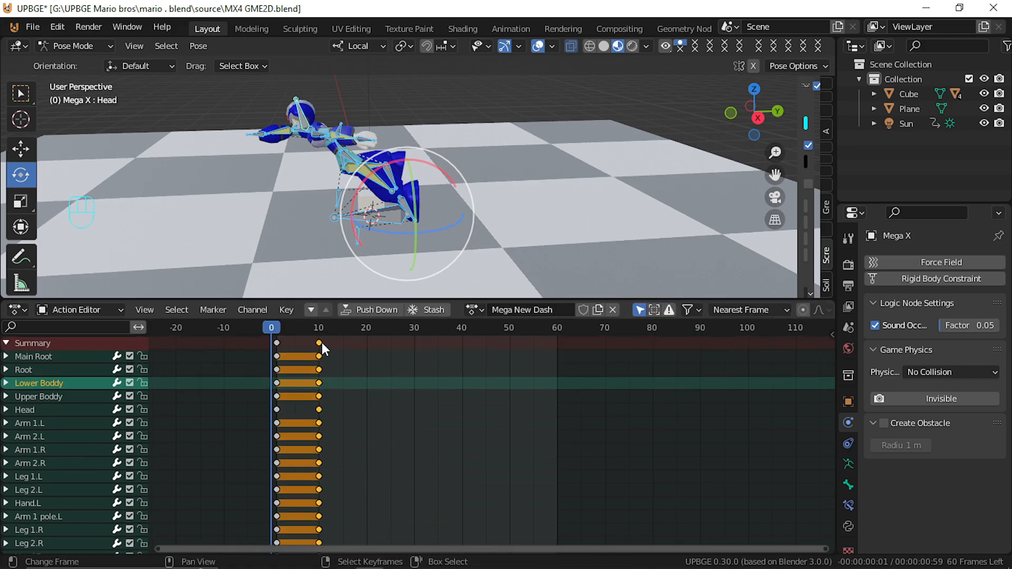
key(g)
click(325, 345)
mouse_move(288, 362)
mouse_down()
mouse_move(299, 362)
mouse_move(276, 368)
mouse_up()
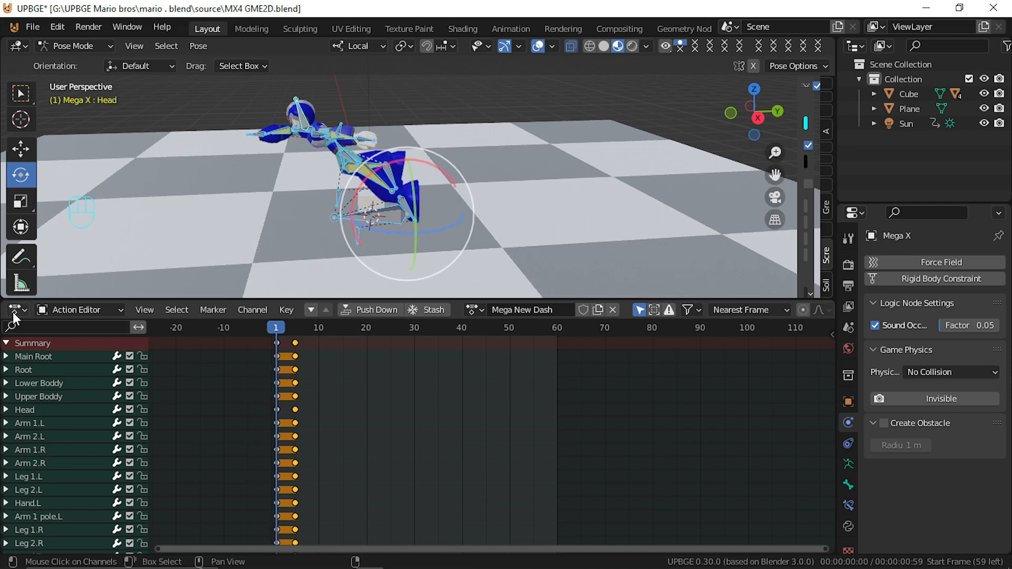
click(16, 309)
click(80, 310)
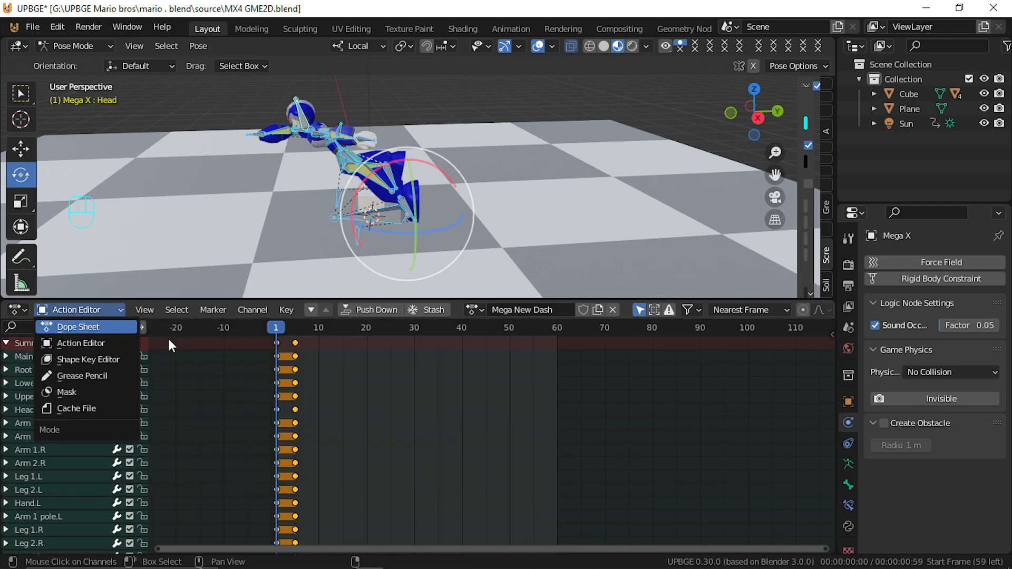
drag(289, 328, 293, 342)
Switch the animation editor to the Logic Bricks Editor and show the Mega X action actuator's settings
click(16, 309)
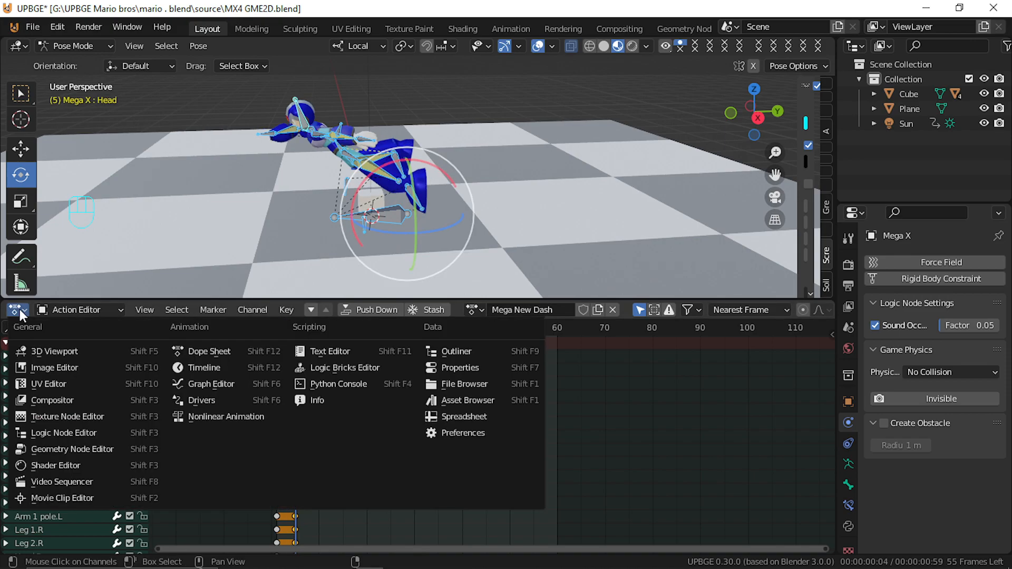
click(17, 310)
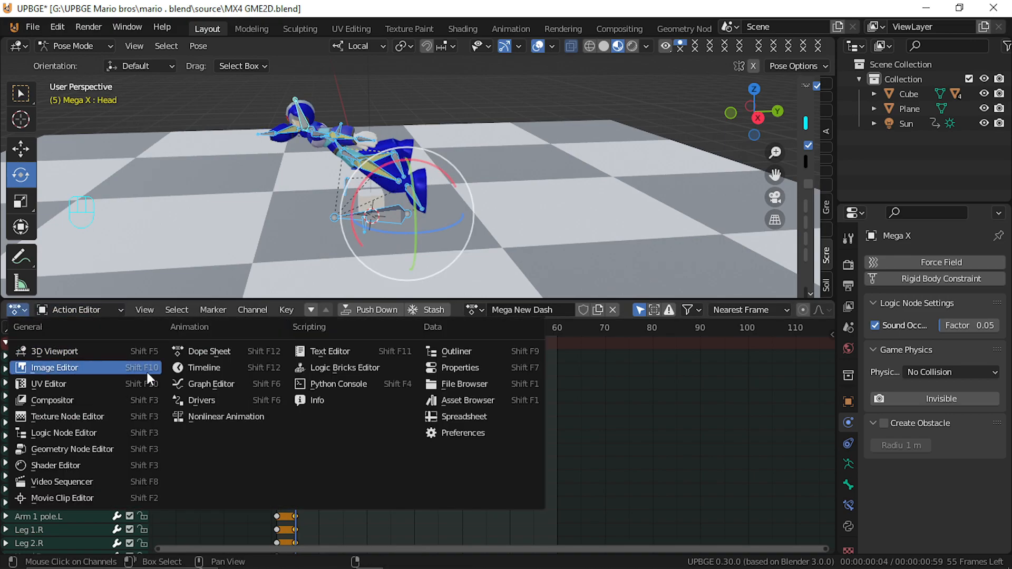
click(329, 368)
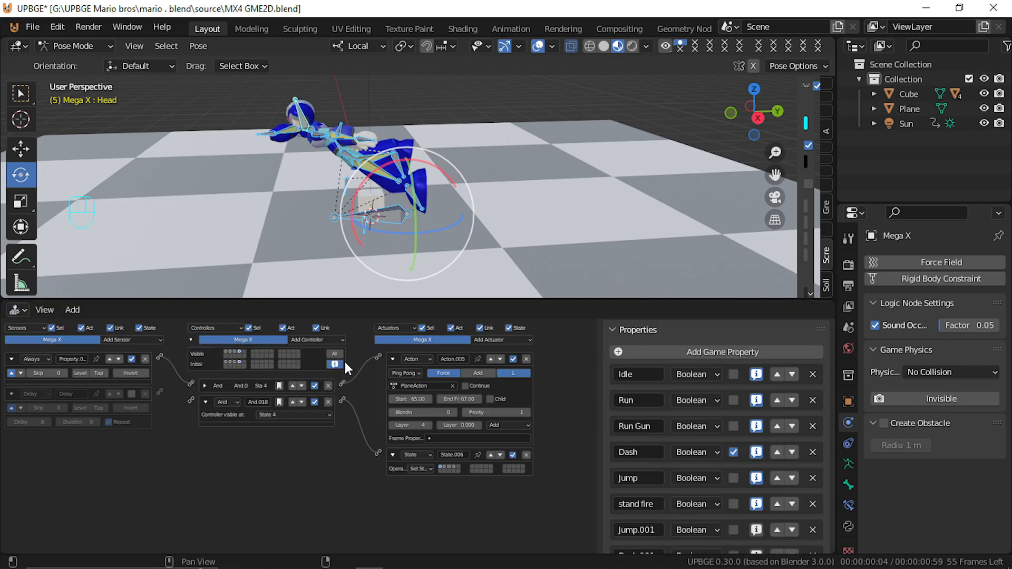
click(423, 385)
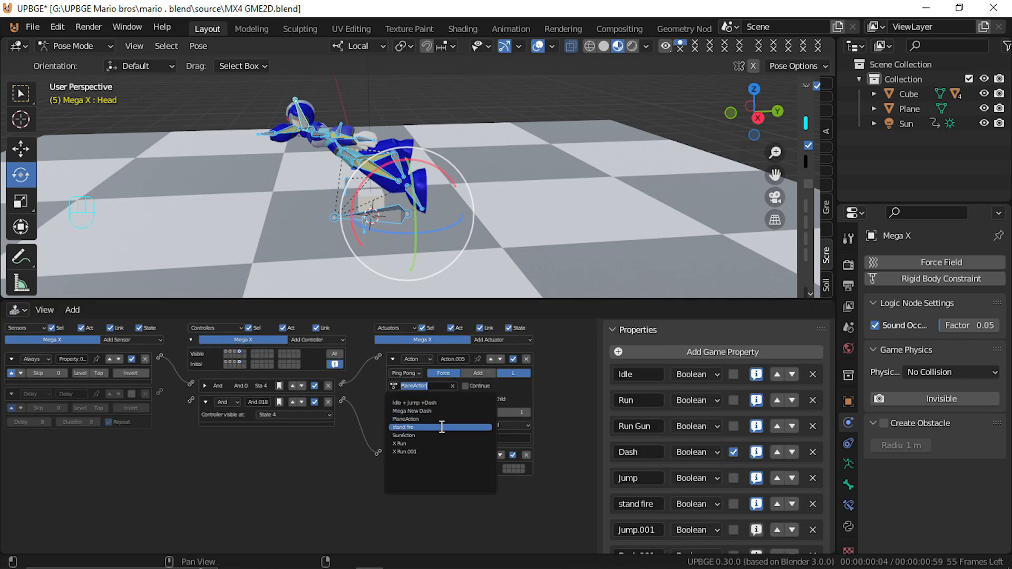
click(290, 406)
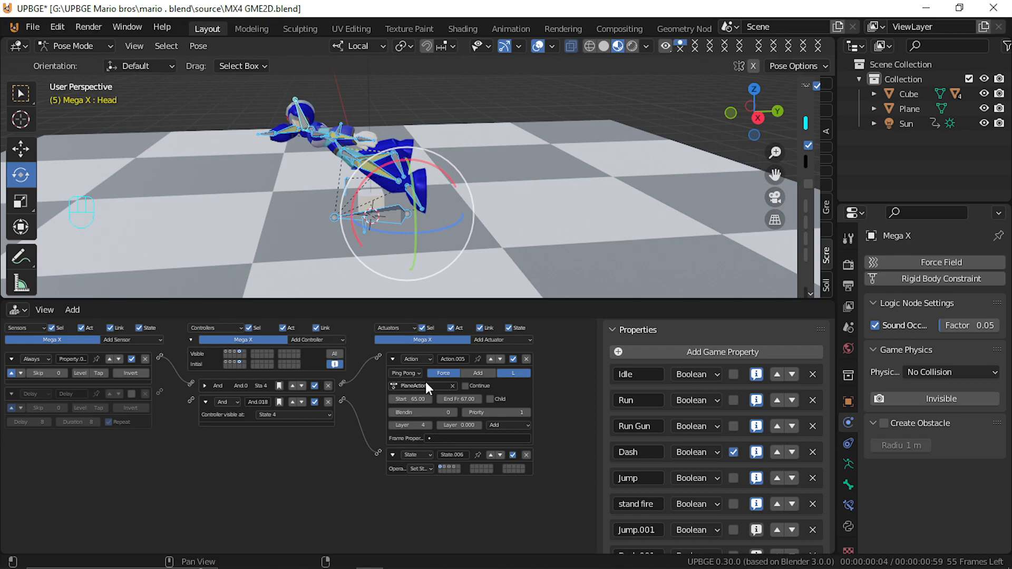
scroll(420, 437, up, 5)
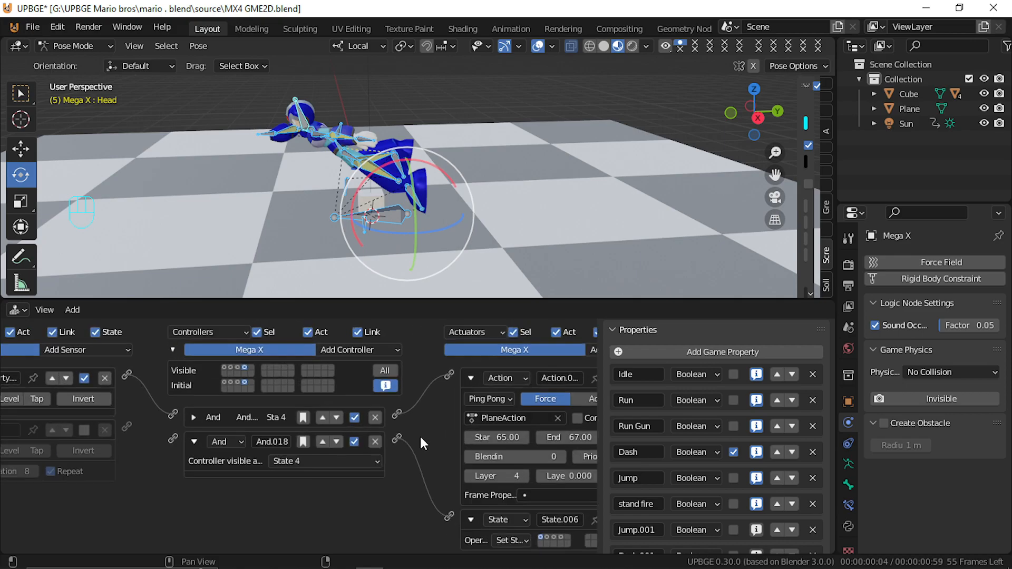
middle_drag(536, 418, 449, 414)
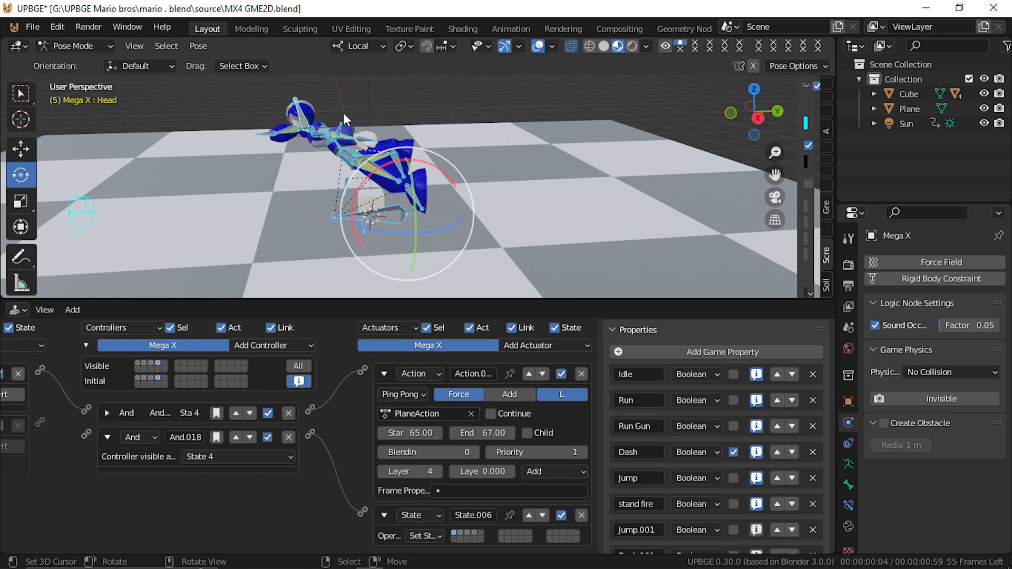
Return to Object Mode, reselect the Mega X armature and display its logic bricks
key(ctrl+Tab)
click(511, 208)
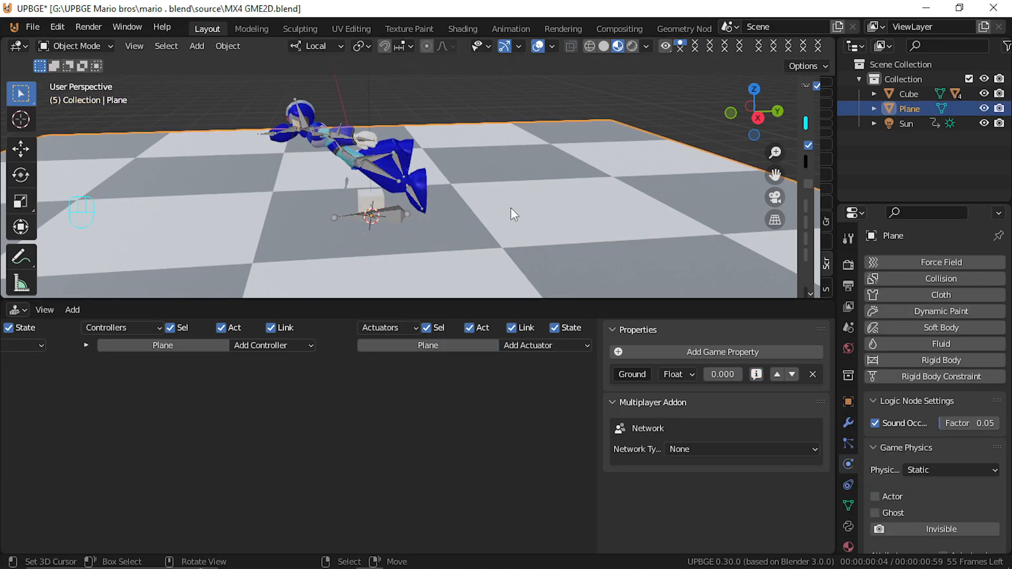
click(17, 310)
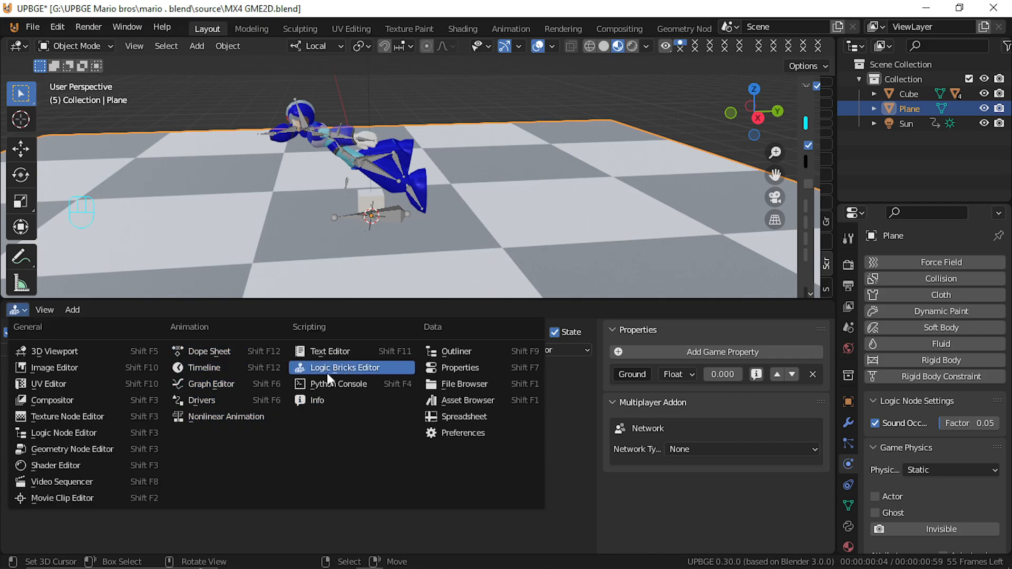
click(229, 372)
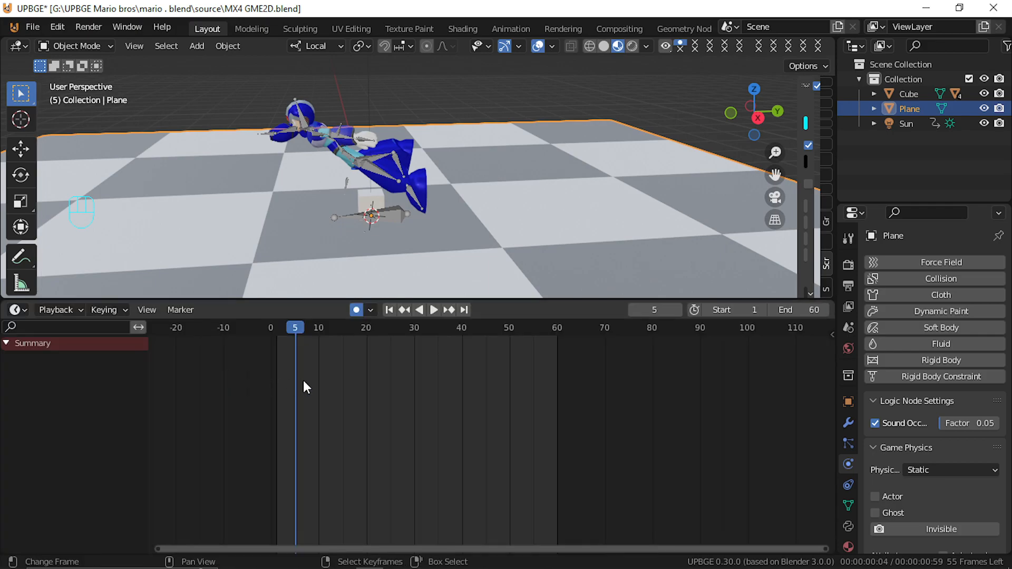
click(373, 200)
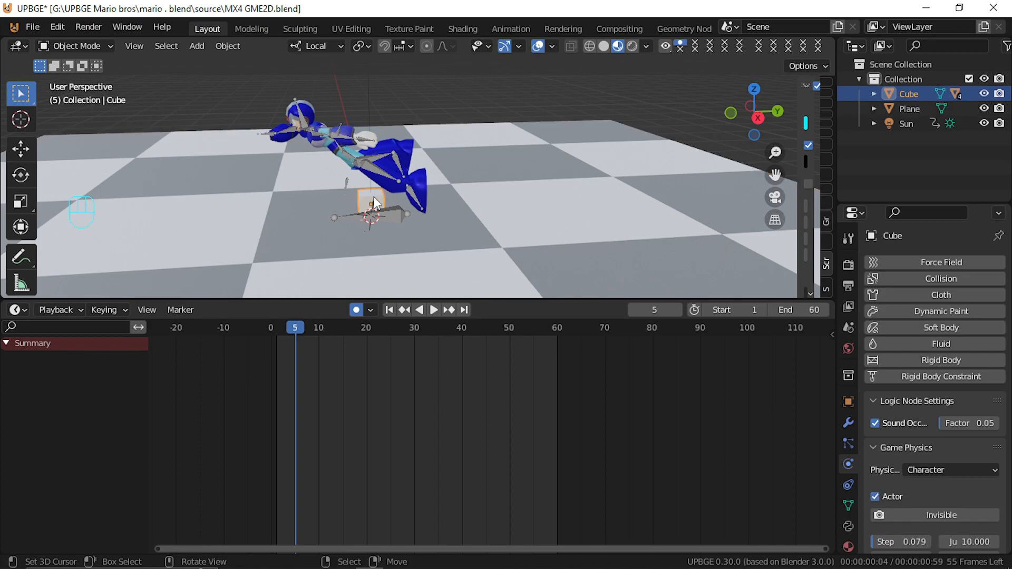
click(373, 178)
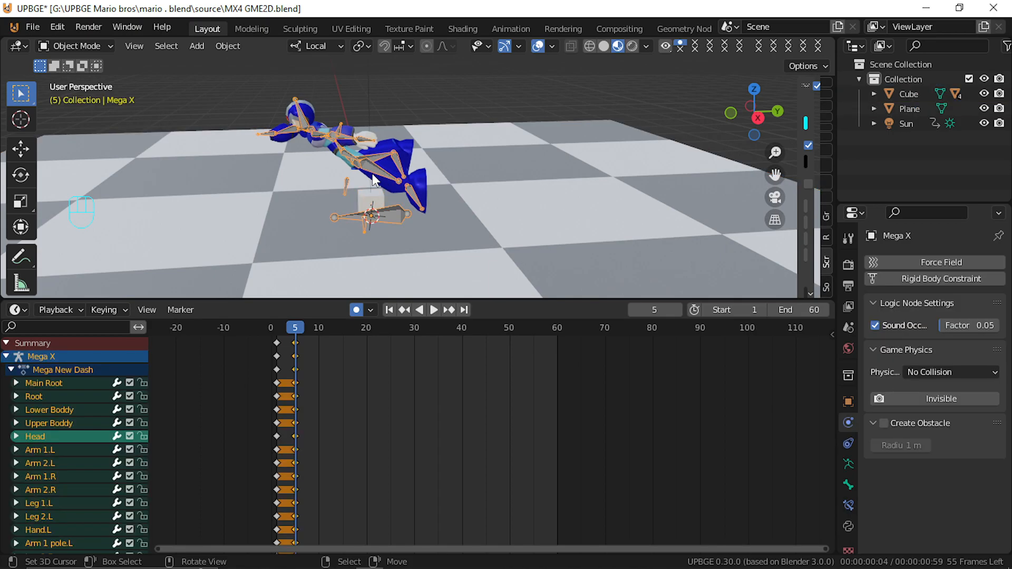
click(21, 310)
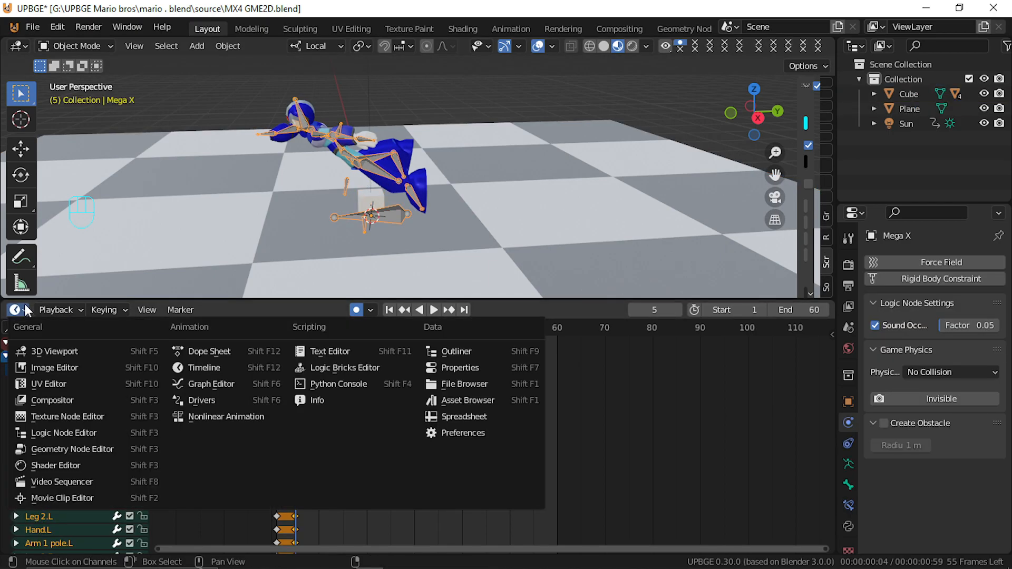
click(20, 310)
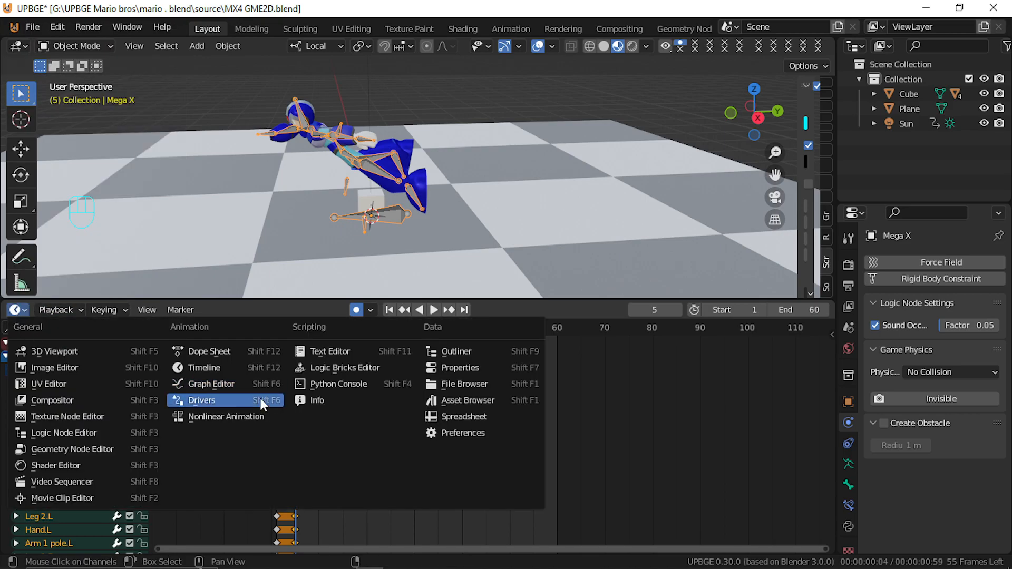
click(337, 370)
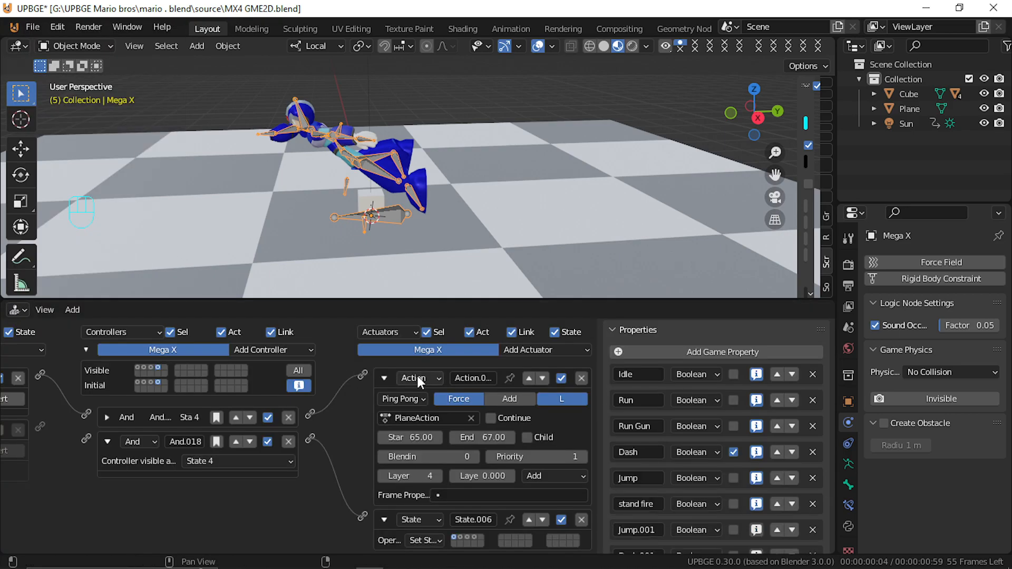
Assign the Mega New Dash action to the State 4 action actuator of Mega X
click(432, 419)
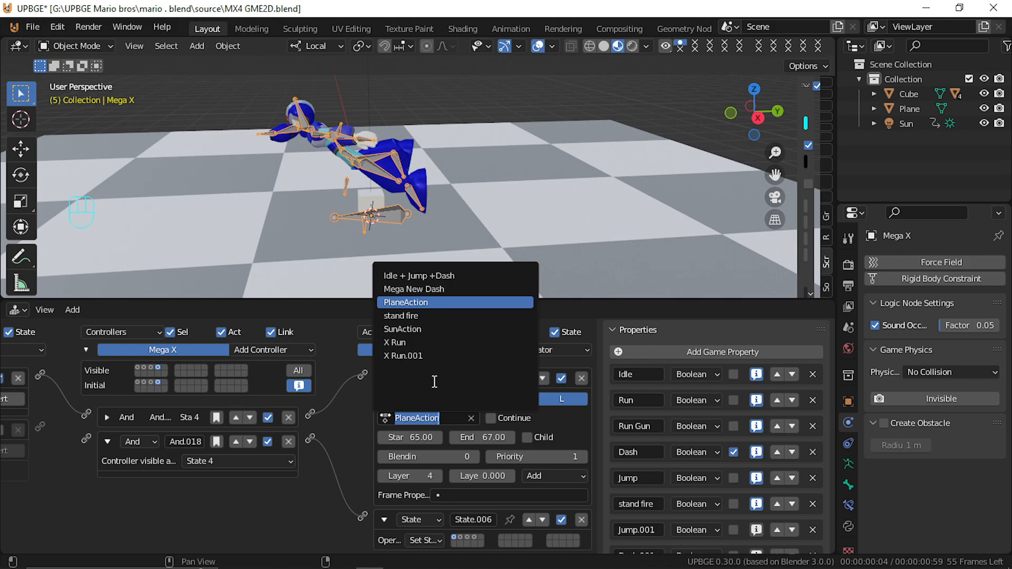
key(Up)
key(Return)
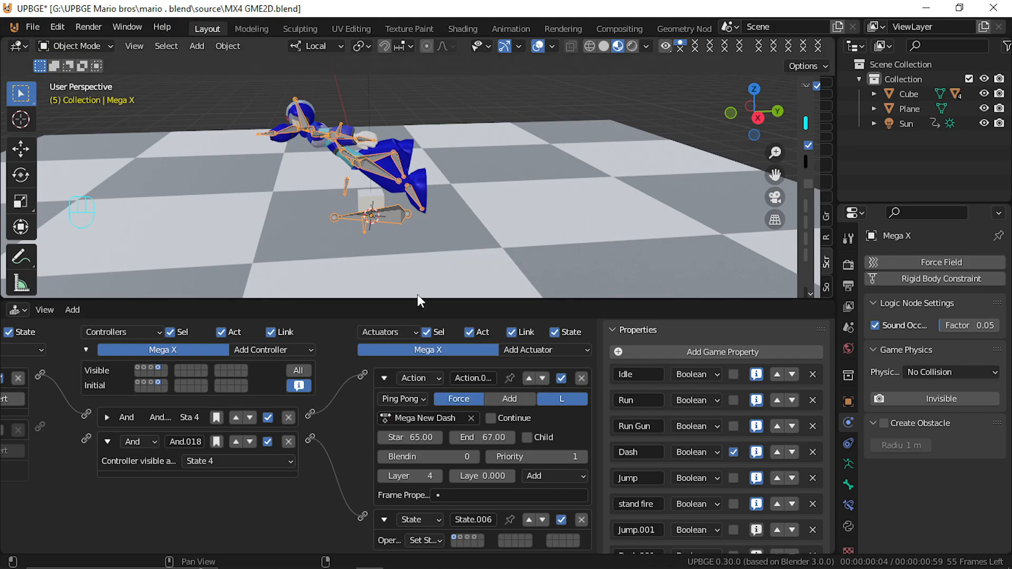
Set the dash action actuator's start frame to 1 and end frame to 5, and test-run the game
click(421, 443)
text(1)
key(Return)
click(473, 441)
text(5)
key(Return)
key(p)
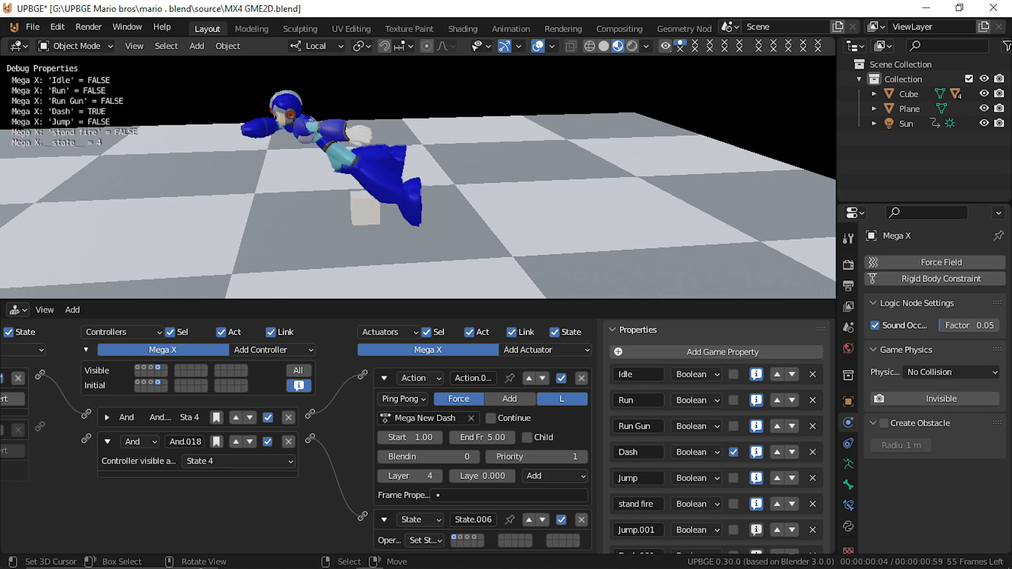
key(Escape)
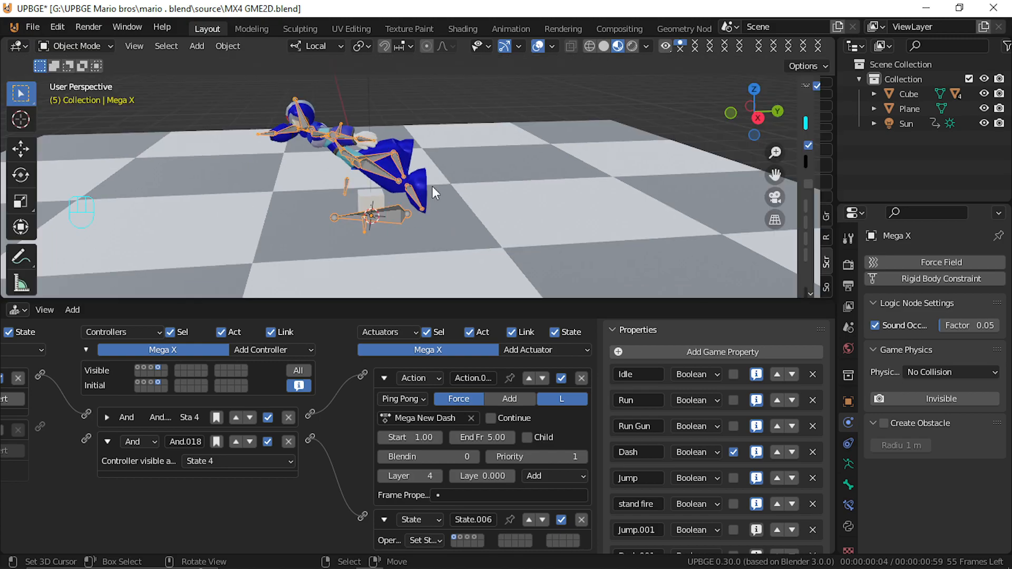
Change the dash action actuator's play mode to Play and test-run the game again
click(394, 398)
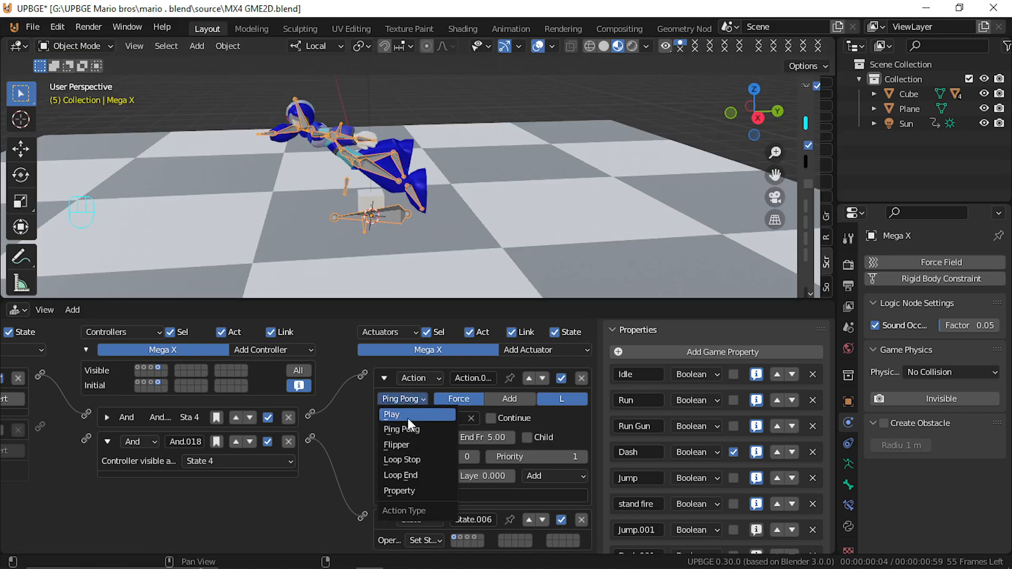
click(407, 419)
key(p)
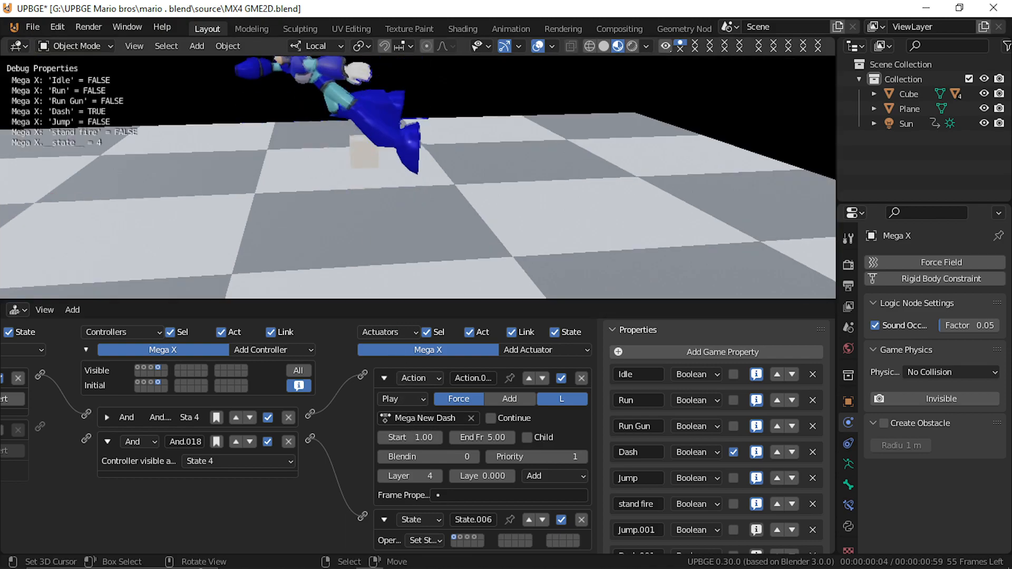
key(Escape)
Turn off true level triggering on the Always sensor of Mega X and test-run the dash
middle_drag(159, 418, 357, 418)
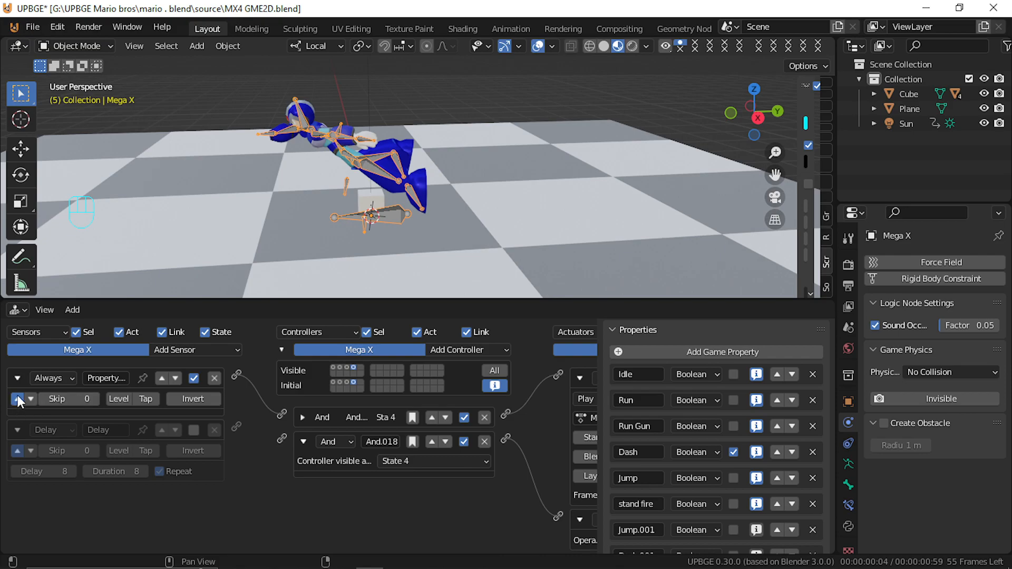
key(p)
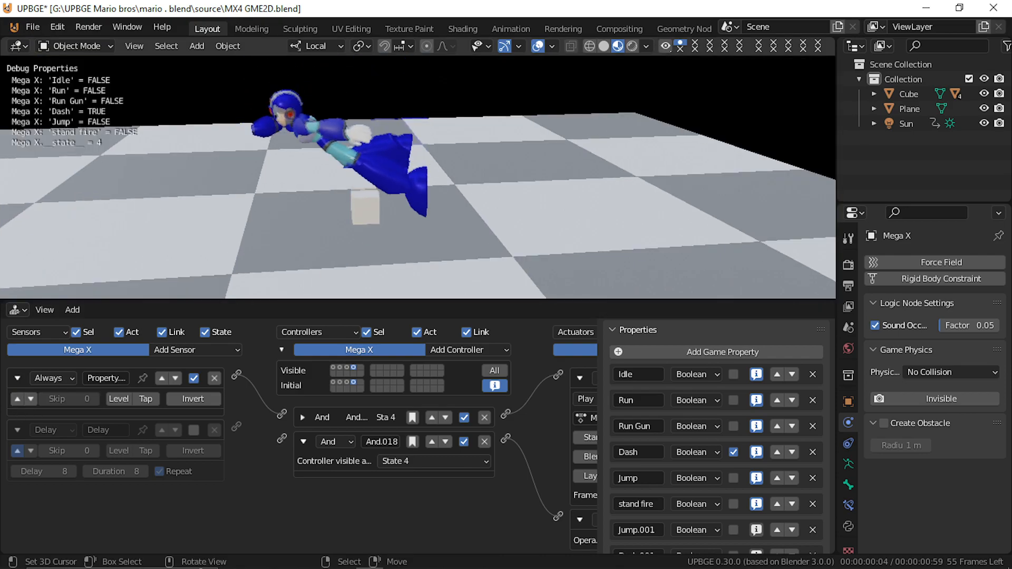
key(Escape)
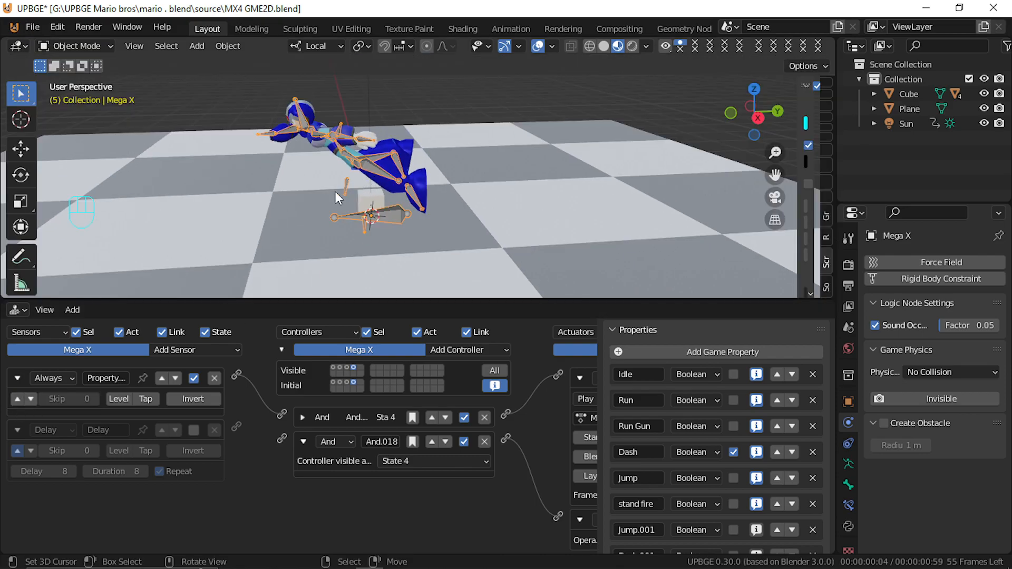
Turn off true level triggering on the Cube's first Collision sensor and test-run the game
click(364, 204)
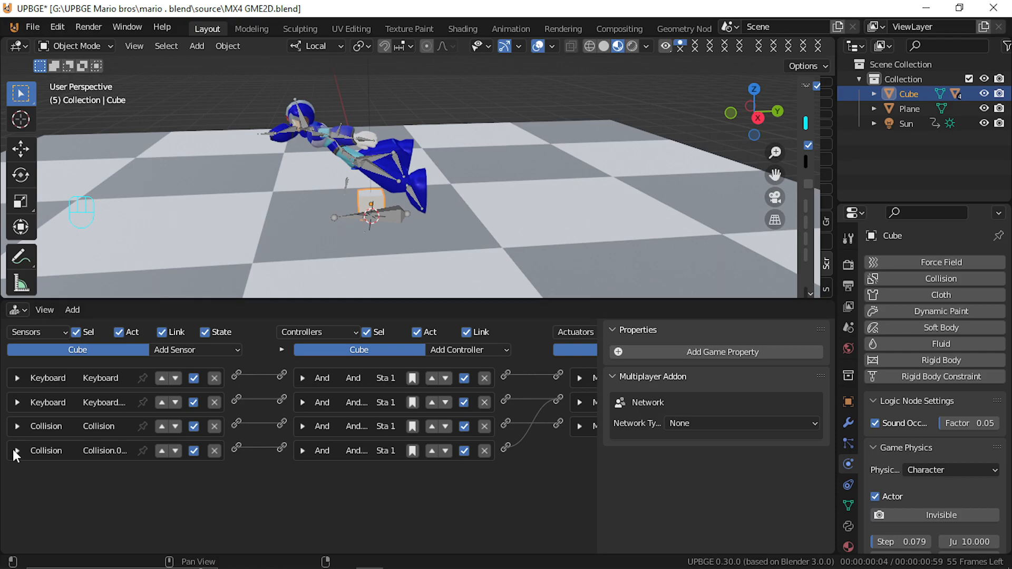
click(17, 427)
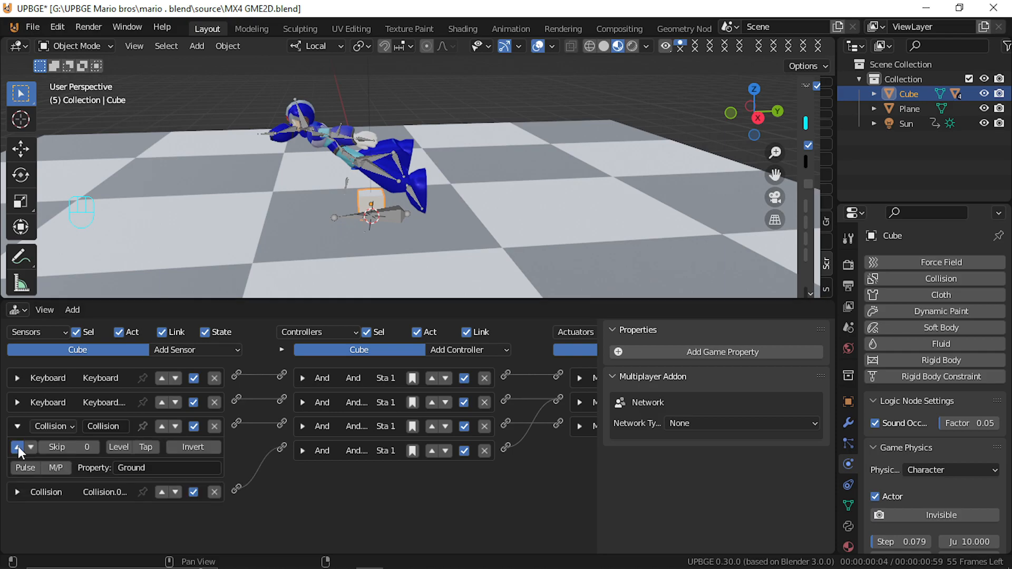
click(18, 447)
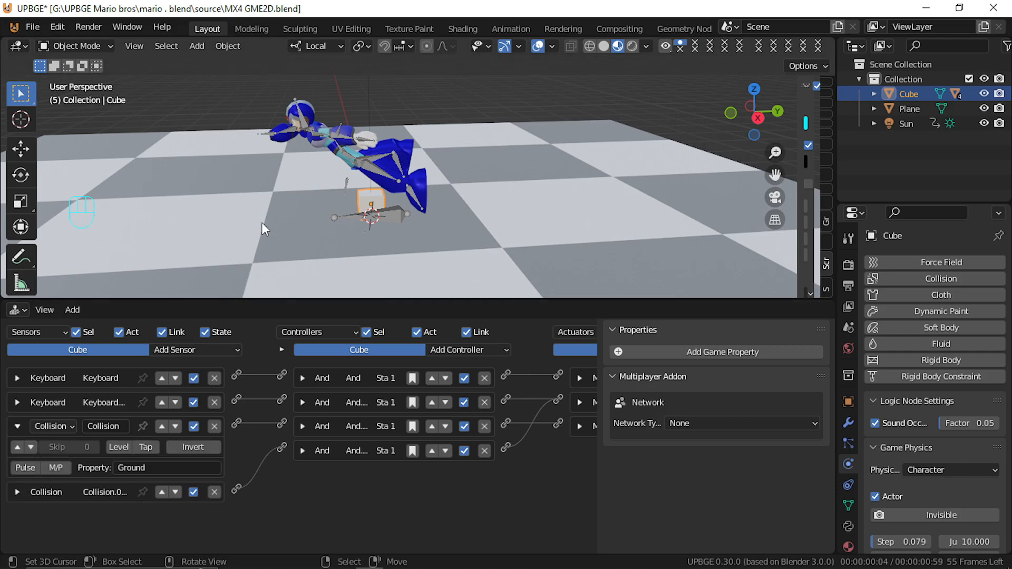
key(p)
key(Escape)
Raise the Cube about 0.23 m along its local Z axis and test-run the game
key(g)
key(z)
key(Return)
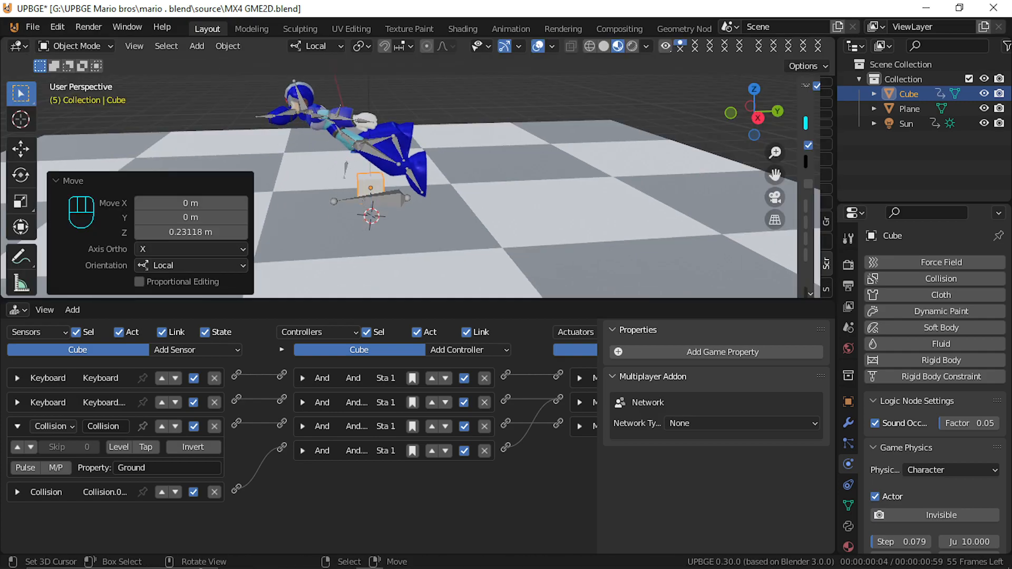
key(p)
key(Escape)
Raise the Cube about another 0.55 m along its local Z axis and test-run the game again
key(g)
key(z)
key(Return)
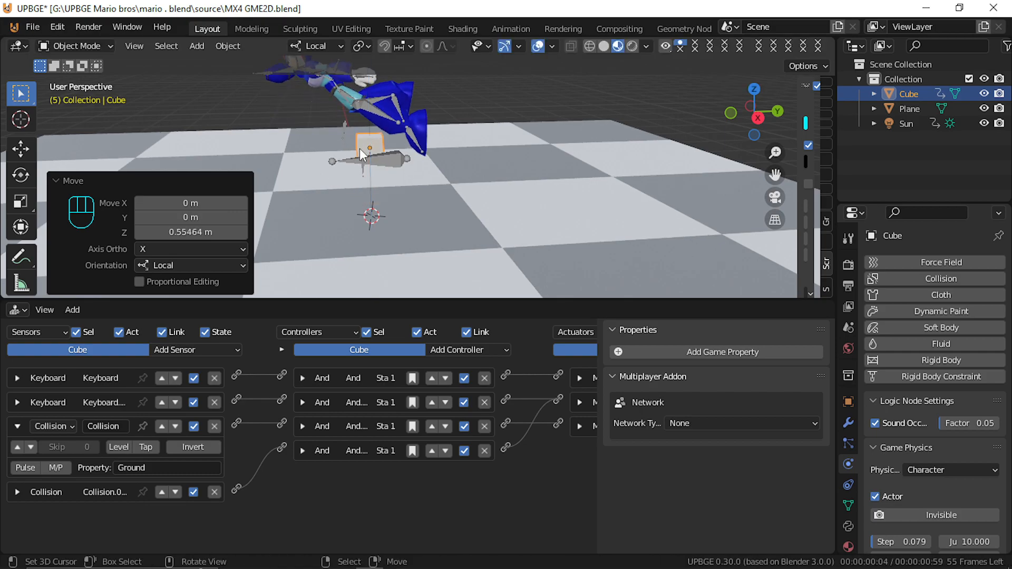
key(p)
key(Escape)
Cut the actuator links of the Cube's second, third and fourth And controllers and test-run the game
middle_drag(359, 361, 169, 366)
ctrl+drag(337, 385, 338, 564)
key(p)
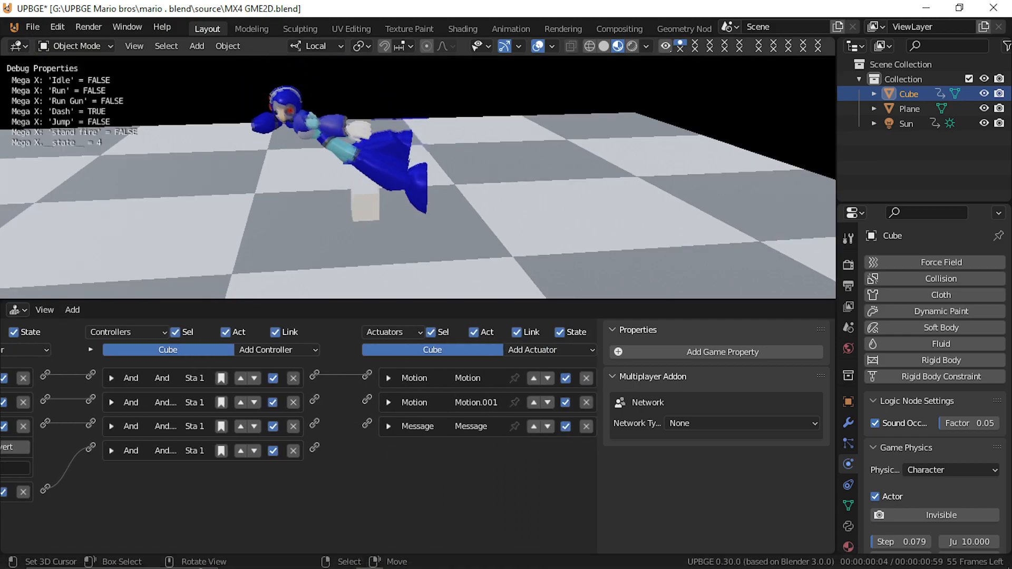
key(Escape)
Link the Cube's second And controller to the Motion.001 and Message actuators and test-run the game
middle_drag(18, 435, 258, 396)
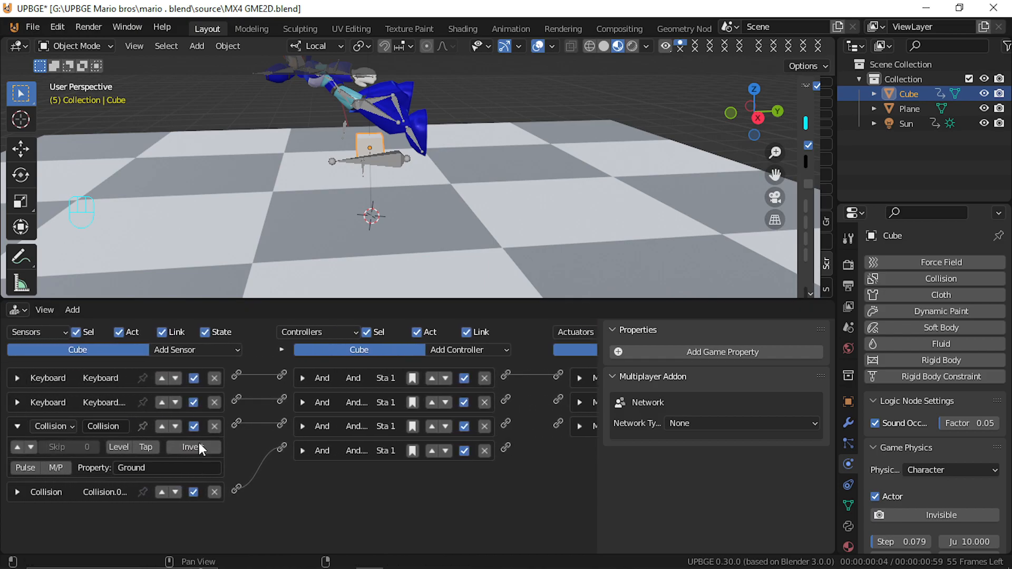
middle_drag(372, 422, 283, 417)
drag(417, 397, 464, 427)
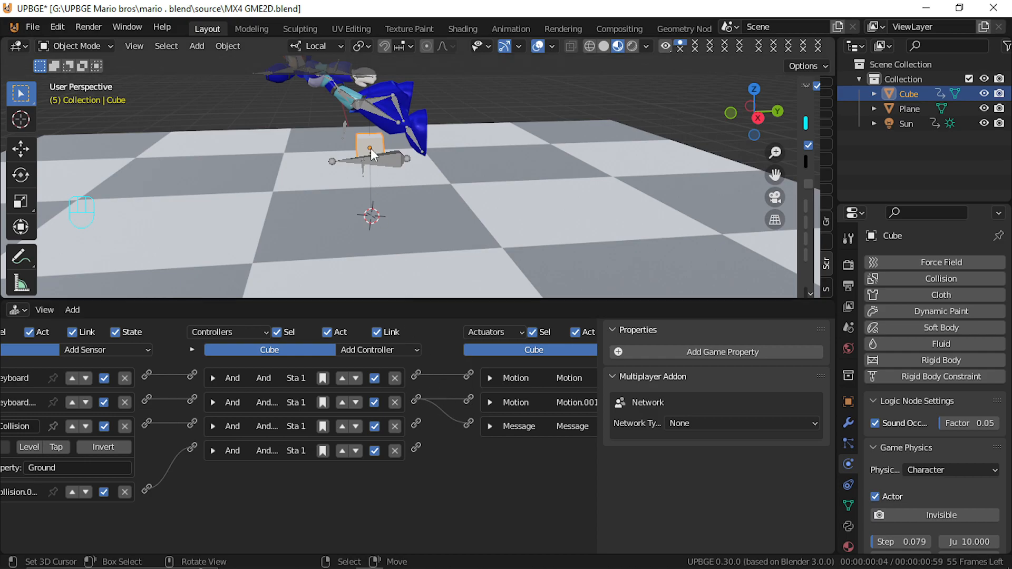
key(p)
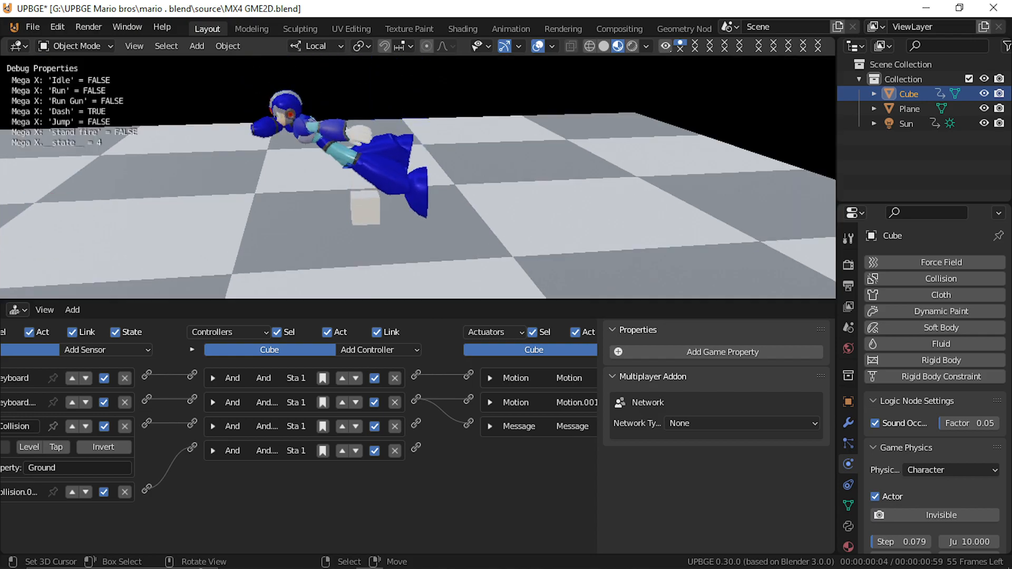
key(Escape)
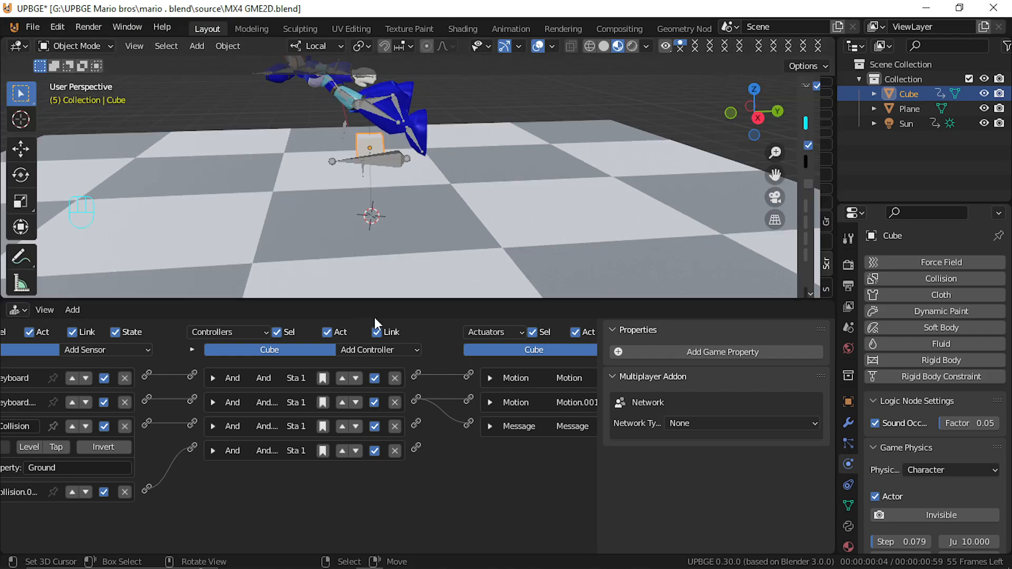
Move the Message actuator's link from the Cube's second And controller to the third one and test-run the game
click(489, 428)
click(489, 428)
middle_drag(477, 429, 398, 429)
click(412, 427)
click(412, 427)
ctrl+drag(371, 410, 360, 427)
middle_drag(359, 427, 500, 404)
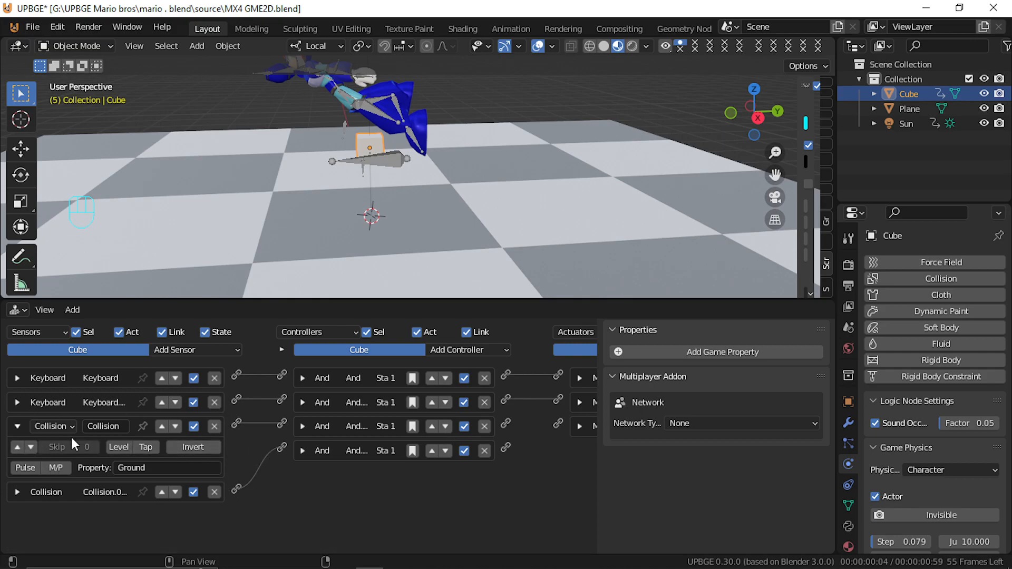
middle_drag(477, 496, 366, 498)
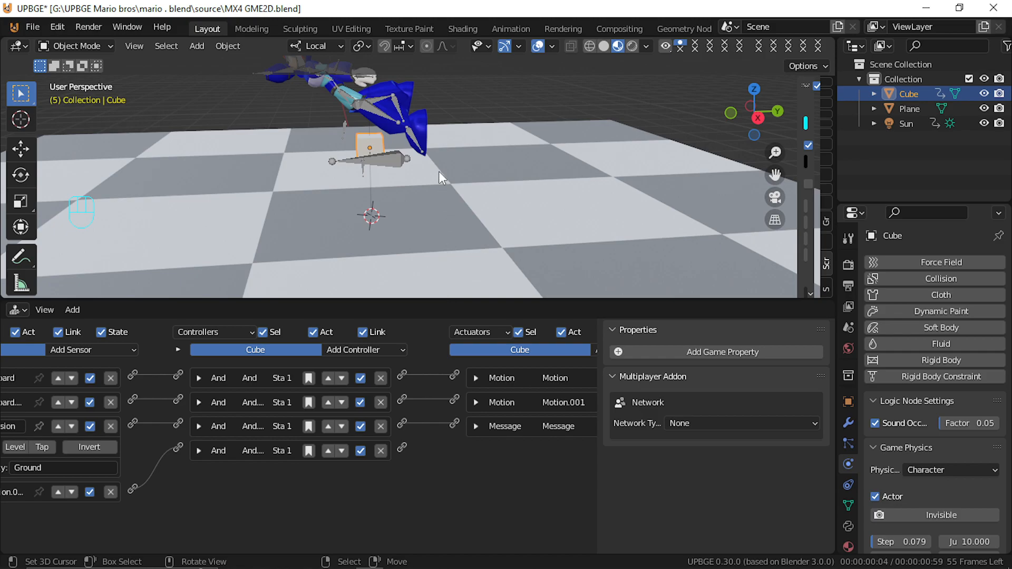
key(p)
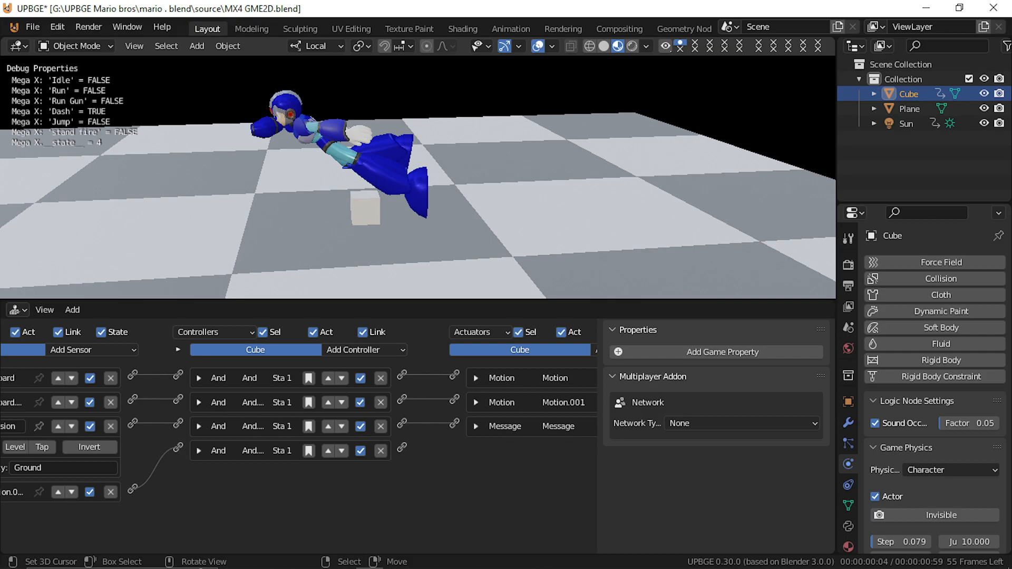
key(Escape)
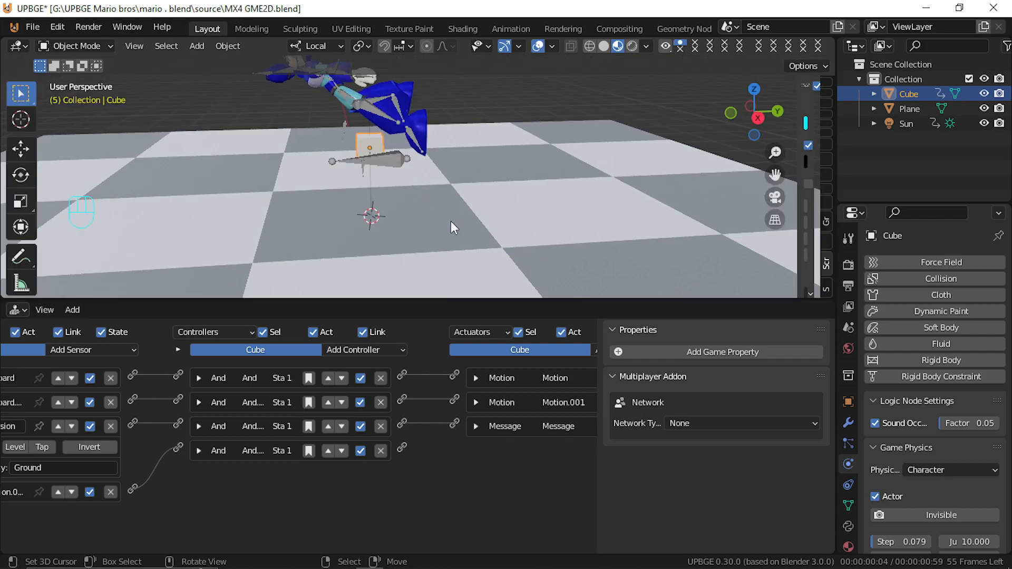
Delete the Cube's fourth And controller, link the second Collision sensor to the second And controller, and test-run the game
click(380, 452)
drag(133, 488, 247, 404)
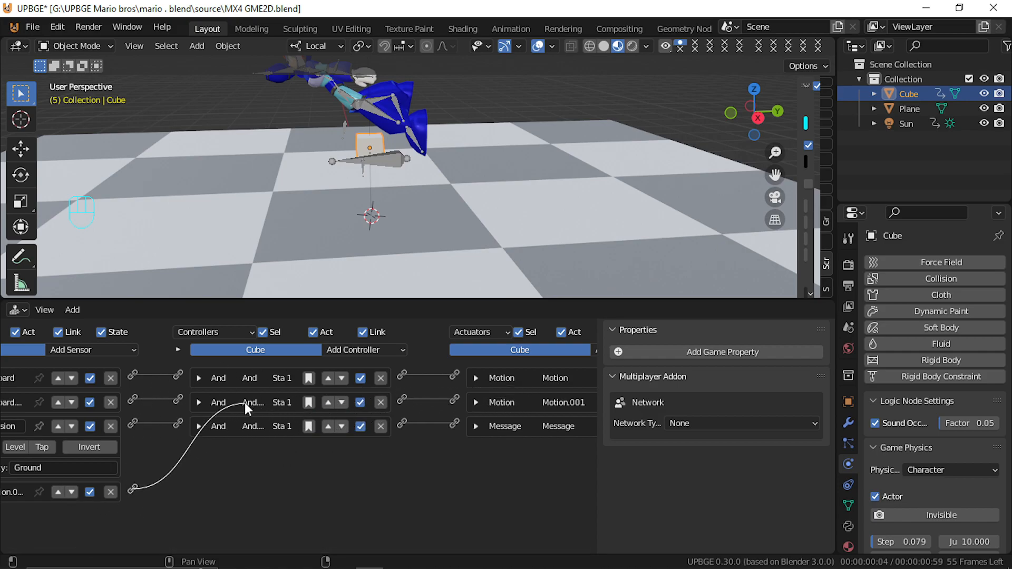
drag(179, 396, 179, 396)
key(p)
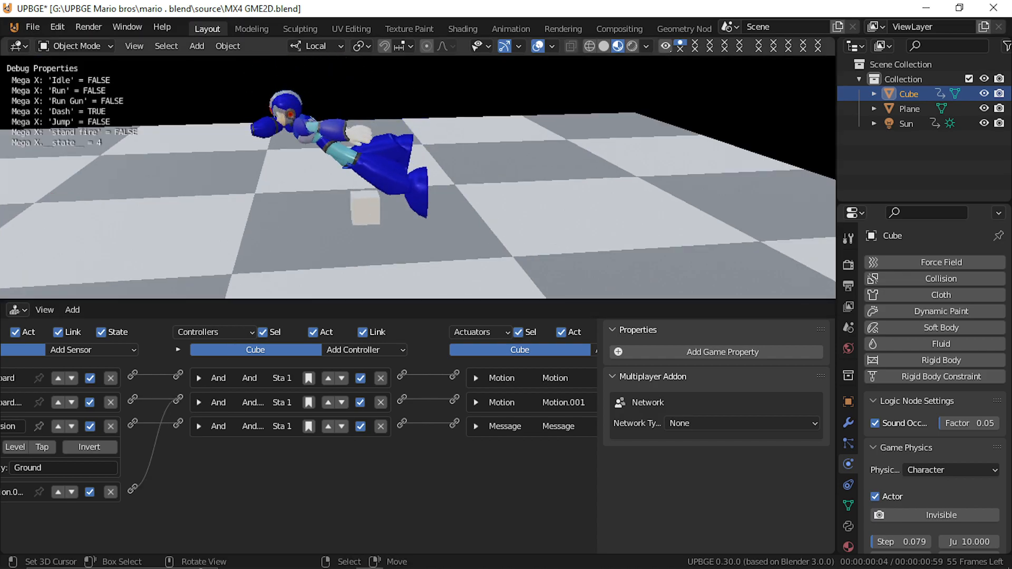
key(Escape)
Re-enable true level triggering on the first Collision sensor, expand the second Collision sensor, and test jumping in the game
middle_drag(90, 495, 212, 479)
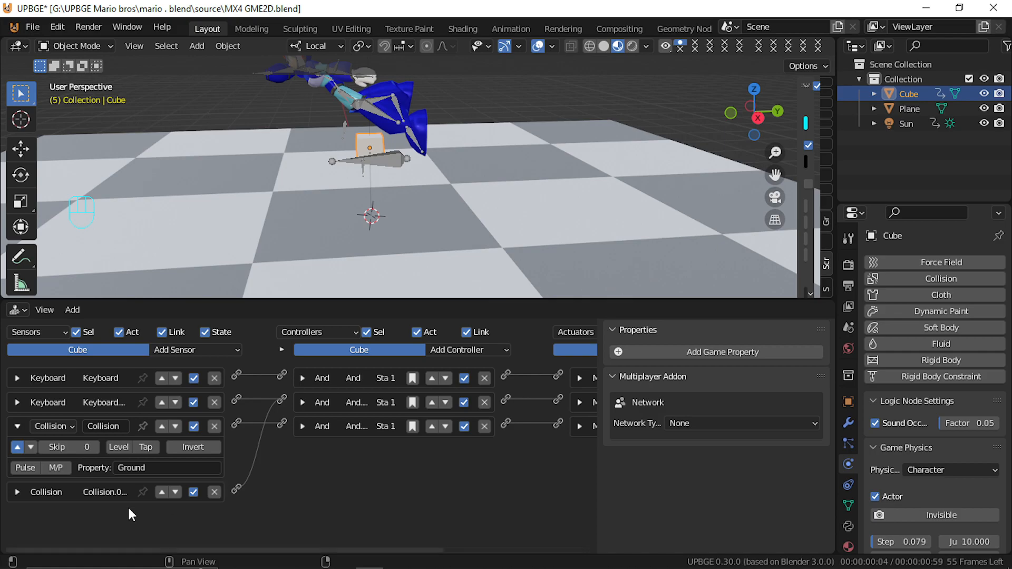
click(17, 492)
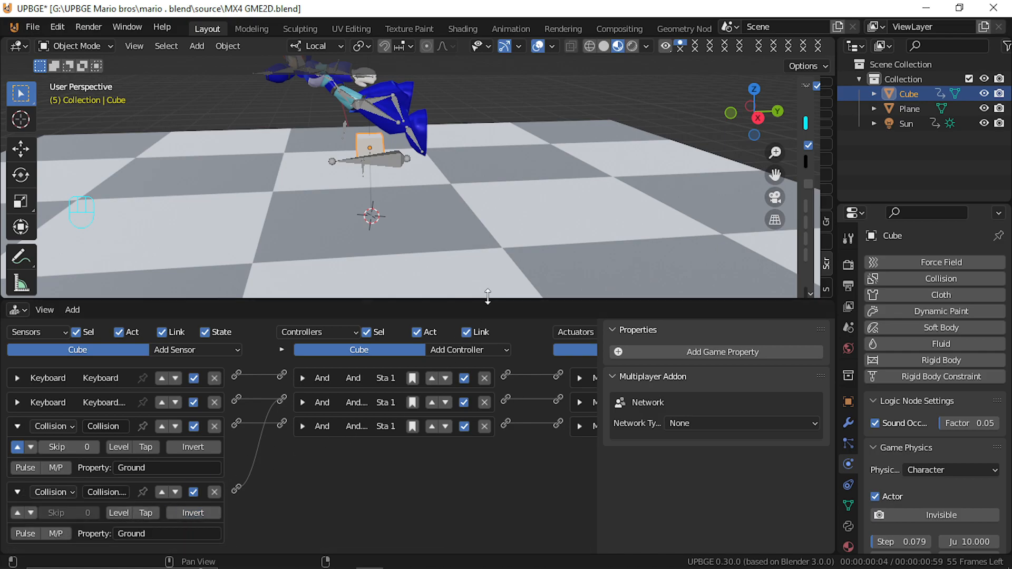
key(p)
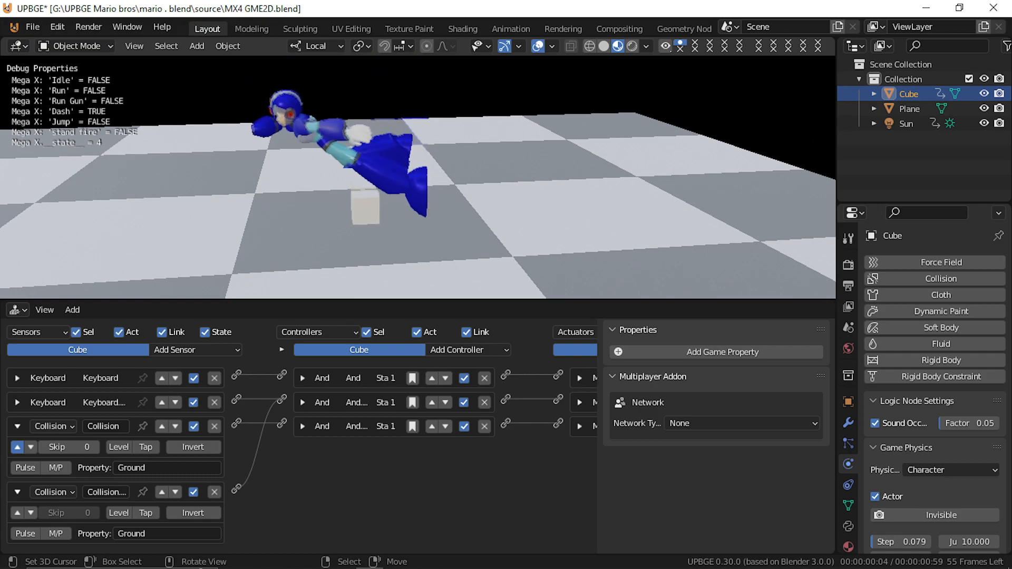
key(space)
key(space)
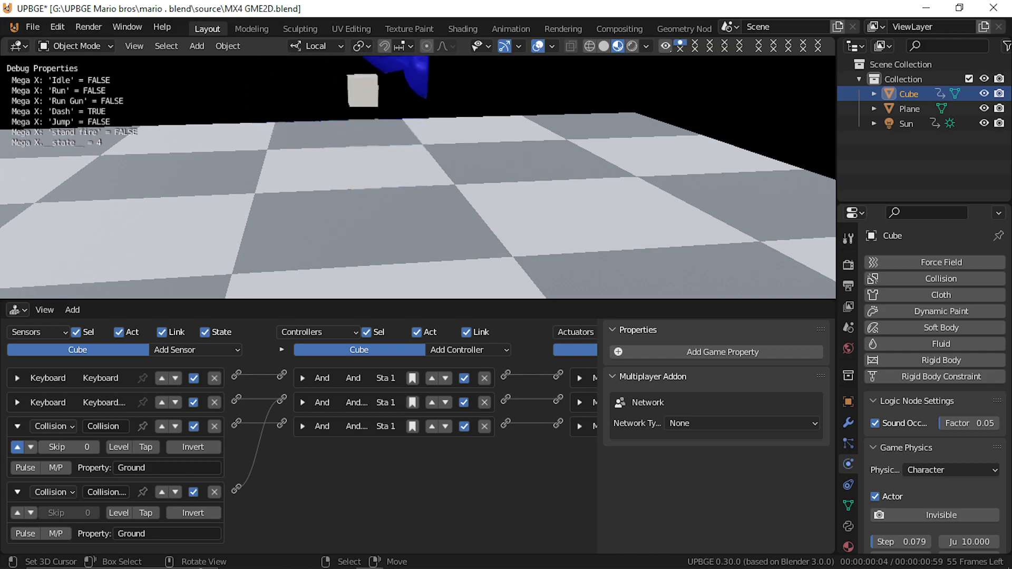
key(Escape)
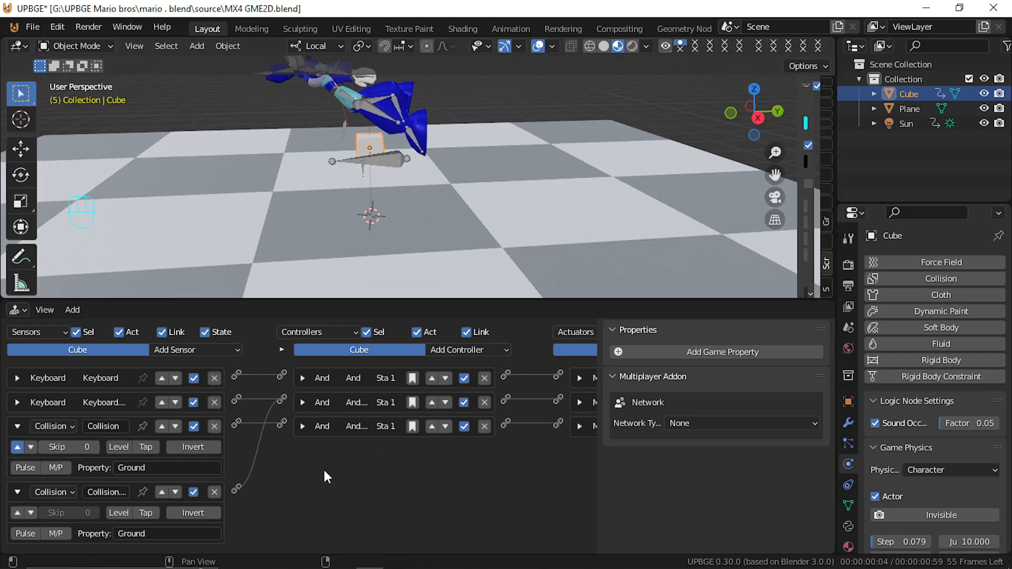
Try Tap triggering on the Cube's second Collision sensor and test-run the game
click(17, 514)
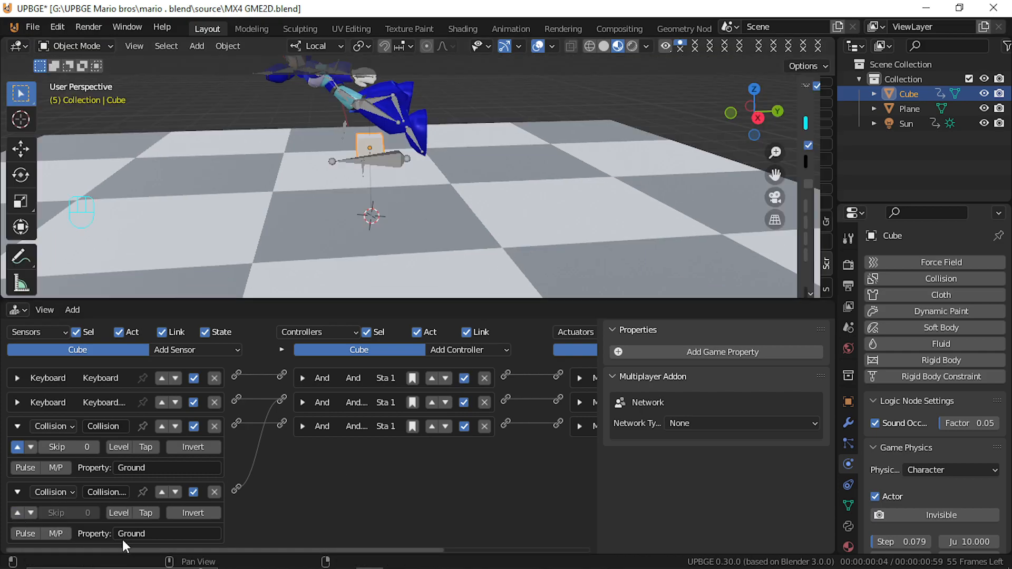
click(146, 514)
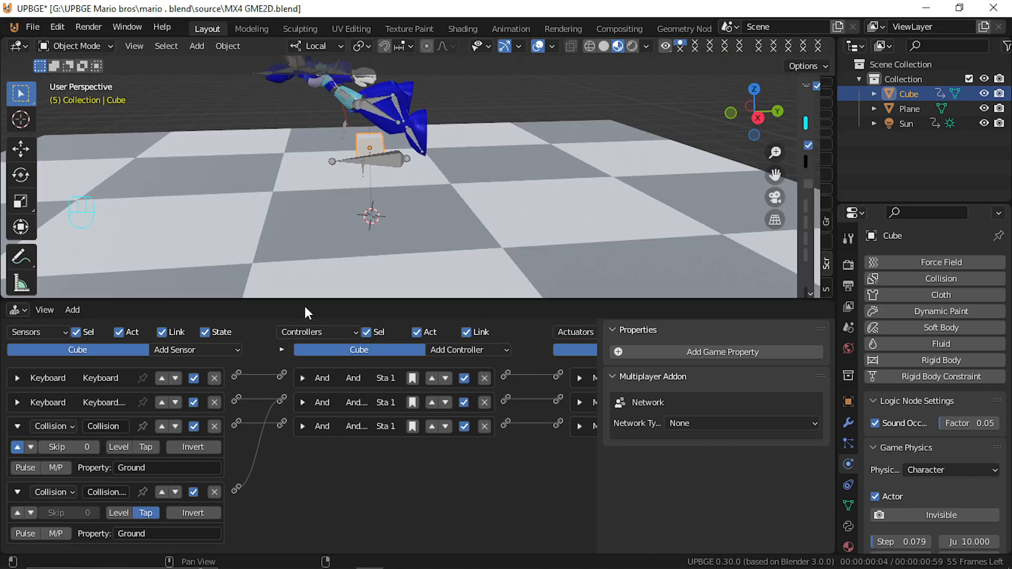
key(F3)
click(36, 414)
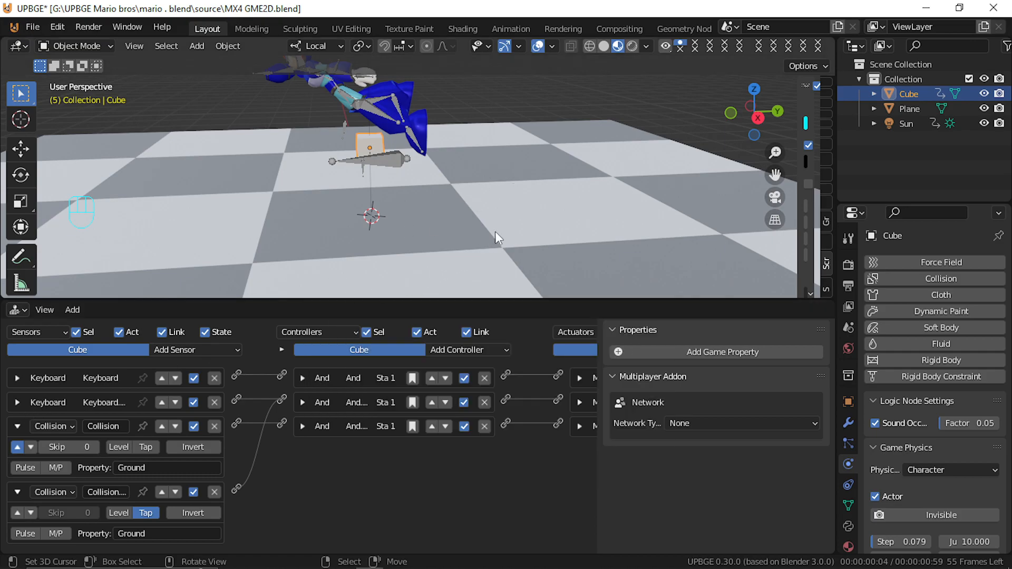
key(p)
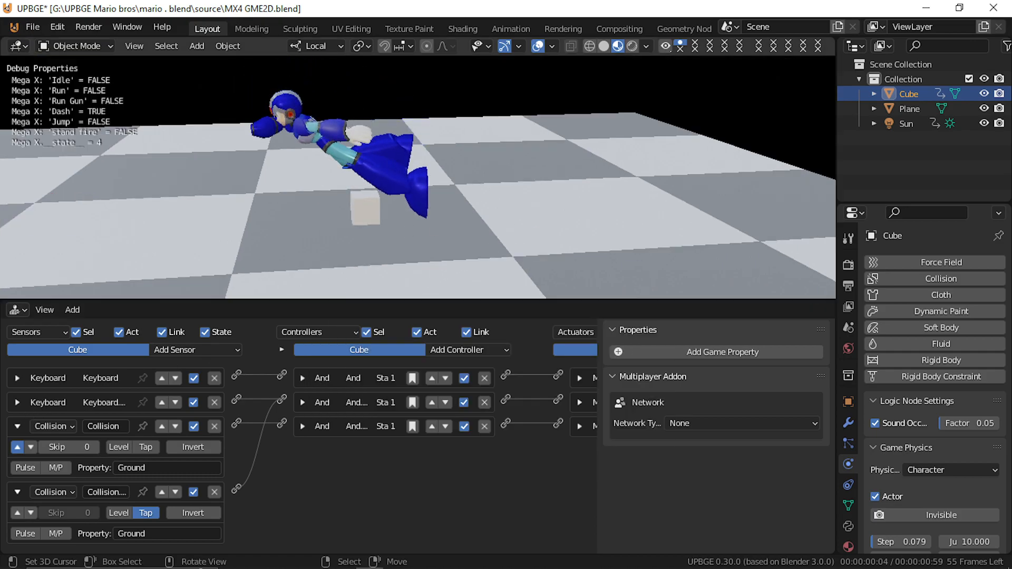
key(Escape)
Turn off Tap on the Cube's second Collision sensor and delete that sensor
click(146, 512)
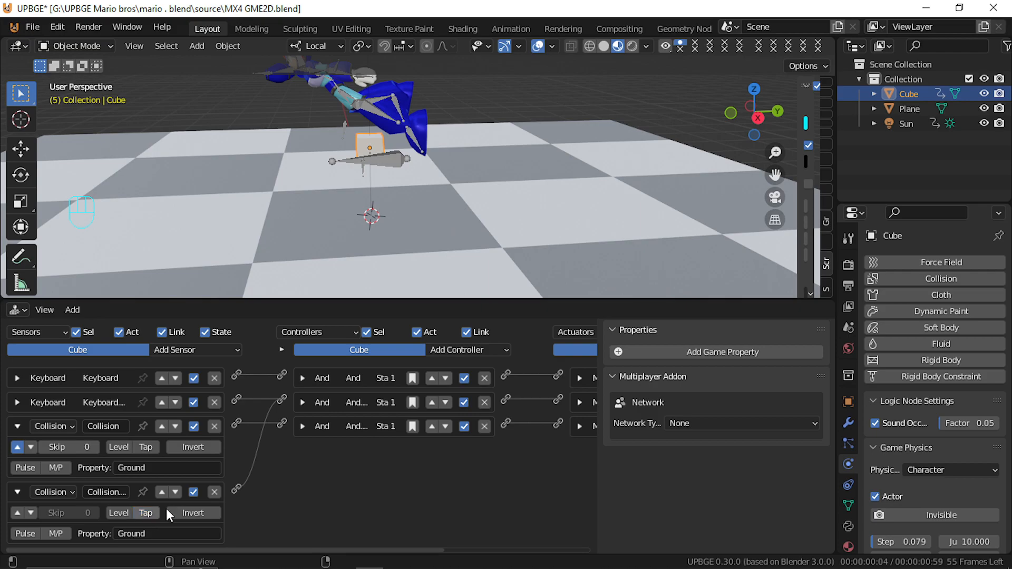
click(215, 492)
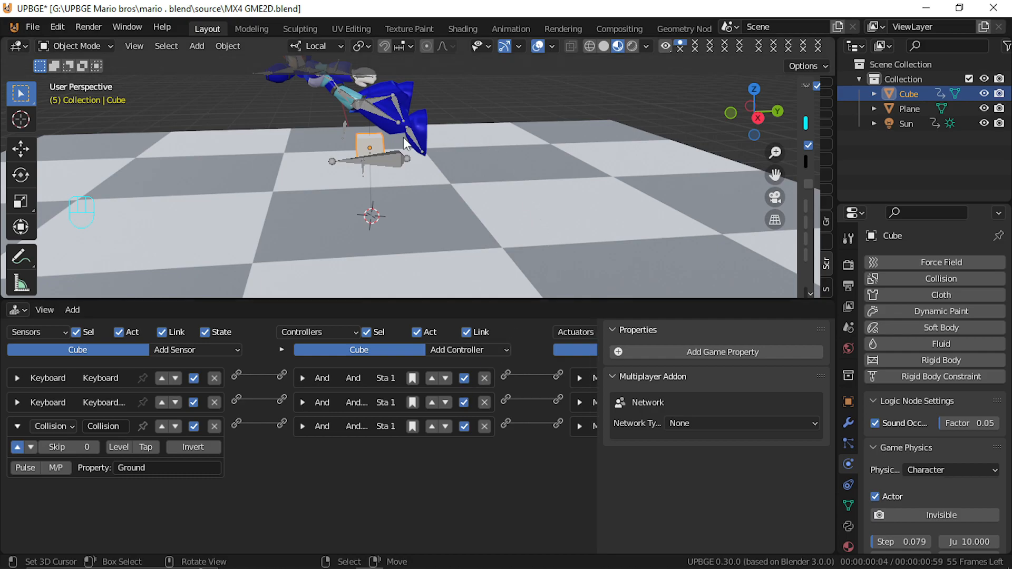
Activate the Delay sensor of Mega X and test-run the dash
click(416, 144)
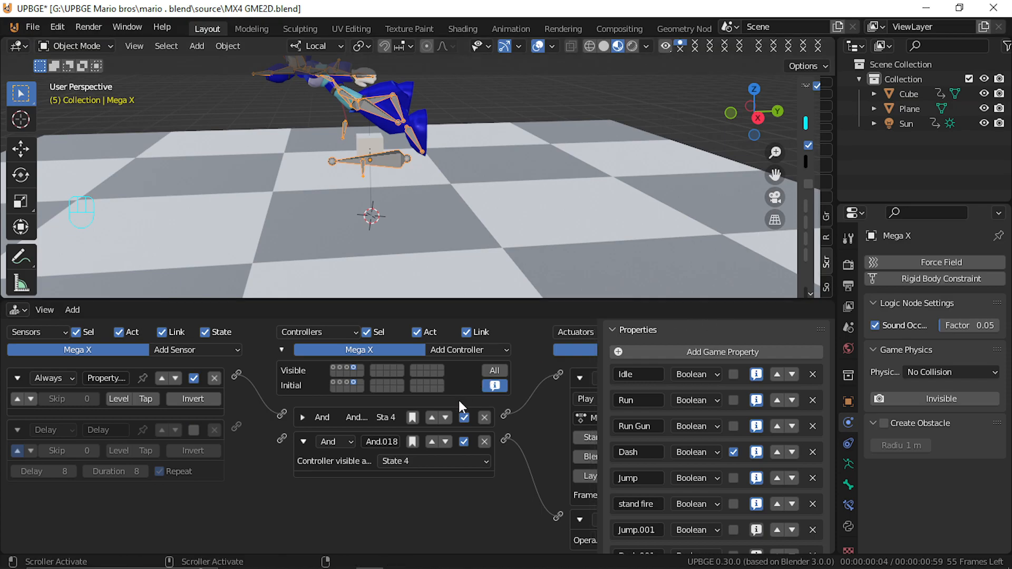
click(193, 431)
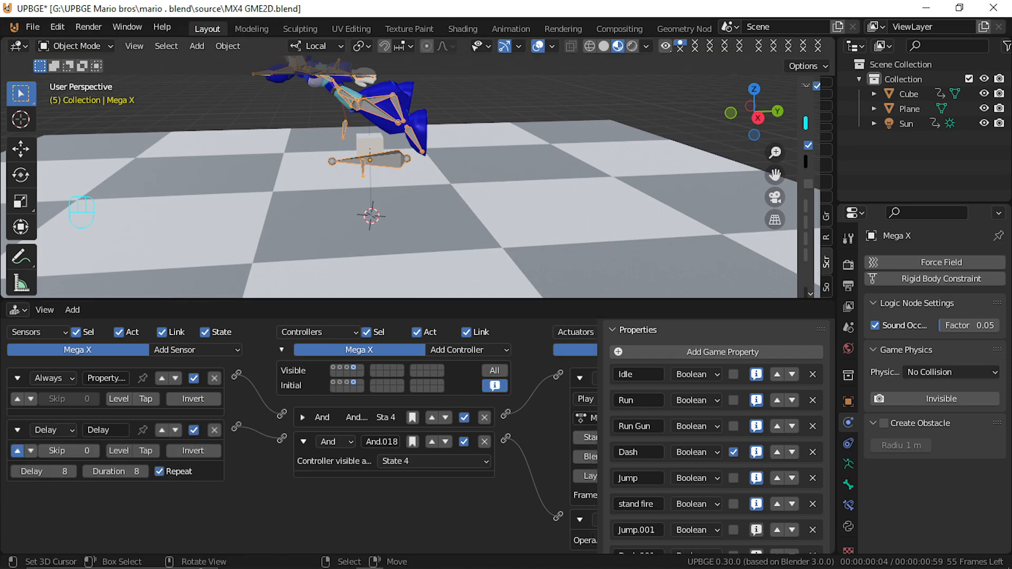
key(p)
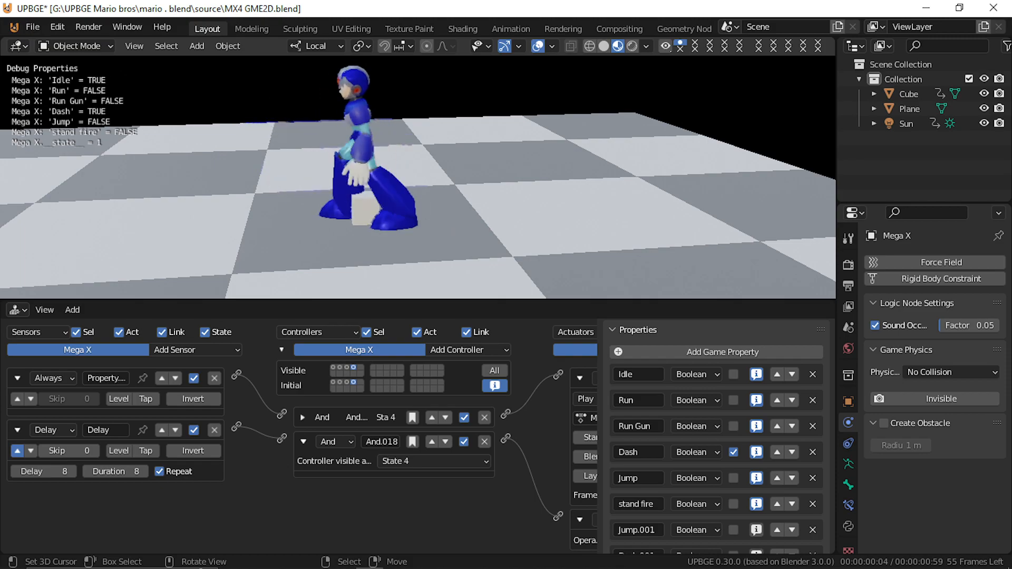
key(Escape)
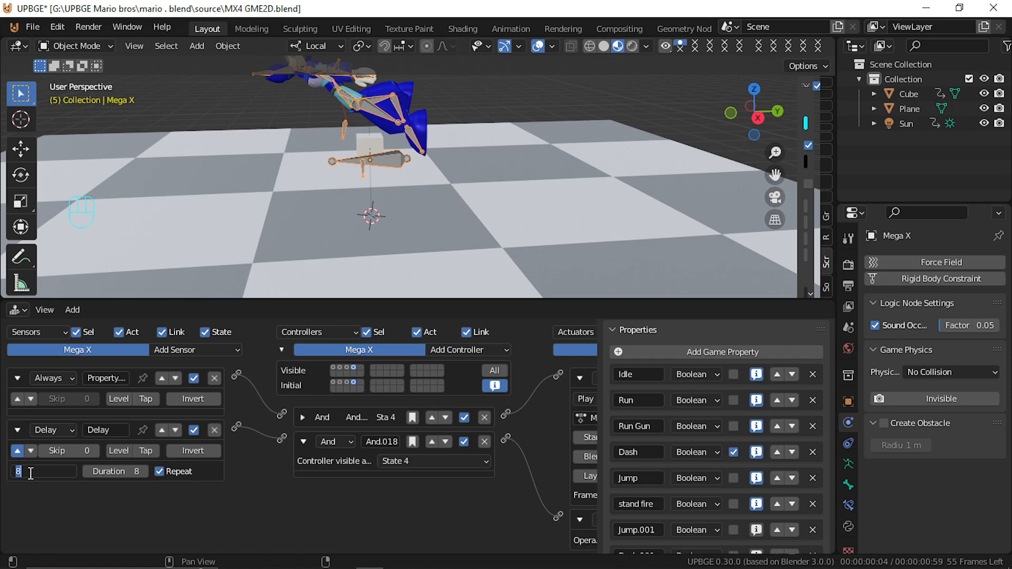
Set the Delay sensor's delay and duration to 15 and test-run the dash
key(Return)
click(118, 473)
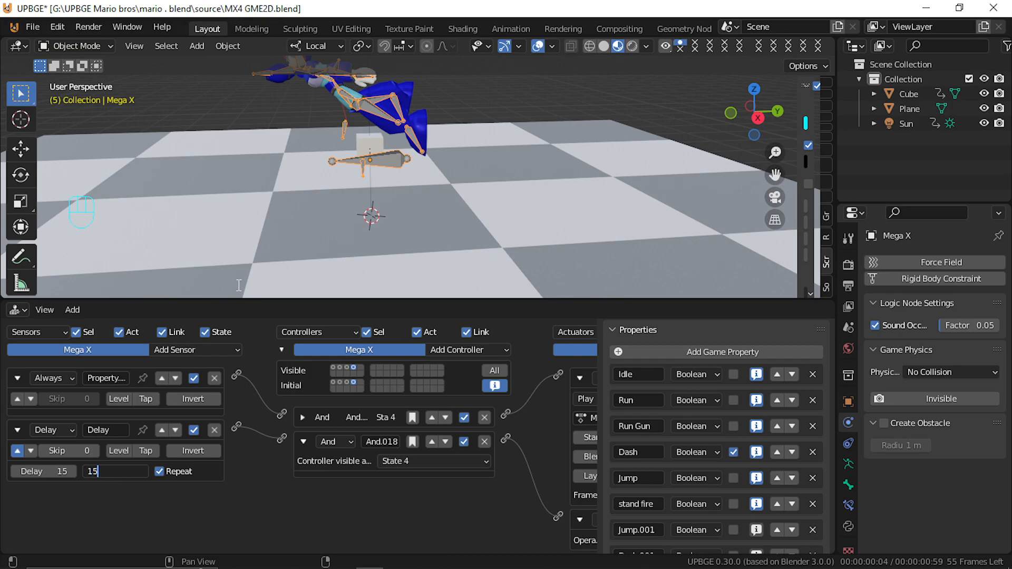
key(Return)
key(p)
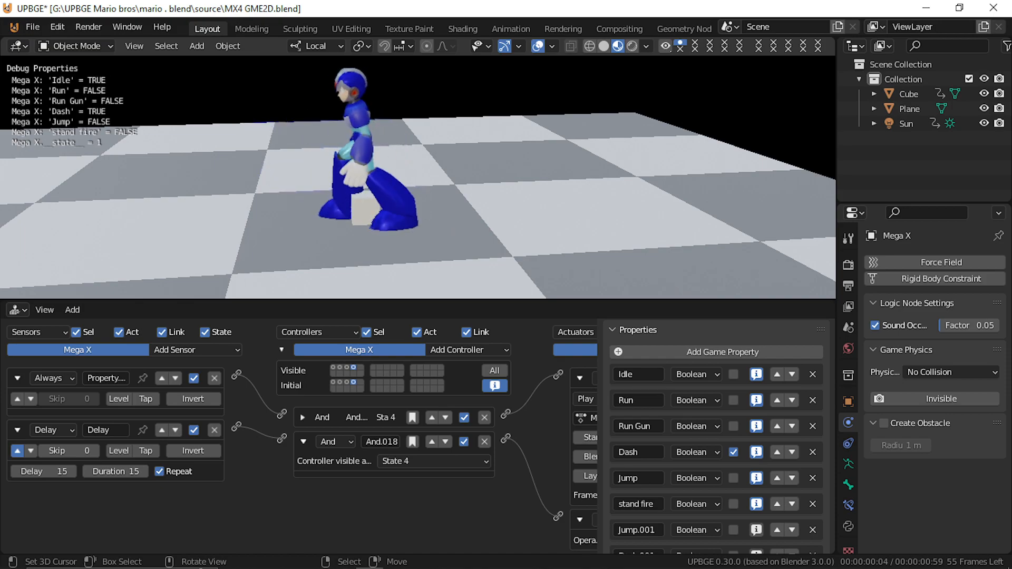
key(Escape)
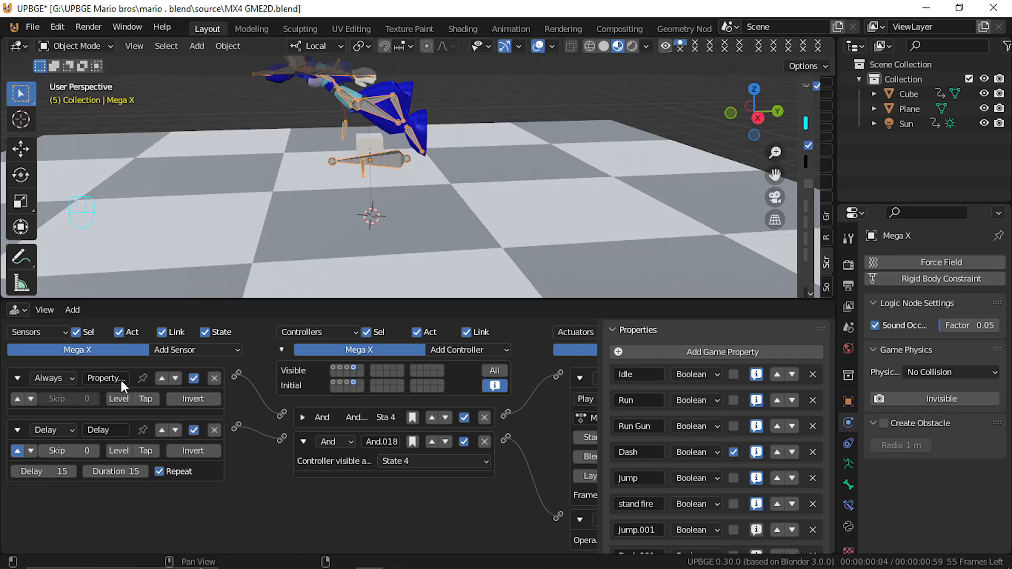
Set the Delay sensor's delay and duration to 10 and start another test run
click(48, 472)
text(10)
key(Return)
key(Return)
key(p)
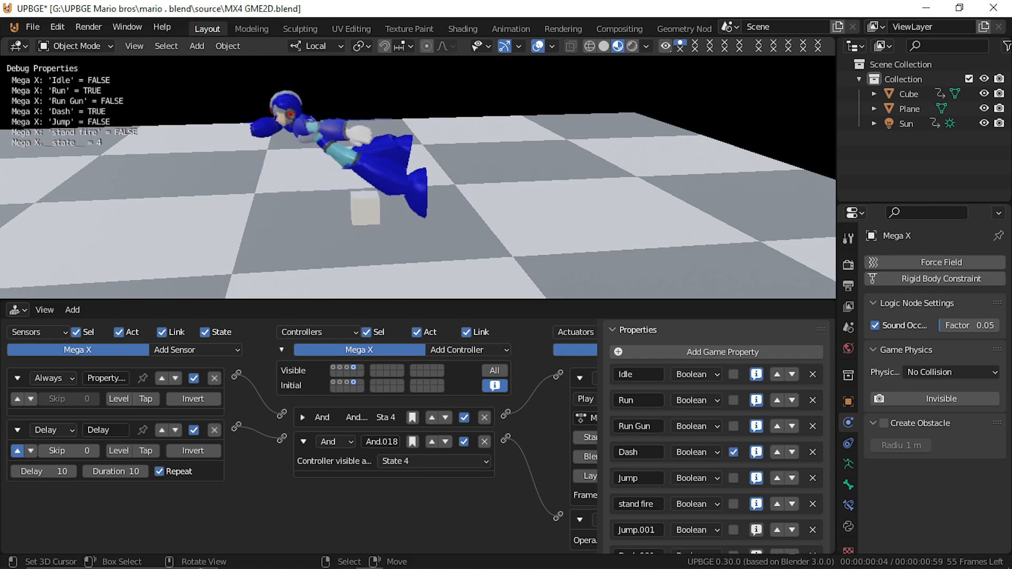
Set the end frame of Mega X's Mega New Dash action actuator to 1 and test-run the dash
key(Escape)
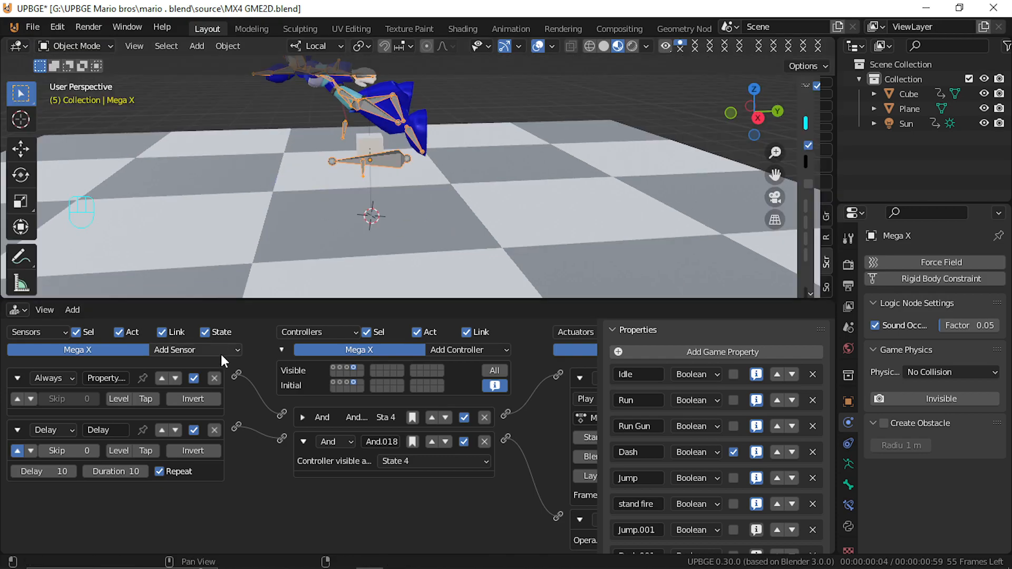
middle_drag(355, 417, 202, 447)
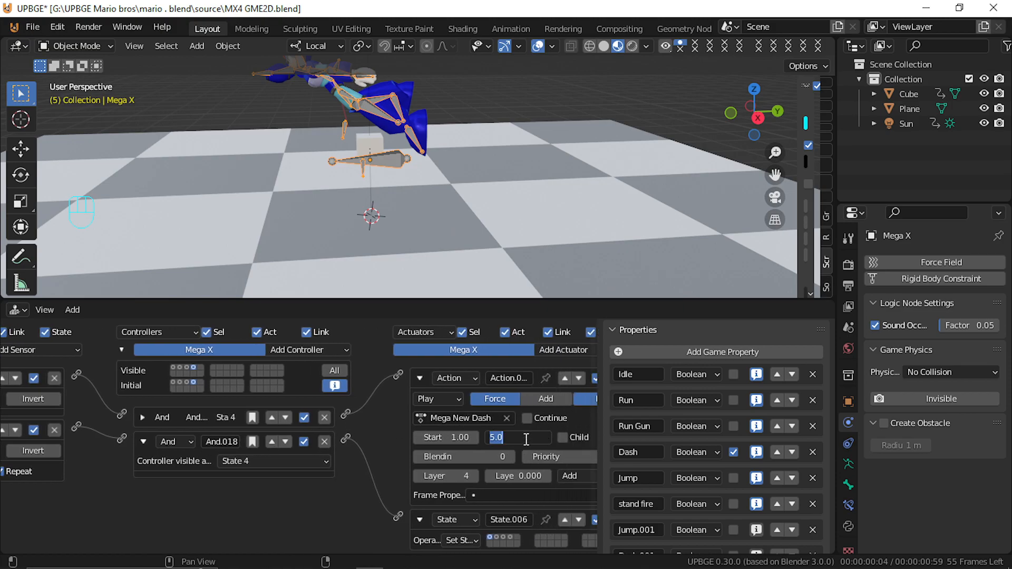
key(Return)
key(p)
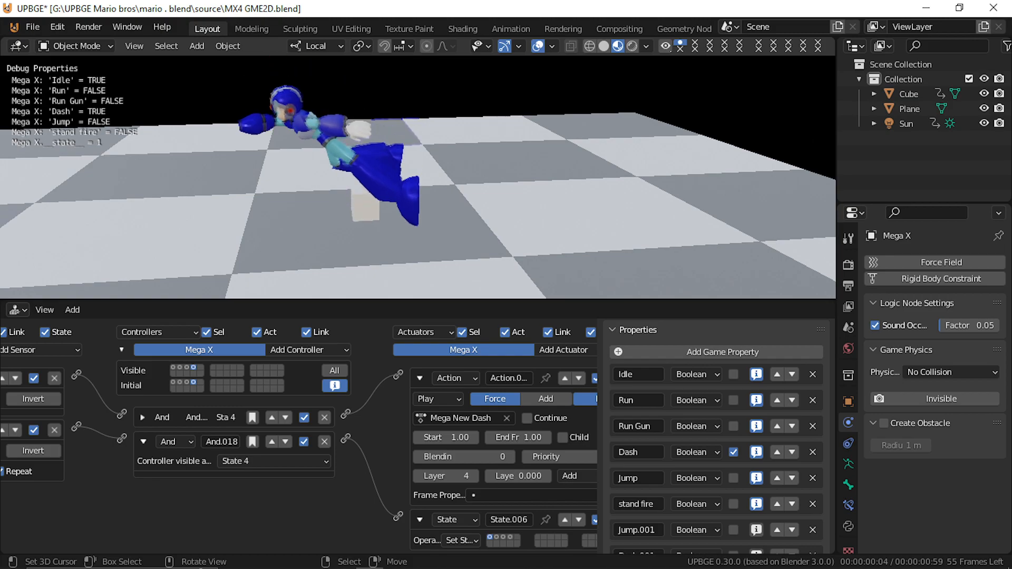
key(Escape)
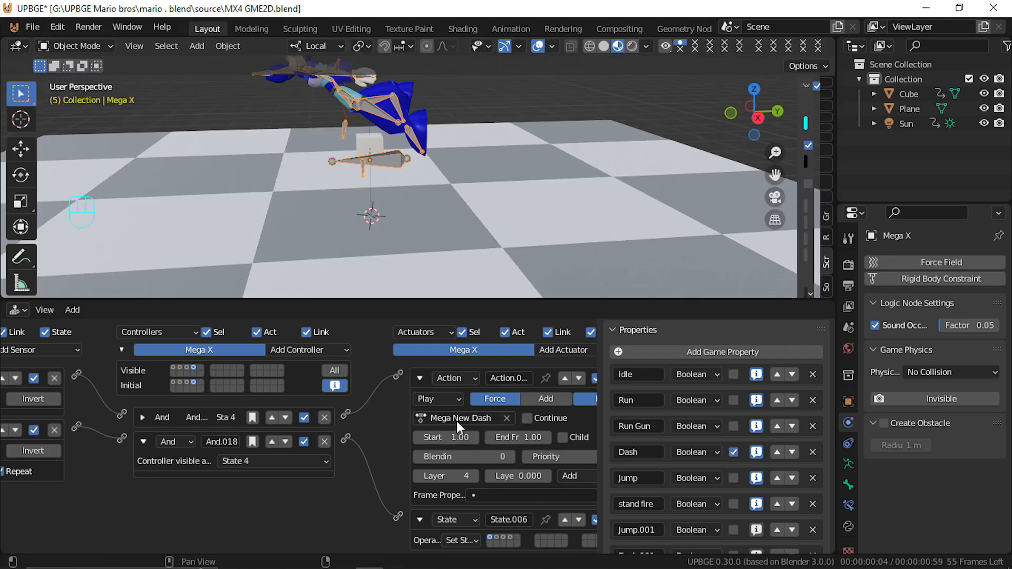
key(p)
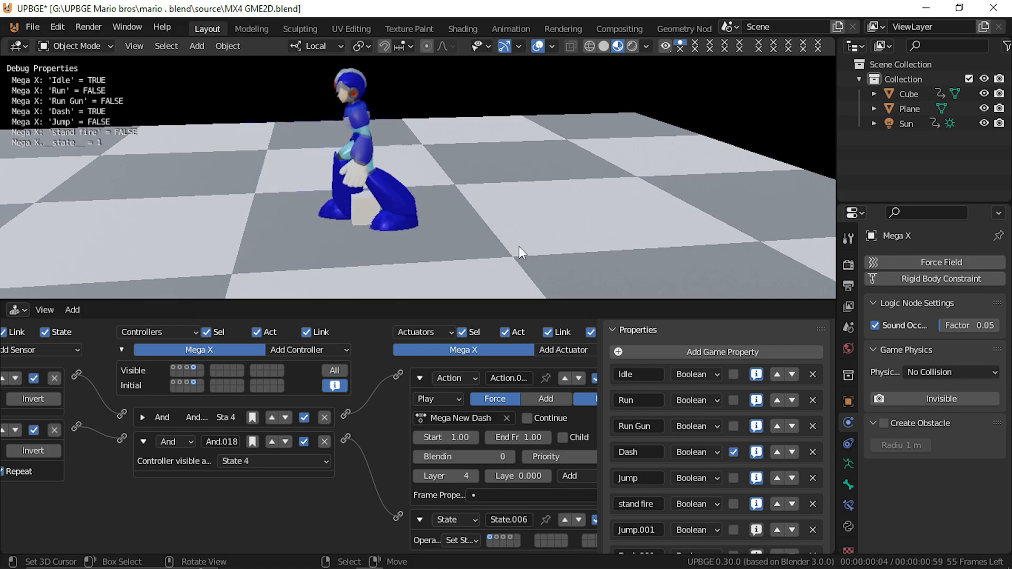
key(Escape)
Turn off Force on the Mega New Dash action actuator and test-run the dash
ctrl+scroll(526, 401, right, 2)
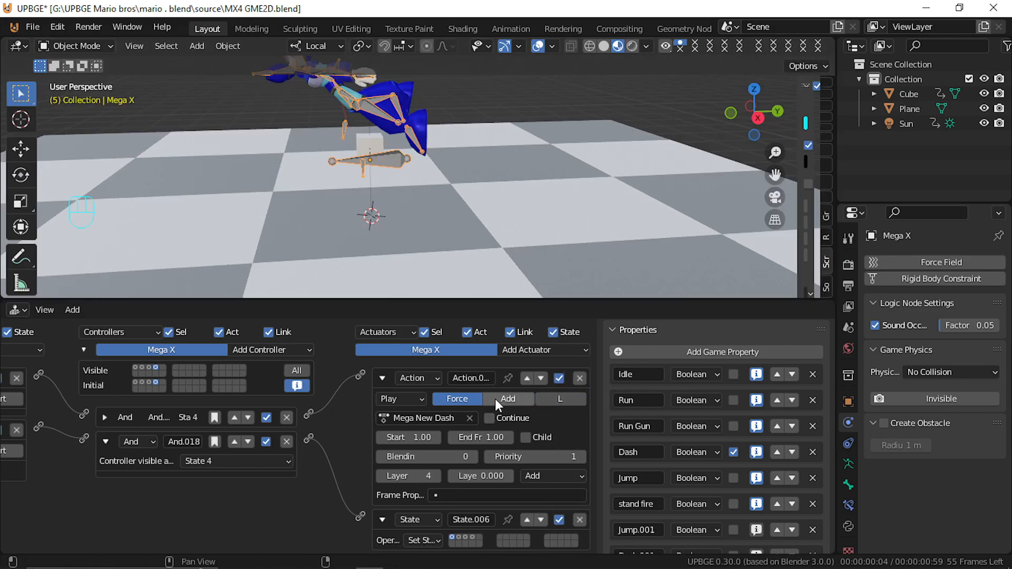
key(p)
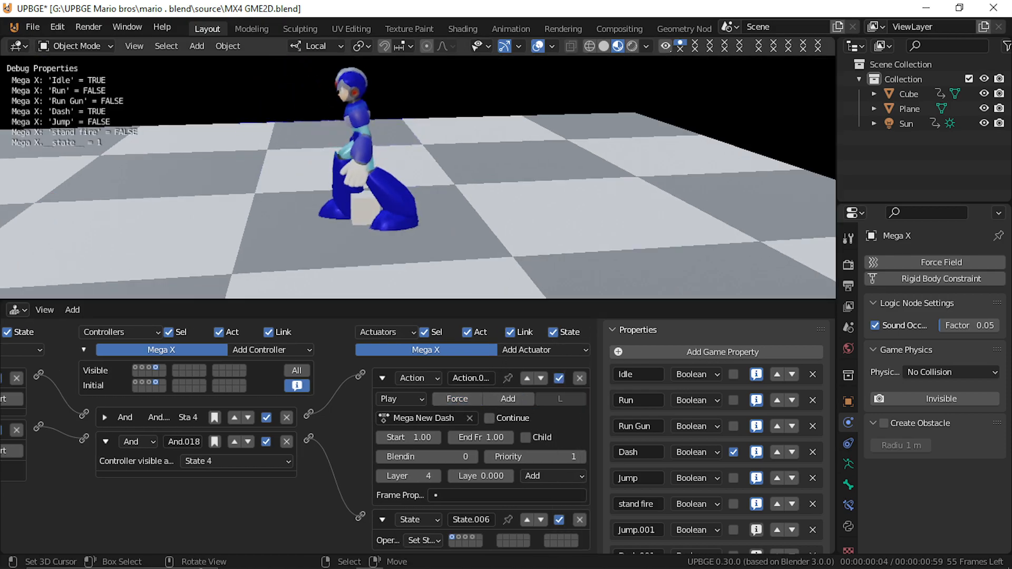
key(Escape)
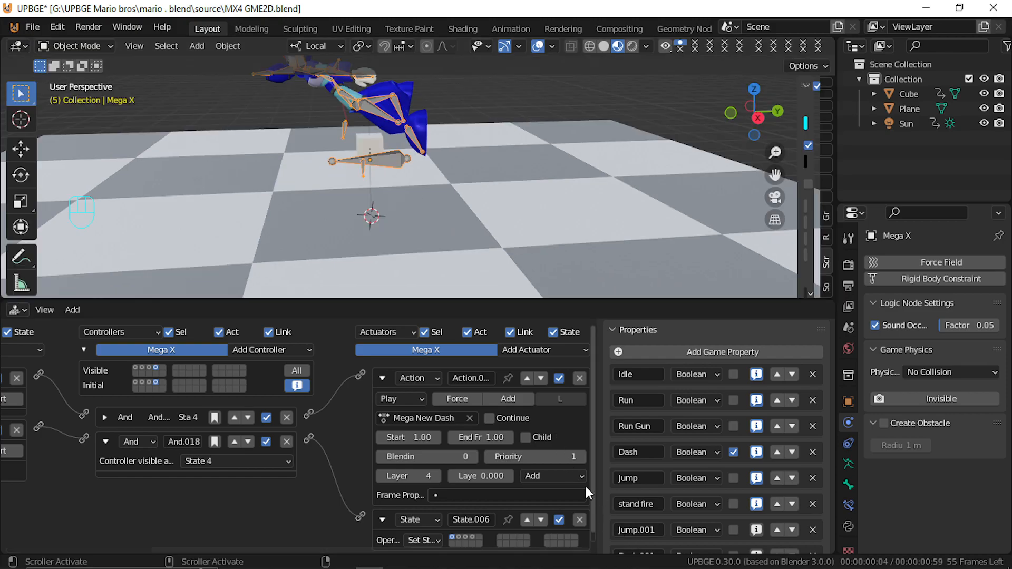
Set the Mega New Dash action actuator's blend mode to Blend and its layer to 5
click(550, 476)
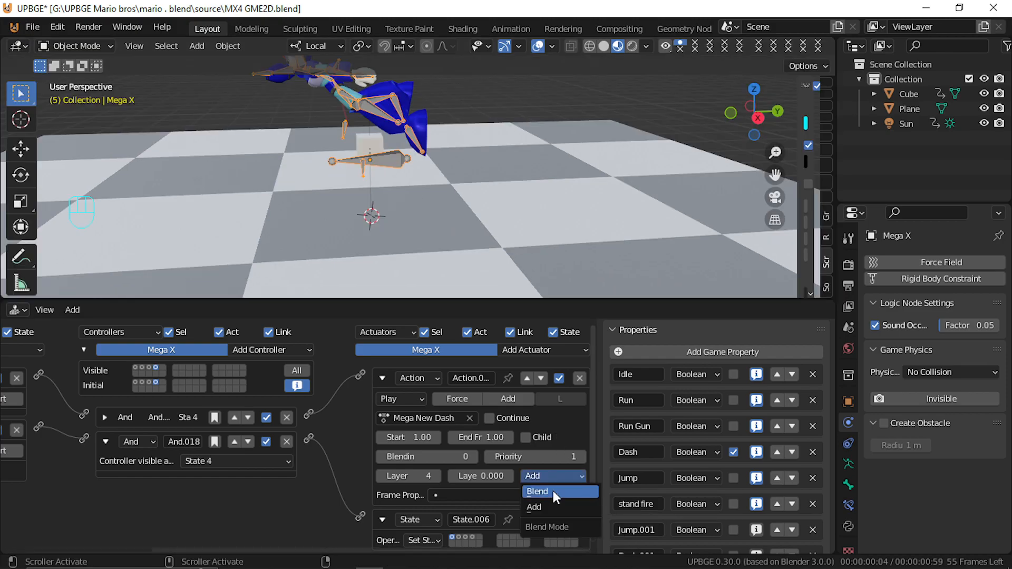
click(552, 491)
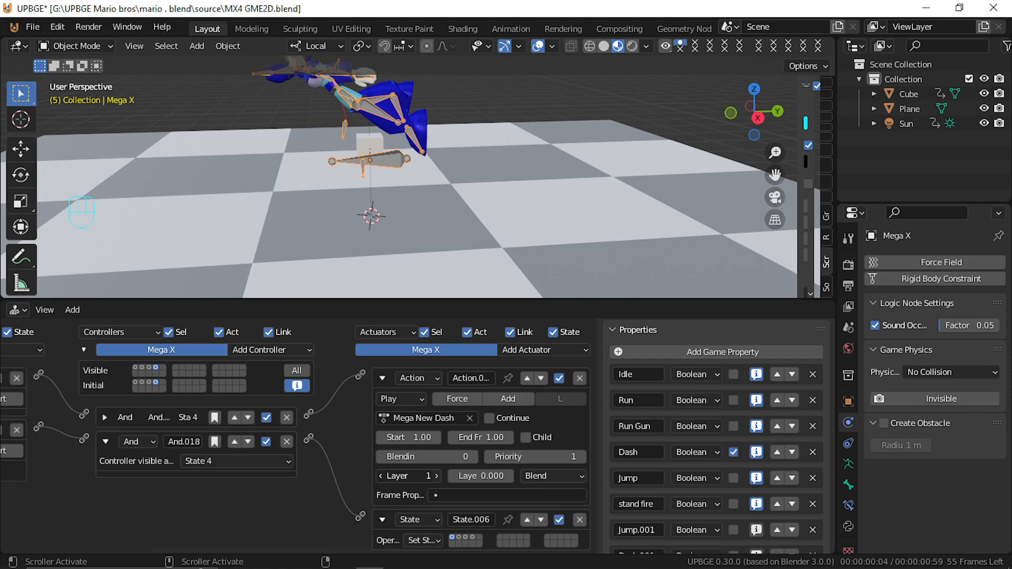
click(439, 479)
click(440, 478)
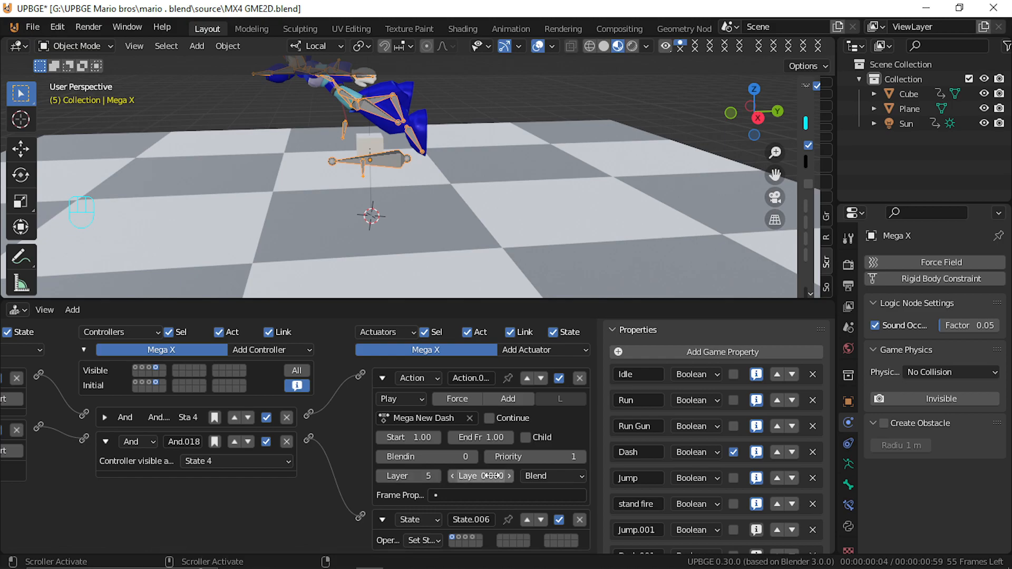
Set the dash action's layer weight to 1 and test-run Mega X running and dashing to the left
key(p)
key(Left)
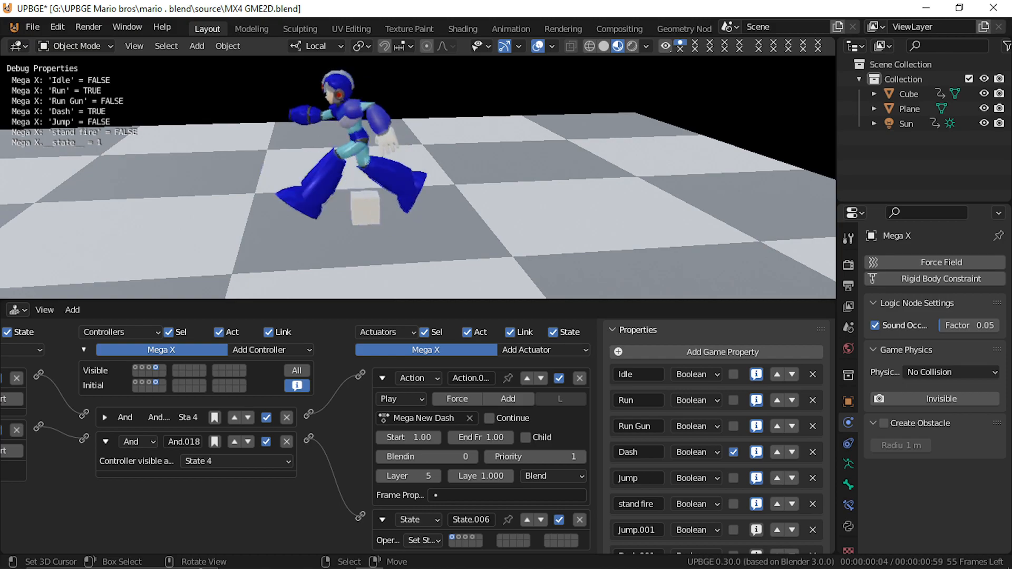
key(Left)
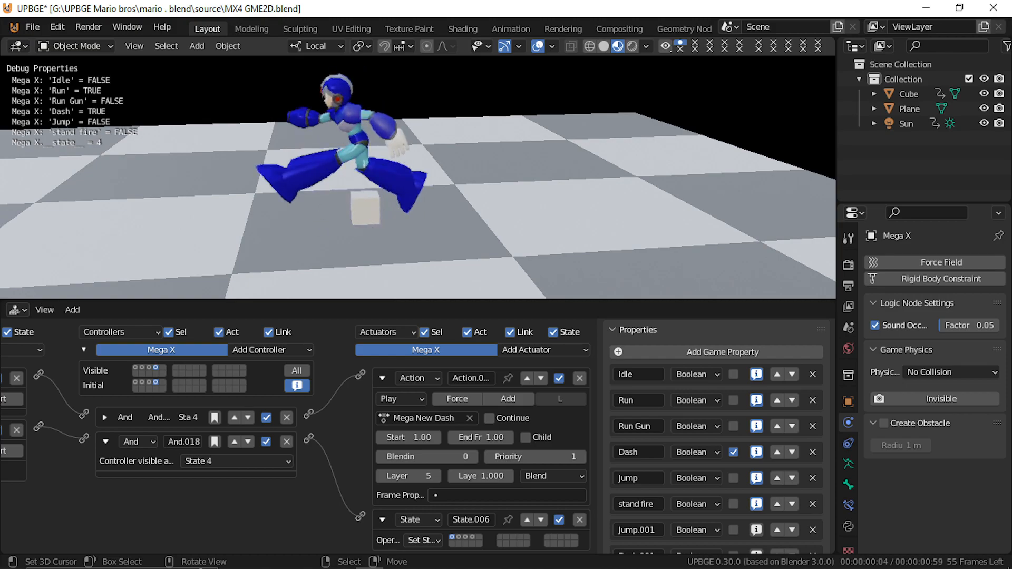
key(Left)
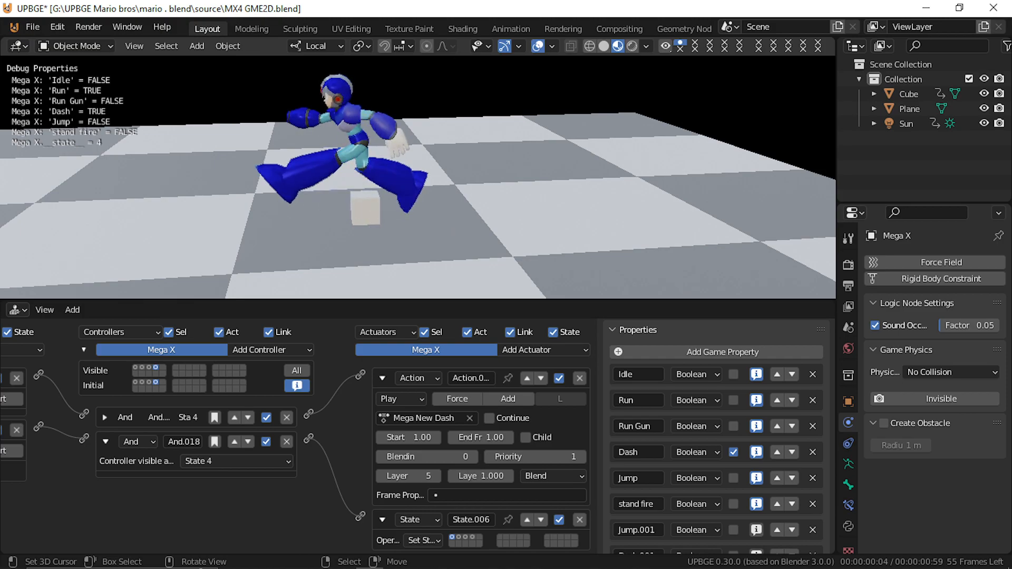
key(Escape)
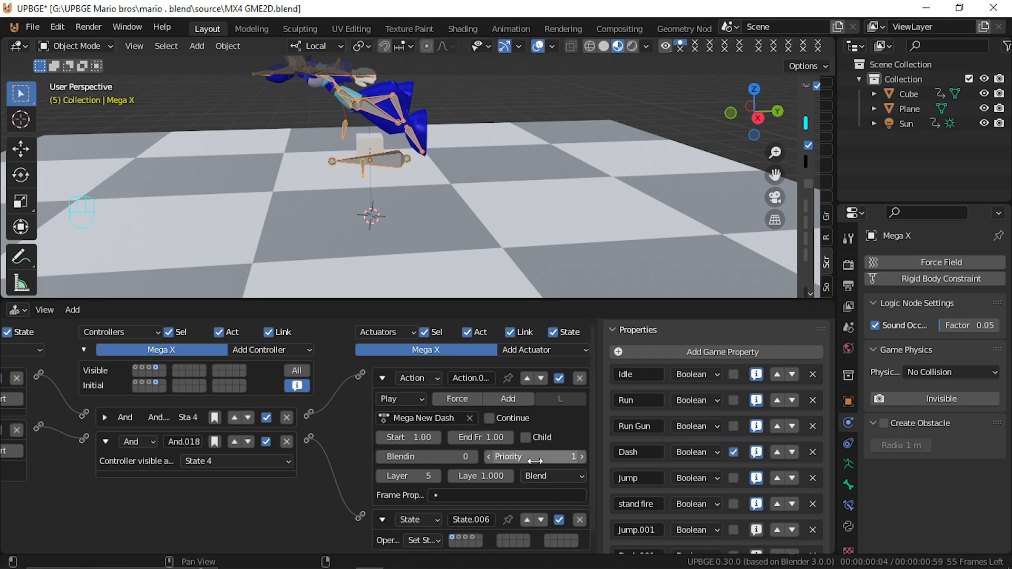
Set the Mega New Dash action's priority to 4 and test-run the dash
click(583, 460)
click(583, 460)
click(583, 459)
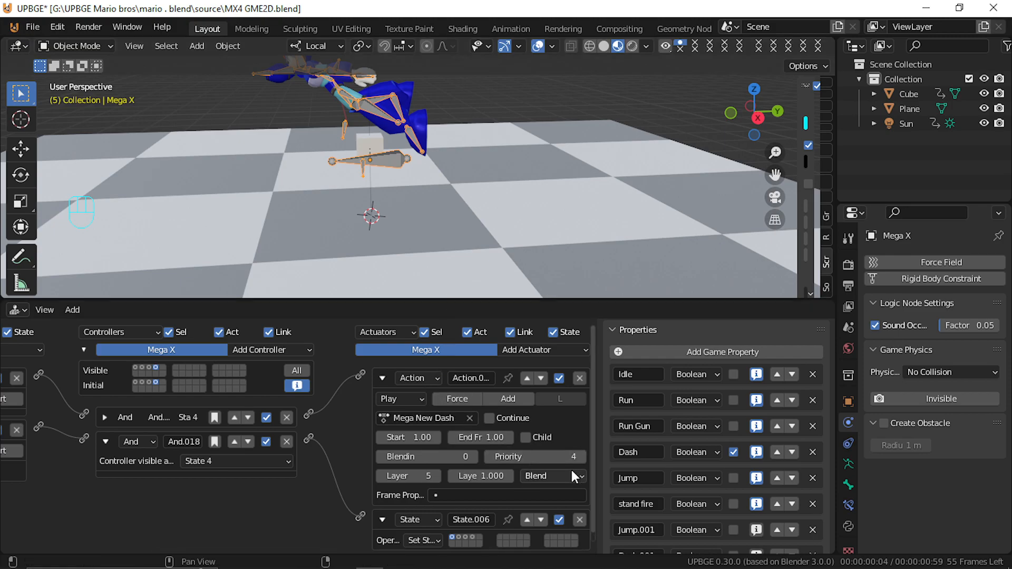
key(p)
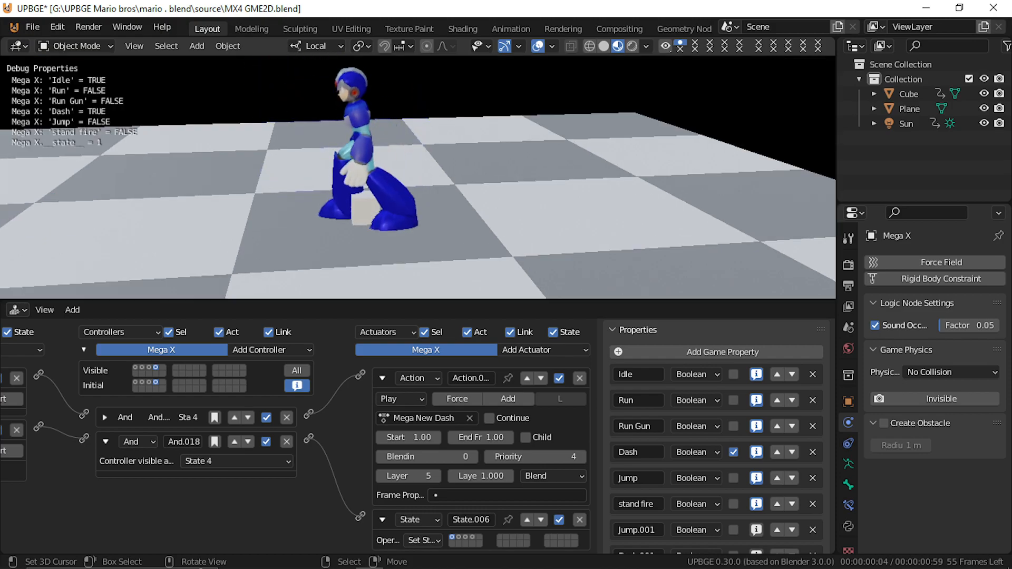
key(Escape)
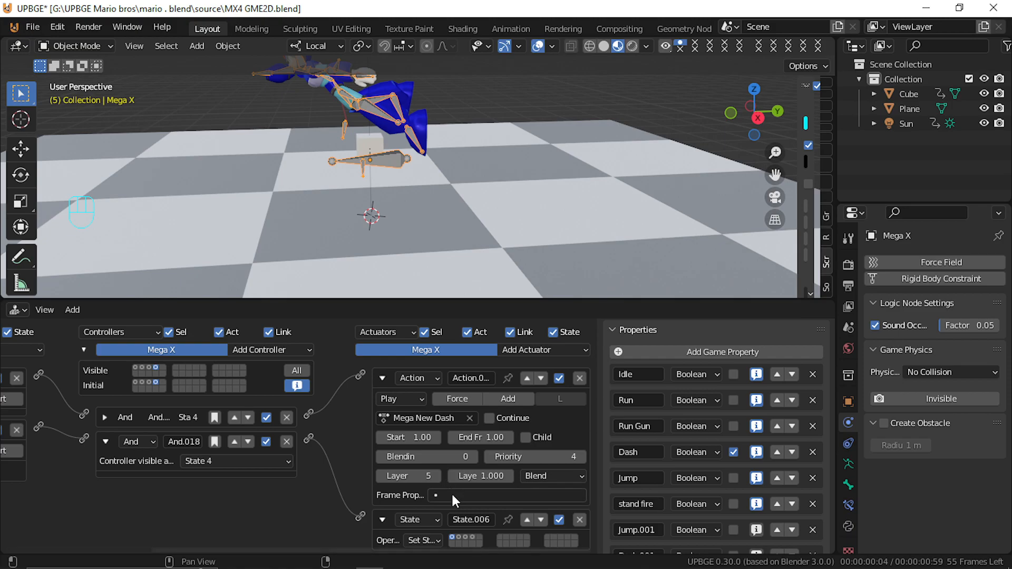
Test-run the game again, making Mega X run and dash to the left repeatedly
mouse_move(95, 508)
middle_down()
mouse_move(128, 508)
mouse_move(107, 502)
middle_up()
key(p)
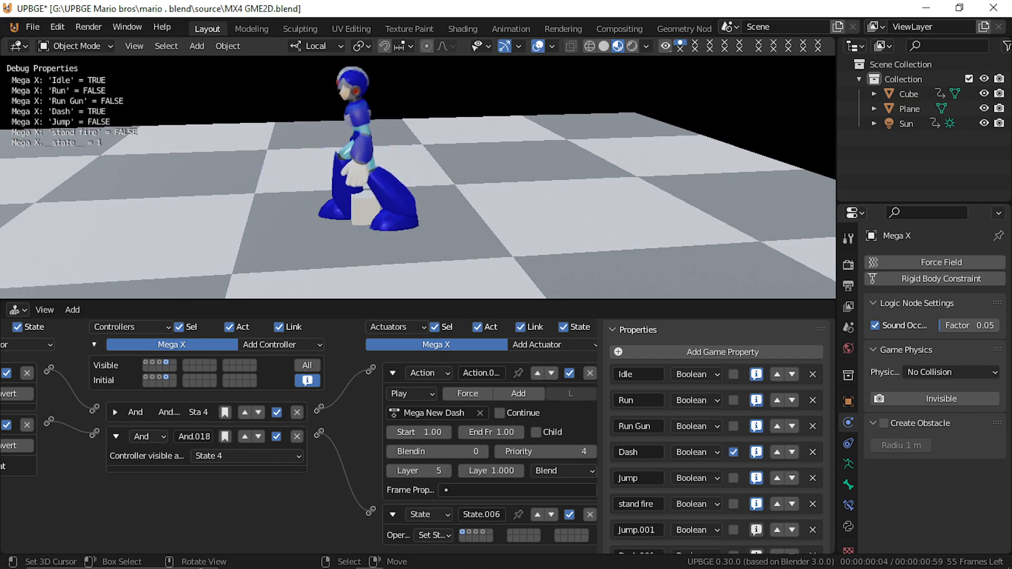
key(Left)
key(Left)
key(Left)
key(Left)
key(Left)
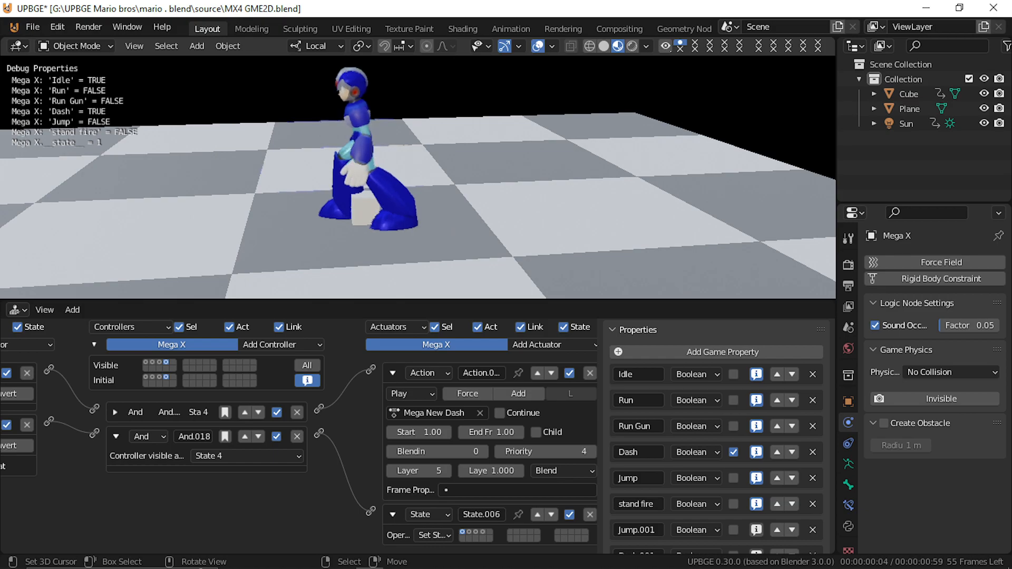
key(Escape)
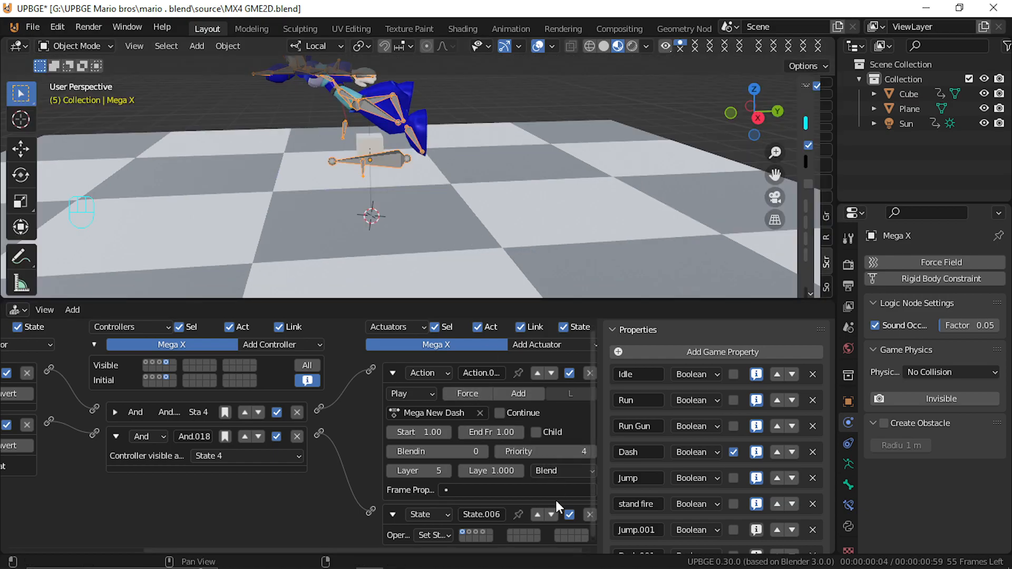
Set the Mega New Dash action's priority to 0 and test-run the dash
middle_drag(554, 473, 497, 470)
drag(519, 452, 490, 452)
key(p)
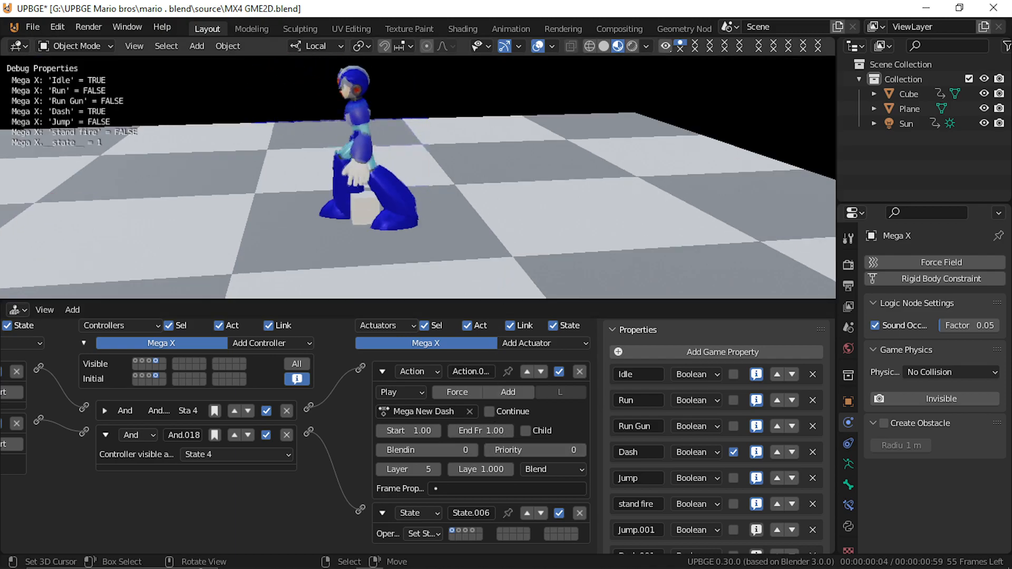
key(Escape)
Set the Mega New Dash action's layer weight to 0 and test-run the dash
drag(481, 469, 459, 470)
key(p)
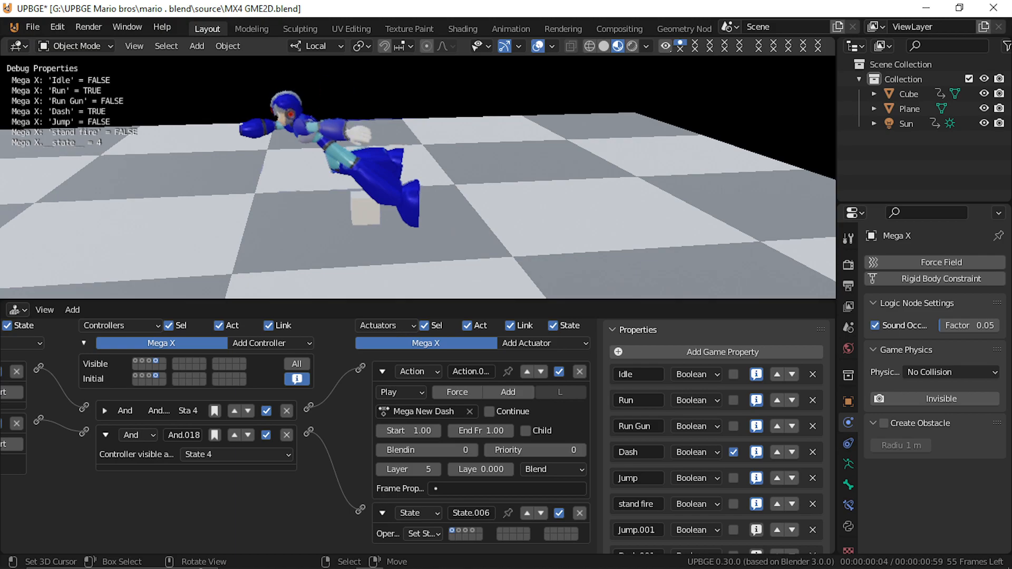
key(Escape)
Raise the Mega New Dash action's layer weight to 0.4 and test-run repeated runs and dashes to the left
click(509, 469)
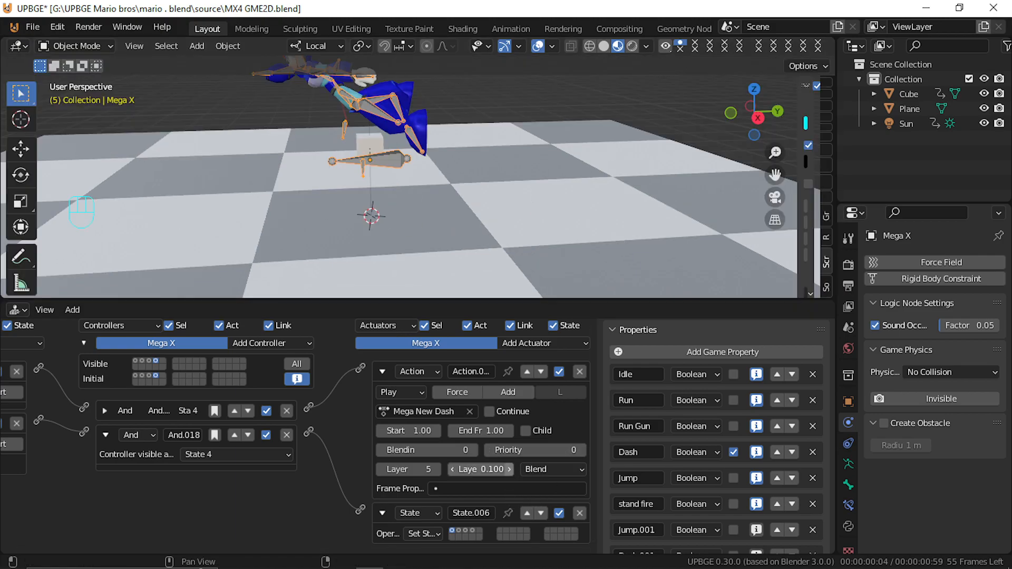
click(510, 469)
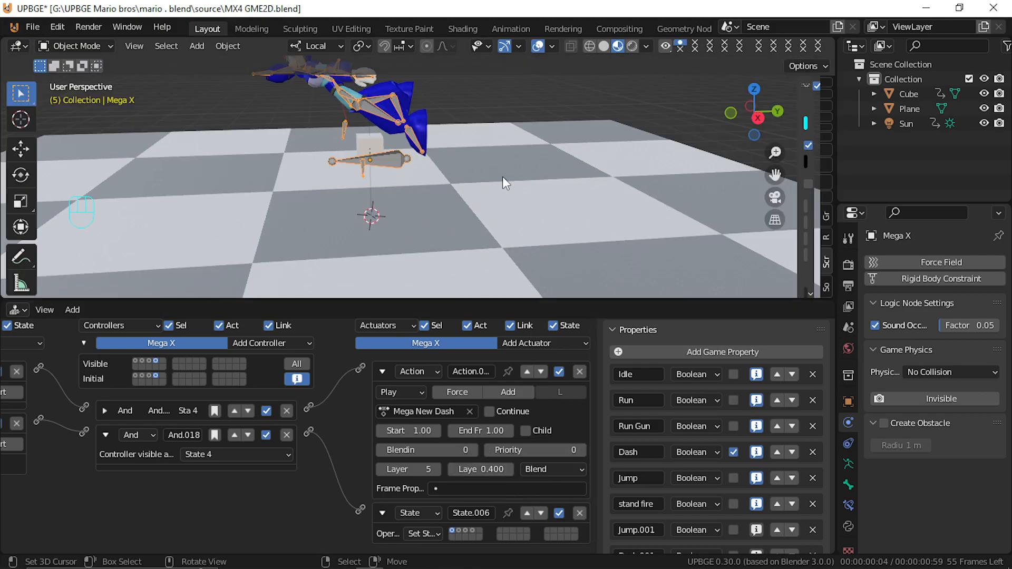
key(p)
key(Left)
key(Left)
key(Left)
key(Left)
key(Left)
key(Left)
key(Left)
key(Left)
key(Left)
key(Left)
key(Left)
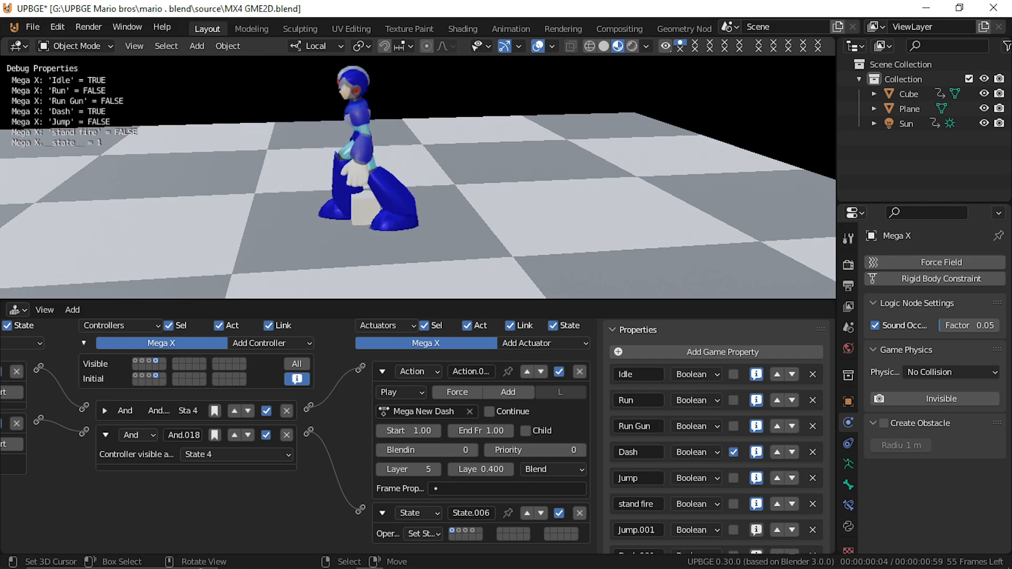
key(Left)
key(Left)
key(Left)
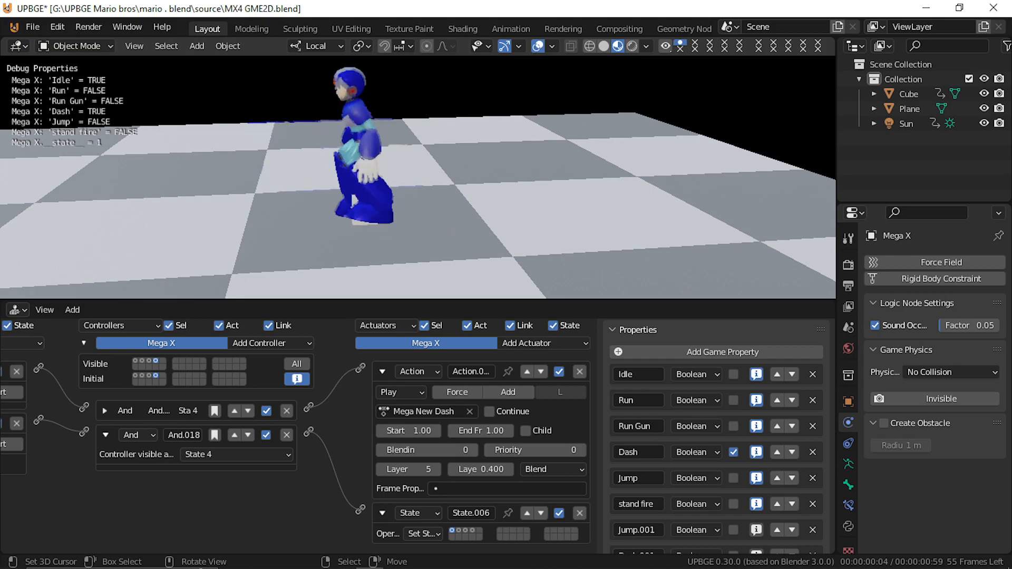
key(Left)
key(Escape)
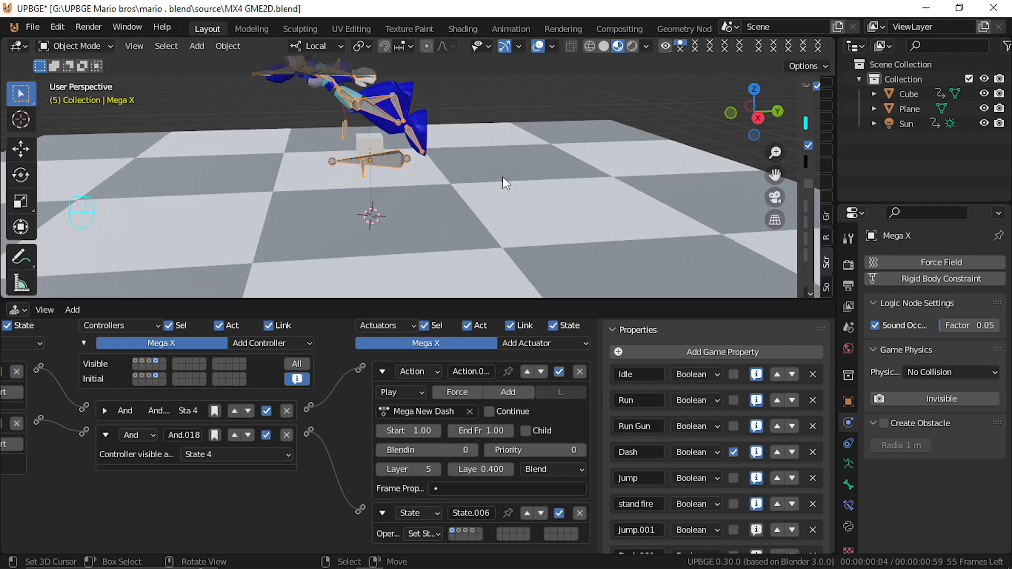
Turn off the Always sensor's true level triggering and set the Delay sensor's delay and duration to 15
middle_drag(320, 435, 517, 431)
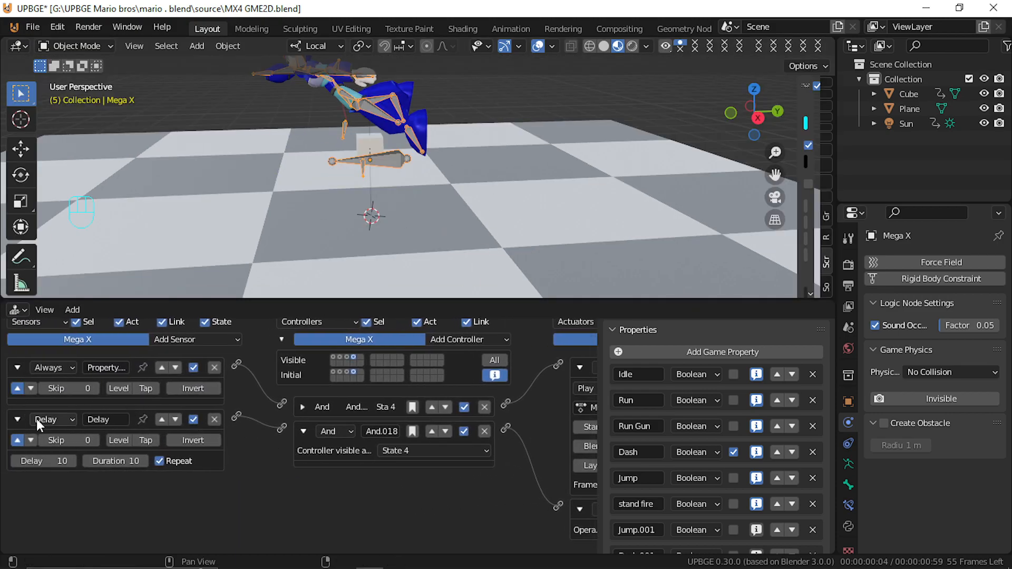
click(15, 388)
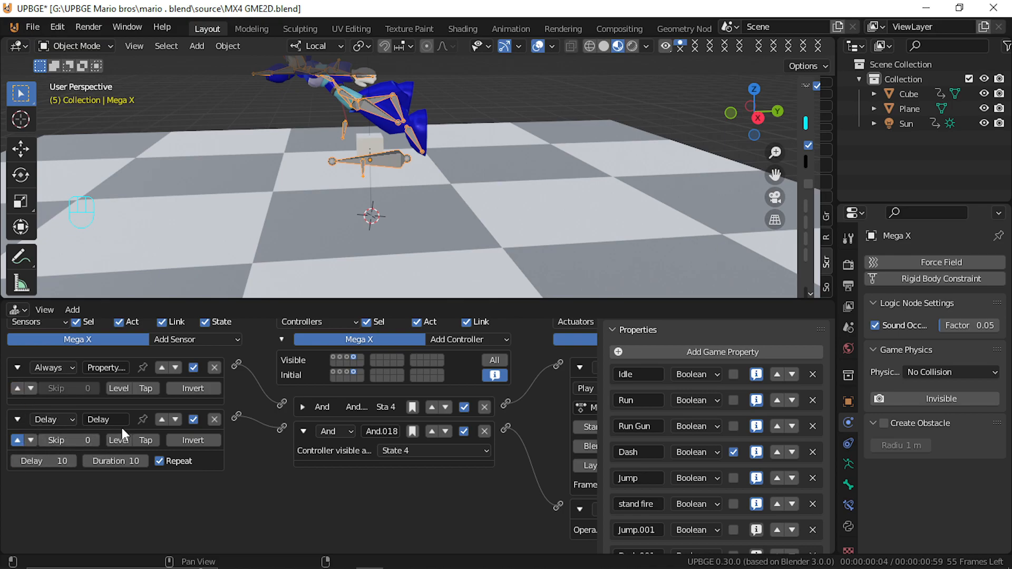
click(53, 463)
text(15)
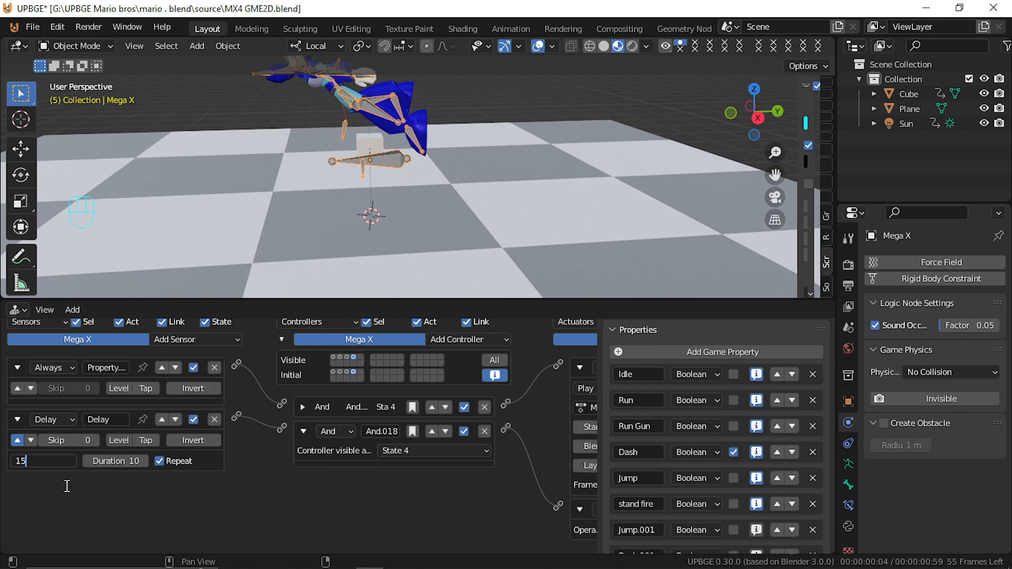
key(Return)
click(112, 463)
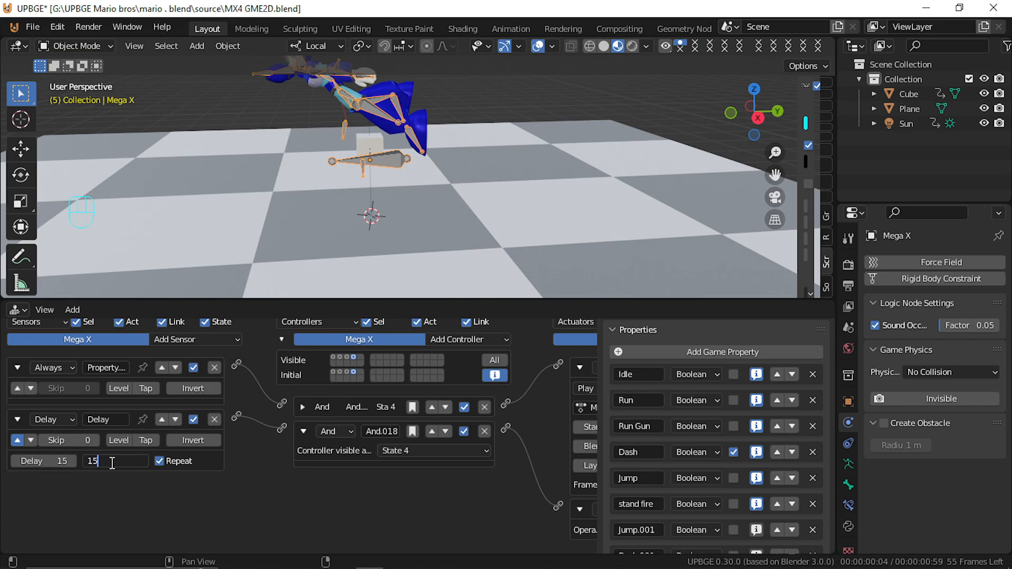
key(Return)
Test-run the game before and after setting the Delay sensor's delay and duration to 20
key(p)
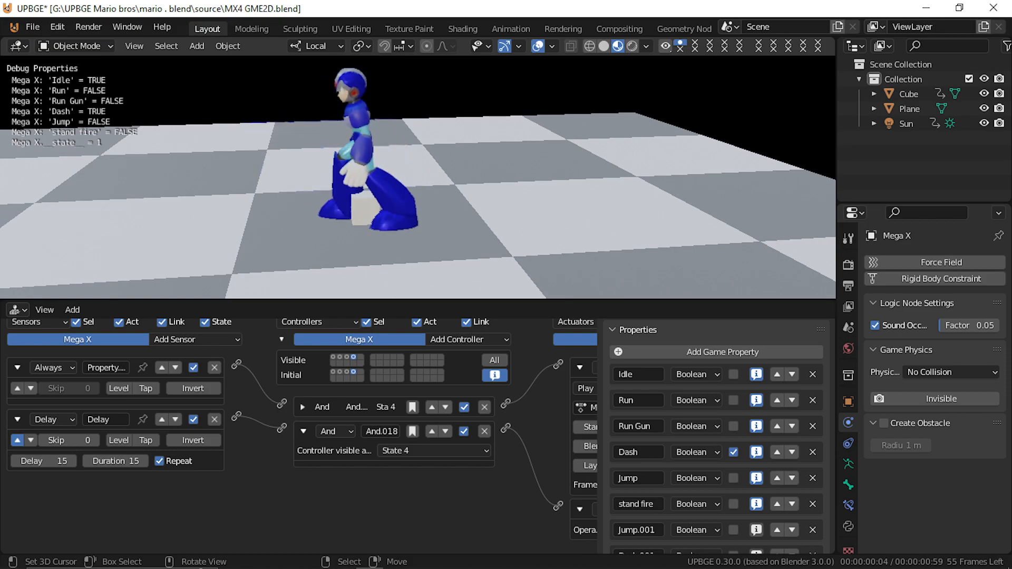
key(Escape)
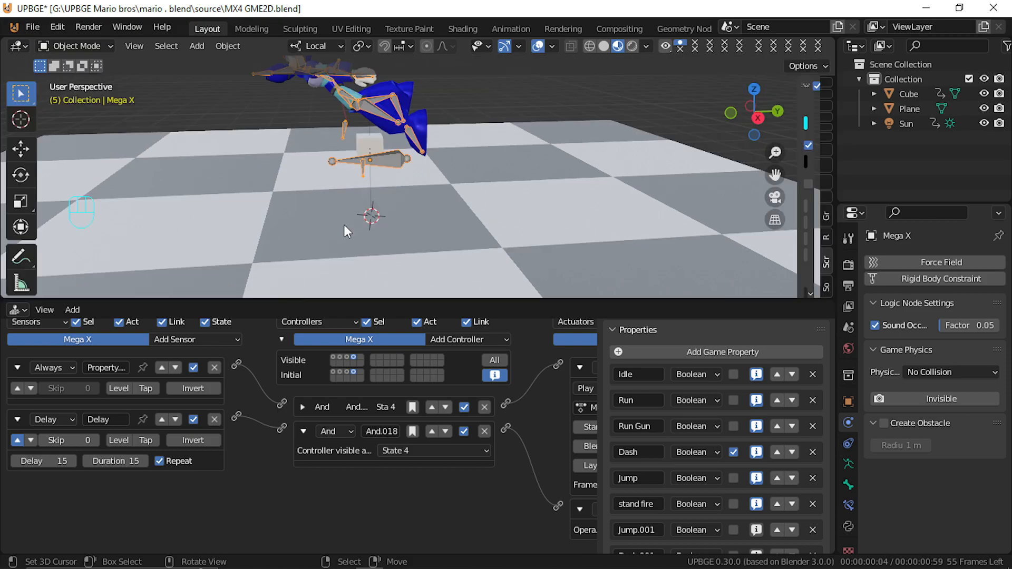
click(60, 462)
text(20)
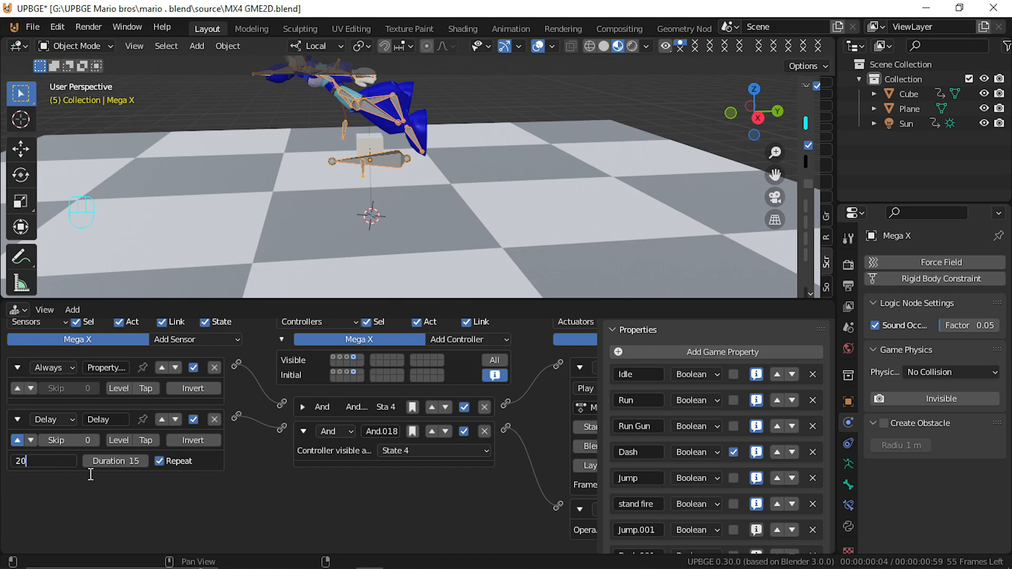
key(Tab)
text(20)
key(Return)
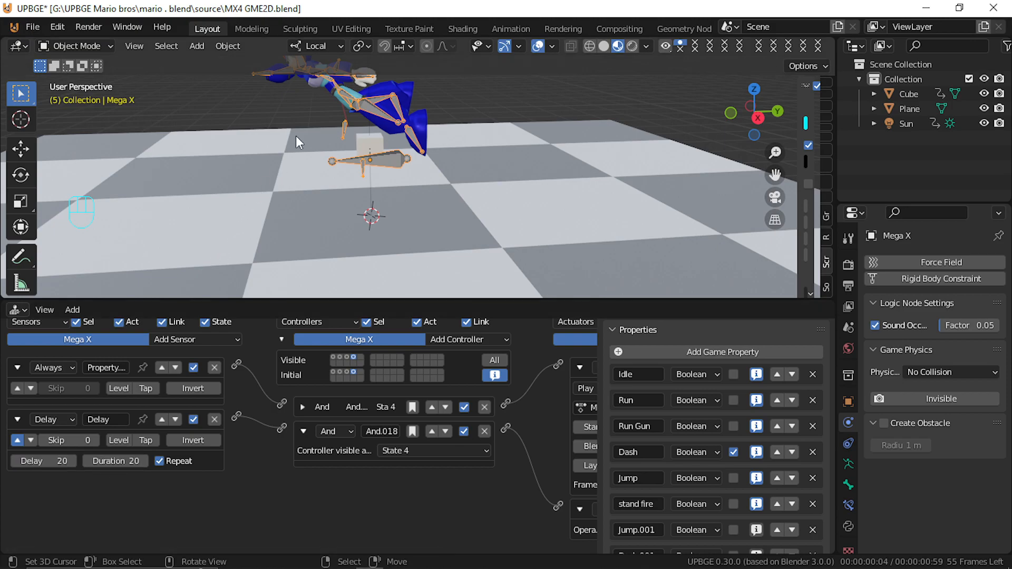
key(p)
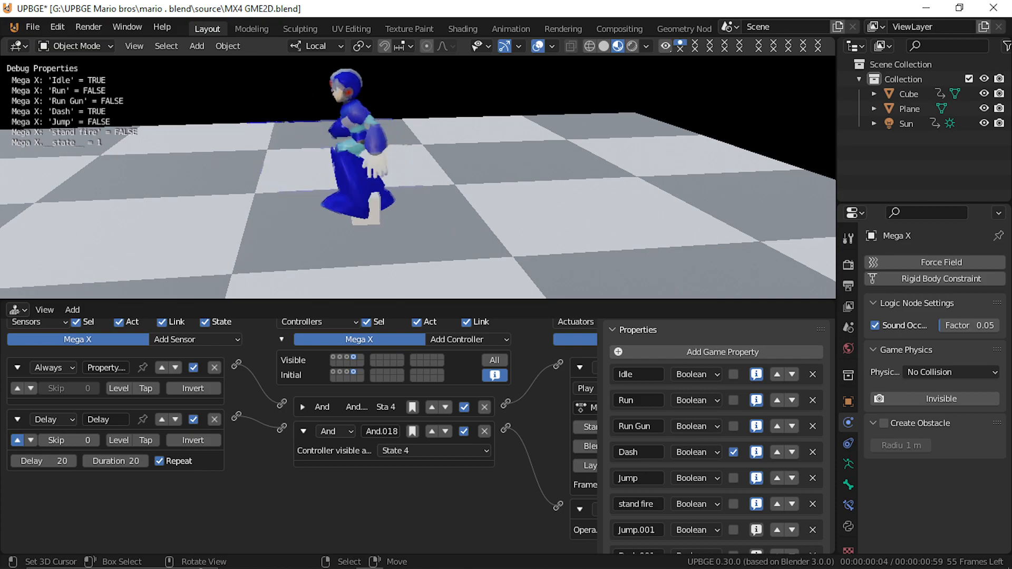
key(Escape)
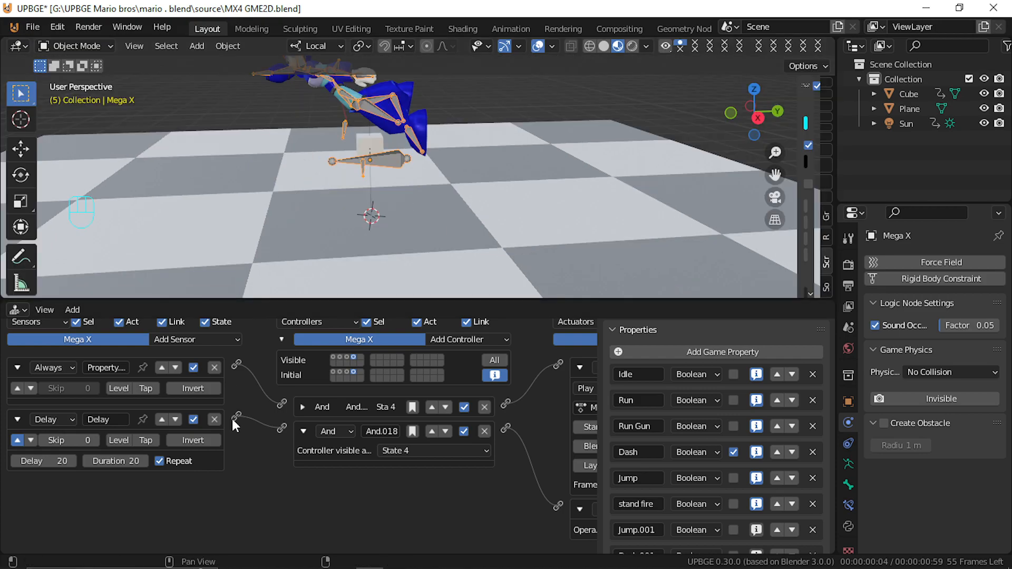
Show state 1's logic and clear the W first modifier from the Left Shift keyboard sensor
click(193, 341)
click(333, 358)
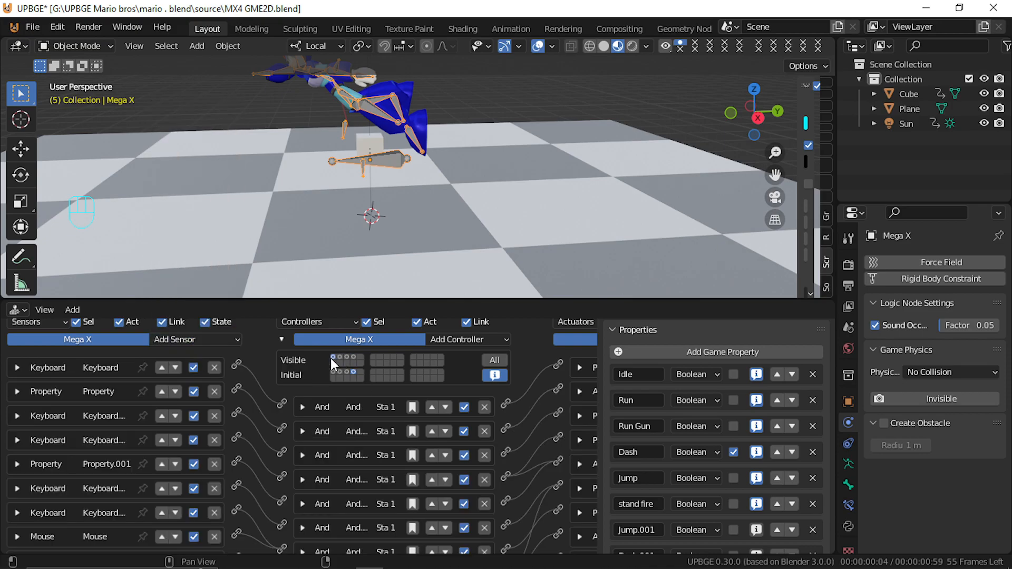
click(16, 513)
middle_drag(37, 526, 80, 476)
click(19, 396)
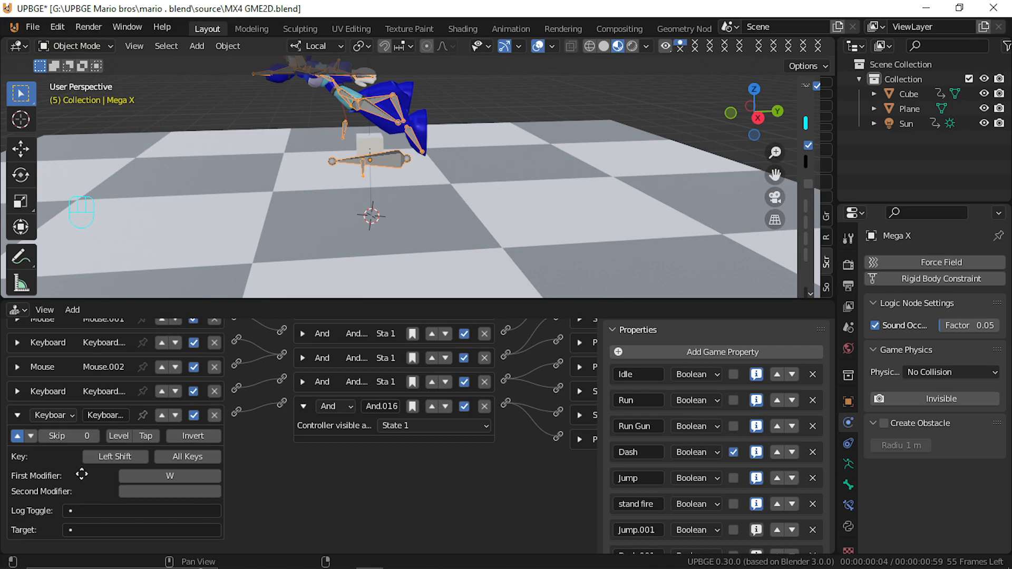
click(156, 477)
click(157, 477)
Test-run repeated dashes in two game sessions using Left Shift without a modifier
key(p)
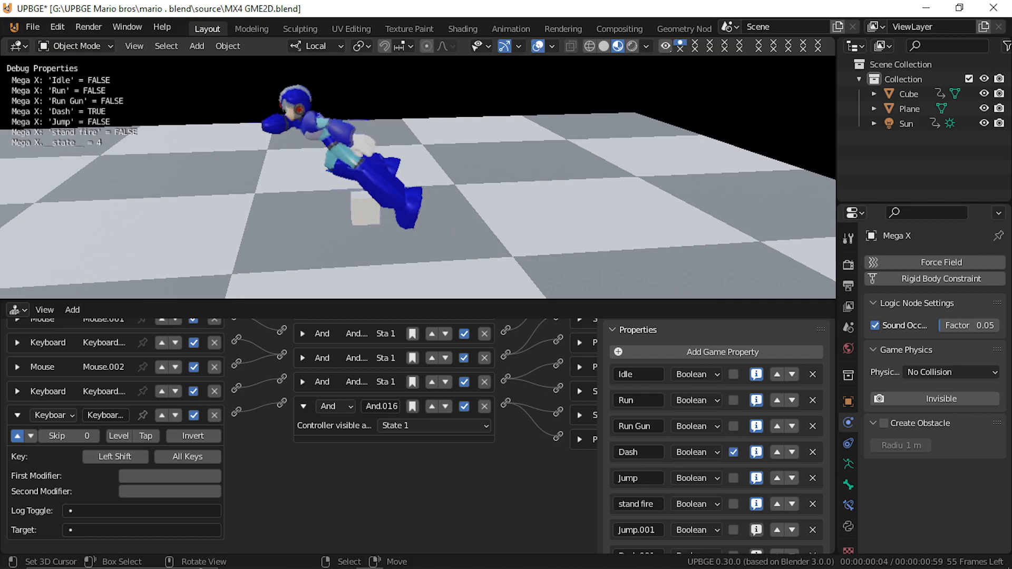
key(shift)
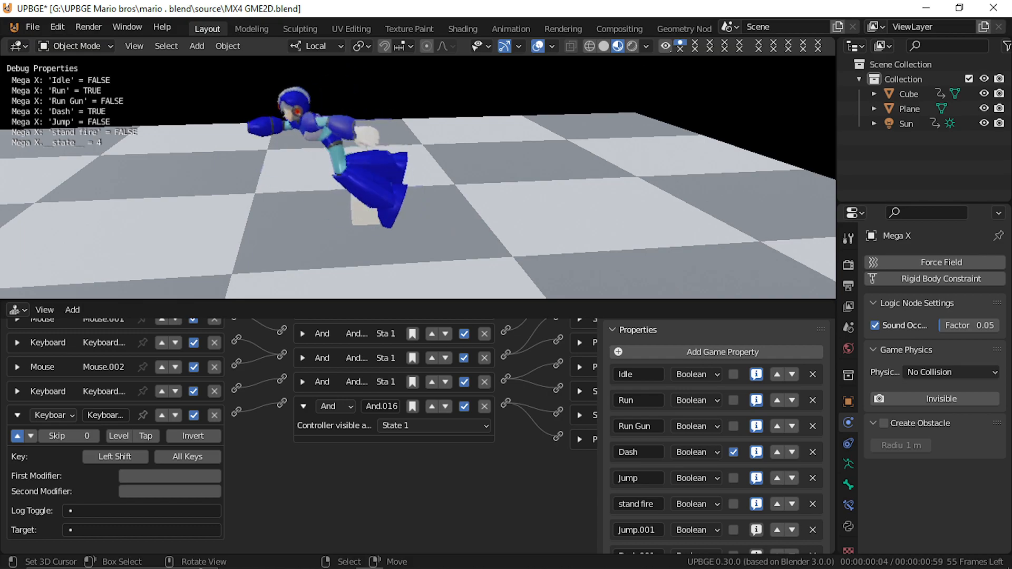
key(shift)
key(shift)
key(shift)
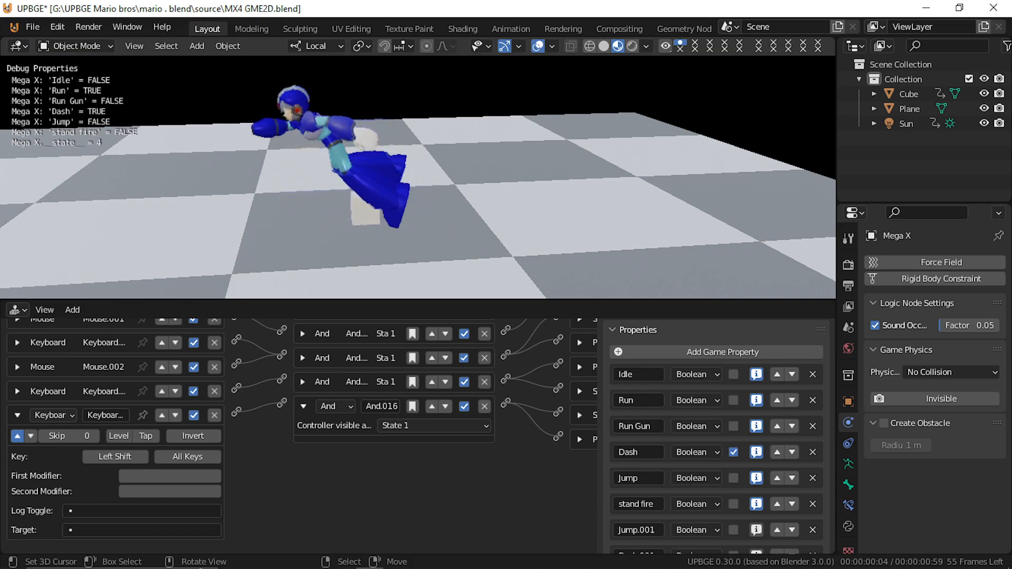
key(shift)
key(shift)
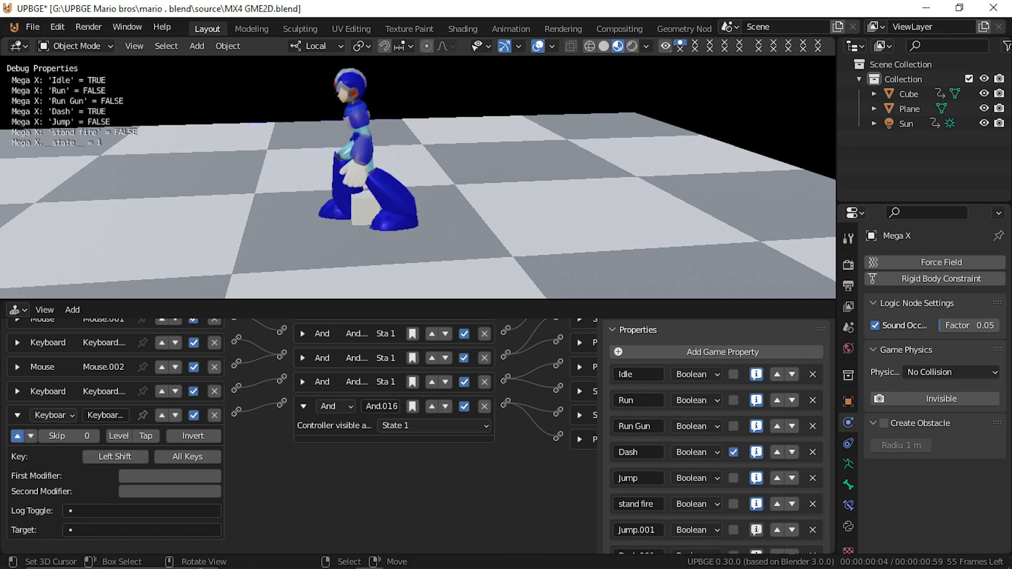
key(Escape)
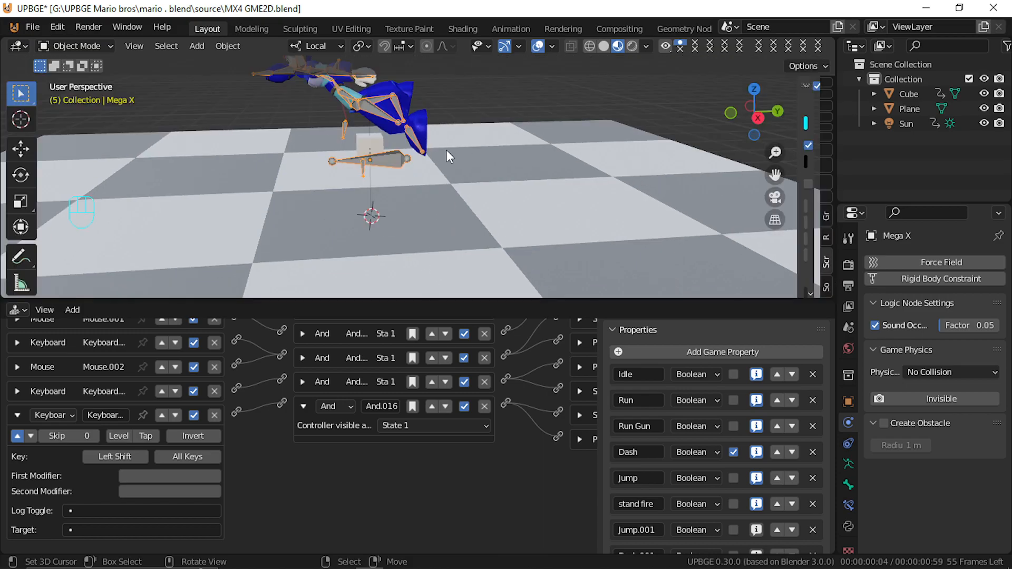
key(p)
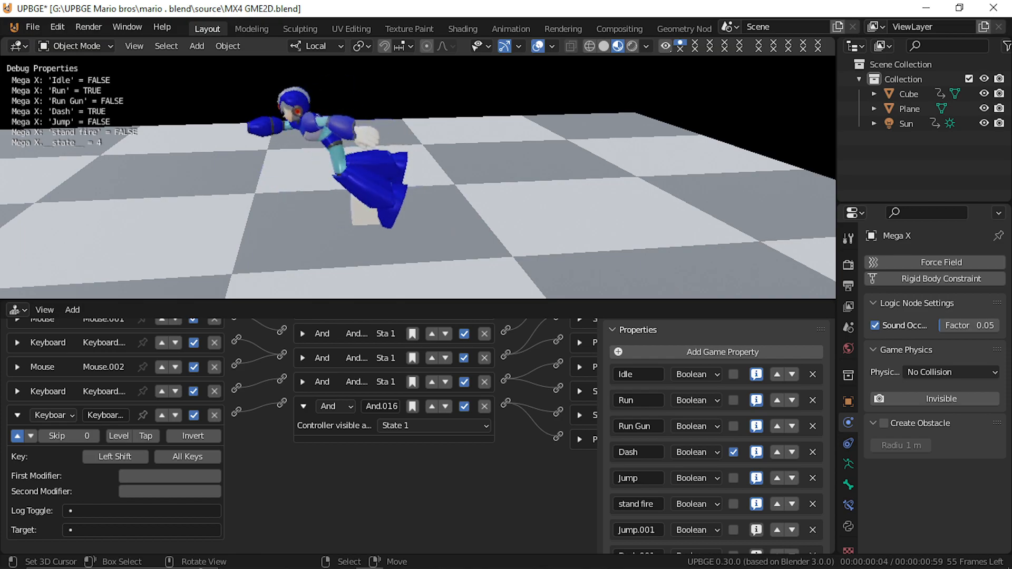
key(Escape)
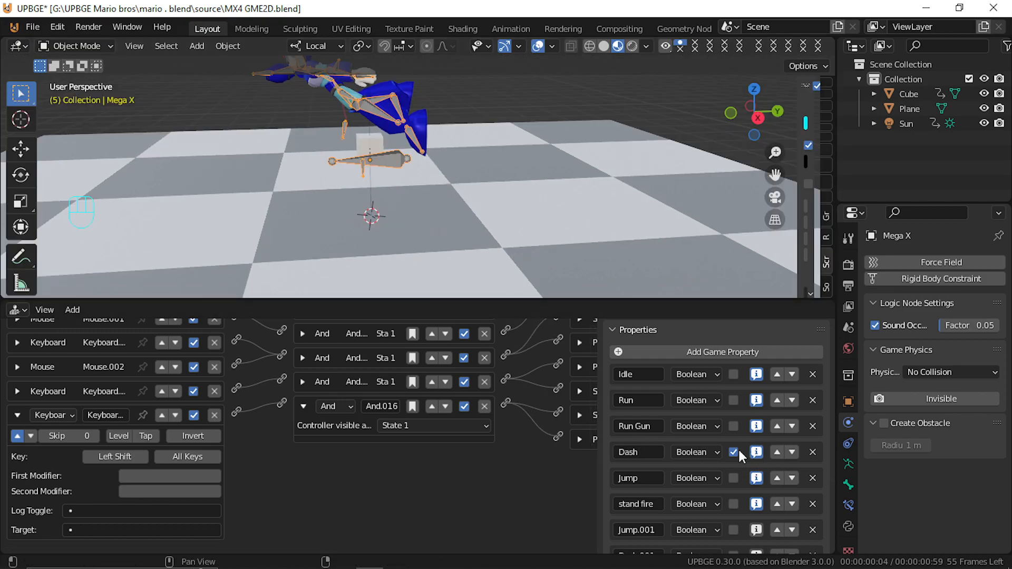
Turn off the Dash game property's initial value and test-run repeated dashes
key(p)
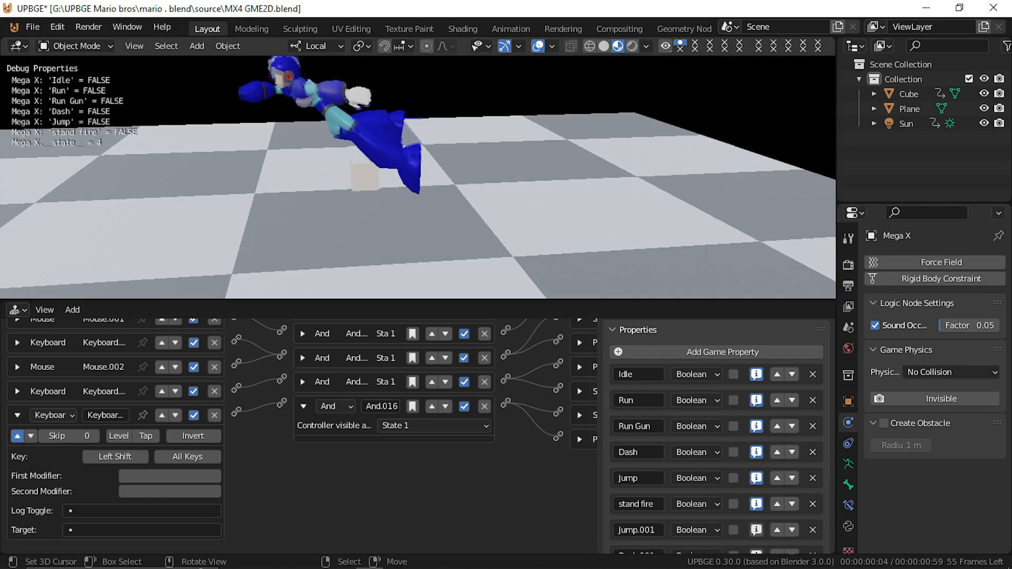
key(shift)
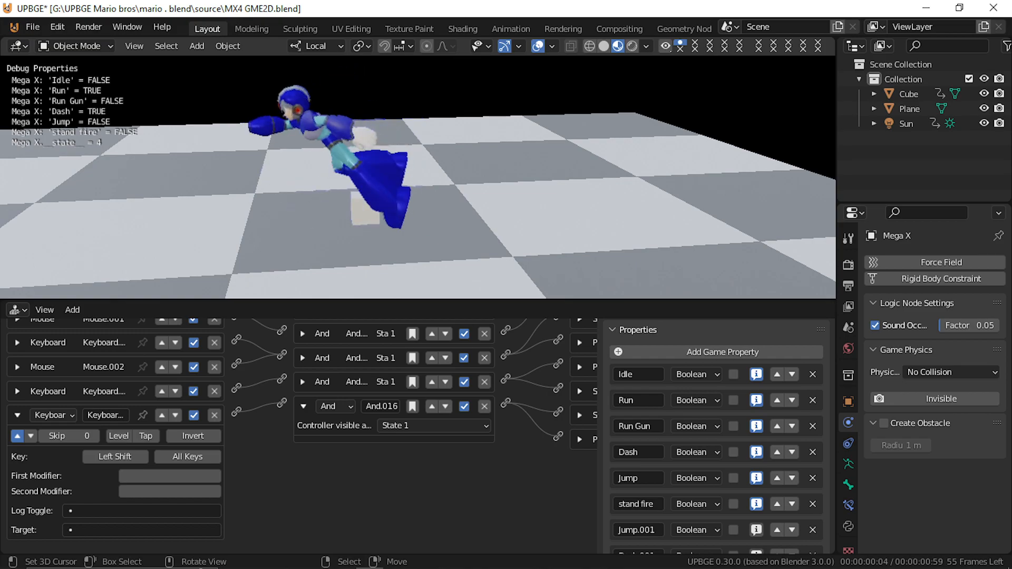
key(shift)
key(shift)
key(shift)
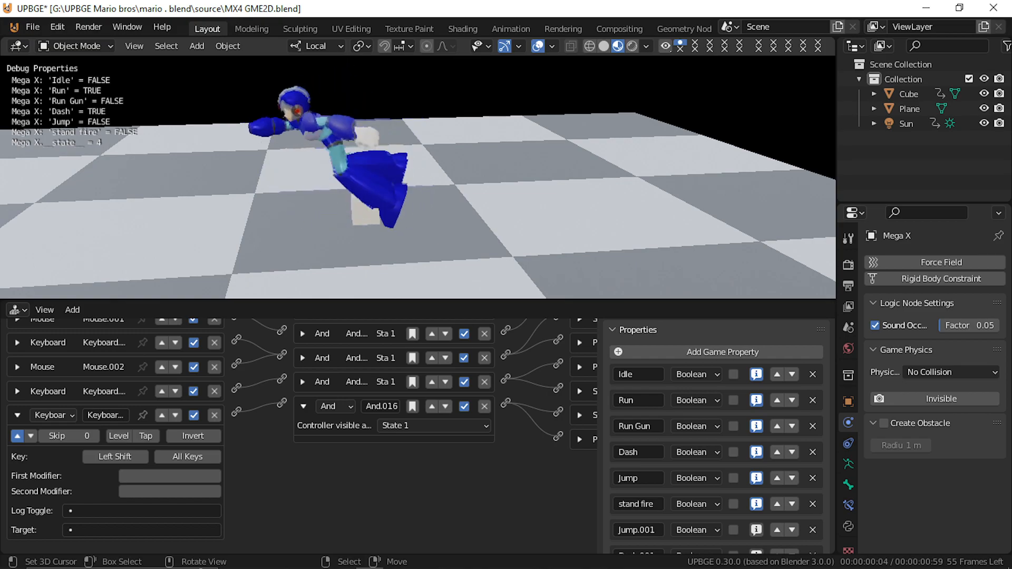
key(shift)
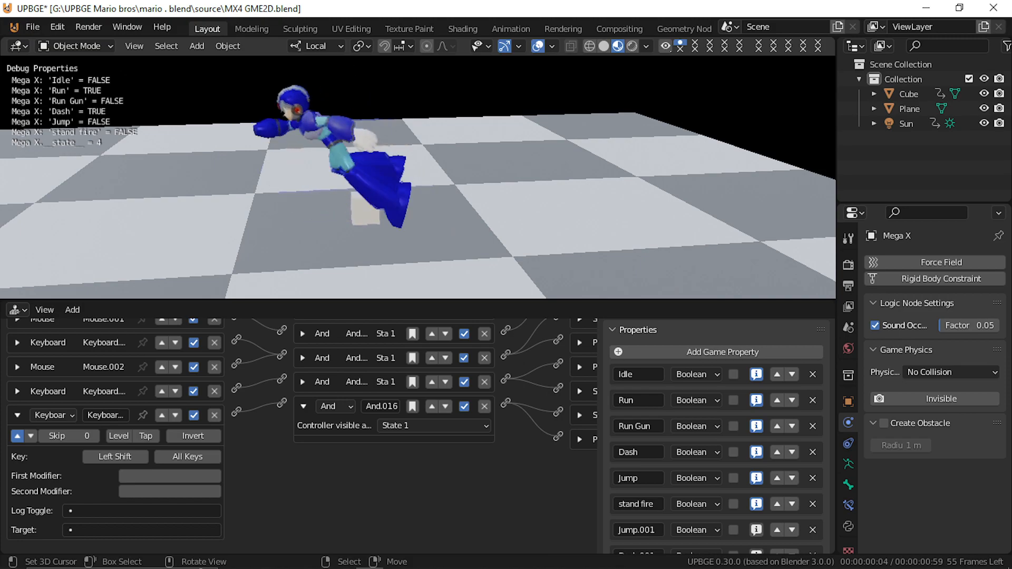
key(Escape)
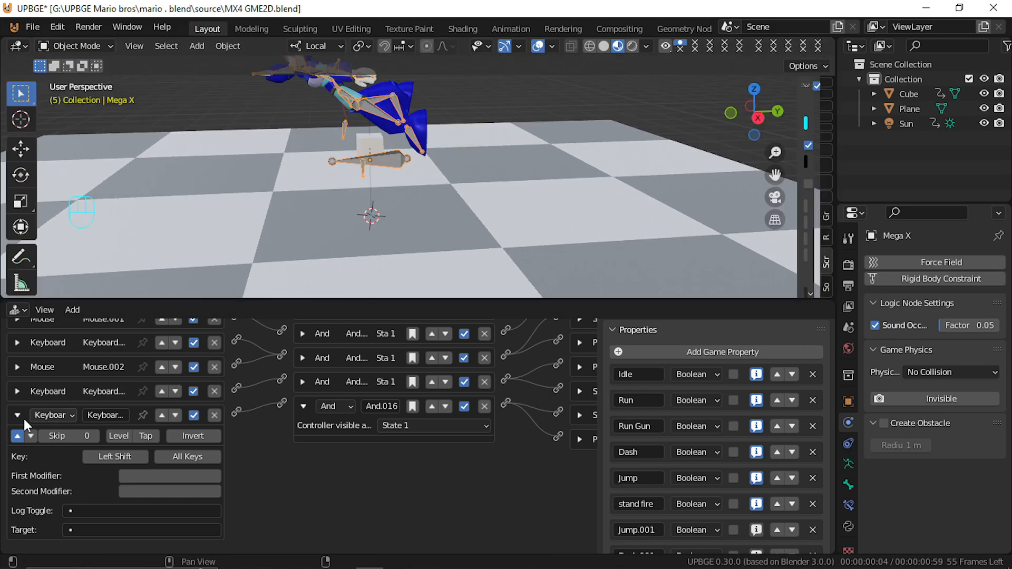
Switch the Left Shift keyboard sensor from true level triggering to Tap and test-run repeated dashes
click(18, 435)
click(155, 440)
key(p)
key(shift)
key(shift)
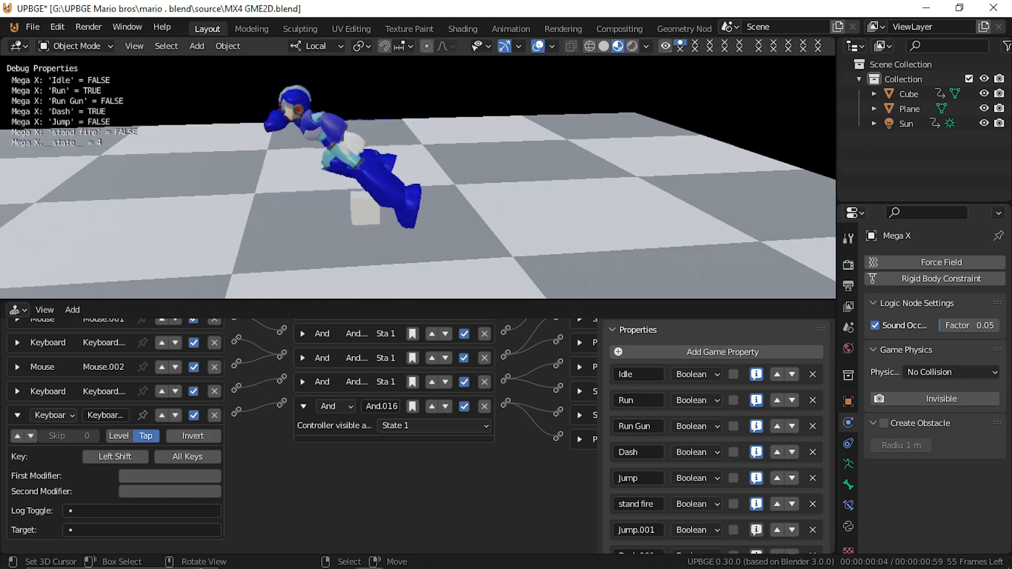
key(shift)
key(shift)
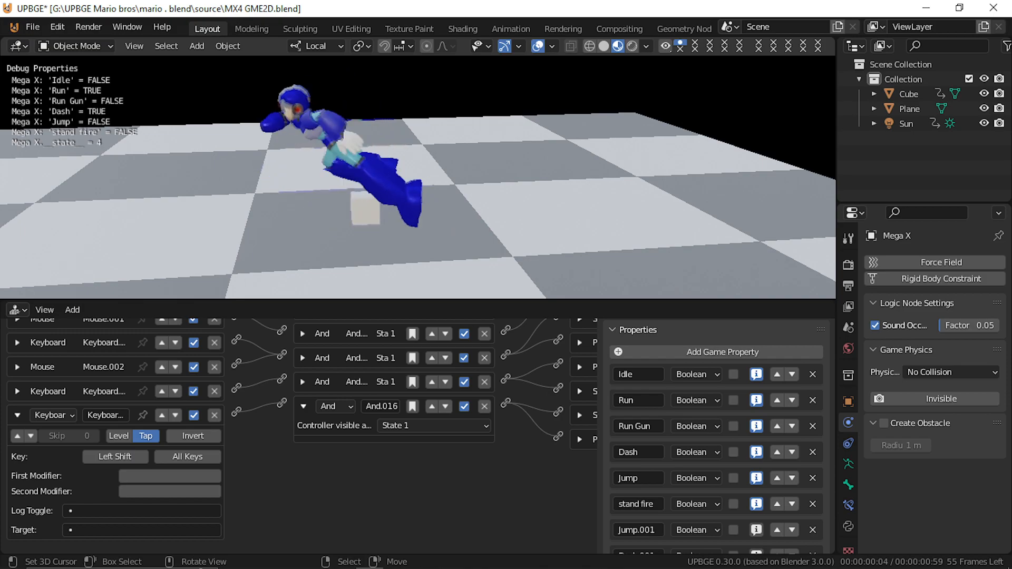
key(shift)
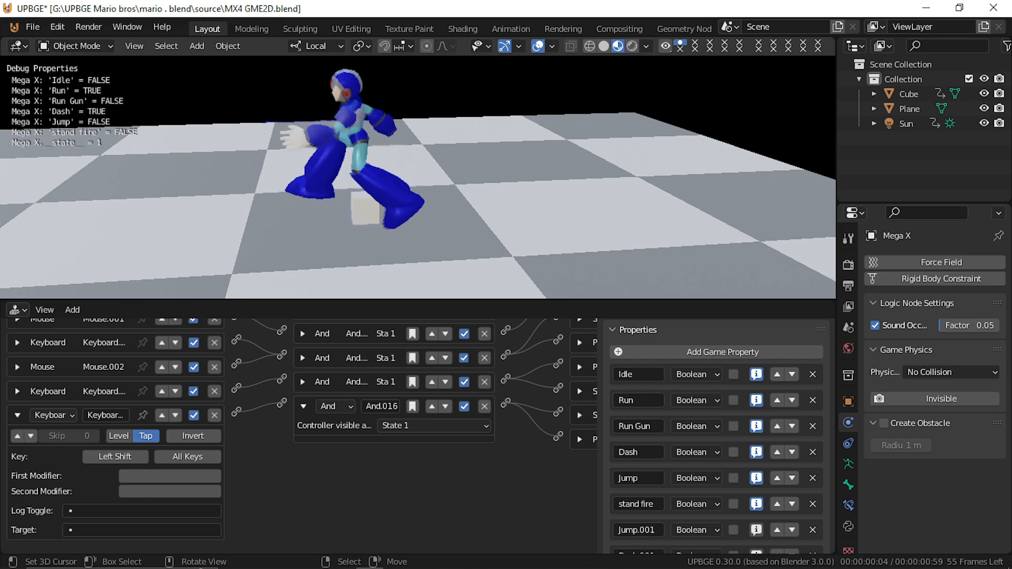
key(shift)
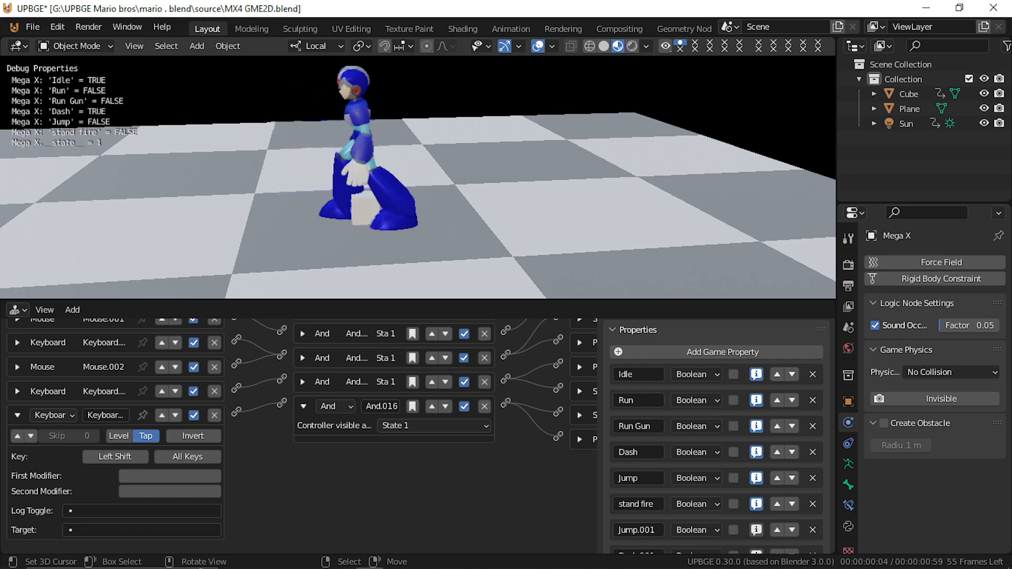
key(Escape)
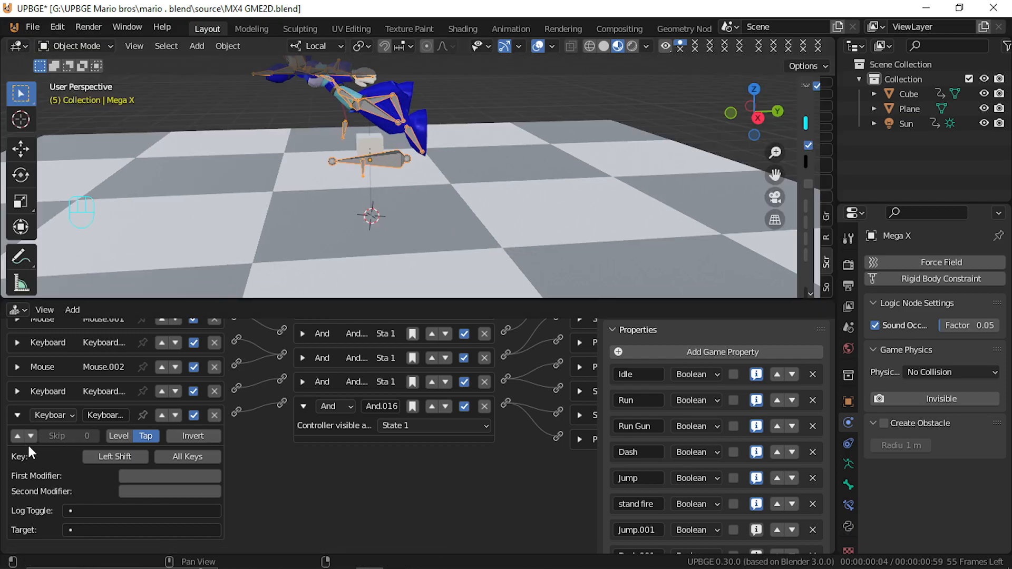
Collapse the Left Shift keyboard sensor and examine the settings of state 1's last Property actuator
click(18, 417)
middle_drag(462, 467, 277, 396)
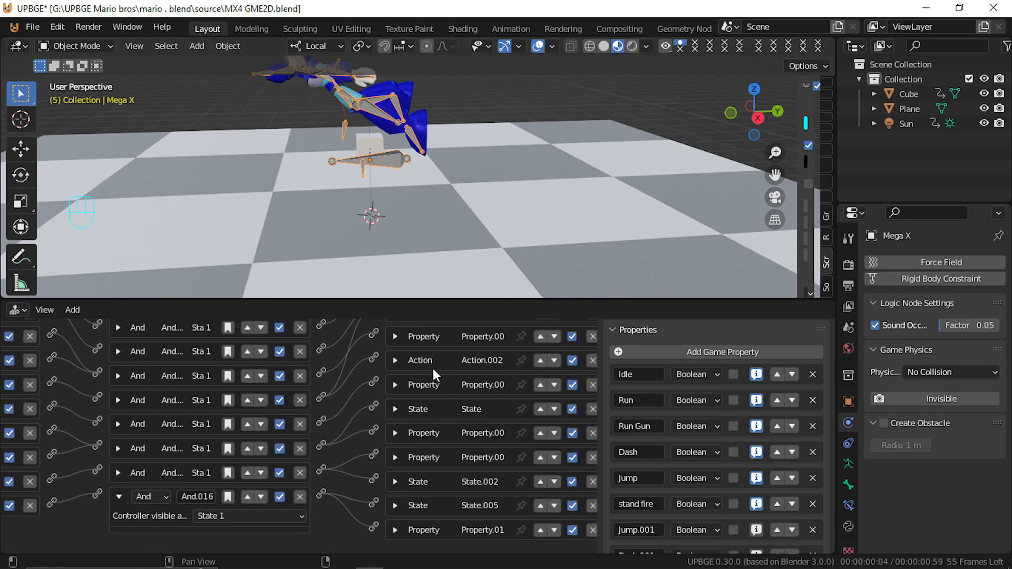
click(393, 530)
middle_drag(393, 530, 402, 398)
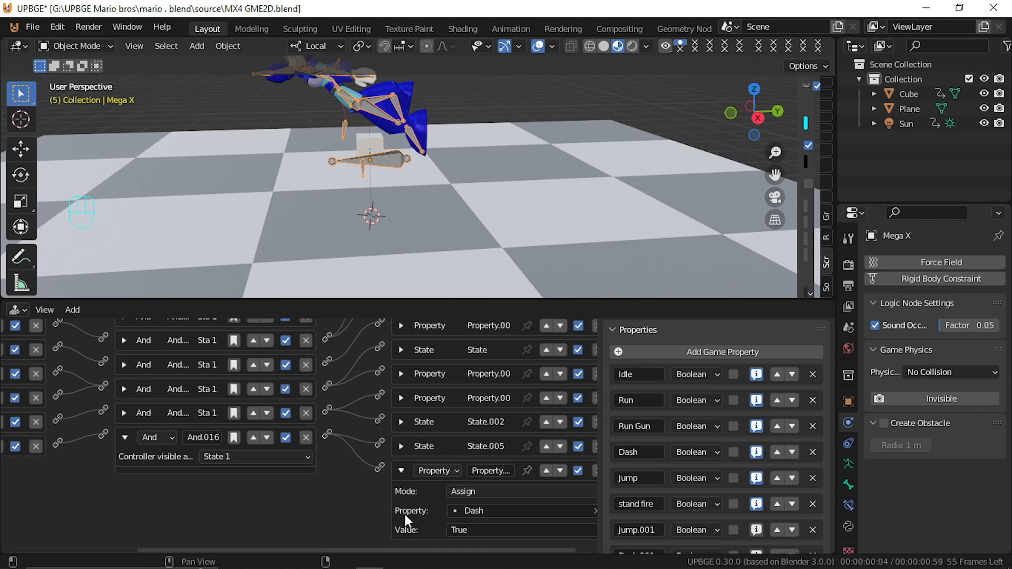
middle_drag(251, 394, 225, 474)
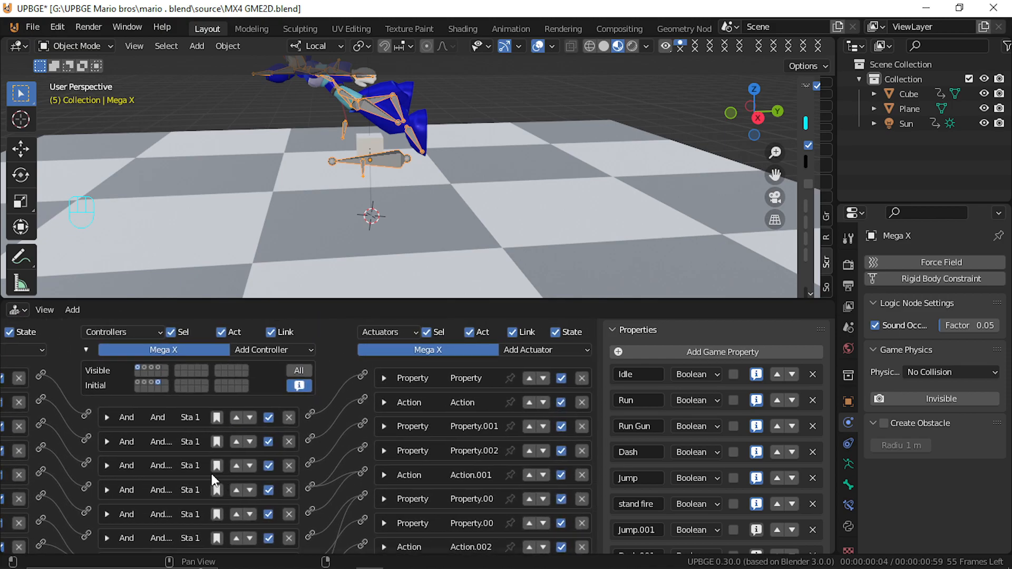
Show state 4's logic and change its Always sensor to a Property sensor
click(157, 367)
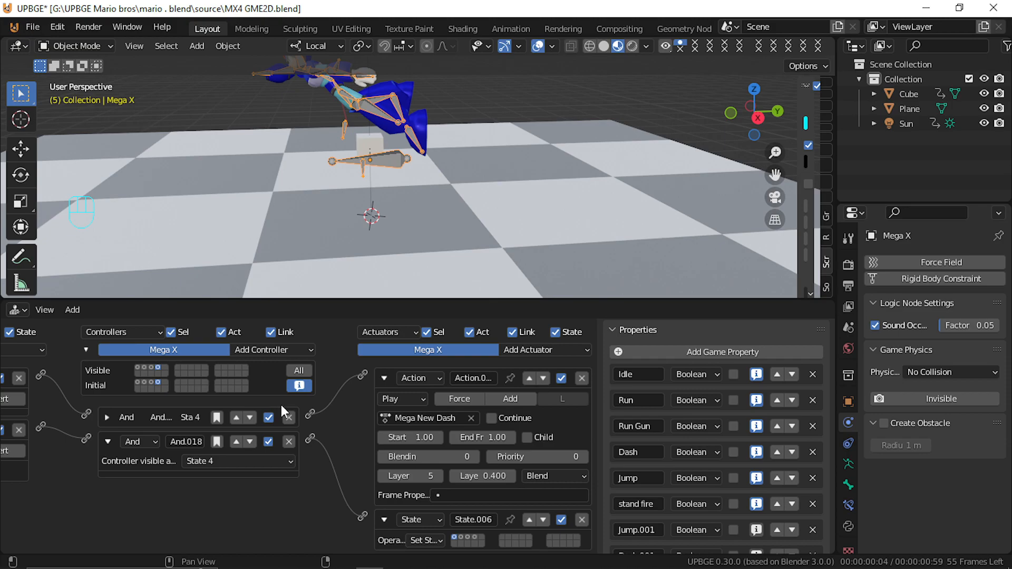
scroll(281, 405, down, 2)
middle_drag(63, 374, 95, 373)
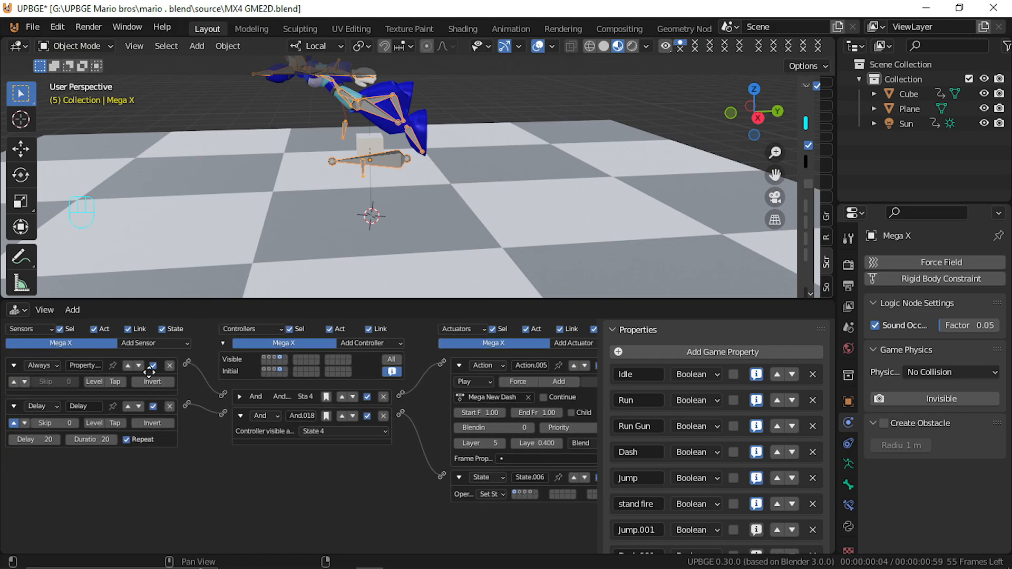
click(16, 364)
click(16, 365)
click(42, 365)
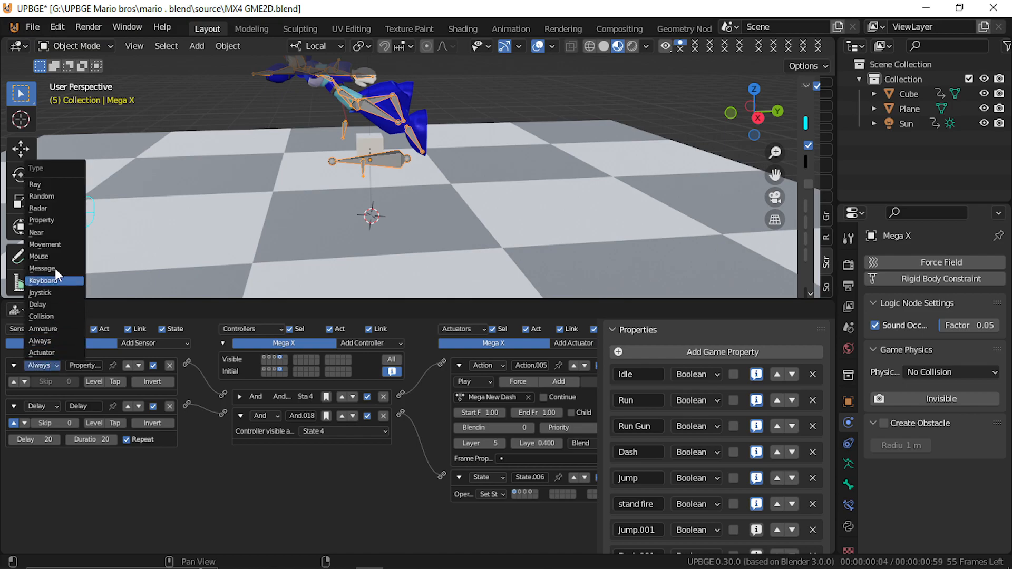
click(56, 219)
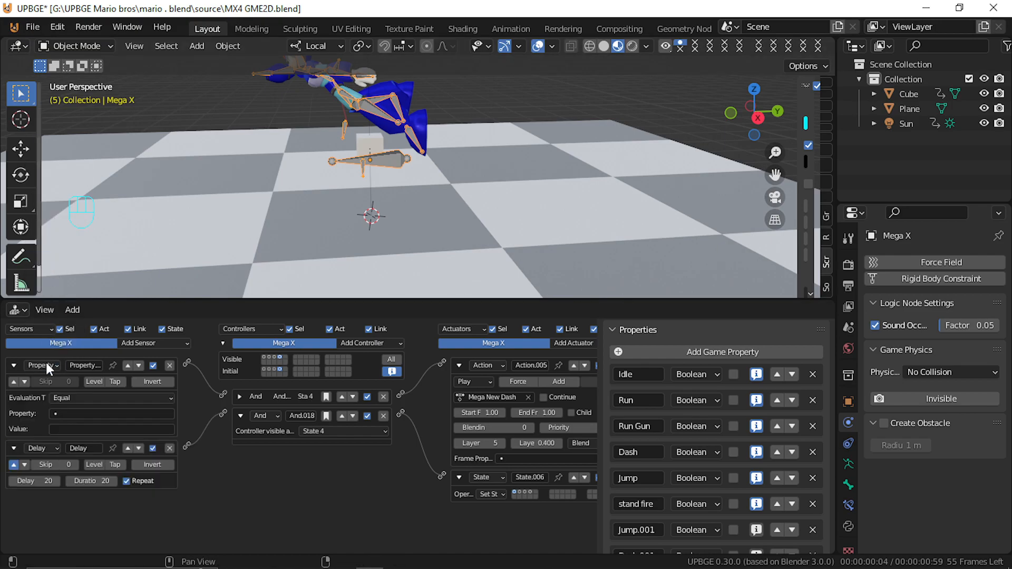
Make the state 4 Property sensor check that Dash equals True, with true level triggering on
click(74, 413)
click(82, 464)
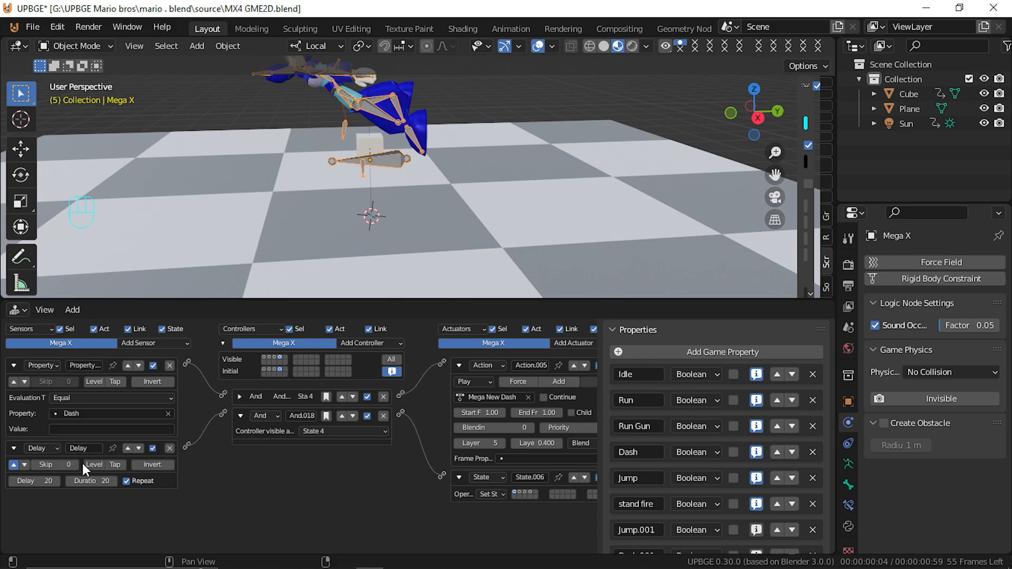
click(75, 430)
text(True)
key(Return)
click(15, 382)
Test-run Mega X running and dashing to the left with the Dash property sensor
key(p)
key(Left)
key(Left)
key(shift)
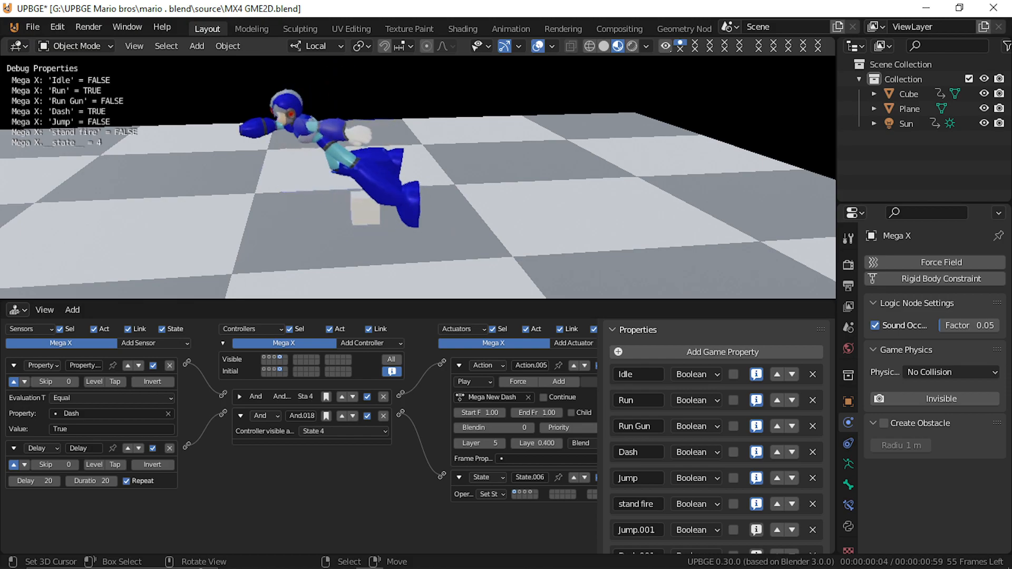
key(Escape)
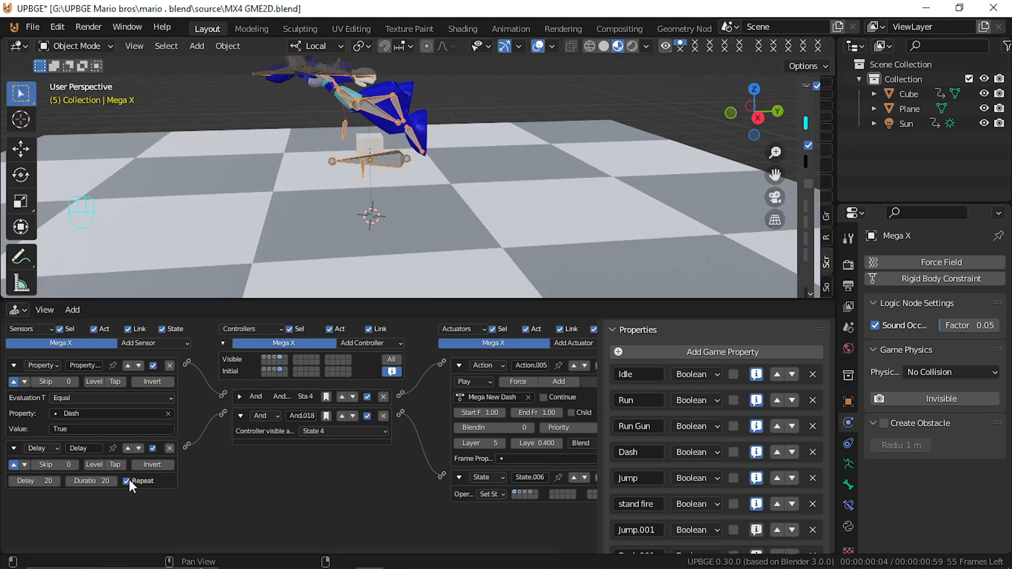
Collapse state 4's Property sensor and its Action and State actuators, and add a Property actuator
click(14, 365)
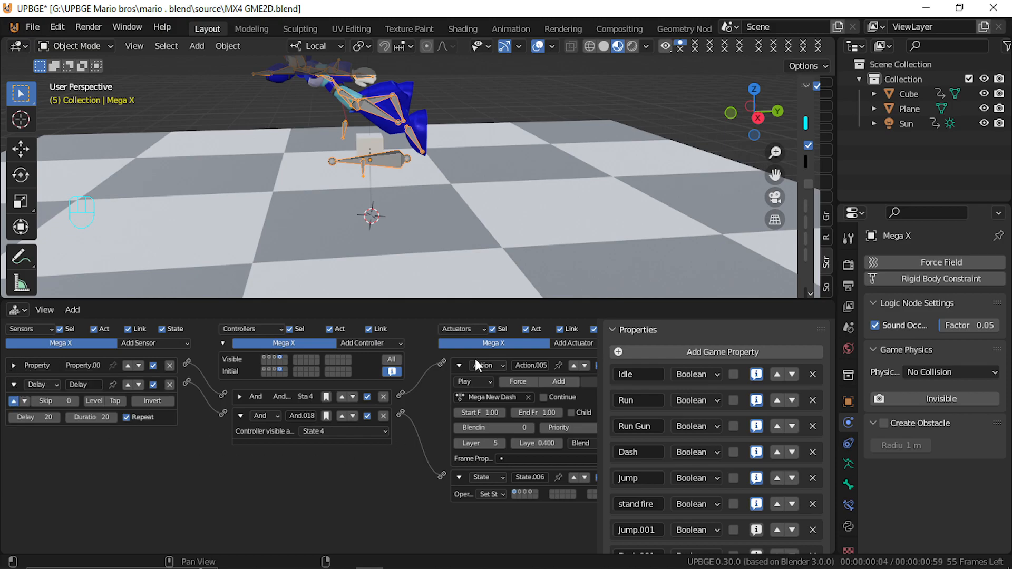
click(459, 365)
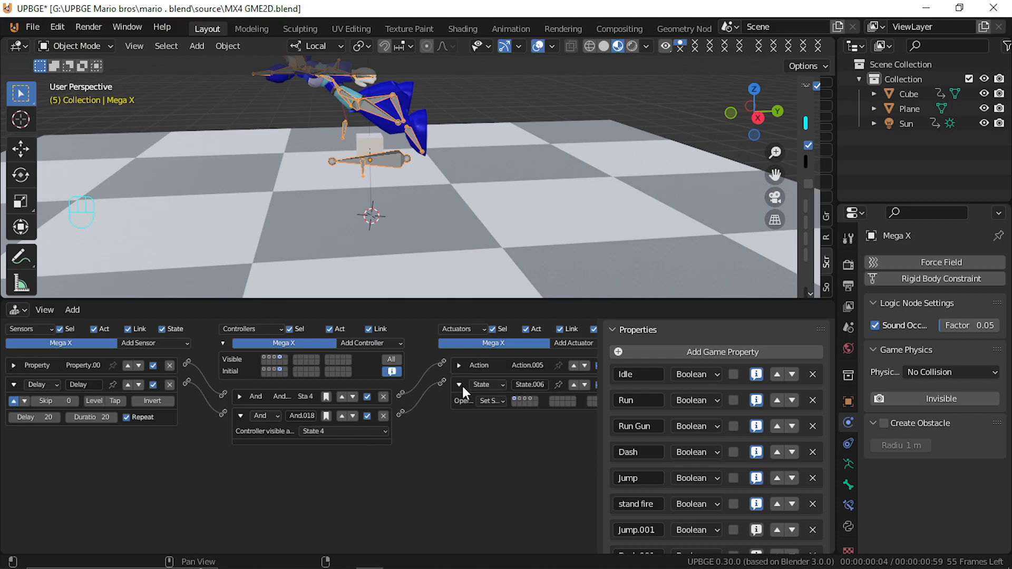
click(459, 385)
click(571, 343)
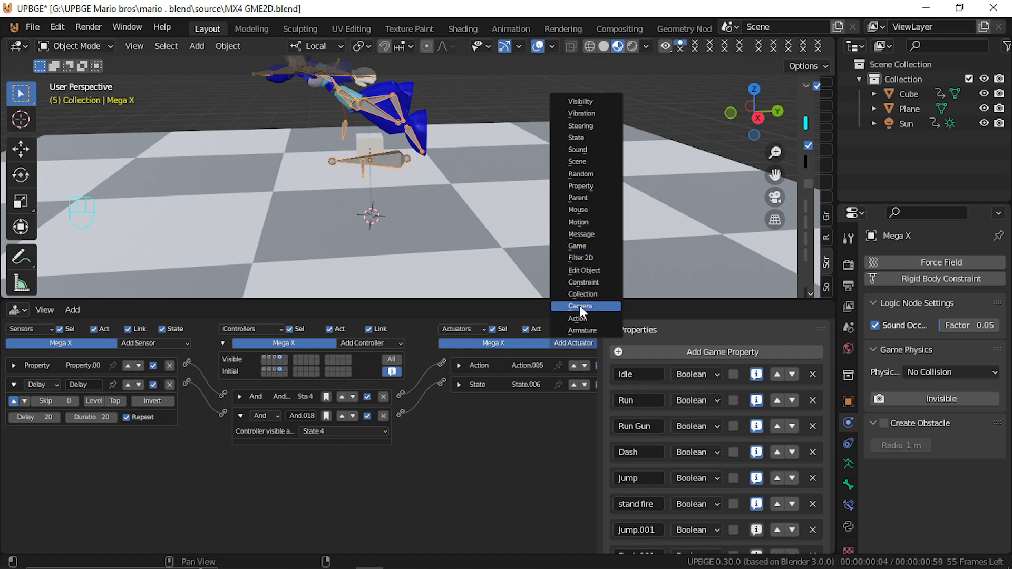
click(586, 187)
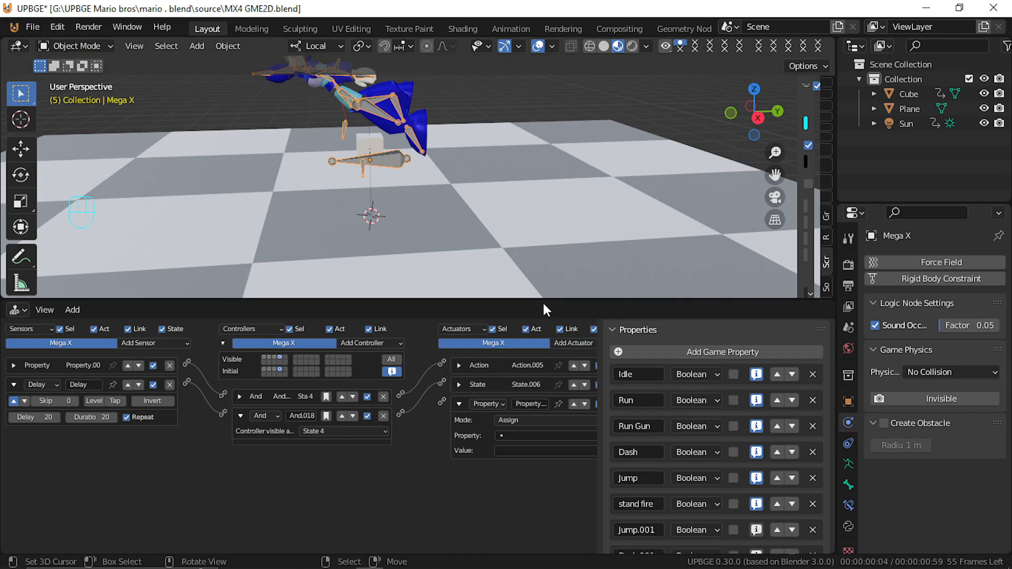
Make state 4's new Property actuator assign False to Dash and link it to the Delay sensor's And controller
click(522, 435)
click(523, 485)
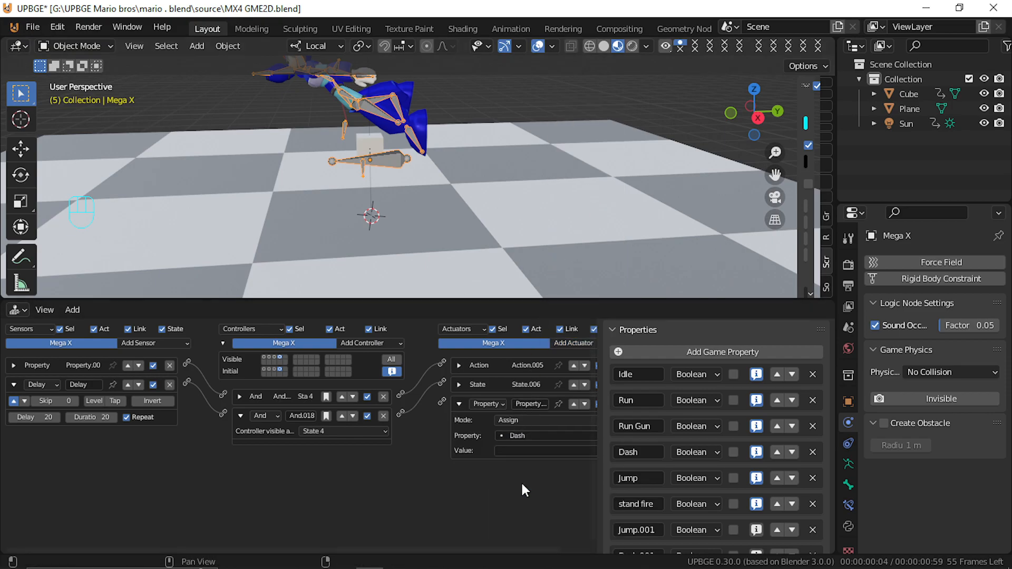
click(523, 451)
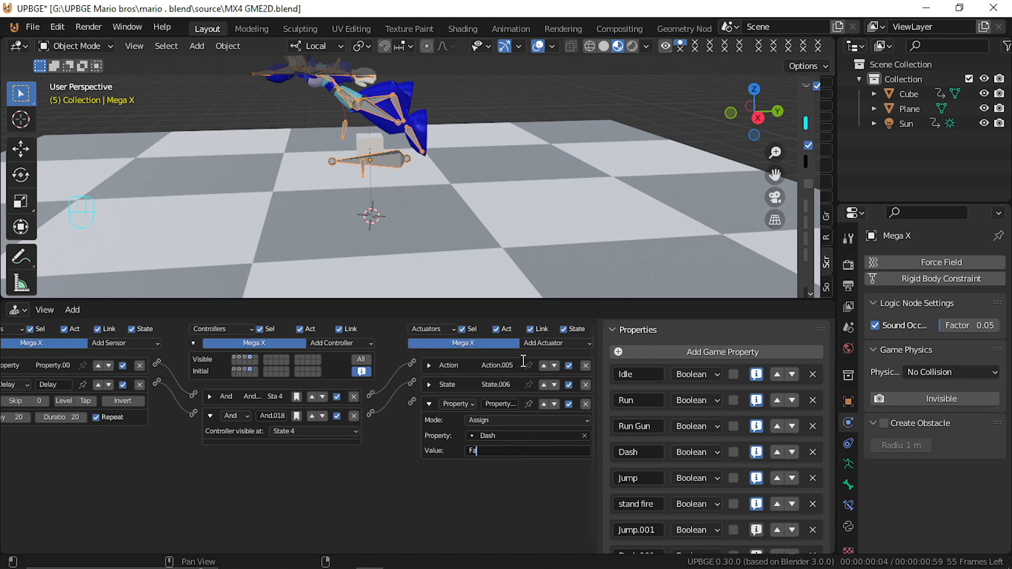
key(Return)
drag(409, 401, 412, 402)
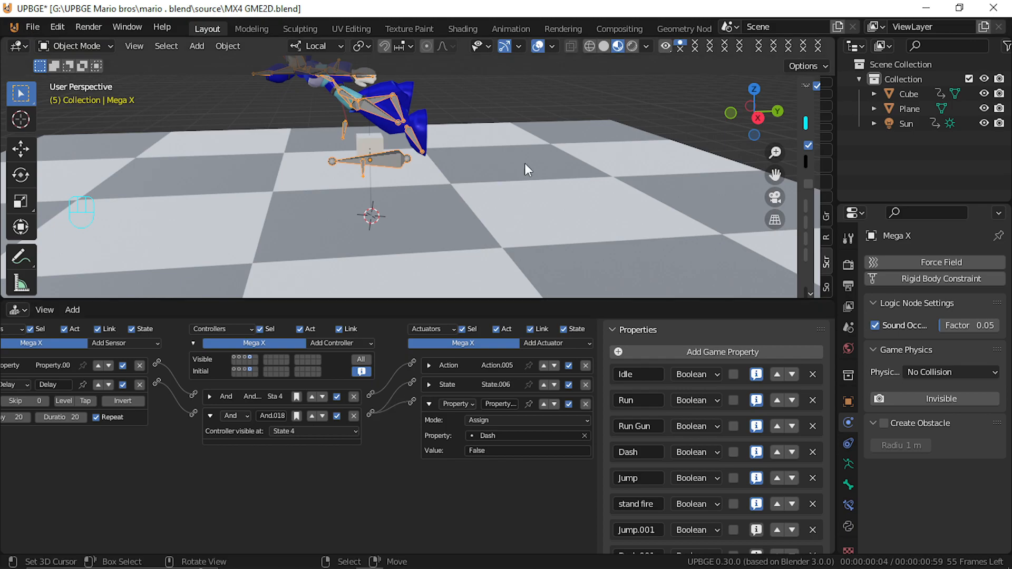
Test-run Mega X with state 4 resetting the Dash property
key(p)
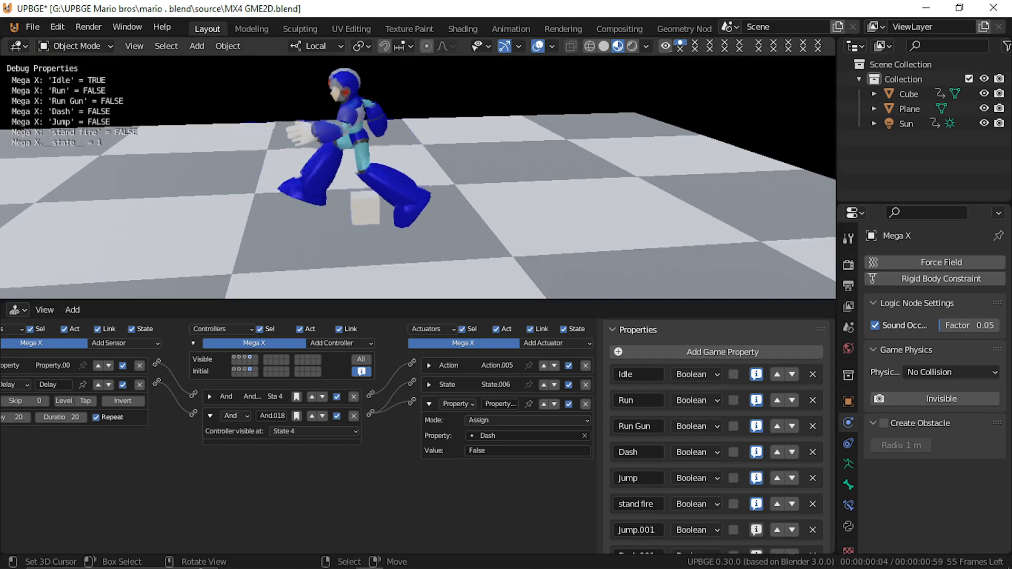
key(Escape)
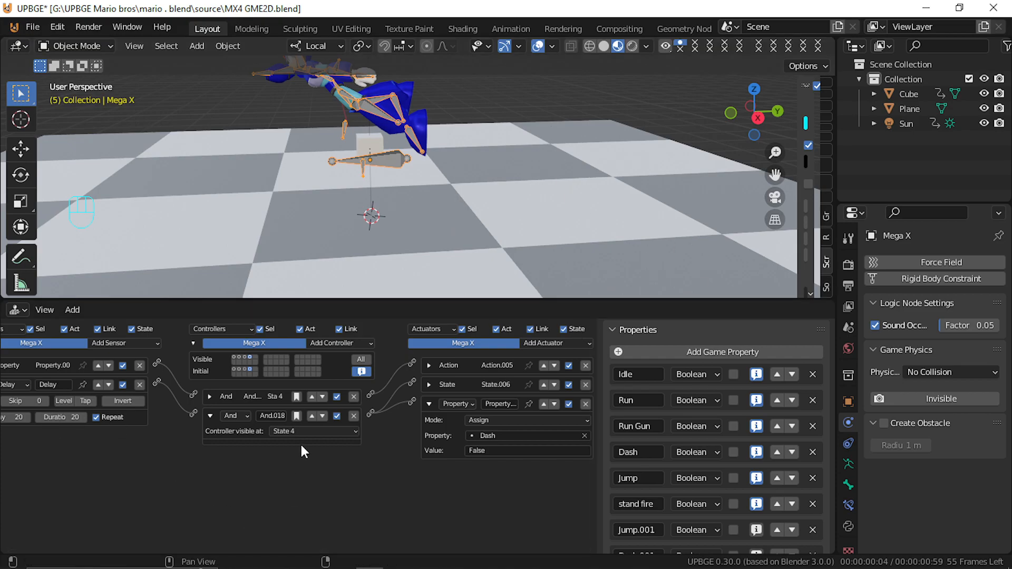
Show state 2's logic and collapse its expanded Mouse sensor, all three actuators and the second And controller
click(240, 357)
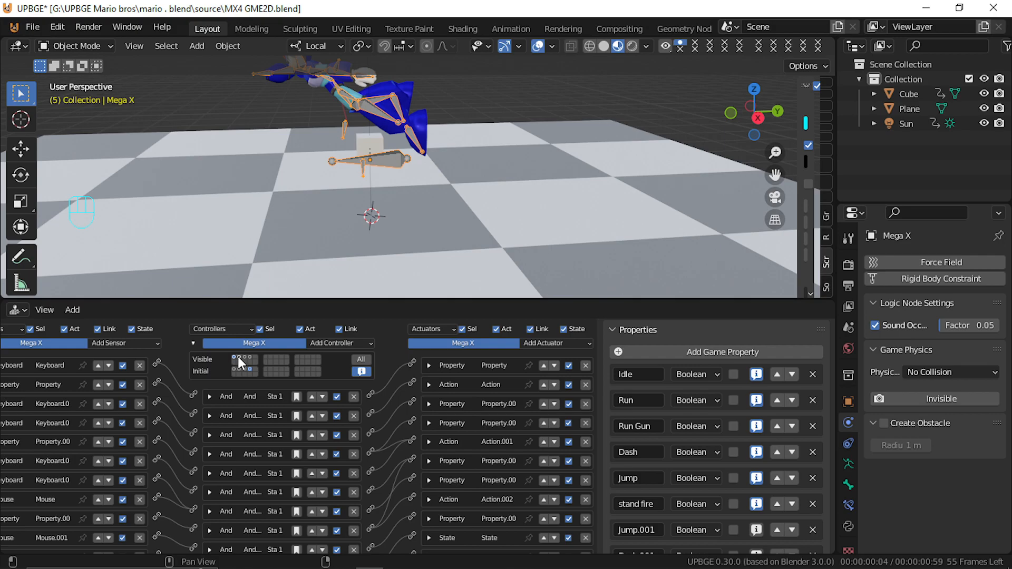
click(239, 357)
middle_drag(138, 412, 168, 406)
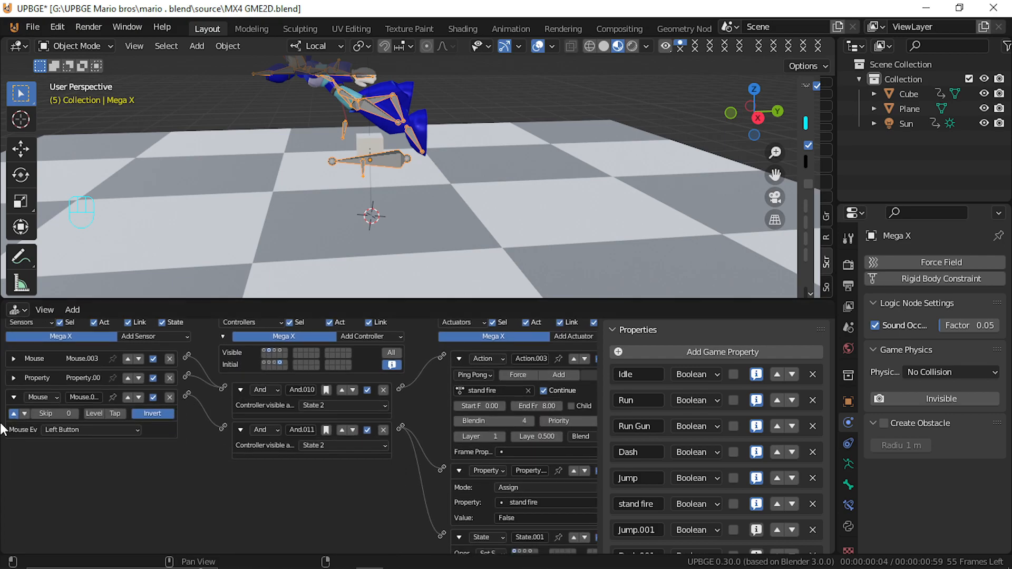
click(15, 396)
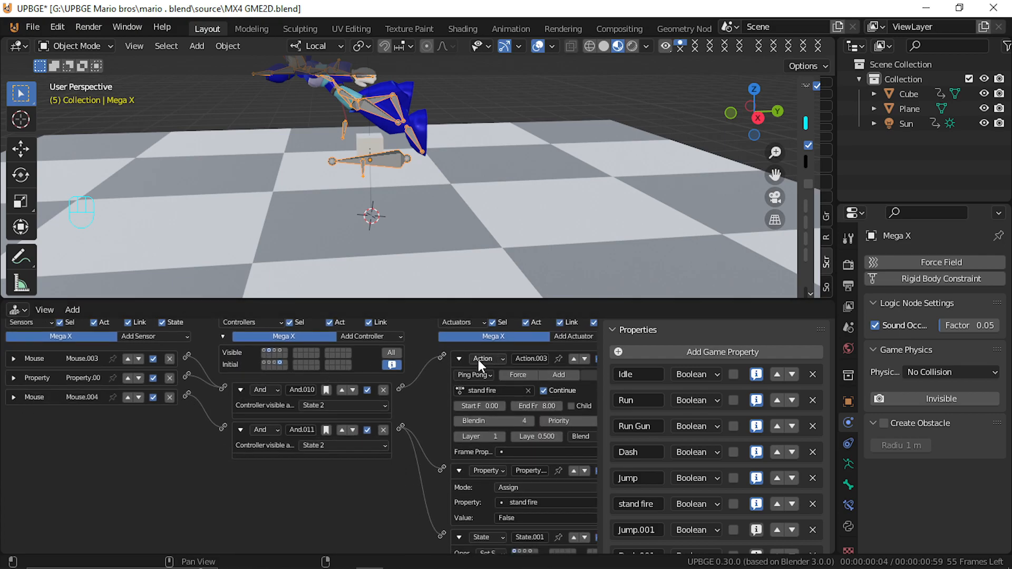
click(460, 359)
click(460, 379)
click(458, 403)
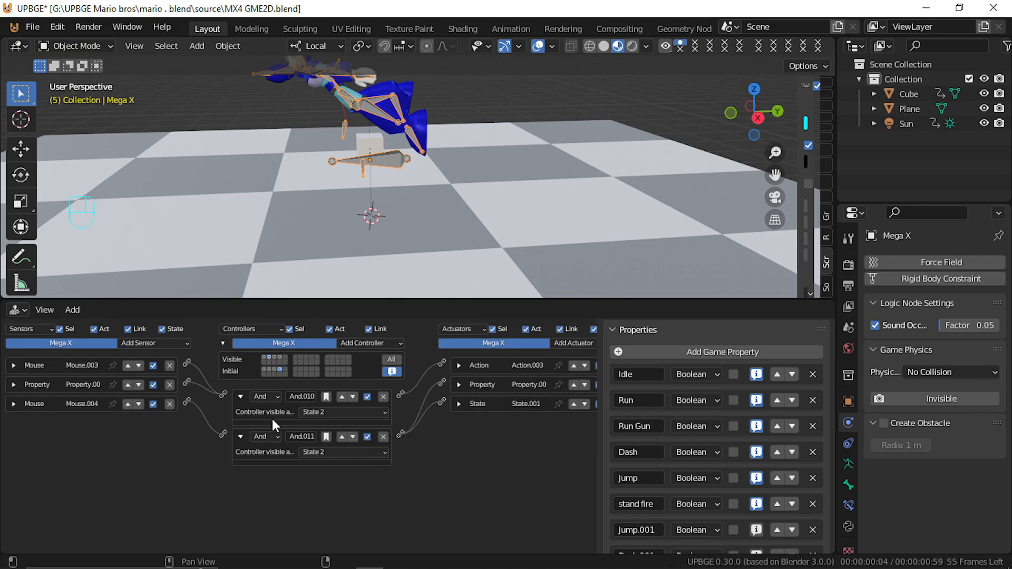
click(240, 436)
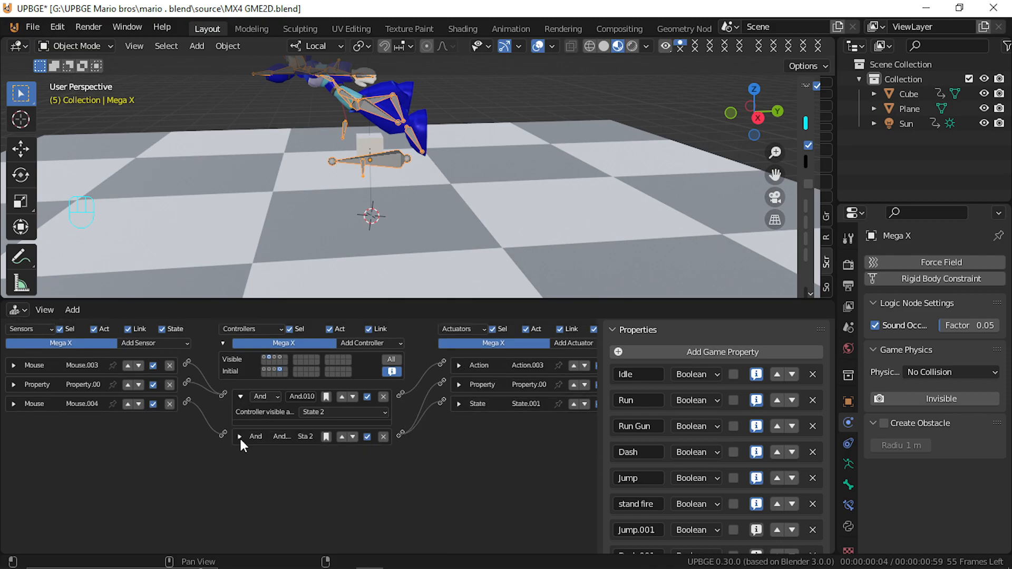
Add a Property actuator and a State actuator in state 2, with the State actuator set to state 4
click(570, 343)
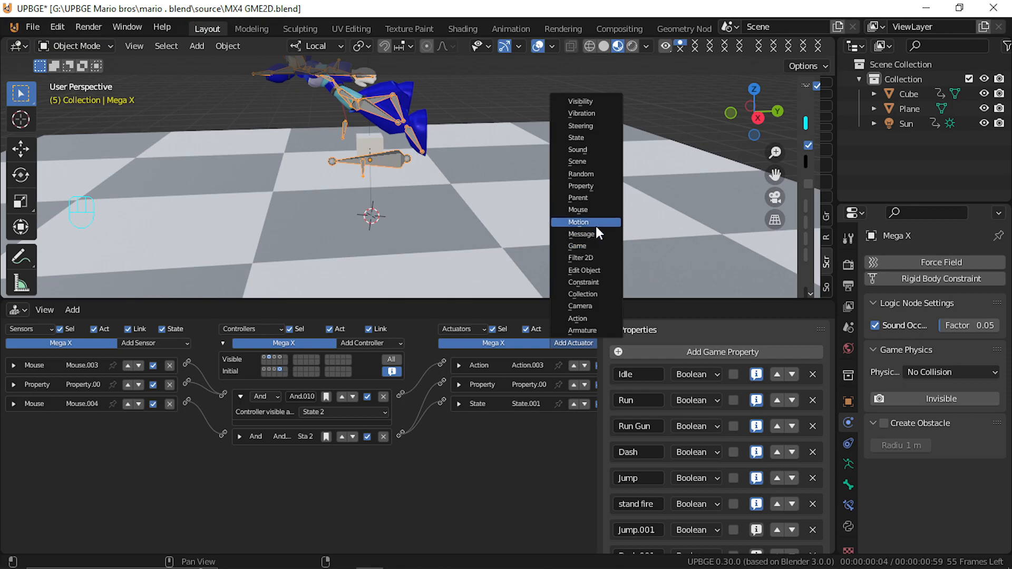
click(601, 186)
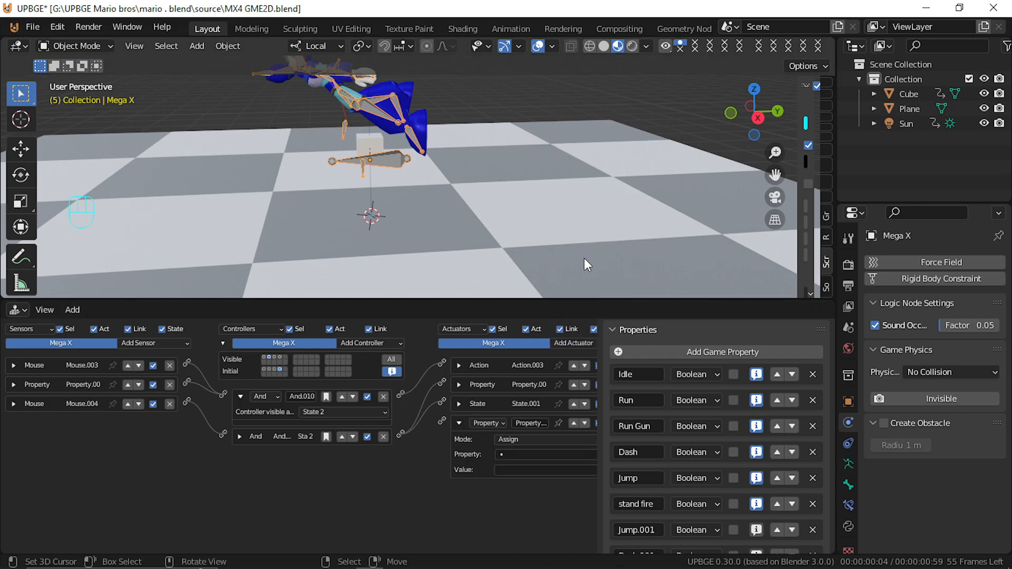
click(565, 343)
click(605, 140)
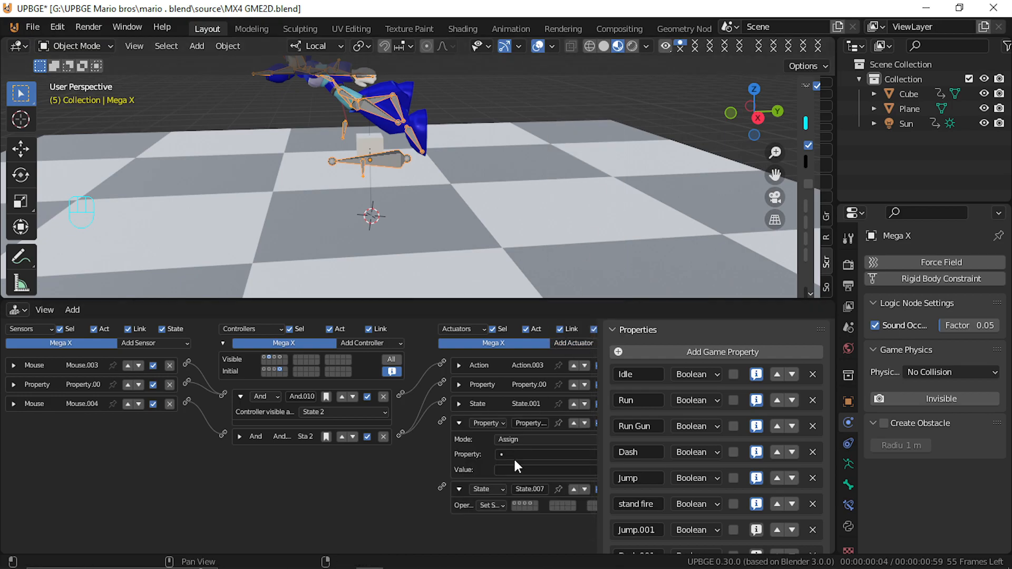
click(530, 504)
Add a Left Shift keyboard sensor with true level triggering in state 2 and link it through a new And controller to both new actuators
click(175, 331)
click(172, 332)
click(168, 343)
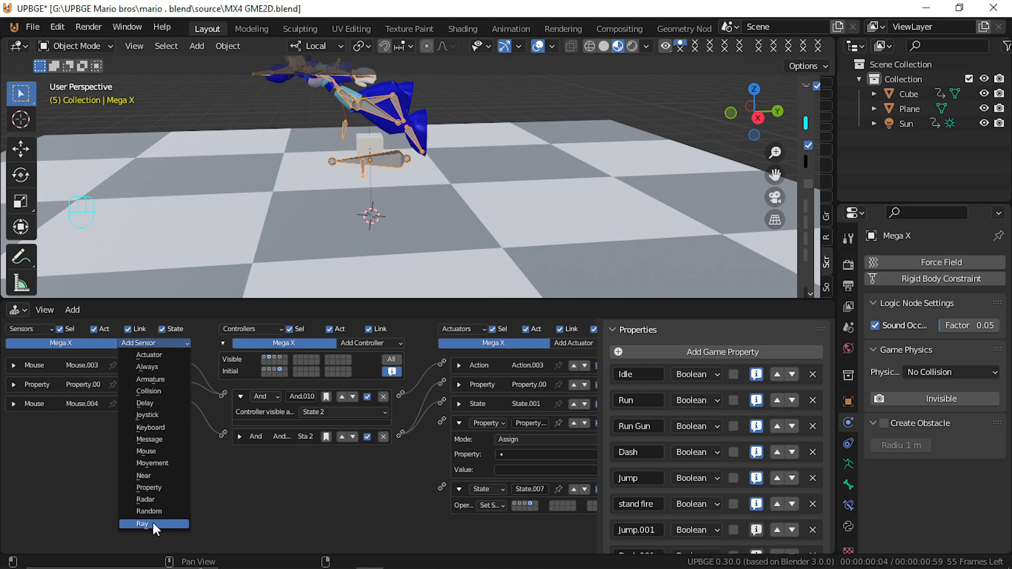
click(171, 425)
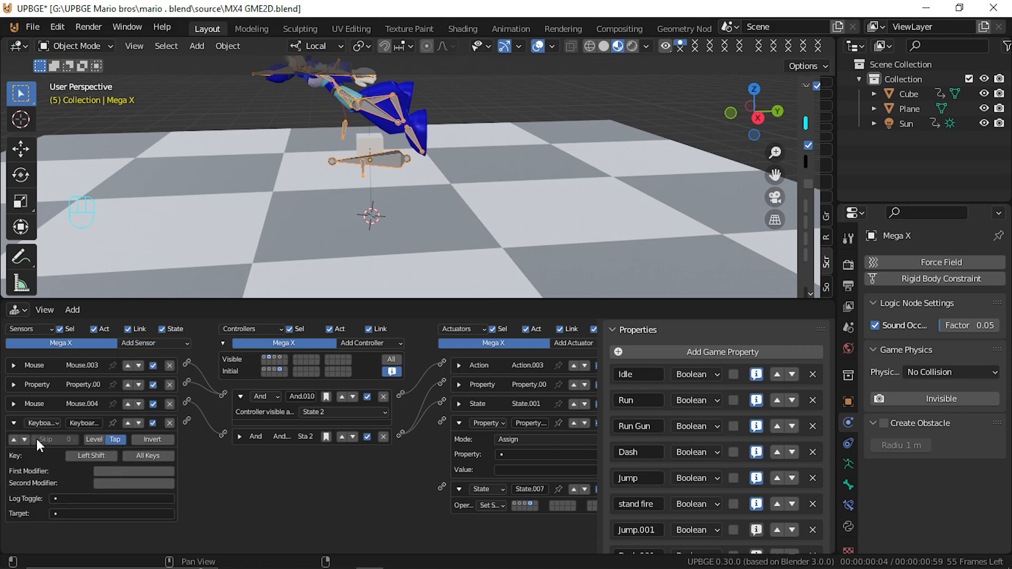
click(14, 439)
drag(187, 421, 428, 458)
drag(441, 423, 441, 422)
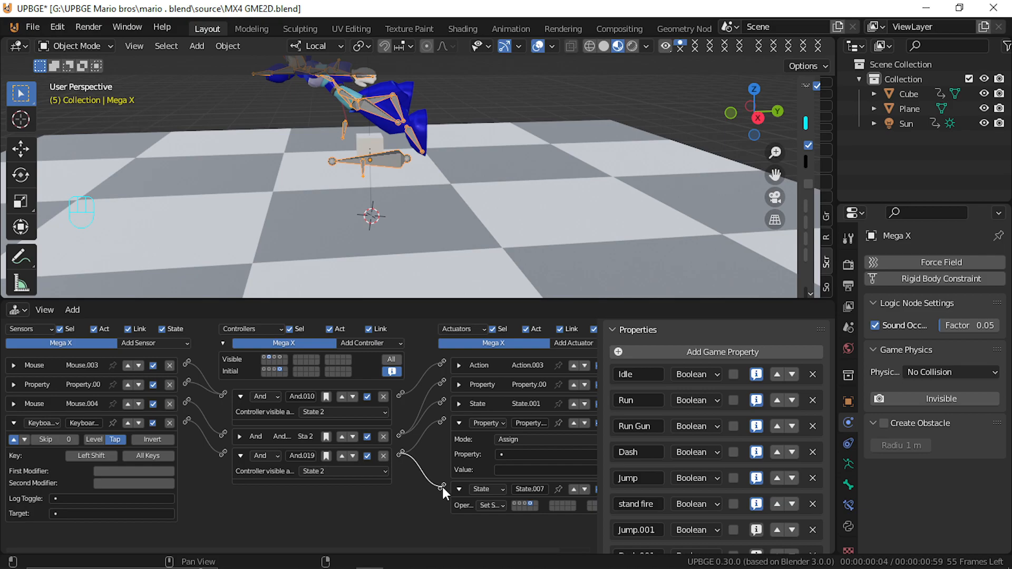
Make state 2's new Property actuator assign True to Dash
click(529, 453)
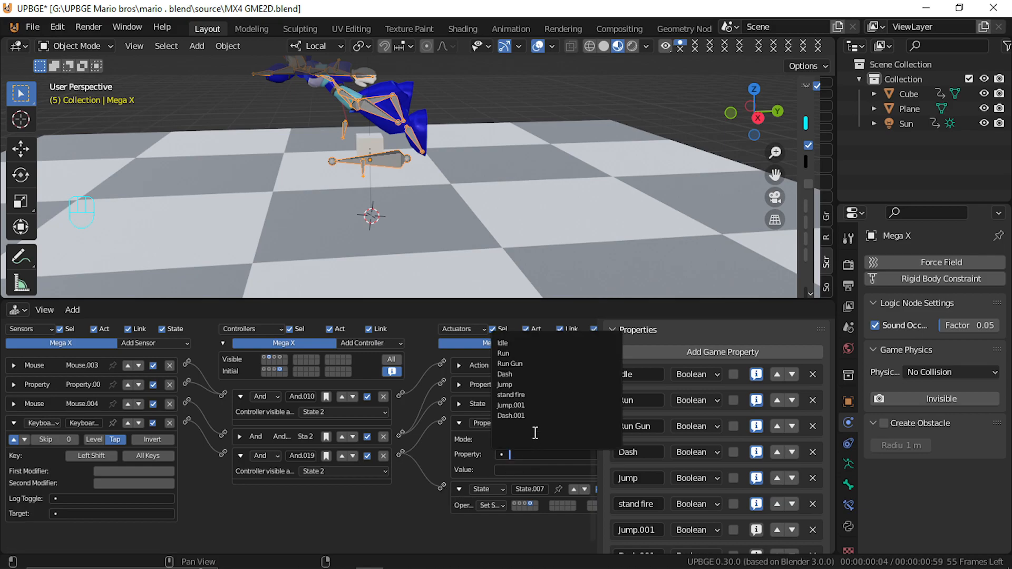
click(550, 374)
click(542, 471)
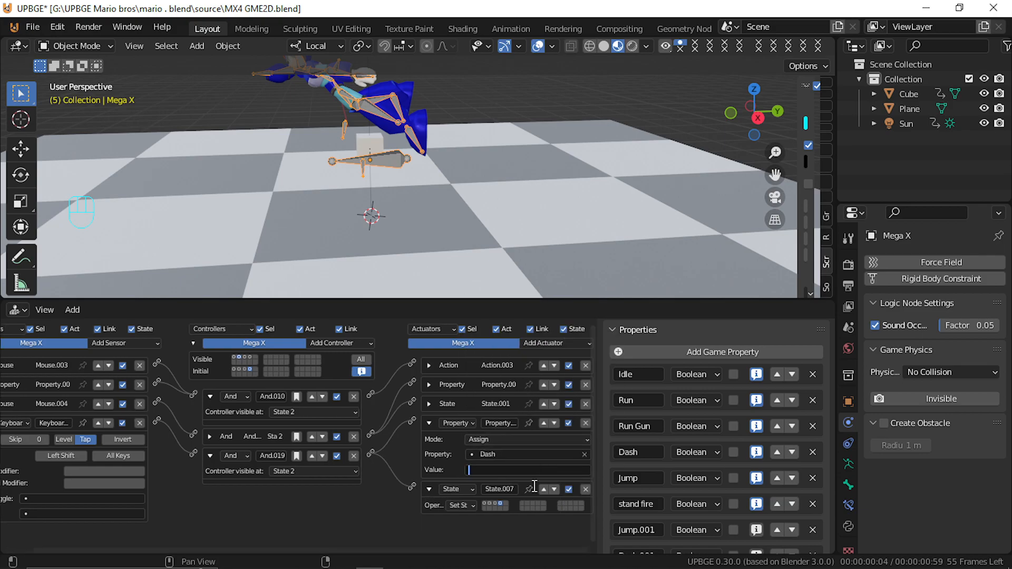
text(True)
key(Return)
Test-run Mega X jumping and dashing with the new state 2 Left Shift trigger
key(p)
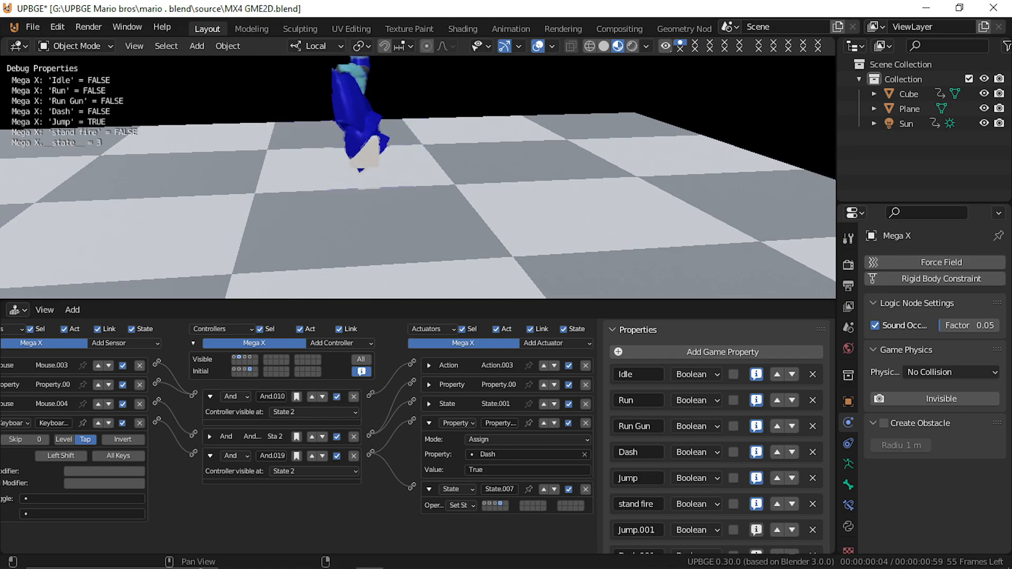
key(shift)
key(shift)
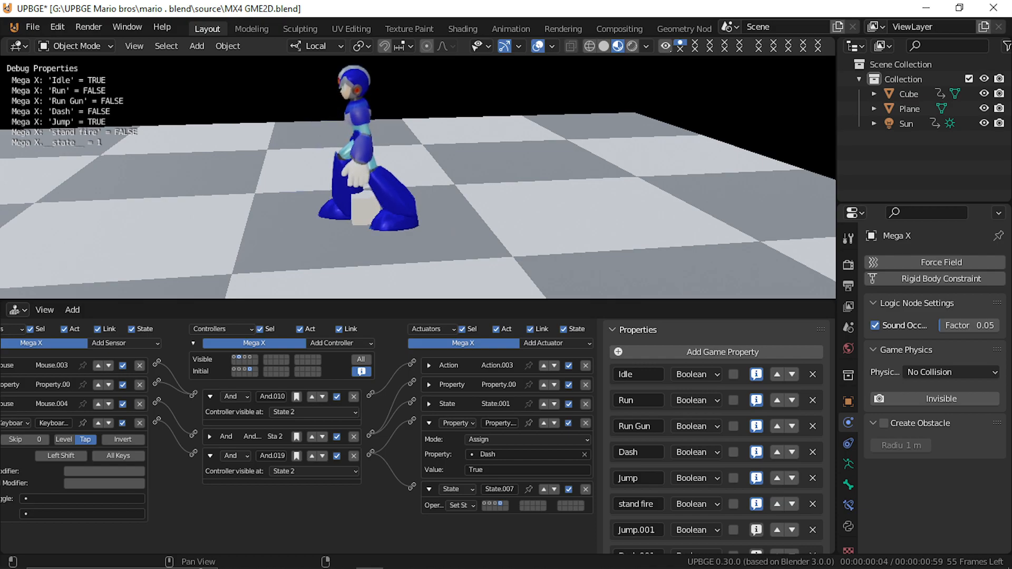
key(Escape)
Check the settings of state 2's stand fire Action actuator and test-run dashing out of the standing shot
click(430, 365)
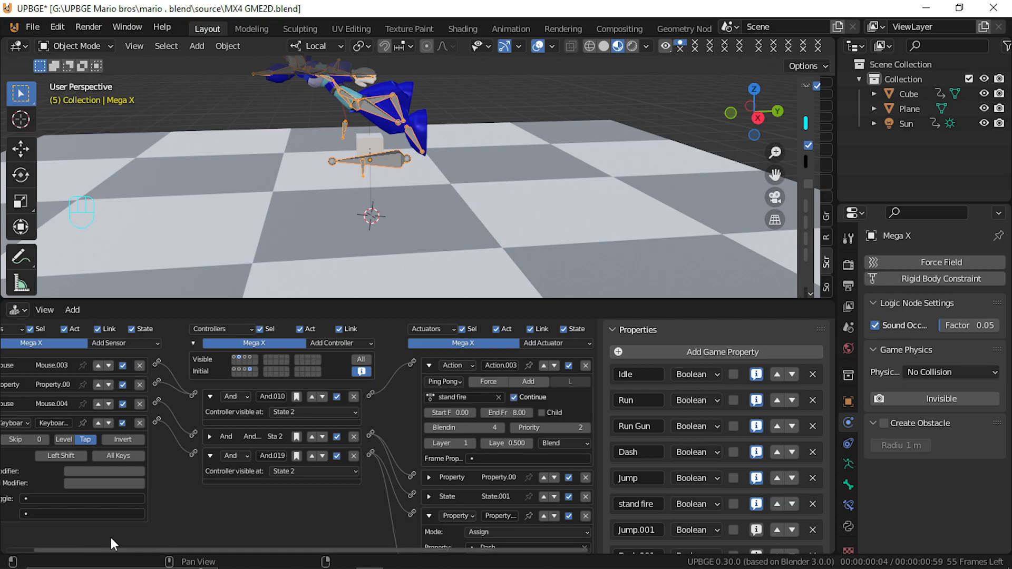
click(430, 365)
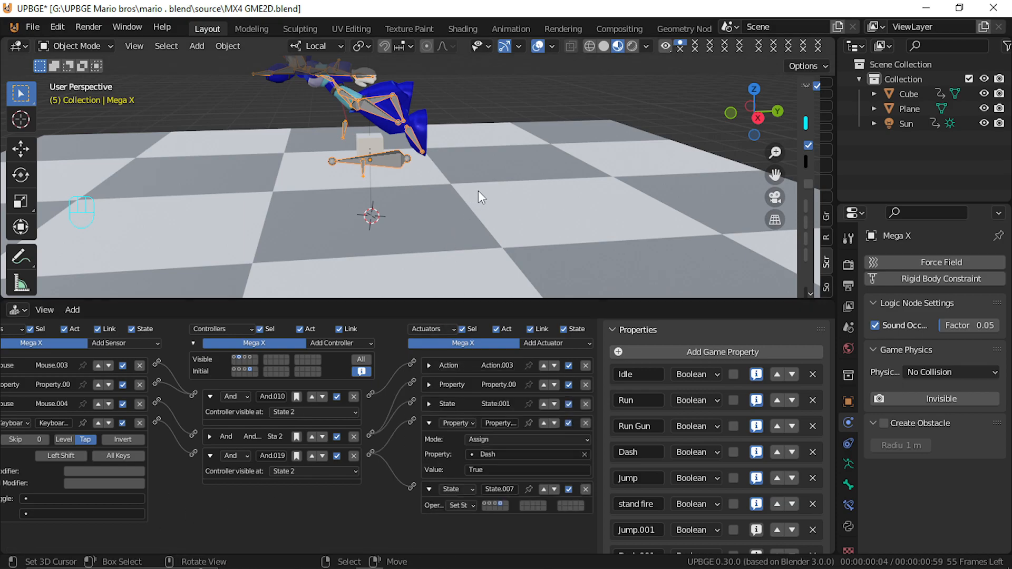
key(p)
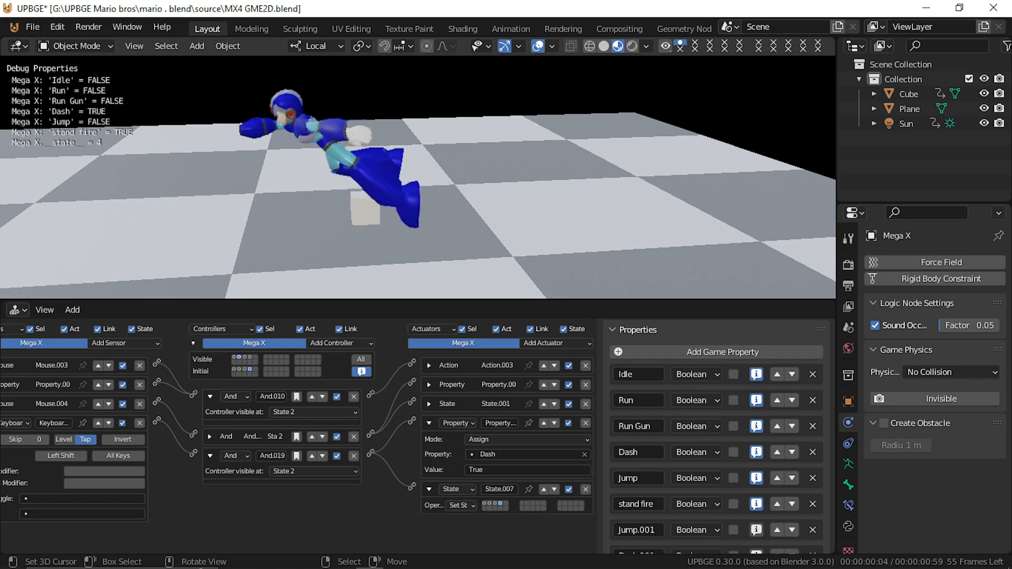
key(Escape)
Turn off true level triggering on state 2's Left Shift keyboard sensor and test-run repeated dashes
middle_drag(210, 394, 319, 376)
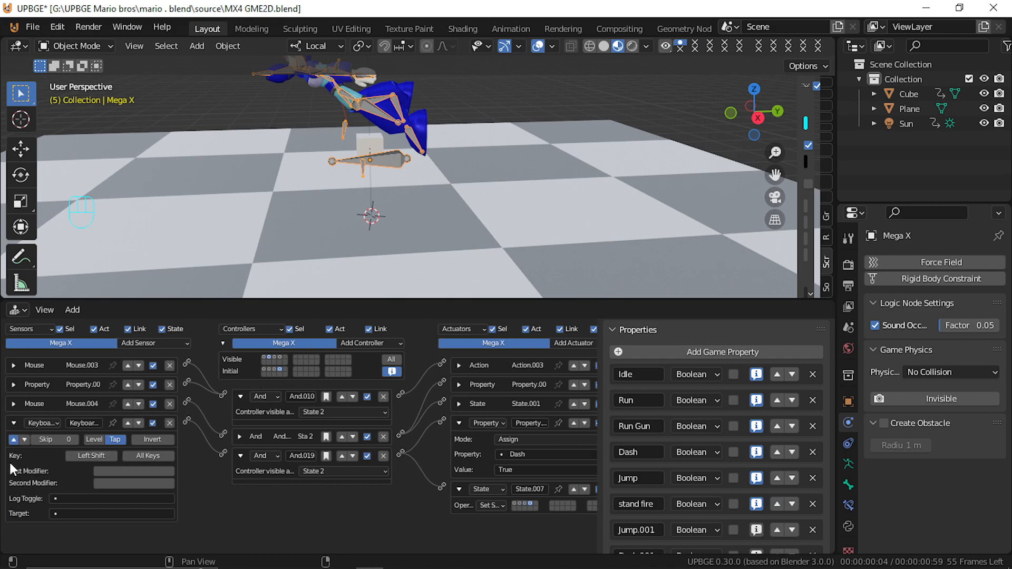
click(12, 439)
key(p)
key(w)
key(shift)
key(shift)
key(shift)
key(shift)
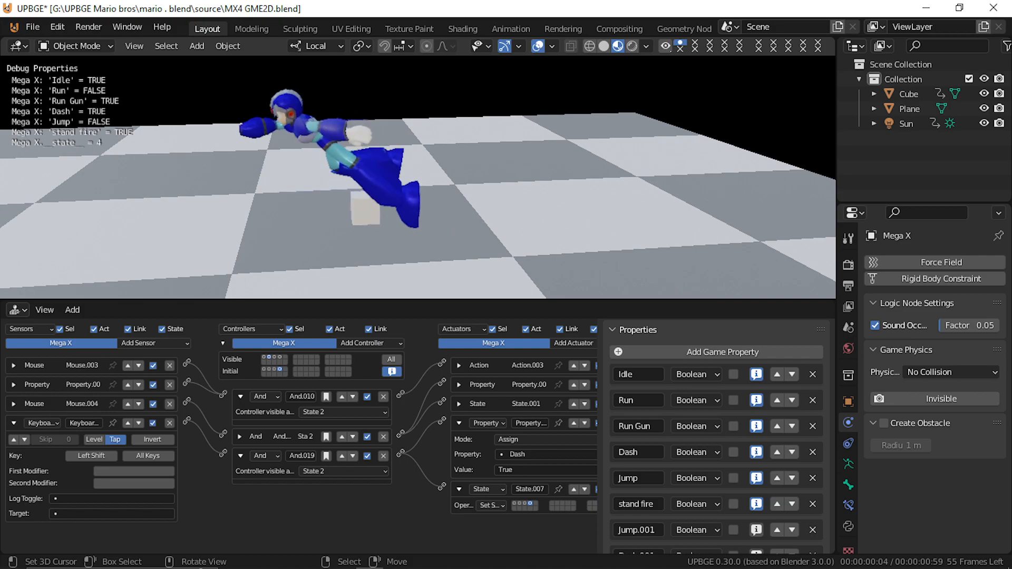
key(Escape)
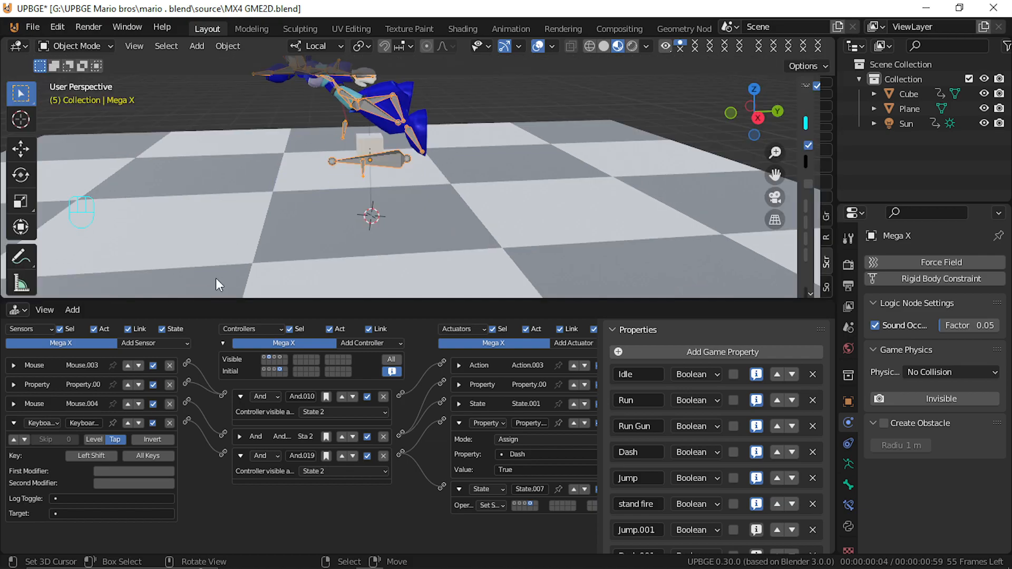
In state 3, collapse the Action actuator and add a Left Shift keyboard sensor and a State actuator set to state 4
click(276, 358)
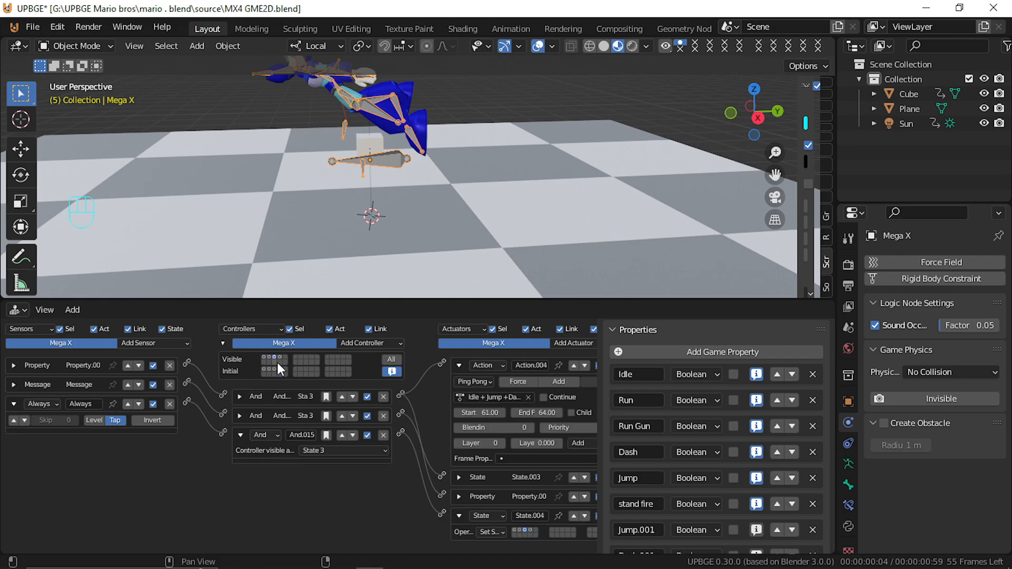
click(459, 365)
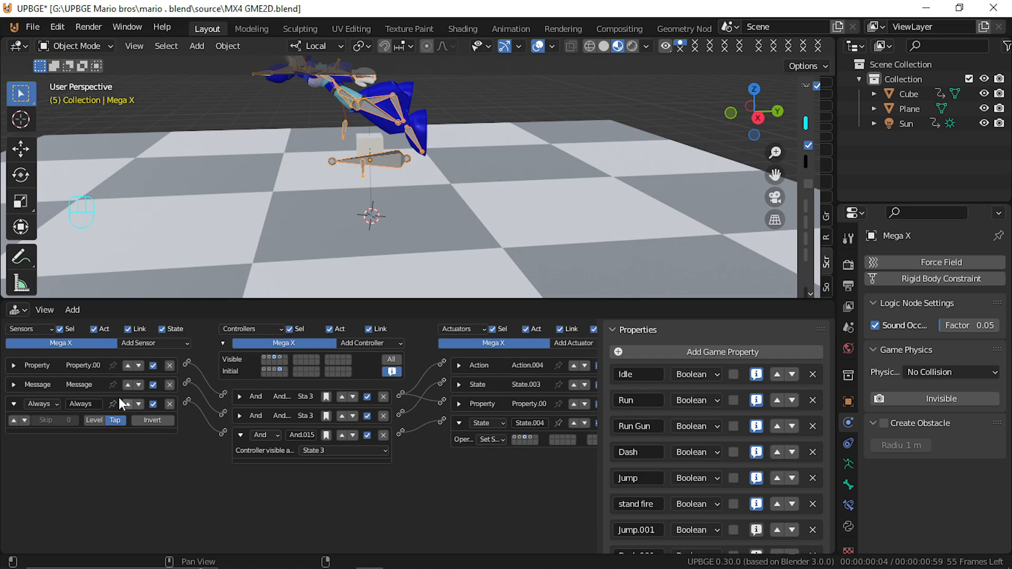
click(140, 344)
click(158, 430)
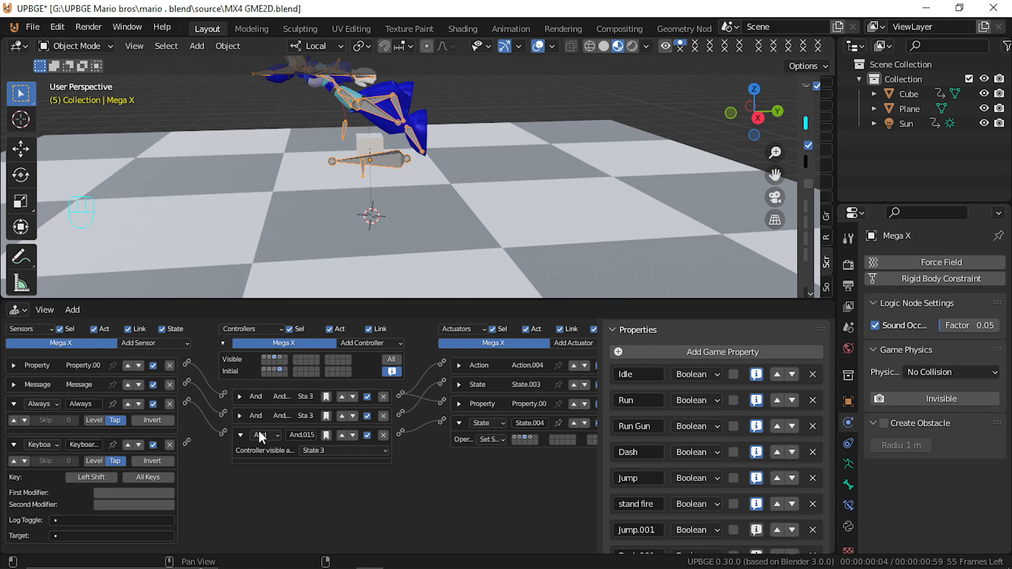
click(573, 343)
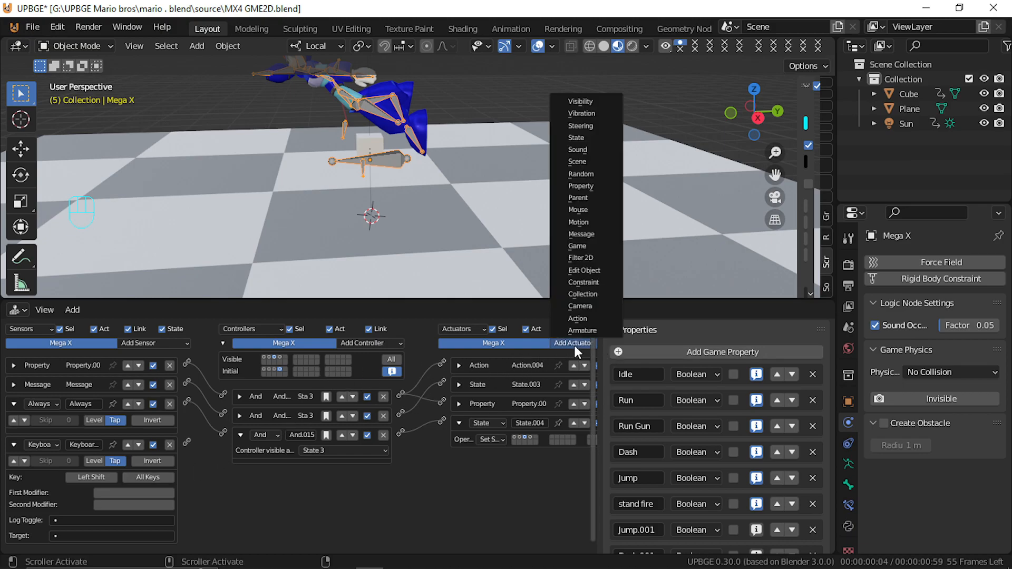
click(594, 135)
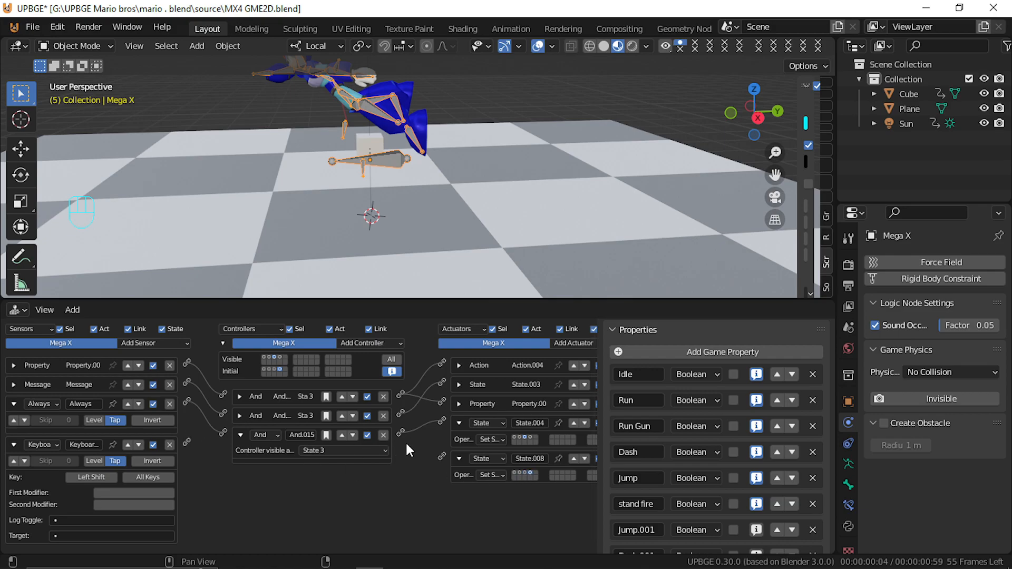
Remove the Left Shift keyboard sensor, its linked And controller and the State actuator set to state 4 from state 3
drag(189, 441, 441, 455)
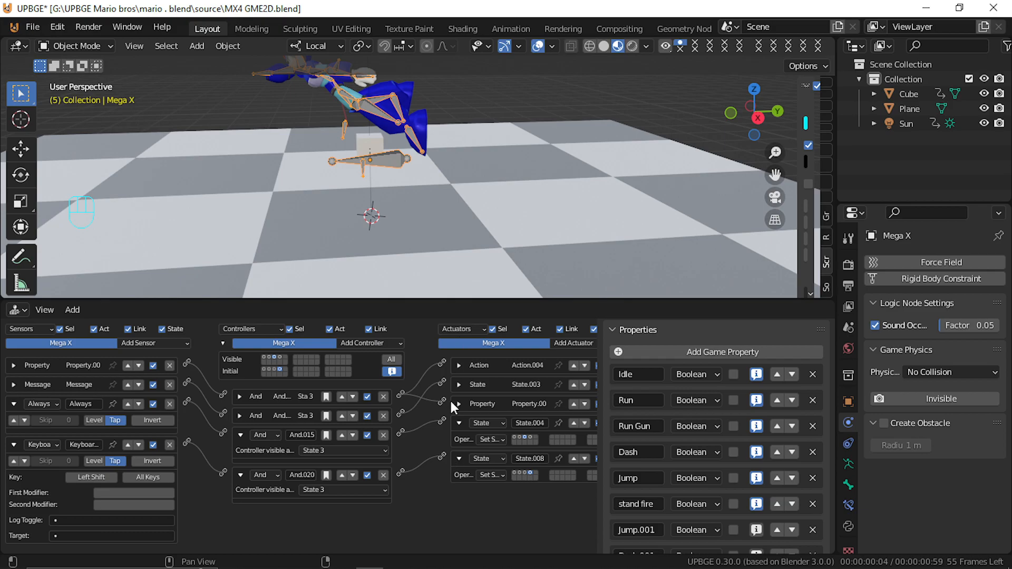
ctrl+right_drag(409, 459, 411, 490)
click(384, 475)
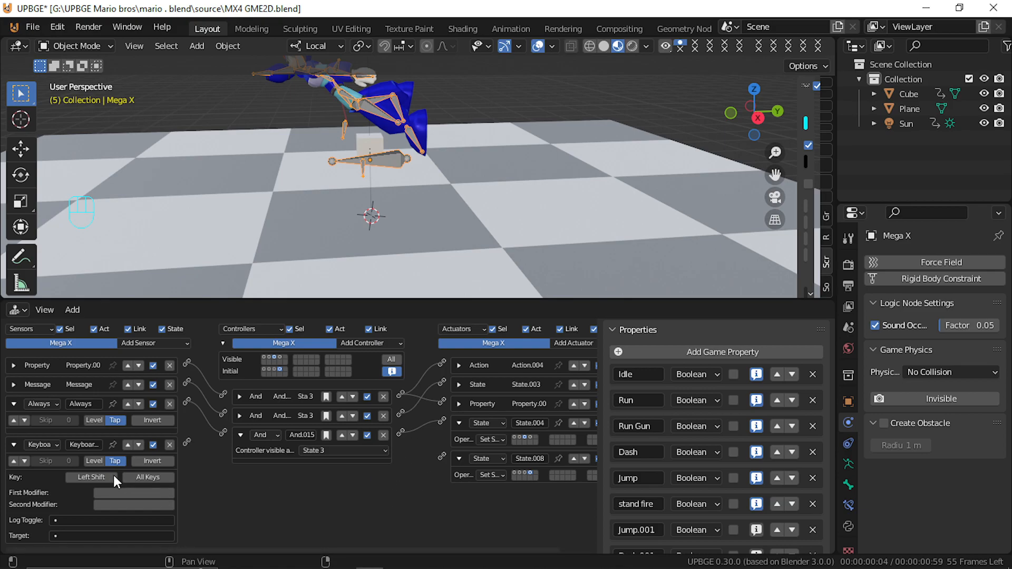
click(170, 444)
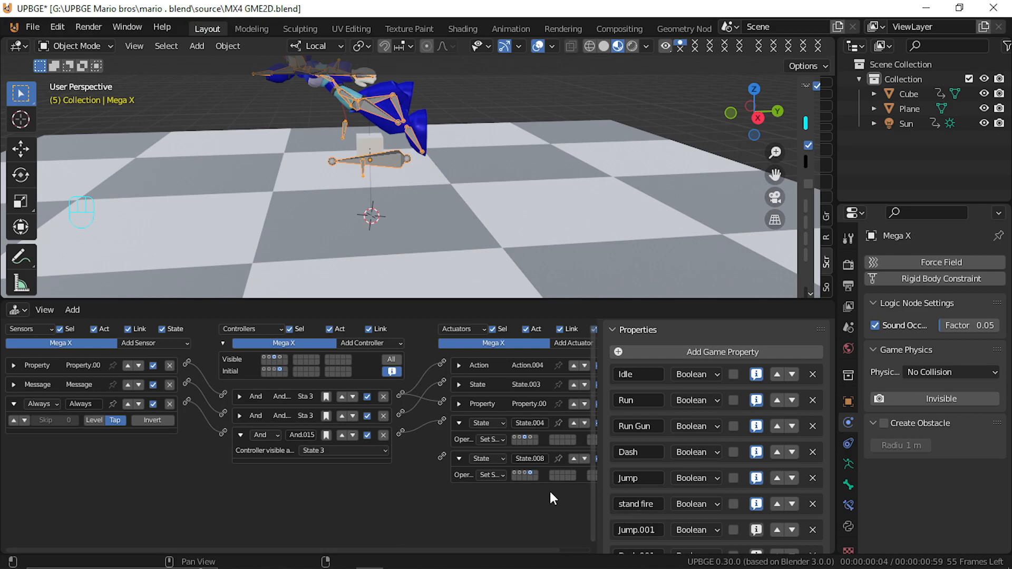
ctrl+scroll(564, 483, right, 2)
click(582, 459)
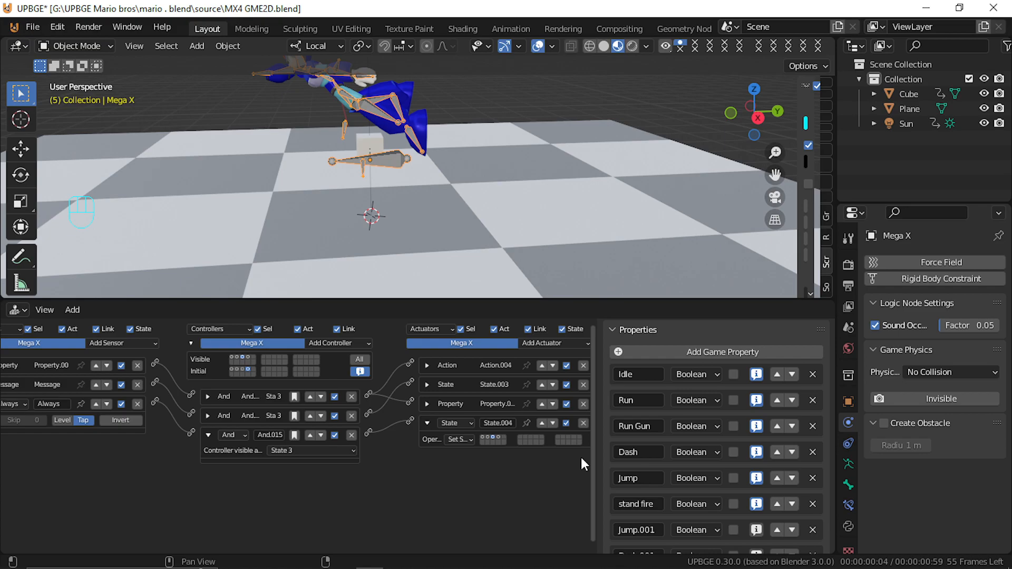
Delete Mega X's Jump.001 and Dash.001 game properties and collapse state 3's Always sensor
scroll(676, 479, down, 4)
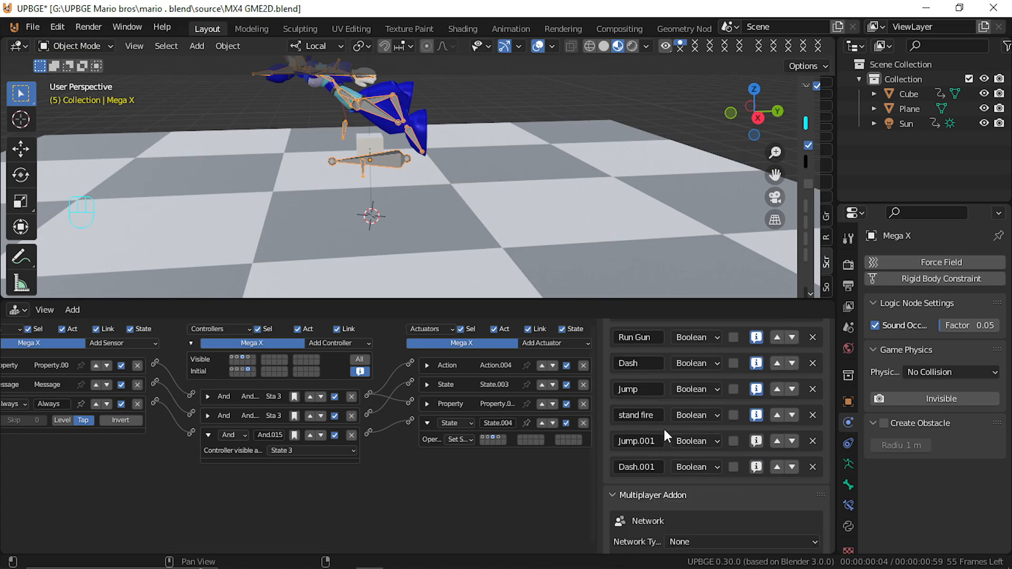
click(812, 441)
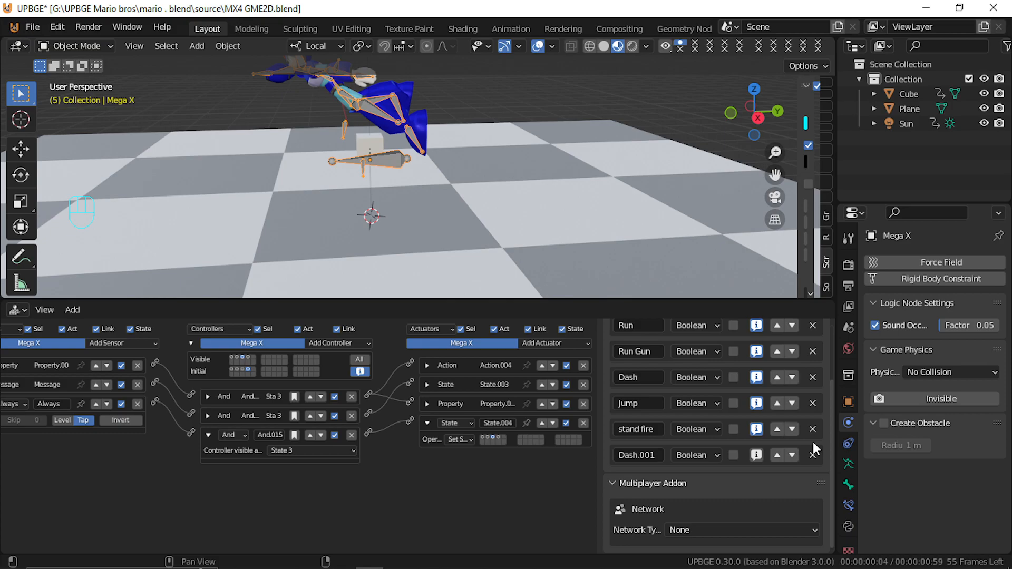
click(813, 455)
scroll(706, 425, up, 2)
scroll(703, 416, down, 2)
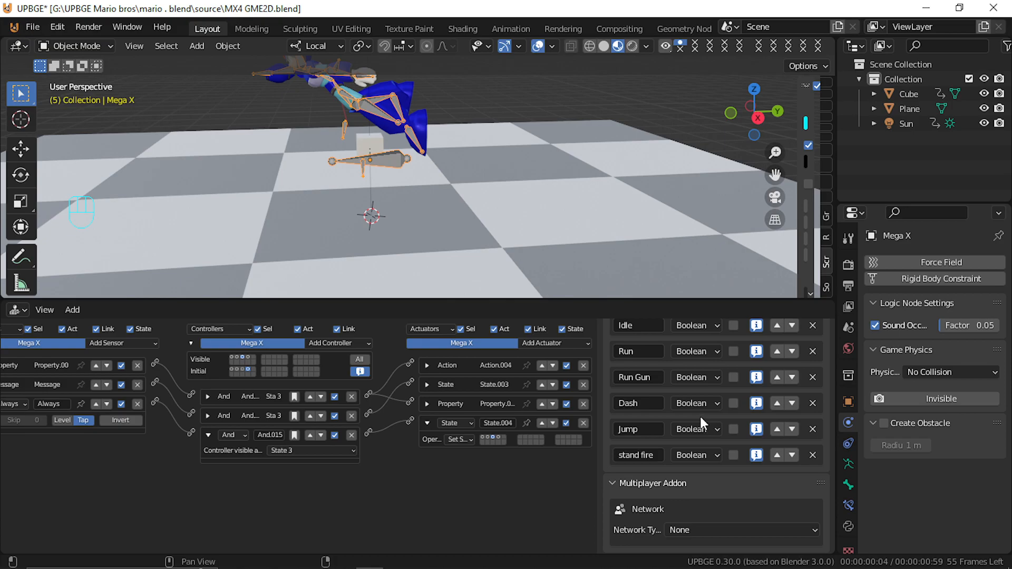
middle_drag(305, 478, 337, 478)
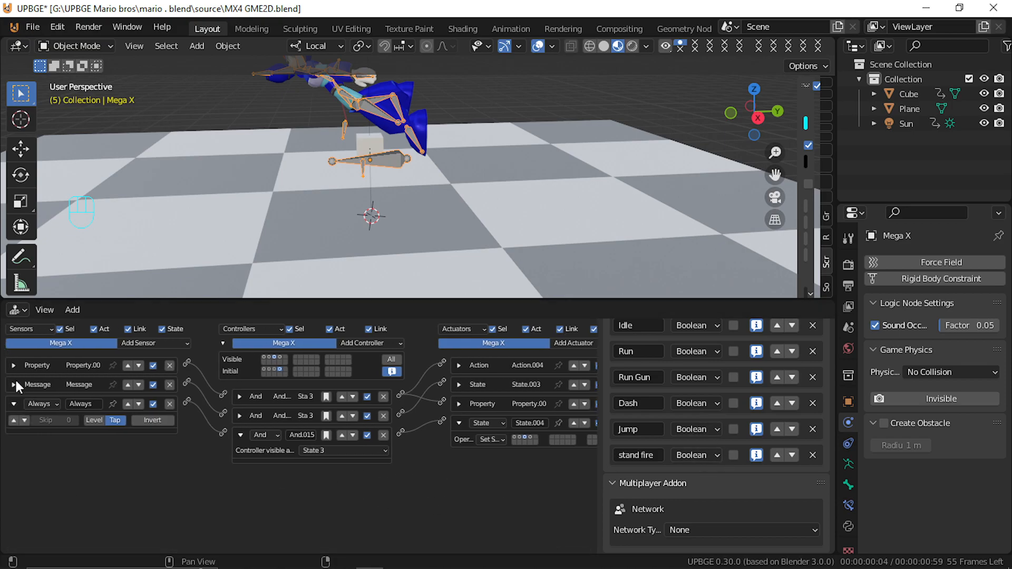
click(14, 404)
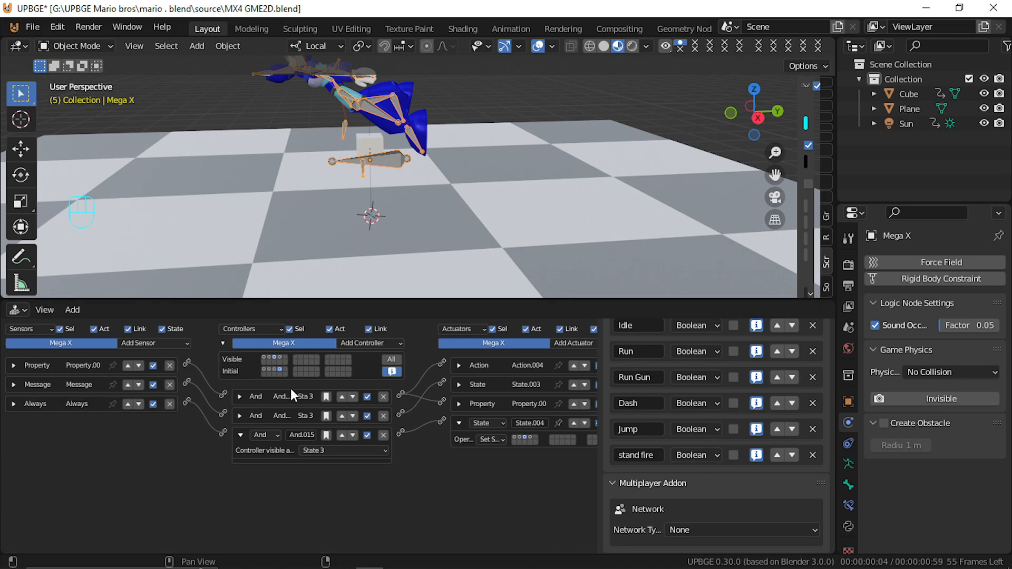
Test-run Mega X's running, shooting, dashing and jumping while watching the debug properties
key(KP_0)
key(p)
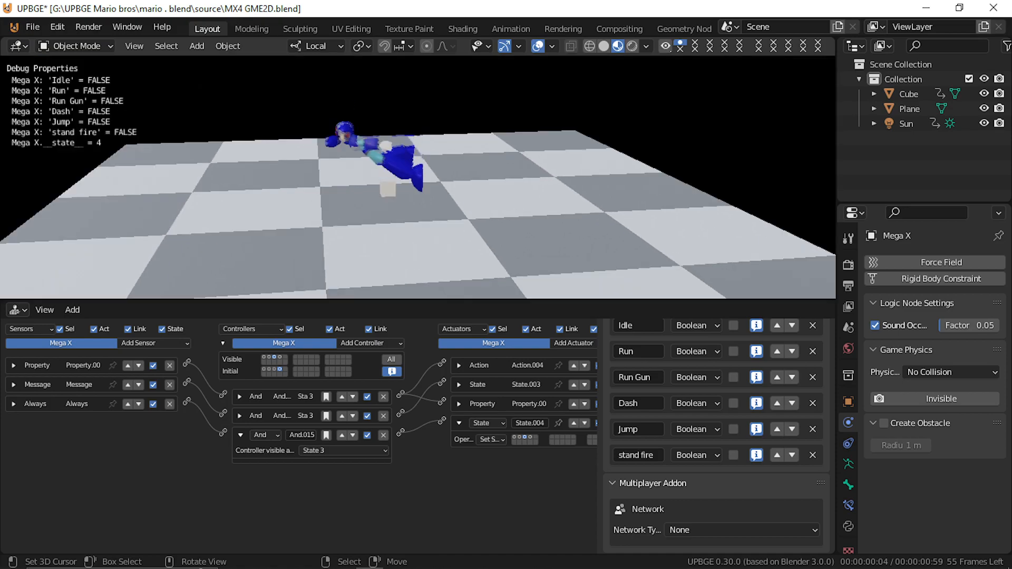
key(x)
key(z)
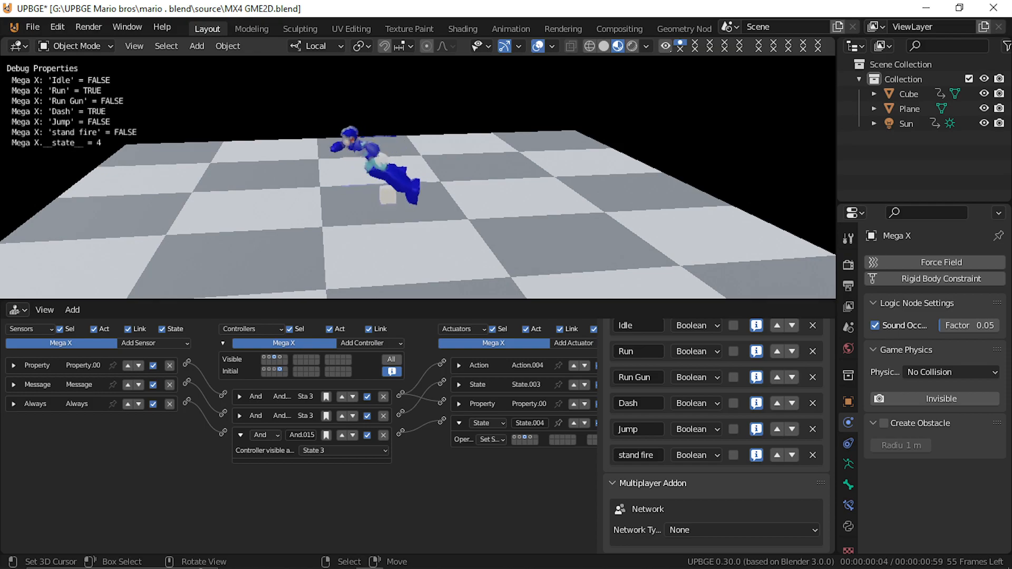
key(x)
key(z)
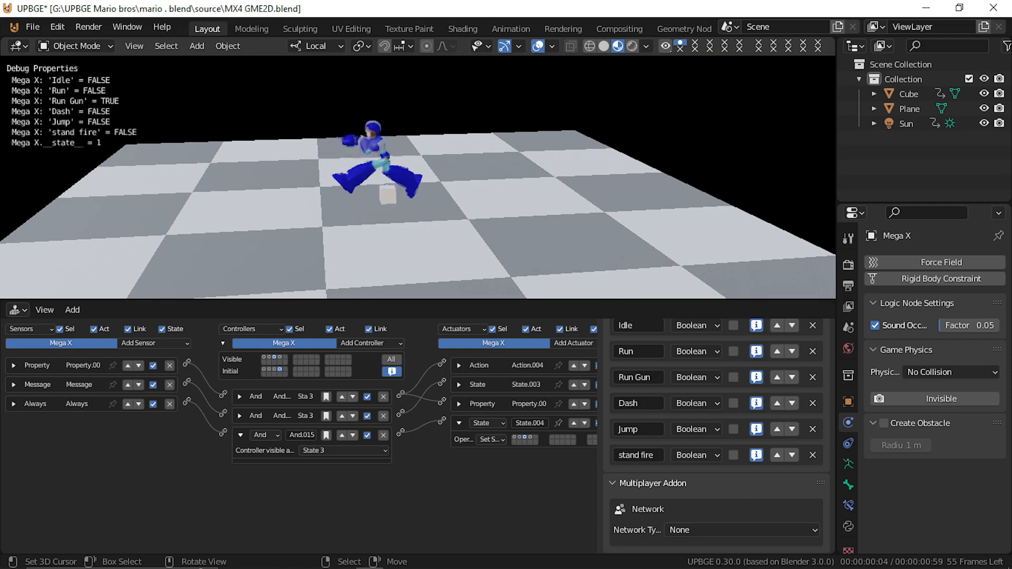
key(space)
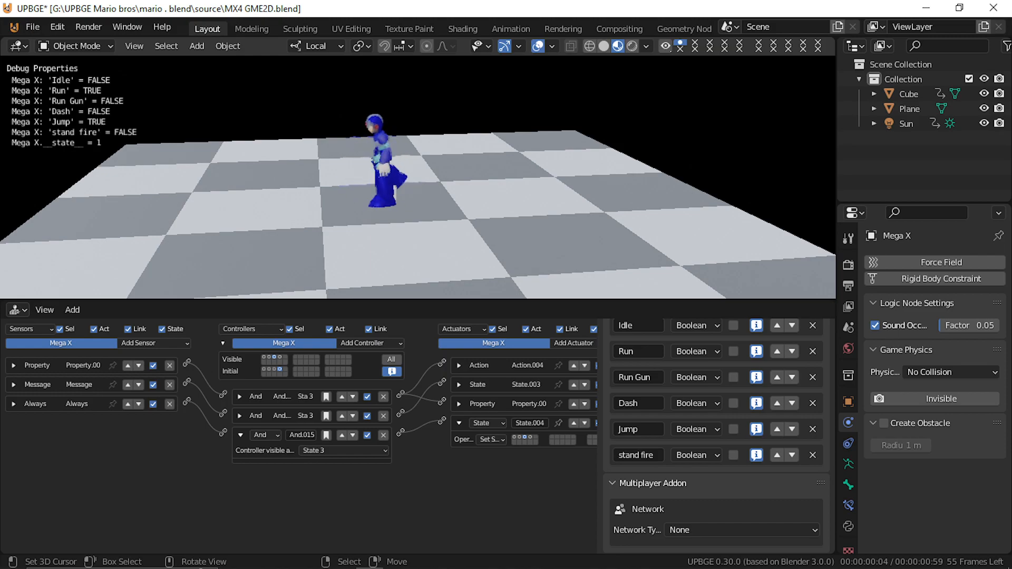
key(Escape)
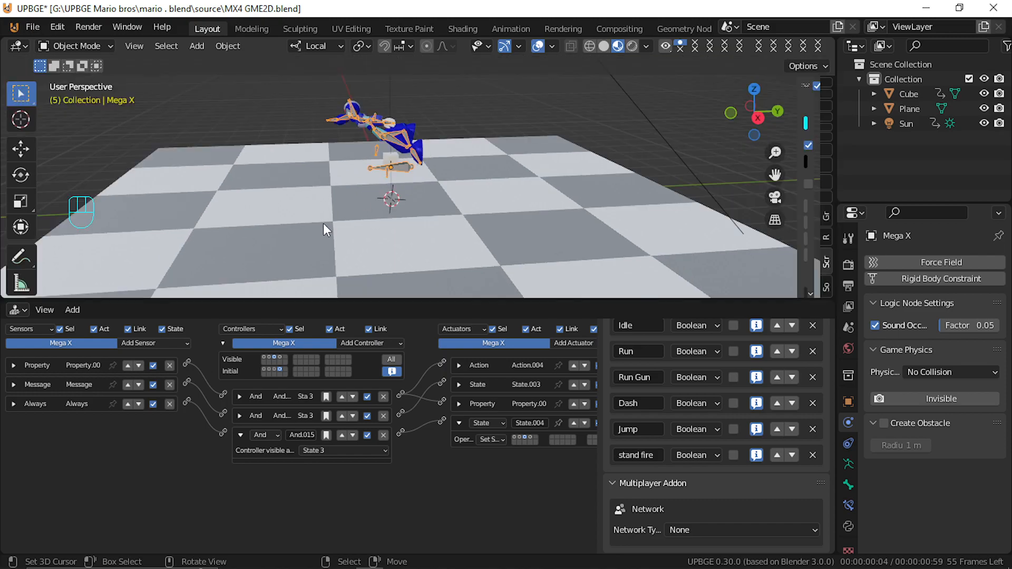
Collapse the Cube's Collision sensor, set its Simple Motion actuator's Y location to -0.10 and test-run the forward movement
click(390, 157)
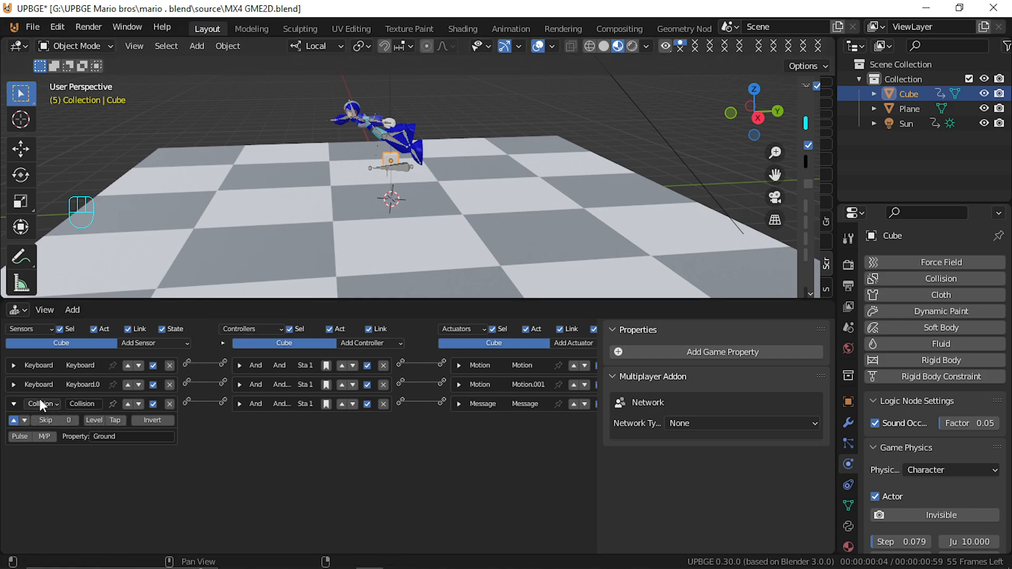
click(14, 404)
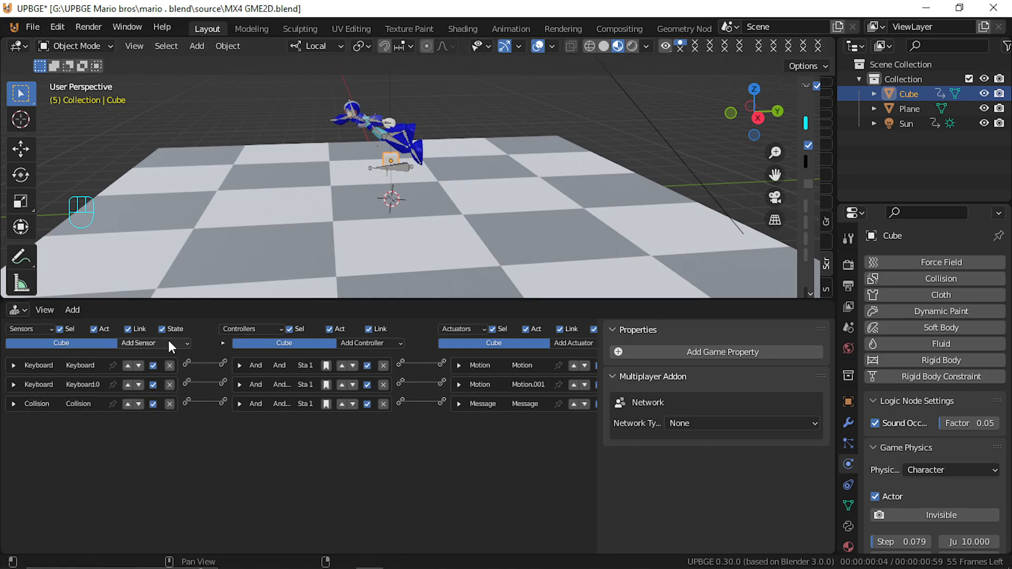
click(387, 138)
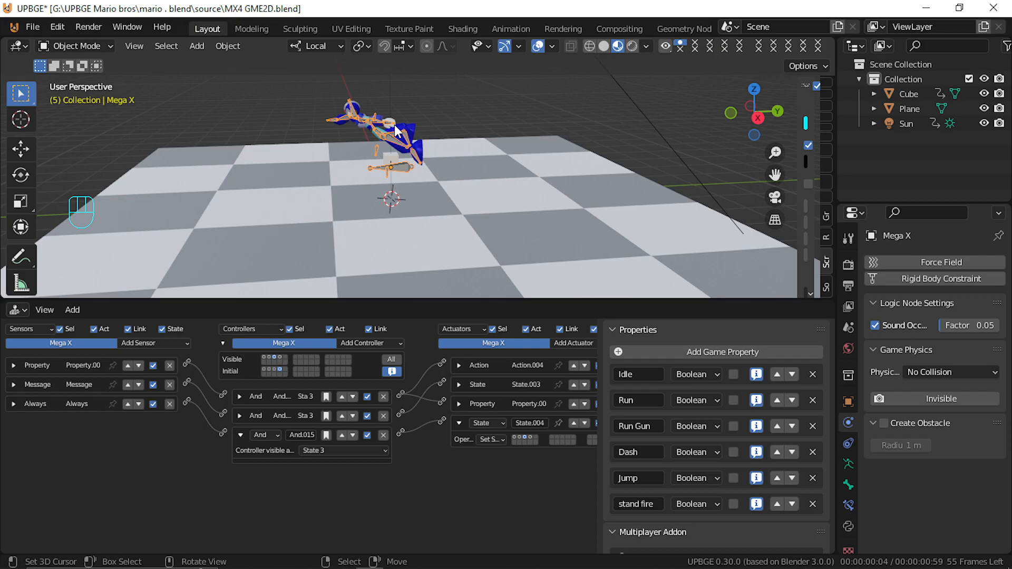
click(388, 154)
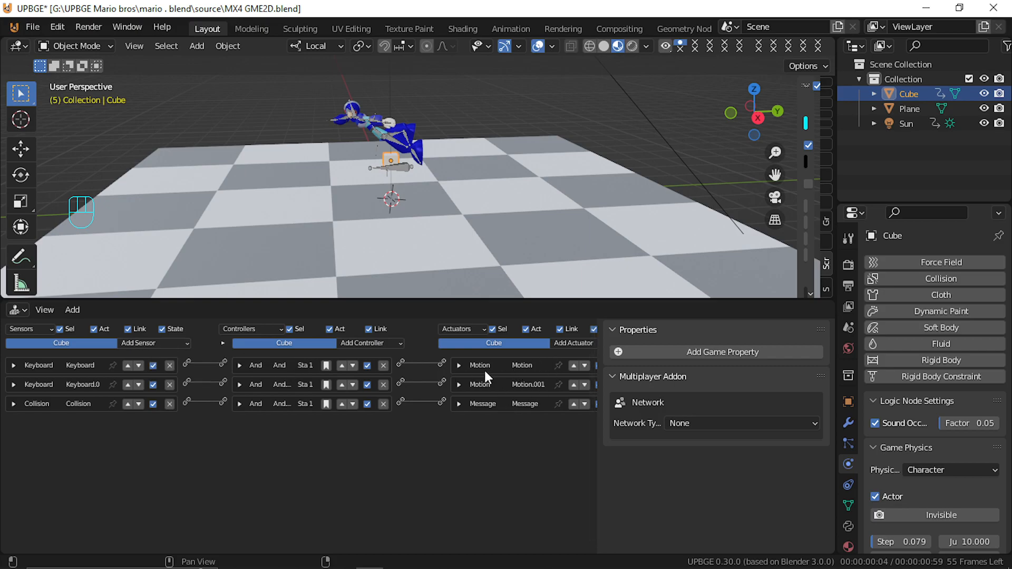
click(458, 385)
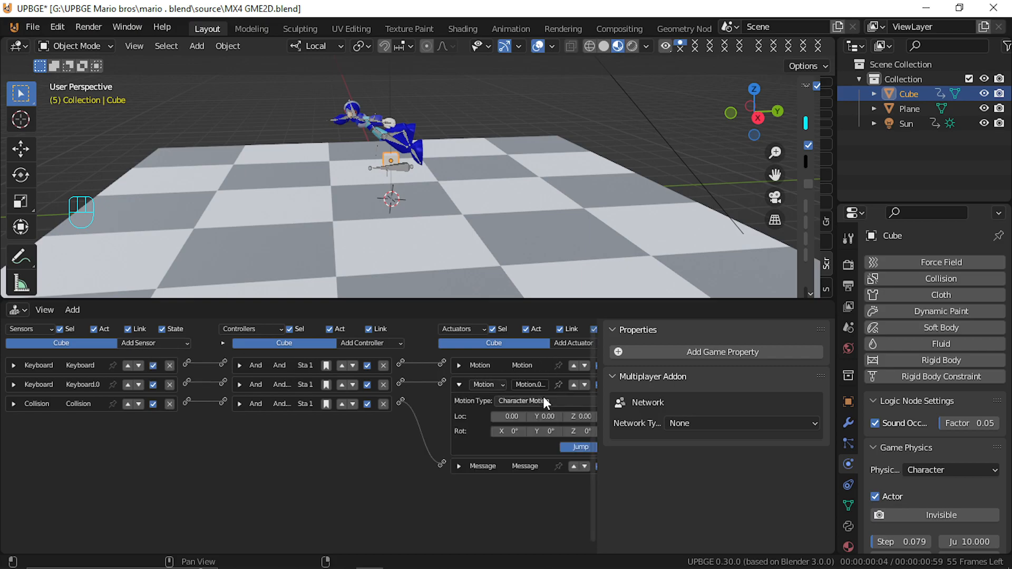
middle_drag(534, 409, 474, 410)
click(427, 366)
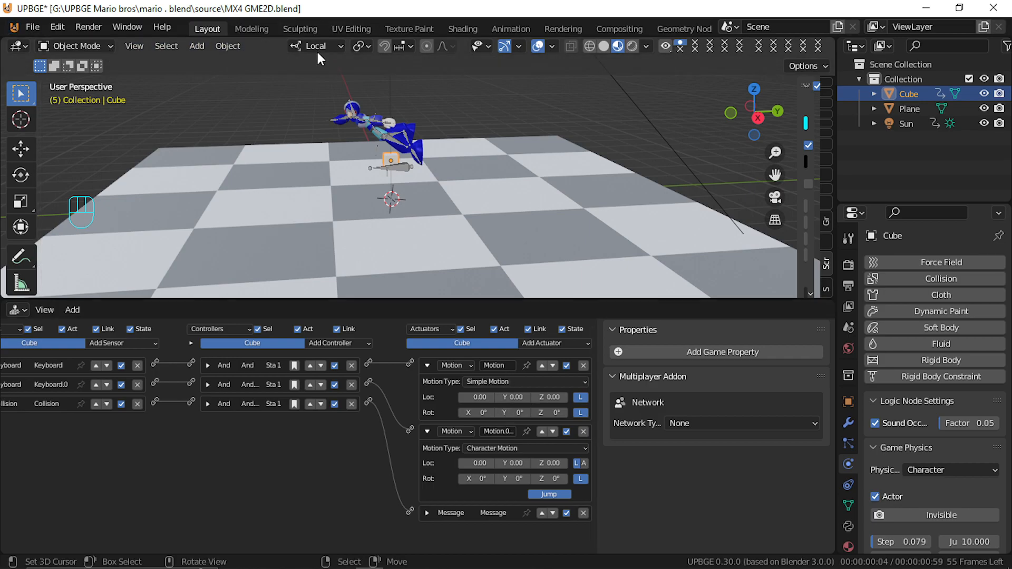
click(20, 149)
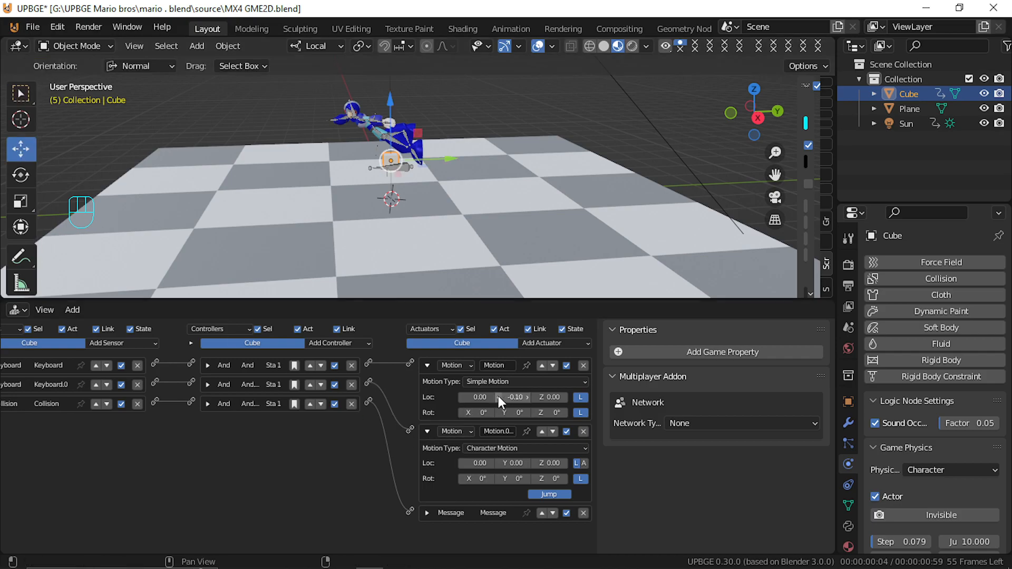
key(p)
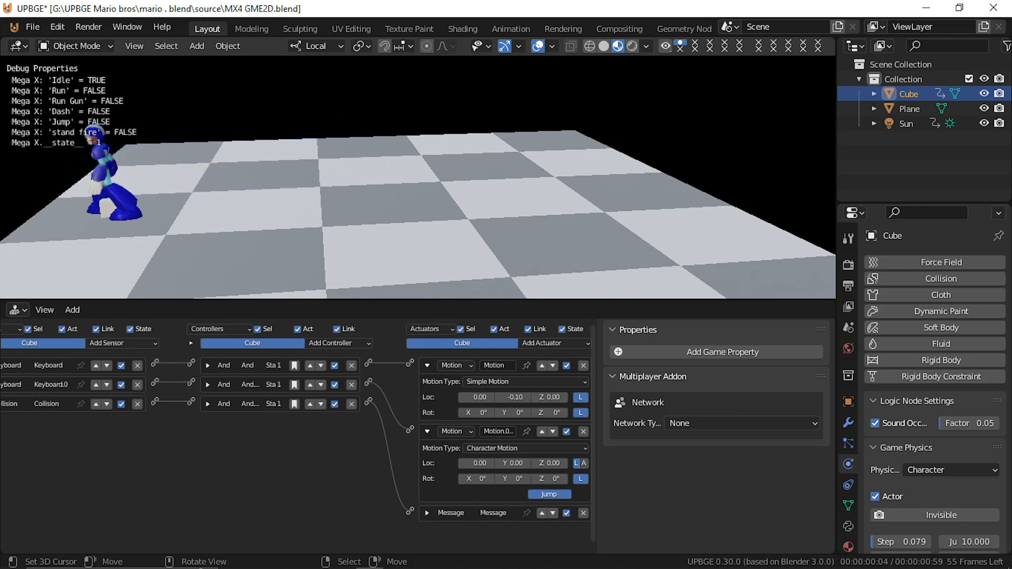
key(Escape)
Scale the ground Plane up uniformly by about 6.3
click(540, 270)
key(s)
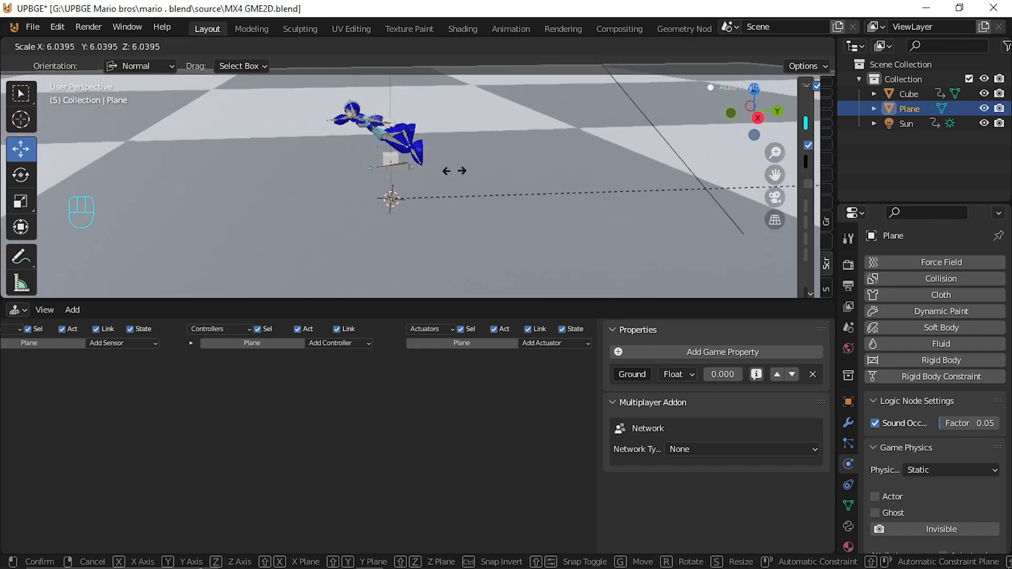
click(492, 161)
scroll(492, 160, down, 4)
key(l)
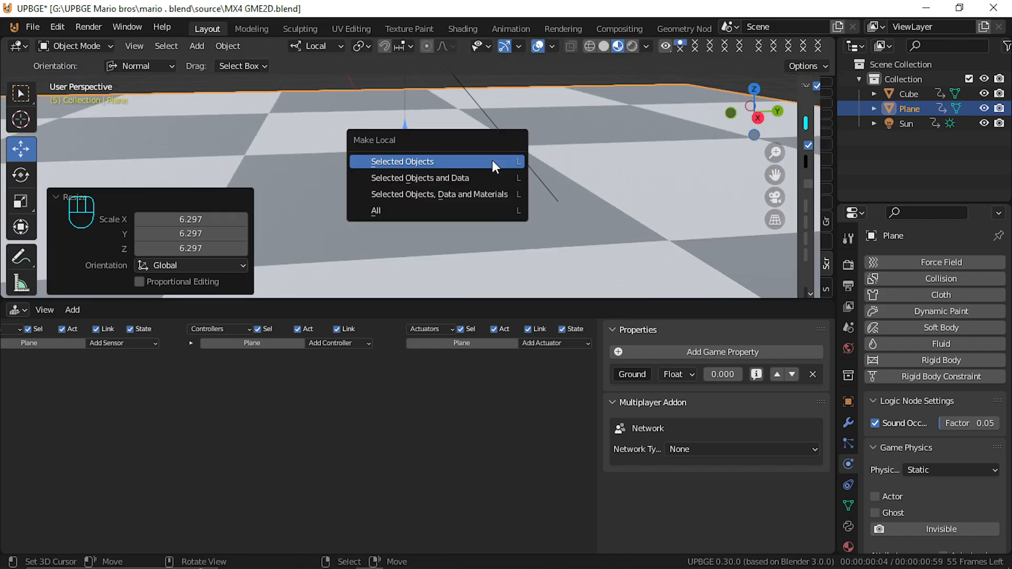
Test-run Mega X running and shooting across the enlarged ground plane
key(p)
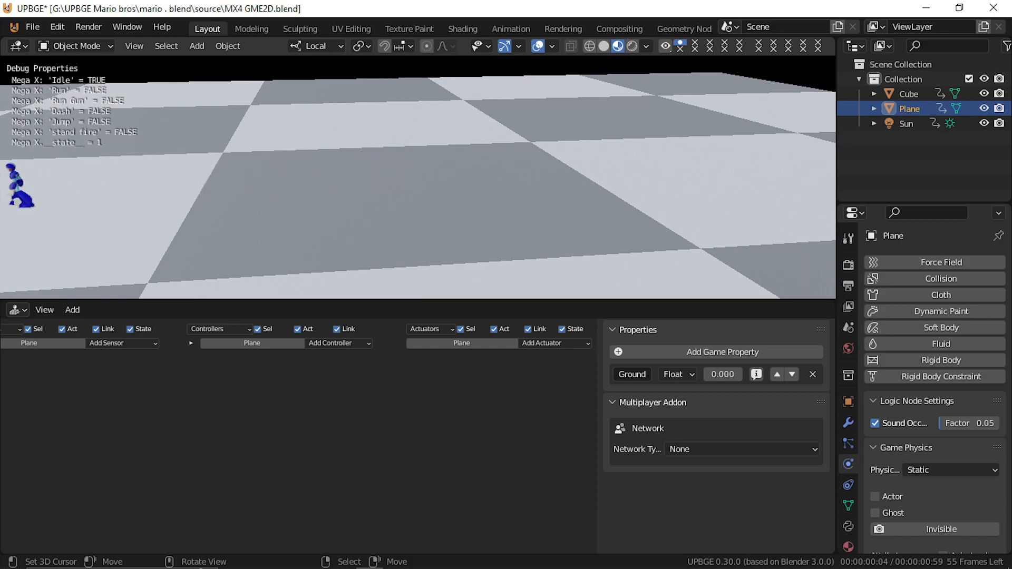
key(Escape)
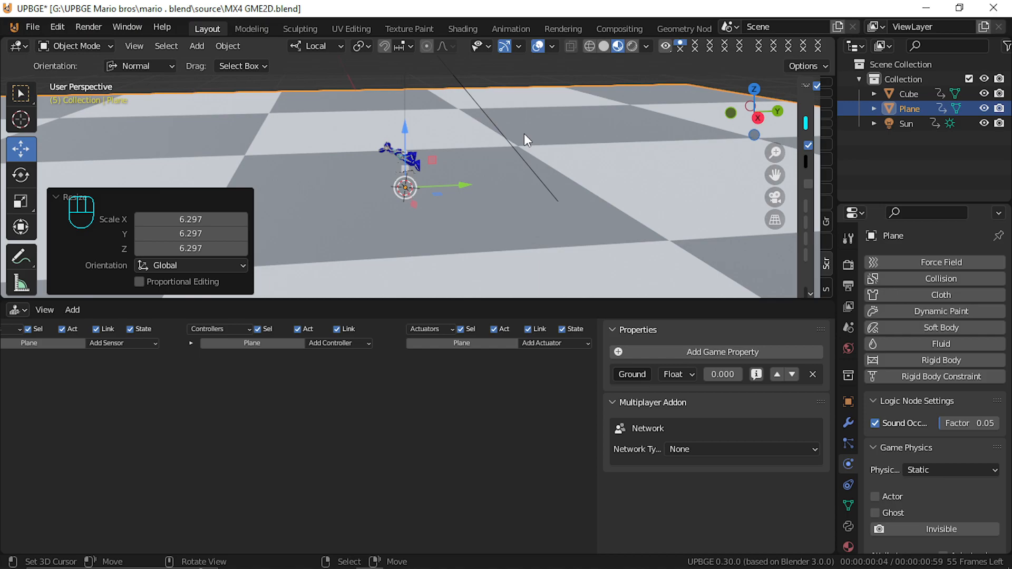
scroll(382, 198, up, 2)
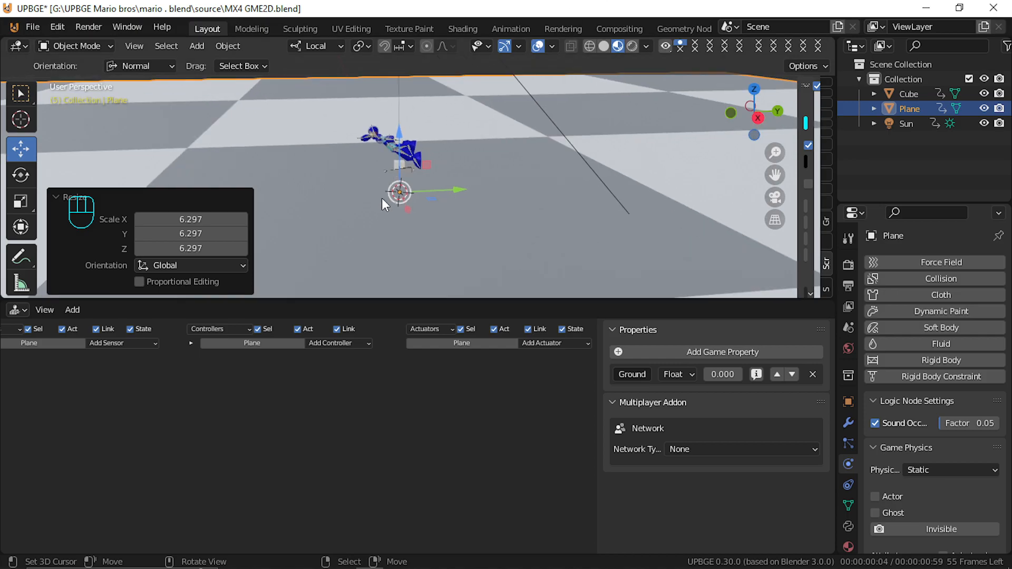
scroll(381, 198, down, 2)
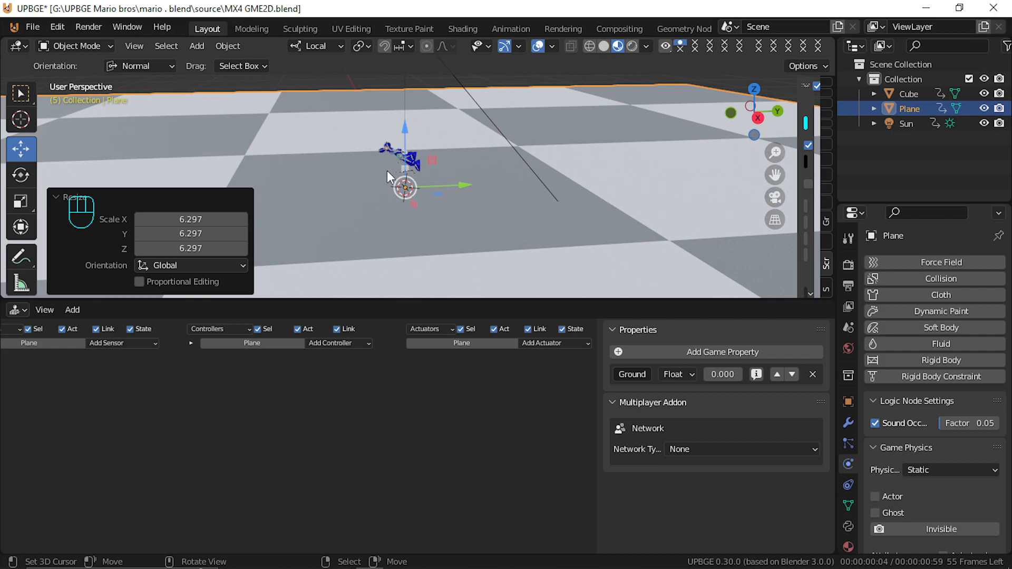
key(p)
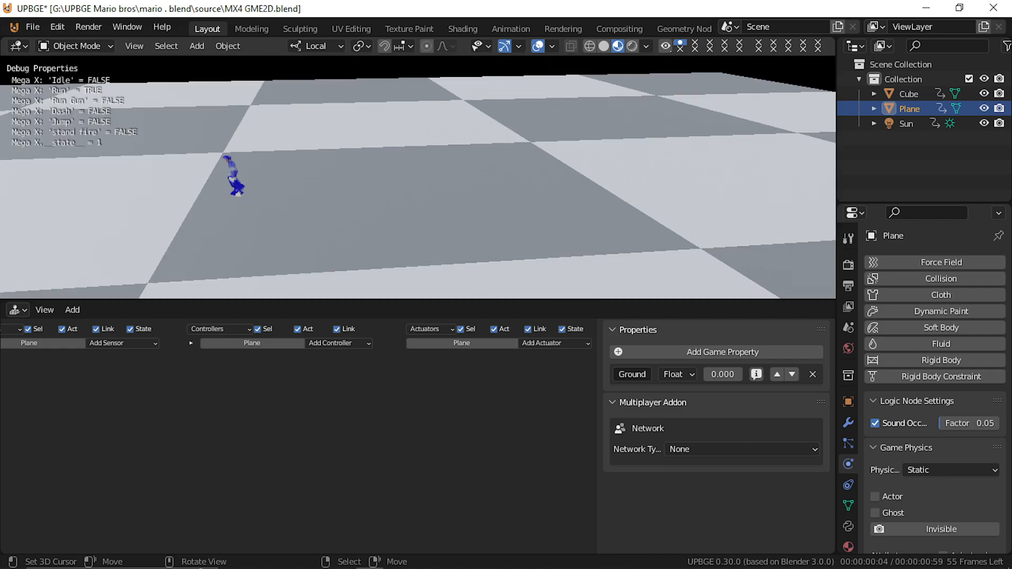
key(Left)
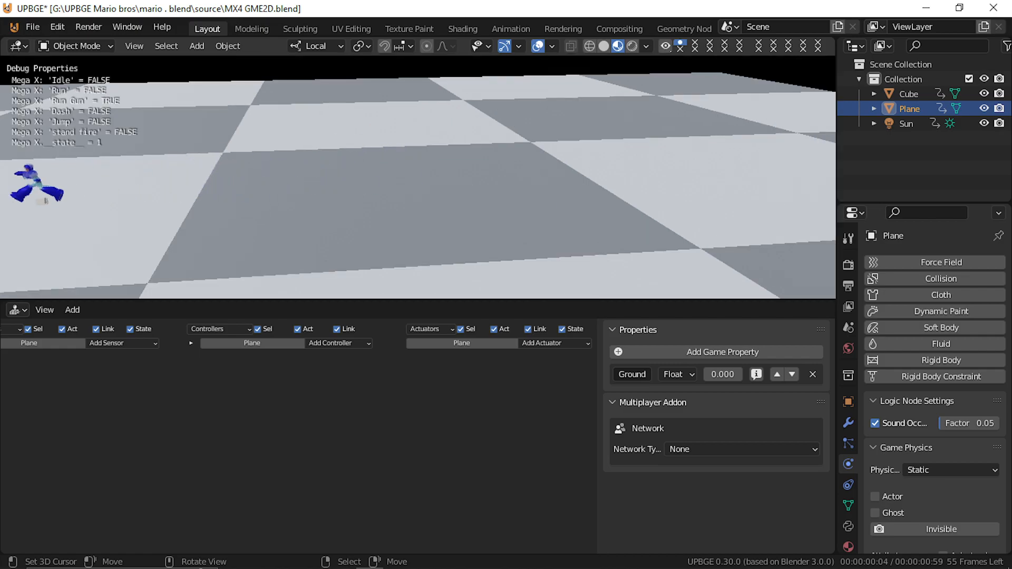
key(Escape)
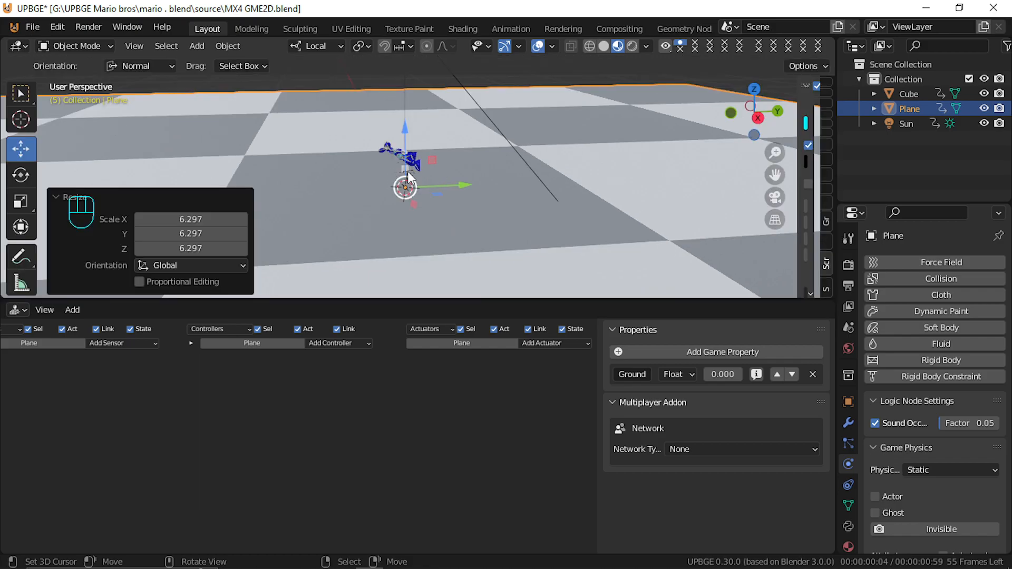
Select the Cube and collapse its two Motion actuators in the logic editor
click(403, 174)
click(403, 174)
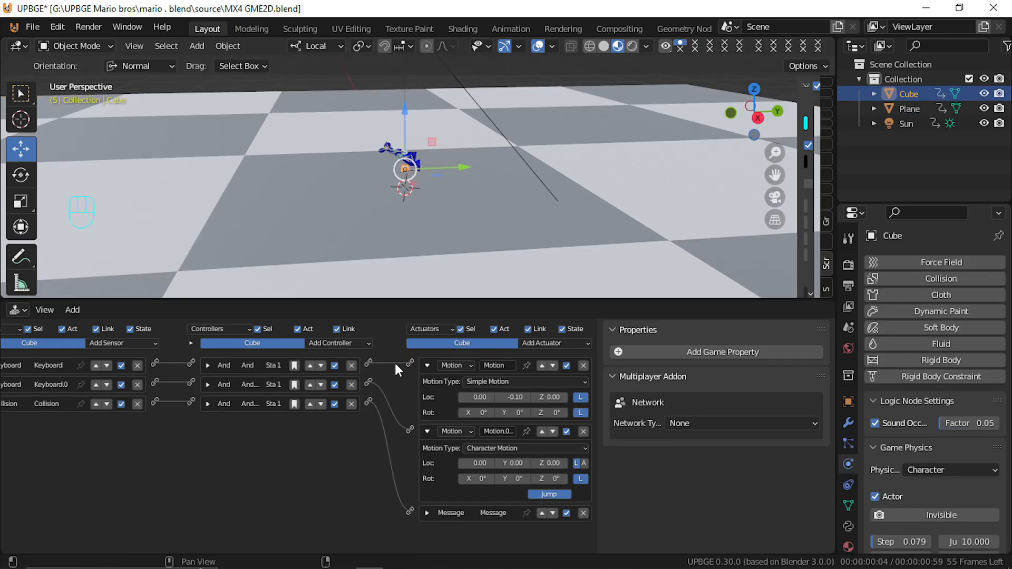
click(428, 365)
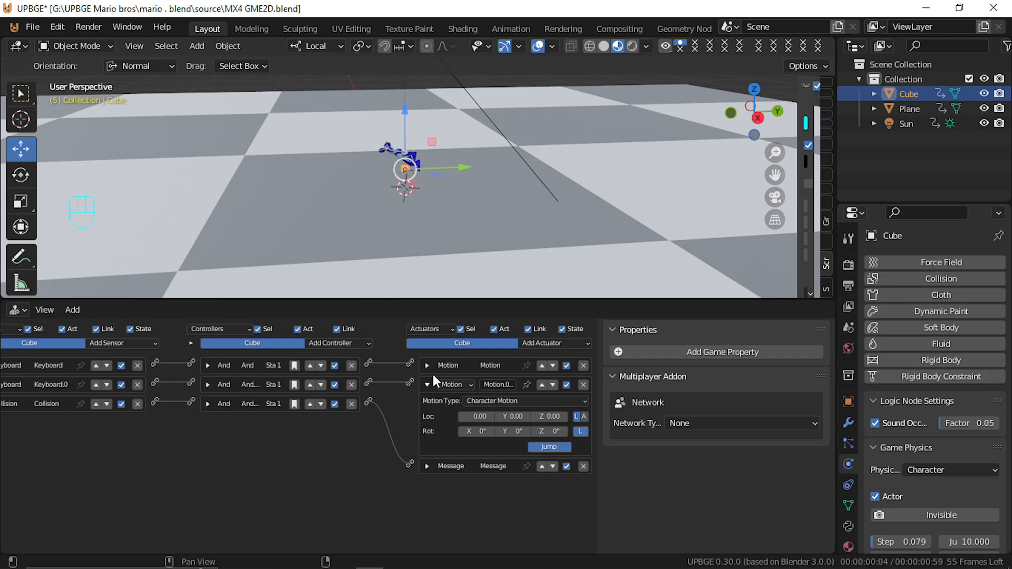
click(428, 385)
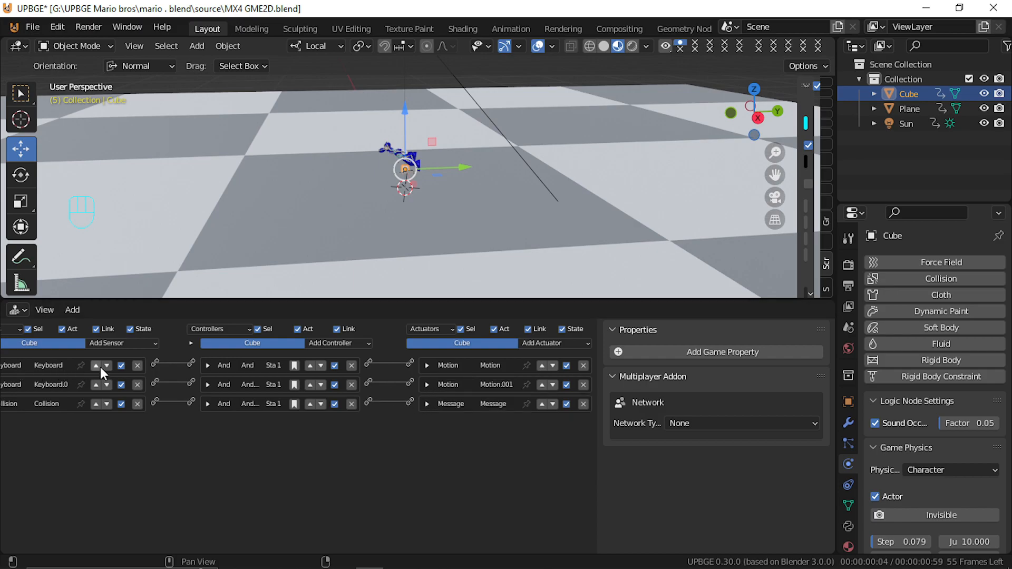
Add a Keyboard sensor to the Cube and assign Left Shift as its key
click(122, 342)
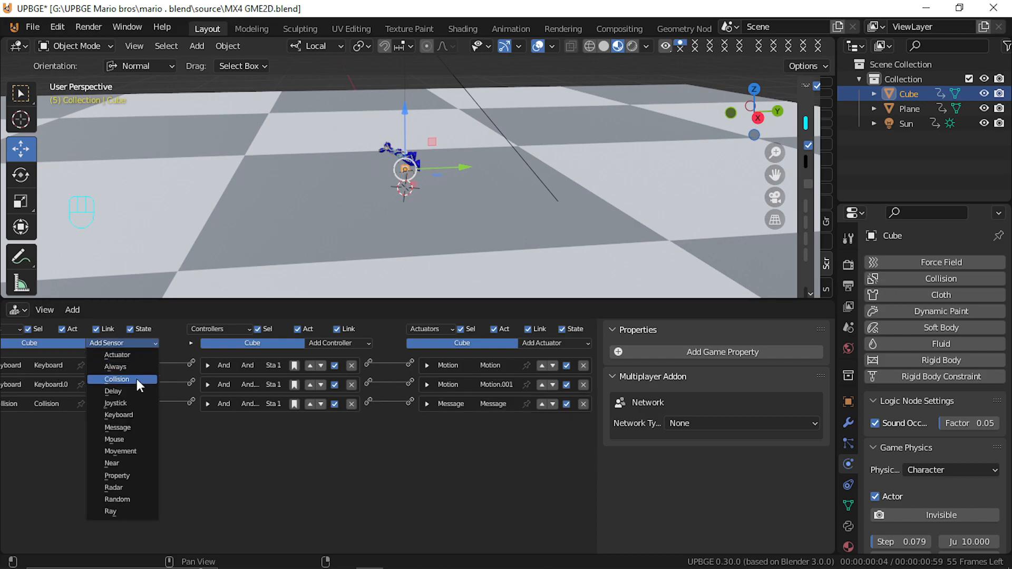
click(142, 415)
click(73, 457)
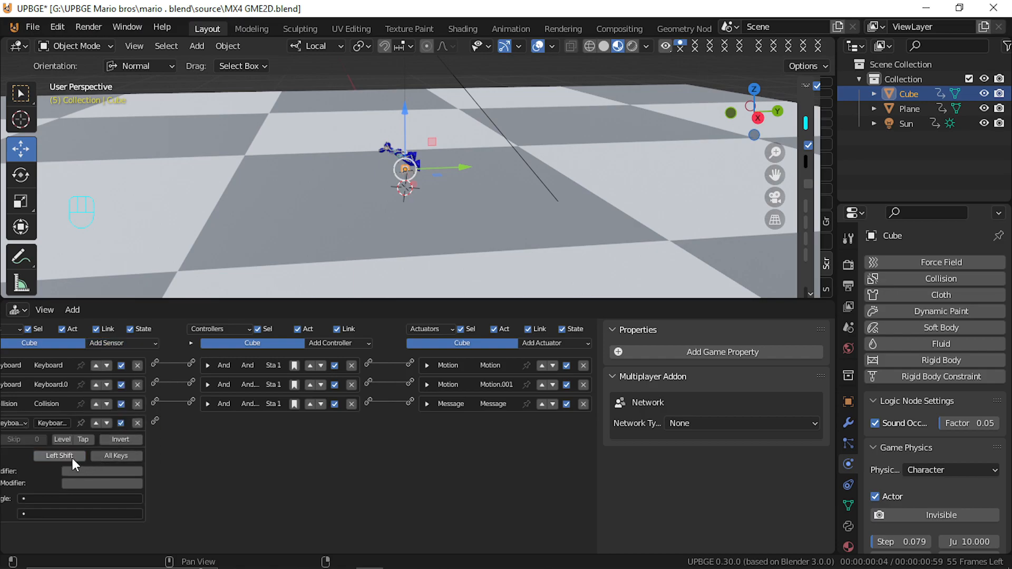
Add a Character Motion actuator with additive location and Y -0.20, and link the Left Shift sensor to it
click(561, 344)
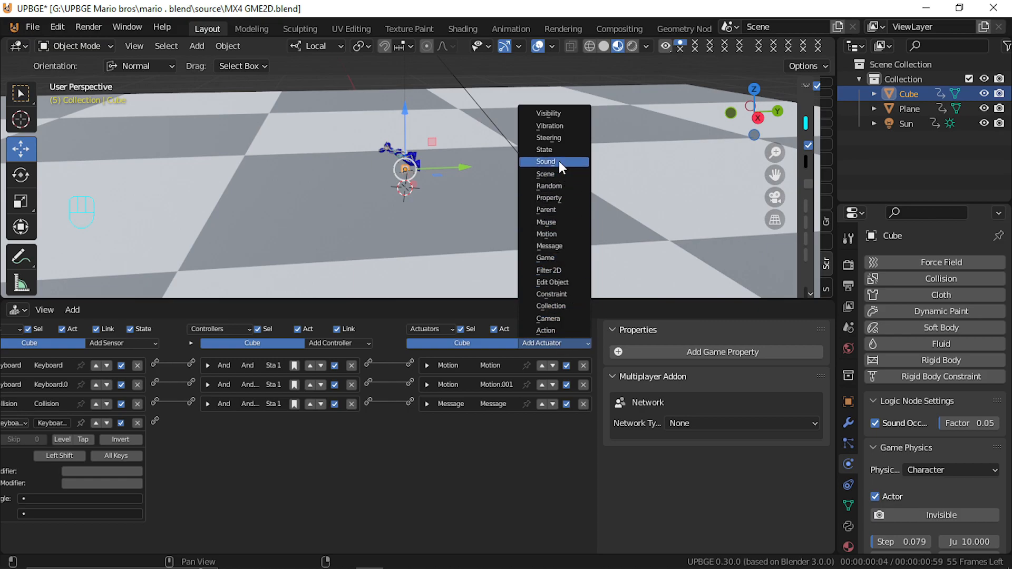
click(560, 235)
click(489, 440)
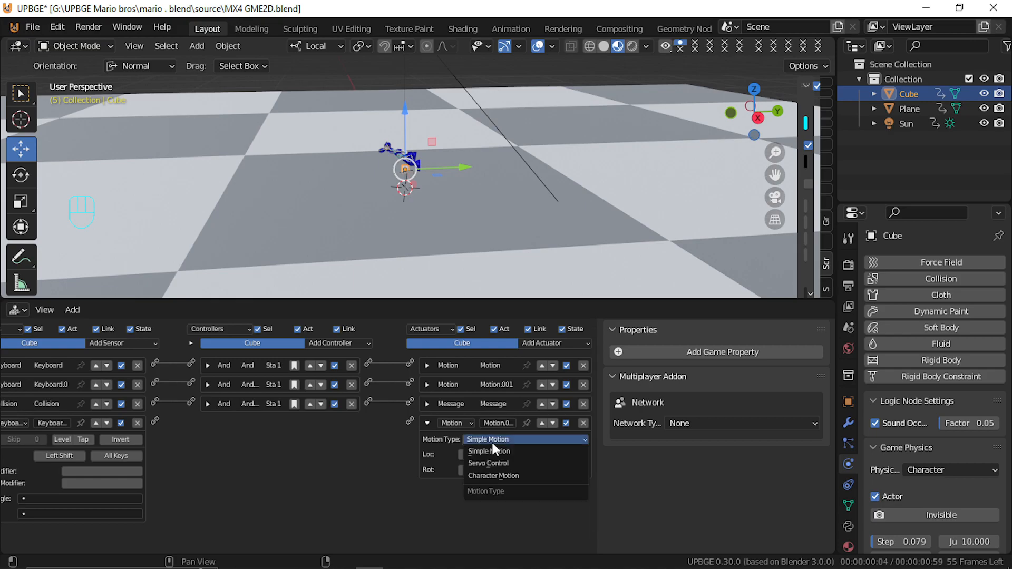
click(537, 475)
drag(156, 422, 410, 420)
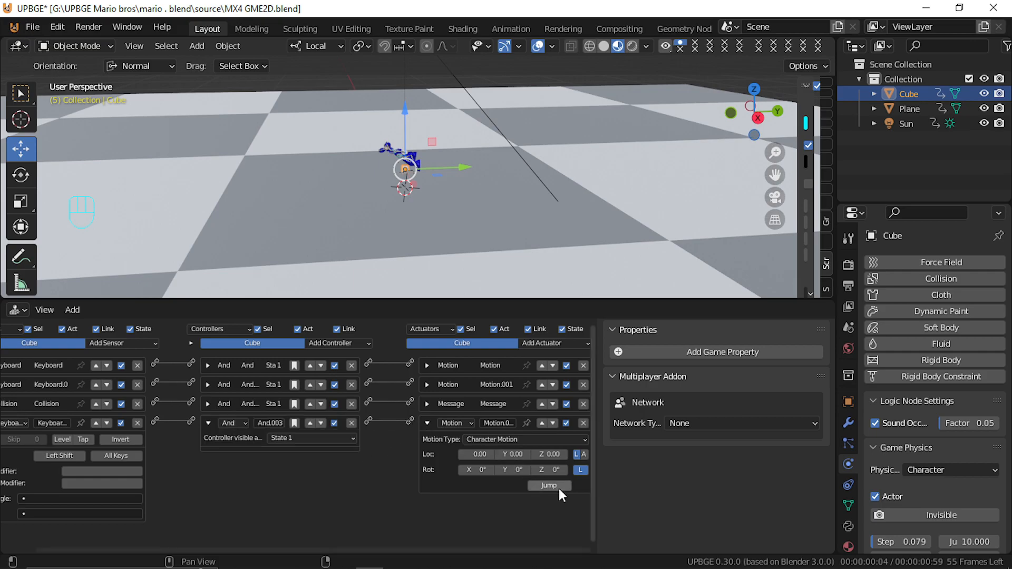
click(577, 455)
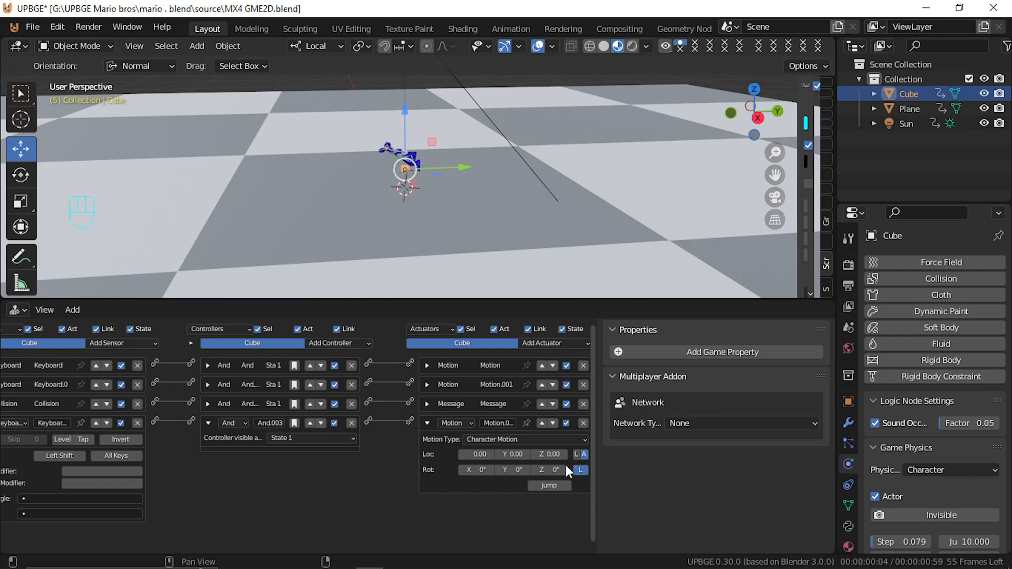
click(498, 455)
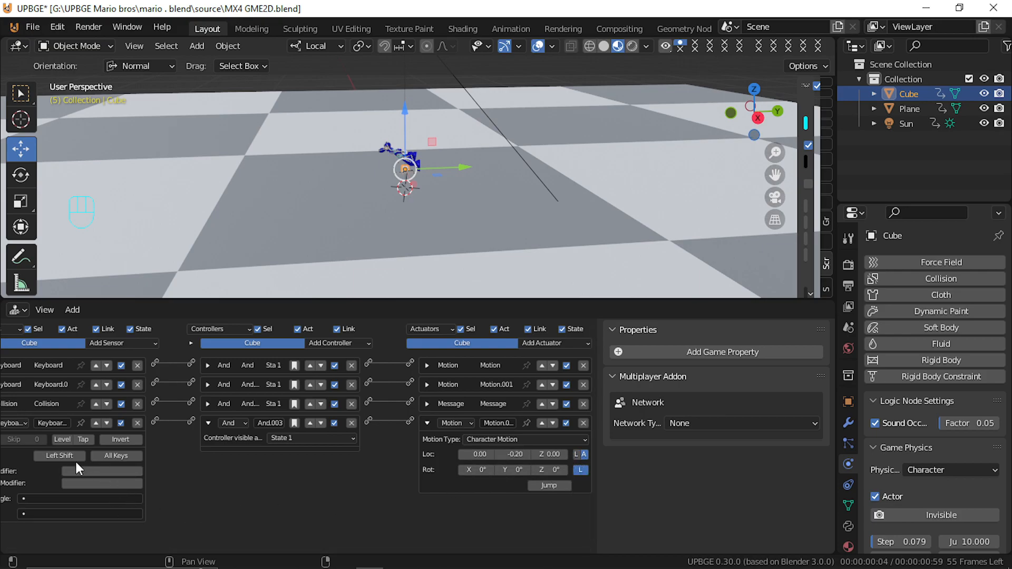
Enable Tap on the Cube's Left Shift sensor and test-run Mega X's dash
click(89, 441)
middle_drag(106, 464, 136, 463)
key(p)
key(Left)
key(shift)
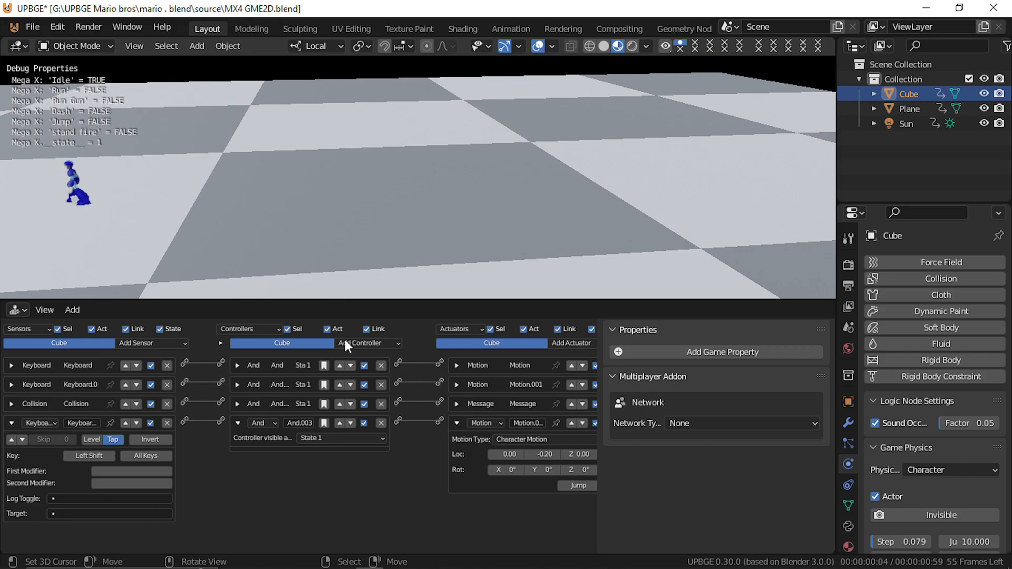
key(Escape)
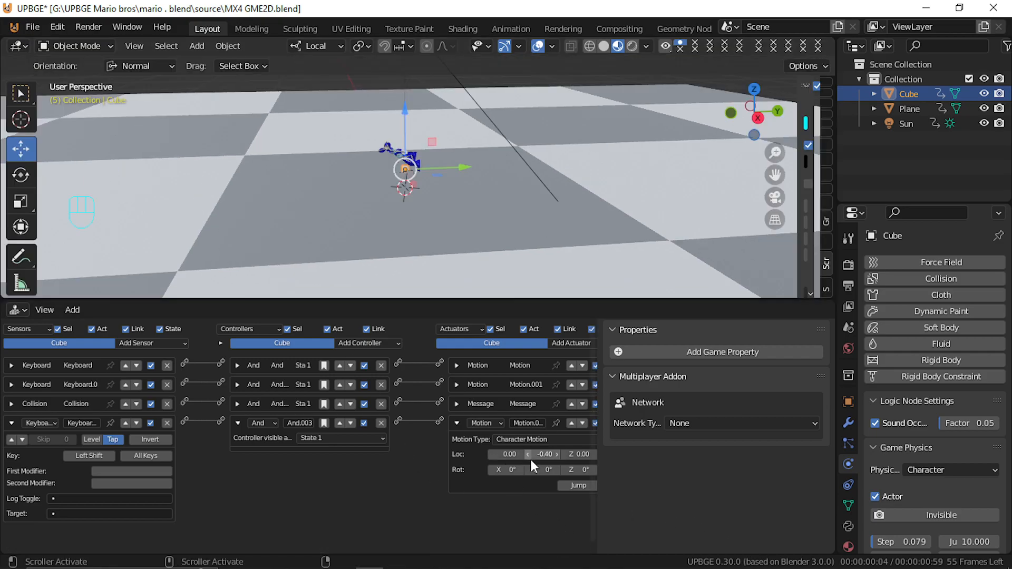
Set the dash Character Motion actuator's Y location to -0.40 and test-run the dash
key(p)
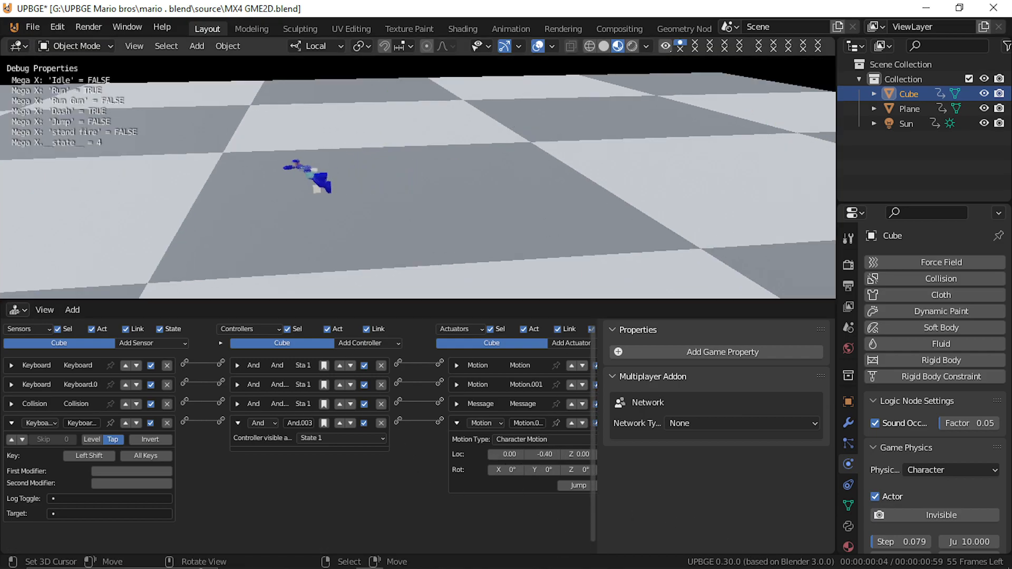
key(shift)
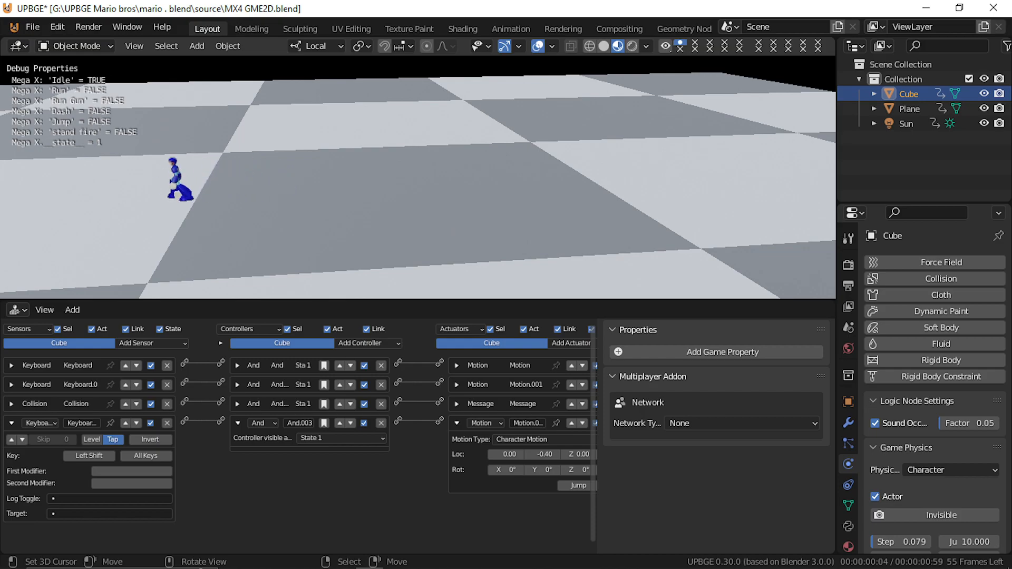
key(Escape)
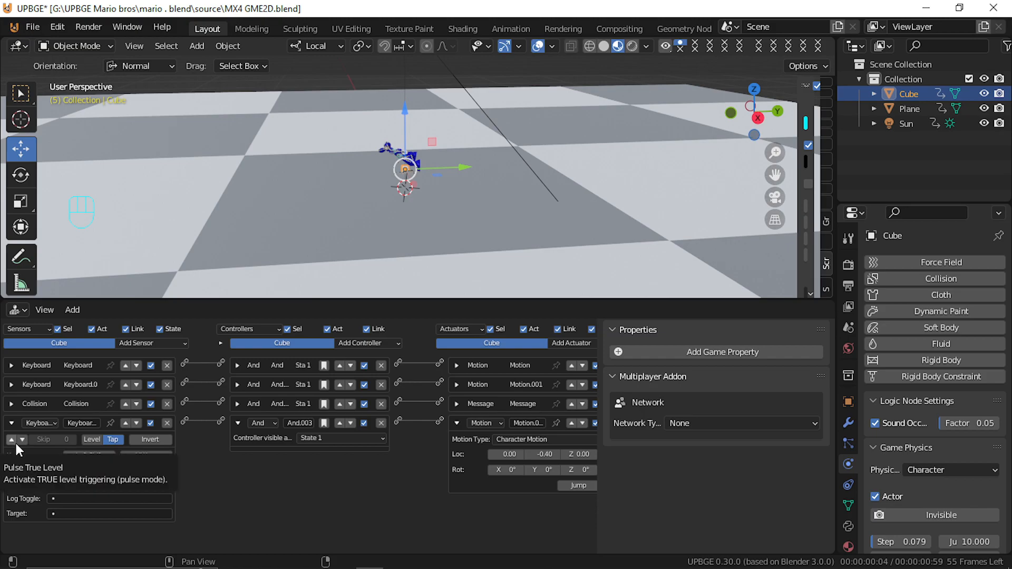
Test-run Mega X running and dashing repeatedly with the Left Shift sensor in Tap mode
click(113, 440)
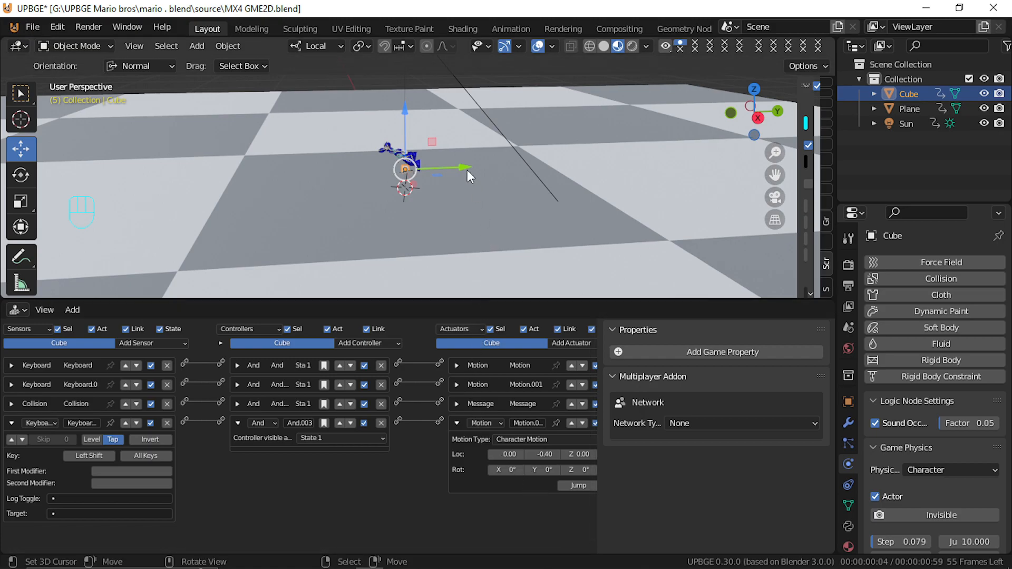
key(p)
key(Left)
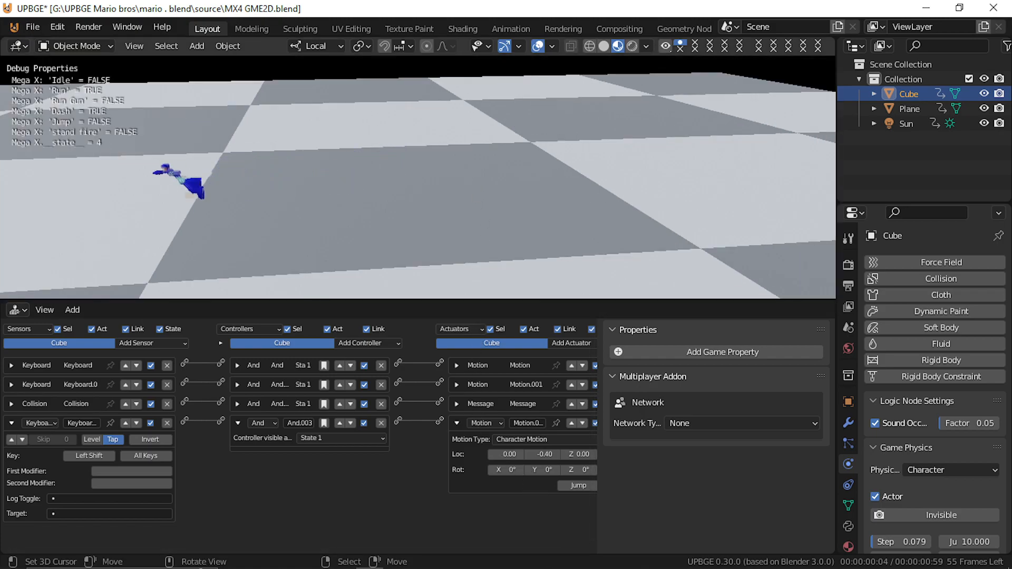
key(Left)
key(shift)
key(shift)
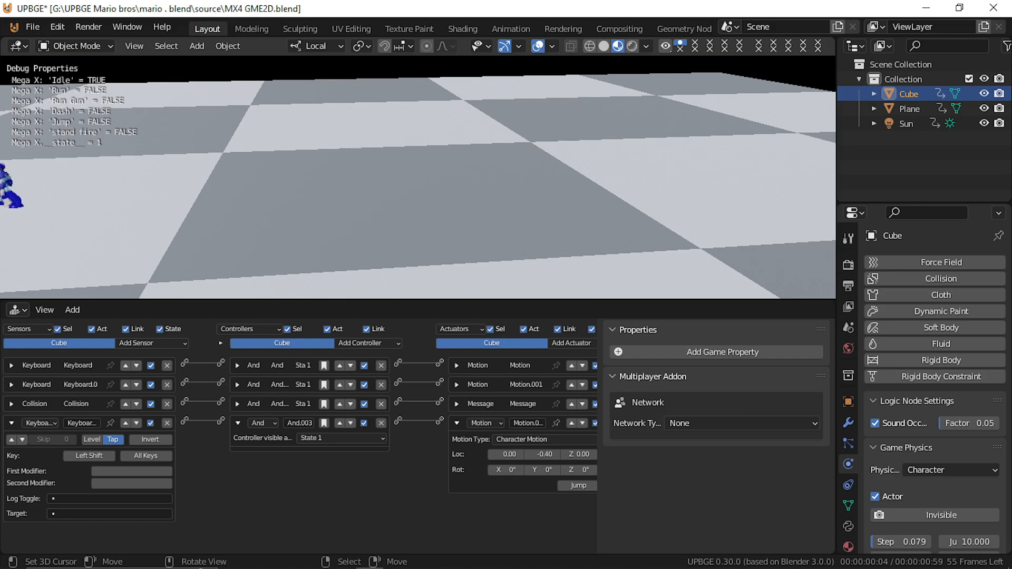
key(Escape)
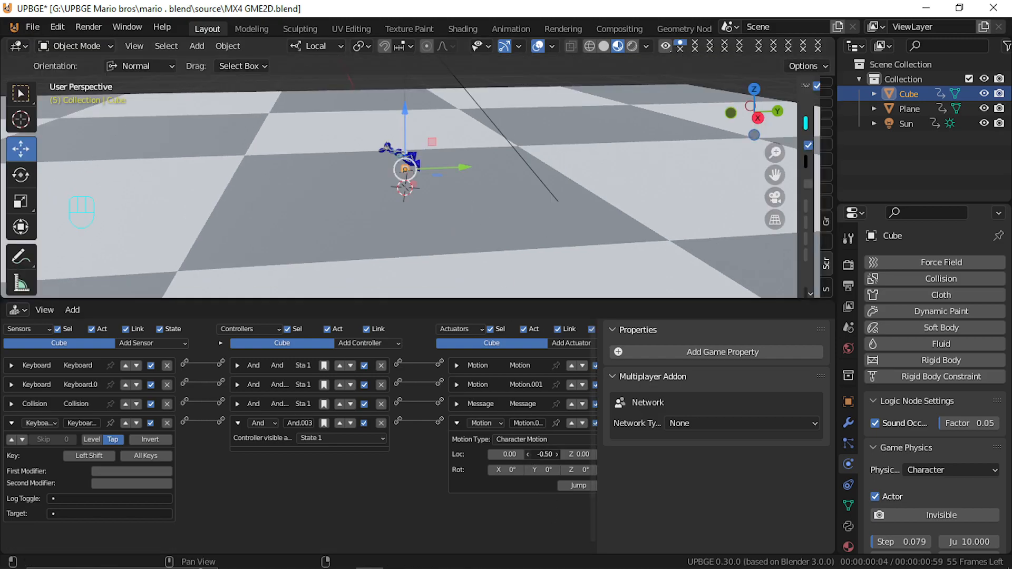
Set the dash actuator's Y location to -0.70 and test-run Mega X's movement
key(p)
key(Left)
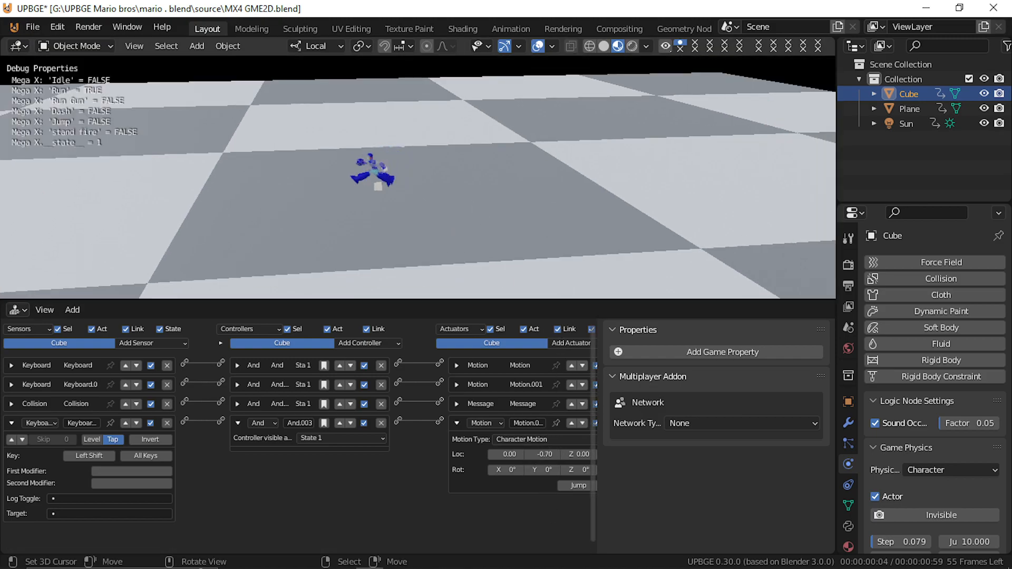
key(Escape)
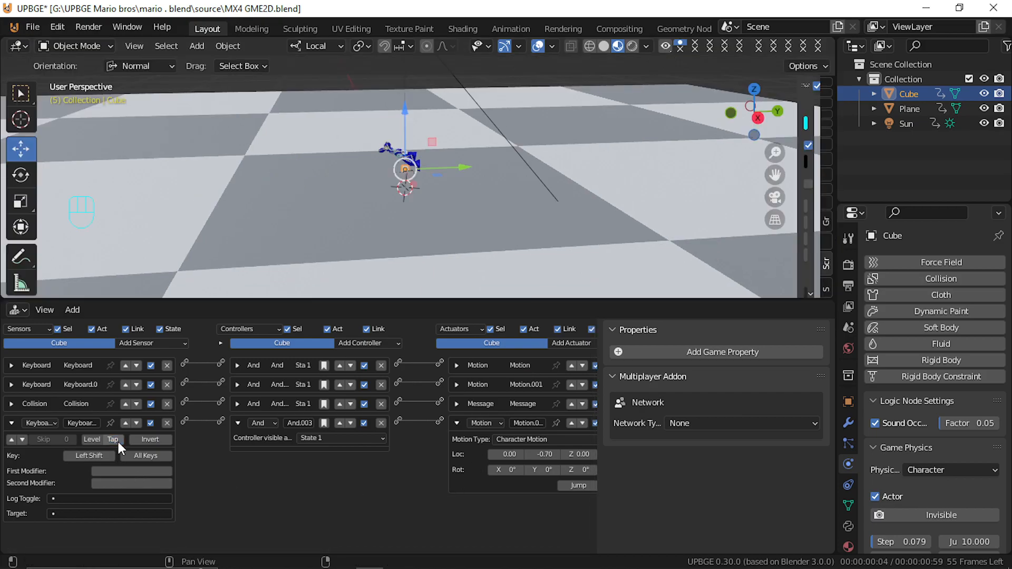
Disable Tap and enable true level pulse on the Left Shift sensor, and test-run the dash movement
click(16, 437)
key(p)
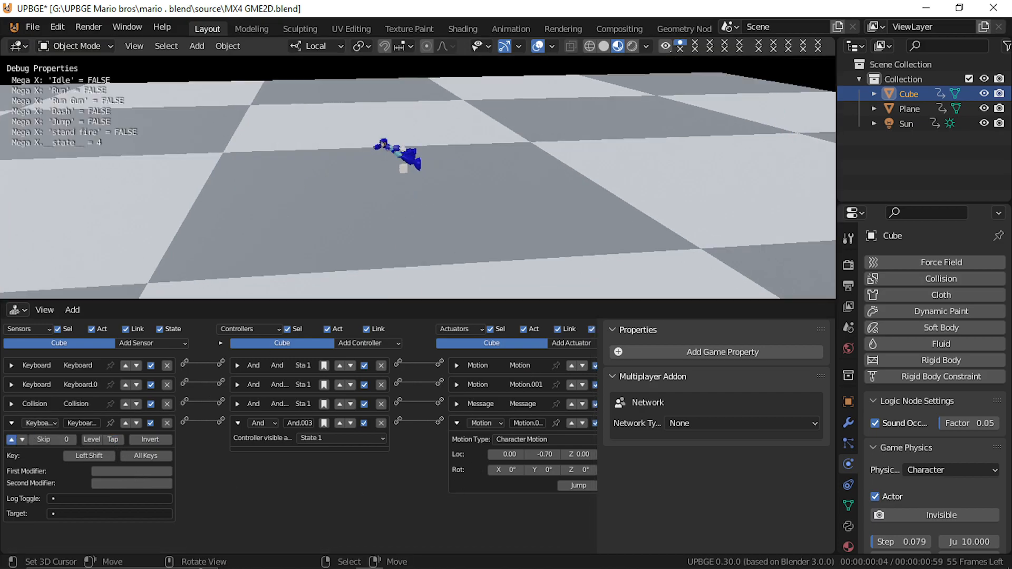
key(Left)
key(Escape)
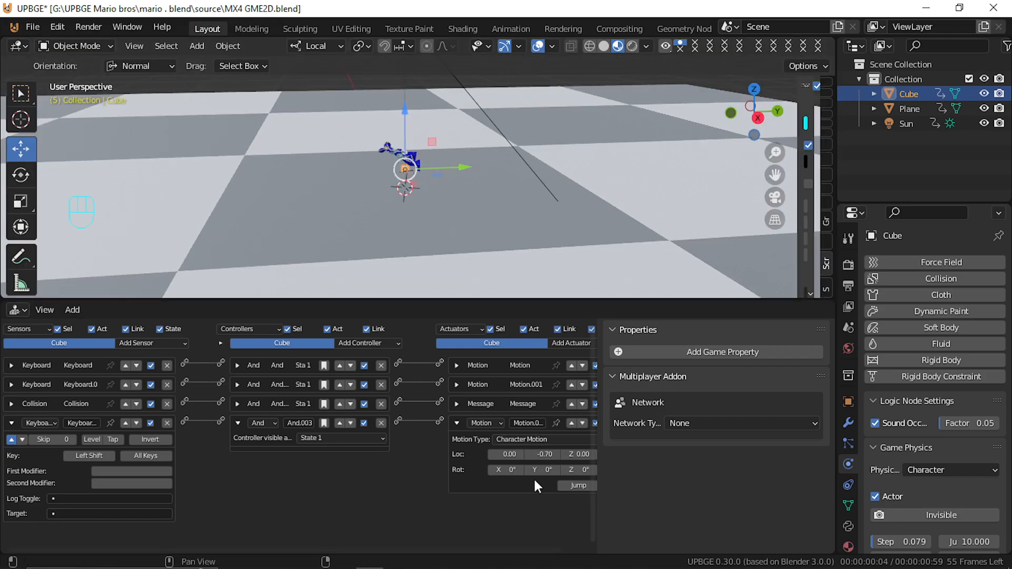
Set the dash actuator's Y location to -0.20 and test-run Mega X across the ground
click(545, 455)
text(-0.2)
key(Return)
key(p)
key(Left)
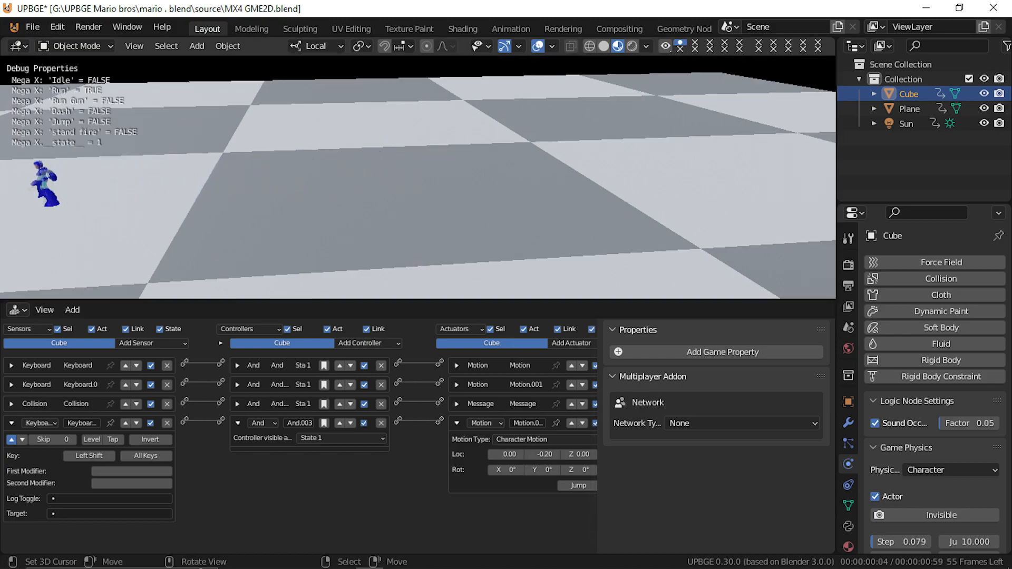
key(Escape)
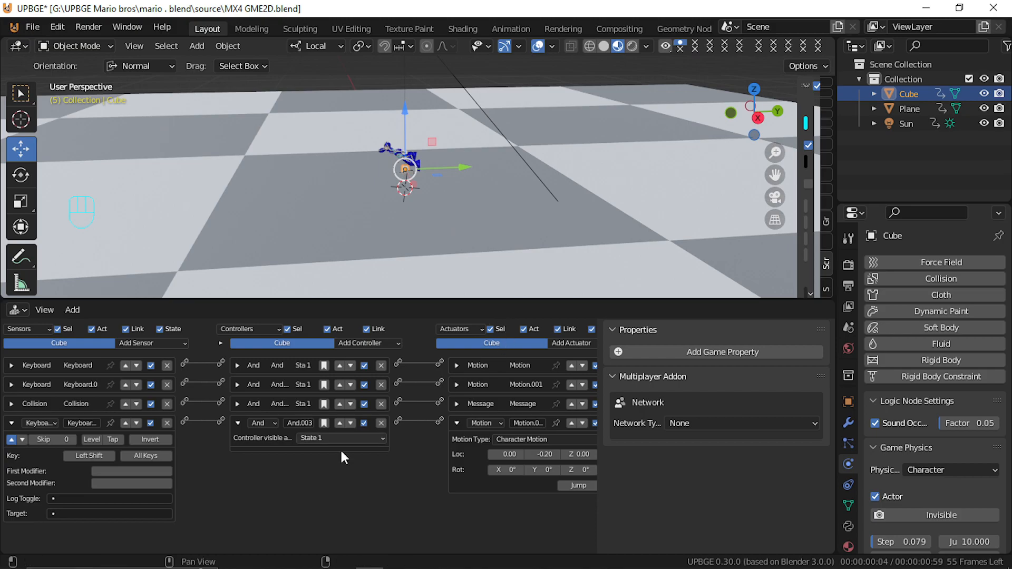
Turn Tap back on for the pulsing Left Shift sensor and test-run running with the dash
click(121, 438)
key(p)
key(Left)
key(shift)
key(Escape)
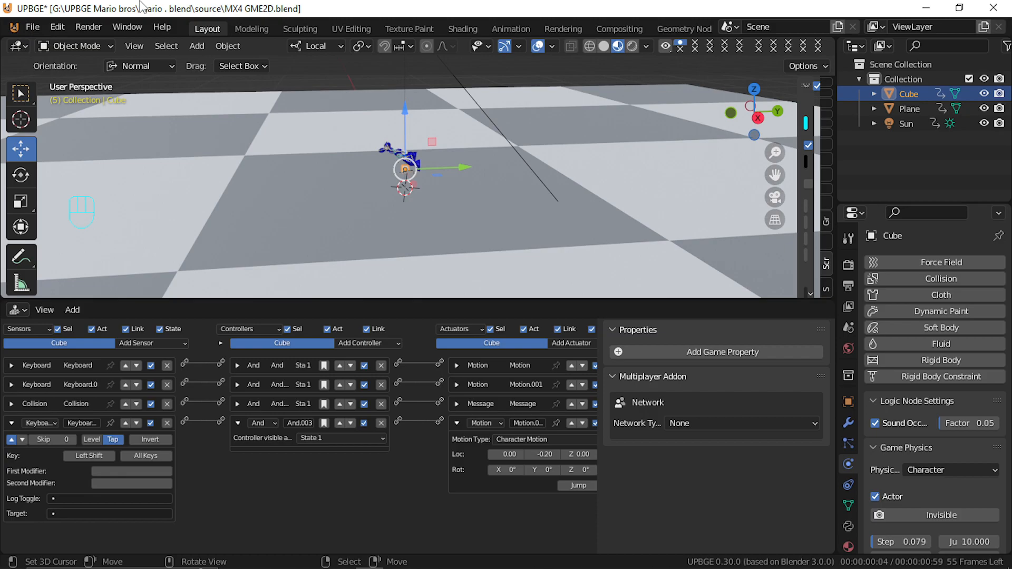
Add a game property named Player to the Cube
click(717, 353)
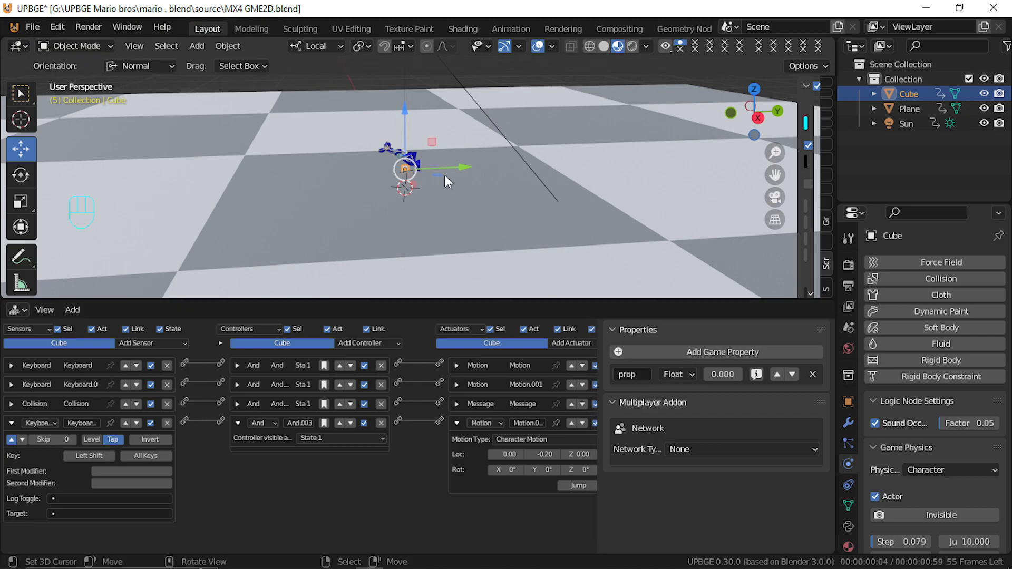
scroll(429, 144, up, 5)
middle_drag(429, 145, 690, 290)
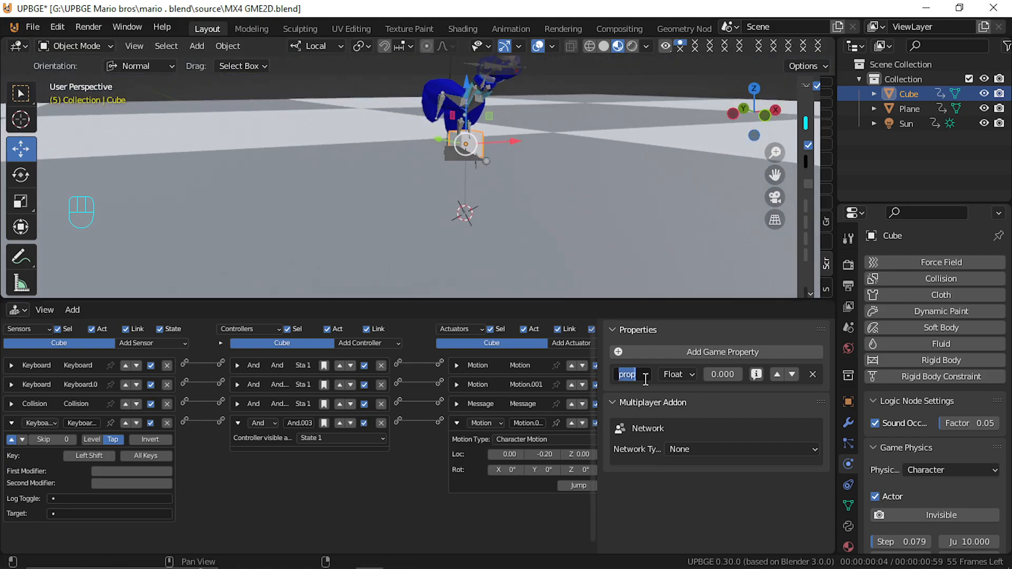
text(Player)
key(Return)
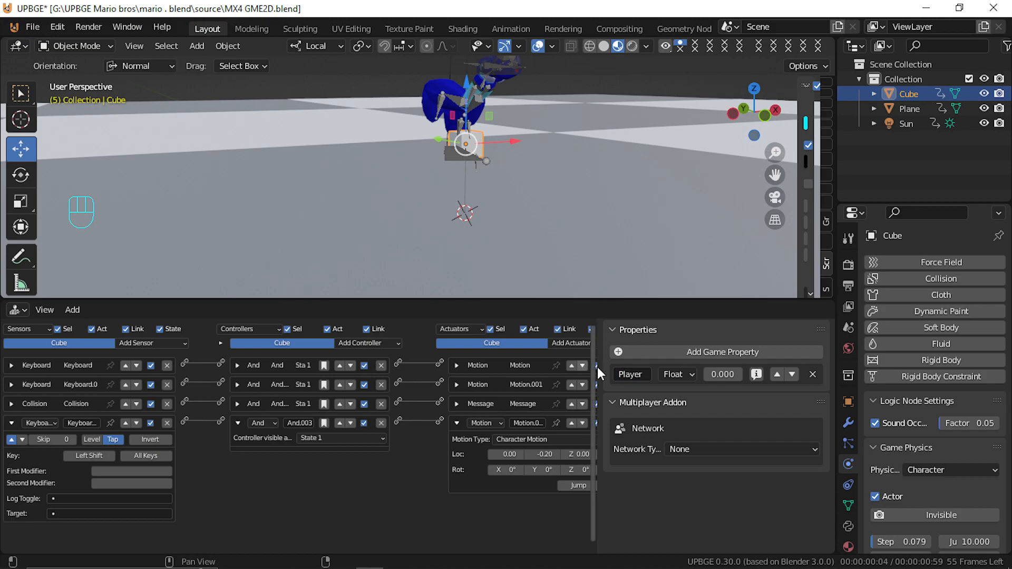
Add a second game property to the Cube and name it Dash Player
click(726, 350)
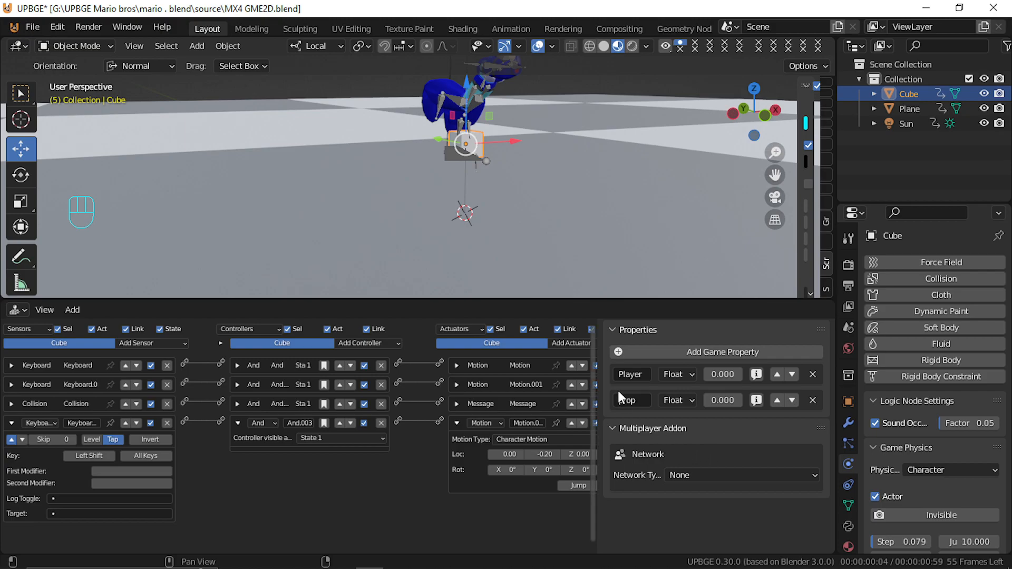
click(631, 400)
text(Da)
text(sh)
text( Player)
key(Return)
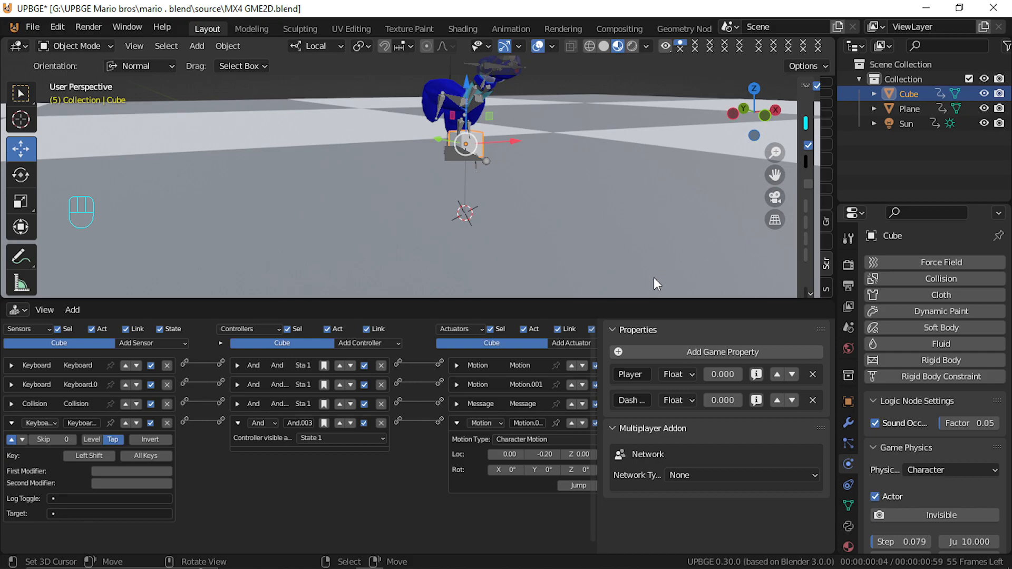
Try the Timer type on the Dash Player property and return it to Float
click(667, 401)
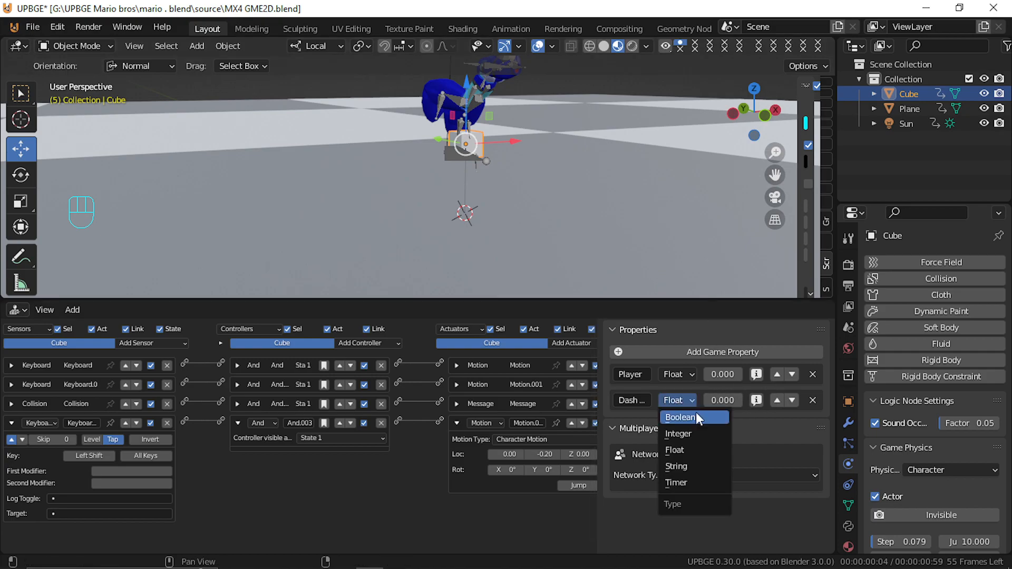
click(684, 482)
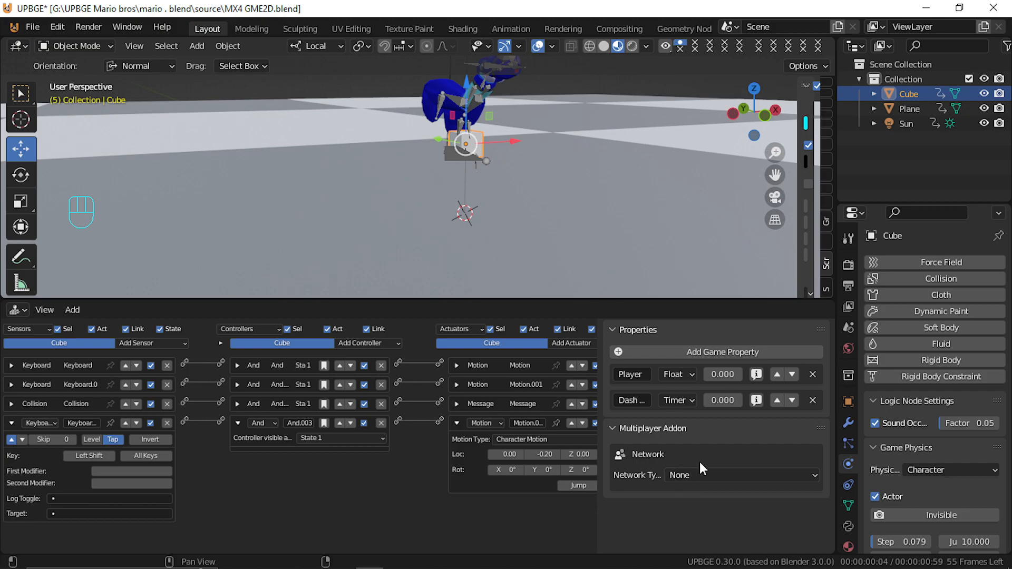
click(685, 403)
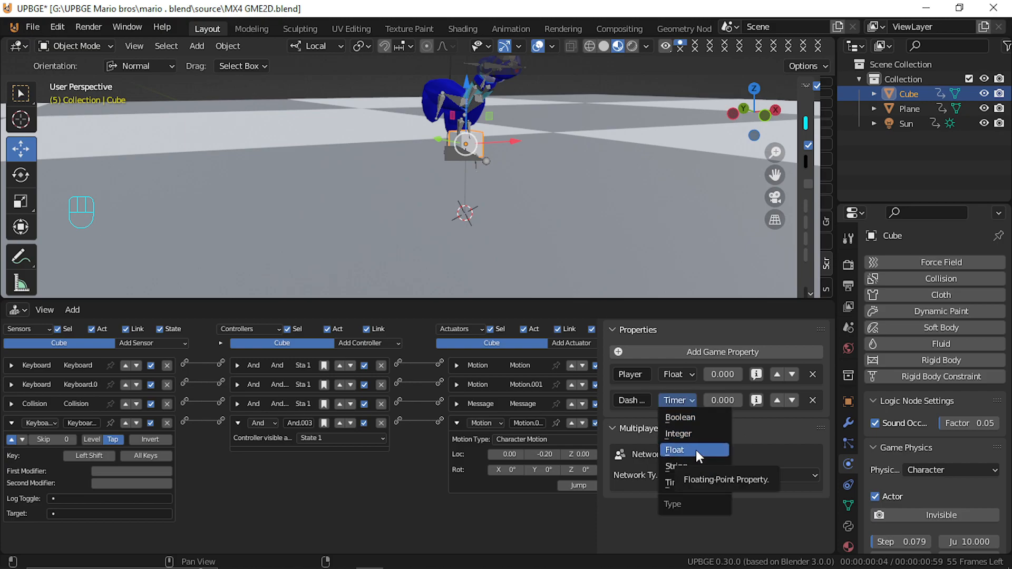
click(696, 450)
click(677, 400)
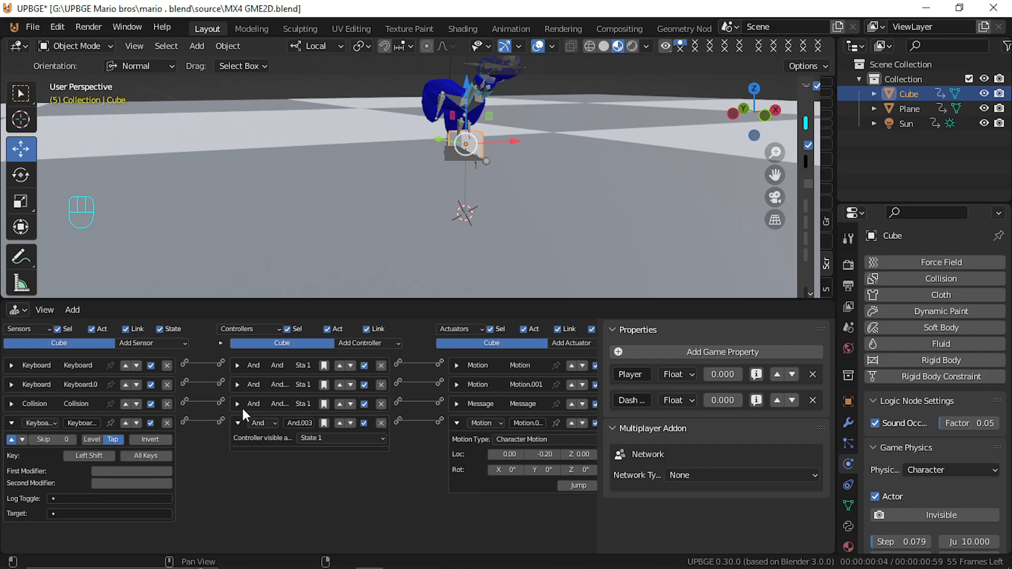
Remove the Cube's Dash Player game property and link a new State actuator set to state 2 to the Left Shift controller
click(814, 400)
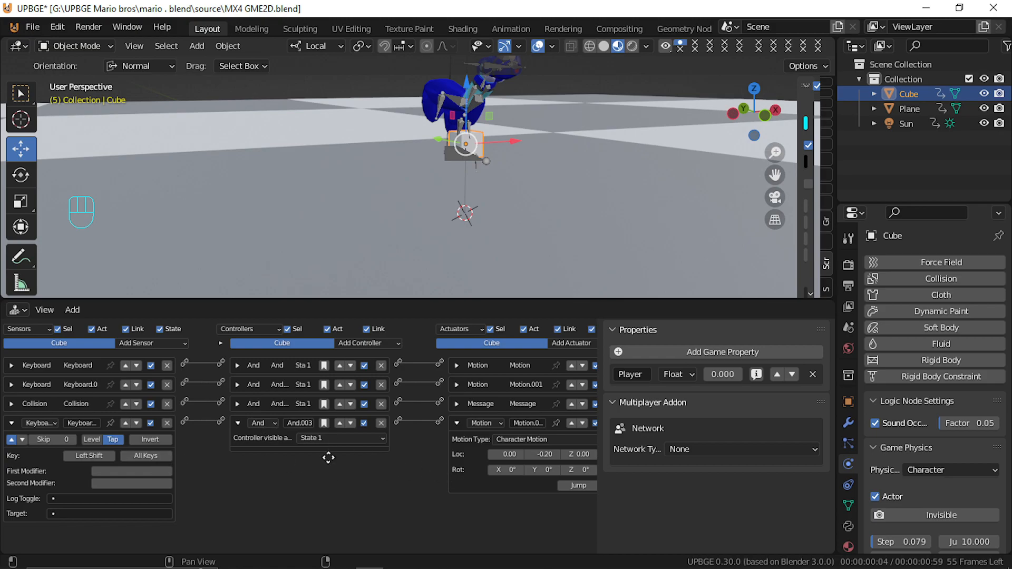
middle_drag(328, 457, 298, 457)
click(548, 342)
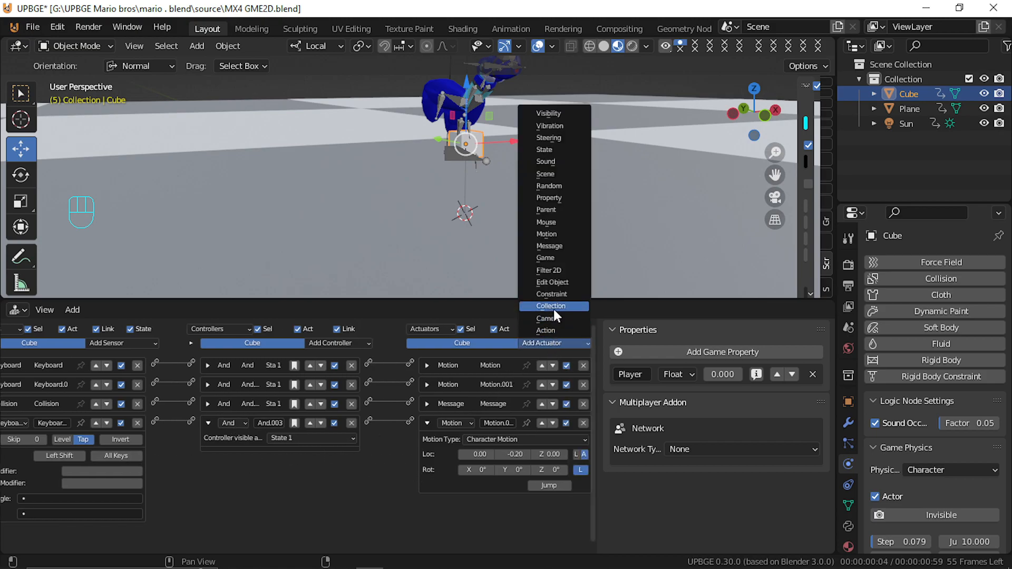
click(546, 150)
click(487, 519)
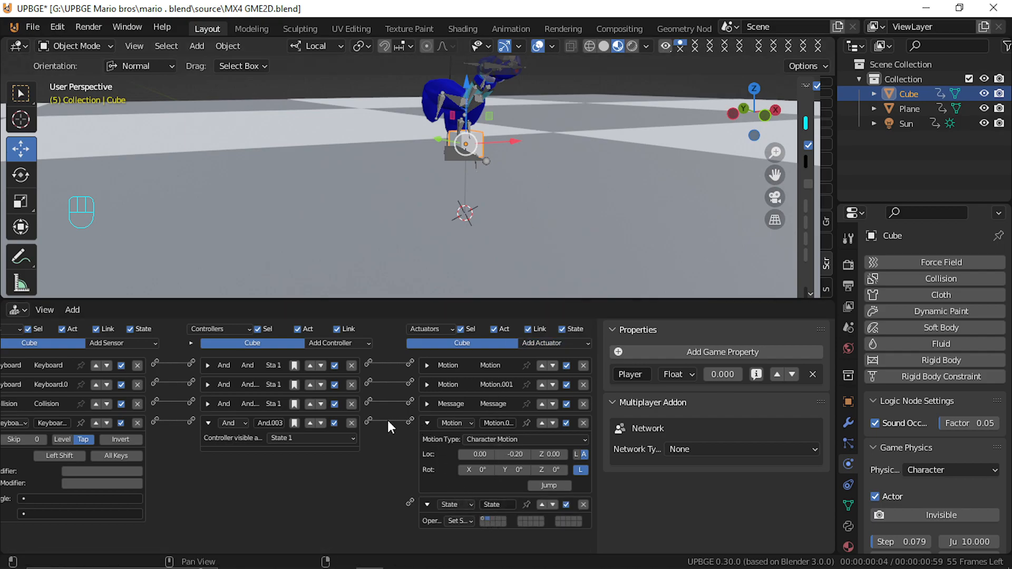
drag(402, 494, 410, 502)
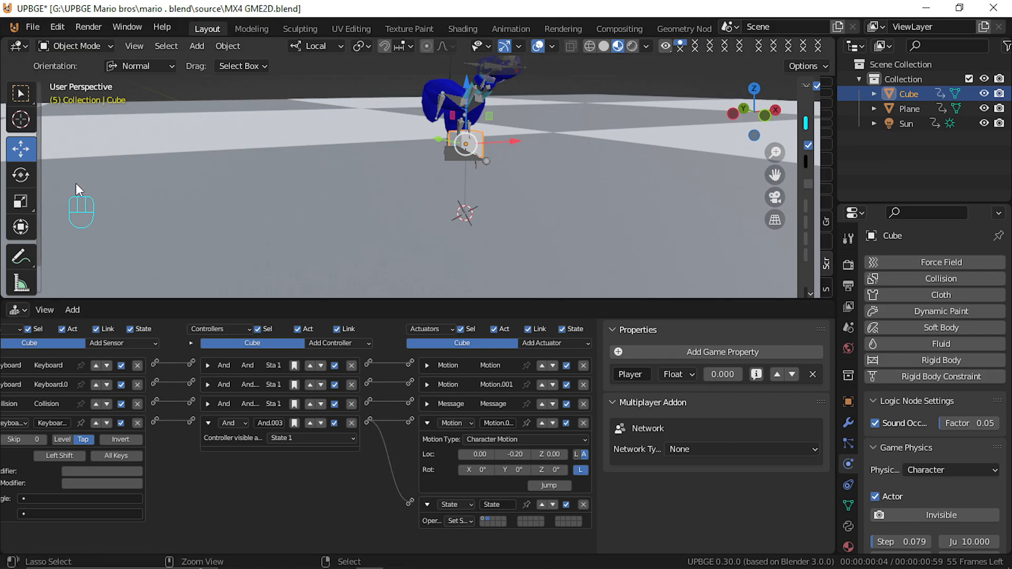
Display state 2 of the Cube's logic and link a new Always sensor to the existing Character Motion actuator
click(214, 208)
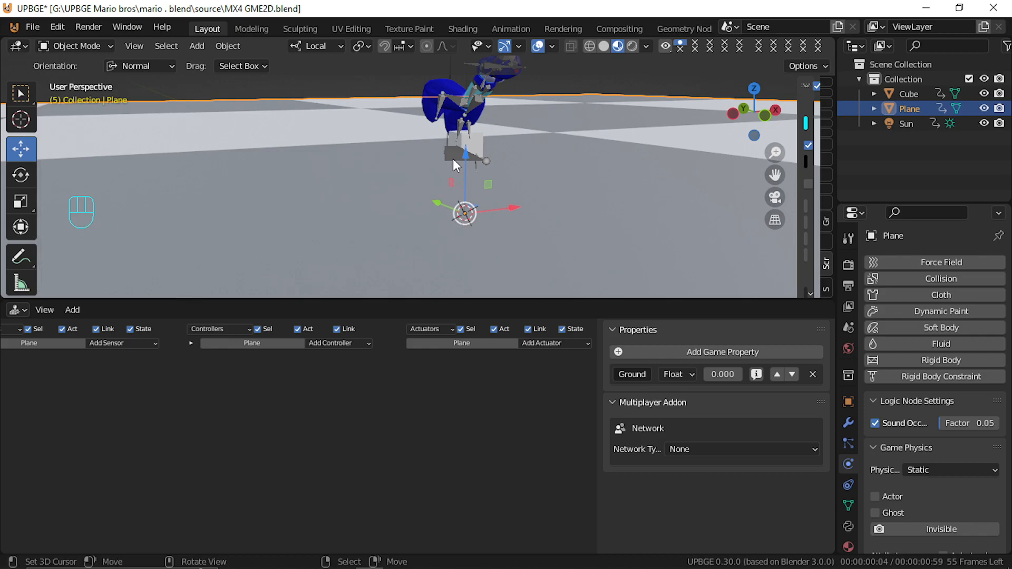
click(460, 141)
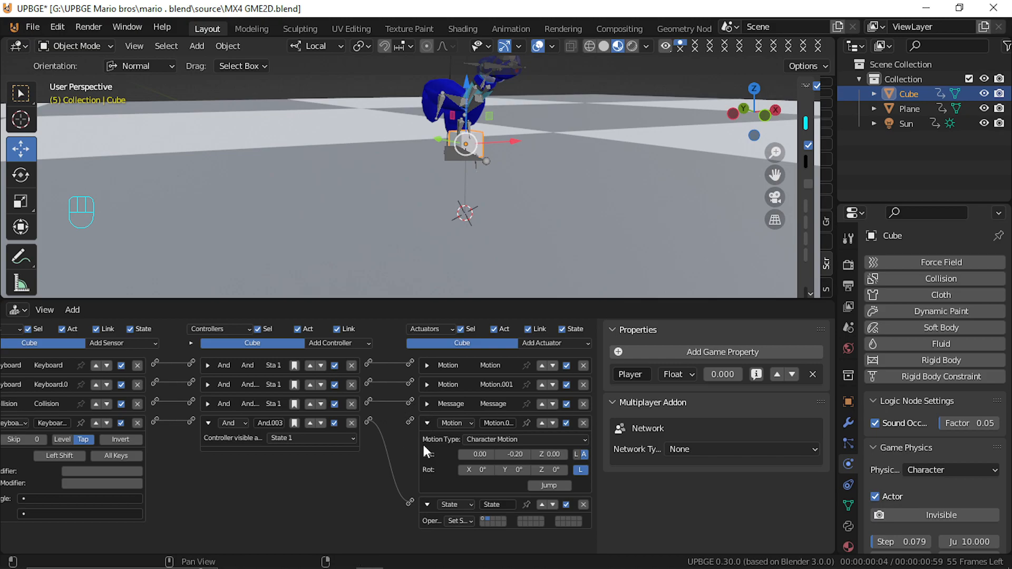
click(191, 344)
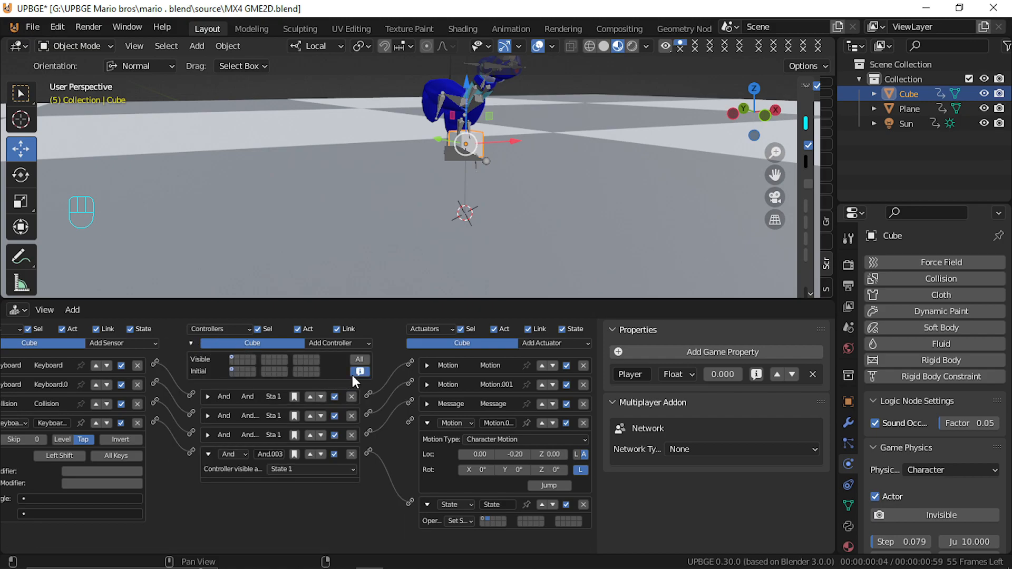
click(239, 358)
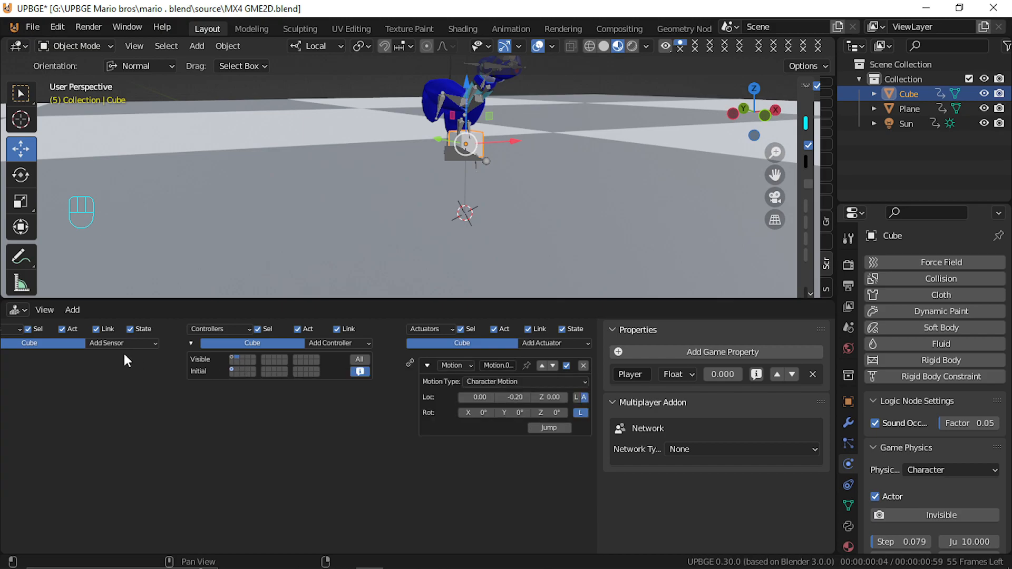
click(110, 344)
click(133, 364)
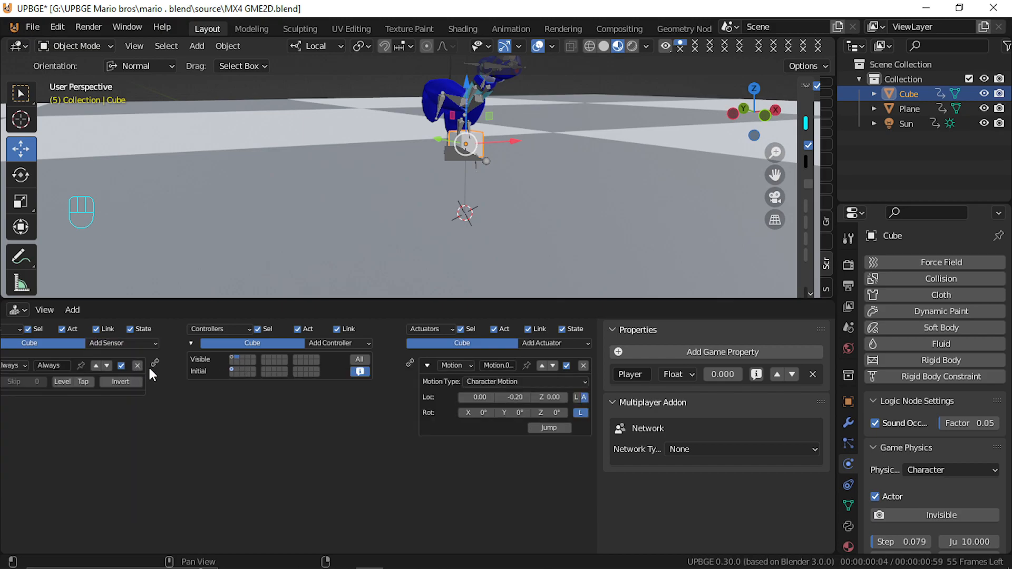
drag(154, 363, 410, 363)
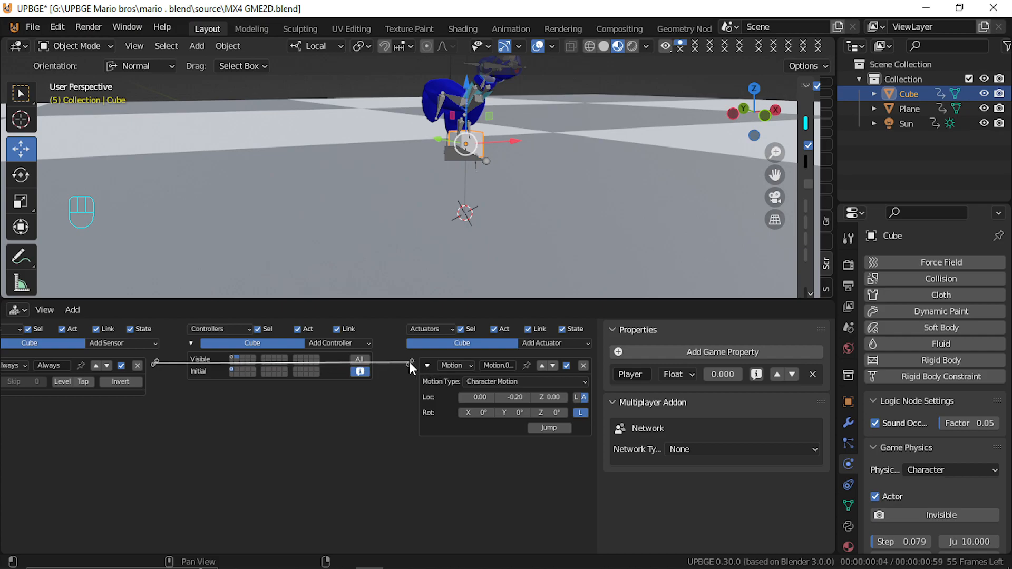
Add a Delay sensor to the Cube's state 2 with Delay 20, Duration 20 and Repeat enabled
click(129, 341)
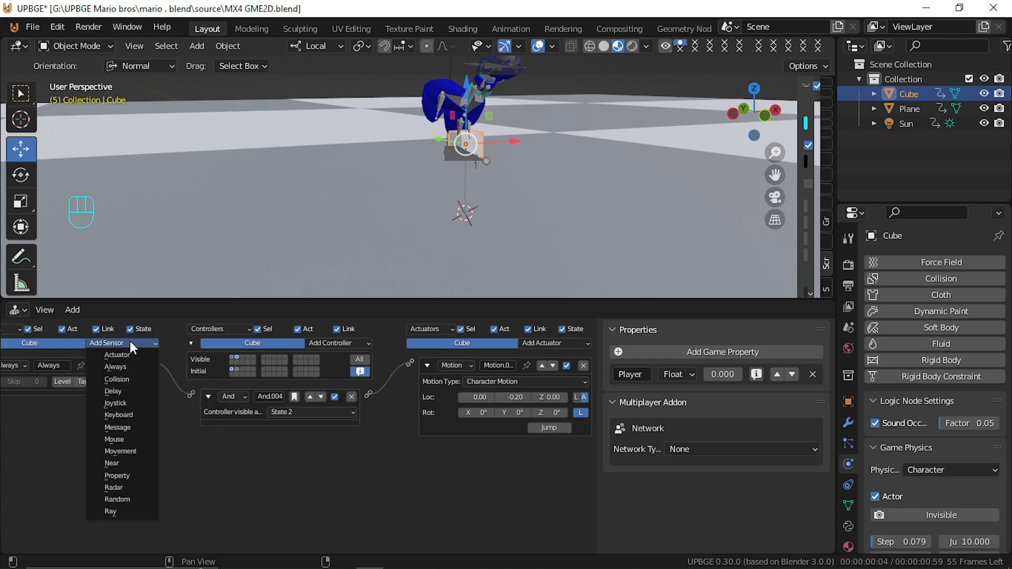
click(141, 391)
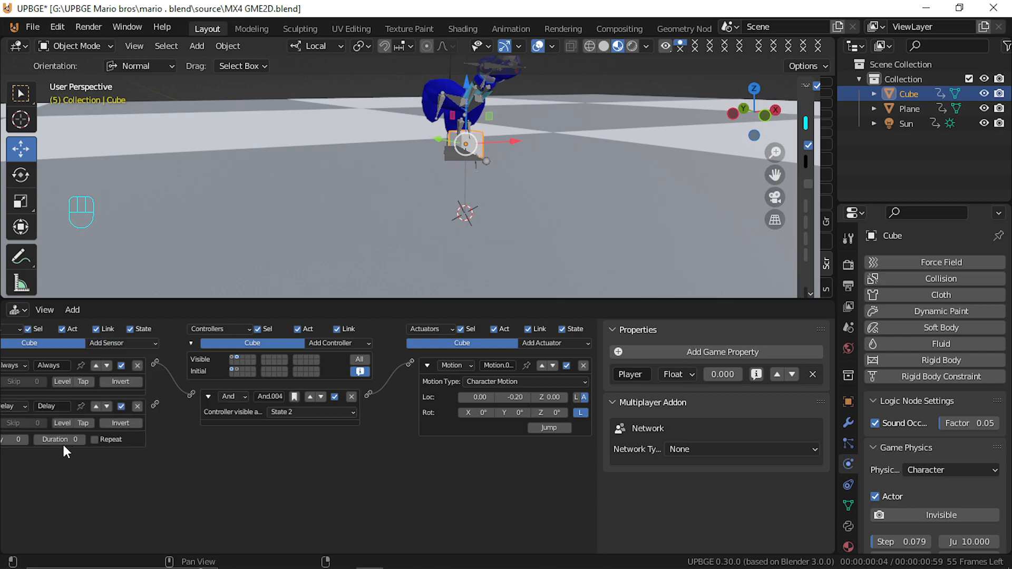
middle_drag(62, 442, 198, 443)
click(35, 443)
text(20)
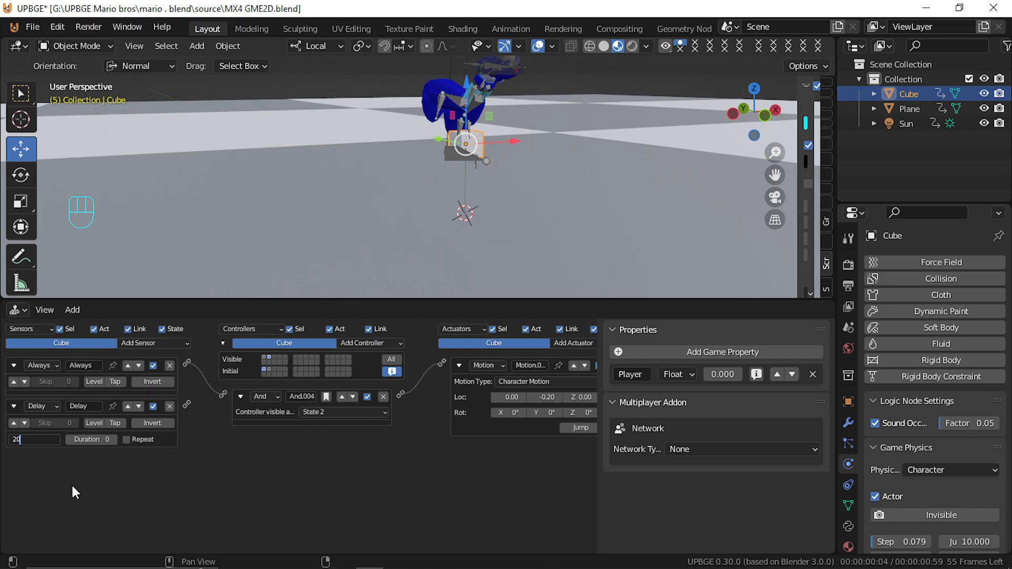
key(Return)
click(126, 439)
click(87, 439)
text(20)
key(Return)
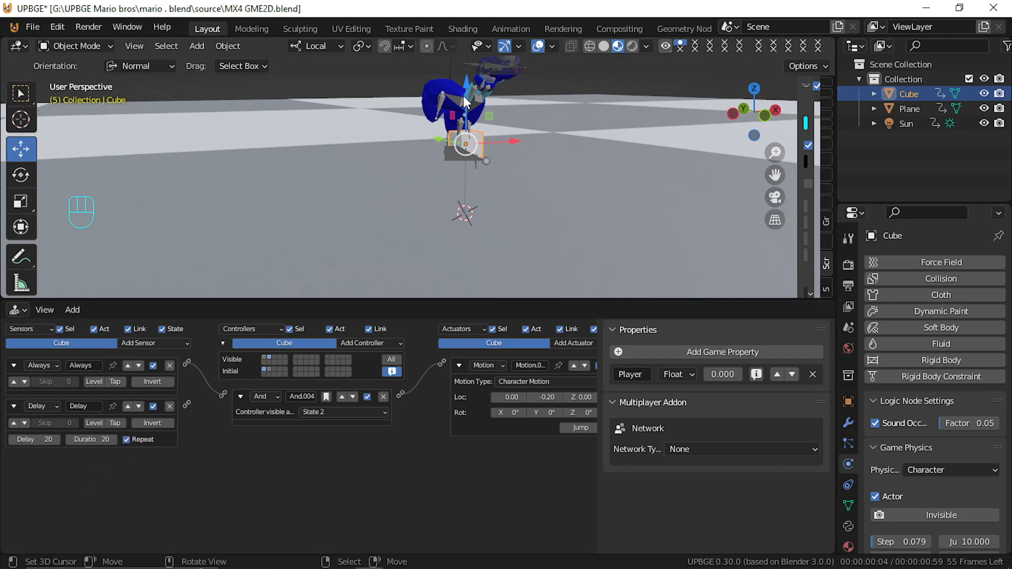
Examine the logic bricks in Mega X's states 3 and 4 for comparison with the Cube's setup
click(480, 97)
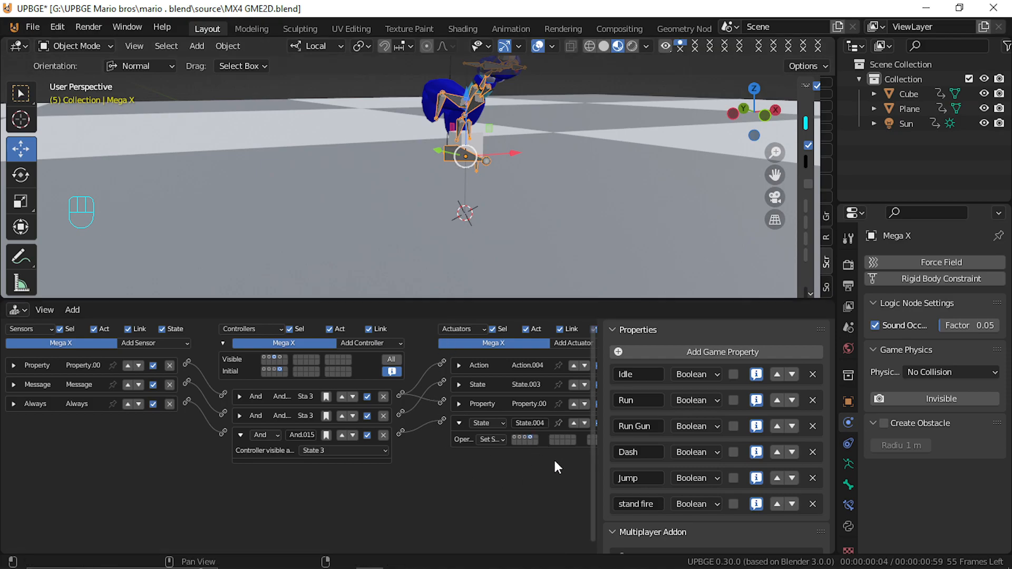
middle_drag(538, 460, 510, 461)
middle_drag(67, 394, 97, 395)
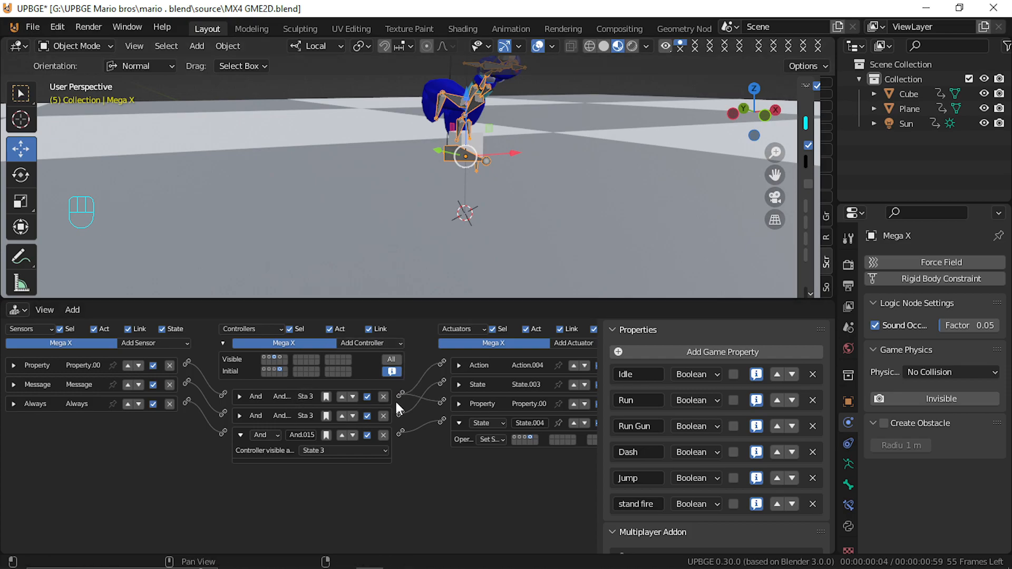
click(279, 358)
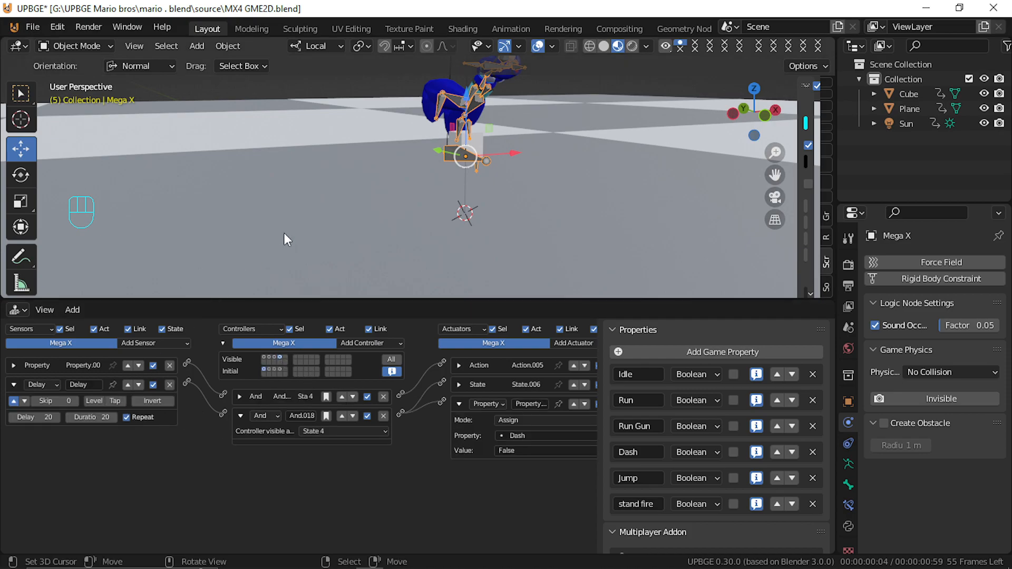
Add another State actuator in the Cube's state 2 and link the Delay sensor to it
click(473, 142)
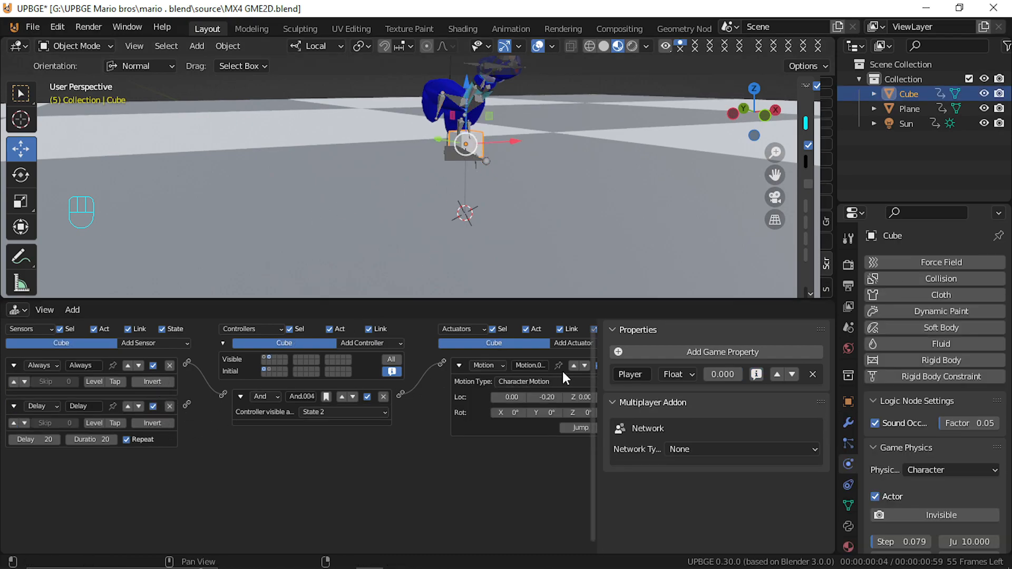
middle_drag(570, 369, 499, 374)
click(558, 343)
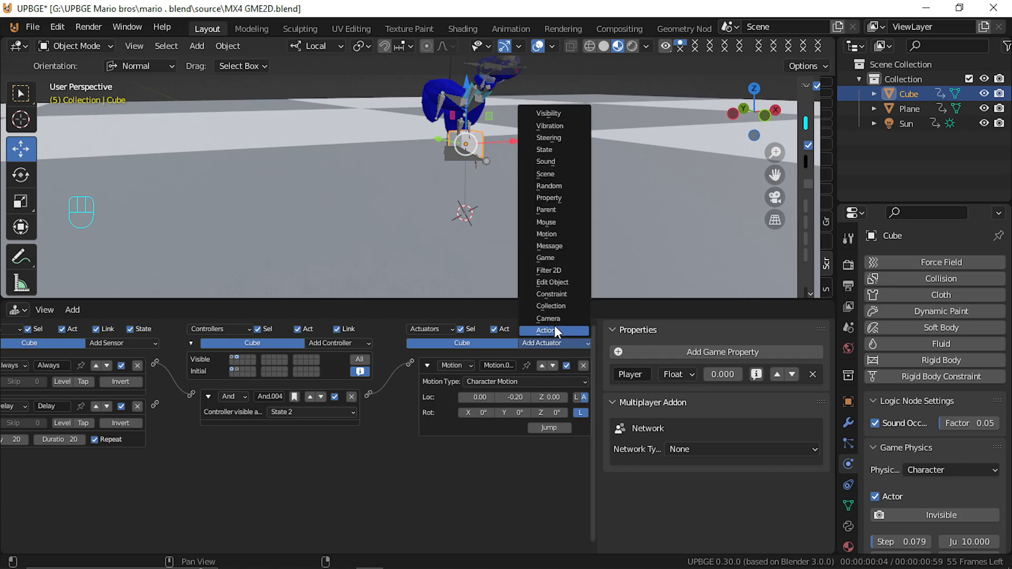
click(547, 154)
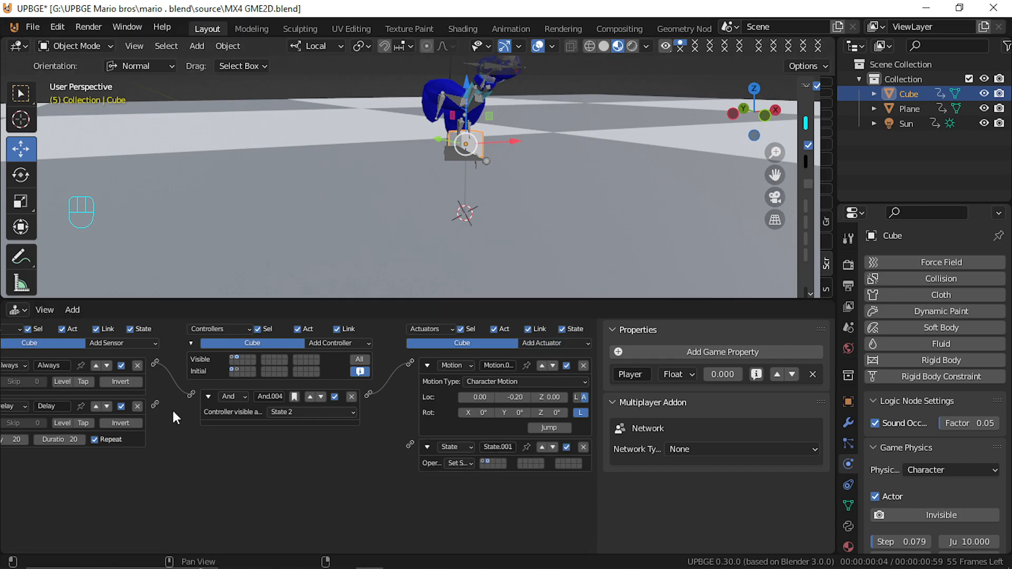
drag(156, 406, 410, 444)
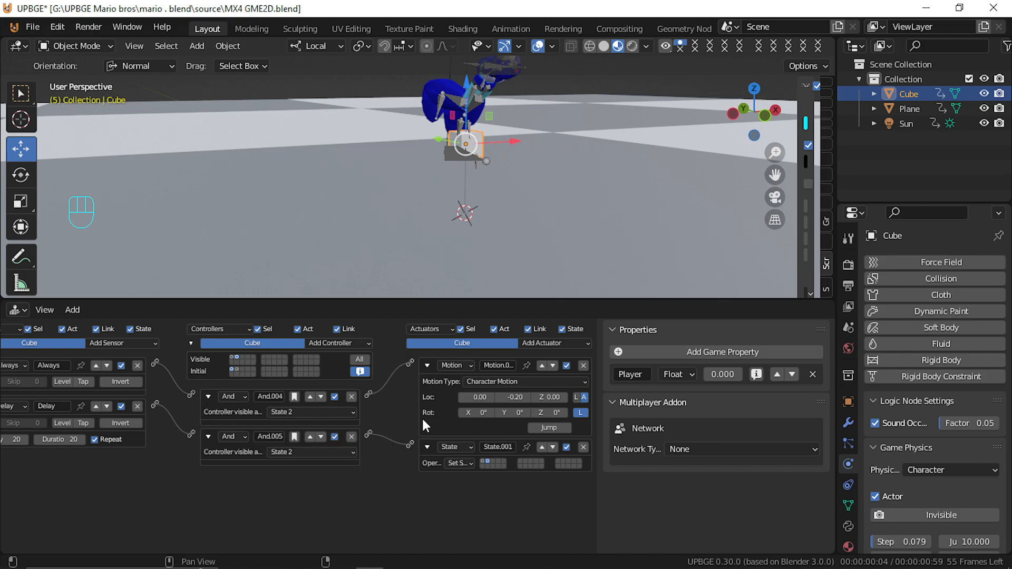
Test-run the game several times to check Mega X's movement and the Cube's state changes during the dash
middle_drag(442, 189, 270, 151)
key(p)
key(Left)
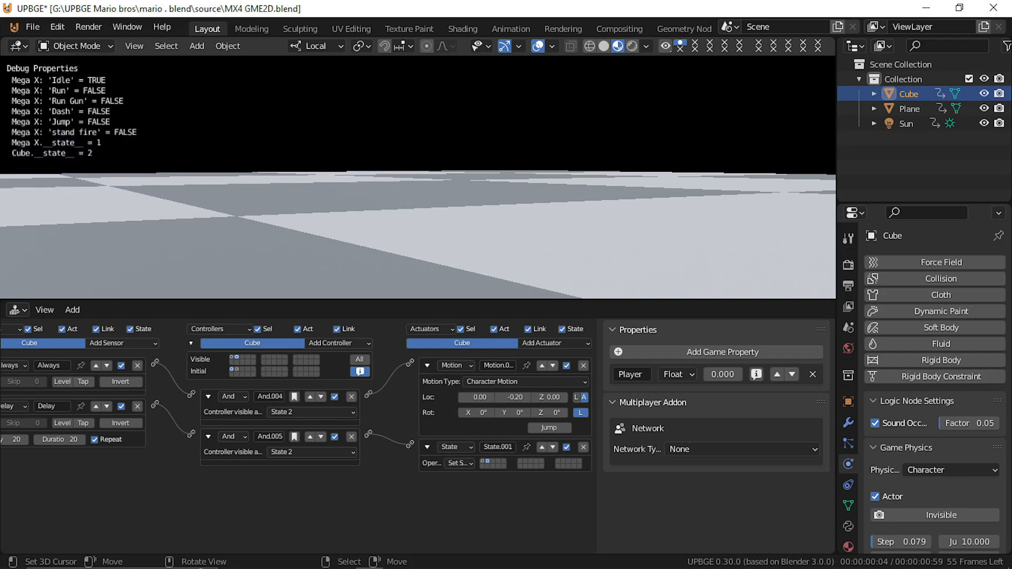
key(Escape)
middle_drag(305, 109, 262, 142)
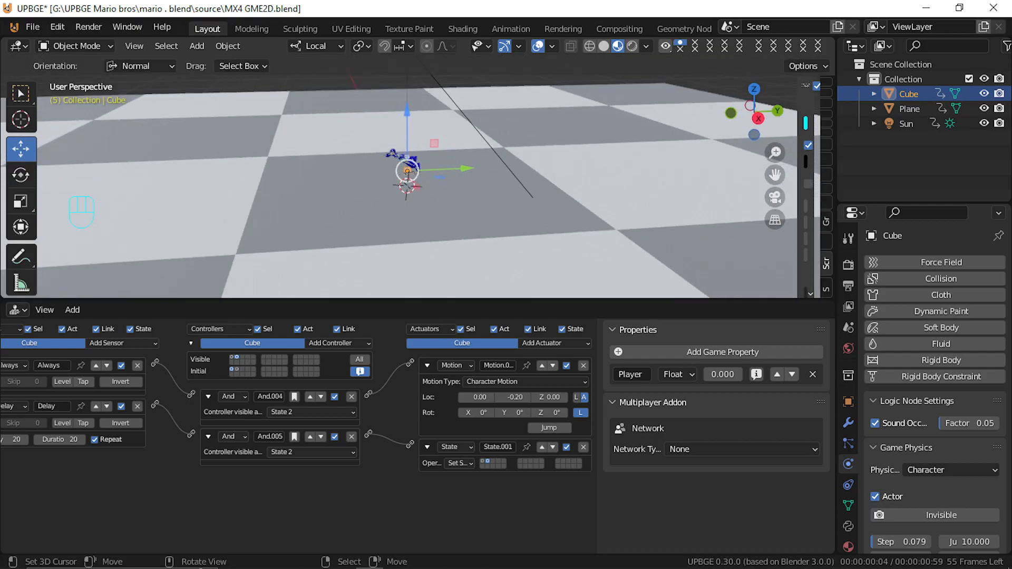
key(p)
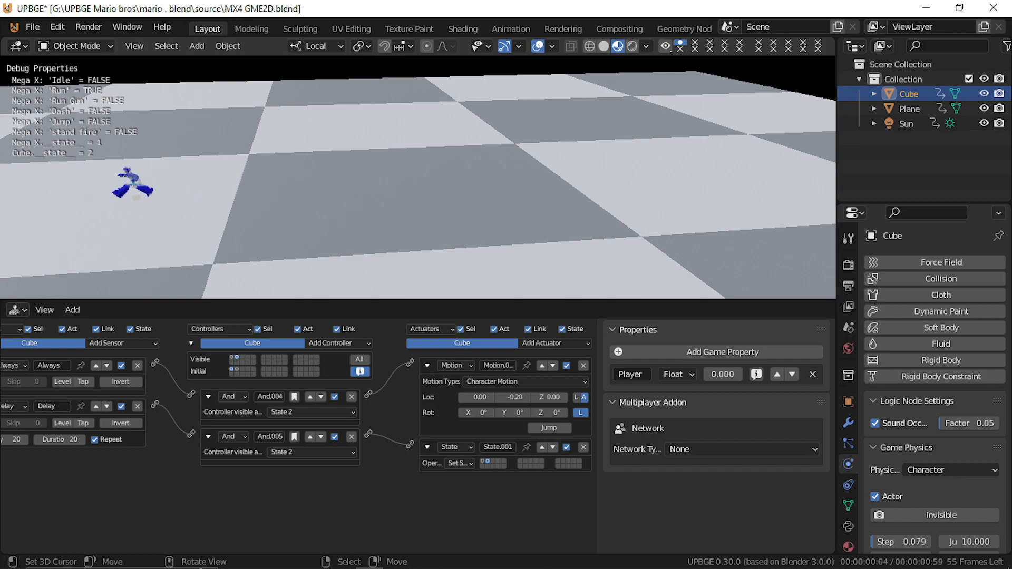
key(Escape)
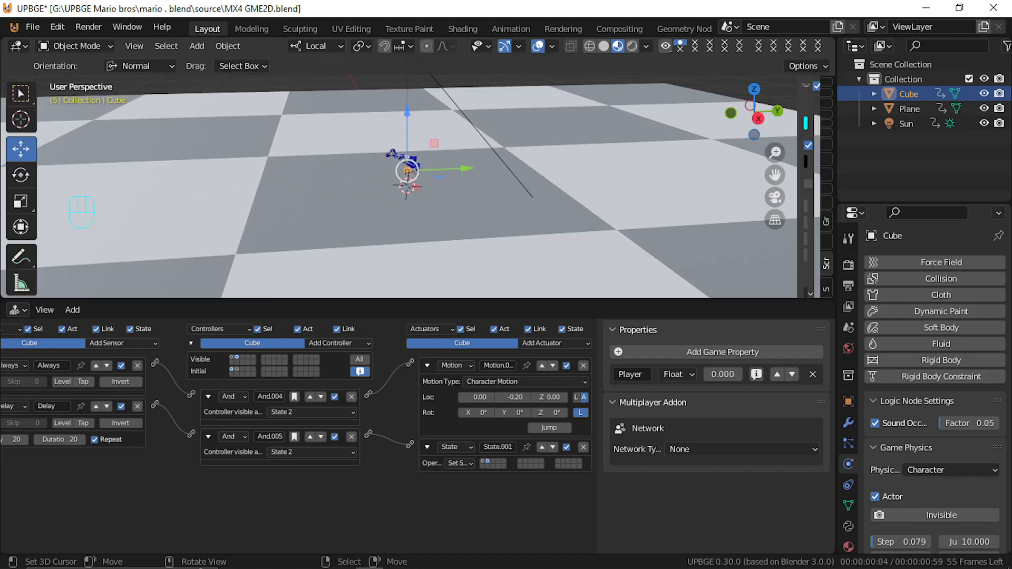
key(p)
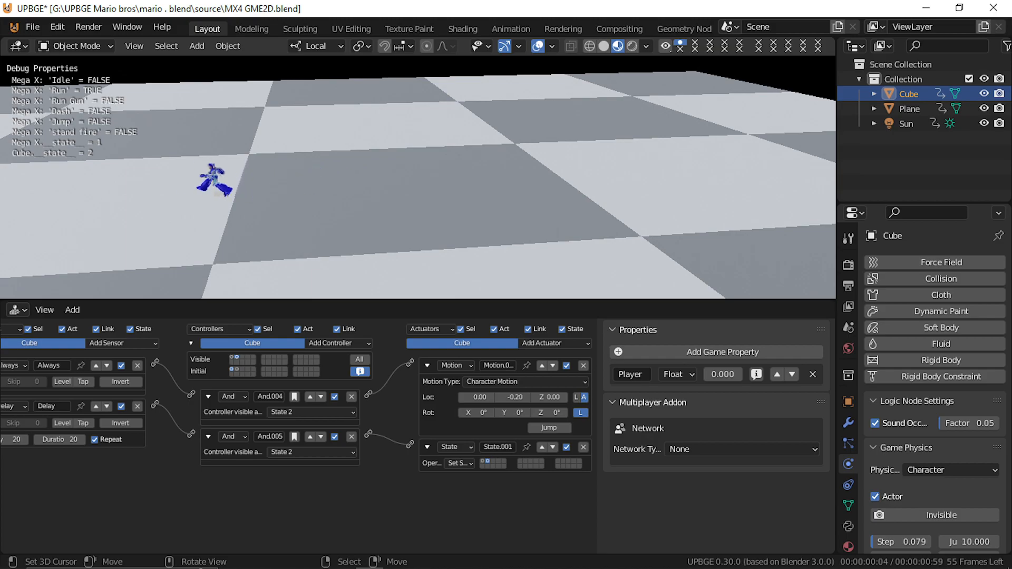
key(Escape)
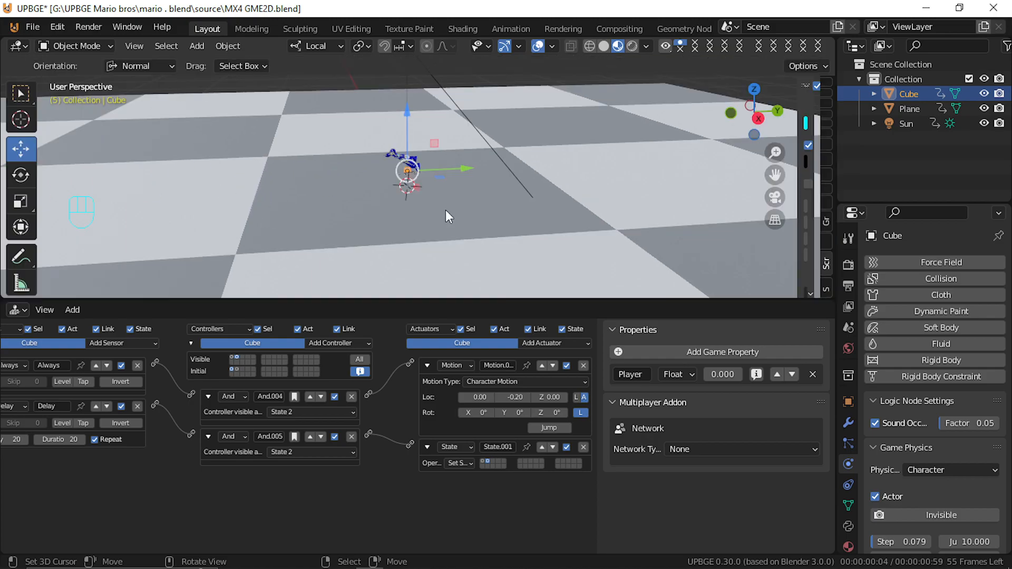
key(p)
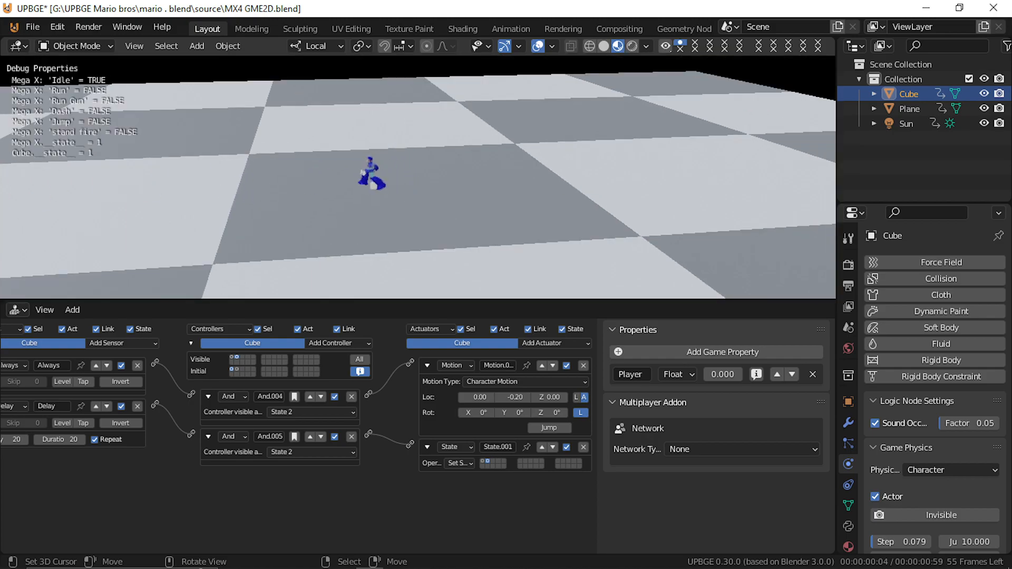
key(Escape)
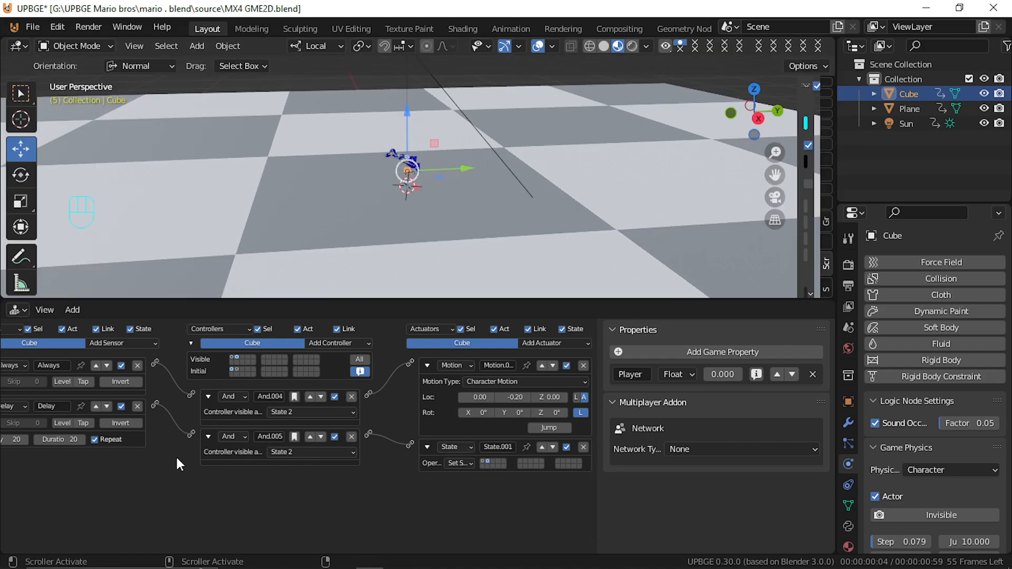
Enable true-level pulsing on the Cube's Delay sensor and test-run the dash
middle_drag(177, 458, 251, 450)
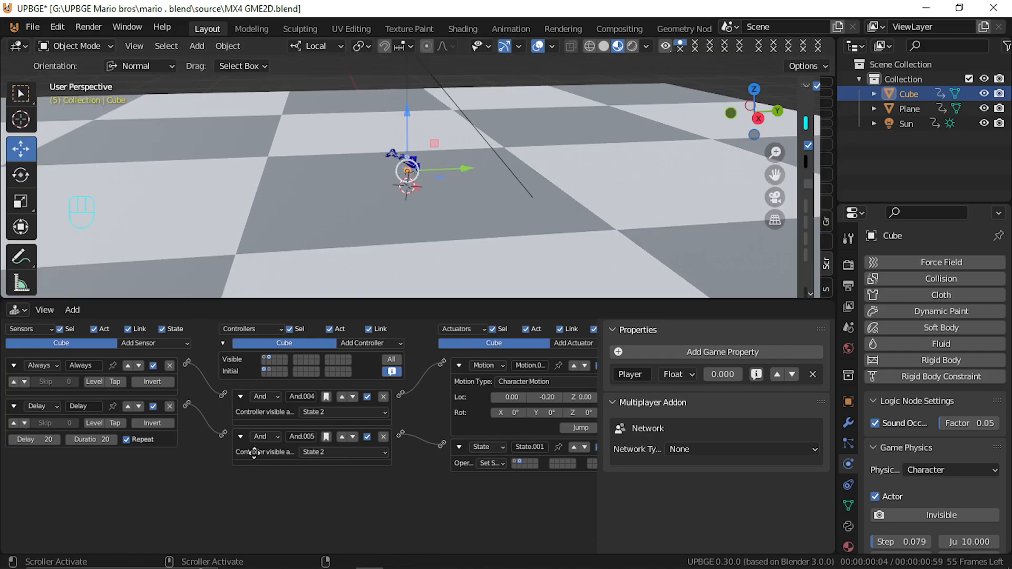
click(14, 422)
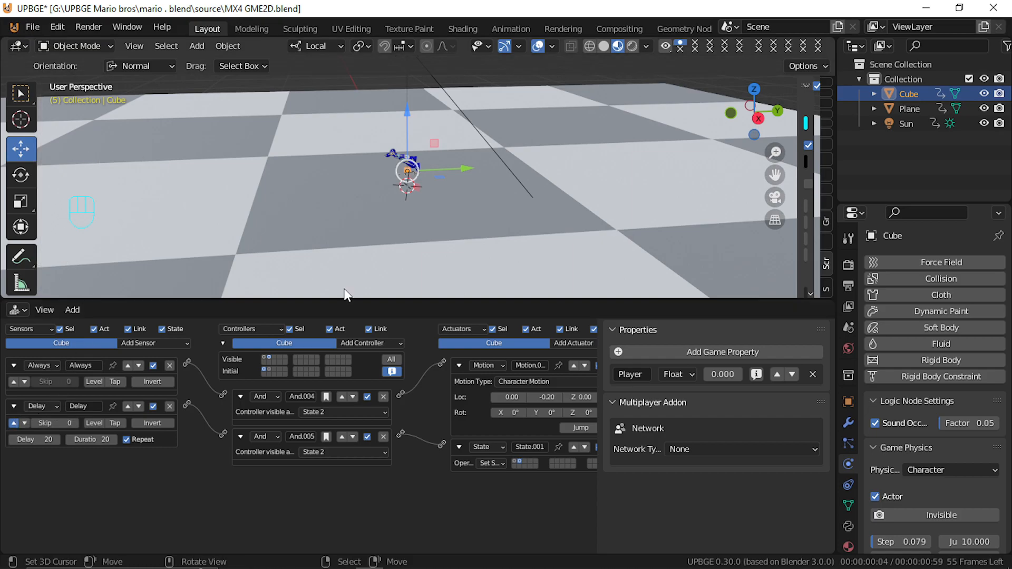
key(p)
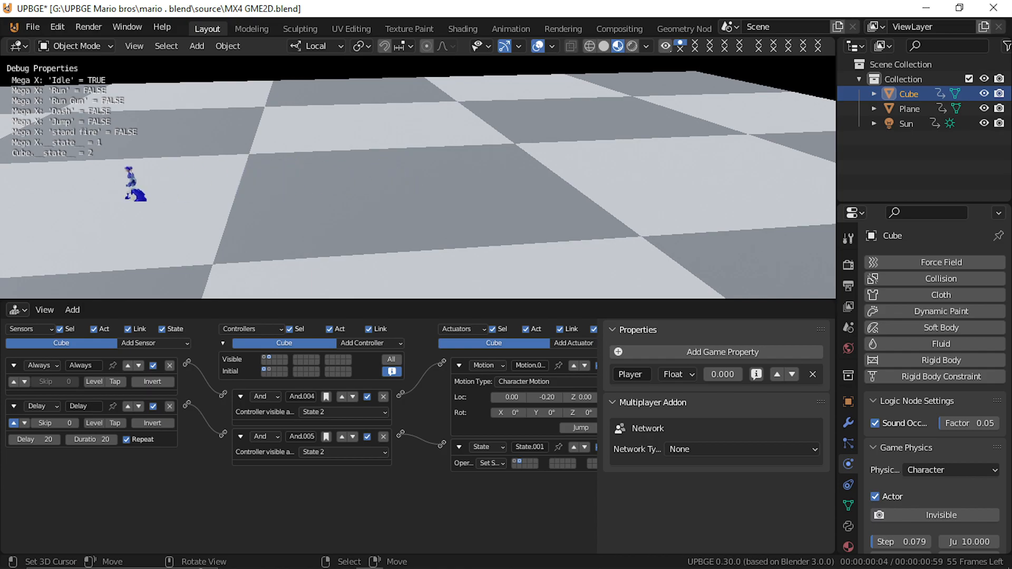
key(Escape)
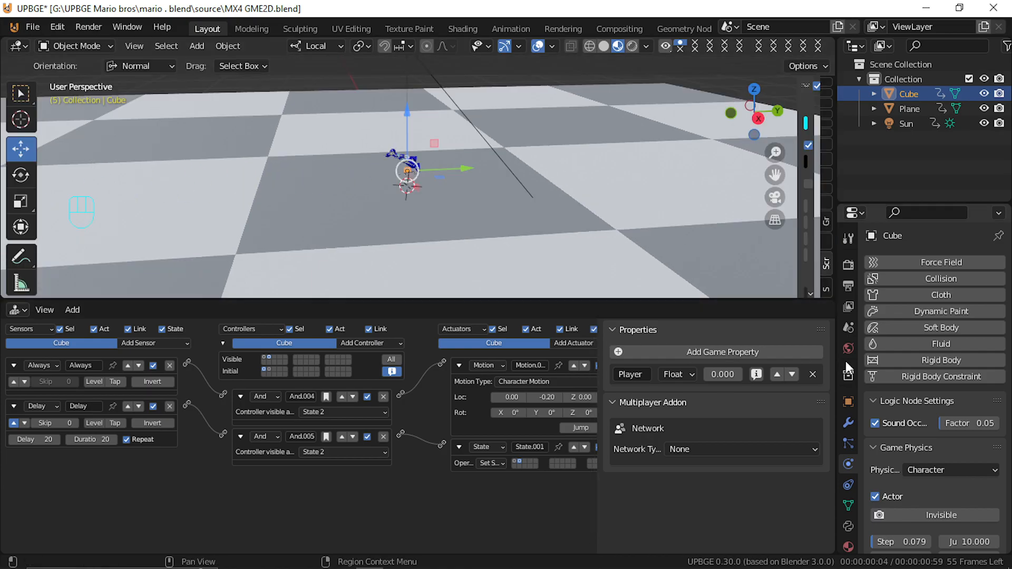
Rename the Cube object as Player
click(849, 400)
click(944, 262)
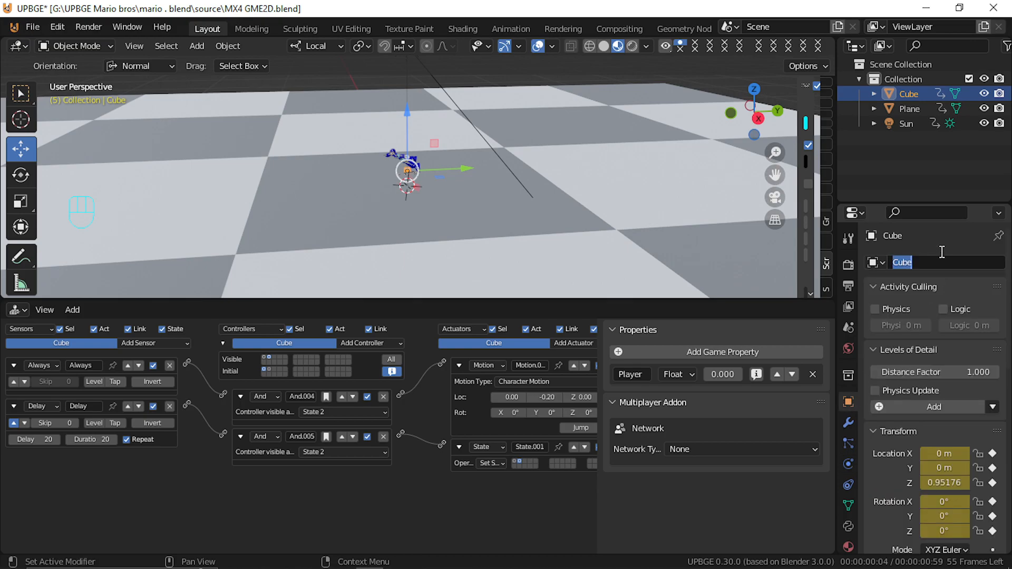
text(Player)
Remove the location, rotation and scale keyframes from the Player object and test-run the game
drag(993, 453, 992, 554)
scroll(972, 534, down, 5)
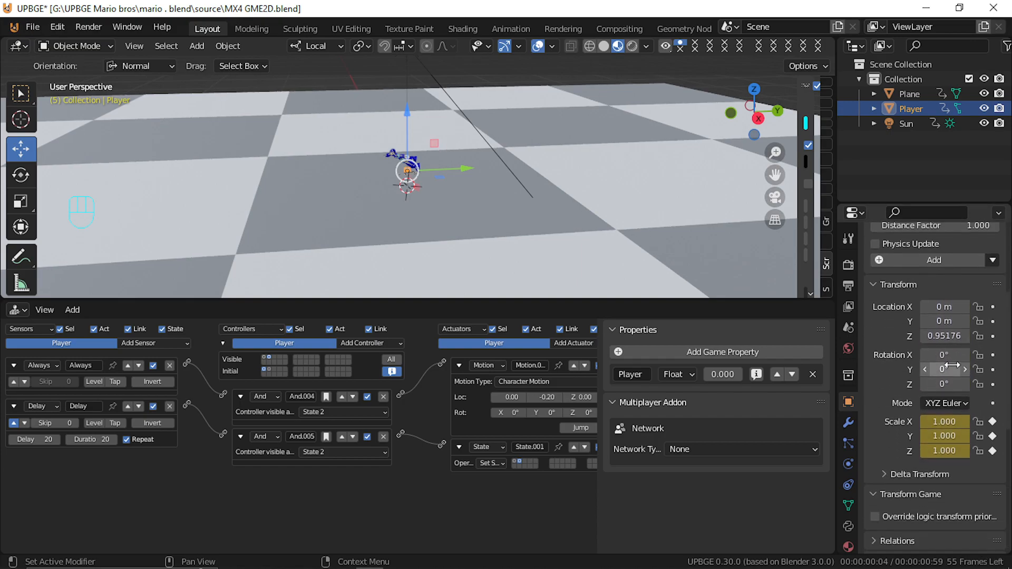
drag(992, 422, 995, 458)
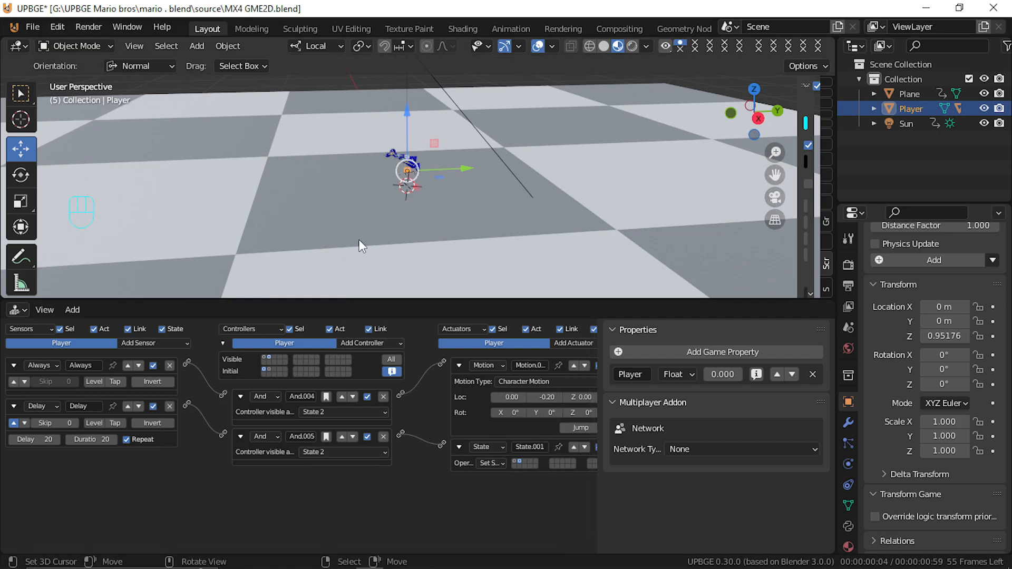
key(p)
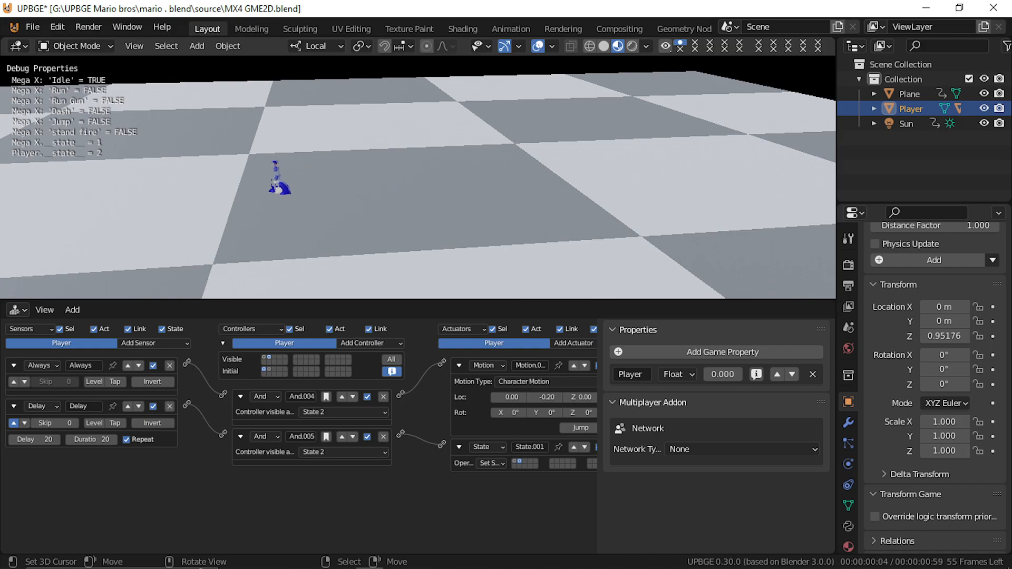
key(Escape)
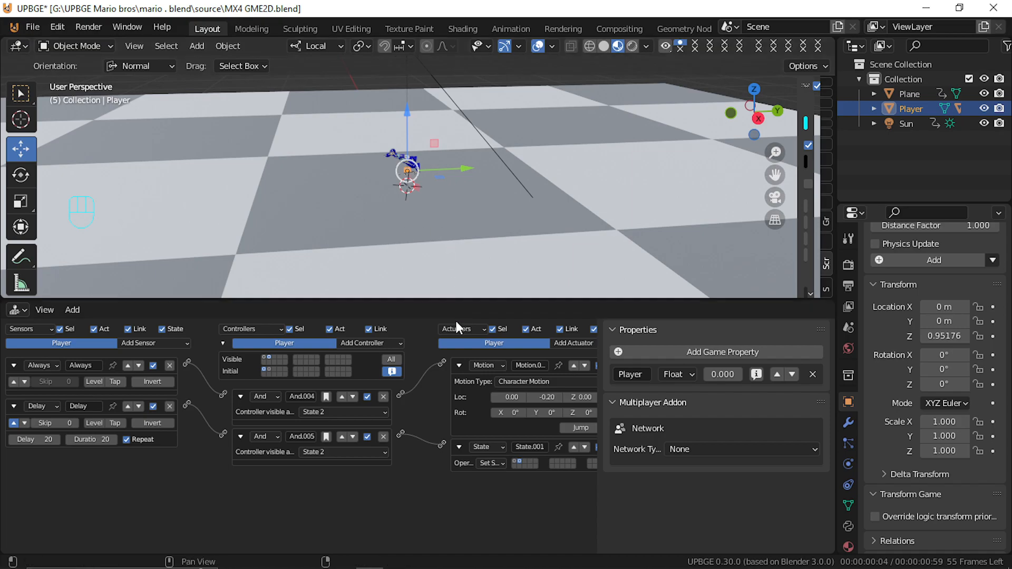
Add a Property sensor to Mega X in state 4 that checks whether Dash equals False
click(394, 150)
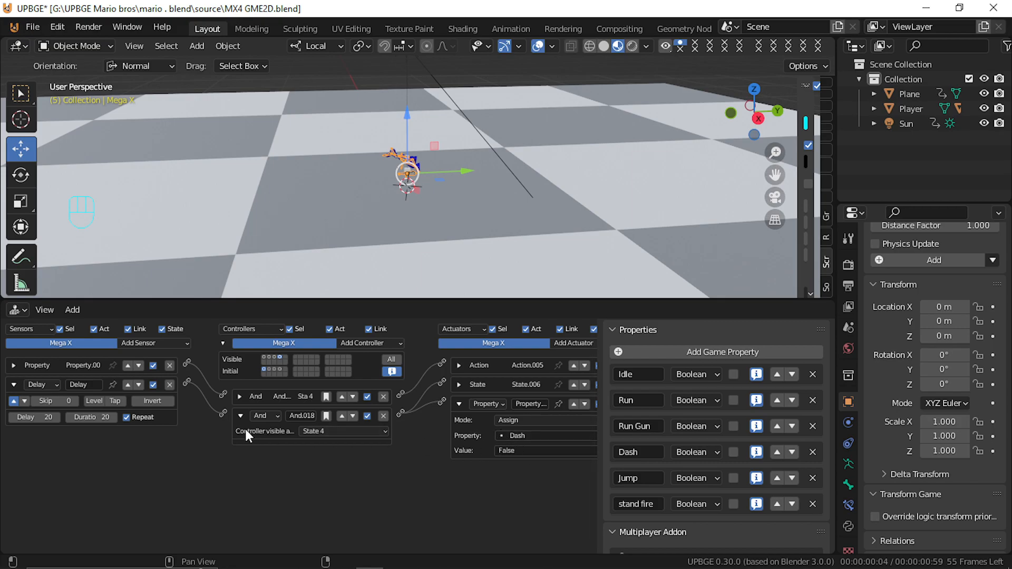
click(160, 343)
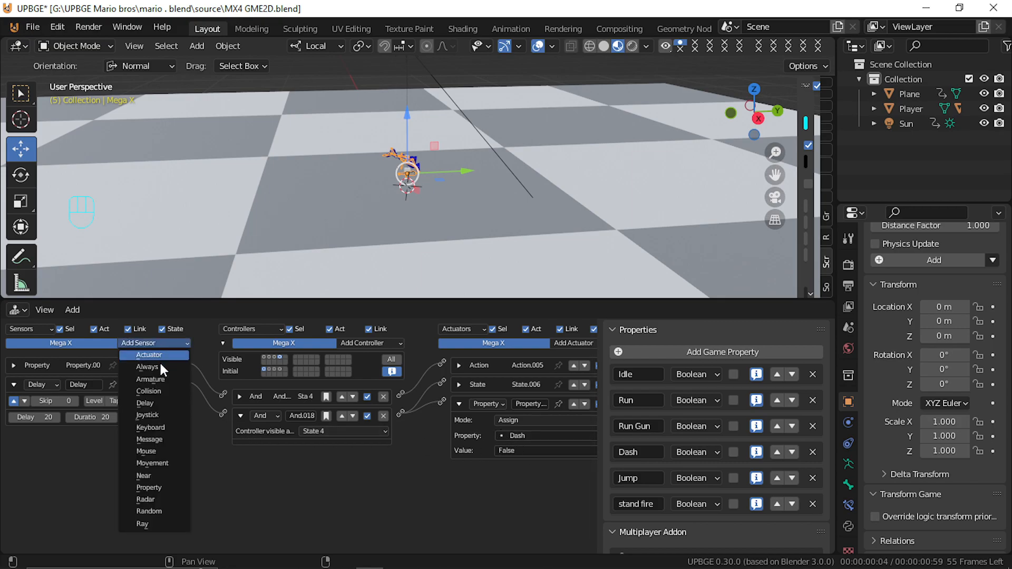
click(158, 486)
click(106, 485)
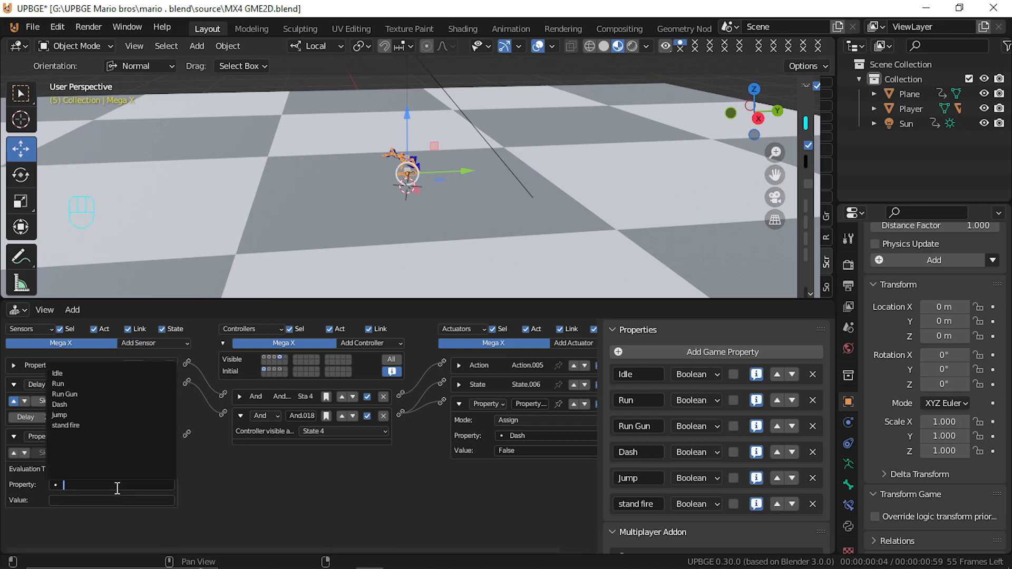
click(89, 404)
click(89, 501)
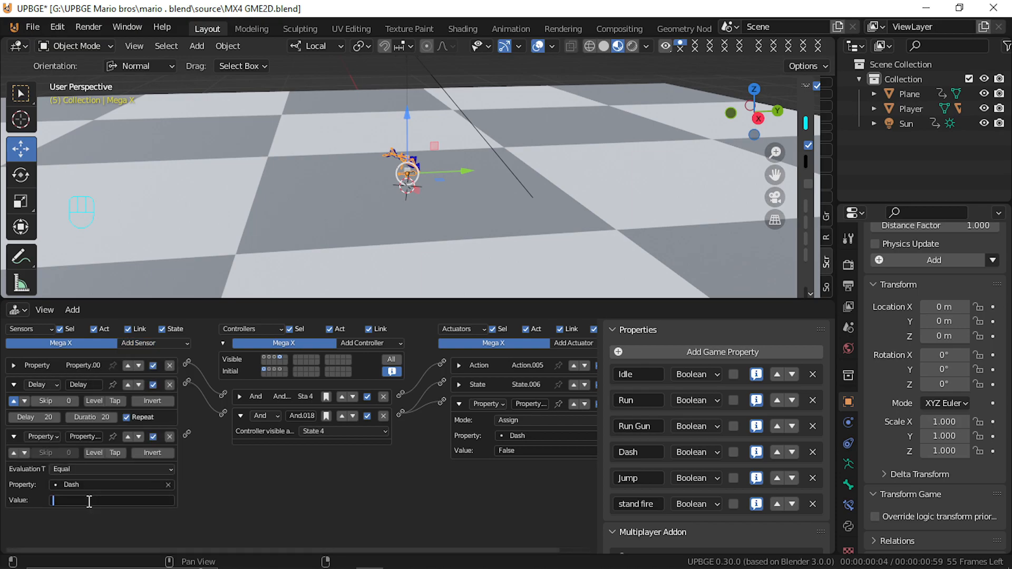
text(False)
key(Return)
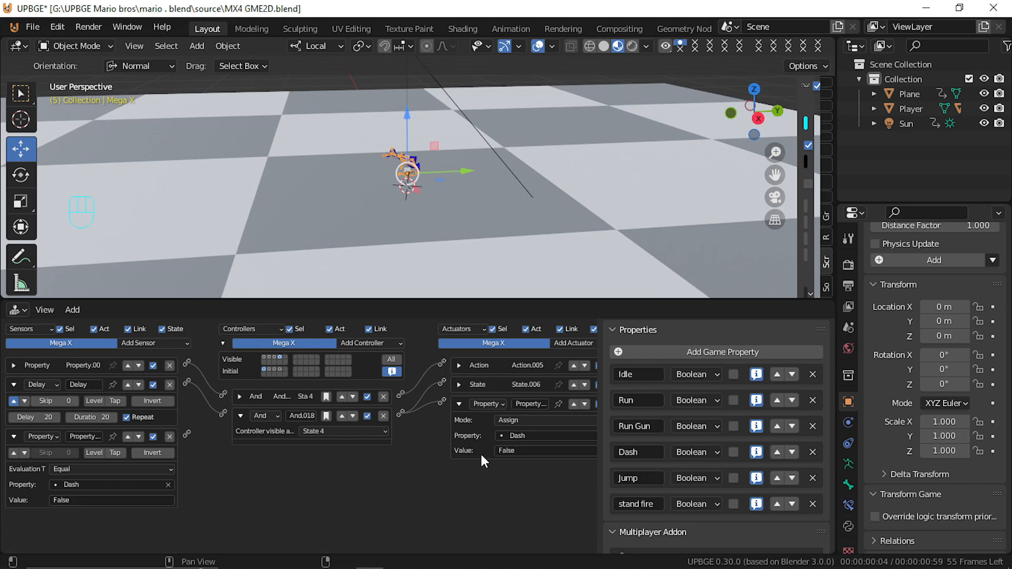
Add a Message actuator to Mega X in state 4 with the subject "Stop You Mohon"
click(569, 345)
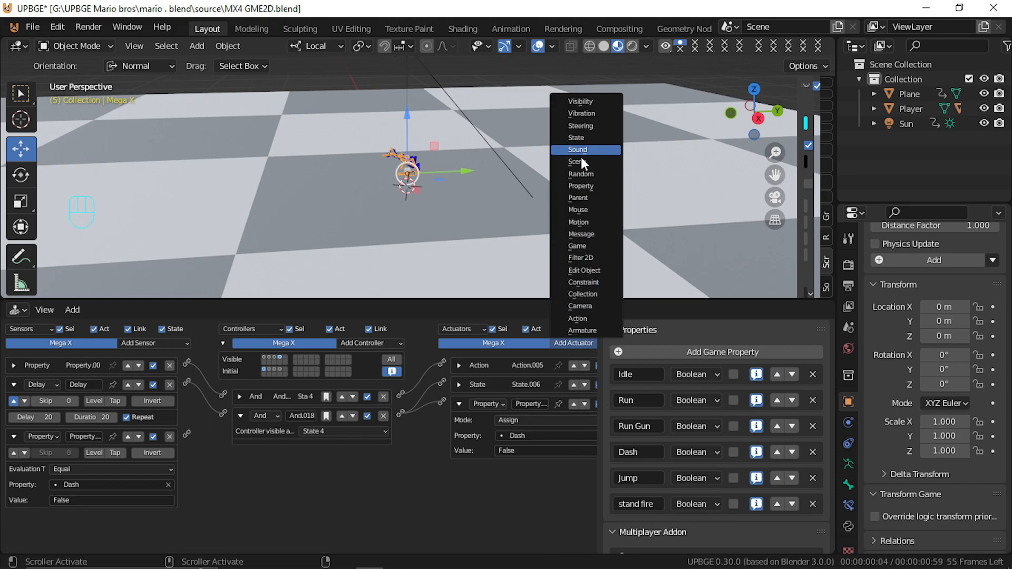
click(591, 239)
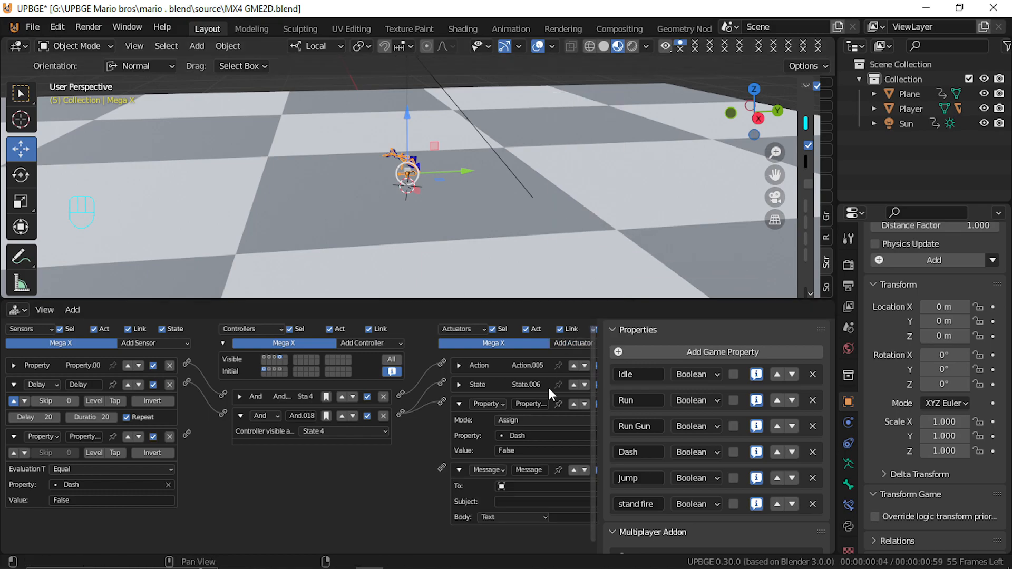
click(539, 484)
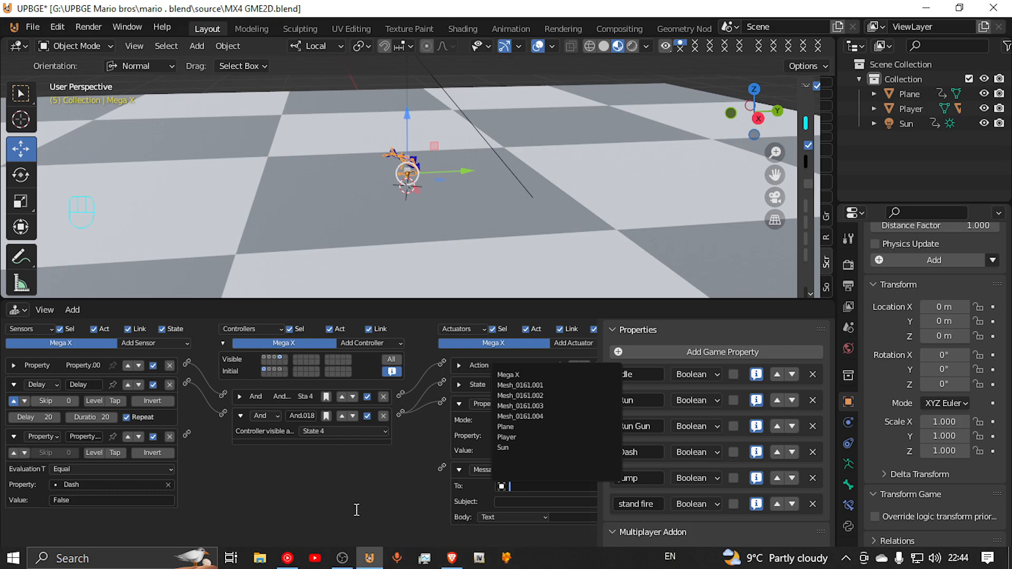
click(357, 510)
click(512, 503)
text(Sp)
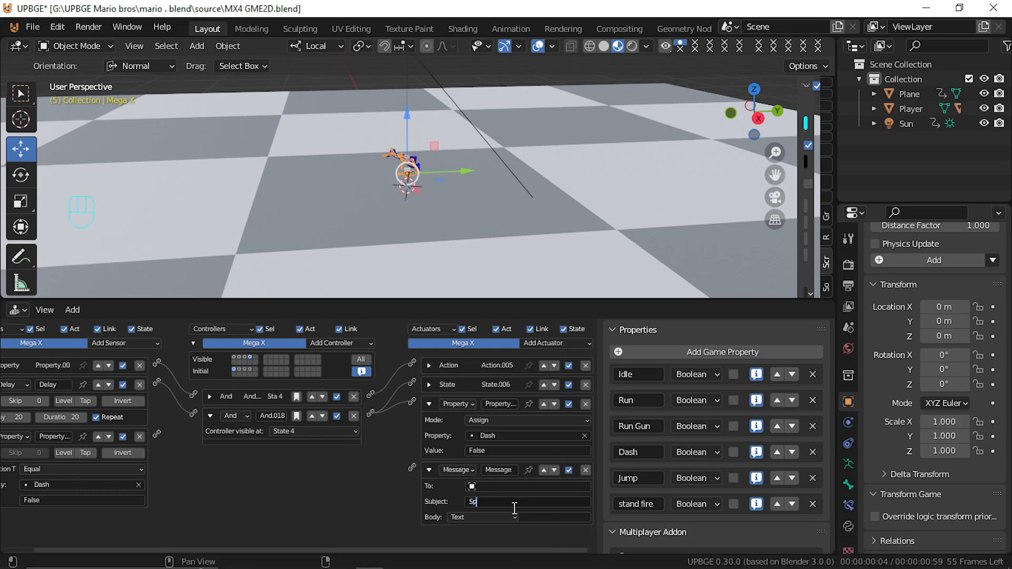
key(BackSpace)
text(top Y)
text(ou)
text( Moho)
text(z)
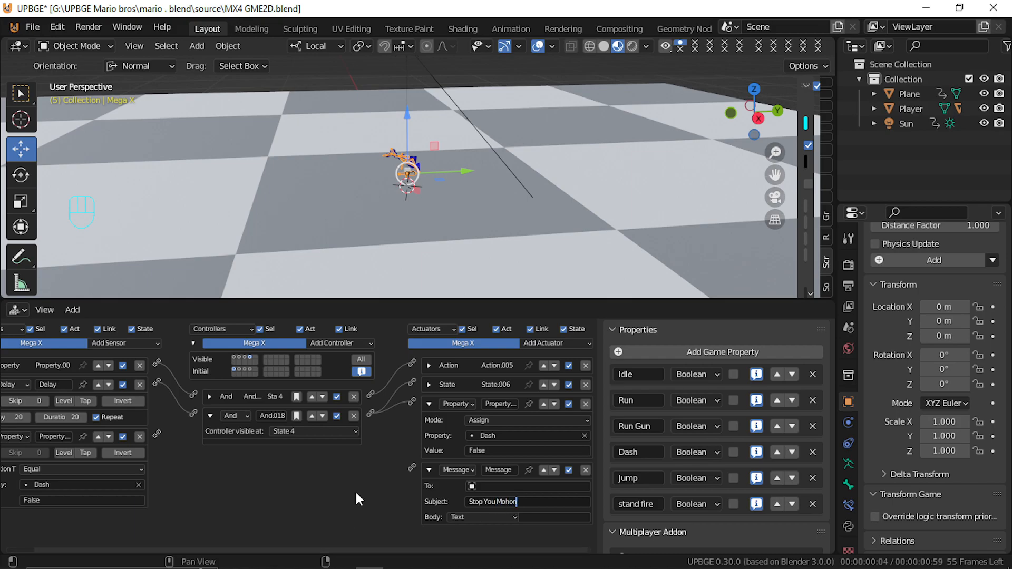
Correct the Message actuator's subject to "Stop You Morhon"
click(520, 501)
key(Left)
key(Right)
key(Right)
key(Right)
key(Right)
key(Right)
key(Right)
key(Right)
key(Right)
key(Right)
key(Right)
text(r)
click(407, 498)
click(558, 501)
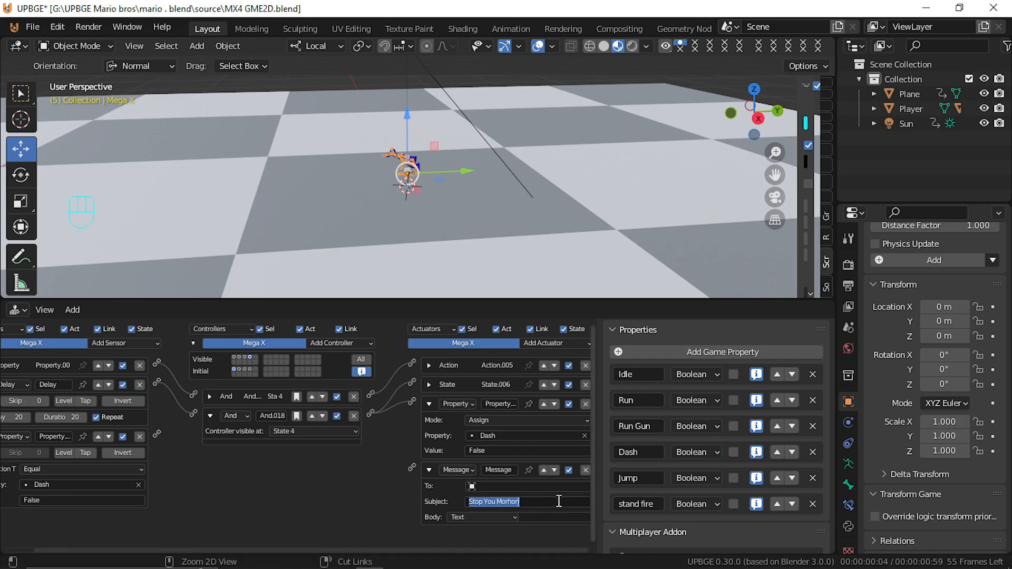
click(395, 492)
Link Mega X's new Dash Property sensor to the Message actuator and copy the message subject
drag(158, 435, 414, 467)
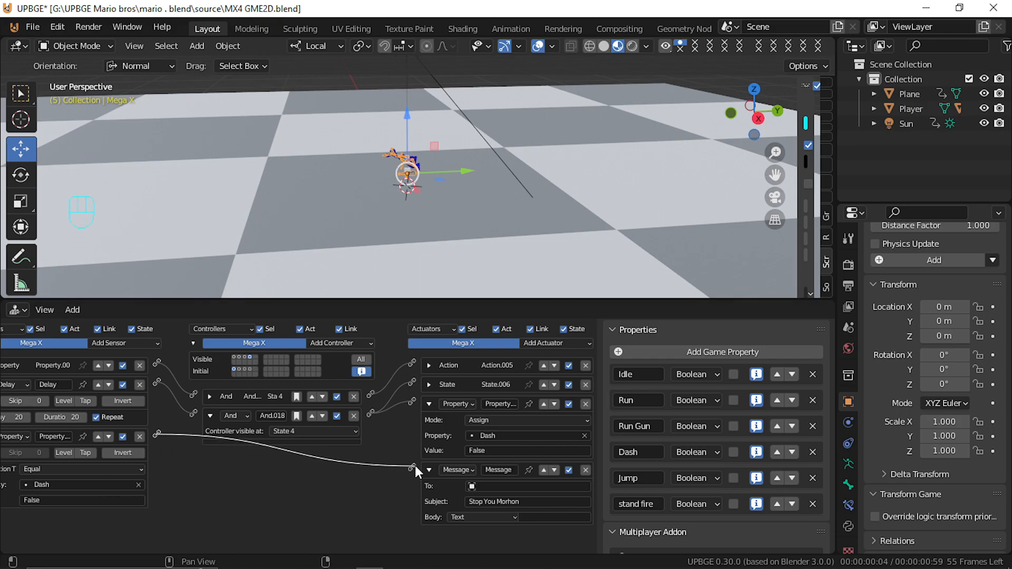
click(523, 504)
key(ctrl+c)
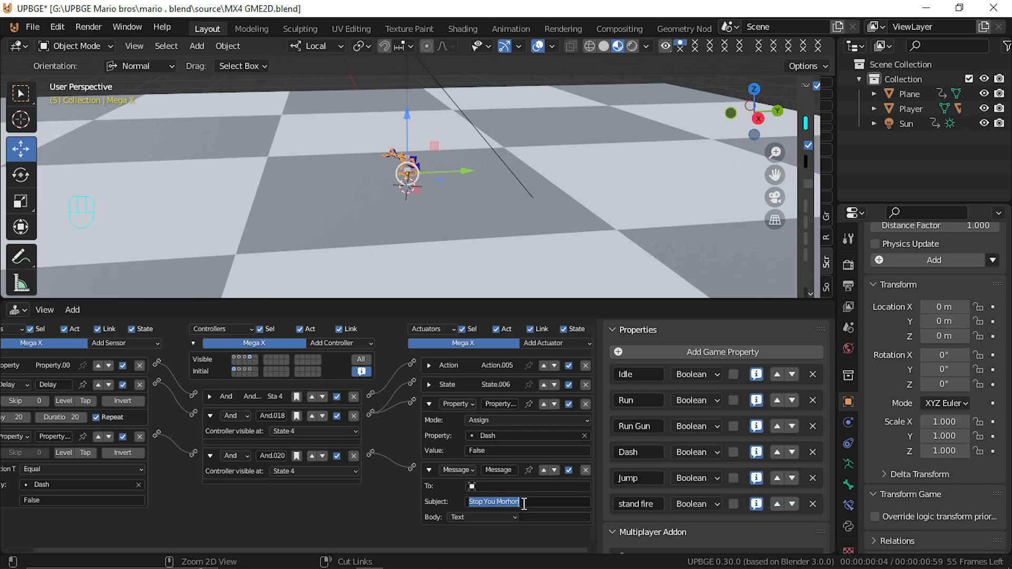
Select the Player object and delete its Delay sensor in state 2
click(416, 168)
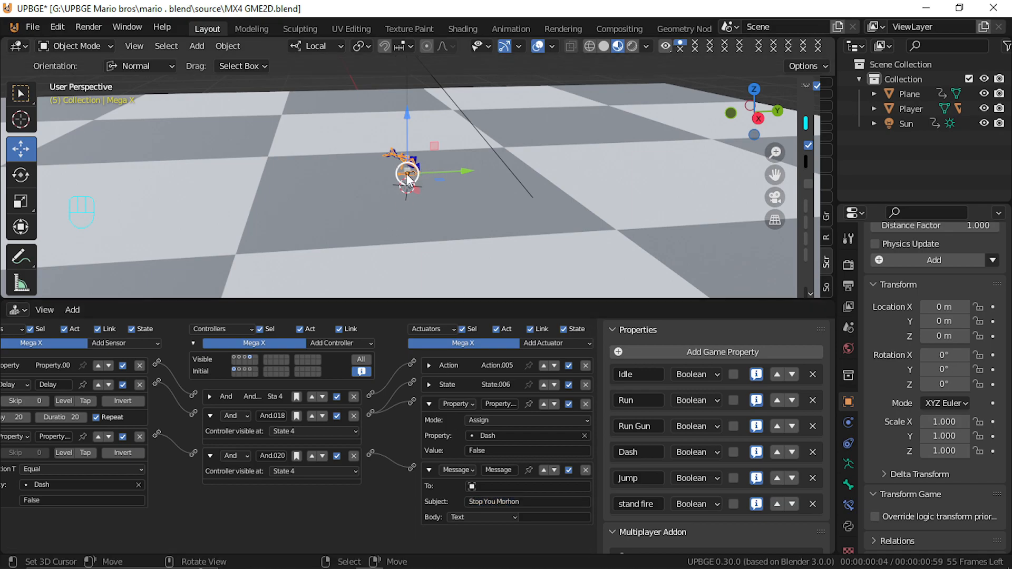
click(409, 174)
click(410, 176)
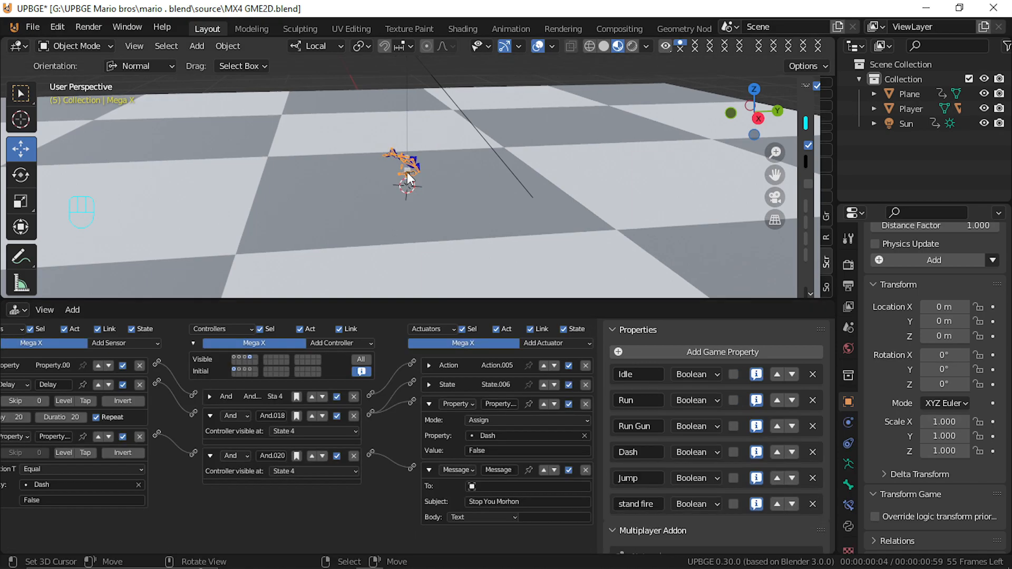
click(407, 173)
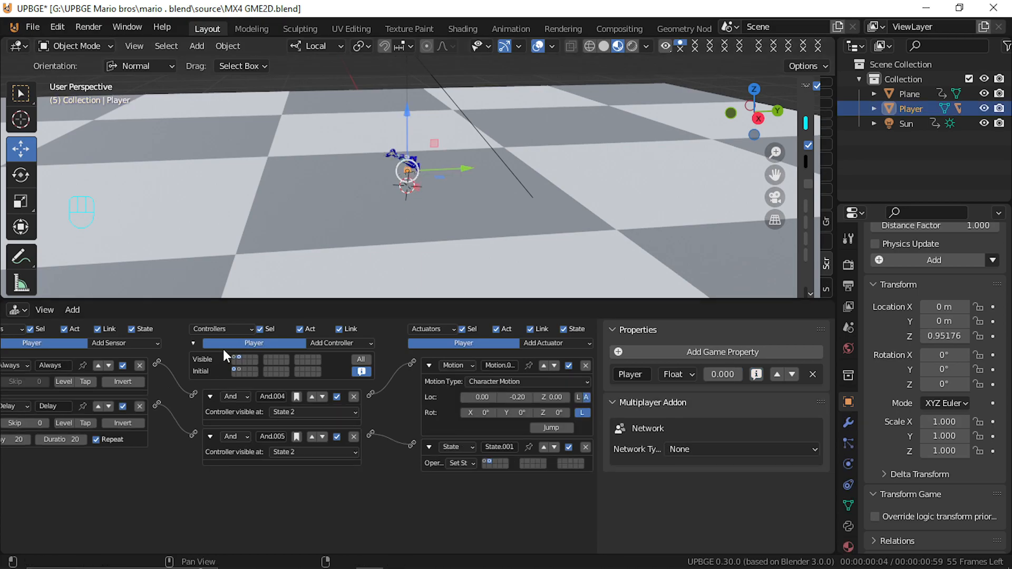
middle_drag(65, 473, 124, 462)
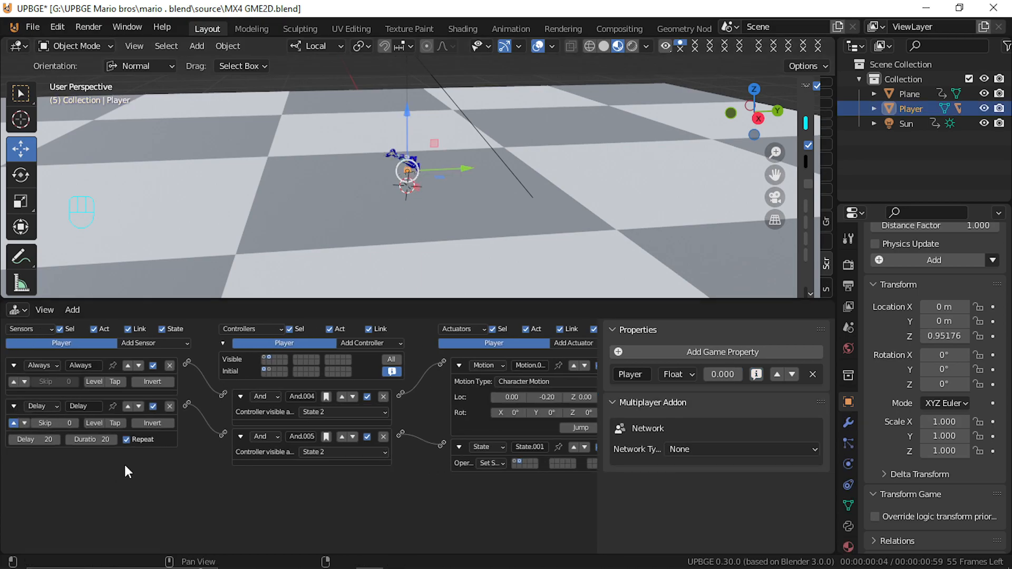
click(169, 406)
Add a Message sensor to Player with subject "Stop You Morhon", true-level pulsing on, linked to the controller of the State actuator
click(165, 346)
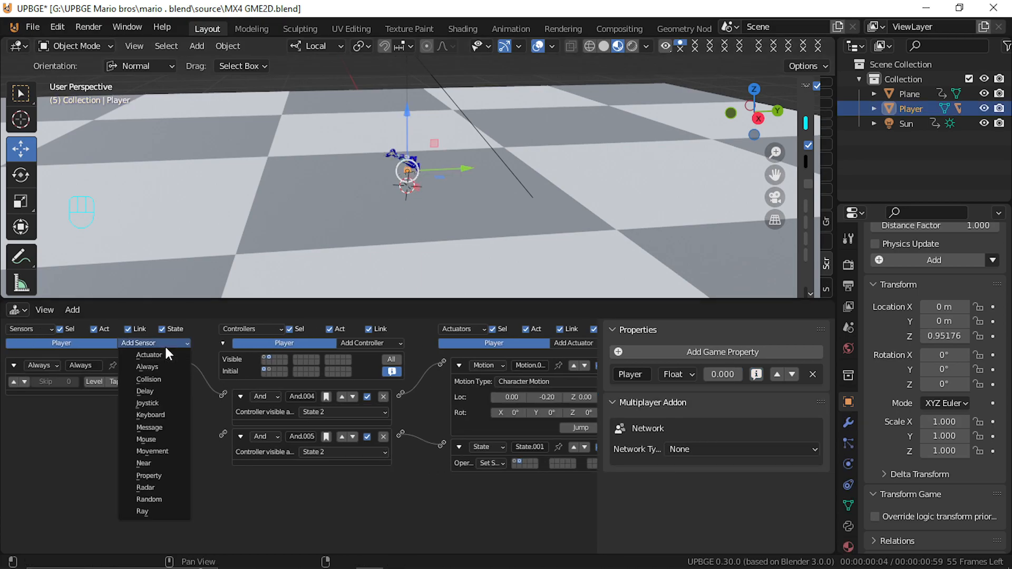
click(171, 430)
click(116, 442)
key(ctrl+v)
key(Return)
click(14, 423)
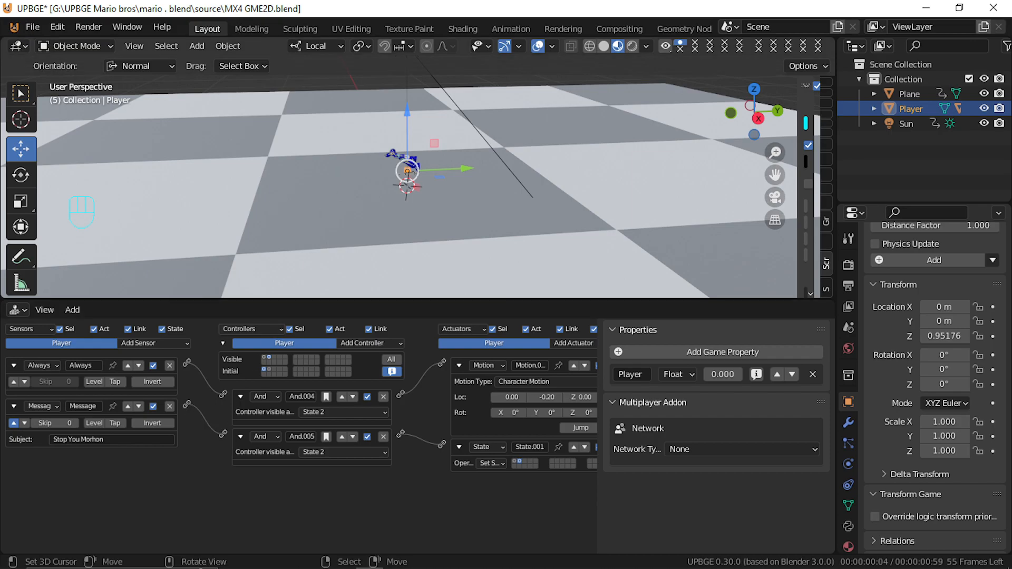
Test-run the game several times to check whether the message ends Player's dash movement
key(p)
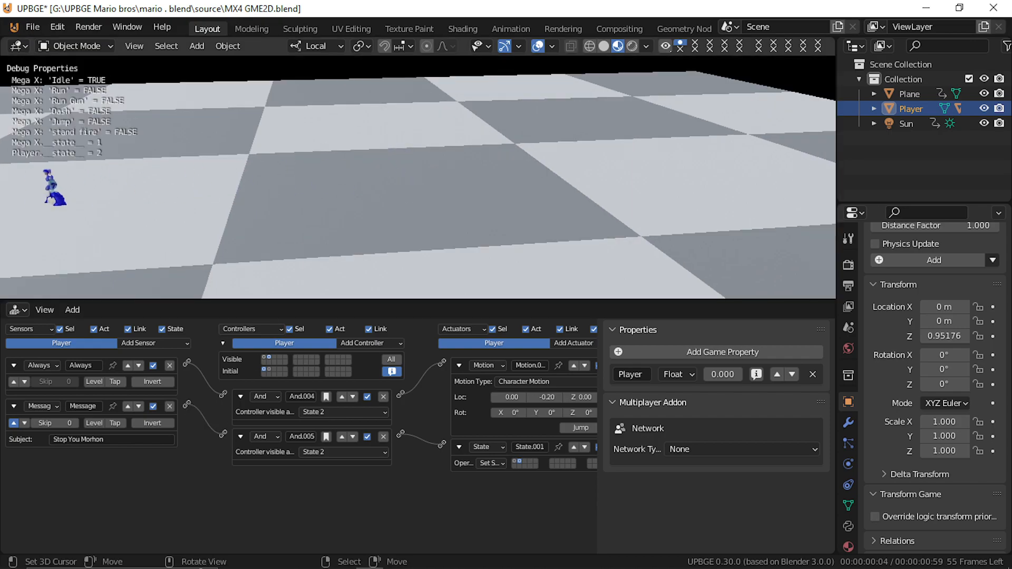
key(Escape)
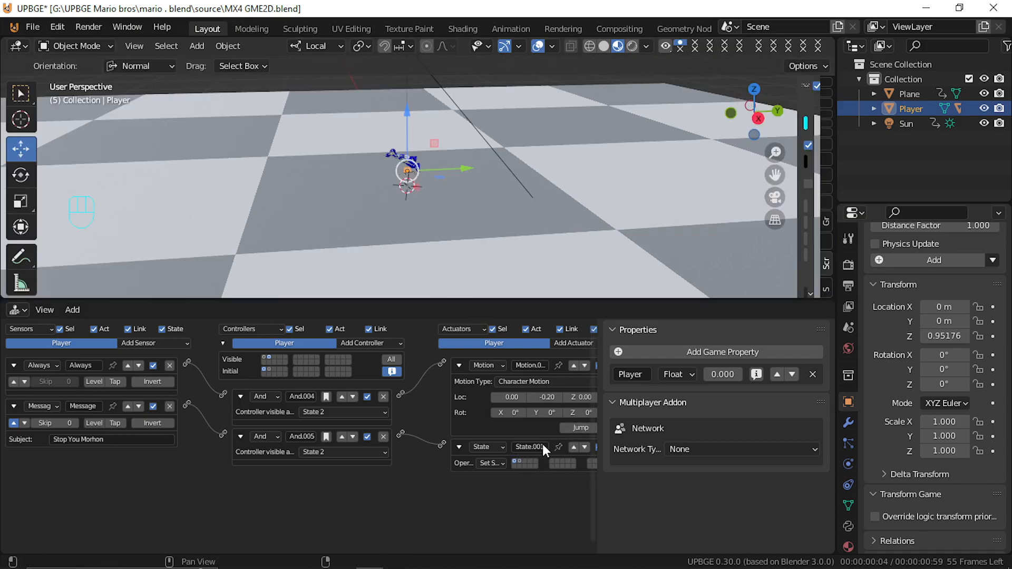
key(p)
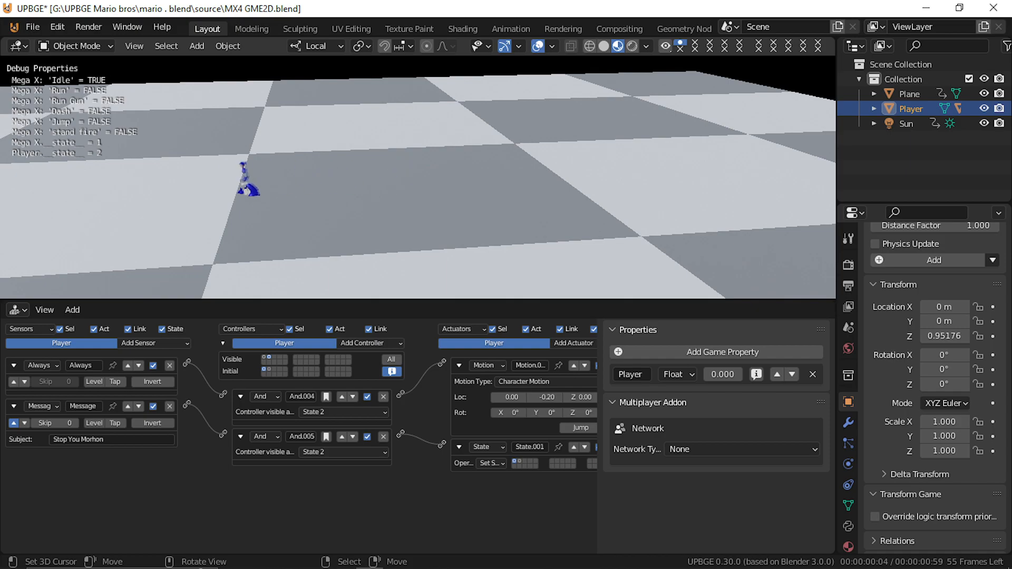
key(Escape)
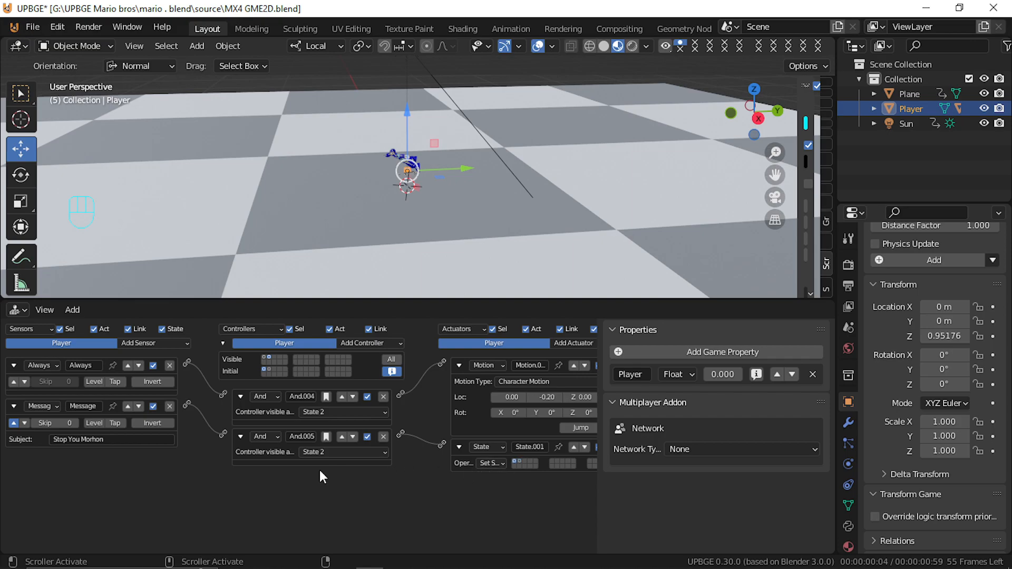
key(p)
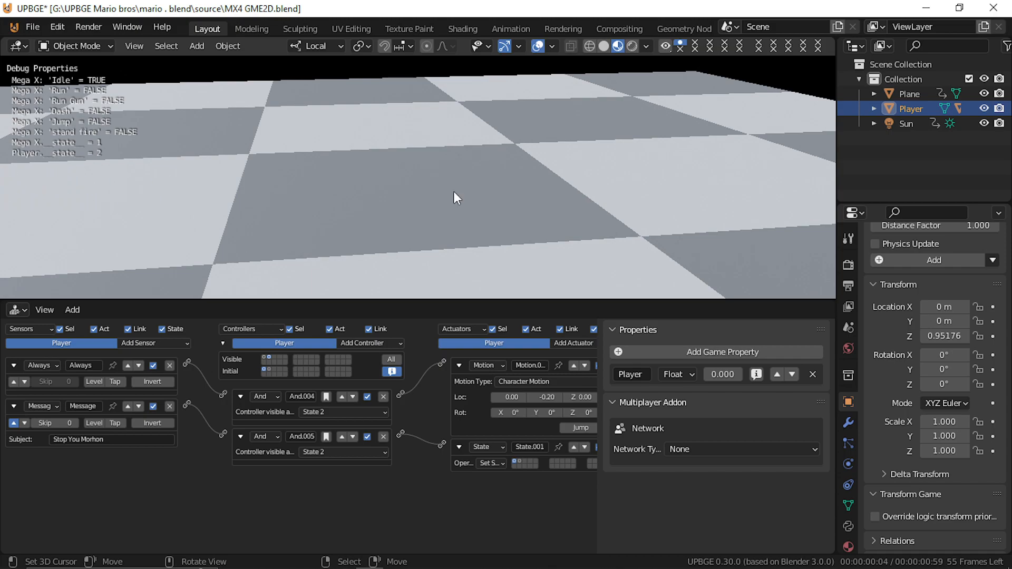
key(Escape)
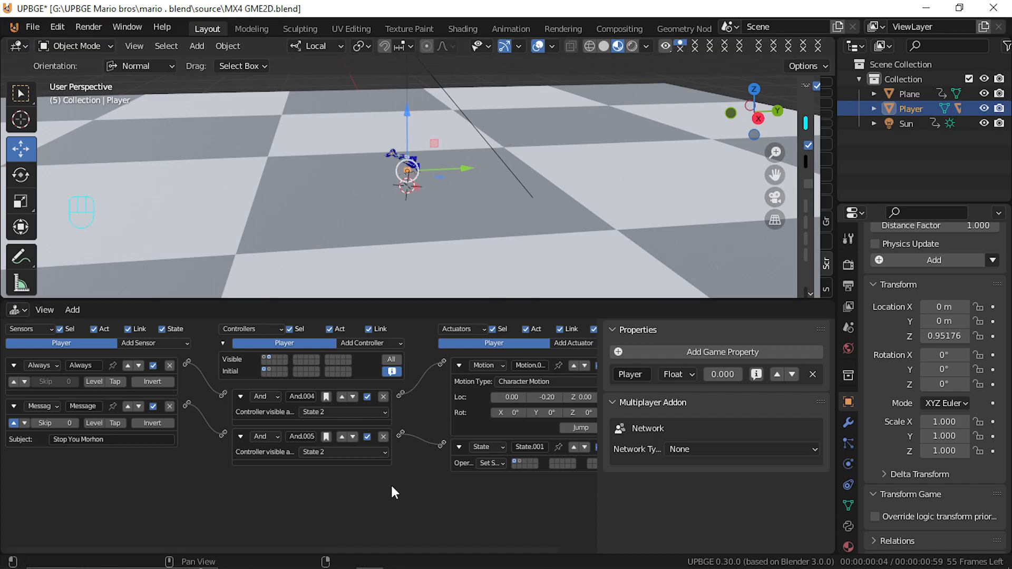
Add a Keyboard sensor for the O key to Player, link it to the state 2 State actuator, and test-run the game
middle_drag(439, 478, 362, 461)
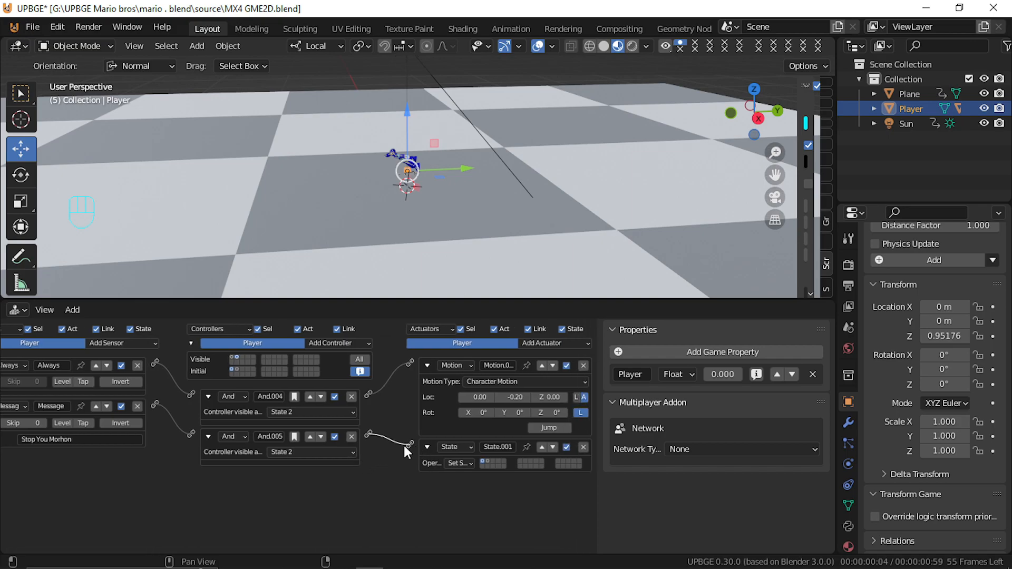
middle_drag(344, 444, 433, 453)
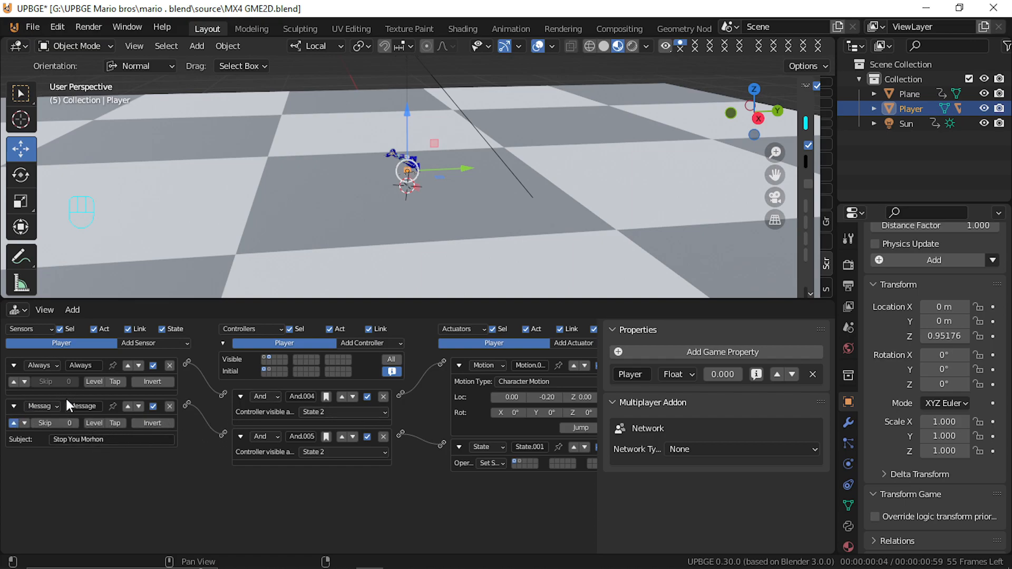
click(154, 343)
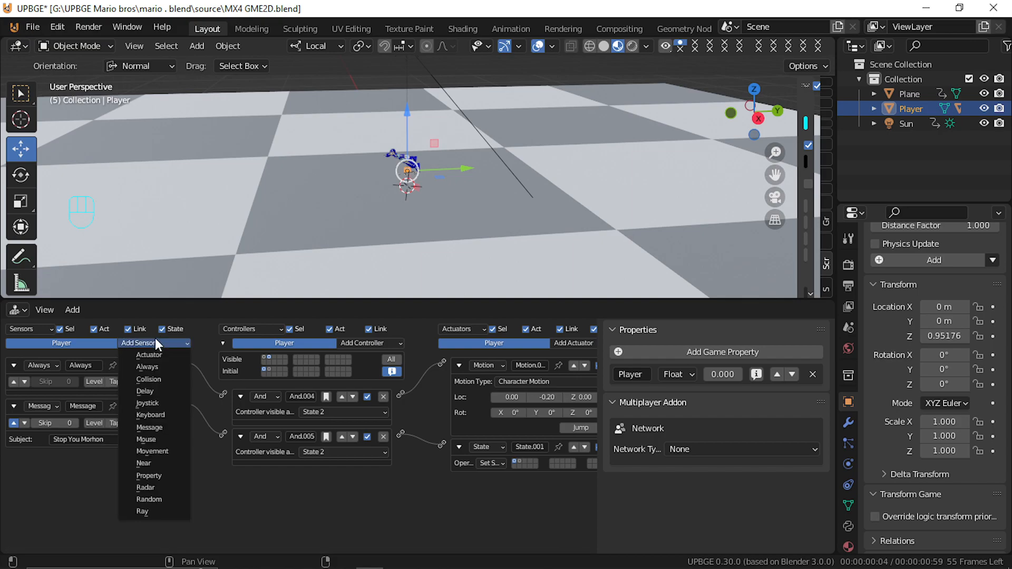
click(154, 417)
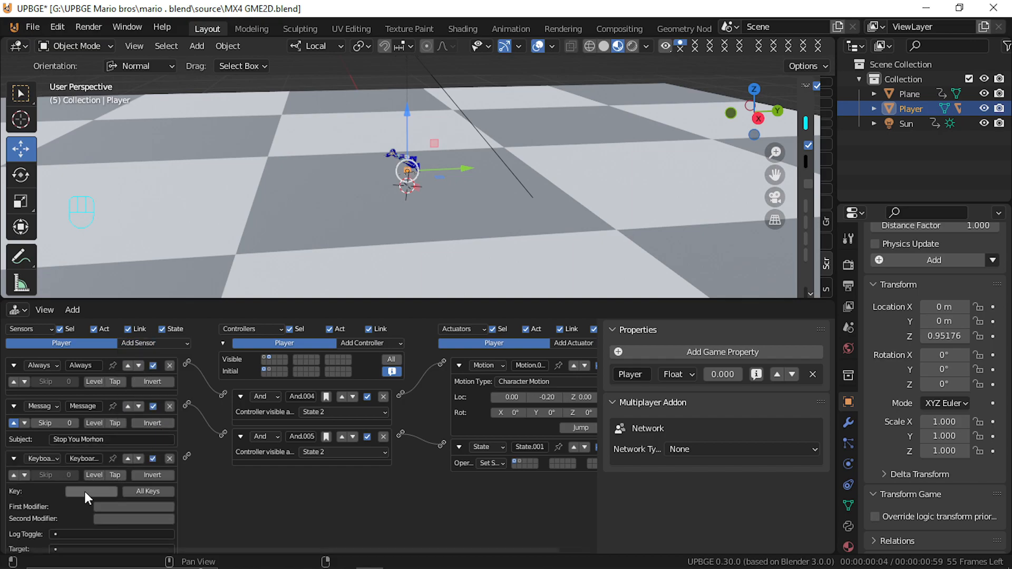
key(o)
drag(186, 455, 441, 445)
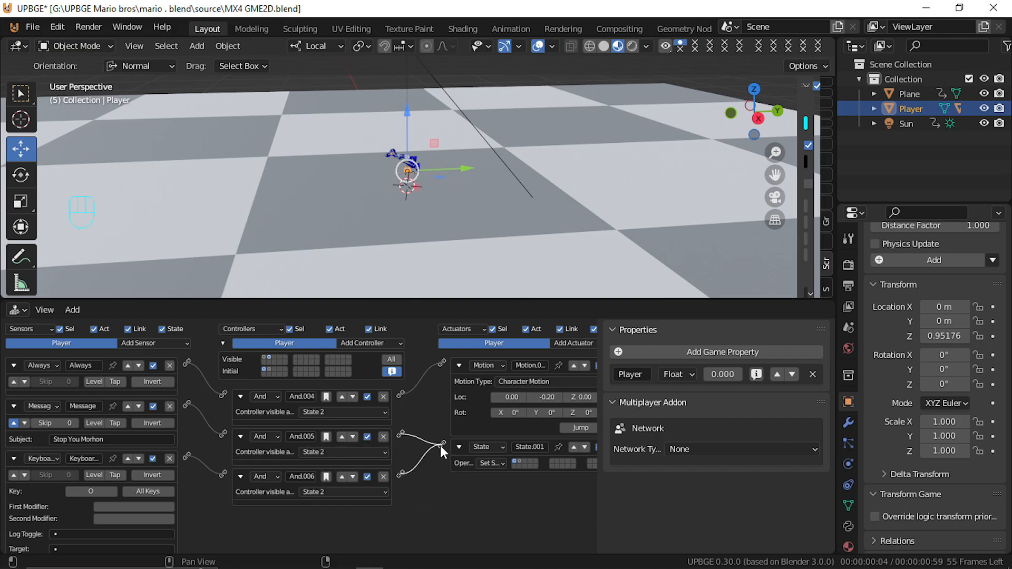
key(p)
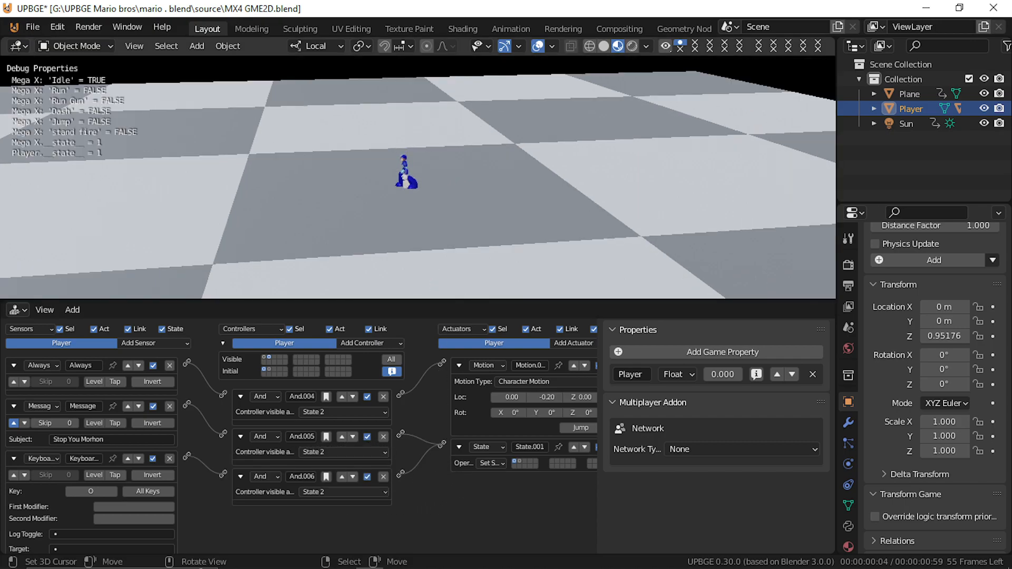
Finish testing the O key, end the run, and delete Player's O-key Keyboard sensor together with its state 2 controller
key(o)
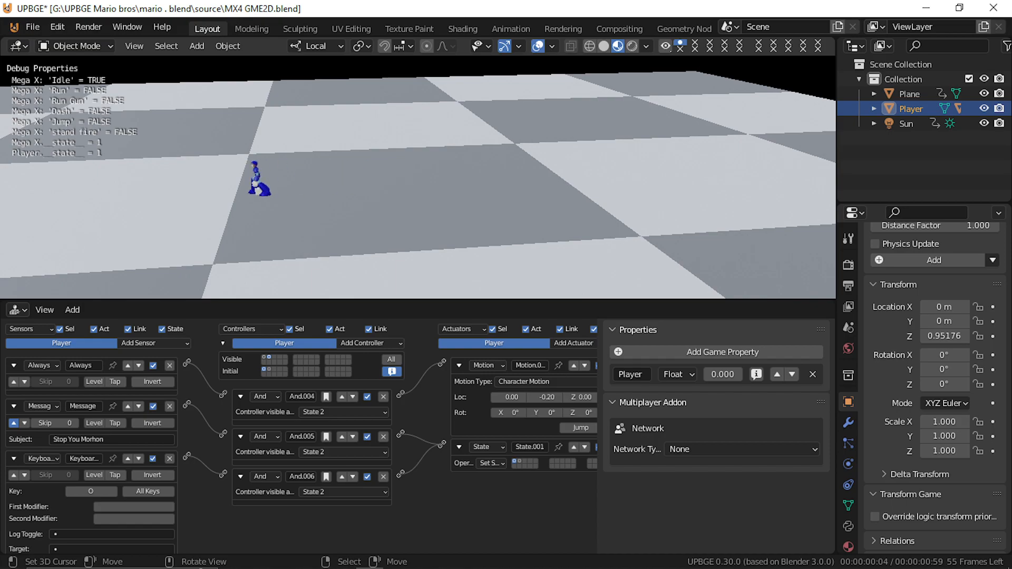
key(Escape)
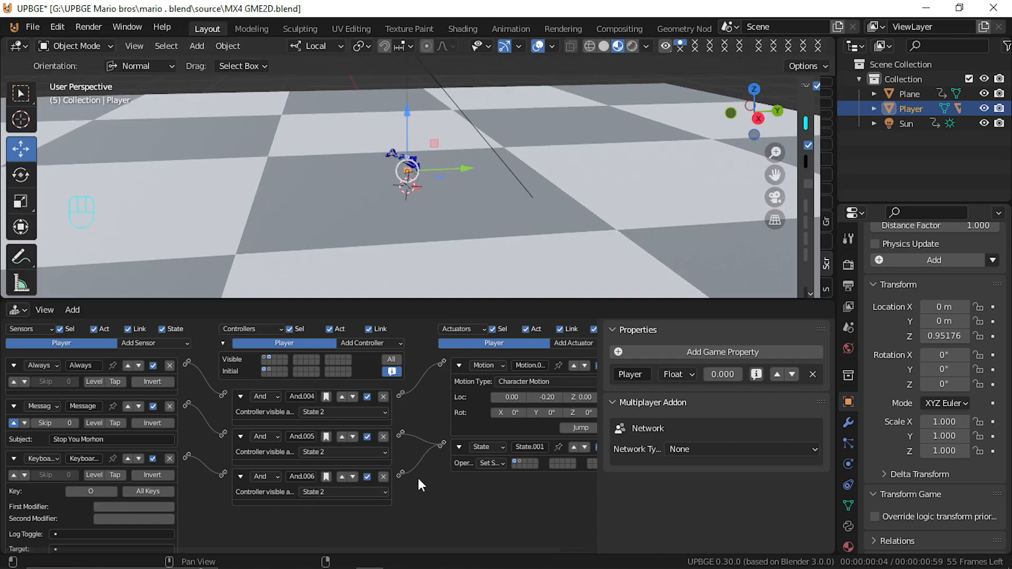
ctrl+drag(417, 446, 424, 497)
click(383, 477)
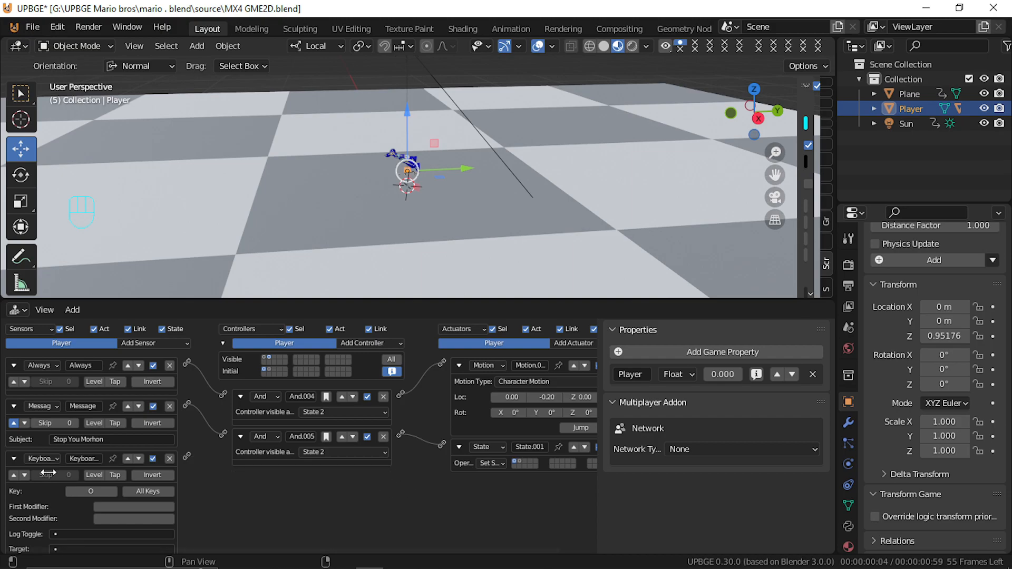
click(169, 458)
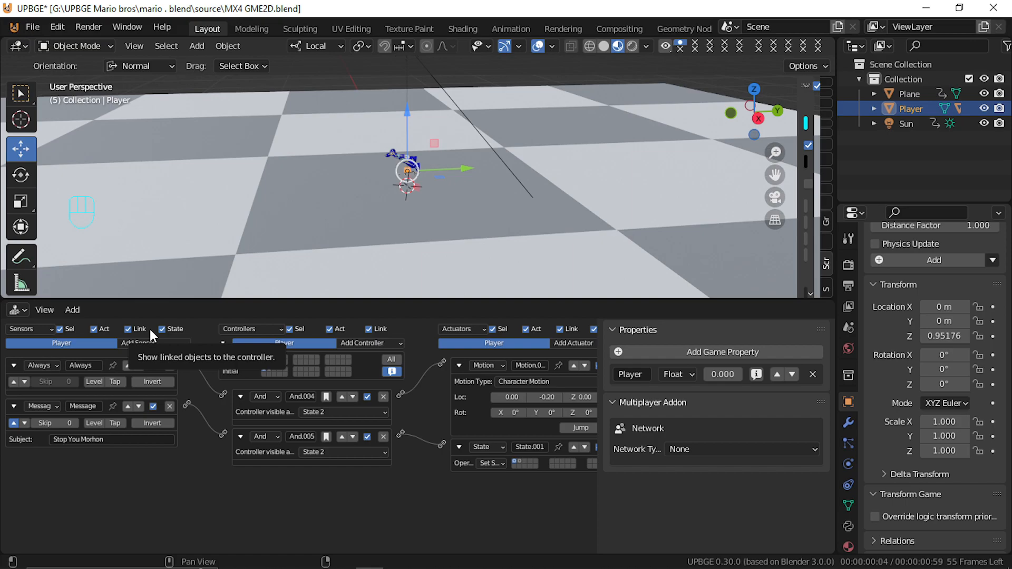
Select Mega X, set Player as the recipient of its "Stop You Morhon" Message actuator, and test-run the game
click(406, 168)
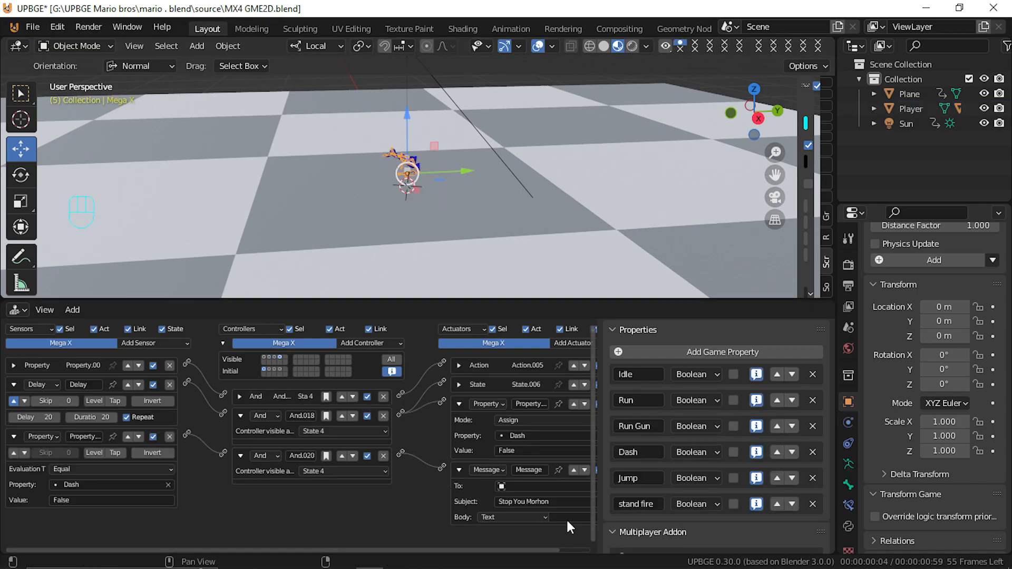
click(549, 486)
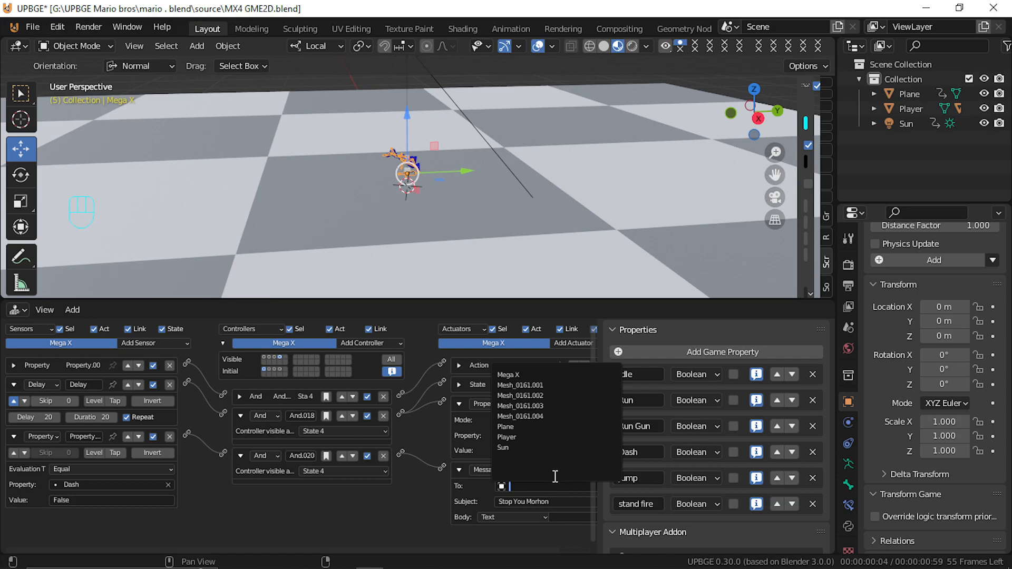
click(546, 437)
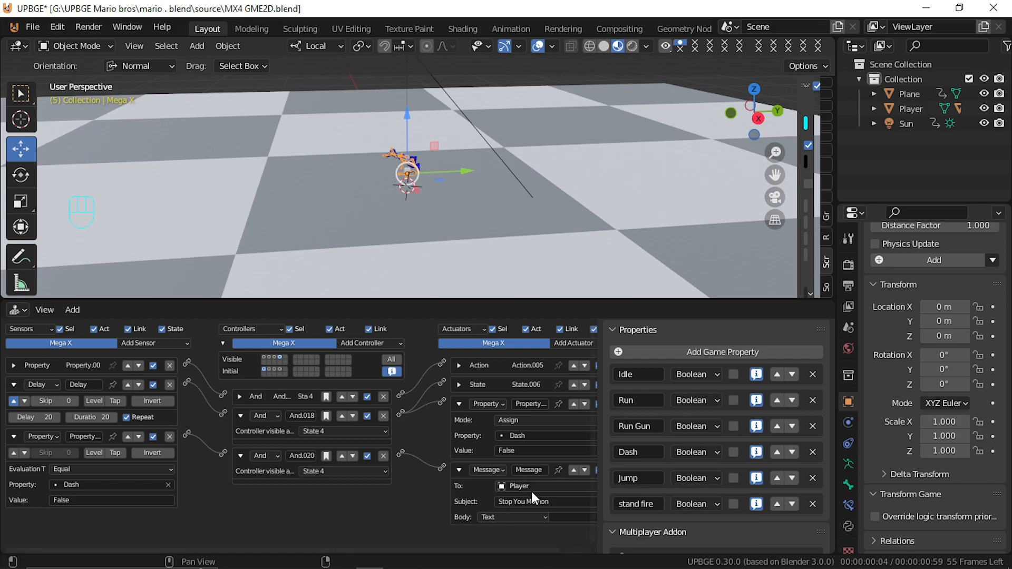
scroll(549, 501, down, 2)
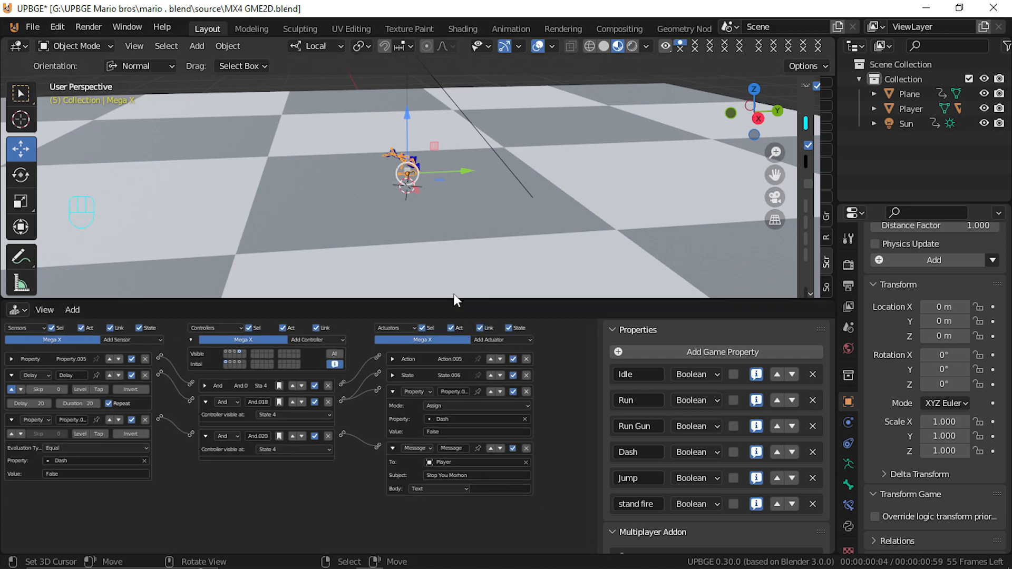
key(p)
key(Left)
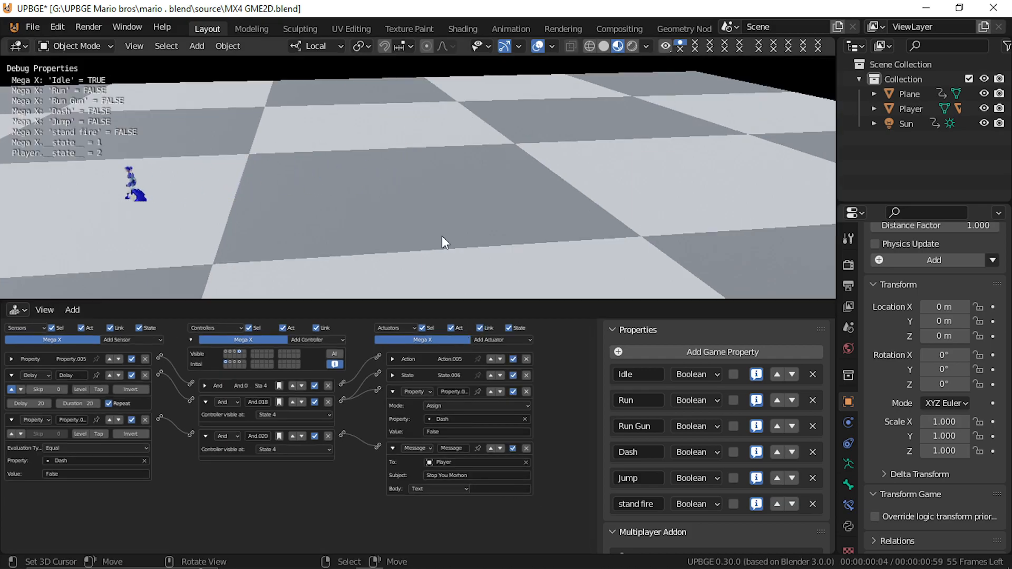
key(Escape)
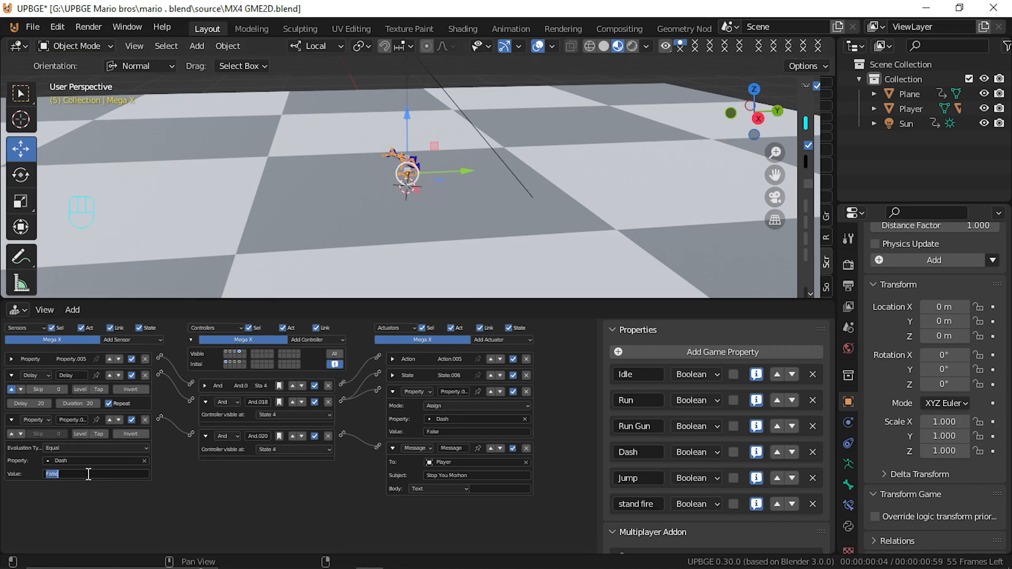
Turn on true-level pulsing for Mega X's Property sensor that checks Dash equals False, and test-run the game
click(11, 433)
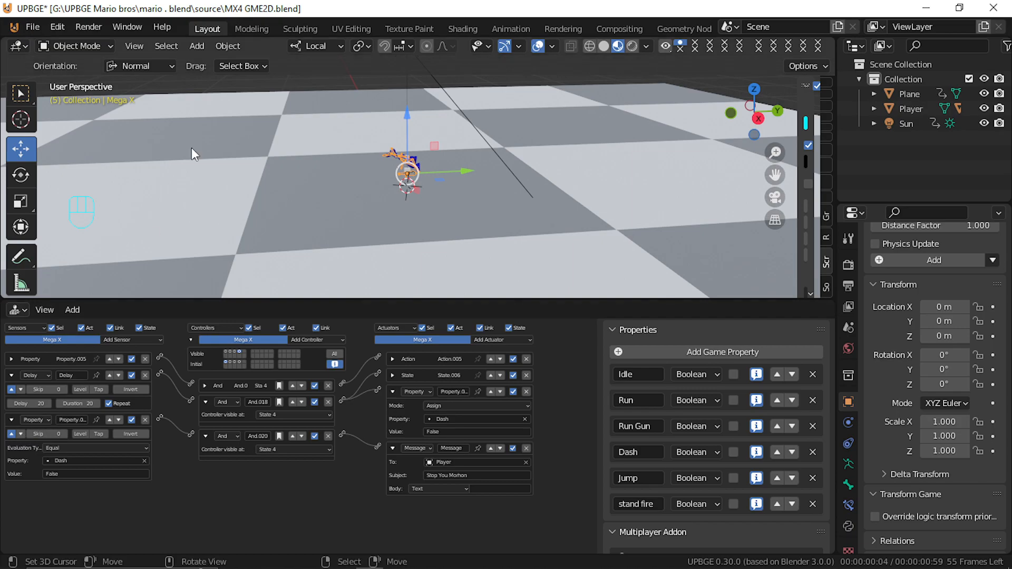
key(p)
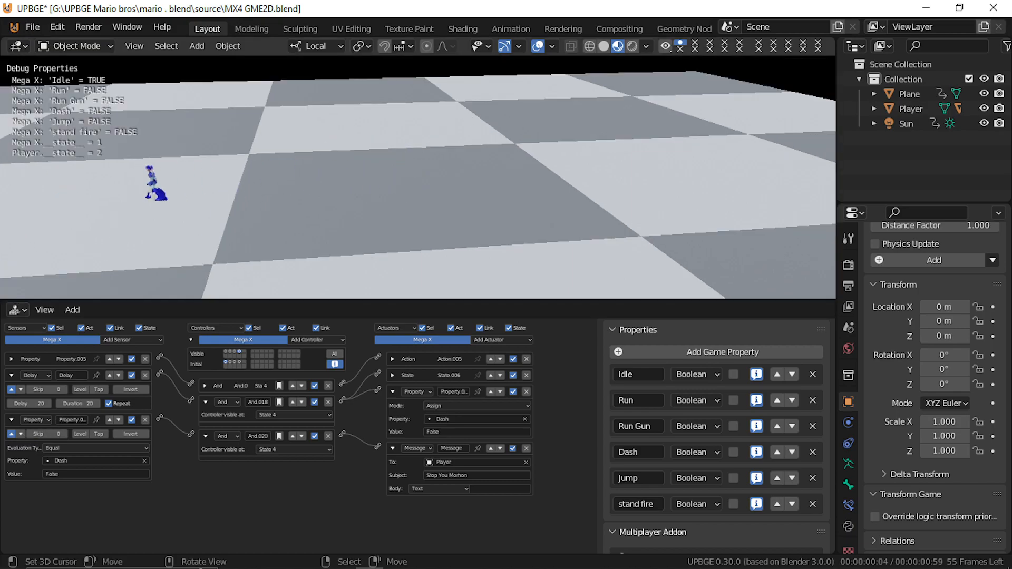
key(Escape)
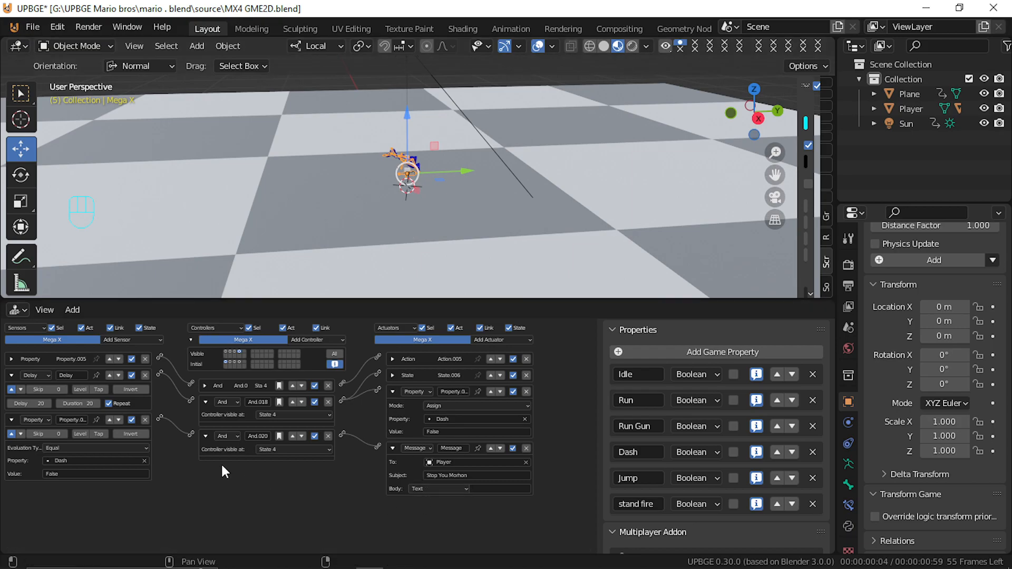
Move the controller of Mega X's Message actuator from state 4 to state 1 and test-run the dash
click(292, 452)
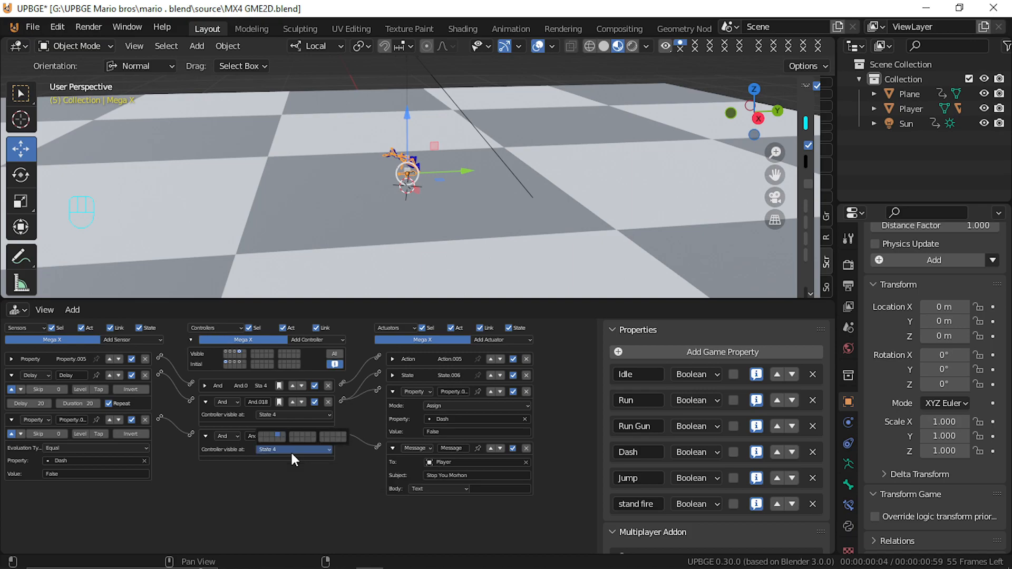
click(258, 434)
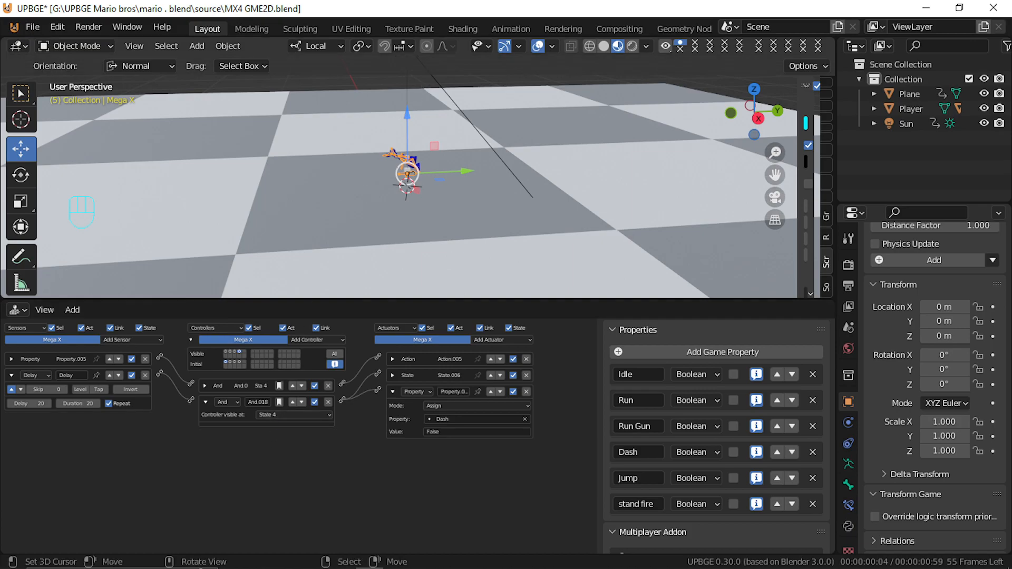
key(p)
key(z)
key(z)
key(z)
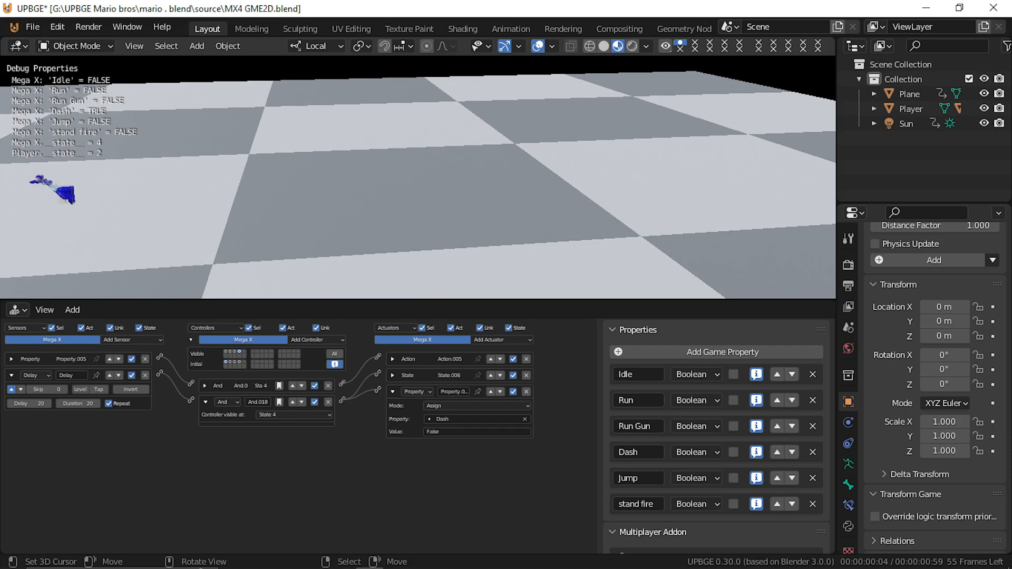
key(Escape)
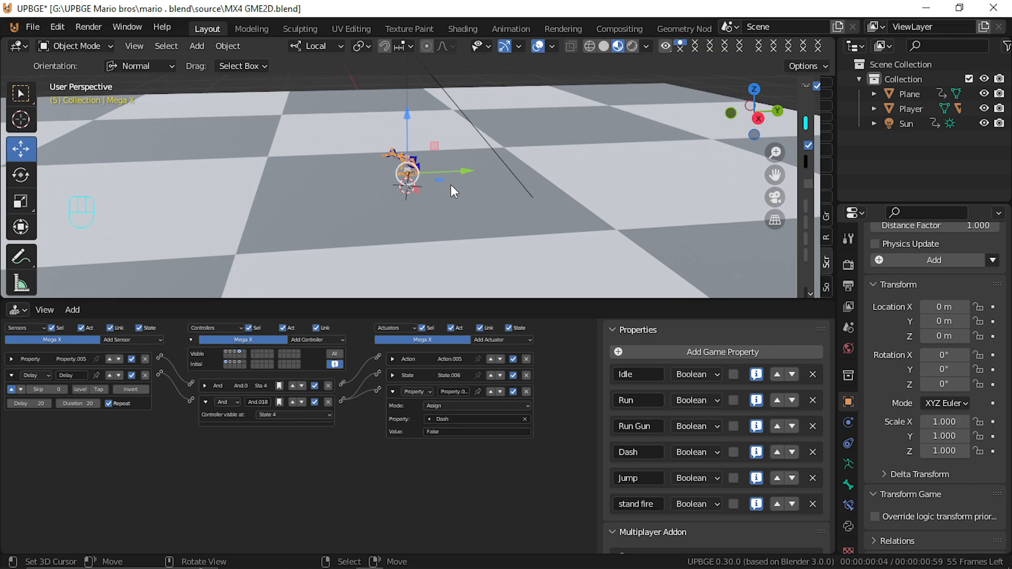
Select the Player object and test-run the game, making the character jump
scroll(400, 164, up, 5)
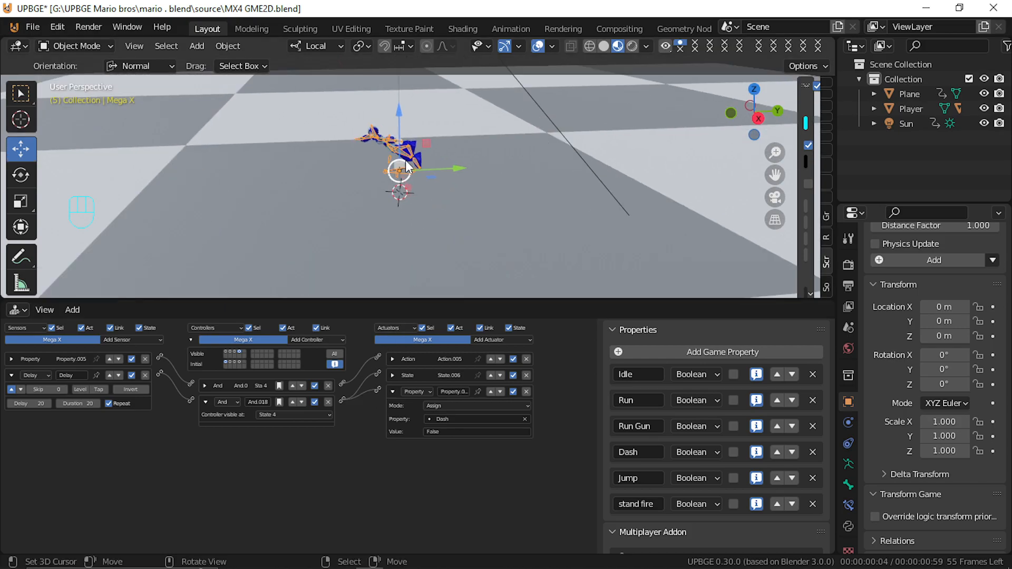
click(387, 164)
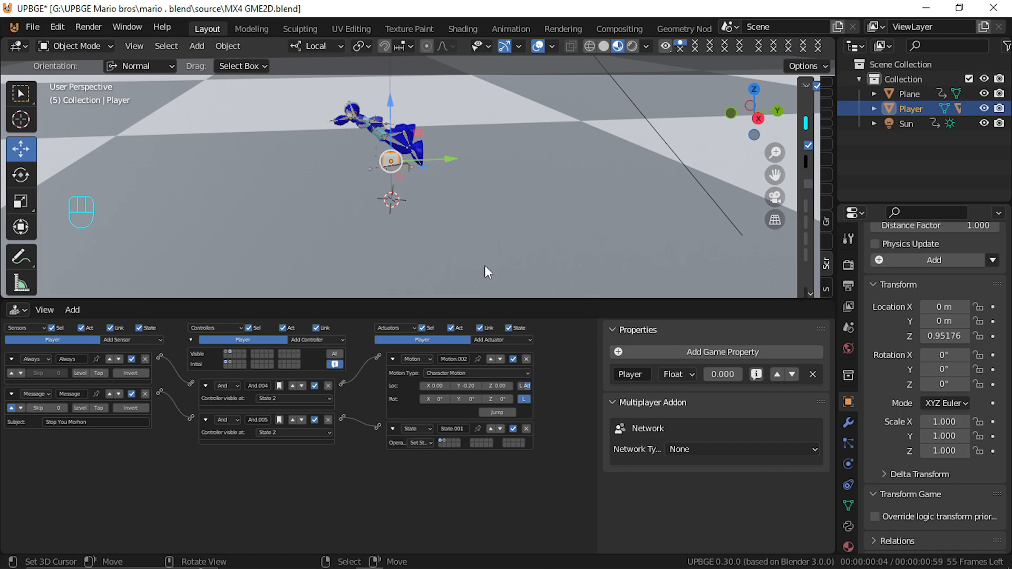
key(p)
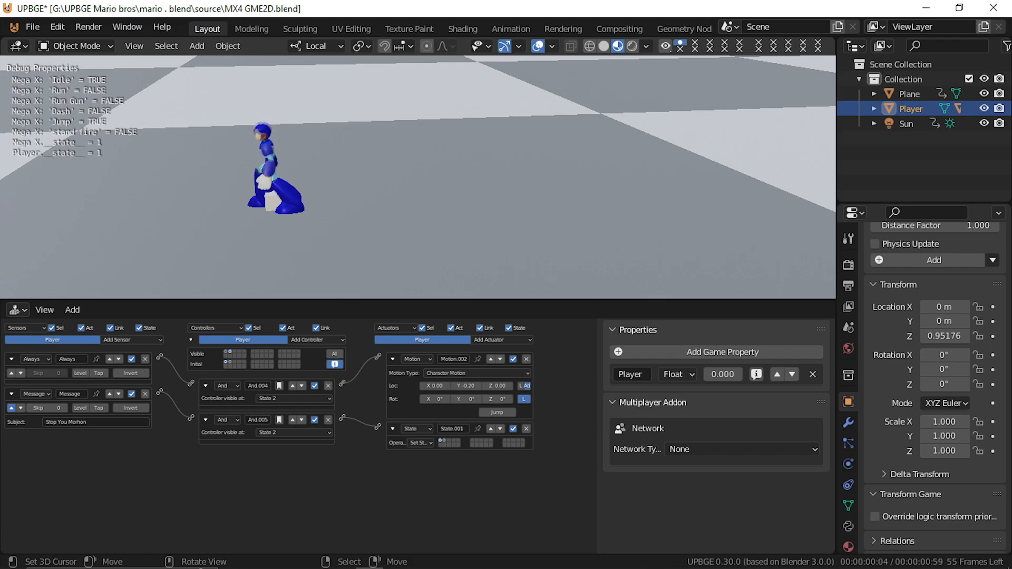
key(space)
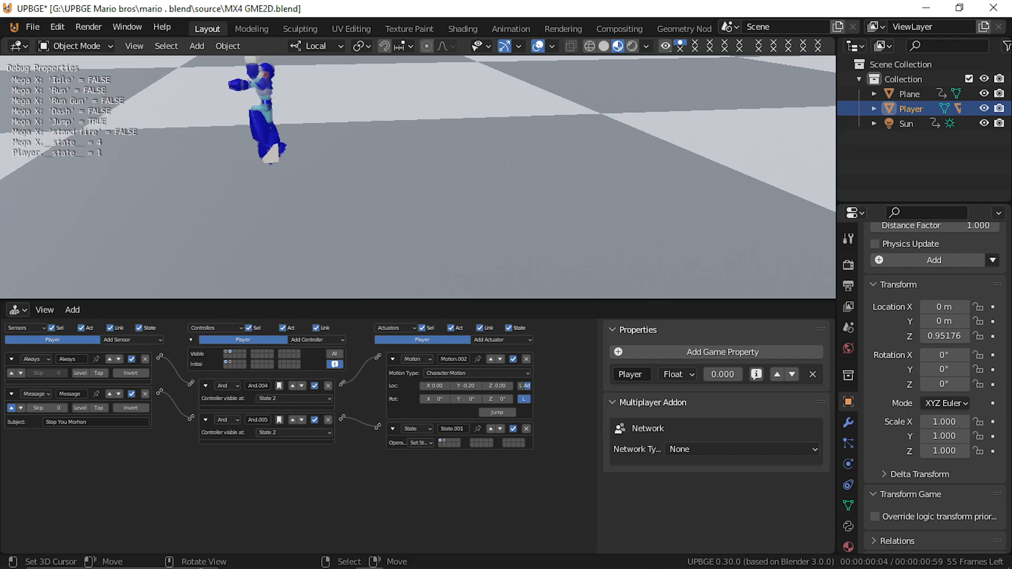
Playtest the character's jumping, dashing and running in the game engine, and stop the game
key(space)
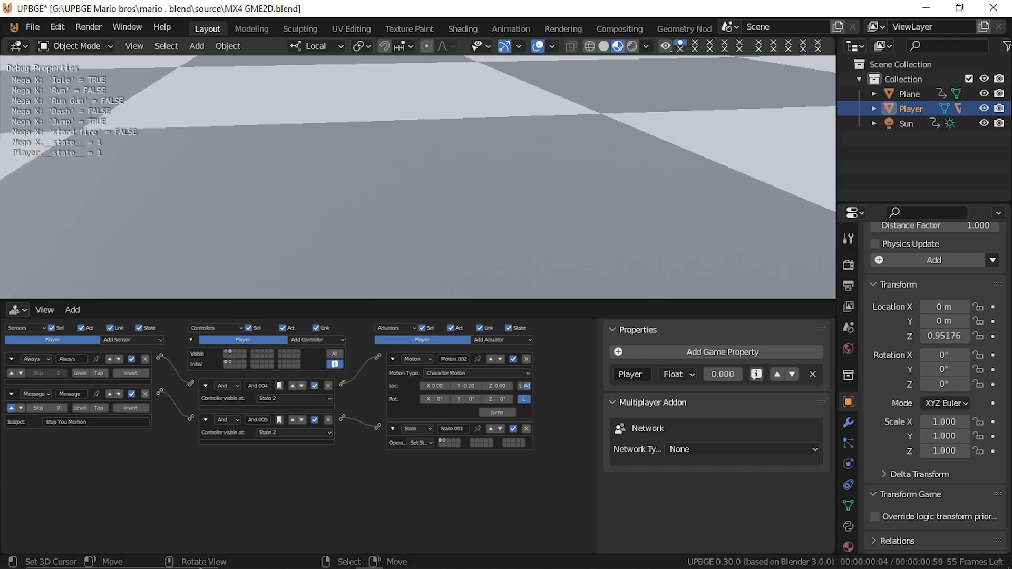
key(Escape)
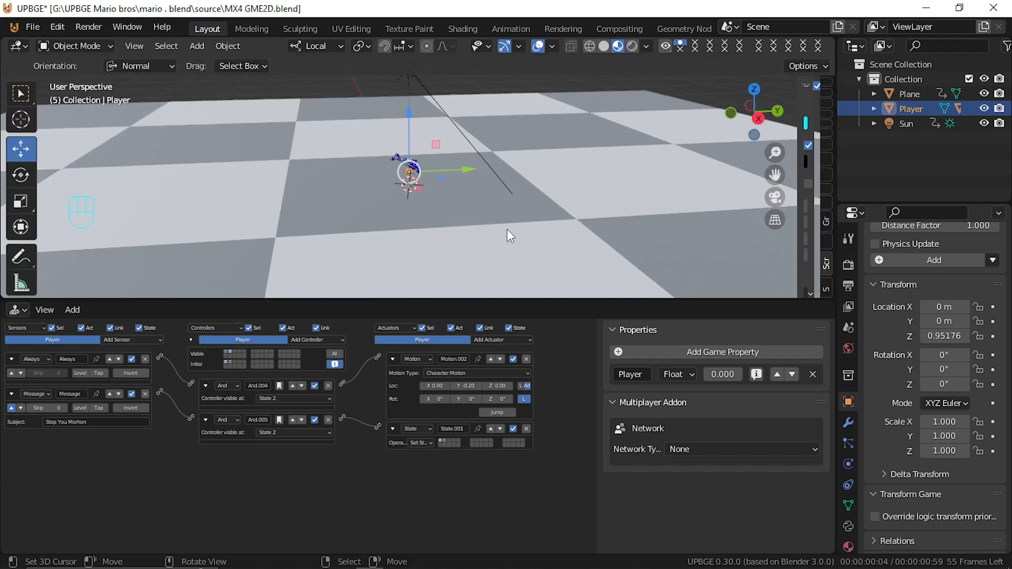
key(p)
key(space)
key(space)
key(space)
key(shift)
key(space)
key(space)
key(space)
key(Left)
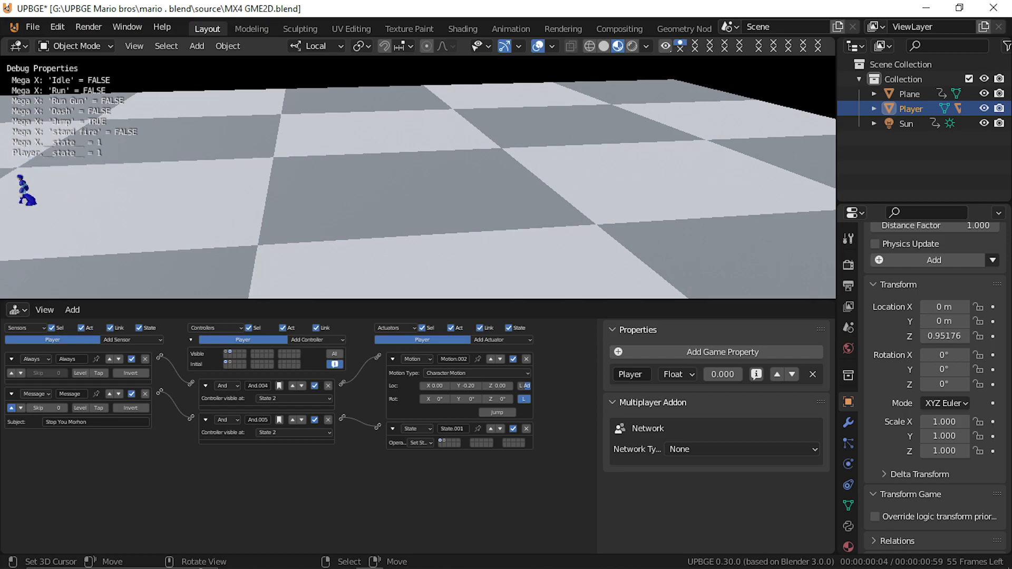
key(Escape)
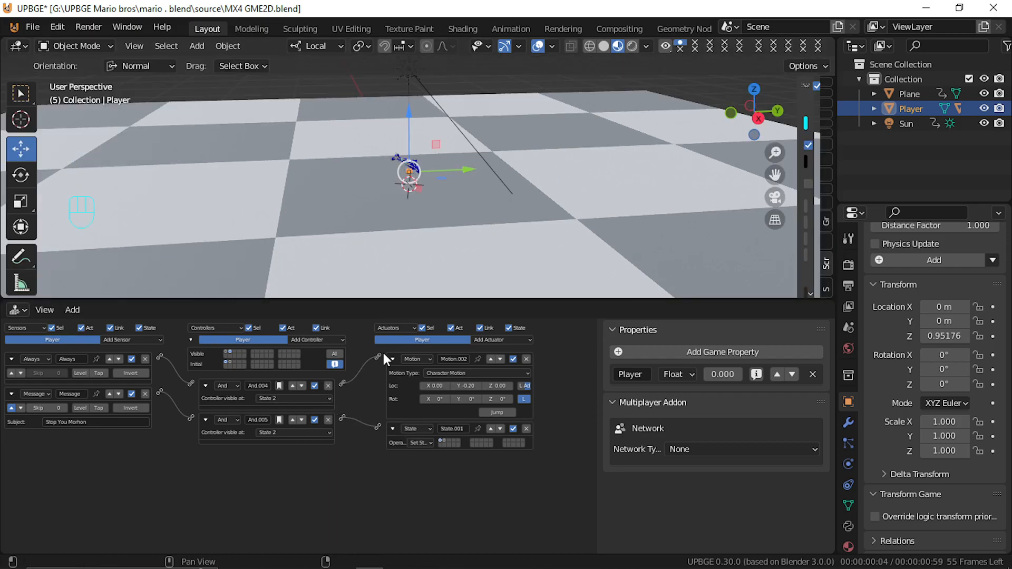
Display the Player's State 1 logic bricks and collapse the Left Shift keyboard sensor and its And controller
click(226, 352)
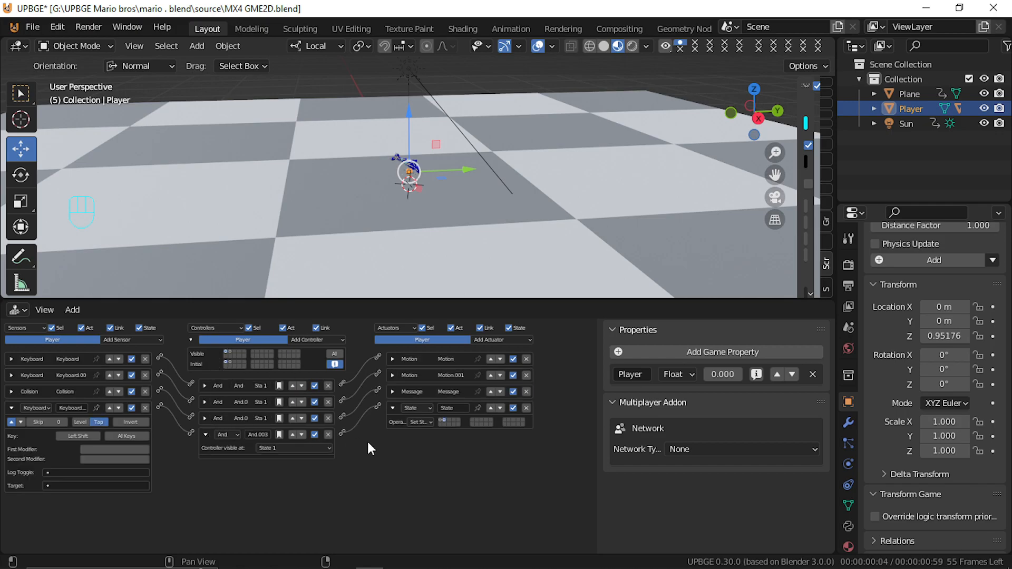
click(12, 408)
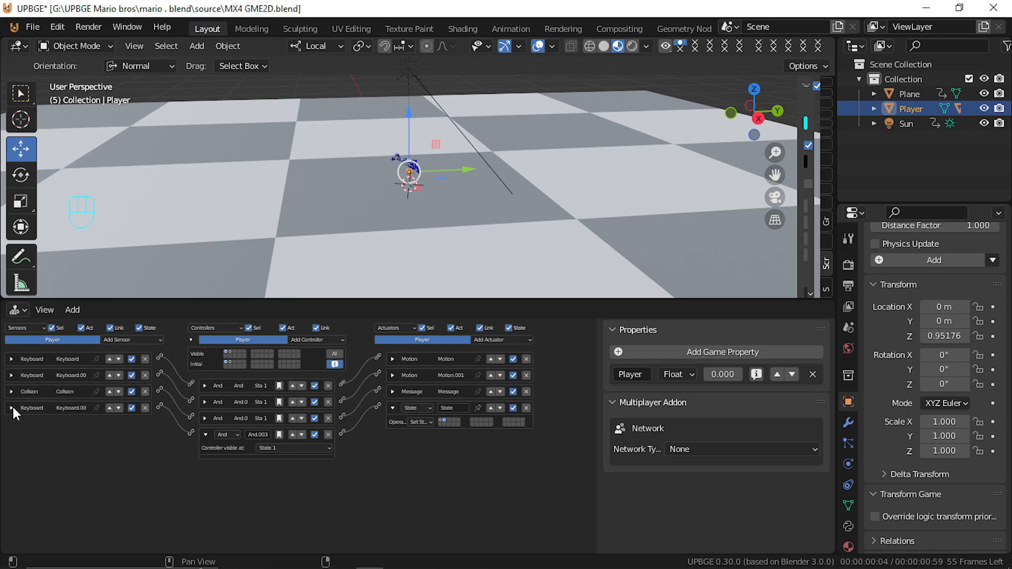
click(205, 435)
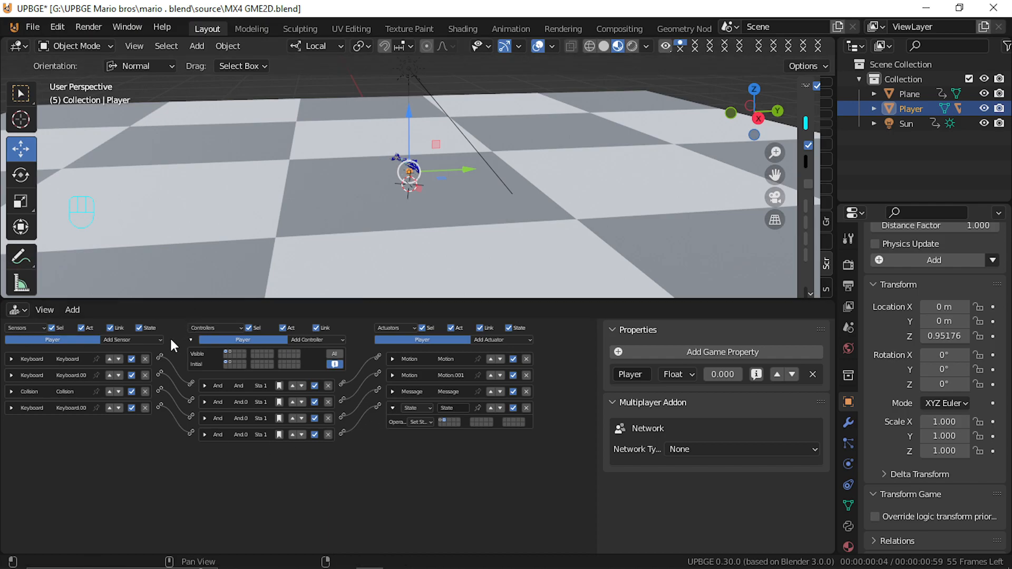
Add a Mouse sensor and a Mouse actuator to the Player in State 1 and link them through an And controller
click(147, 340)
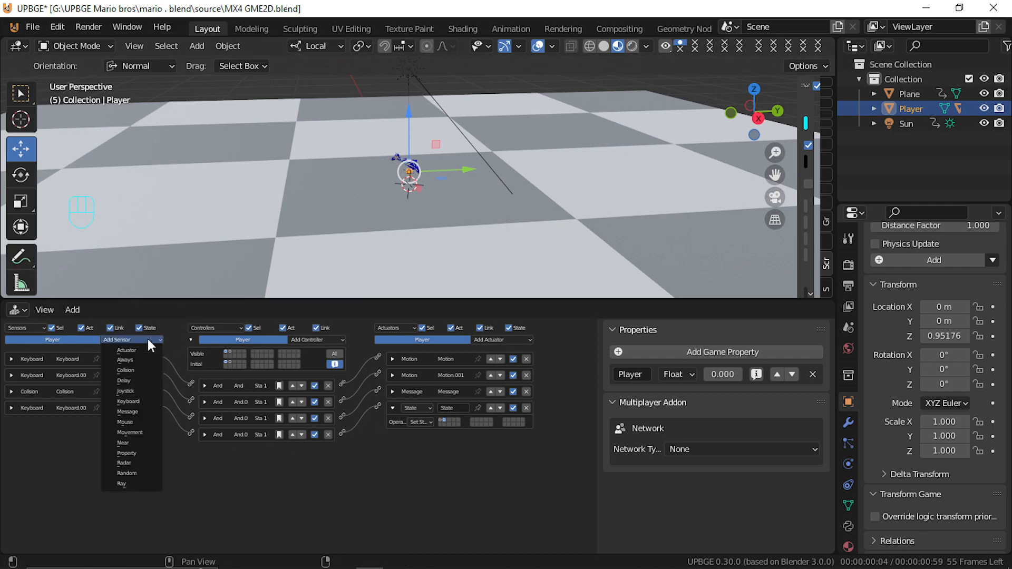
click(144, 422)
click(499, 341)
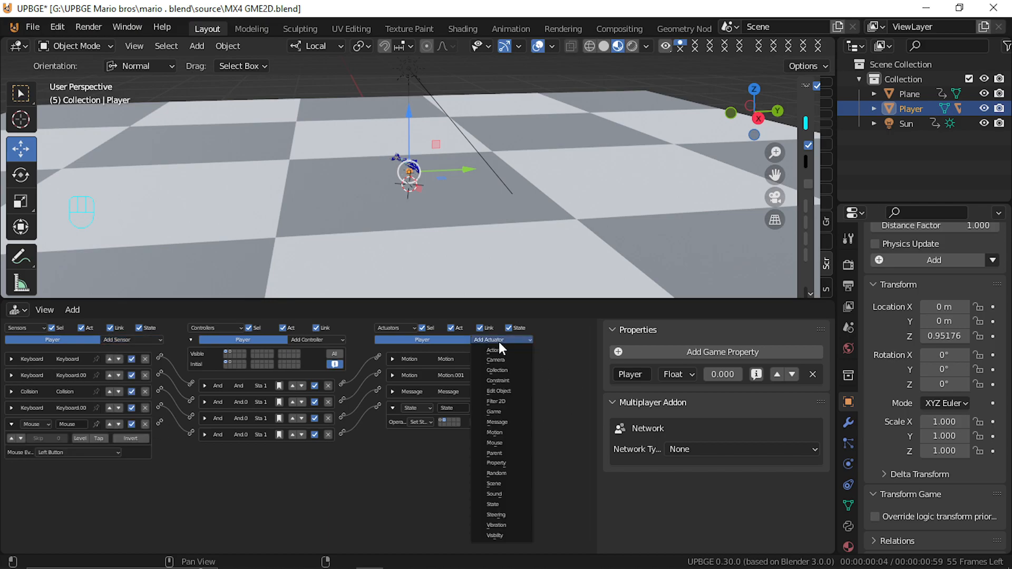
click(504, 443)
drag(158, 422, 377, 437)
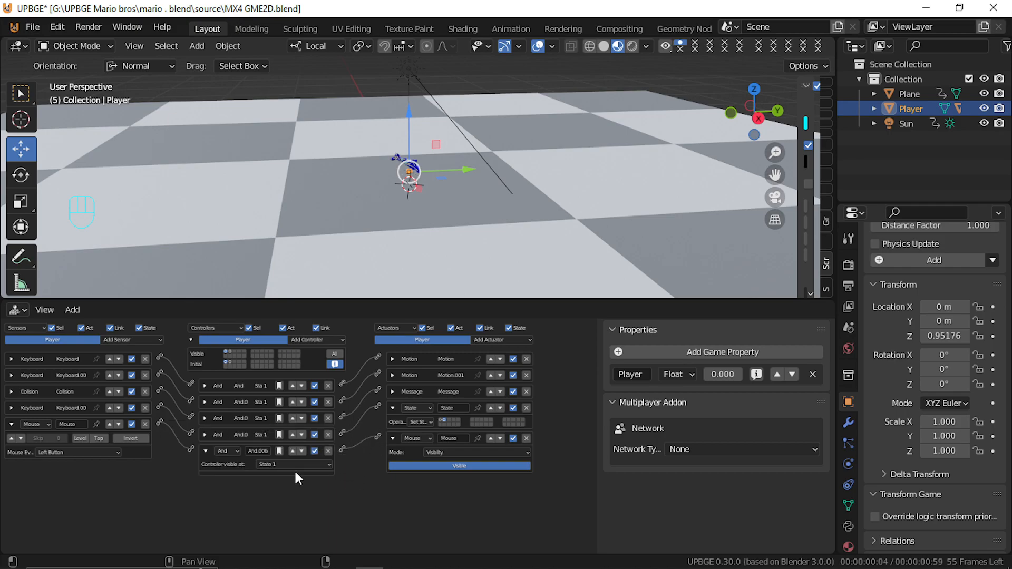
Set the mouse sensor to Movement with true level triggering and the mouse actuator to Look mode with the Y axis disabled
click(57, 452)
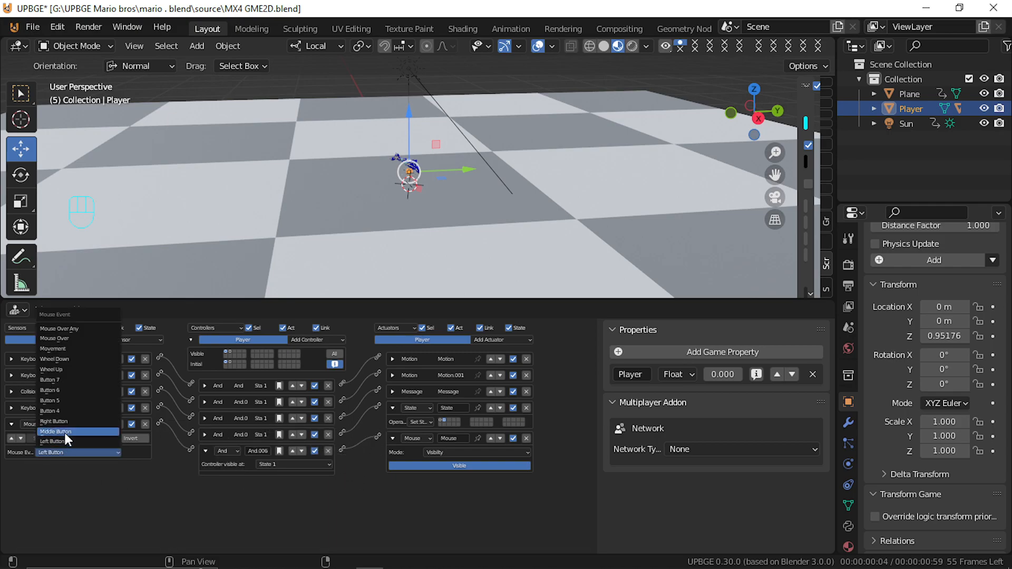
click(71, 350)
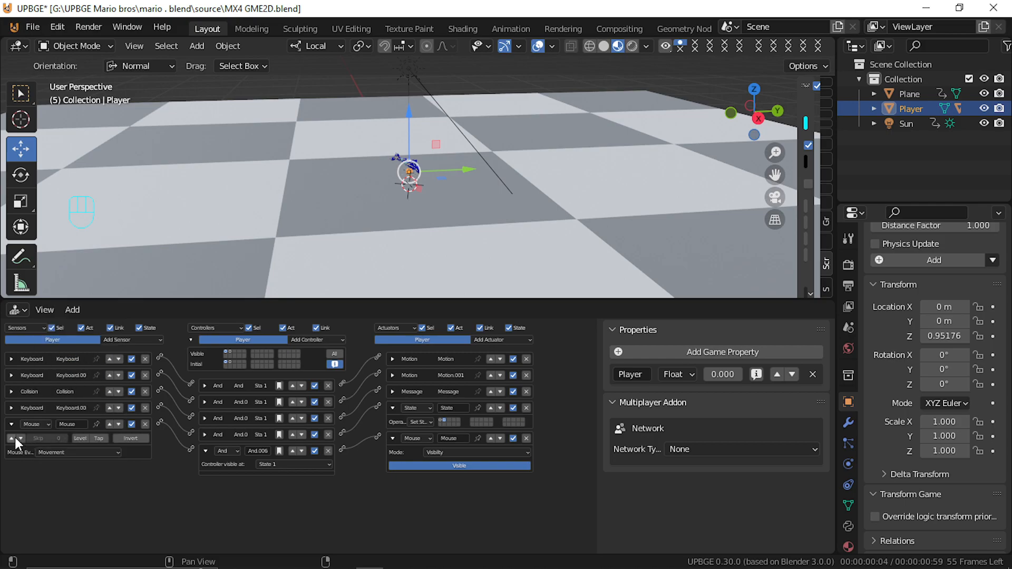
click(438, 452)
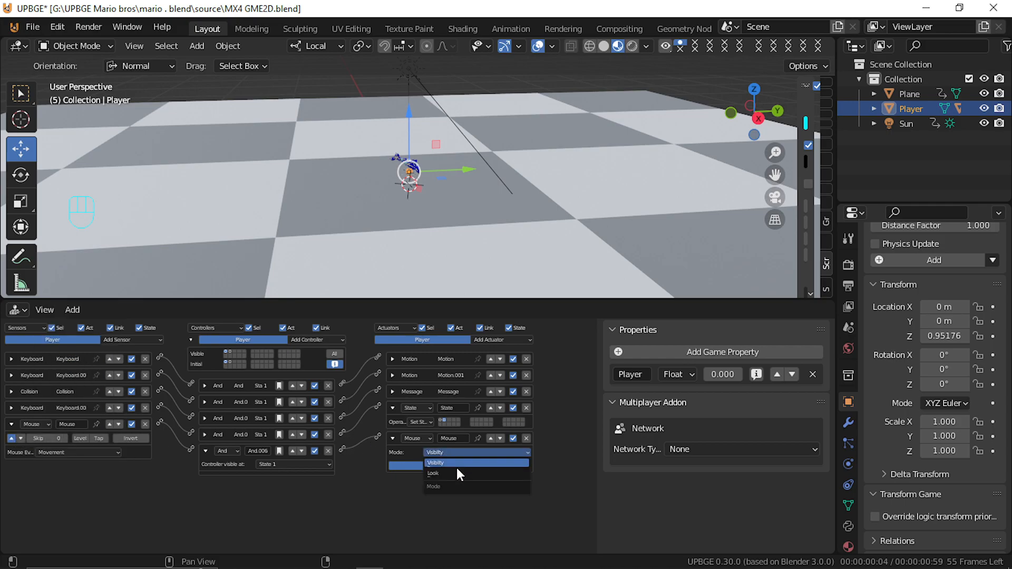
click(455, 478)
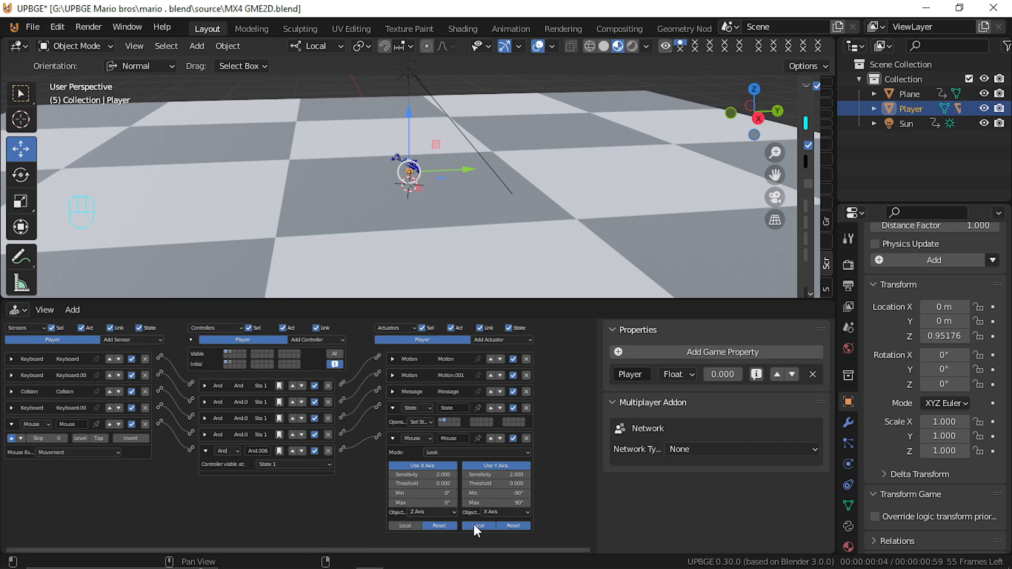
click(481, 466)
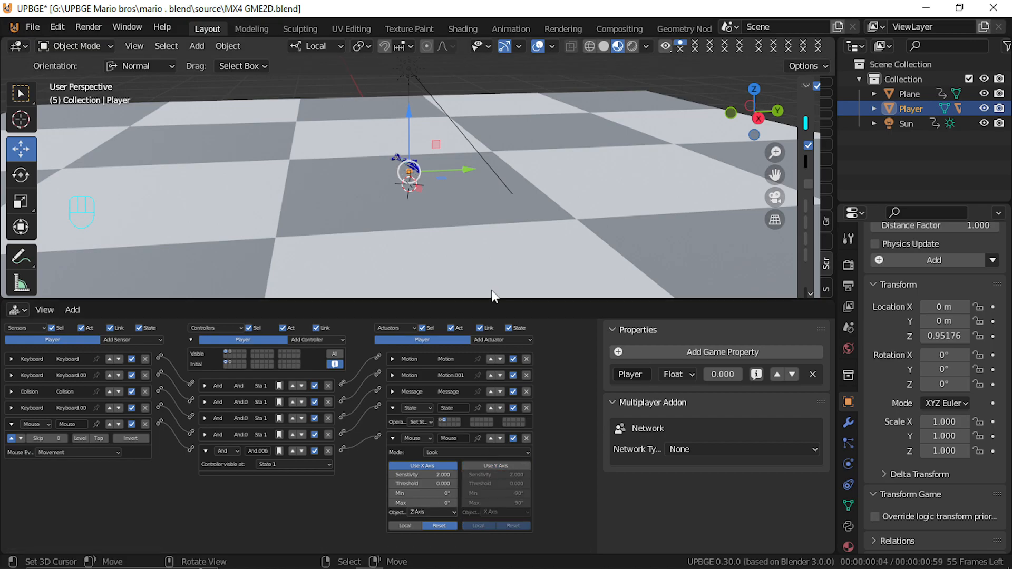
Playtest the character's running with the new mouse look and stop the game
key(p)
key(w)
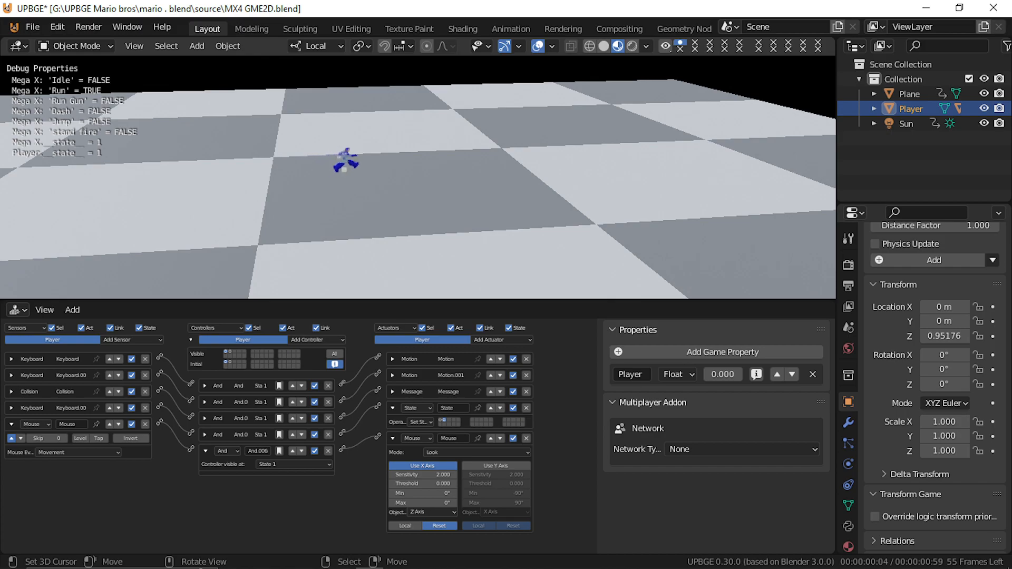
key(Escape)
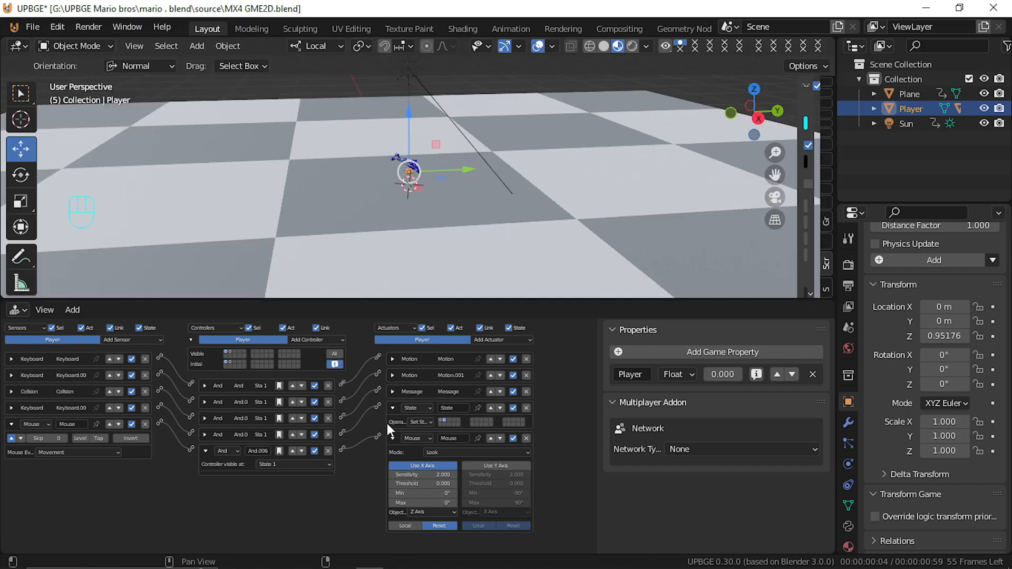
Display the Player's State 2 logic and toggle the local option for the character motion's location
click(232, 351)
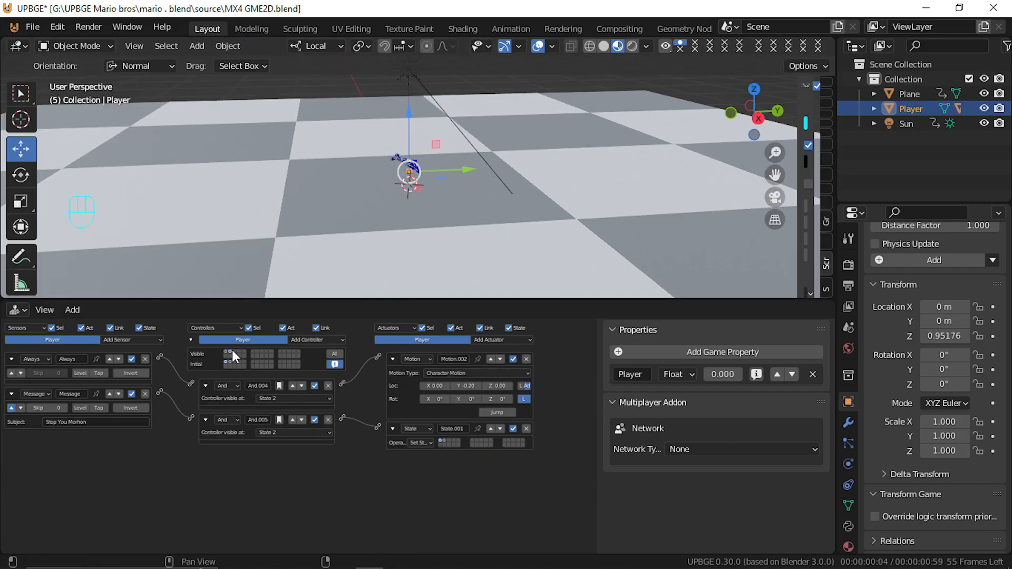
click(520, 386)
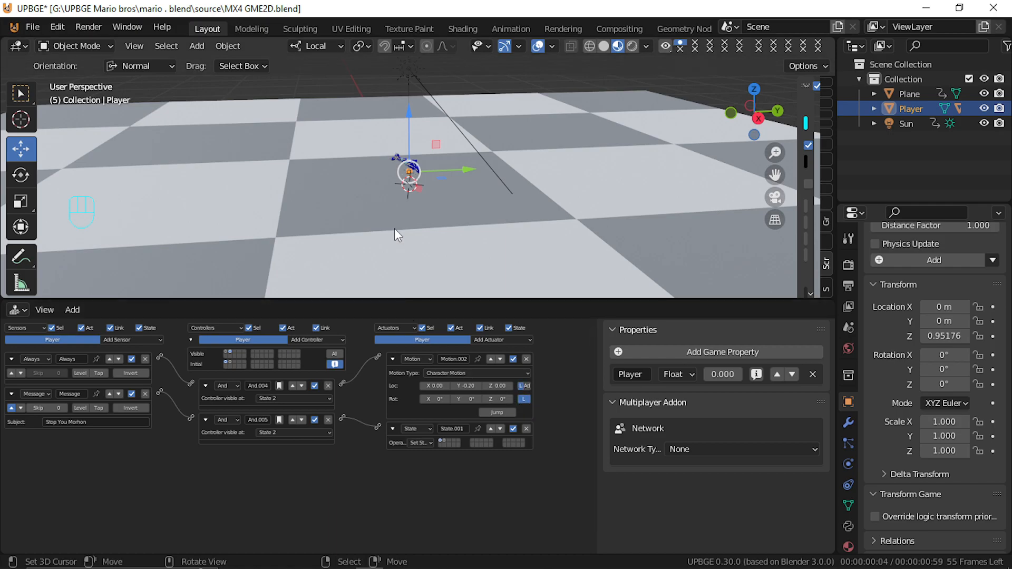
Playtest the character's running, turning, dashing, jumping and run-and-gun actions, and stop the game
key(p)
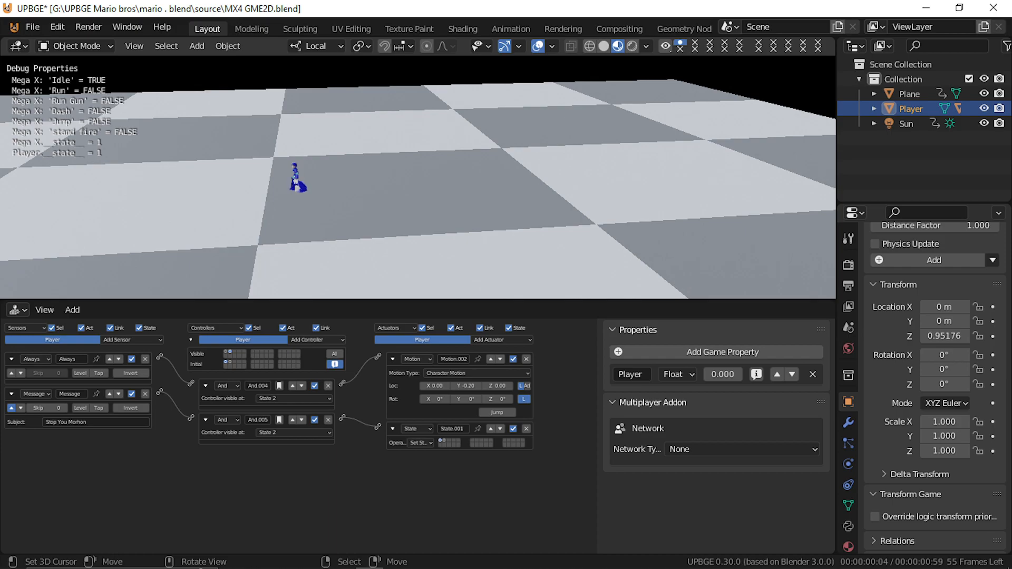
key(Right)
key(Right)
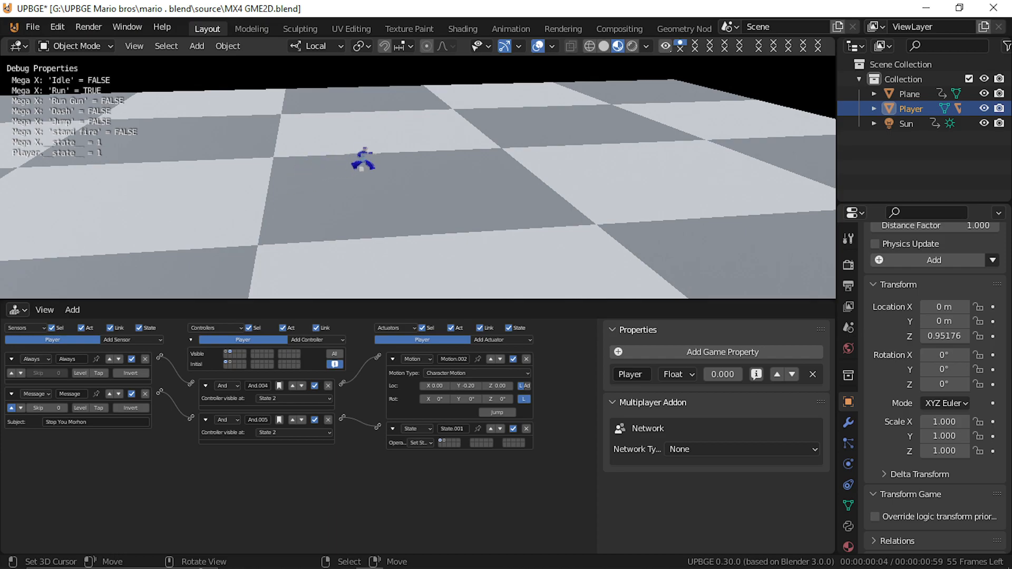
key(Left)
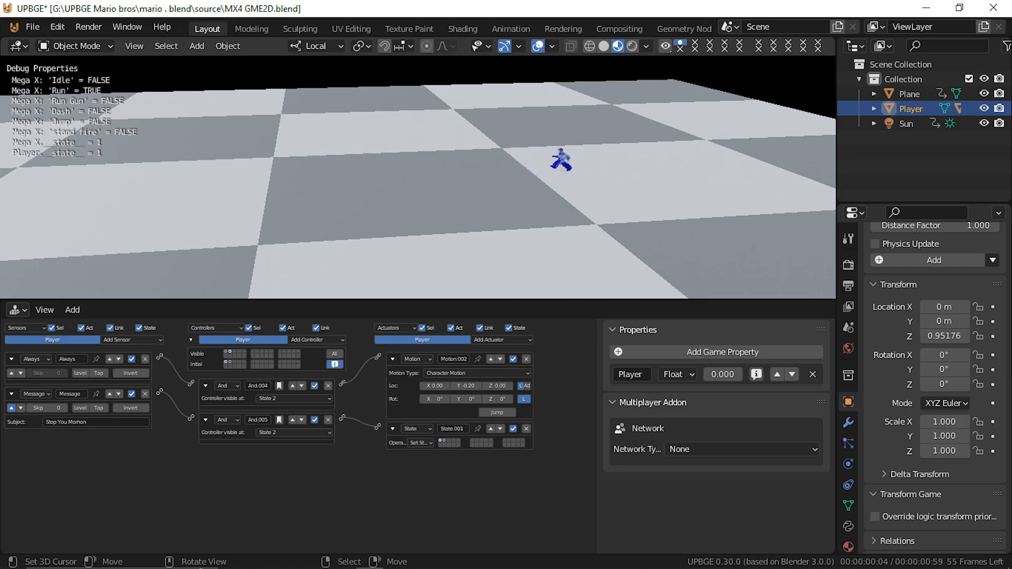
key(shift)
key(space)
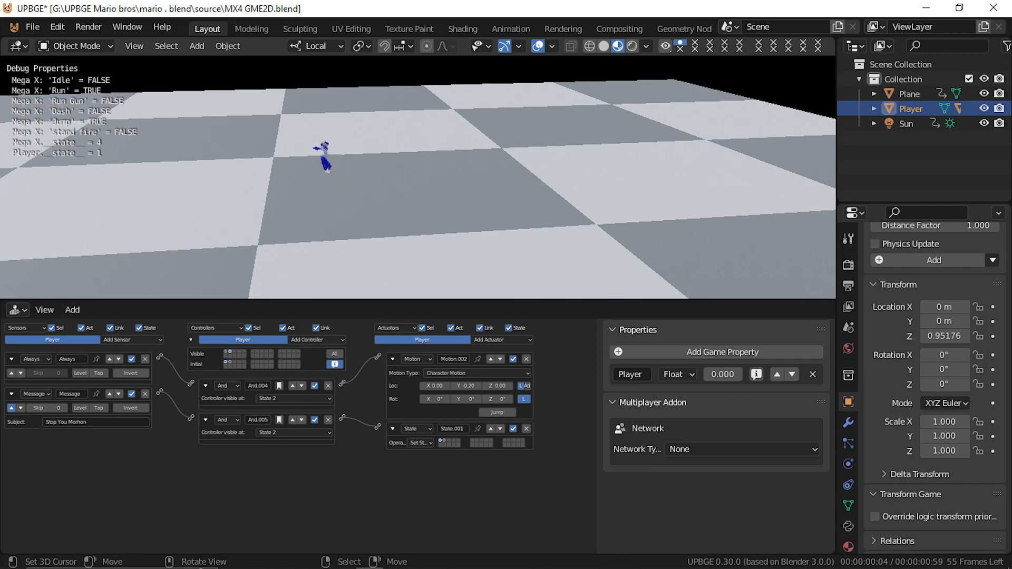
key(x)
key(Down)
key(Right)
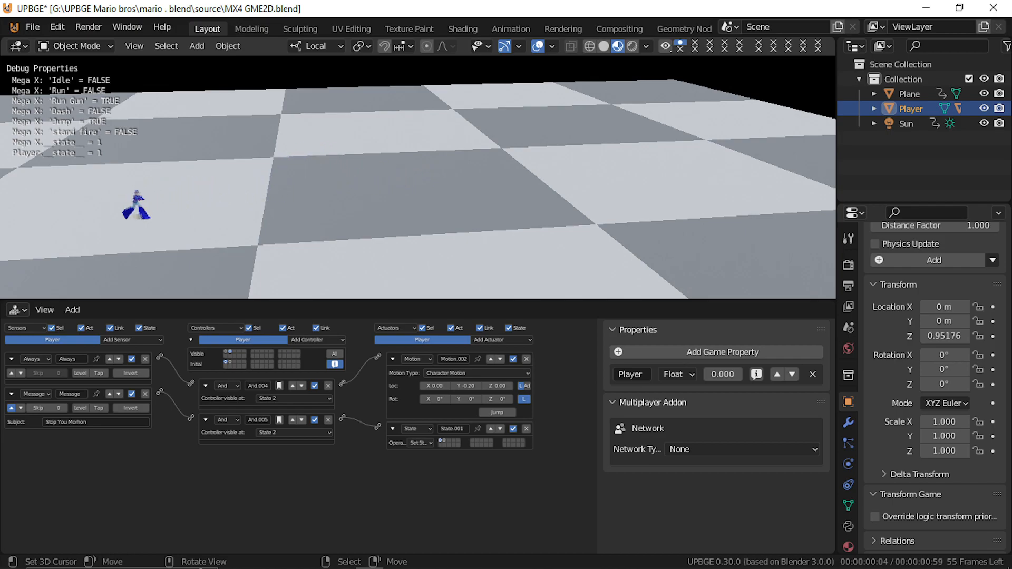
key(Up)
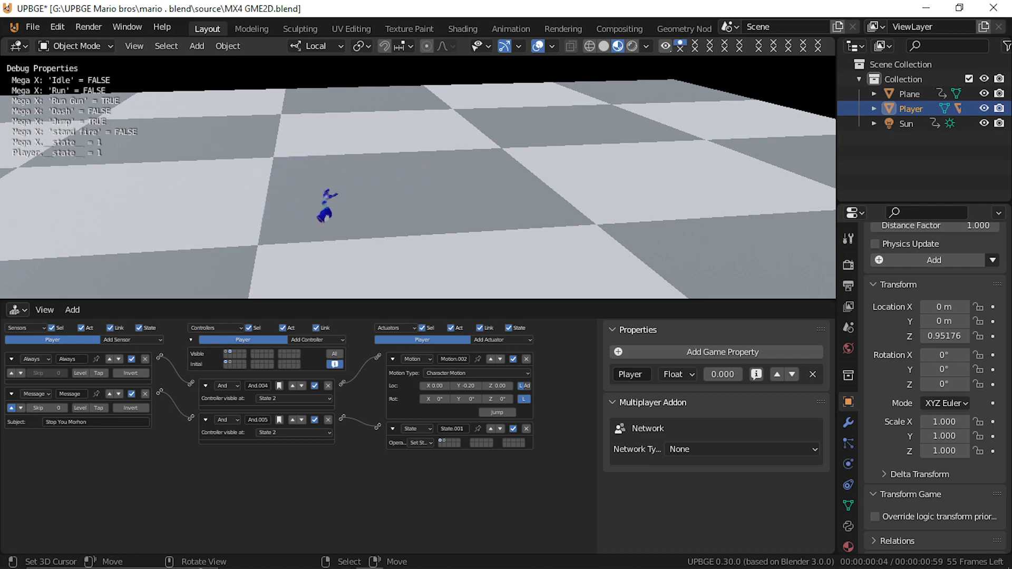
key(z)
key(z)
key(Left)
key(Up)
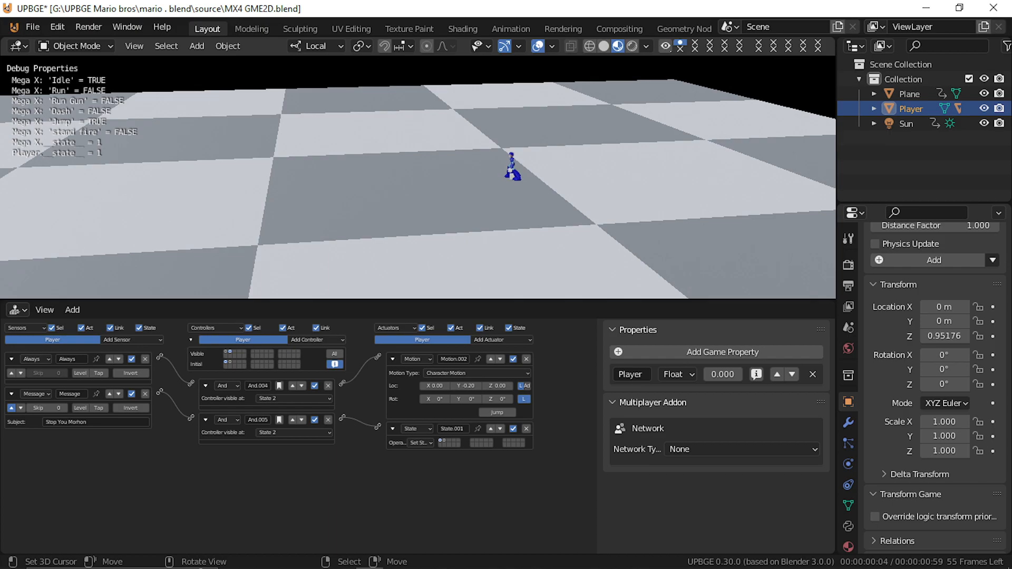
key(Left)
key(x)
key(Right)
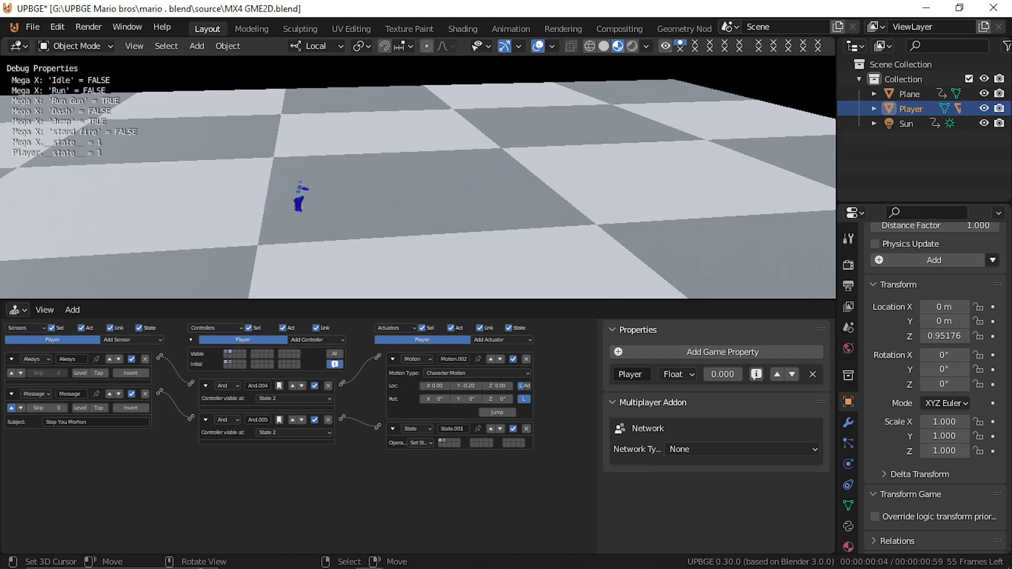
key(Escape)
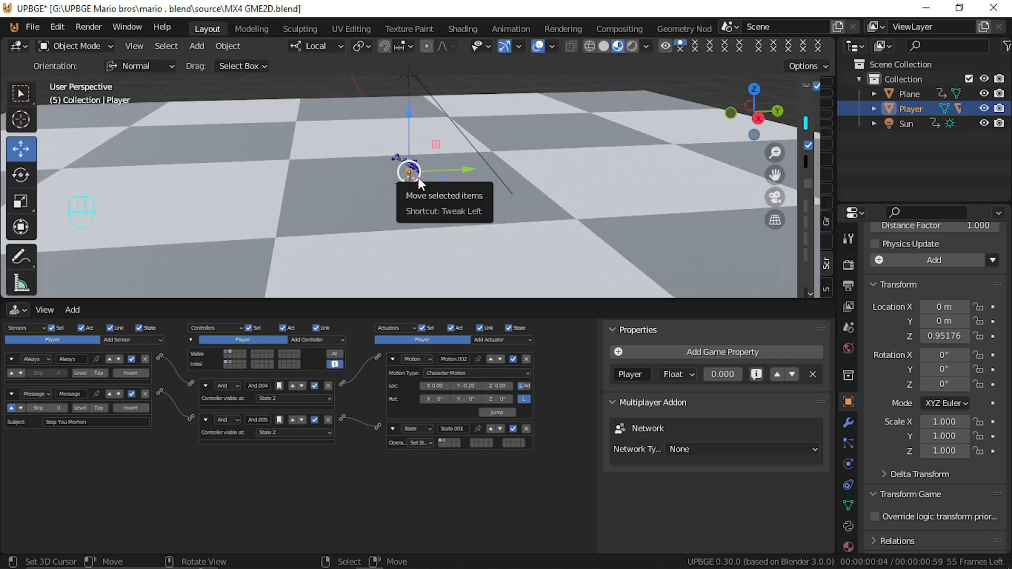
Return to the start frame and change the logic bricks area to the Nonlinear Animation editor
key(shift+Left)
key(Right)
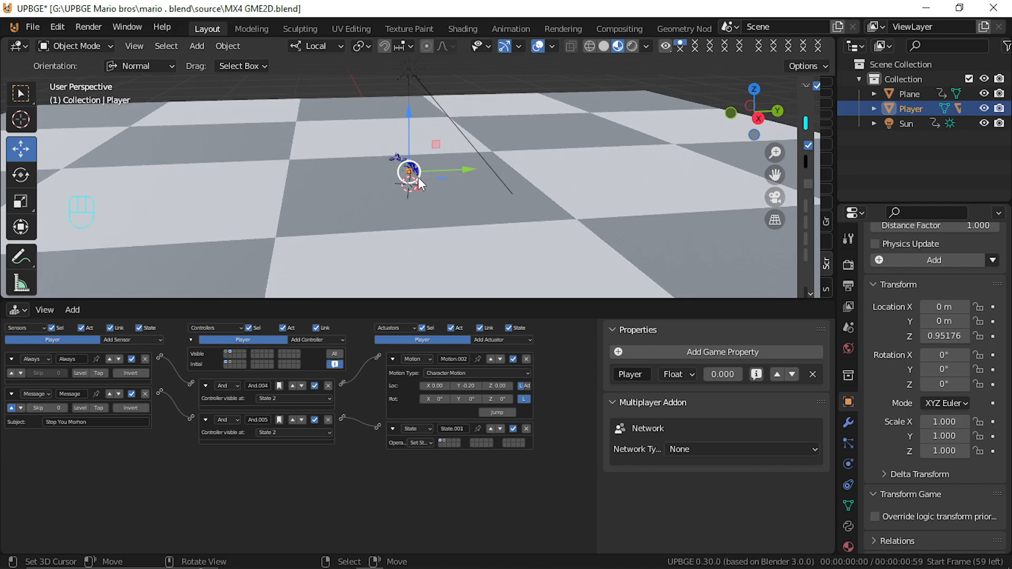
click(18, 310)
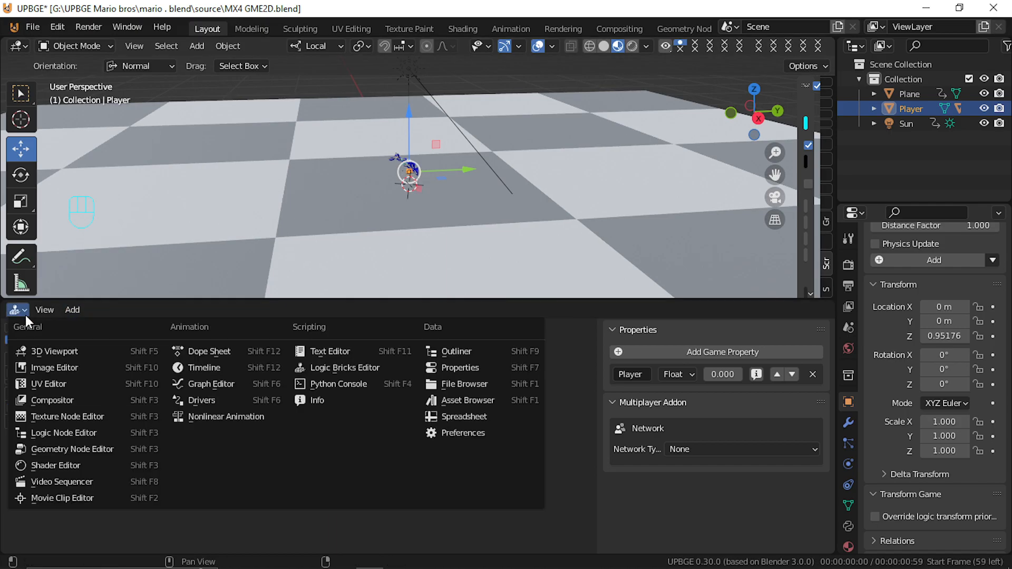
click(15, 311)
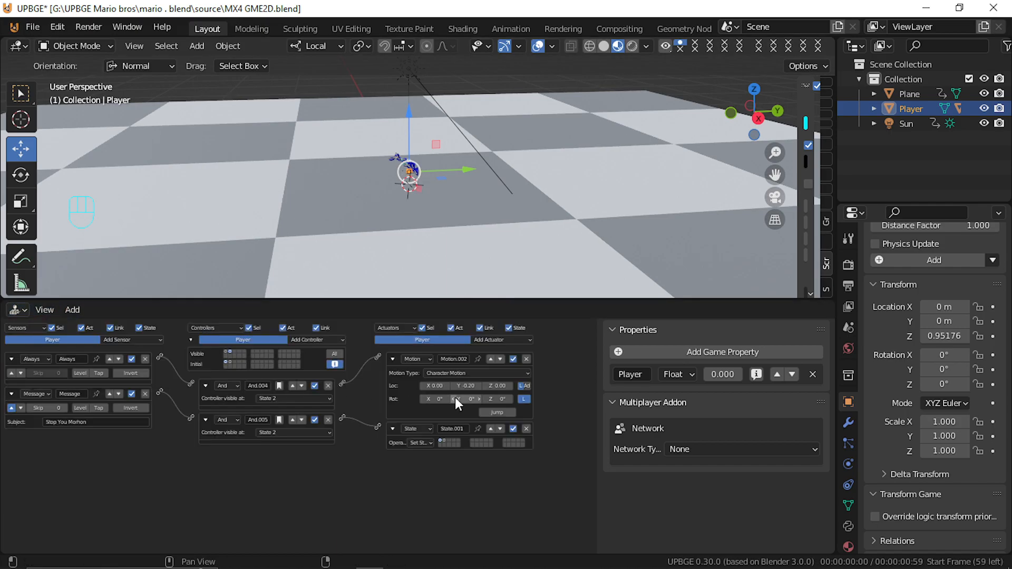
click(16, 311)
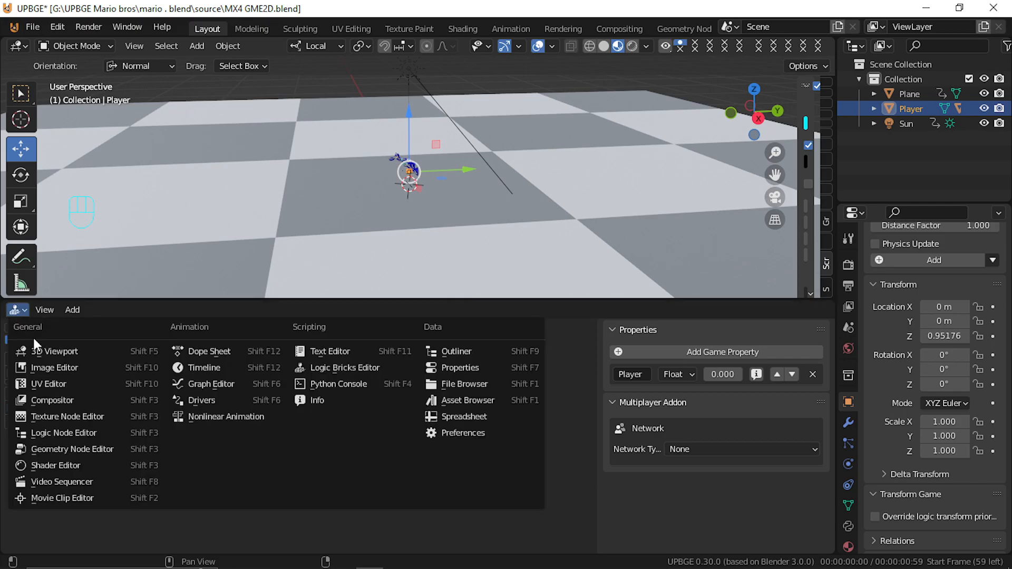
click(218, 414)
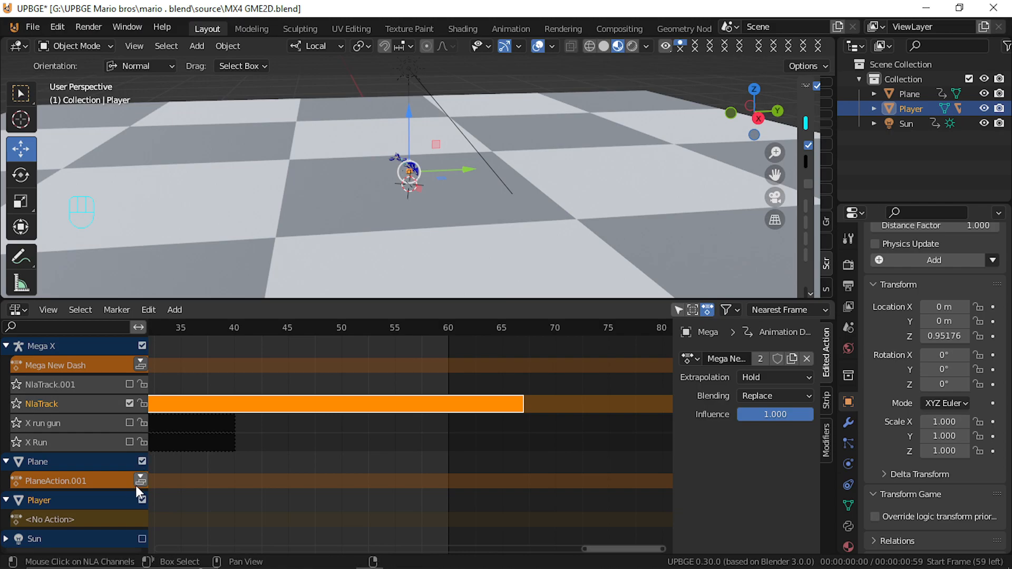
Disable NLA evaluation for the Player object in the Nonlinear Animation editor
click(142, 500)
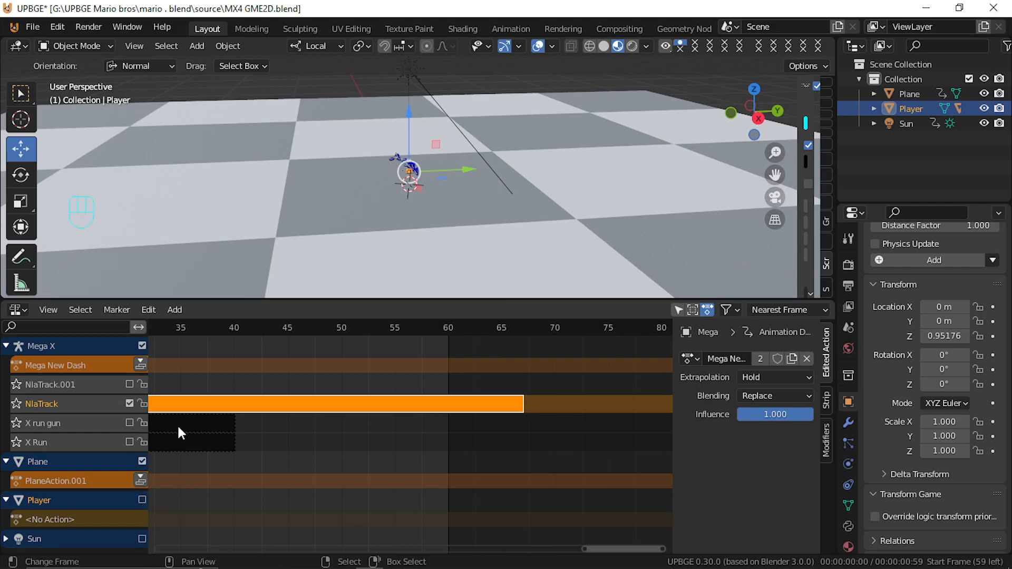
drag(209, 409, 273, 568)
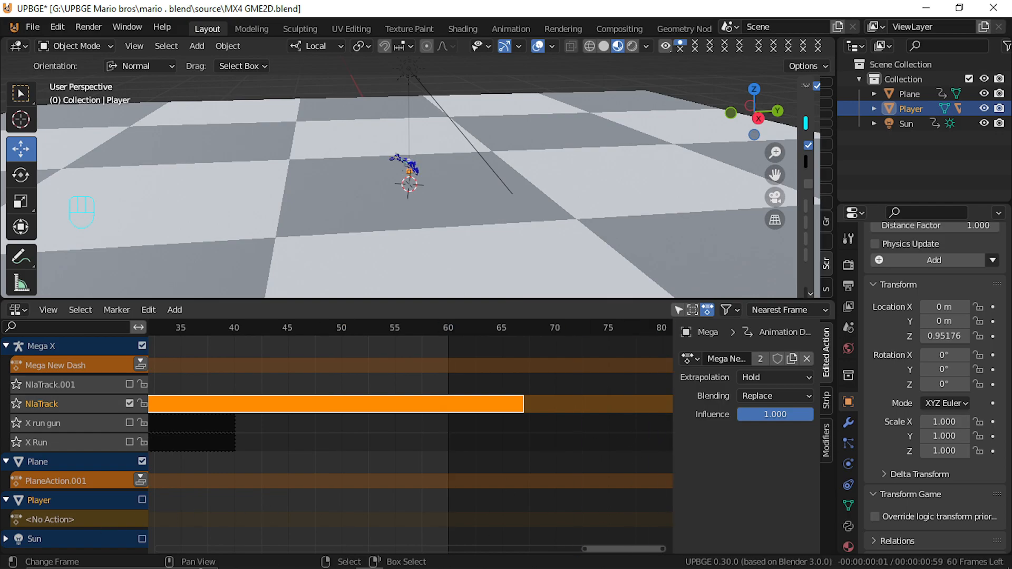
Mute Mega X's NlaTrack holding the Idle + Jump +Dash strip
middle_drag(378, 461, 354, 450)
drag(328, 441, 295, 444)
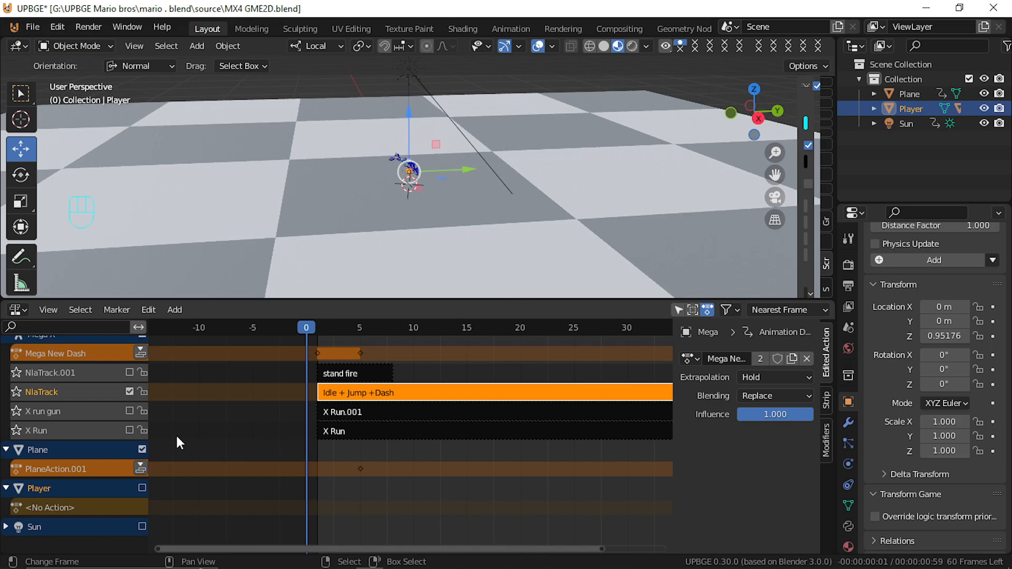
click(130, 392)
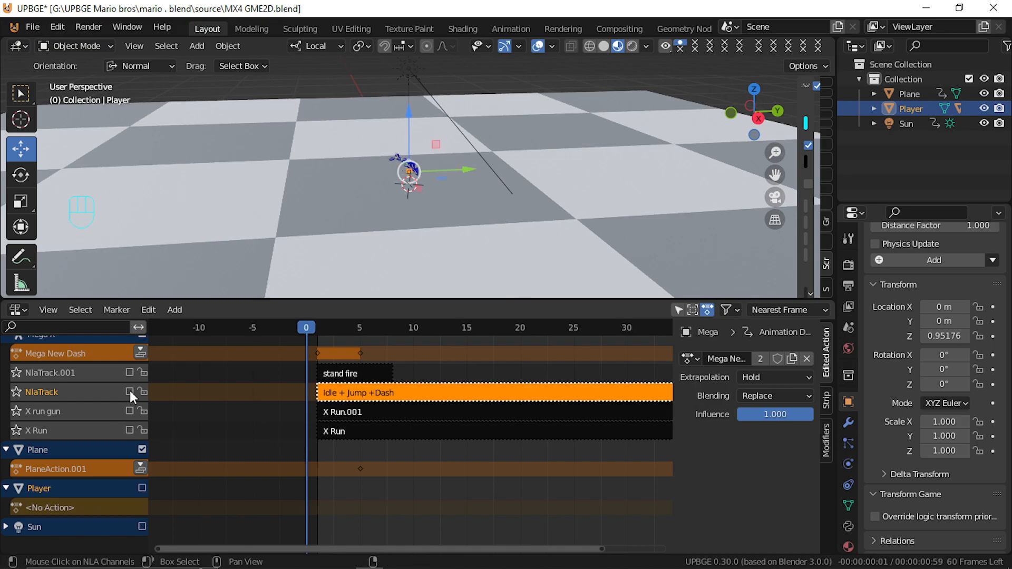
middle_drag(150, 419, 174, 434)
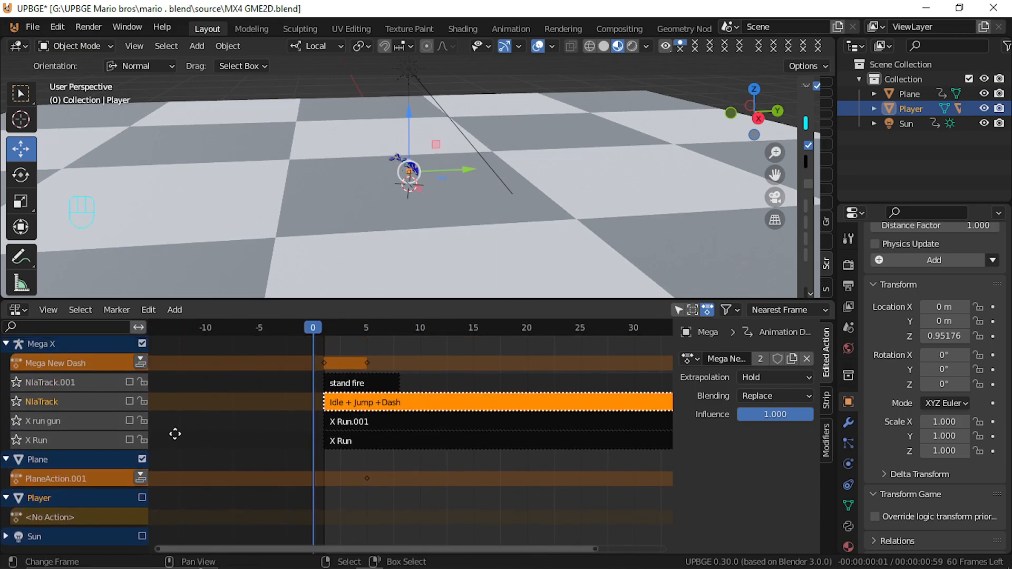
Push the Plane's action down into an NLA strip starting at frame 1 and mute its track
click(139, 479)
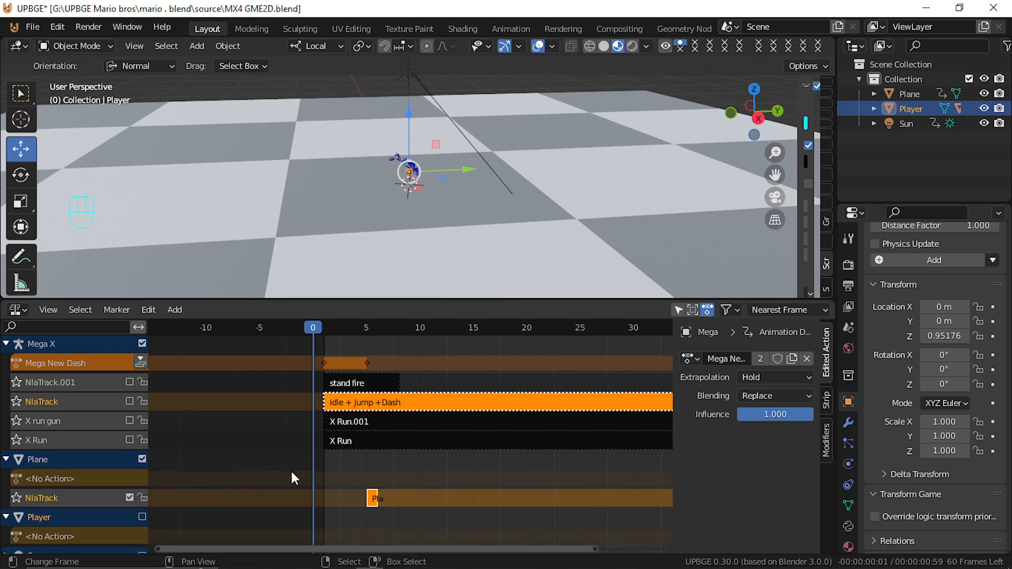
mouse_move(374, 501)
mouse_down()
mouse_move(332, 502)
mouse_move(363, 503)
mouse_up()
mouse_move(369, 502)
right_down()
mouse_move(339, 498)
mouse_move(372, 498)
right_up()
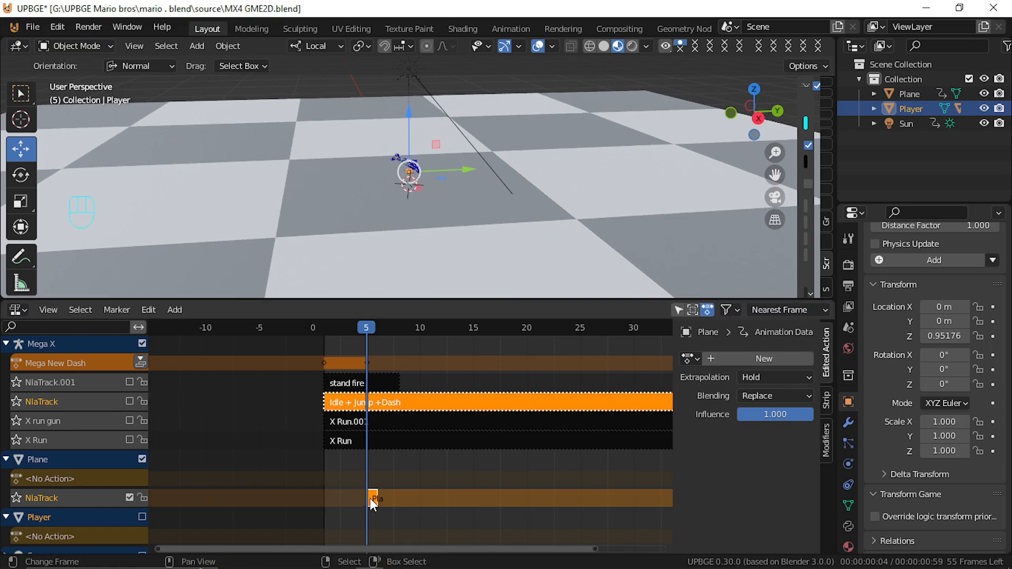
click(375, 498)
click(376, 499)
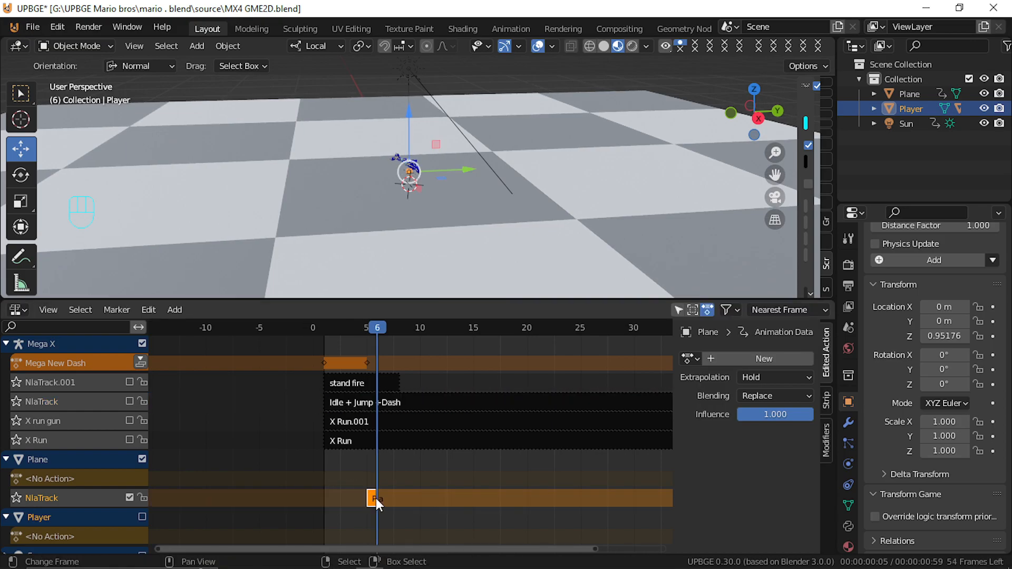
drag(376, 498, 292, 387)
click(129, 498)
click(328, 481)
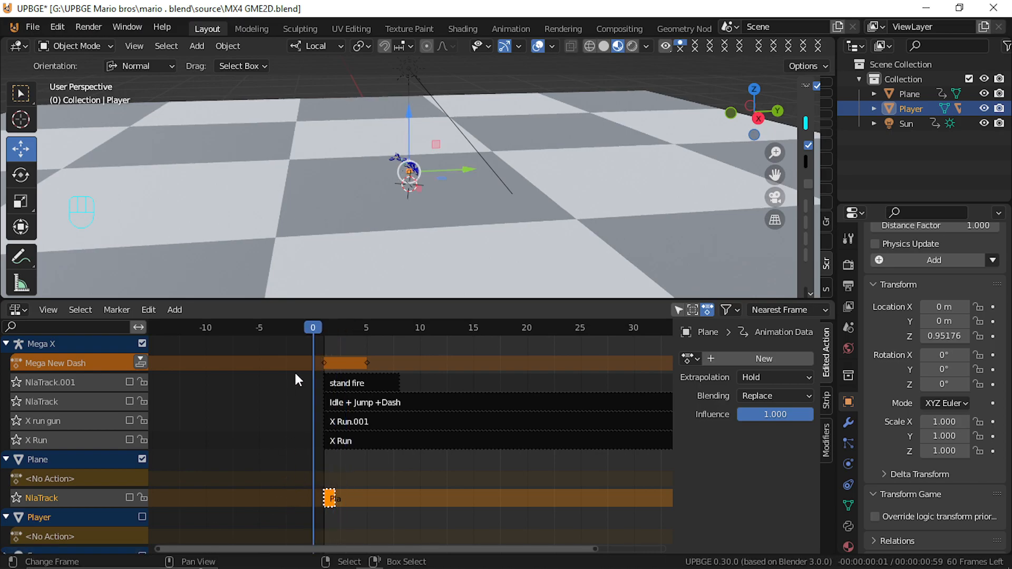
Push Mega X's Mega New Dash action down to its own NLA track and delete the Plane's strip
click(402, 164)
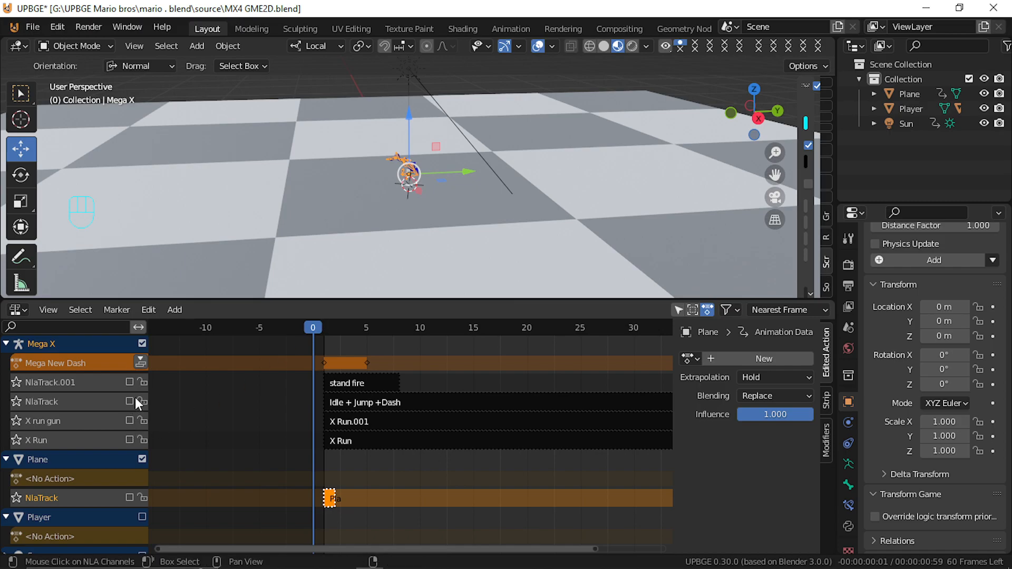
click(140, 363)
click(327, 517)
click(326, 516)
key(x)
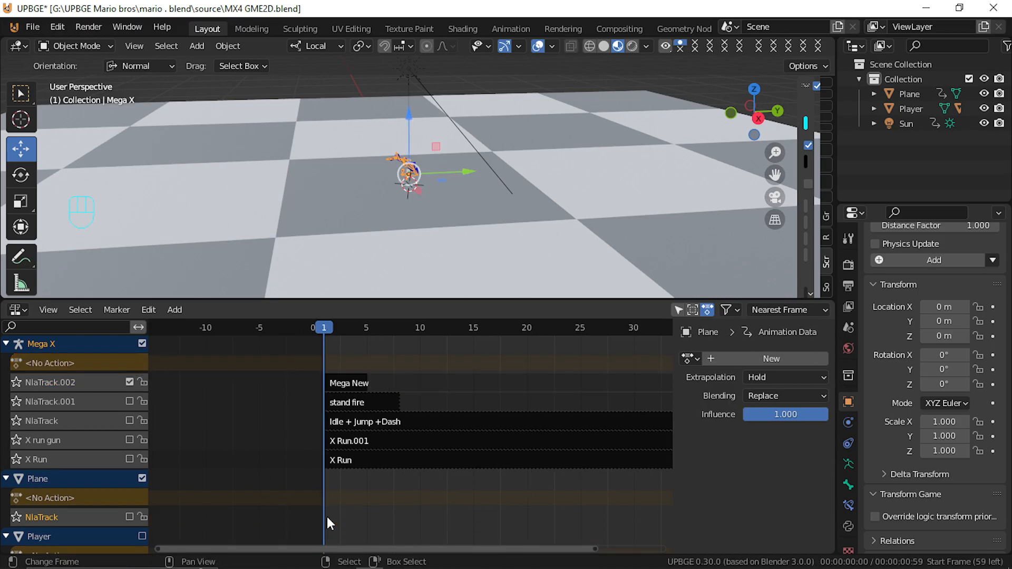
Mute Mega X's Mega New Dash track and leave only the stand fire track, NlaTrack.001, enabled
mouse_move(328, 447)
mouse_down()
mouse_move(380, 442)
mouse_move(309, 445)
mouse_move(336, 451)
mouse_move(324, 454)
mouse_up()
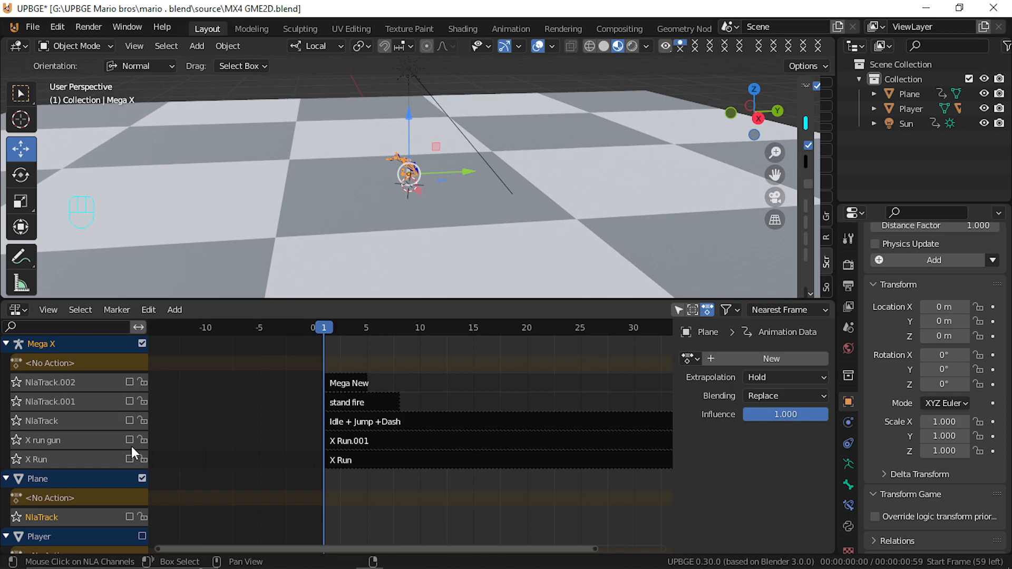
click(129, 420)
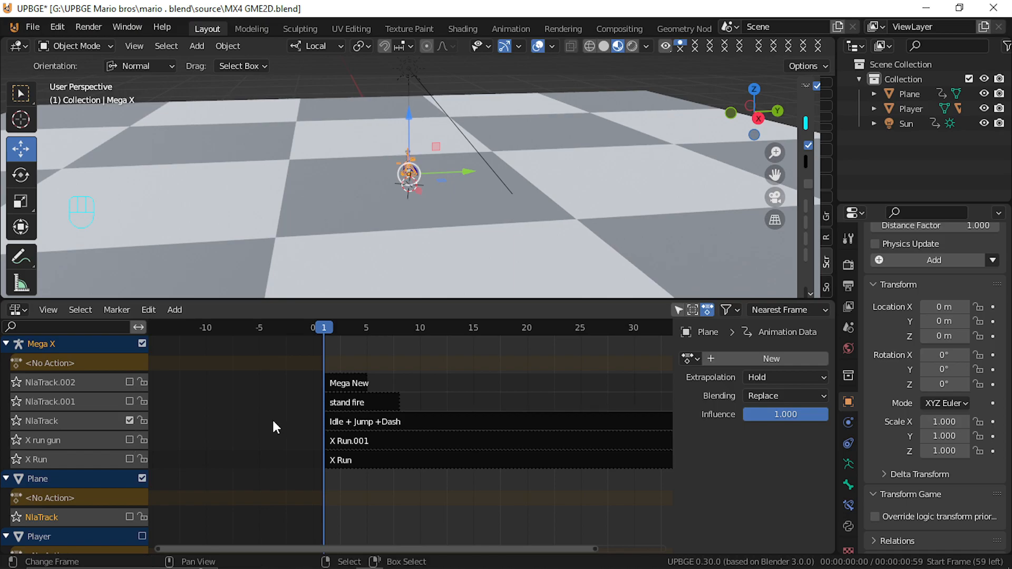
scroll(372, 134, up, 3)
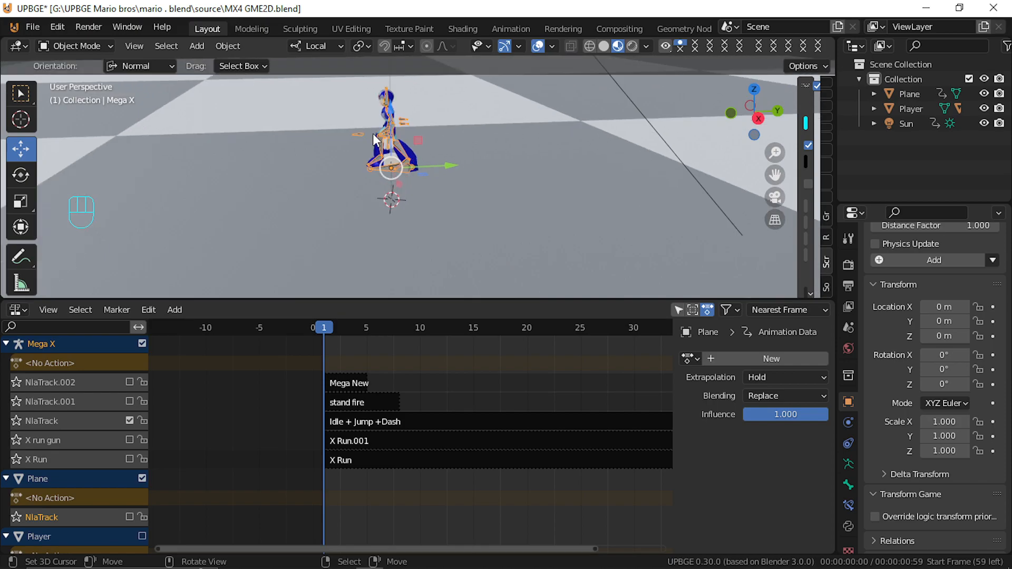
drag(333, 431, 312, 445)
click(322, 461)
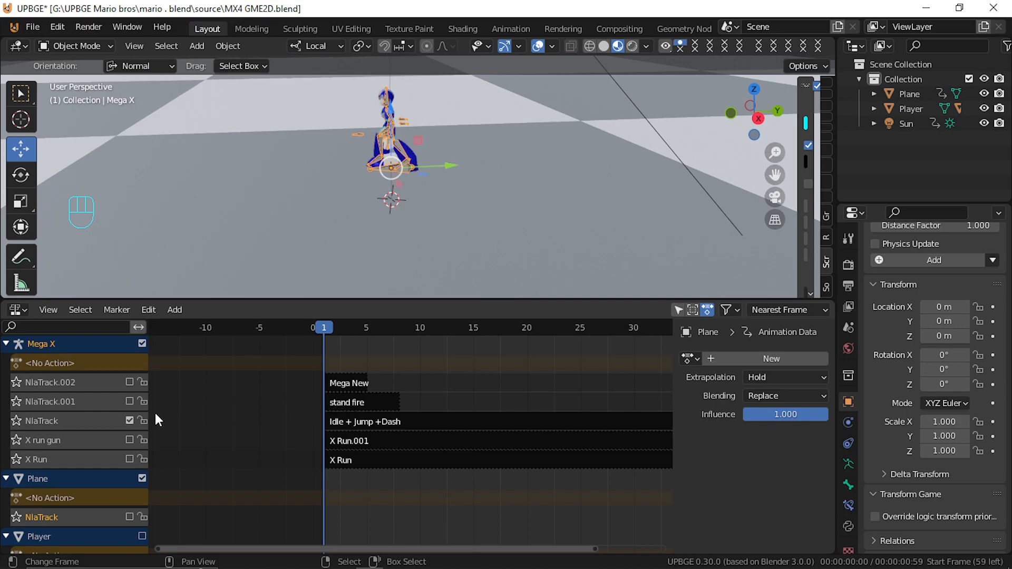
click(130, 402)
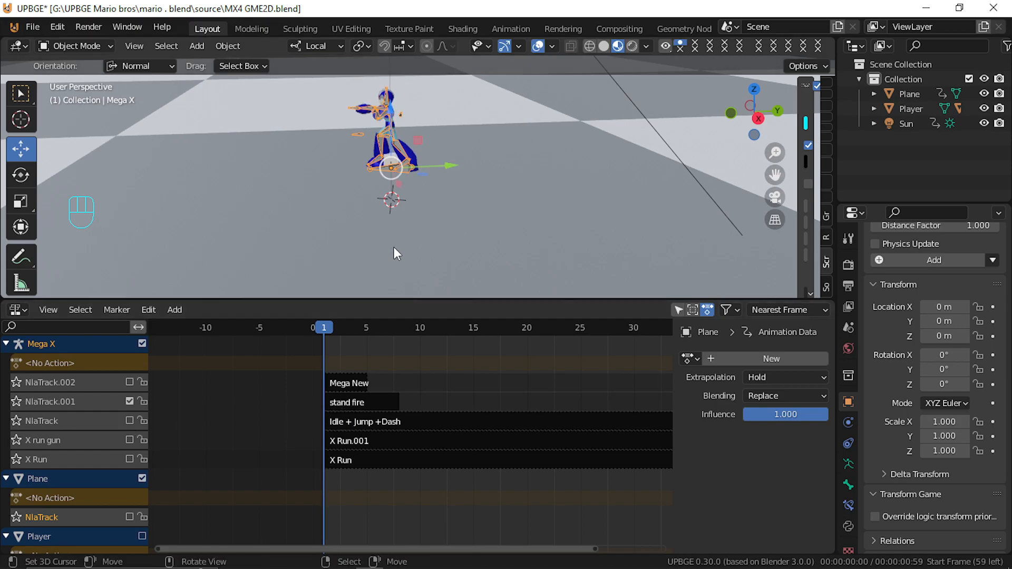
Hide the Mega X armature so that only the character's body shows in the firing pose
middle_drag(240, 203, 359, 175)
key(shift+grave)
key(w)
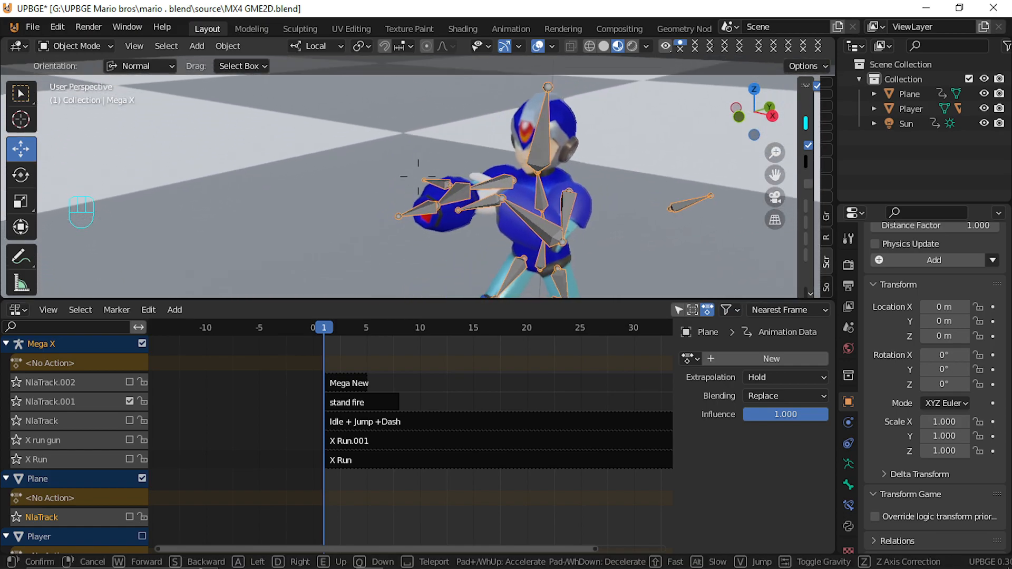
click(418, 176)
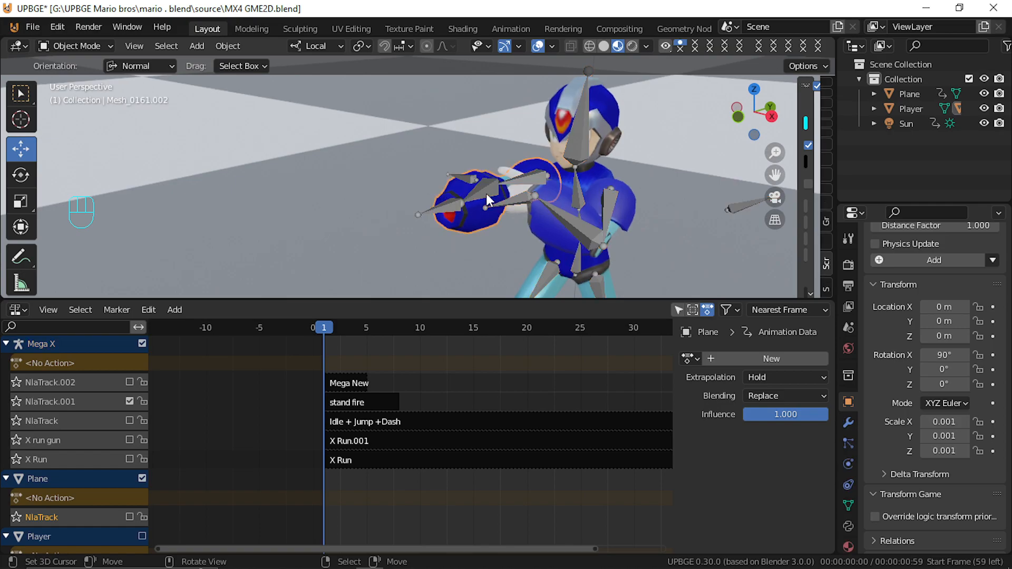
key(h)
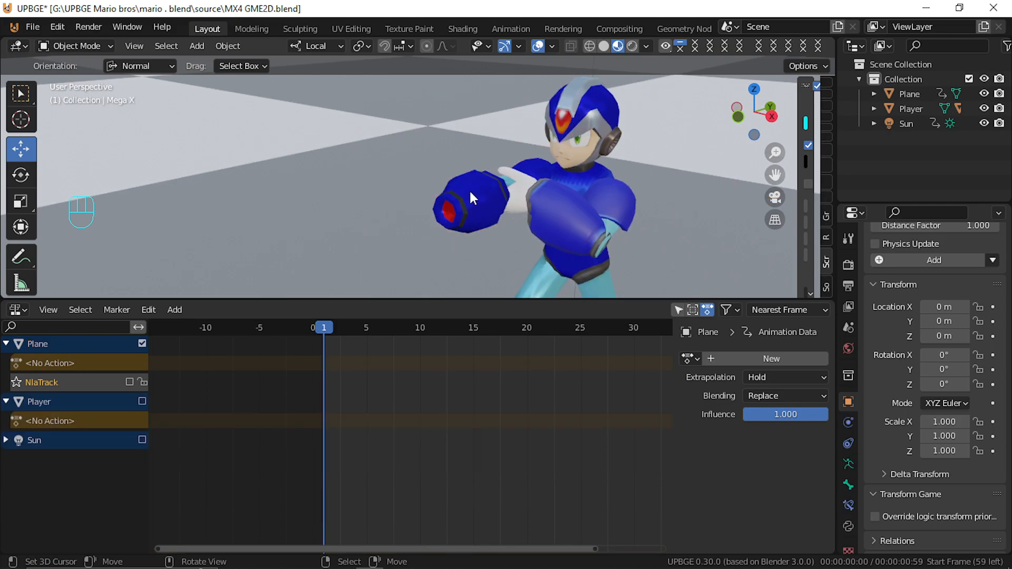
Select the arm cannon mesh and inspect its geometry in Edit Mode, returning to Object Mode
click(470, 203)
key(shift+grave)
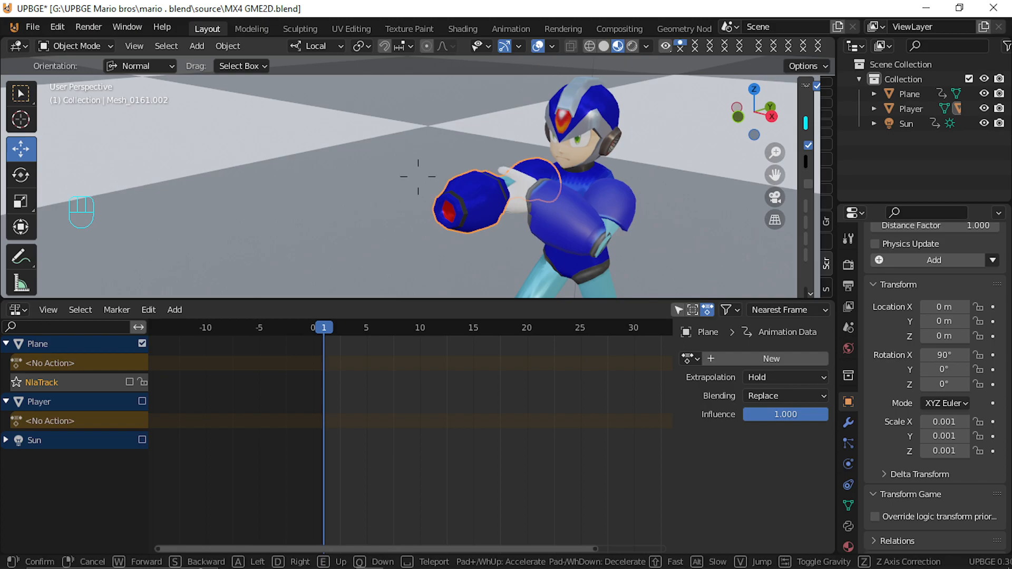
click(418, 177)
key(g)
right_click(411, 165)
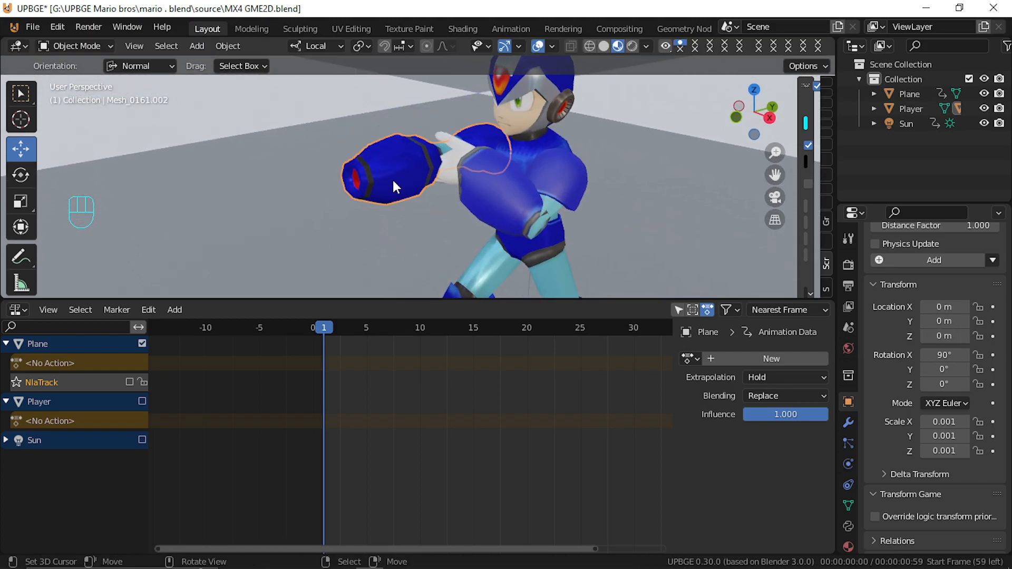
key(Tab)
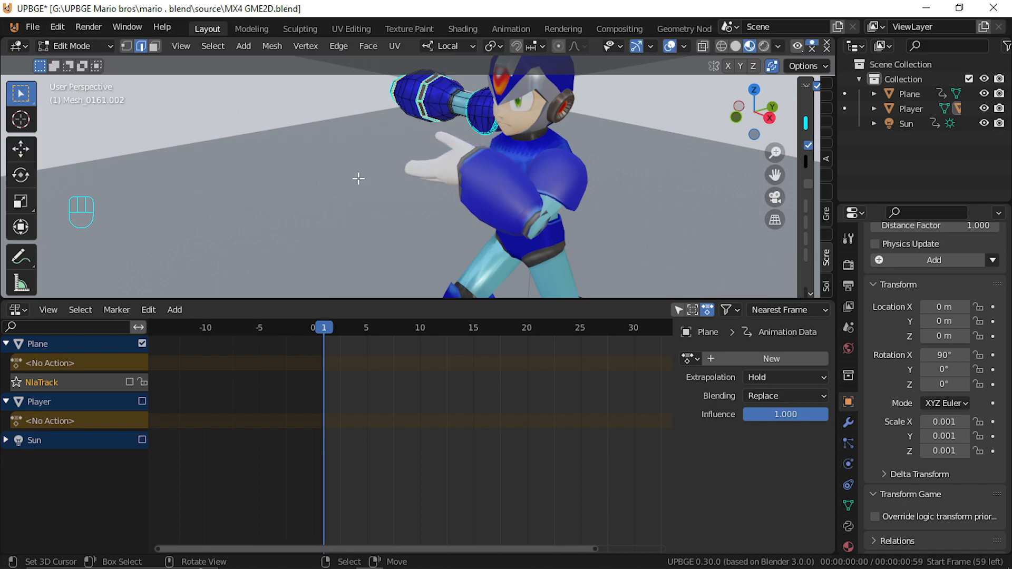
key(Tab)
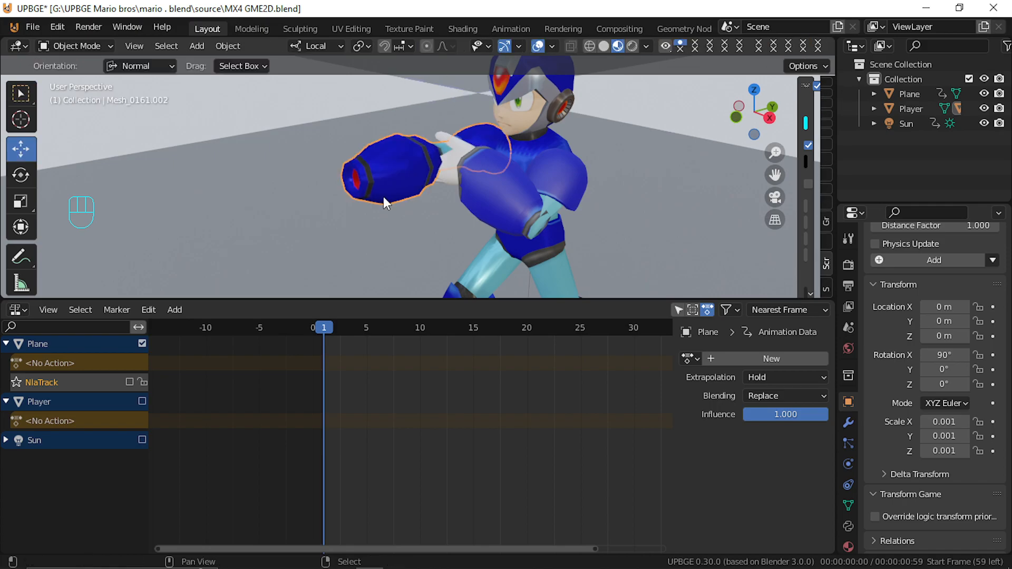
Place the 3D cursor at the centre of the arm cannon's red muzzle
key(shift+grave)
key(w)
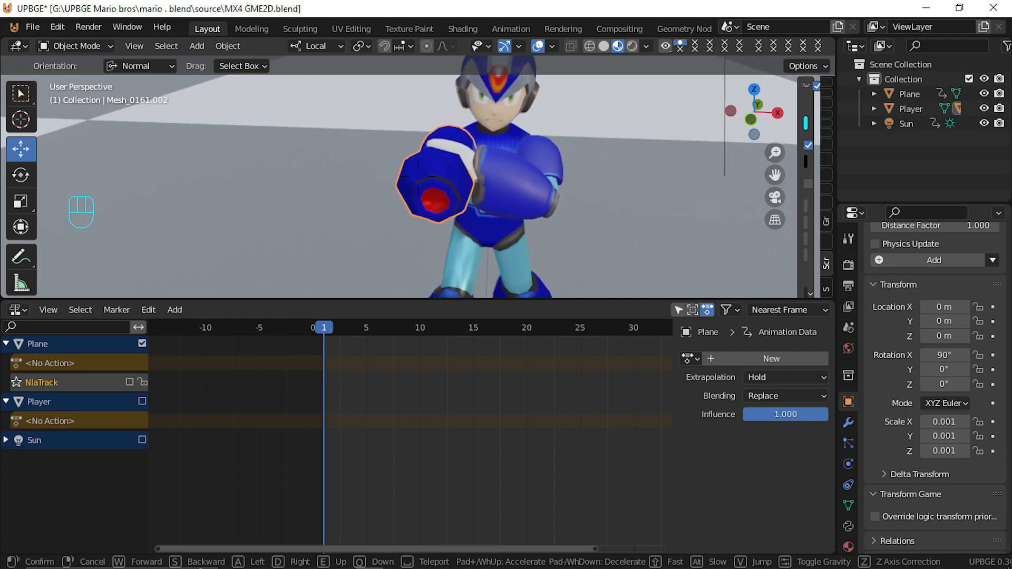
click(422, 178)
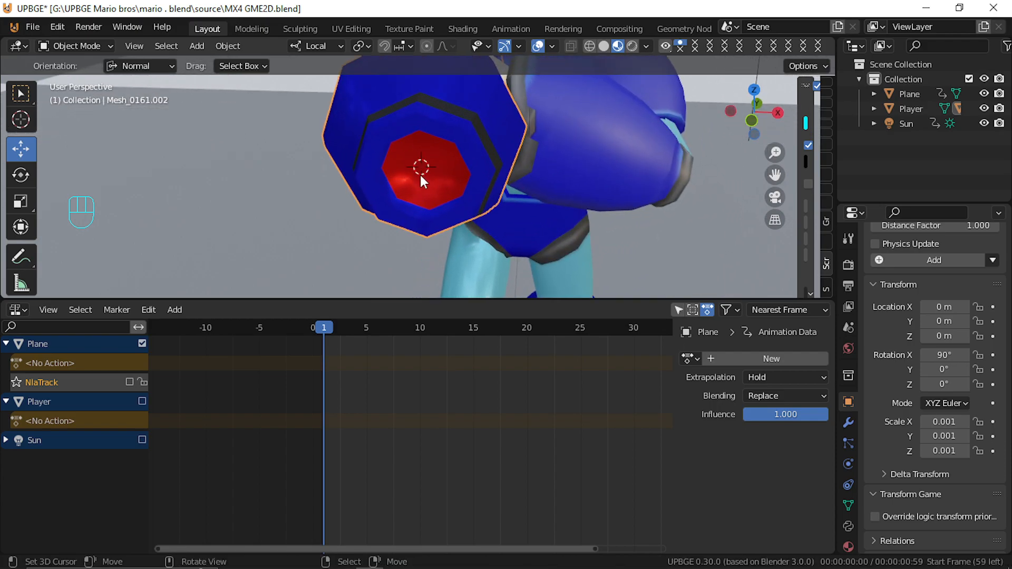
key(shift+grave)
key(q)
key(s)
click(419, 177)
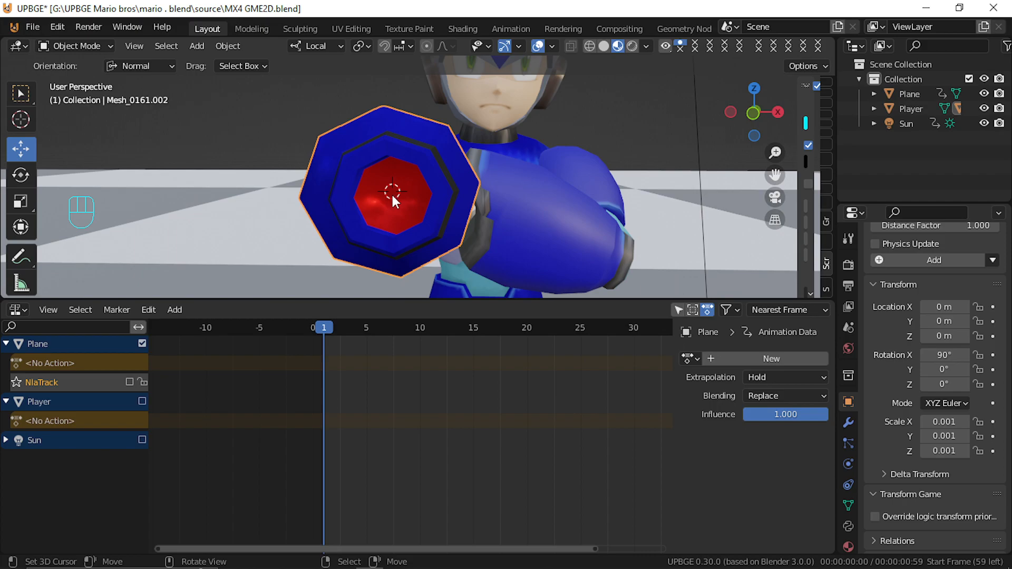
Add an Arrows empty at the 3D cursor on the cannon's muzzle
key(shift+a)
mouse_move(422, 198)
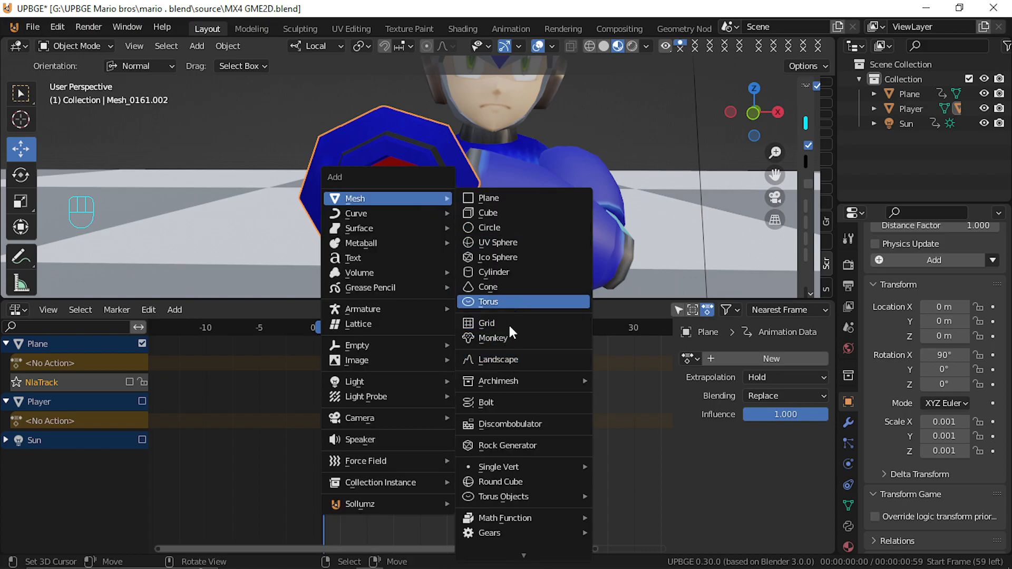
mouse_move(379, 352)
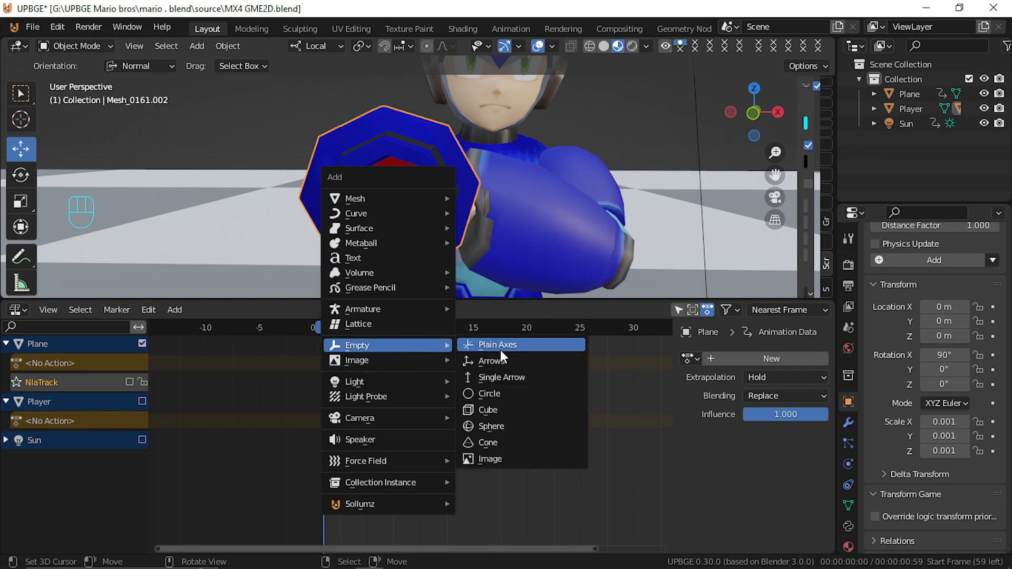
click(502, 361)
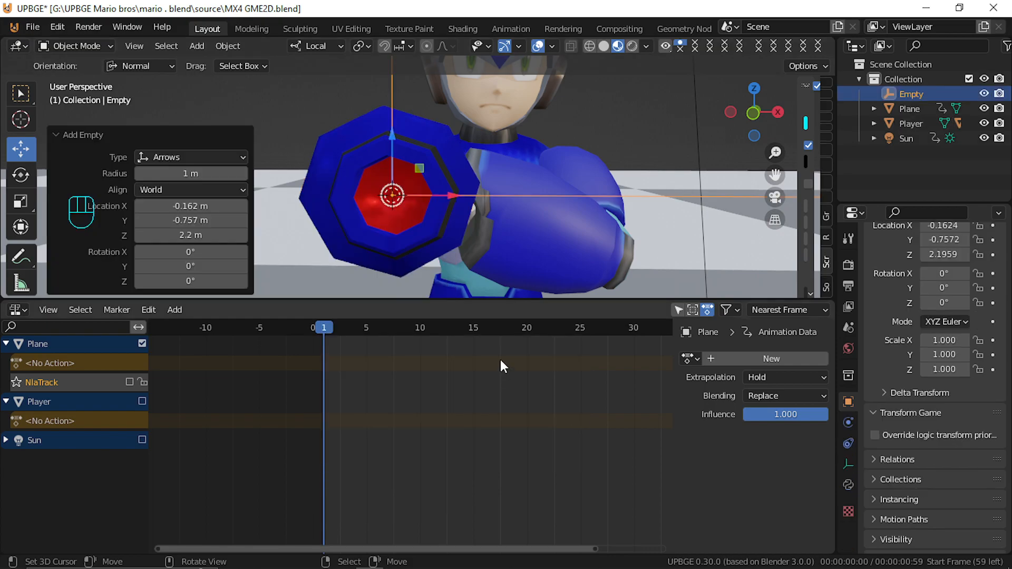
Move the Empty about -0.07 m along Y, out in front of the muzzle, and set its display size to 0.15 m
key(shift+grave)
key(d)
click(492, 152)
drag(560, 193, 525, 190)
key(shift+grave)
key(s)
click(419, 177)
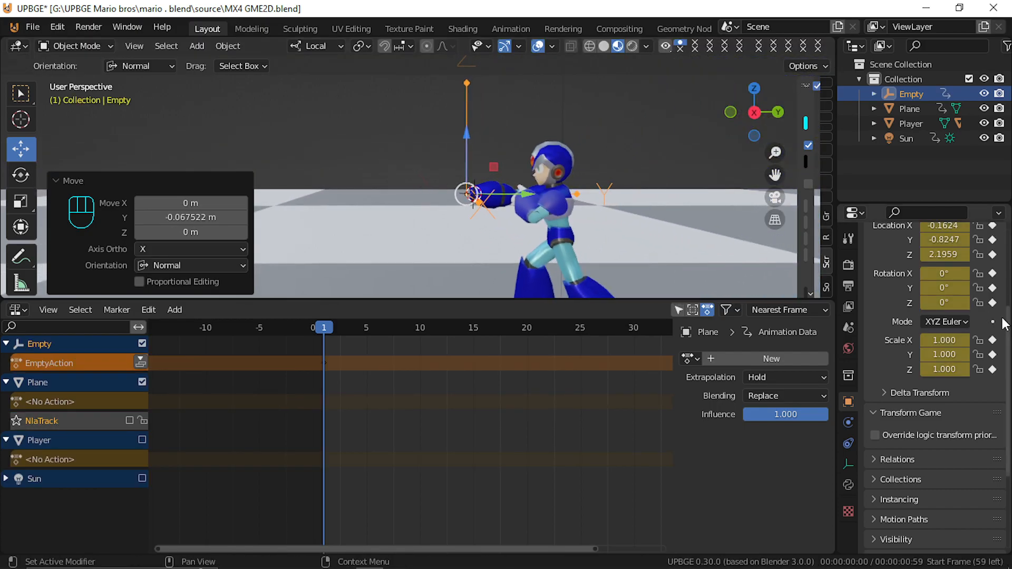
click(849, 464)
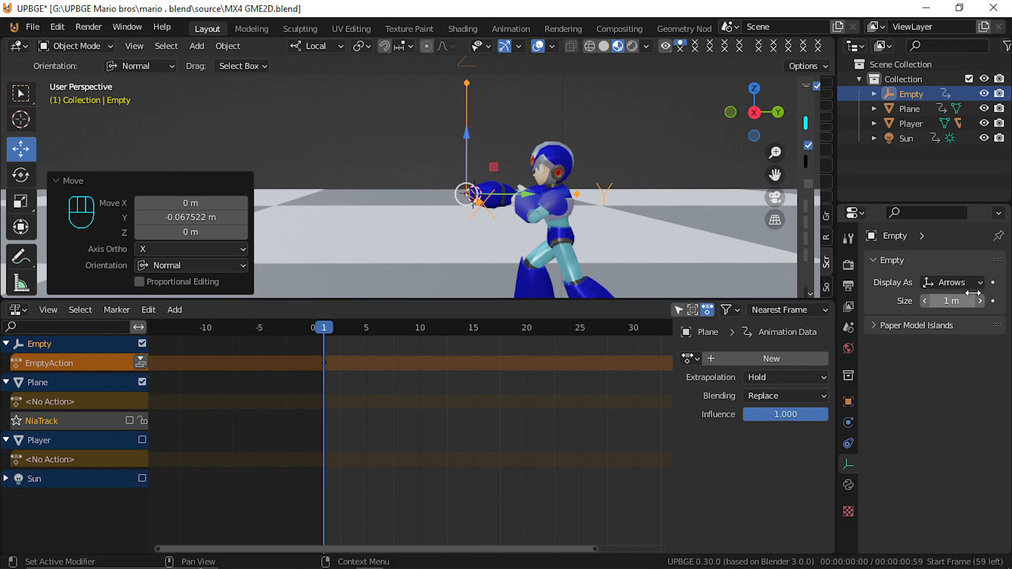
drag(958, 298, 944, 300)
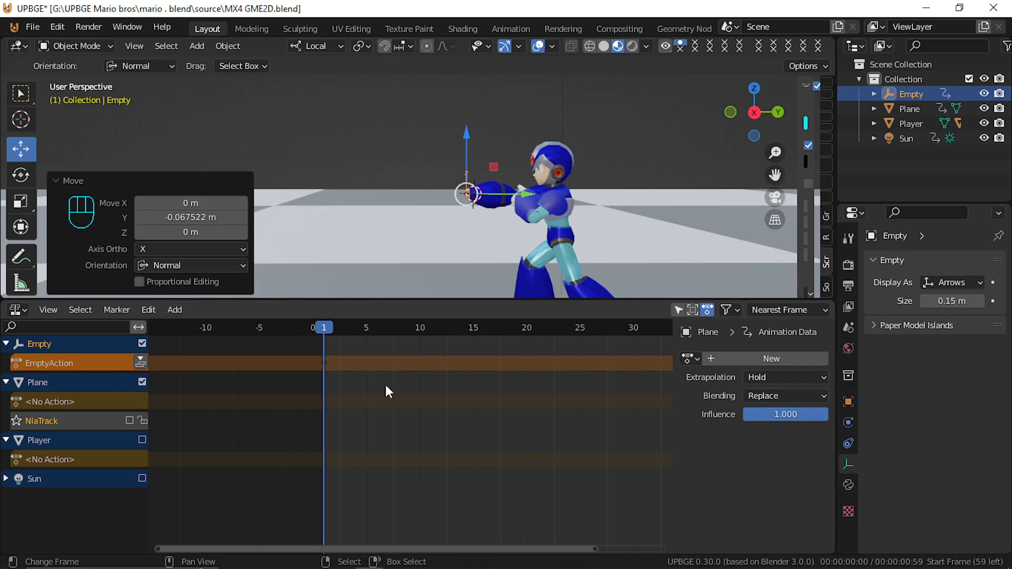
Delete the Empty's keyframes in the Timeline and turn off auto keying
click(13, 313)
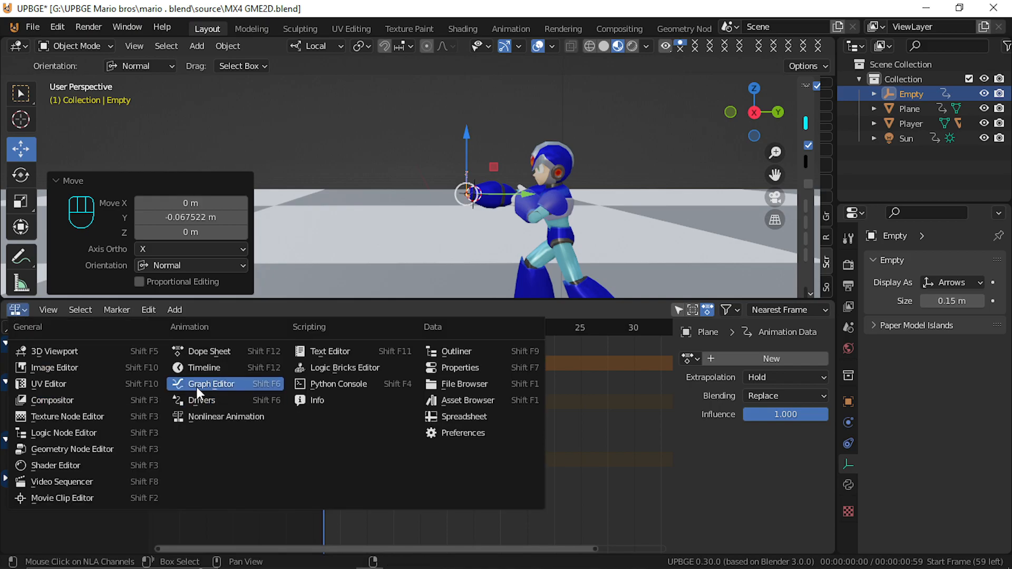
click(195, 369)
key(x)
click(379, 385)
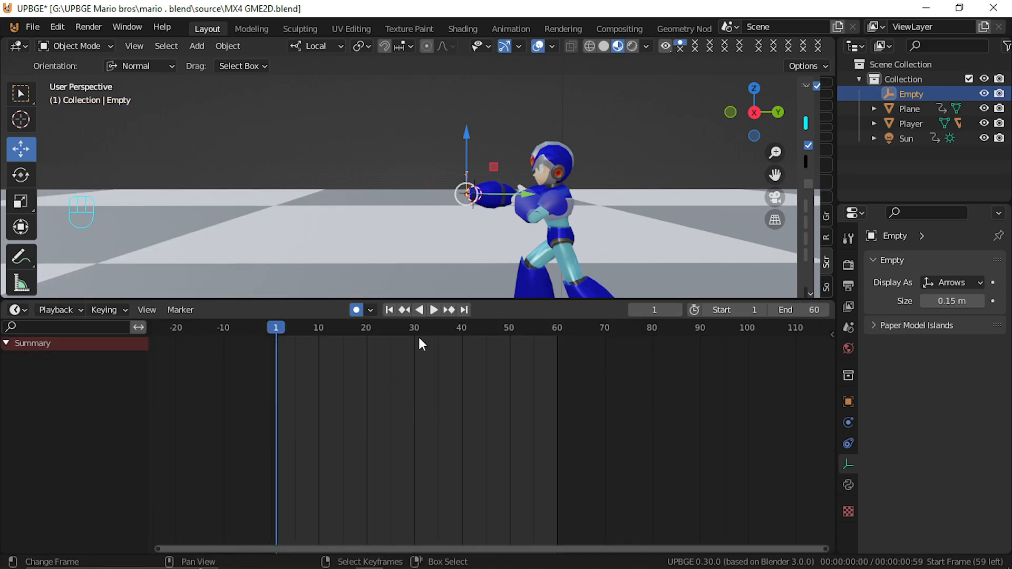
click(371, 312)
click(356, 310)
Unhide the character's Mega X armature and the white hand mesh around the arm cannon
click(490, 192)
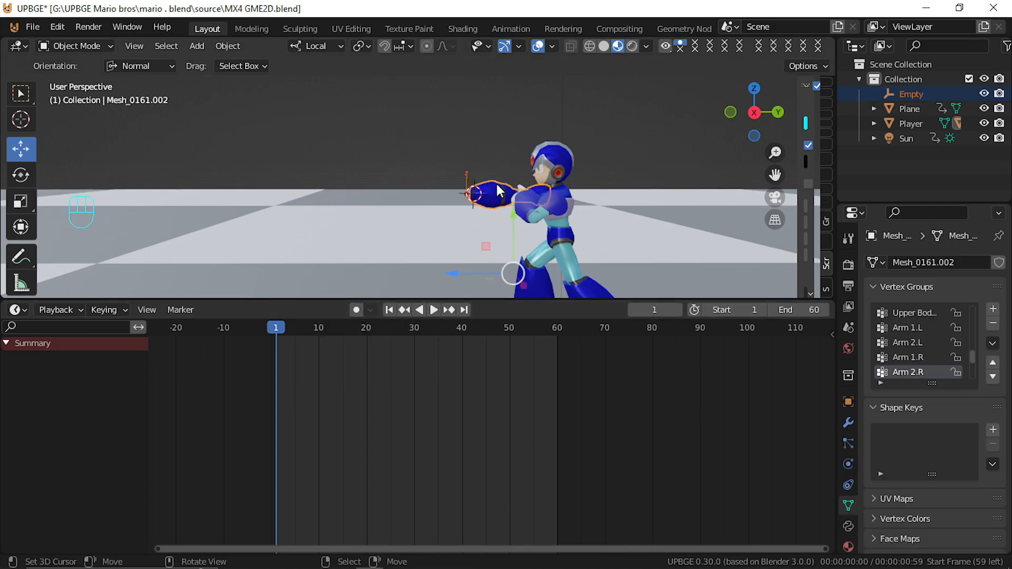
key(ctrl+p)
click(495, 182)
shift+click(544, 210)
click(465, 183)
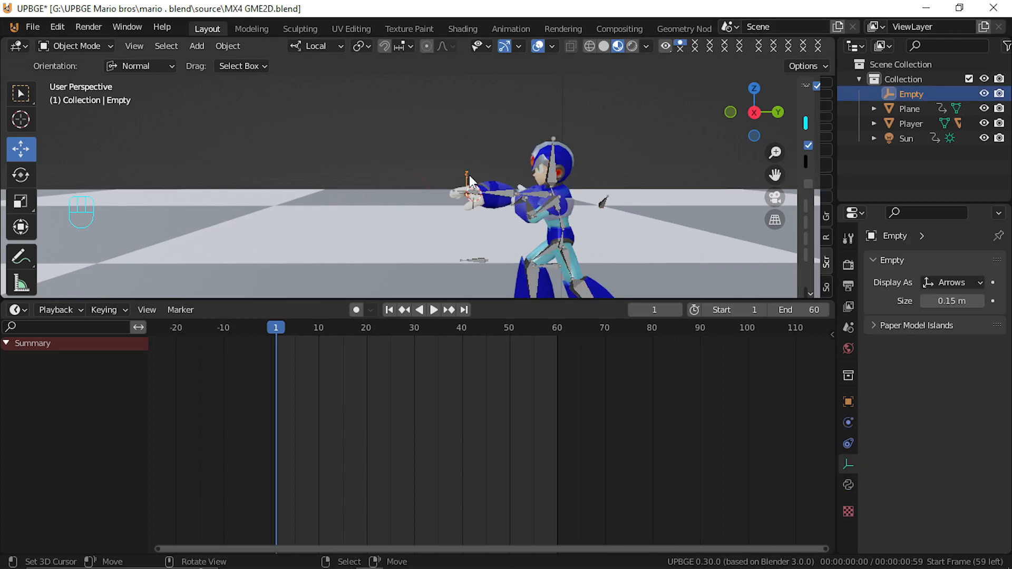
Make Hand.R the active bone of the Mega X armature in Pose Mode, and return to Object Mode
click(485, 200)
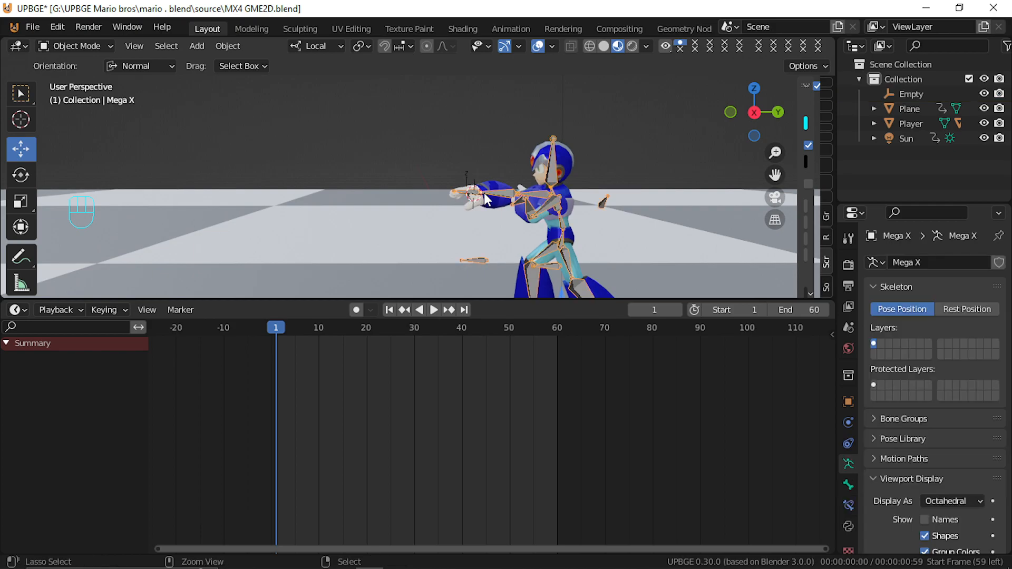
key(ctrl+Tab)
click(487, 203)
key(g)
right_click(475, 204)
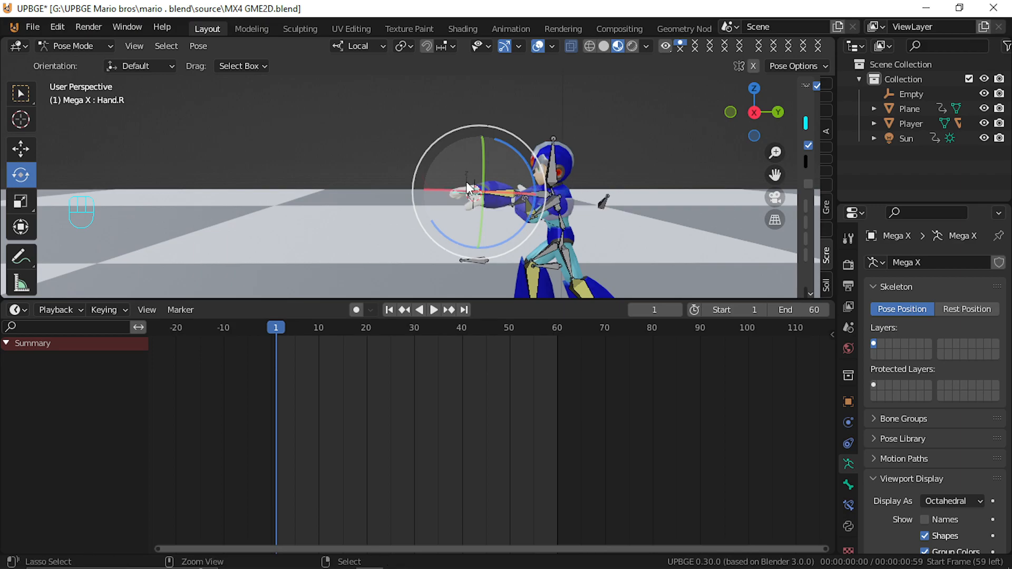
key(ctrl+Tab)
Parent the Empty at the muzzle to the armature's Hand.R bone using the Bone parent type
click(468, 189)
shift+click(475, 200)
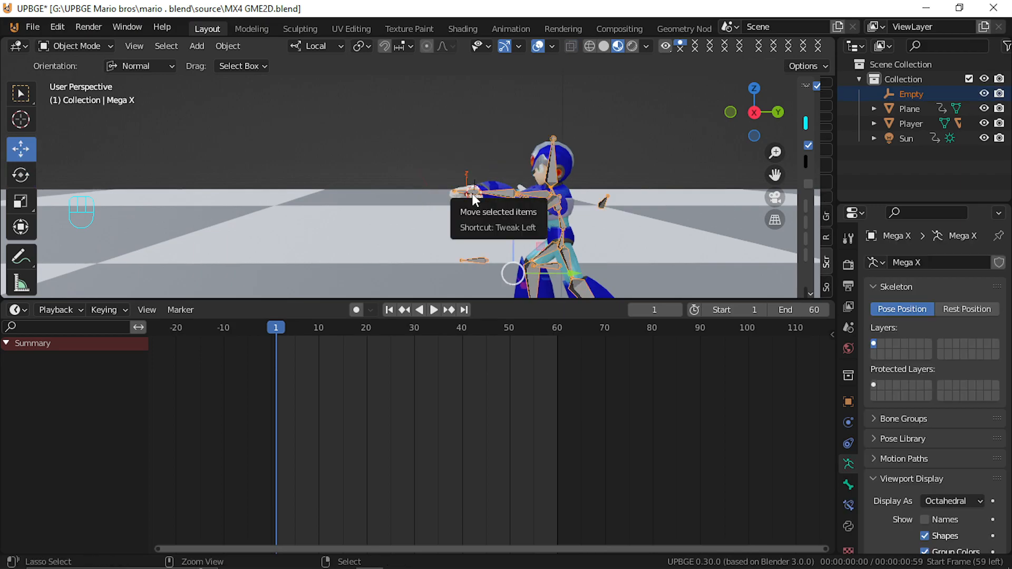
key(ctrl+p)
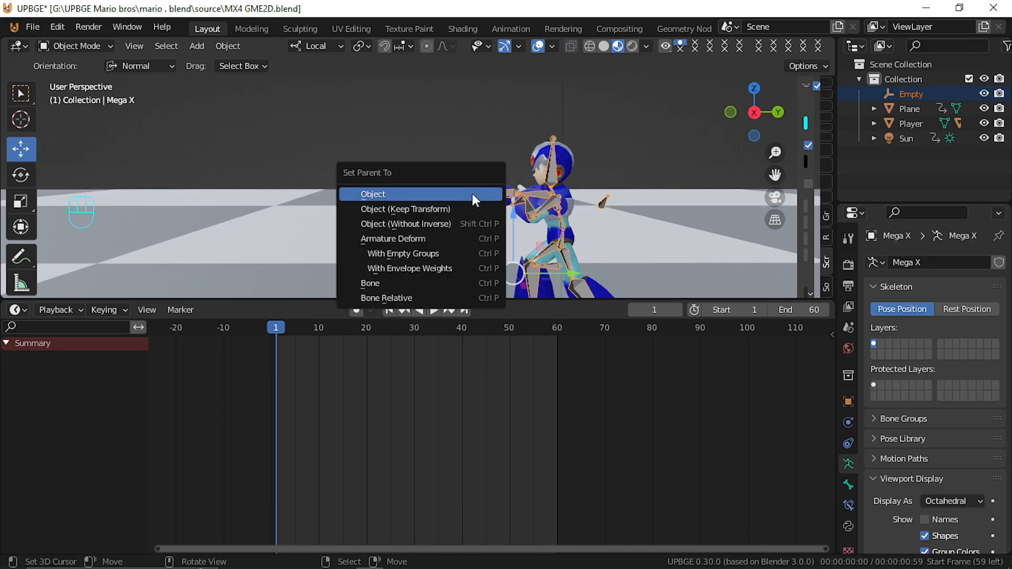
click(424, 287)
key(shift+grave)
key(w)
click(418, 177)
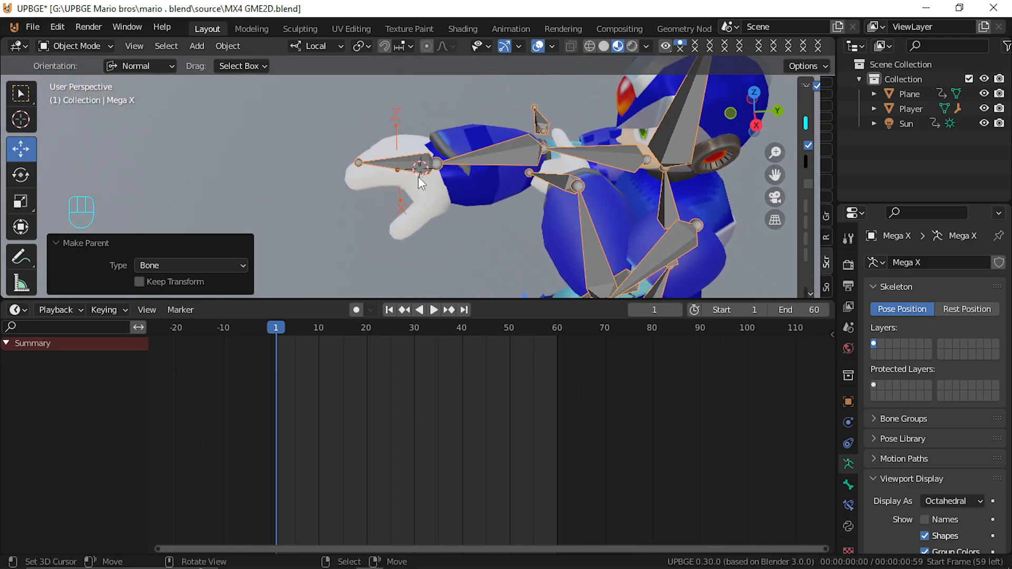
key(Tab)
key(shift+grave)
key(s)
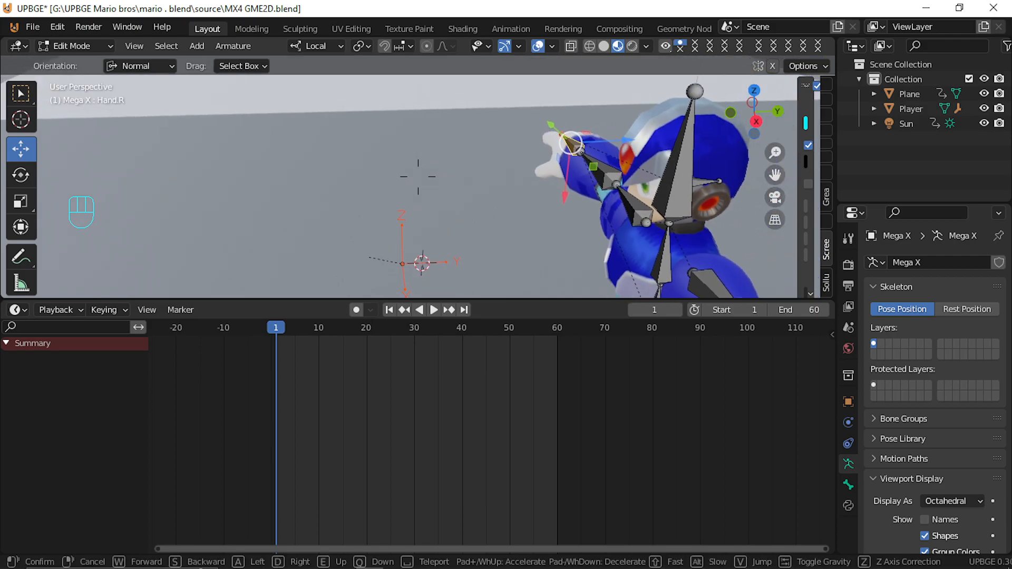
click(418, 178)
key(Tab)
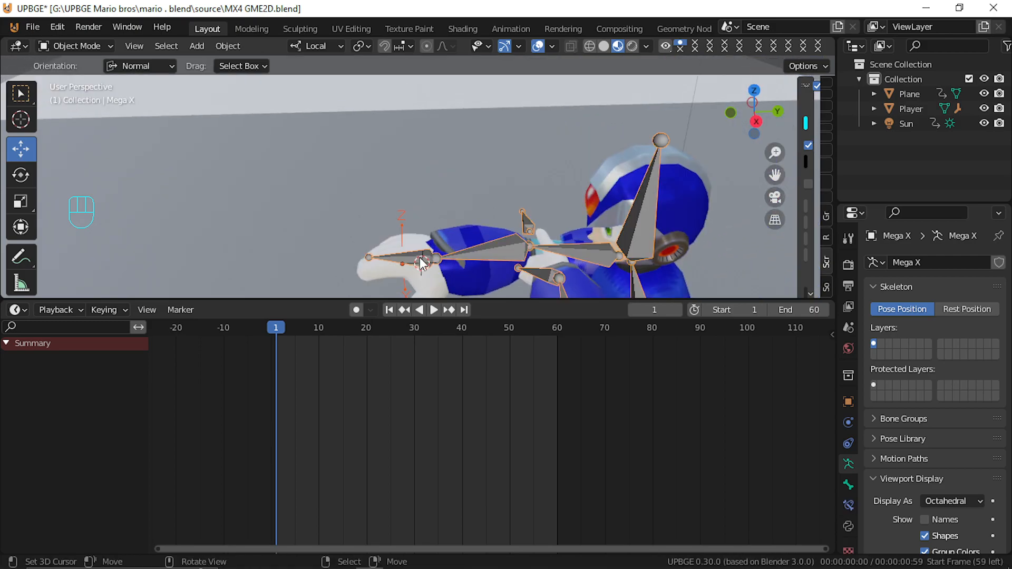
Hide the Mega X armature and the white hand mesh, leaving the arm cannon, and select the Empty
click(478, 251)
click(479, 251)
key(h)
key(shift+grave)
click(458, 257)
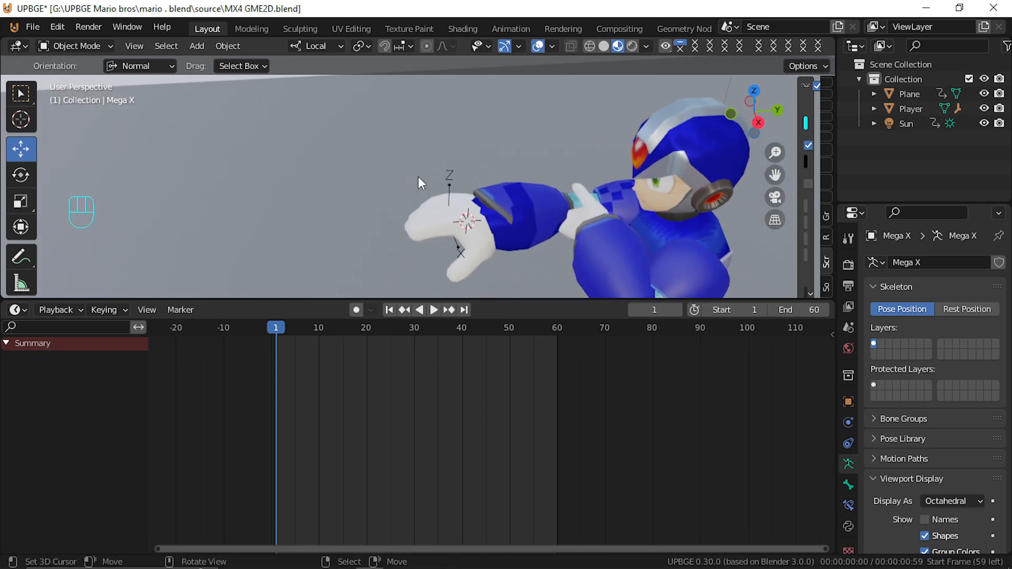
click(427, 214)
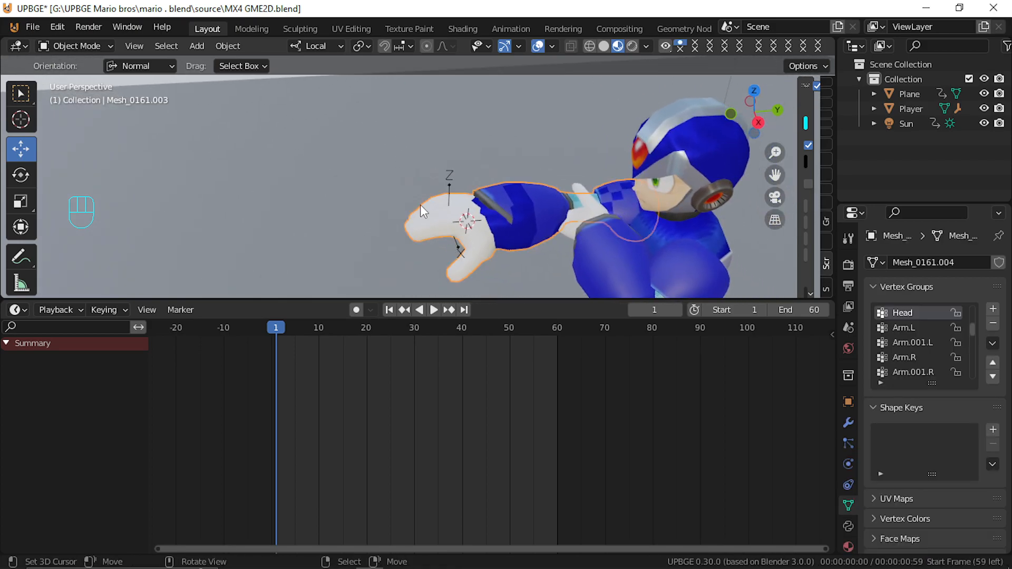
key(h)
click(449, 225)
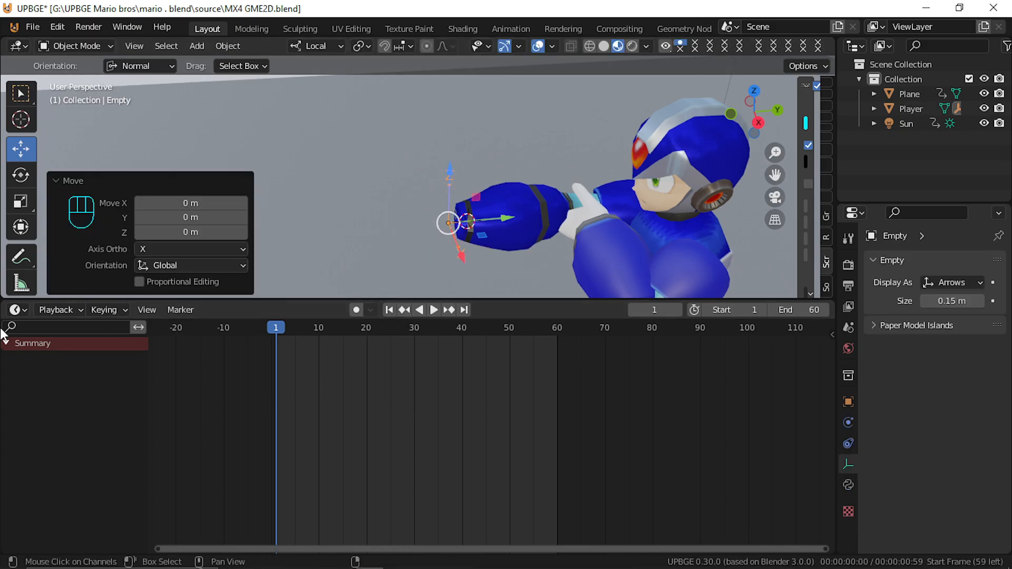
Add an Ico Sphere at the 3D cursor with 1 subdivision and a radius of 0.35 m
key(shift+grave)
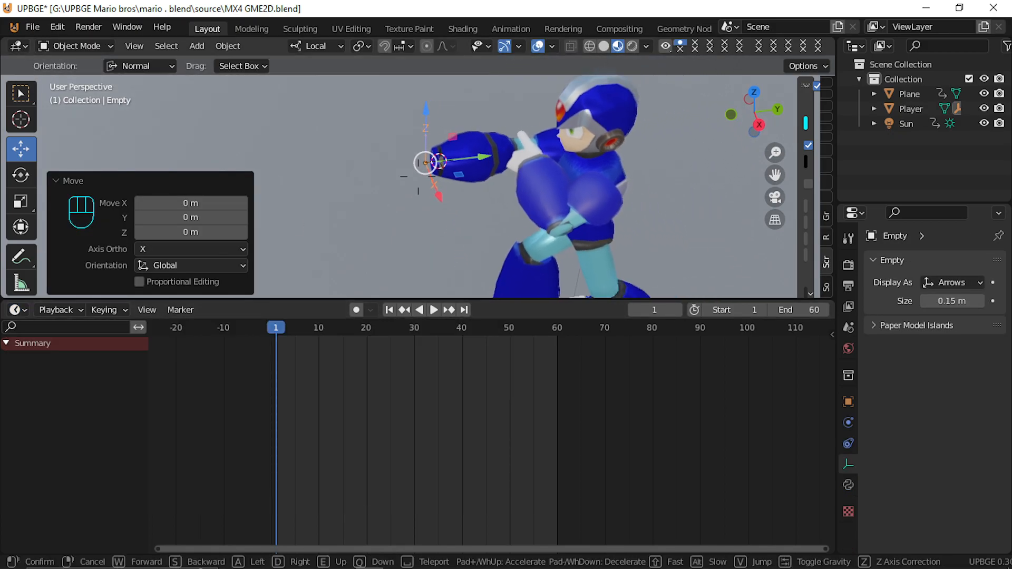
key(s)
click(419, 177)
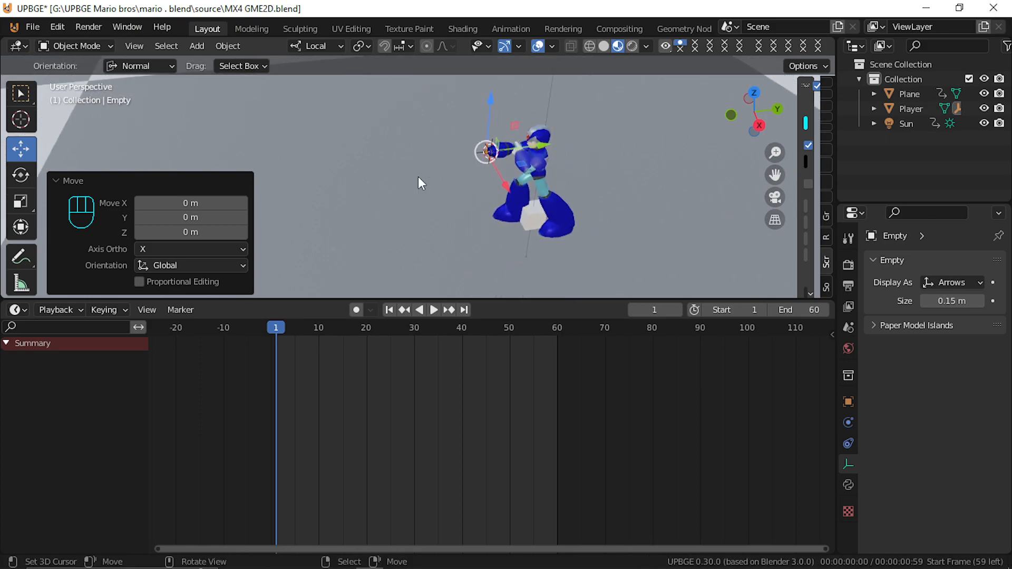
key(shift+a)
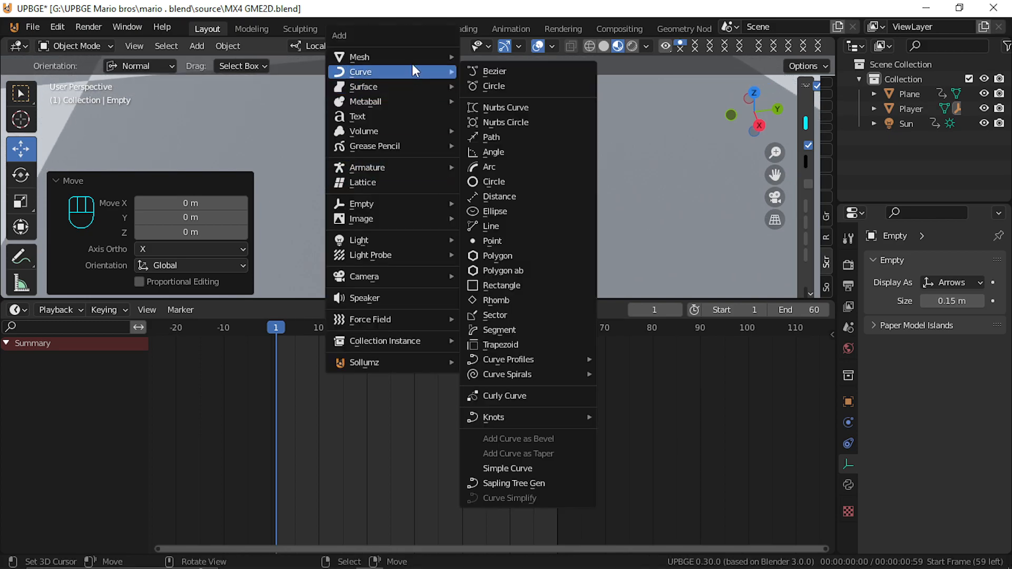
mouse_move(397, 59)
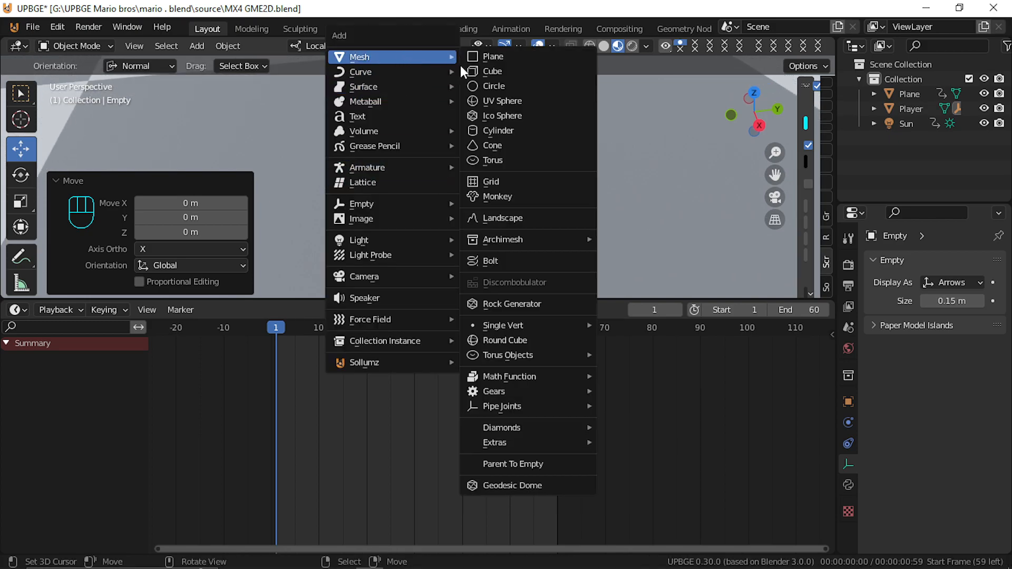
click(516, 115)
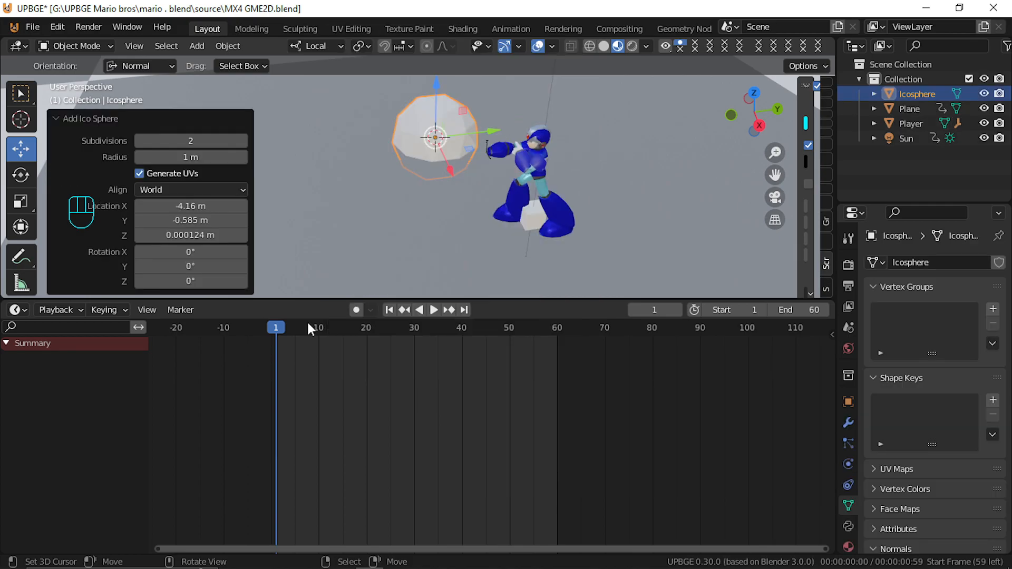
click(139, 141)
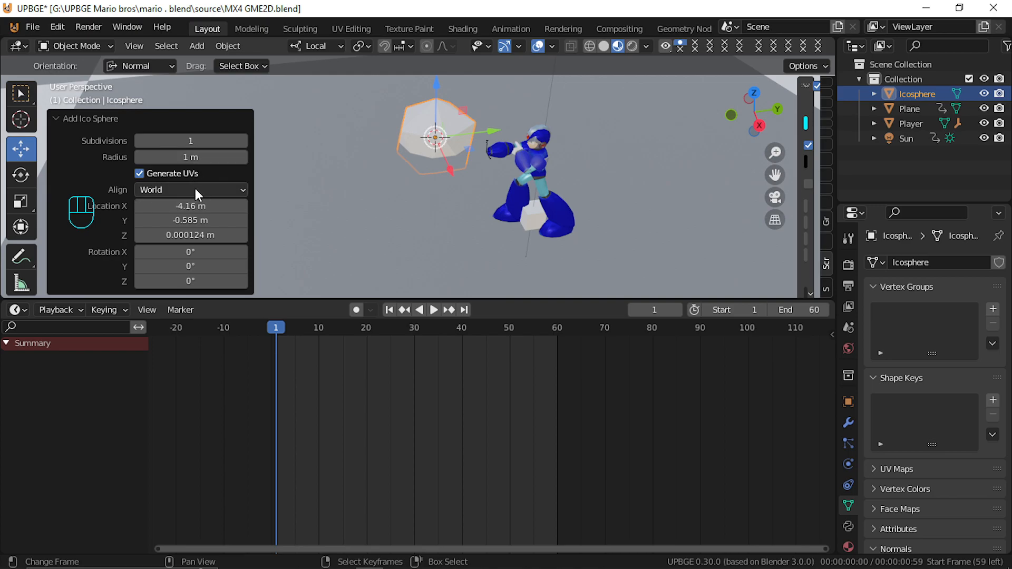
drag(242, 255, 204, 223)
drag(193, 158, 140, 173)
Stretch the Ico Sphere to about 2.12 times its length along local Y
key(s)
key(y)
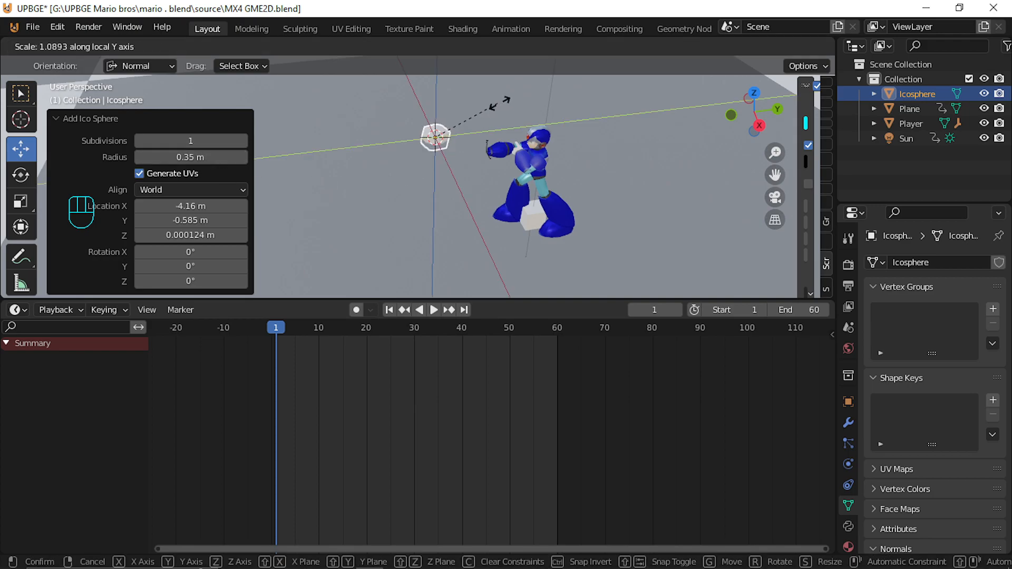
click(569, 102)
key(shift+grave)
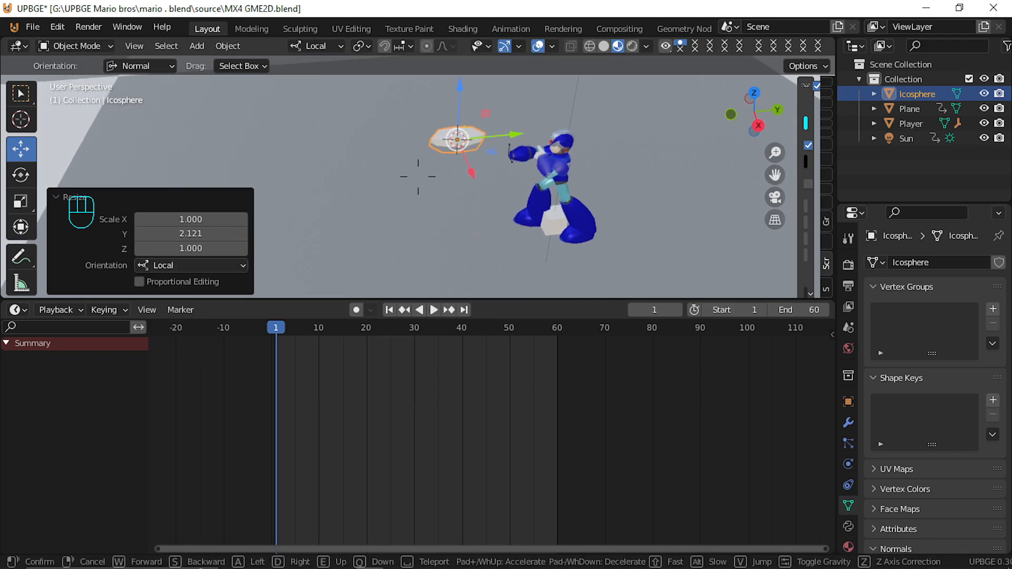
key(w)
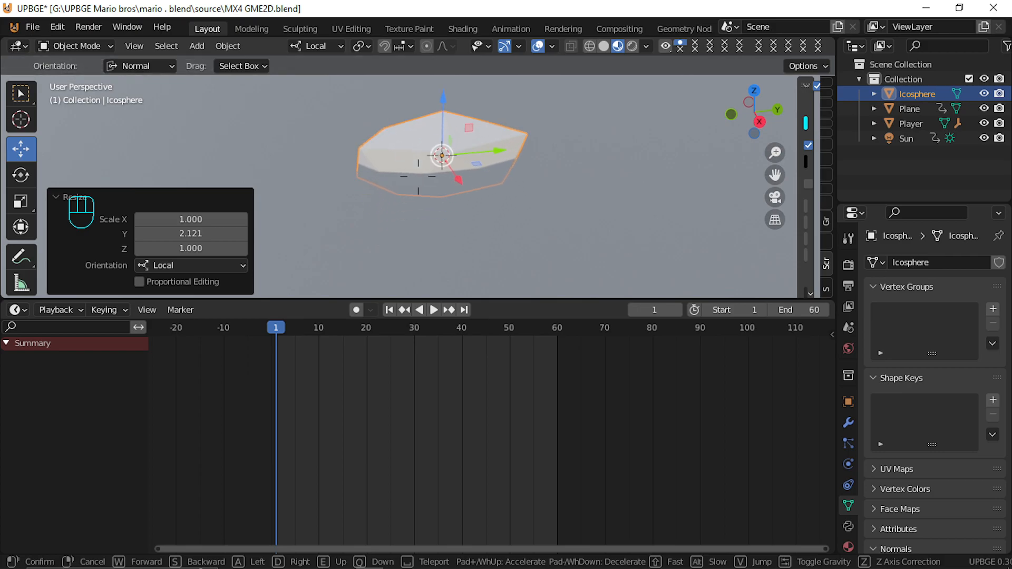
click(418, 178)
Delete the stretched Ico Sphere
key(x)
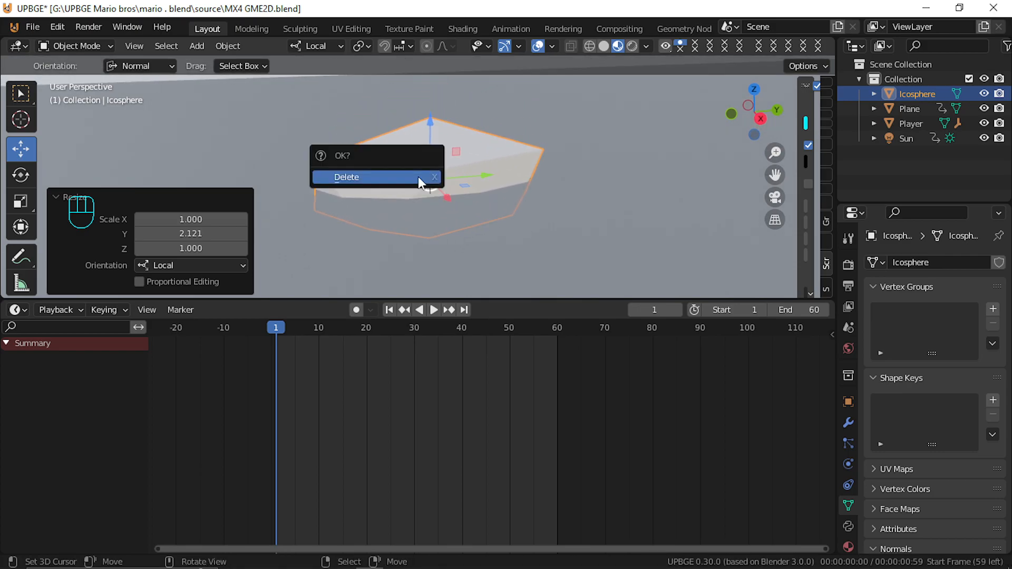
click(424, 174)
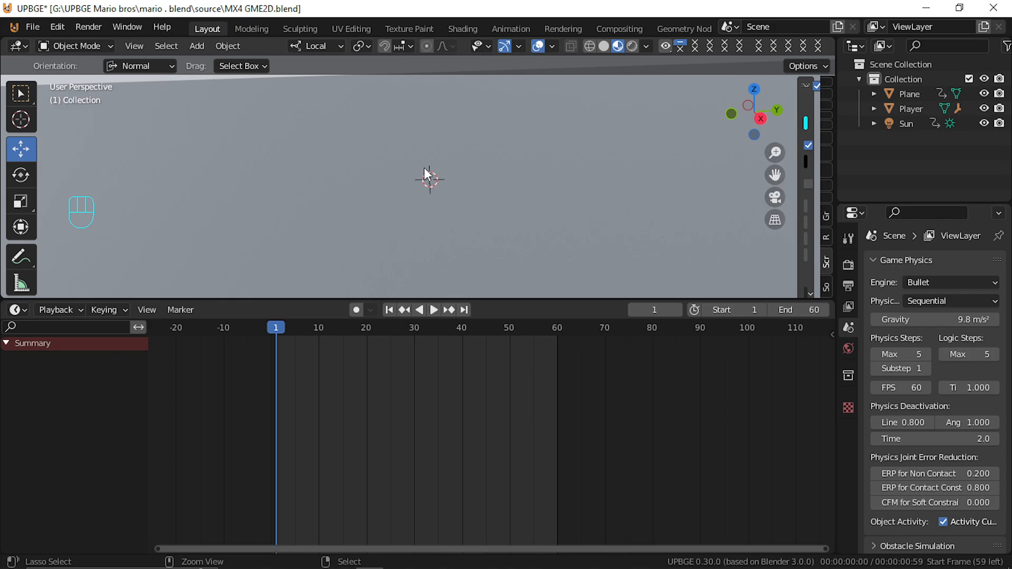
key(ctrl+z)
key(x)
click(426, 174)
Add a 2 m plane at the 3D cursor and scale its mesh in Edit Mode to about 0.23 along local X
key(shift+a)
mouse_move(425, 169)
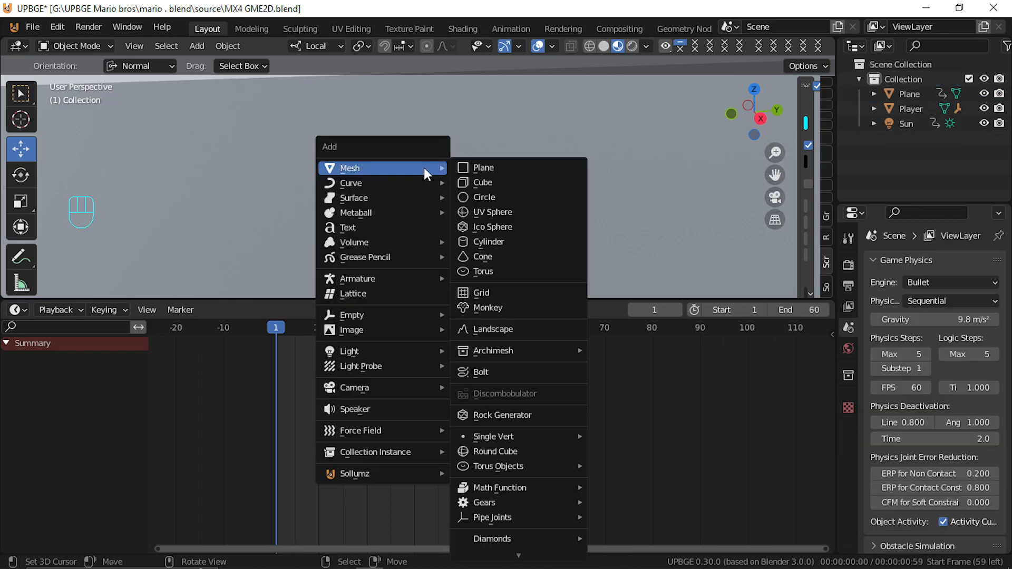
click(560, 173)
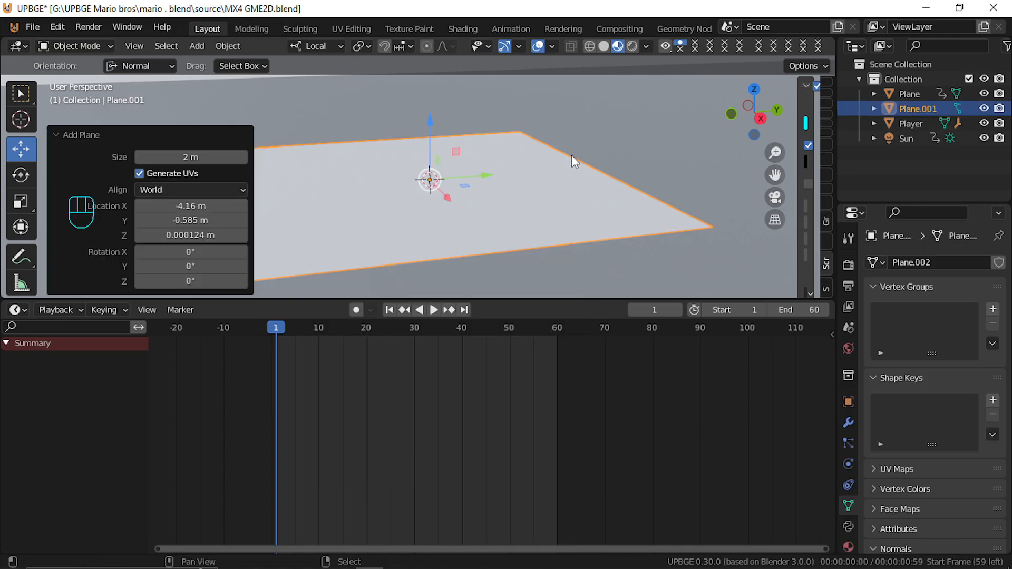
key(shift+grave)
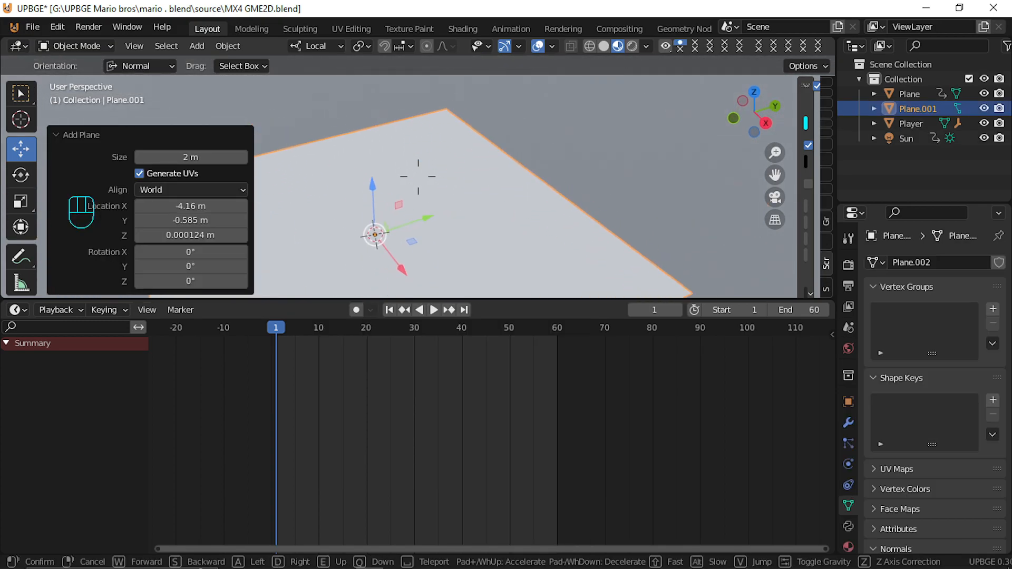
click(418, 178)
key(Tab)
key(s)
key(x)
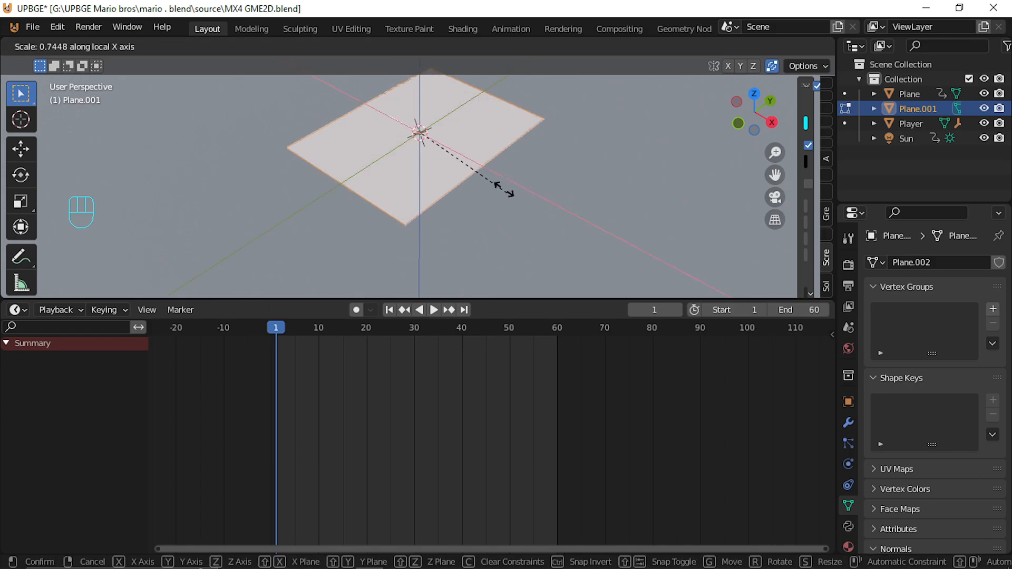
click(446, 152)
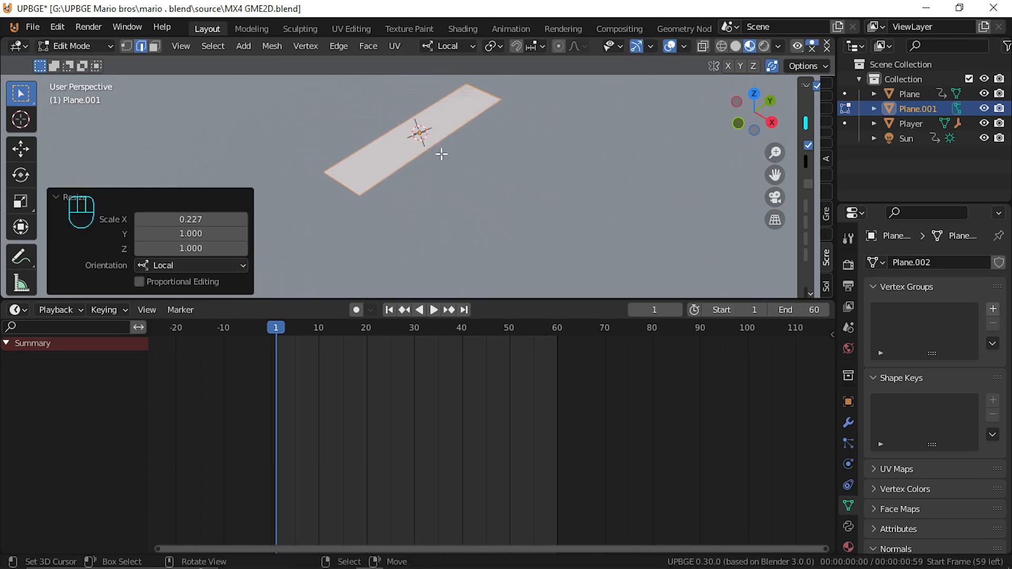
key(shift+d)
right_click(415, 186)
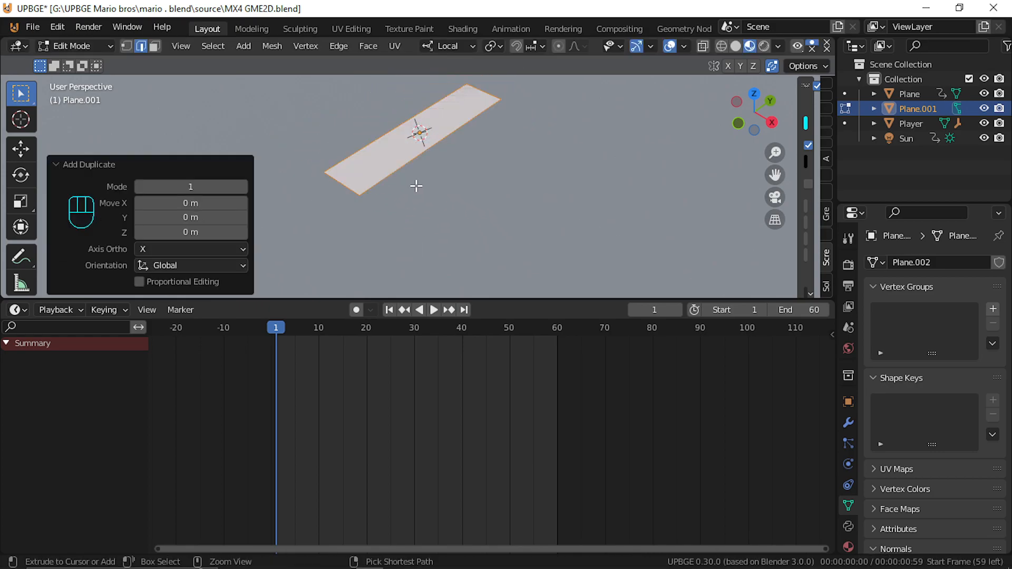
key(ctrl+z)
Add a lengthwise loop cut down the middle of the narrow plane and scale it outwards along local Y
key(ctrl+r)
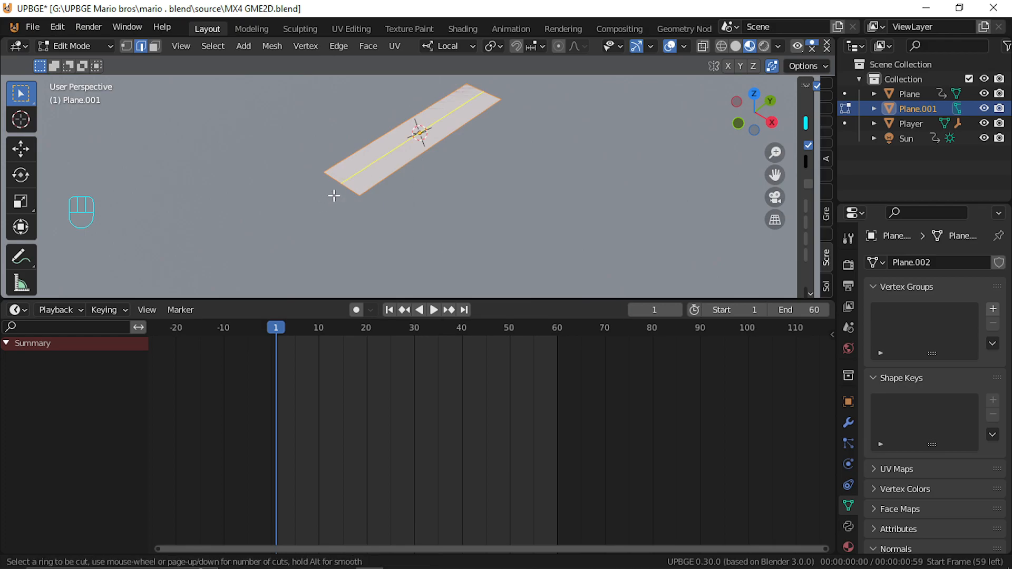
click(333, 195)
key(s)
key(y)
click(374, 166)
Add a crosswise loop cut at the plane's middle and widen it about 1.8 times along local X
key(ctrl+r)
click(373, 166)
key(s)
key(x)
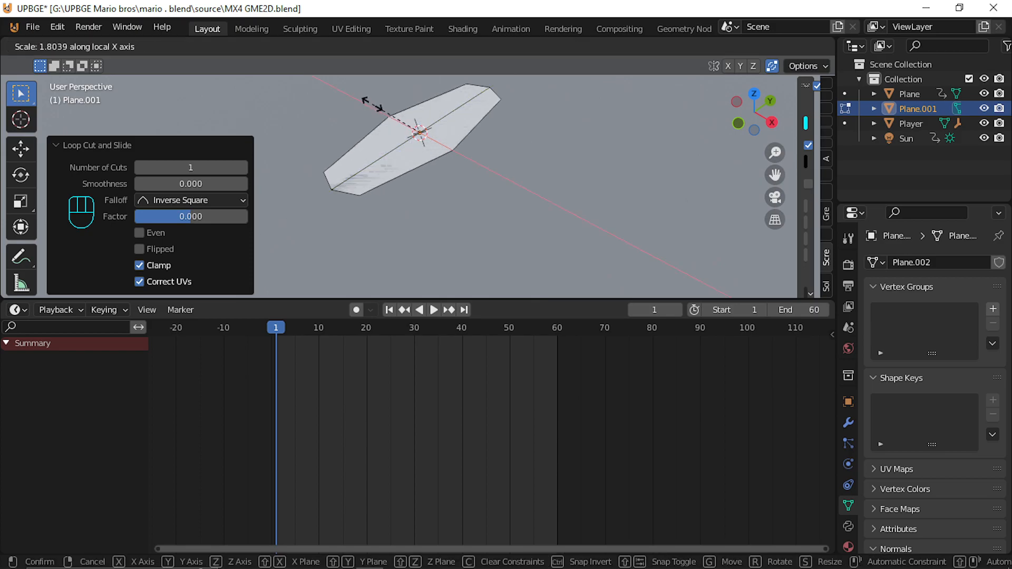
click(372, 103)
Add a crosswise loop cut in each half of the plane and scale both loops to about 1.2 along local X
key(ctrl+r)
click(371, 147)
key(ctrl+r)
click(413, 111)
click(414, 110)
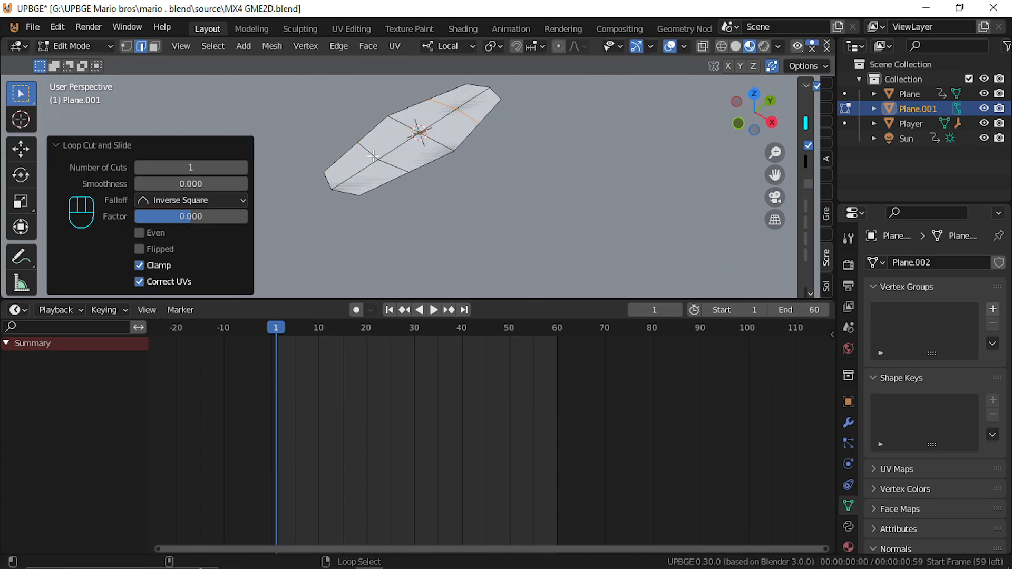
alt+click(373, 156)
key(s)
key(x)
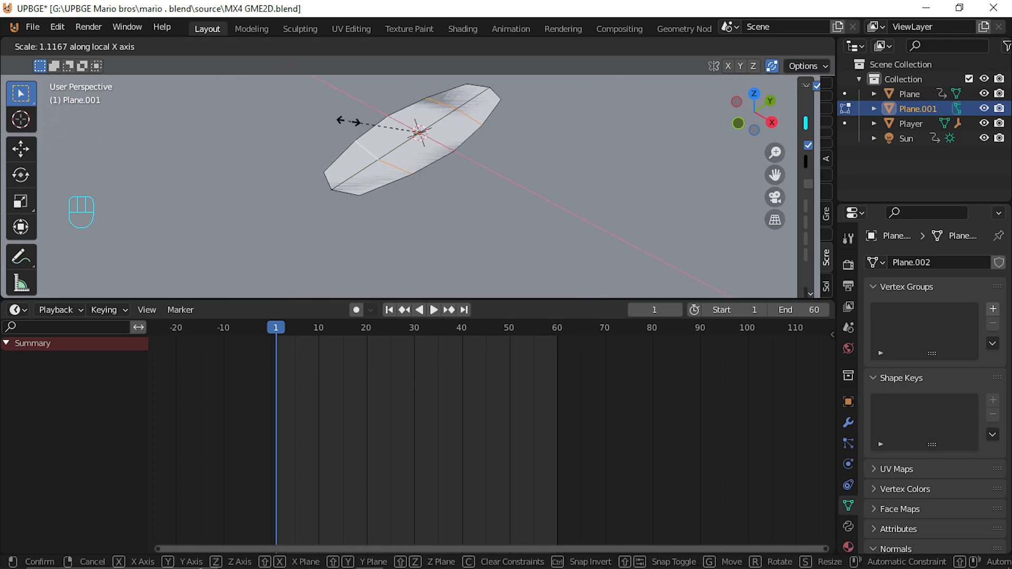
click(343, 118)
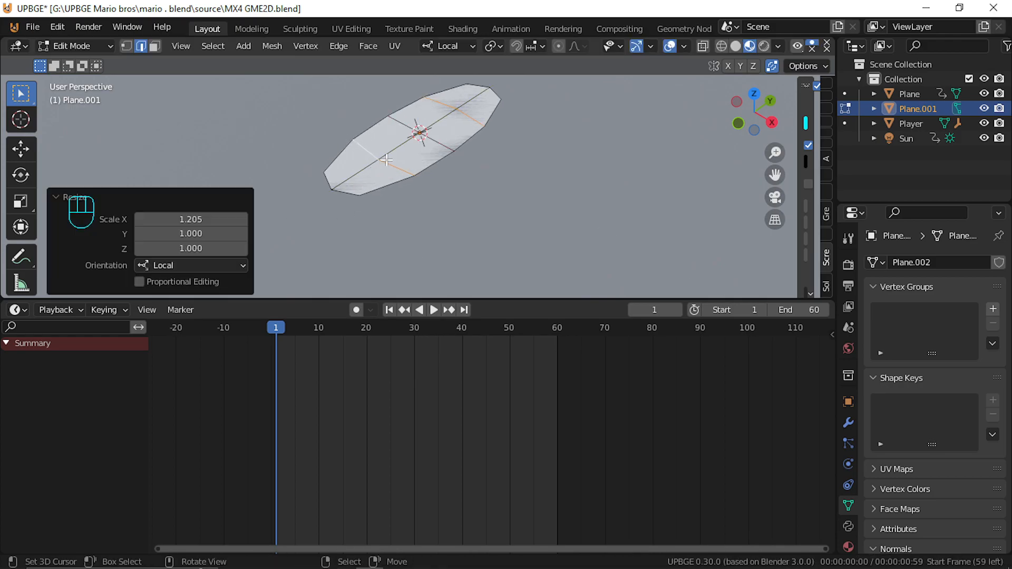
Duplicate the whole plane mesh in place and rotate the copy 90° about local Y
key(a)
key(shift+d)
right_click(402, 107)
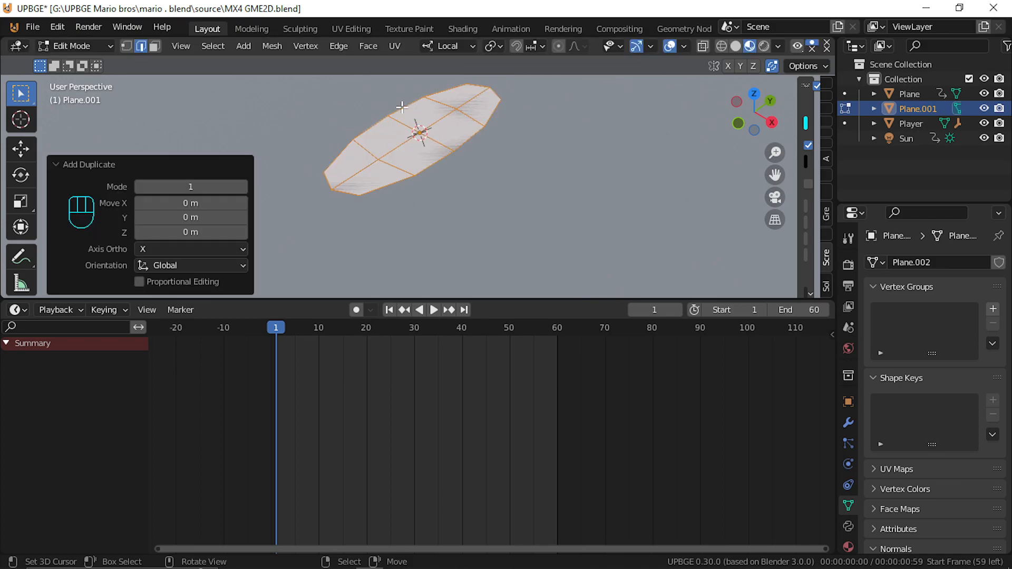
key(r)
key(x)
text(y90)
key(Return)
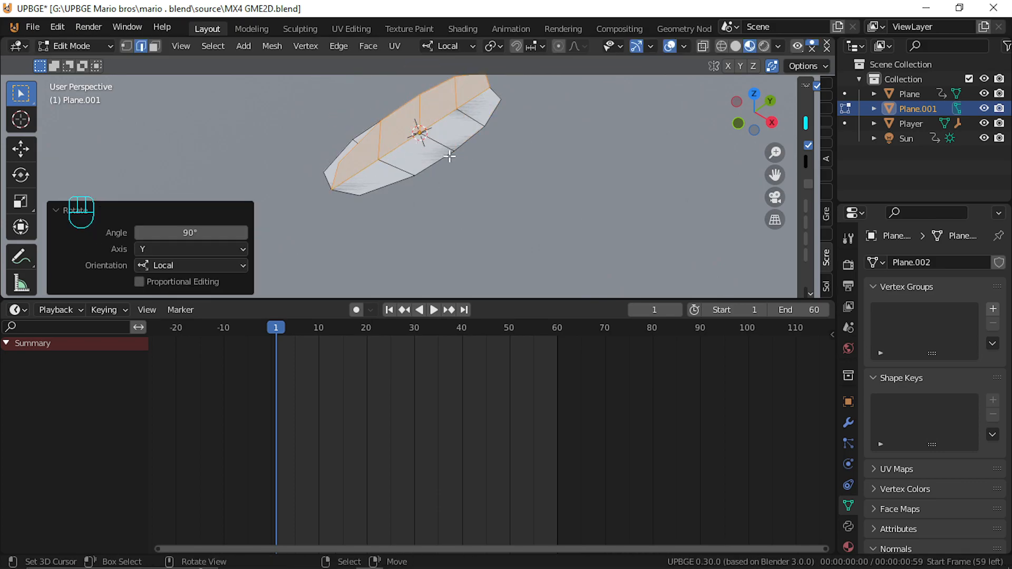
Duplicate both crossed planes in place and rotate the copies 45° about local Y
key(shift+grave)
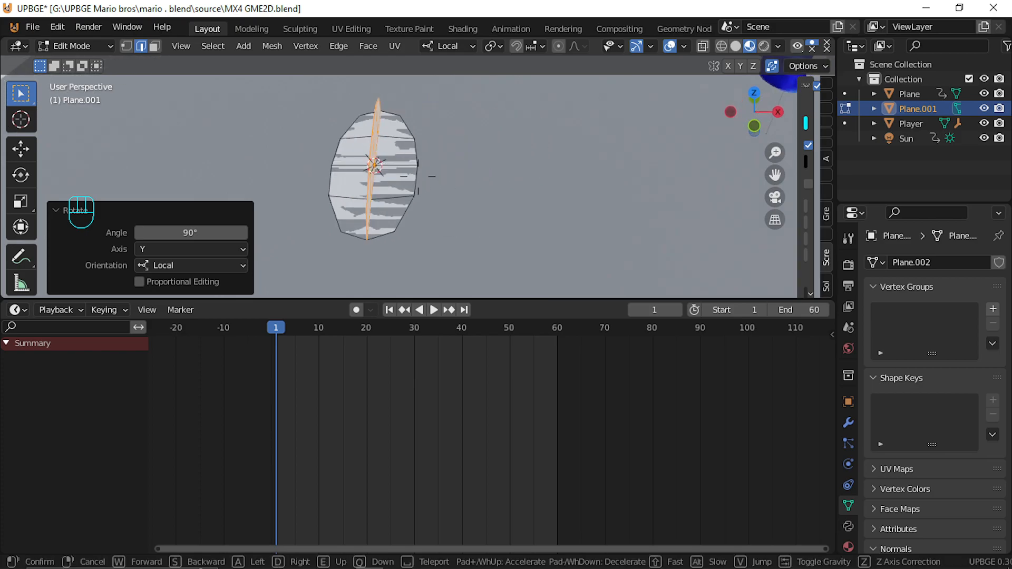
click(420, 172)
key(shift+d)
right_click(380, 123)
key(r)
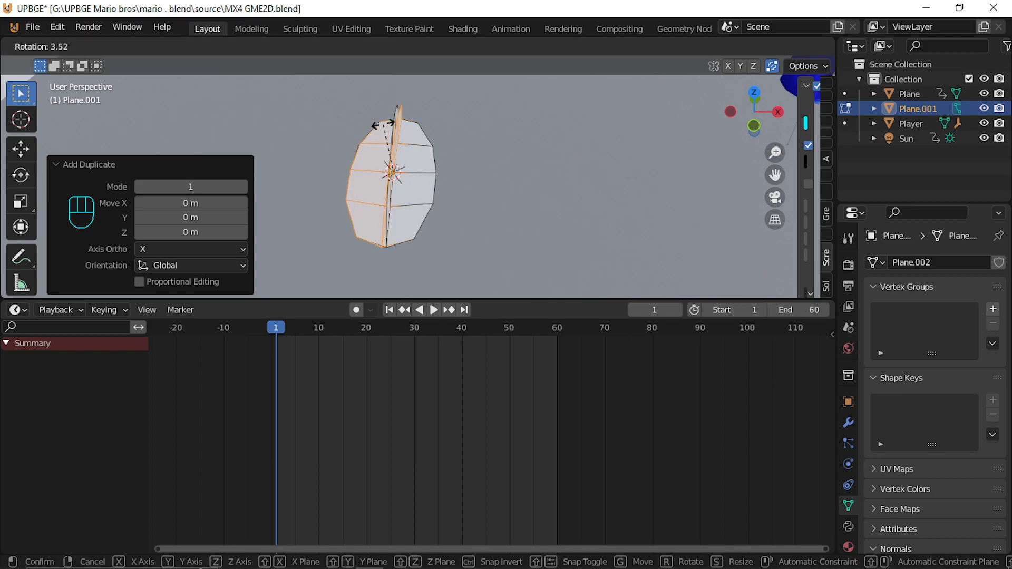
key(z)
key(z)
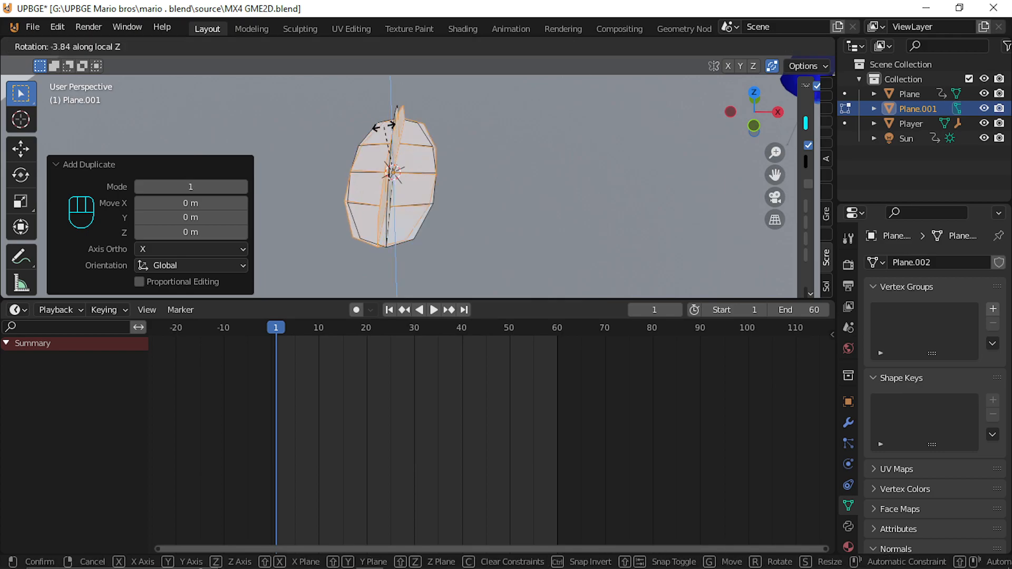
key(y)
key(y)
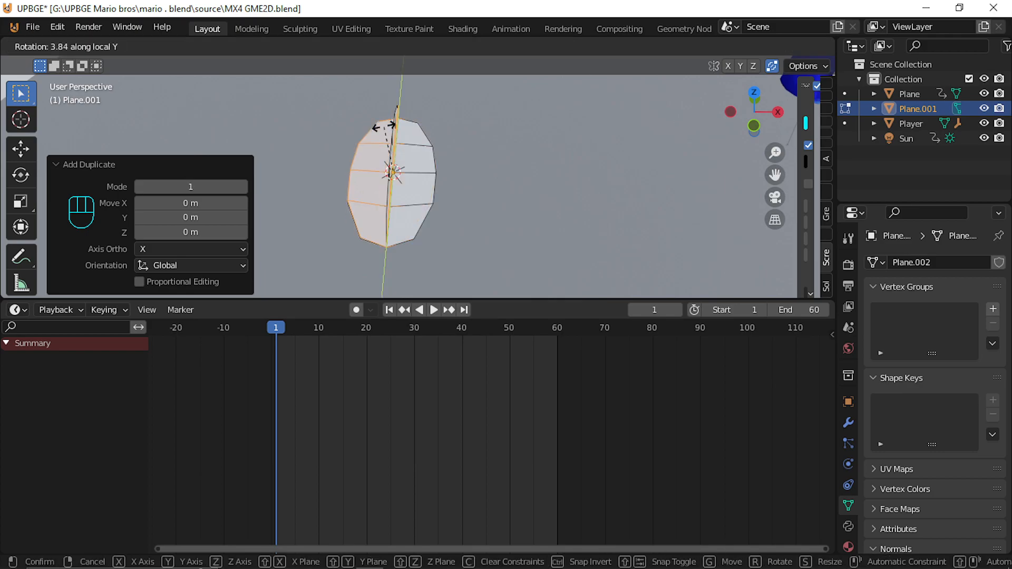
text(45)
key(Return)
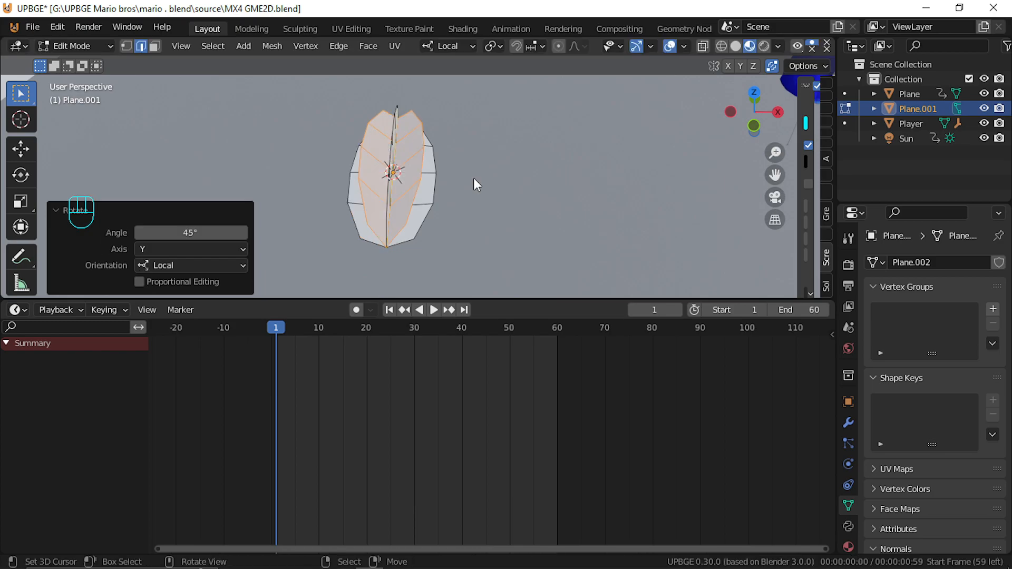
Return to Object Mode and move the projectile up about 0.42 m along local Z
key(Tab)
middle_drag(486, 187, 420, 183)
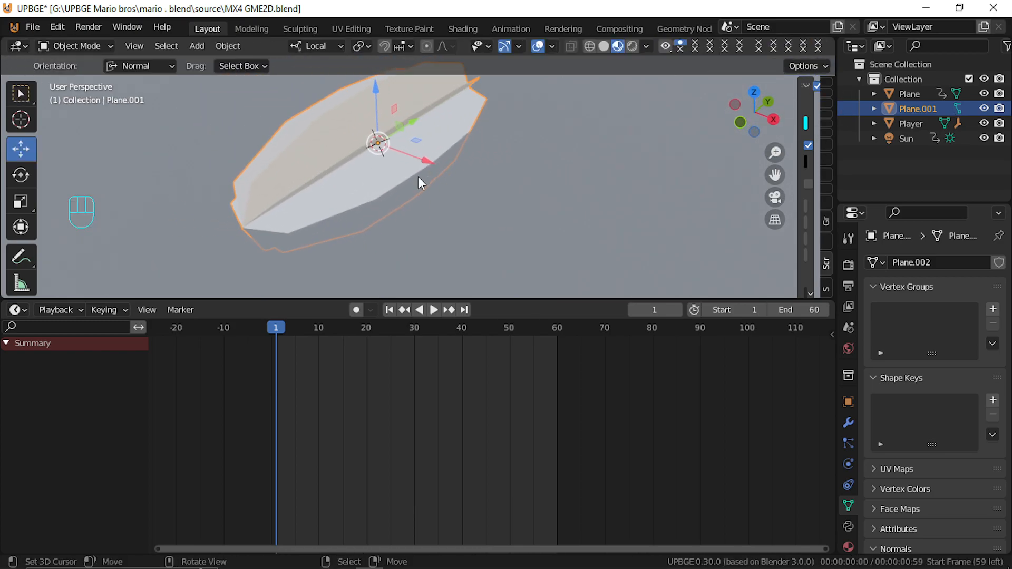
key(g)
key(z)
key(z)
click(416, 112)
key(shift+grave)
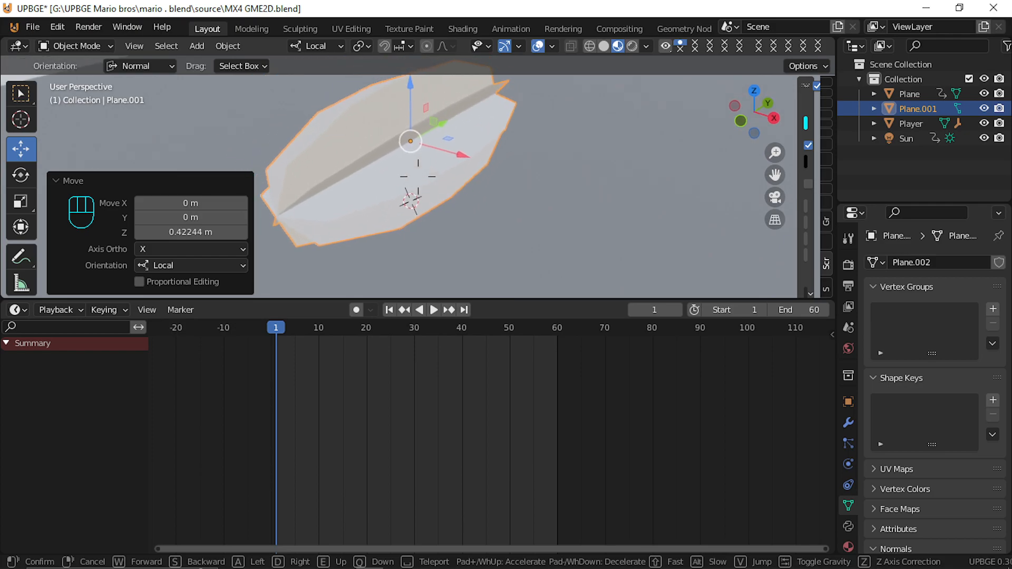
key(a)
click(418, 177)
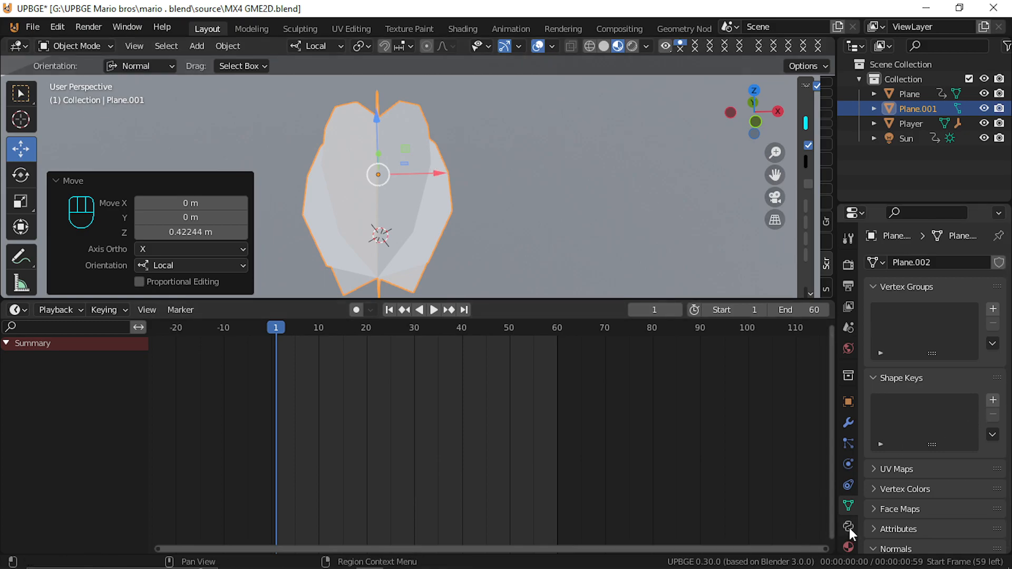
Give the projectile a new material named fb and make its base colour orange with hue 0.056 and saturation 1.000
click(848, 547)
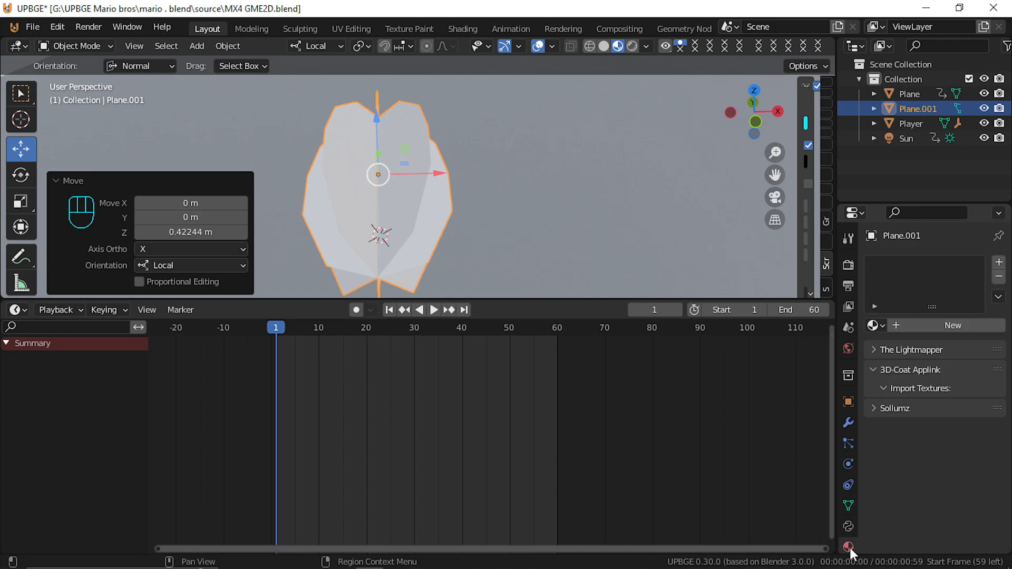
click(916, 327)
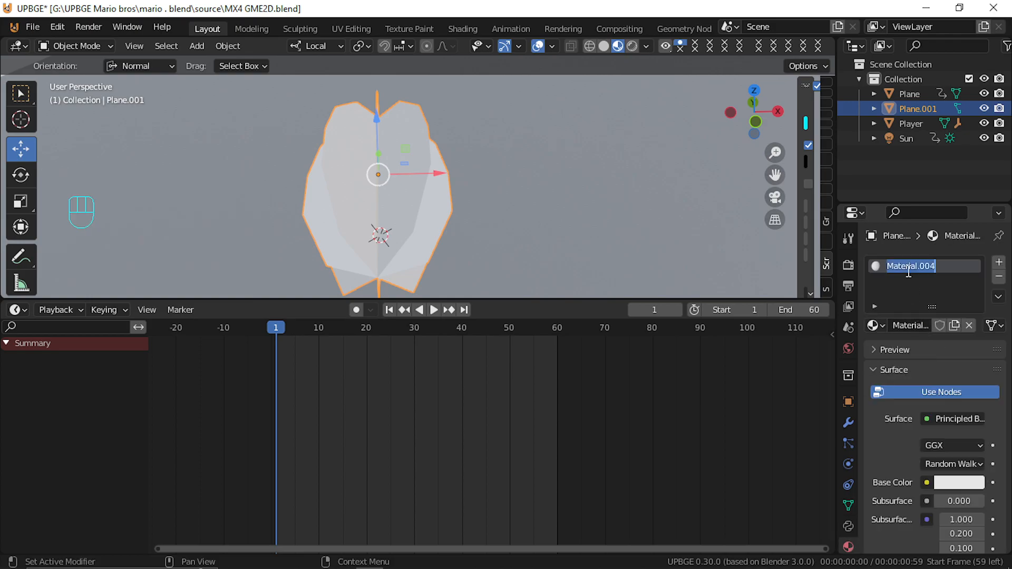
text(fb)
key(Return)
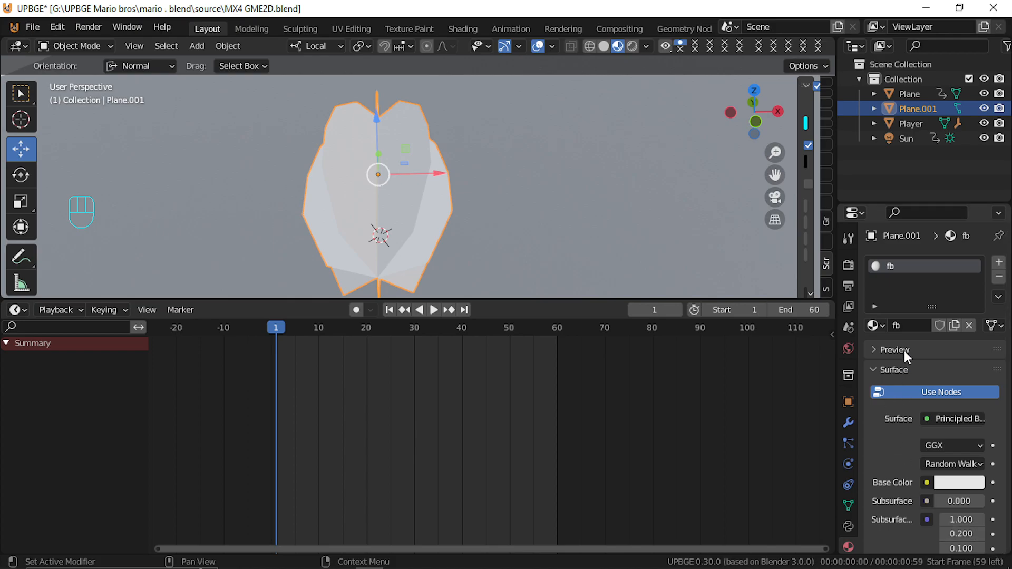
click(957, 484)
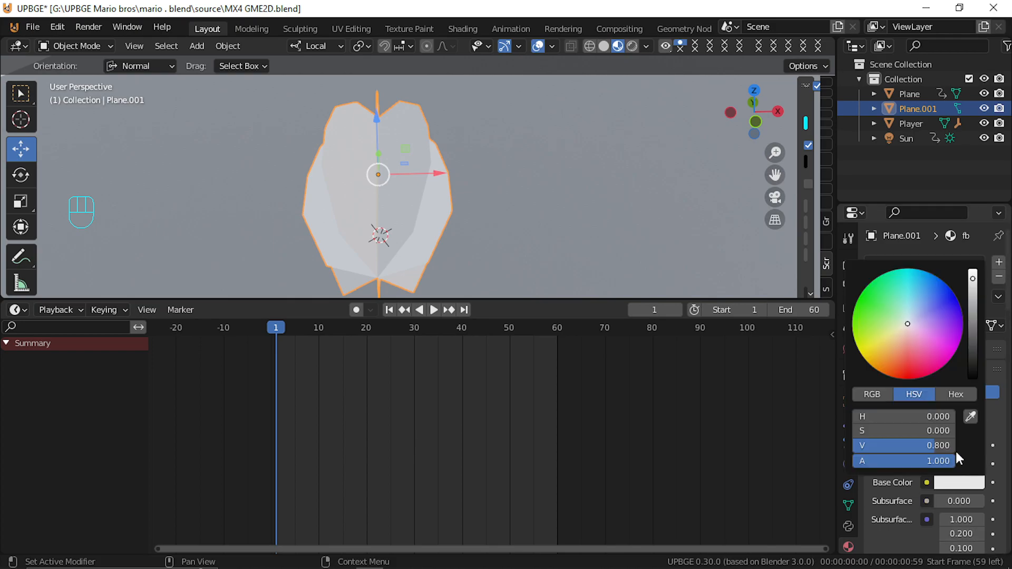
click(908, 379)
drag(908, 379, 874, 368)
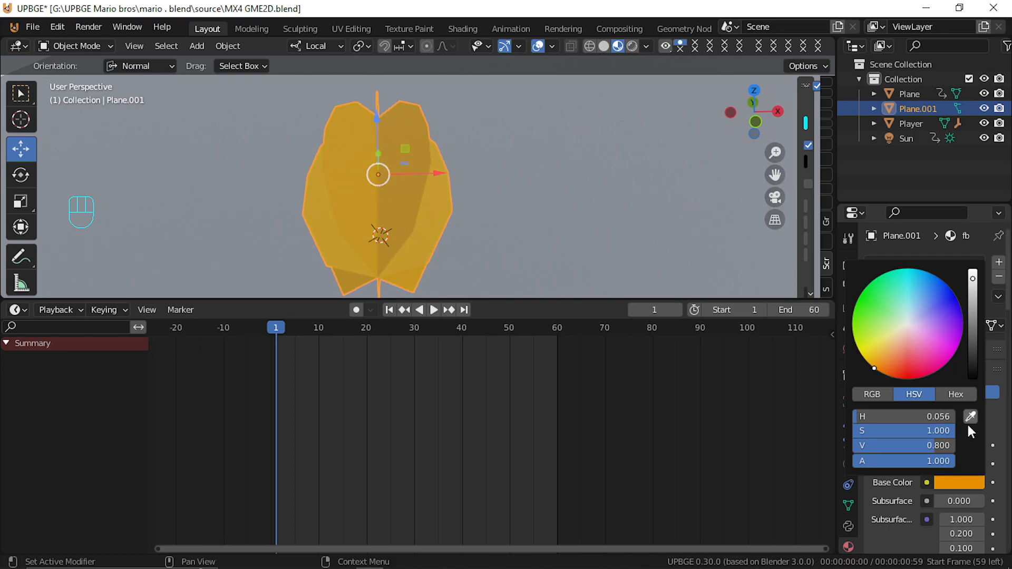
Enable Backface Culling on the fb material and set its blend mode to Alpha Blend and shadow mode to None
scroll(941, 507, down, 5)
scroll(940, 520, down, 15)
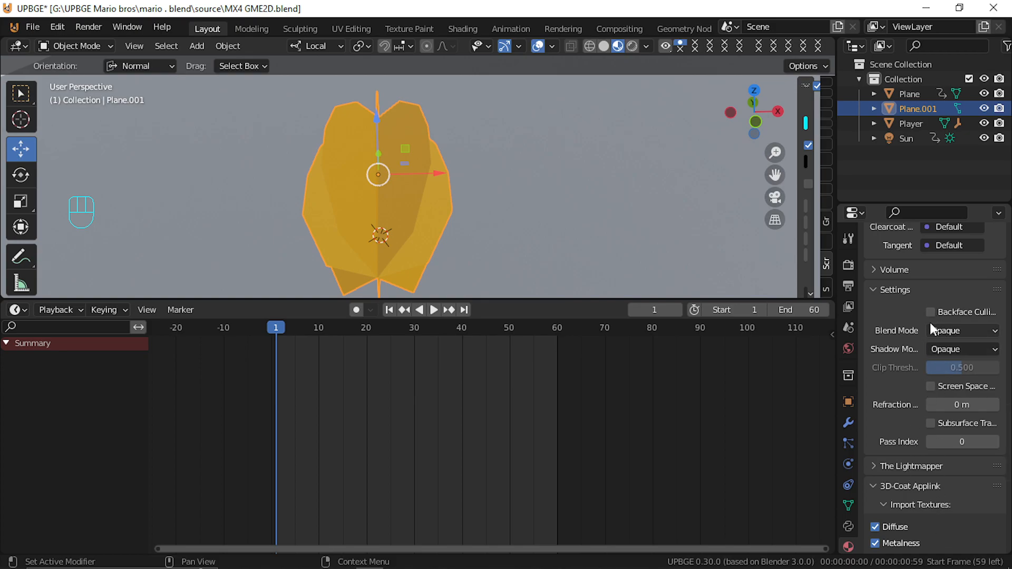
click(930, 312)
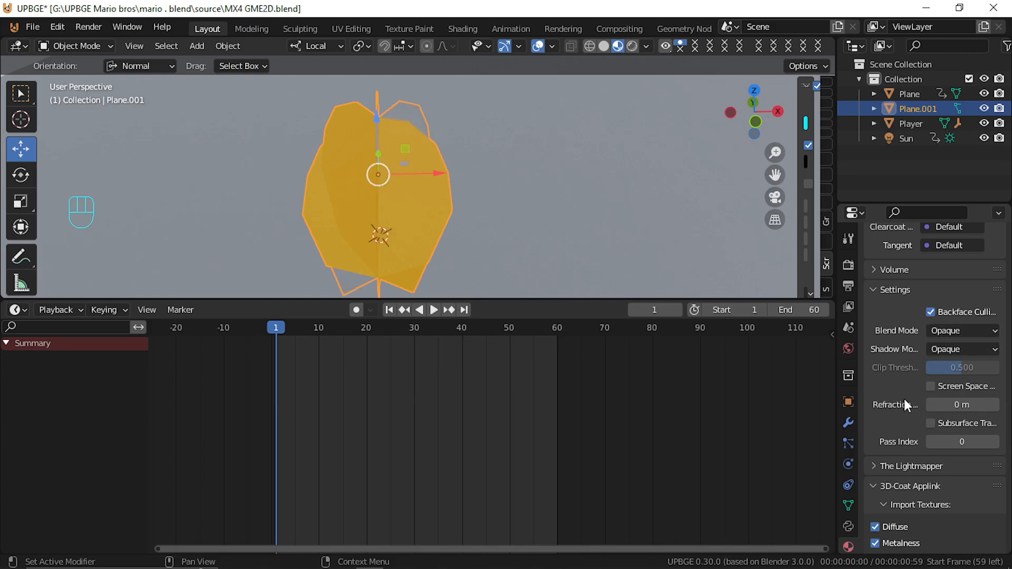
click(940, 332)
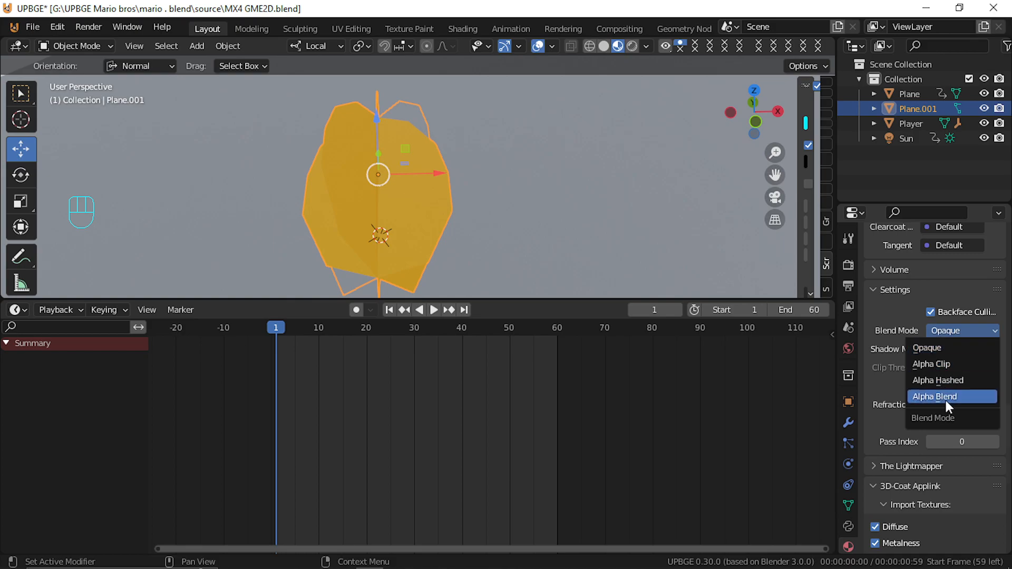
click(944, 398)
click(937, 349)
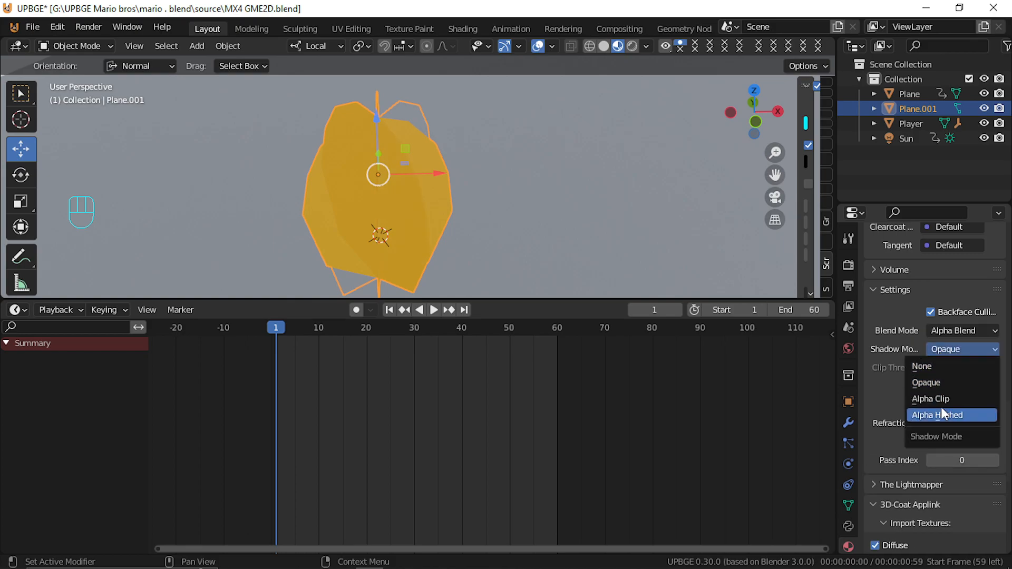
click(940, 366)
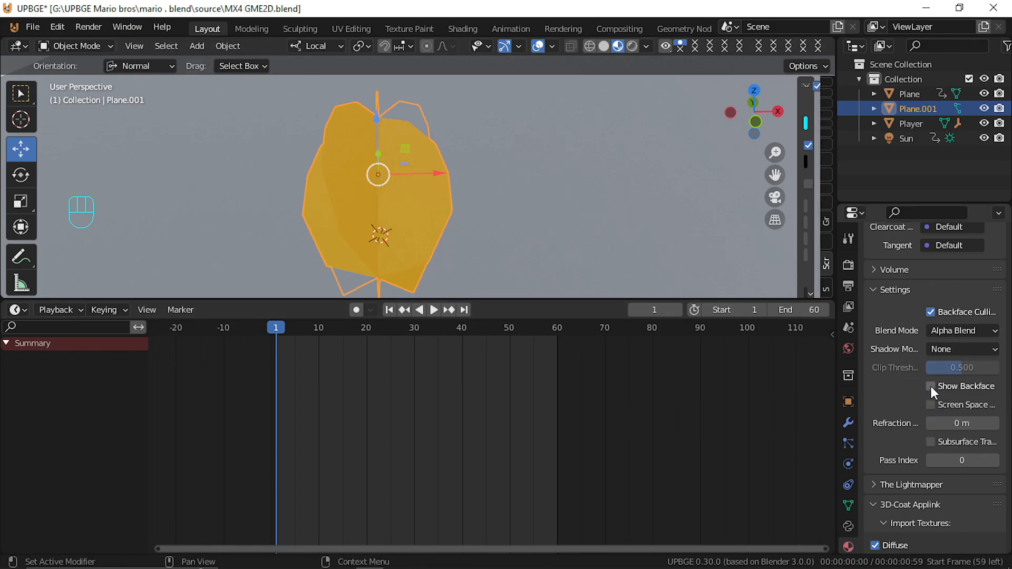
Turn off Backface Culling and Show Backface in the fb material's settings
click(934, 314)
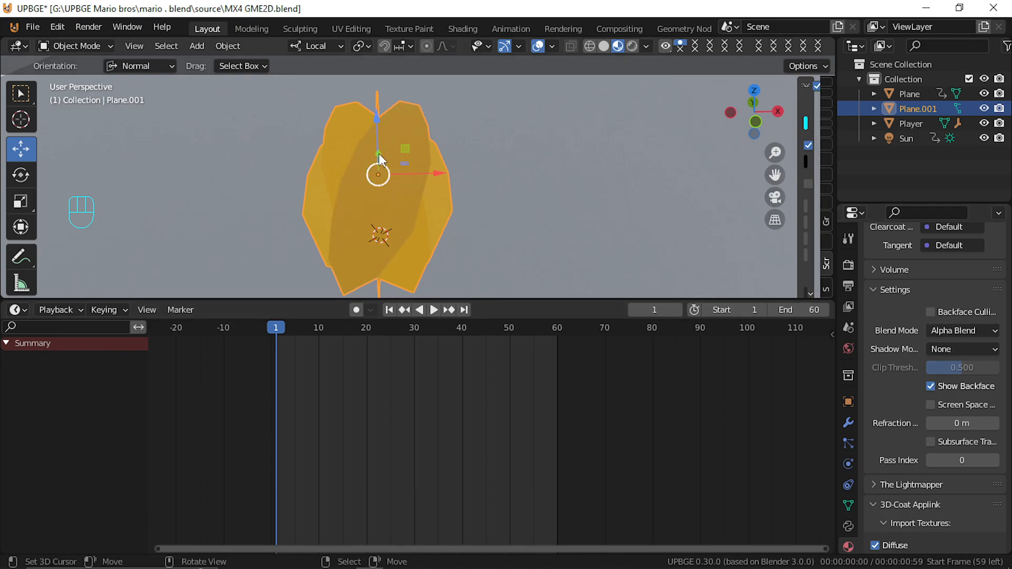
key(shift+grave)
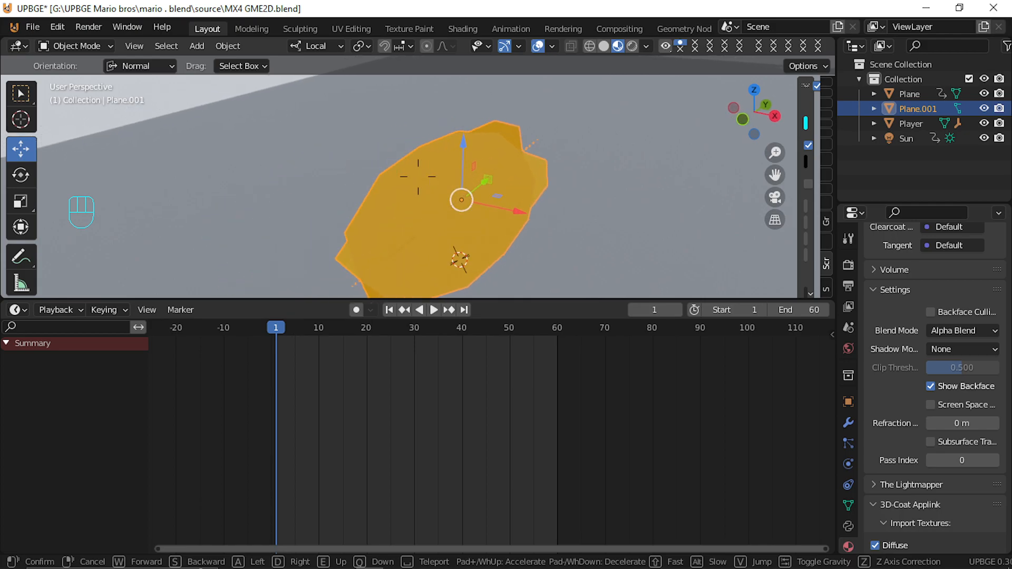
key(a)
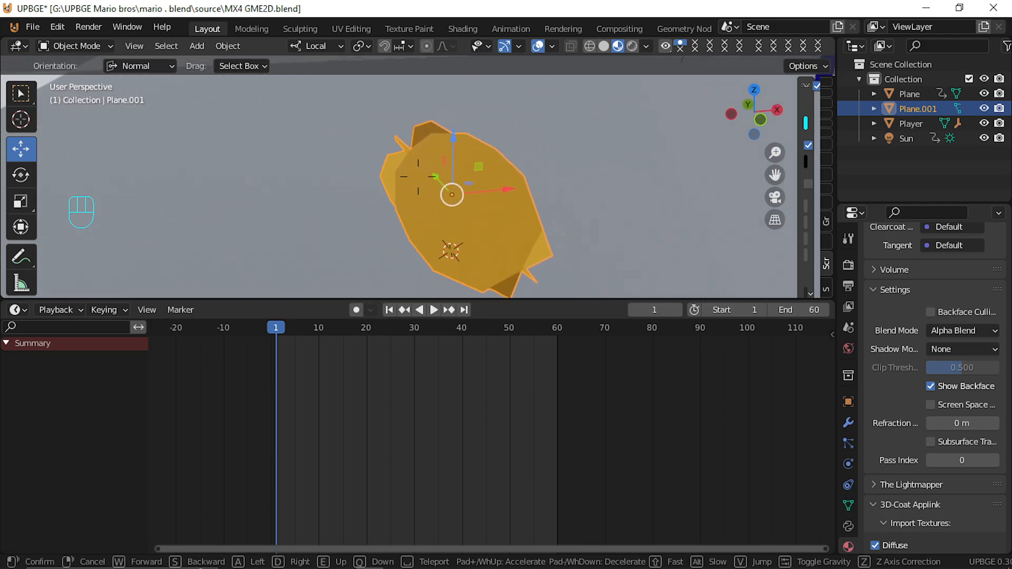
click(419, 176)
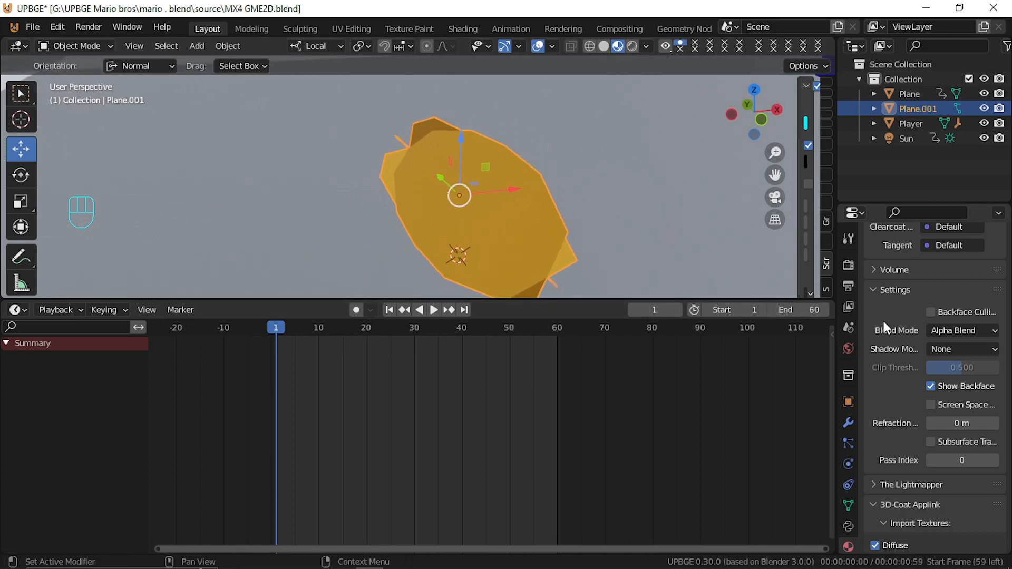
click(930, 313)
click(930, 314)
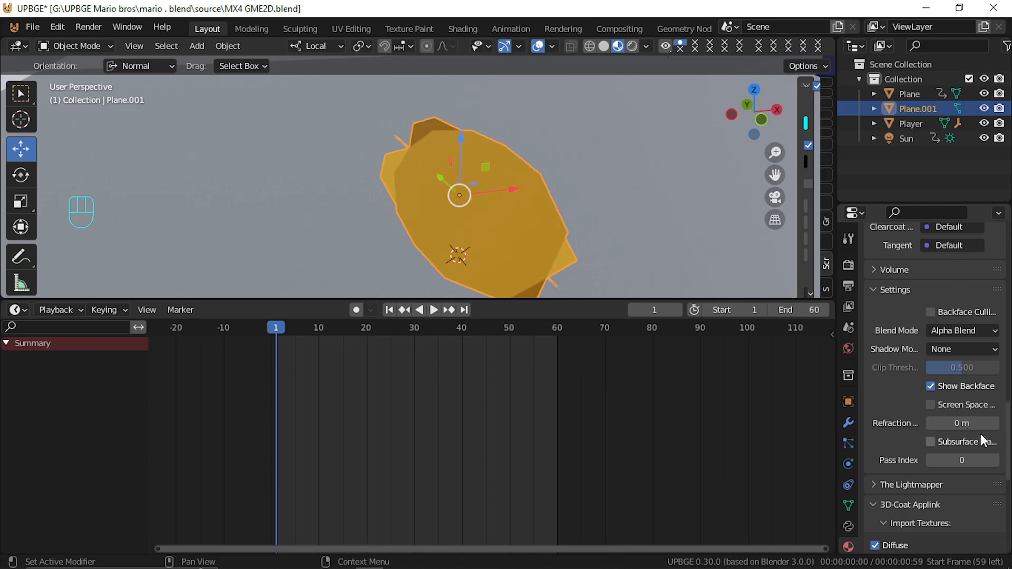
click(931, 386)
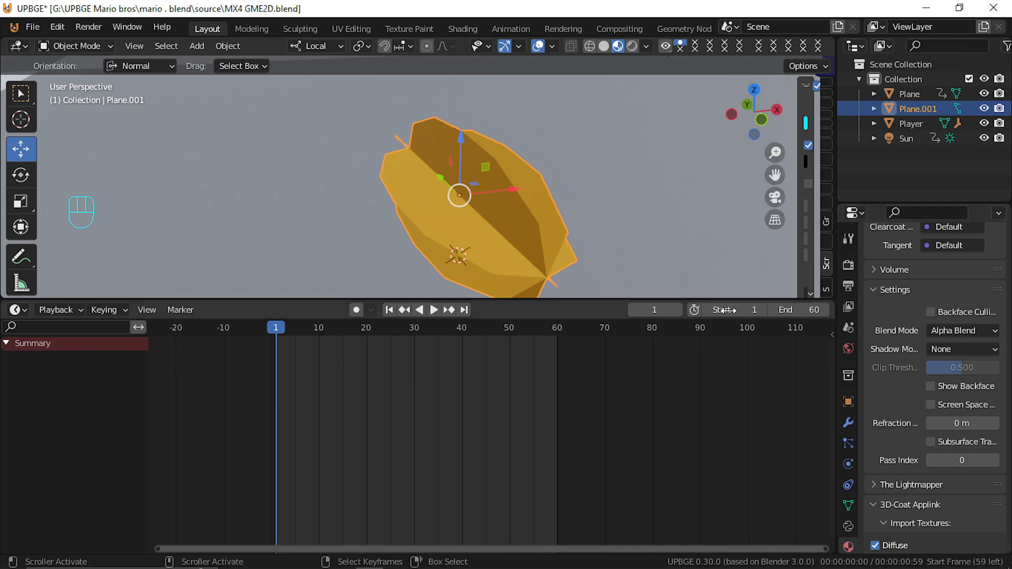
key(shift+grave)
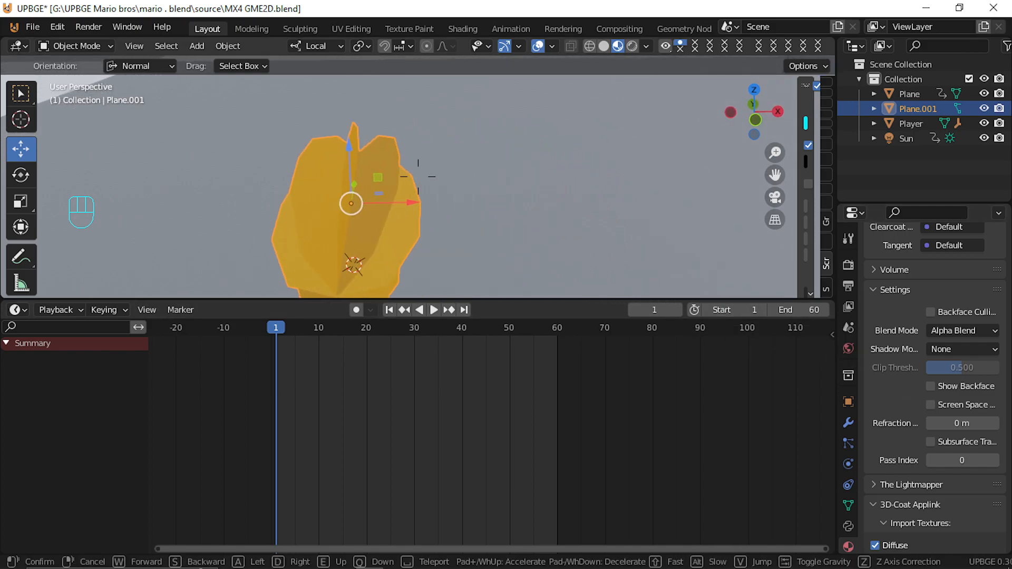
click(418, 176)
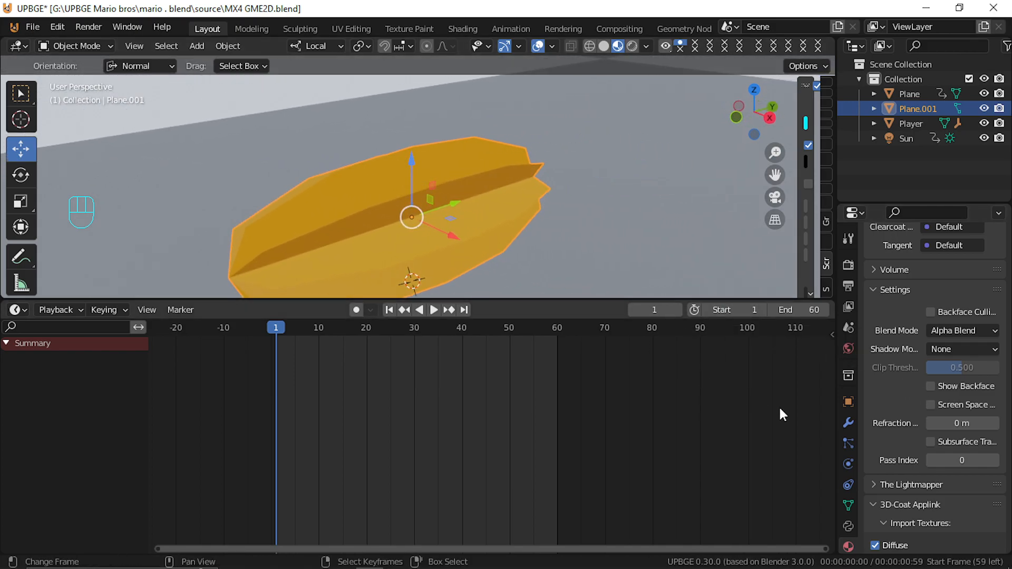
Set the fb material's emission colour to bright yellow at value 1.000 and raise its emission strength
scroll(951, 484, down, 5)
scroll(951, 484, down, 6)
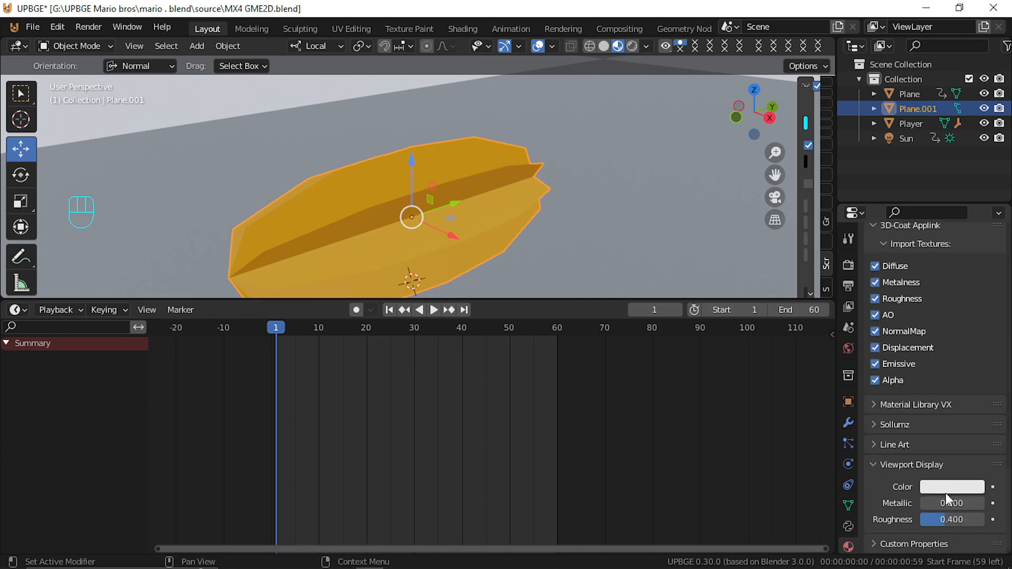
scroll(915, 463, up, 2)
scroll(888, 489, up, 9)
scroll(888, 490, up, 4)
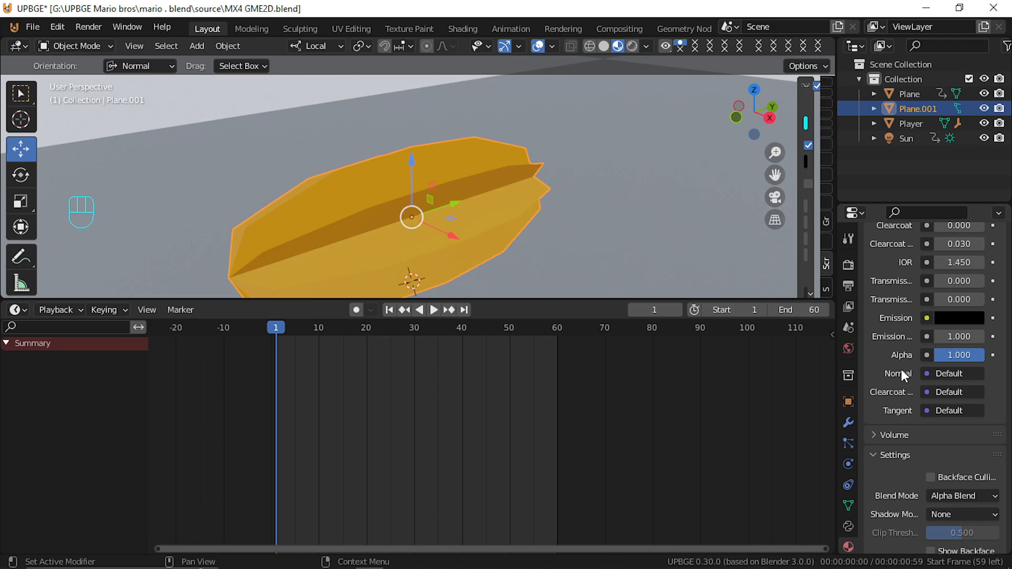
click(926, 320)
click(953, 319)
drag(976, 178, 973, 107)
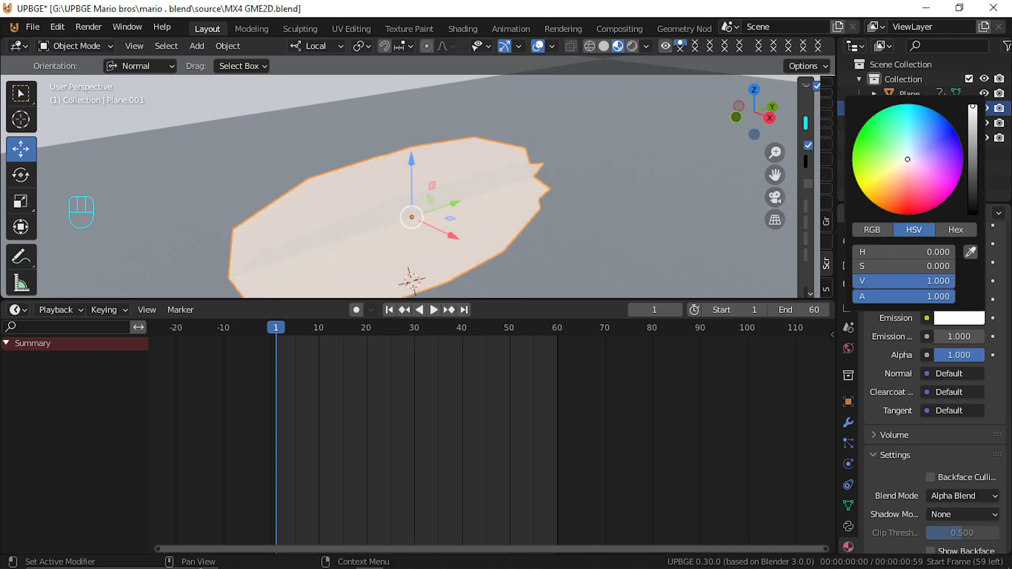
drag(919, 169, 864, 193)
mouse_move(960, 337)
mouse_down()
mouse_move(1002, 337)
mouse_move(979, 336)
mouse_up()
Enable Bloom in the scene's render settings
click(848, 266)
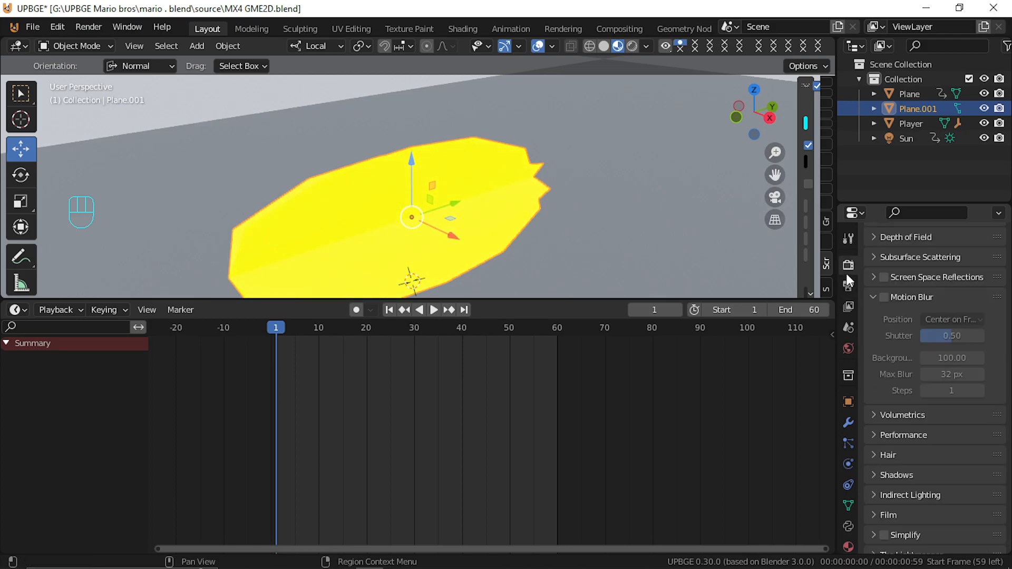
click(845, 288)
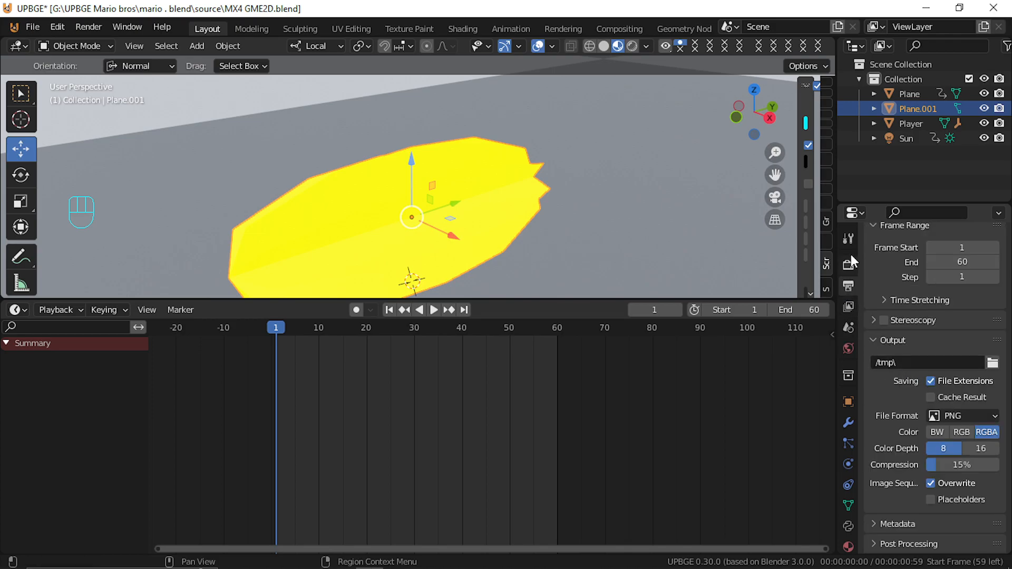
click(852, 265)
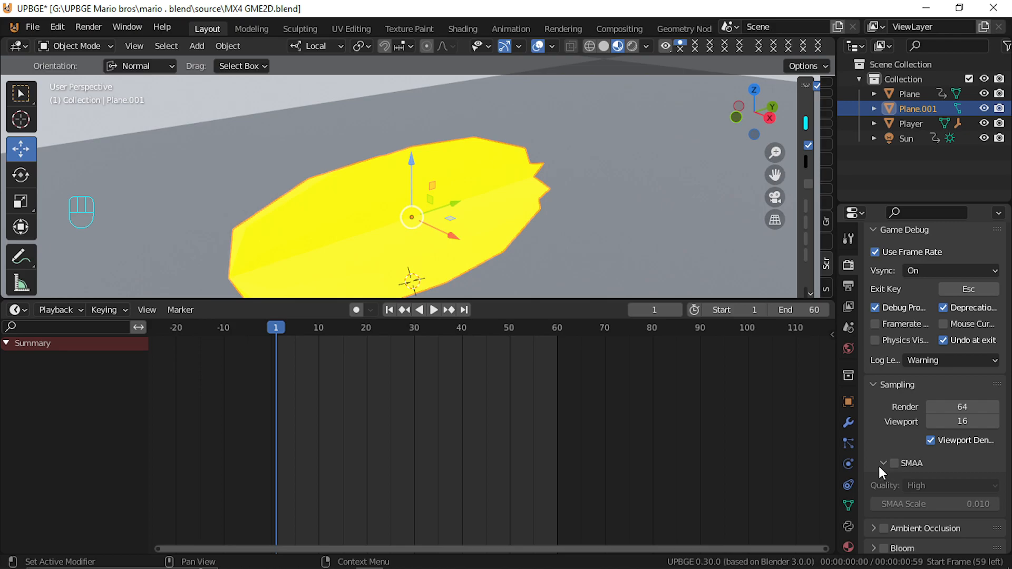
scroll(909, 460, down, 3)
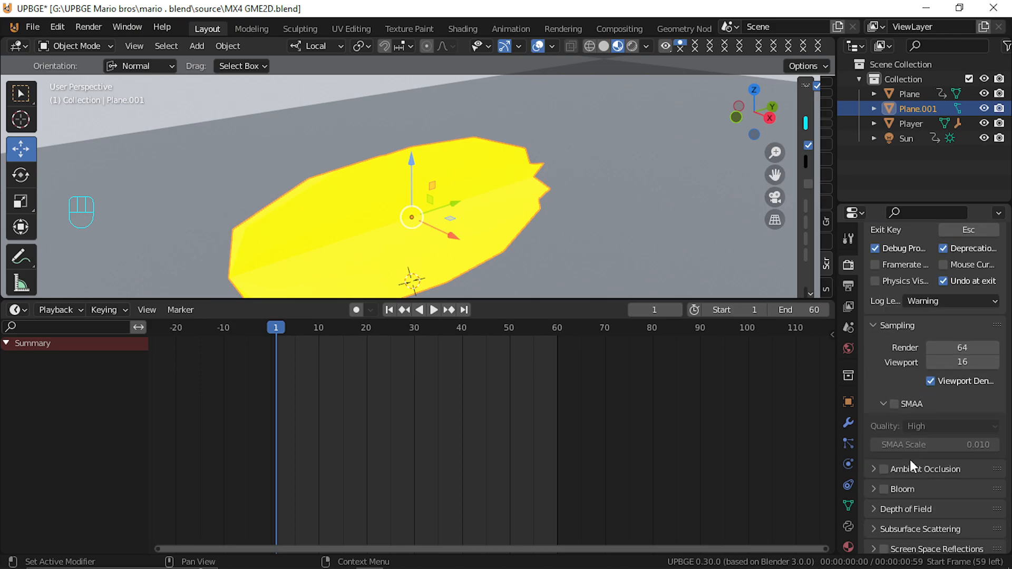
click(884, 490)
Deselect the projectile and examine its glow from farther back, beside the character
key(shift+grave)
click(419, 176)
key(alt+a)
key(shift+grave)
key(s)
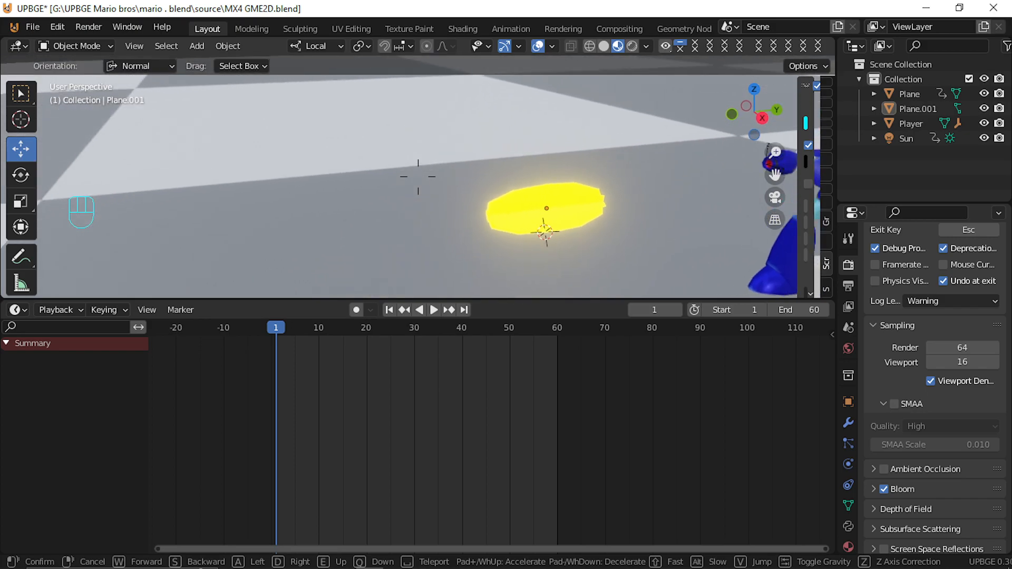
click(436, 182)
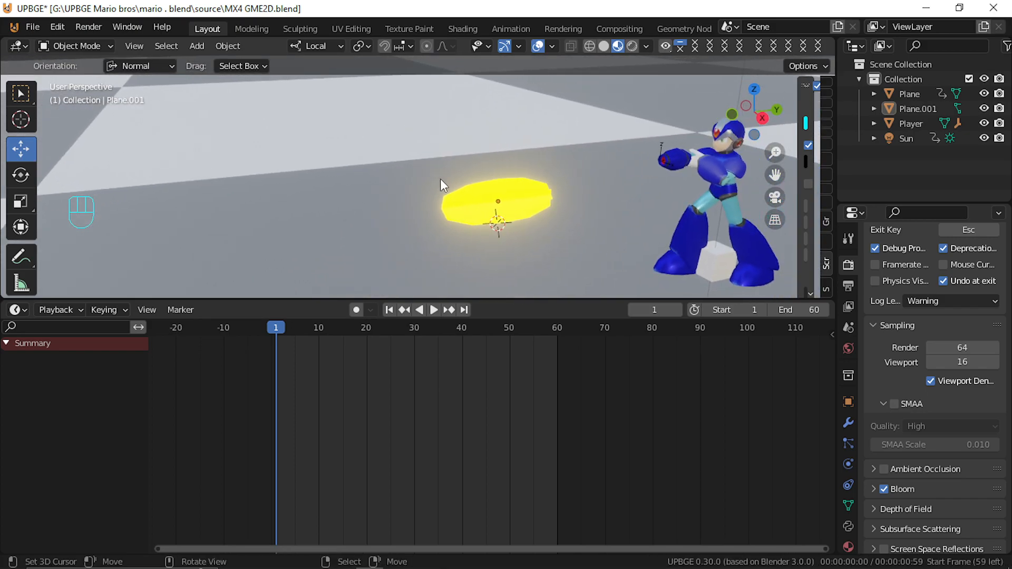
key(Tab)
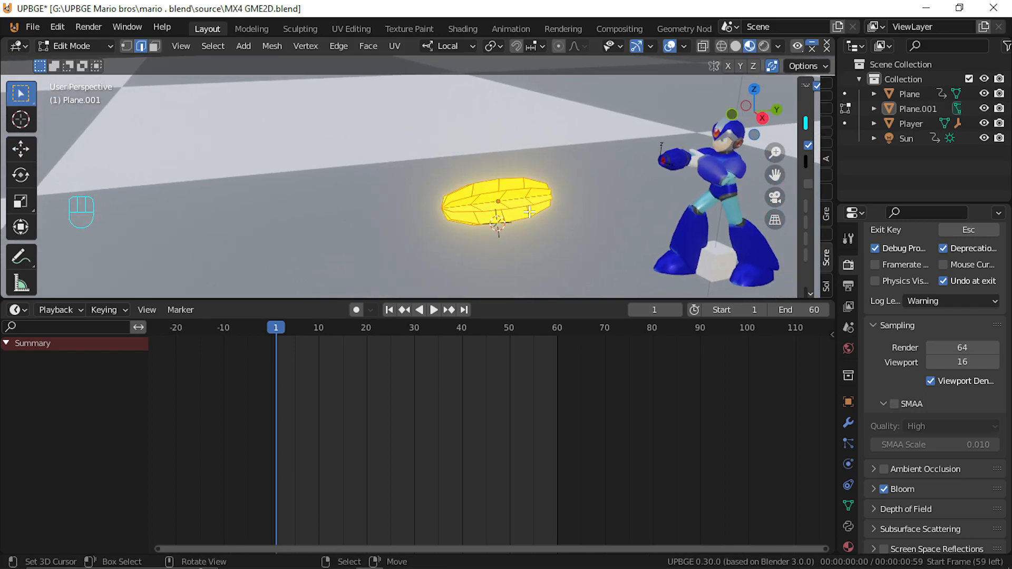
key(Tab)
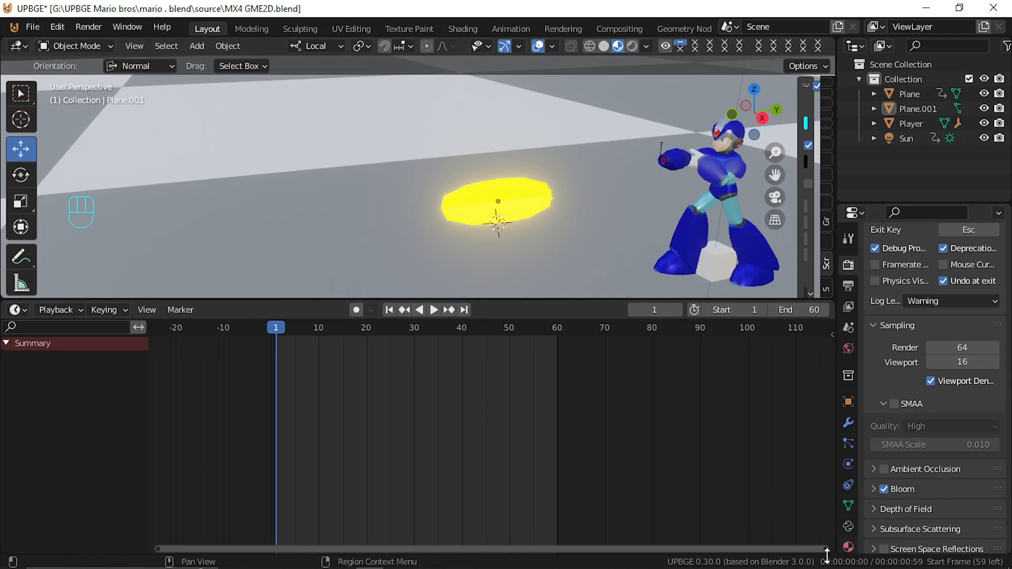
Make the projectile a physics Actor and enable its Collision Bounds with the Sphere shape
click(849, 464)
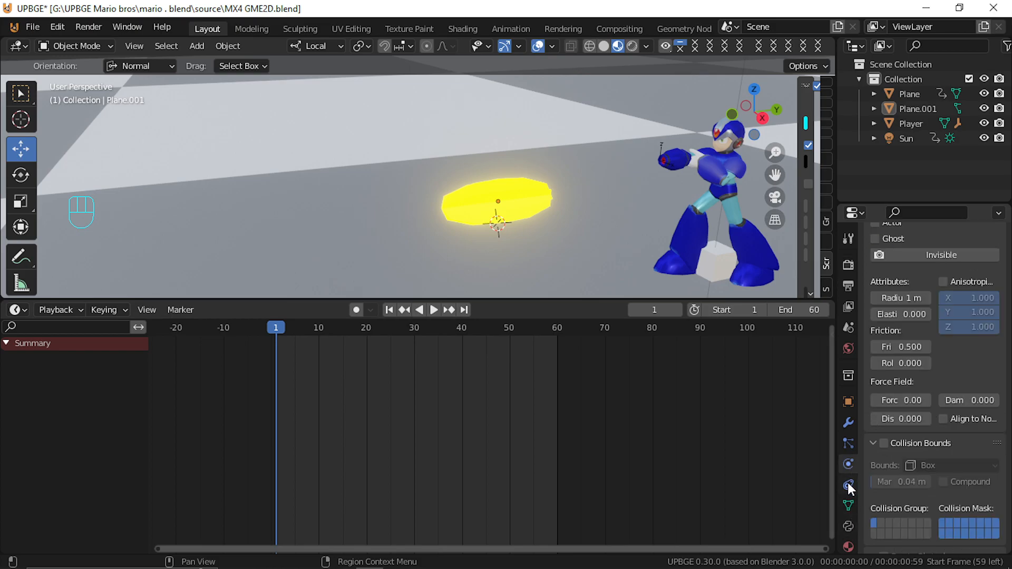
click(884, 444)
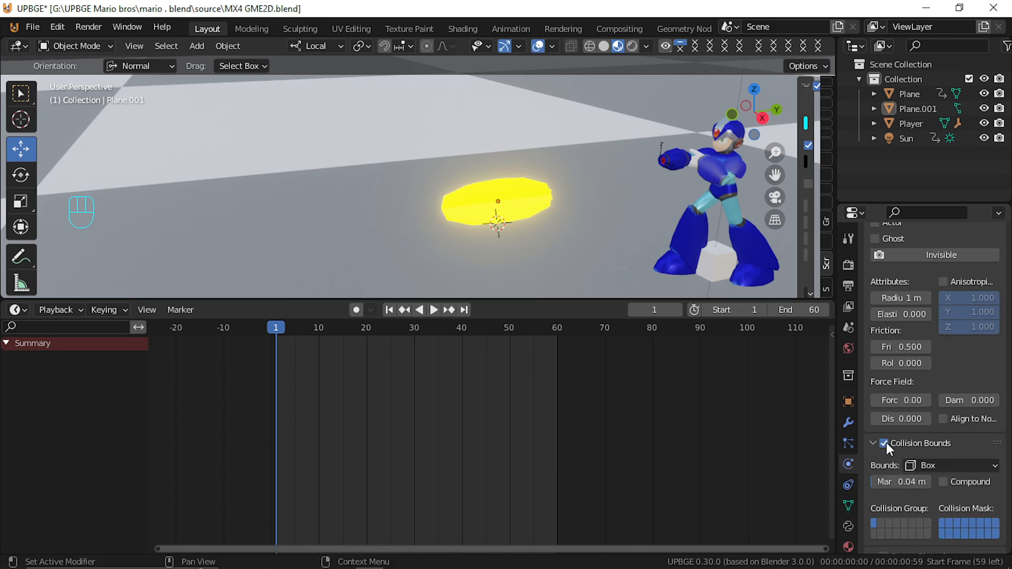
scroll(897, 267, up, 2)
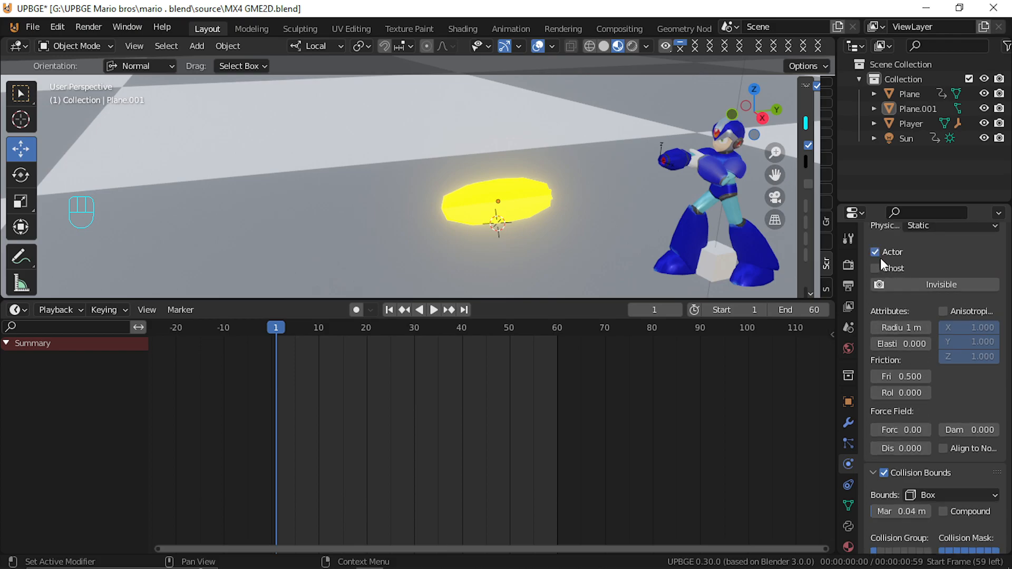
scroll(908, 507, down, 4)
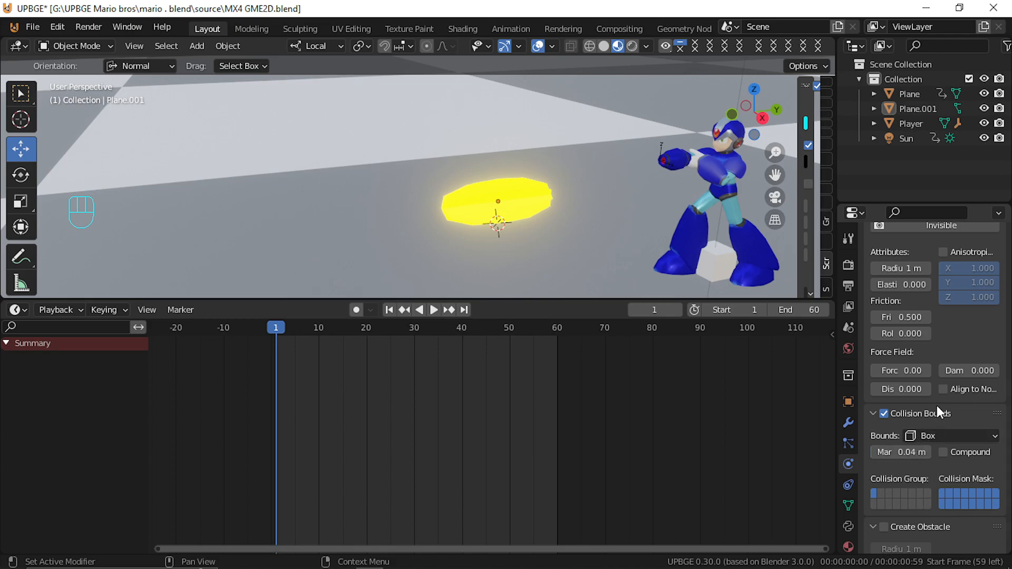
click(941, 436)
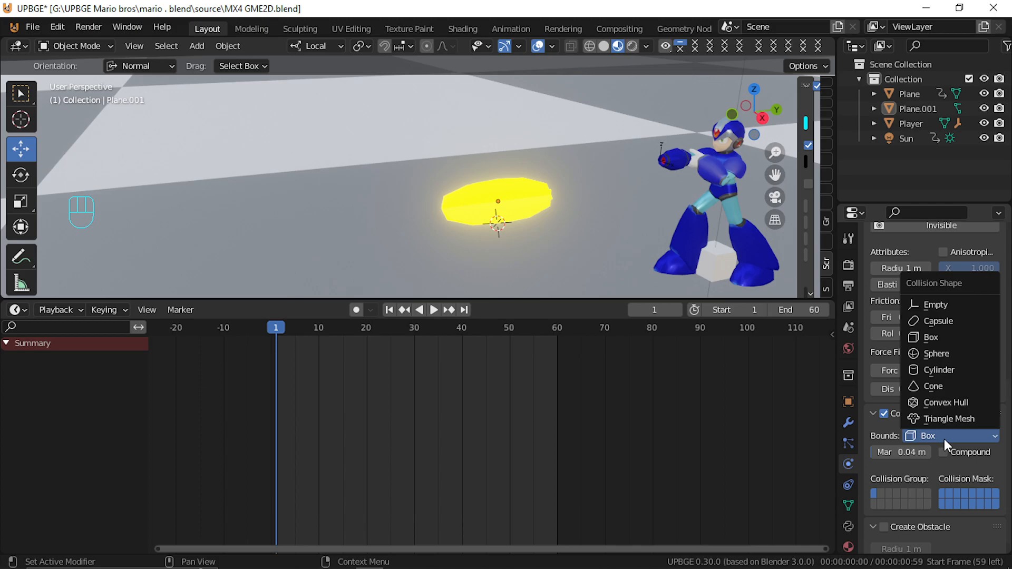
click(931, 358)
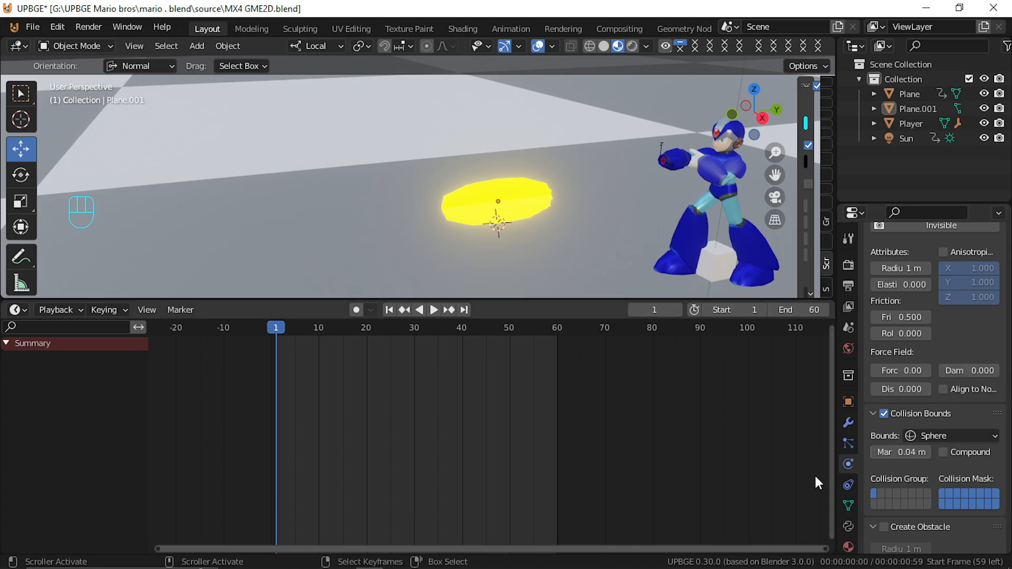
Enable Physics Visualization in the Game Debug settings and test-run the game to inspect the projectile's collision bounds
click(847, 505)
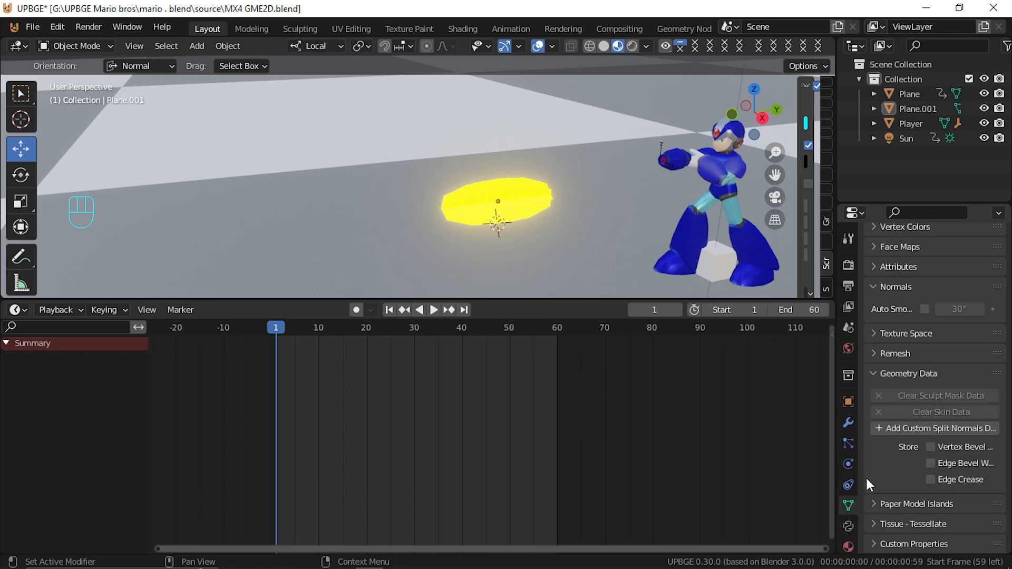
click(845, 267)
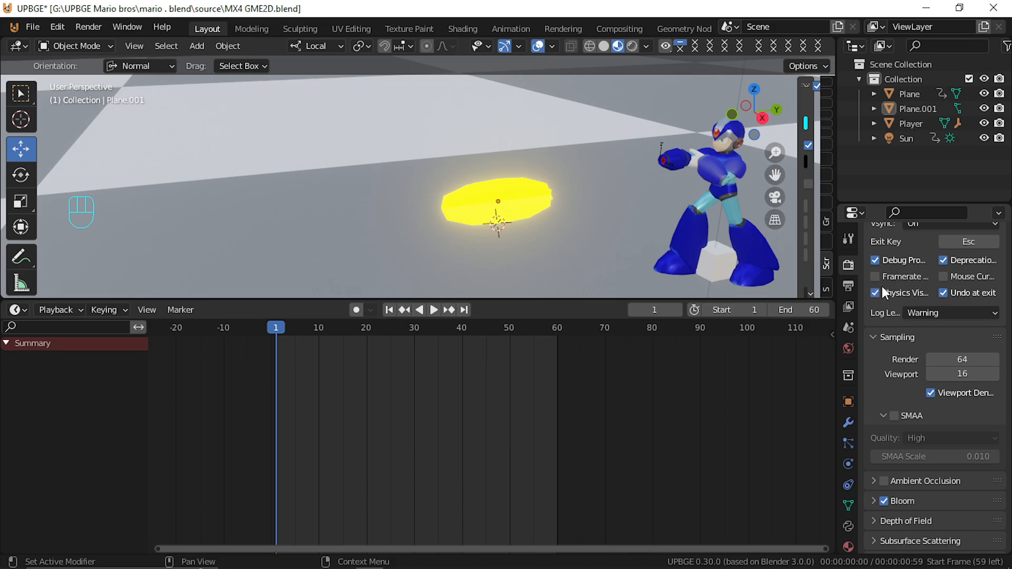
key(p)
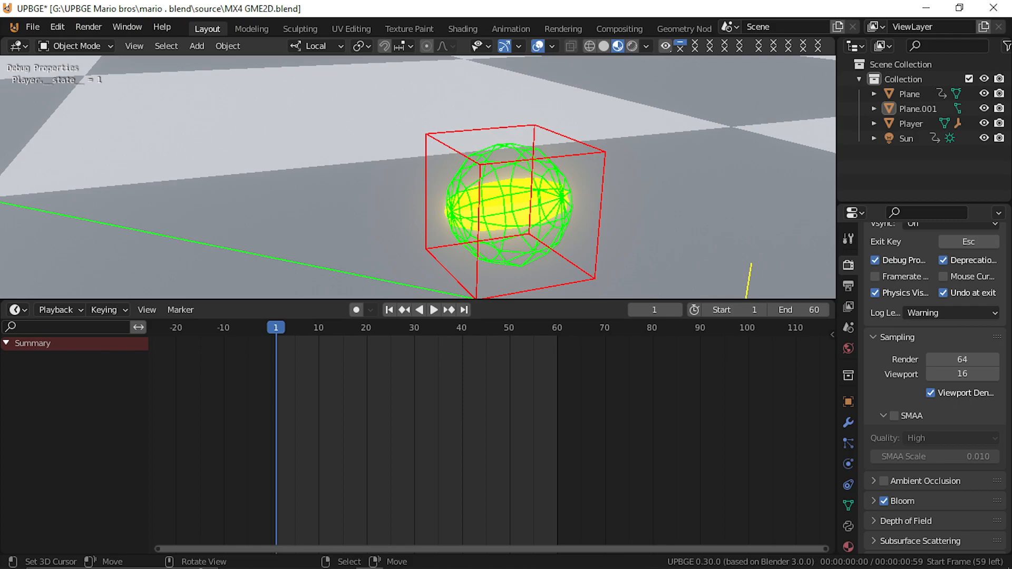
key(Escape)
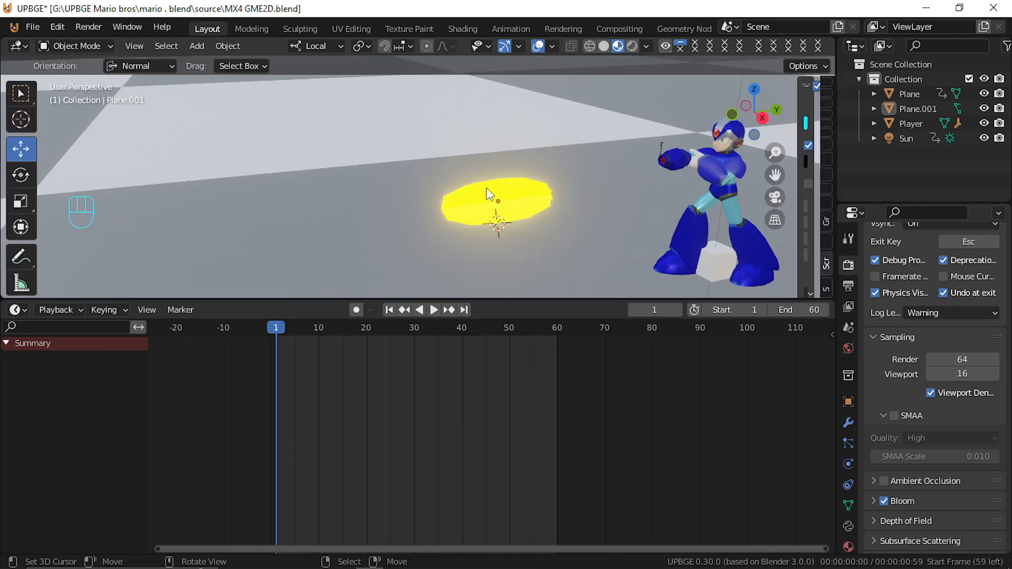
Try the Cylinder shape for the projectile's collision bounds and test-run the game
click(509, 206)
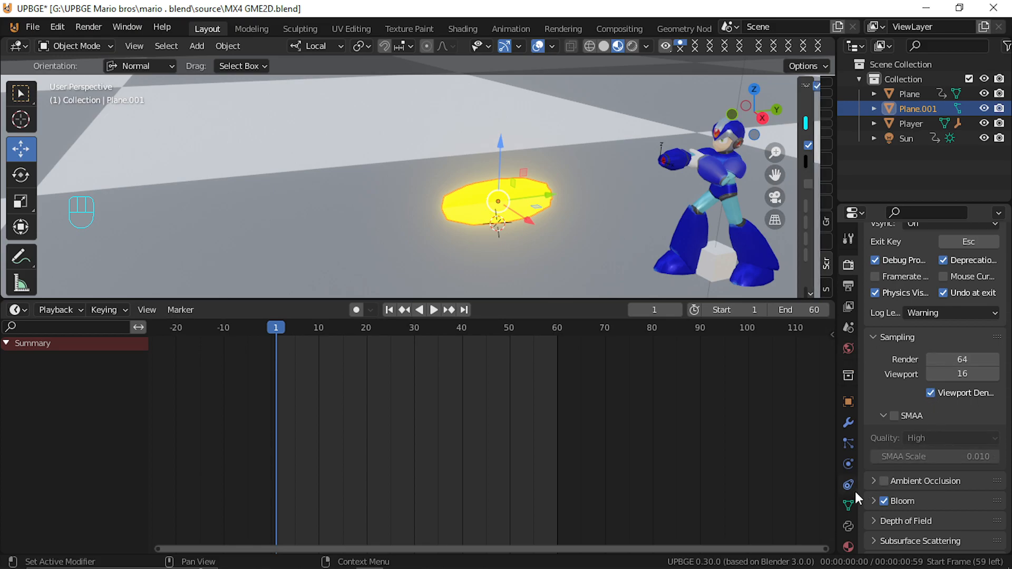
click(850, 464)
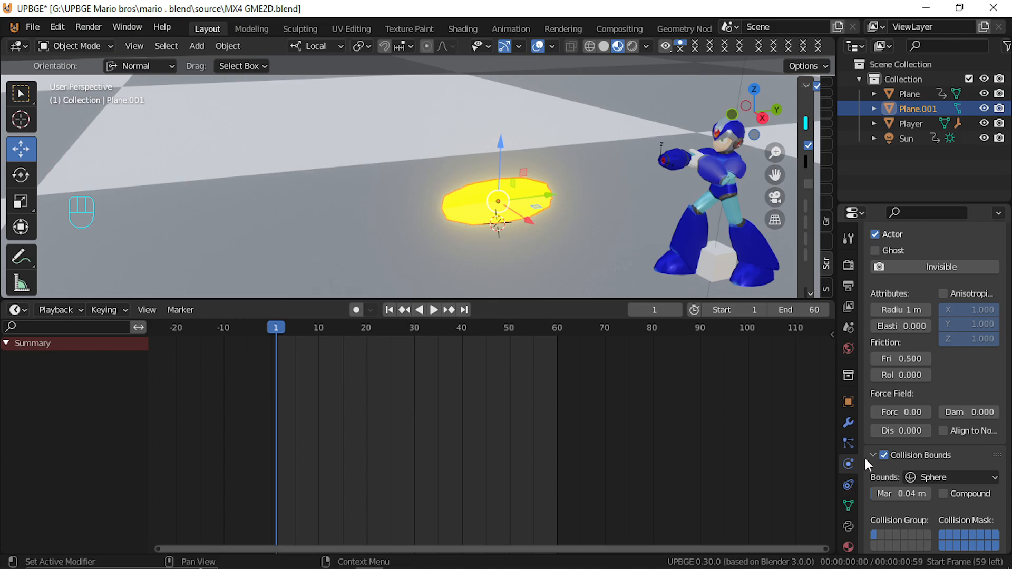
scroll(907, 460, down, 2)
click(926, 425)
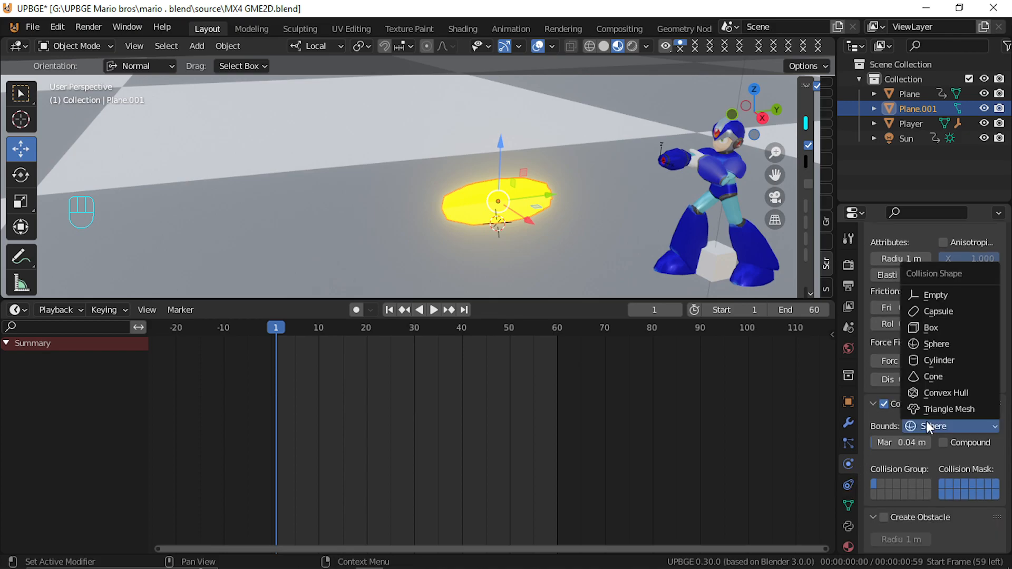
click(938, 360)
key(p)
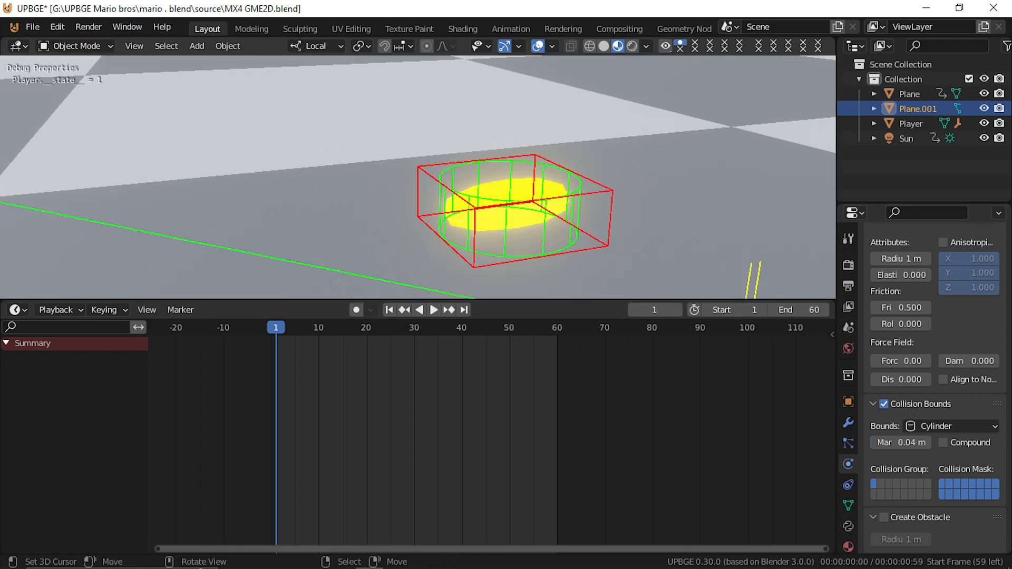
key(Escape)
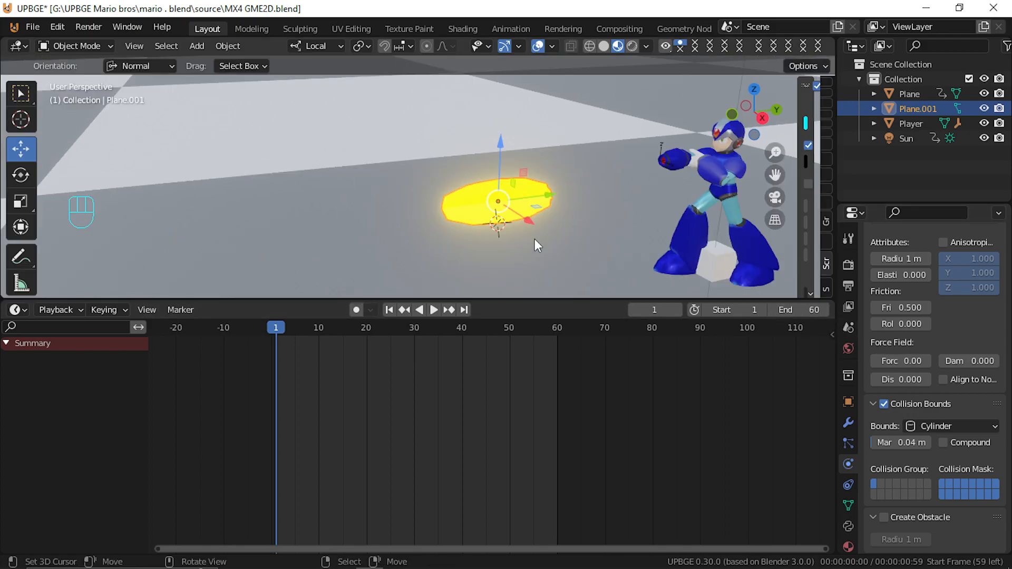
Apply the projectile's rotation and scale, and test-run the game to check its collision bounds
key(ctrl+a)
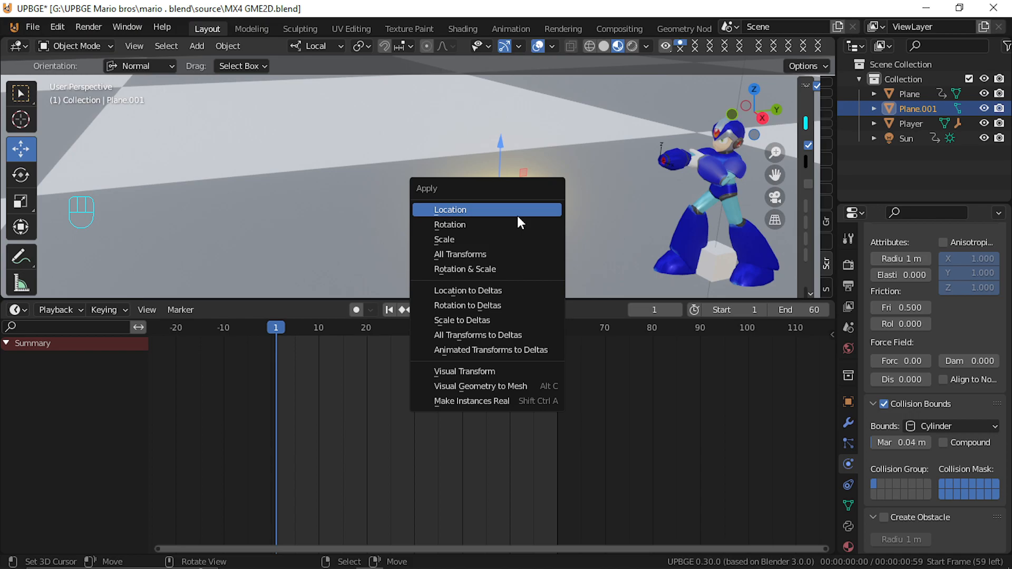
click(467, 226)
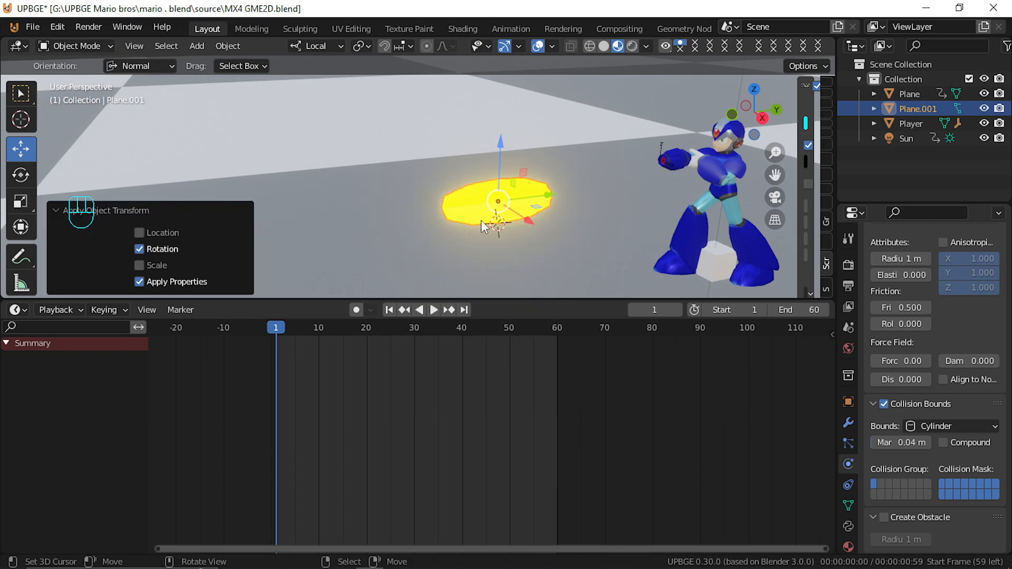
key(shift+a)
key(ctrl+a)
click(484, 242)
key(p)
key(Escape)
Try the Capsule shape for the projectile's collision bounds and test-run the game
click(925, 426)
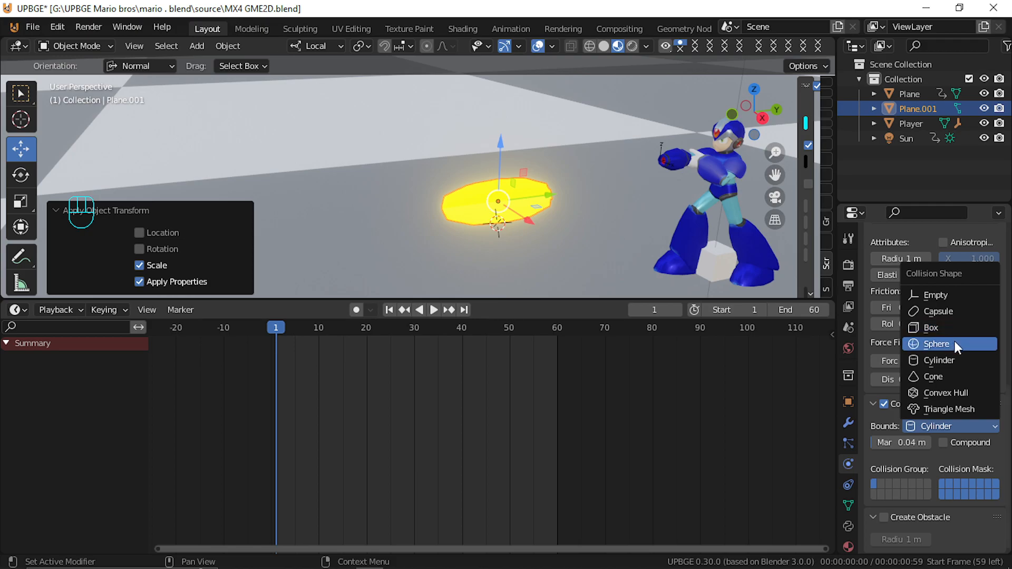
click(939, 310)
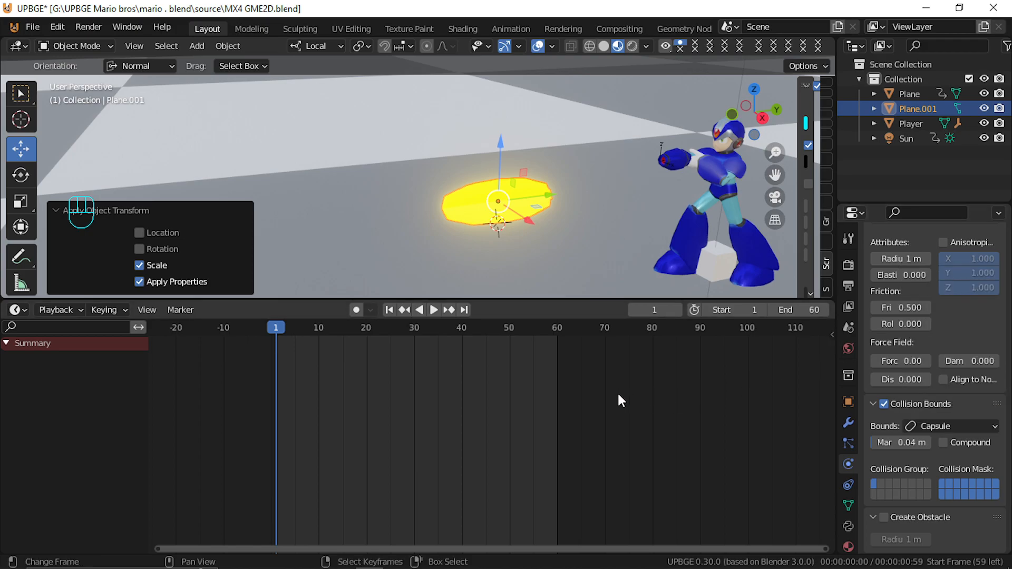
key(p)
key(Escape)
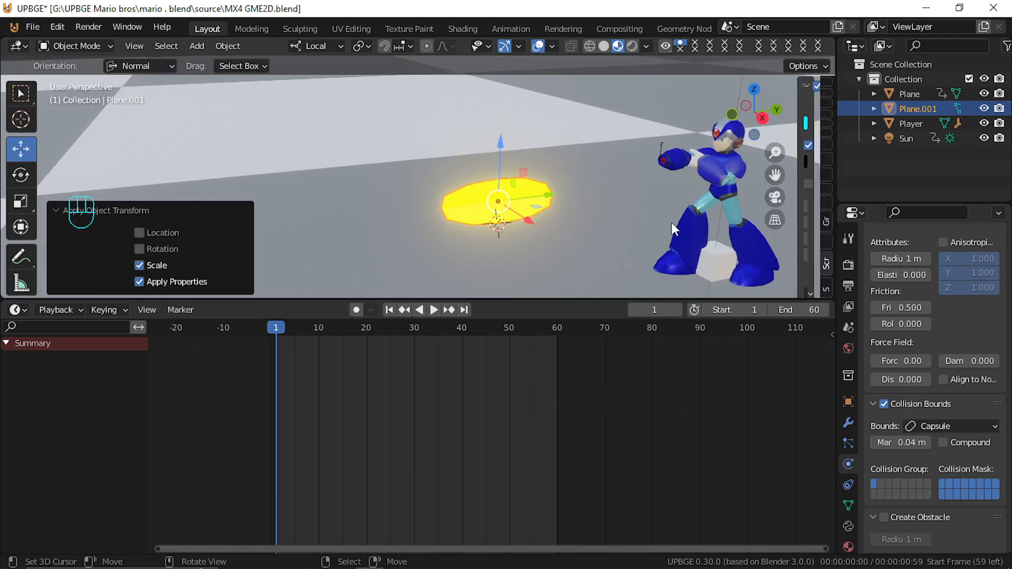
Set the projectile's collision bounds to Convex Hull and test-run the game to check the fit
click(944, 426)
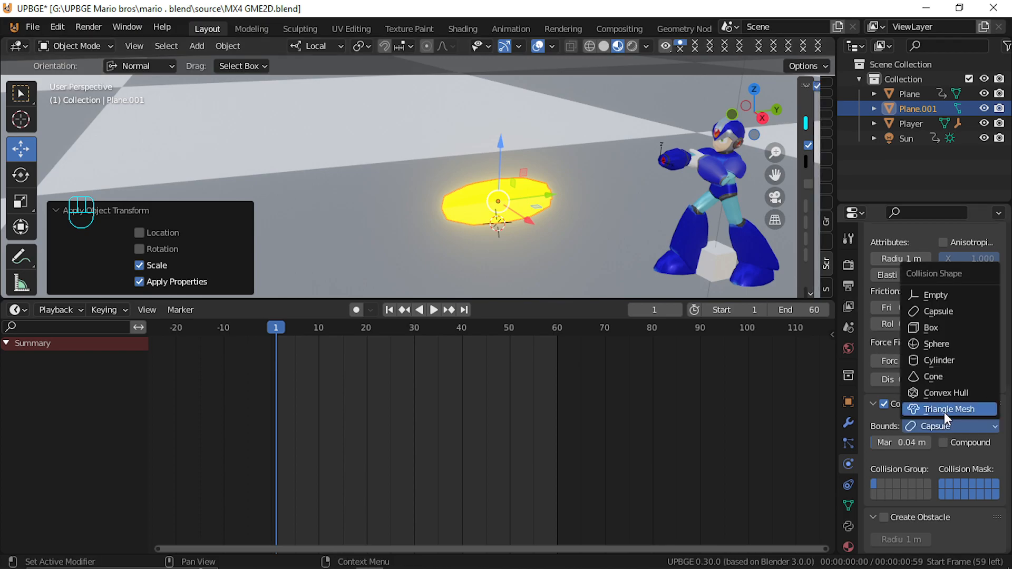
click(946, 392)
key(p)
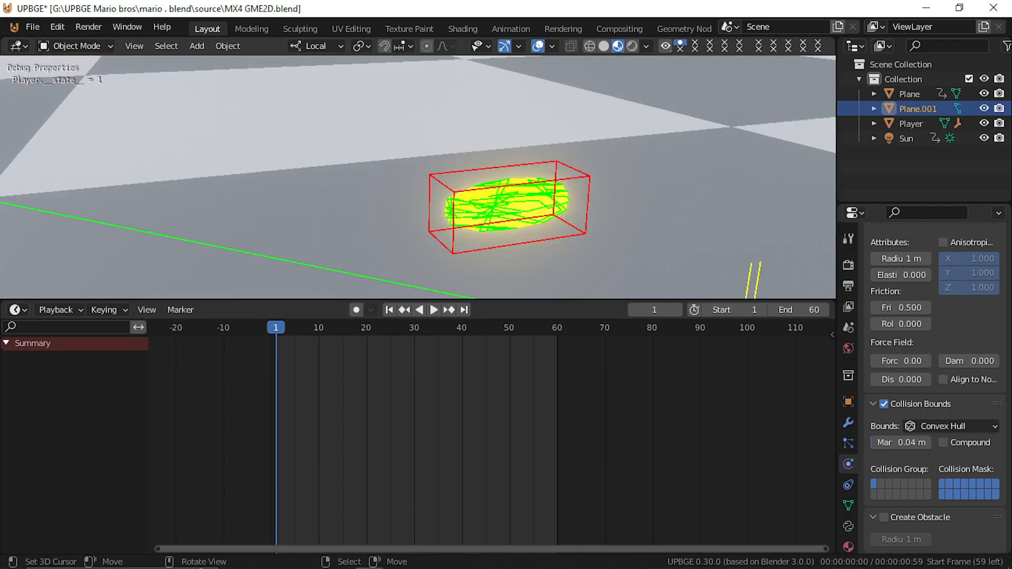
key(Escape)
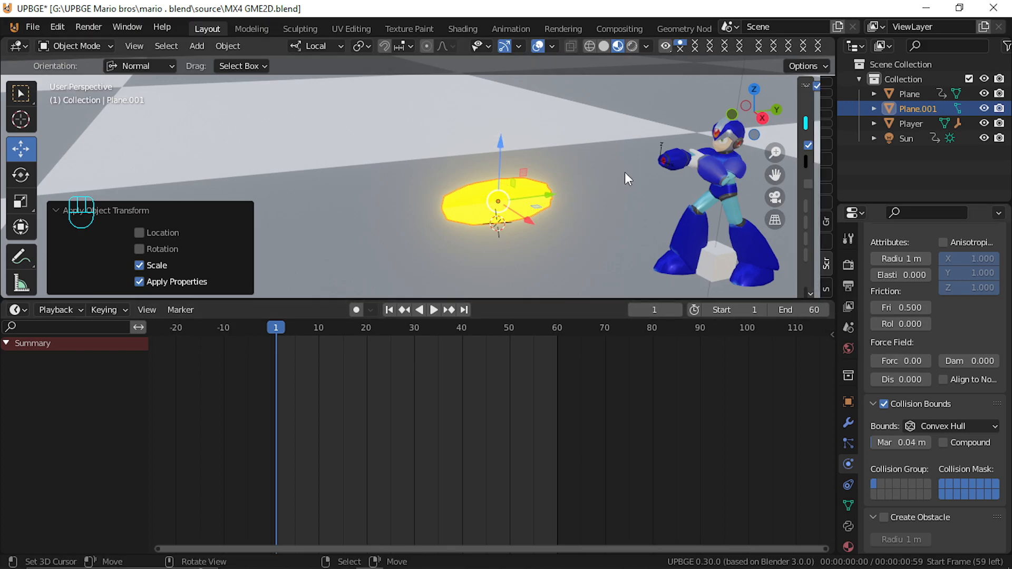
Select the empty at the character's hand and open the Logic Bricks Editor in the lower area
click(661, 160)
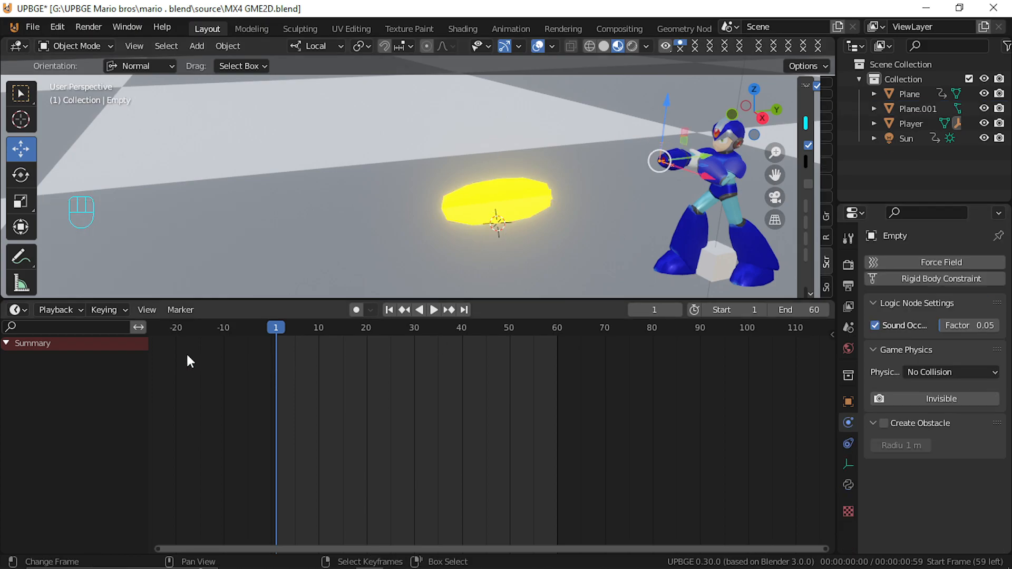
click(18, 310)
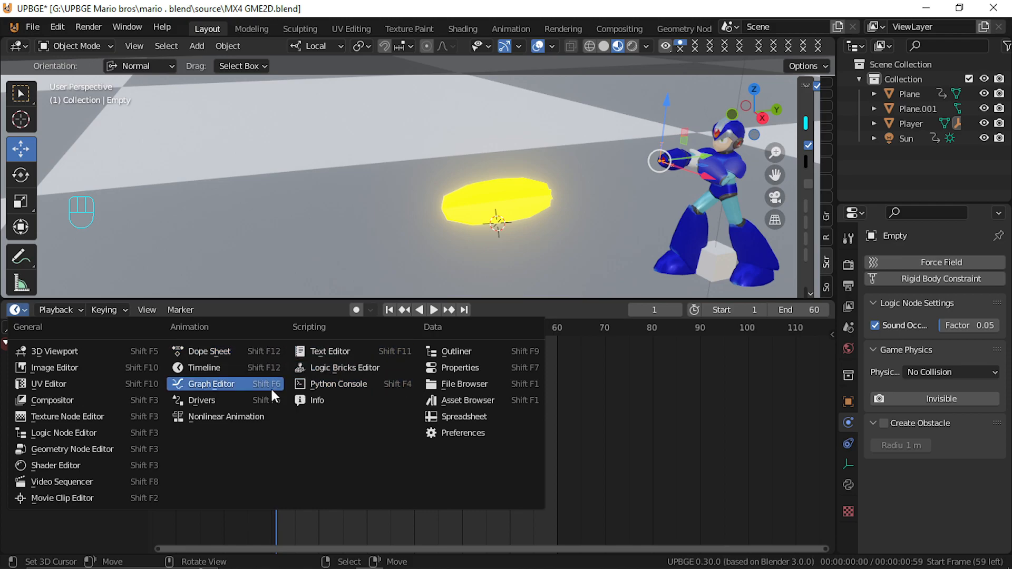
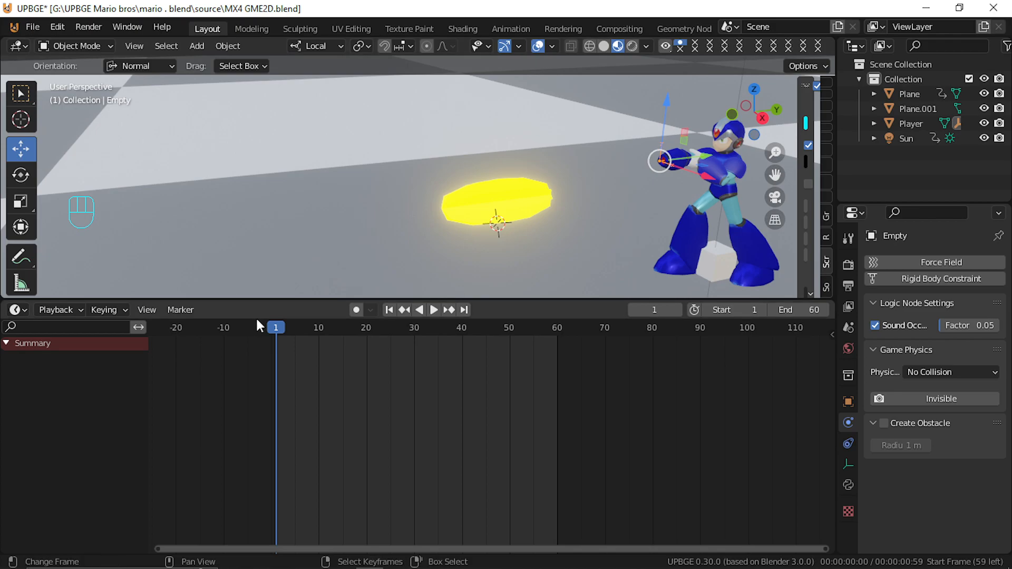
click(16, 310)
click(16, 310)
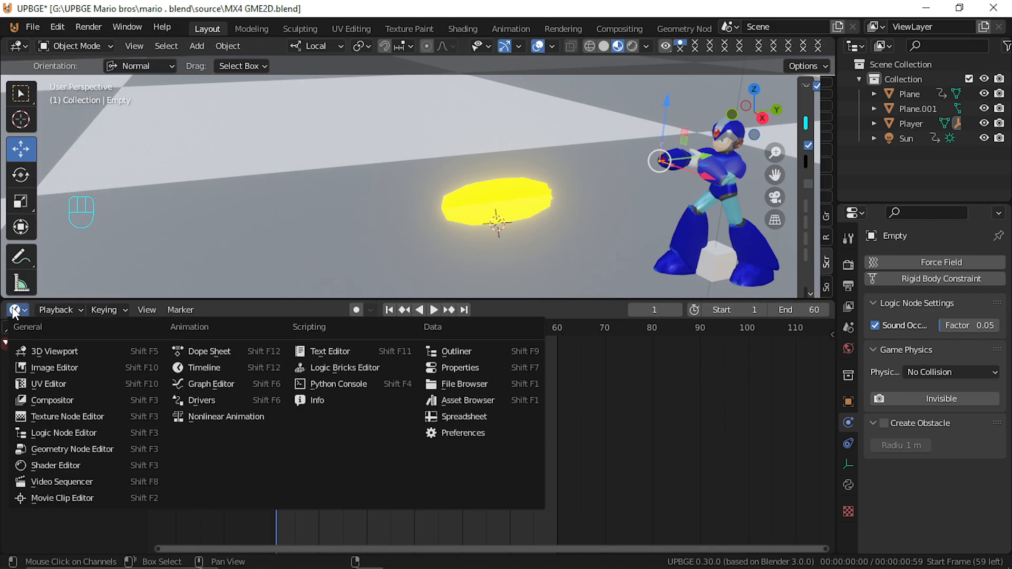
click(311, 367)
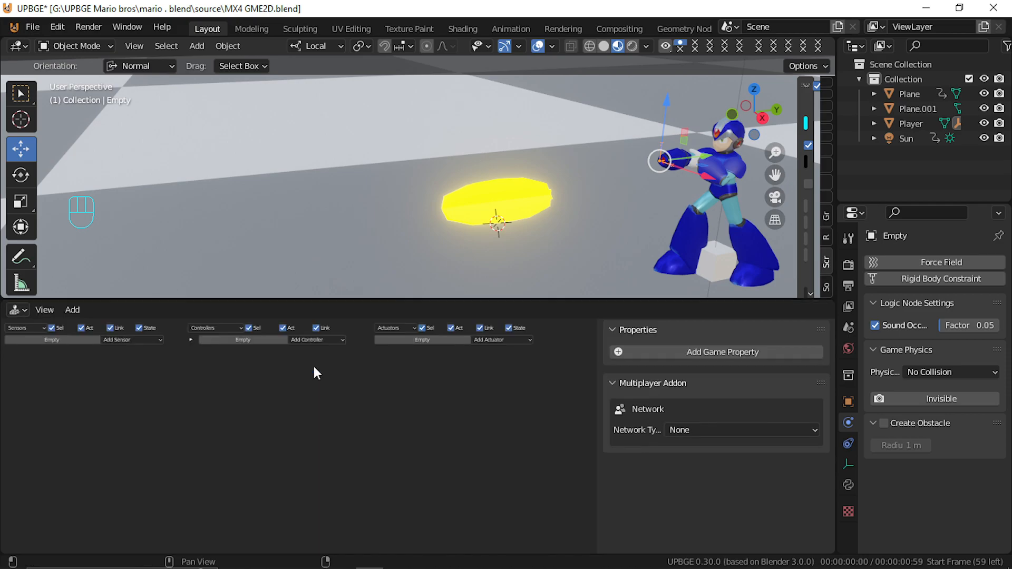
Add a Mouse sensor for the left button to the empty, with positive pulse triggering and a skip of 20
click(138, 340)
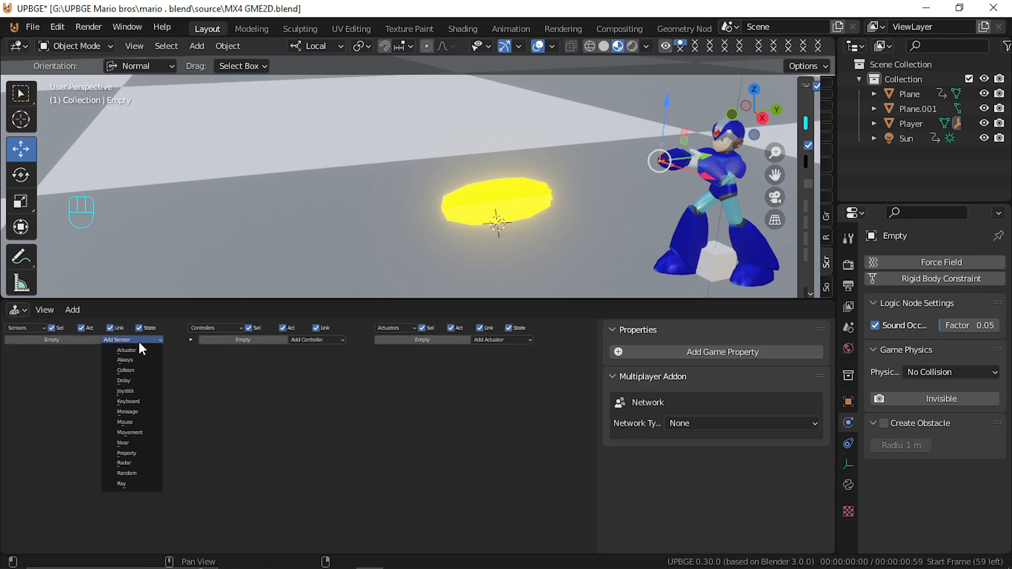
click(144, 421)
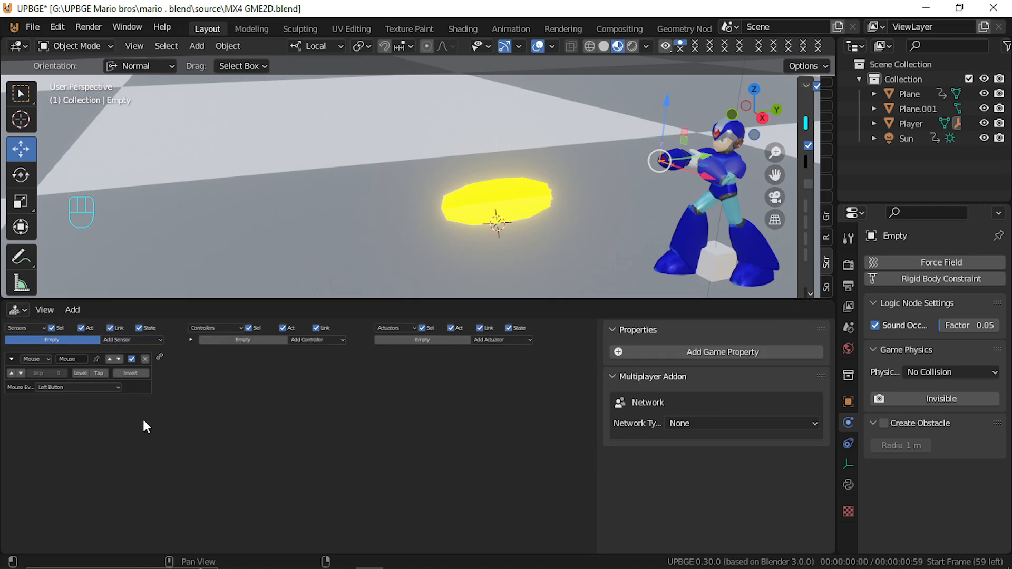
click(11, 372)
click(47, 373)
text(20)
key(Return)
Add an Edit Object actuator that adds Plane.001, and link the Mouse sensor to it through an And controller
click(477, 340)
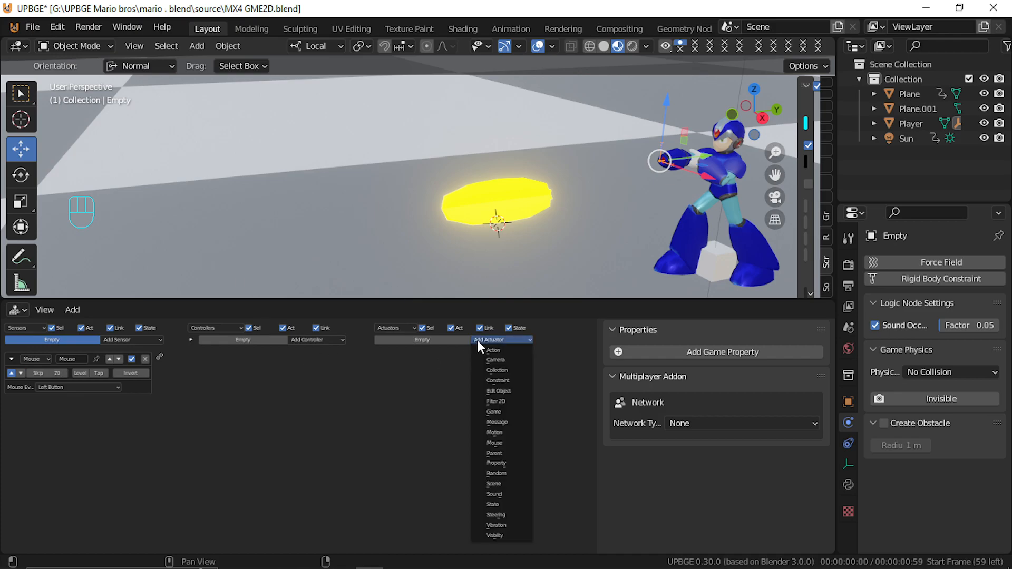
click(500, 393)
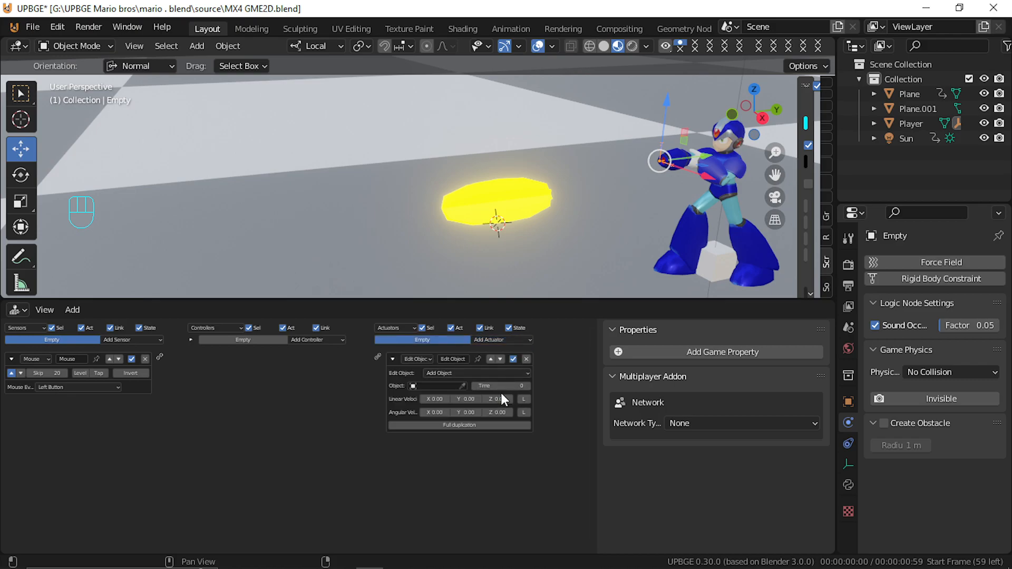
click(464, 385)
click(497, 200)
drag(159, 356, 377, 355)
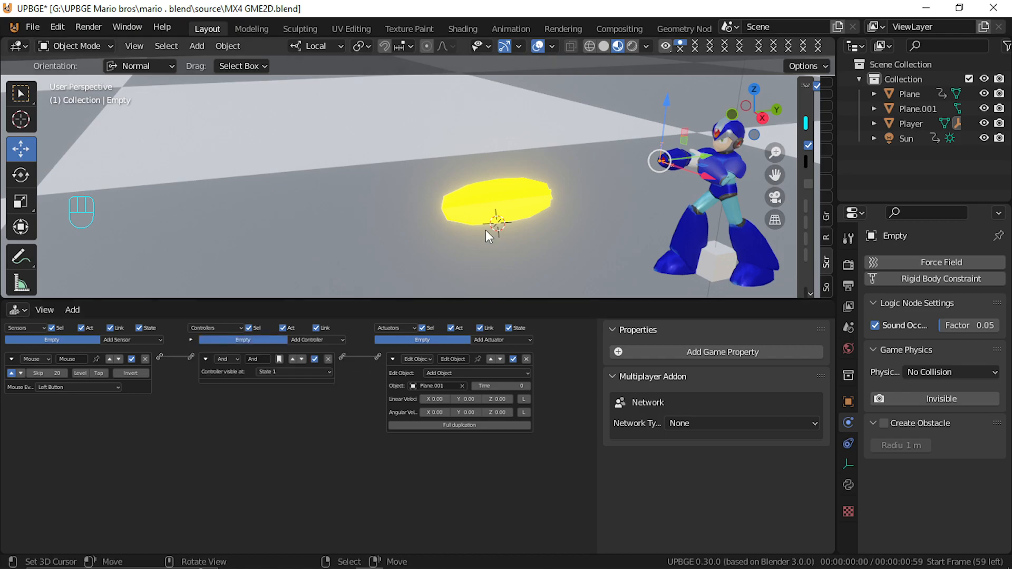
Add a float game property named Bulet to the yellow projectile
click(484, 234)
click(640, 352)
double_click(632, 374)
text(Bulle)
key(BackSpace)
key(BackSpace)
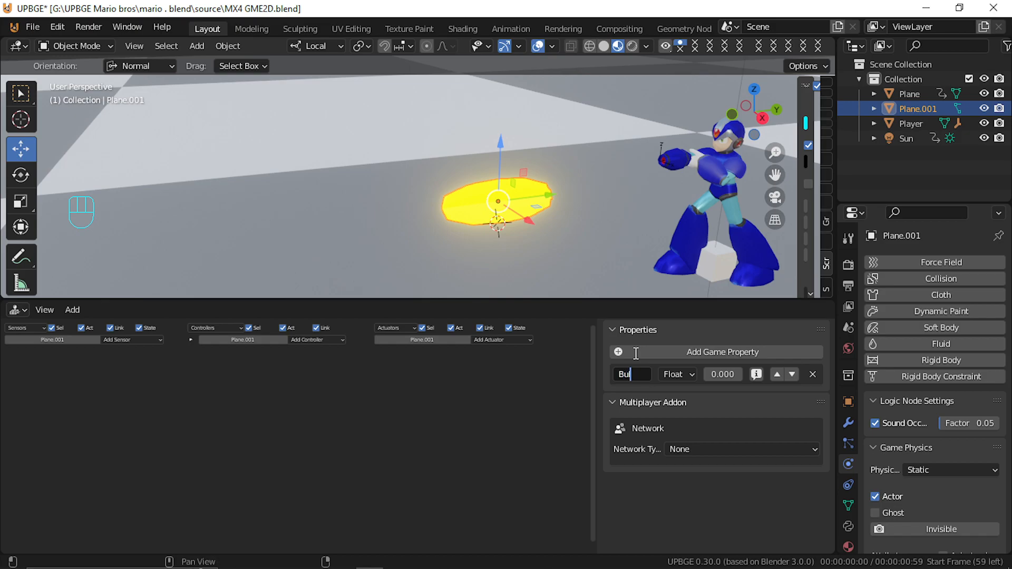
text(et)
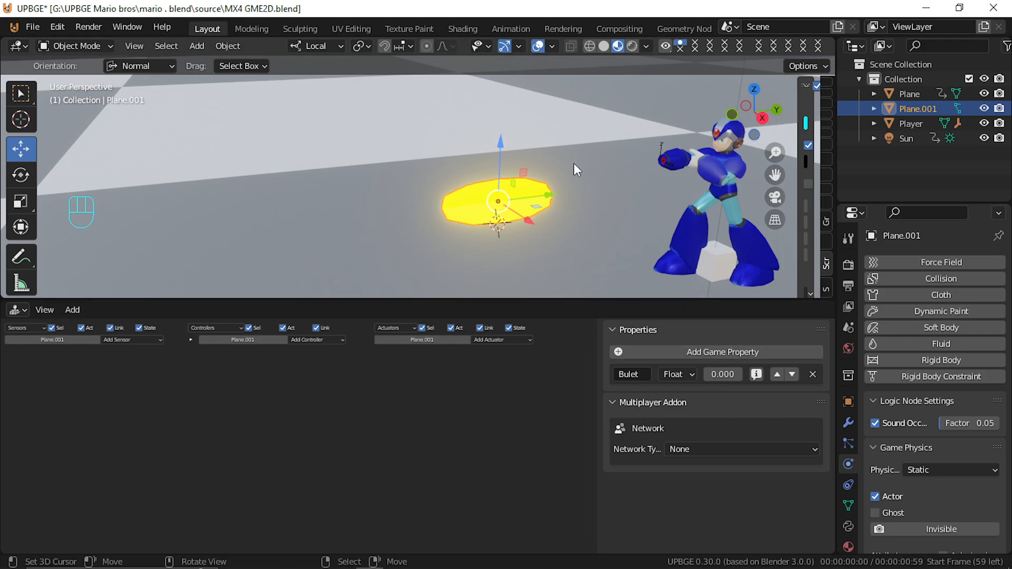
Hide the projectile and test-run the game to check the shooting
key(h)
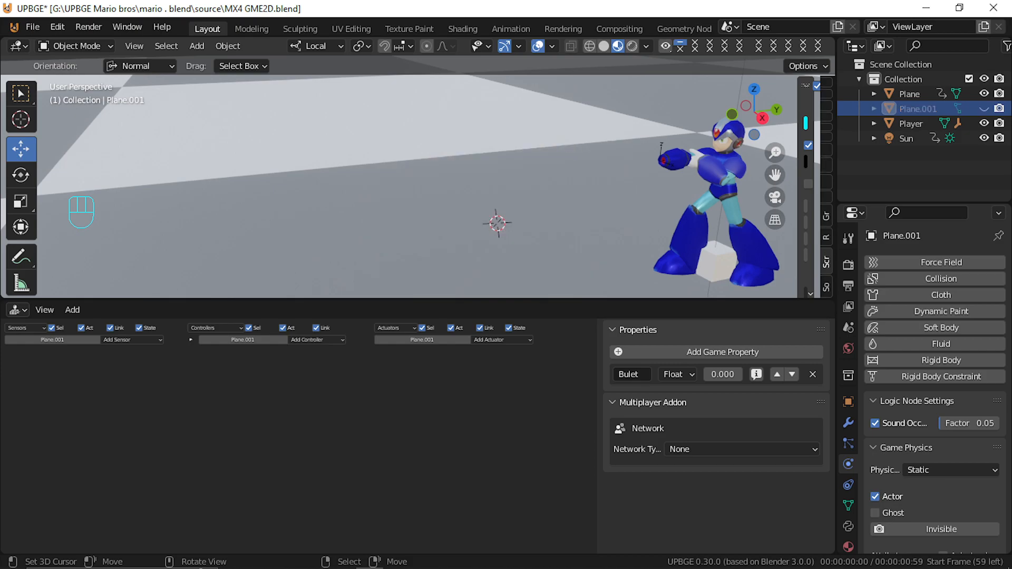
key(p)
key(Escape)
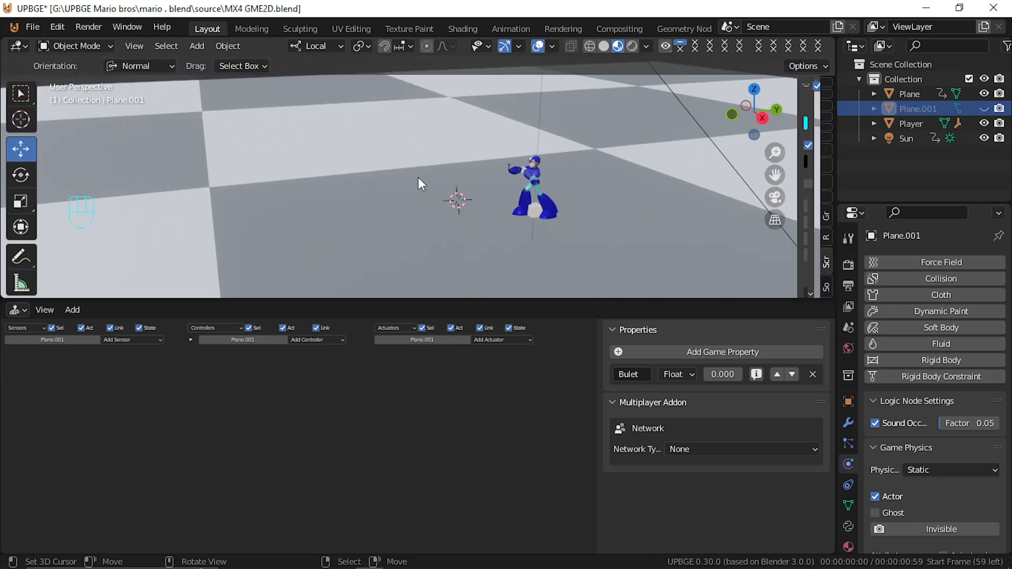
key(p)
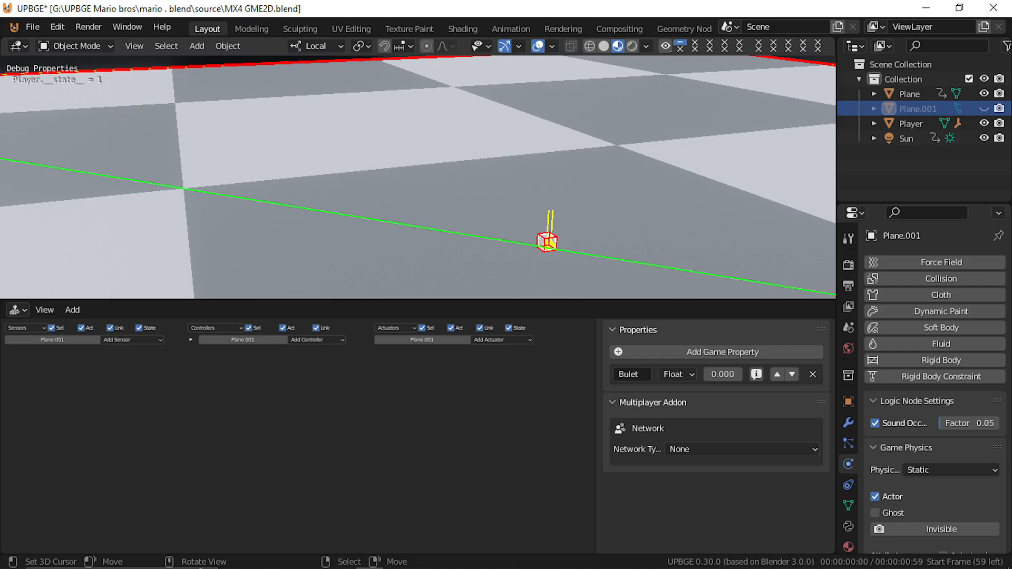
key(Escape)
Reveal all hidden objects, keeping the floor shown, and select only the yellow projectile
click(435, 176)
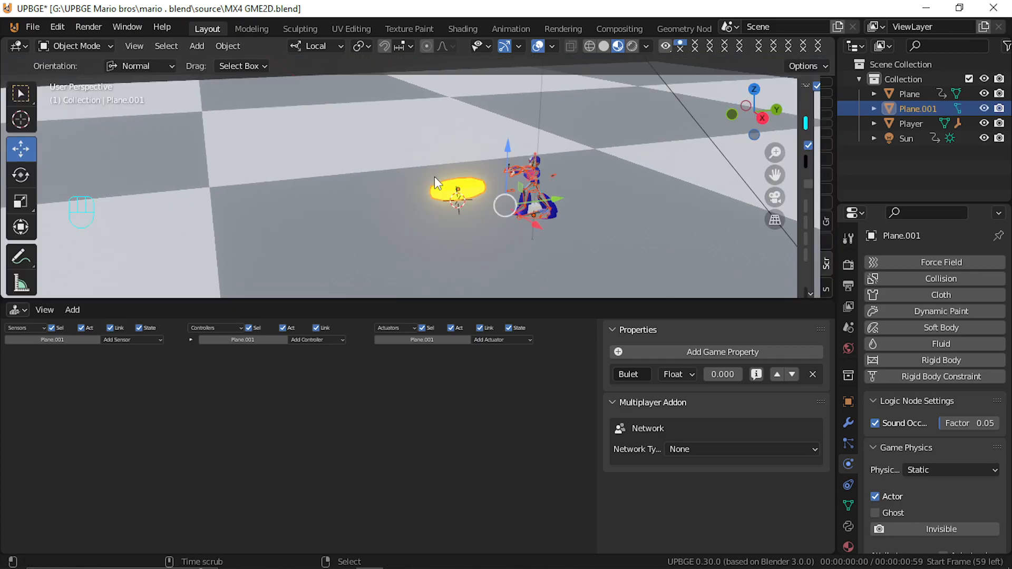
click(447, 193)
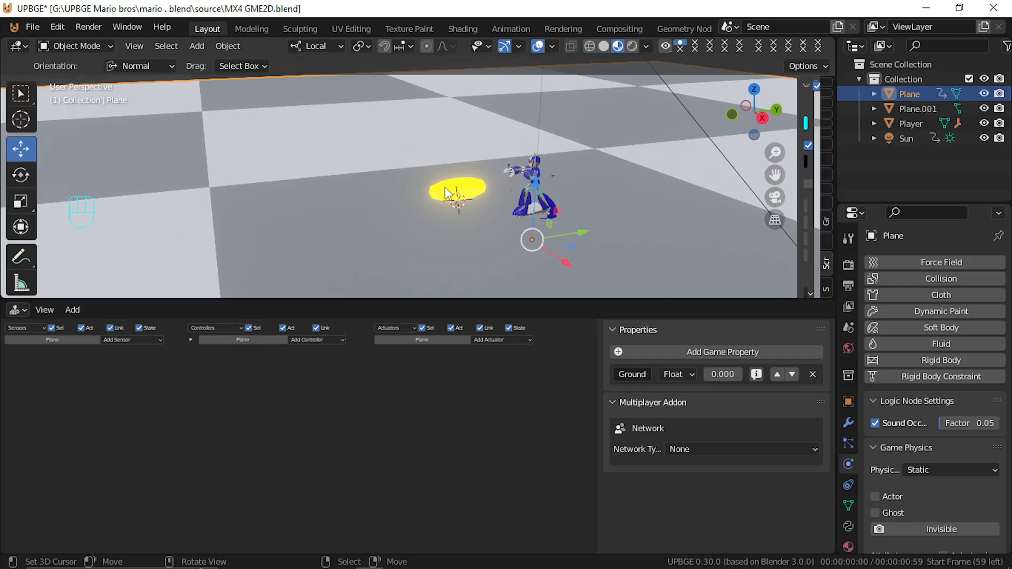
key(h)
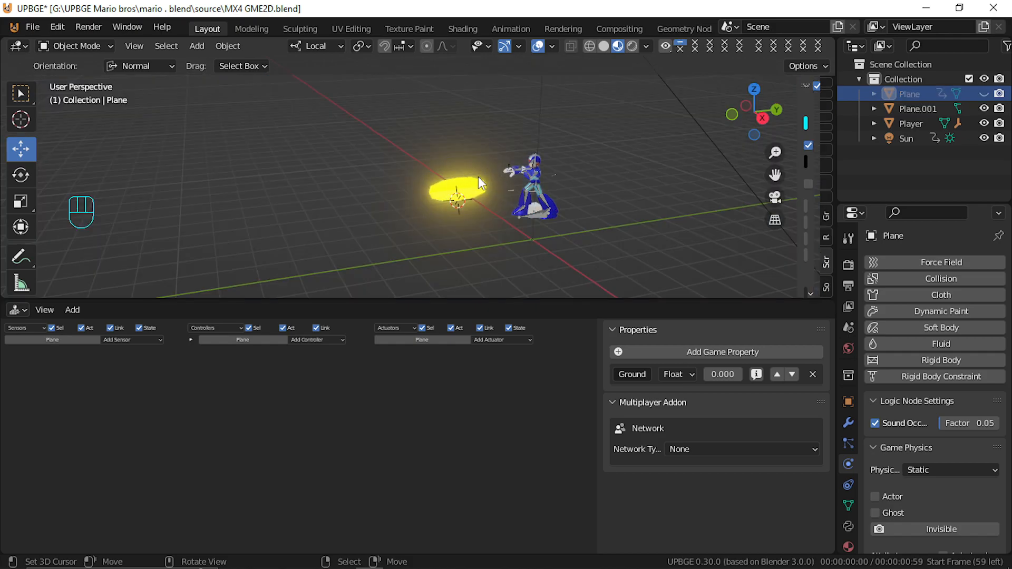
key(alt+h)
click(483, 179)
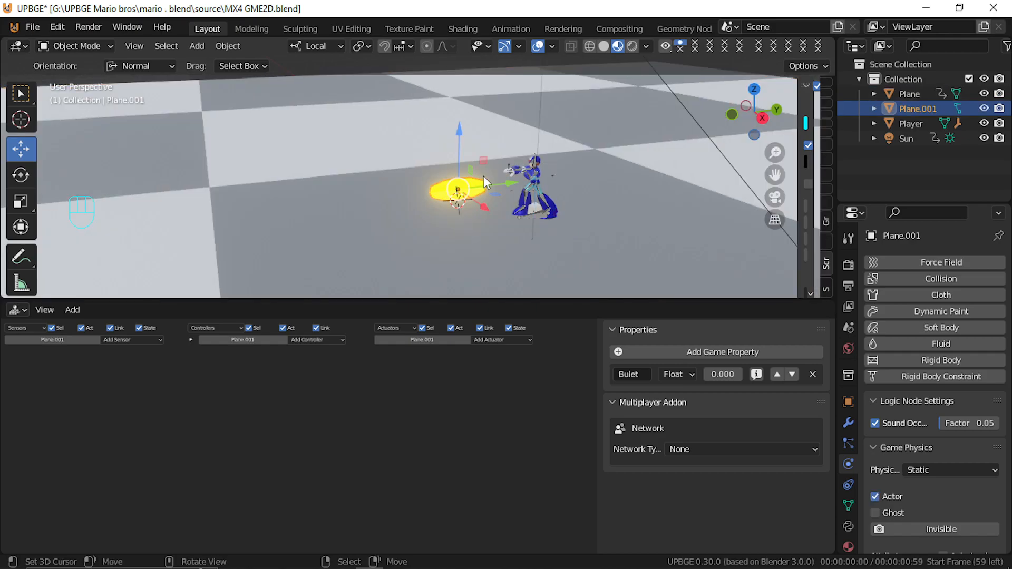
Hide the projectile and the character's white hand mesh, and test-run the game again
key(h)
click(507, 172)
click(504, 172)
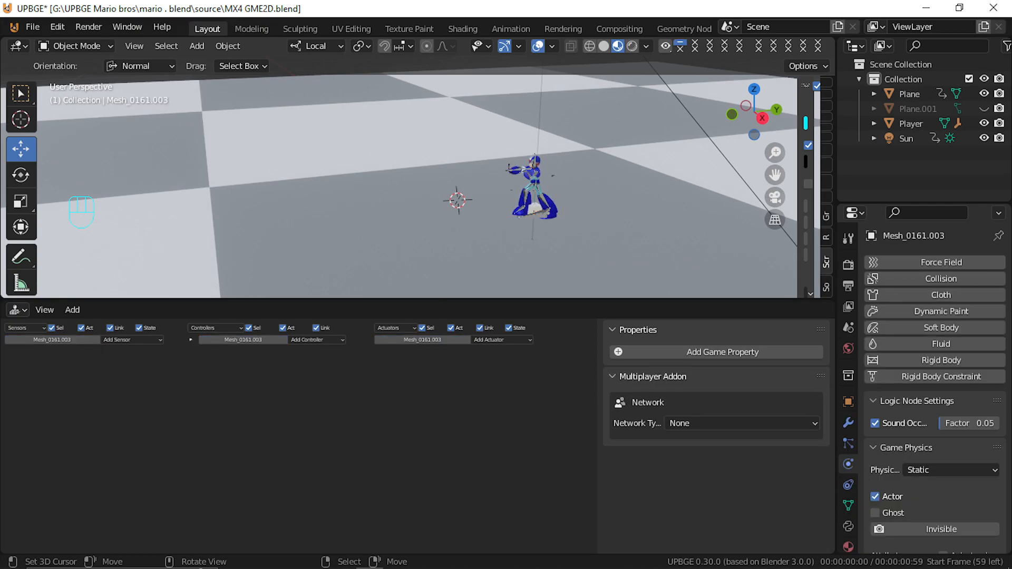
key(p)
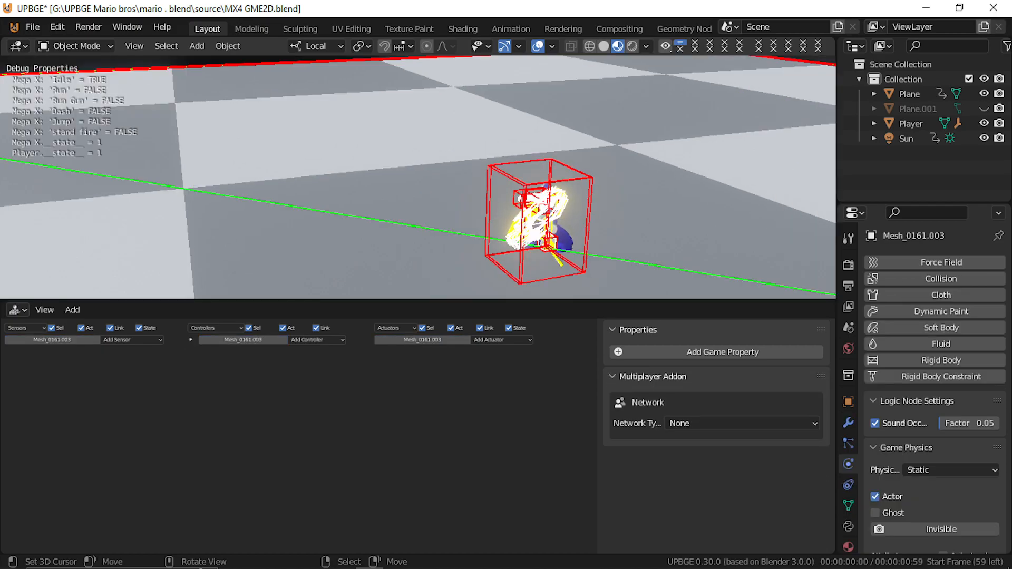
key(Escape)
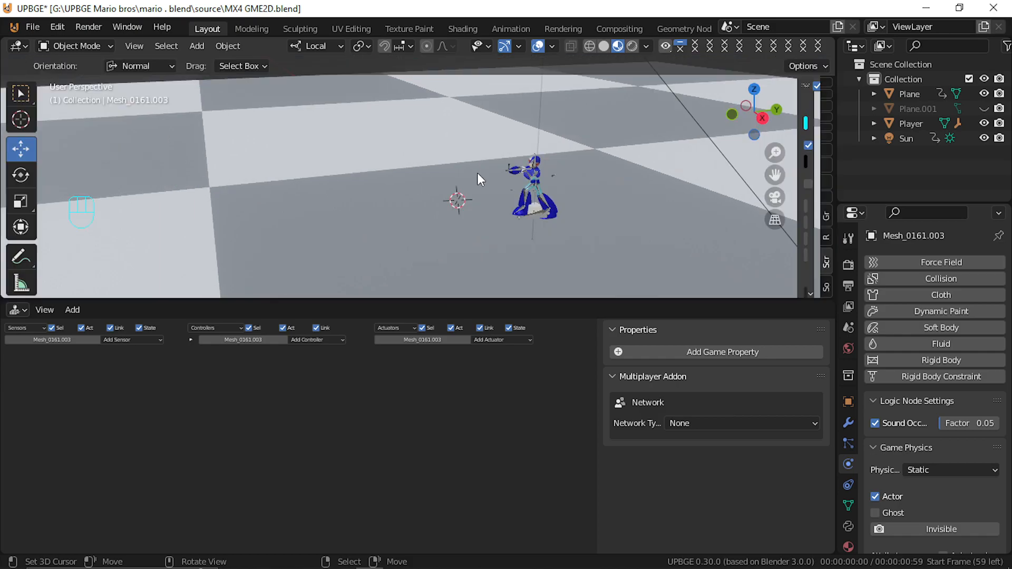
key(p)
key(Escape)
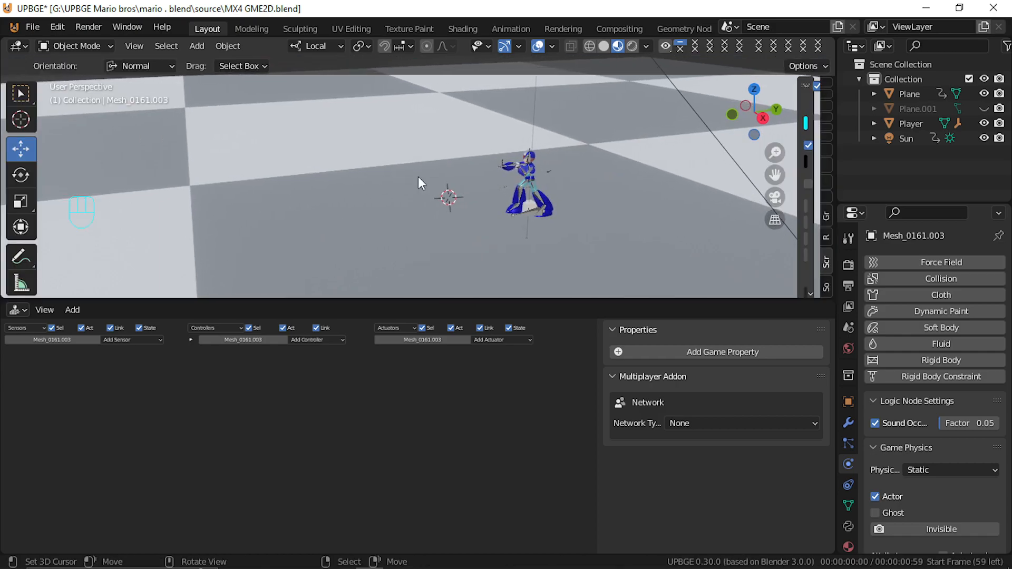
Reveal the hidden projectile and hide the character's white hand mesh
key(alt+h)
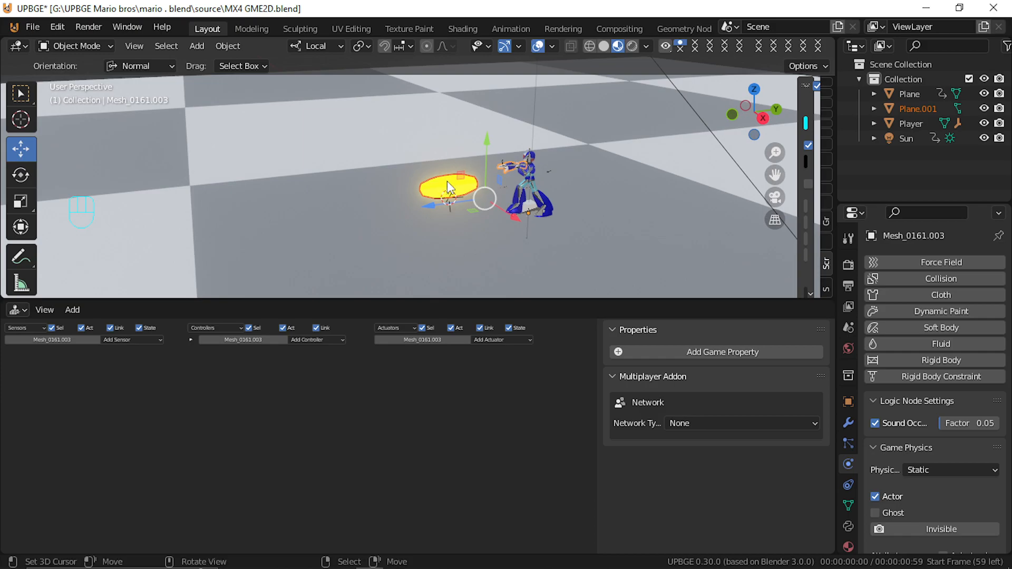
key(shift+grave)
key(w)
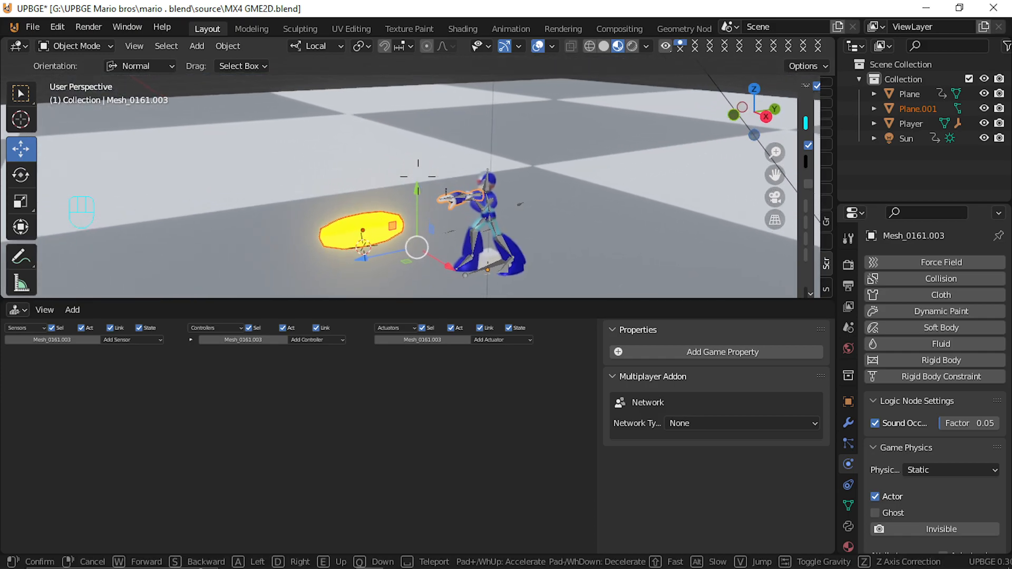
click(419, 178)
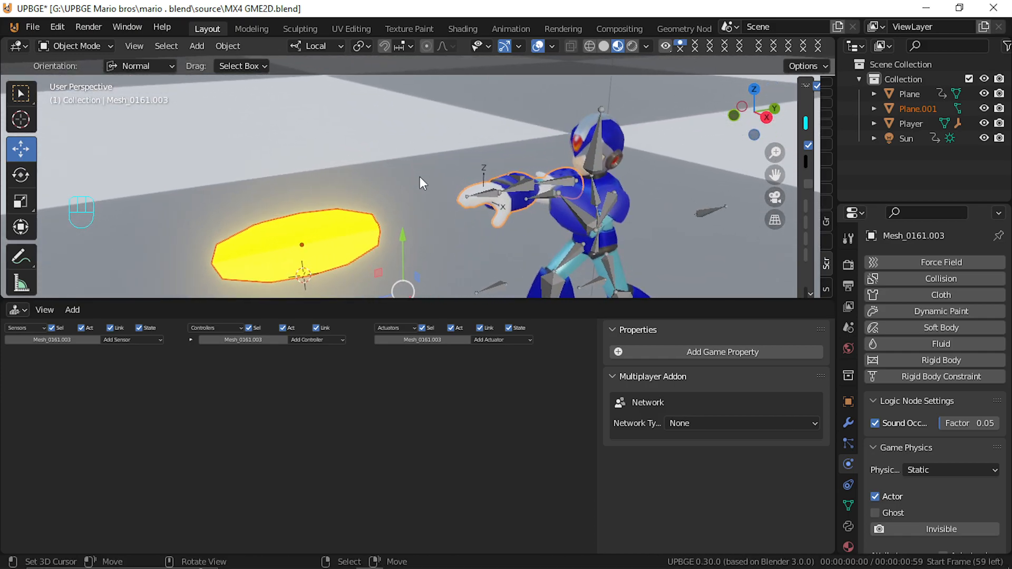
click(473, 182)
click(451, 188)
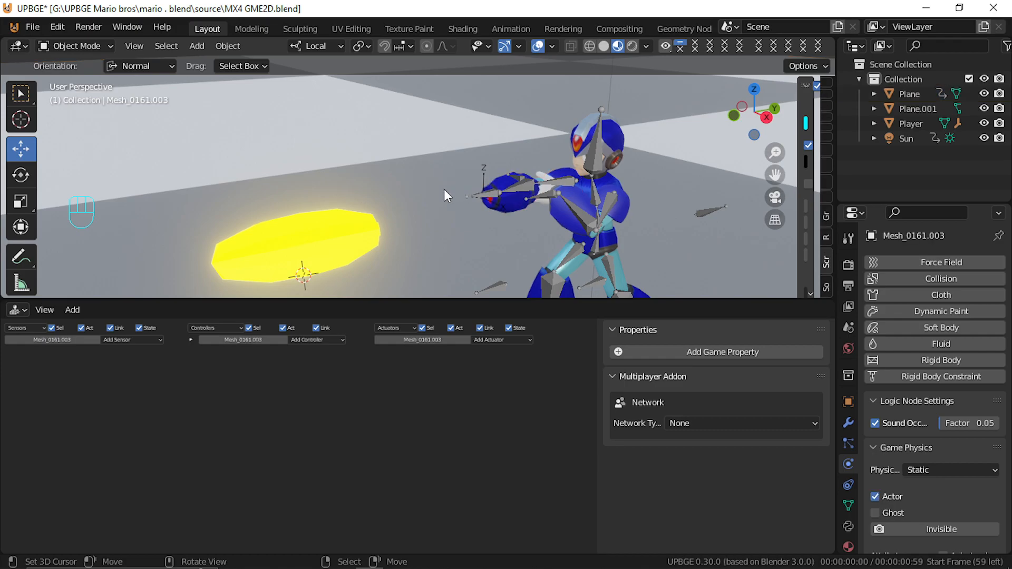
Select the projectile and show its setup in the Logic Bricks Editor
click(344, 216)
click(13, 311)
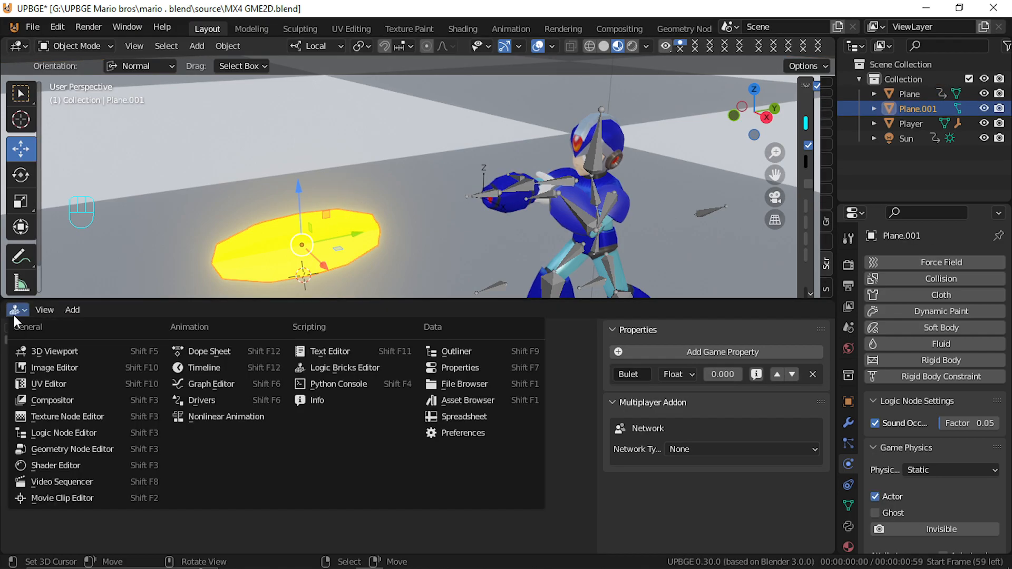
click(204, 369)
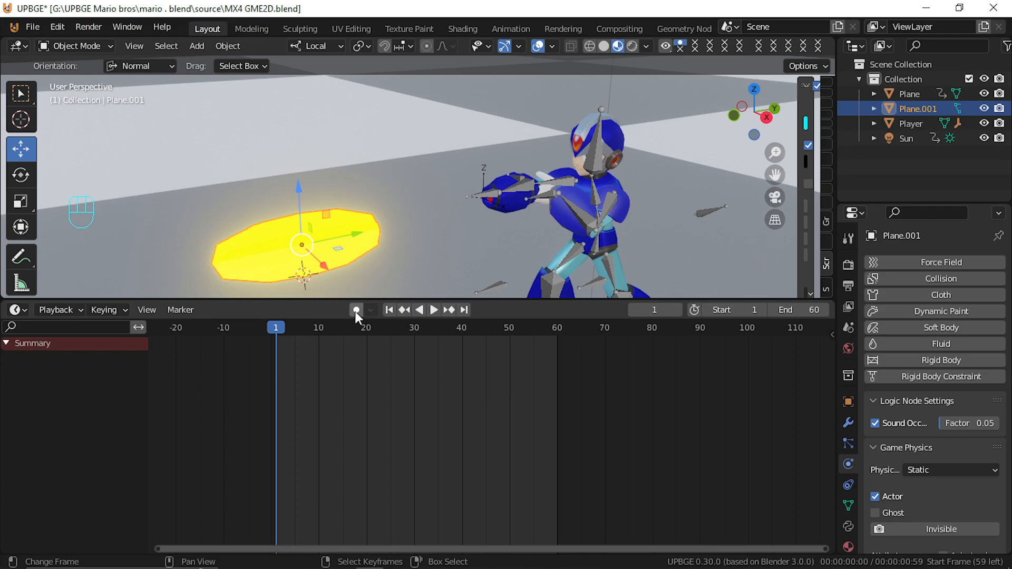
click(16, 310)
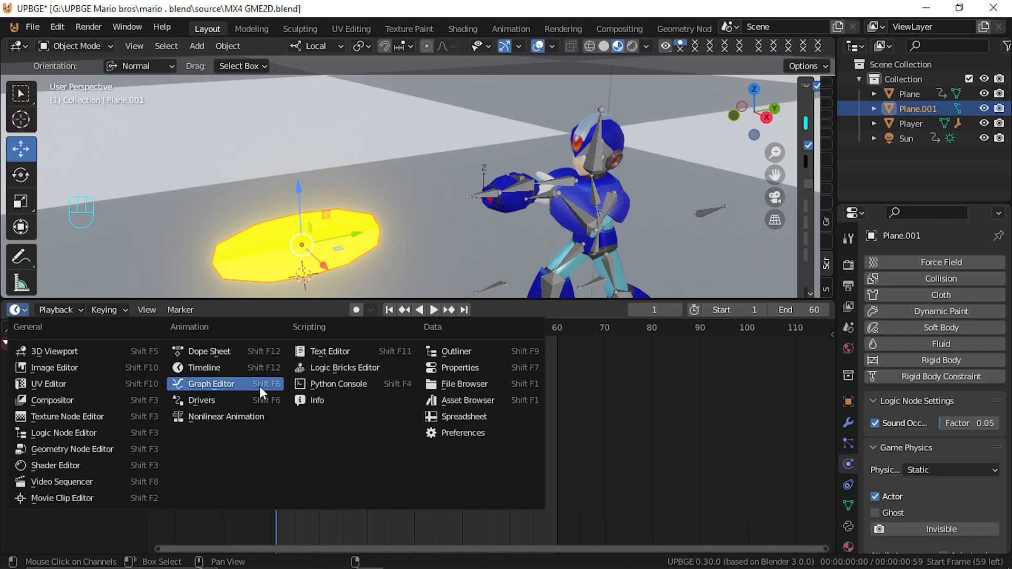
click(311, 368)
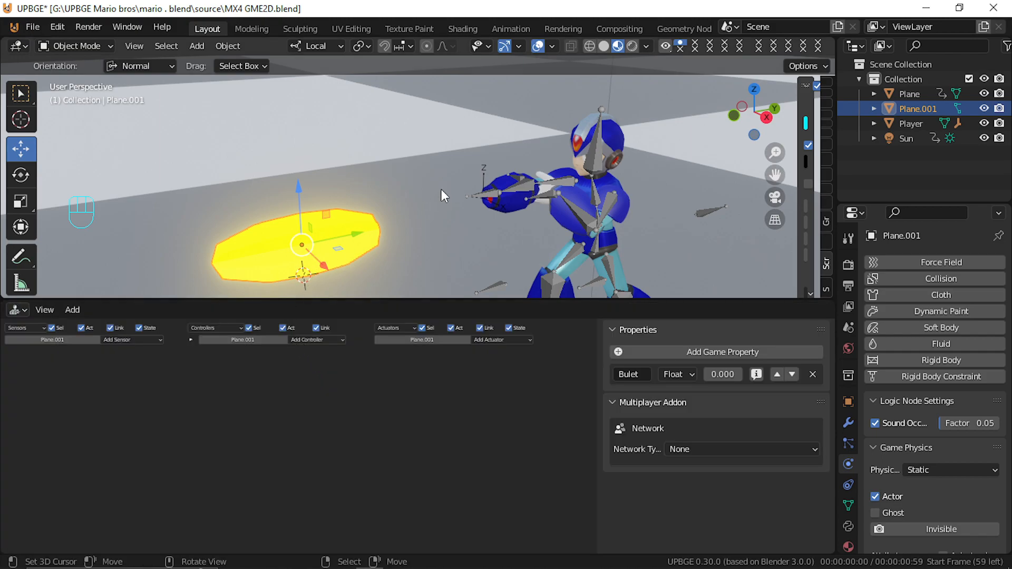
Scale the projectile down to about 0.17 and hide it
key(s)
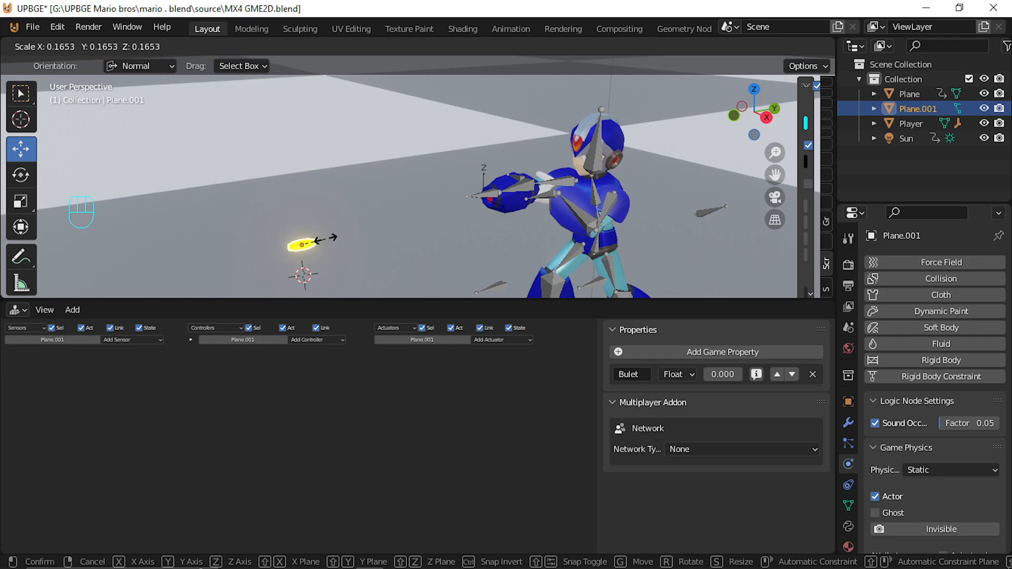
click(324, 239)
key(h)
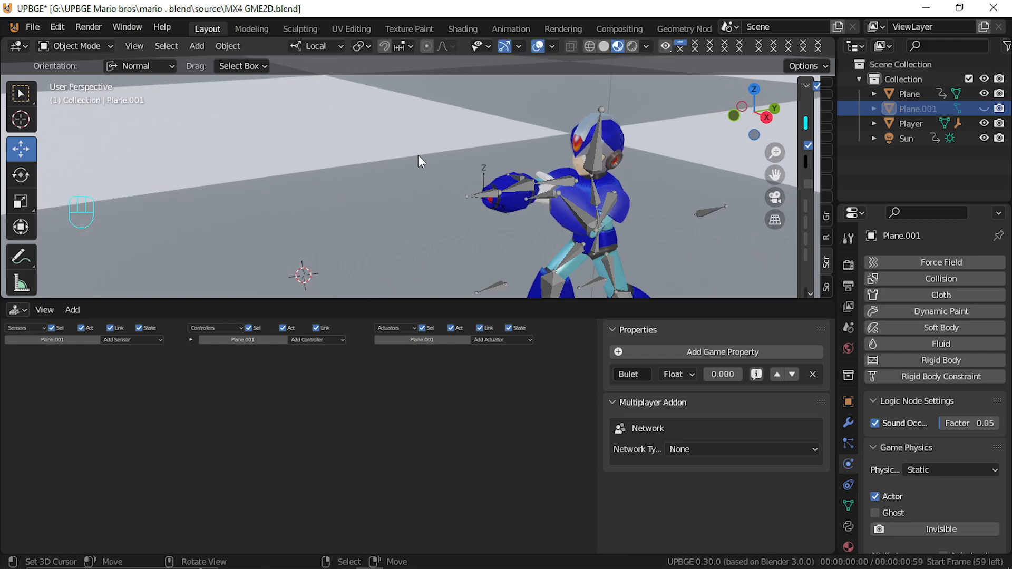
Test-run the game with the projectile hidden and trigger the character's standing fire
key(p)
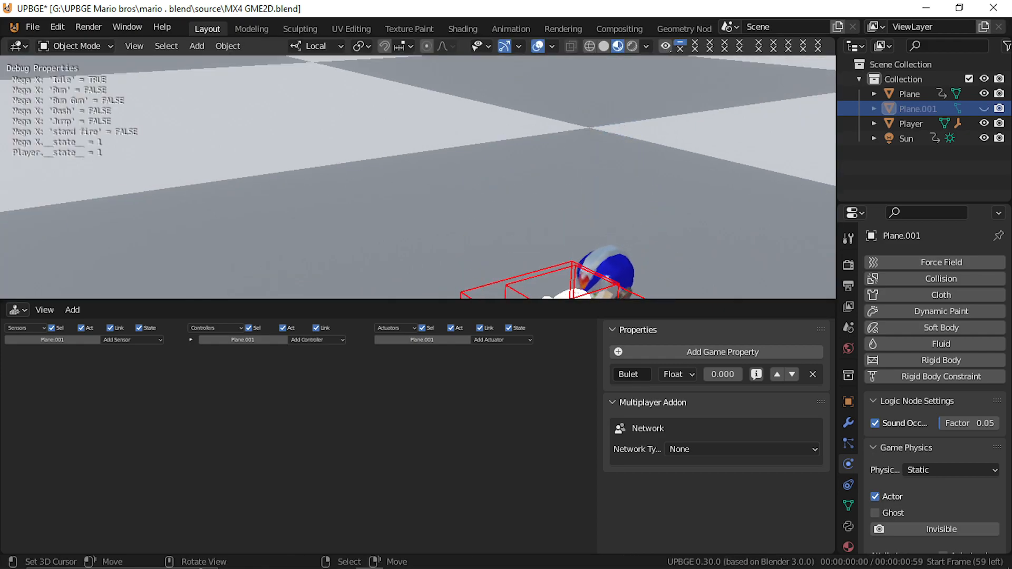
key(Escape)
key(p)
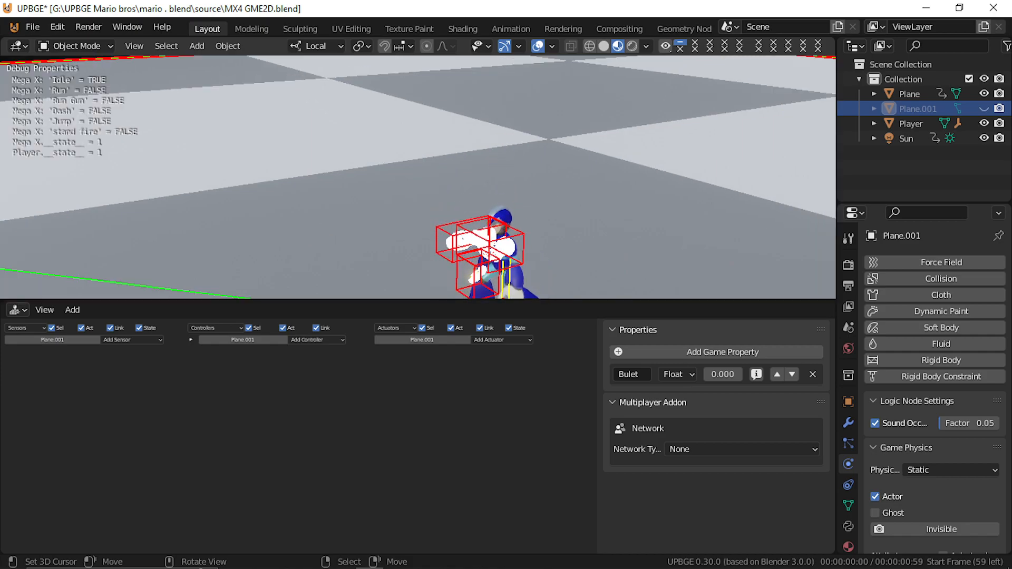
key(x)
key(x)
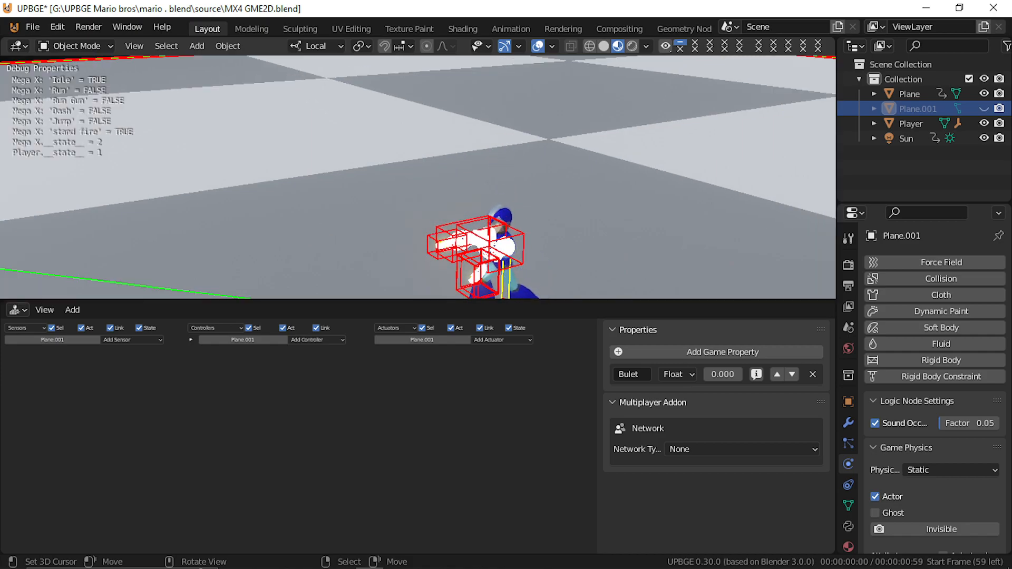
key(Escape)
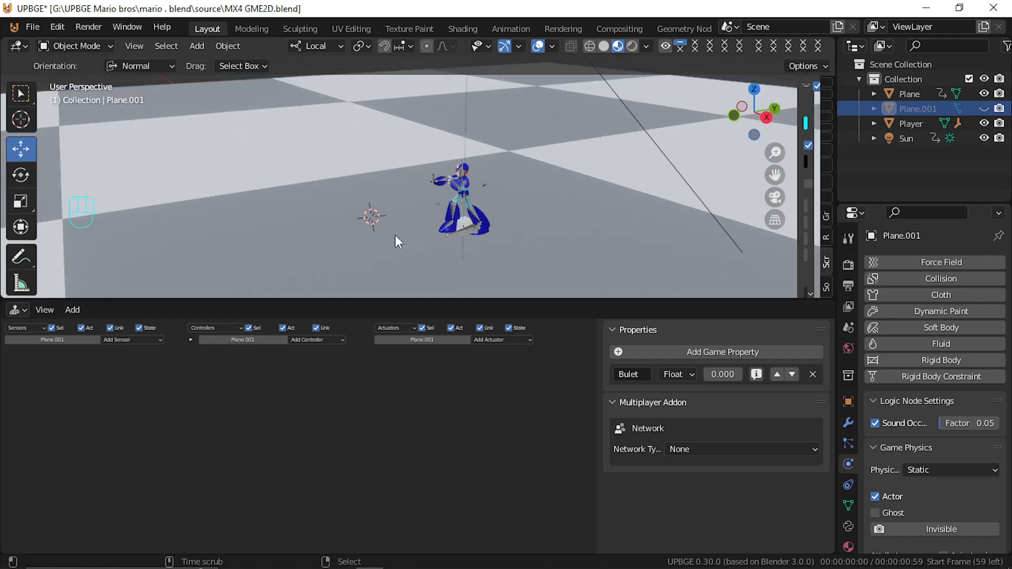
Set the Y linear velocity of the muzzle empty's Add Object actuator to -5.10 and test-fire in the game
click(435, 183)
click(436, 183)
click(436, 183)
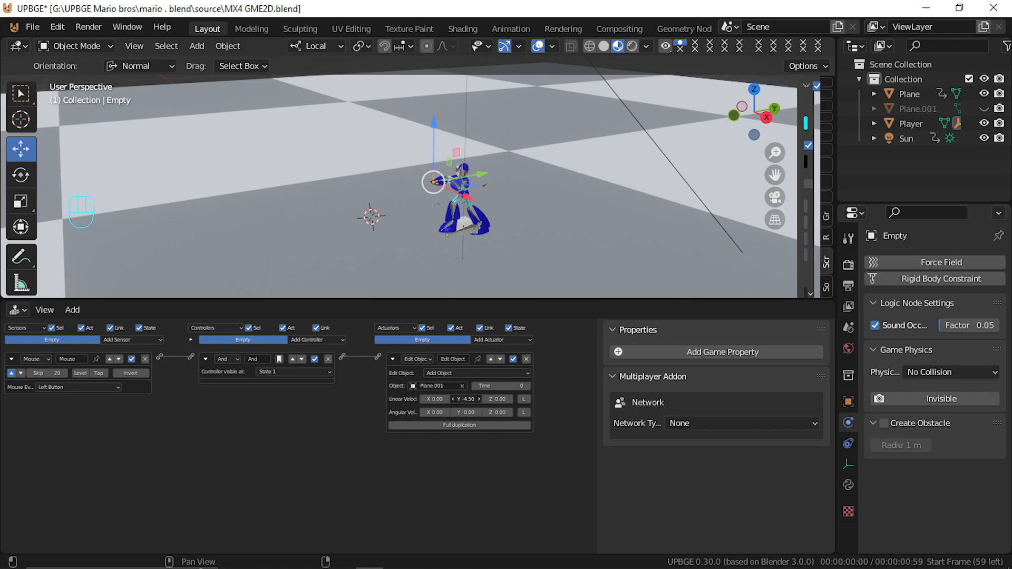
key(p)
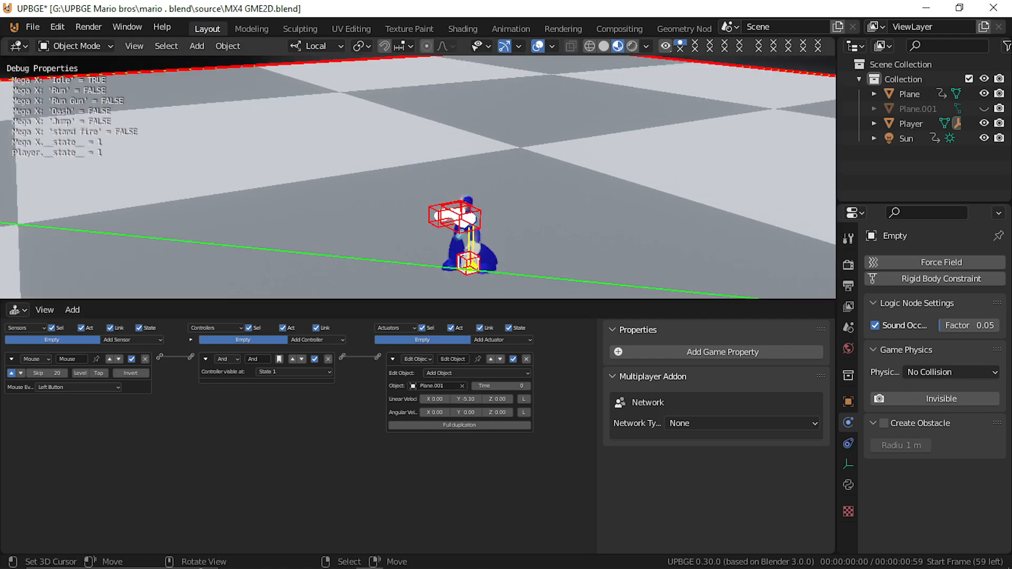
click(418, 177)
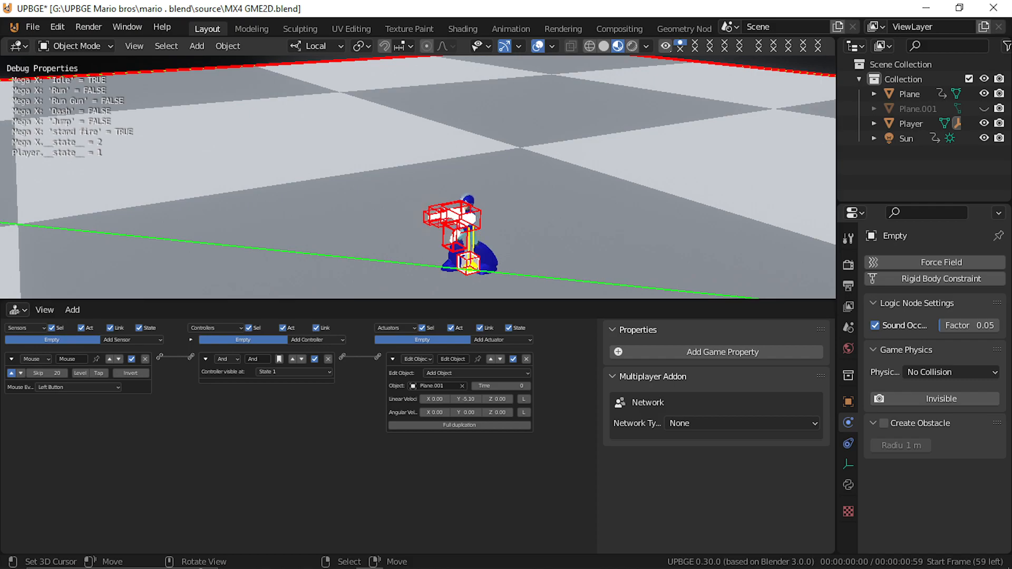
key(Escape)
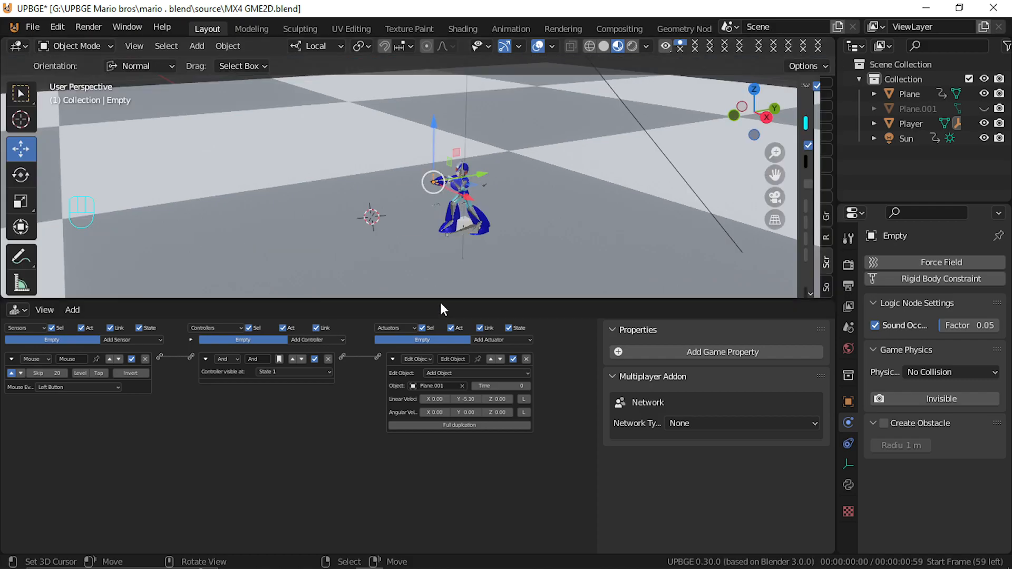
Reveal the projectile and link a new Always sensor to a new Motion actuator on it
key(alt+h)
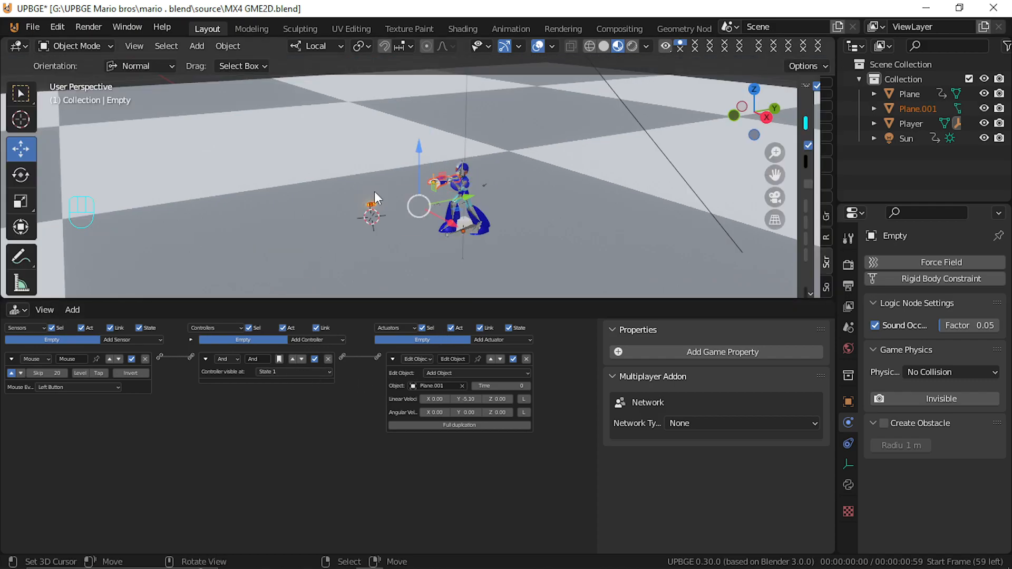
click(381, 202)
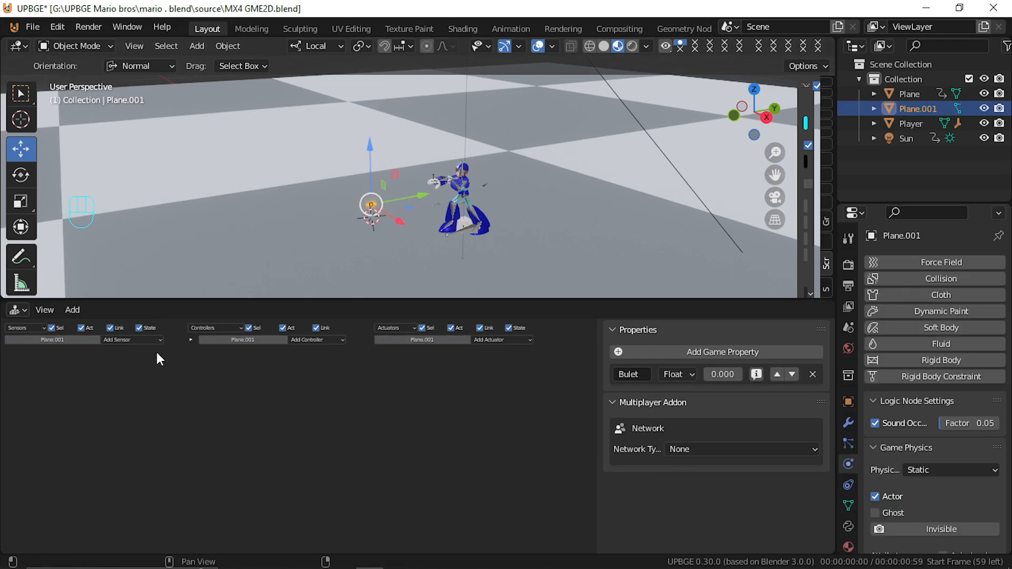
click(131, 340)
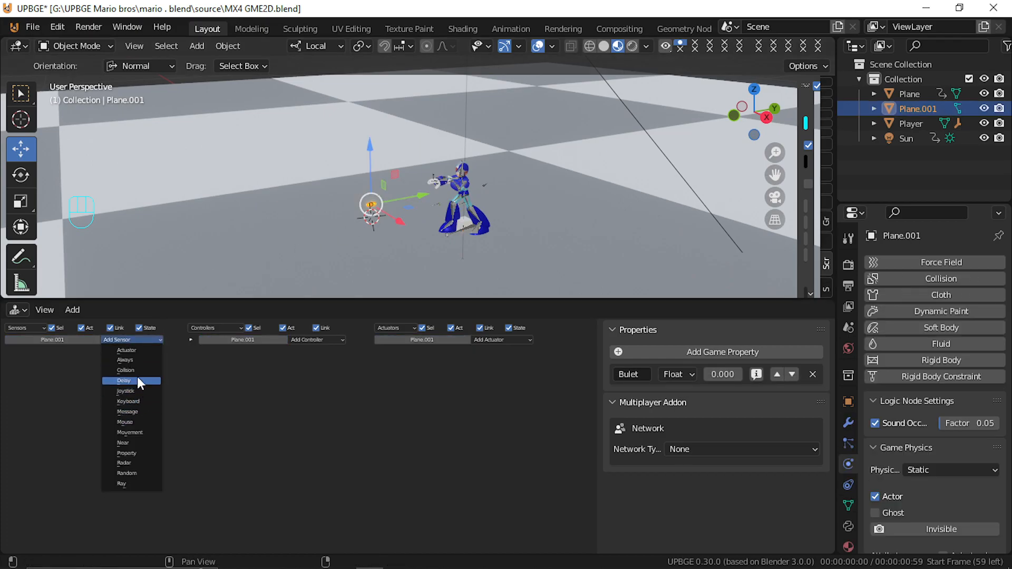
click(130, 360)
click(493, 334)
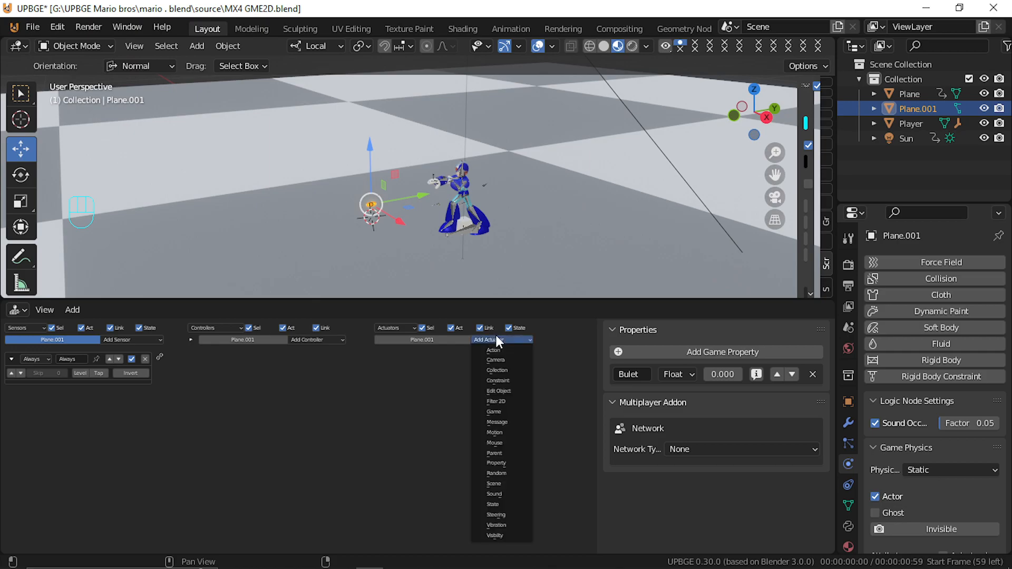
click(497, 336)
drag(187, 360, 380, 362)
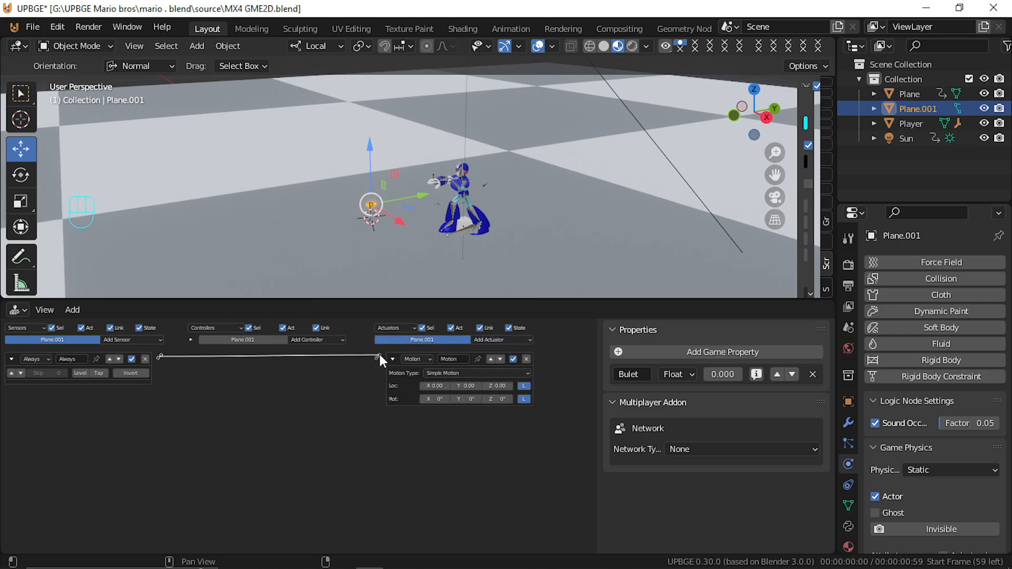
Enable true-level pulsing on the projectile's Always sensor, set its Motion location Y to -0.40, and test-run the game
click(13, 372)
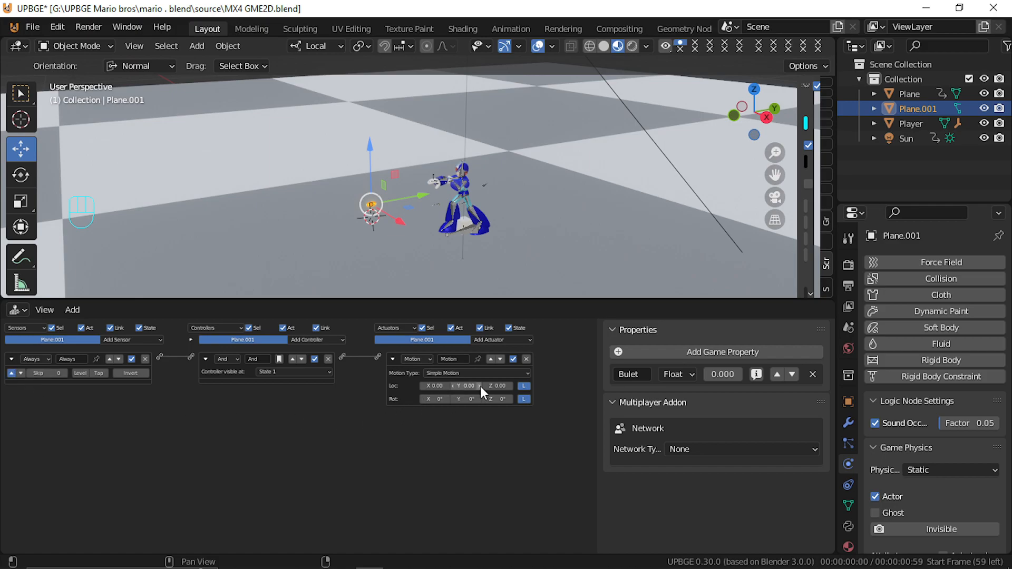
click(452, 386)
click(453, 386)
key(p)
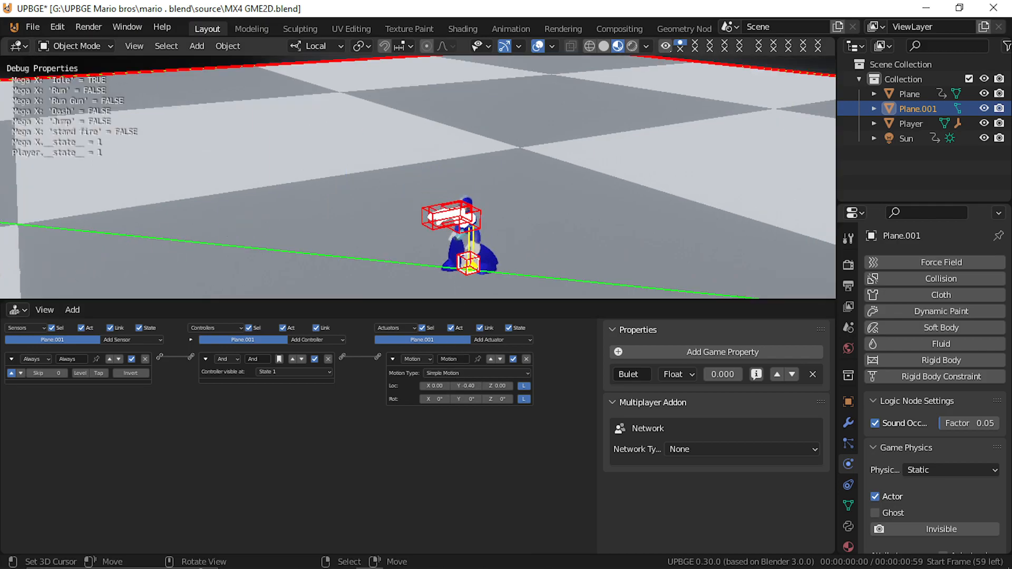
key(Escape)
Hide the projectile and select the muzzle empty at the character's hand
key(h)
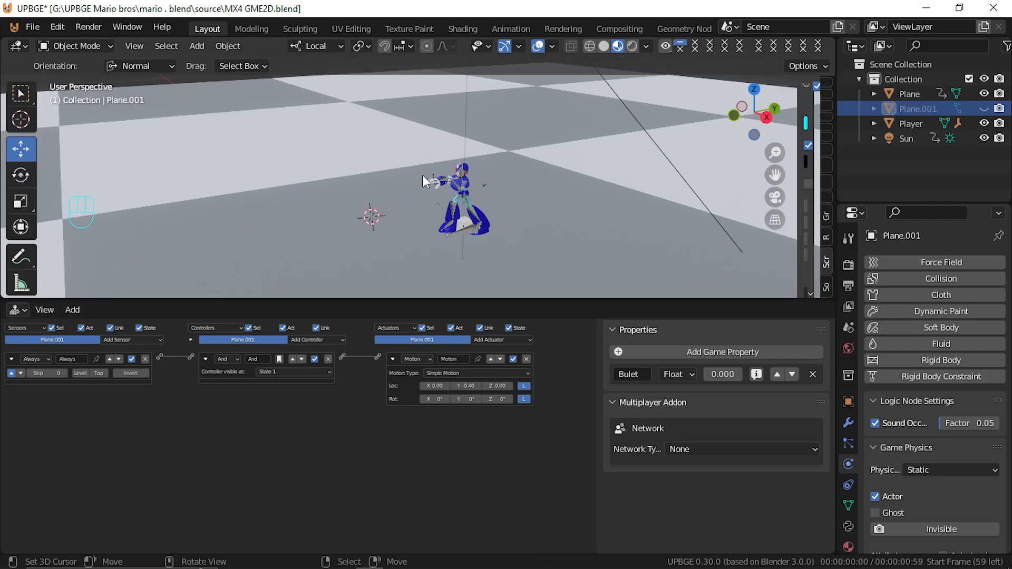
click(431, 181)
click(431, 179)
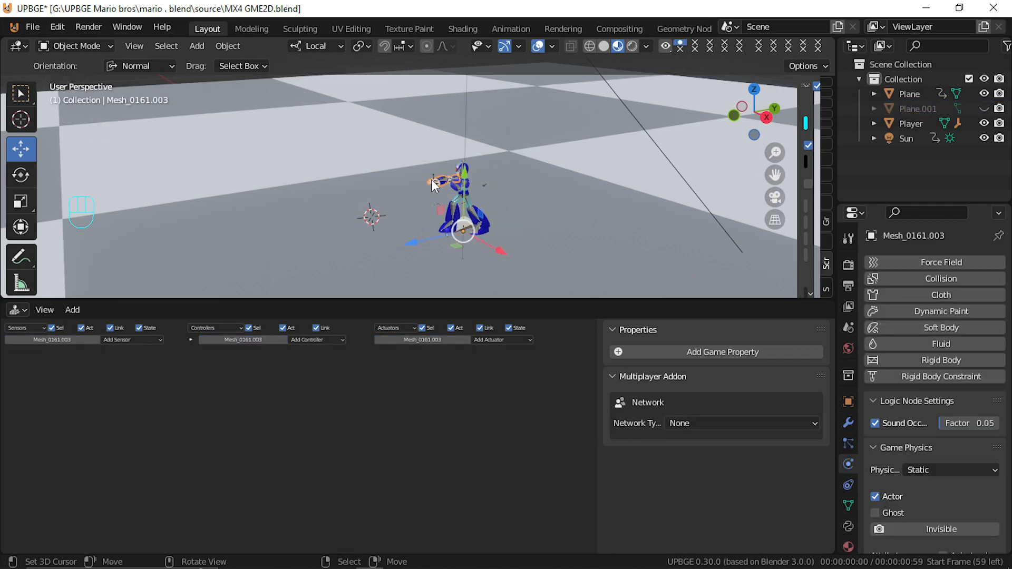
click(431, 180)
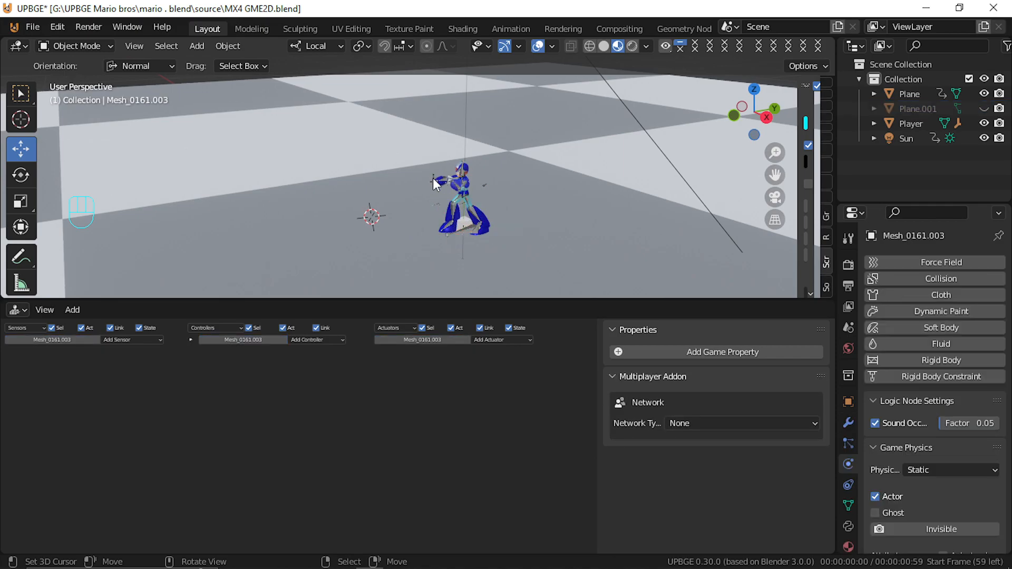
click(433, 183)
click(434, 183)
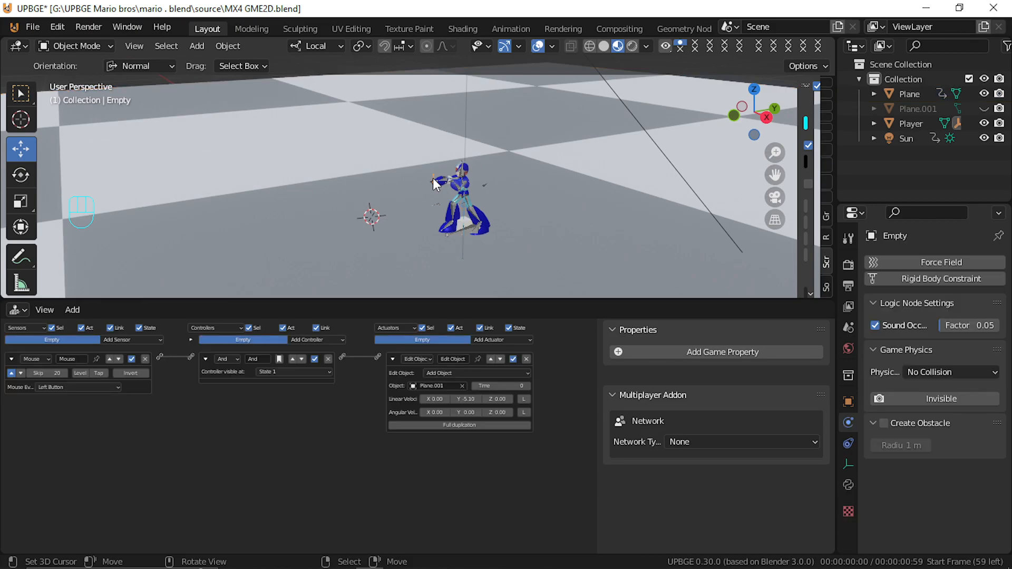
Test-run the game and fire several projectiles to check their flight
key(p)
click(433, 183)
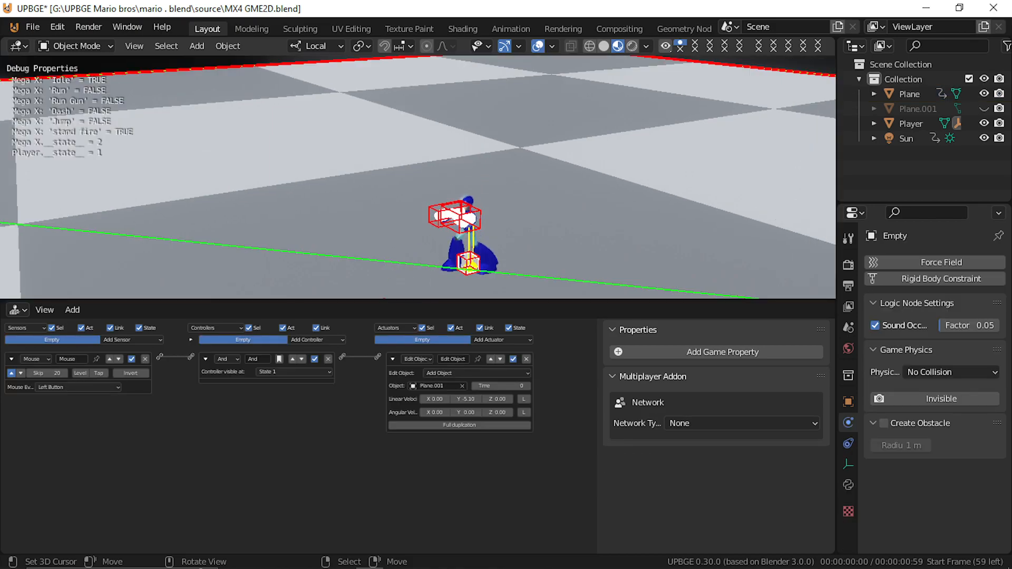
click(433, 183)
click(433, 183)
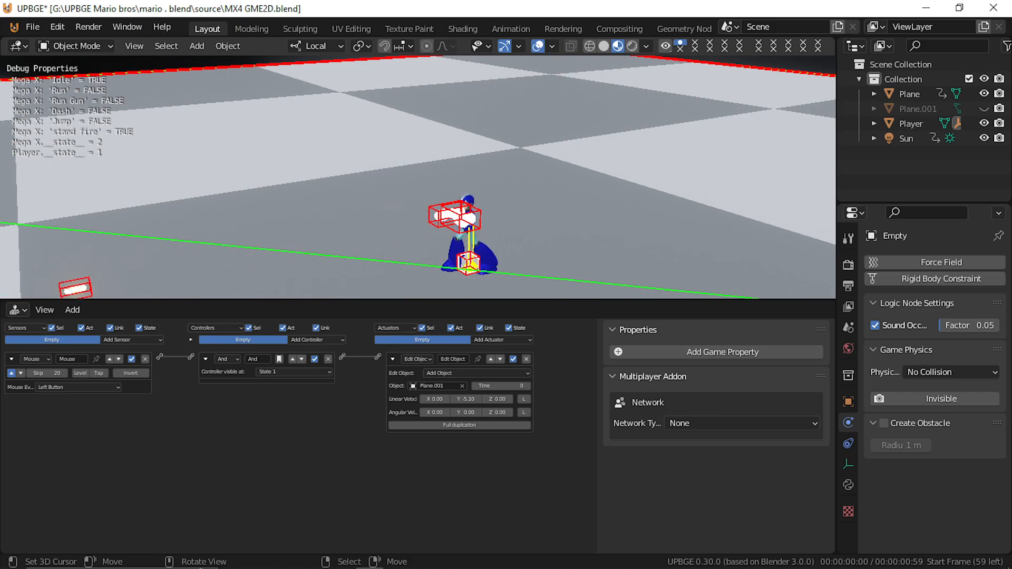
click(433, 183)
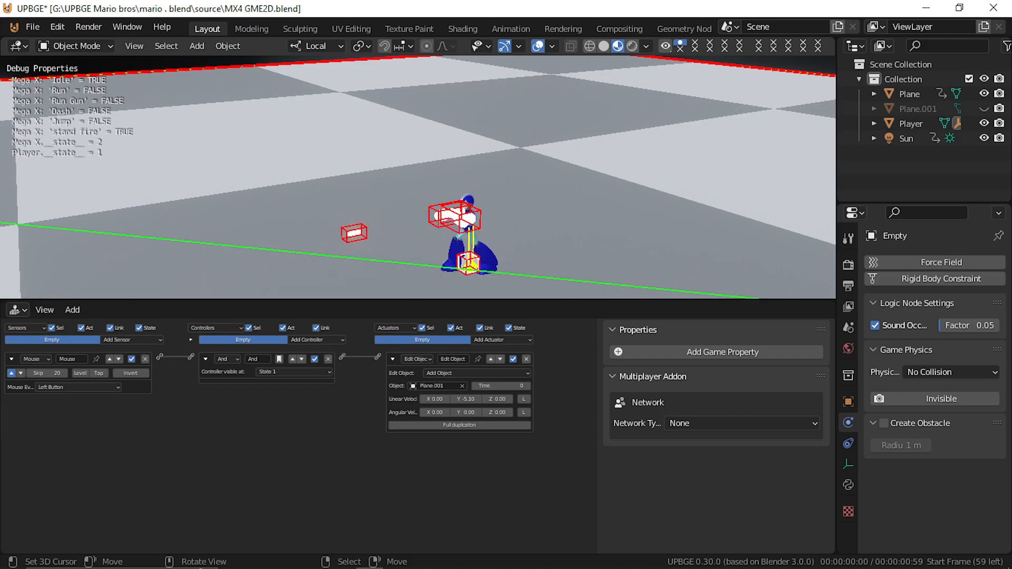
key(Escape)
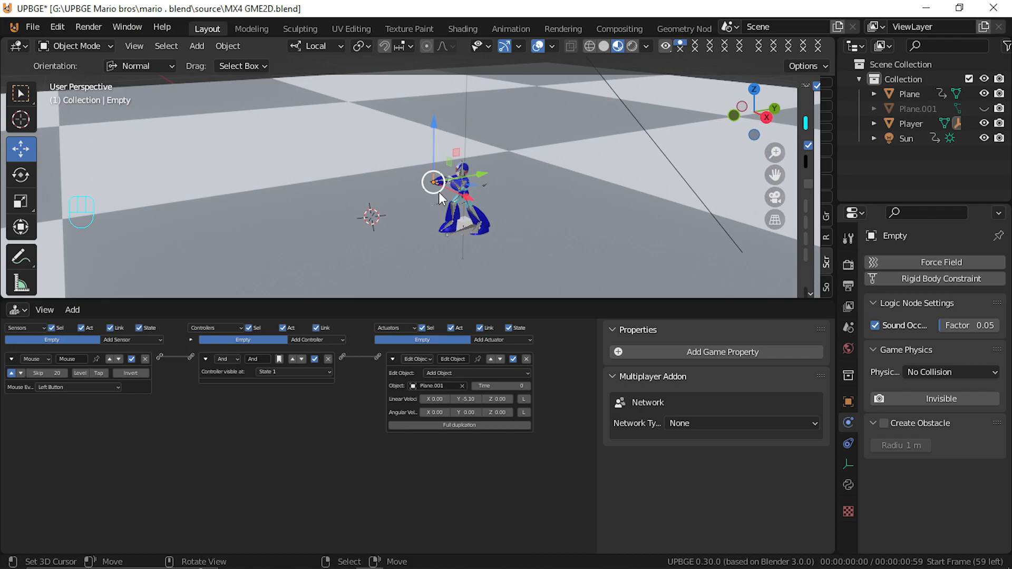
Parent the muzzle empty to the Player cube at the character's feet with the Object parent type
key(shift+grave)
key(w)
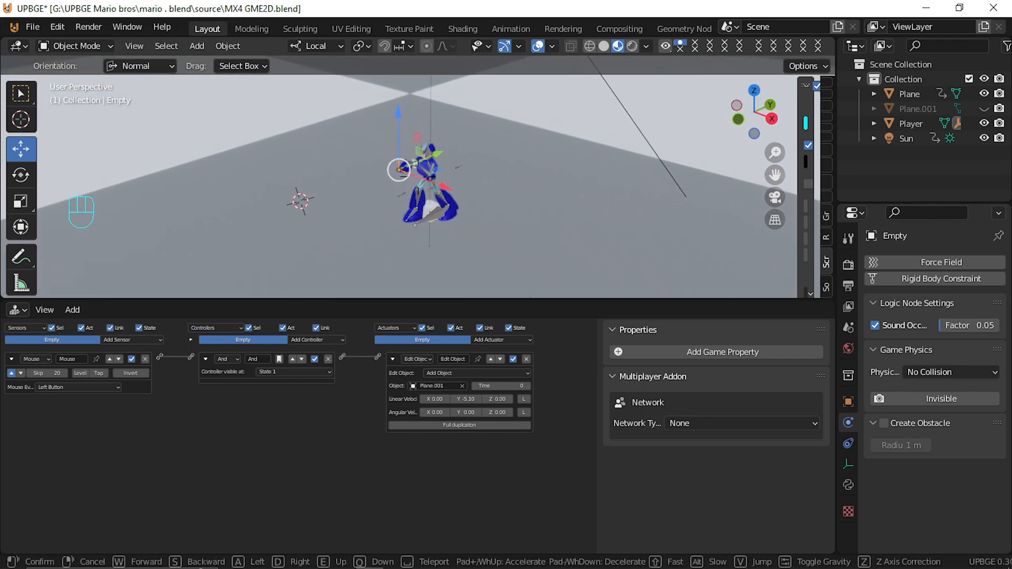
key(w)
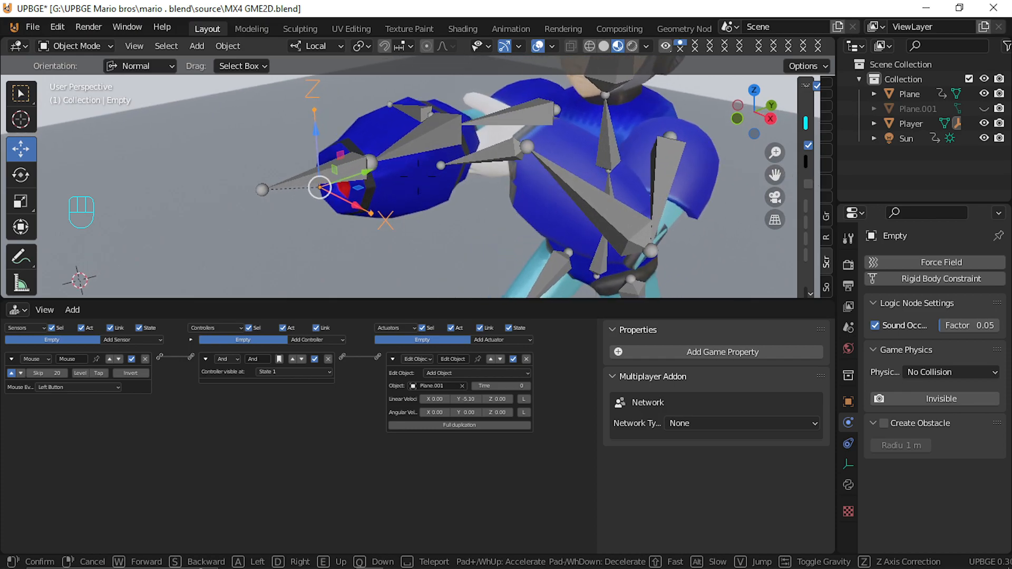
key(s)
click(419, 176)
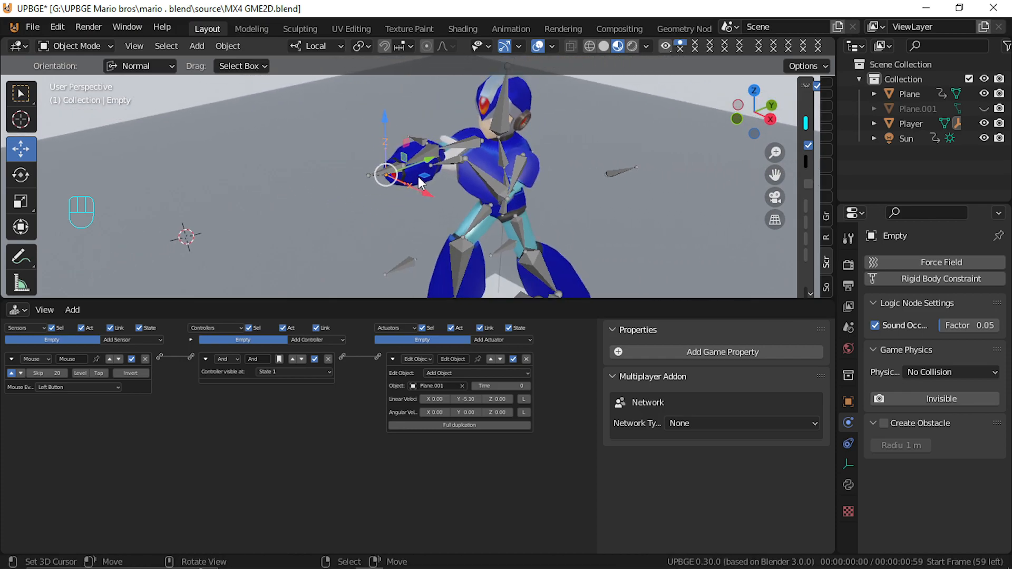
click(409, 182)
click(401, 183)
key(shift+grave)
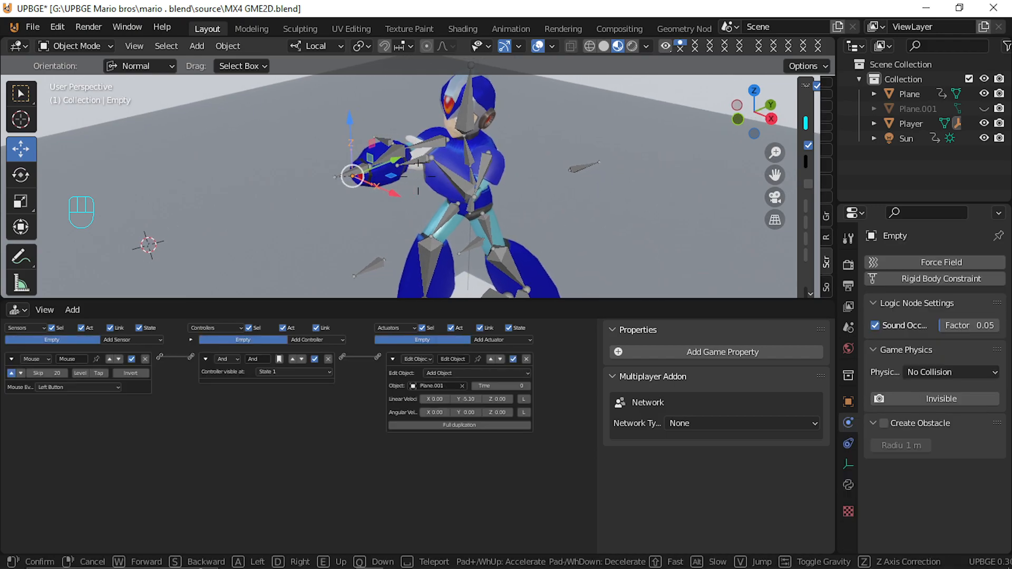
key(s)
click(419, 176)
shift+click(388, 195)
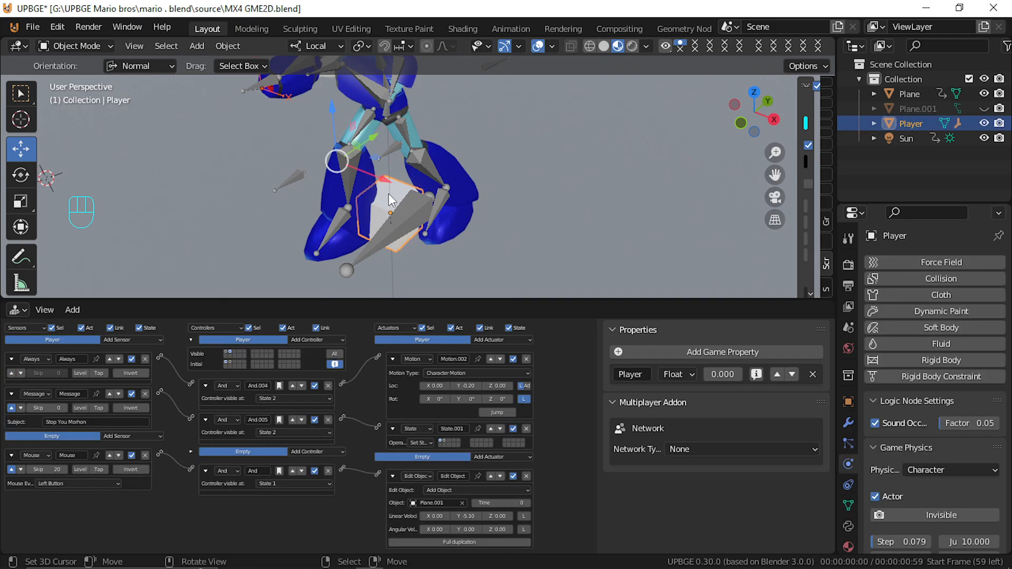
key(ctrl+p)
click(388, 194)
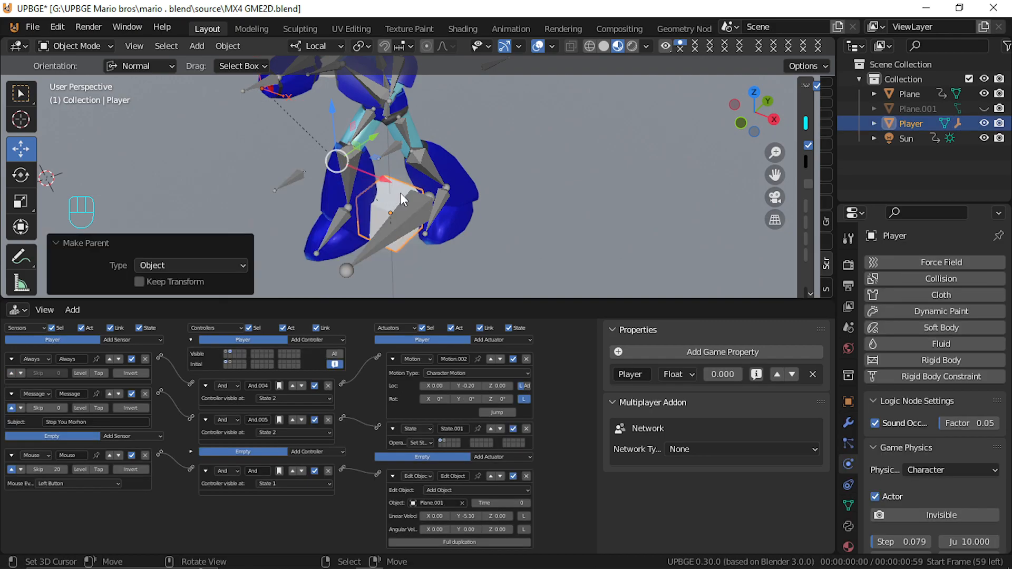
Test-run the game with the whole character in view to check firing from the parented empty
key(shift+grave)
key(s)
click(418, 176)
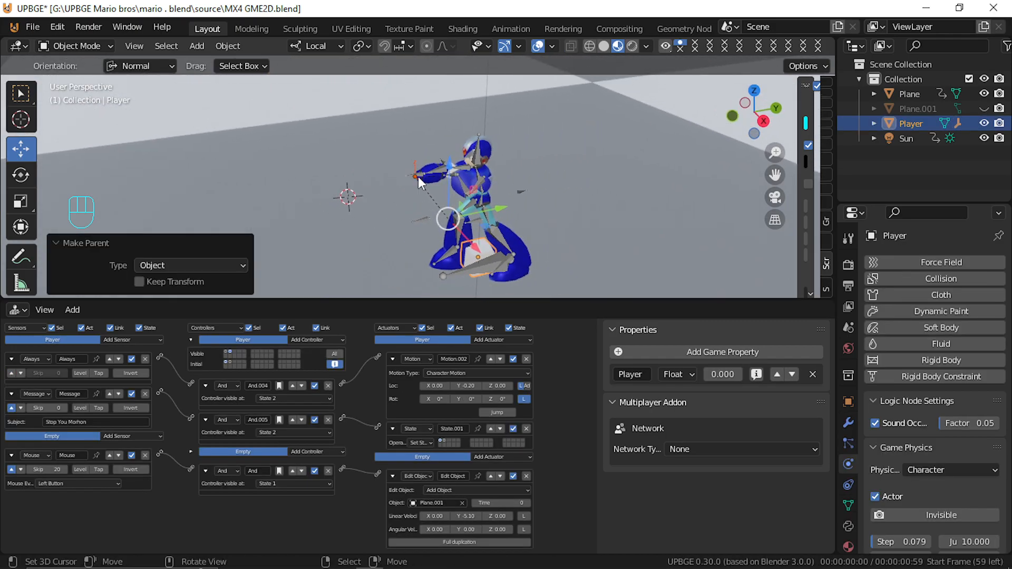
key(p)
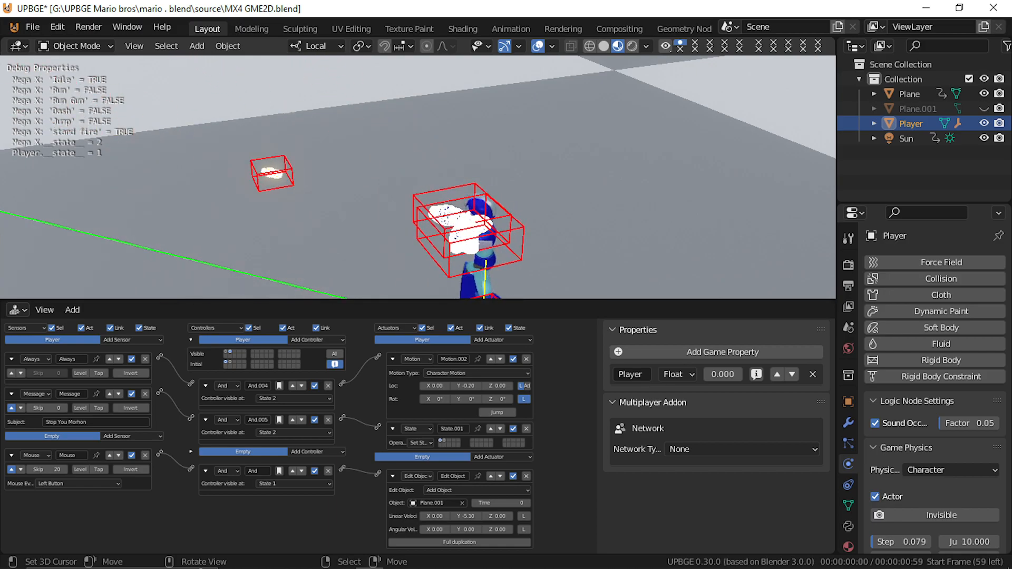
key(Escape)
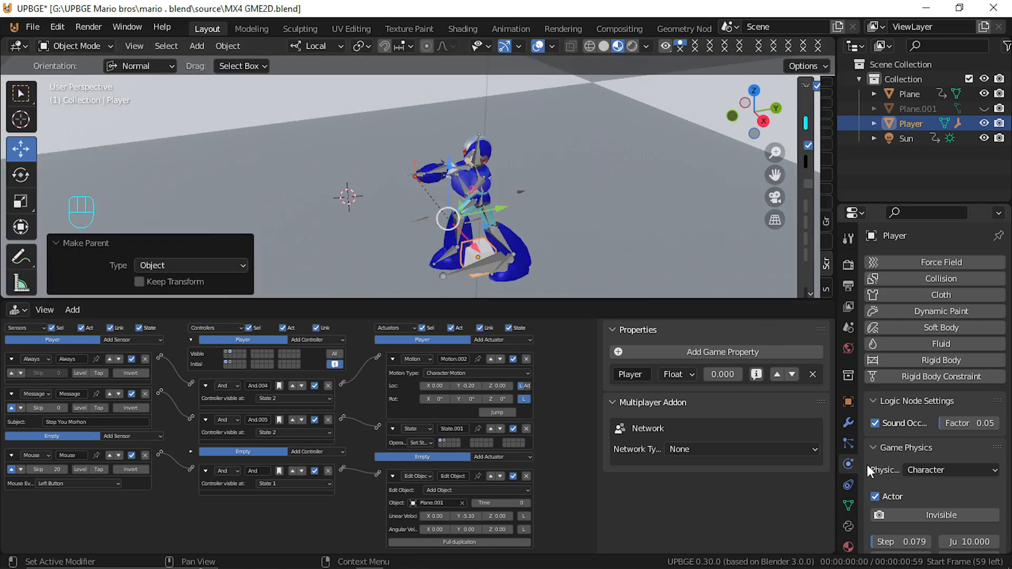
Turn off physics visualization in the scene's Game Debug settings
click(848, 486)
click(847, 505)
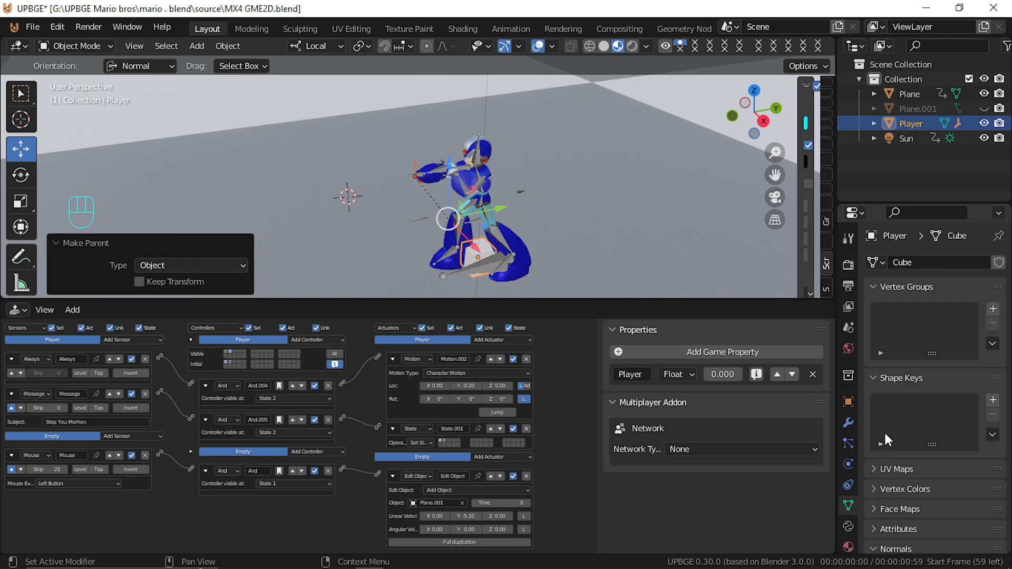
click(850, 376)
click(849, 264)
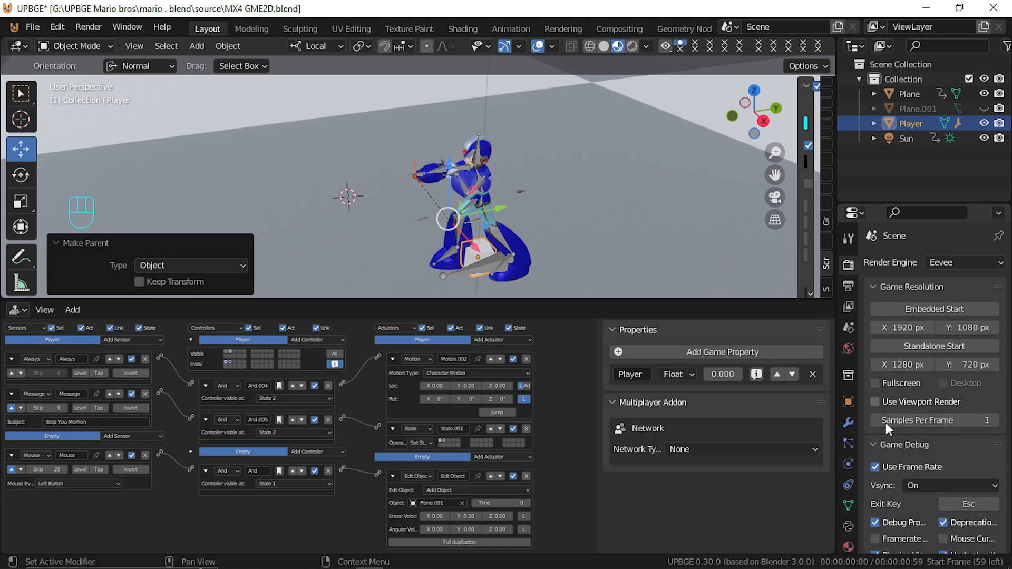
scroll(878, 519, down, 2)
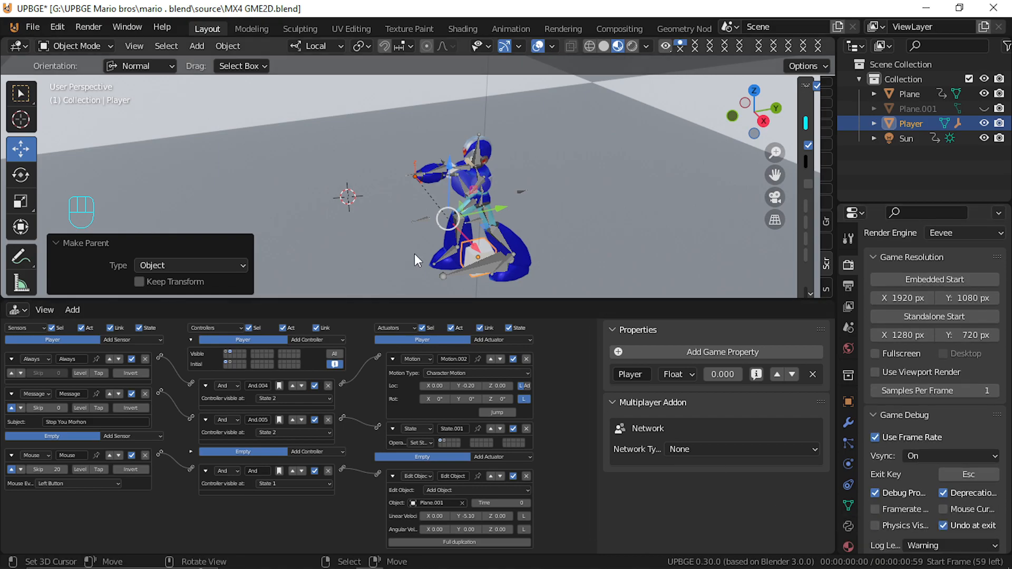
Test-run the game, turning and running the character in different directions while firing, to check that the muzzle empty follows the aim
key(p)
key(d)
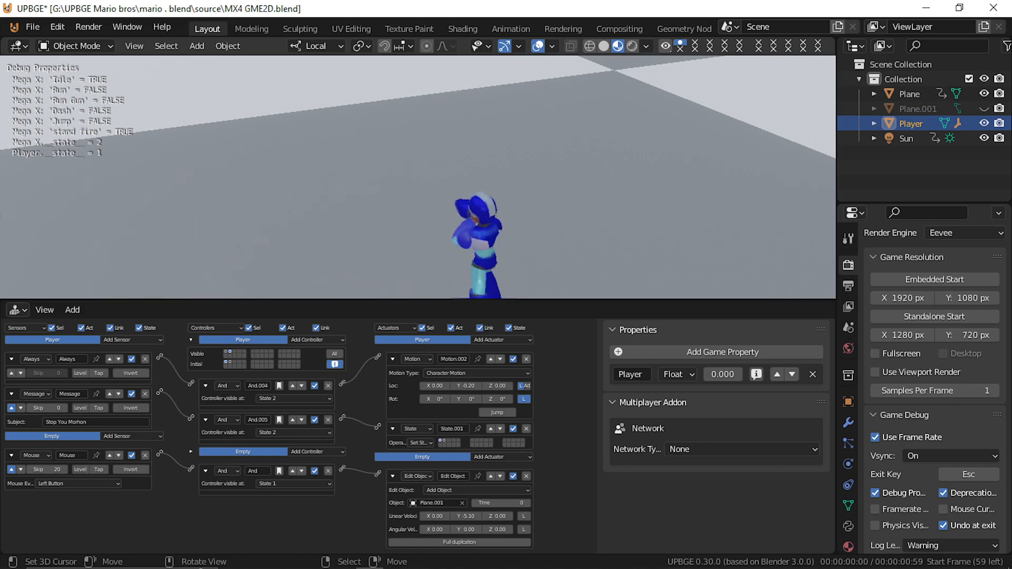
key(a)
key(a)
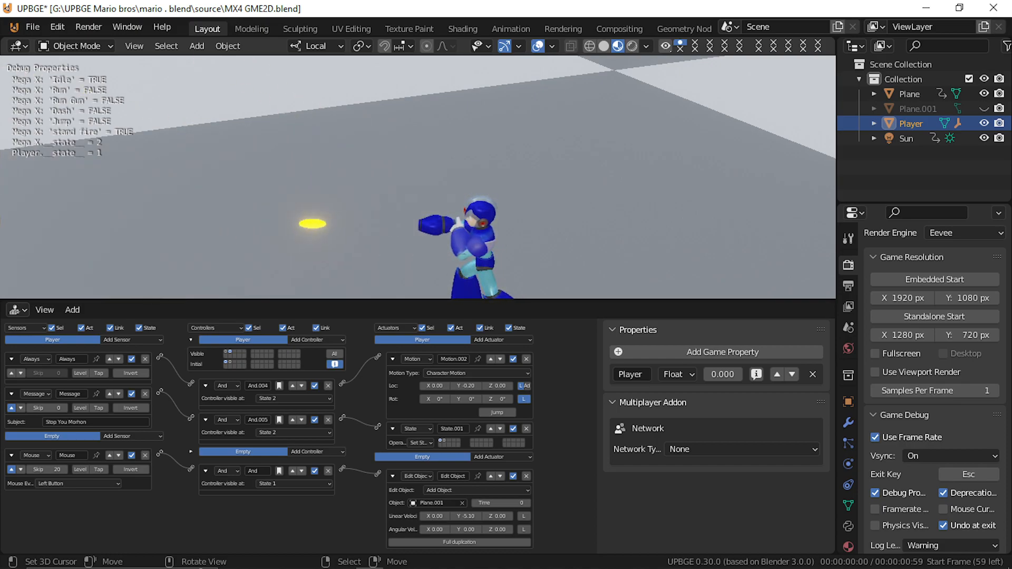
key(d)
key(d)
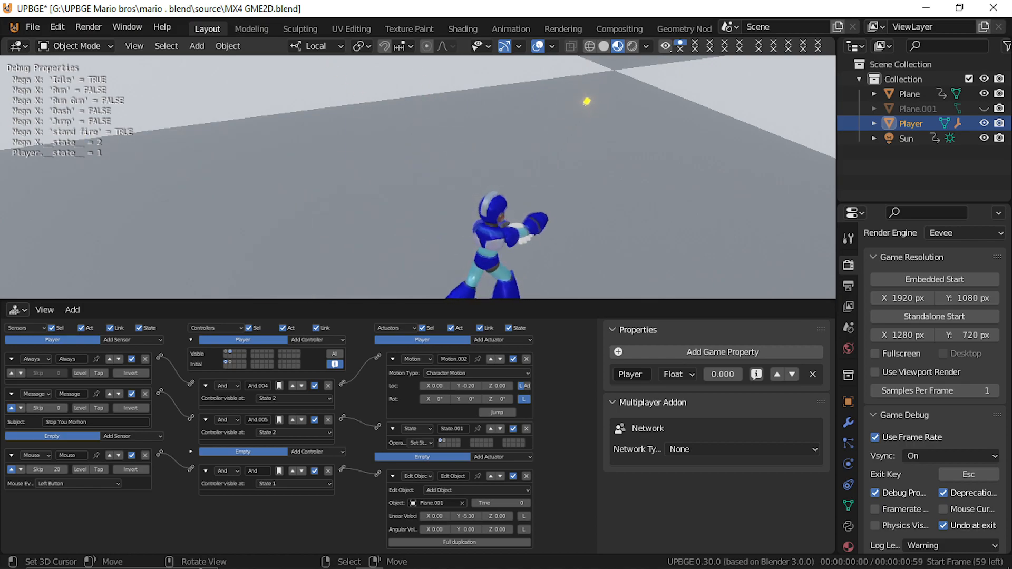
key(a)
key(a)
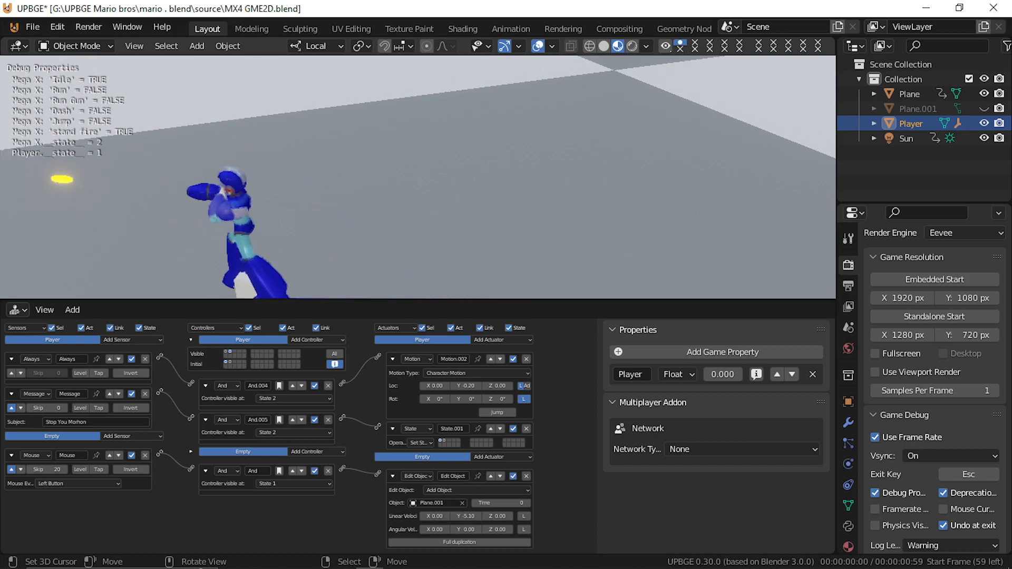
key(a)
key(d)
key(s)
key(w)
key(d)
key(d)
key(a)
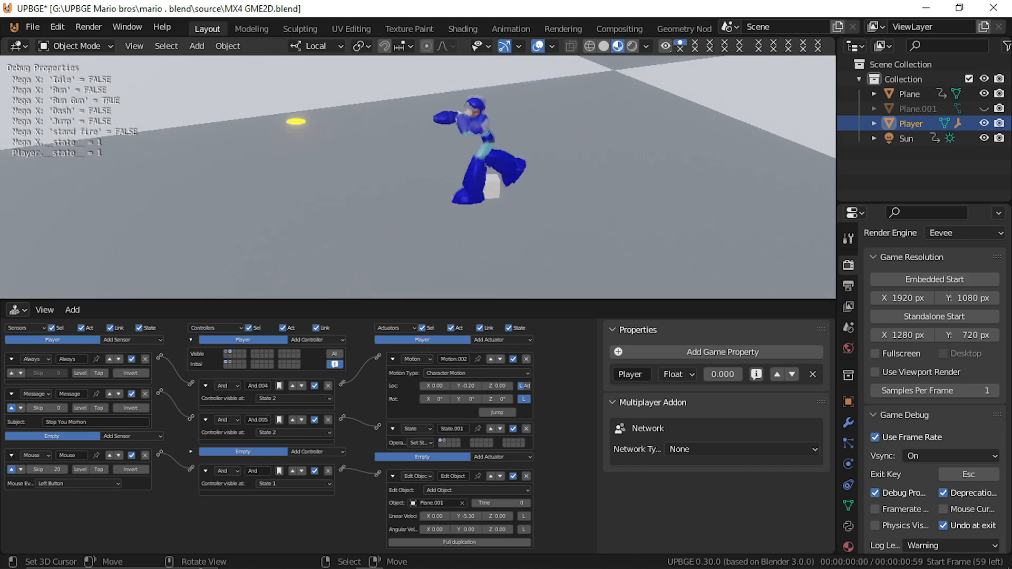
key(s)
key(a)
key(d)
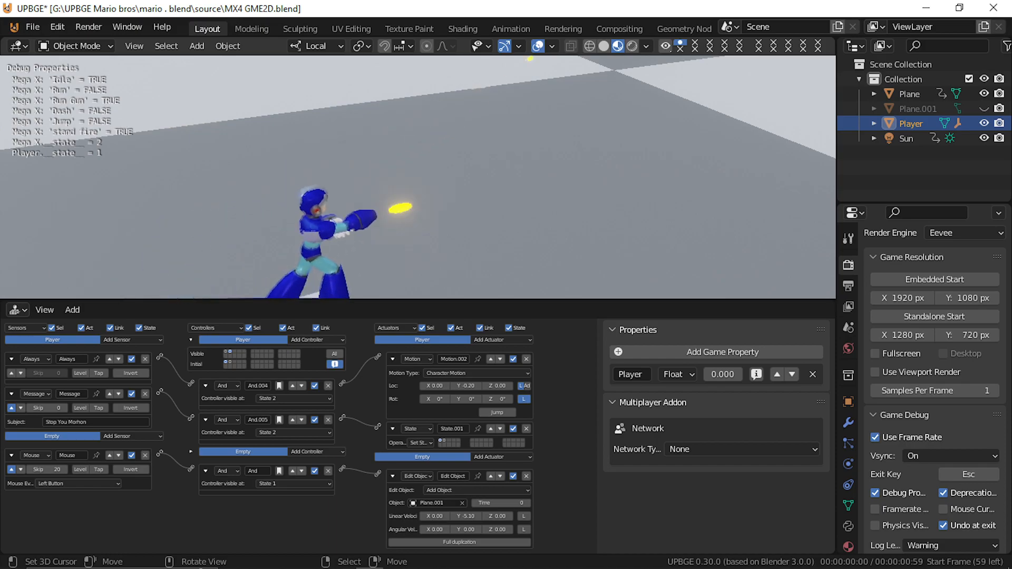
key(d)
key(a)
key(a)
key(d)
key(a)
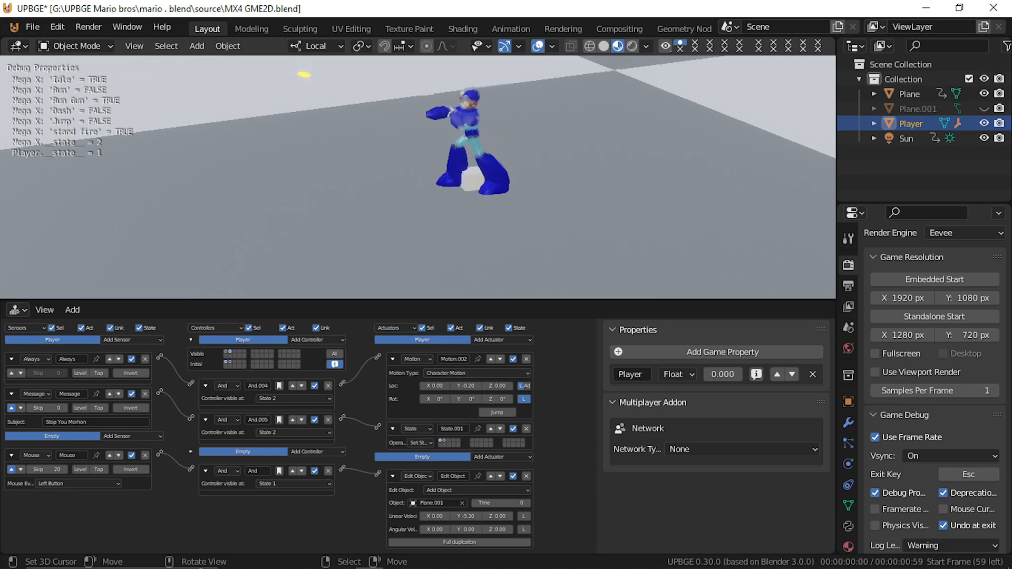
key(d)
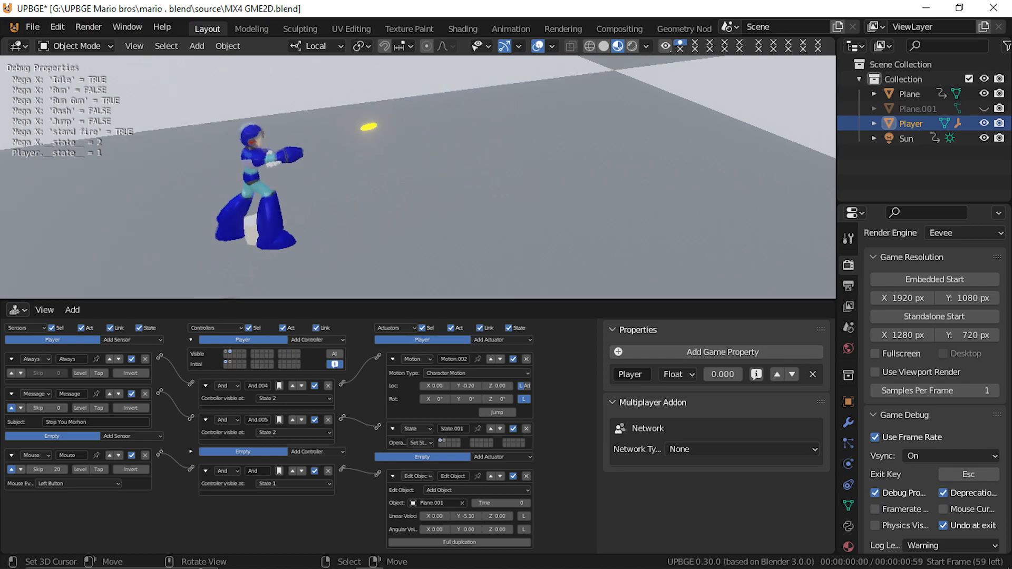
key(a)
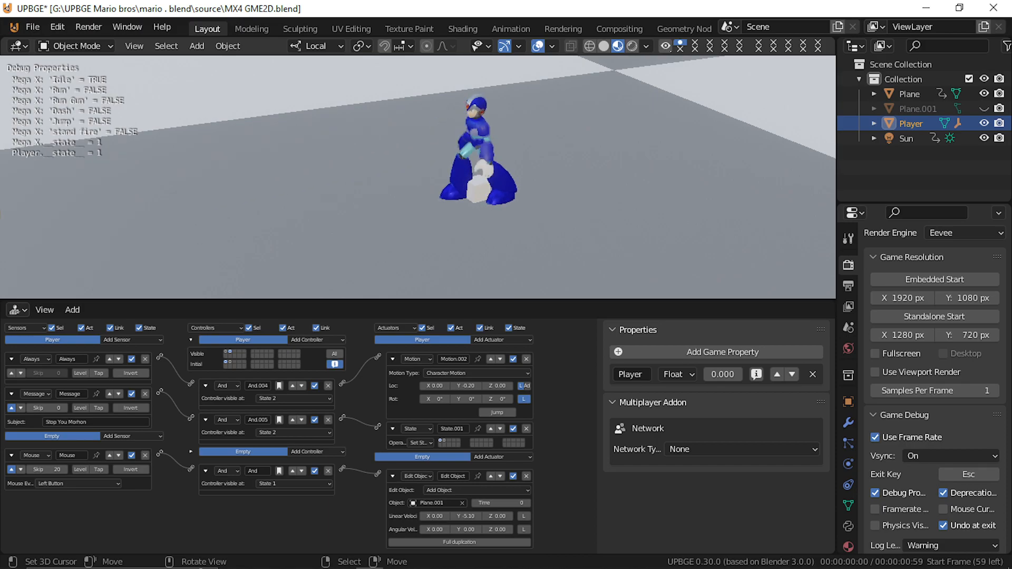
key(Escape)
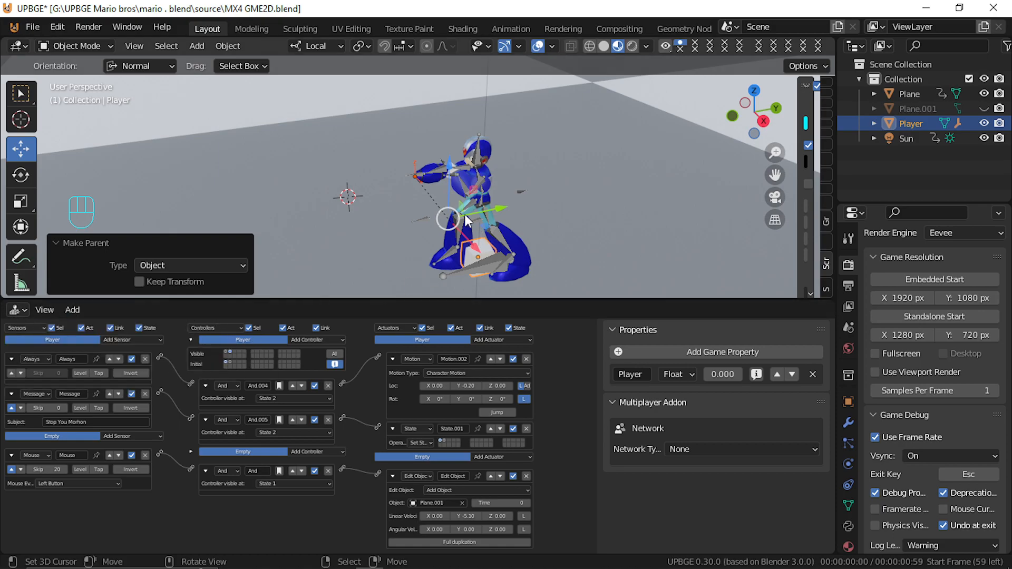
Show the Mega X armature's state 1 logic bricks in an enlarged logic editor and examine its Property actuators, including stand fire
click(481, 227)
click(235, 351)
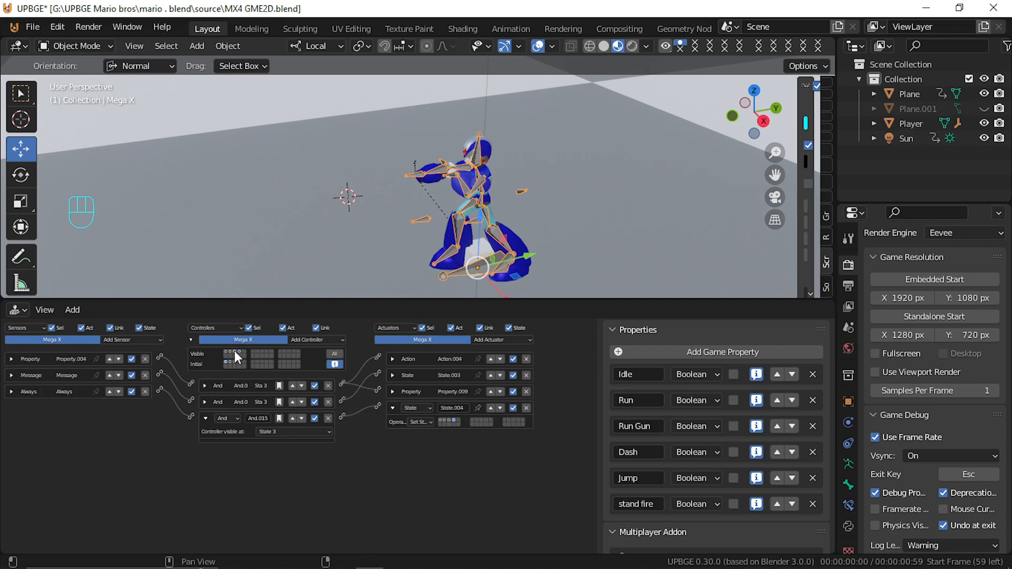
click(225, 352)
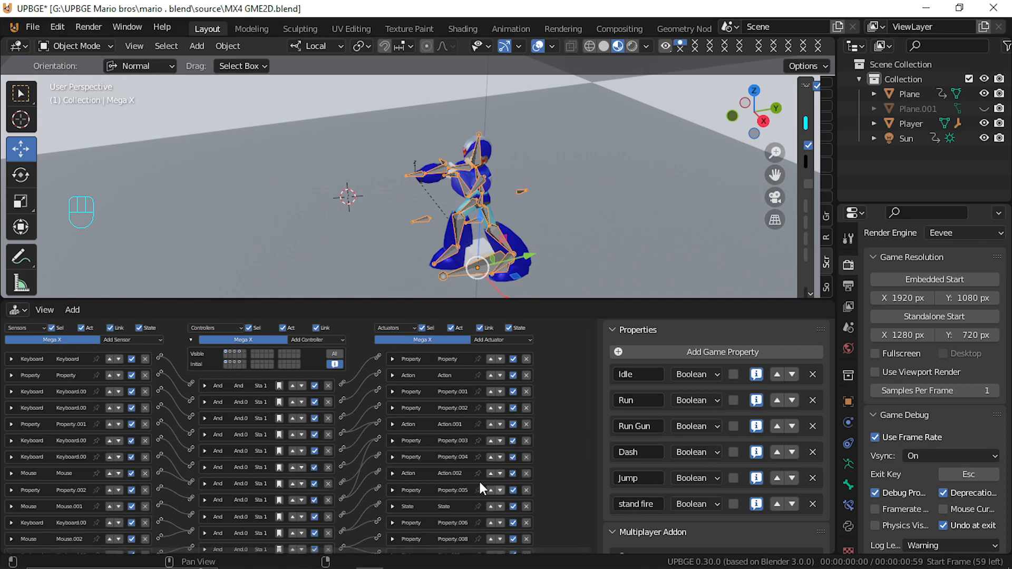
drag(444, 298, 430, 57)
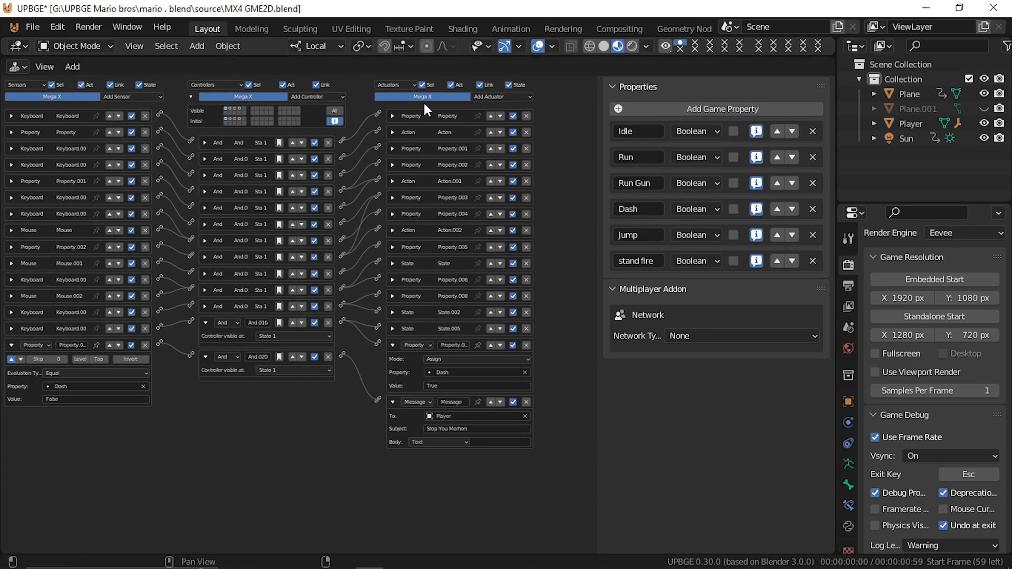
click(393, 214)
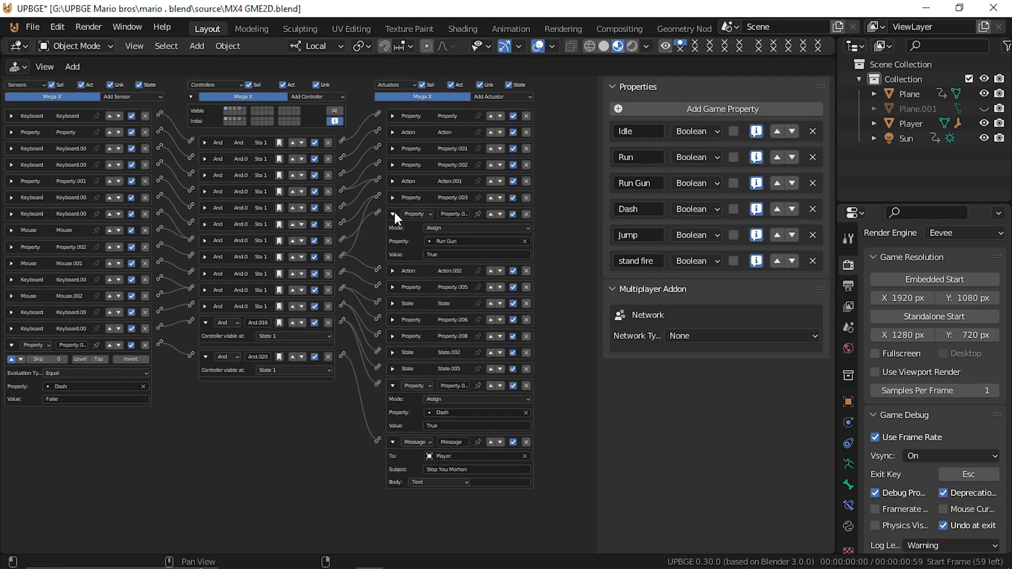
click(394, 214)
click(391, 197)
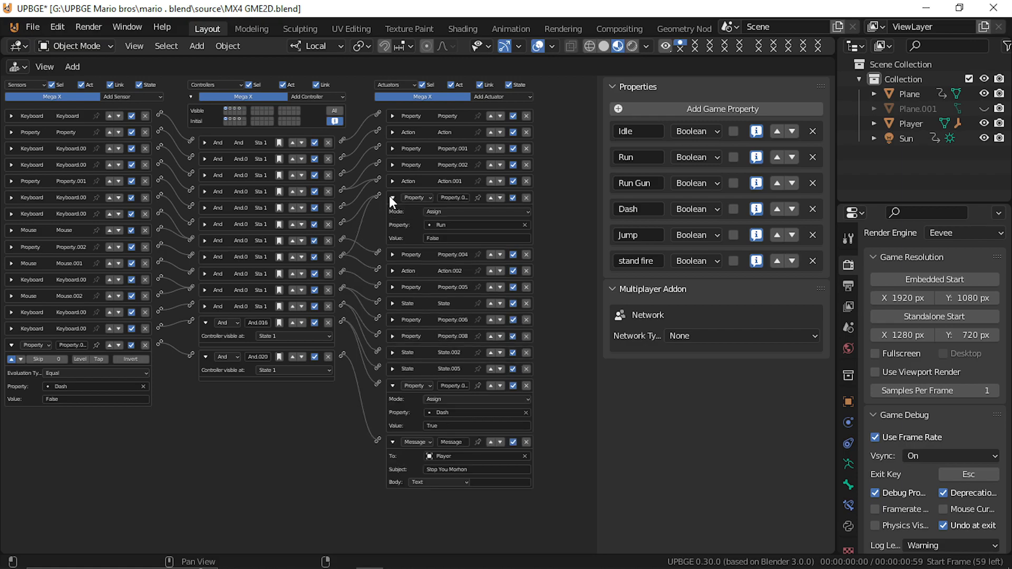
click(392, 198)
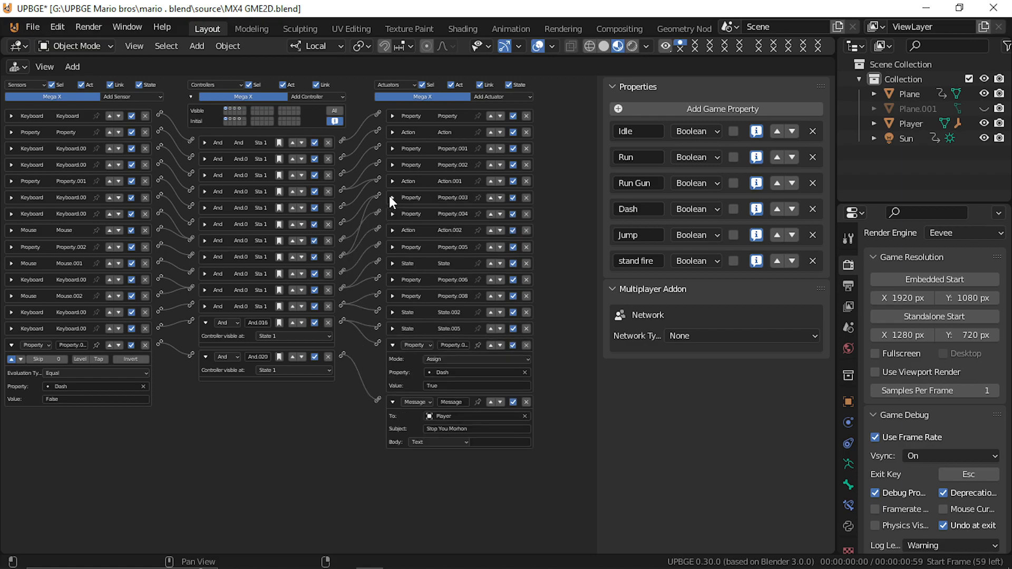
click(393, 165)
click(393, 165)
click(392, 279)
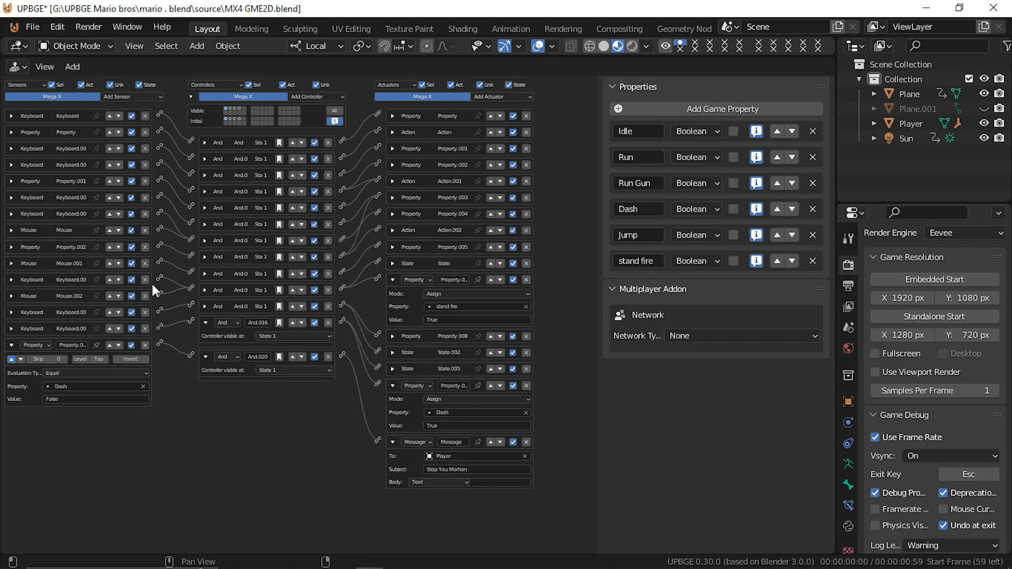
Examine the state 1 Keyboard and Mouse sensors and the State actuator tied to the stand fire logic
click(11, 329)
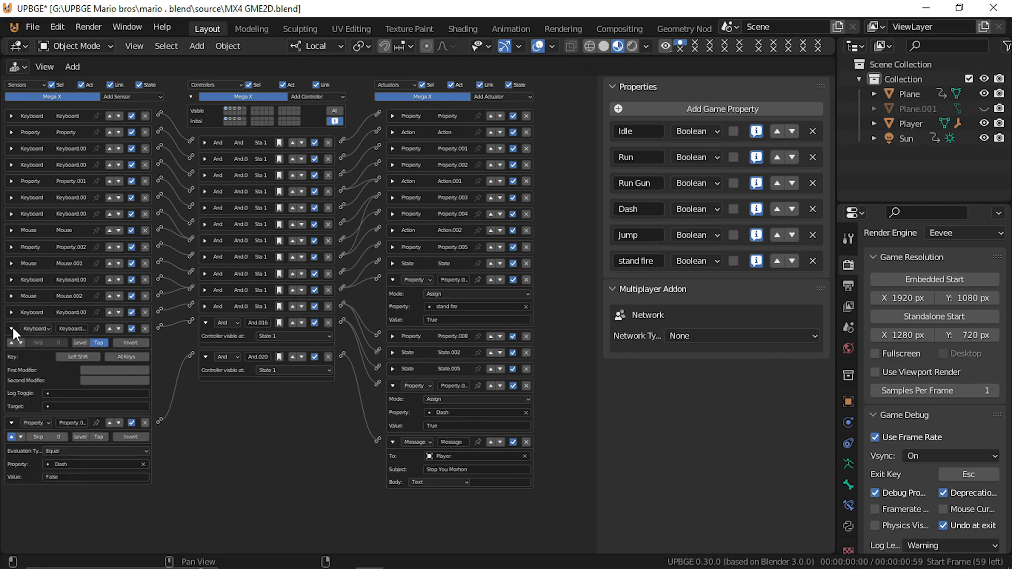
click(13, 327)
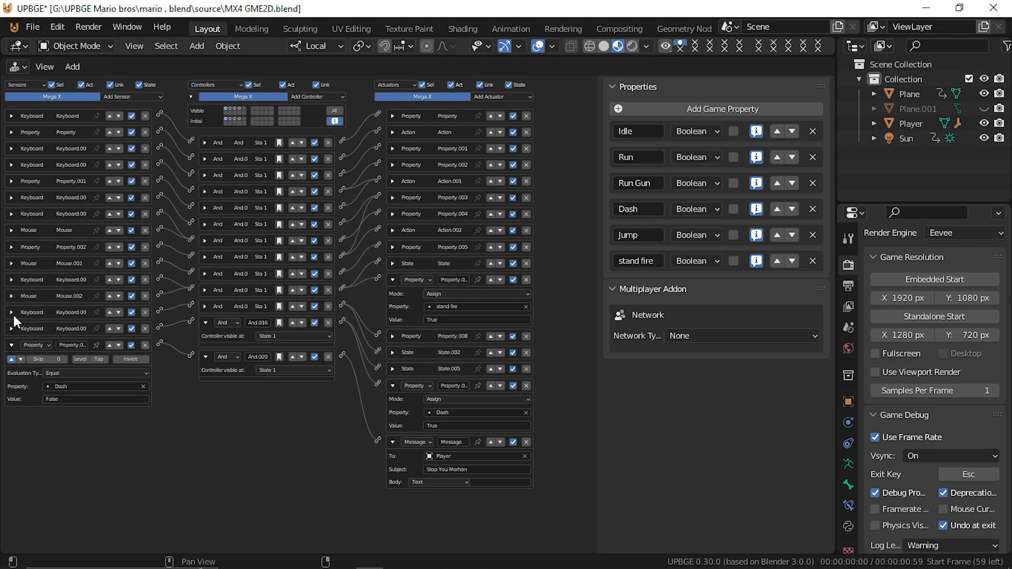
click(12, 313)
click(11, 313)
click(11, 296)
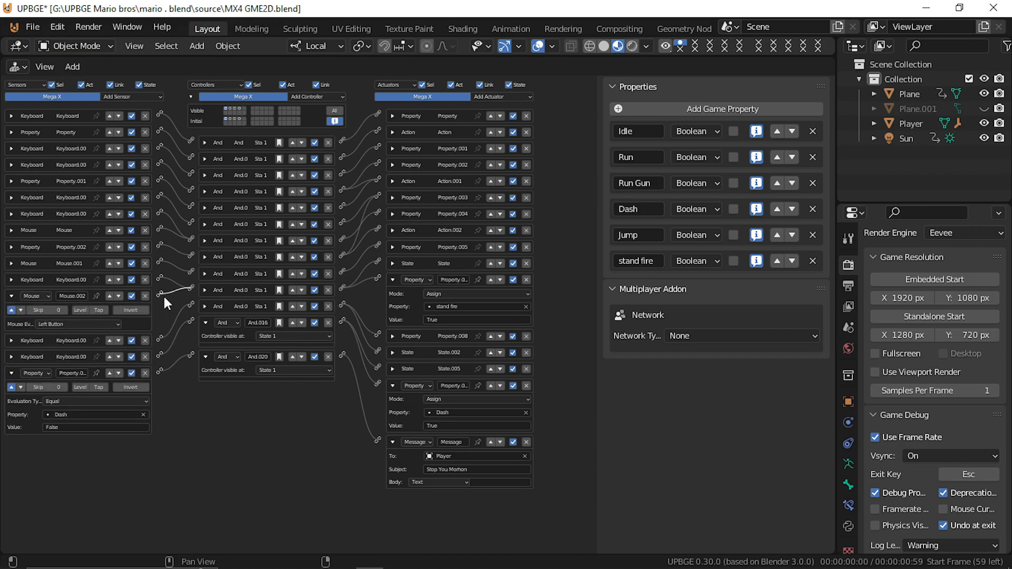
click(11, 280)
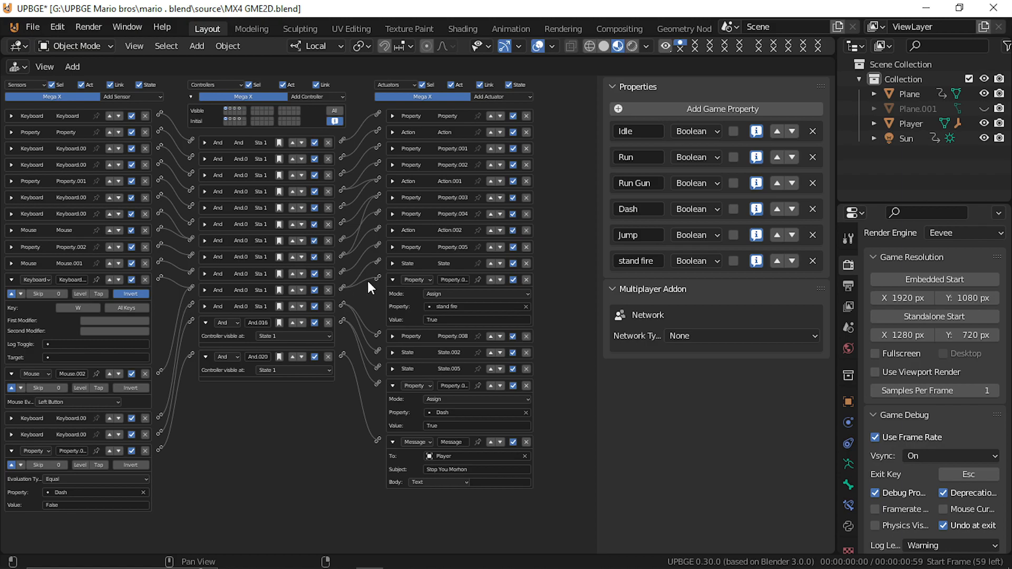
click(393, 264)
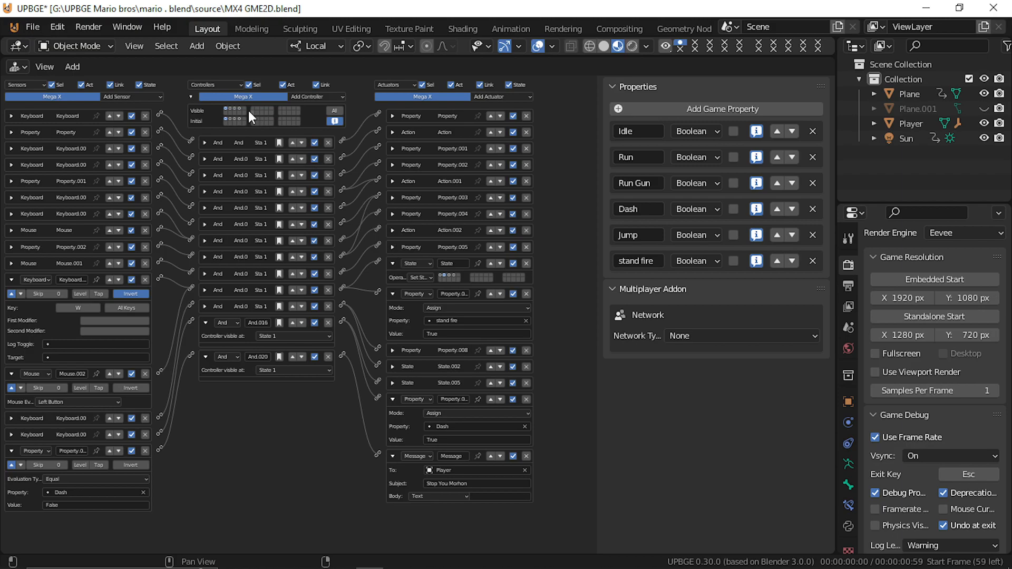
Show Mega X's state 2 logic bricks and examine the stand fire Property actuator and the Mouse.004 sensor
click(230, 110)
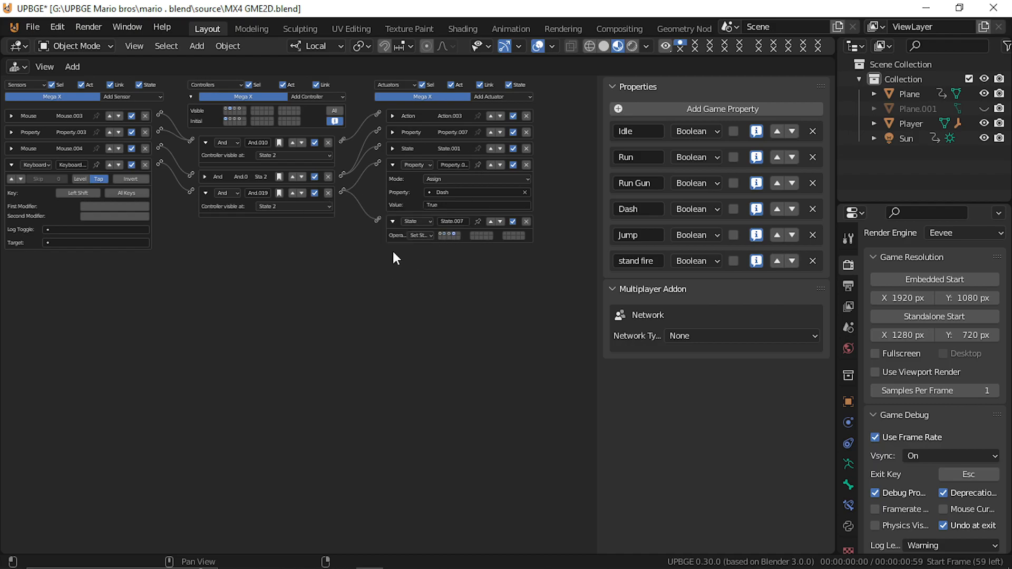
click(392, 130)
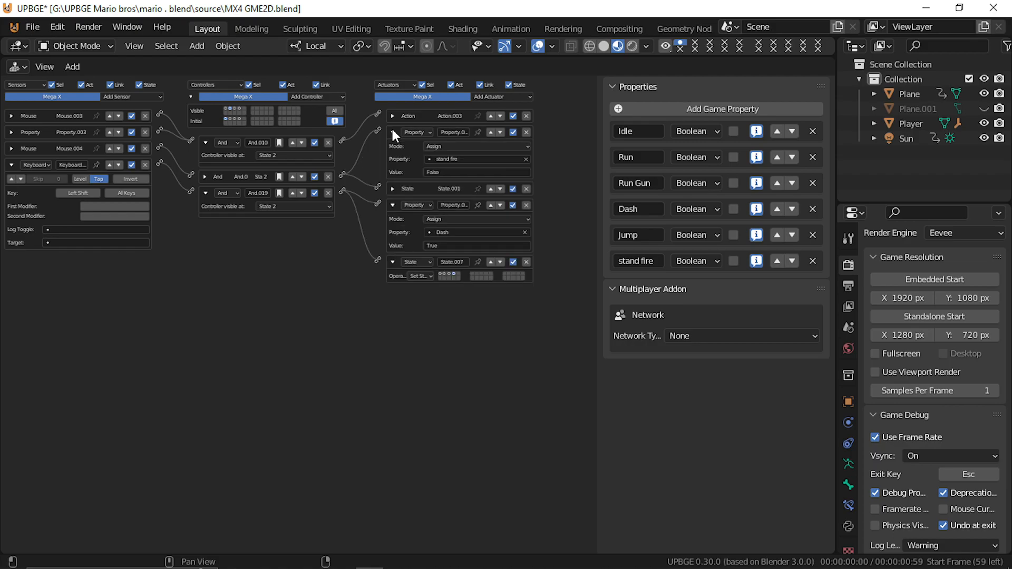
click(392, 132)
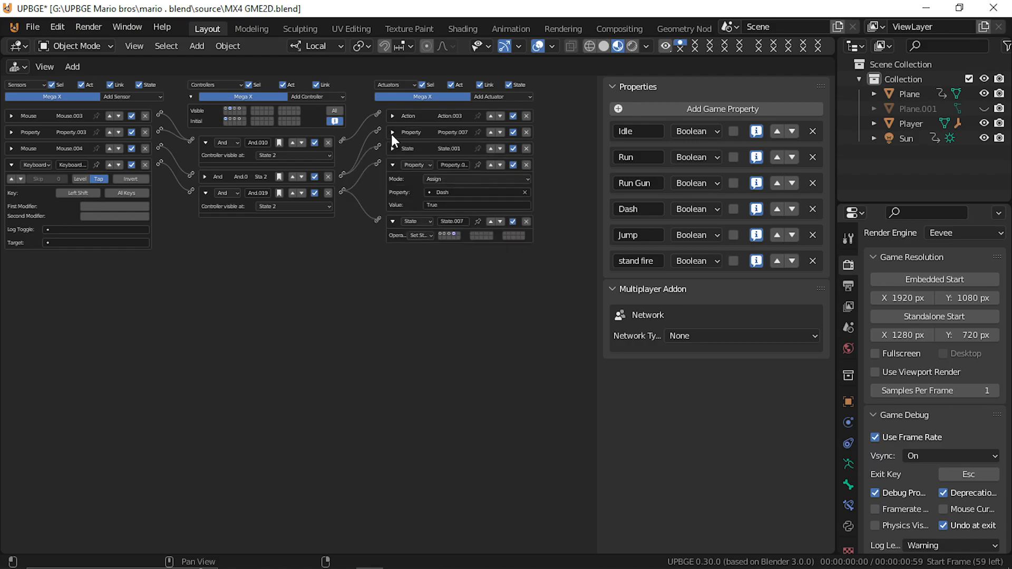
click(10, 149)
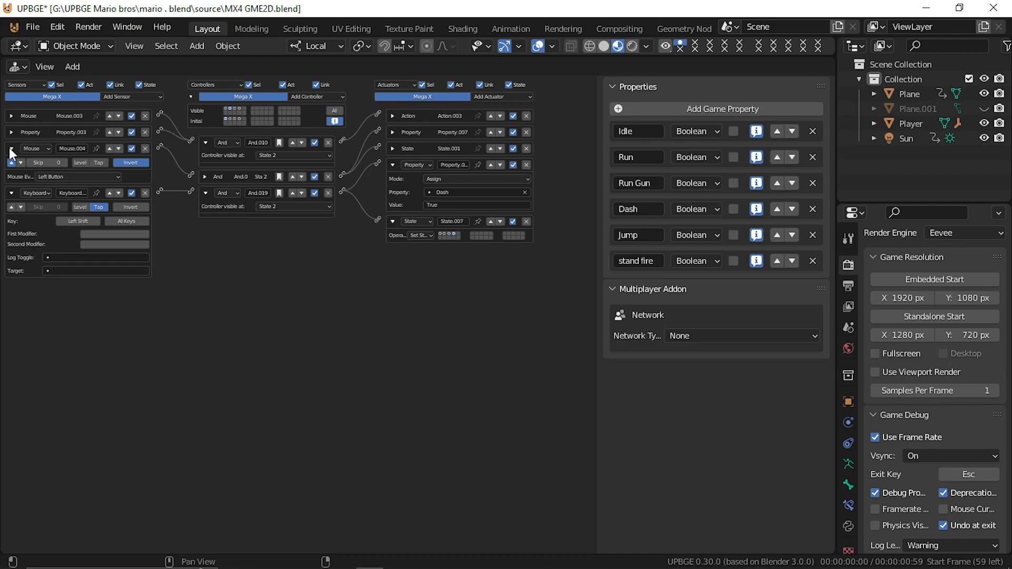
click(10, 150)
Add a Keyboard sensor for the W key with true level triggering in state 2 and link it to the State.001 actuator
click(117, 97)
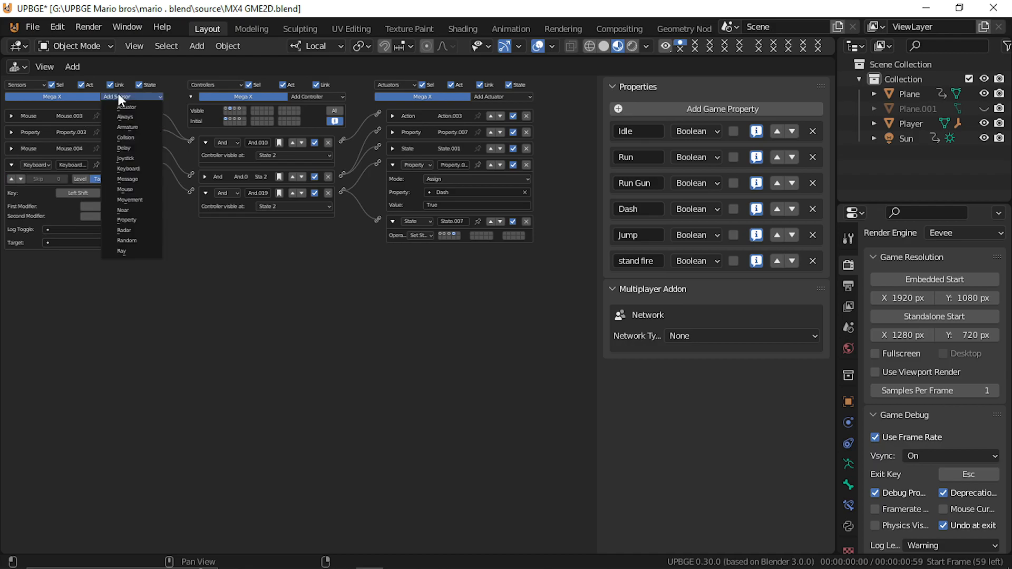
click(132, 168)
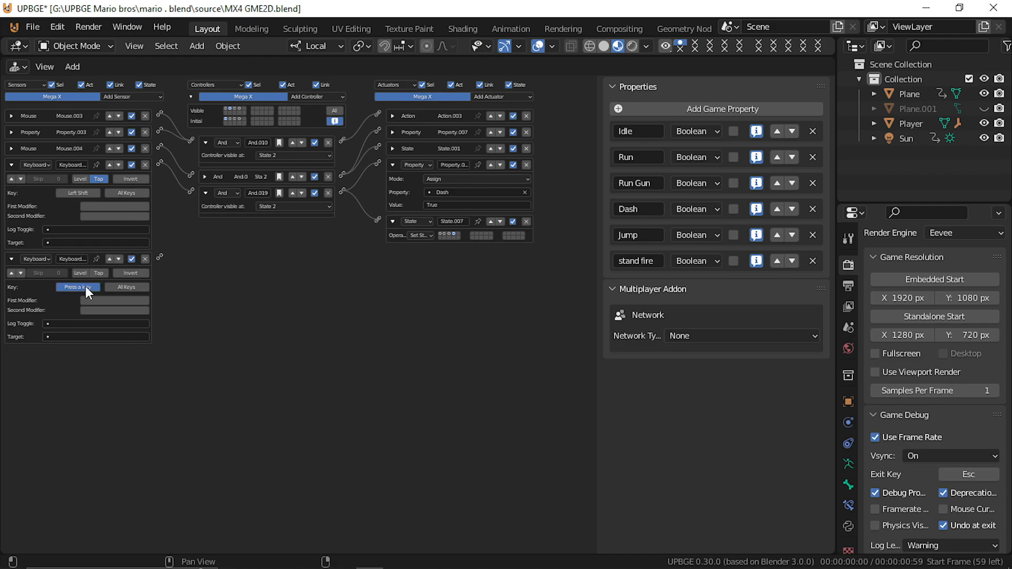
click(11, 273)
drag(162, 255, 378, 144)
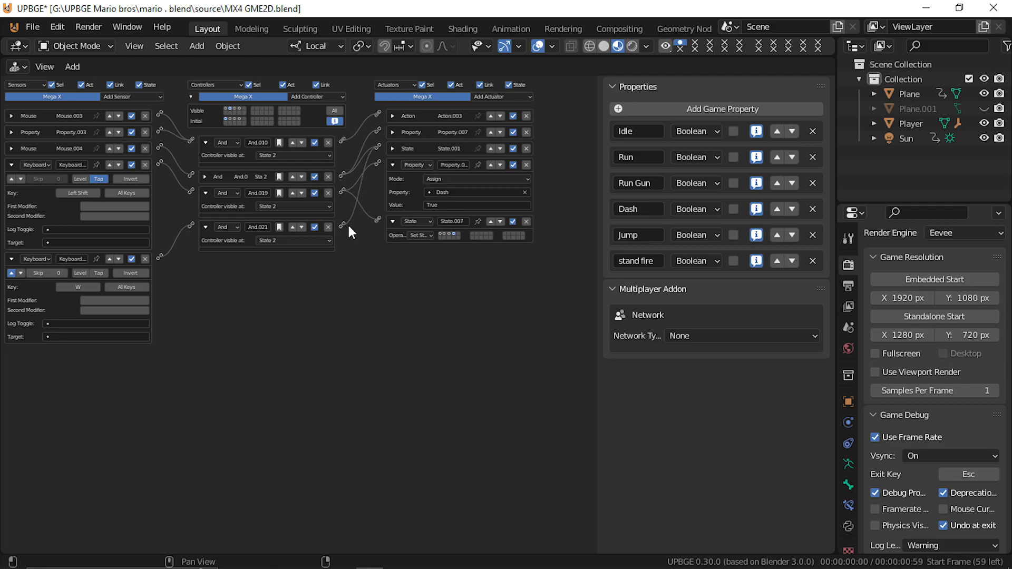
Link the W key's And controller to the Property actuator that assigns False to stand fire
drag(390, 189, 381, 159)
click(395, 164)
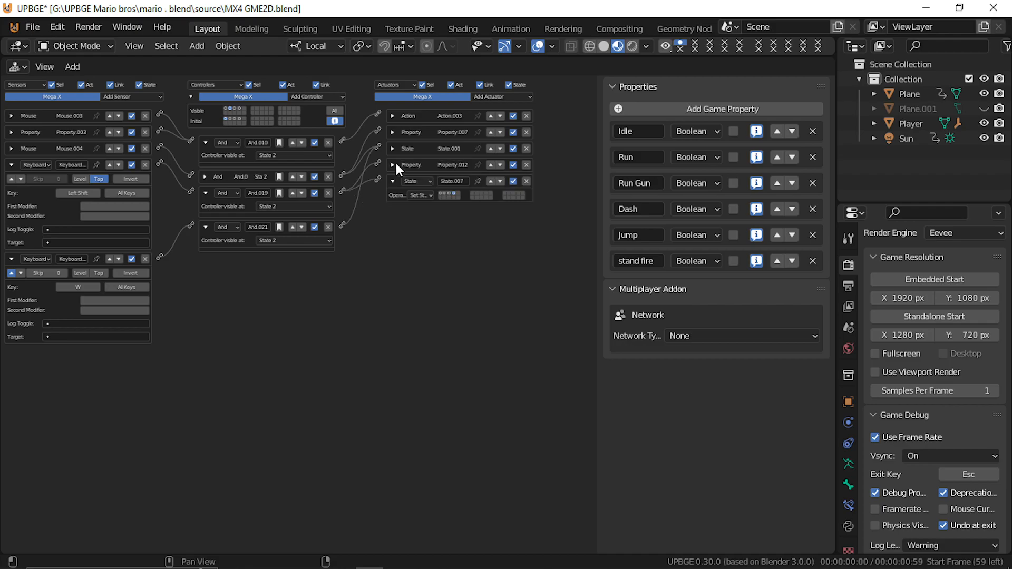
click(392, 132)
drag(343, 226, 376, 131)
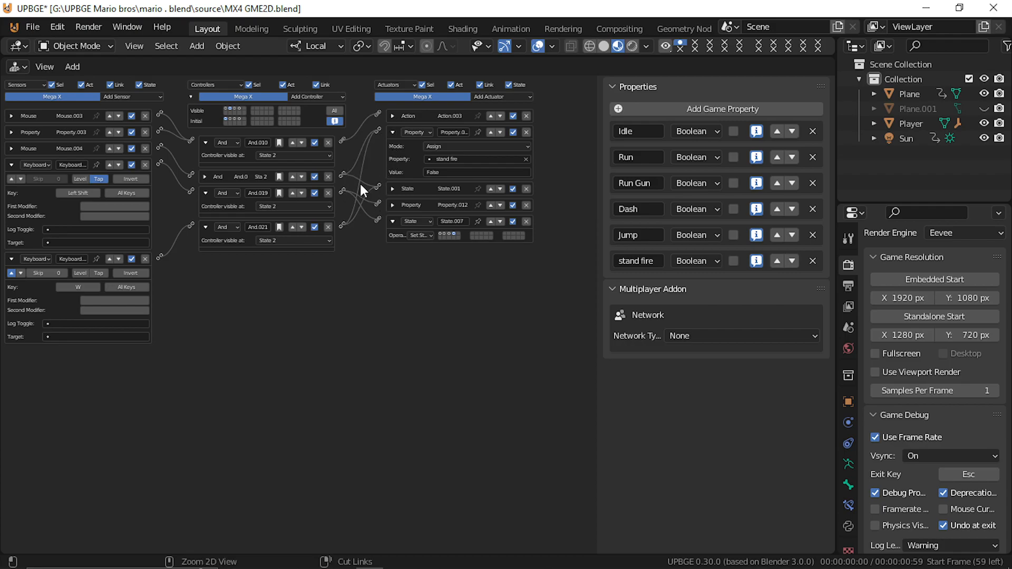
Enlarge the 3D viewport above the logic editor, run the game, and test moving with W, A and D while firing
key(ctrl+space)
key(ctrl+space)
drag(525, 58, 554, 440)
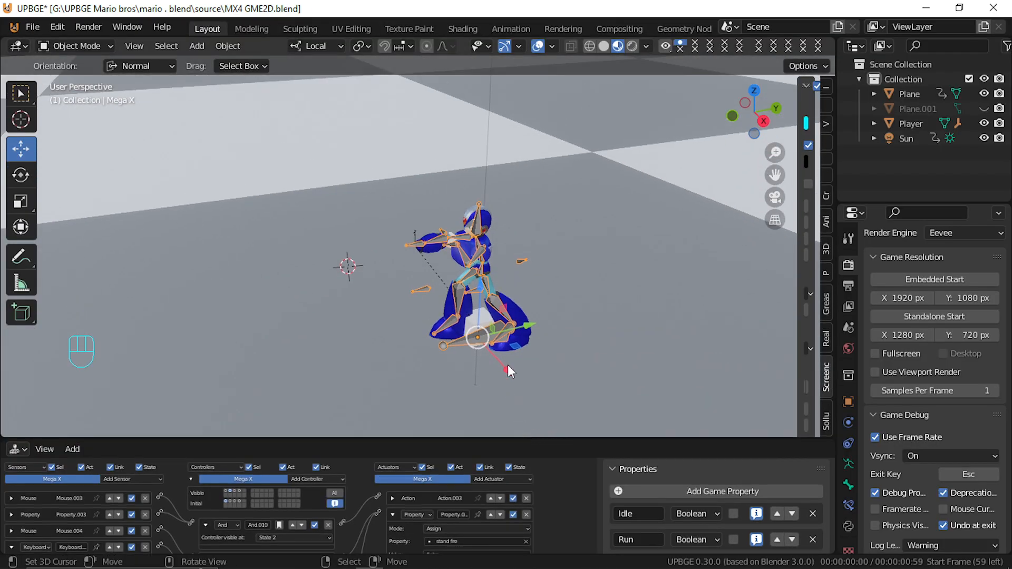
key(p)
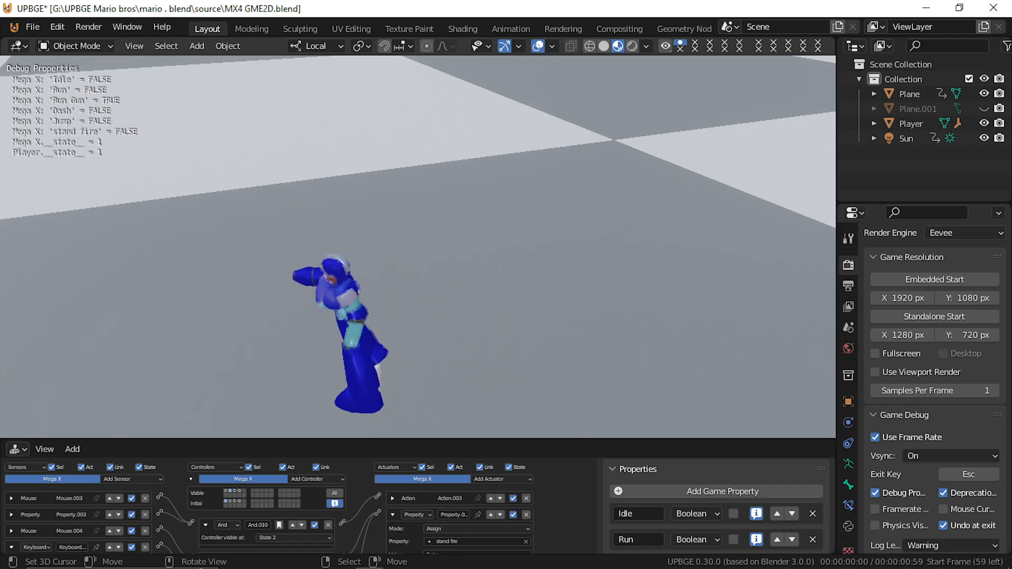
key(d)
key(w)
key(a)
key(w)
key(d)
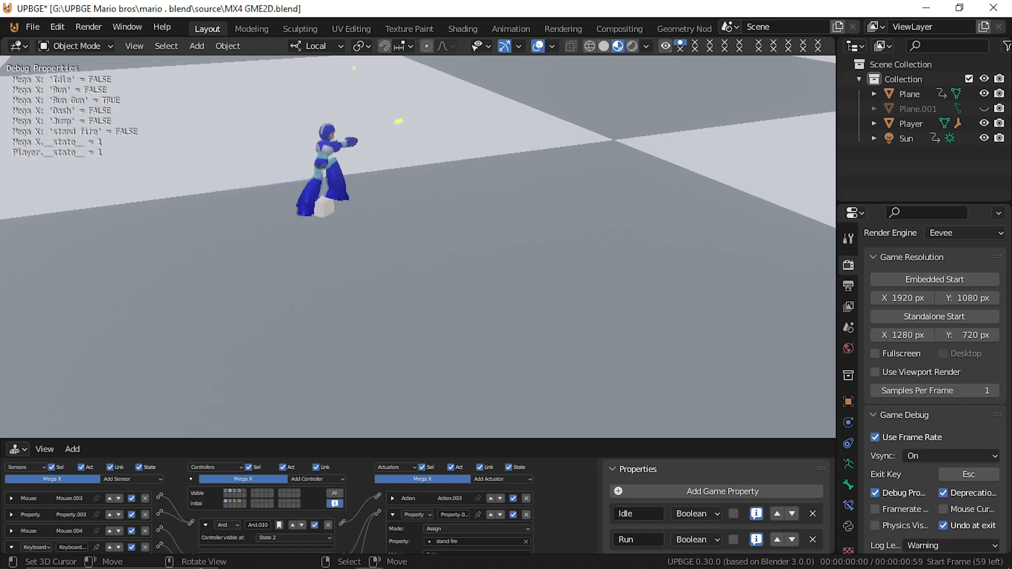
key(a)
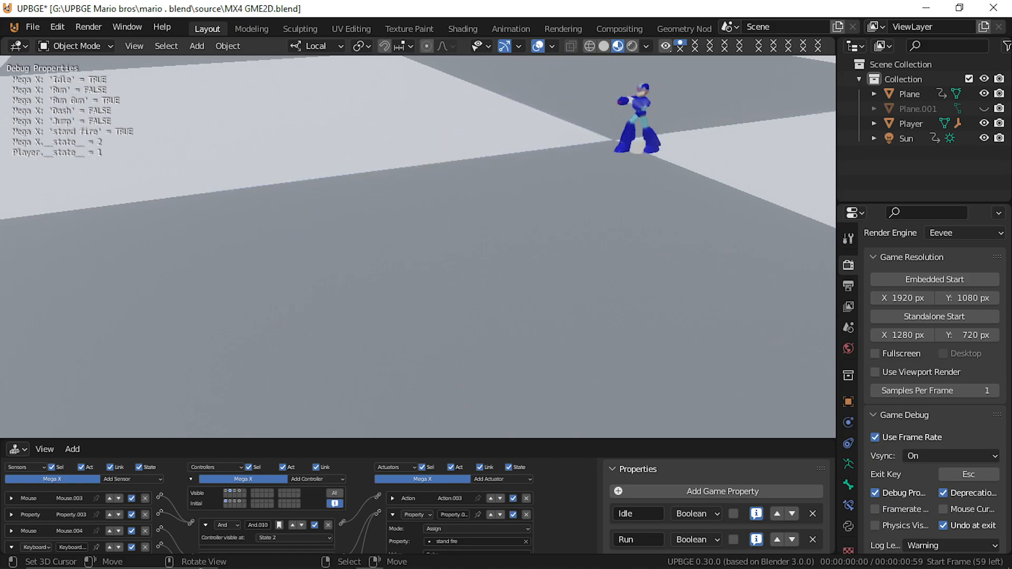
Test jumping repeatedly from the stand fire pose in the running game, and stop the game
key(space)
key(space)
key(space)
key(space)
key(space)
key(space)
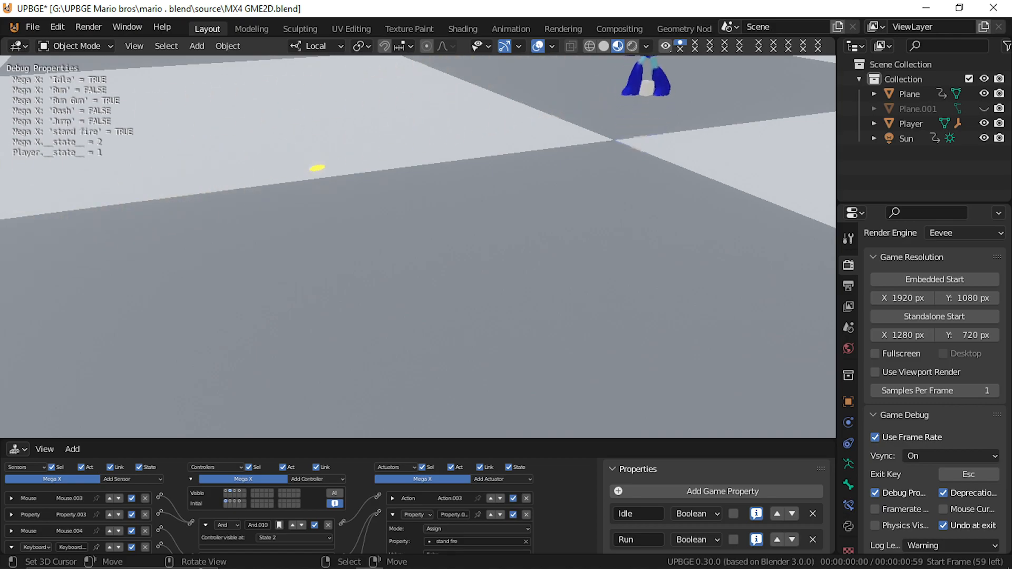
key(space)
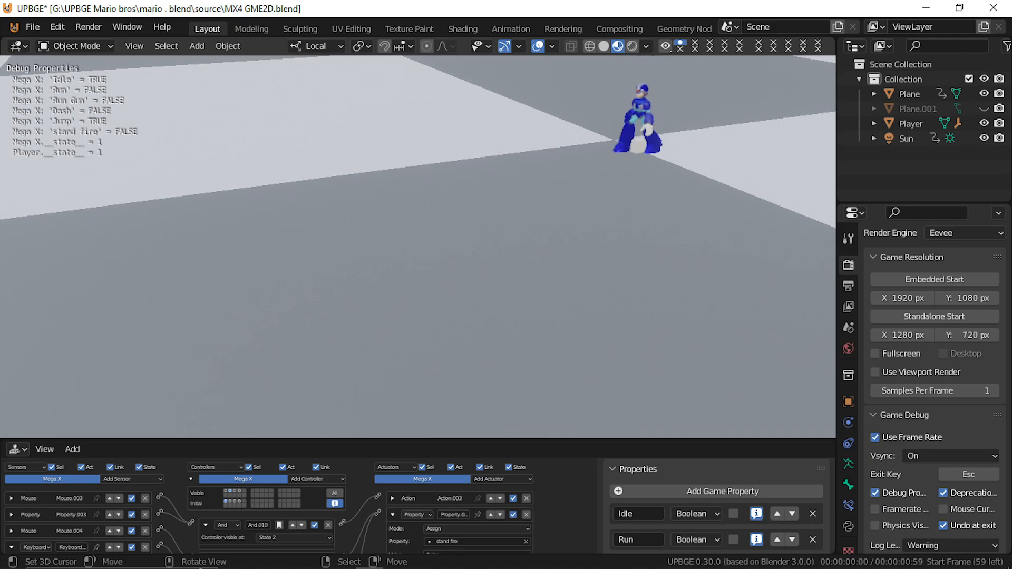
key(Escape)
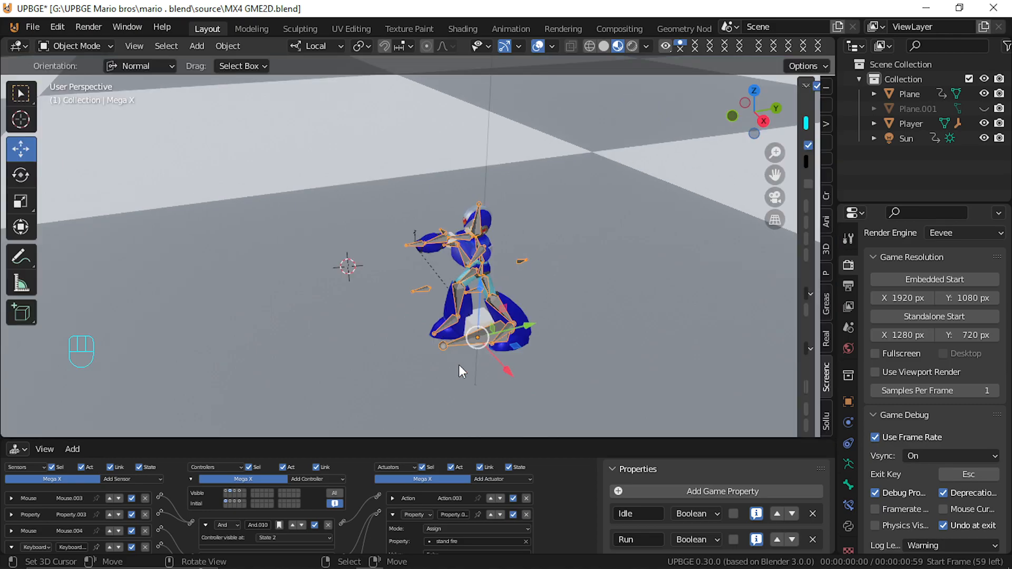
Enlarge the logic editor and examine the state 4 dash Action actuator and the state 3 Action actuator and Jump Property sensor
drag(406, 439, 413, 301)
click(239, 355)
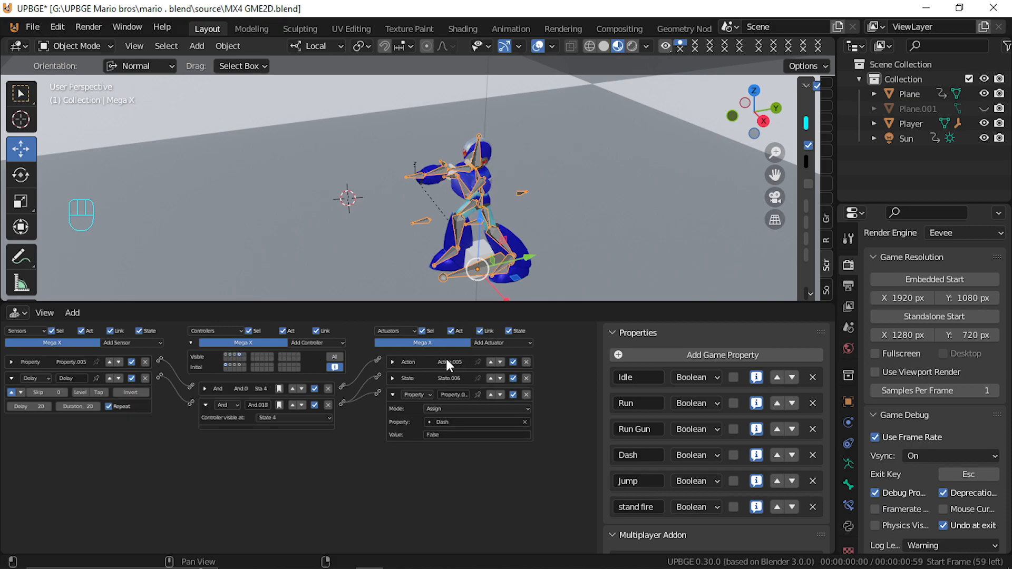
click(392, 362)
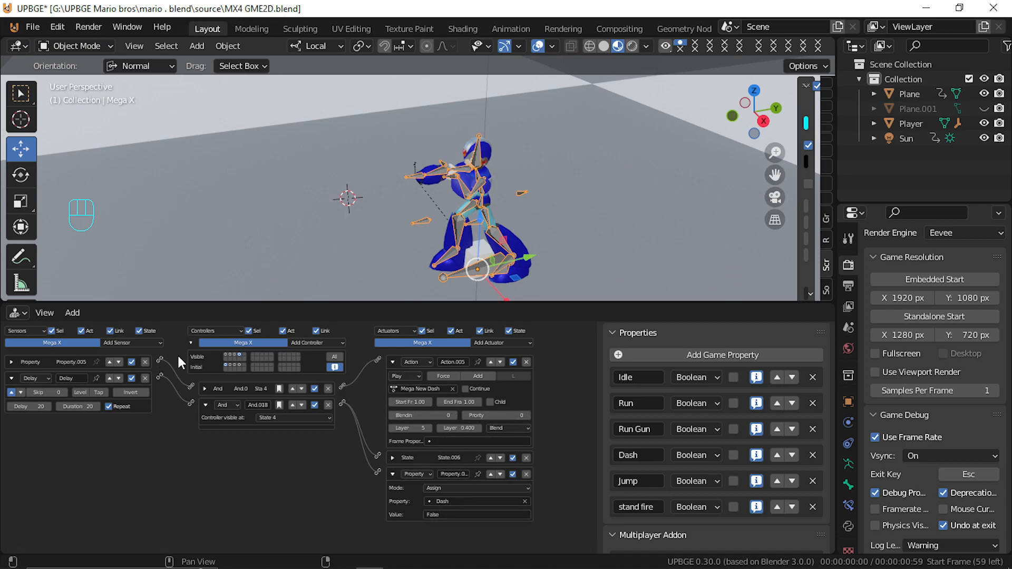
click(233, 355)
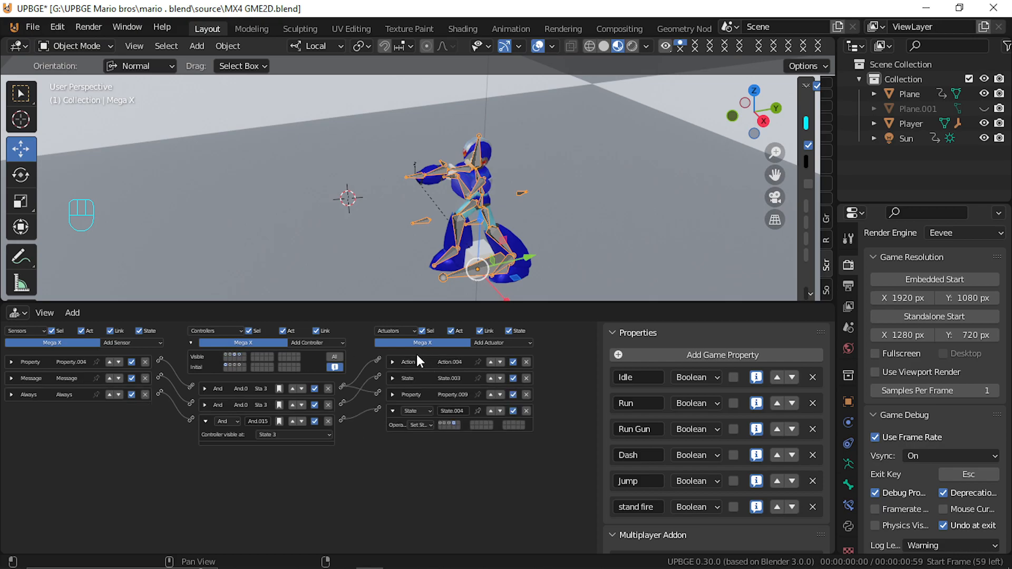
click(393, 361)
click(393, 361)
click(11, 361)
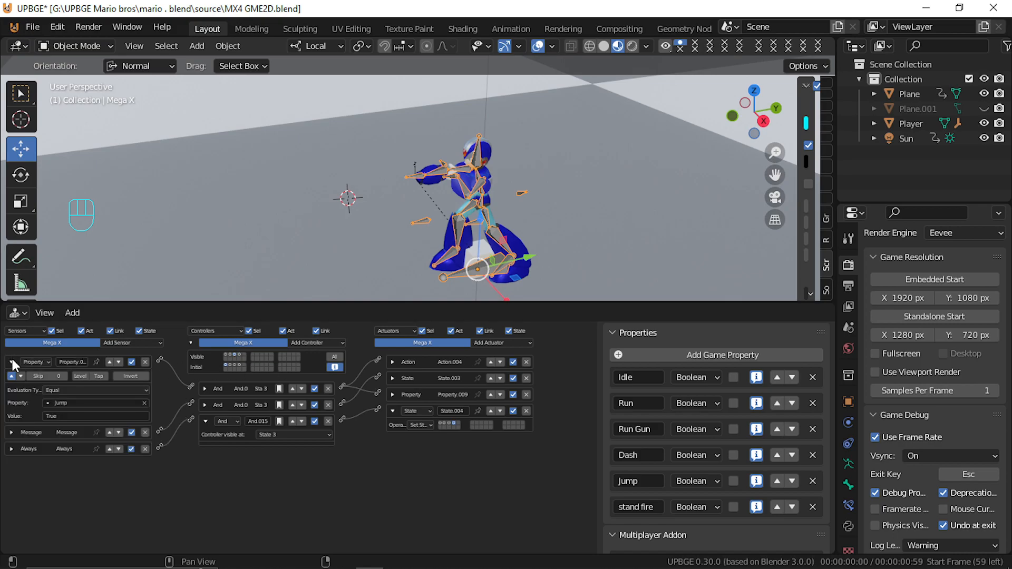
click(12, 361)
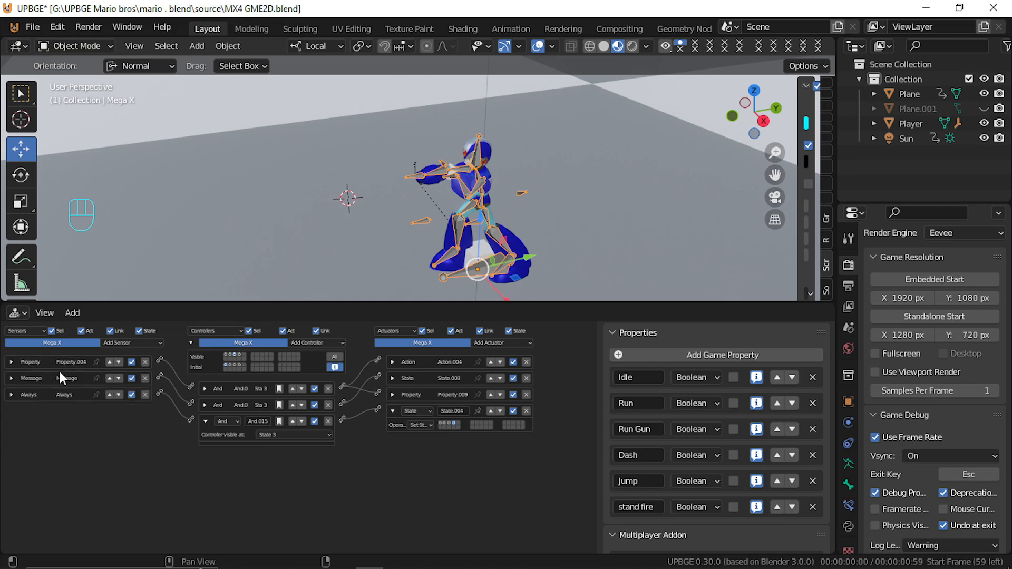
Show Mega X's state 2 logic bricks and collapse both Keyboard sensors and the And.019 and And.021 controllers
click(230, 356)
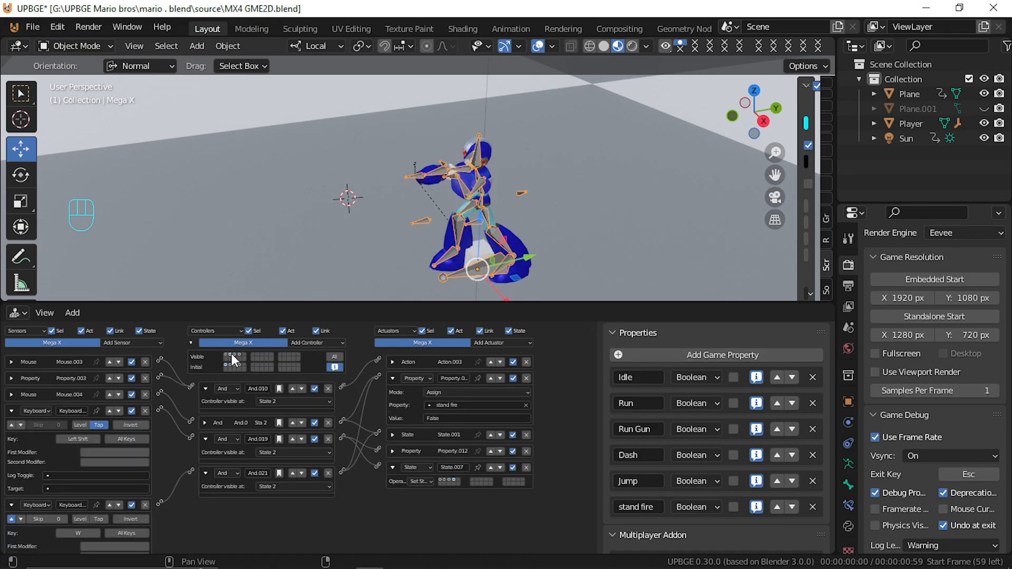
click(11, 409)
click(11, 427)
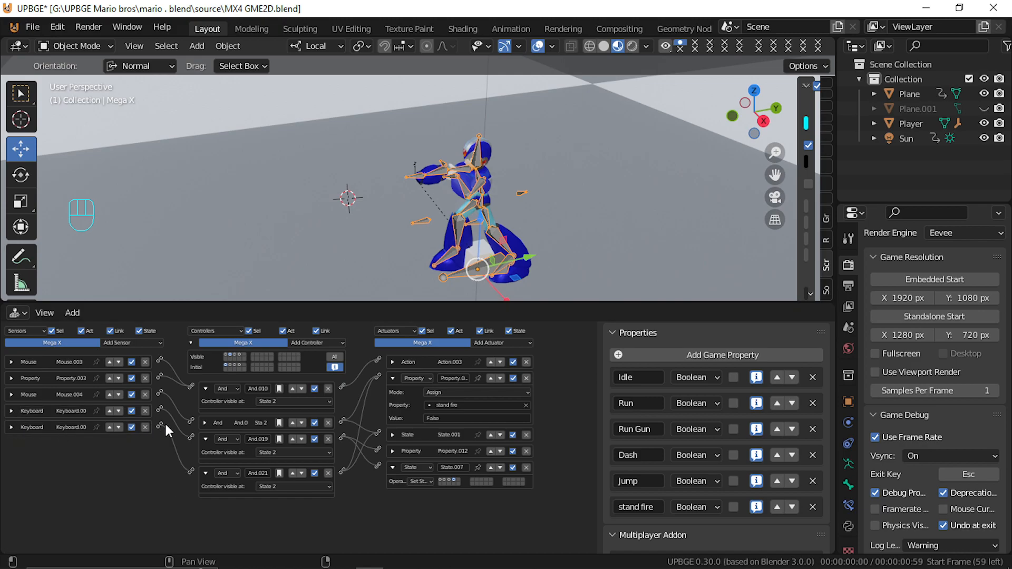
click(204, 423)
click(204, 422)
click(206, 473)
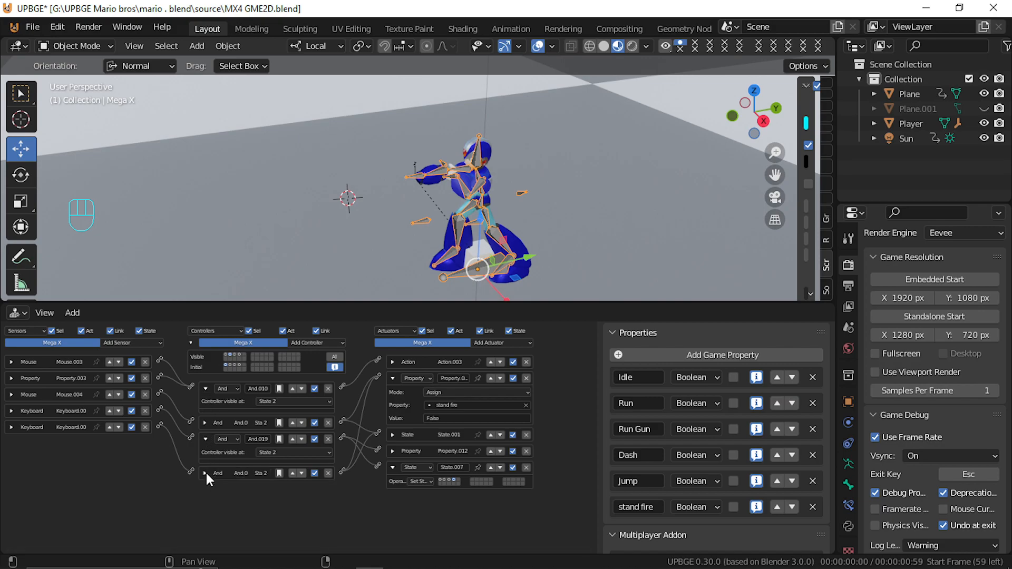
click(206, 439)
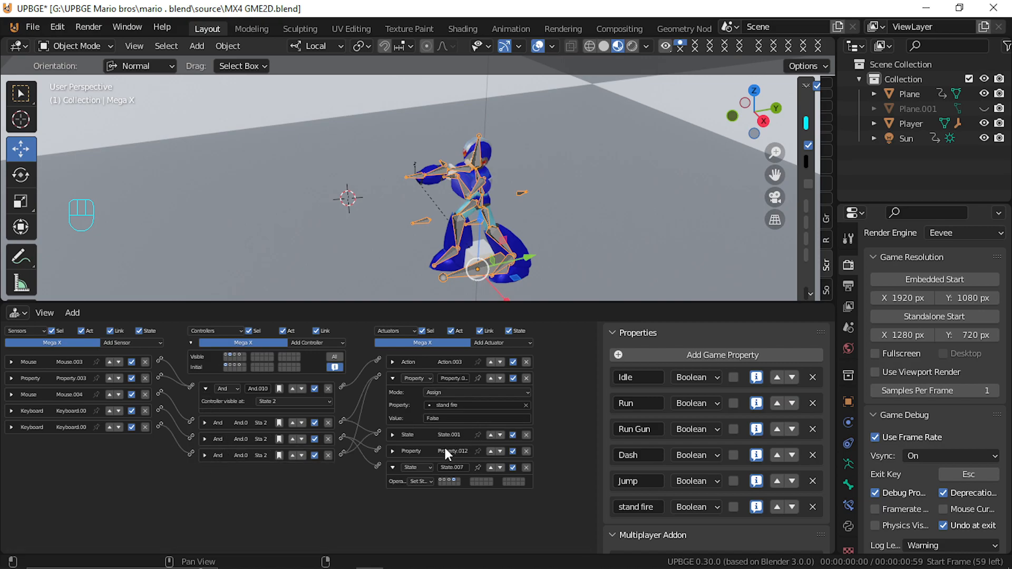
Add a Keyboard sensor for the Spacebar with true level triggering in state 2, and collapse the stand fire Property and State.001 actuators
click(127, 344)
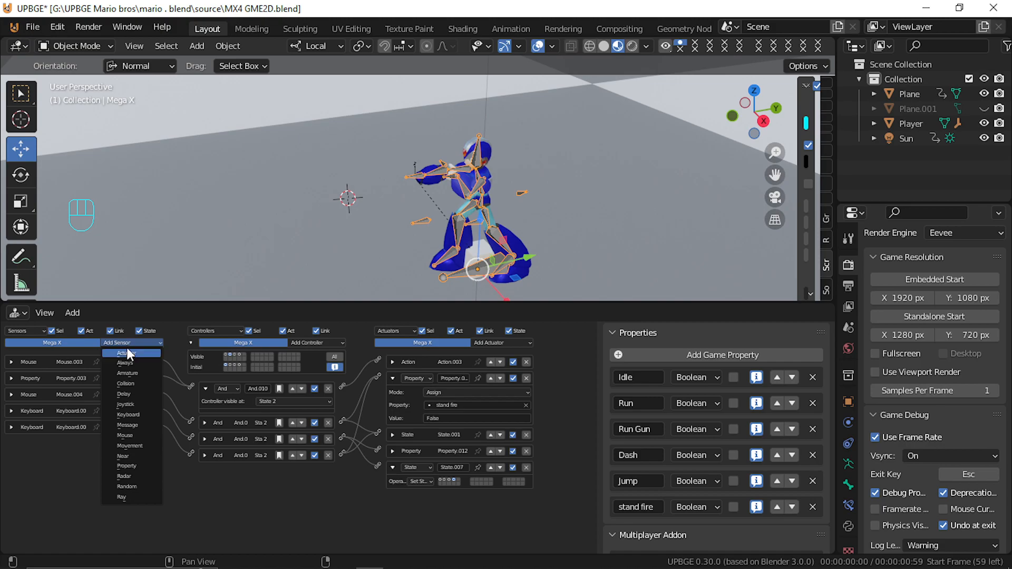
click(137, 419)
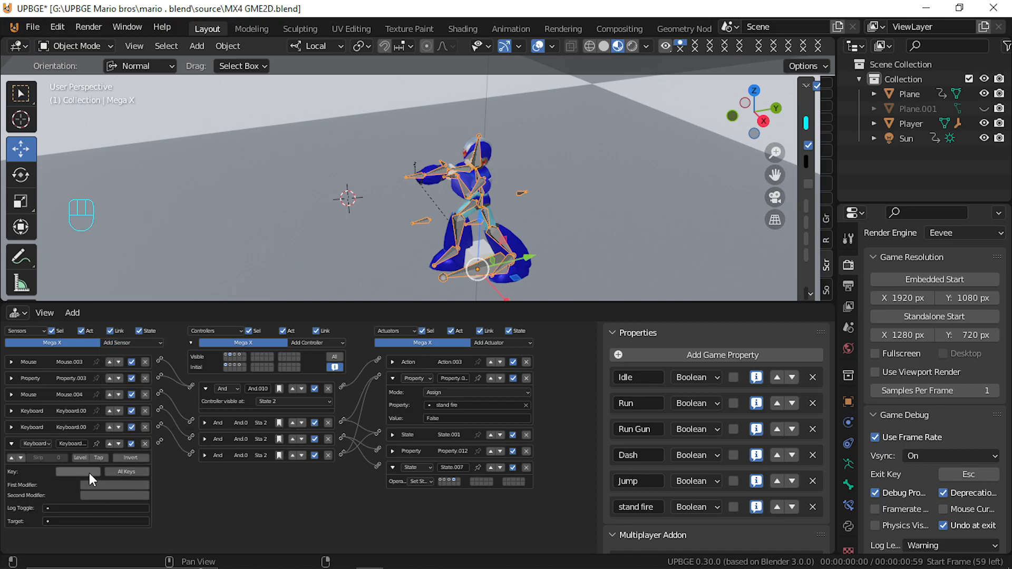
click(12, 458)
click(142, 346)
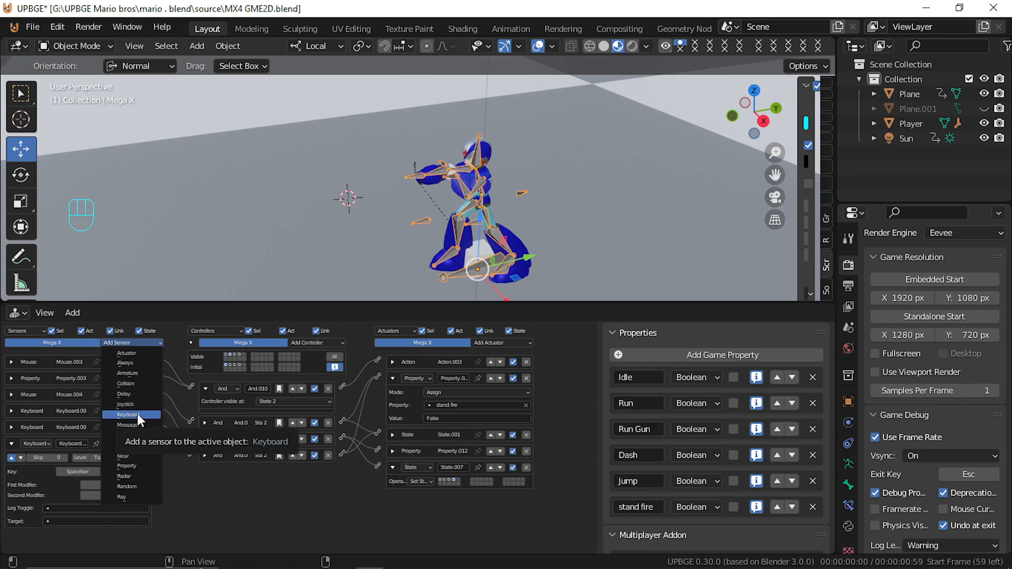
click(124, 343)
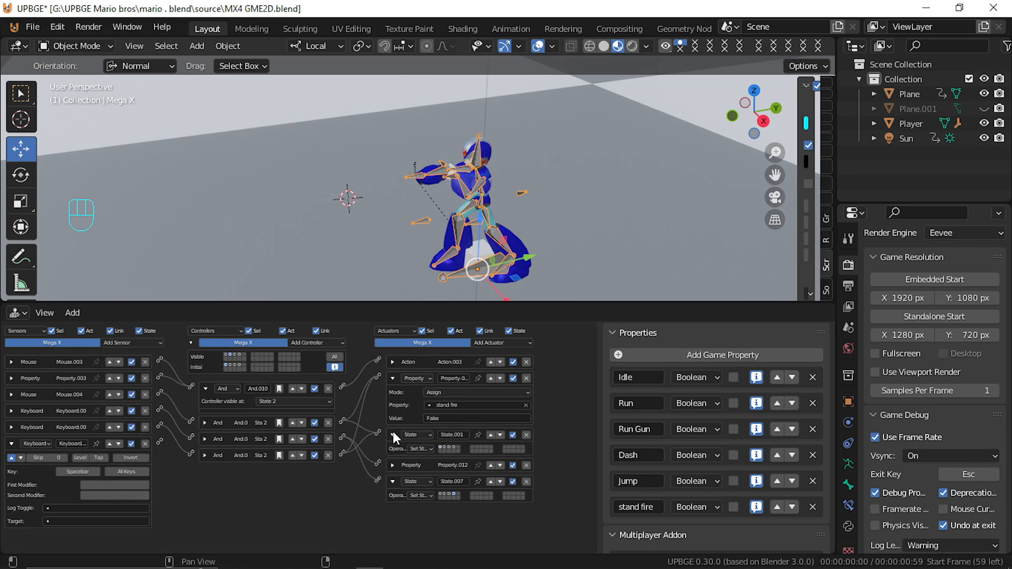
click(391, 379)
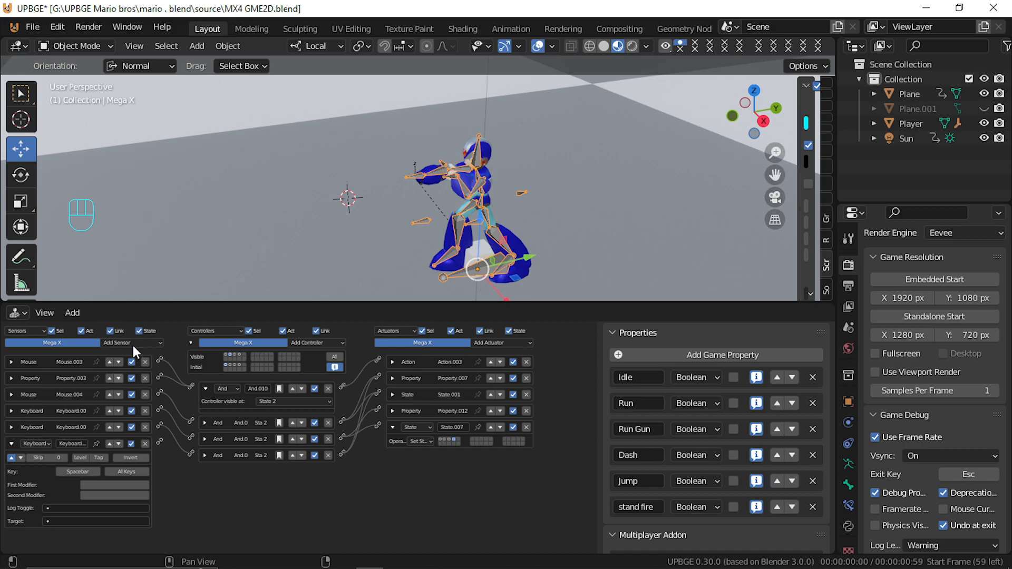
Add another Keyboard sensor for the Left Shift key with Tap enabled in state 2
click(116, 343)
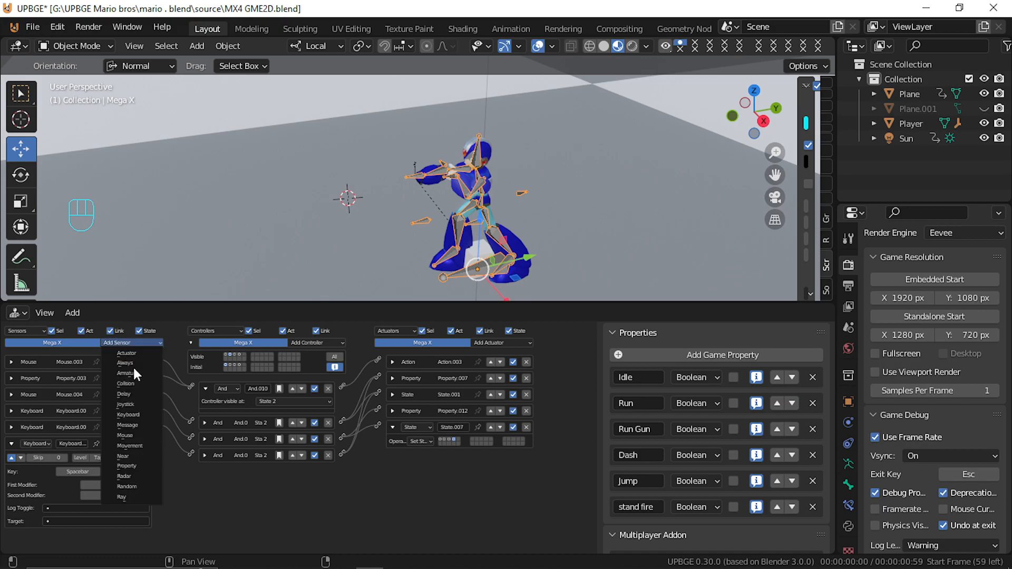
click(131, 414)
middle_drag(102, 495, 86, 475)
click(99, 488)
click(78, 502)
key(shift)
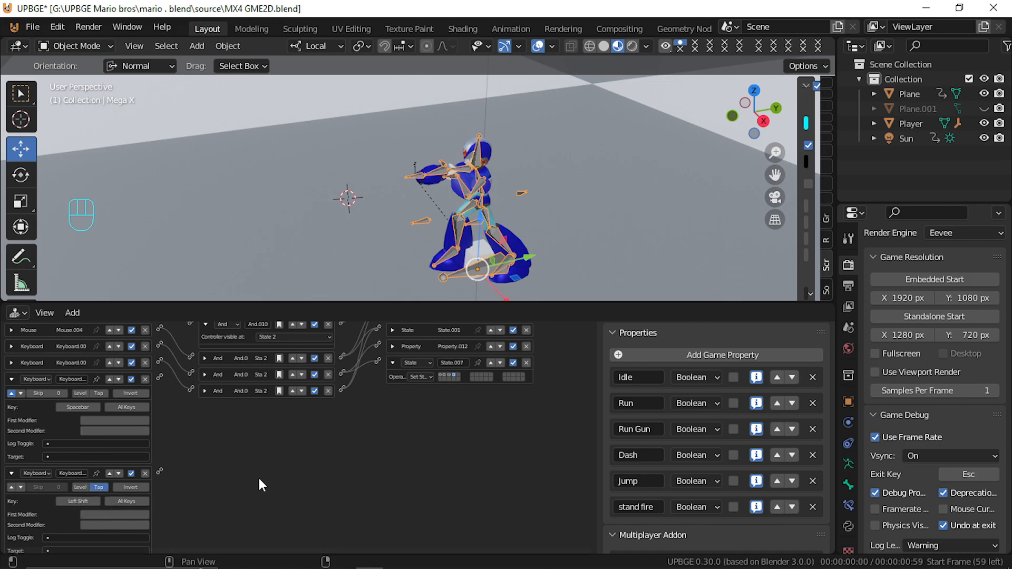
scroll(337, 438, up, 4)
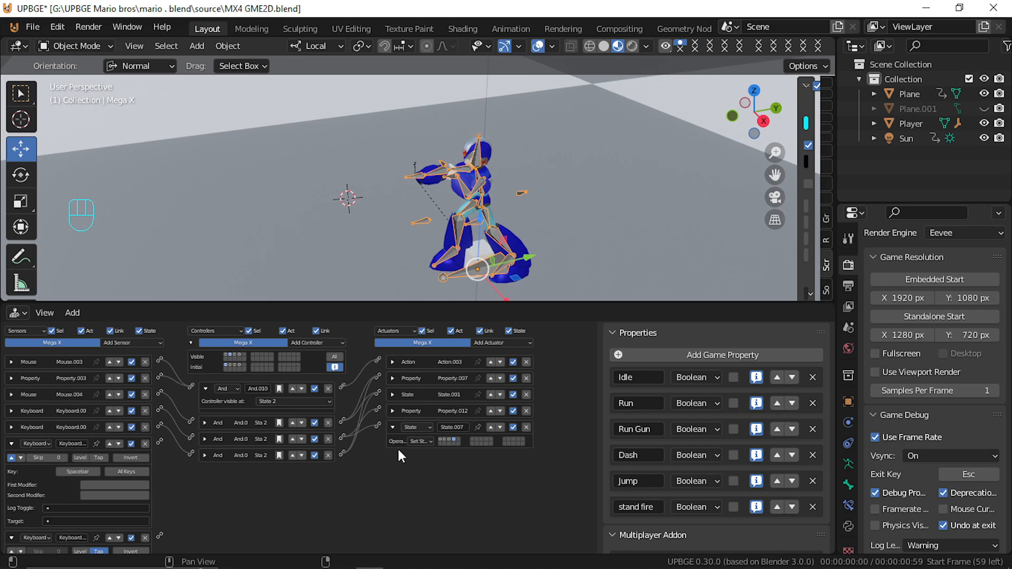
Add two State actuators to Mega X below State.007
click(478, 345)
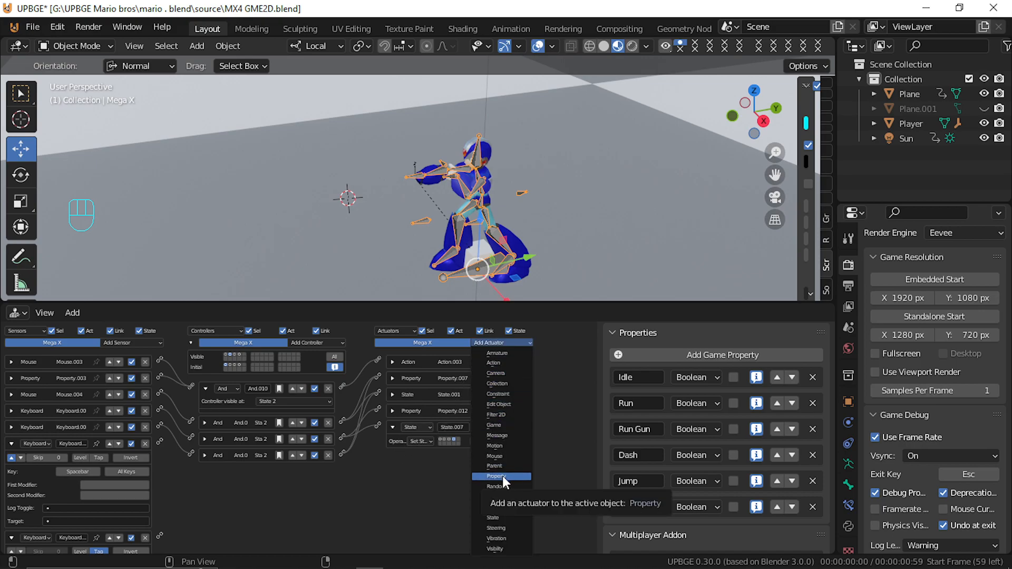
click(500, 517)
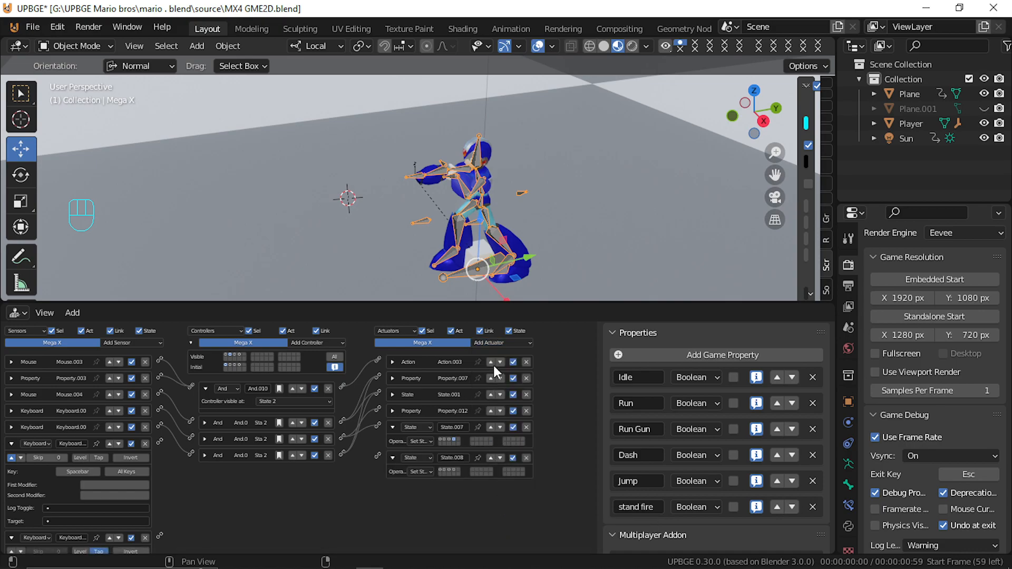
click(484, 343)
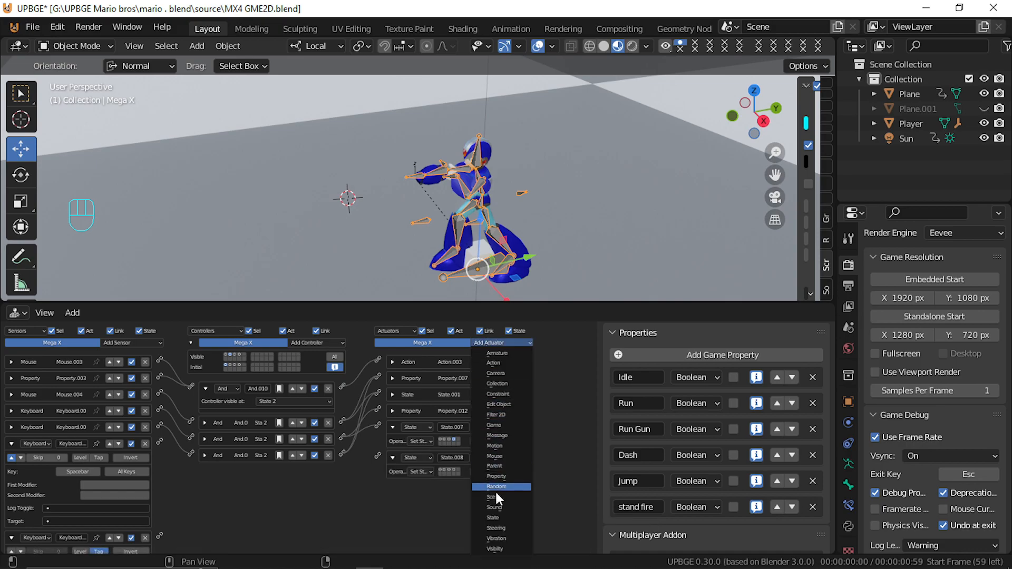
click(500, 516)
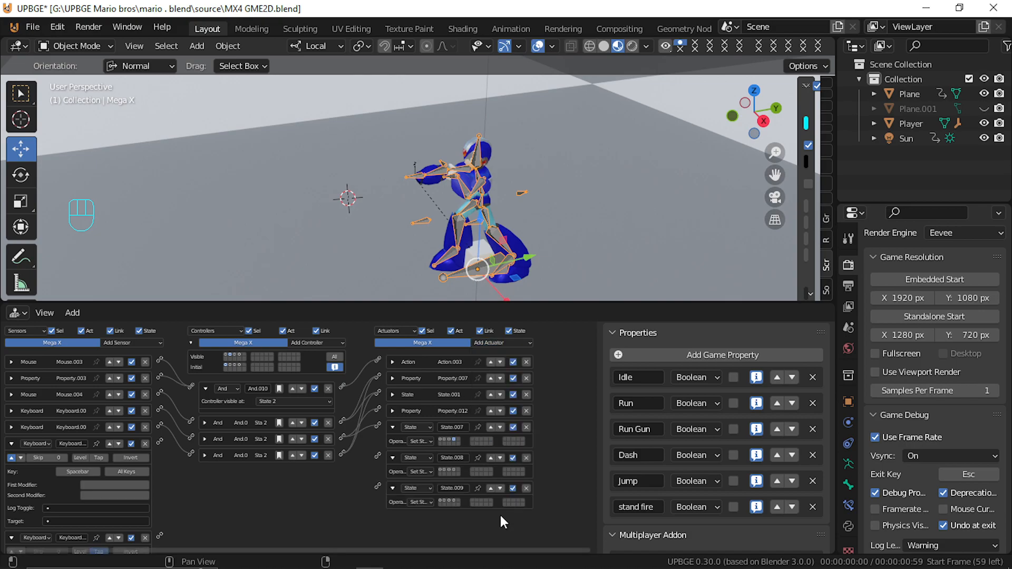
Review the state 3 jump Action actuator and the state 4 dash bricks, and return to the state 2 bricks
click(236, 354)
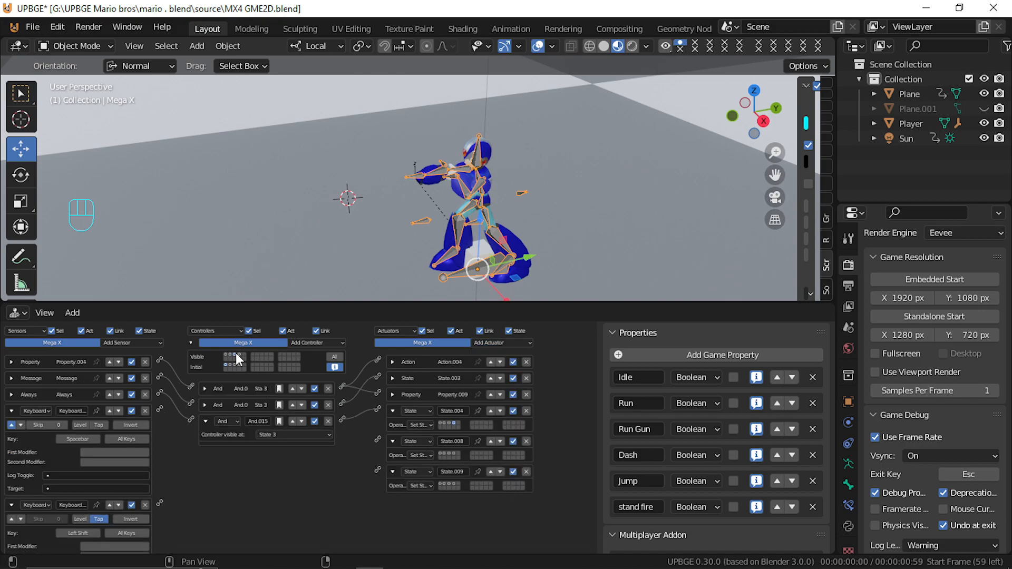
click(392, 362)
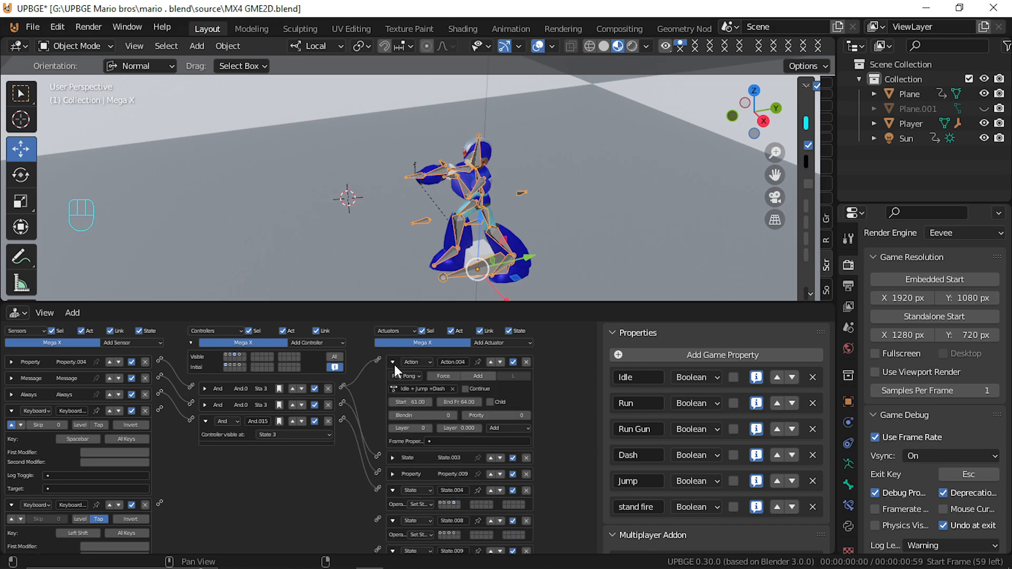
click(393, 363)
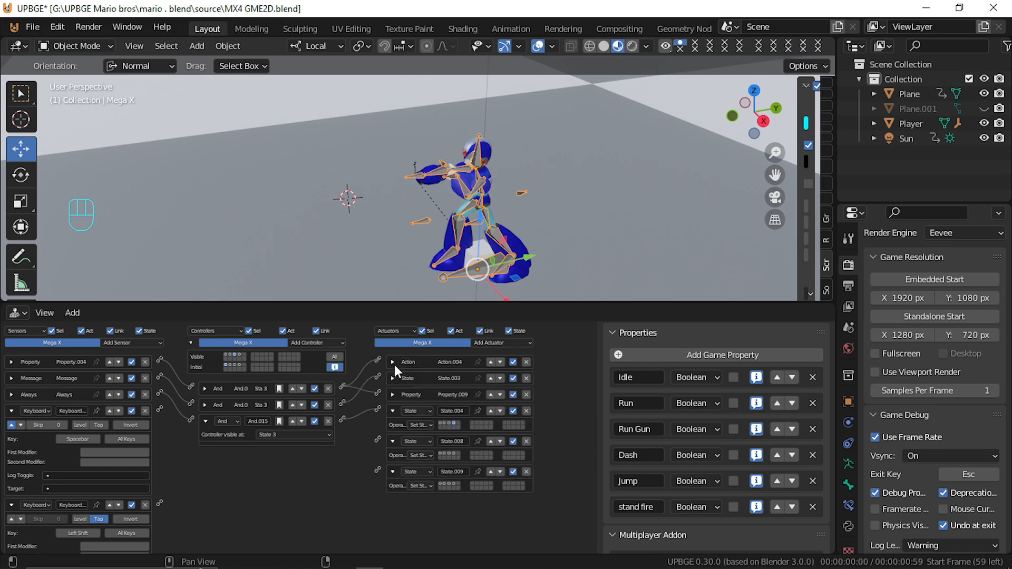
click(238, 355)
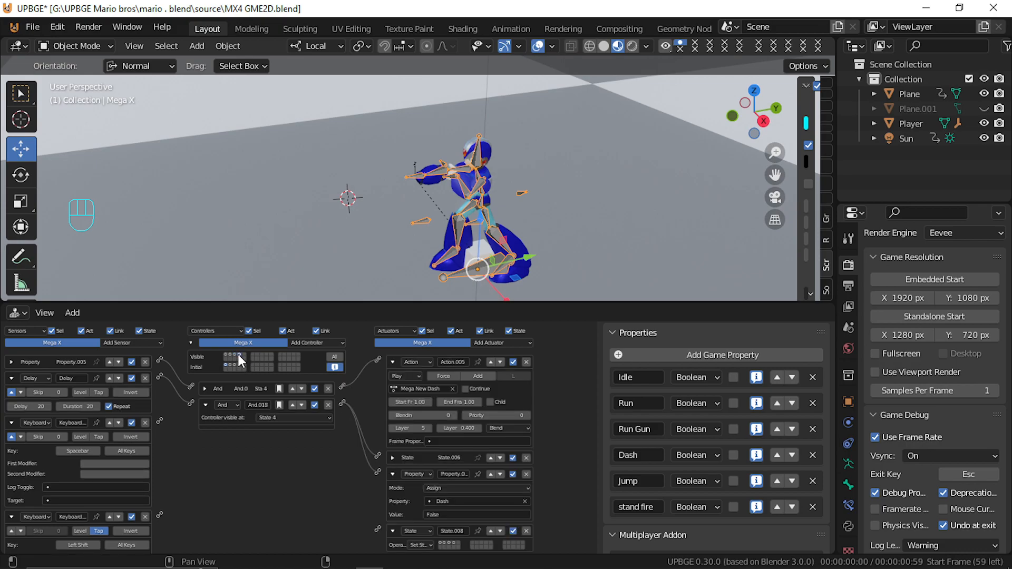
click(231, 355)
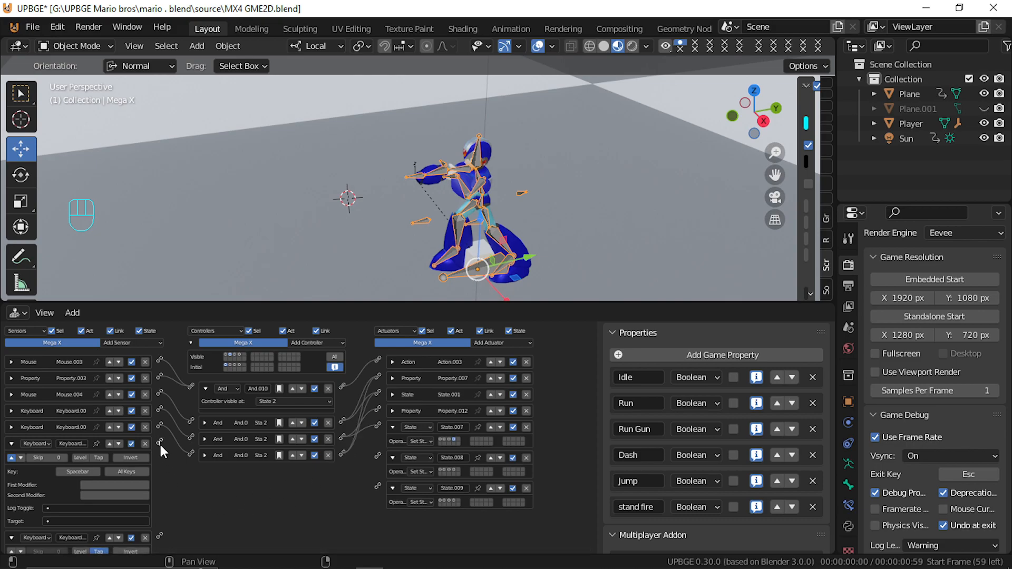
Link the Spacebar sensor to the State.008 actuator and the Left Shift sensor to State.009, each through its own And controller
drag(164, 441, 377, 455)
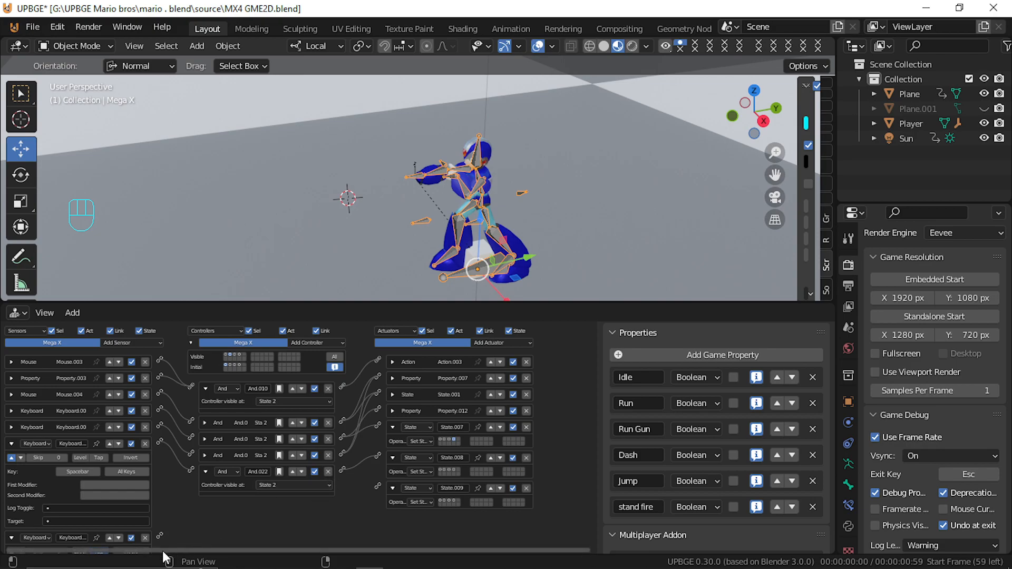
drag(161, 535, 380, 484)
drag(302, 519, 377, 484)
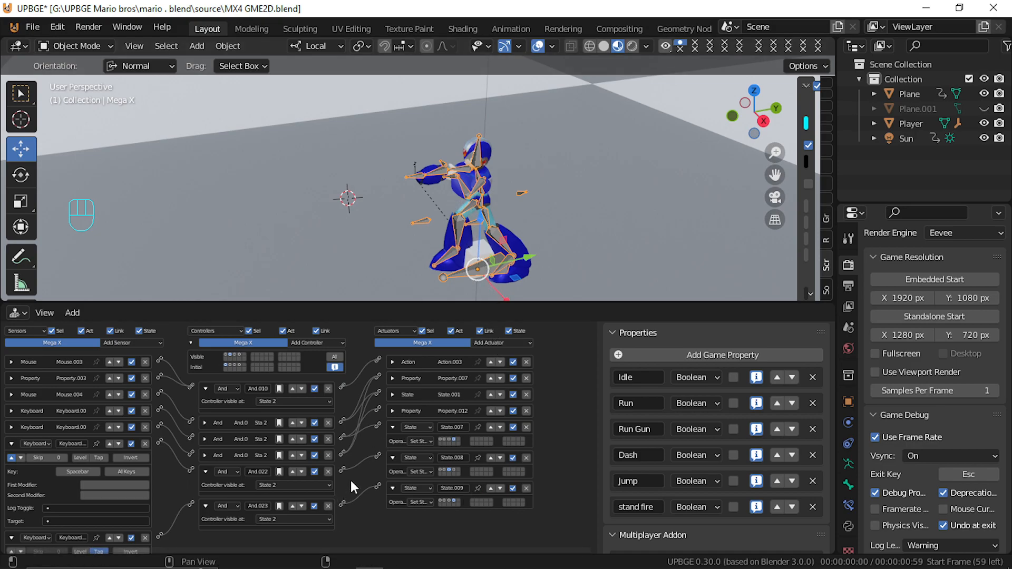
Link the And.022 and And.023 controllers to the Property.007 actuator as well
drag(344, 470, 378, 375)
drag(344, 503, 378, 373)
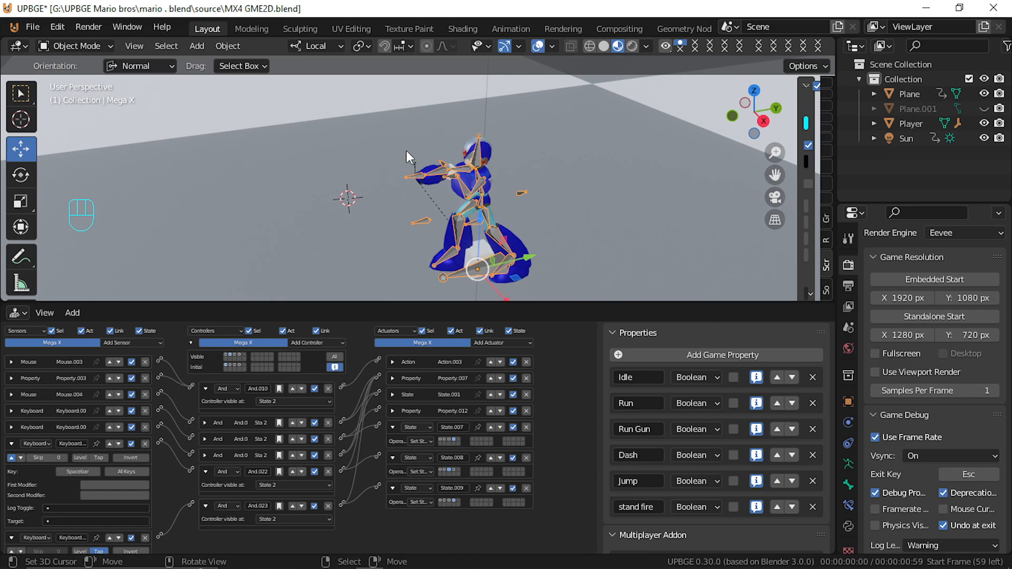
Play-test Mega X running both ways while jumping and firing, checking the state changes, and end the game
key(p)
key(a)
key(space)
click(418, 178)
key(d)
key(d)
key(space)
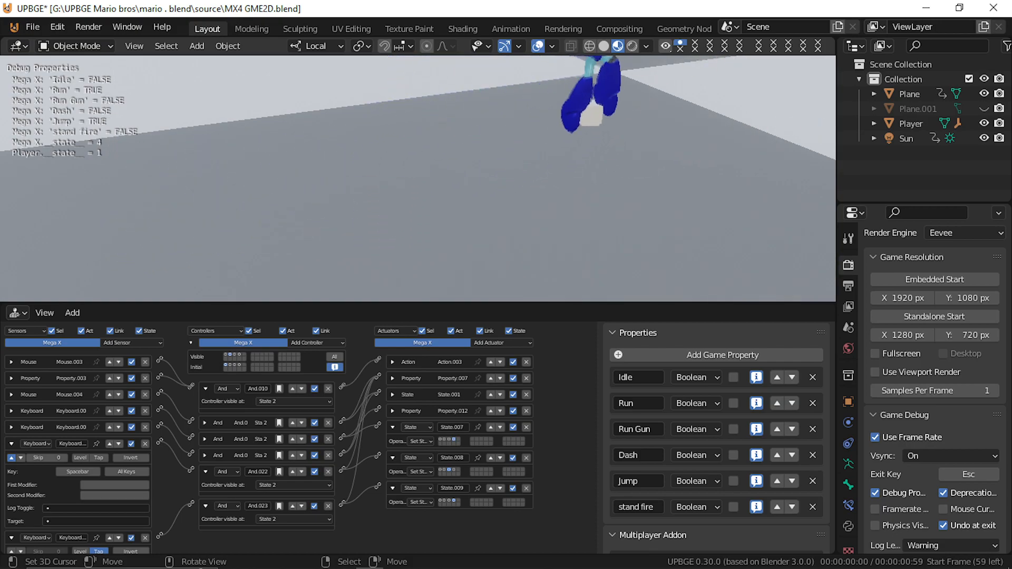
key(a)
key(space)
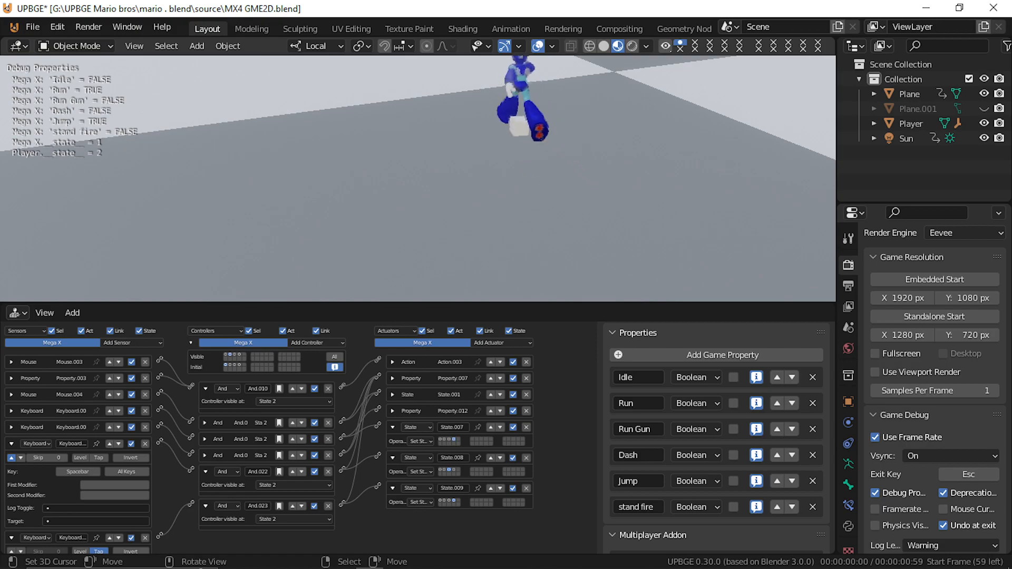
key(d)
key(space)
key(a)
key(space)
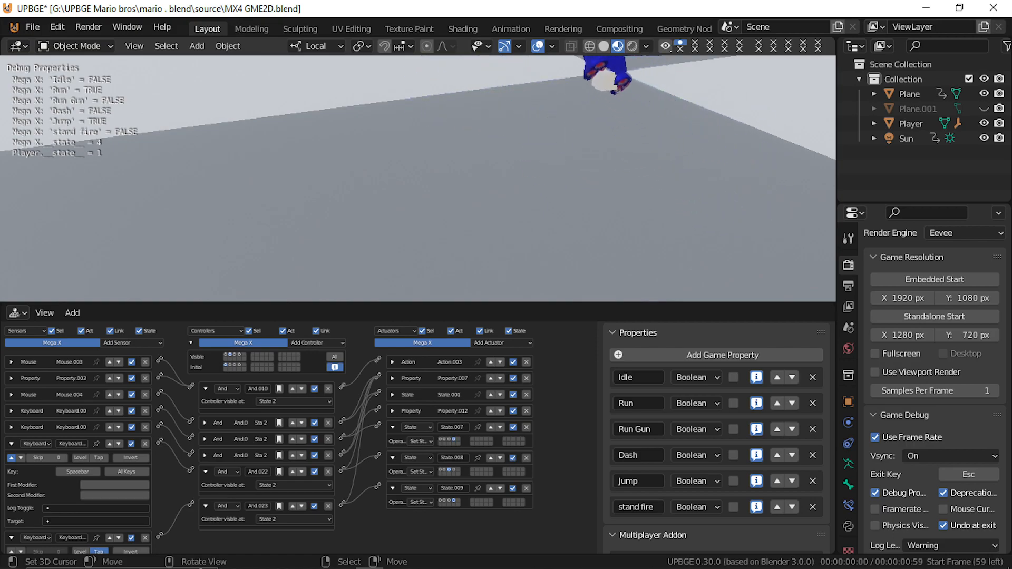
key(space)
key(d)
key(space)
key(a)
key(space)
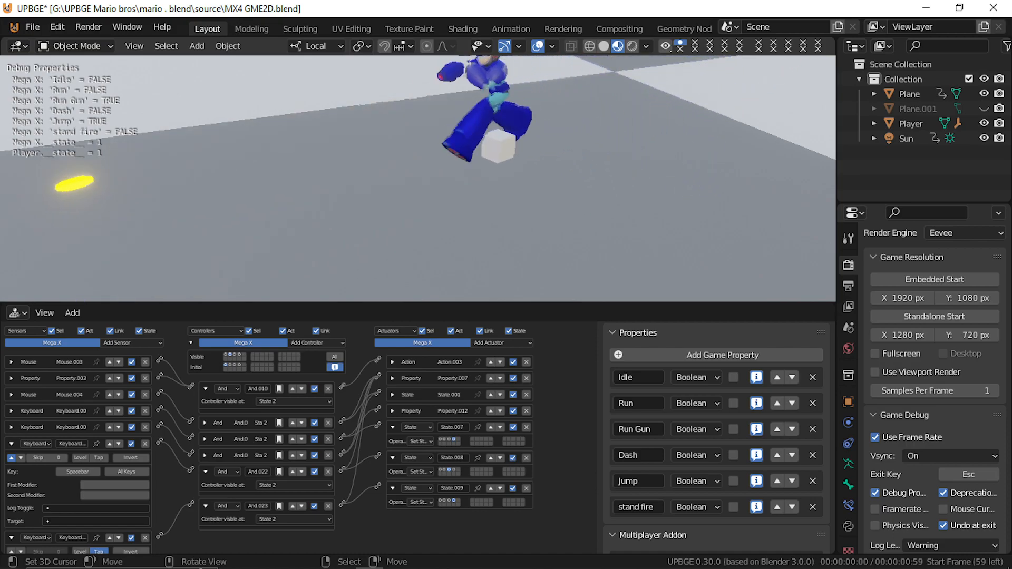
key(d)
key(space)
key(a)
key(space)
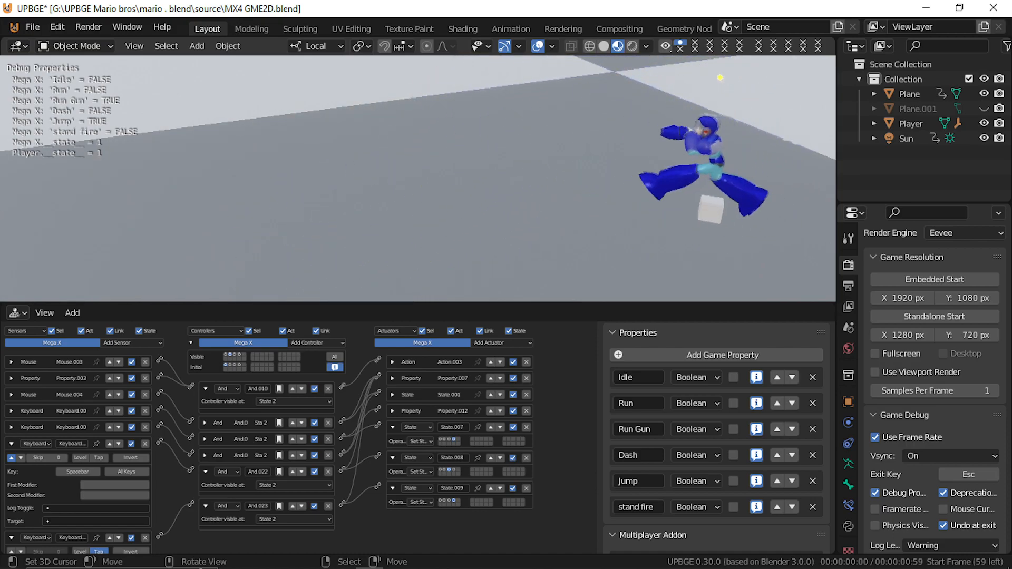
key(space)
key(space)
key(d)
key(space)
key(space)
key(a)
key(space)
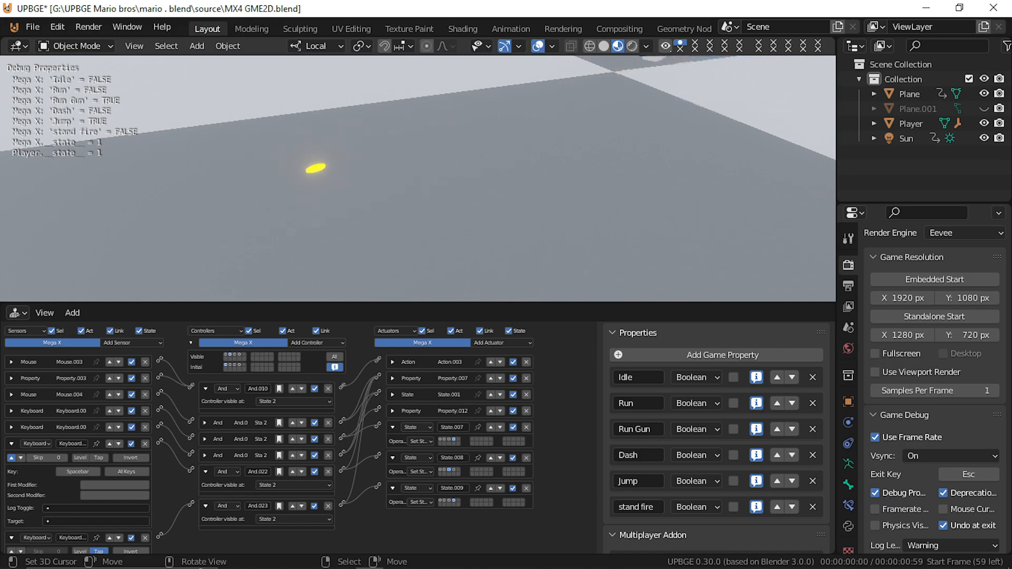
key(space)
key(d)
key(space)
key(a)
key(space)
key(d)
key(space)
key(space)
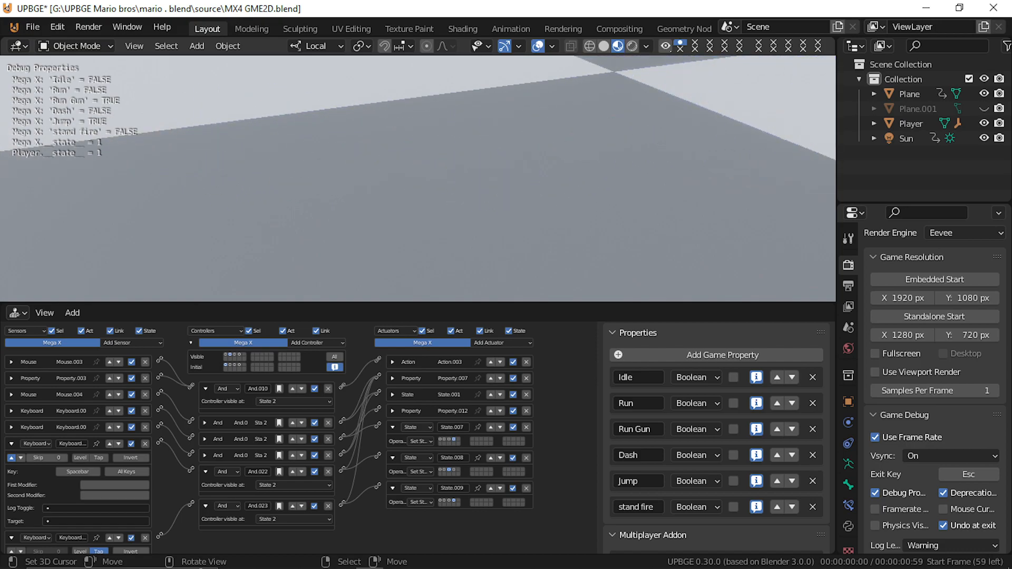
key(Escape)
Collapse the expanded Keyboard sensors, And controllers and State actuators in Mega X's state 2 bricks
scroll(527, 151, down, 5)
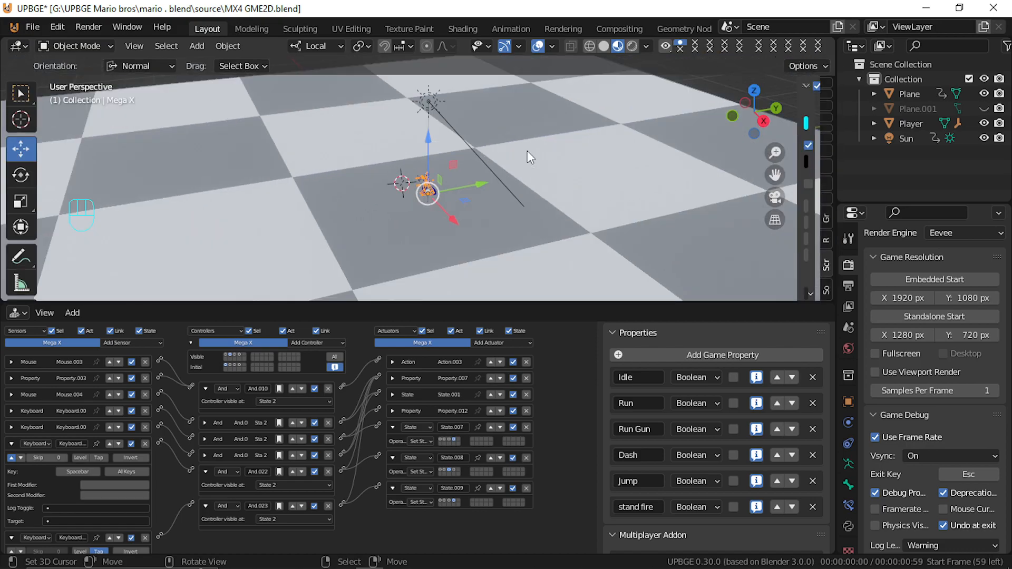
scroll(529, 162, up, 2)
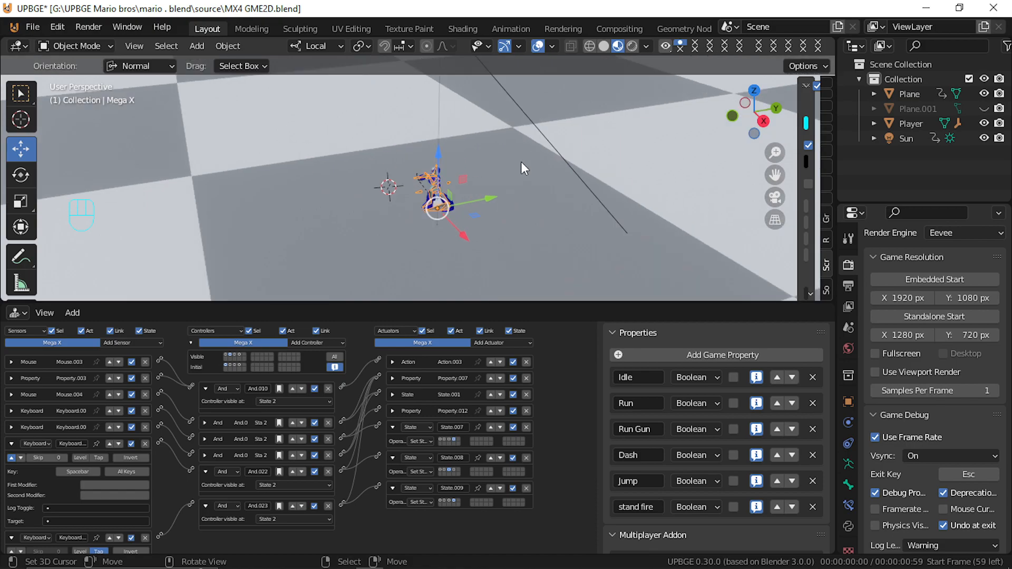
click(12, 443)
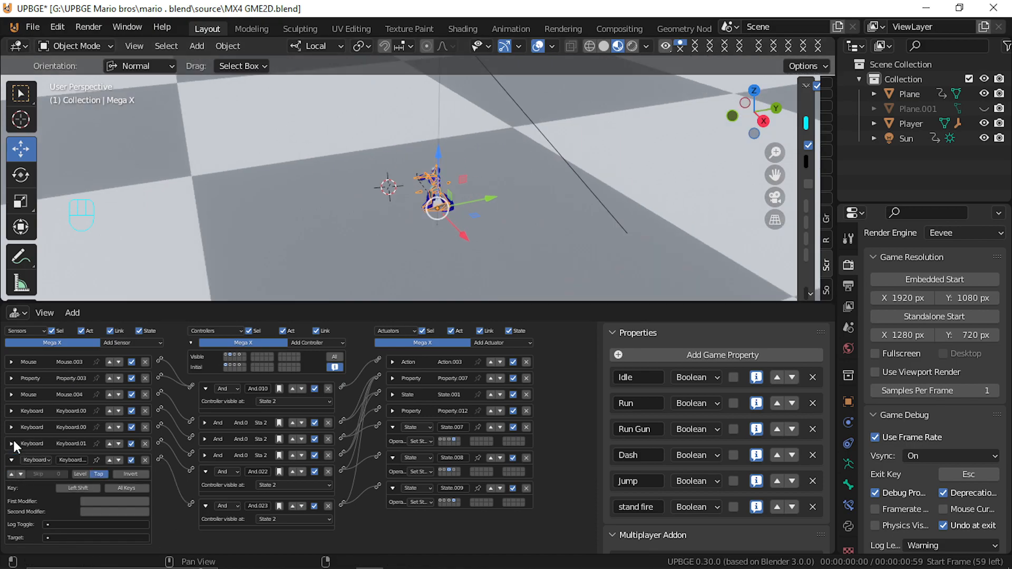
click(13, 459)
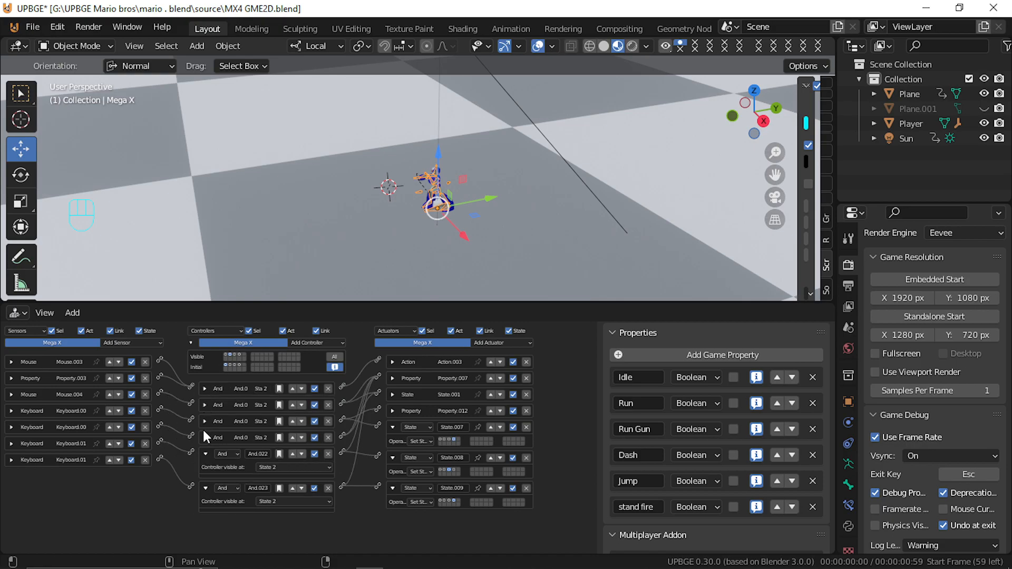
click(205, 454)
click(205, 471)
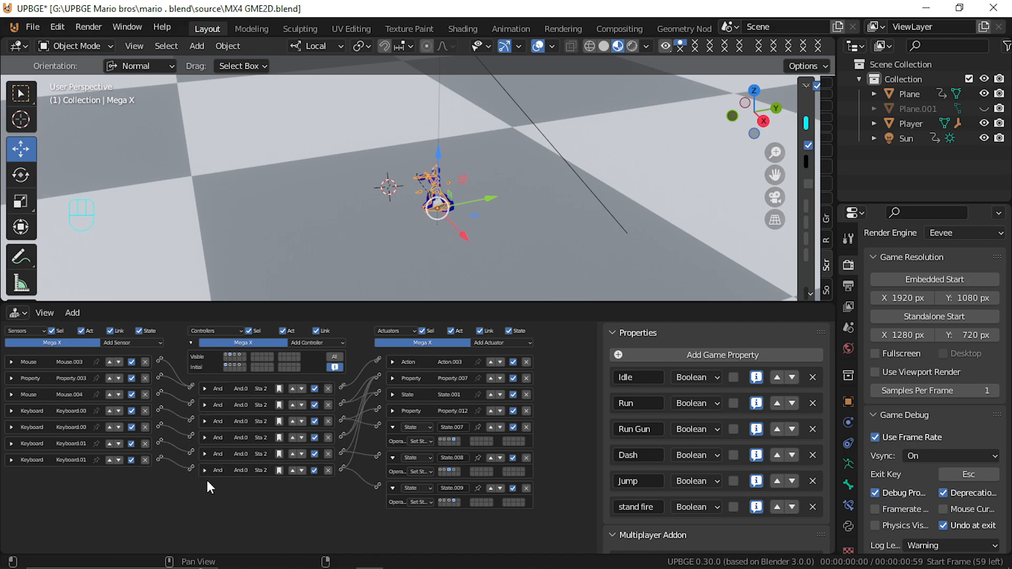
click(392, 427)
click(392, 444)
click(392, 460)
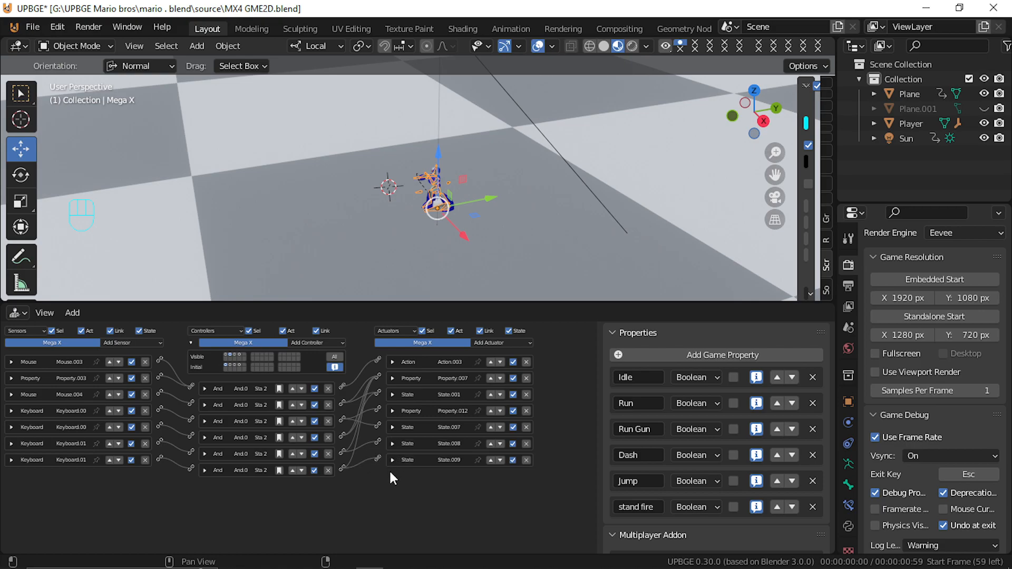
Reframe the scene around Mega X and run the game twice to test running with jumps and dashes
middle_drag(511, 201, 473, 179)
key(shift+grave)
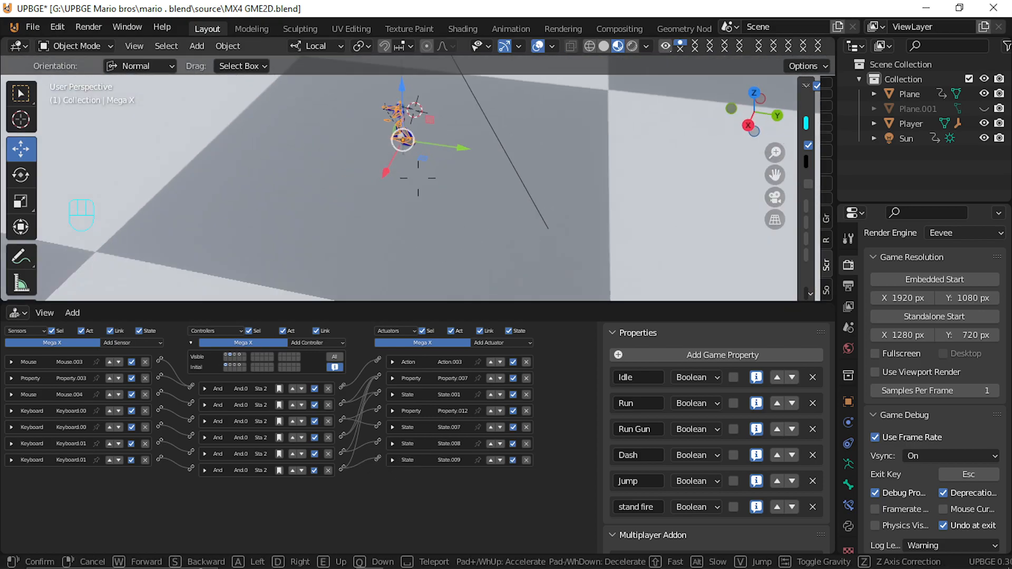
key(w)
key(q)
click(418, 181)
key(p)
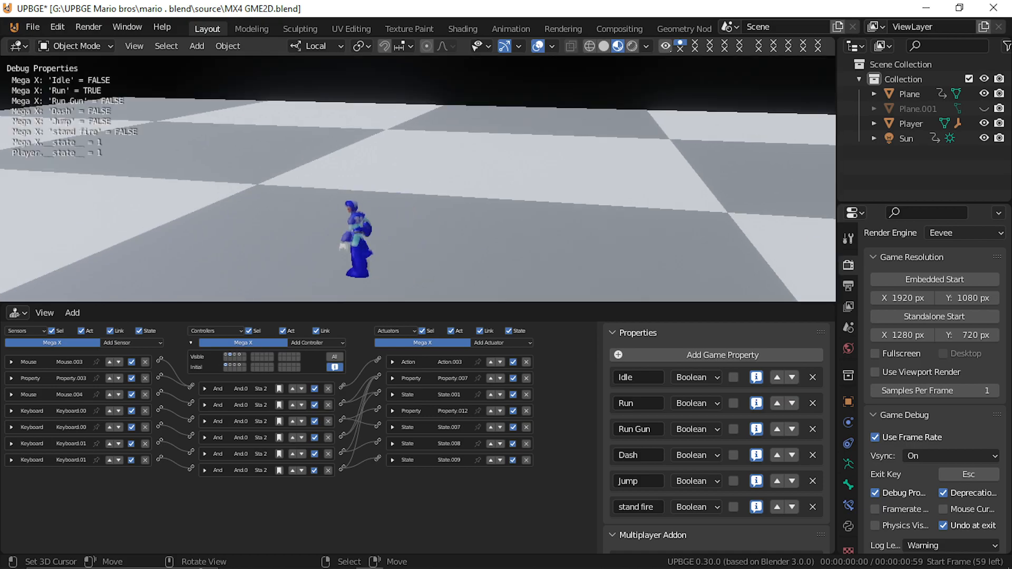
key(a)
key(space)
key(shift)
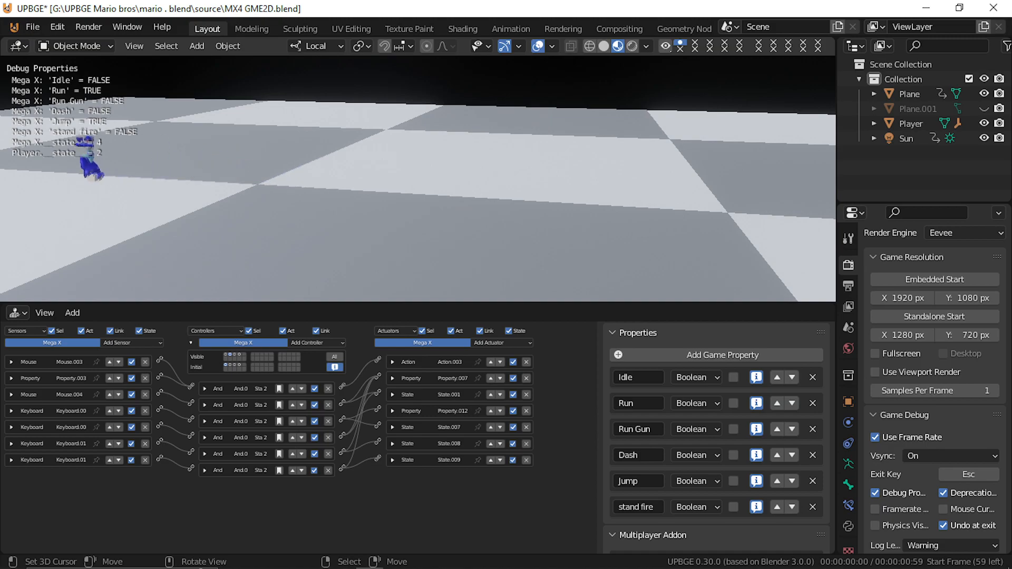
key(a)
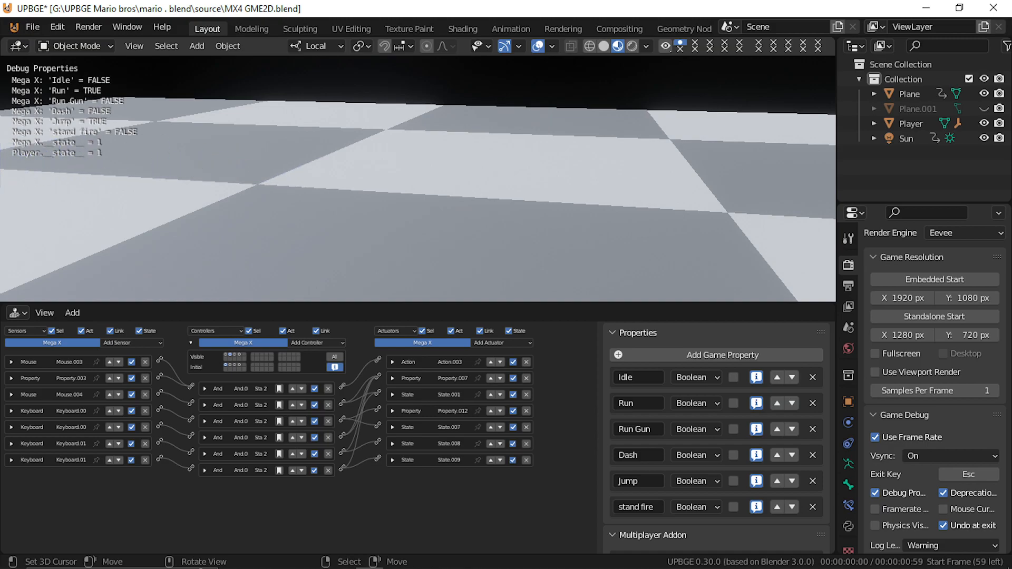
key(Escape)
key(p)
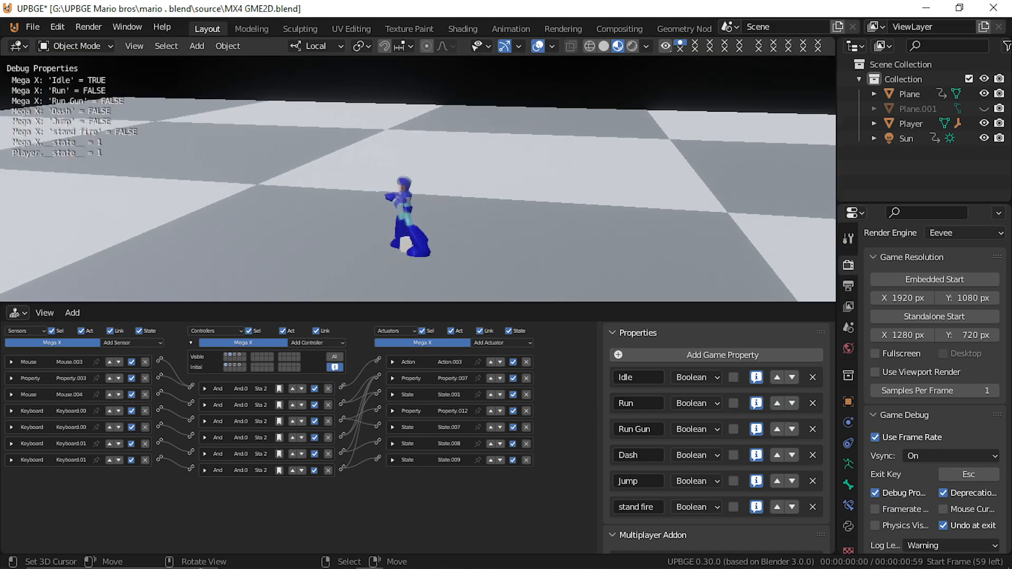
key(a)
key(space)
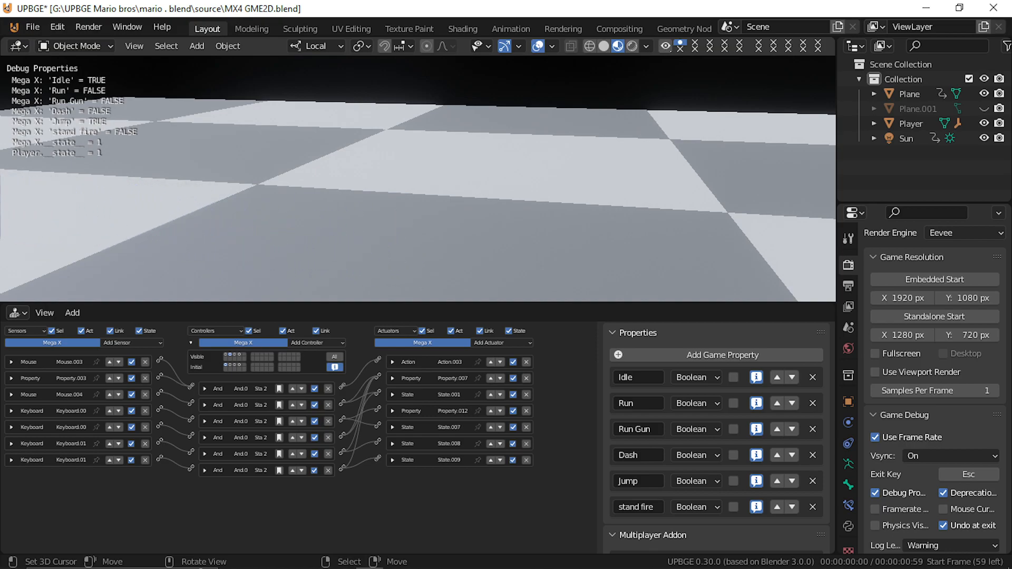
key(Escape)
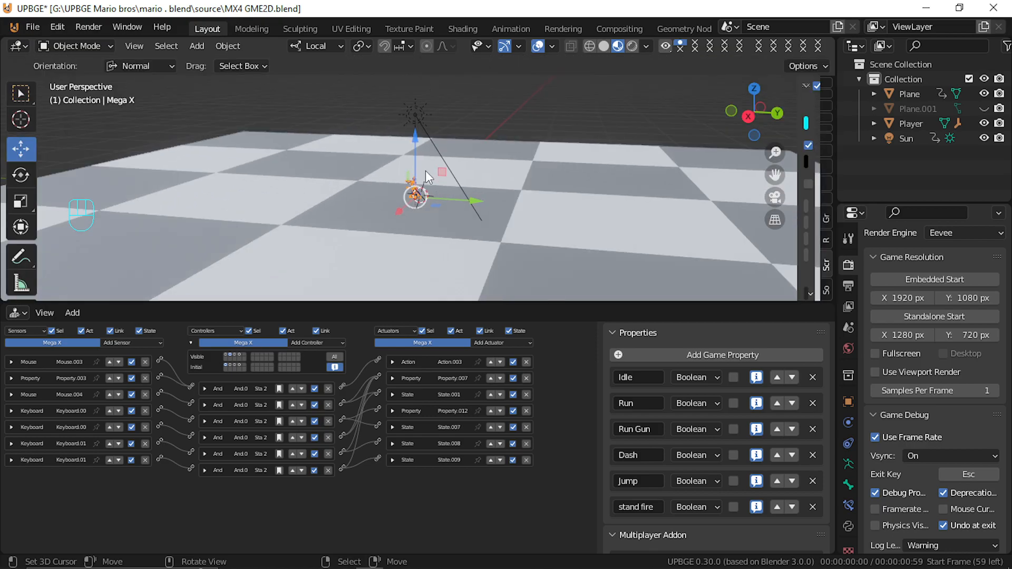
Play-test repeated direction changes with jumps from a wide view of the checkered floor, and end the game
key(p)
key(a)
key(space)
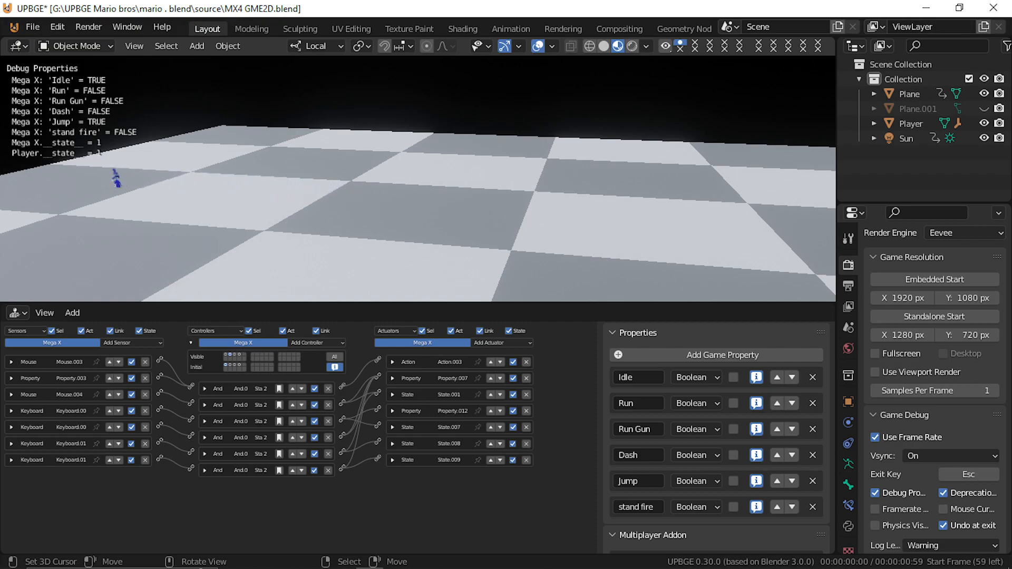
key(d)
key(d)
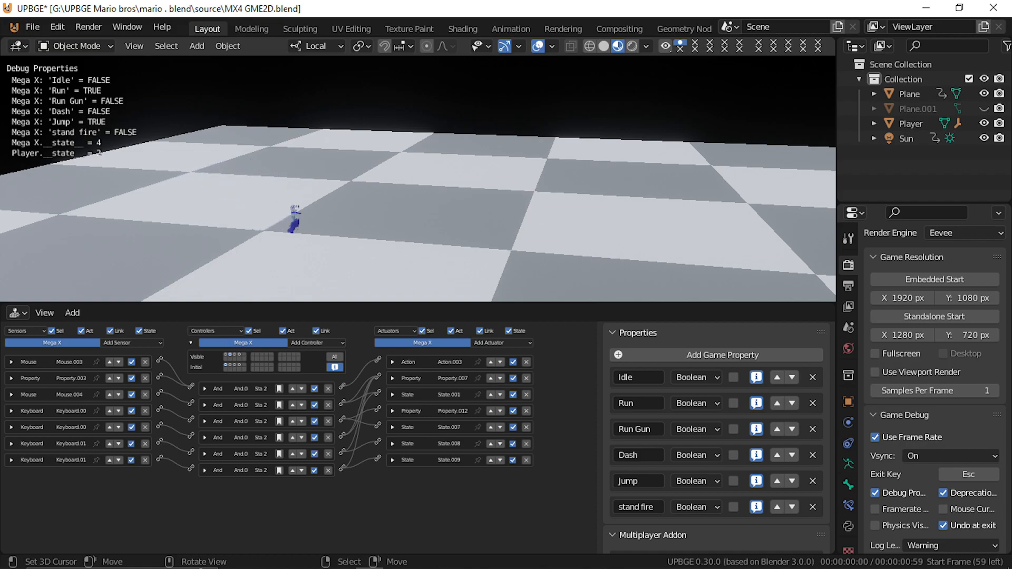
key(a)
key(w)
key(a)
key(d)
key(w)
key(d)
key(w)
key(a)
key(w)
key(d)
key(w)
key(a)
key(d)
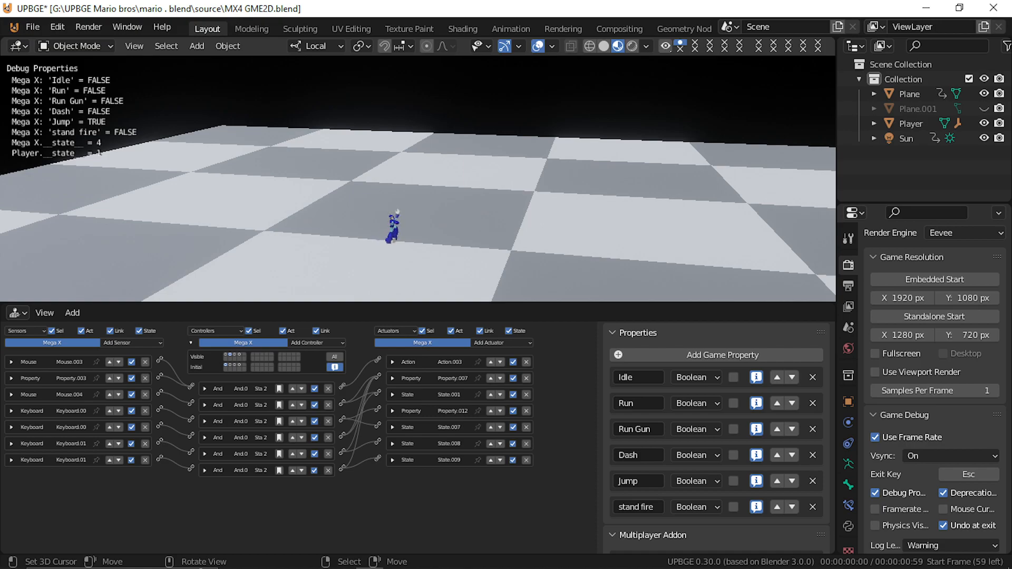
key(d)
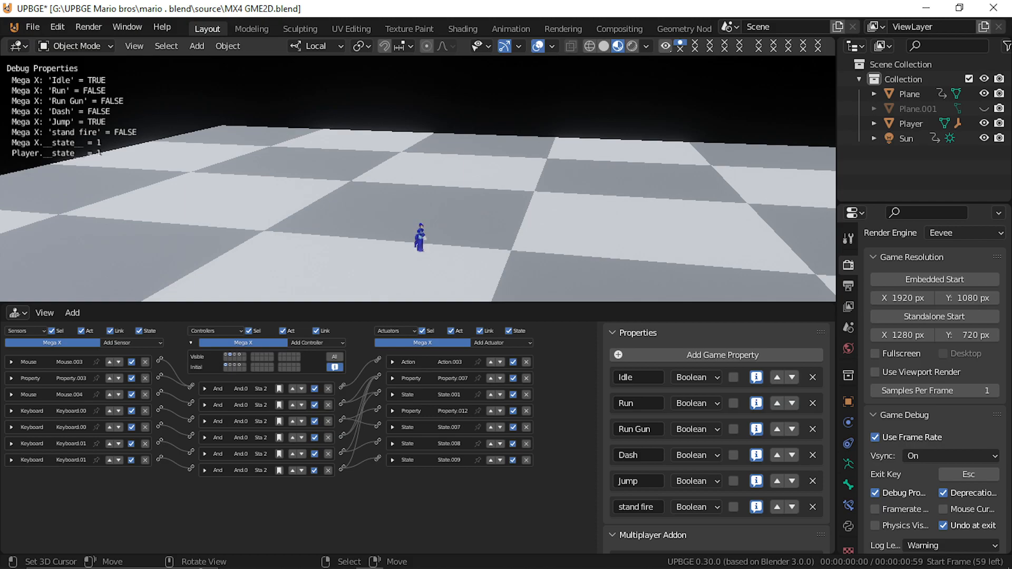
key(Escape)
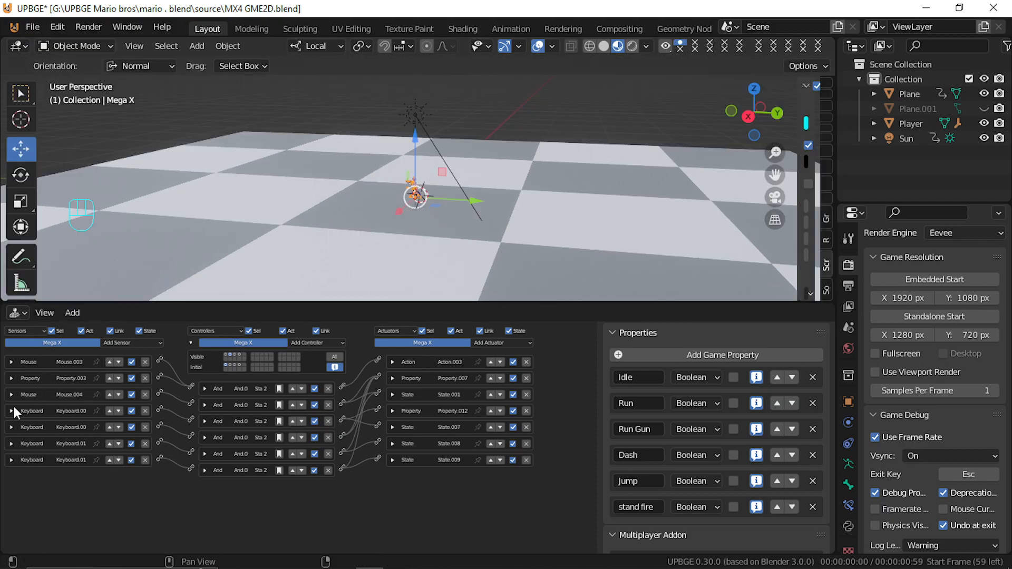
Turn off true-level triggering and enable Tap on the state 2 Spacebar Keyboard sensor
click(11, 444)
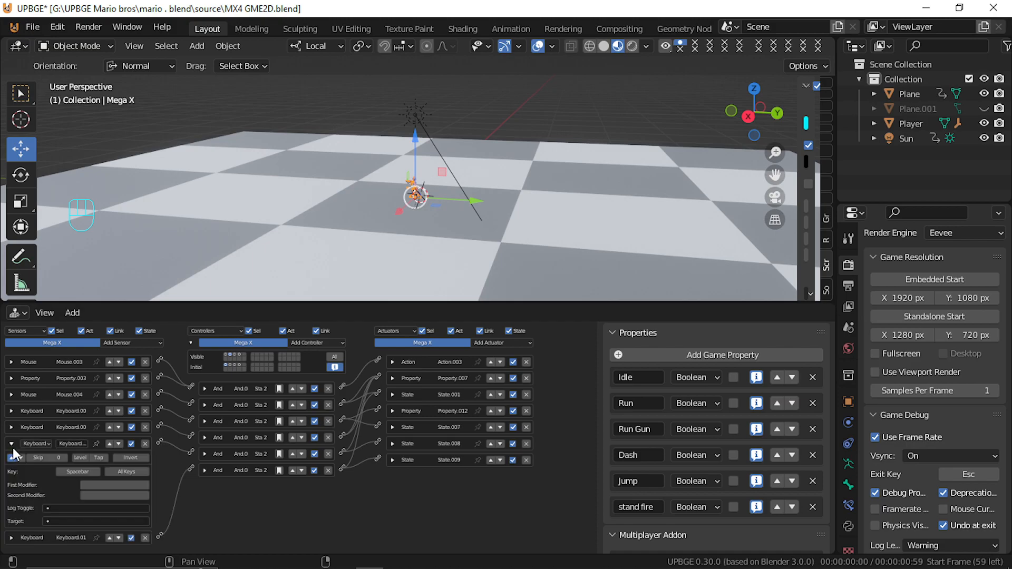
click(13, 459)
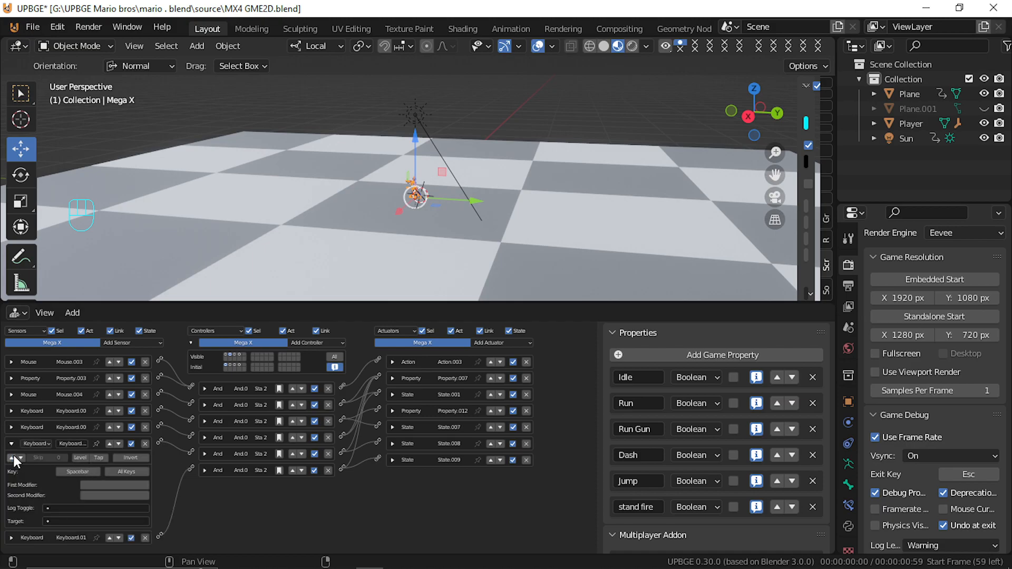
click(99, 457)
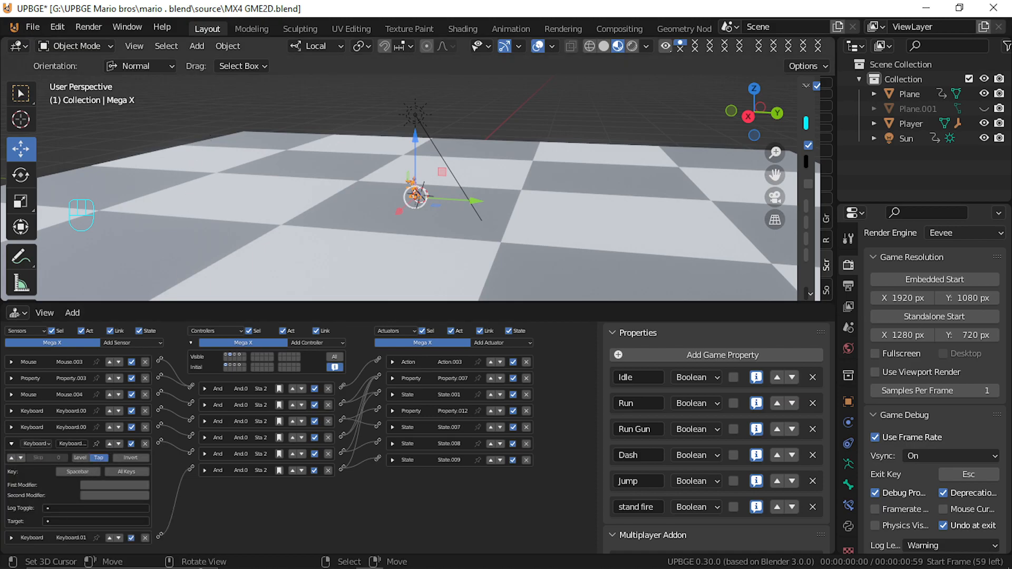
Play-test running, jumping and dashing with Tap enabled on the Spacebar sensor, and end the game
key(p)
key(Left)
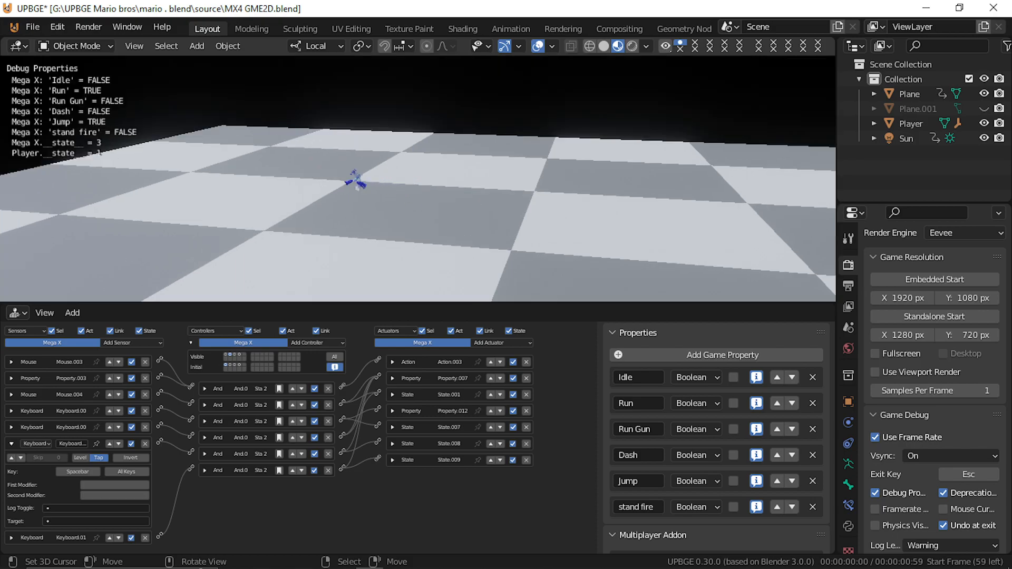
key(Right)
key(space)
key(space)
key(space)
key(Left)
key(shift)
key(Right)
key(Left)
key(Left)
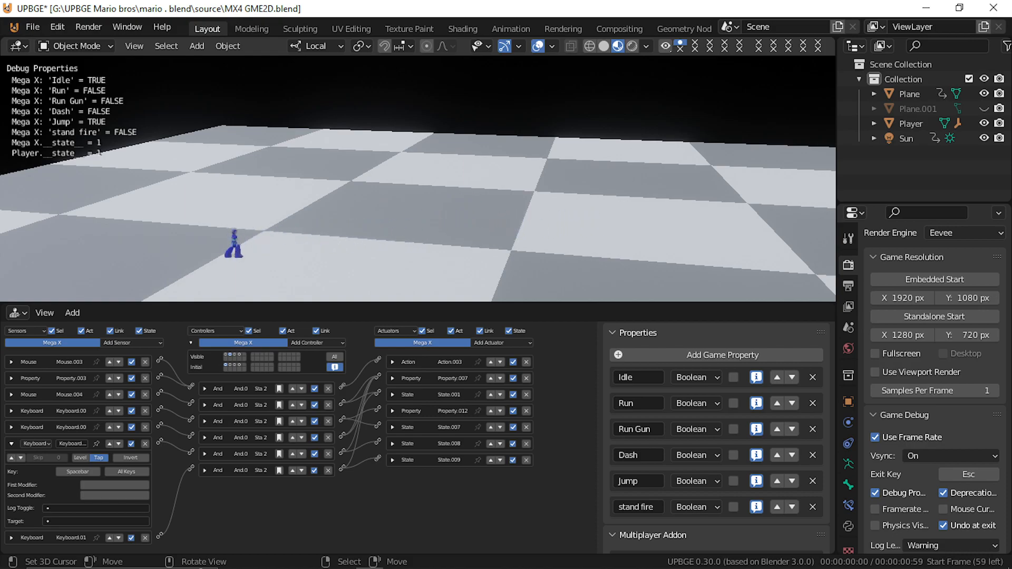
key(Left)
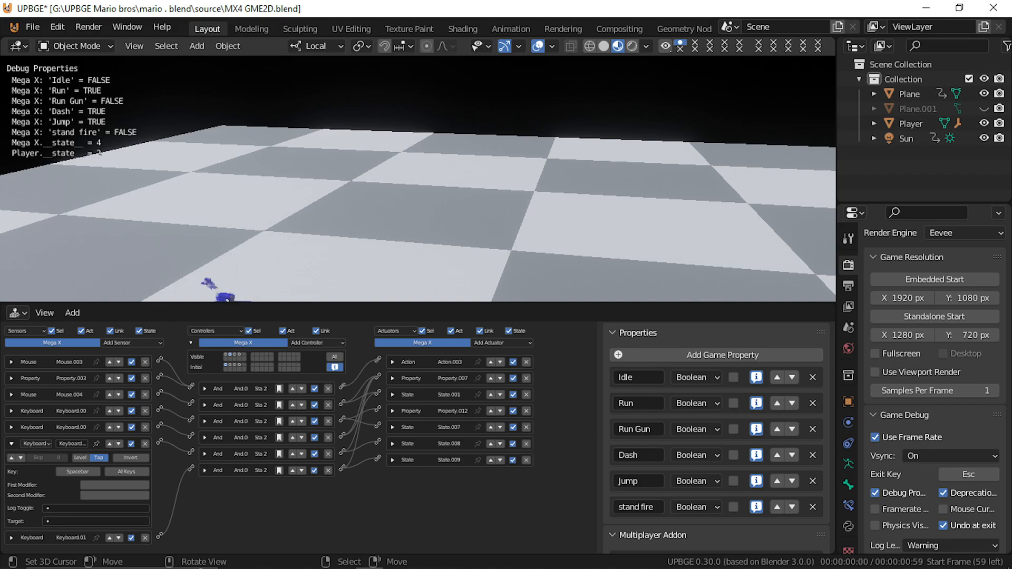
key(Right)
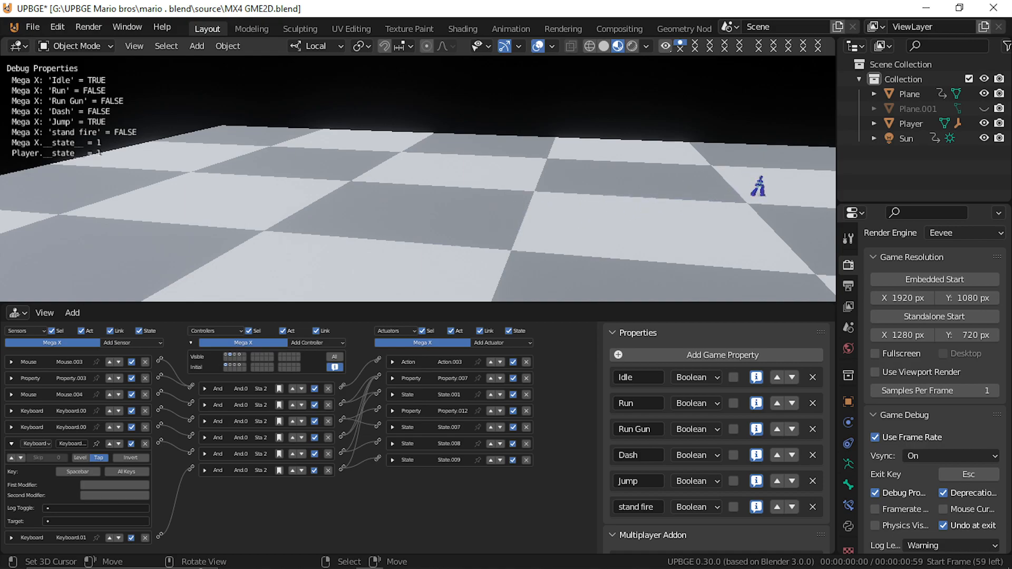
key(Left)
key(Escape)
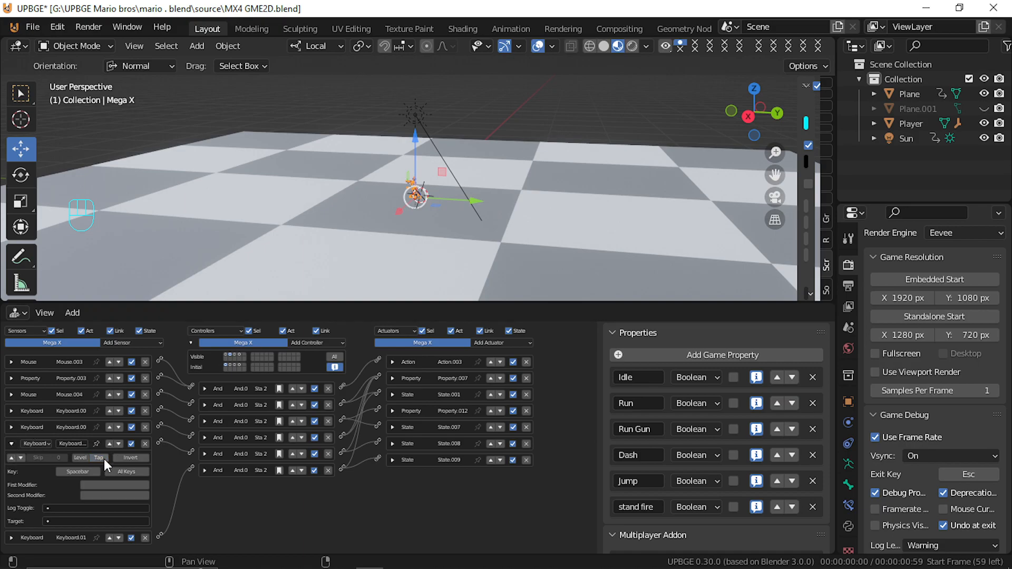
Play-test dashing and jumping with Tap off on the state 2 Spacebar sensor, end the game, and re-enable Tap
key(p)
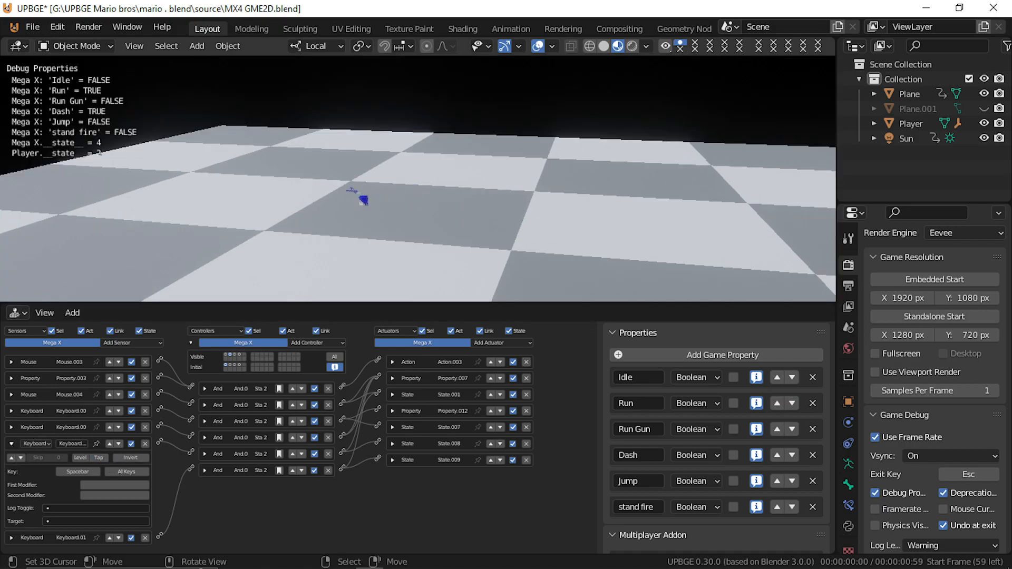
key(space)
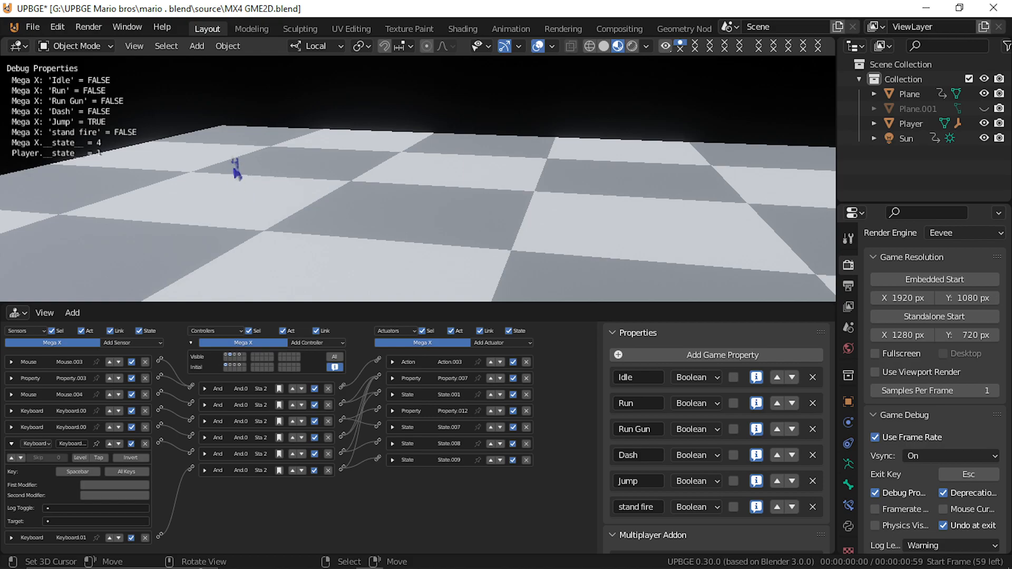
key(Escape)
click(98, 457)
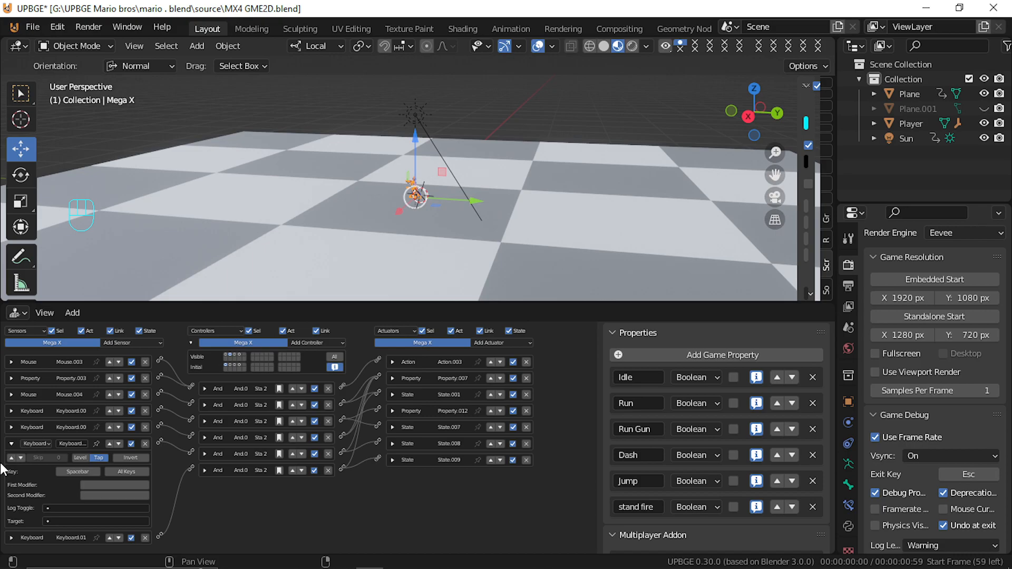
Try false-level triggering on the state 2 Spacebar sensor in a run-and-jump play-test, and turn it off again
click(20, 458)
key(p)
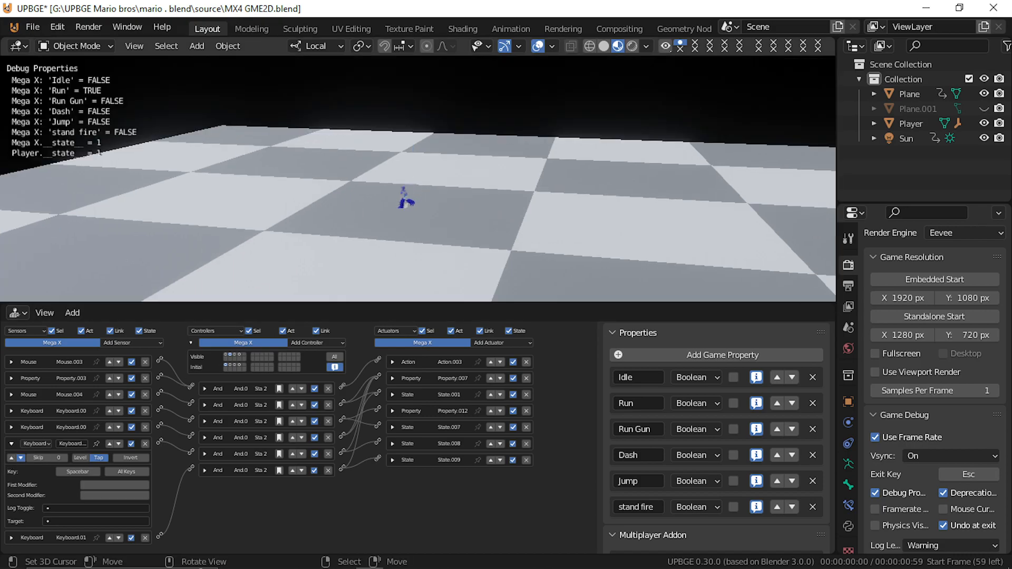
key(a)
key(space)
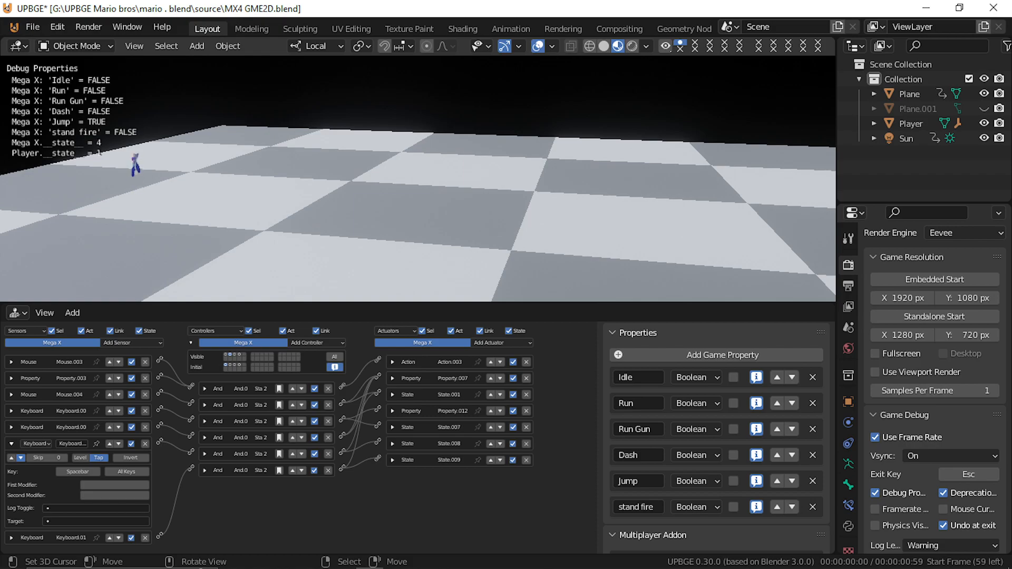
key(Escape)
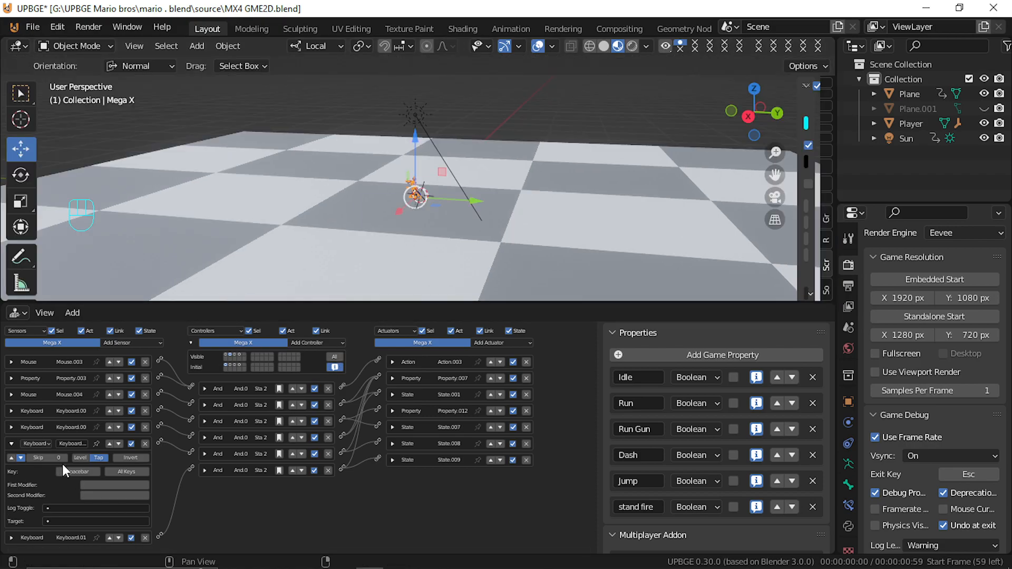
click(21, 457)
Show Mega X's state 1 logic, collapse the Dash Property sensor, and check the settings of the upper Keyboard sensors
drag(187, 464, 209, 473)
click(225, 352)
middle_drag(111, 477, 85, 478)
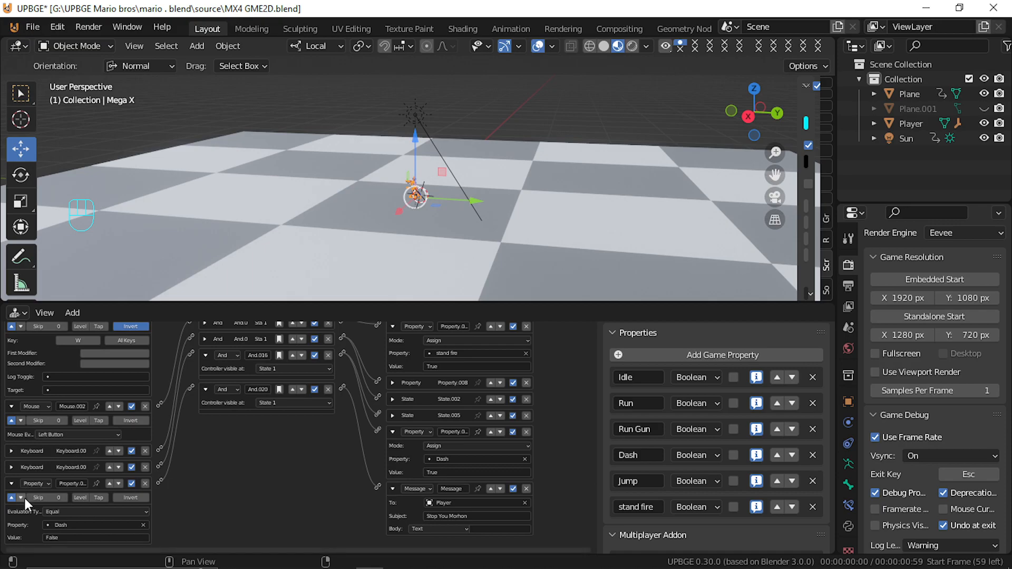
click(10, 484)
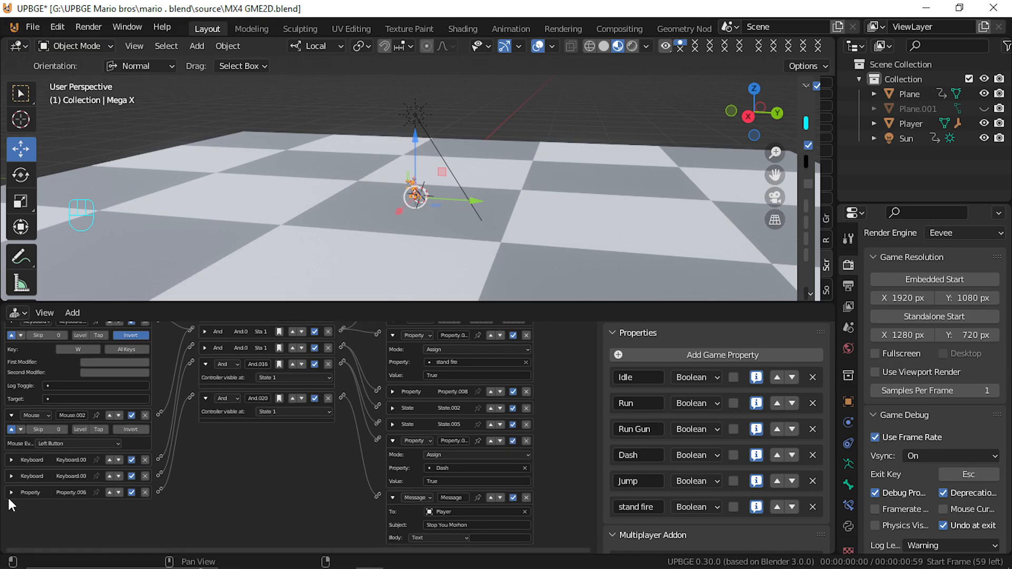
middle_drag(14, 366, 591, 476)
click(11, 365)
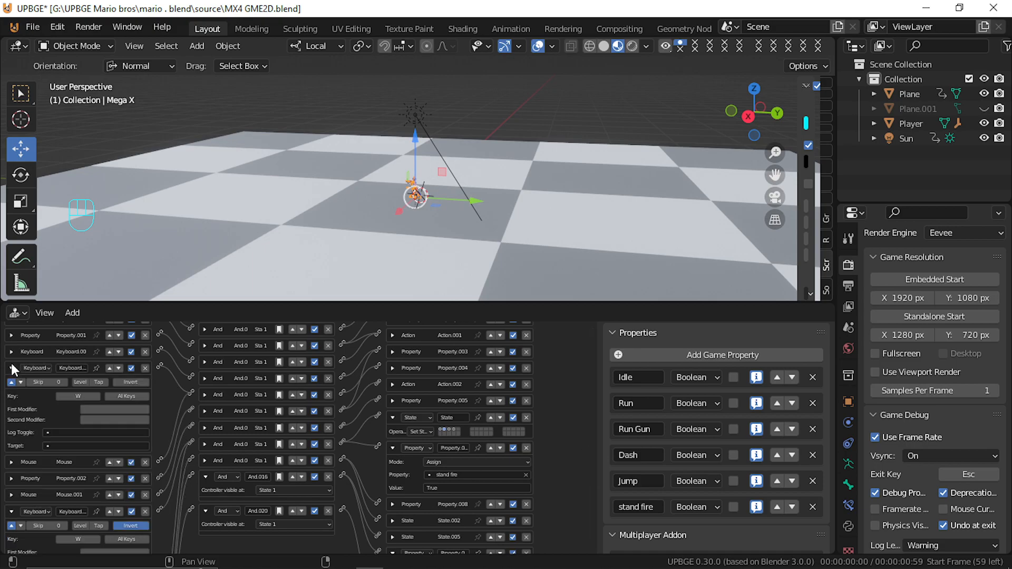
click(11, 364)
click(11, 351)
click(11, 350)
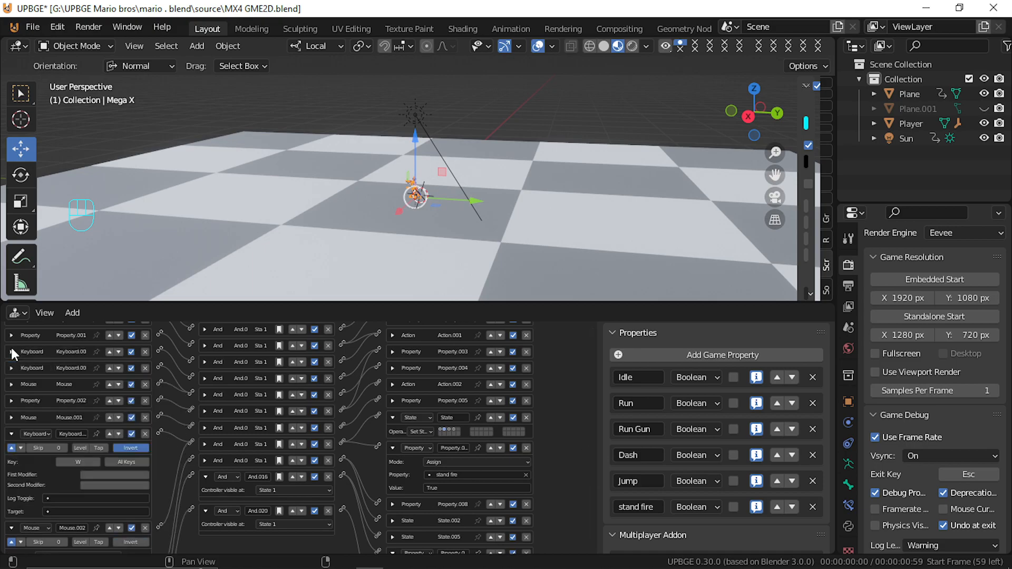
Expand the Spacebar Keyboard sensor in Mega X's state 1 and play-test a jump
middle_drag(12, 350, 21, 500)
click(11, 497)
click(10, 496)
click(9, 482)
click(11, 496)
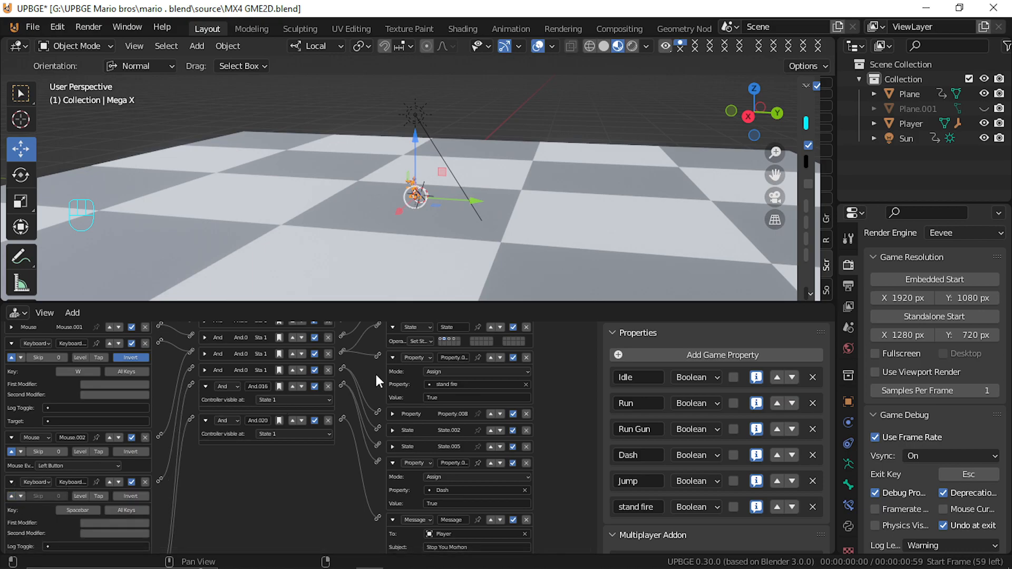
key(p)
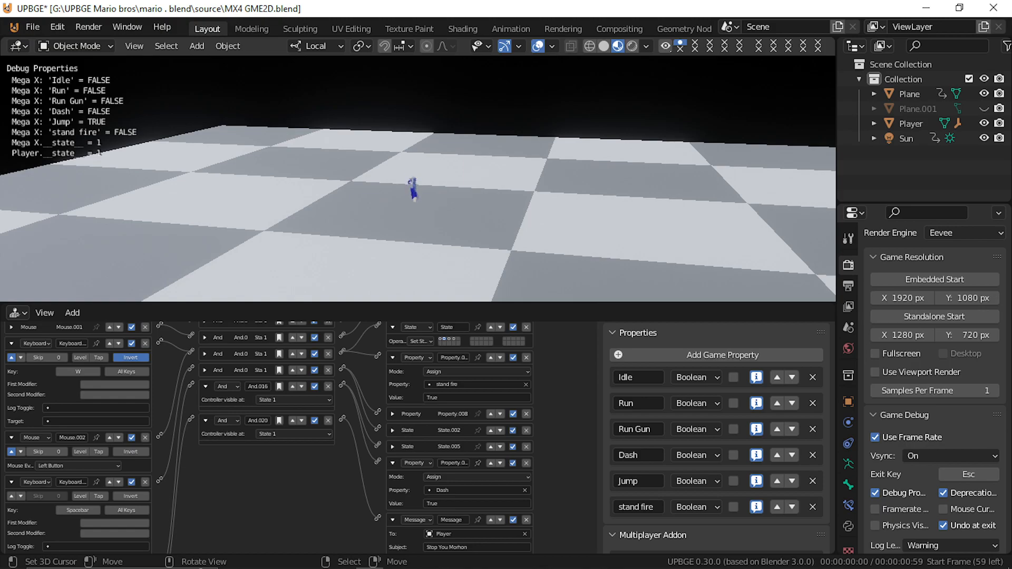
key(Escape)
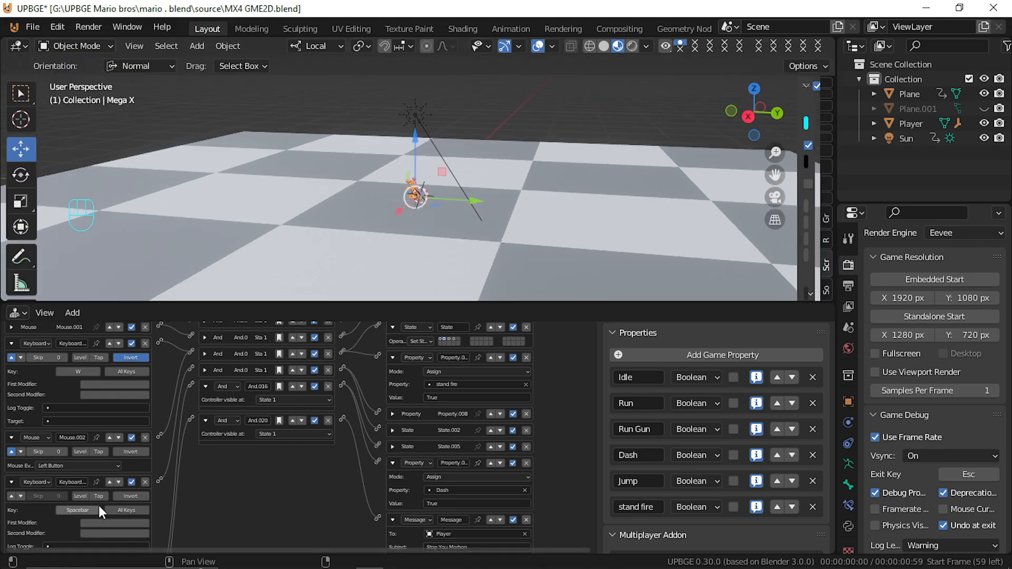
Enable Tap on the state 1 Spacebar Keyboard sensor and play-test repeated jumps while running and changing direction, ending the game
key(p)
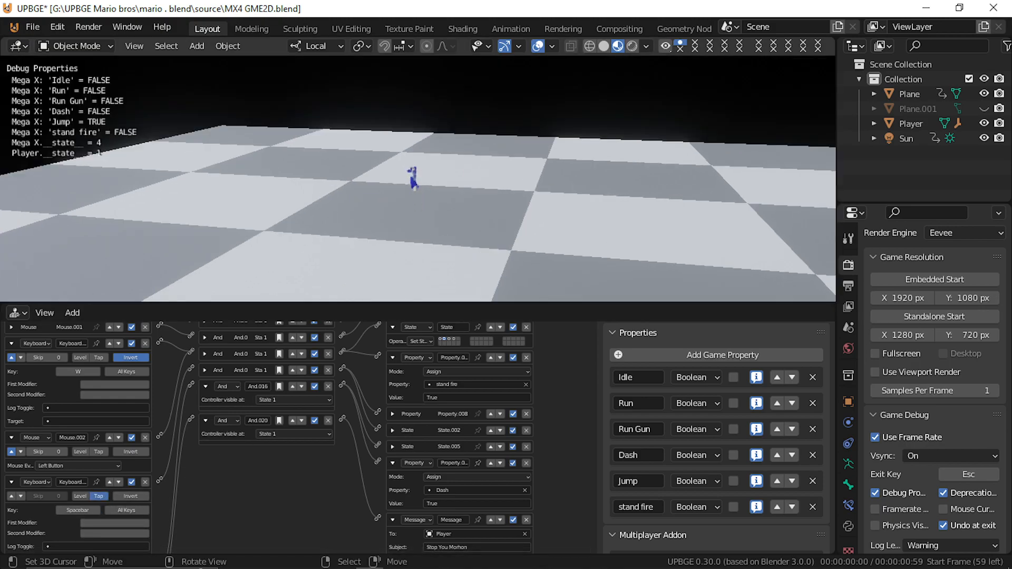
key(w)
key(space)
key(a)
key(space)
key(space)
key(space)
key(w)
key(space)
key(space)
key(Escape)
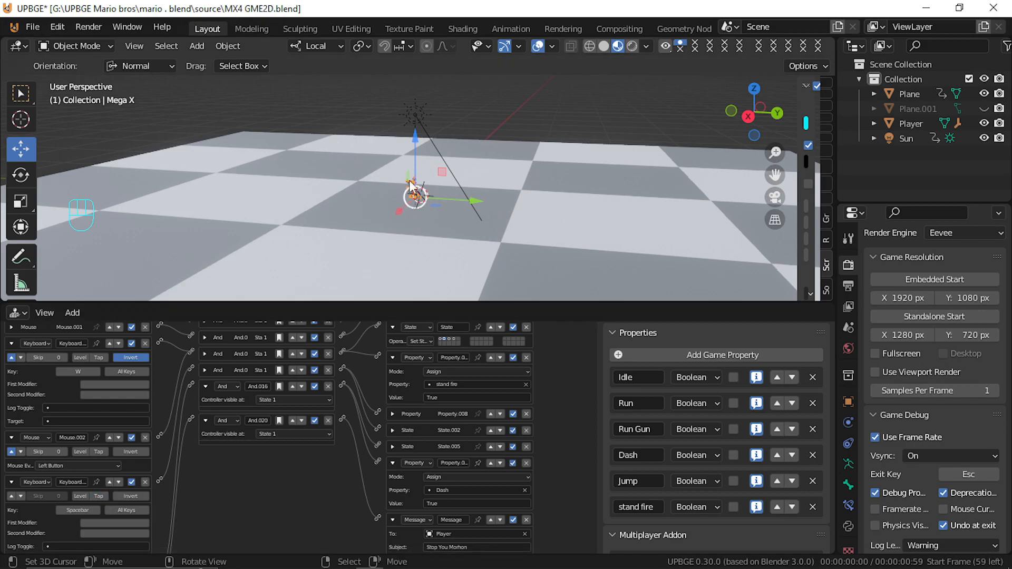
Run the game once more to test running and jumping with Tap on the state 1 Spacebar sensor, and end it
key(p)
key(w)
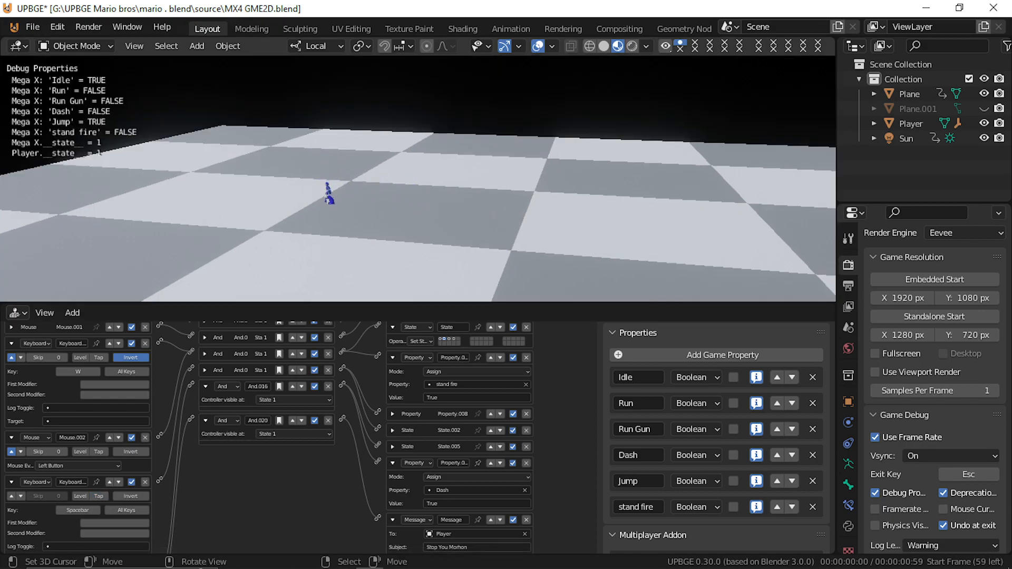
key(Escape)
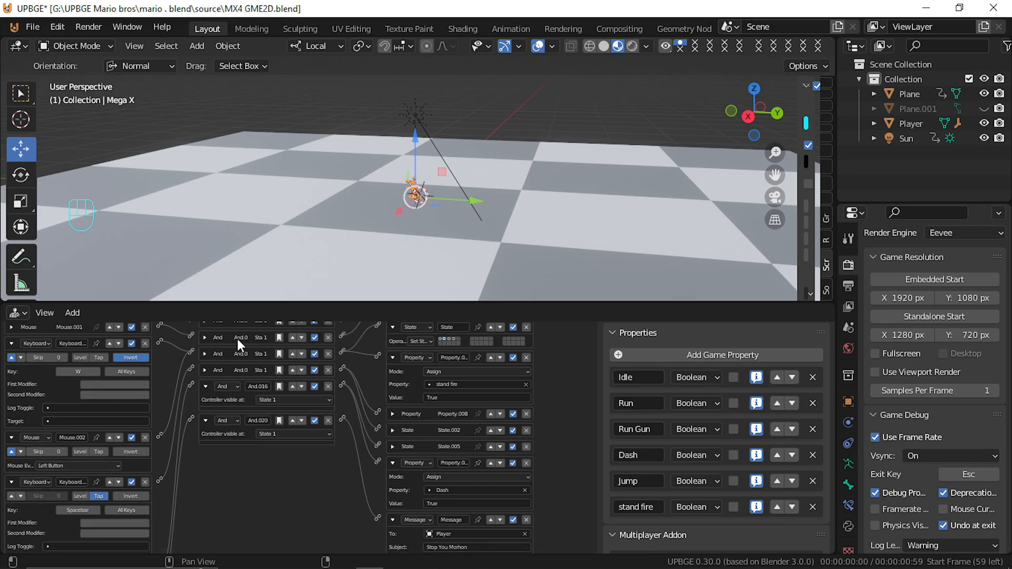
Review Mega X's state 2 and state 3 logic, and return to the Spacebar sensor in state 1
scroll(242, 366, up, 4)
scroll(237, 402, up, 6)
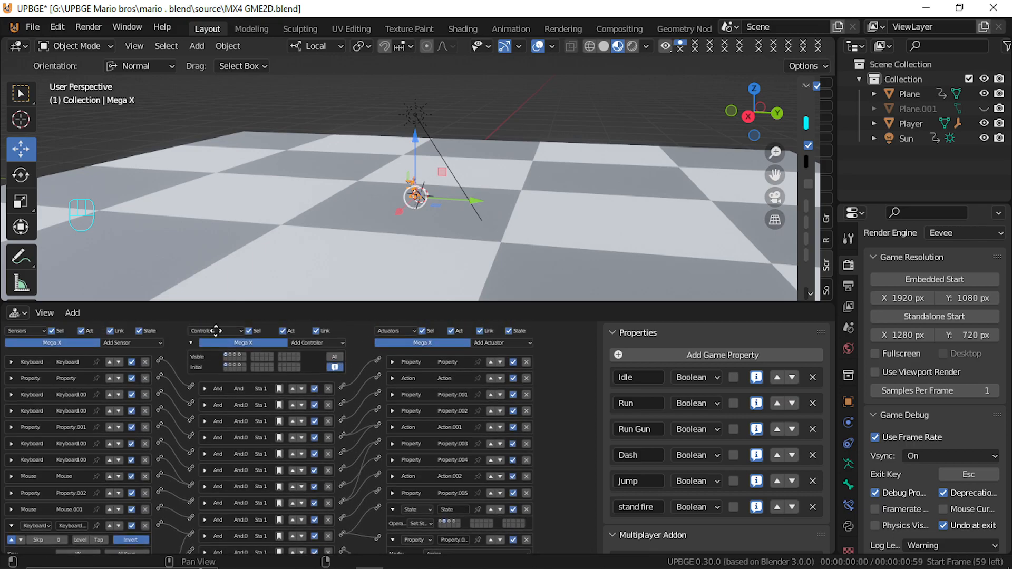
click(230, 355)
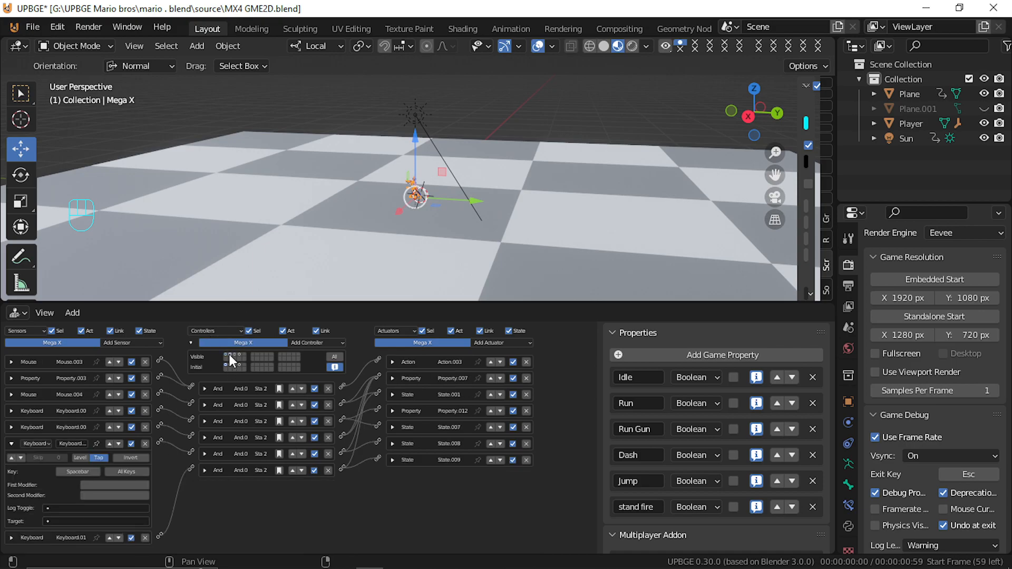
click(234, 356)
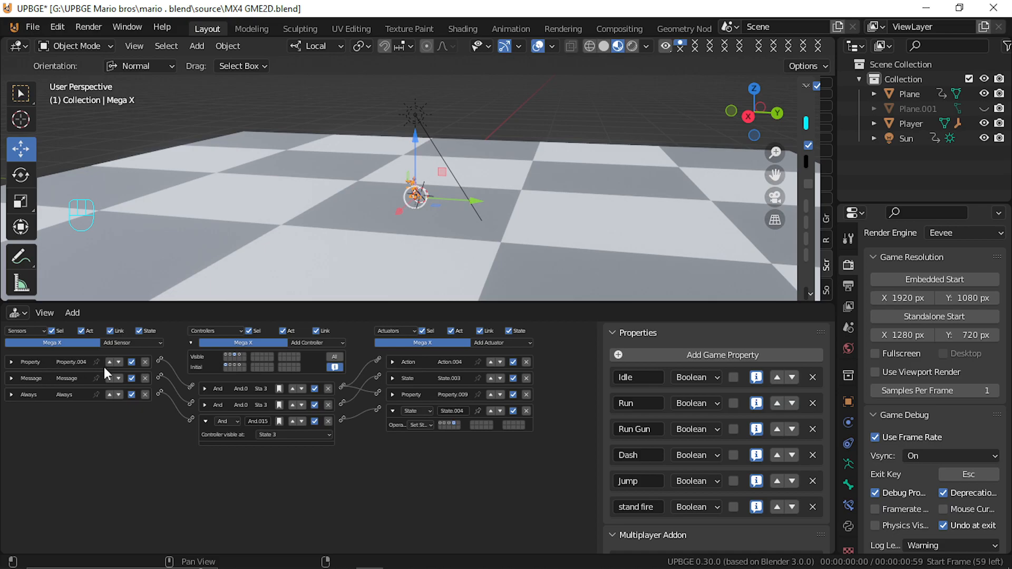
click(228, 355)
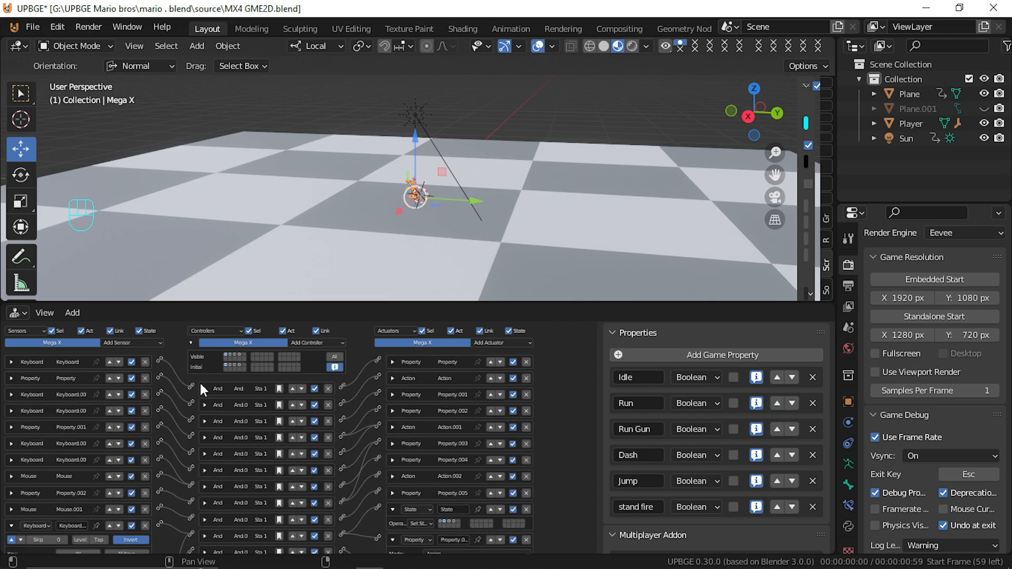
scroll(63, 493, down, 4)
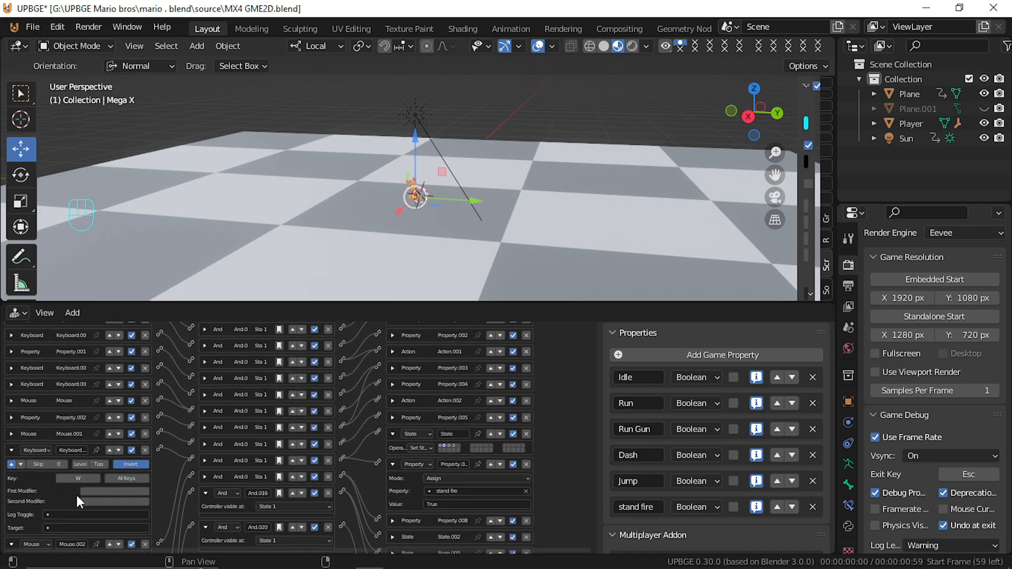
middle_drag(76, 479, 100, 343)
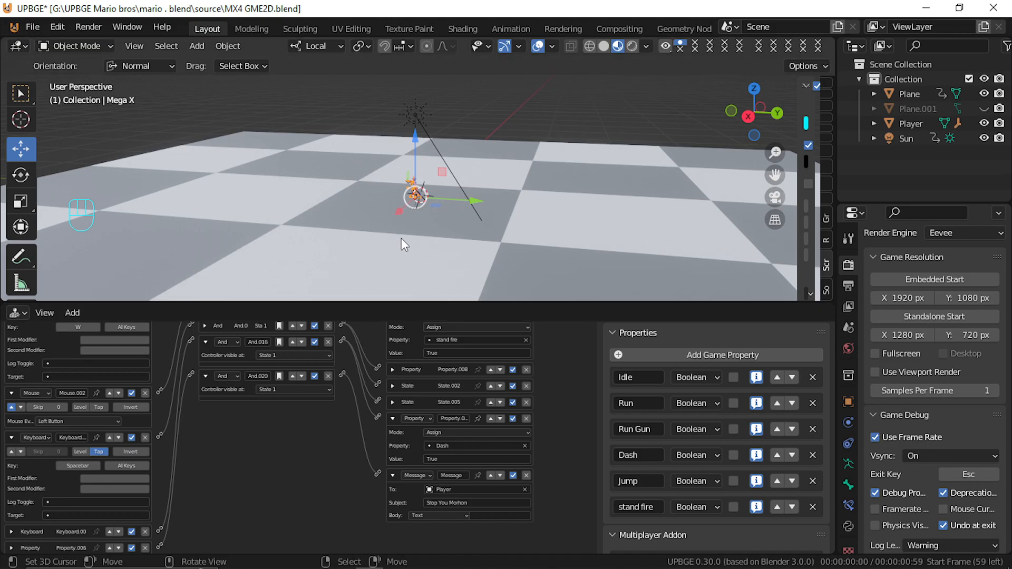
Select the Player object and examine its state 1 Left Shift, Spacebar and W Keyboard sensors
scroll(401, 240, up, 2)
scroll(401, 239, up, 5)
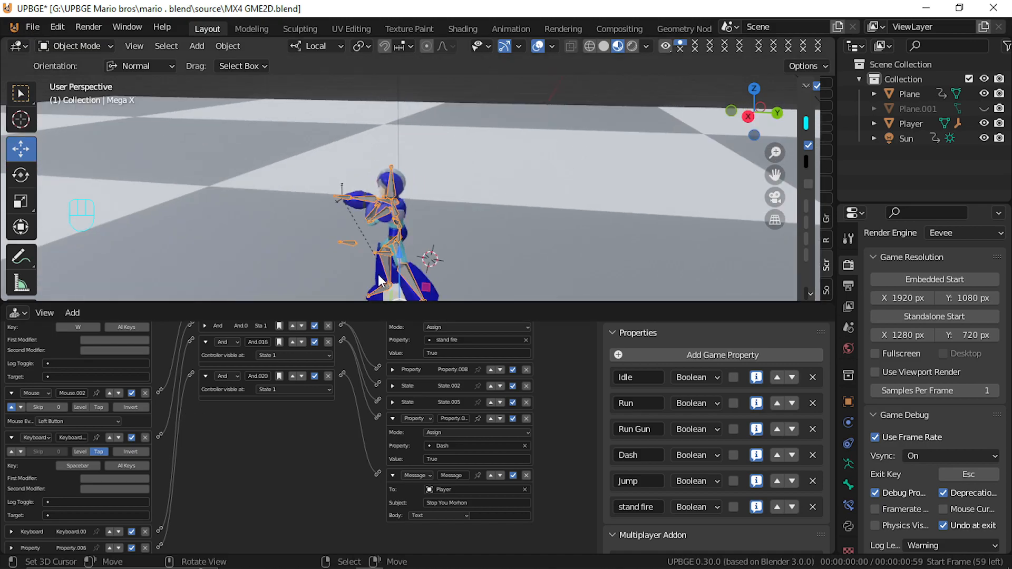
scroll(390, 240, down, 3)
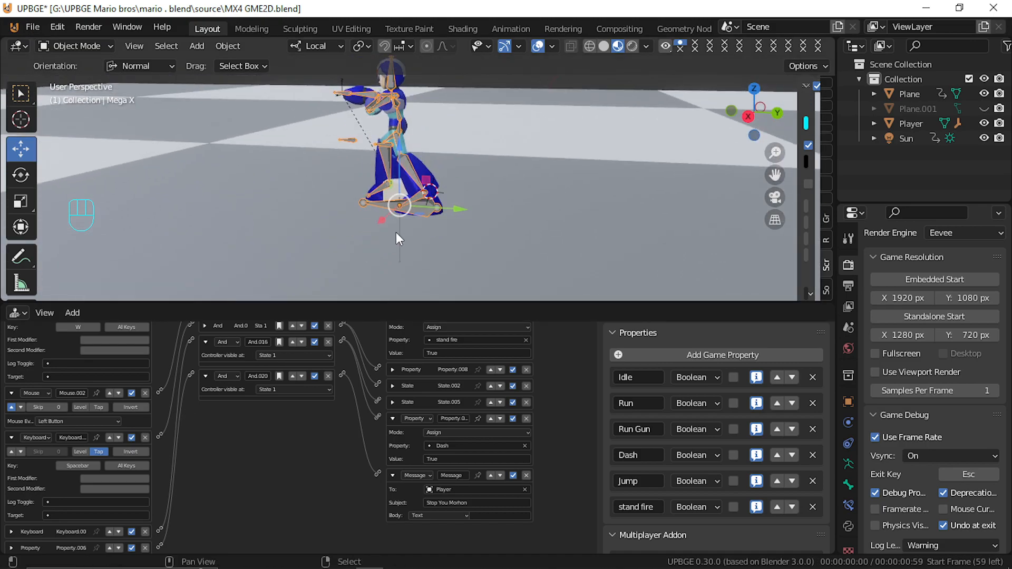
click(394, 189)
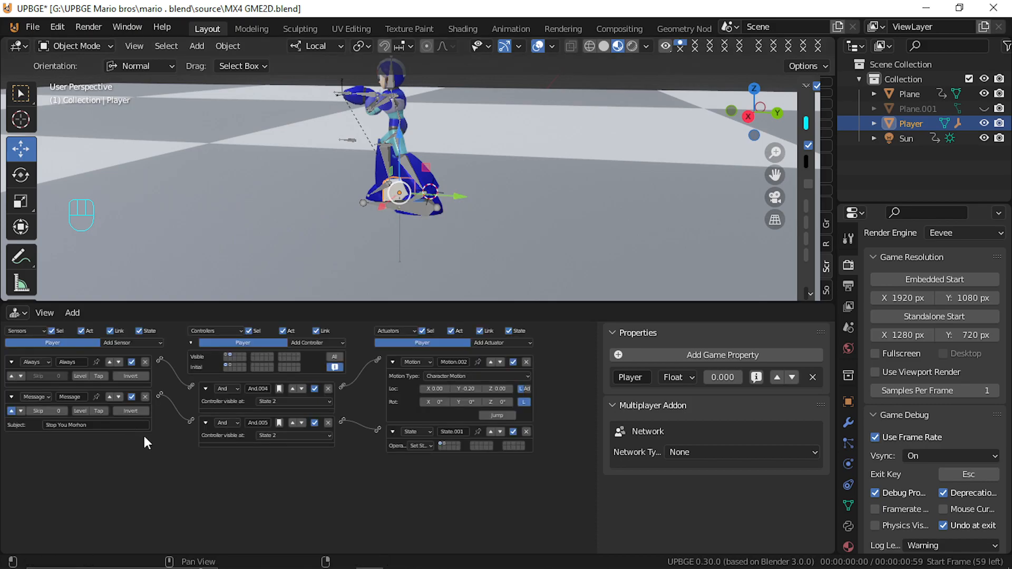
click(224, 354)
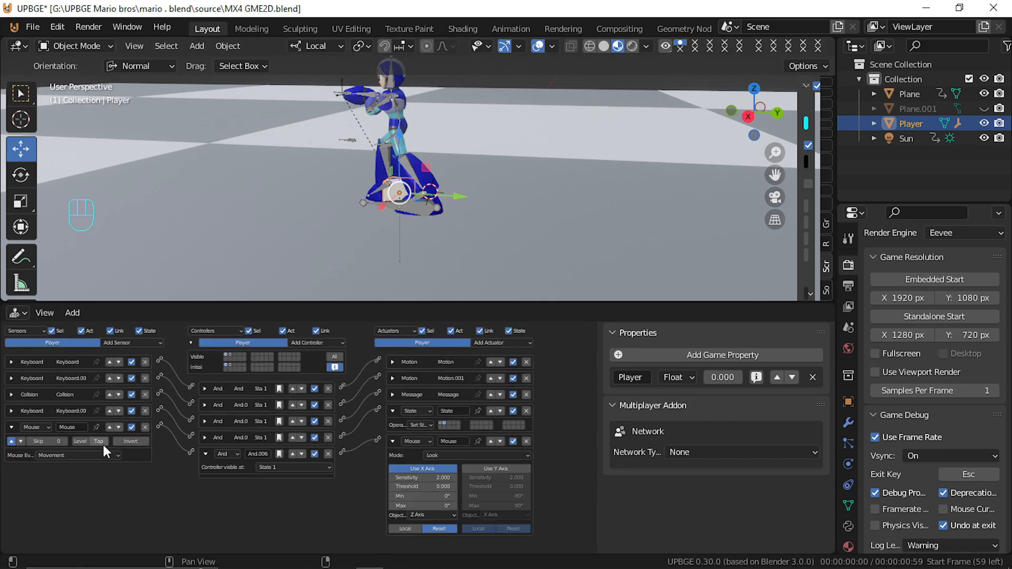
click(15, 410)
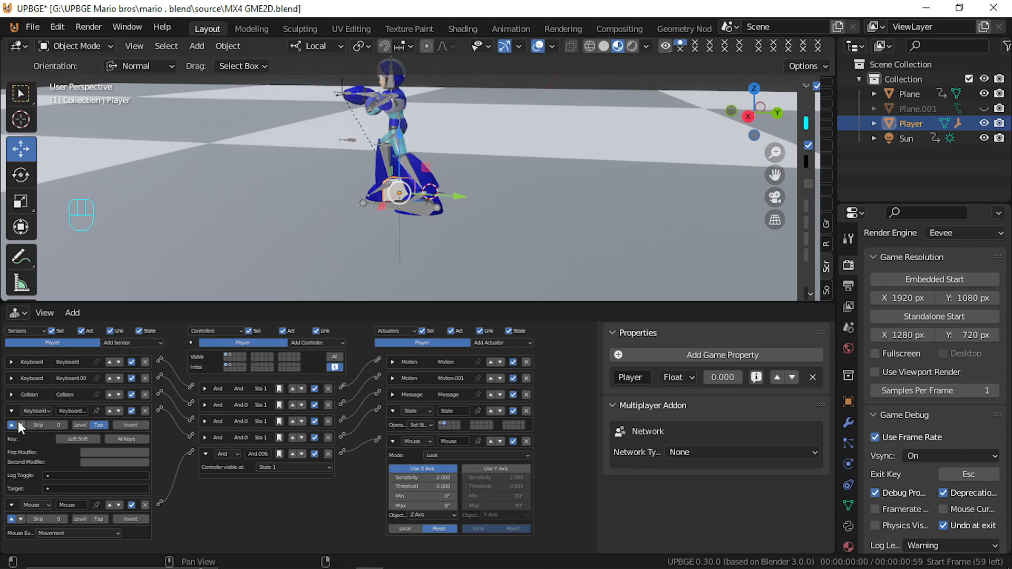
click(13, 377)
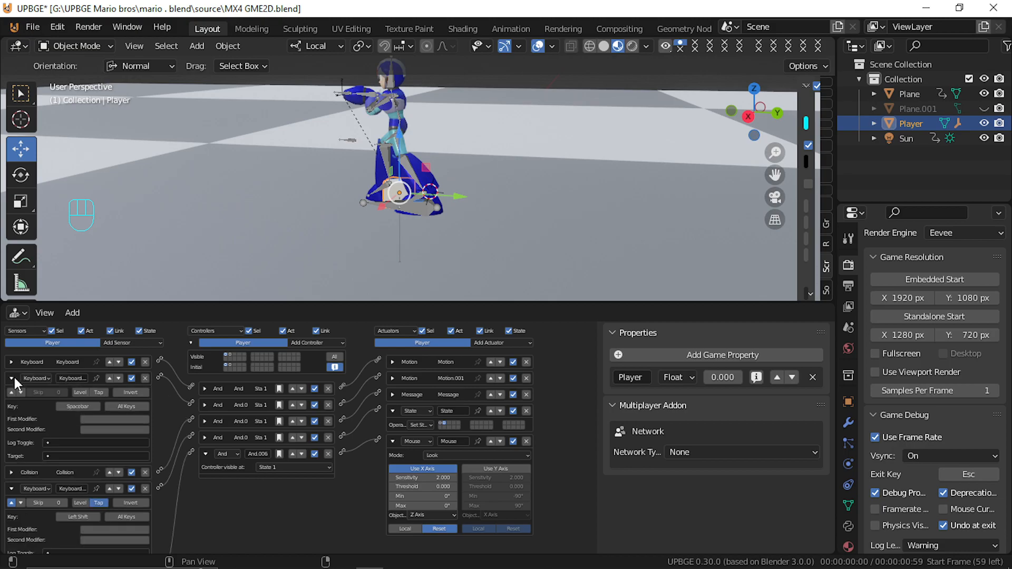
click(12, 375)
click(12, 364)
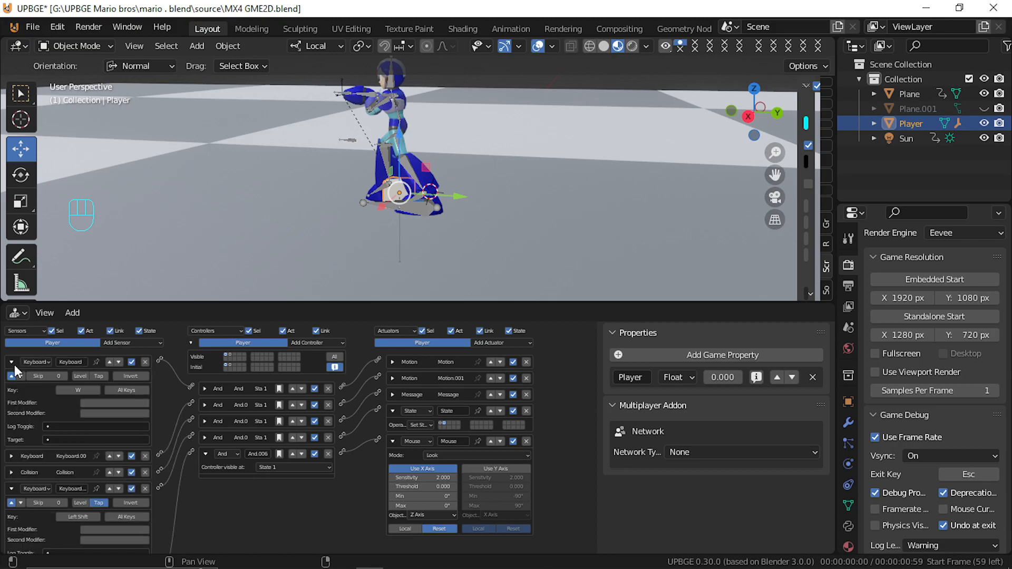
click(11, 364)
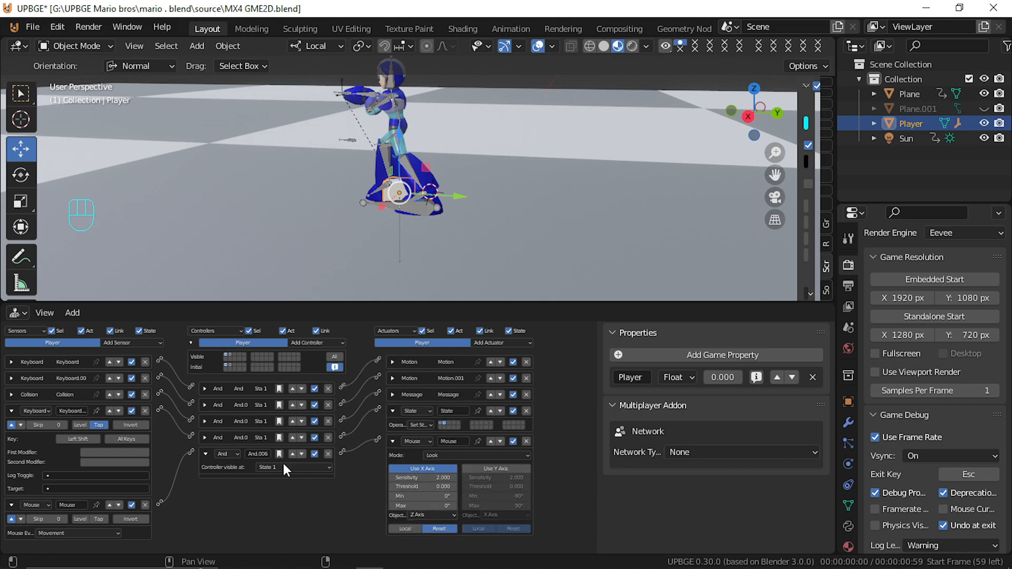
Expand the Player's spacebar Keyboard sensor, then run the game to test the jump and stop it
click(11, 378)
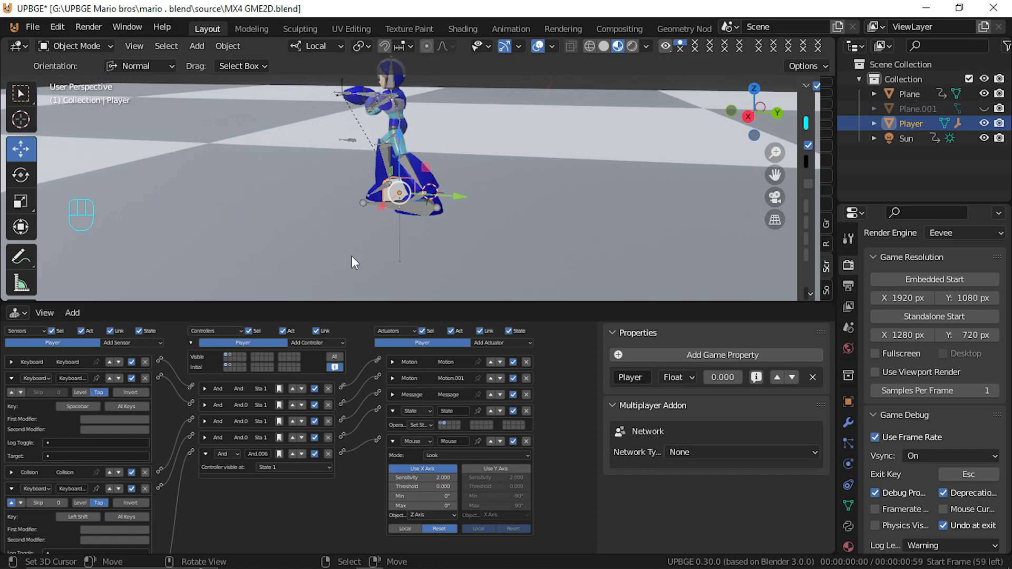
key(p)
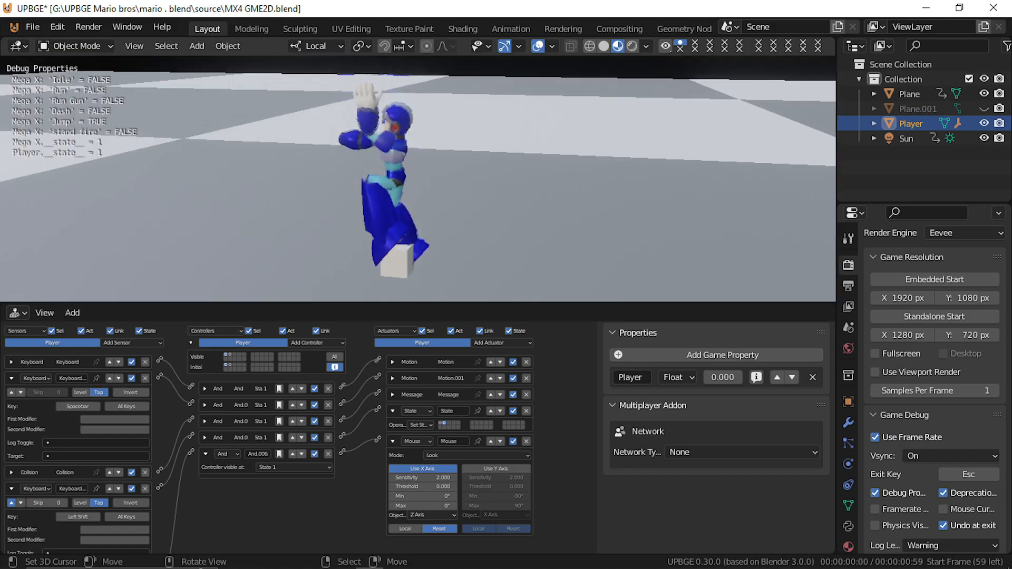
key(space)
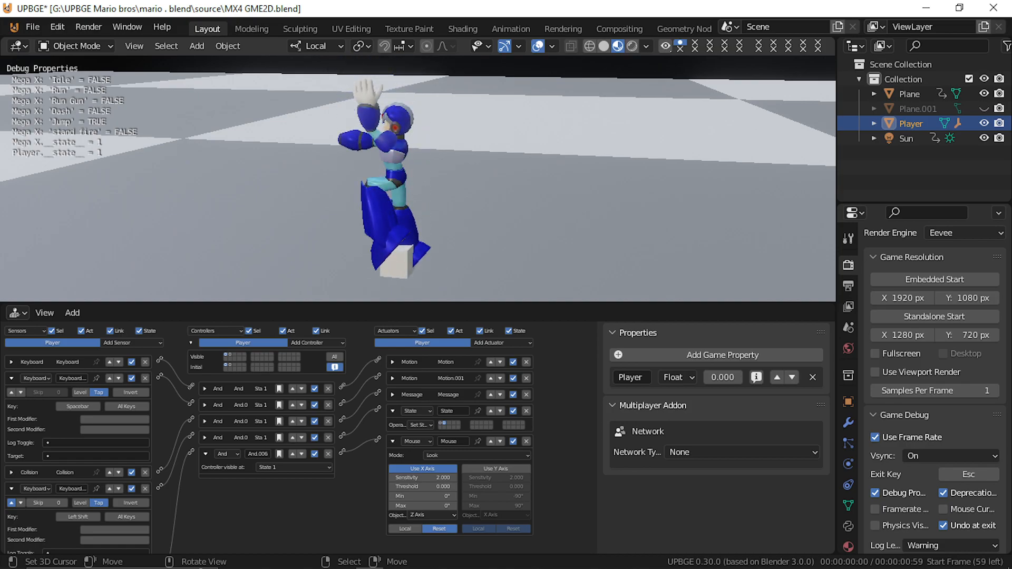
key(space)
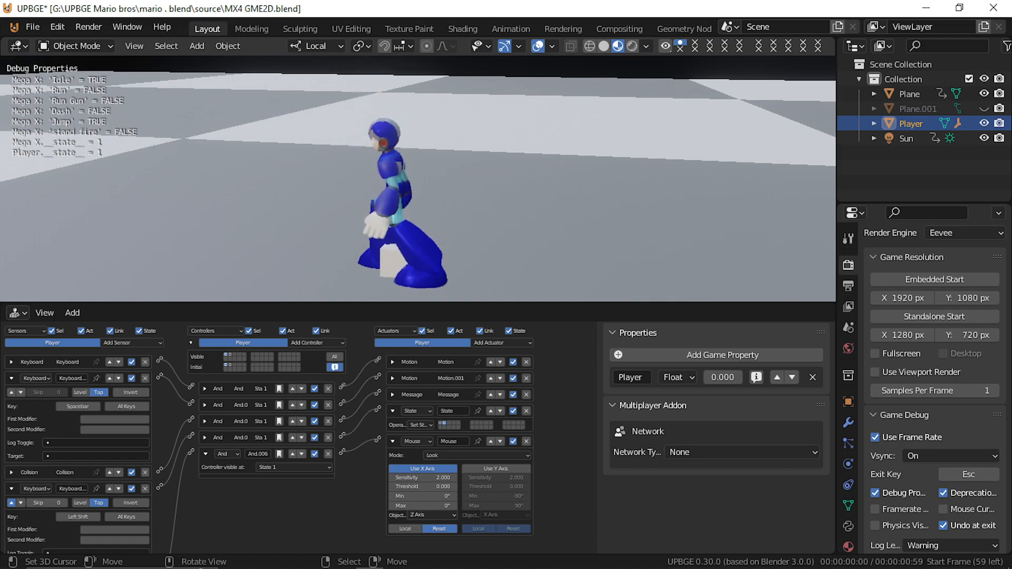
key(Escape)
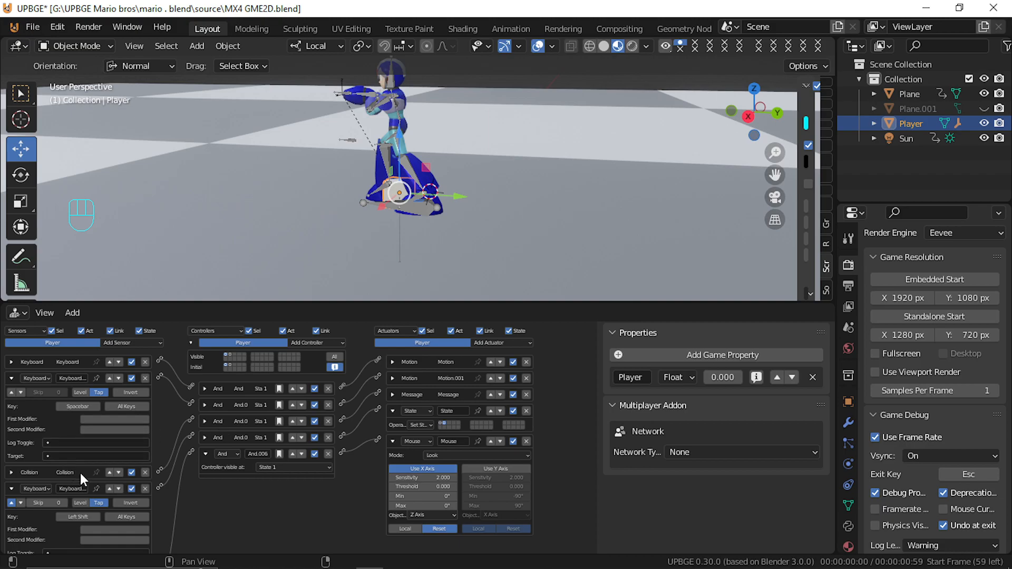
Expand the Player's Collision sensor and Message actuator, and set the message subject to "Stop"
click(11, 472)
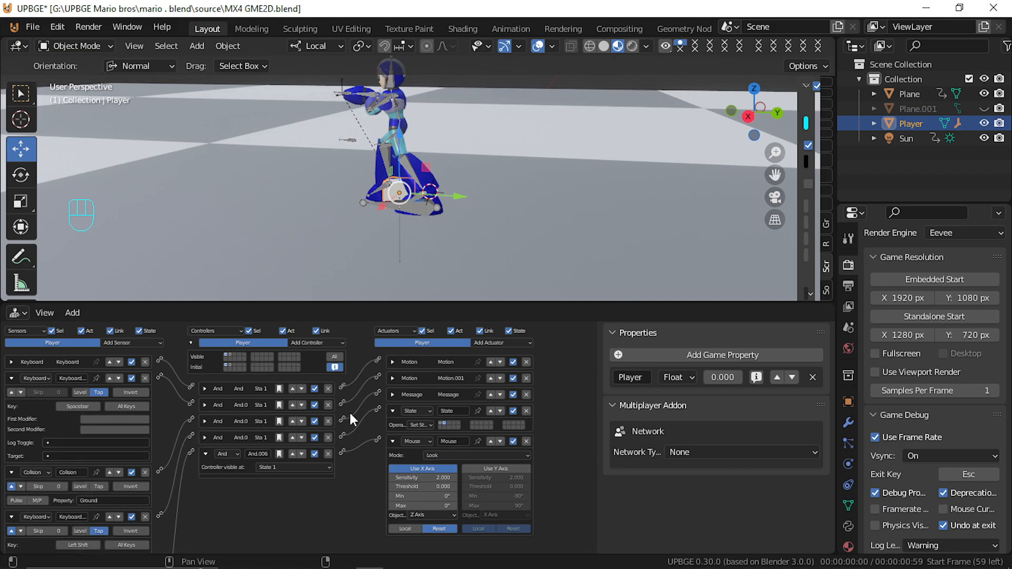
click(392, 395)
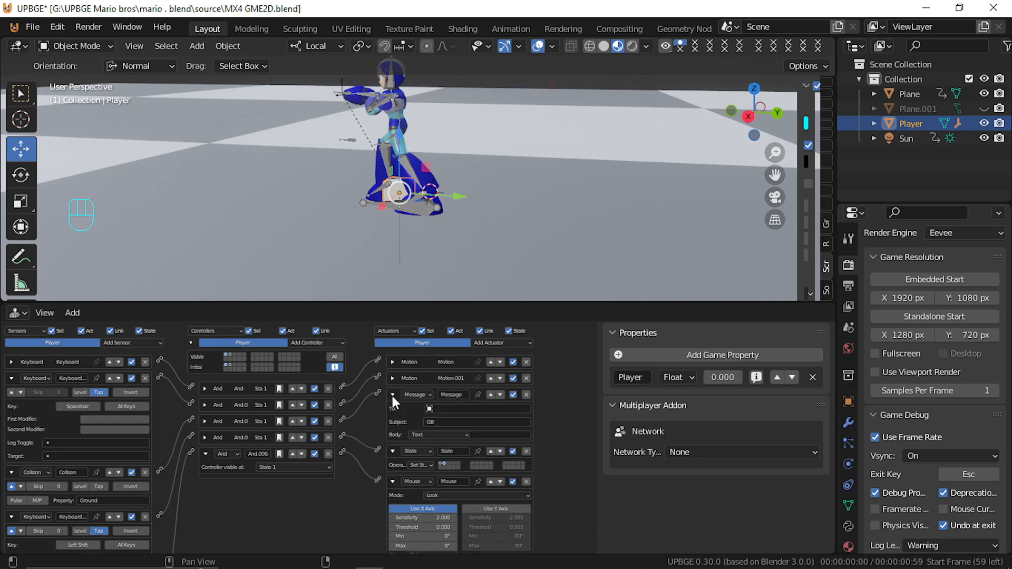
click(453, 421)
text(Stop)
key(Return)
Select the Mega X armature, show its State 3 logic, and set the Message sensor's subject to "Stop You Morhon"
click(412, 173)
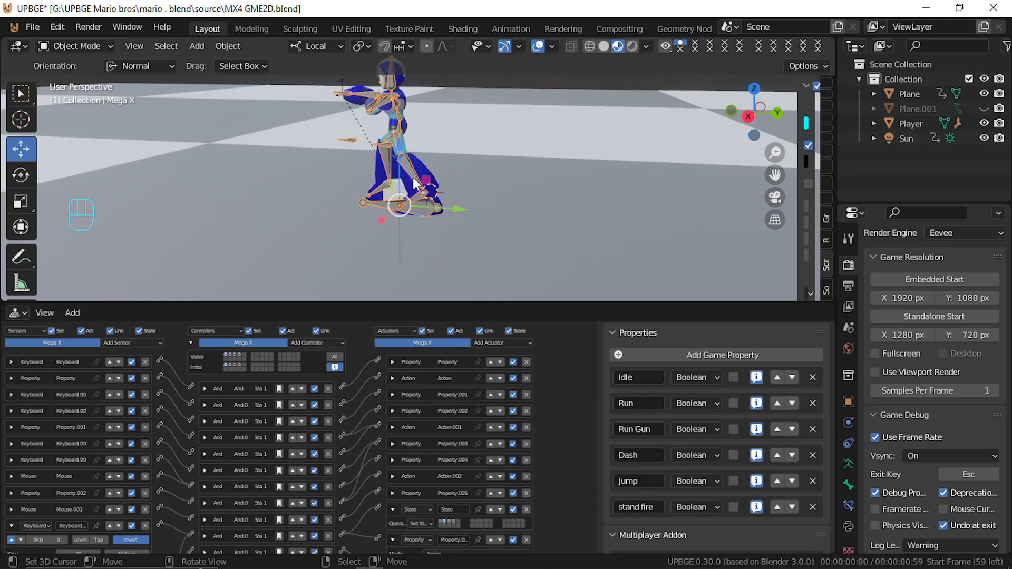
click(235, 355)
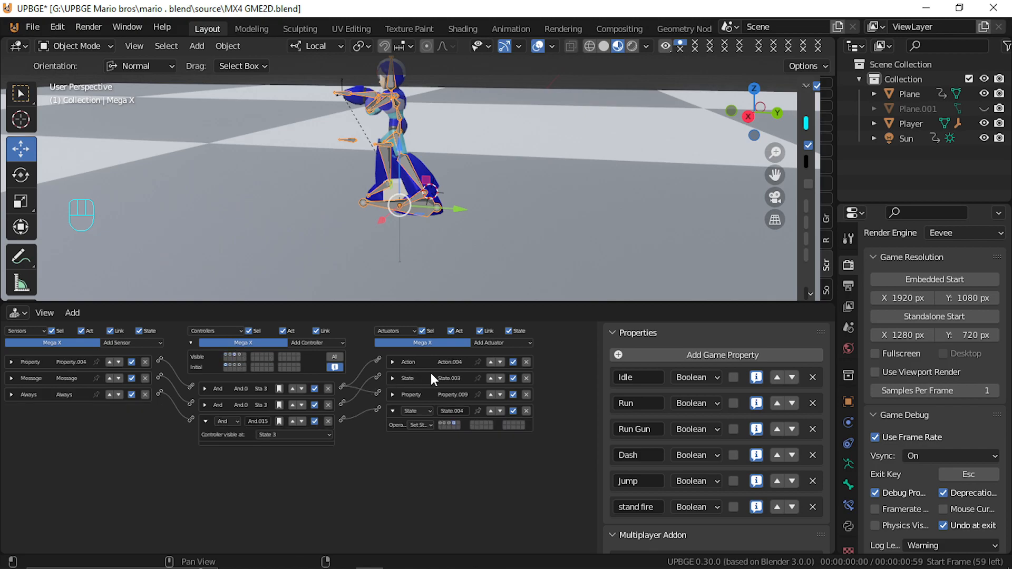
click(11, 378)
click(76, 408)
text(Stop You Morhon)
key(Return)
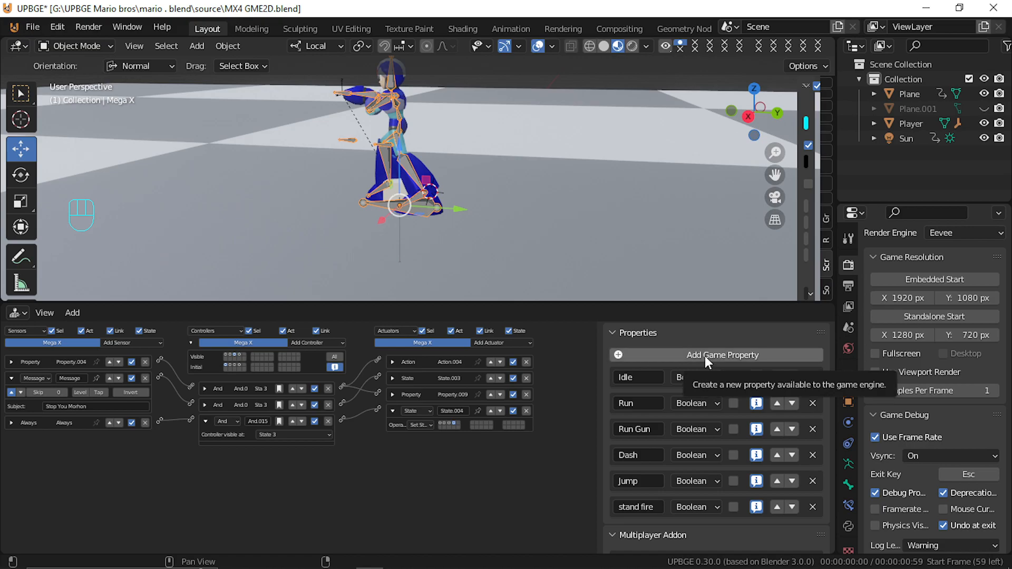
Run the game to test Mega X's running and jumping, and stop it
key(p)
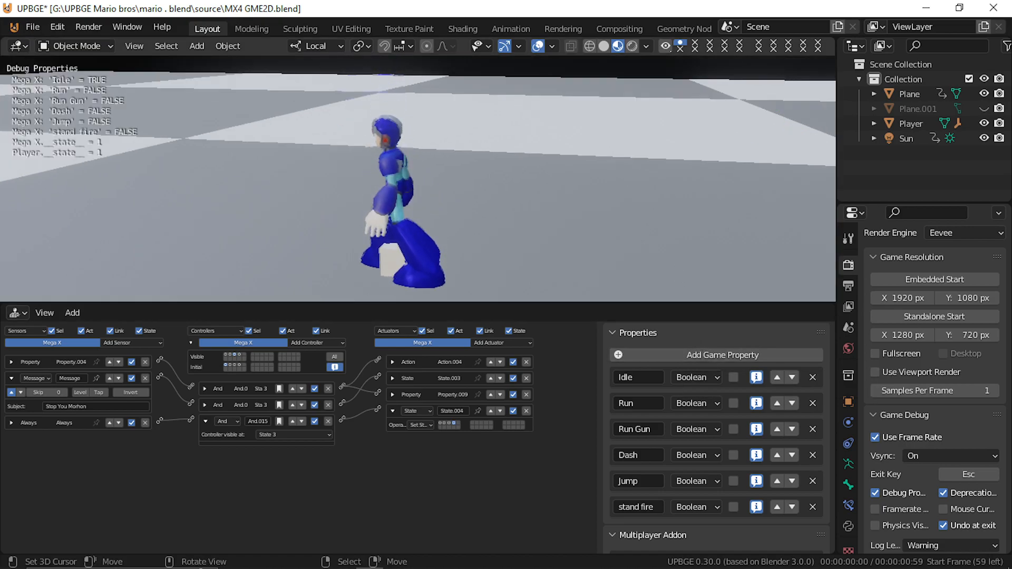
key(Right)
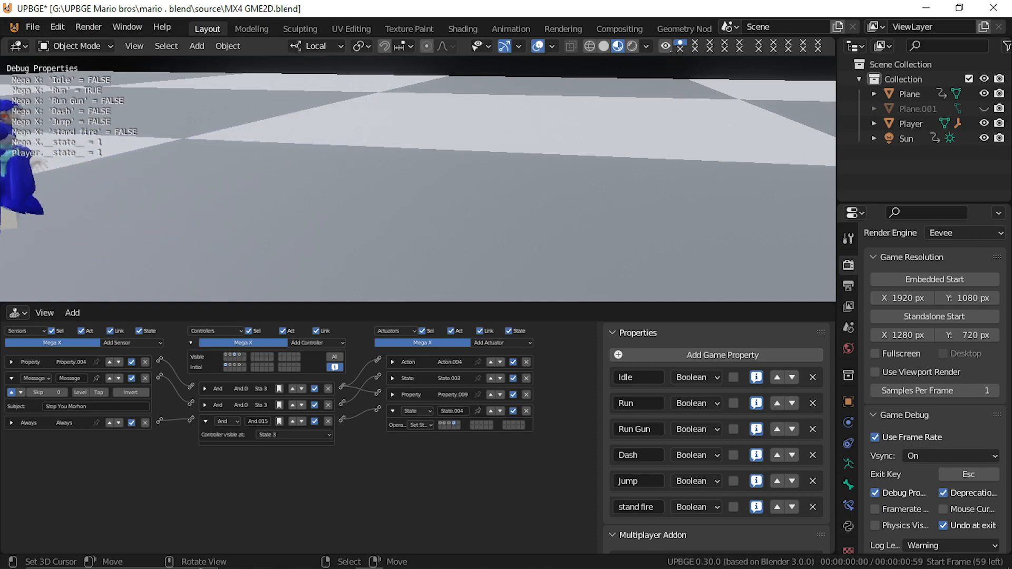
key(space)
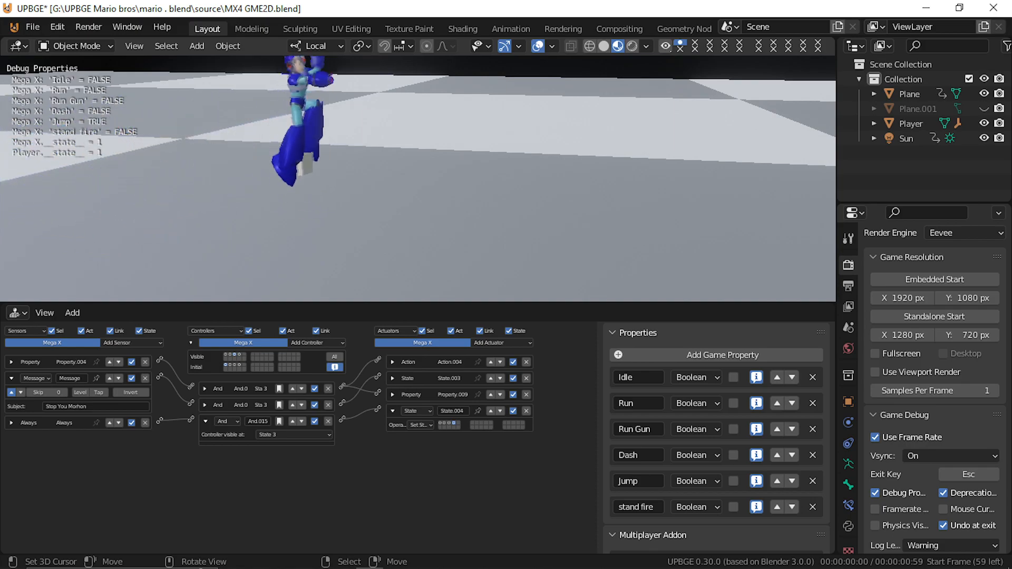
key(space)
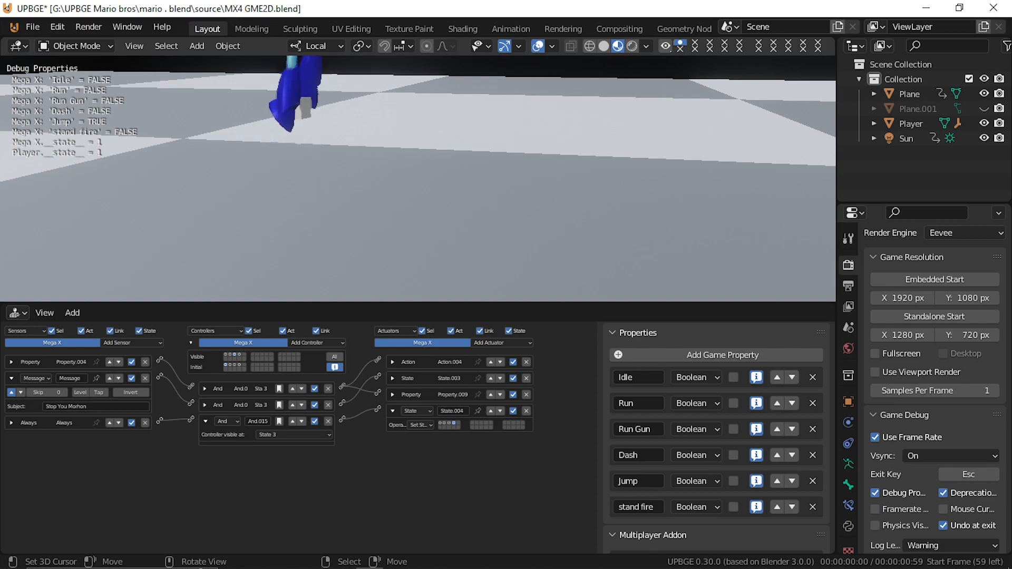
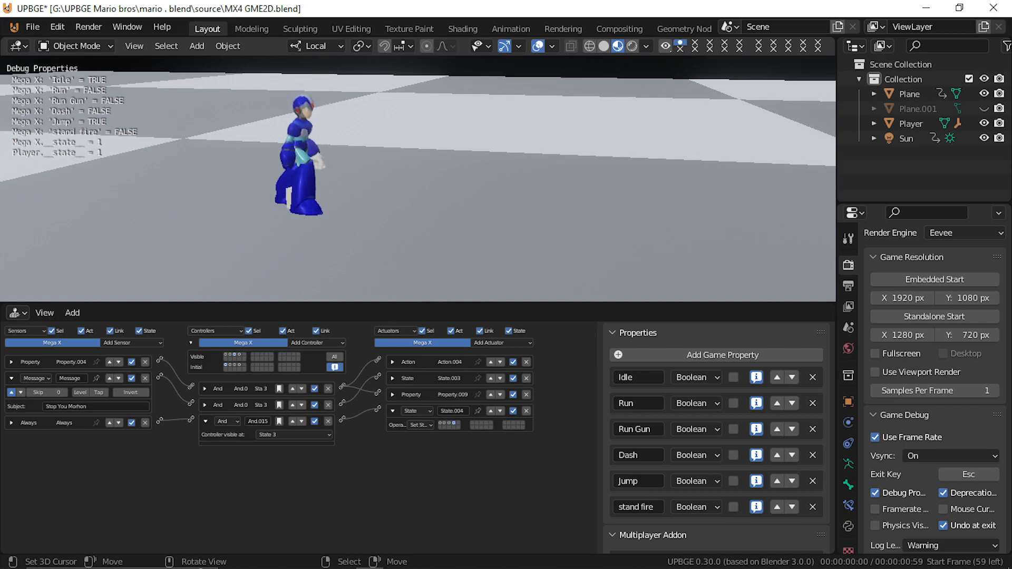
key(Escape)
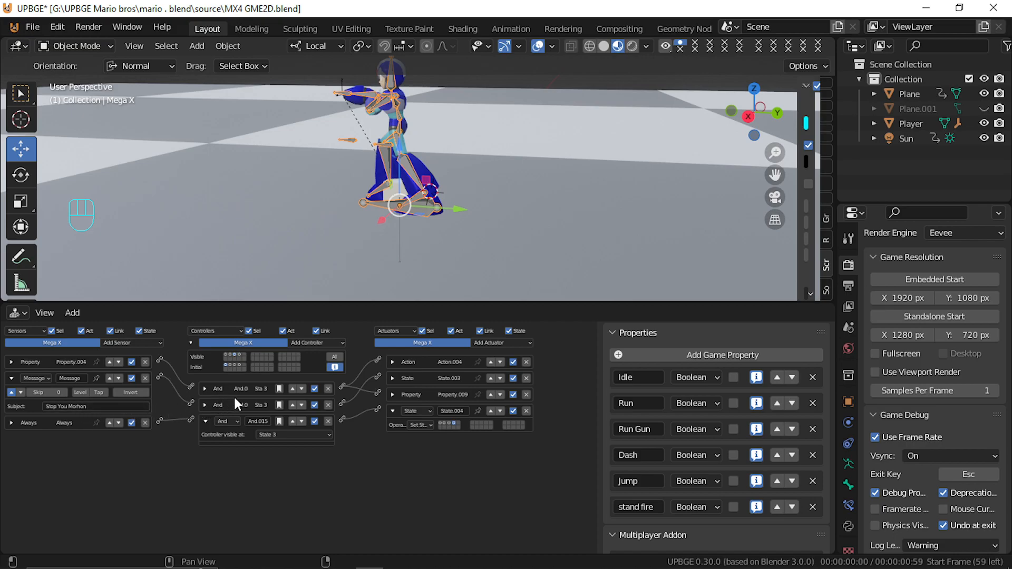
Expand Mega X's State 3 Action actuator to check its animation and frame range
click(392, 363)
click(392, 362)
click(394, 363)
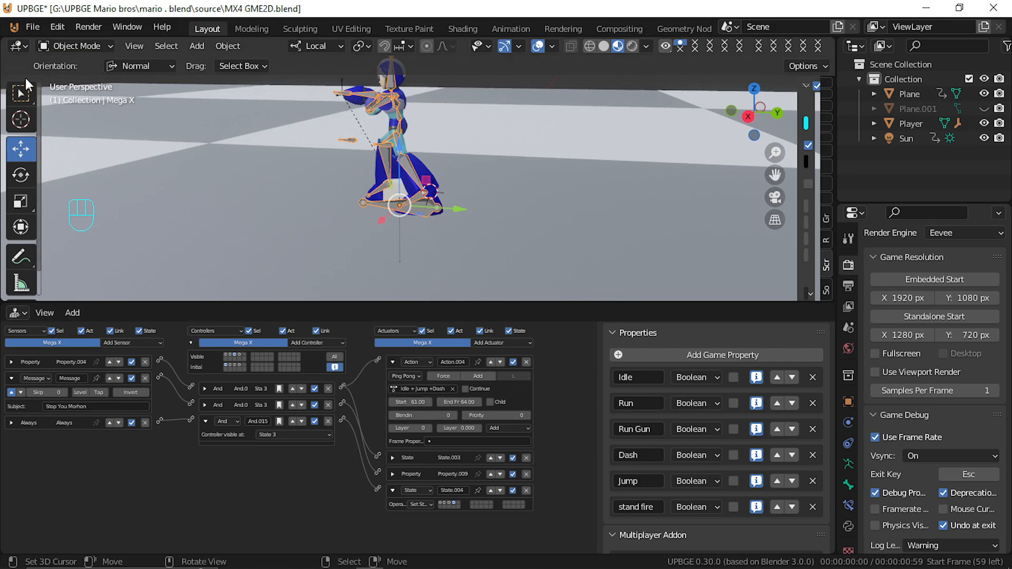
key(Right)
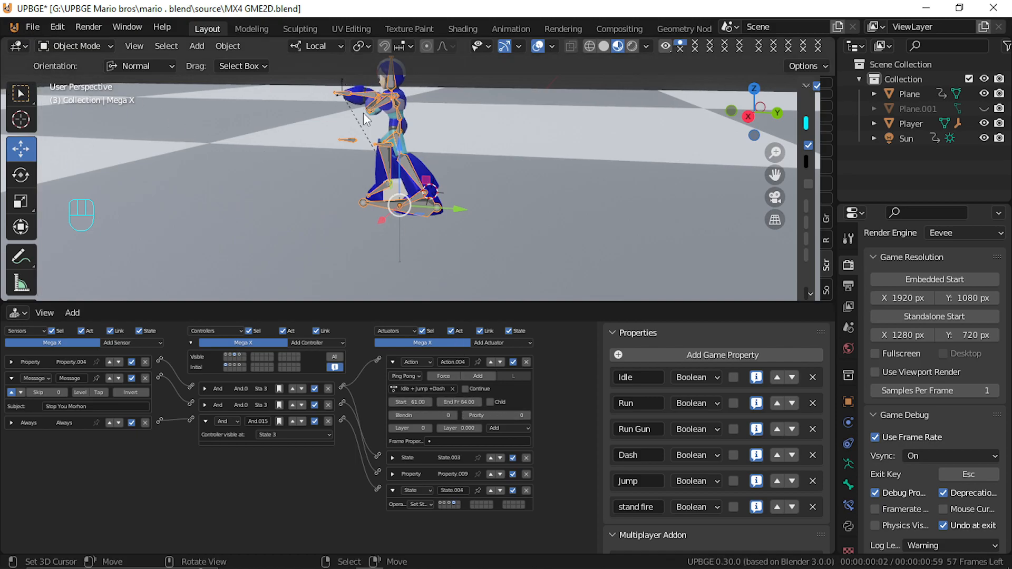
key(Up)
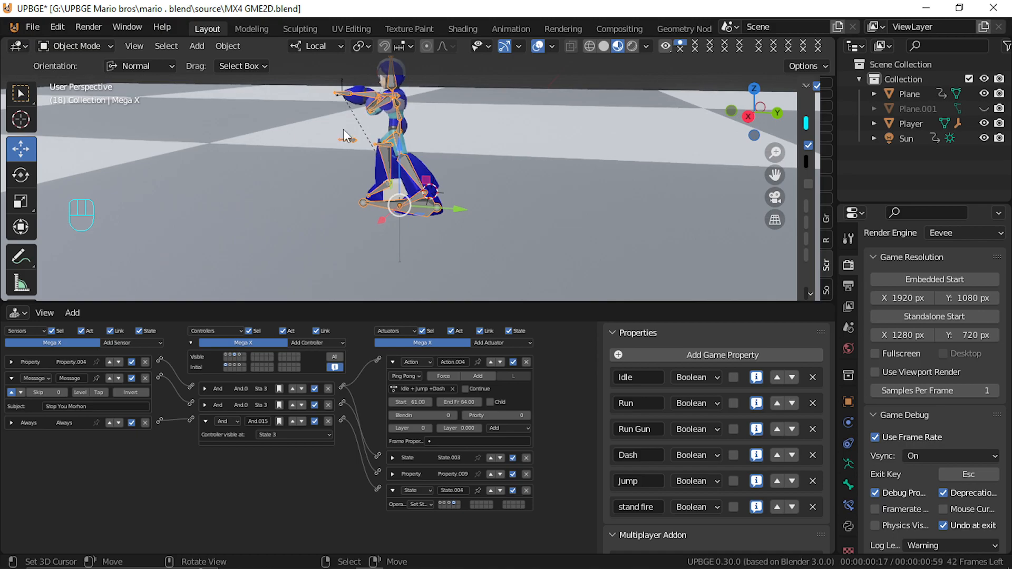
key(shift+Left)
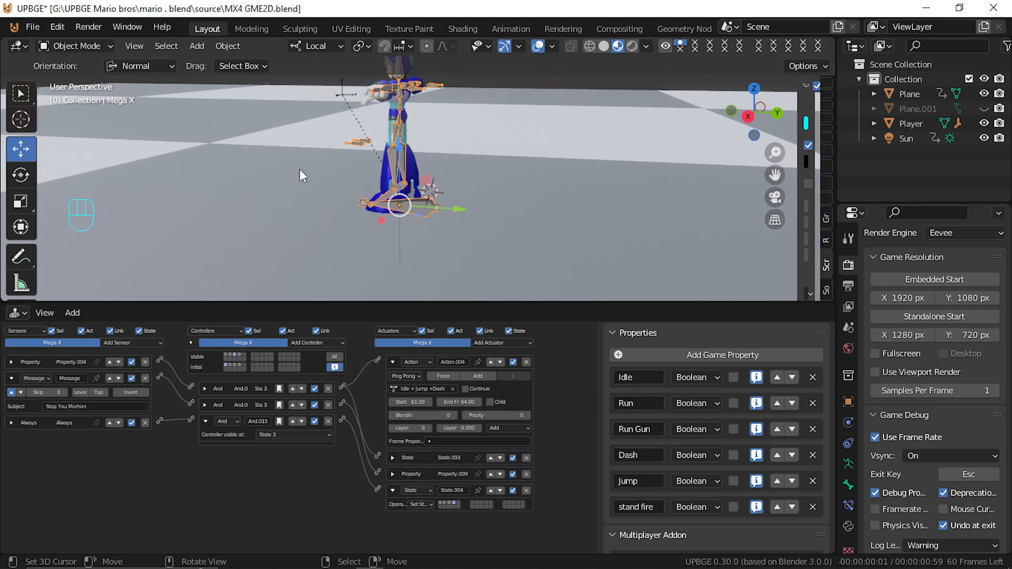
key(Right)
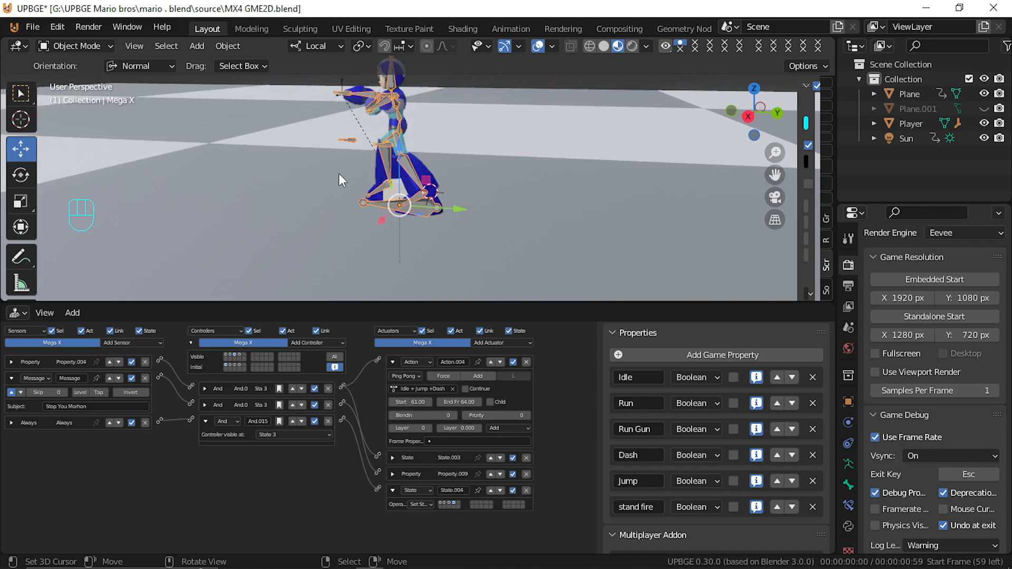
click(52, 48)
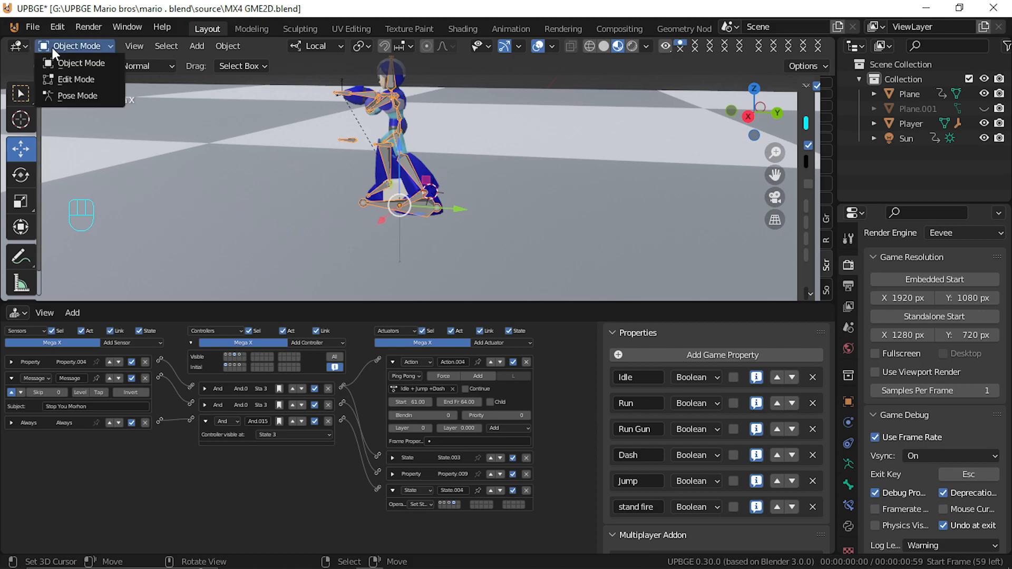
click(24, 43)
key(Escape)
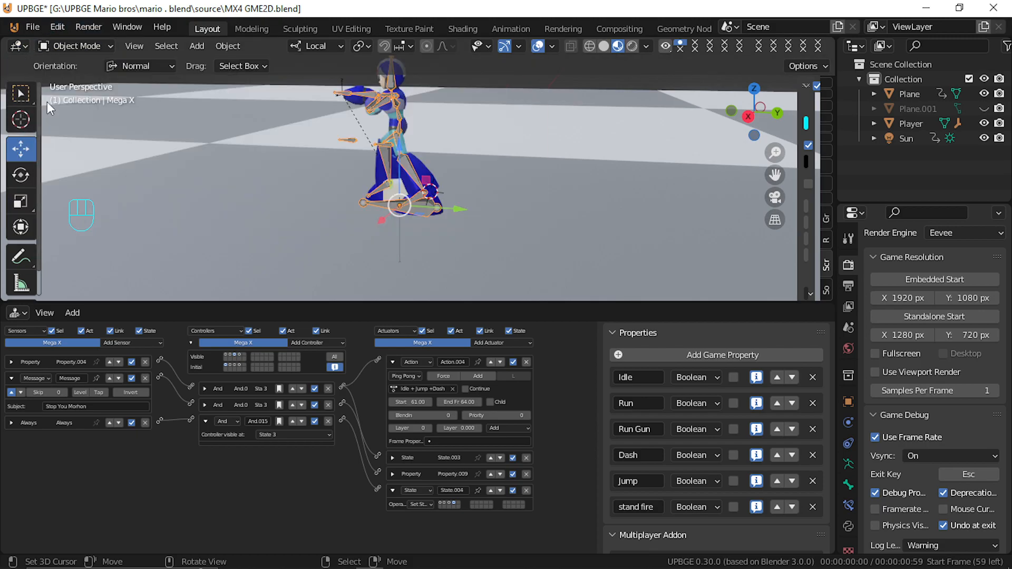
Switch the lower editor to Nonlinear Animation and solo Mega X's track holding the "Idle + Jump +Dash" strip
click(17, 313)
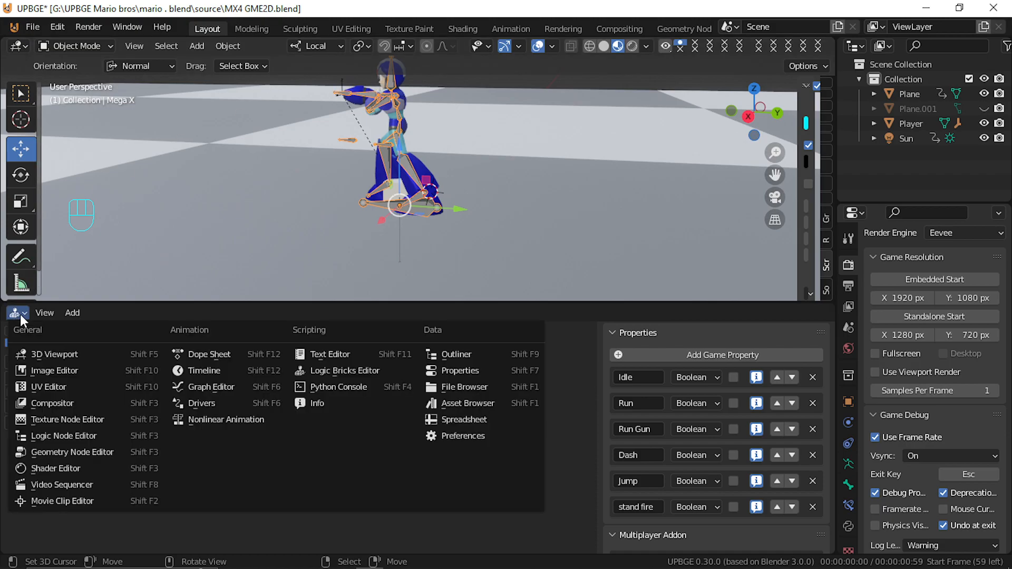
click(258, 422)
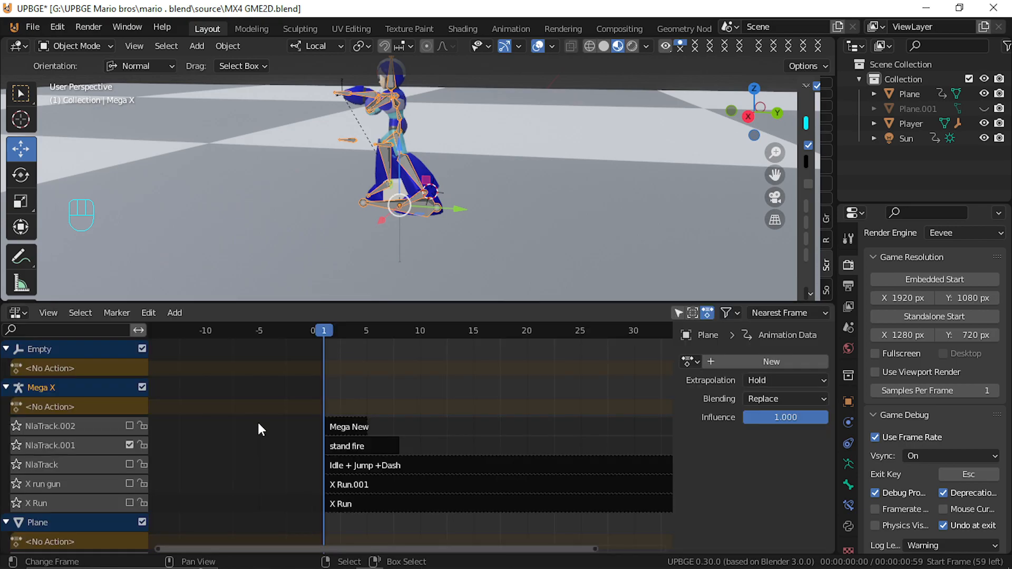
click(367, 465)
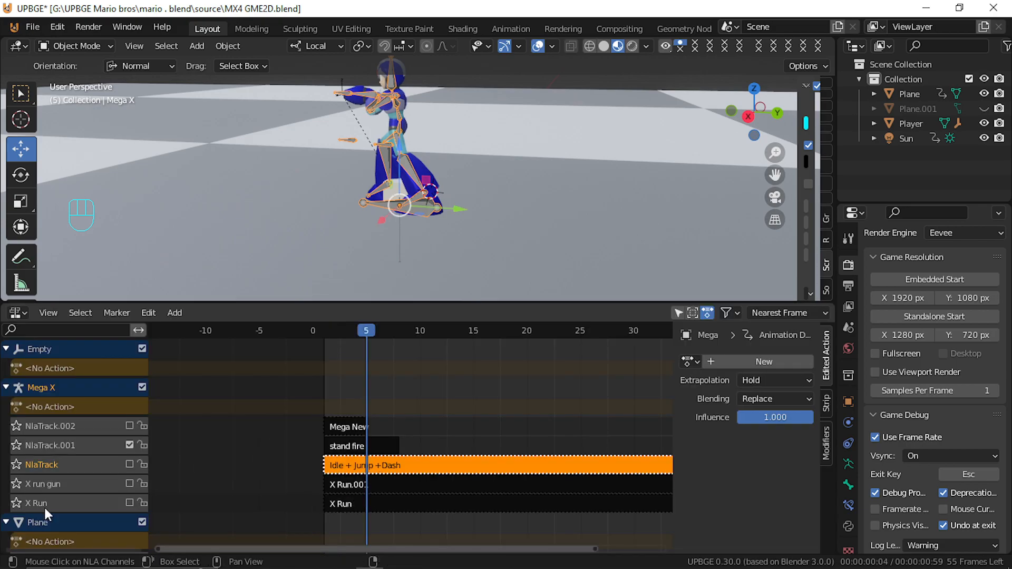
click(132, 465)
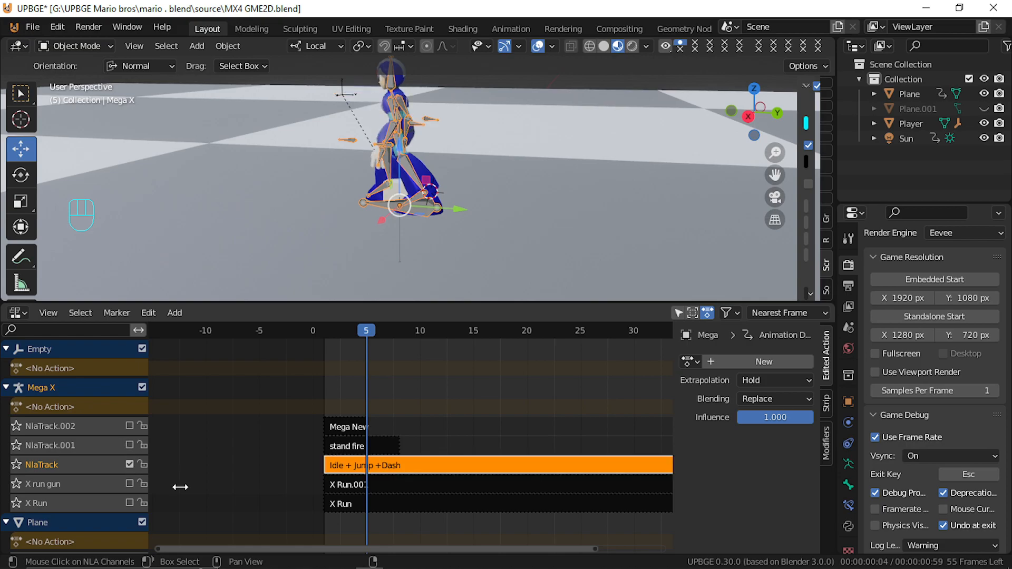
Play back the soloed strip and examine the jump pose around frames 60 and 61
key(space)
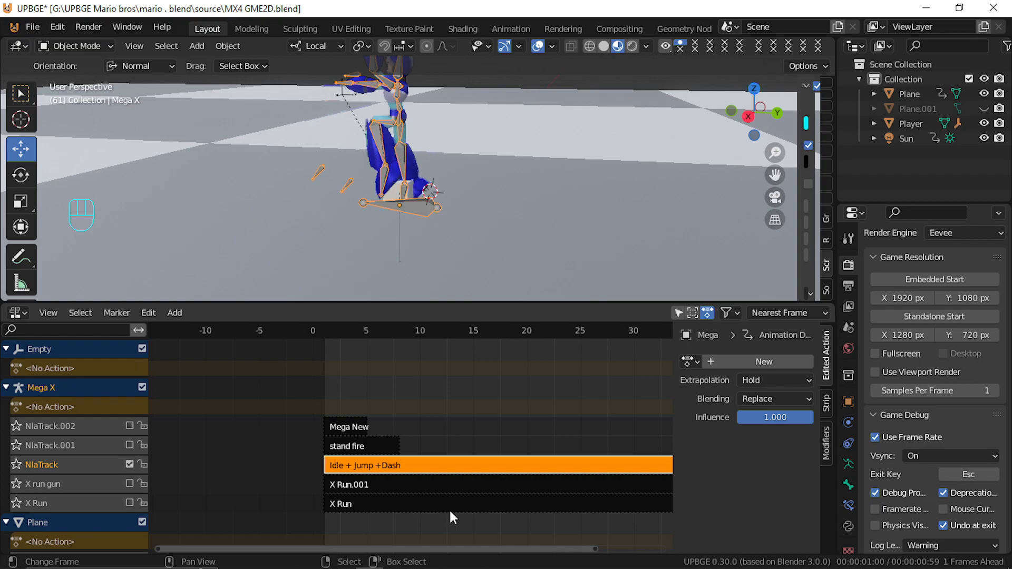
key(space)
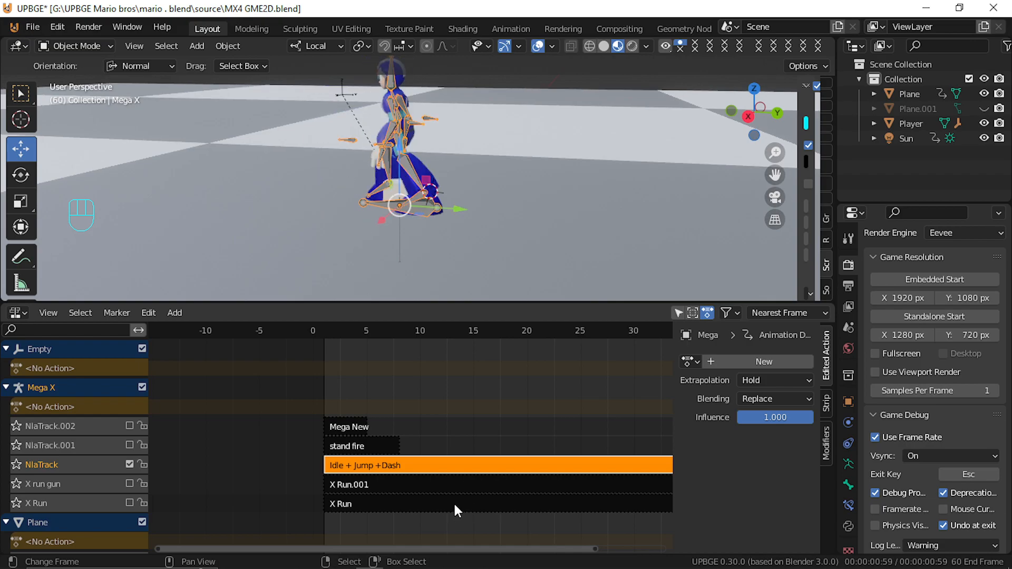
key(Left)
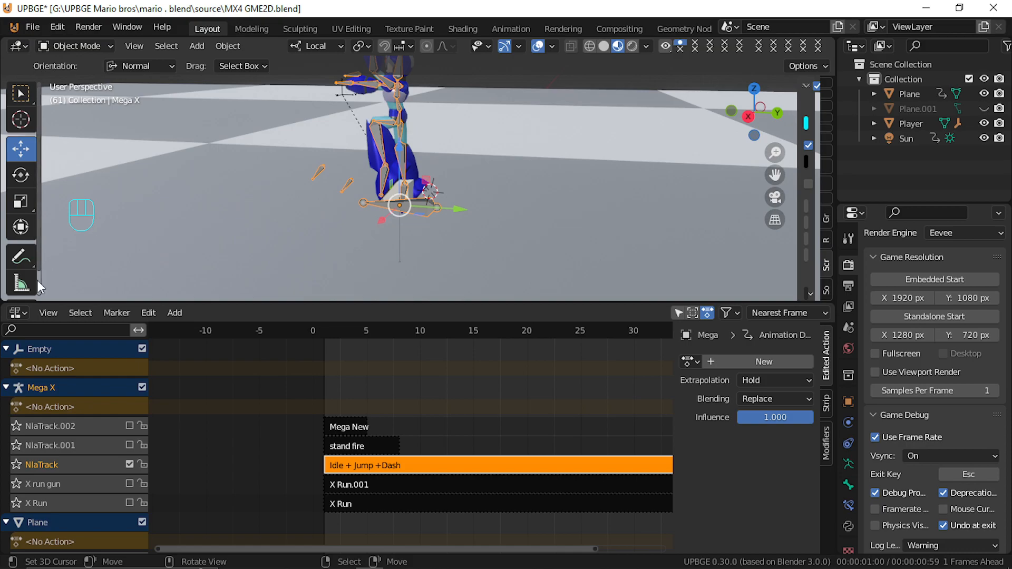
Return to the Logic Bricks Editor, set the Action actuator's layer to 3 and priority to 1, and test-run the game
click(19, 314)
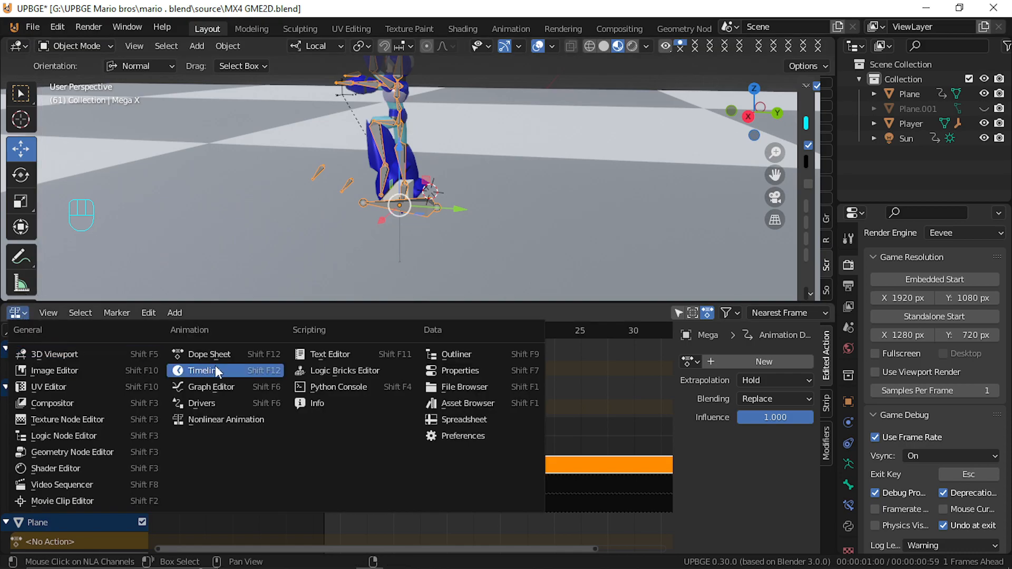
click(345, 369)
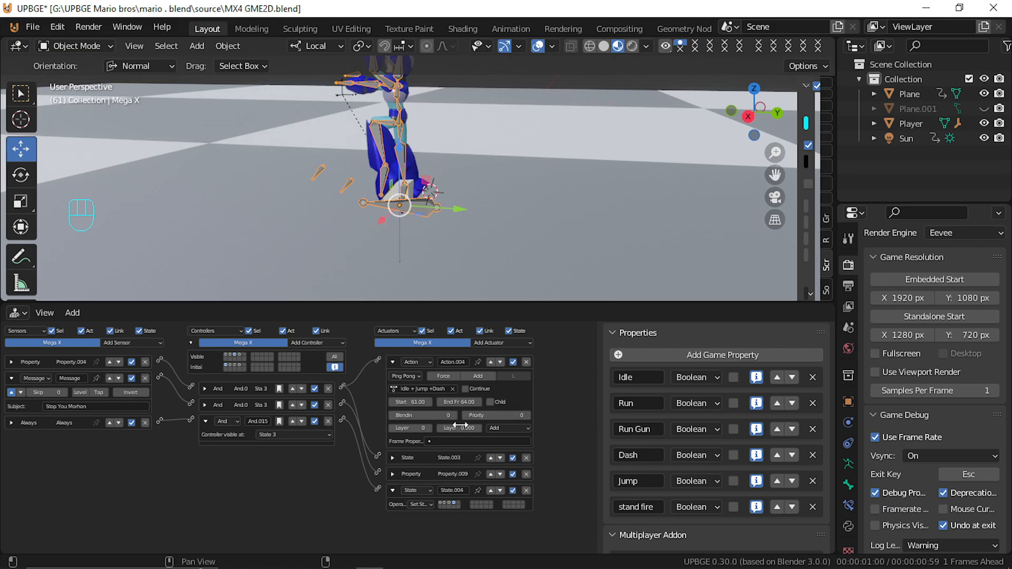
click(431, 429)
click(431, 428)
click(431, 428)
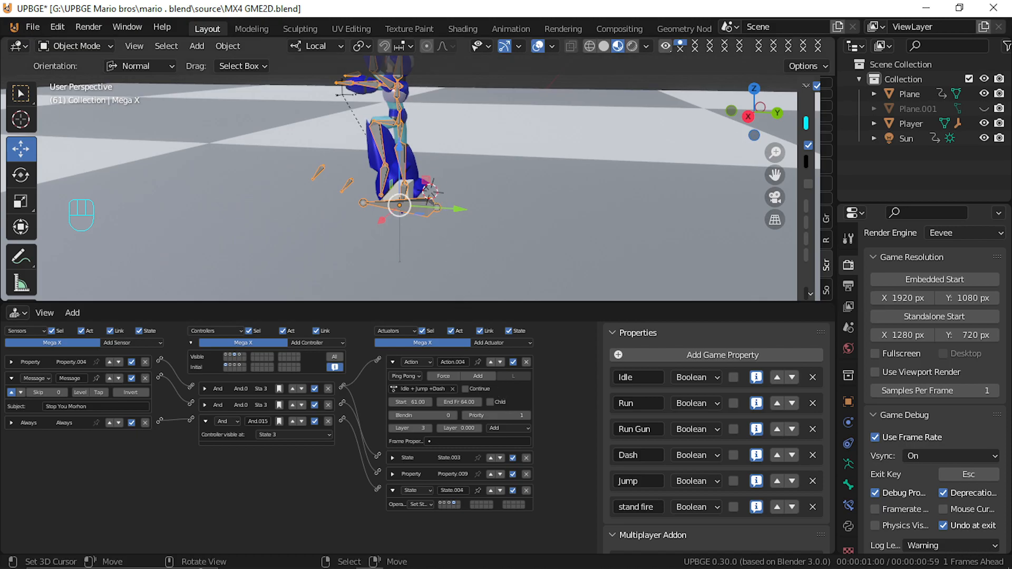
key(p)
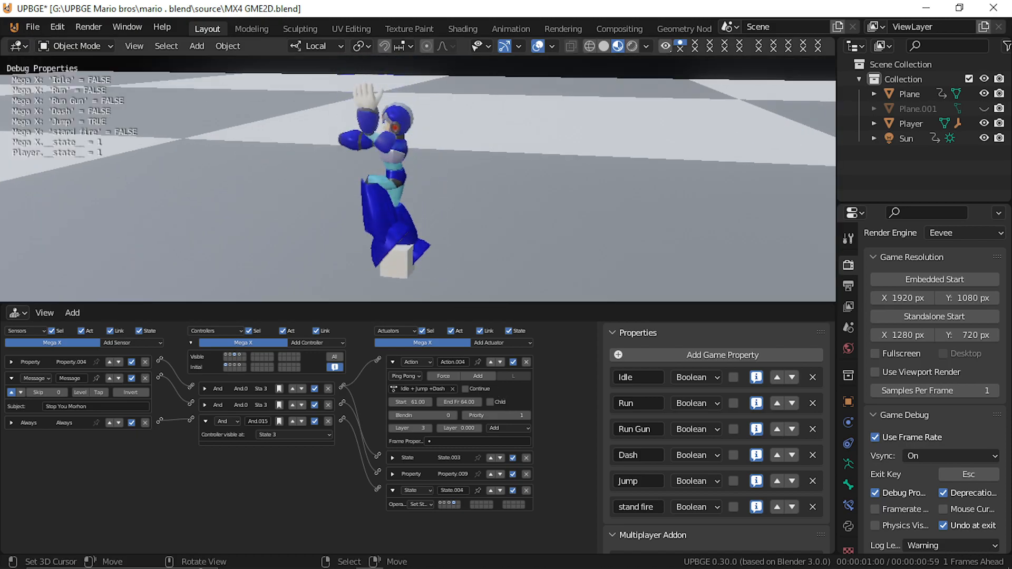
key(Escape)
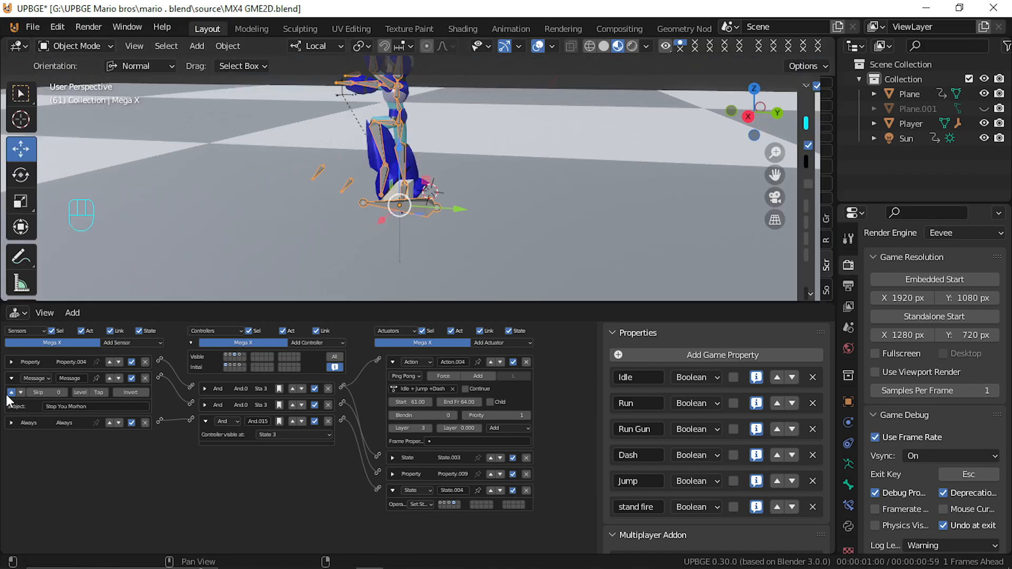
Add a game property to Mega X and name it with the Message sensor's subject, "Stop You Morhon"
click(75, 407)
key(ctrl+c)
click(171, 522)
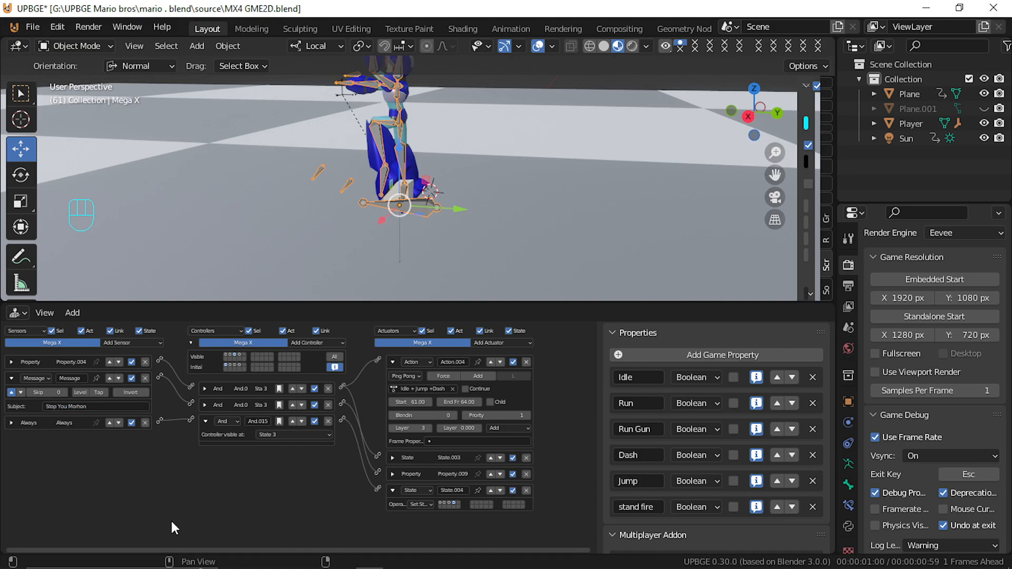
click(749, 358)
click(630, 533)
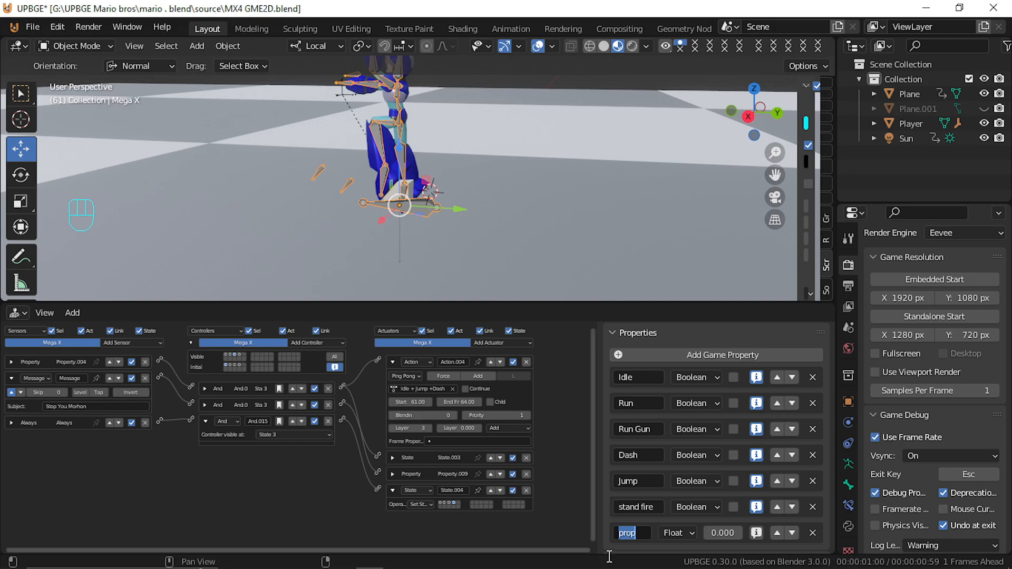
key(ctrl+v)
key(Return)
Shorten the new game property's name to "Morhon"
click(622, 532)
key(Home)
key(Right)
key(Right)
key(Right)
key(Right)
key(Right)
key(Right)
key(Right)
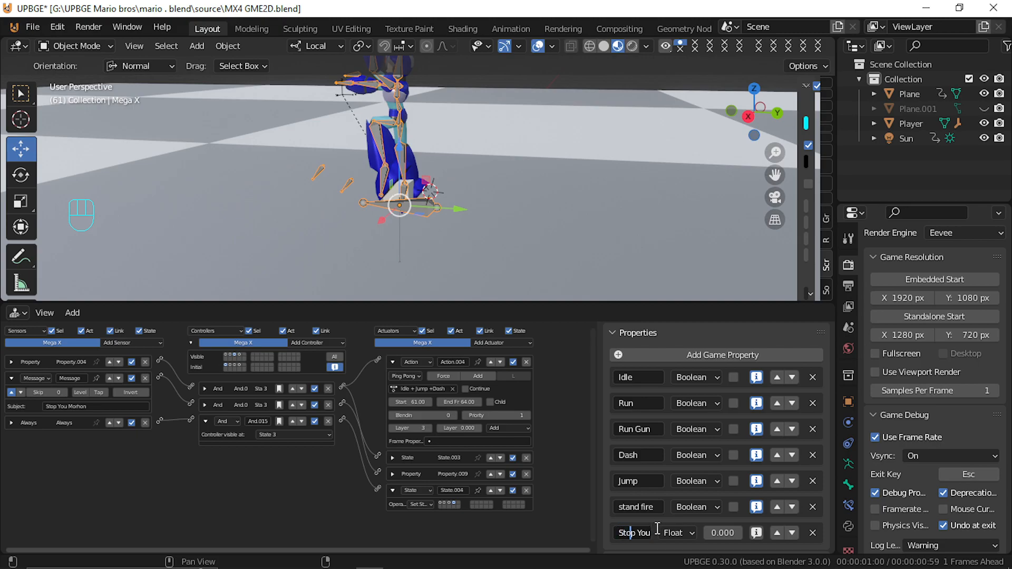
key(Right)
key(BackSpace)
key(BackSpace)
key(BackSpace)
key(BackSpace)
key(BackSpace)
key(BackSpace)
key(BackSpace)
key(BackSpace)
key(Return)
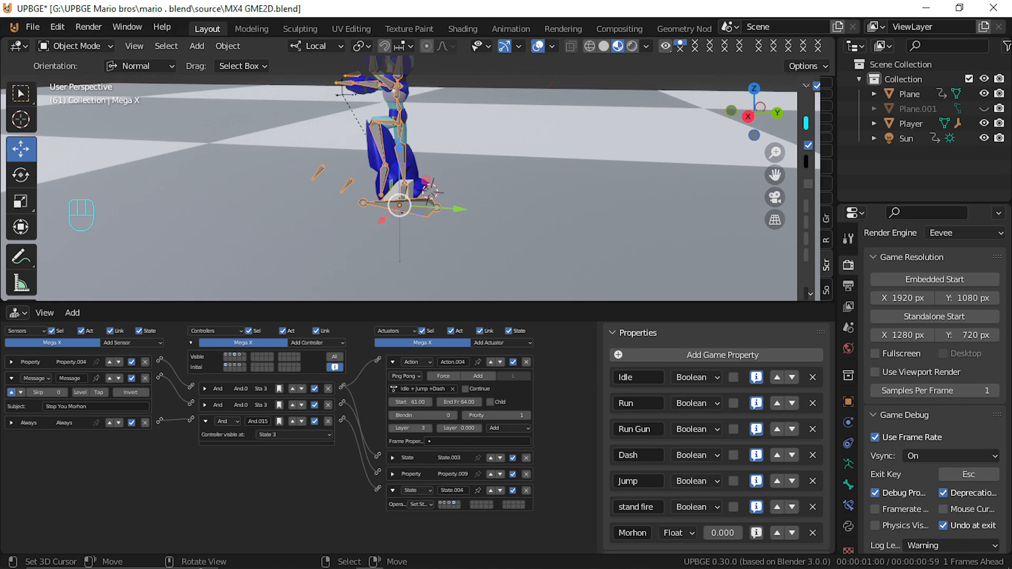
Test-run the game and check the settings of State 3's existing Property actuator
key(p)
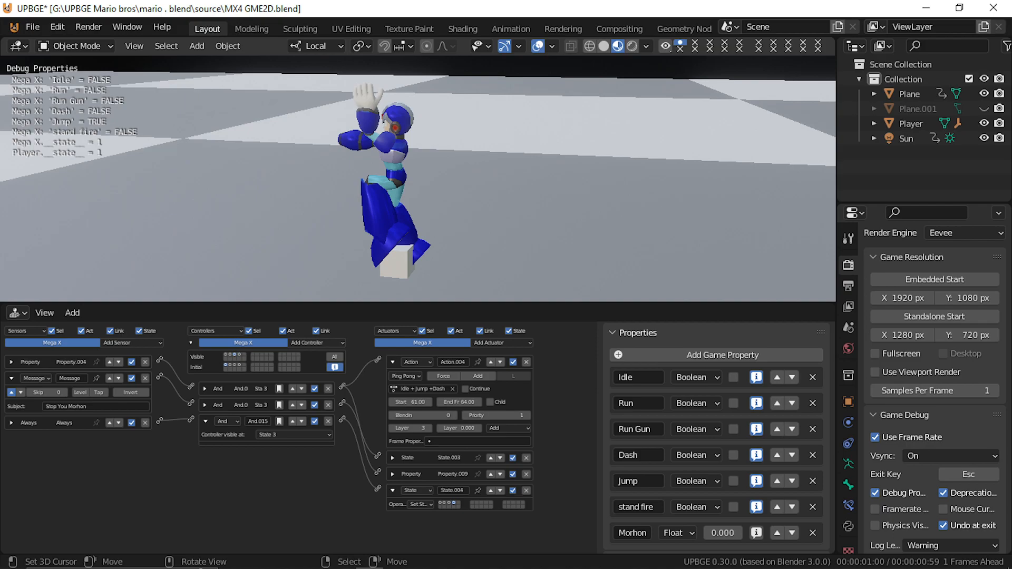
key(Escape)
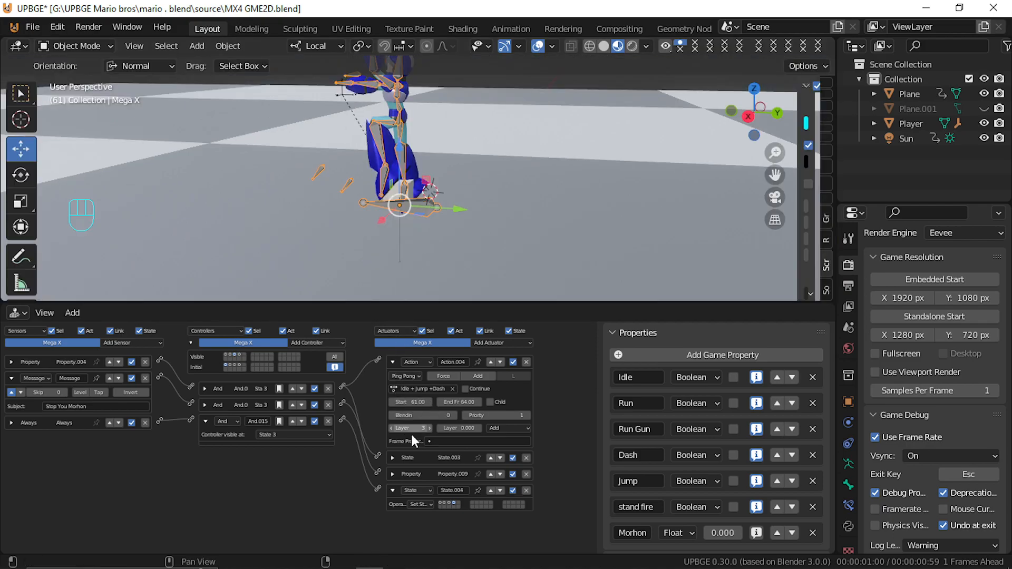
click(393, 474)
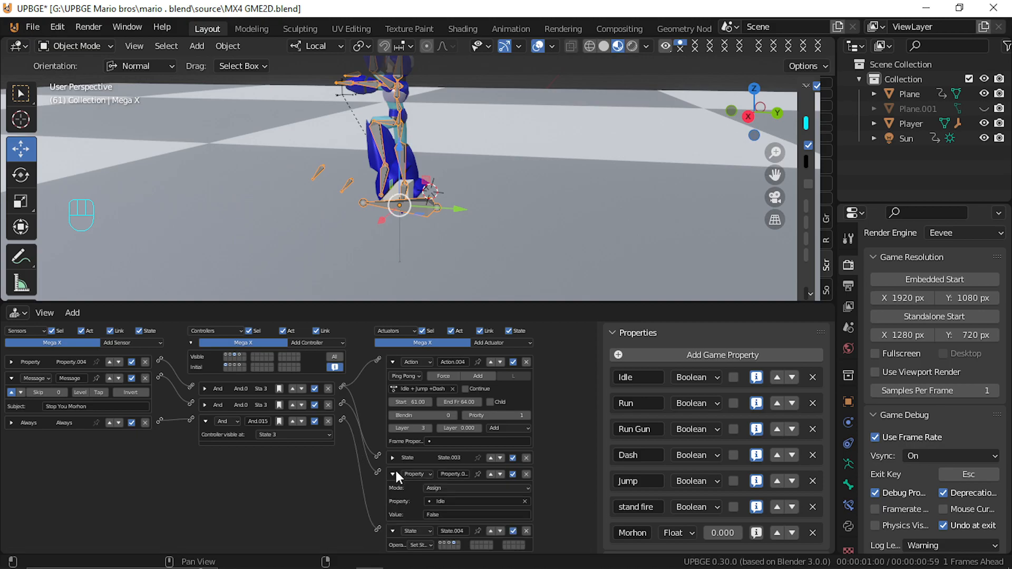
click(393, 474)
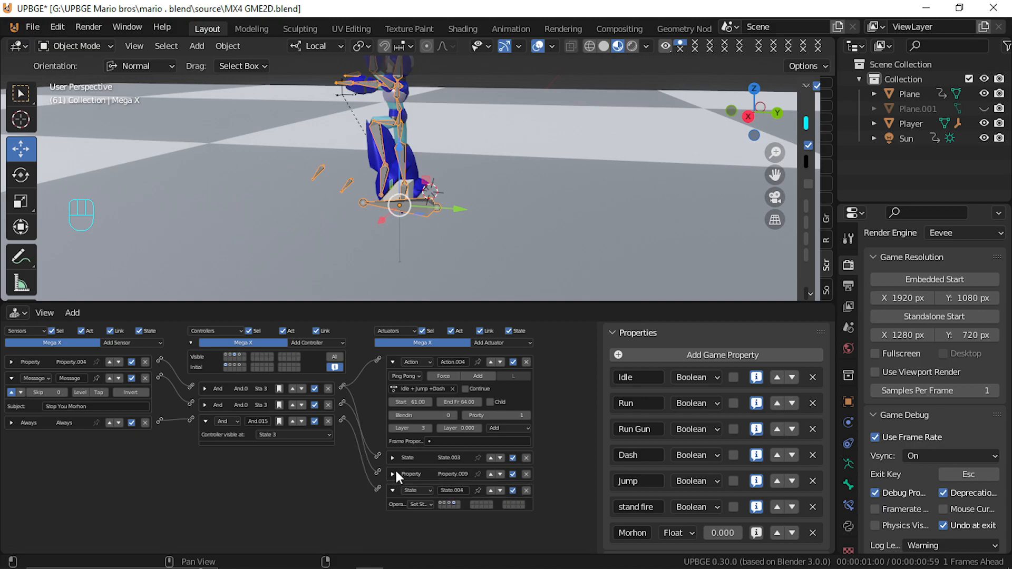
Add a Property actuator in State 3 that assigns False to Jump, and link it to an And controller
click(392, 363)
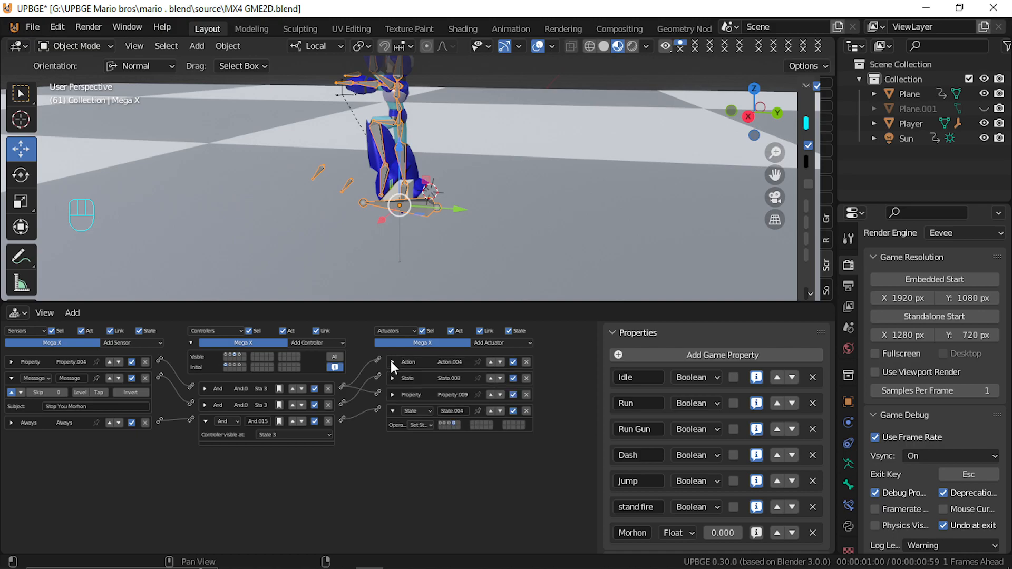
click(499, 346)
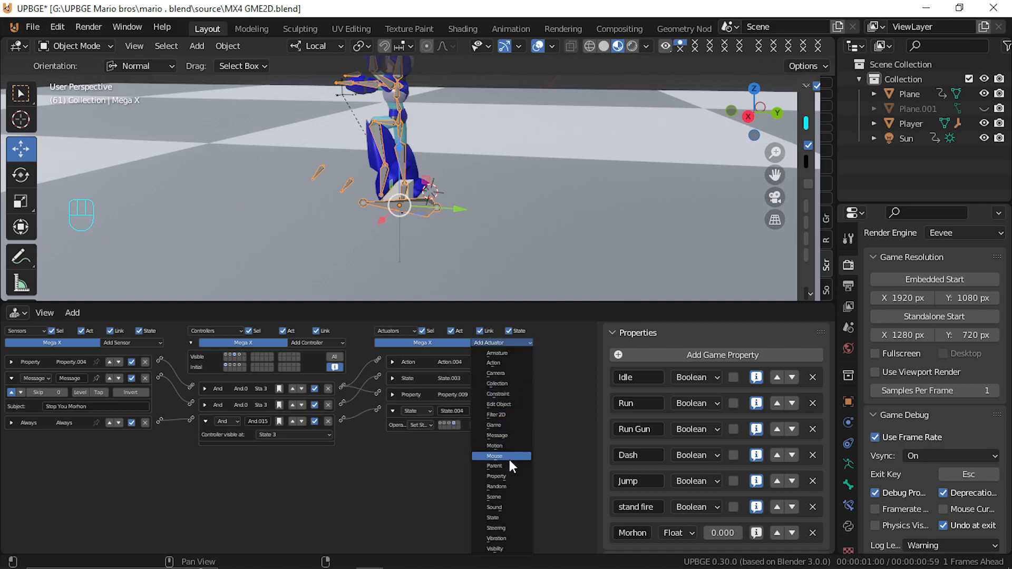
click(509, 477)
click(453, 469)
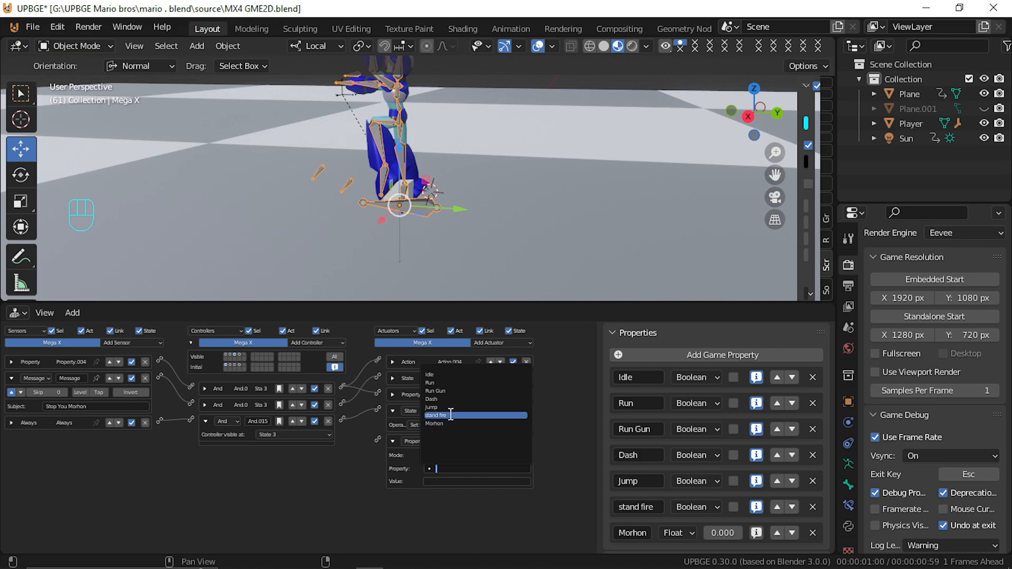
click(481, 407)
click(471, 481)
text(False)
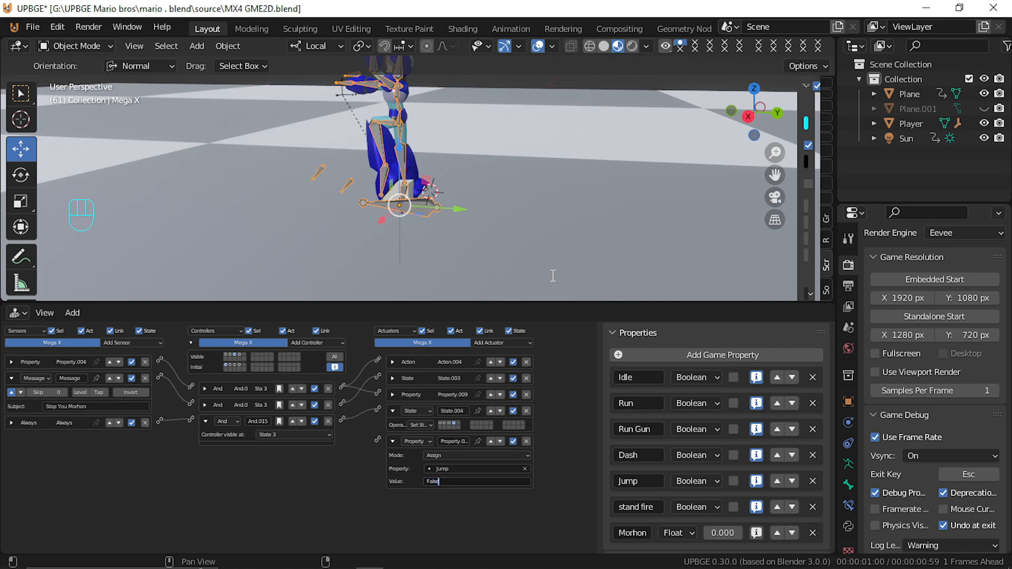
key(Return)
drag(362, 426, 377, 439)
Check the Property actuator that controls Idle and test-run the game with the Jump reset in place
click(392, 394)
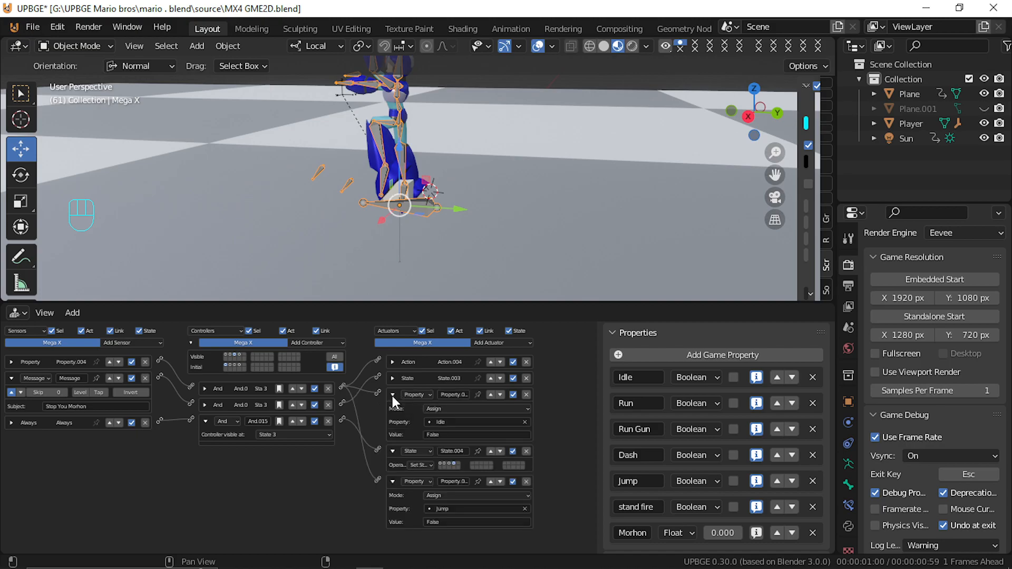
click(392, 396)
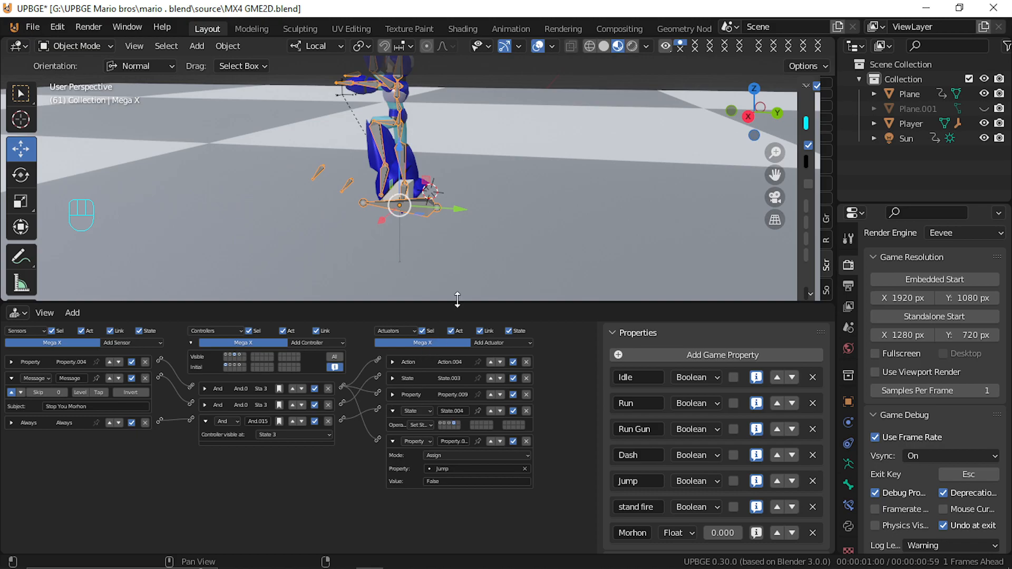
key(p)
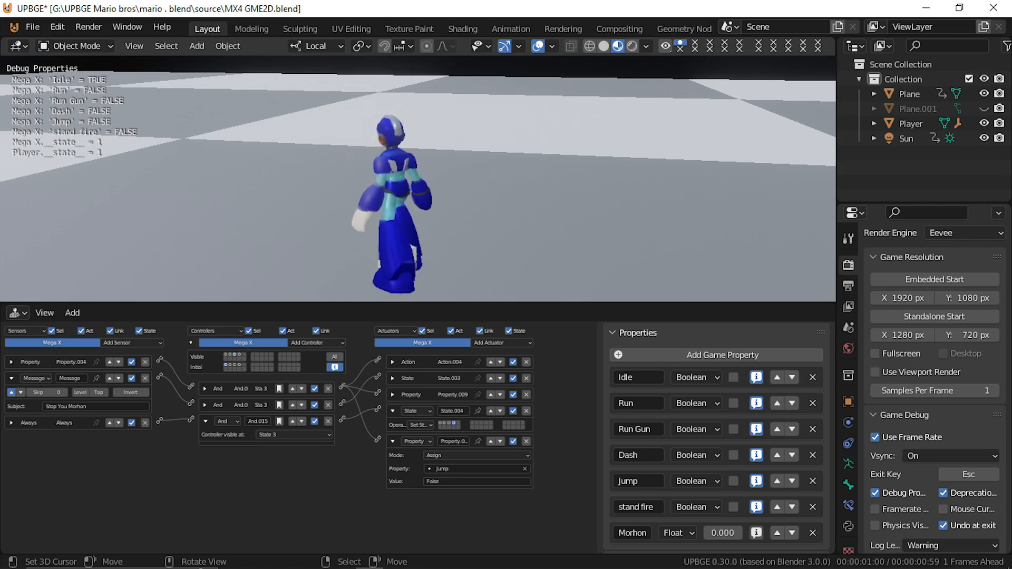
key(Escape)
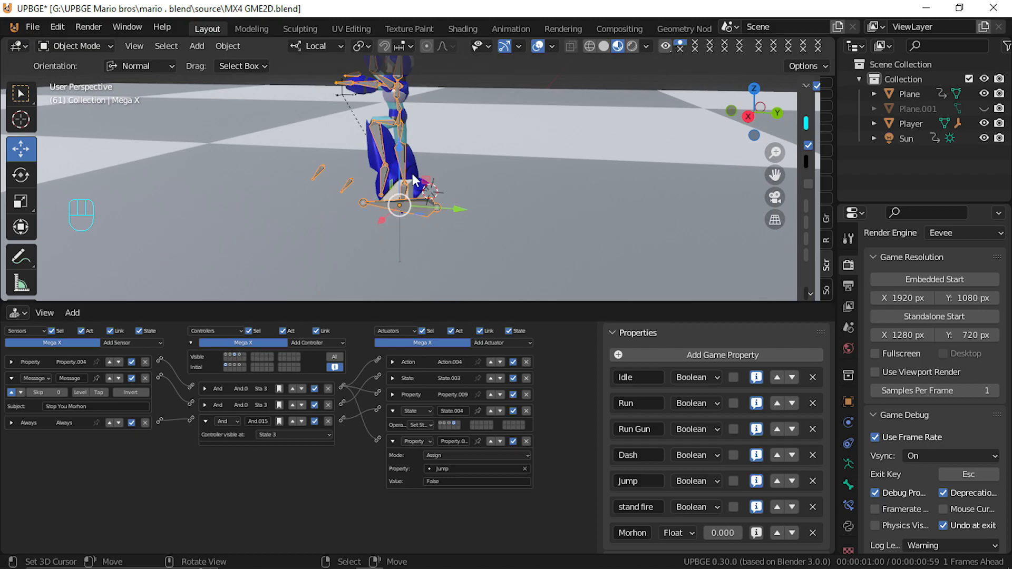
Cut the link beside State 3's second And controller, connect that controller to the Jump Property actuator, and test-run the game
scroll(433, 164, down, 4)
scroll(433, 164, up, 4)
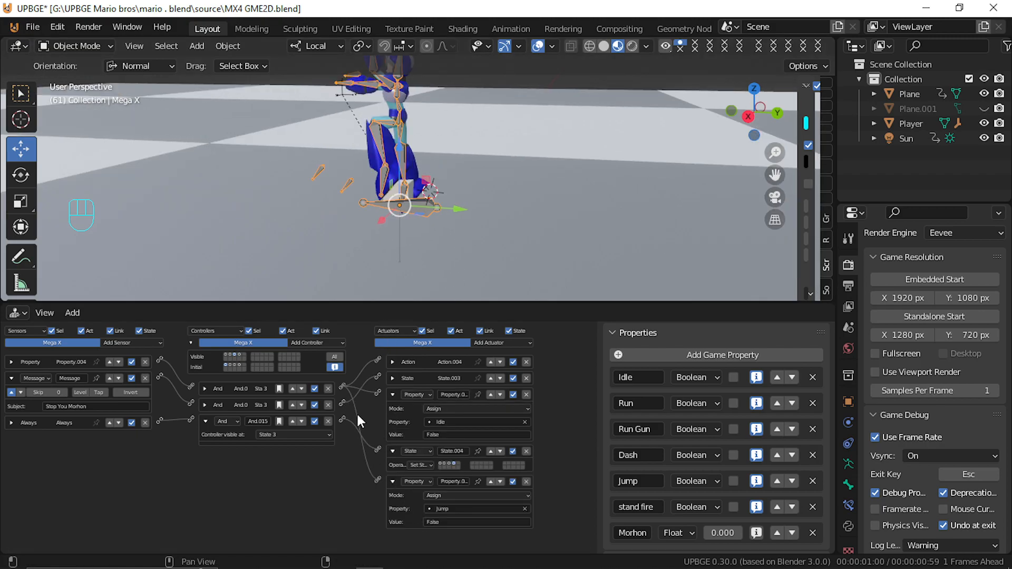
ctrl+right_drag(363, 403, 349, 405)
drag(342, 404, 378, 479)
key(p)
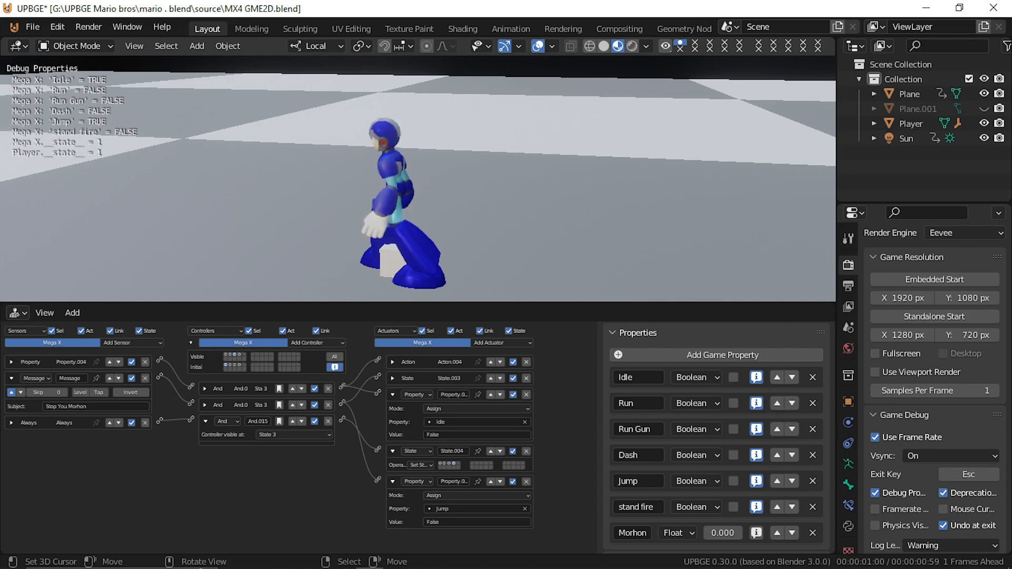
key(Escape)
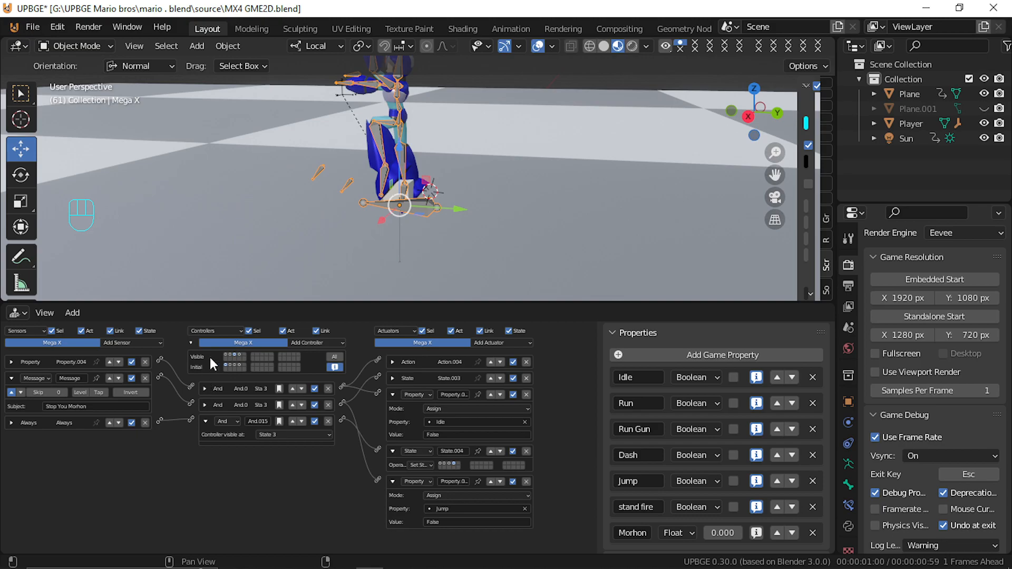
Show Mega X's State 1 logic, enlarge the Logic Bricks Editor, and collapse the expanded actuators
click(224, 355)
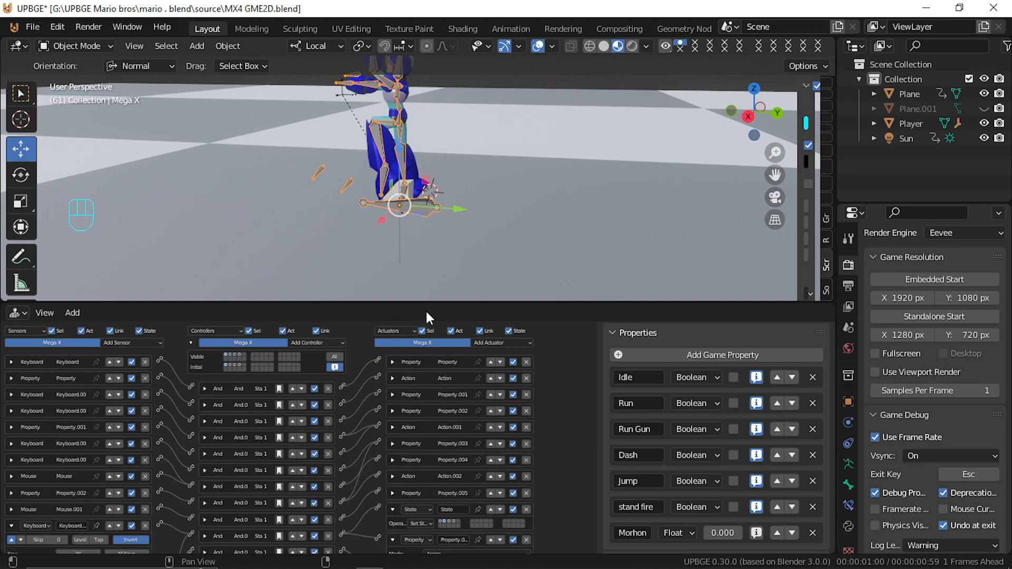
drag(433, 303, 434, 116)
click(392, 352)
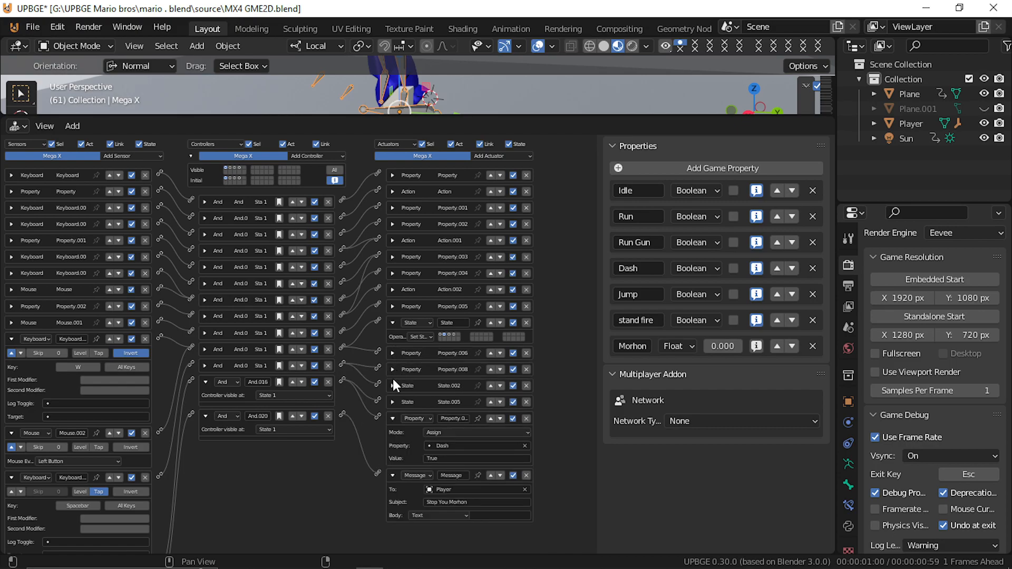
click(392, 418)
click(392, 434)
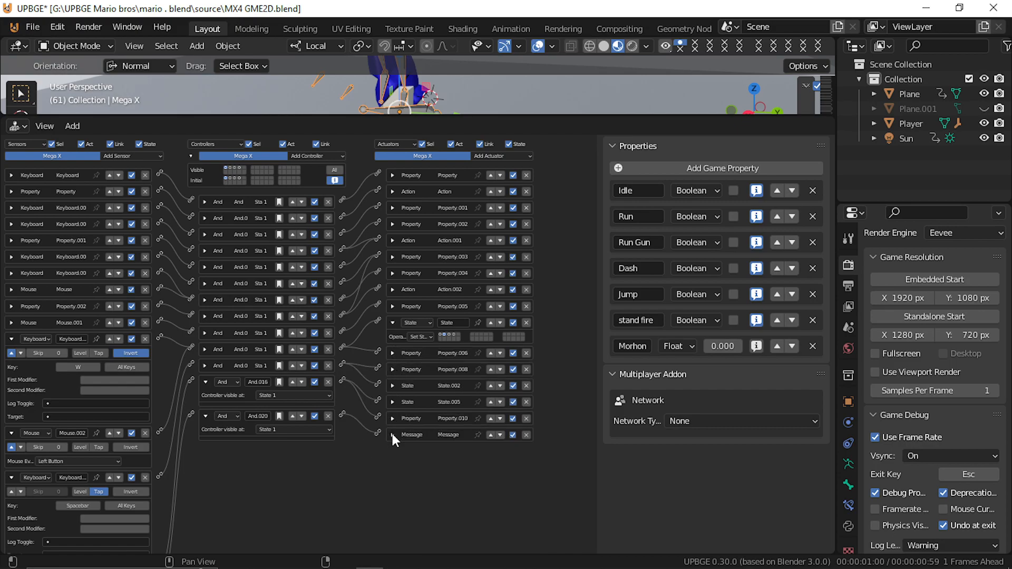
click(392, 323)
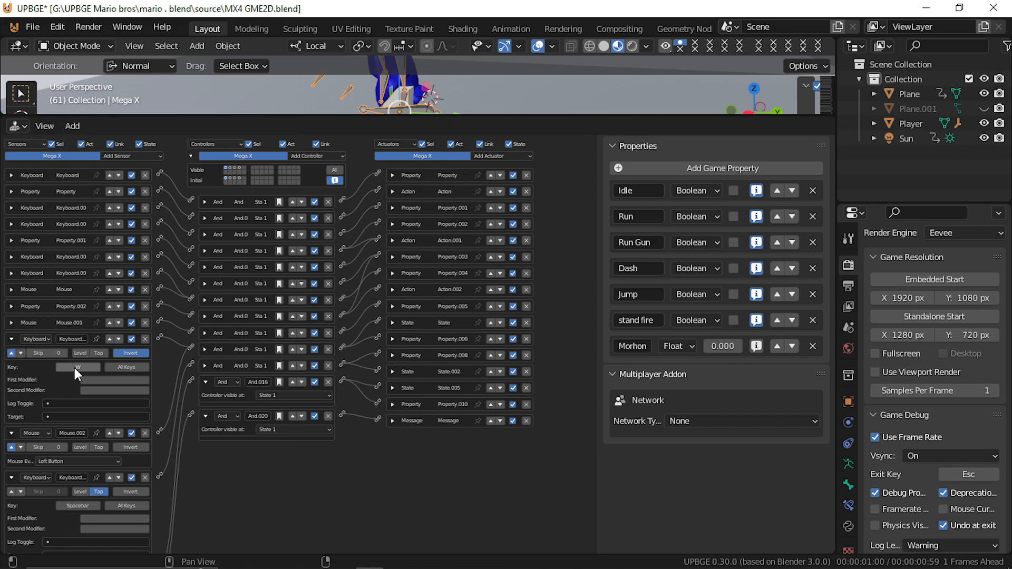
Collapse State 1's expanded sensors and last two And controllers, and check the Property actuator that controls Jump
click(11, 339)
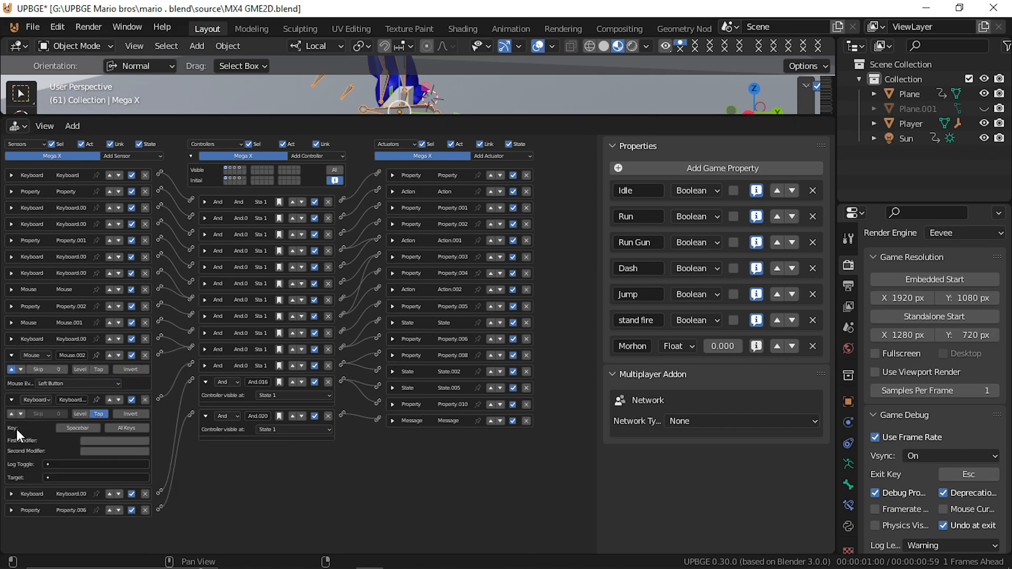
click(205, 366)
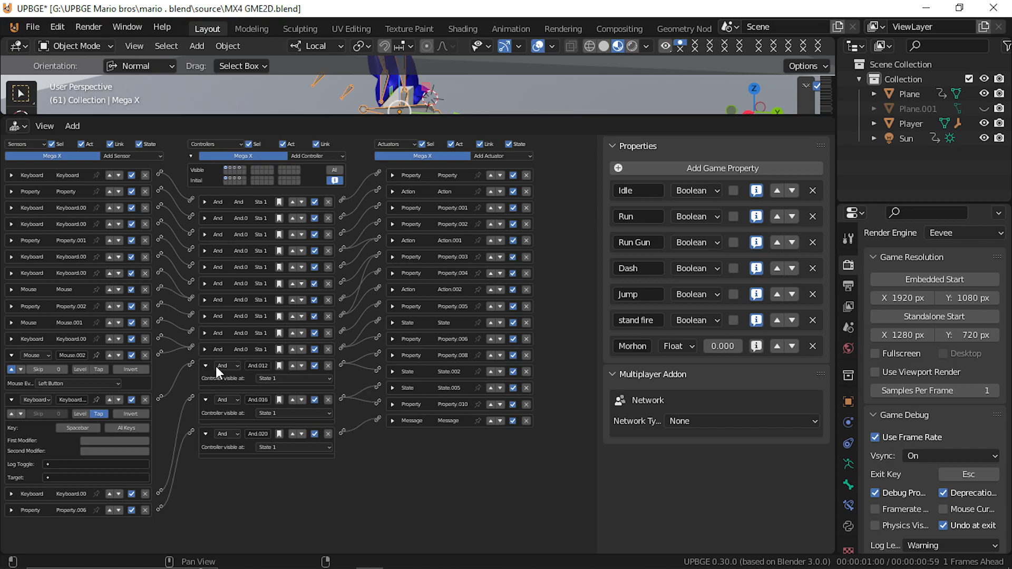
click(205, 433)
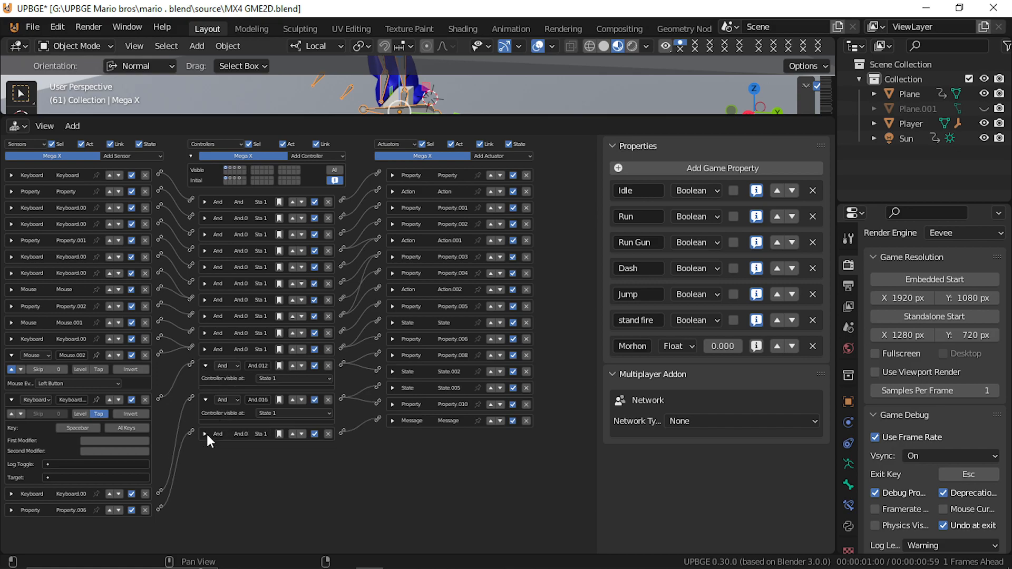
click(206, 400)
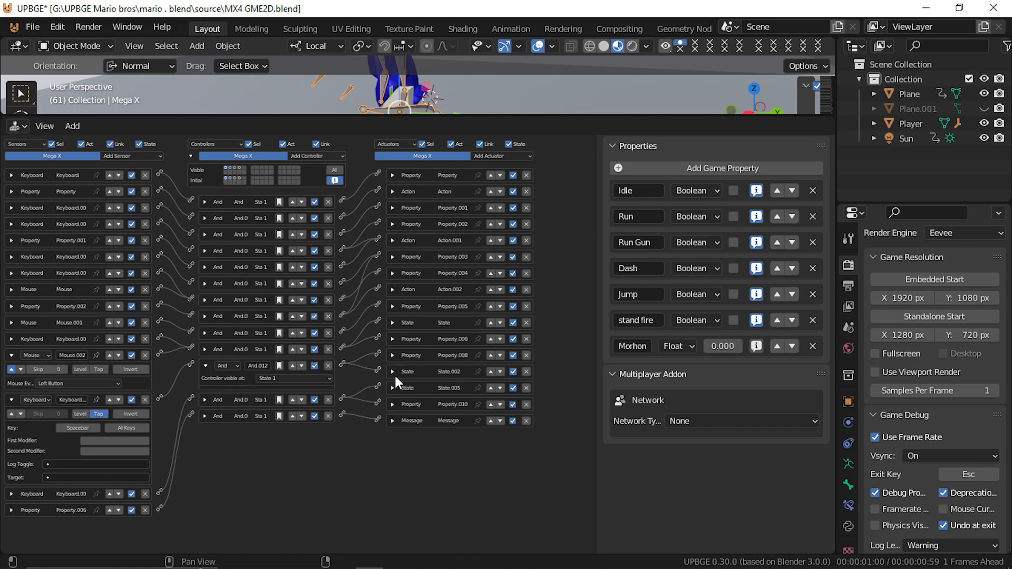
click(394, 358)
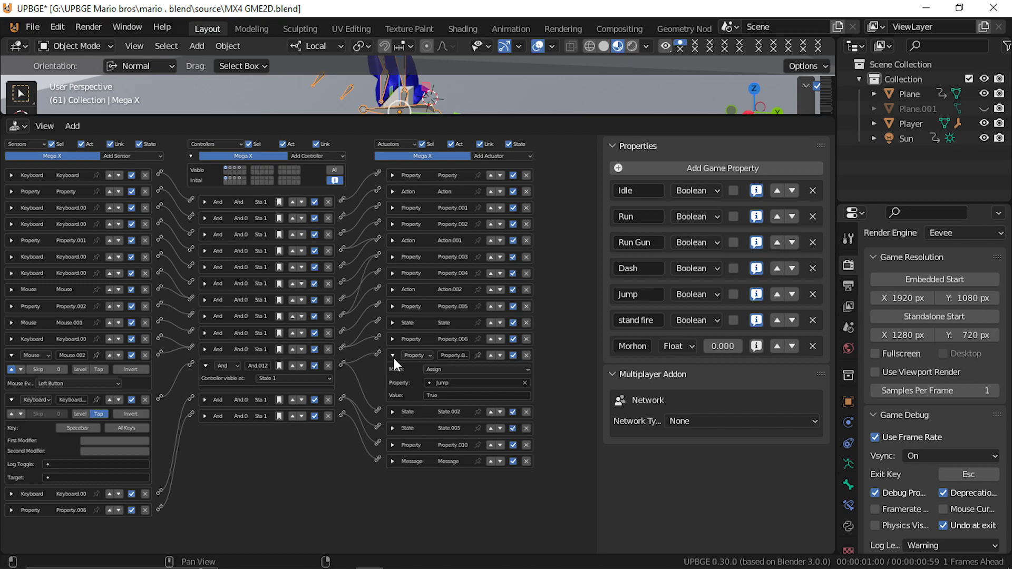
click(392, 356)
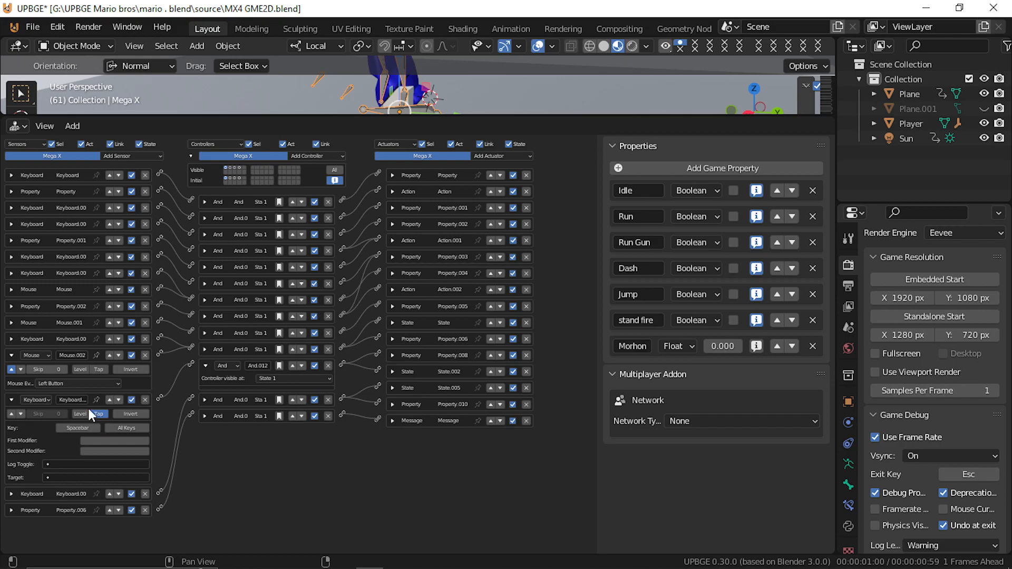
click(10, 356)
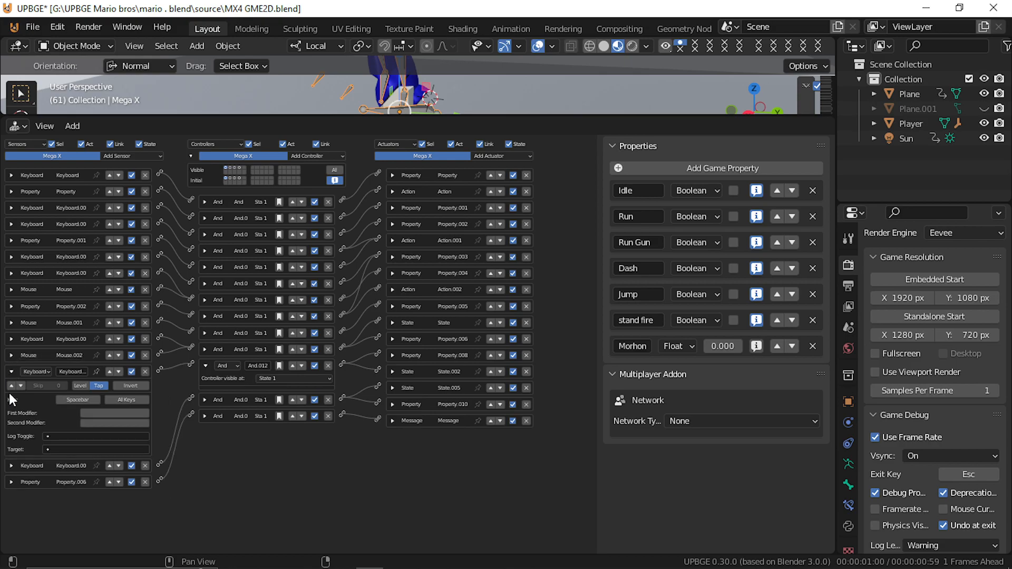
click(10, 389)
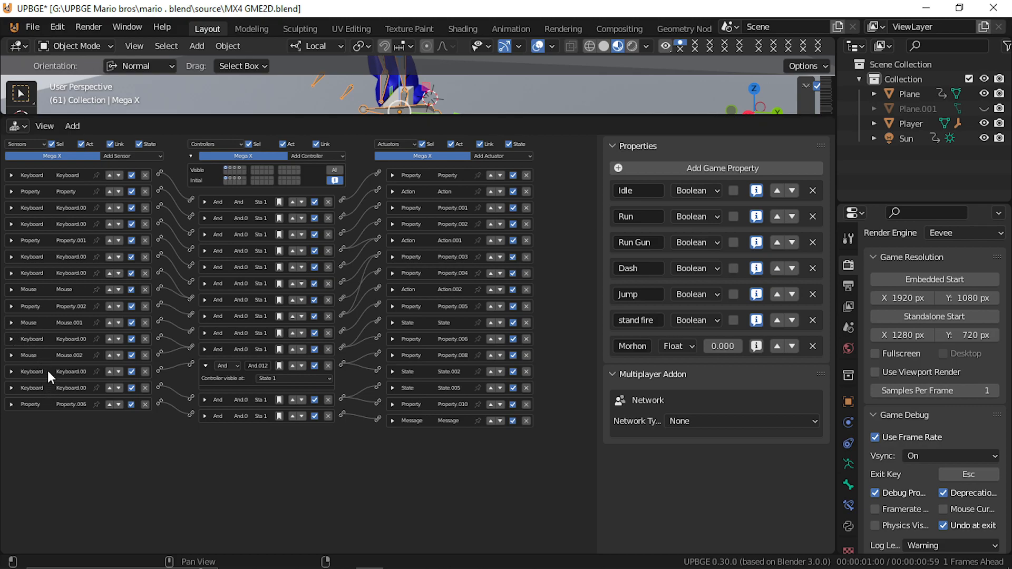
Add a Message sensor to Mega X's State 1 with the subject "Stop You Morhon"
click(112, 156)
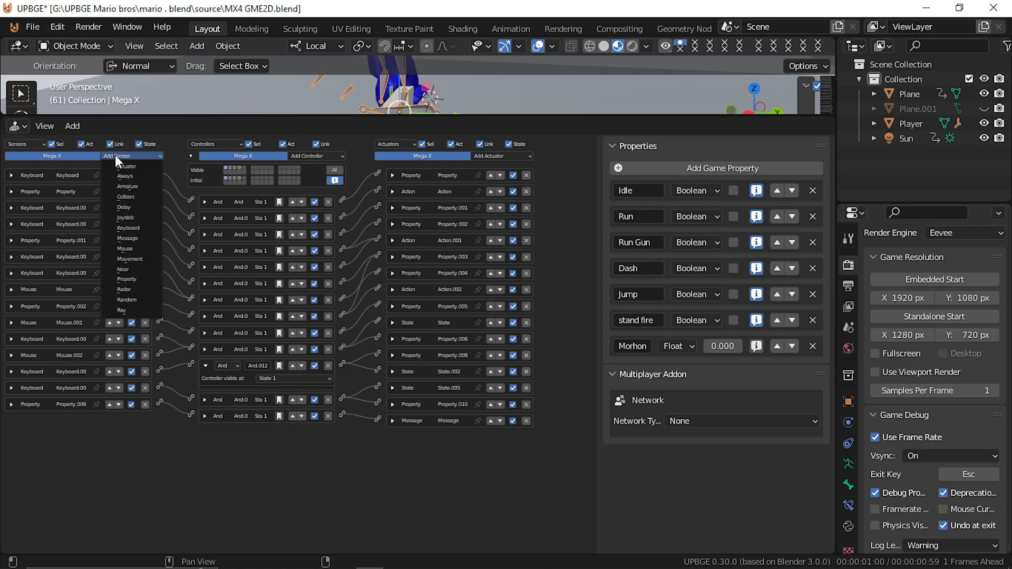
click(131, 240)
click(113, 448)
text(Stop You Morhon)
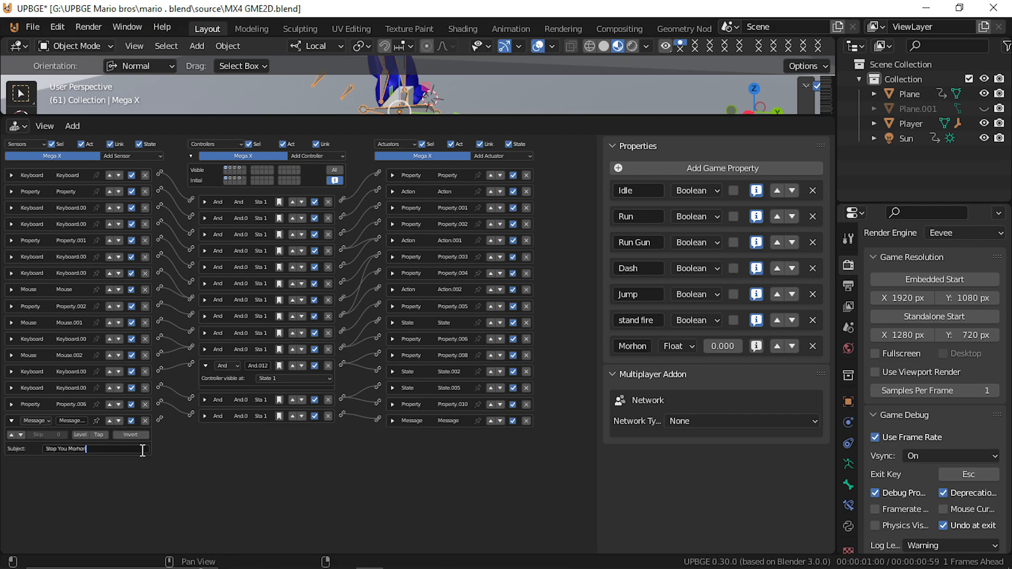
key(Return)
click(11, 435)
Add a Property actuator that assigns False to Jump, and link the "Stop You Morhon" Message sensor to it
click(495, 157)
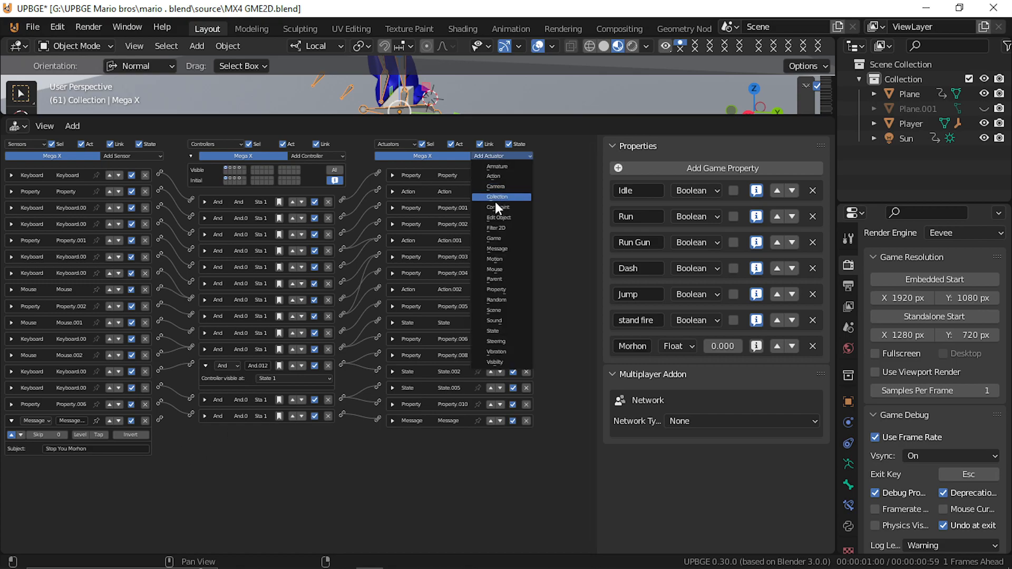
click(501, 289)
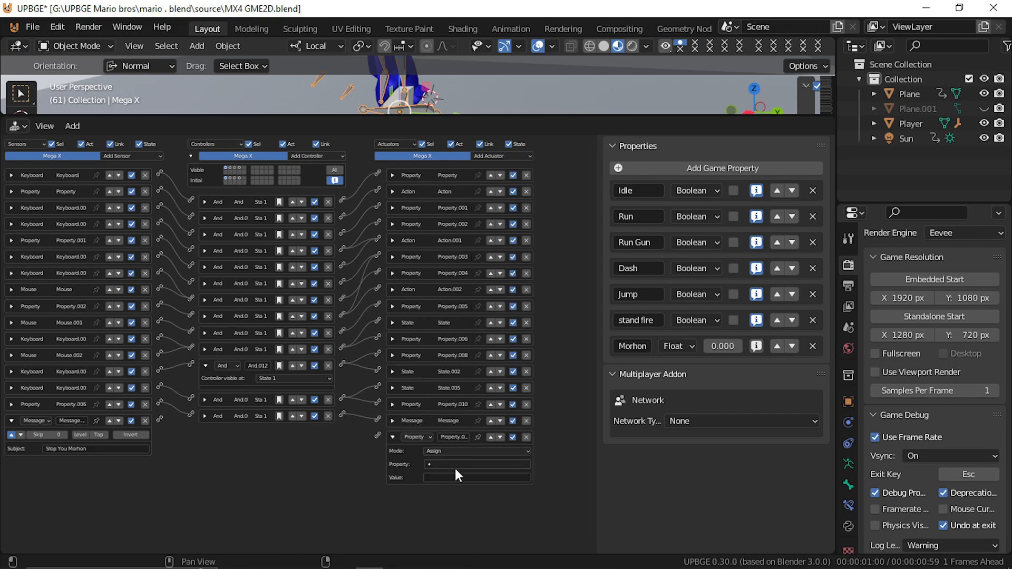
click(454, 466)
click(455, 405)
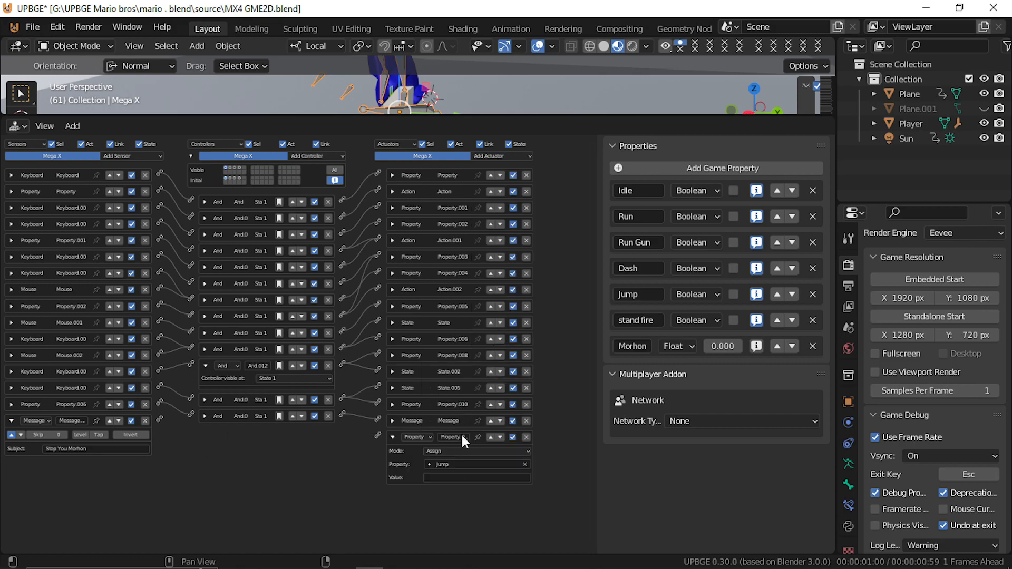
click(461, 477)
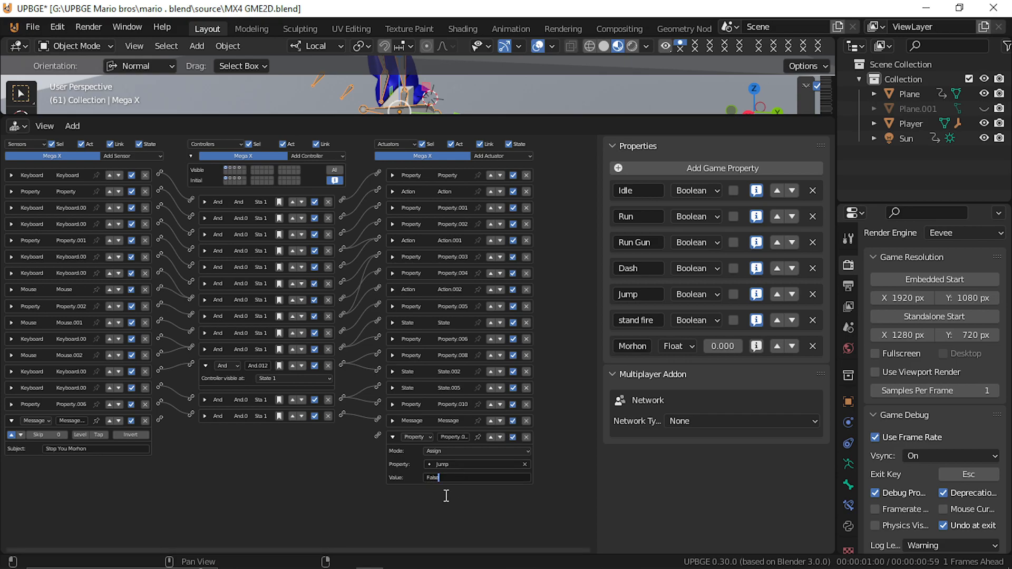
key(Return)
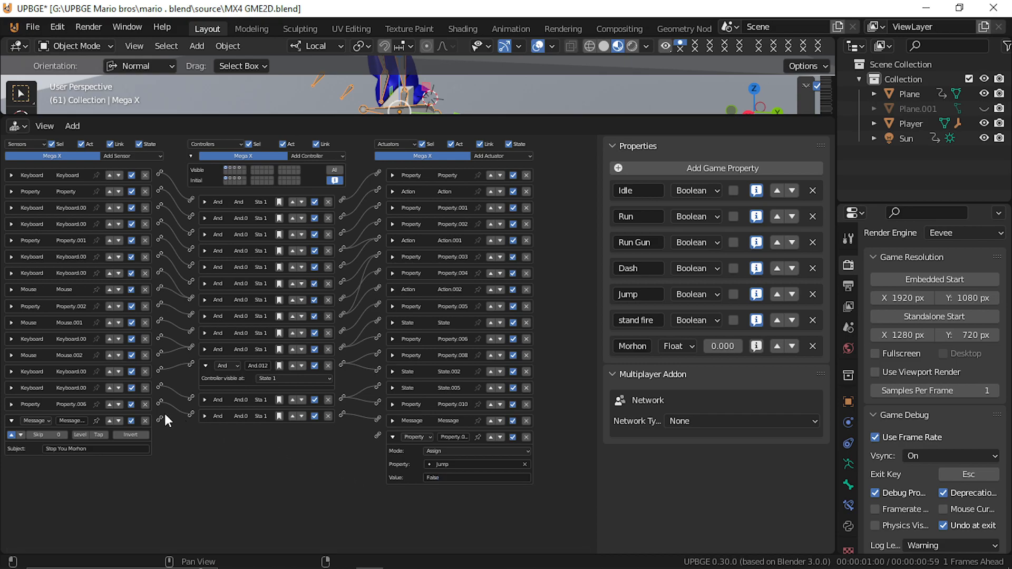
drag(164, 419, 376, 436)
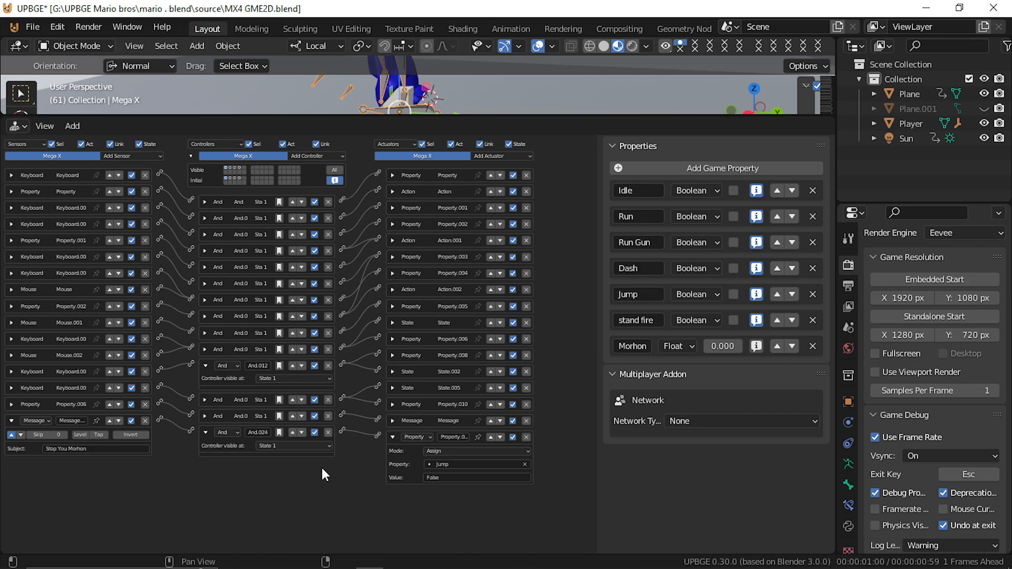
Enlarge the 3D viewport and test-run the game to check Mega X's jump and landing
drag(285, 112, 287, 377)
key(p)
key(space)
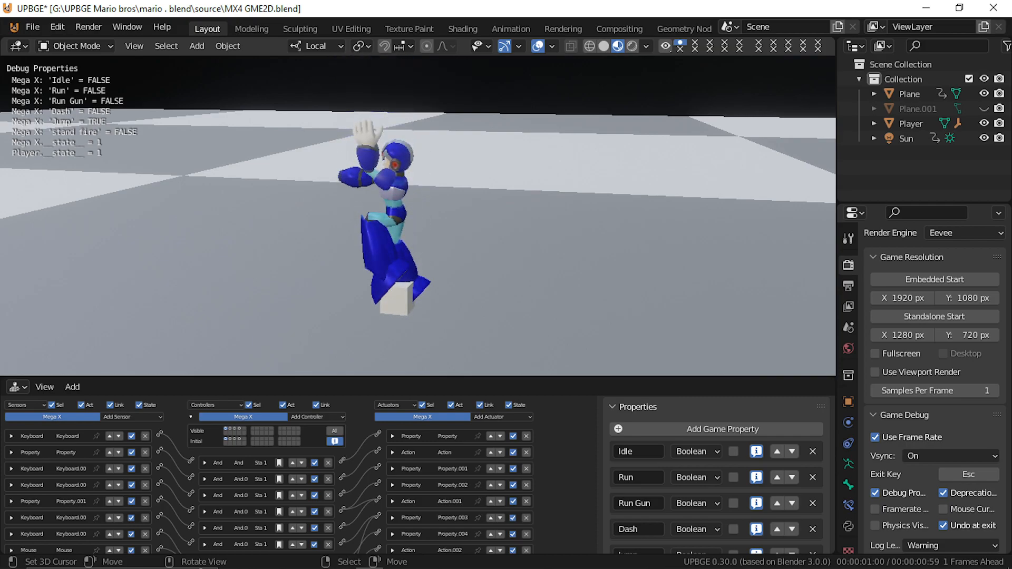
key(space)
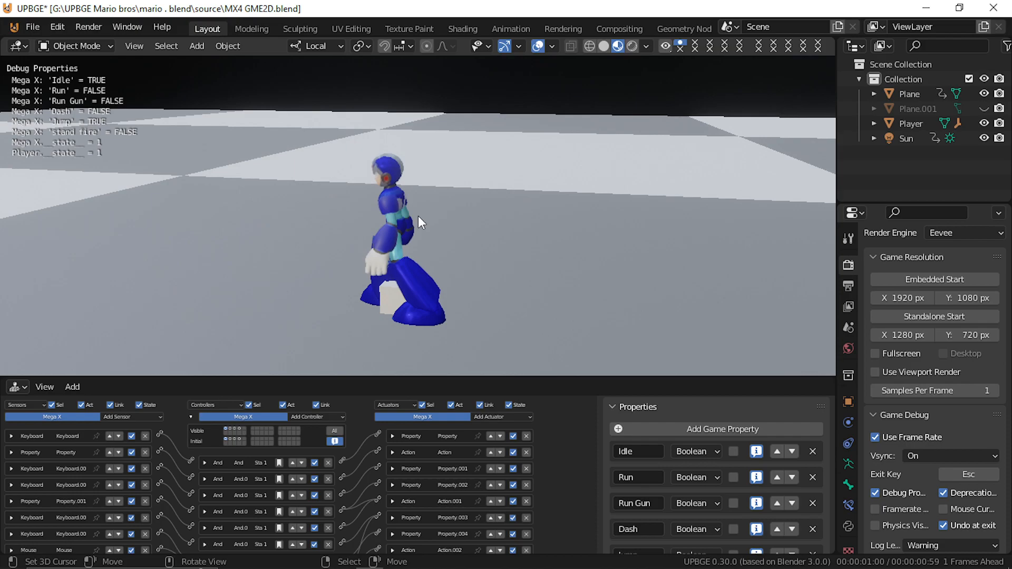
key(Escape)
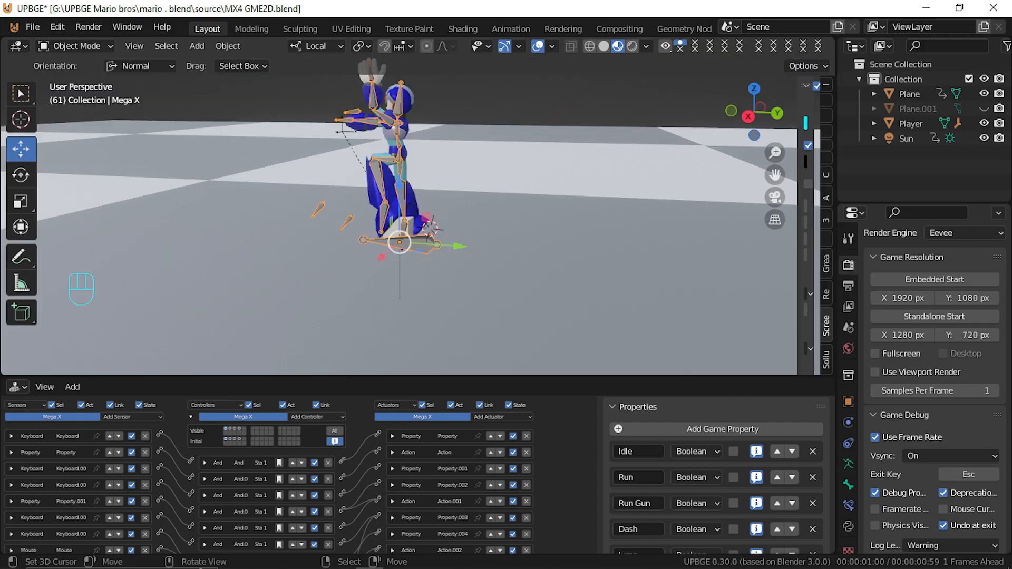
Run the game again and test jumping both while standing and after running
key(p)
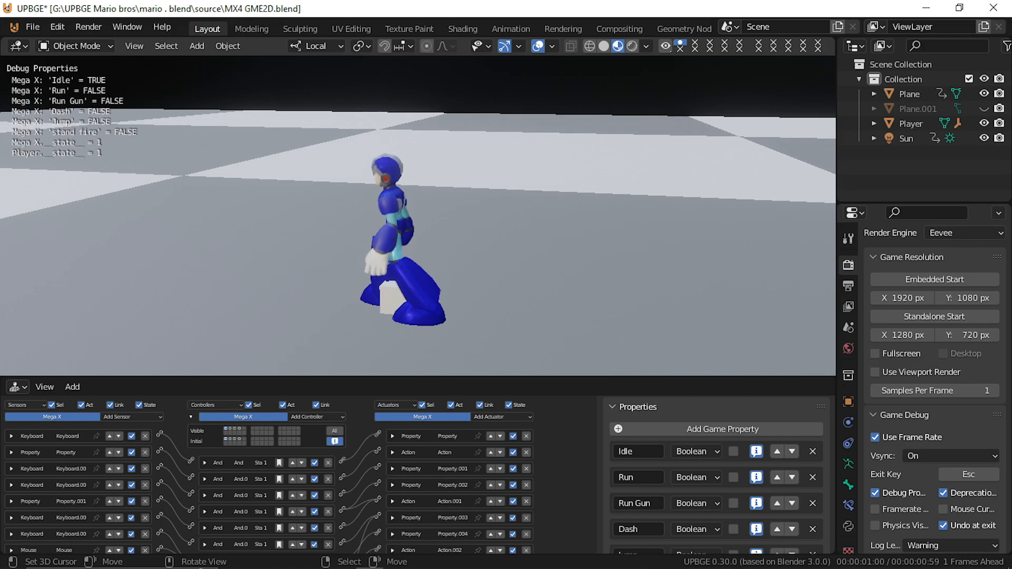
key(space)
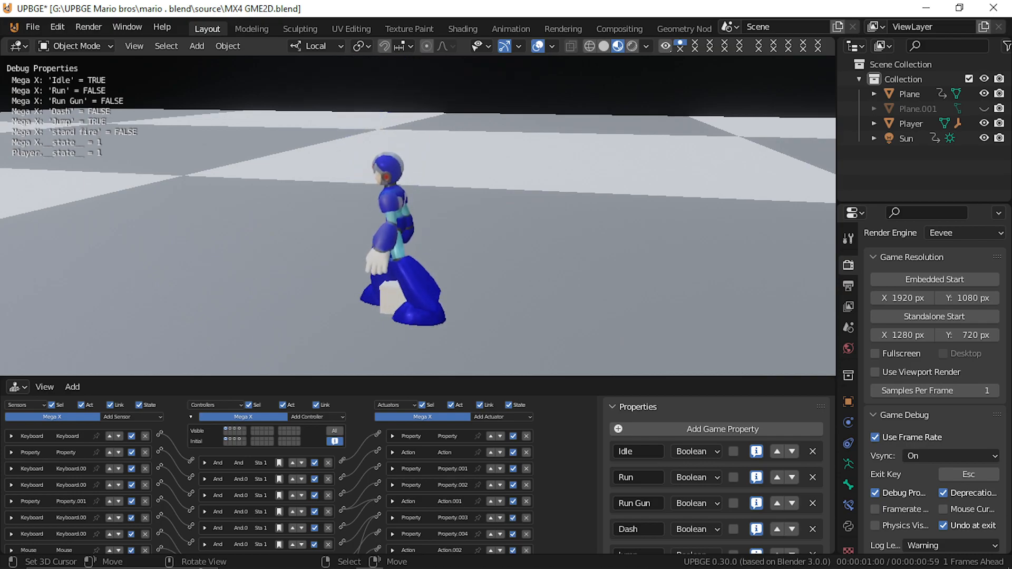
key(space)
key(a)
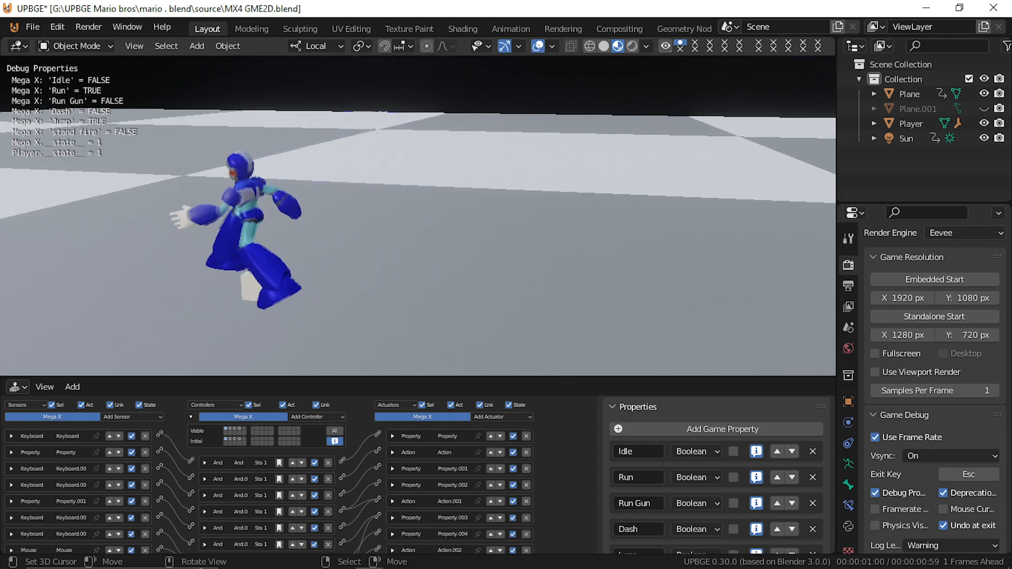
key(space)
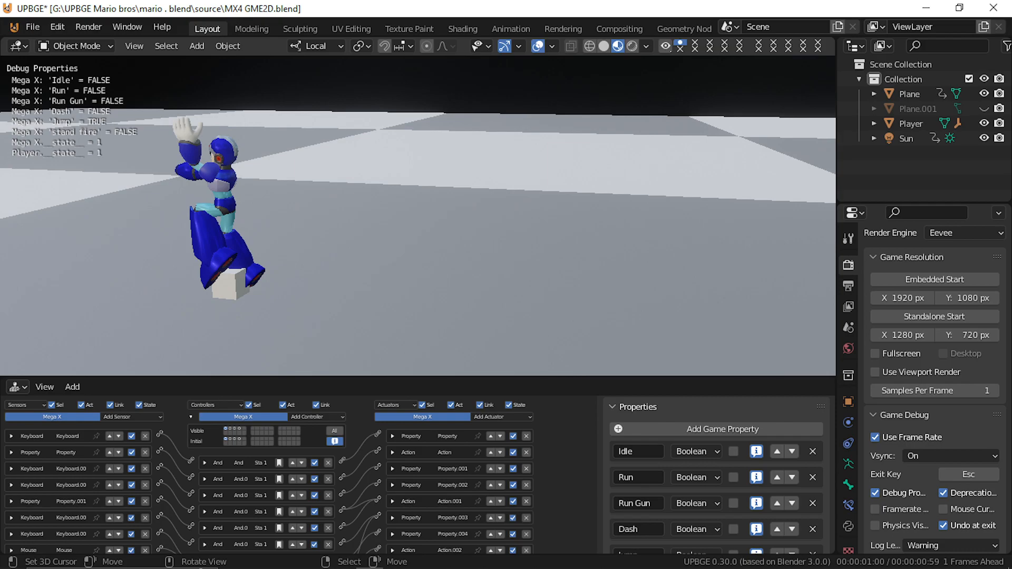
key(space)
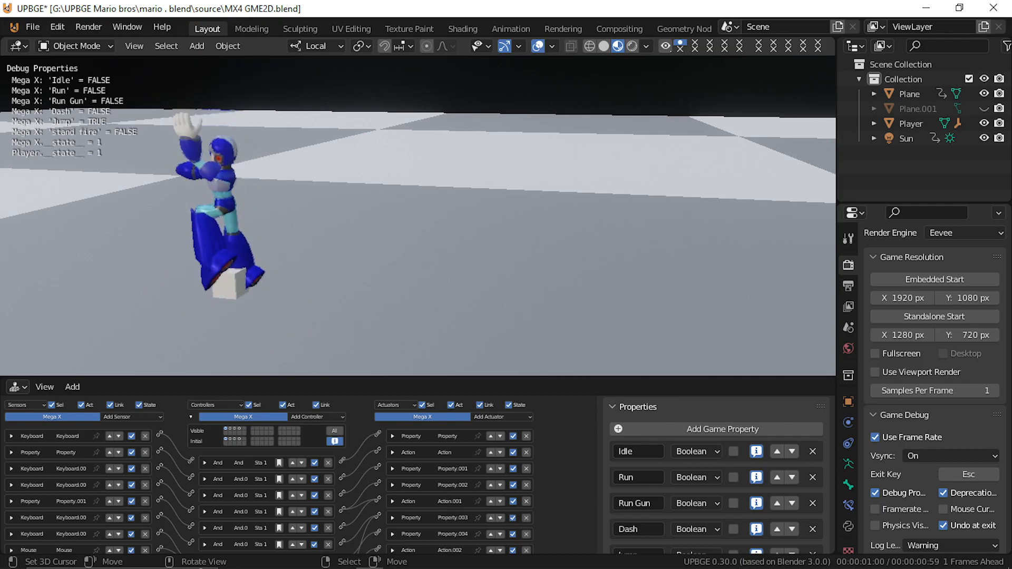
key(Escape)
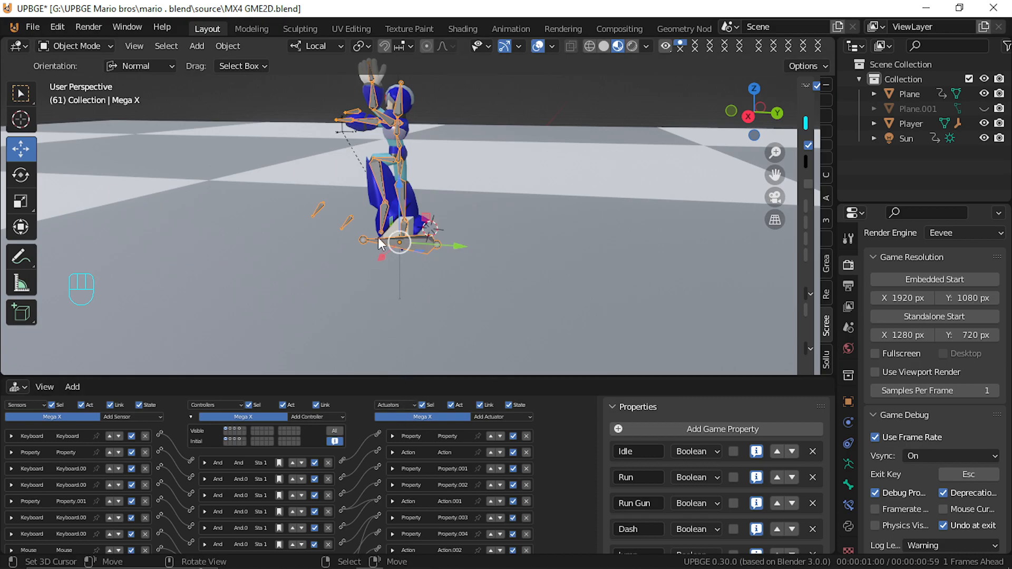
Select the Player cube and check the subject of its Message actuator in the logic bricks
click(399, 232)
click(399, 232)
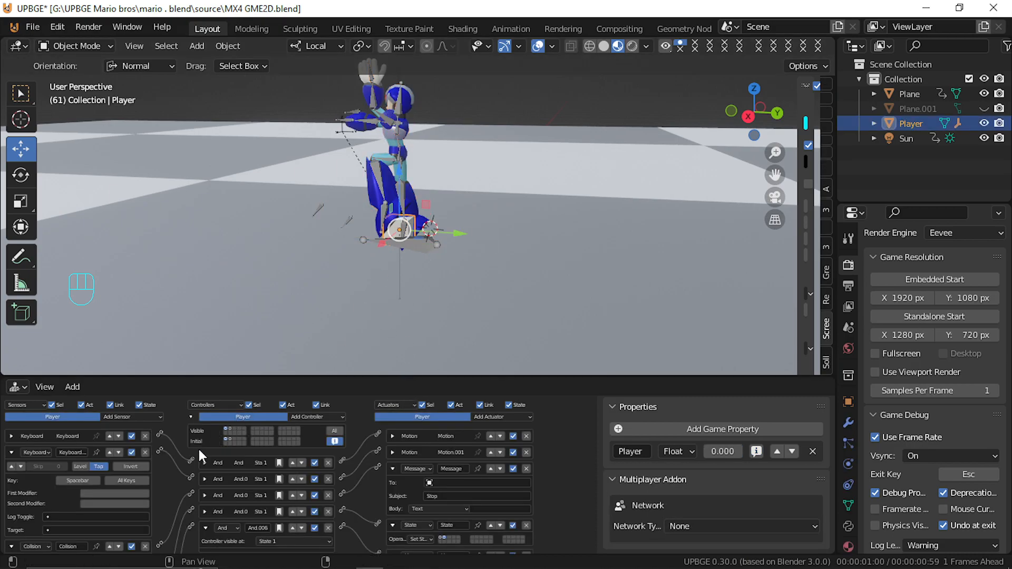
scroll(208, 452, down, 6)
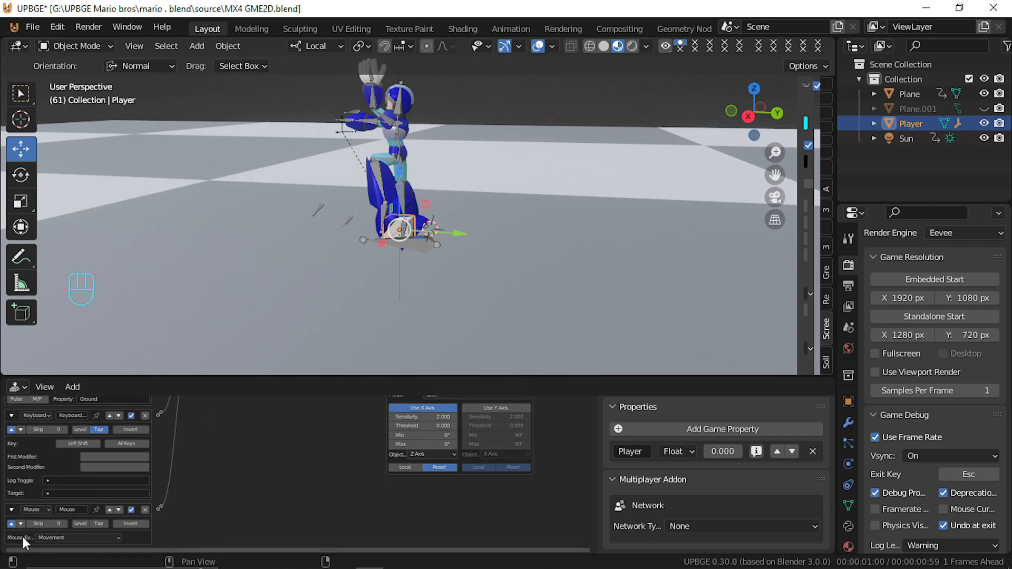
scroll(48, 479, up, 3)
middle_drag(48, 404, 49, 405)
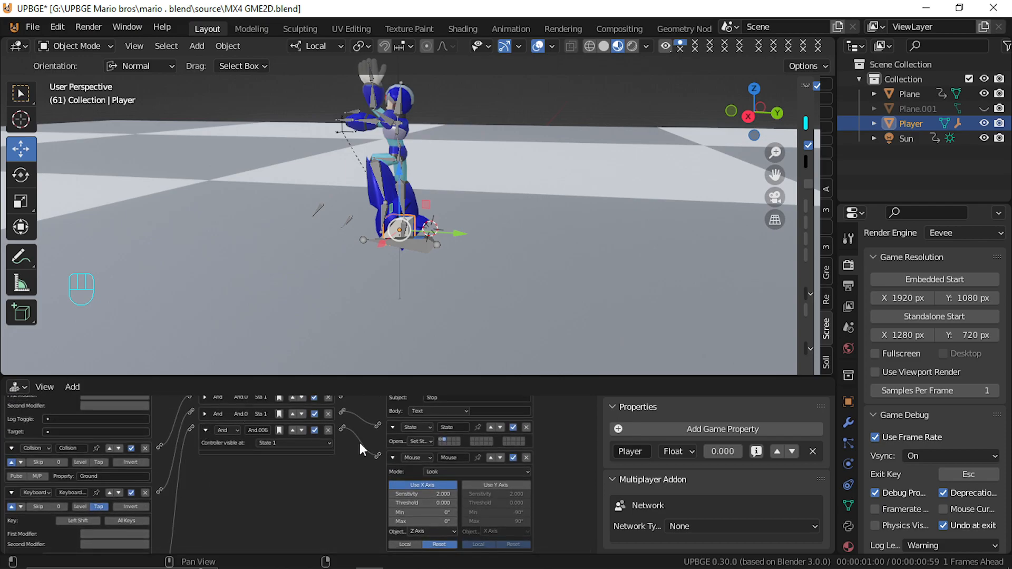
middle_drag(387, 424, 399, 495)
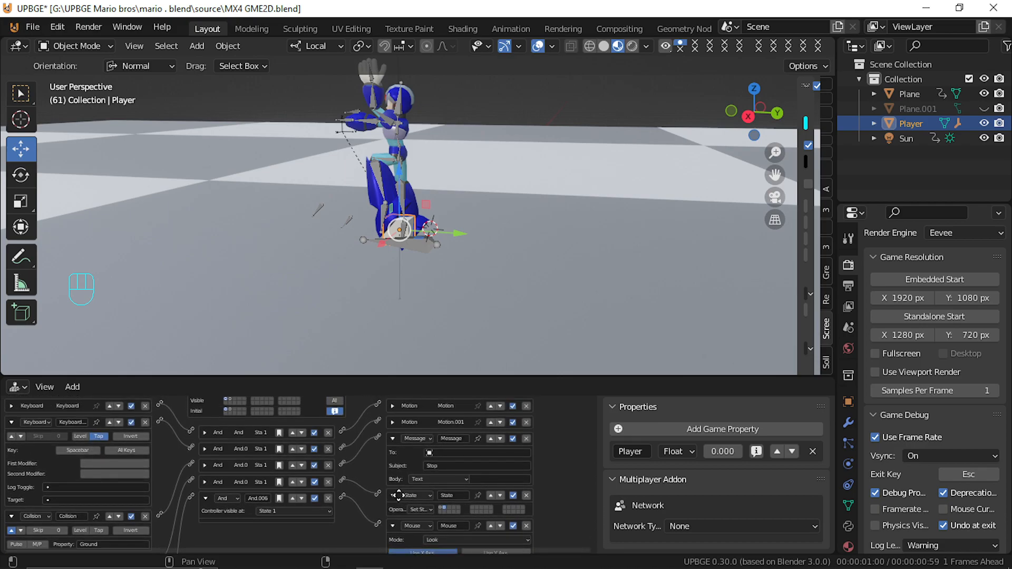
click(447, 467)
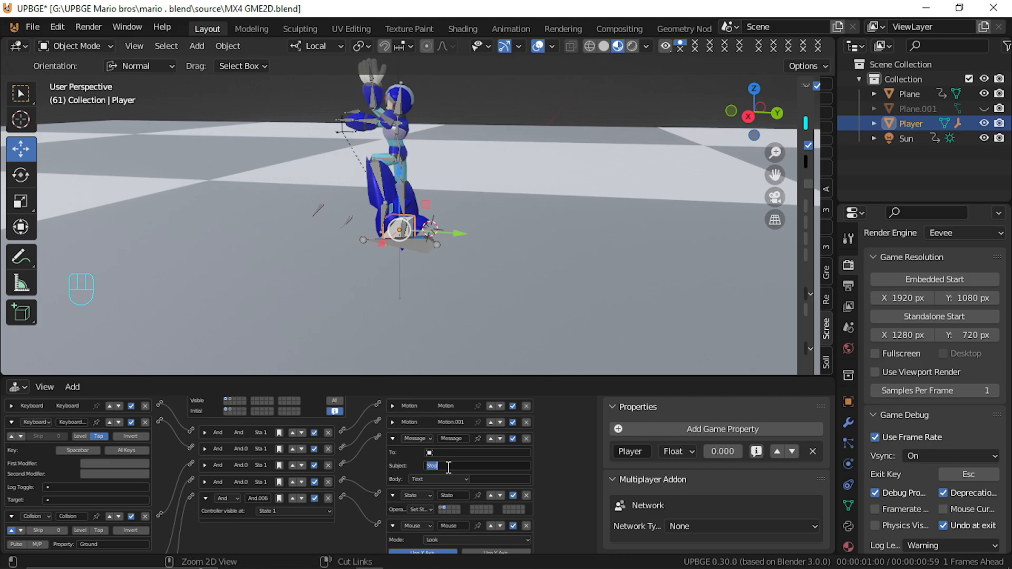
key(Return)
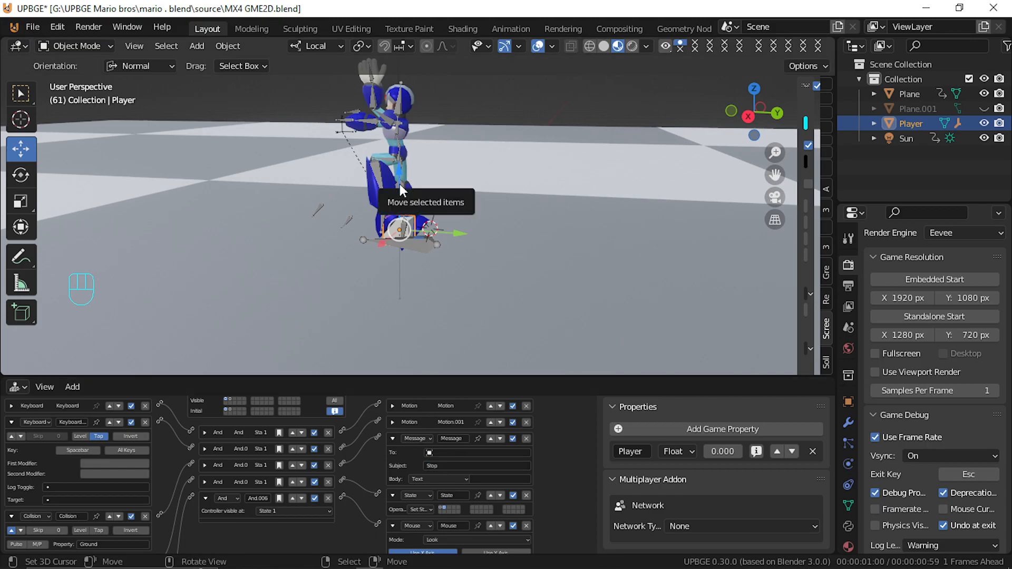
Set the subject of Mega X's last State 1 Message sensor to "Stop"
click(400, 190)
middle_drag(75, 532, 78, 456)
click(100, 508)
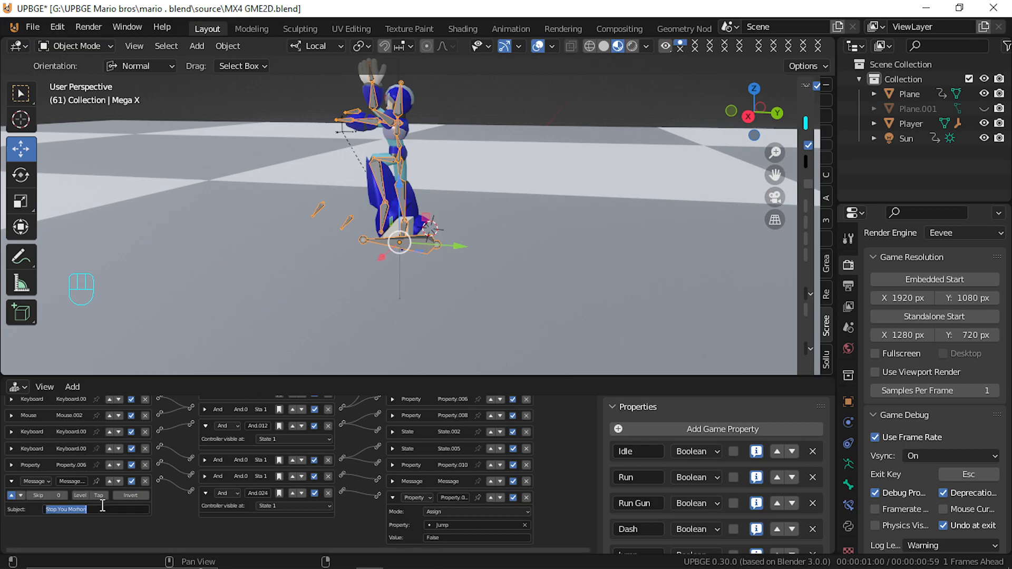
text(Stop)
key(Return)
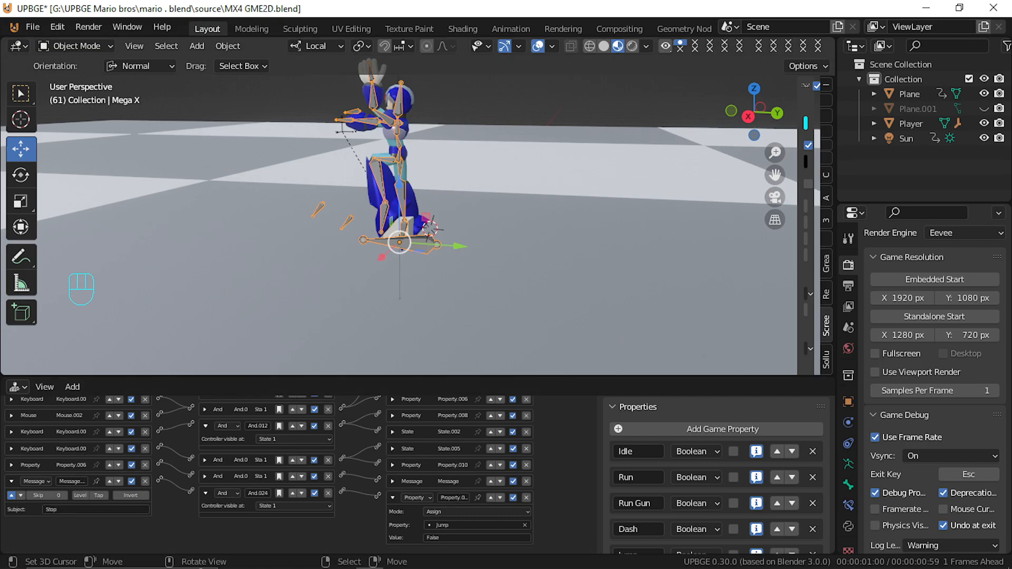
Test-run the game, making Mega X run and jump repeatedly to check the Jump property and landing
key(p)
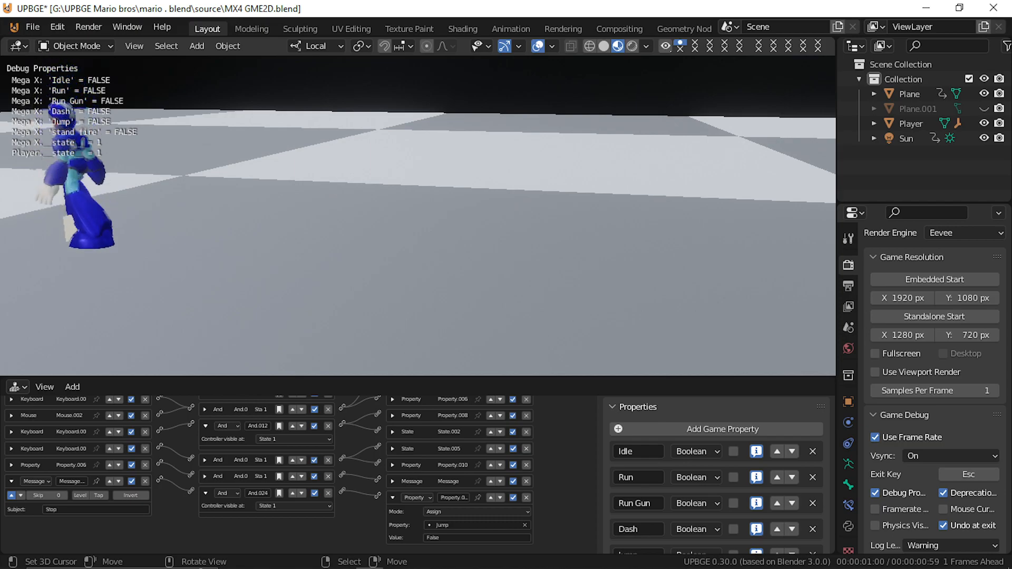
key(d)
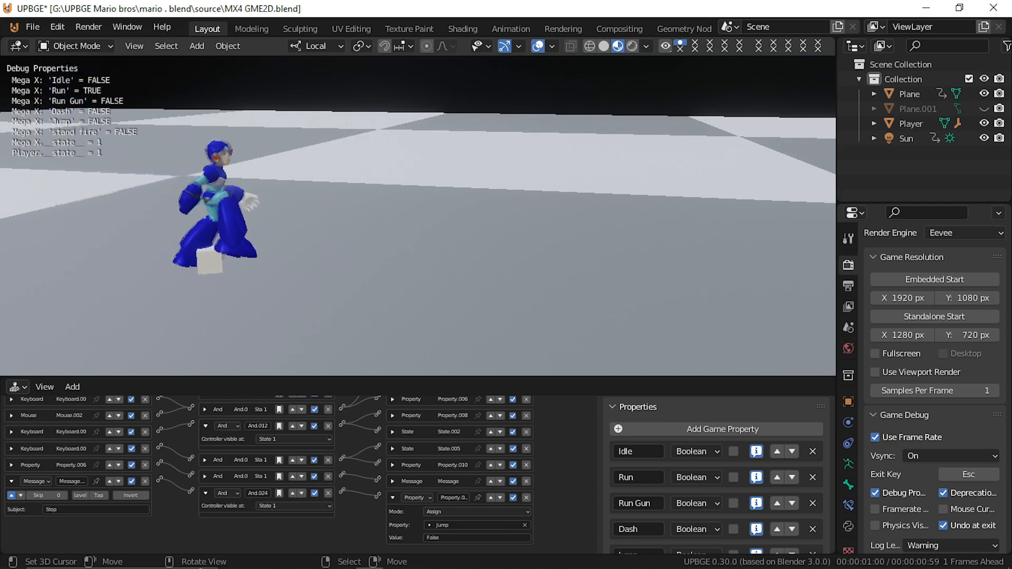
key(space)
key(space)
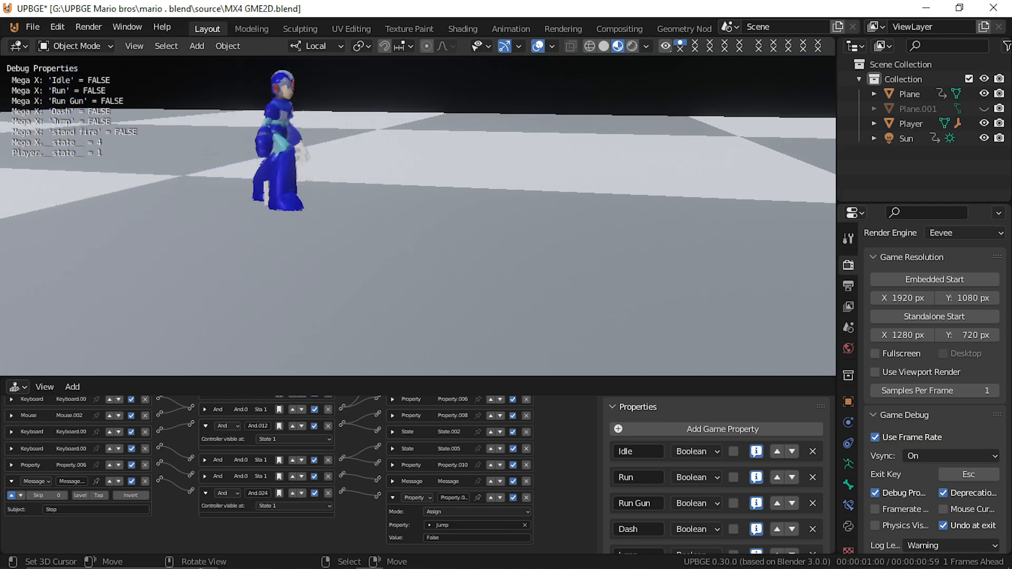
key(space)
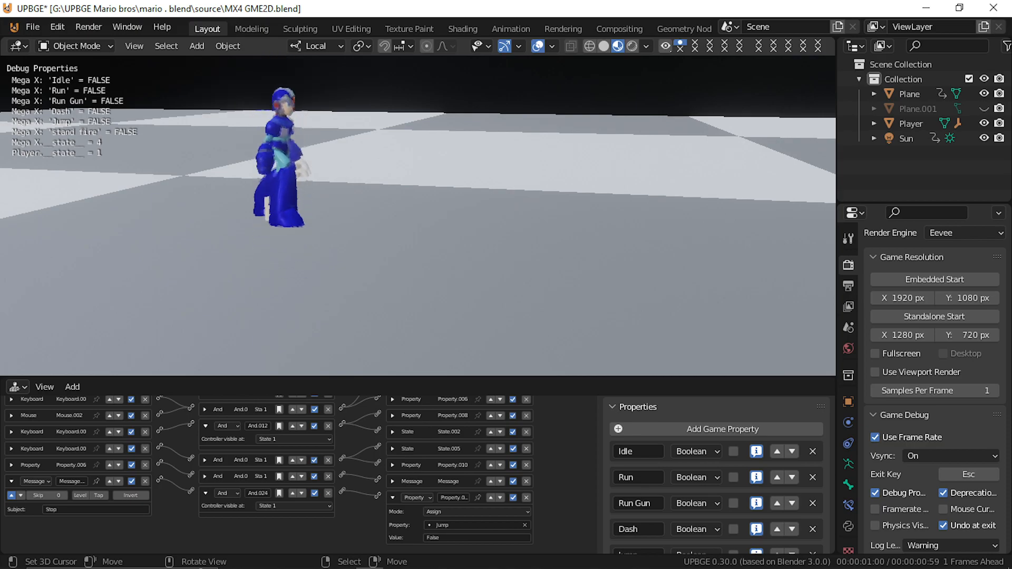
key(space)
key(space)
key(space)
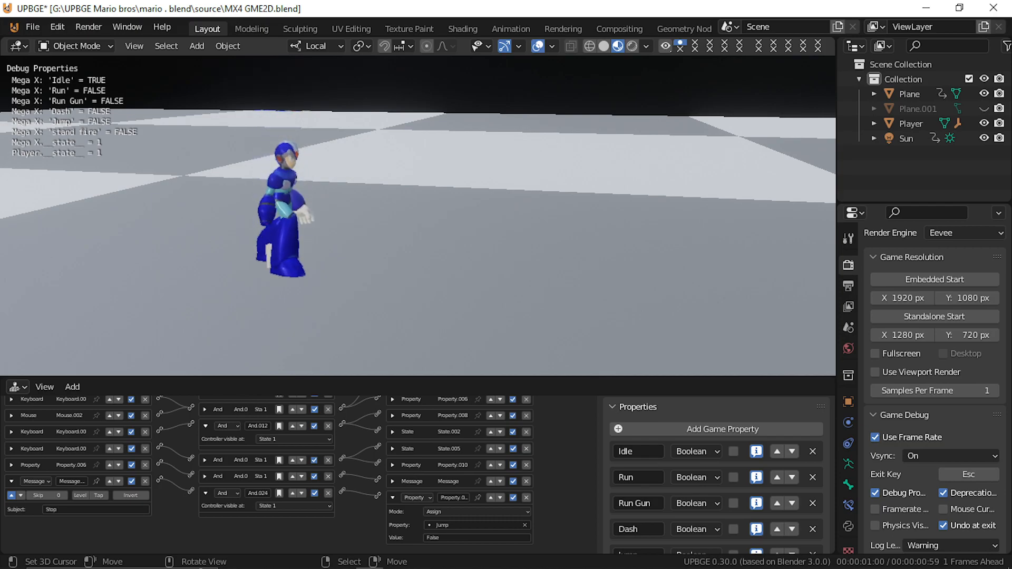
key(Escape)
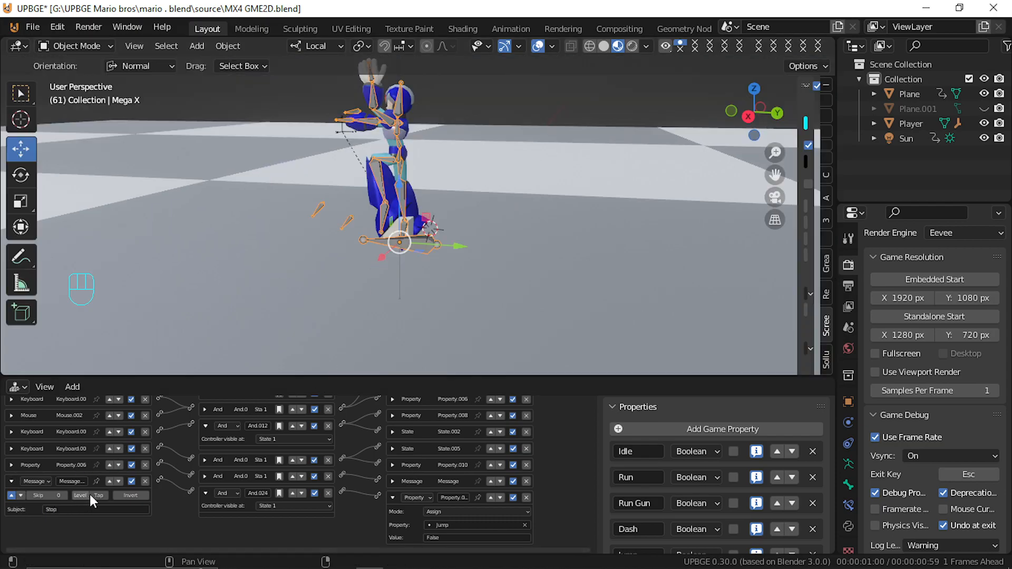
Try inverting the "Stop" Message sensor in a test run of the game
click(135, 494)
key(p)
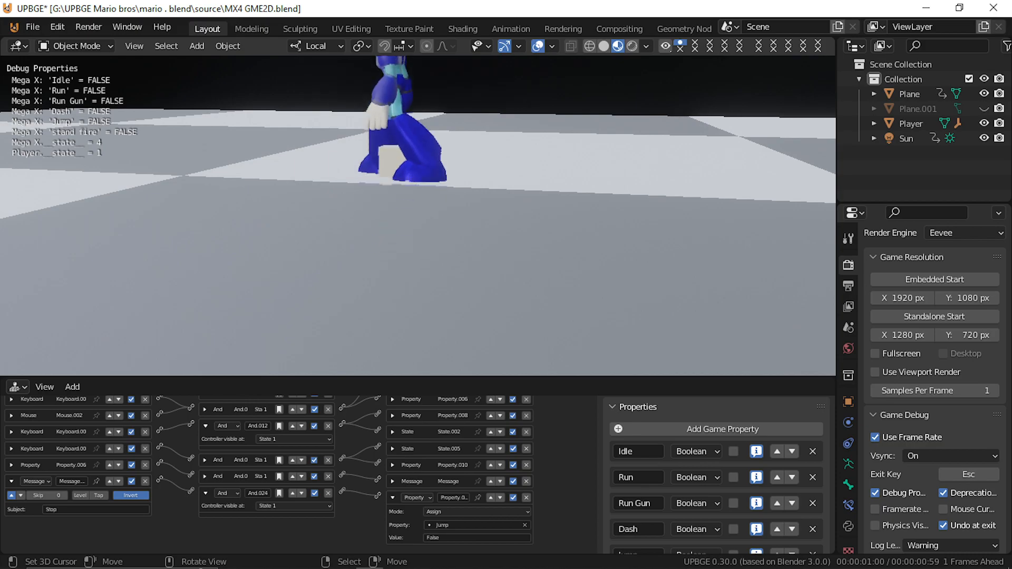
key(Escape)
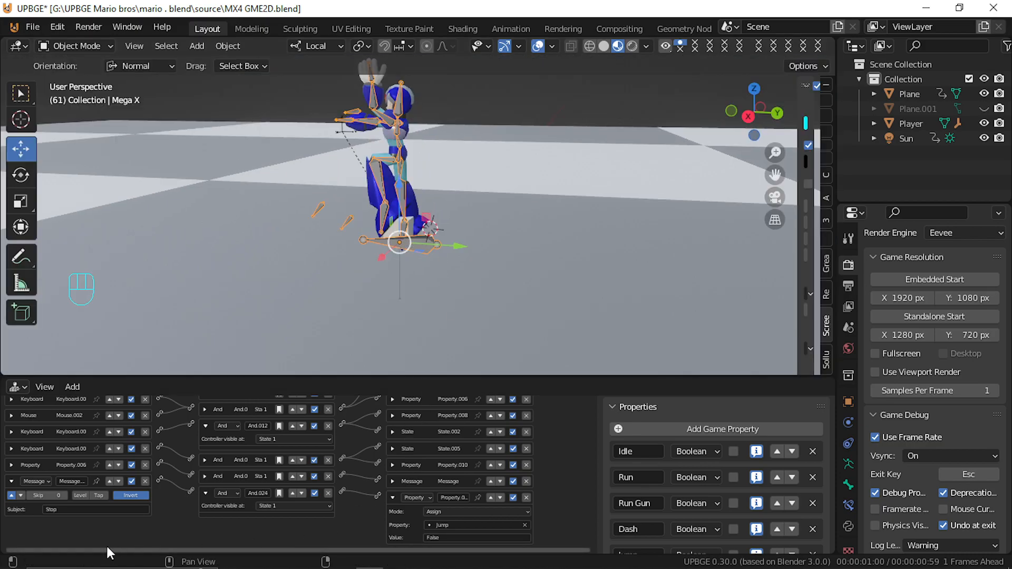
Set Mega X's "Stop" Message sensor to Tap with true-level pulse and inversion off, and test repeated jumps in the game
click(11, 495)
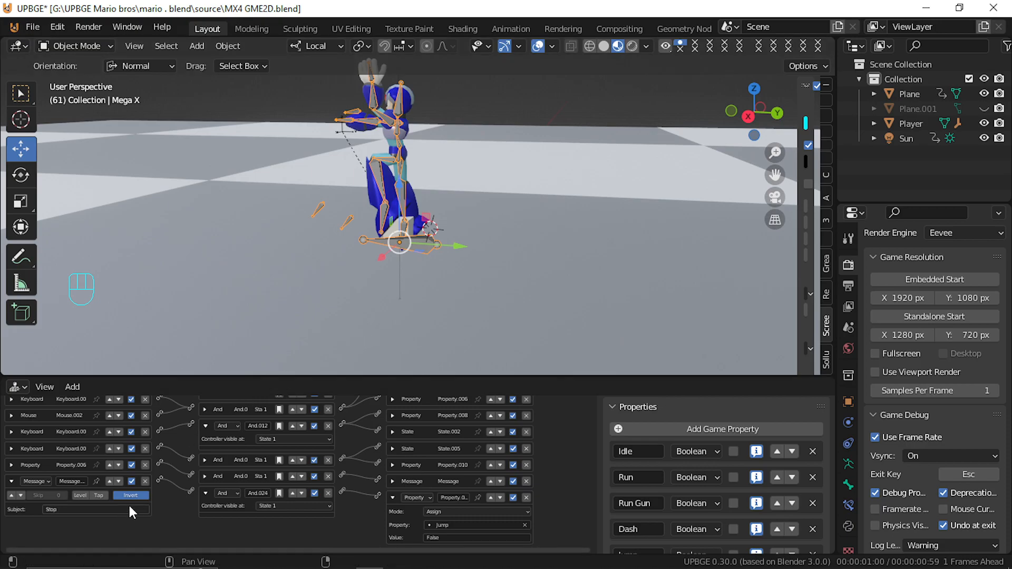
click(99, 496)
key(p)
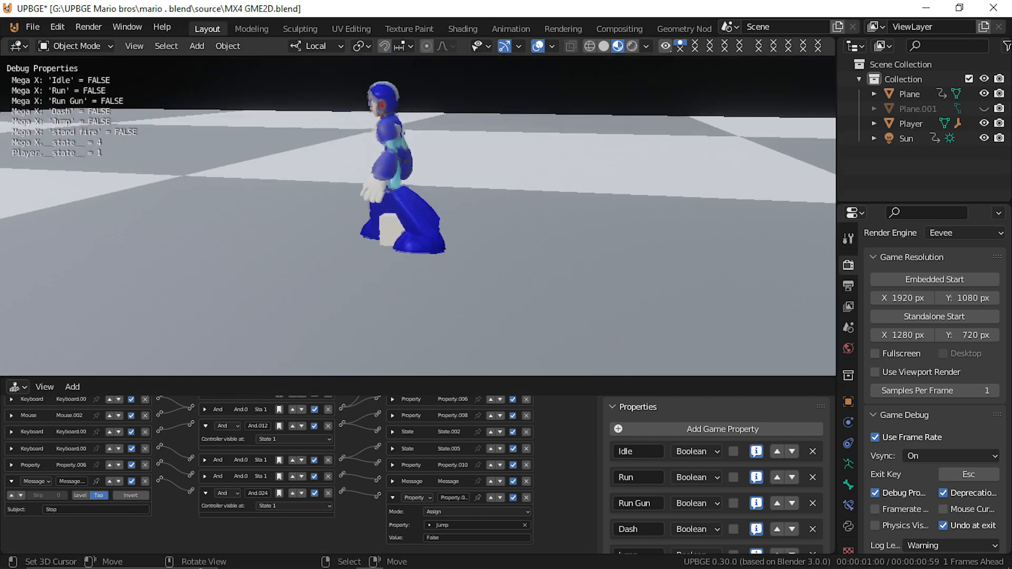
key(space)
key(space)
key(space)
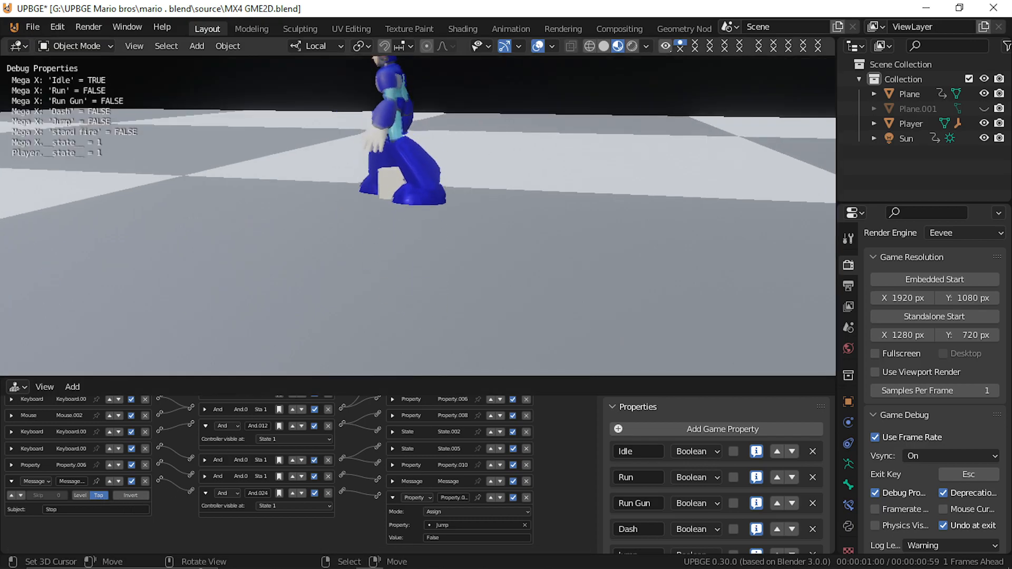
key(space)
key(space)
key(space)
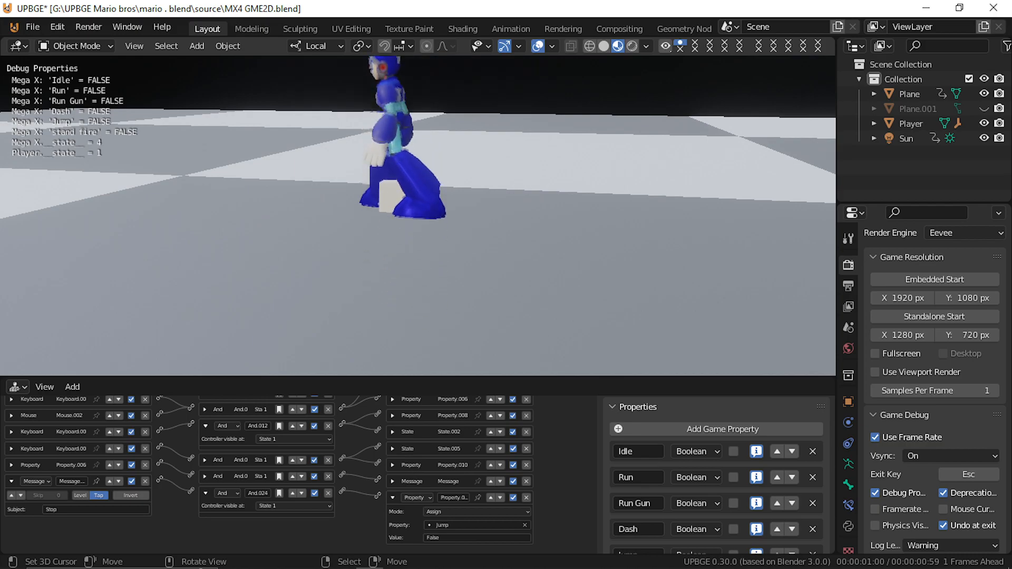
key(space)
key(space)
key(Escape)
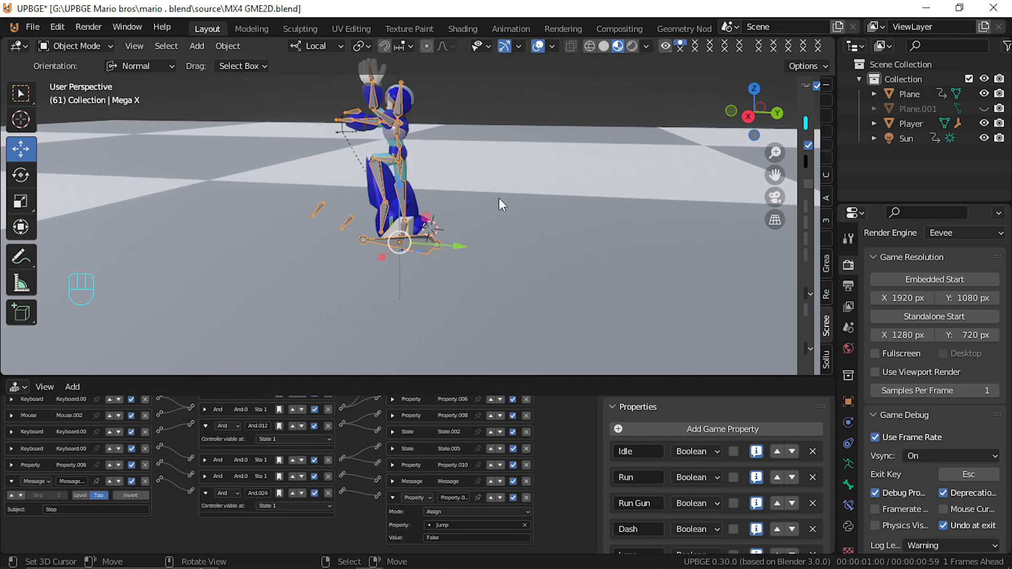
Turn off the true-level pulse on the Player cube's Ground Collision sensor and set the sensor to Tap
click(409, 231)
scroll(87, 462, up, 1)
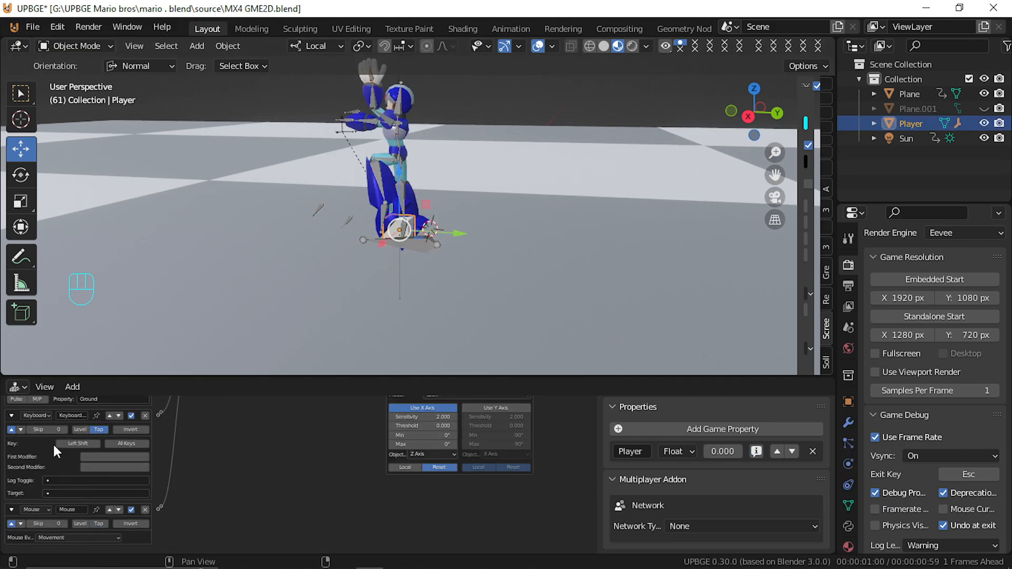
scroll(79, 448, up, 7)
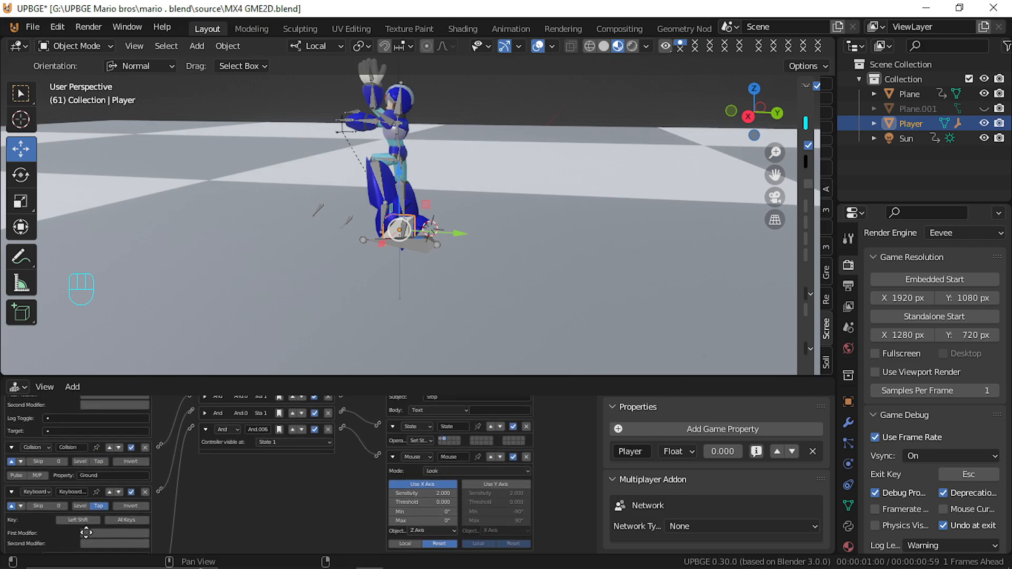
scroll(90, 438, up, 2)
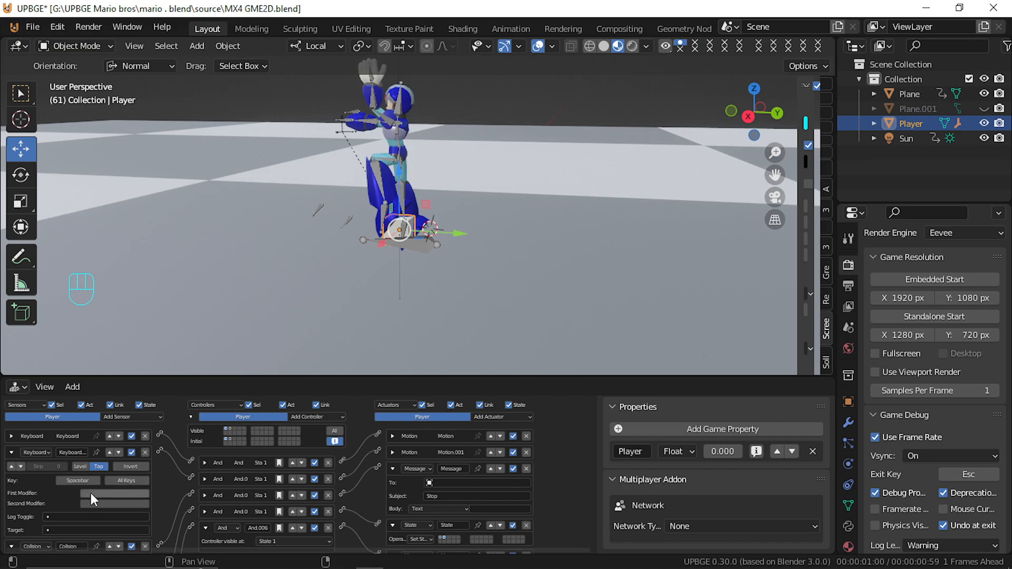
middle_drag(94, 464, 94, 448)
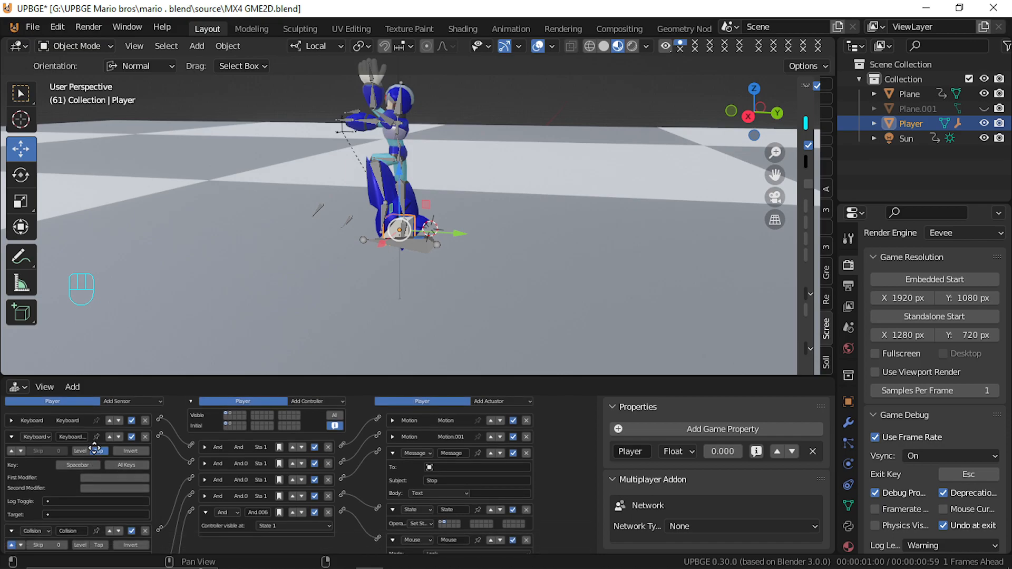
scroll(95, 448, down, 4)
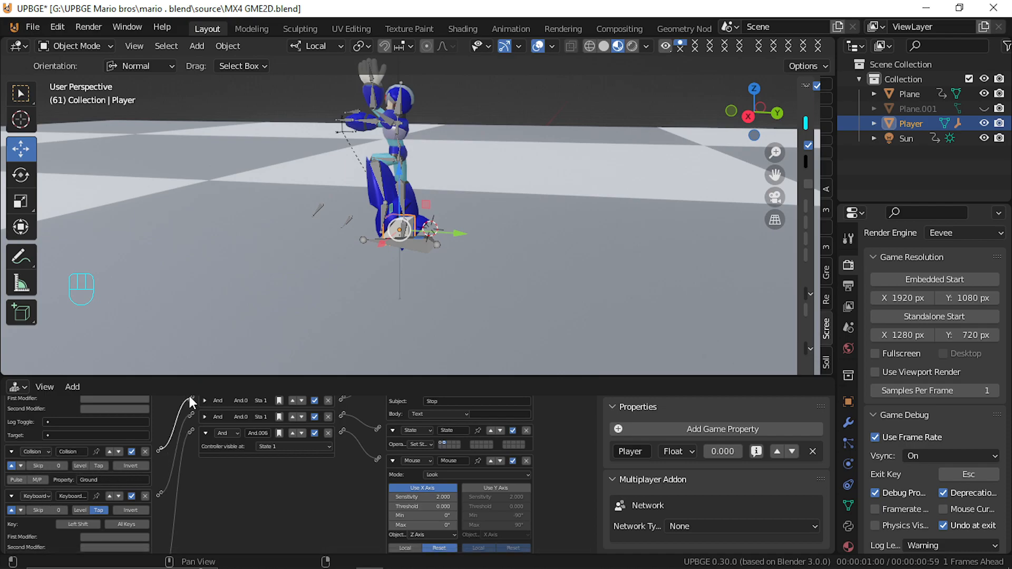
middle_drag(74, 510, 56, 534)
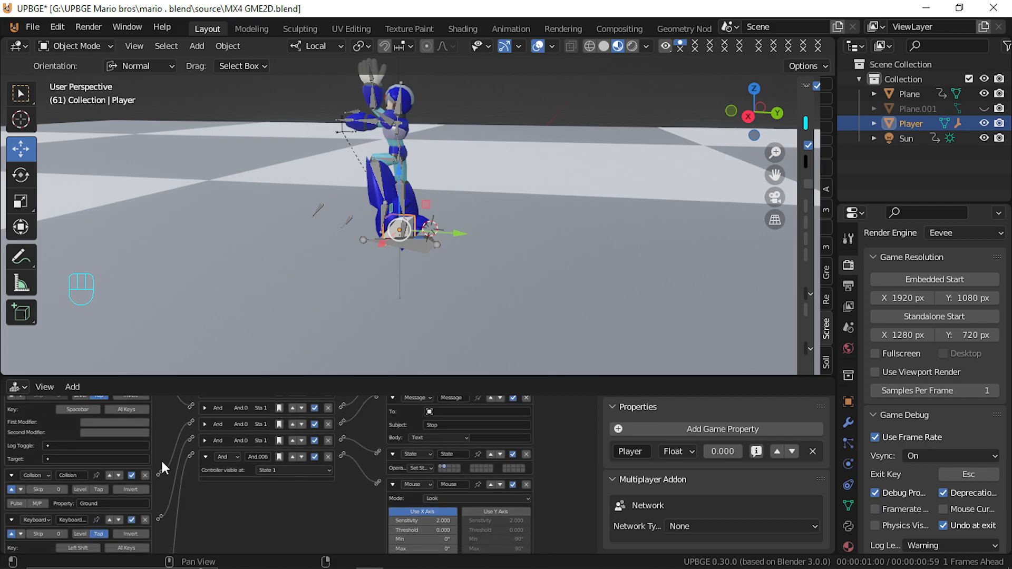
middle_drag(343, 423, 340, 420)
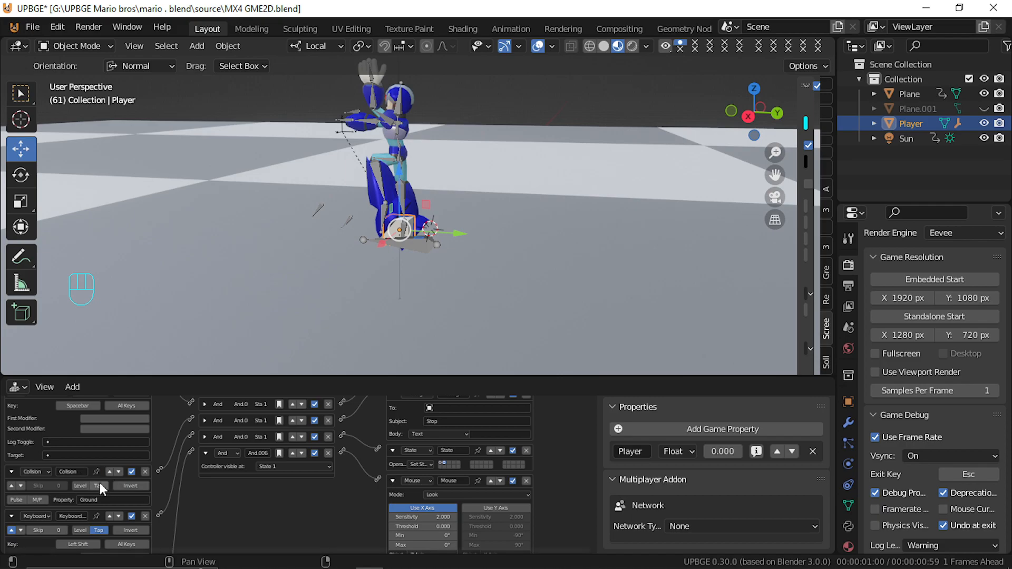
Test-run the game with several jumps and a forward run, checking how Mega X's Jump and Idle properties respond
key(p)
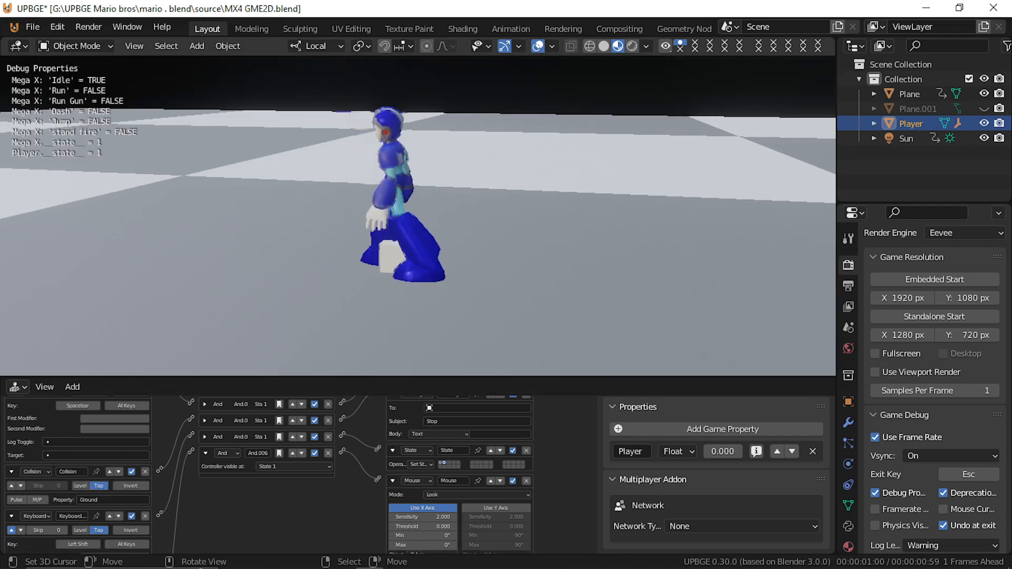
key(space)
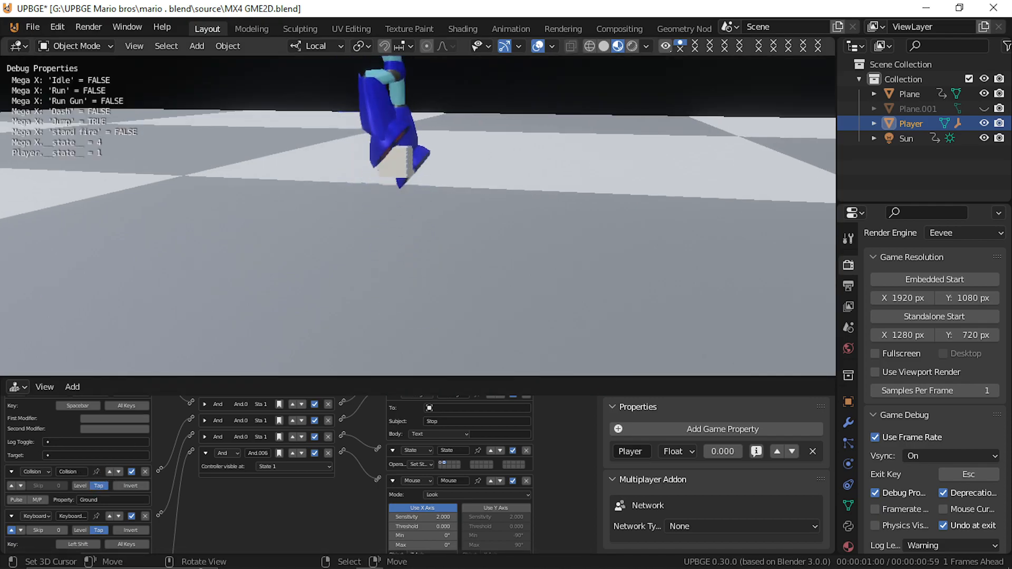
key(space)
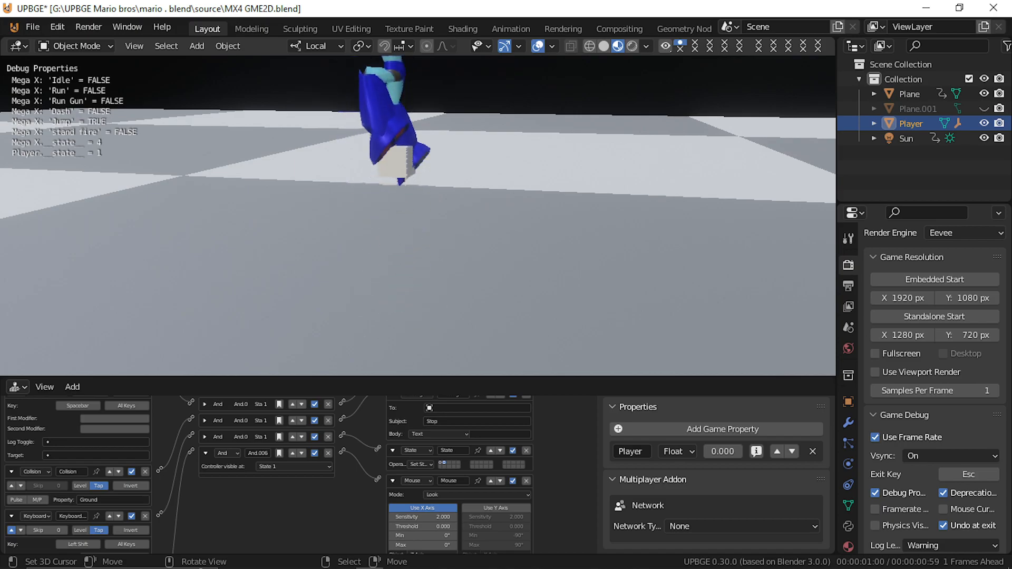
key(space)
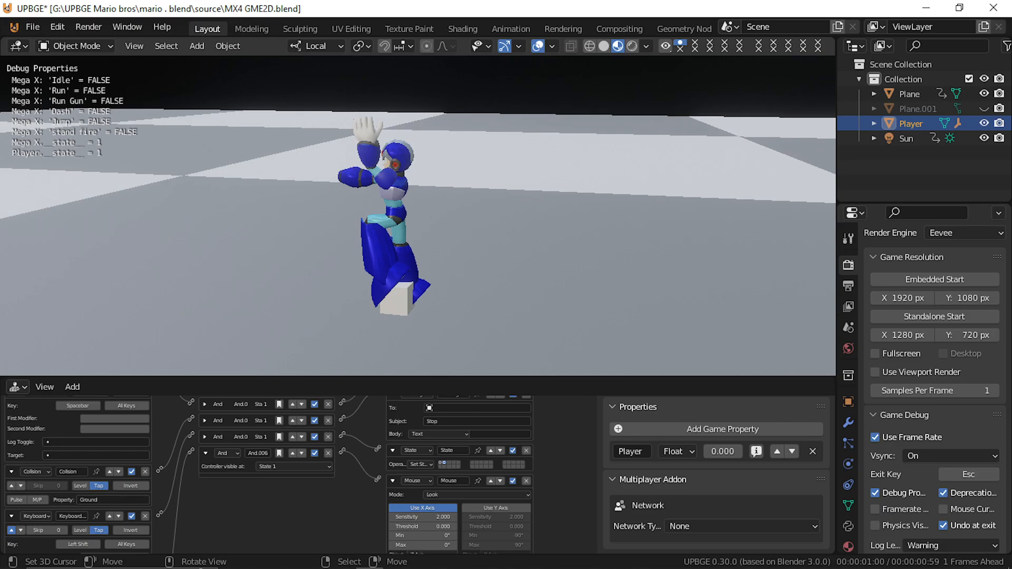
key(space)
key(w)
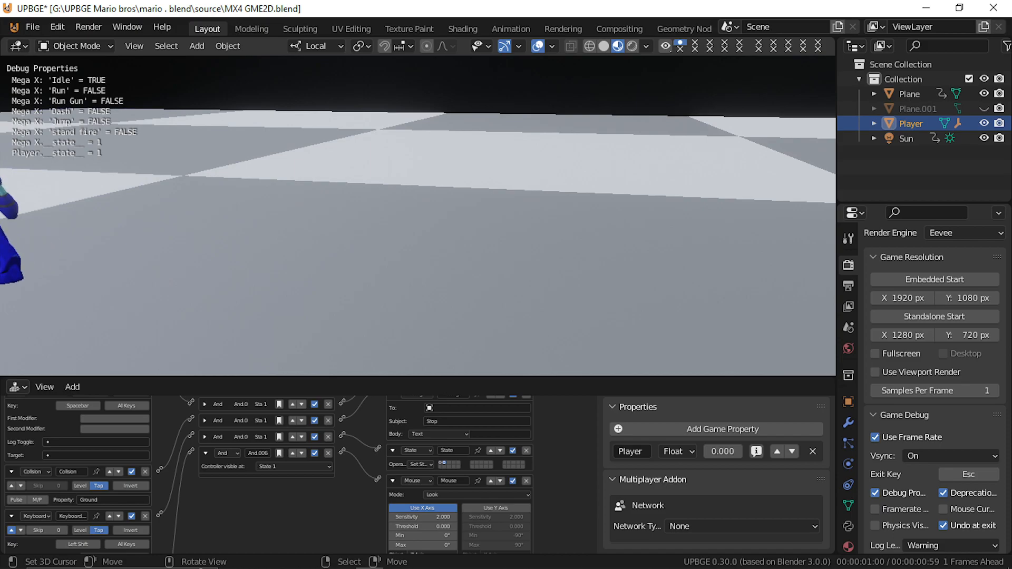
key(Escape)
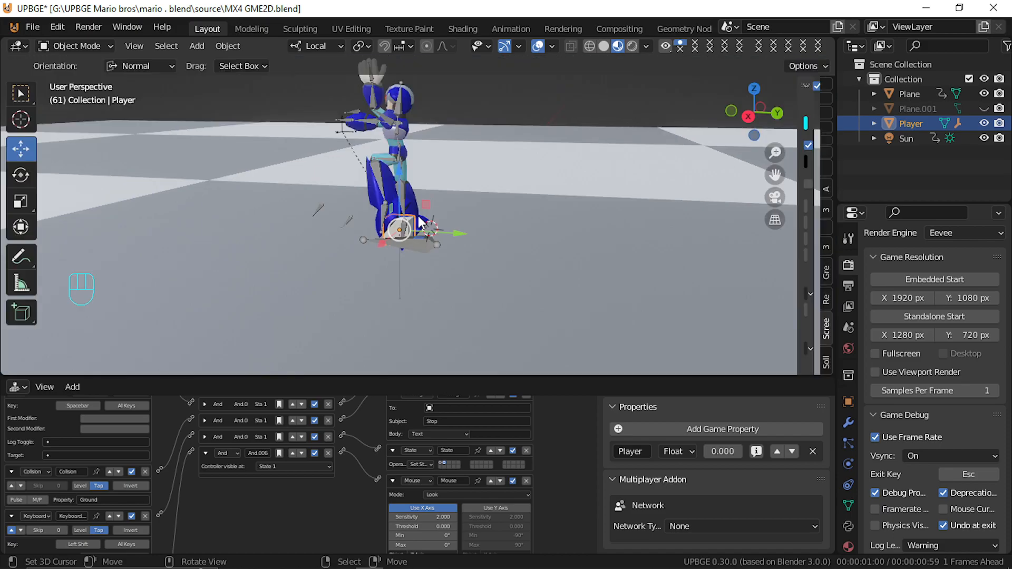
key(p)
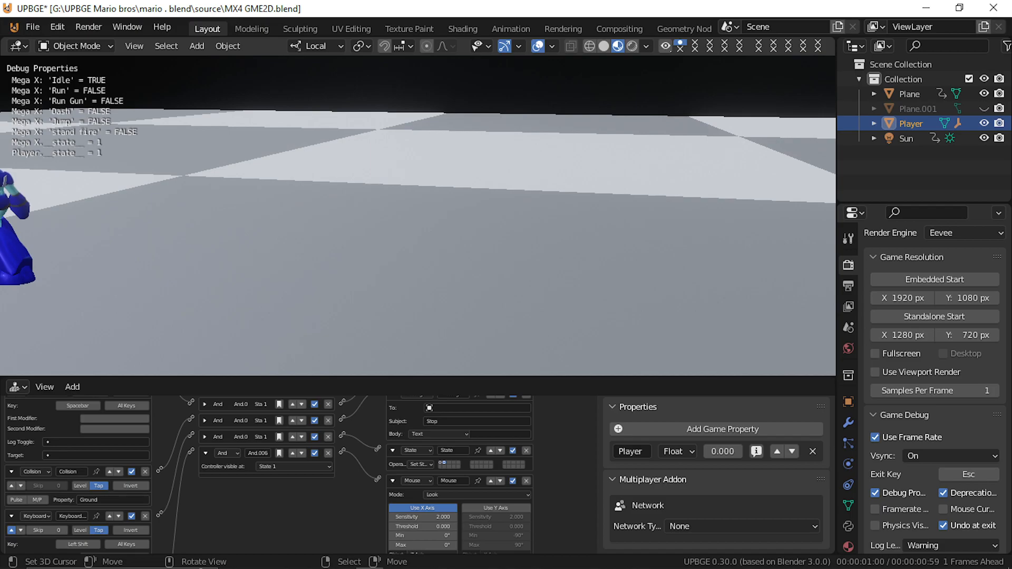
key(Escape)
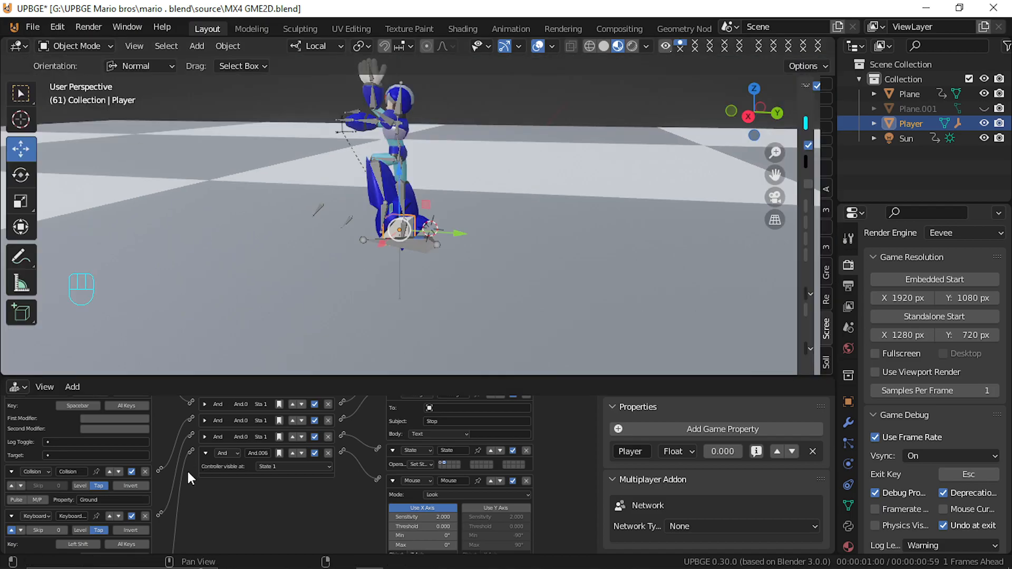
Check the Player's first Keyboard sensor and set Mega X's first, inverted Keyboard sensor to the W key instead of all keys
scroll(190, 475, up, 3)
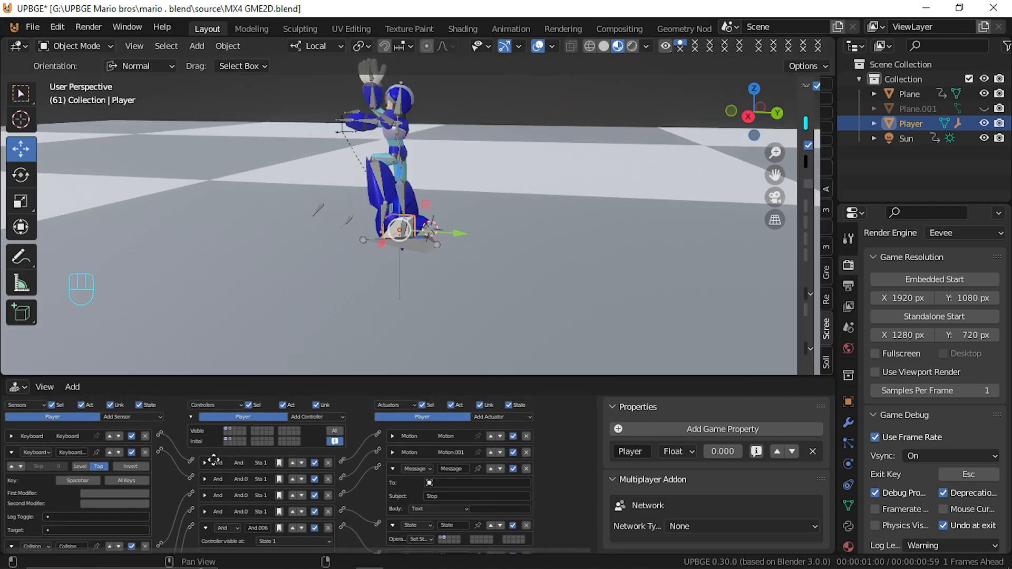
click(11, 437)
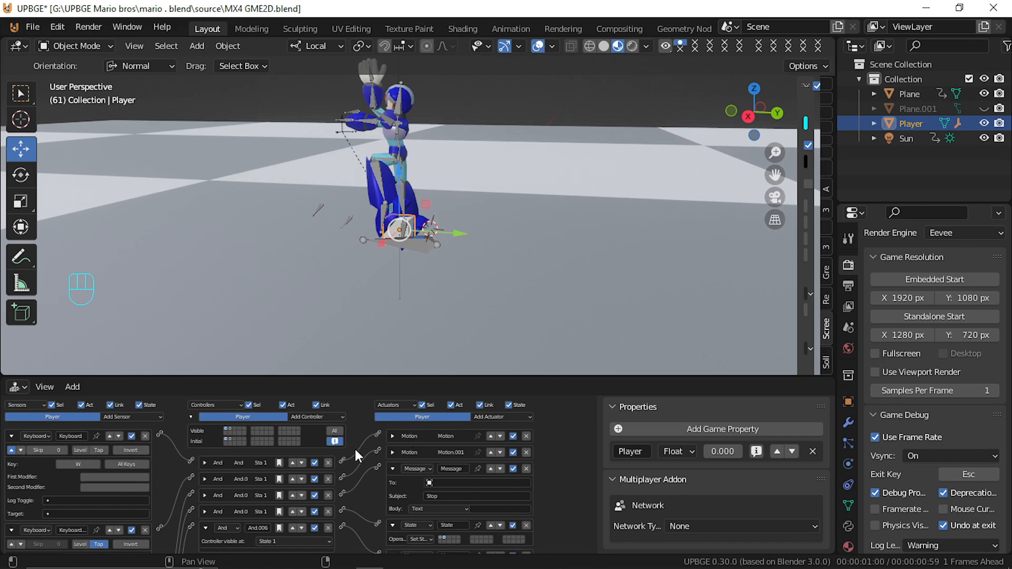
click(402, 104)
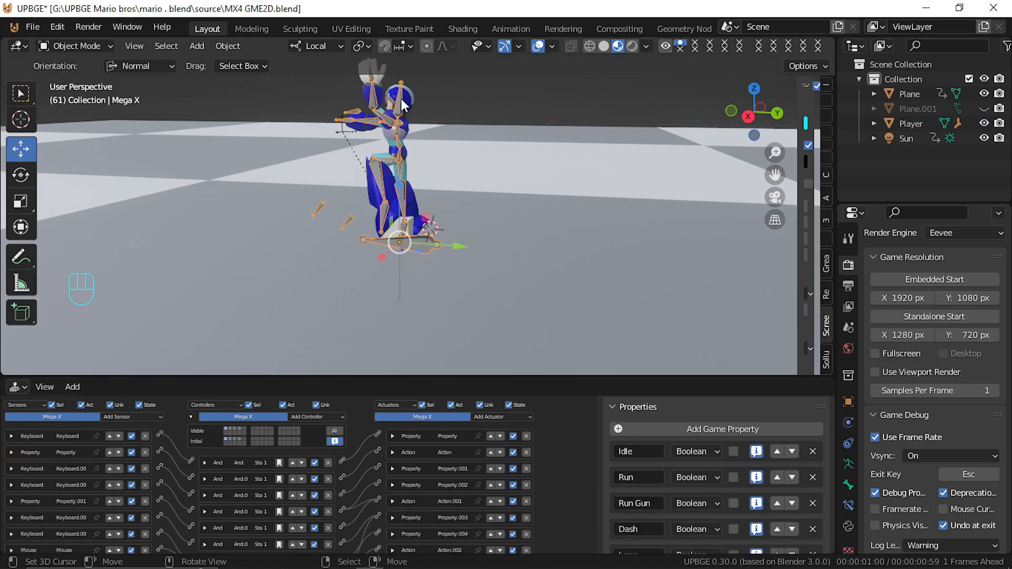
click(11, 436)
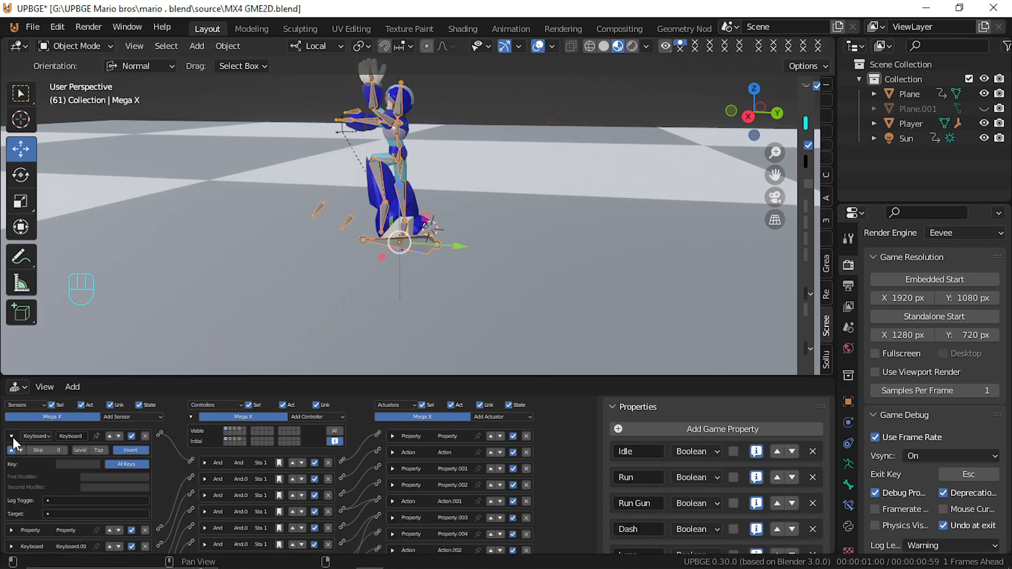
click(126, 464)
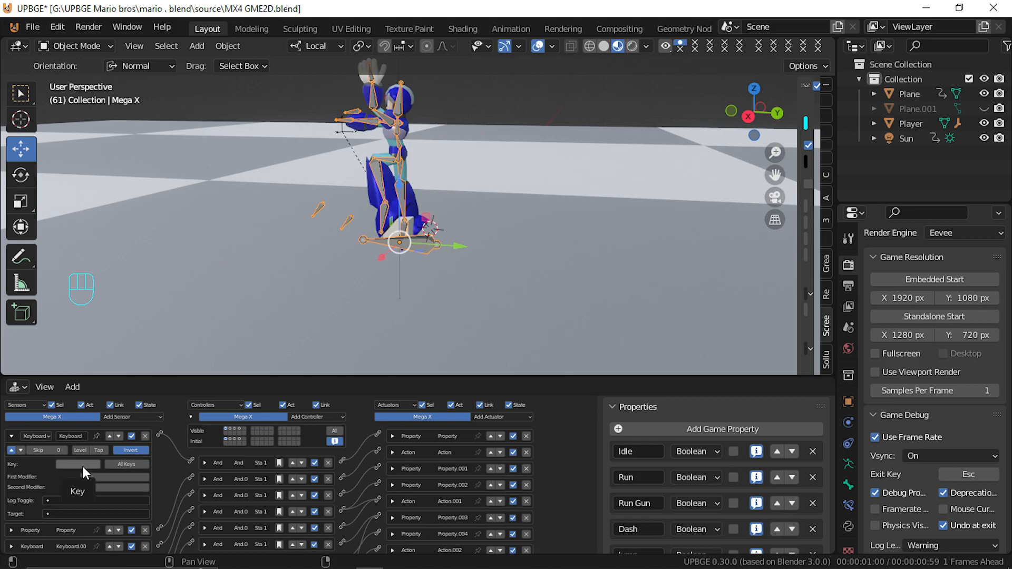
key(w)
Test-run the game, making Mega X run, turn, dash and shoot to check the idle, run and fire properties
key(p)
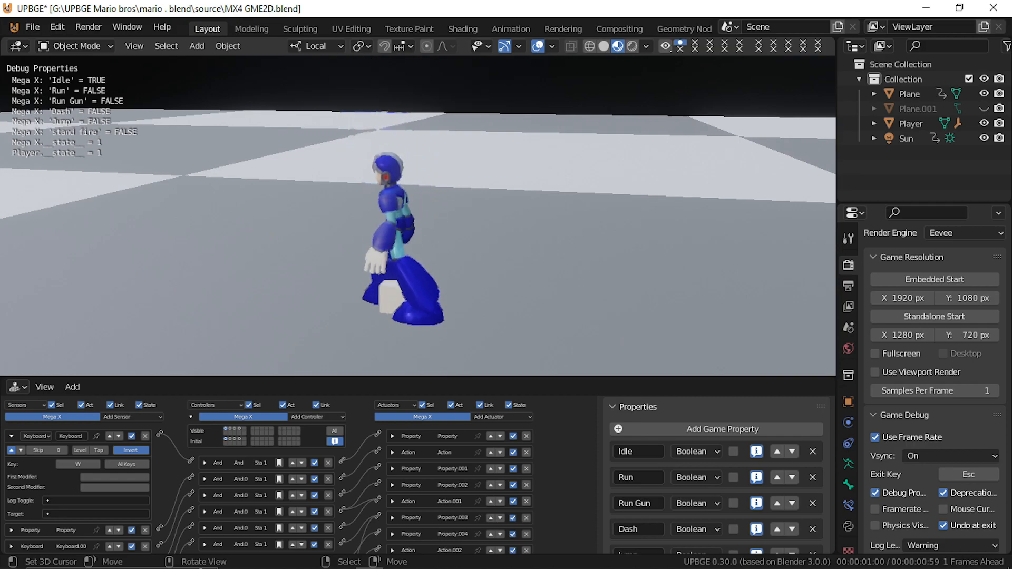
key(w)
key(w)
key(d)
key(d)
key(w)
key(a)
key(d)
key(a)
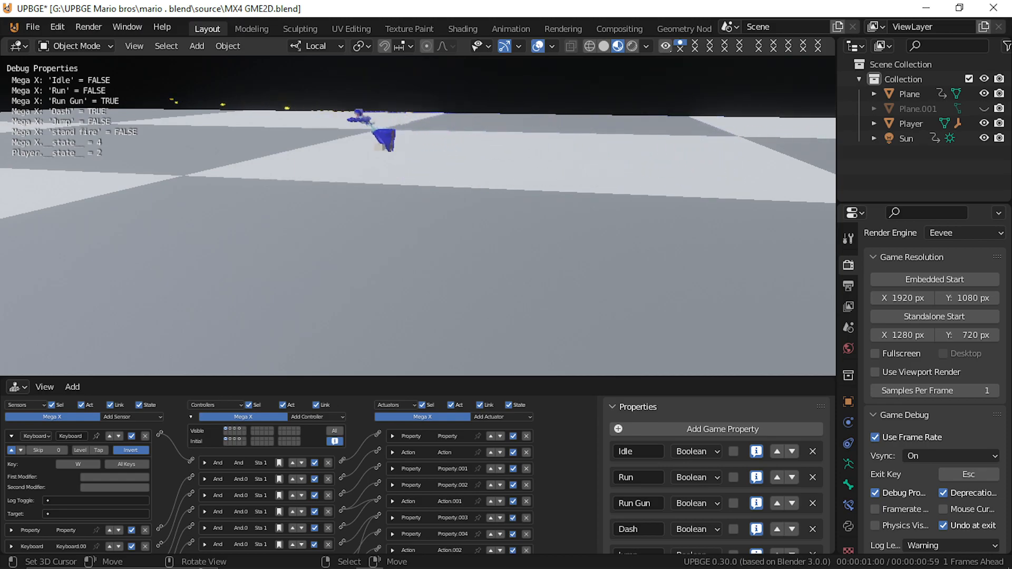
key(d)
key(a)
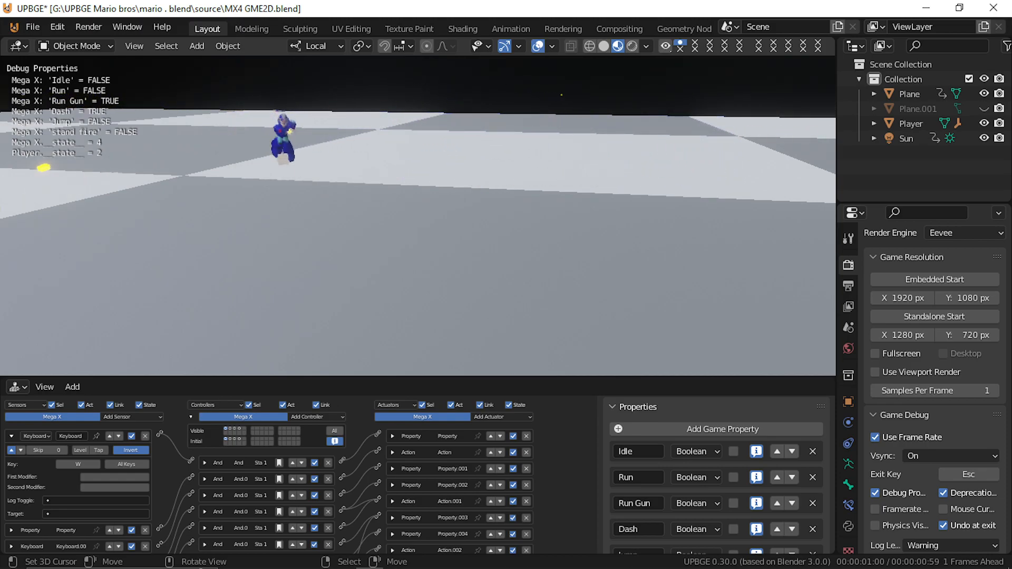
key(d)
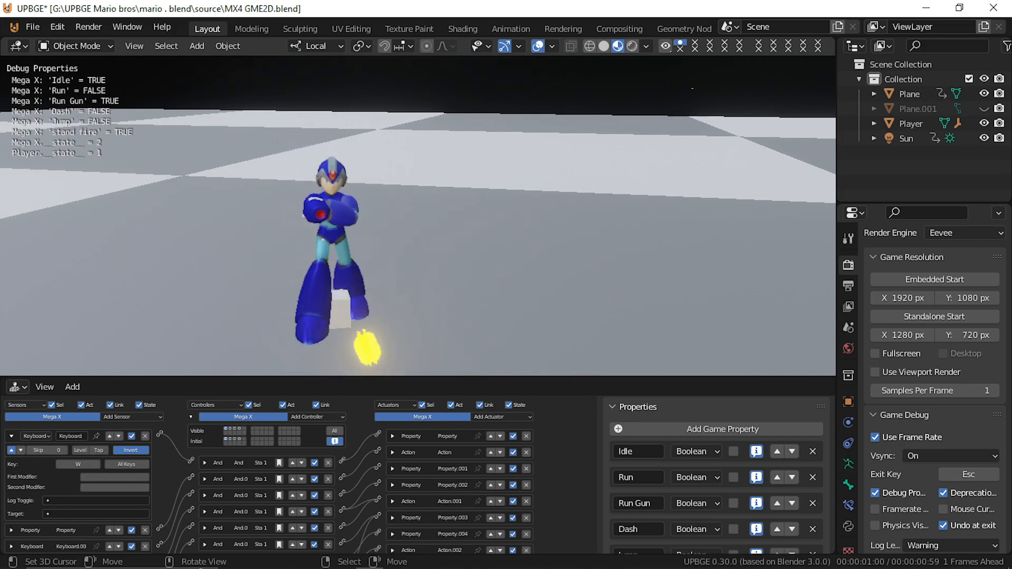
key(d)
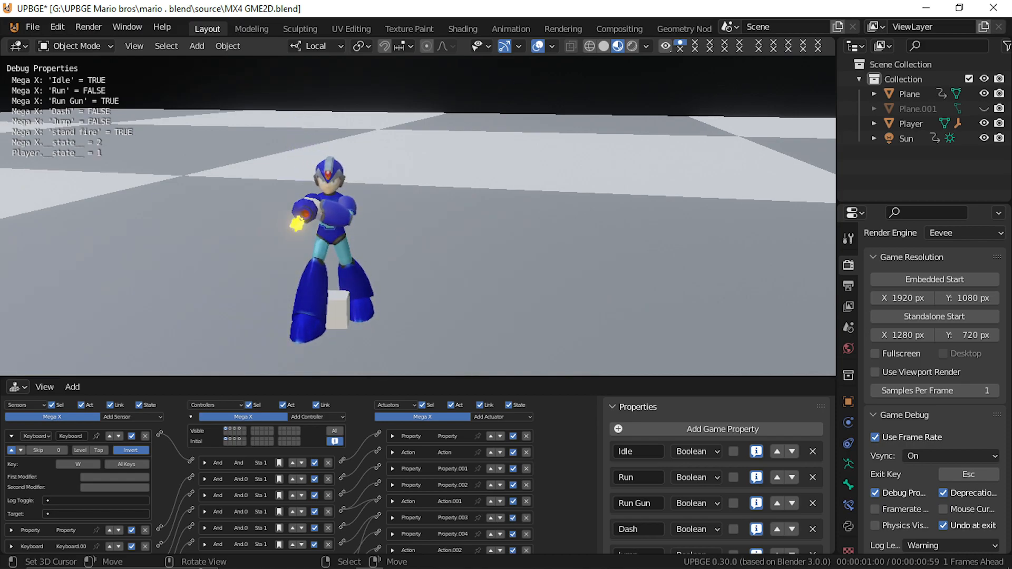
key(d)
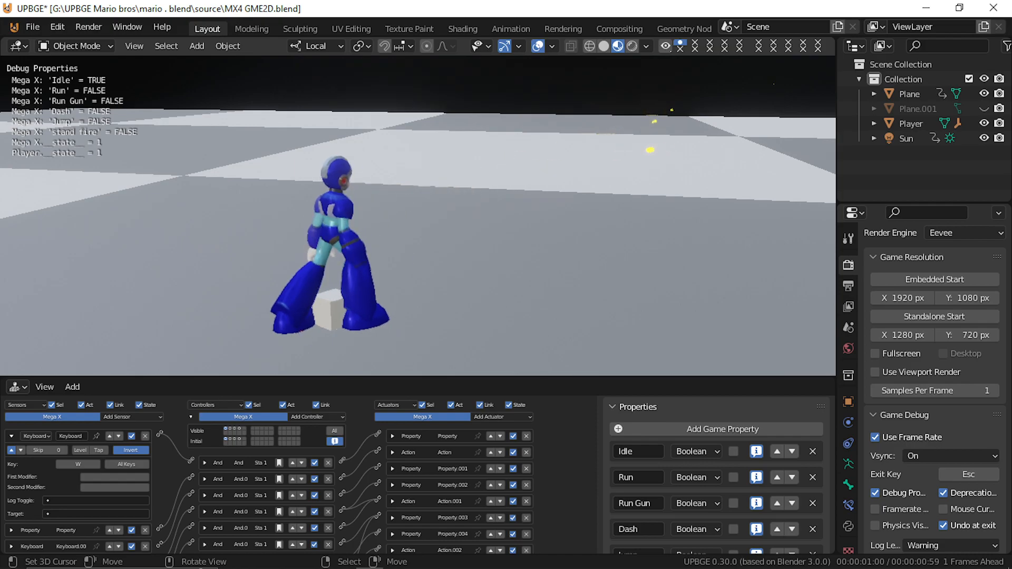
key(Escape)
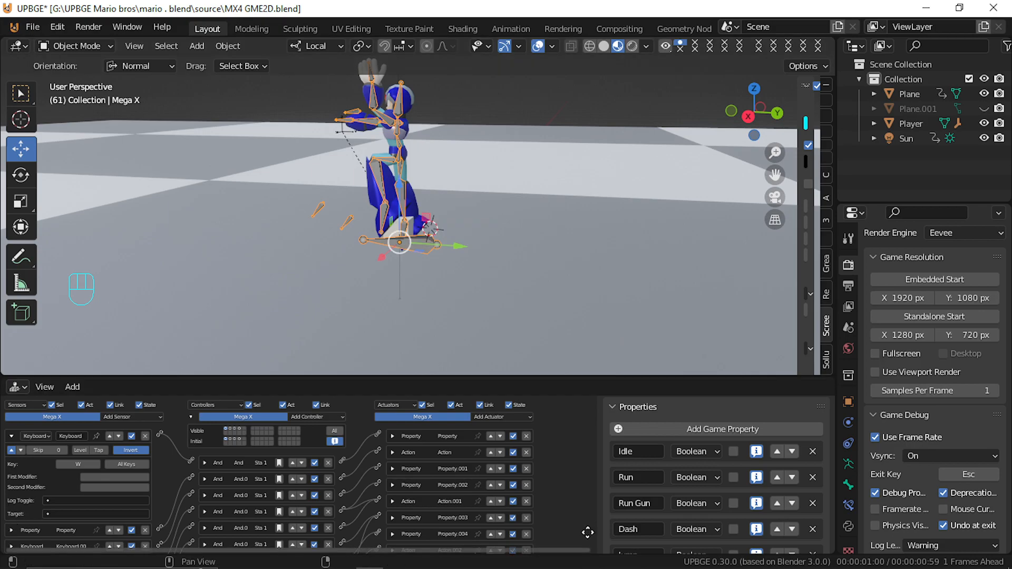
Select Mega X's buster arm mesh (Mesh_0161.002) and add a left-button Mouse sensor with the true-level pulse on
click(15, 434)
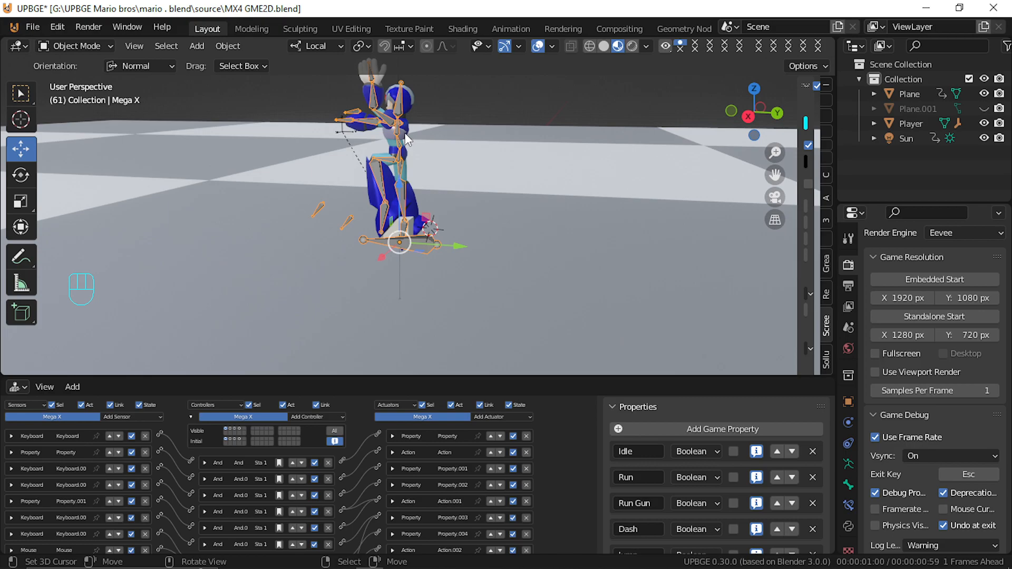
click(361, 130)
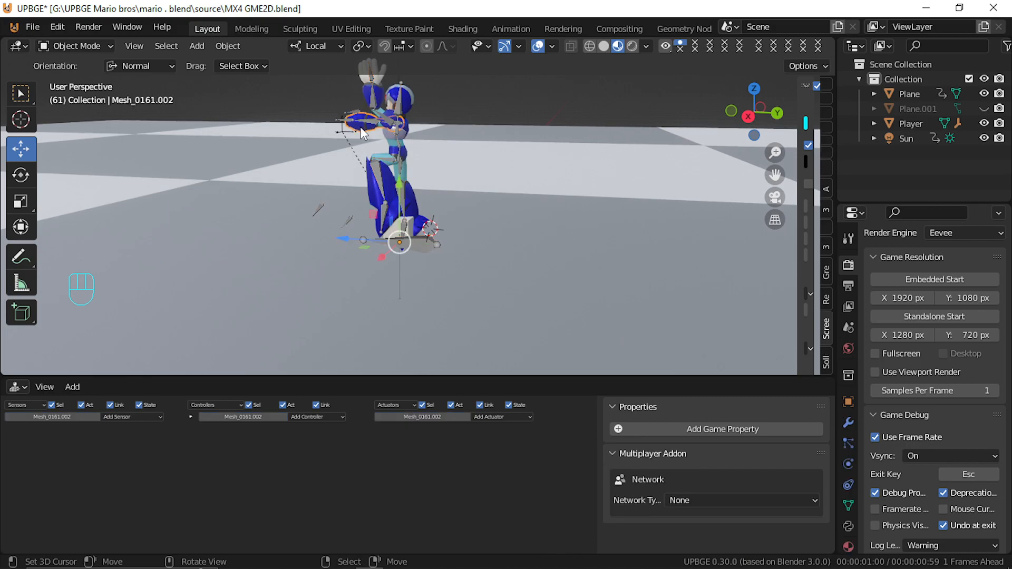
middle_drag(293, 141, 336, 138)
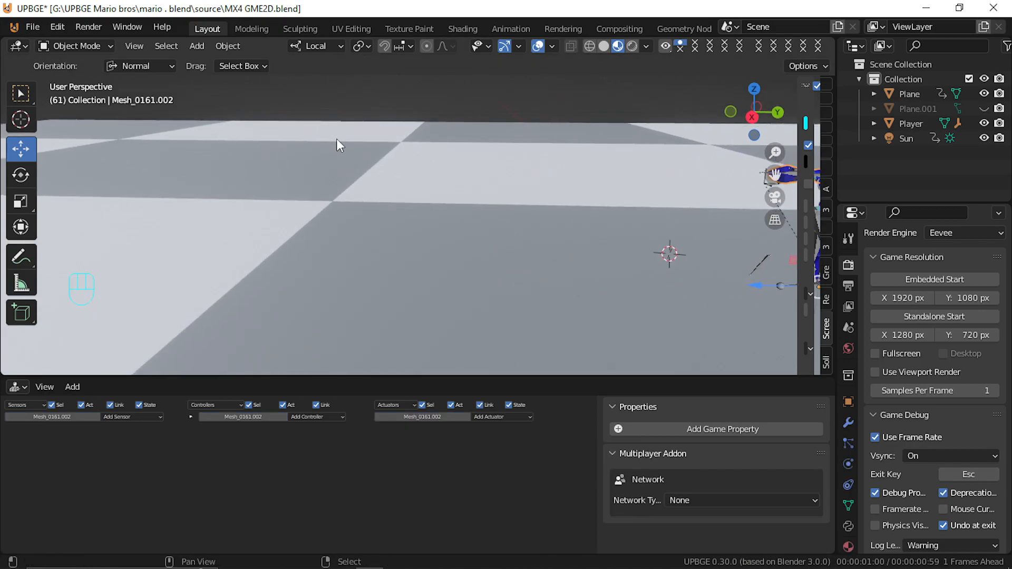
key(shift+grave)
key(w)
click(418, 215)
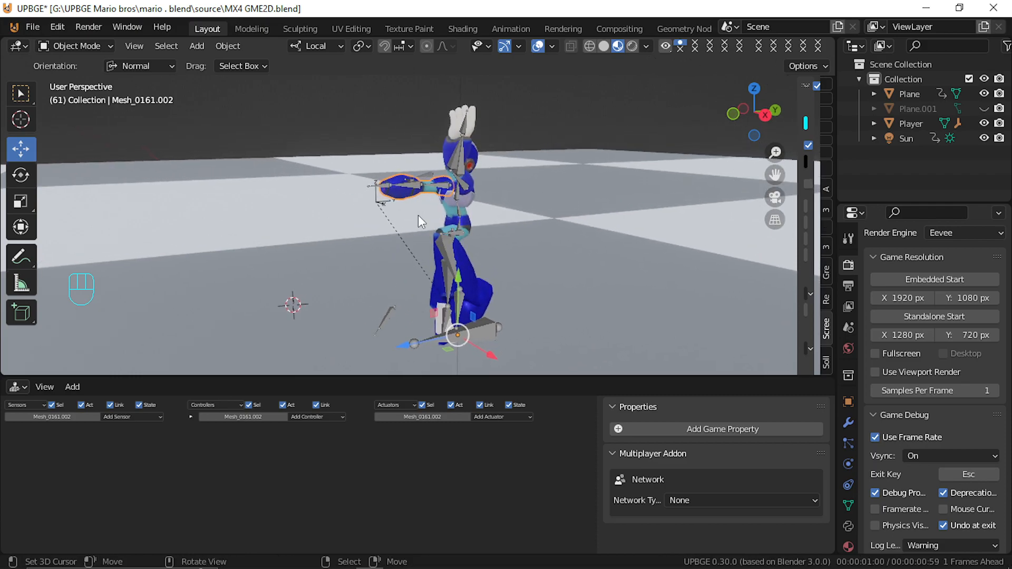
click(134, 416)
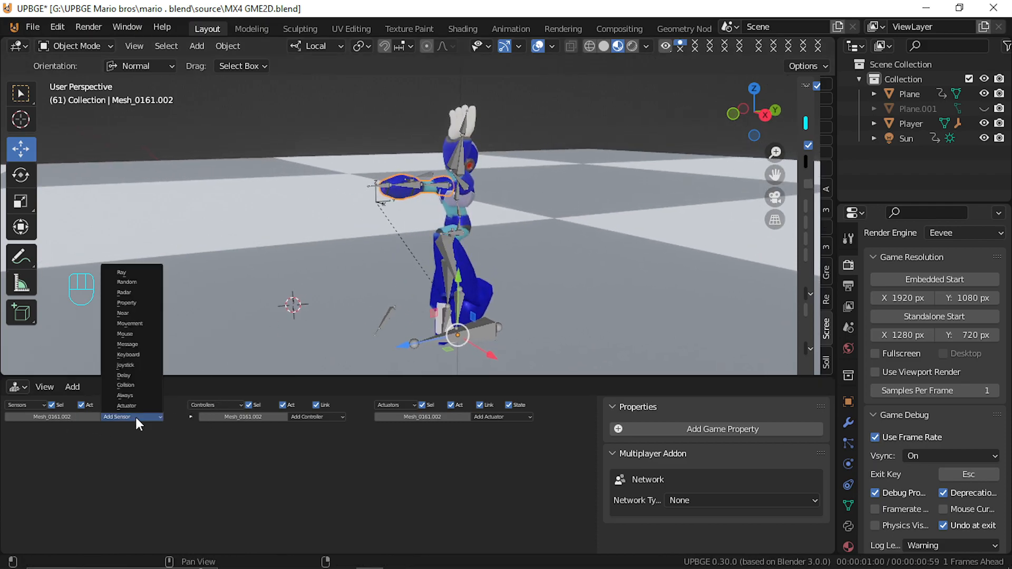
click(144, 333)
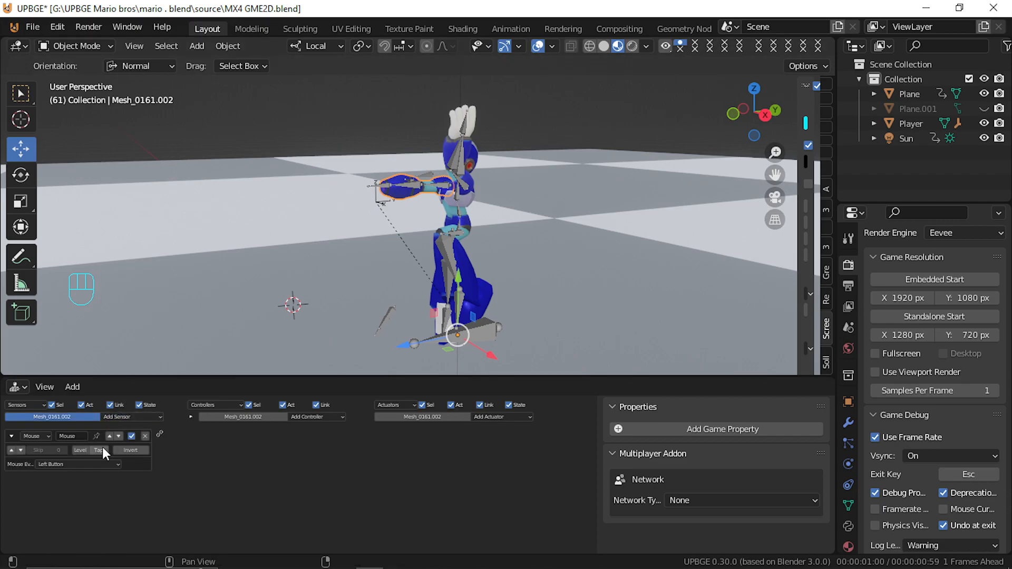
click(14, 450)
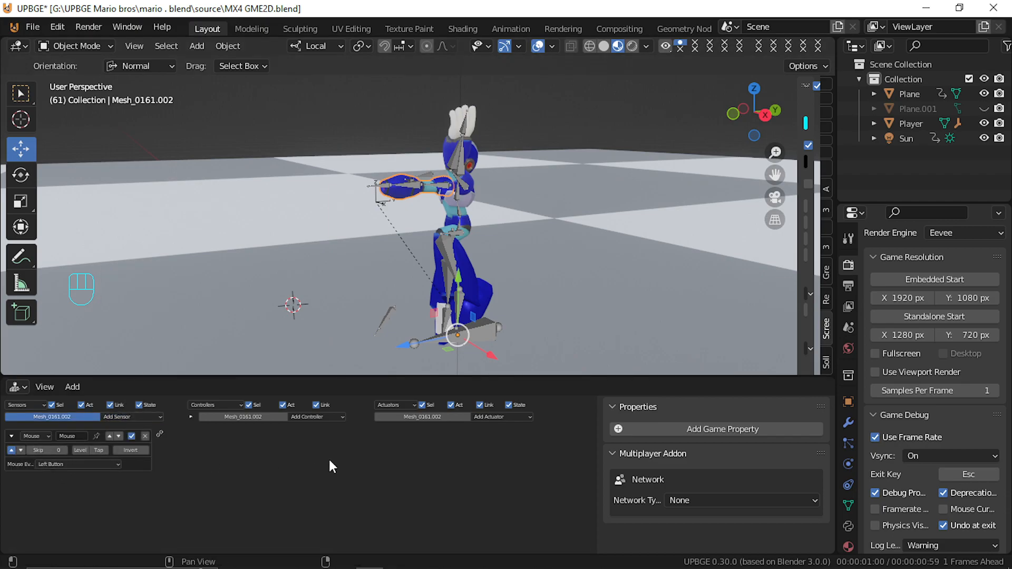
Add a Visibility actuator with Visible on to the buster arm mesh and link the Mouse sensor to it
click(496, 417)
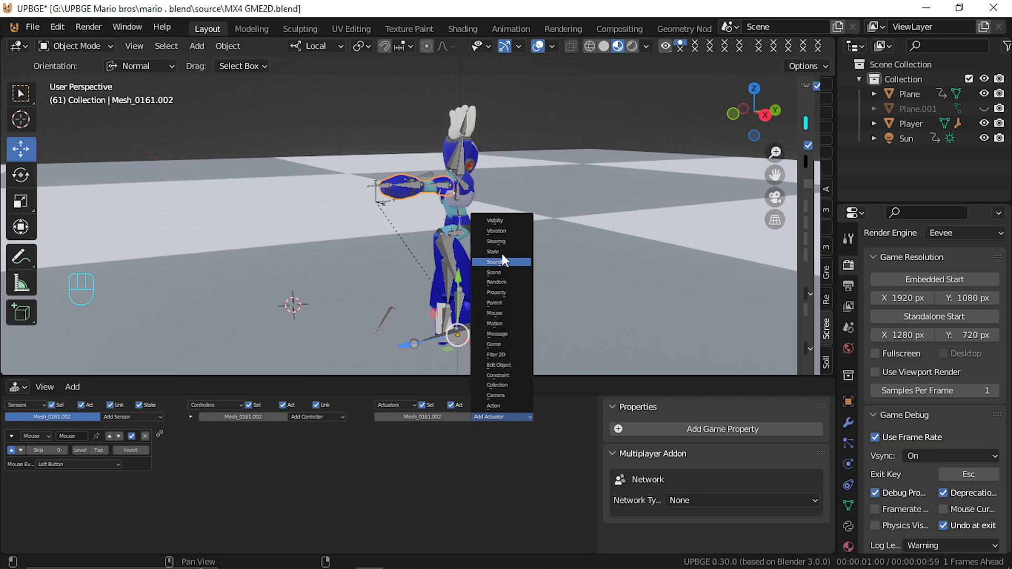
click(502, 221)
drag(160, 433, 375, 436)
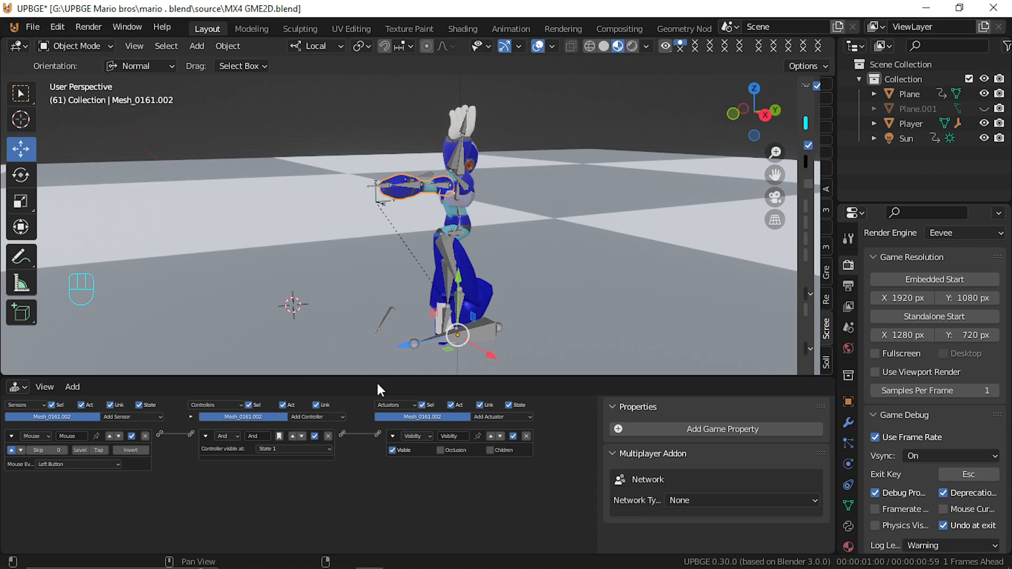
click(131, 417)
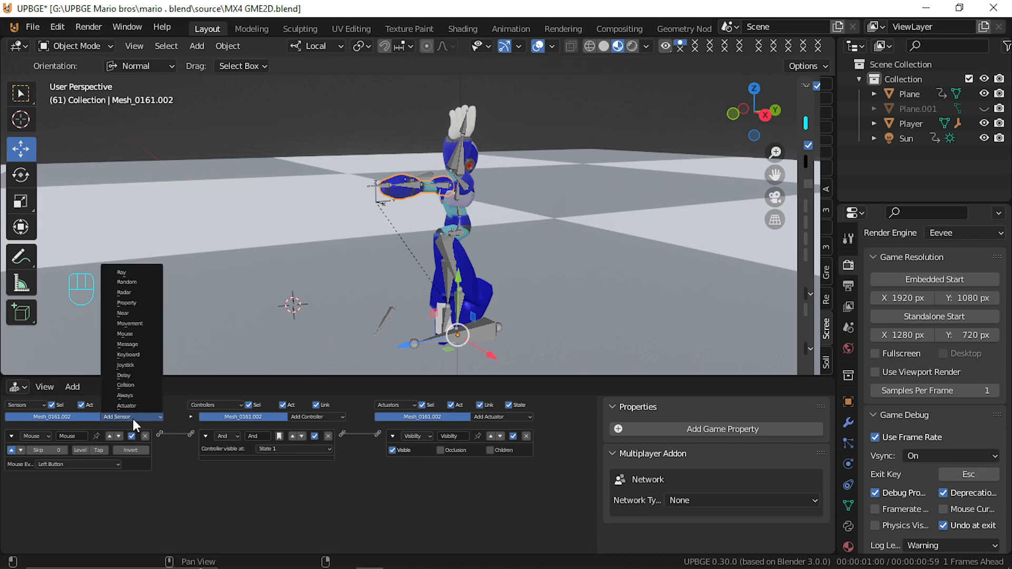
click(145, 344)
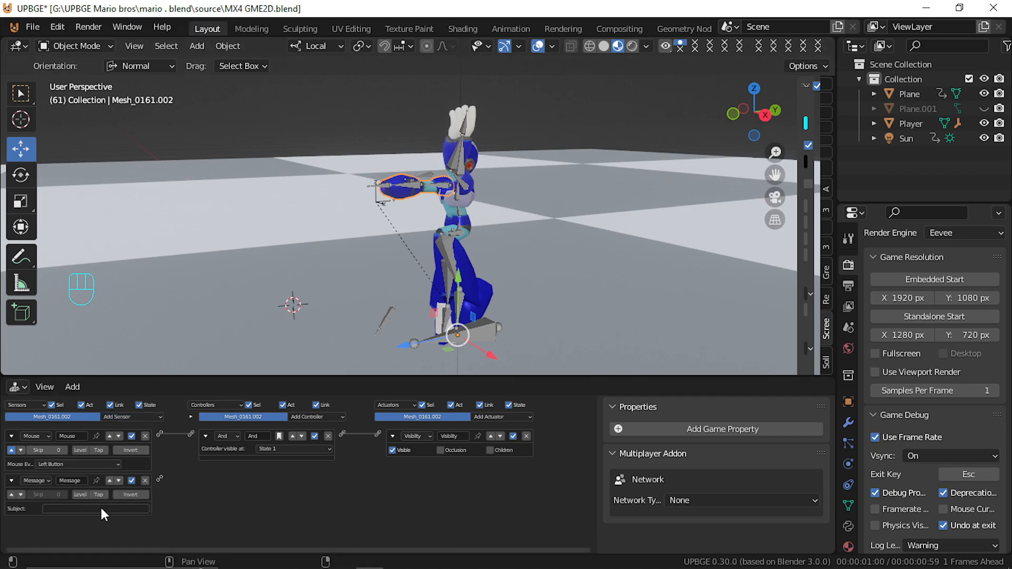
click(145, 481)
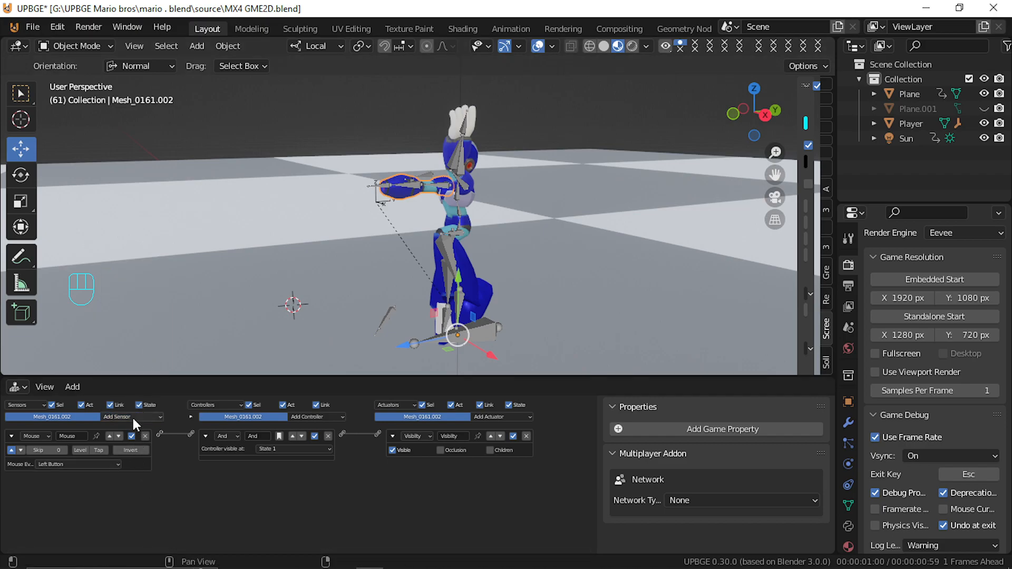
Add a second left-button Mouse sensor to the buster arm mesh, inverted and with the true-level pulse on
click(135, 420)
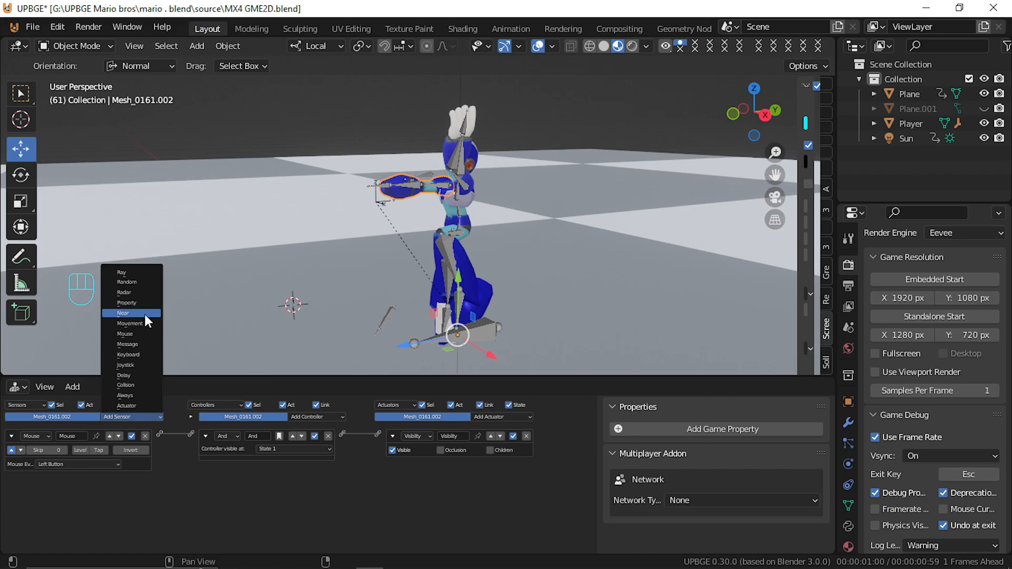
click(134, 333)
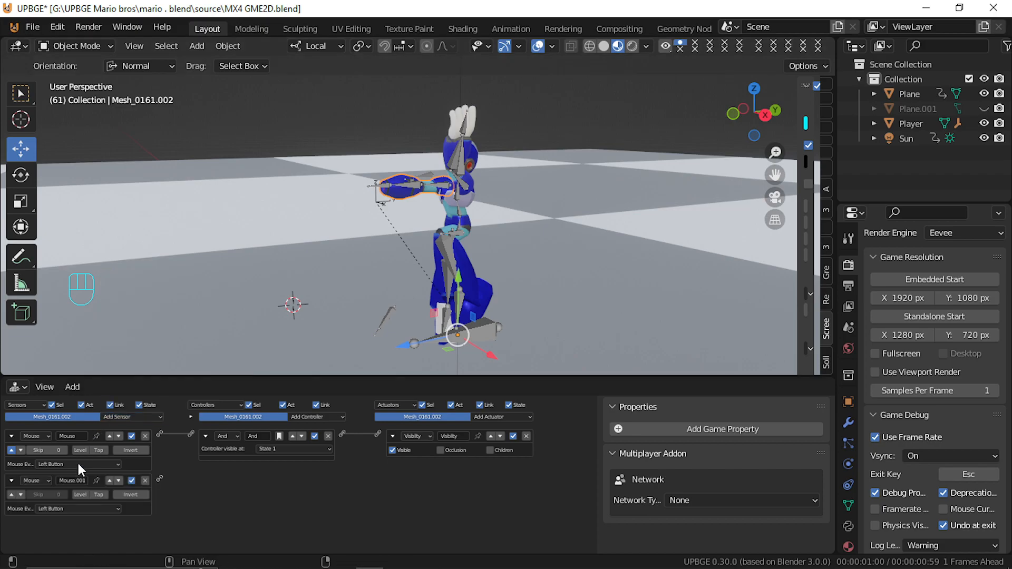
click(135, 495)
click(11, 494)
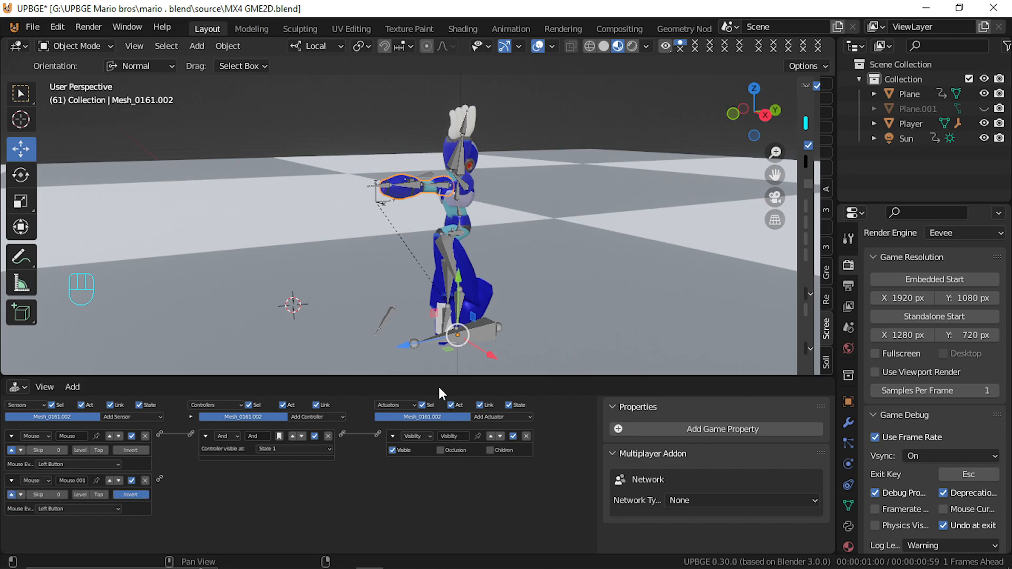
Add a second Visibility actuator with Visible off and link the inverted Mouse sensor to it
click(493, 417)
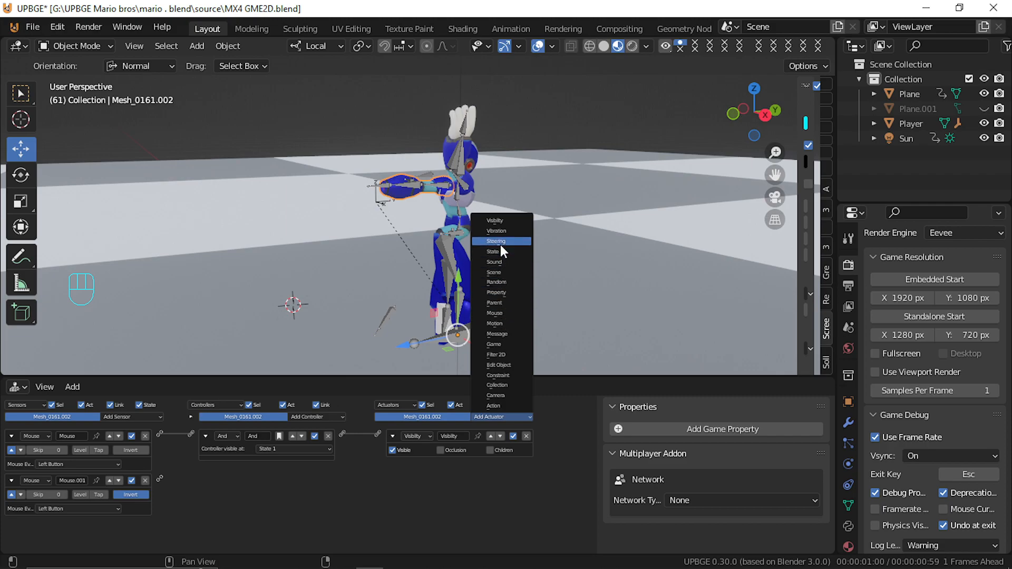
click(502, 220)
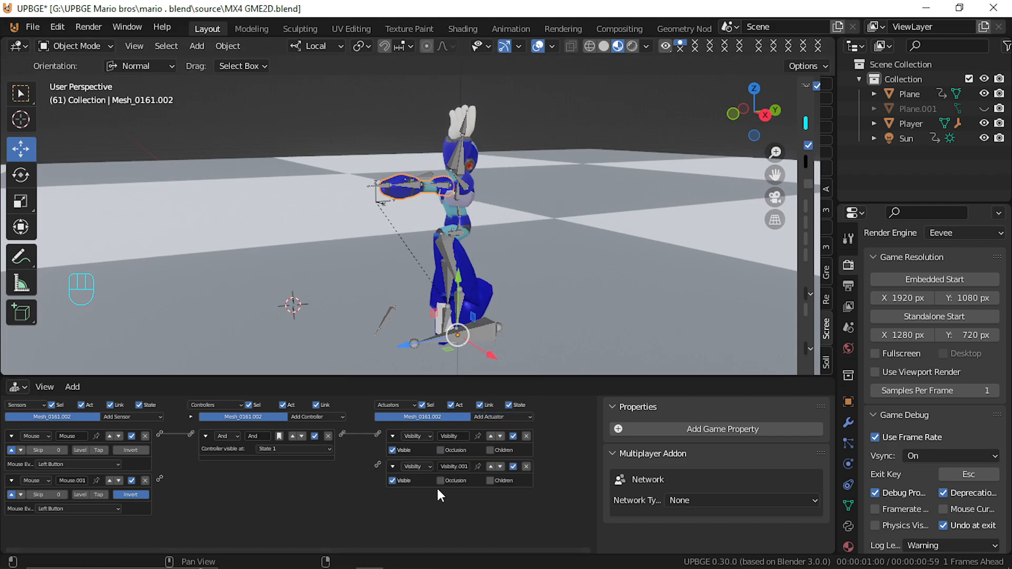
click(393, 480)
drag(161, 478, 379, 464)
Test-run the game and fire once to check that the buster arm shows only while shooting
key(p)
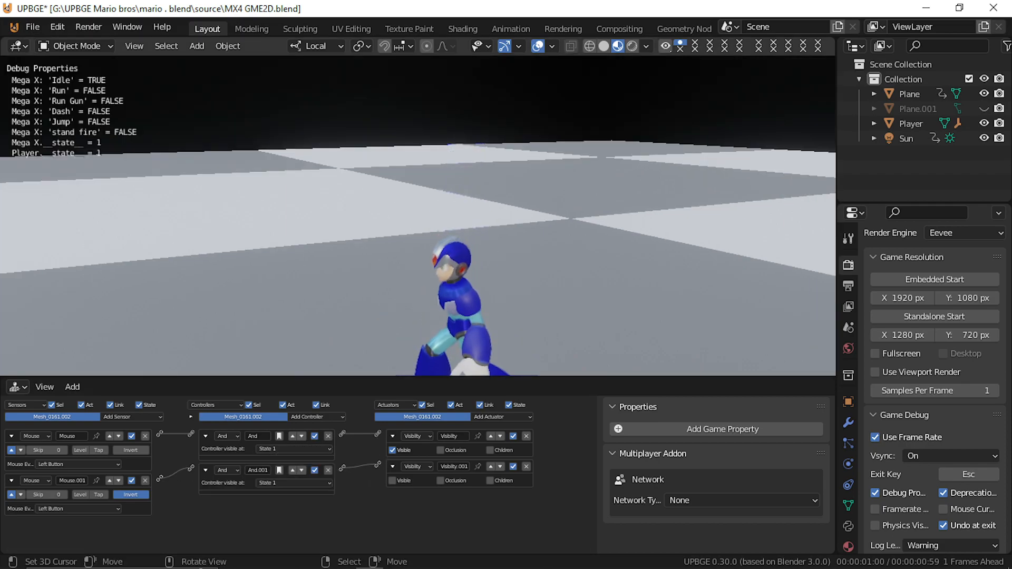
click(418, 217)
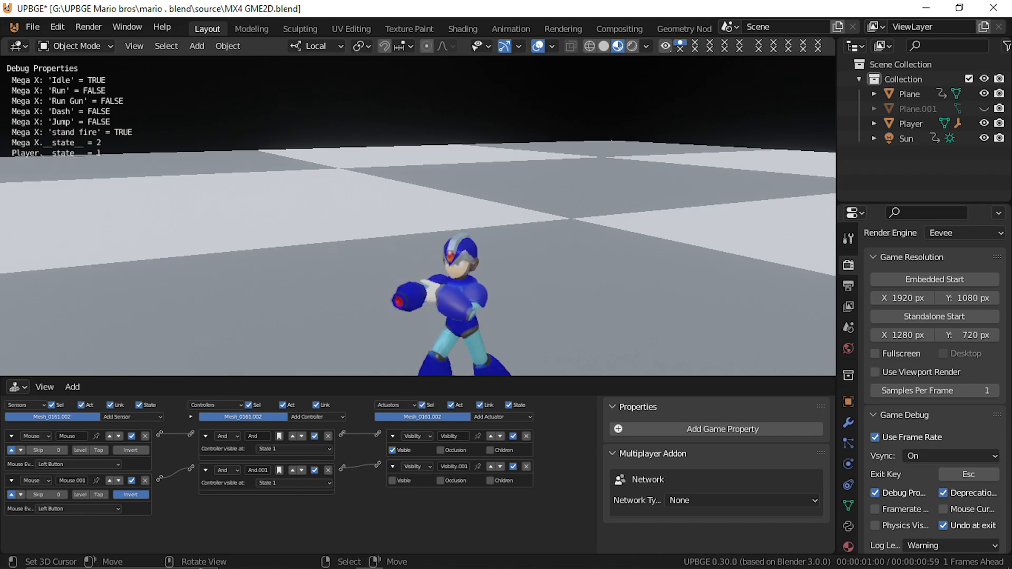
key(Escape)
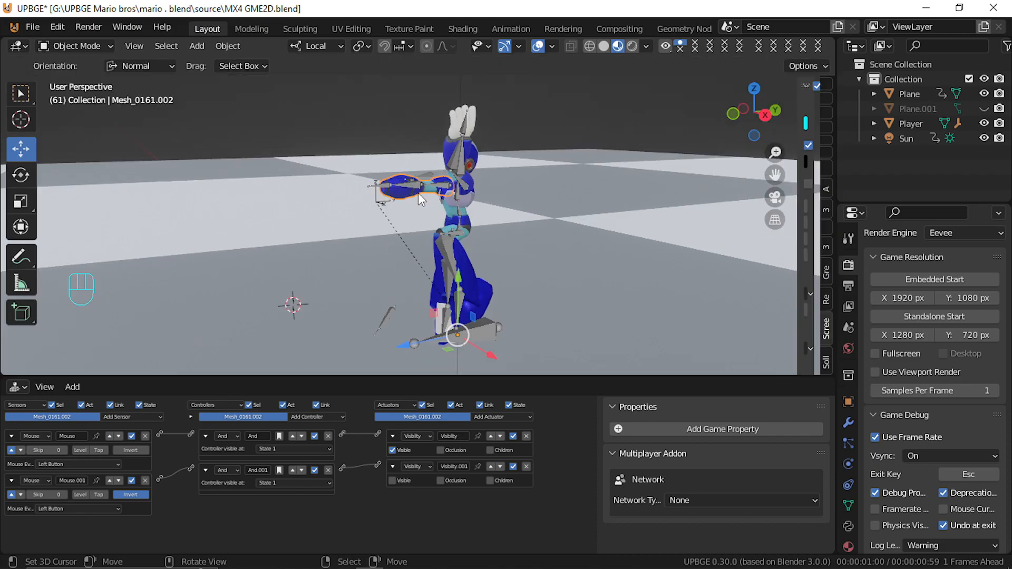
Unhide the hidden objects, including Plane.001 and the hand mesh, and select the hand mesh (Mesh_0161.003)
click(984, 109)
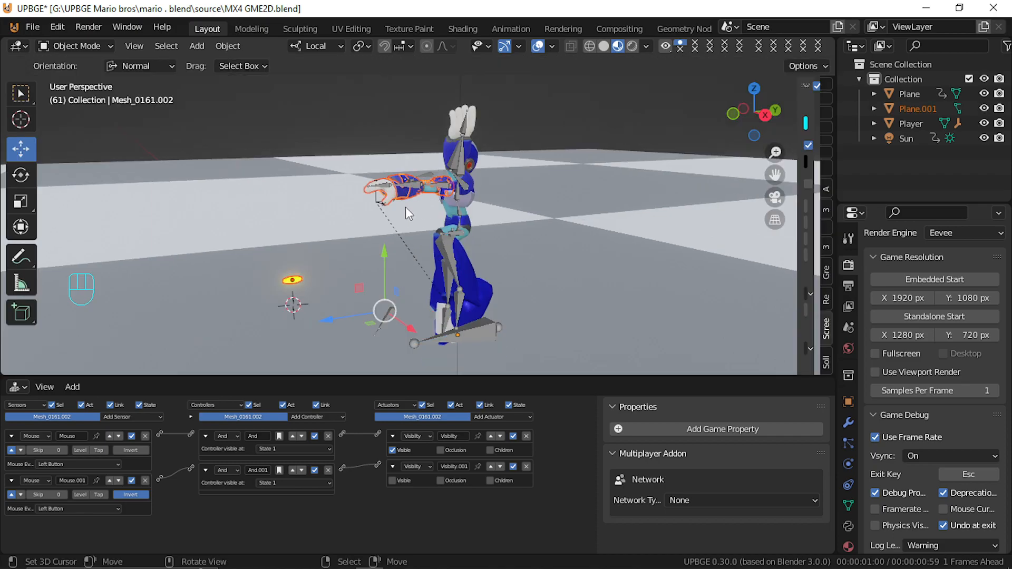
click(387, 200)
click(388, 200)
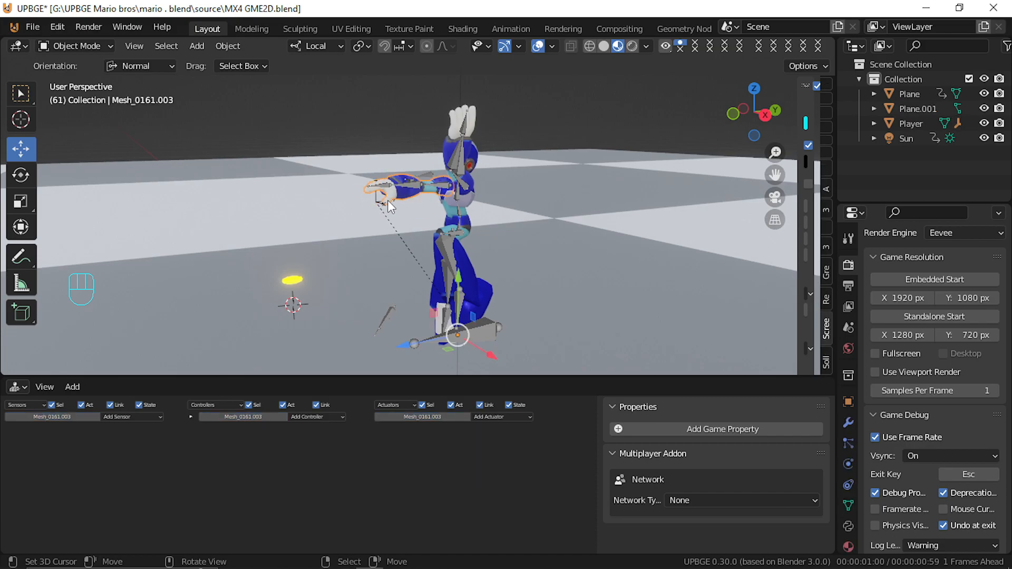
Copy the buster arm's logic bricks to the hand mesh, turning Visible off in the hand's first Visibility actuator and on in its second
click(132, 417)
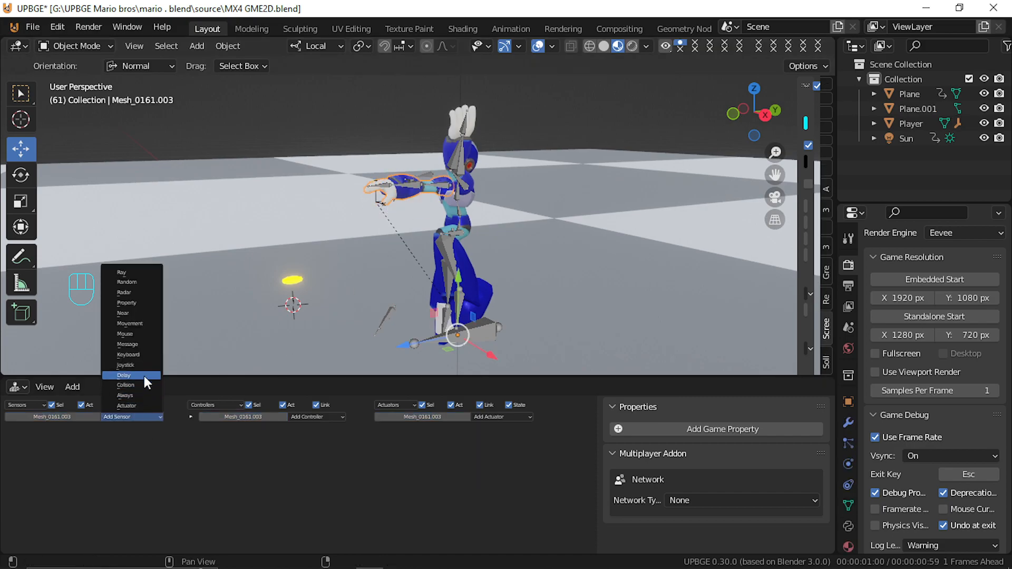
shift+right_click(402, 194)
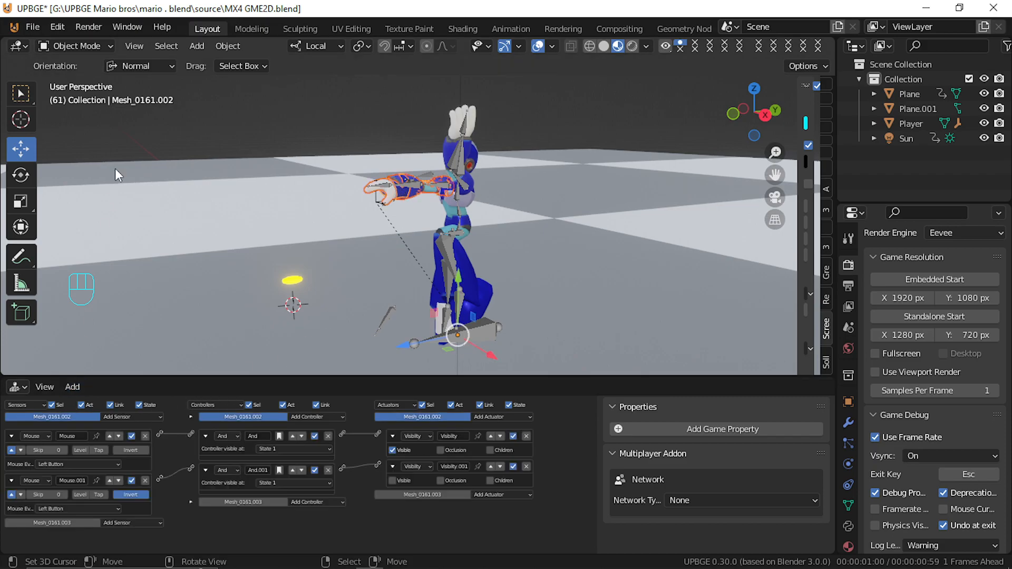
click(224, 46)
mouse_move(238, 451)
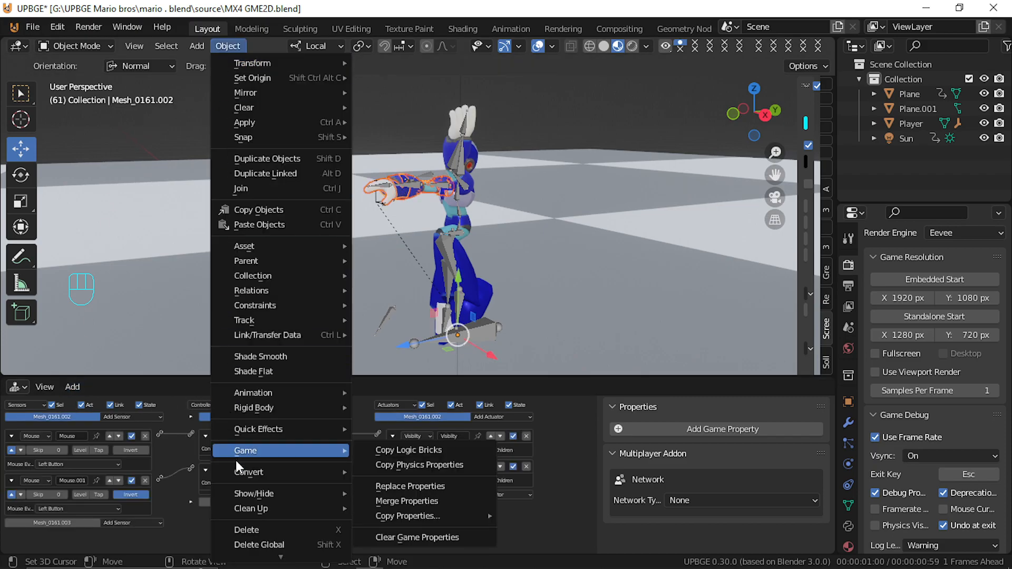
click(458, 450)
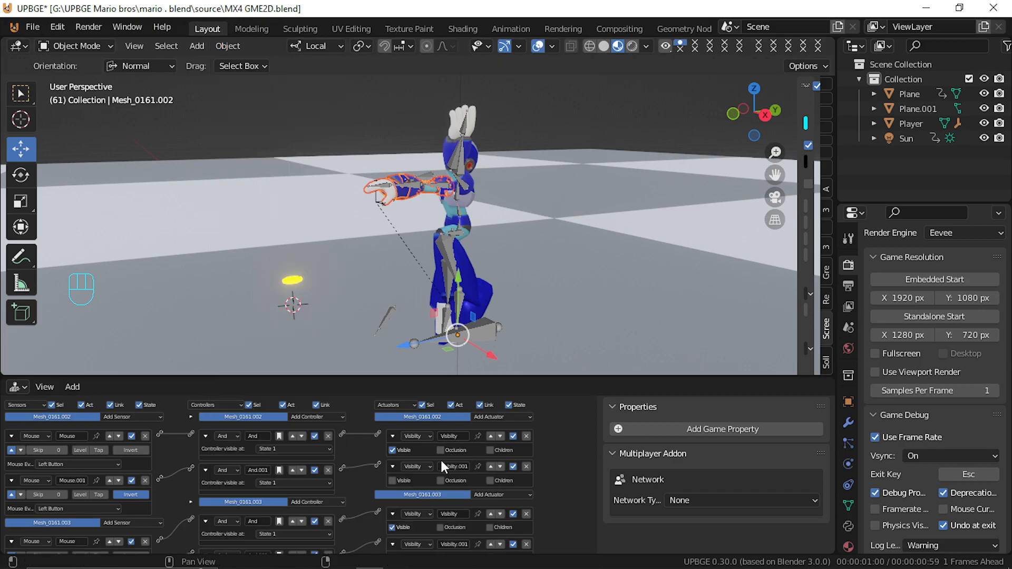
click(385, 203)
click(395, 202)
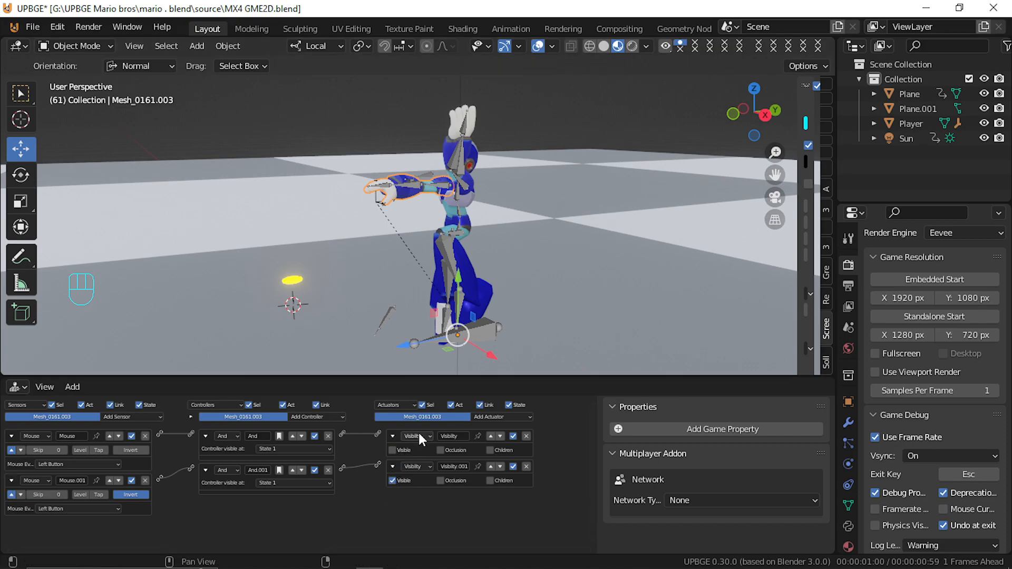
Test-run the game, turning, running and shooting in several directions to check the swap between Mega X's hand and buster
key(p)
key(a)
click(418, 216)
key(w)
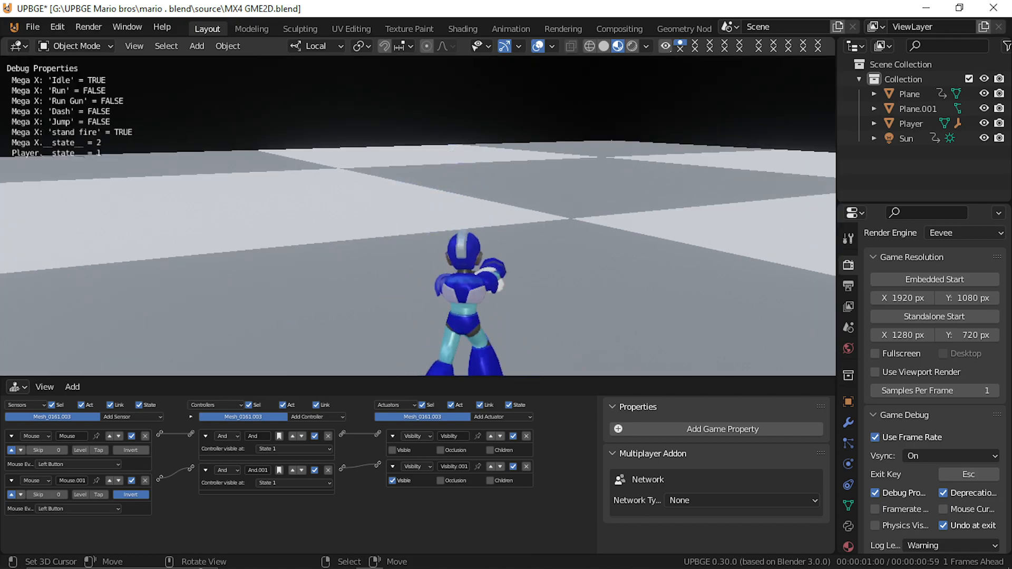
key(a)
click(418, 216)
key(s)
click(418, 216)
click(418, 216)
key(a)
key(w)
key(d)
click(418, 216)
key(a)
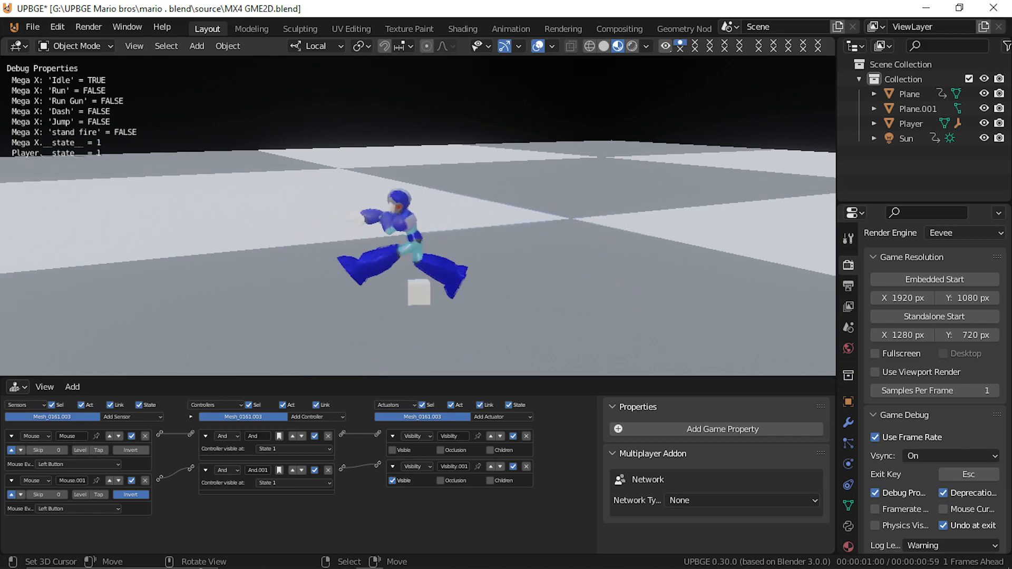
key(Escape)
Hide the yellow bullet object Plane.001
click(294, 283)
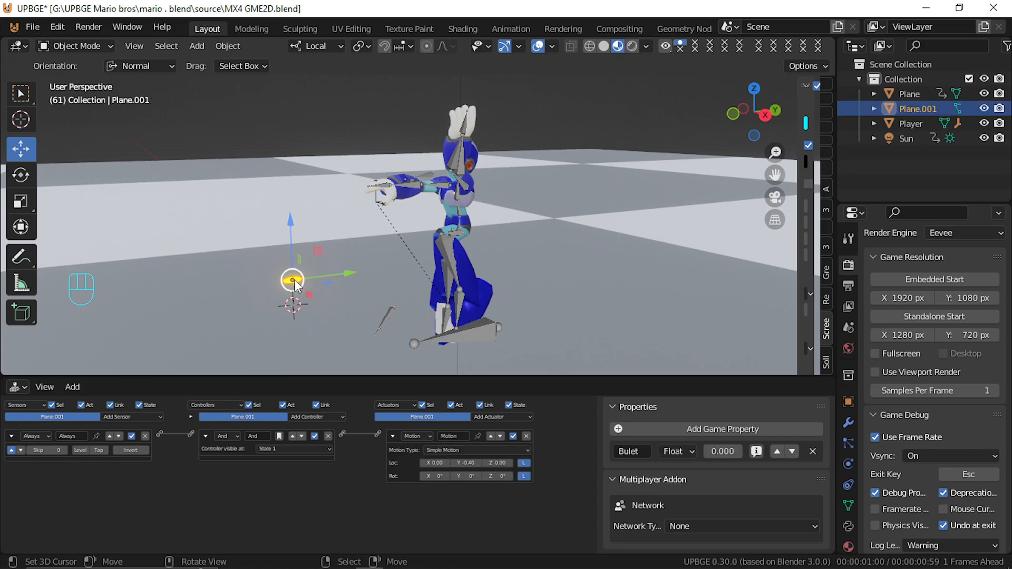
scroll(398, 281, down, 6)
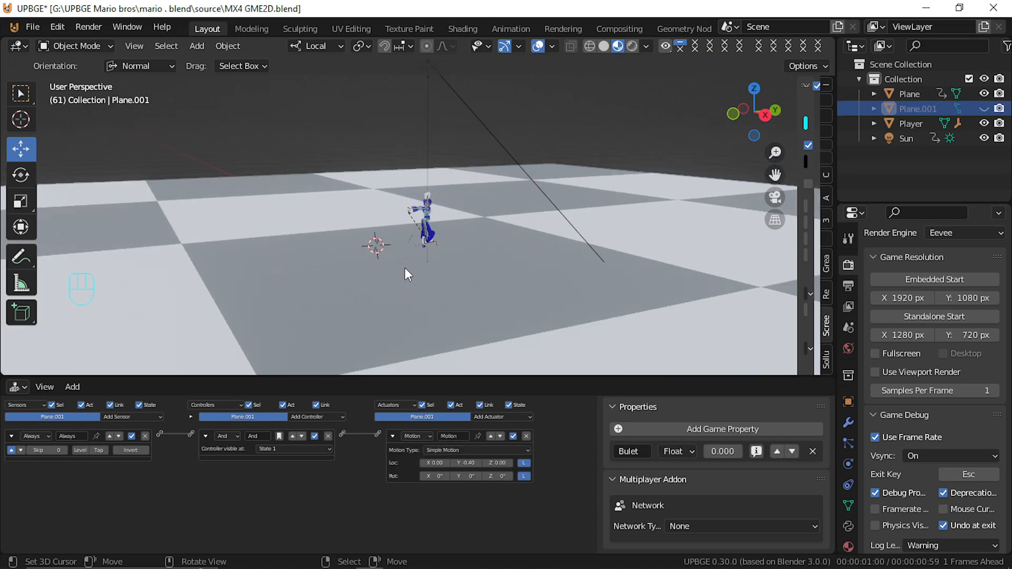
Test-run the game, running and firing while turning Mega X in different directions
key(p)
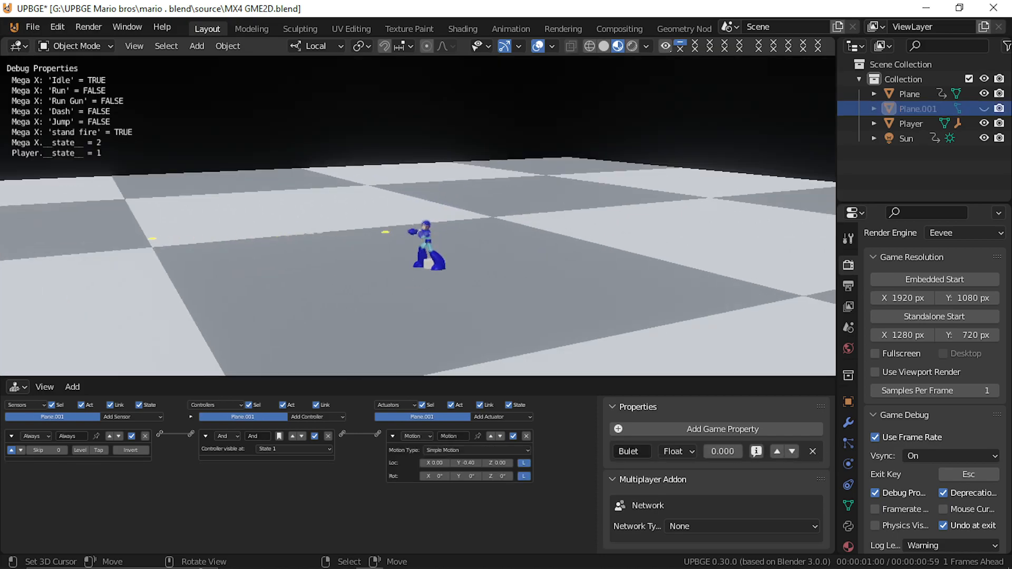
key(w)
key(d)
key(a)
key(a)
key(d)
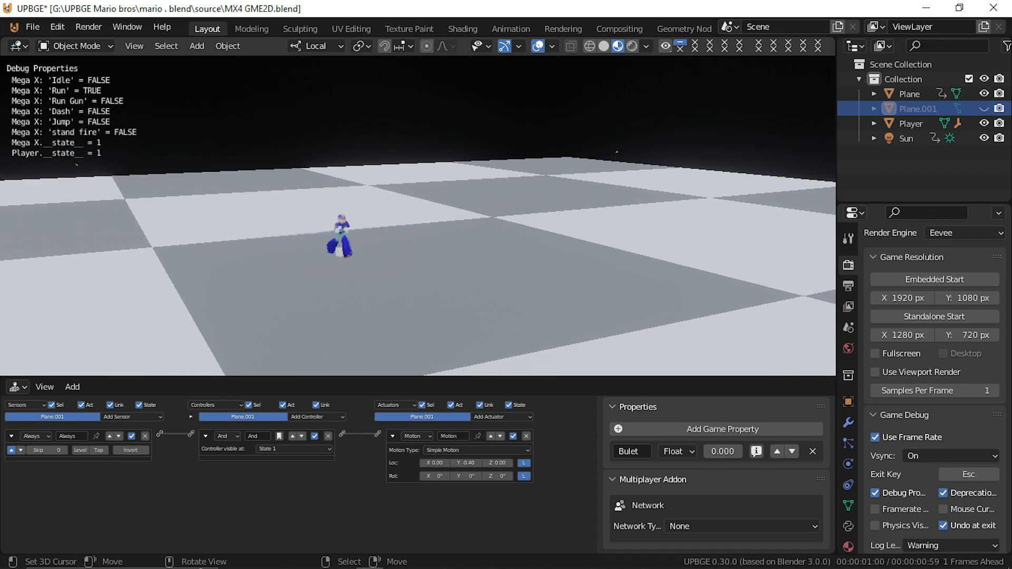
key(d)
key(f)
key(d)
key(a)
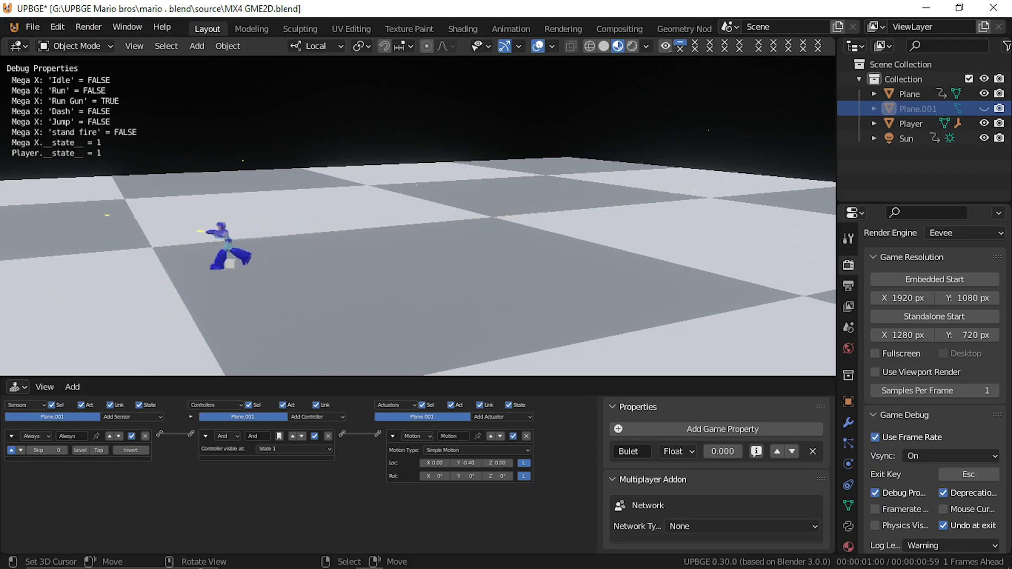
Test dashing and firing on the run in several directions, and end the game
key(d)
key(shift)
key(f)
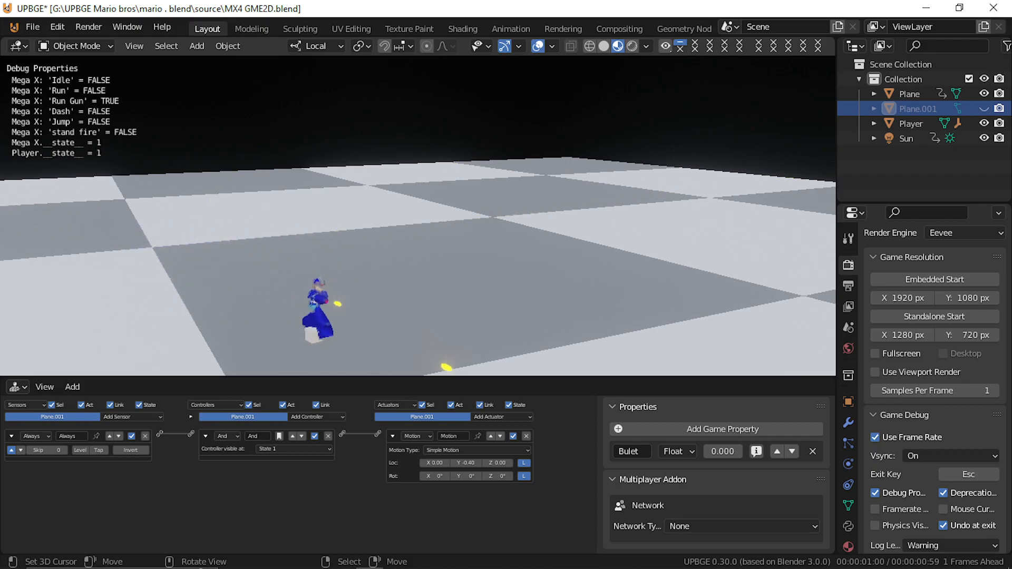
key(shift)
key(a)
key(shift)
key(f)
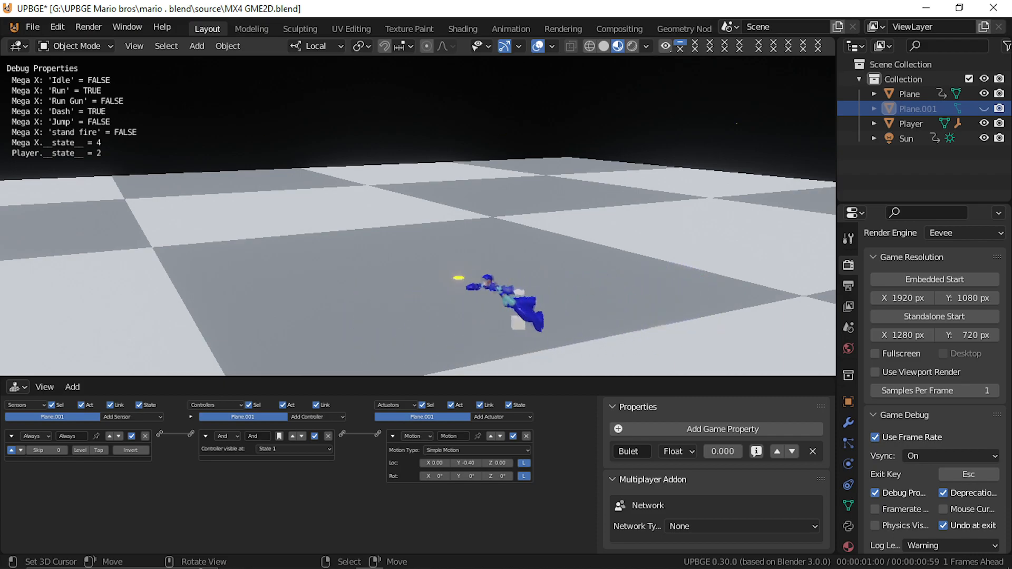
key(d)
key(shift)
key(f)
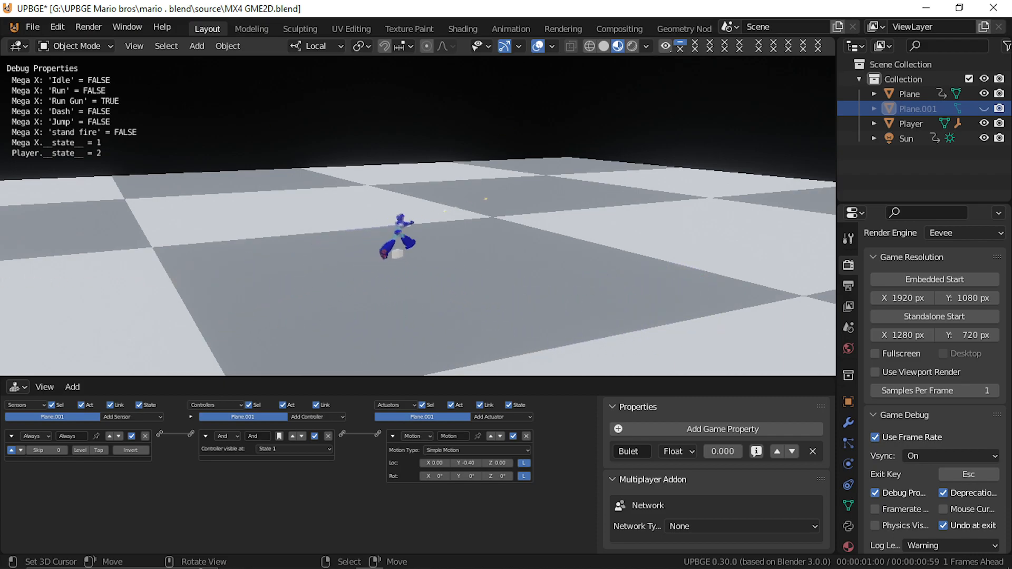
key(a)
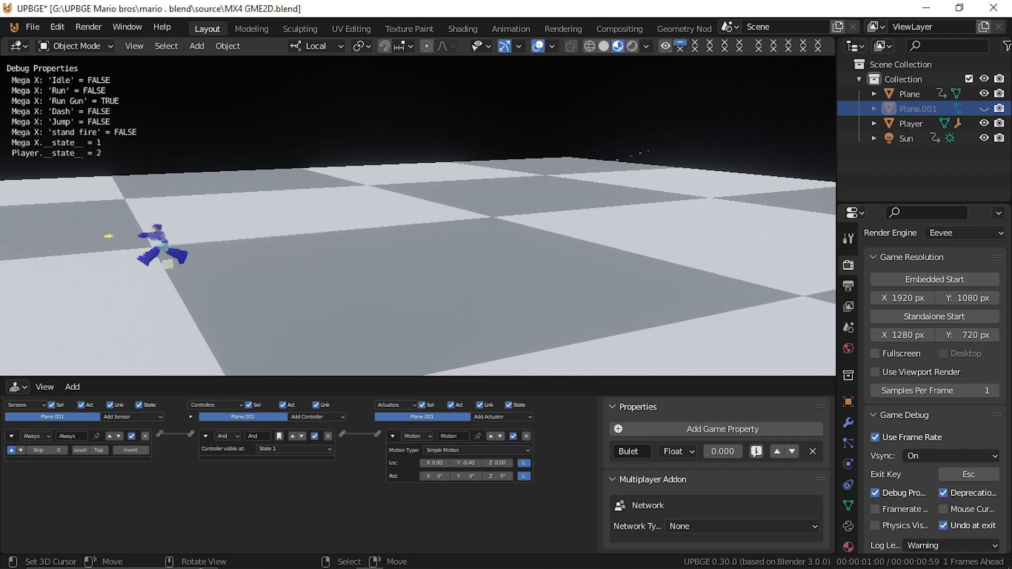
key(d)
key(shift)
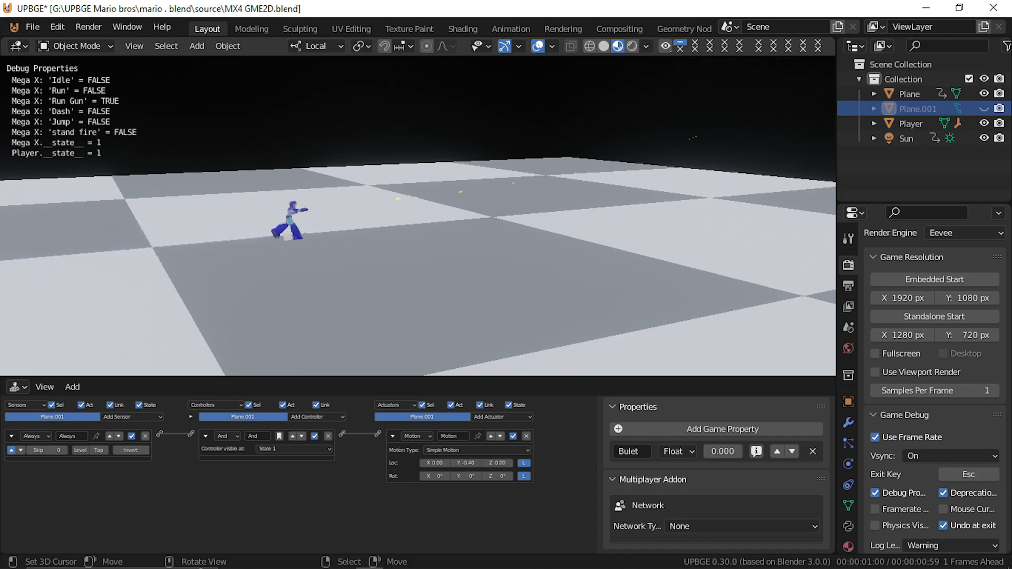
key(shift)
key(shift)
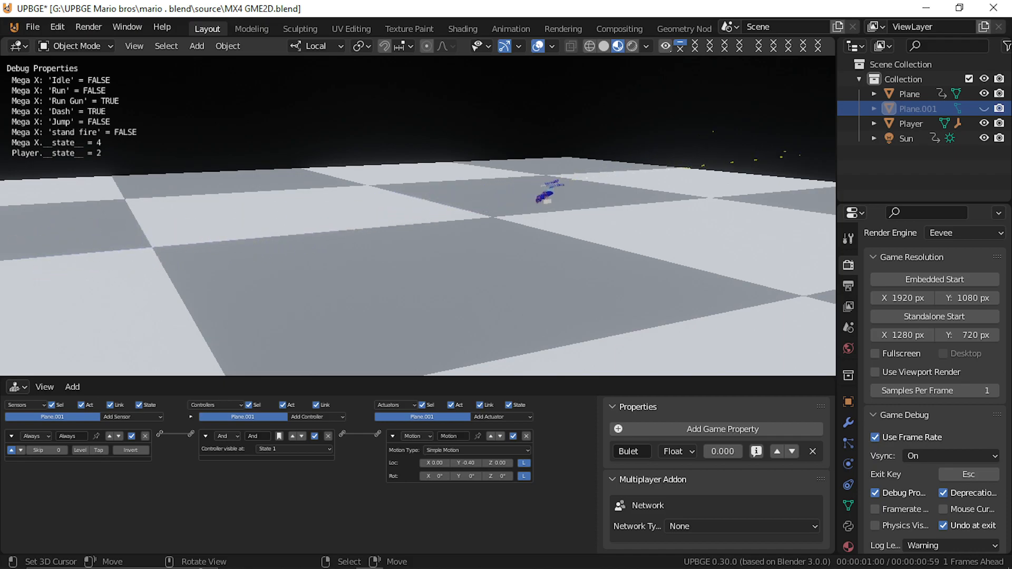
key(a)
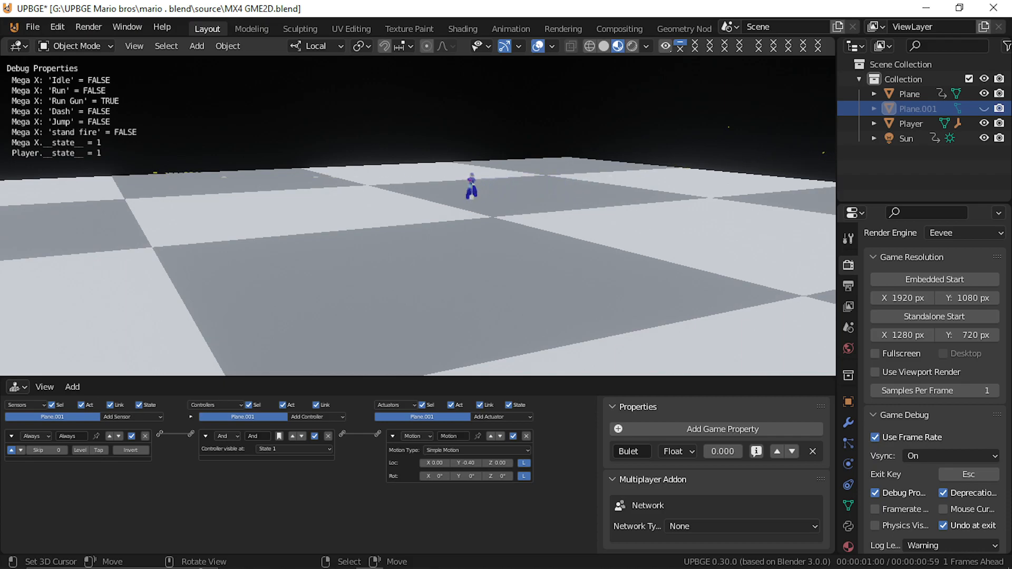
key(s)
key(Escape)
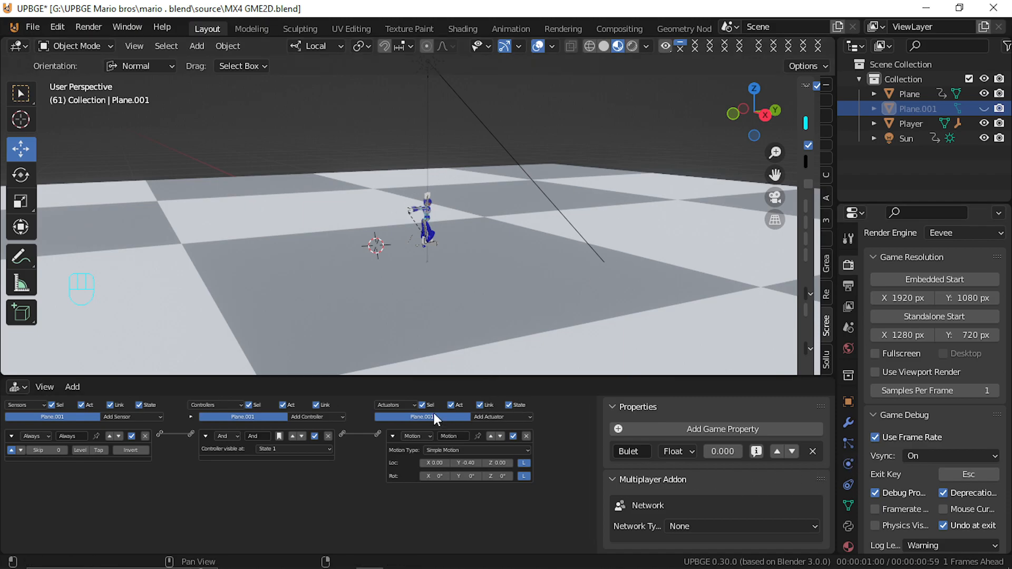
Select the Empty at Mega X's outstretched hand to examine its bullet-spawning logic bricks, and briefly run the game
scroll(429, 176, up, 5)
scroll(398, 216, down, 2)
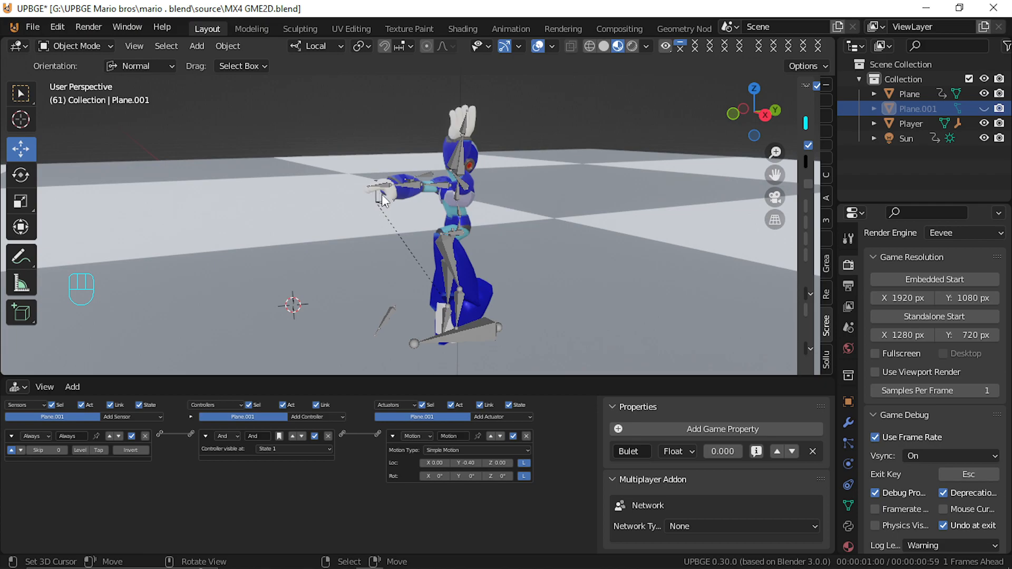
click(385, 205)
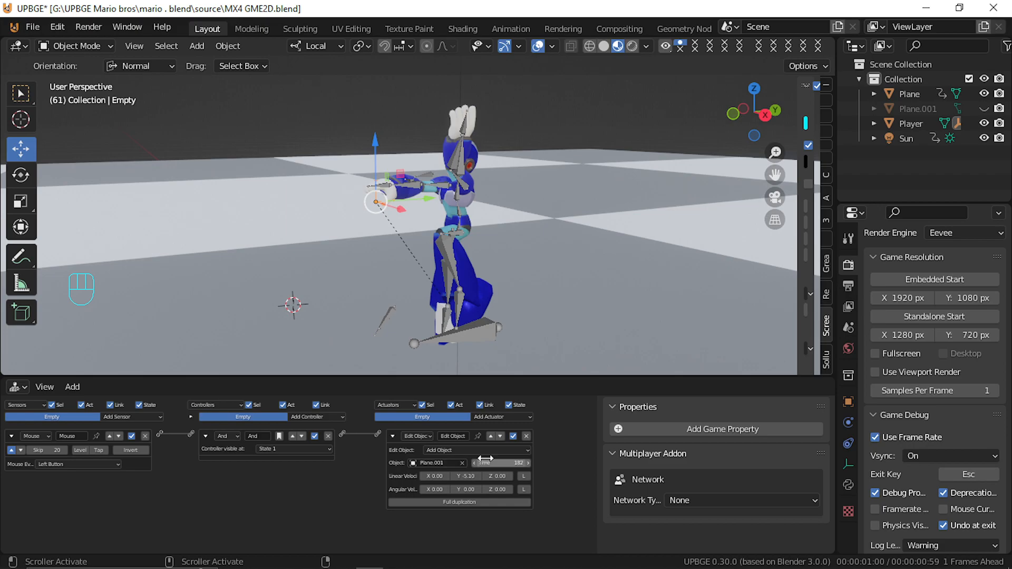
scroll(549, 215, down, 8)
key(p)
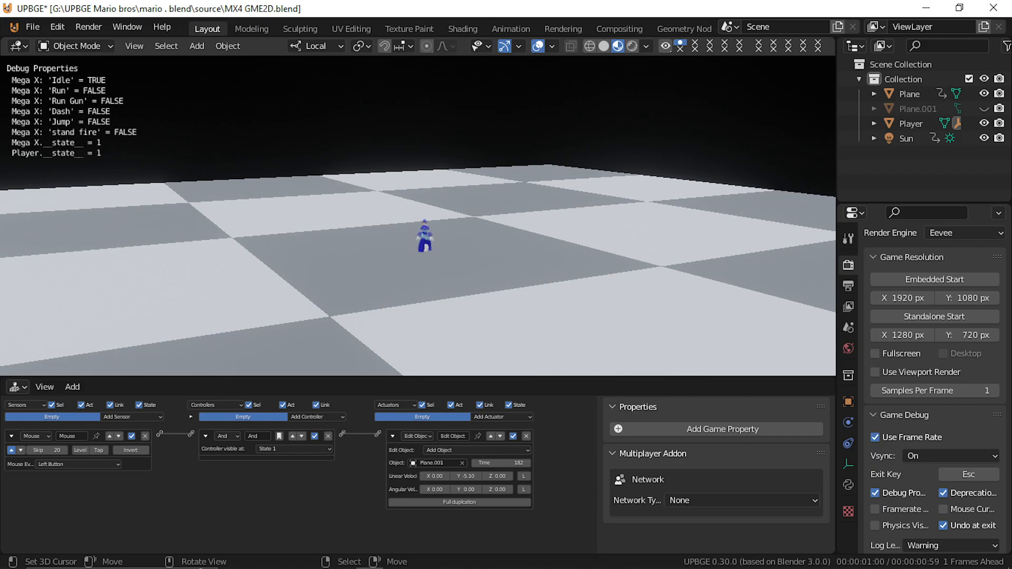
key(Escape)
Select the Player object at Mega X's feet and set its viewport Display As to Wire
scroll(435, 230, up, 4)
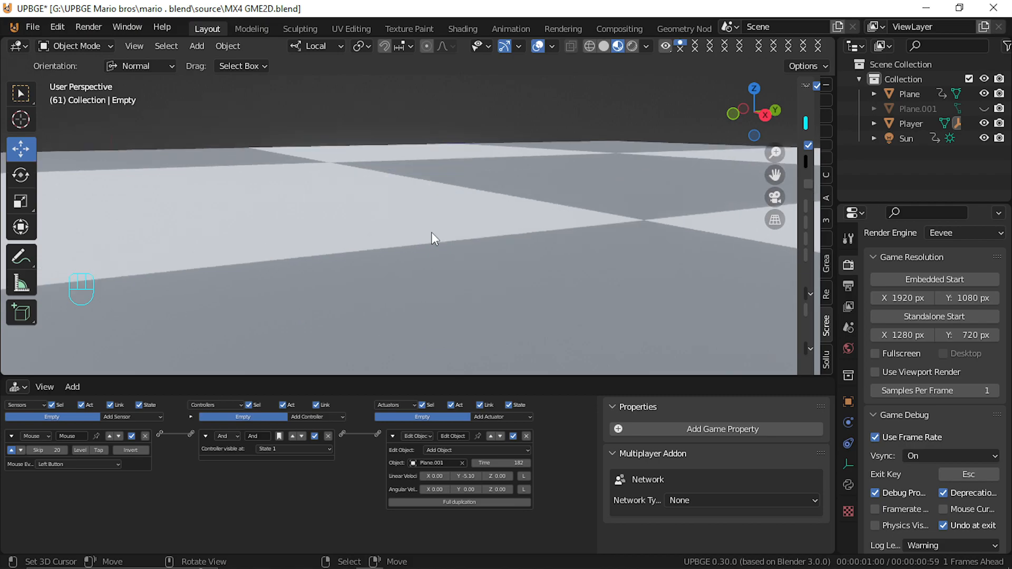
scroll(455, 261, down, 2)
key(shift+grave)
key(w)
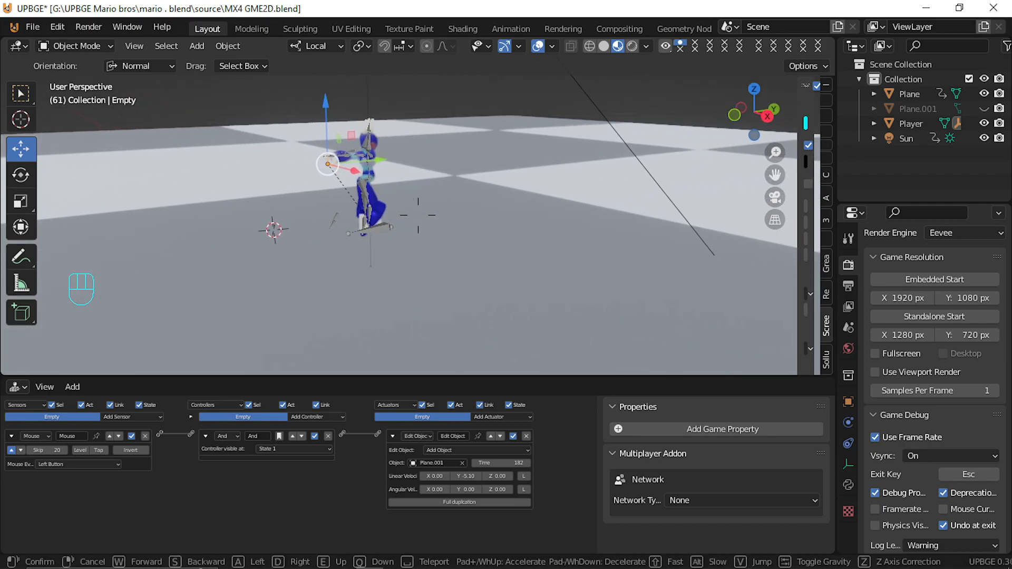
click(393, 233)
click(380, 220)
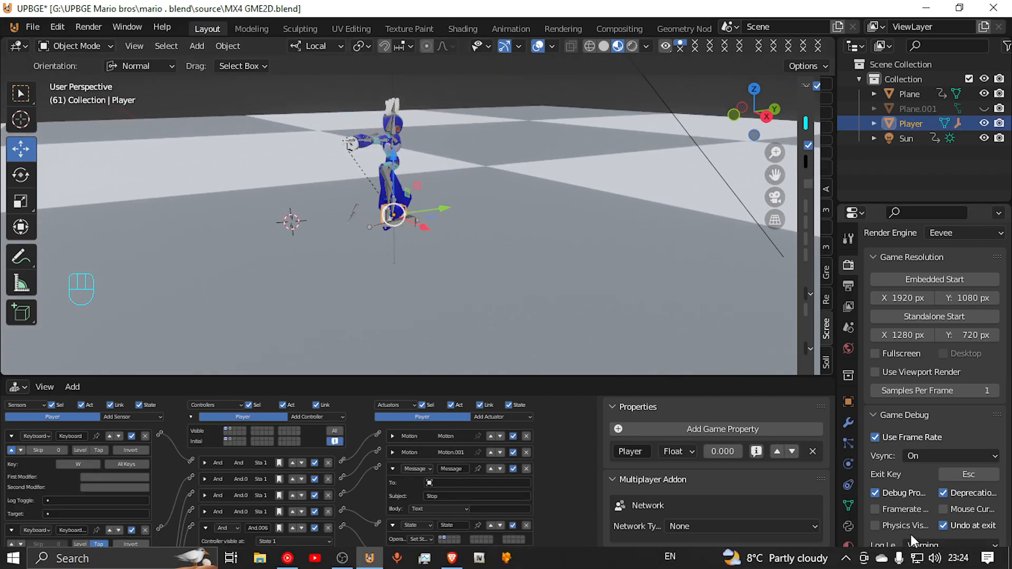
click(849, 400)
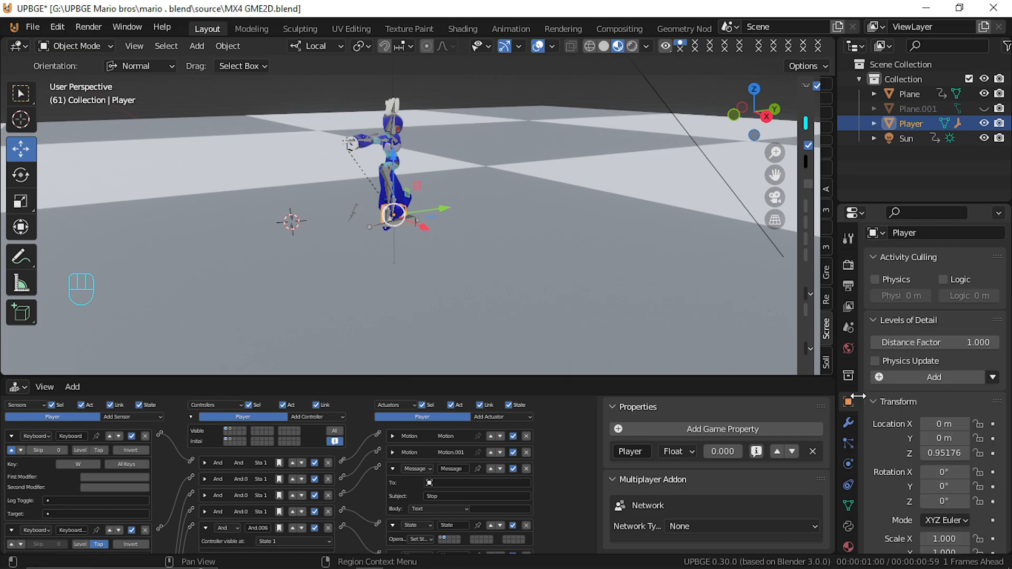
scroll(896, 438, down, 4)
scroll(895, 440, down, 8)
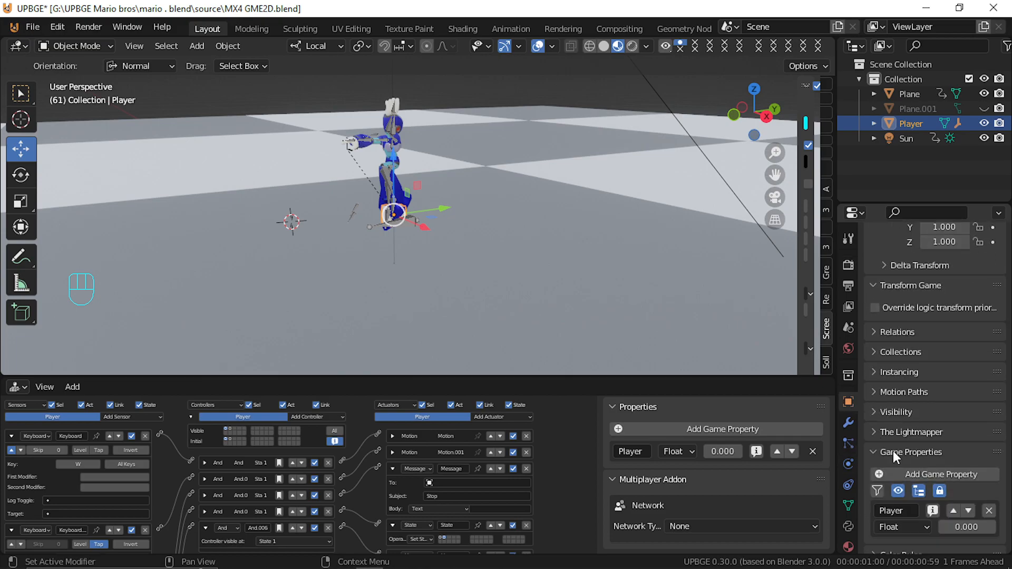
scroll(893, 450, down, 3)
click(915, 504)
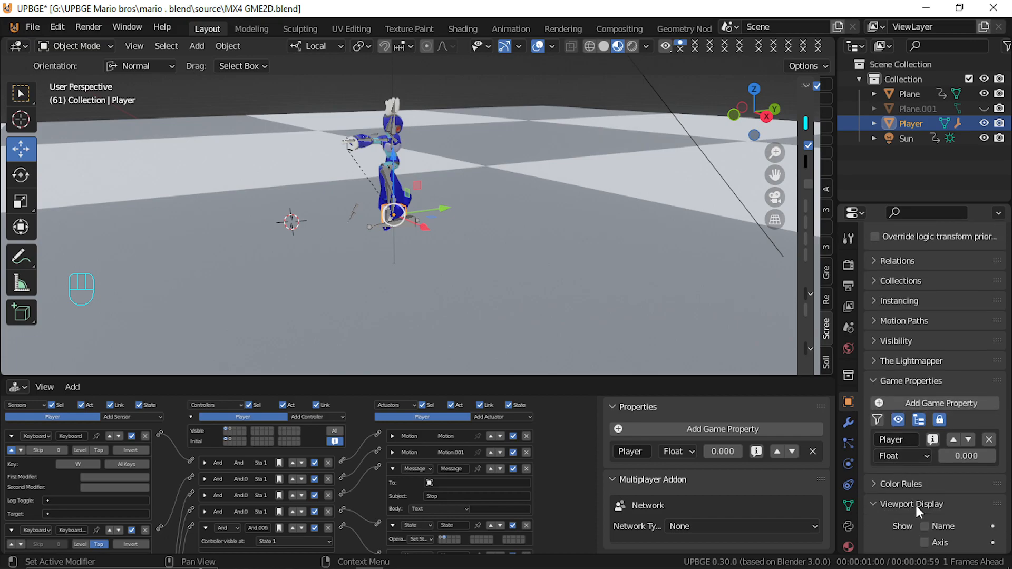
scroll(938, 520, down, 5)
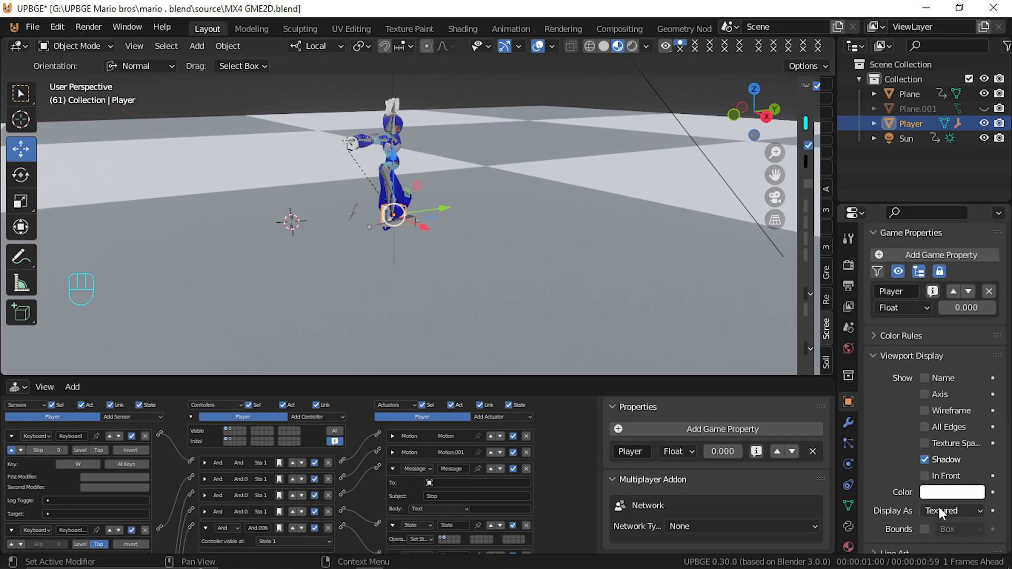
click(938, 510)
click(941, 480)
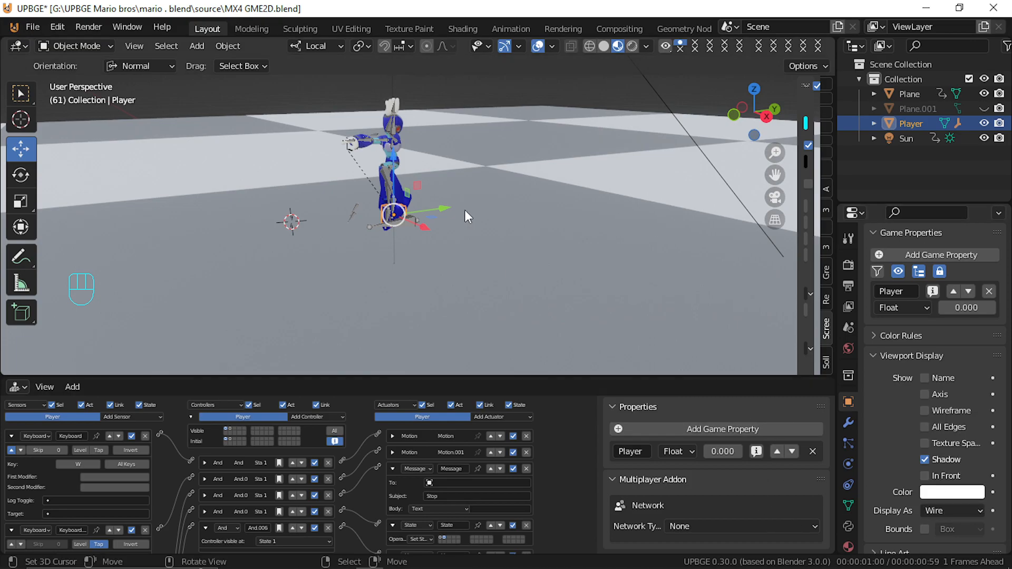
Select Mega X's body mesh together with his arm and hand meshes
key(shift+grave)
key(w)
key(a)
key(w)
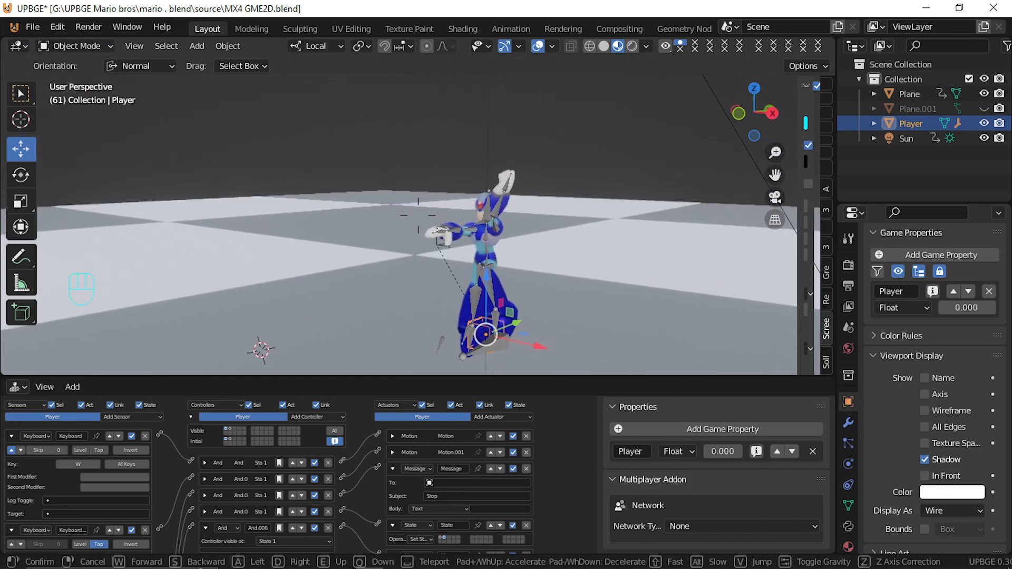
click(454, 214)
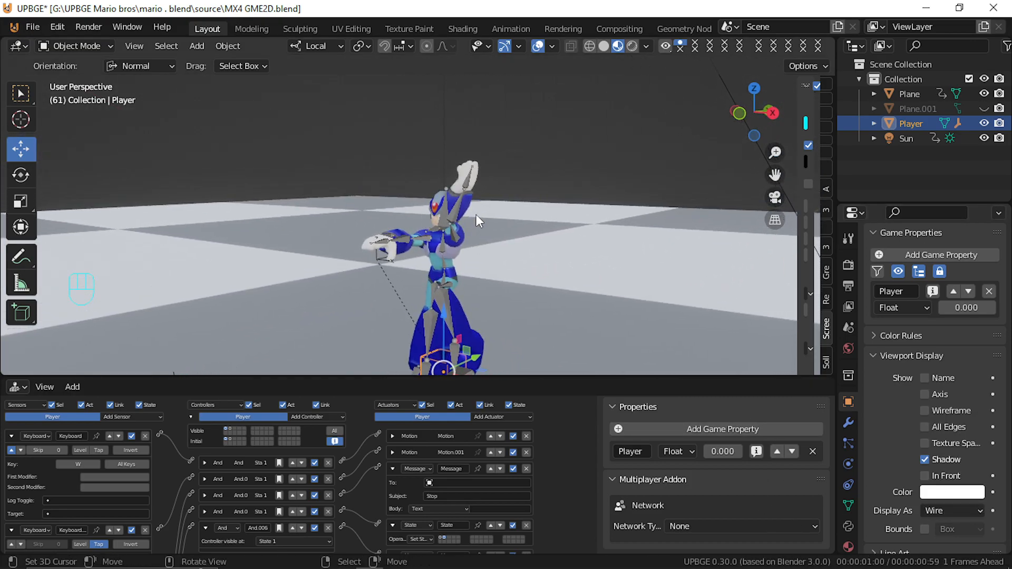
click(454, 258)
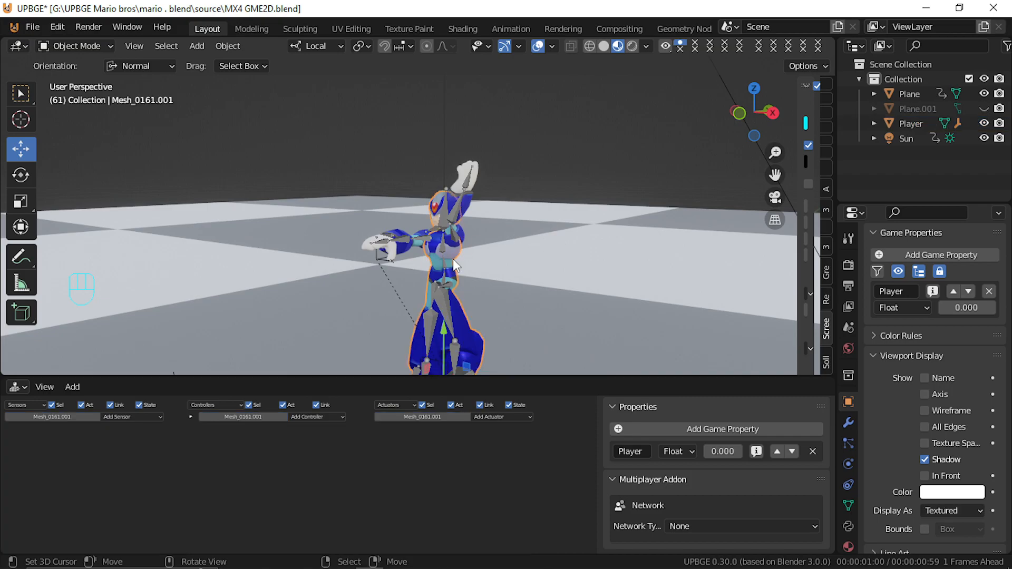
shift+click(406, 247)
click(466, 213)
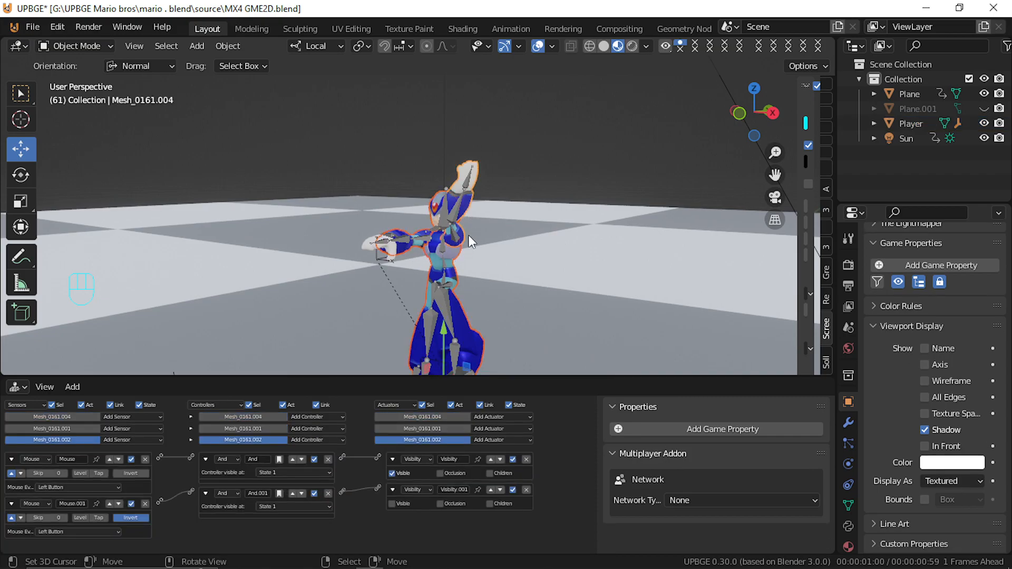
Select the Mega X armature and switch the logic bricks area to the Timeline
click(27, 392)
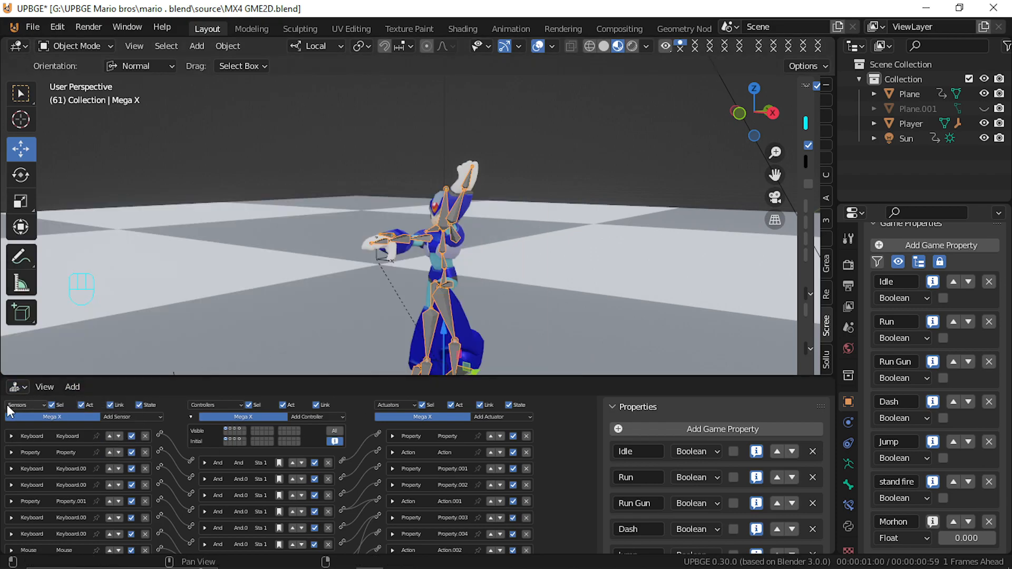
click(44, 387)
click(16, 389)
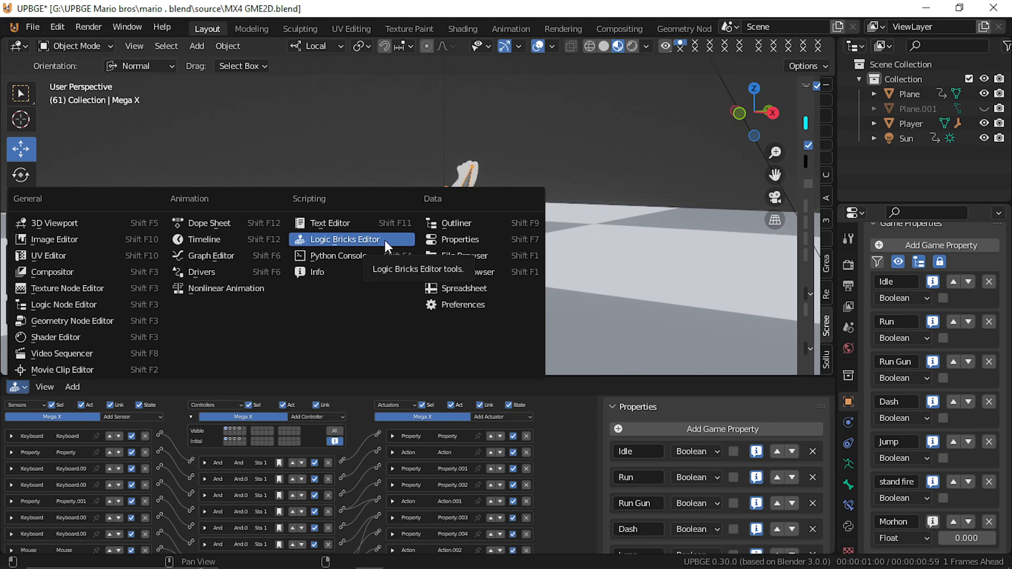
click(211, 240)
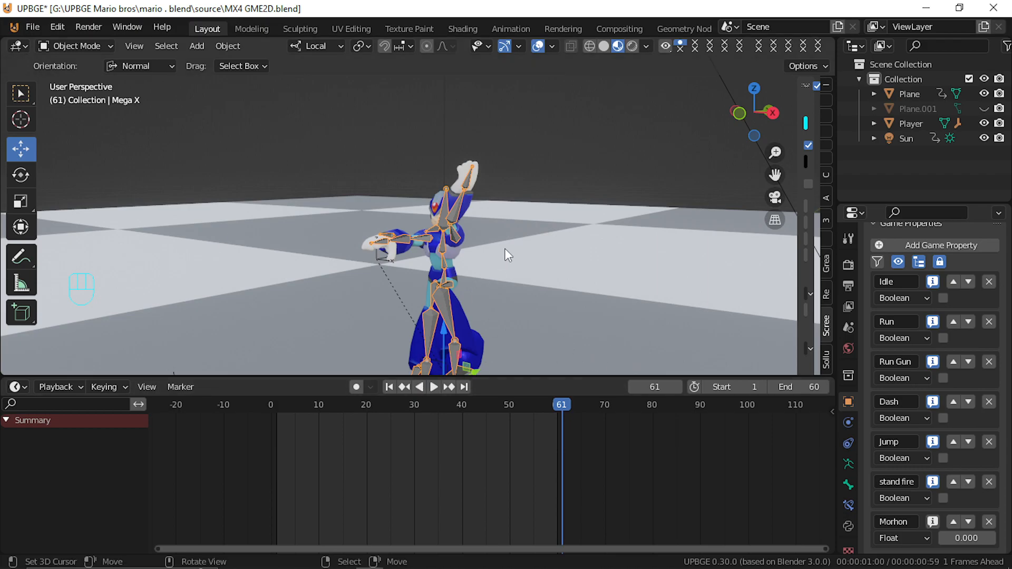
Hide the Mega X armature, select the arm and hand meshes, and cancel a trial move of them
click(480, 213)
click(444, 213)
click(419, 232)
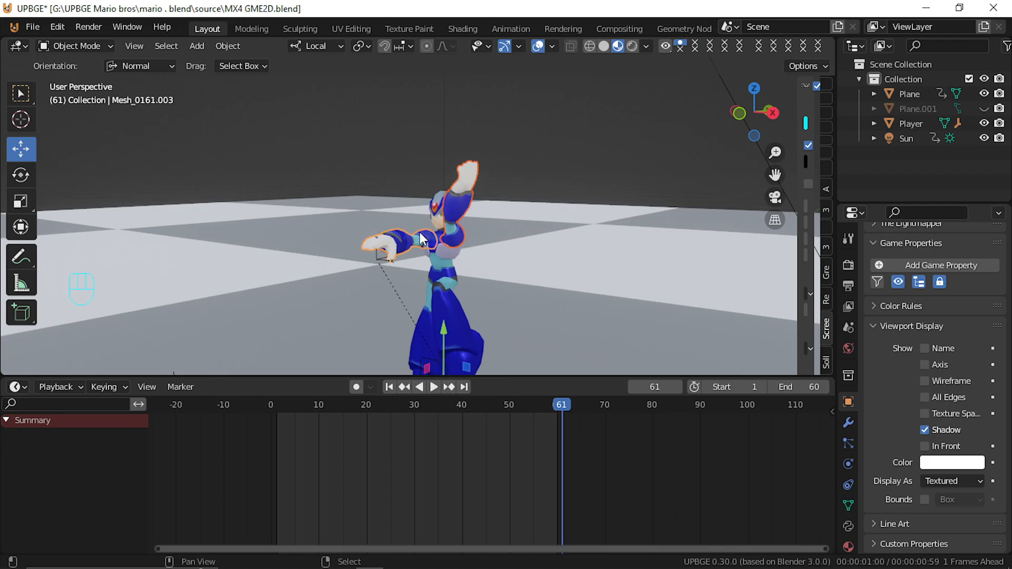
key(g)
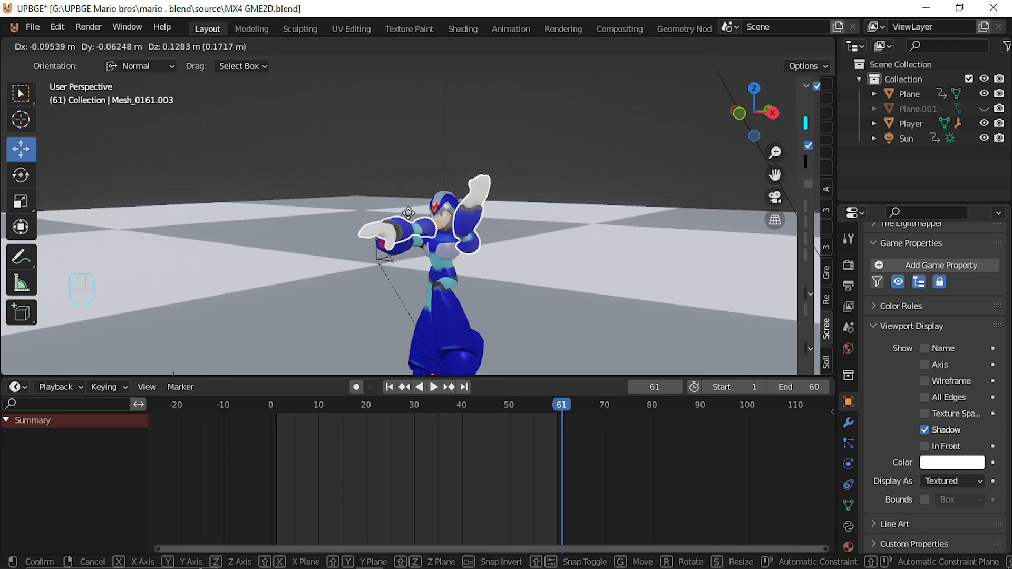
key(Escape)
Add the body mesh to the selected arm and hand meshes and duplicate them all in place
click(448, 260)
key(shift+g)
click(447, 260)
key(g)
click(549, 259)
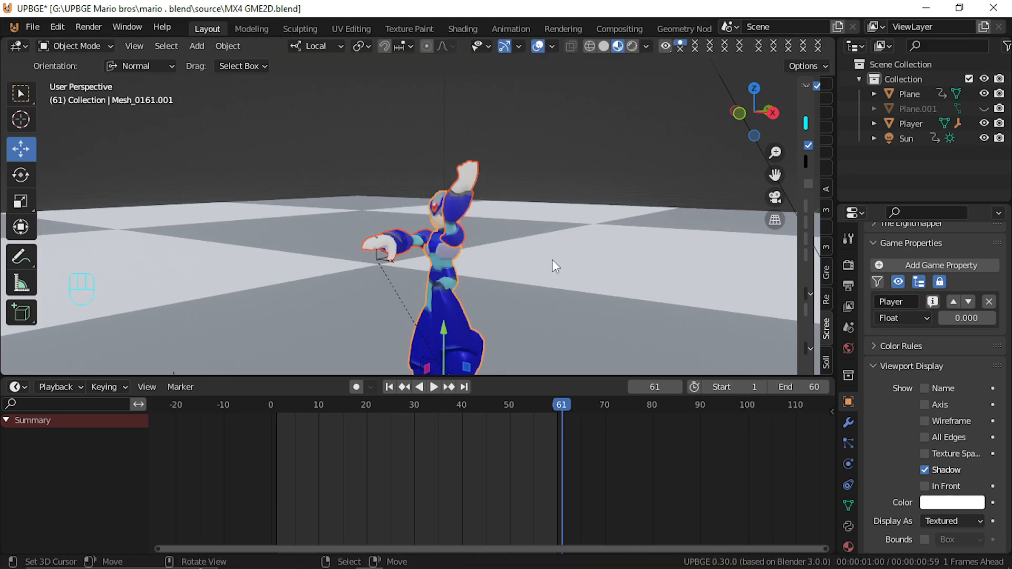
key(shift+d)
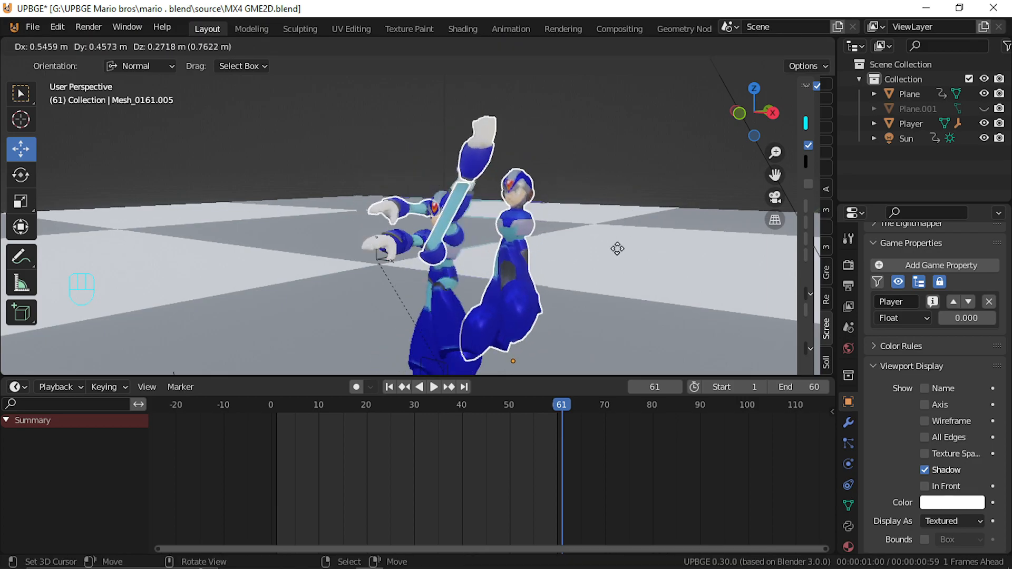
key(Escape)
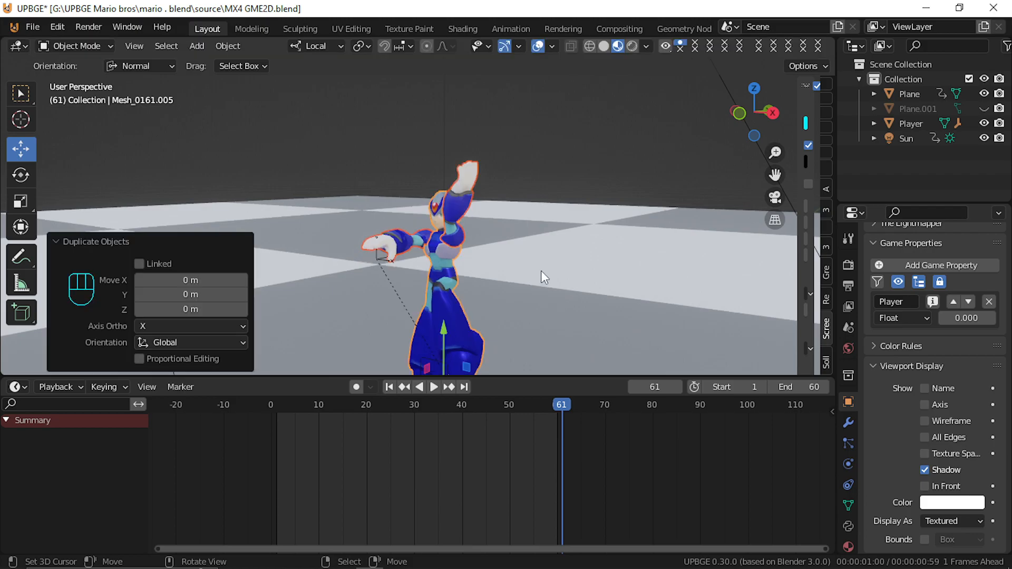
key(shift+grave)
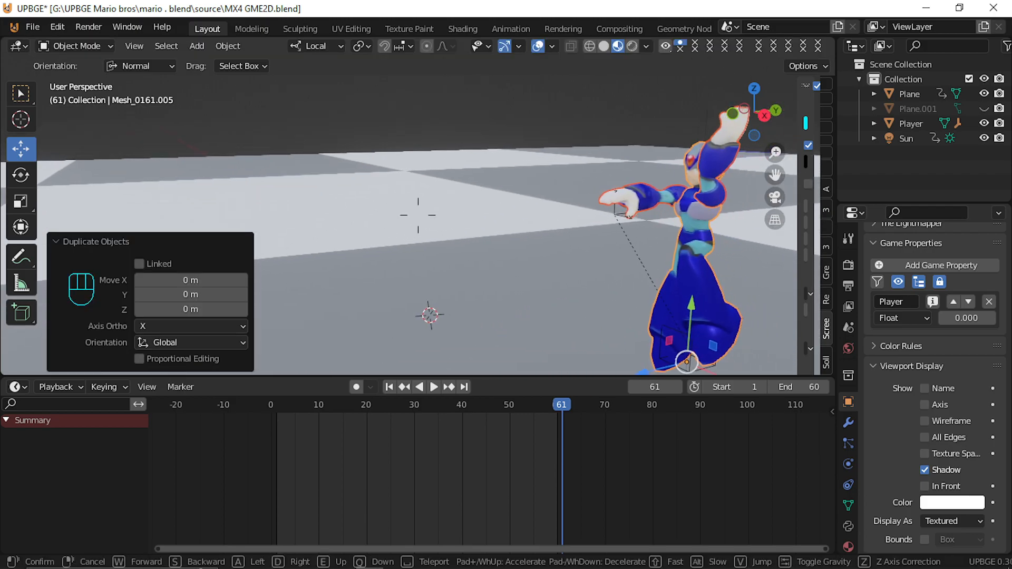
key(d)
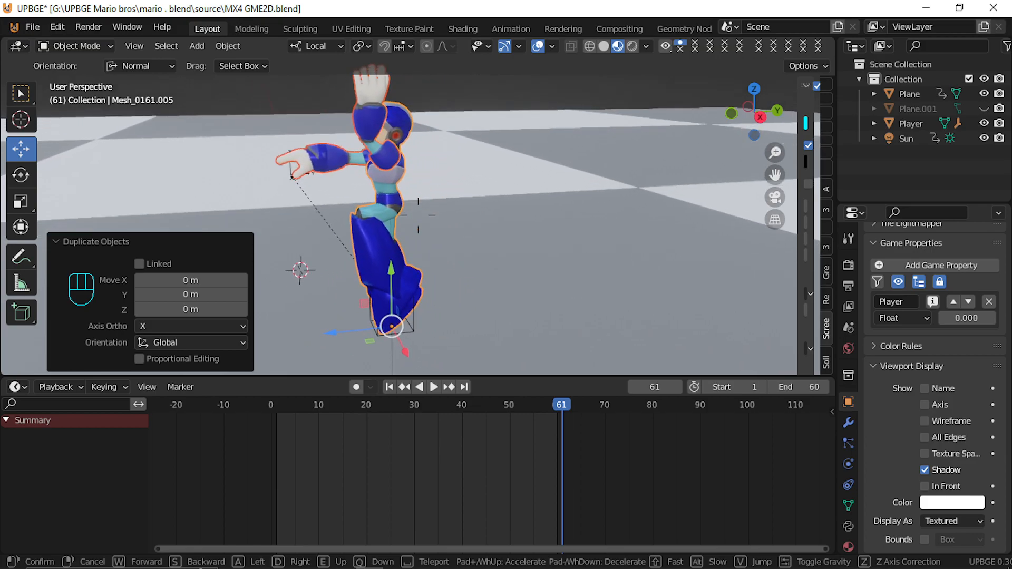
click(418, 215)
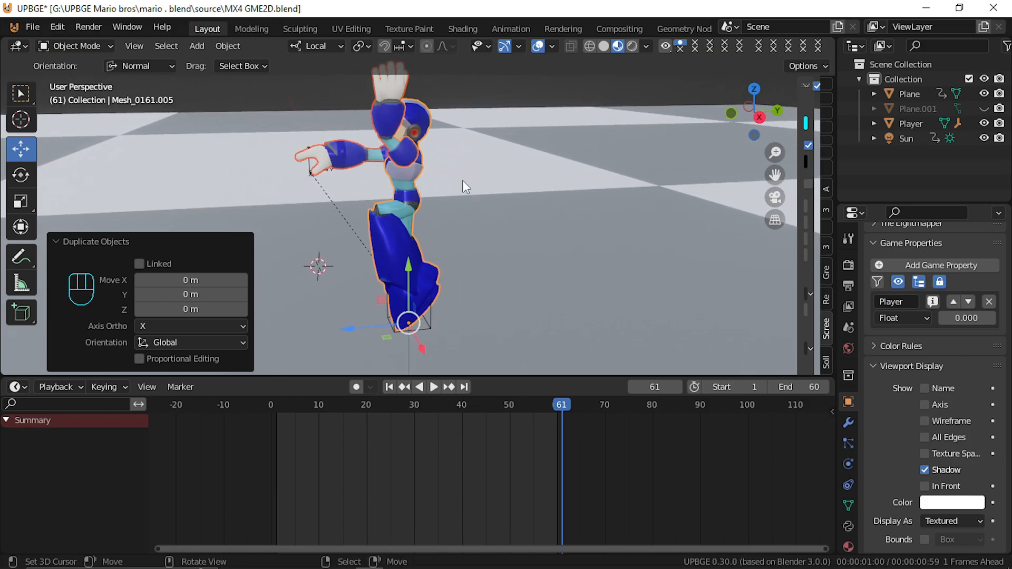
key(g)
key(z)
key(z)
right_click(458, 195)
Scrub the timeline to frame 60 and switch the animation area to the Nonlinear Animation editor
mouse_move(538, 428)
mouse_down()
mouse_move(518, 435)
mouse_move(555, 436)
mouse_up()
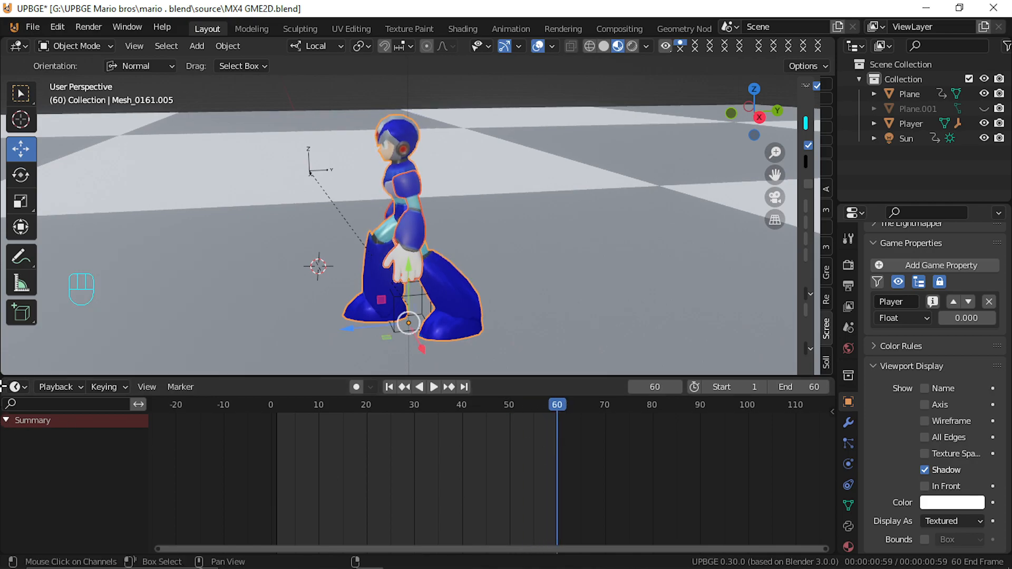
click(15, 389)
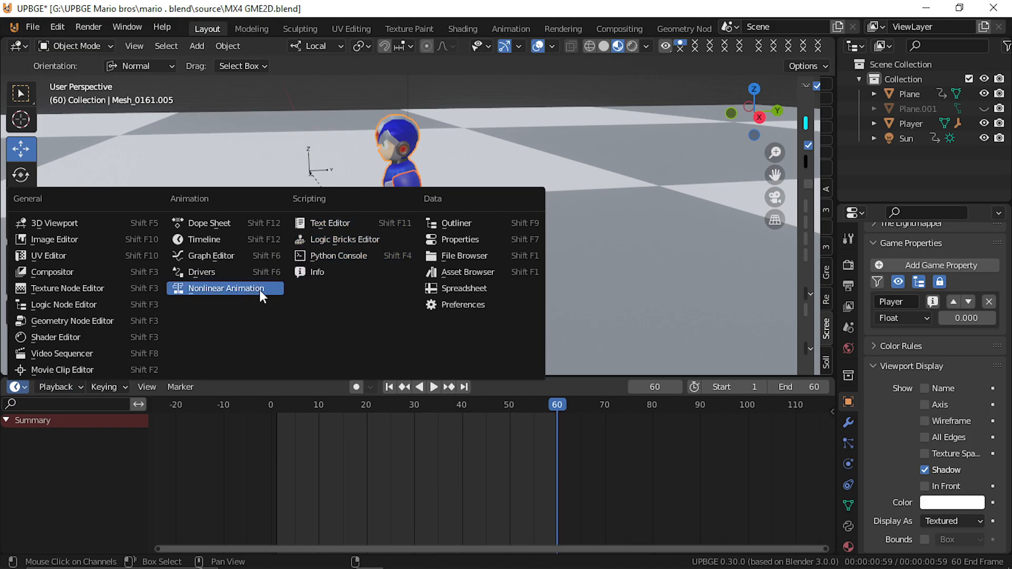
click(232, 289)
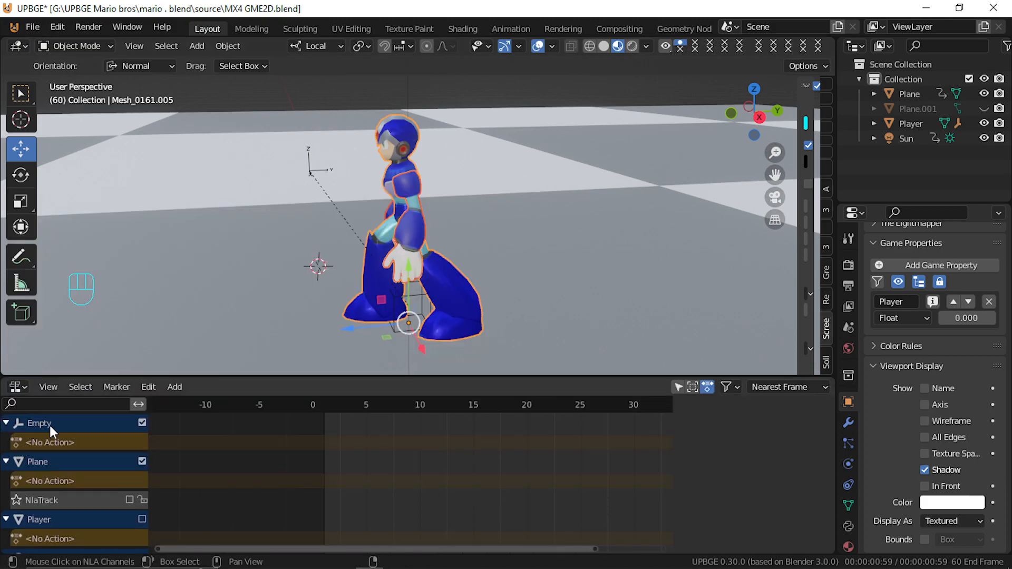
click(18, 389)
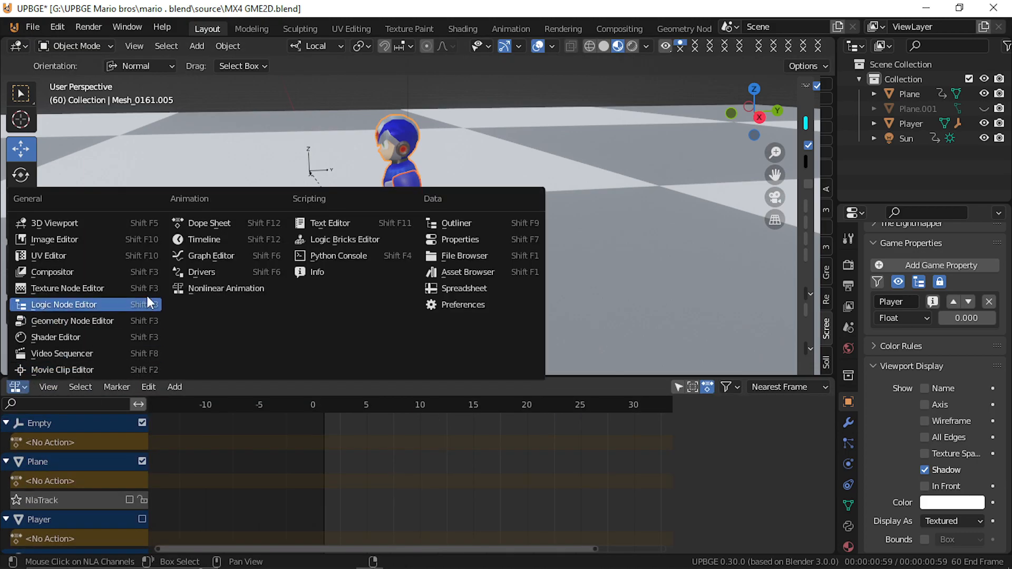
scroll(55, 461, down, 2)
scroll(66, 500, up, 2)
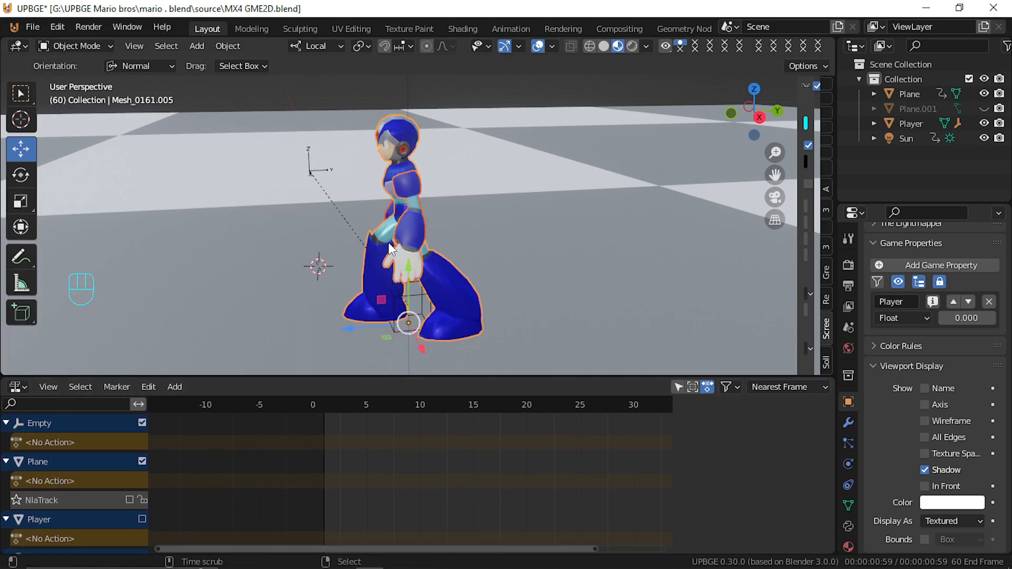
Reveal the hidden objects, including the Mega X armature, and hide the yellow bullet plane again
click(419, 214)
click(420, 227)
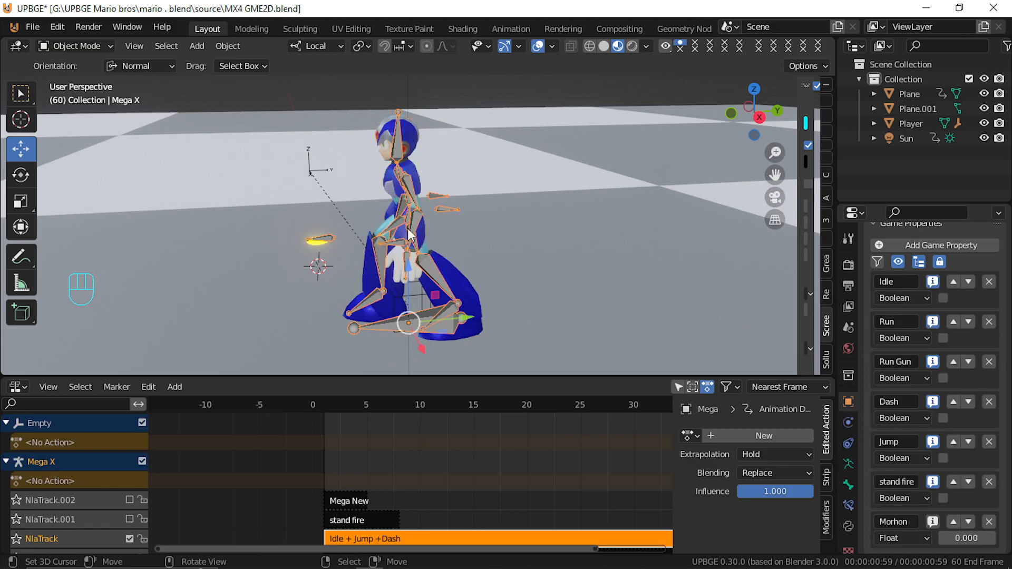
click(312, 241)
key(h)
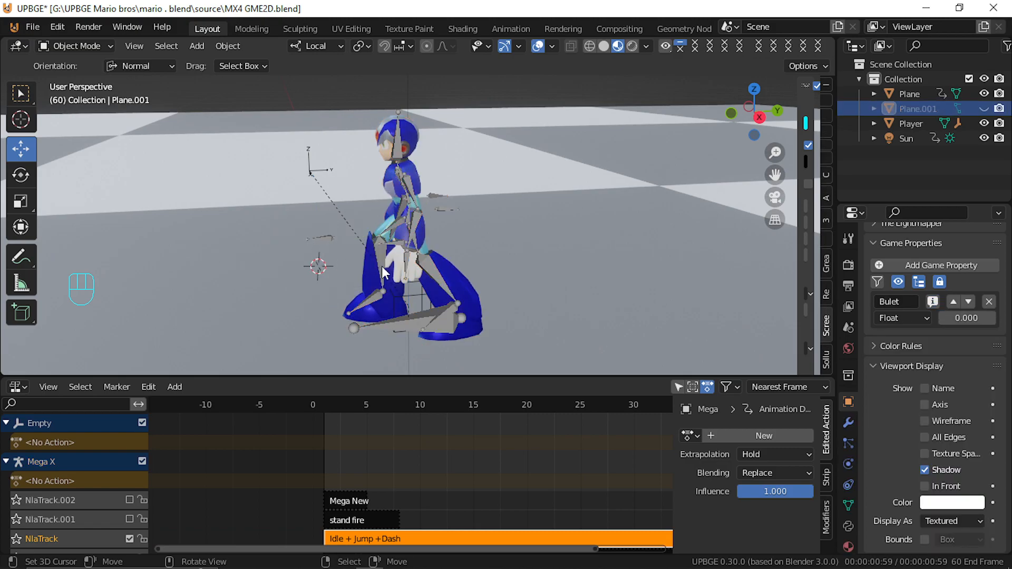
click(455, 278)
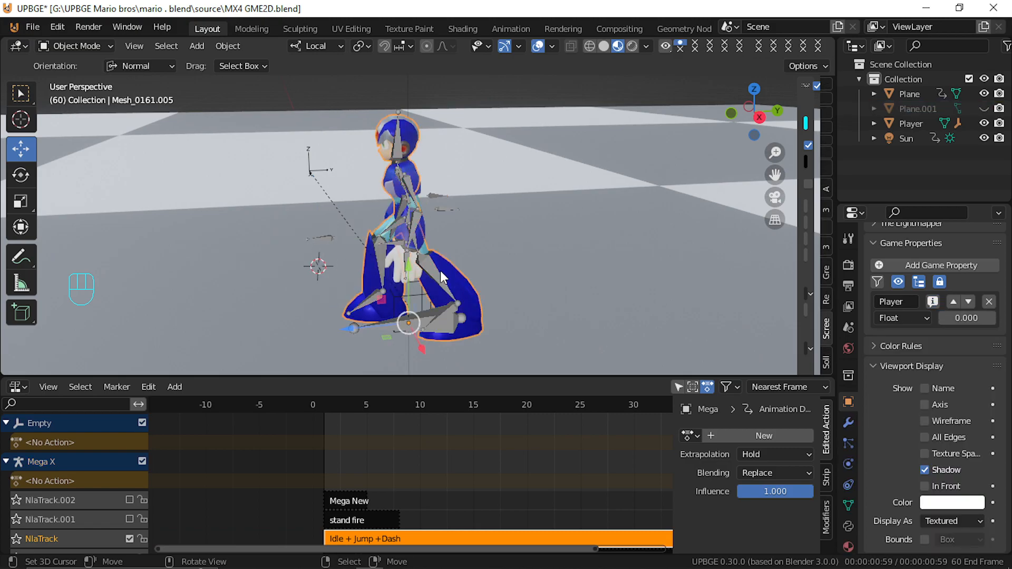
Turn off Mega X's NlaTrack, enable NlaTrack.002 with the Mega New strip, and scrub to frame 5
middle_drag(378, 522, 332, 451)
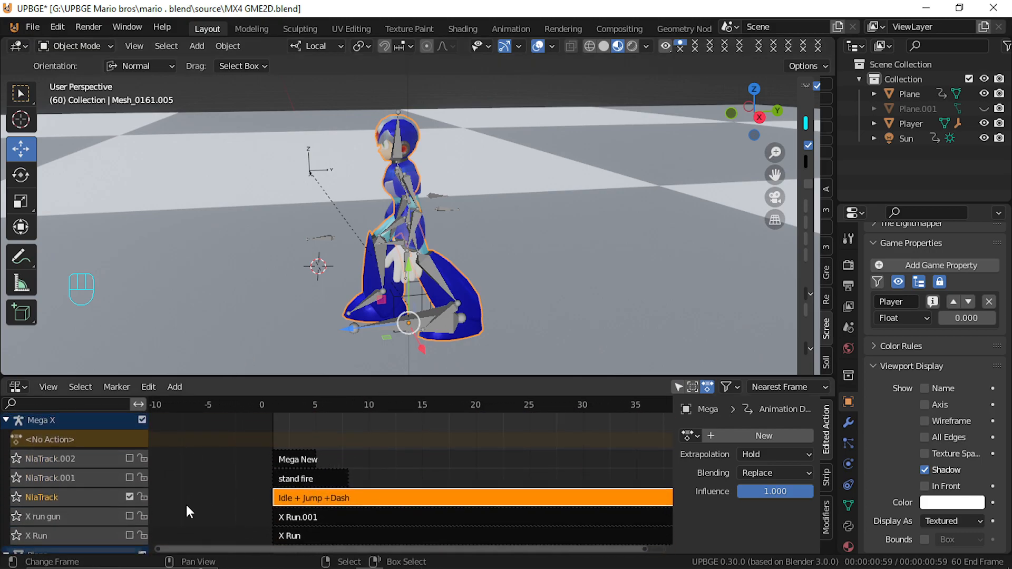
click(131, 497)
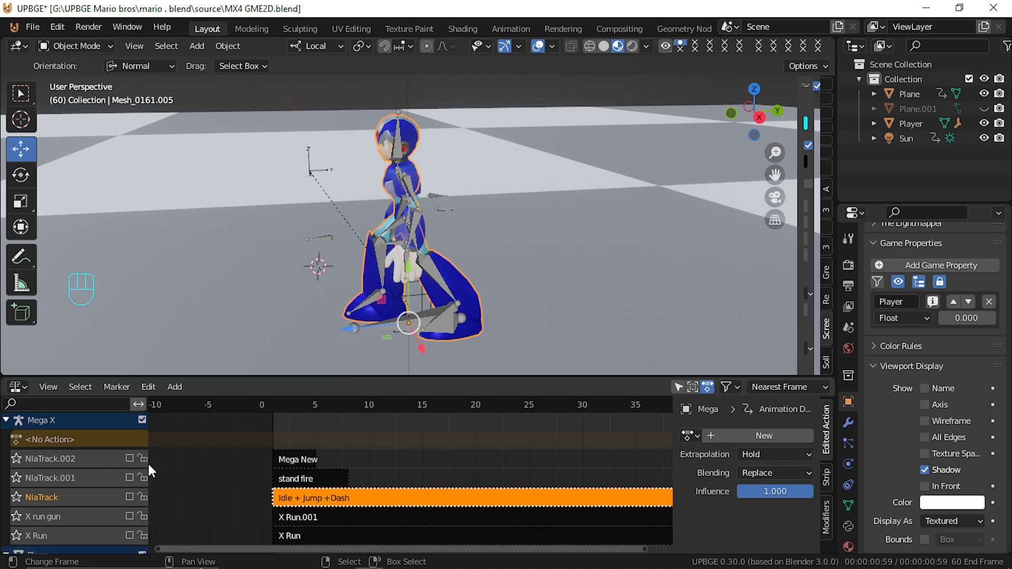
click(129, 458)
drag(292, 463, 312, 457)
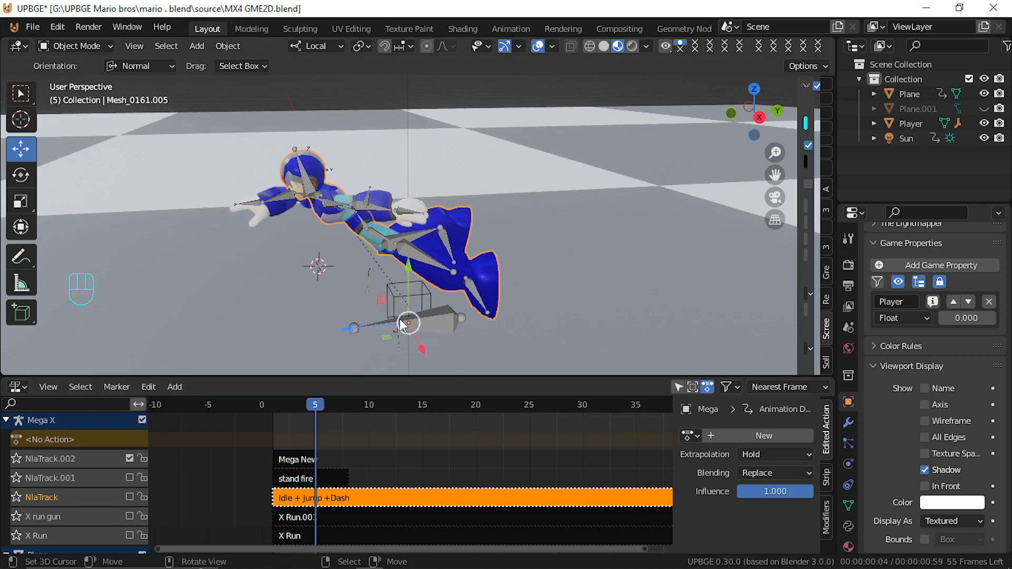
Select Mega X's duplicated body, arm and hand meshes together and cancel a trial move of them
click(487, 265)
key(g)
right_click(494, 202)
key(shift+grave)
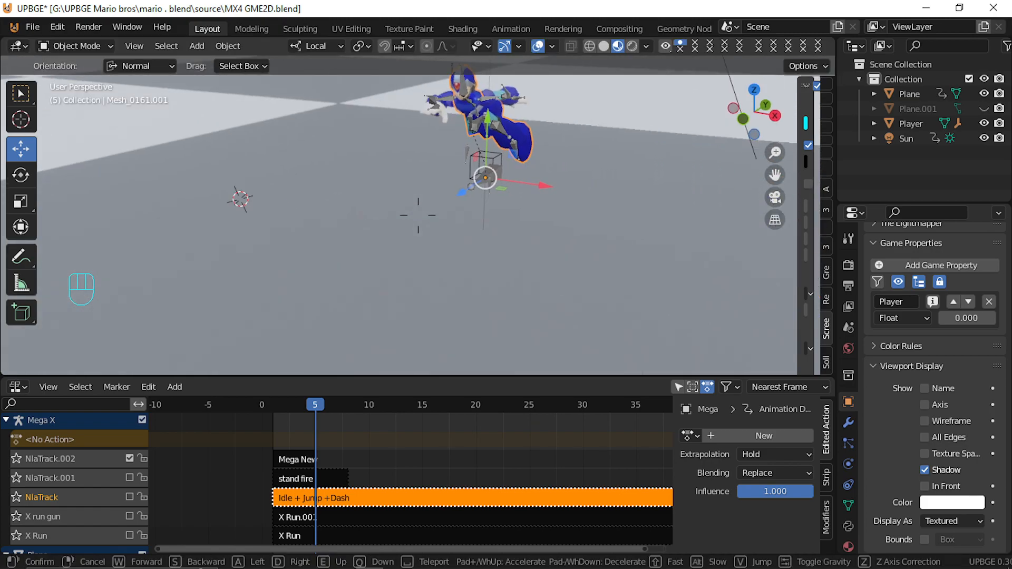
key(w)
key(w)
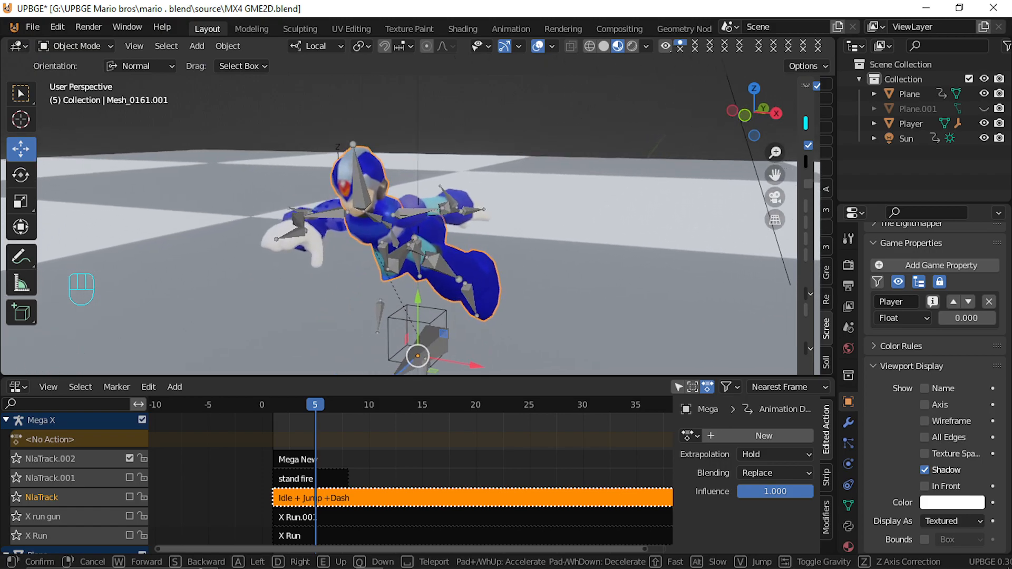
key(w)
click(413, 217)
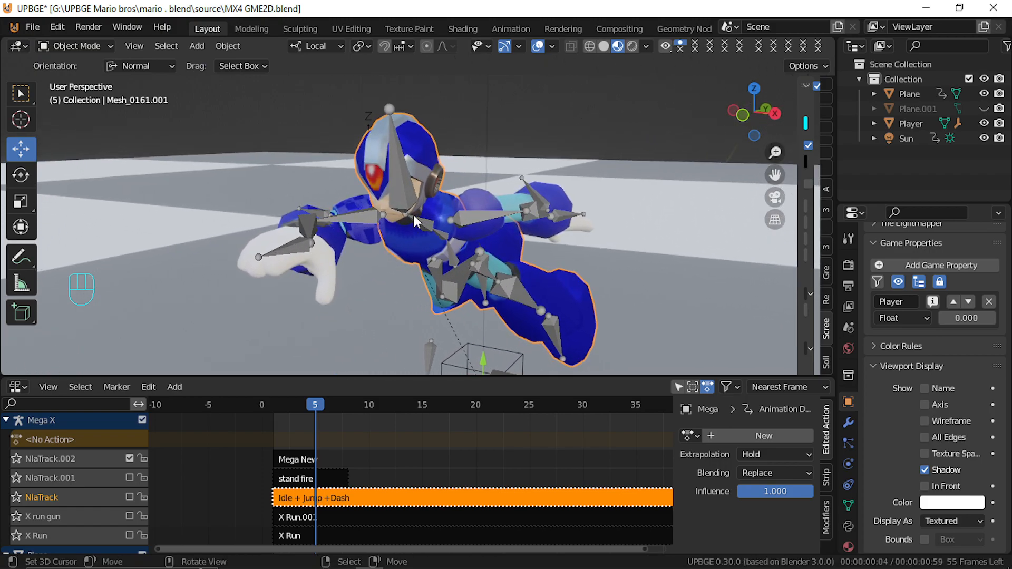
click(325, 301)
key(g)
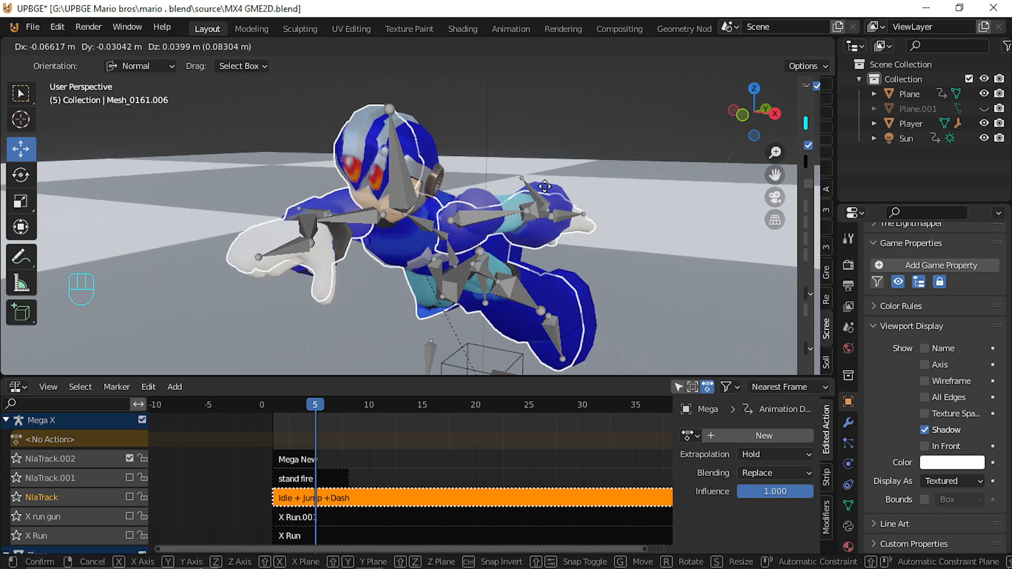
right_click(529, 183)
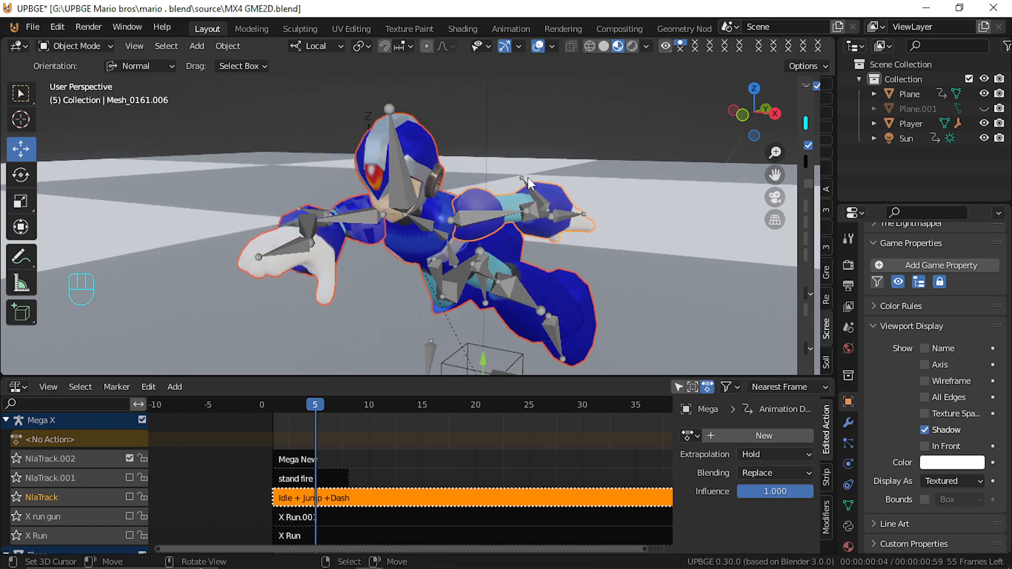
Clear the parent of the selected duplicate meshes while keeping their transformation
key(alt+p)
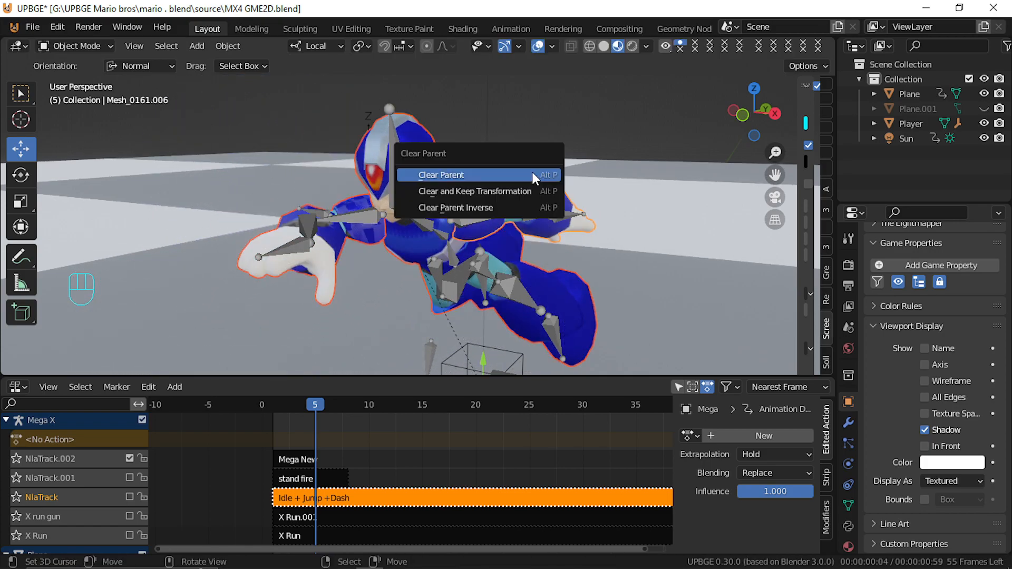
click(510, 192)
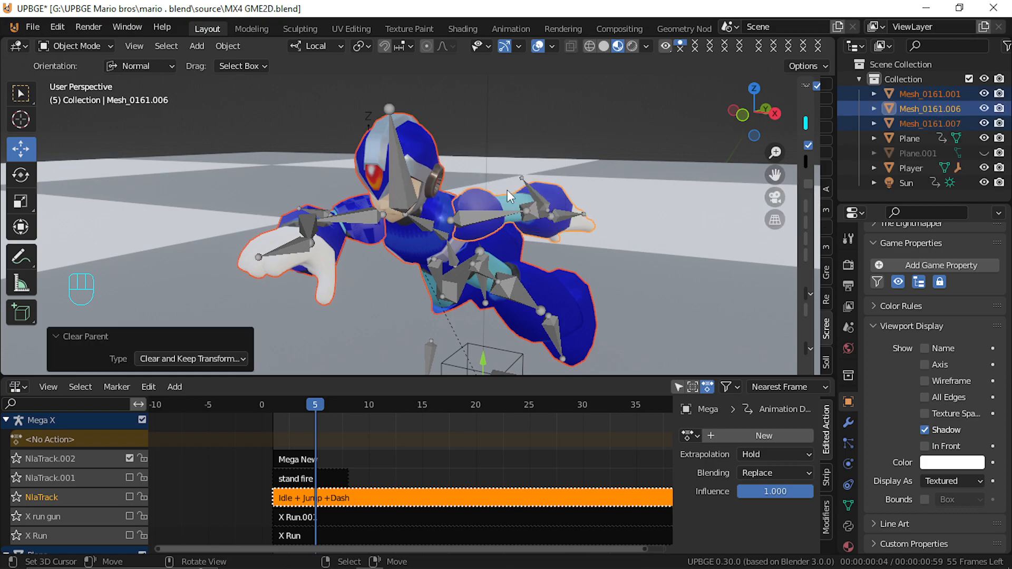
key(g)
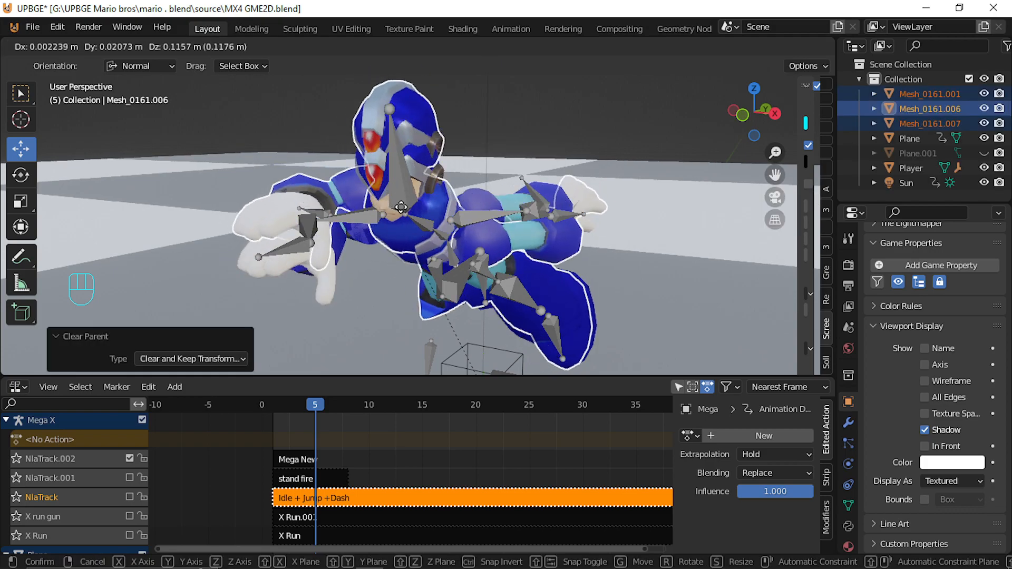
right_click(392, 222)
Join the duplicate meshes into one object and clear its parent
key(ctrl+j)
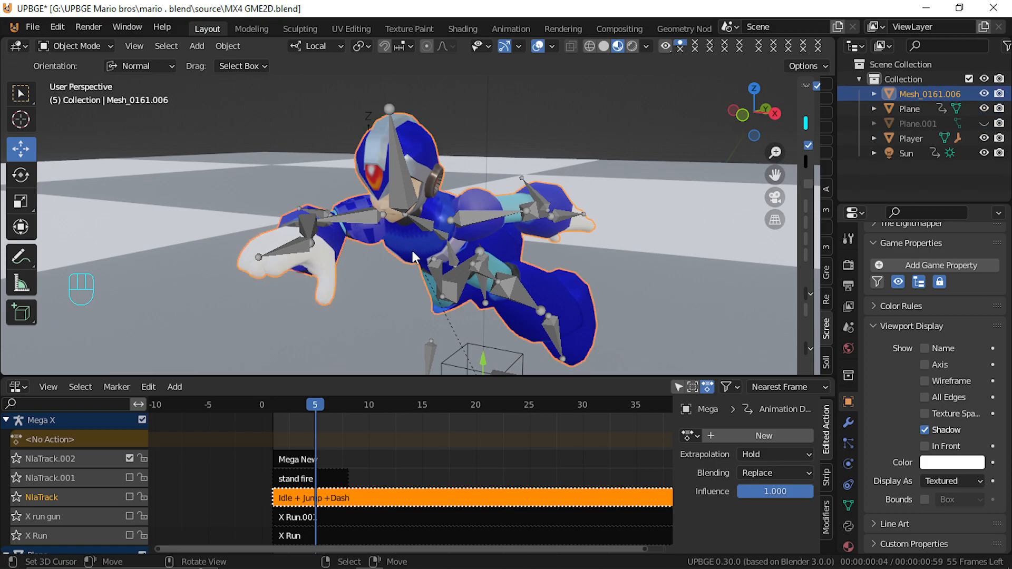
key(alt+p)
click(427, 220)
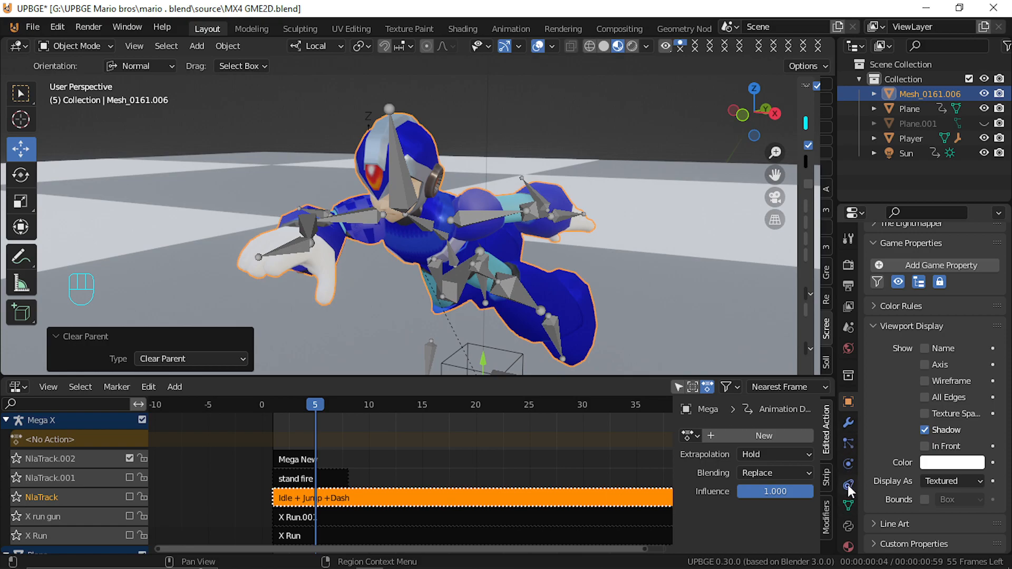
Apply the Armature modifier on the joined mesh to freeze its frame 5 pose
click(850, 427)
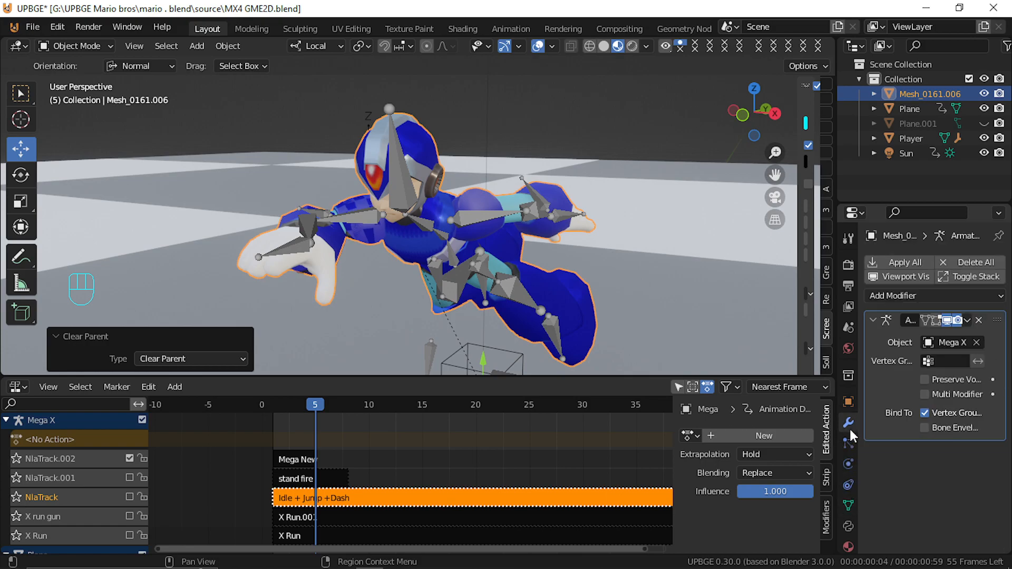
click(979, 321)
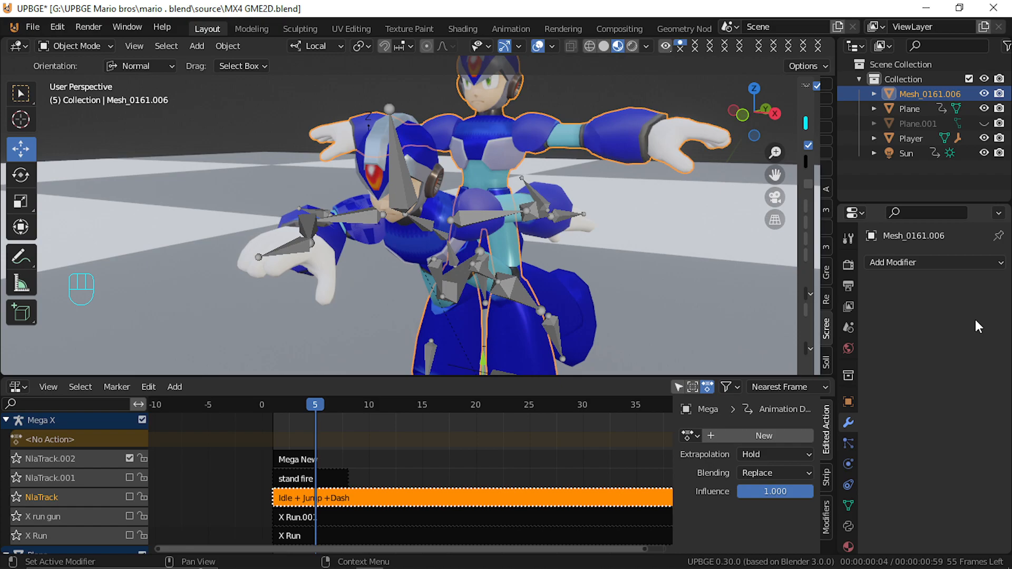
key(ctrl+z)
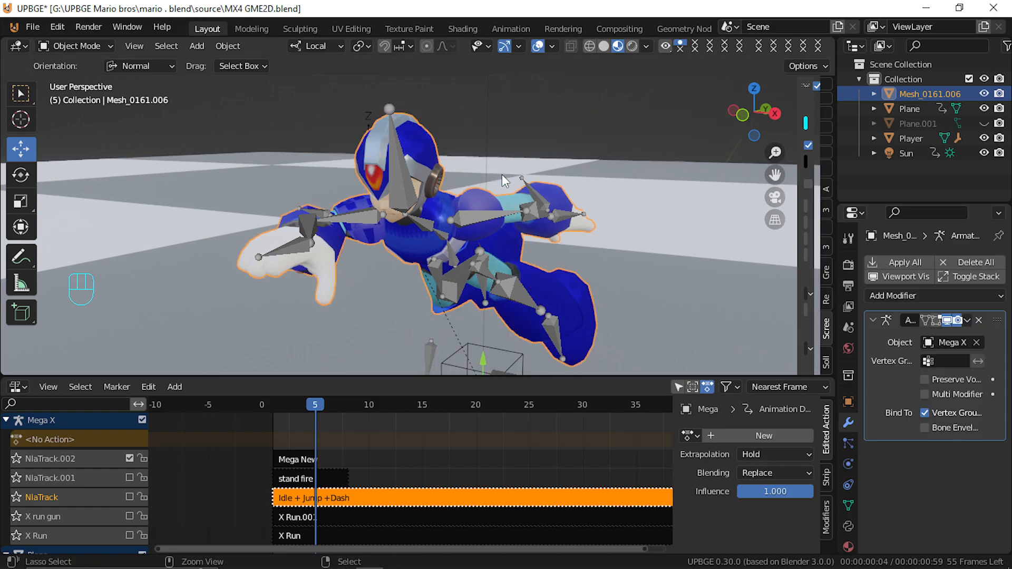
click(963, 319)
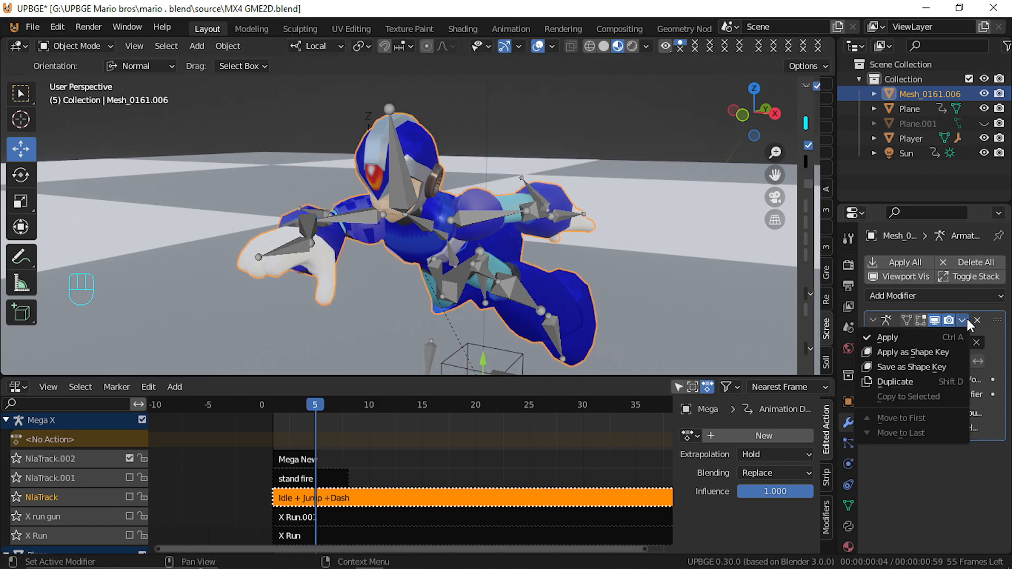
click(906, 337)
key(shift+d)
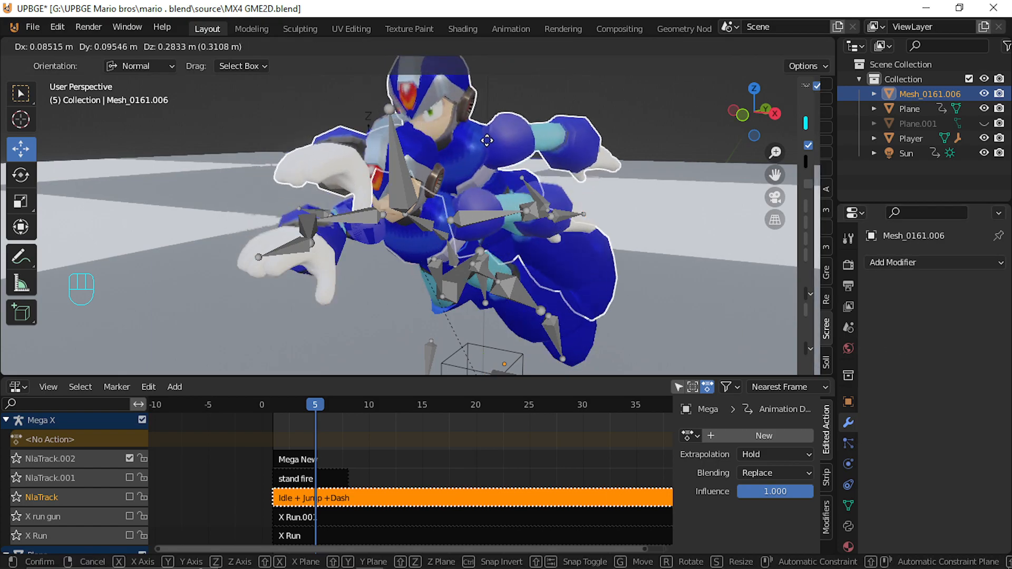
right_click(523, 183)
key(shift+grave)
key(w)
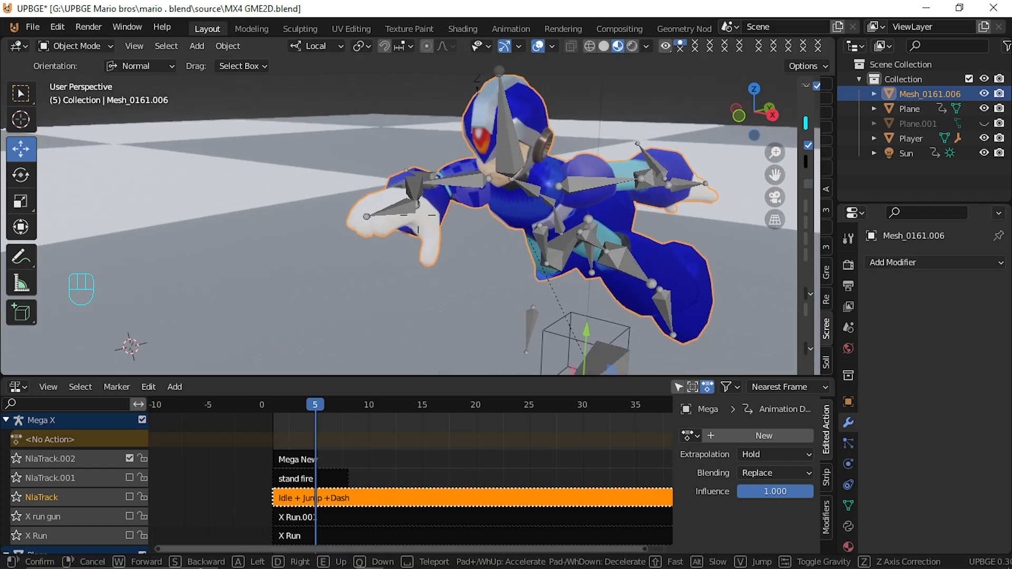
key(d)
key(s)
key(d)
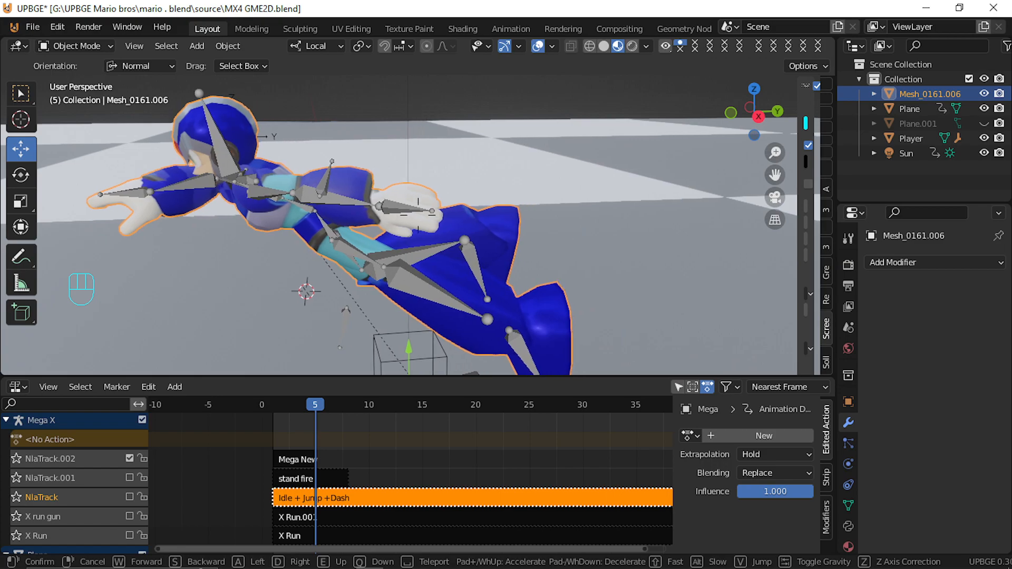
click(419, 216)
key(g)
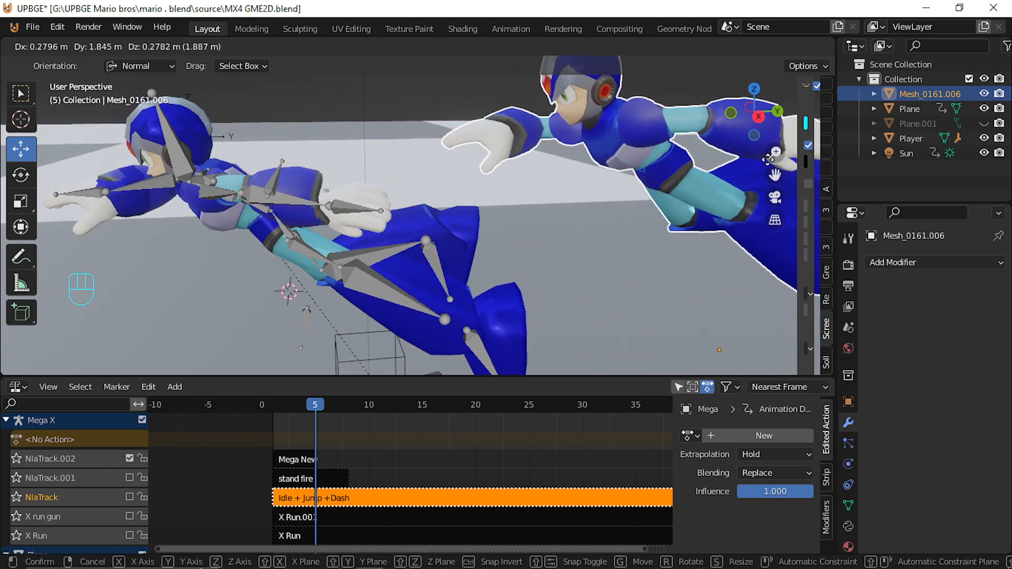
drag(484, 182, 559, 170)
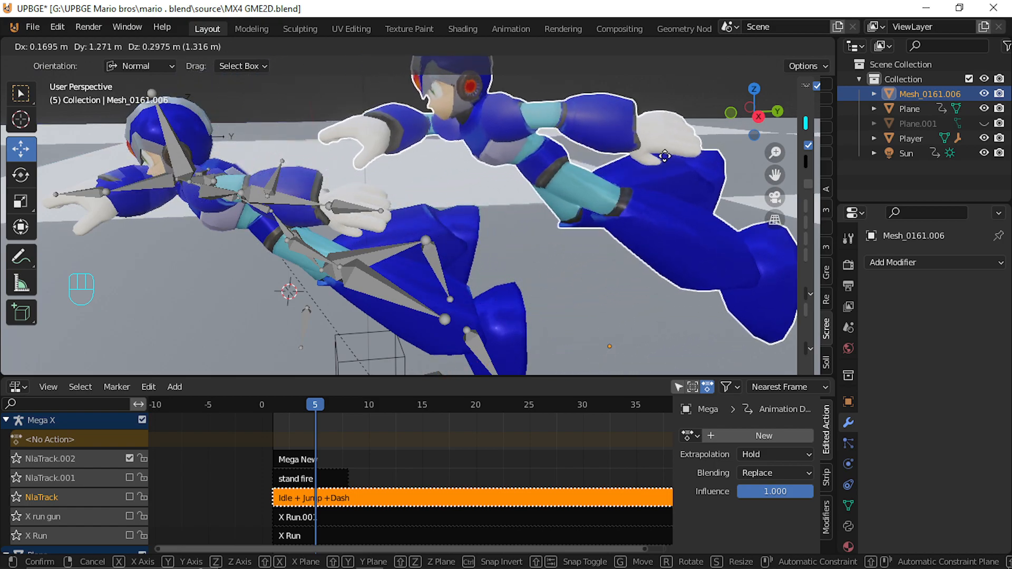
right_click(688, 157)
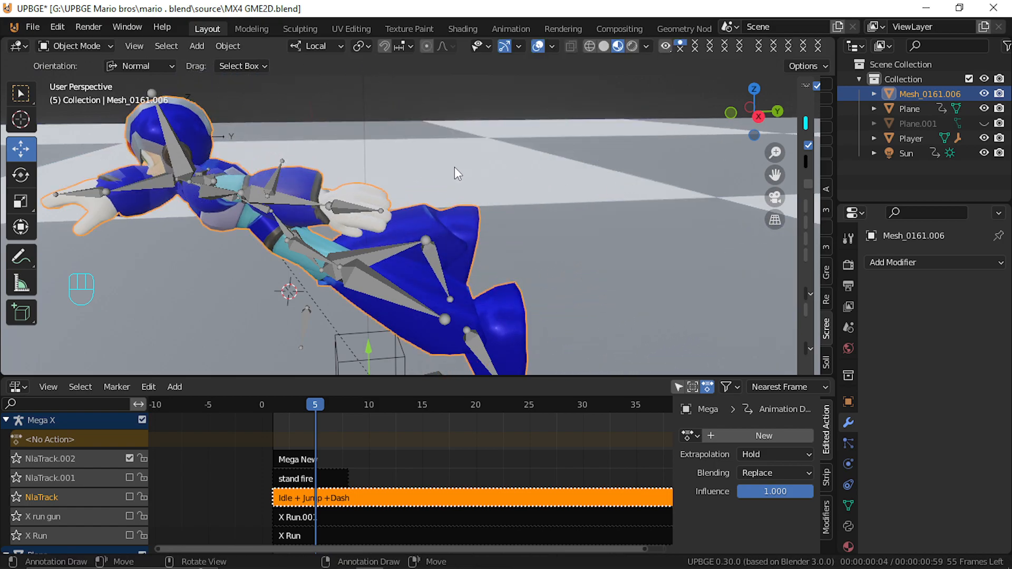
Move the posed mesh along one axis to a spot behind the rigged Mega X
key(g)
key(z)
click(701, 174)
Remove the Material.002 and Mega_Man_X material slots from the posed mesh and give it a new material
key(Tab)
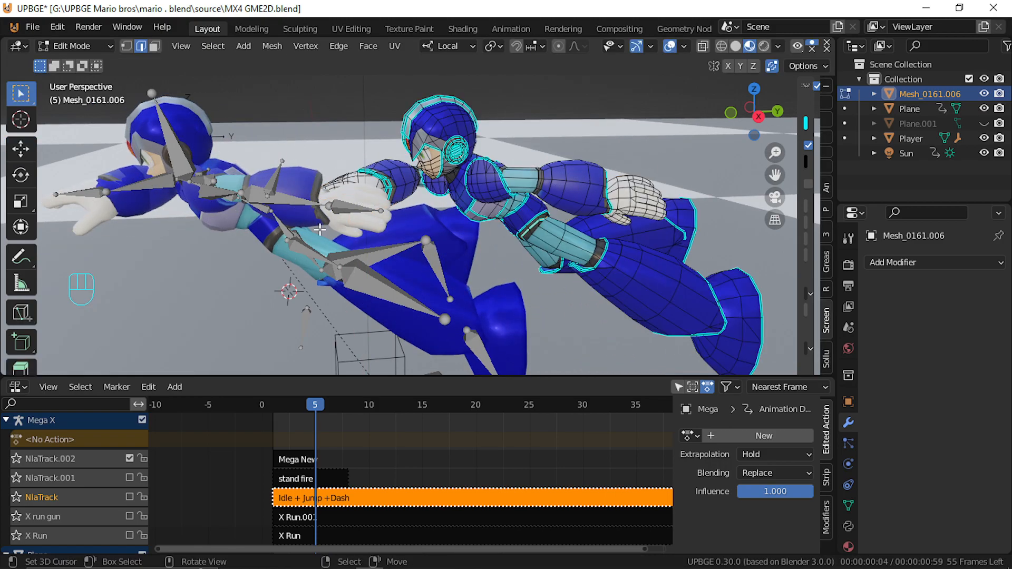
key(a)
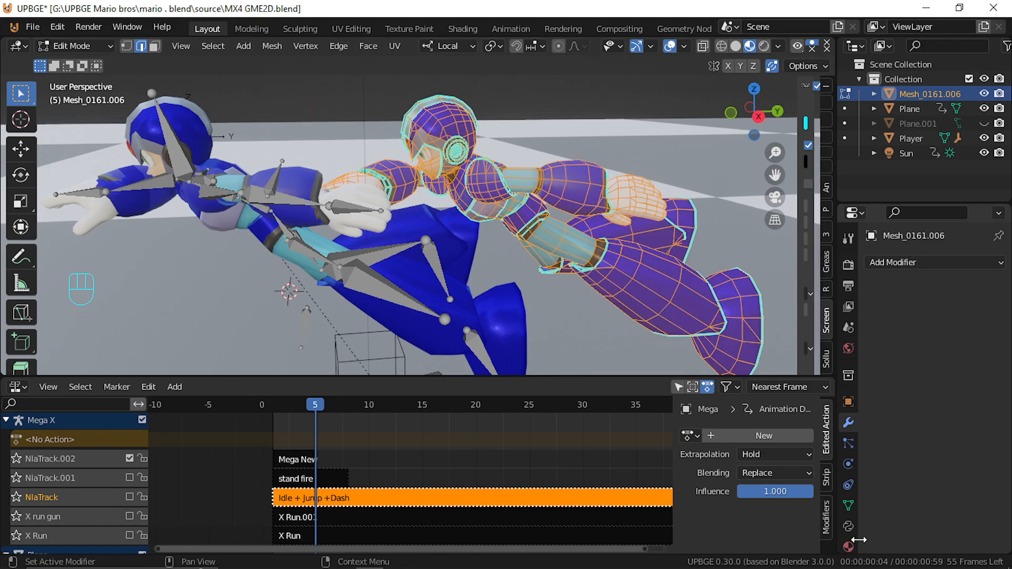
click(850, 548)
click(999, 277)
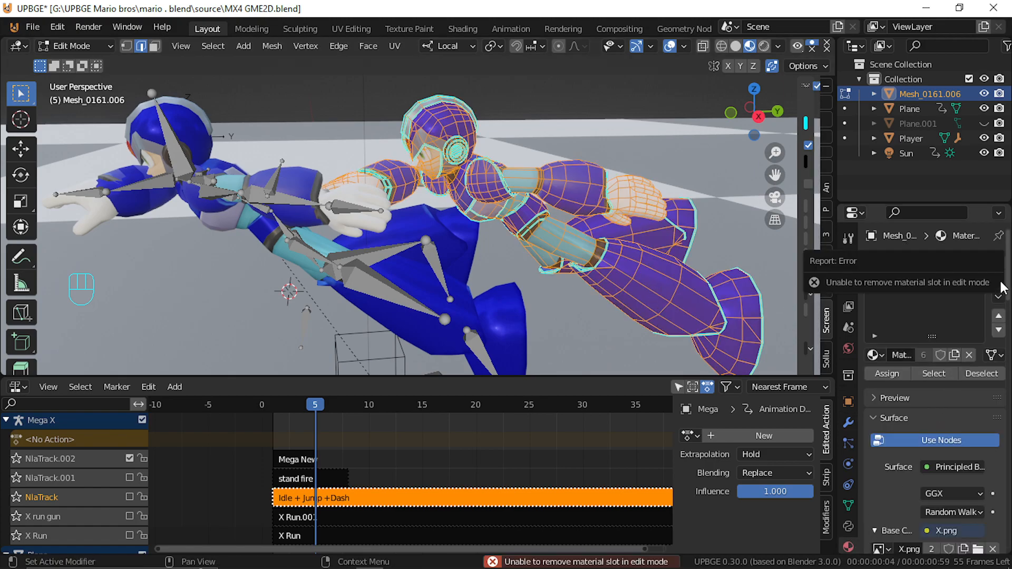
key(Tab)
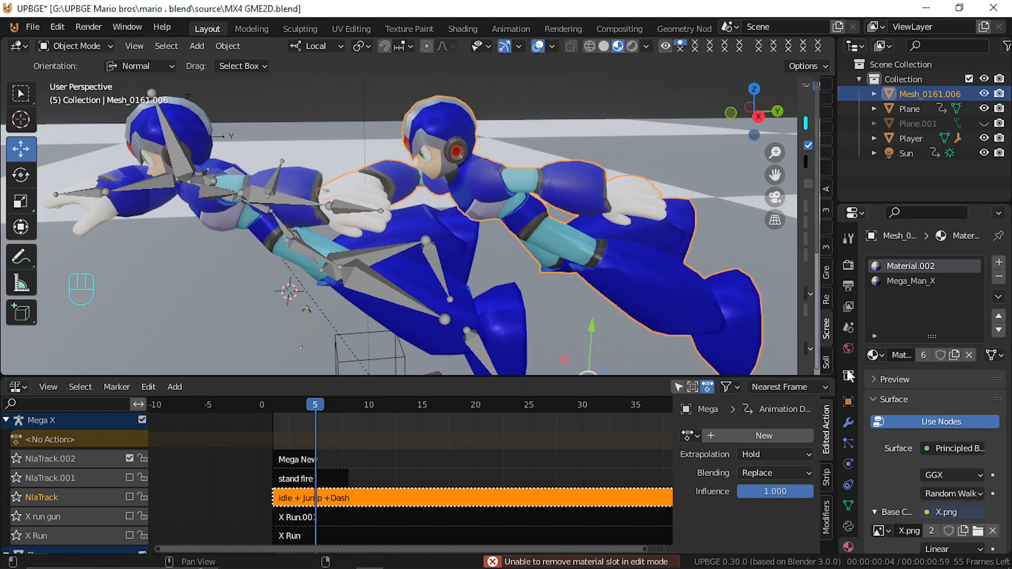
click(999, 277)
click(999, 277)
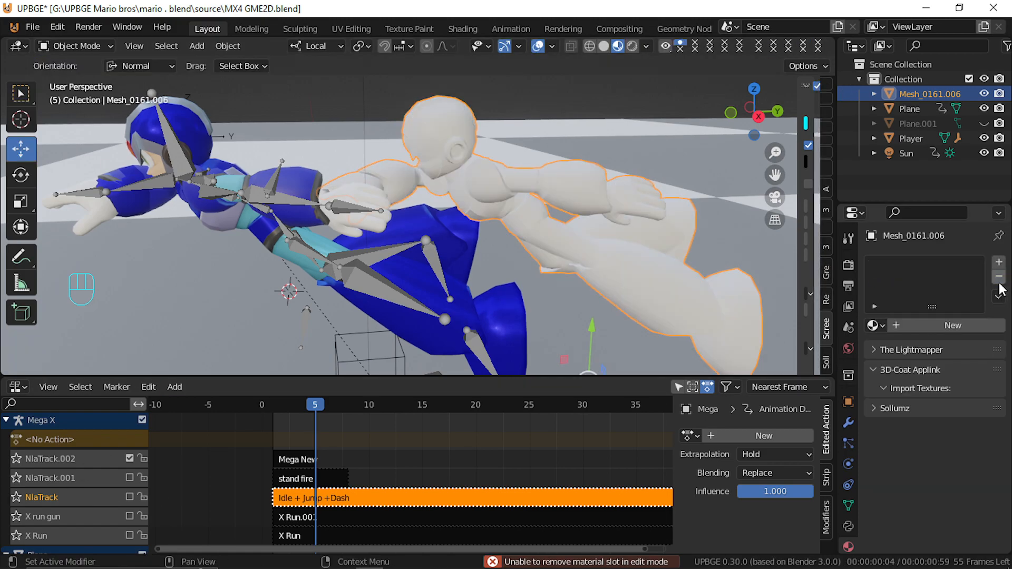
click(911, 326)
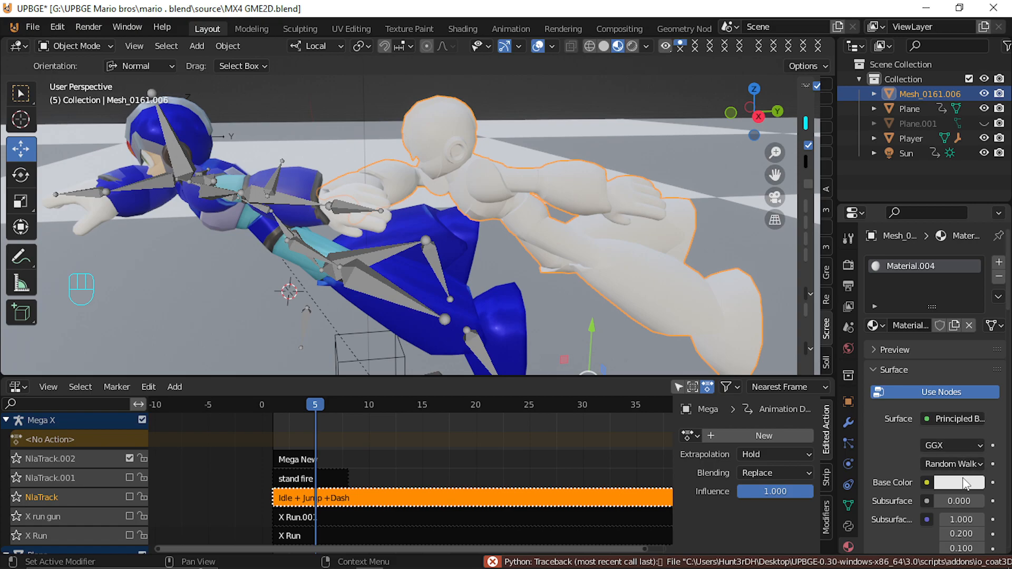
Set the new material's blend mode to Alpha Clip and its shadow mode to None
scroll(965, 485, down, 15)
scroll(972, 511, down, 8)
click(970, 389)
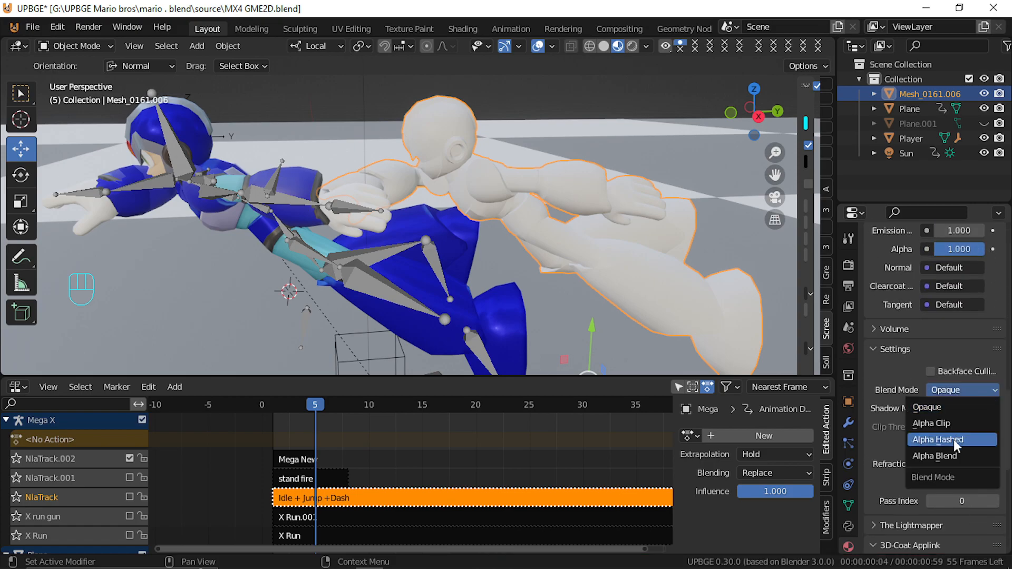
click(956, 423)
click(954, 409)
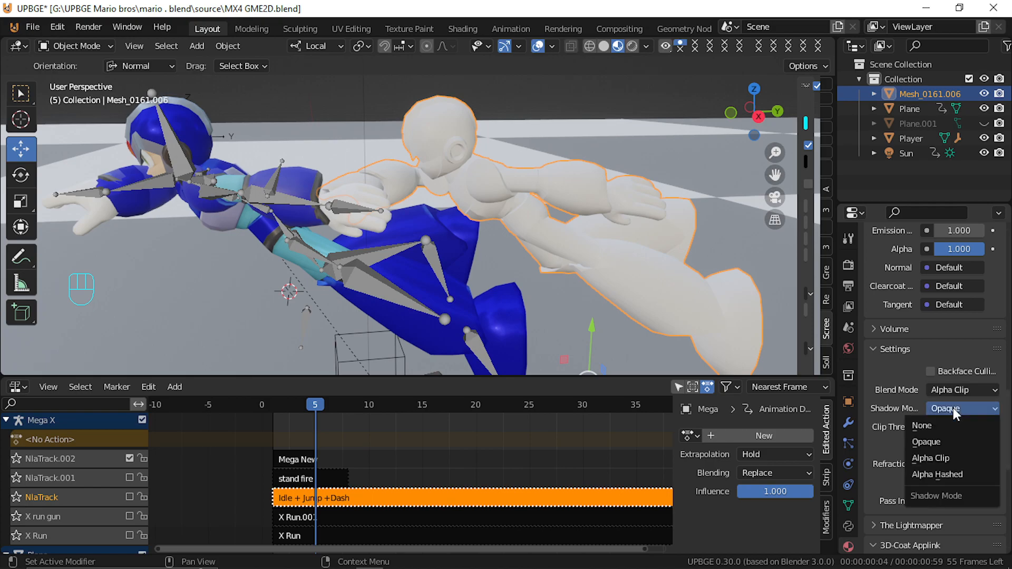
click(953, 425)
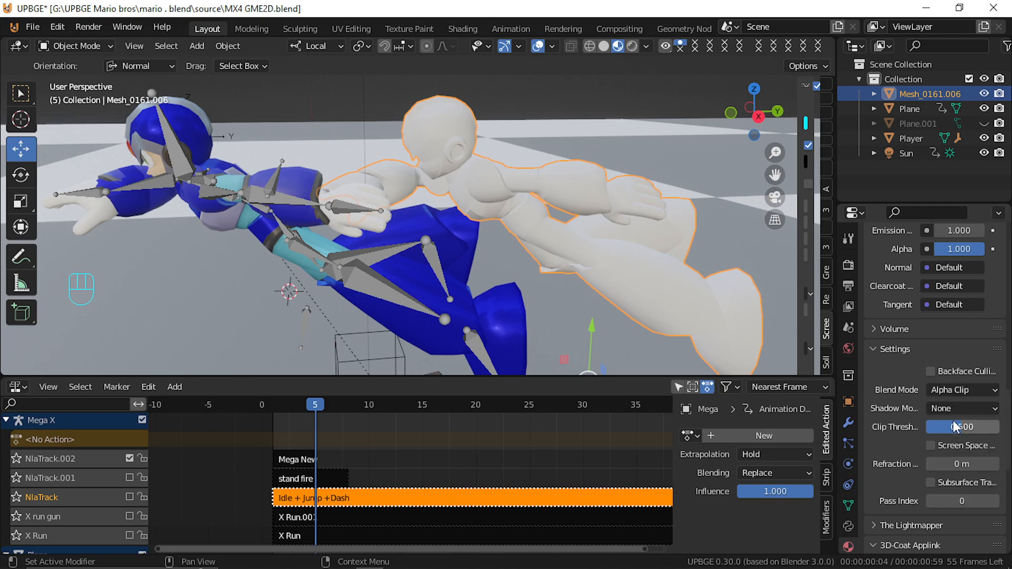
Set the material's emission to a bright blue with hue 0.653, saturation 1 and value 1
scroll(878, 498, down, 4)
scroll(878, 498, down, 1)
scroll(896, 482, up, 12)
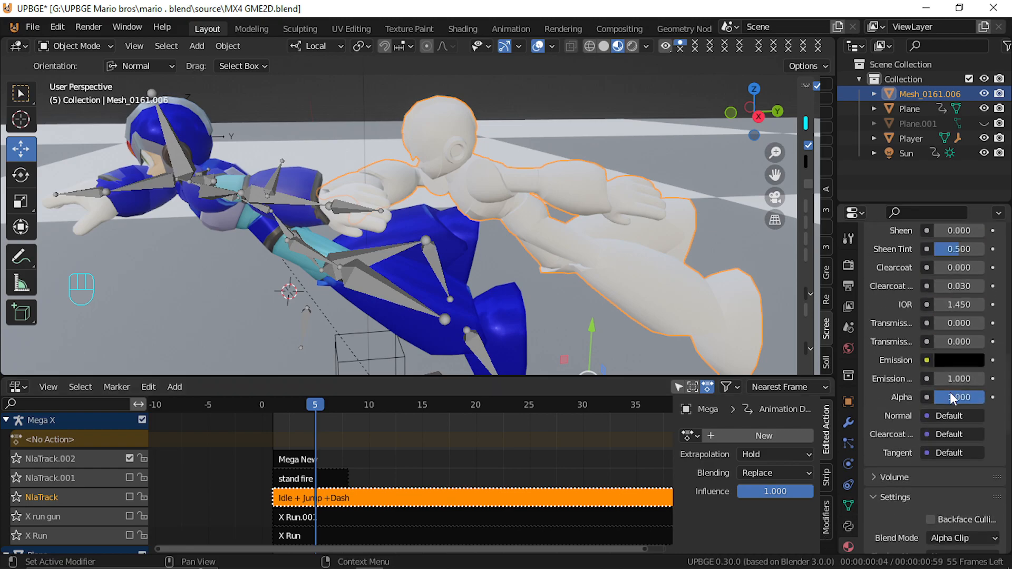
click(950, 363)
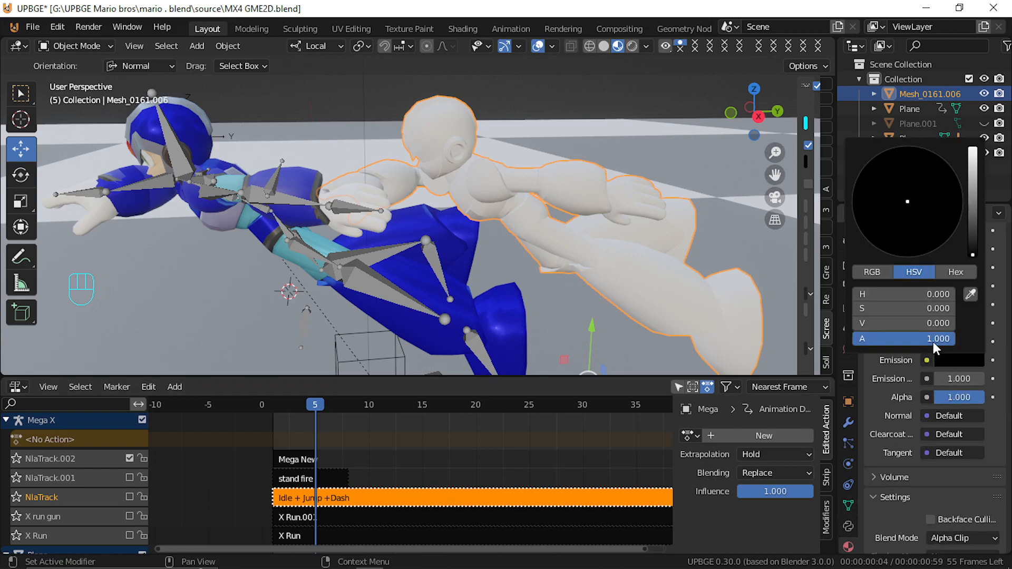
drag(975, 171, 973, 149)
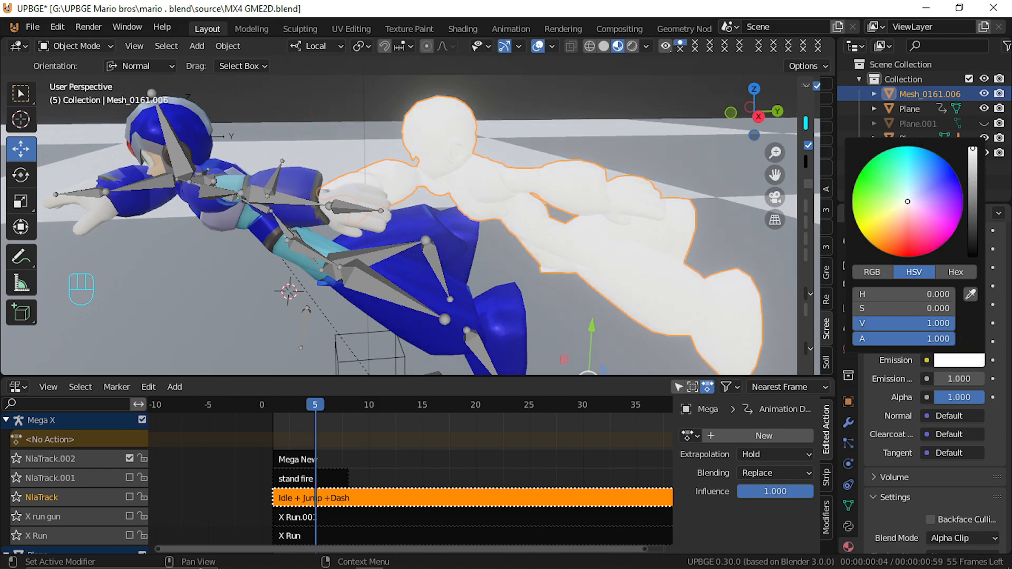
click(950, 165)
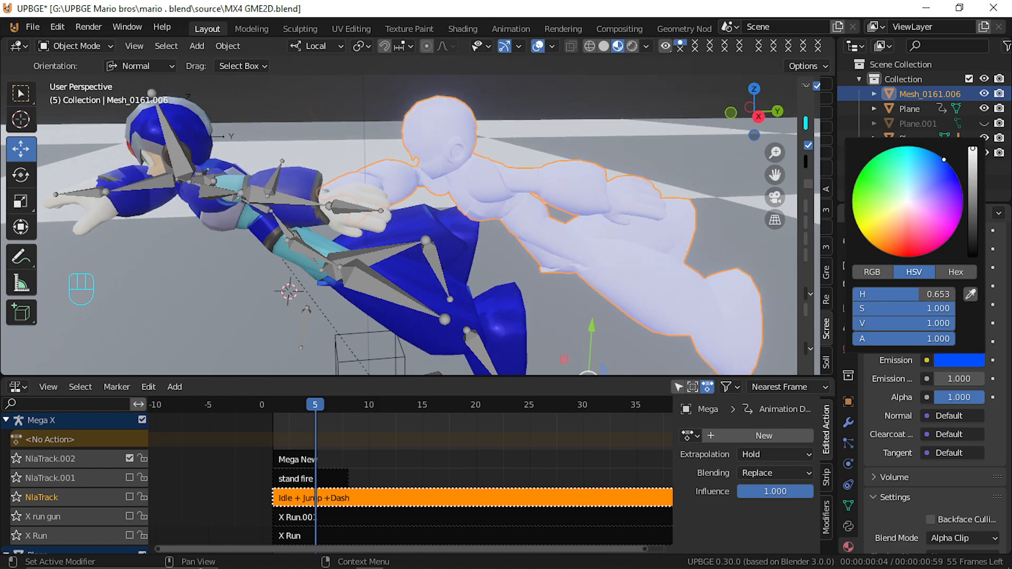
Set the material's specular and roughness values to 0
scroll(907, 416, up, 3)
scroll(944, 364, up, 2)
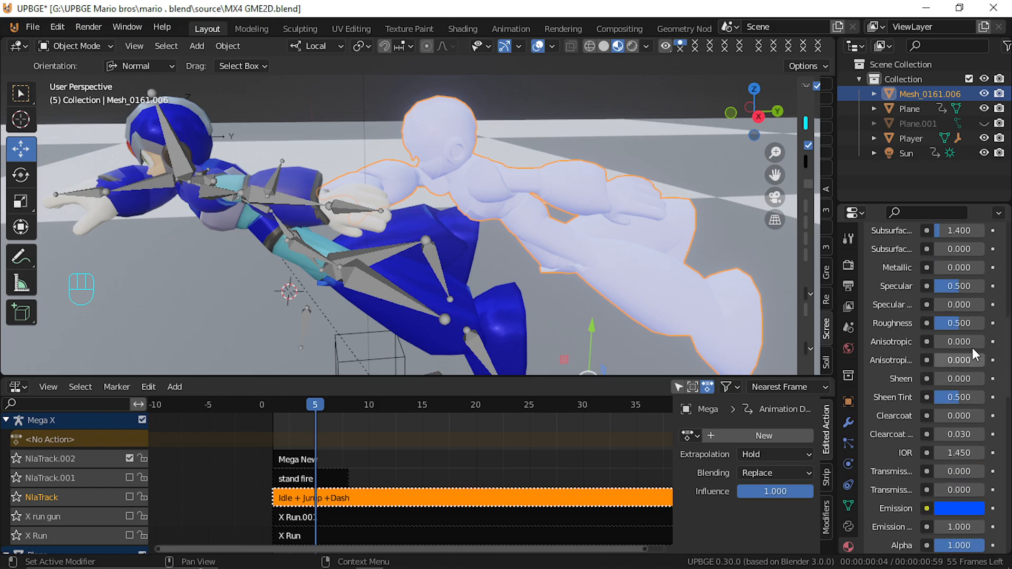
drag(967, 323, 938, 292)
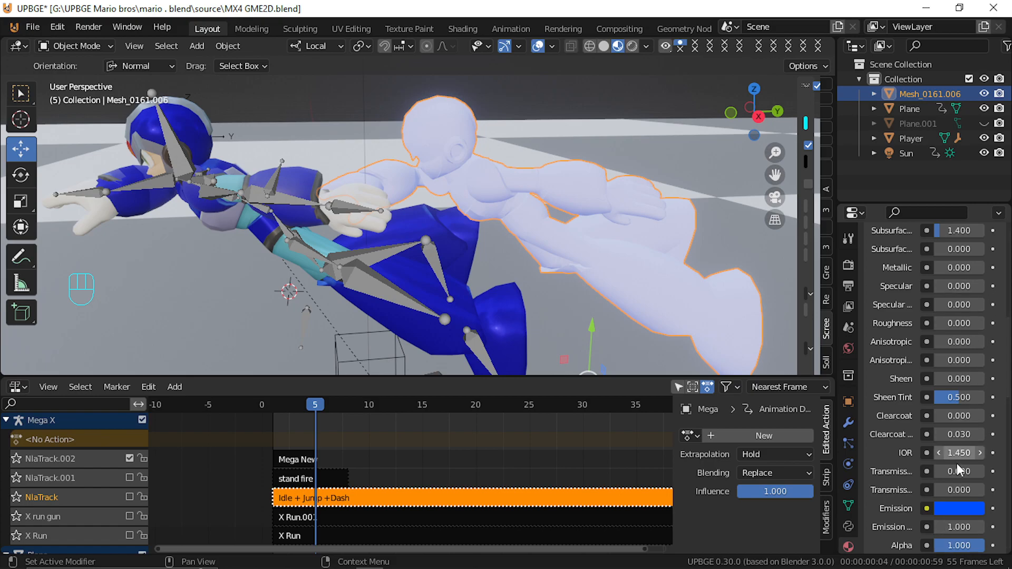
Set the emission hue to 0.666 and make the base color a matching saturated blue
click(968, 508)
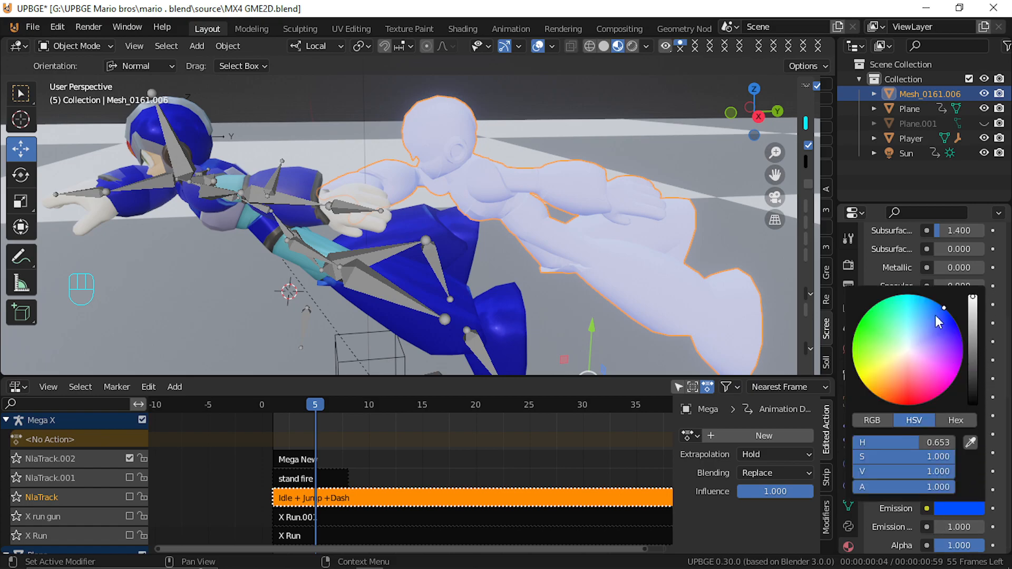
drag(943, 307, 952, 317)
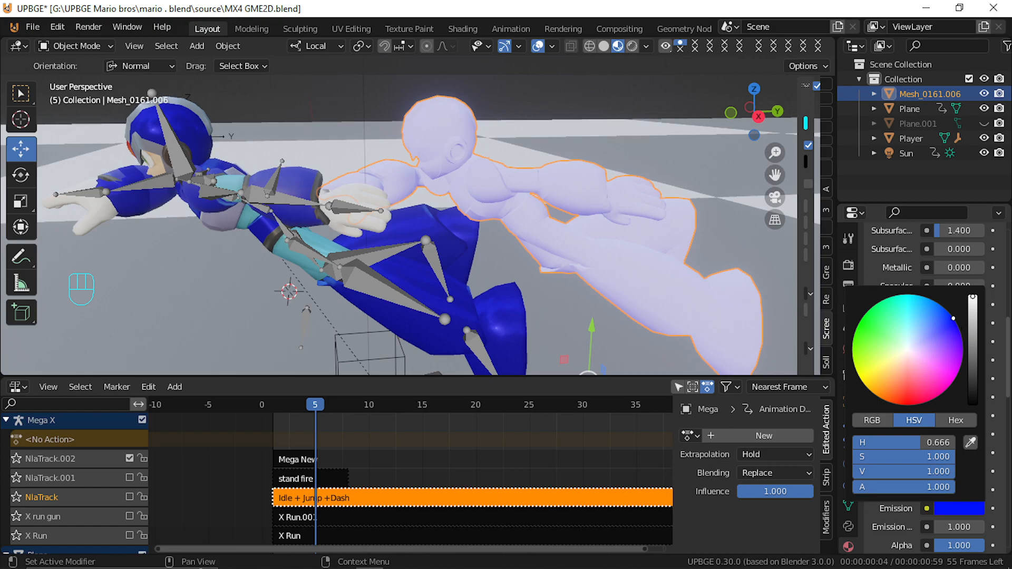
scroll(955, 309, up, 5)
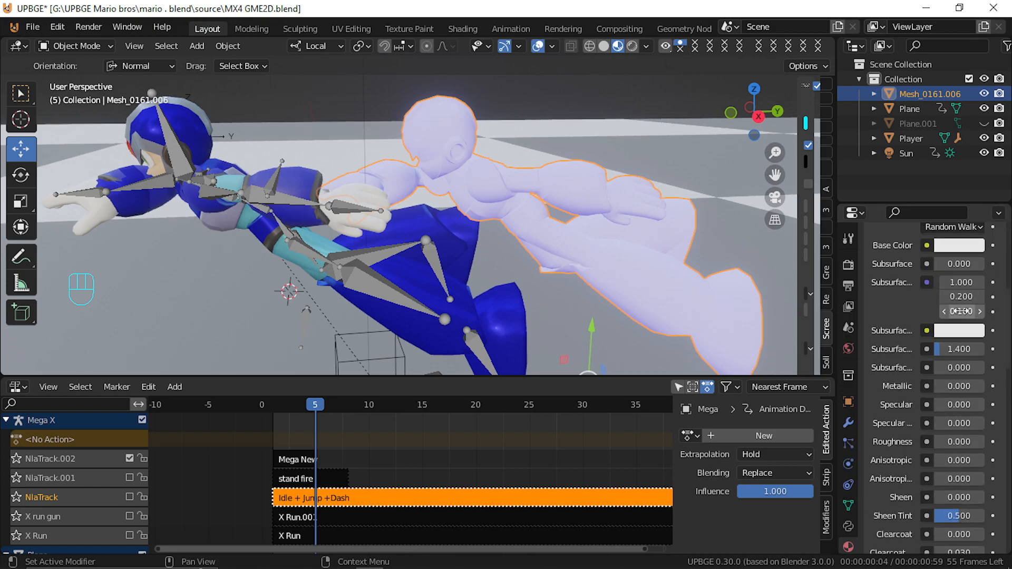
click(959, 305)
click(947, 108)
drag(947, 107, 954, 116)
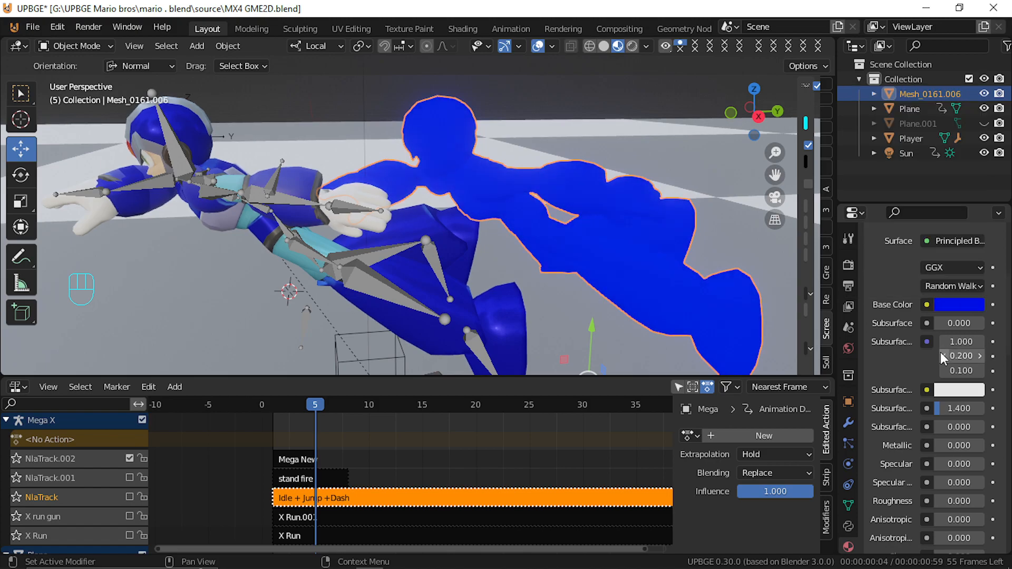
Switch the material's blend mode to Alpha Blend and set its alpha to 0.594
scroll(957, 427, down, 5)
scroll(956, 427, down, 4)
scroll(956, 421, down, 4)
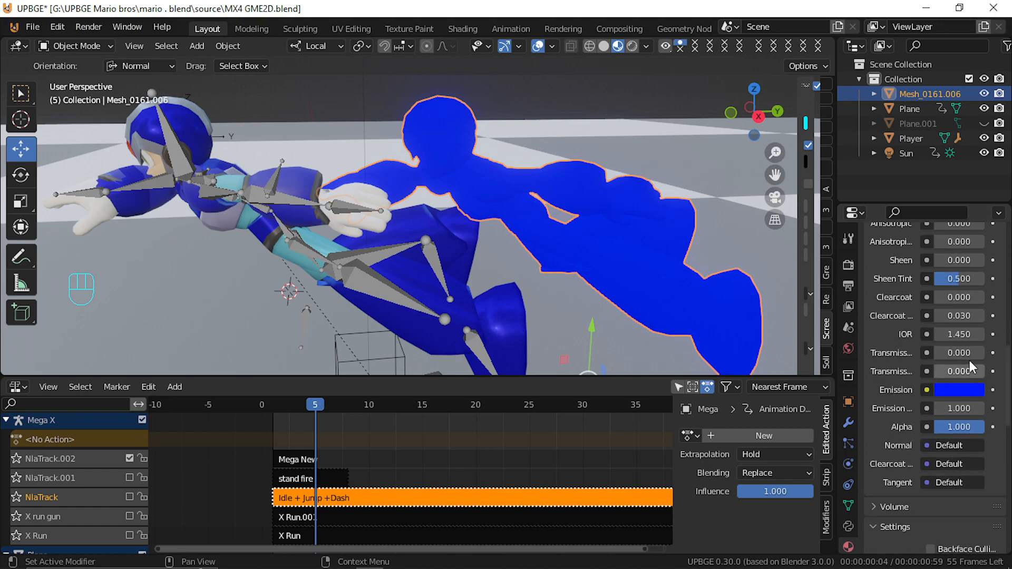
mouse_move(969, 427)
mouse_down()
mouse_move(944, 427)
mouse_move(986, 427)
mouse_up()
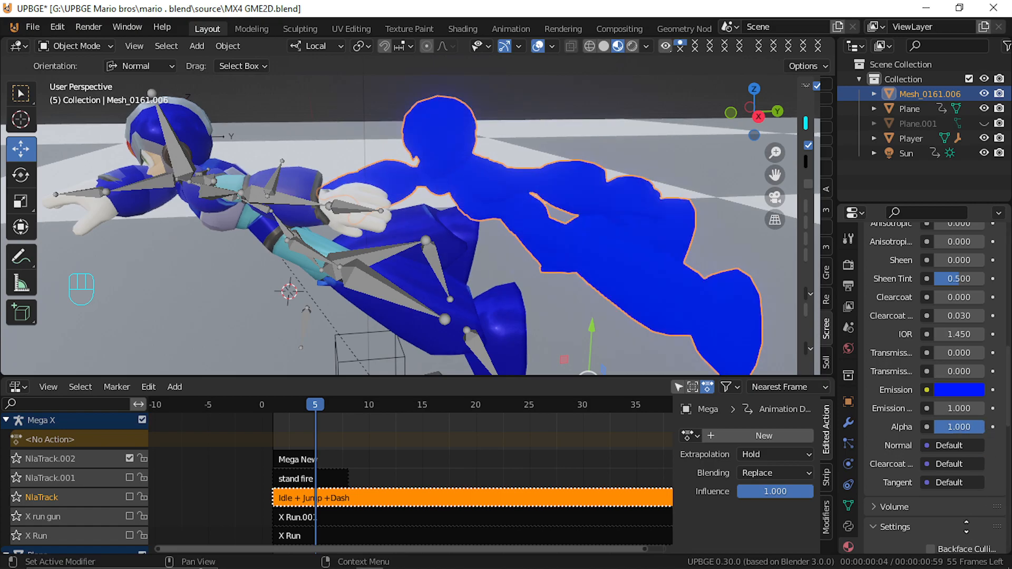
scroll(948, 411, down, 7)
click(949, 407)
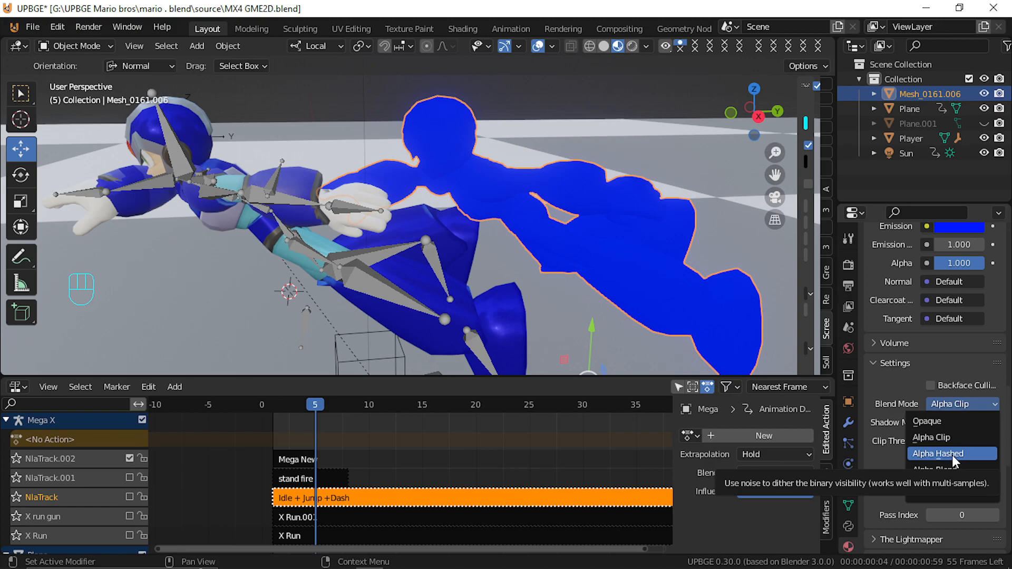
click(976, 468)
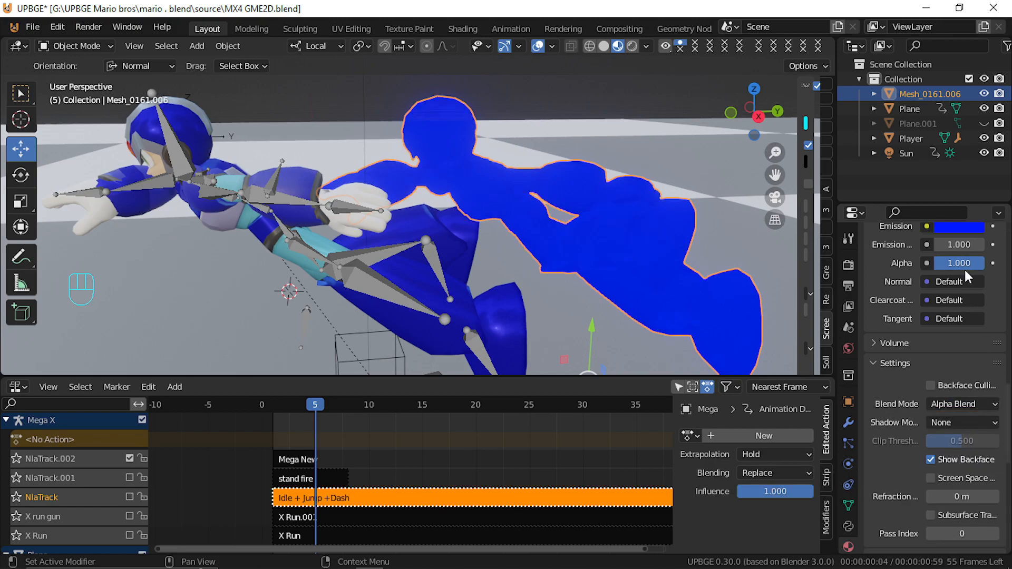
drag(970, 264, 954, 264)
Move the translucent blue copy about 1.26 m along its local Z axis onto the rigged Mega X
key(shift+grave)
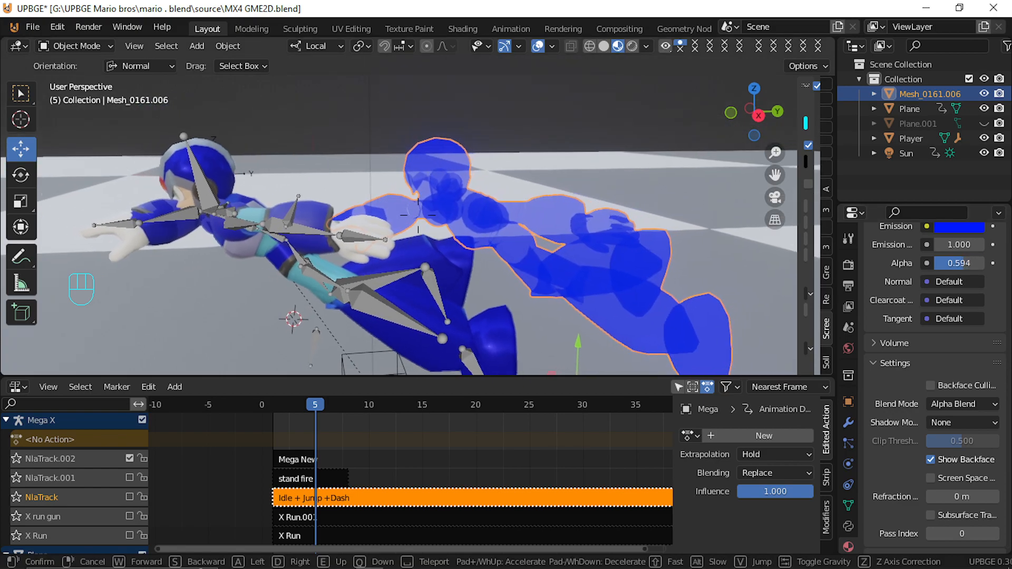
key(s)
click(418, 215)
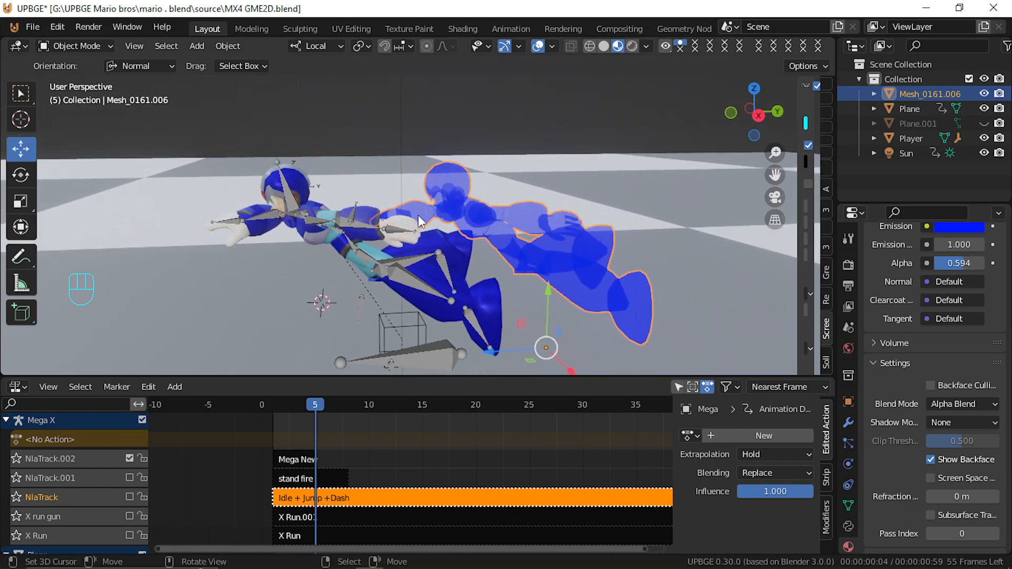
key(g)
key(z)
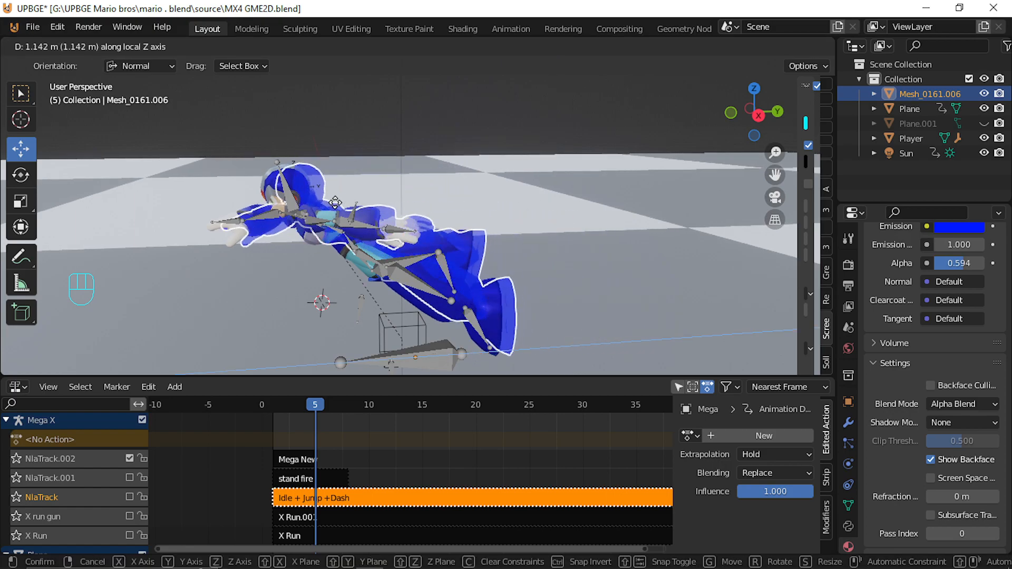
click(320, 204)
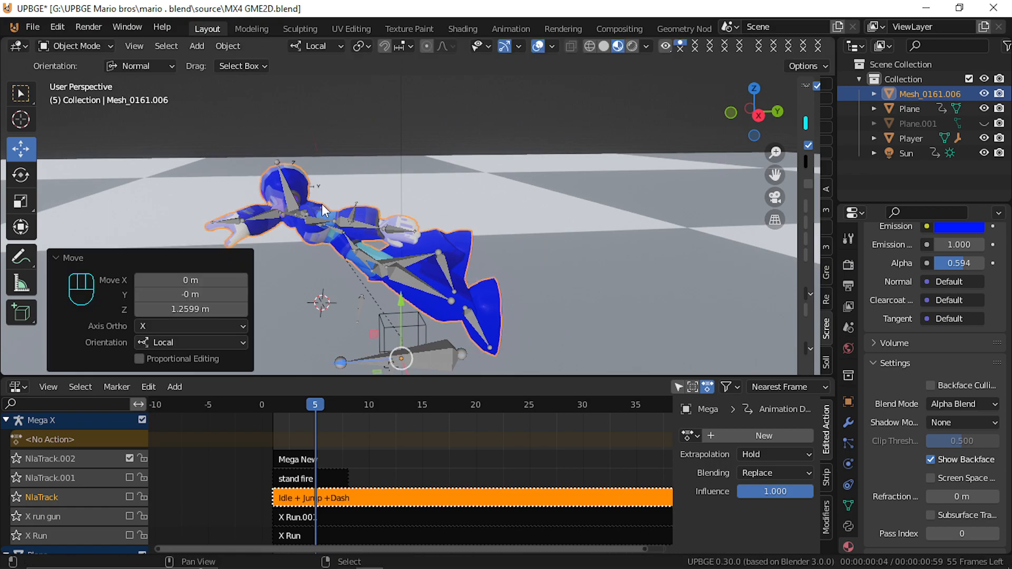
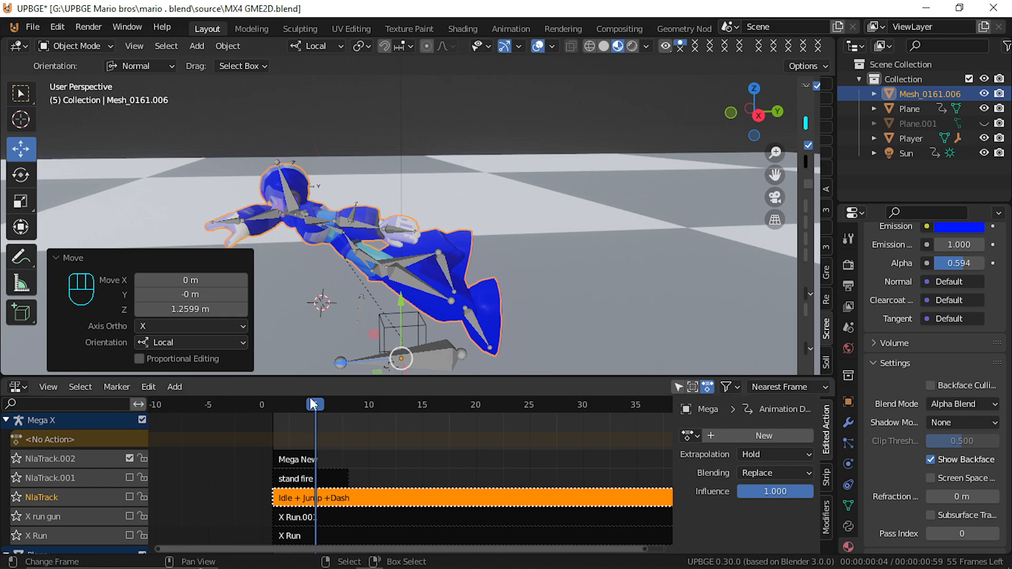
Nudge the blue copy about -0.013 m along its local Z axis to align it with the rigged Mega X
key(g)
key(z)
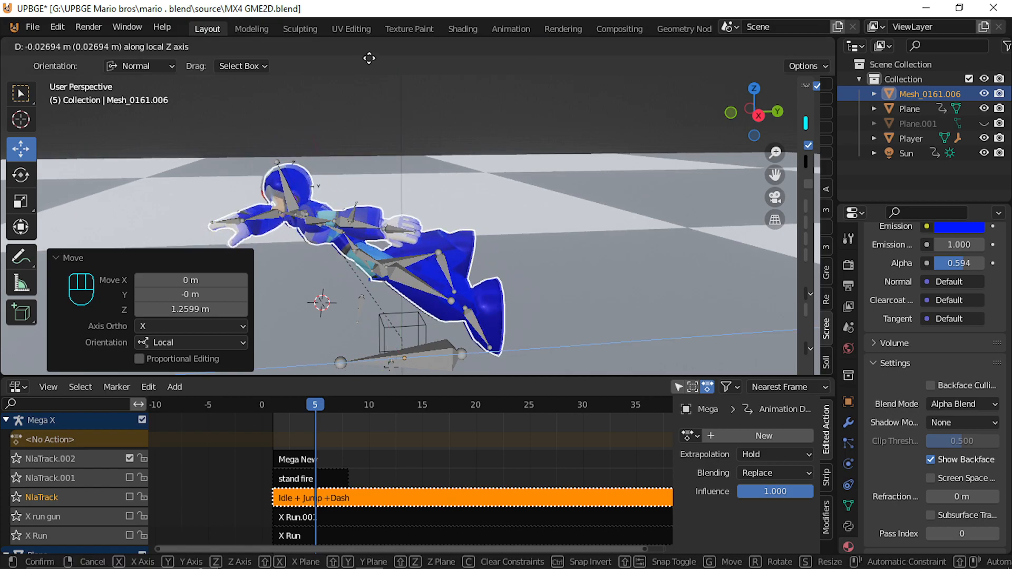
click(358, 106)
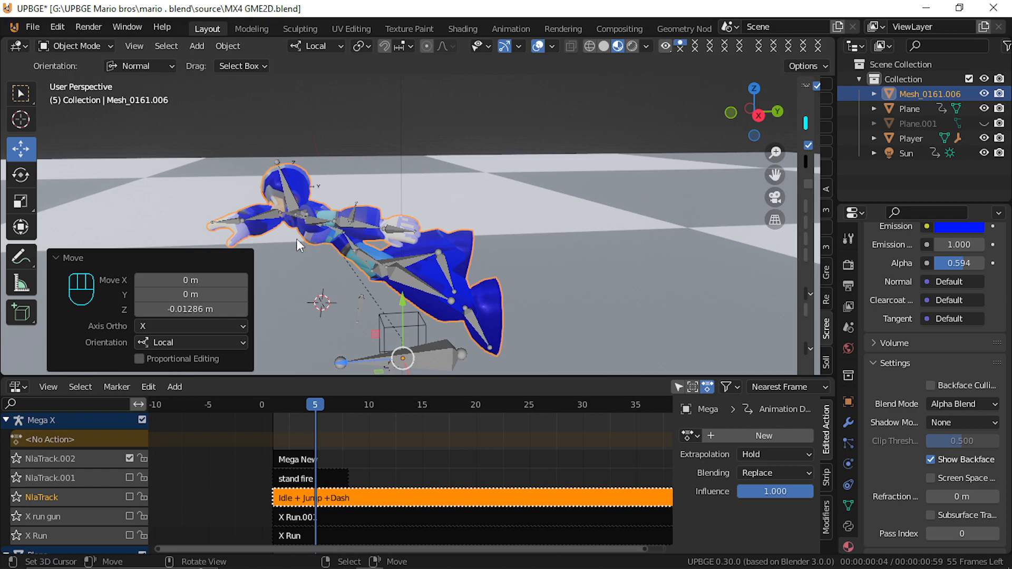
click(394, 333)
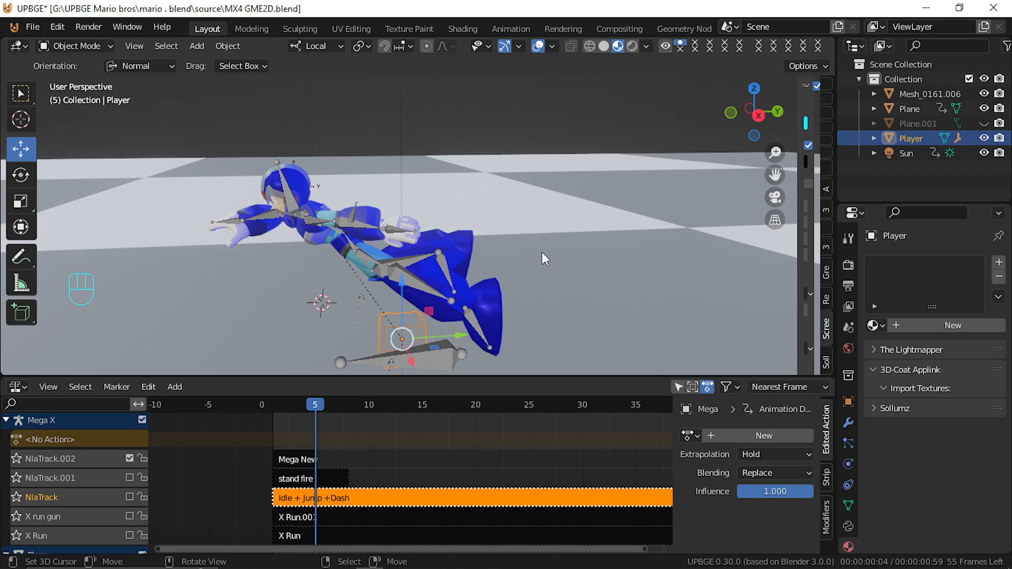
click(440, 251)
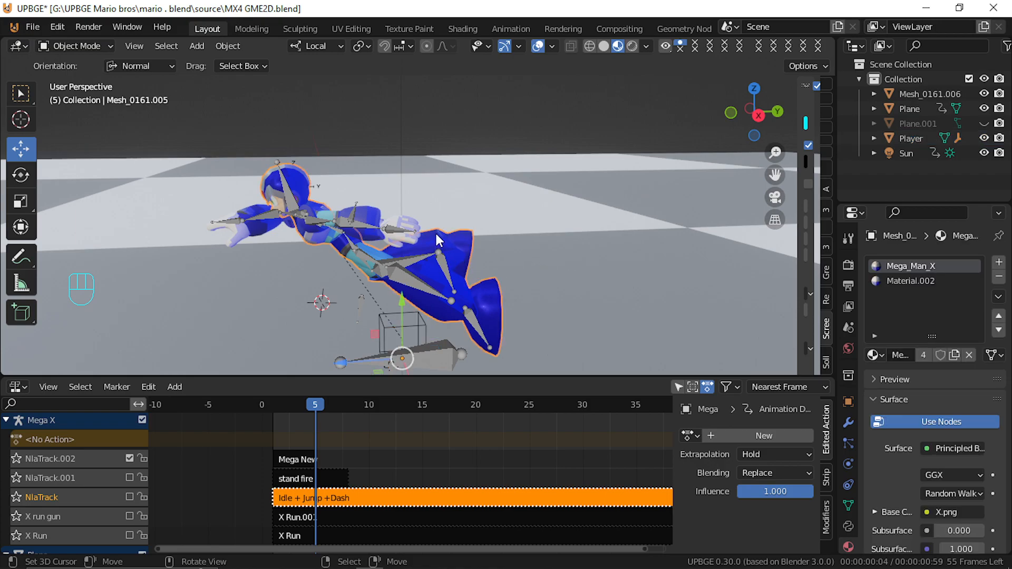
click(390, 322)
click(449, 246)
key(g)
right_click(466, 141)
Select the translucent blue copy and clear its location
click(440, 247)
key(g)
key(Escape)
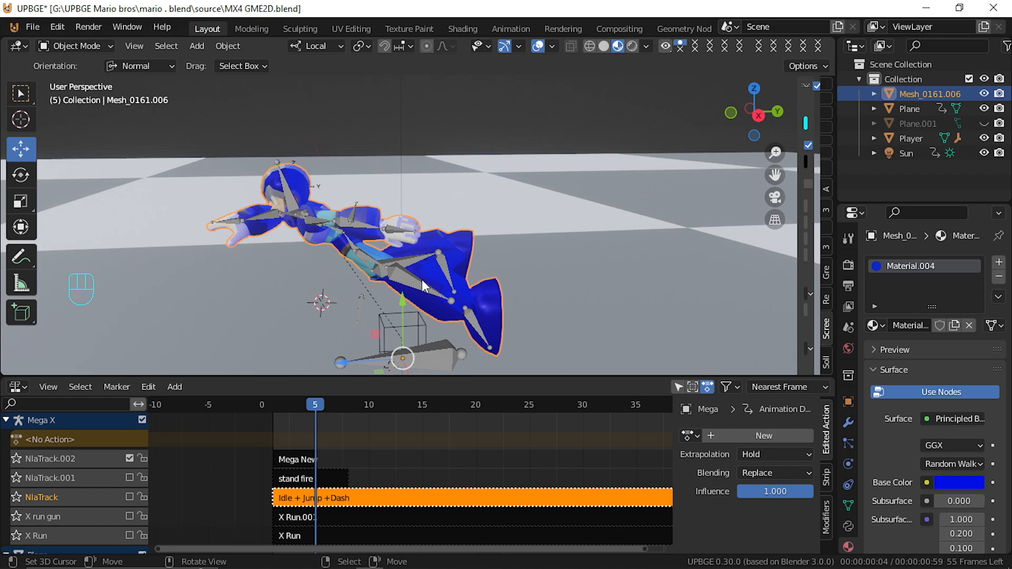
key(alt+g)
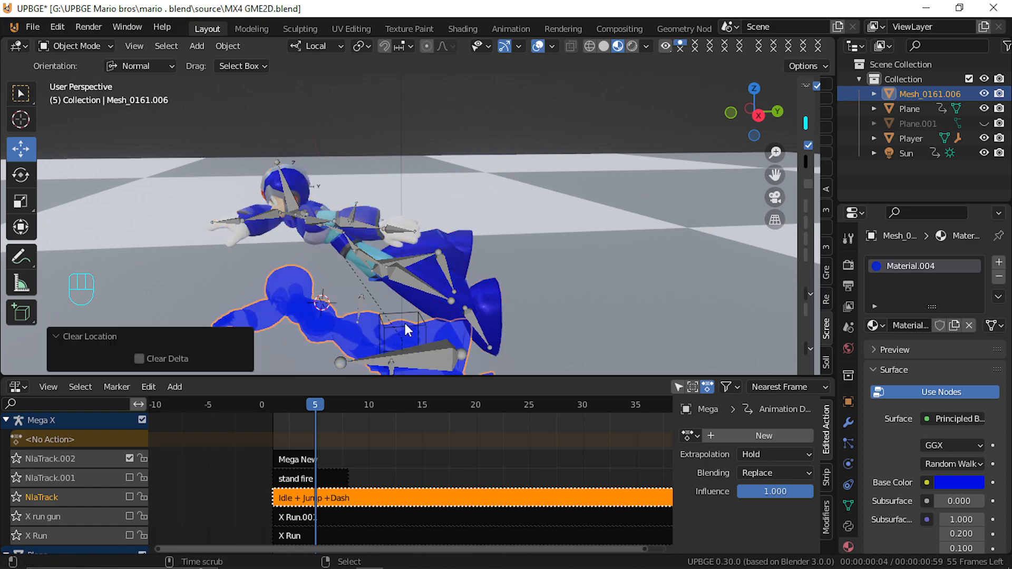
scroll(363, 287, down, 9)
scroll(363, 286, up, 9)
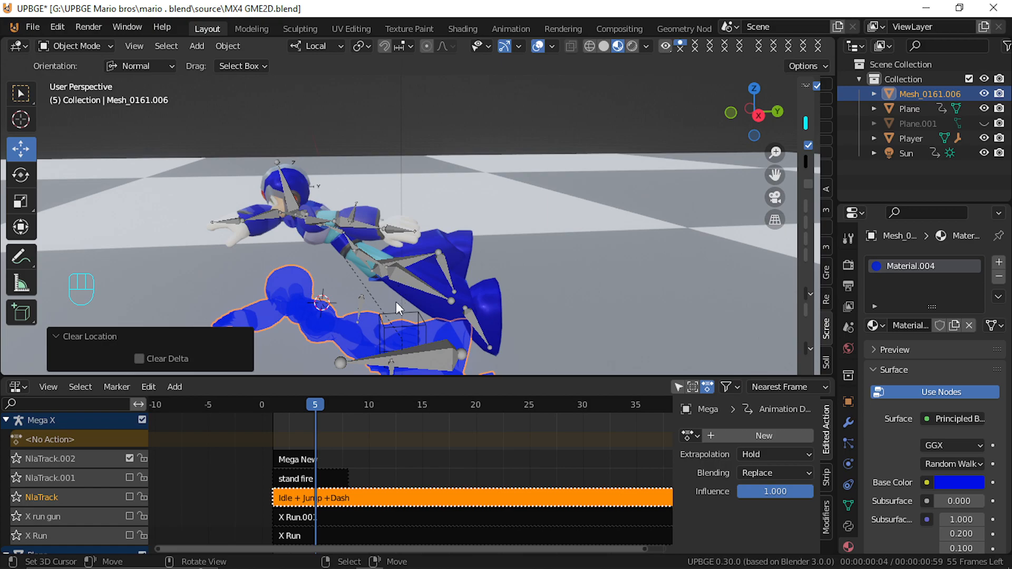
Move the translucent blue copy about 0.762 m along the global Z axis onto the rigged Mega X
key(g)
key(z)
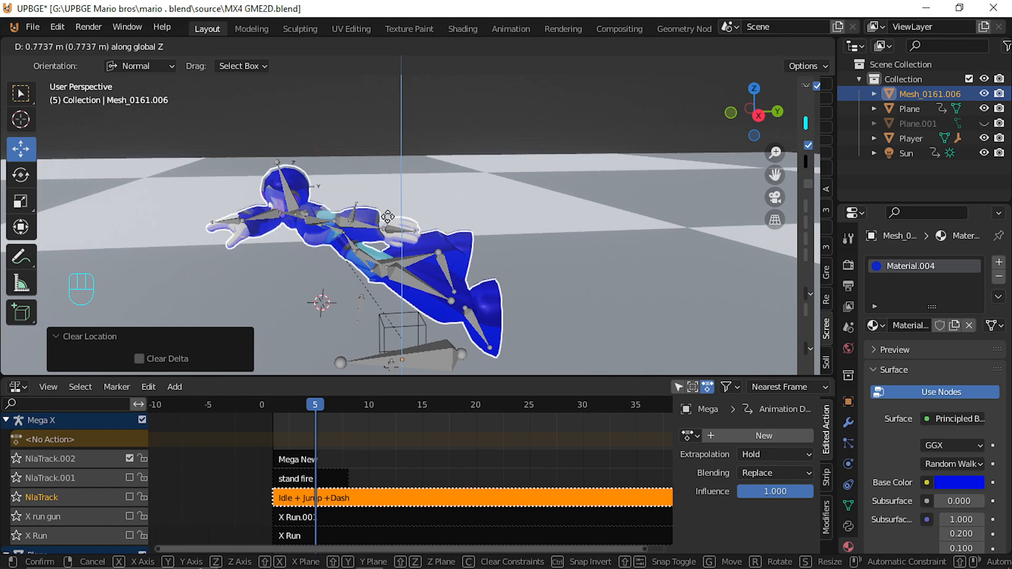
click(397, 229)
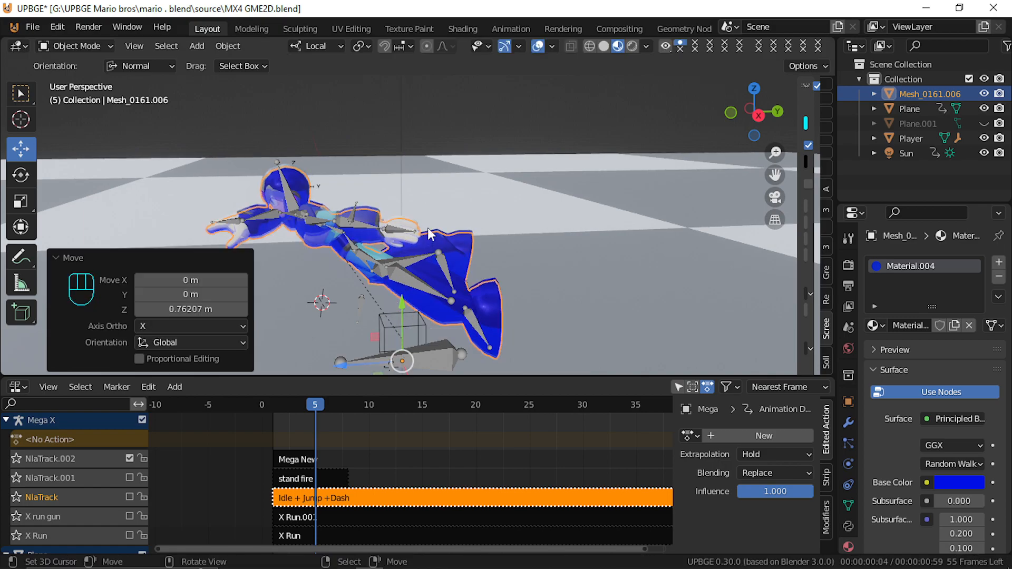
Select the rigged Mega X mesh and show its logic bricks in place of the Nonlinear Animation editor
click(304, 188)
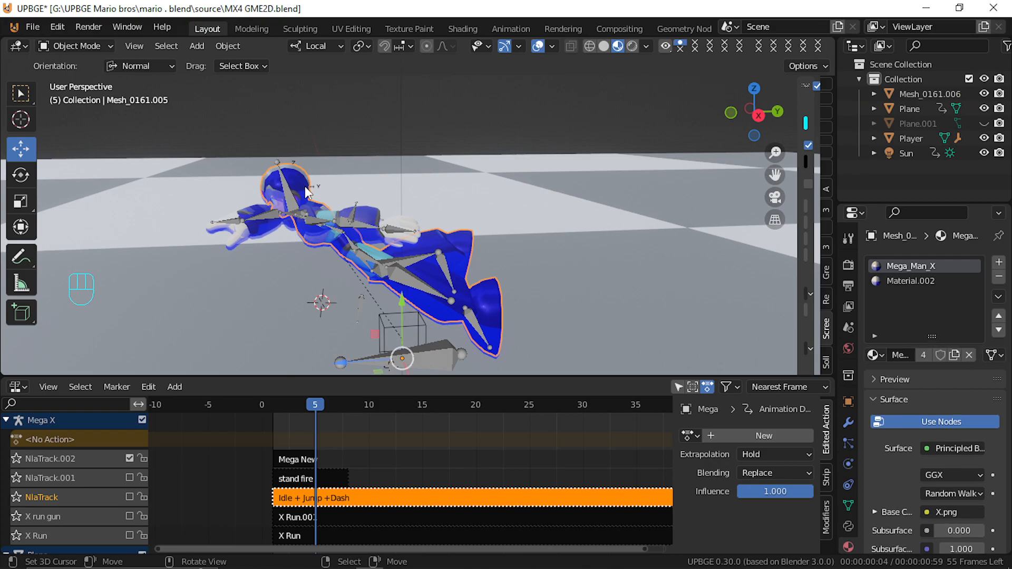
key(g)
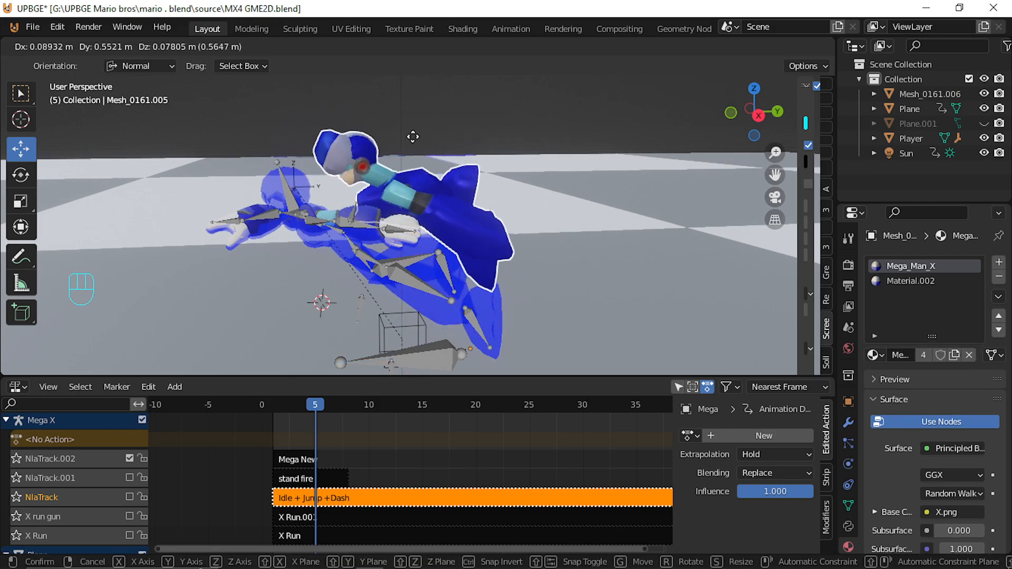
right_click(414, 125)
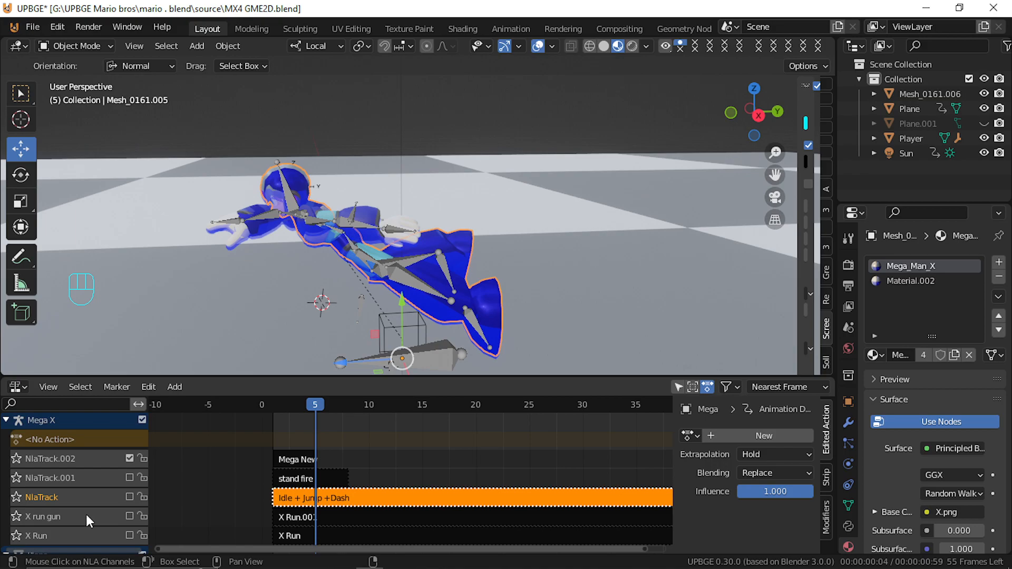
click(18, 387)
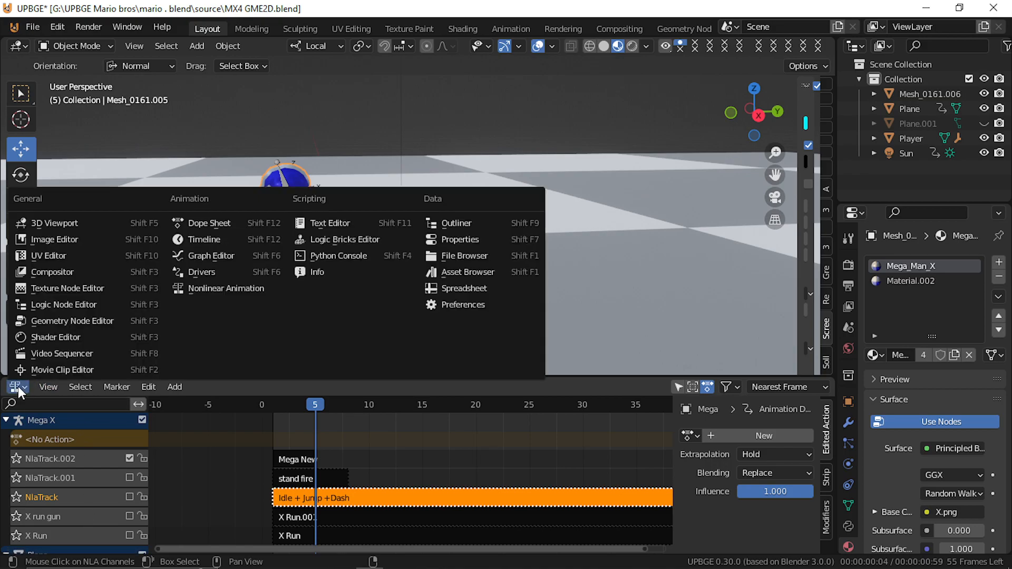
click(356, 235)
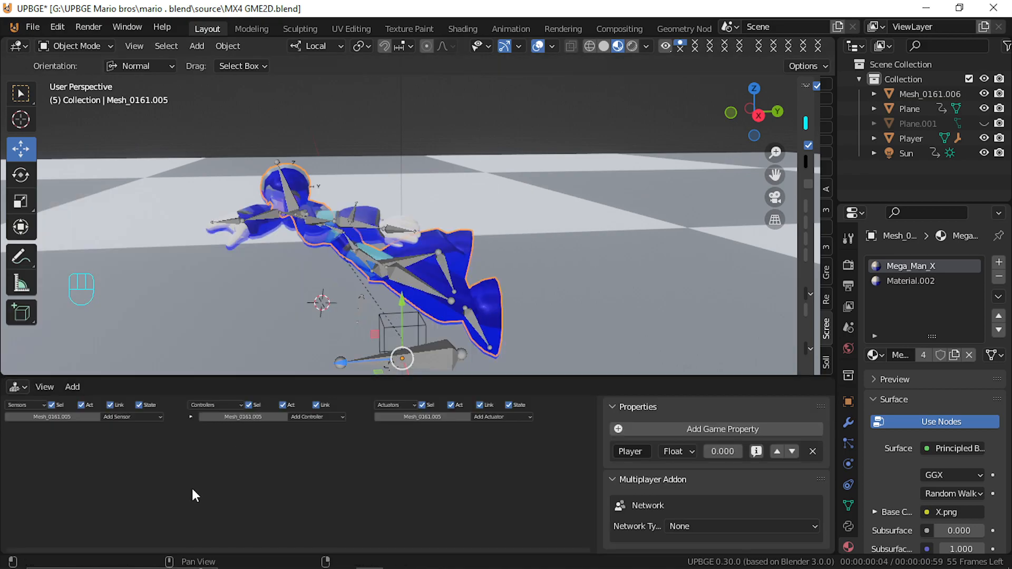
Add a Keyboard sensor for Left Shift to the mesh and enable its true-level triggering
click(132, 417)
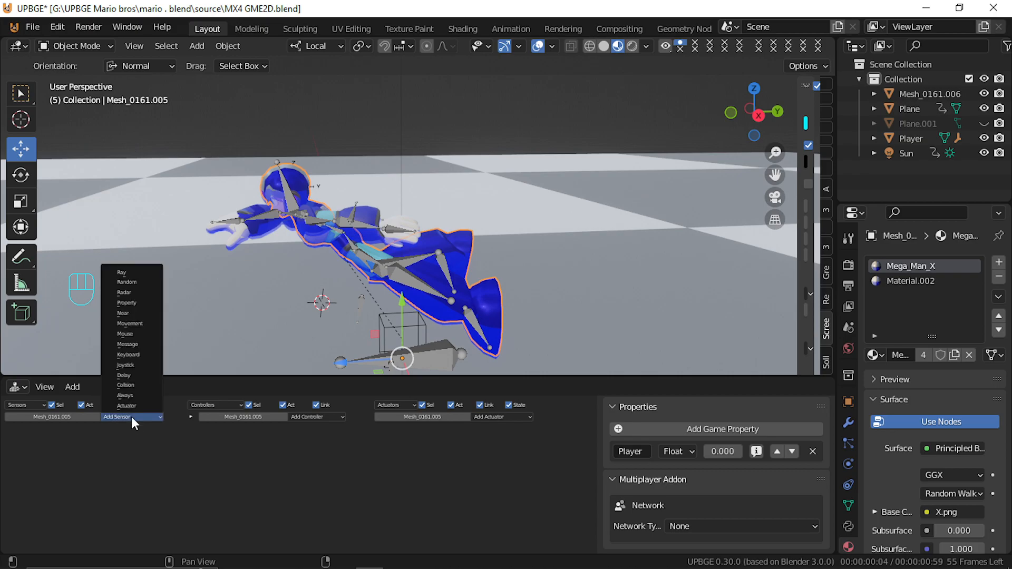
click(150, 355)
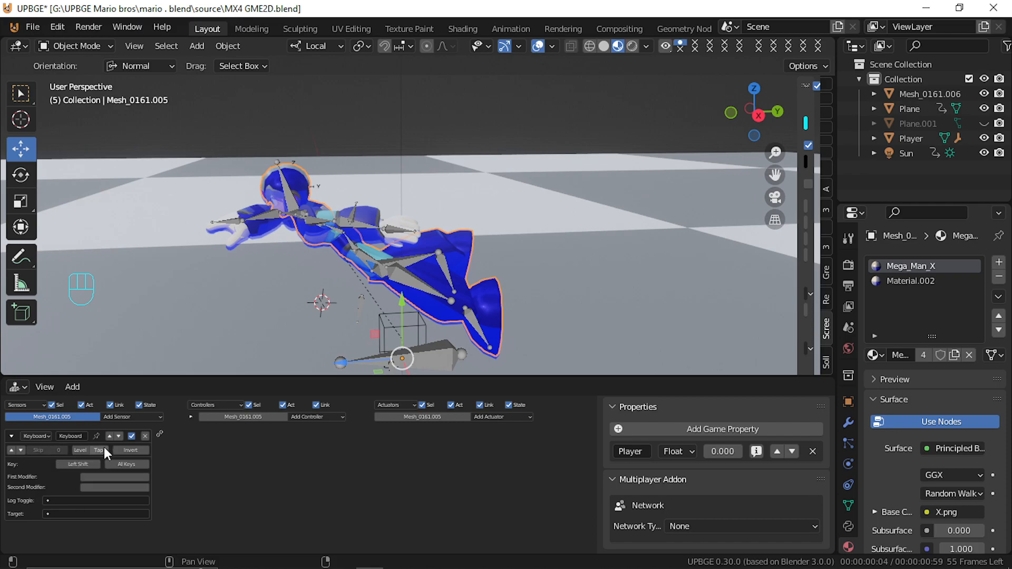
click(11, 450)
drag(46, 450, 40, 450)
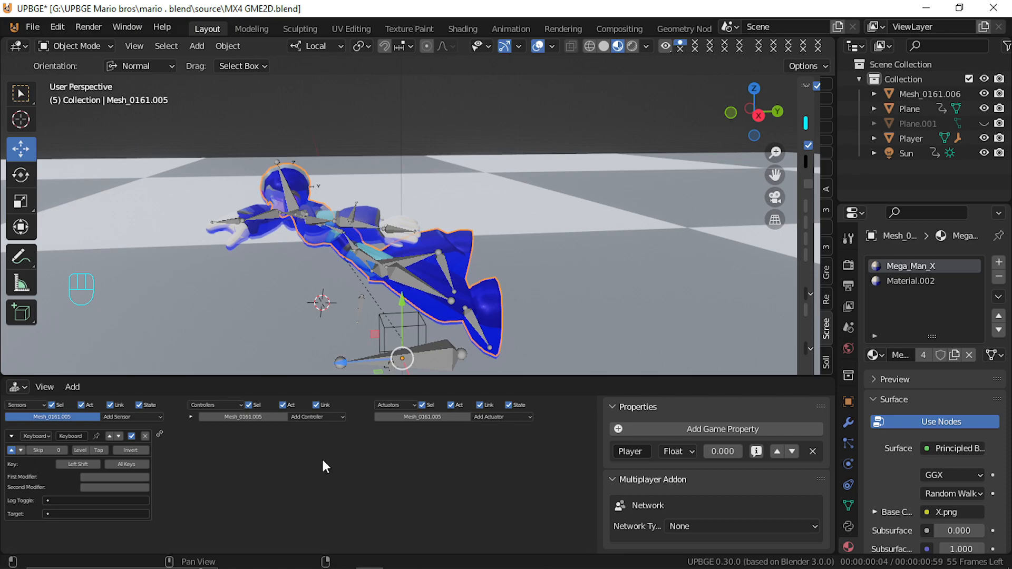
Add a State actuator that sets state 2 and link the Left Shift sensor to it
click(502, 416)
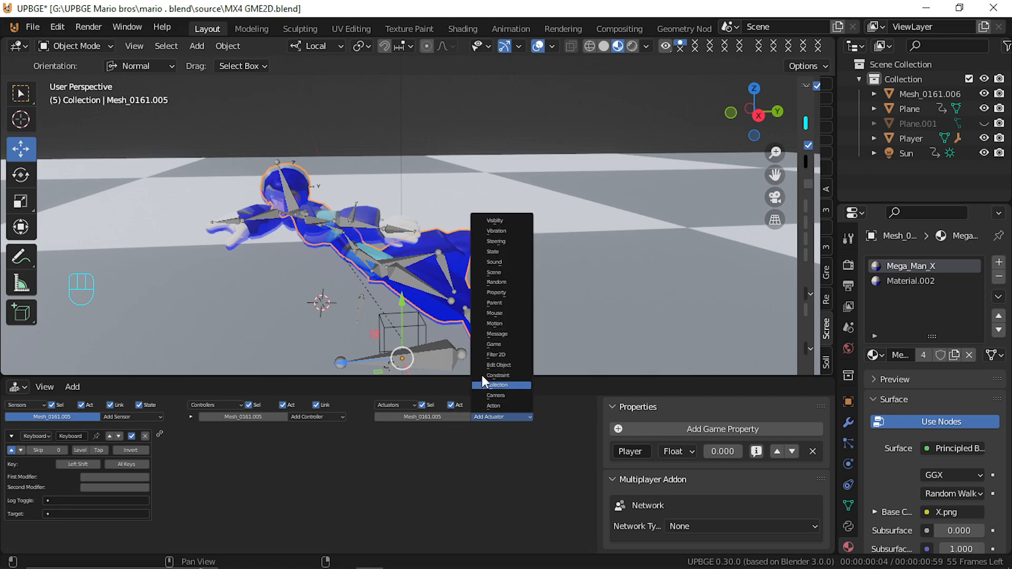
click(503, 273)
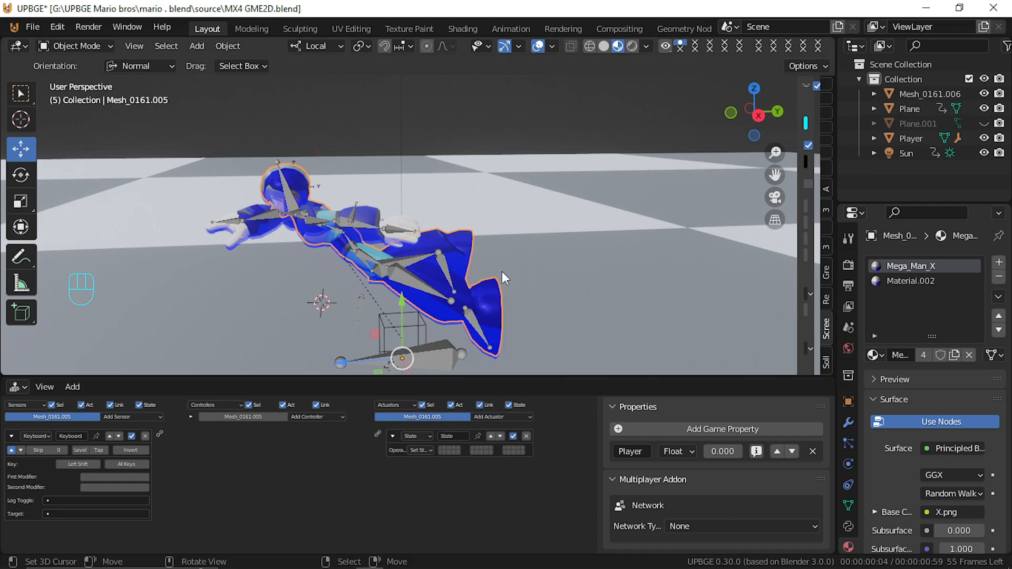
click(445, 448)
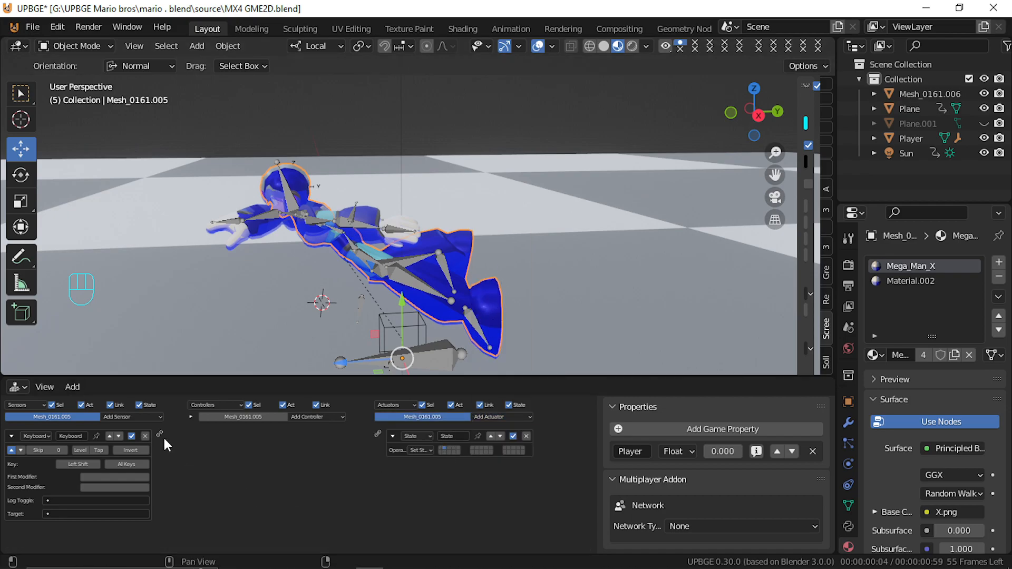
drag(160, 434, 379, 433)
Show the mesh's state 2 logic and add an Always sensor and a Delay sensor there
click(191, 418)
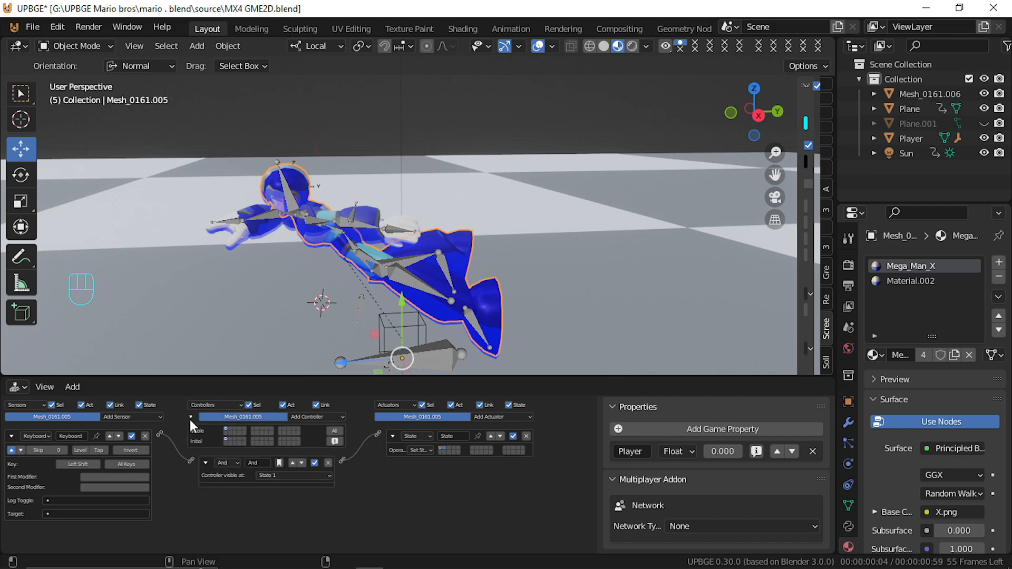
click(232, 431)
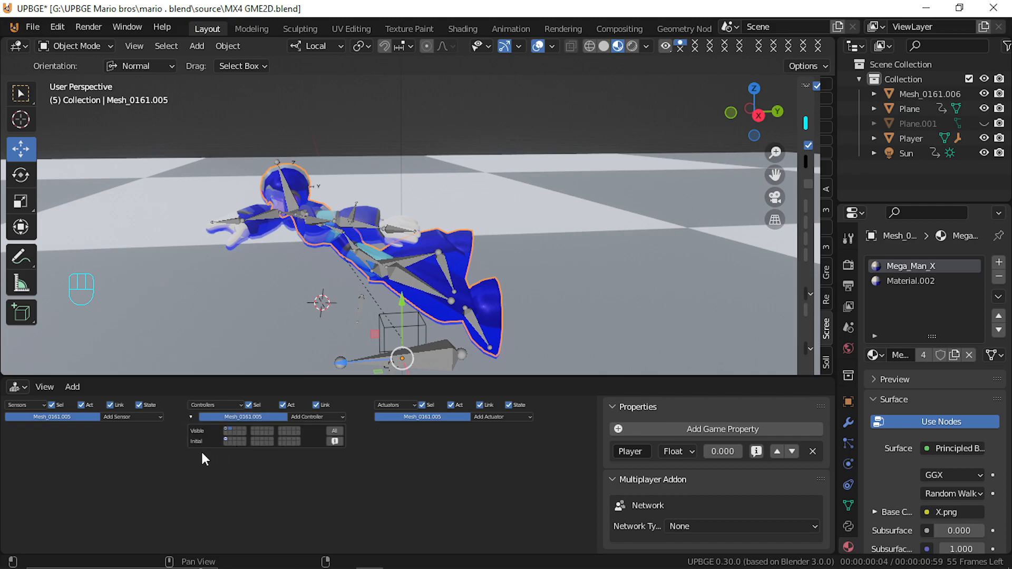
click(121, 417)
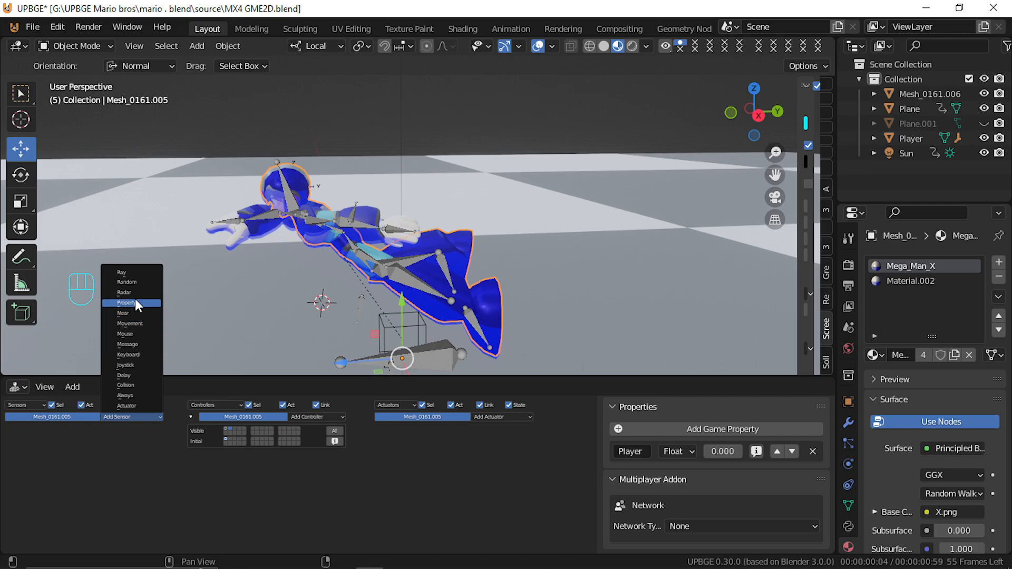
click(139, 396)
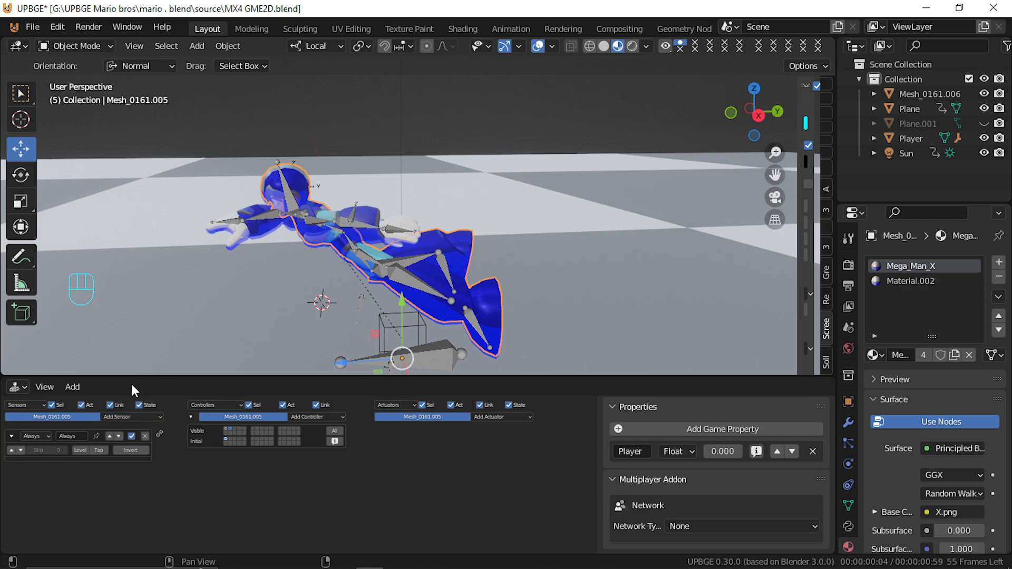
click(126, 416)
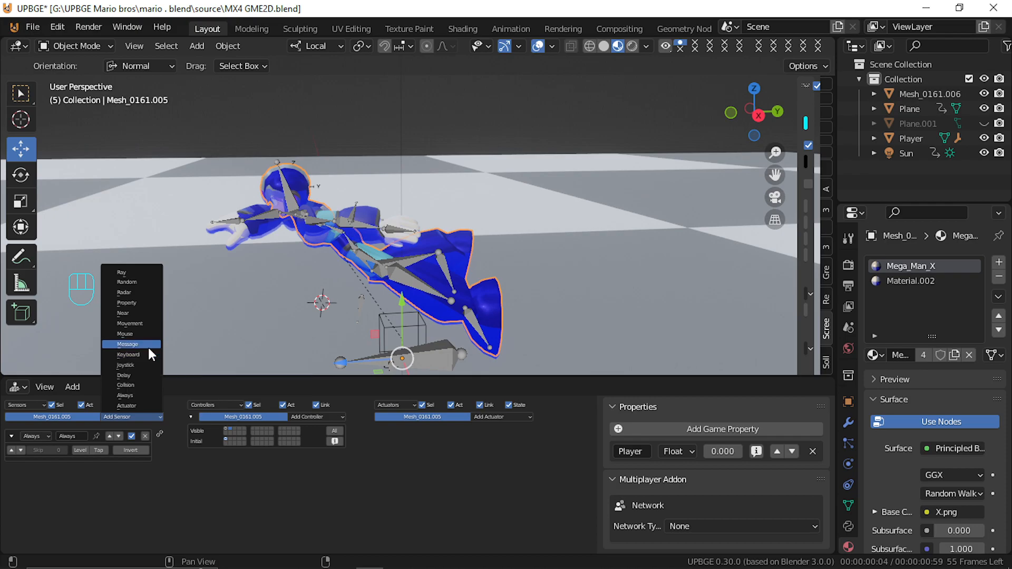
click(147, 375)
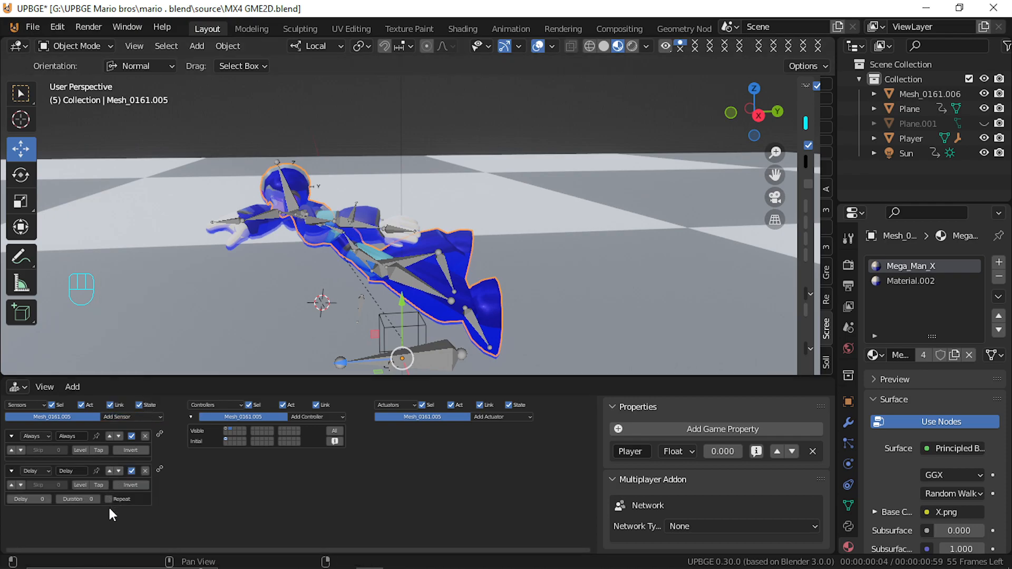
Add an Edit Object actuator in Add Object mode with a time of 15, linked to the Always sensor
click(516, 414)
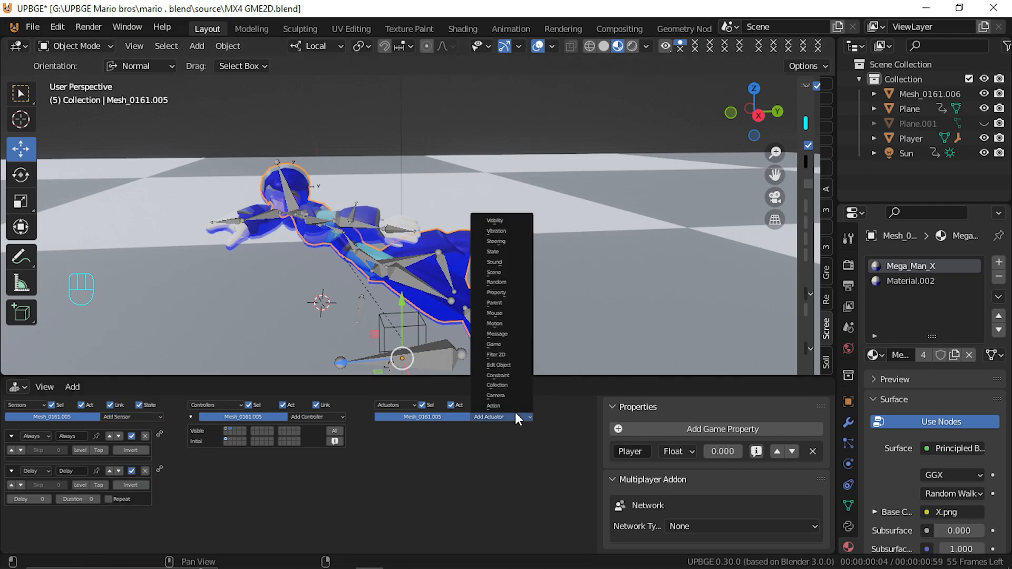
click(498, 365)
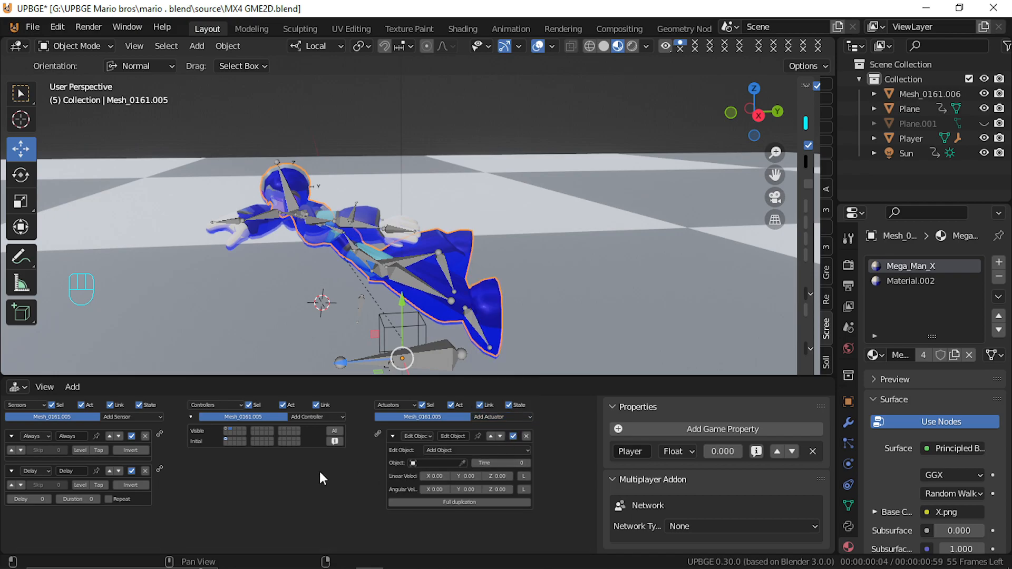
drag(159, 433, 378, 434)
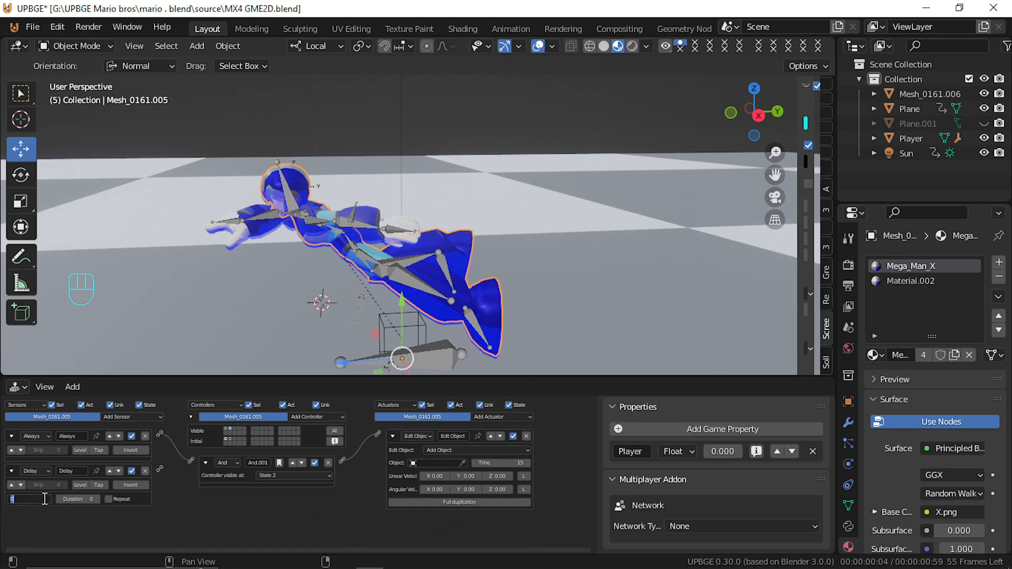
Set the Delay sensor's delay and duration to 20 and the Edit Object actuator's time to 5
text(20)
key(Return)
click(77, 500)
text(20)
key(Return)
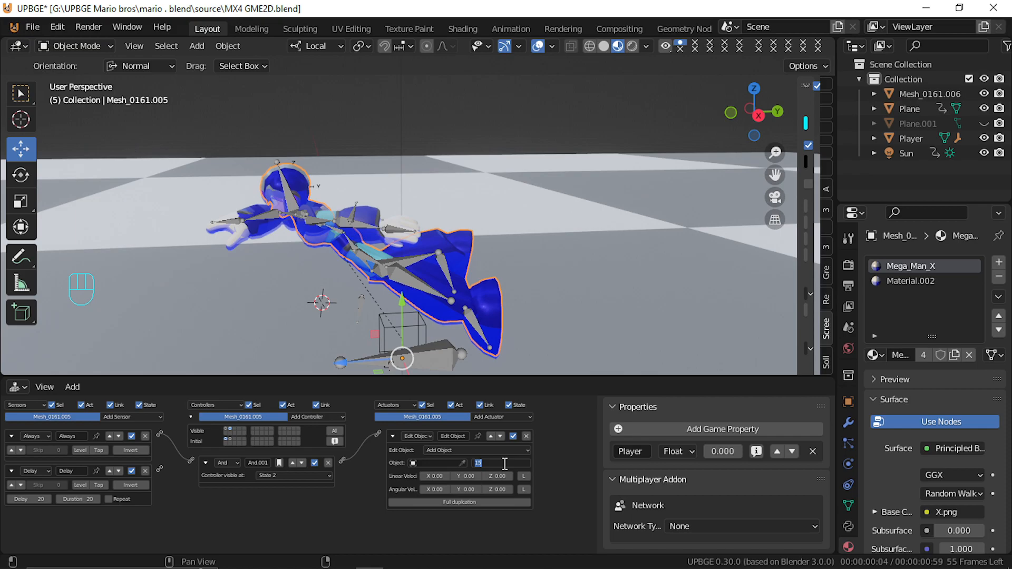
key(Return)
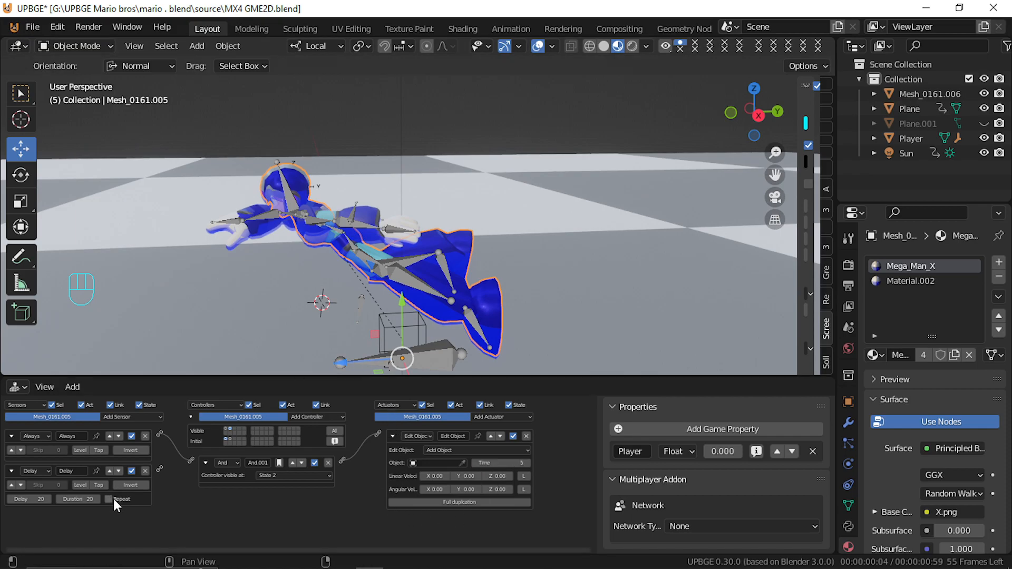
Add a State actuator linked to the Delay sensor and briefly test-run the game
click(497, 418)
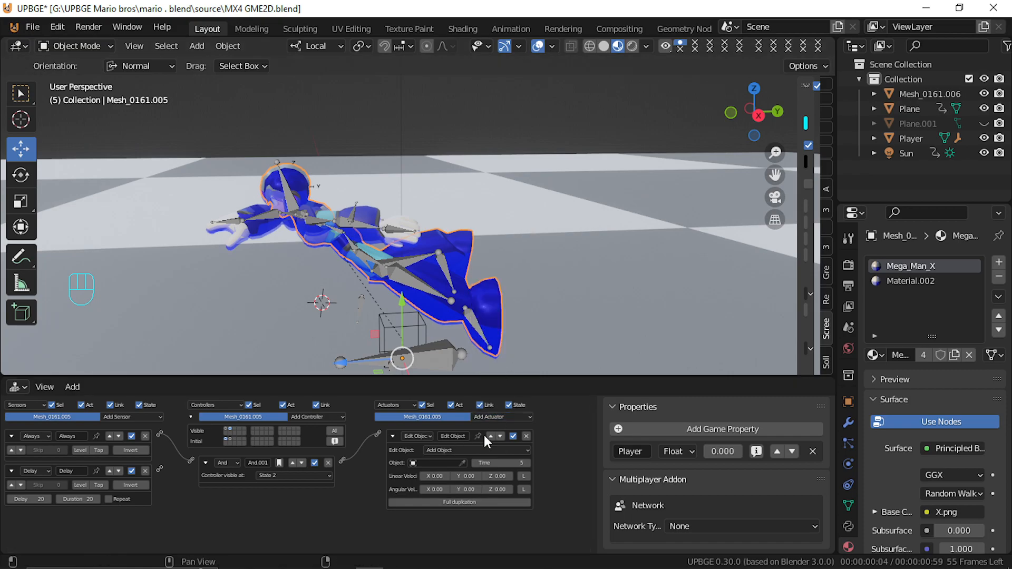
click(493, 417)
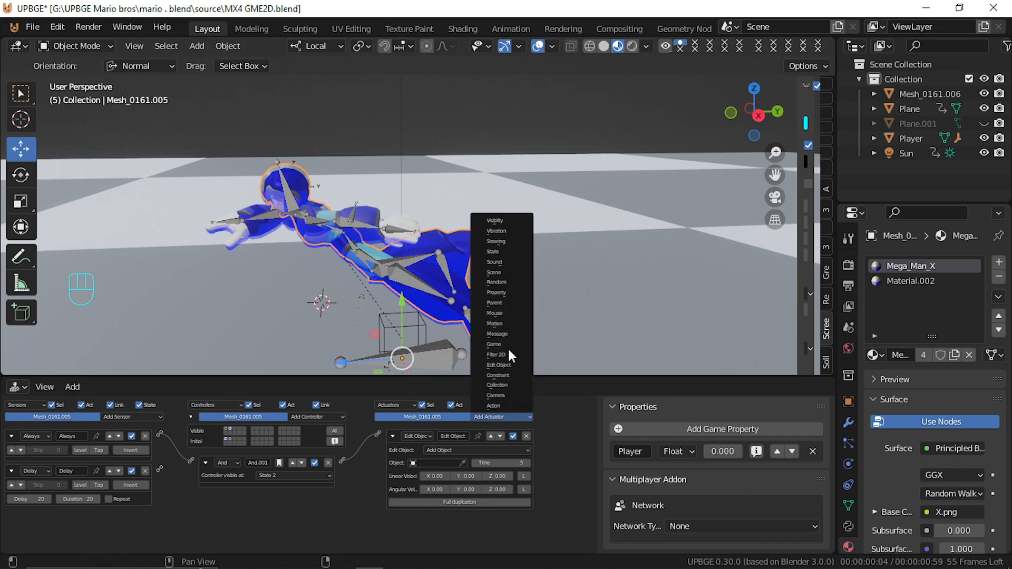
click(489, 255)
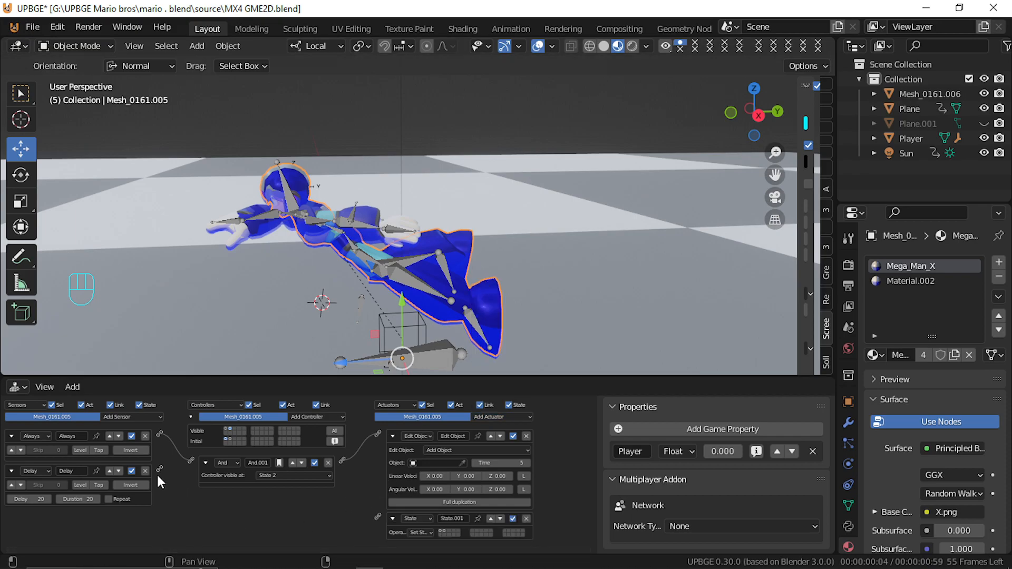
drag(159, 469, 378, 518)
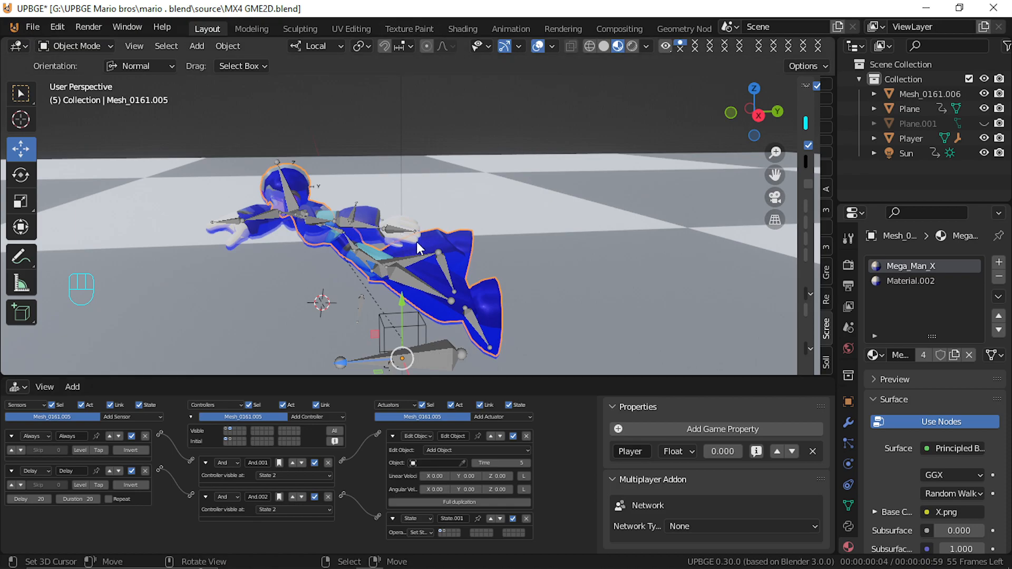
key(p)
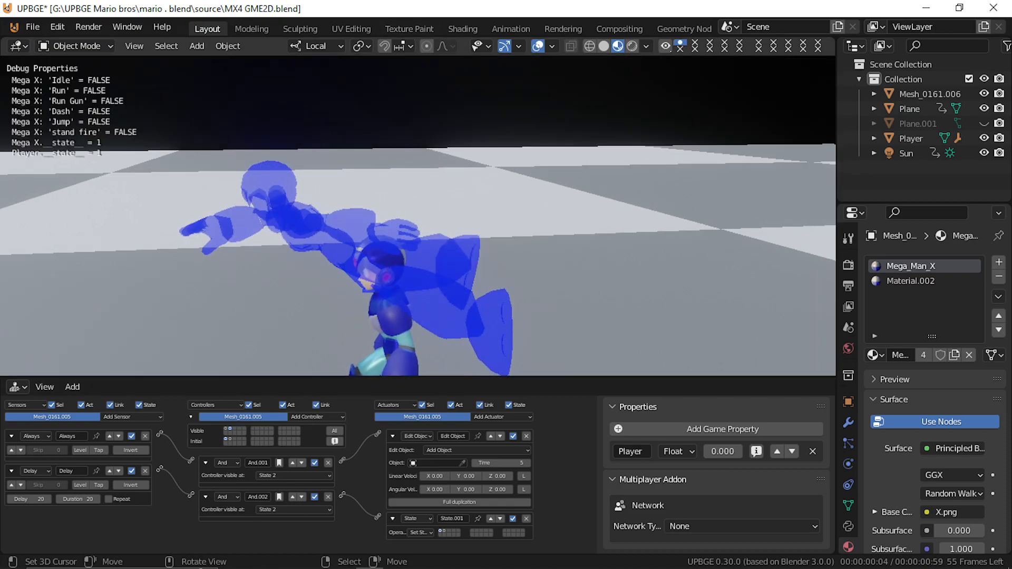
key(Escape)
Select the translucent blue copy overlapping the rigged Mega X and hide it
click(357, 218)
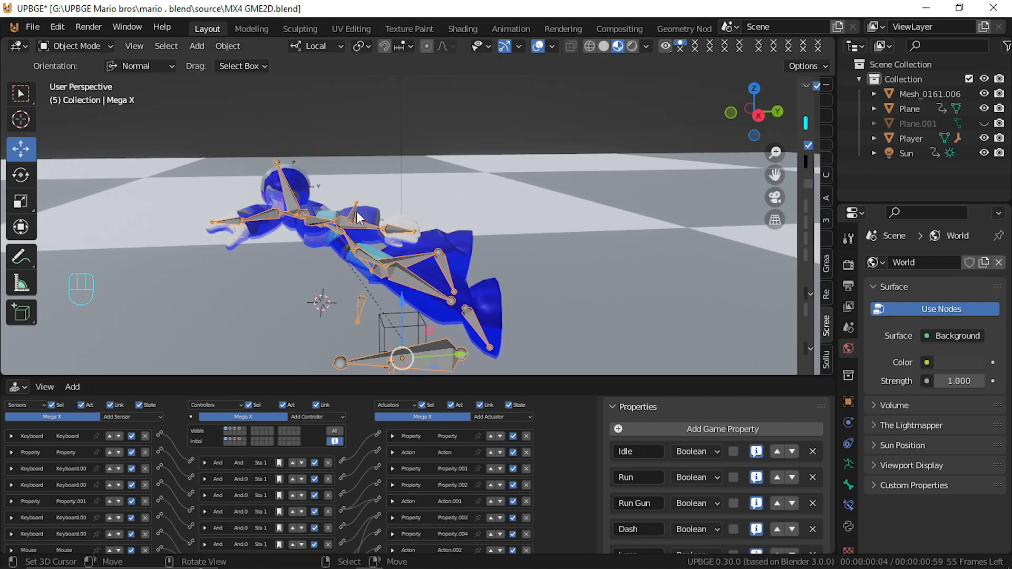
click(297, 167)
key(g)
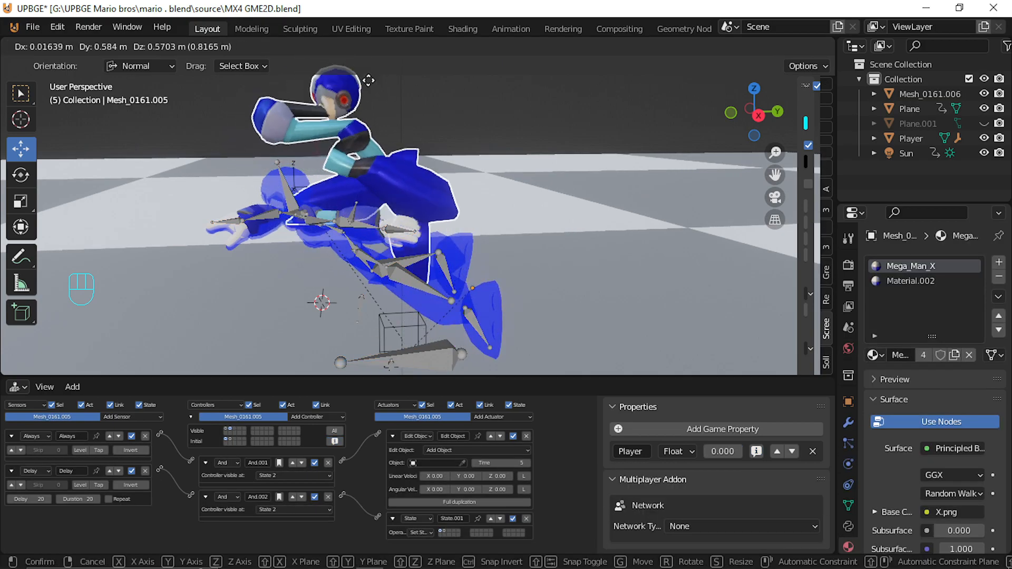
right_click(295, 188)
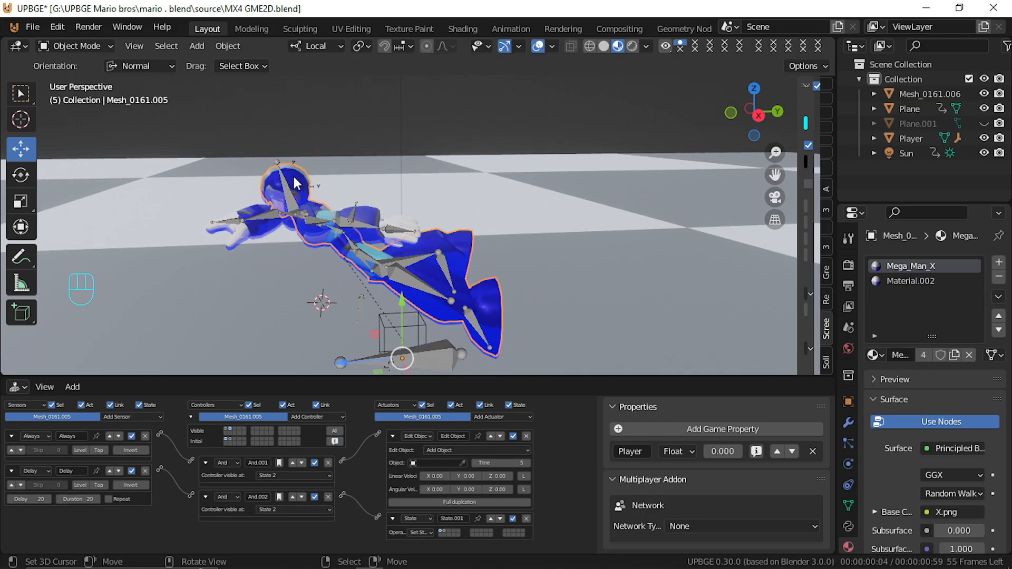
right_click(300, 178)
key(g)
right_click(360, 160)
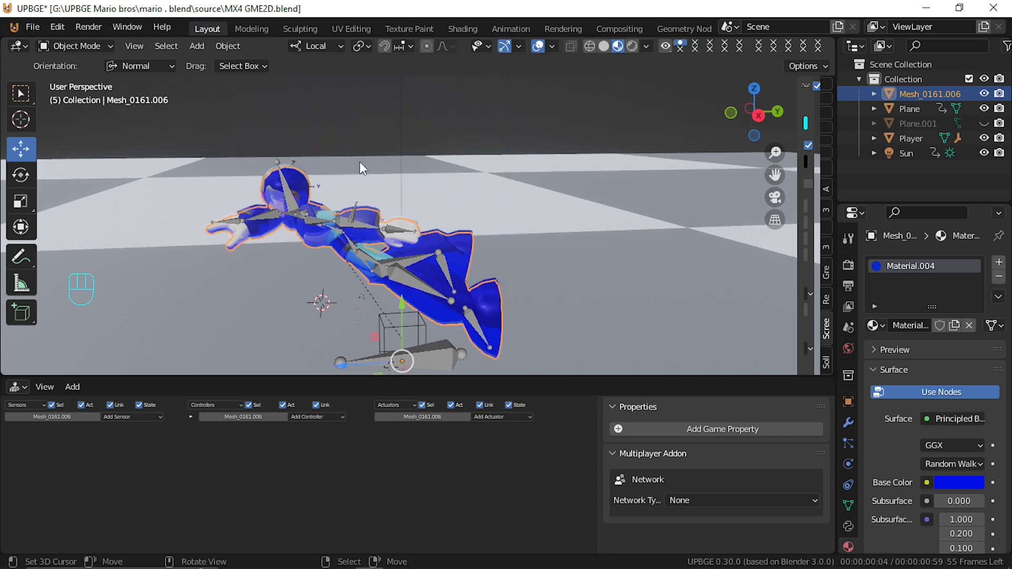
key(h)
Reveal all hidden objects and select the Mega X armature
right_click(304, 244)
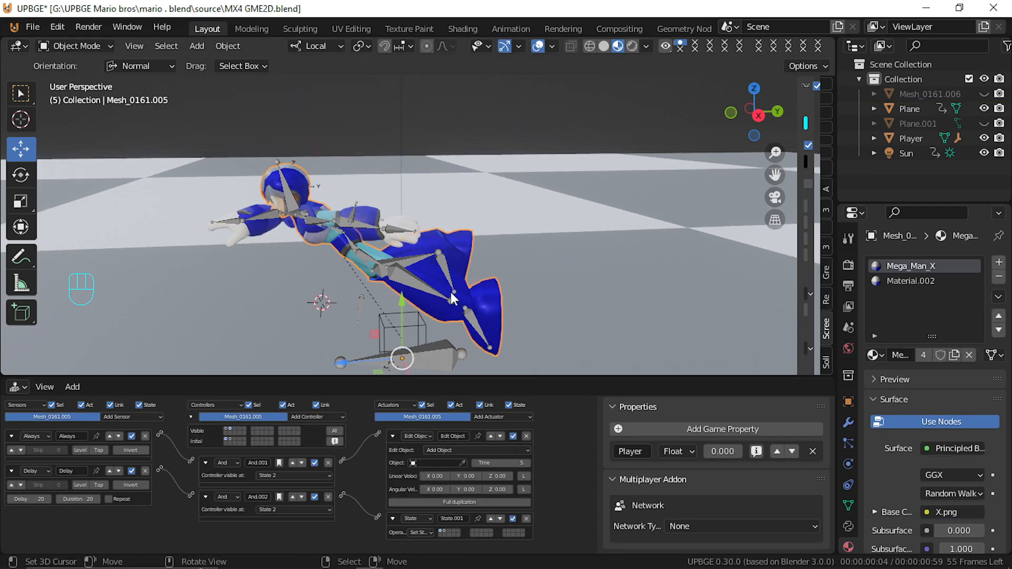
key(alt+h)
key(g)
right_click(406, 280)
right_click(368, 217)
key(g)
right_click(369, 226)
right_click(367, 224)
key(g)
right_click(358, 207)
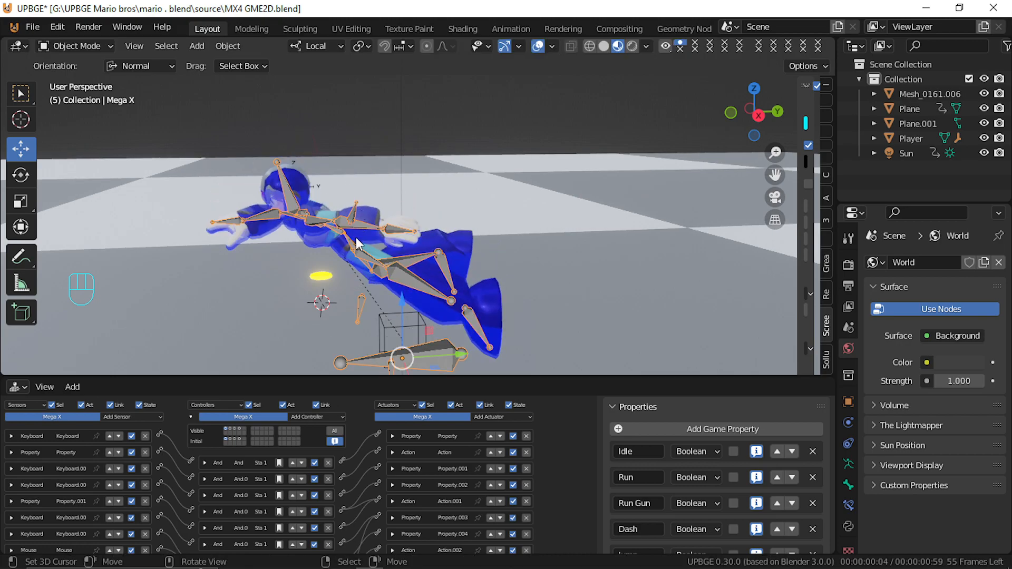
Move the translucent blue copy about 0.74 m upward, clear of the rigged Mega X
right_click(358, 231)
key(g)
click(330, 195)
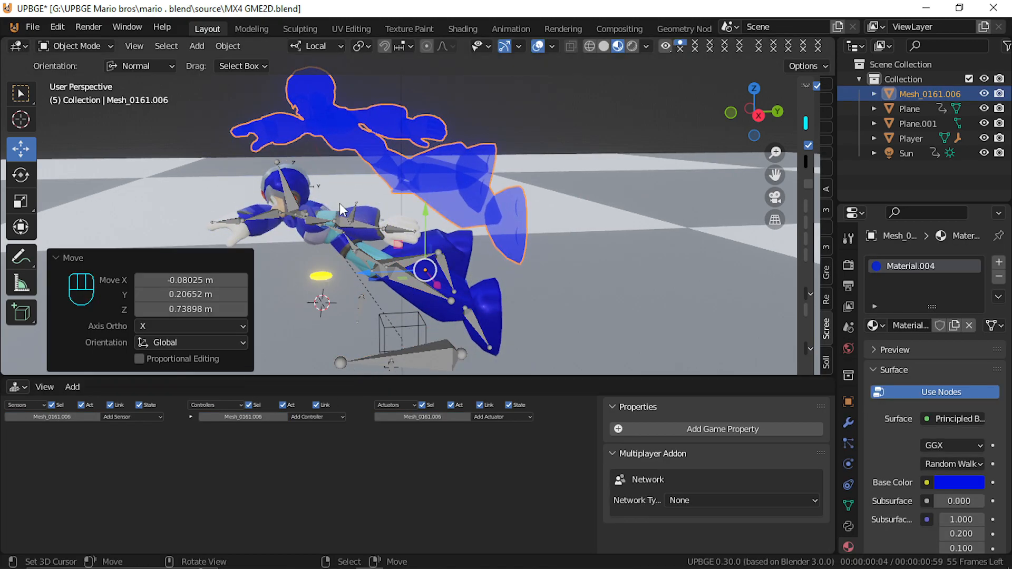
Pick the translucent blue copy as the object added by the Mega X body mesh's Edit Object actuator
right_click(300, 173)
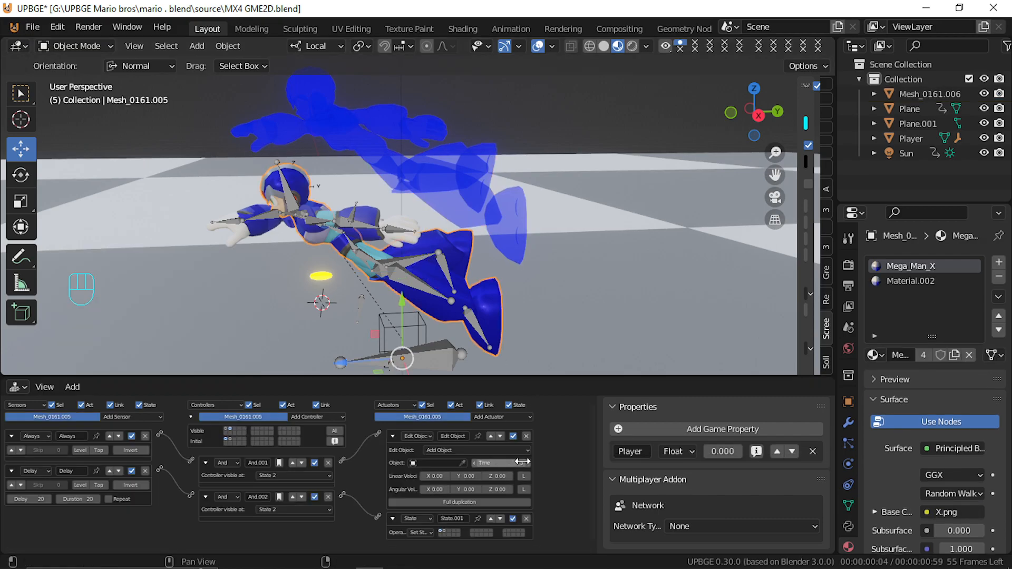
click(463, 463)
click(452, 157)
key(h)
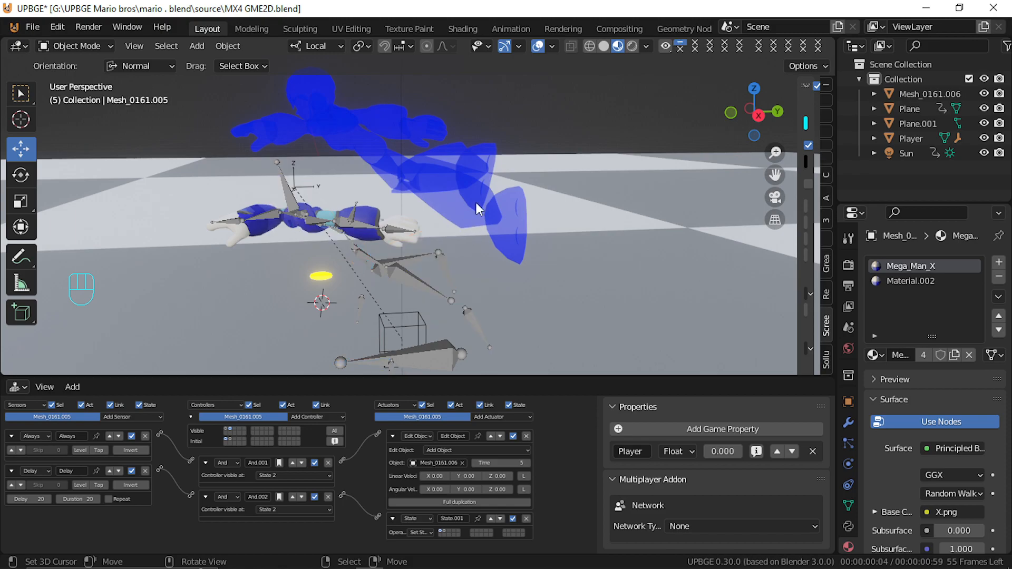
key(alt+h)
Hide the translucent blue copy and the yellow bullet disc beside Mega X
right_click(464, 180)
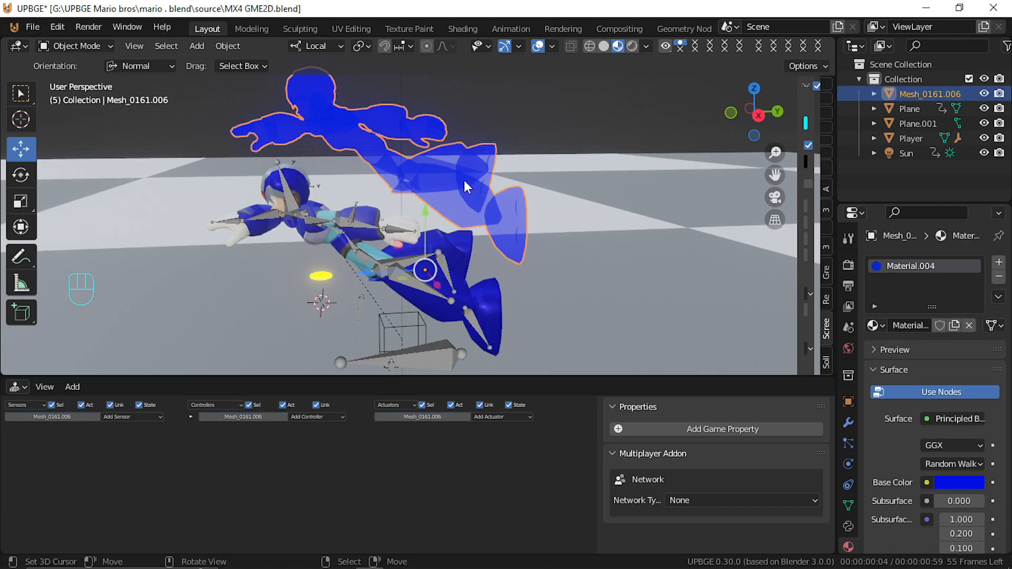
key(h)
right_click(316, 278)
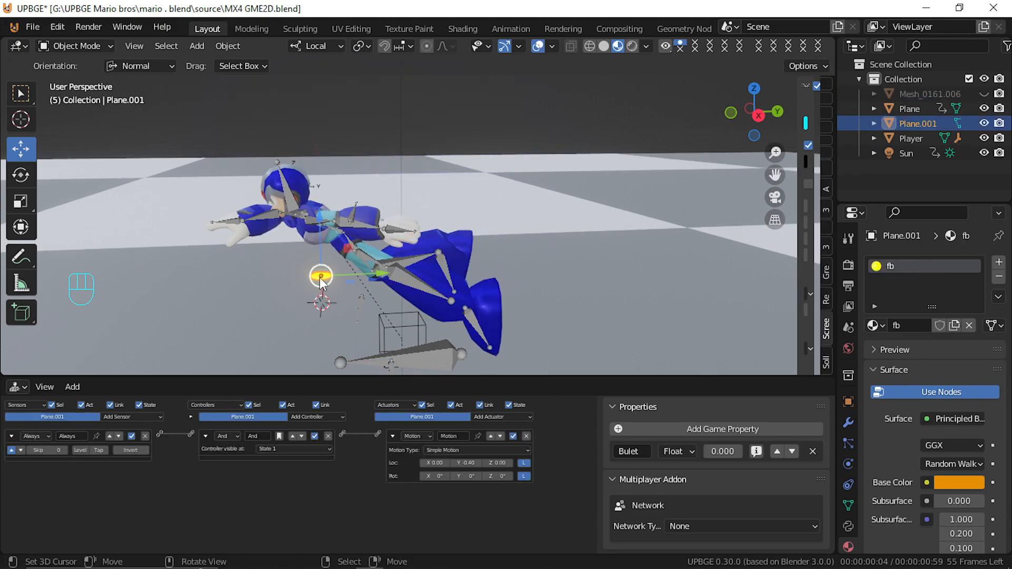
scroll(367, 265, down, 6)
Test-run the game, running and dashing Mega X in both directions
key(p)
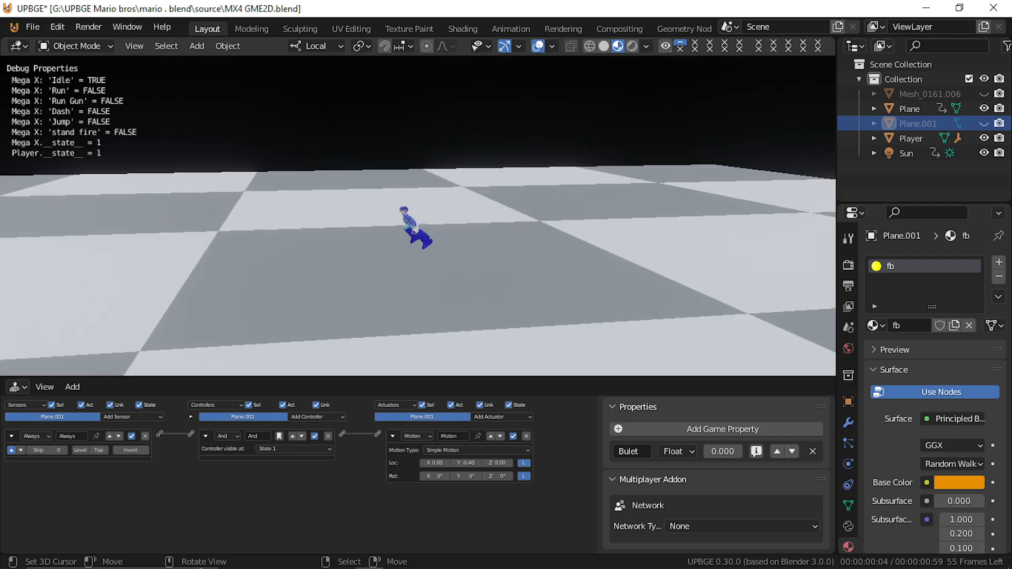
key(Left)
key(x)
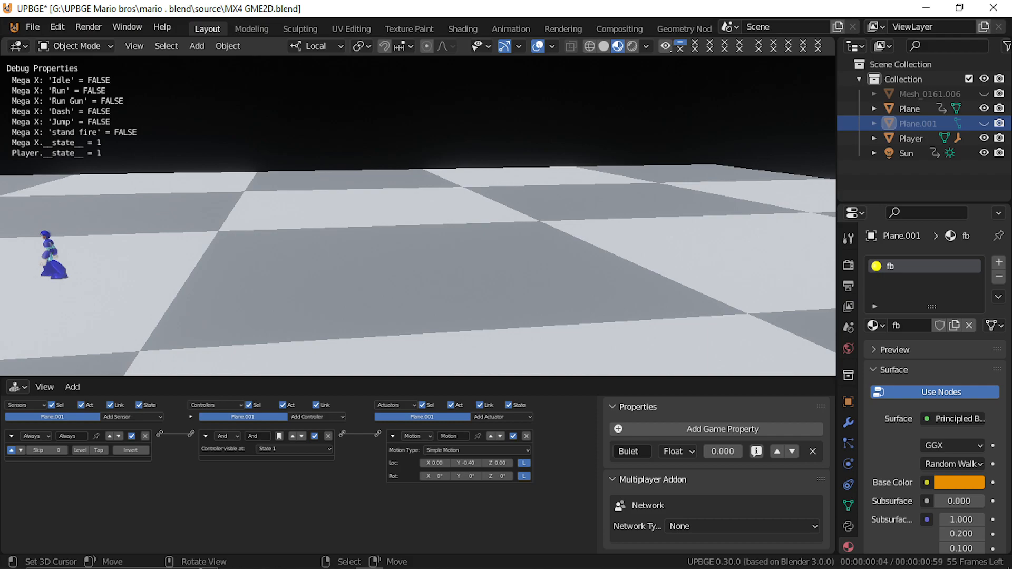
key(Right)
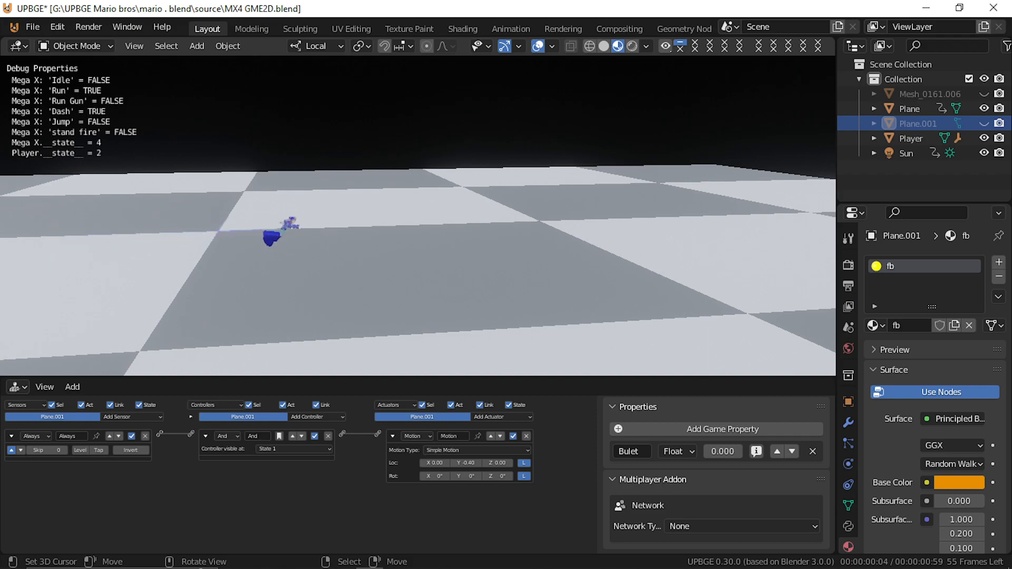
key(Escape)
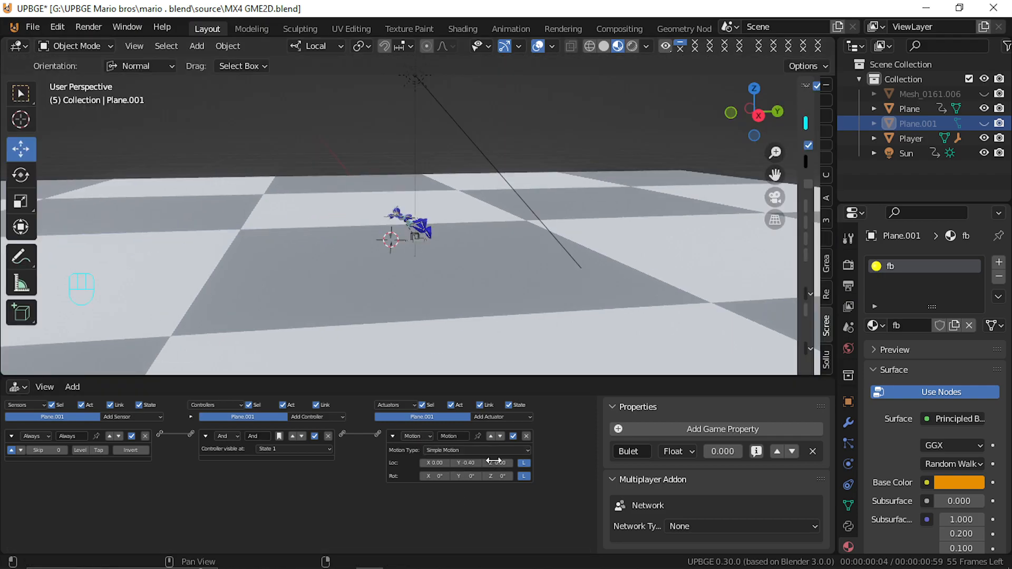
scroll(426, 223, up, 5)
scroll(425, 232, down, 4)
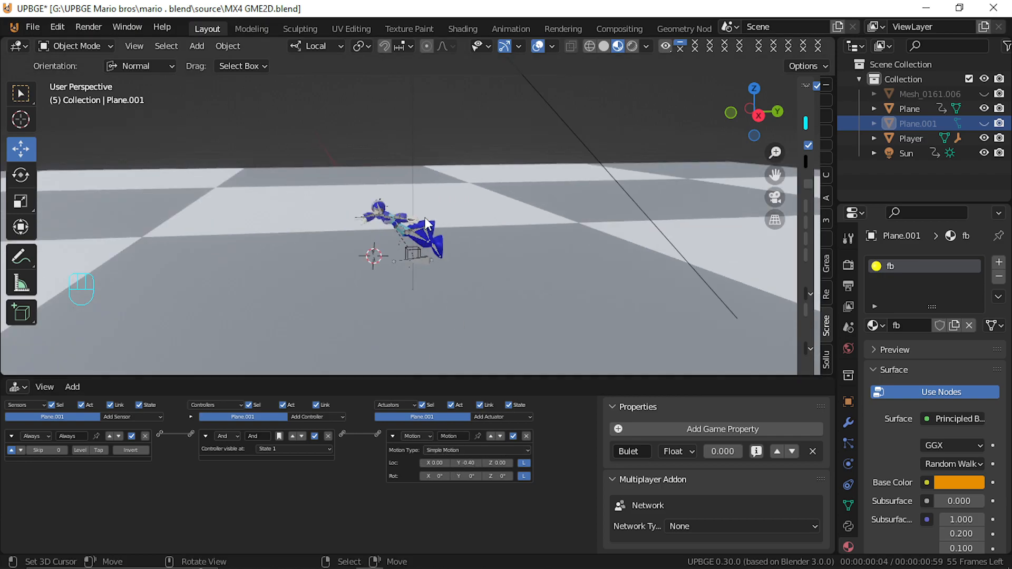
Set the body mesh's Edit Object actuator time to 28 and test-run the game with dashes
click(380, 211)
click(380, 211)
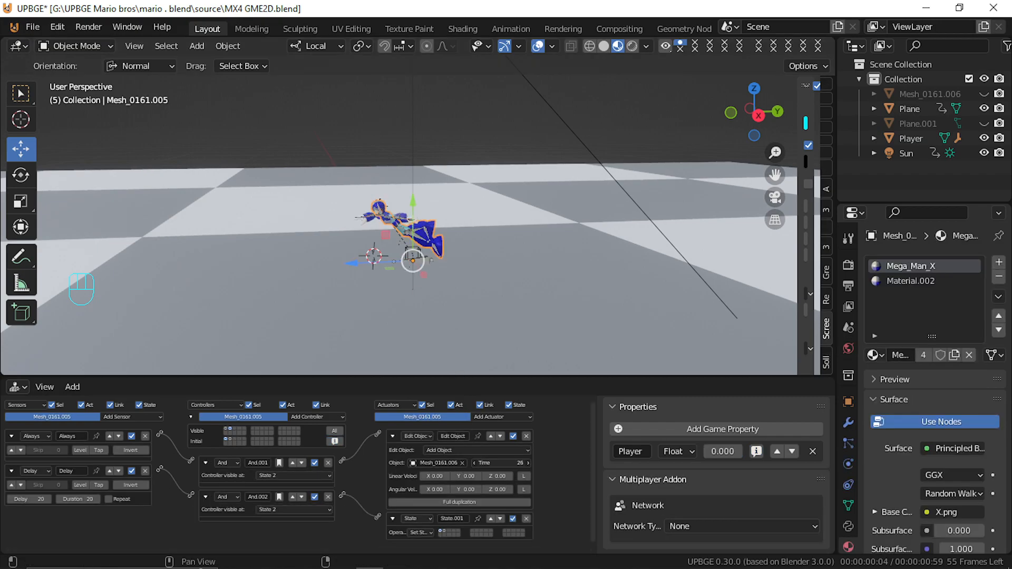
key(p)
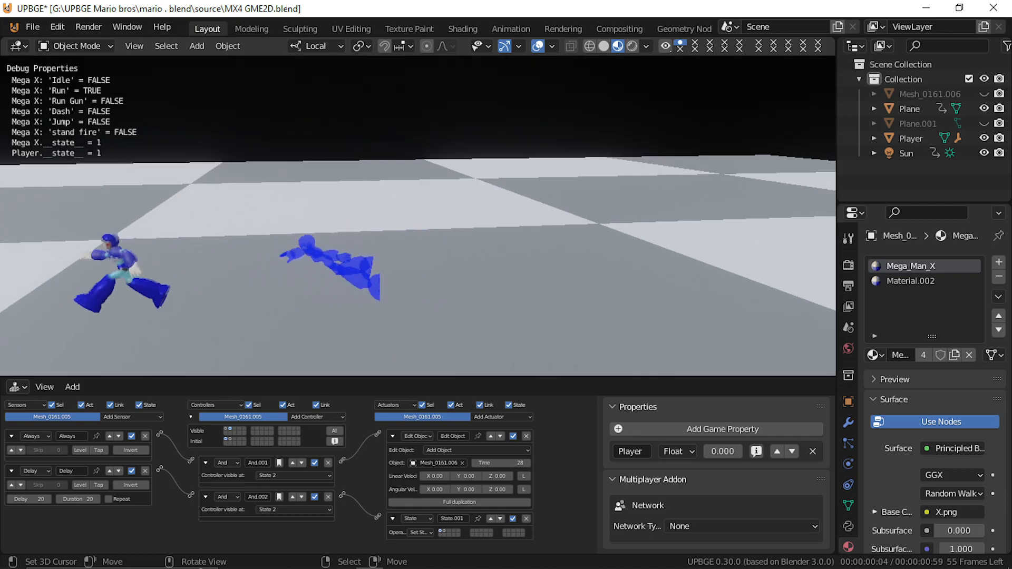
key(Right)
key(z)
key(z)
key(Escape)
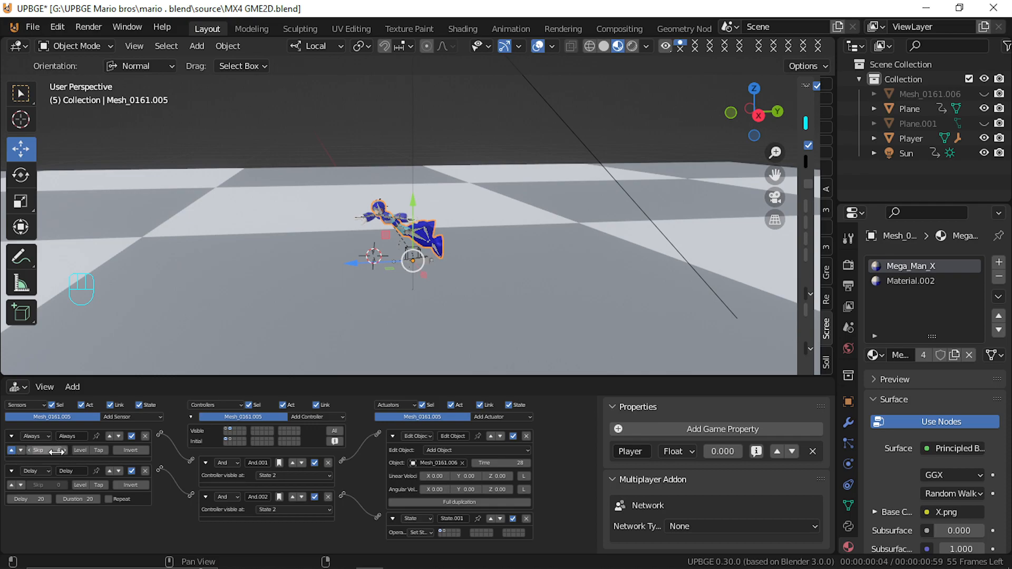
Enable true-level triggering on the body mesh's Always sensor with a skip of 4 and test dashes both ways
key(p)
key(Left)
key(z)
key(Right)
key(z)
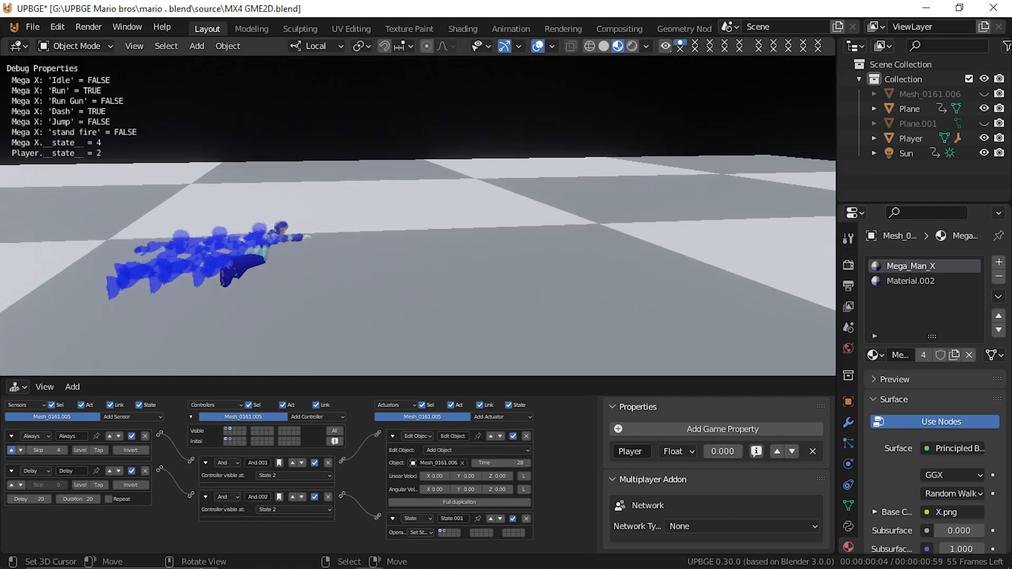
key(Left)
key(z)
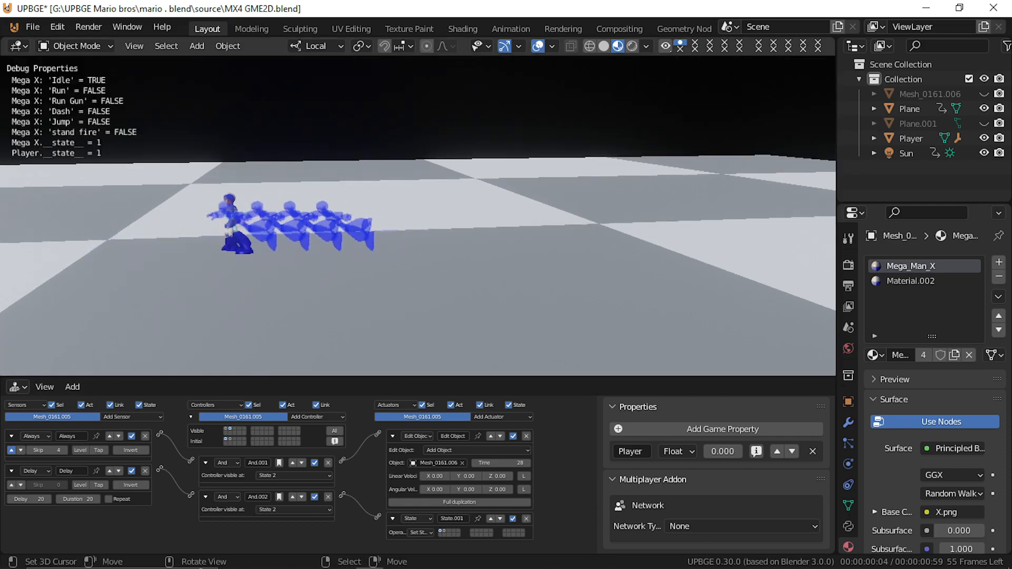
key(Escape)
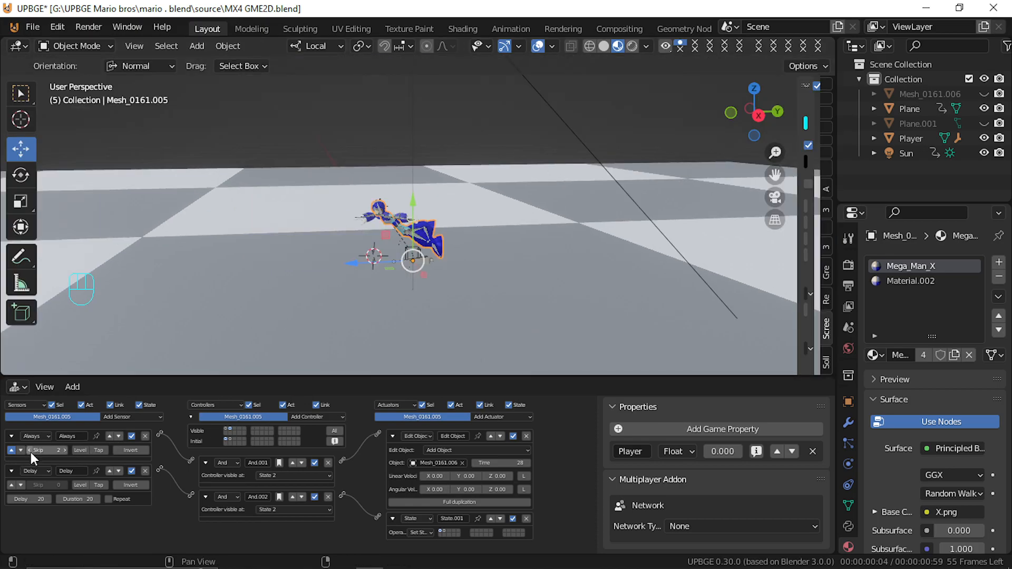
Set the Always sensor's skip to 2 and test-run a dash
key(p)
key(Left)
key(z)
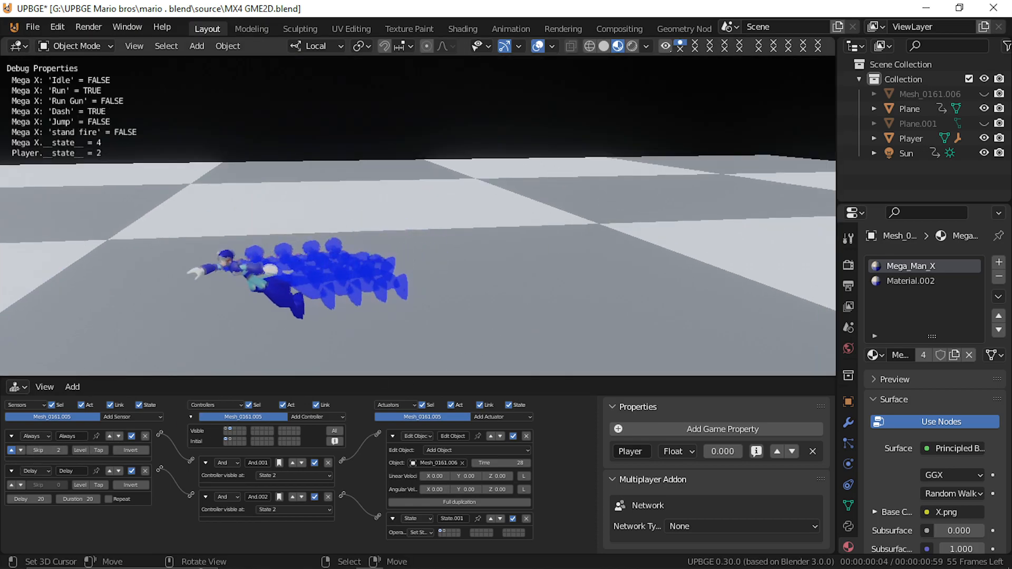
key(Escape)
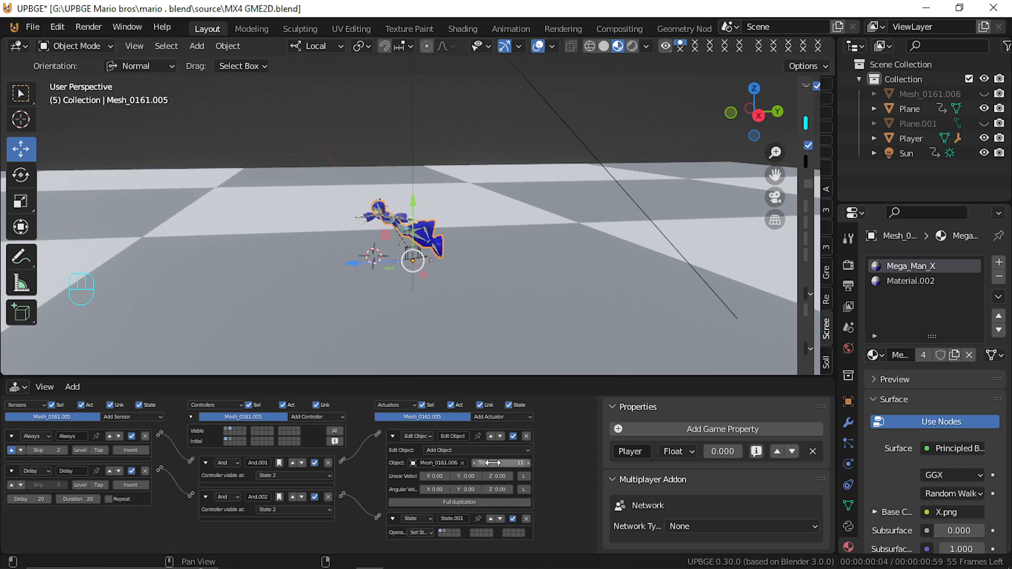
Set the Edit Object actuator's time to 11 and test-run dashes in both directions
key(p)
key(Left)
key(z)
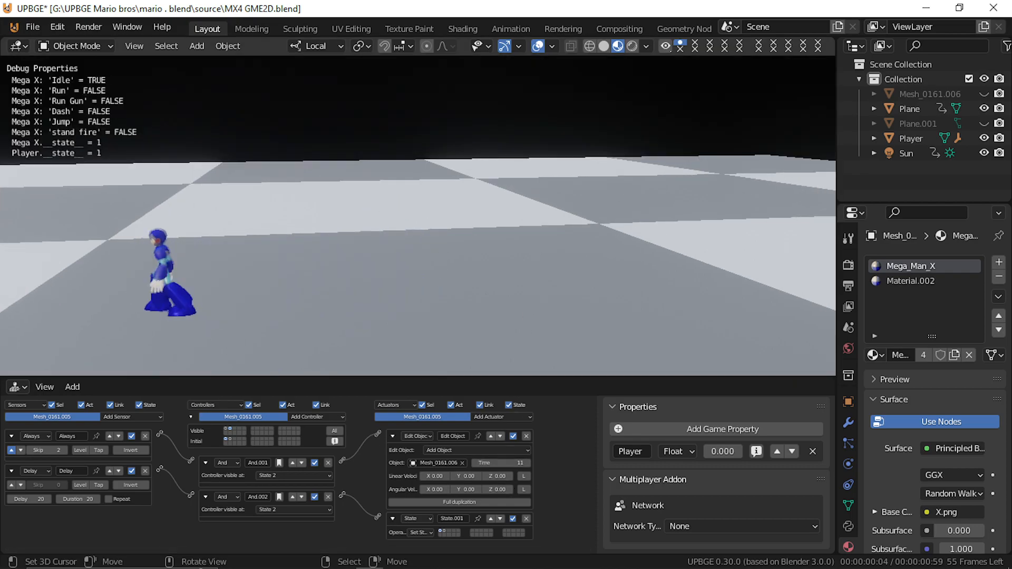
key(Right)
key(z)
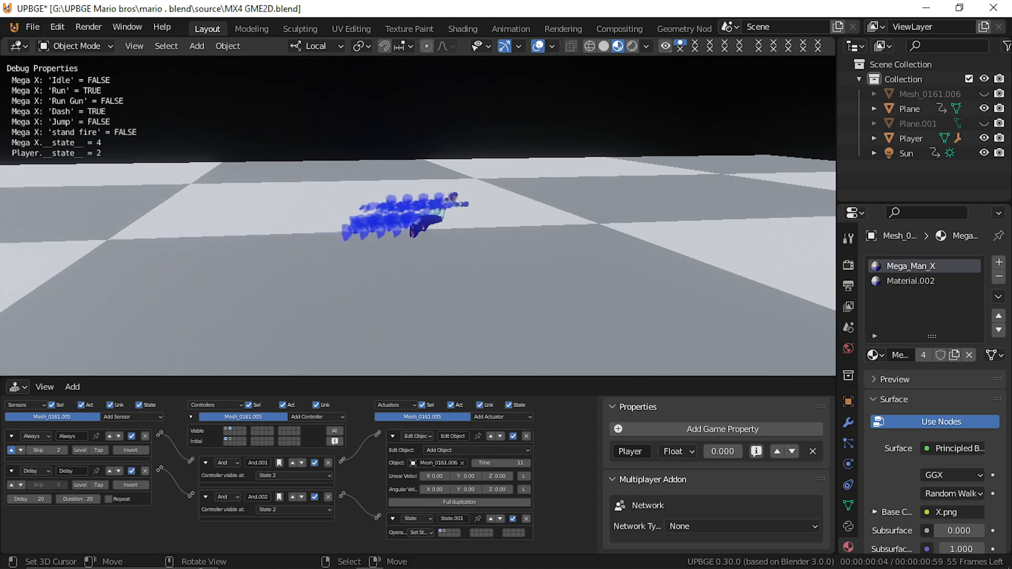
Test the afterimage trail in the running game with repeated dashes and jumps both ways, ending the run
key(Left)
key(z)
key(space)
key(z)
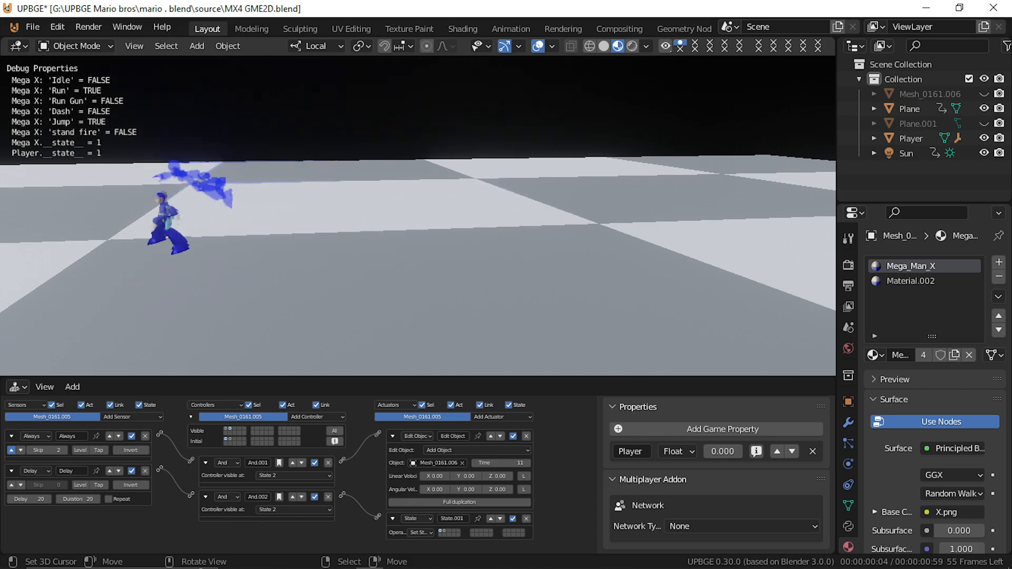
key(Right)
key(z)
key(space)
key(z)
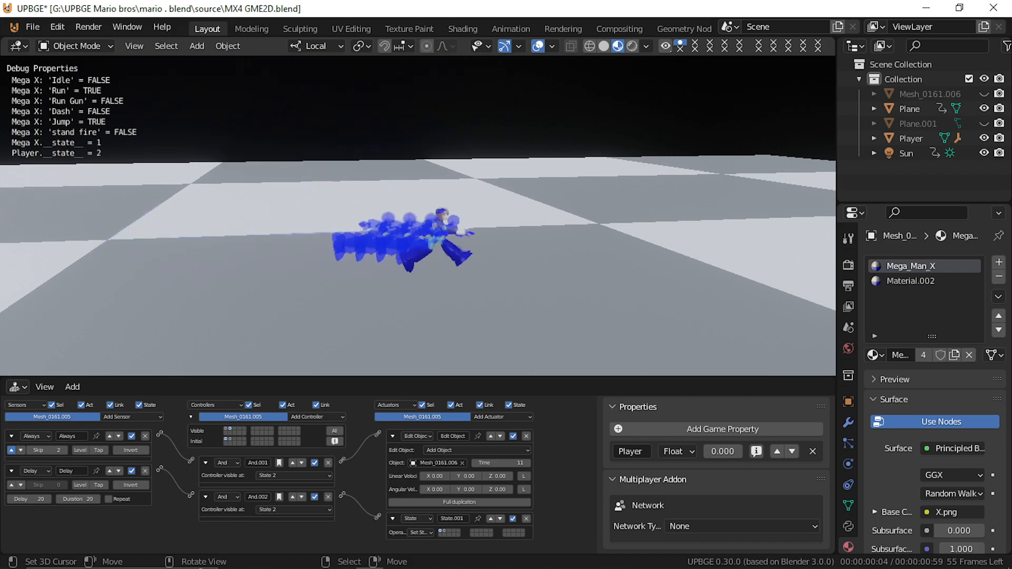
key(Left)
key(z)
key(Right)
key(space)
key(z)
key(Left)
key(Right)
key(space)
key(Left)
key(space)
key(z)
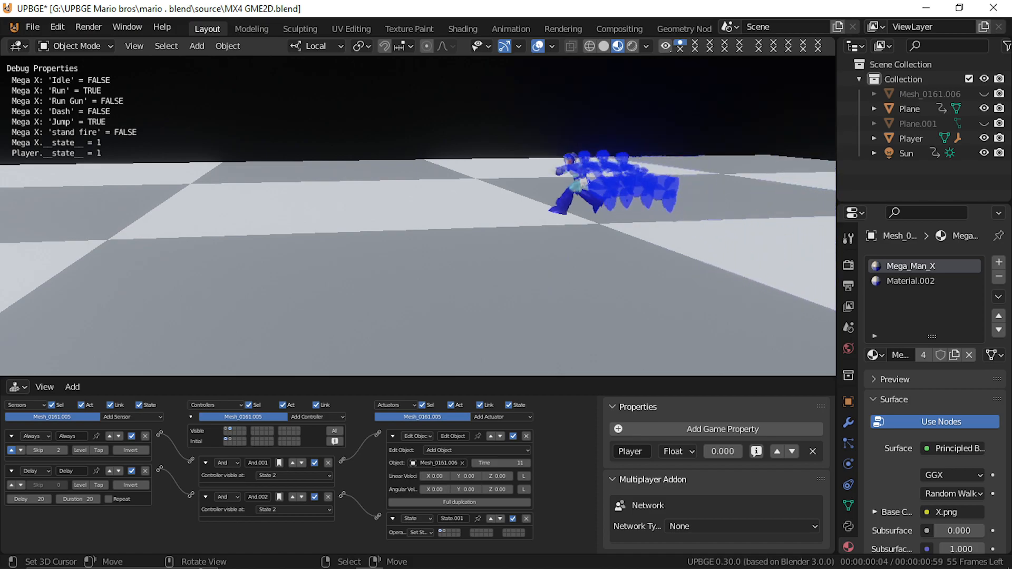
key(z)
key(Right)
key(z)
key(Left)
key(z)
key(Right)
key(z)
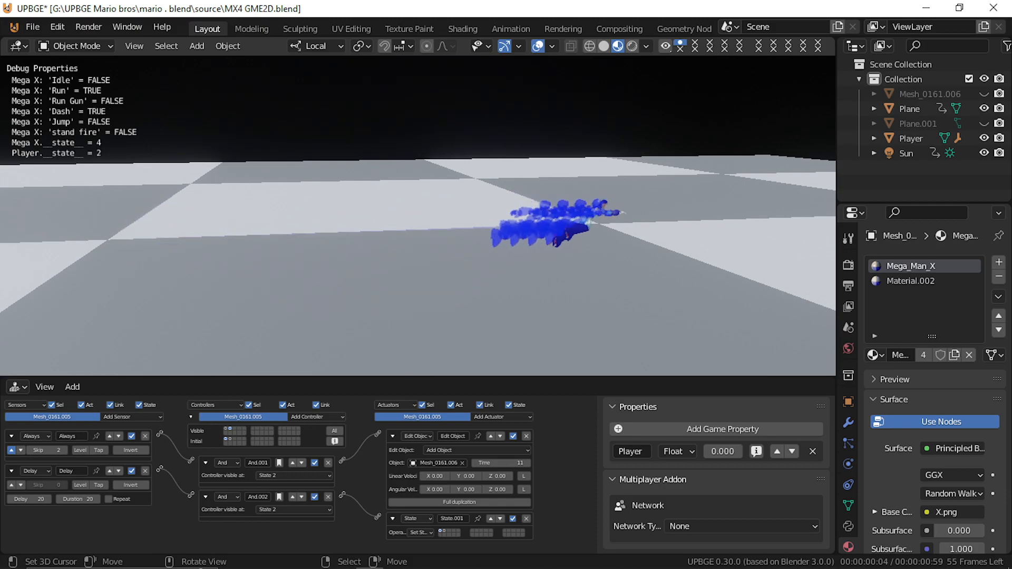
key(Left)
key(z)
key(space)
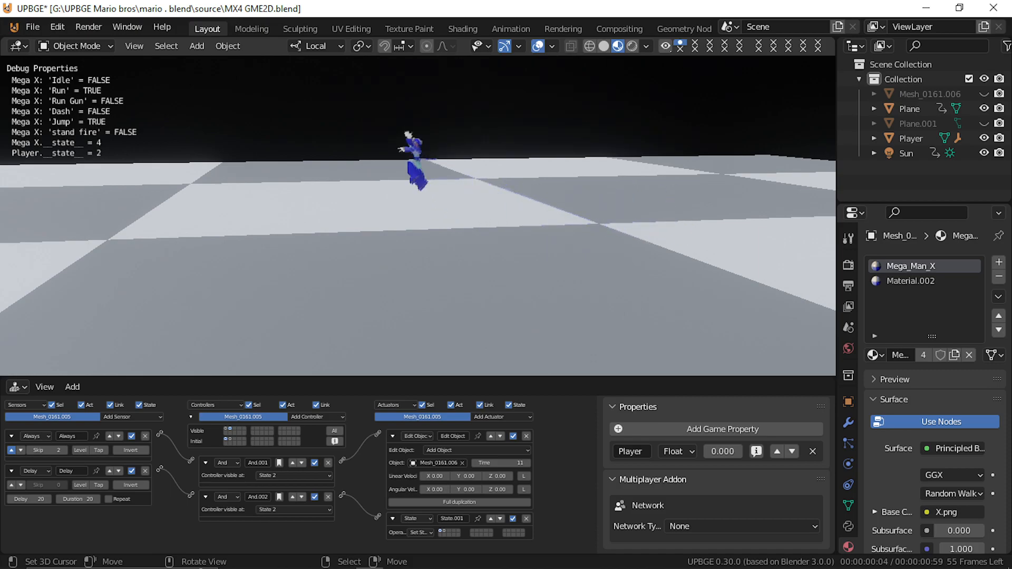
key(Escape)
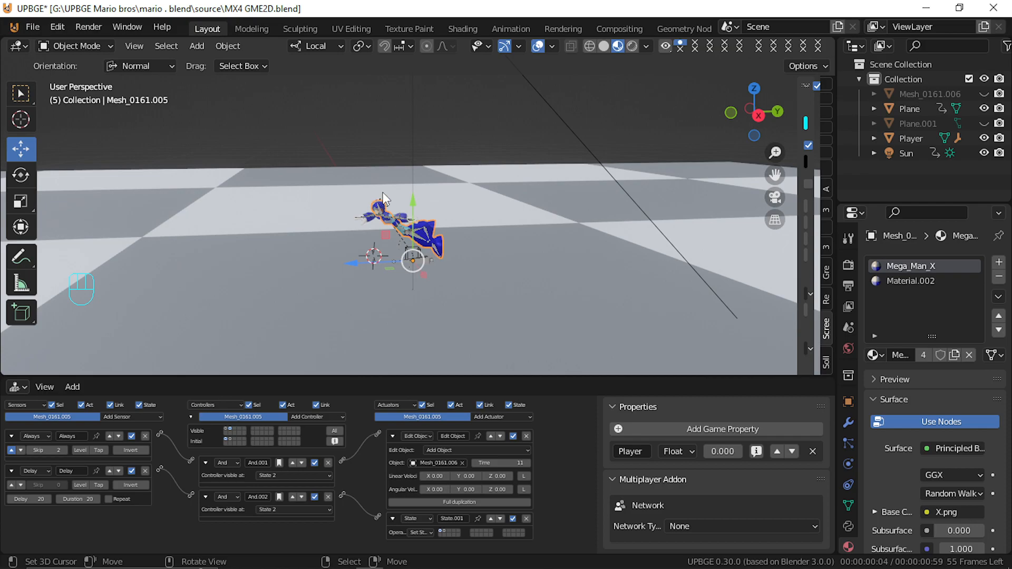
Reveal all hidden objects and hide the yellow bullet disc again
key(alt+h)
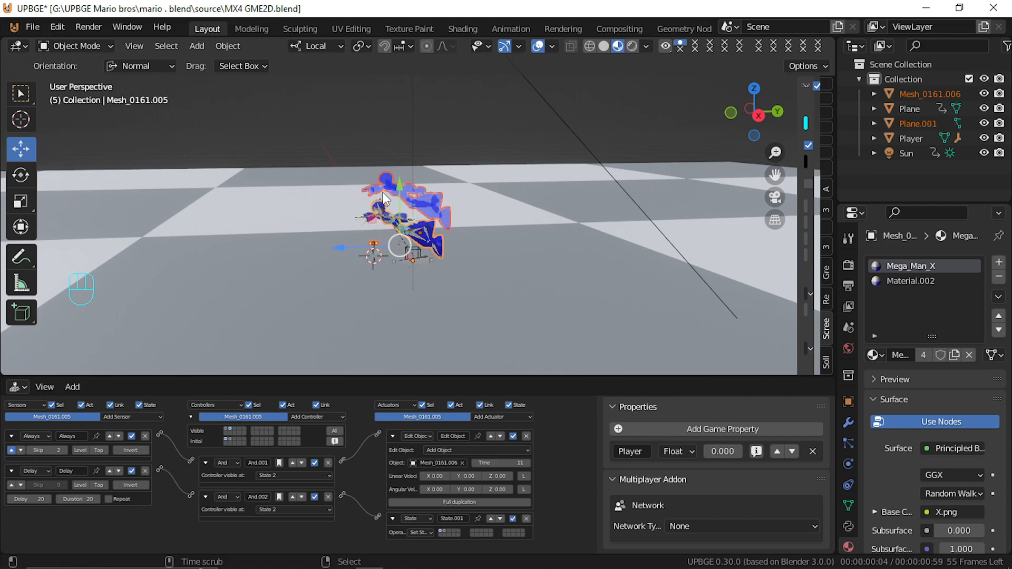
click(376, 245)
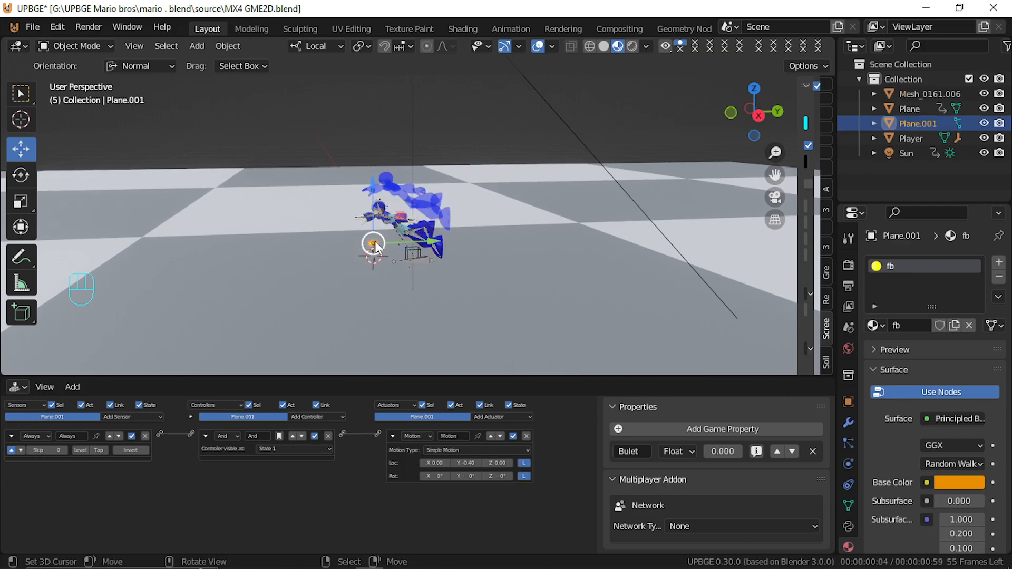
Set the translucent blue copy's game physics type to No Collision
click(444, 208)
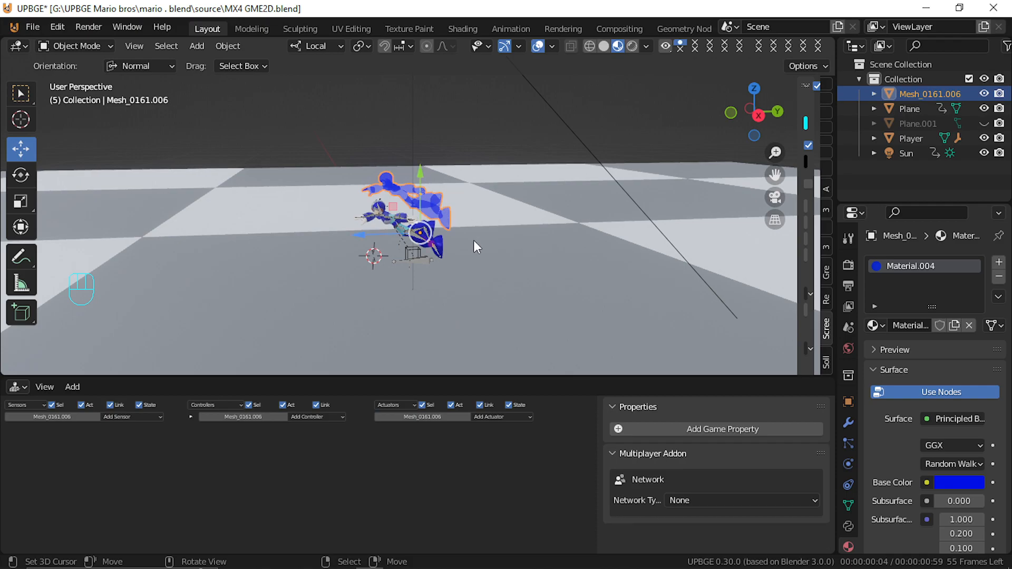
click(849, 464)
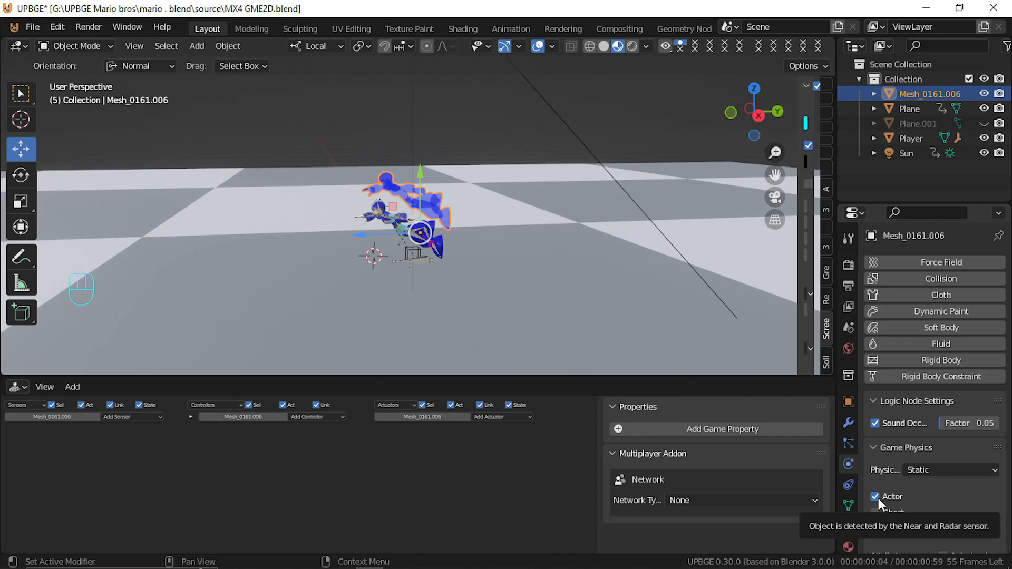
click(930, 469)
click(938, 454)
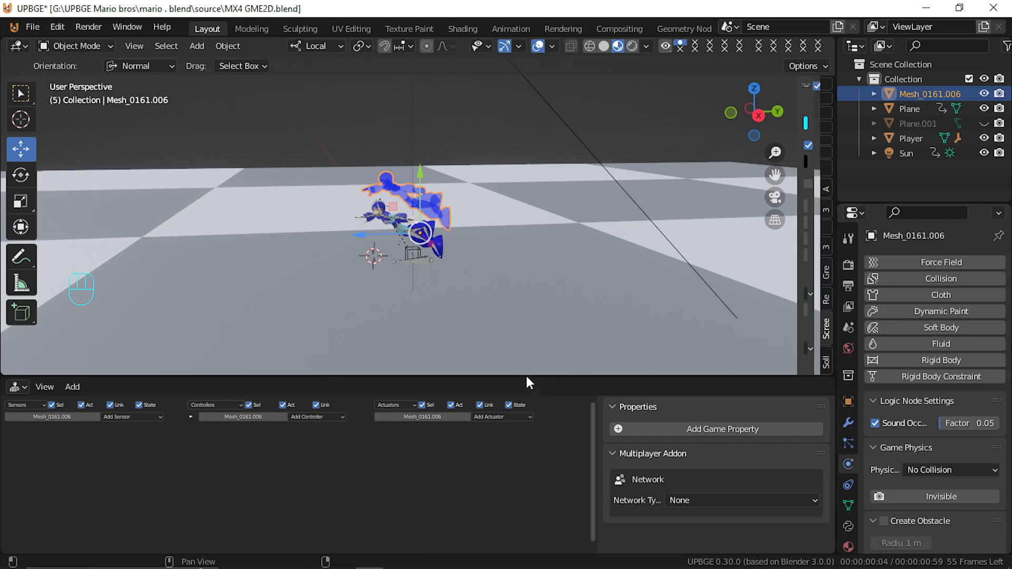
Set the physics type of Mega X's arm mesh near the legs to No Collision
scroll(394, 239, up, 5)
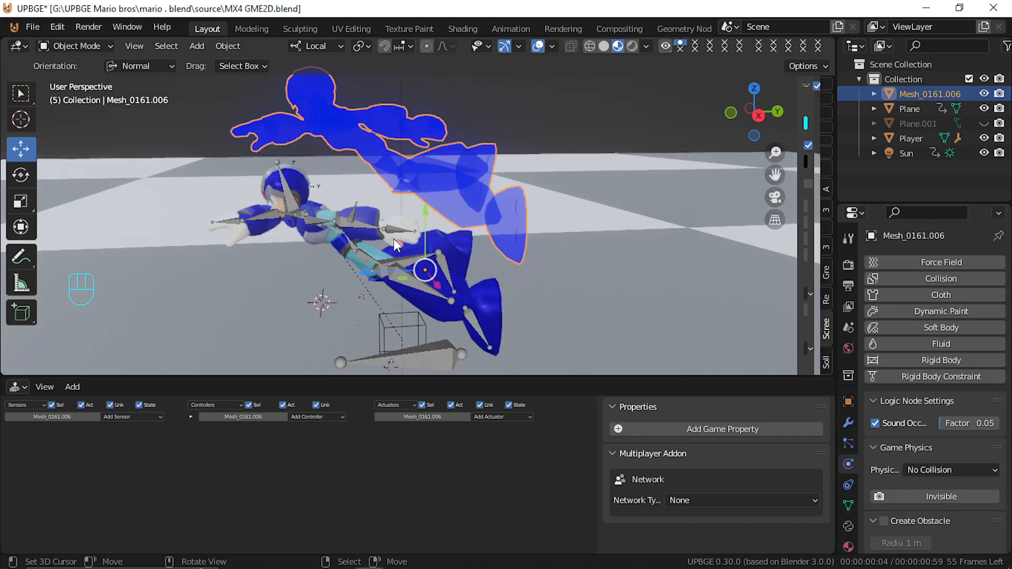
click(369, 214)
click(930, 471)
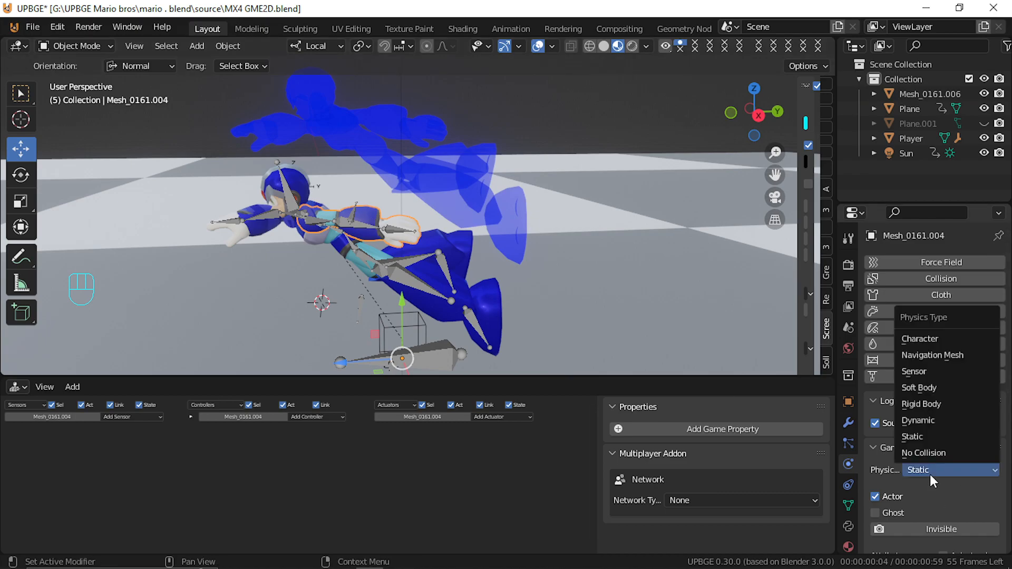
click(928, 456)
Check the physics types of the Mega X body mesh and the arm mesh
click(489, 312)
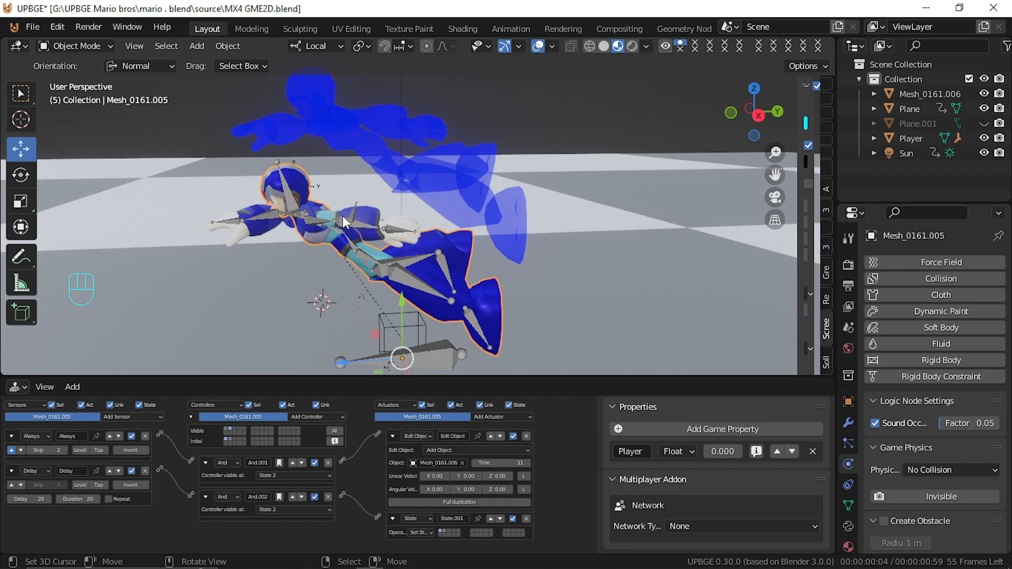
click(364, 216)
click(368, 213)
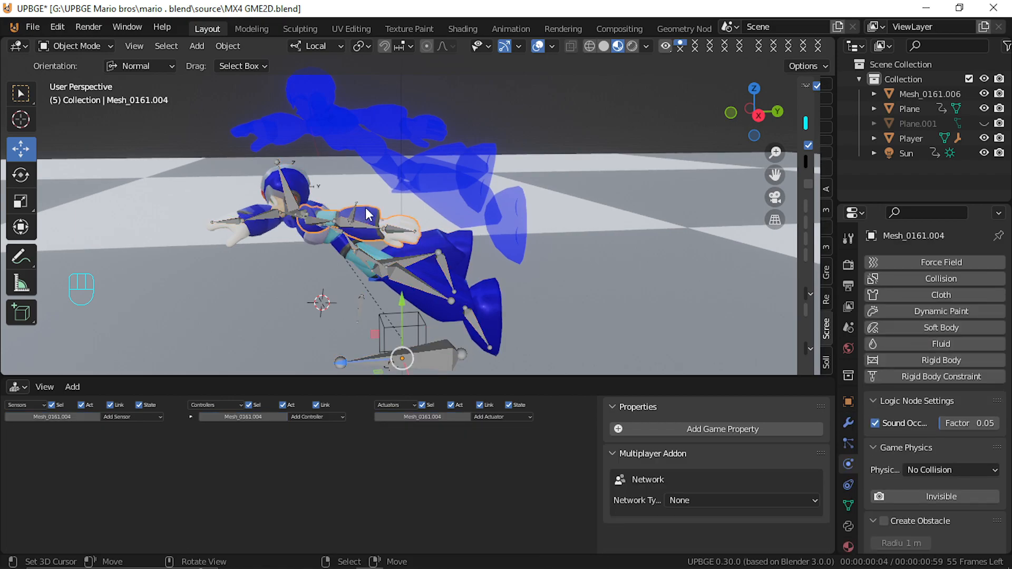
Set the physics type of Mega X's forward-reaching arm mesh beside his head to No Collision
click(245, 230)
click(970, 469)
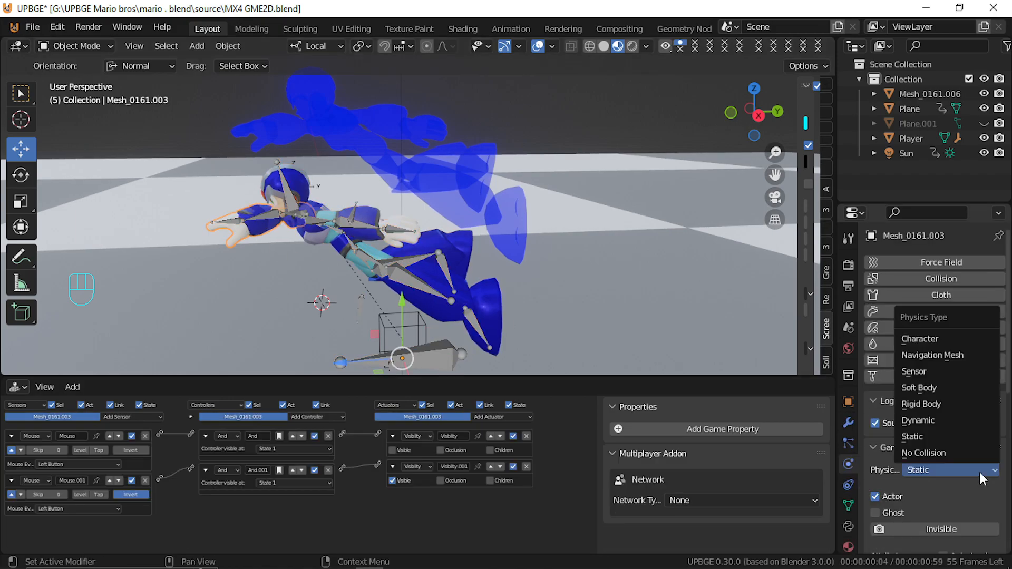
click(941, 453)
Check the physics type of Mega X's body mesh, and hide the translucent blue copy
click(301, 166)
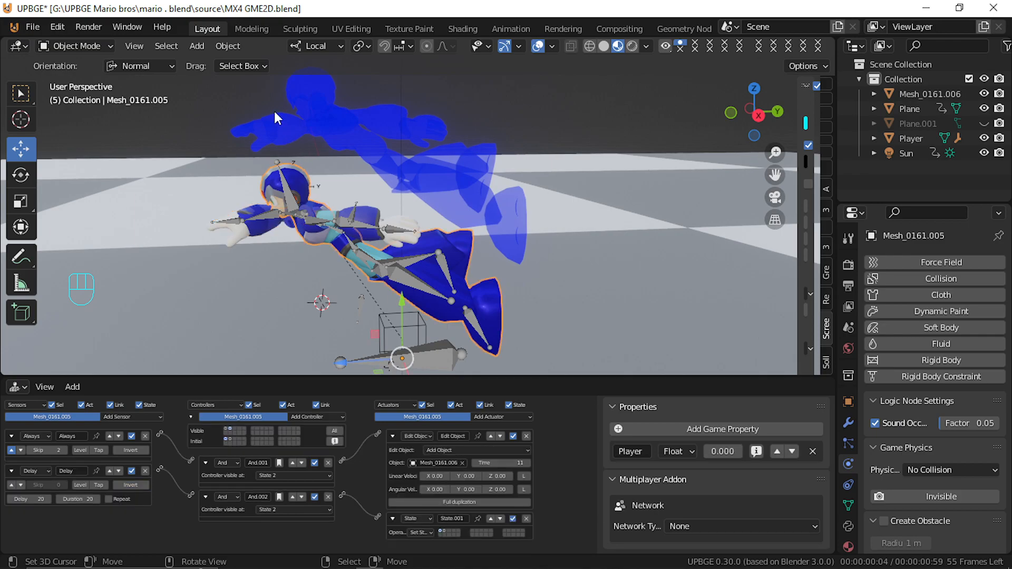
click(368, 109)
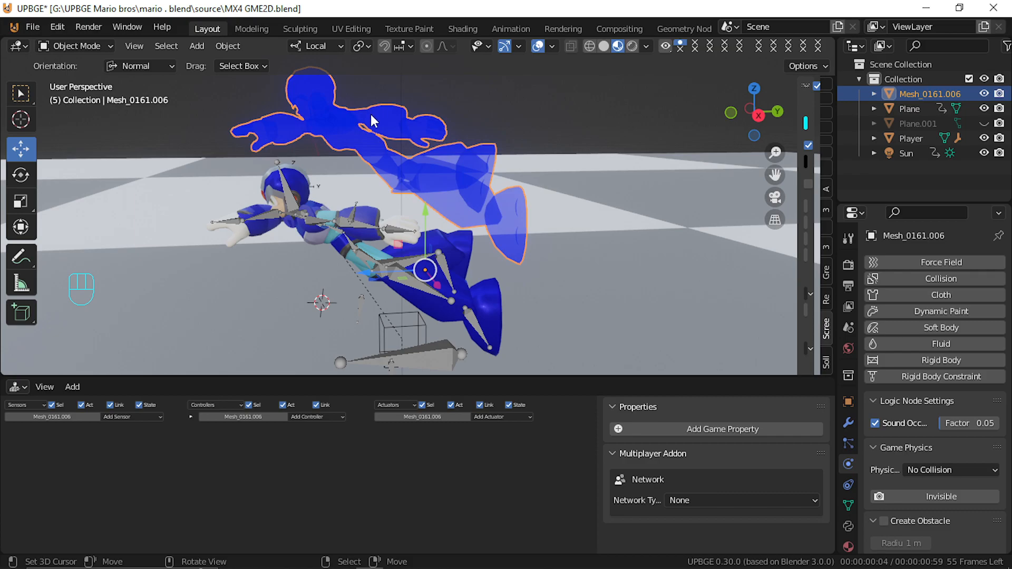
key(h)
Start the game and test Mega X's running, dashing and jumping in both directions
scroll(374, 126, down, 5)
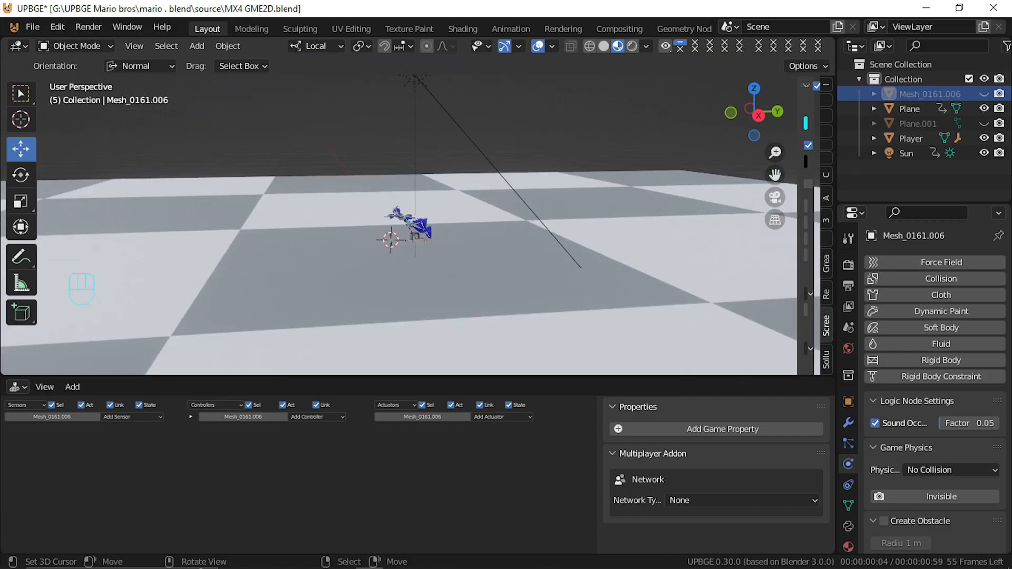
key(p)
key(Left)
key(shift)
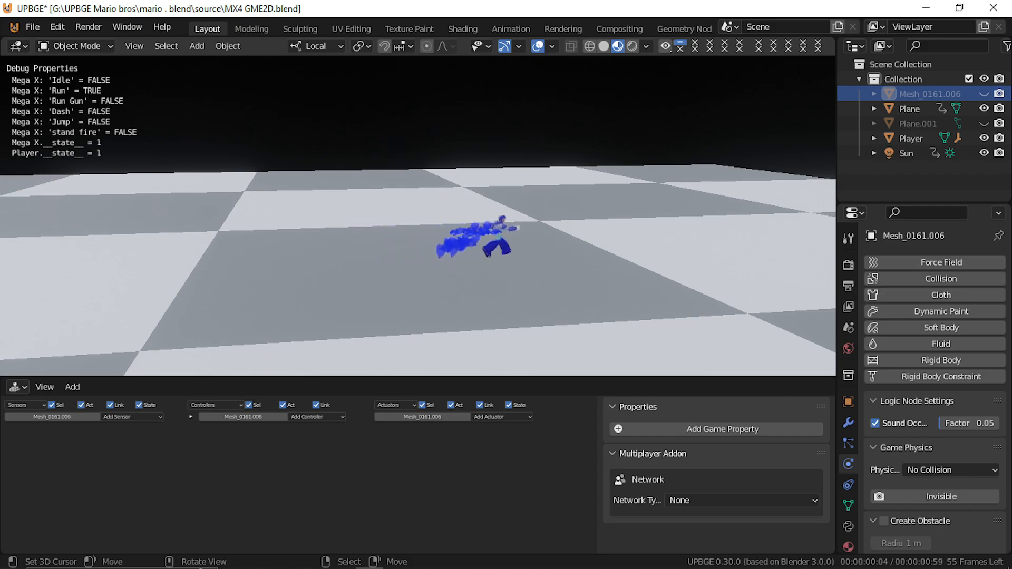
key(Left)
key(shift)
key(space)
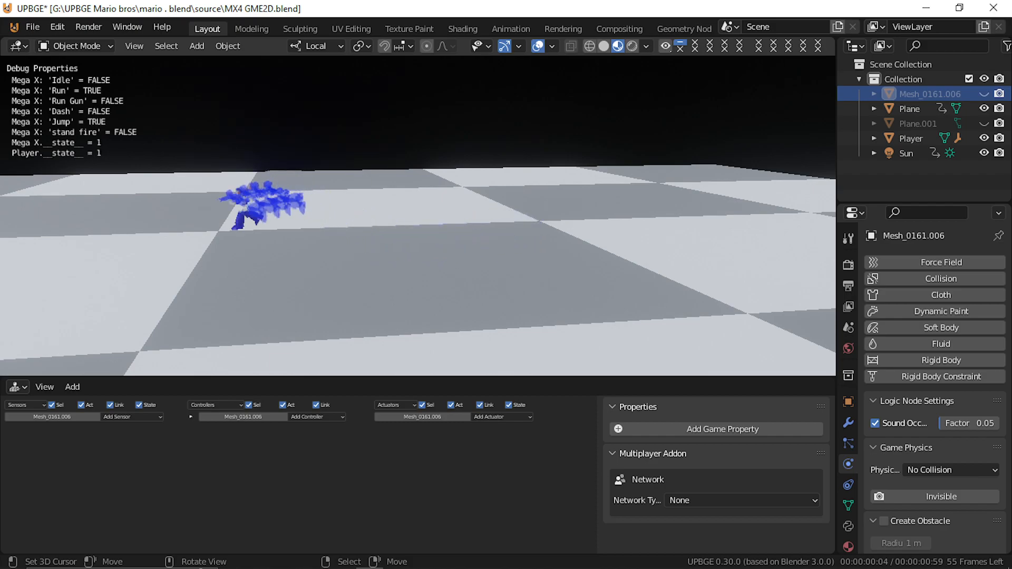
key(Right)
key(space)
key(shift)
key(Left)
key(space)
key(space)
key(Right)
key(space)
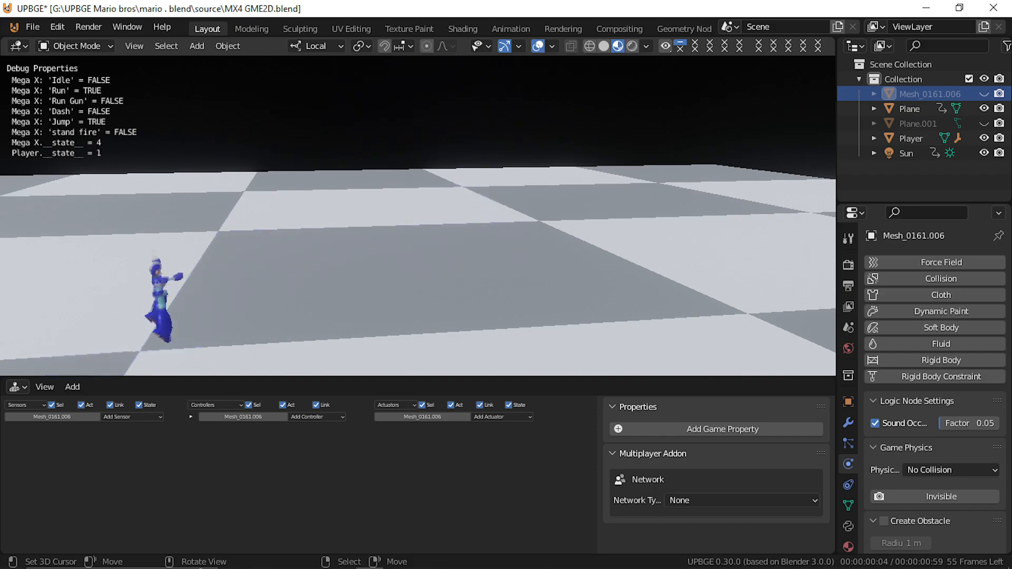
Test the dash afterimages with repeated dashes in alternating directions, including dashes combined with jumps and turns
key(space)
key(Left)
key(shift)
key(Right)
key(shift)
key(Left)
key(shift)
key(Right)
key(shift)
key(Left)
key(Right)
key(Up)
key(Left)
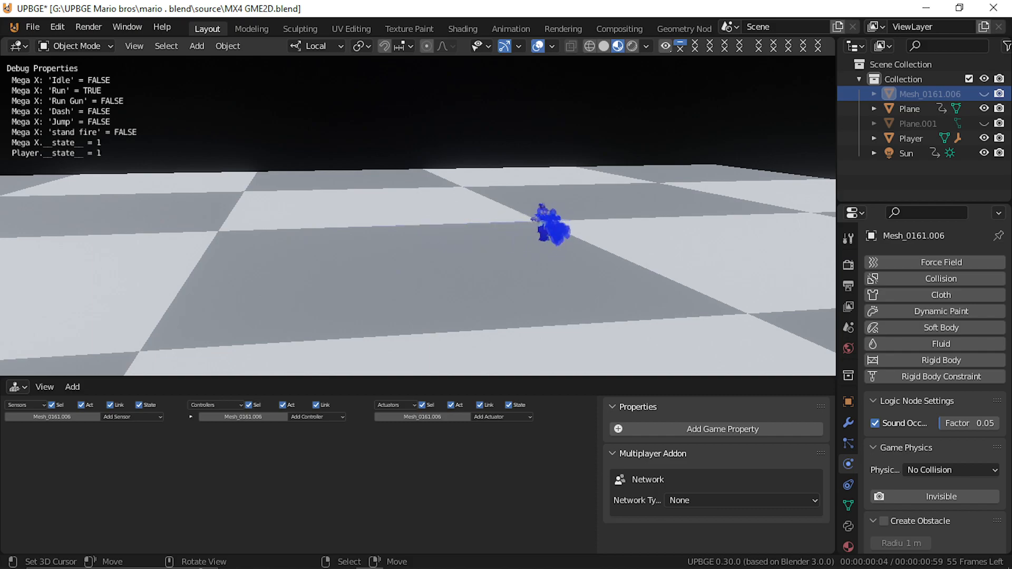
key(Right)
key(space)
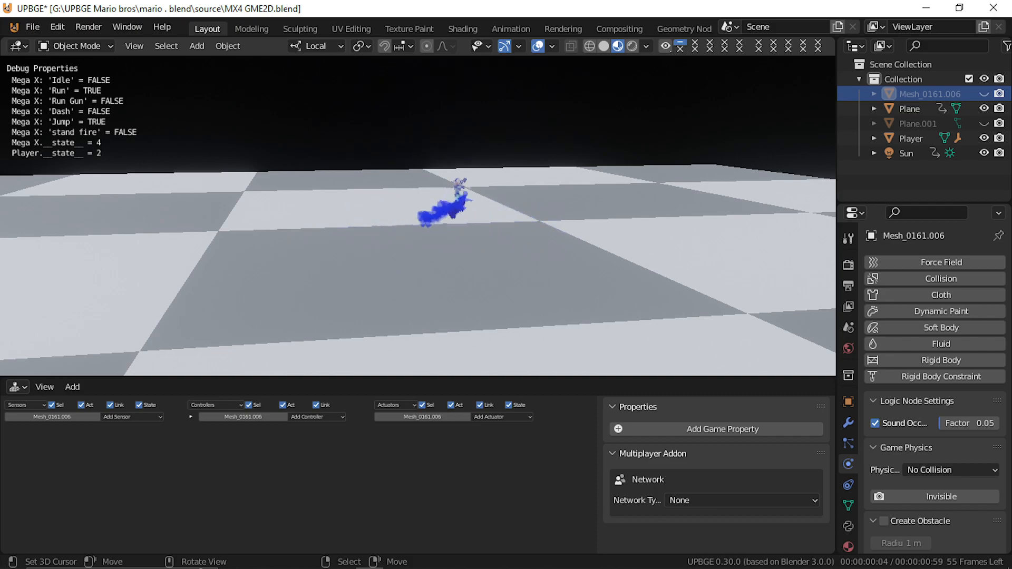
key(Left)
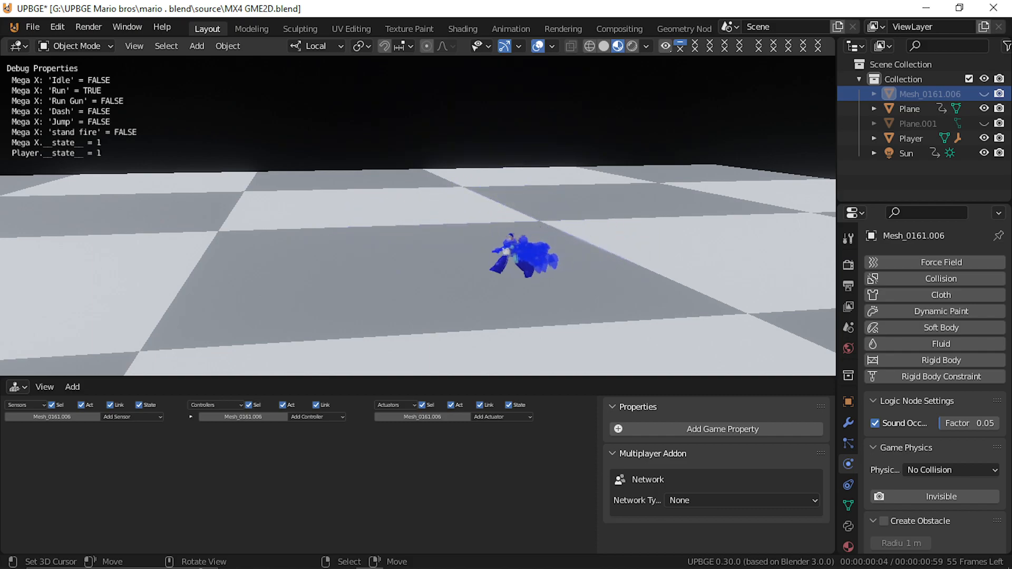
key(Up)
key(shift)
key(Right)
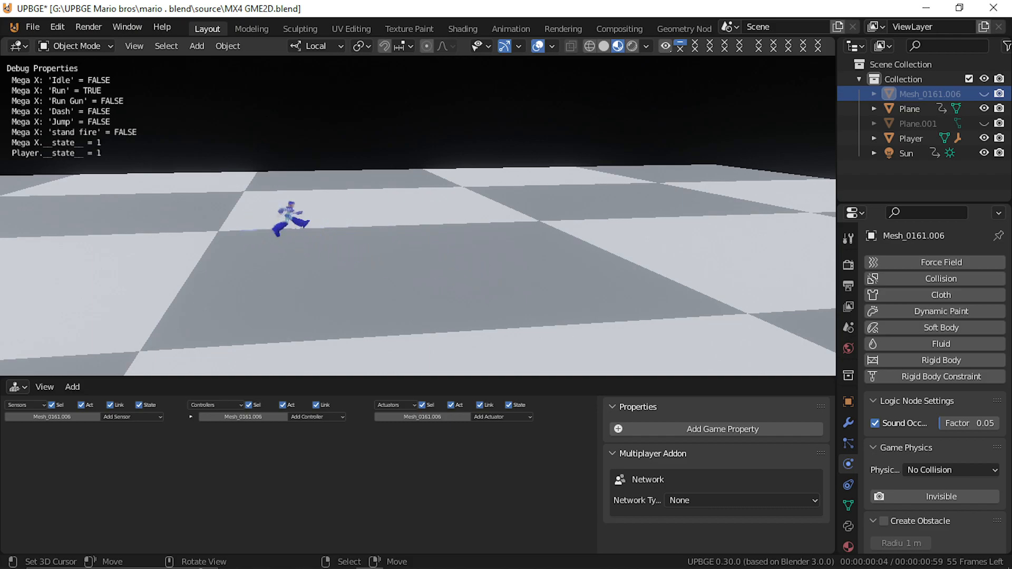
key(Left)
key(Right)
Test Mega X's shooting while running and dashing in alternating directions, and stop the game
key(x)
key(x)
key(x)
key(x)
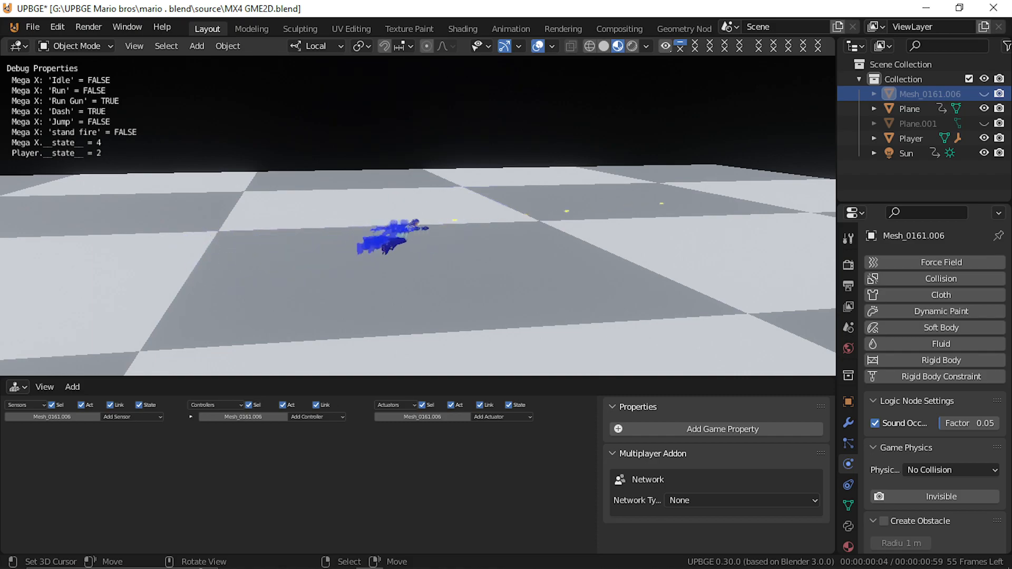
key(Left)
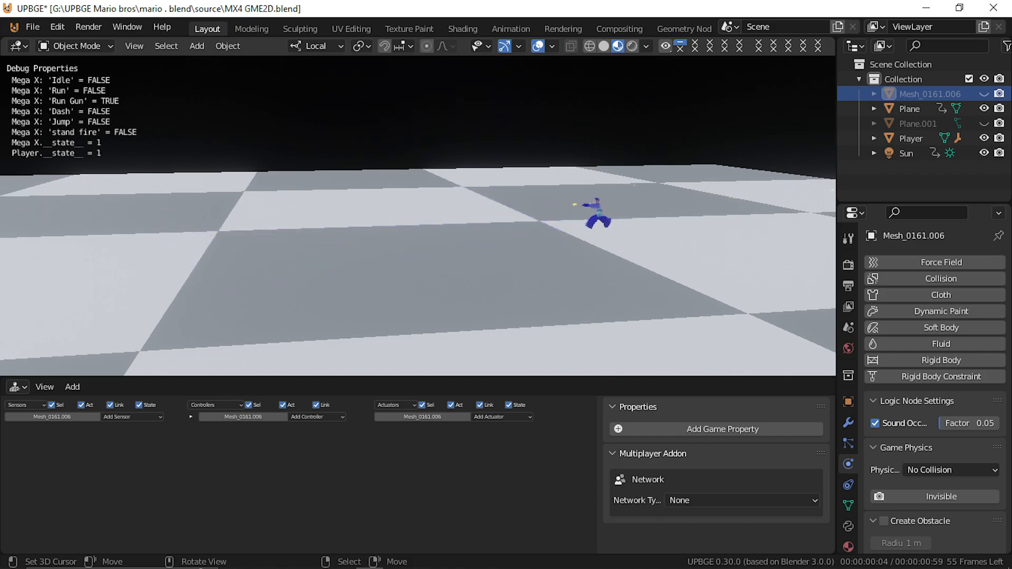
key(x)
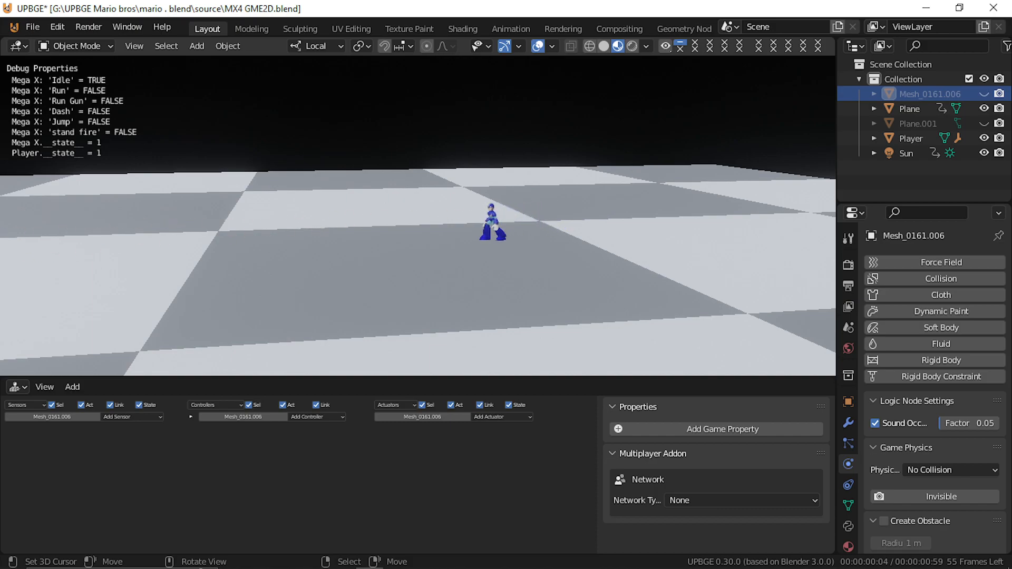
key(x)
key(x)
key(x)
key(x)
key(x)
key(x)
key(Left)
key(z)
key(Right)
key(x)
key(x)
key(z)
key(Left)
key(z)
key(x)
key(Right)
key(z)
key(x)
key(x)
key(x)
key(Left)
key(z)
key(x)
key(Right)
key(x)
key(z)
key(x)
key(Left)
key(x)
key(Right)
key(x)
key(x)
key(x)
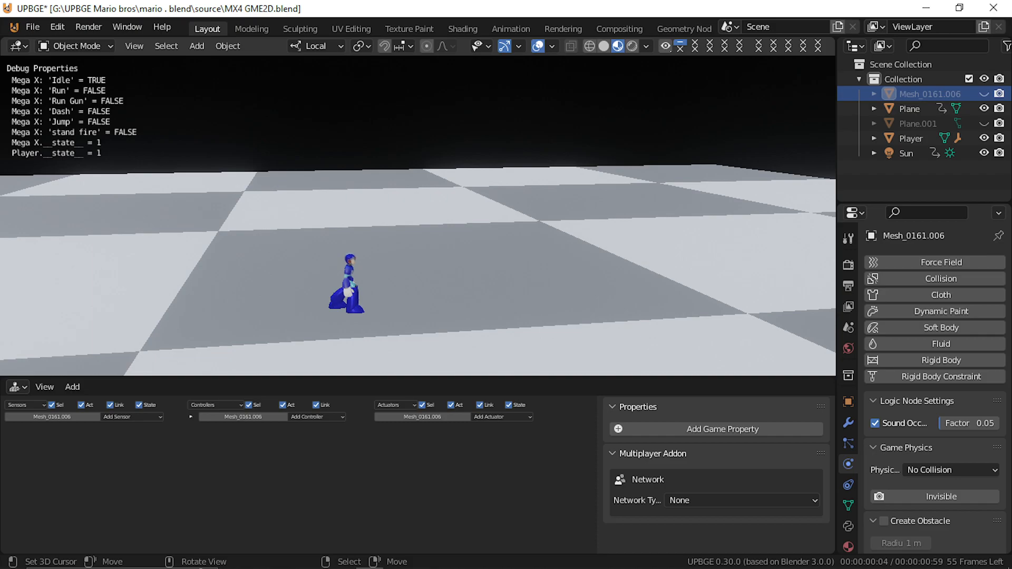
key(Escape)
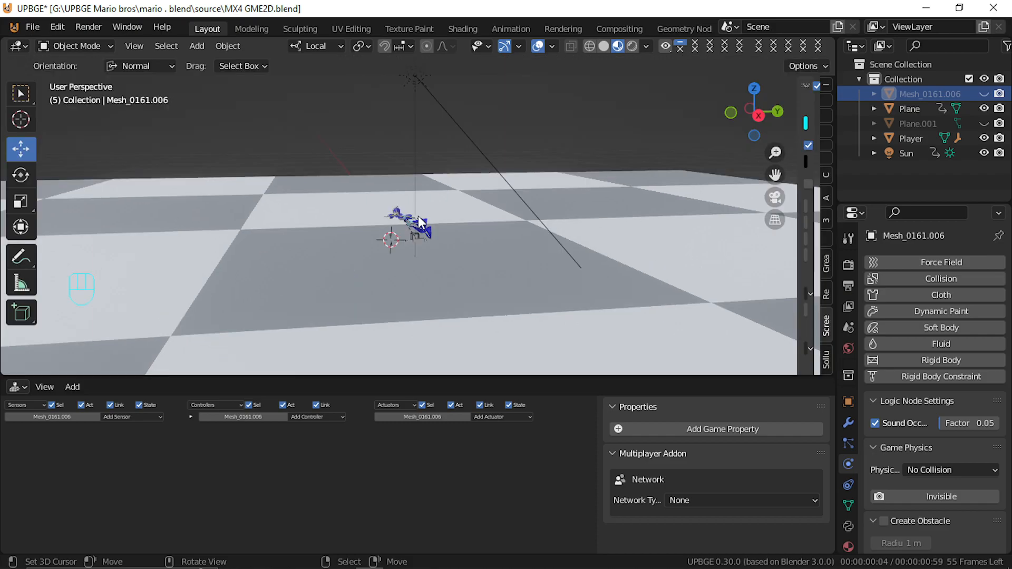
Frame Mega X from the front and run a brief game preview from that view
scroll(419, 216, up, 10)
scroll(418, 216, down, 2)
key(shift+grave)
key(a)
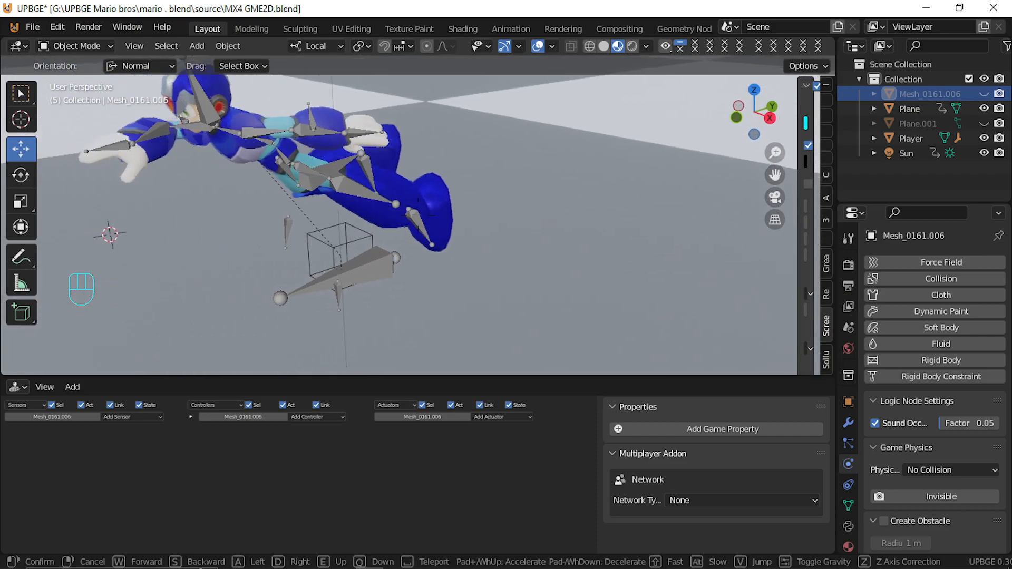
click(418, 215)
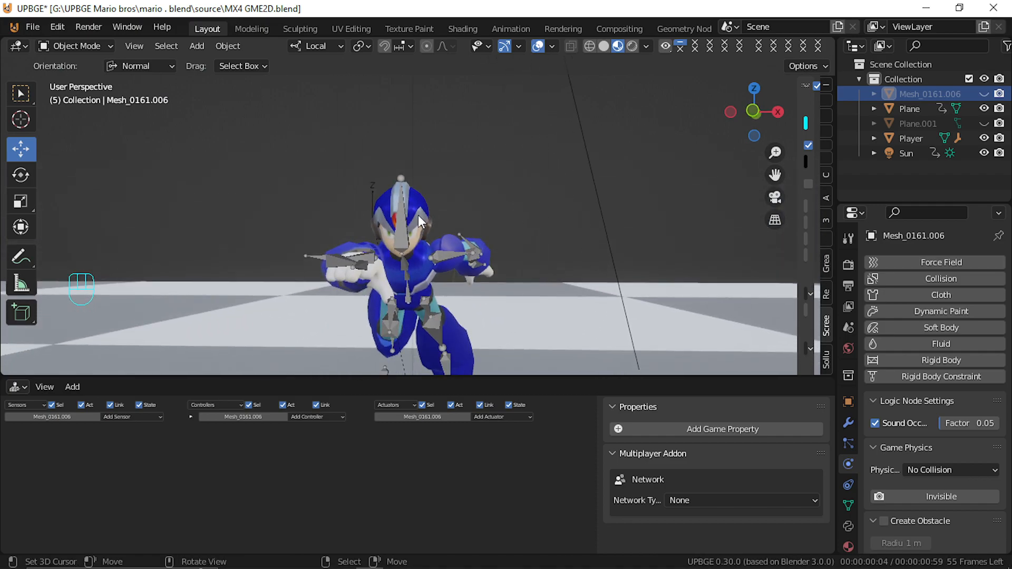
key(p)
key(Escape)
Run the game from a wider front view and test Mega X's standing fire toward the camera
key(shift+grave)
key(q)
key(s)
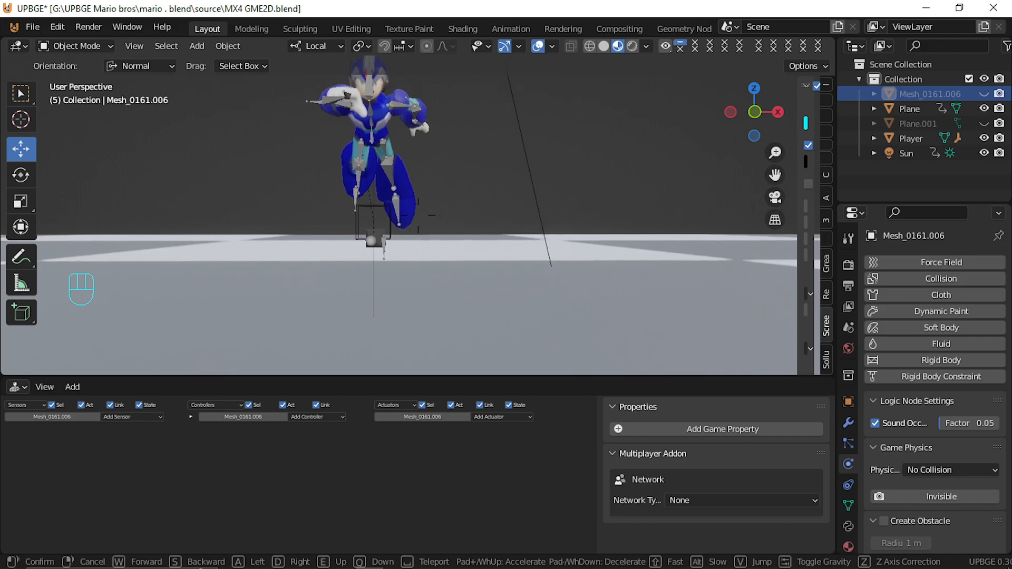
click(419, 215)
key(p)
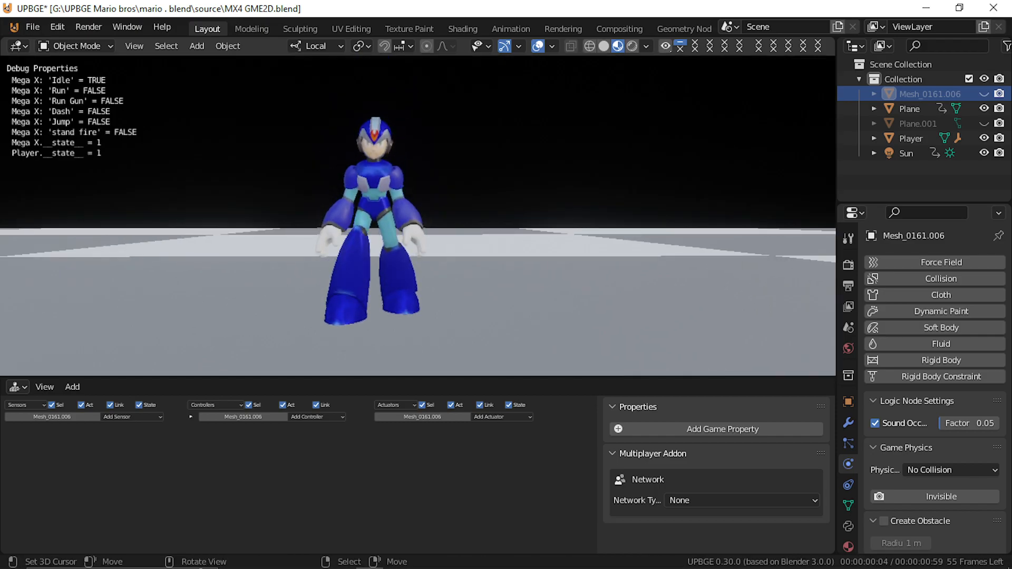
key(f)
key(f)
key(f)
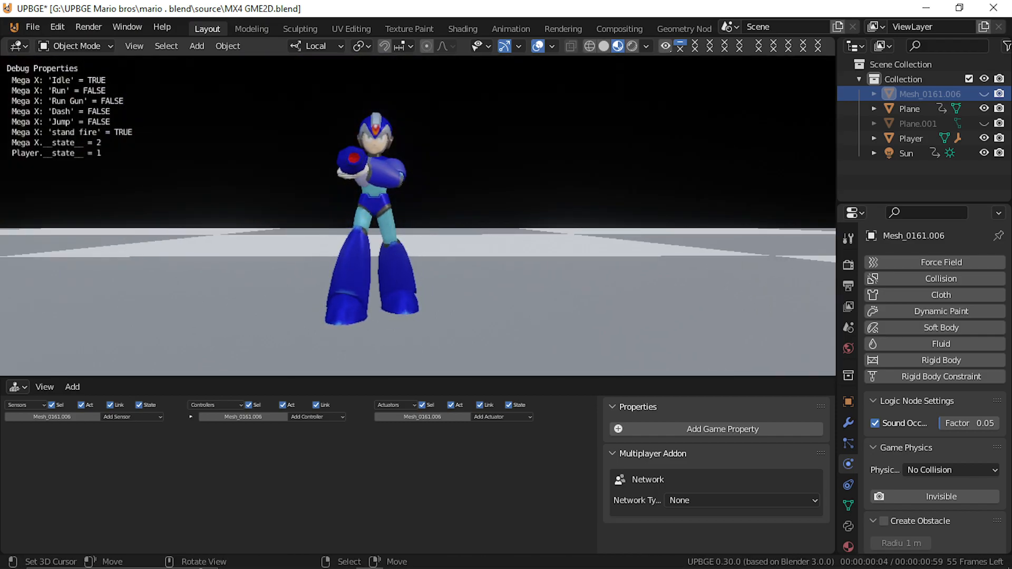
Turn Mega X sideways to test his standing fire, dash him away, and stop the game
key(Right)
key(f)
key(f)
key(f)
key(f)
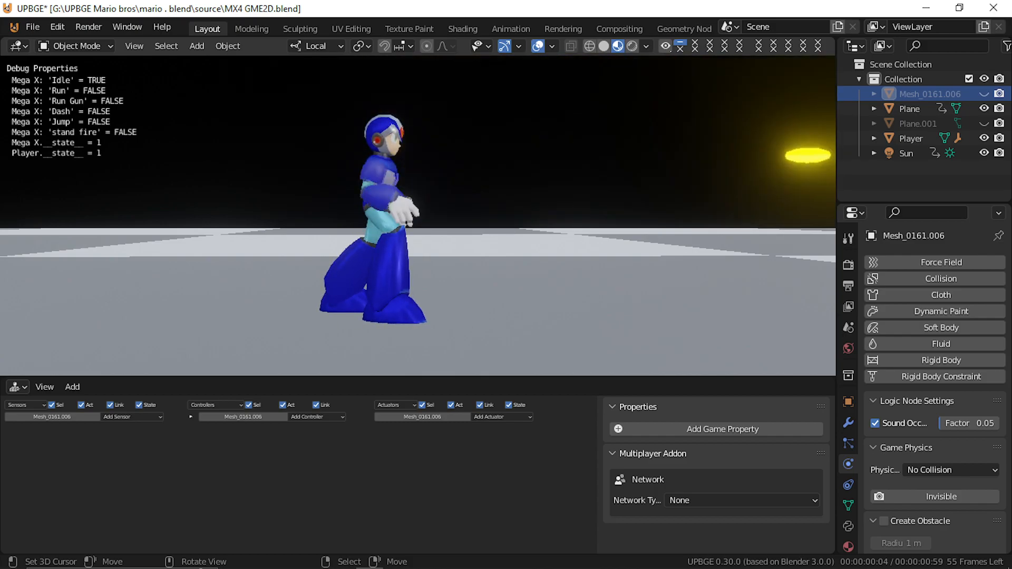
key(Right)
key(shift)
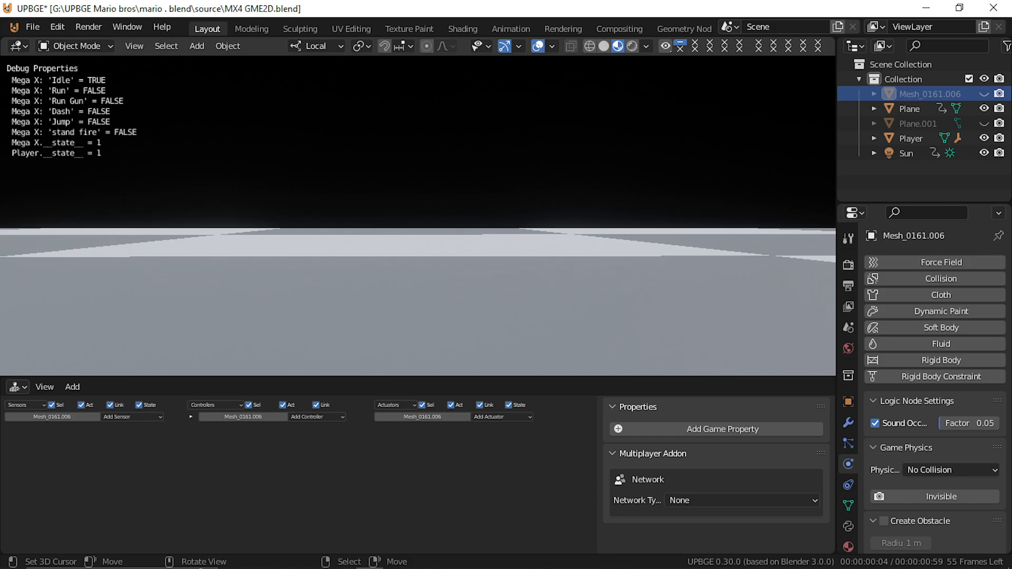
key(Escape)
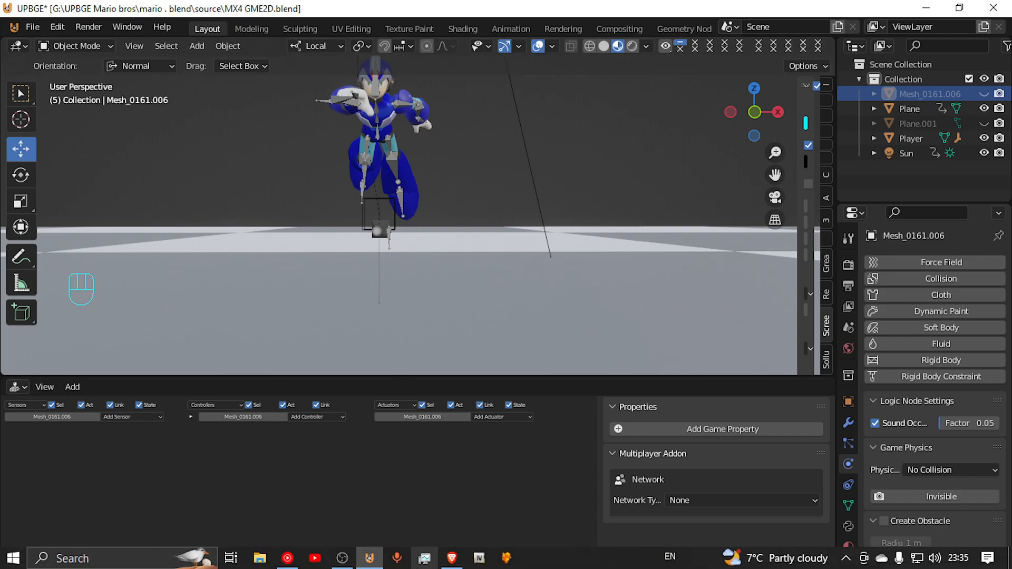
mouse_move(356, 548)
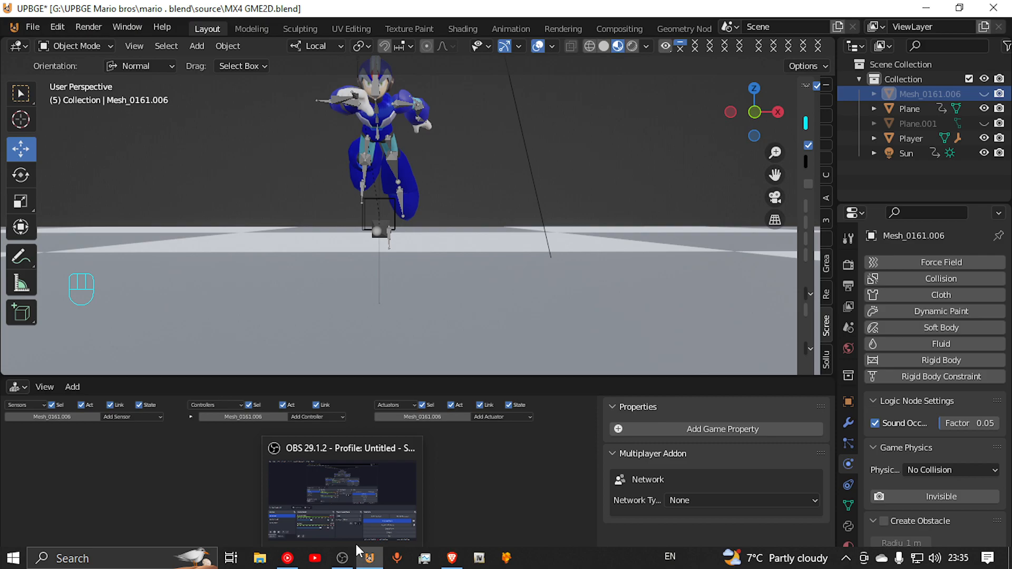
mouse_move(303, 567)
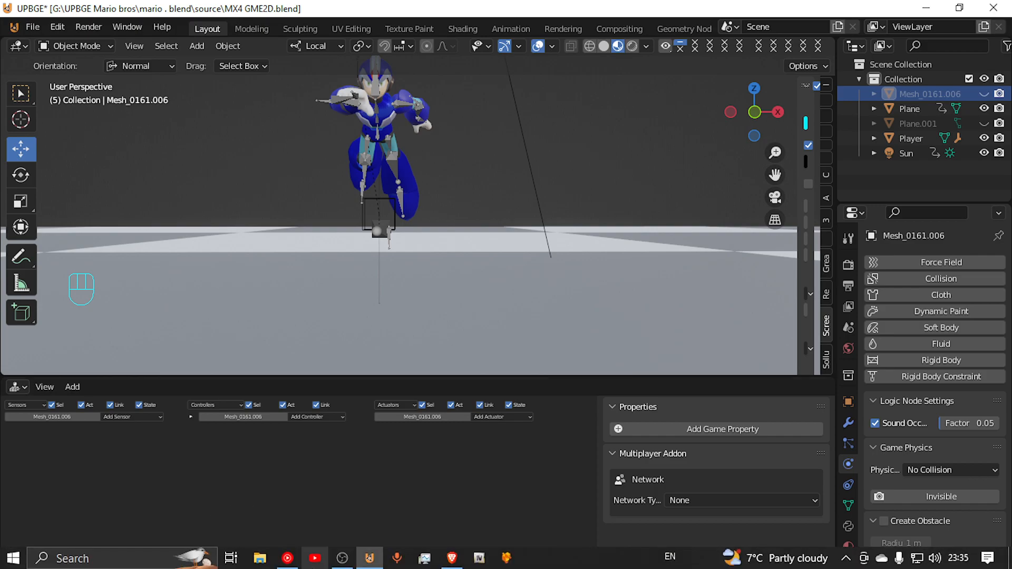
click(352, 559)
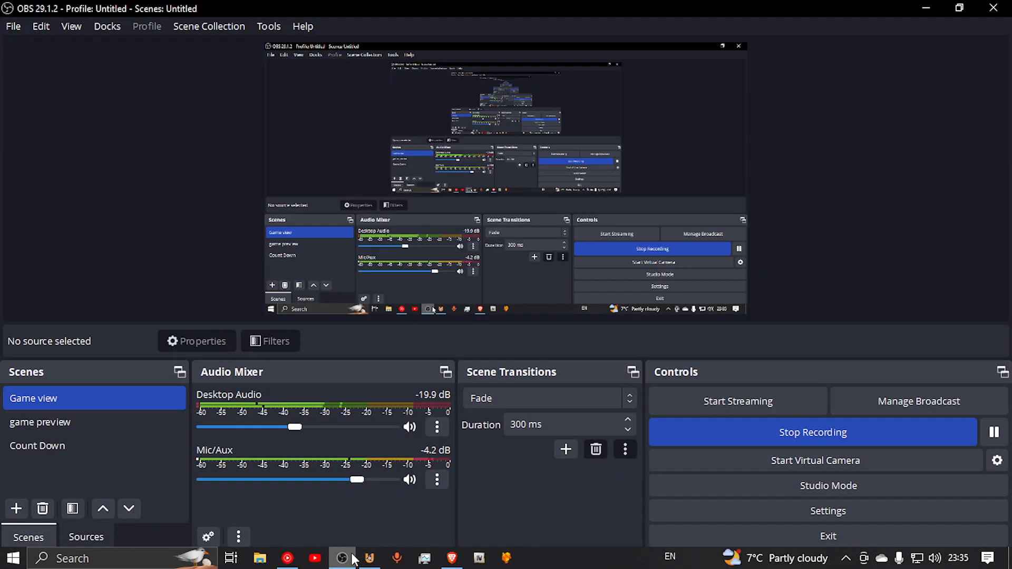